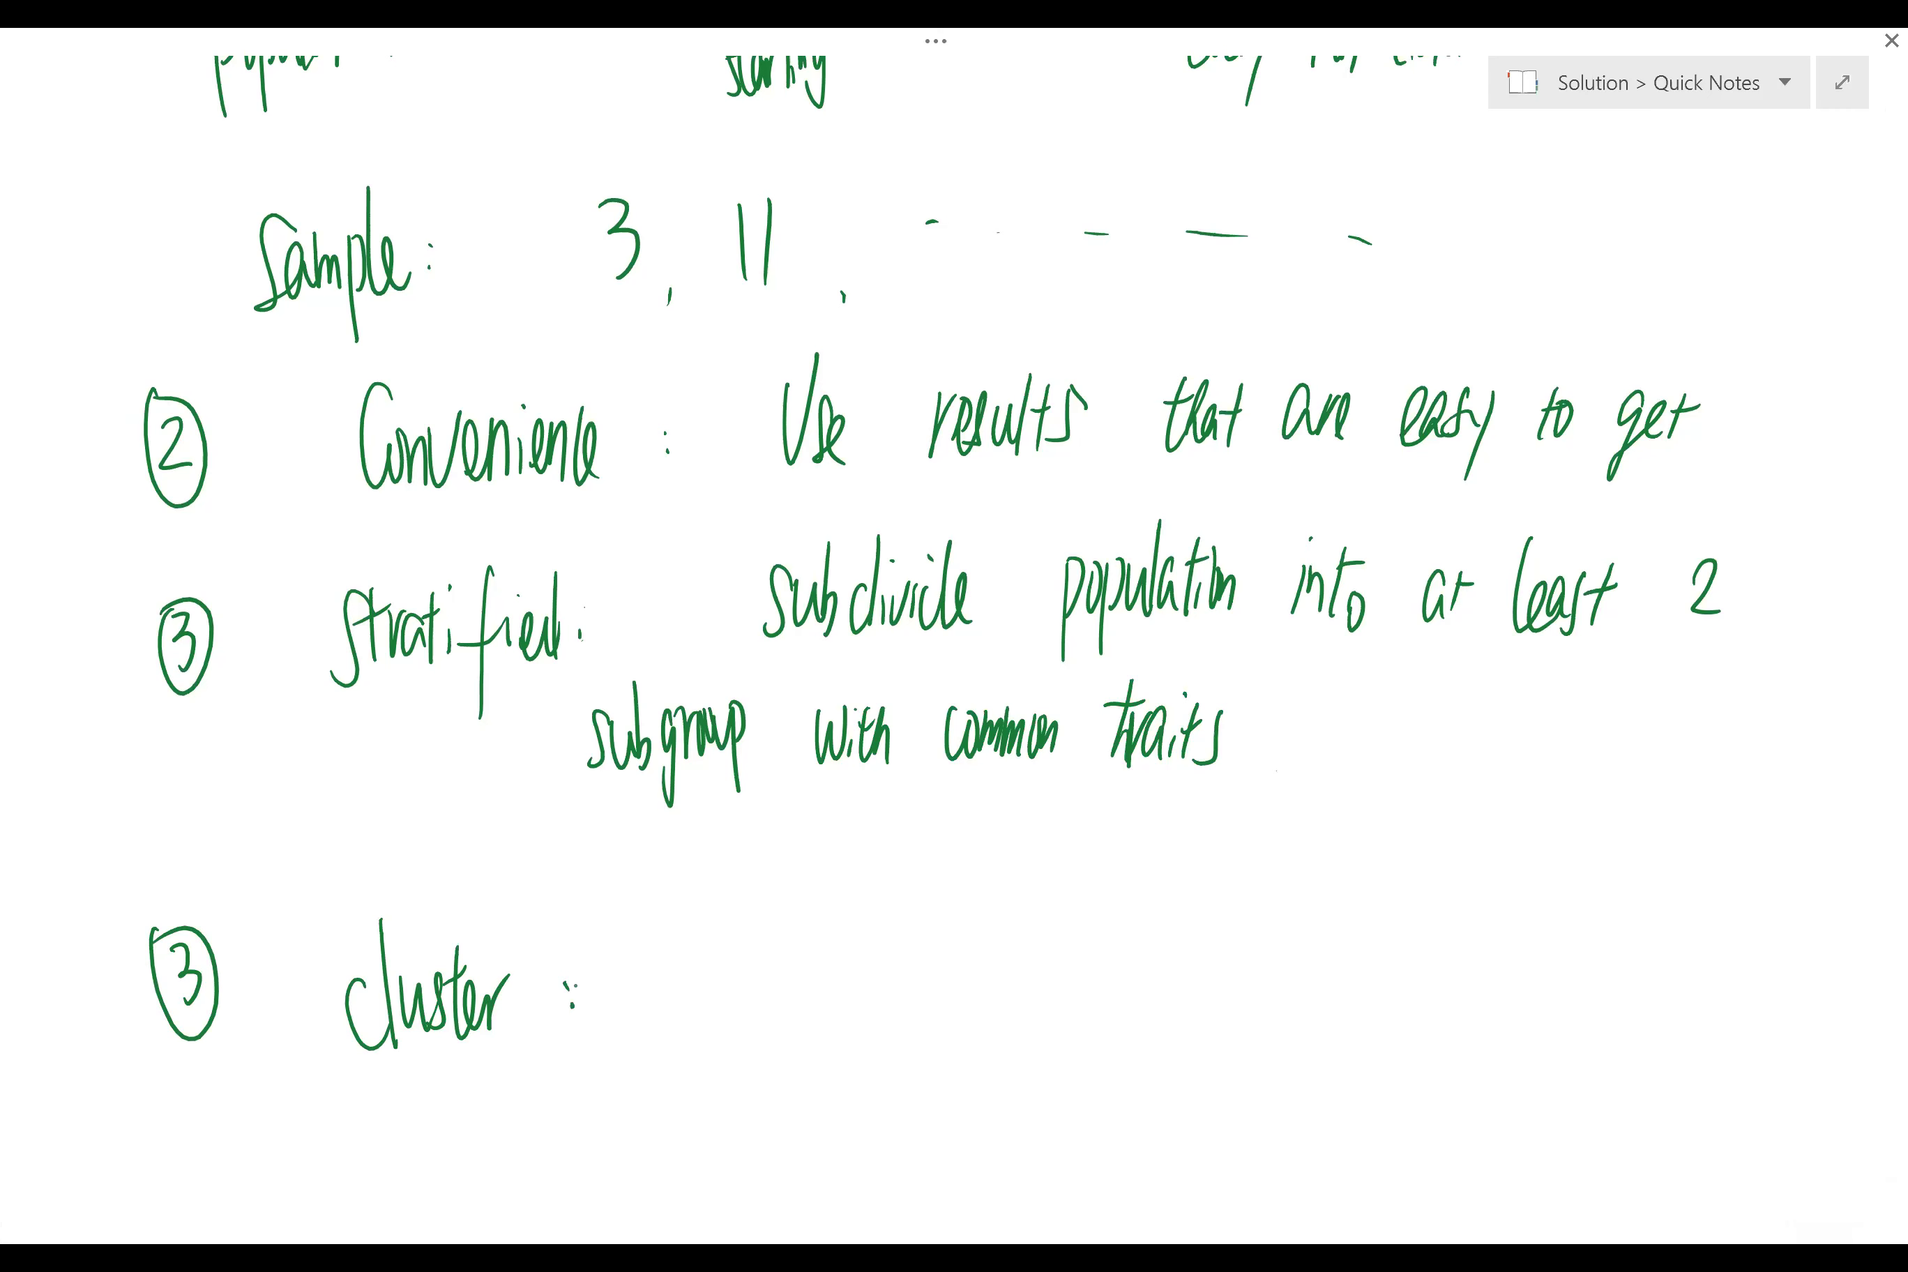
Step: Handwrite 'Divide population into areas/clusters and' after the 'Cluster :' label
drag(678, 944, 680, 1026)
drag(713, 985, 715, 1027)
mouse_move(726, 969)
mouse_down()
mouse_move(747, 1026)
mouse_move(765, 1018)
mouse_up()
click(751, 950)
mouse_move(777, 918)
mouse_down()
mouse_move(799, 1014)
mouse_move(866, 1051)
mouse_up()
mouse_move(869, 953)
mouse_down()
mouse_move(913, 1022)
mouse_move(949, 998)
mouse_up()
drag(960, 902, 953, 994)
mouse_move(973, 961)
mouse_down()
mouse_move(977, 997)
mouse_move(1006, 943)
mouse_up()
mouse_move(995, 925)
mouse_down()
mouse_move(988, 999)
mouse_move(1007, 994)
mouse_up()
drag(1014, 961, 1033, 998)
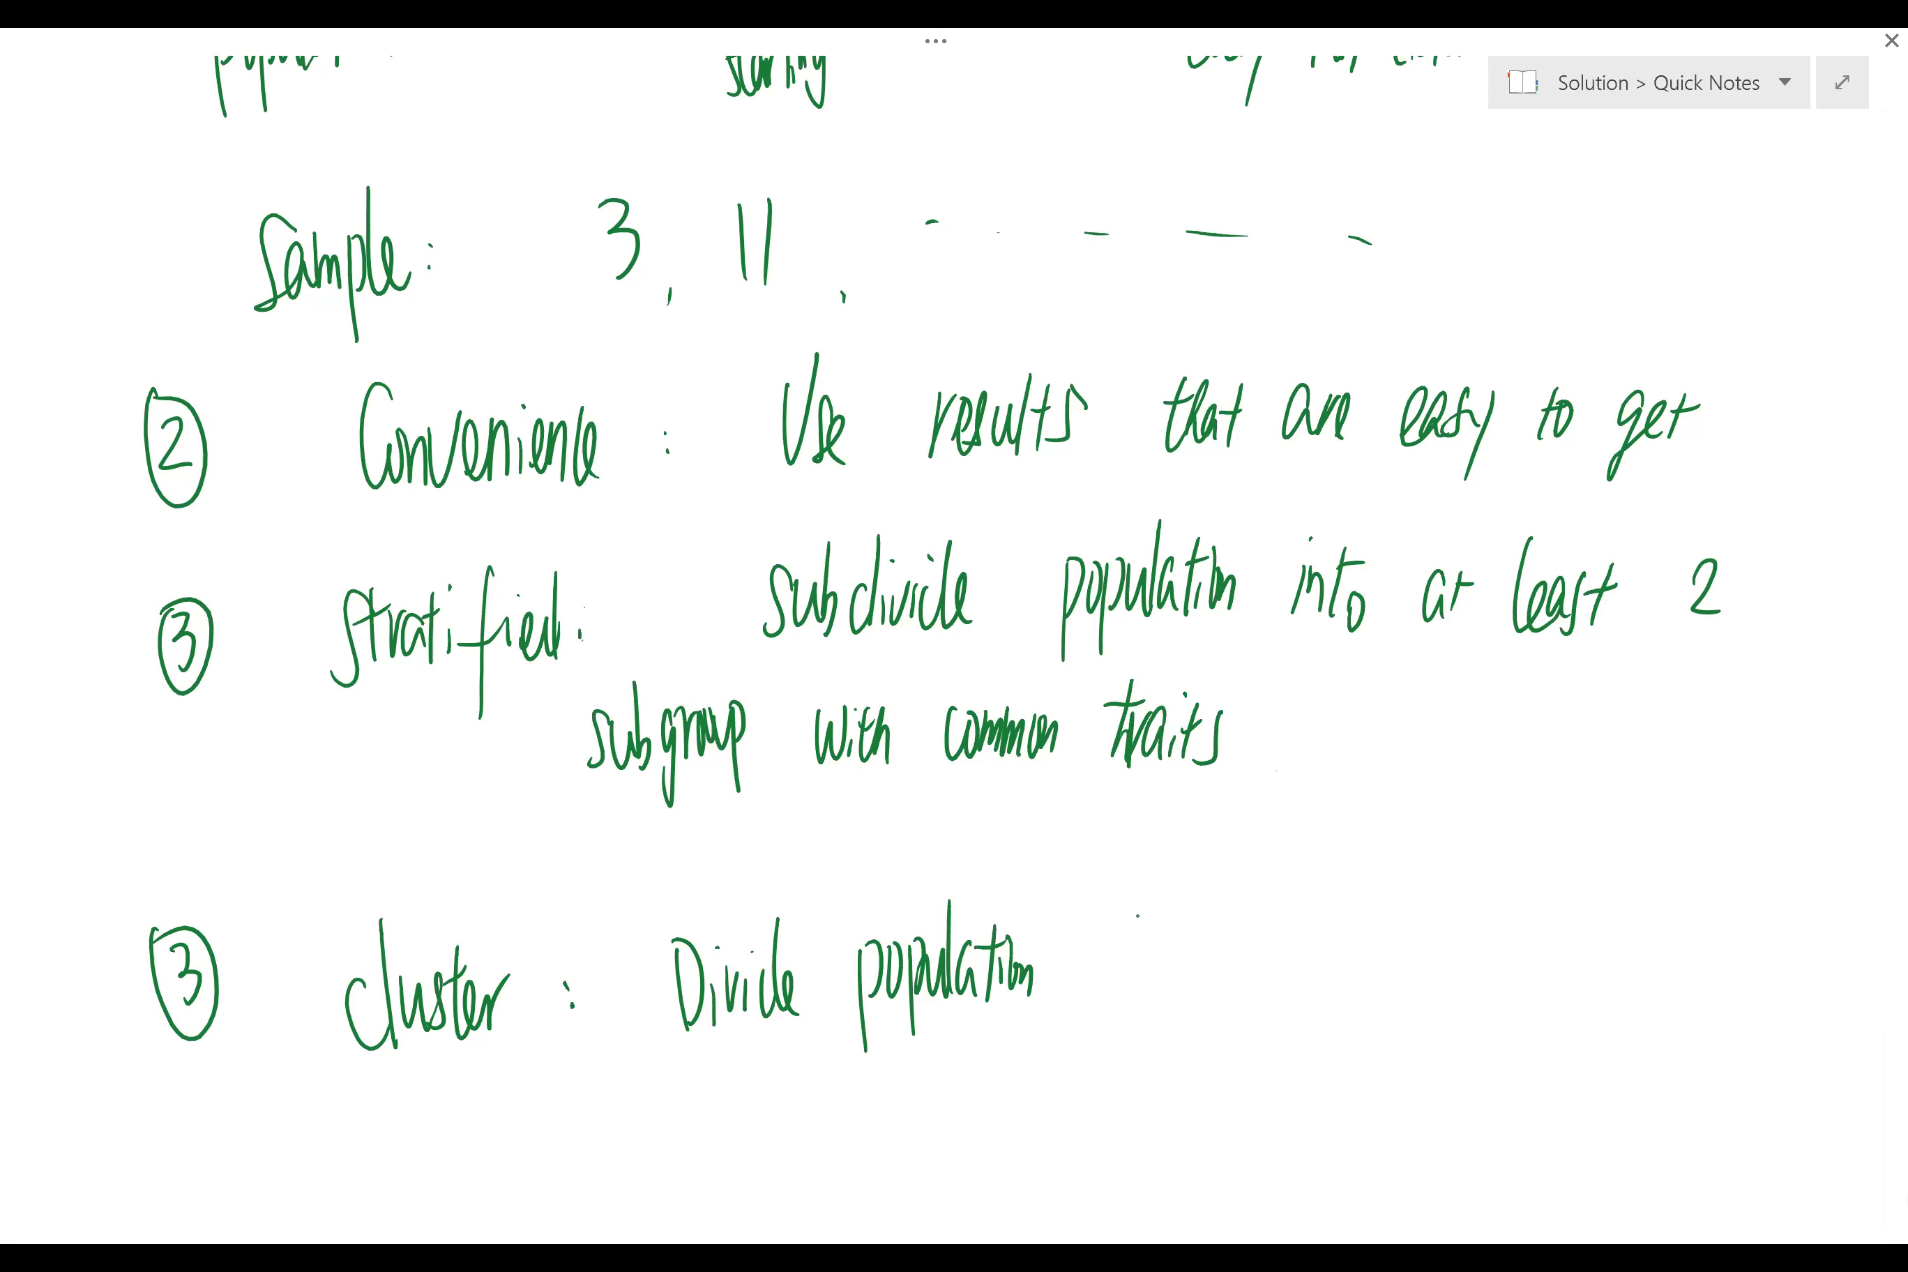
drag(1125, 950, 1123, 990)
mouse_move(1140, 979)
mouse_down()
mouse_move(1149, 932)
mouse_move(1161, 979)
mouse_up()
mouse_move(1185, 903)
mouse_down()
mouse_move(1160, 1000)
mouse_move(1190, 952)
mouse_move(1306, 985)
mouse_move(1343, 977)
mouse_move(1369, 932)
mouse_move(1356, 980)
mouse_move(1382, 950)
mouse_up()
drag(1436, 868, 1381, 1018)
mouse_move(1481, 932)
mouse_down()
mouse_move(1483, 990)
mouse_move(1520, 868)
mouse_up()
mouse_move(1509, 949)
mouse_down()
mouse_move(1537, 993)
mouse_move(1585, 943)
mouse_up()
drag(1569, 965, 1620, 989)
drag(1641, 948, 1608, 1000)
mouse_move(1714, 940)
mouse_down()
mouse_move(1709, 985)
mouse_move(1732, 980)
mouse_move(1765, 887)
mouse_up()
Step: Handwrite 'draw sample from each cluster' on the next line to finish the definition
drag(459, 1126, 470, 1183)
click(484, 1178)
drag(484, 1065, 458, 1182)
mouse_move(484, 1174)
mouse_down()
mouse_move(496, 1124)
mouse_move(536, 1174)
mouse_move(560, 1104)
mouse_up()
mouse_move(675, 1099)
mouse_down()
mouse_move(649, 1159)
mouse_move(727, 1147)
mouse_up()
mouse_move(731, 1100)
mouse_down()
mouse_move(738, 1198)
mouse_move(751, 1145)
mouse_up()
drag(762, 1050, 779, 1141)
drag(869, 1057, 868, 1163)
drag(846, 1113, 900, 1092)
drag(897, 1100, 944, 1123)
click(1027, 1100)
drag(1028, 1065, 1066, 1127)
mouse_move(1077, 1081)
mouse_down()
mouse_move(1082, 1129)
mouse_move(1101, 1131)
mouse_up()
drag(1102, 1031, 1124, 1119)
drag(1240, 1076, 1241, 1143)
drag(1238, 1026, 1241, 1136)
drag(1251, 1083, 1273, 1126)
mouse_move(1289, 1093)
mouse_down()
mouse_move(1320, 1073)
mouse_move(1310, 1136)
mouse_up()
drag(1314, 1109, 1360, 1069)
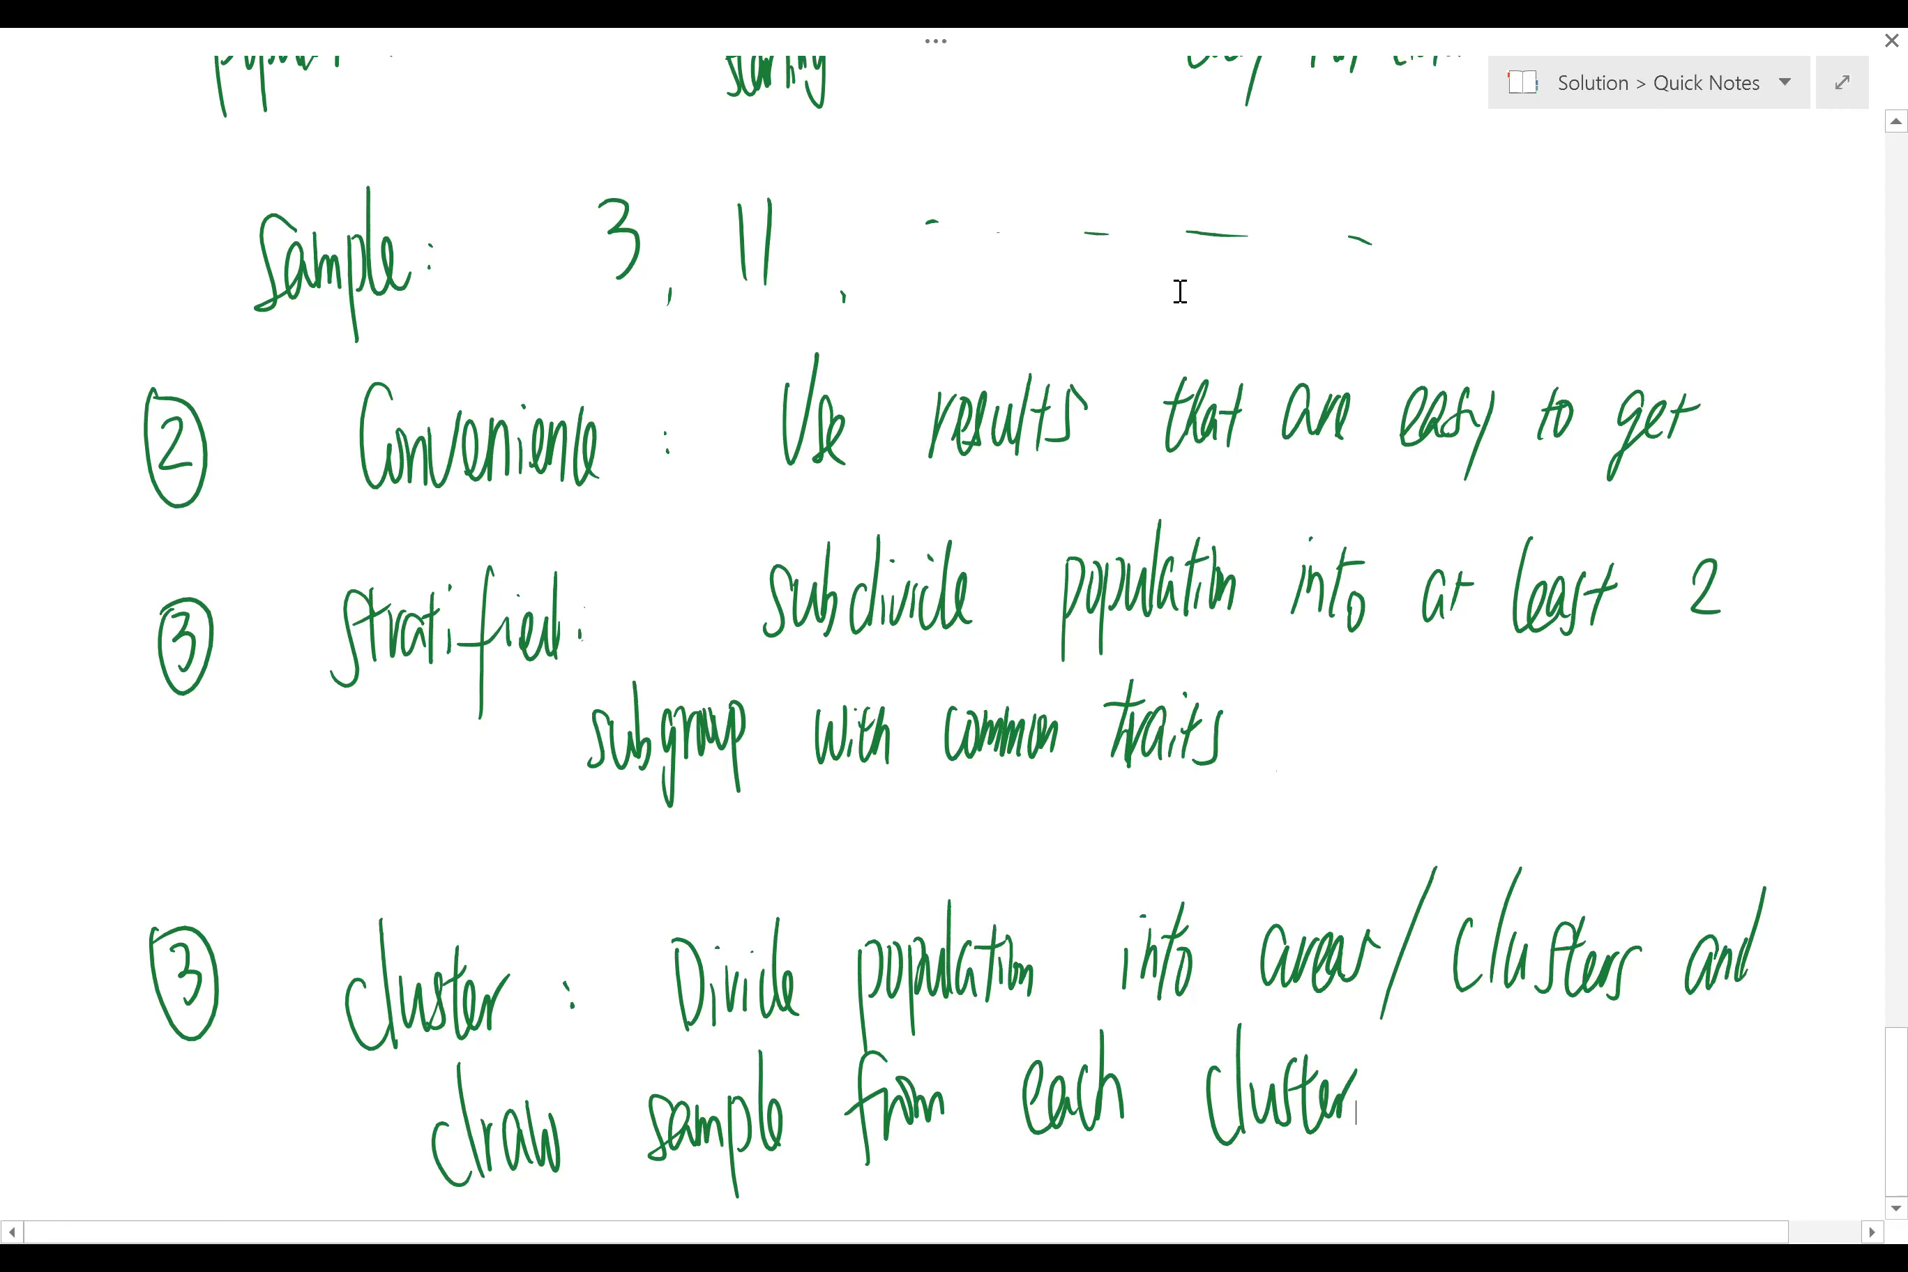
scroll(1439, 490, up, 5)
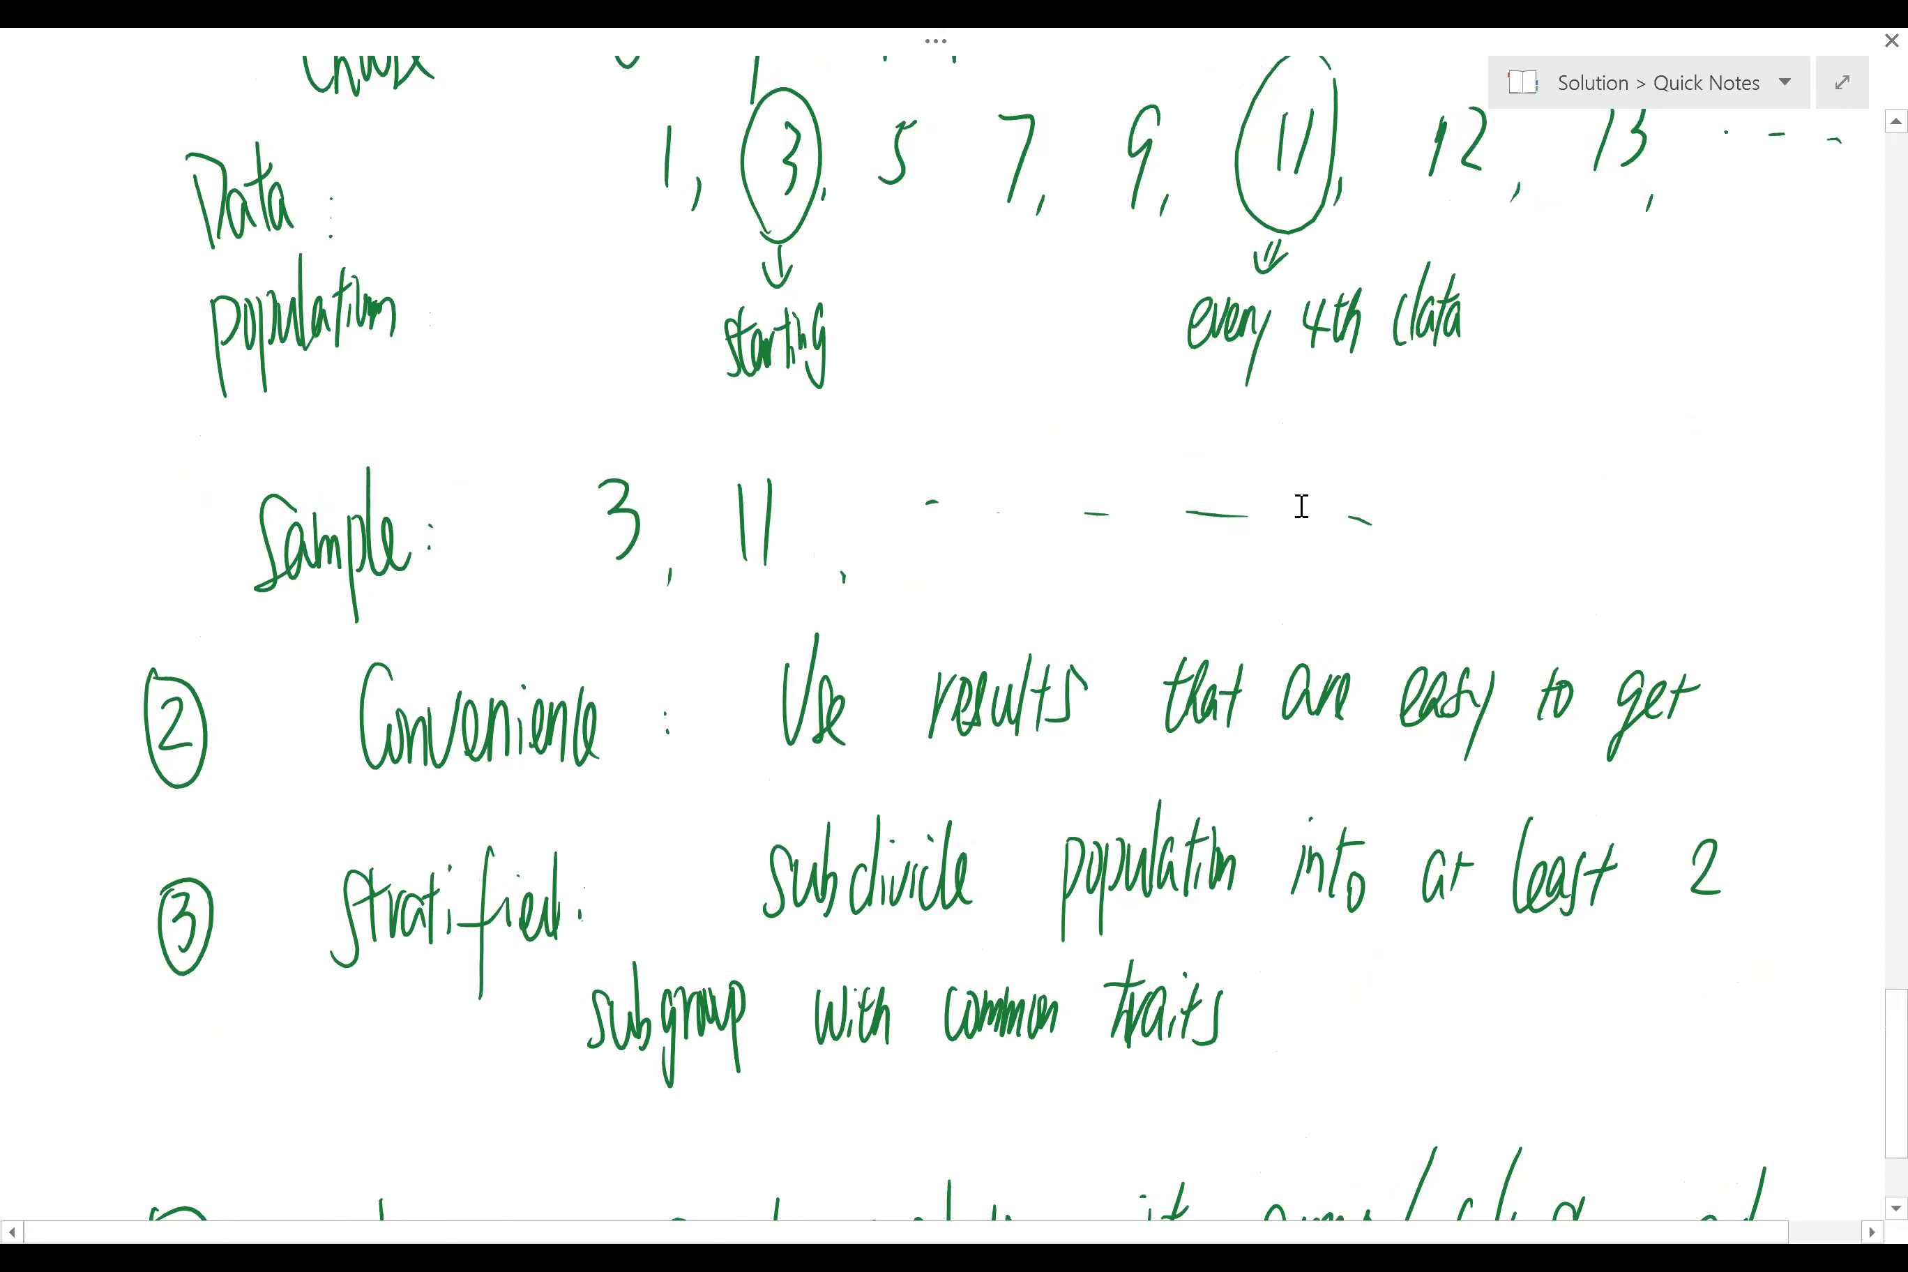
scroll(1326, 577, down, 3)
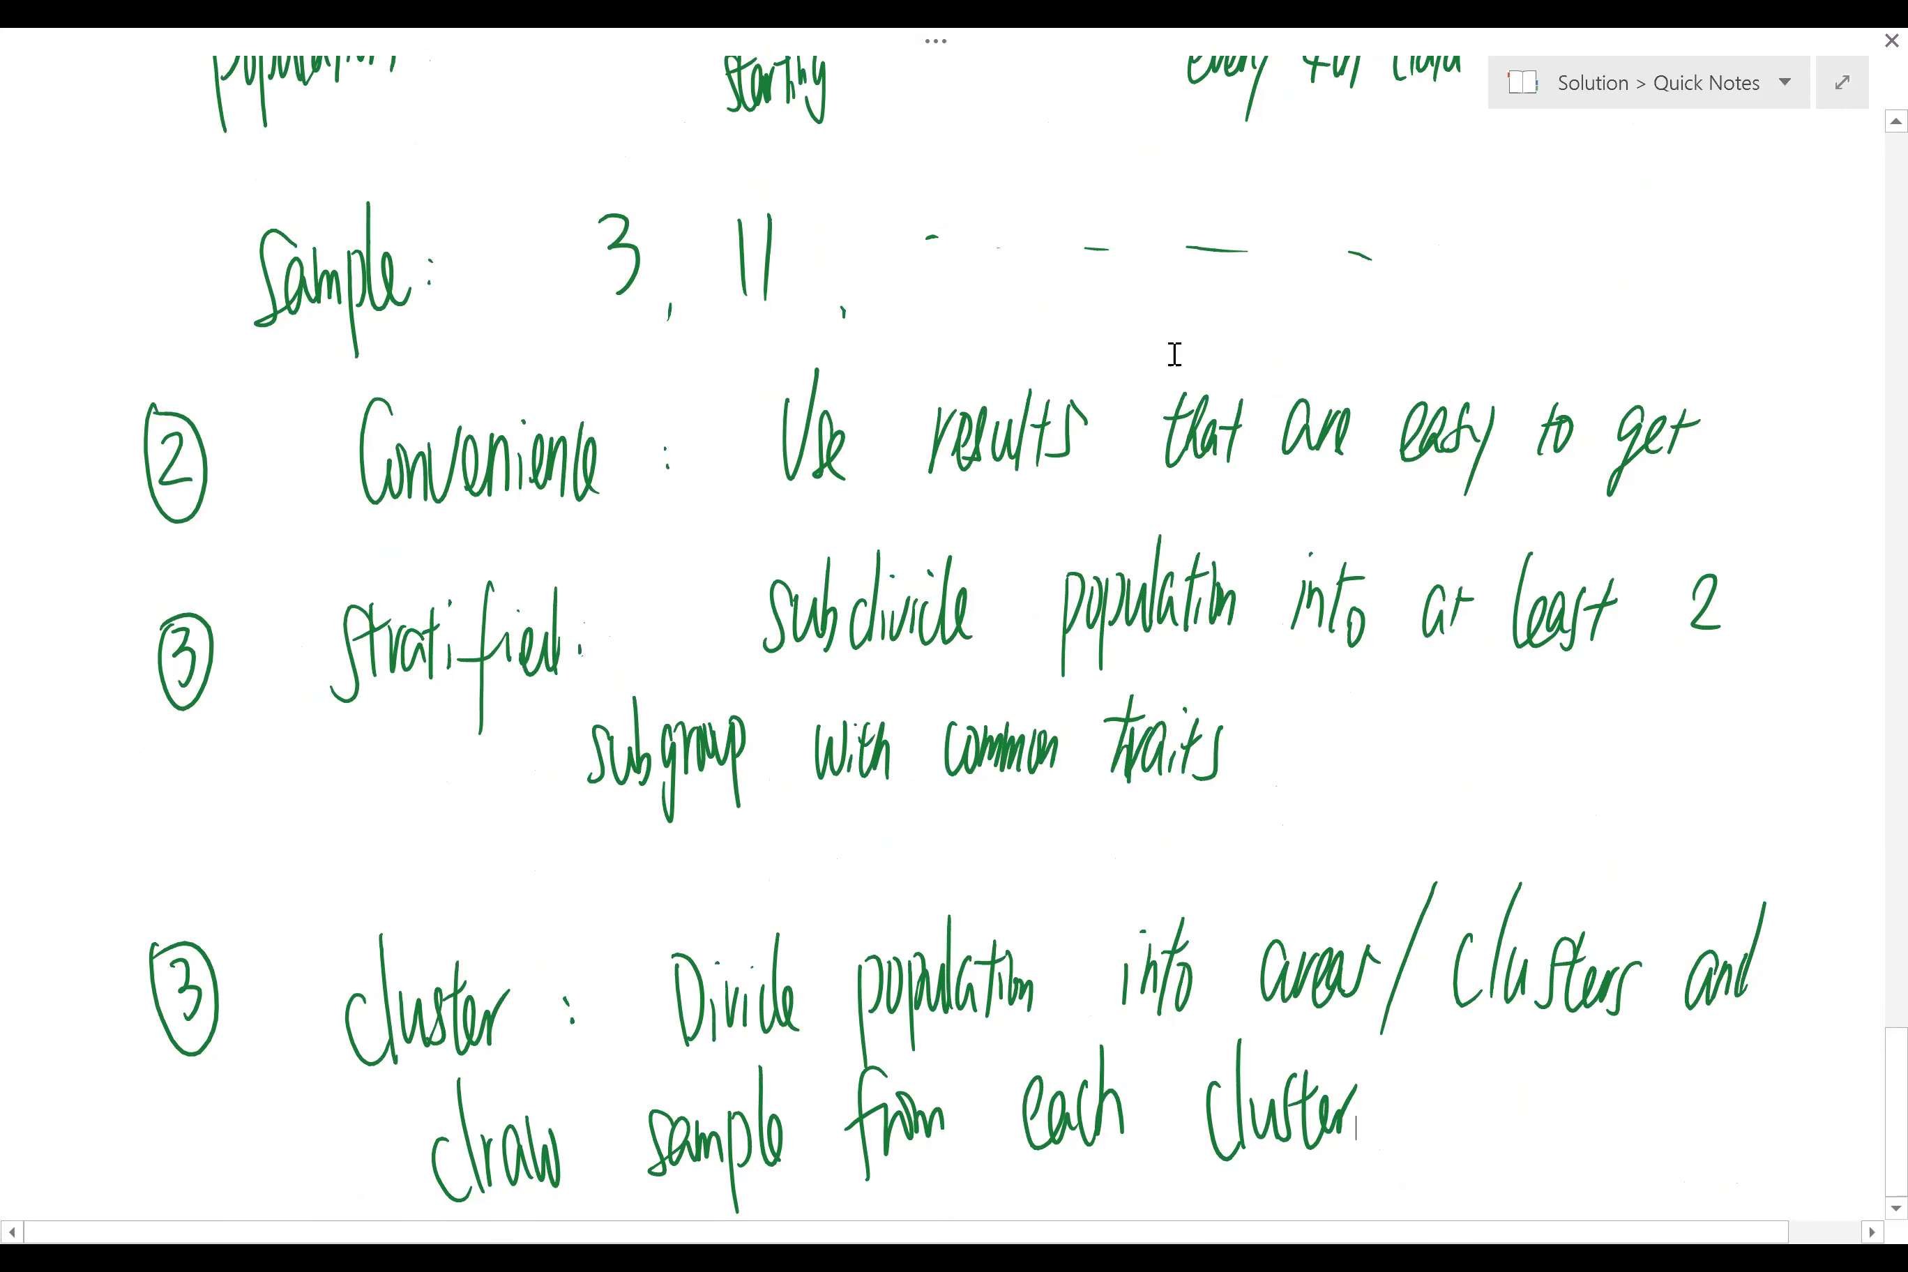
scroll(1632, 258, up, 3)
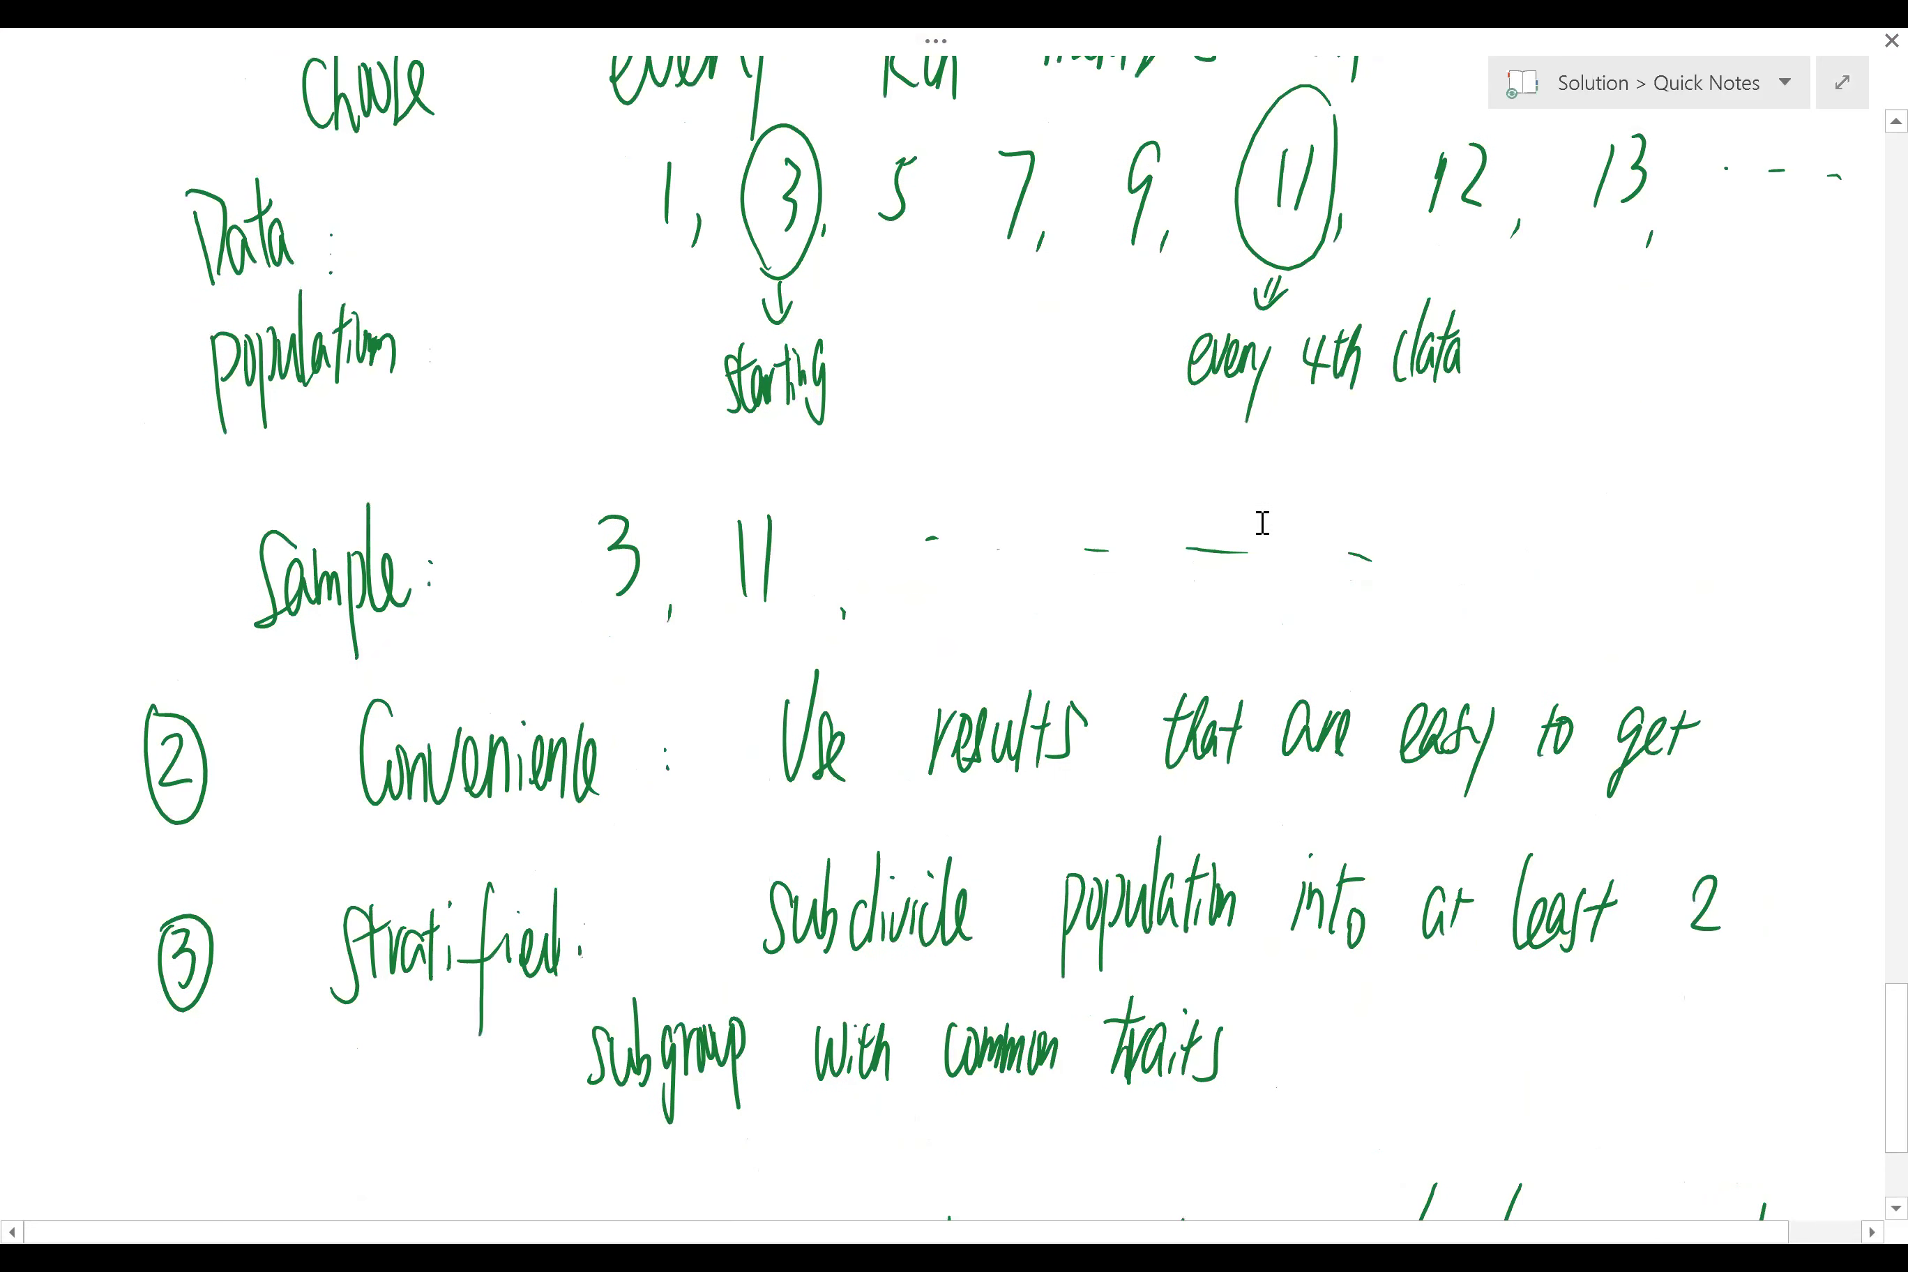
scroll(1256, 525, down, 3)
scroll(1256, 533, up, 1)
scroll(1265, 608, down, 1)
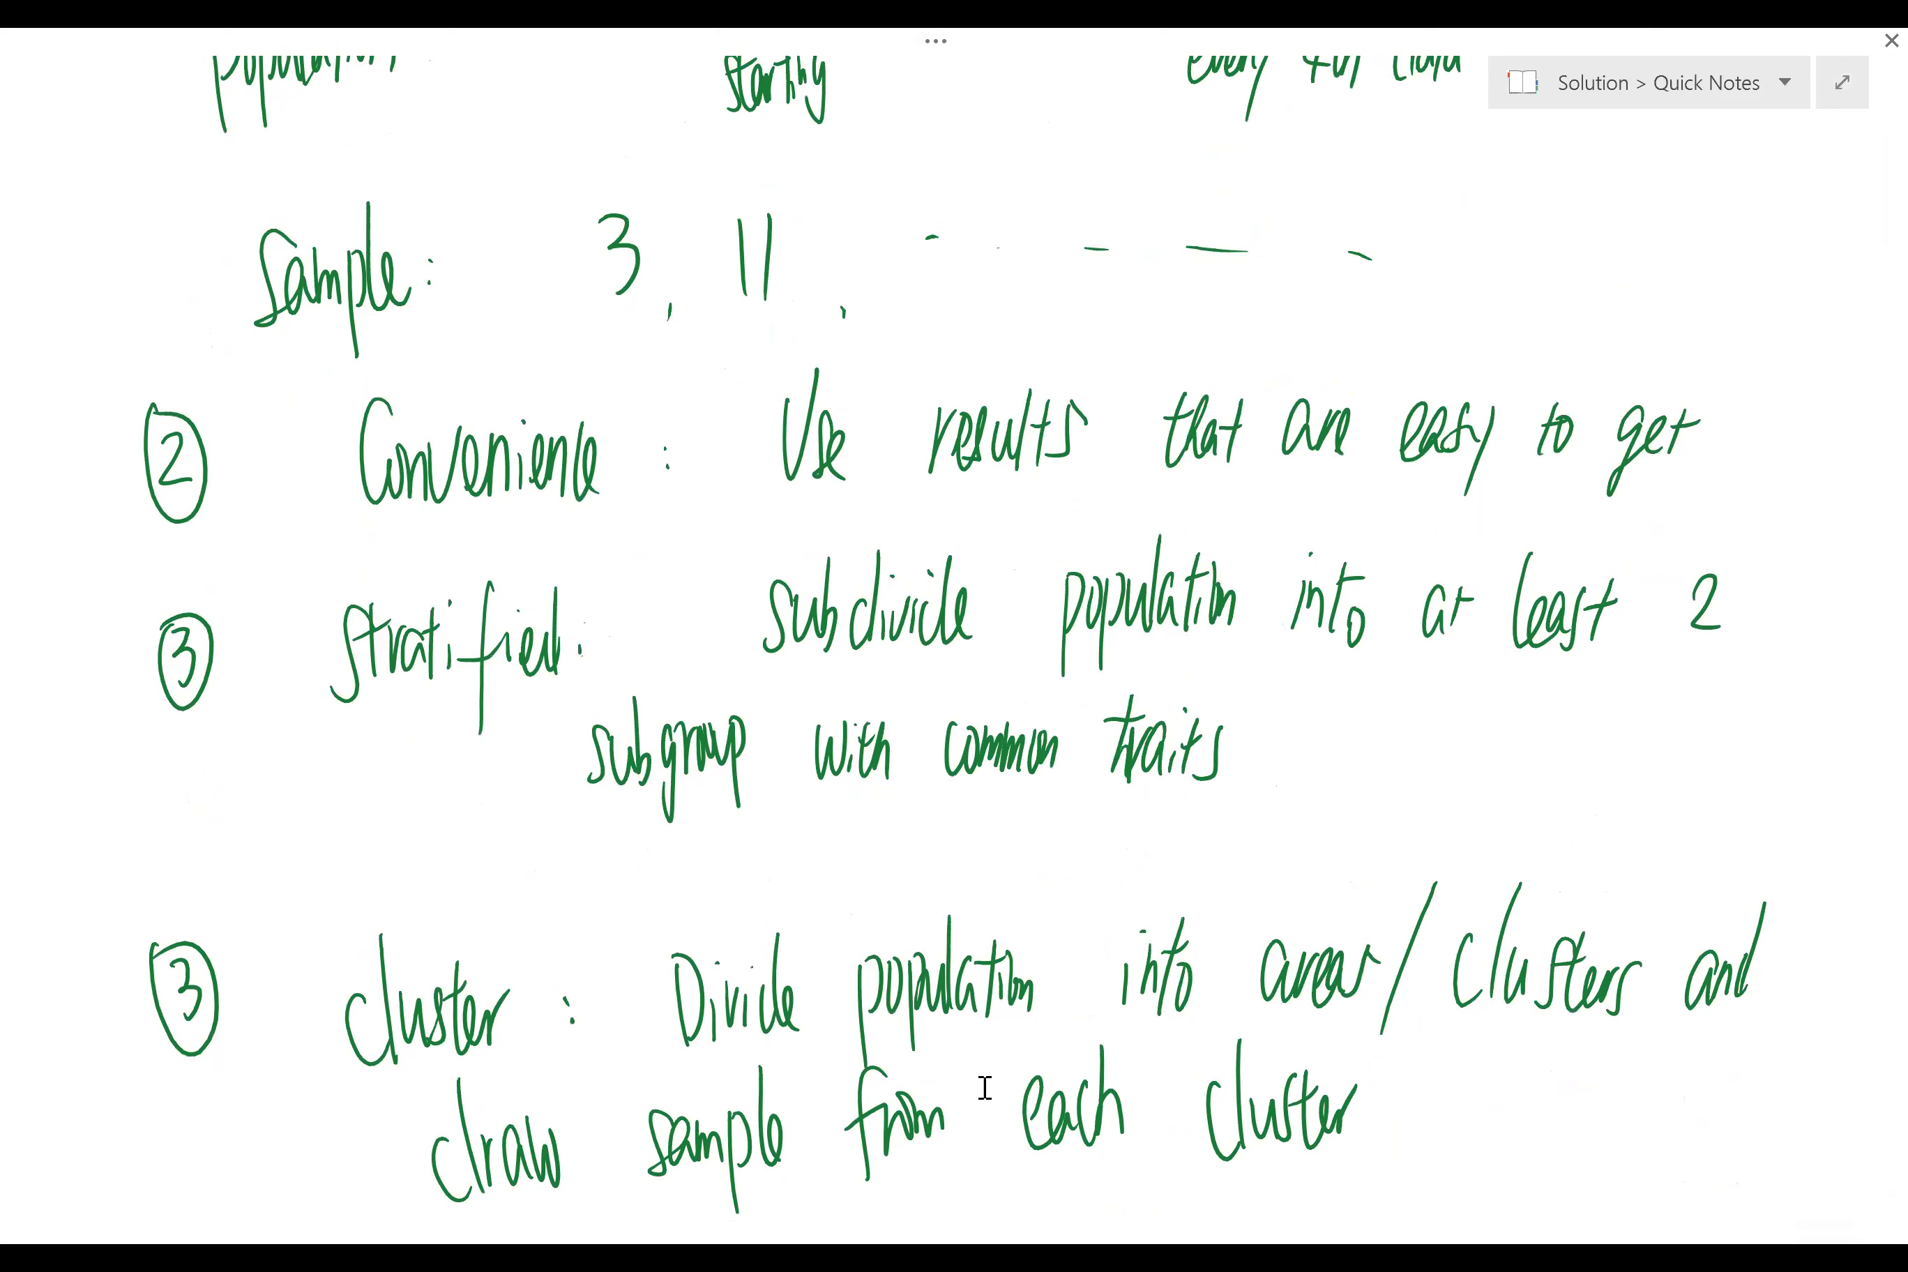
scroll(1363, 859, up, 1)
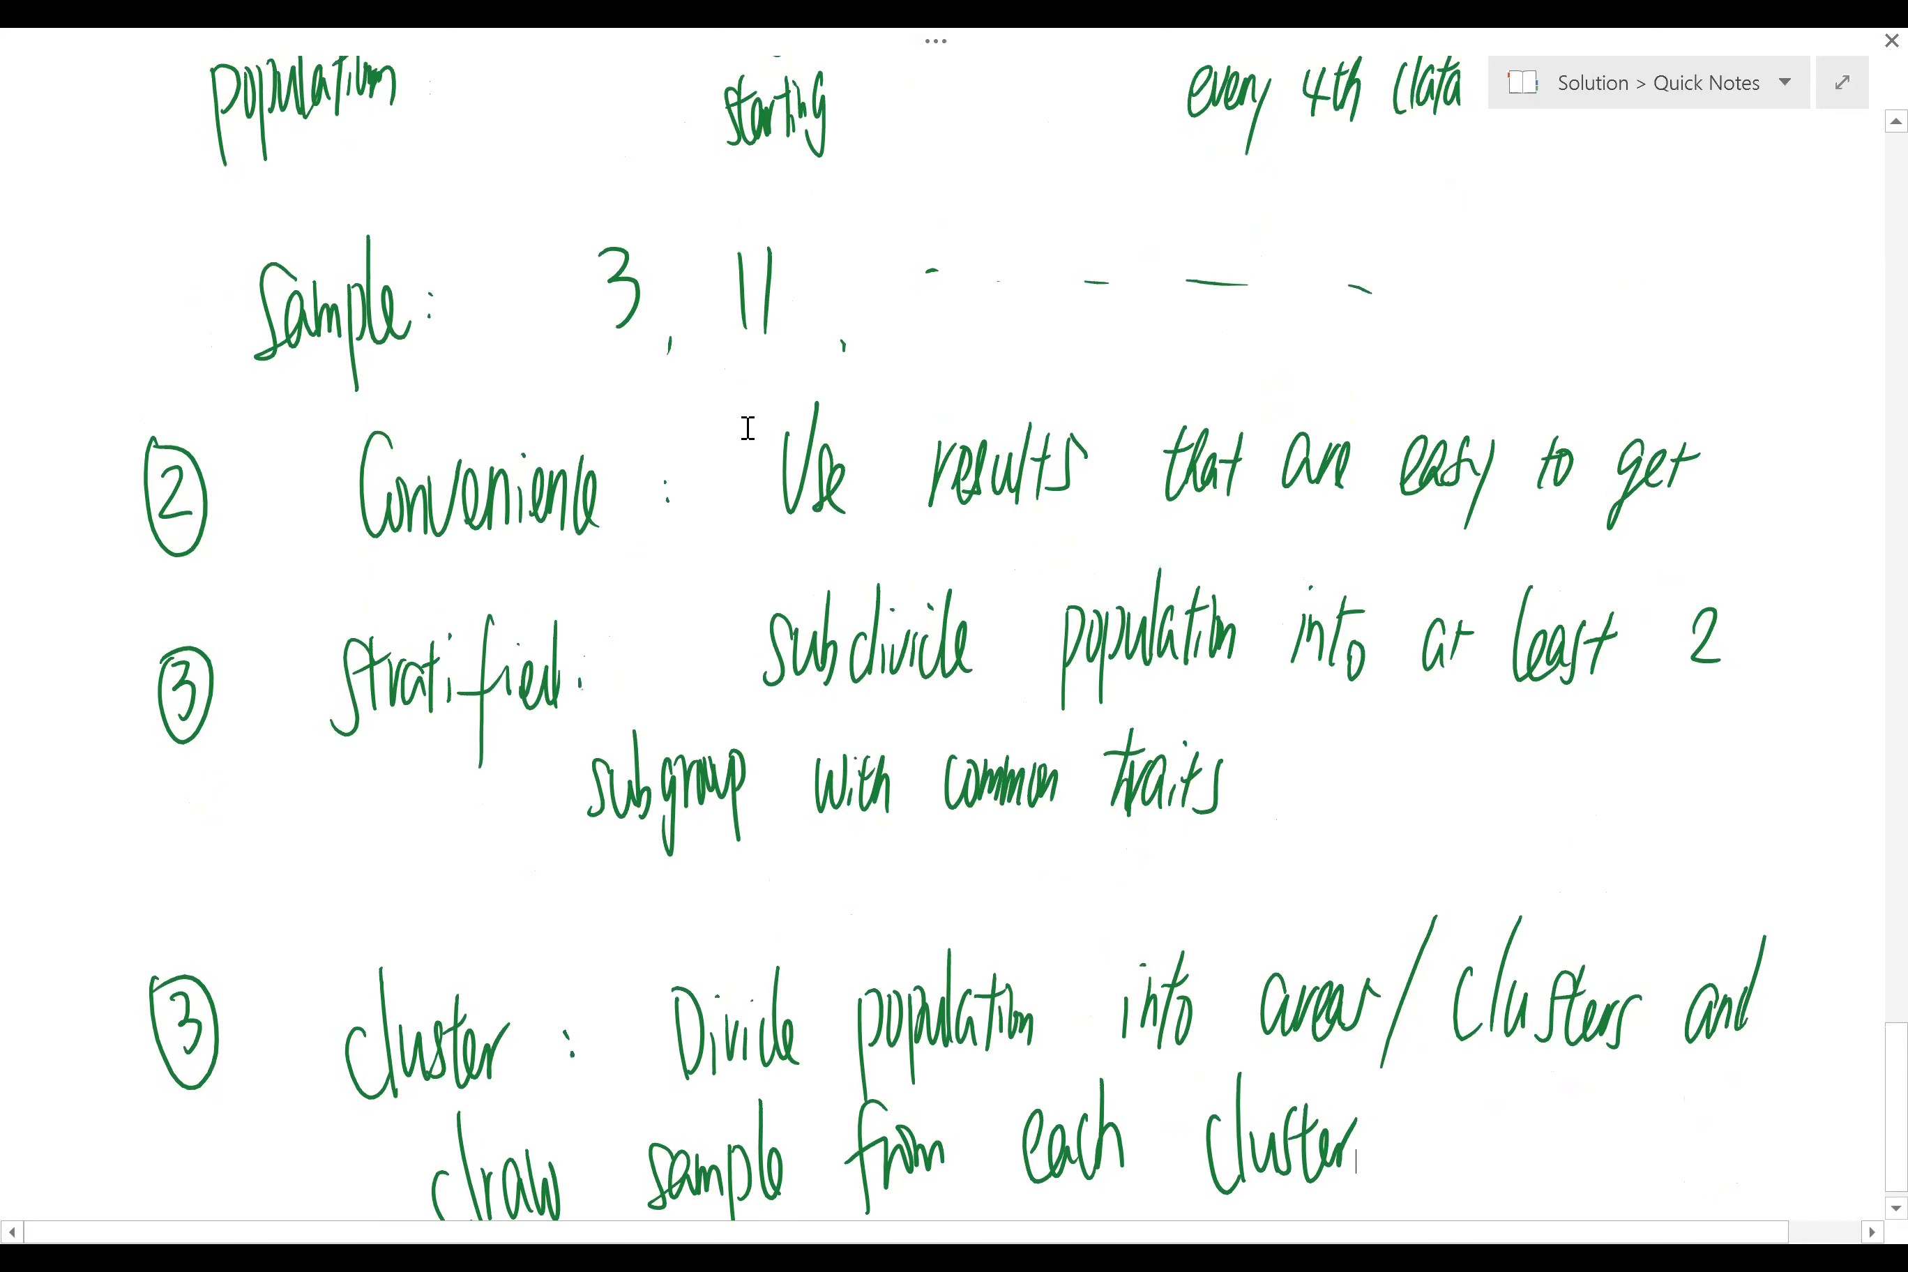
scroll(1774, 415, up, 6)
scroll(1862, 1026, up, 1)
scroll(1862, 341, up, 20)
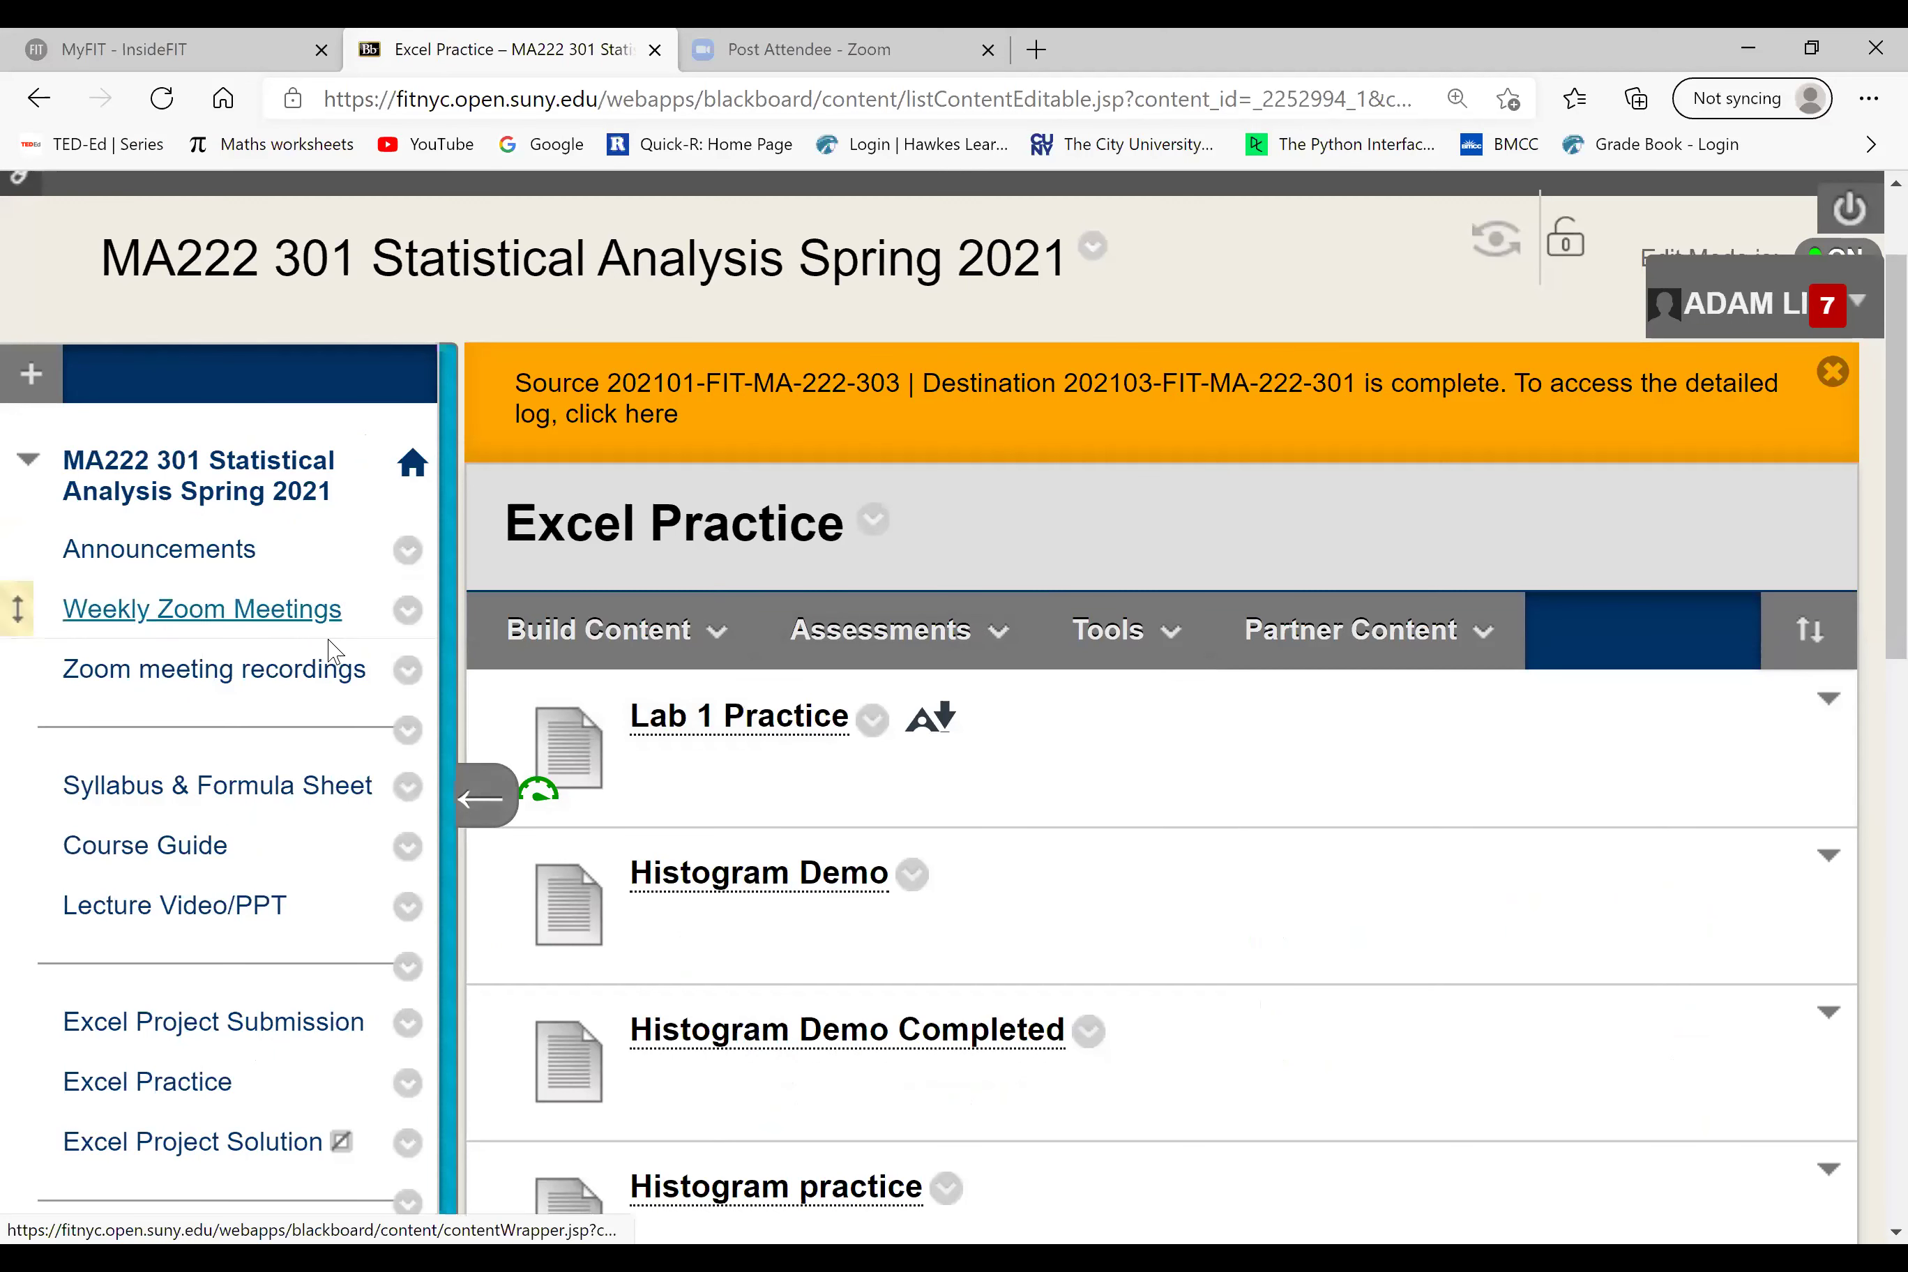
Step: Open the Excel Practice page and try to download and open Lab 1 Practice
scroll(238, 903, down, 2)
click(215, 929)
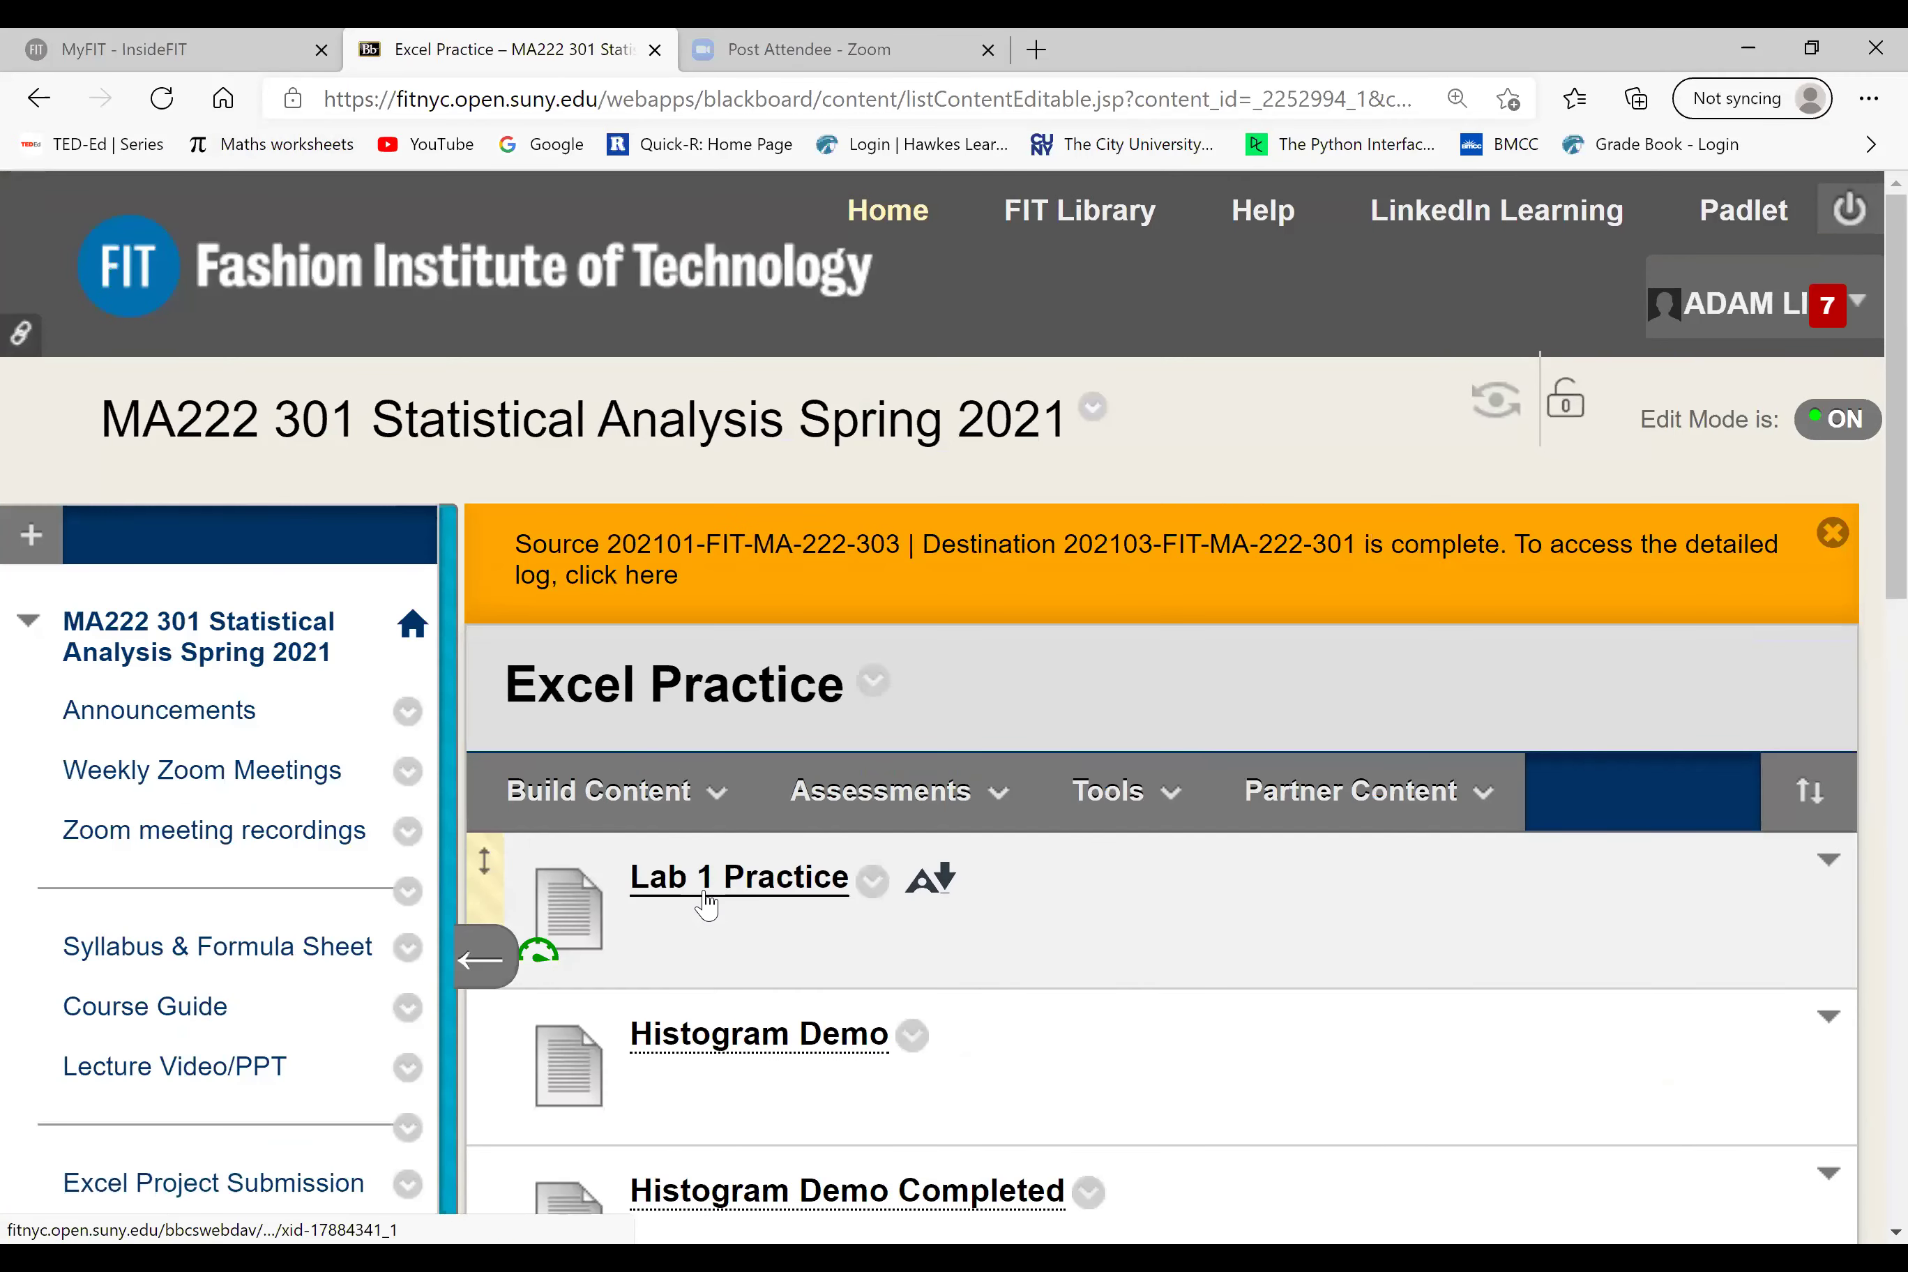
click(722, 878)
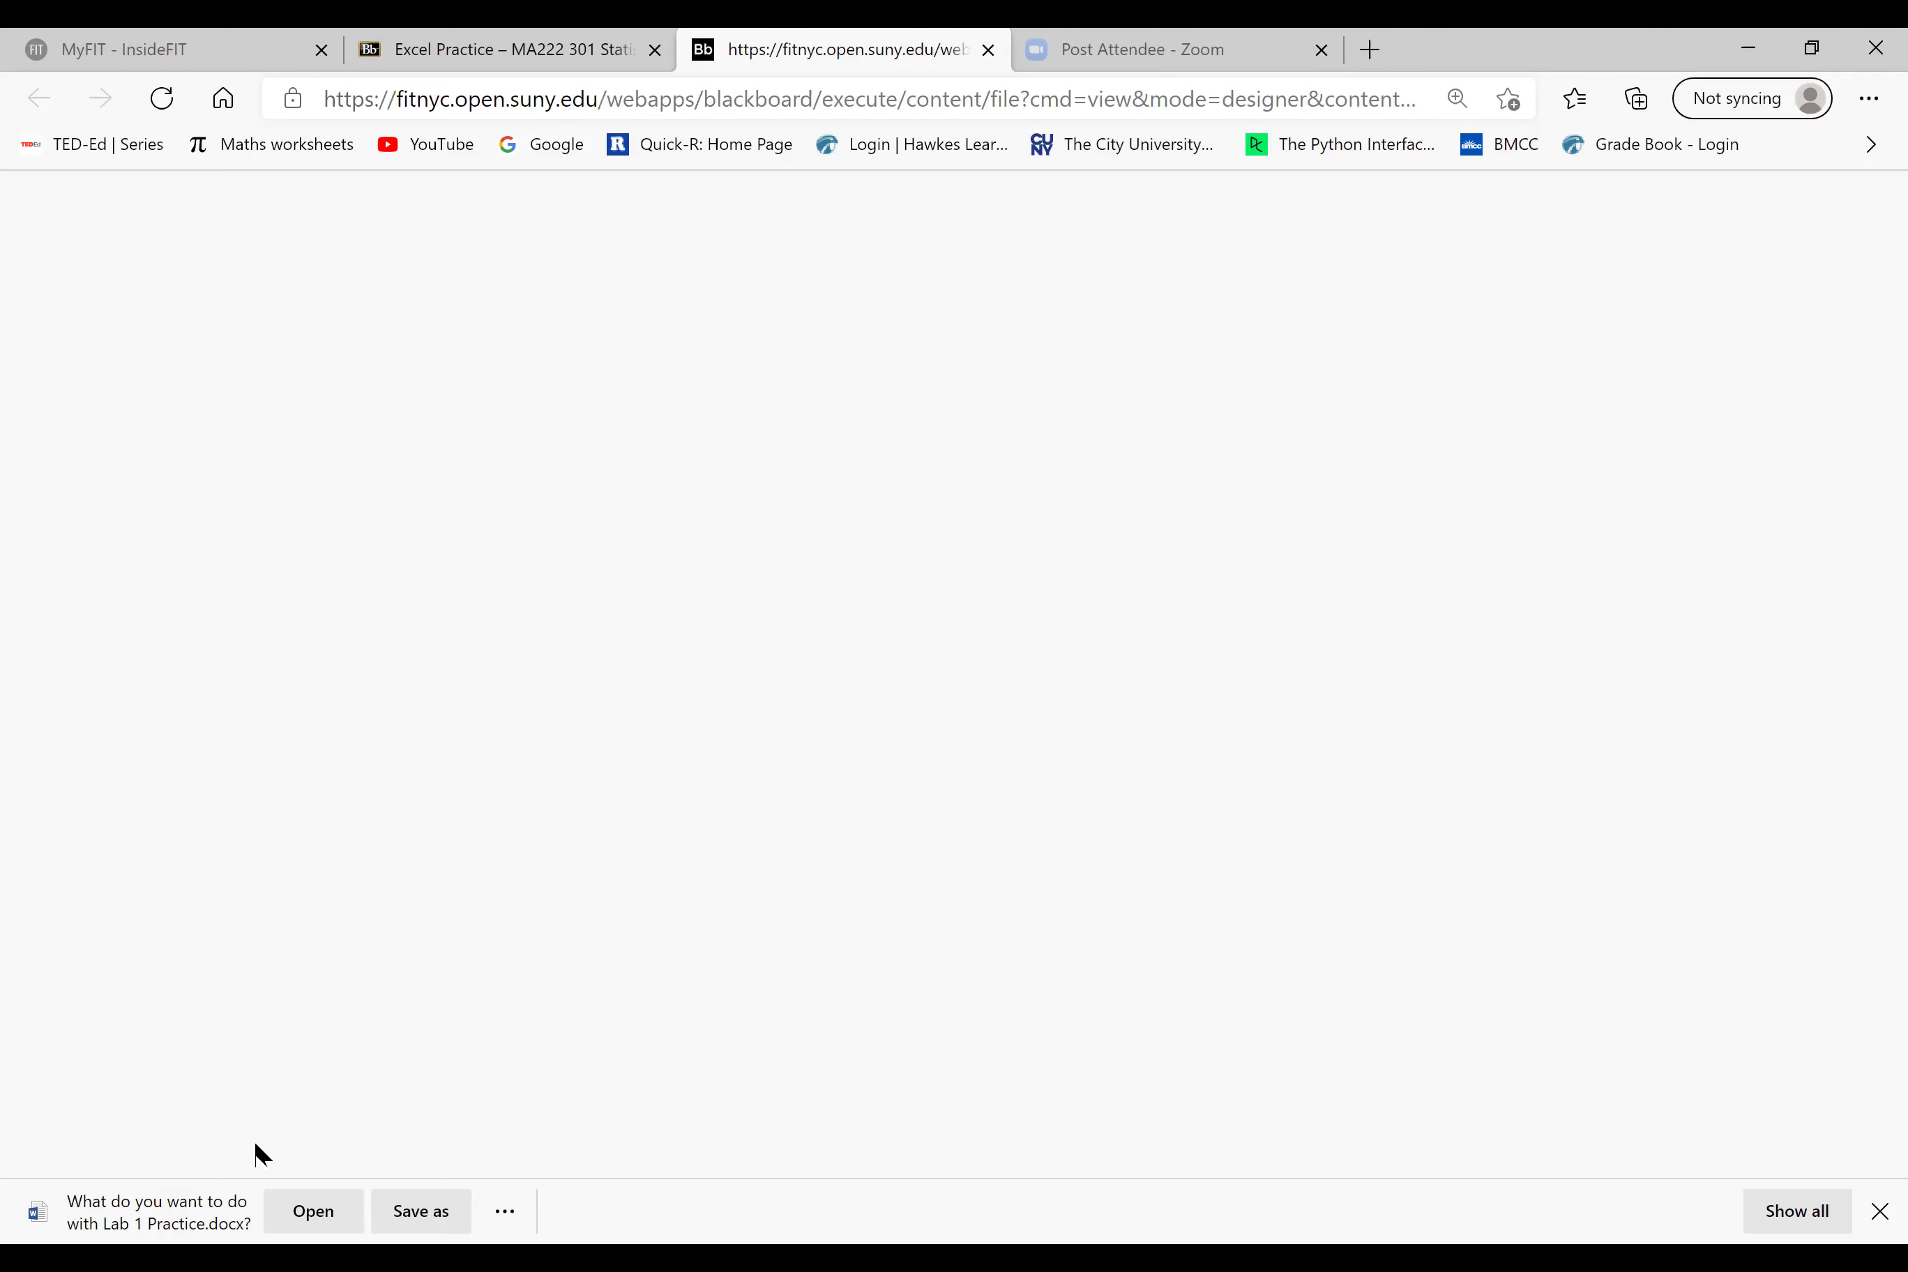
click(311, 1210)
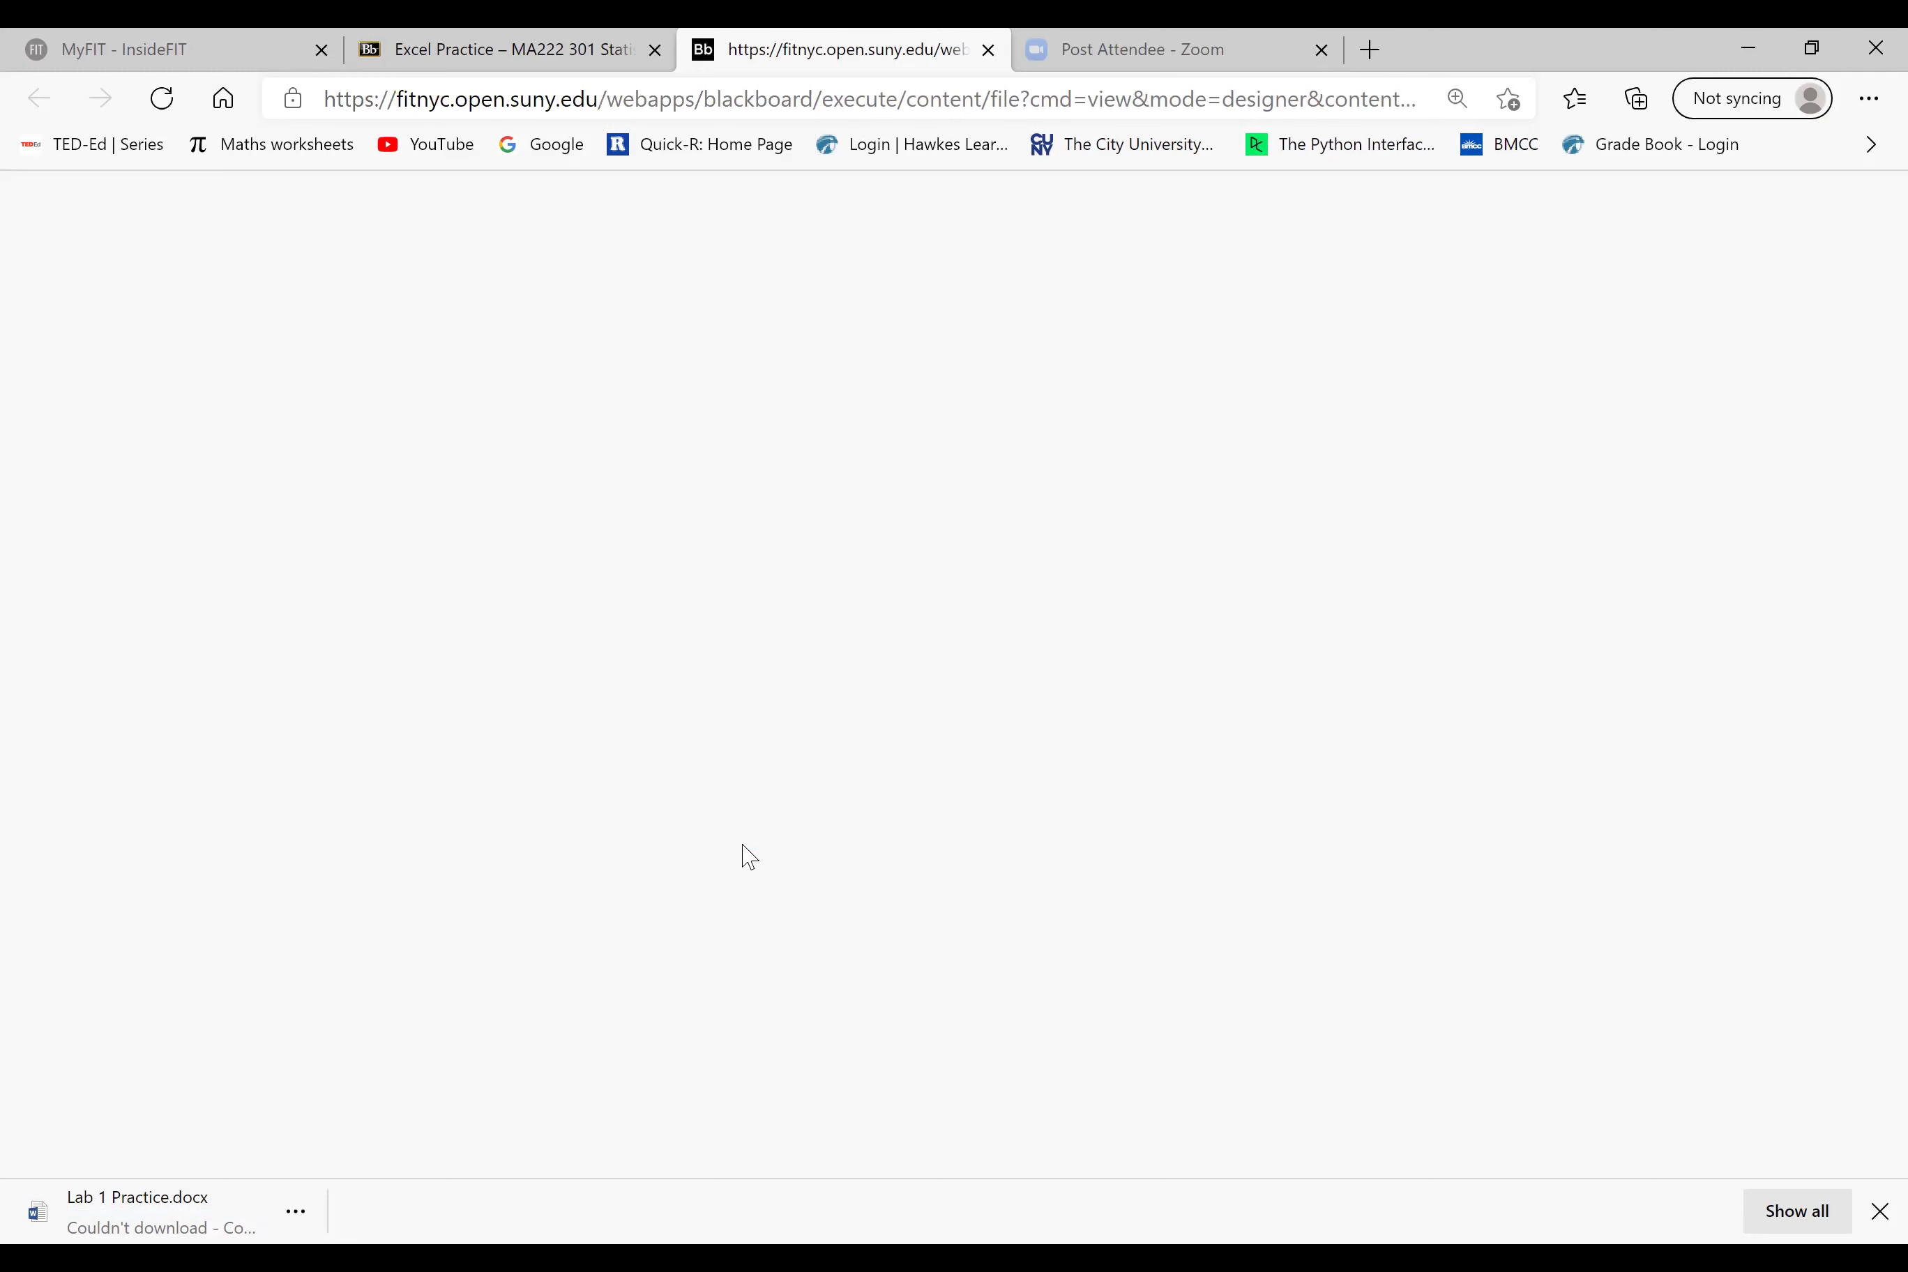
Step: Return to the Excel Practice page via the course menu and reload it
click(507, 54)
click(42, 961)
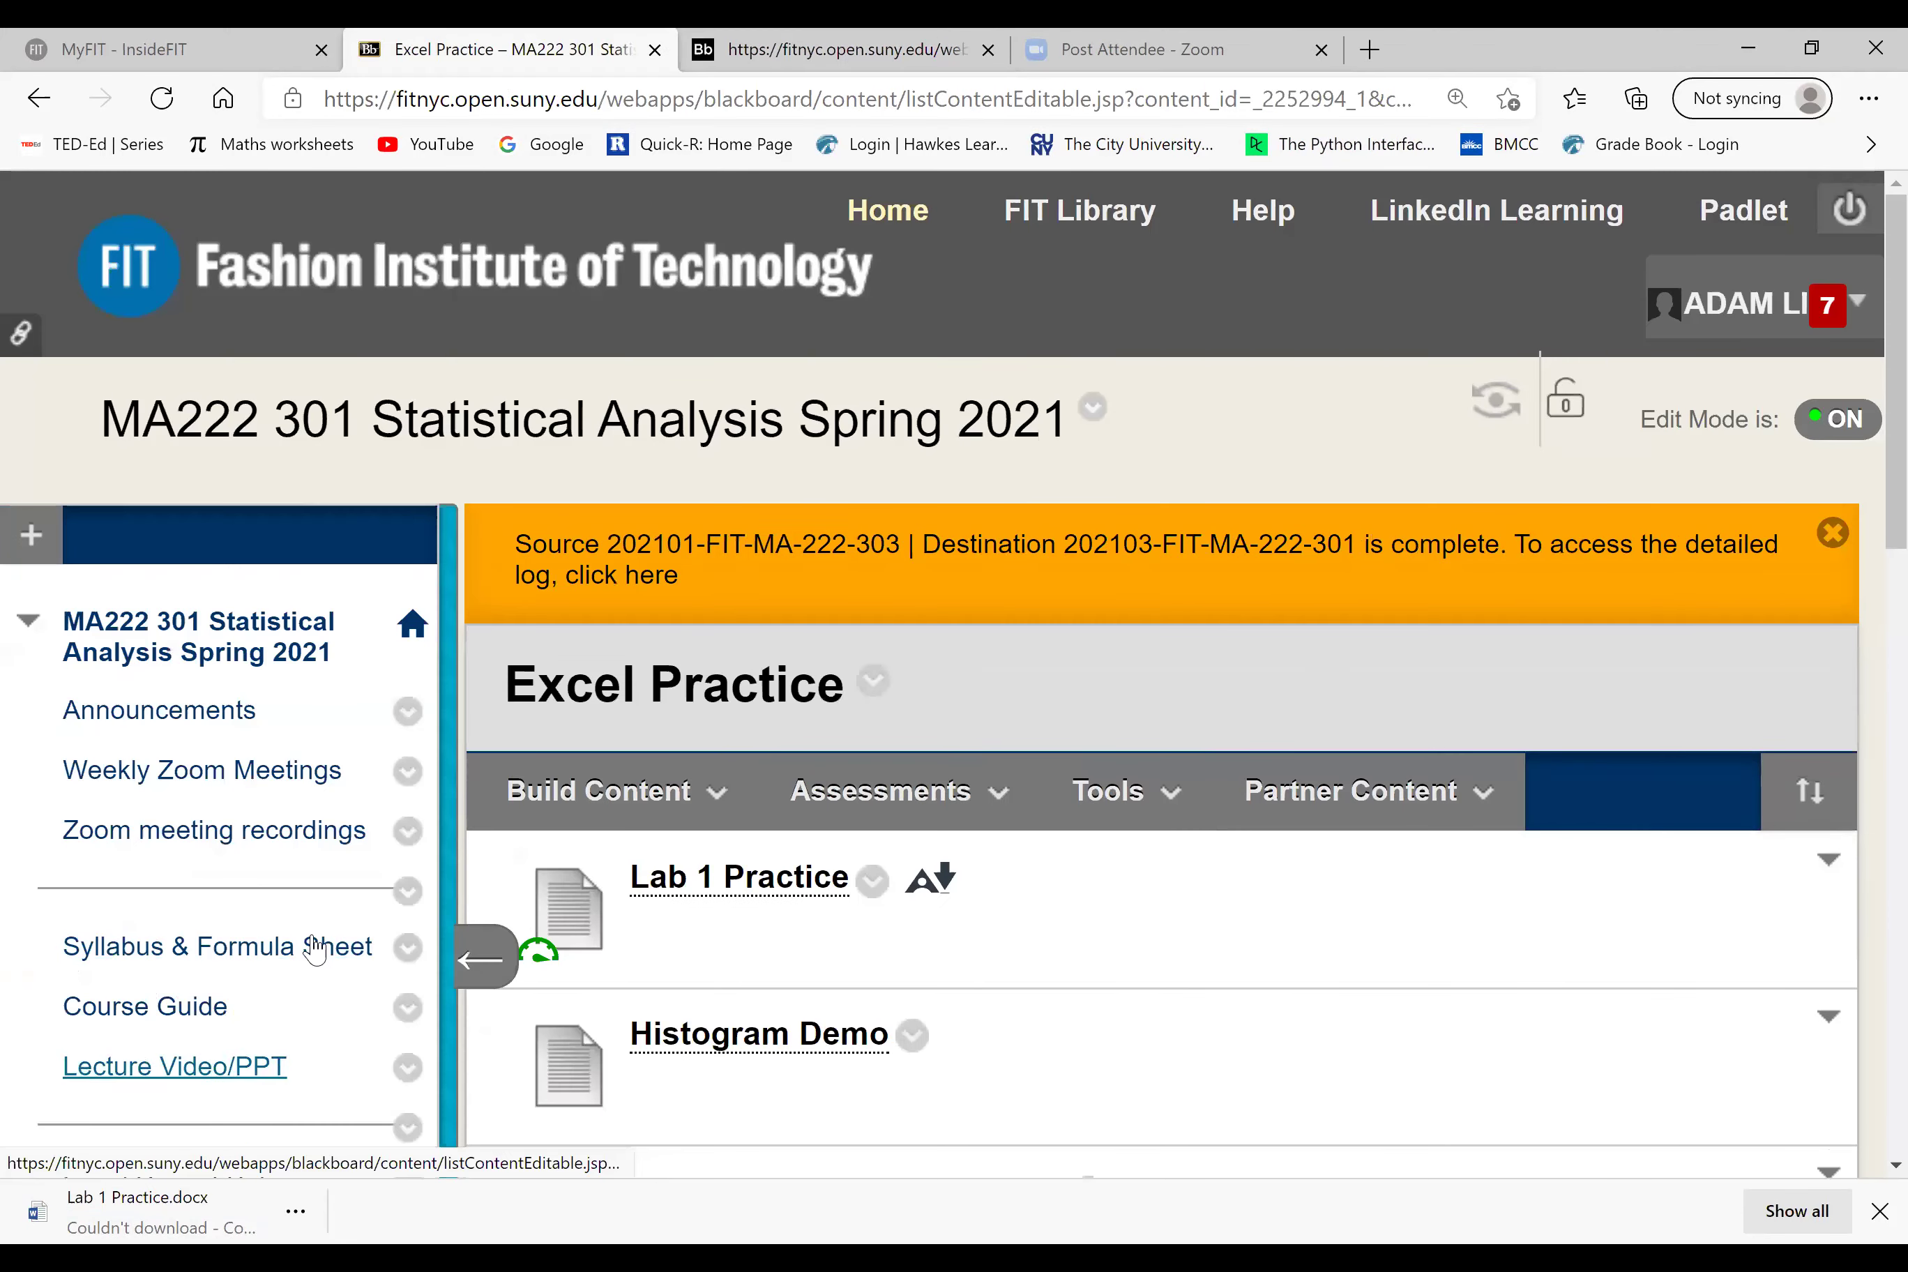
scroll(246, 971, down, 3)
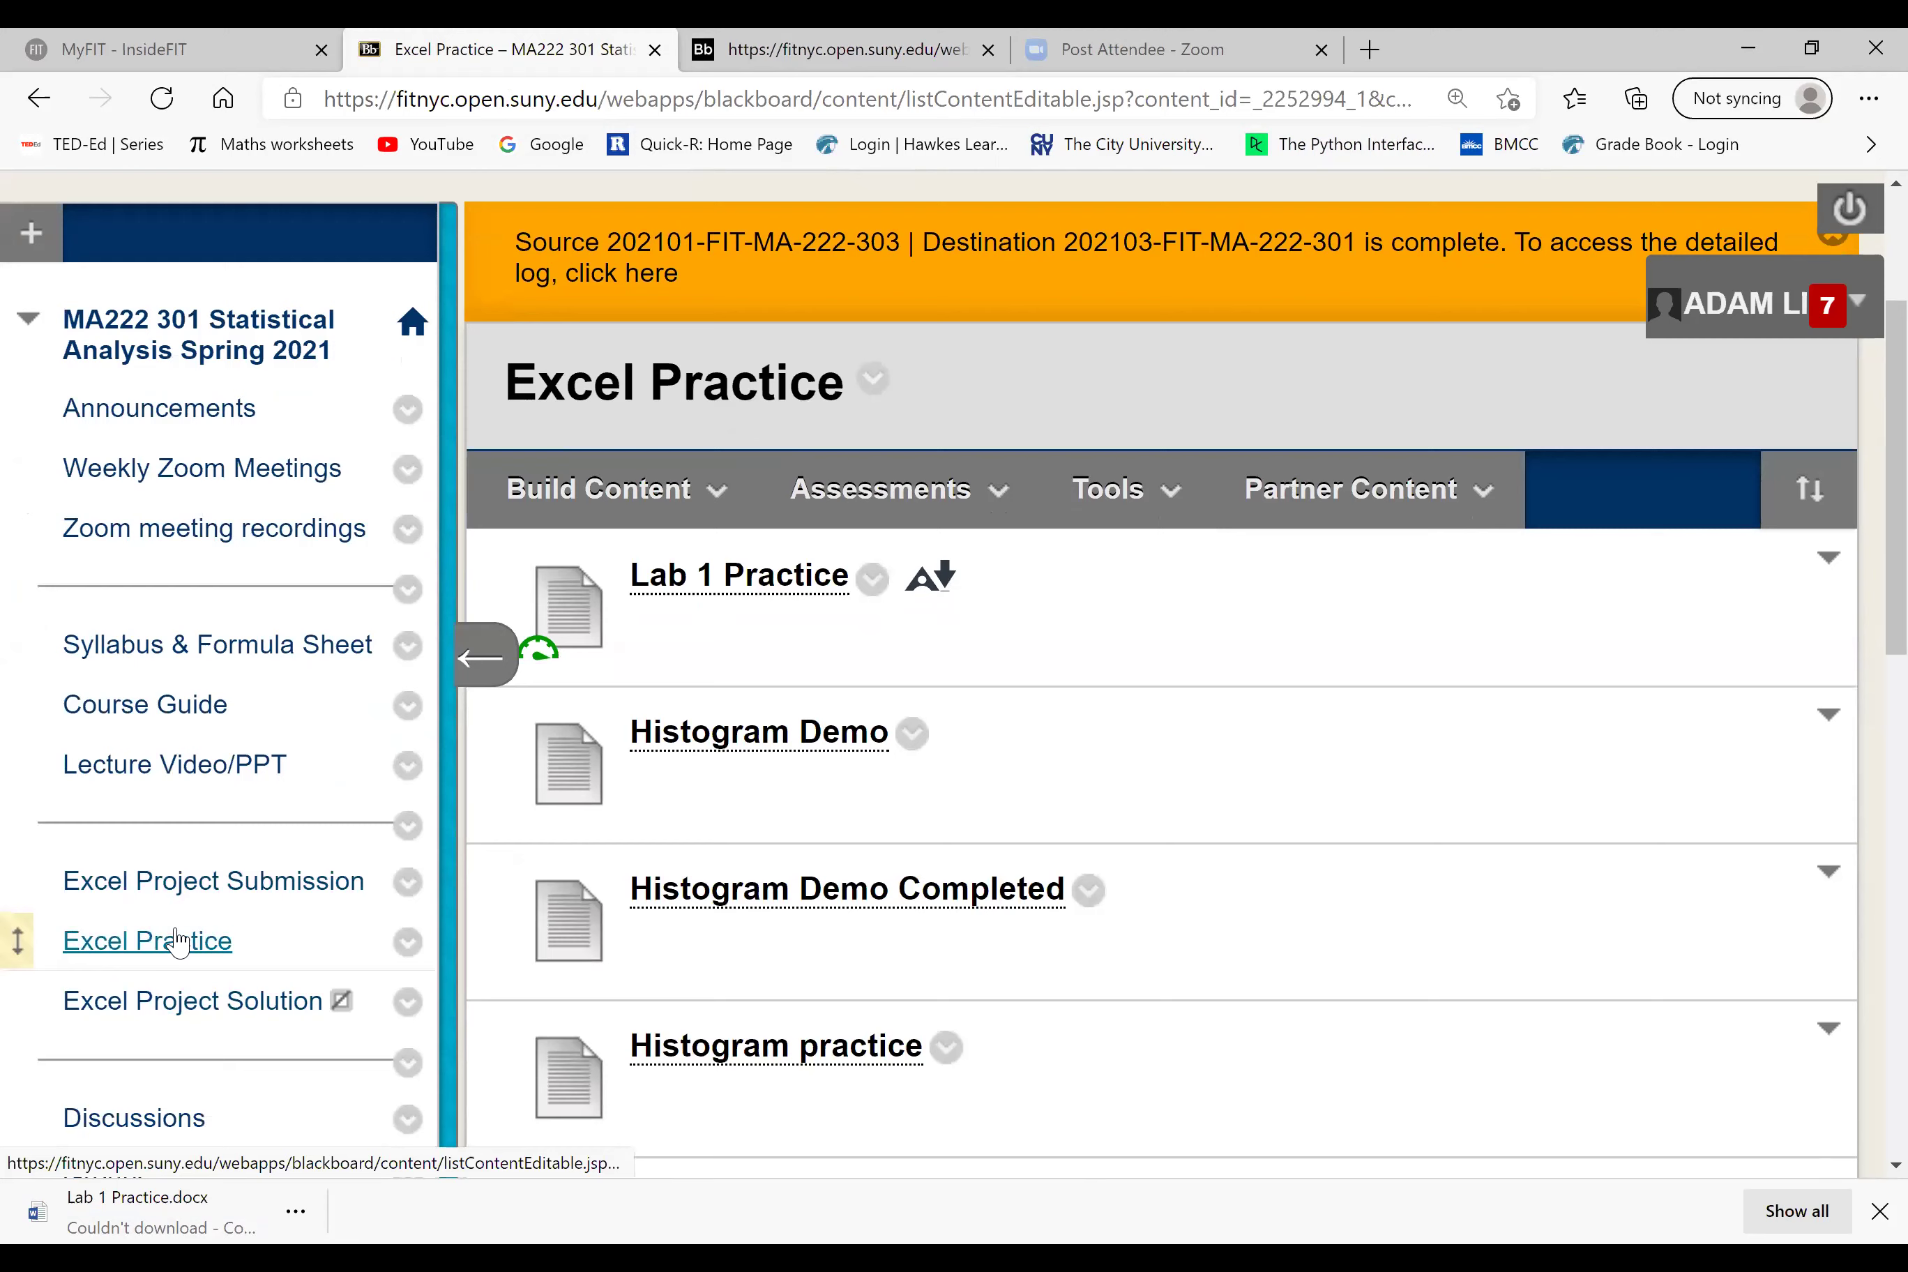
click(150, 952)
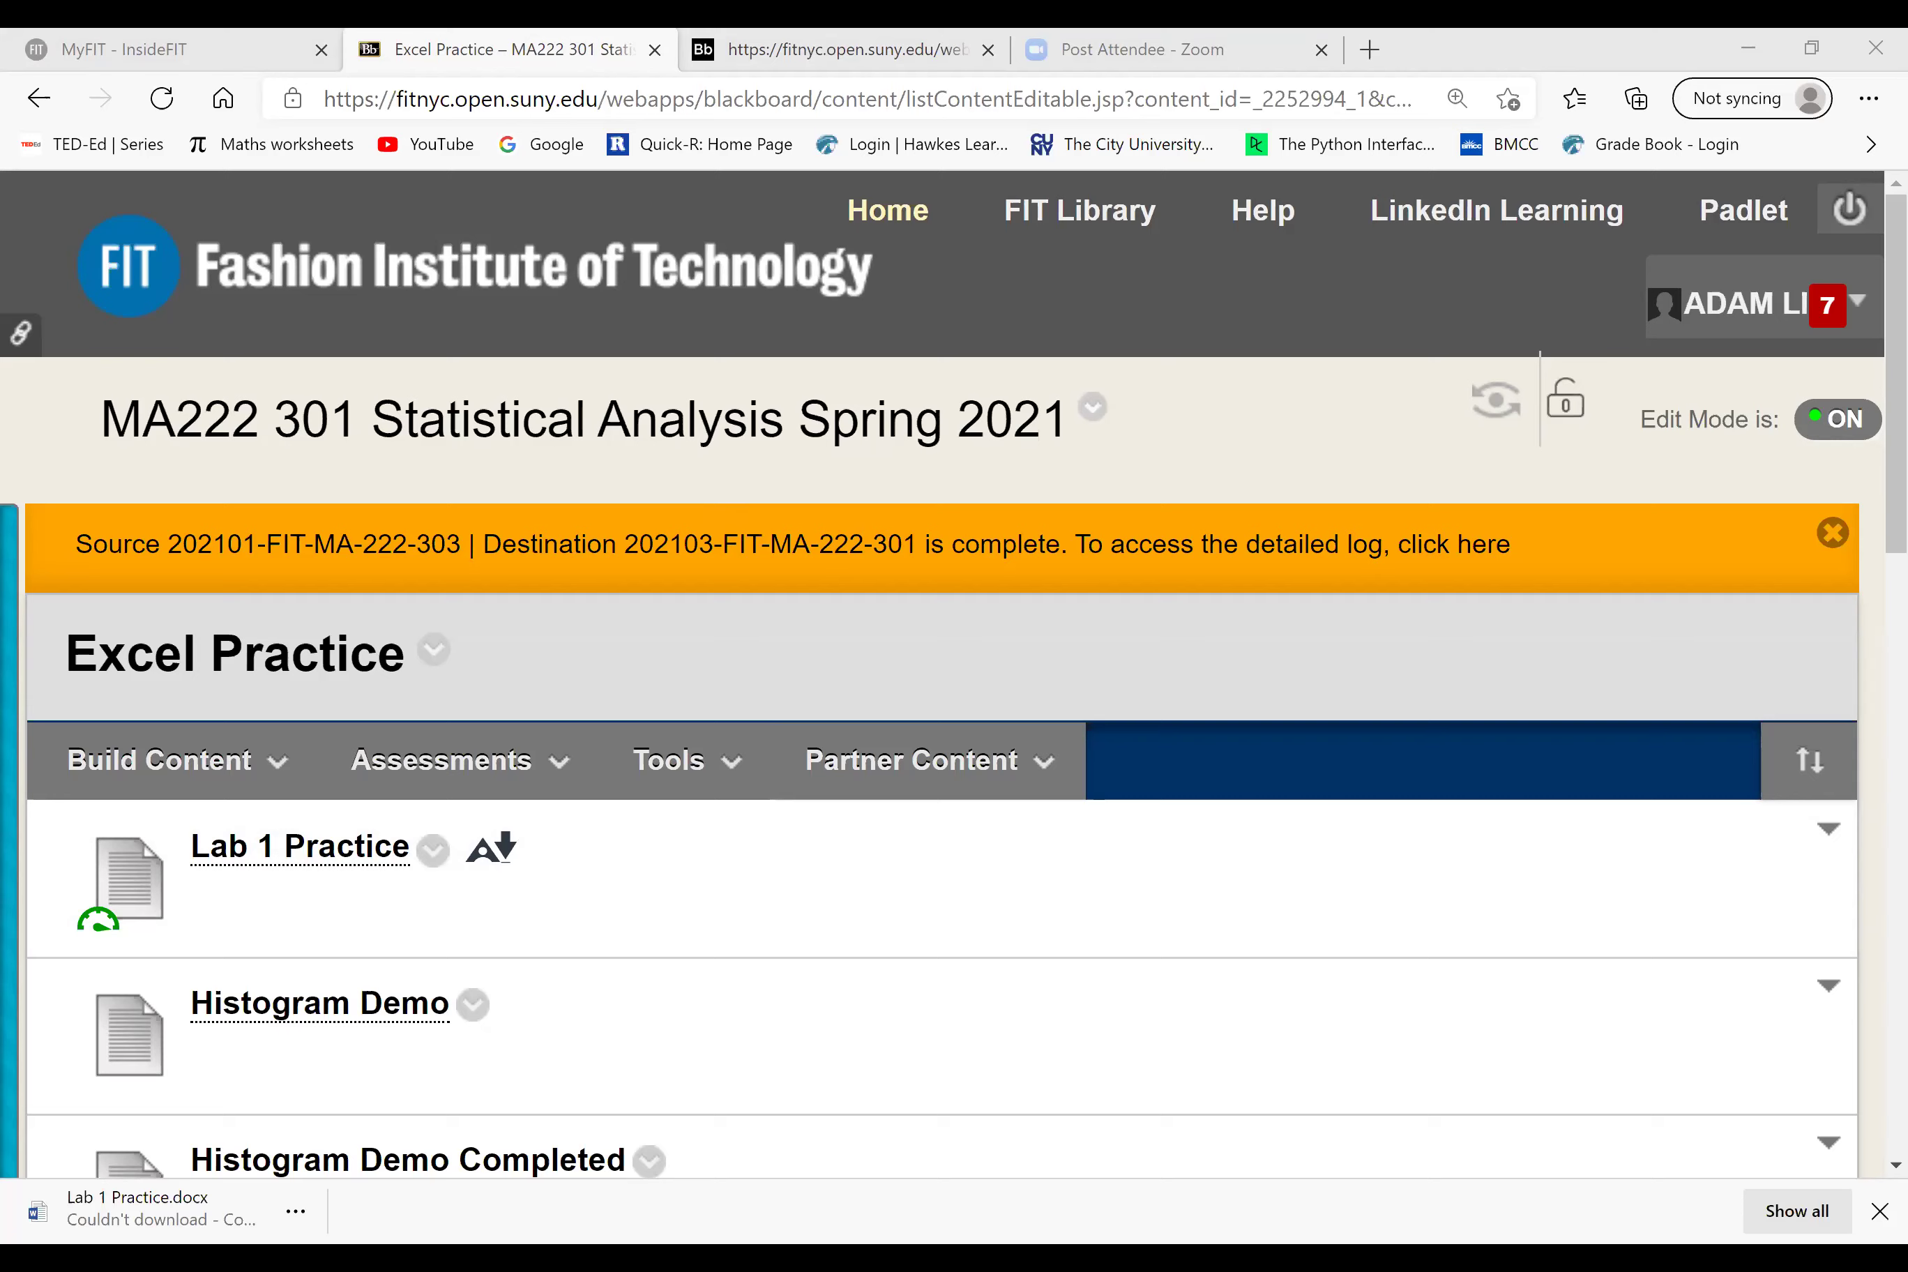
key(alt+Tab)
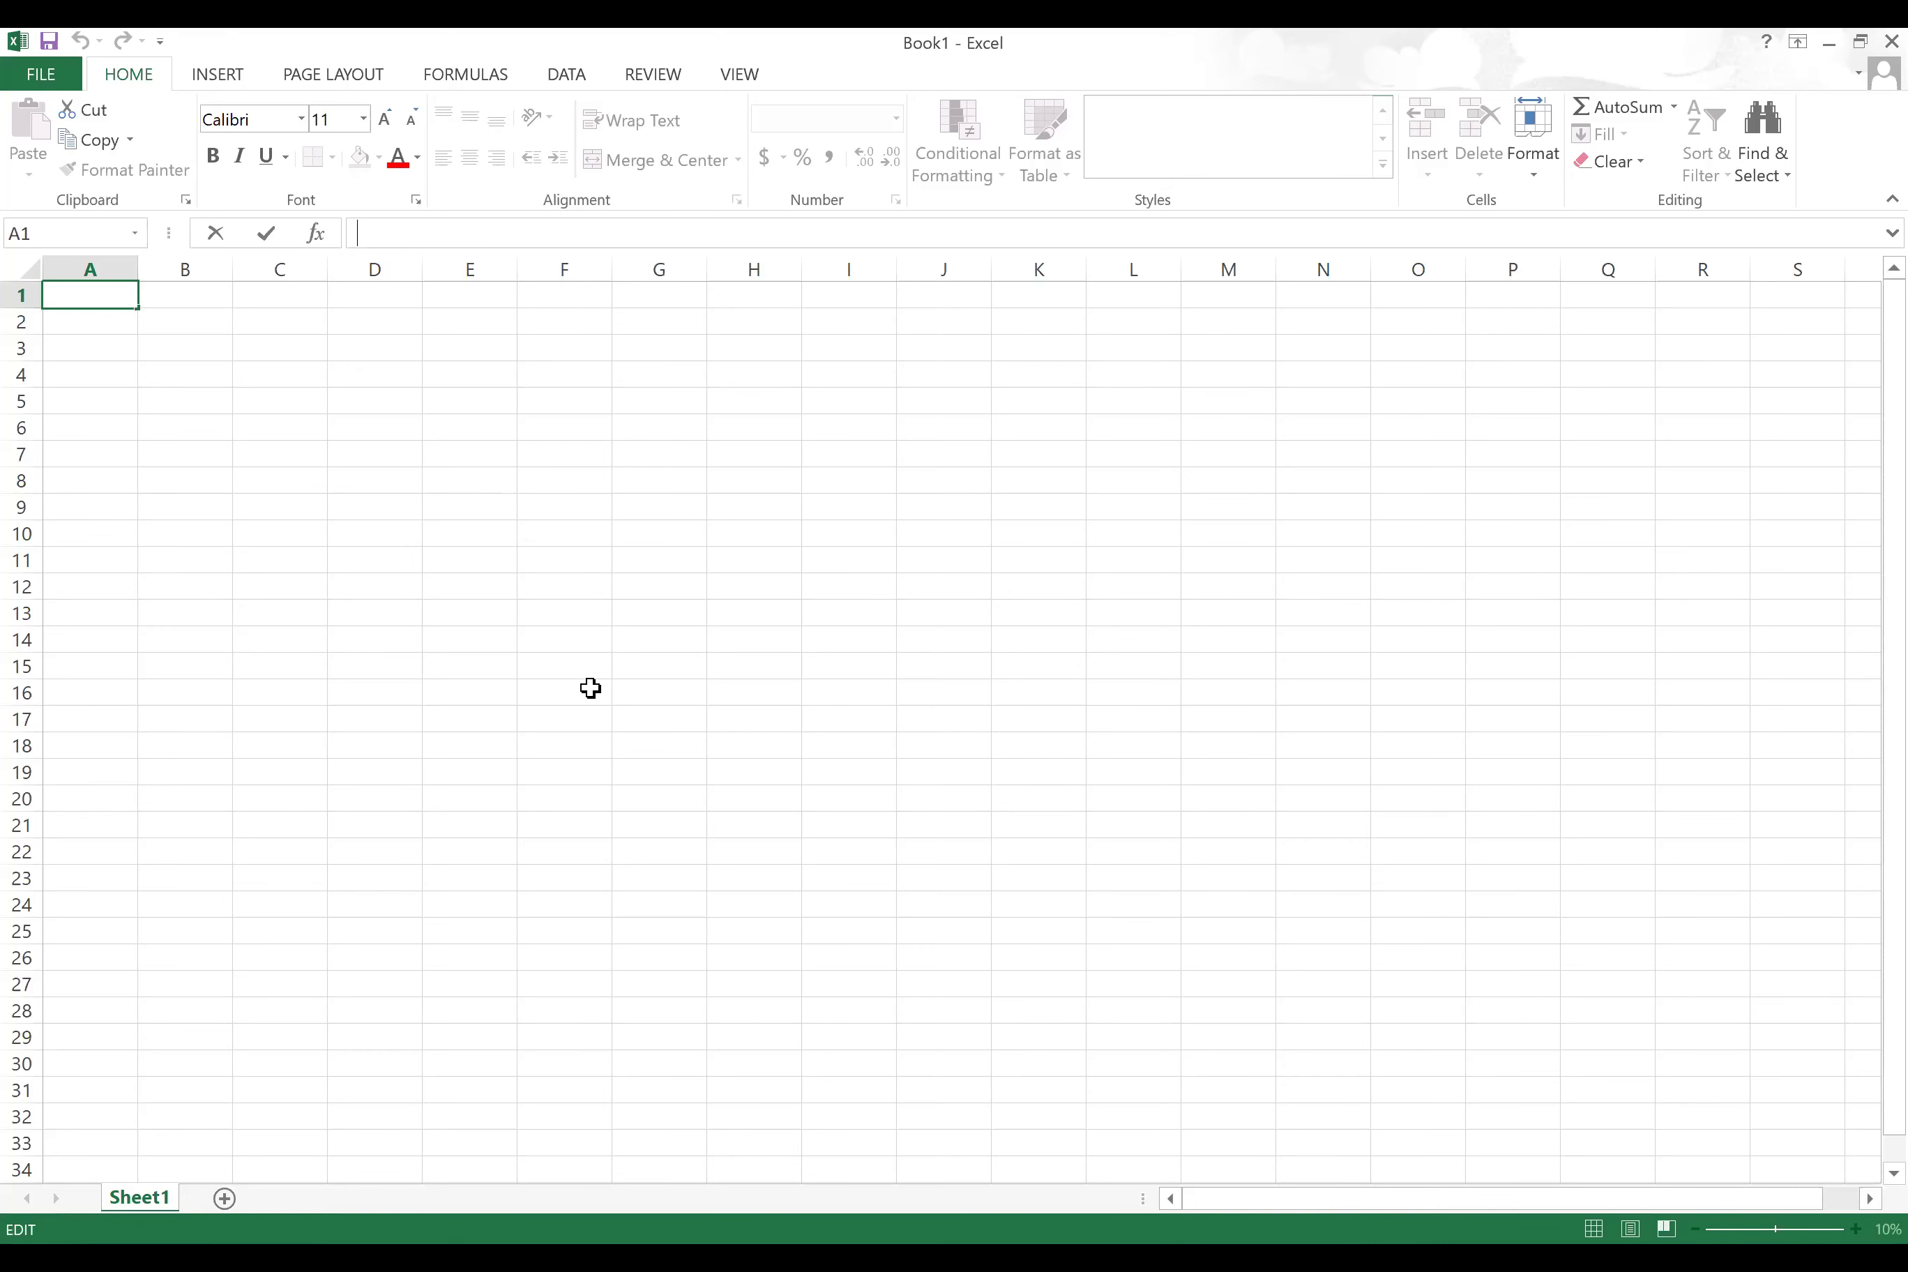
Step: Type 'Name:' followed by the student's name in cell A1
click(613, 477)
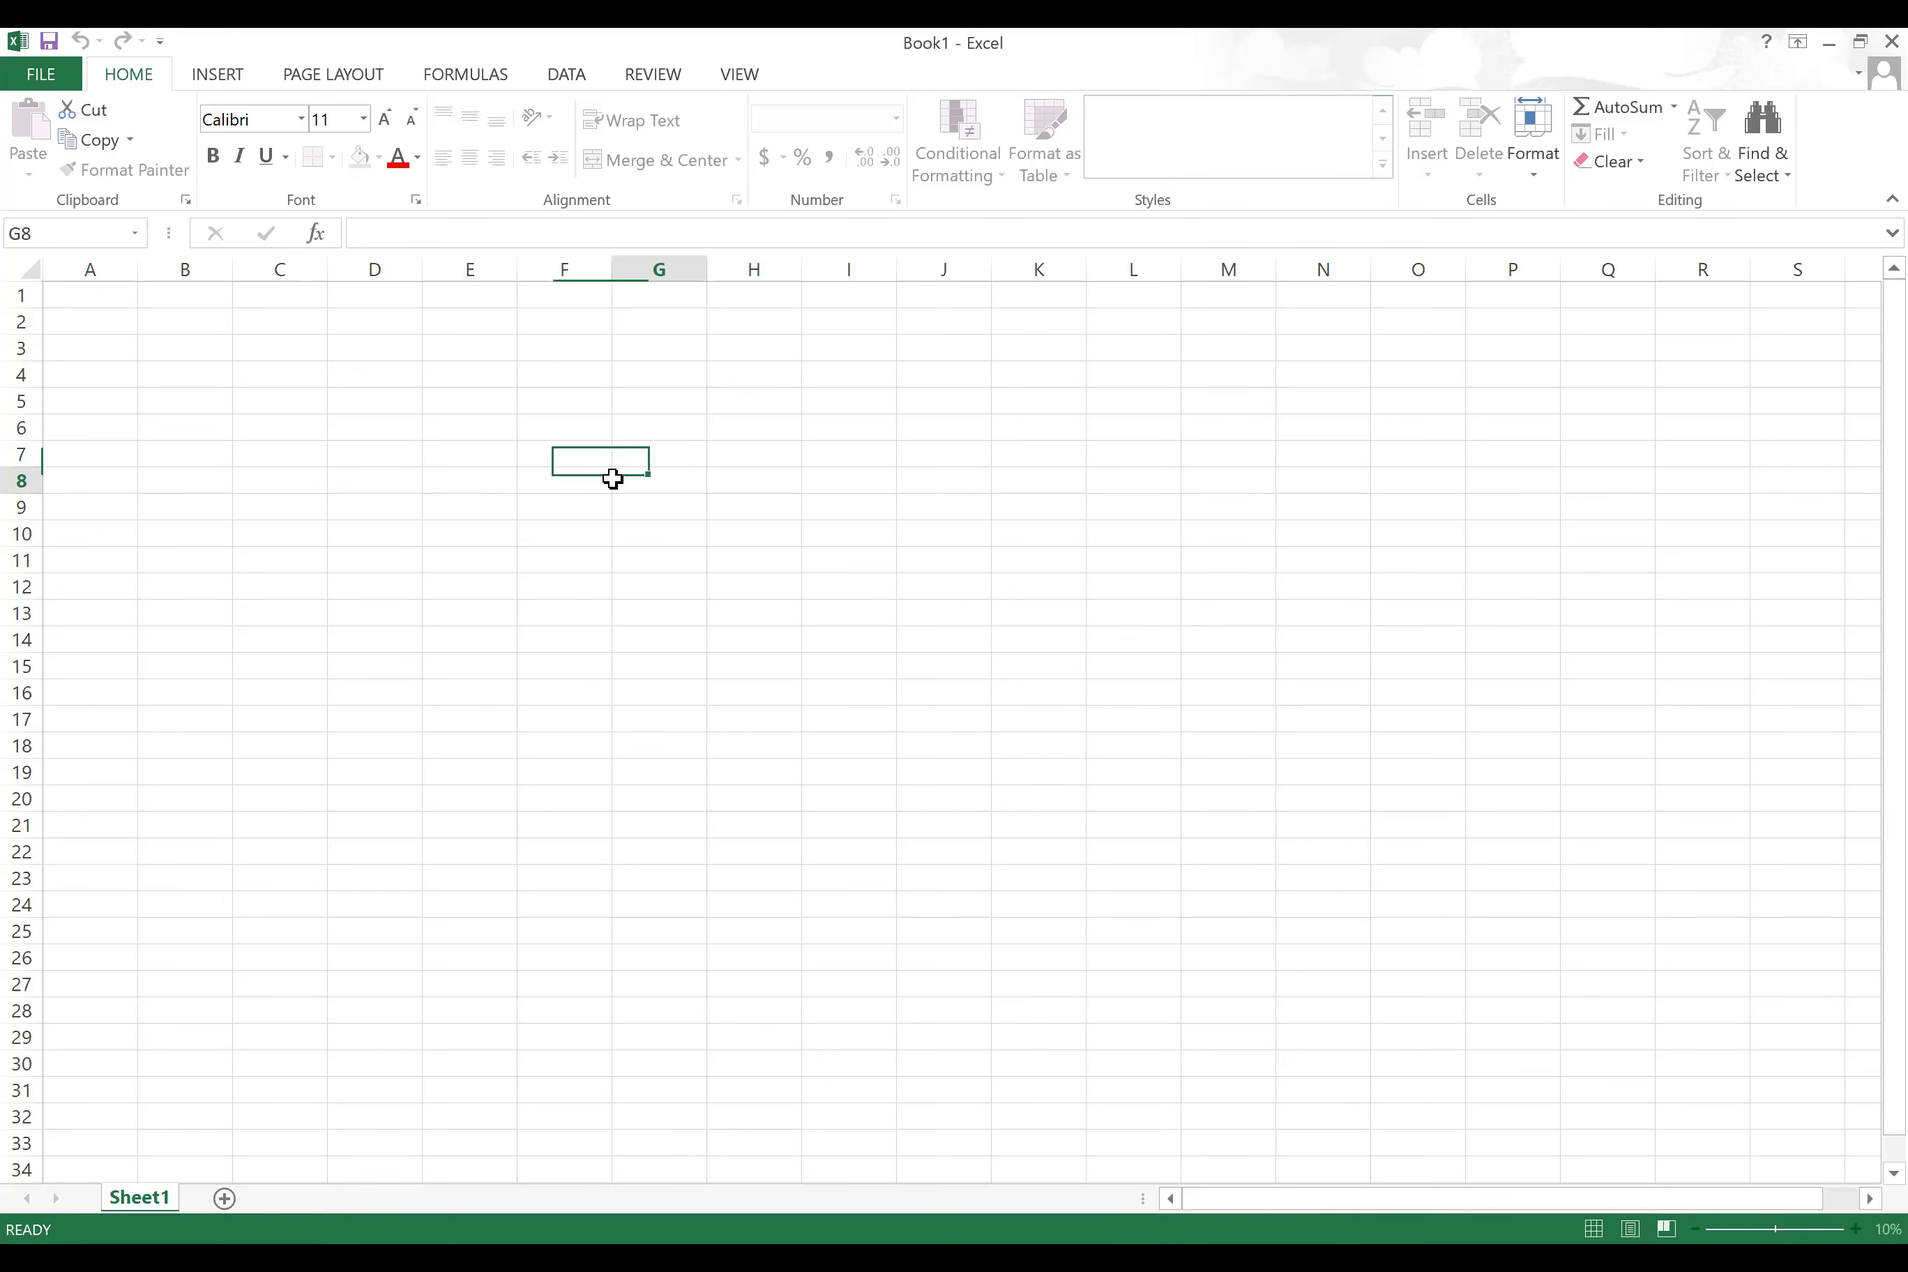
scroll(609, 481, up, 5)
key(ctrl+Home)
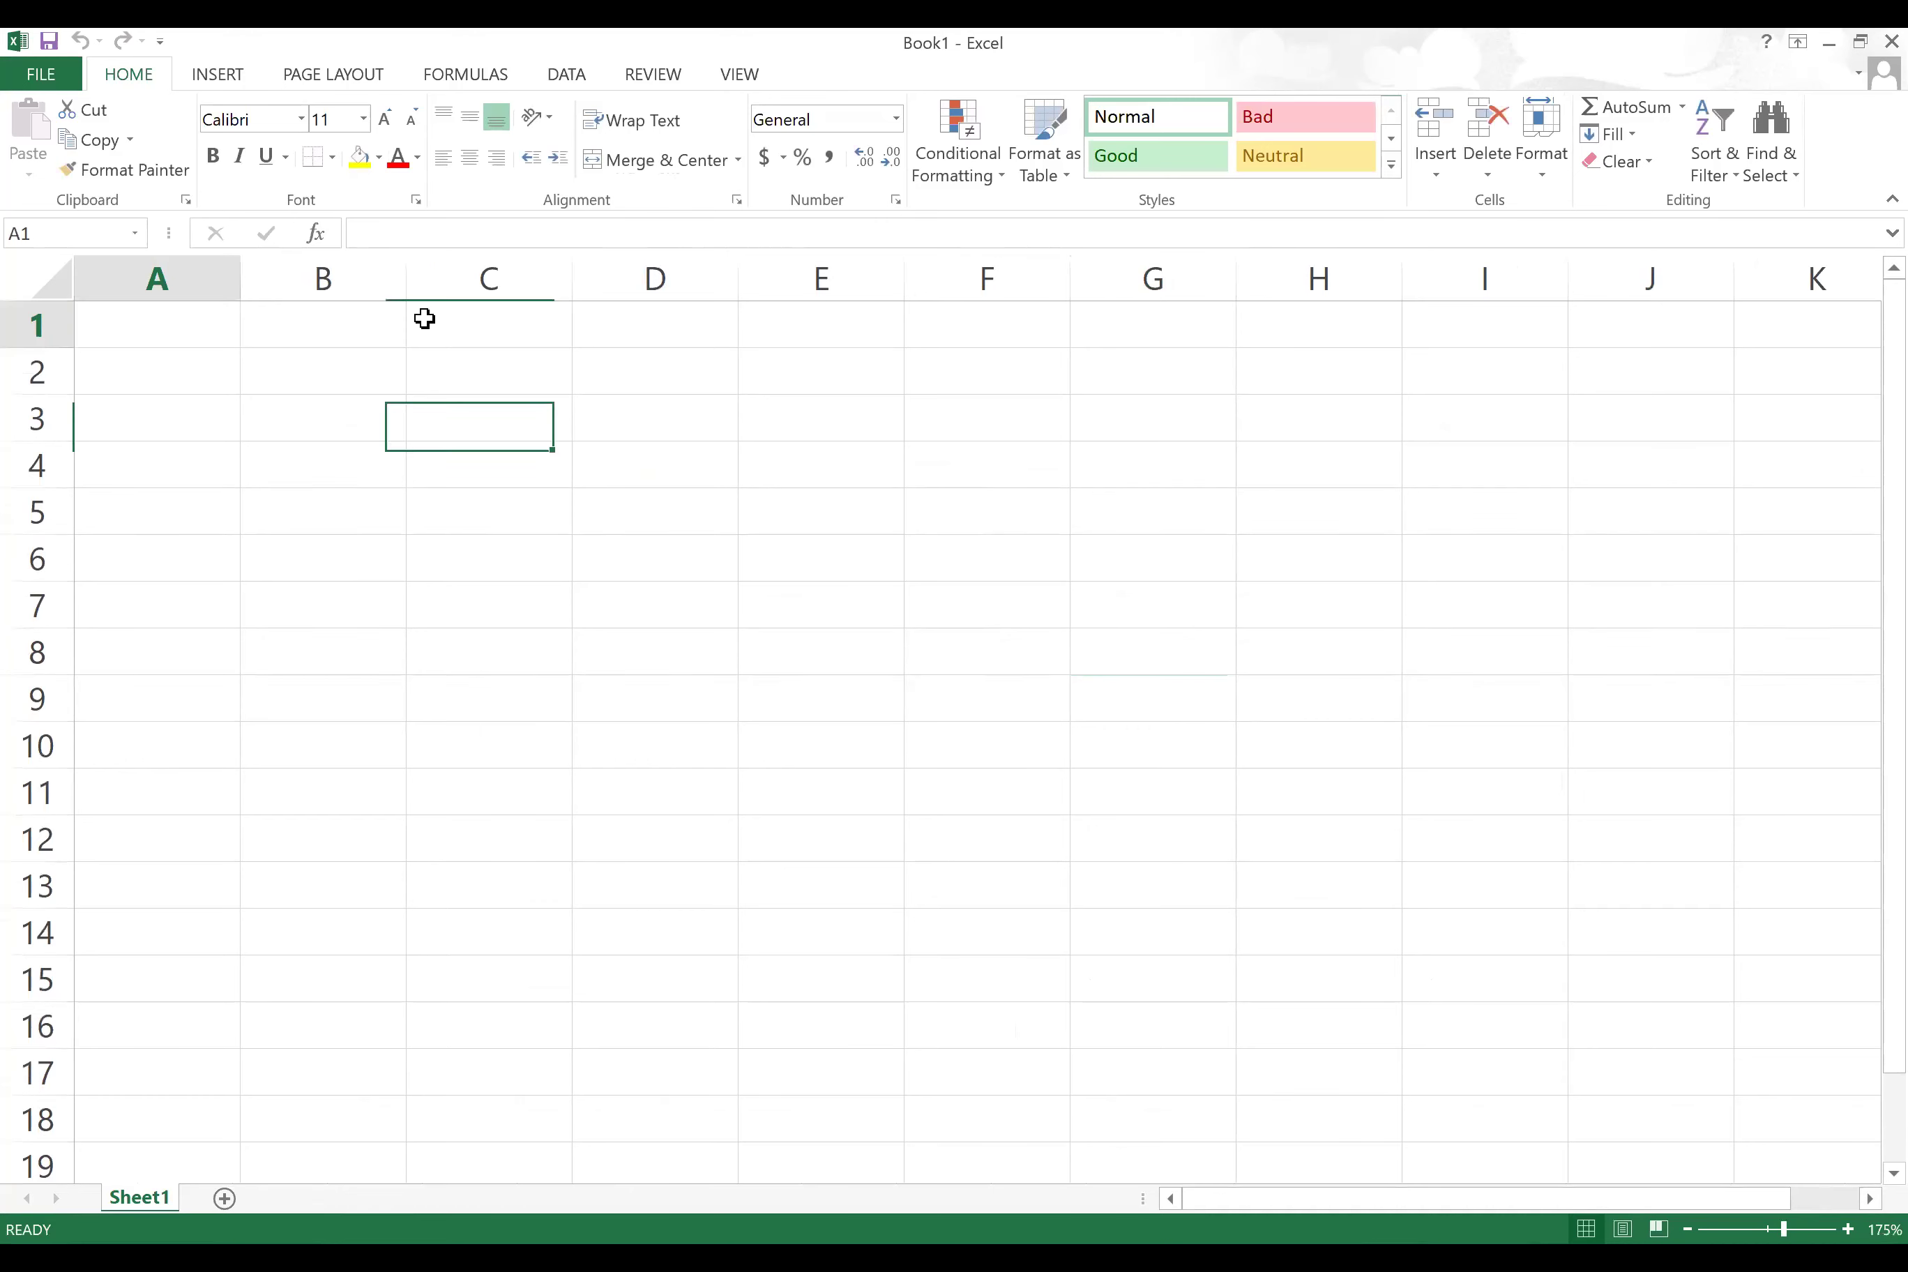
text(Nma)
key(BackSpace)
key(BackSpace)
text(ame: )
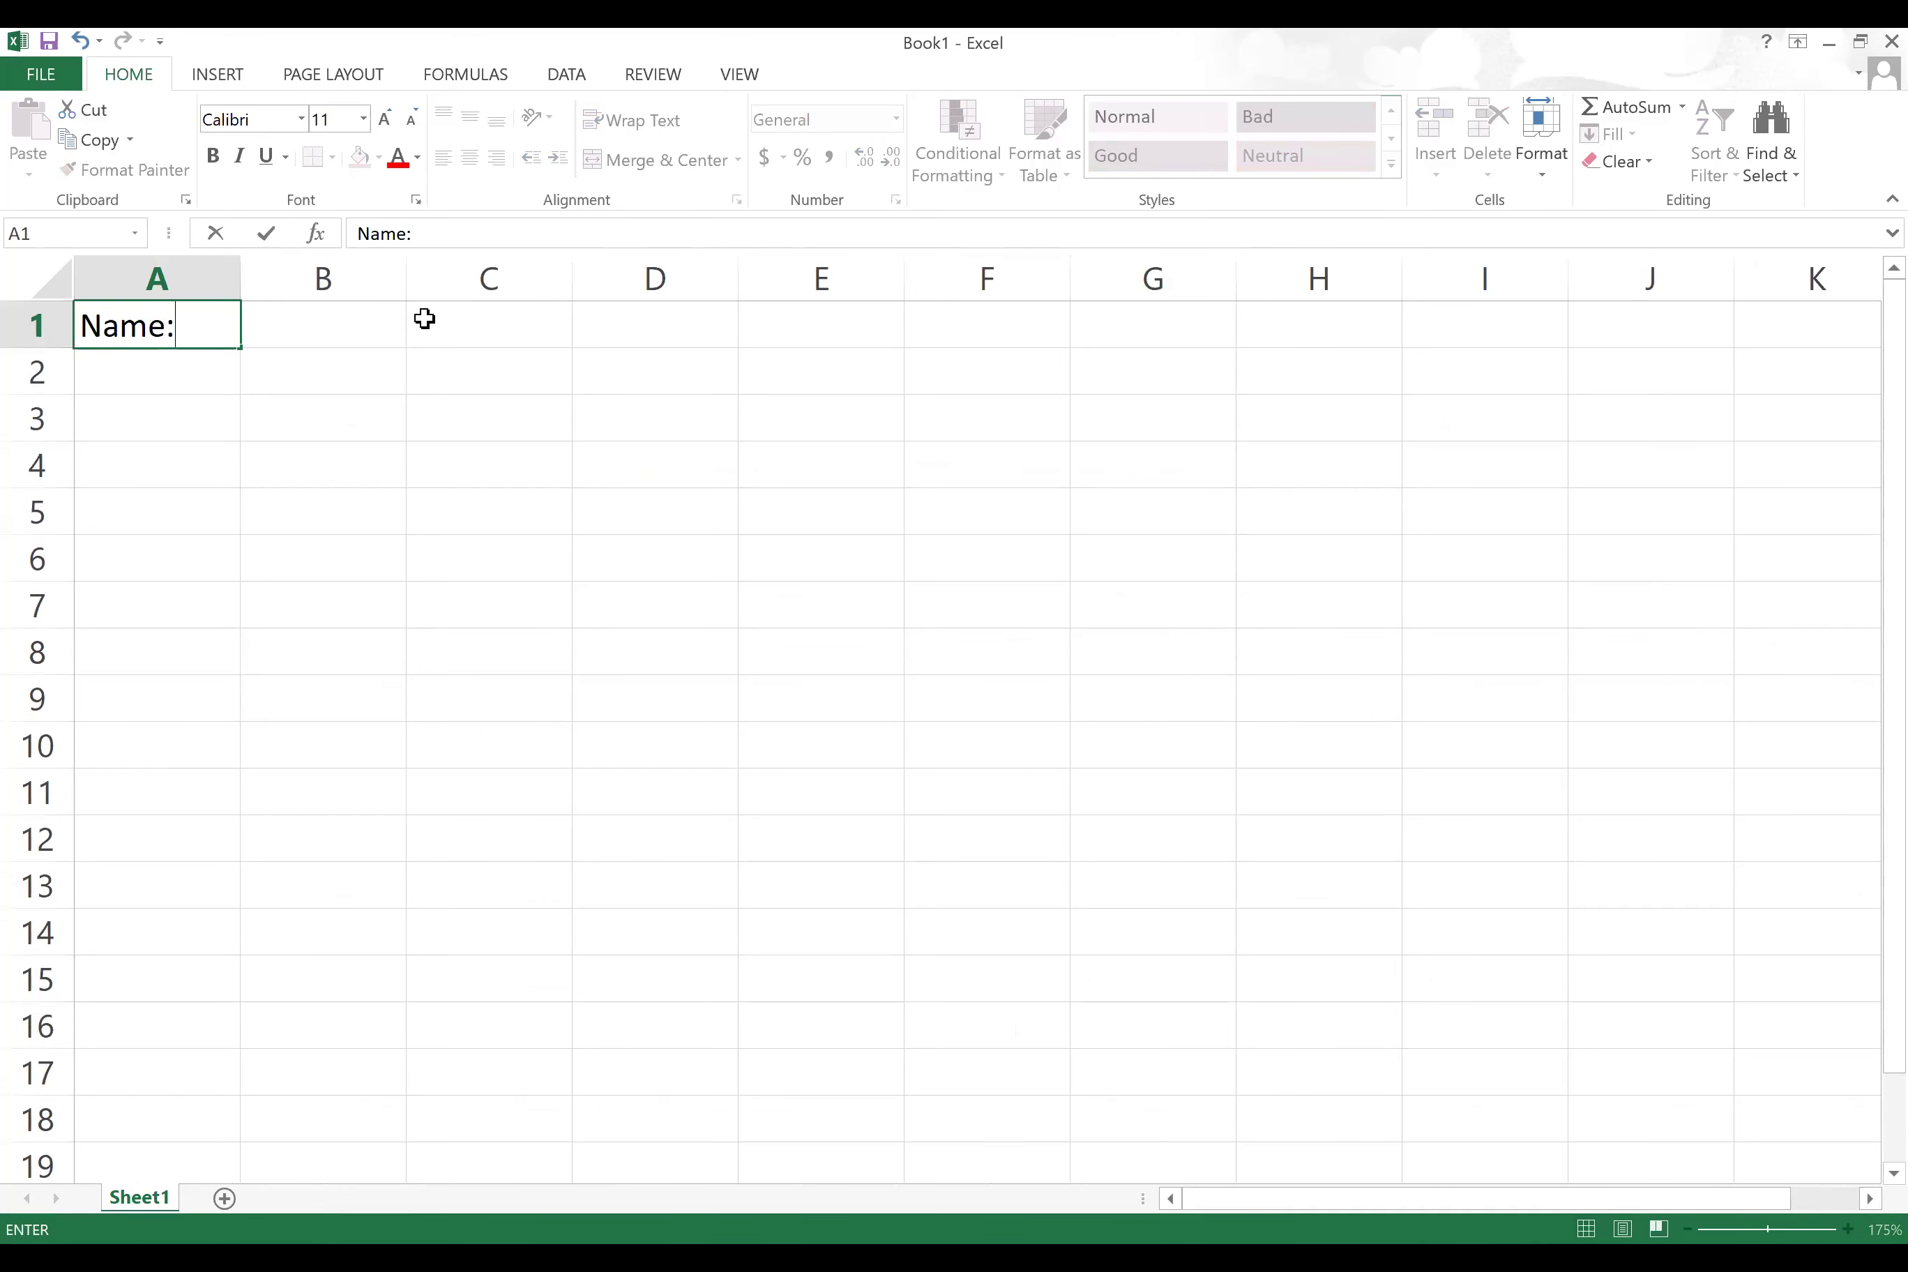
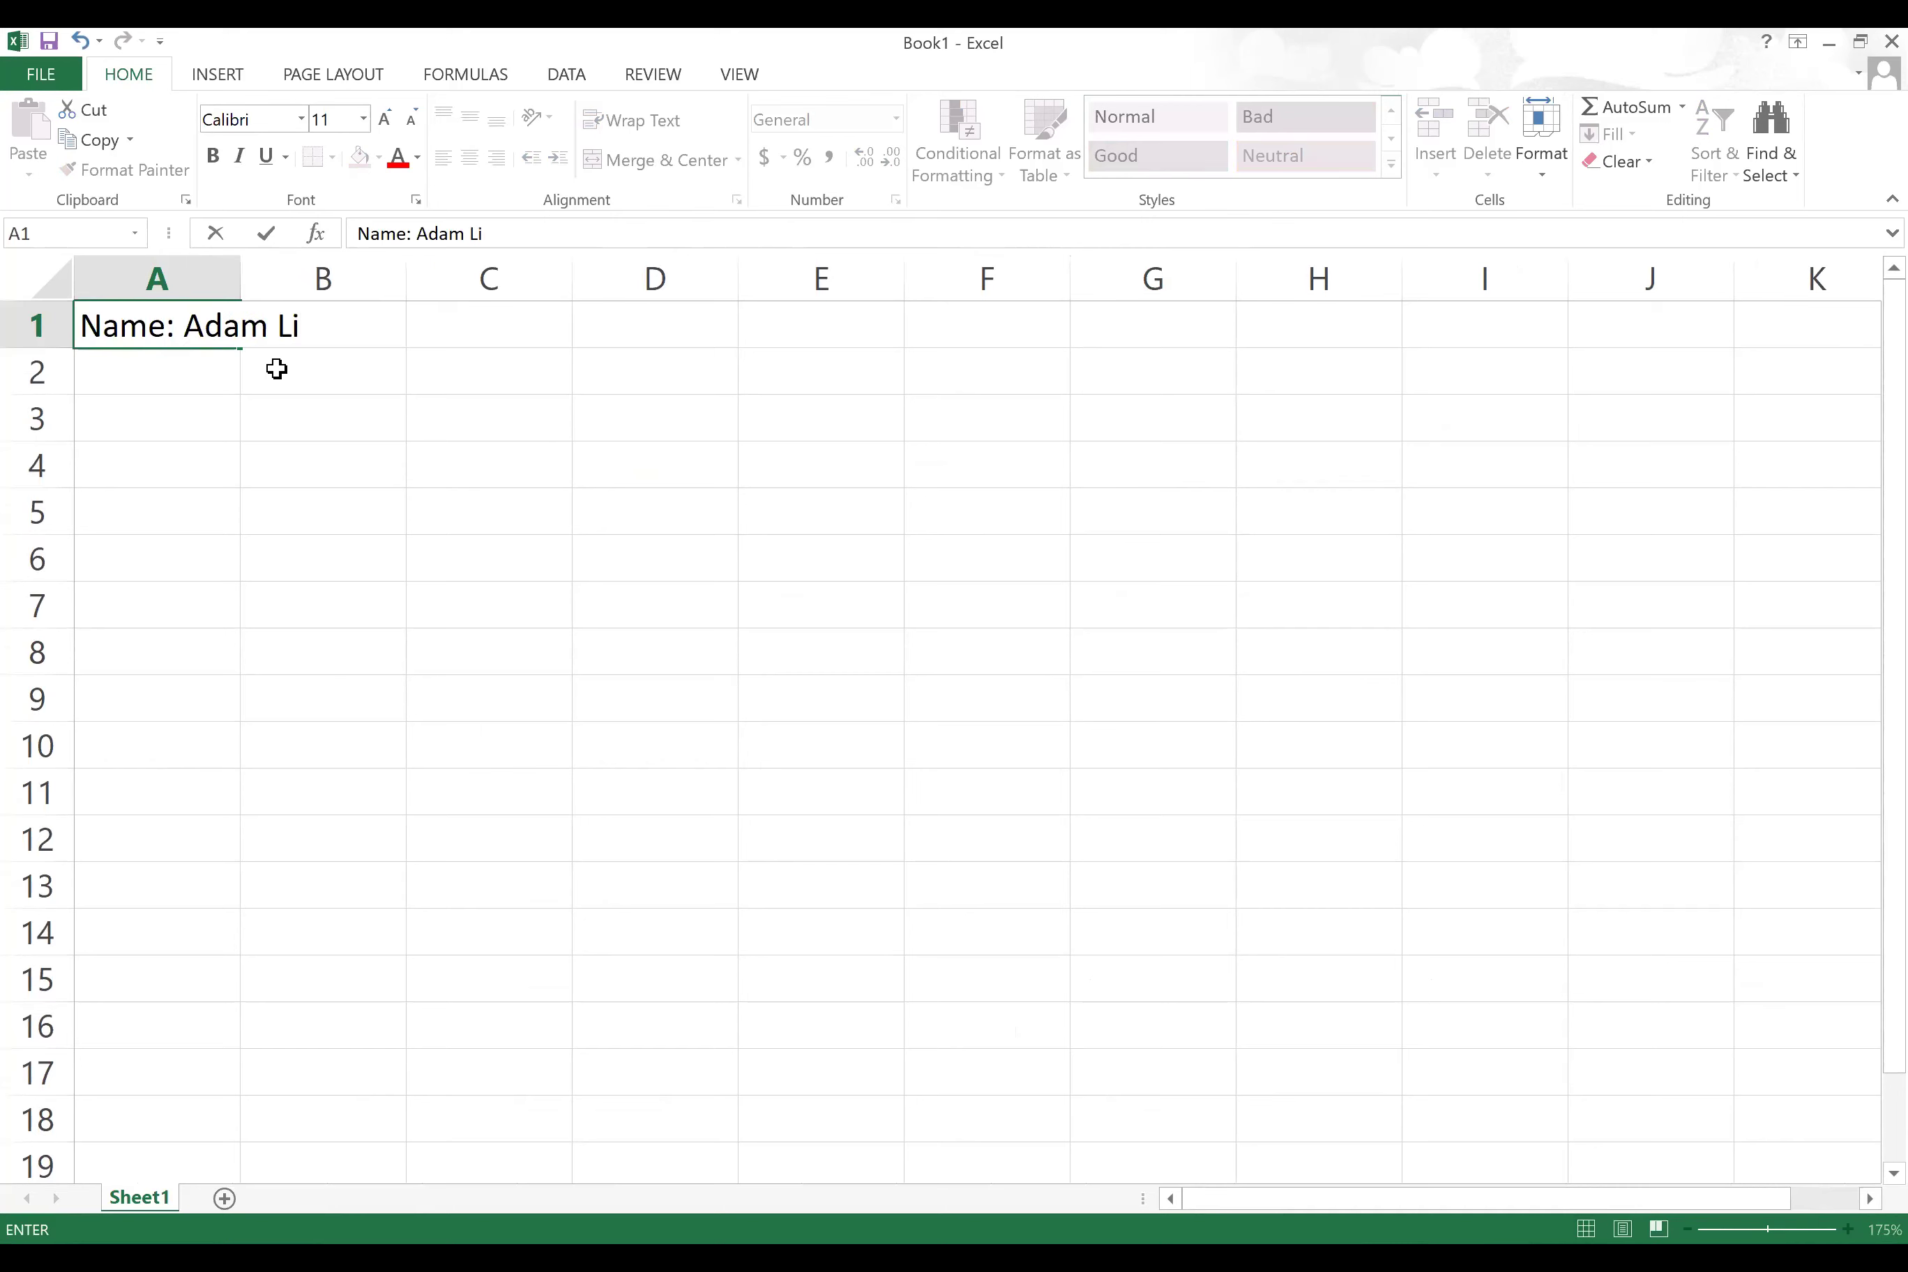
click(226, 388)
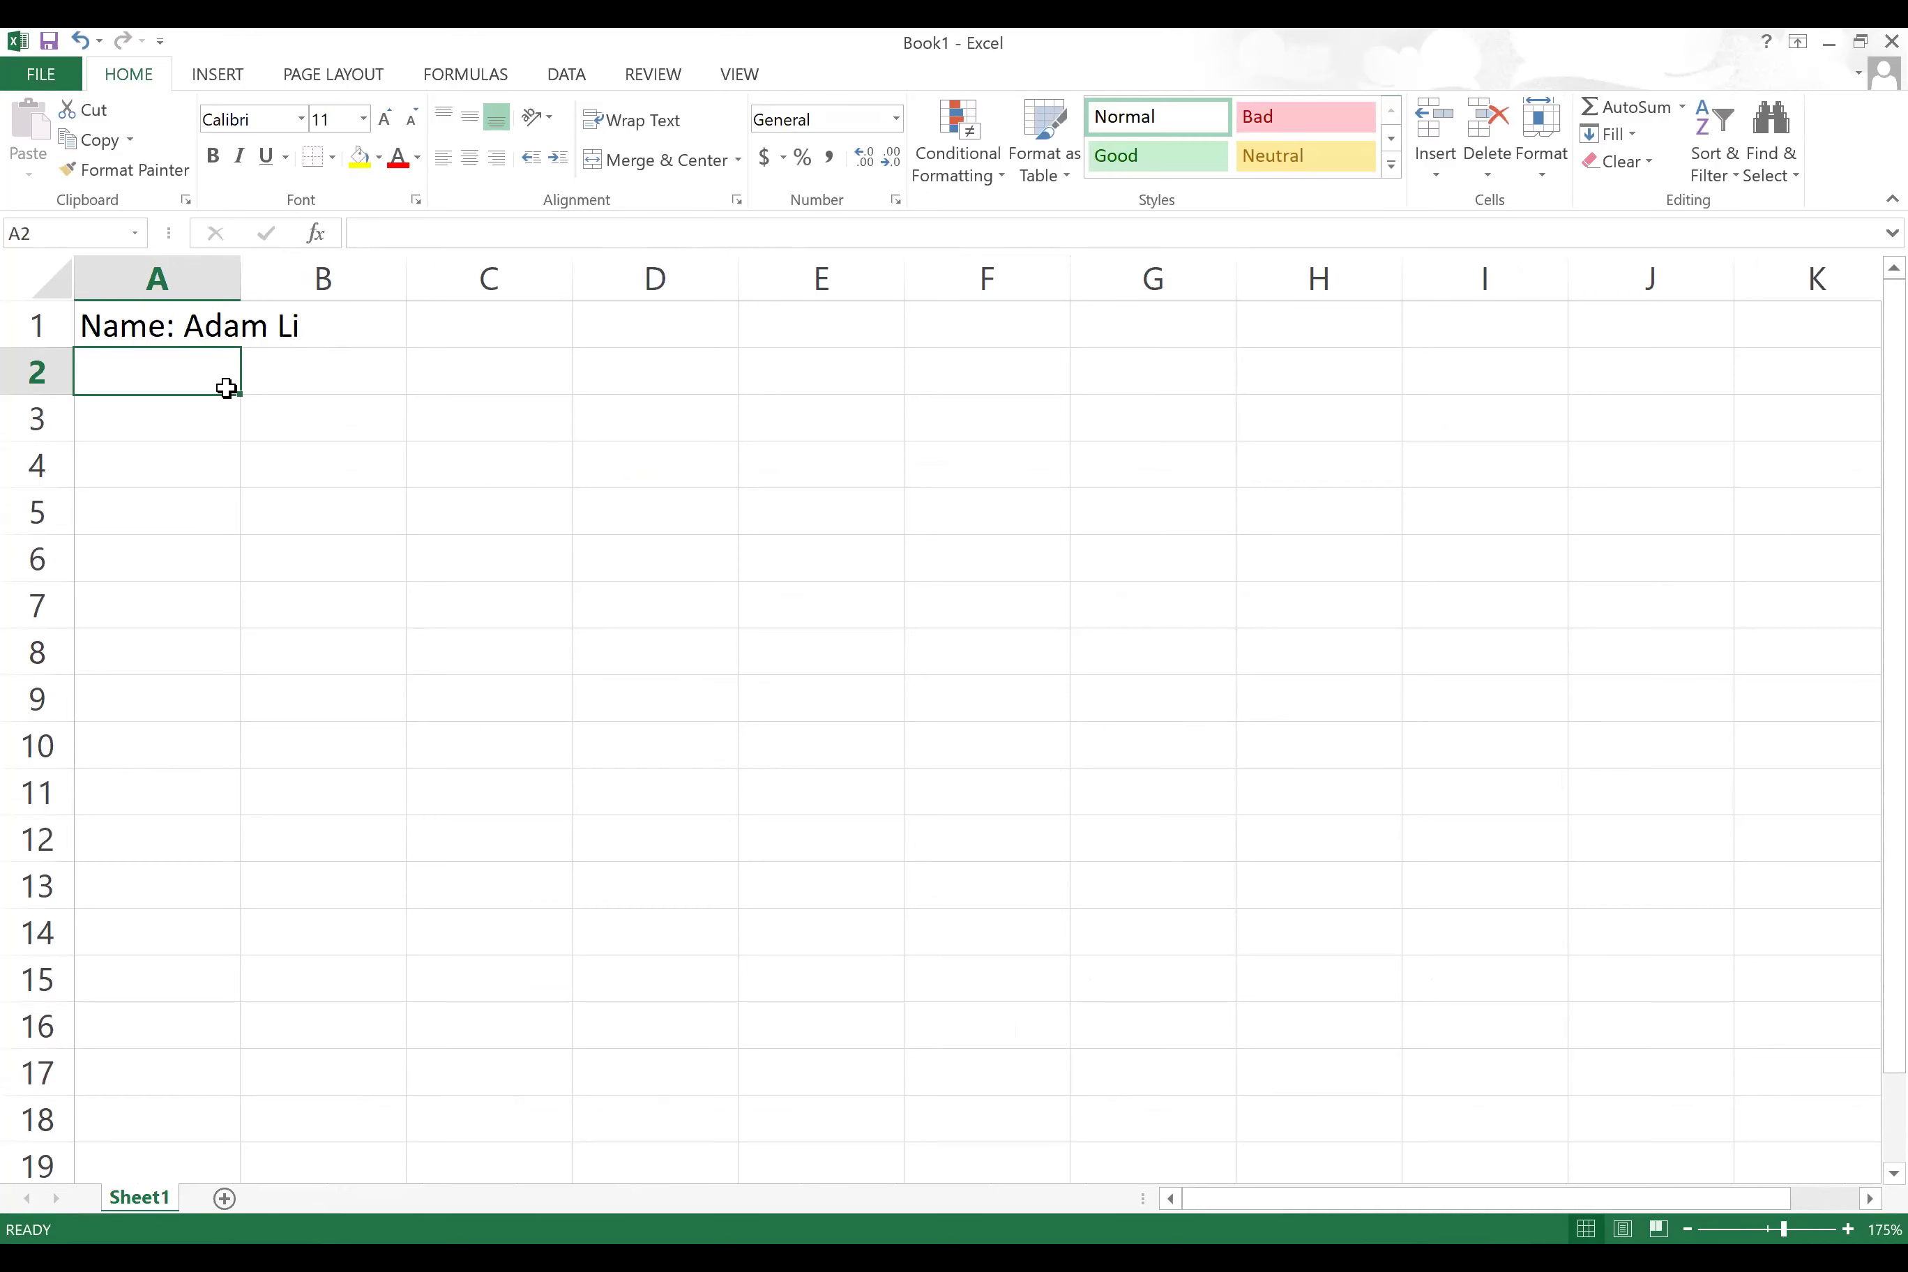
Step: Enter 'Excel Project #1' in cell A2
text(Excel Projetc)
key(BackSpace)
key(BackSpace)
text(ct #1)
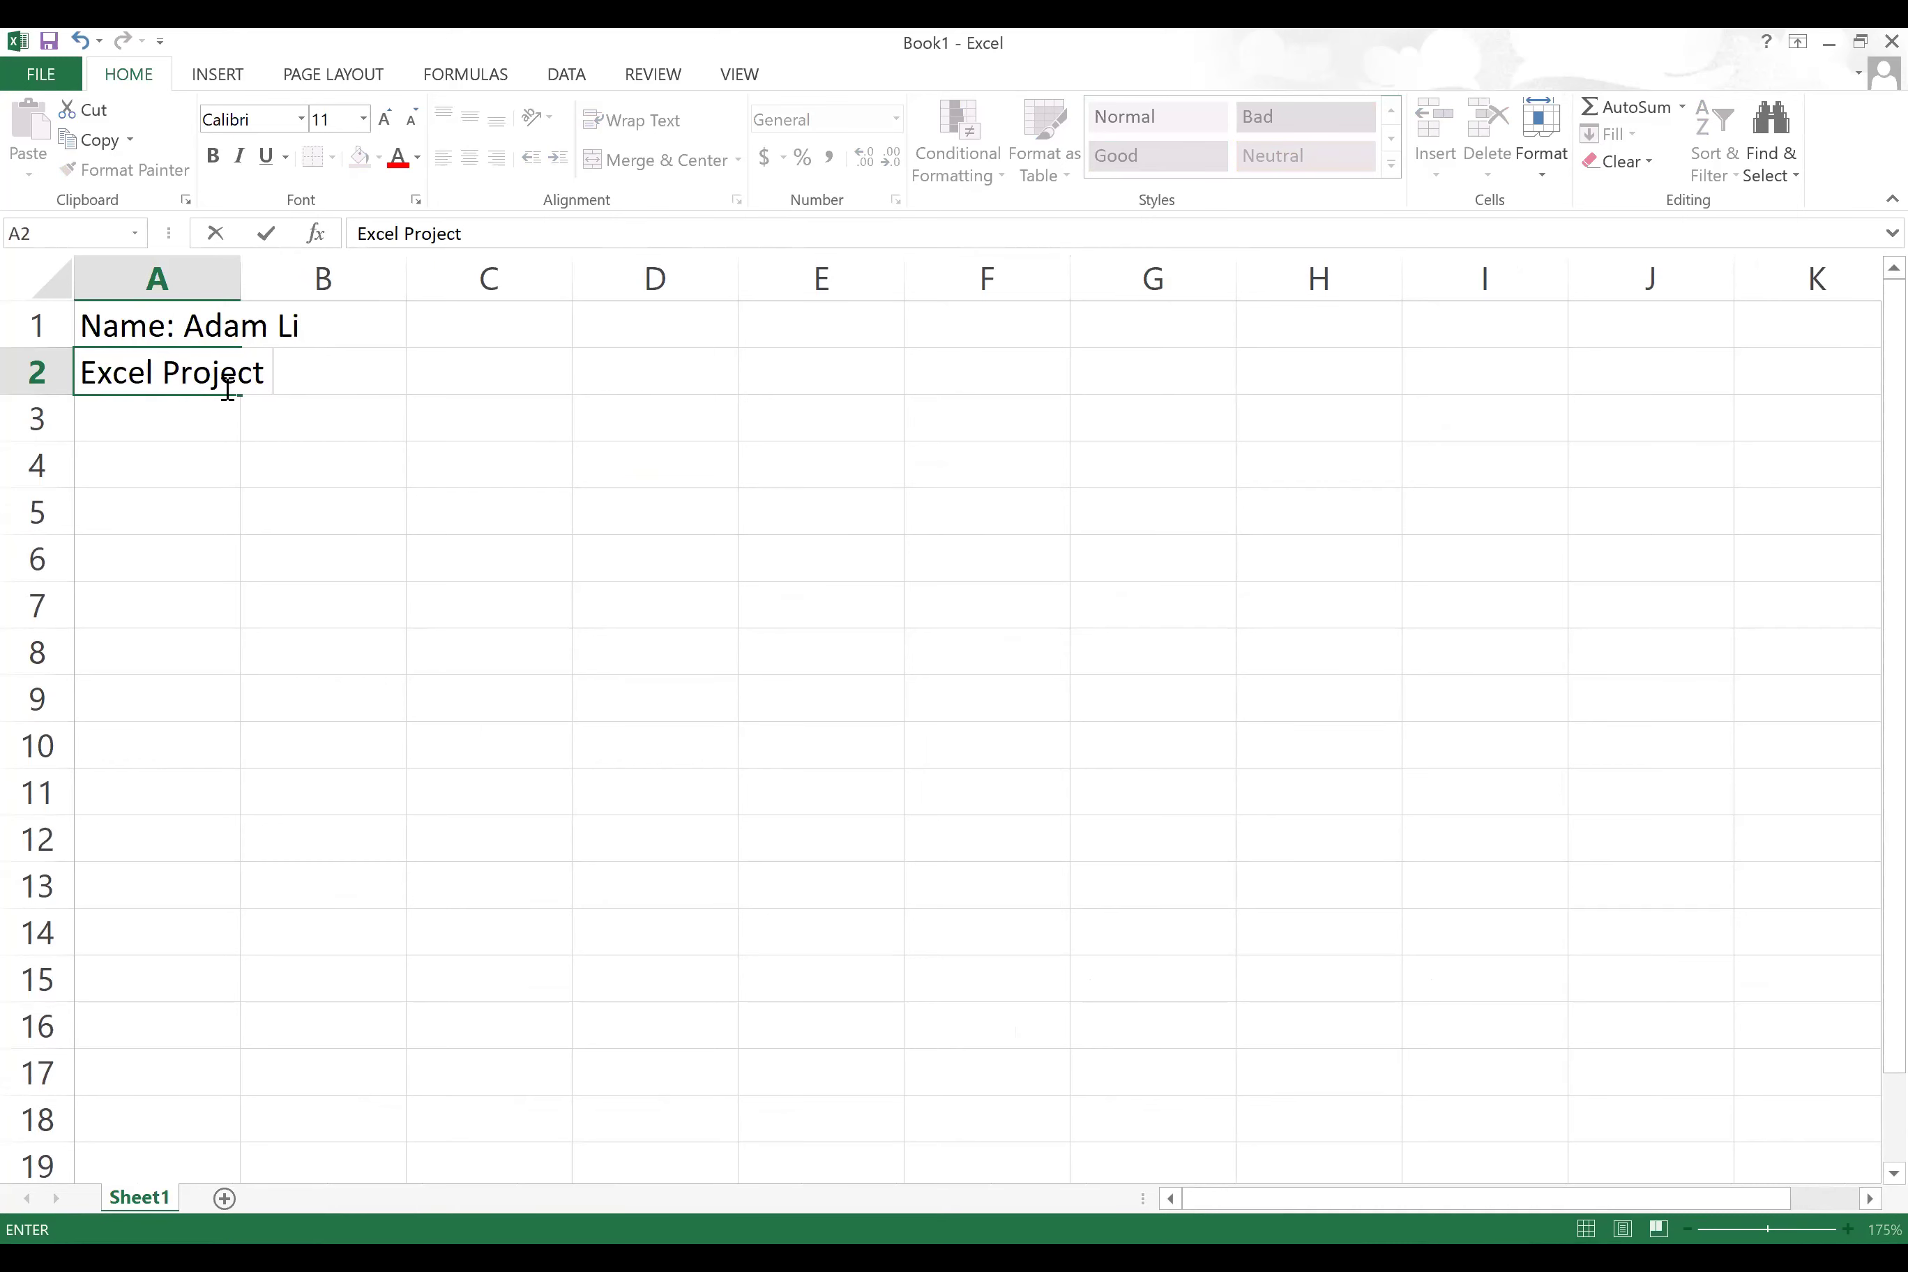
click(306, 554)
click(191, 465)
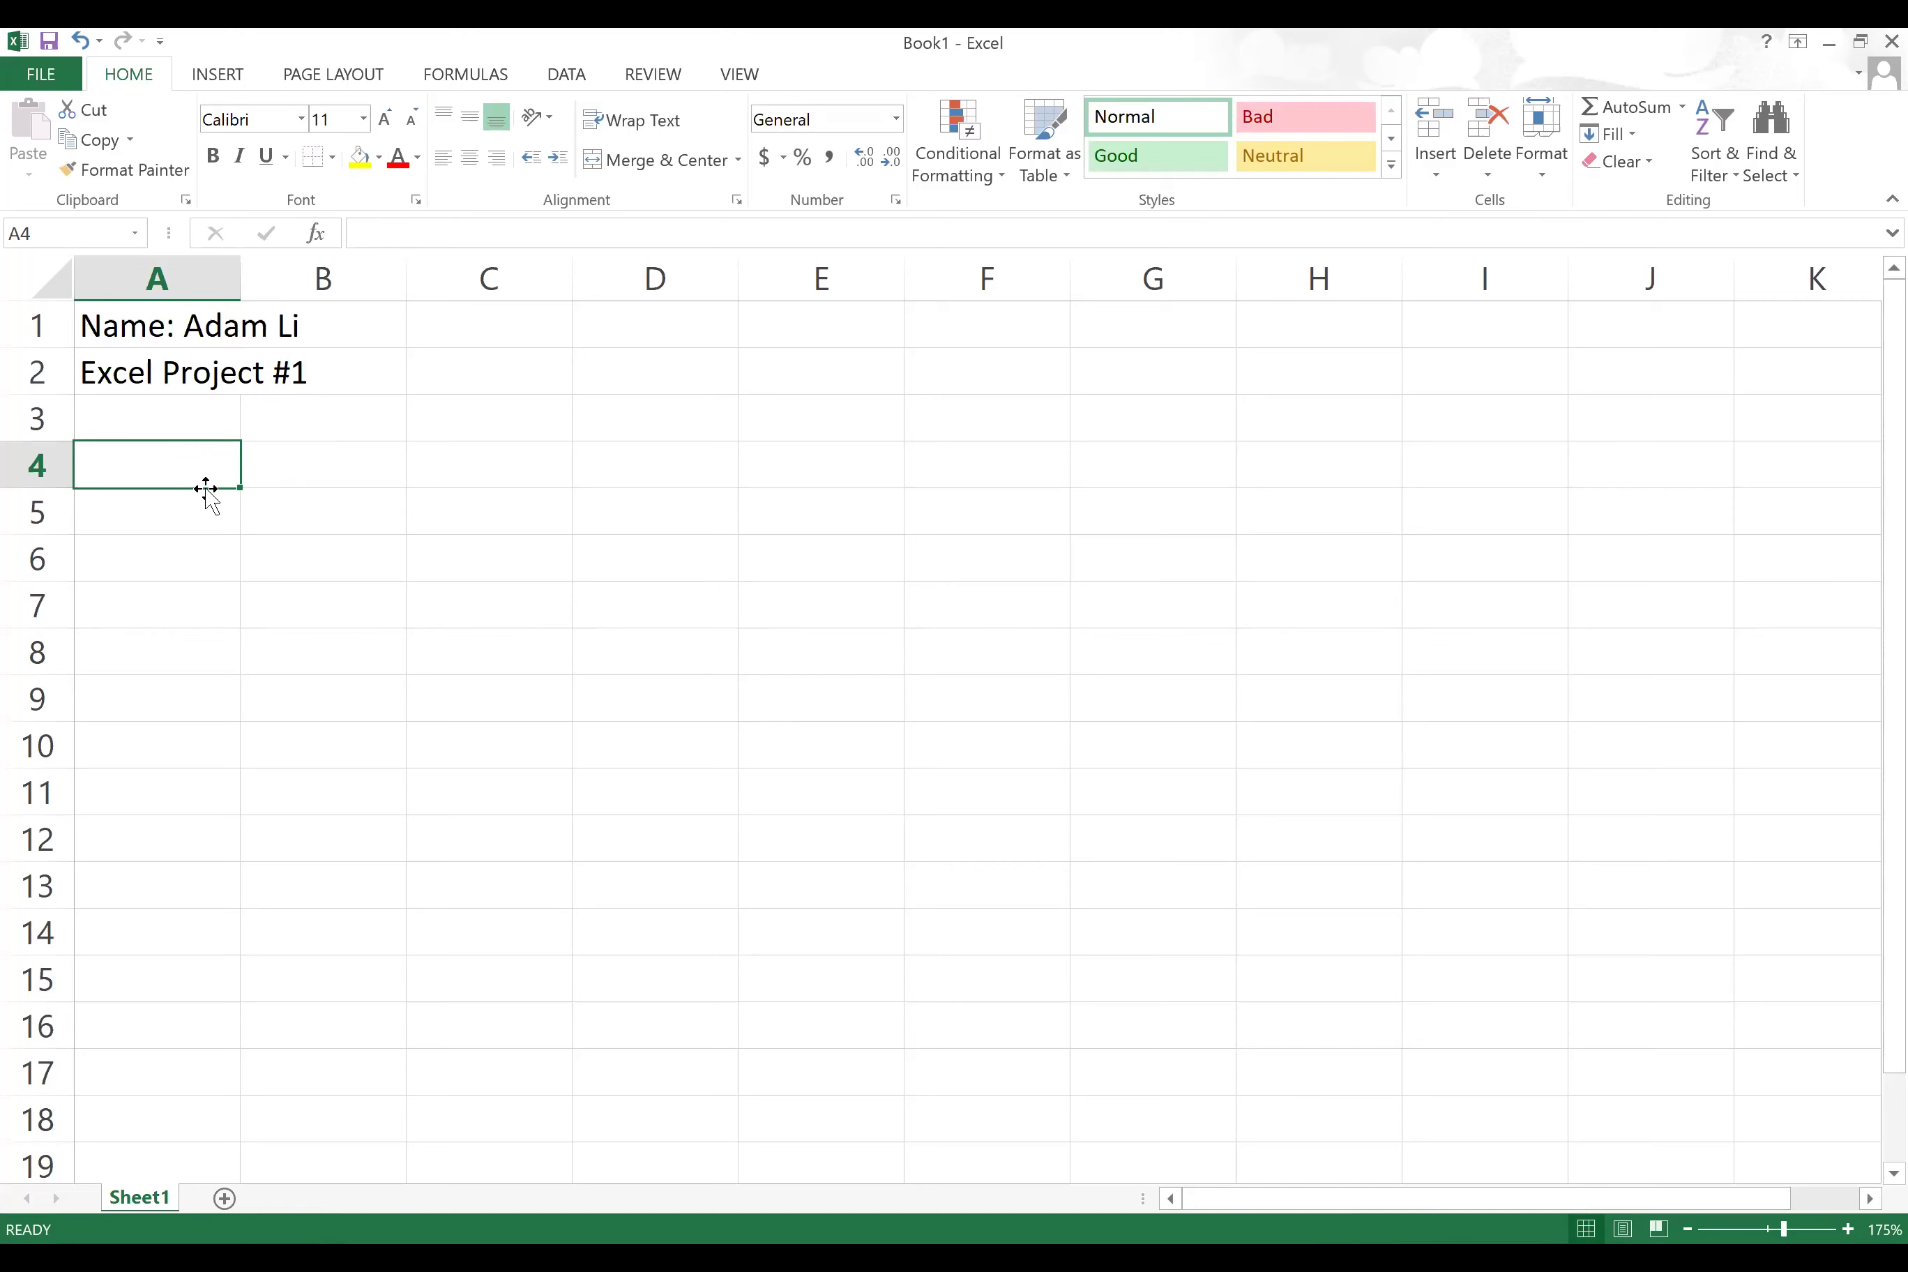
Step: Enter the problem '1) f(x)=6*(3*x-4)' in cell A4
text(1))
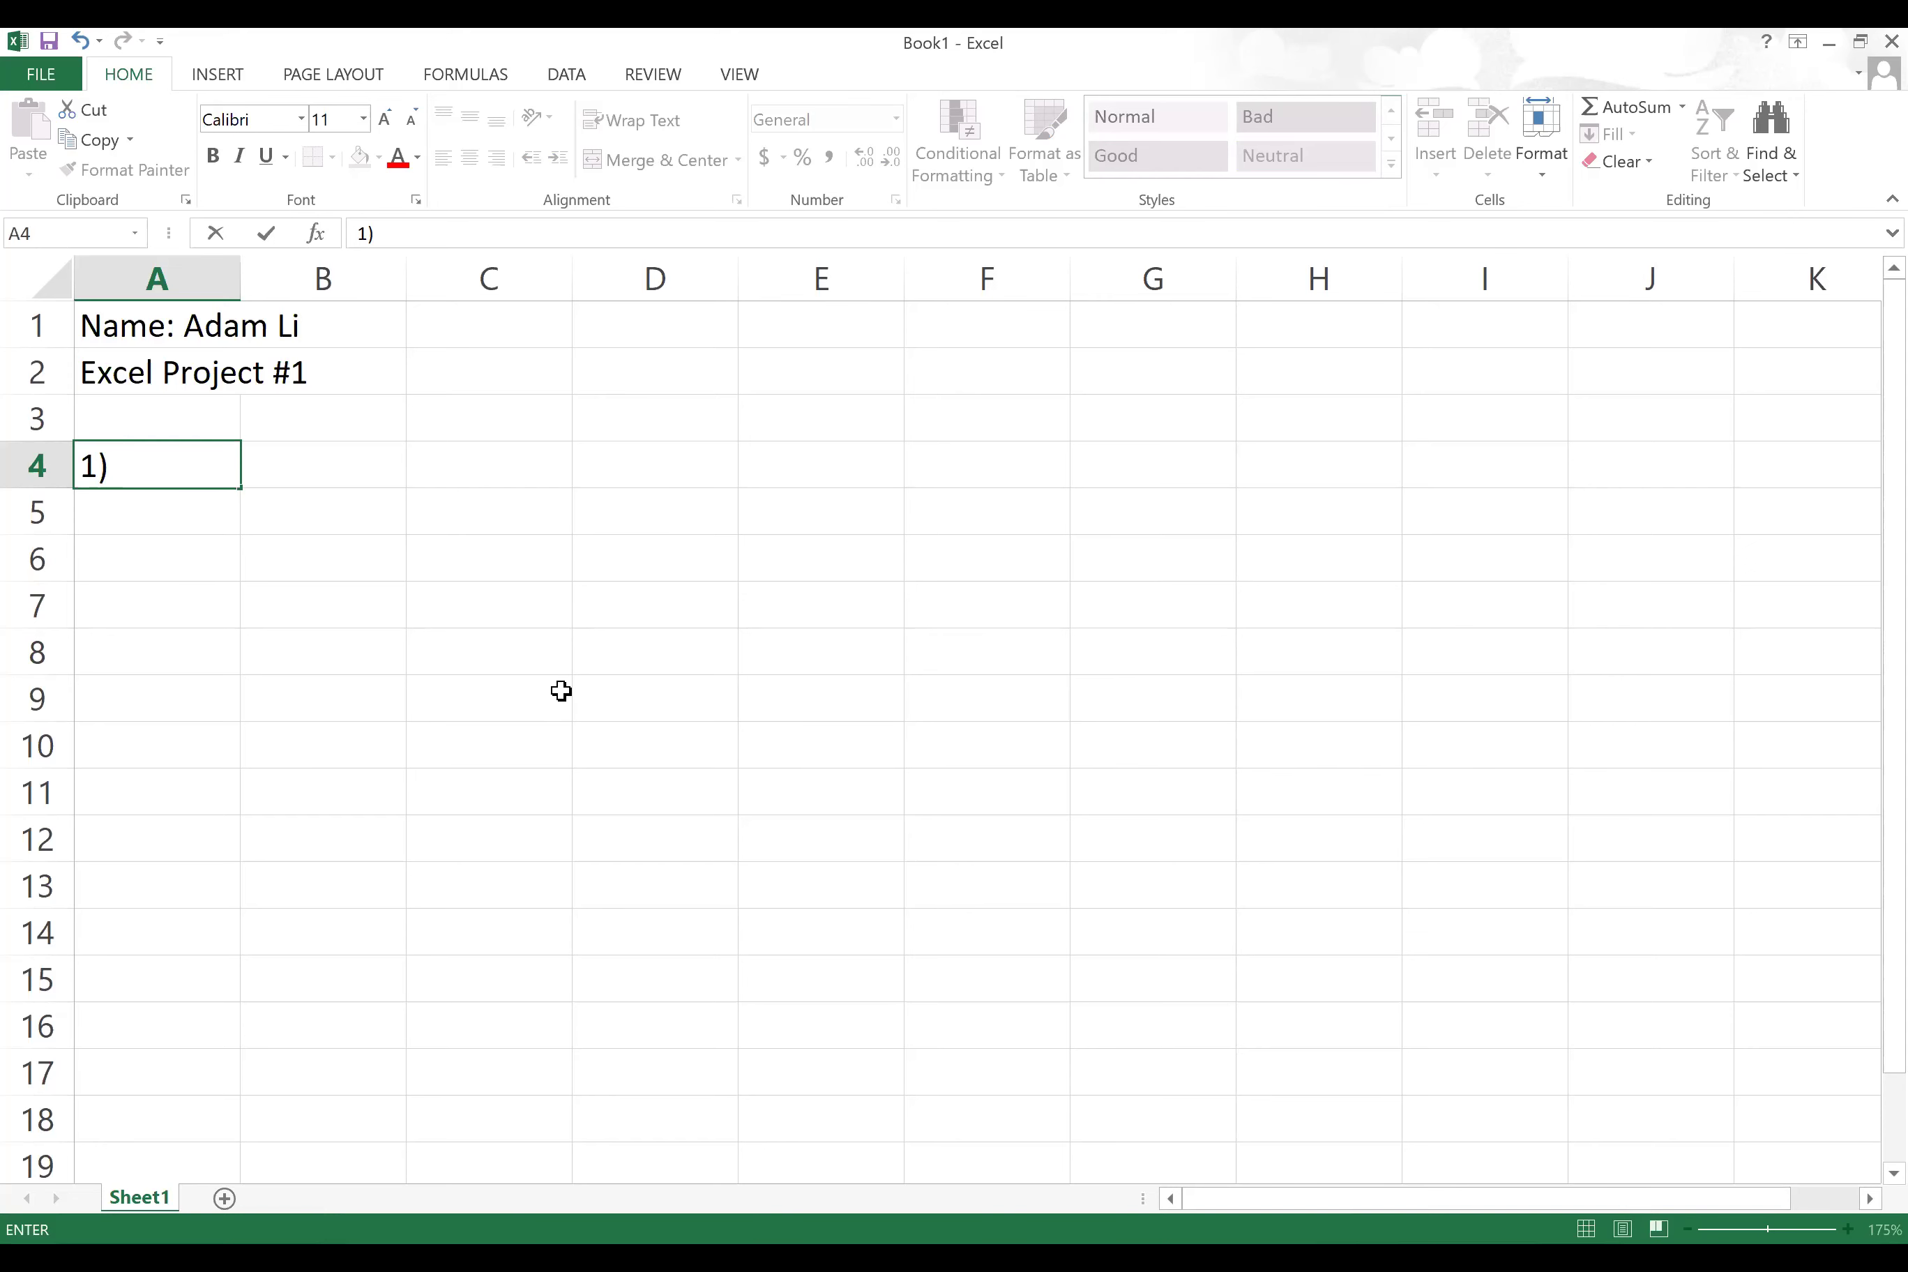
text(f(x)=6*)
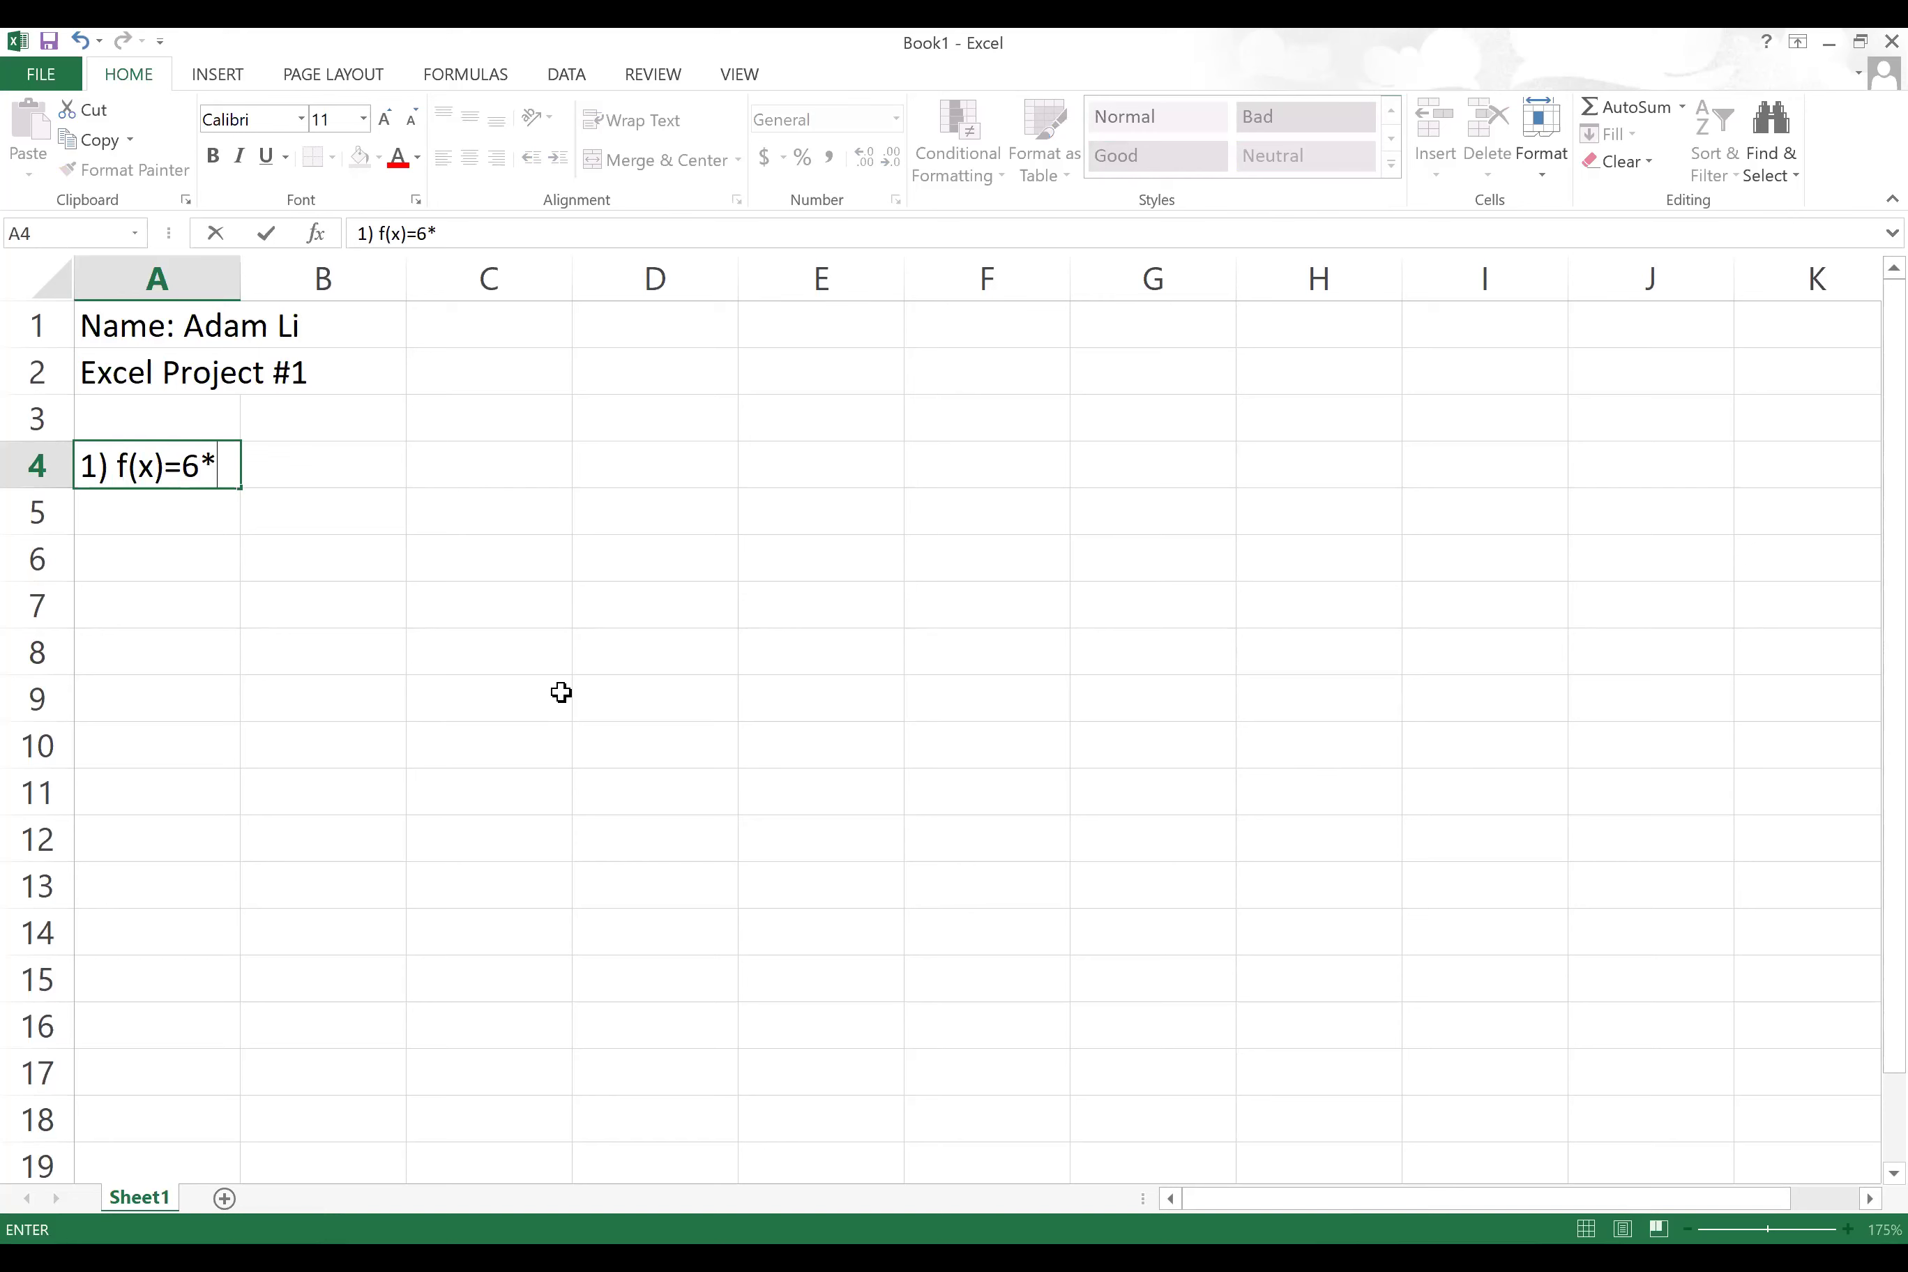
text((3*x-4))
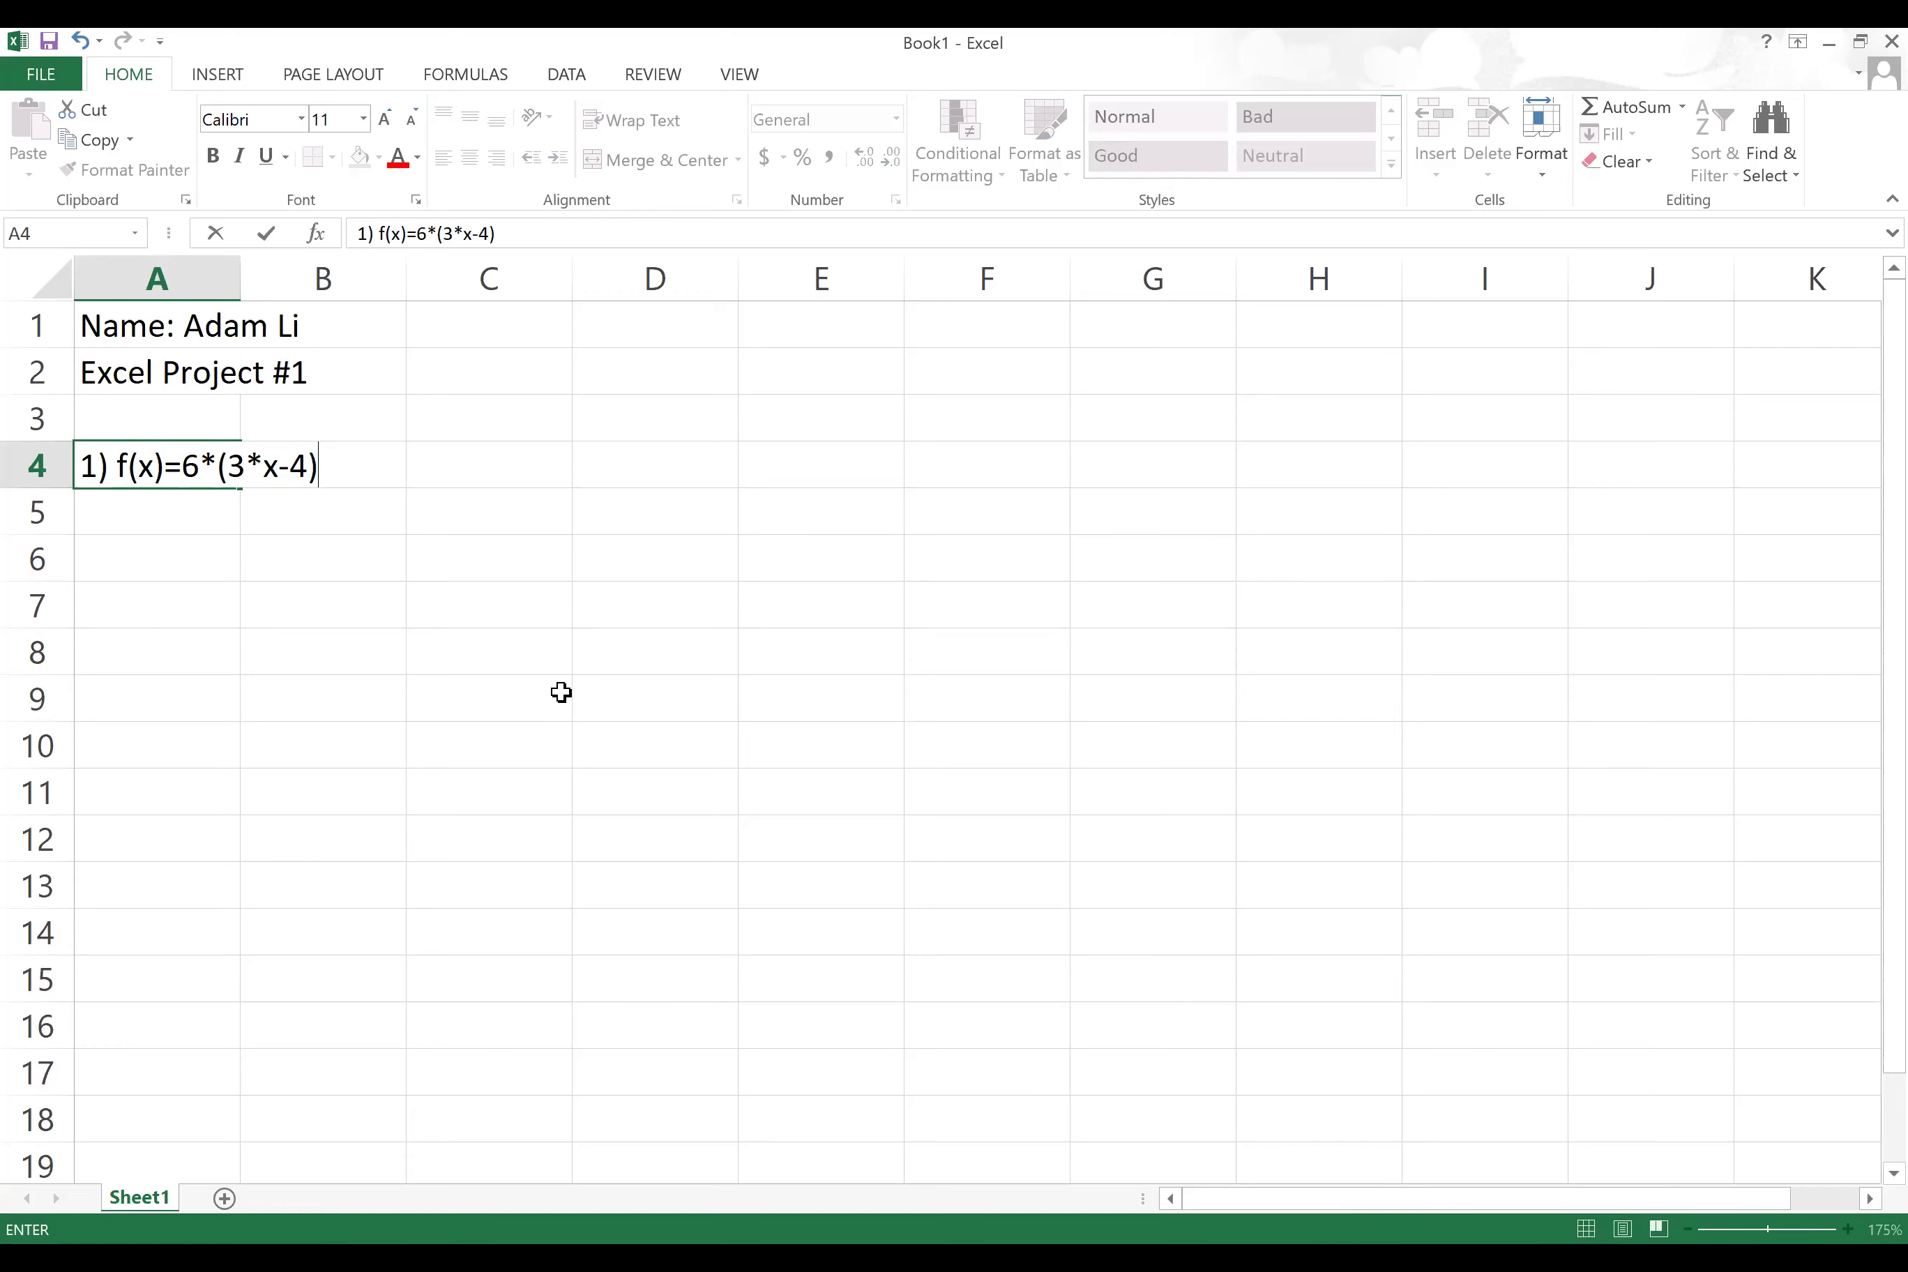
click(545, 701)
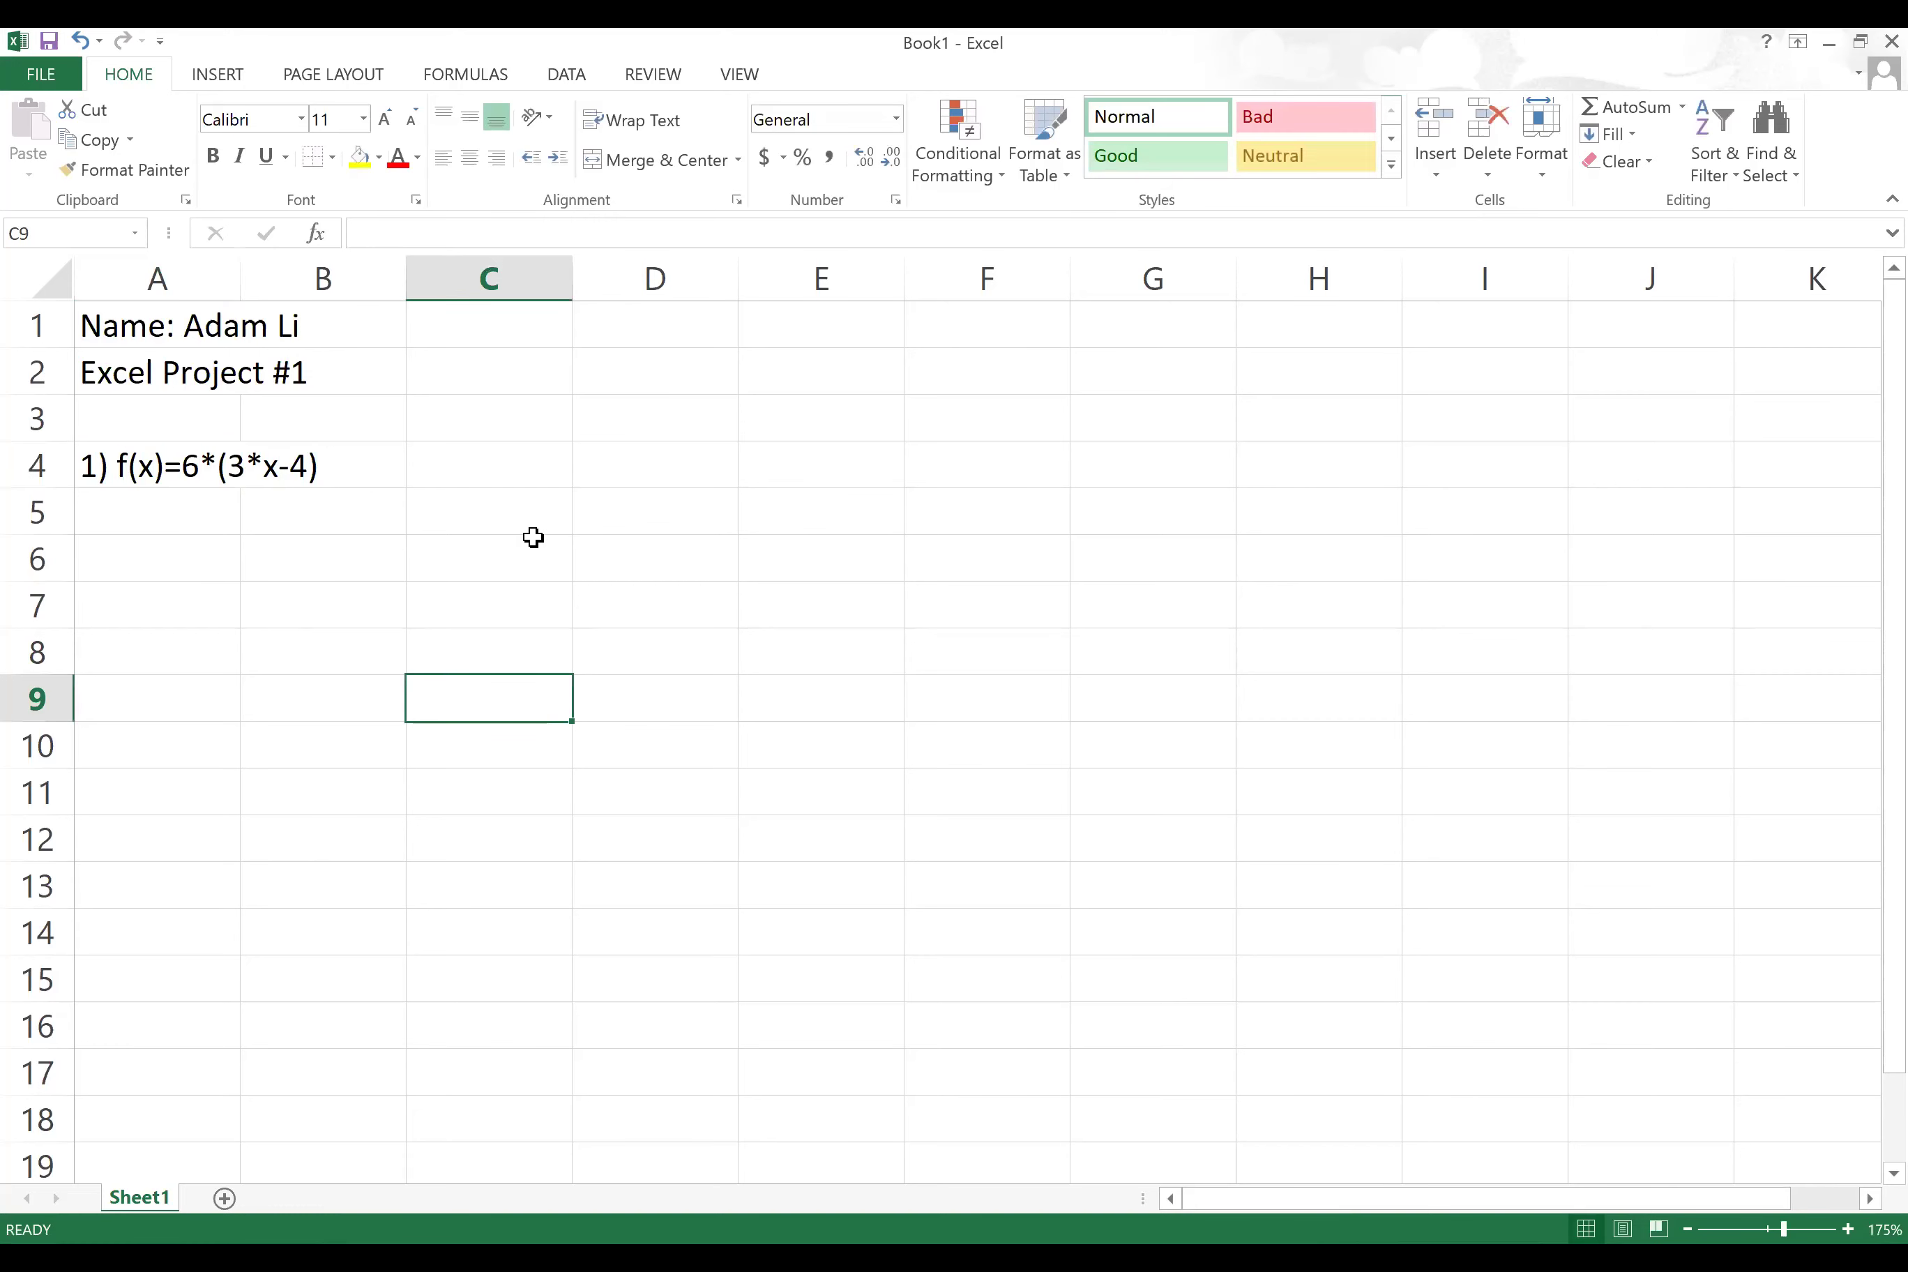
Step: Label A5 'f(5):' and begin a formula with = in B5
scroll(534, 538, up, 2)
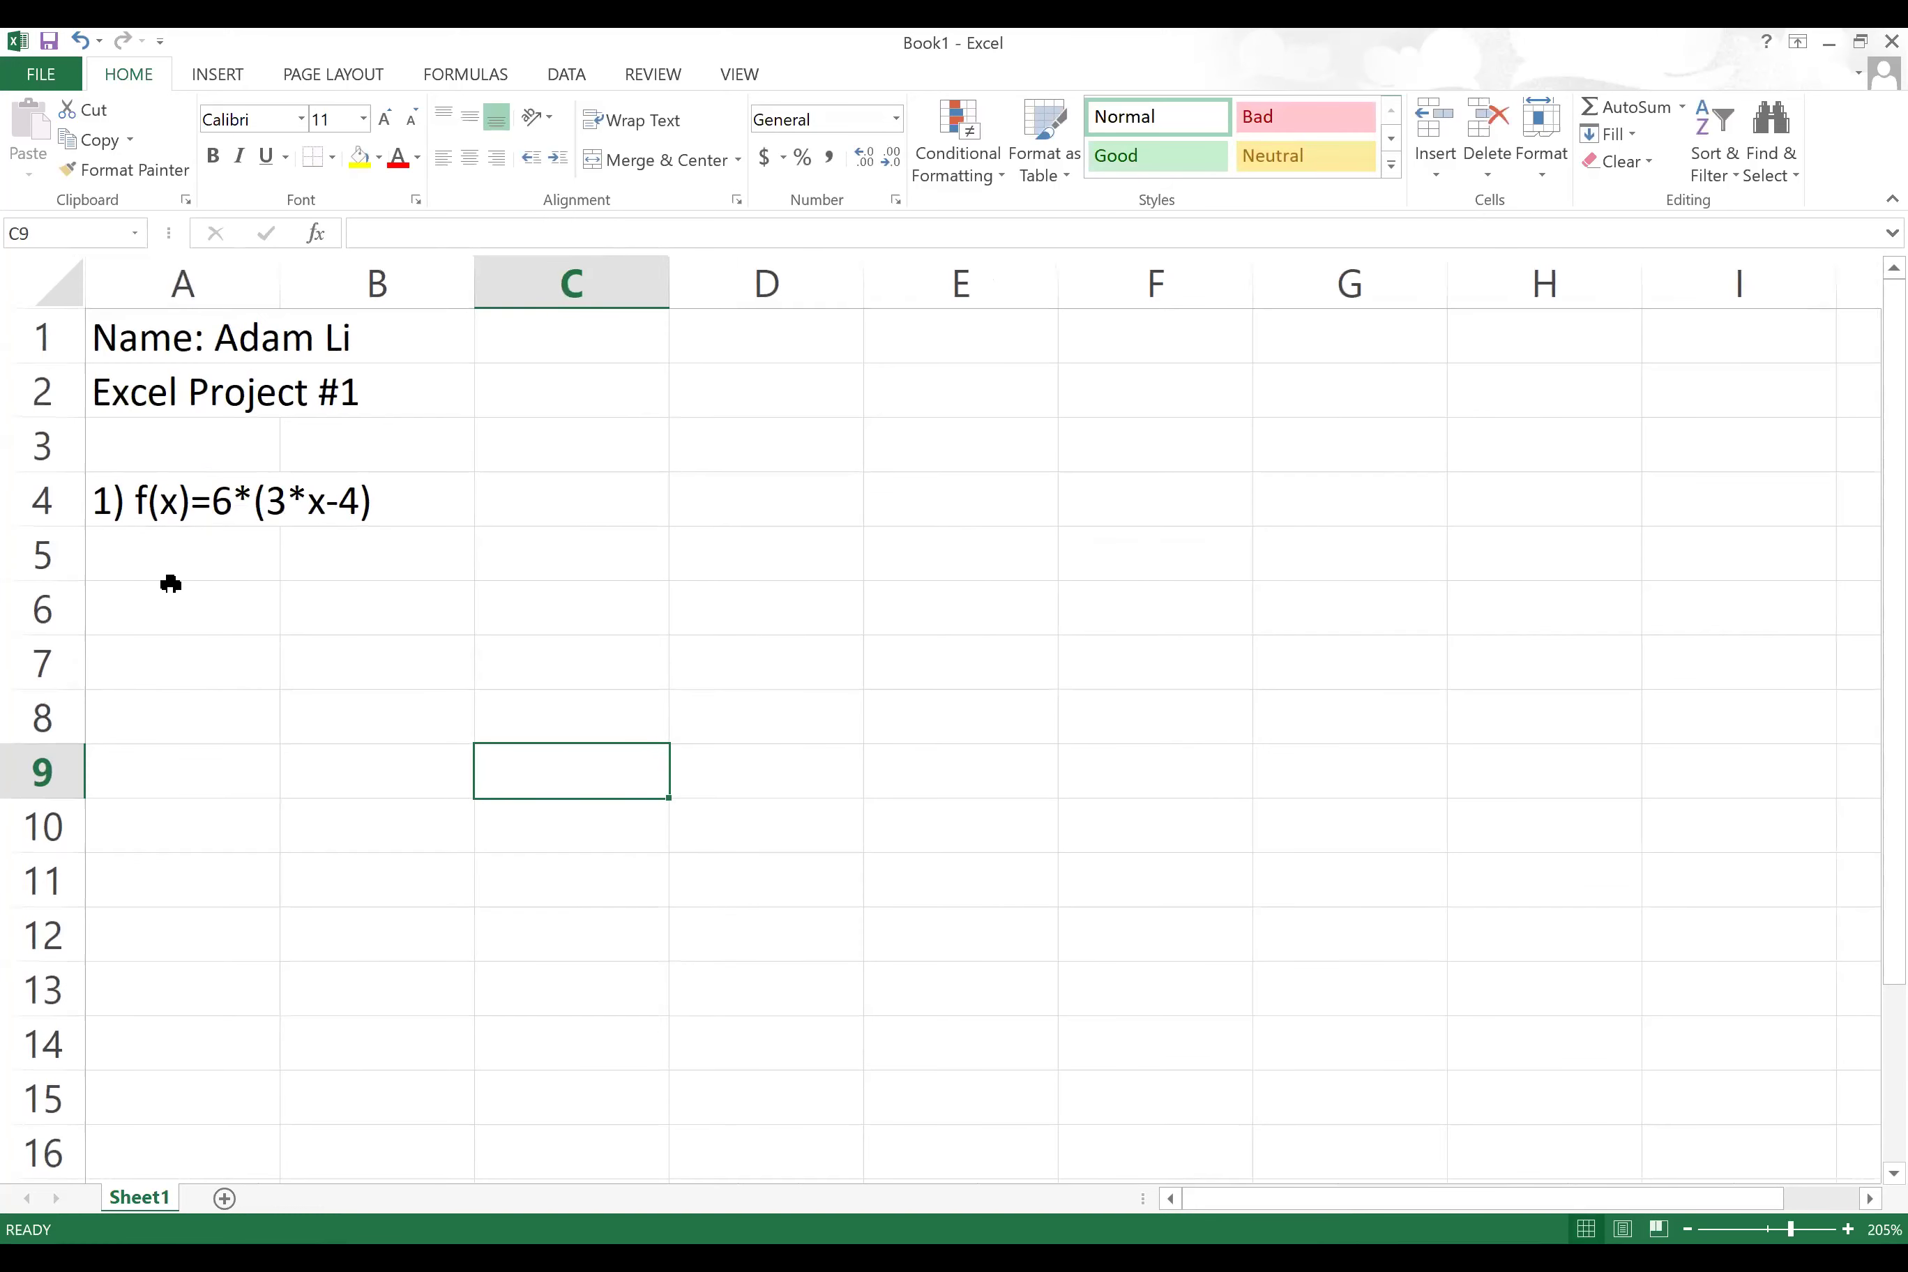
click(189, 611)
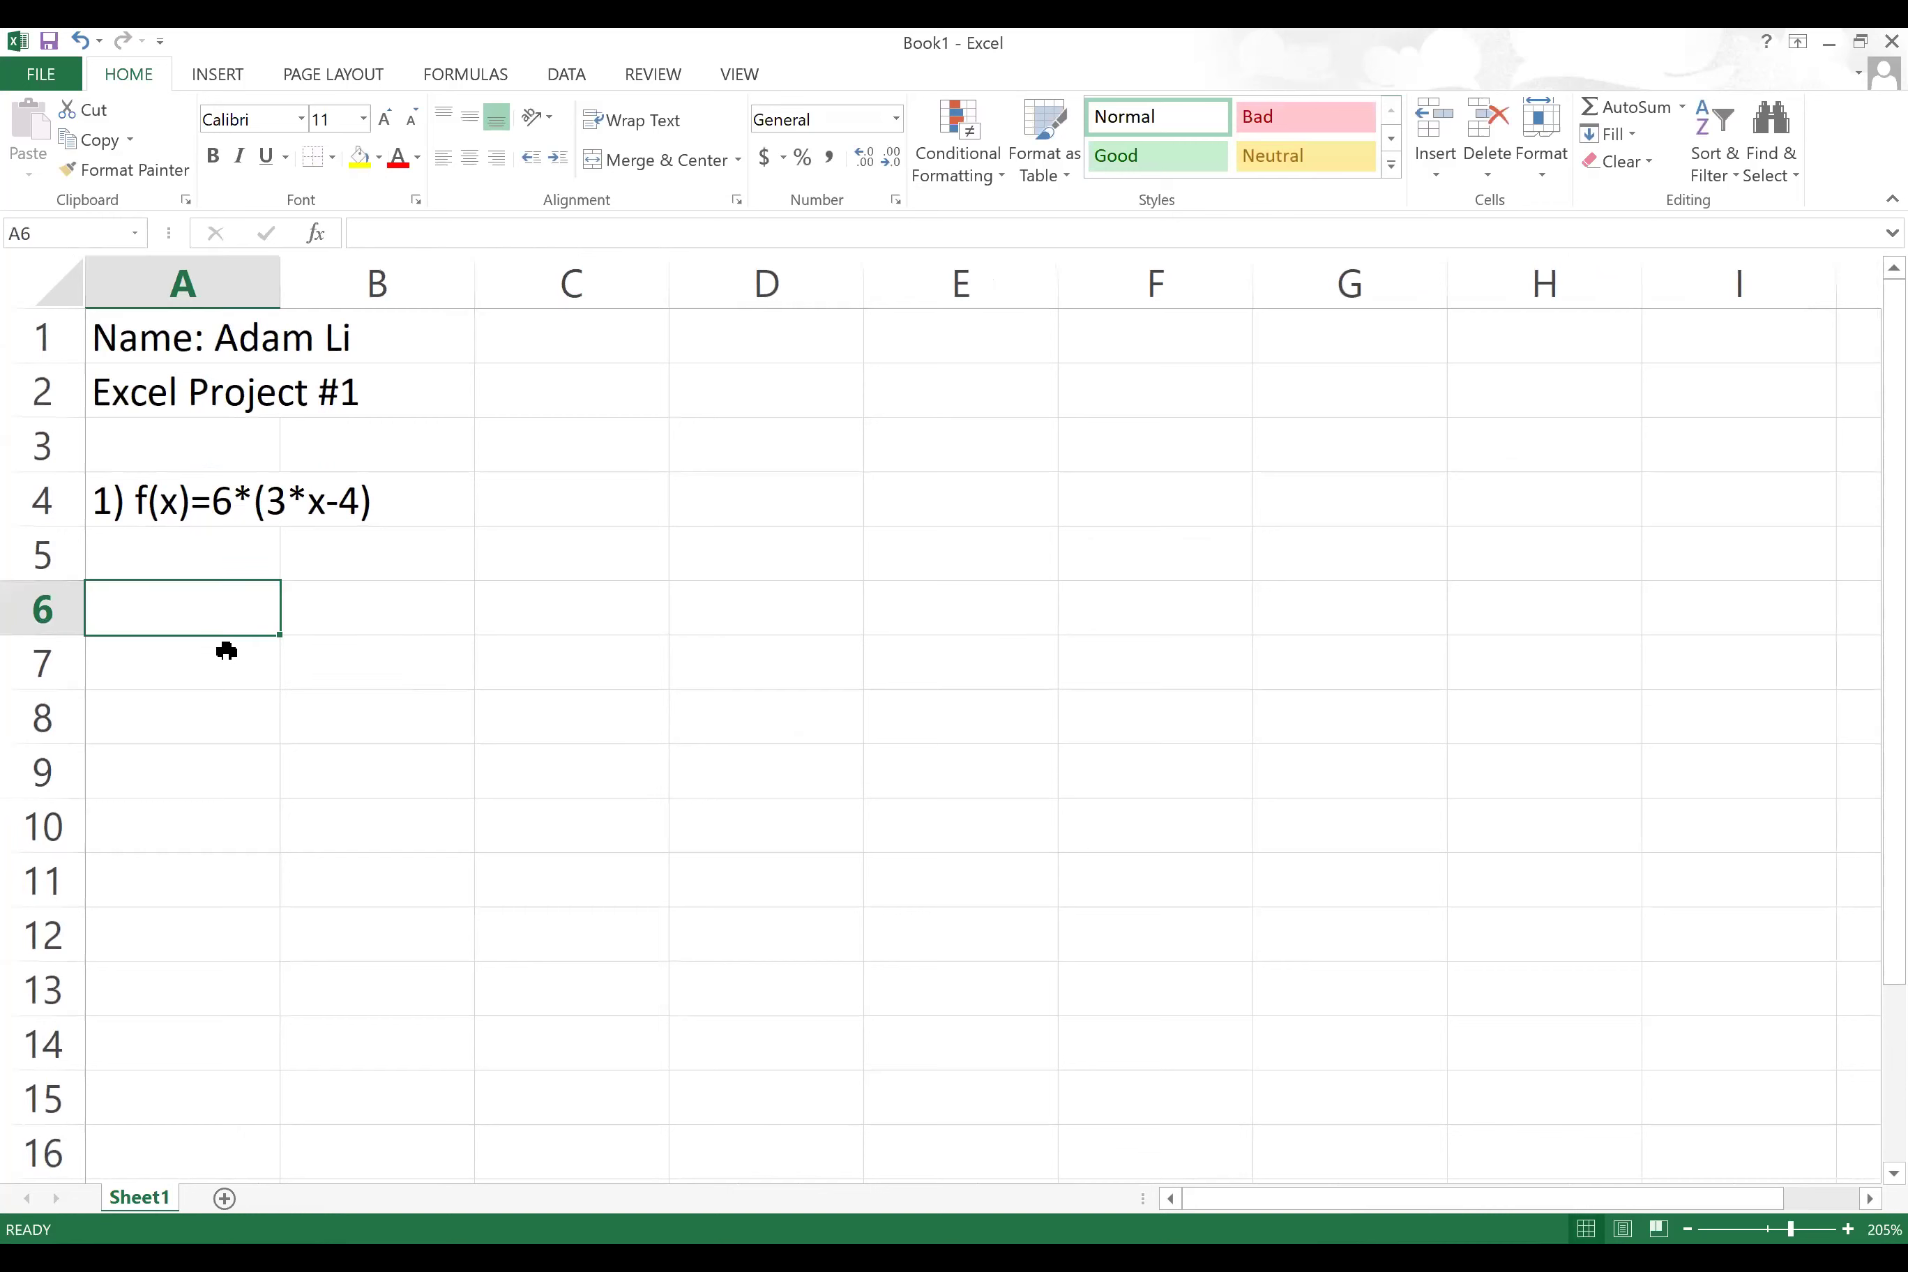
click(235, 550)
text(f()
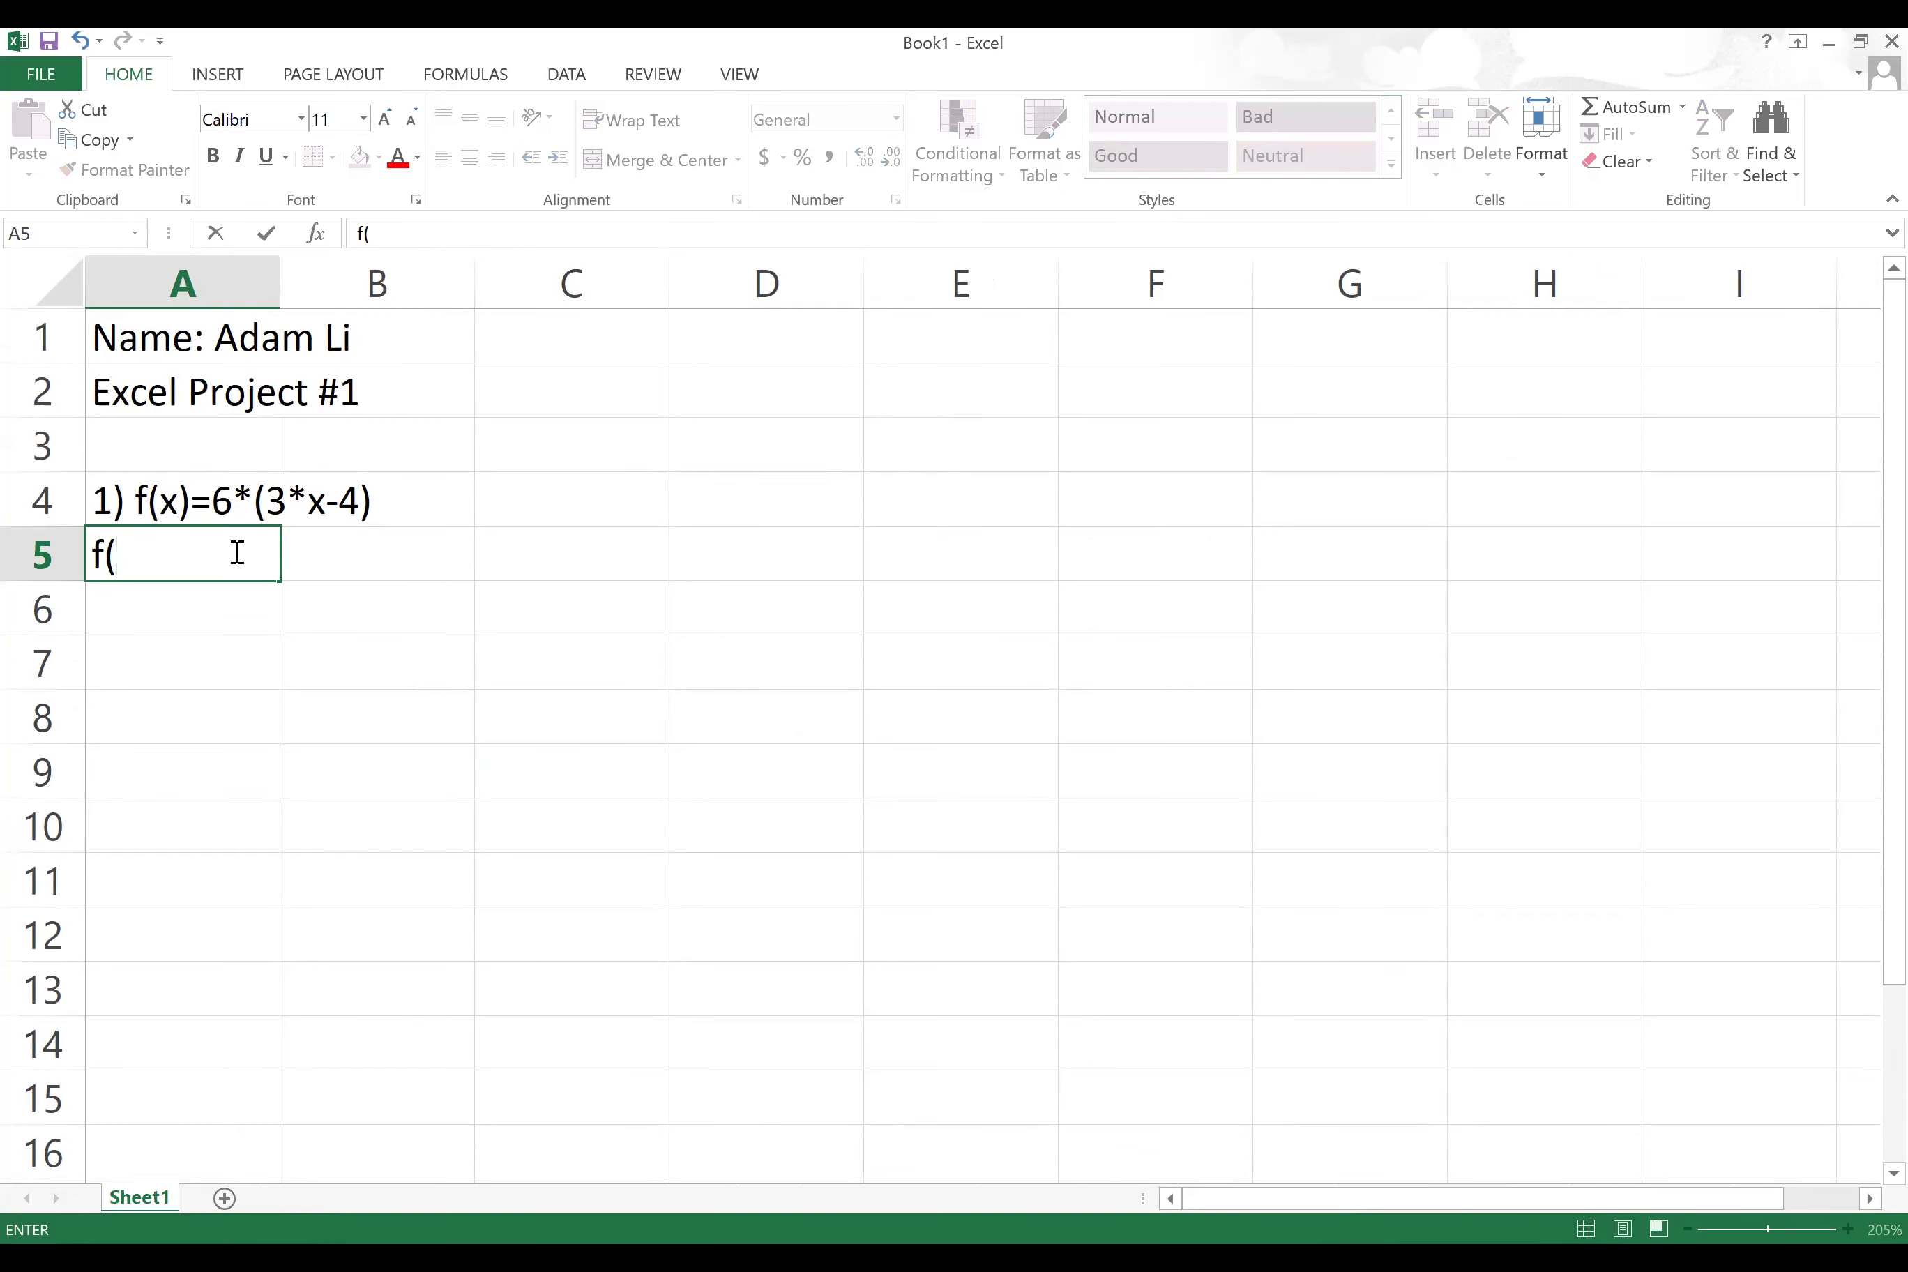
text(5):)
click(352, 567)
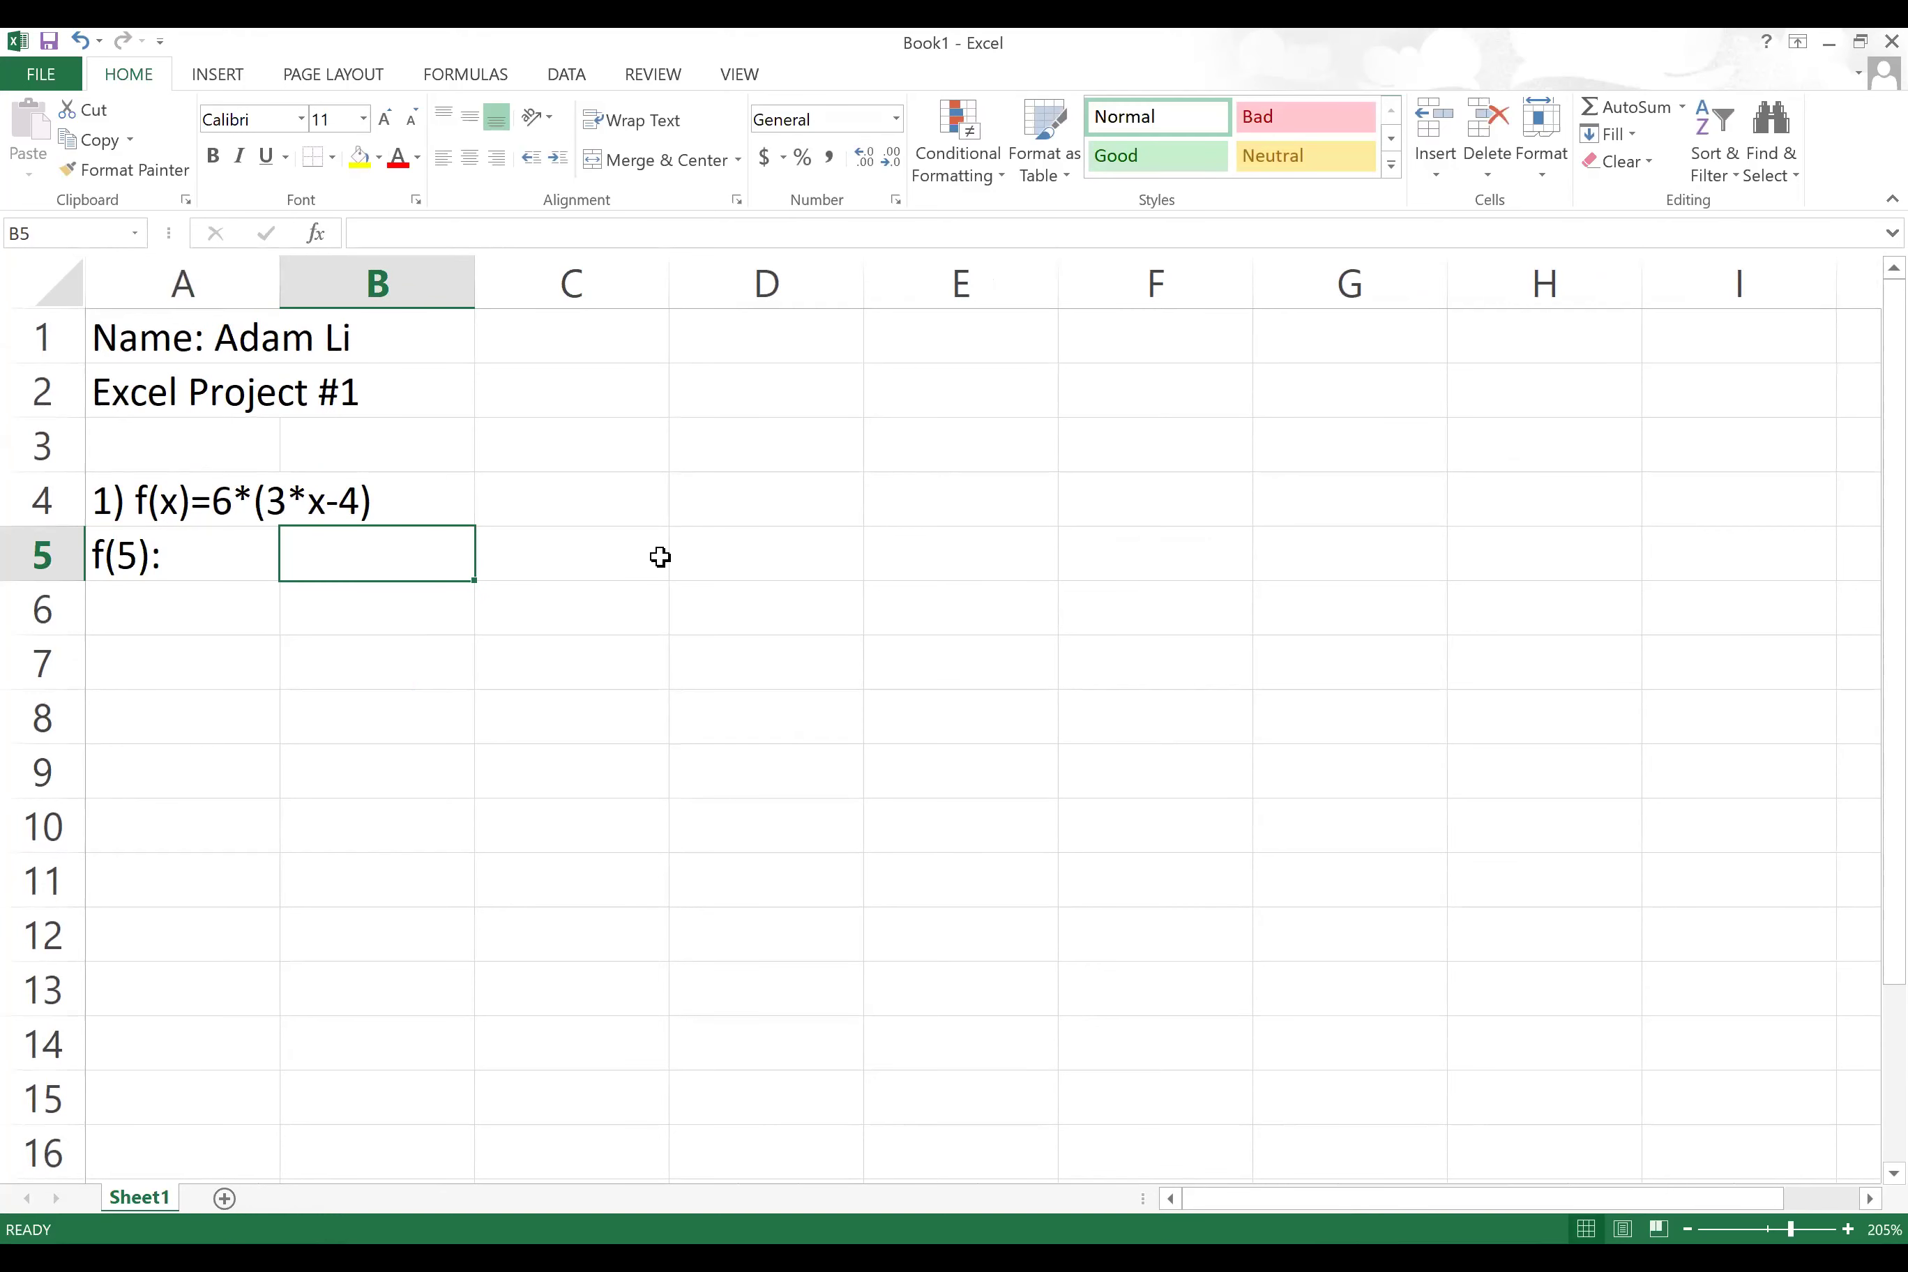
text(=)
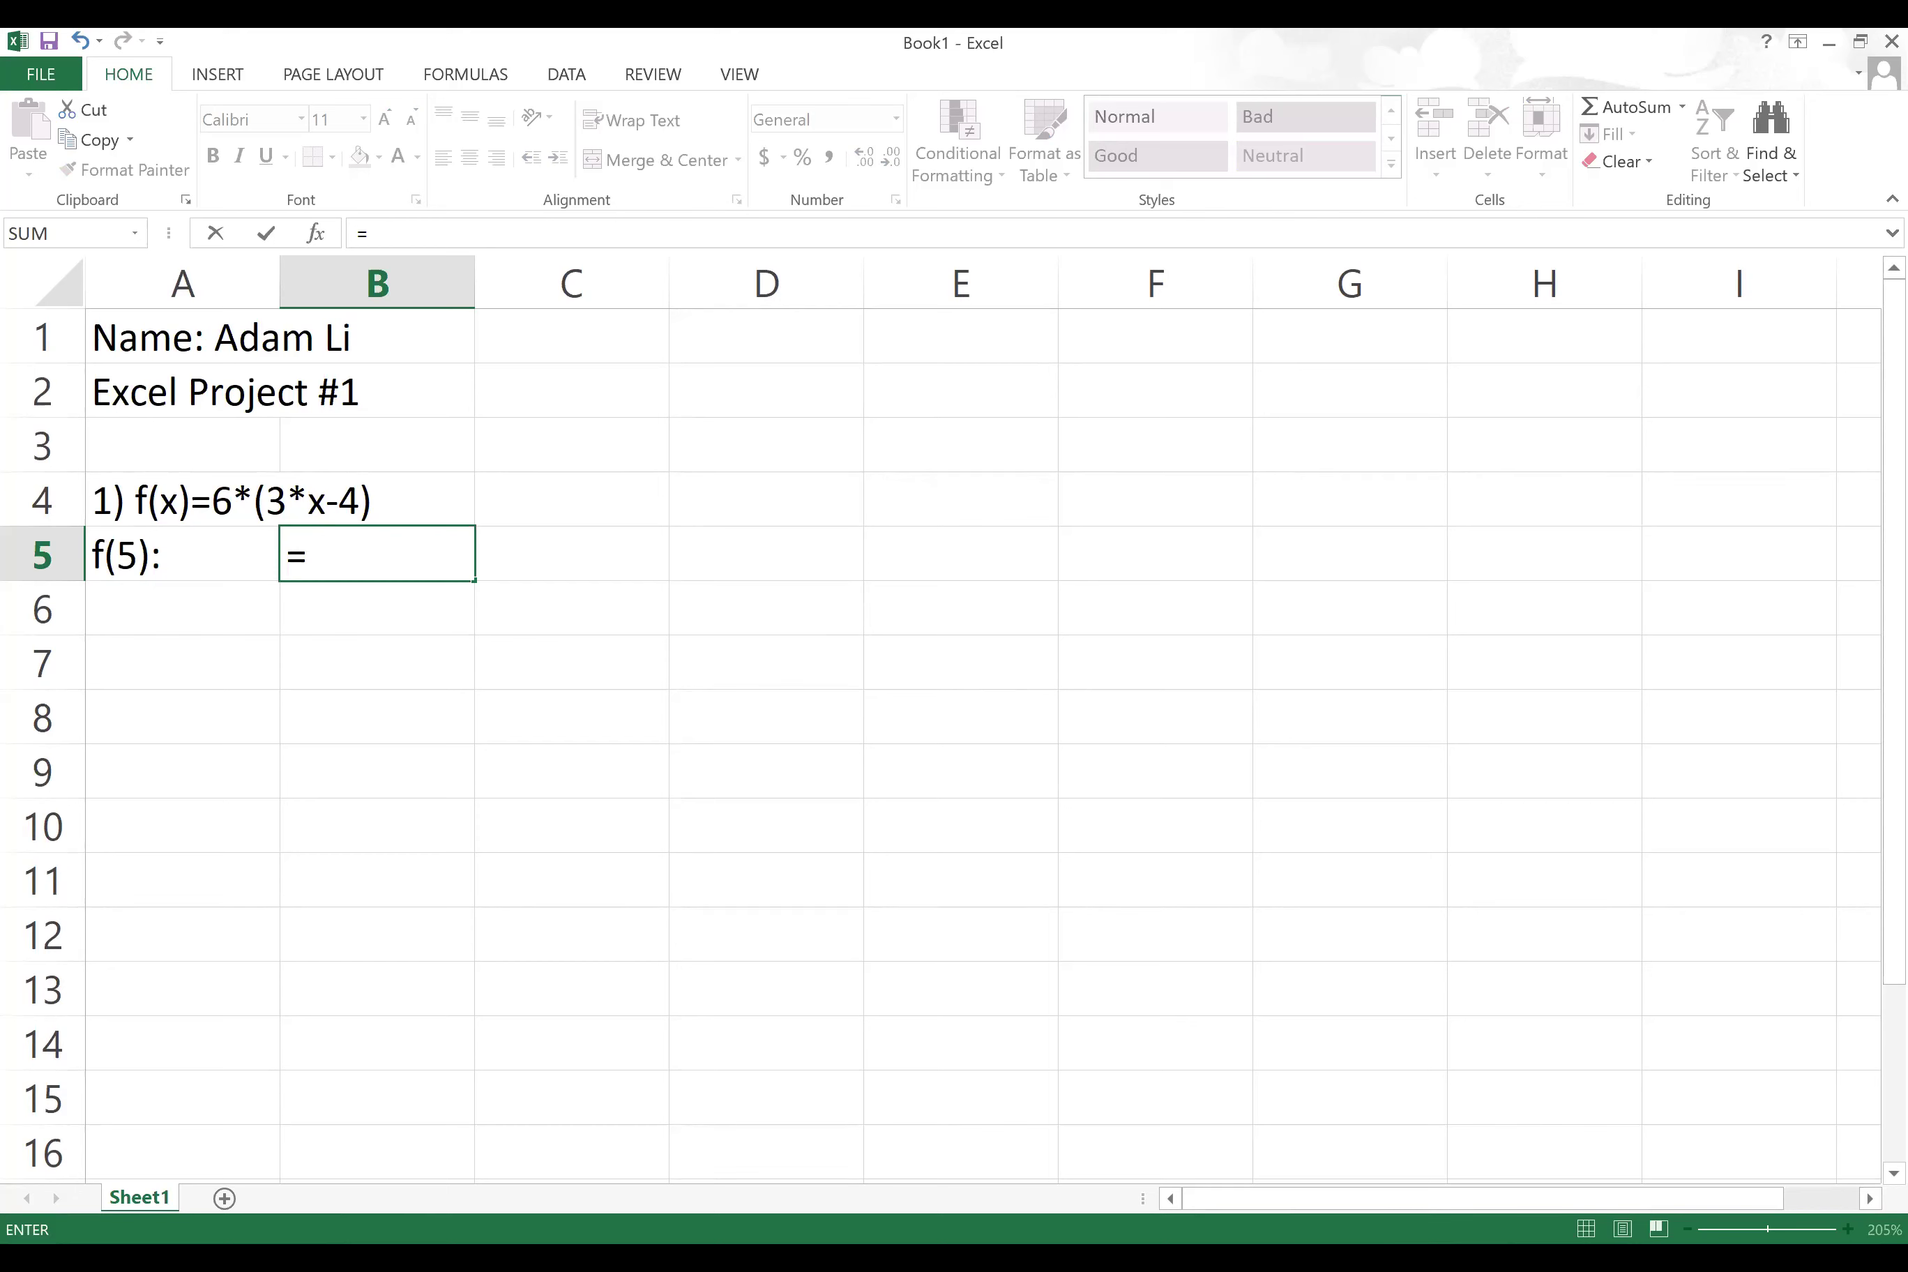
key(alt+Tab)
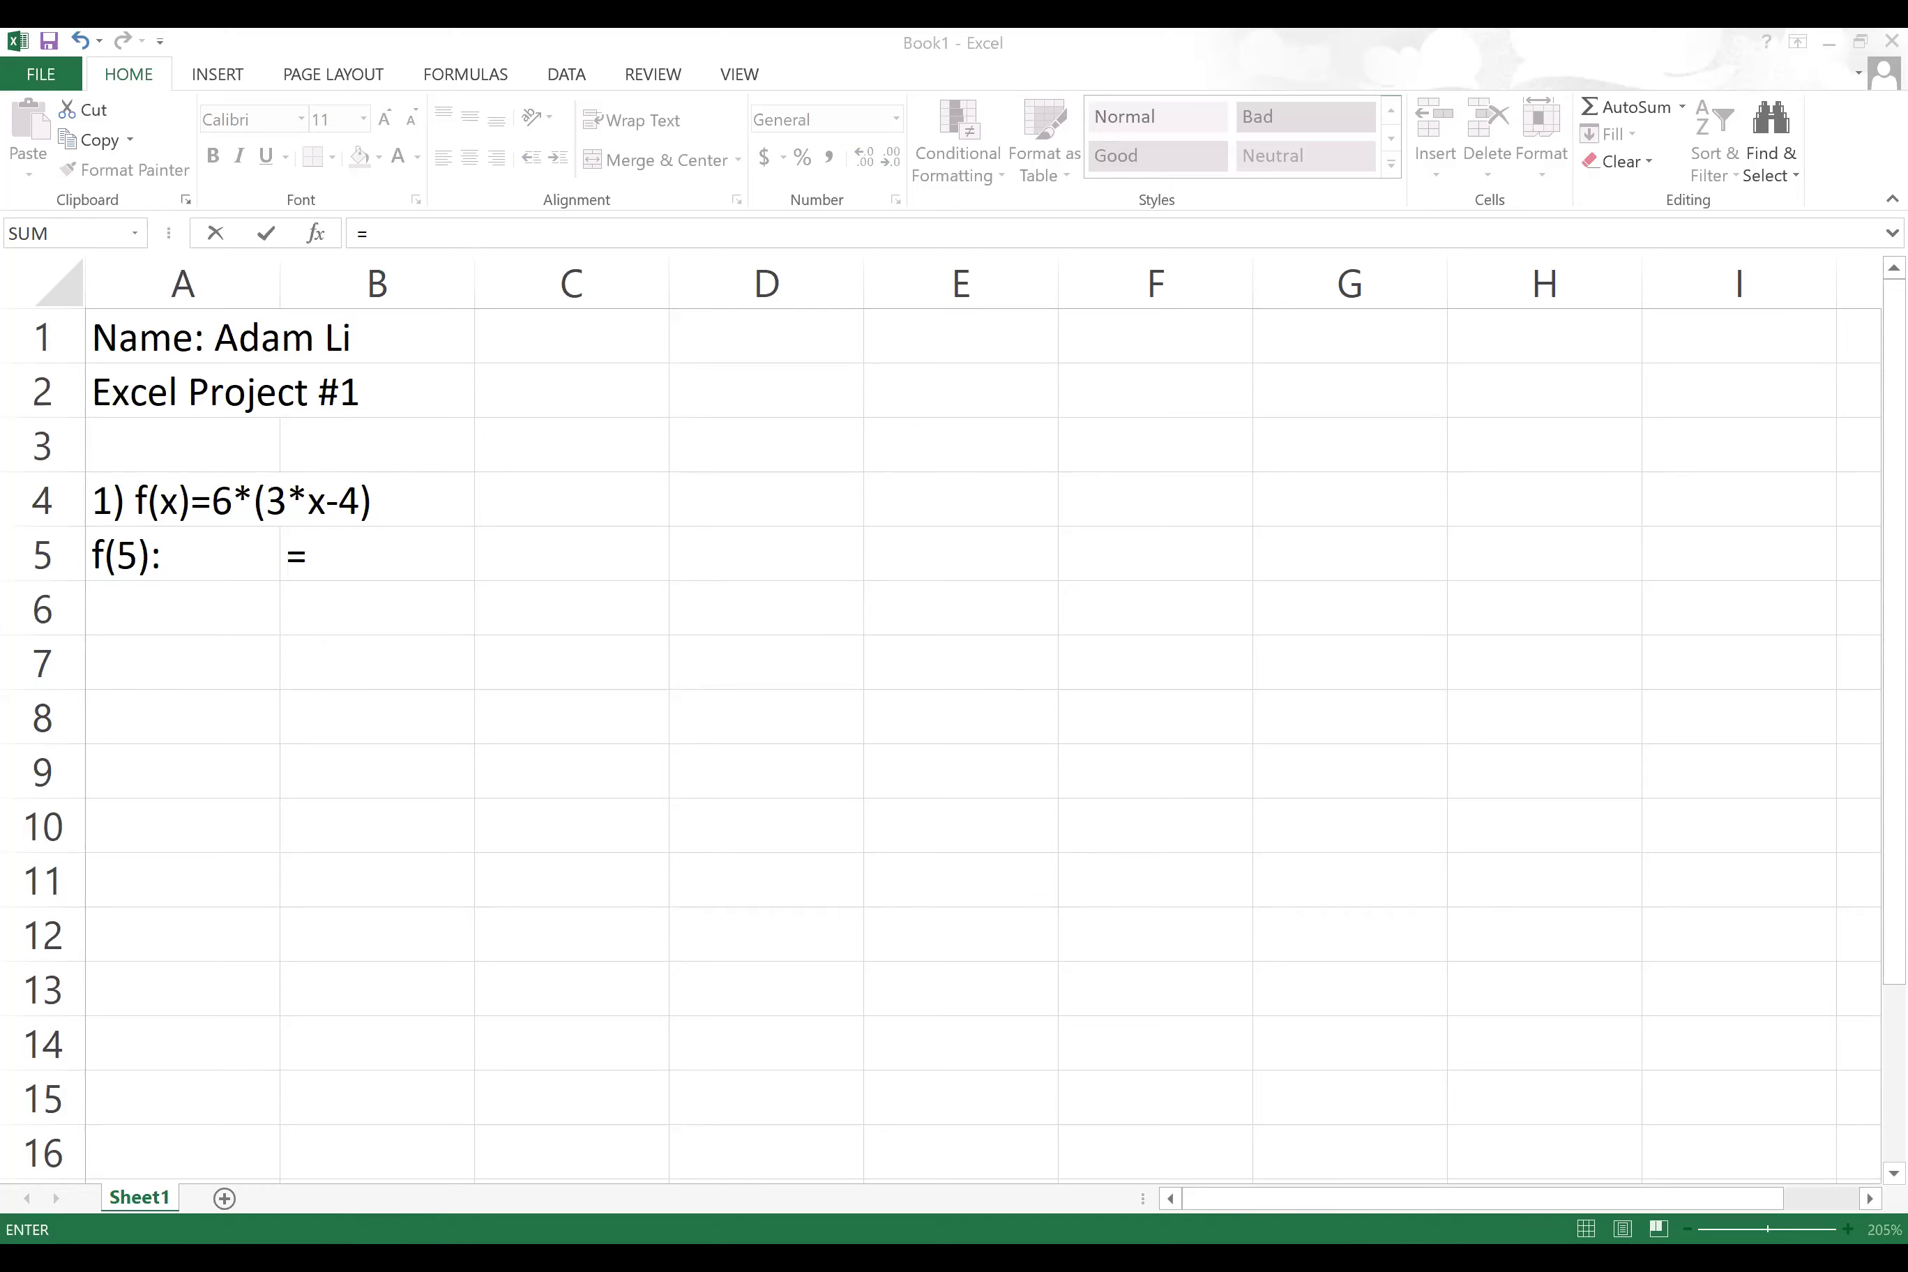
Step: Return to Blackboard's MA222 Excel Practice page, expand the course menu and glance at Tools
key(alt+Tab)
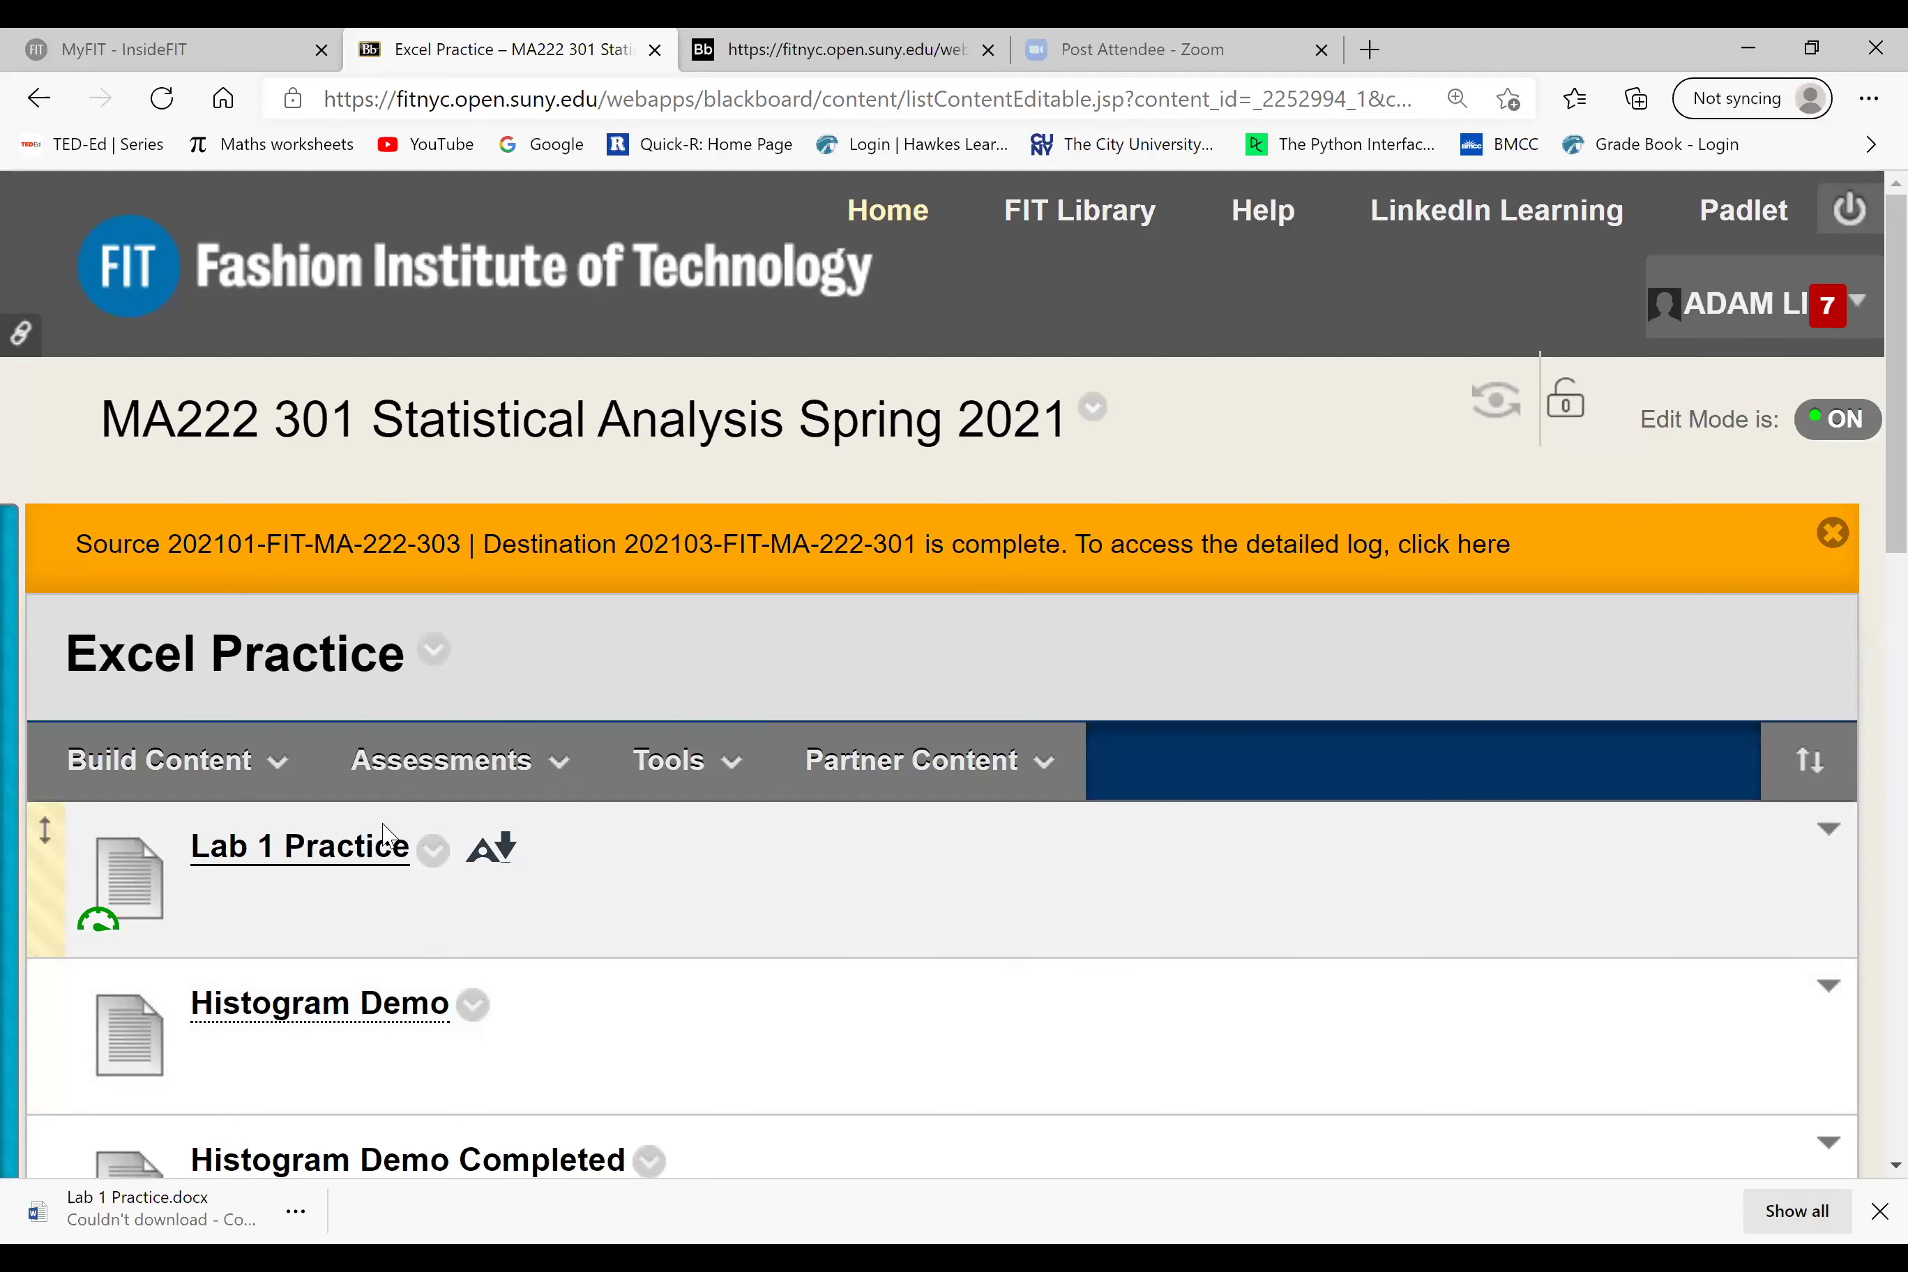
mouse_move(27, 936)
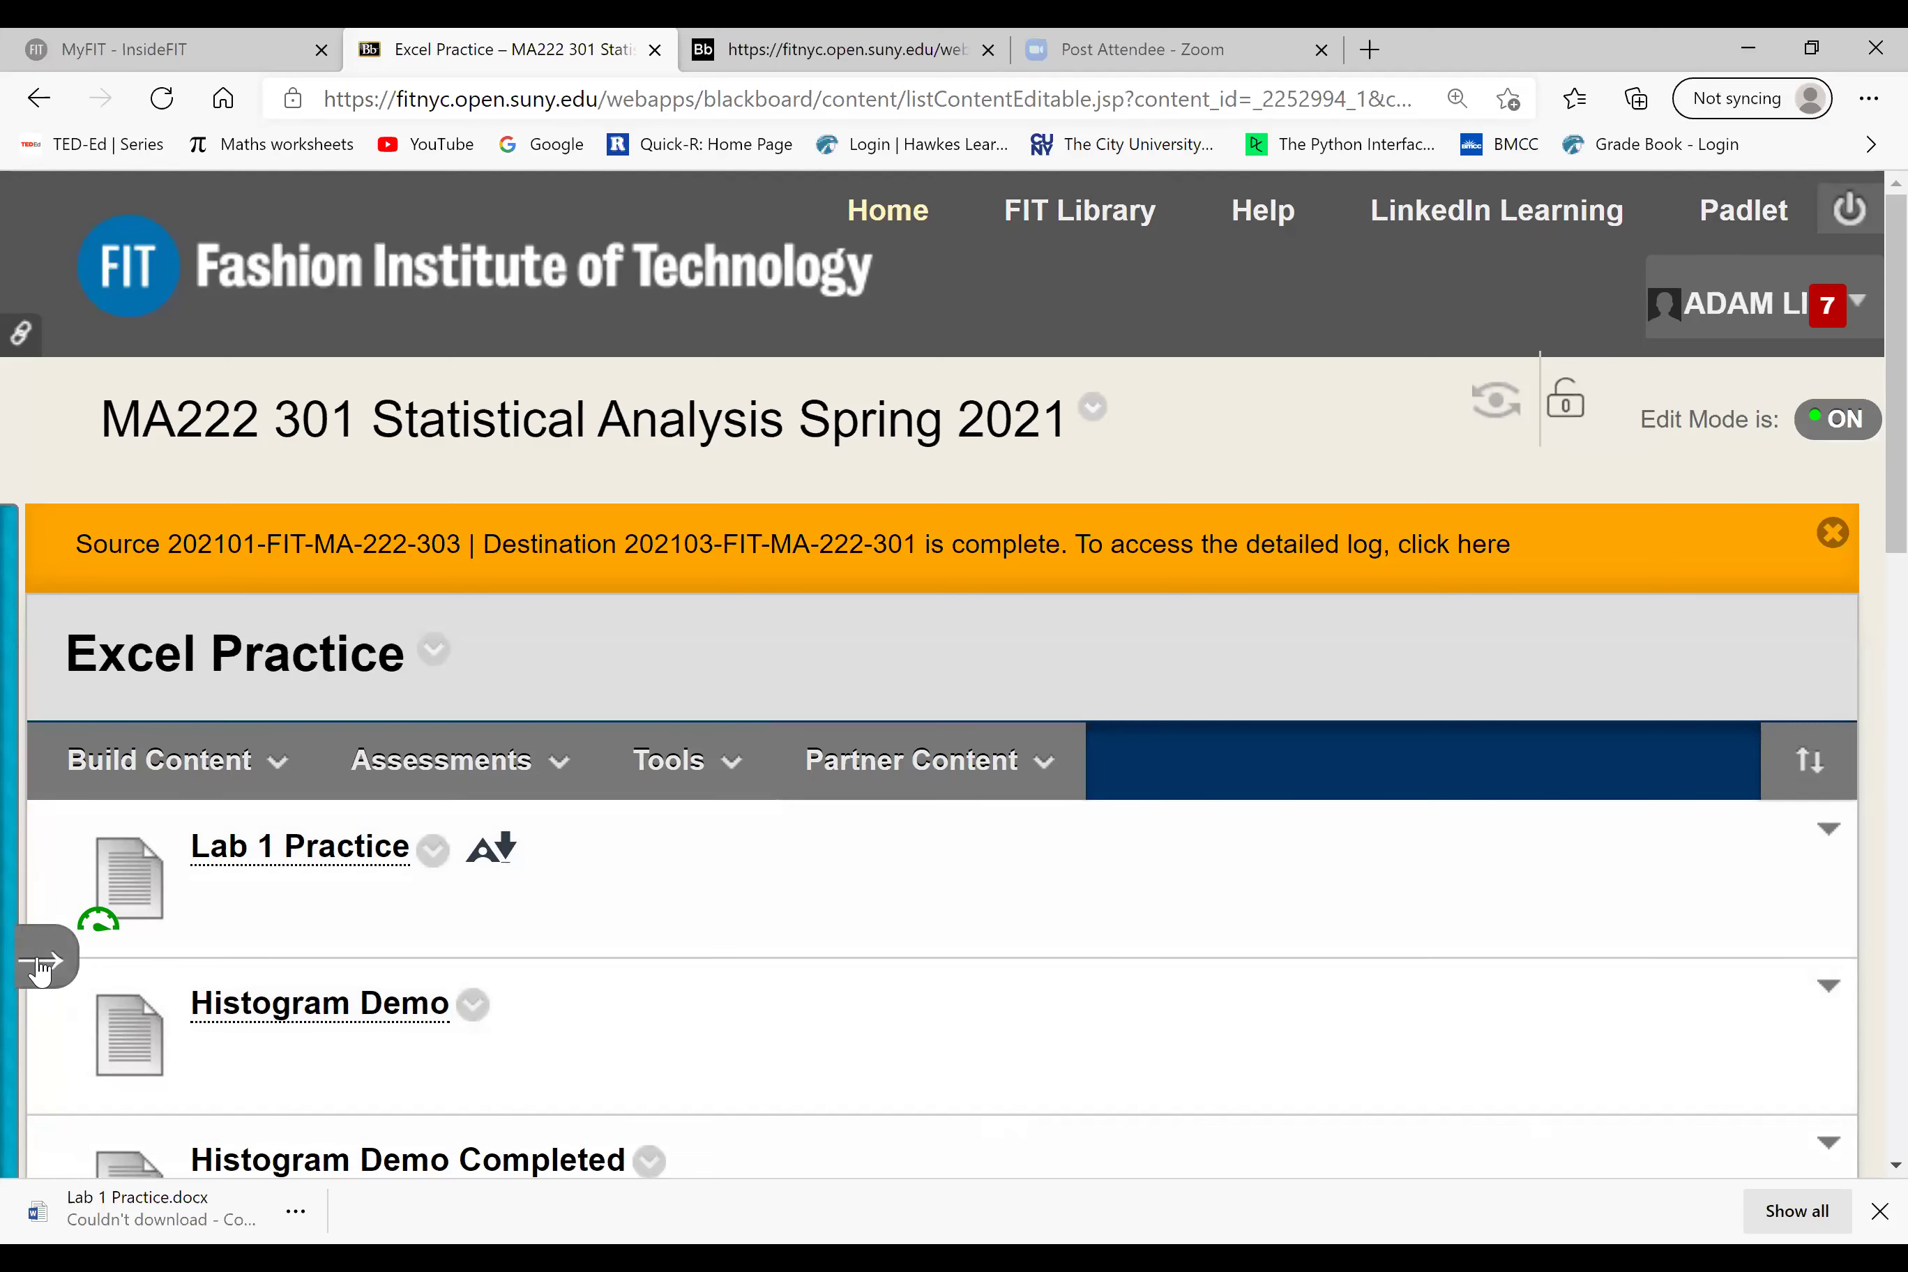
click(42, 962)
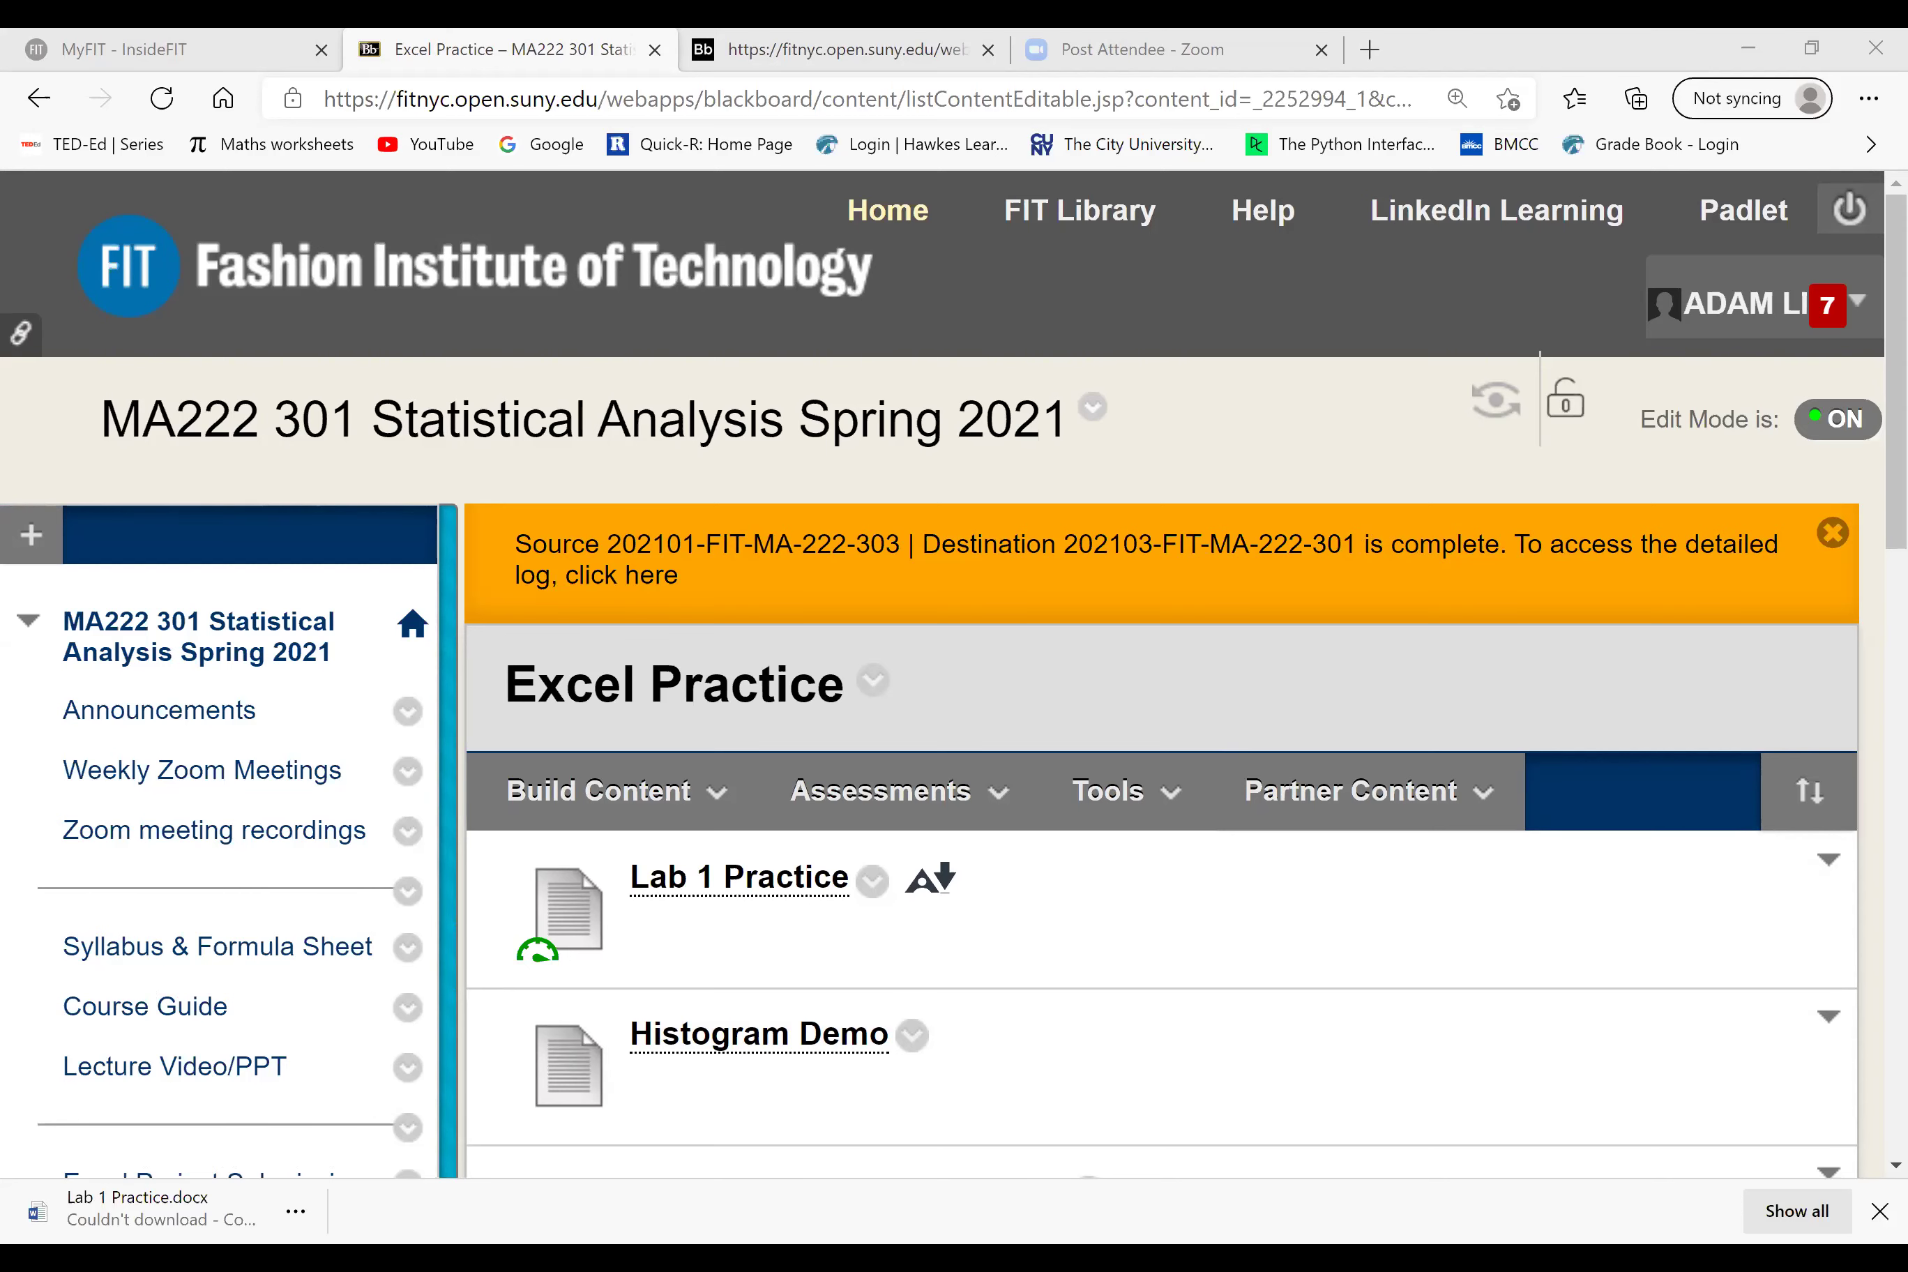
click(1125, 790)
click(1185, 1004)
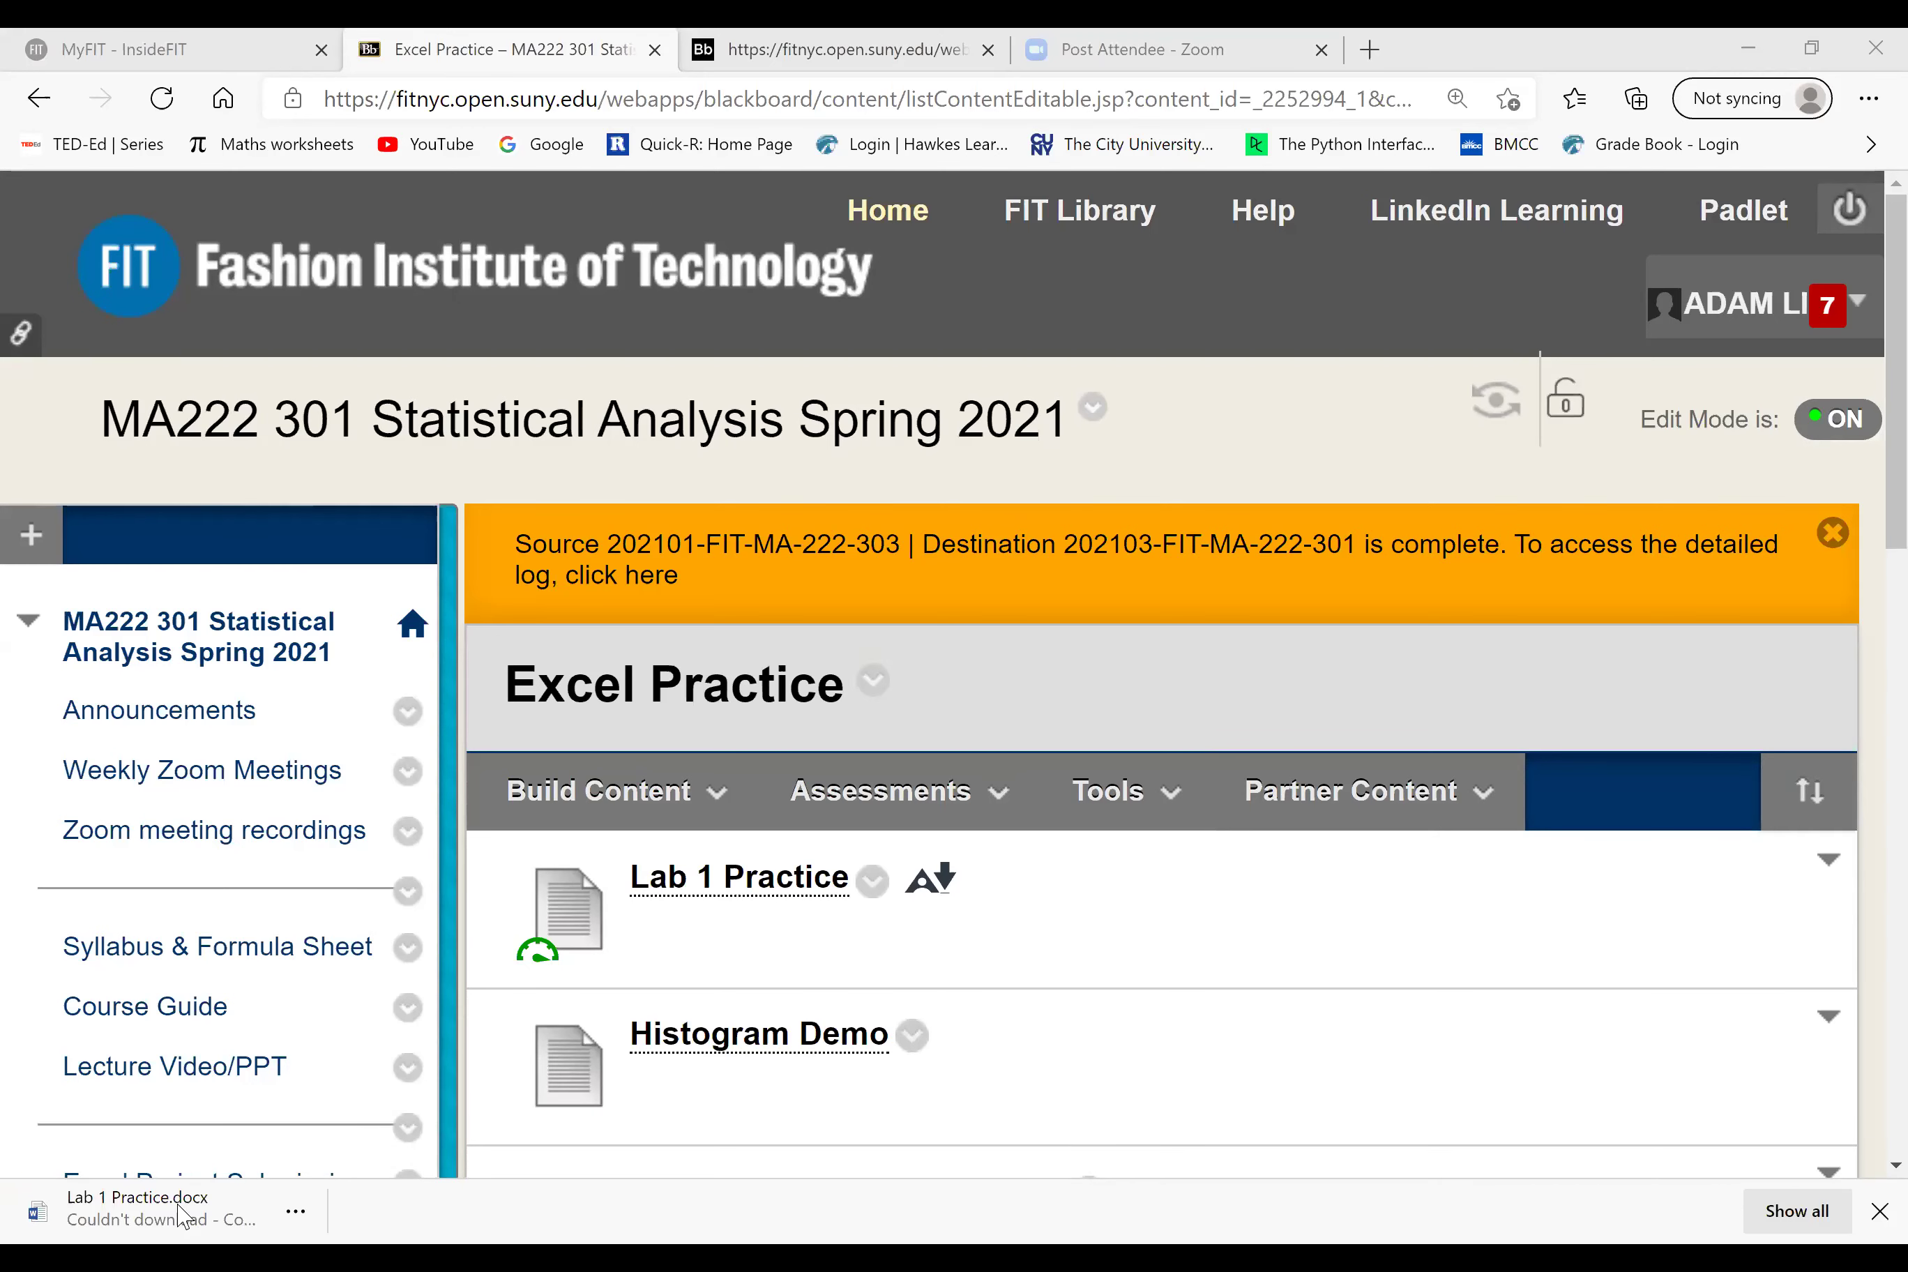
Step: Resume the failed Lab 1 Practice.docx download from its options menu
scroll(164, 1215, left, 2)
click(295, 1212)
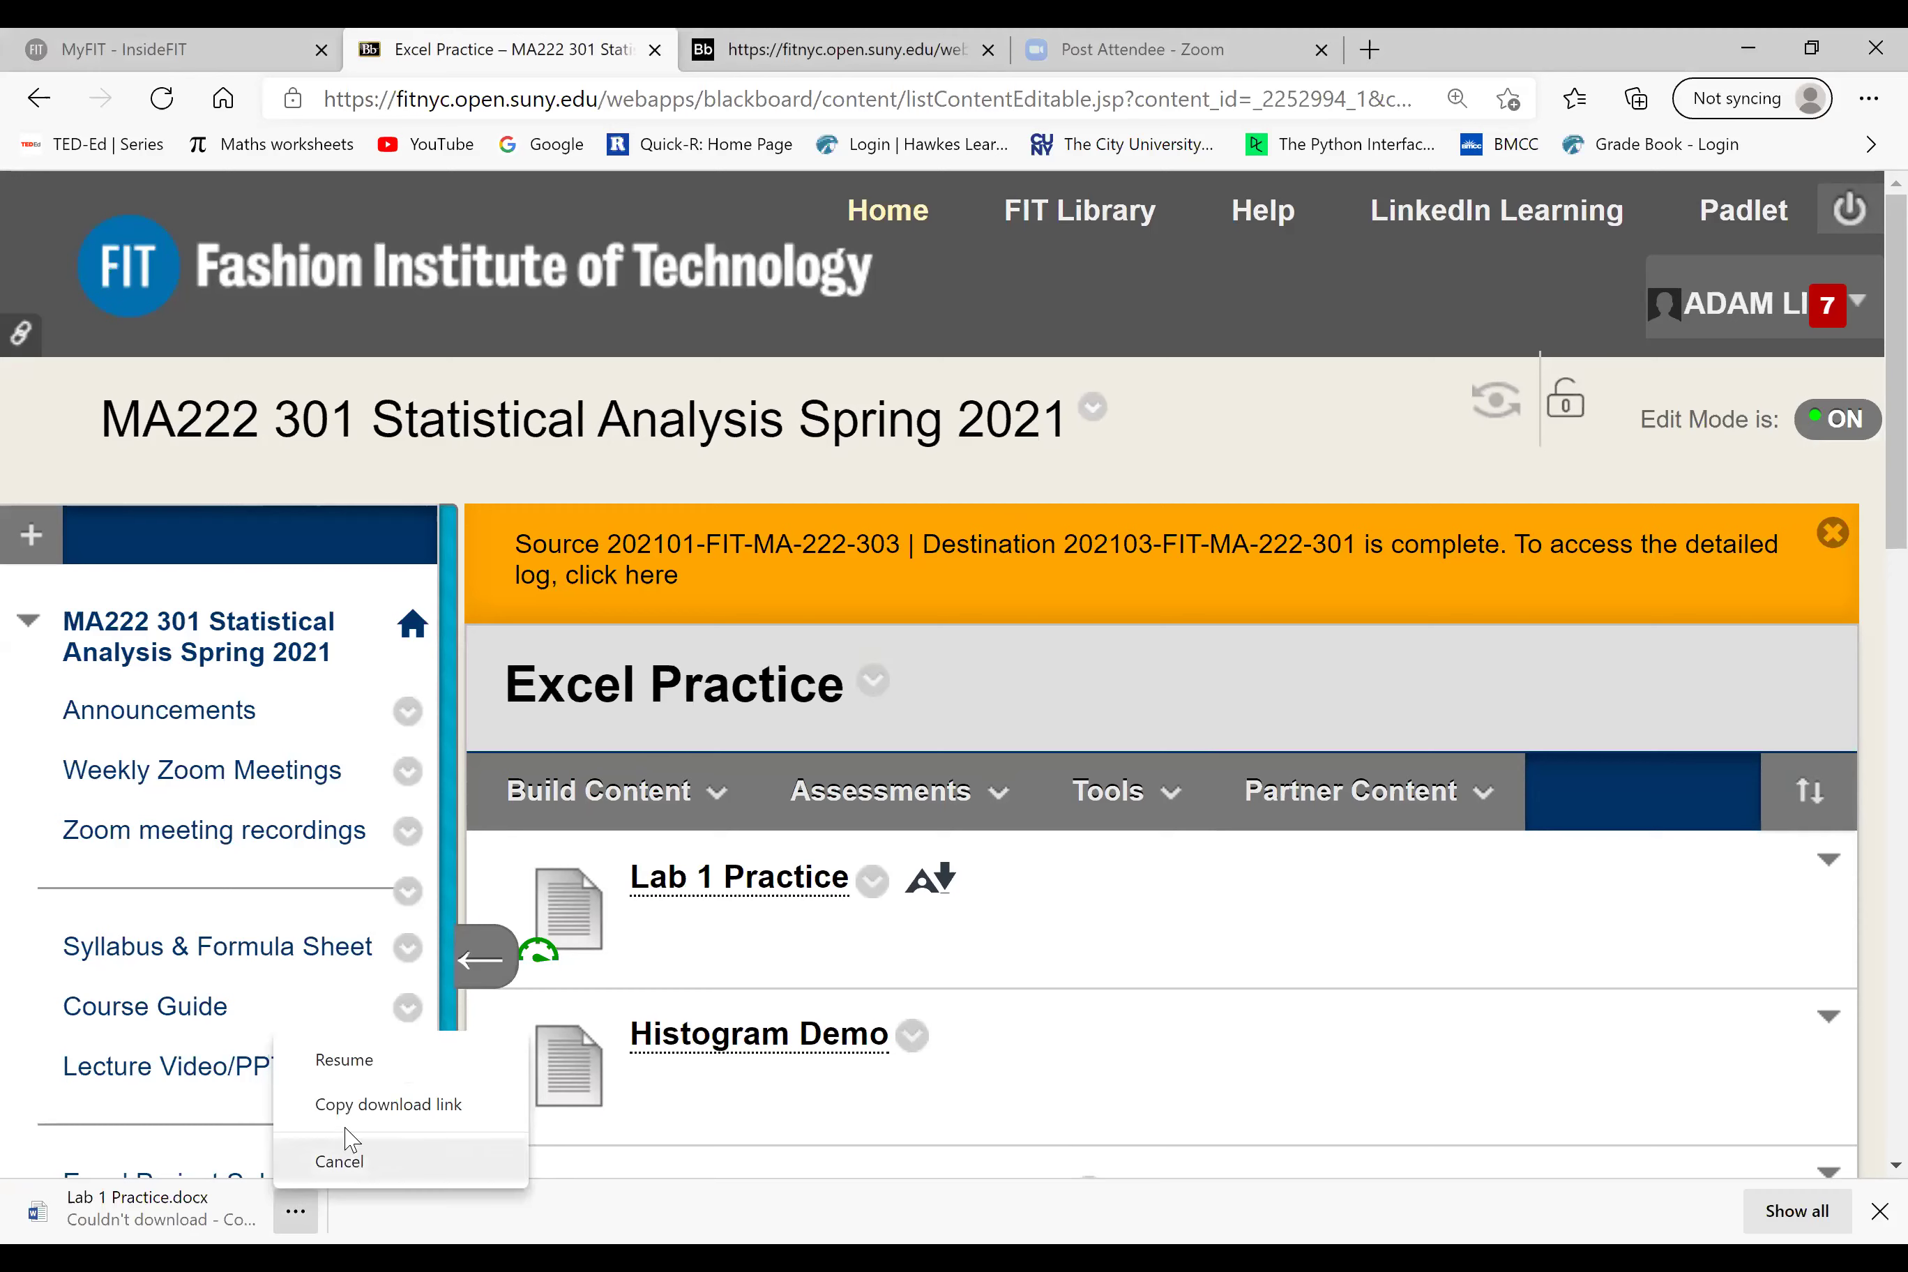
click(348, 1062)
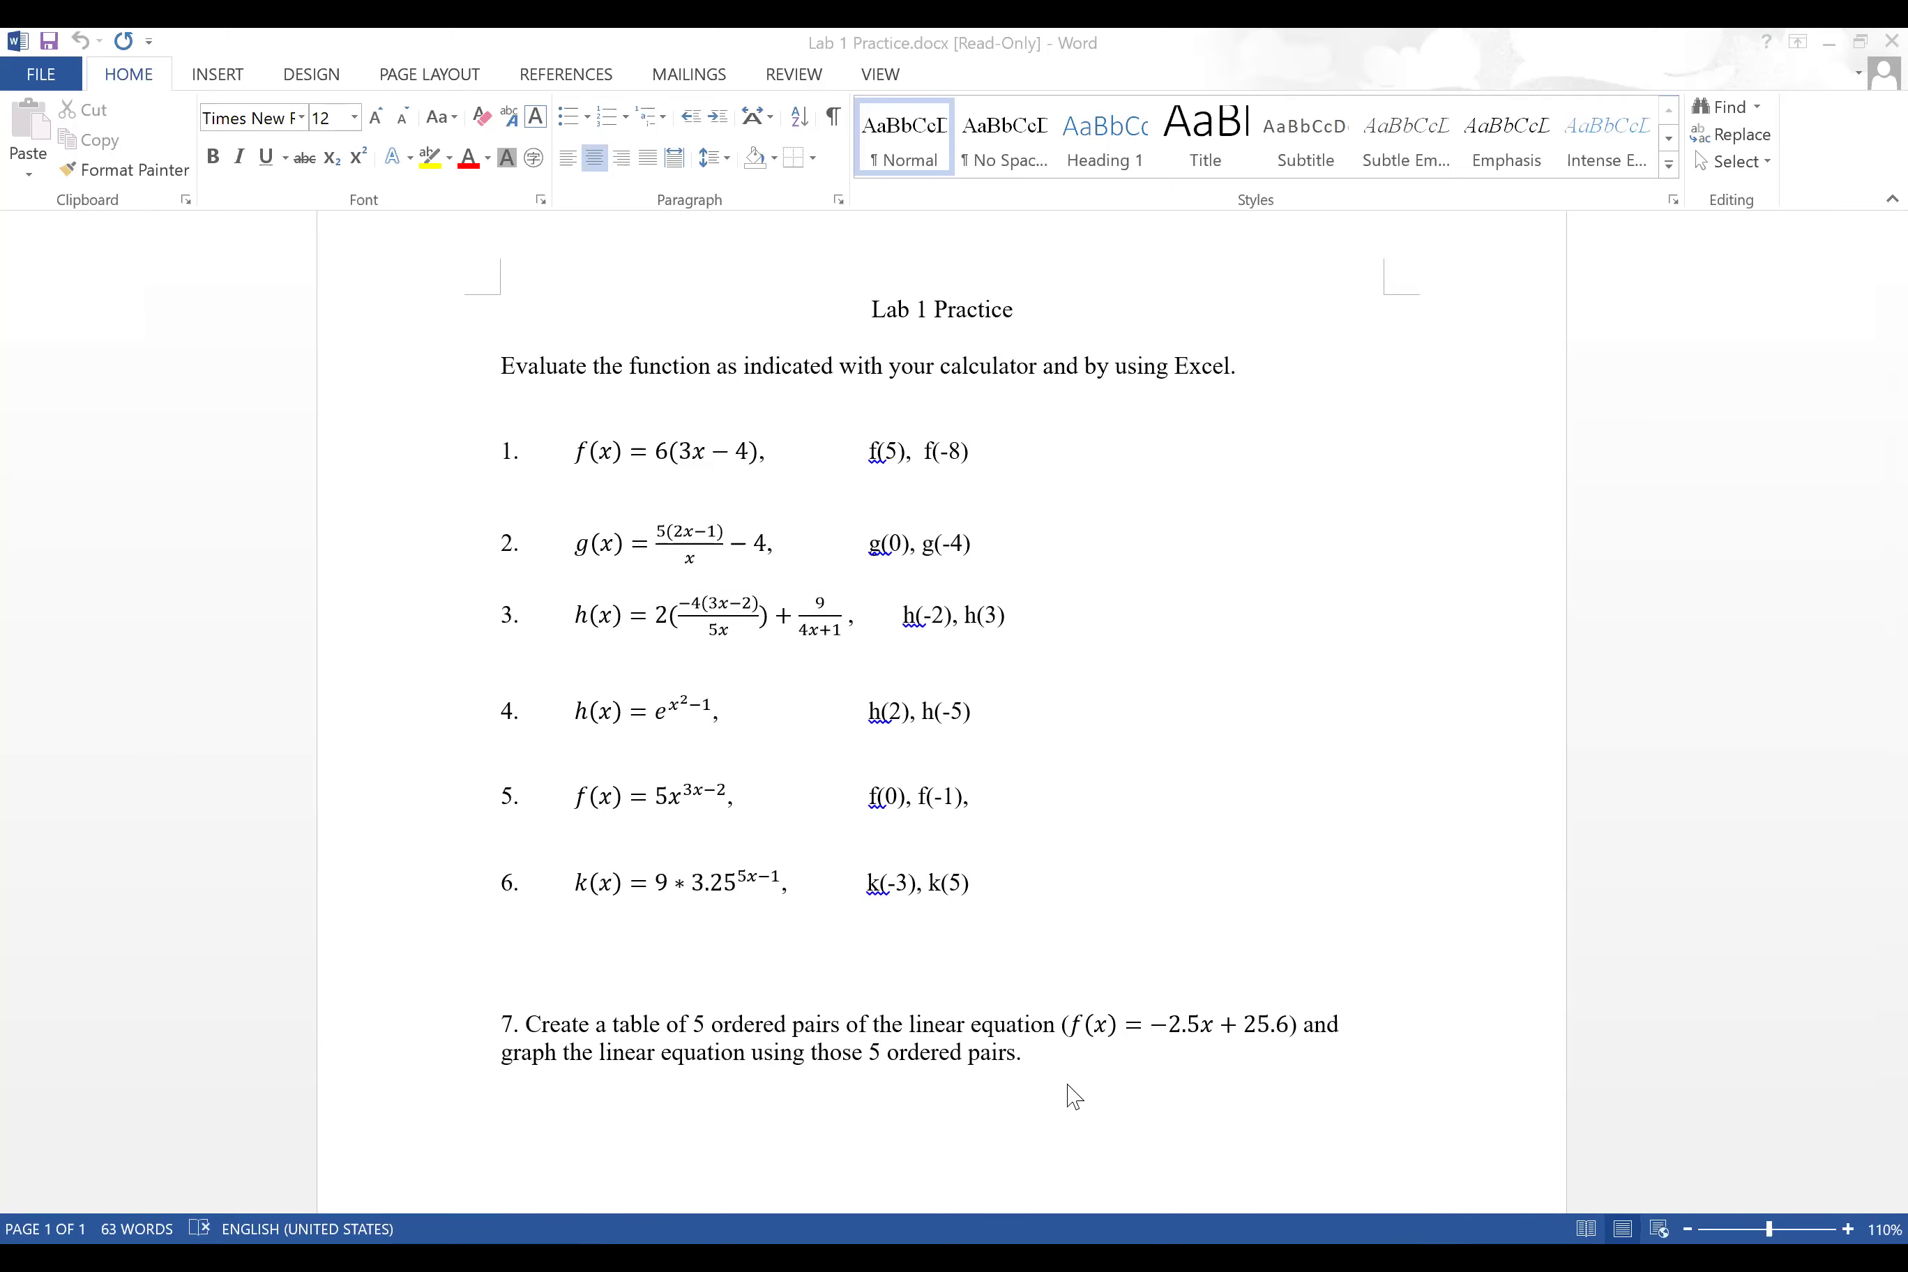
Step: Go back to the Excel workbook after reading the Lab 1 Practice problems
key(alt+Tab)
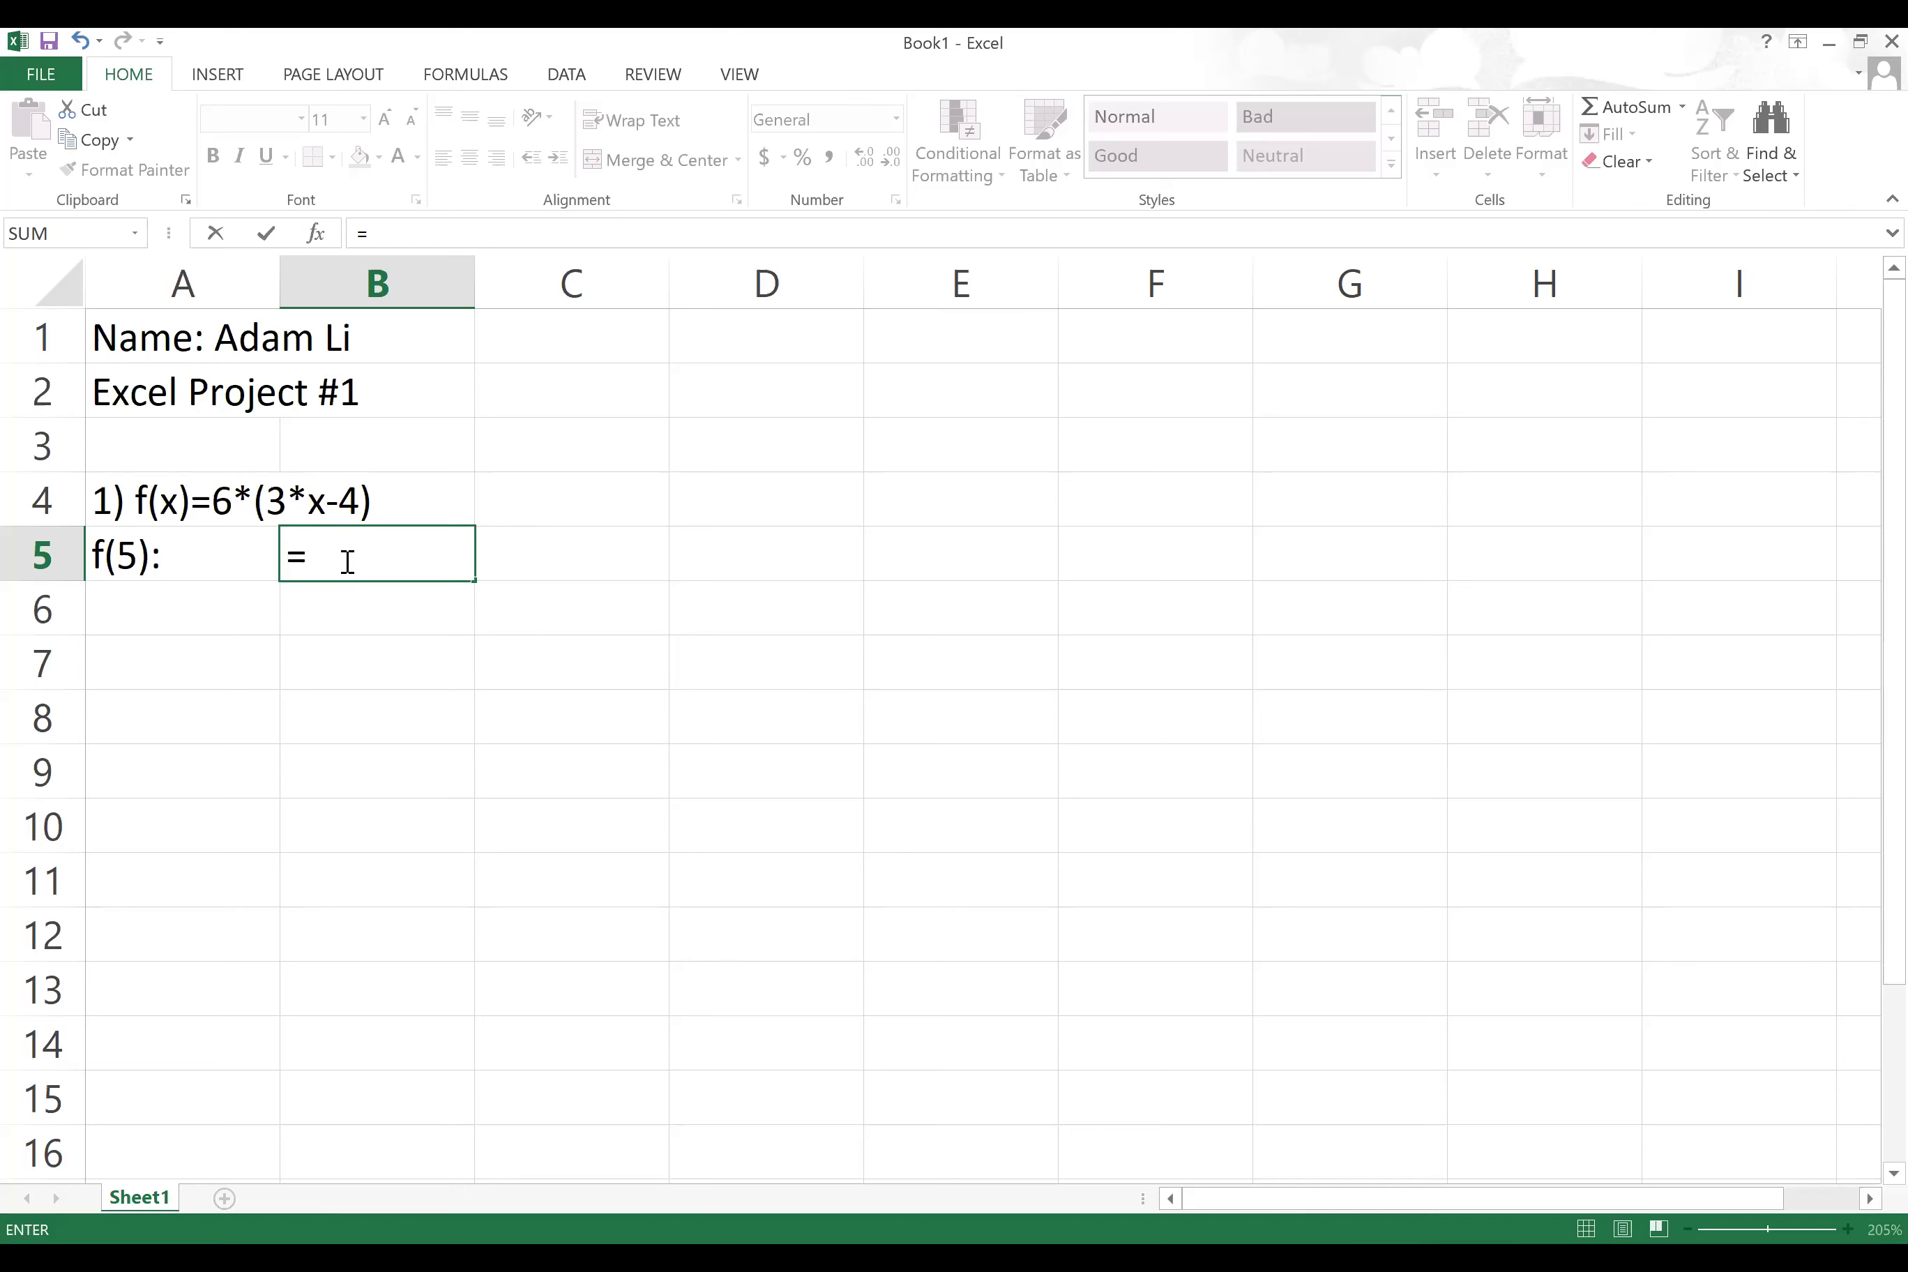
Step: Cancel the unfinished =6* formula in B5, leaving it empty, and select E2
text(6*)
click(960, 380)
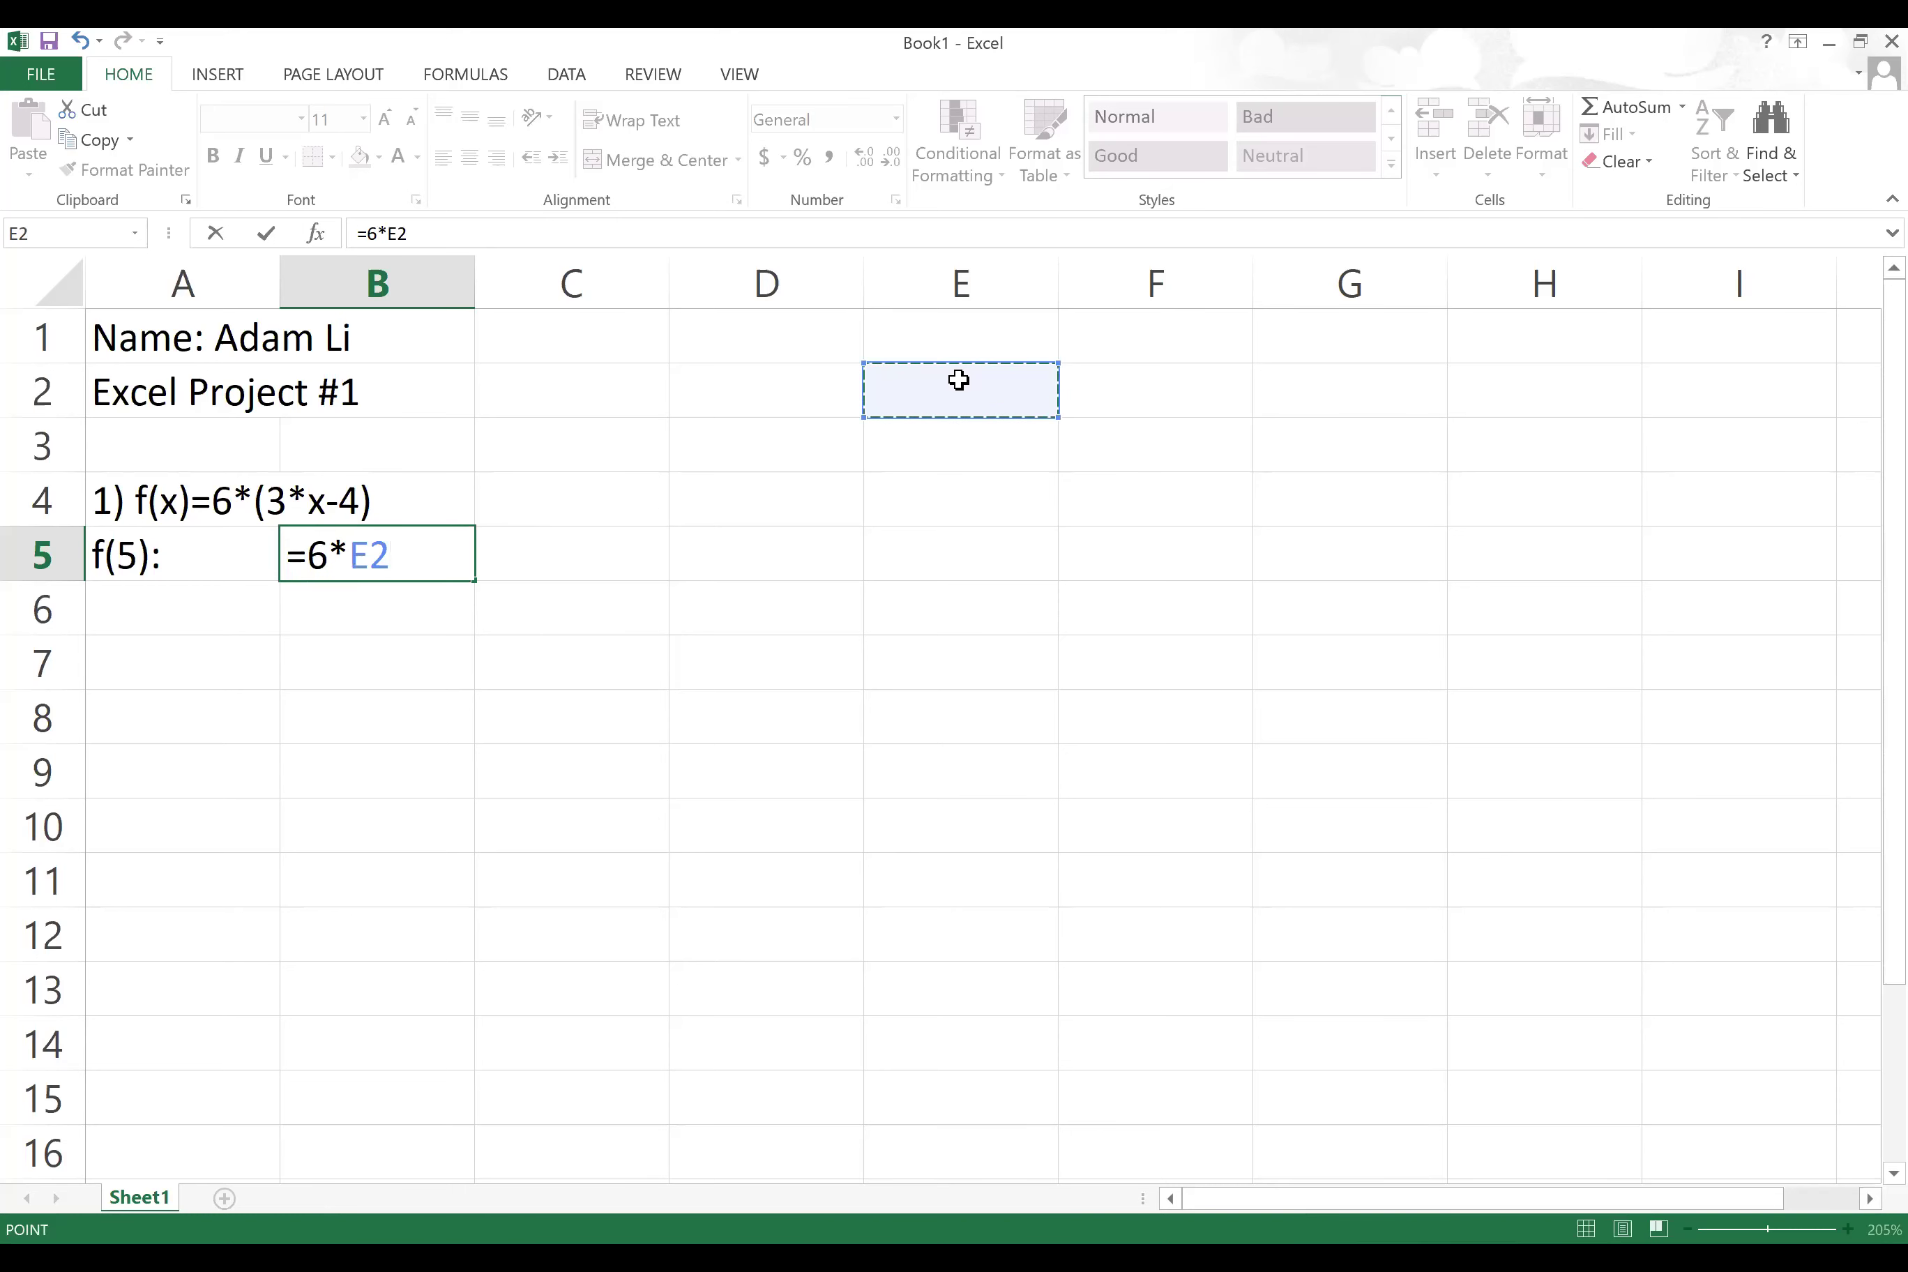
key(BackSpace)
key(Escape)
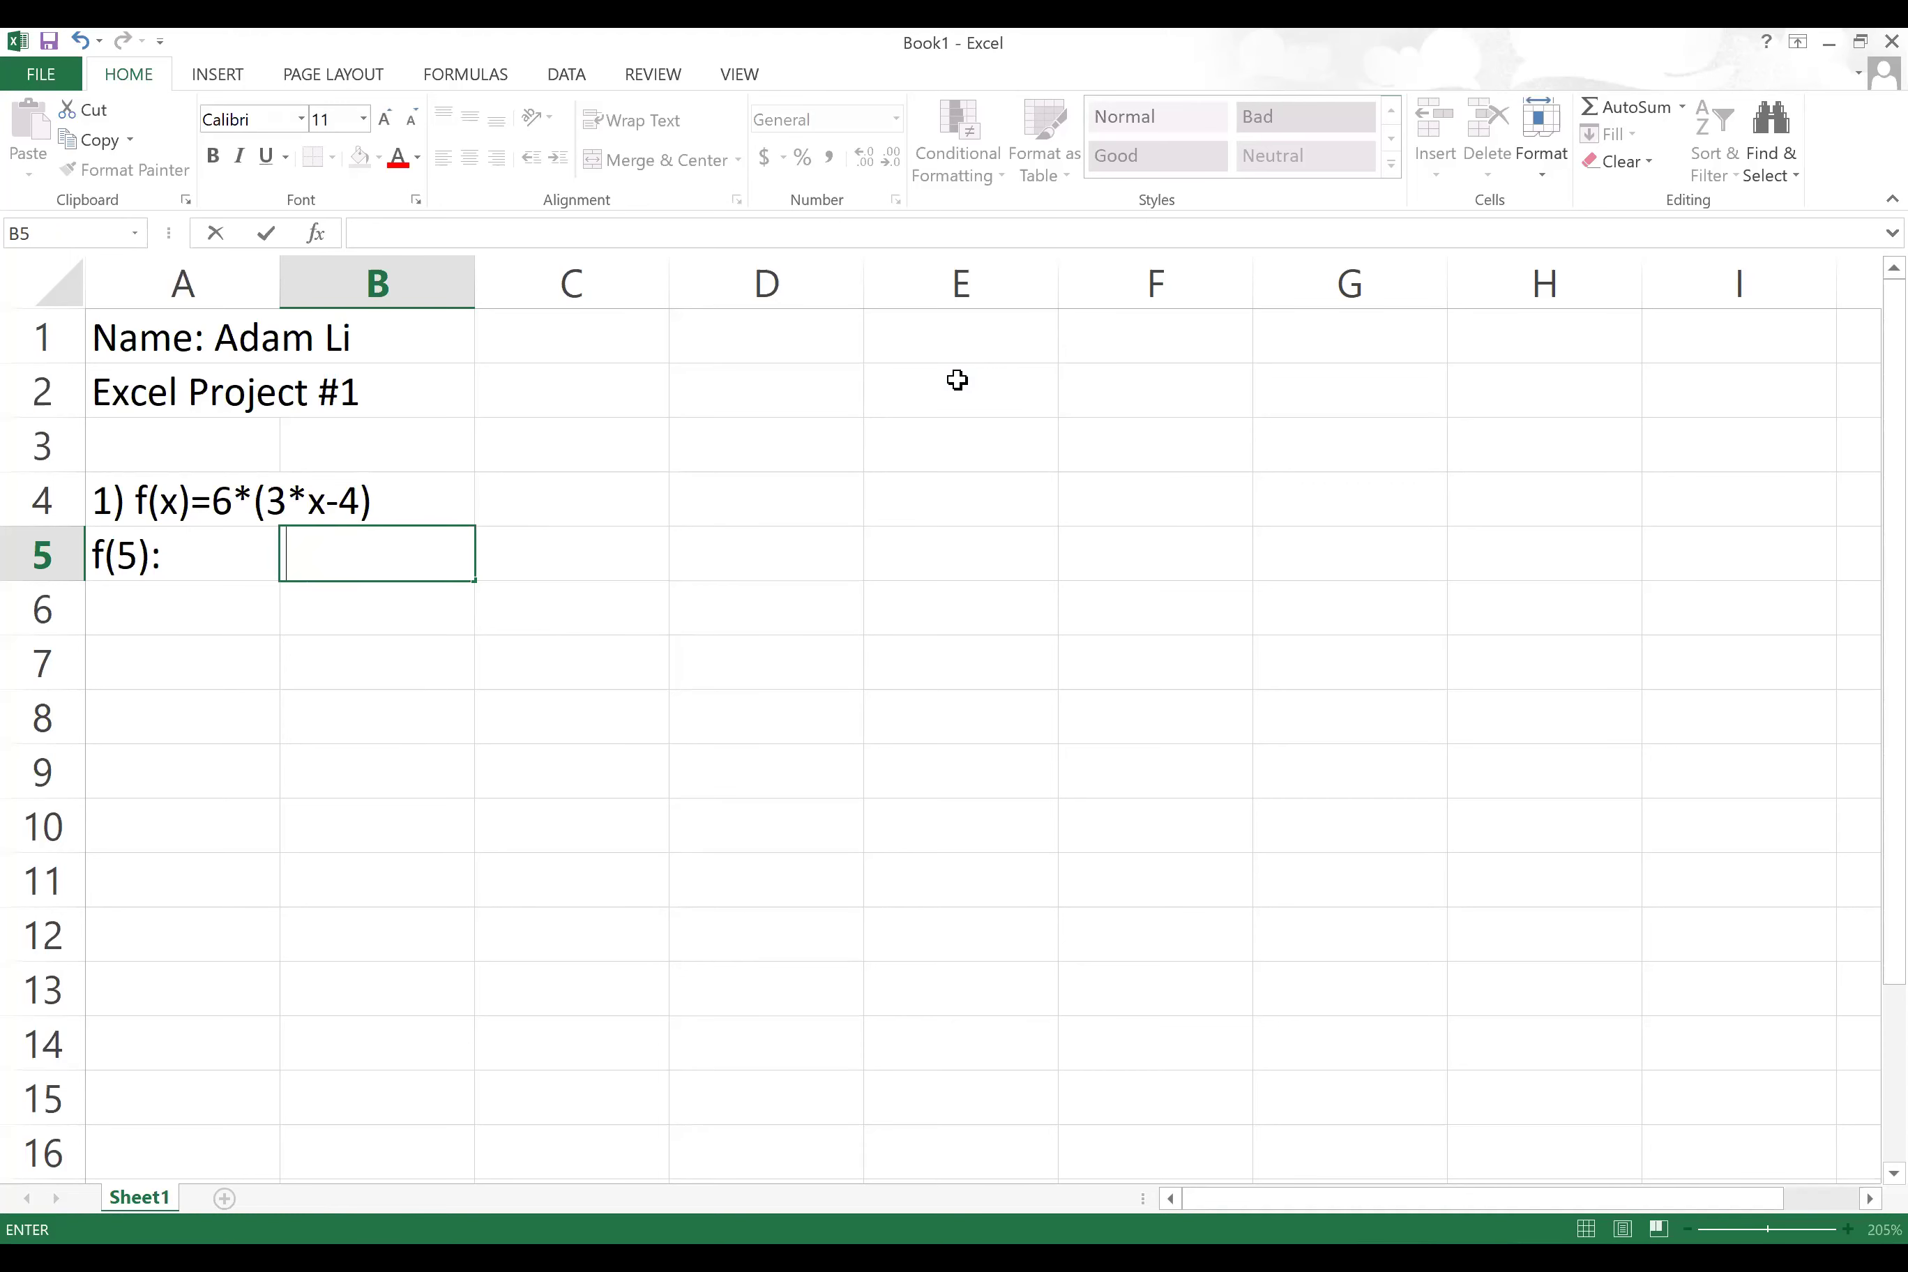
click(957, 380)
Step: Enter '*:' with 'shift + 8' and '^:' with 'shift + 6' in rows 2 and 3
text(*:)
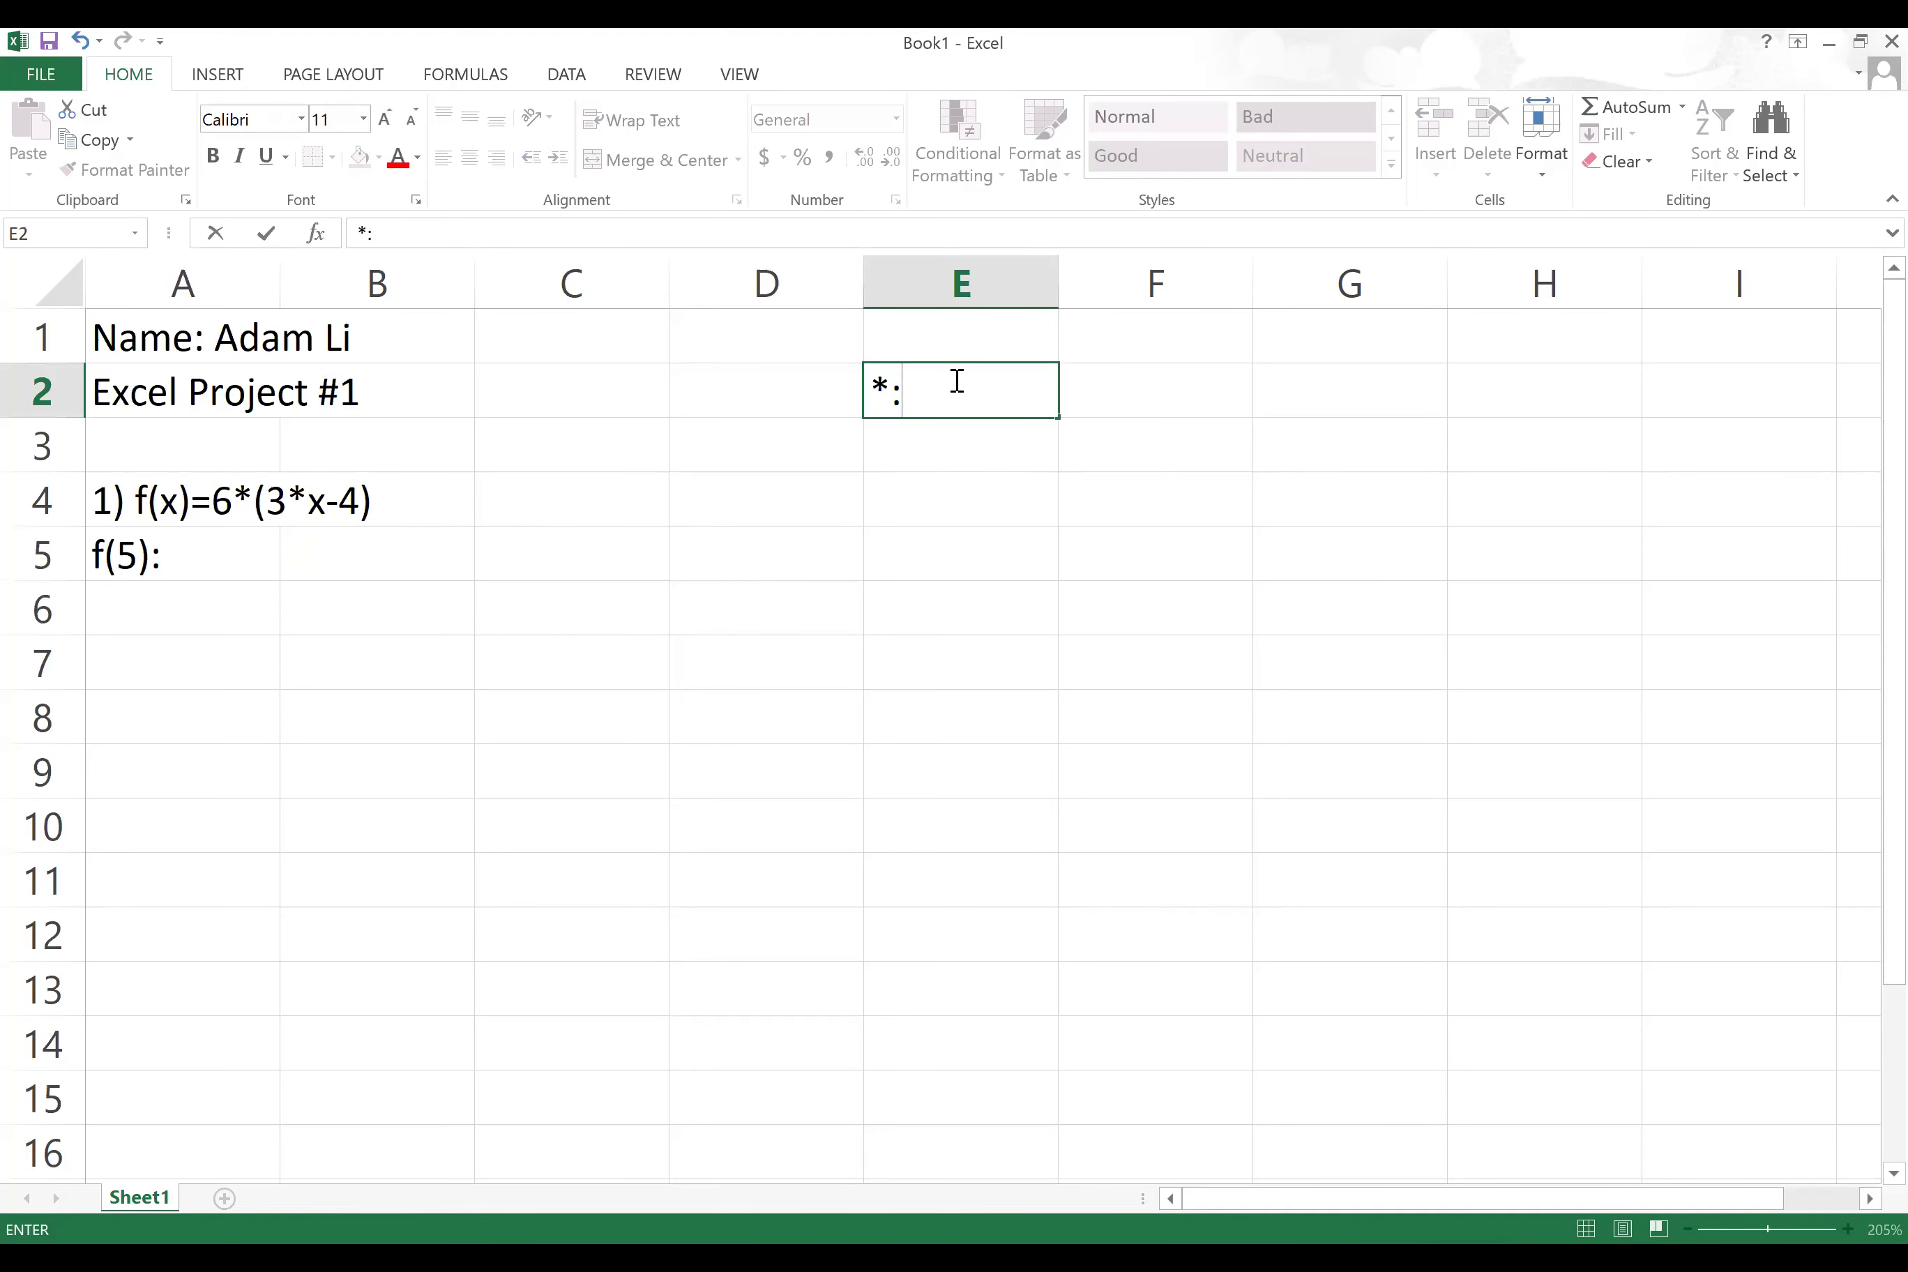
key(Tab)
text(sh)
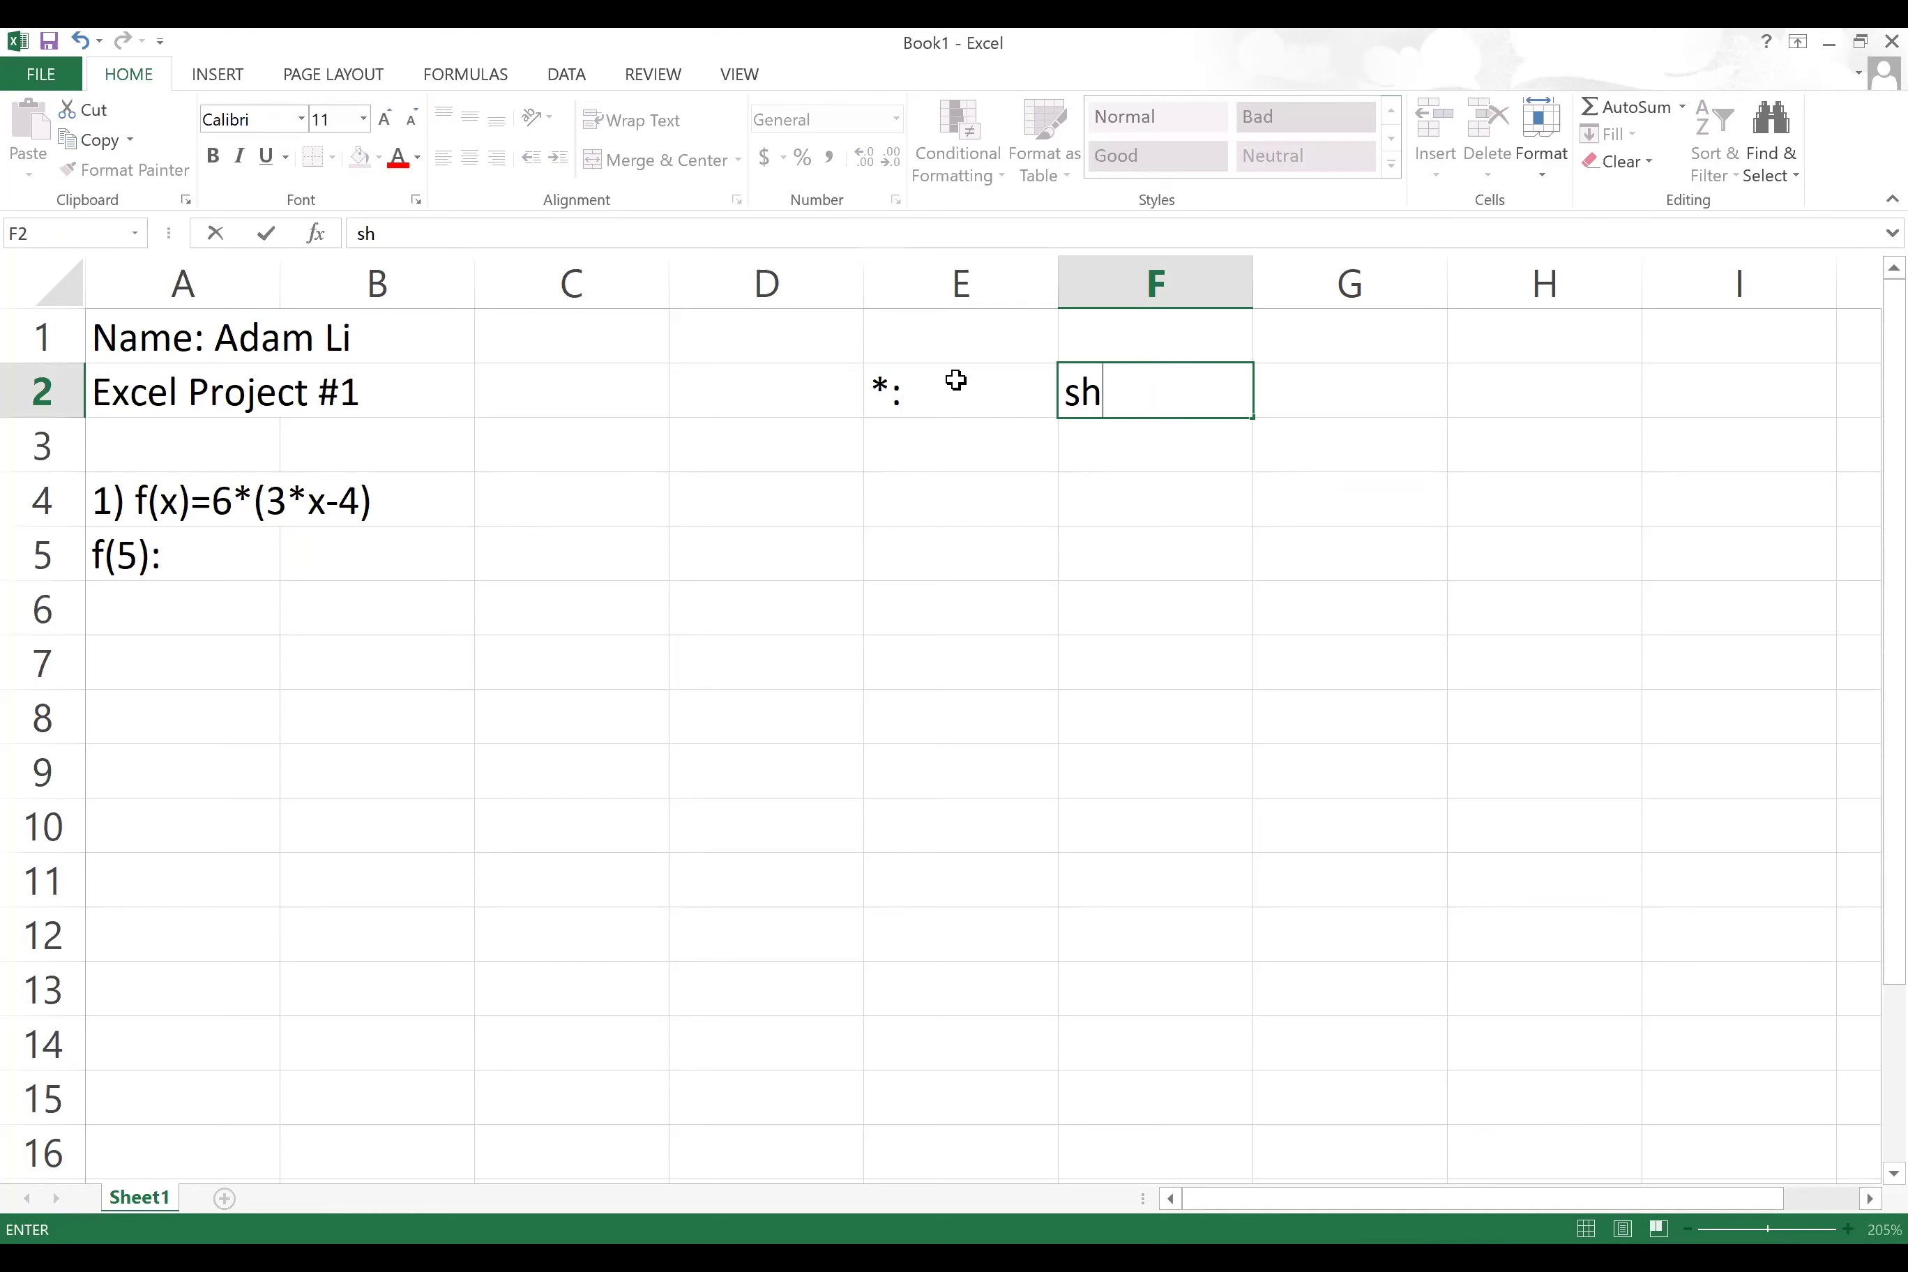
text(ift + 8)
click(941, 452)
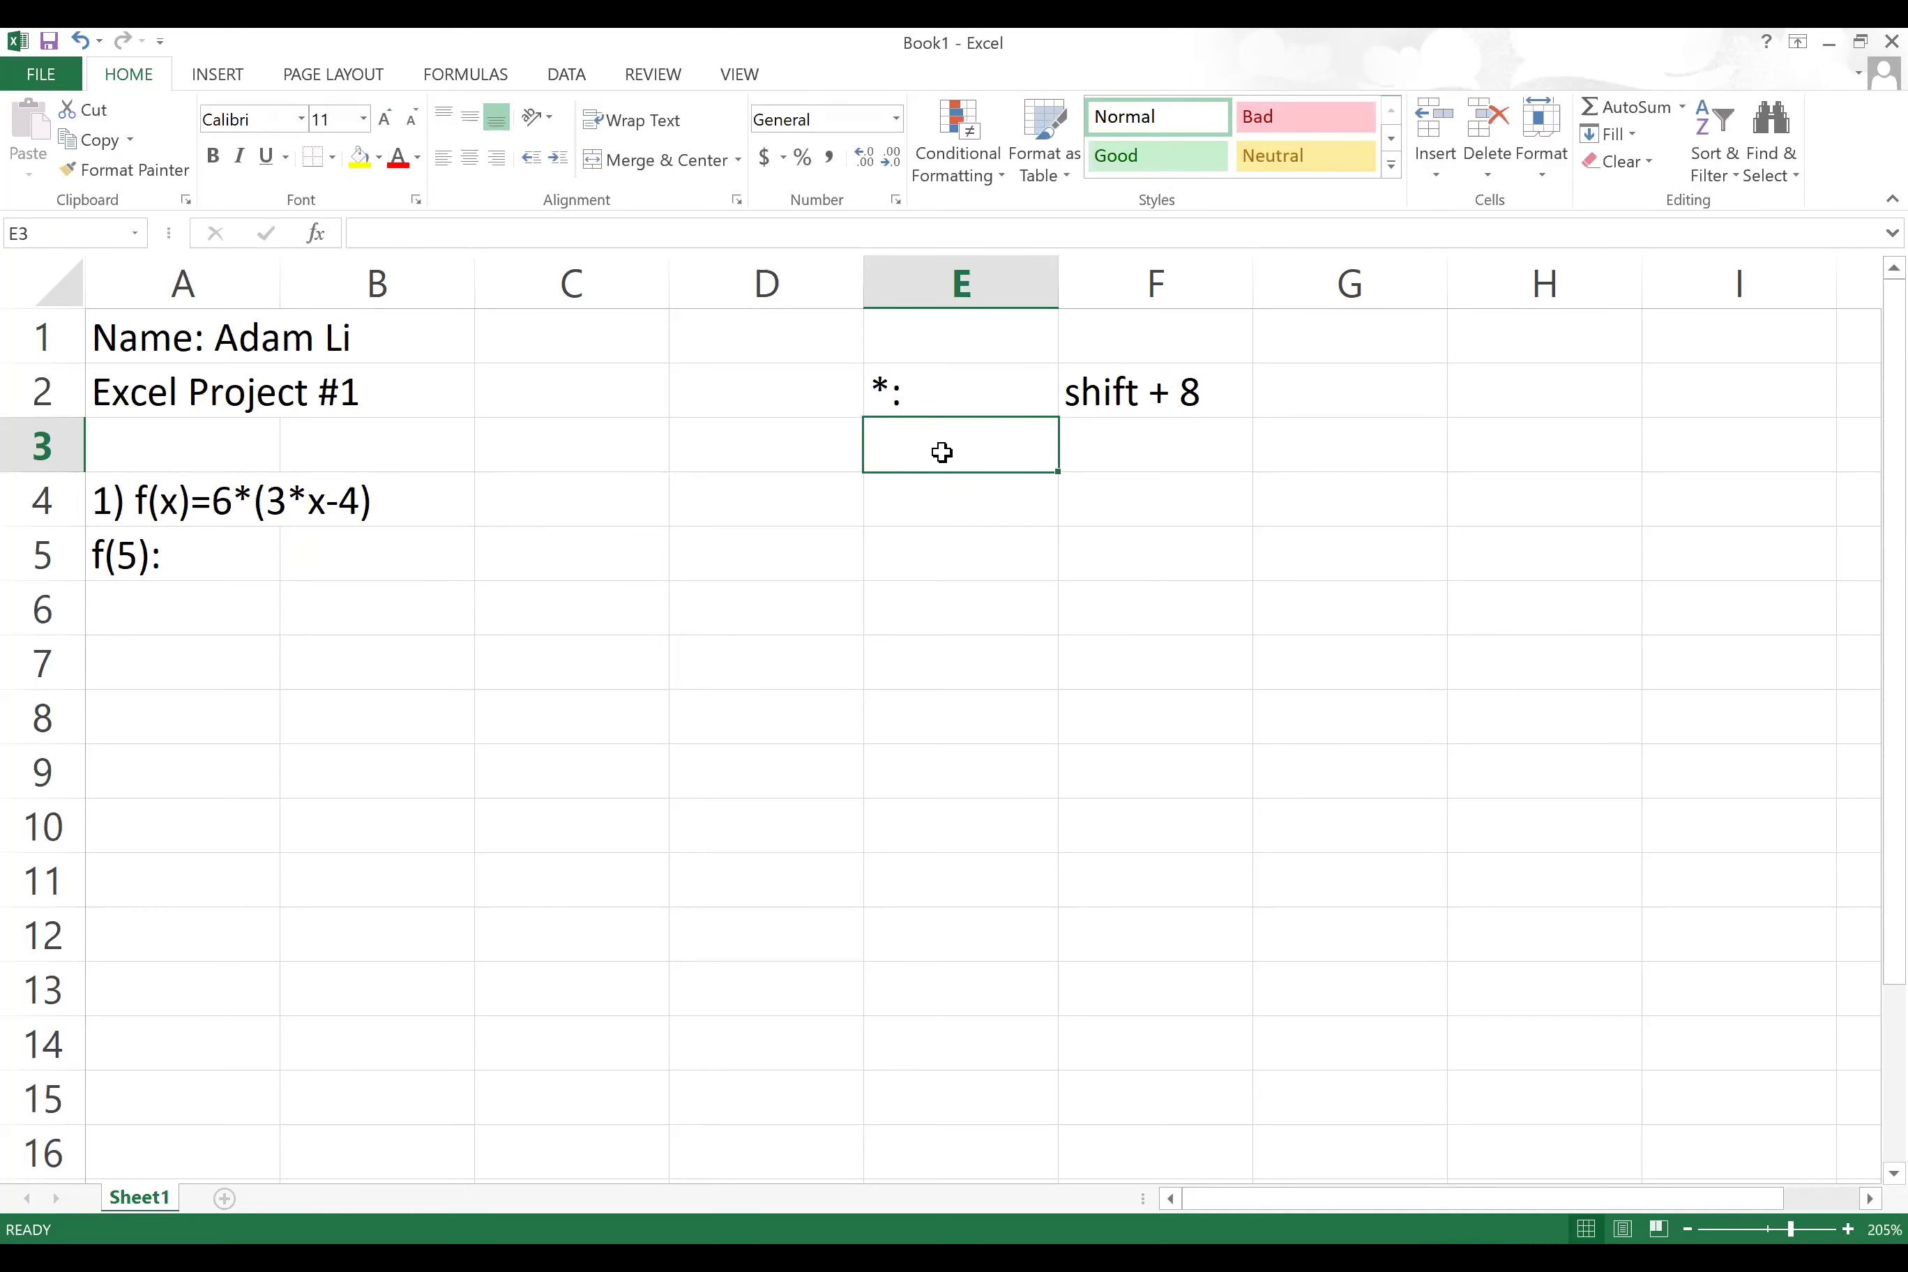
text(^:)
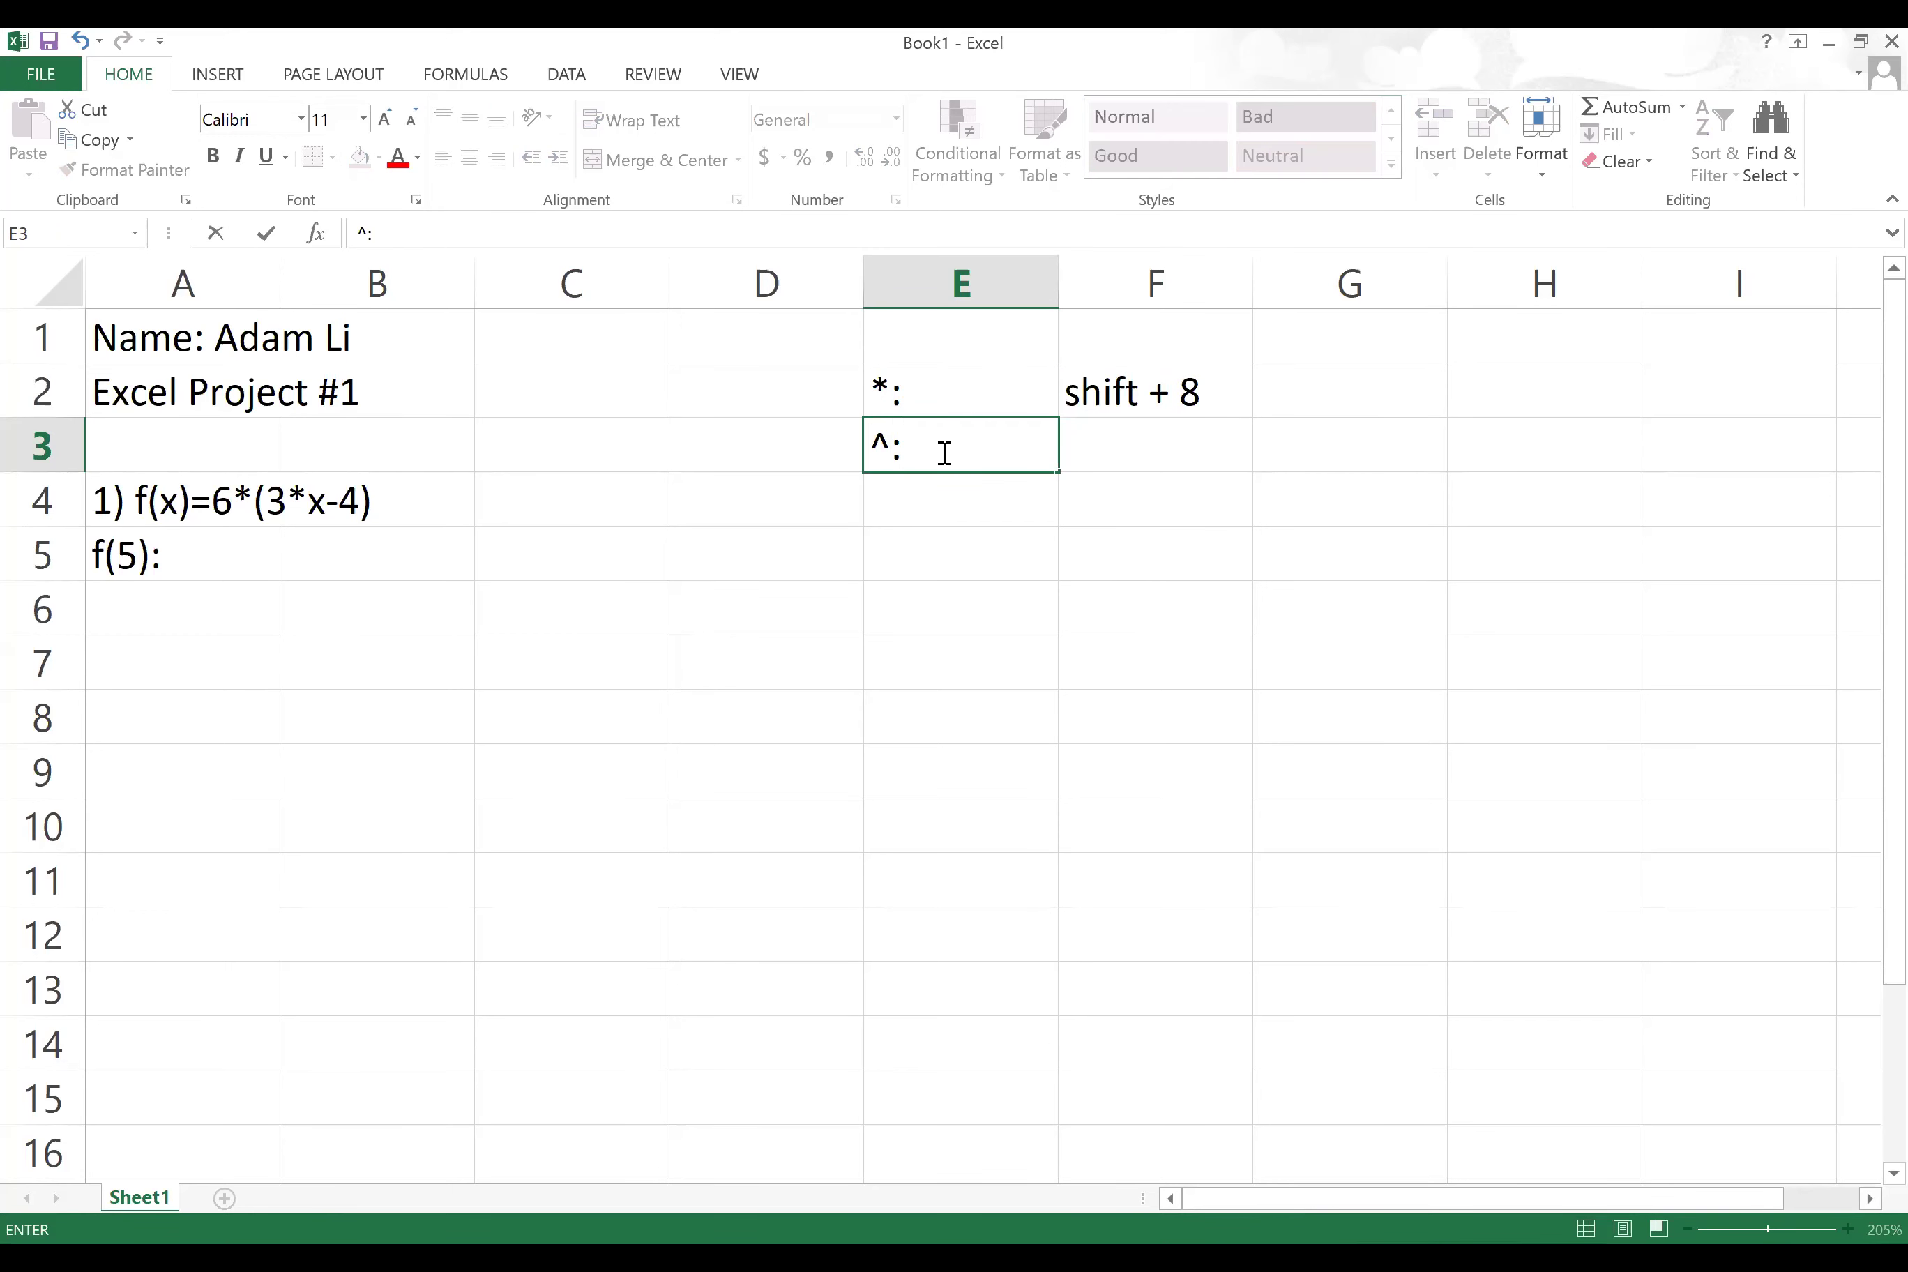
click(1107, 439)
text(shi)
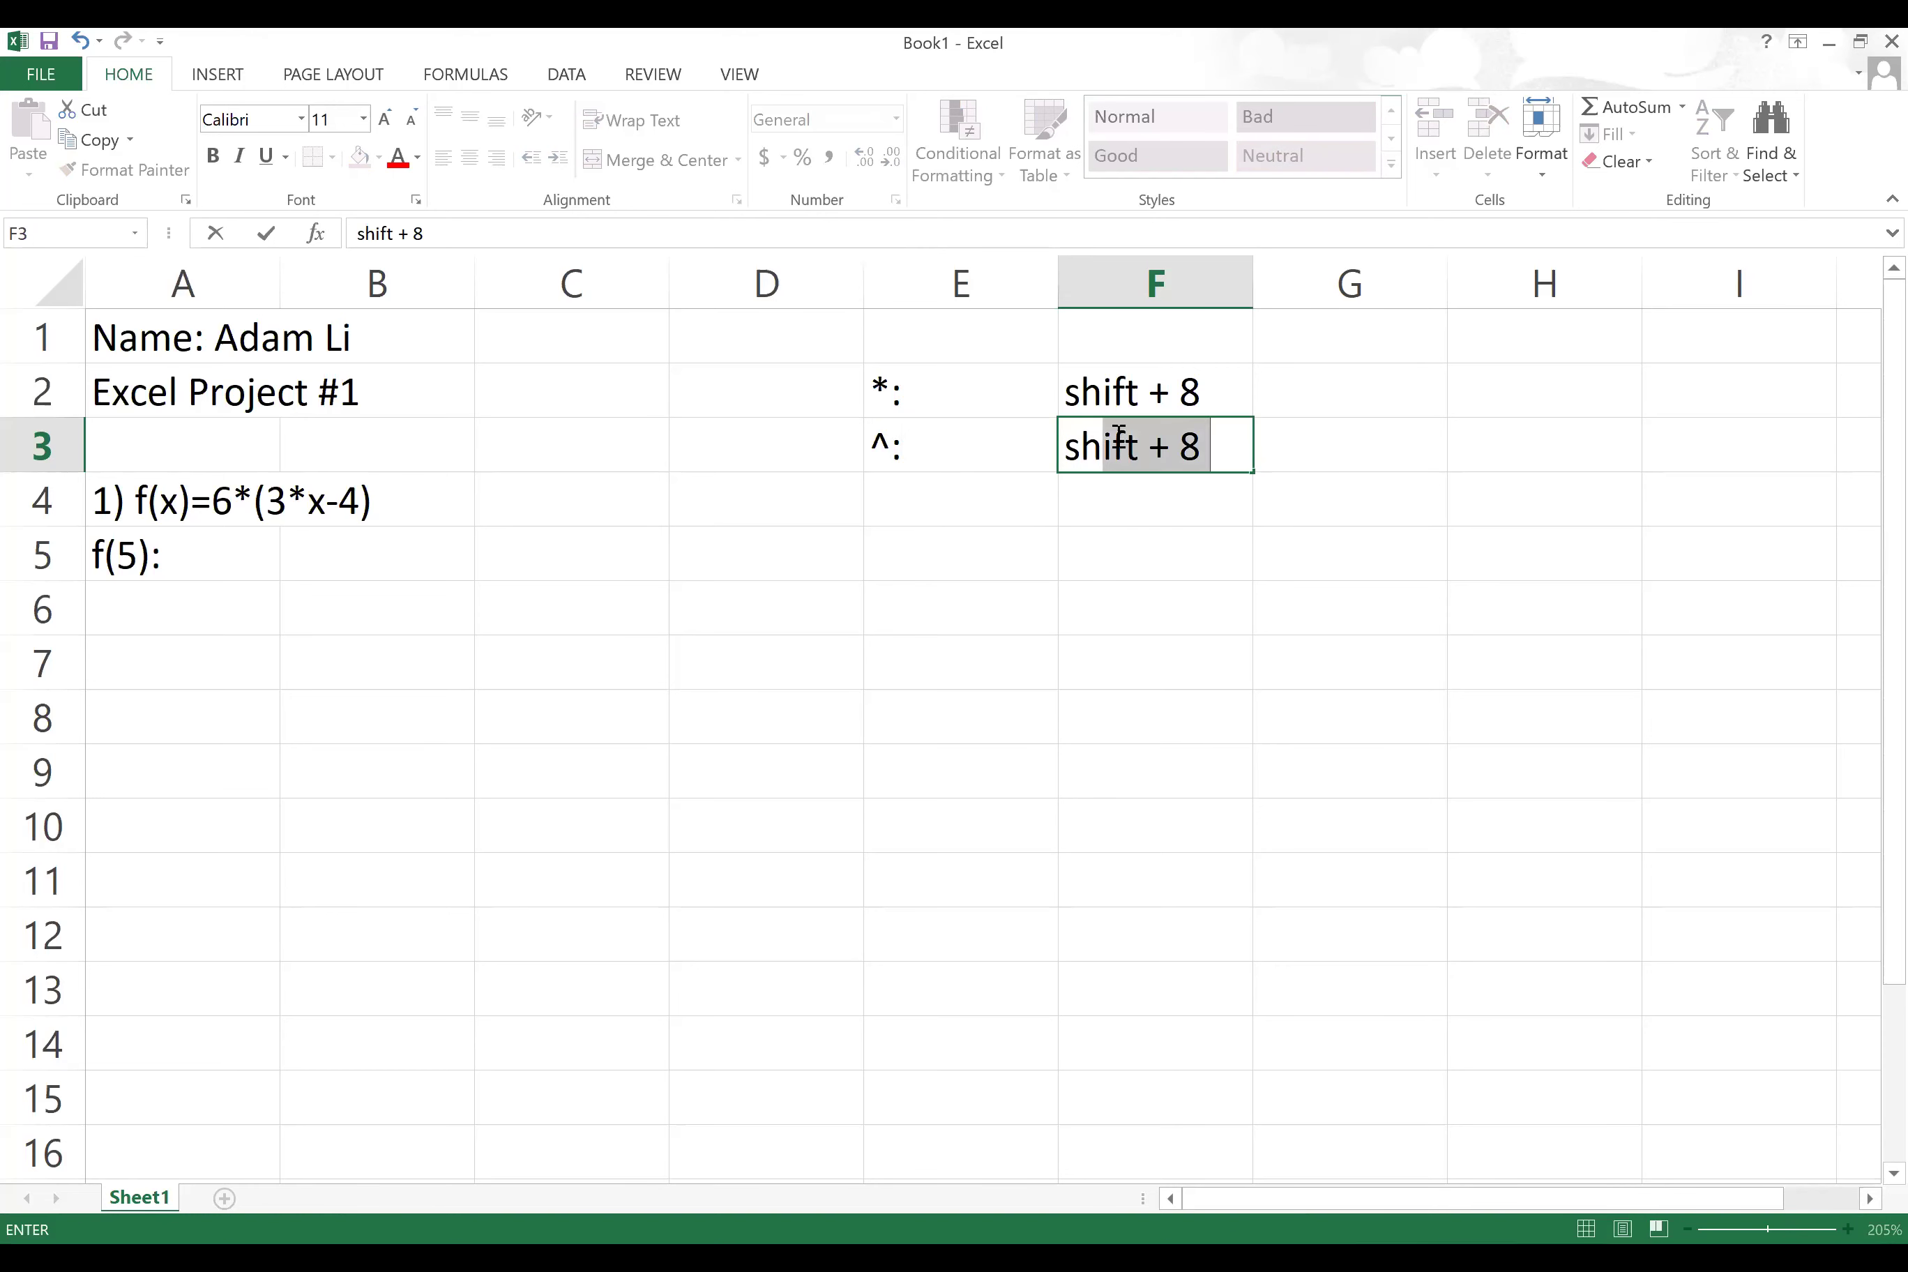
text(ft + )
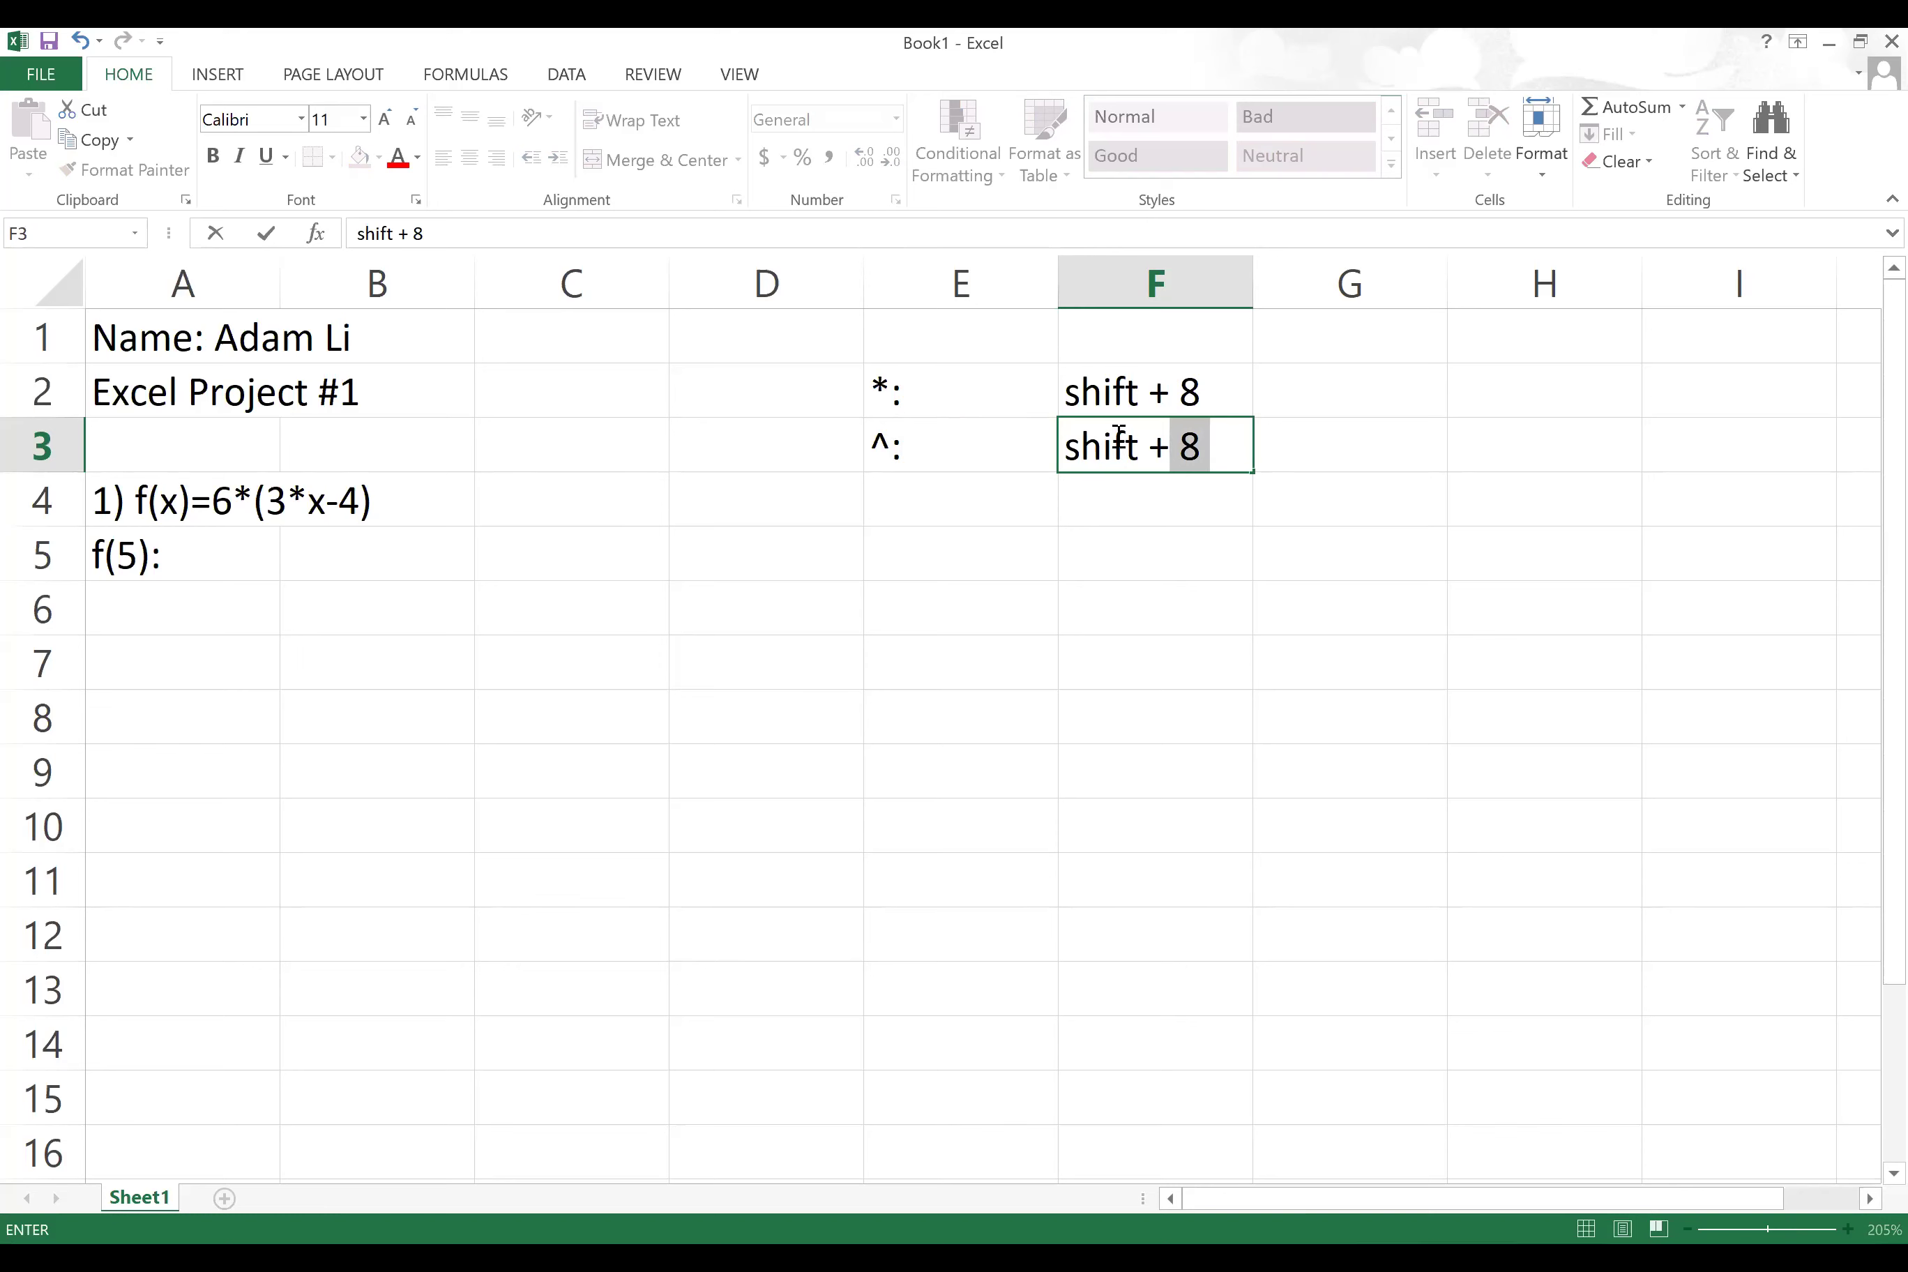
text(6)
key(Return)
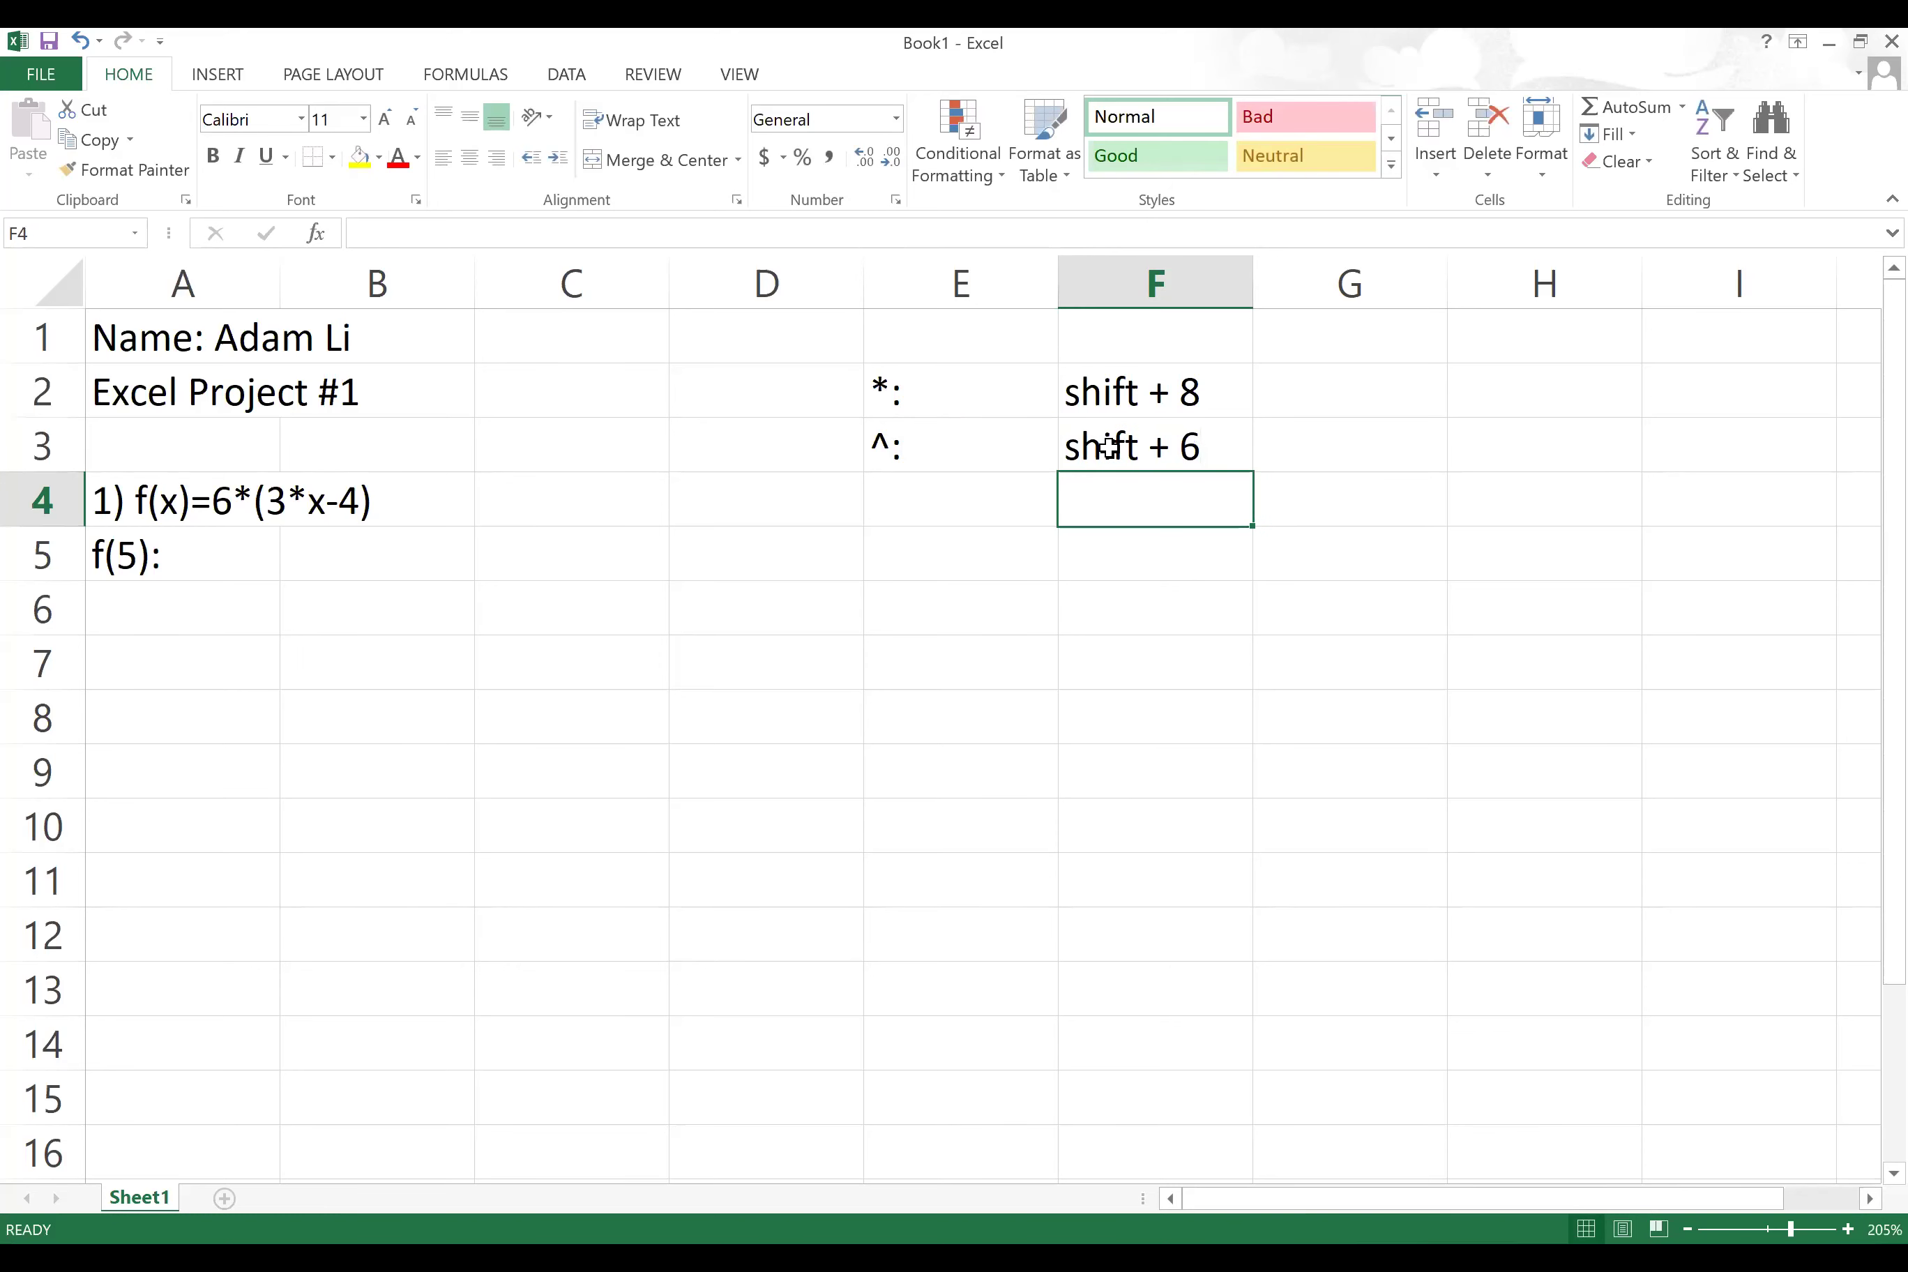
Step: Enter '$:' in E4 with 'shift + 5' beside it in F4
click(994, 502)
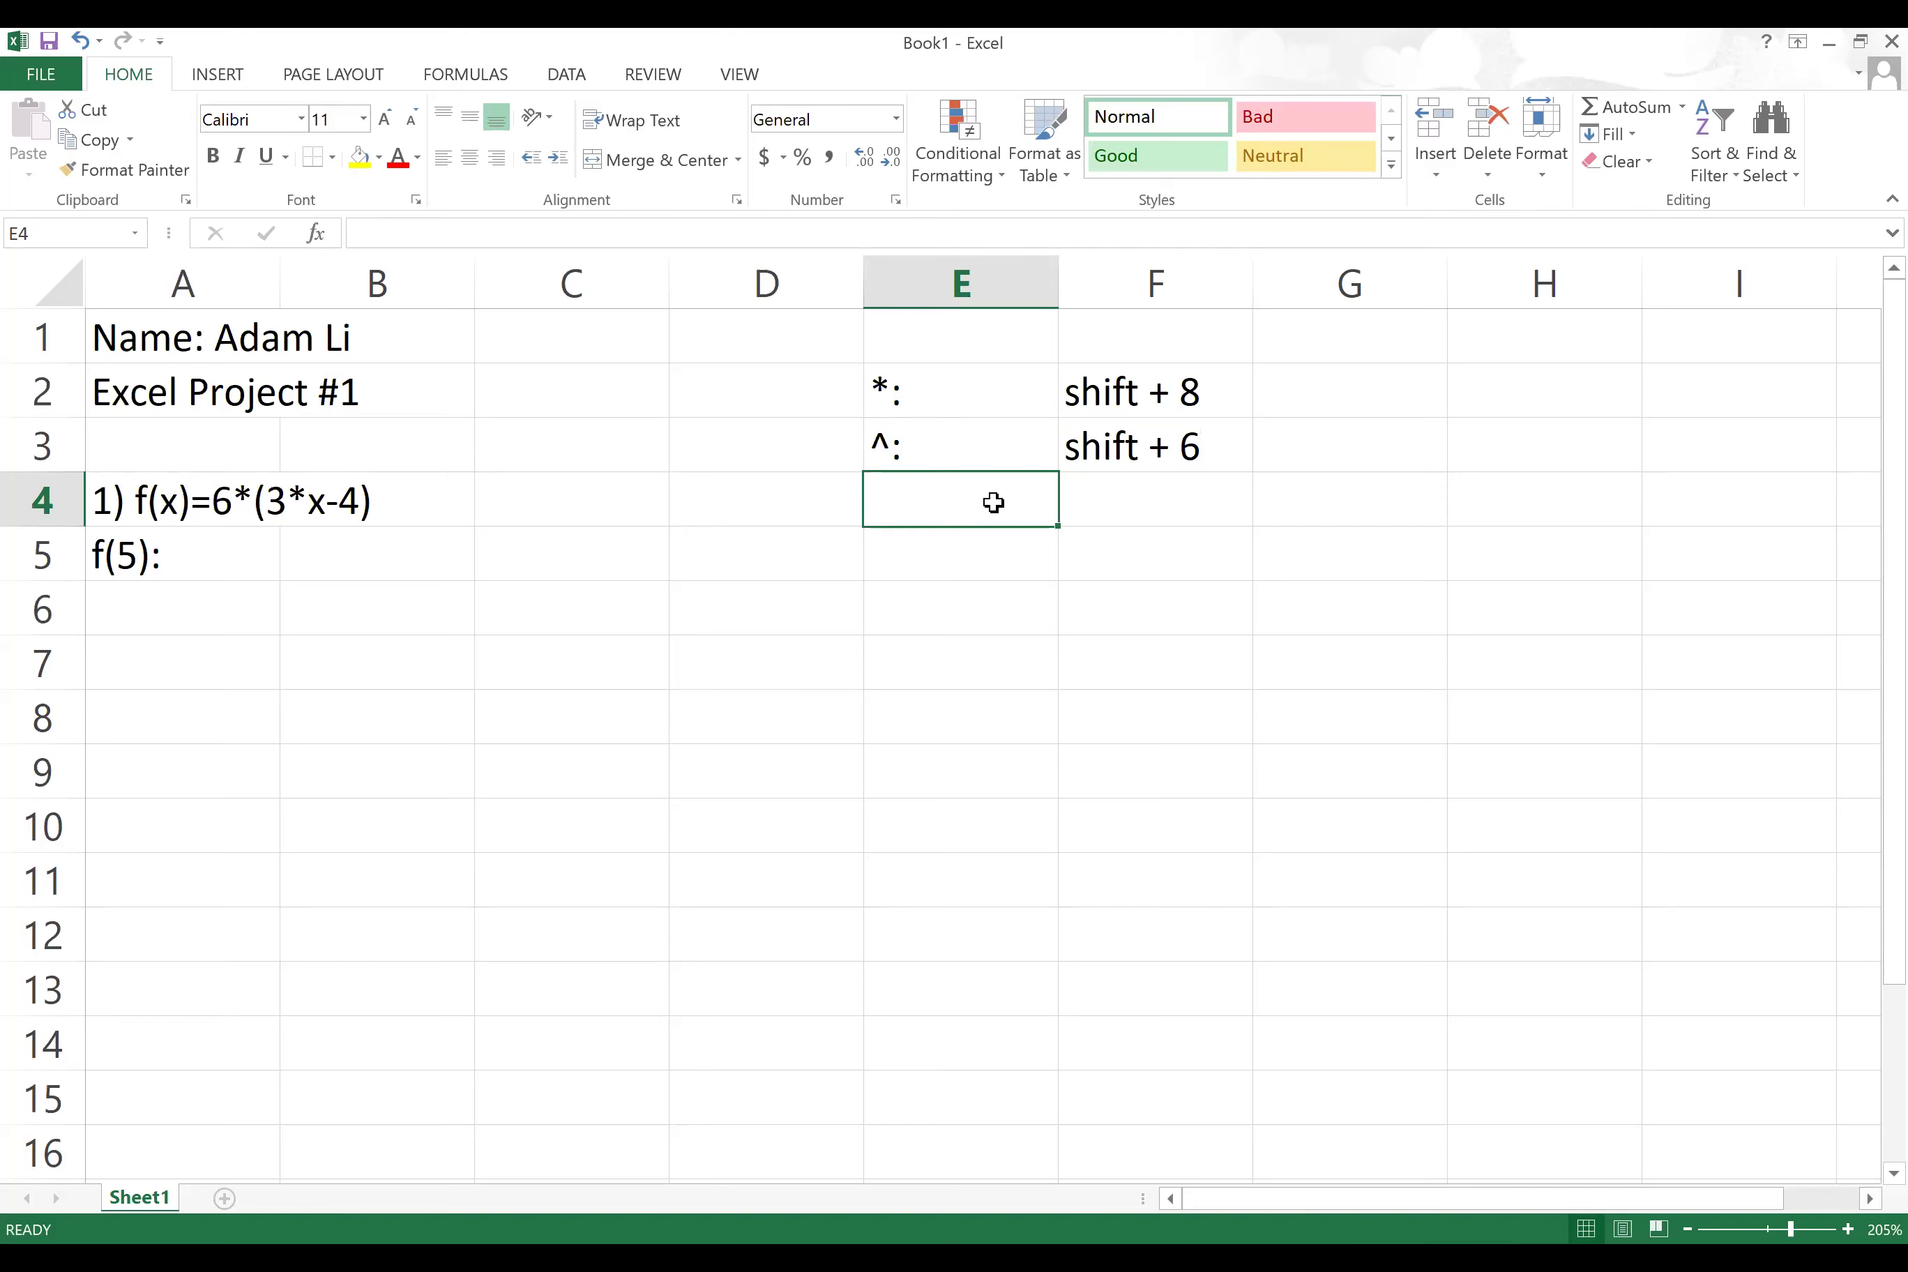
text($)
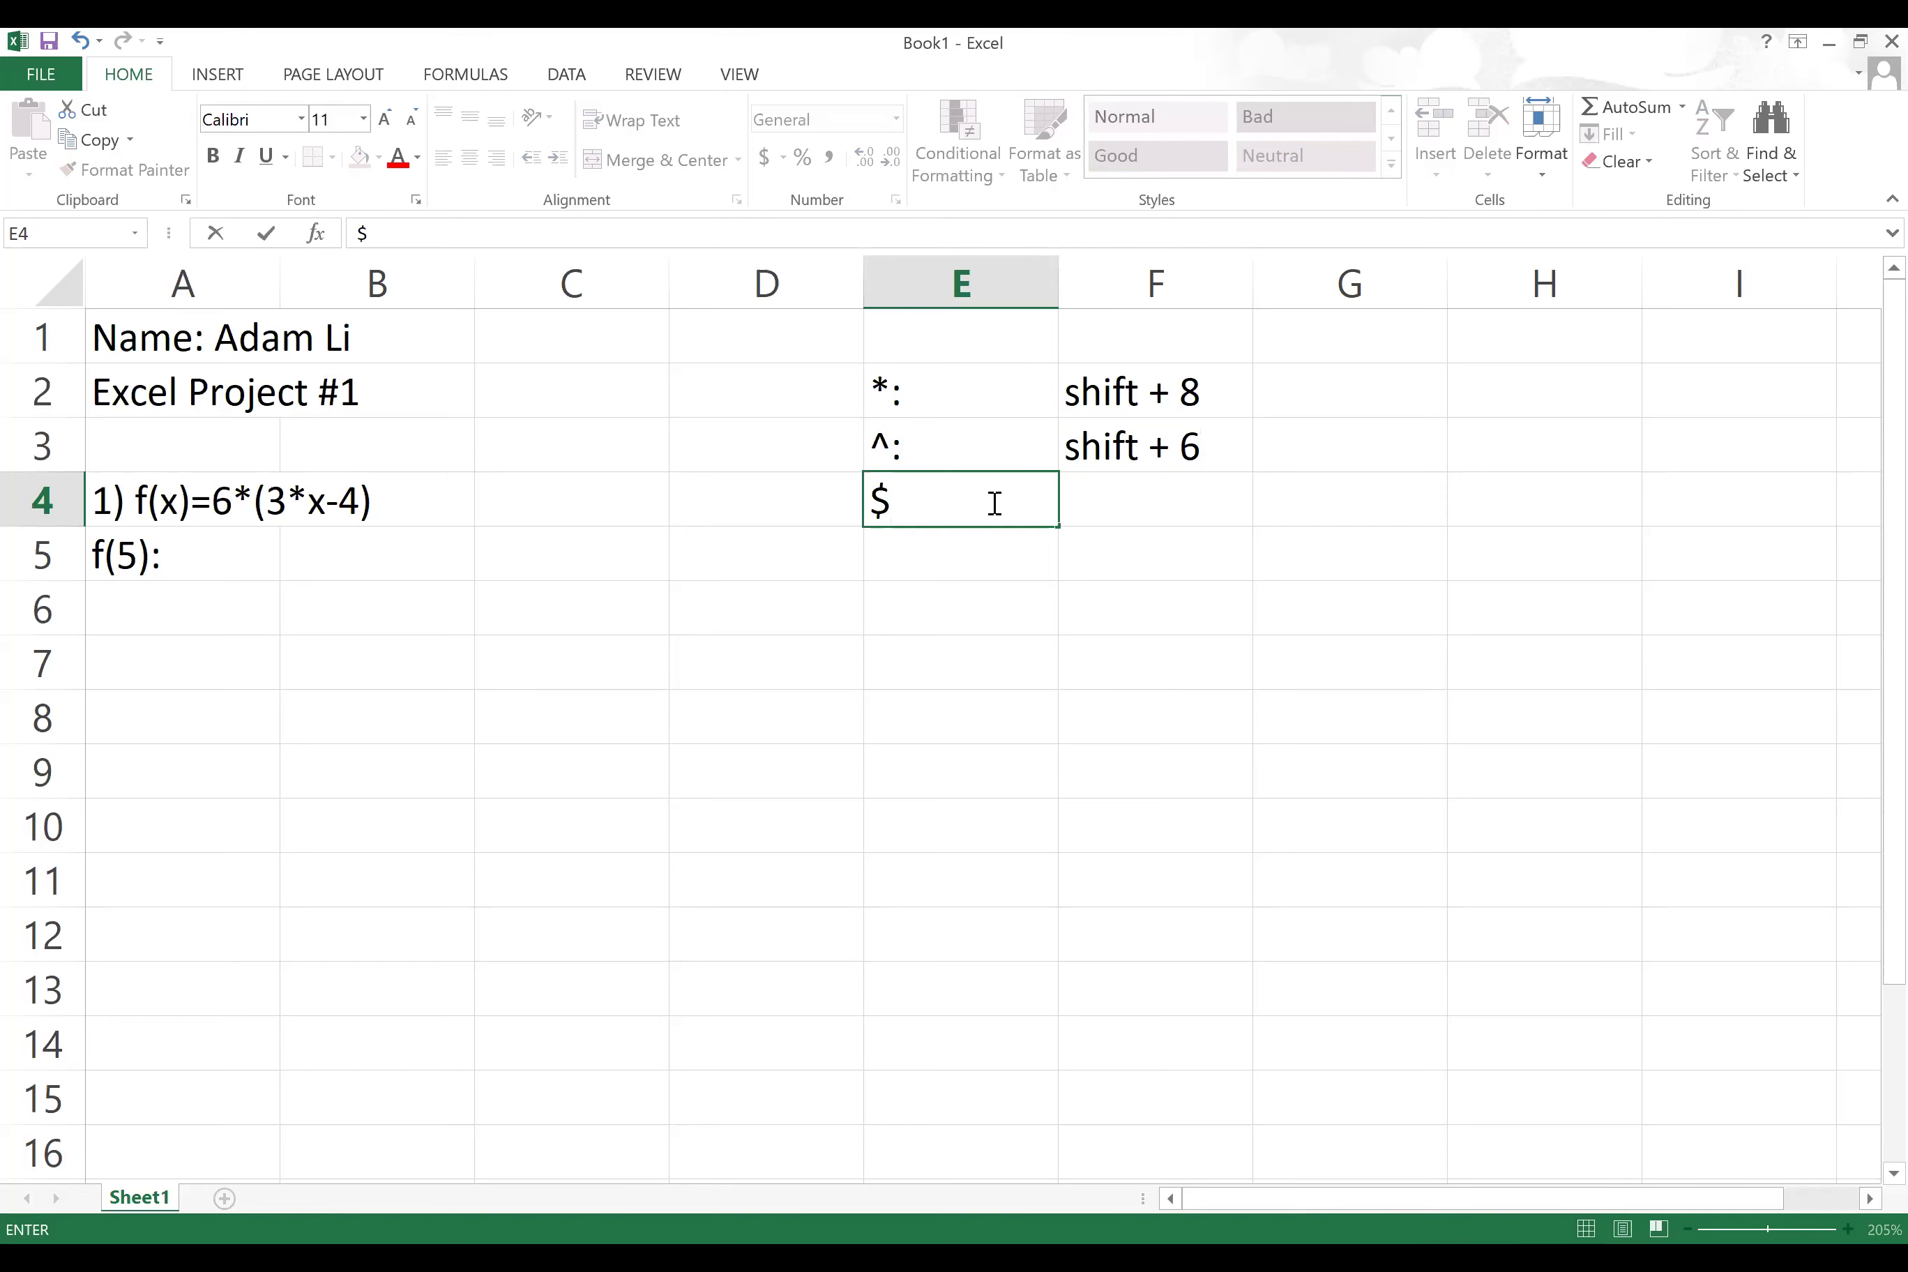
text(:)
click(1208, 497)
text(sh)
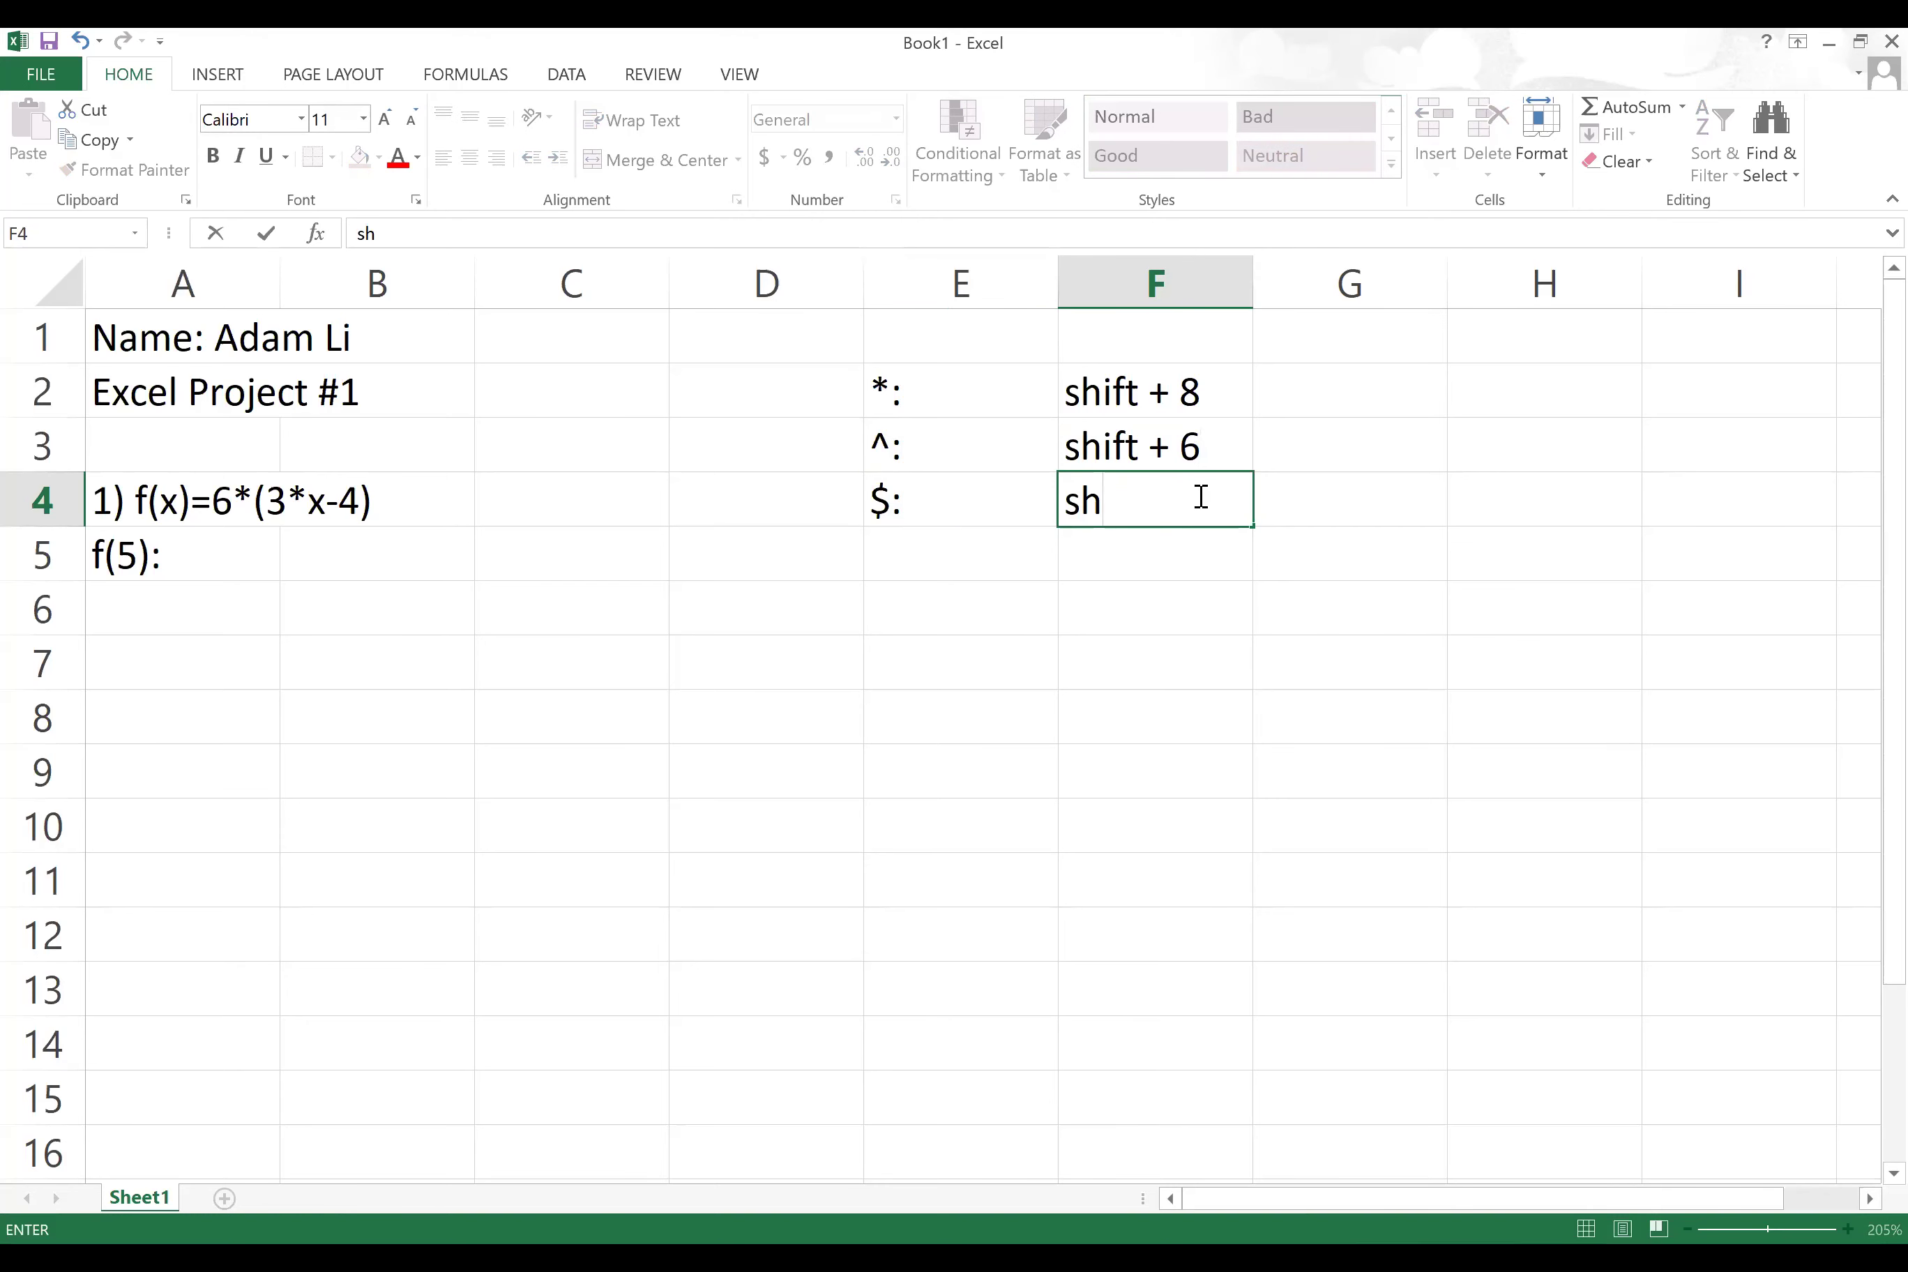
text(ift +)
text(5)
click(1181, 499)
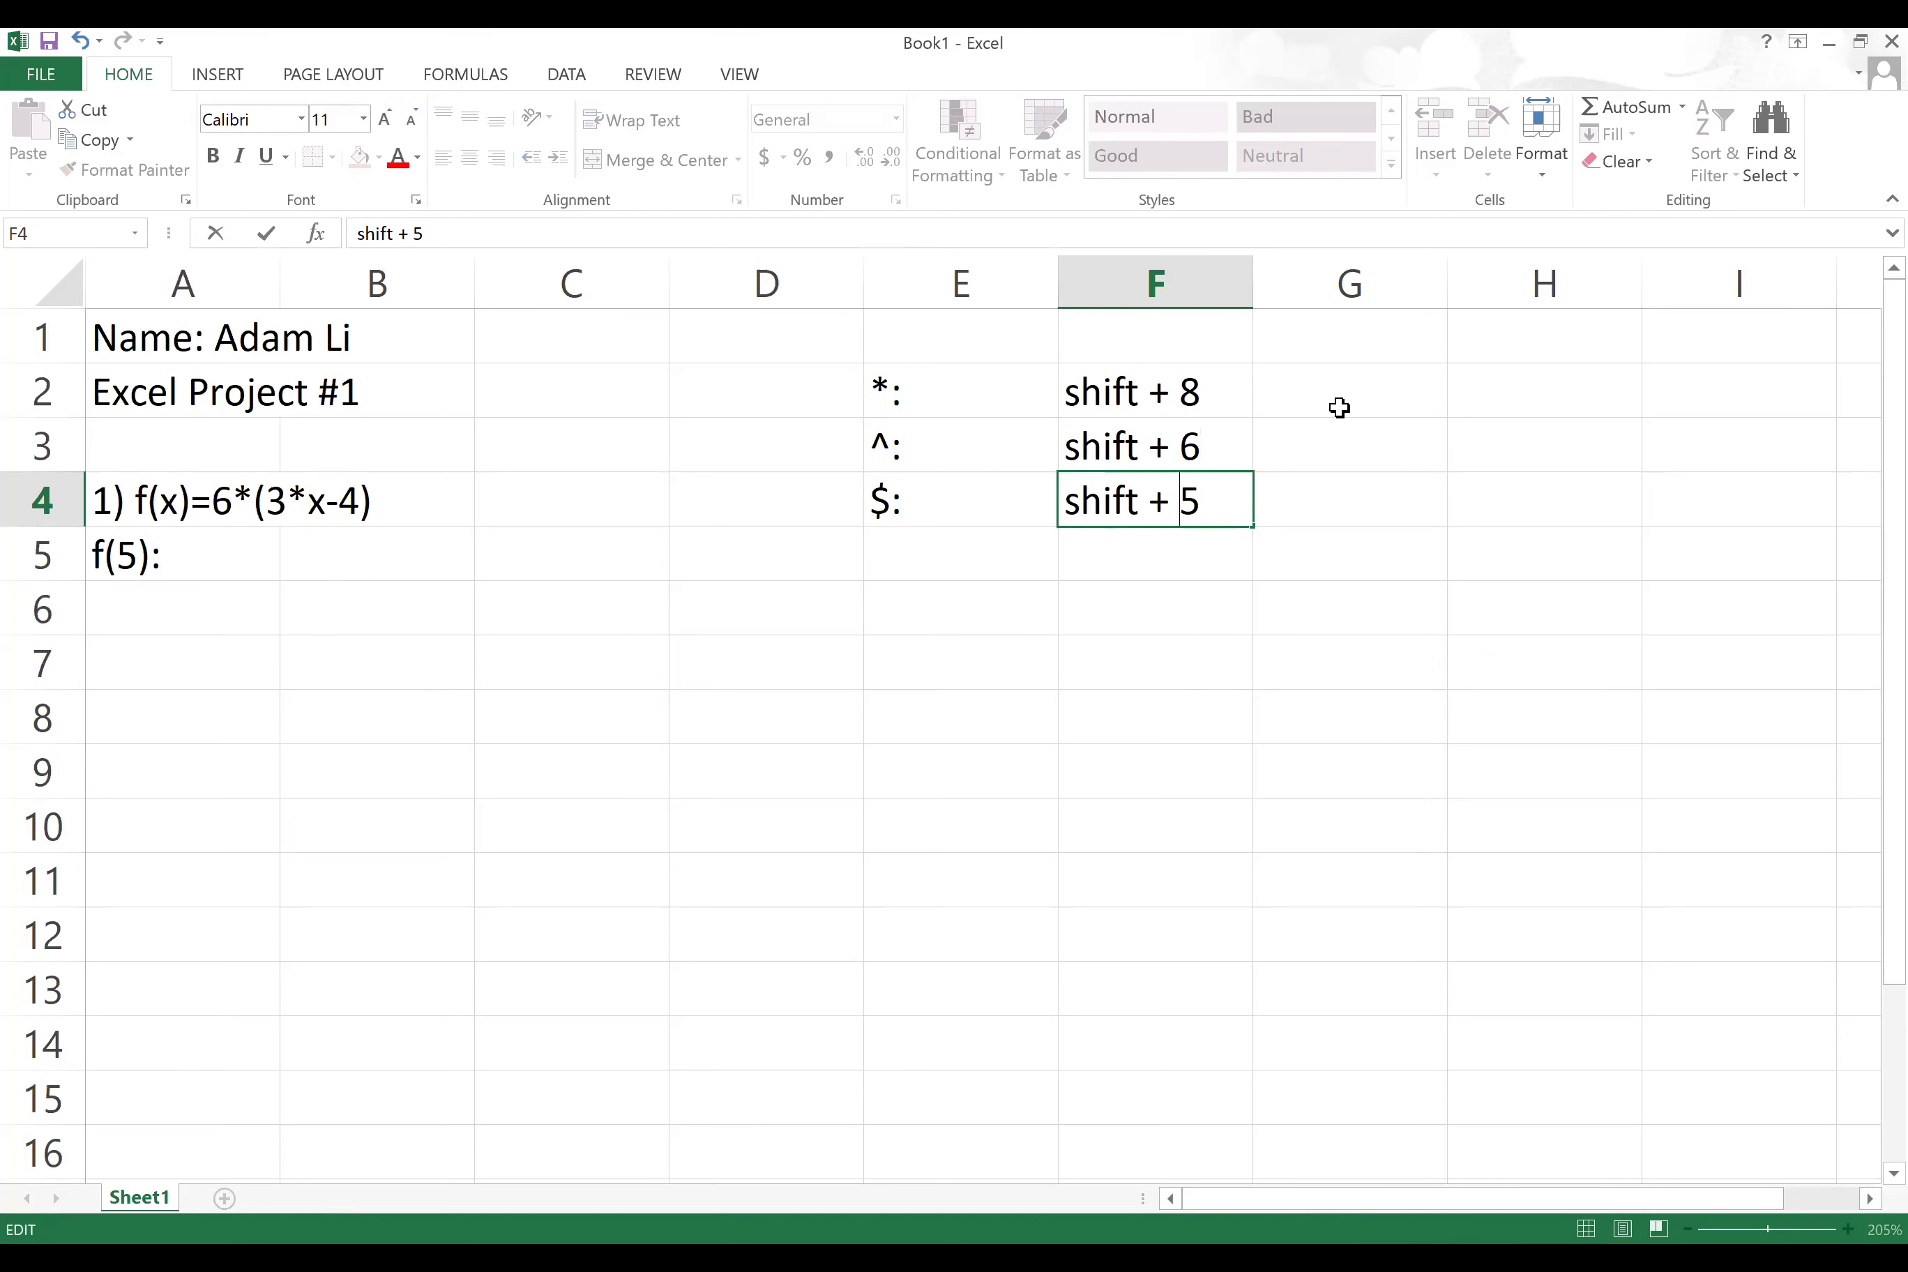
Step: Type '-:' in G2, then erase it so G2 stays empty
click(1368, 408)
text(-:)
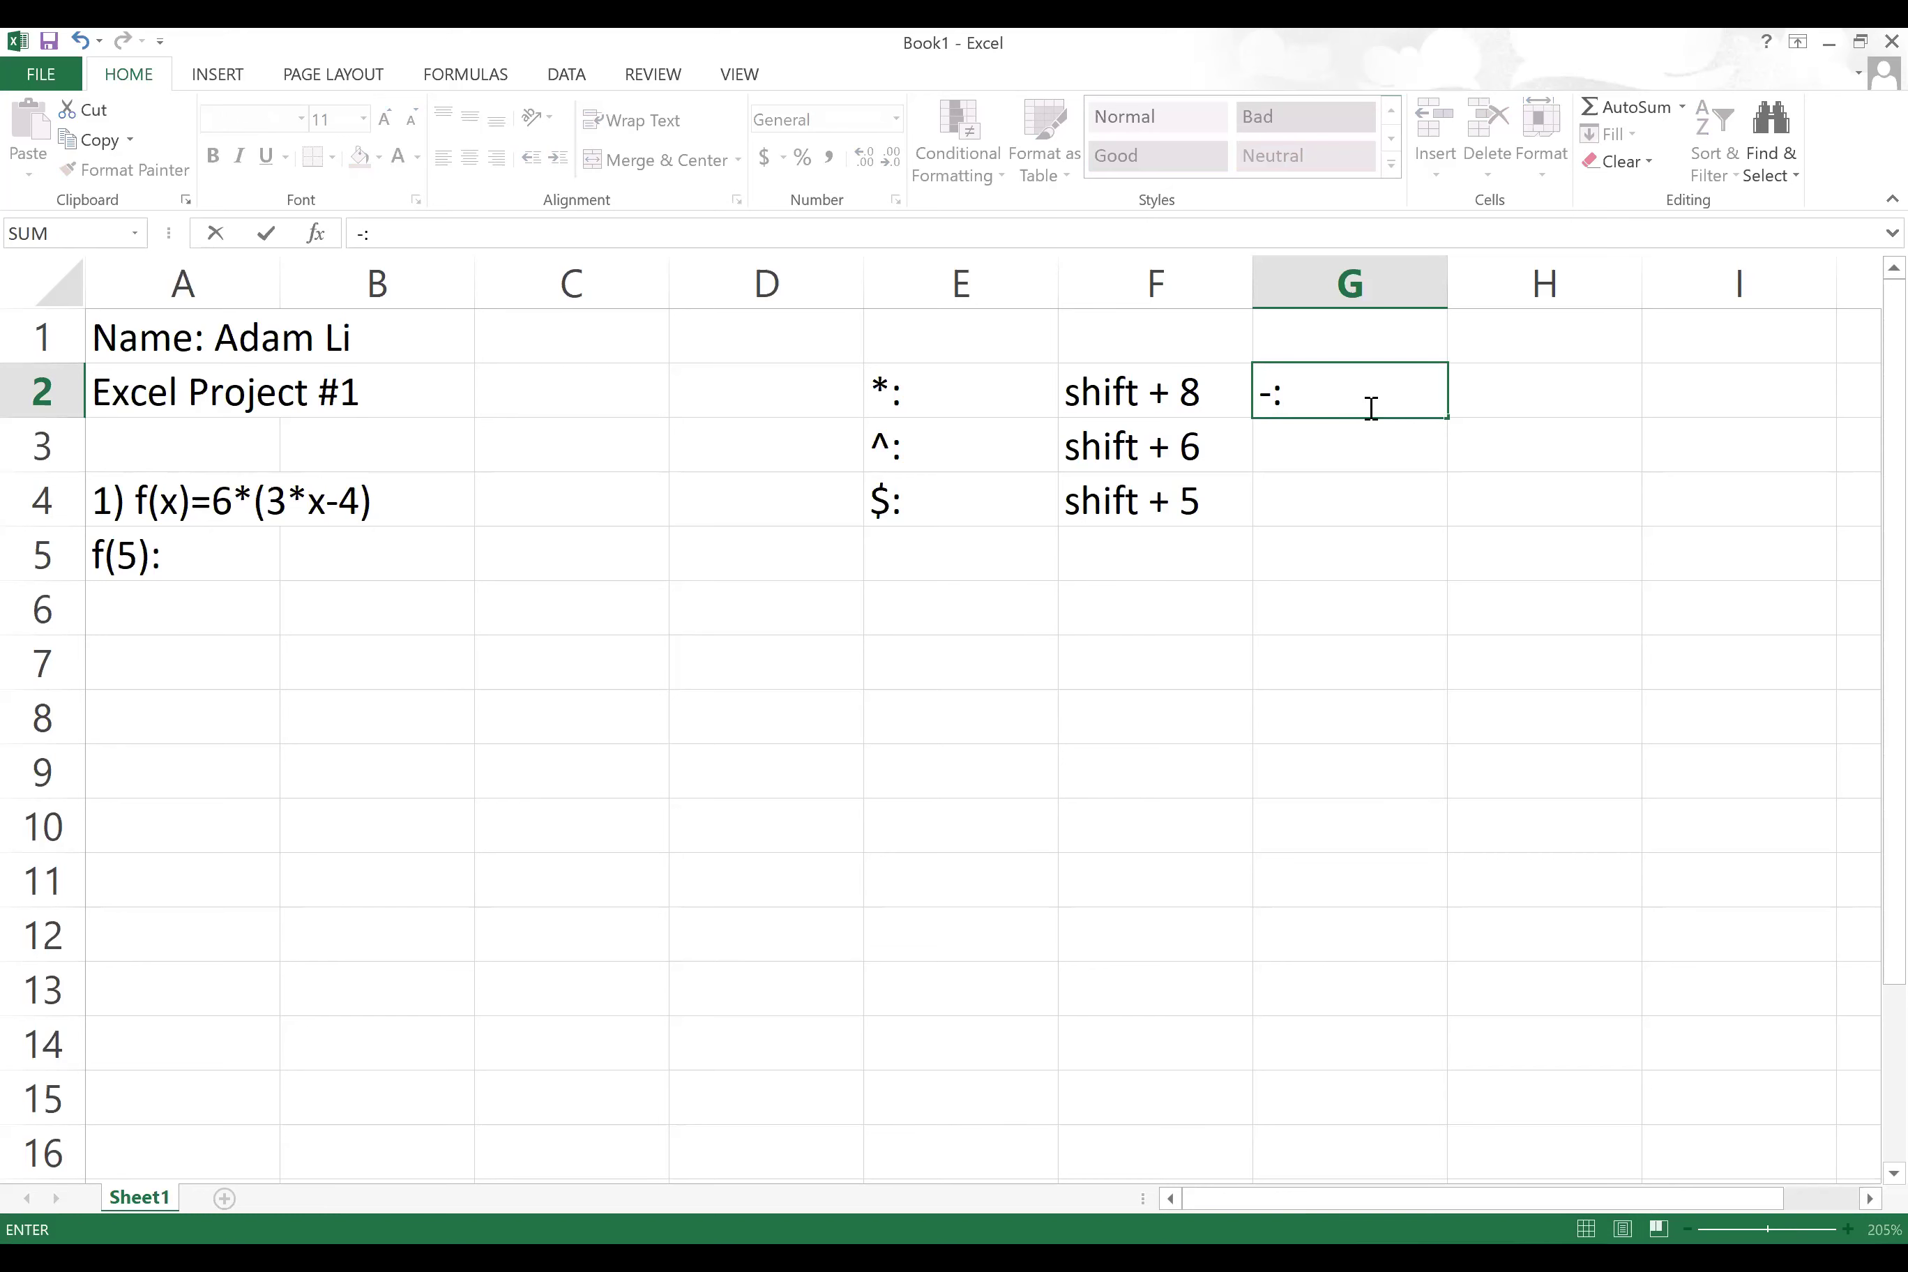
key(Right)
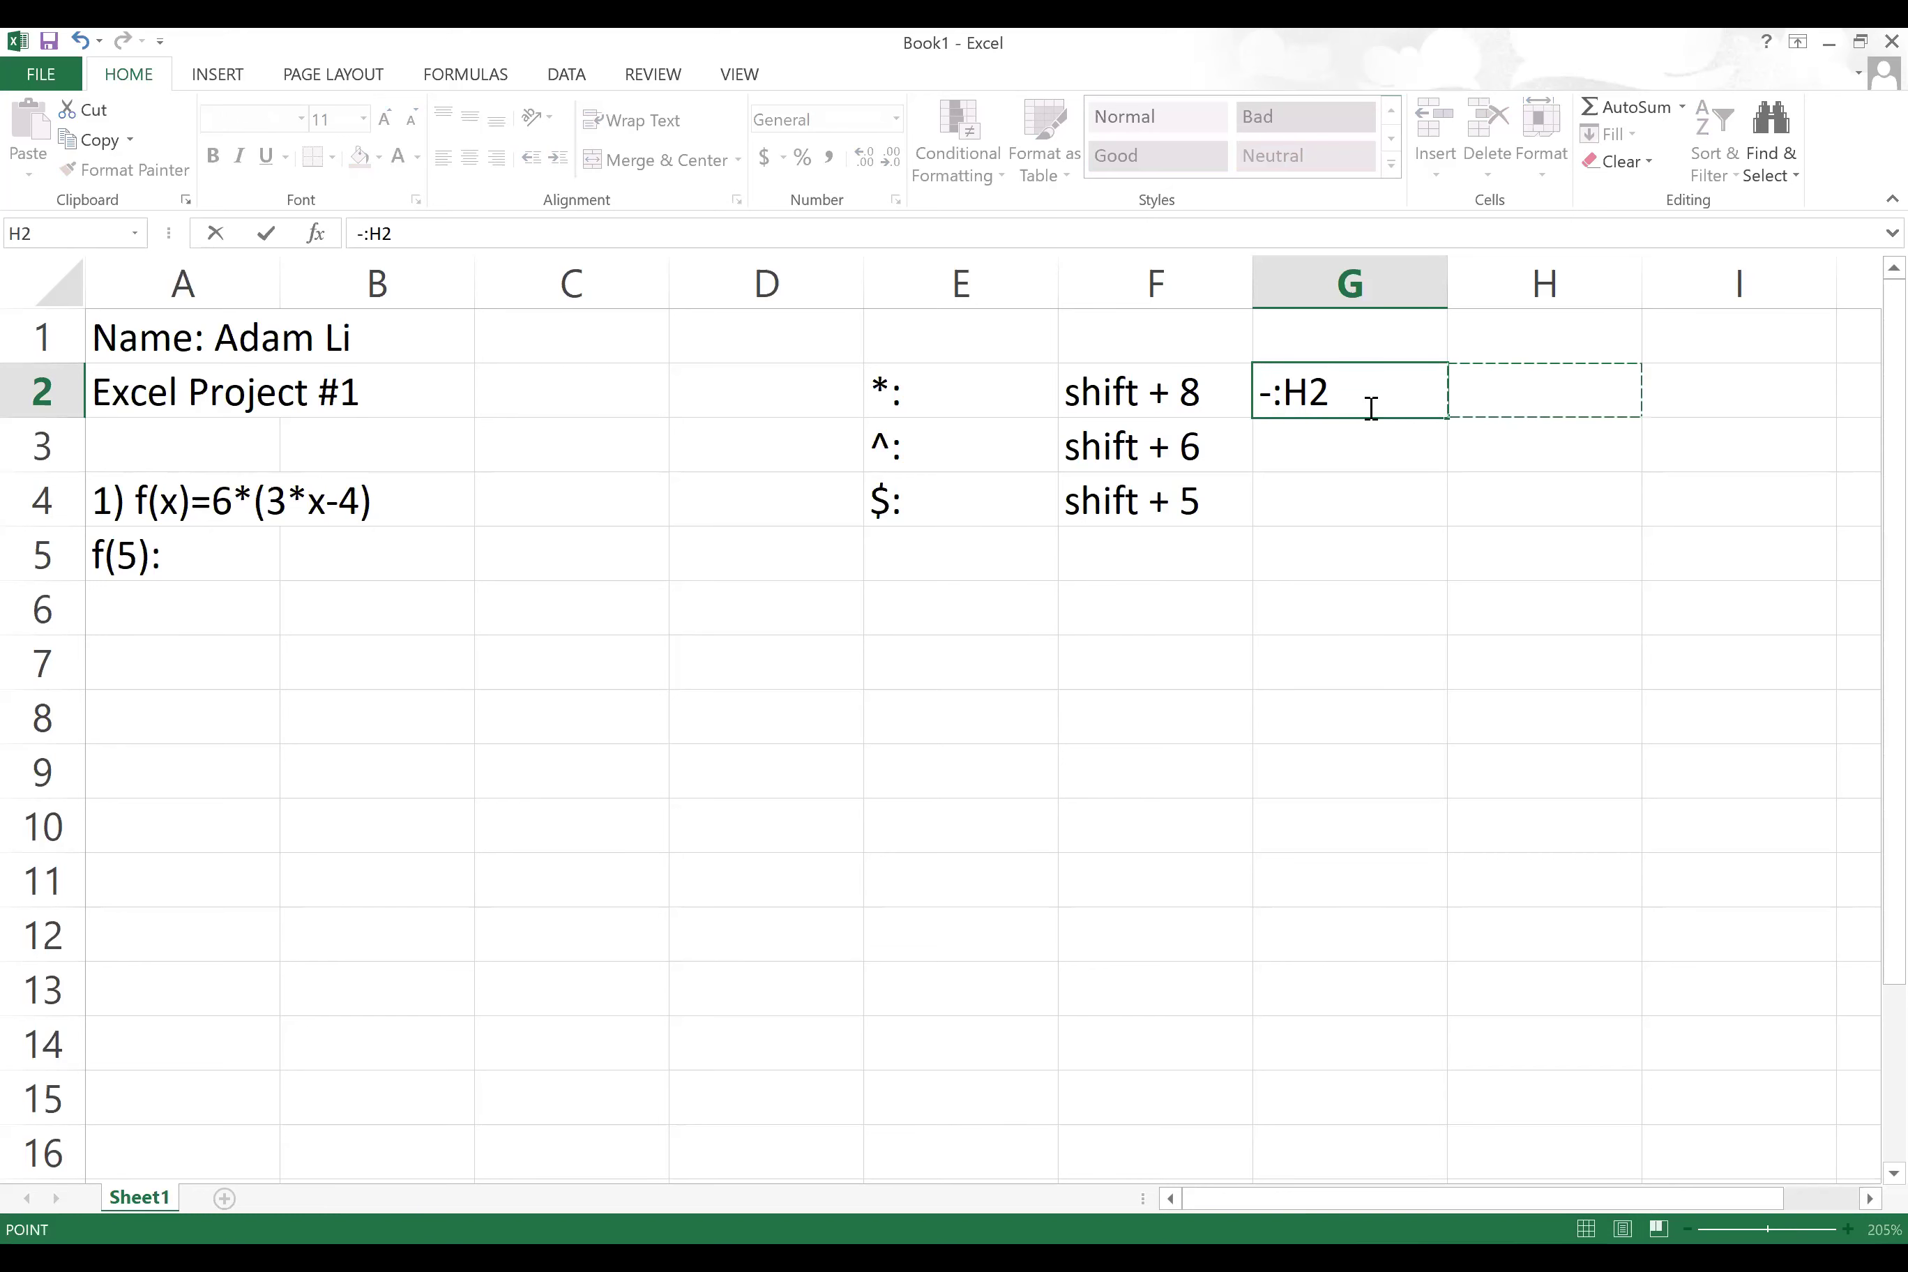
key(BackSpace)
key(BackSpace)
key(Right)
key(BackSpace)
key(BackSpace)
key(BackSpace)
key(BackSpace)
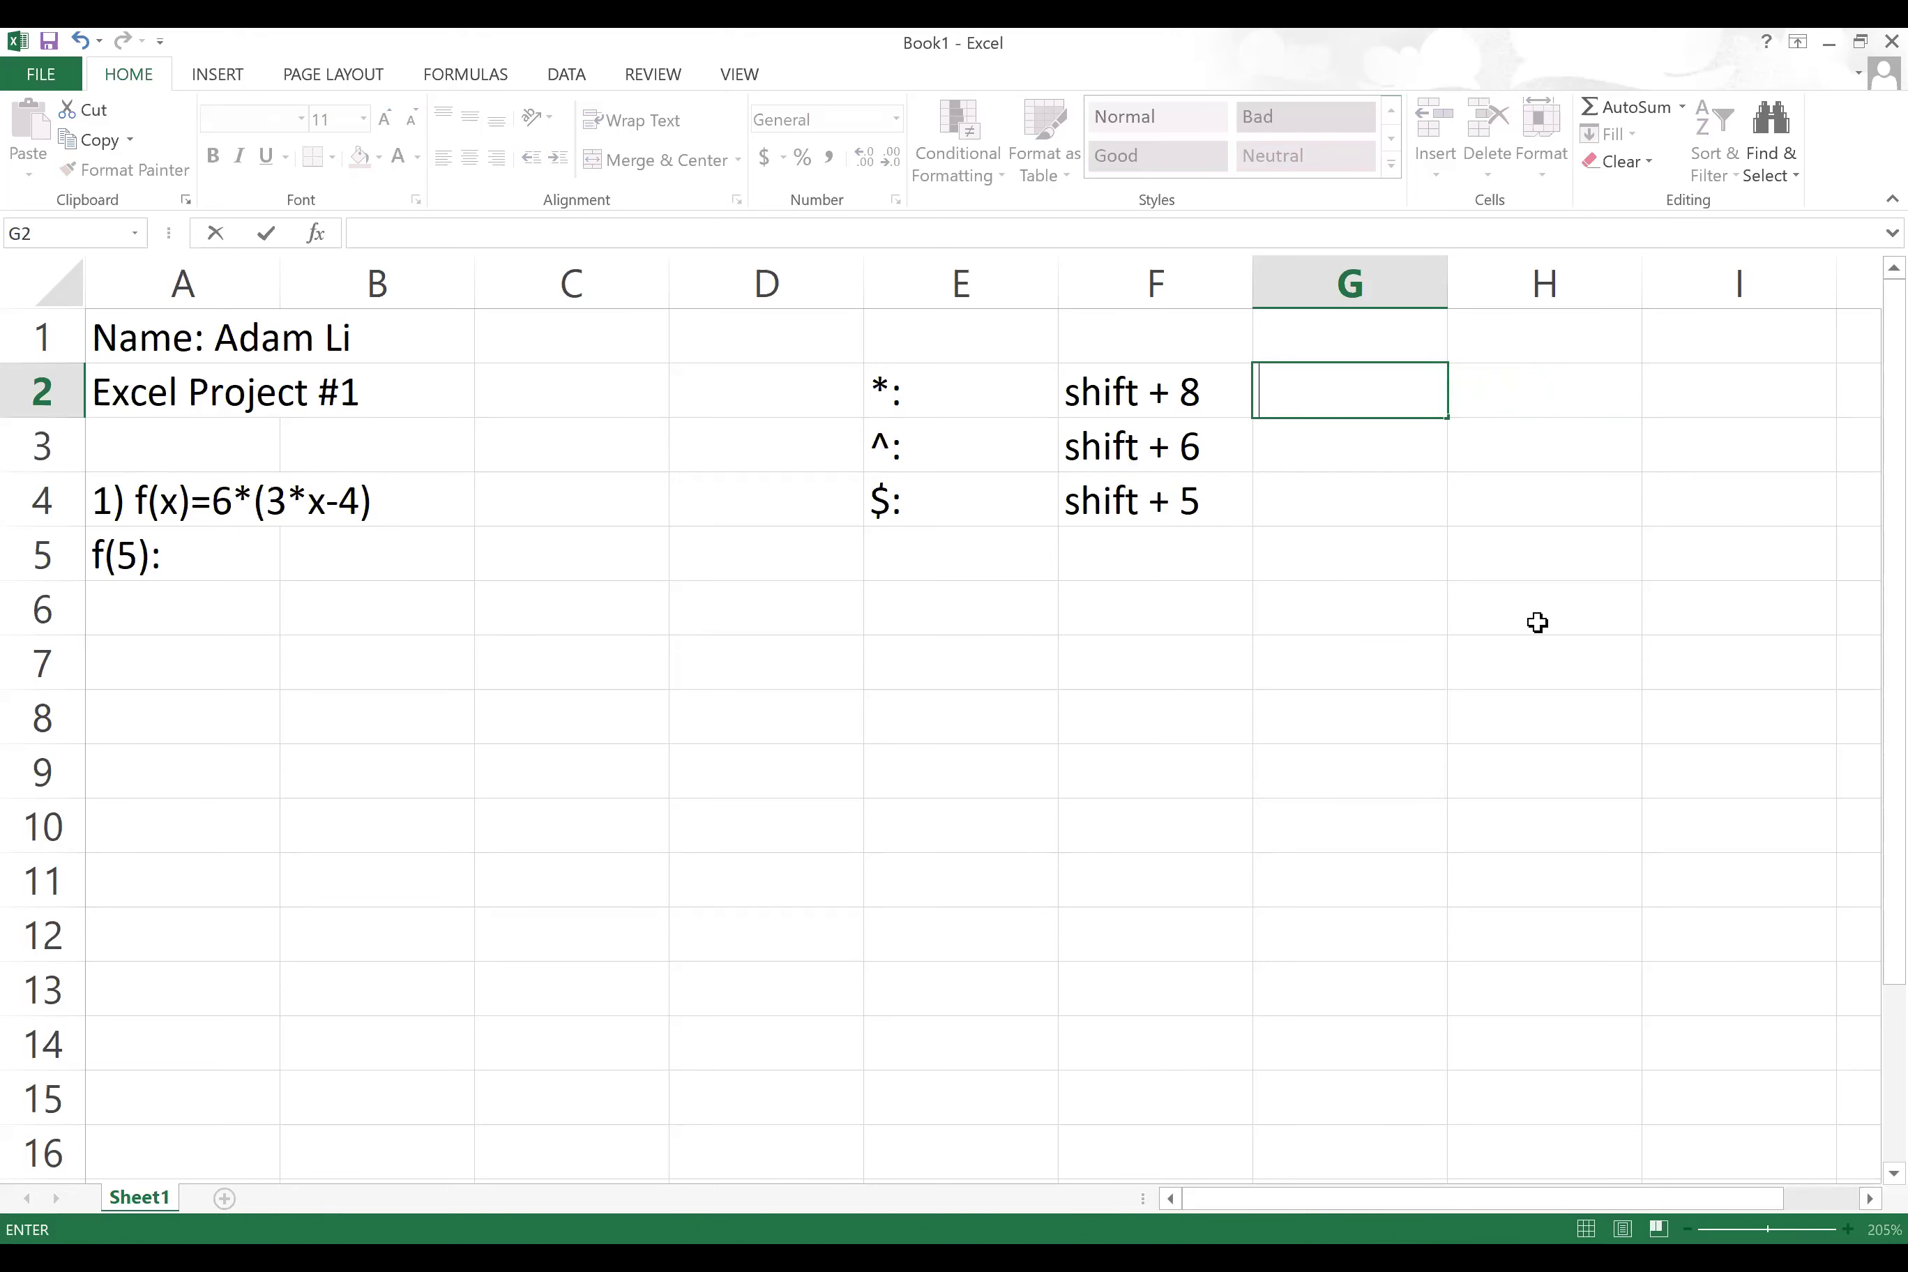
Step: Enter =6*(3*5-4) in B5 to get 66, then reselect B5 to check it
click(339, 599)
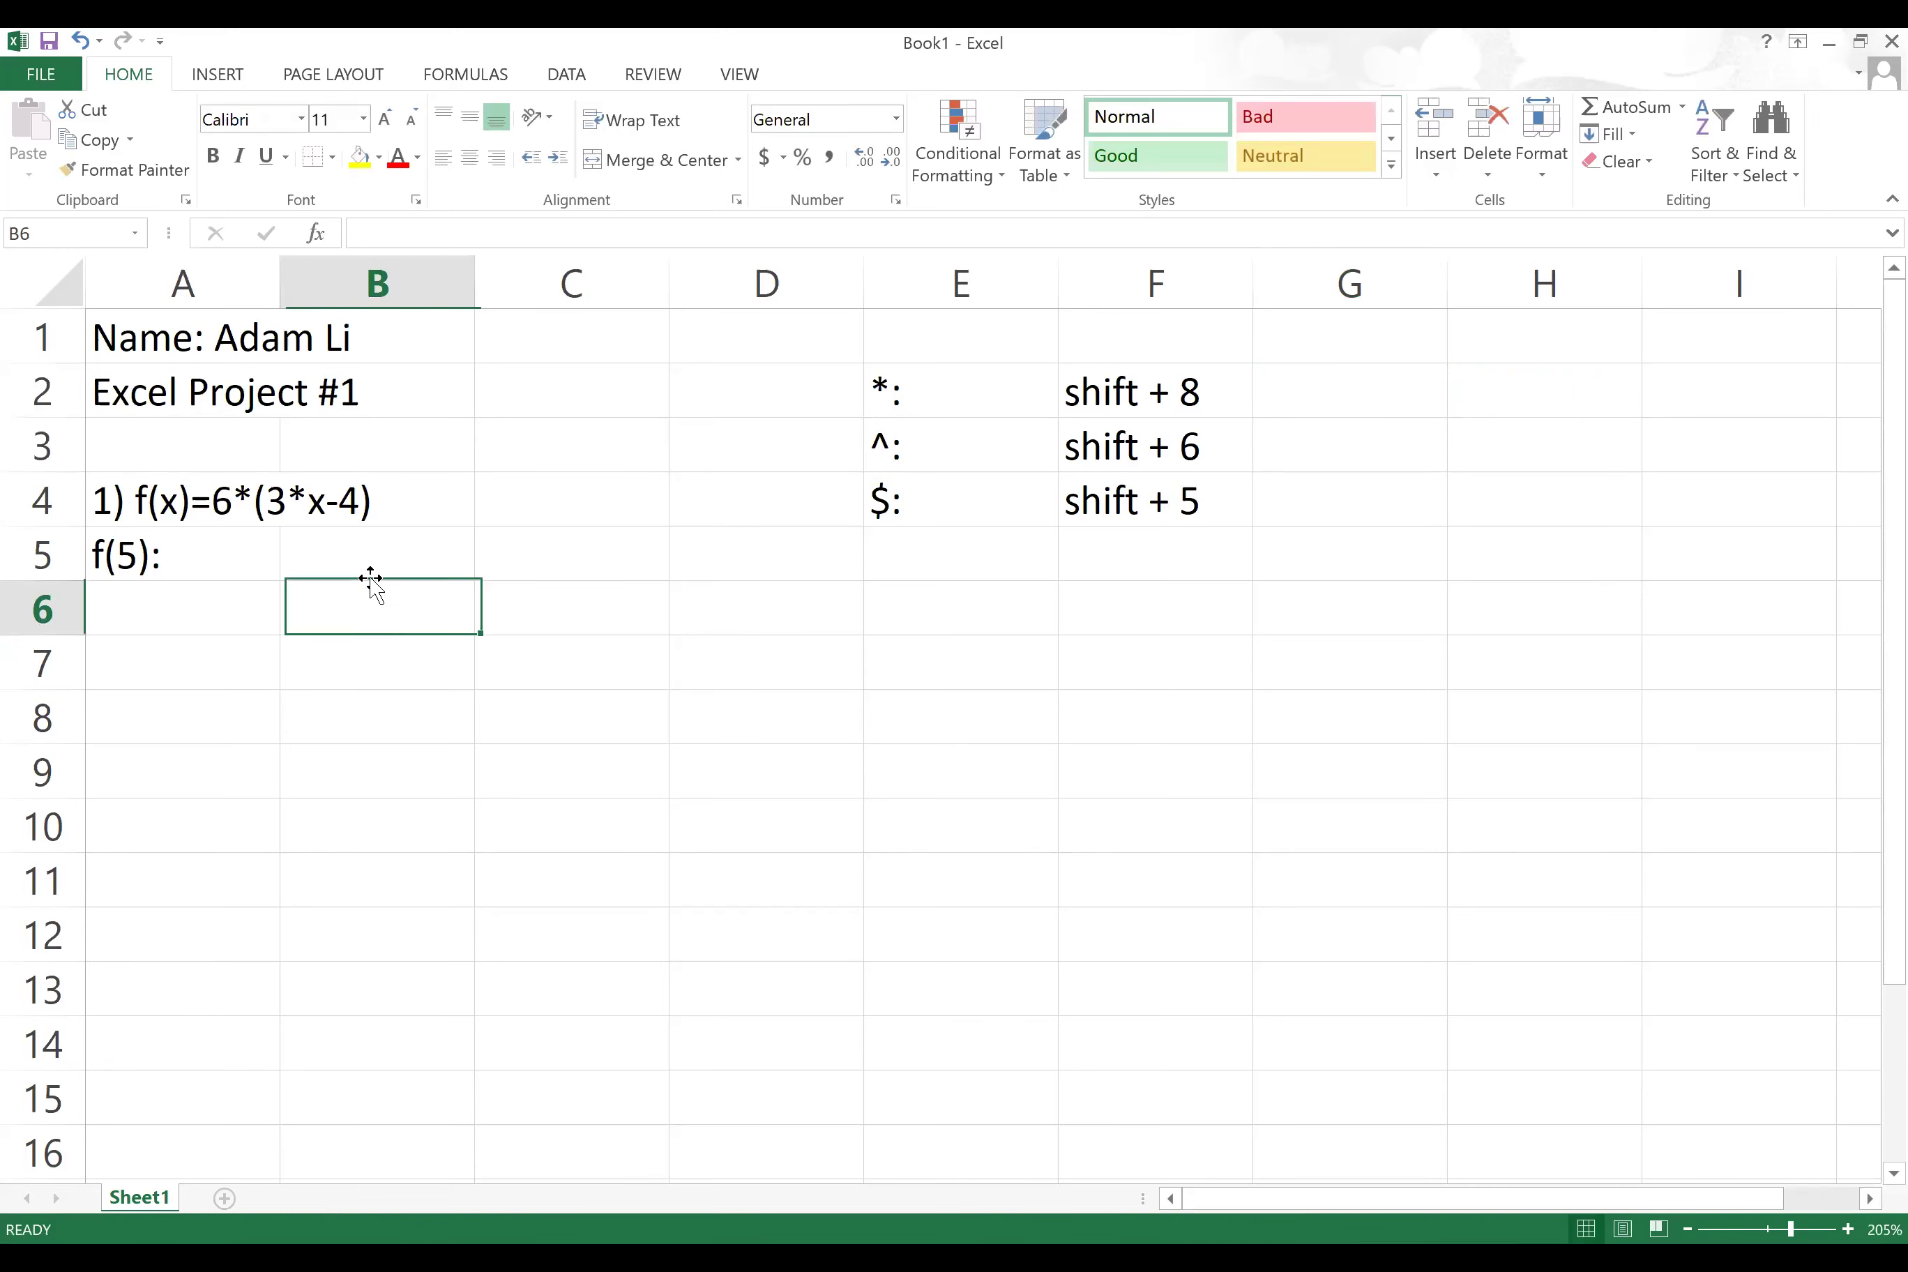
click(401, 557)
text(=)
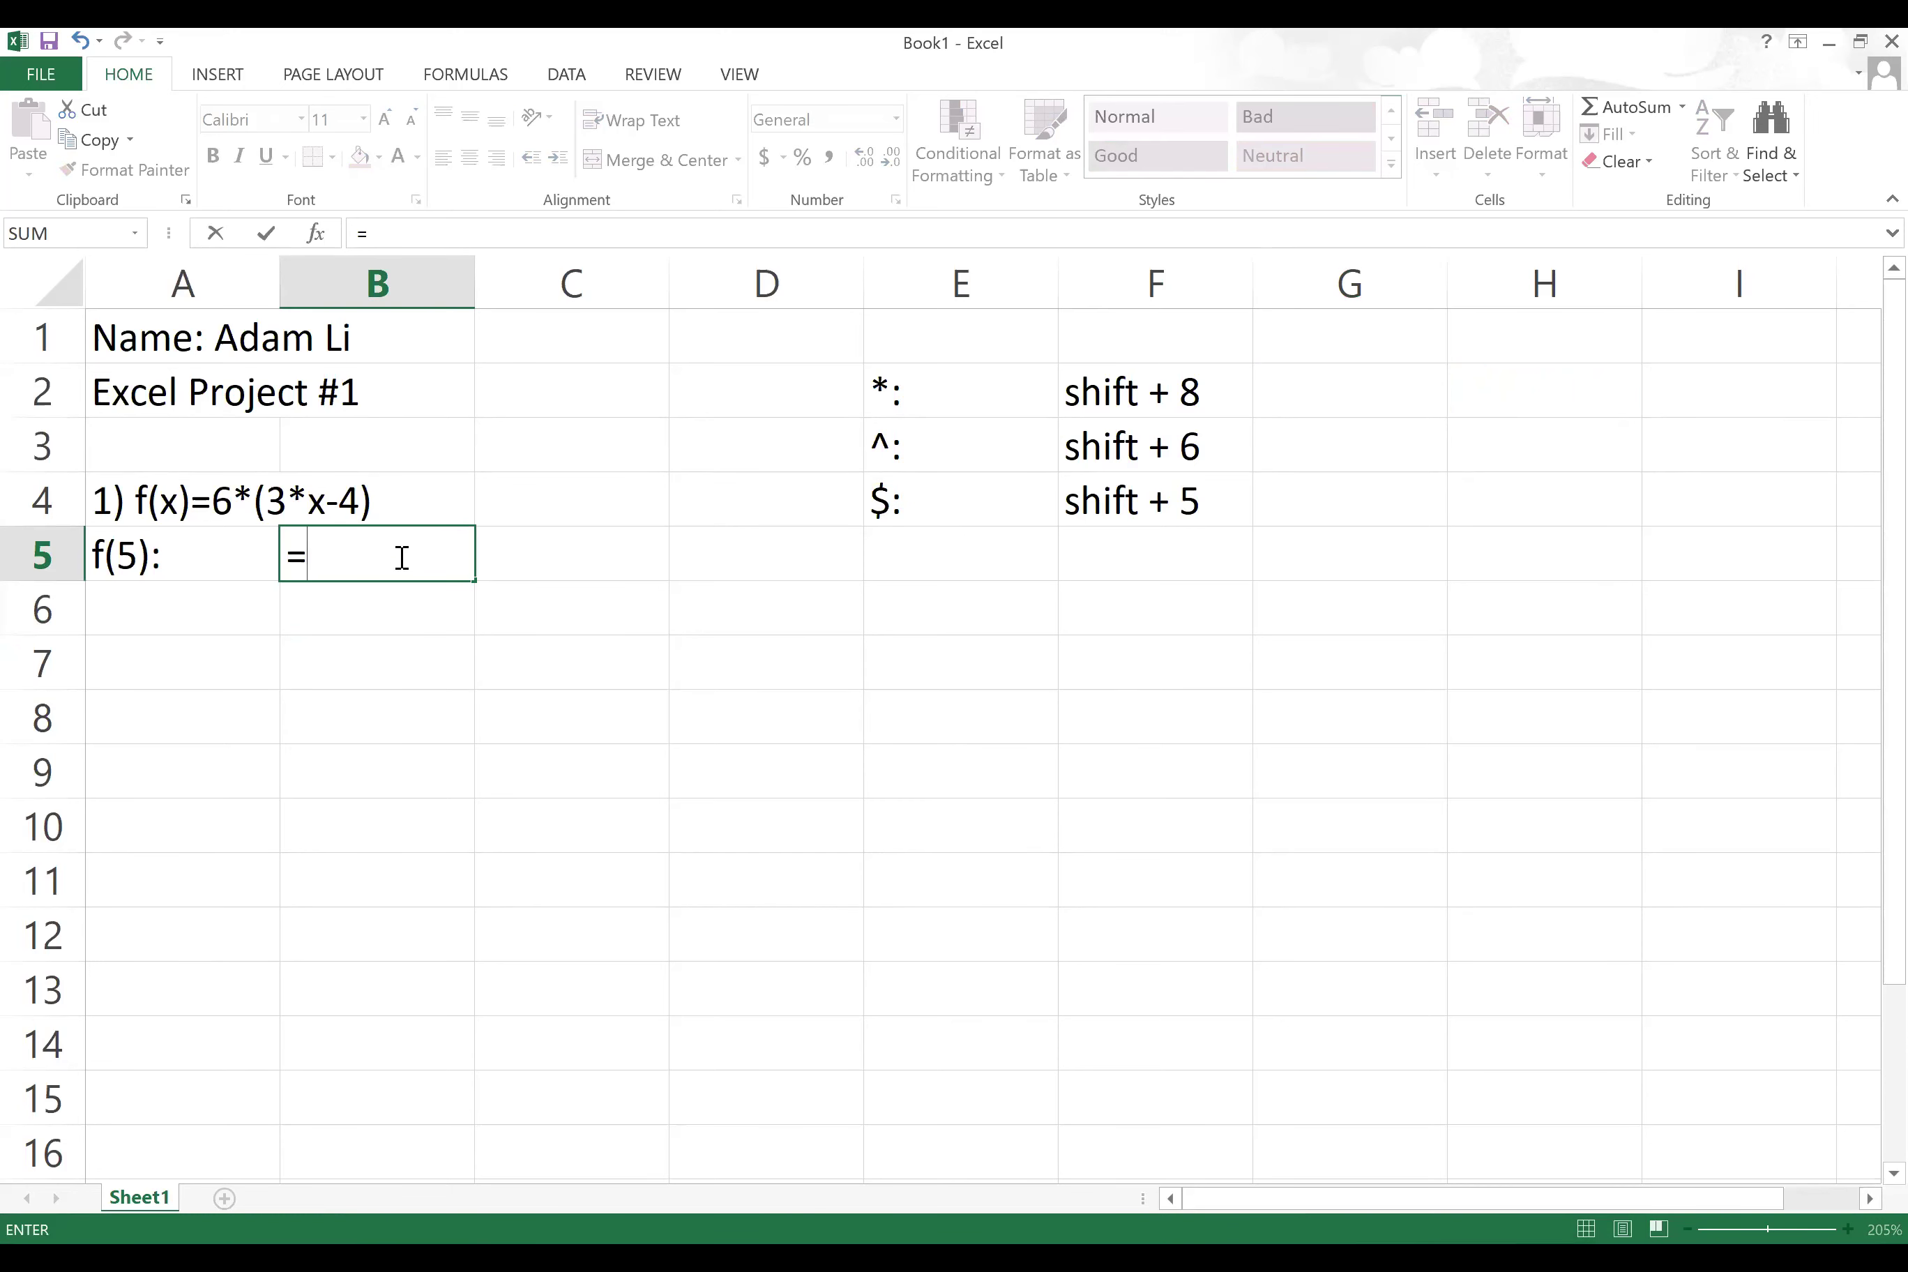
text(6*(3*)
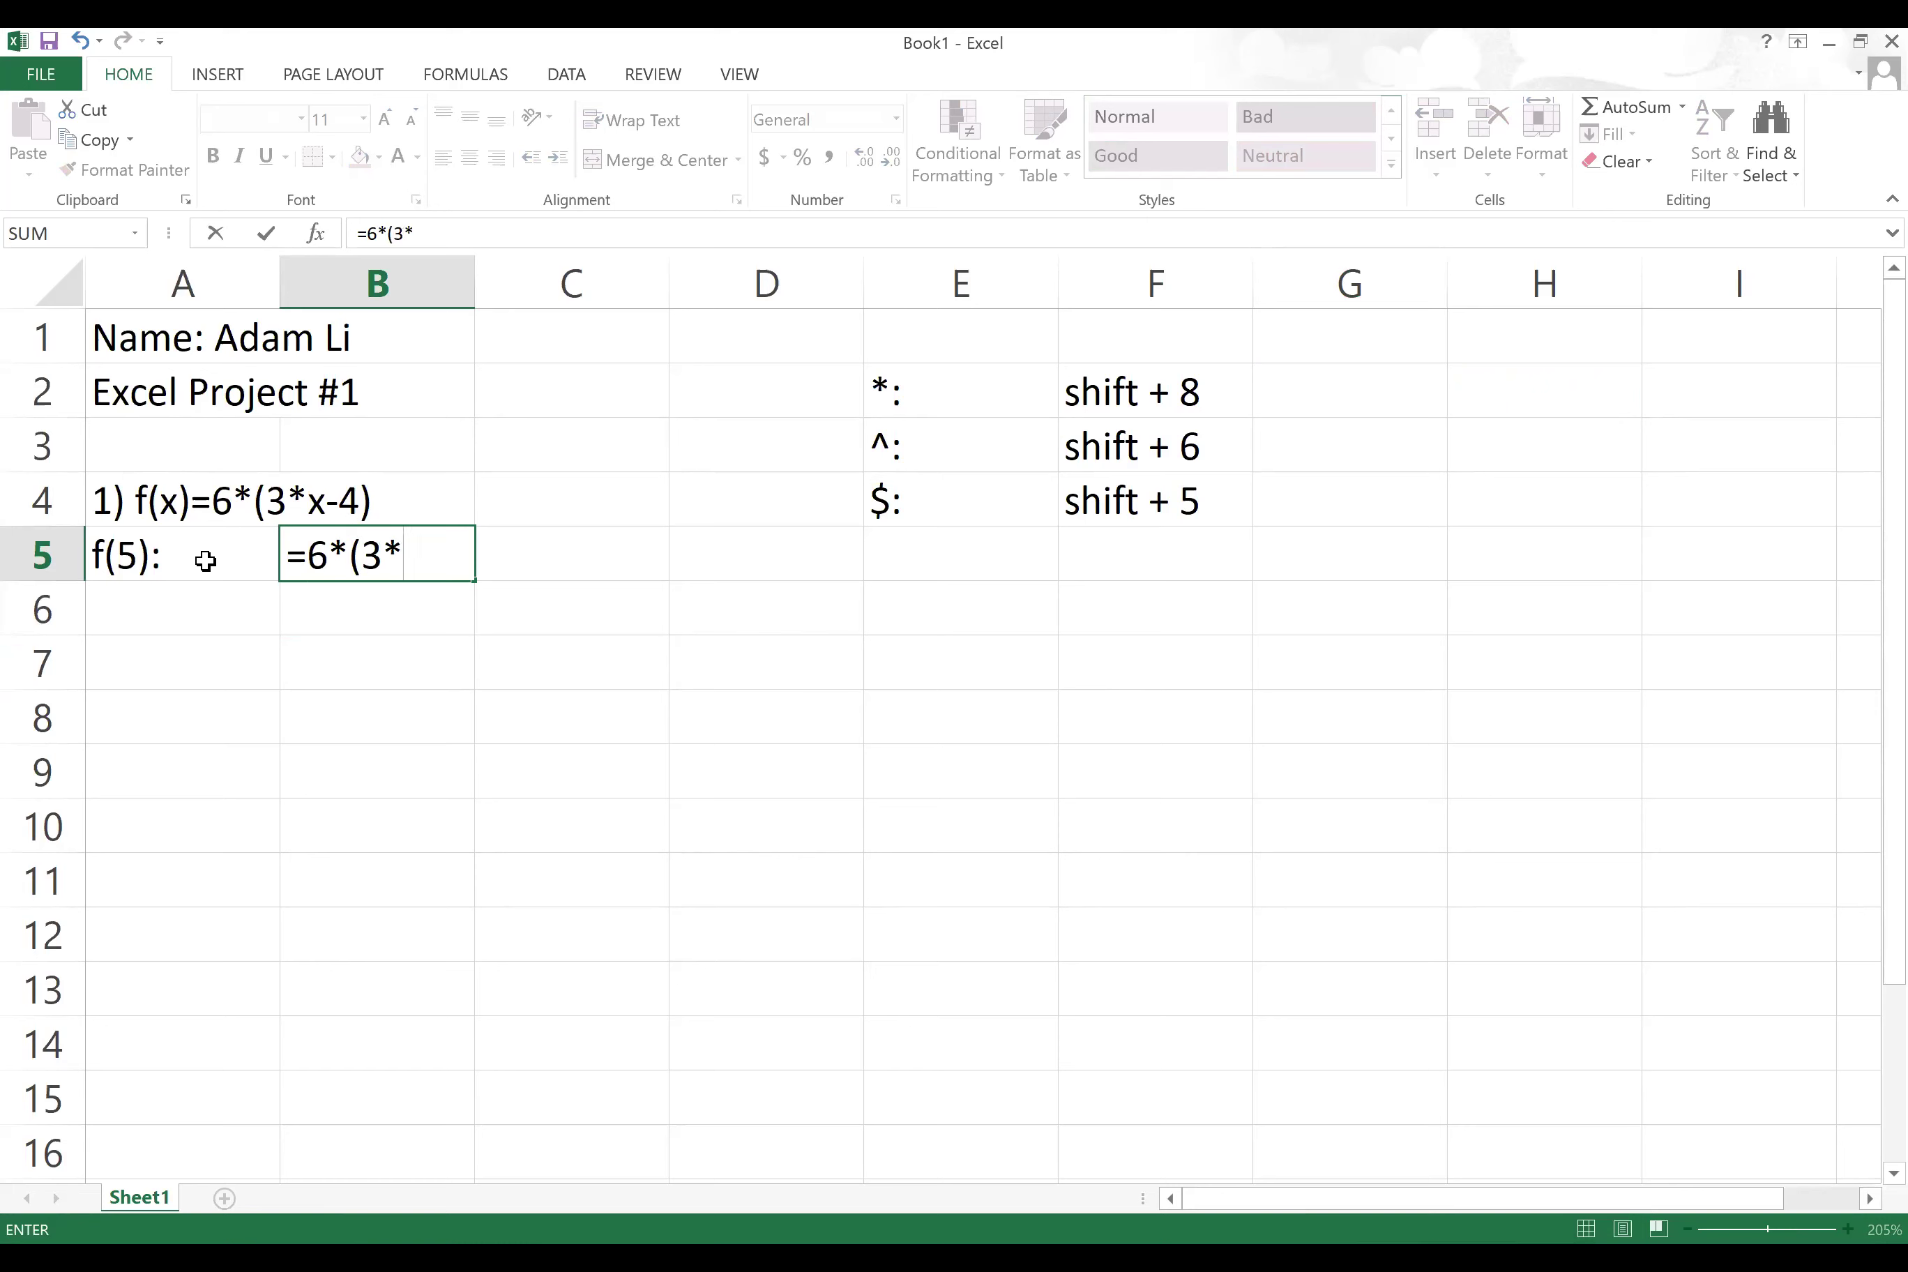
text(5-4))
key(Return)
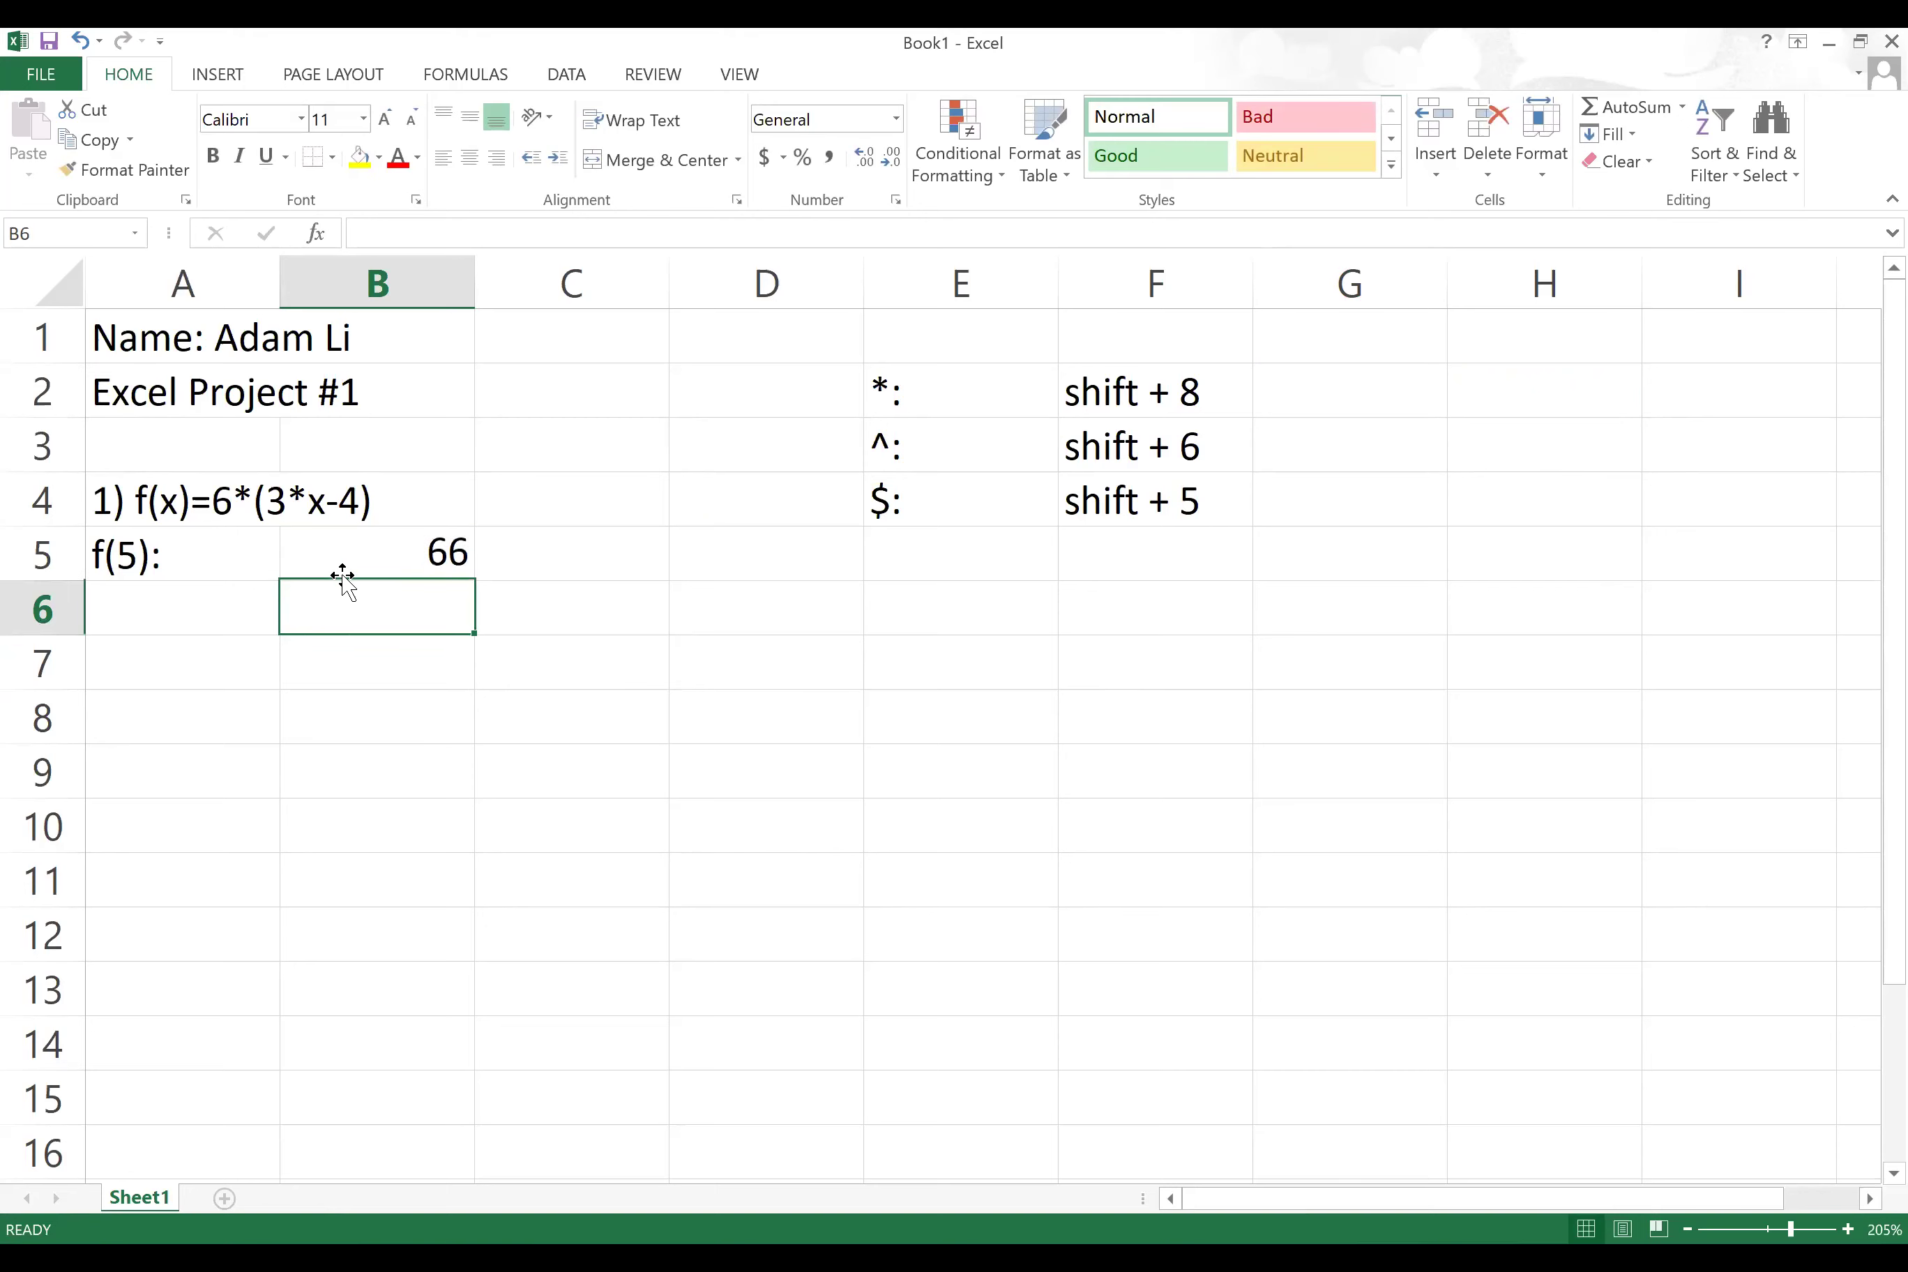
click(382, 538)
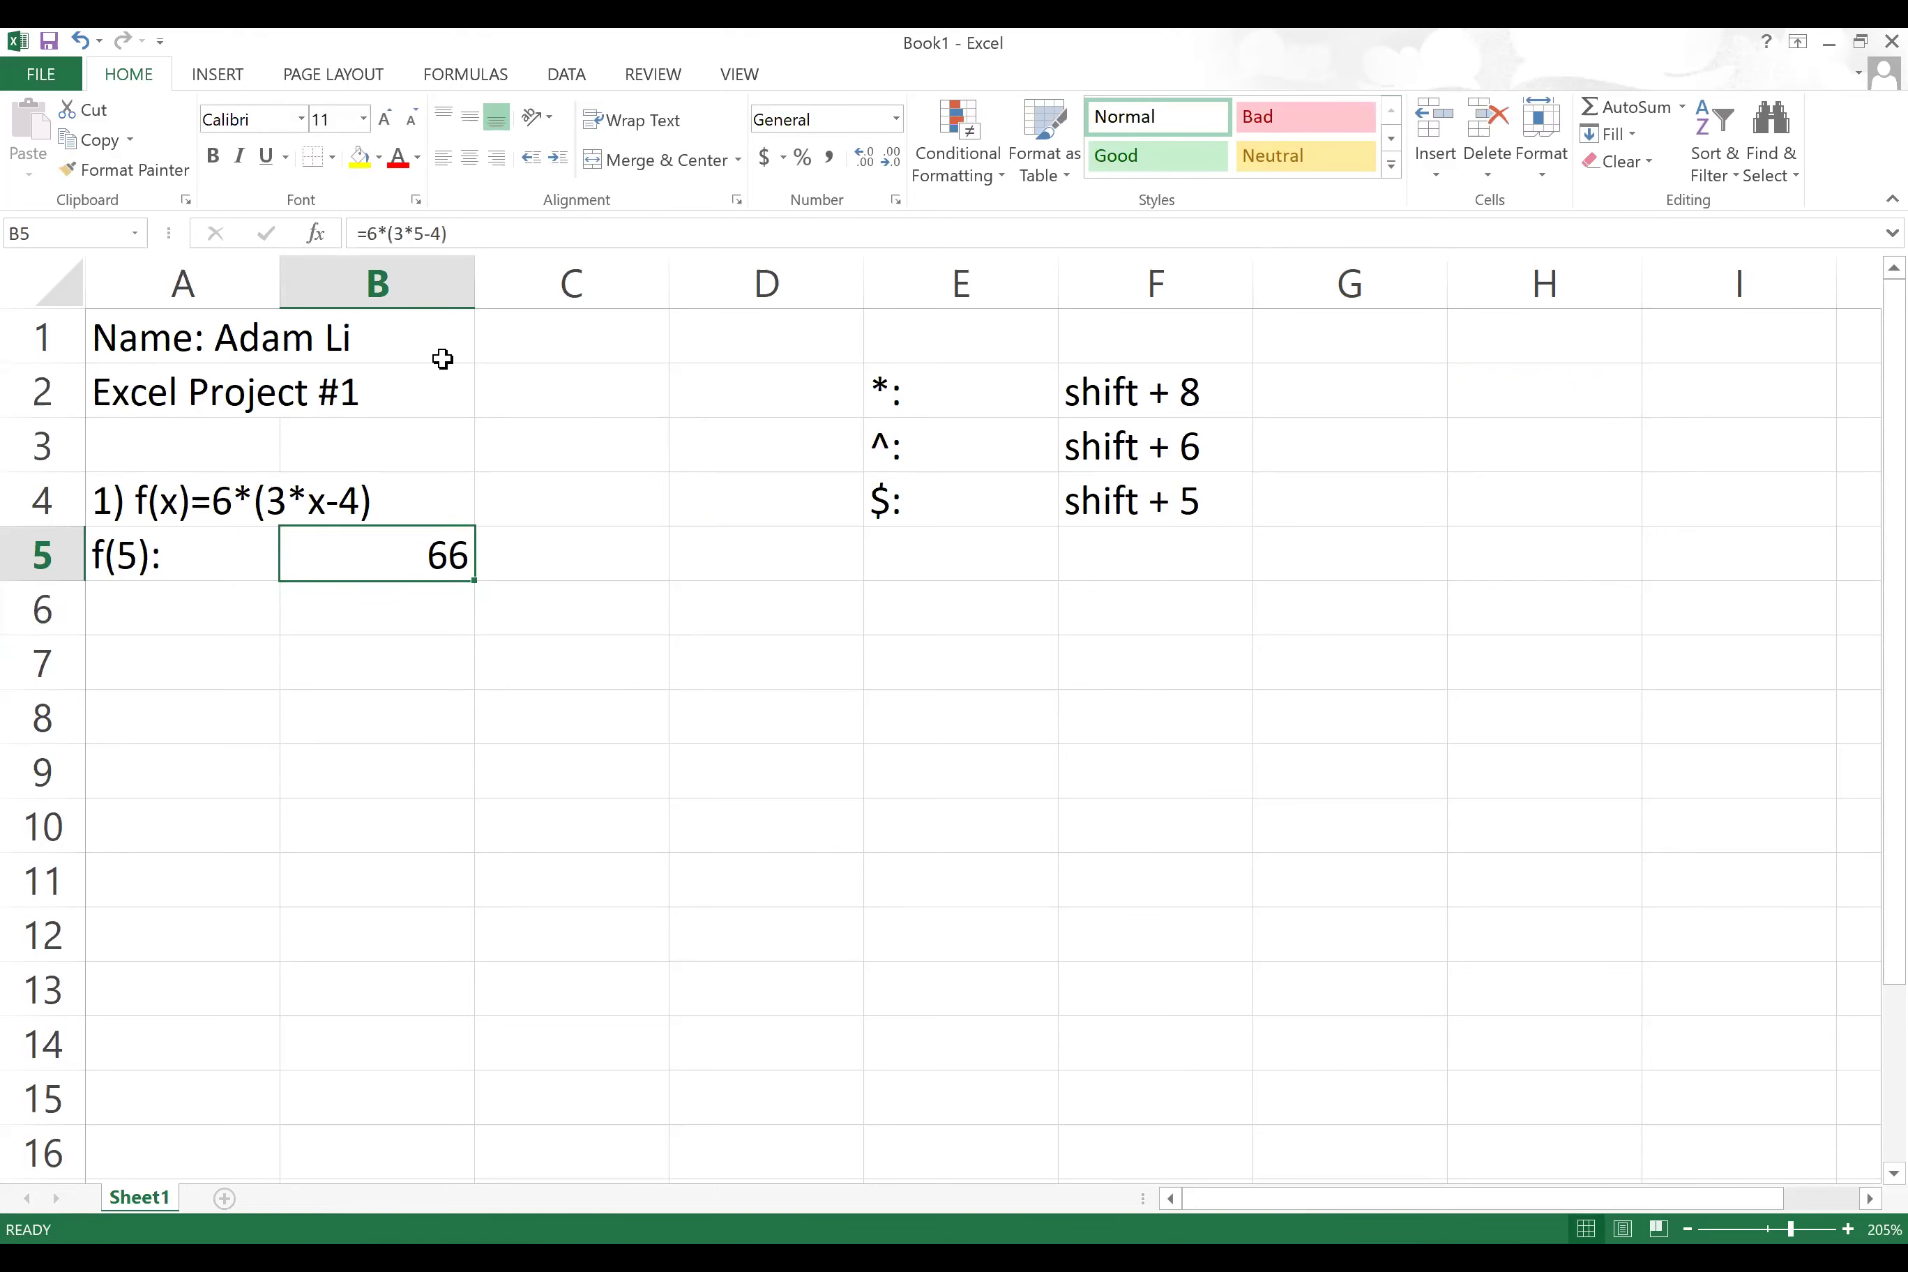
Step: Center-align the values in column B
click(411, 285)
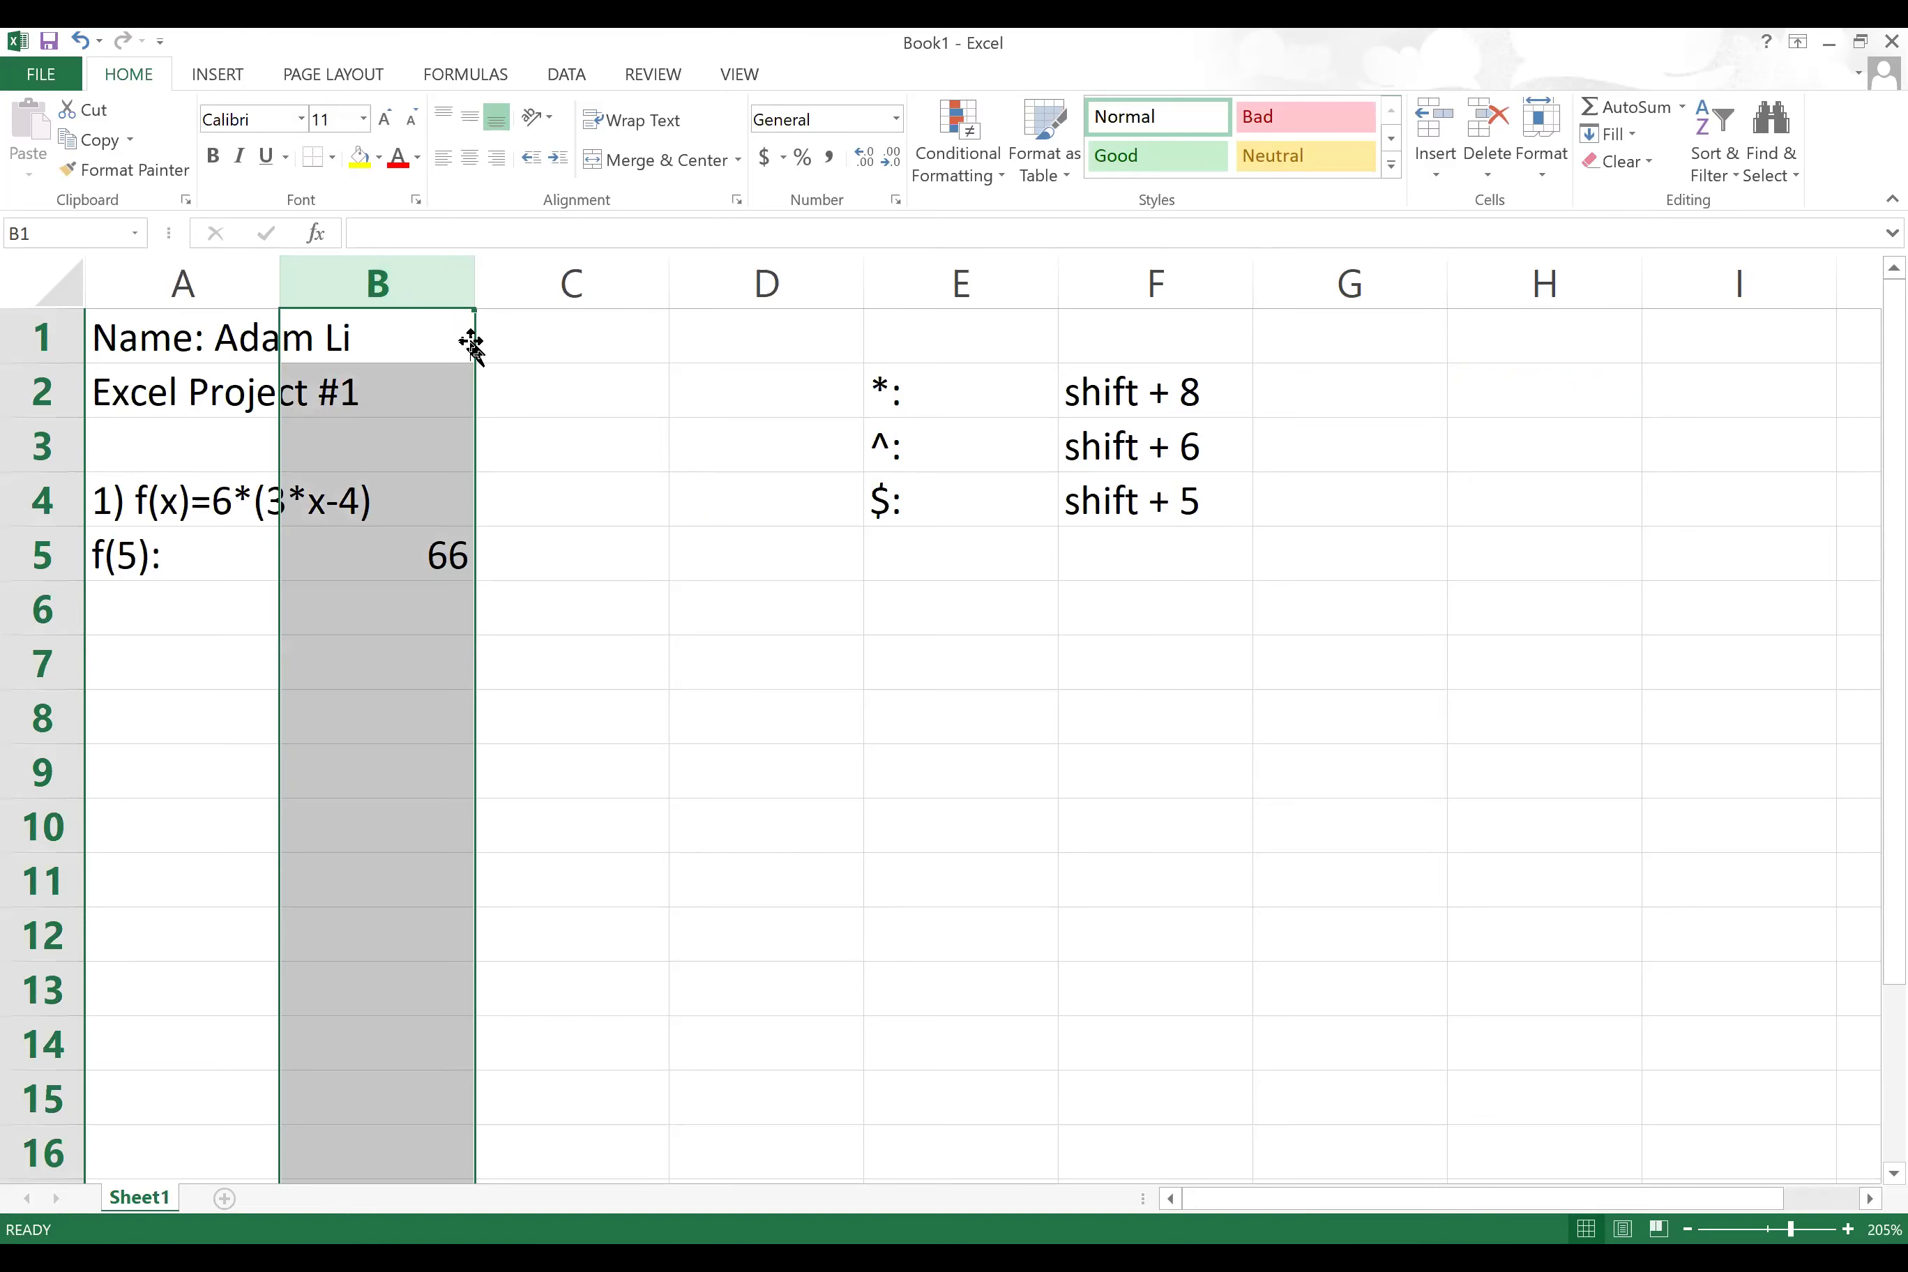
click(471, 156)
click(397, 557)
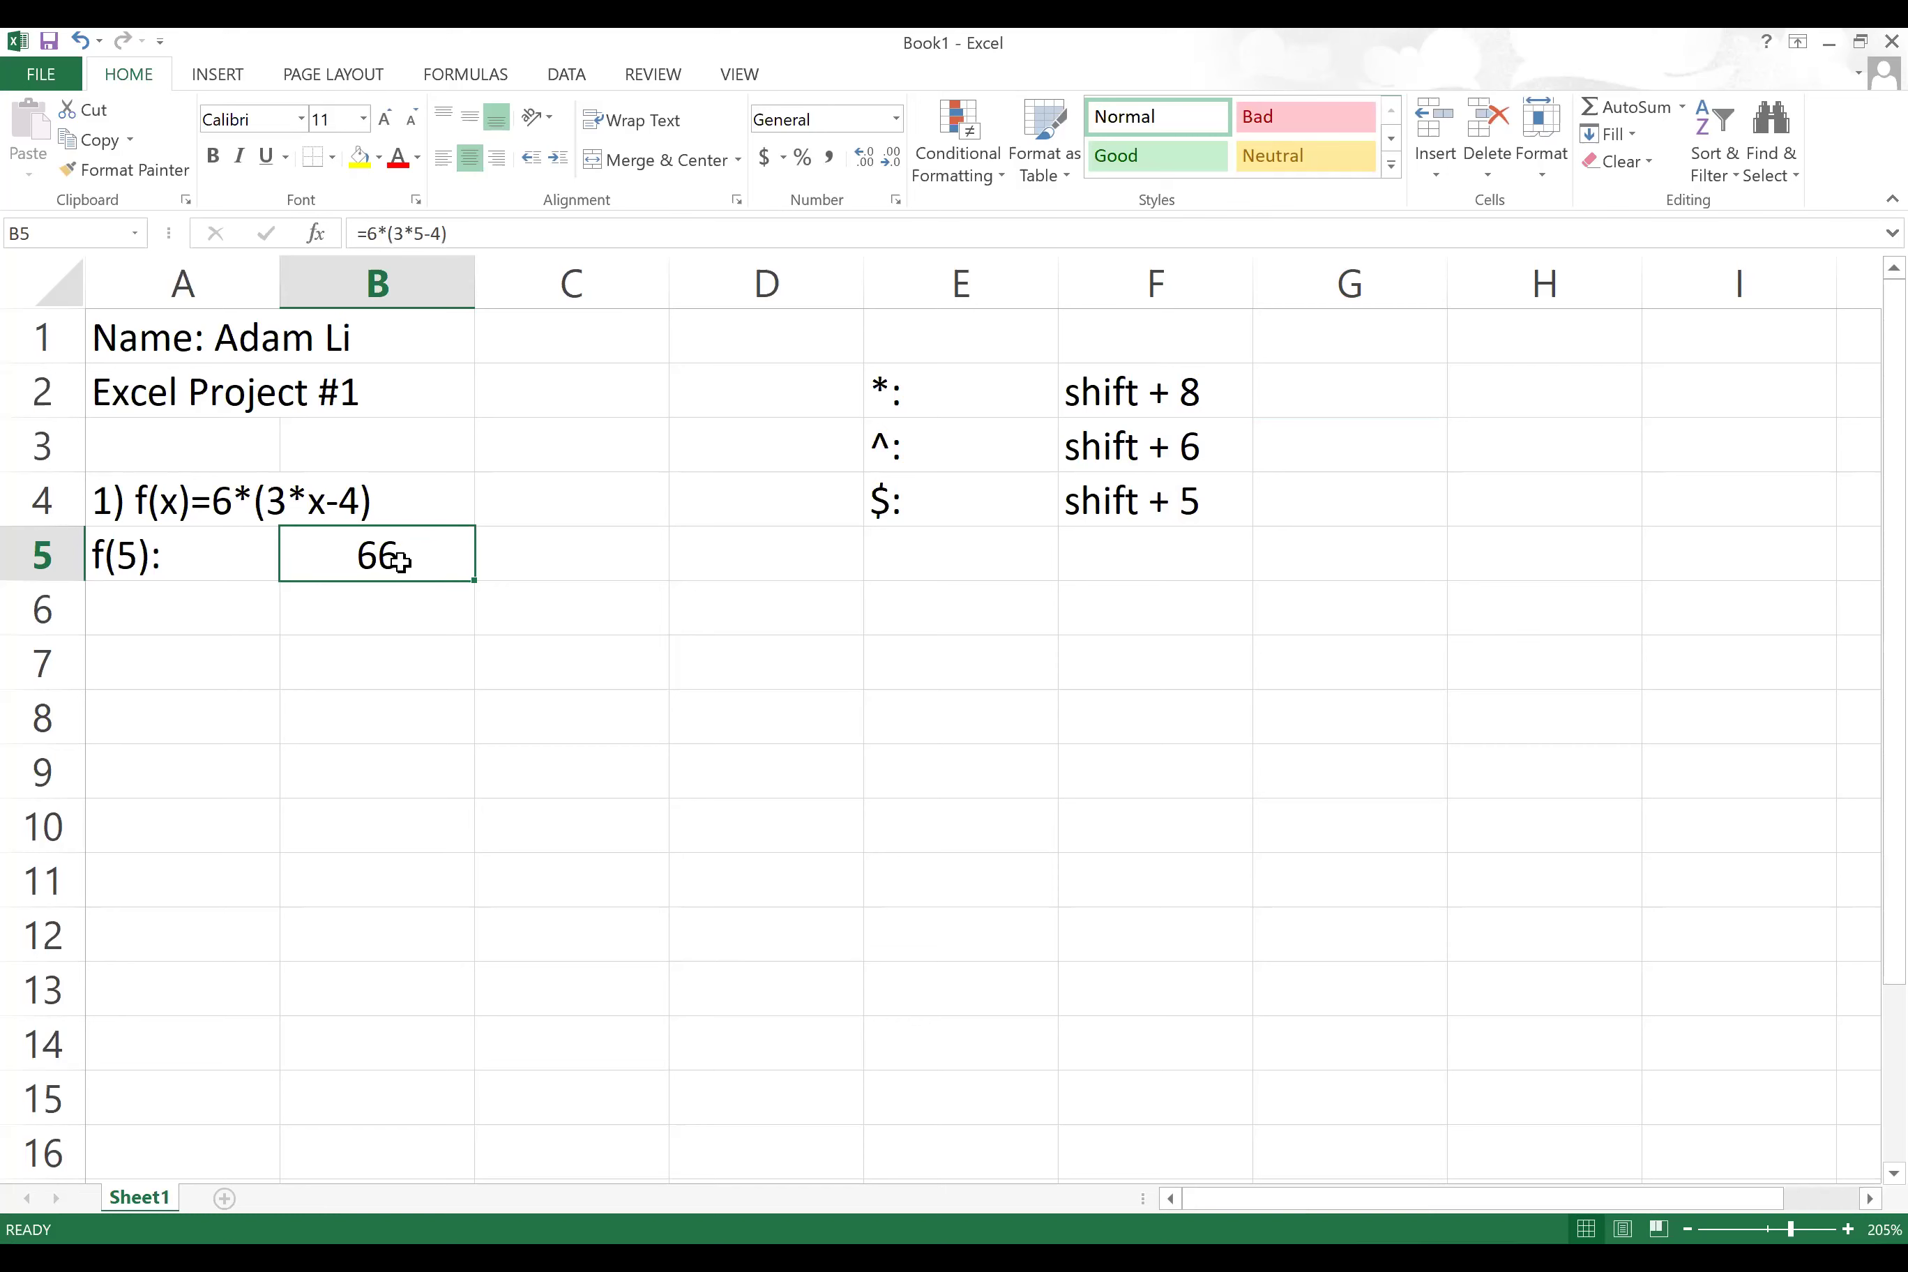
click(183, 624)
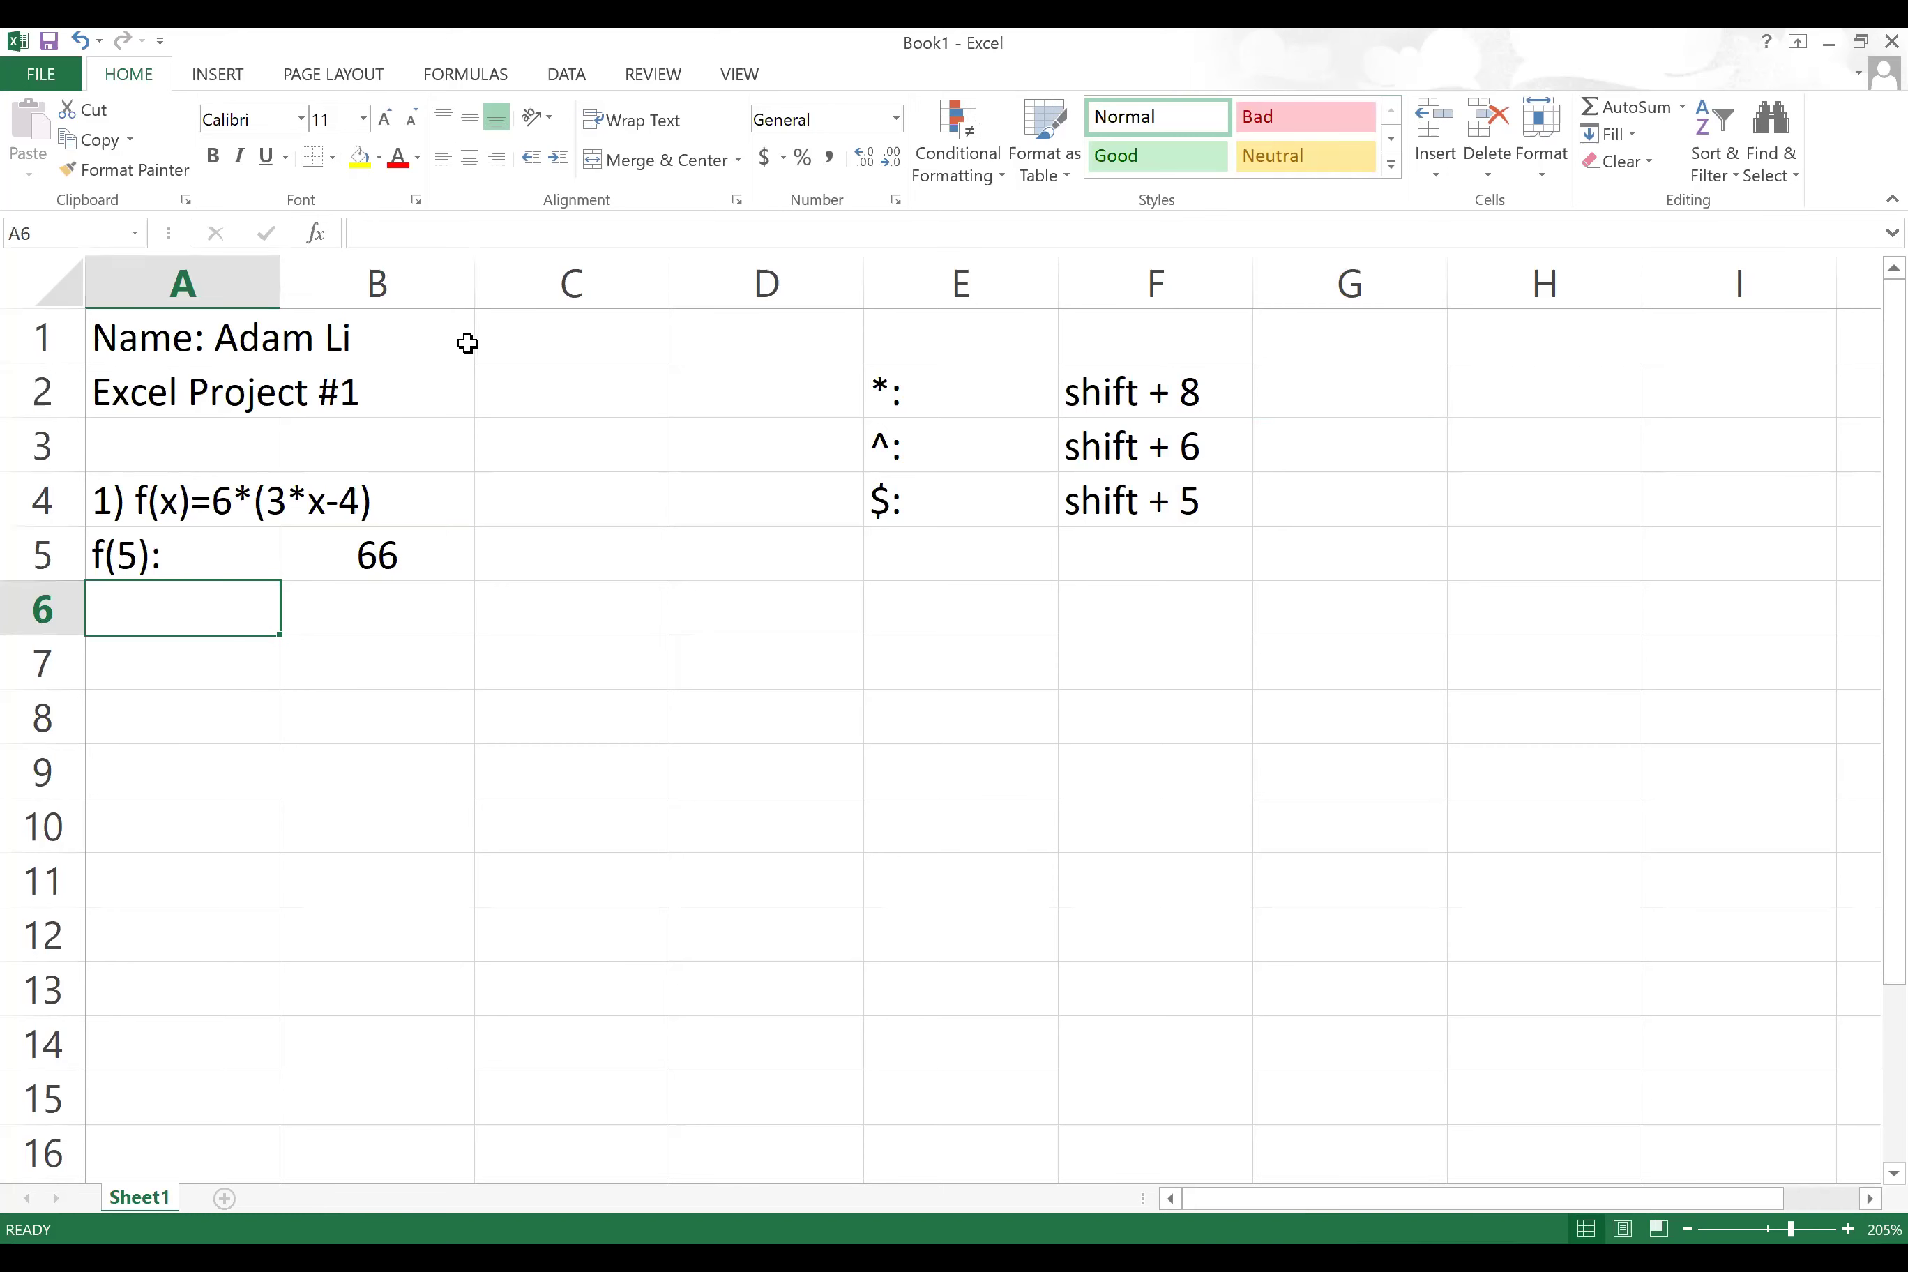
click(467, 317)
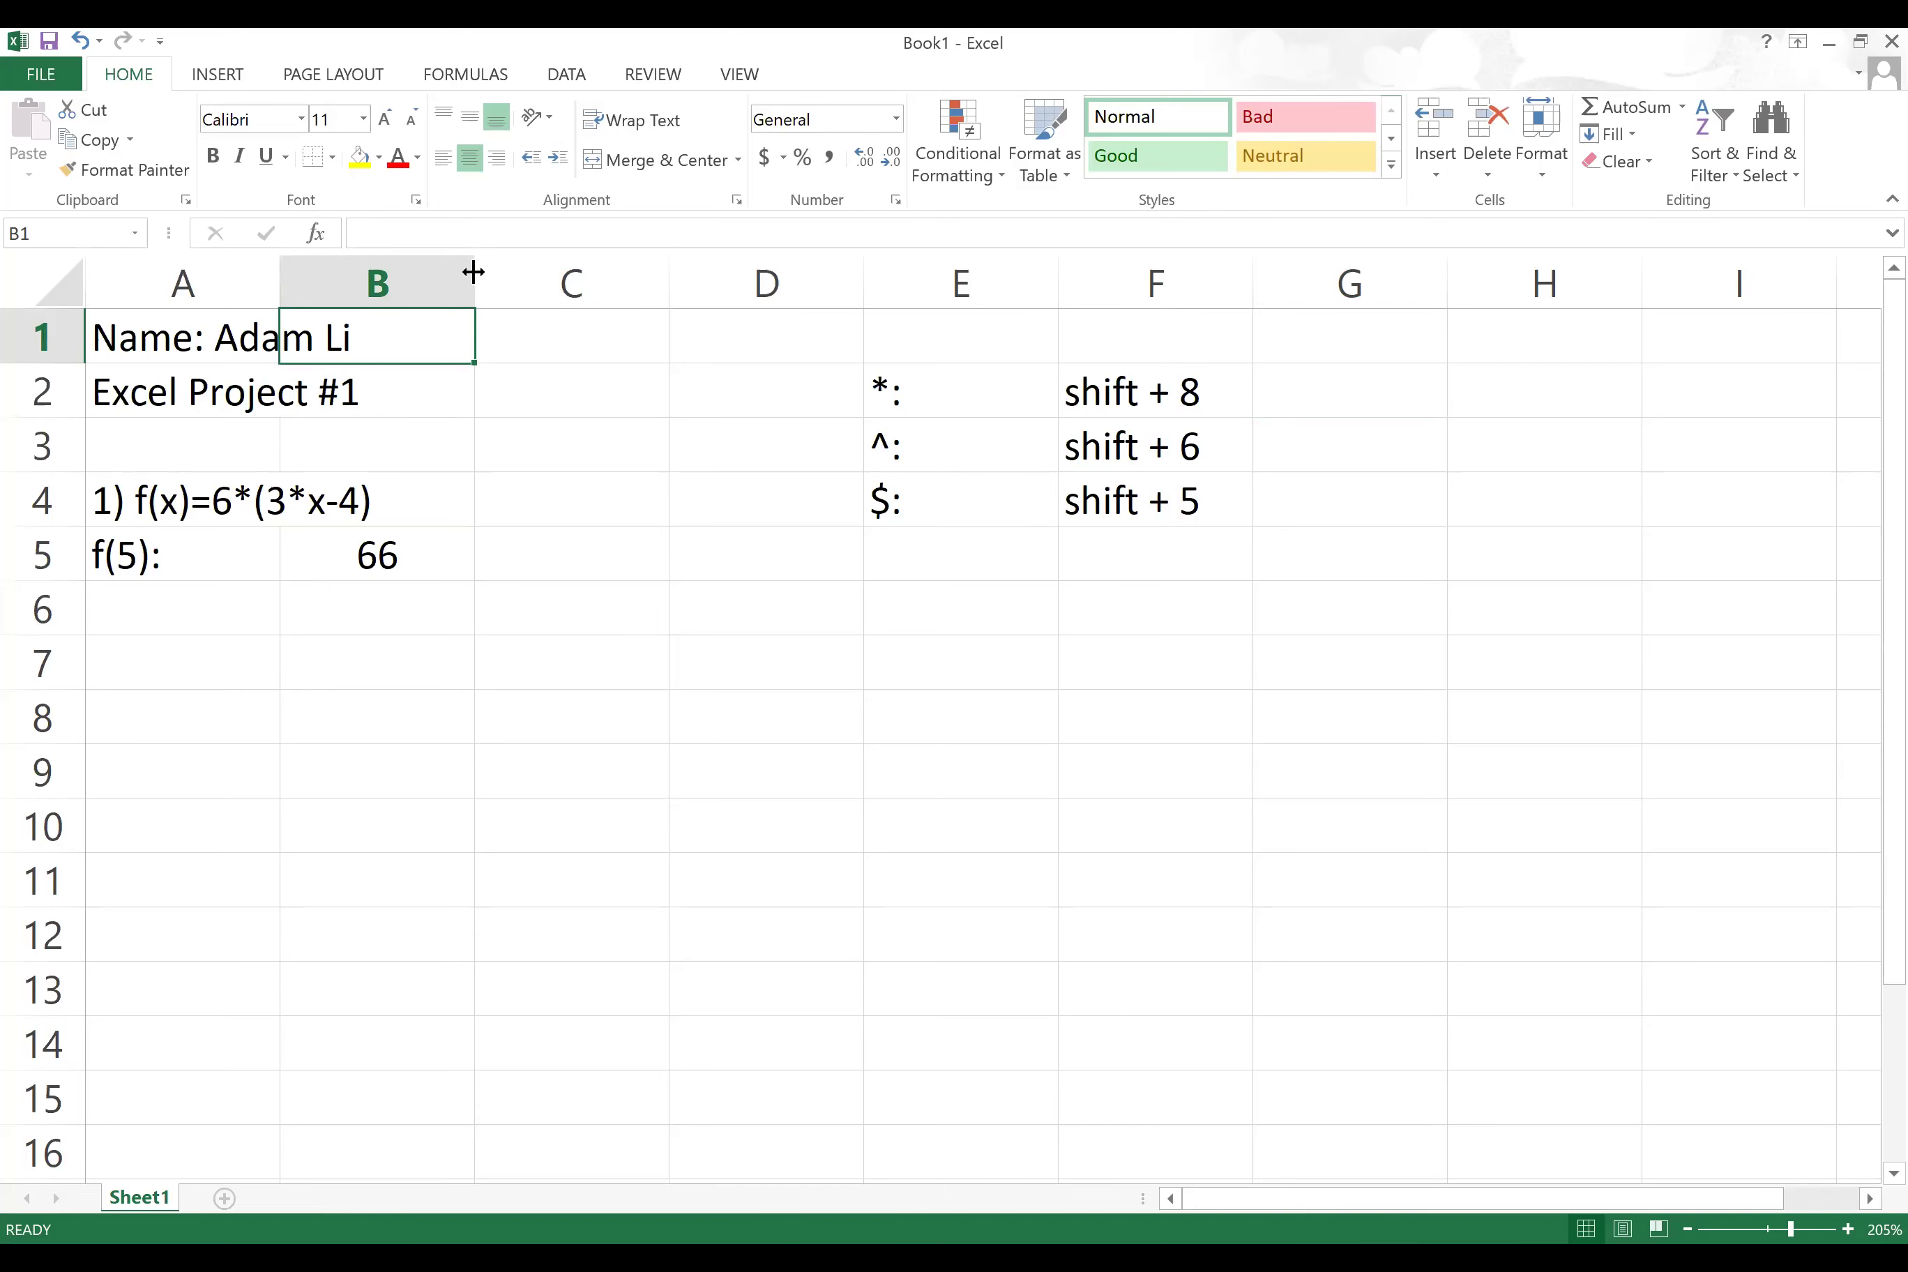
Step: Widen column B, try autofit, then use undo/redo to keep the much wider width
drag(474, 272, 620, 279)
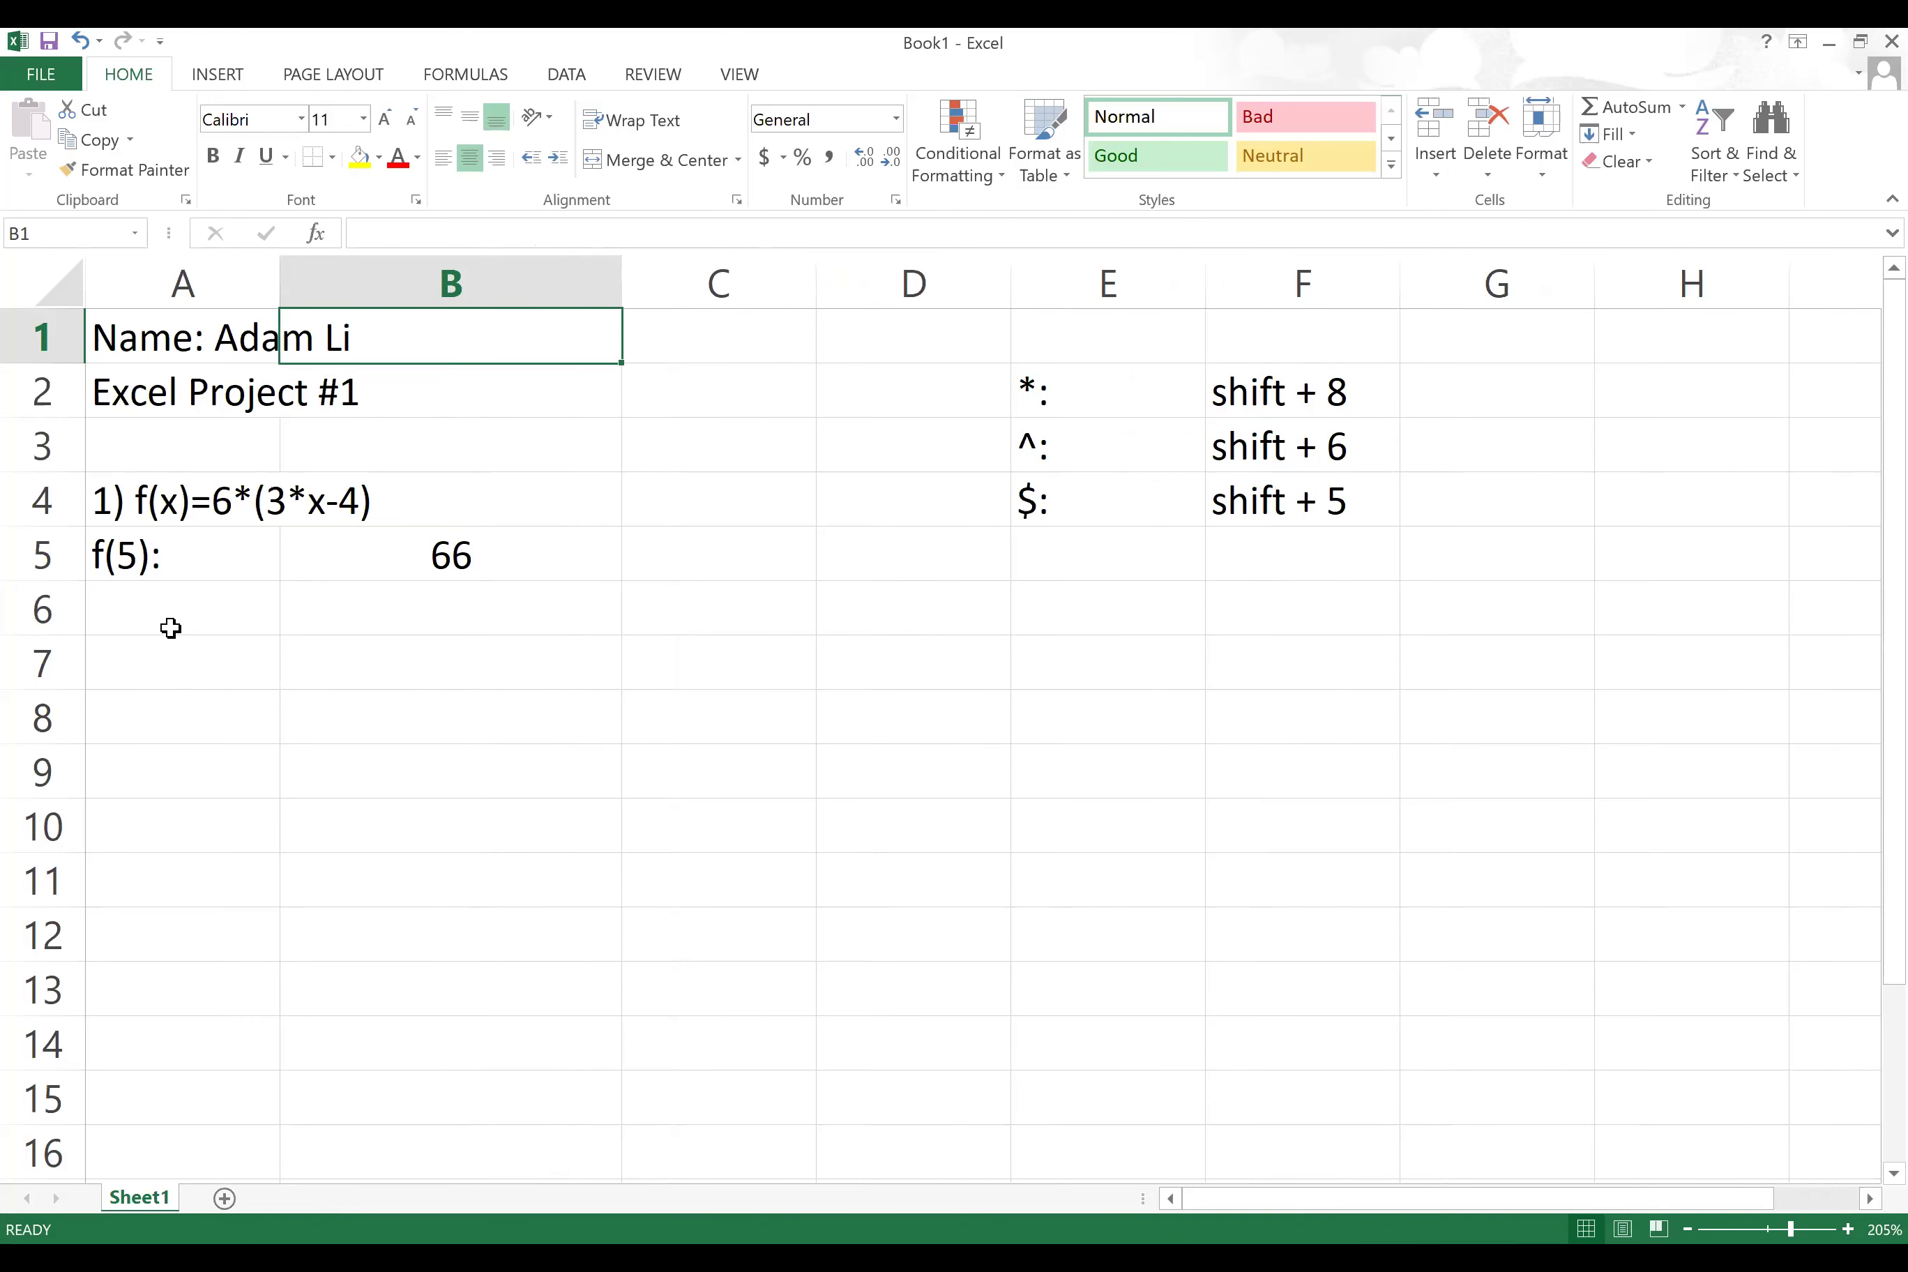
click(190, 611)
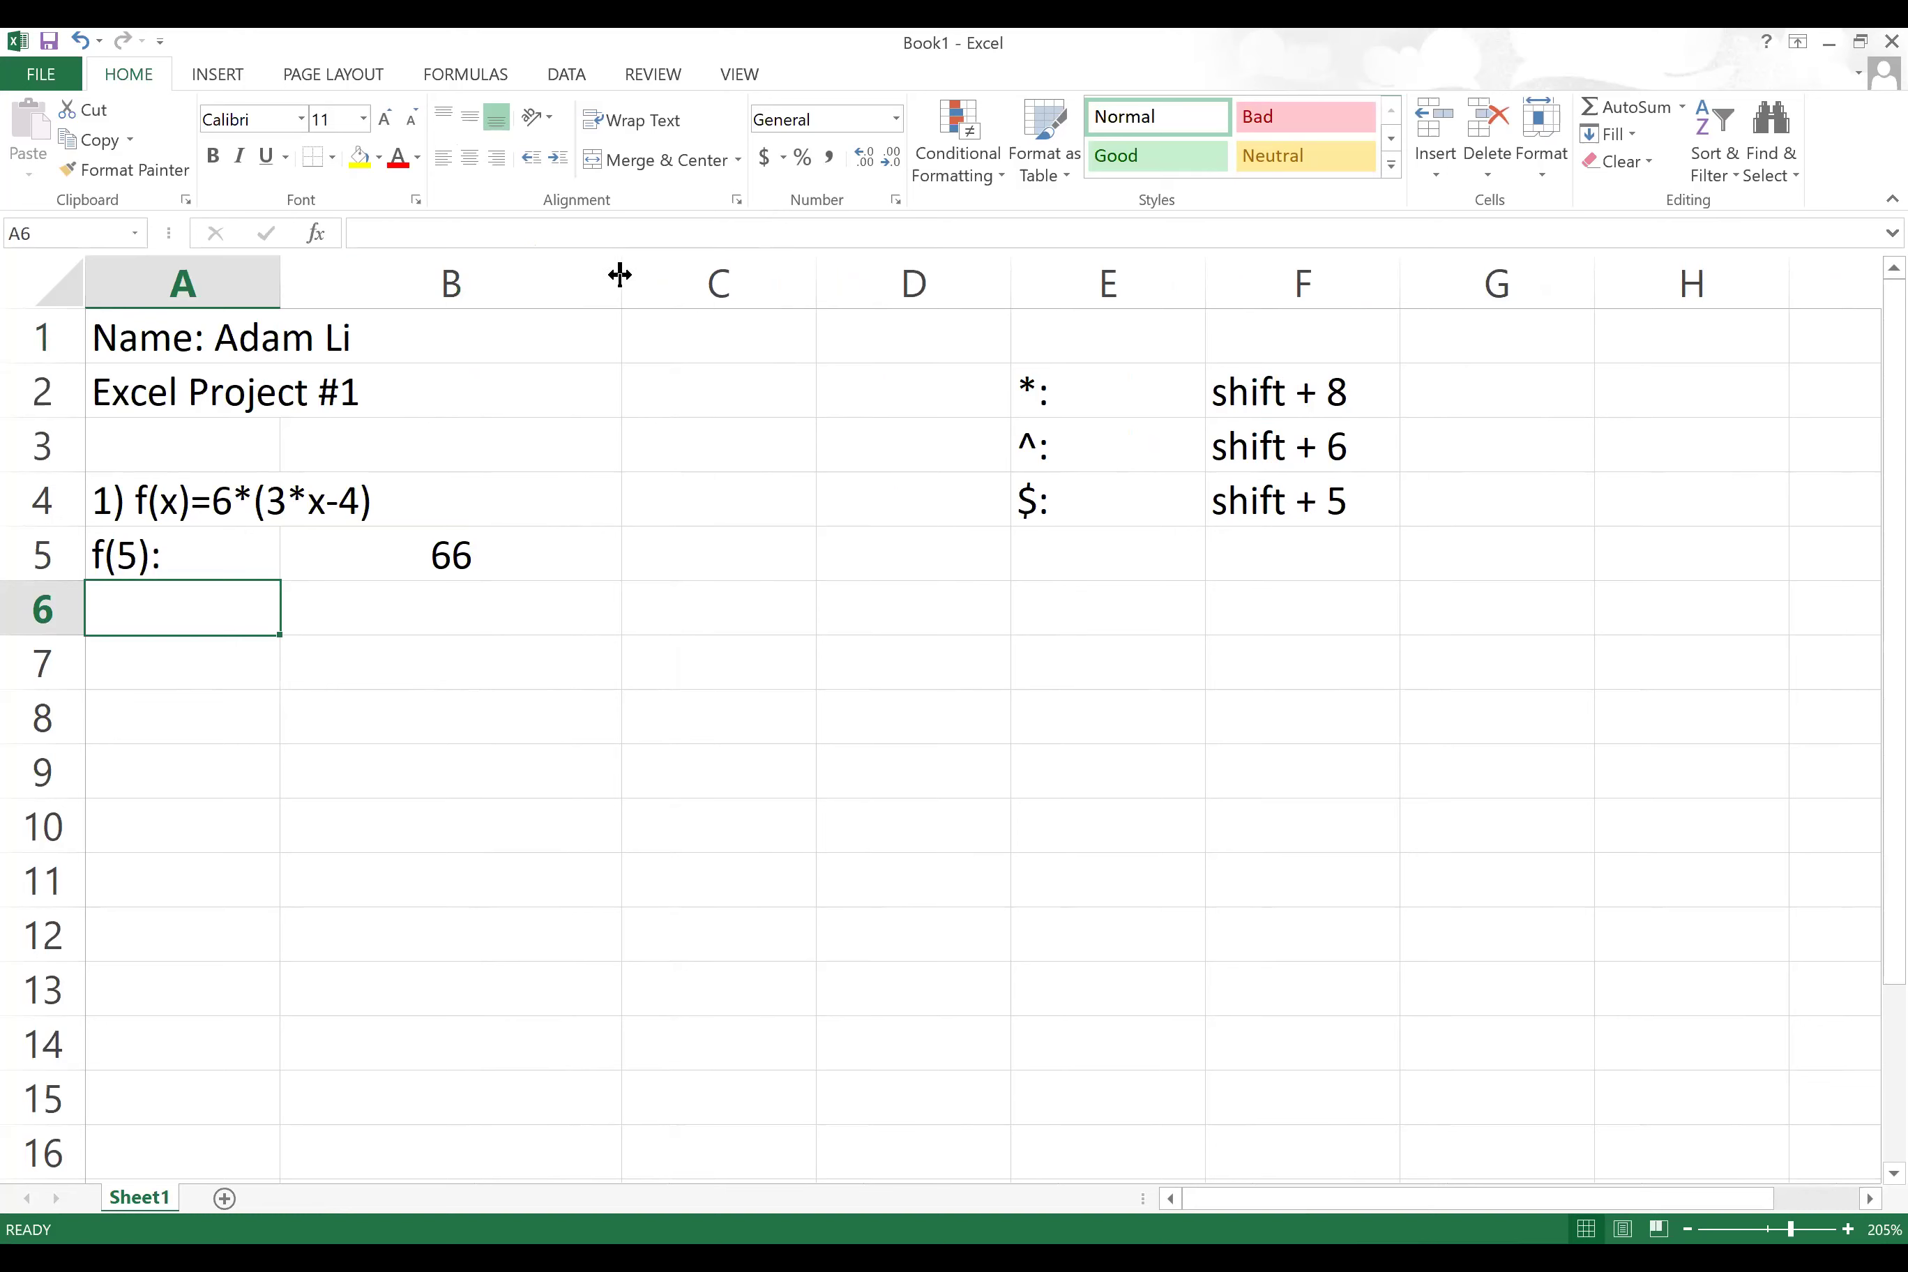
double_click(620, 275)
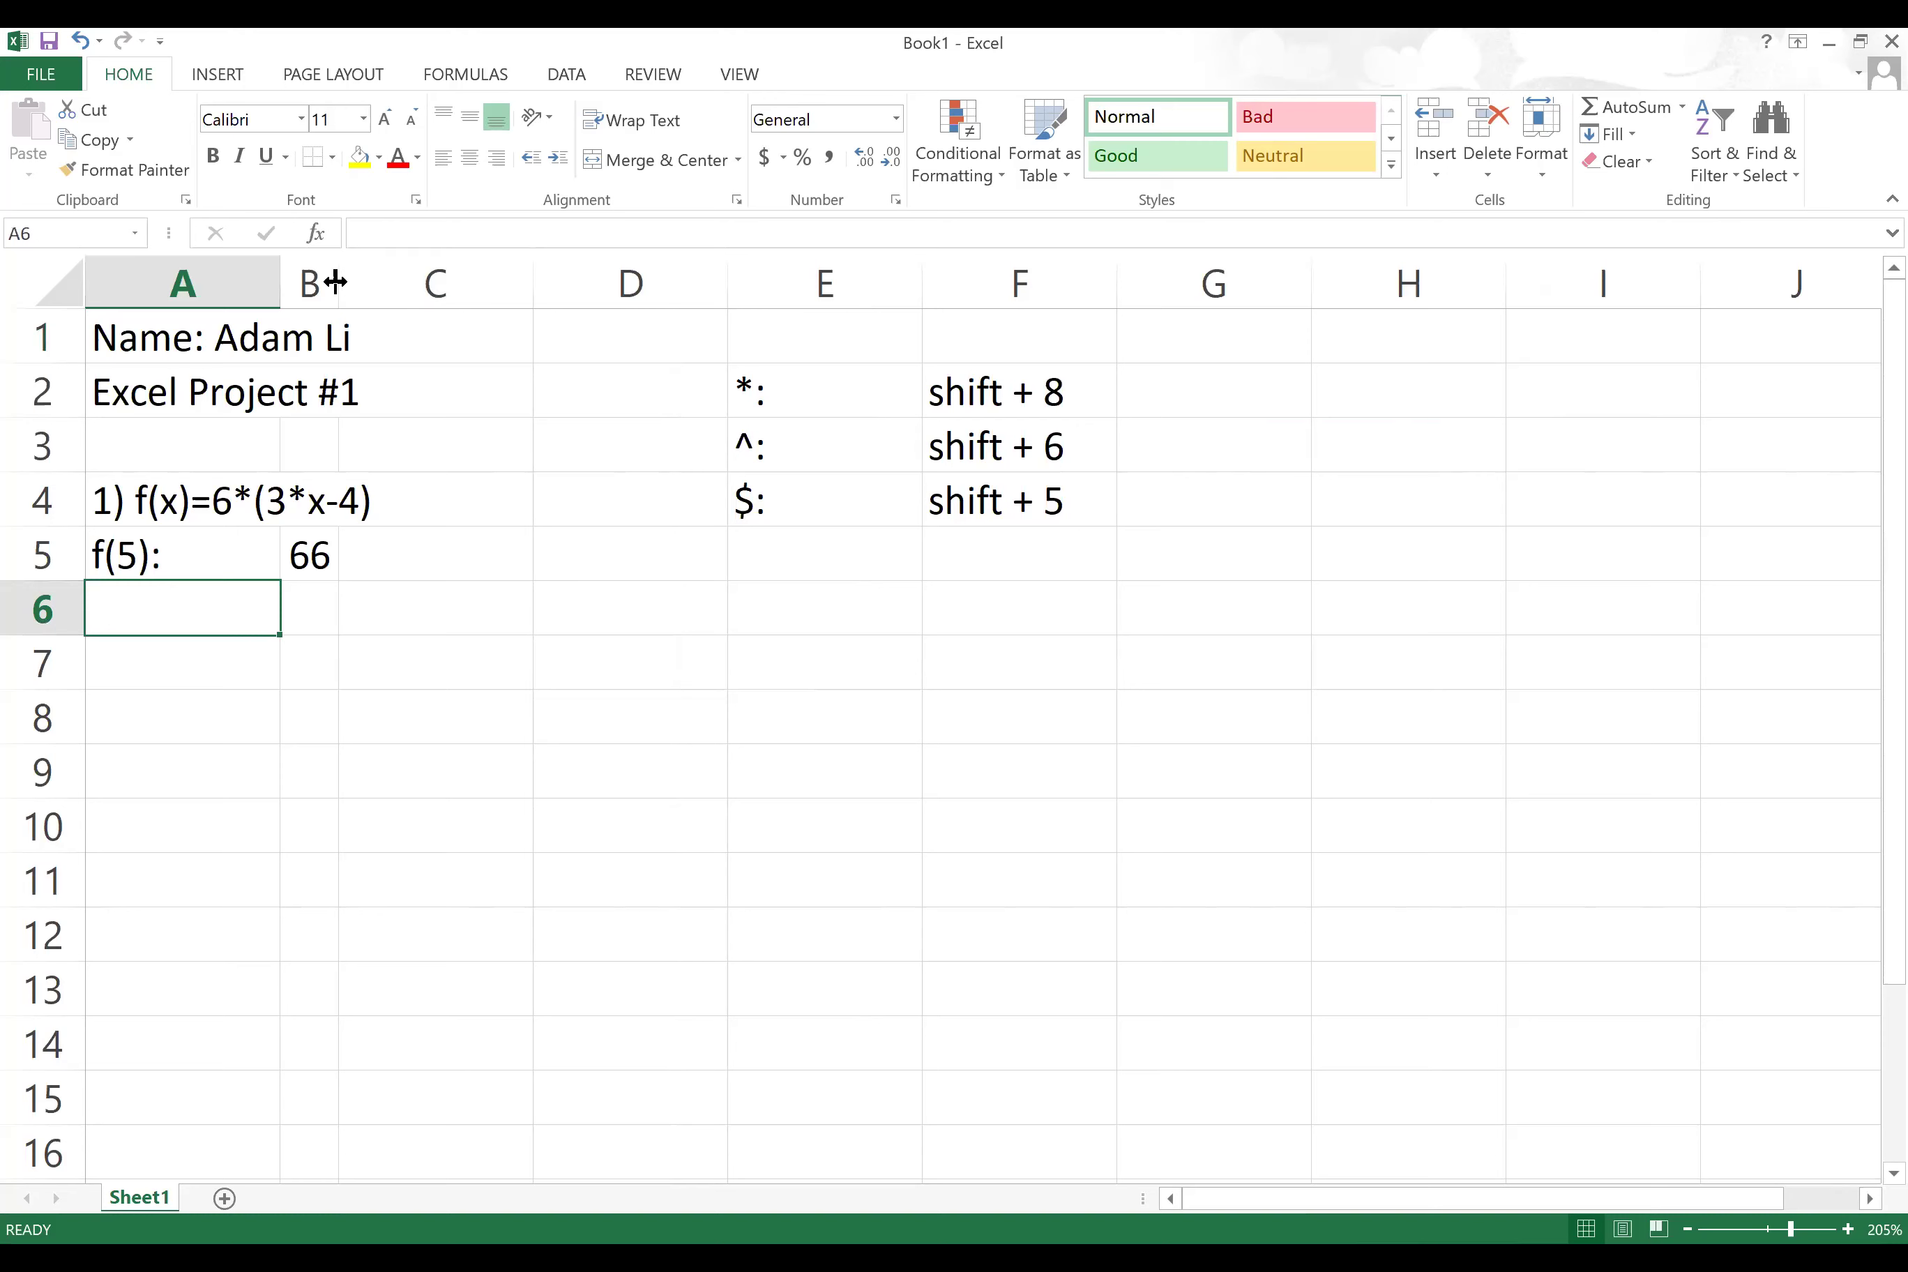
drag(338, 280, 644, 283)
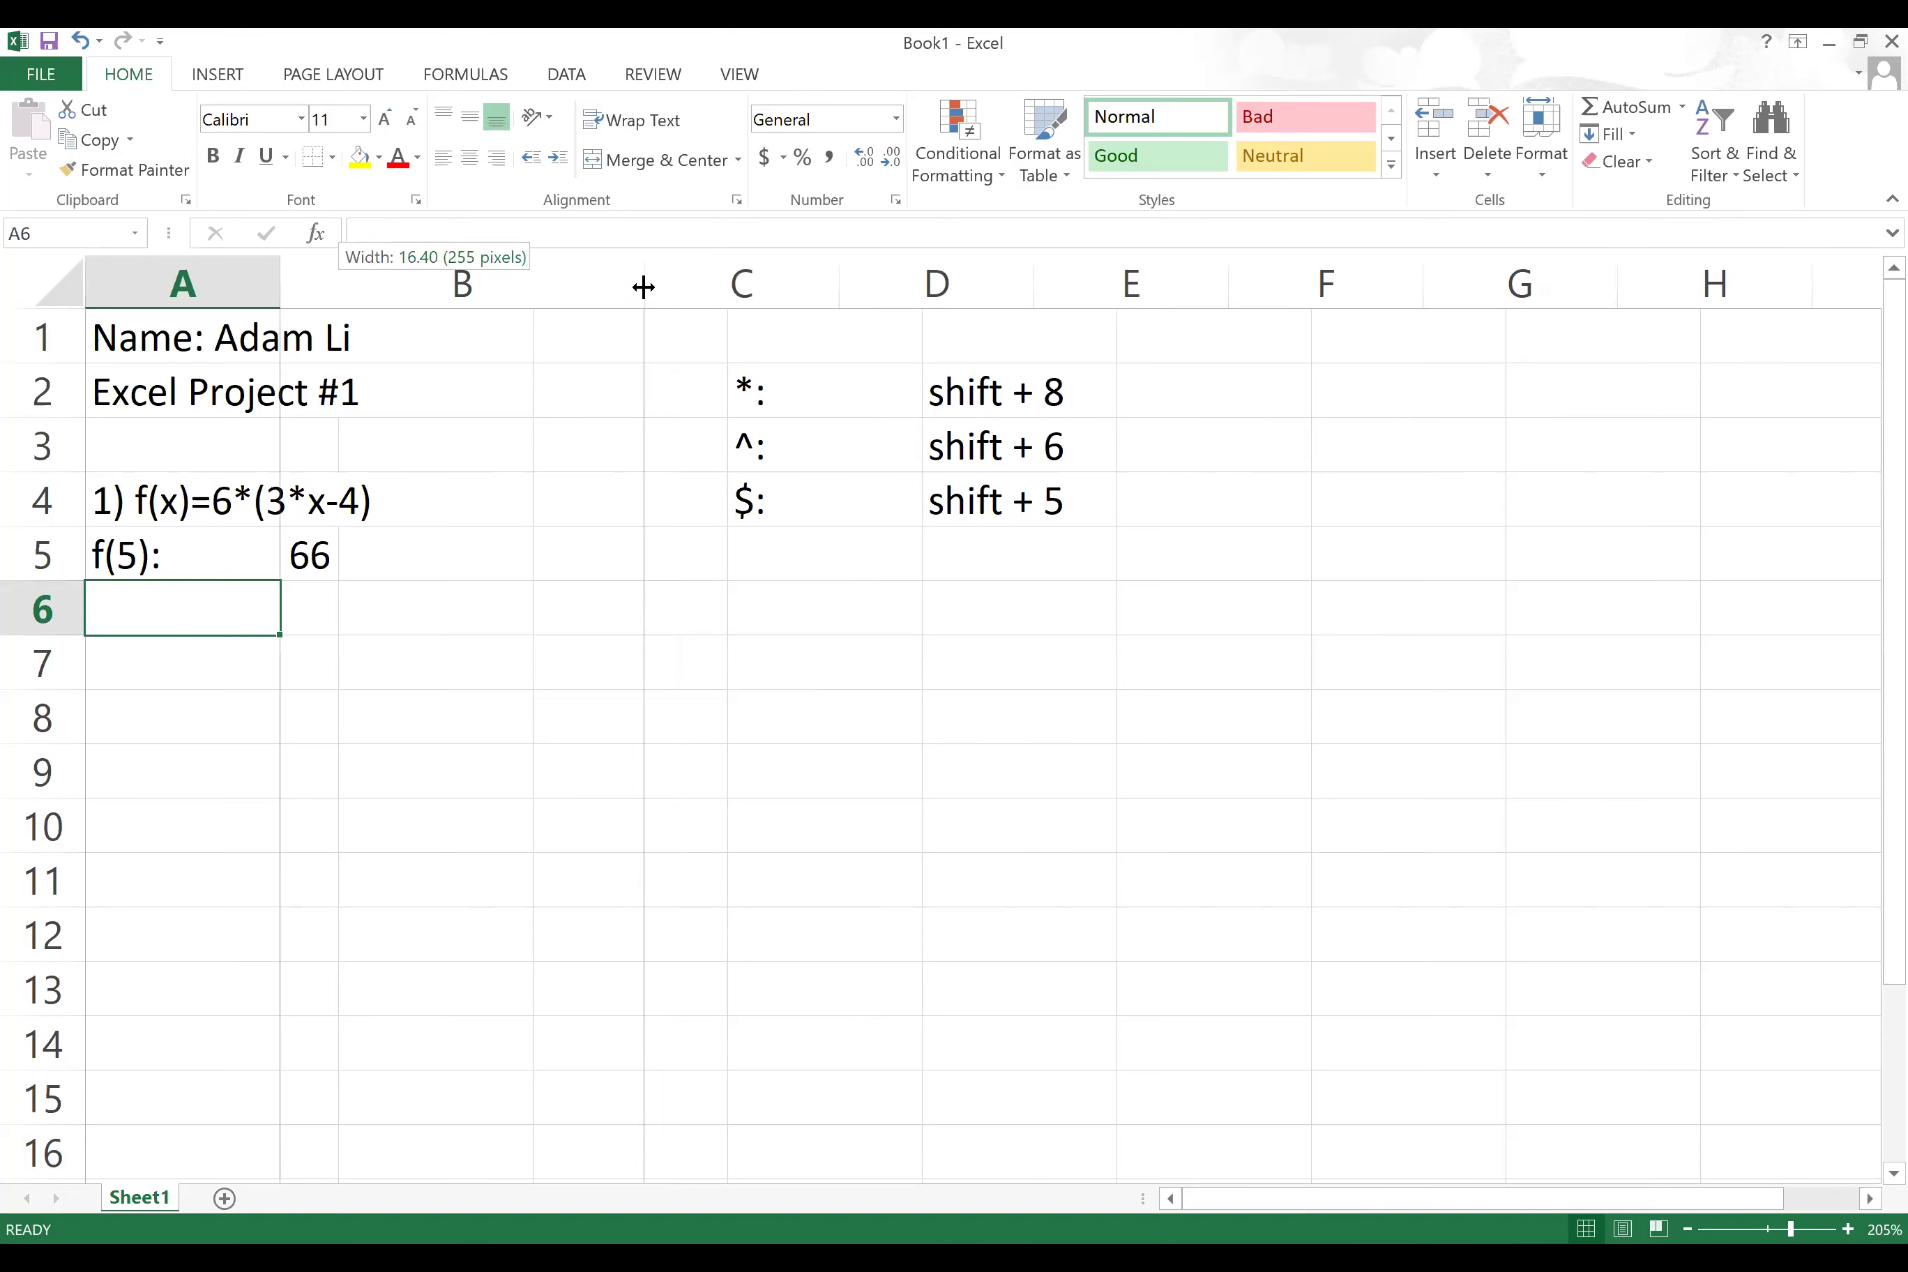
click(821, 735)
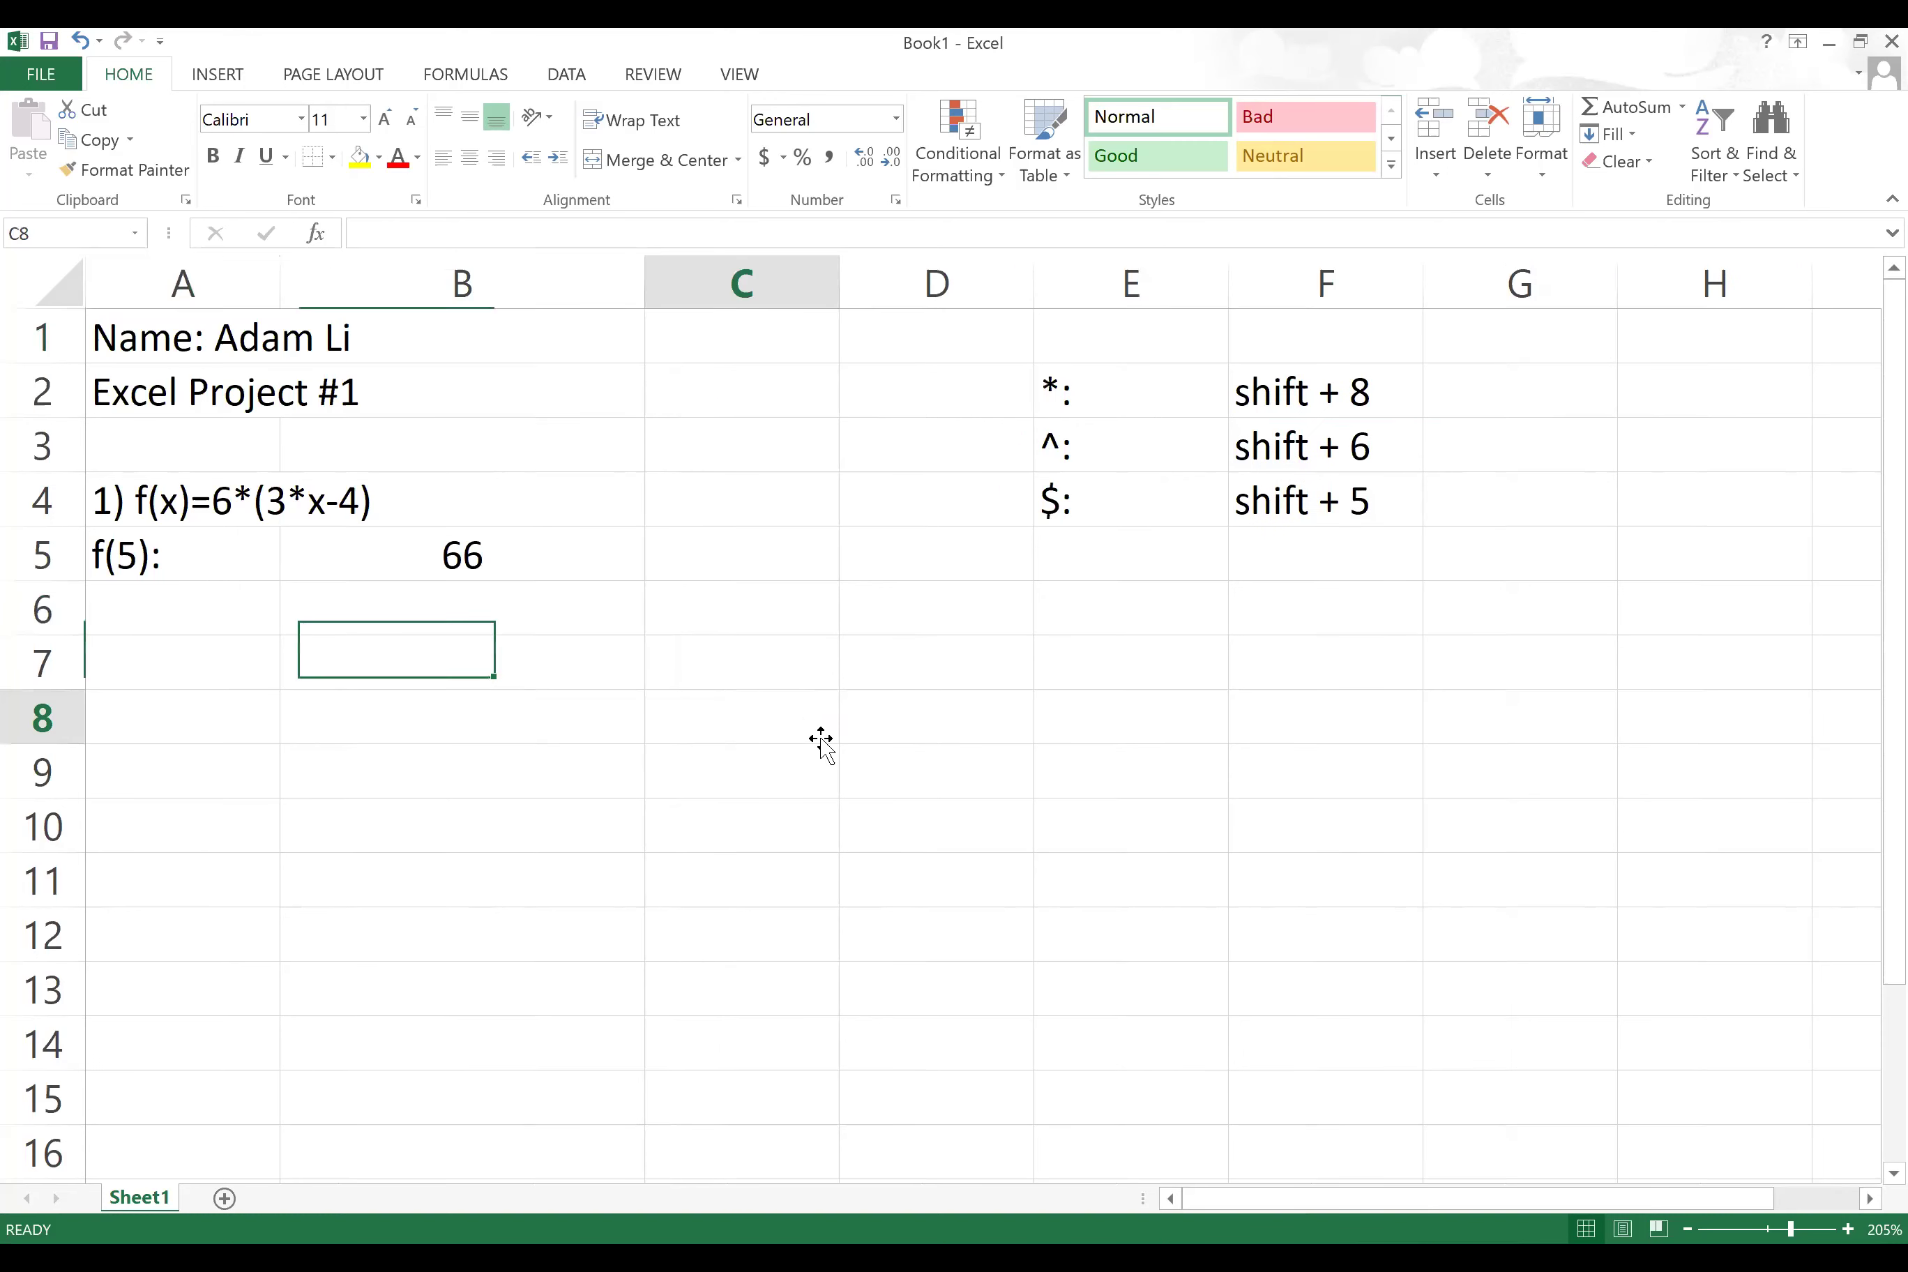
click(79, 39)
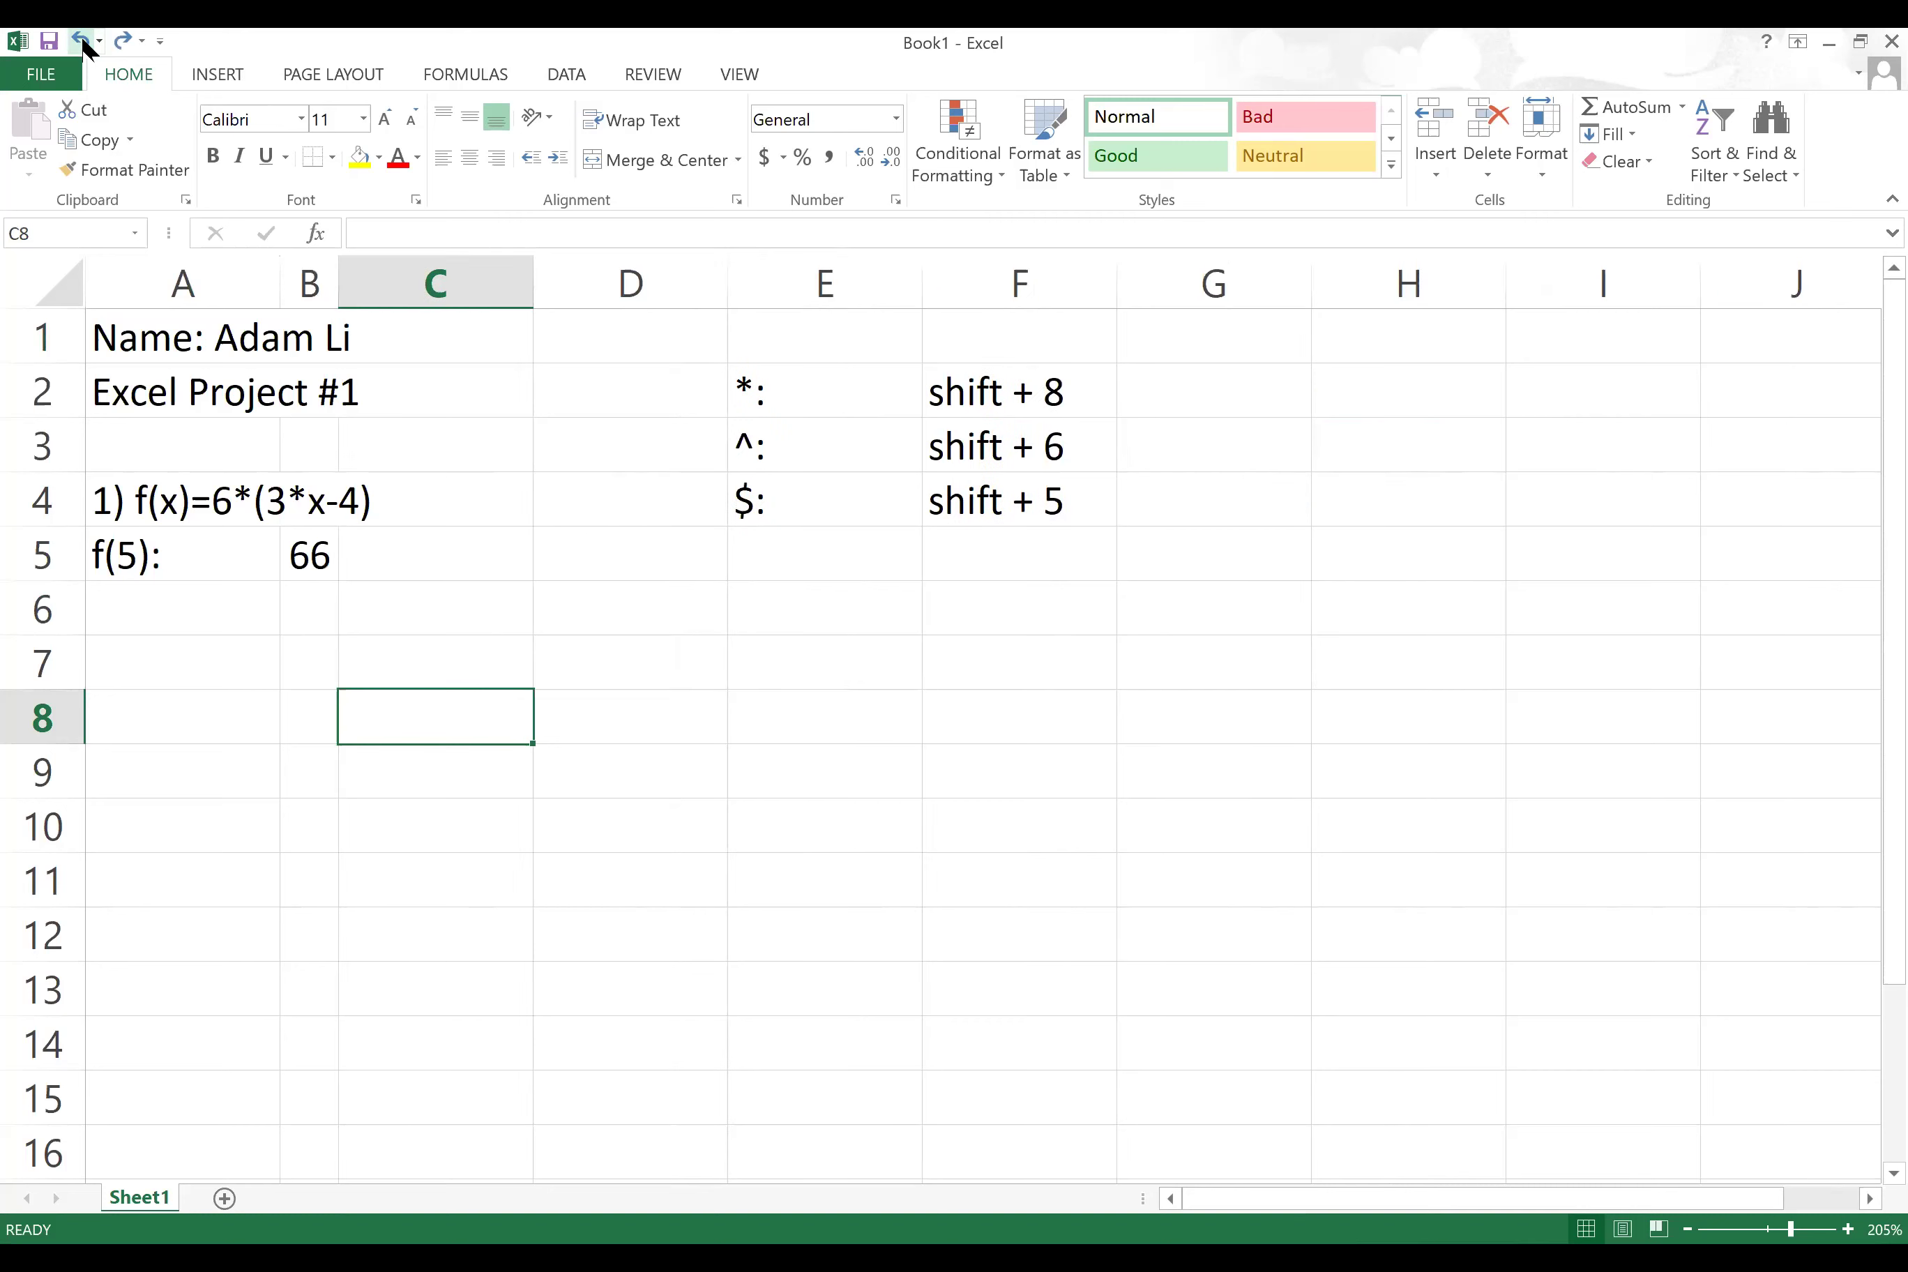
click(81, 40)
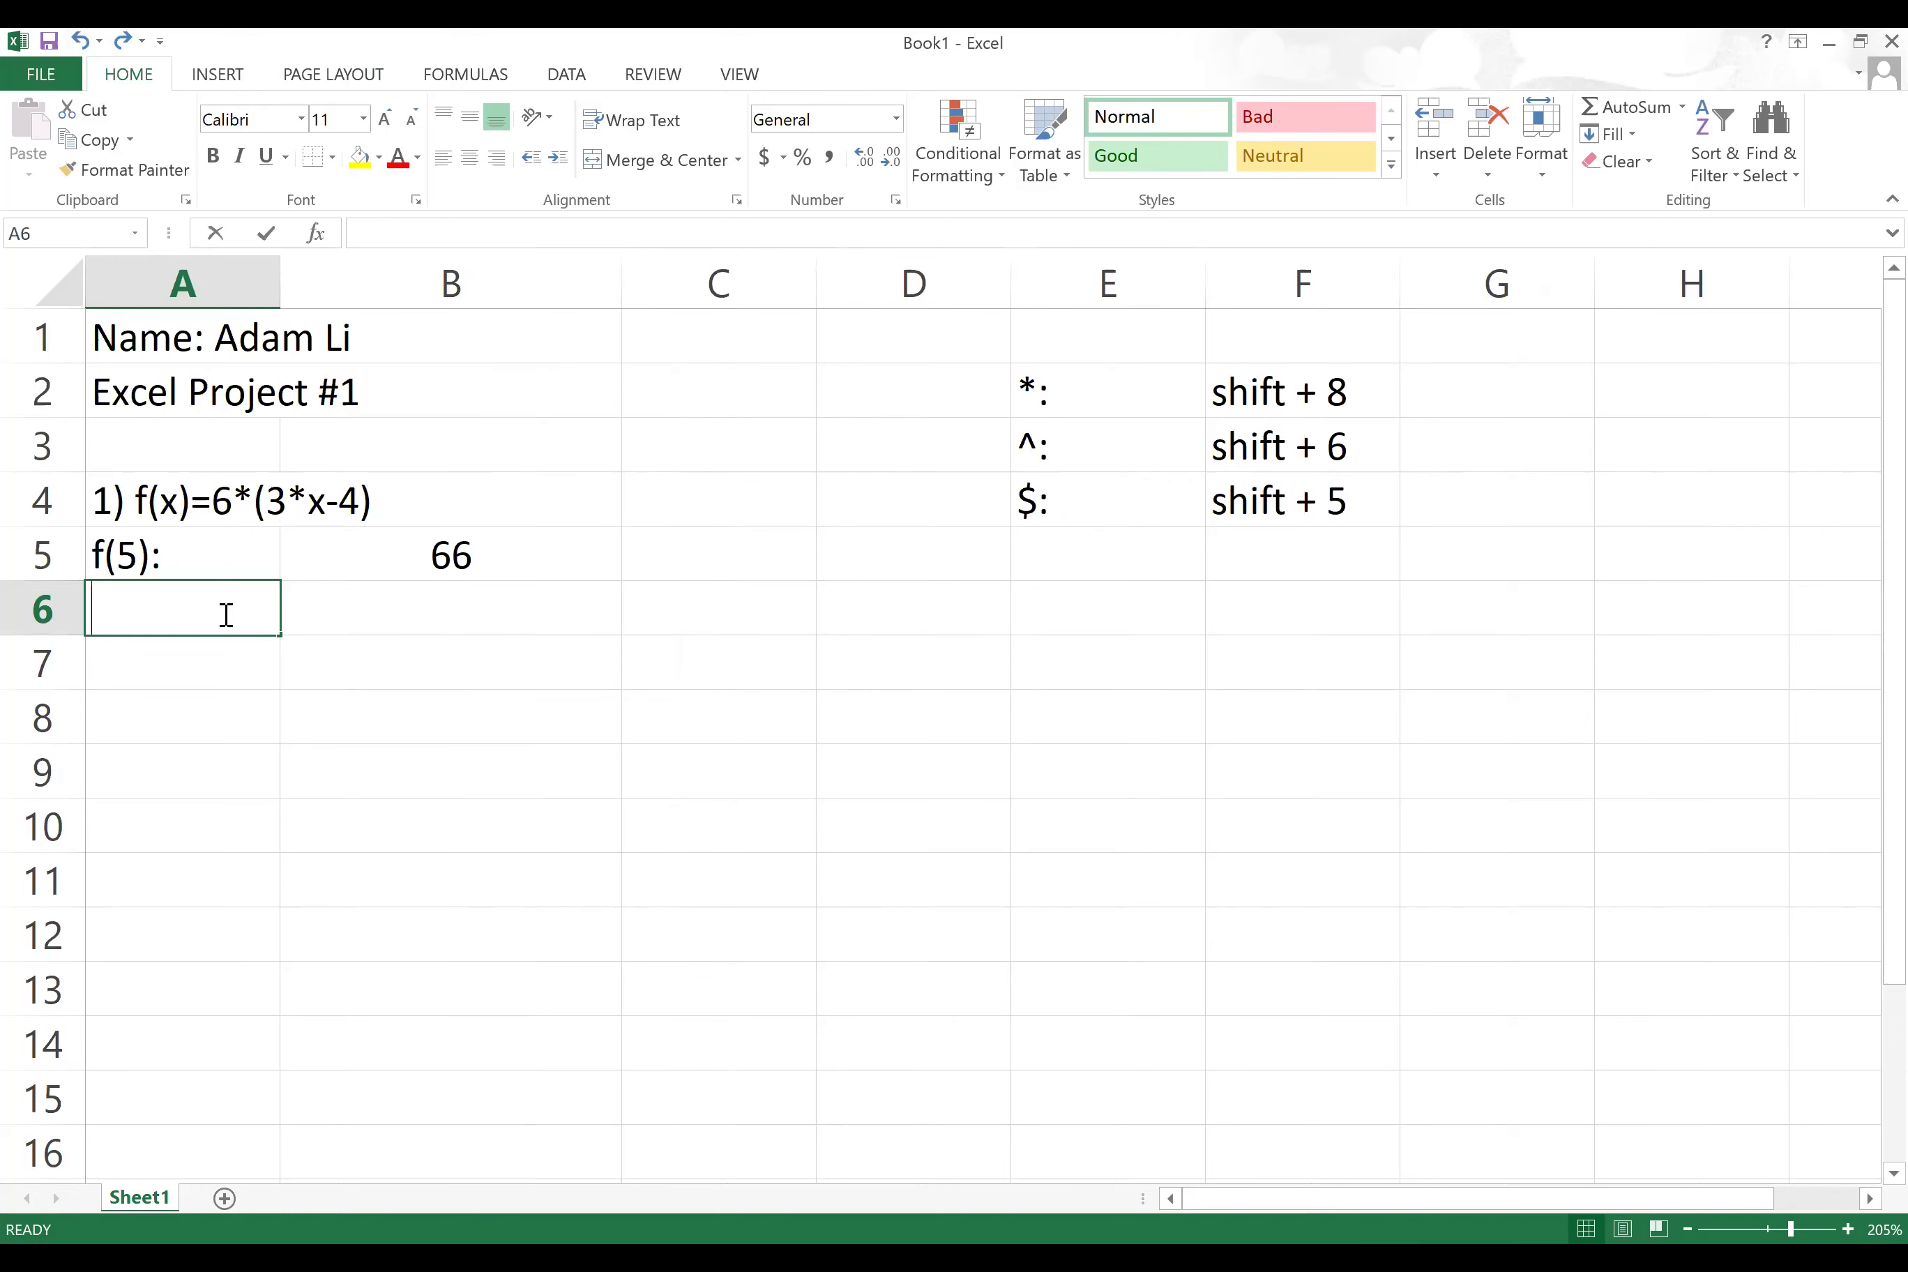
Step: Label cell A6 as f(-8):
text(f*)
key(BackSpace)
text(()
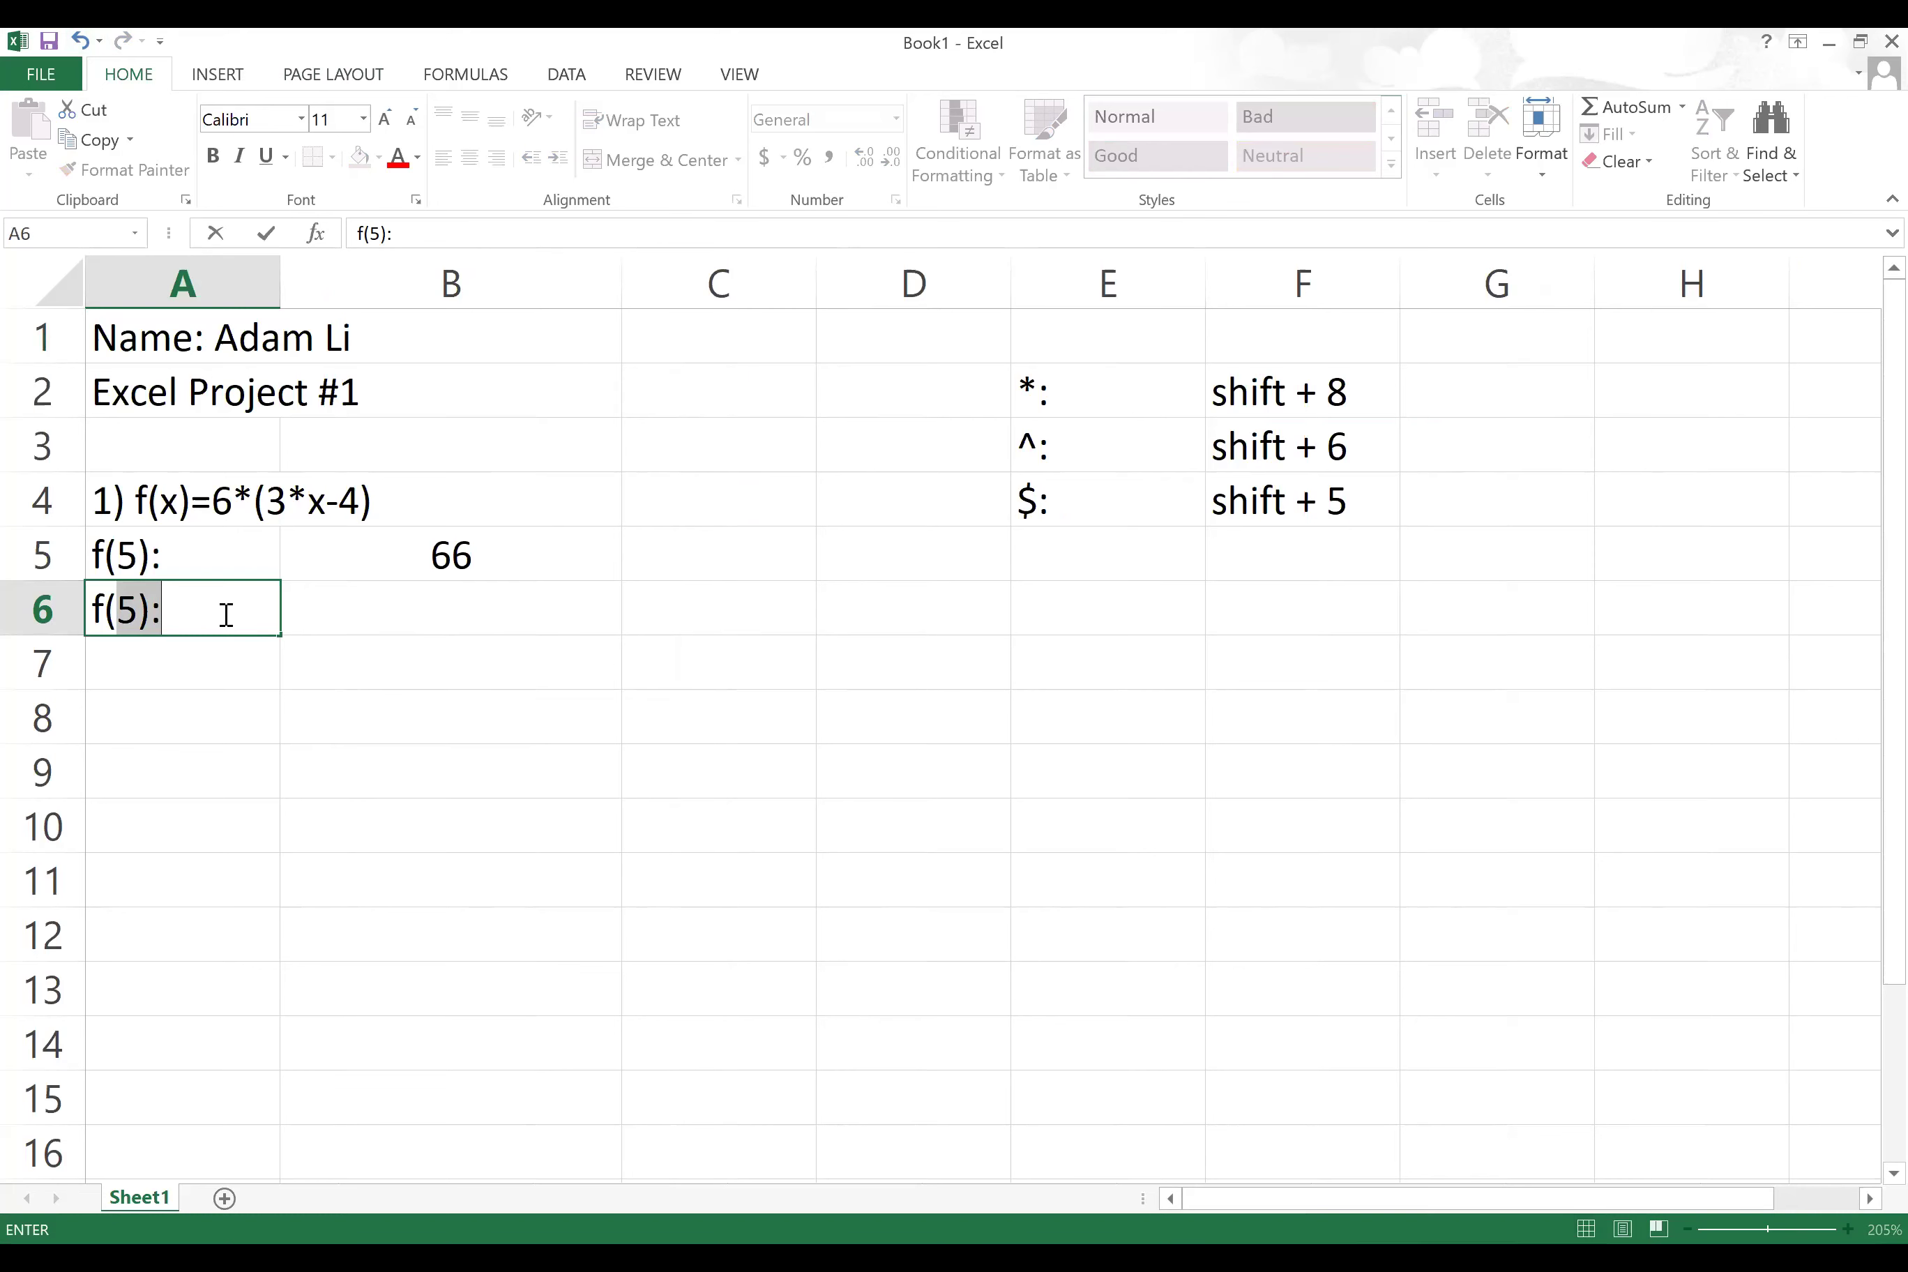
text(-8)
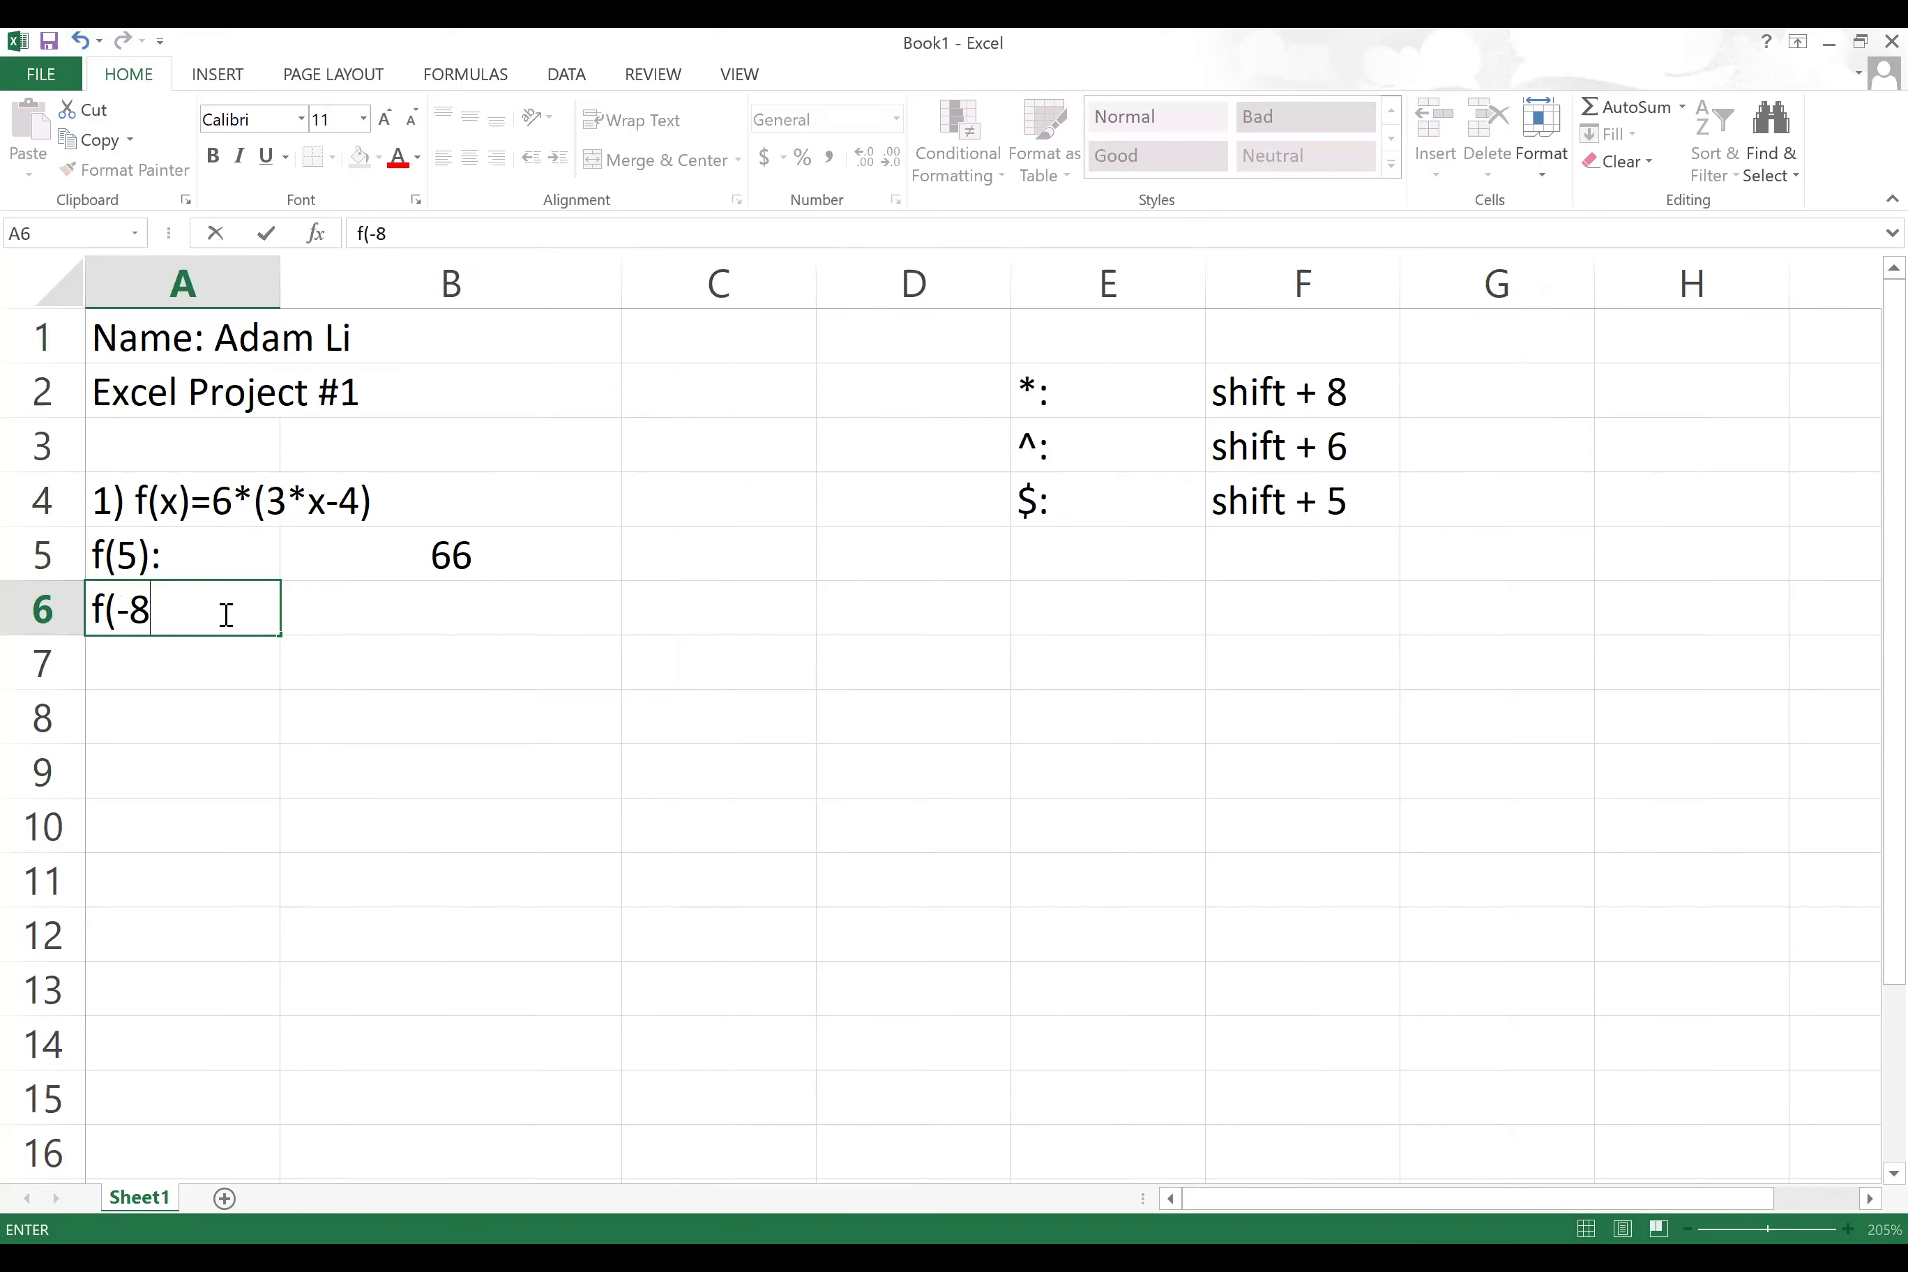
text():)
click(411, 616)
Step: Enter =6*(3*(-8)-4) in B6 to evaluate f(-8) as -168
text(=)
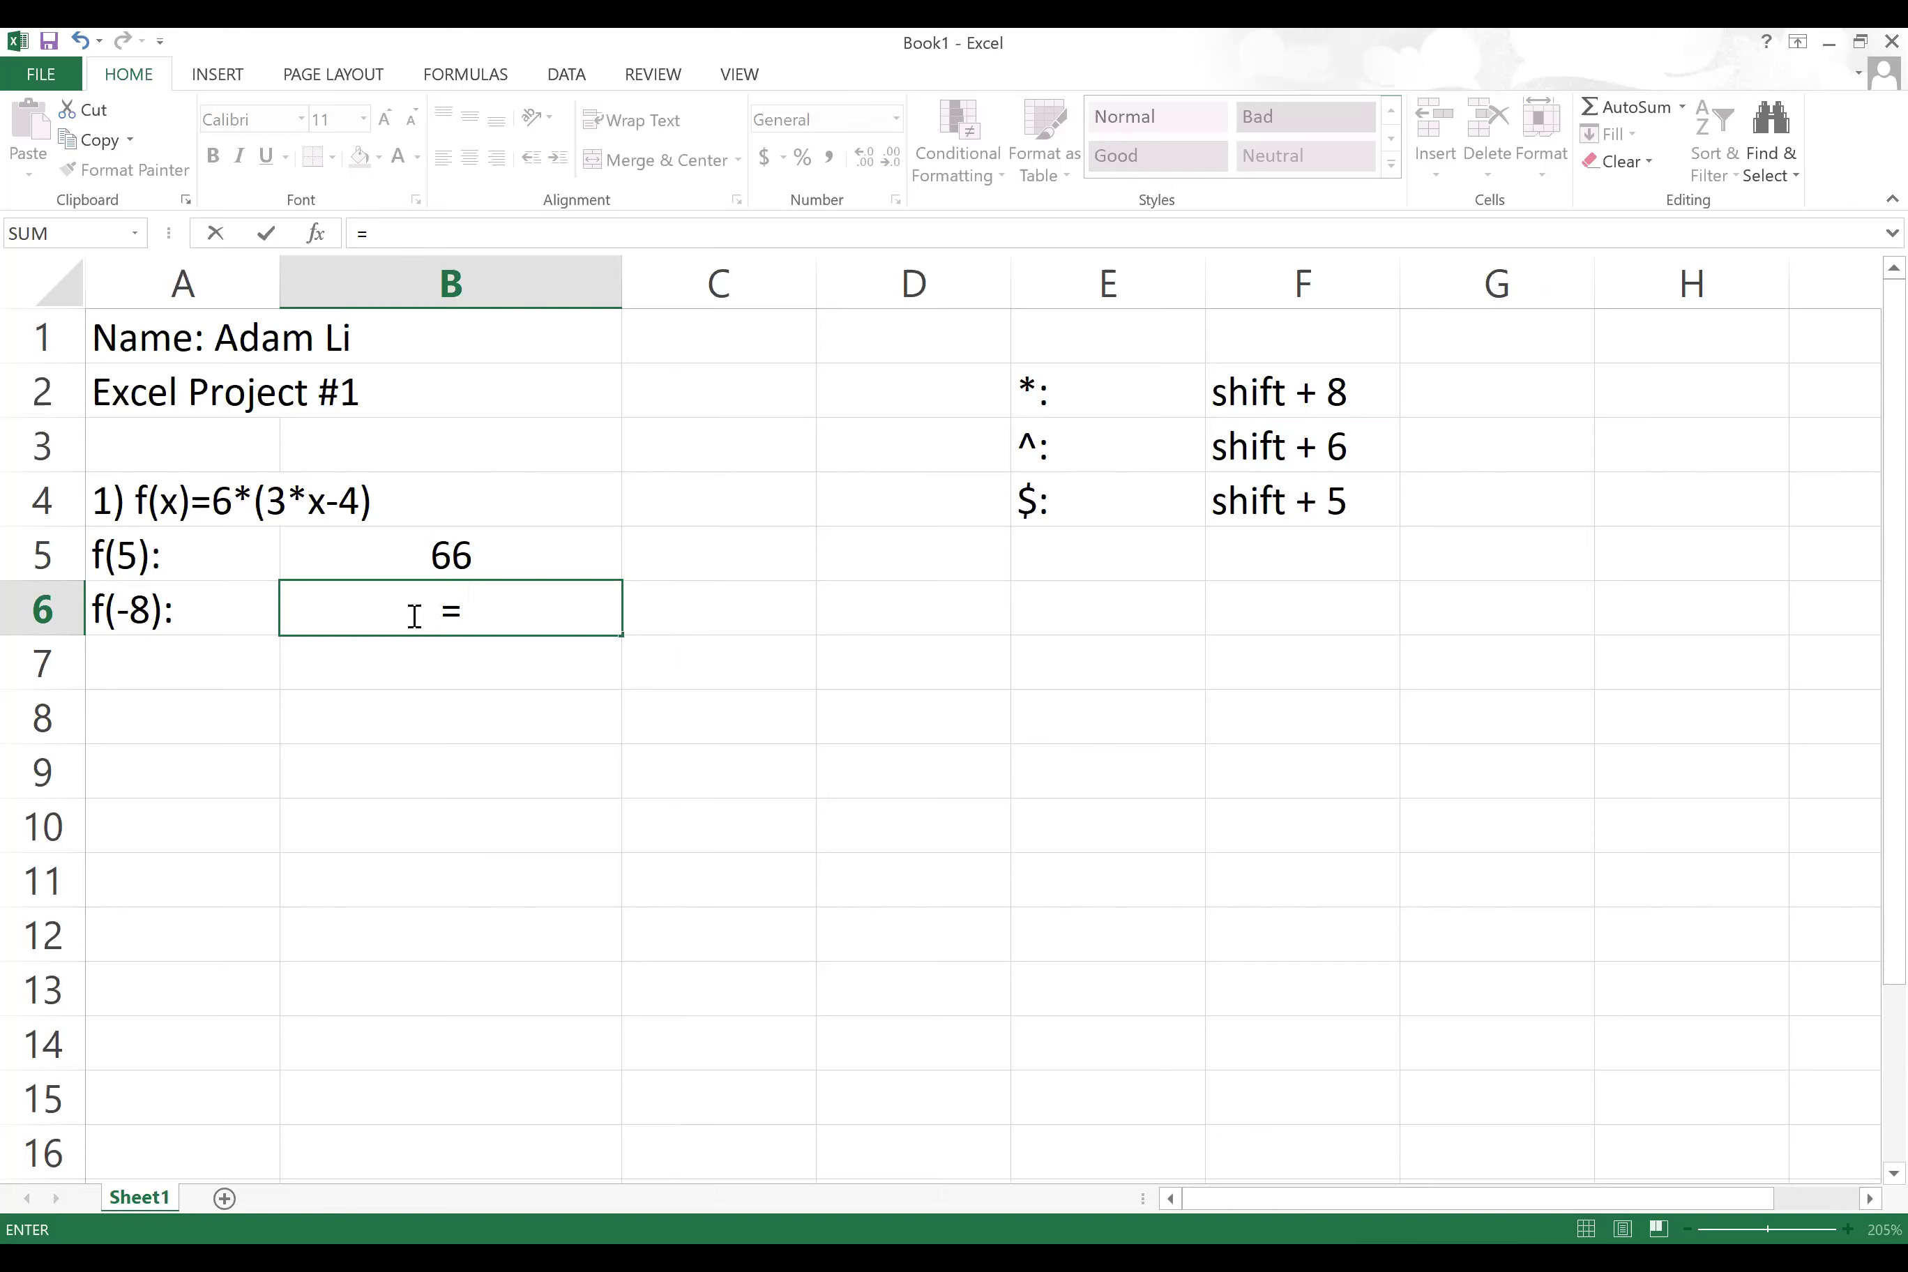
text(6*(3)
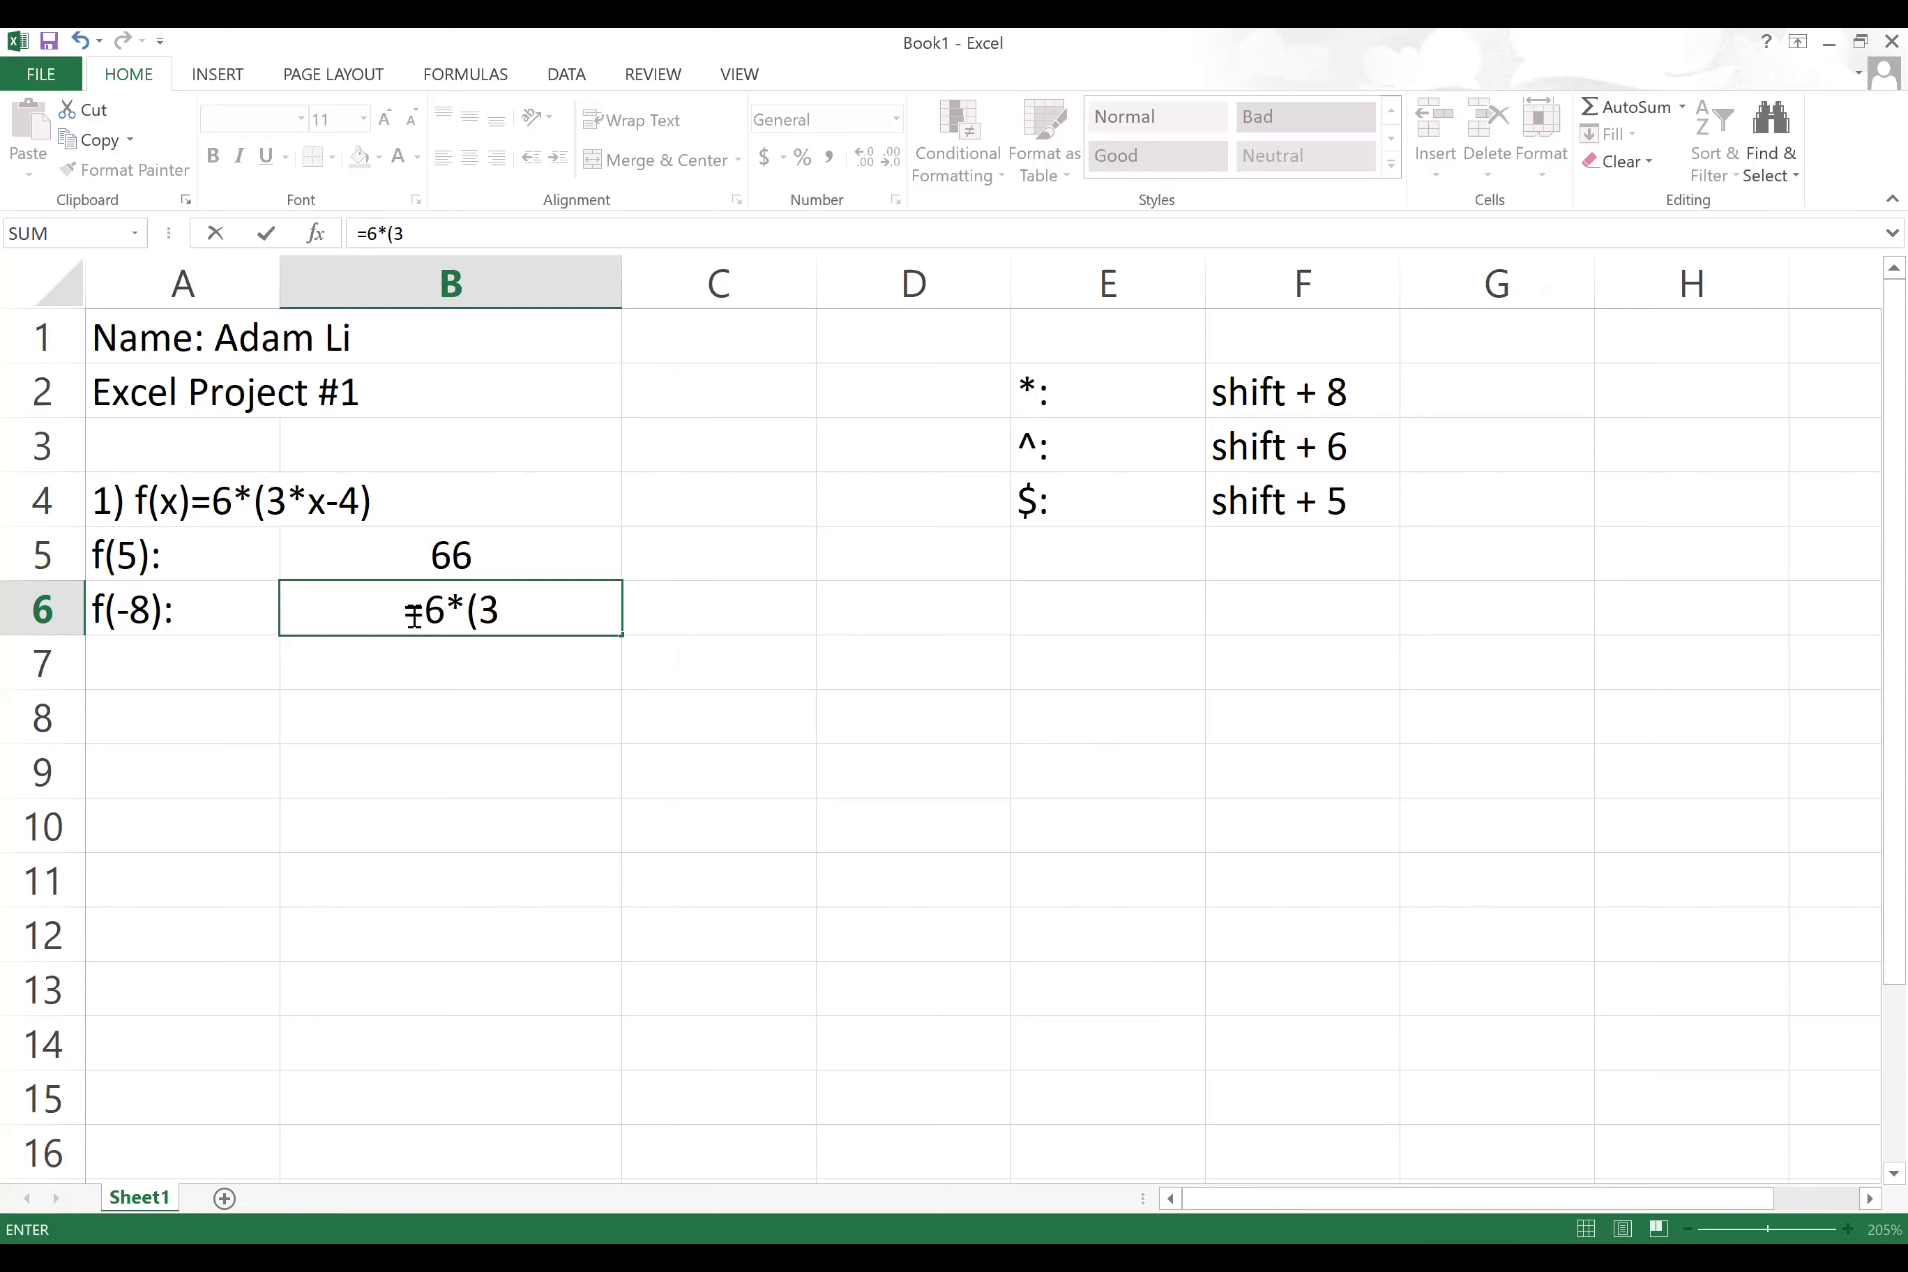
text(*-8)
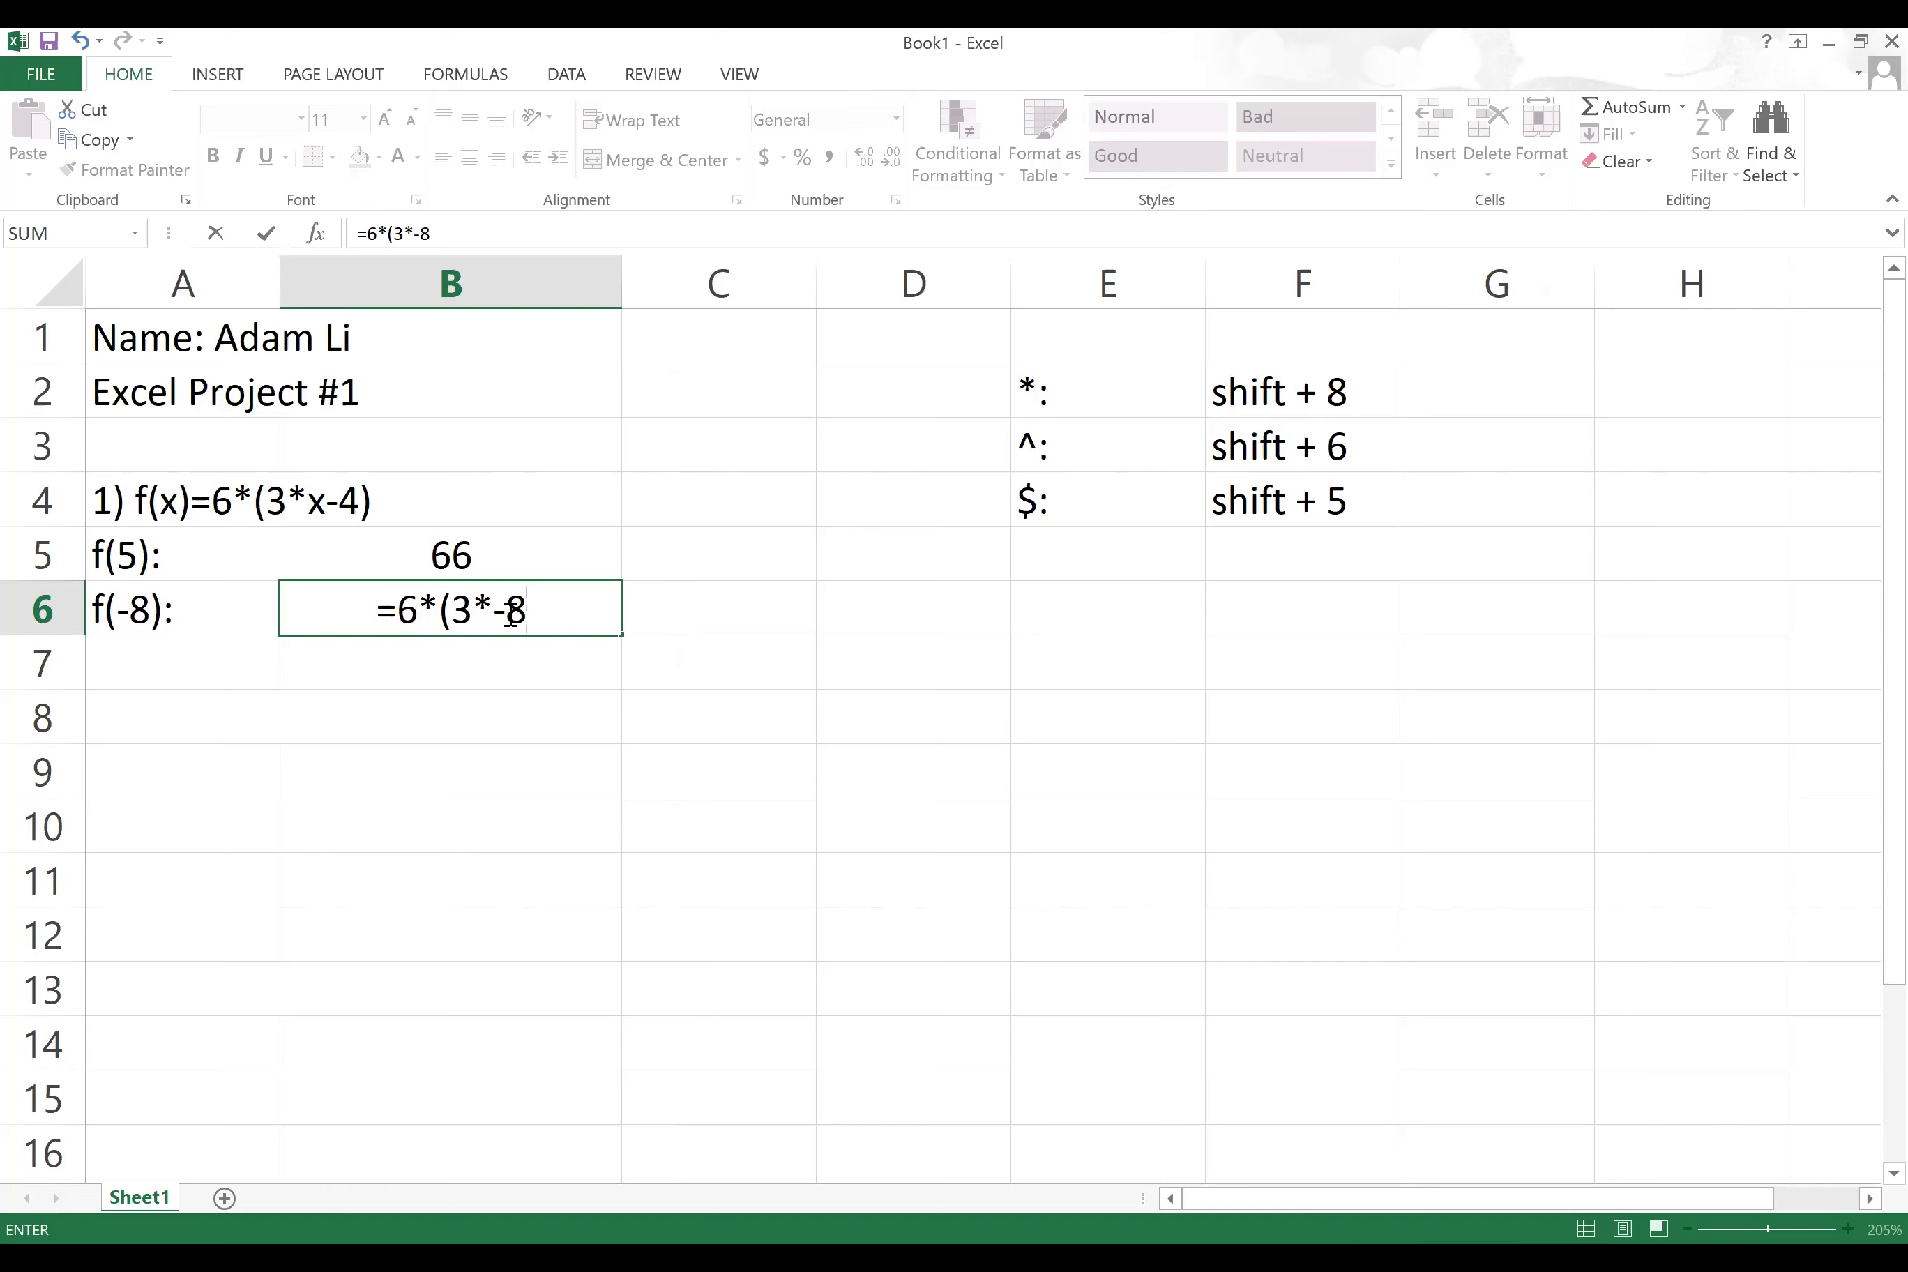
text(-)
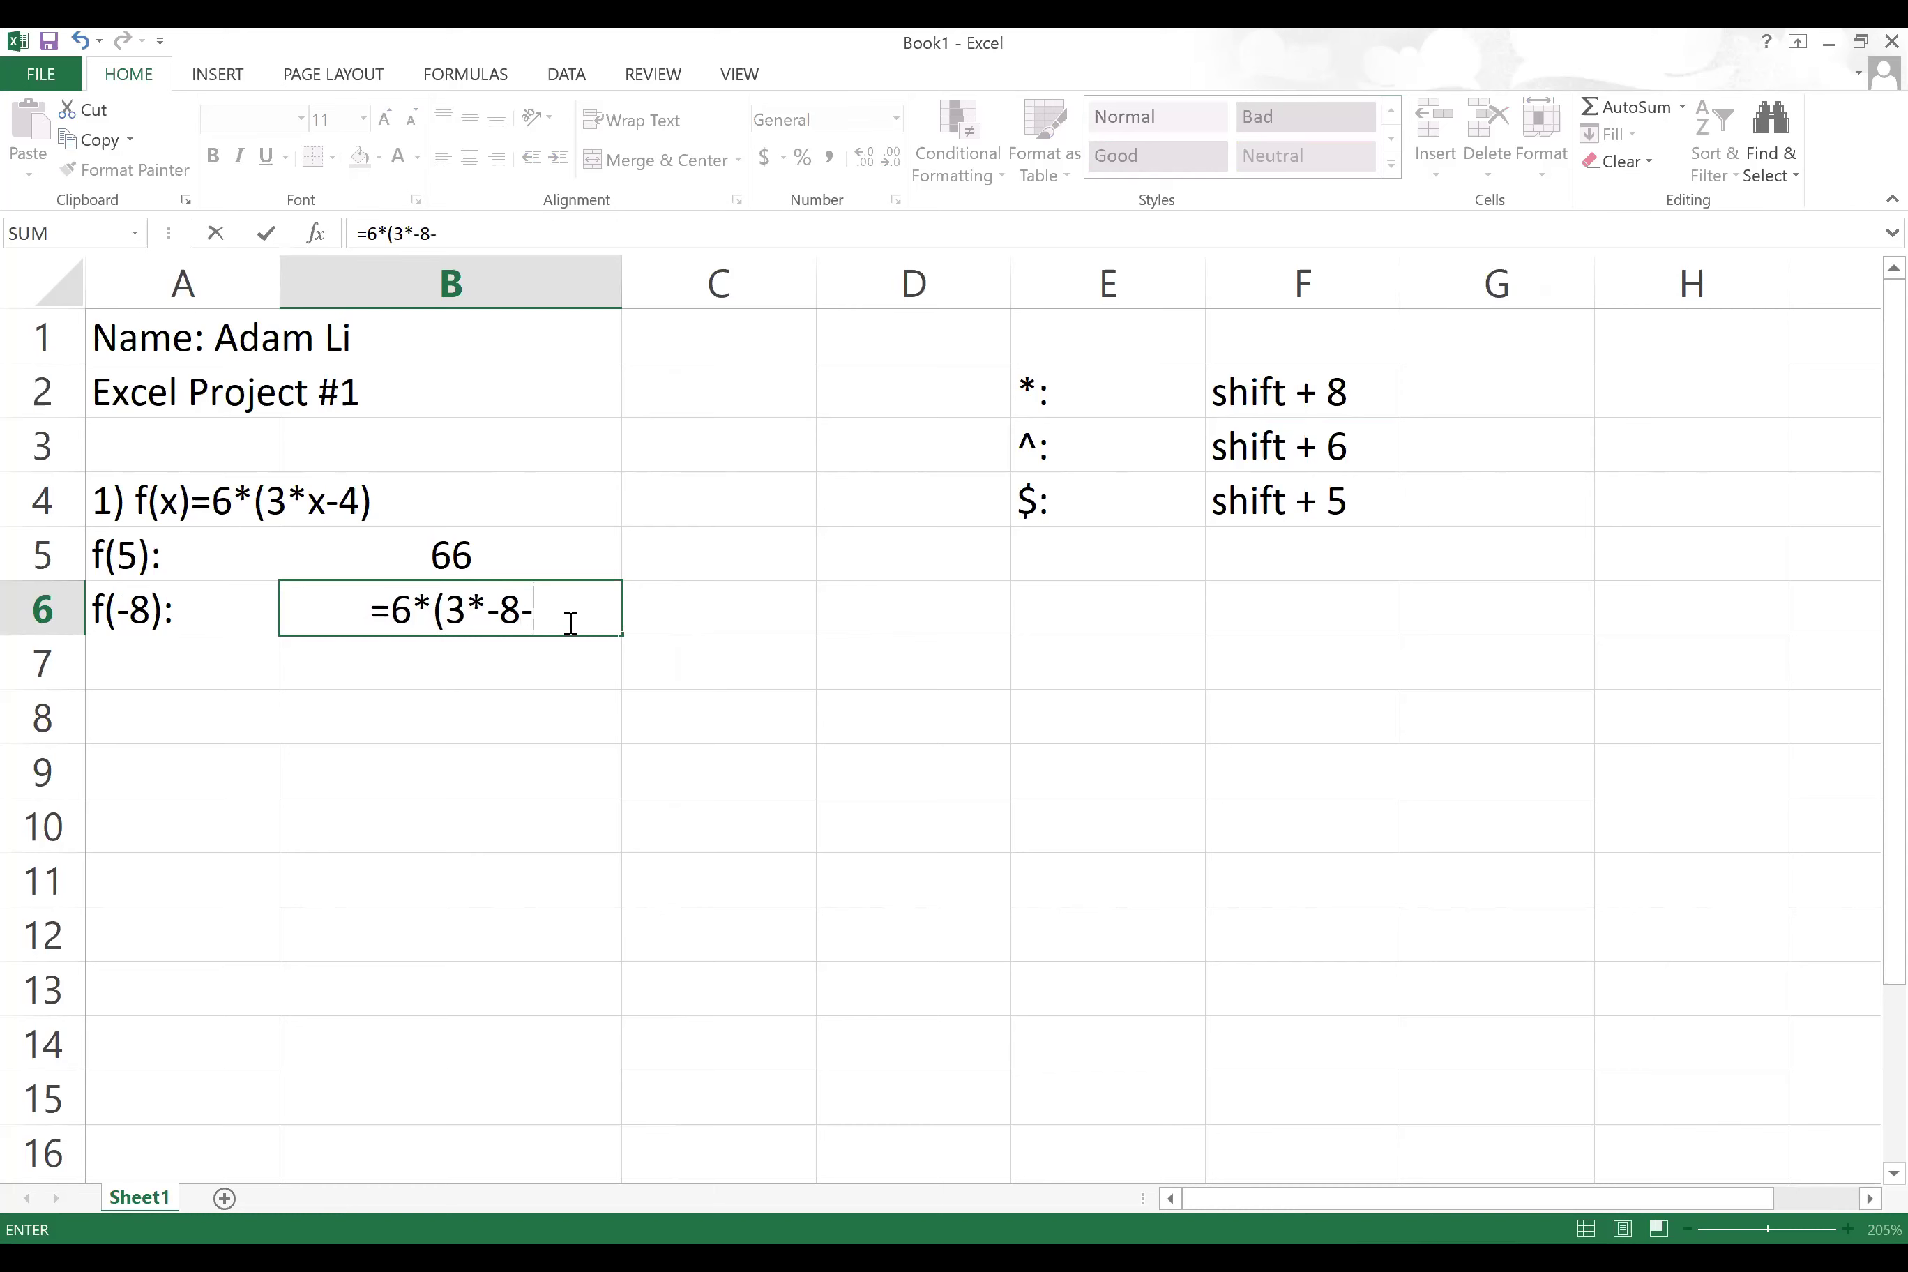
text(4))
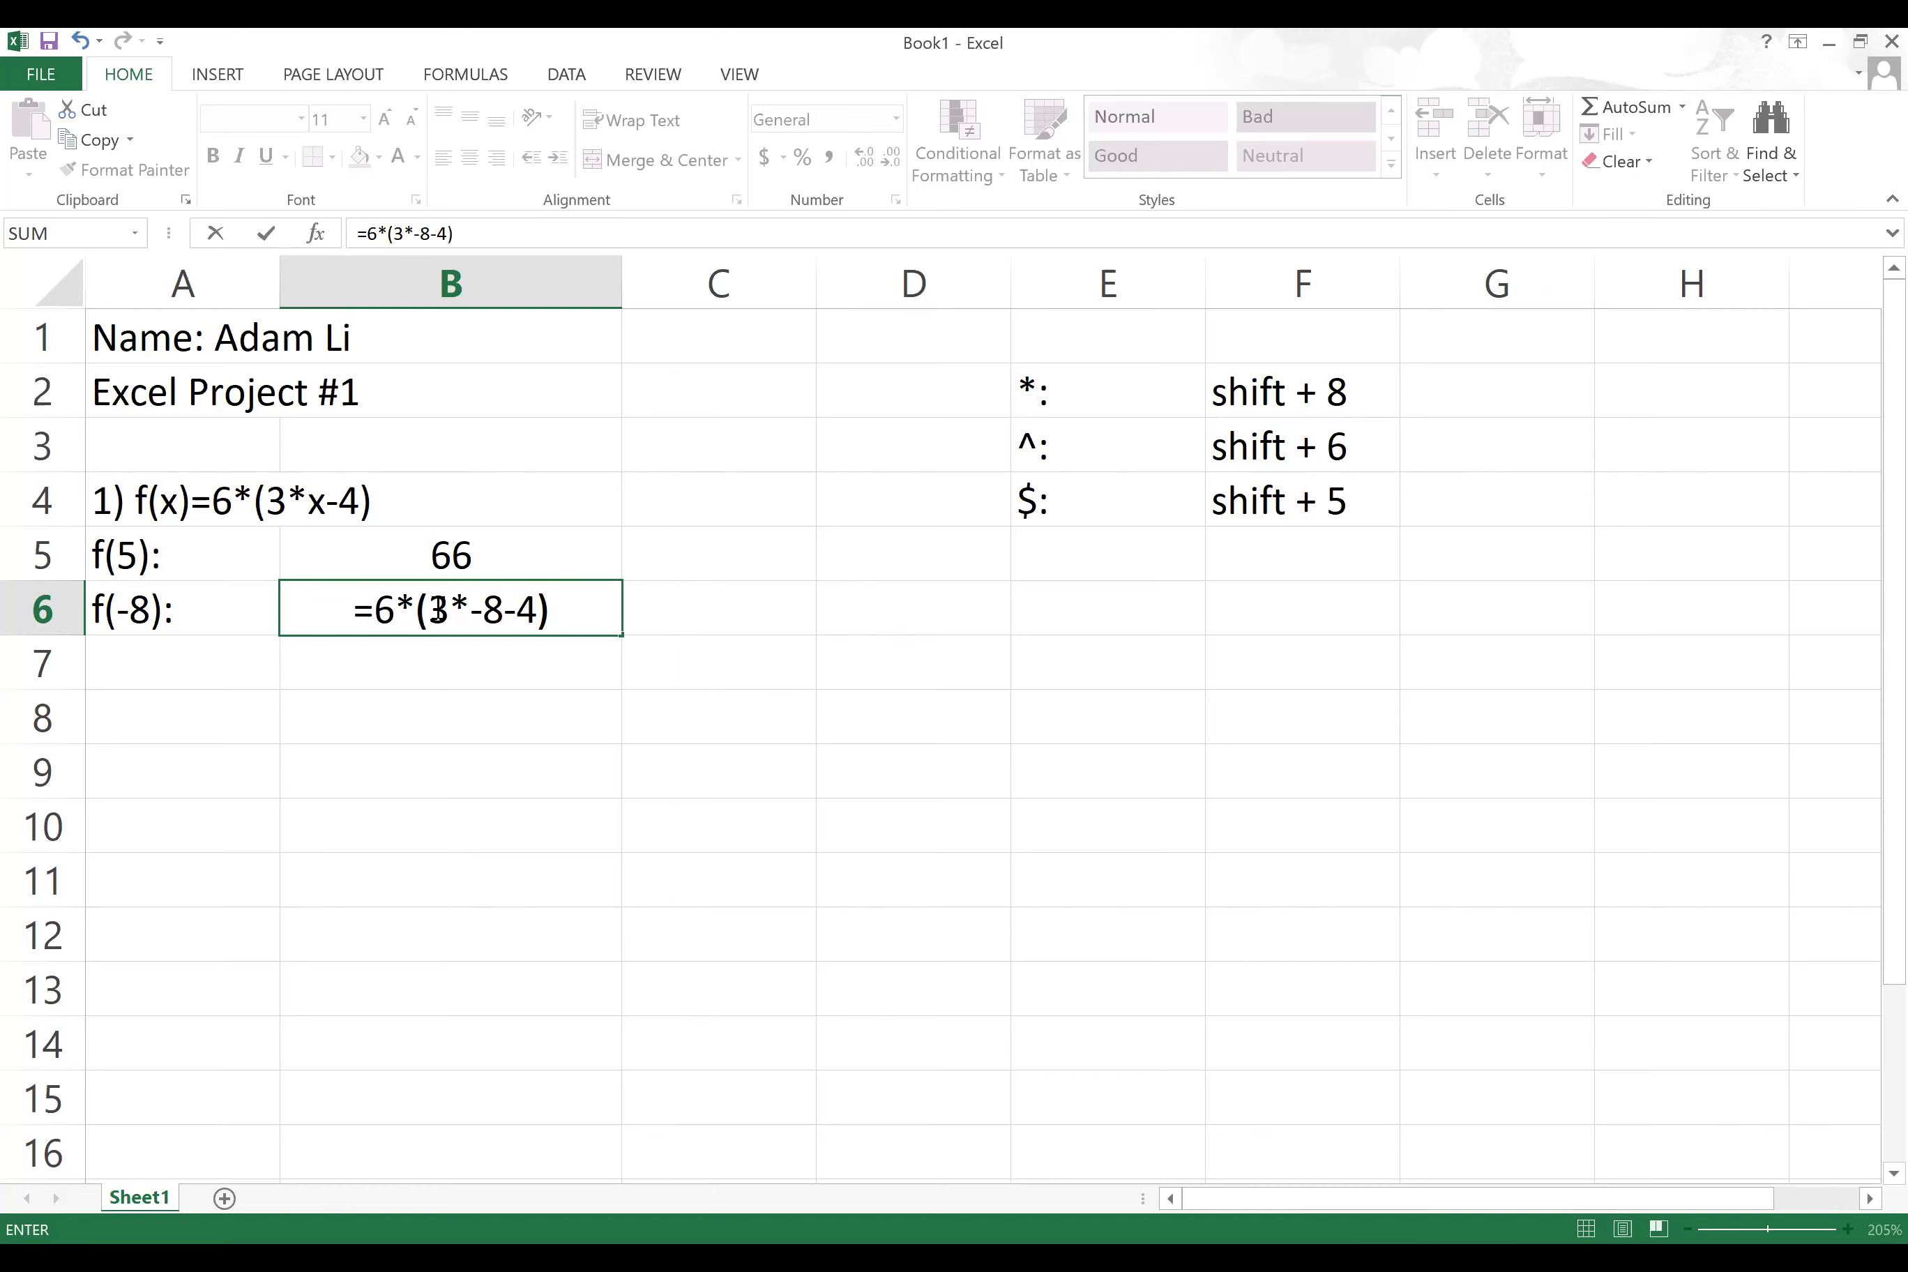
click(468, 612)
text(()
key(Right)
key(Right)
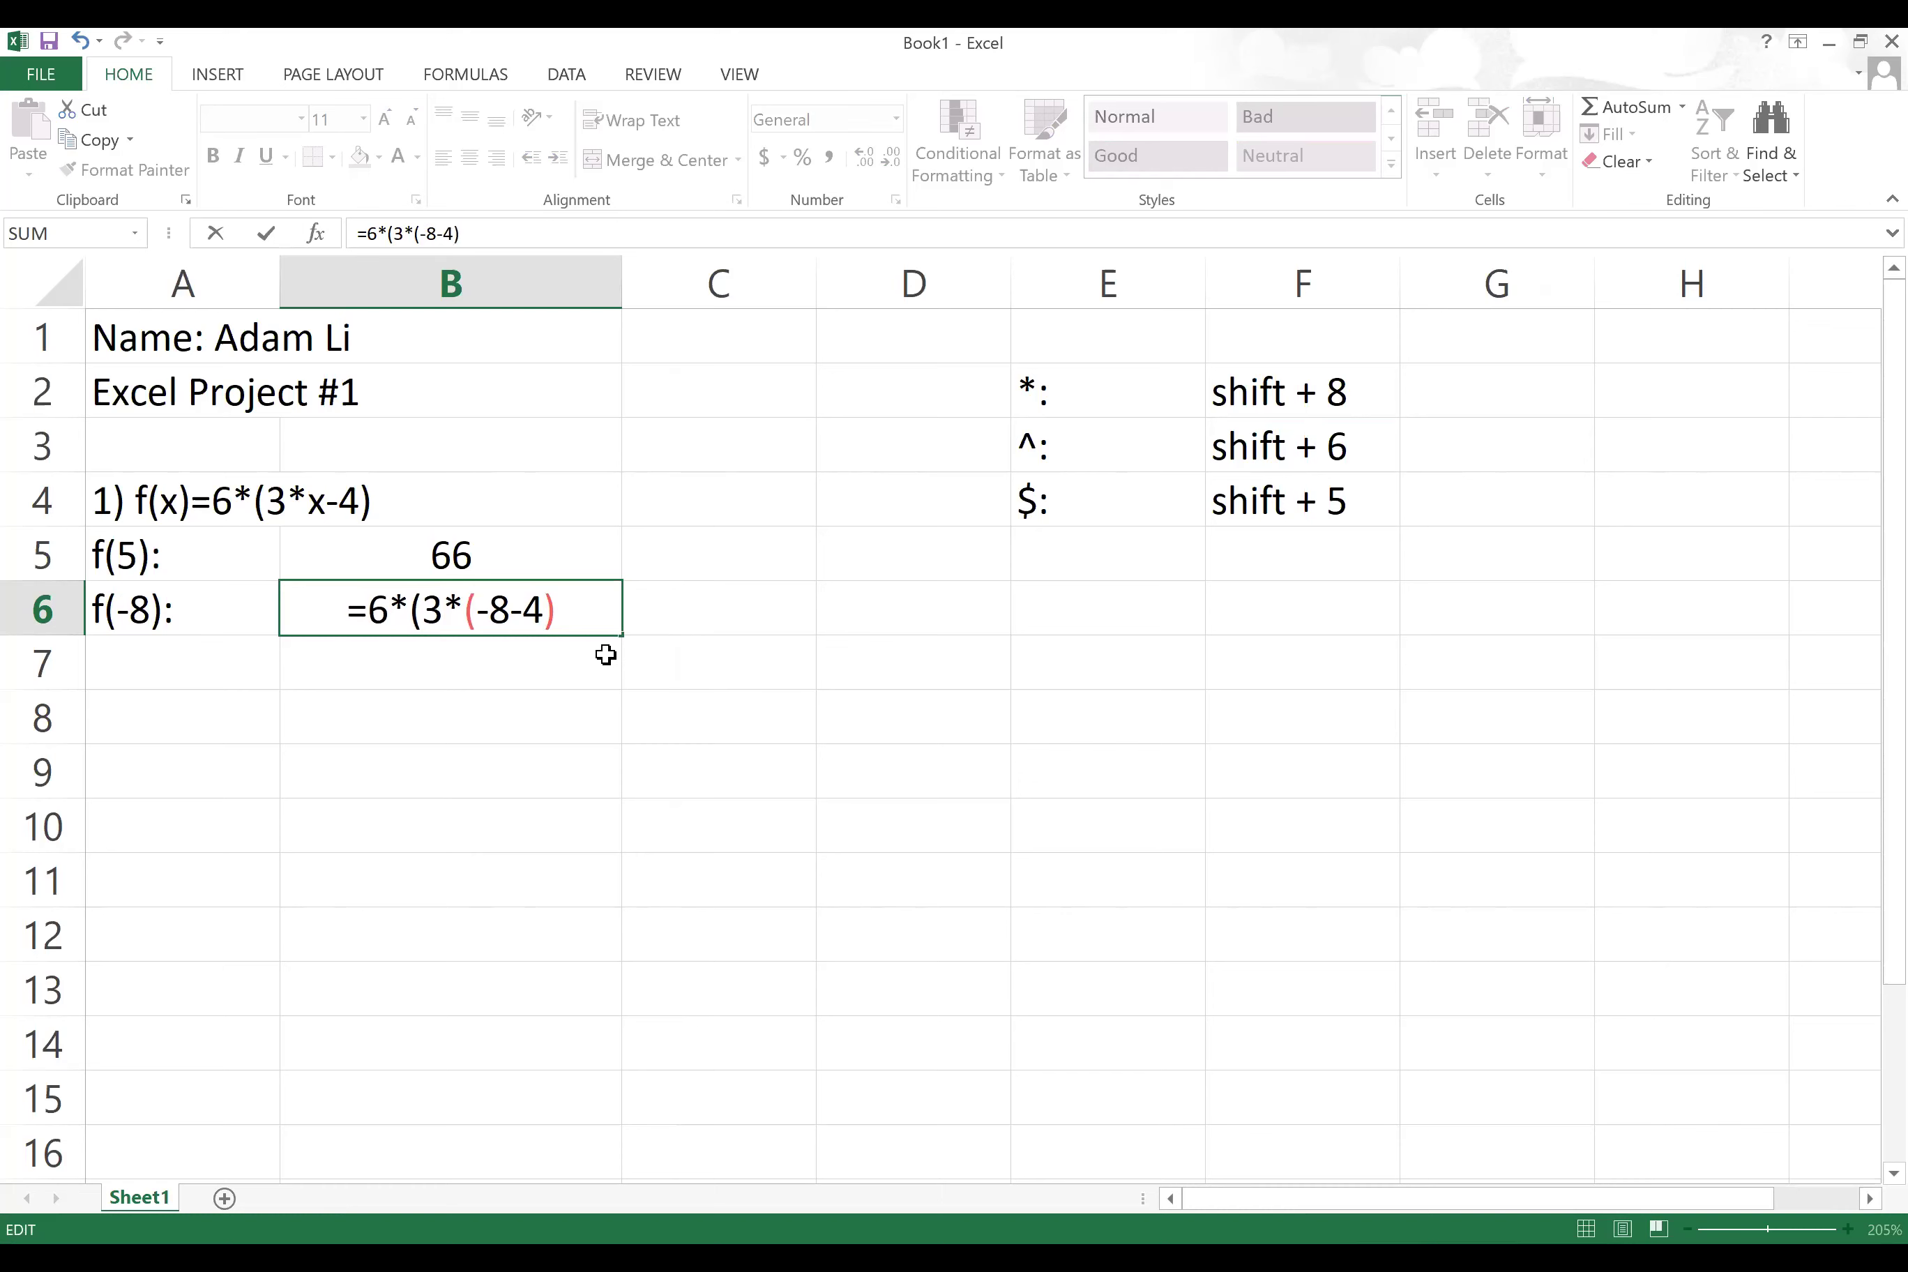
text())
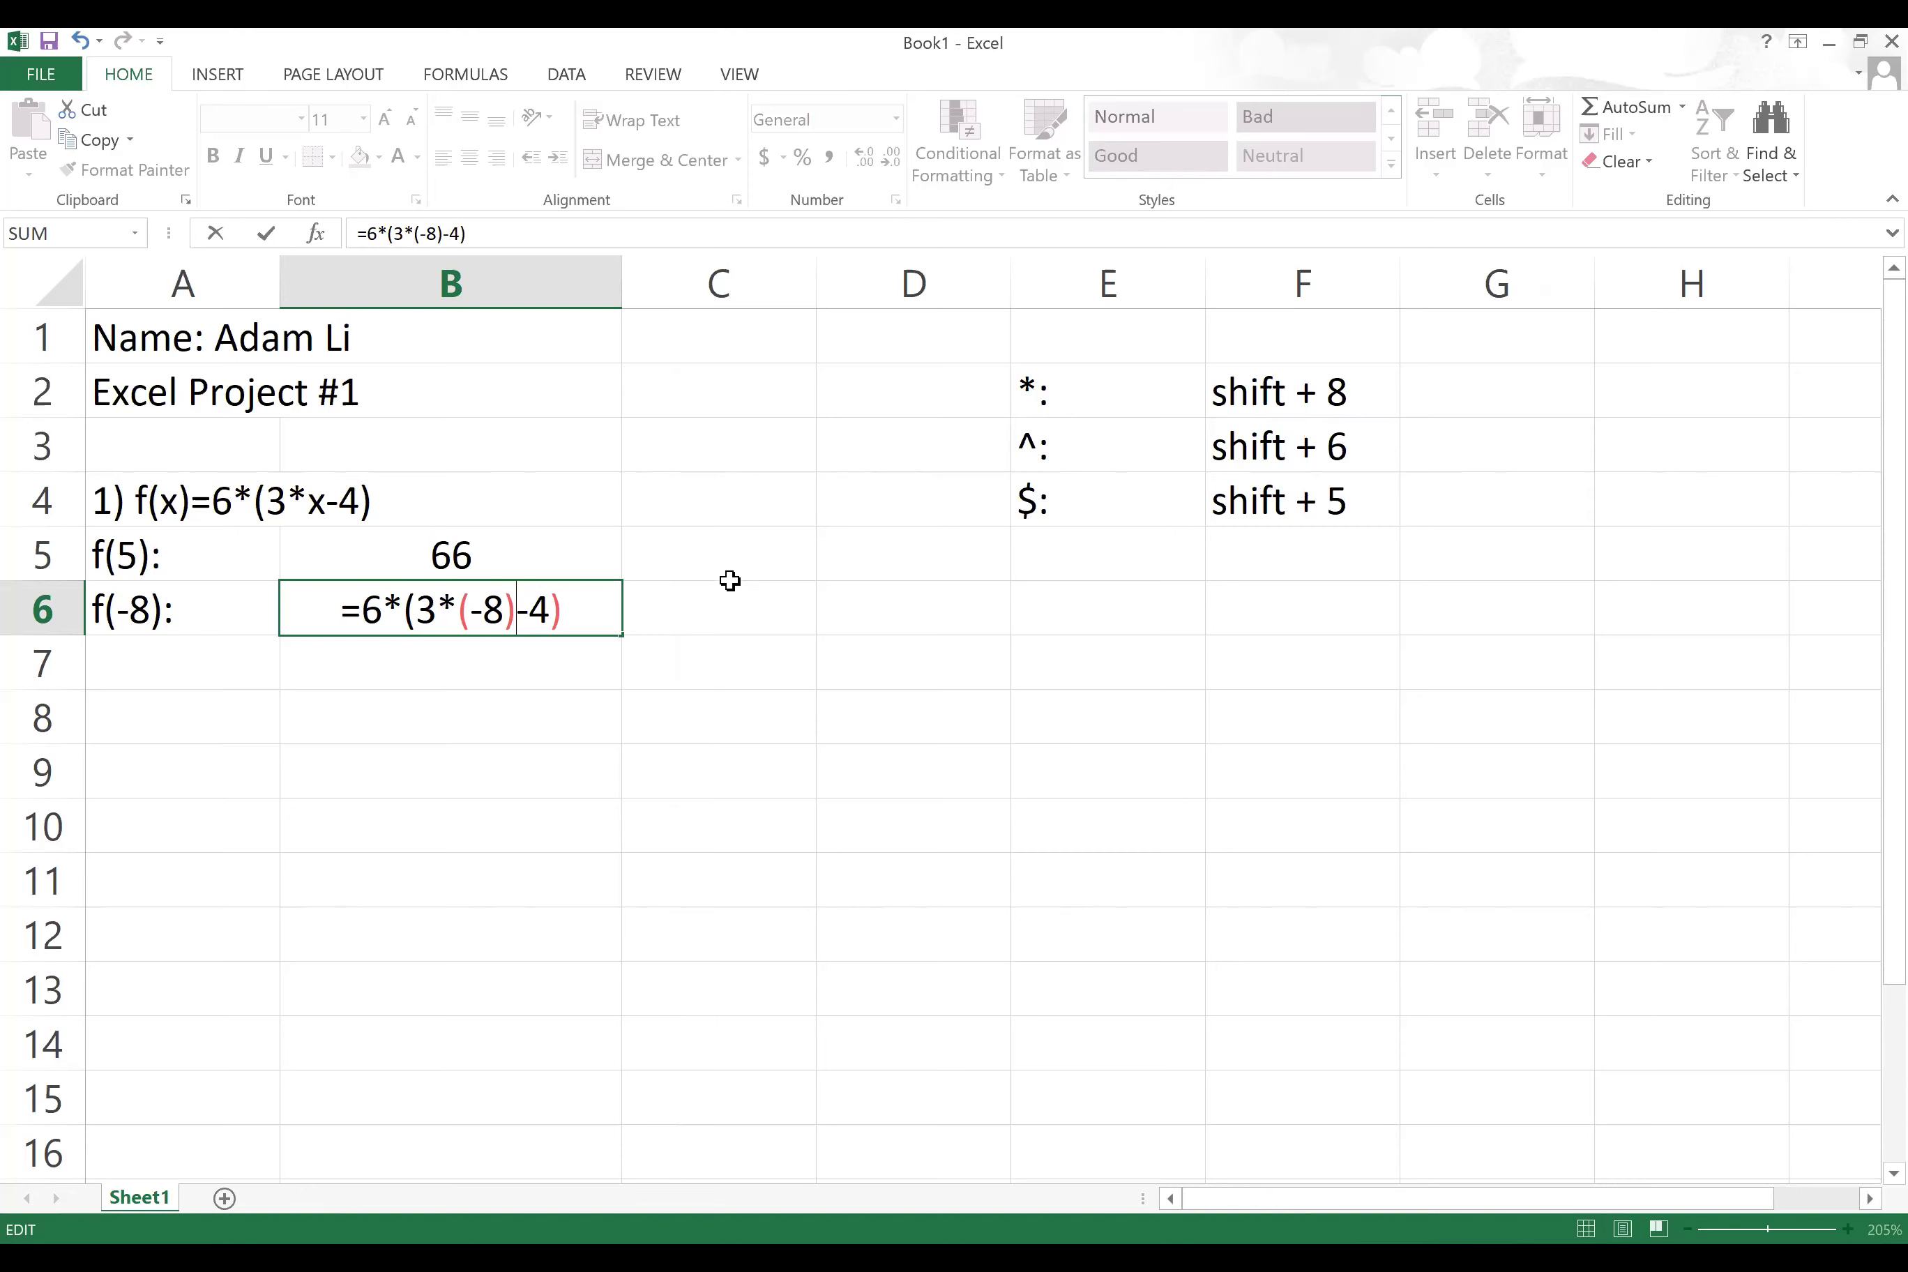
key(Return)
Step: Re-edit B6's formula to remove two extra parentheses, keeping the -168 result
double_click(549, 606)
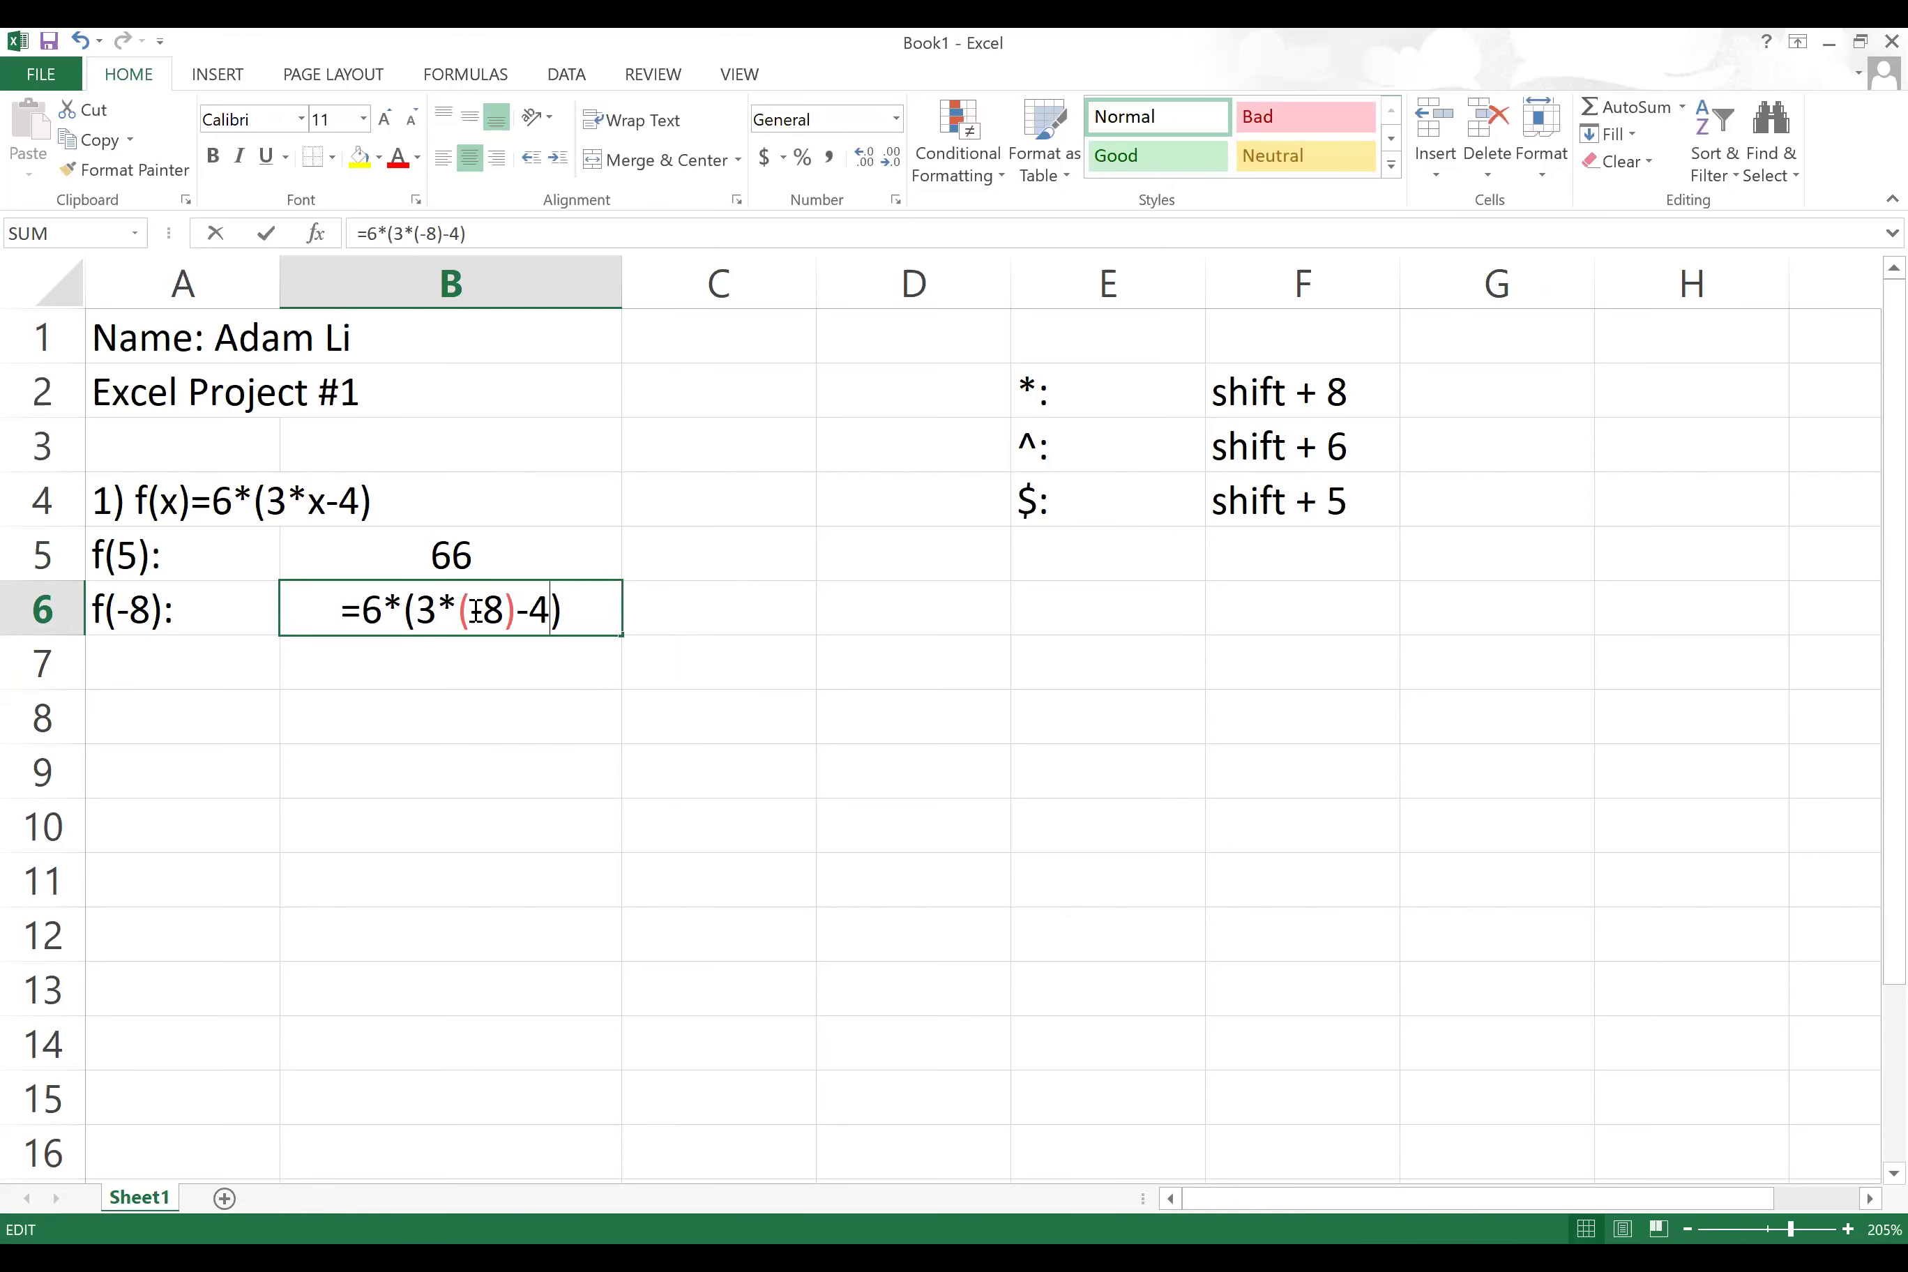
click(472, 611)
key(BackSpace)
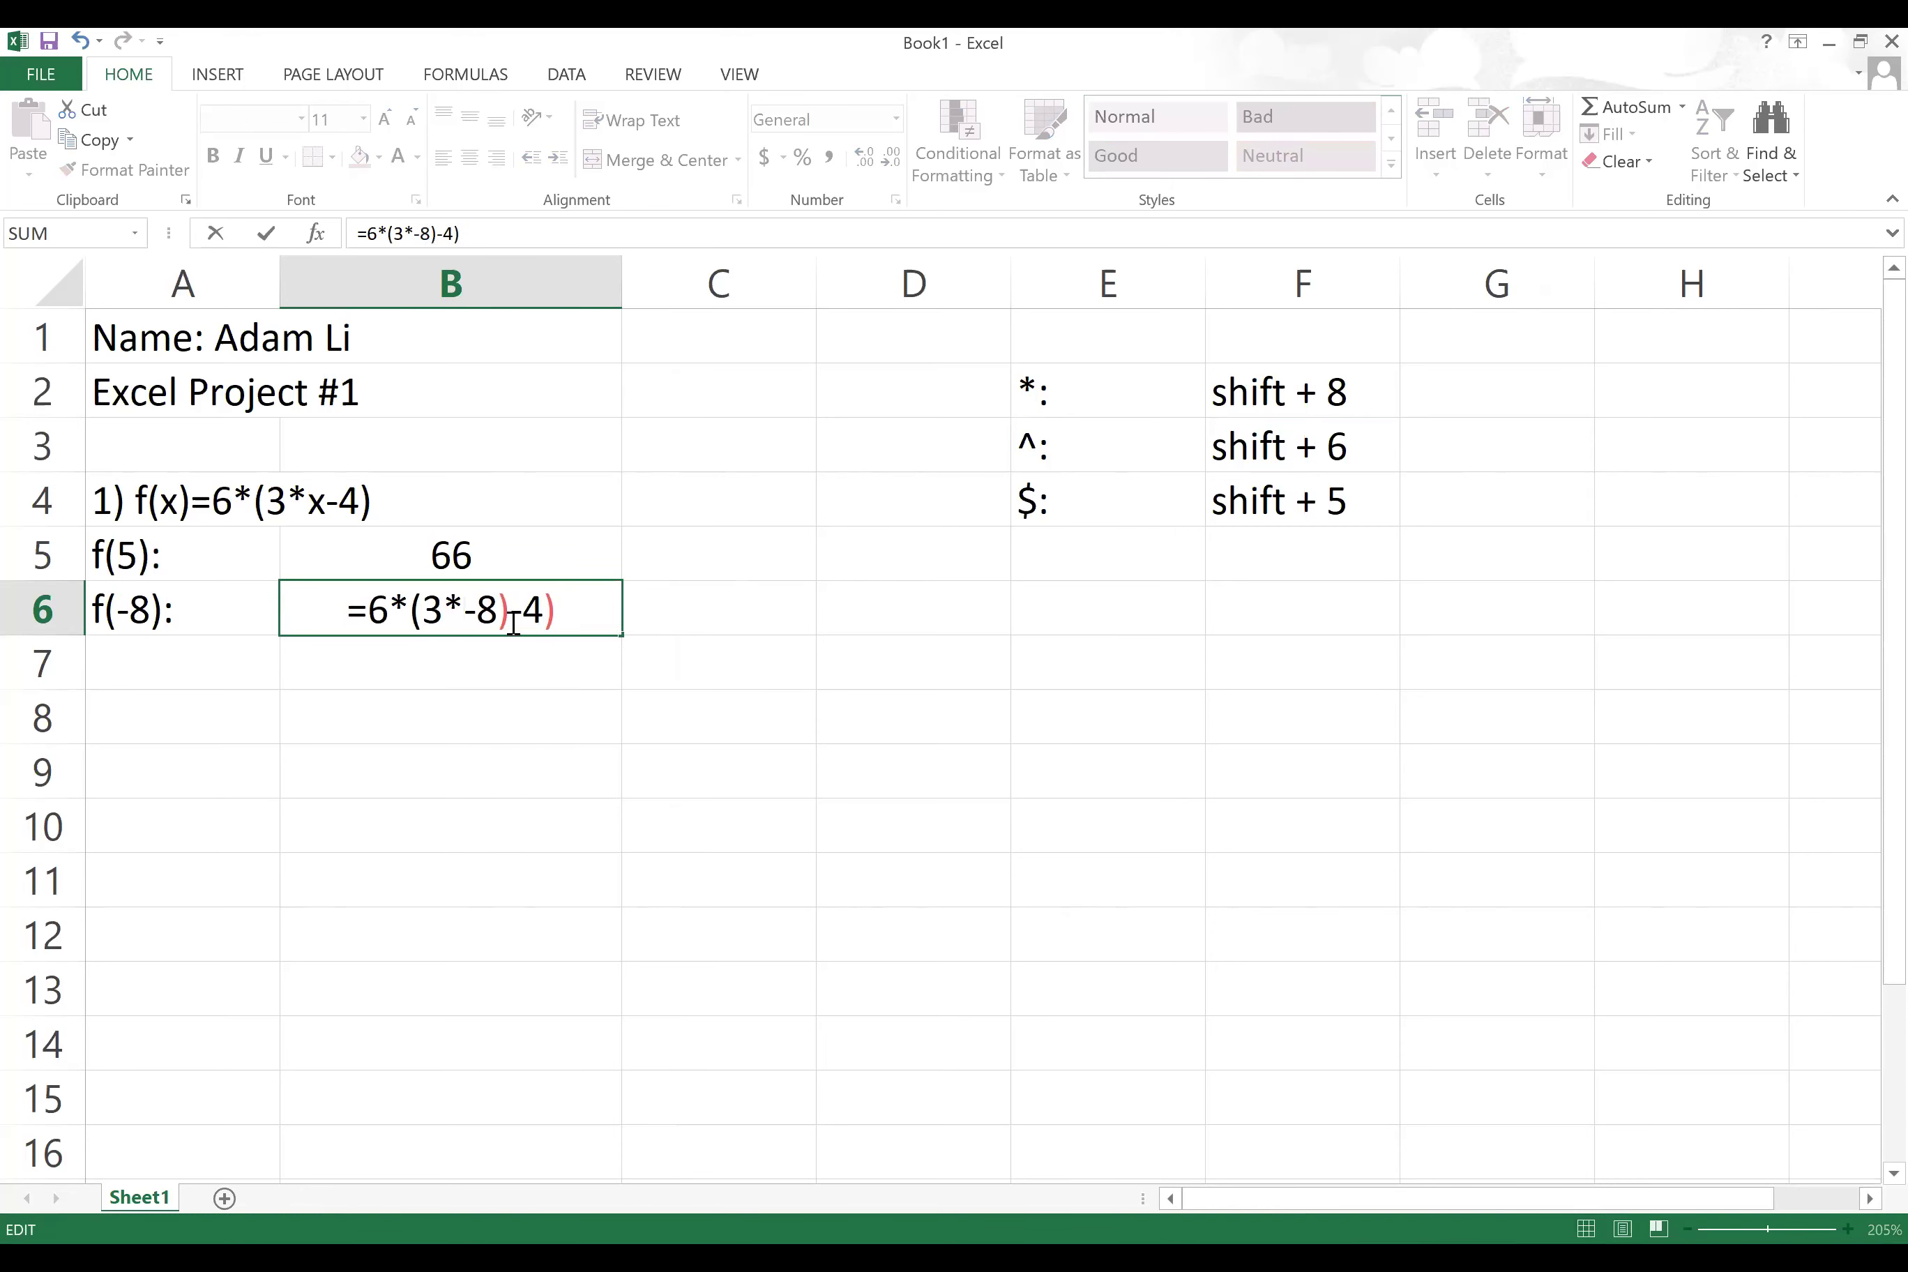
key(BackSpace)
key(Return)
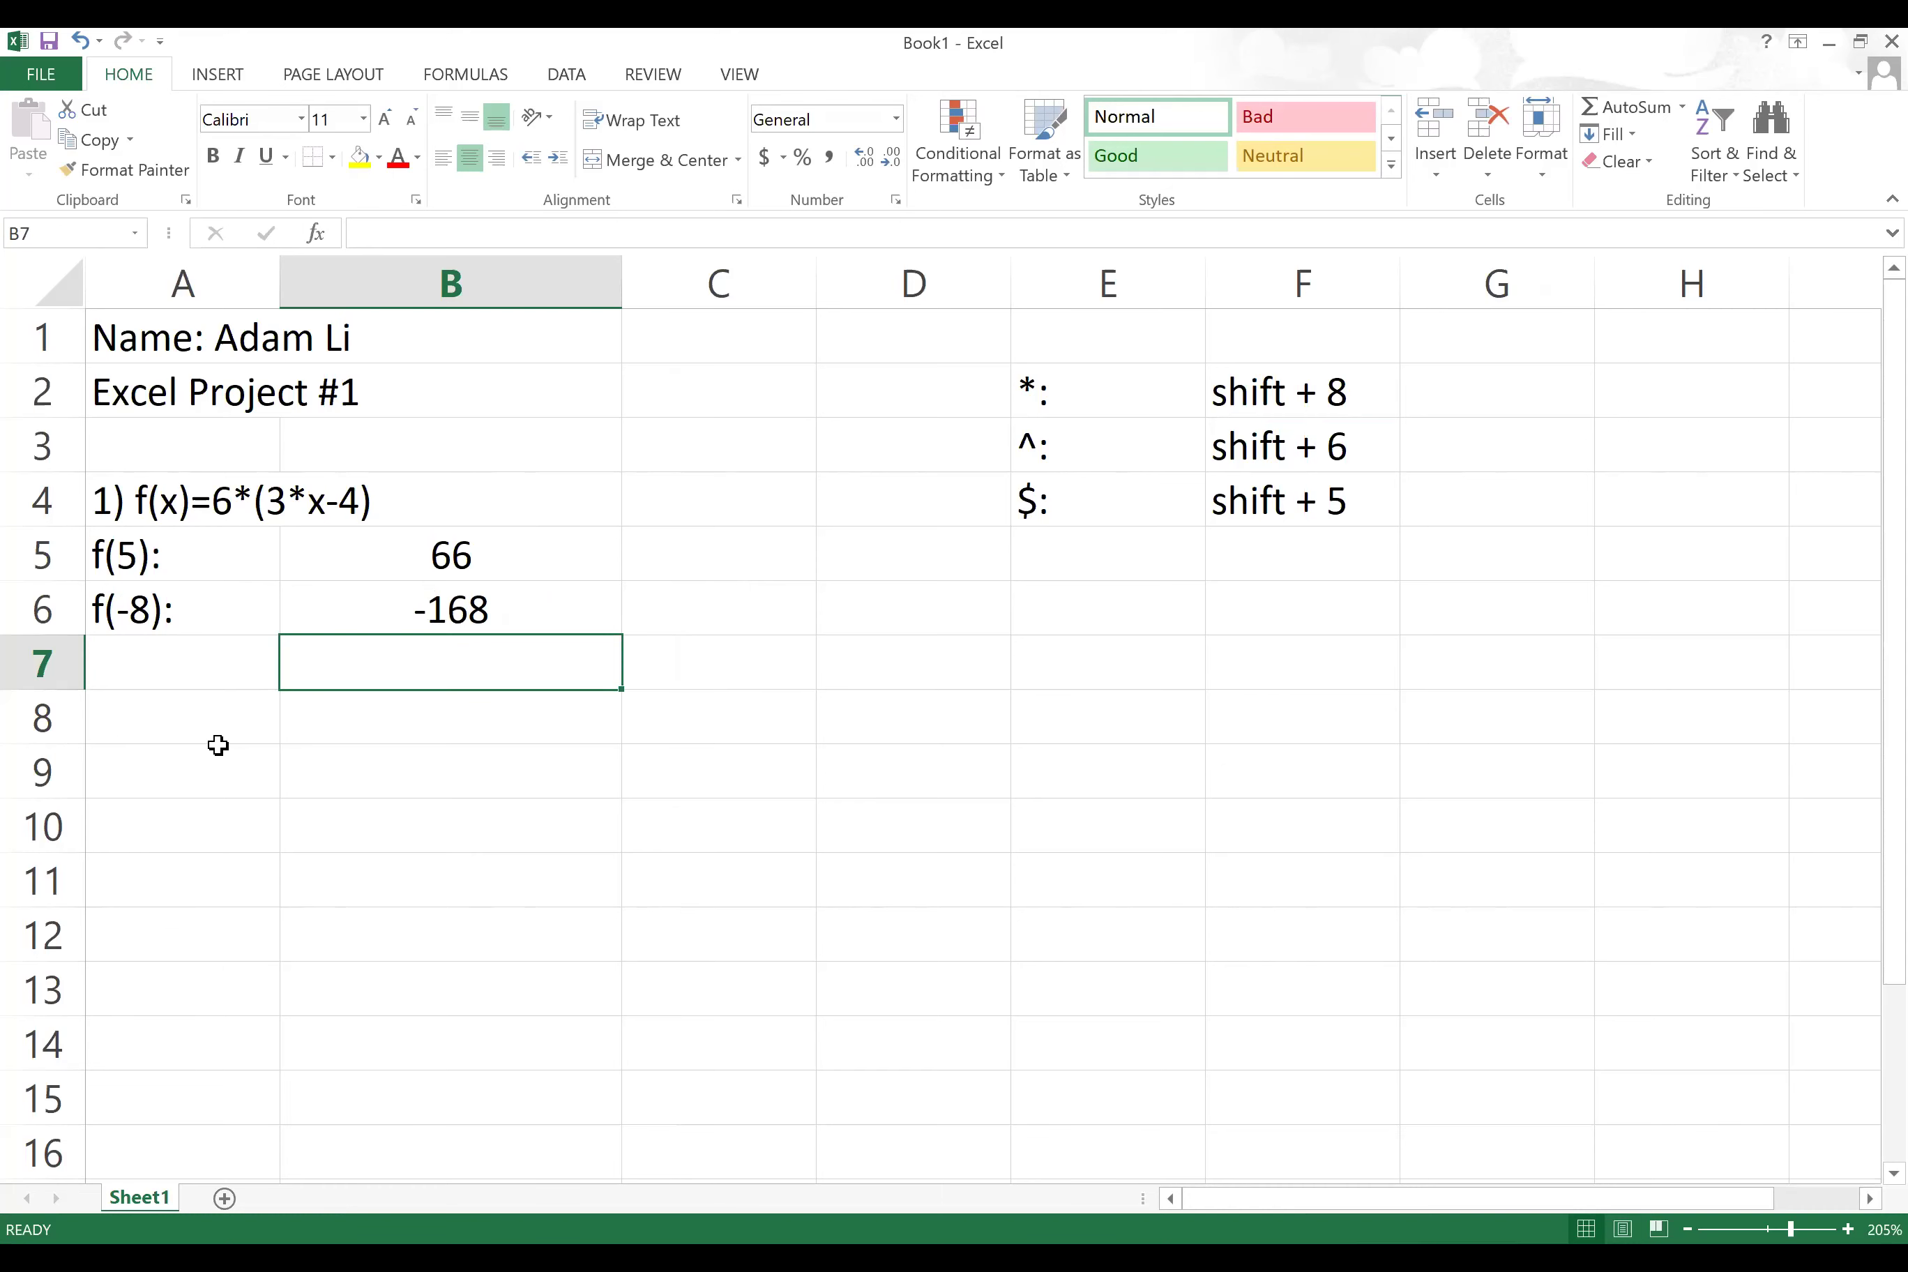
click(207, 716)
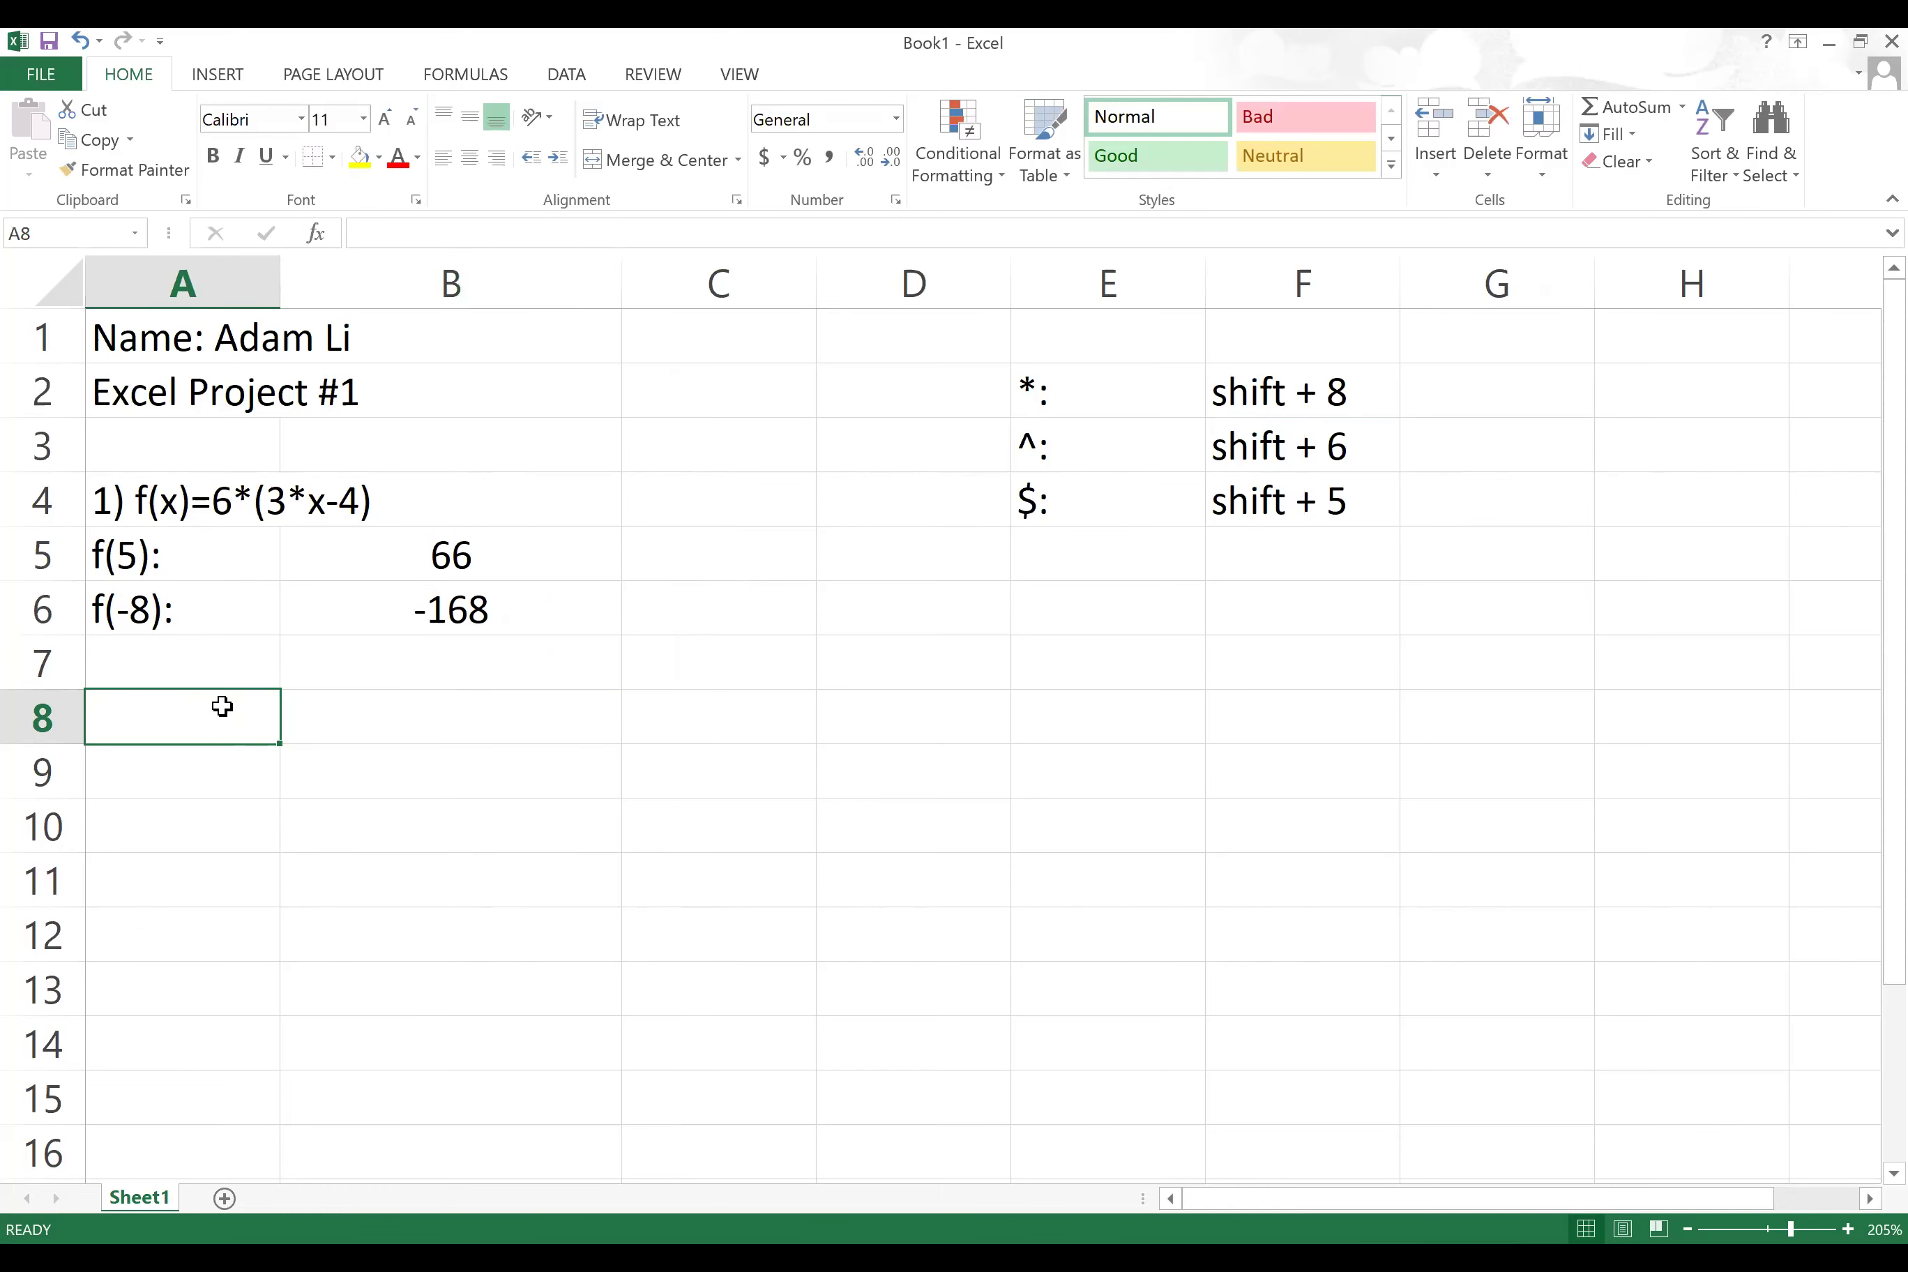
Step: Enter the problem heading 2) g(x)=5*(2x-1)/x-4 in A8
text(2) )
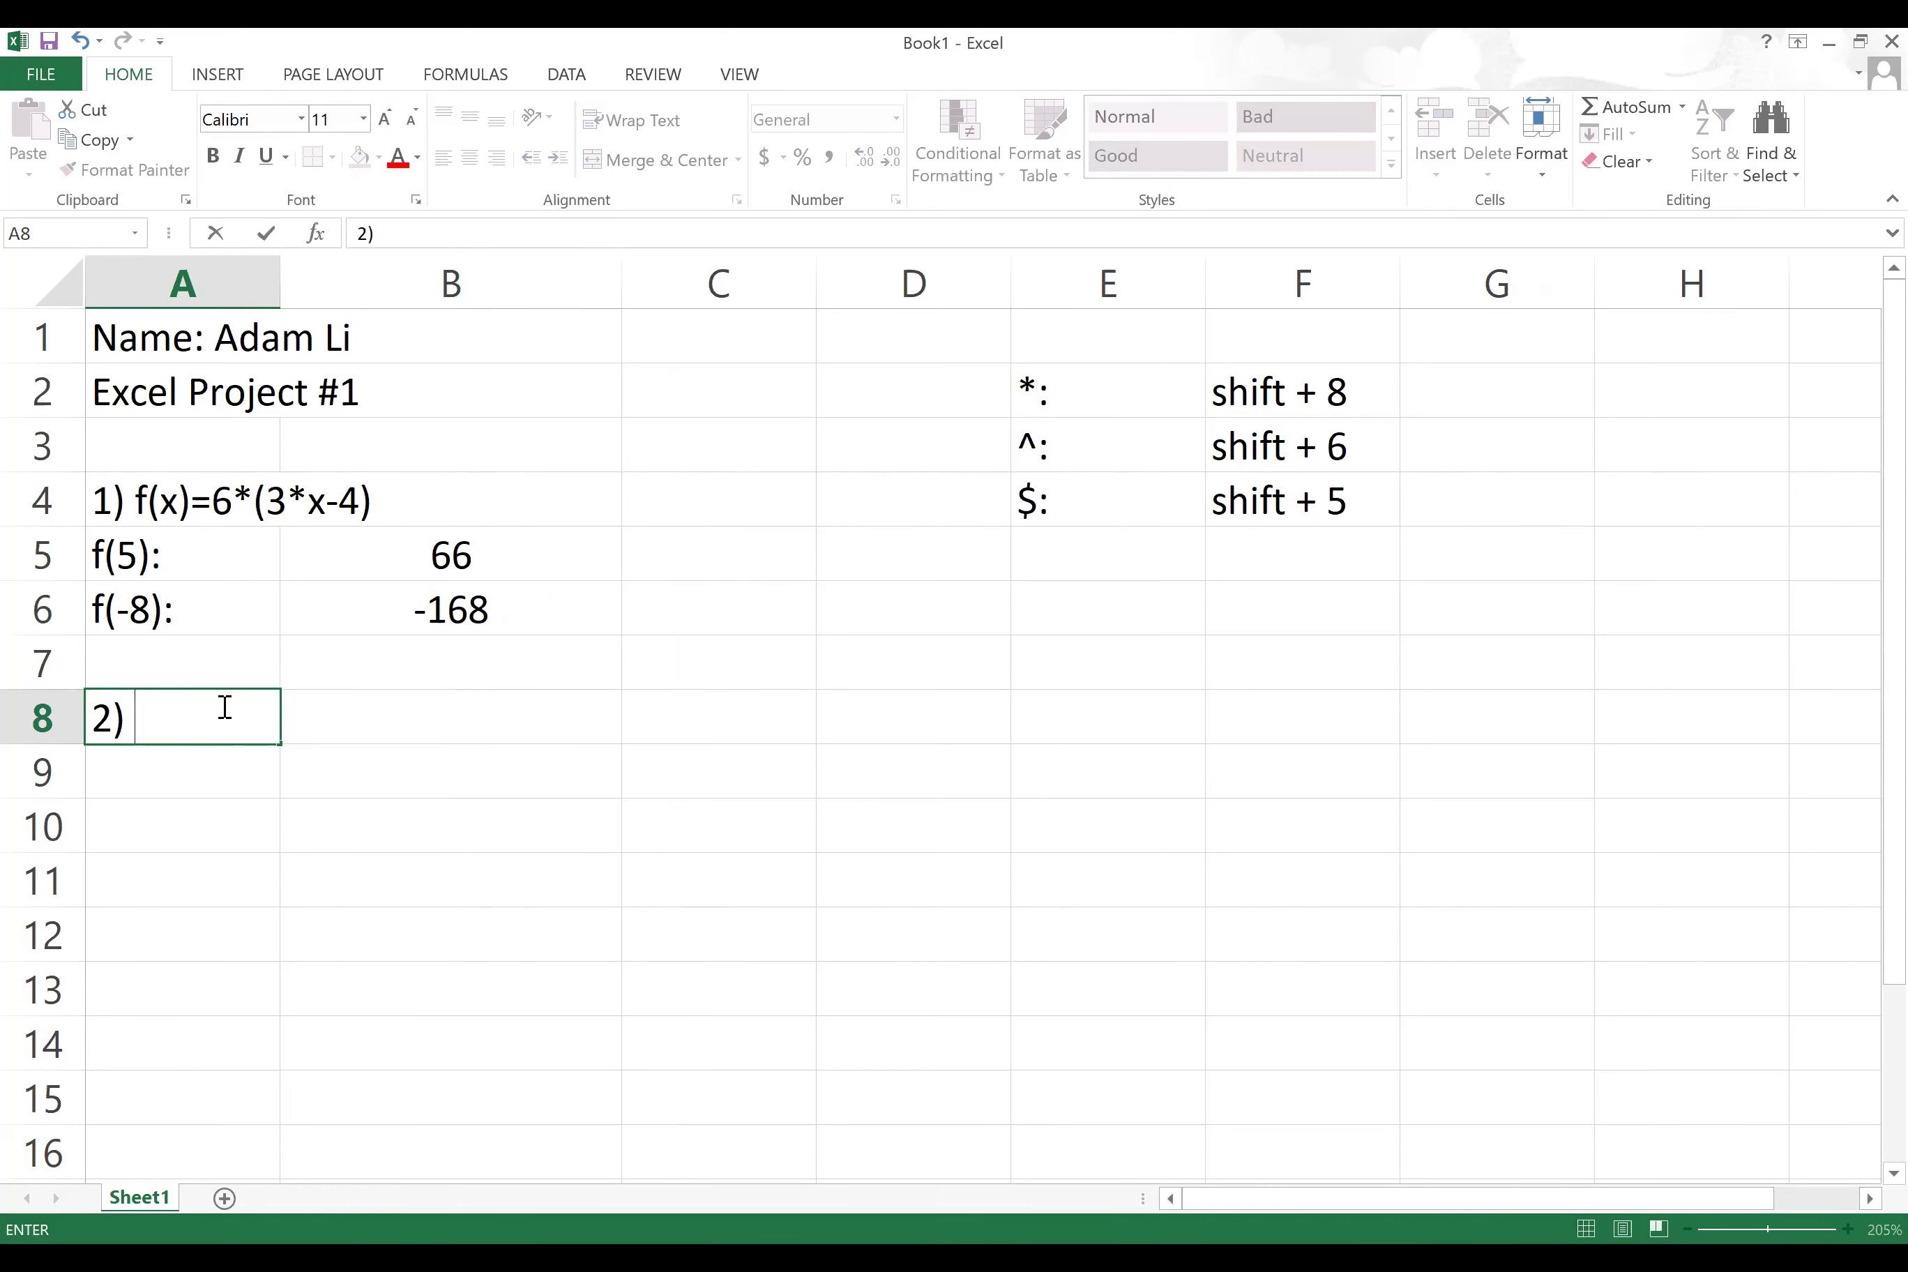
text(g(x)=5*()
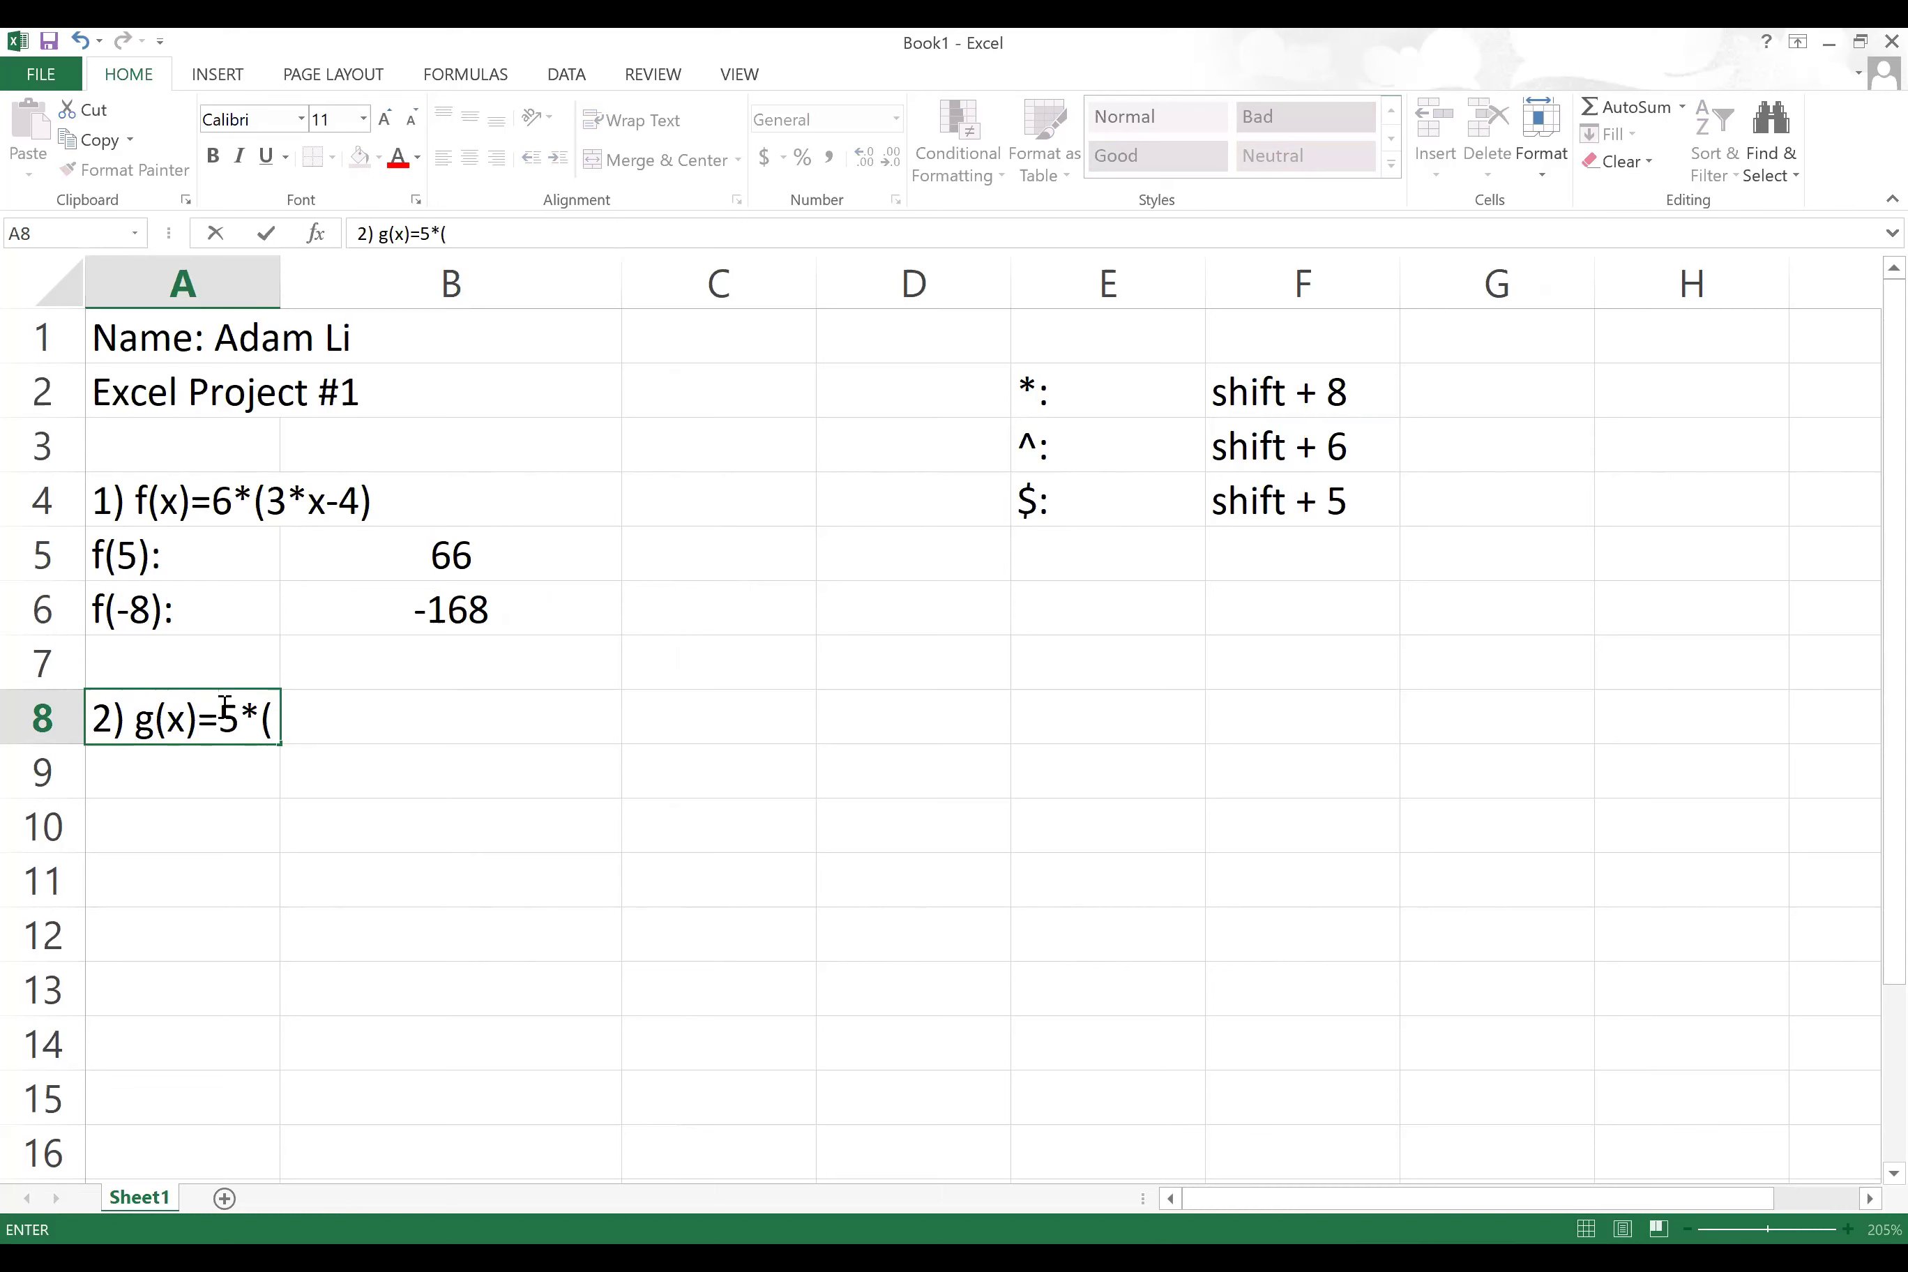
text(2x-1)/x-4)
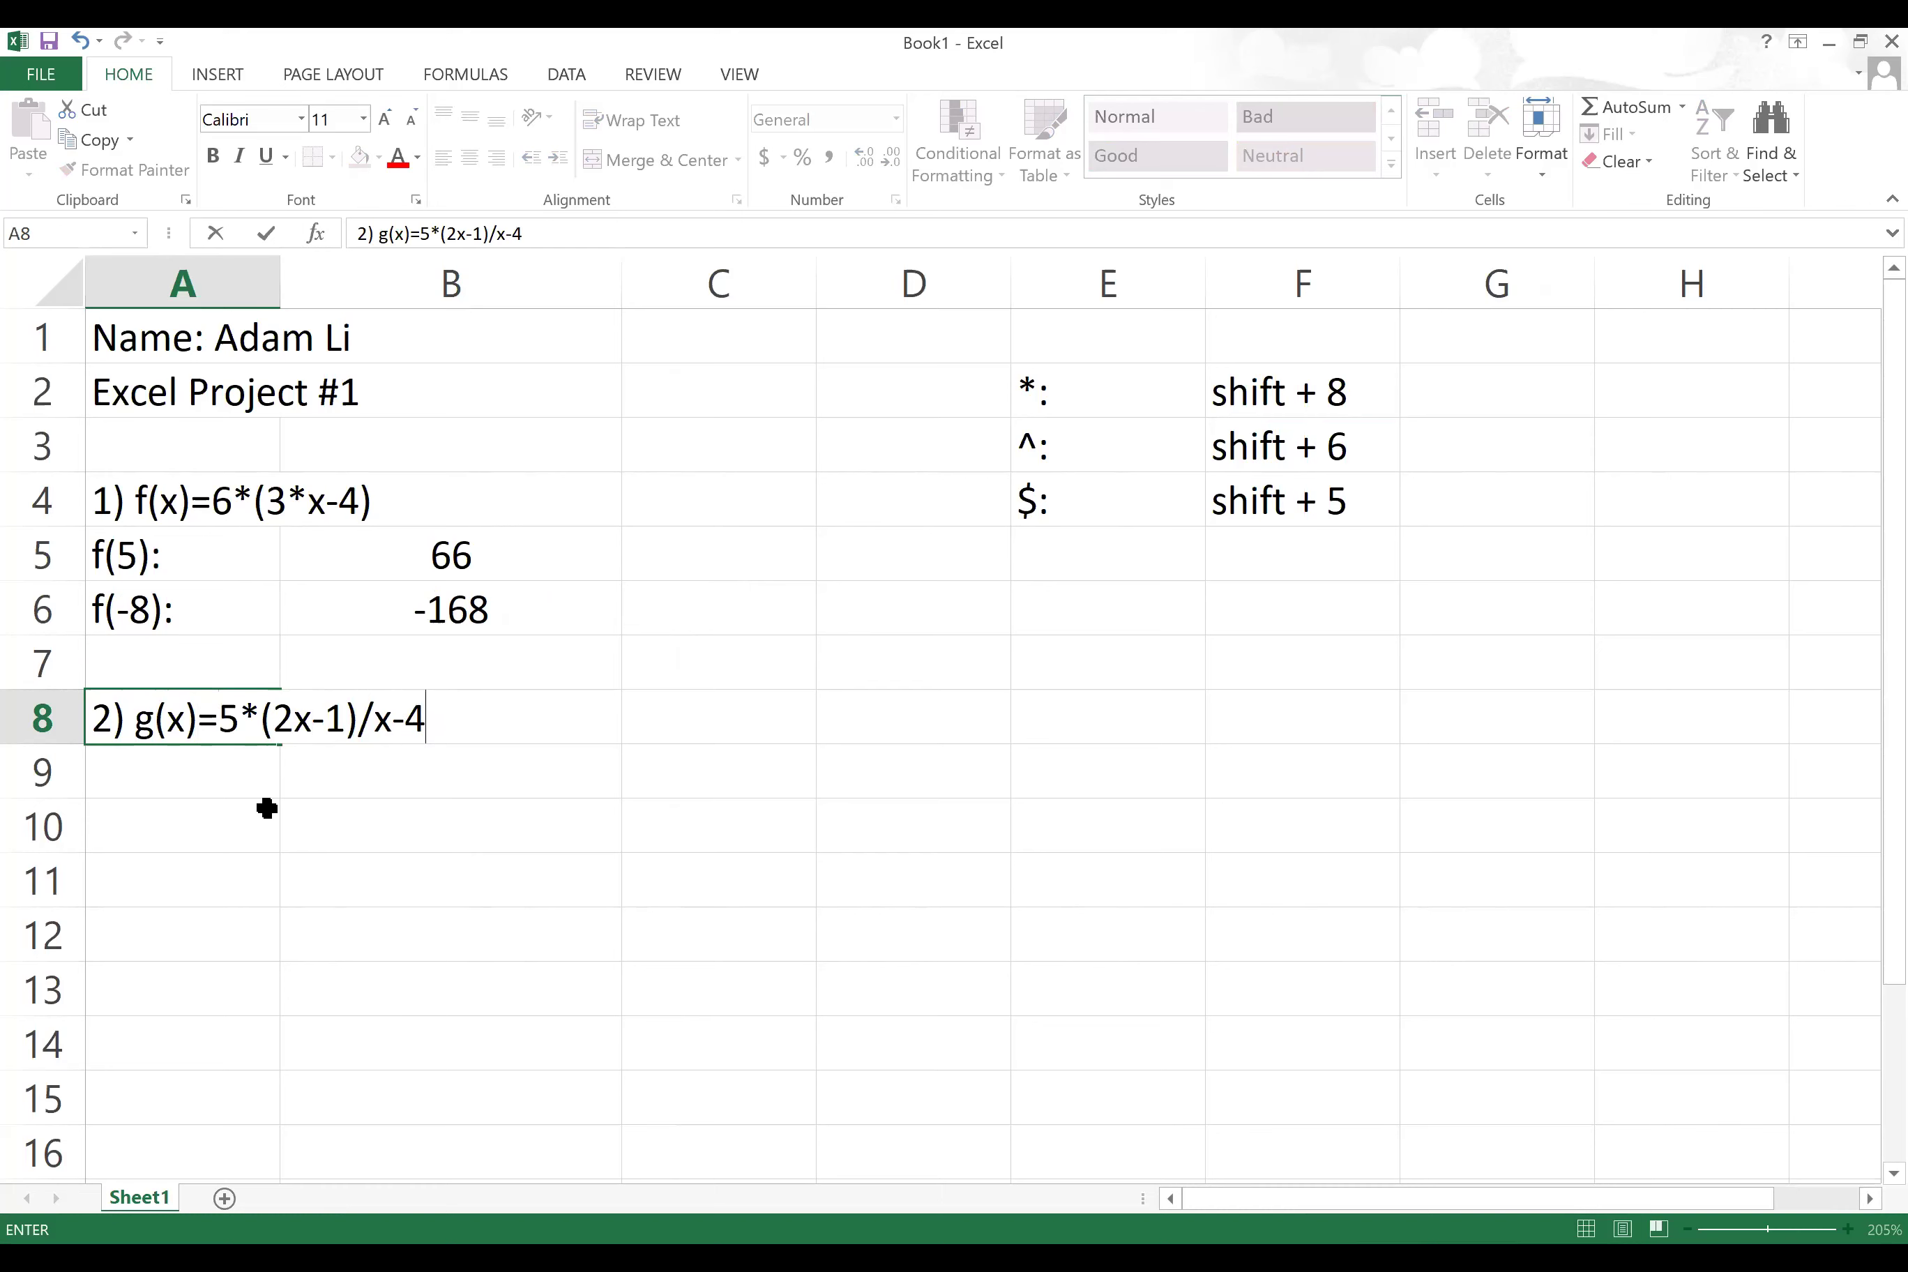
click(143, 816)
click(207, 768)
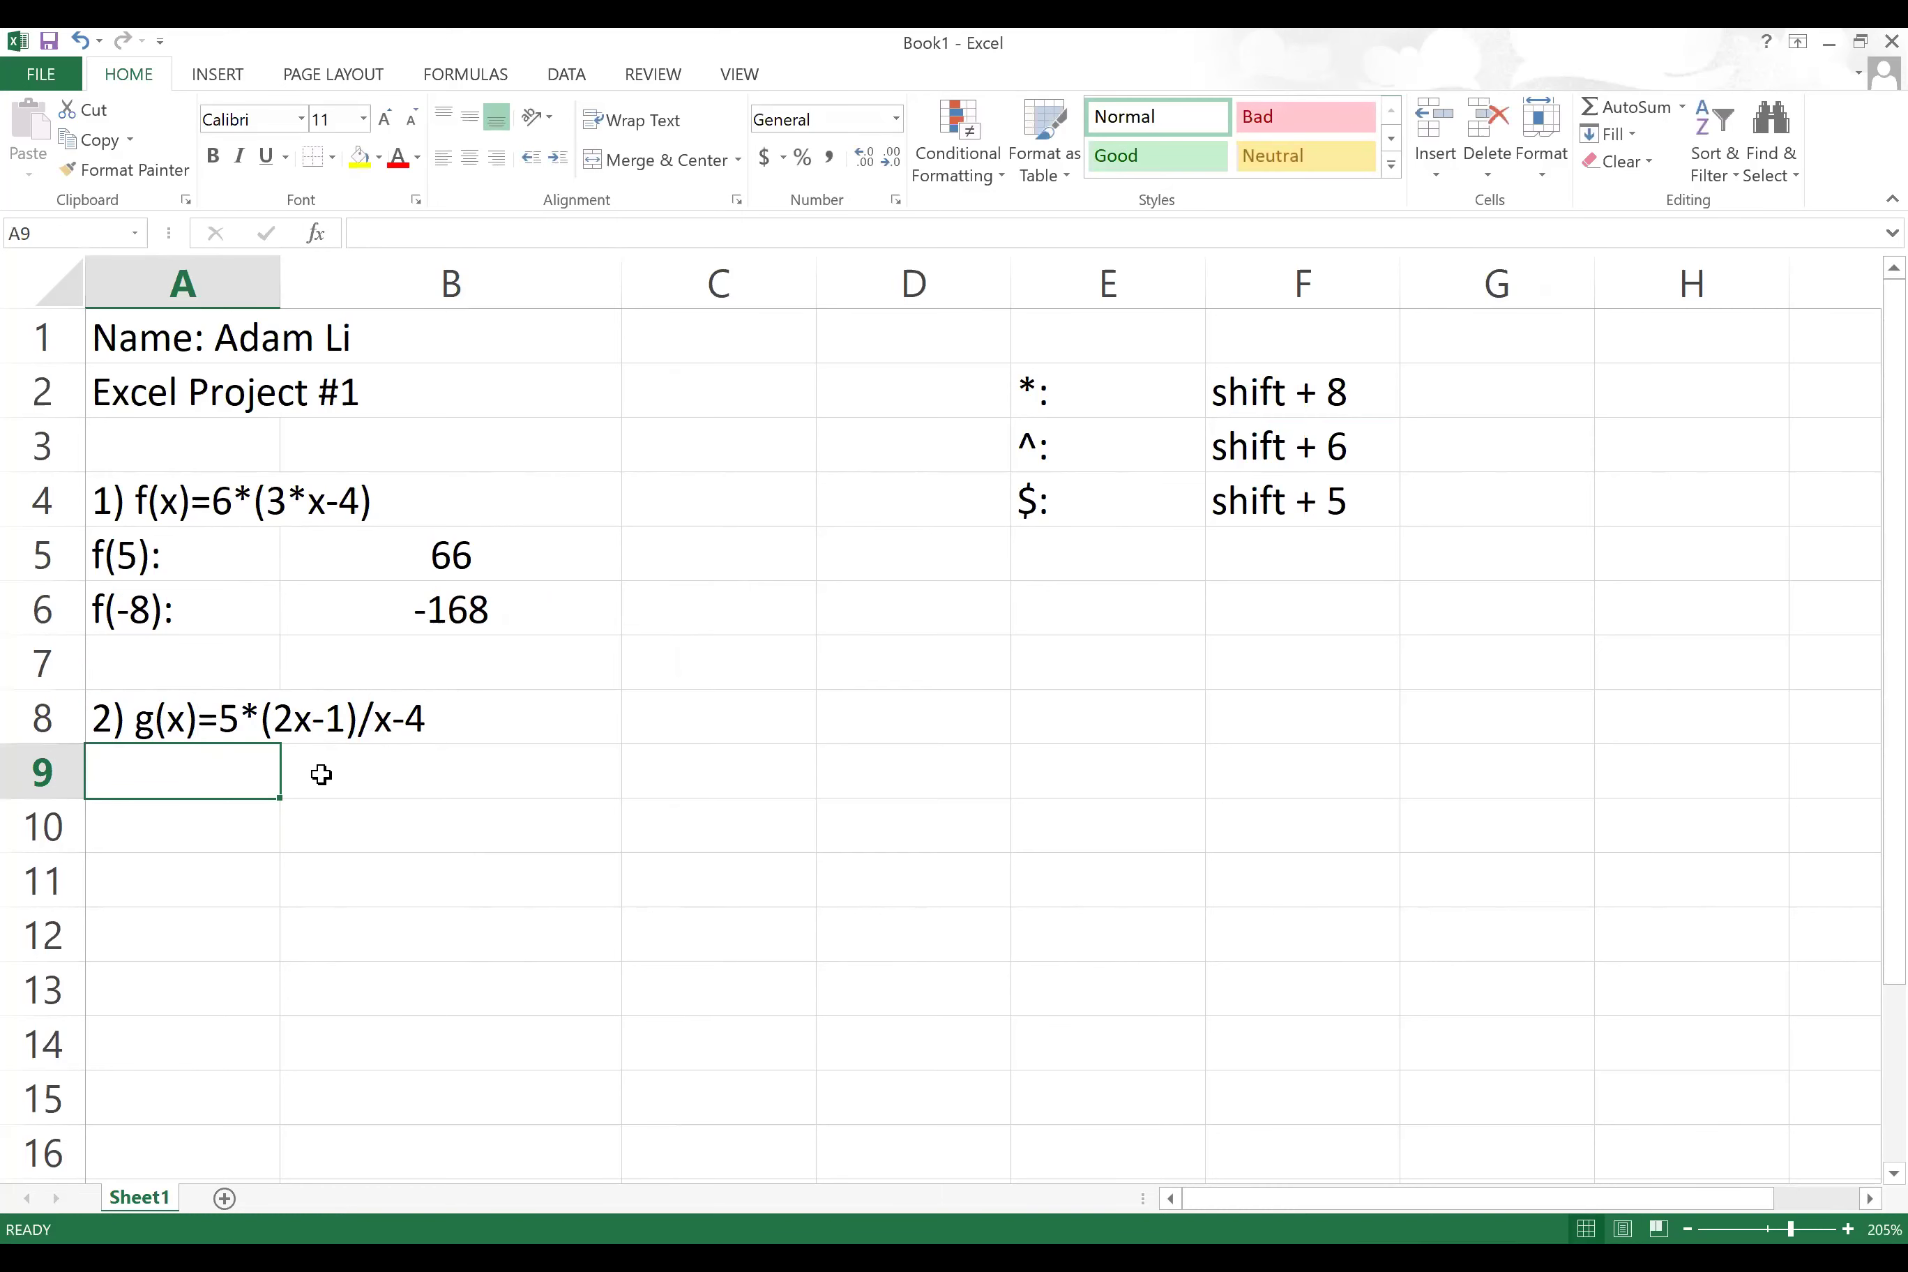
Step: Add g(0): in A9 with =5*(2*0-1)/0-4 in B9, yielding #DIV/0!
text(g(0):)
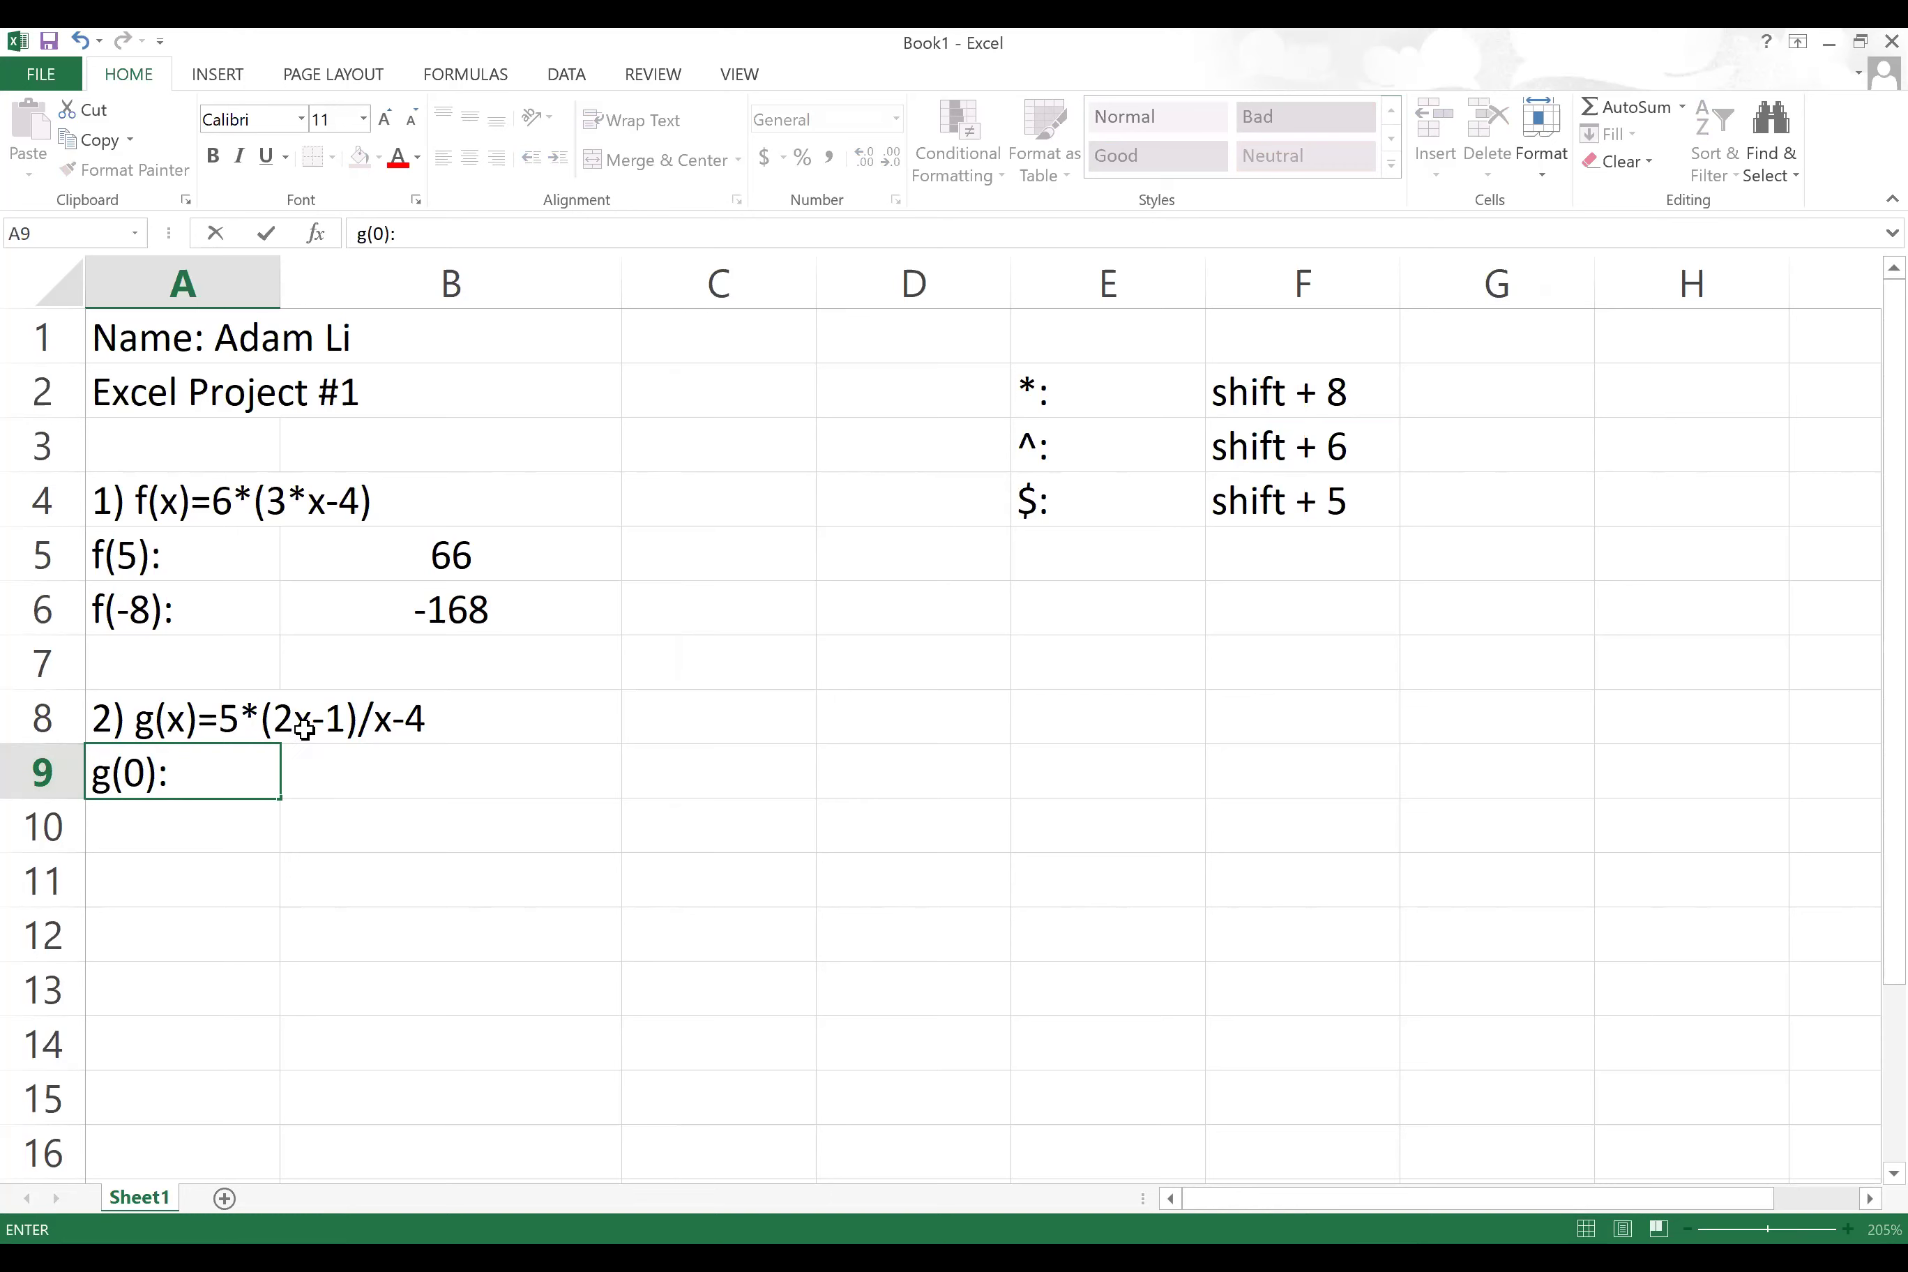
click(576, 791)
text(=)
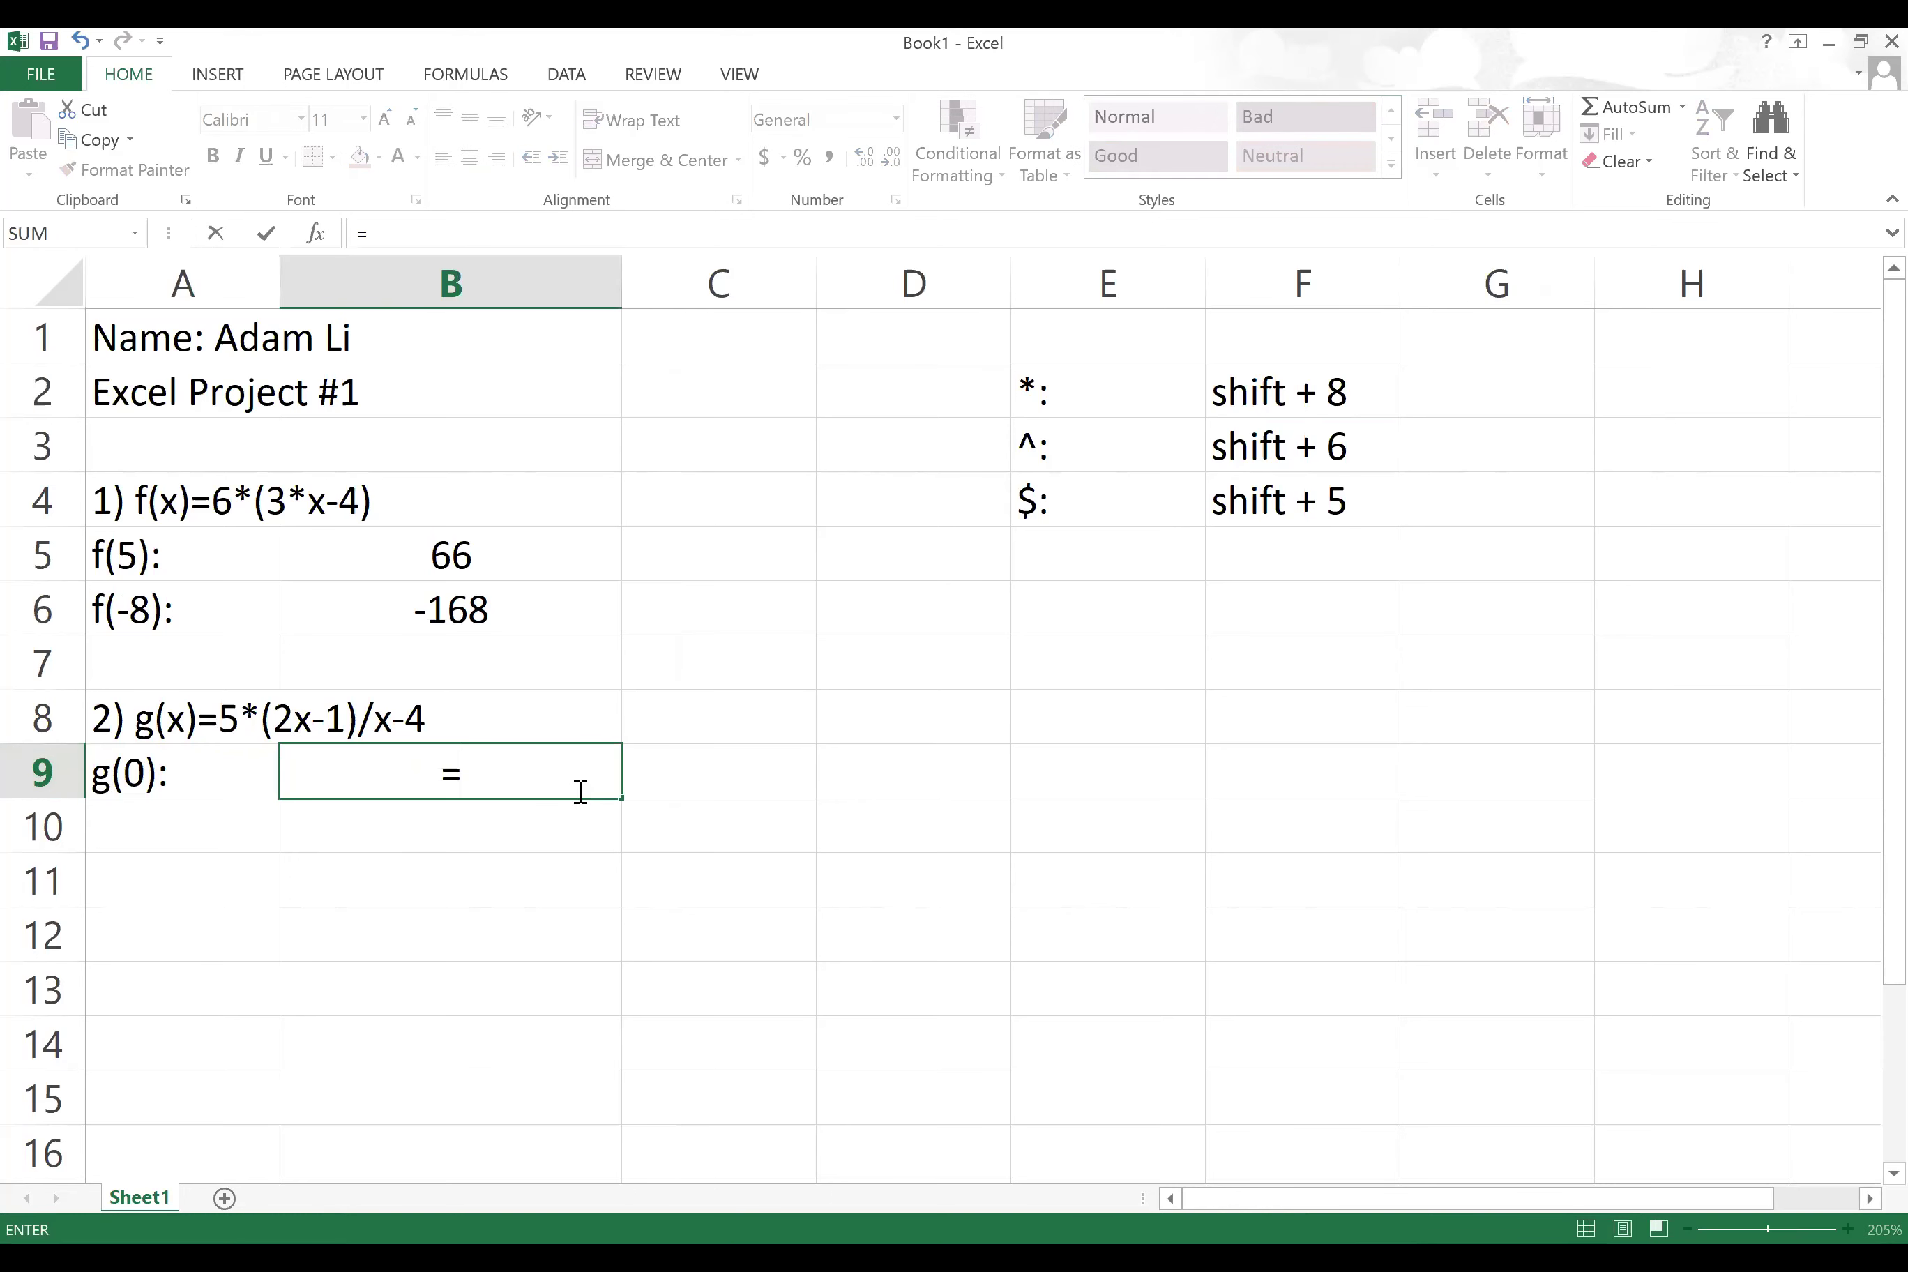
text(5*(2*)
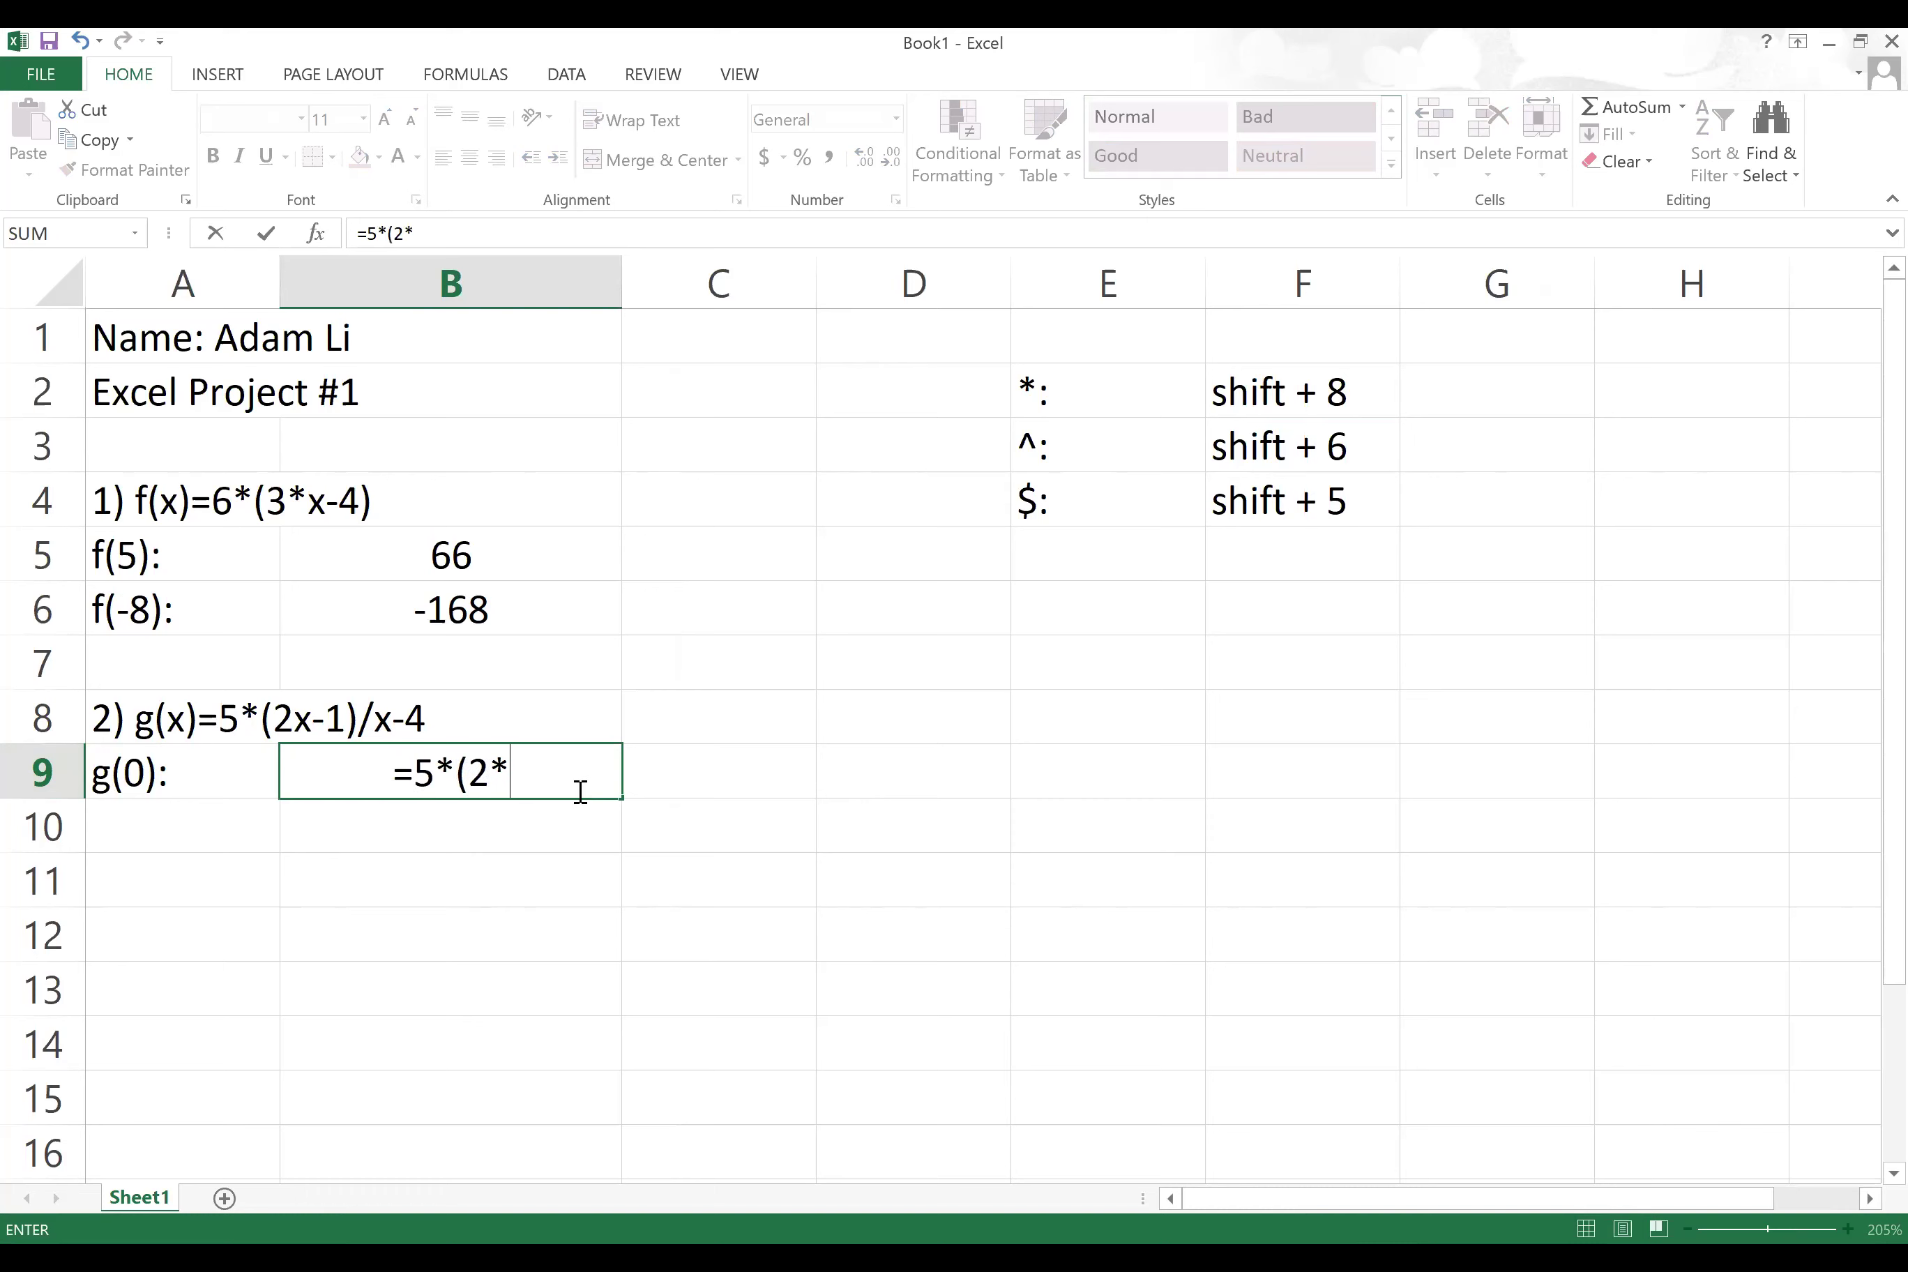
text(0-)
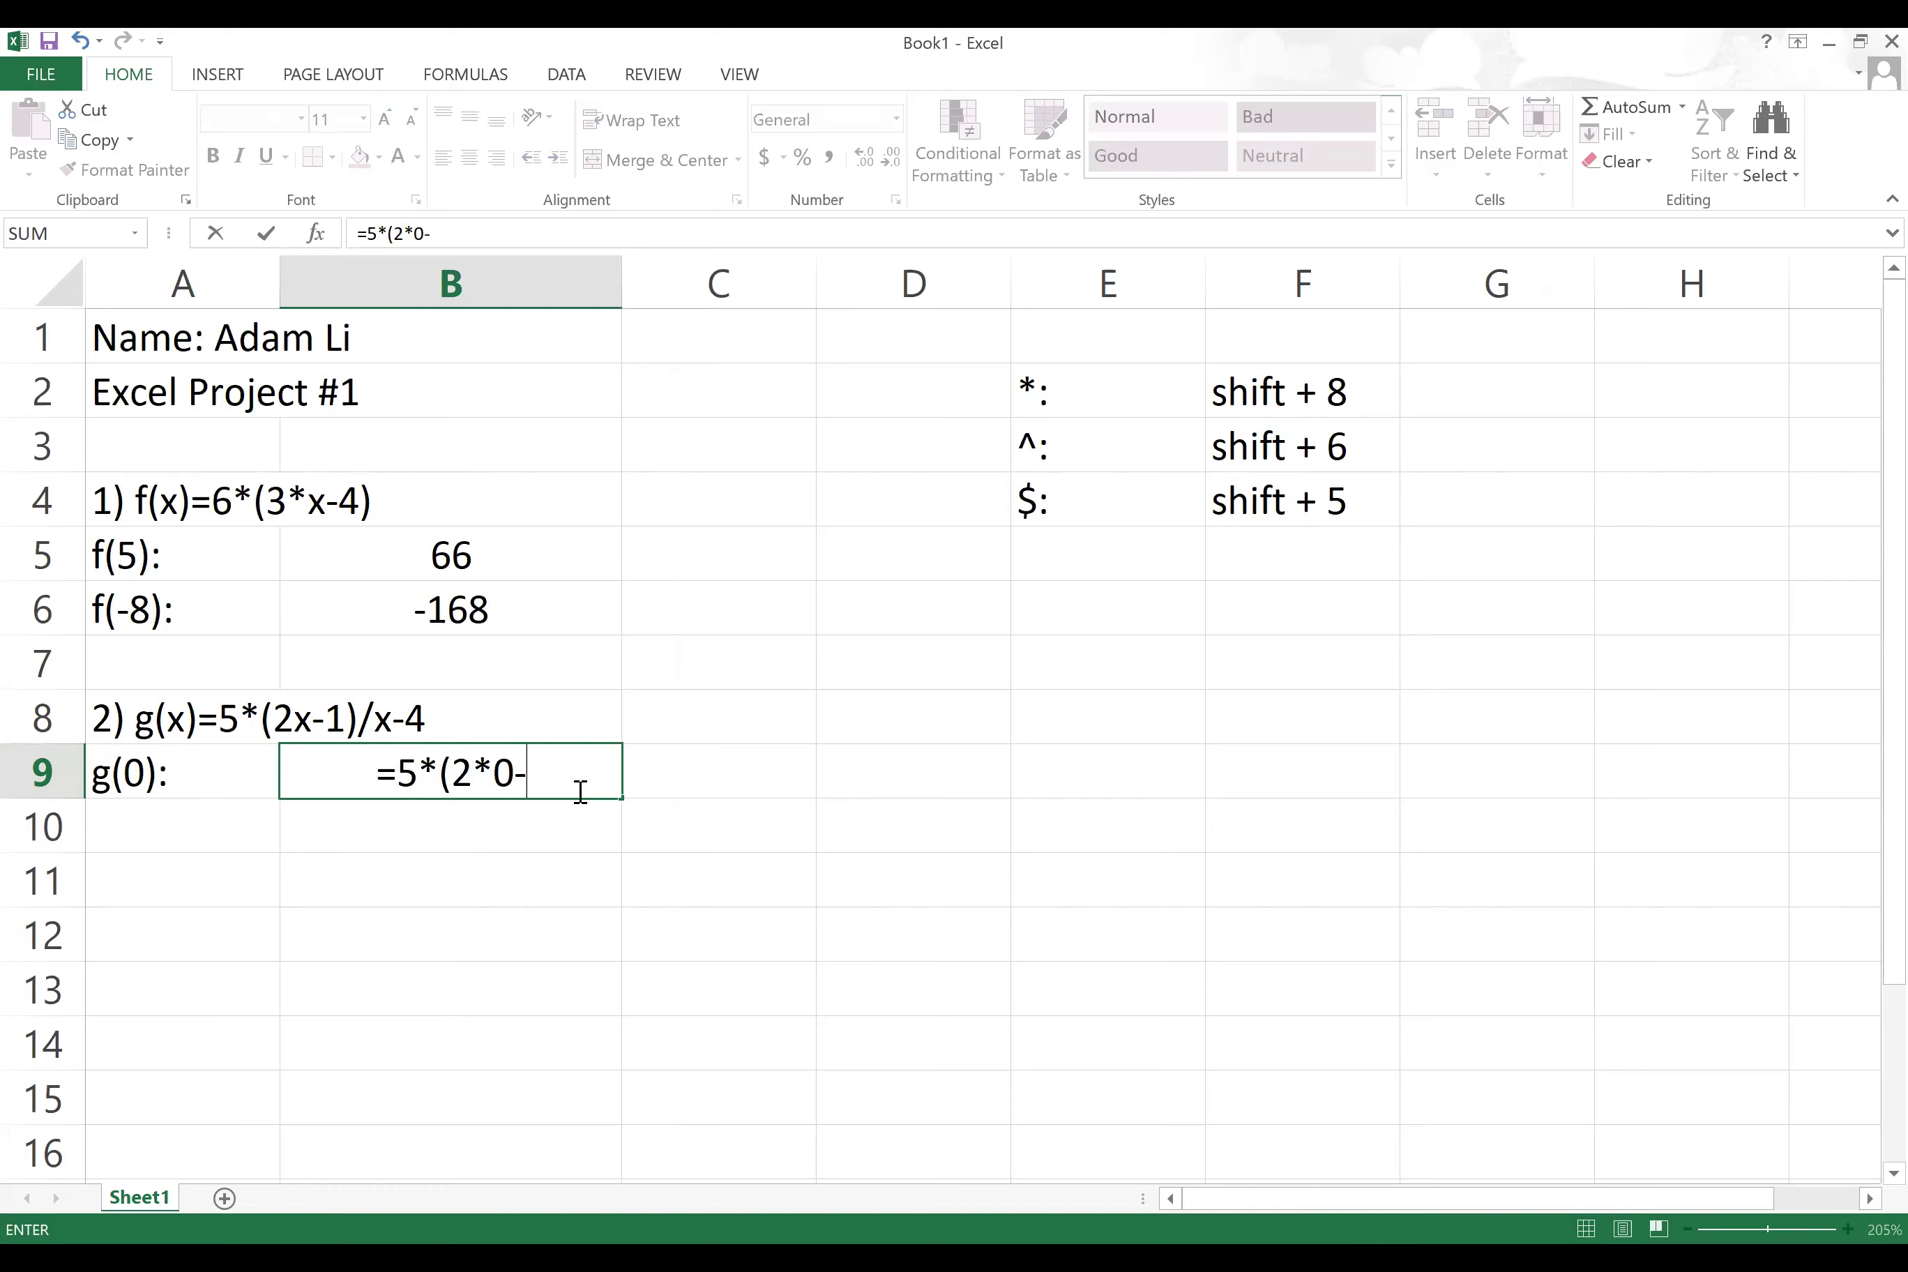
text(1)/)
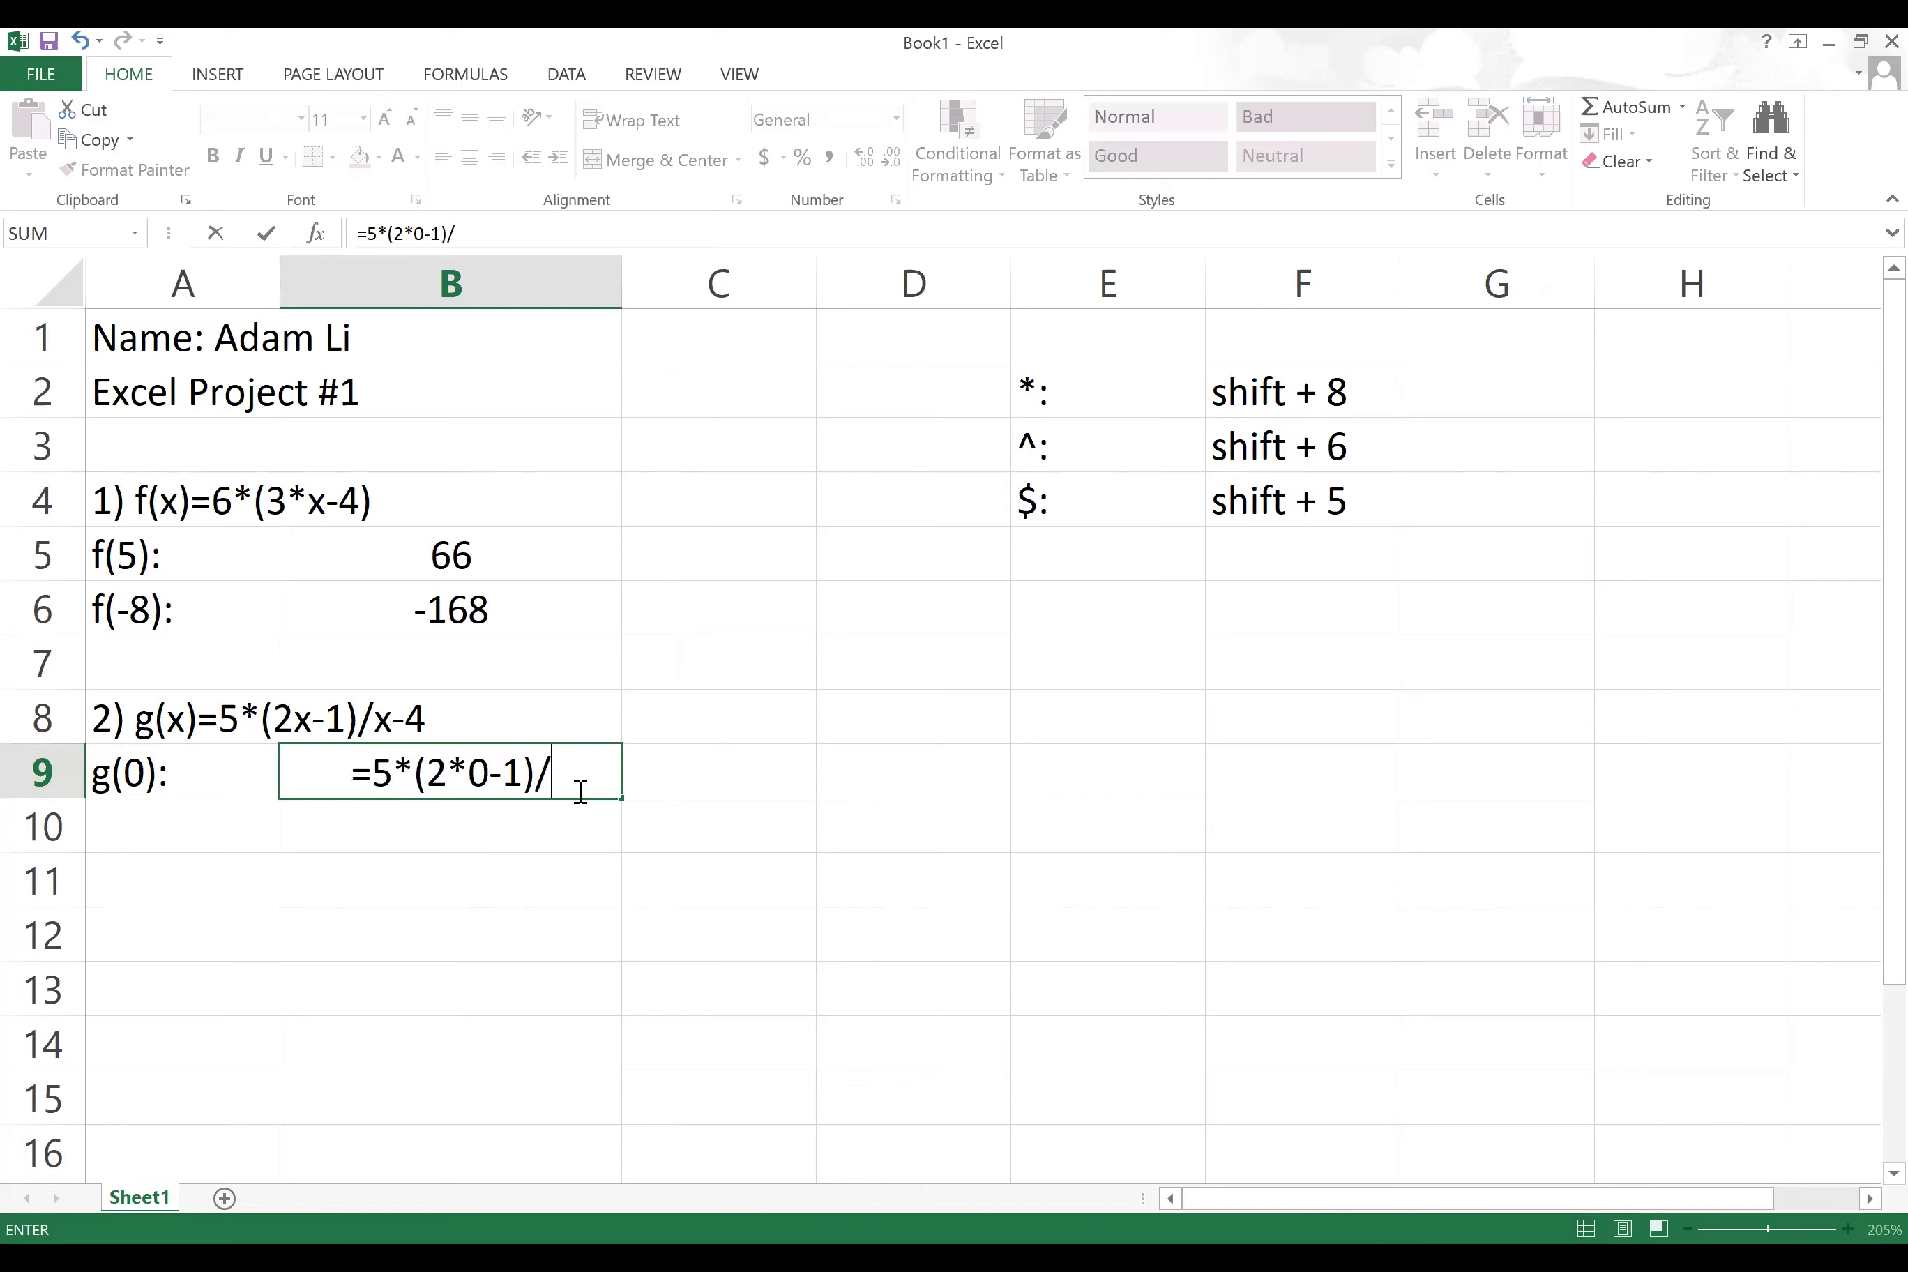
text(0-4)
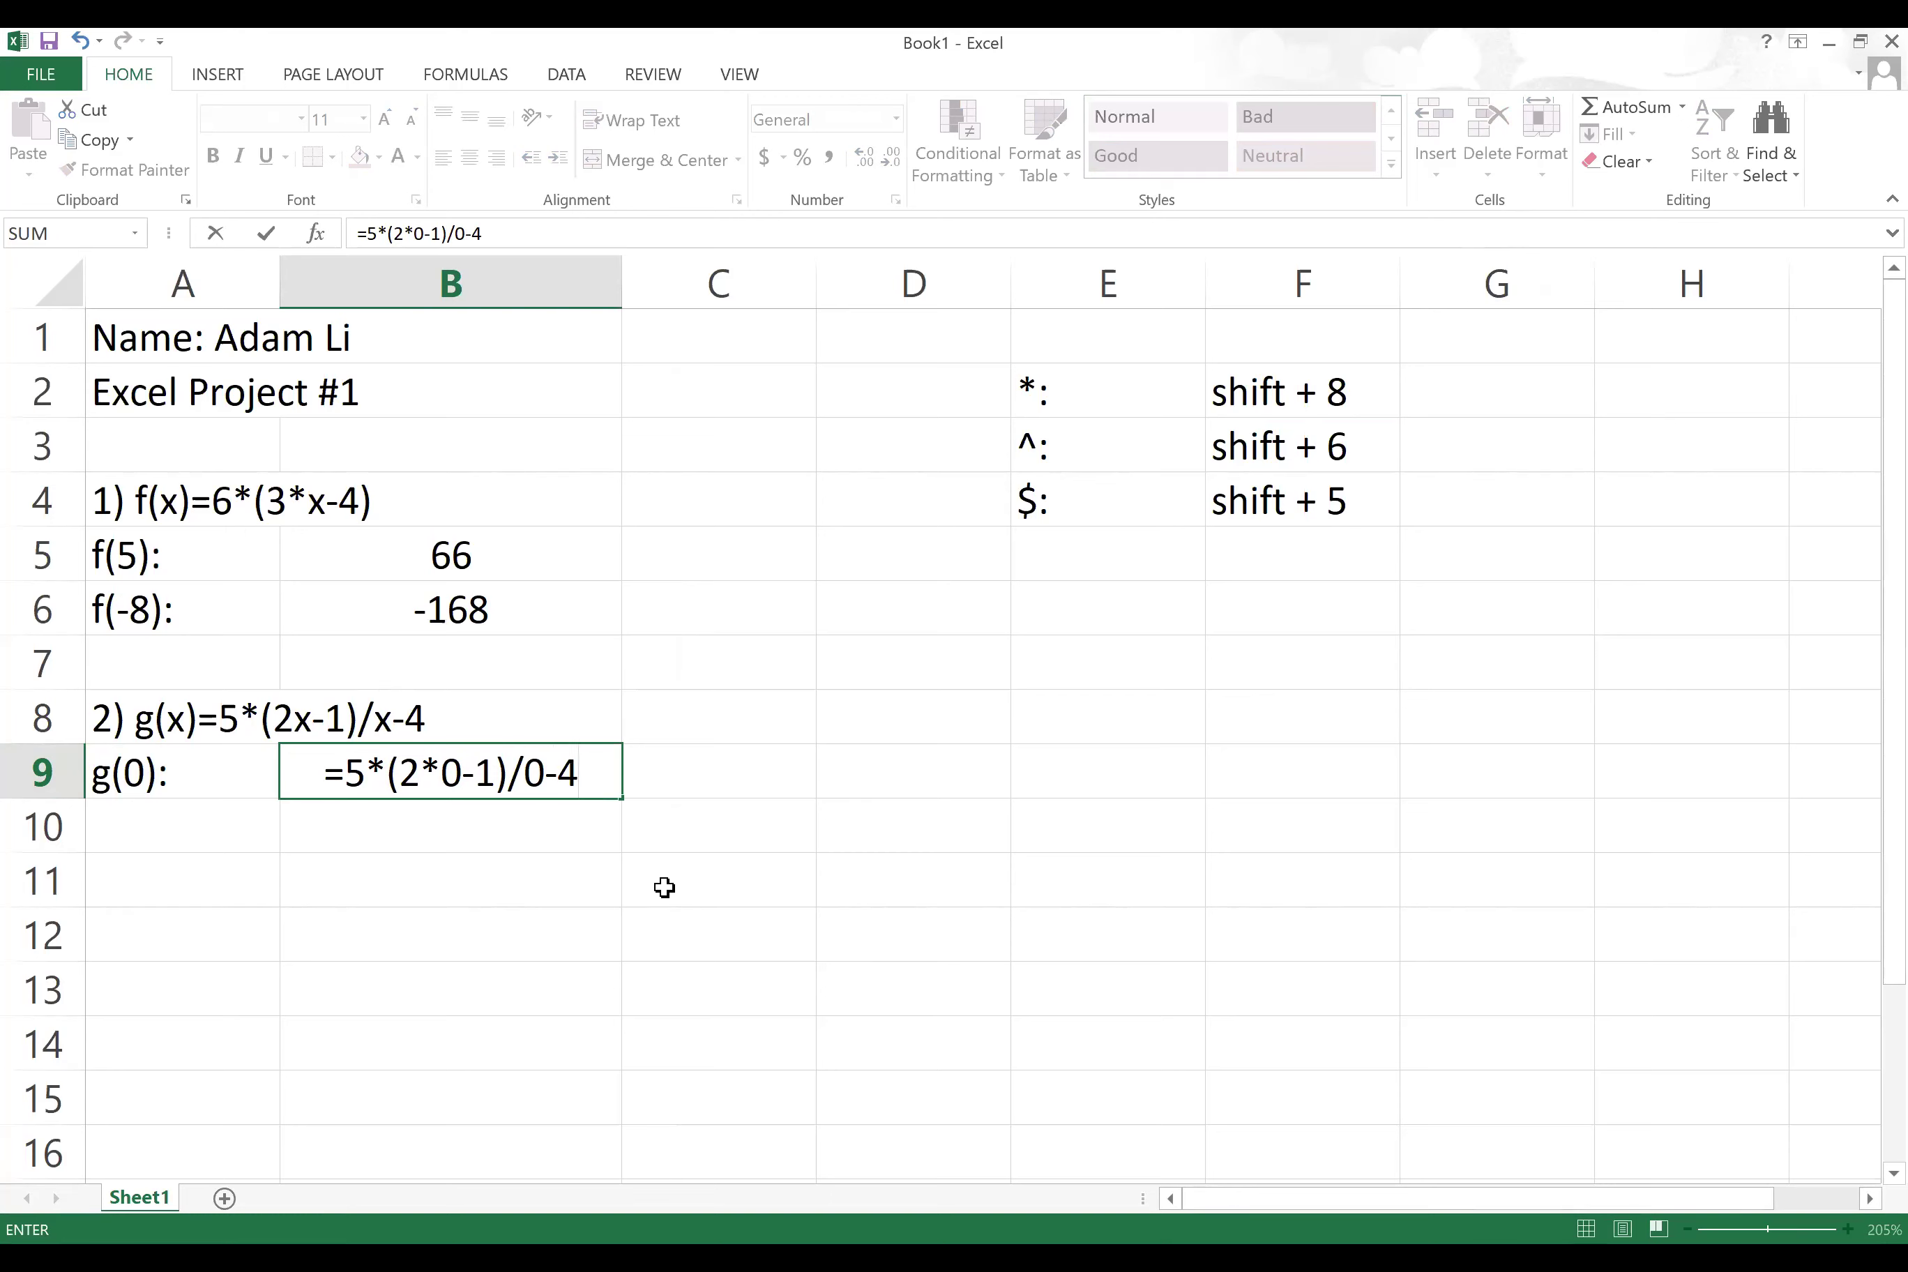
key(Return)
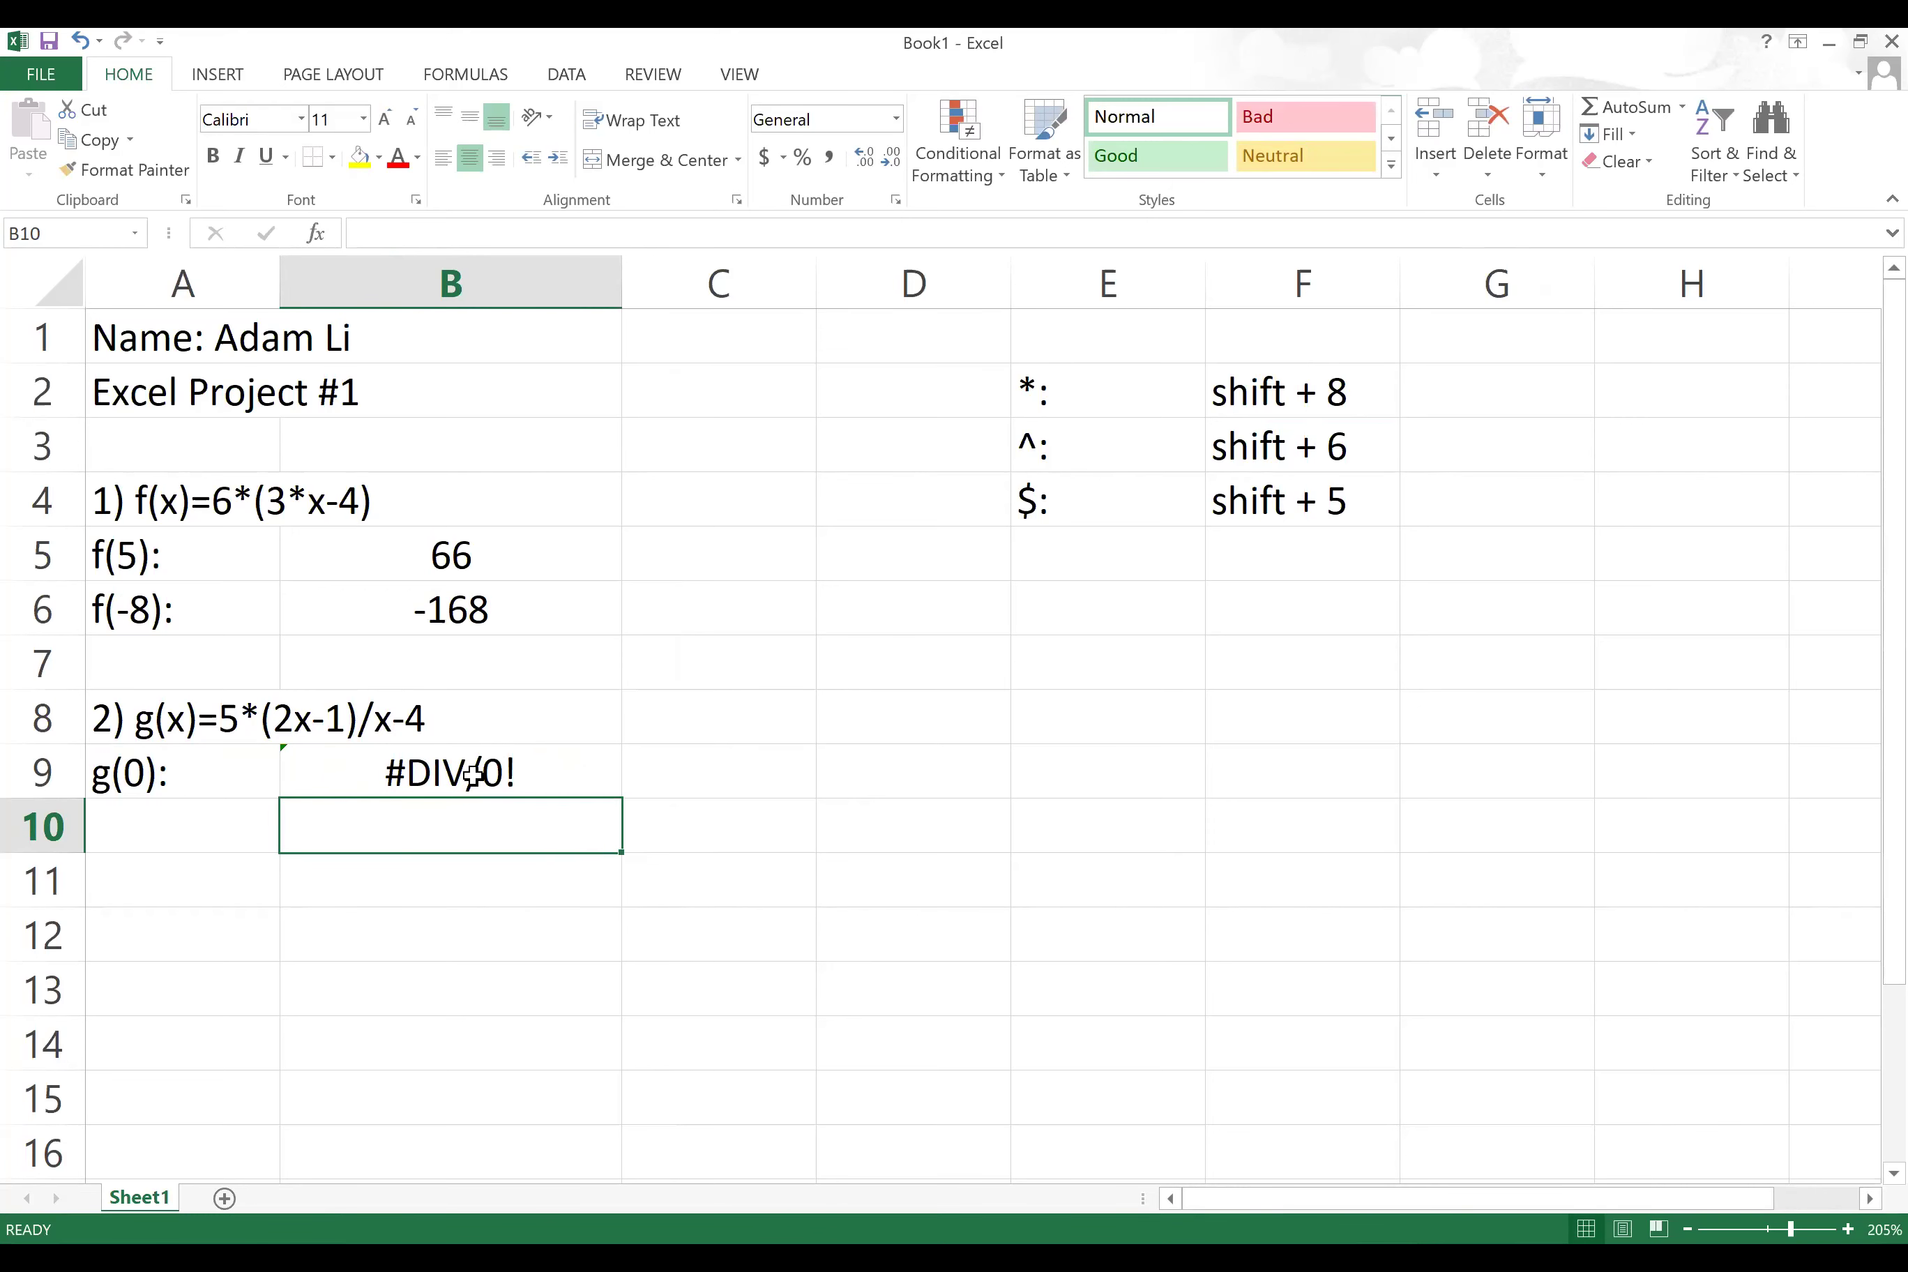
Step: Write 'Division by 0 => undefined' in C9 next to the #DIV/0! result
click(710, 772)
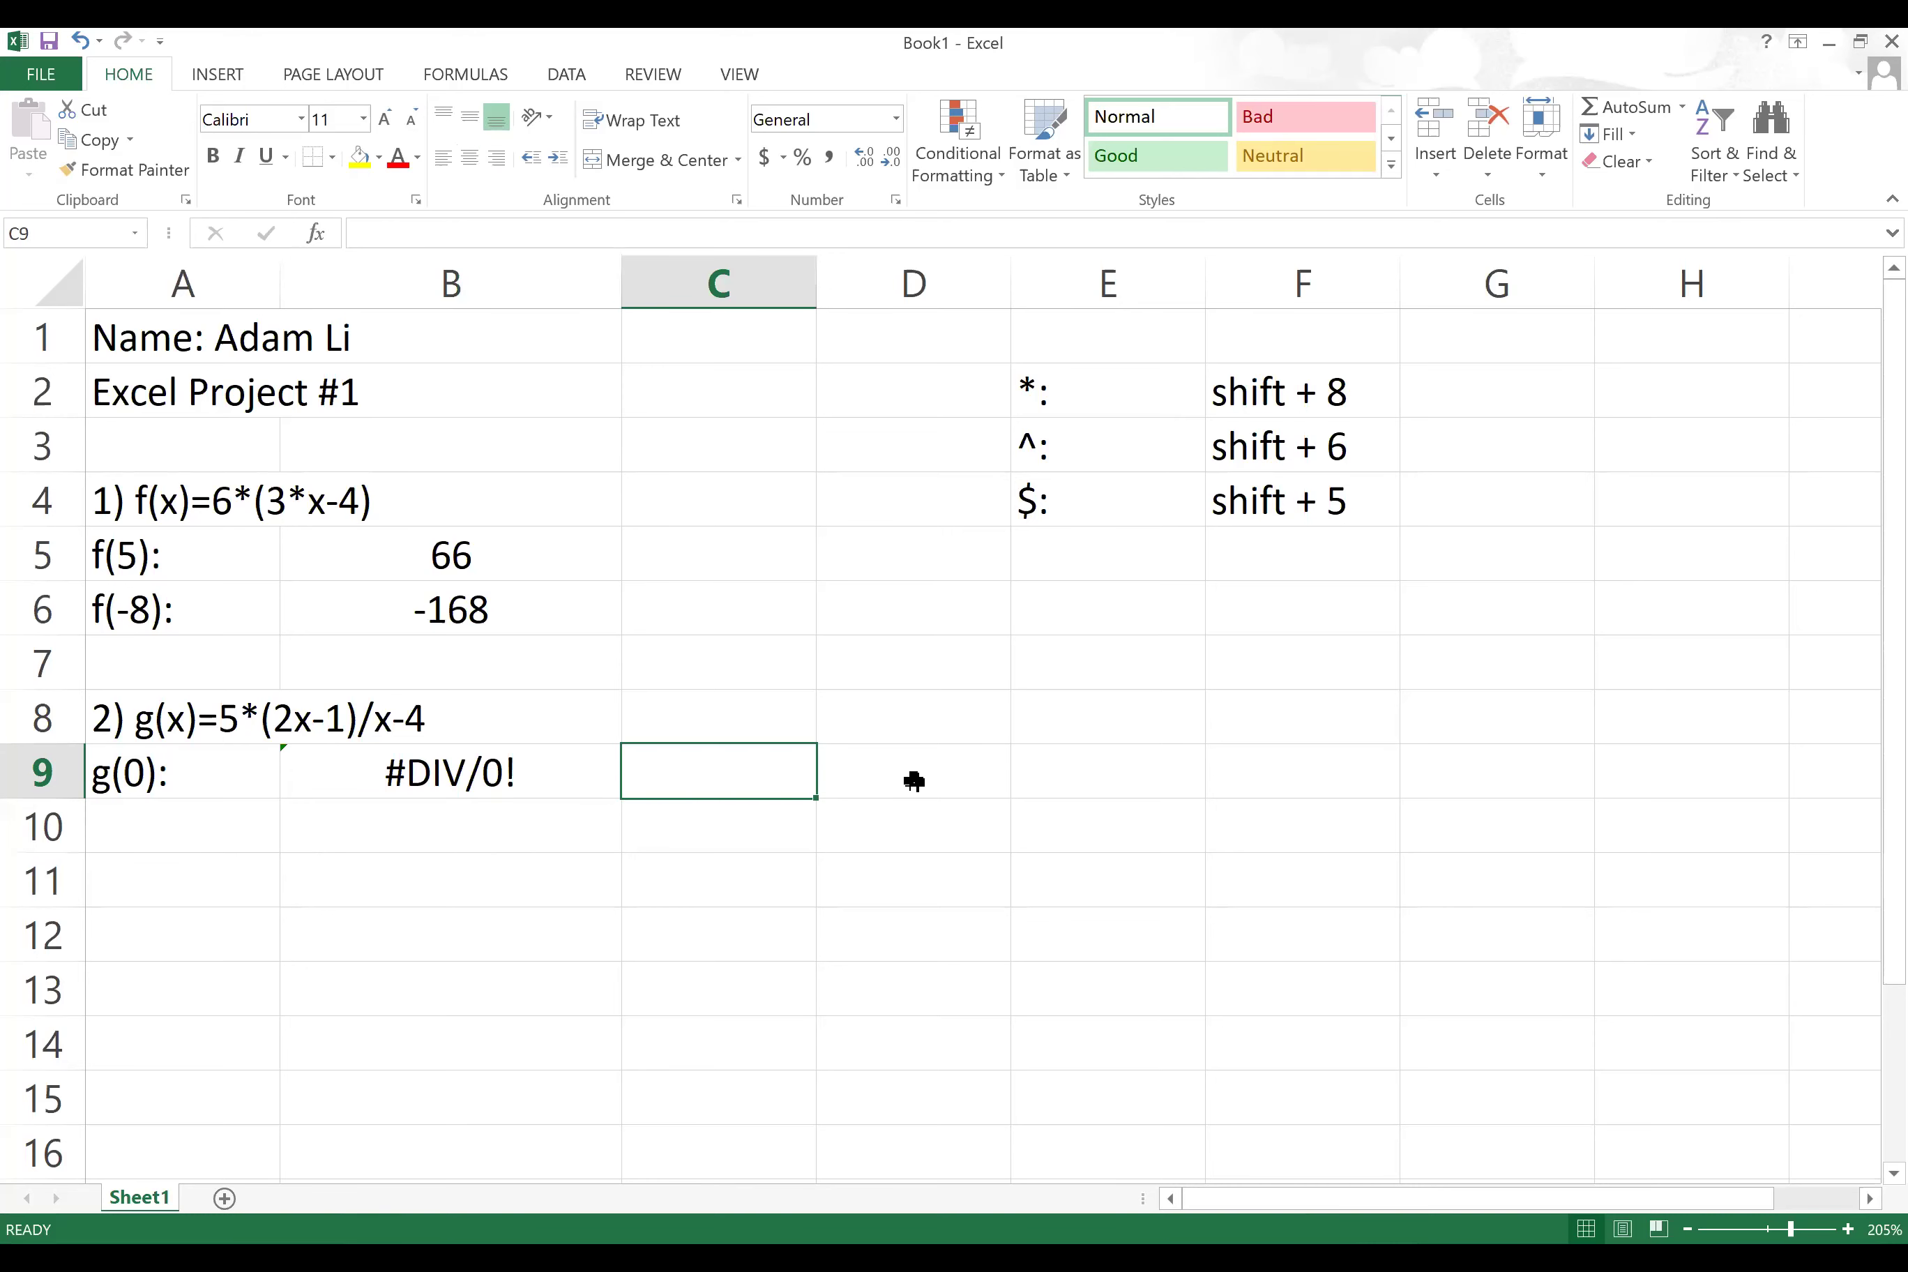
text(Division by o)
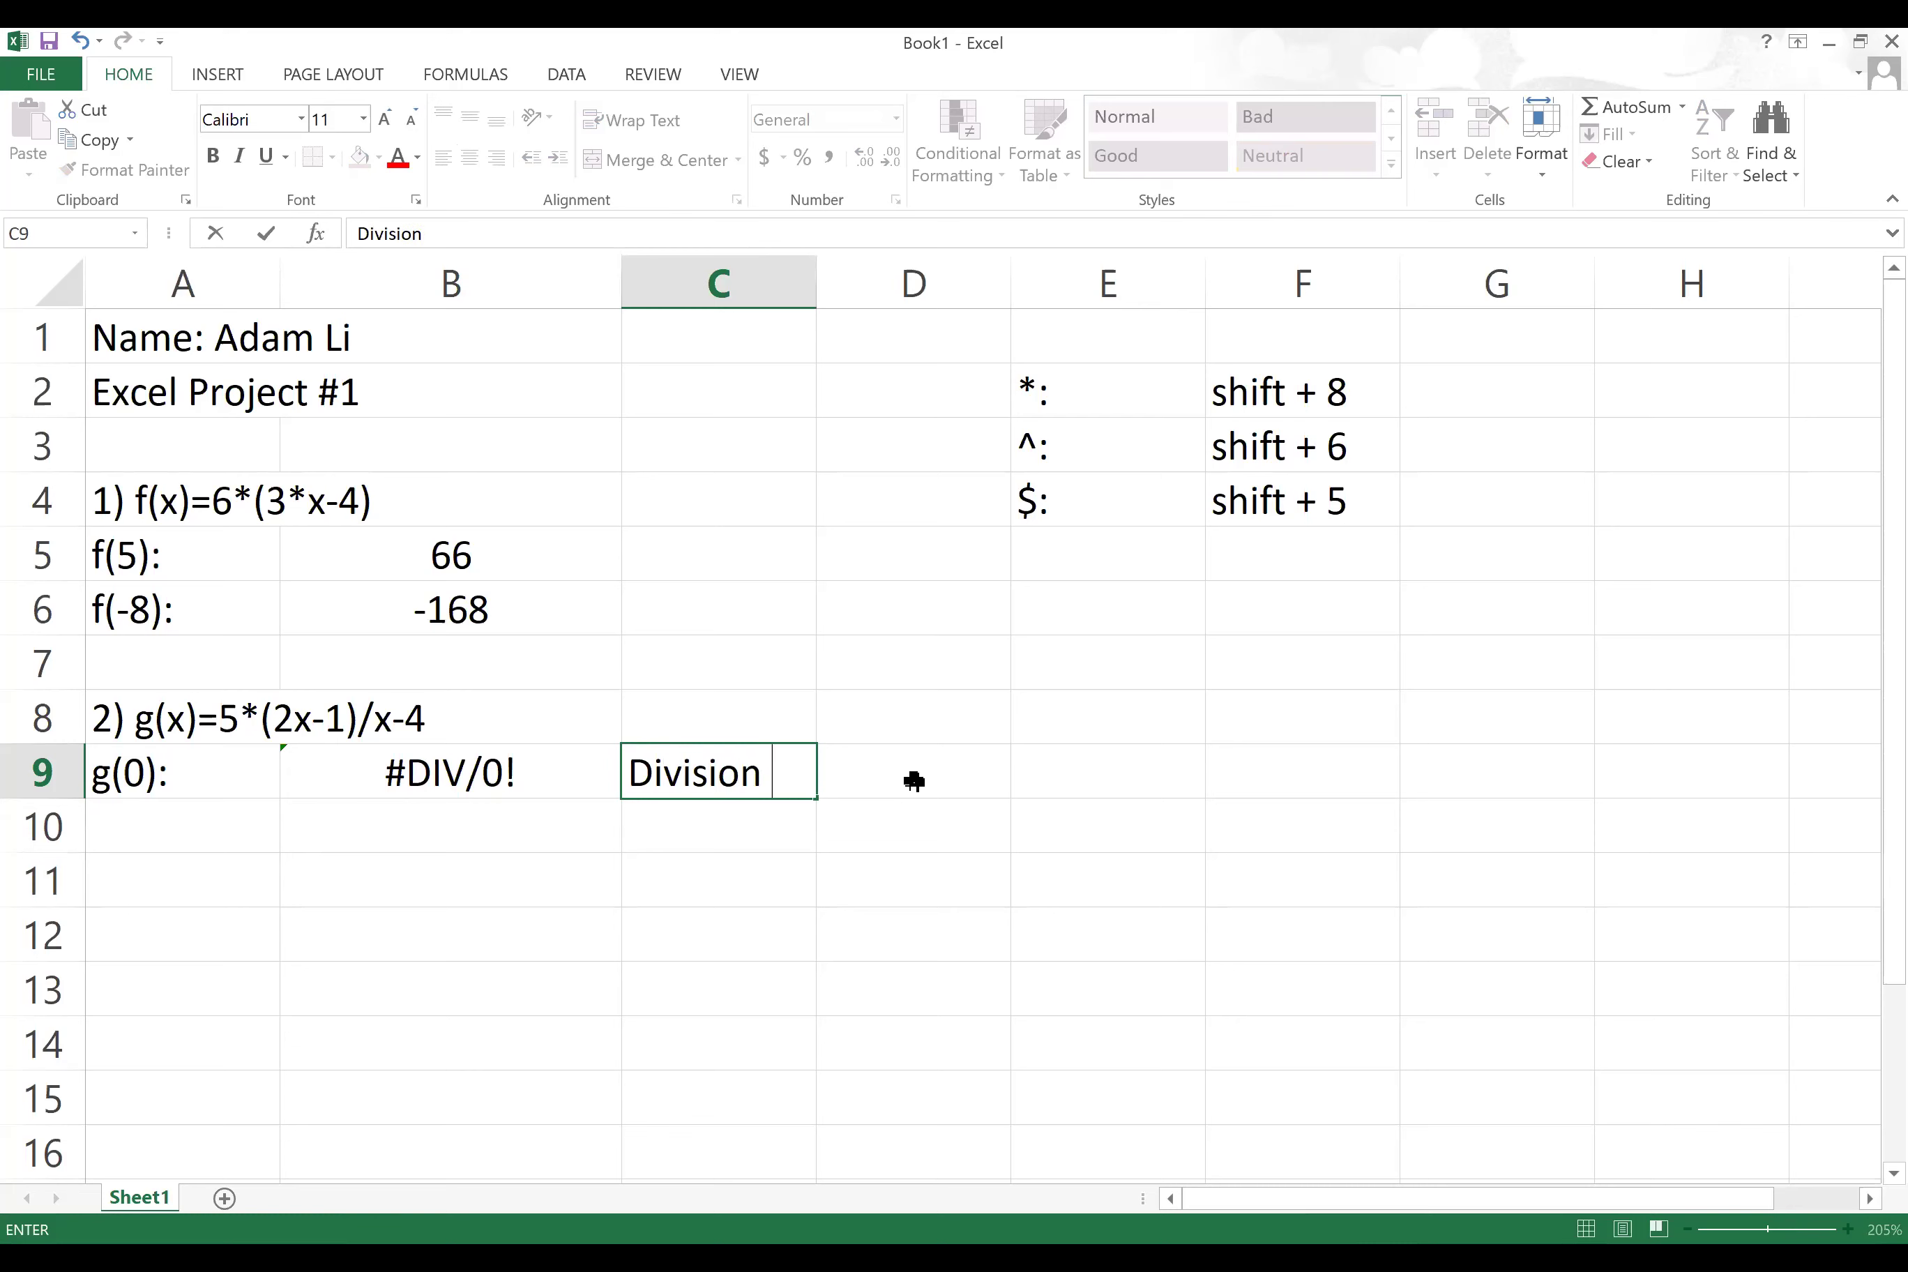
key(BackSpace)
text(0)
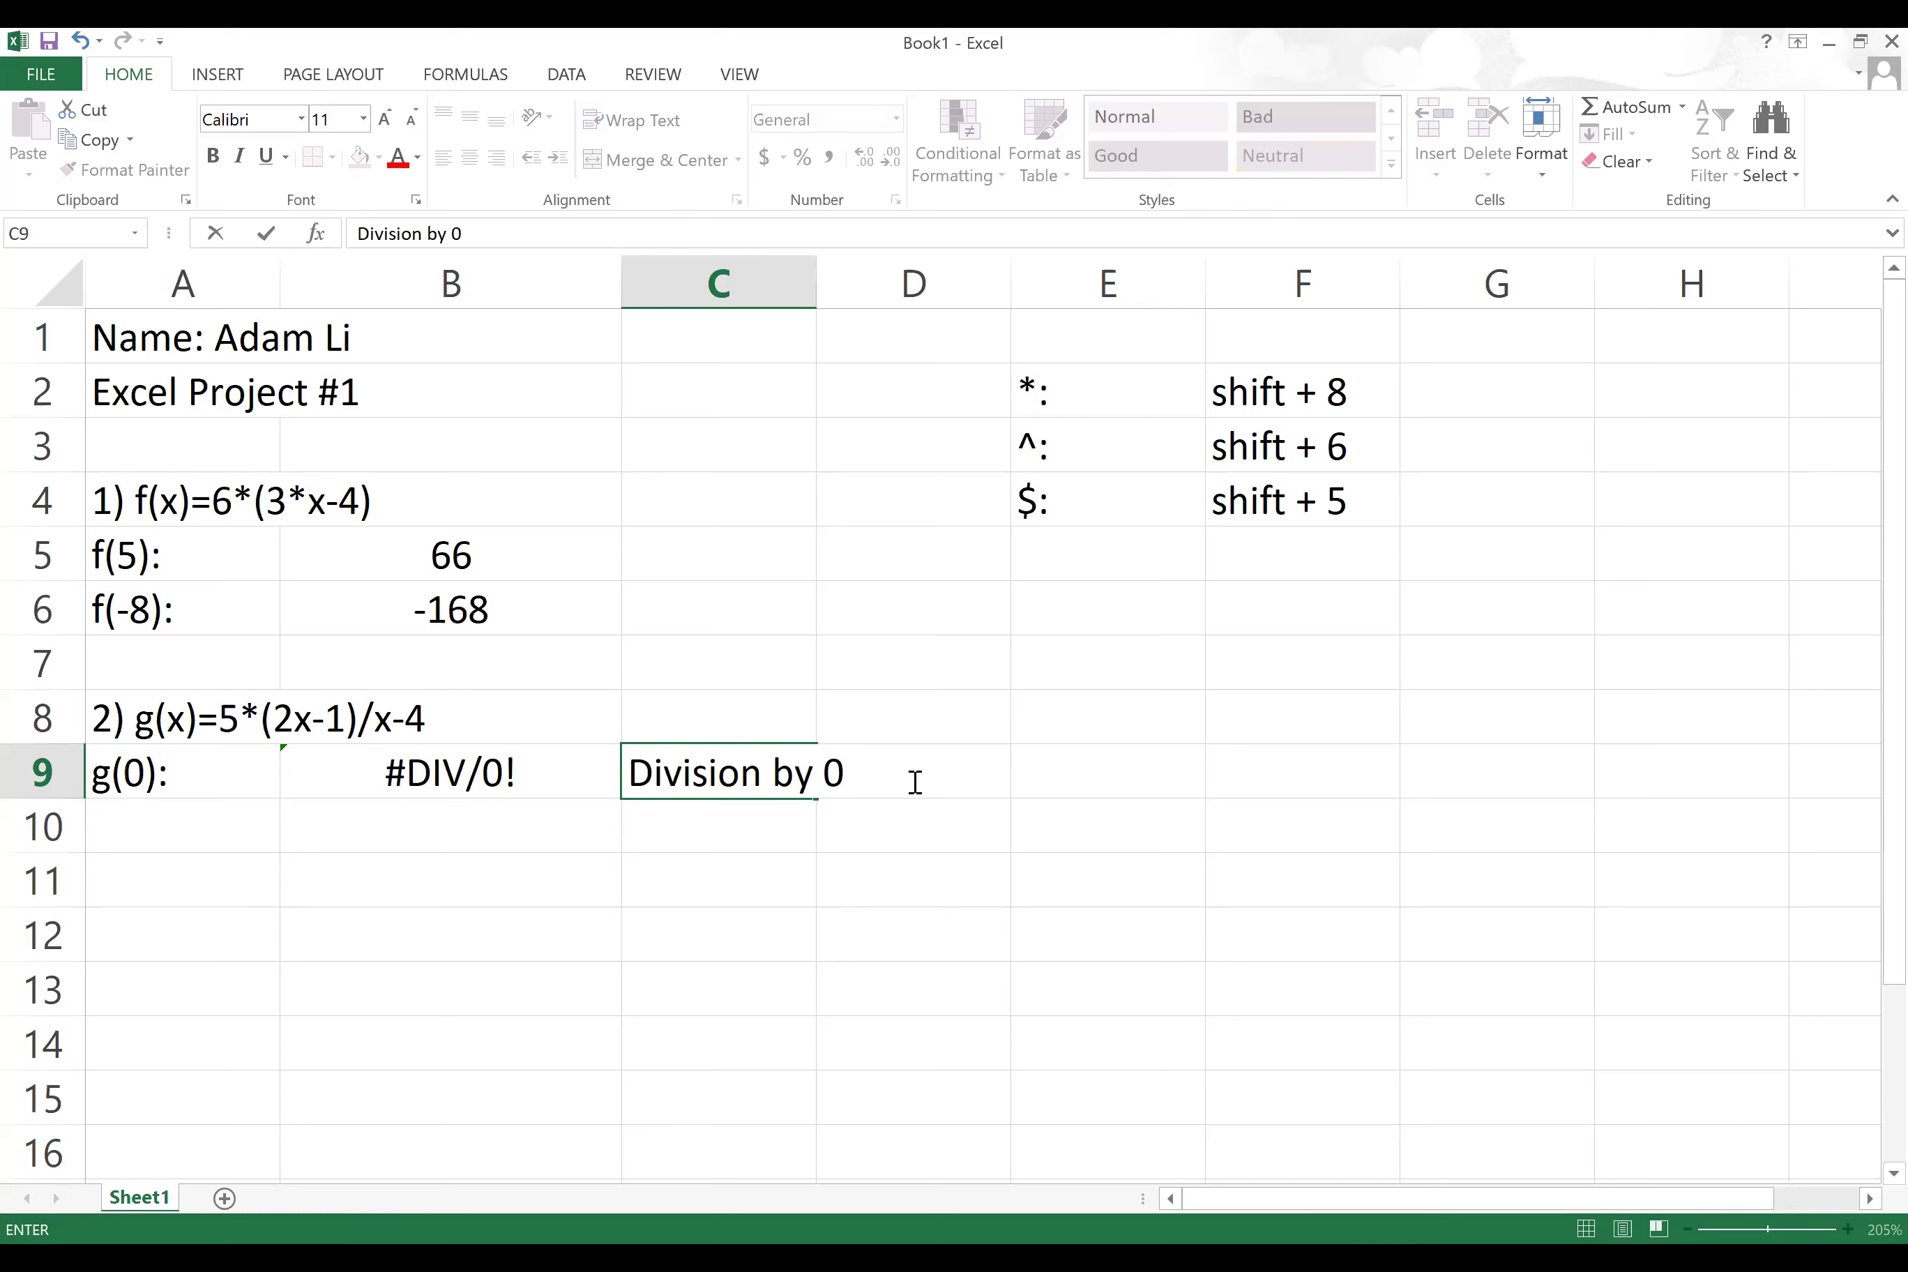
text( => undefini=)
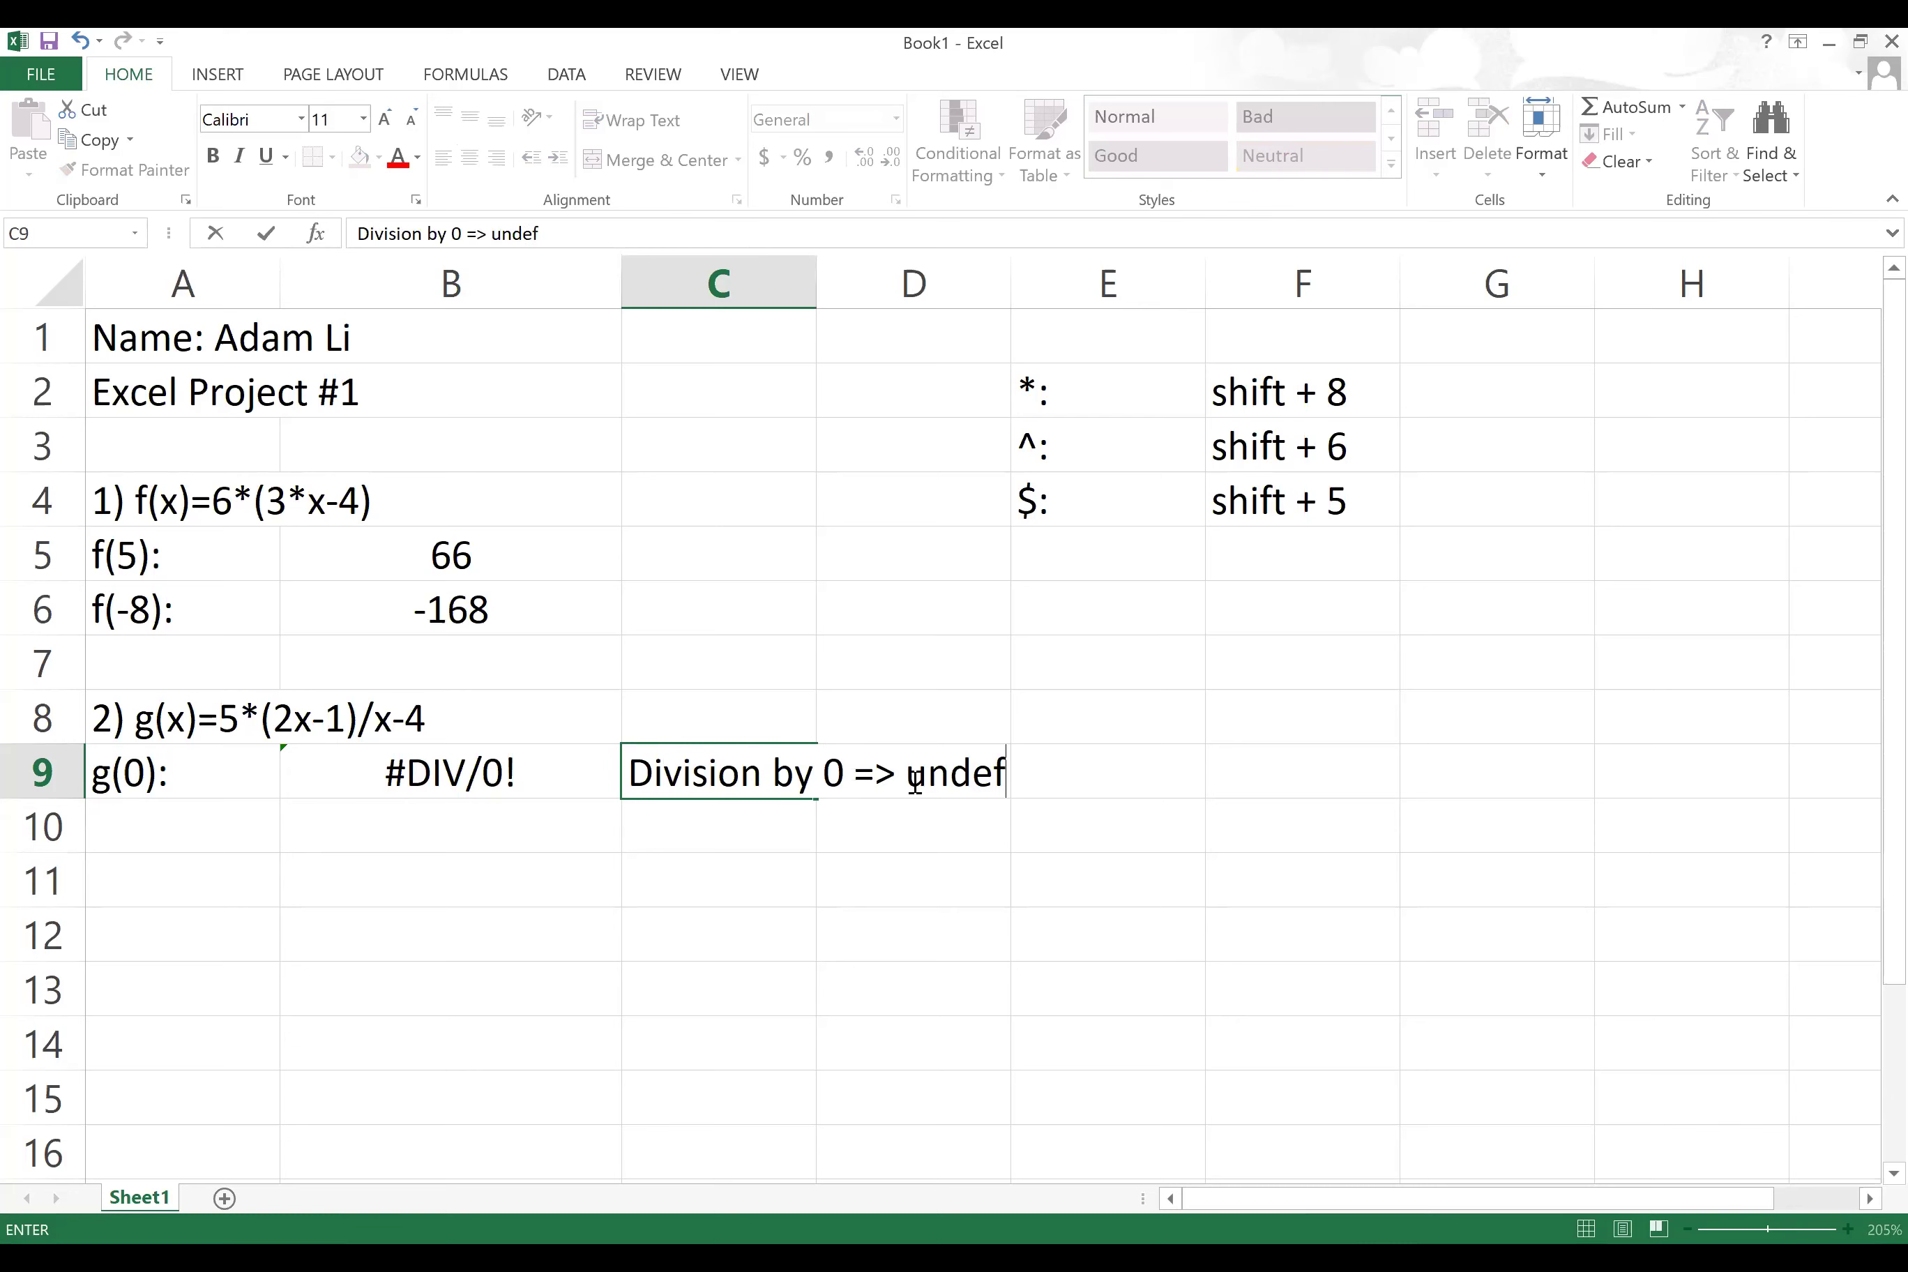
key(BackSpace)
key(BackSpace)
text(ed)
click(1242, 860)
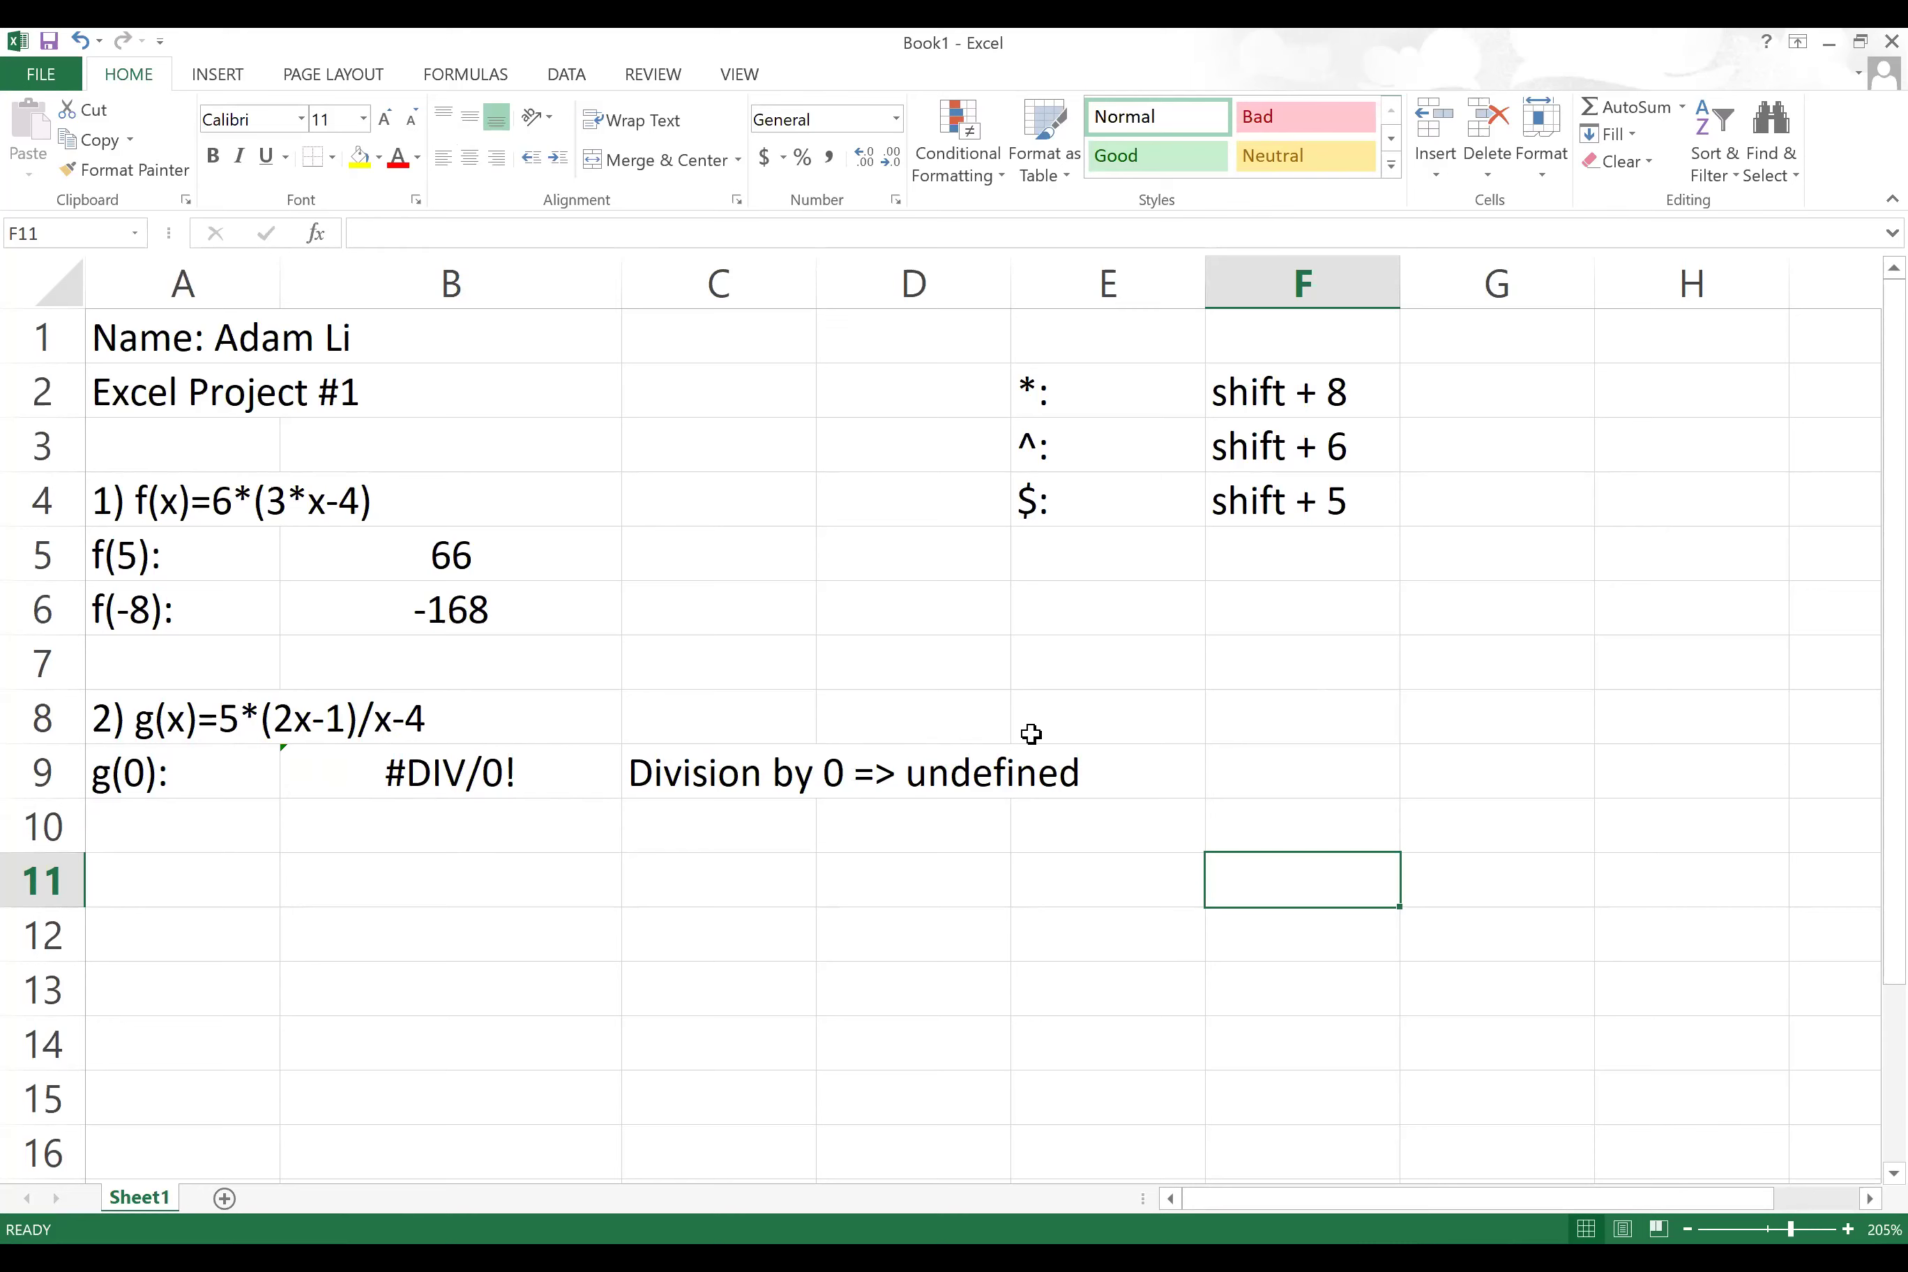
click(153, 826)
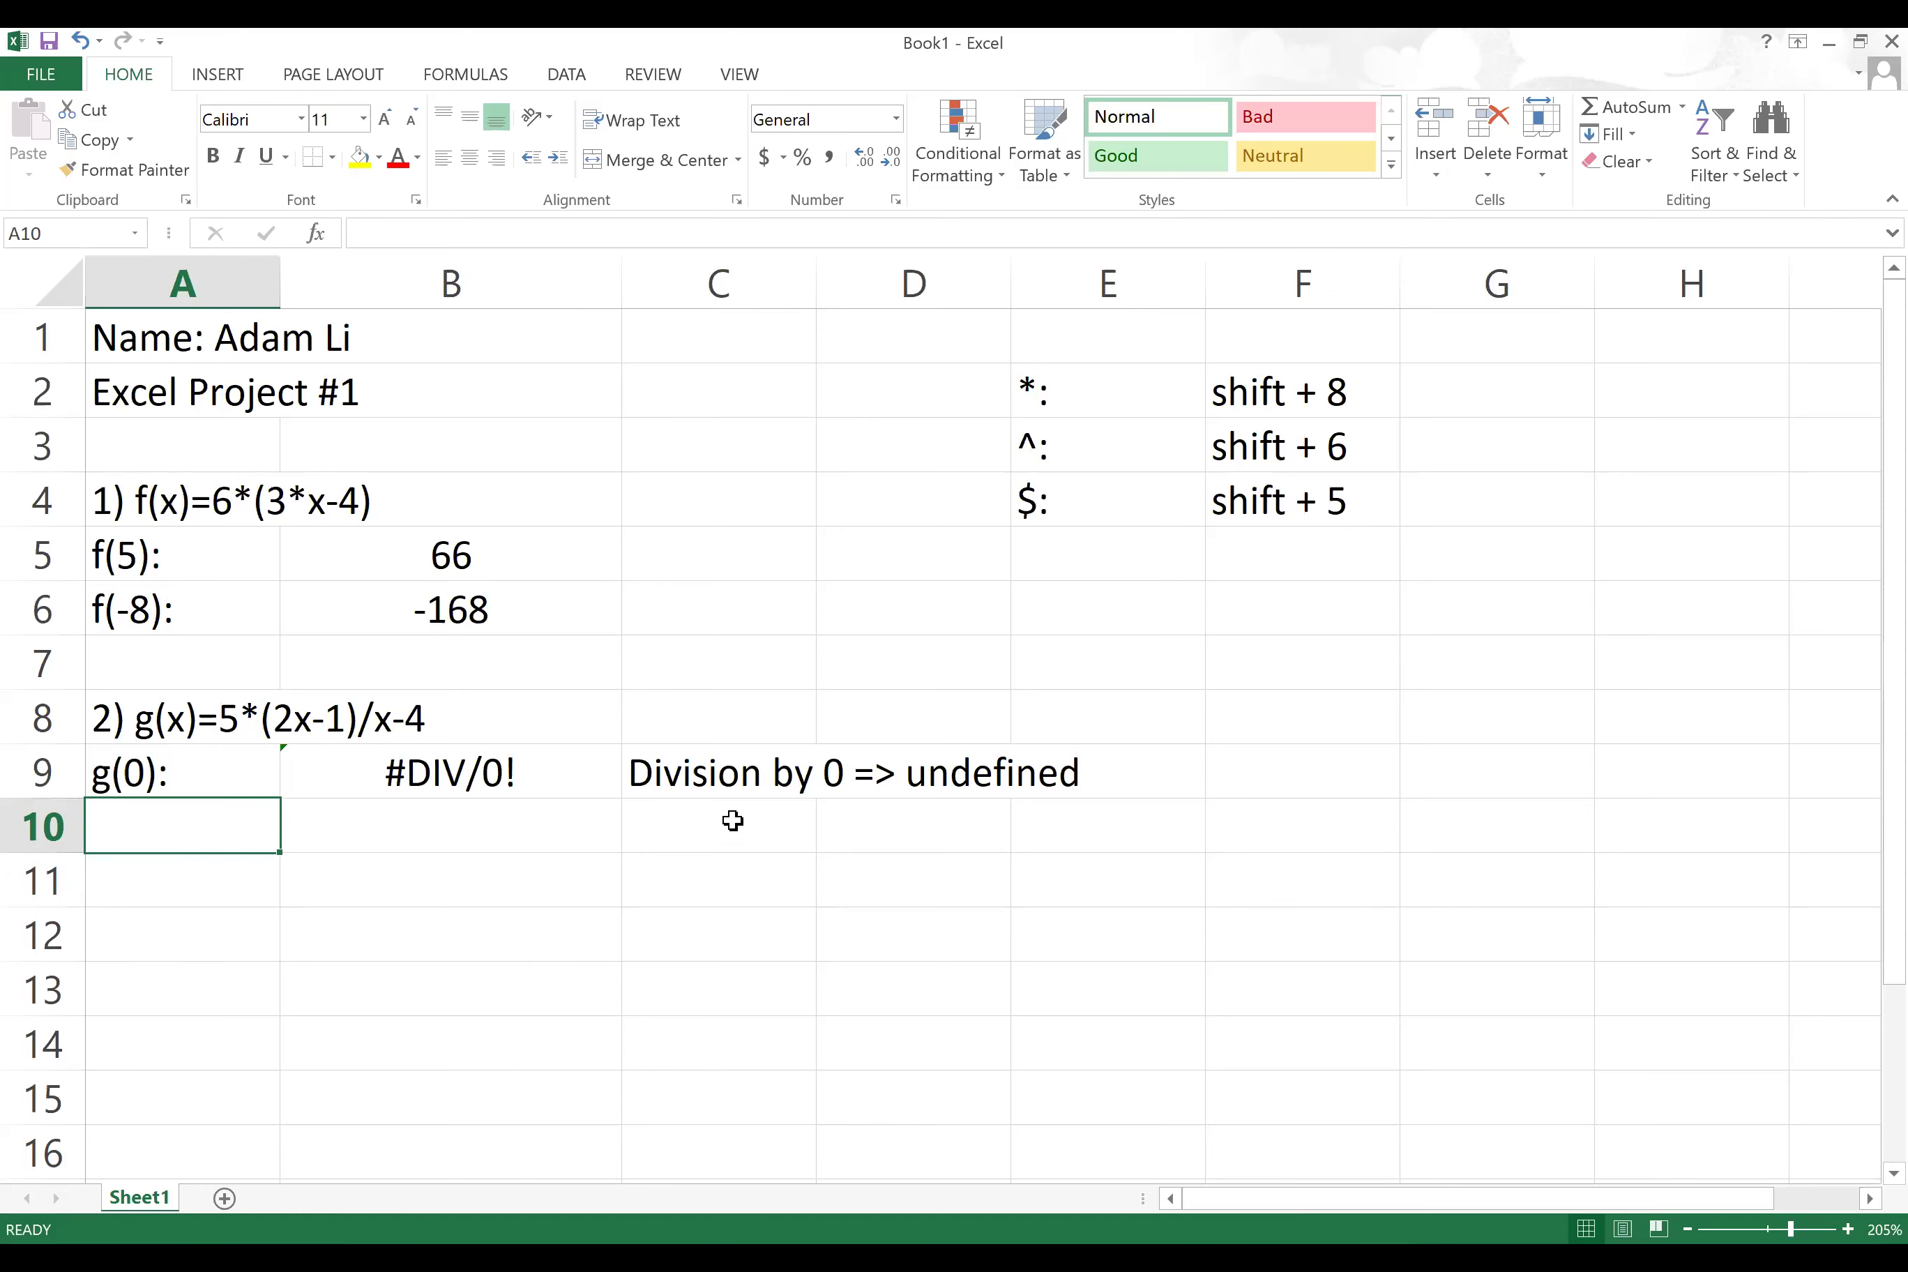
click(805, 770)
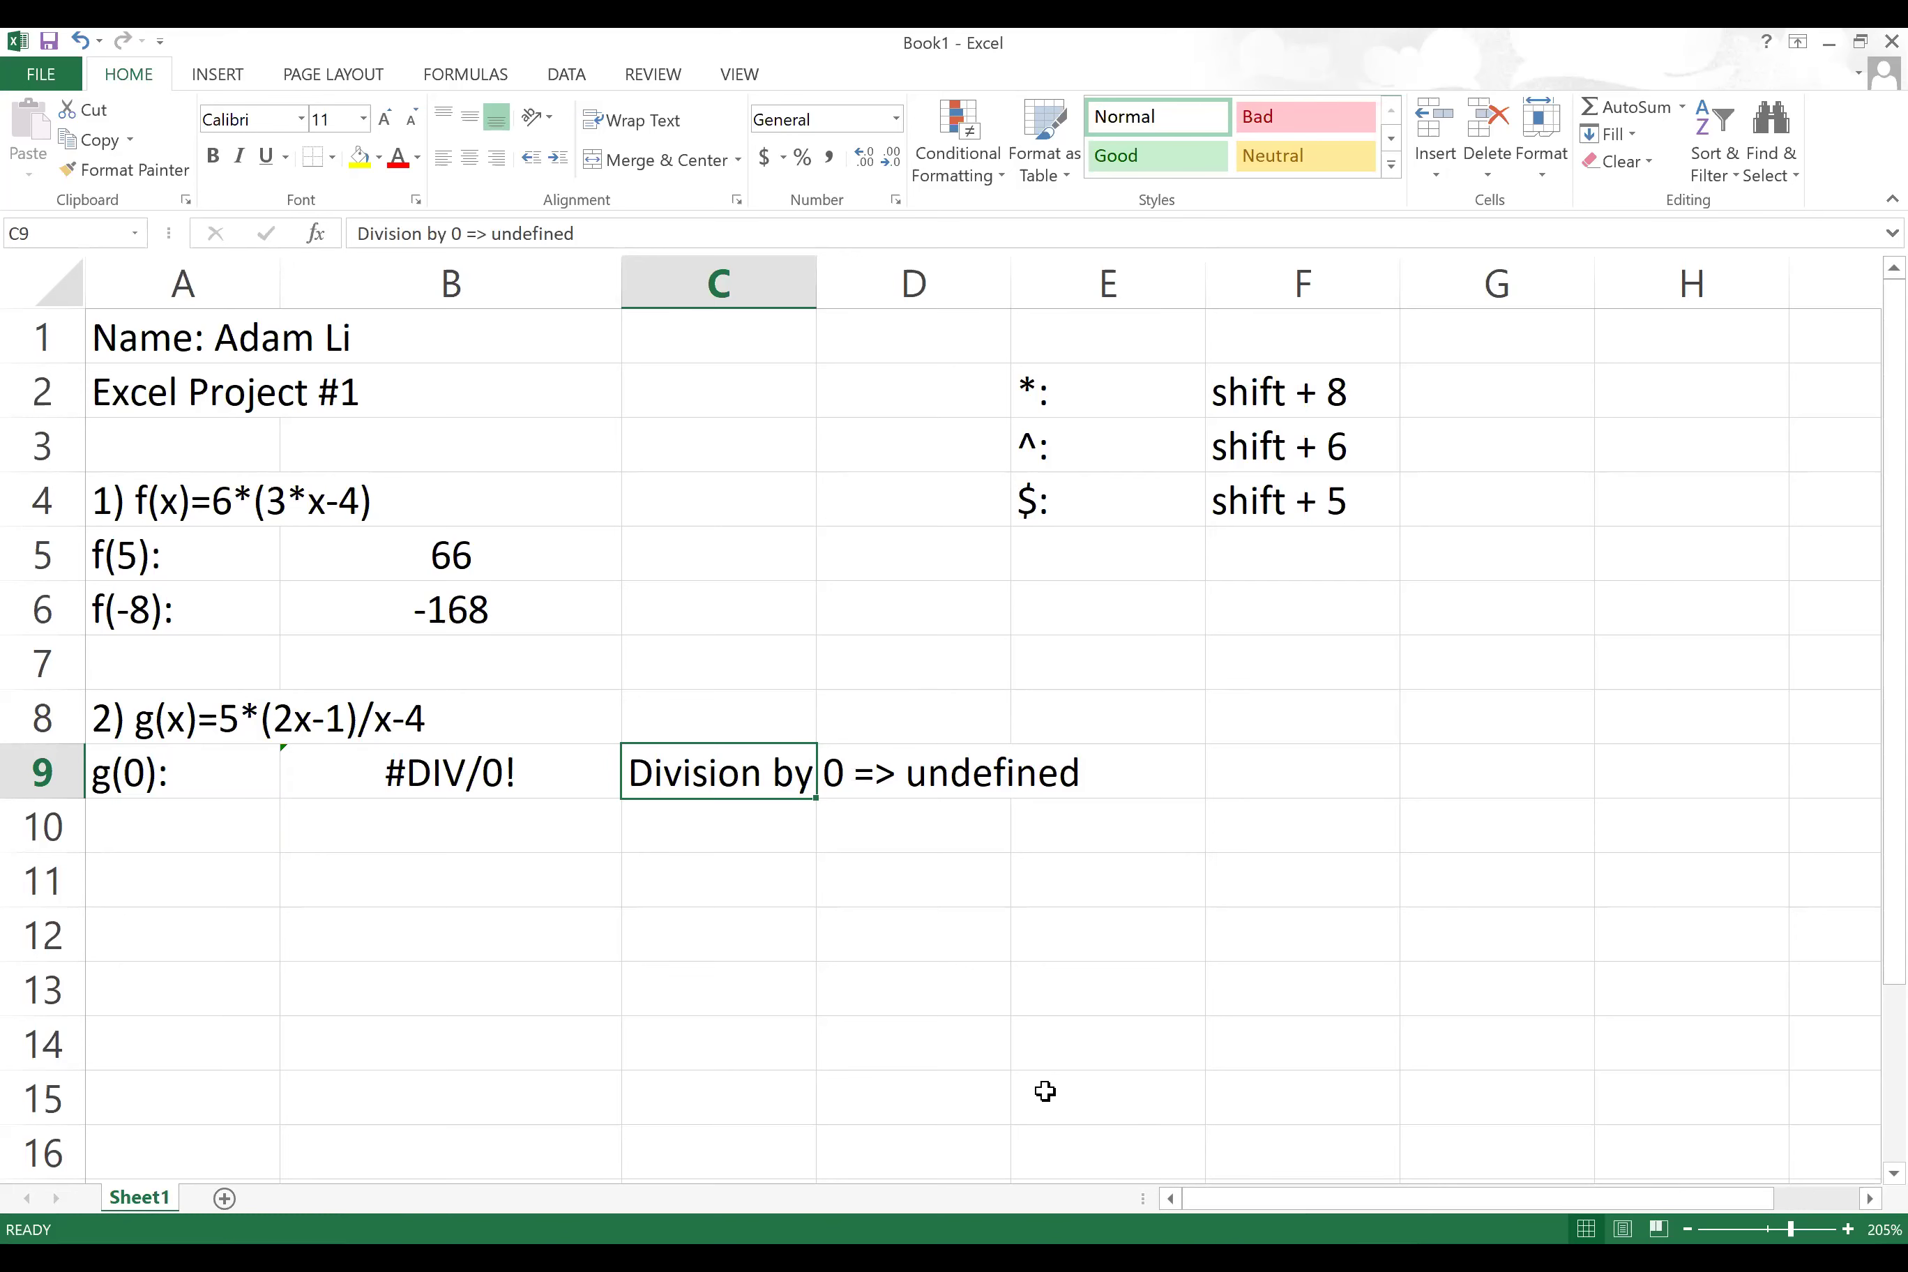
key(alt+Tab)
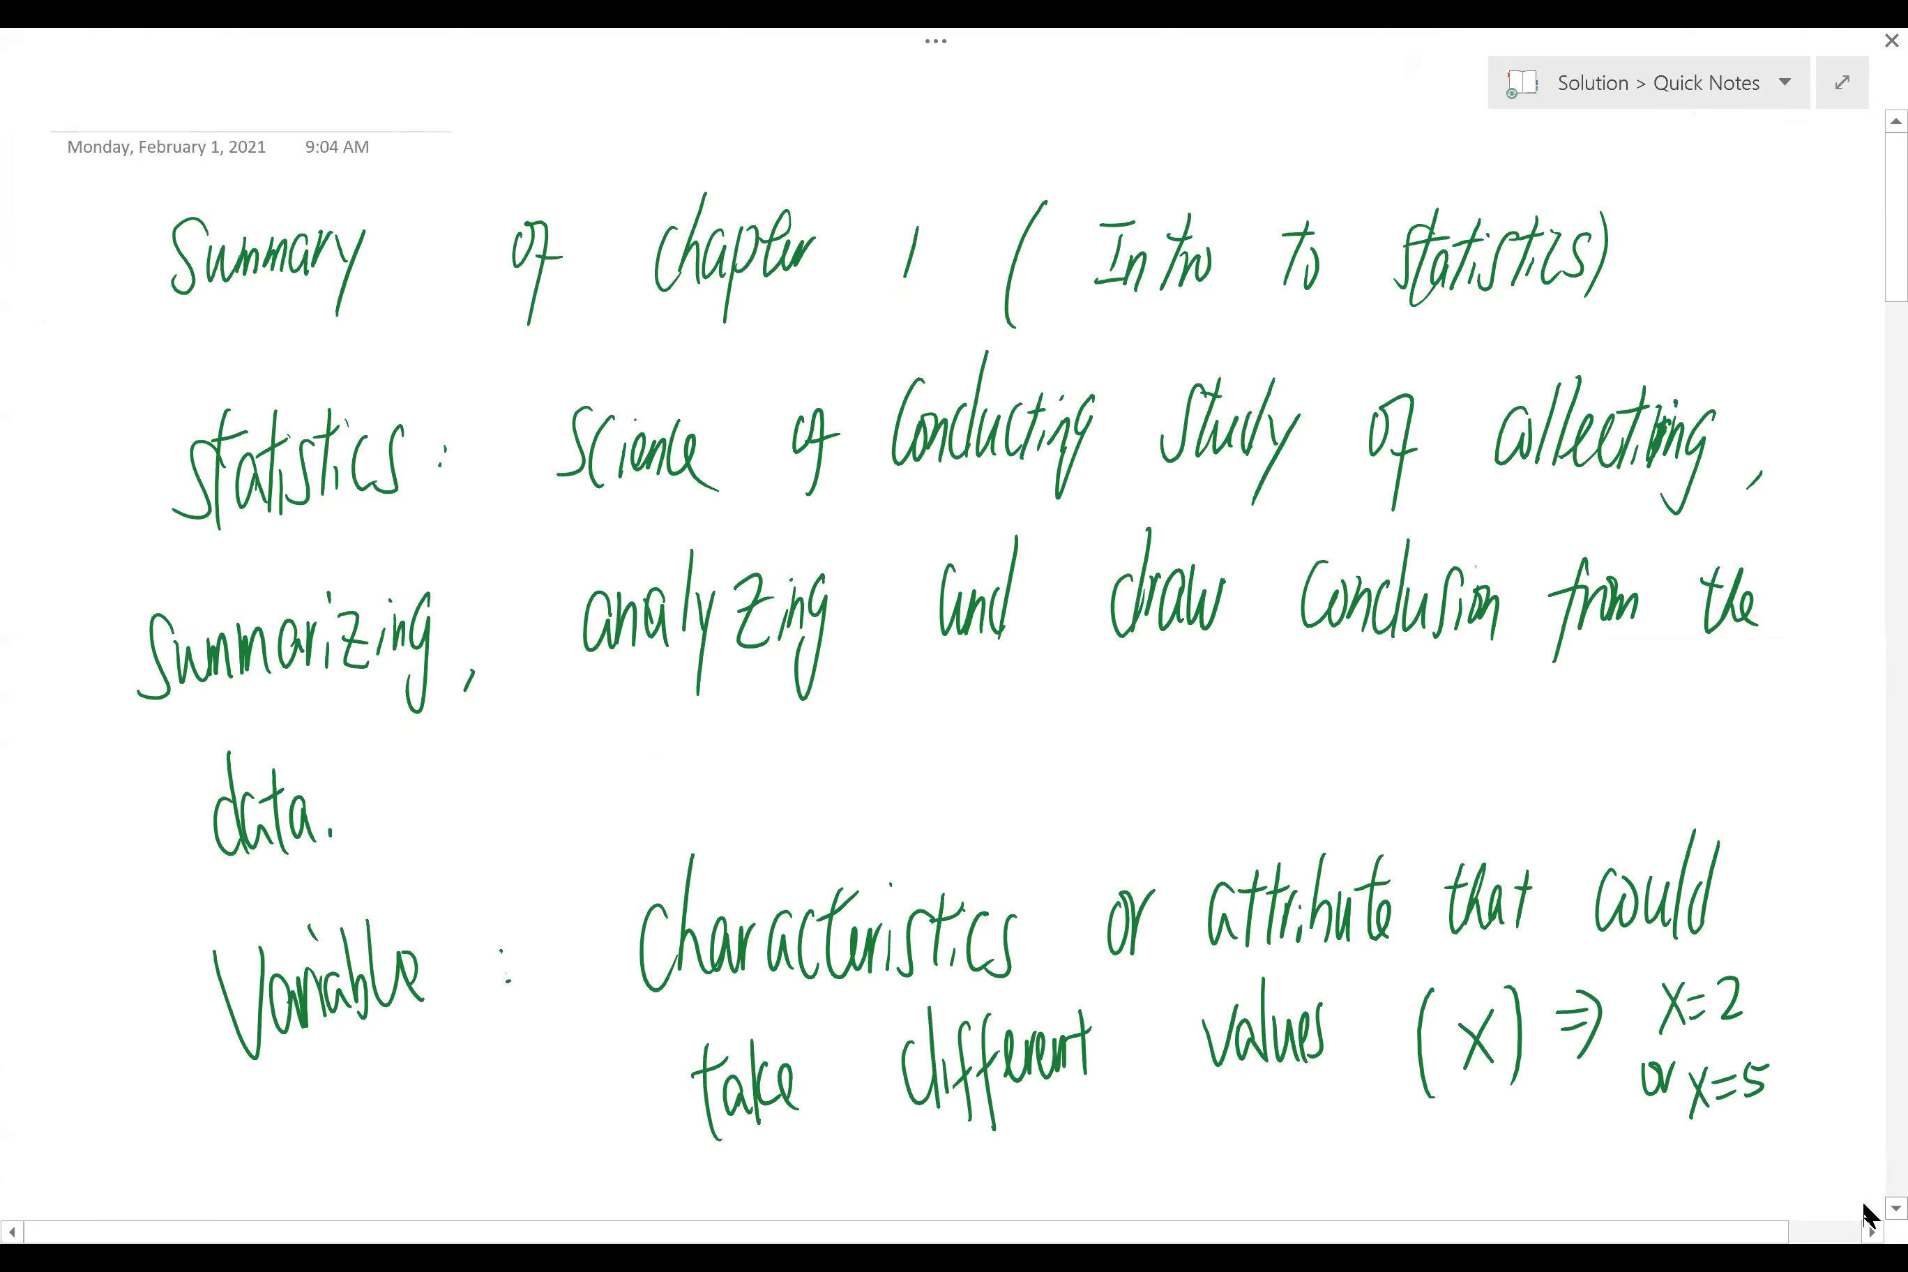
Step: In OneNote, handwrite 0/0 ⇒ Undefined in a blank area below the notes
scroll(1863, 1211, down, 3)
scroll(1866, 1213, down, 10)
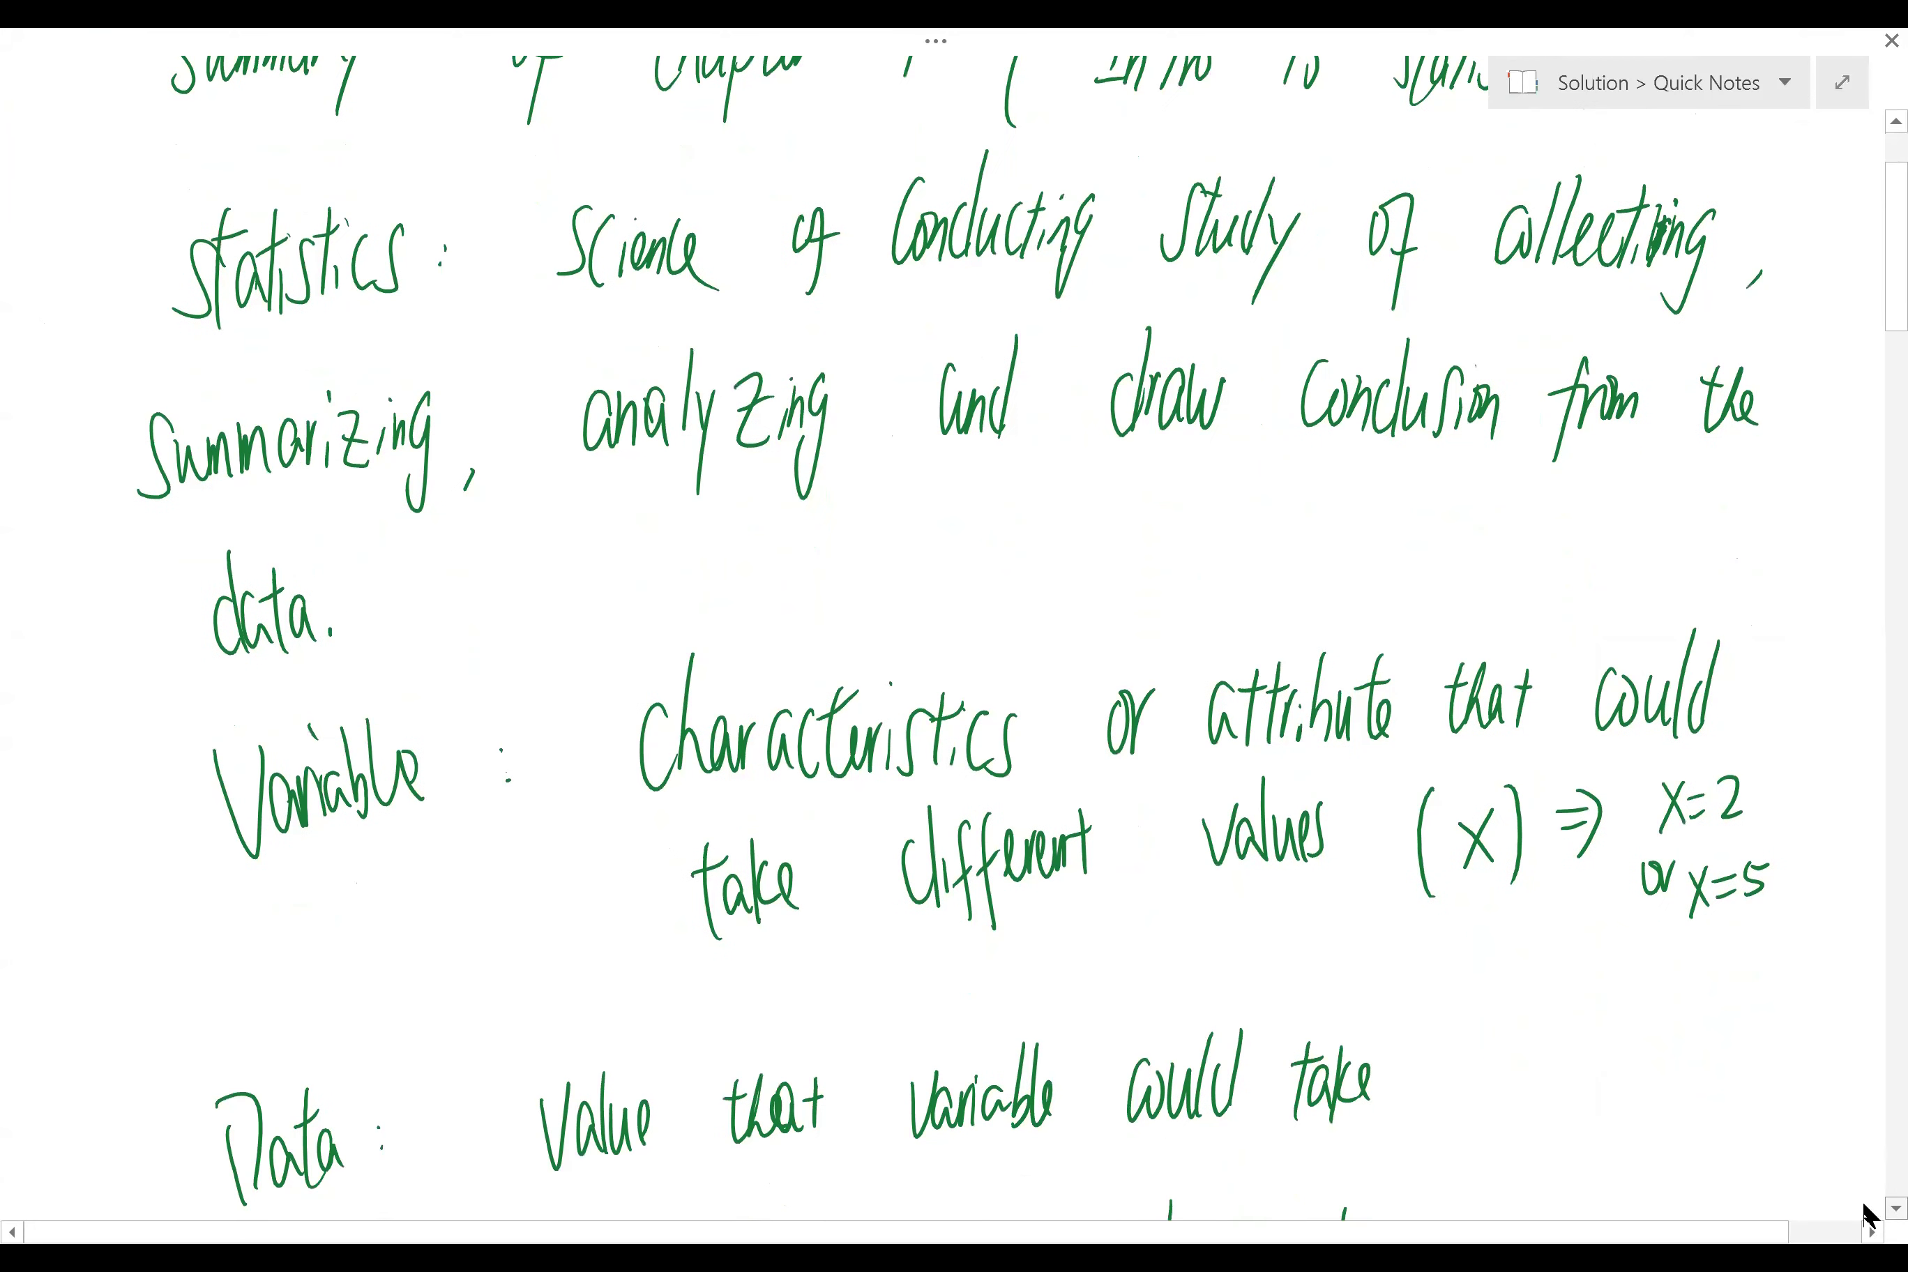
scroll(1868, 1213, down, 15)
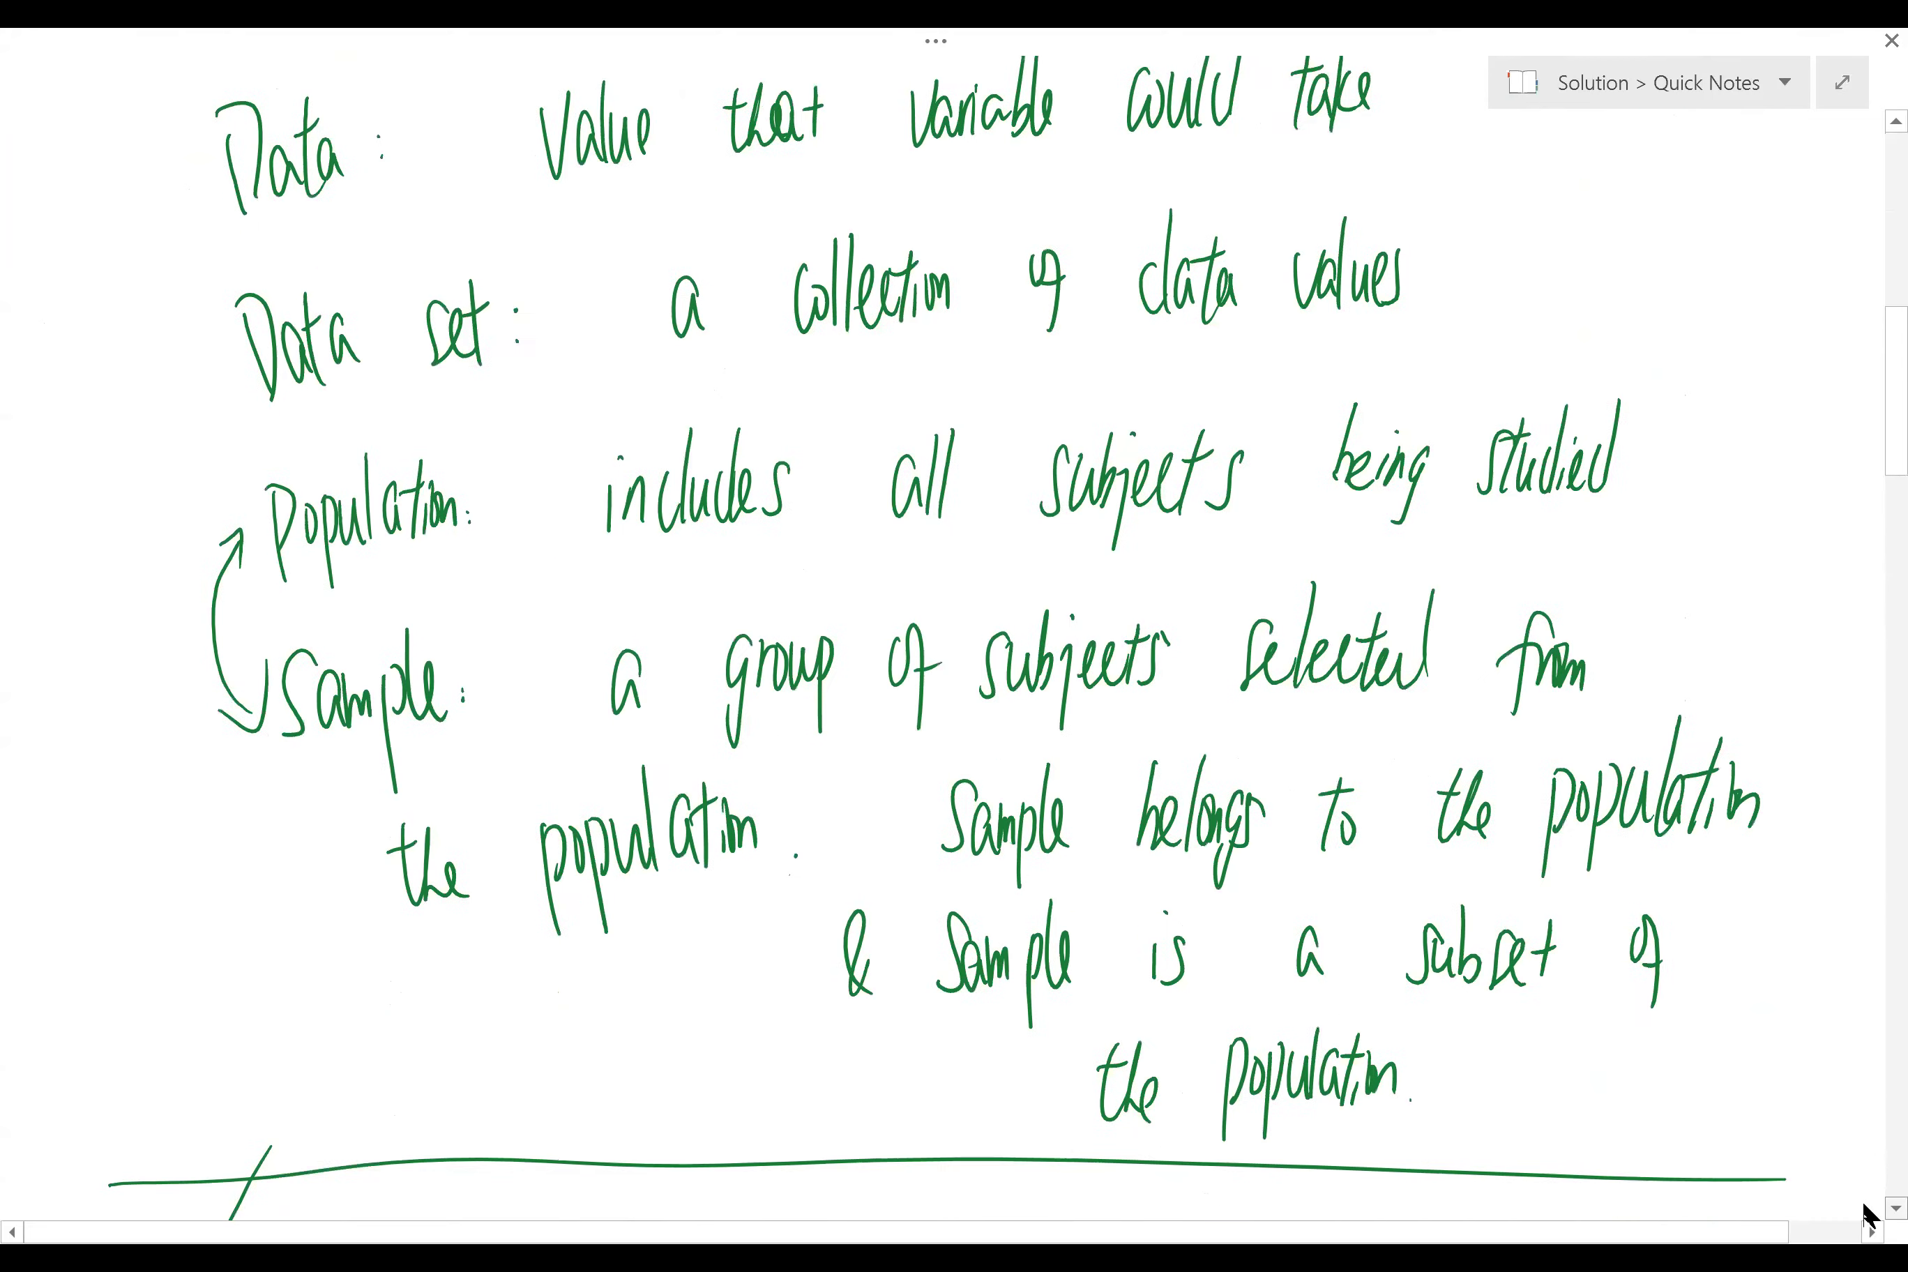
scroll(1870, 909, down, 15)
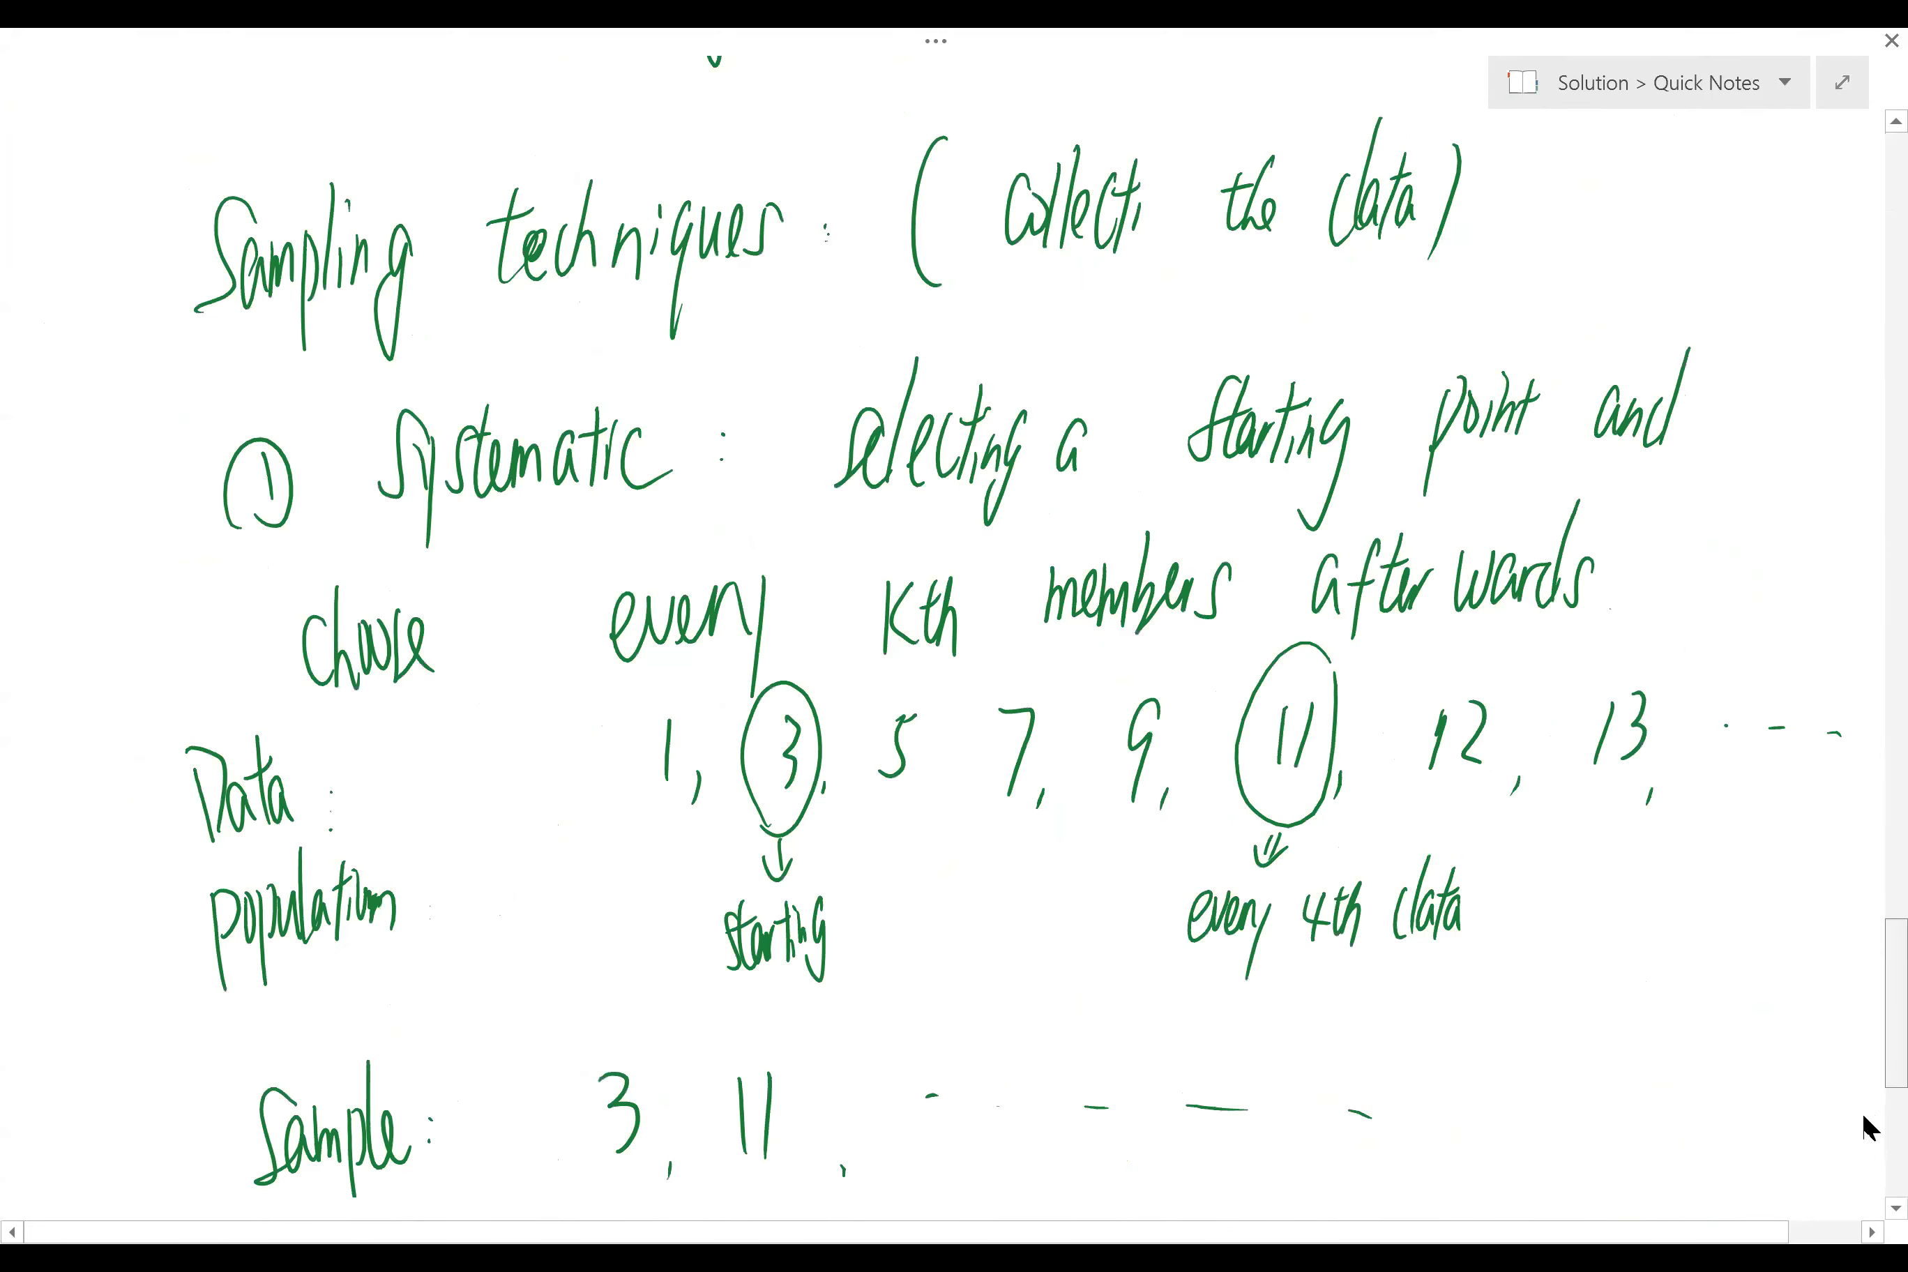
scroll(1870, 1215, down, 1)
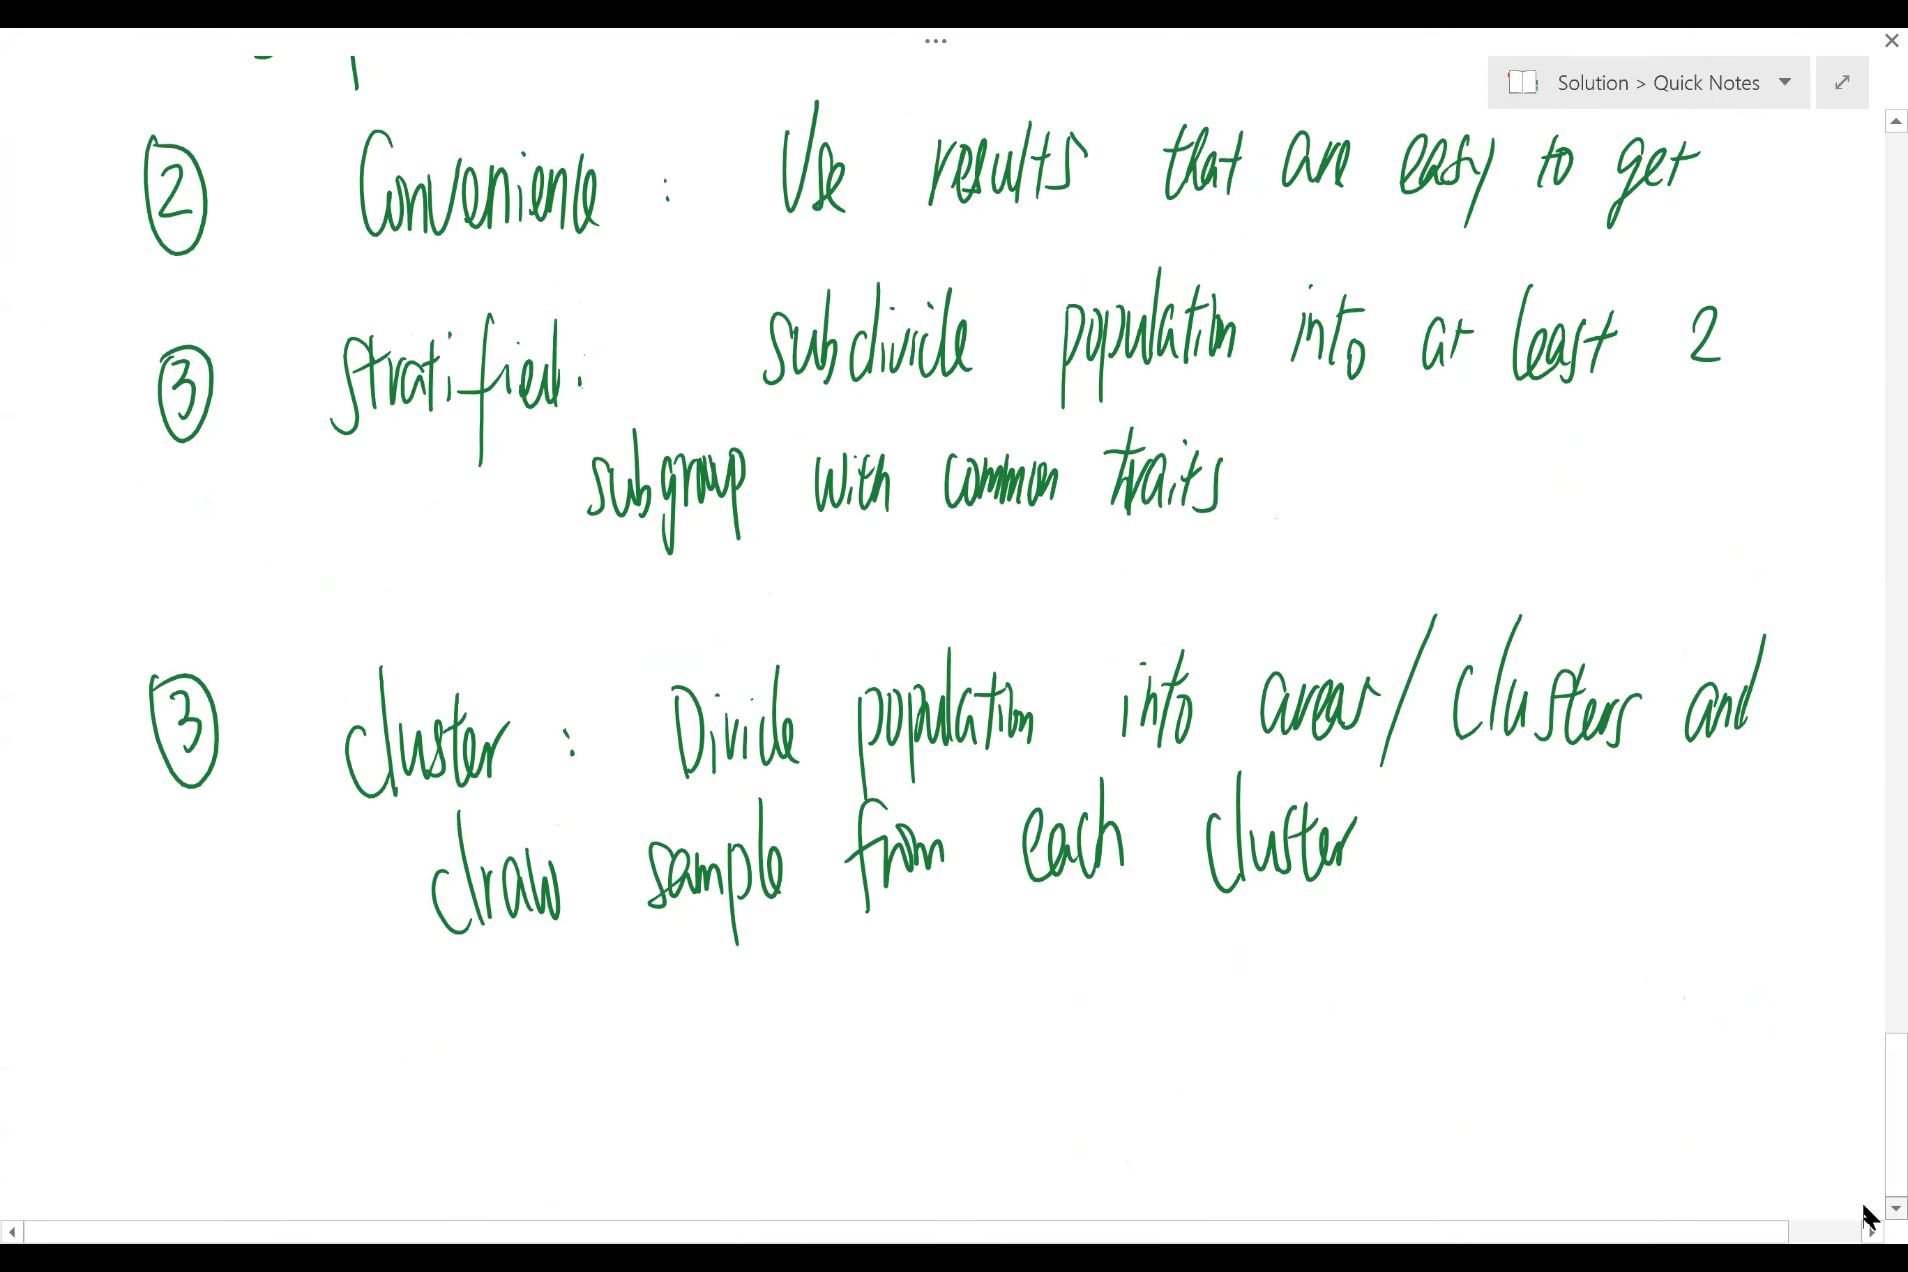
scroll(1866, 1208, down, 14)
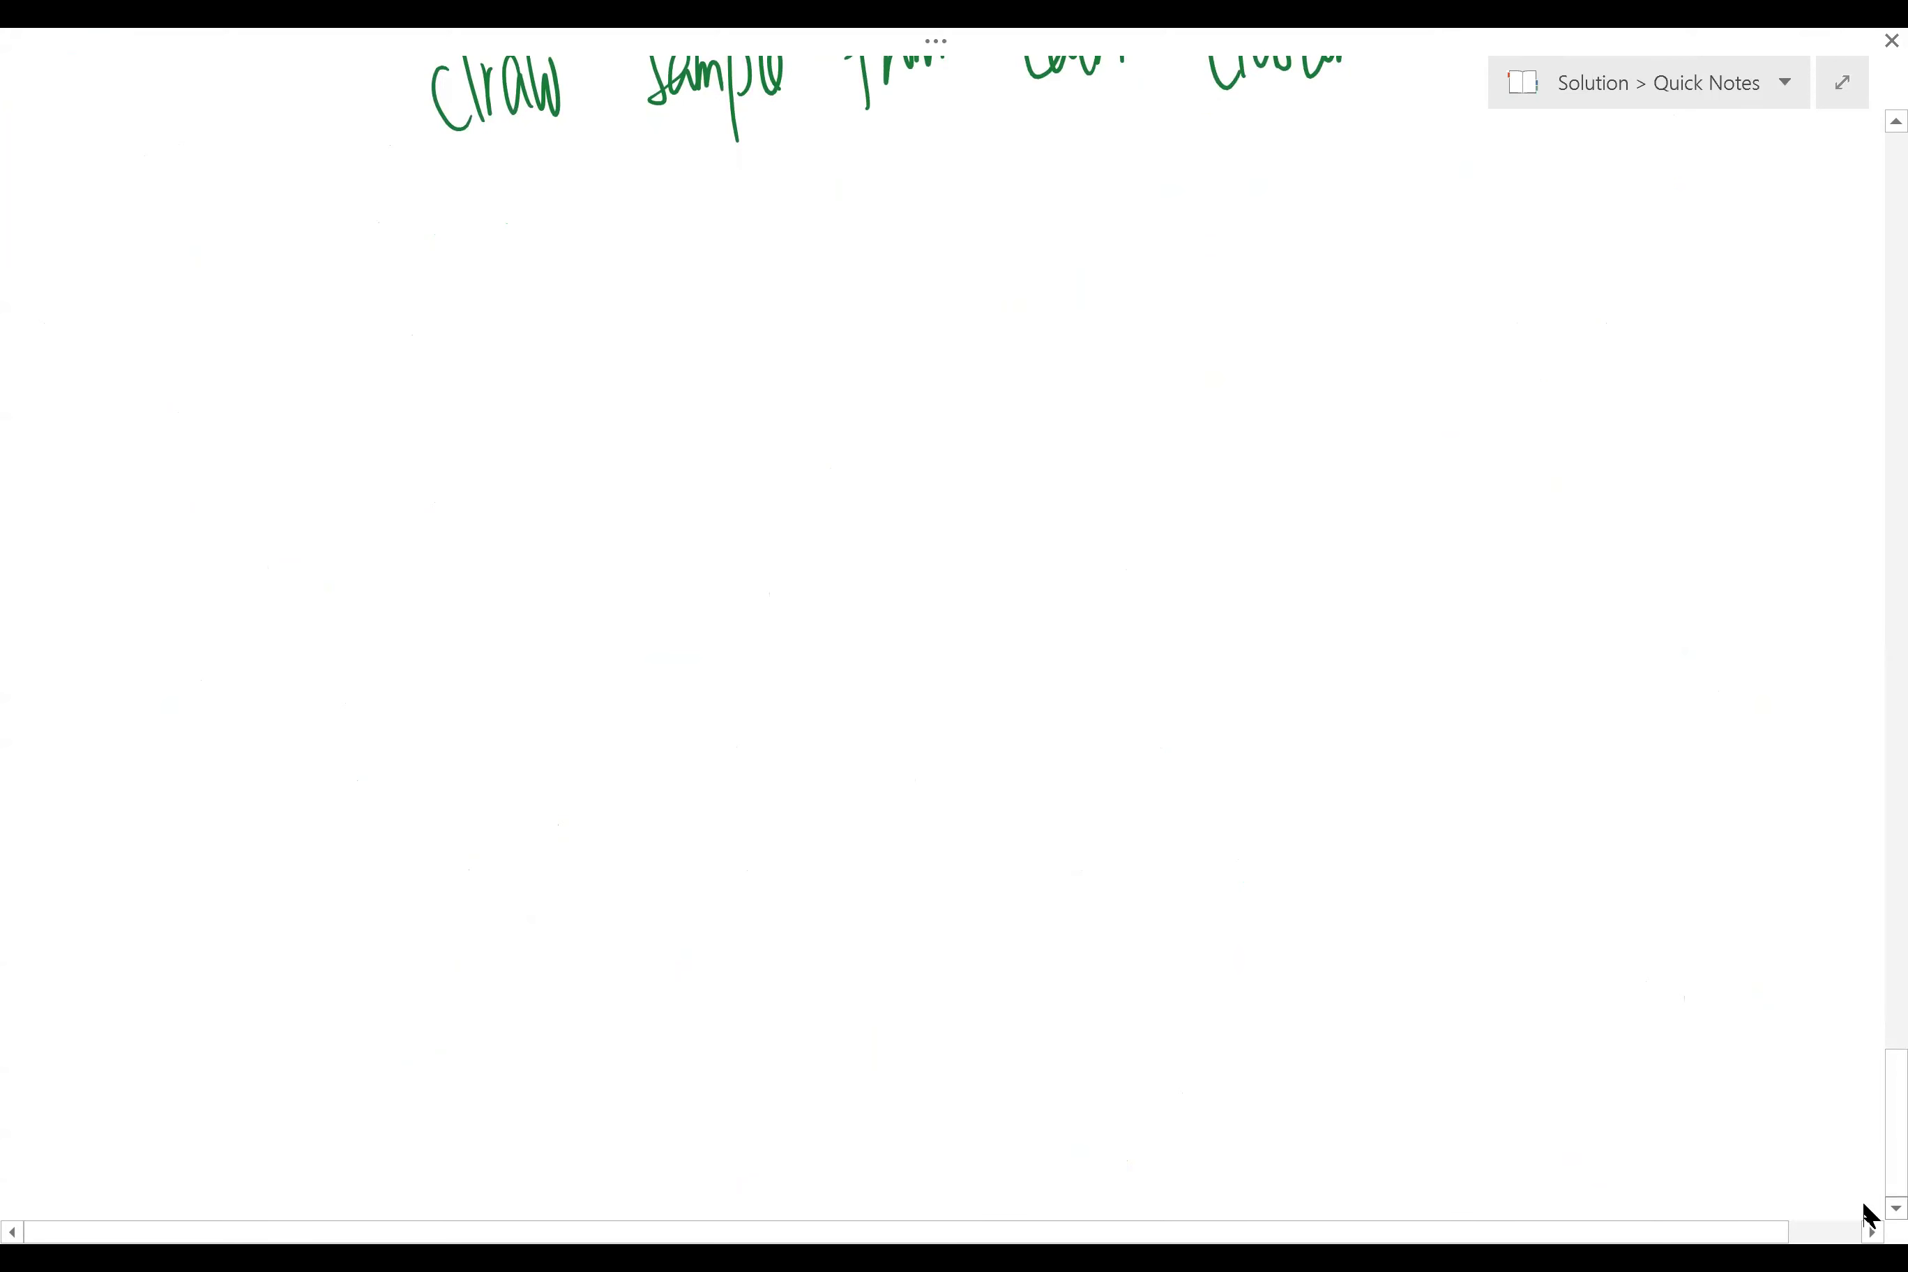
drag(397, 533, 662, 519)
drag(533, 588, 536, 591)
drag(570, 427, 564, 430)
drag(738, 528, 772, 527)
drag(754, 471, 772, 554)
mouse_move(885, 474)
mouse_down()
mouse_move(931, 473)
mouse_move(950, 524)
mouse_up()
drag(971, 483, 972, 532)
drag(996, 421, 979, 535)
drag(983, 511, 1013, 533)
drag(1066, 451, 1033, 558)
drag(1023, 497, 1040, 493)
mouse_move(1061, 491)
mouse_down()
mouse_move(1066, 517)
mouse_move(1095, 492)
mouse_move(1130, 513)
mouse_up()
Step: Handwrite 1/0 ⇒ undefined beneath it, then exit full-page view and return to Excel
drag(473, 836, 641, 825)
mouse_move(528, 881)
mouse_down()
mouse_move(573, 923)
mouse_move(545, 866)
mouse_up()
drag(732, 808, 779, 812)
drag(734, 839, 781, 837)
drag(772, 774, 809, 867)
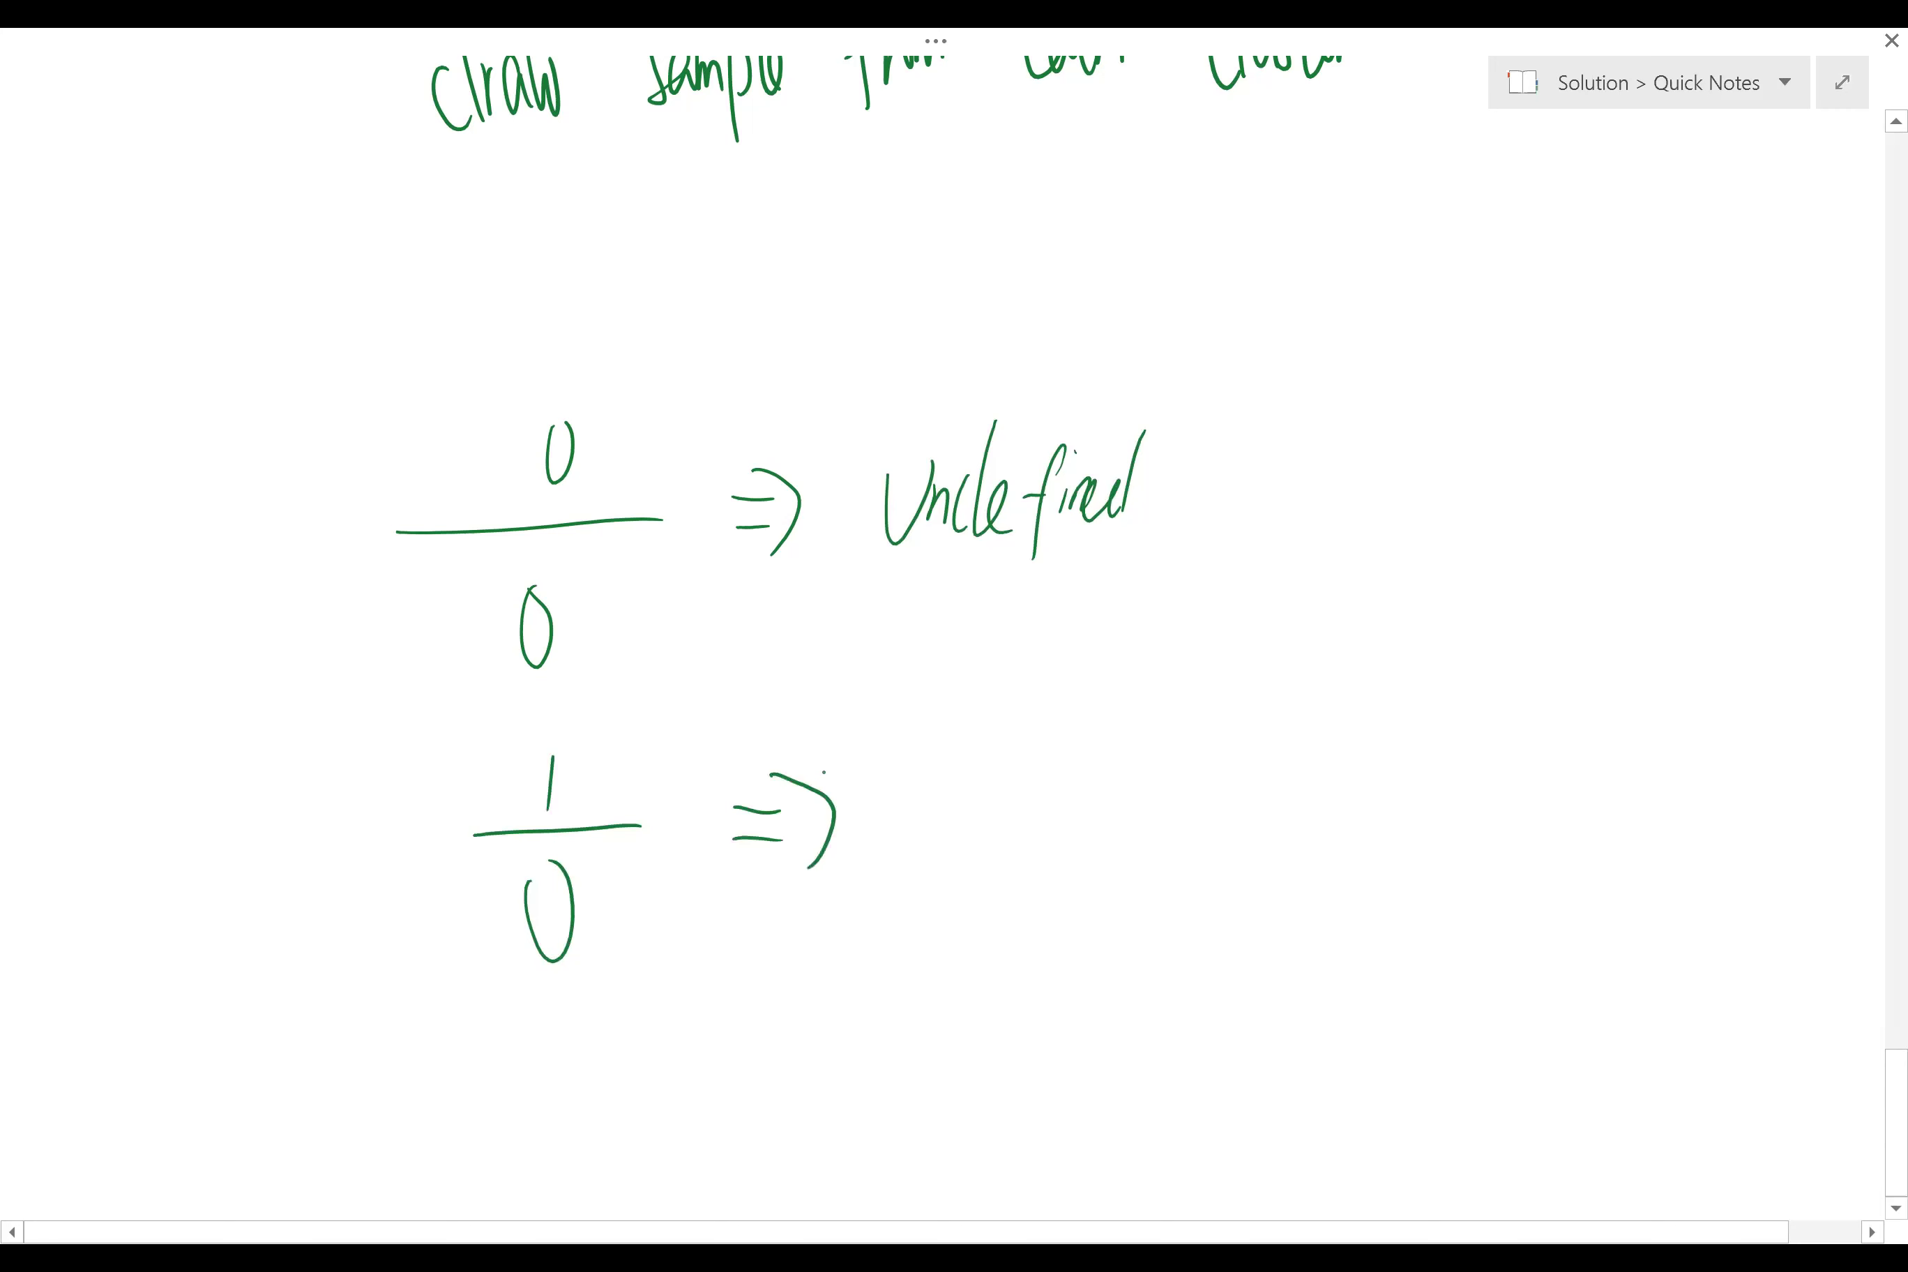
mouse_move(927, 779)
mouse_down()
mouse_move(958, 779)
mouse_move(978, 825)
mouse_up()
drag(1000, 784, 986, 833)
drag(1023, 734, 1004, 837)
drag(1002, 817, 1028, 833)
mouse_move(1070, 739)
mouse_down()
mouse_move(1044, 869)
mouse_move(1059, 804)
mouse_up()
drag(1073, 793, 1070, 821)
mouse_move(1083, 759)
mouse_down()
mouse_move(1107, 823)
mouse_move(1155, 829)
mouse_up()
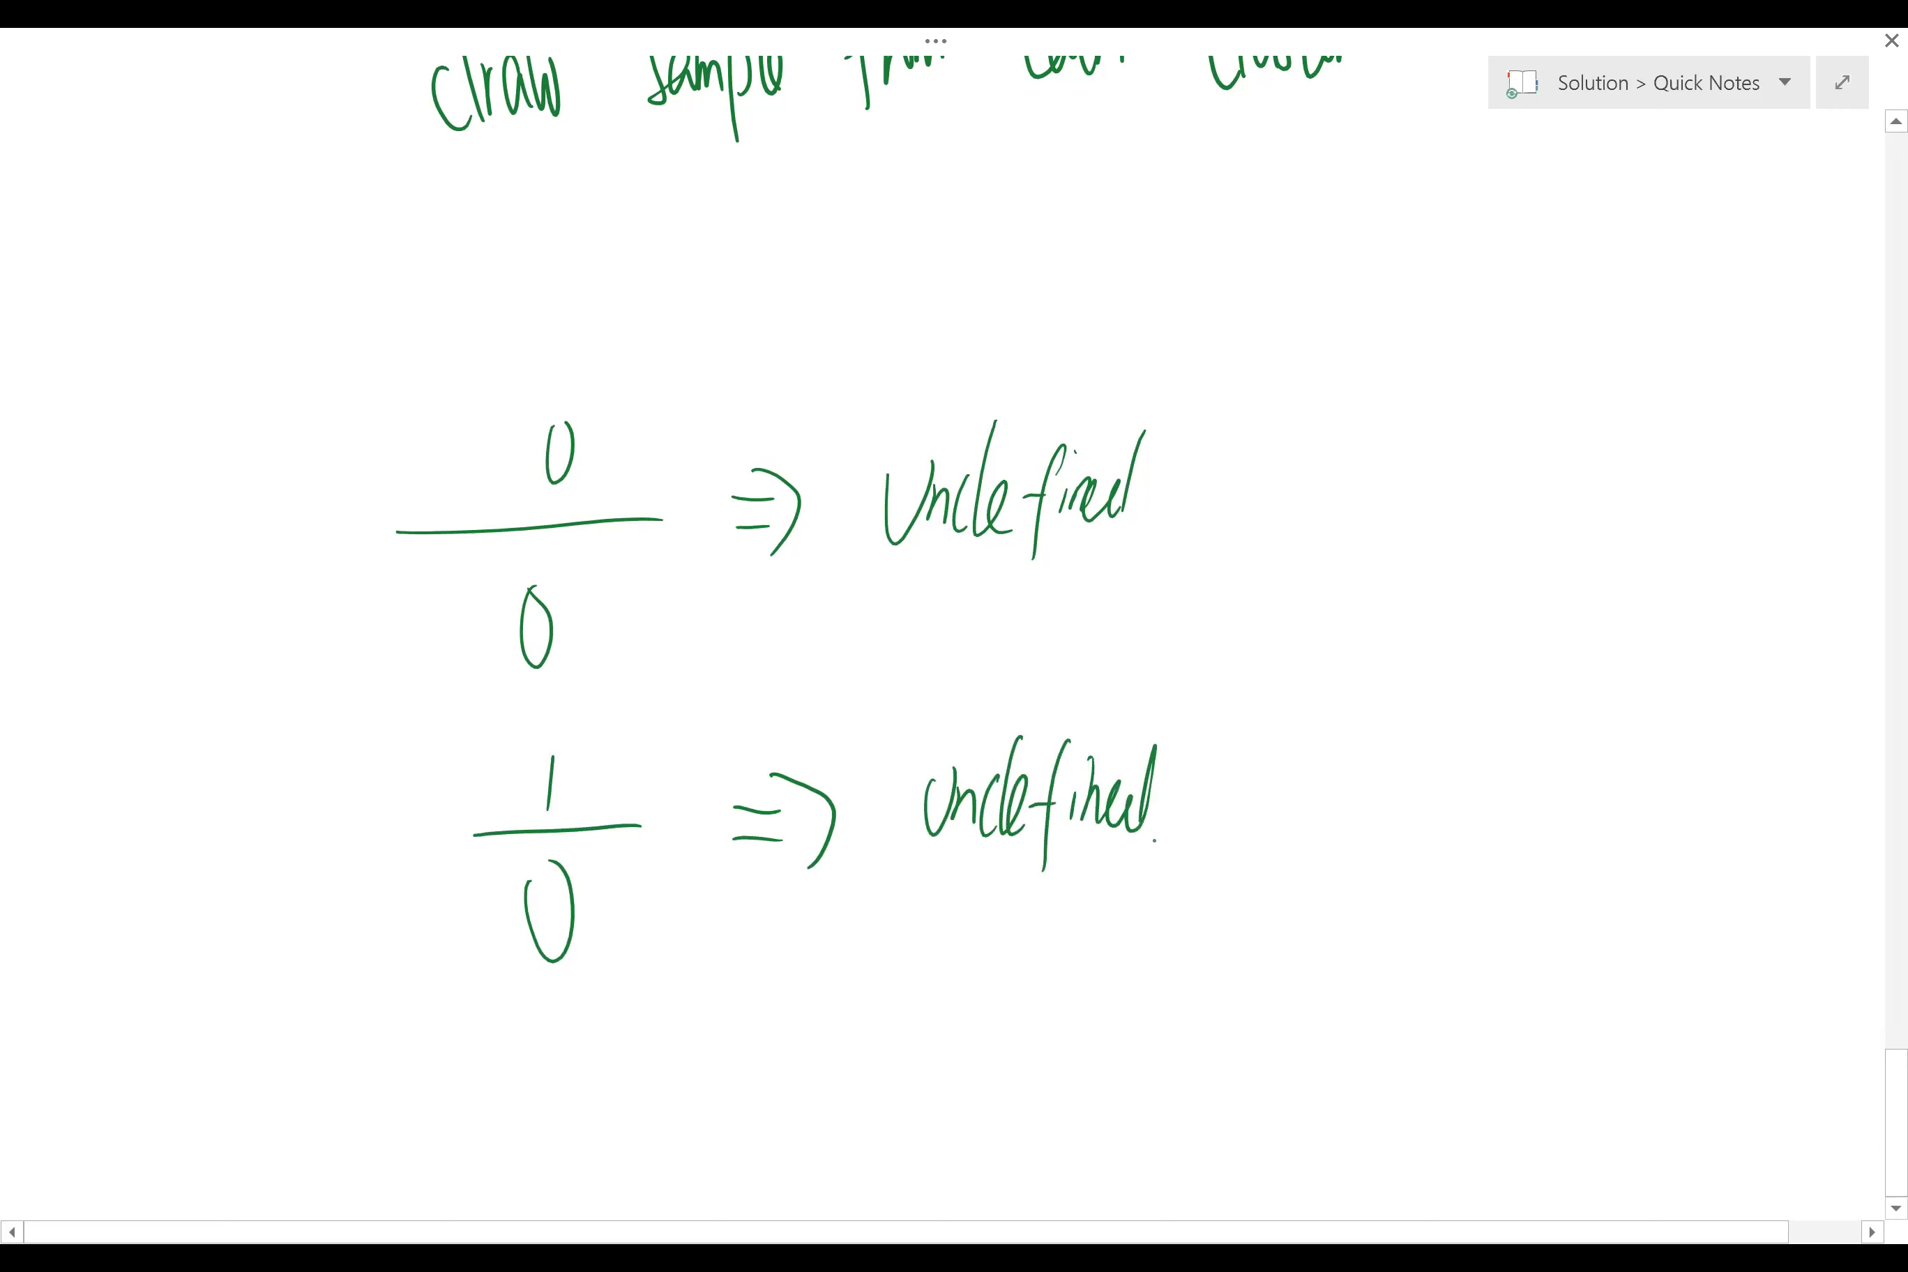
click(1858, 90)
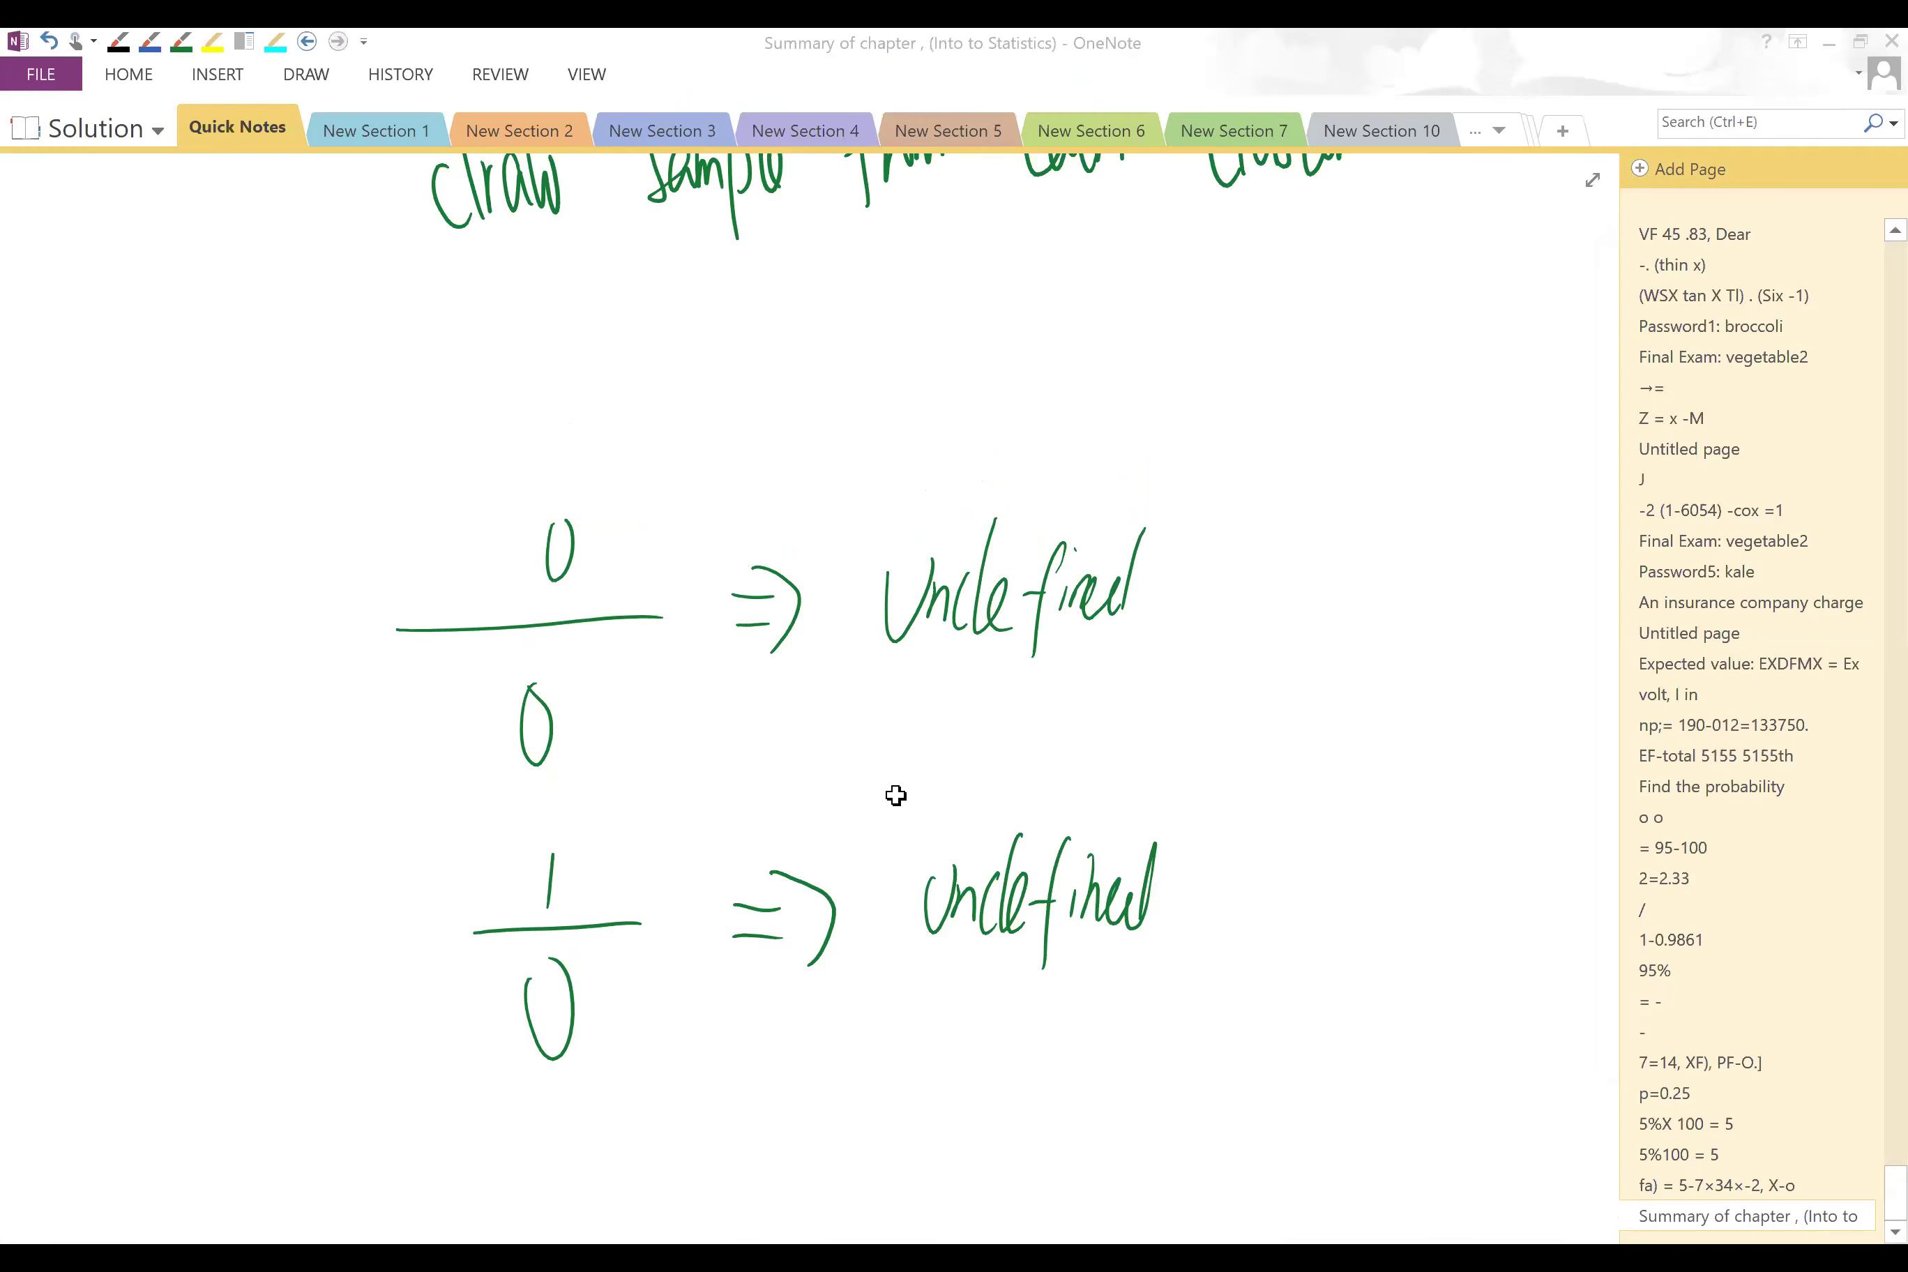
key(alt+Tab)
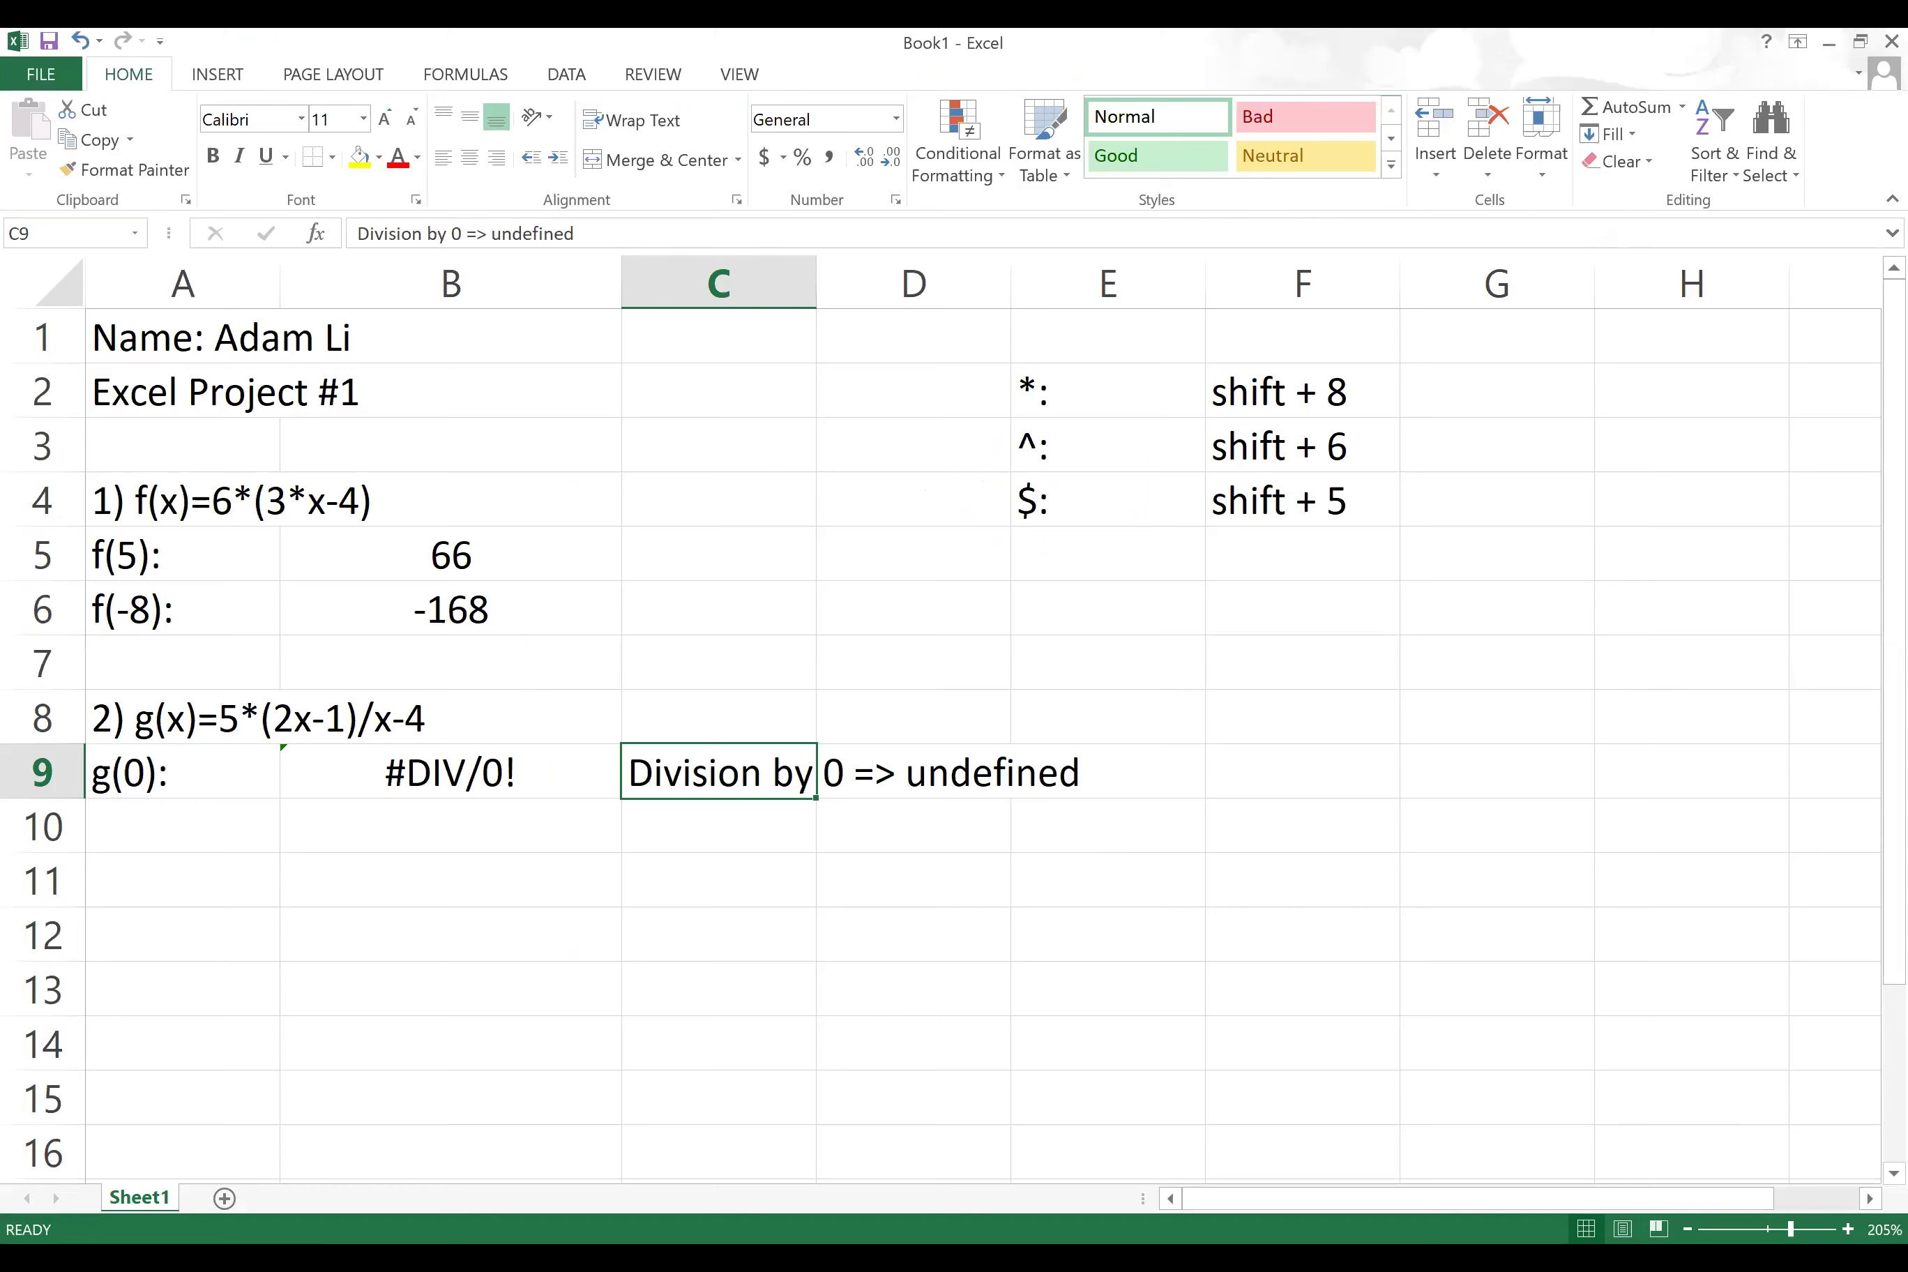
Step: Label cell A10 as g(-4):
click(191, 832)
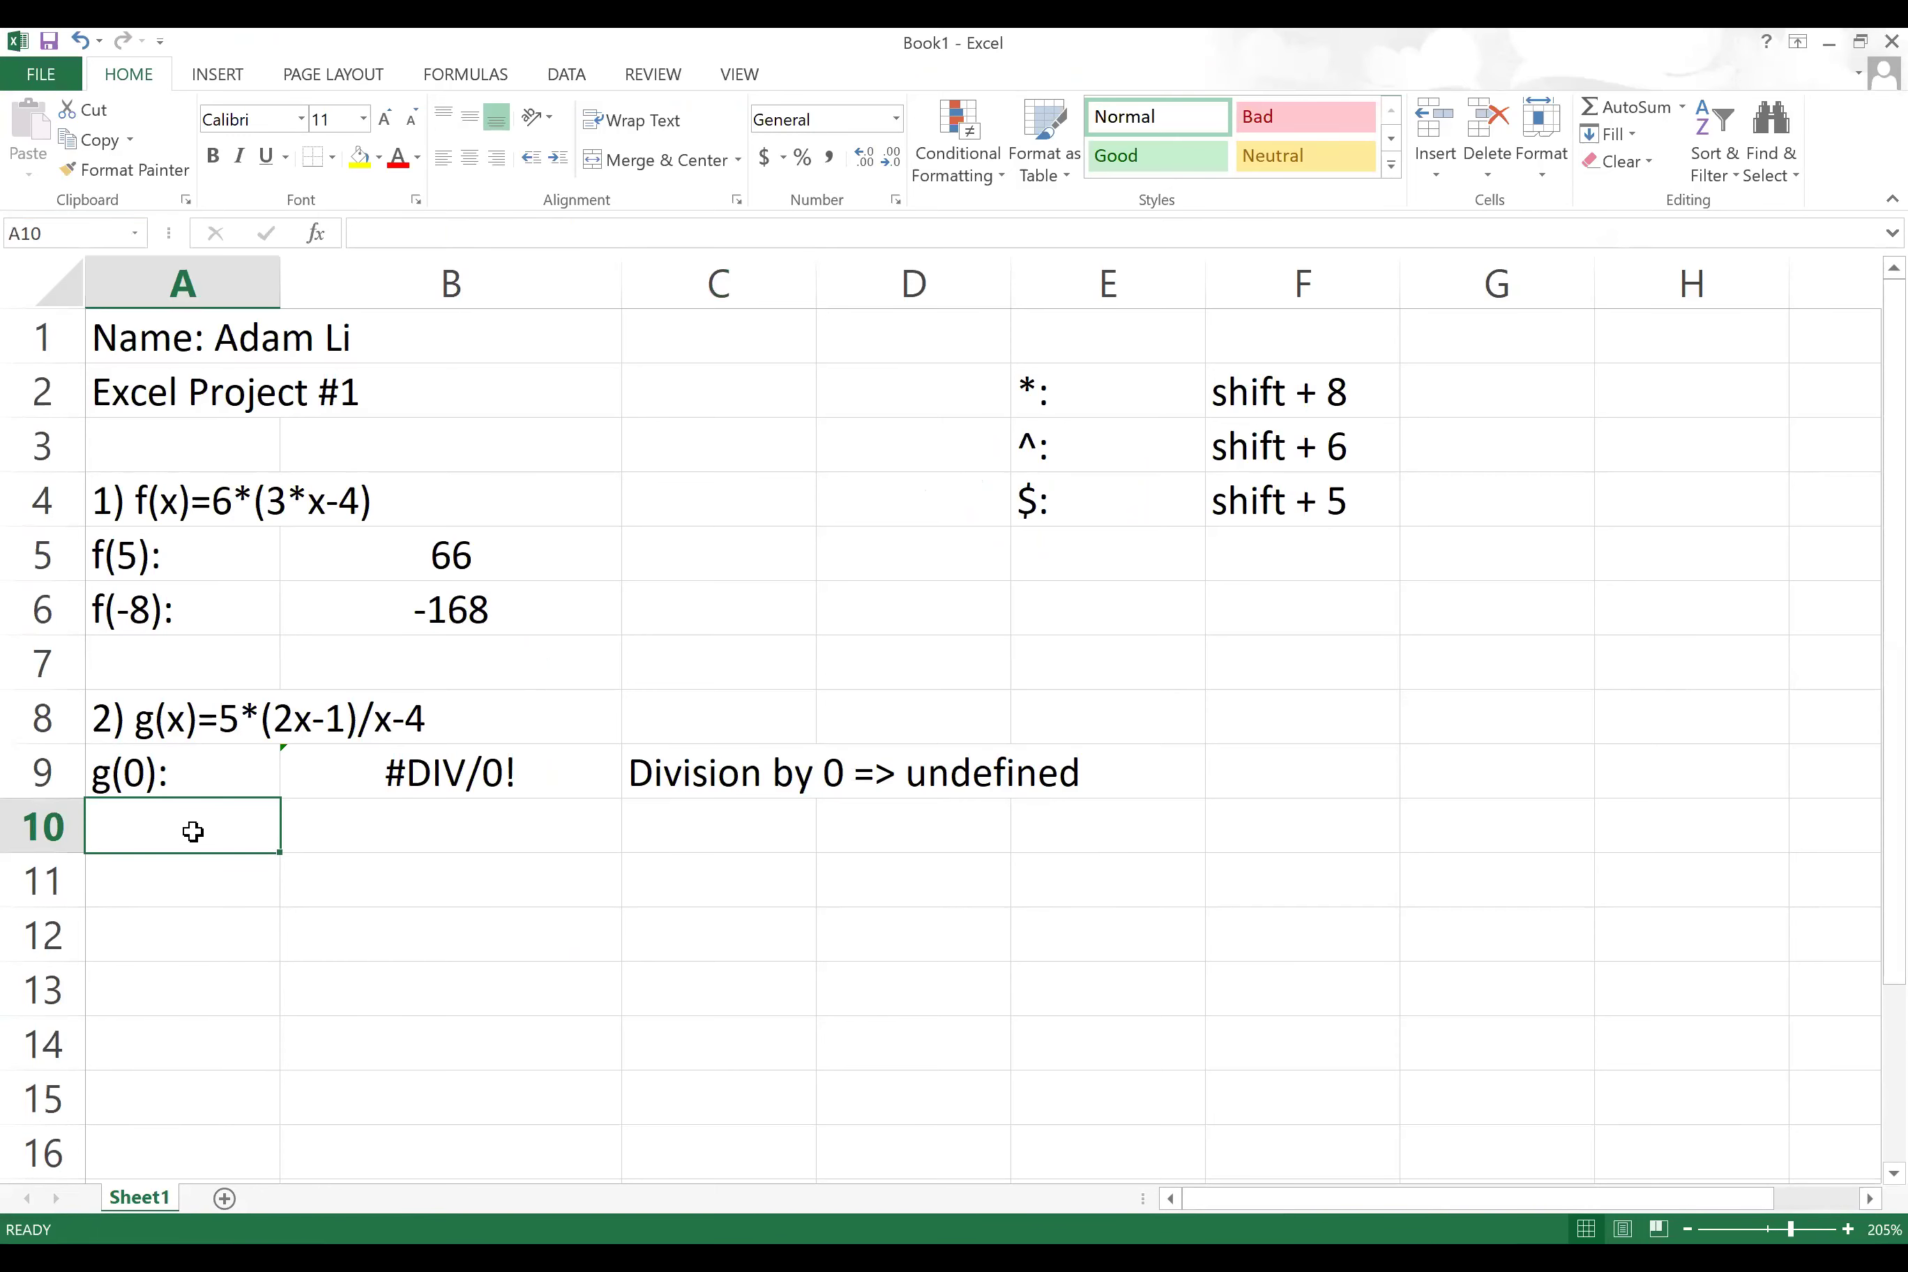
text(9)
key(BackSpace)
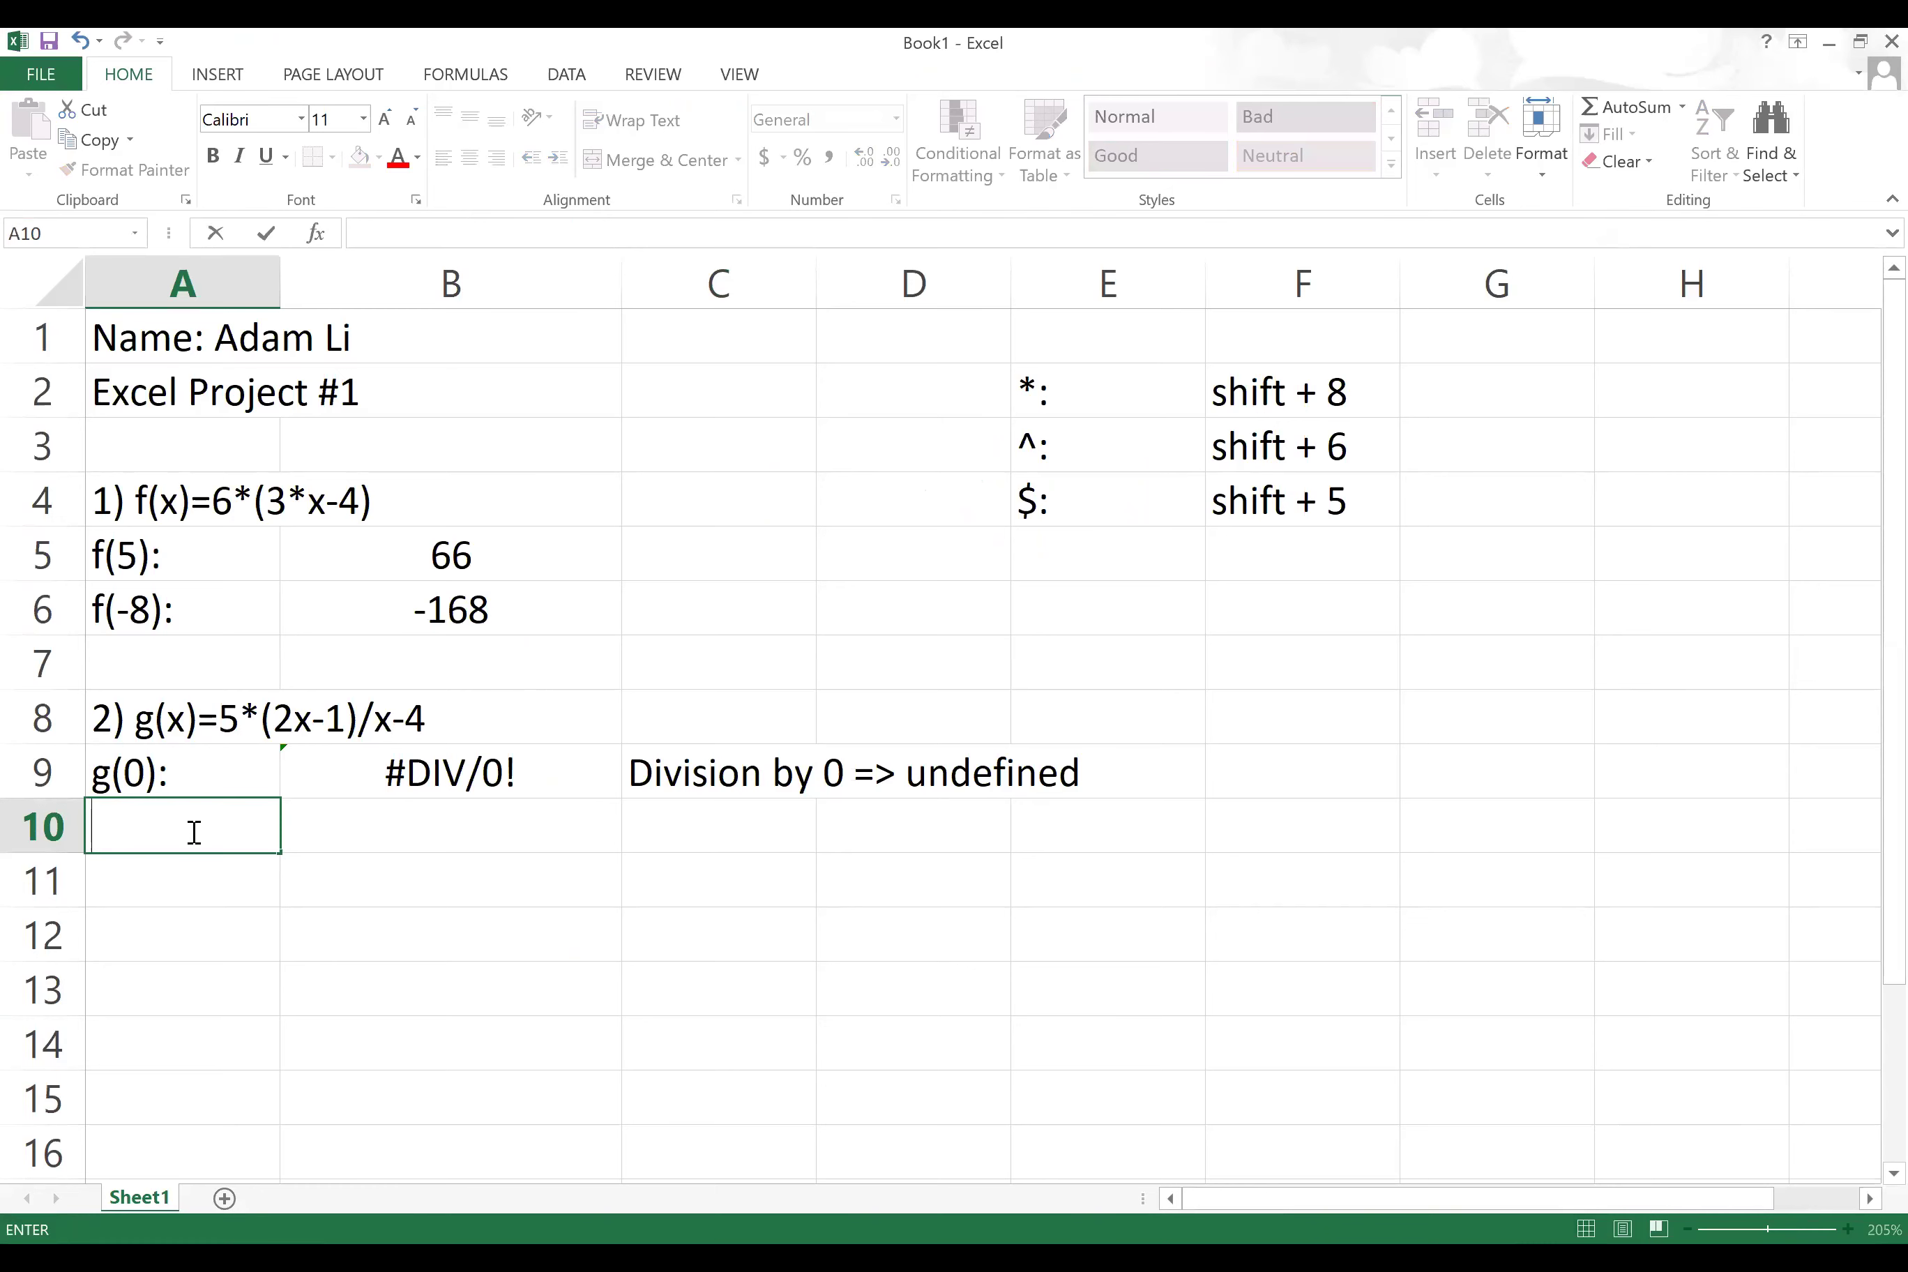
text(g(-4):)
click(426, 809)
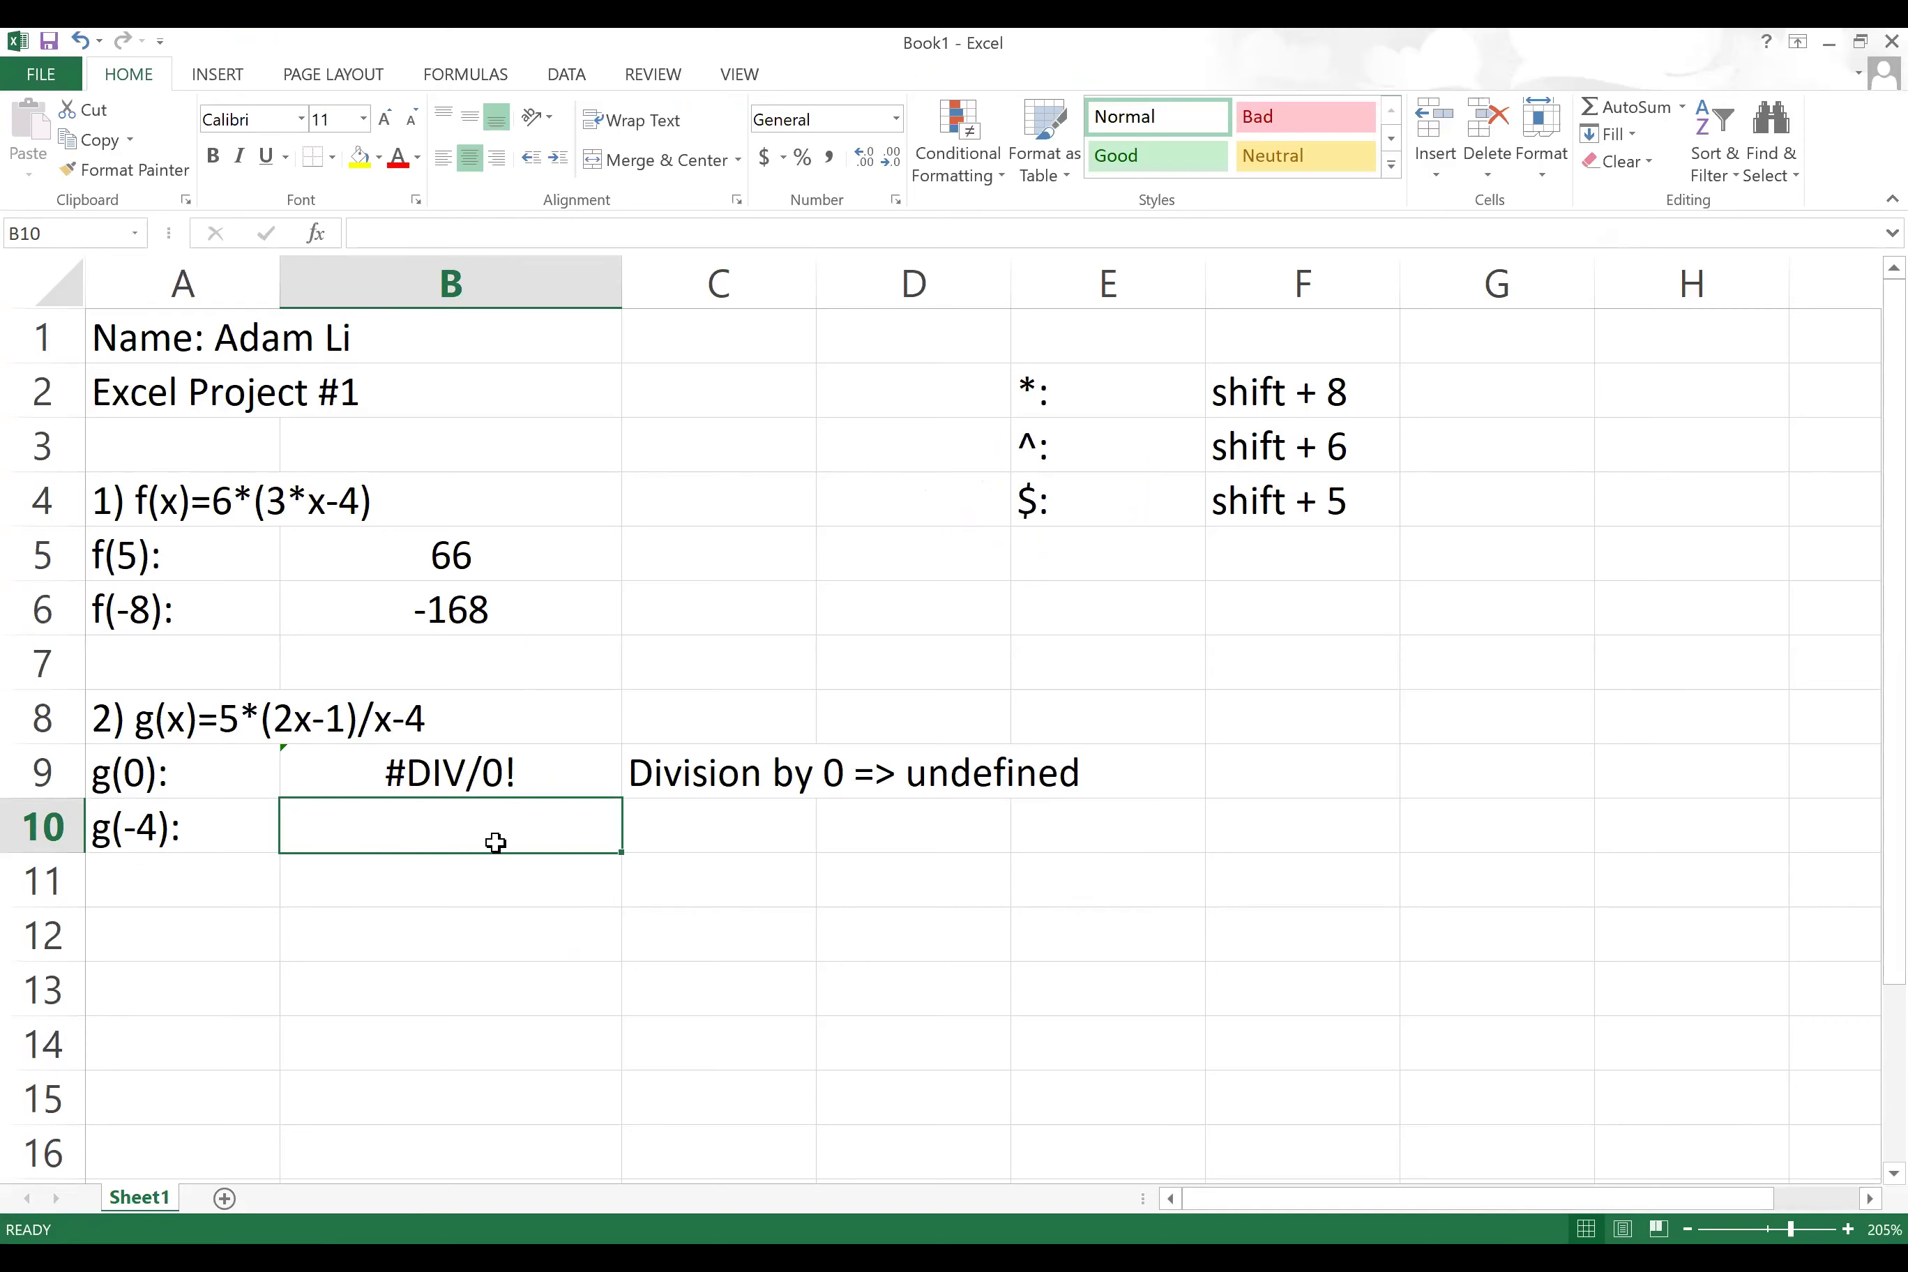
Step: Enter =5*(2*(-4)-1)/(-4)-4 in B10, wrapping both -4 values in parentheses
text(=5*()
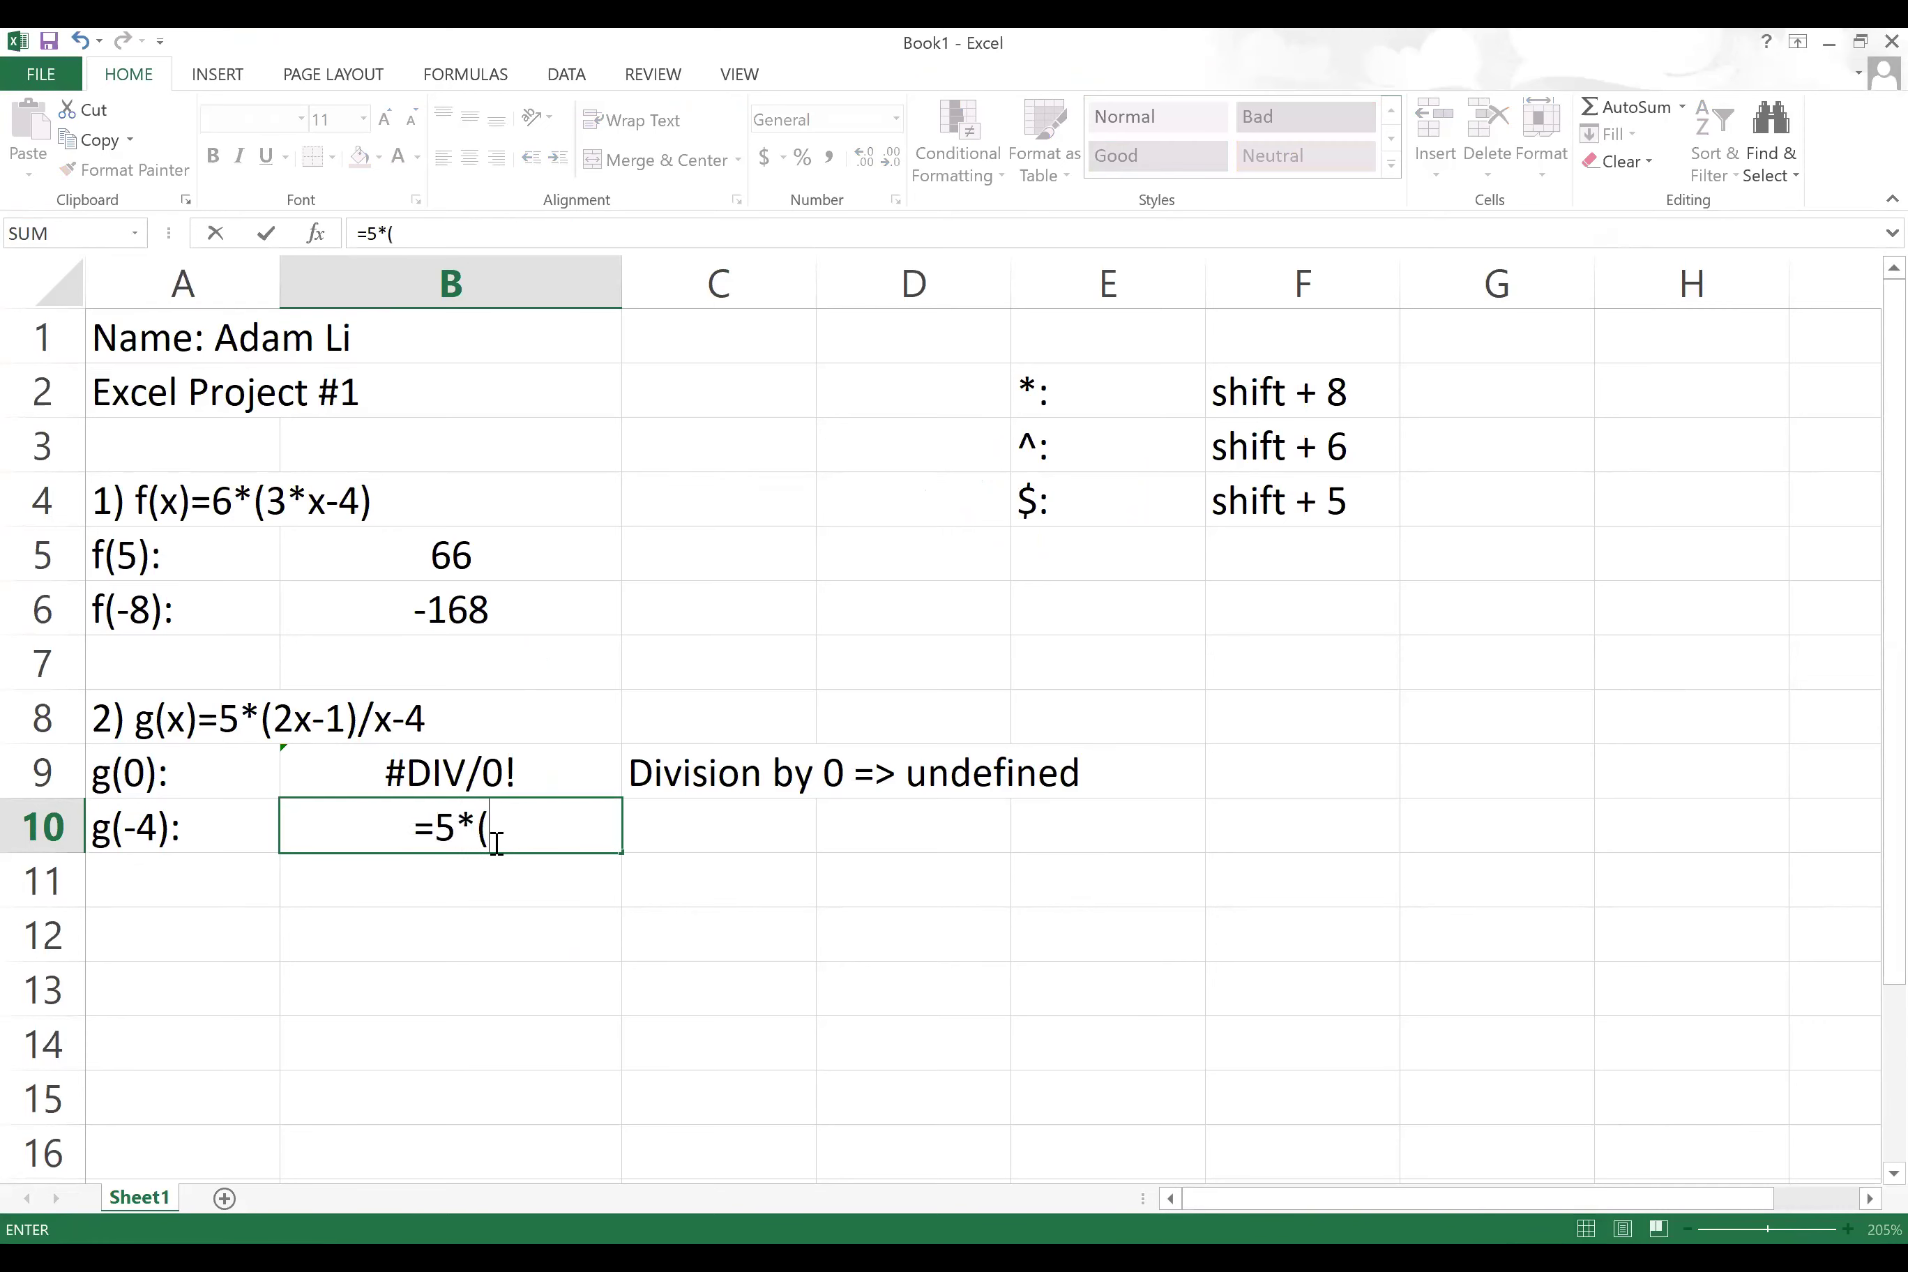
text(2*-4-1)/)
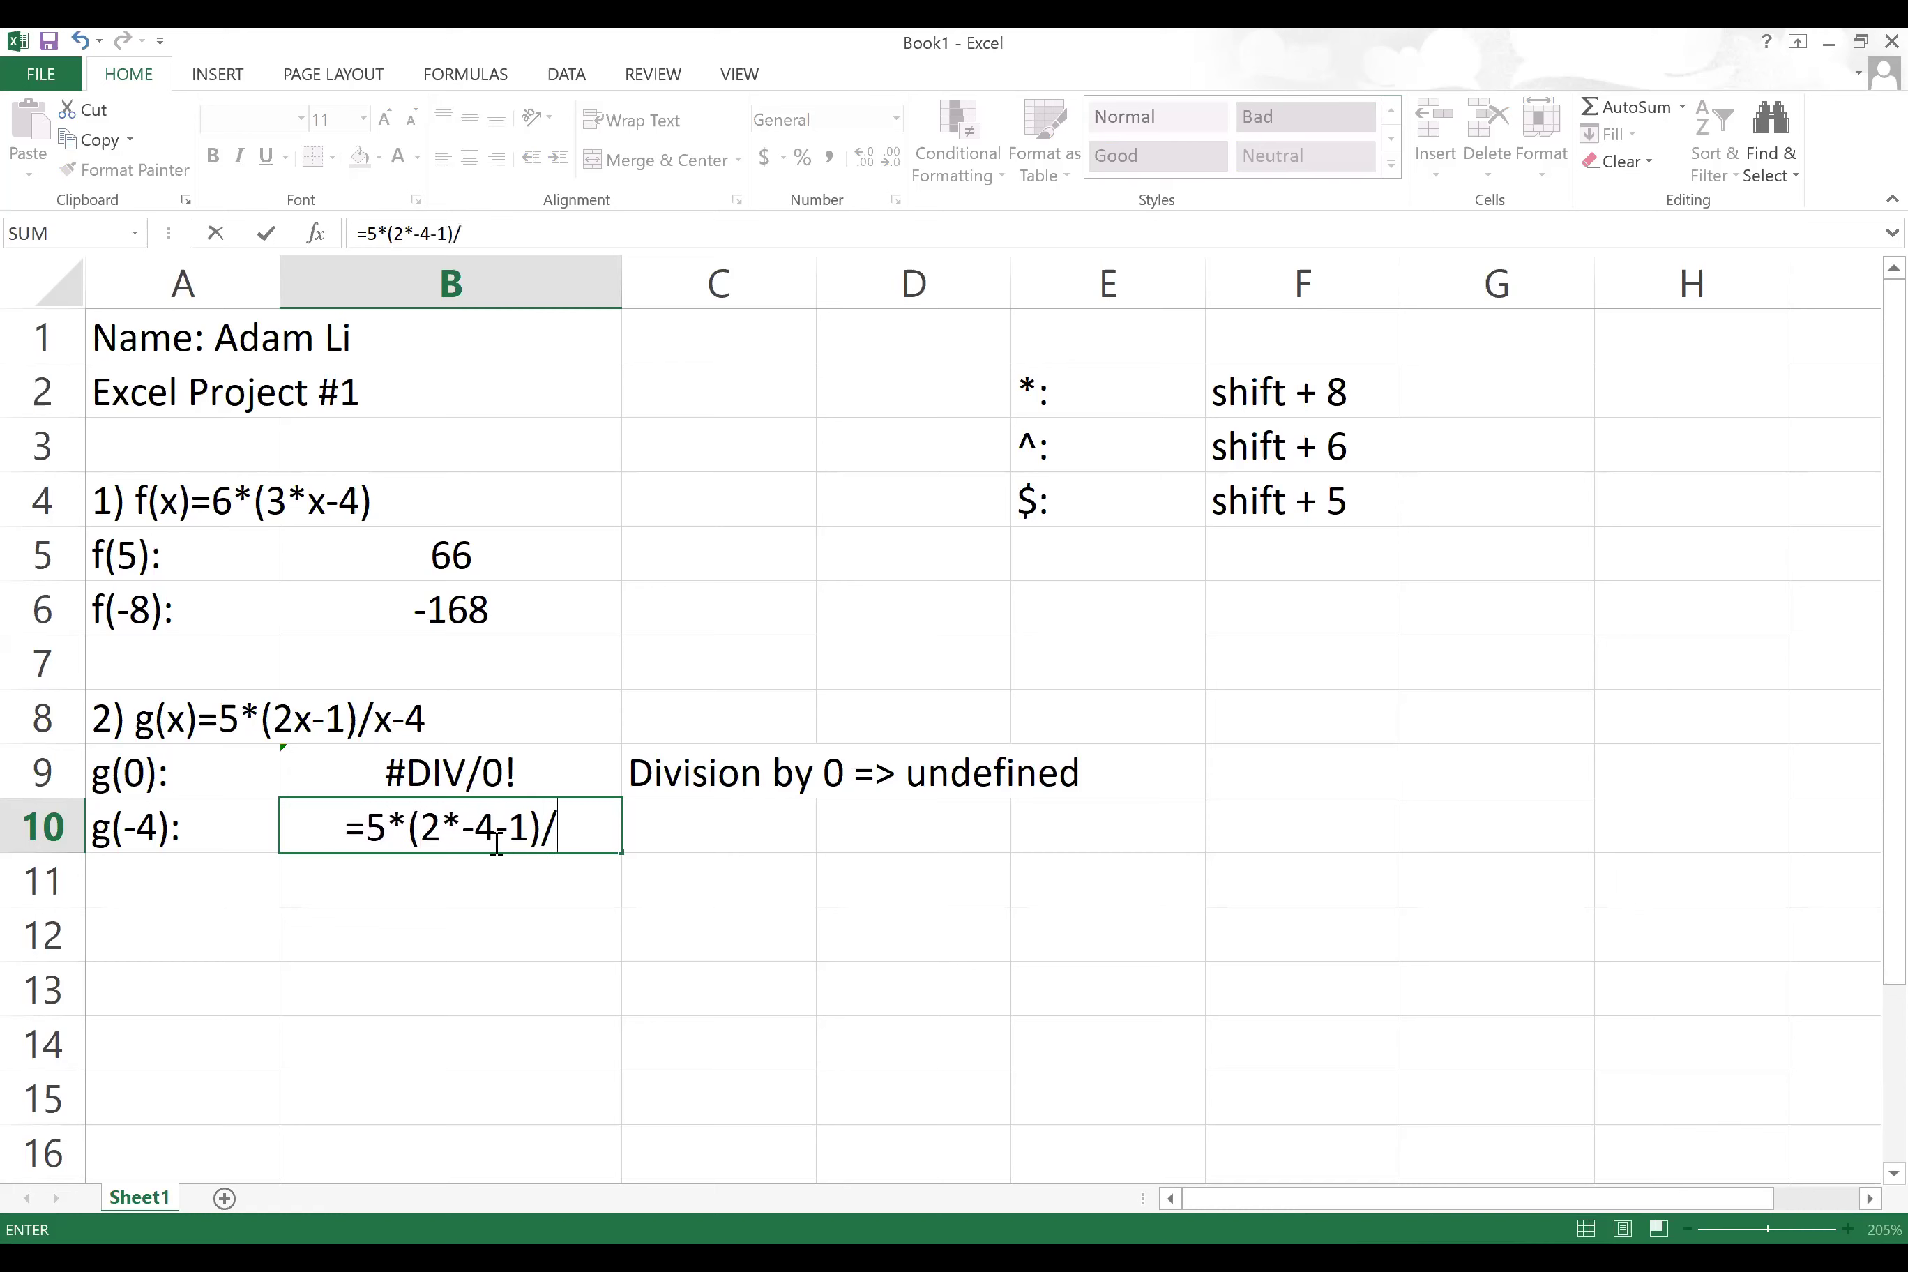
text(-4)
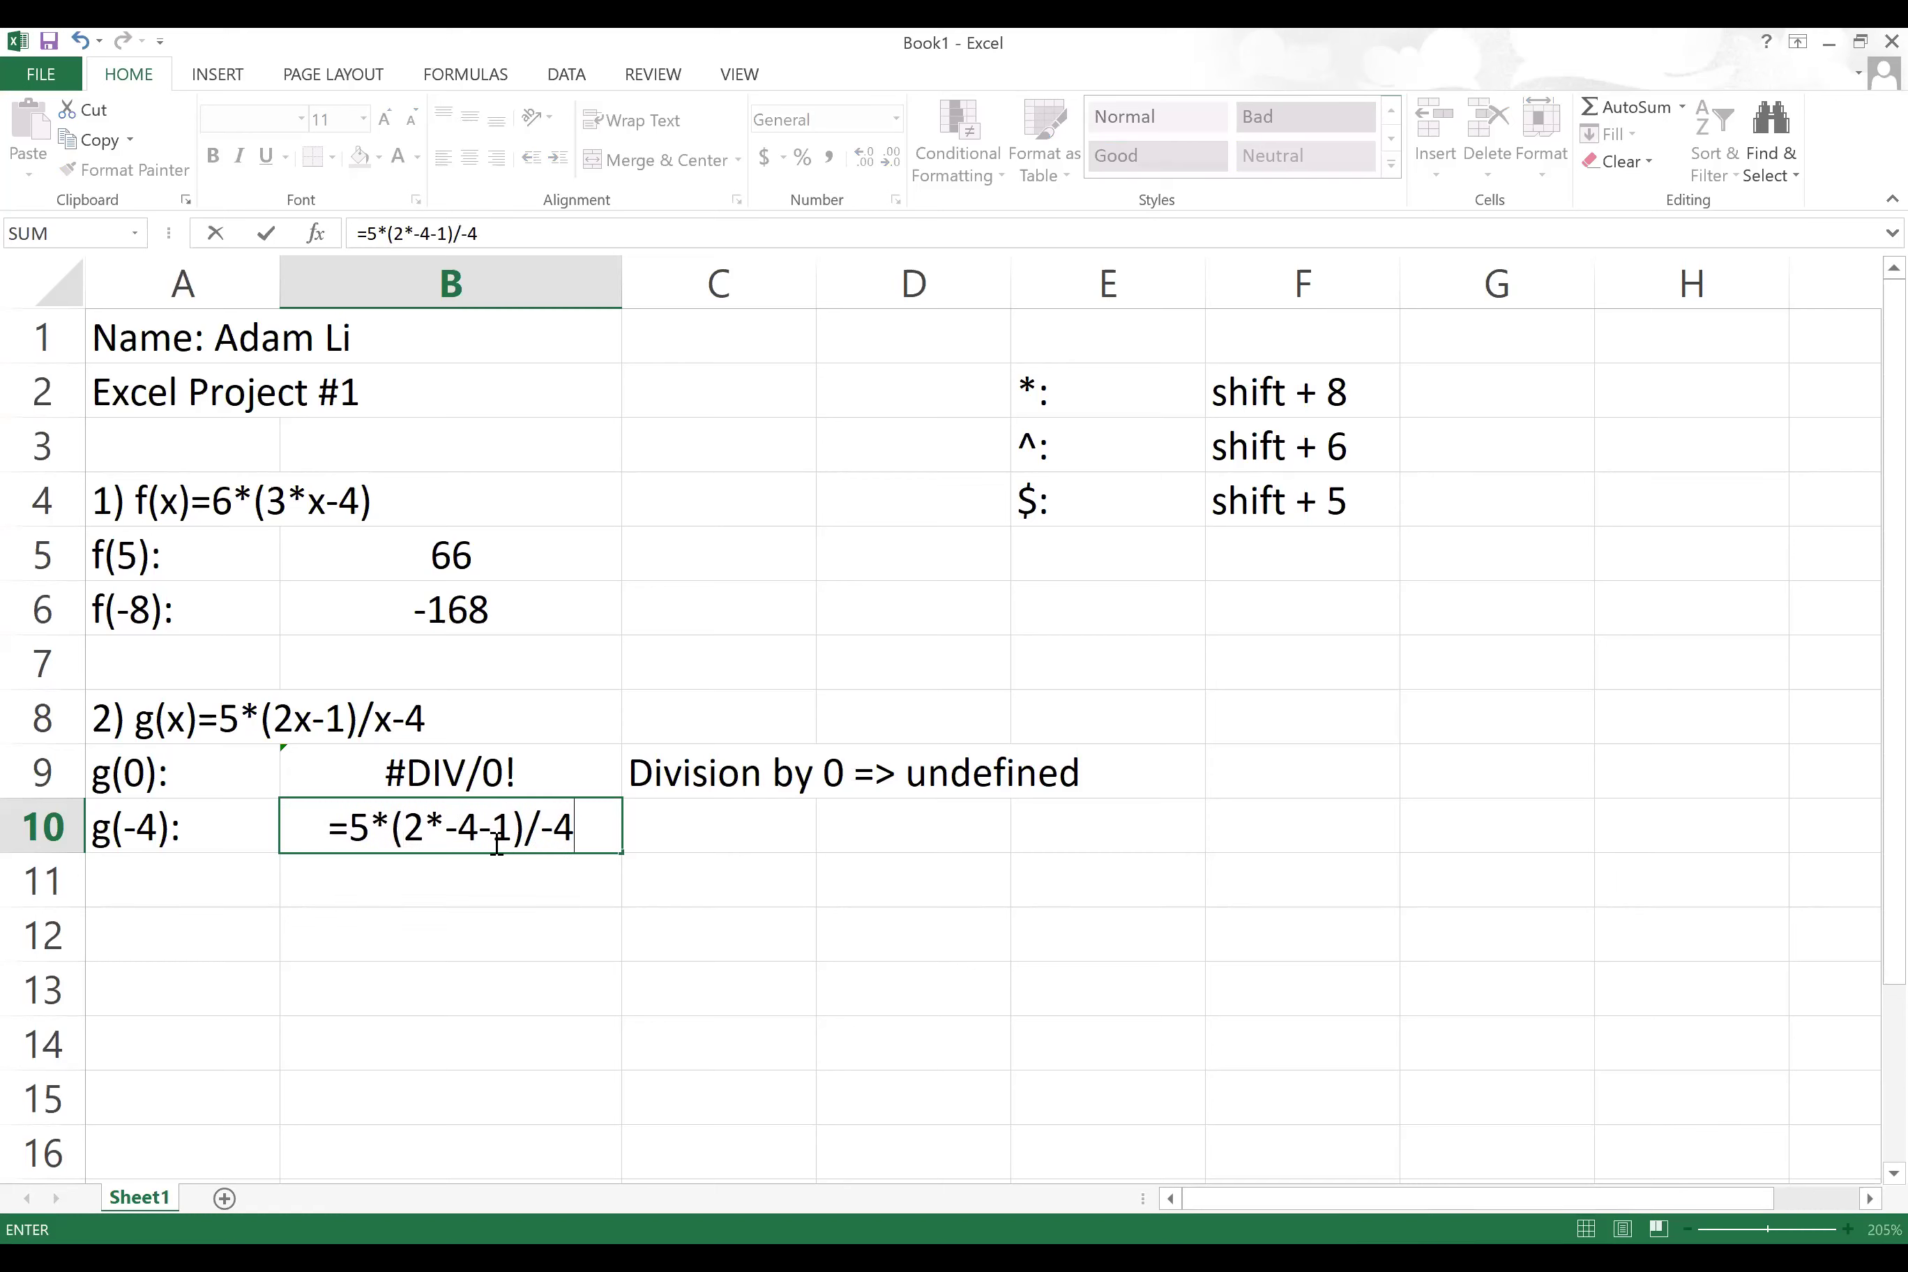
text(-)
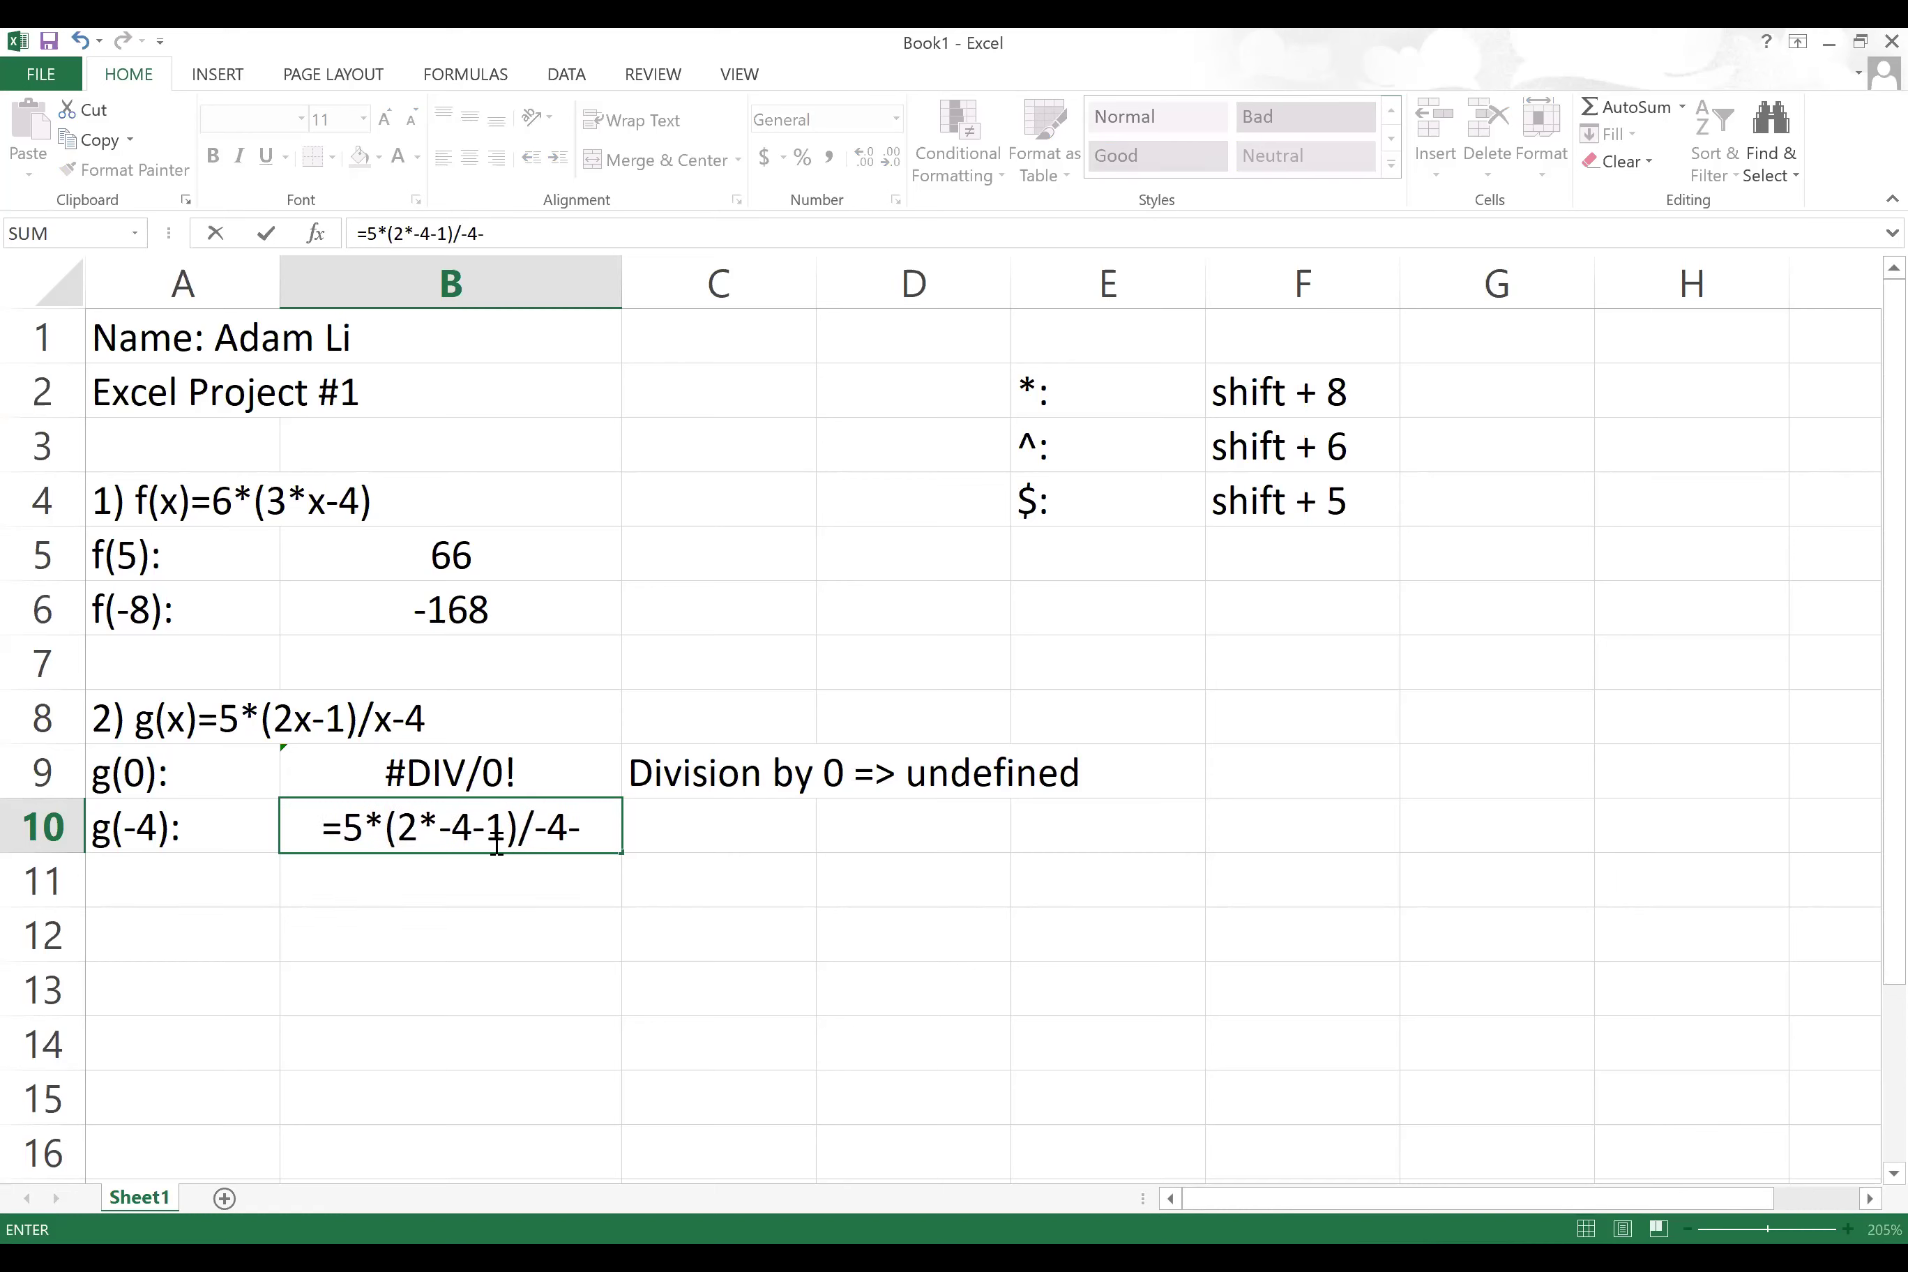
text(4)
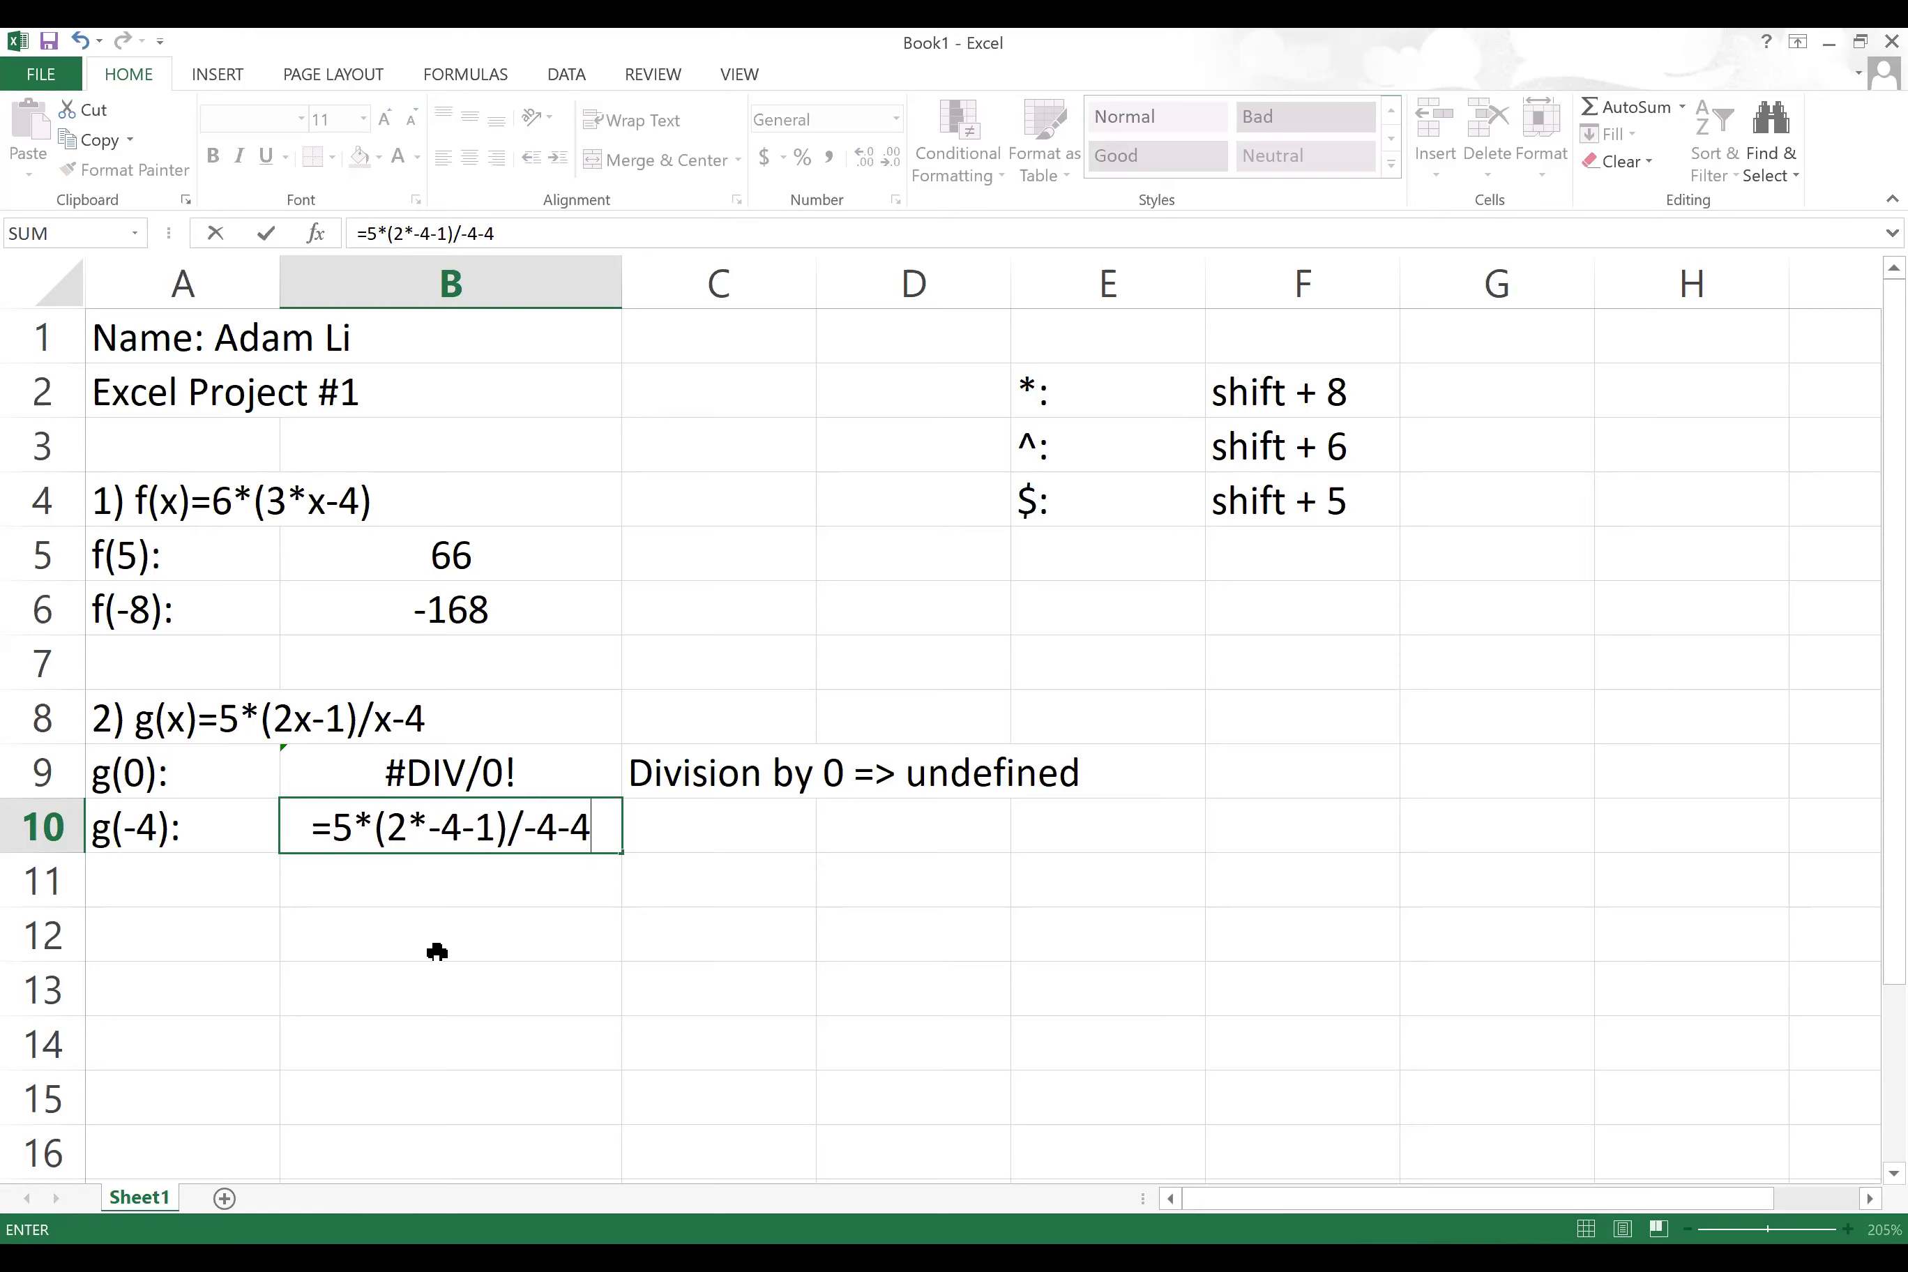
key(Return)
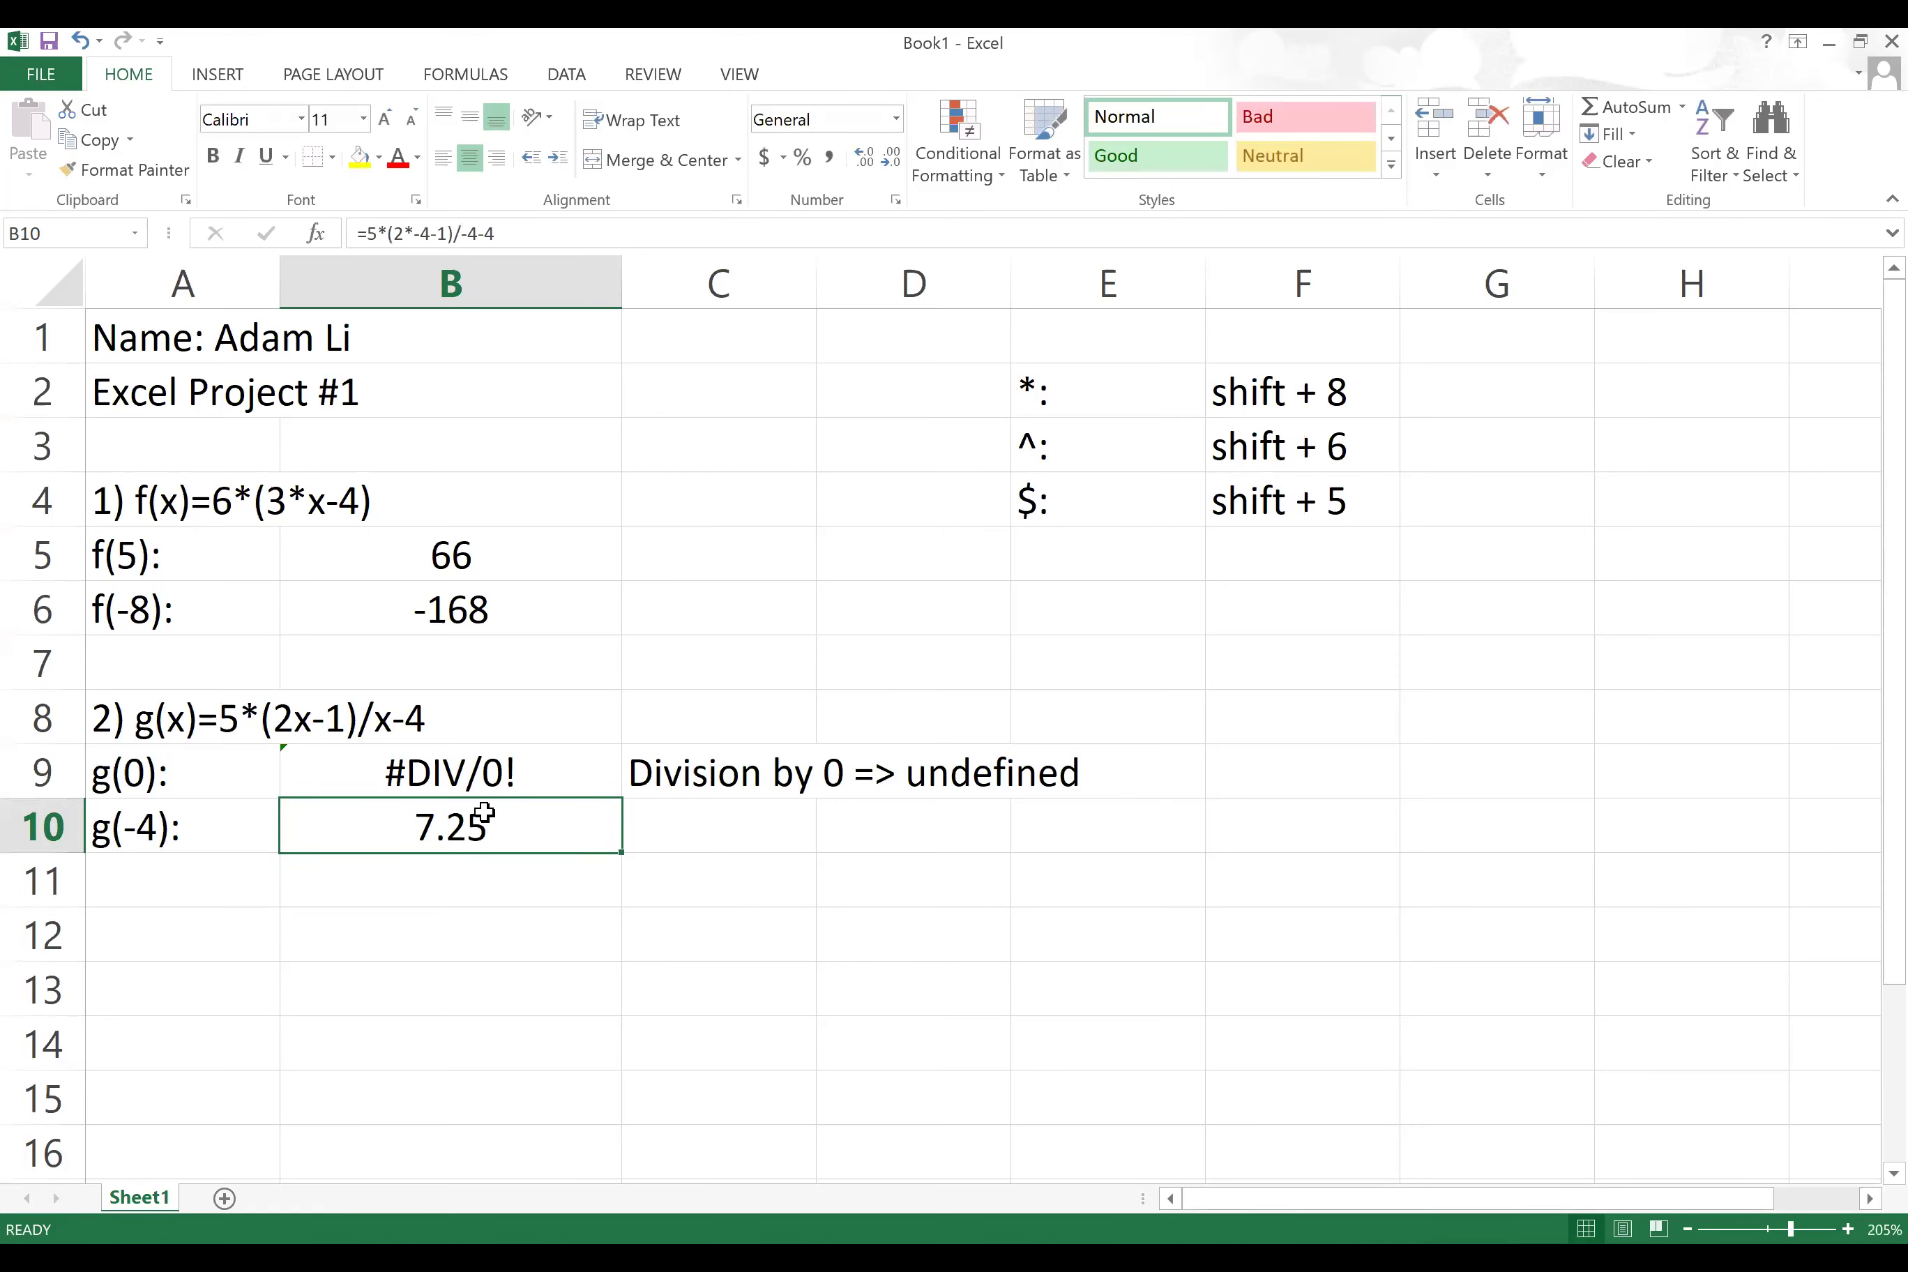
double_click(486, 821)
click(428, 821)
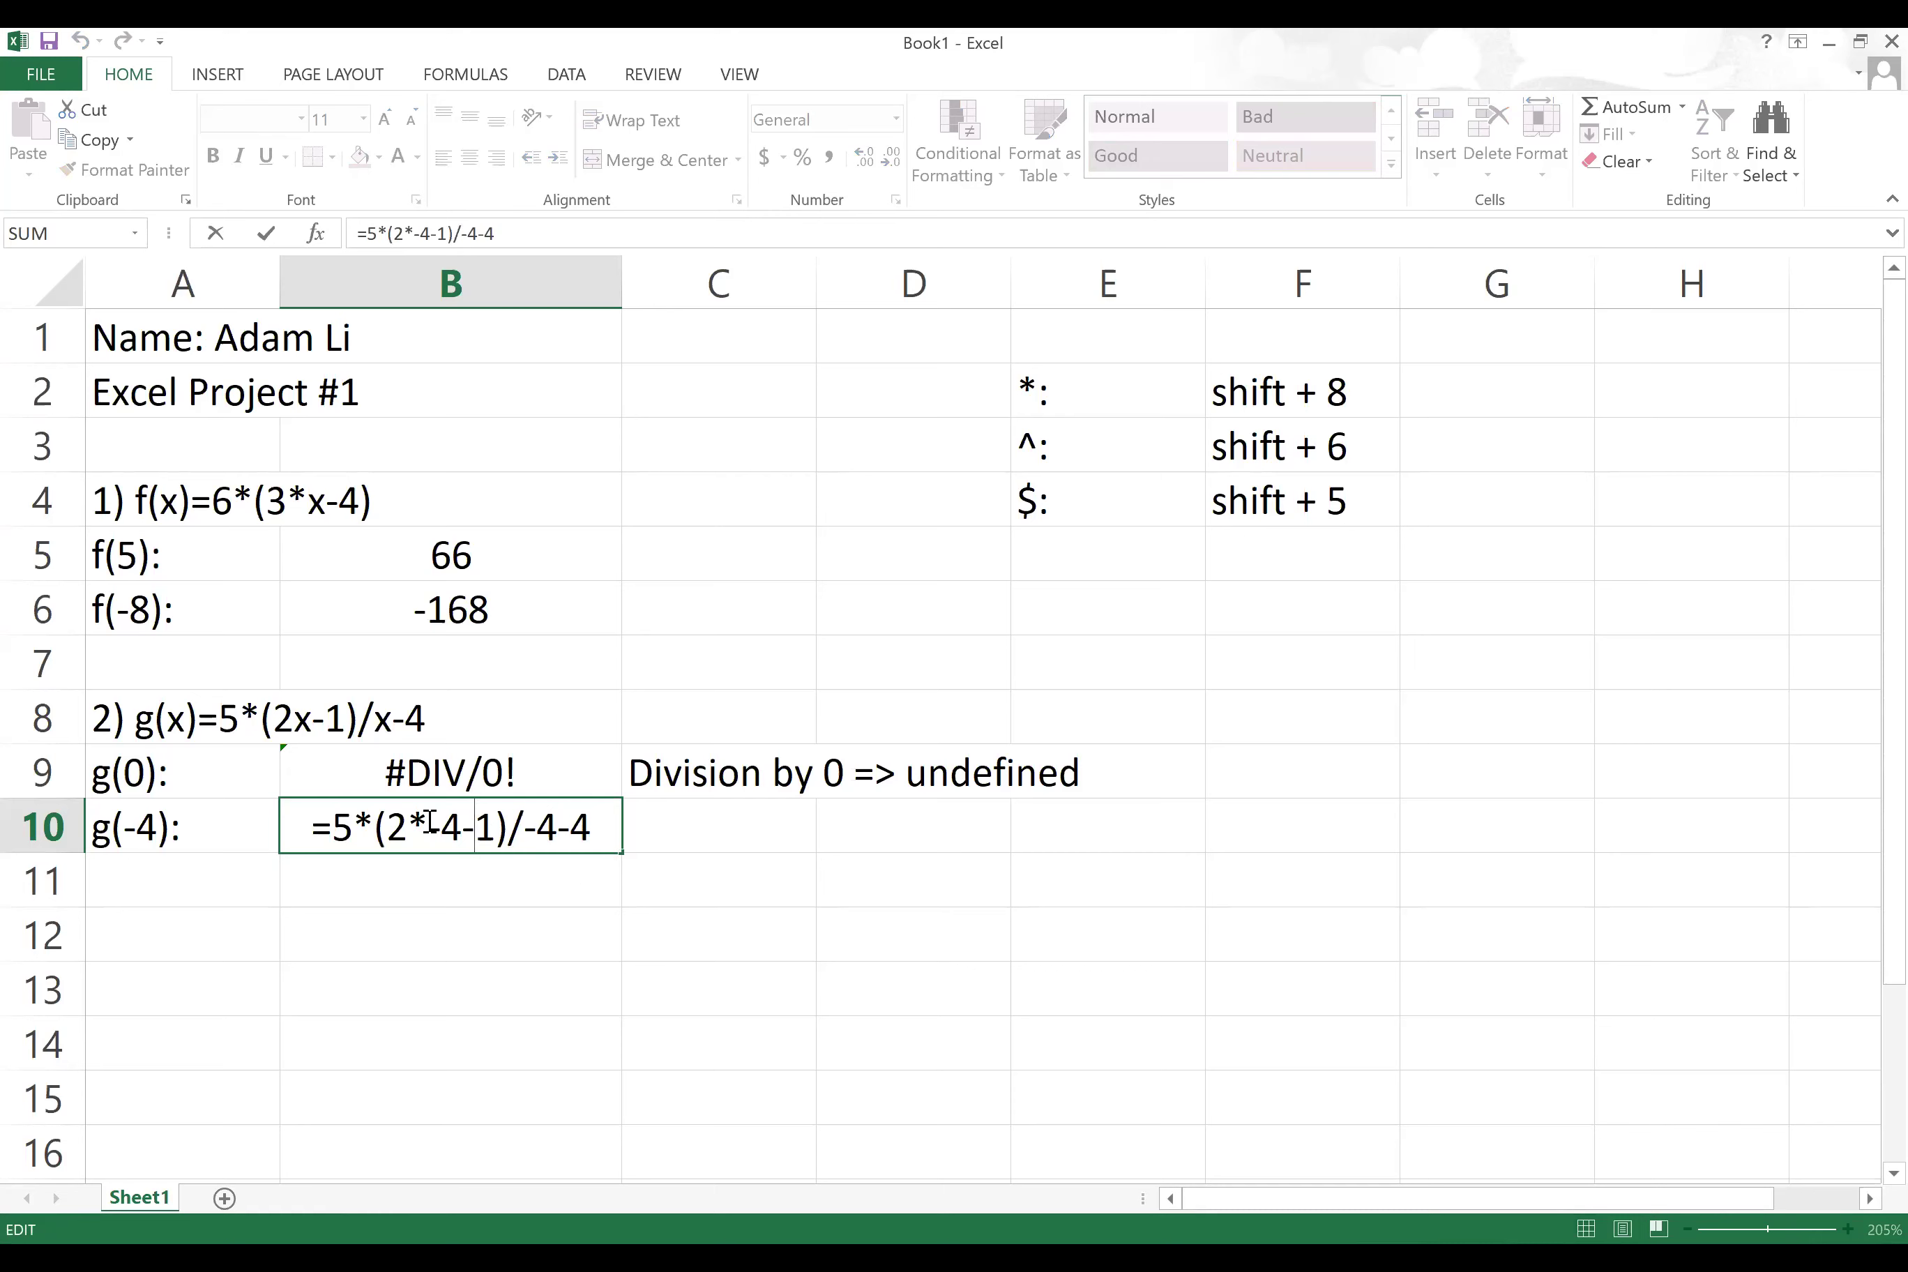
text(()
key(Right)
key(Right)
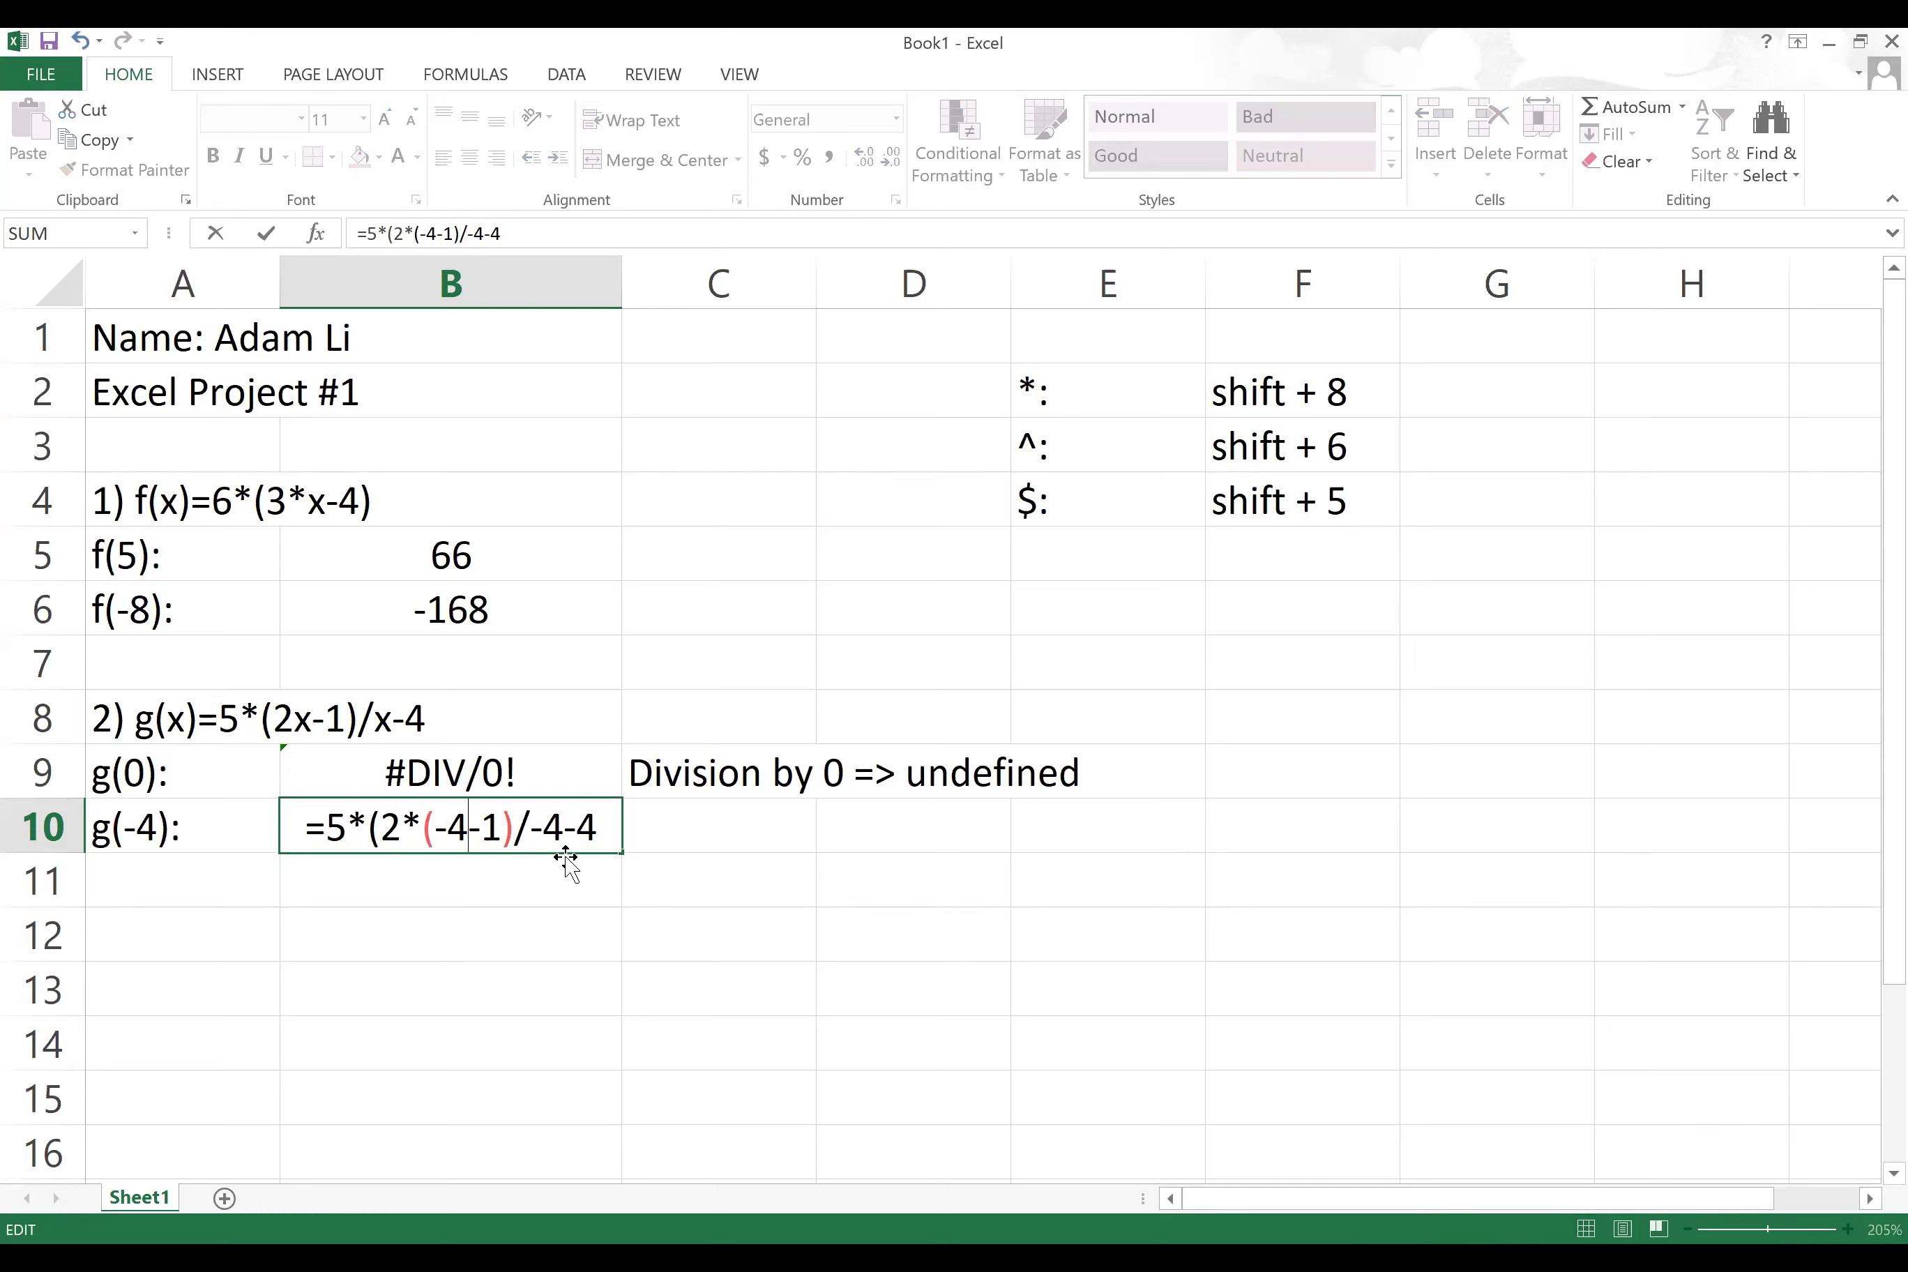
text())
key(Right)
key(Right)
key(Right)
key(Right)
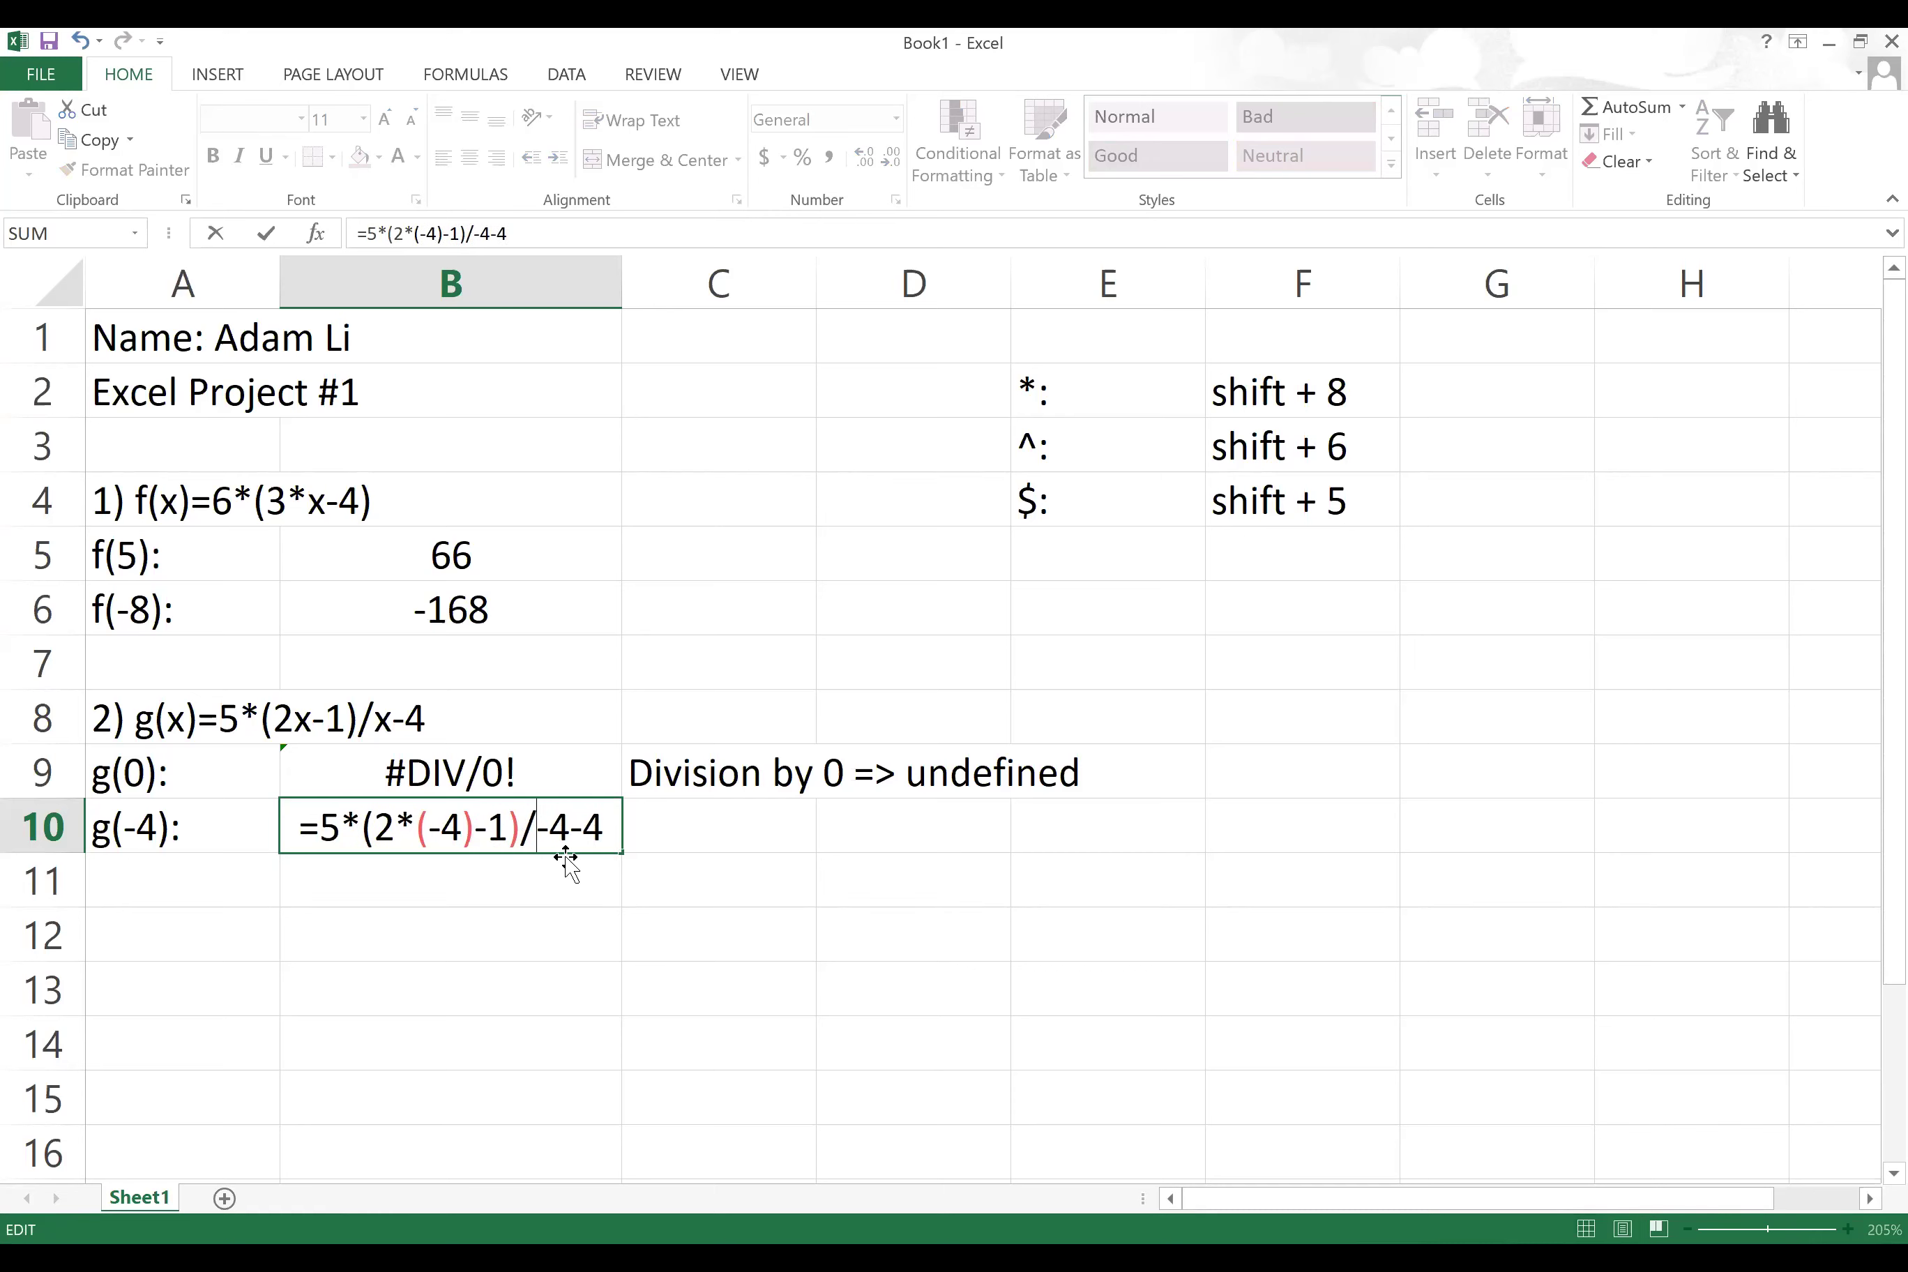
text(()
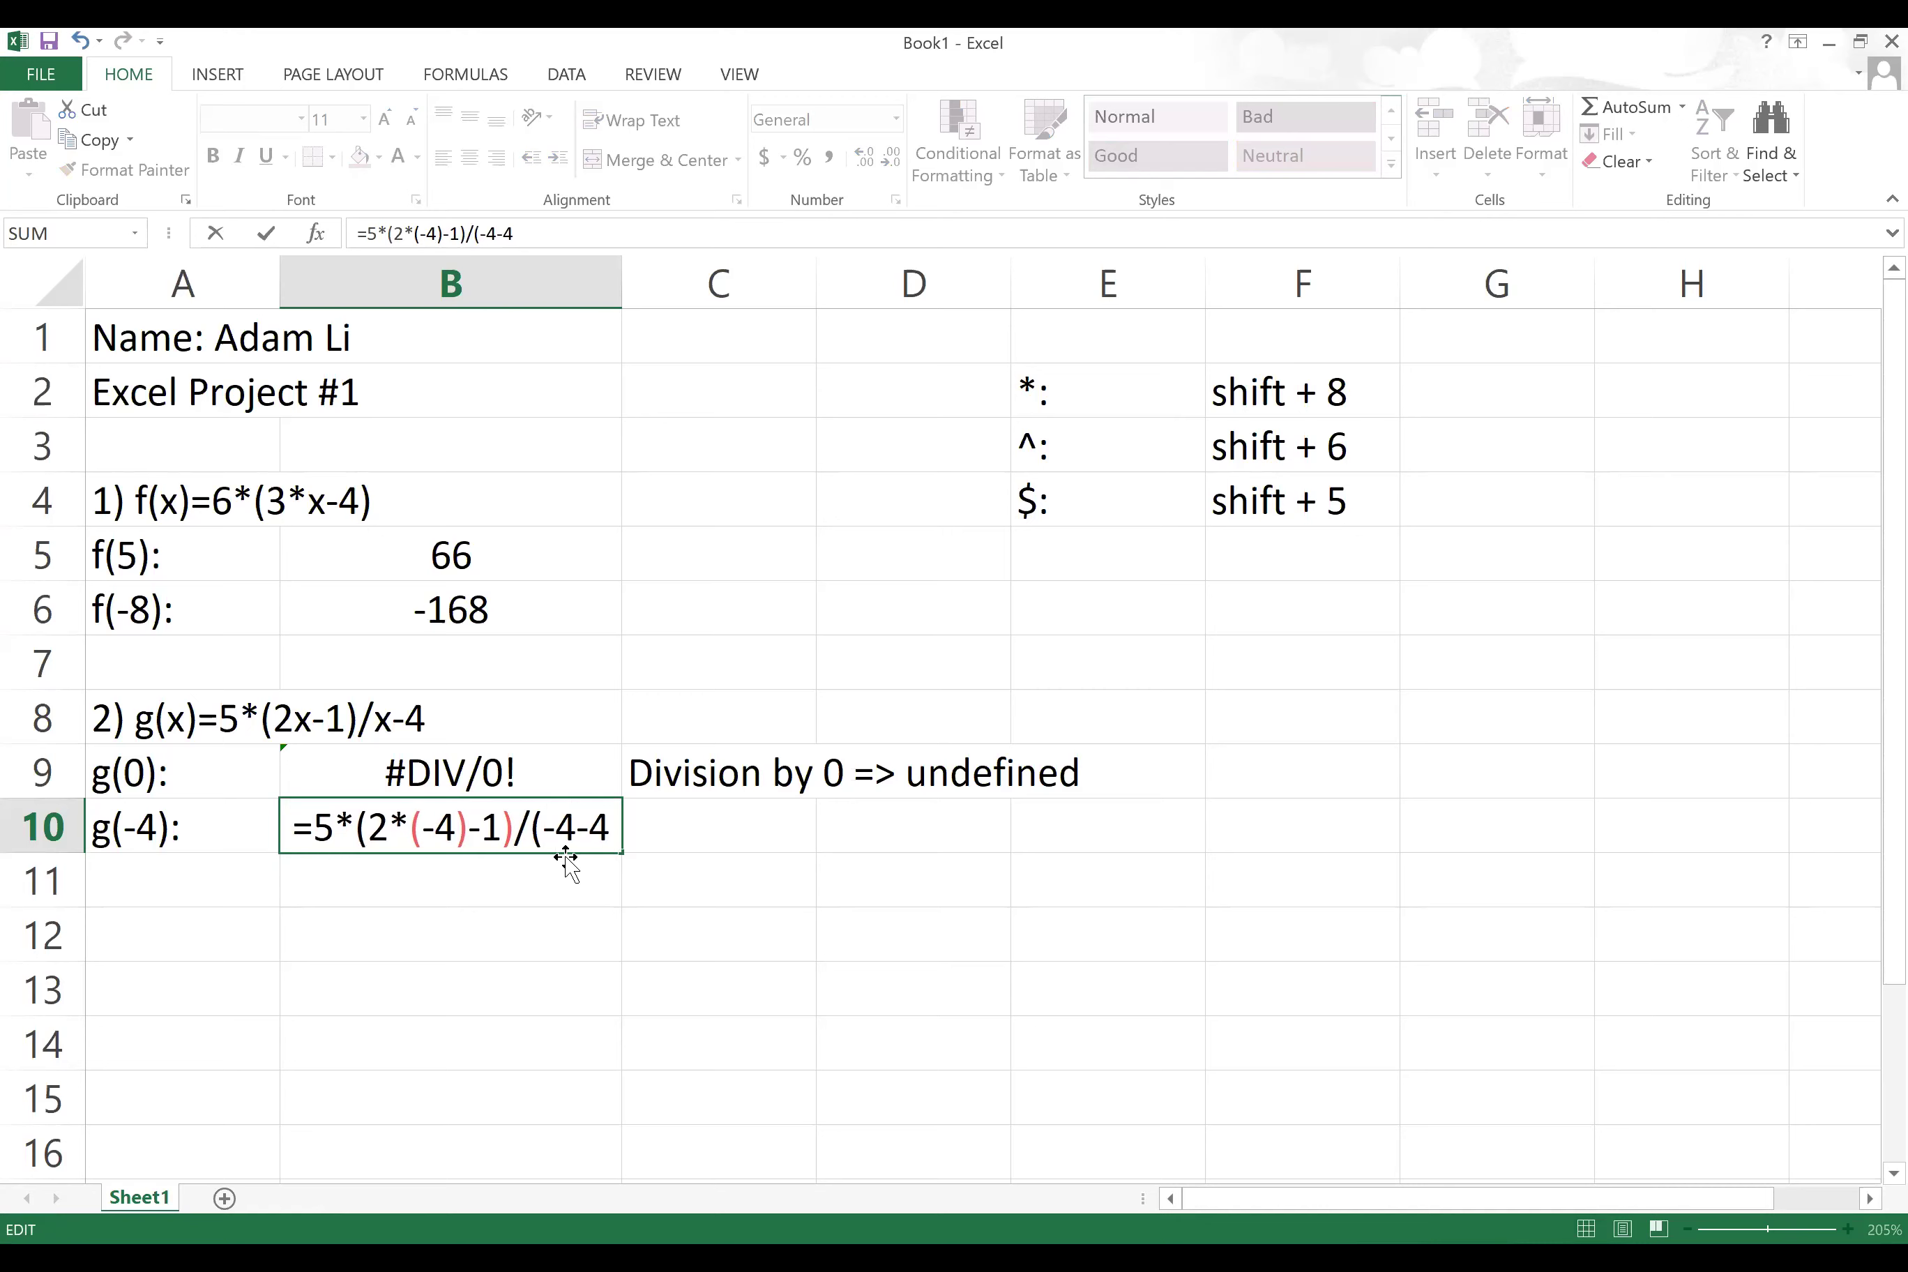
key(Right)
key(Right)
text())
key(Return)
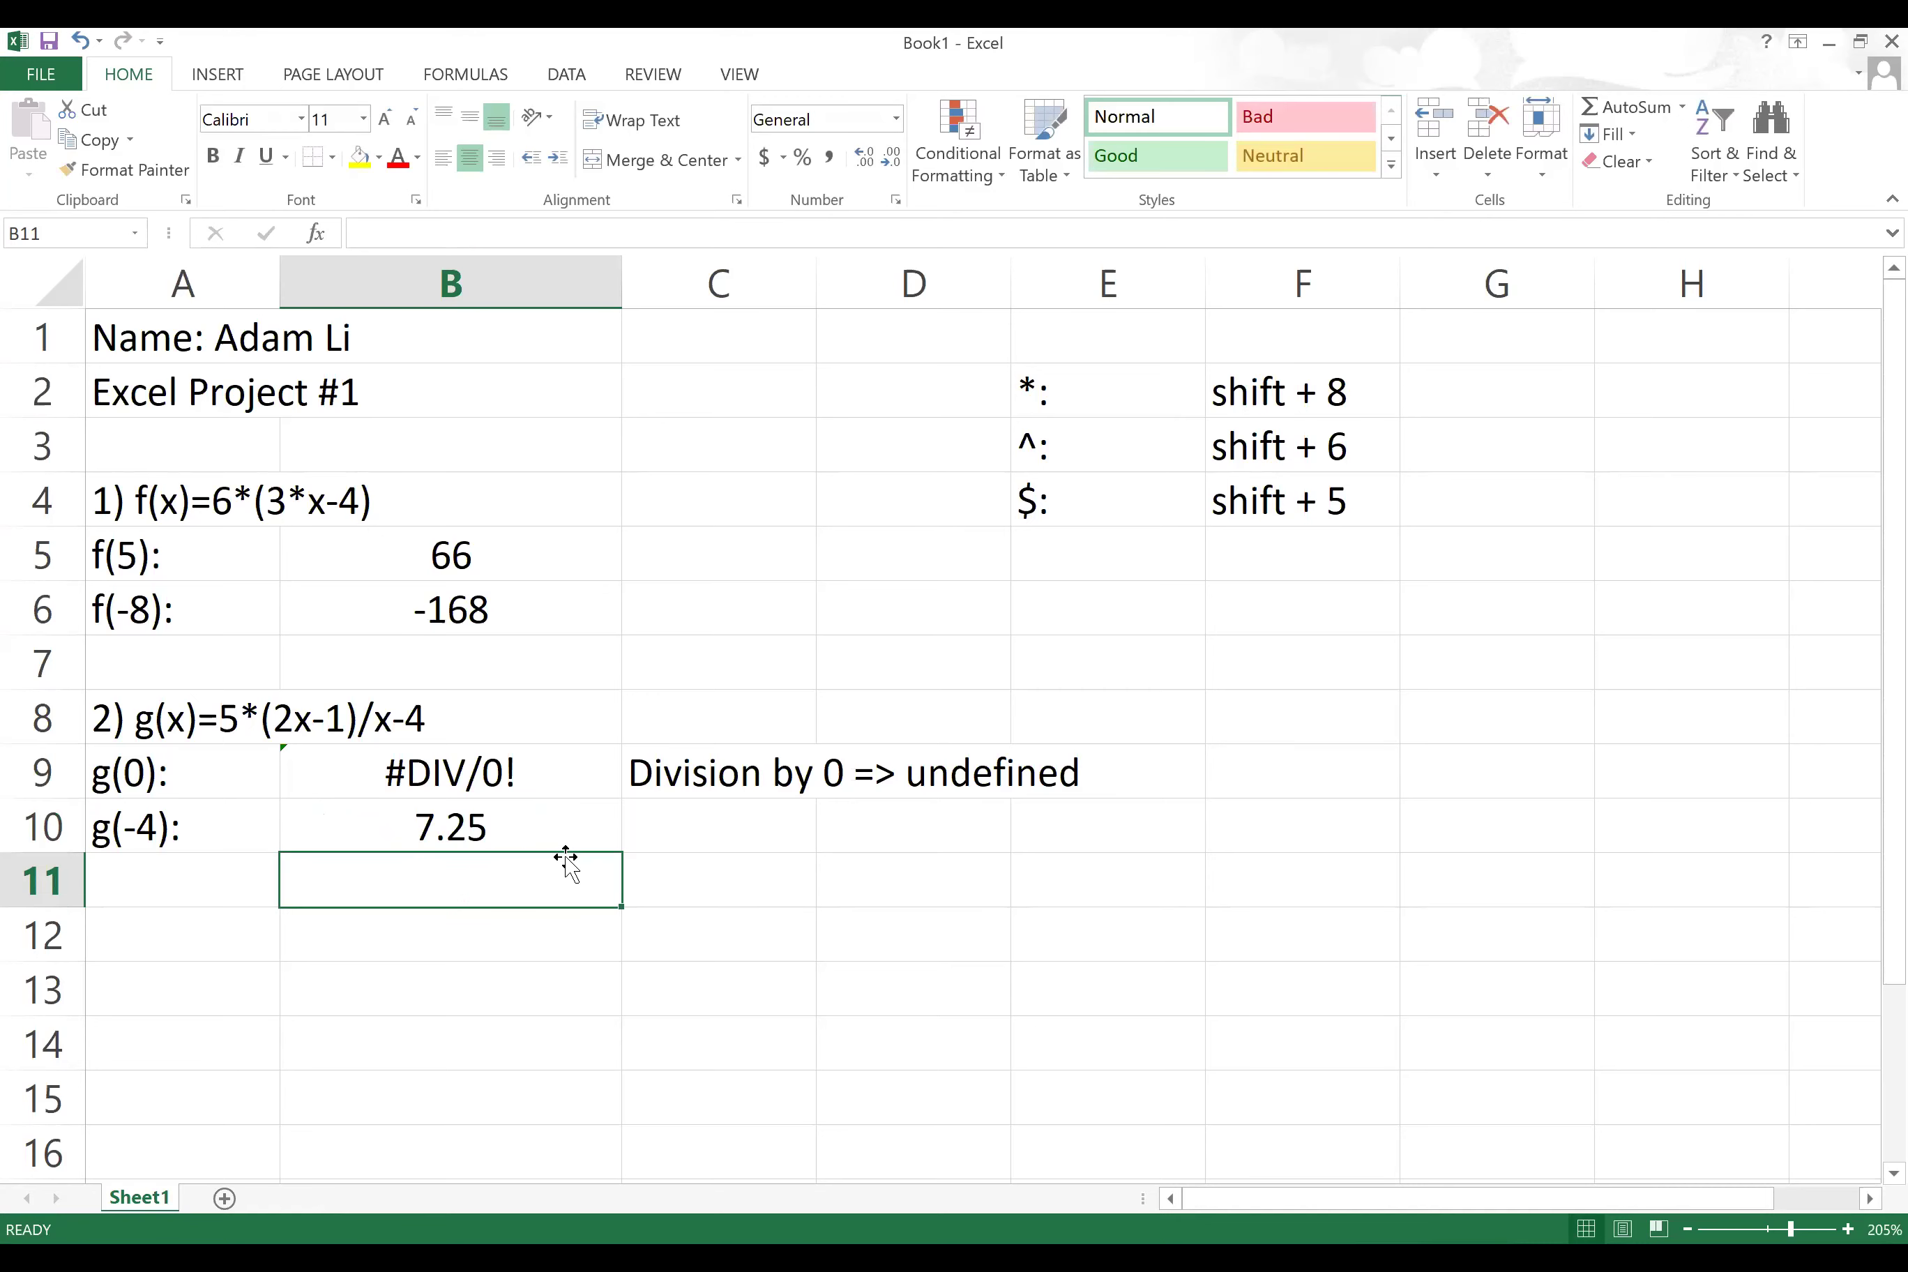
Step: Recheck B10's g(-4) formula giving 7.25, then switch to the Blackboard course page
double_click(511, 829)
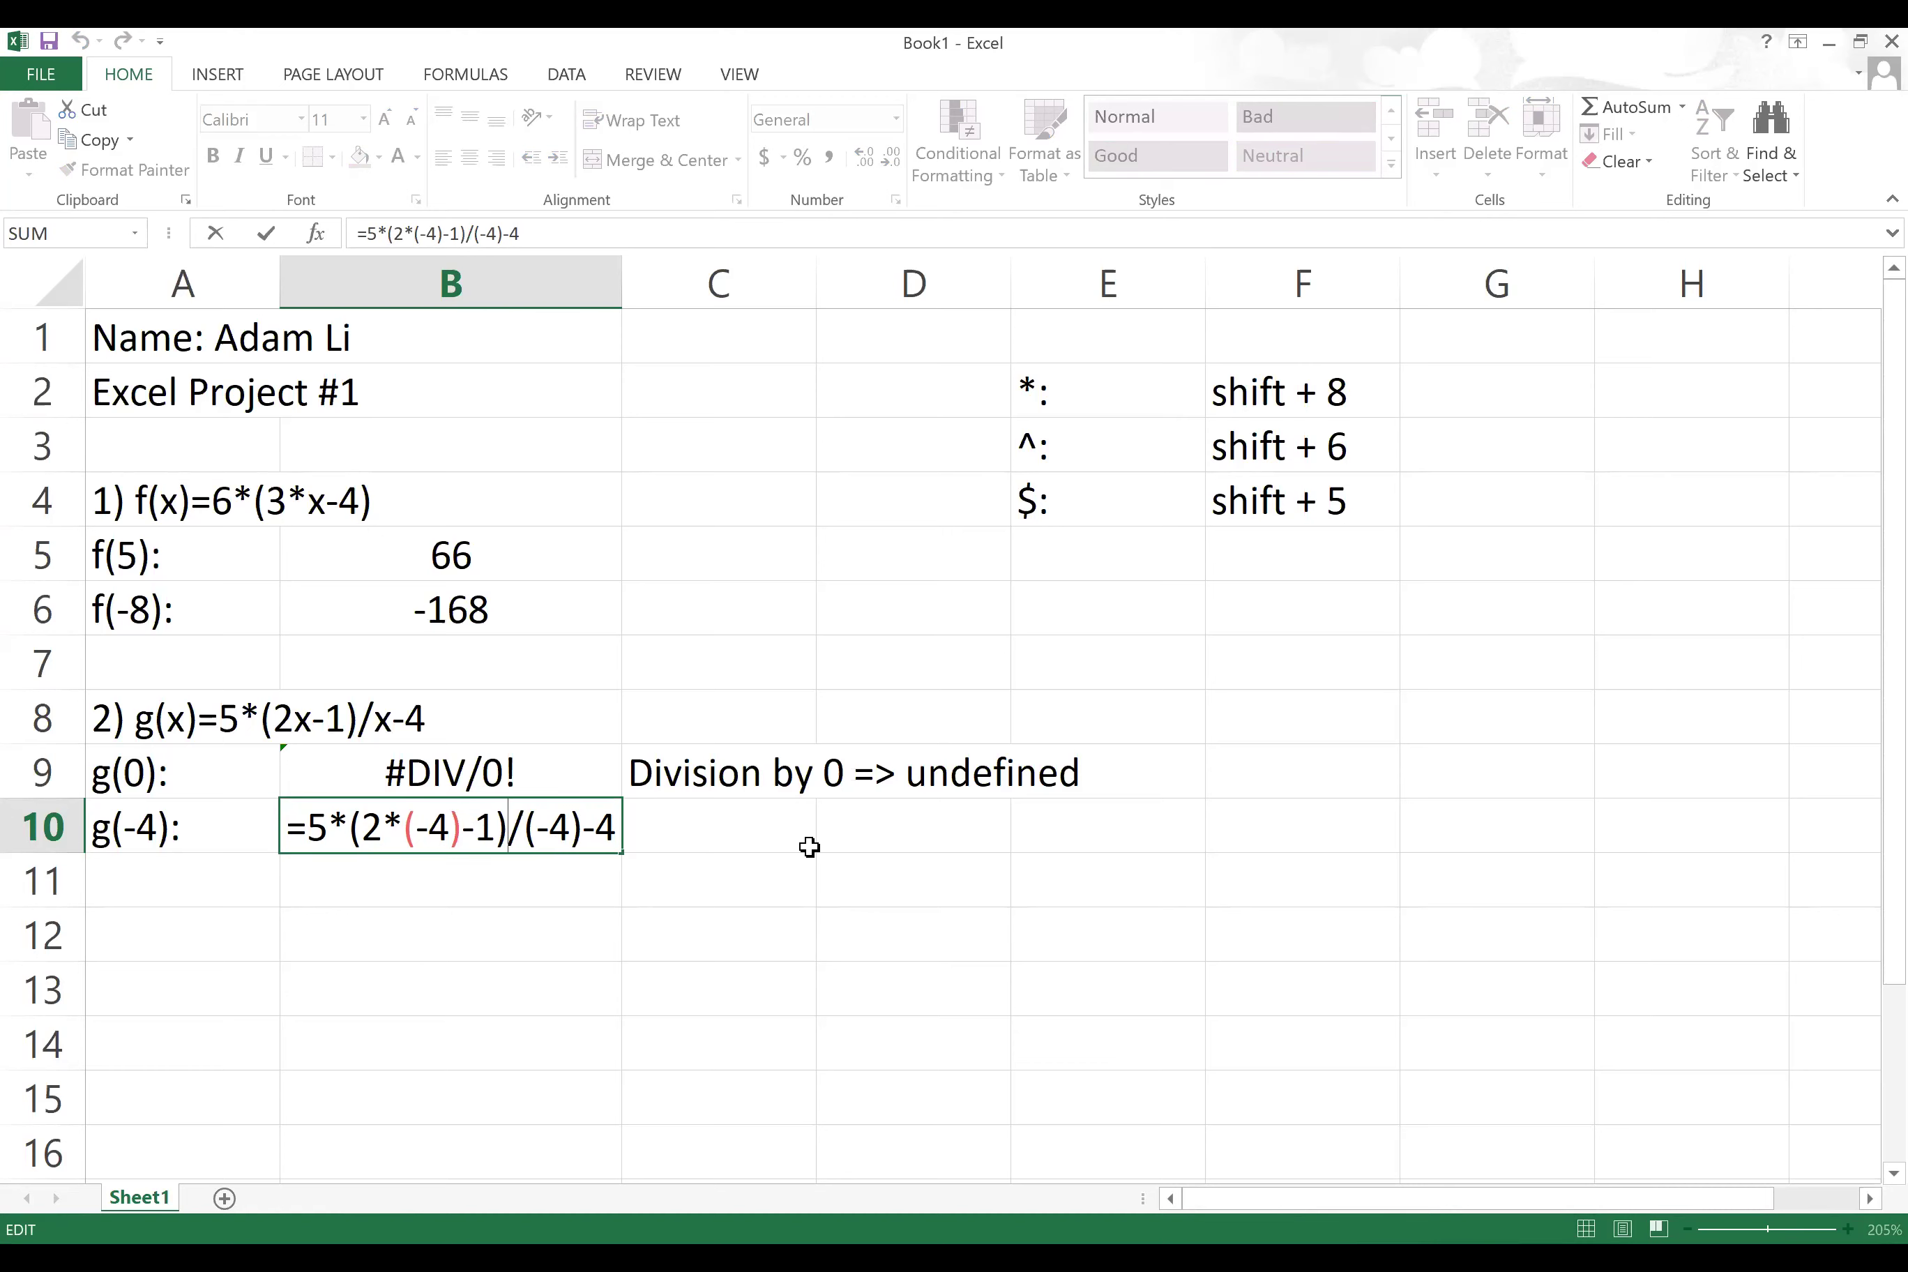
key(Return)
click(588, 822)
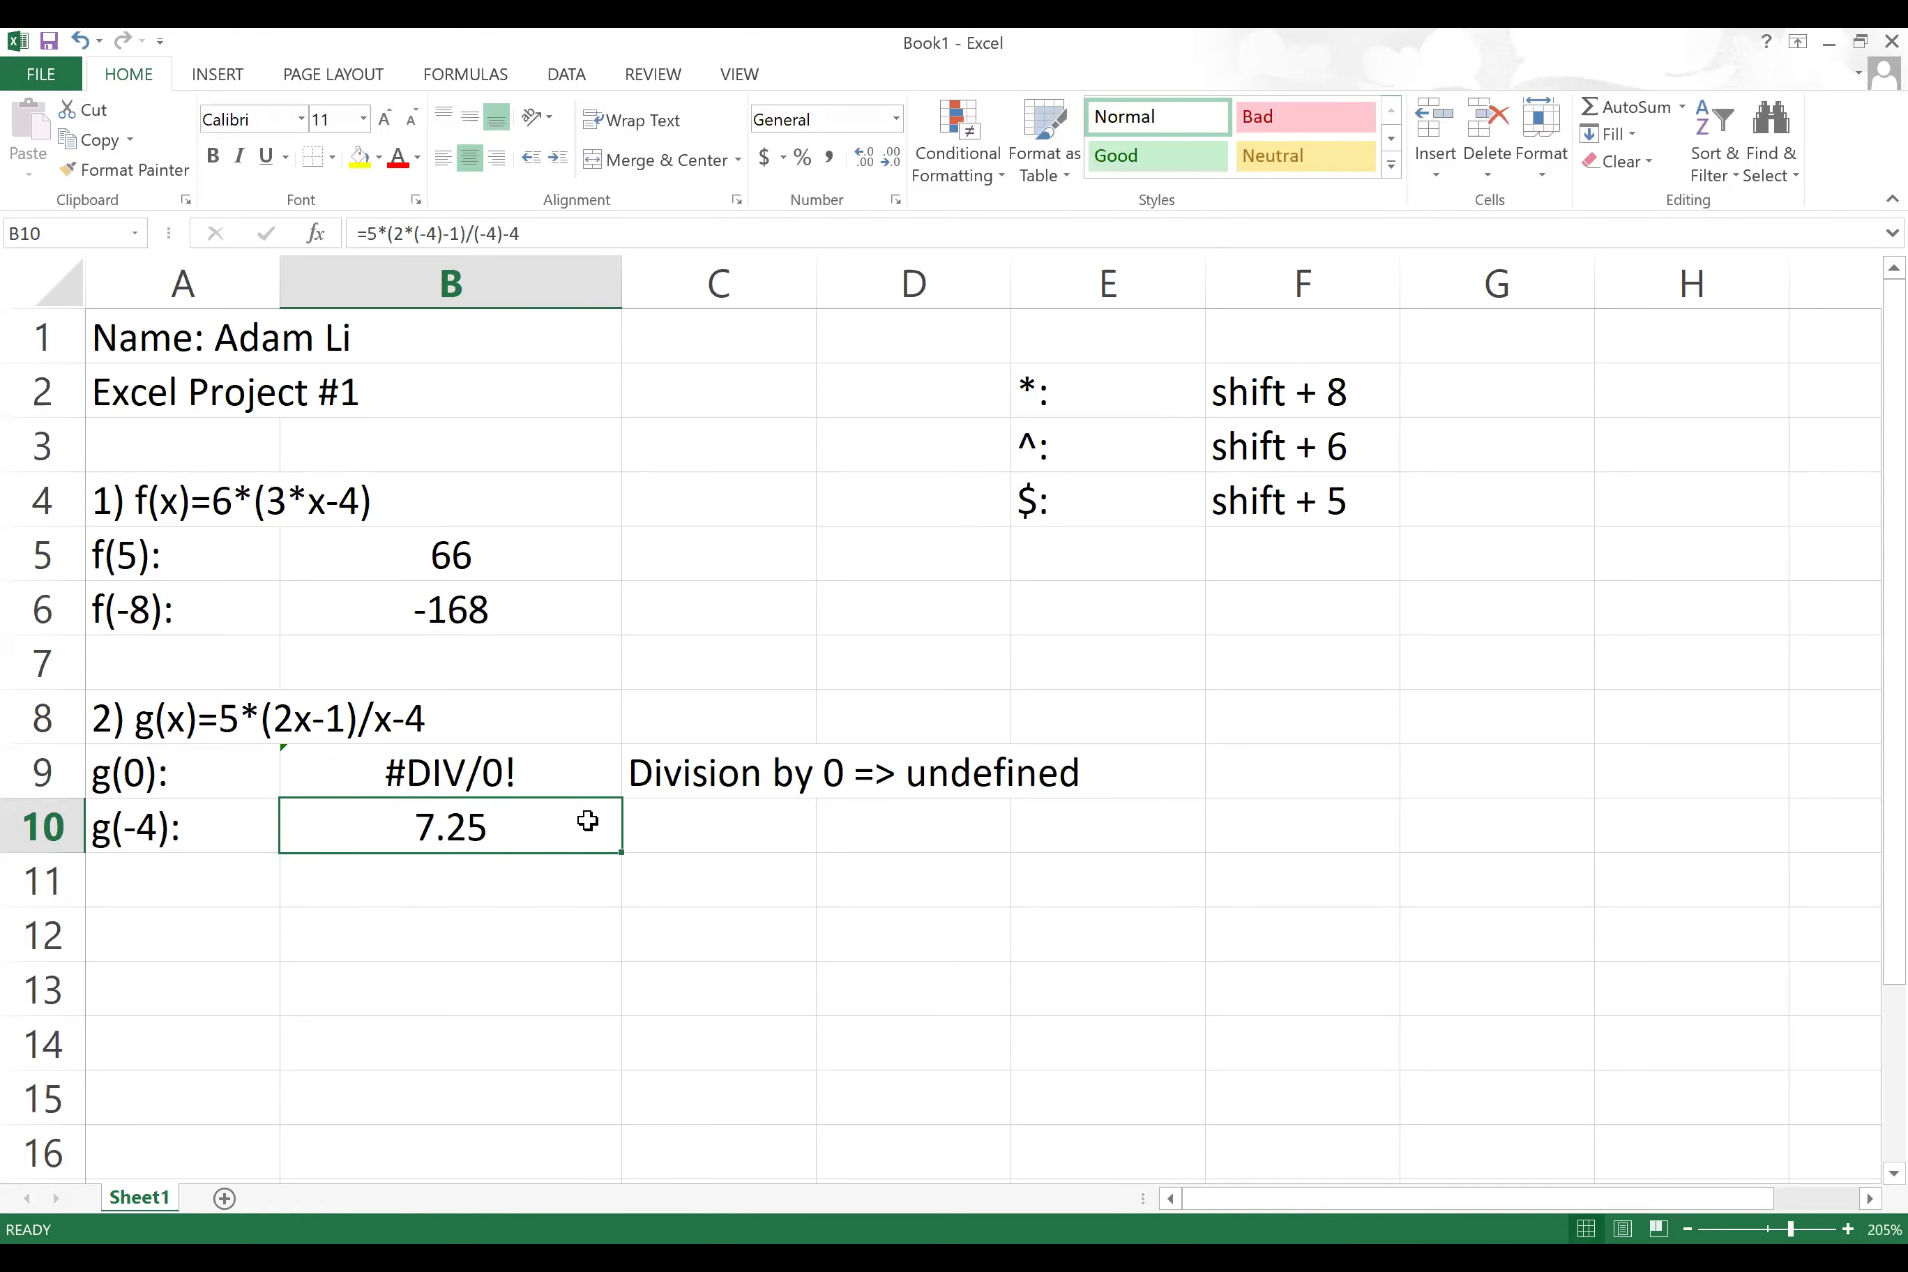
double_click(588, 822)
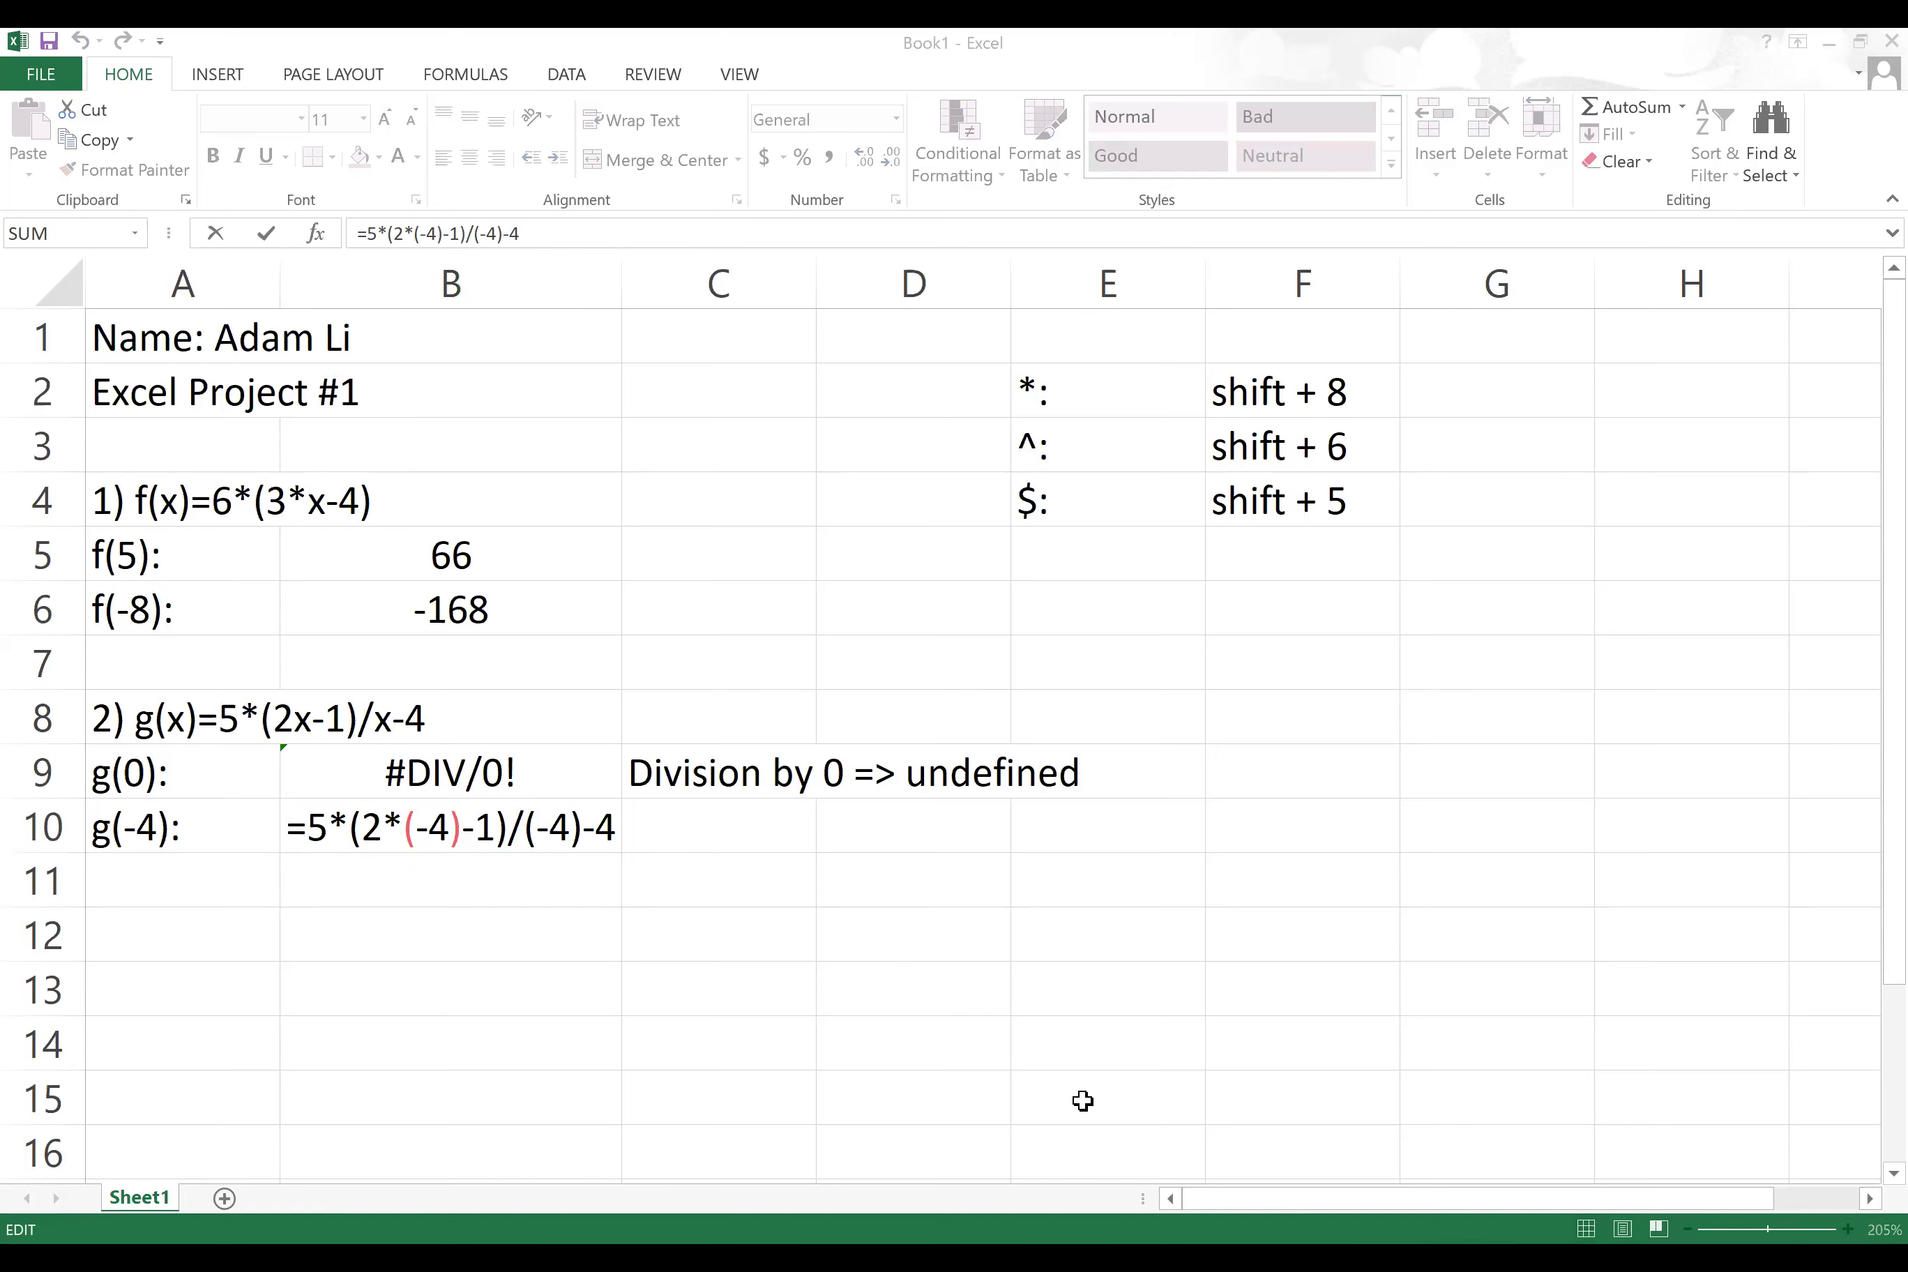
key(alt+Tab)
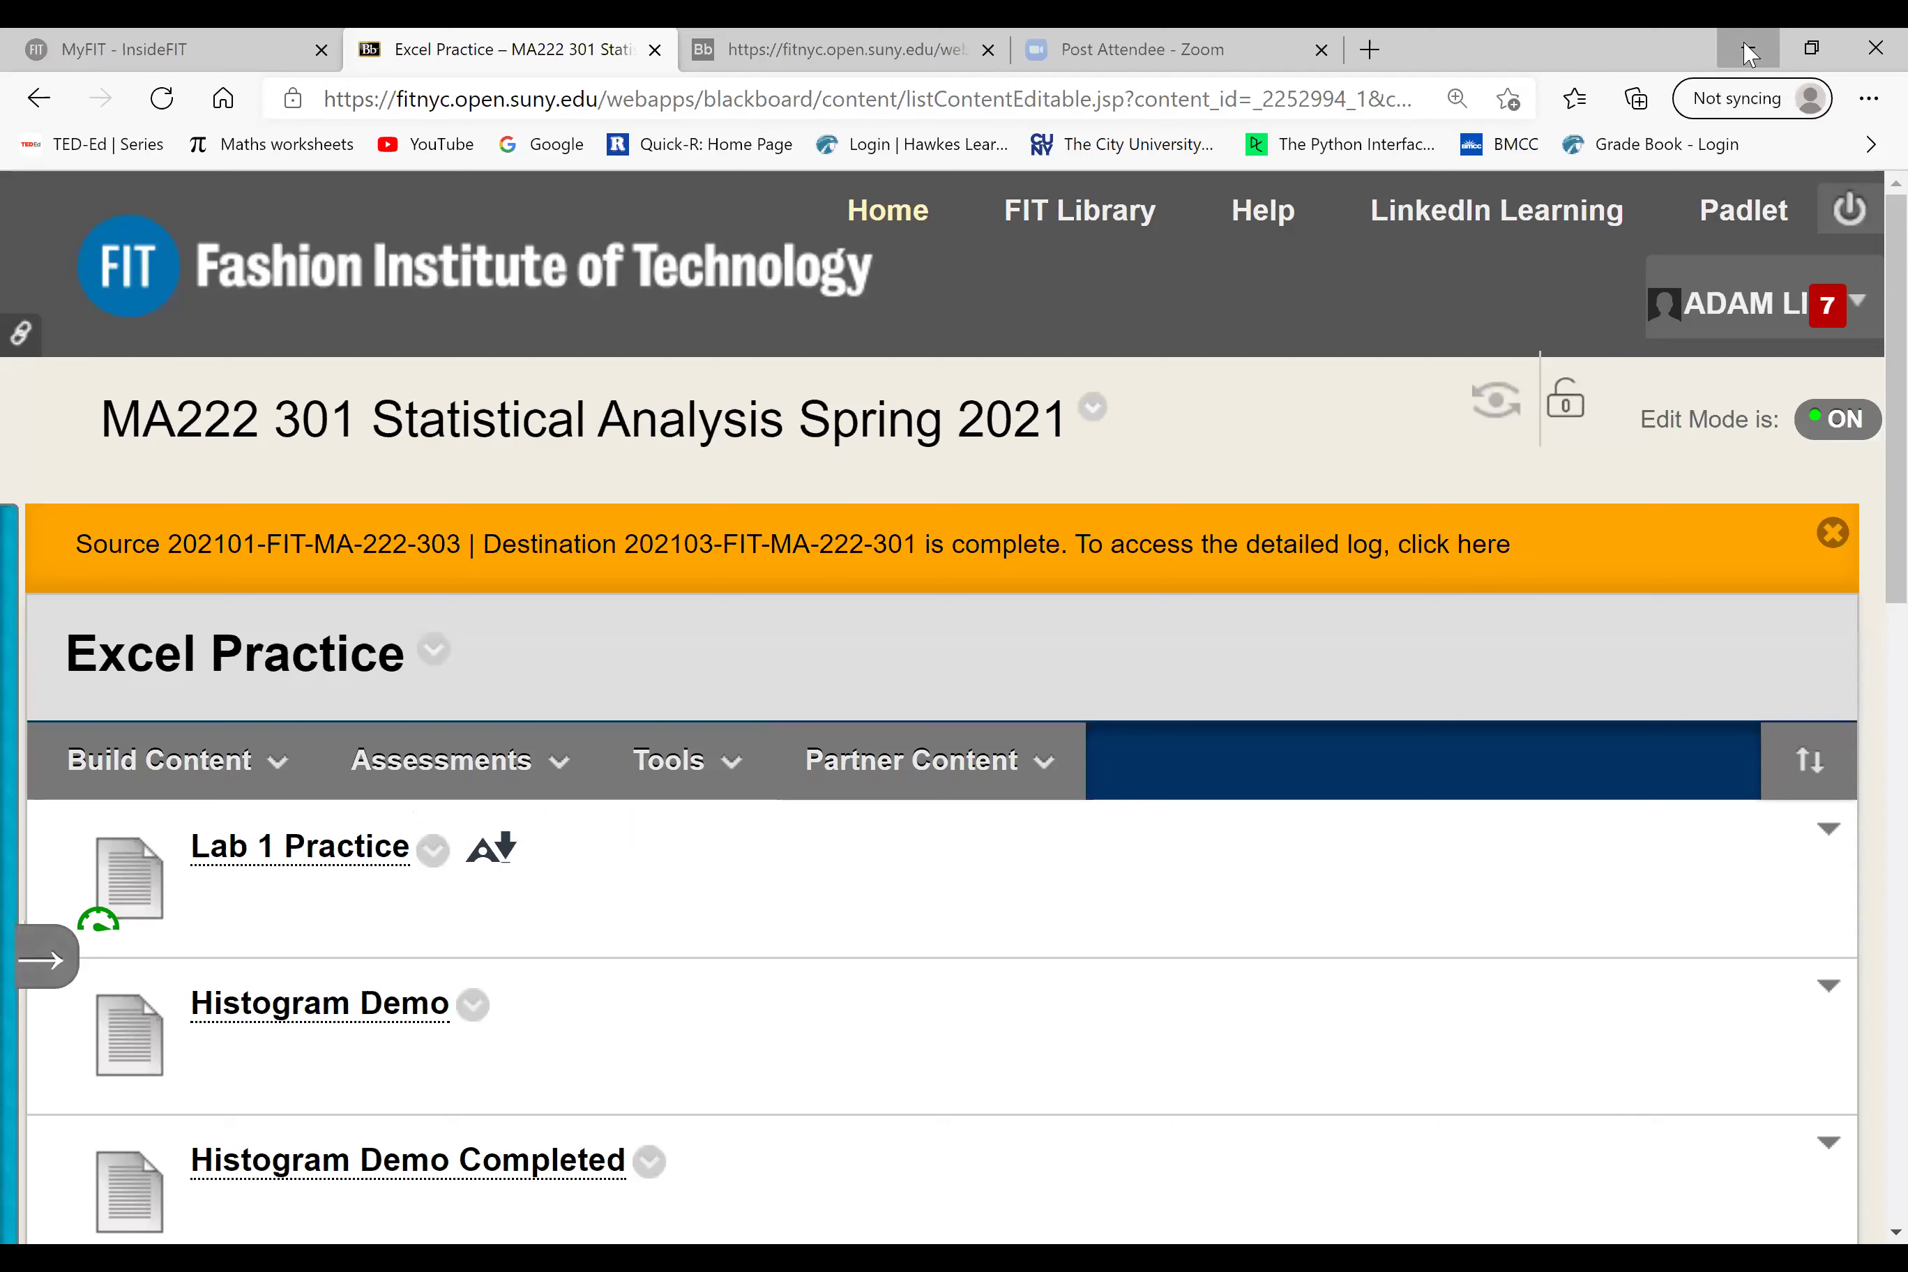
Step: Restore down the Edge window showing Excel Practice and return to Excel
click(1750, 54)
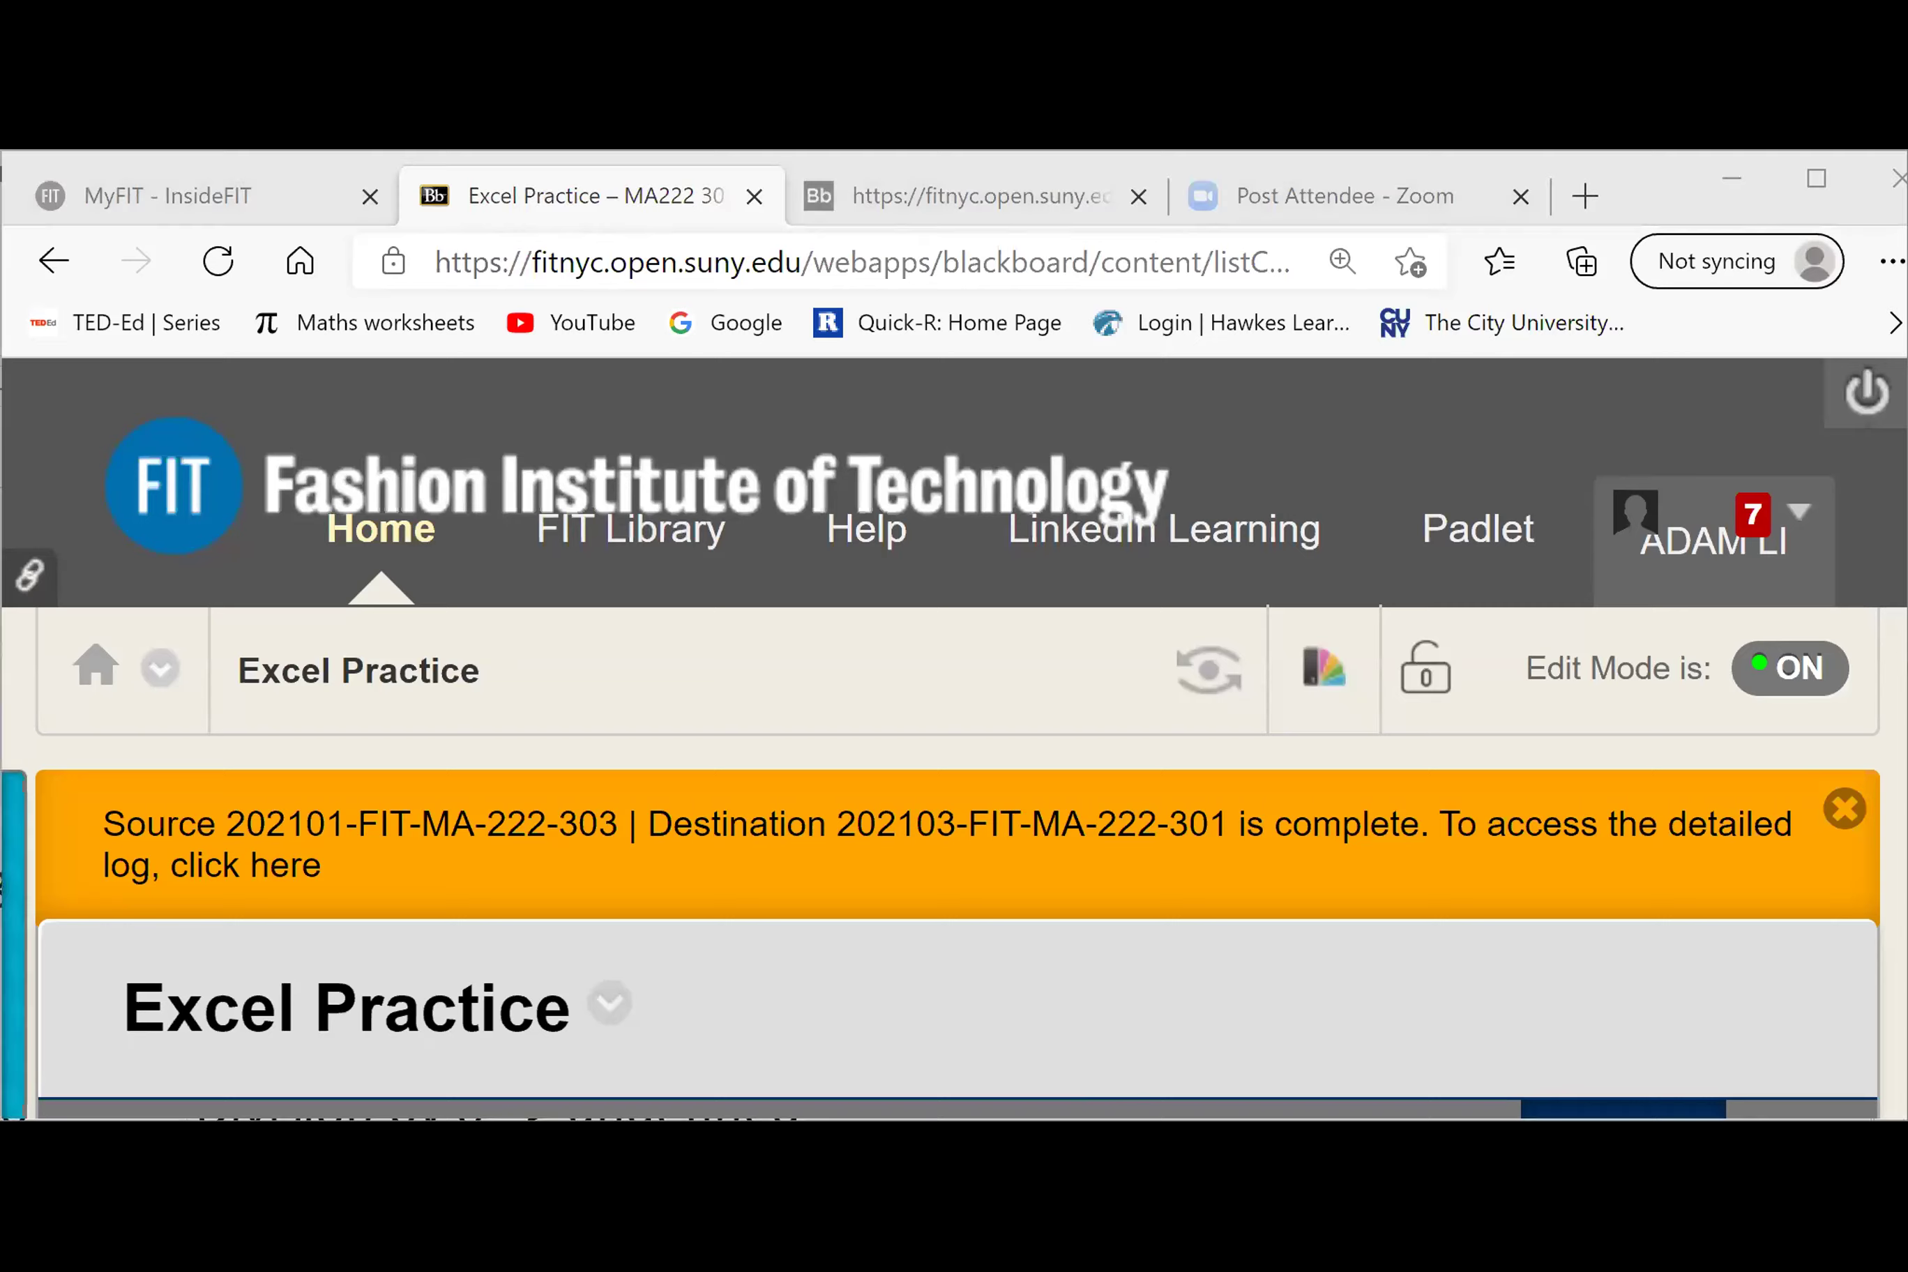
key(alt+Tab)
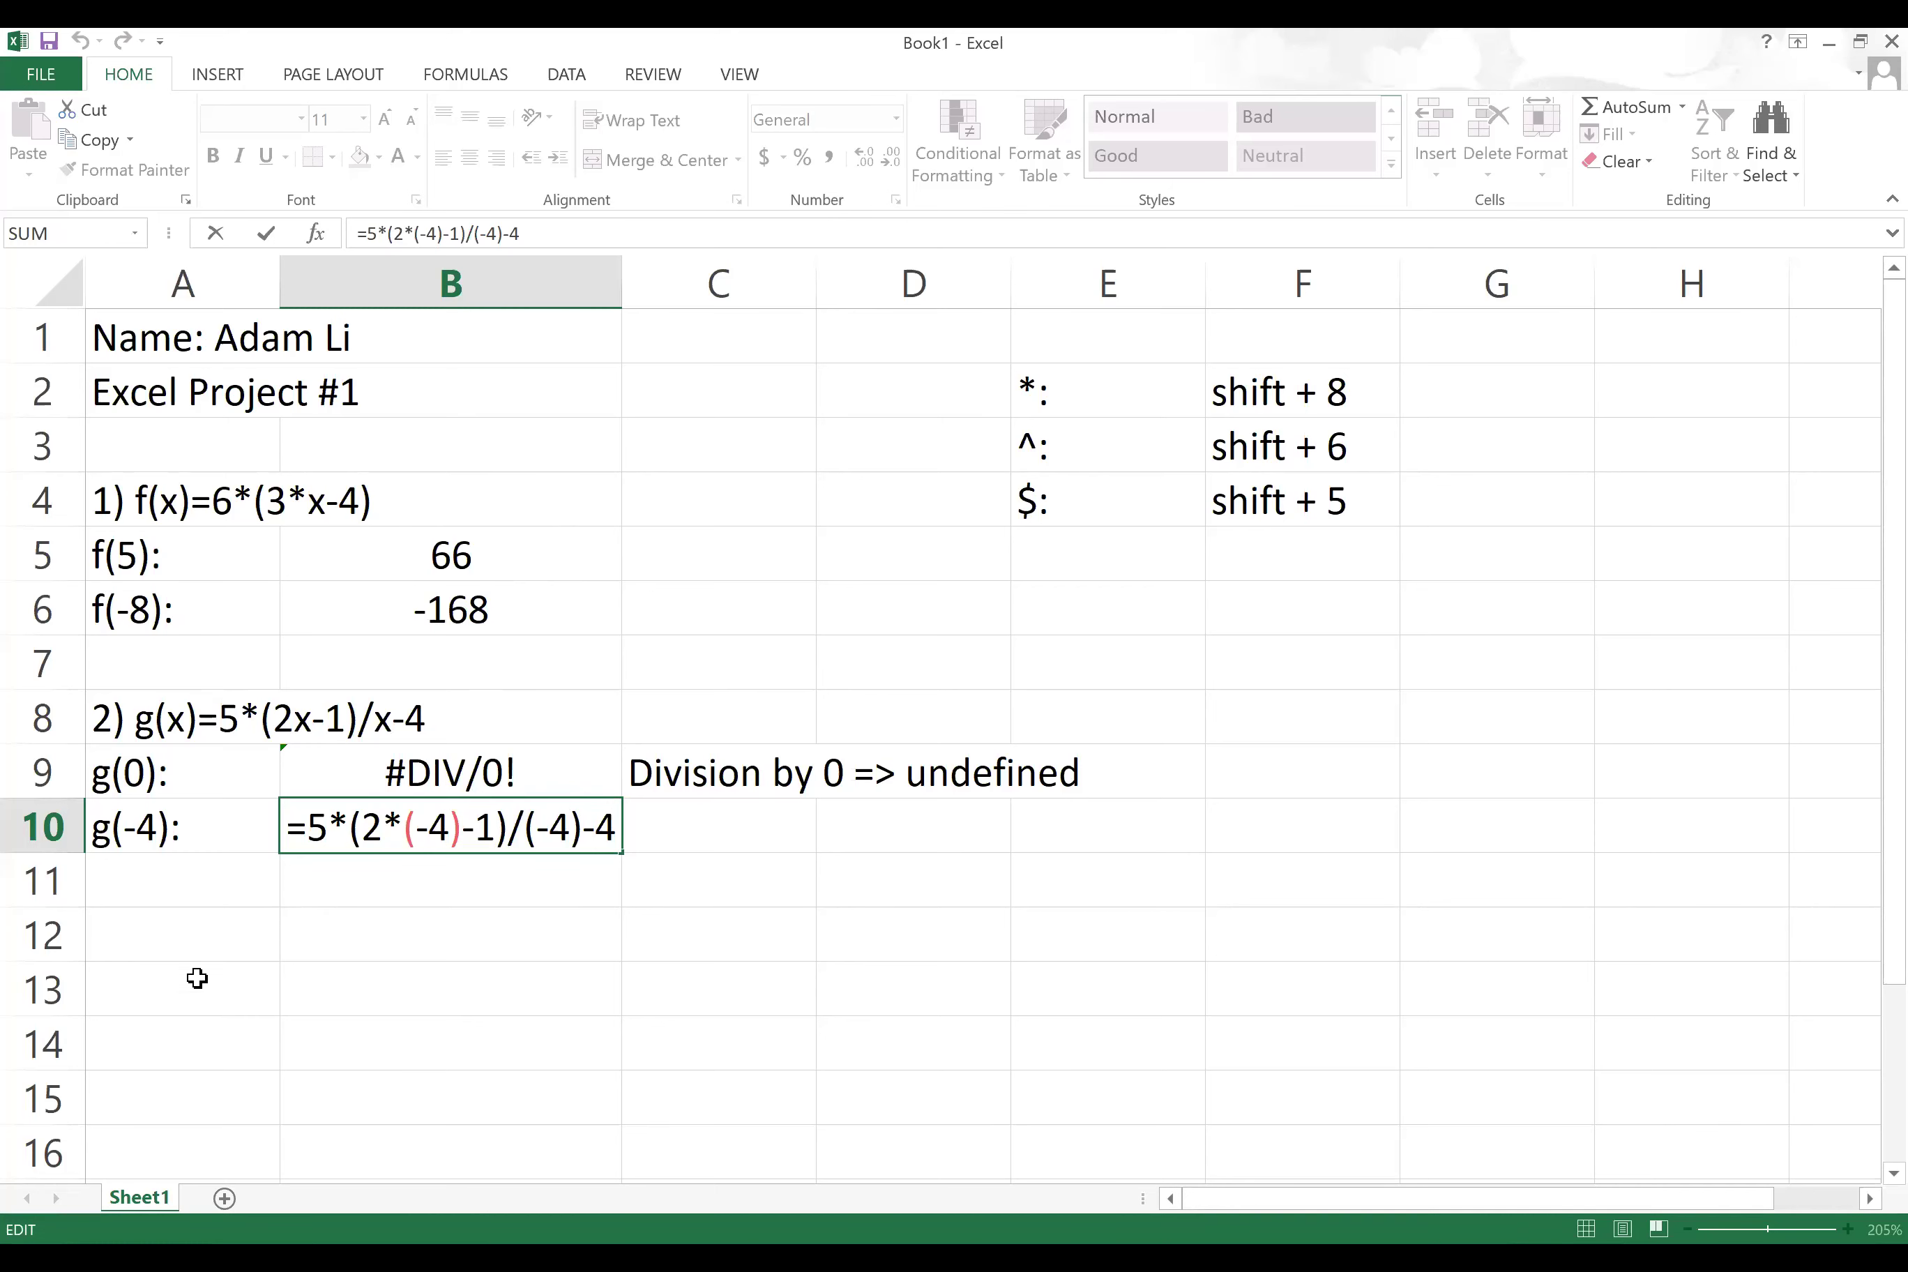
Step: Remove the stray A12 reference from B10's formula so g(-4) still shows 7.25
click(167, 928)
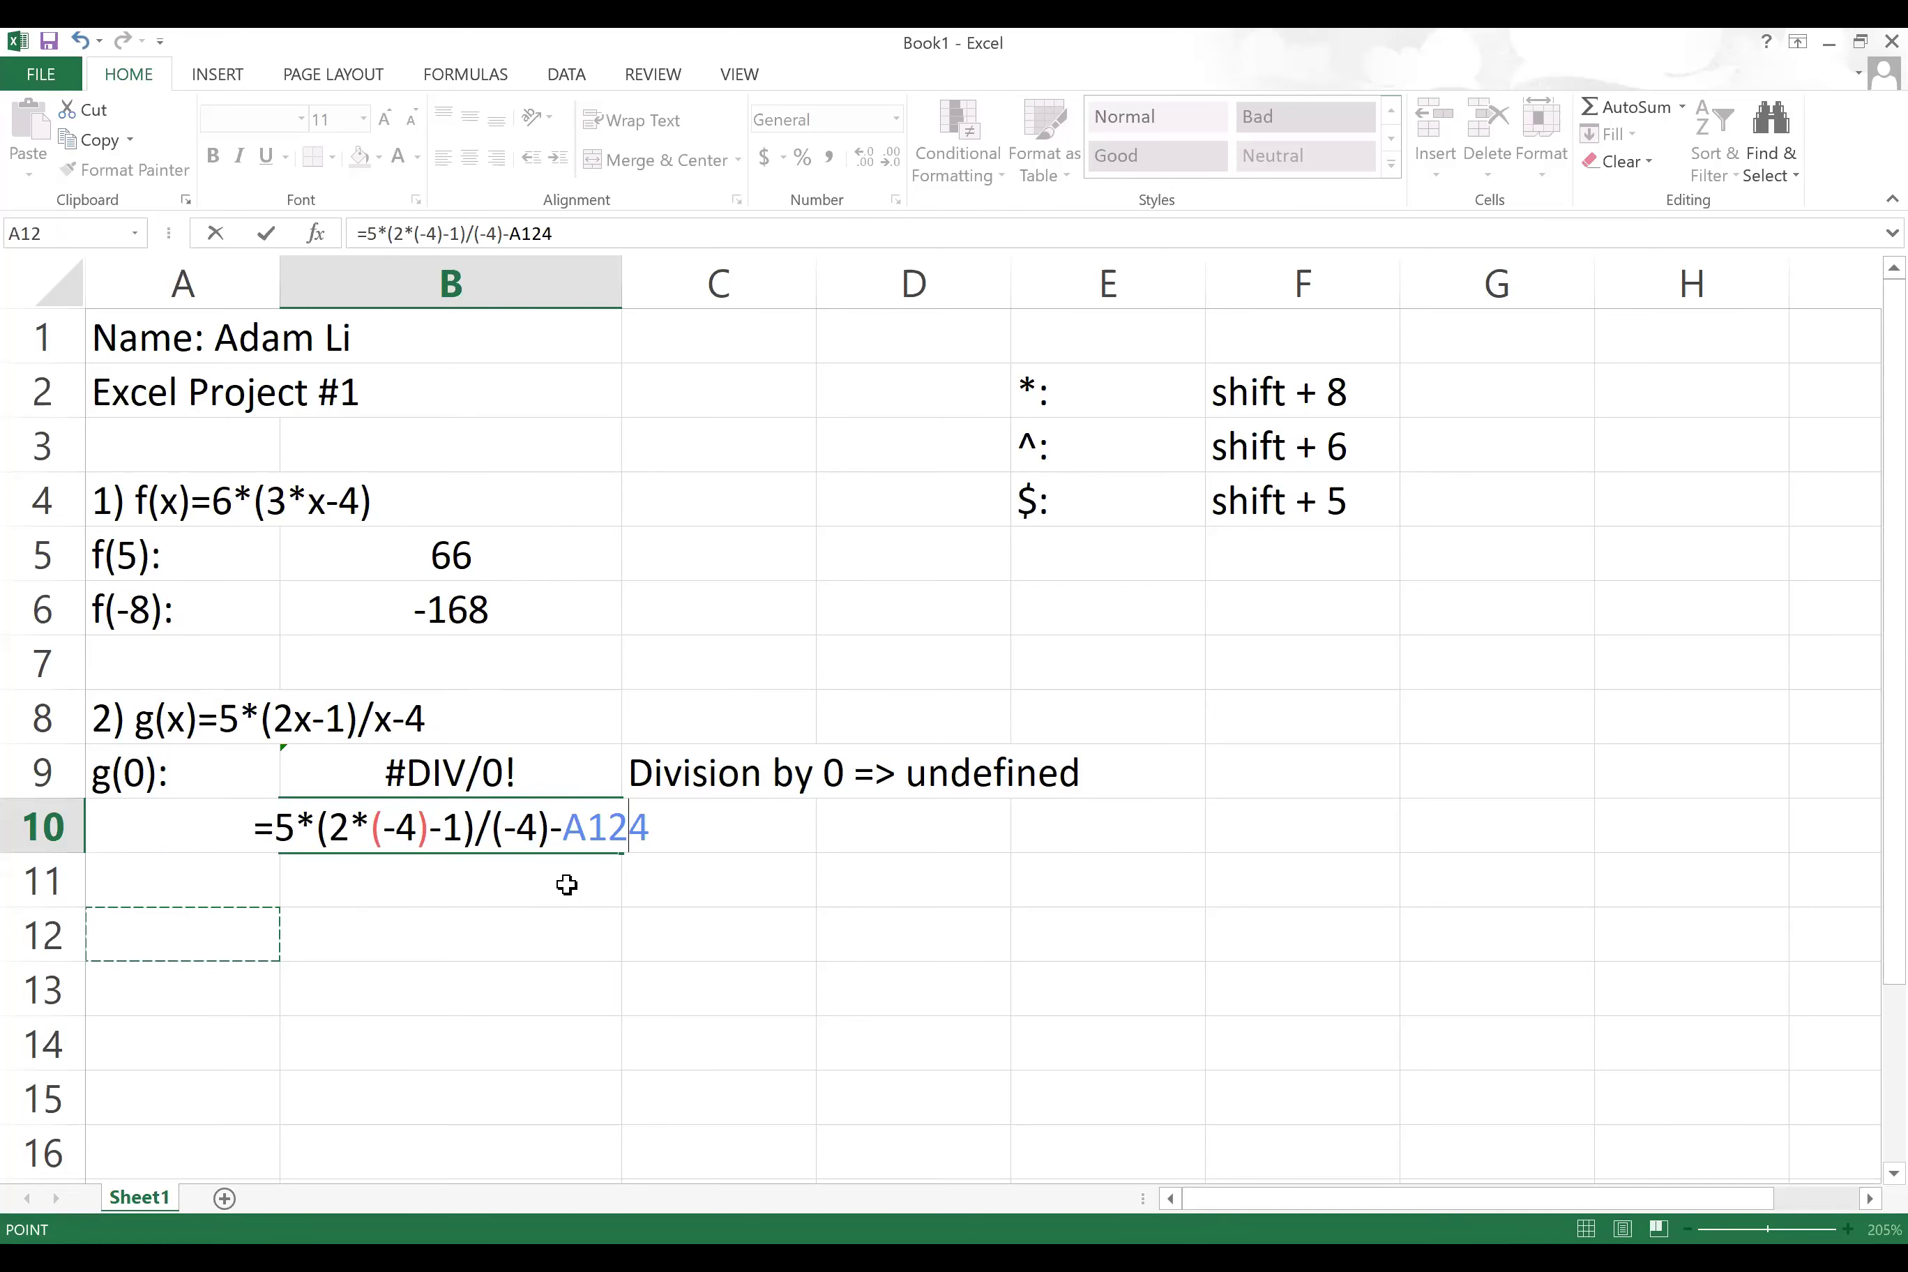
key(BackSpace)
key(BackSpace)
key(BackSpace)
key(Return)
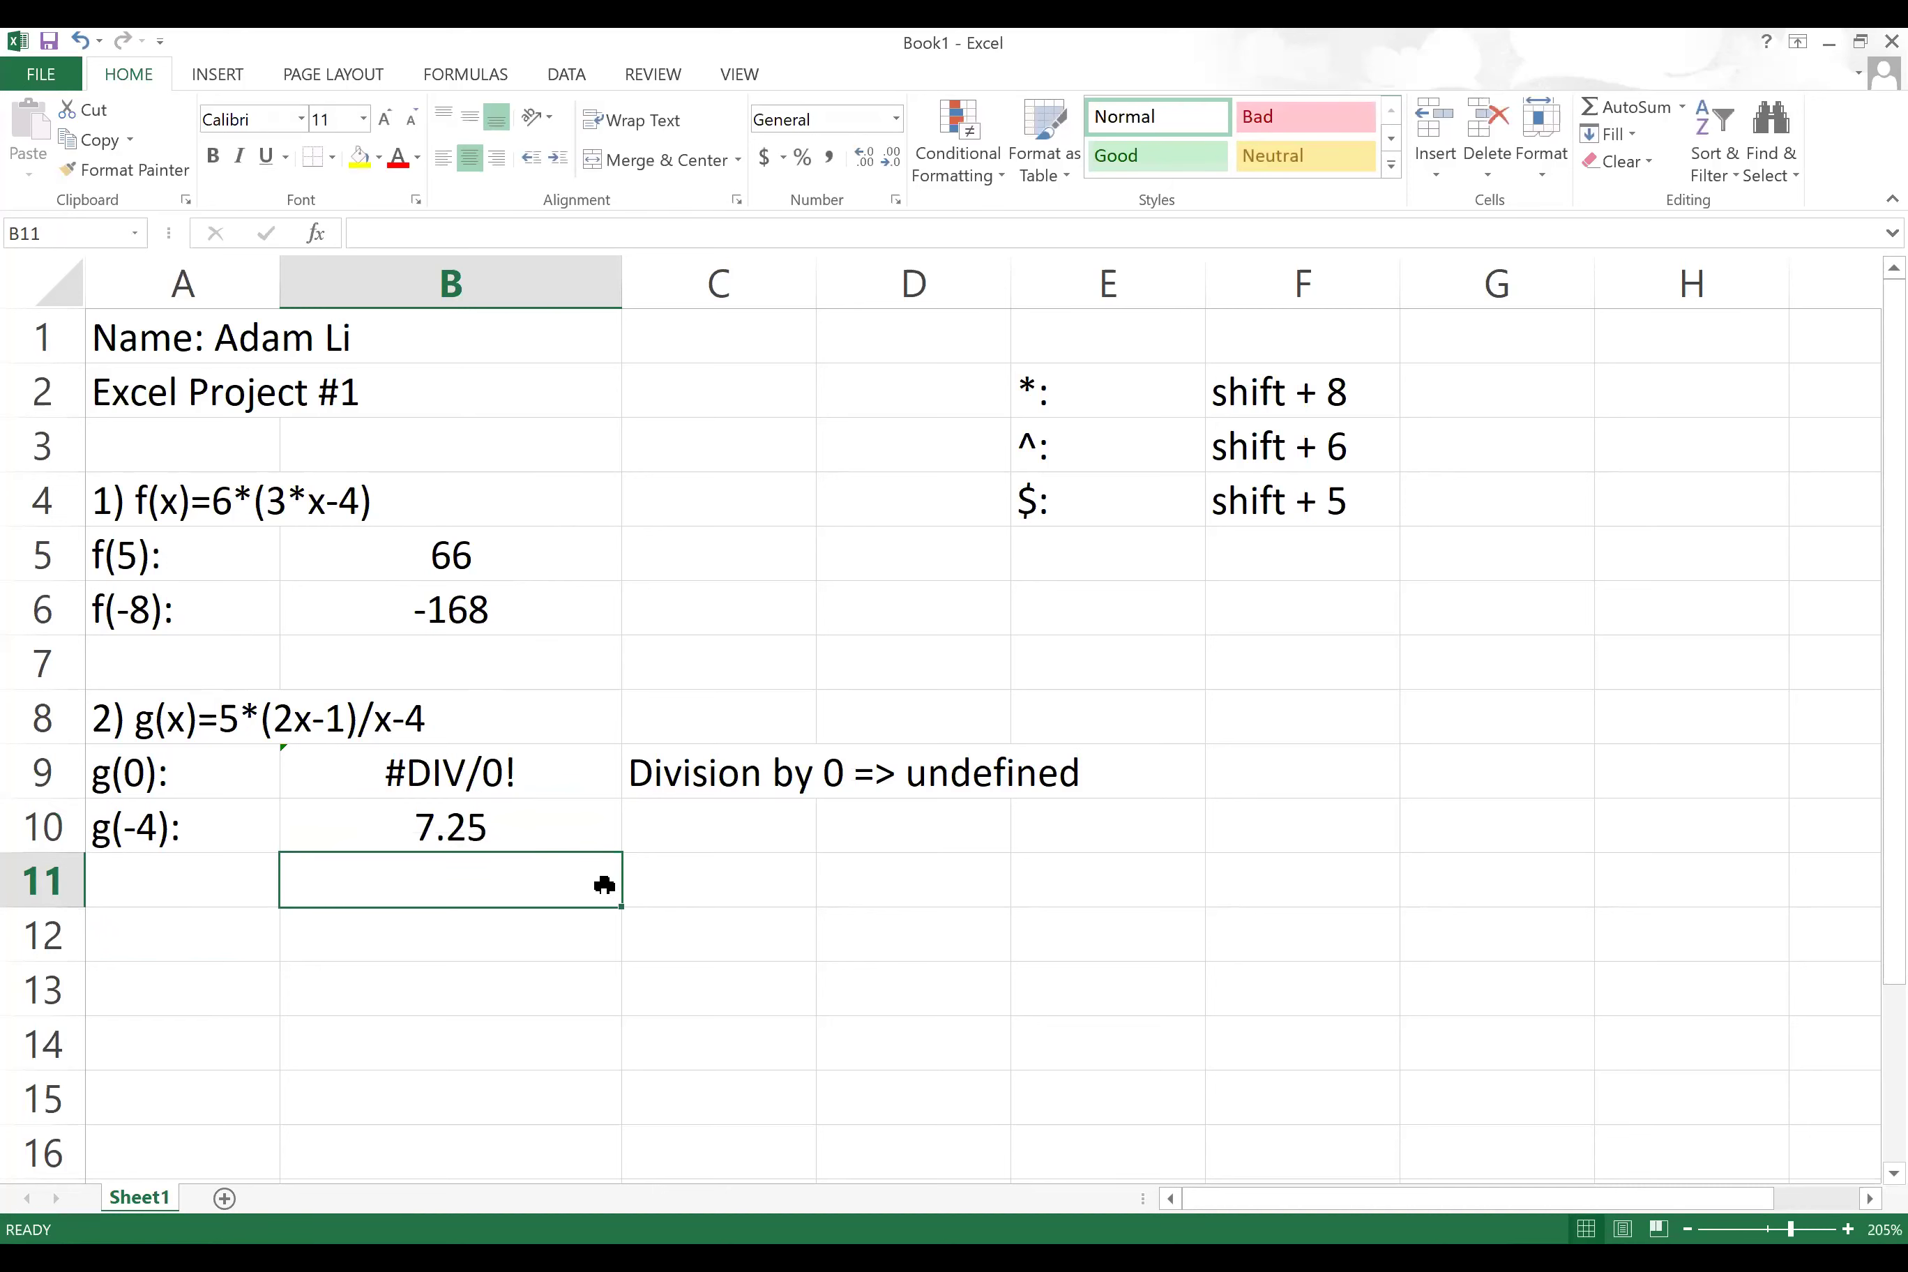
double_click(474, 832)
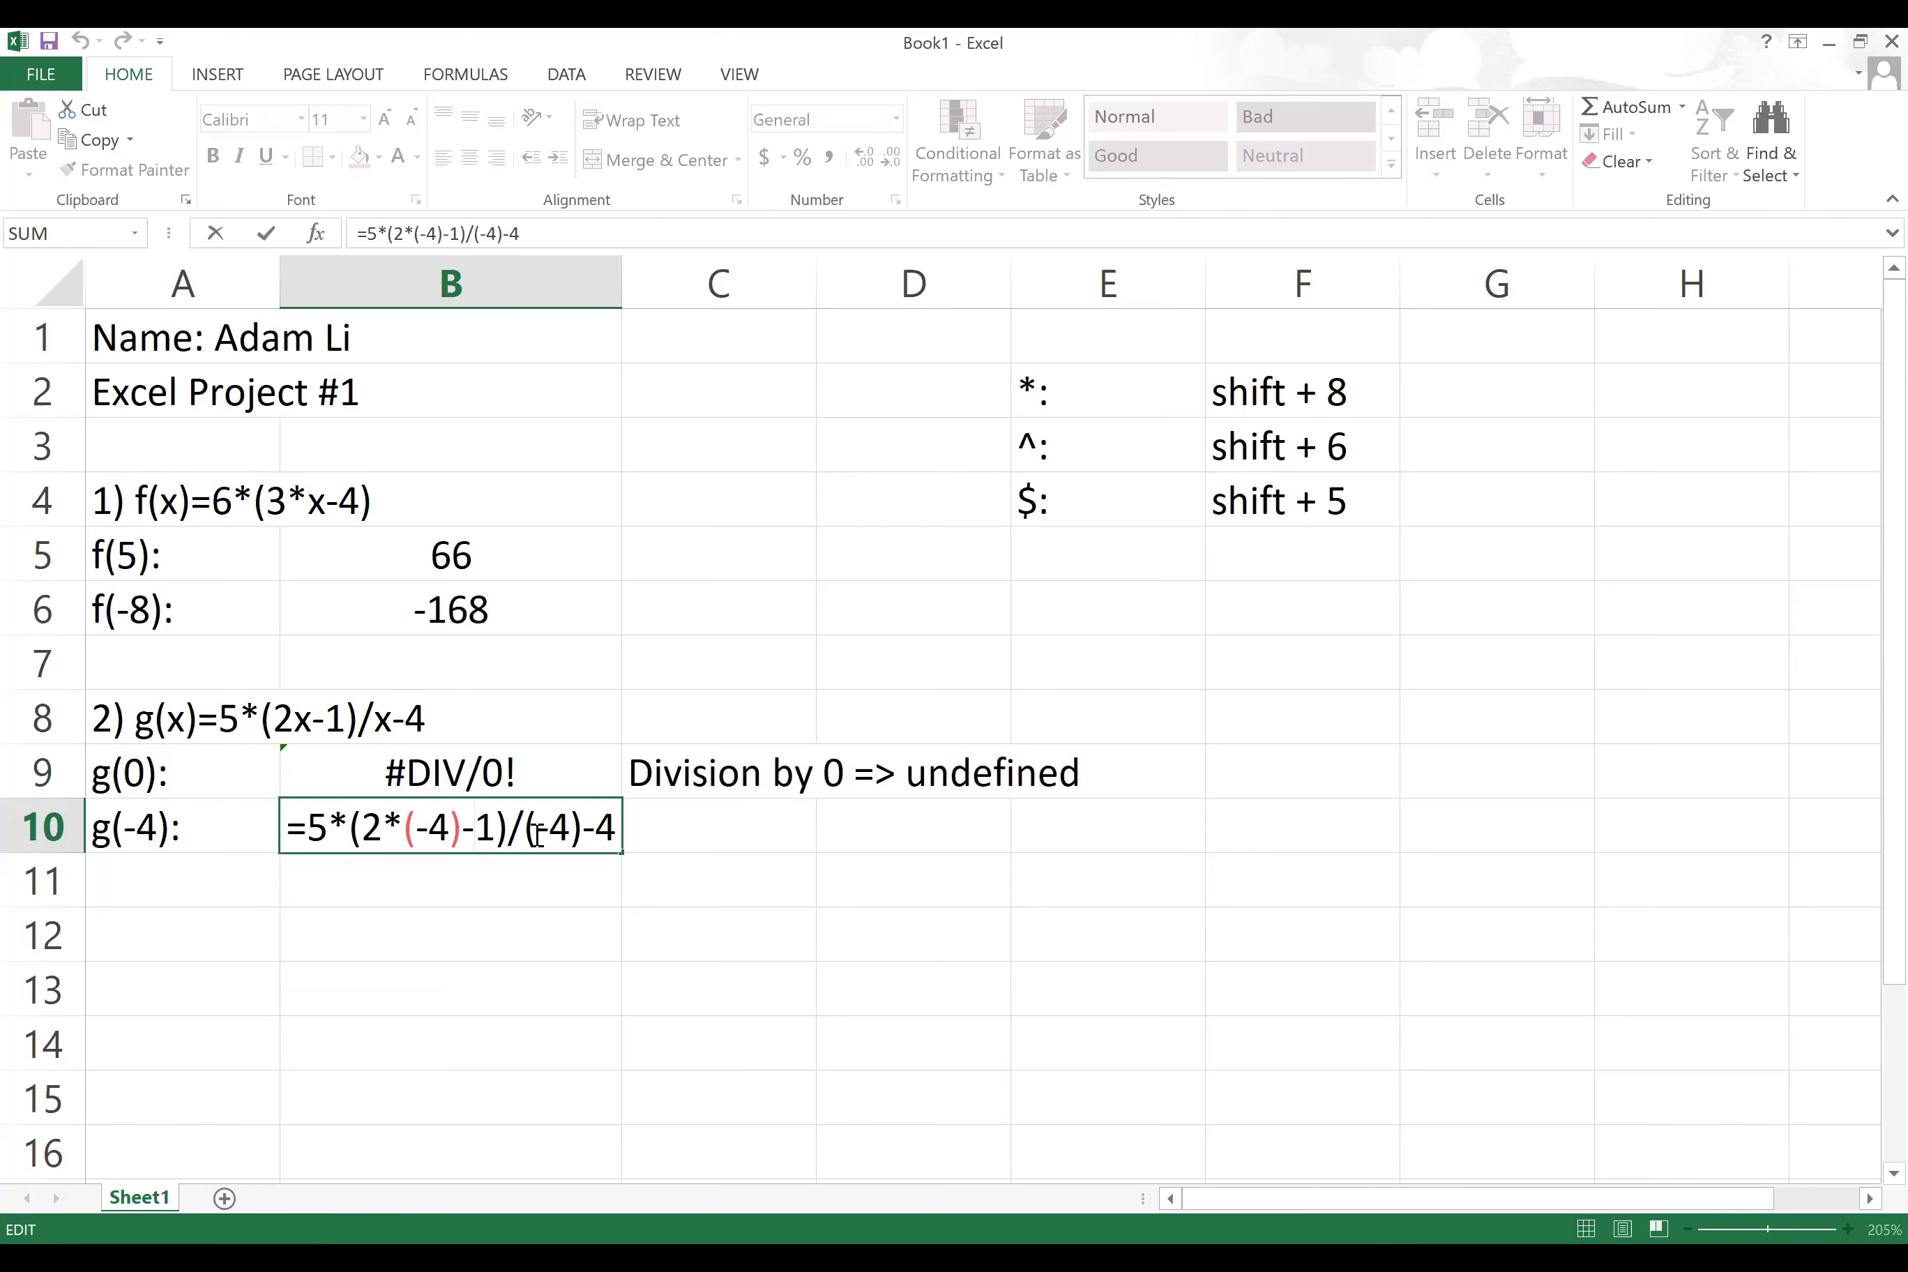
click(205, 923)
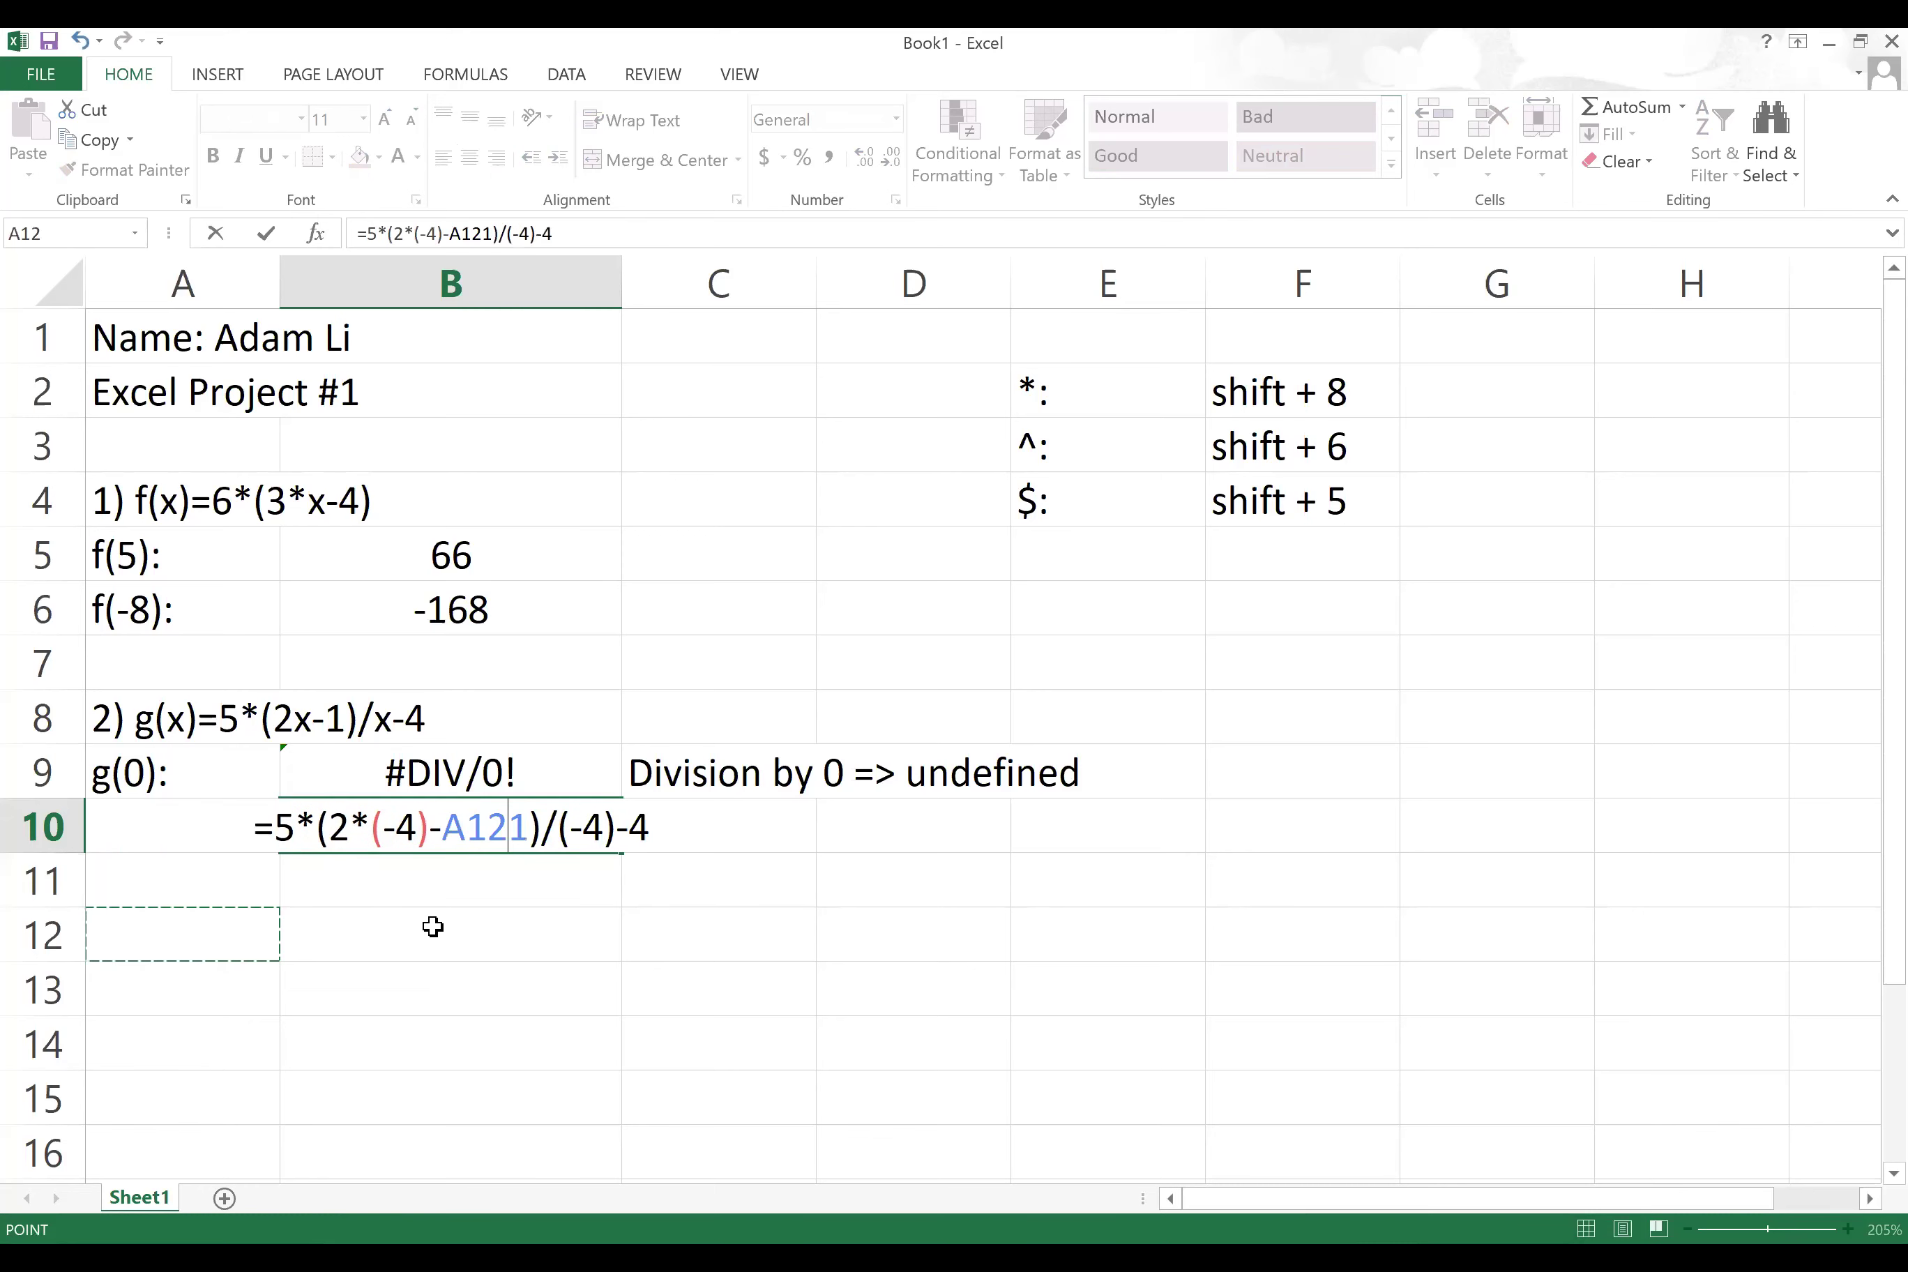
key(BackSpace)
key(BackSpace)
key(BackSpace)
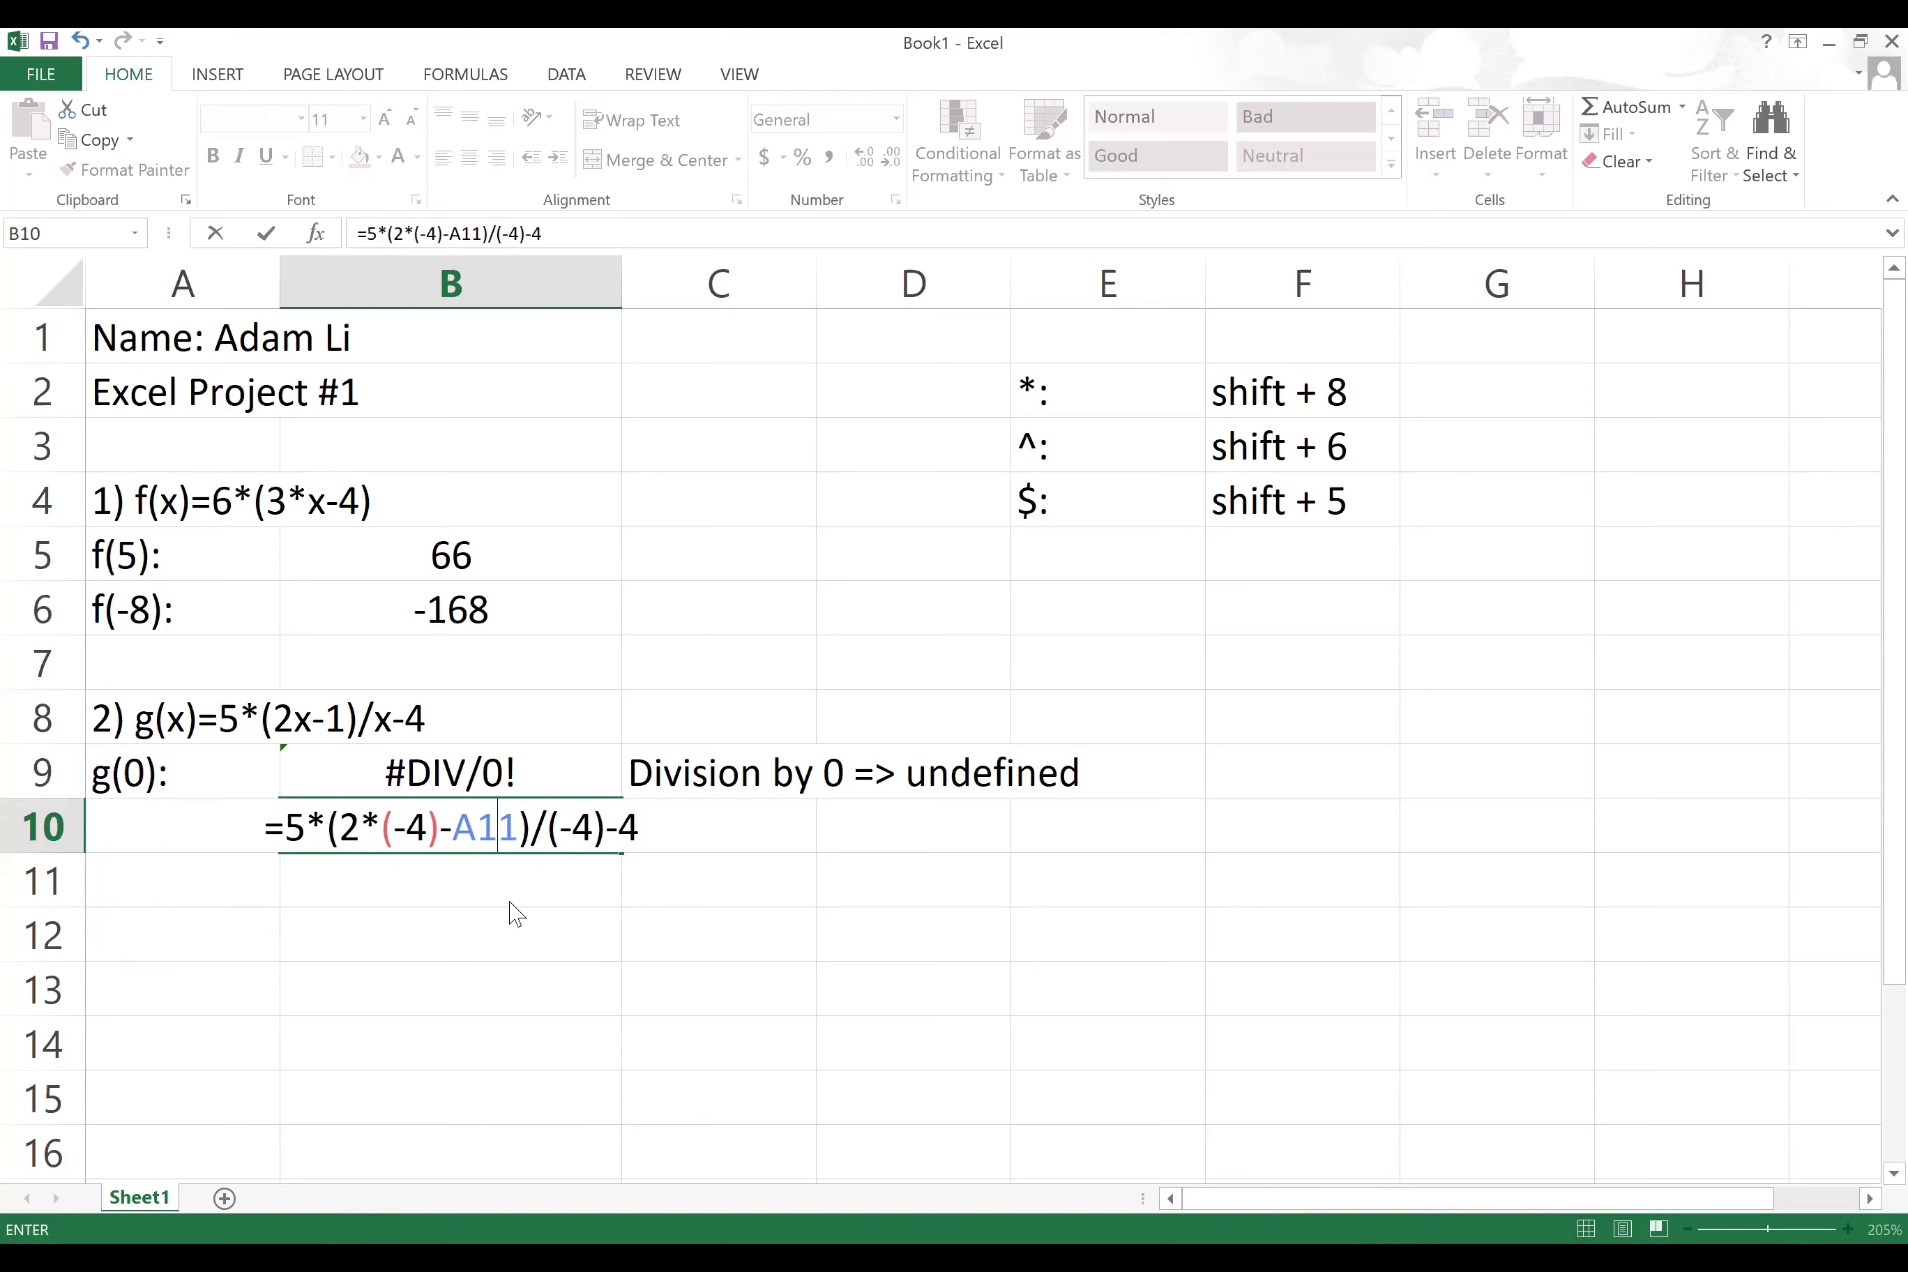
key(Return)
click(205, 933)
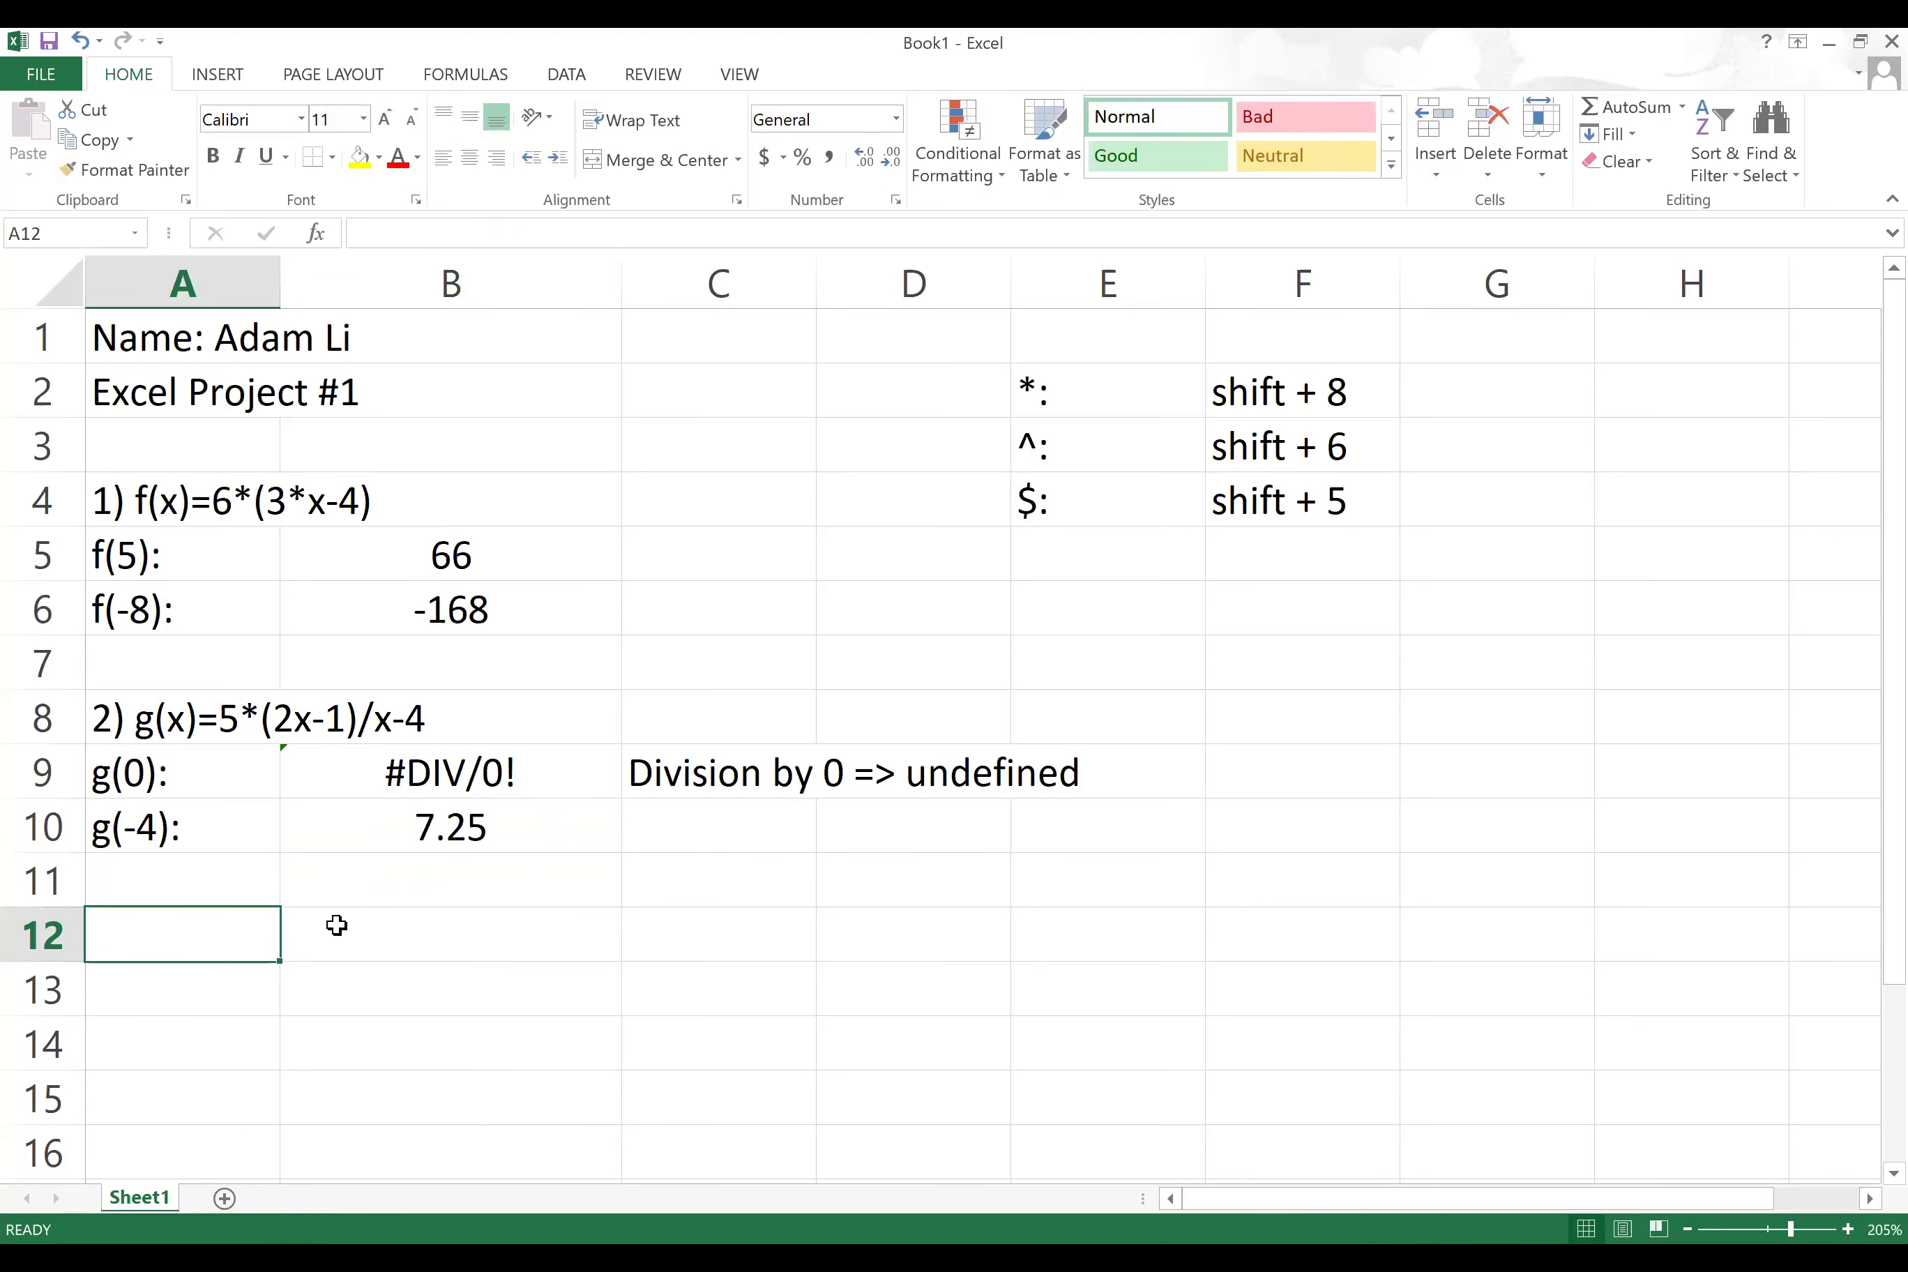
Step: Type 3) h(x)=2*(-4*(3x-2)/(5x))+9/(4x+1) into A12, then start the h(-2): label in A14
text(3)
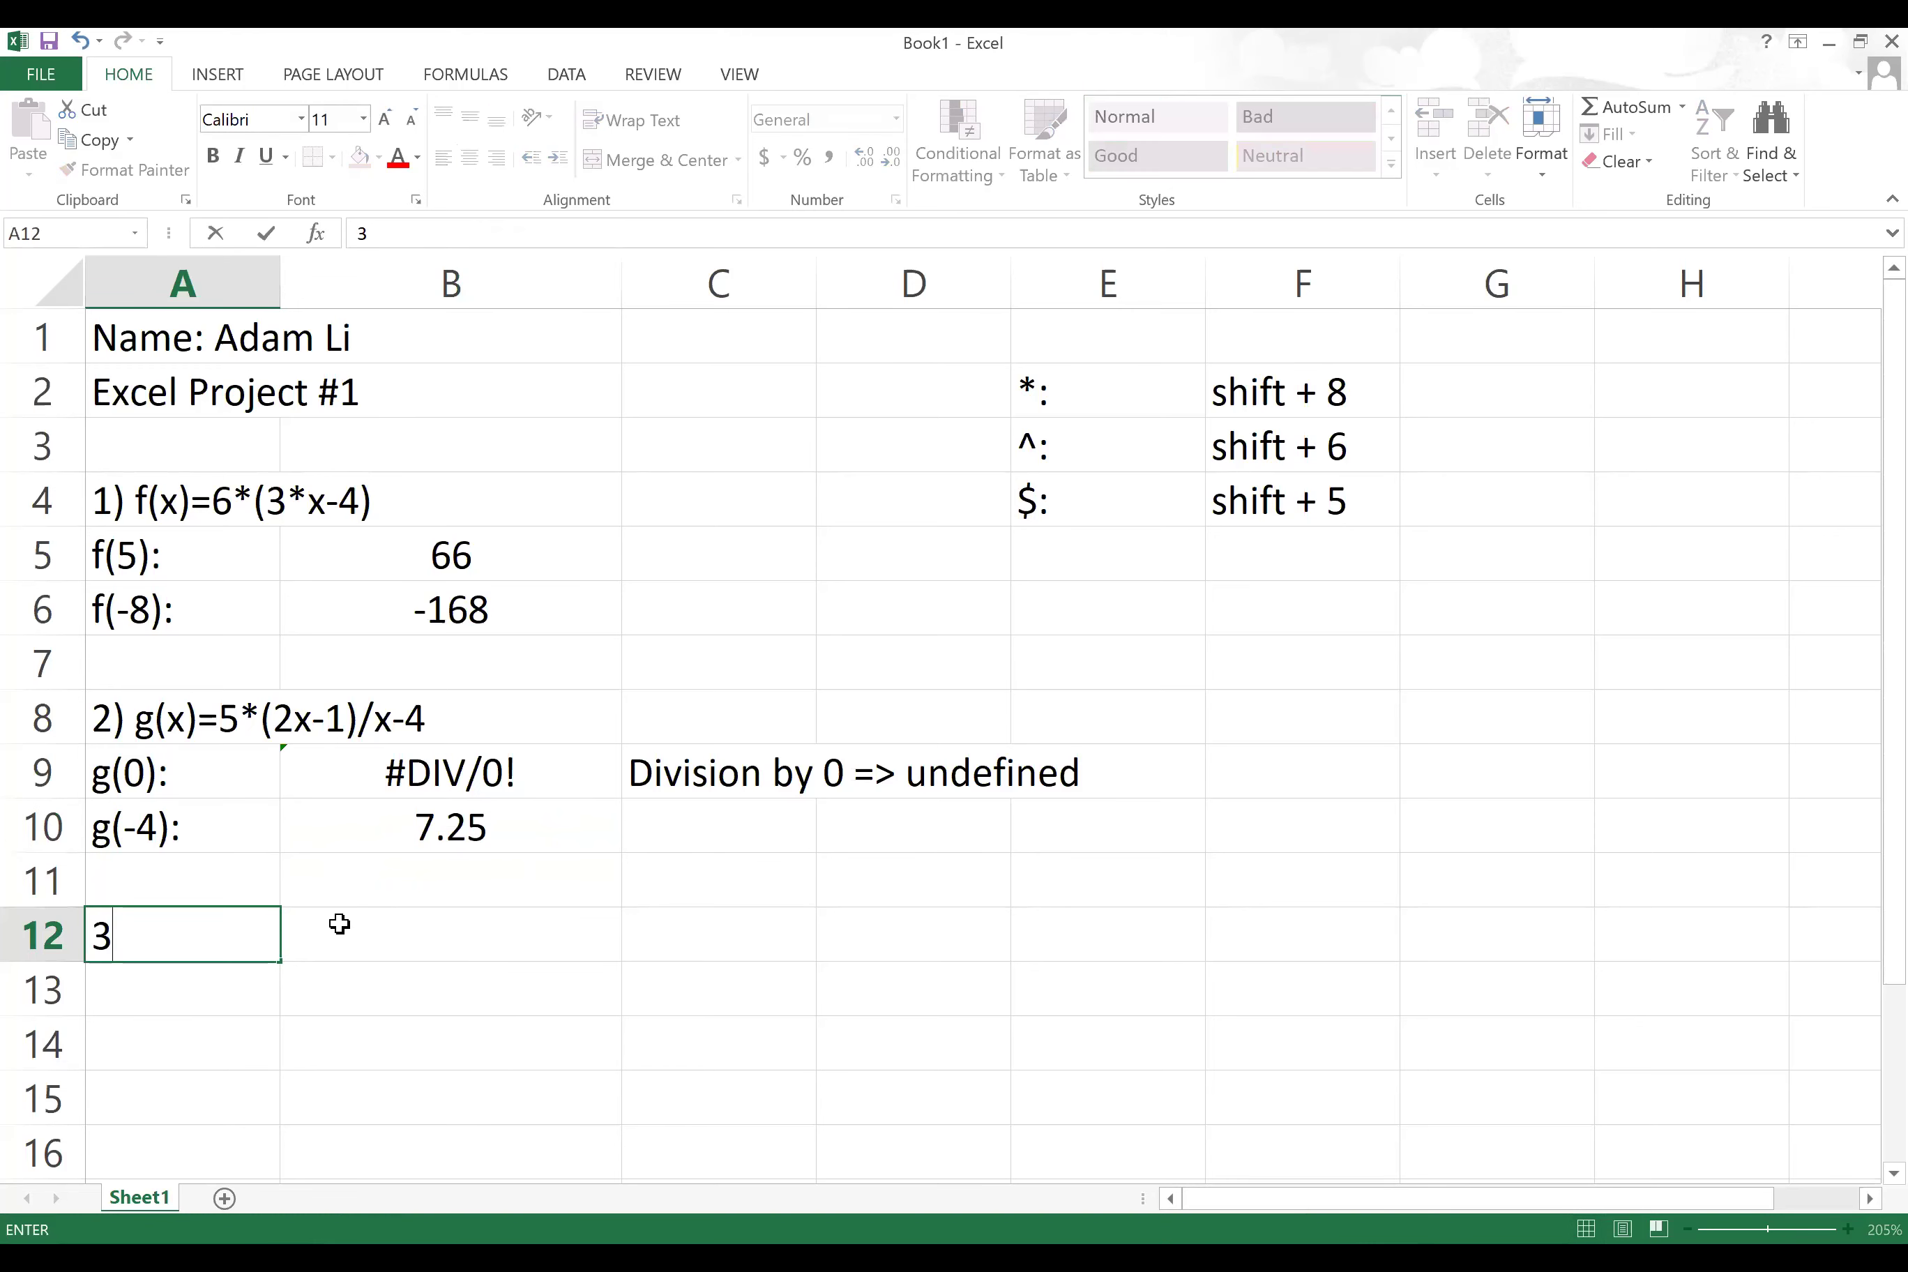
text() h(x)=)
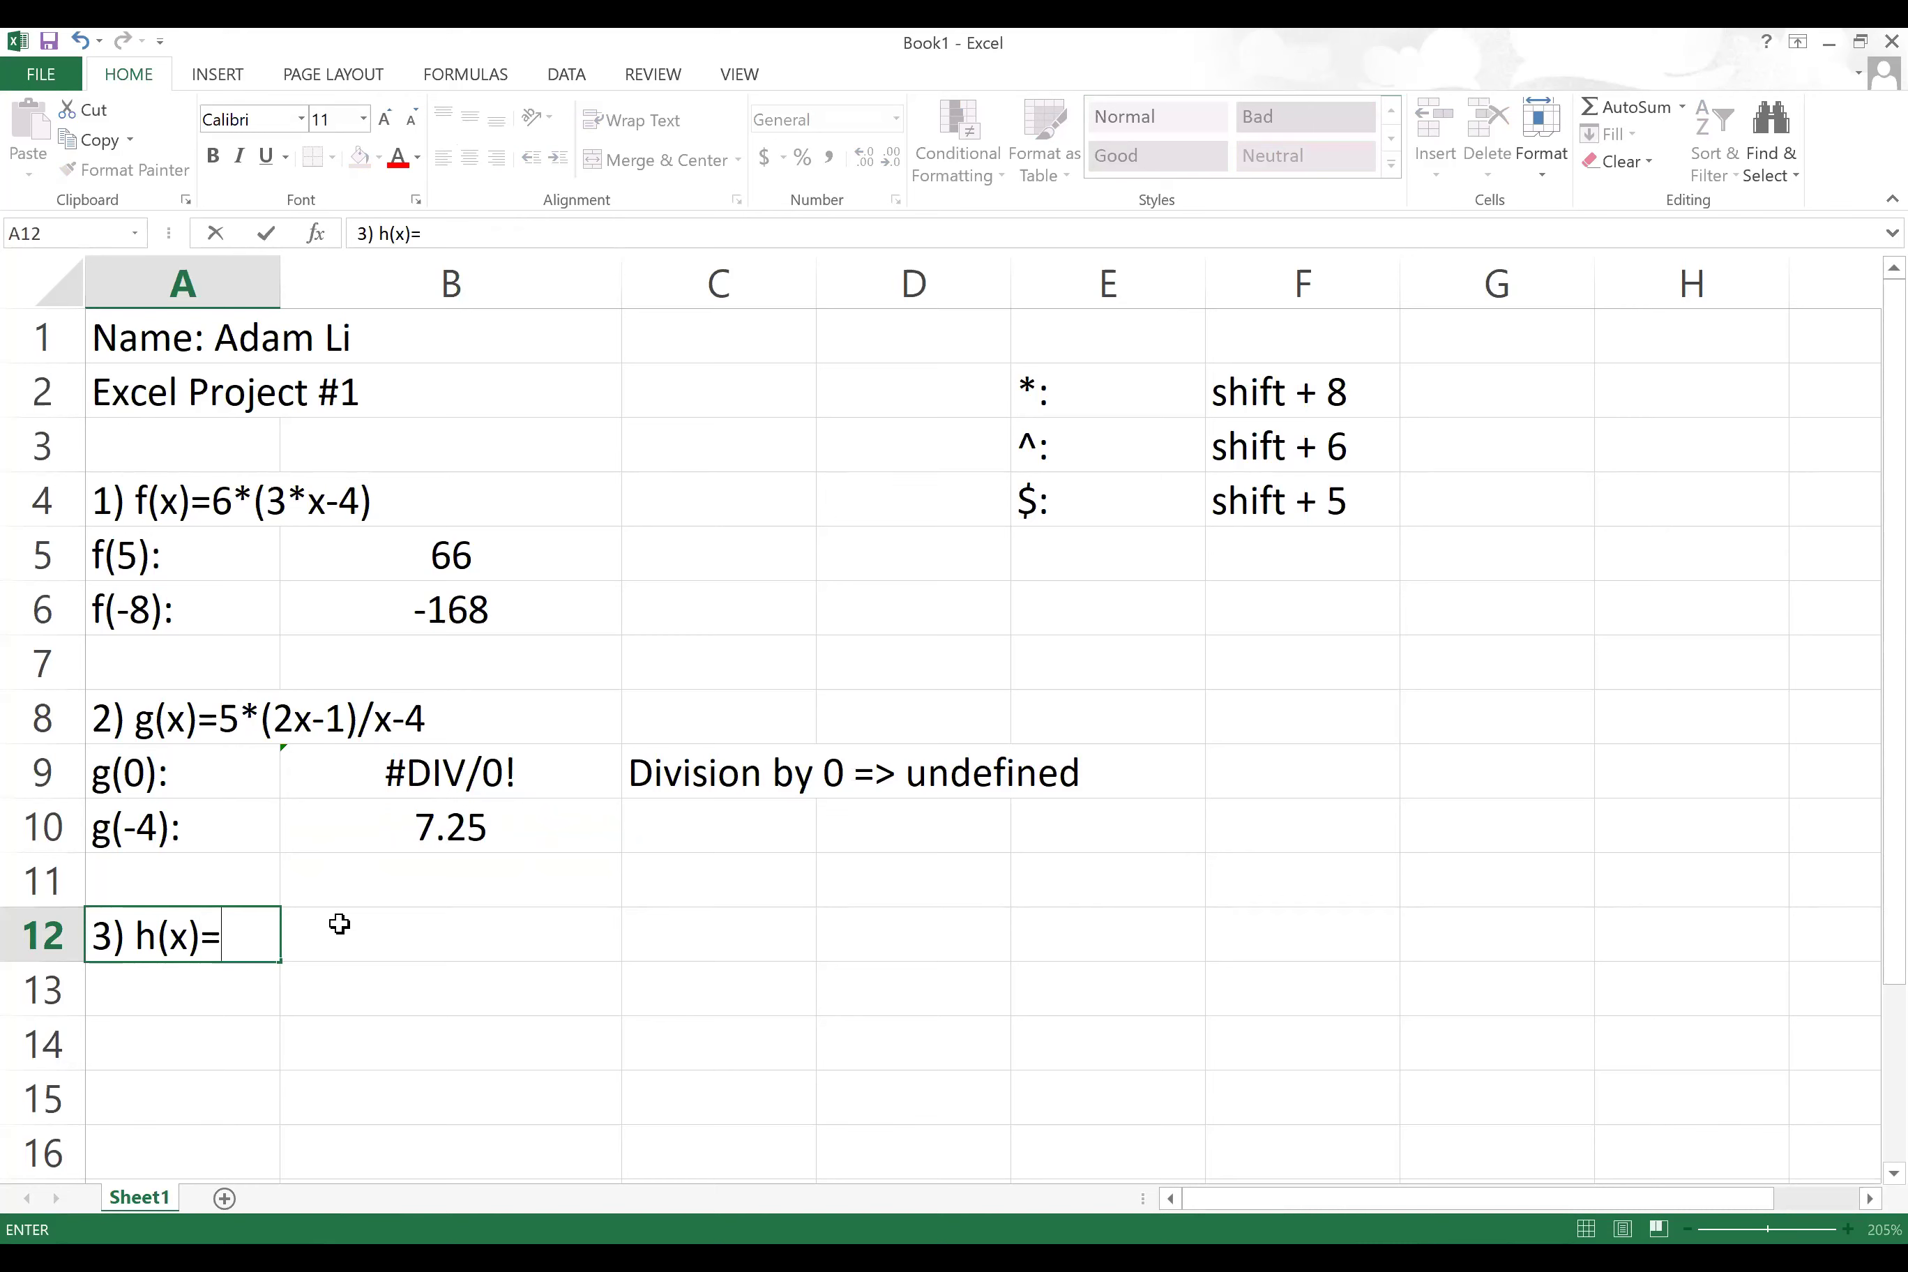
text(2*(-4*)
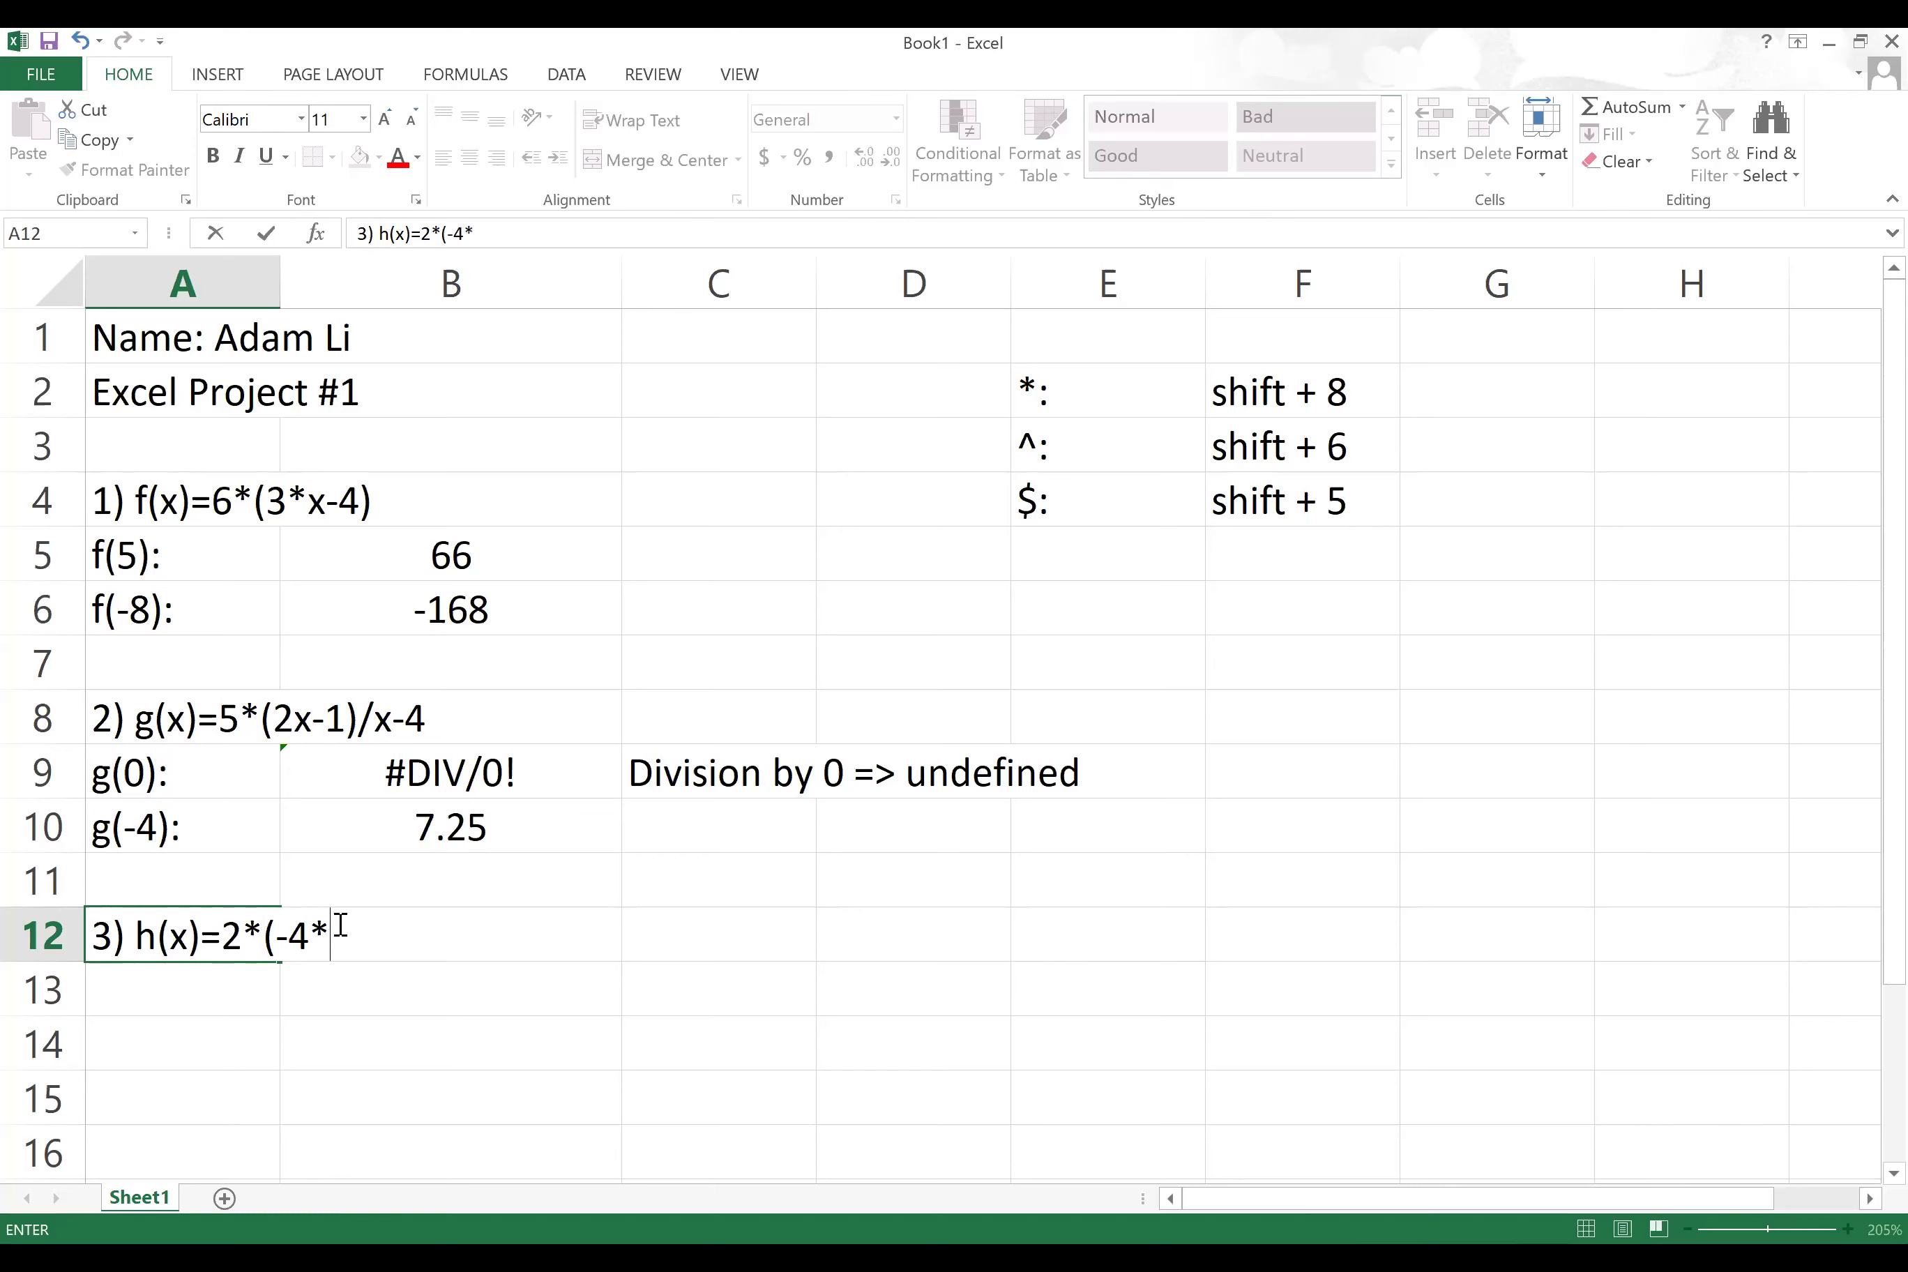
text((3x-2)/5x)
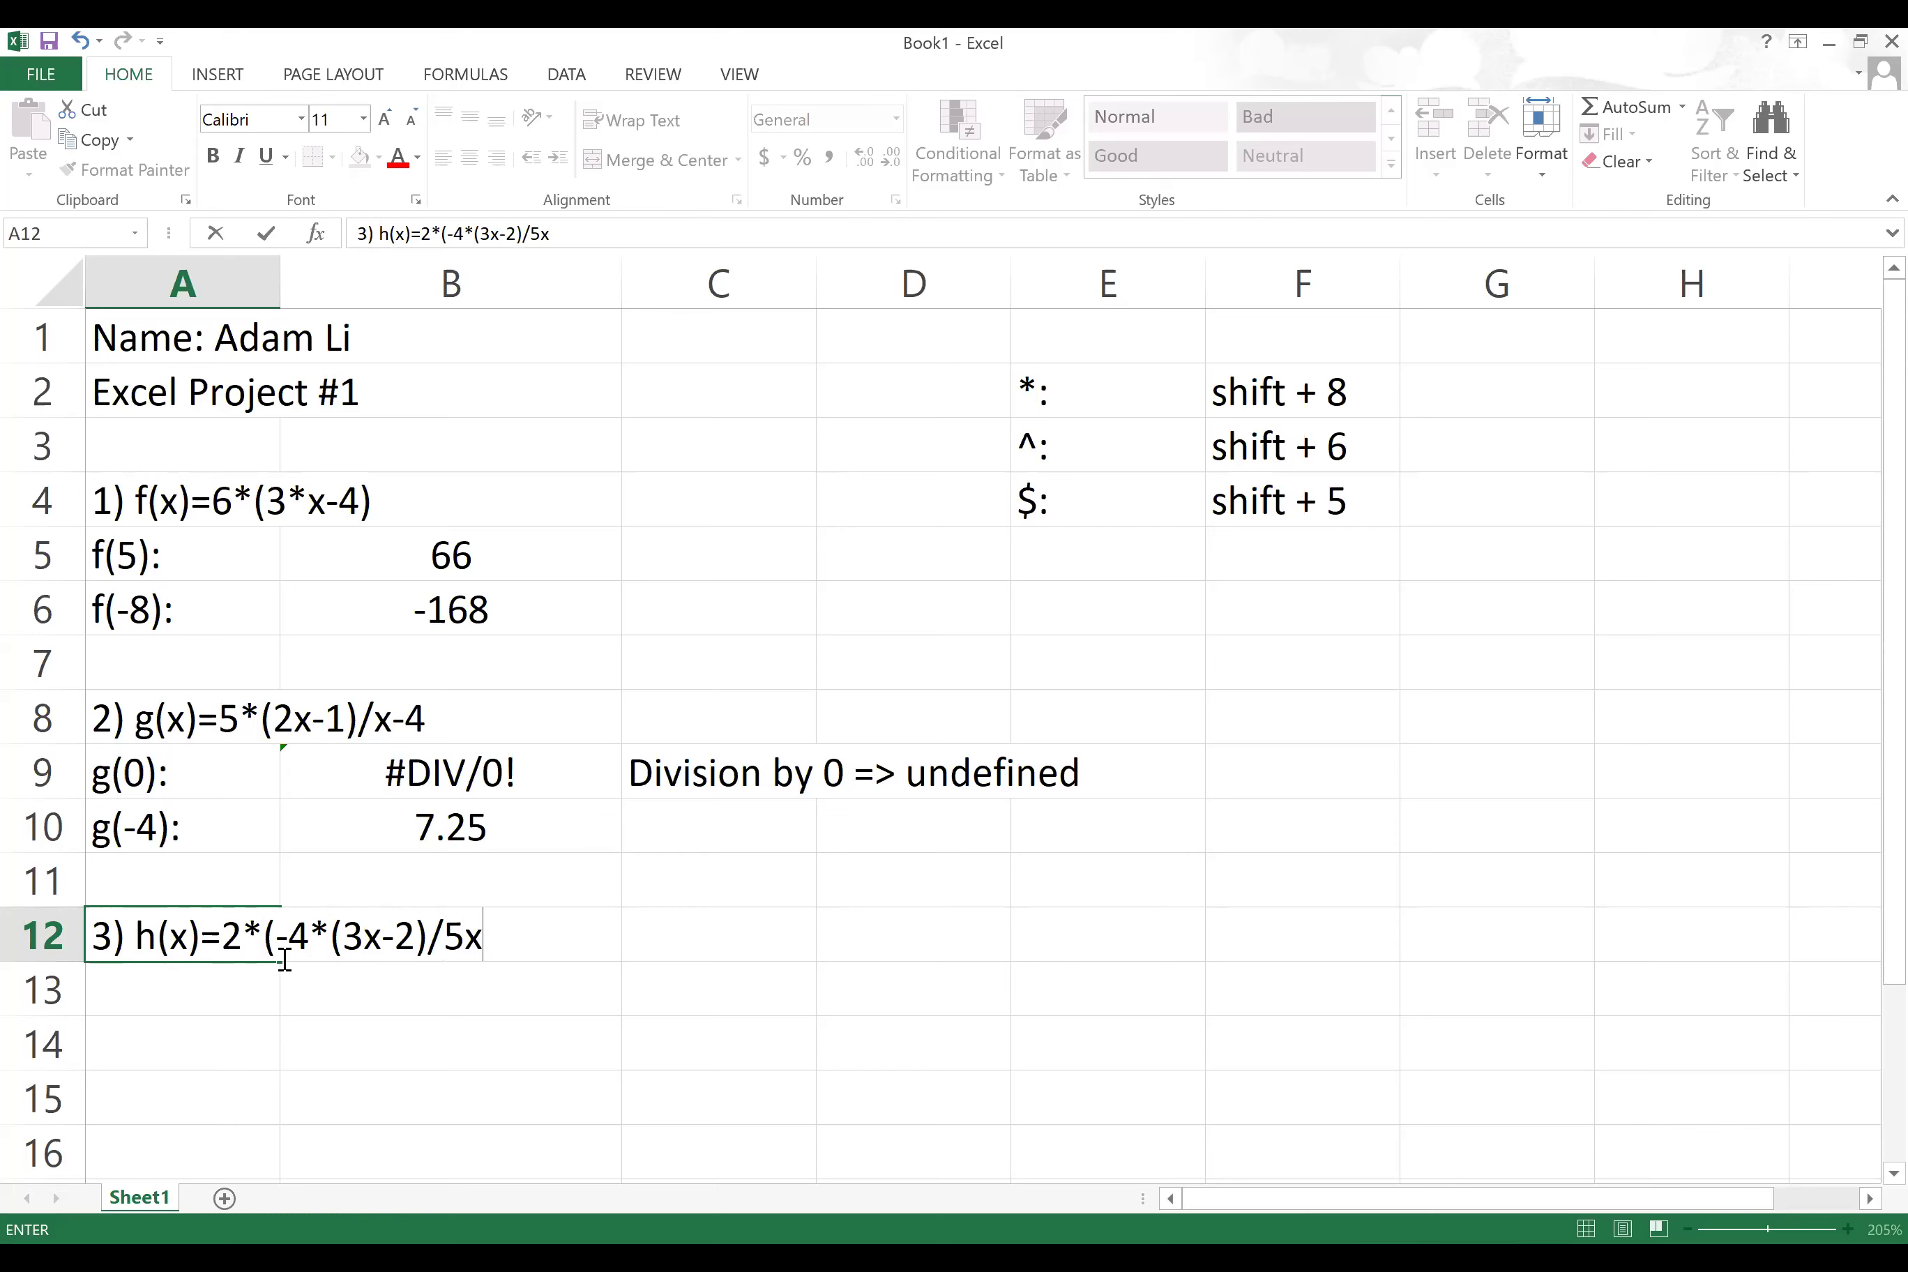
click(445, 944)
text(()
key(Right)
key(Right)
text())
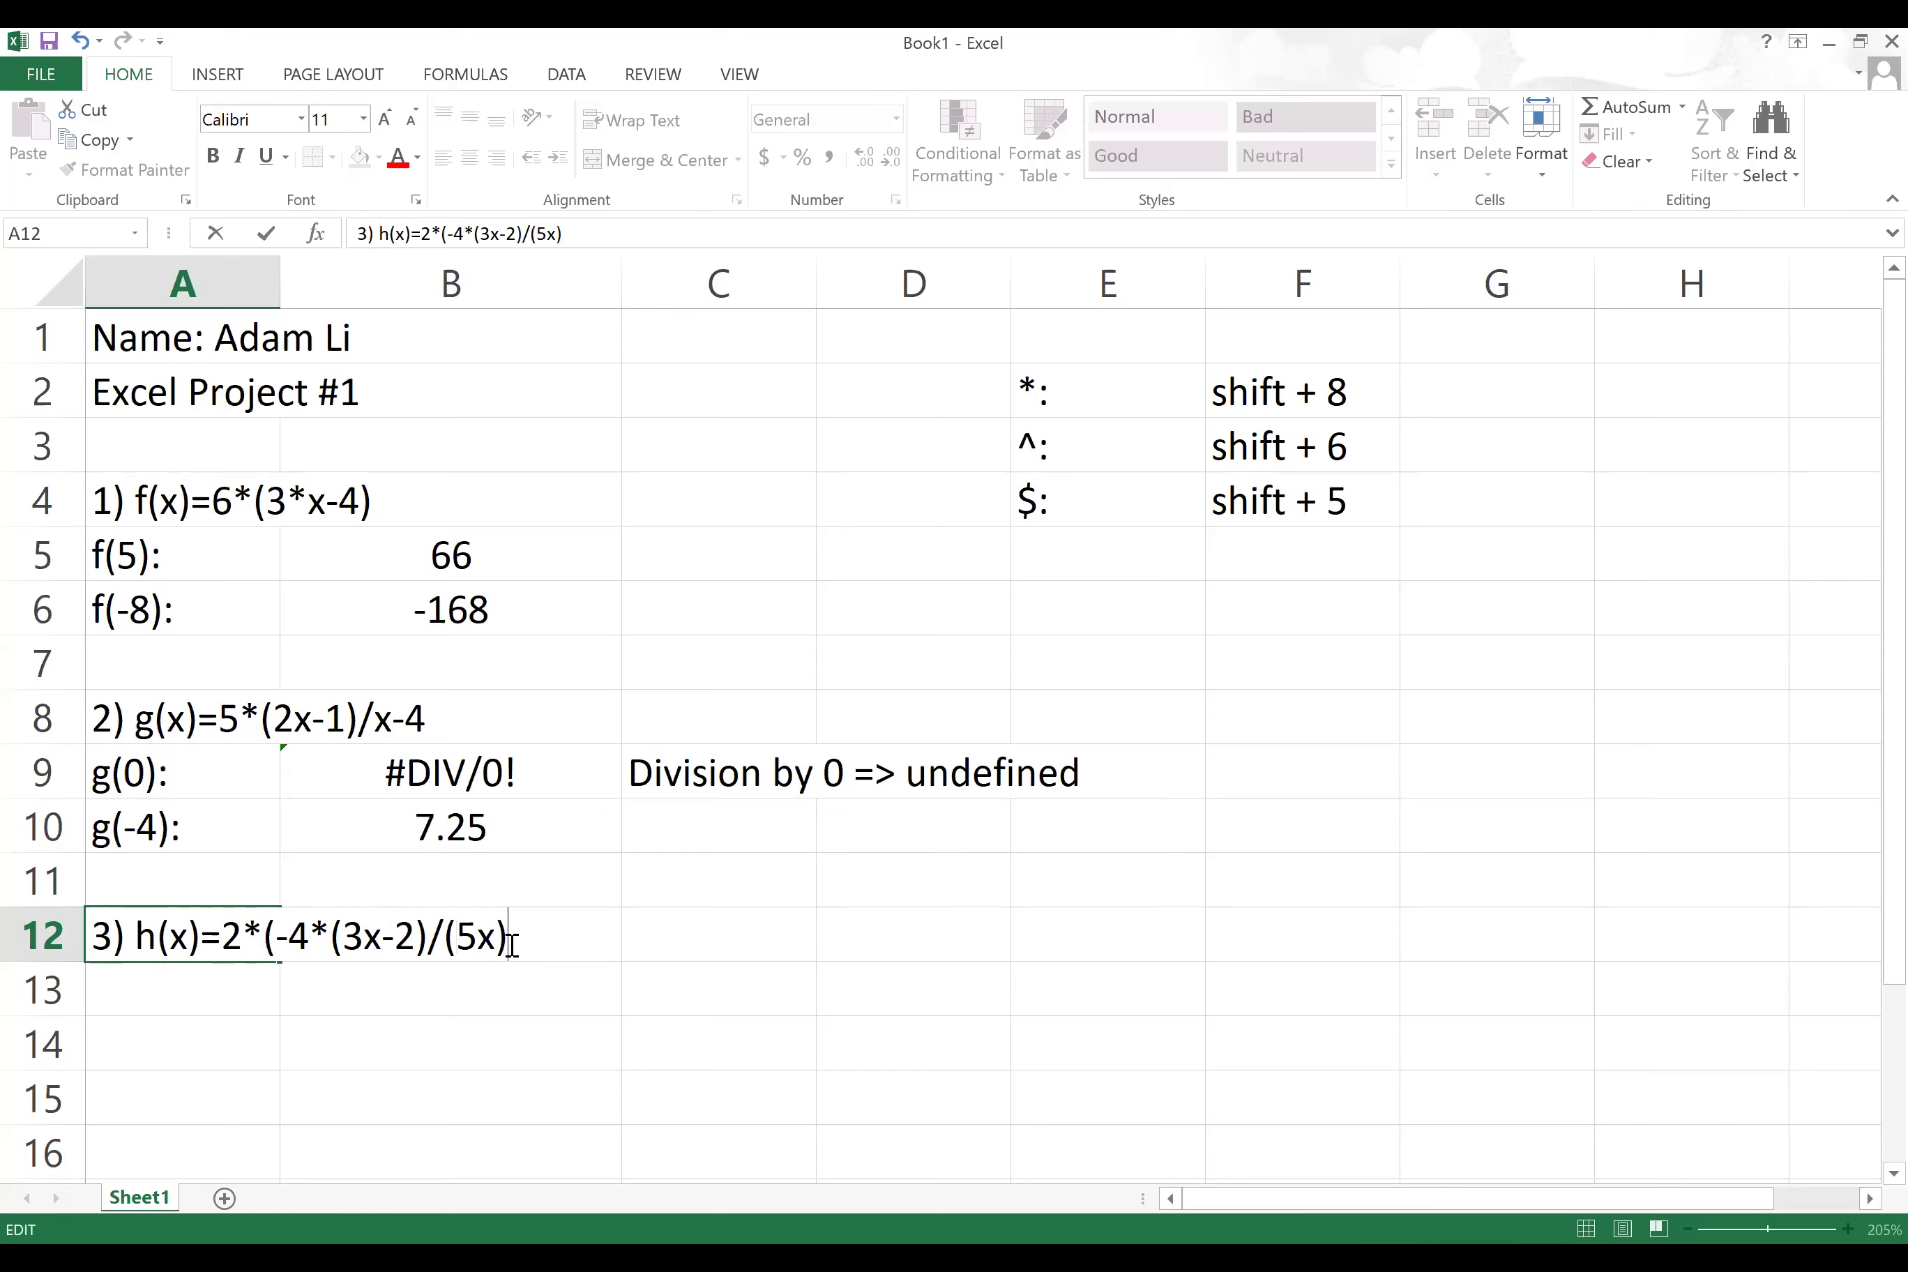
text()+9/(4x)
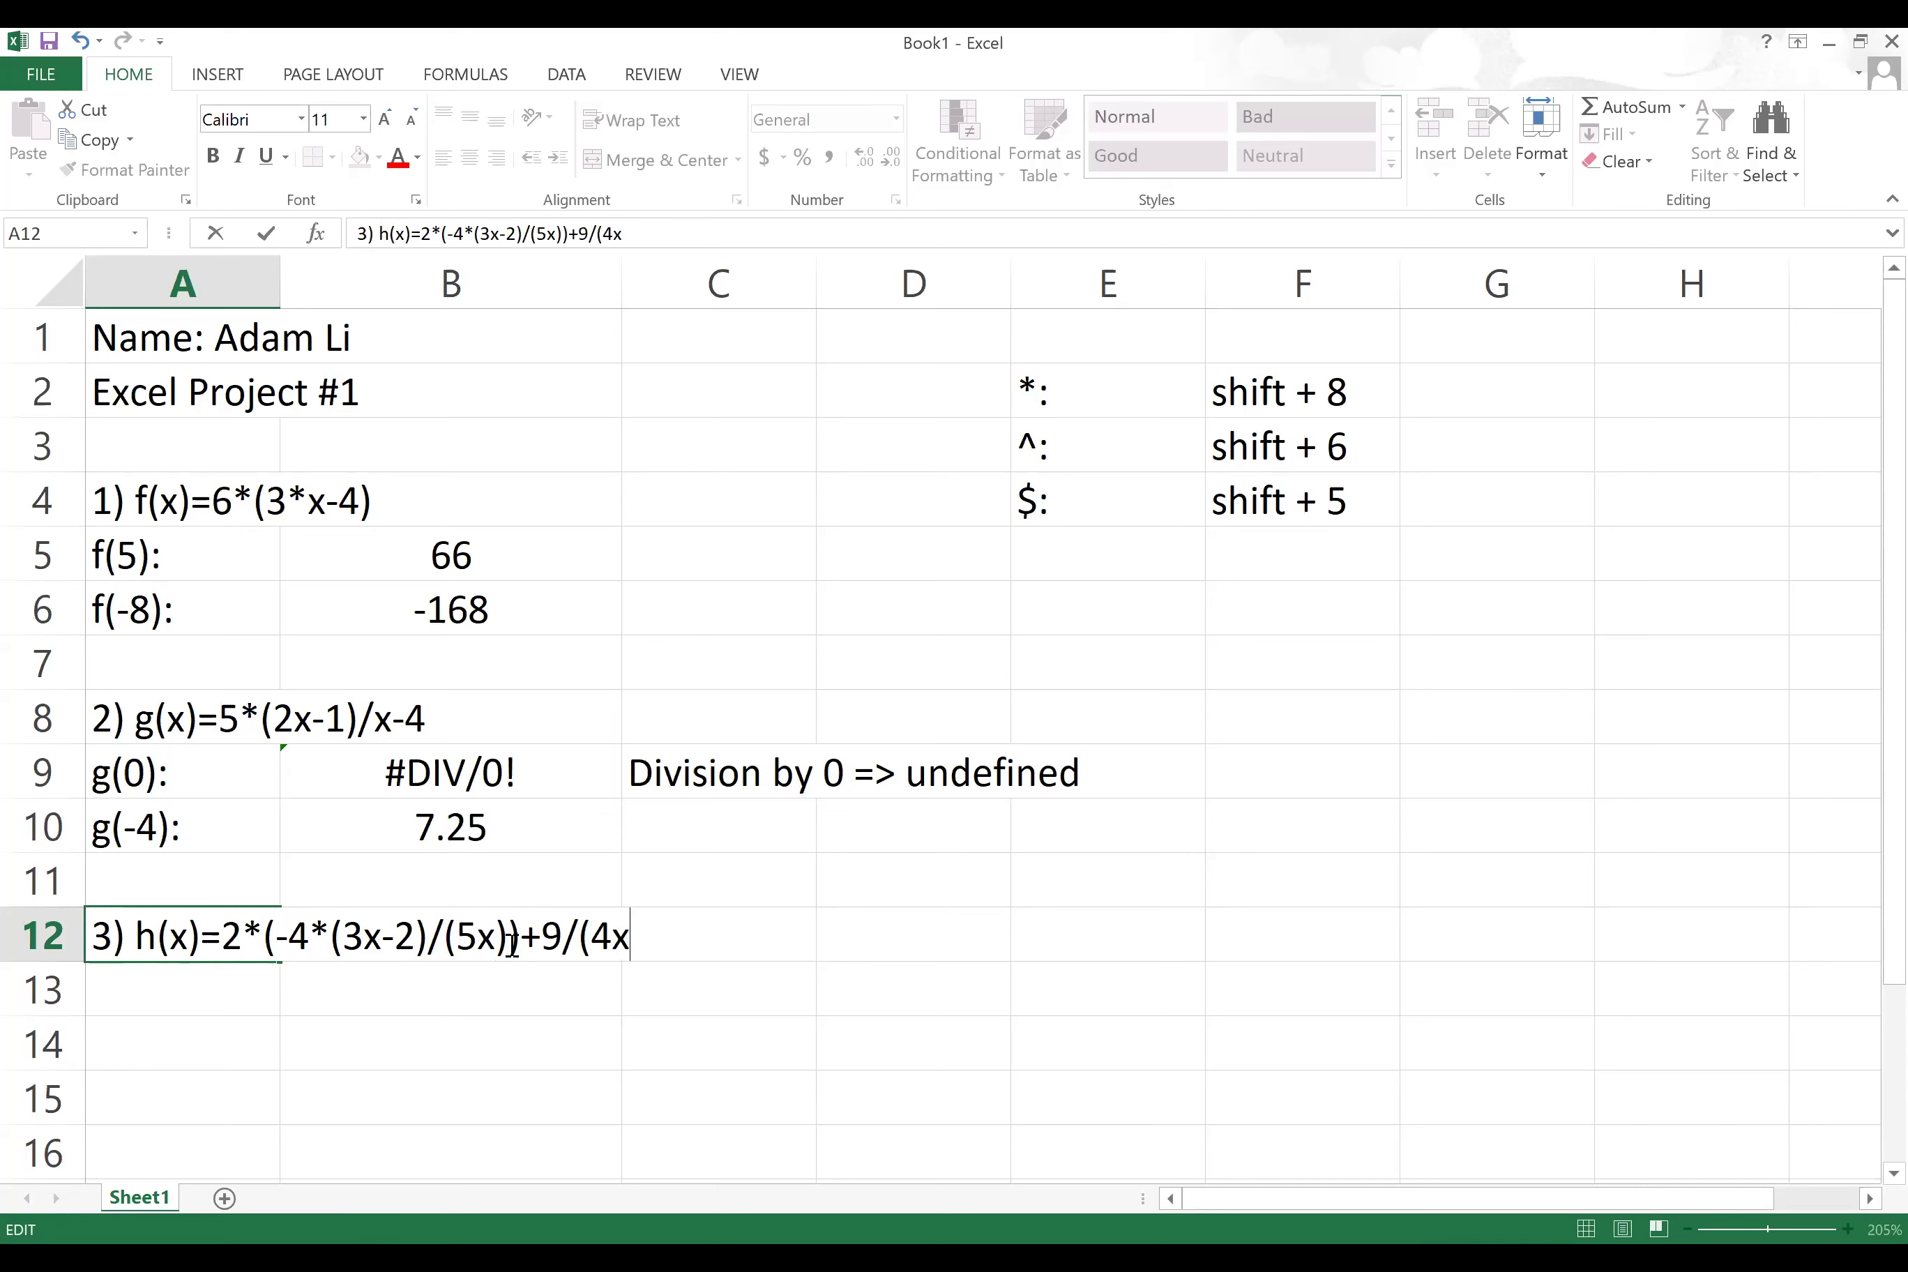
text(+1))
scroll(509, 989, down, 3)
click(143, 553)
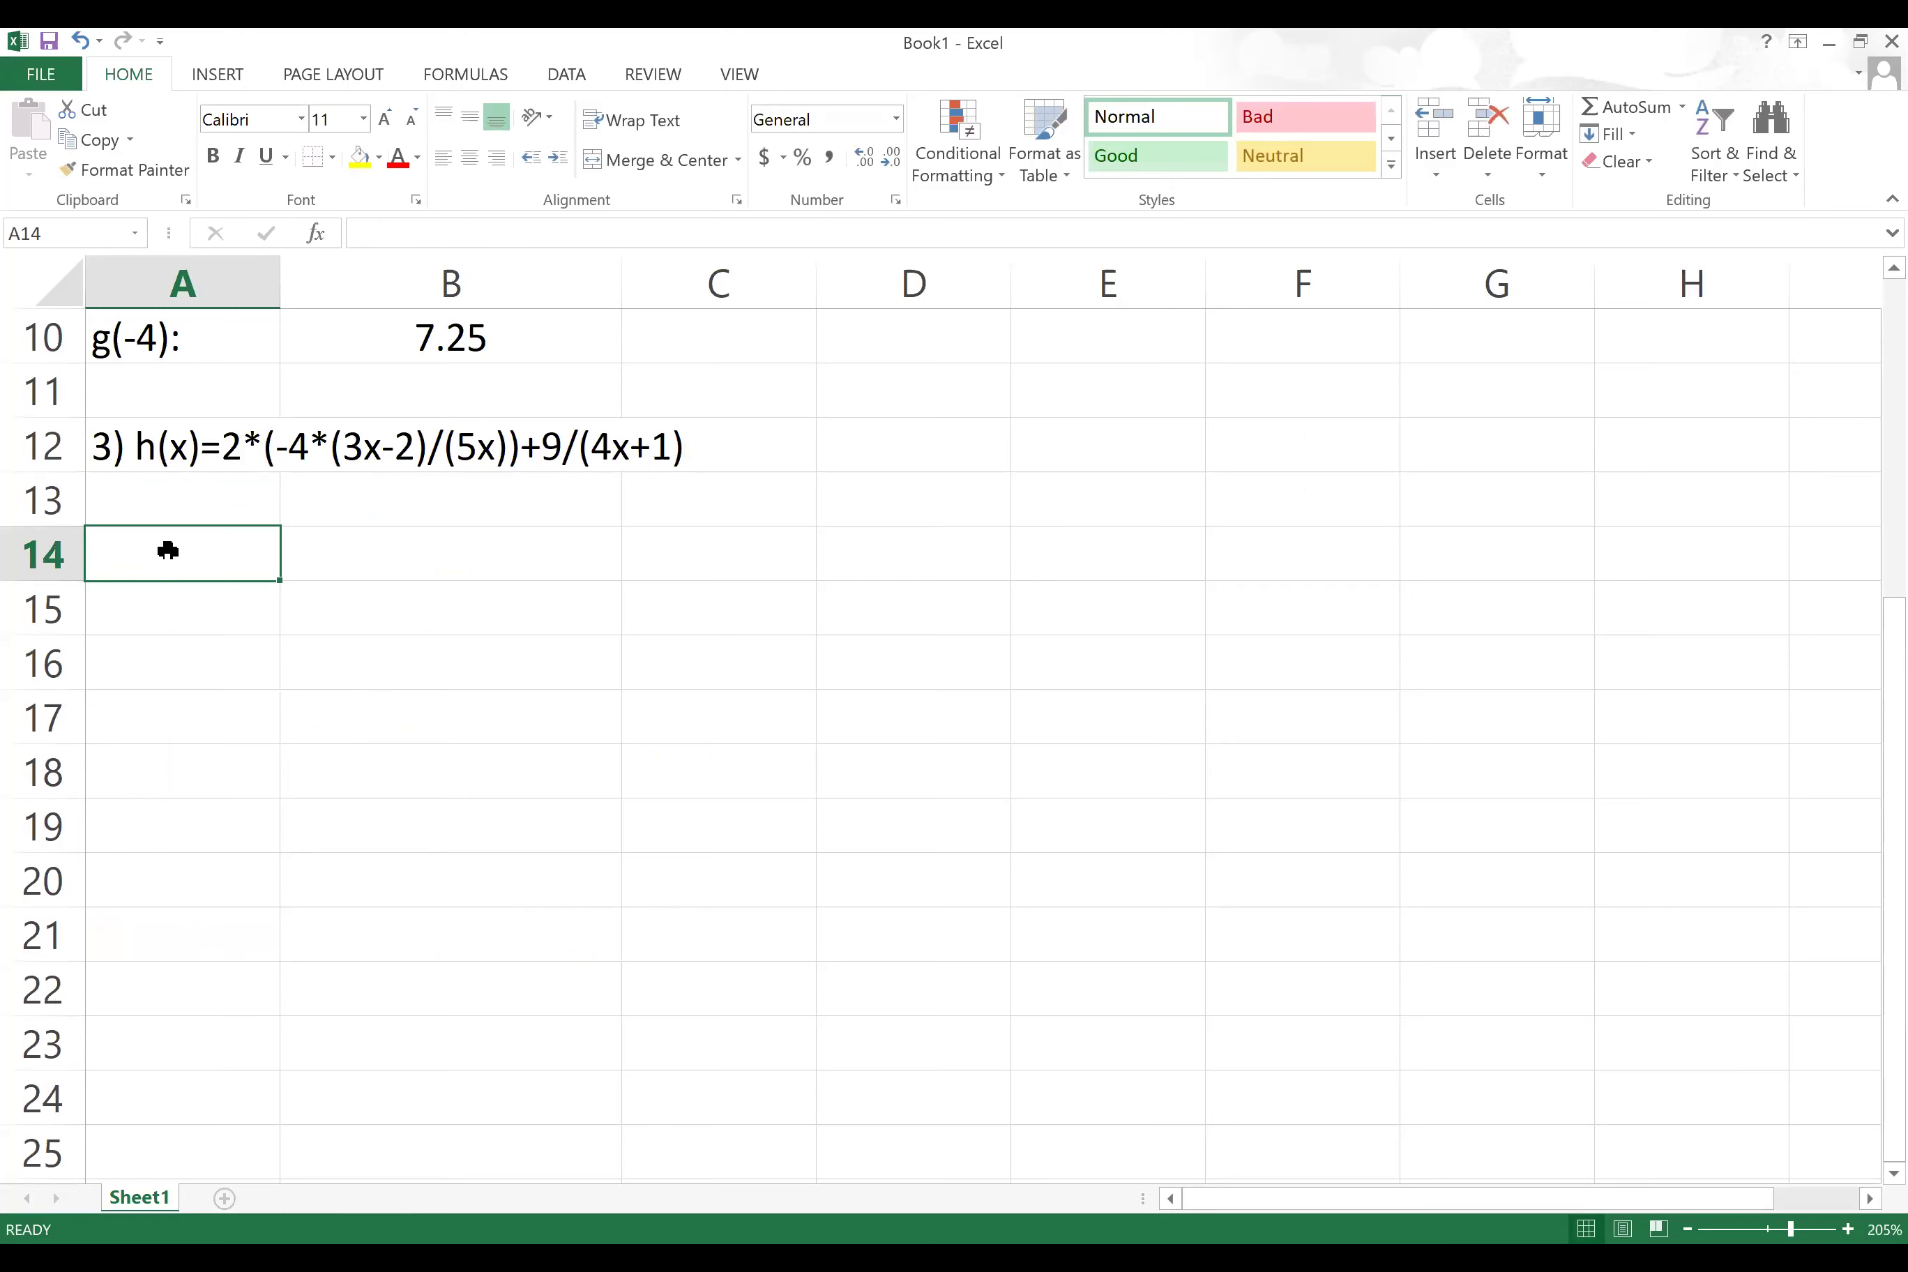
text(h(-2):)
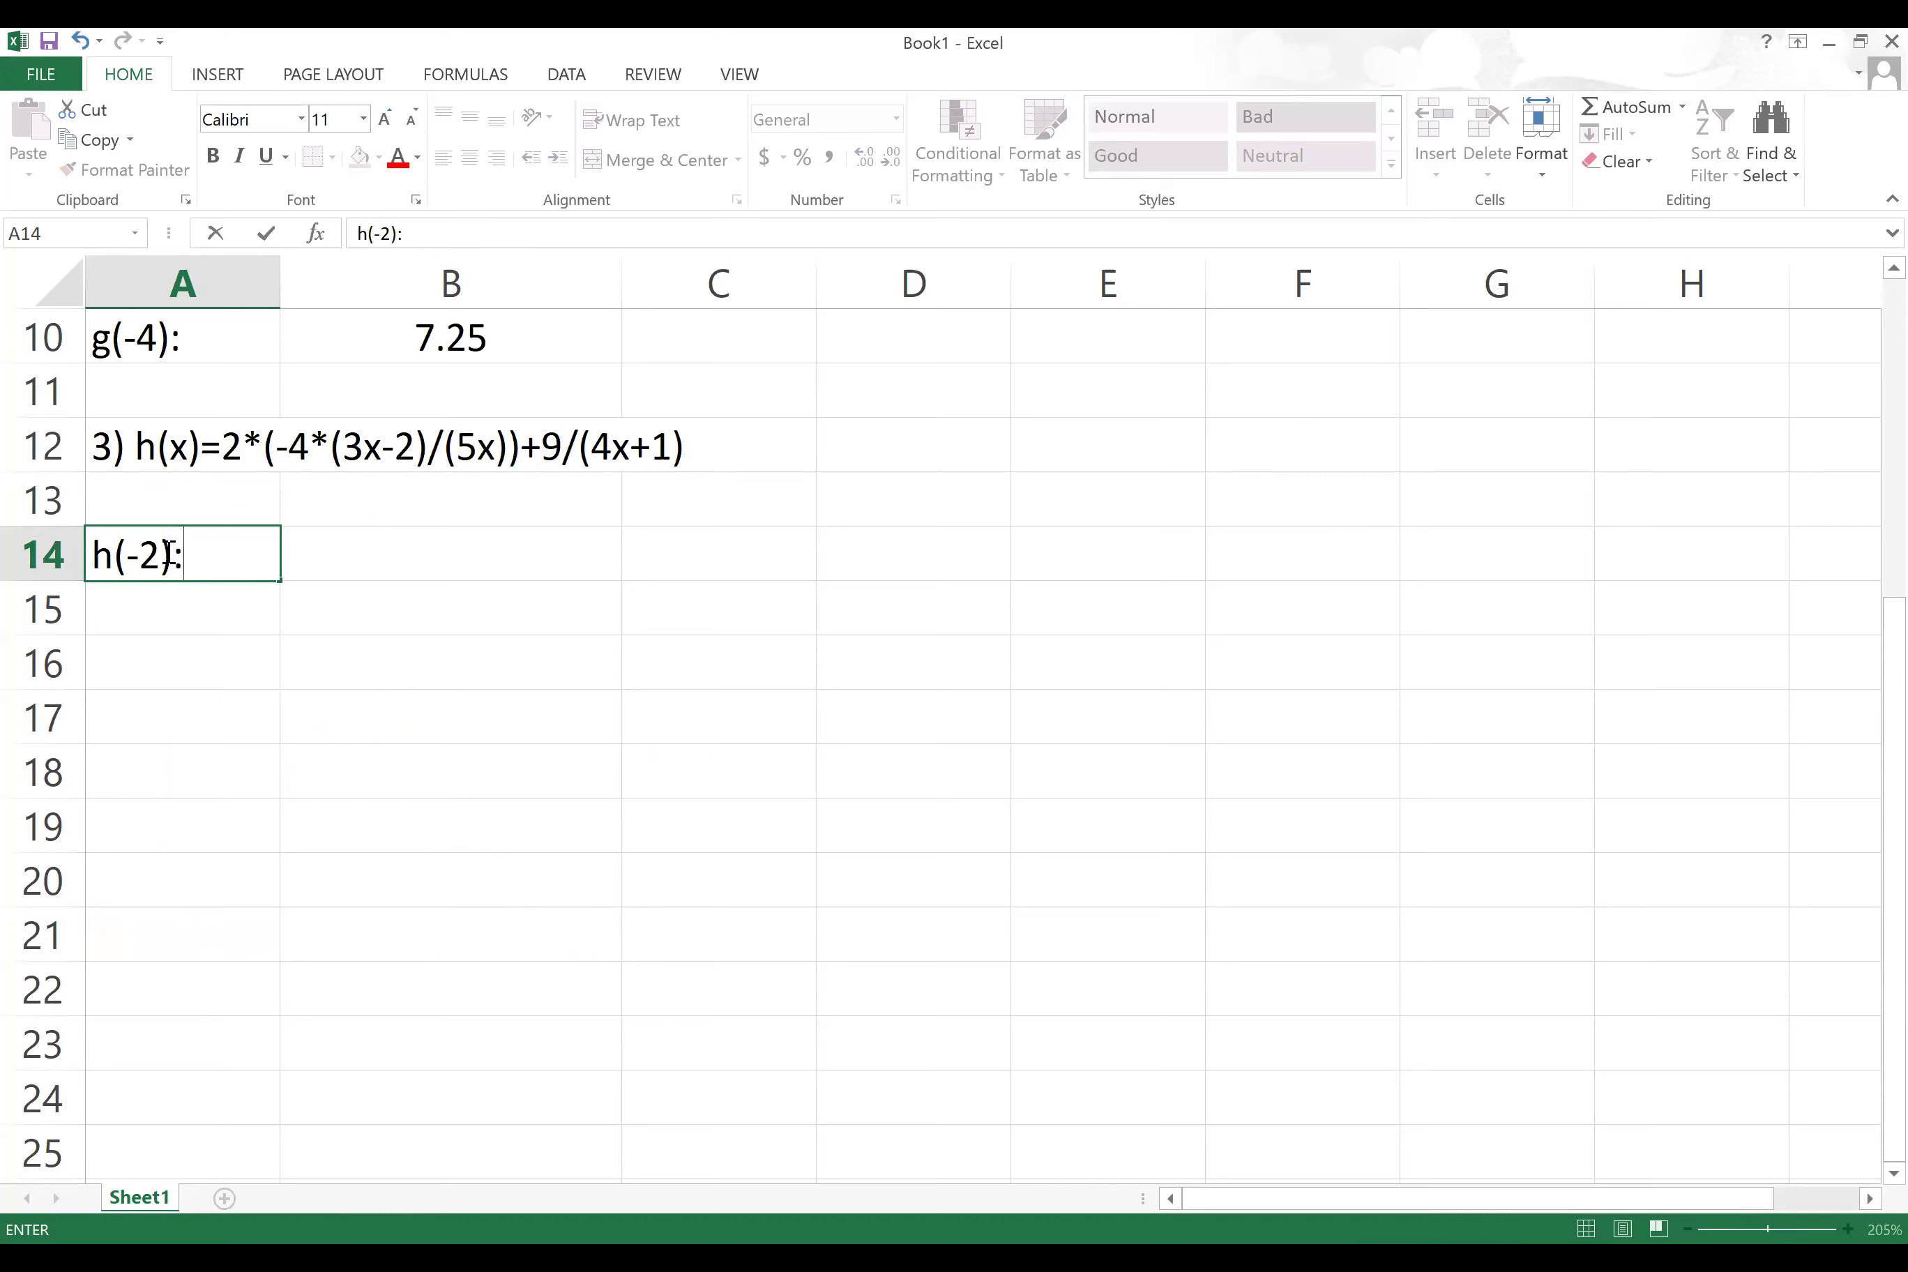
Step: Enter =2*(-4*(3*-2-2)/(5*-2))+9/(4*-2+1) in B14, giving -7.685714286
key(Tab)
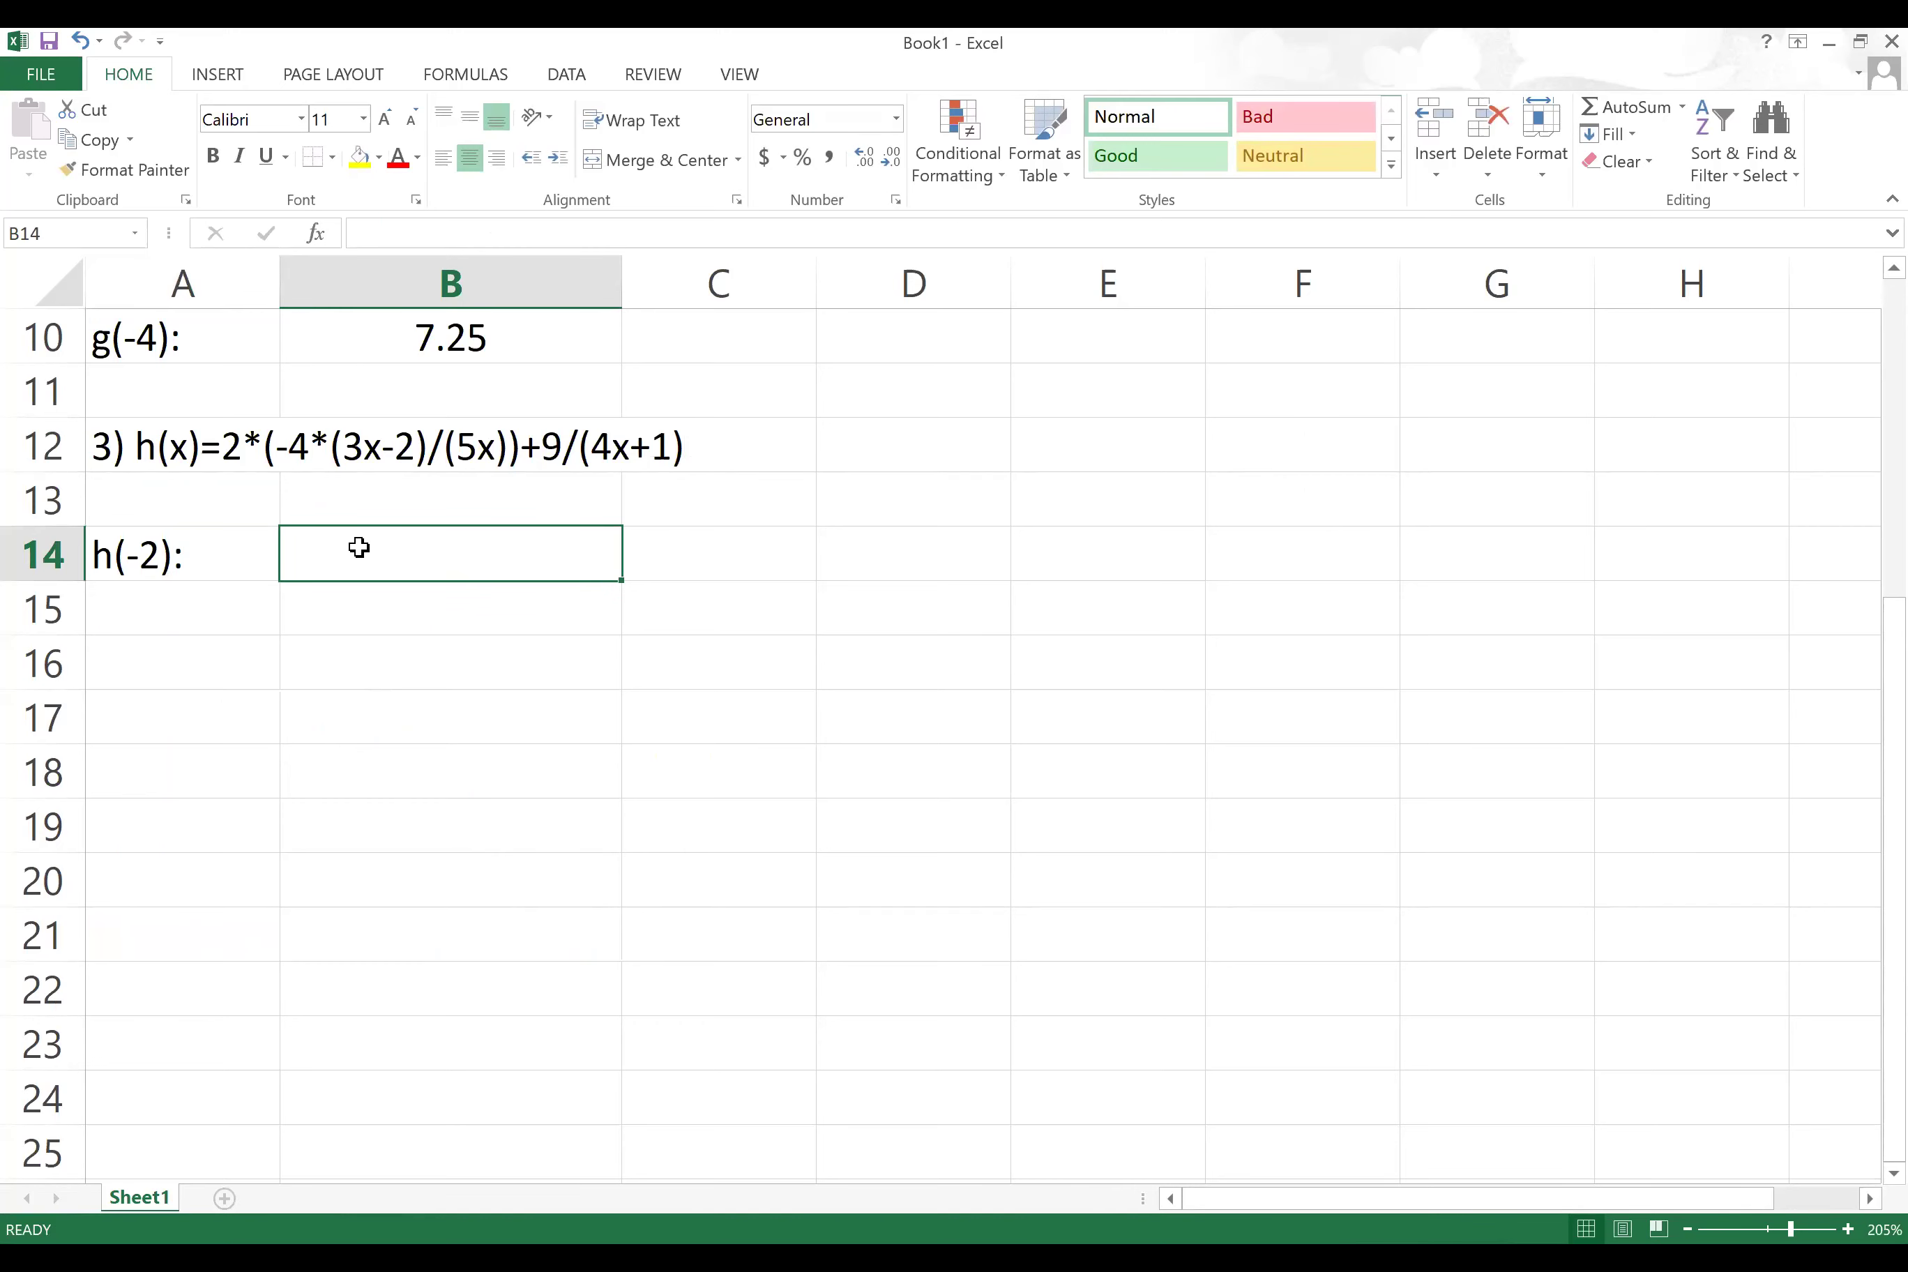
text(=)
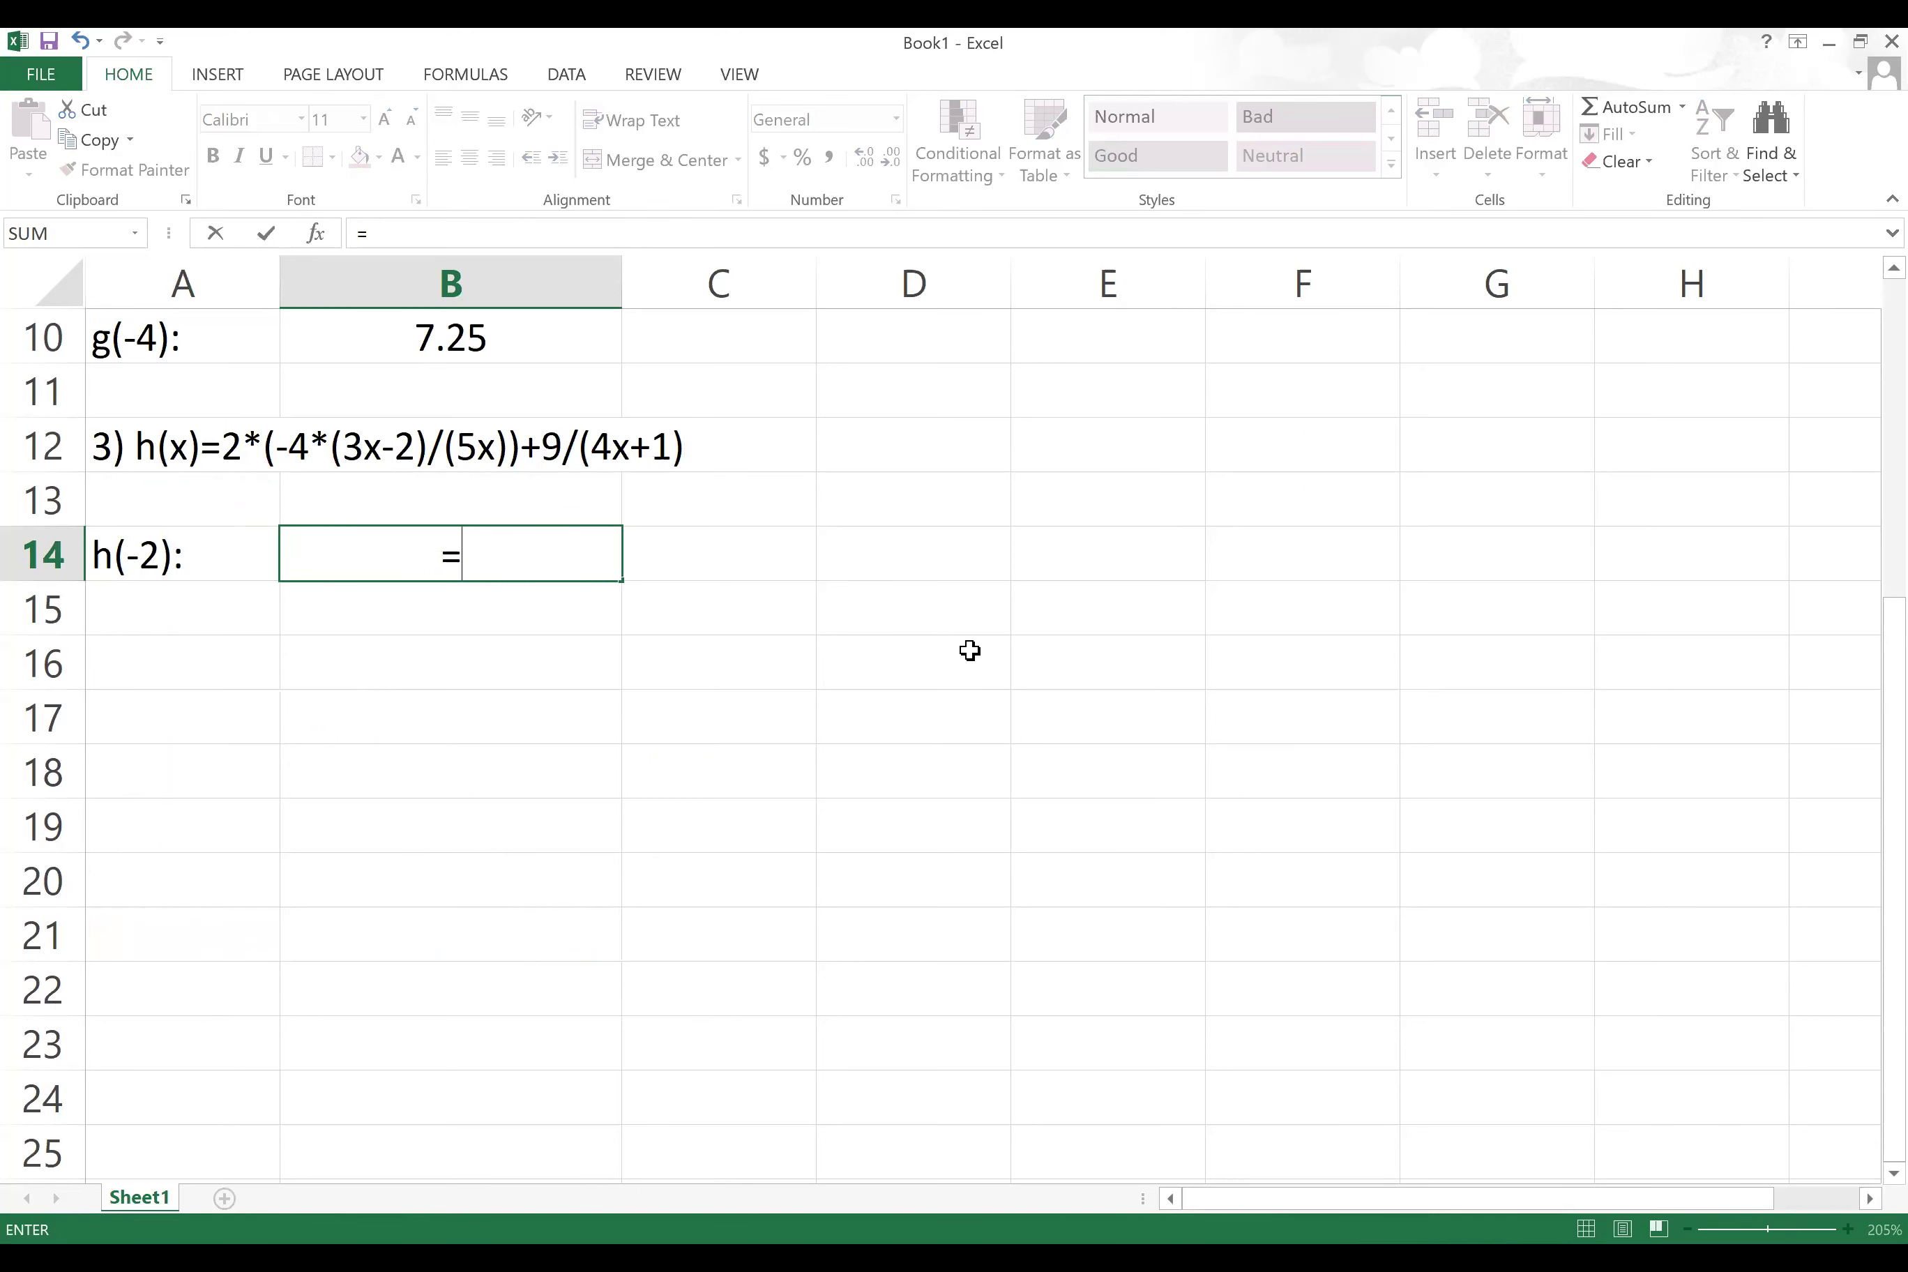
text(2*(-4)
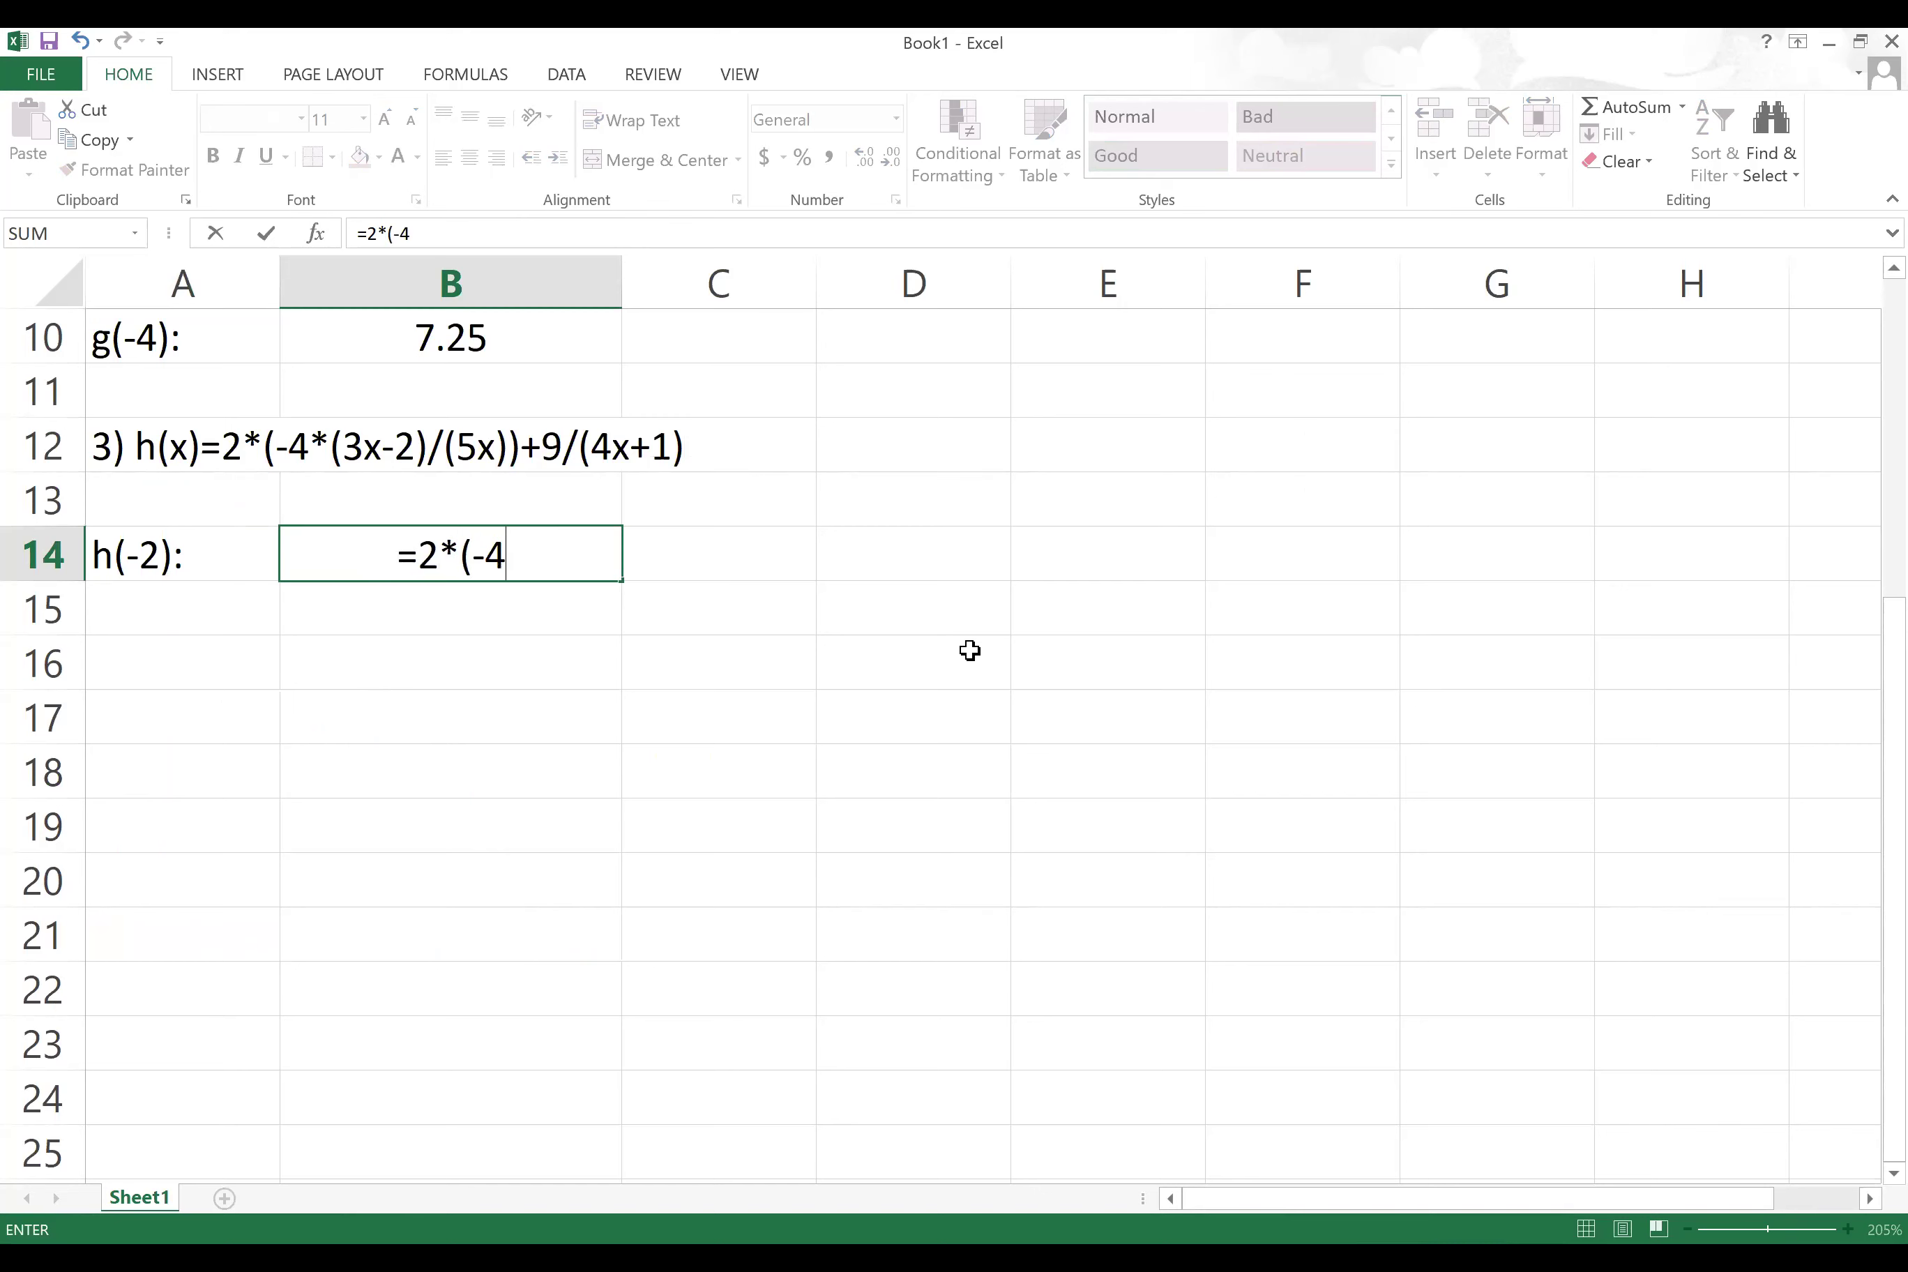
text(*(3*)
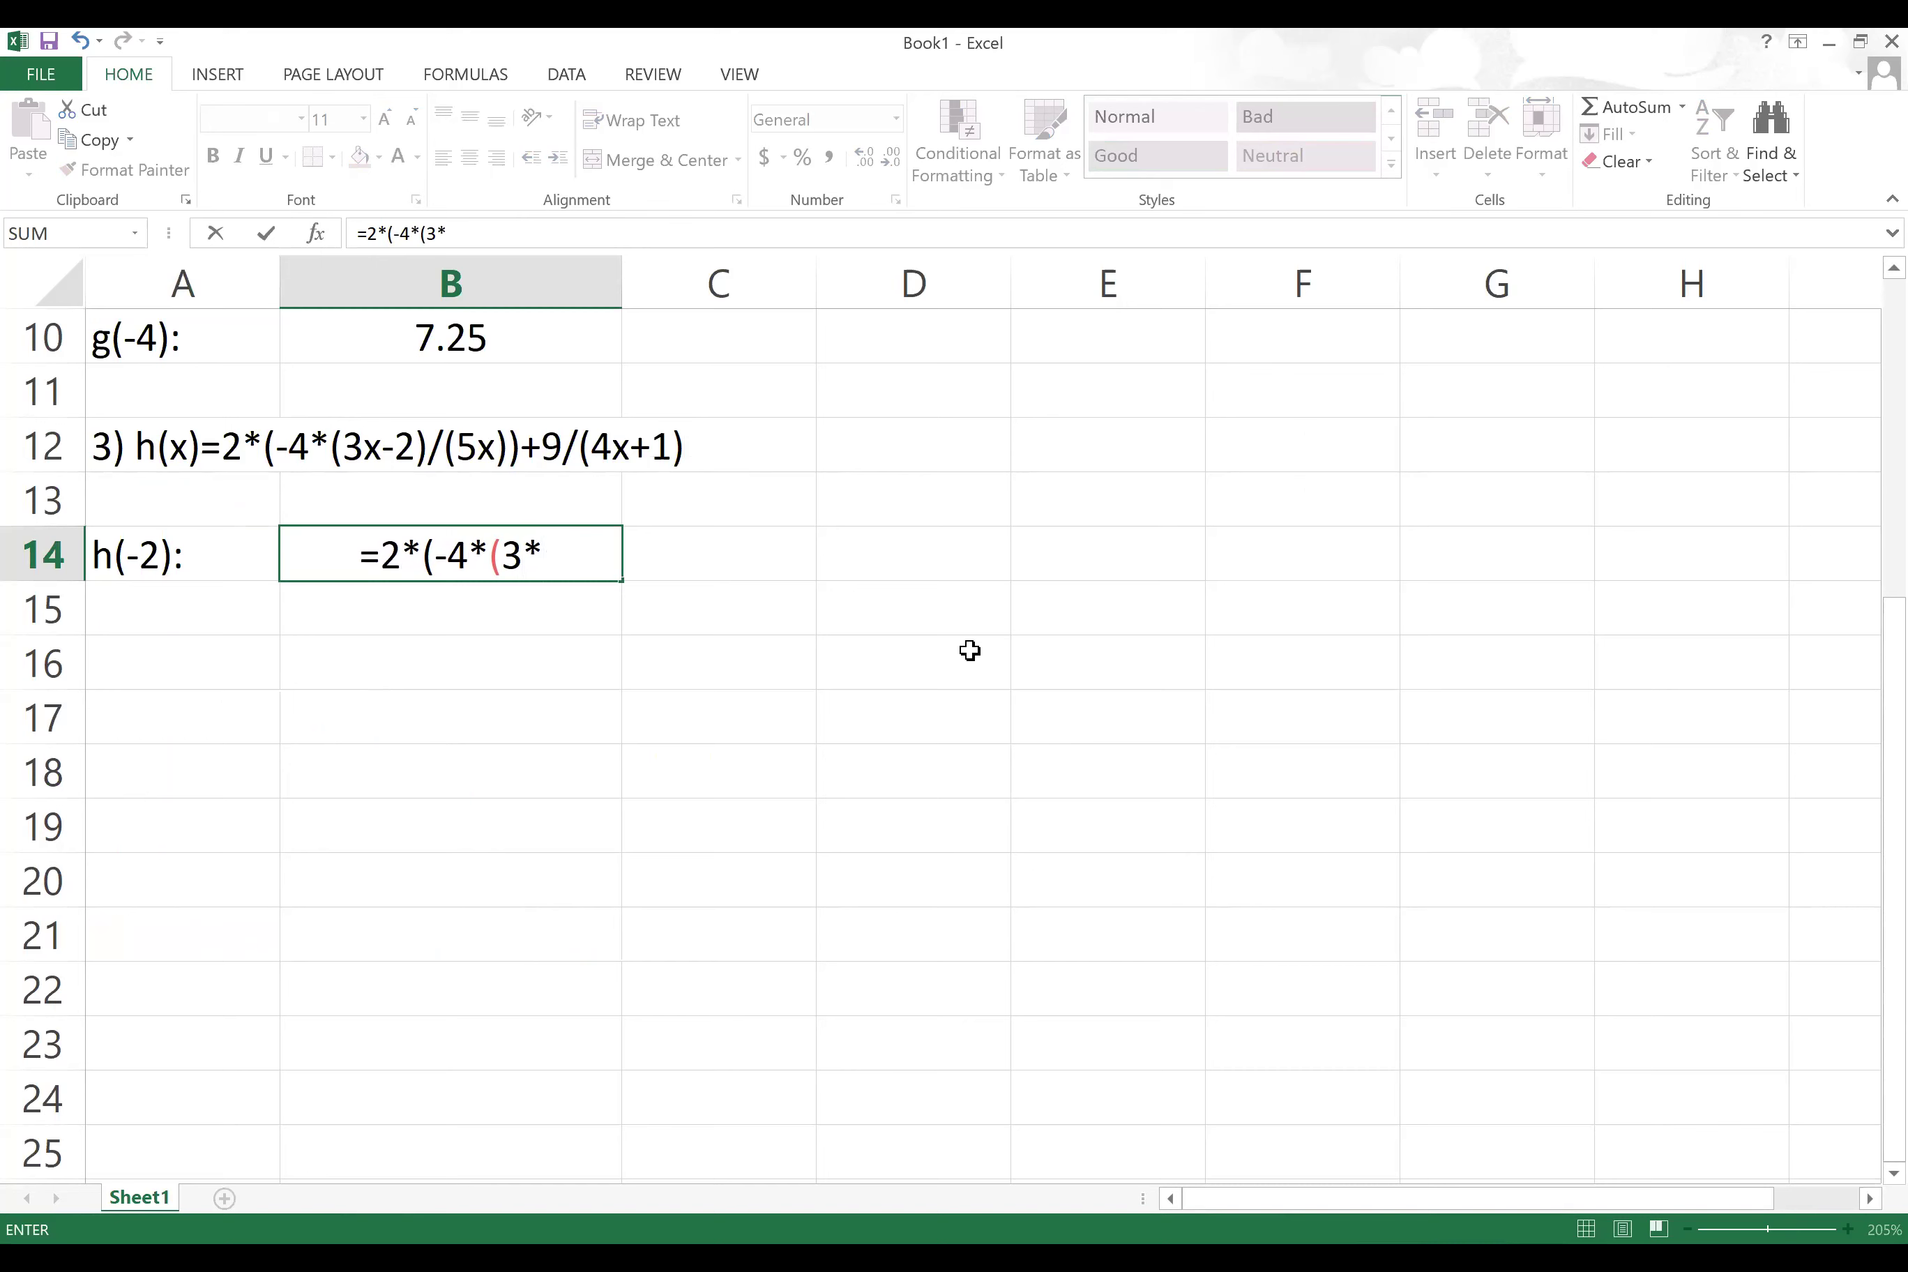
text(-2))
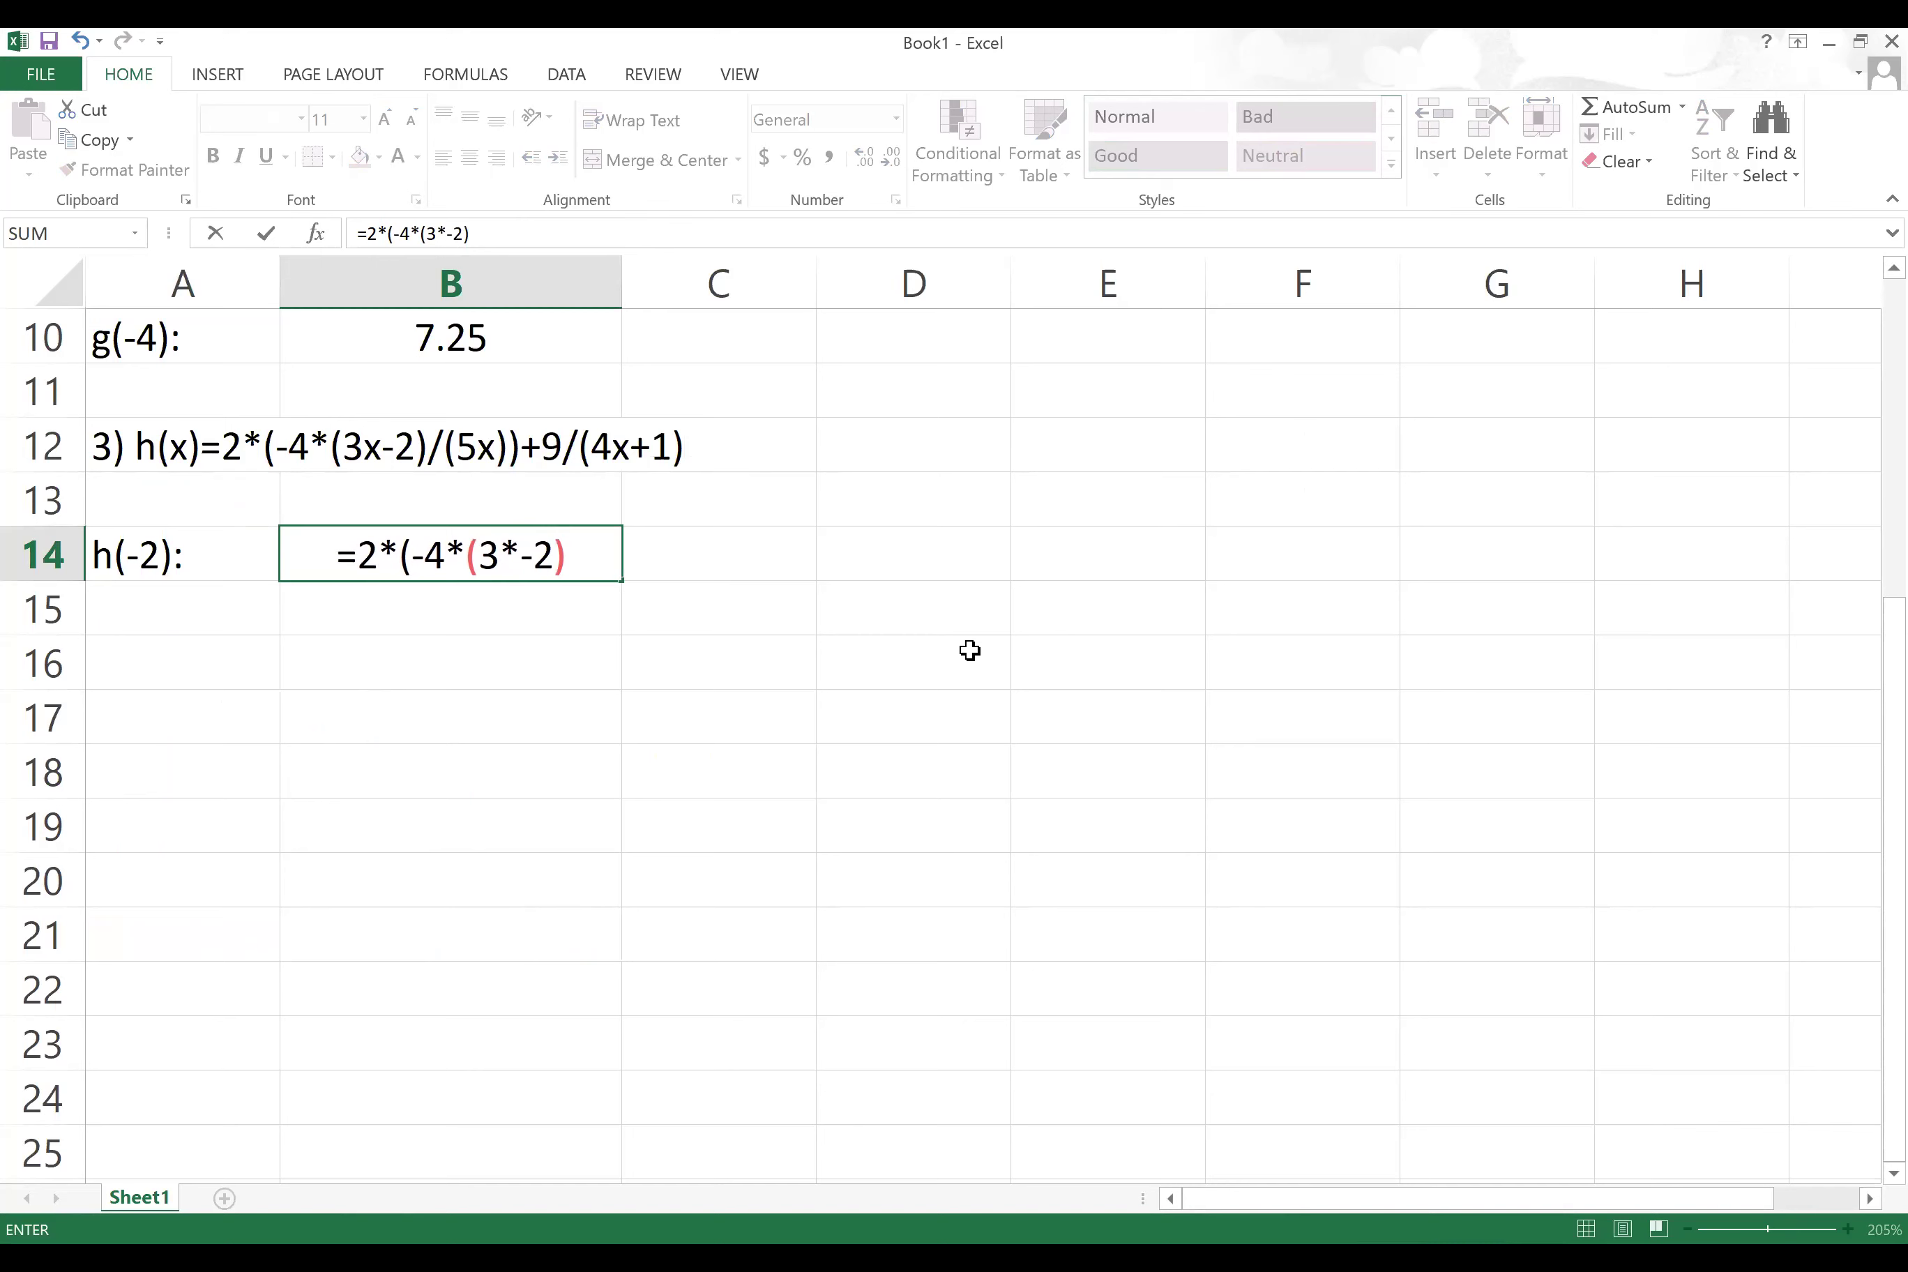
key(BackSpace)
text(-2)/()
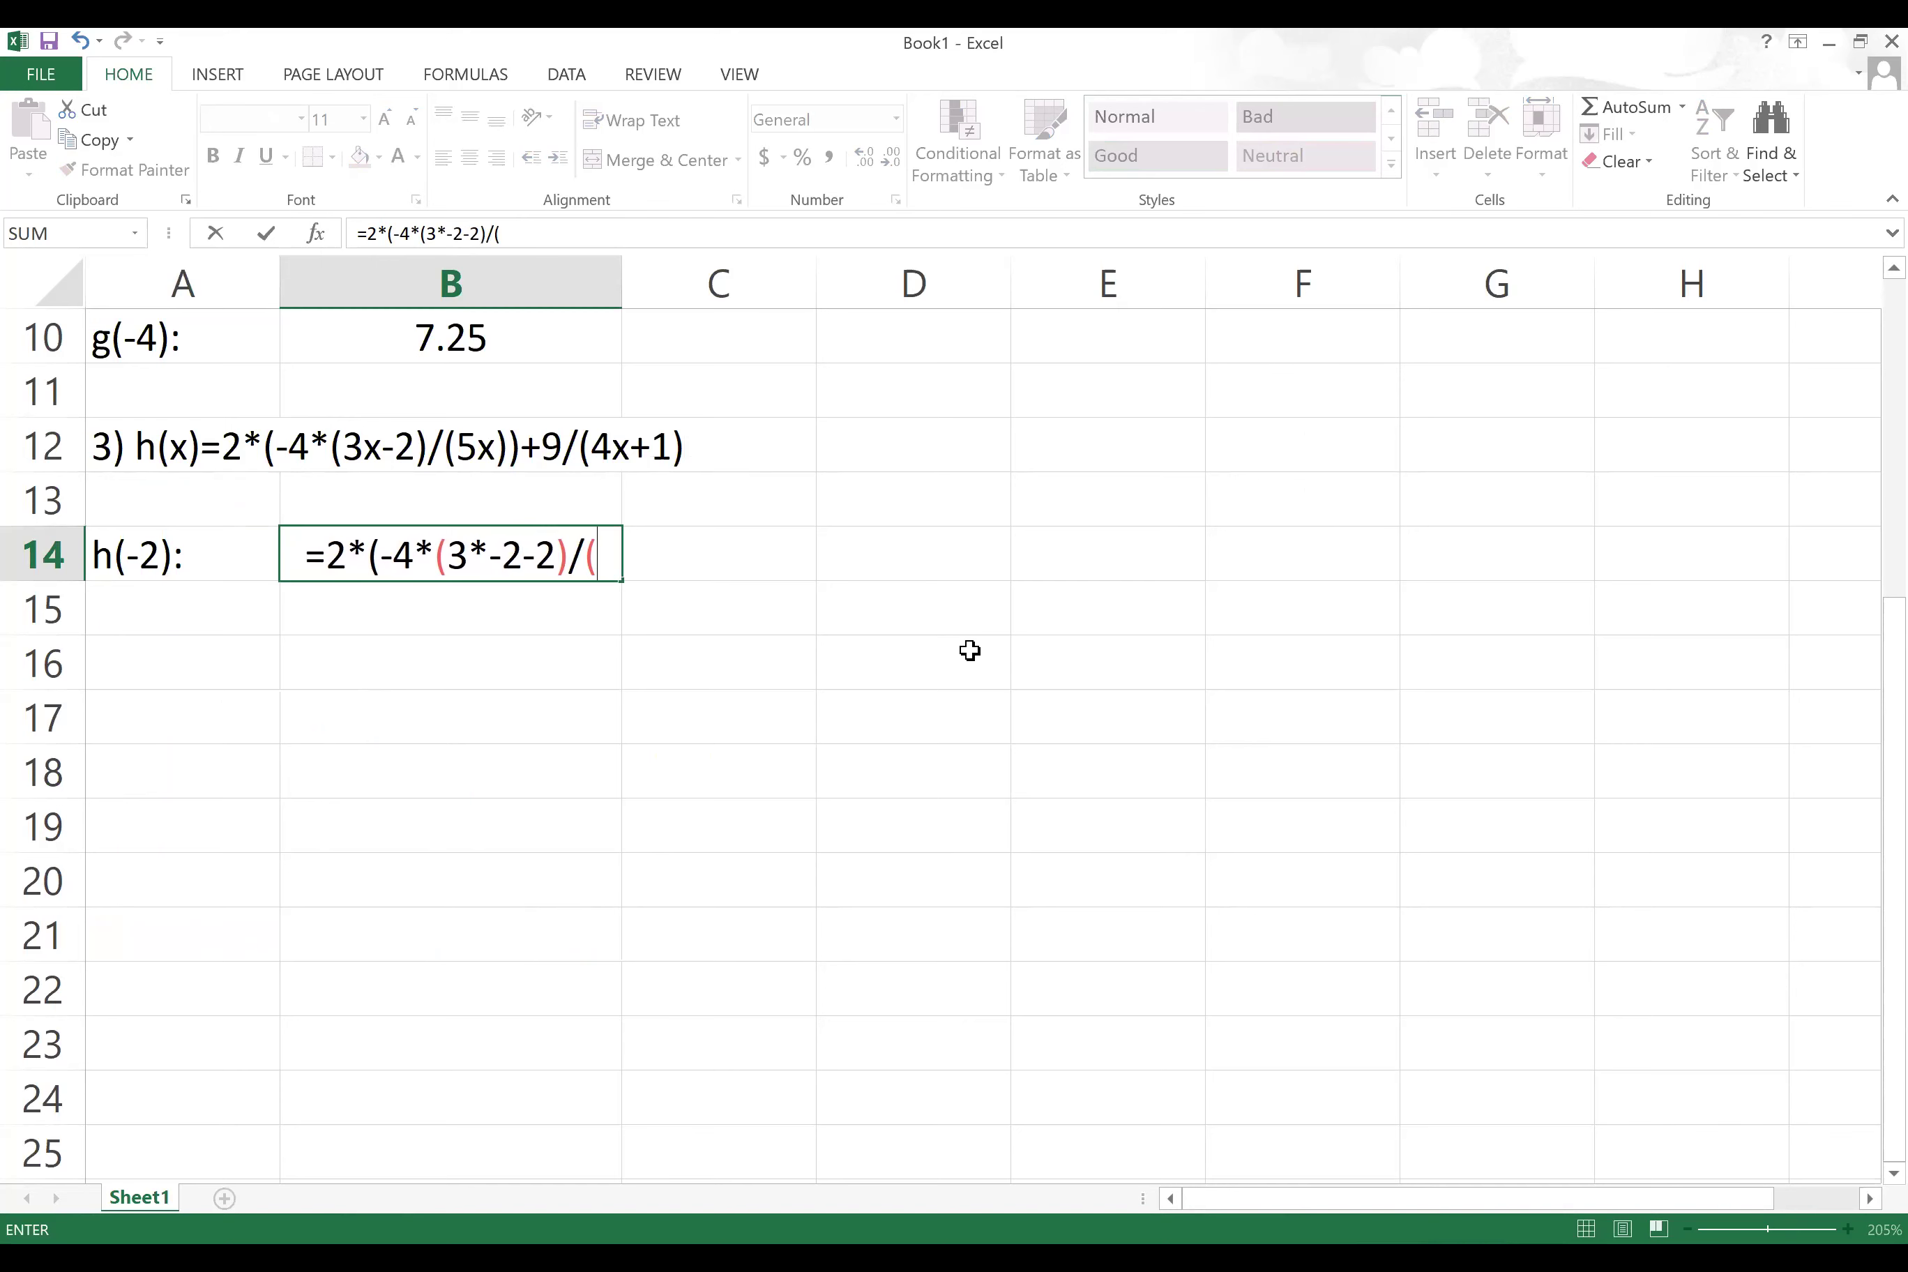
text(5*)
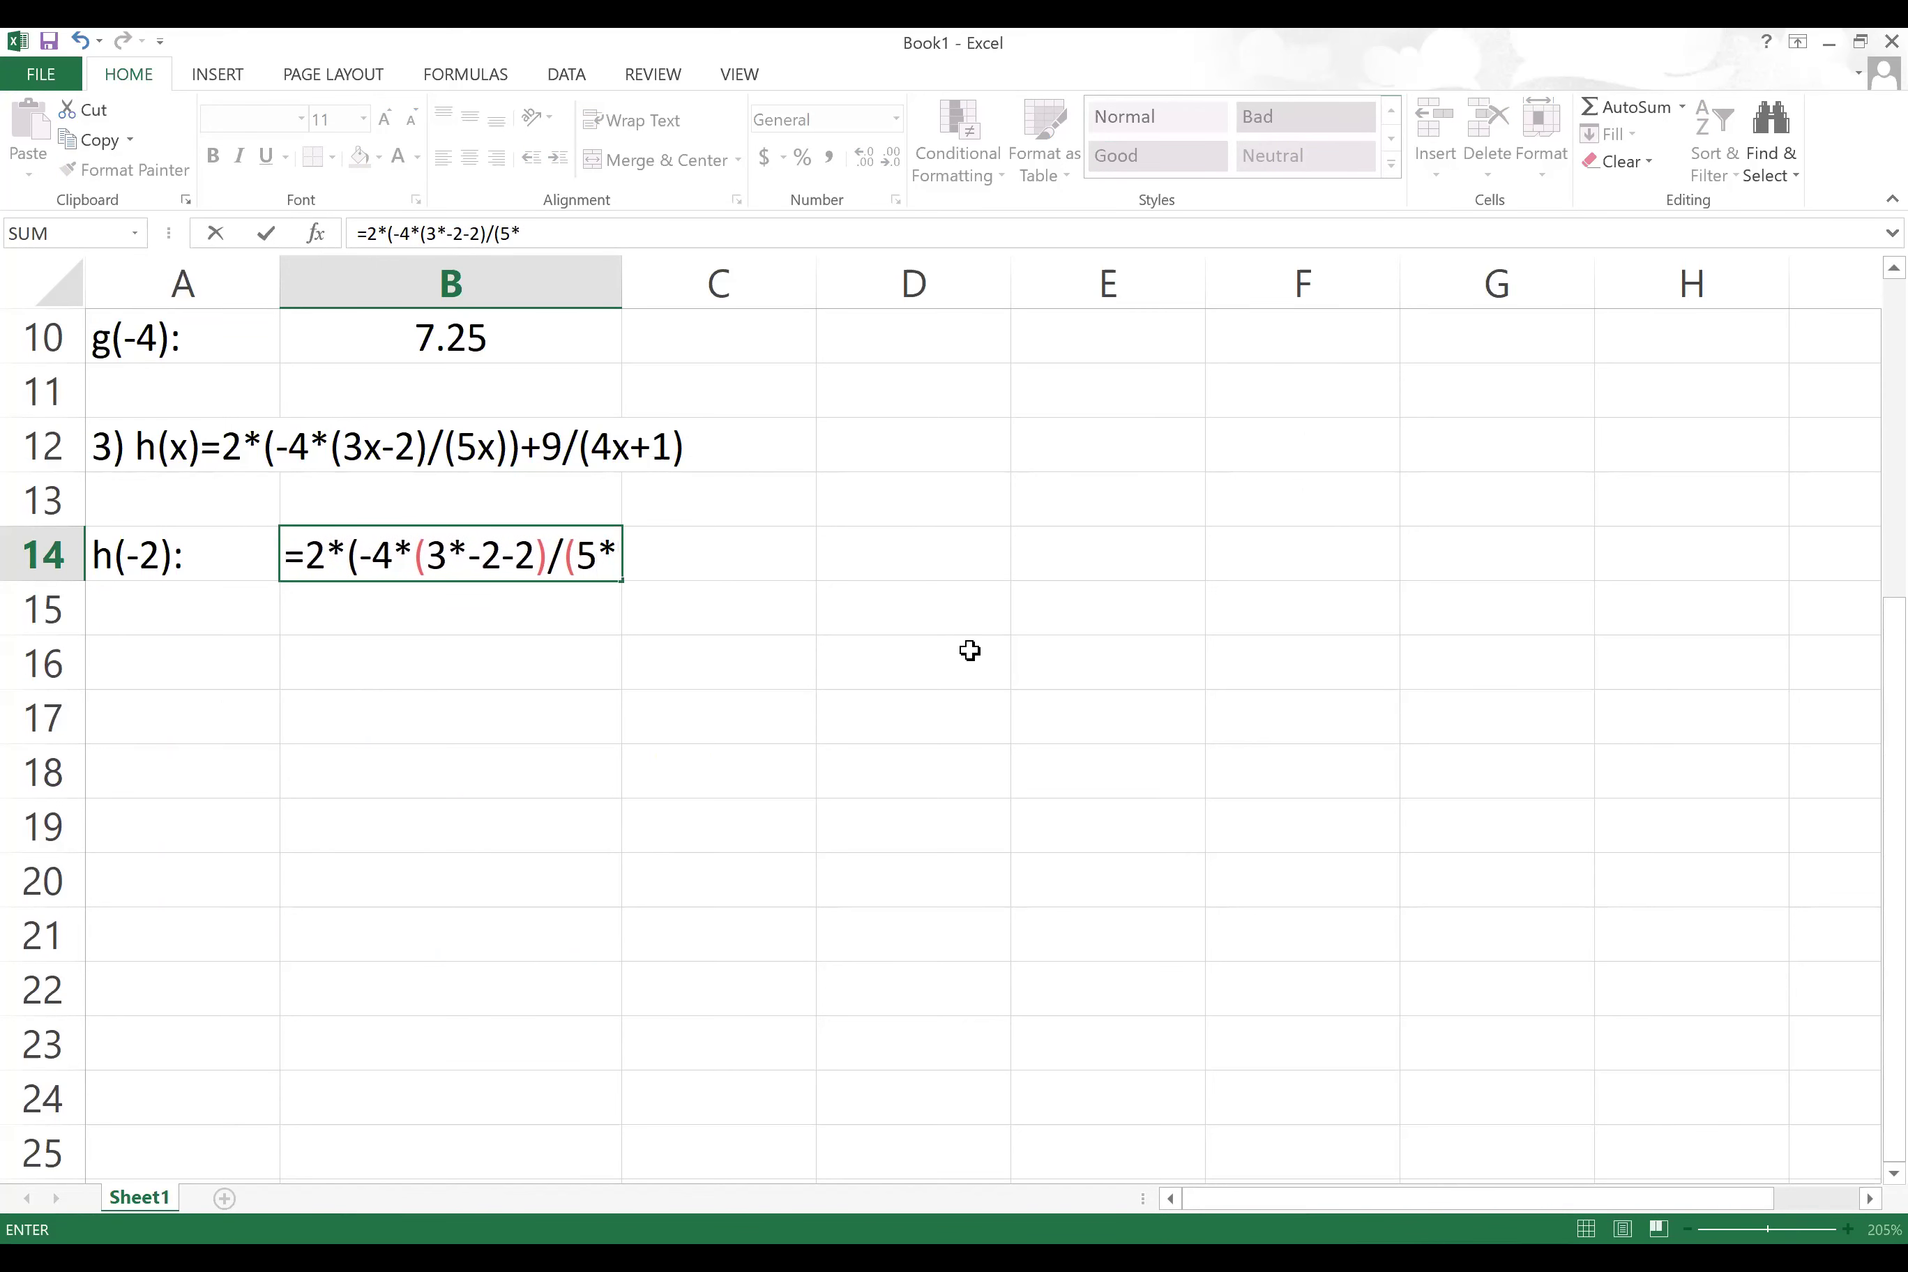
text(-2))
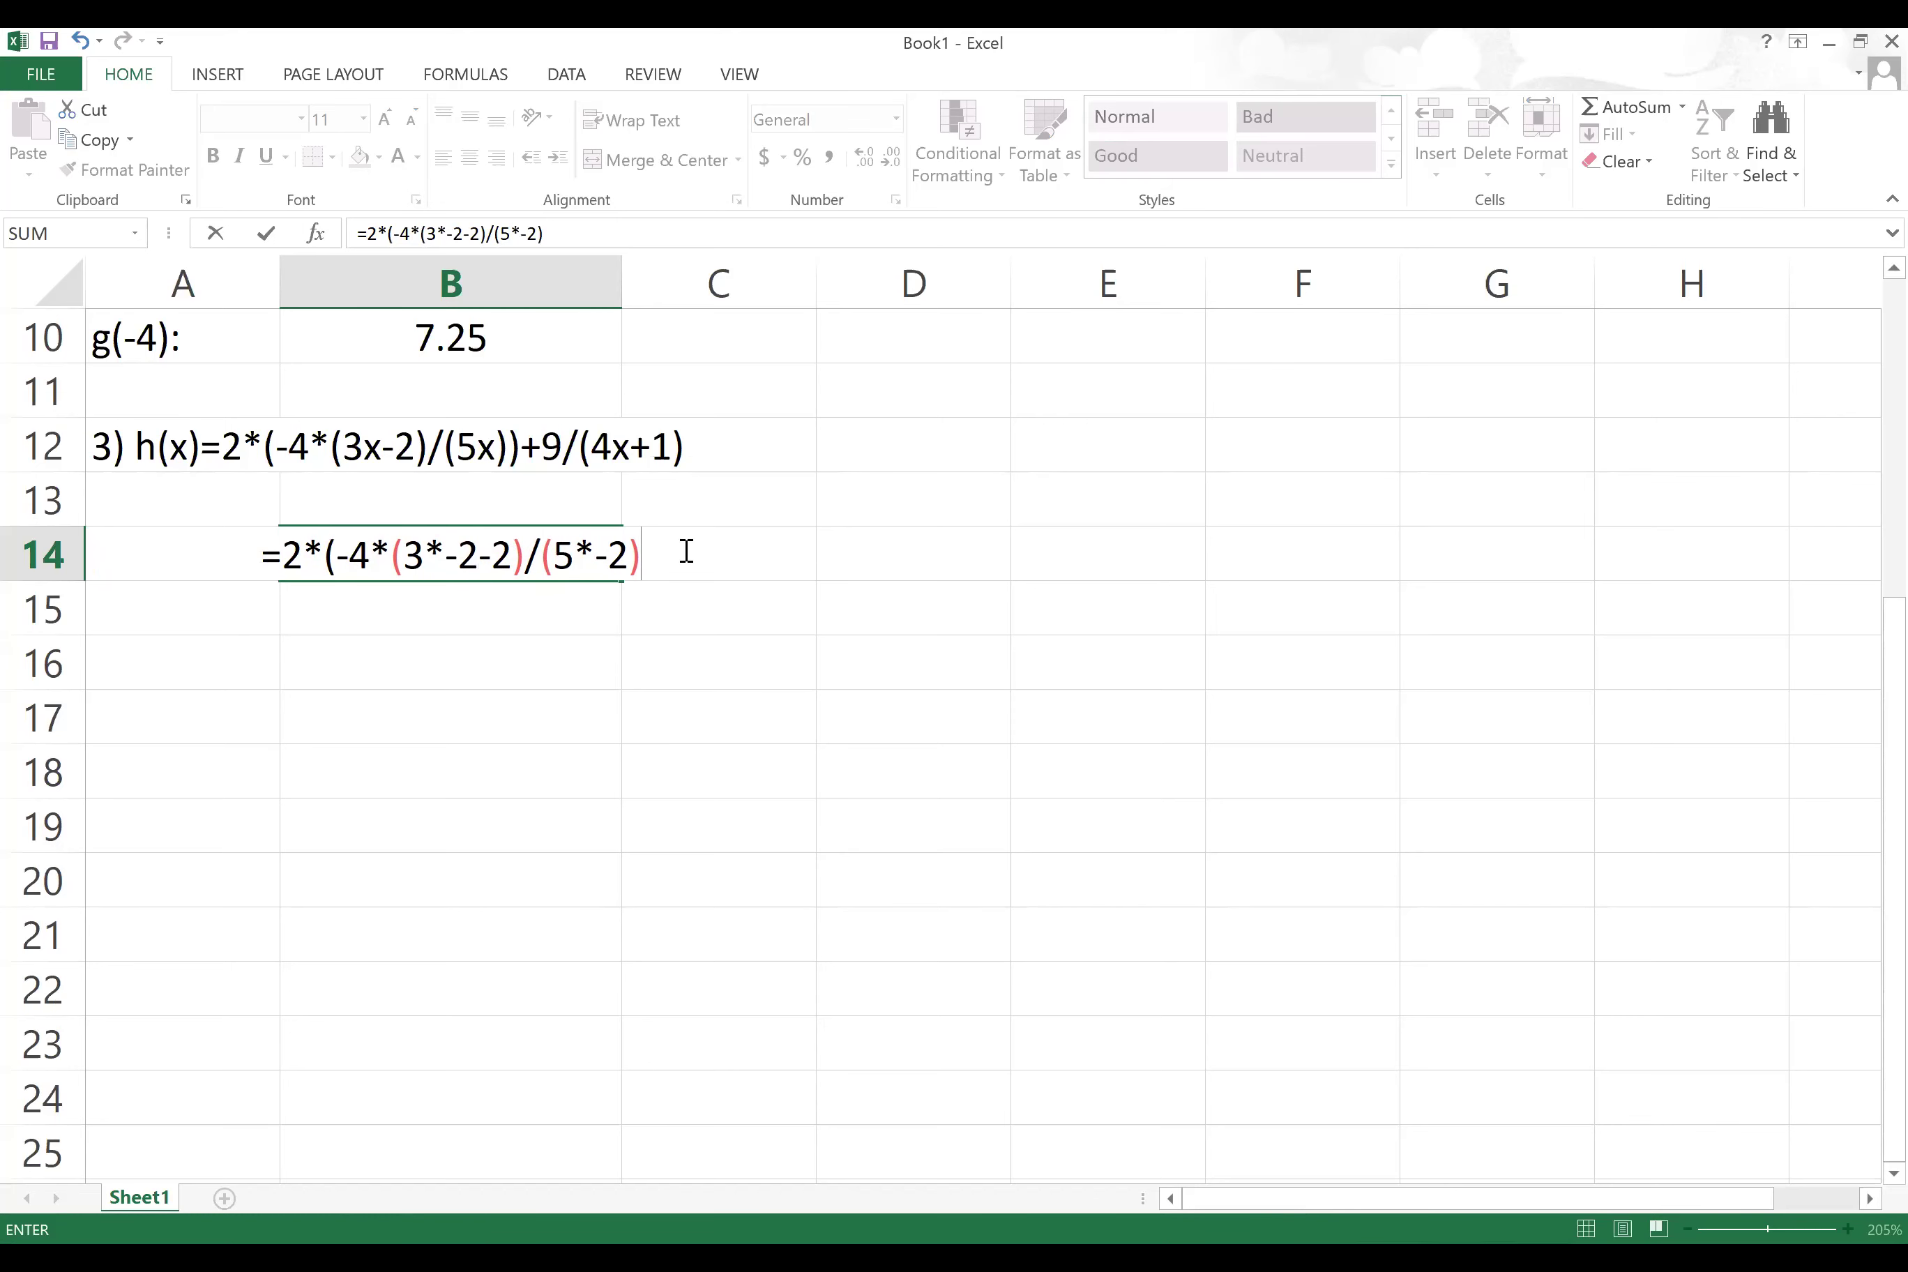
text())
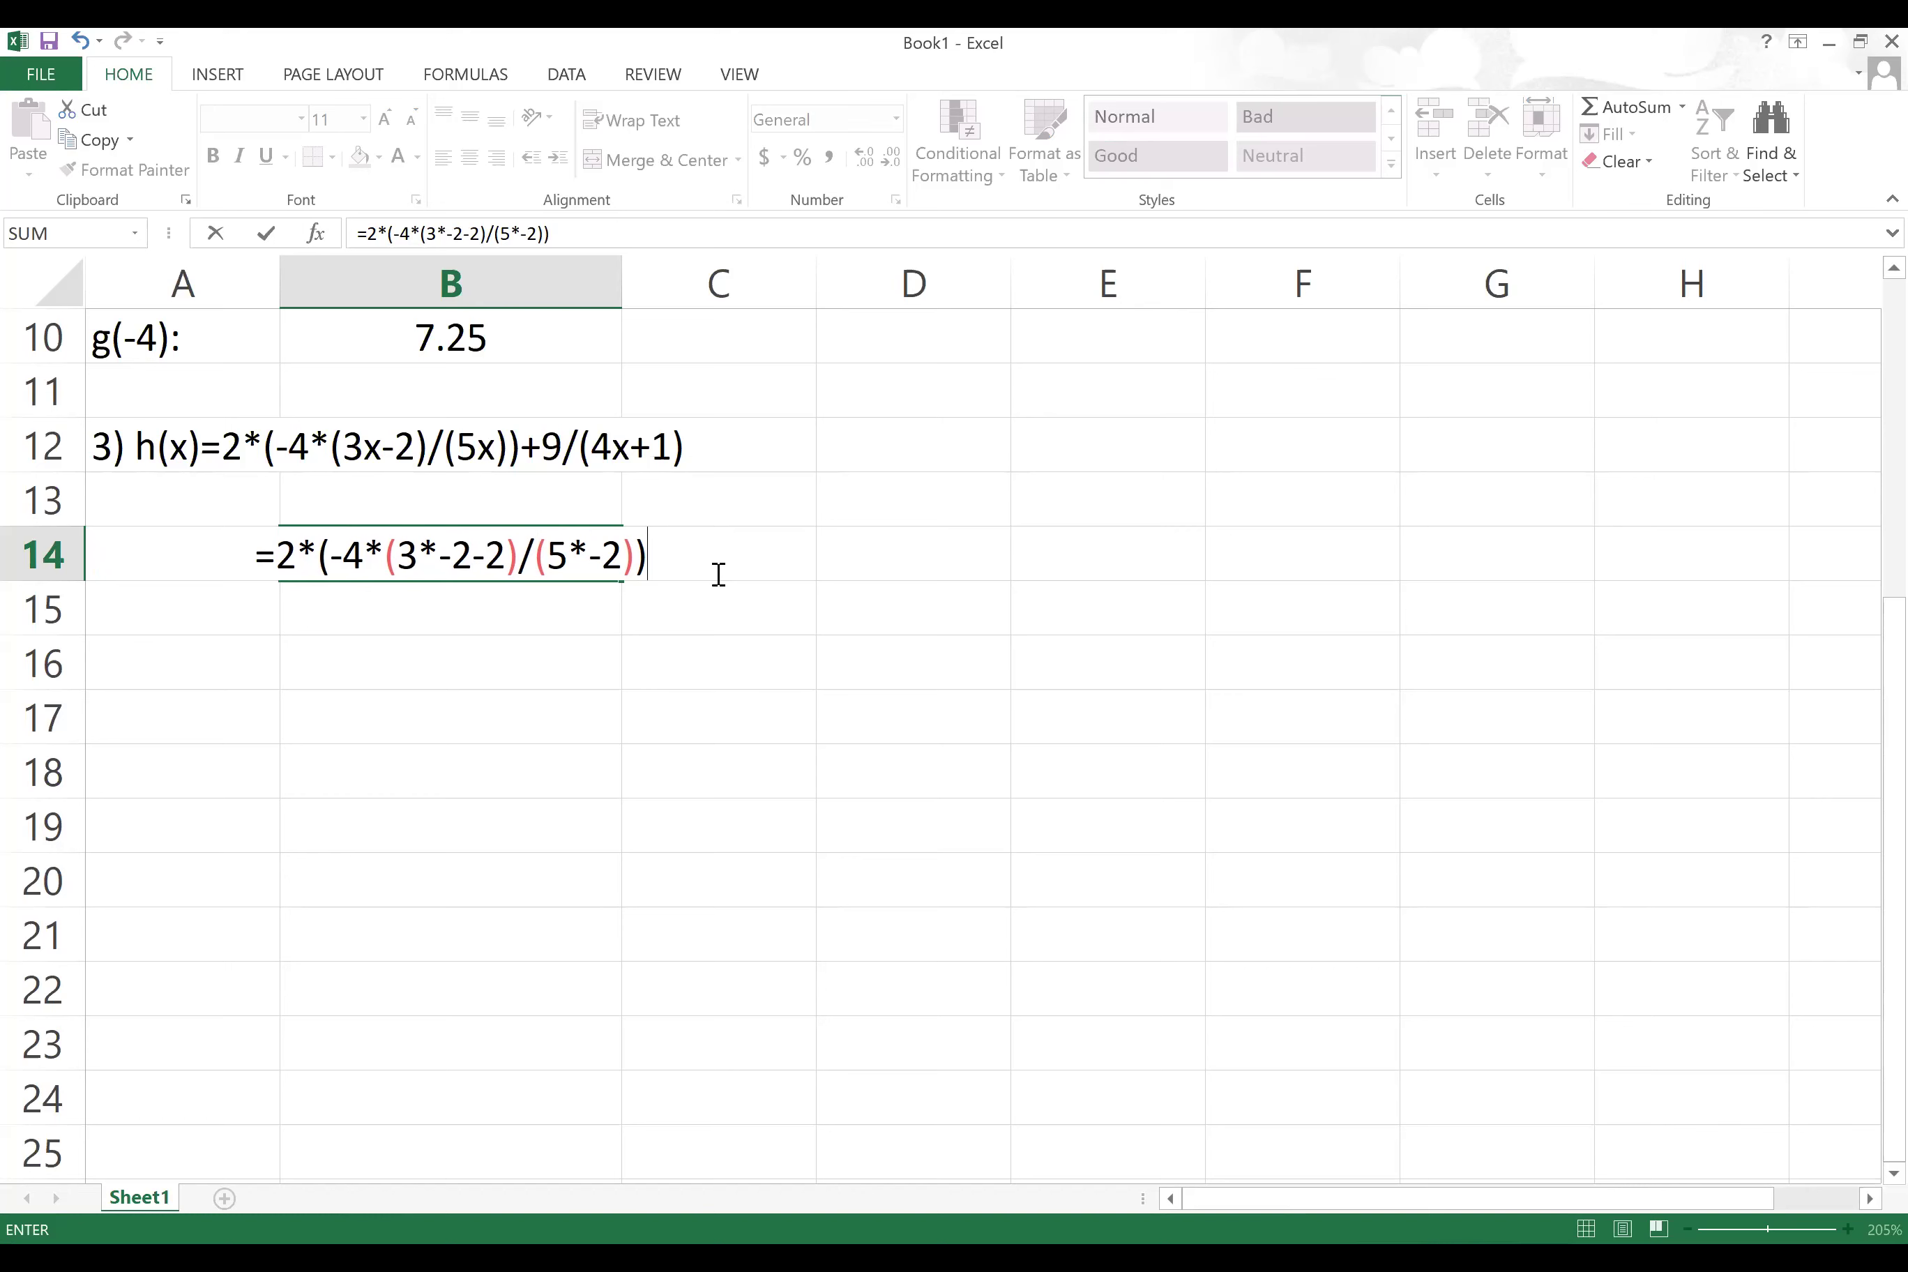
text(+9/()
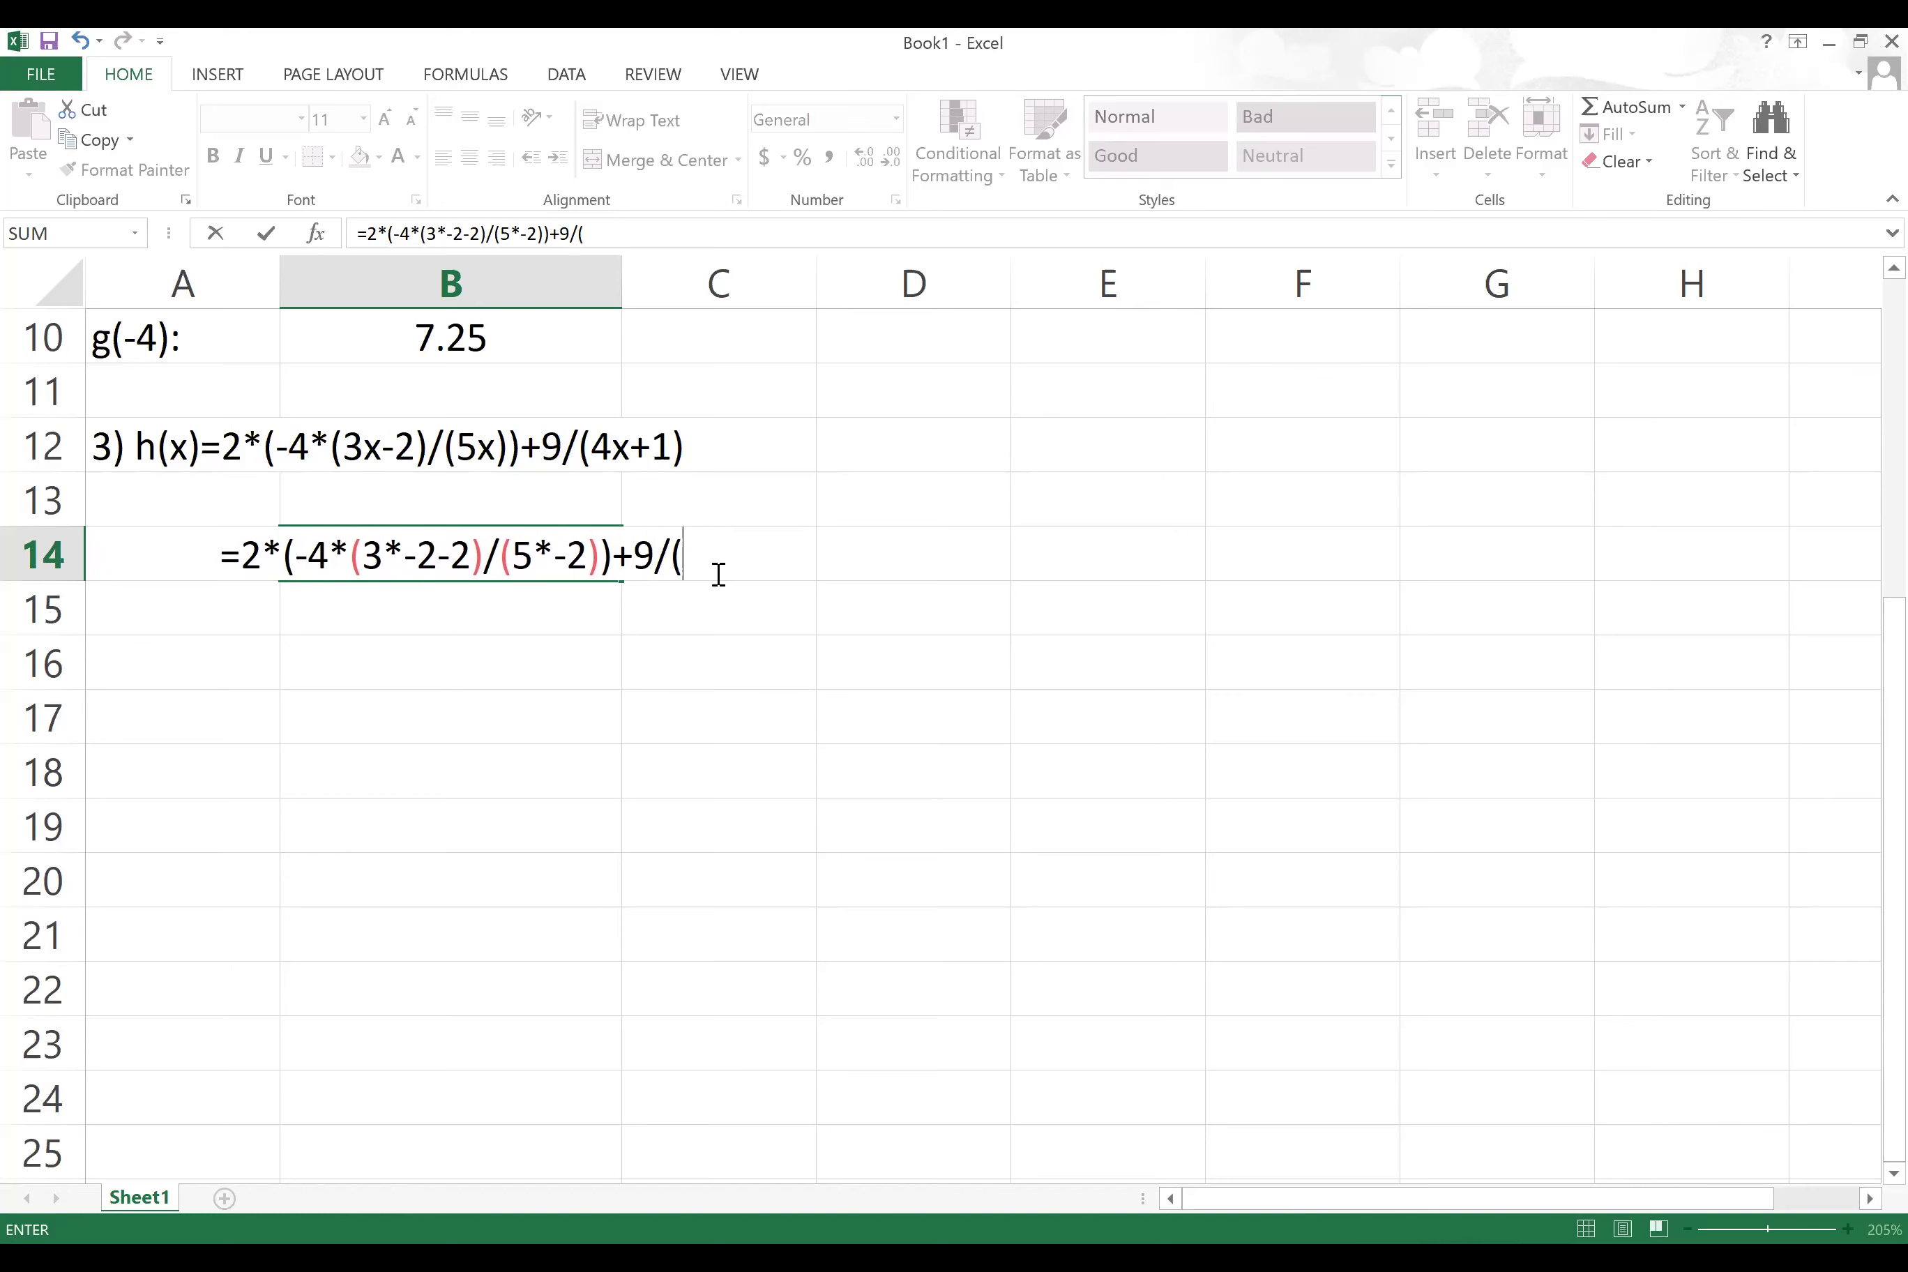
text(4*)
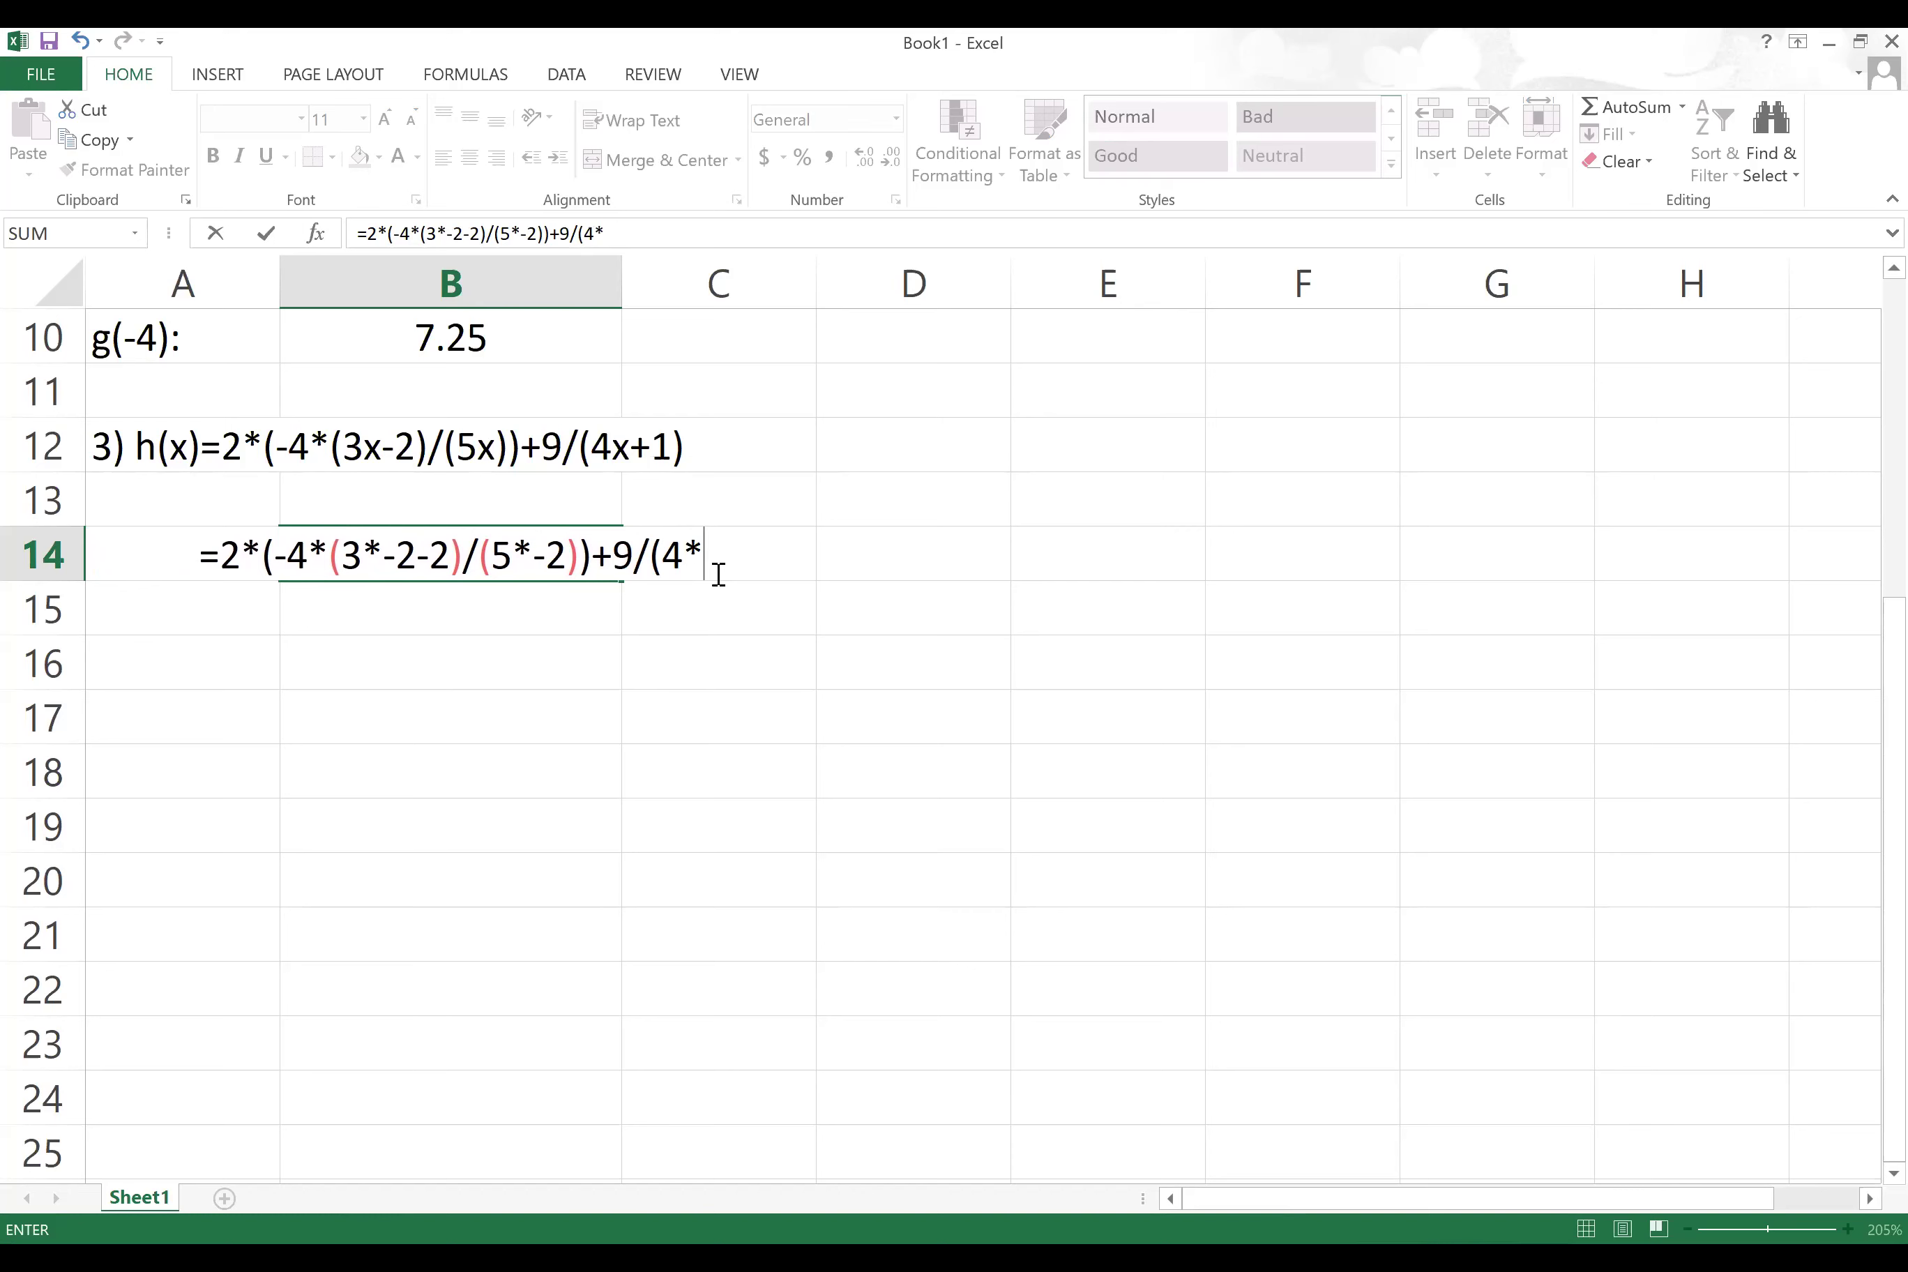
text(-2+1))
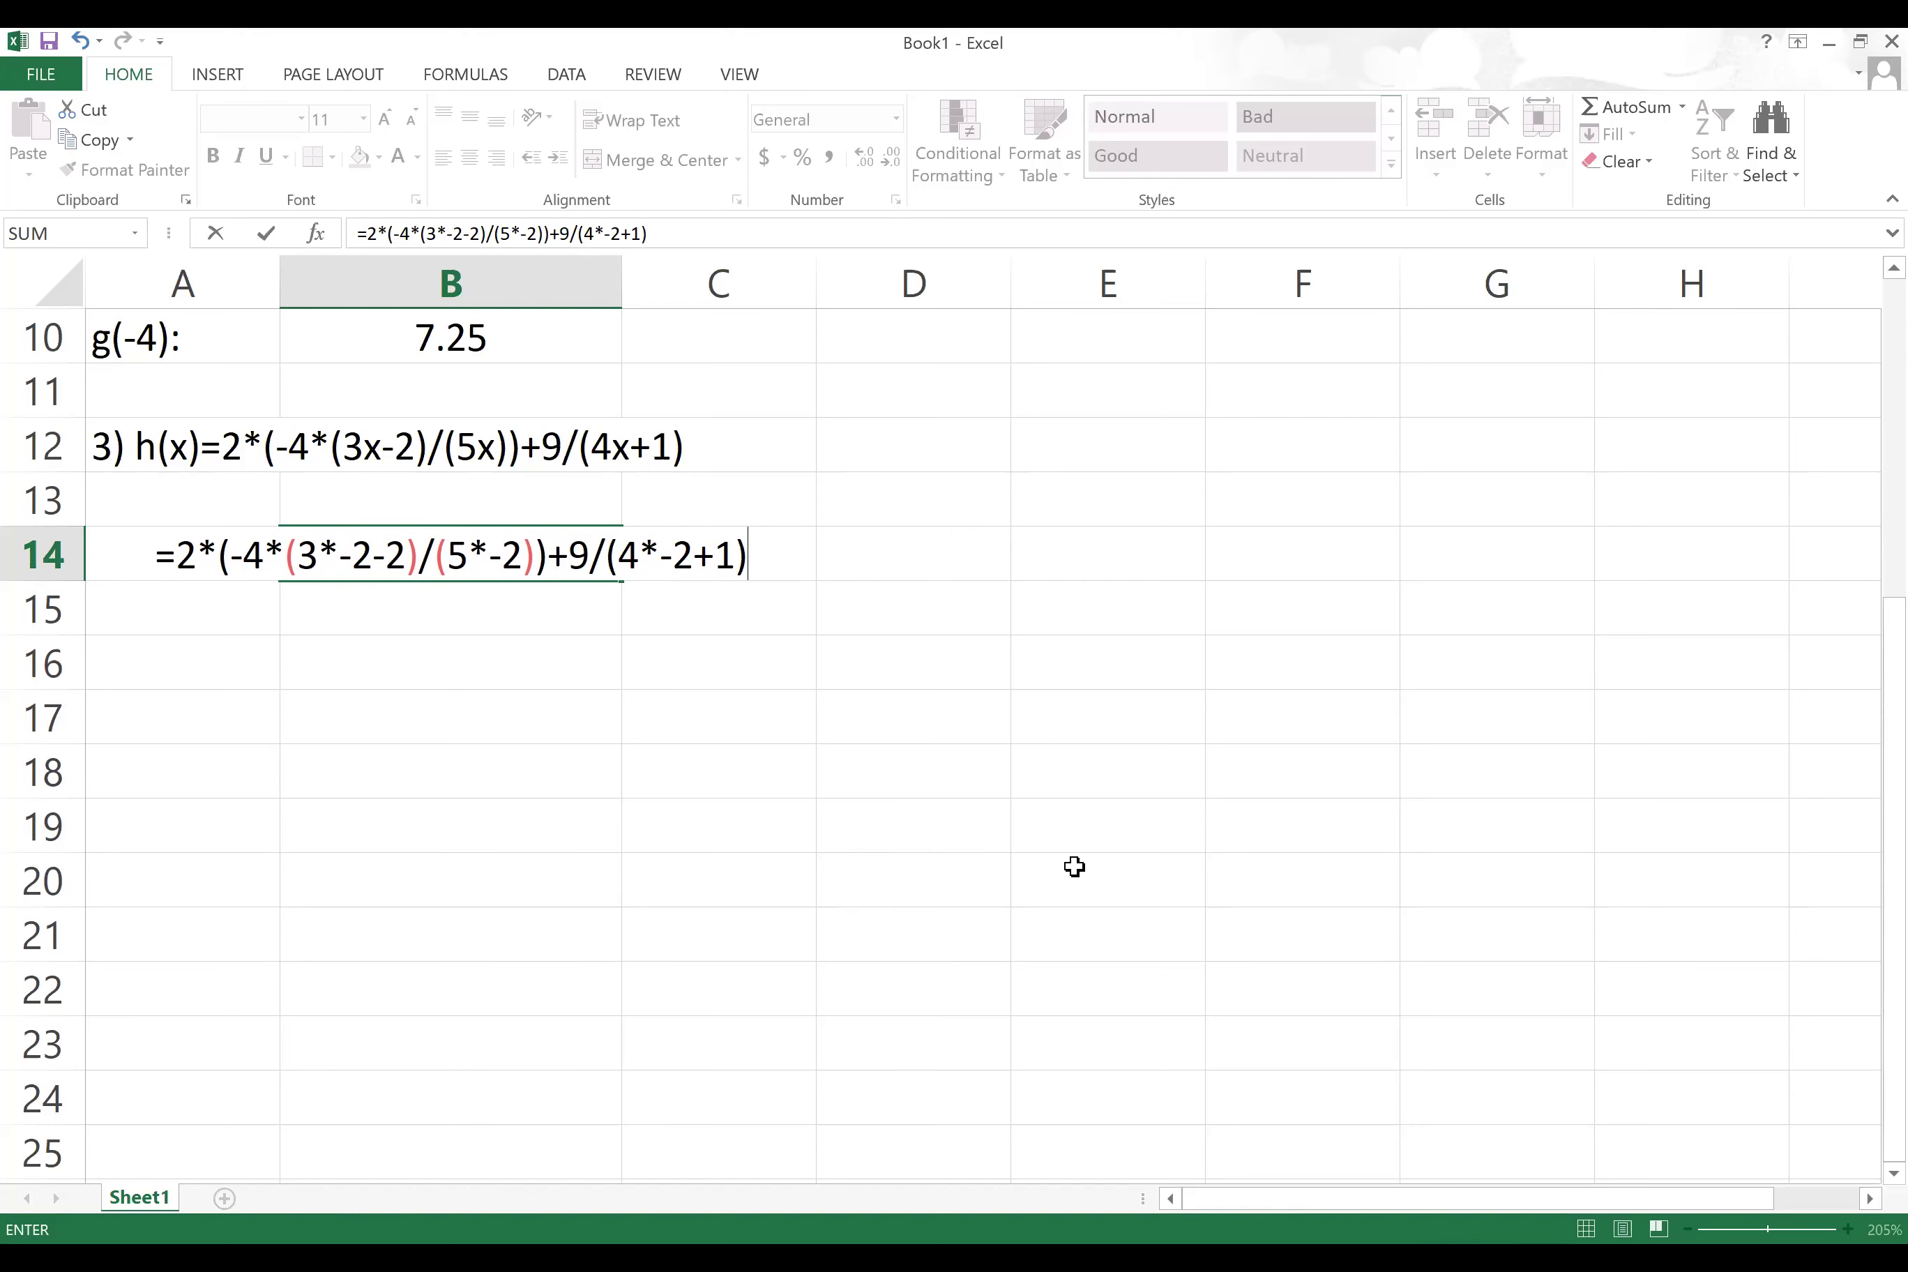
key(Return)
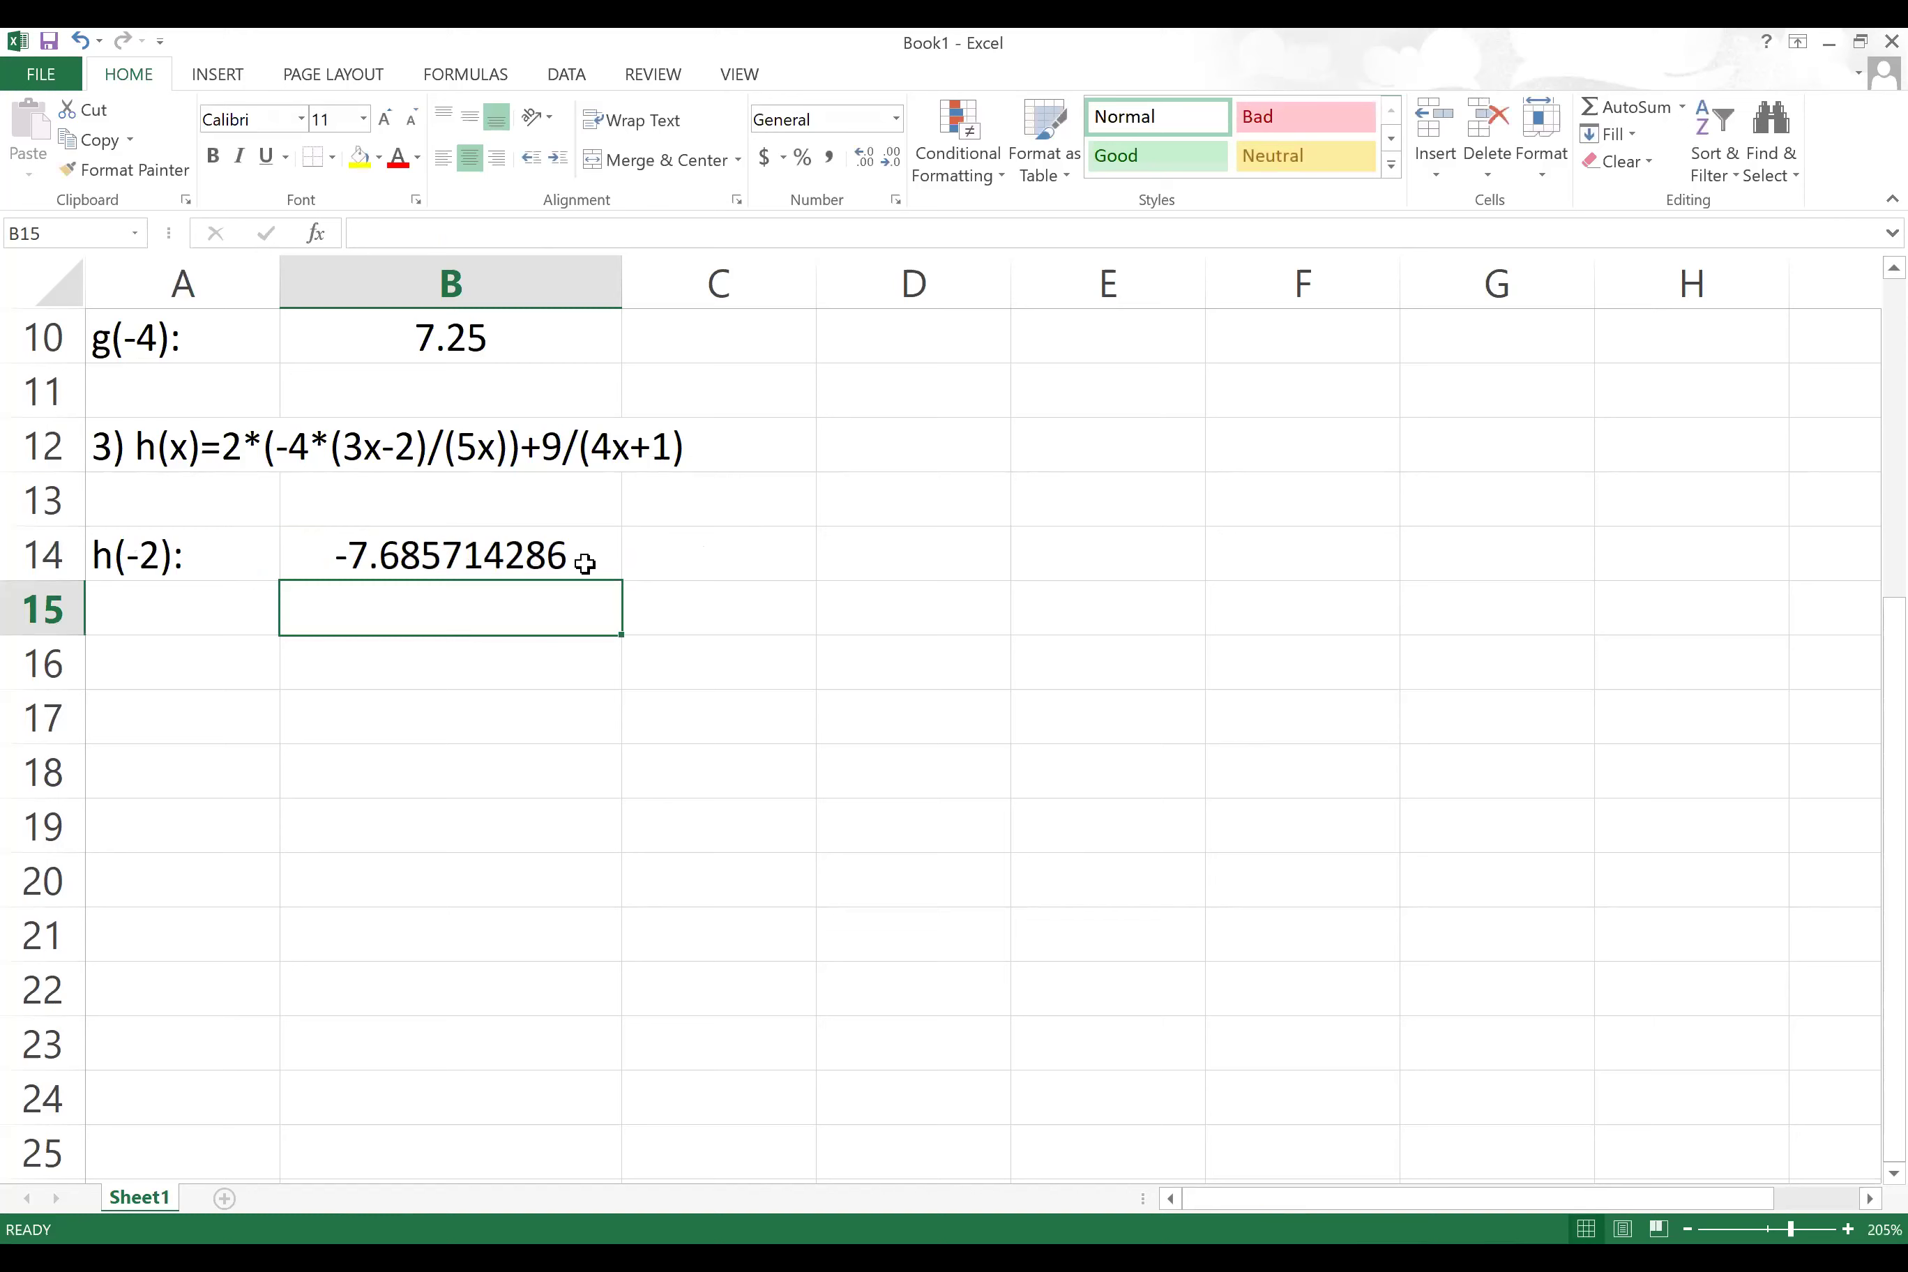
click(528, 558)
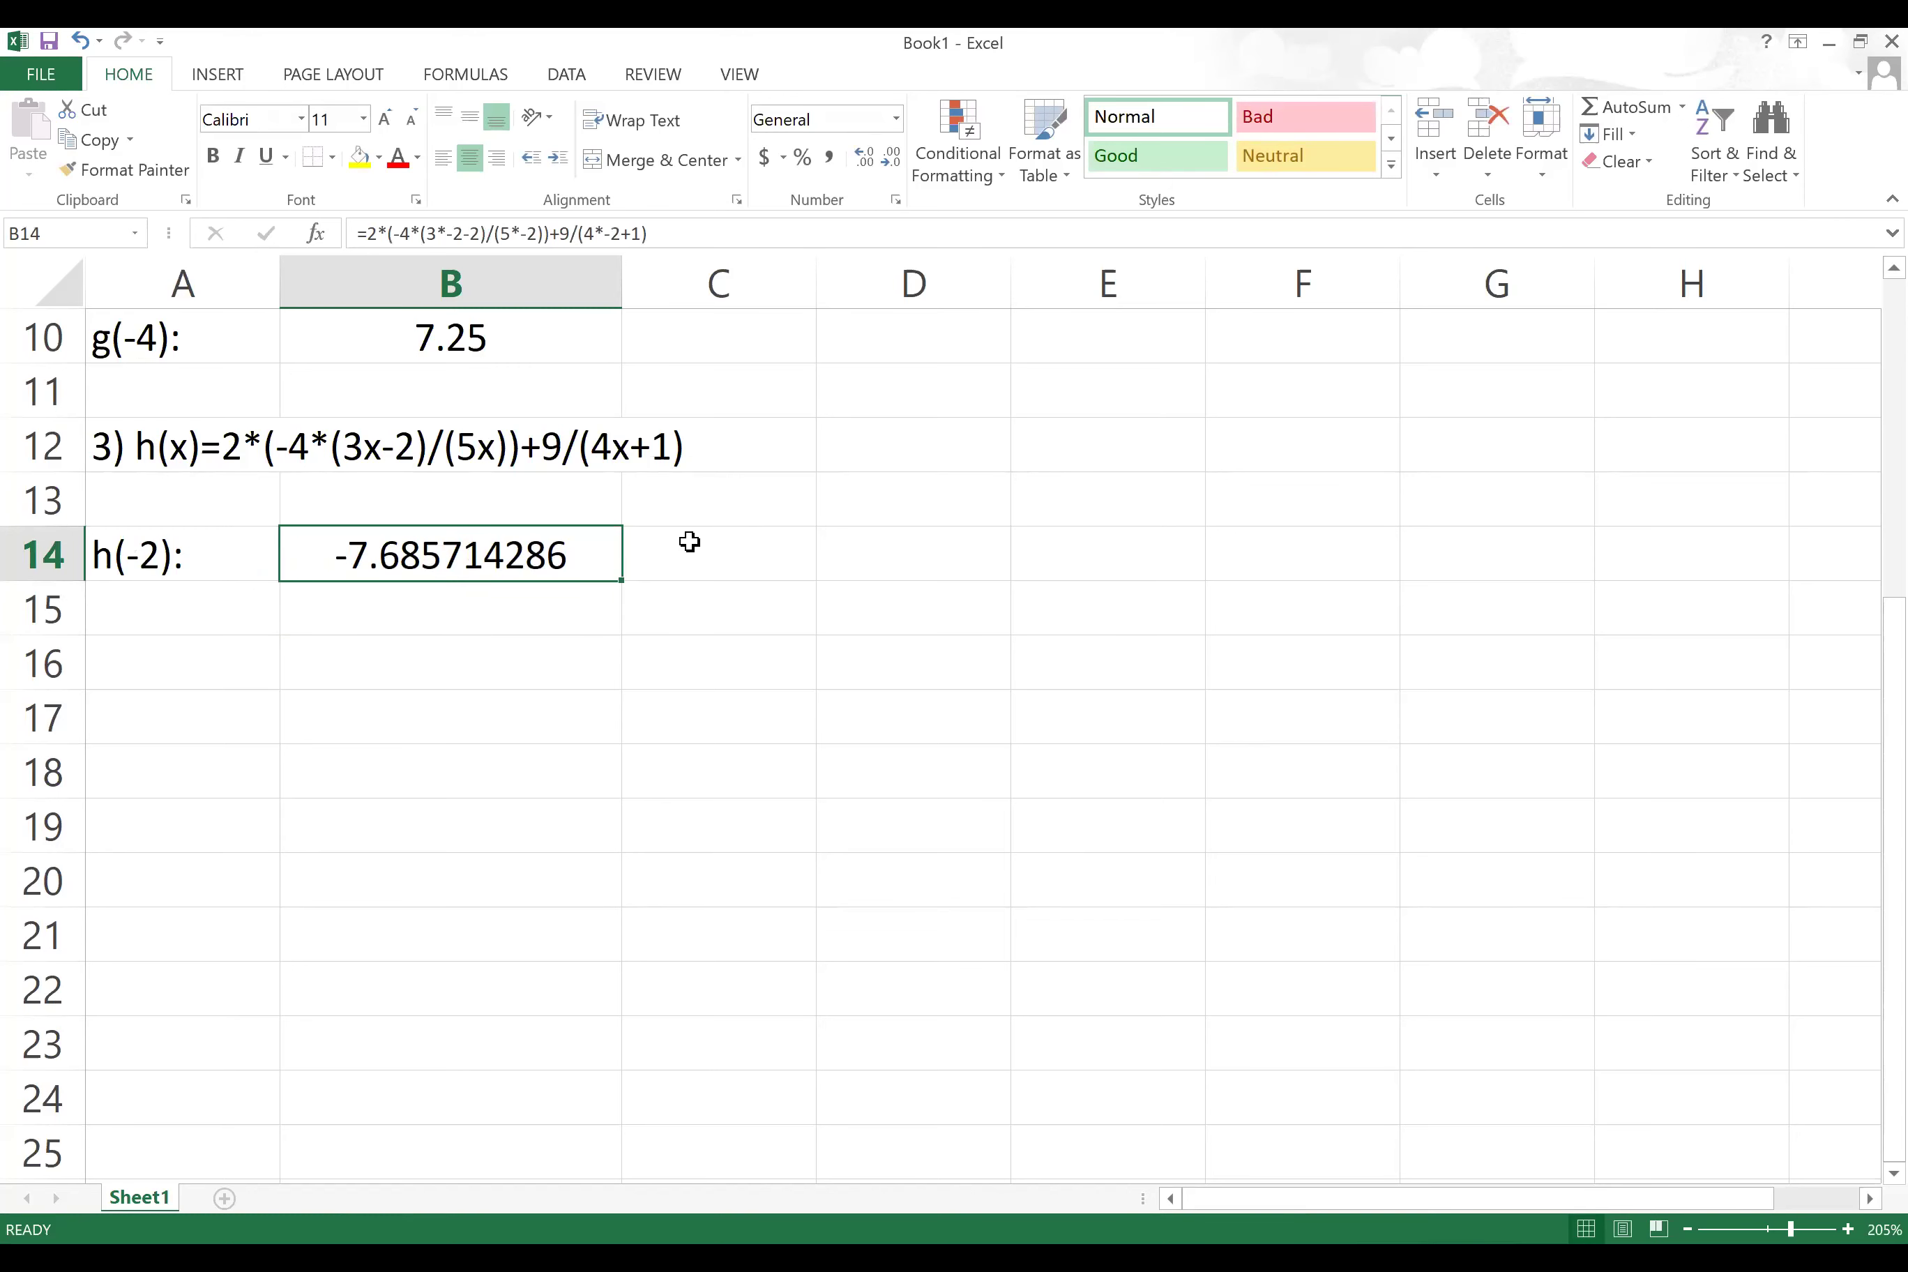
Step: Widen column B and remove the stray column reference from B14's h(-2) formula
drag(625, 280, 887, 324)
double_click(471, 555)
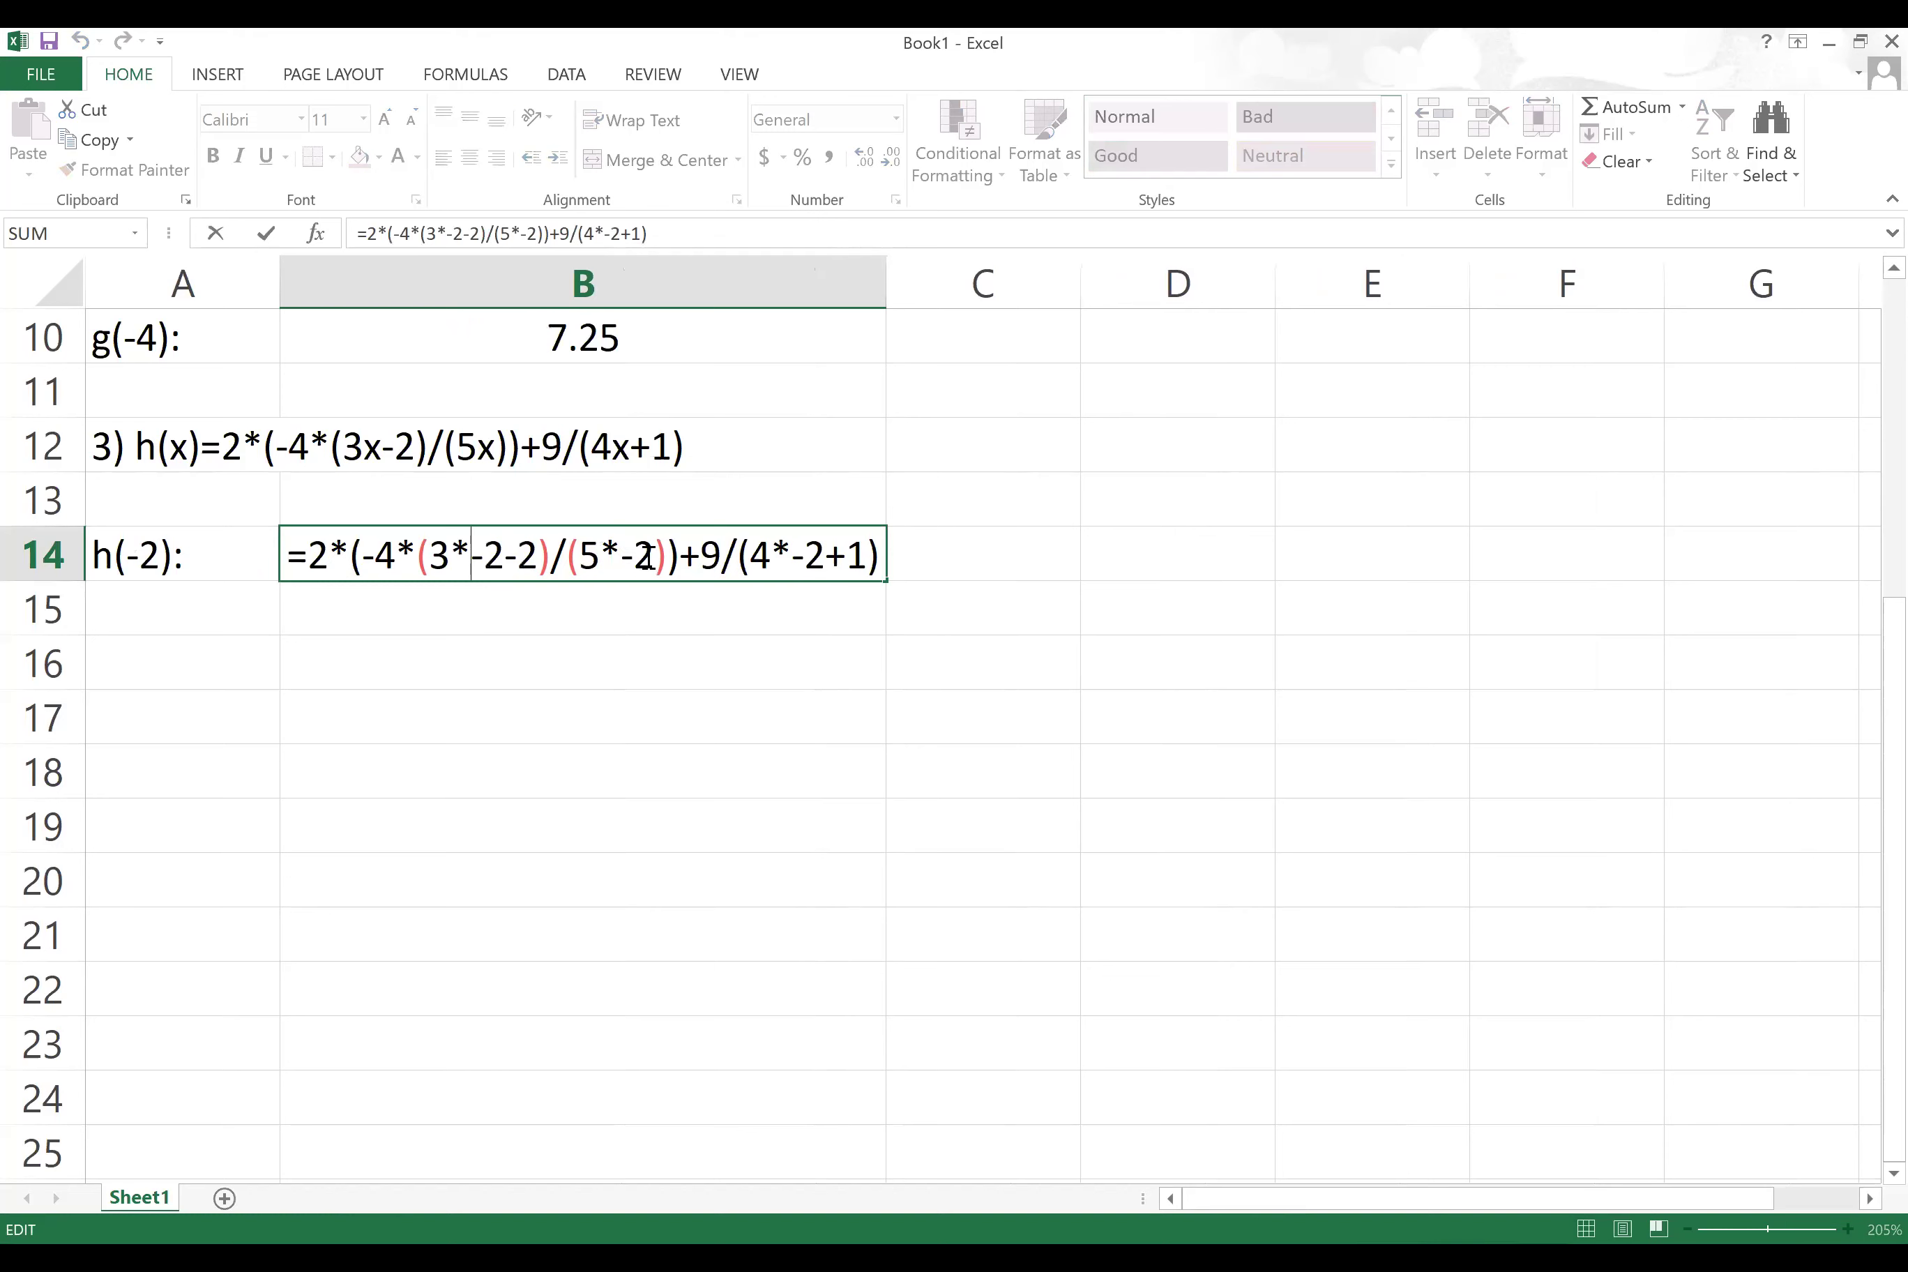
click(879, 280)
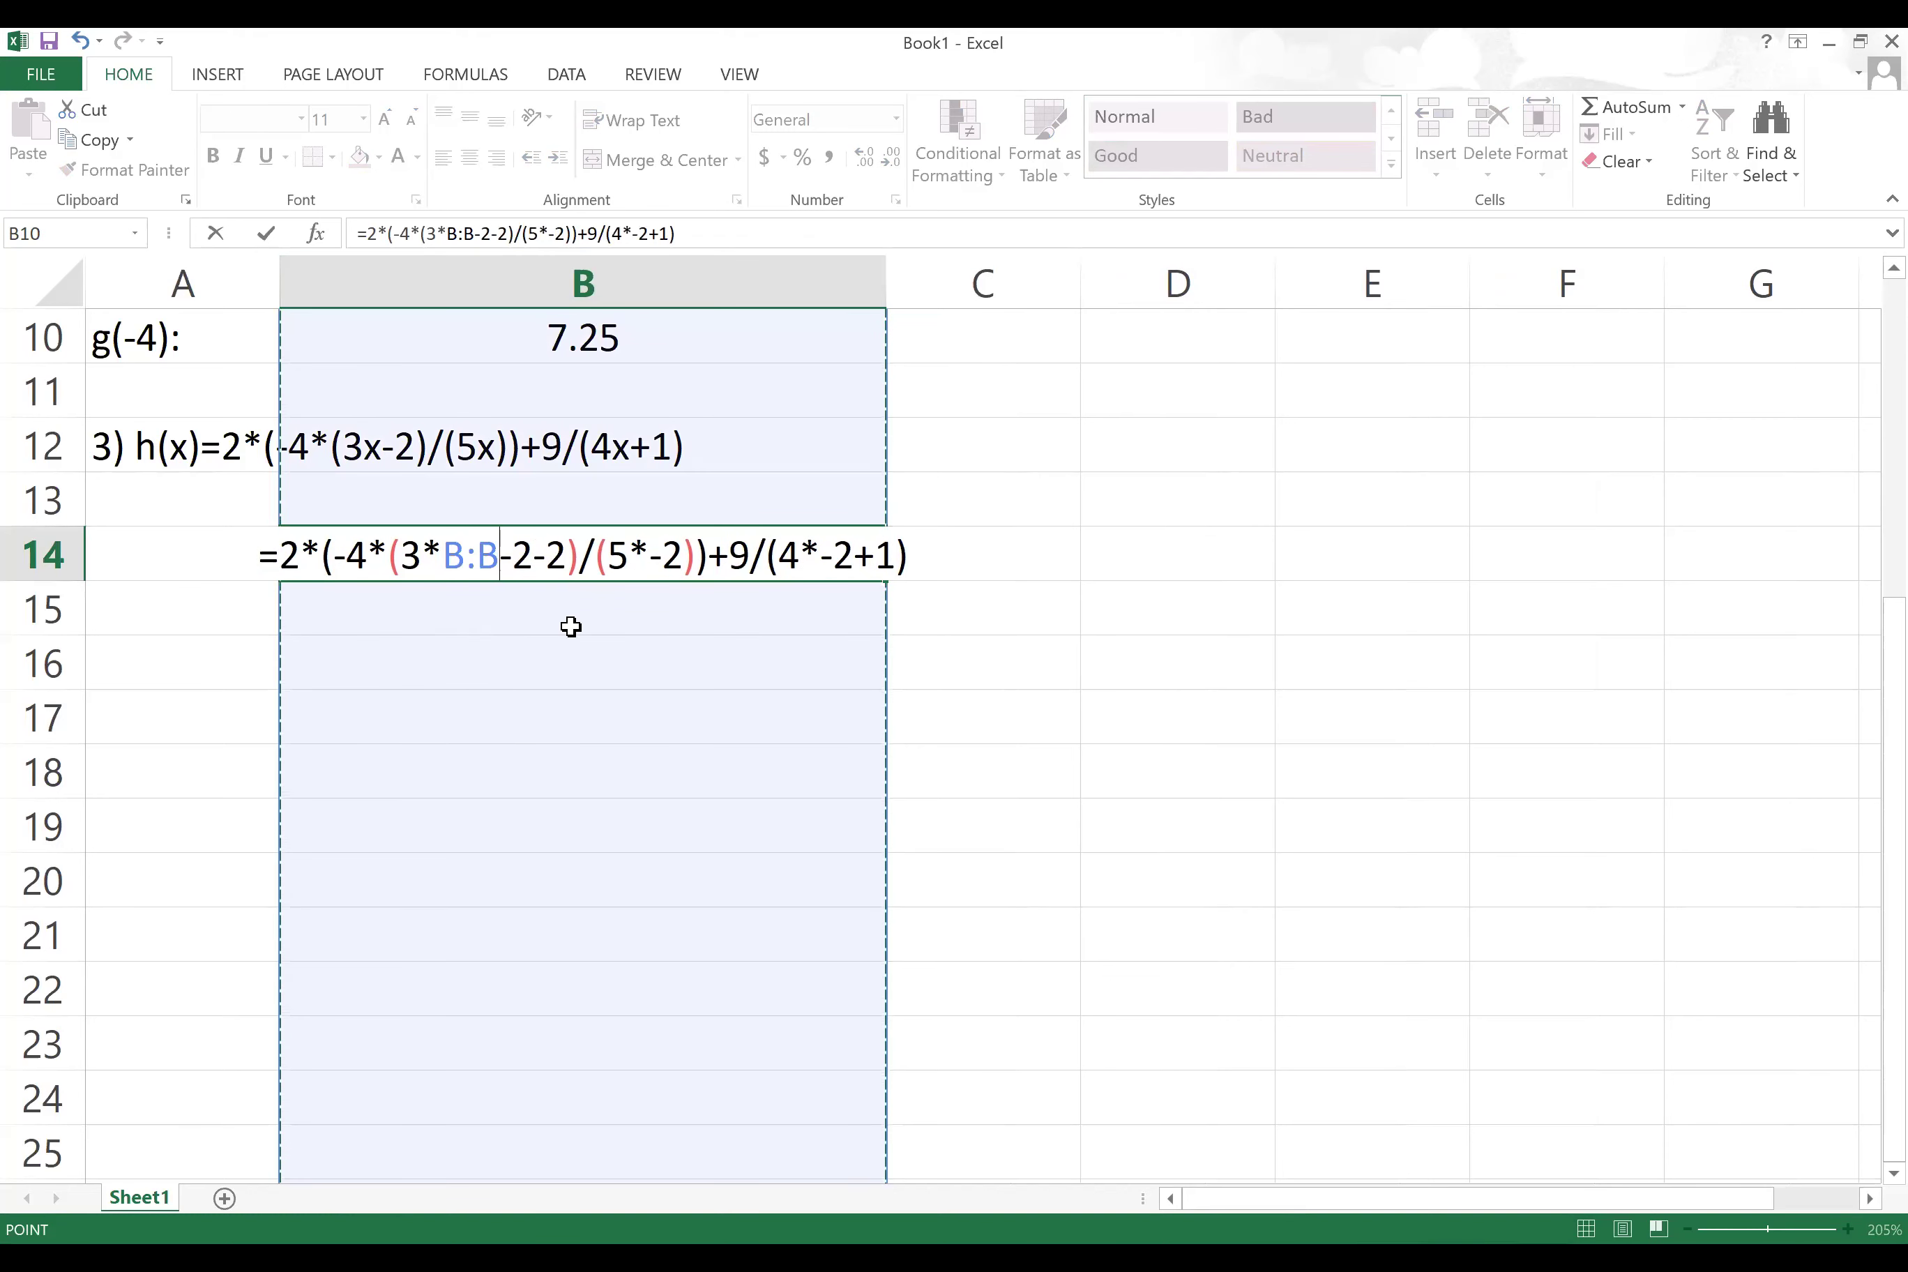
key(BackSpace)
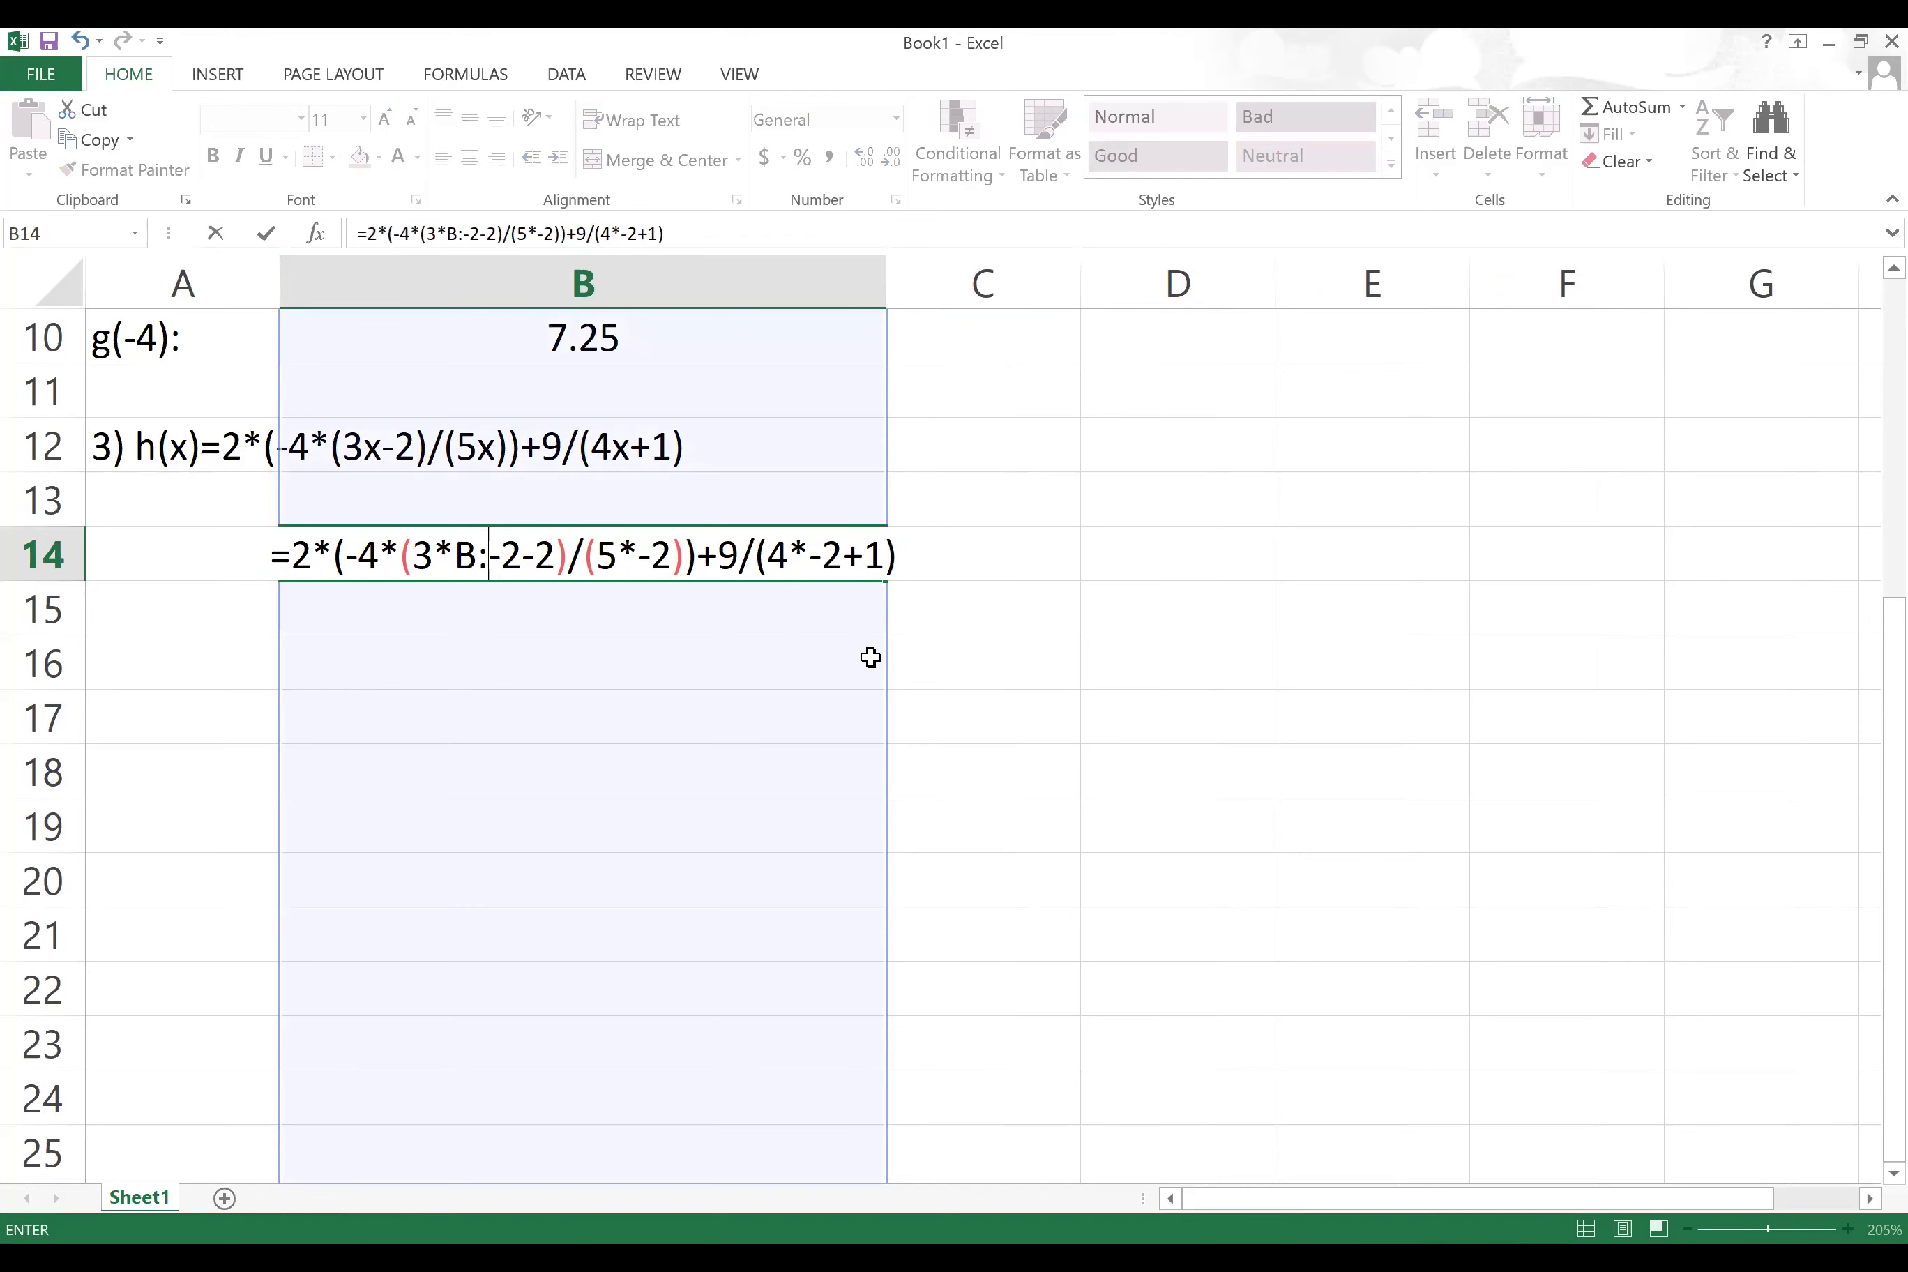
key(BackSpace)
key(BackSpace)
key(Return)
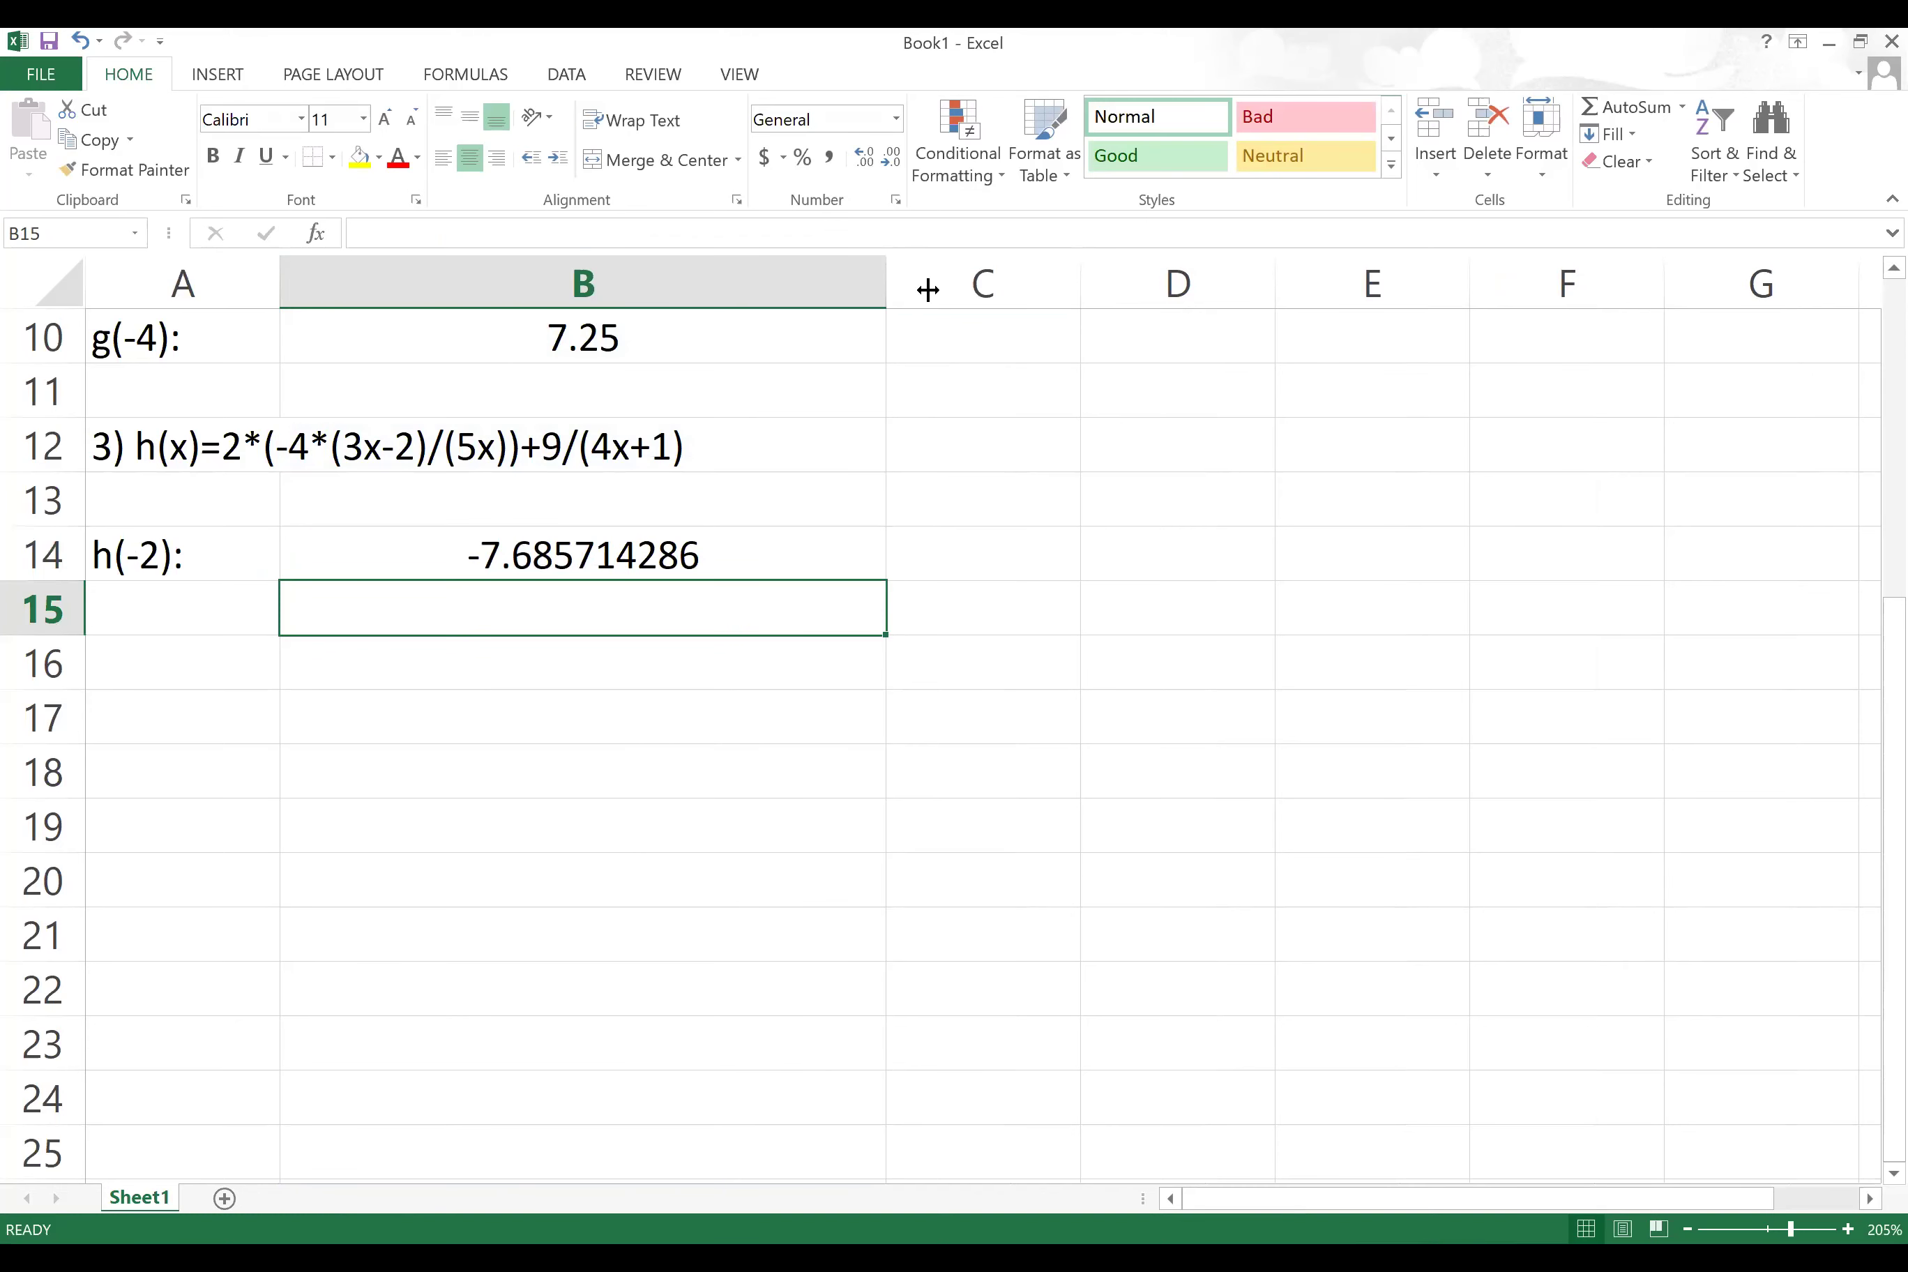
Step: Widen column B further and reduce B14's decimal places until it shows -7.686
drag(928, 289, 1015, 289)
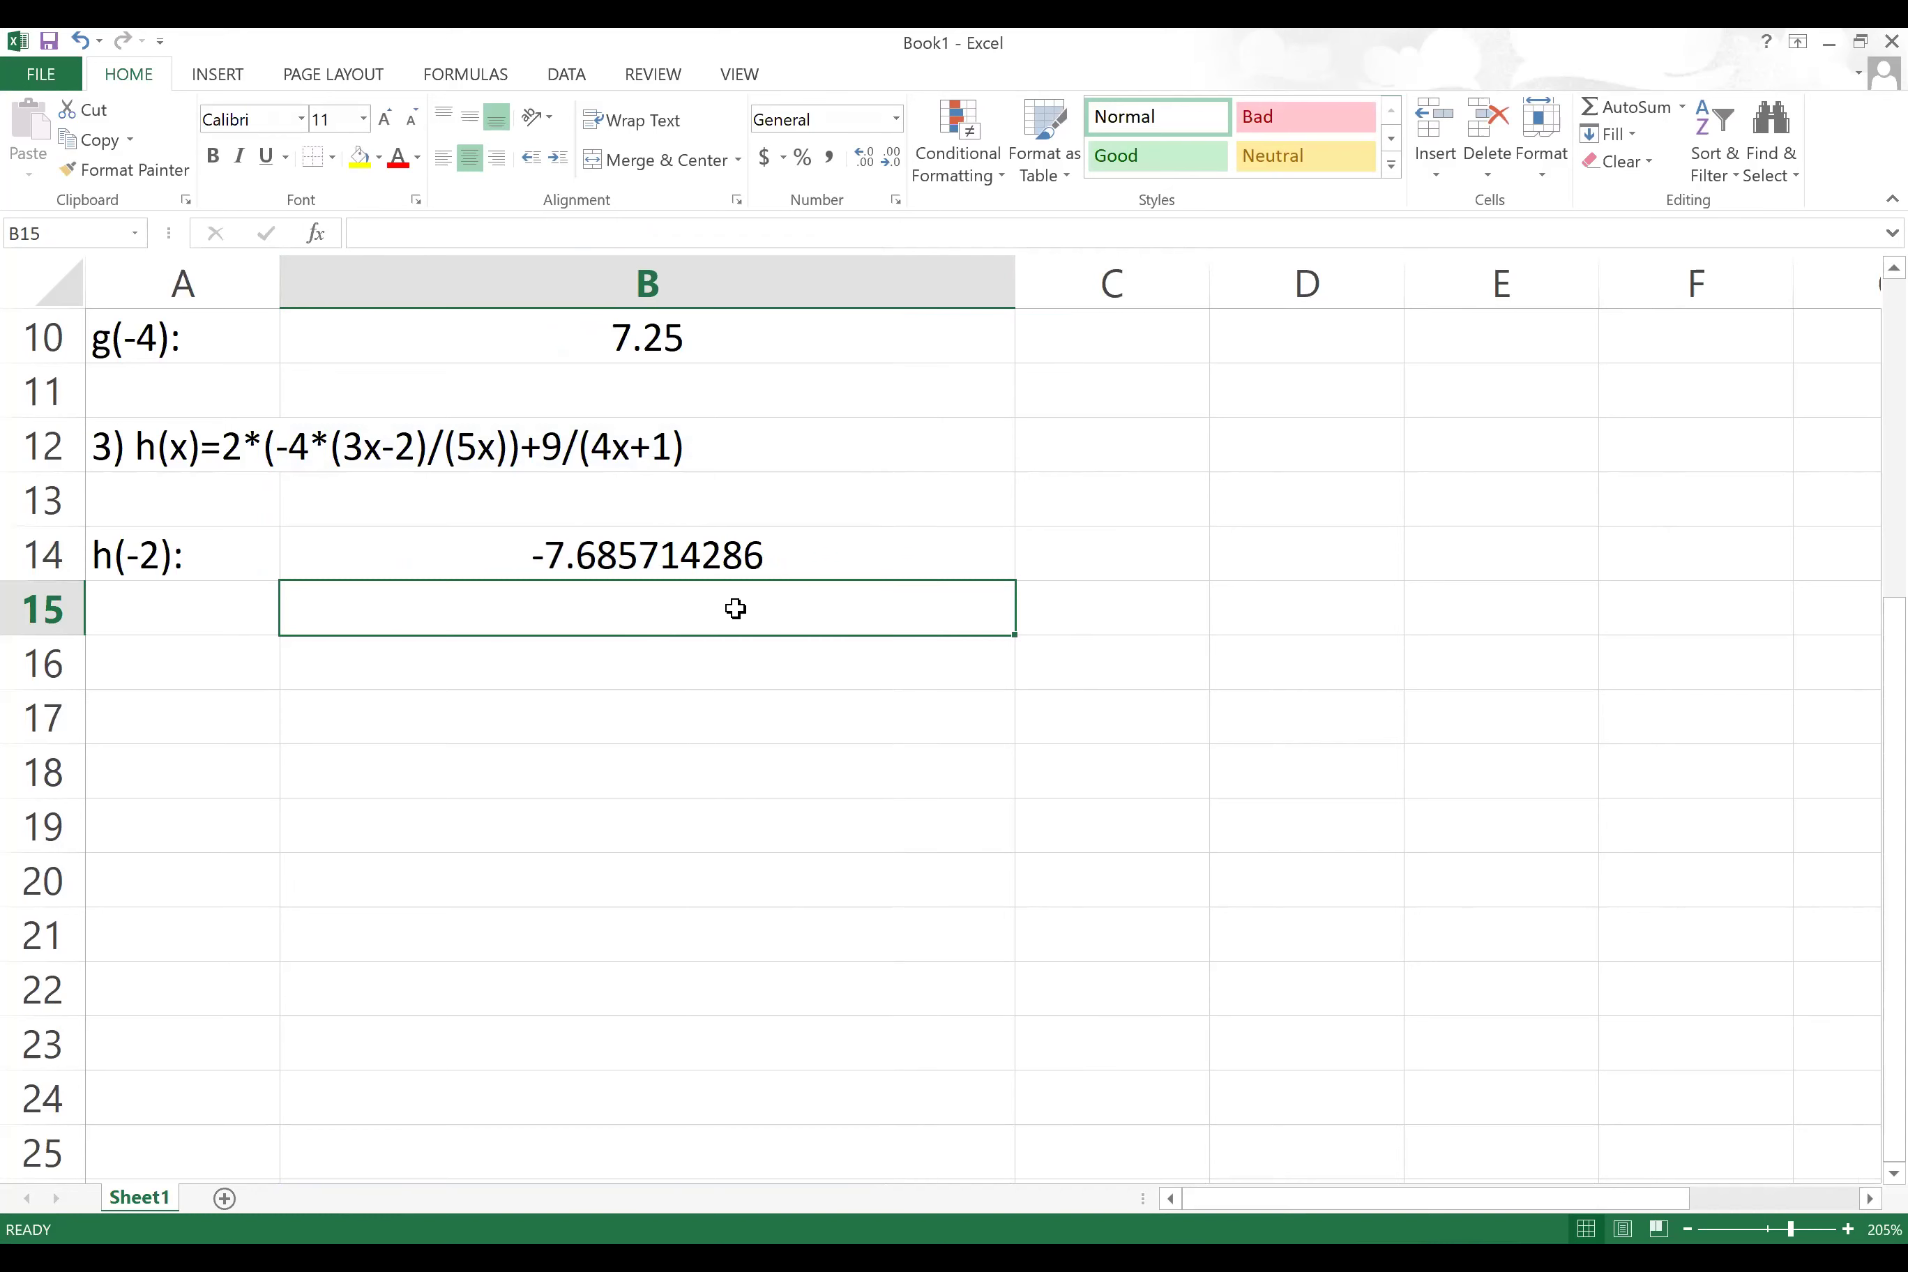
click(743, 560)
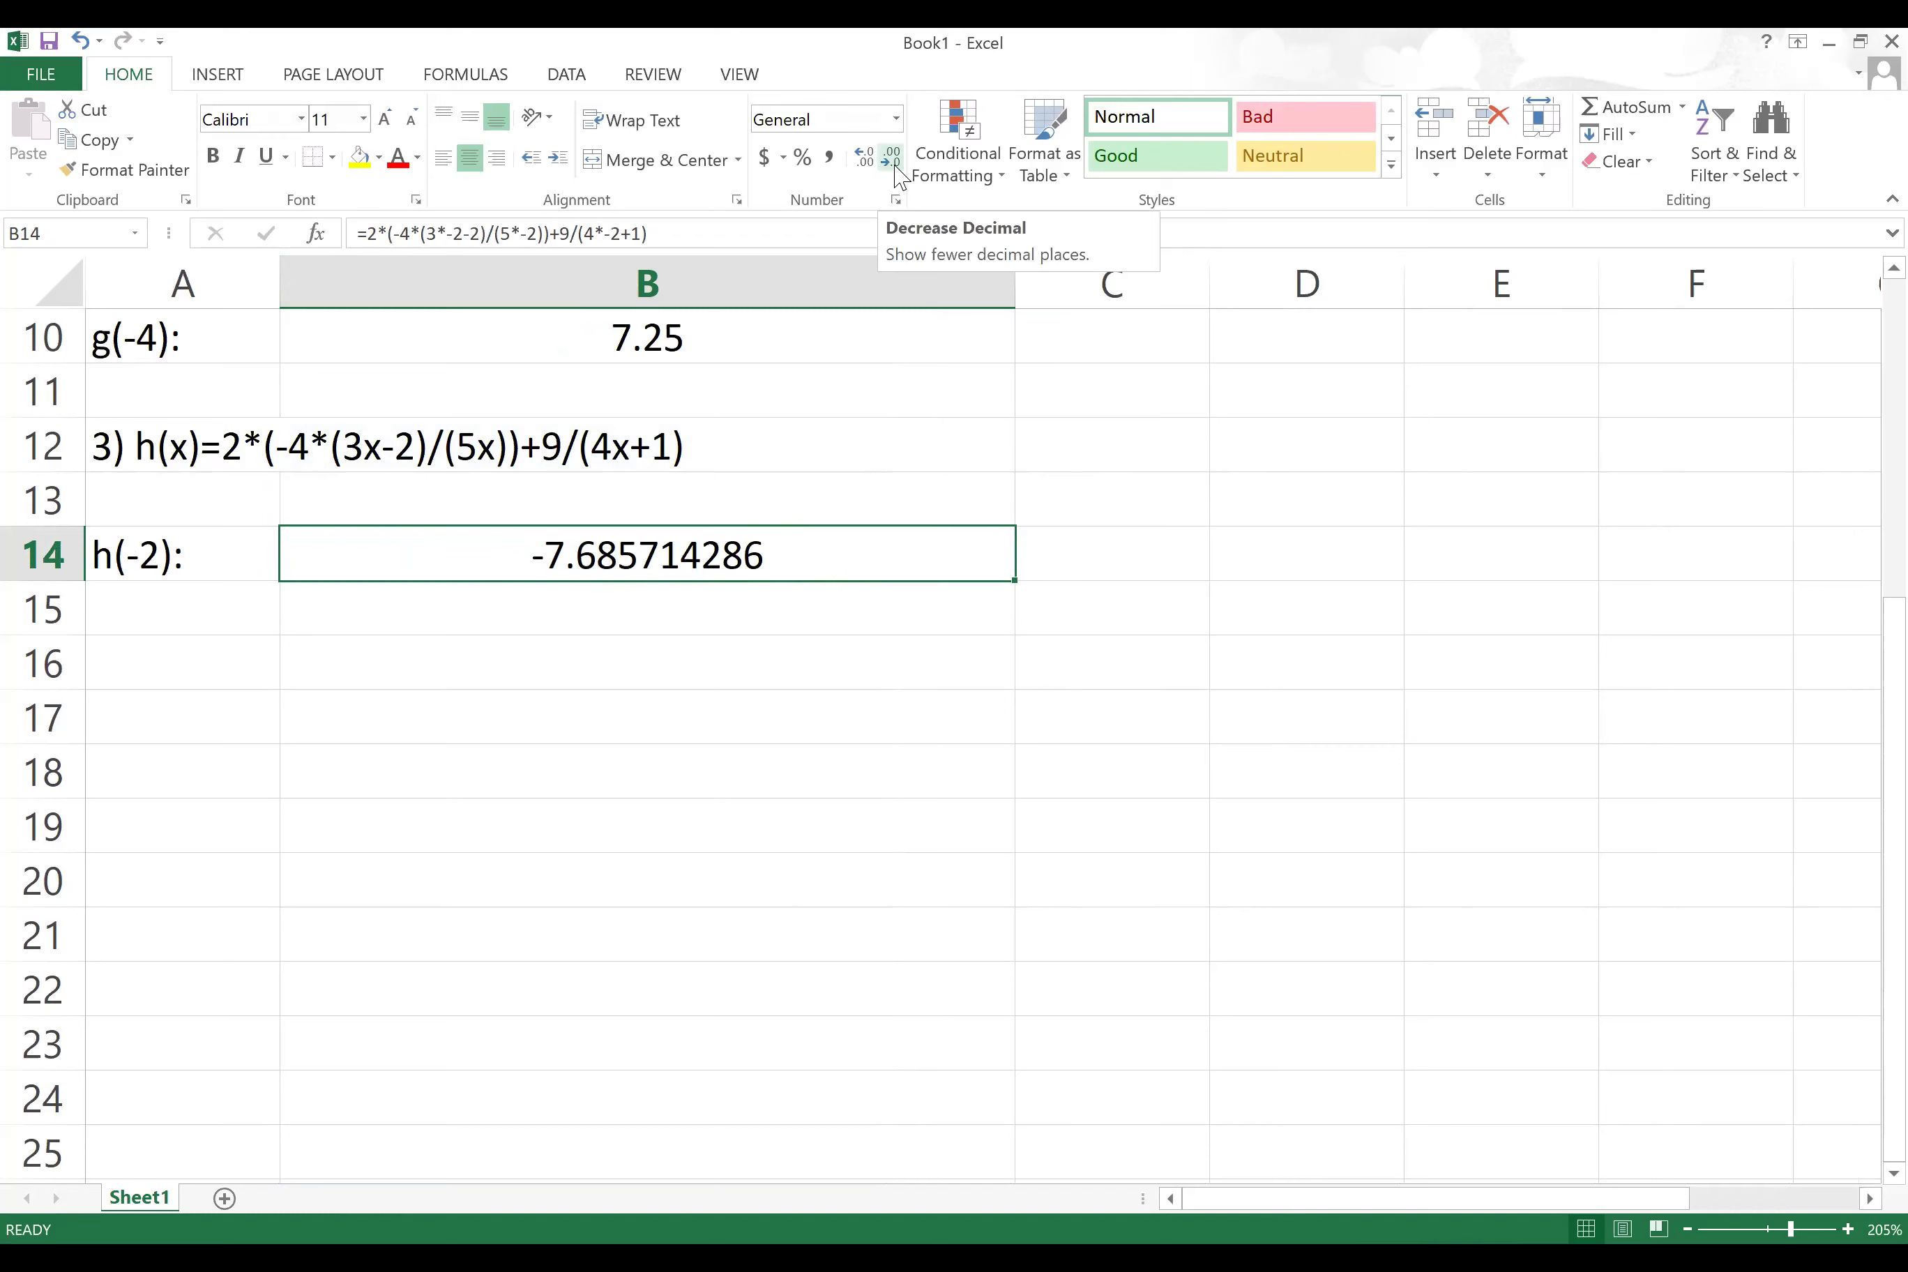
click(890, 157)
click(895, 163)
click(895, 164)
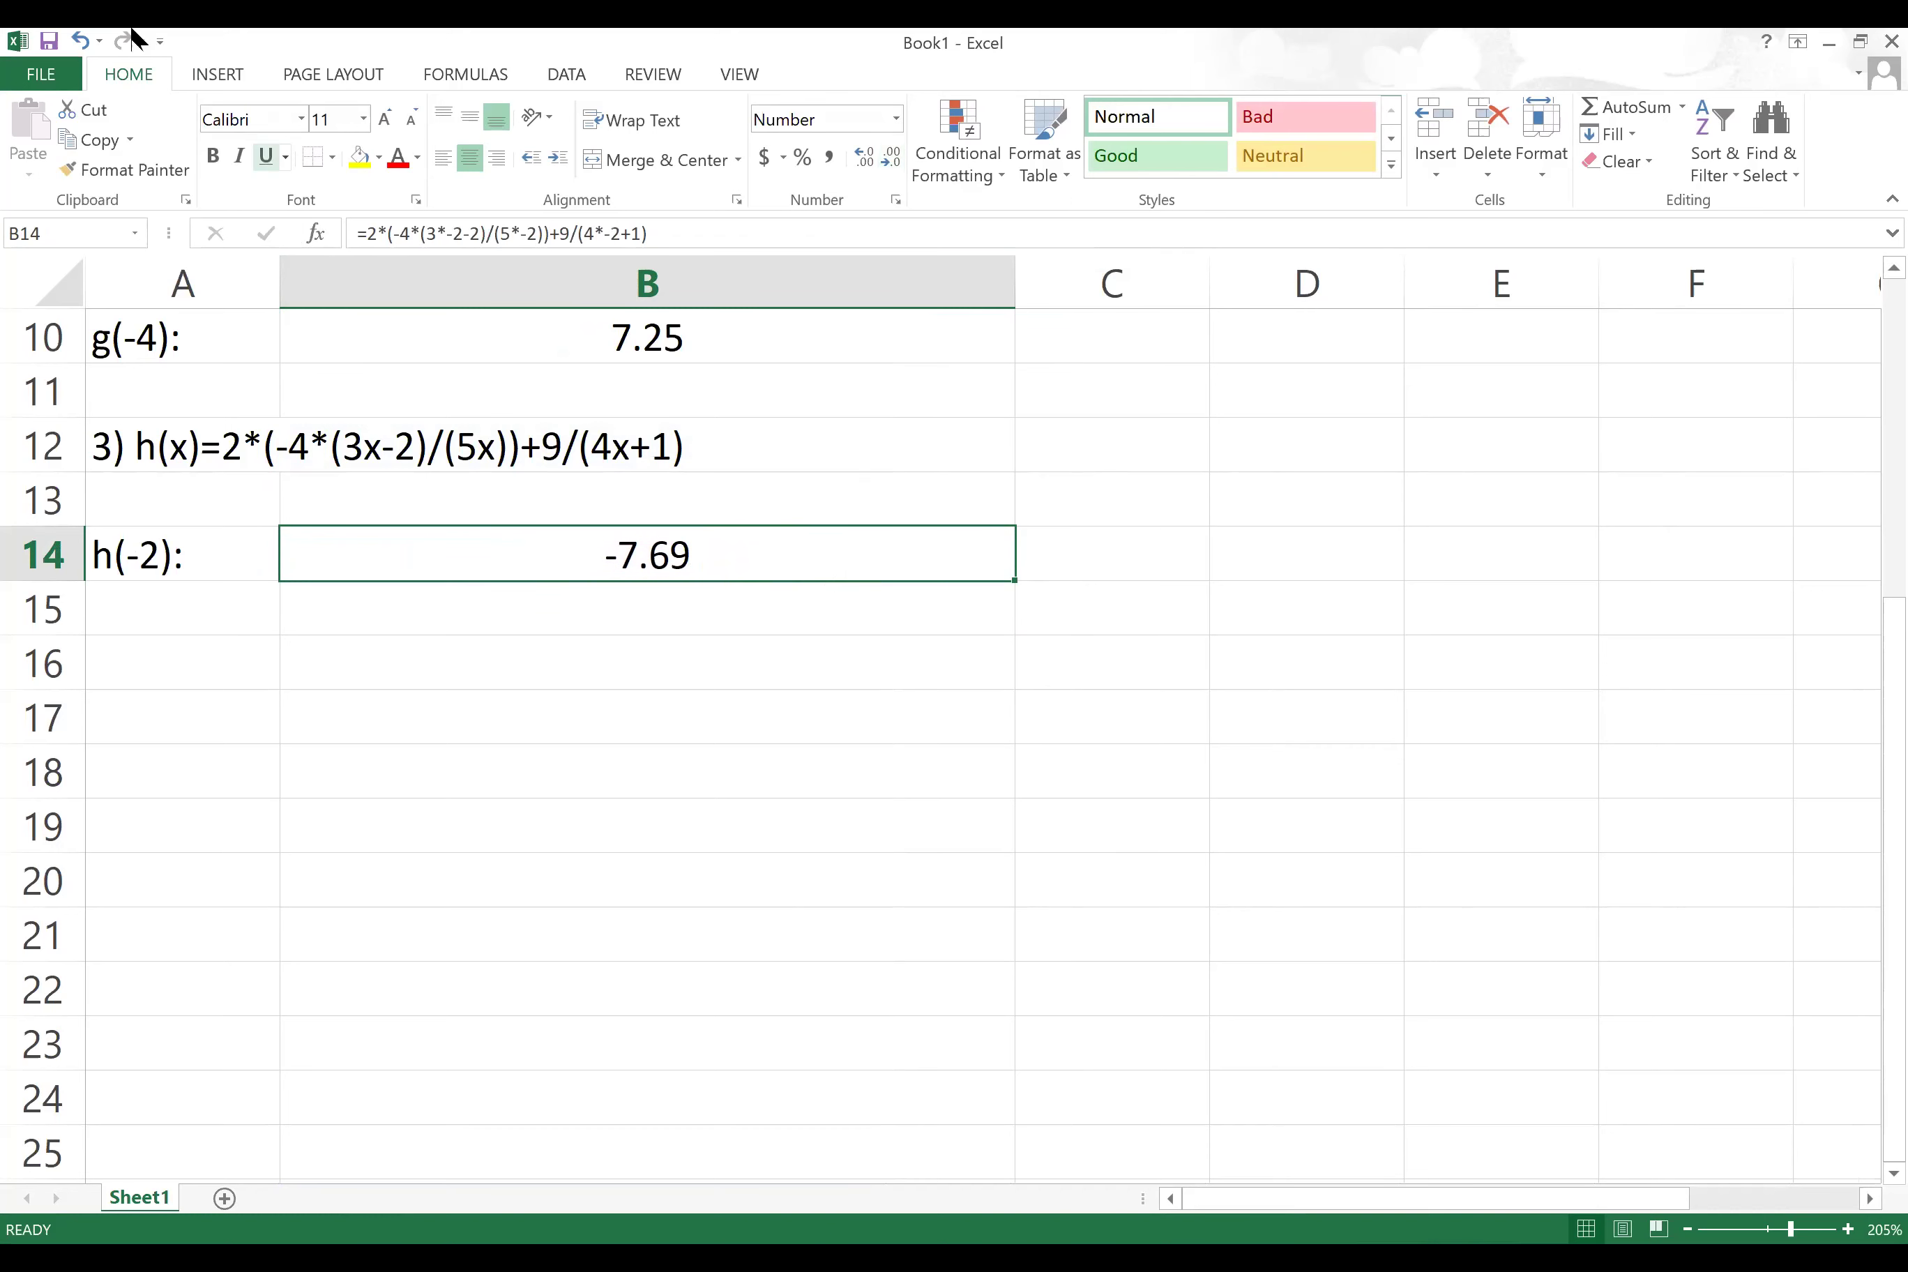
click(80, 41)
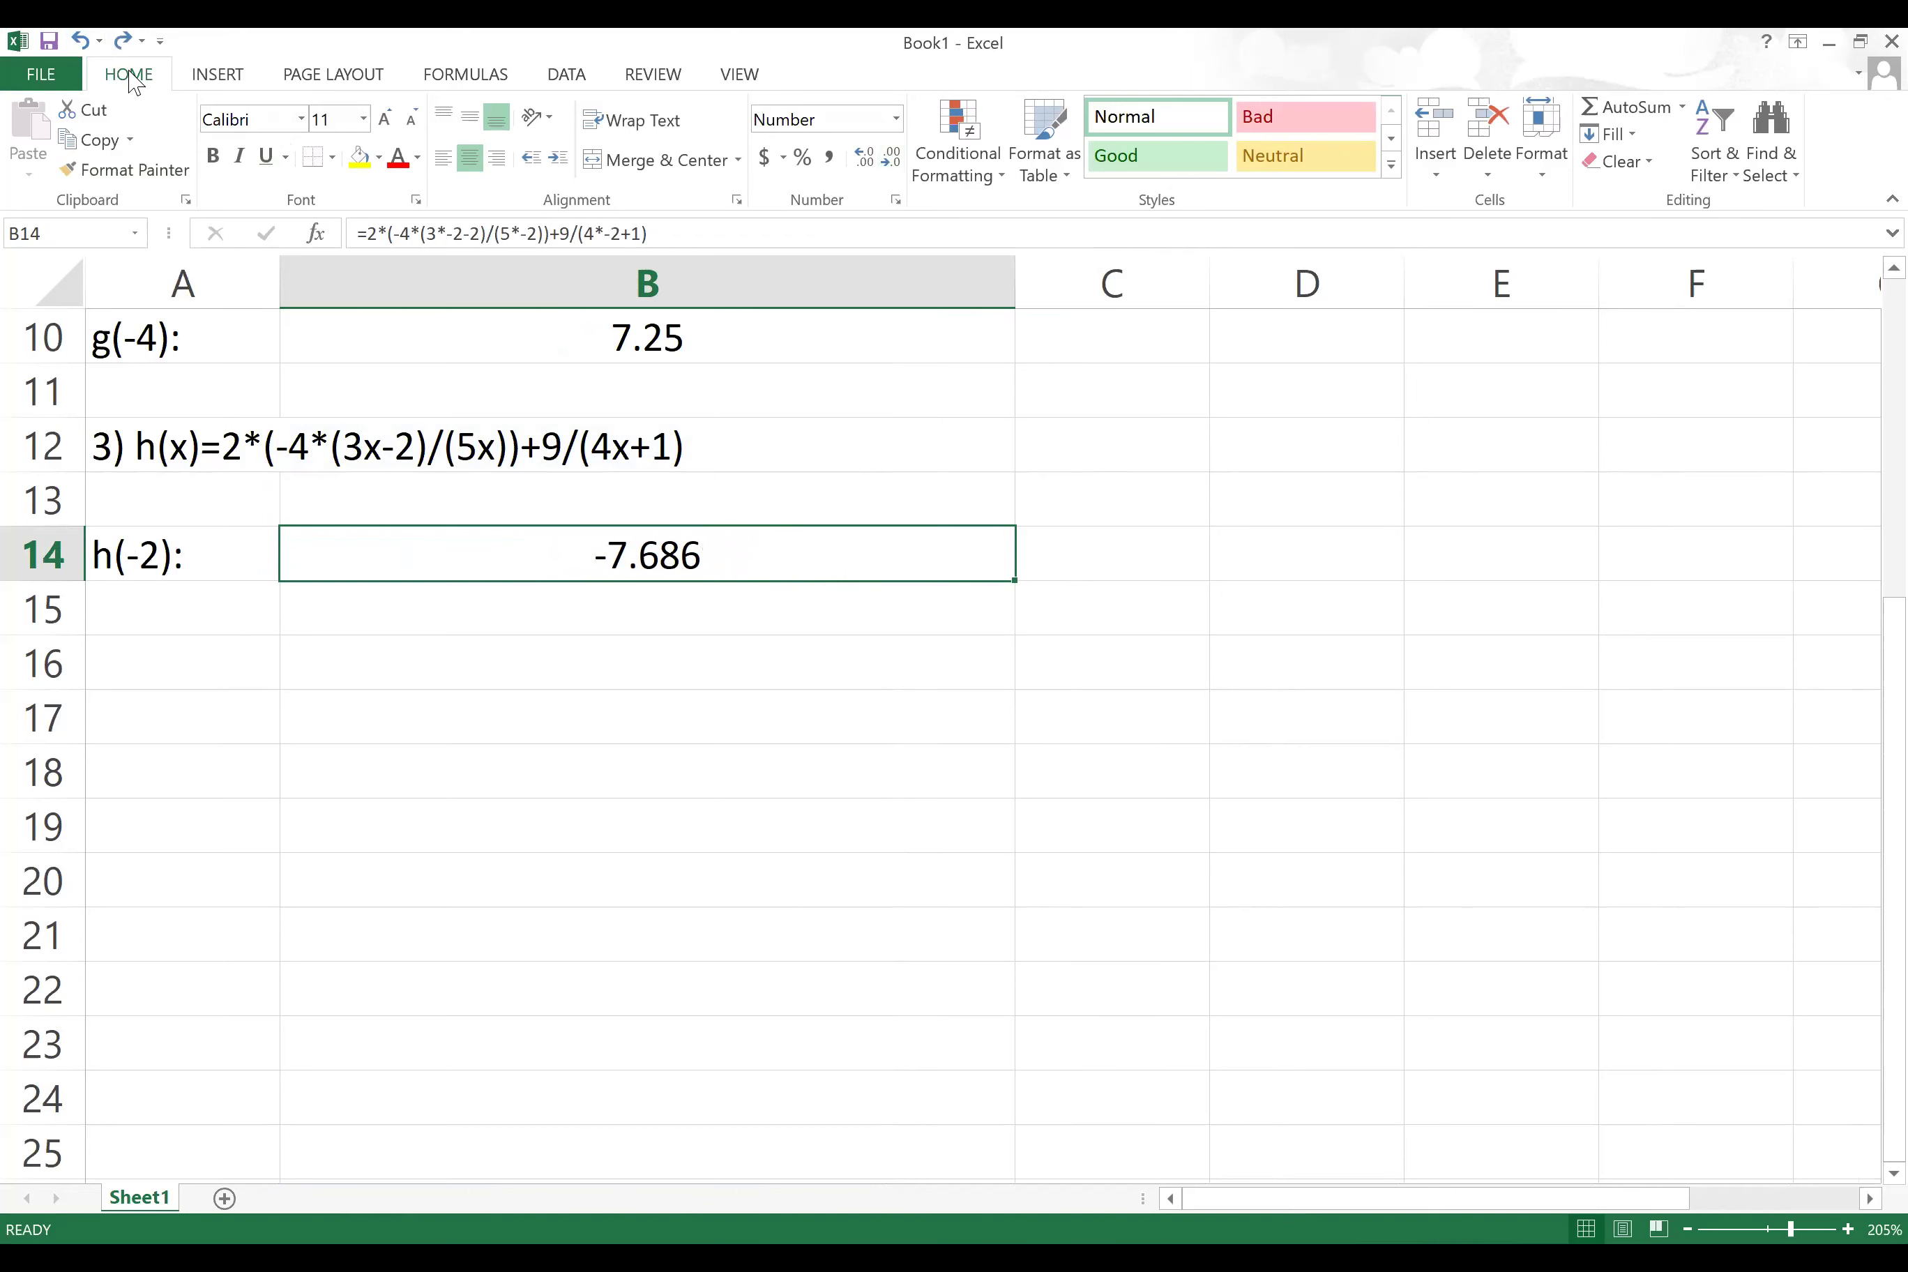
Step: Undo back to General, then set B14 to Number format with 3 decimal places
click(80, 41)
click(80, 40)
click(79, 40)
click(80, 41)
click(79, 40)
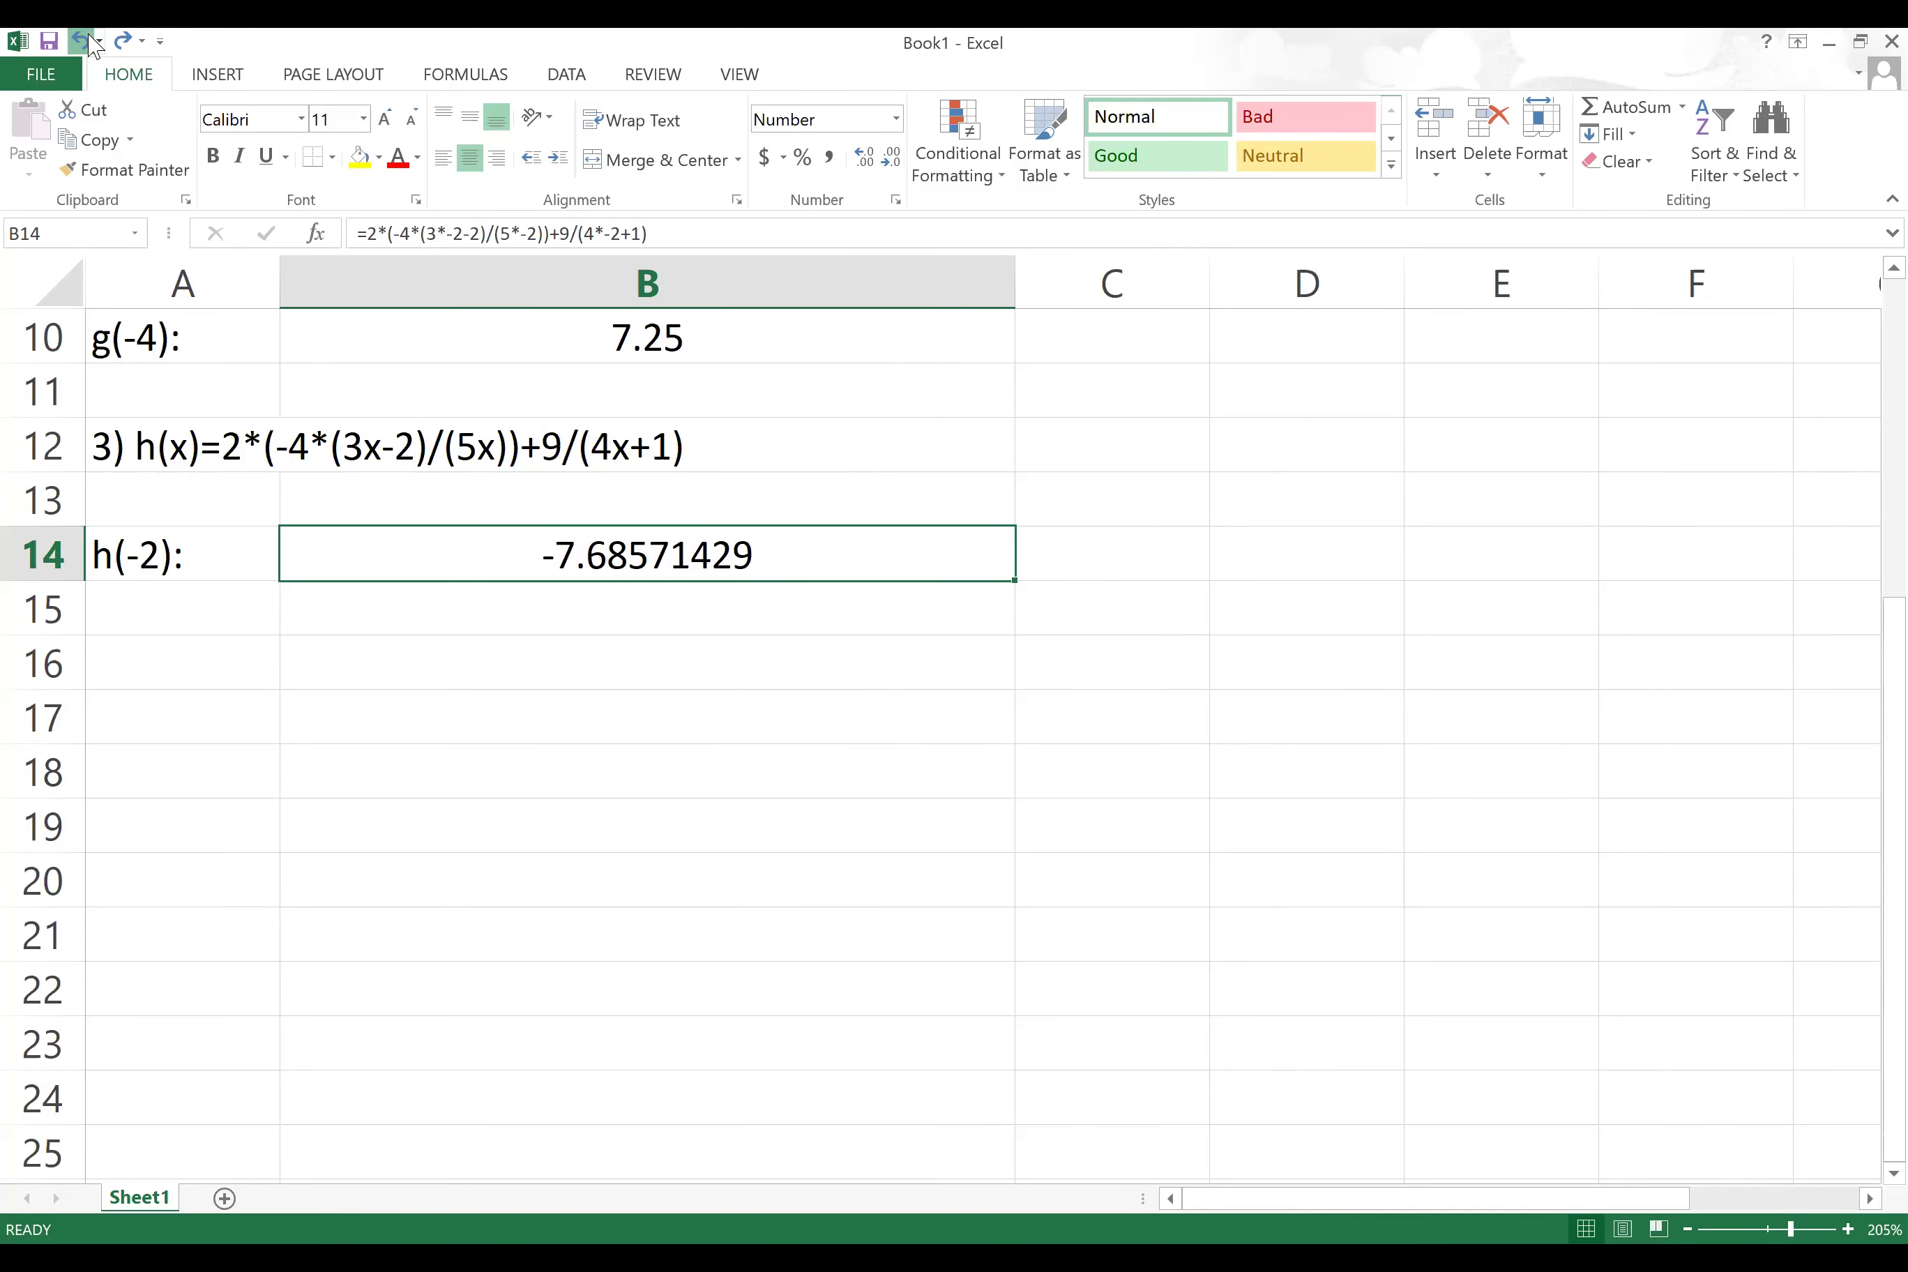
click(79, 40)
click(80, 40)
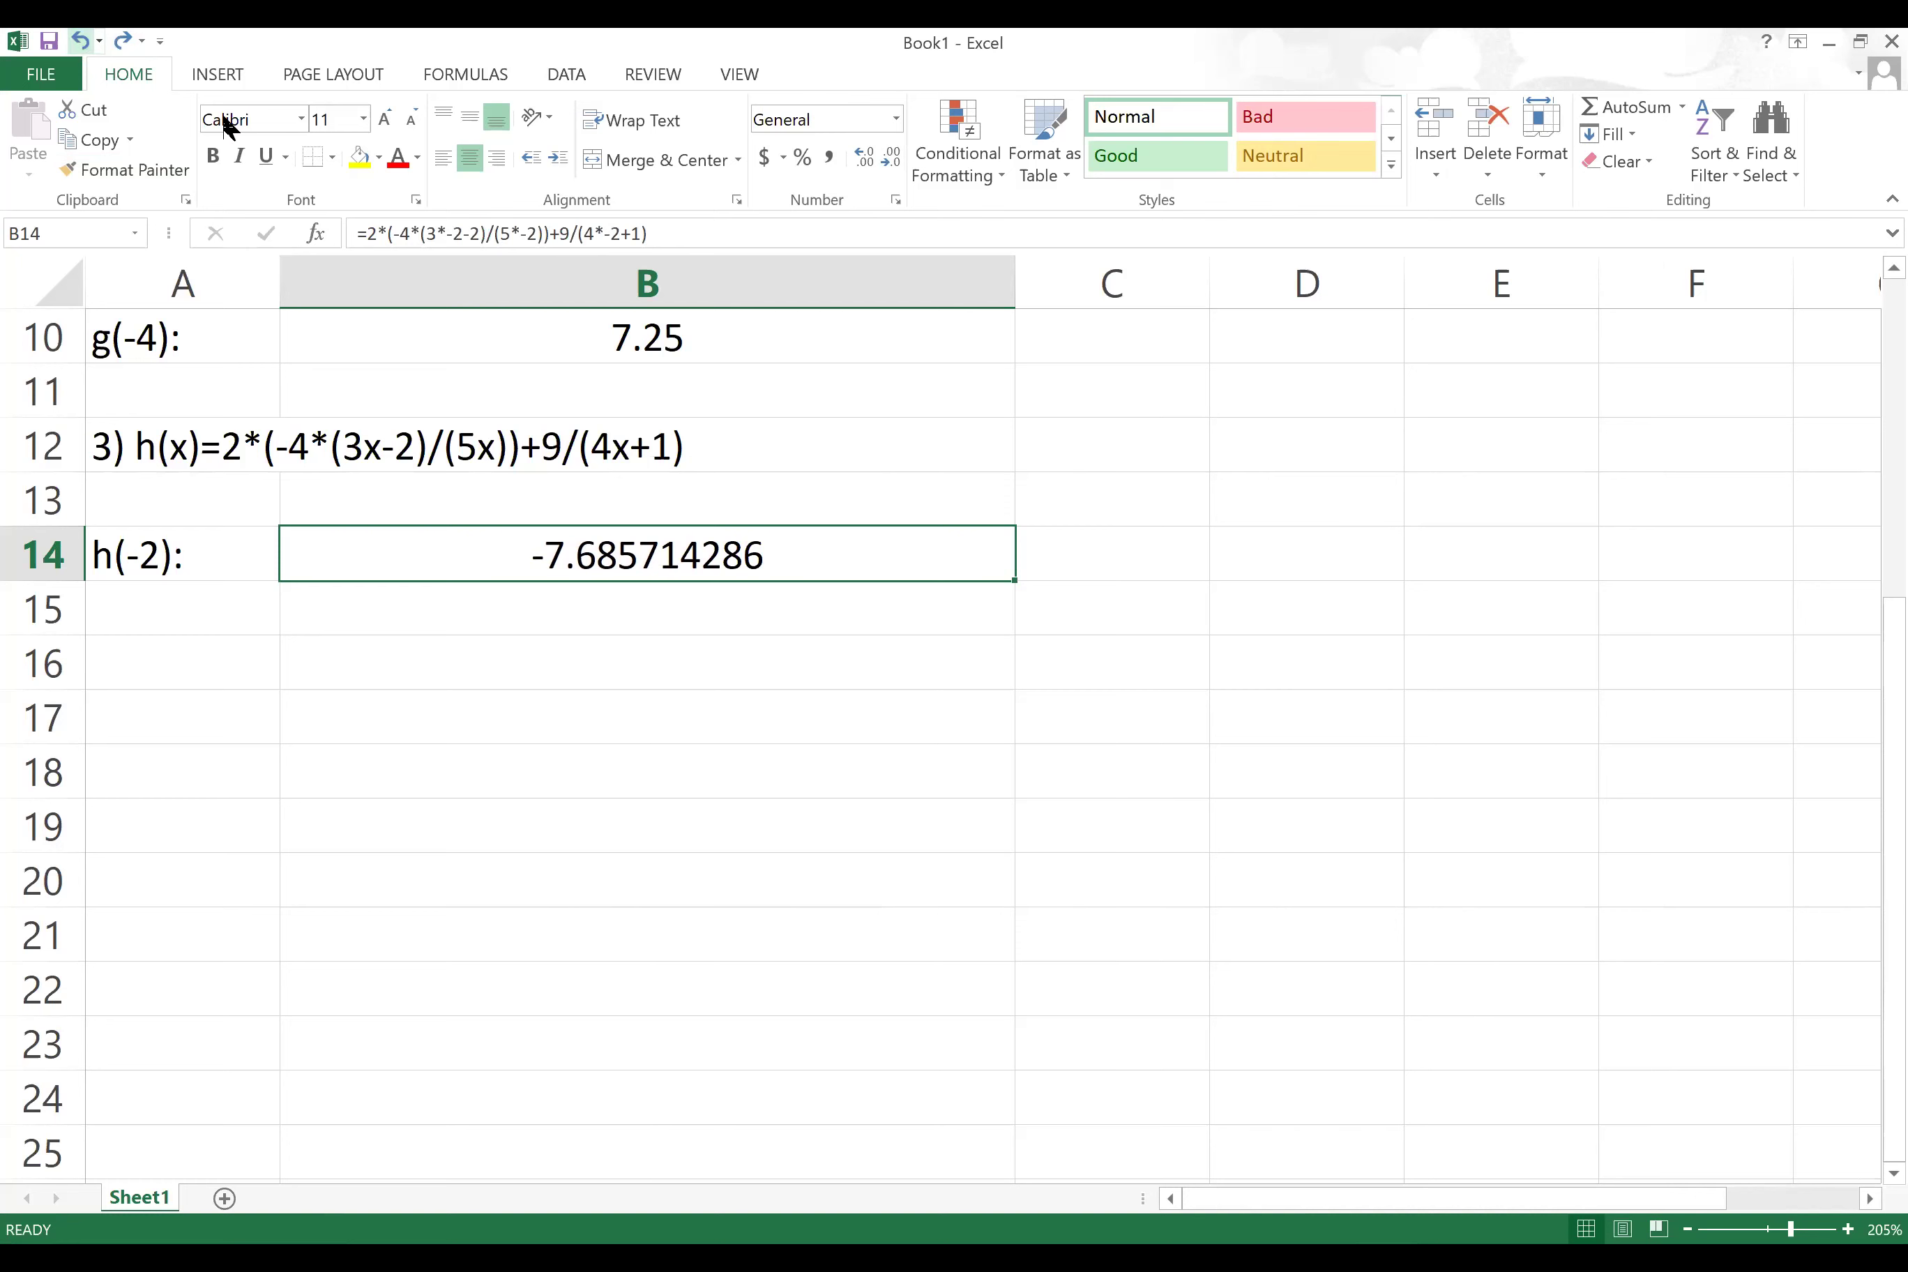
right_click(556, 550)
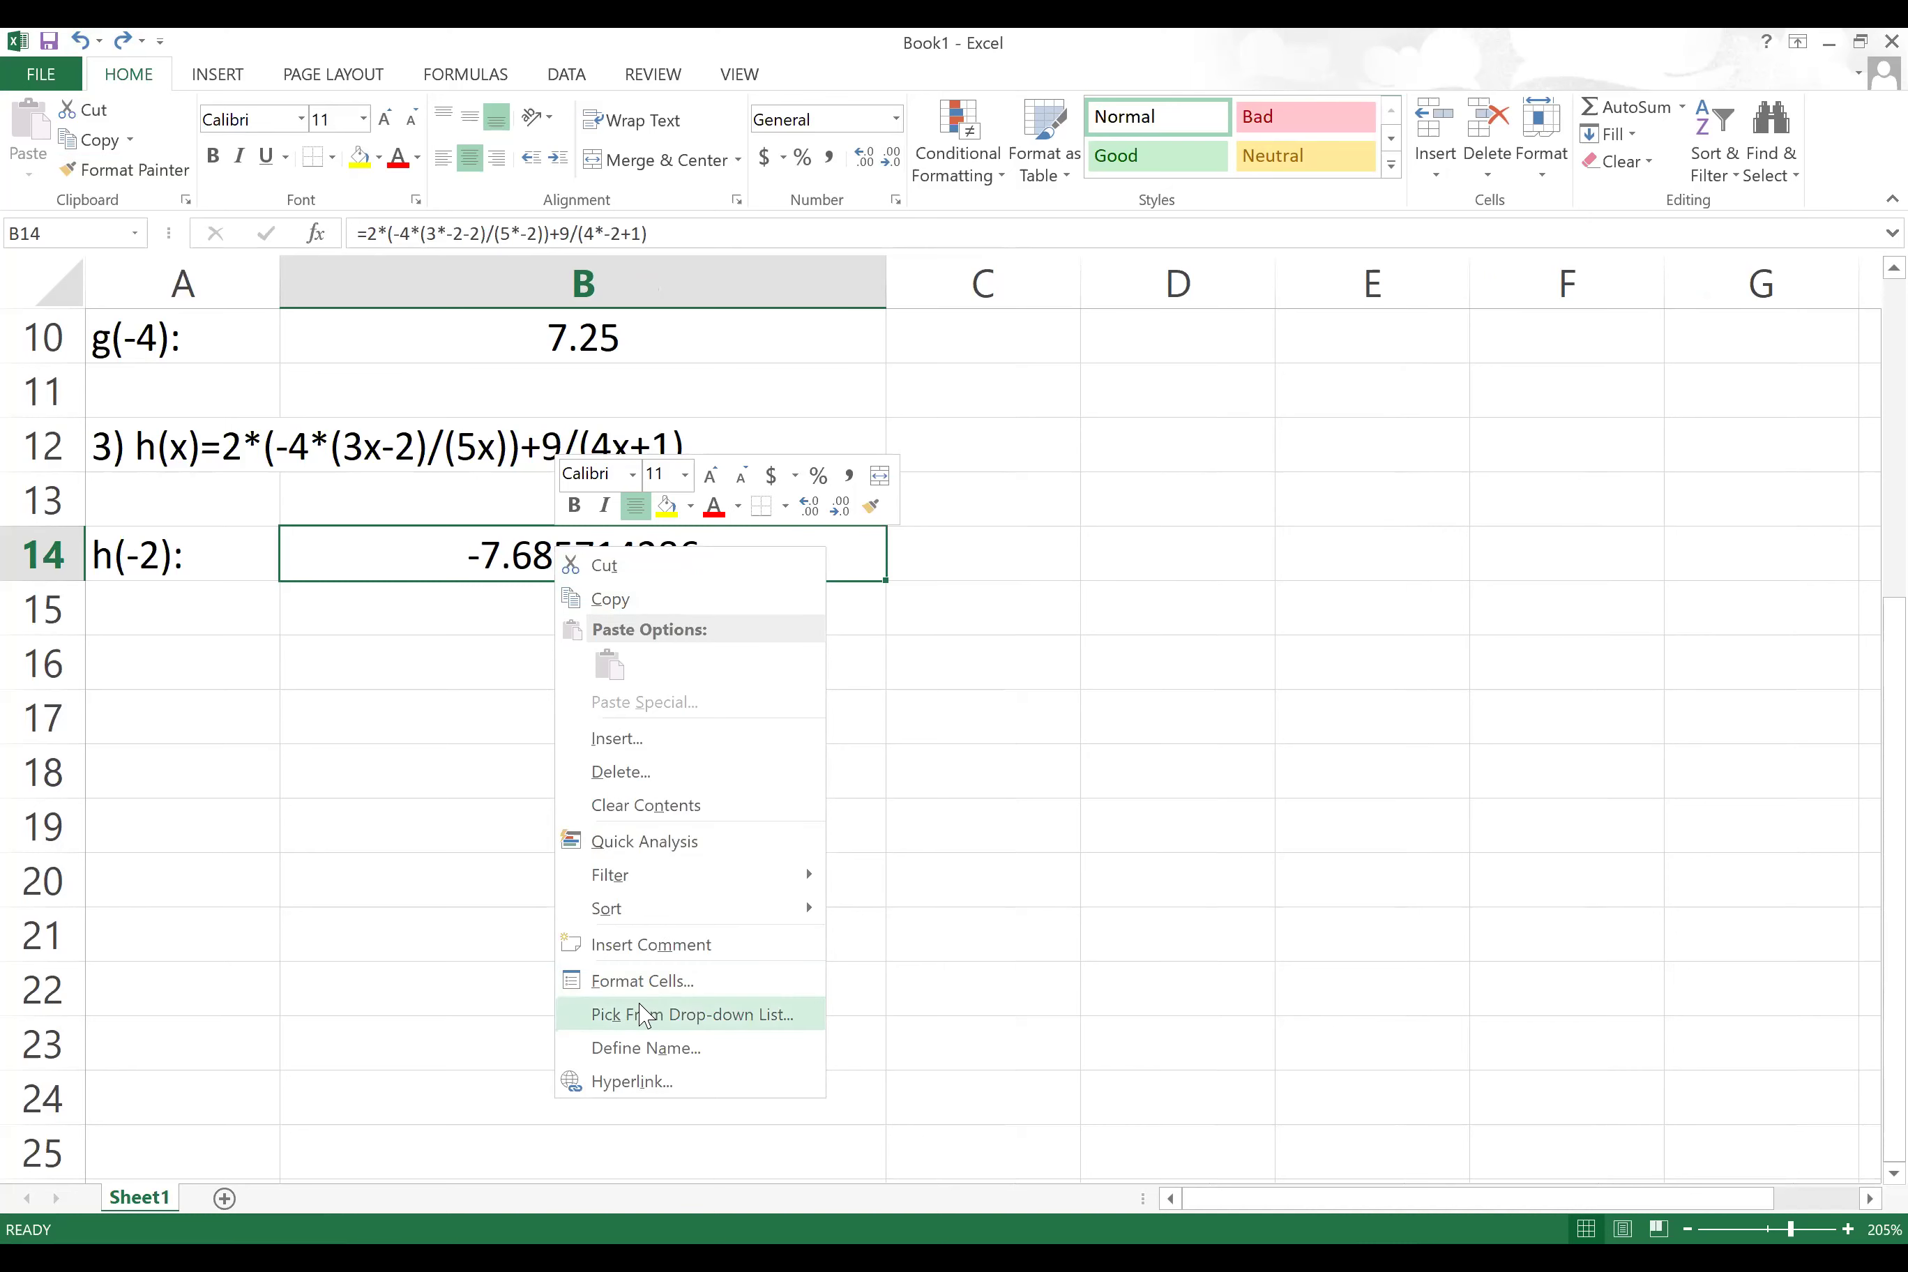
click(663, 980)
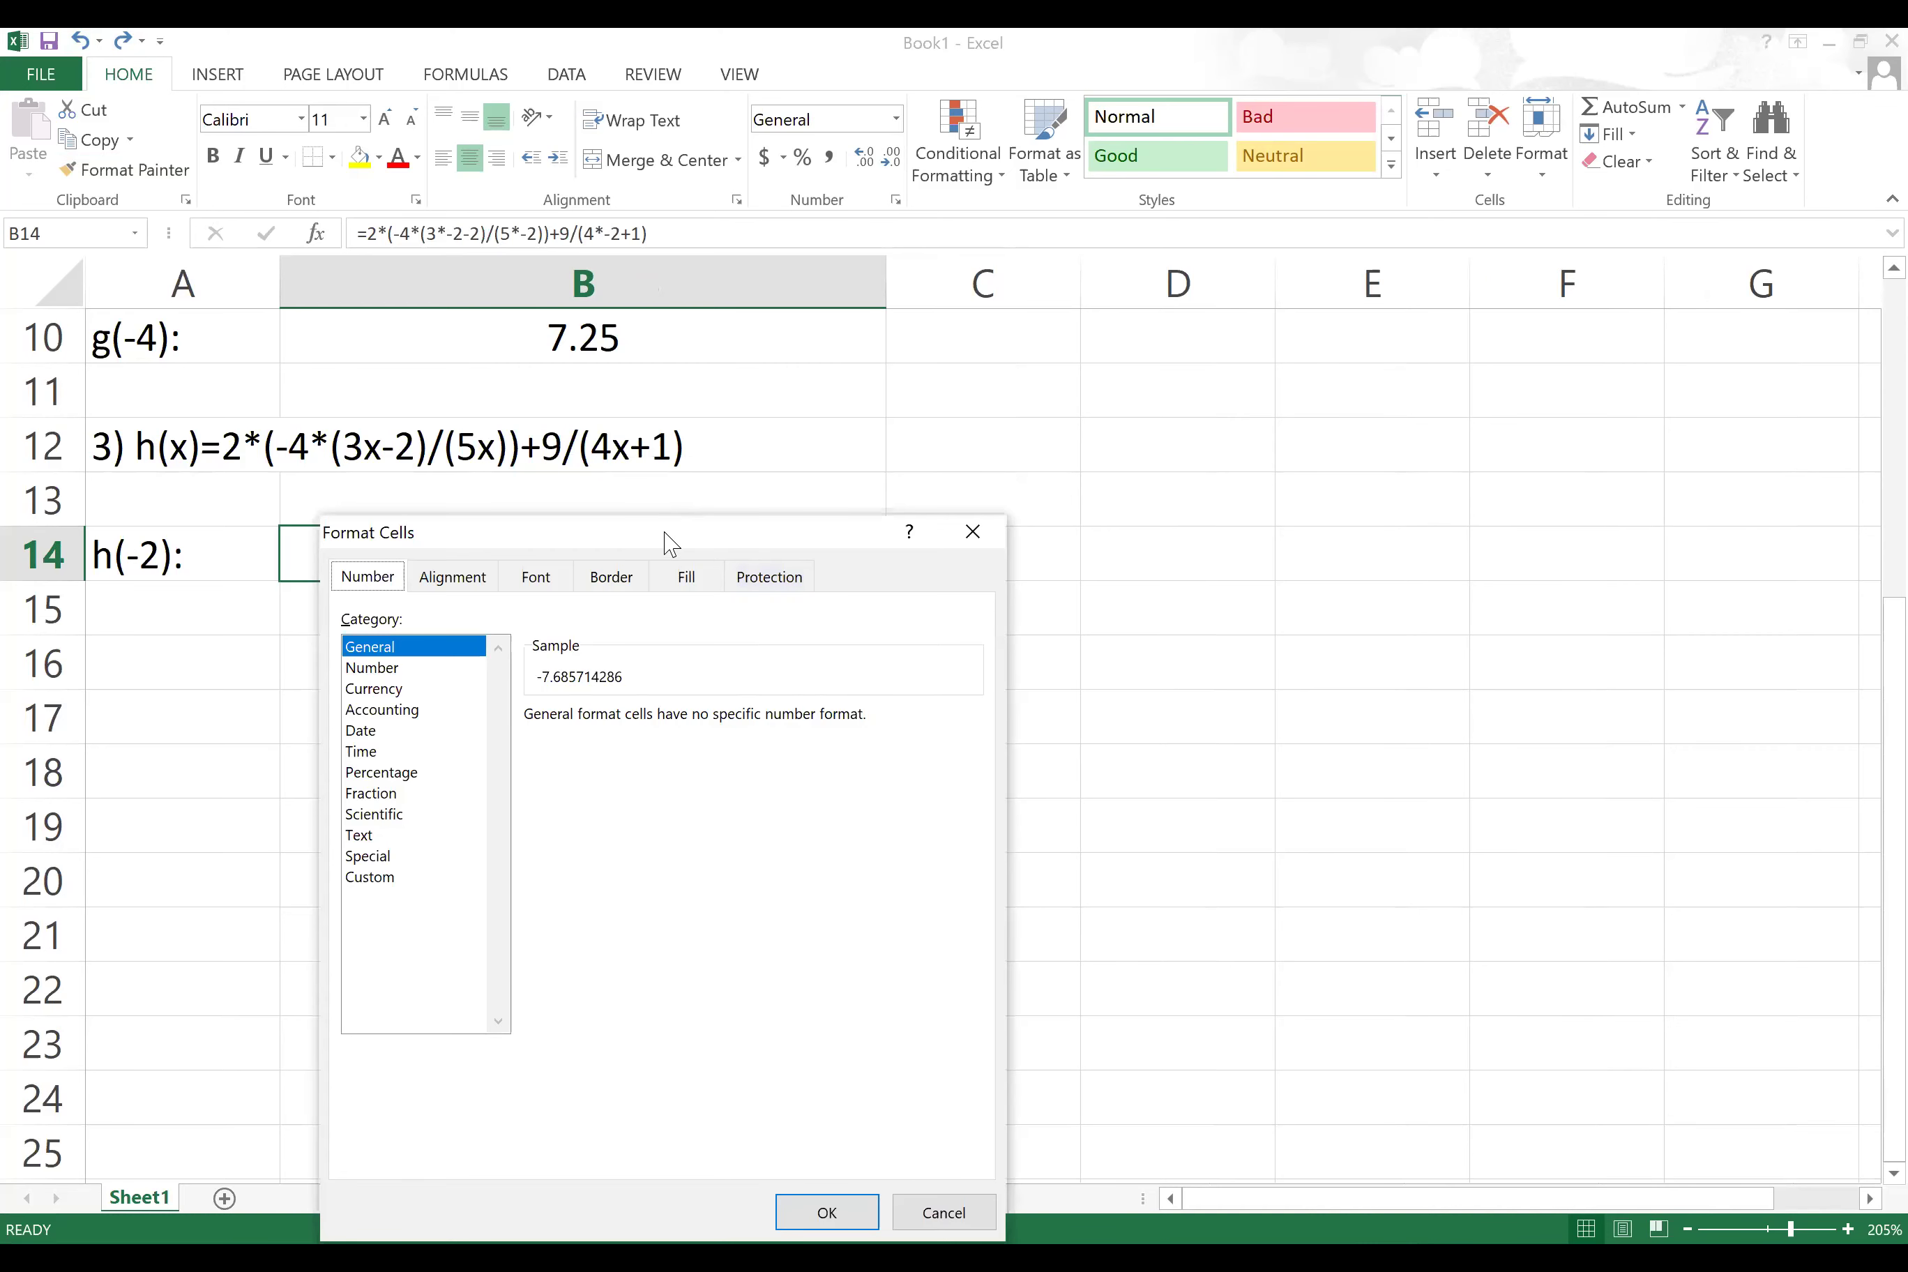
drag(672, 543, 1178, 262)
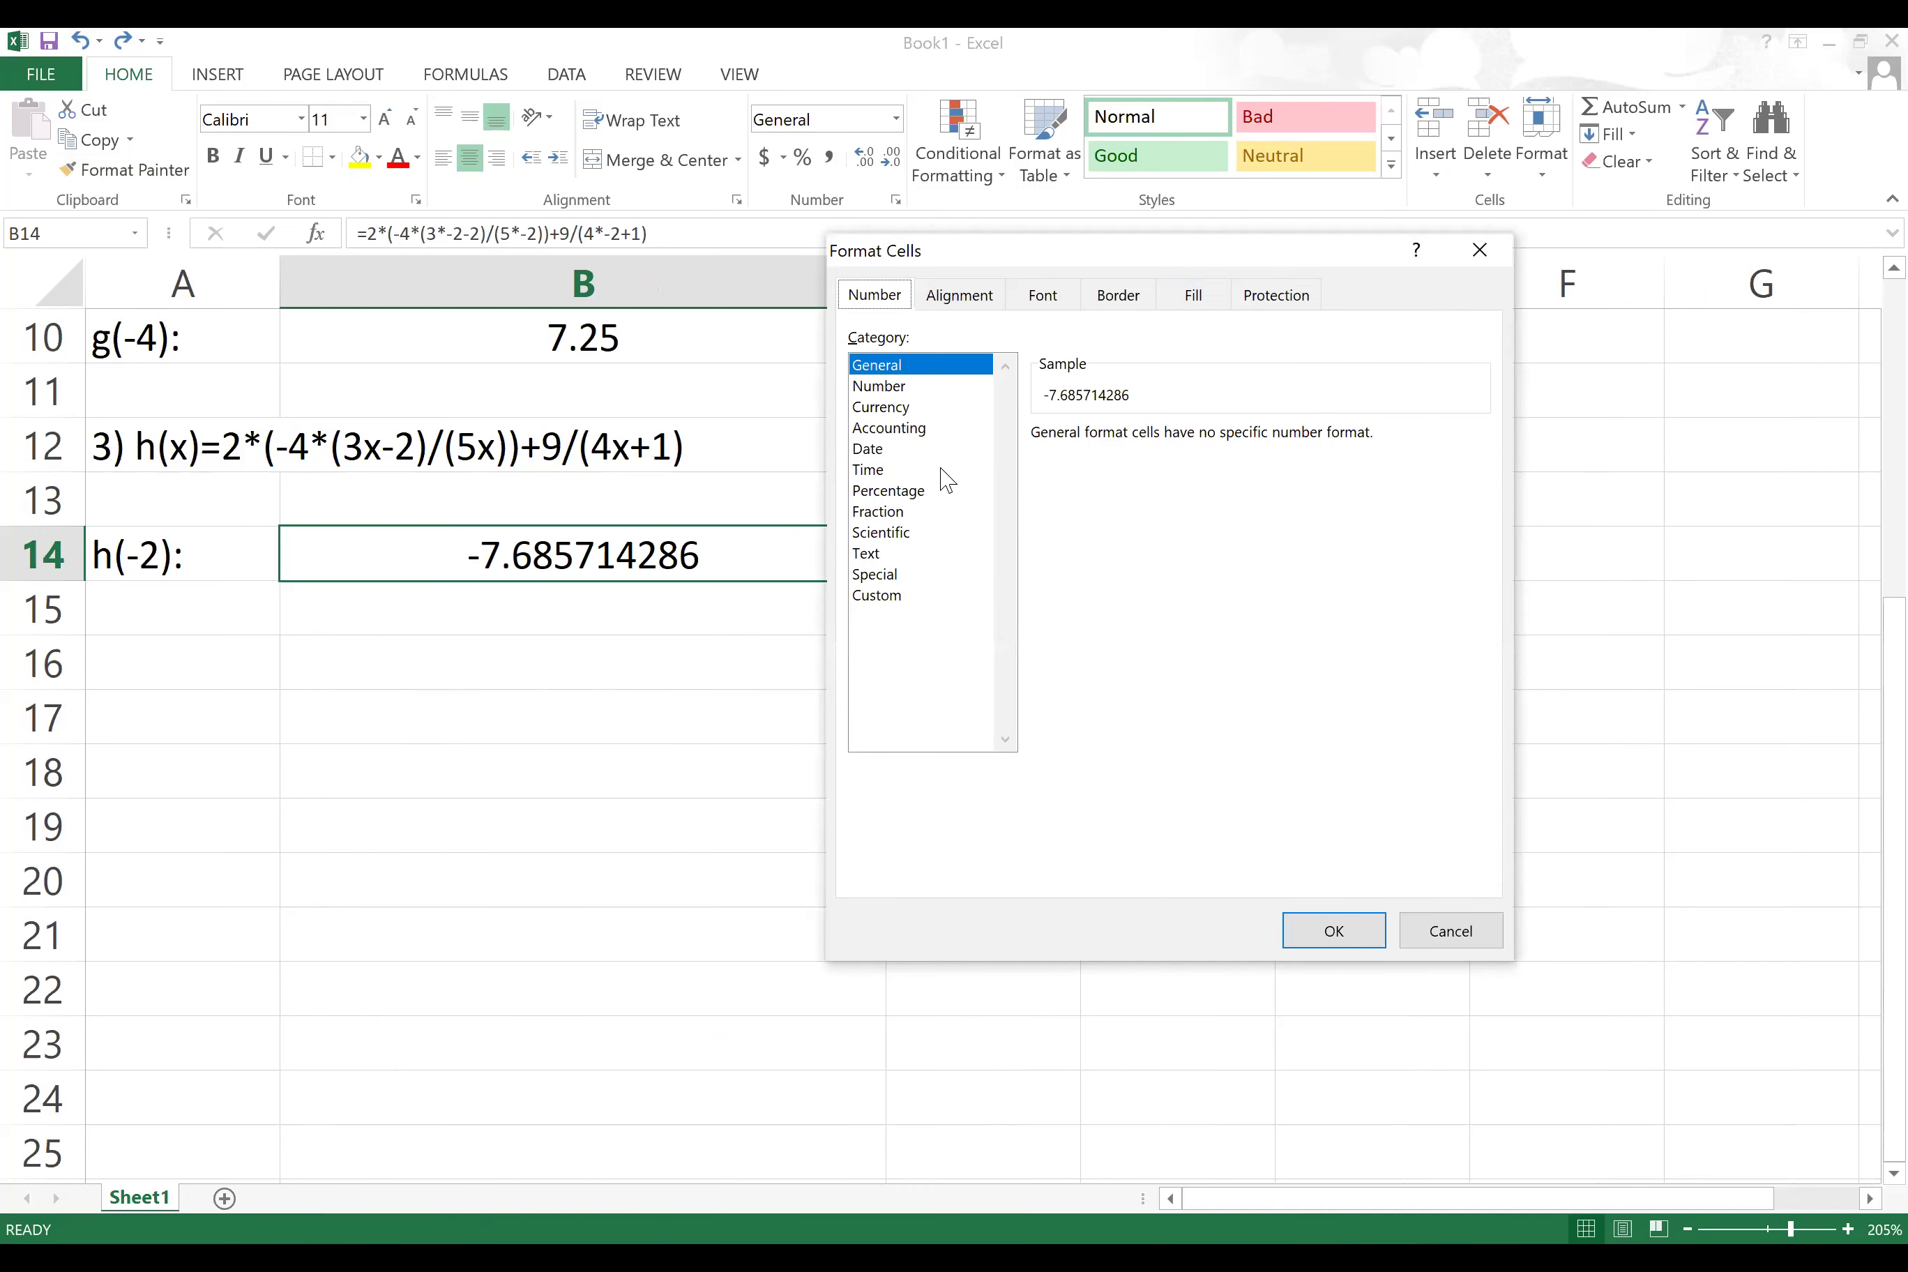
click(880, 385)
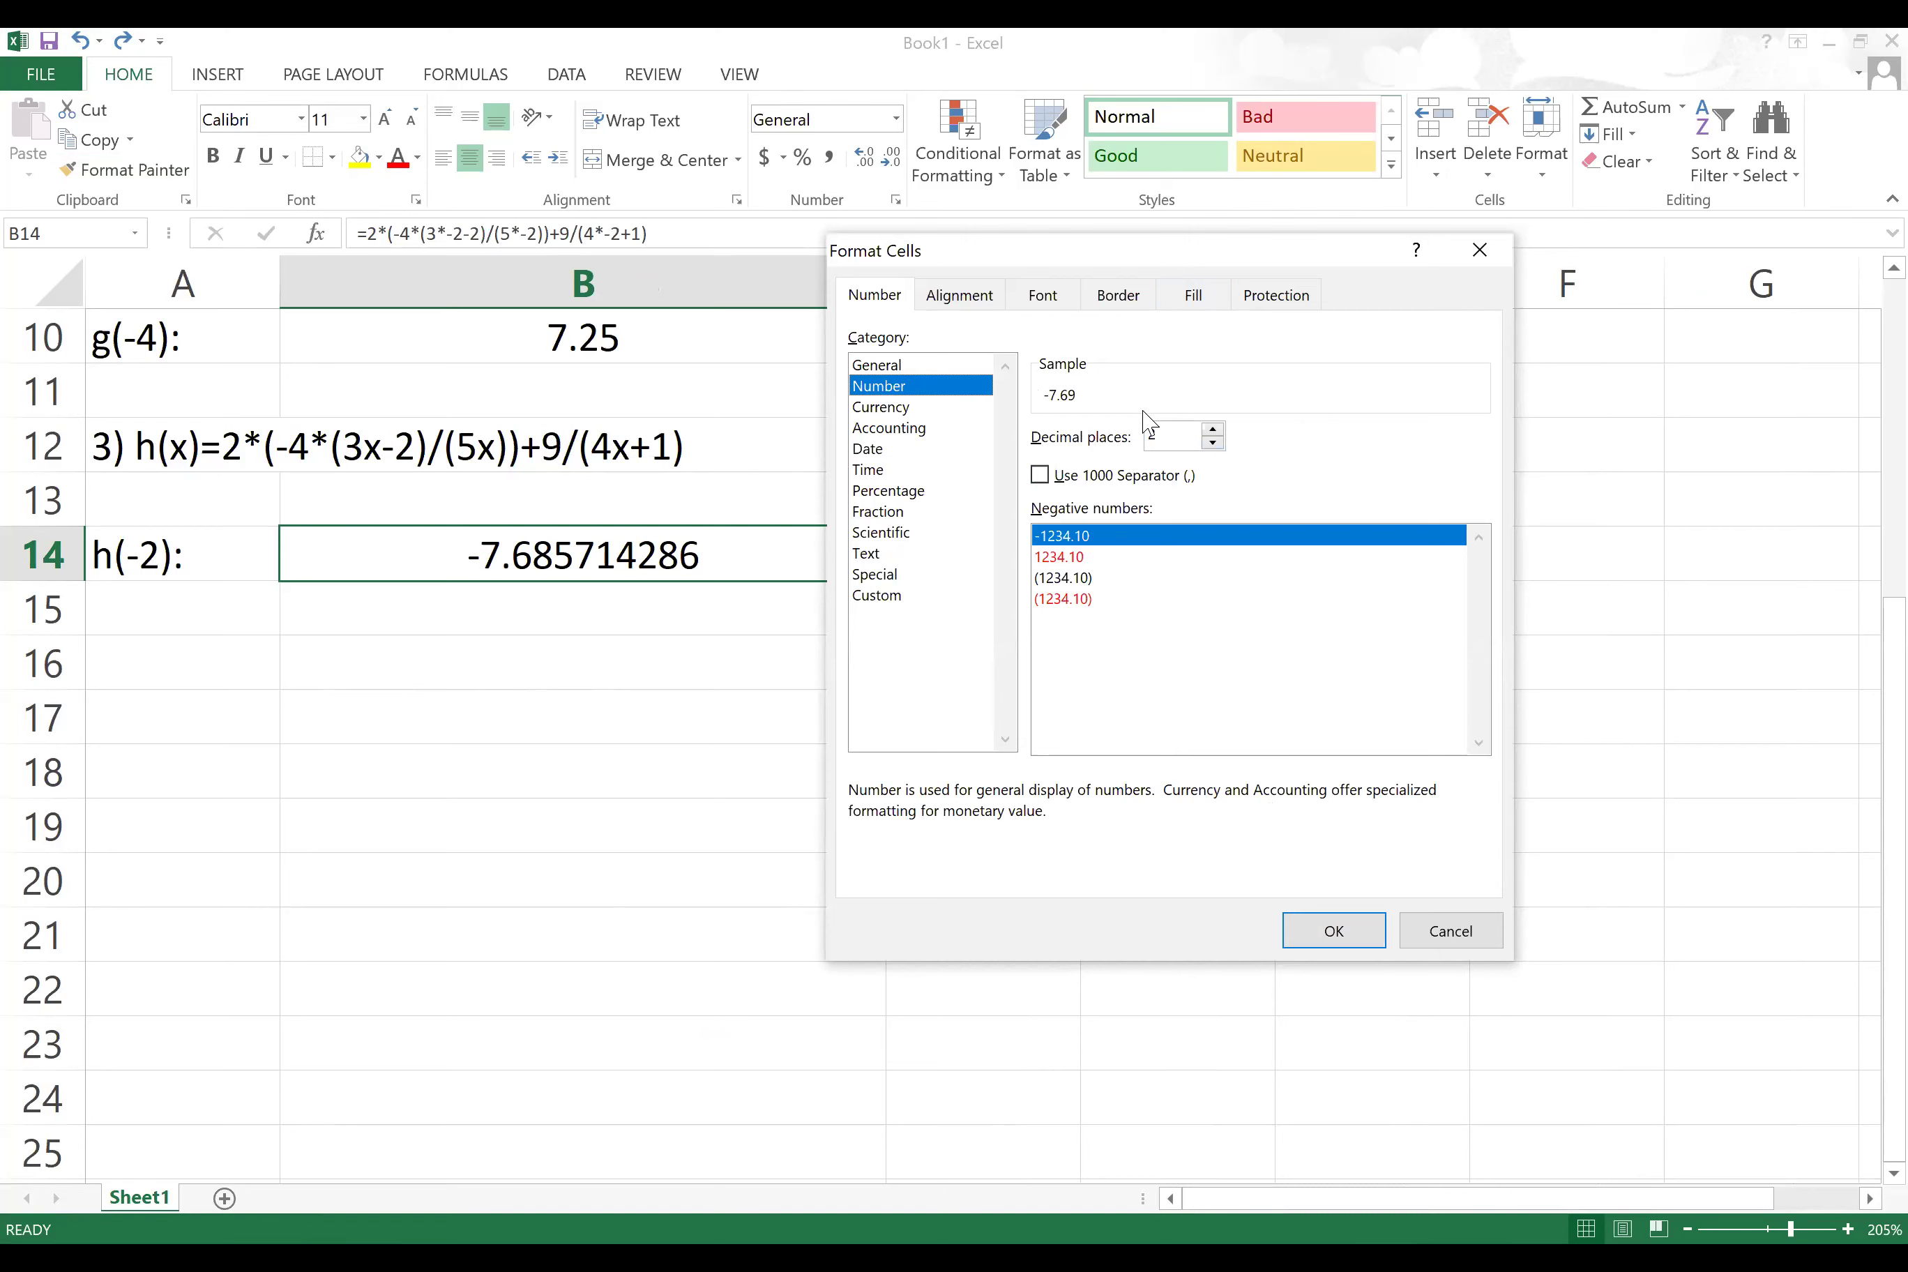
click(1213, 428)
Step: Give B14 a dark blue-gray fill, leaving text orientation at 0 degrees, and apply
click(939, 296)
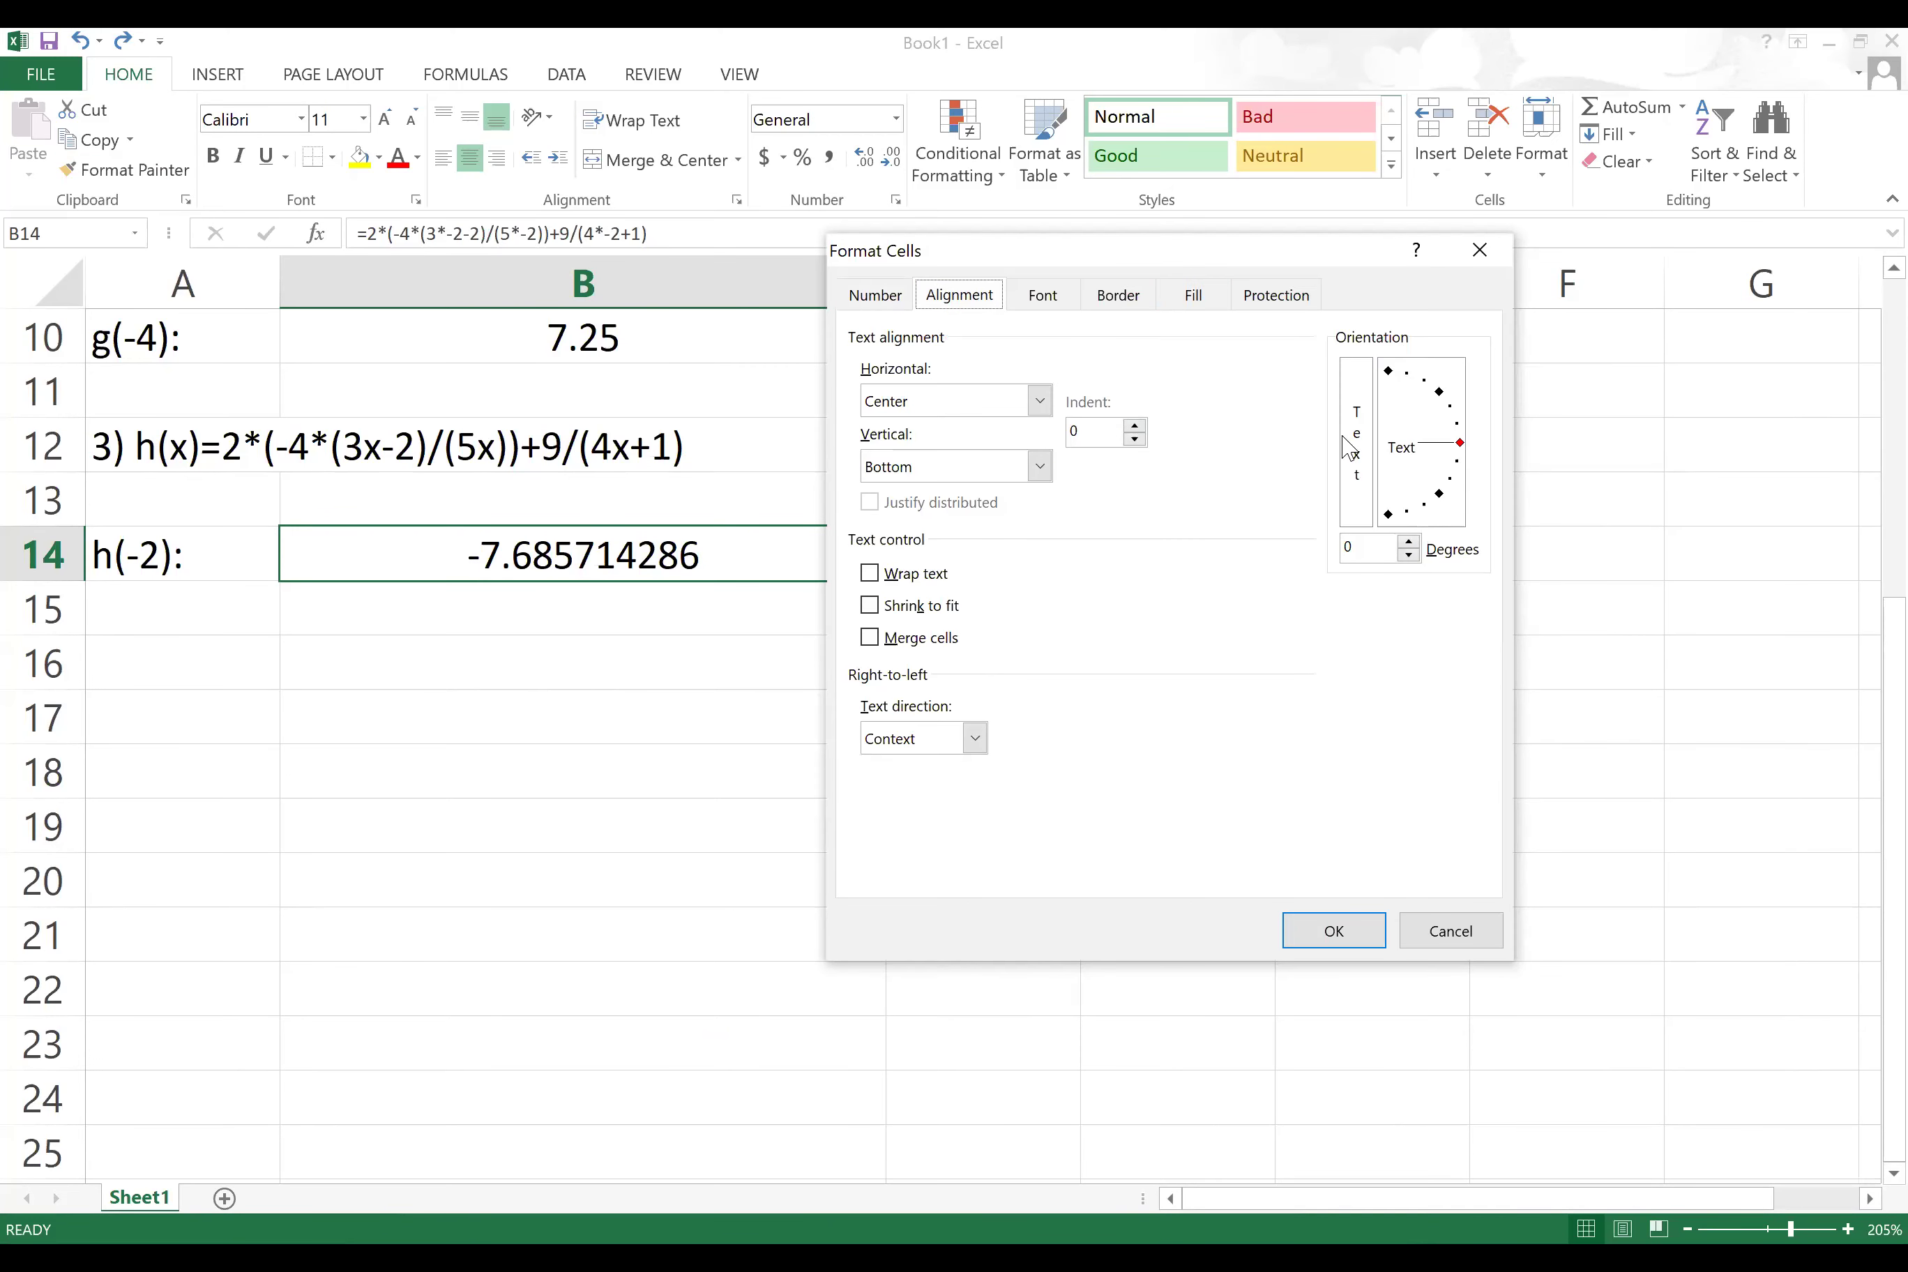
drag(1458, 443, 1389, 374)
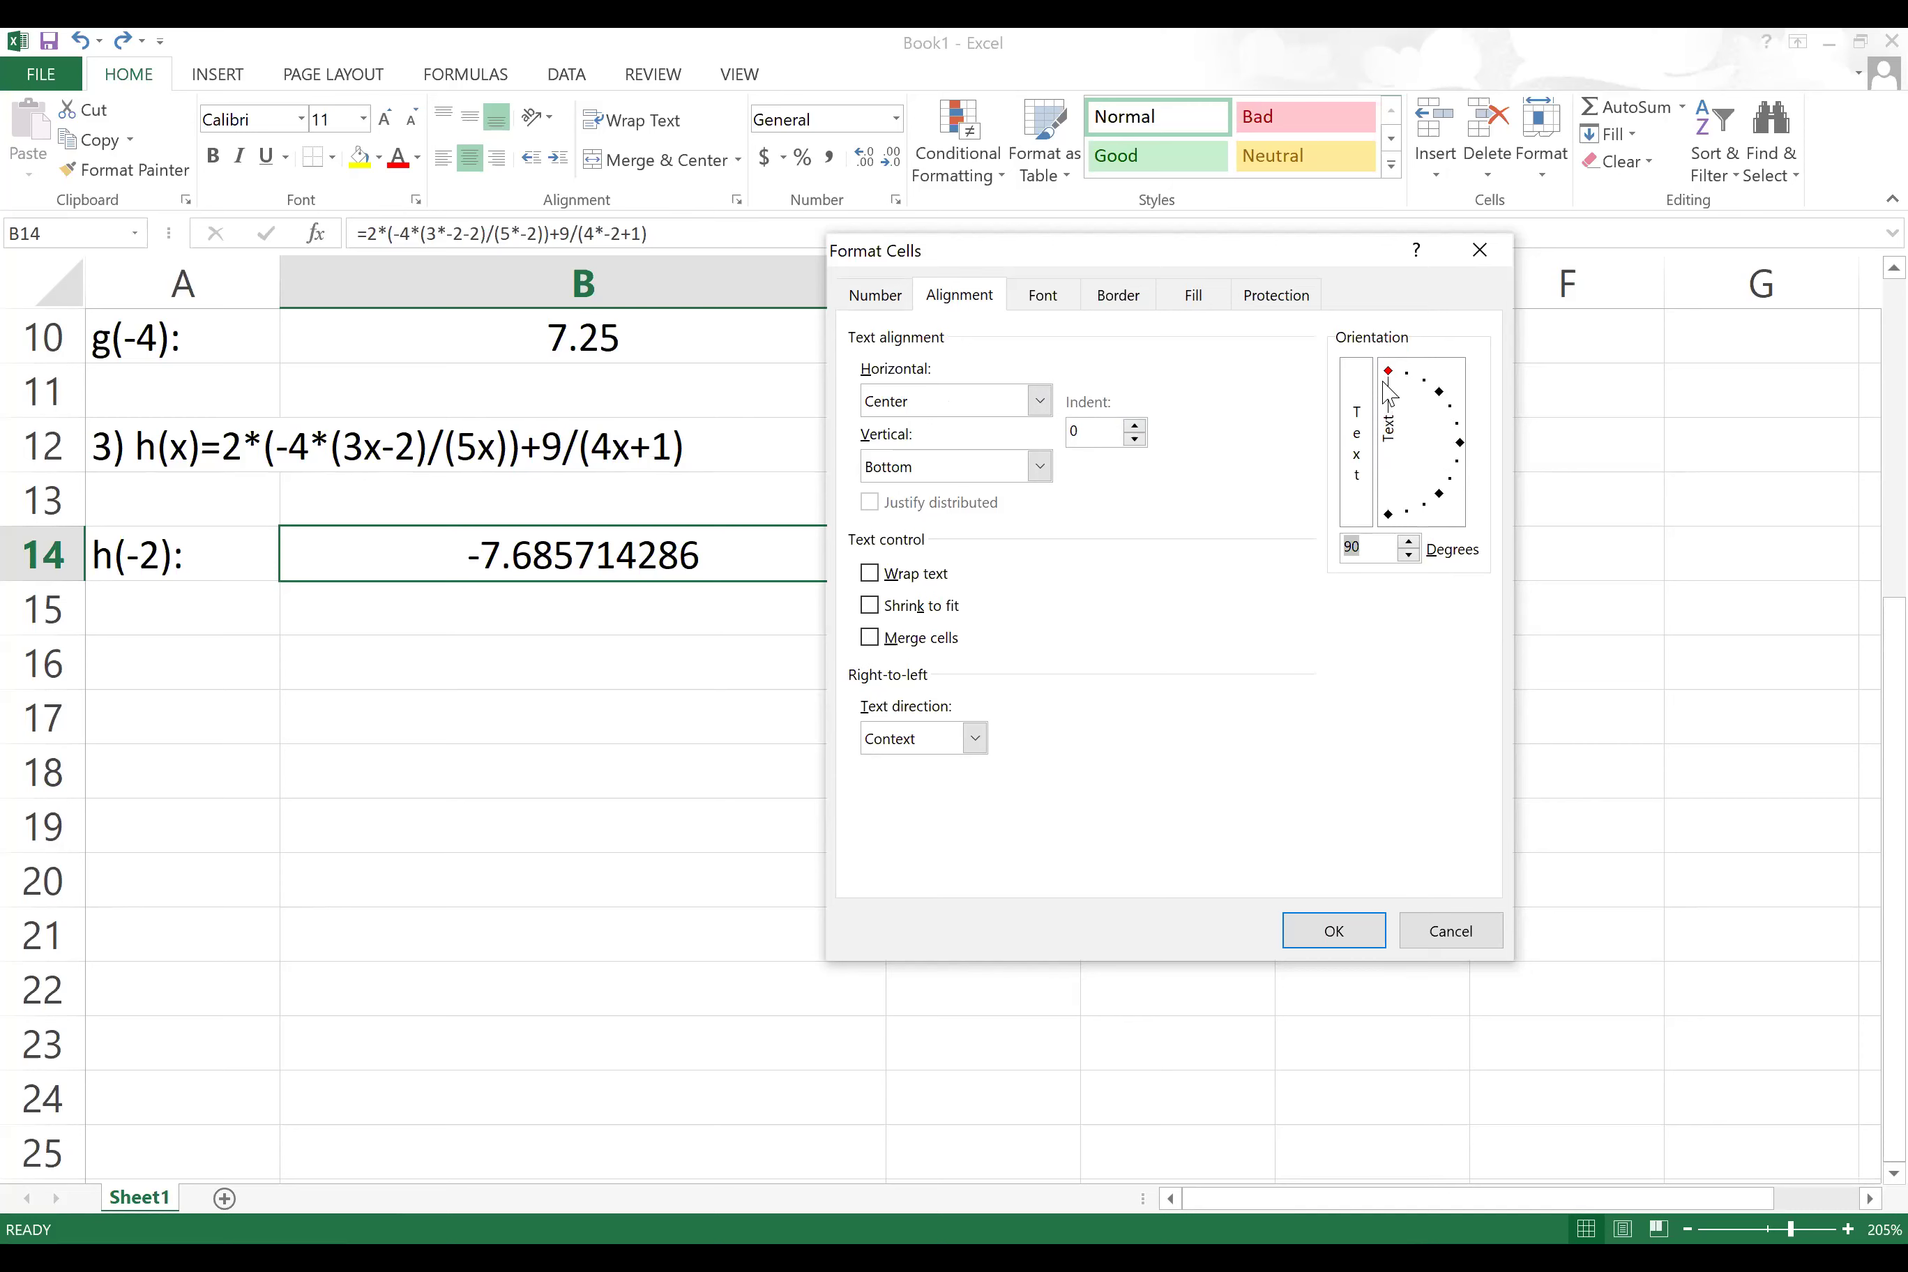
drag(1393, 380, 1460, 444)
click(1054, 305)
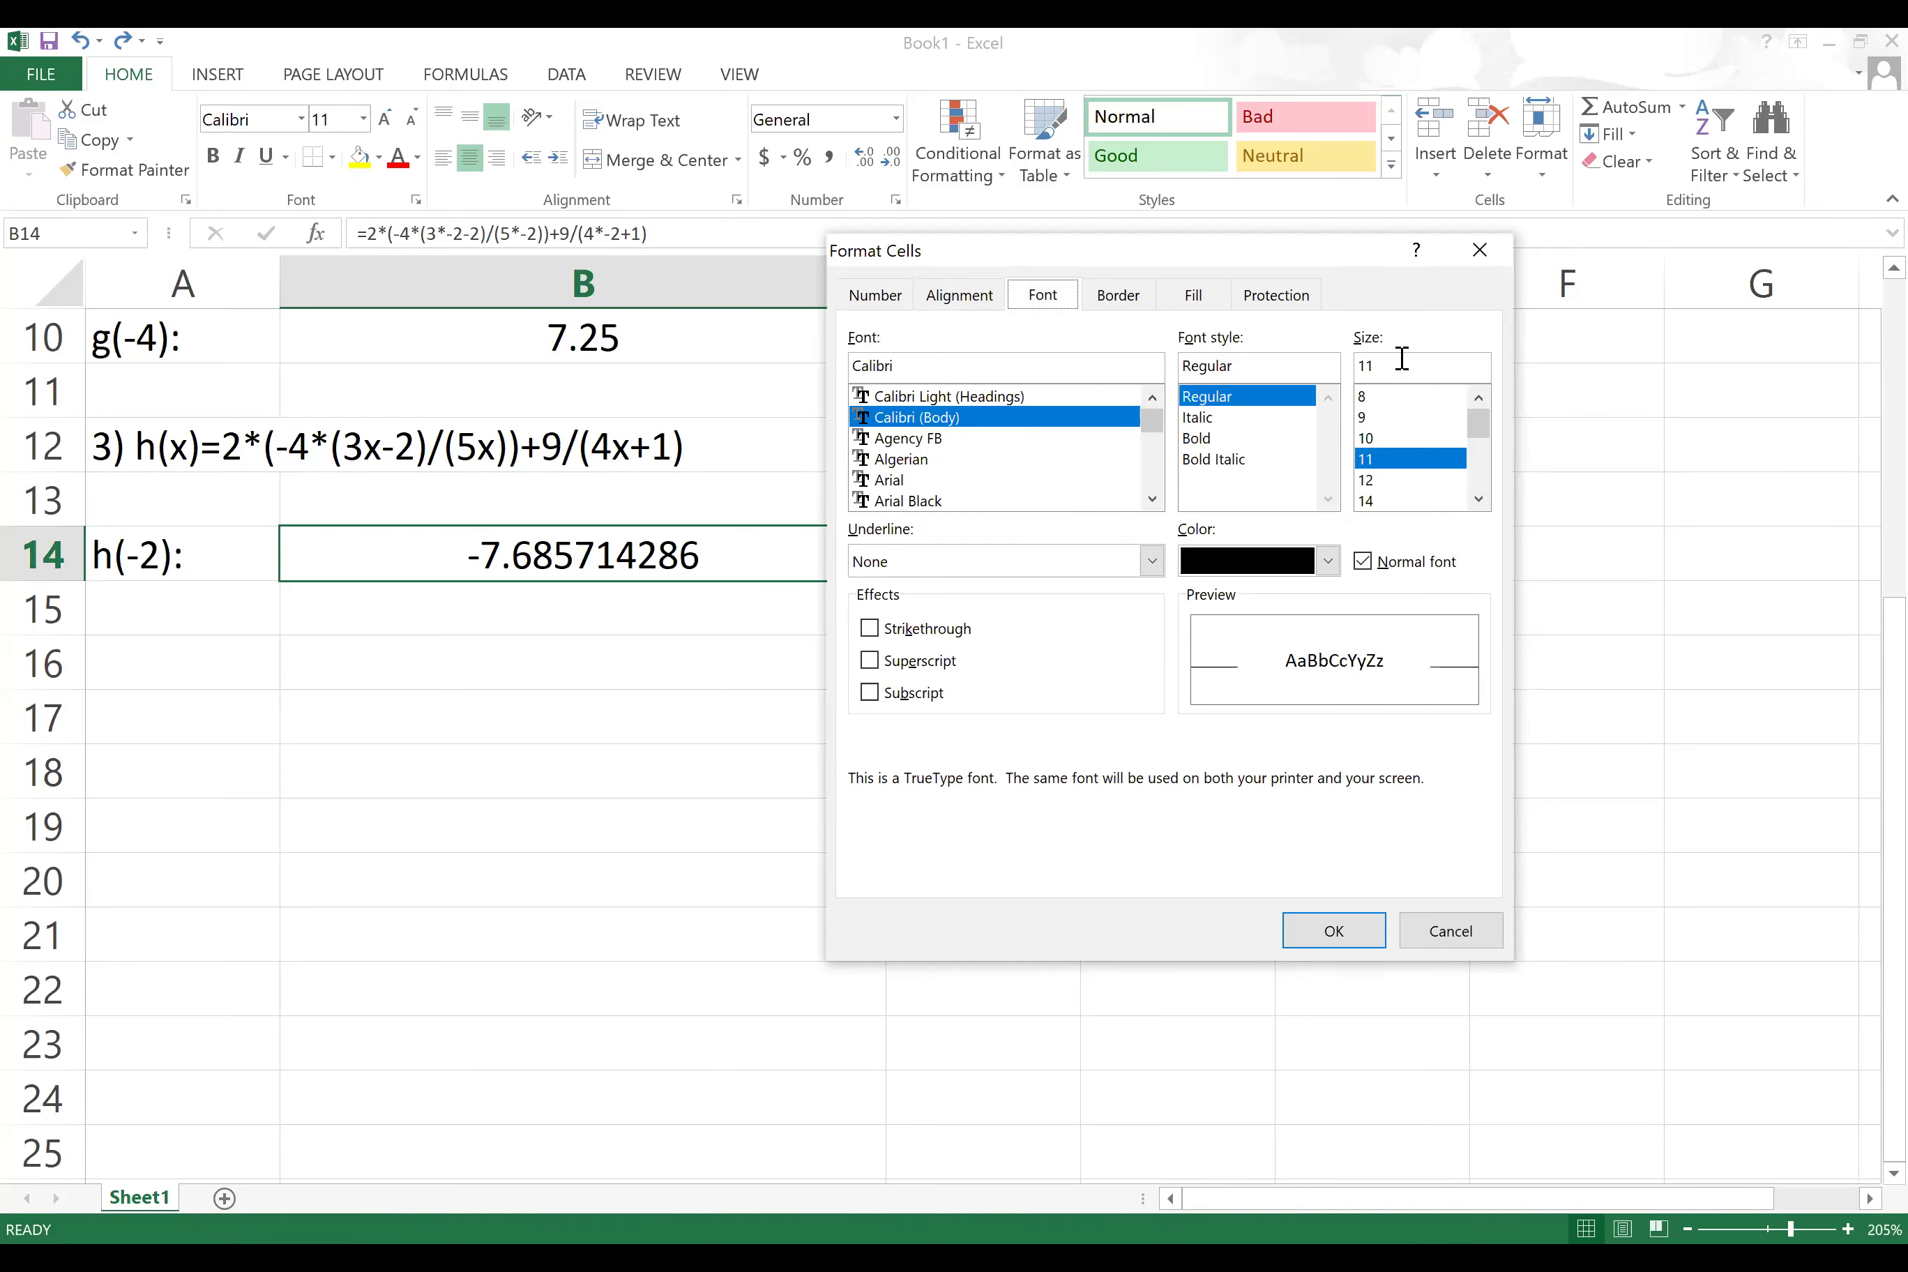
click(1118, 297)
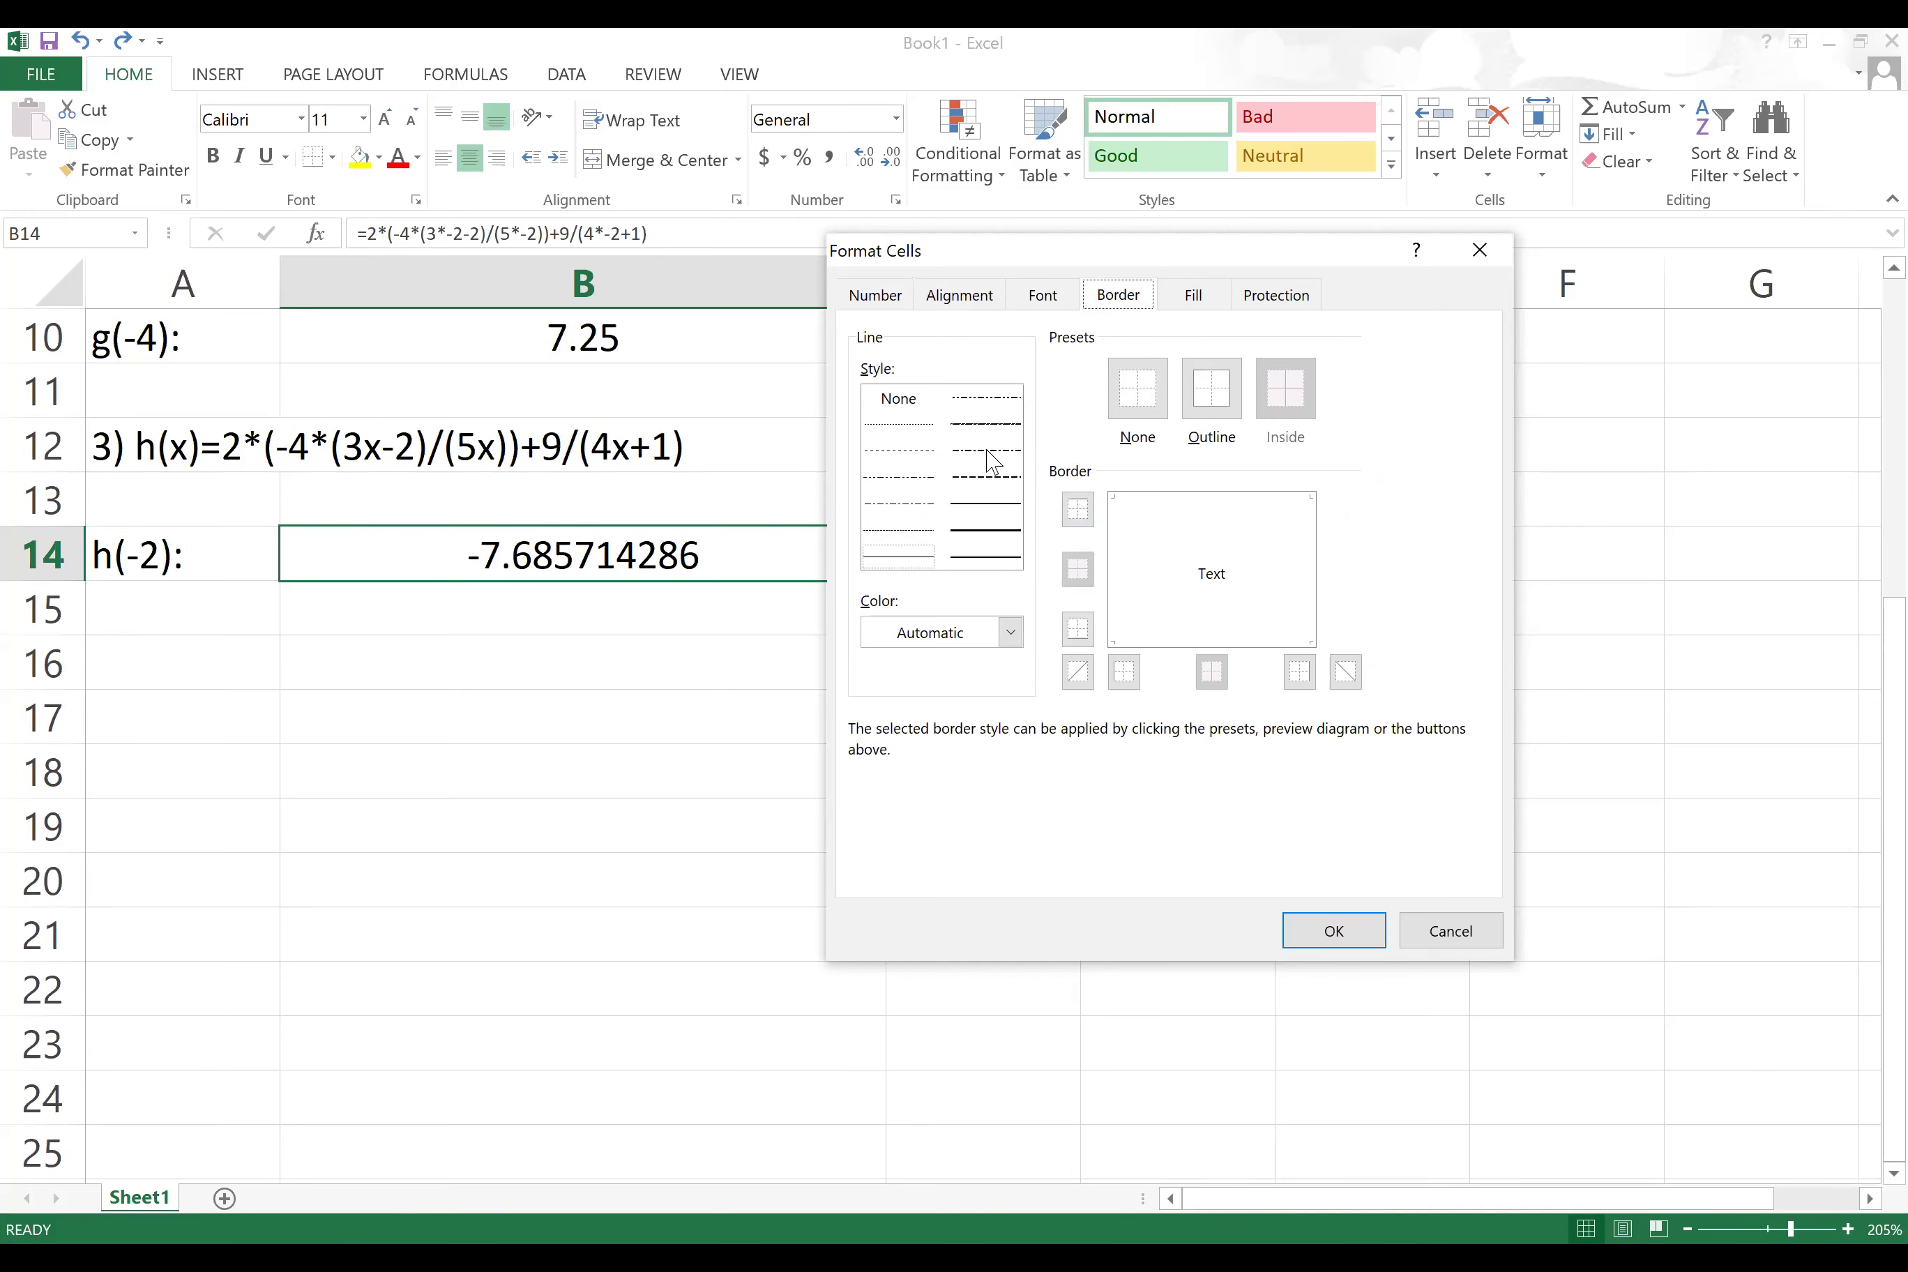
click(1195, 301)
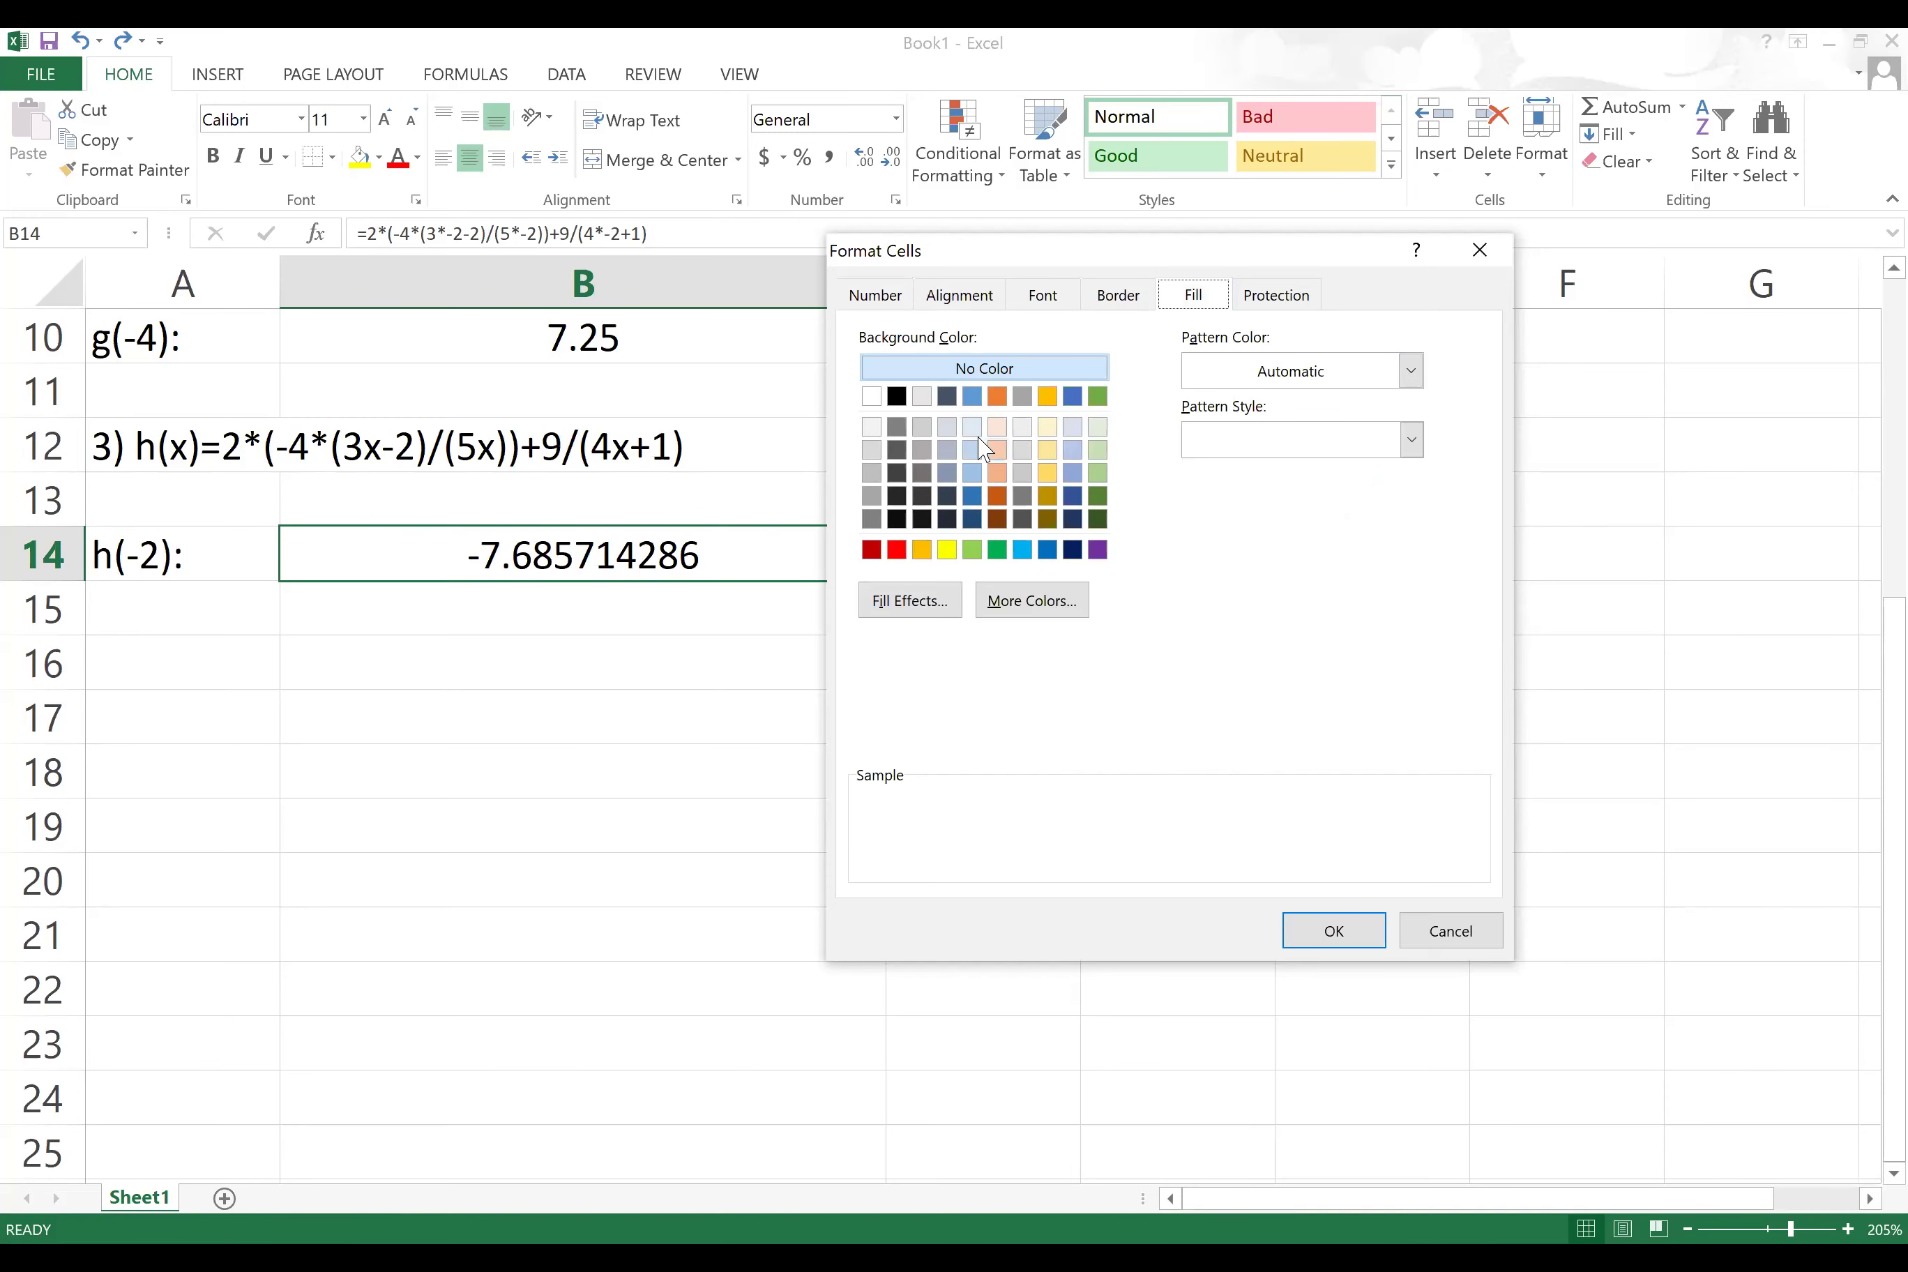
click(947, 396)
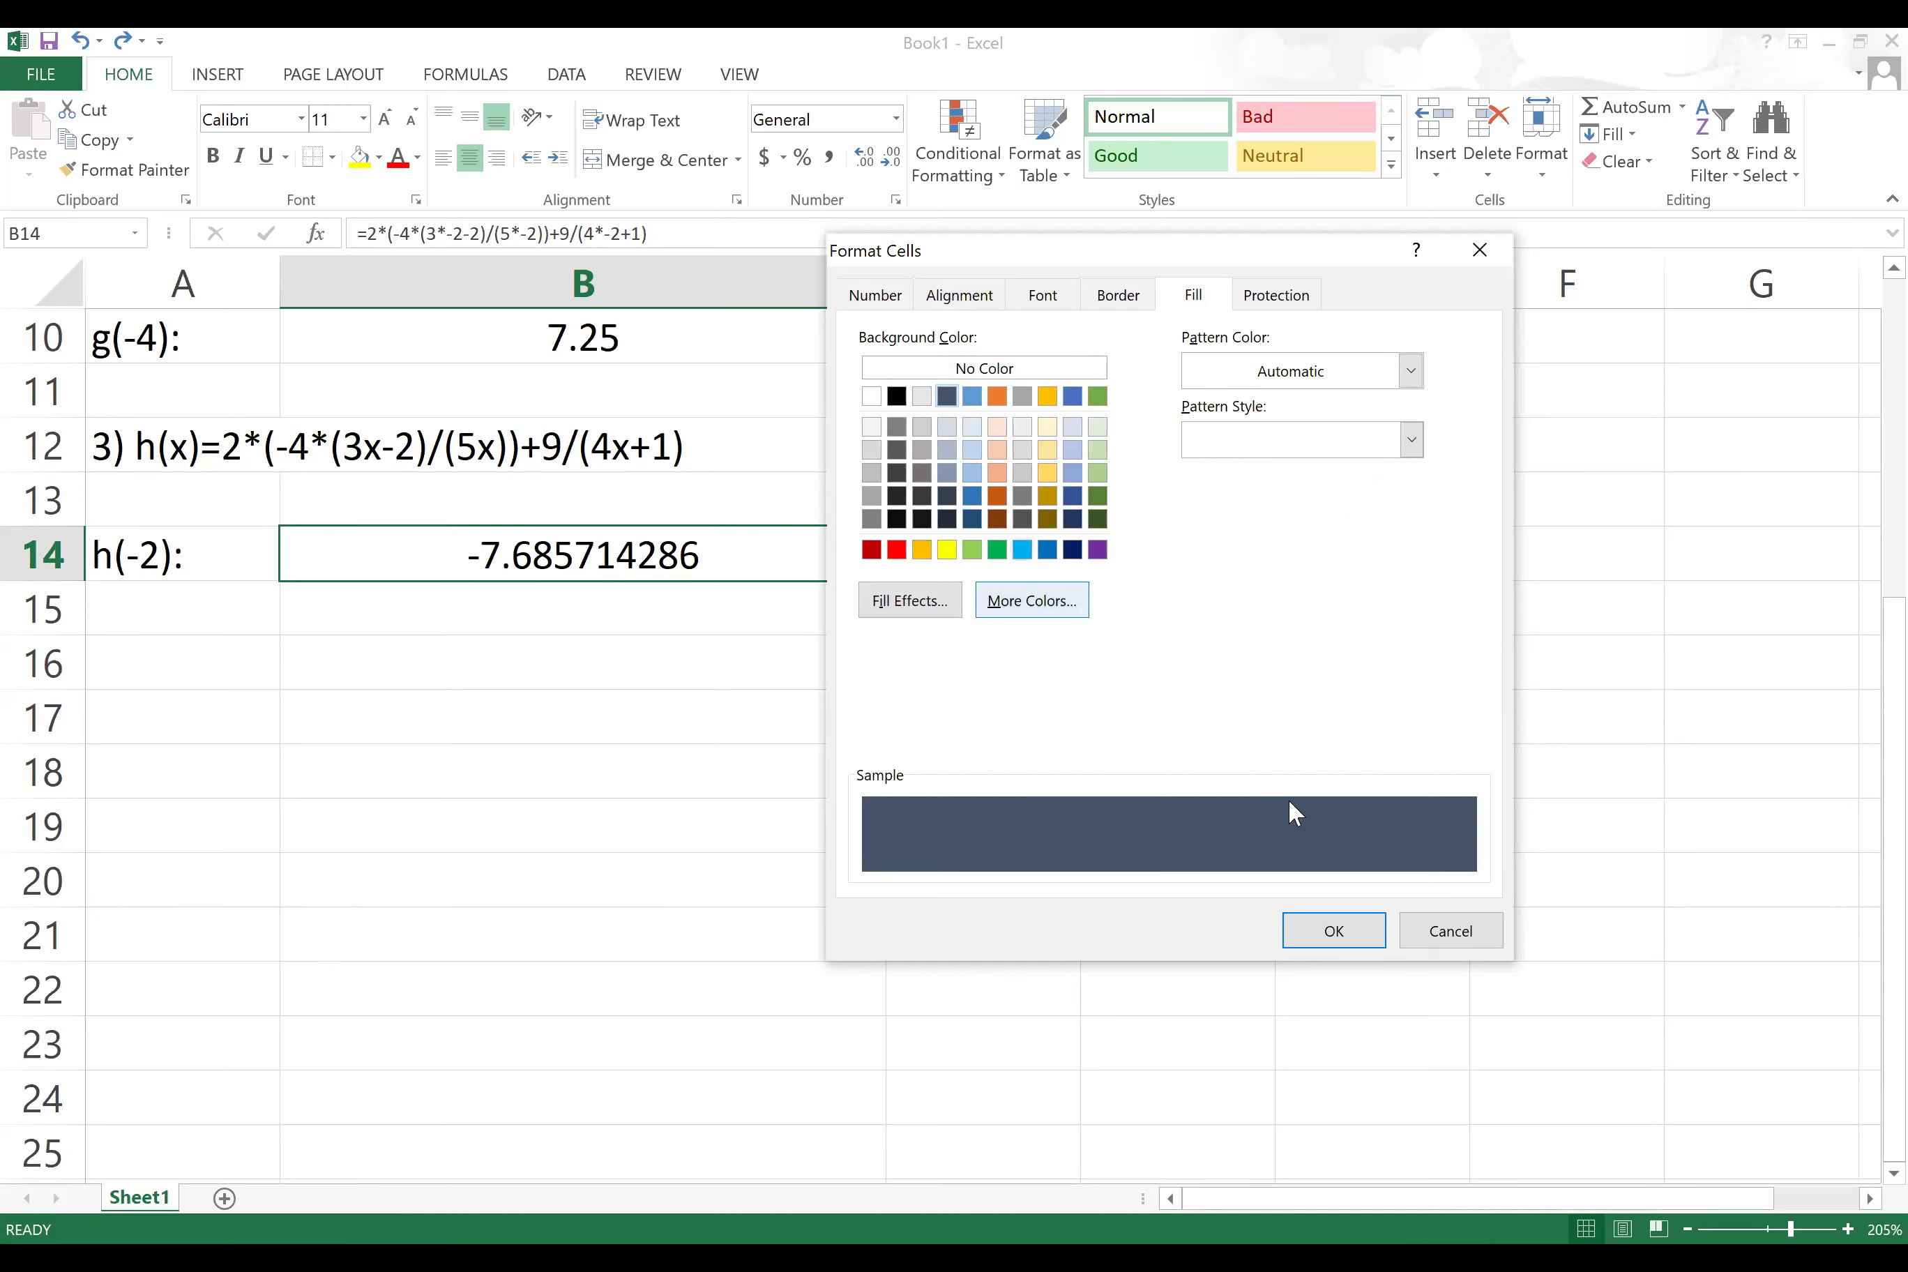
click(1319, 934)
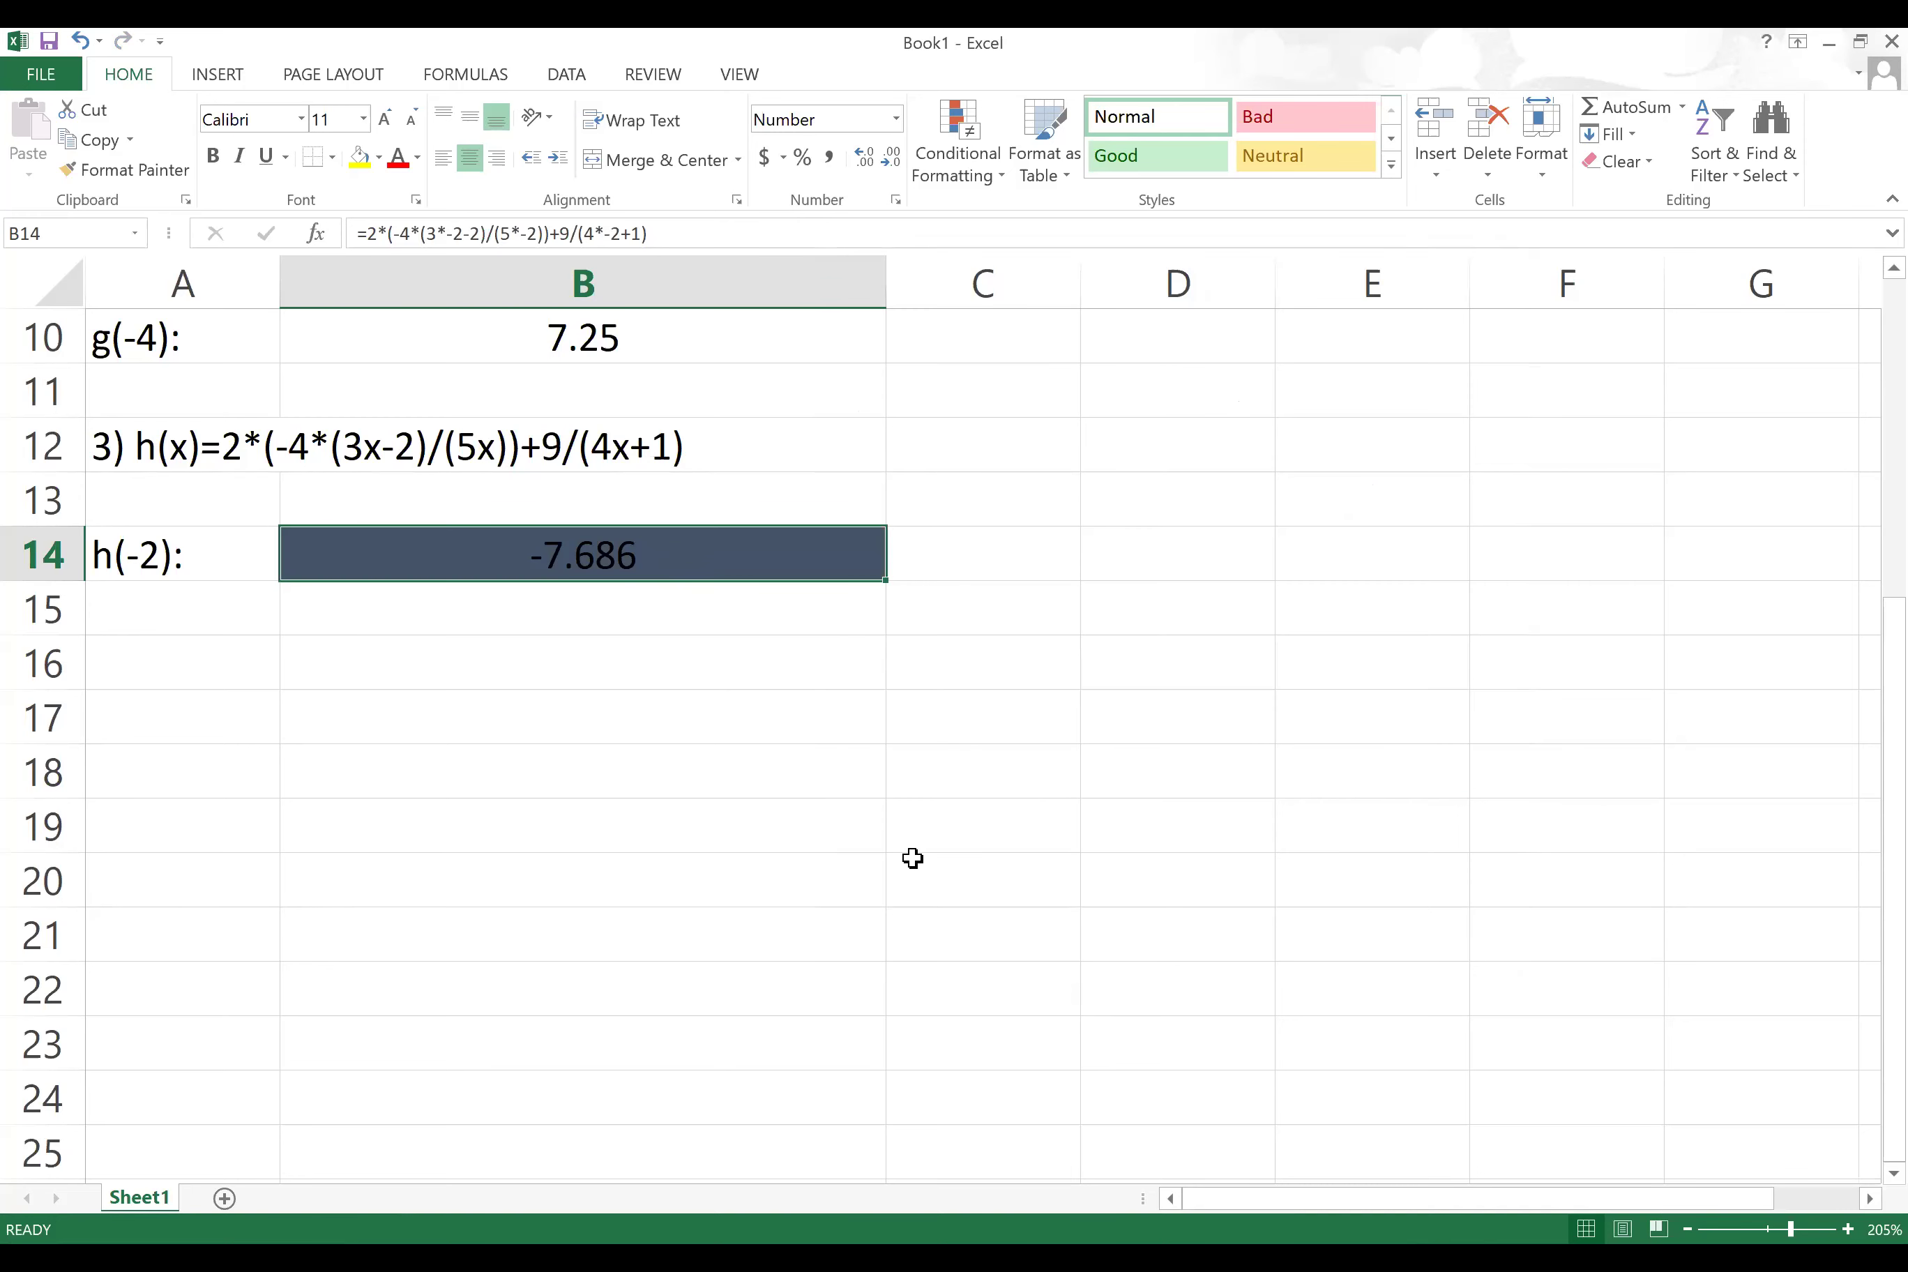
Step: Set B14's fill to No Color so -7.686 shows on a plain background
key(ctrl+1)
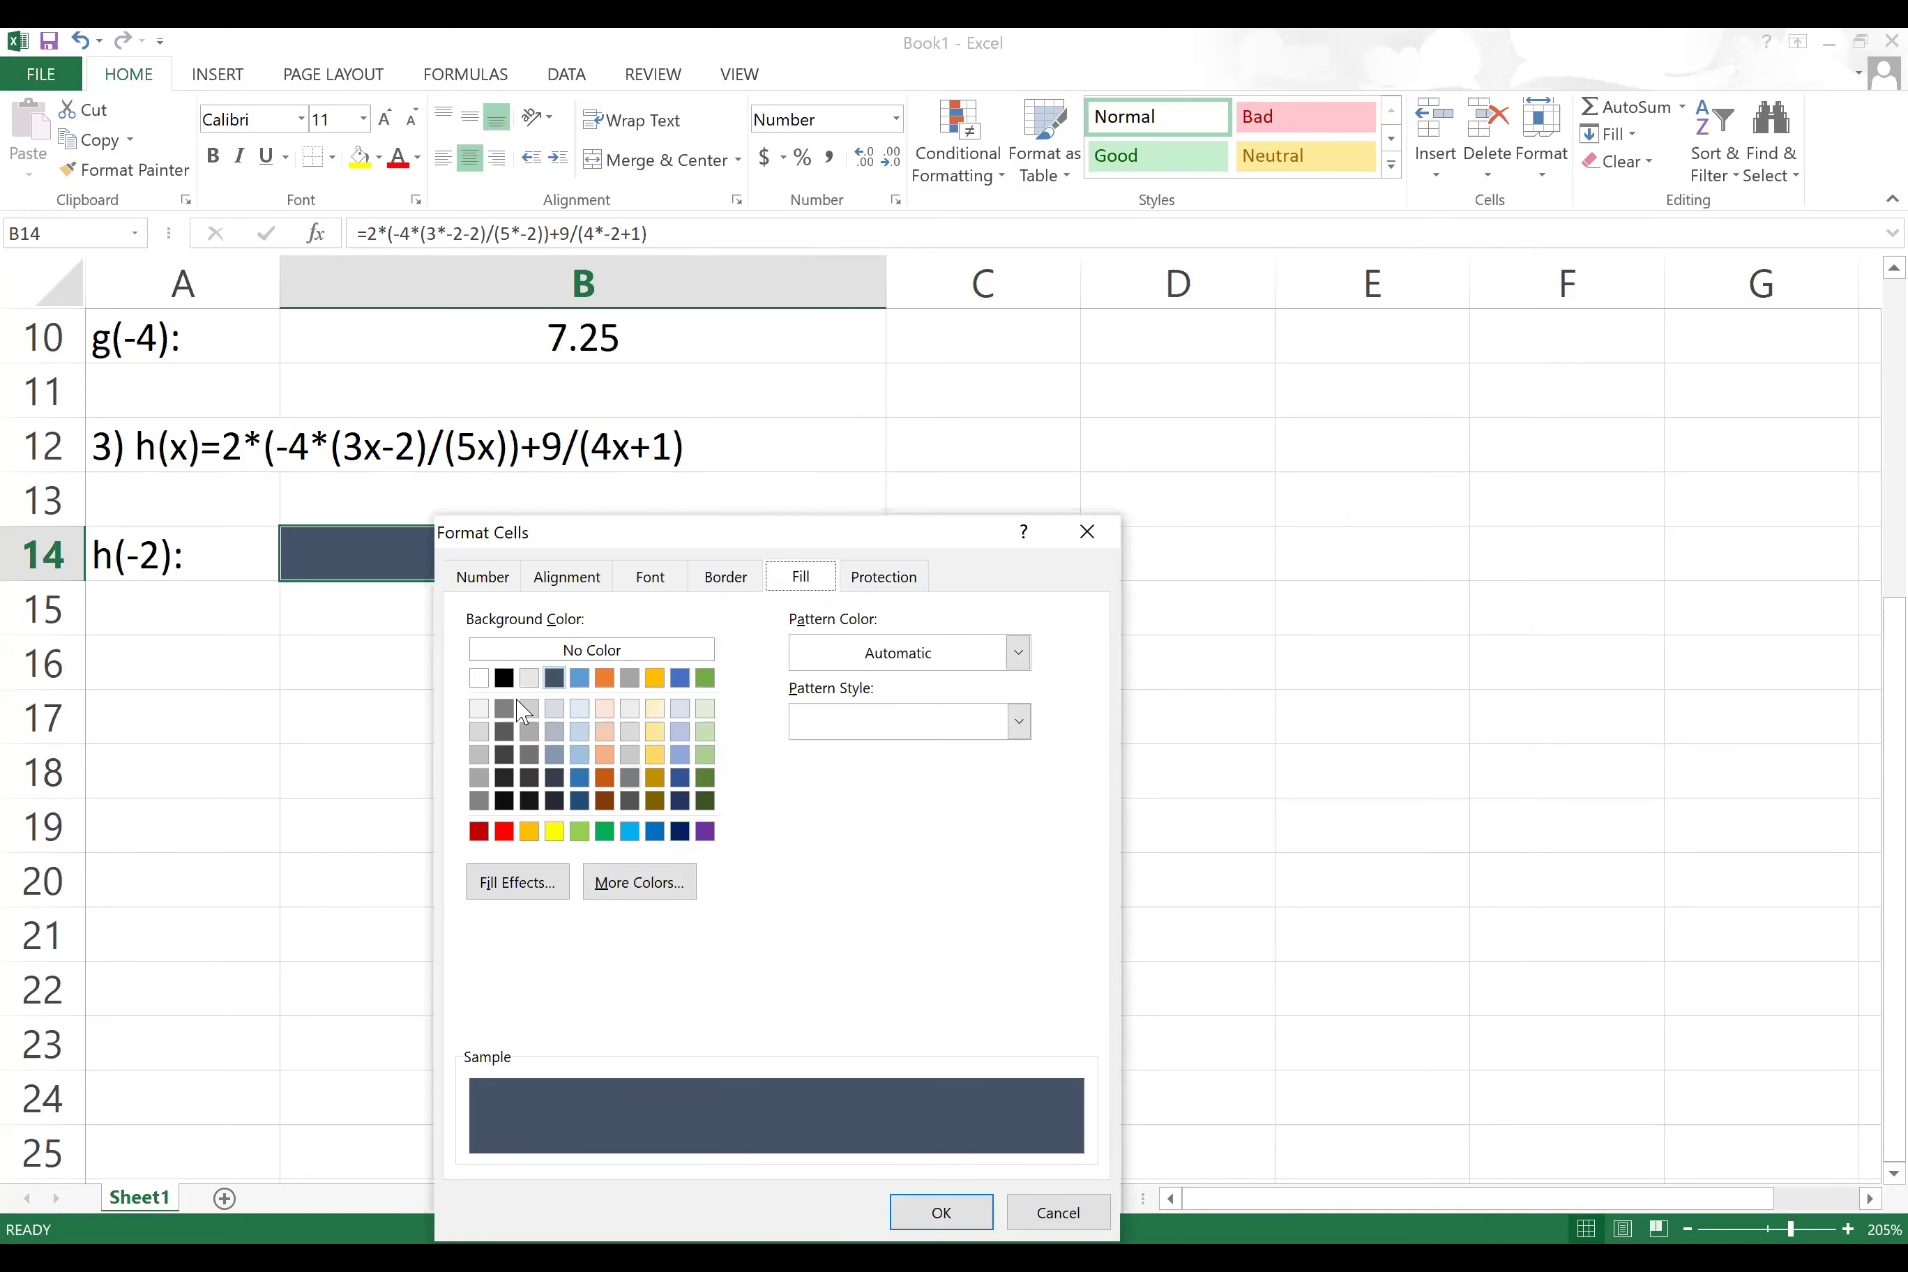
click(593, 651)
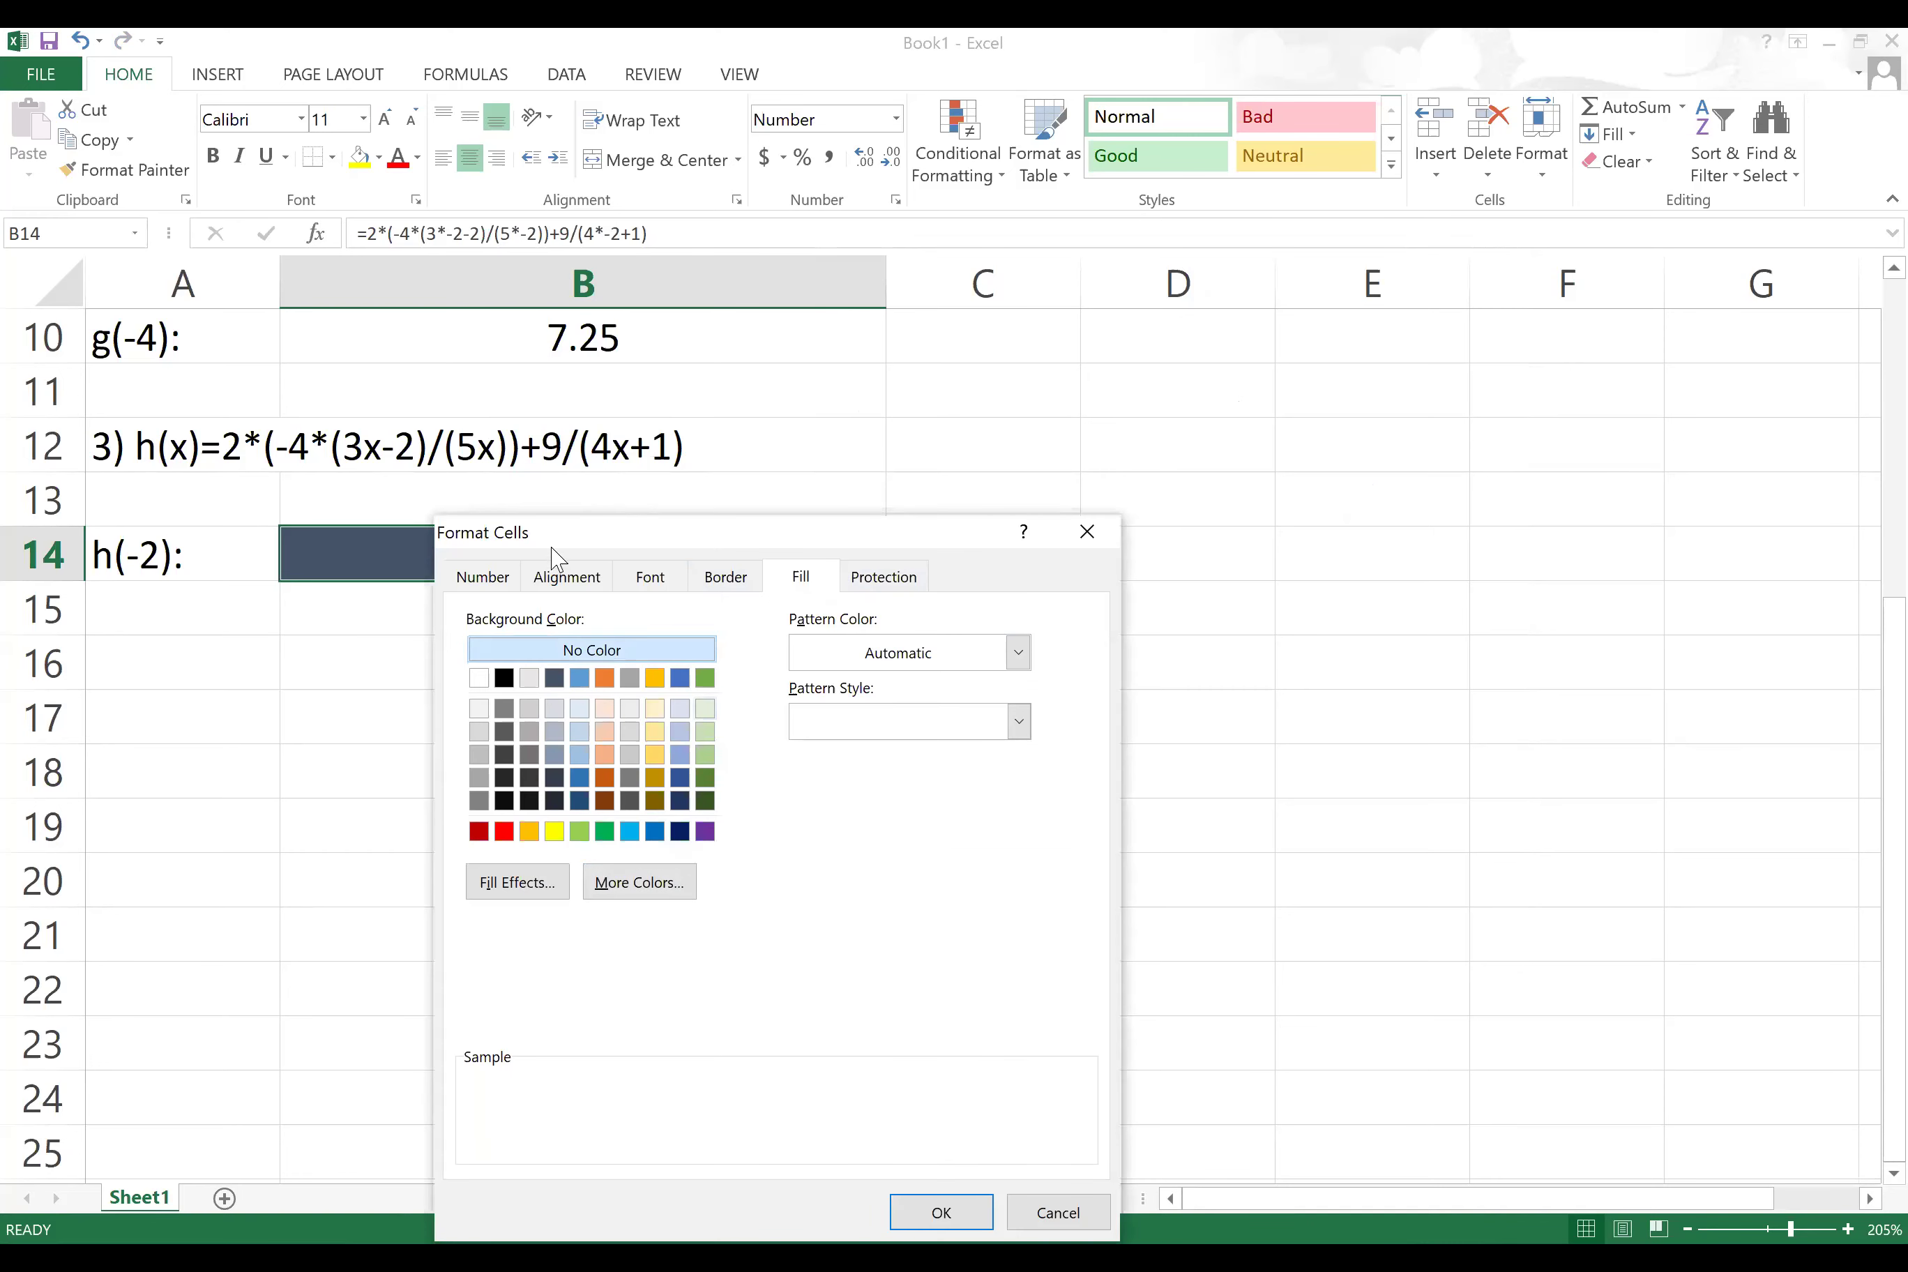
click(486, 577)
drag(649, 542, 1095, 302)
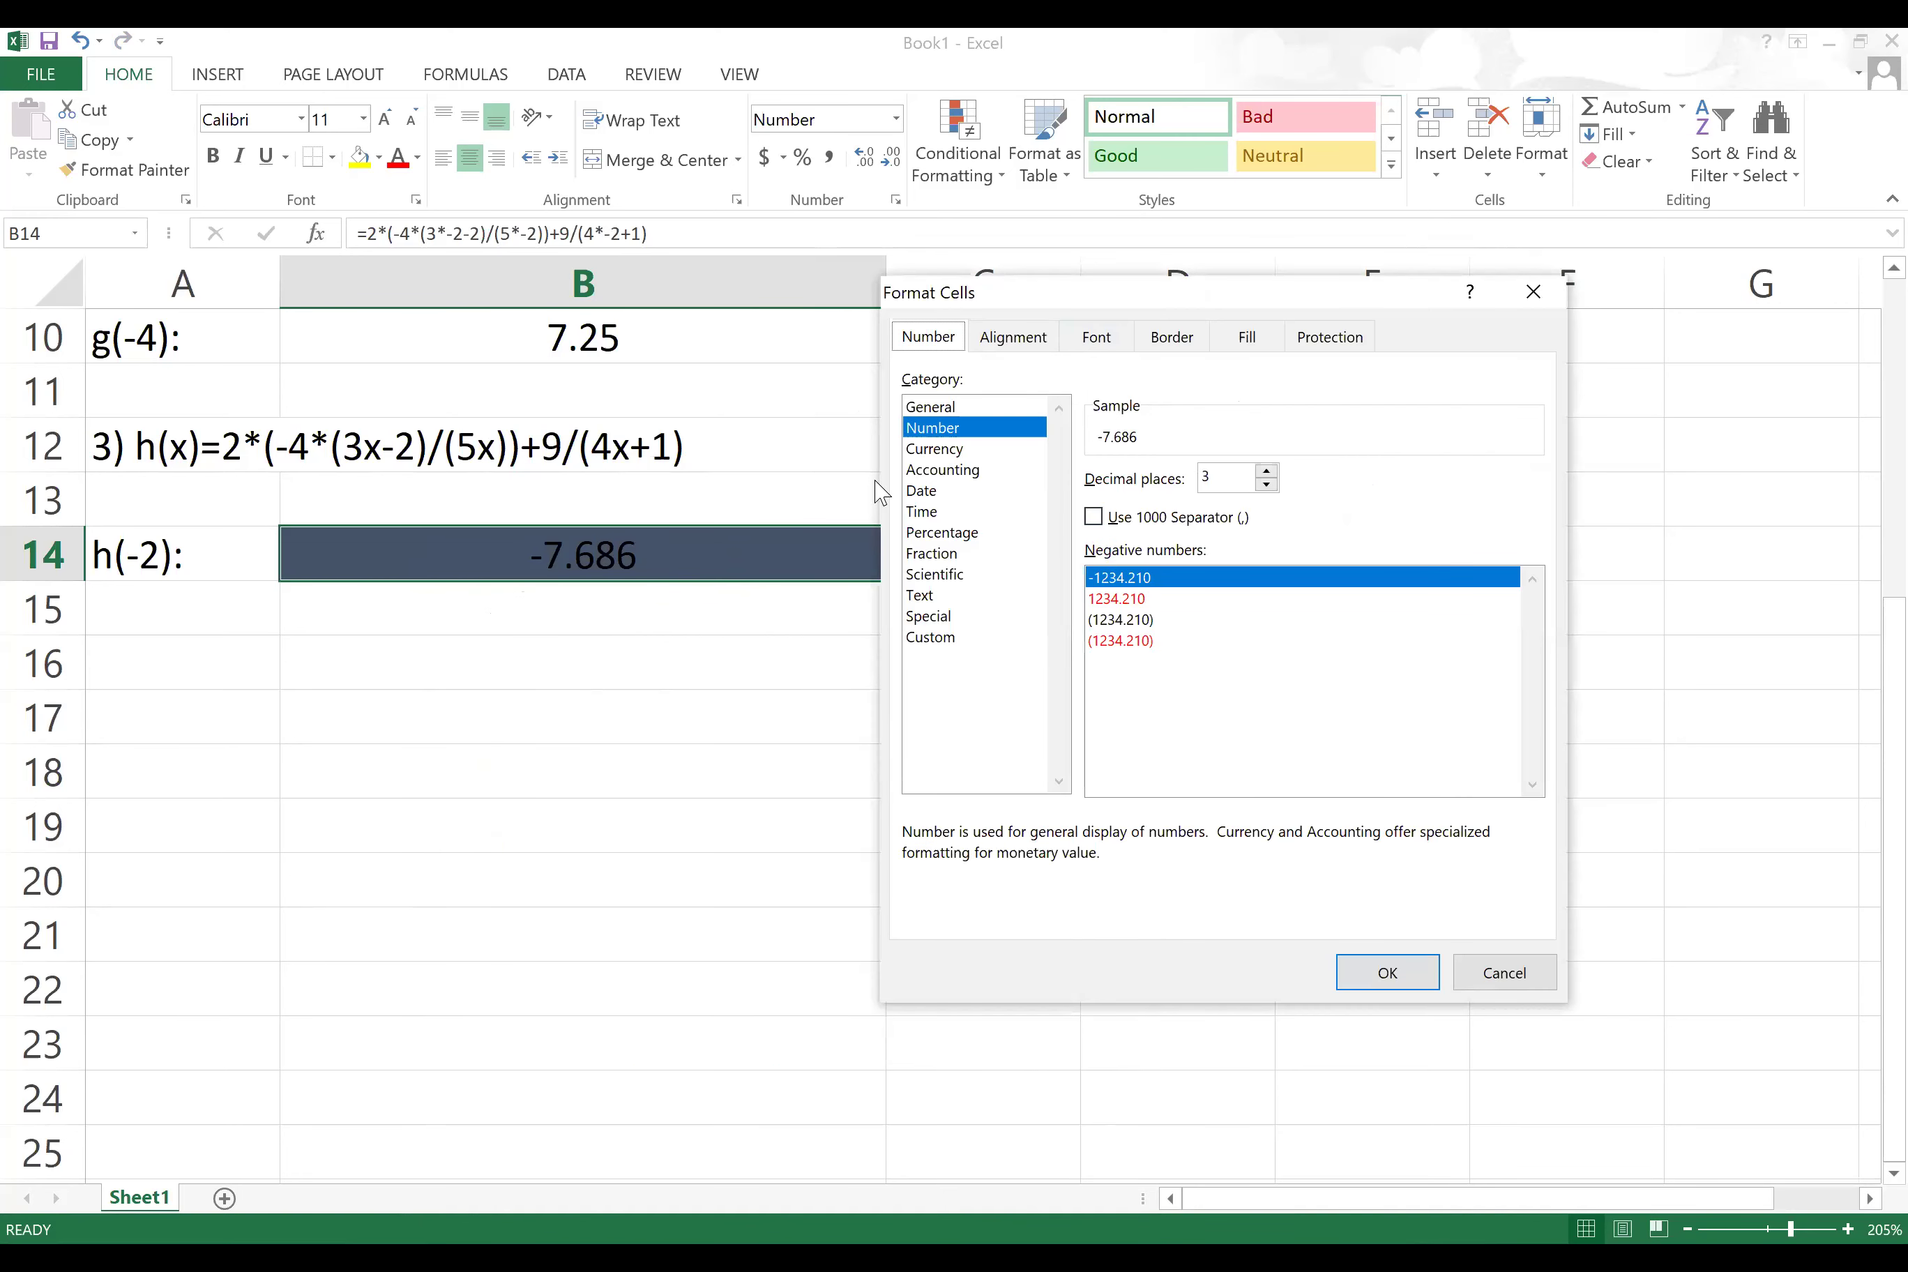
click(1390, 974)
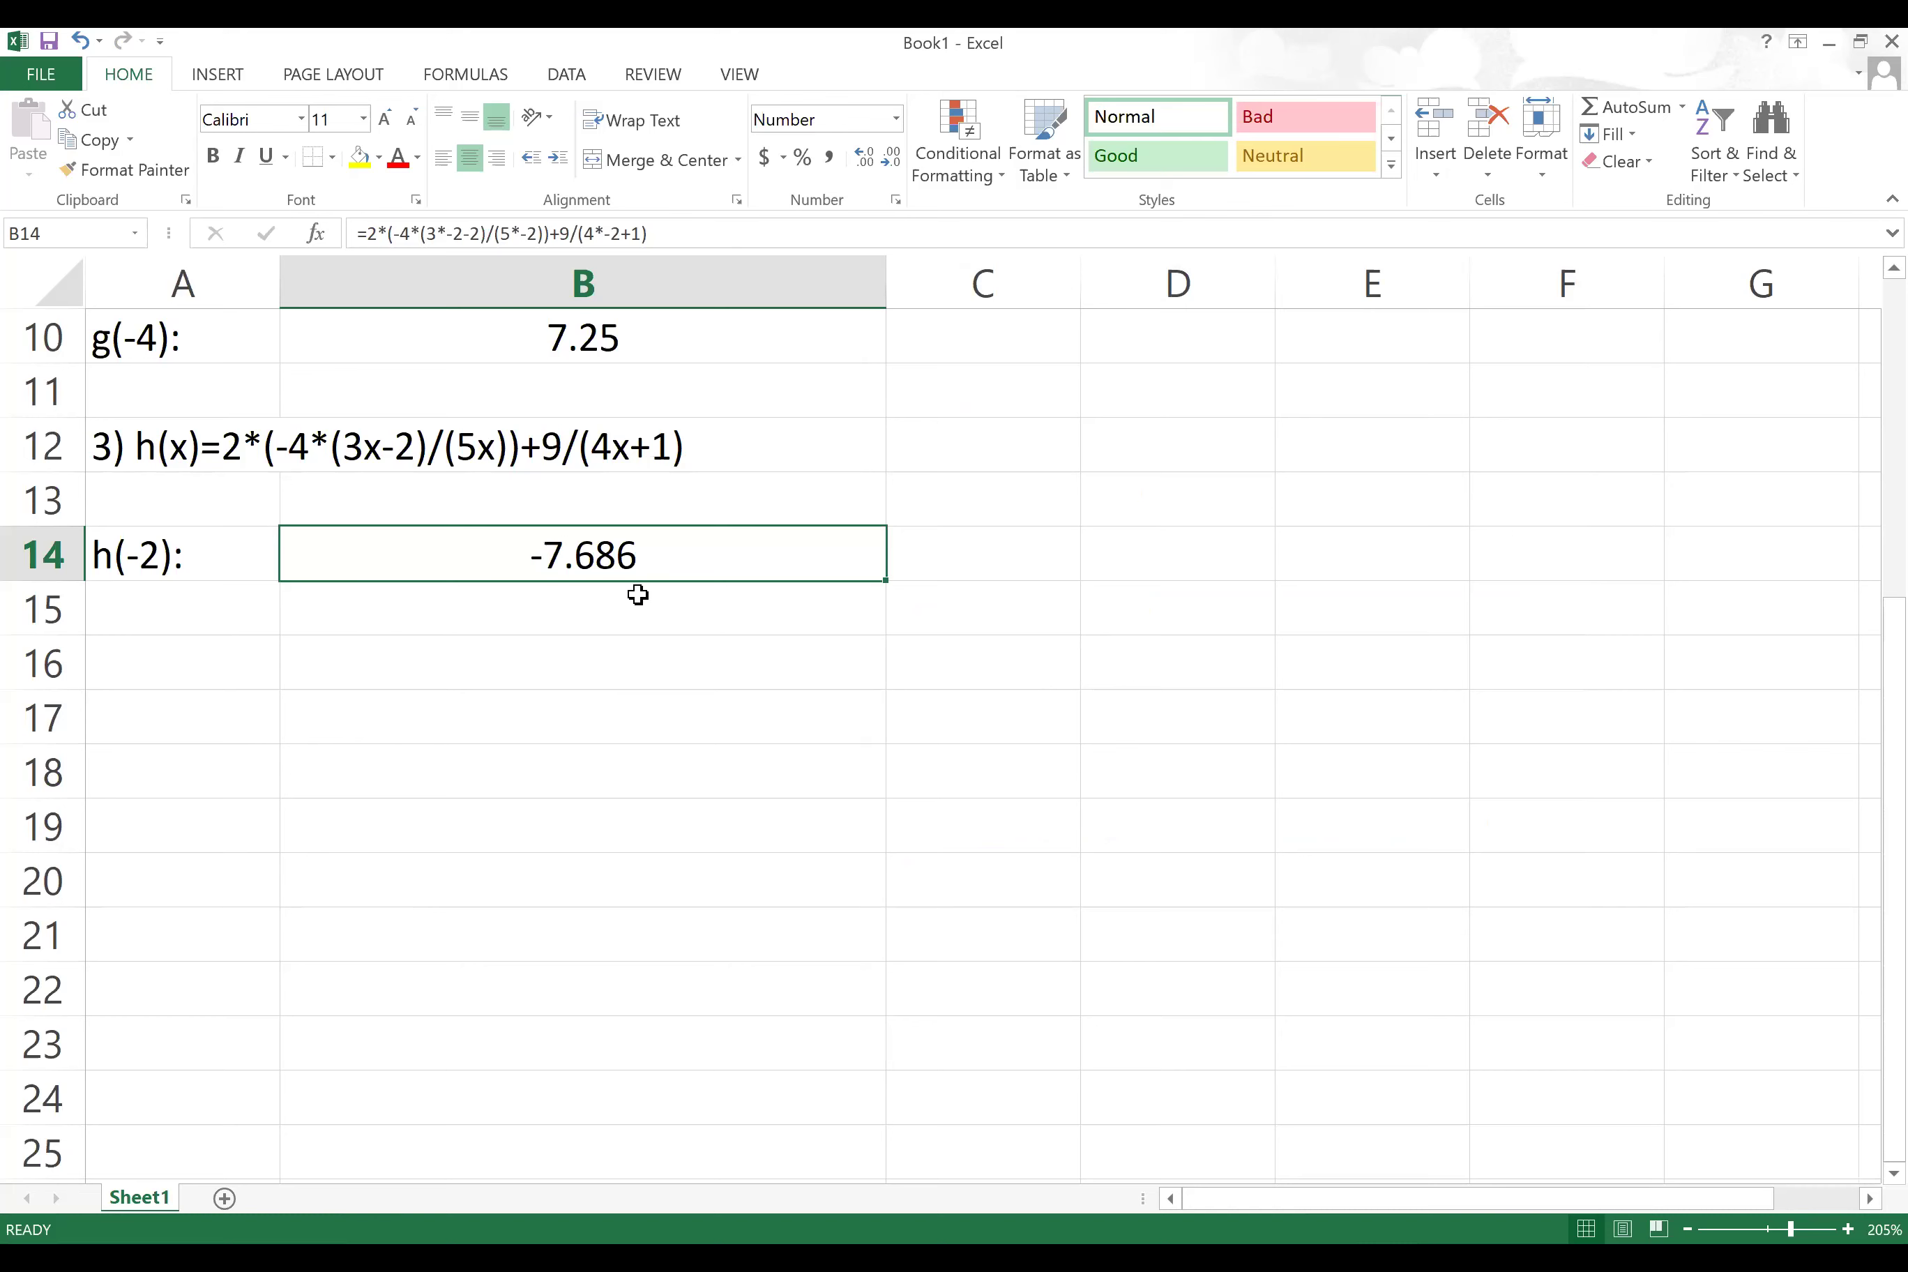
click(234, 602)
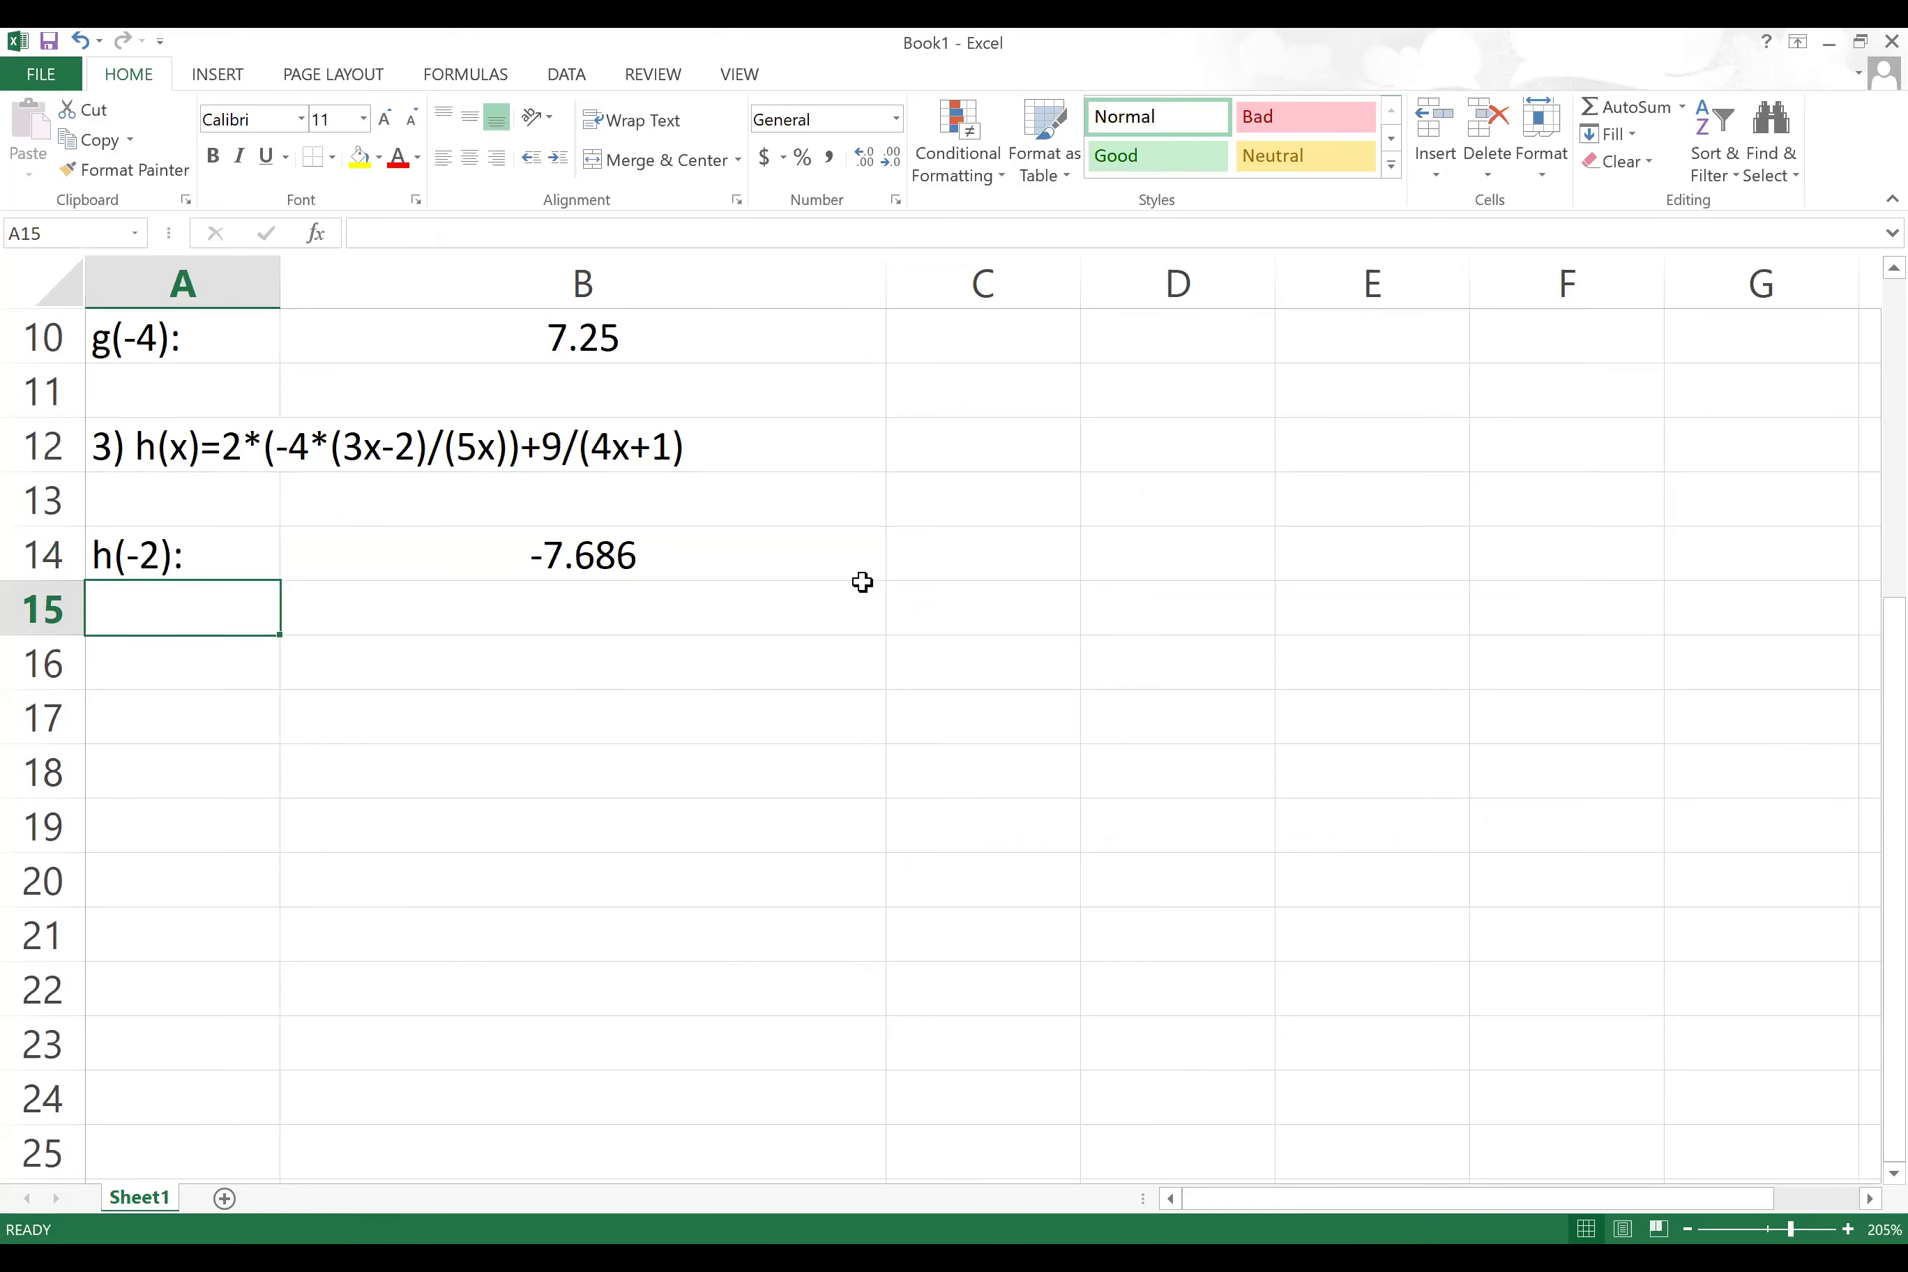
Step: Label A15 'h(3)' and enter =2*(-4*(3*3-2)/(5*3))+9/(4*3+1) in B15, giving -3.041025641
text(h(3):)
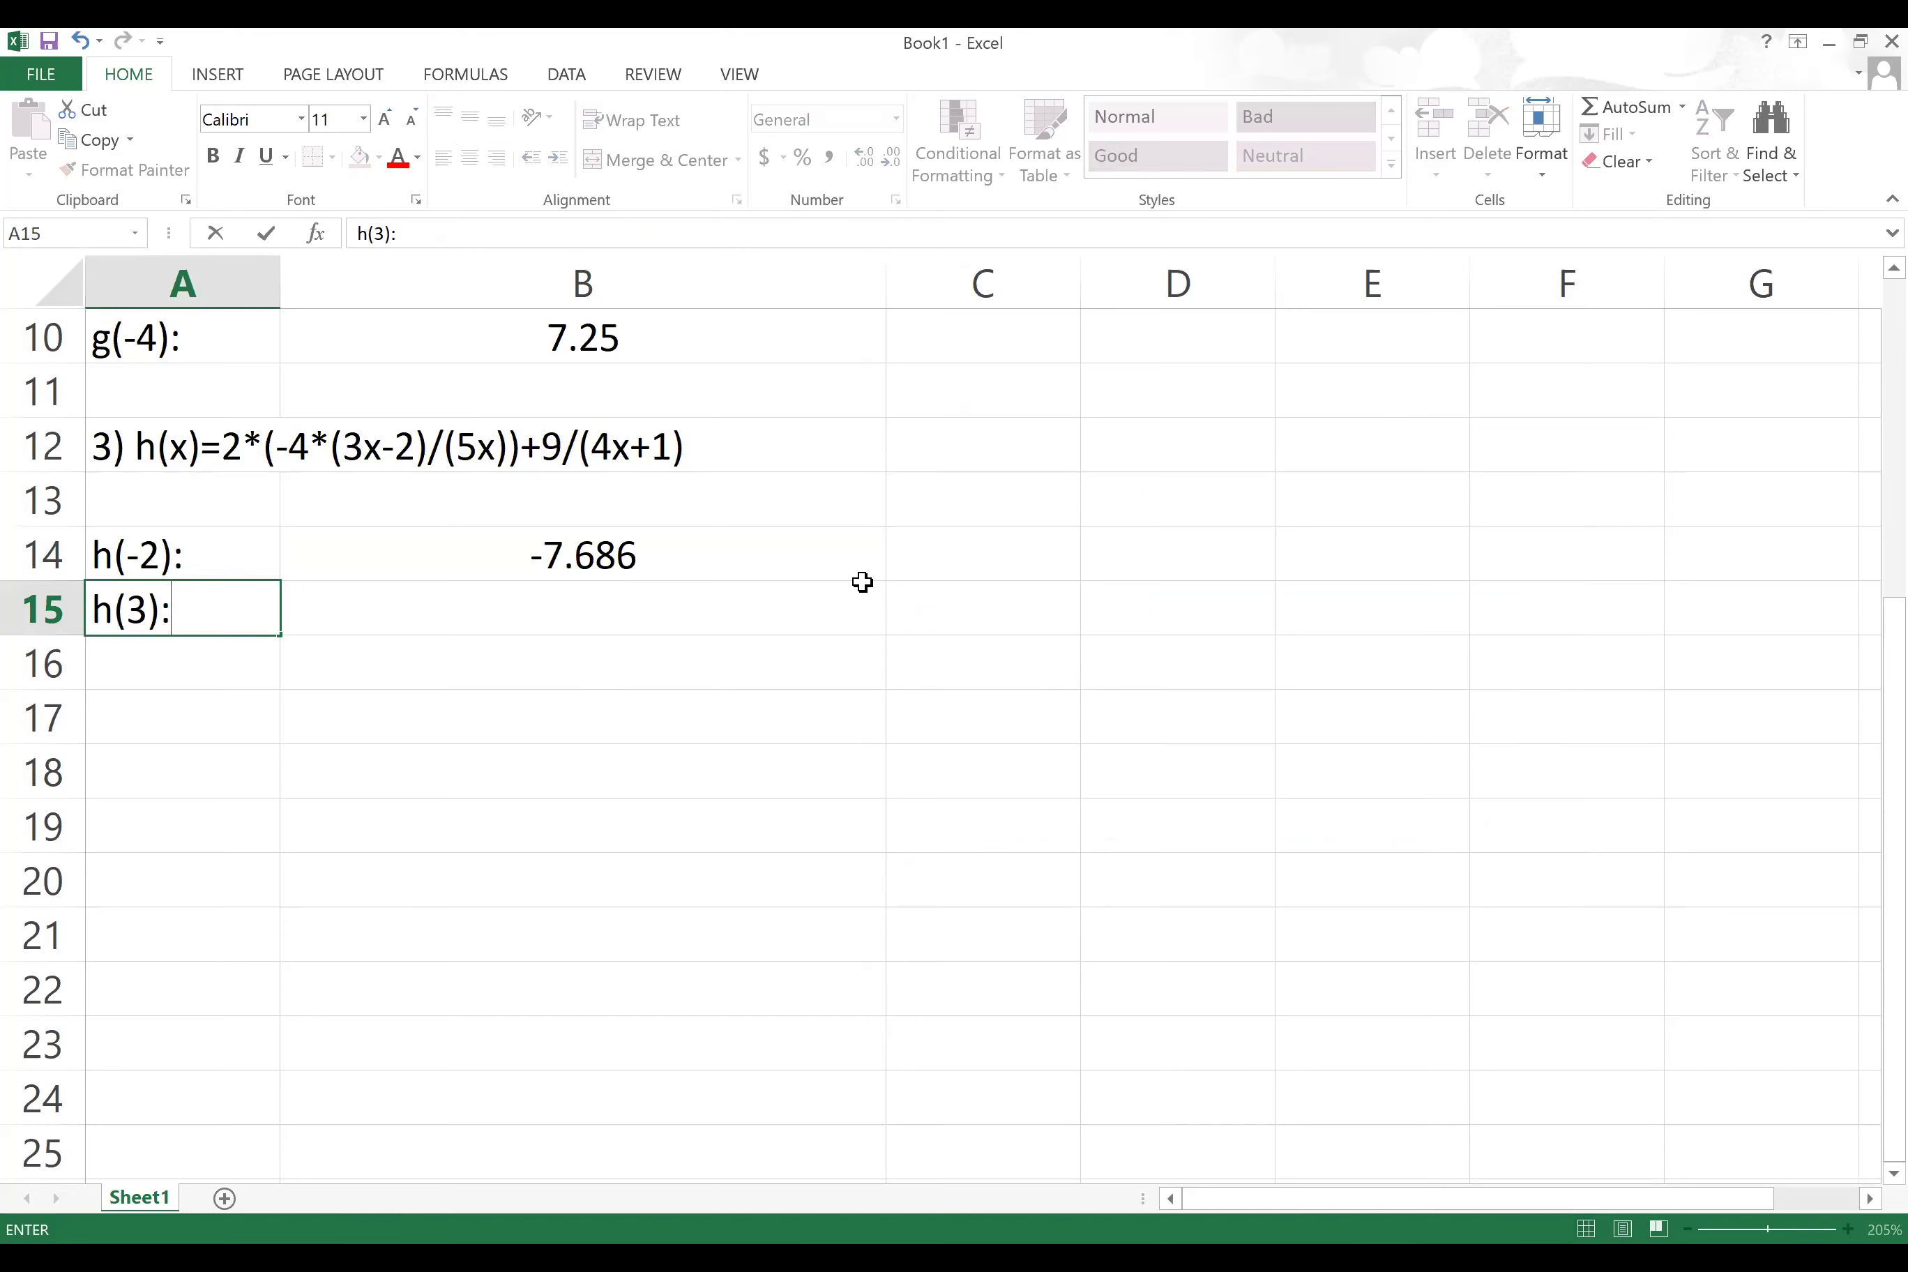
click(862, 584)
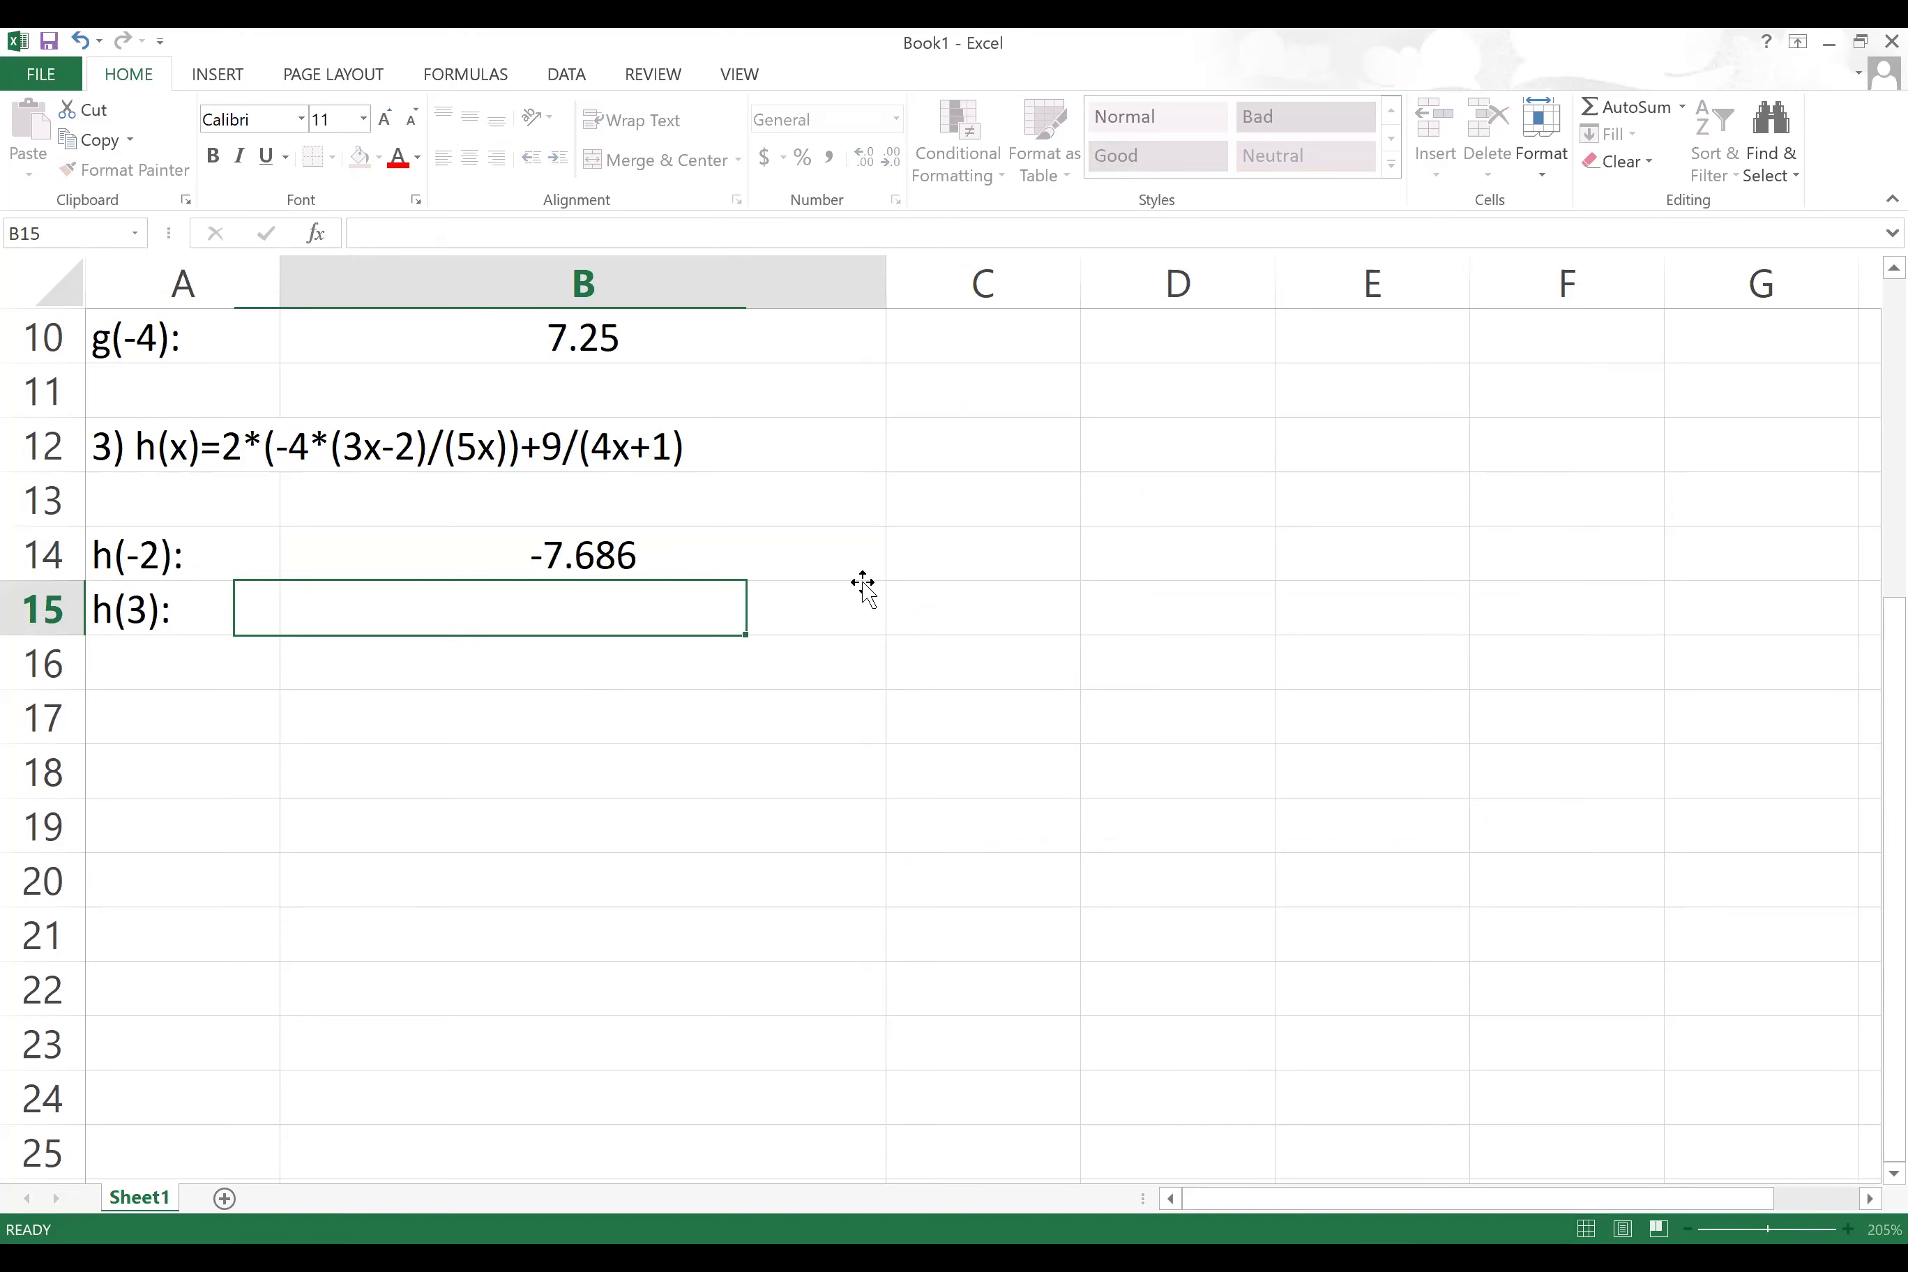
text(=)
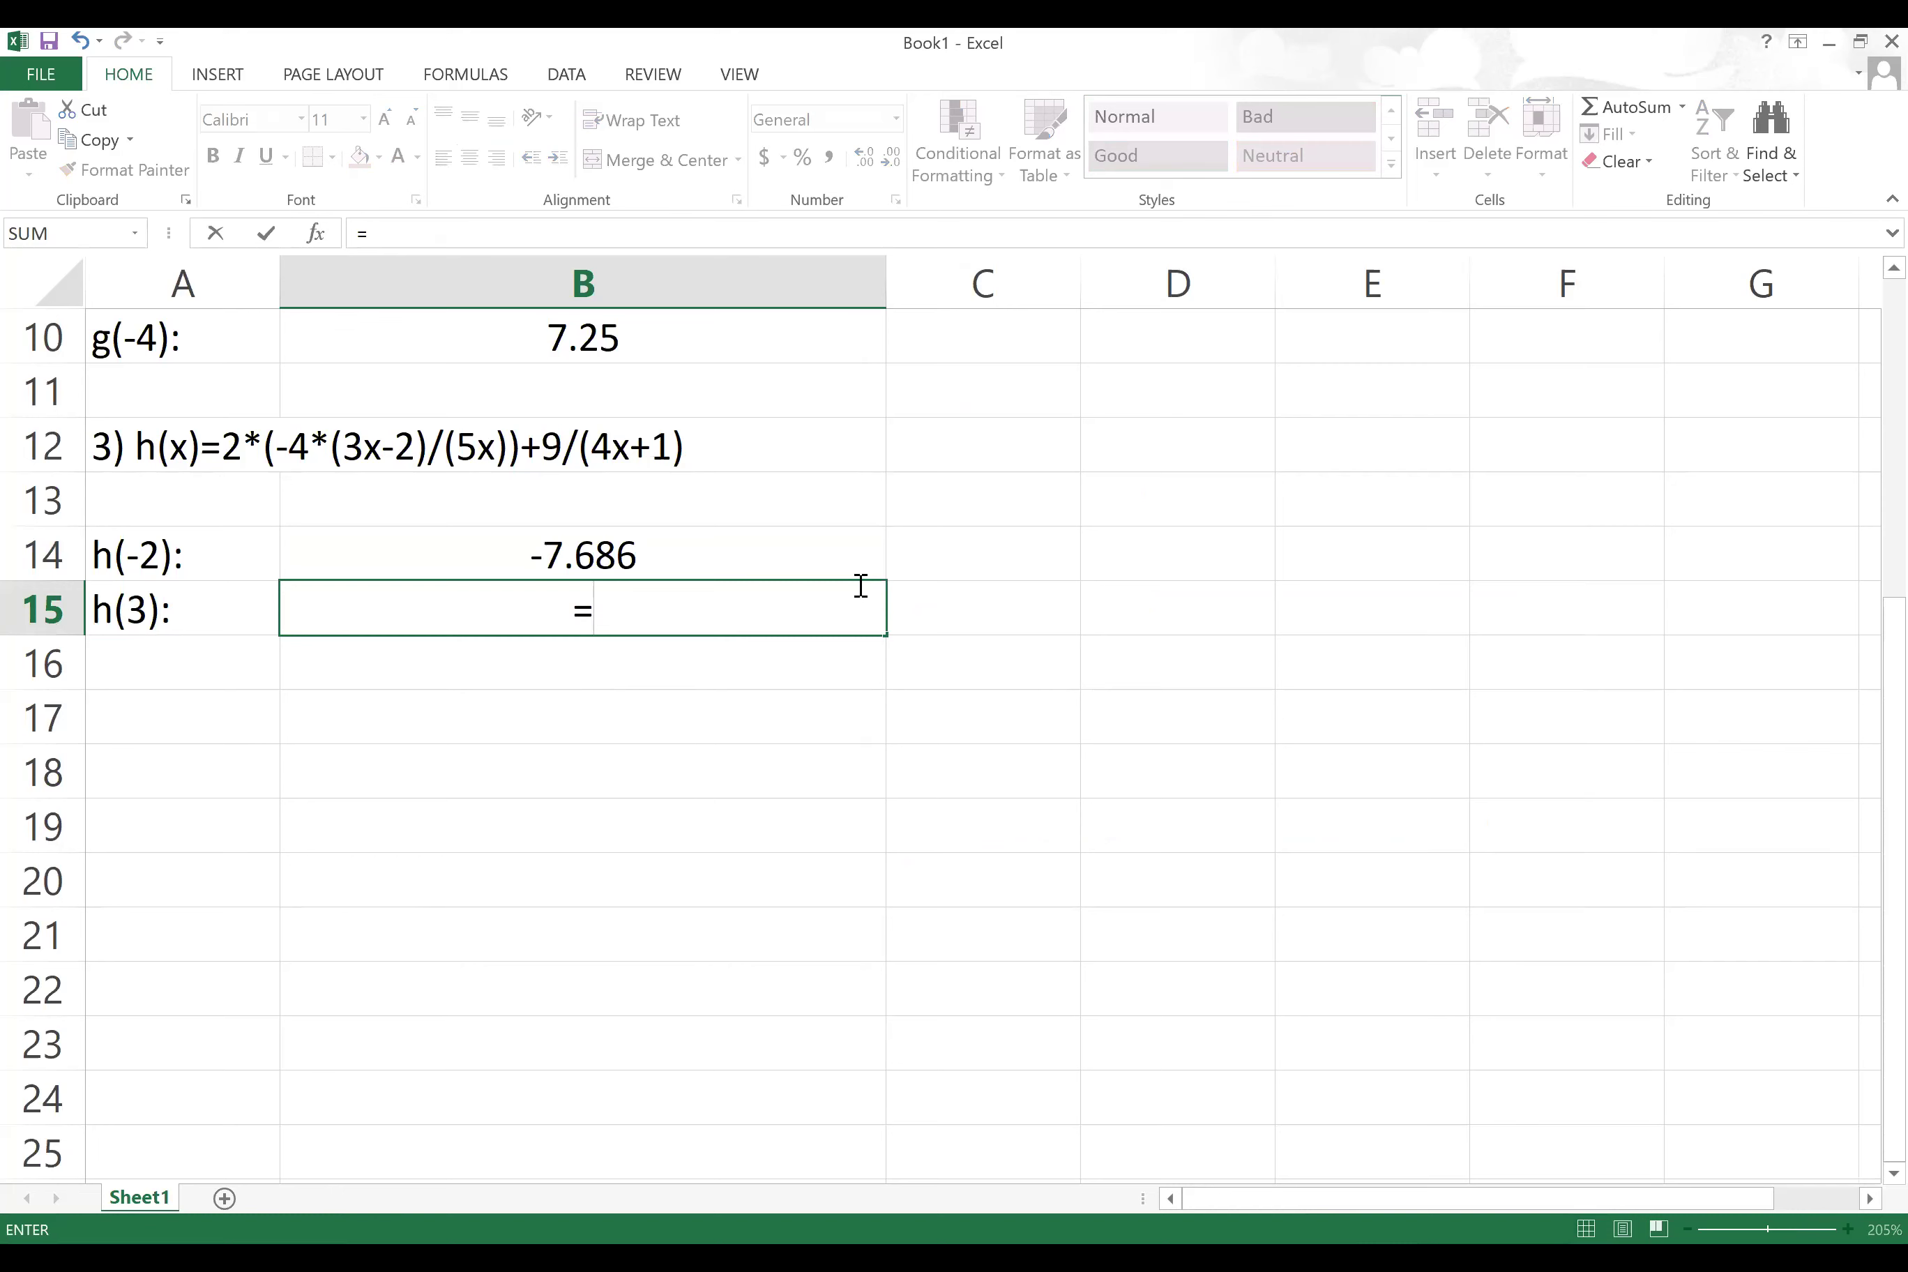
text(2*(-4*()
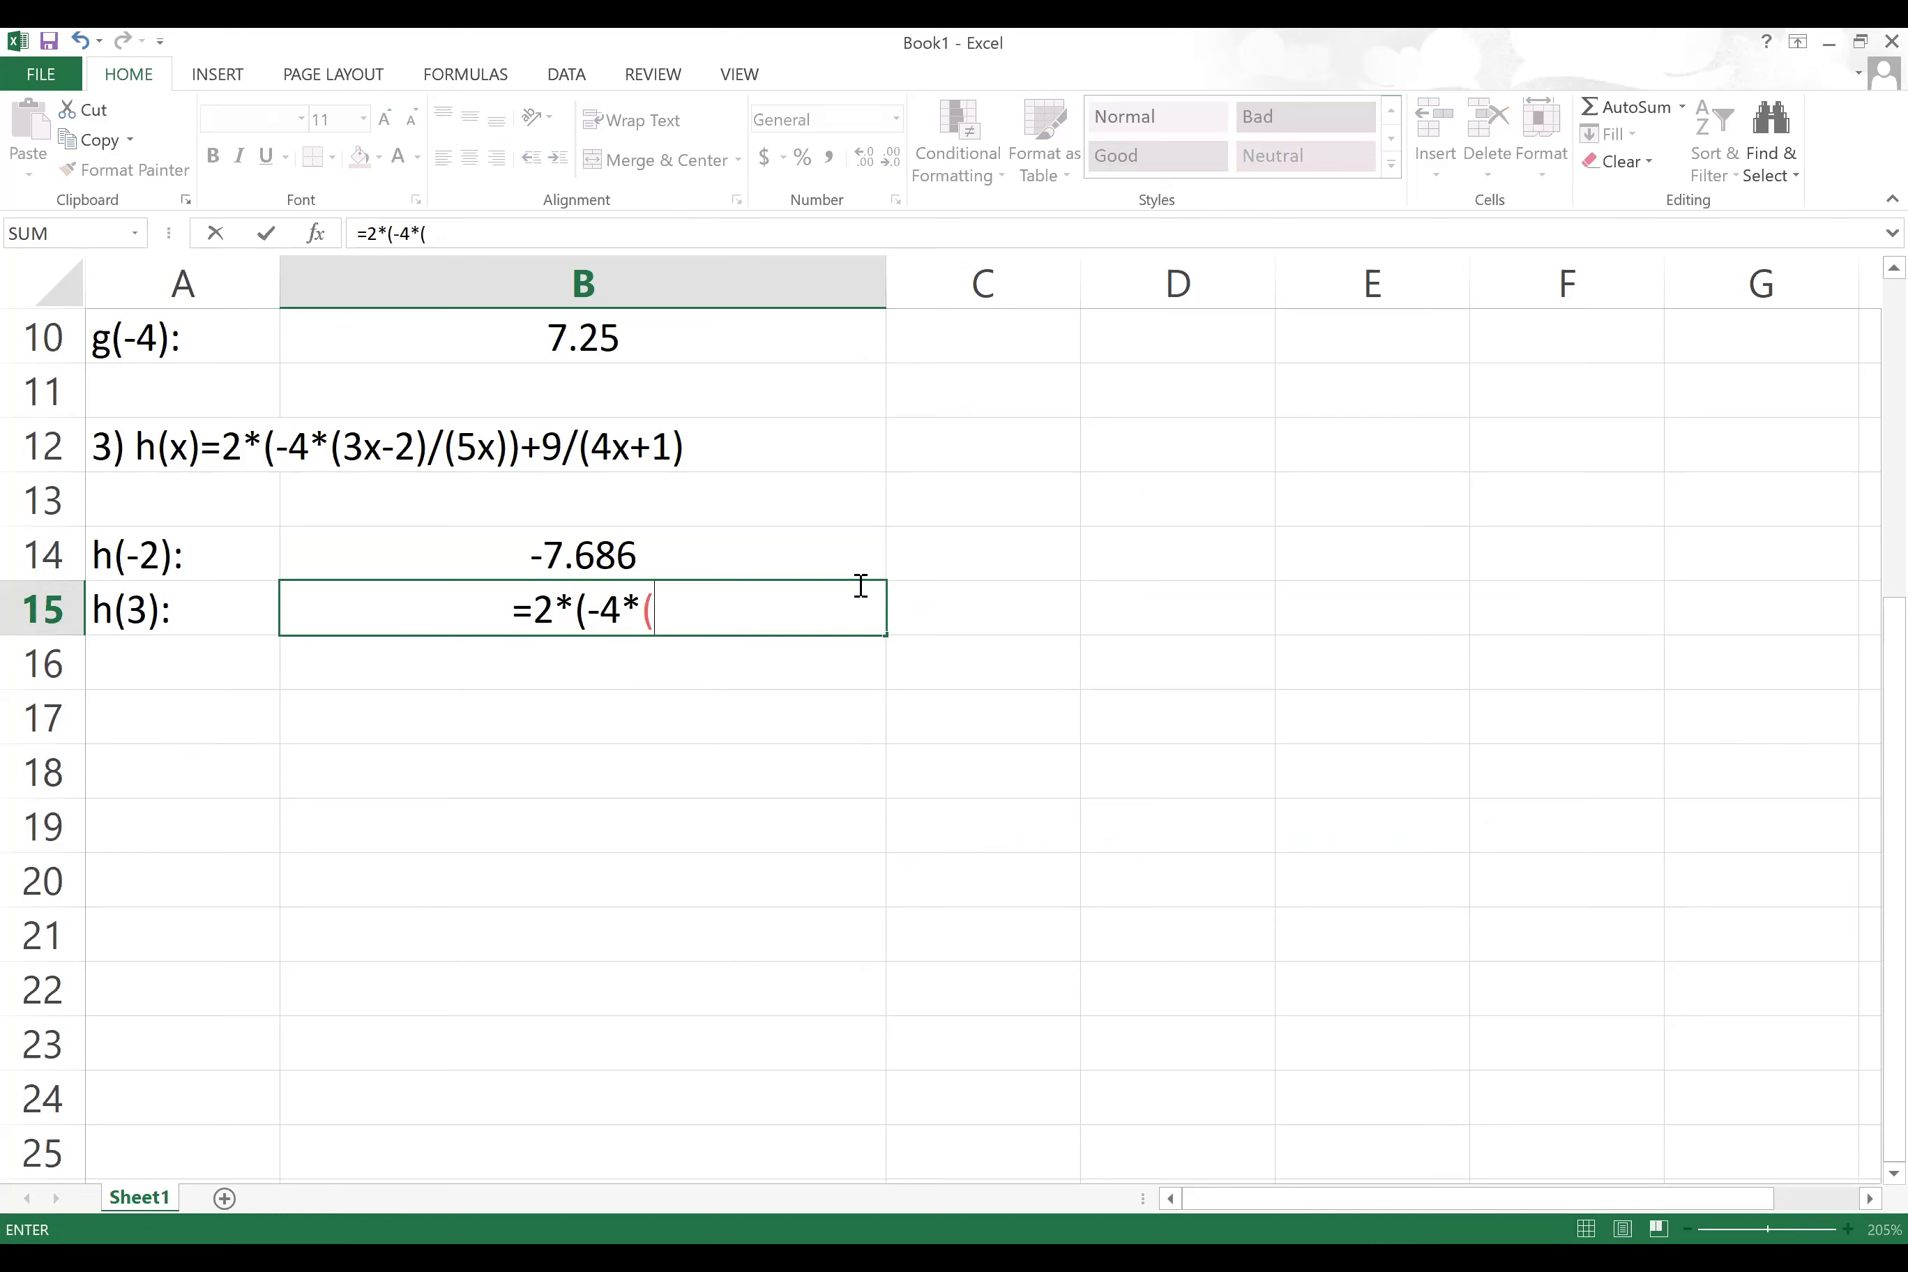
text(3*)
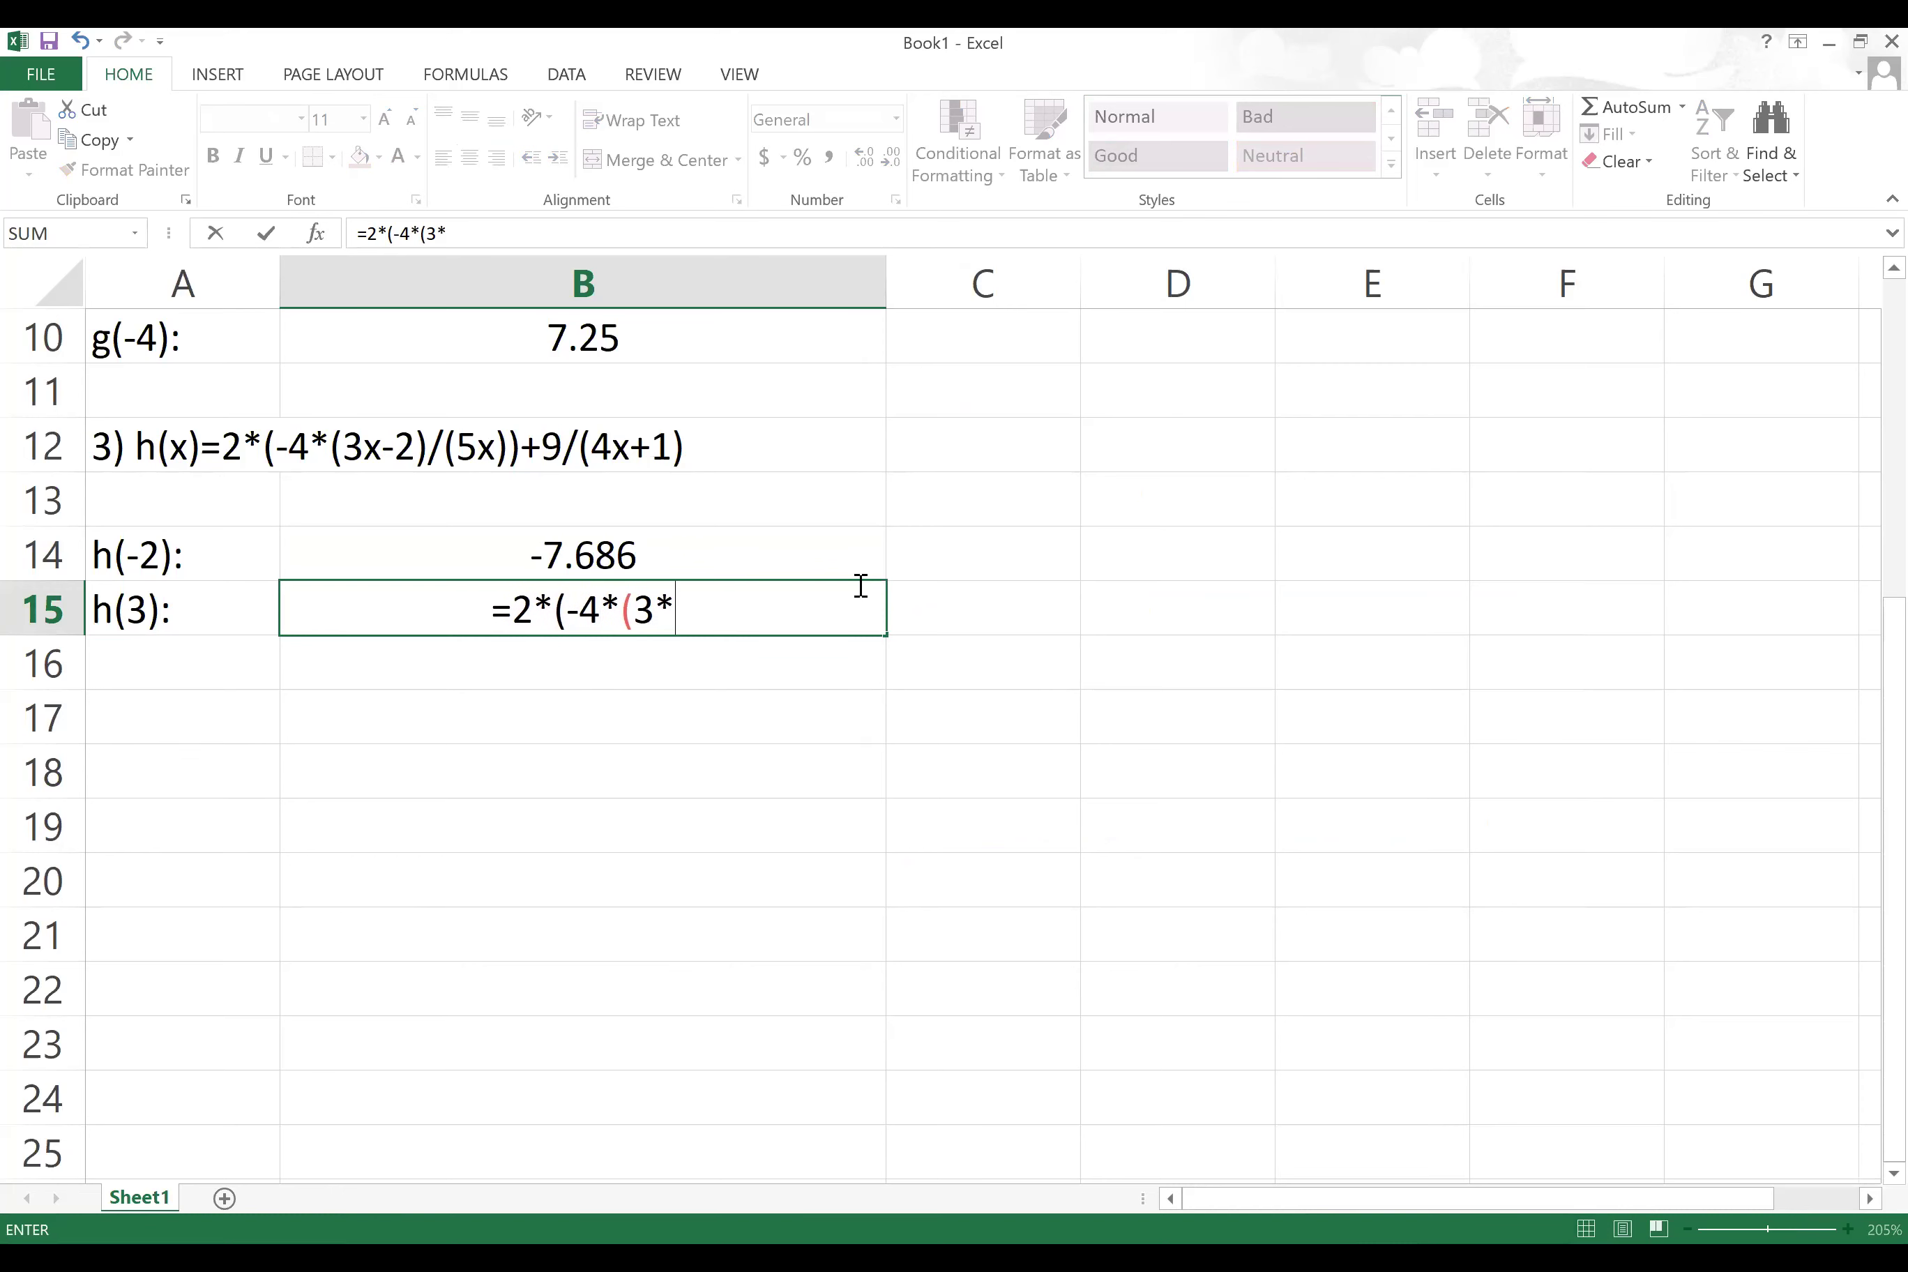
text(3-2)/)
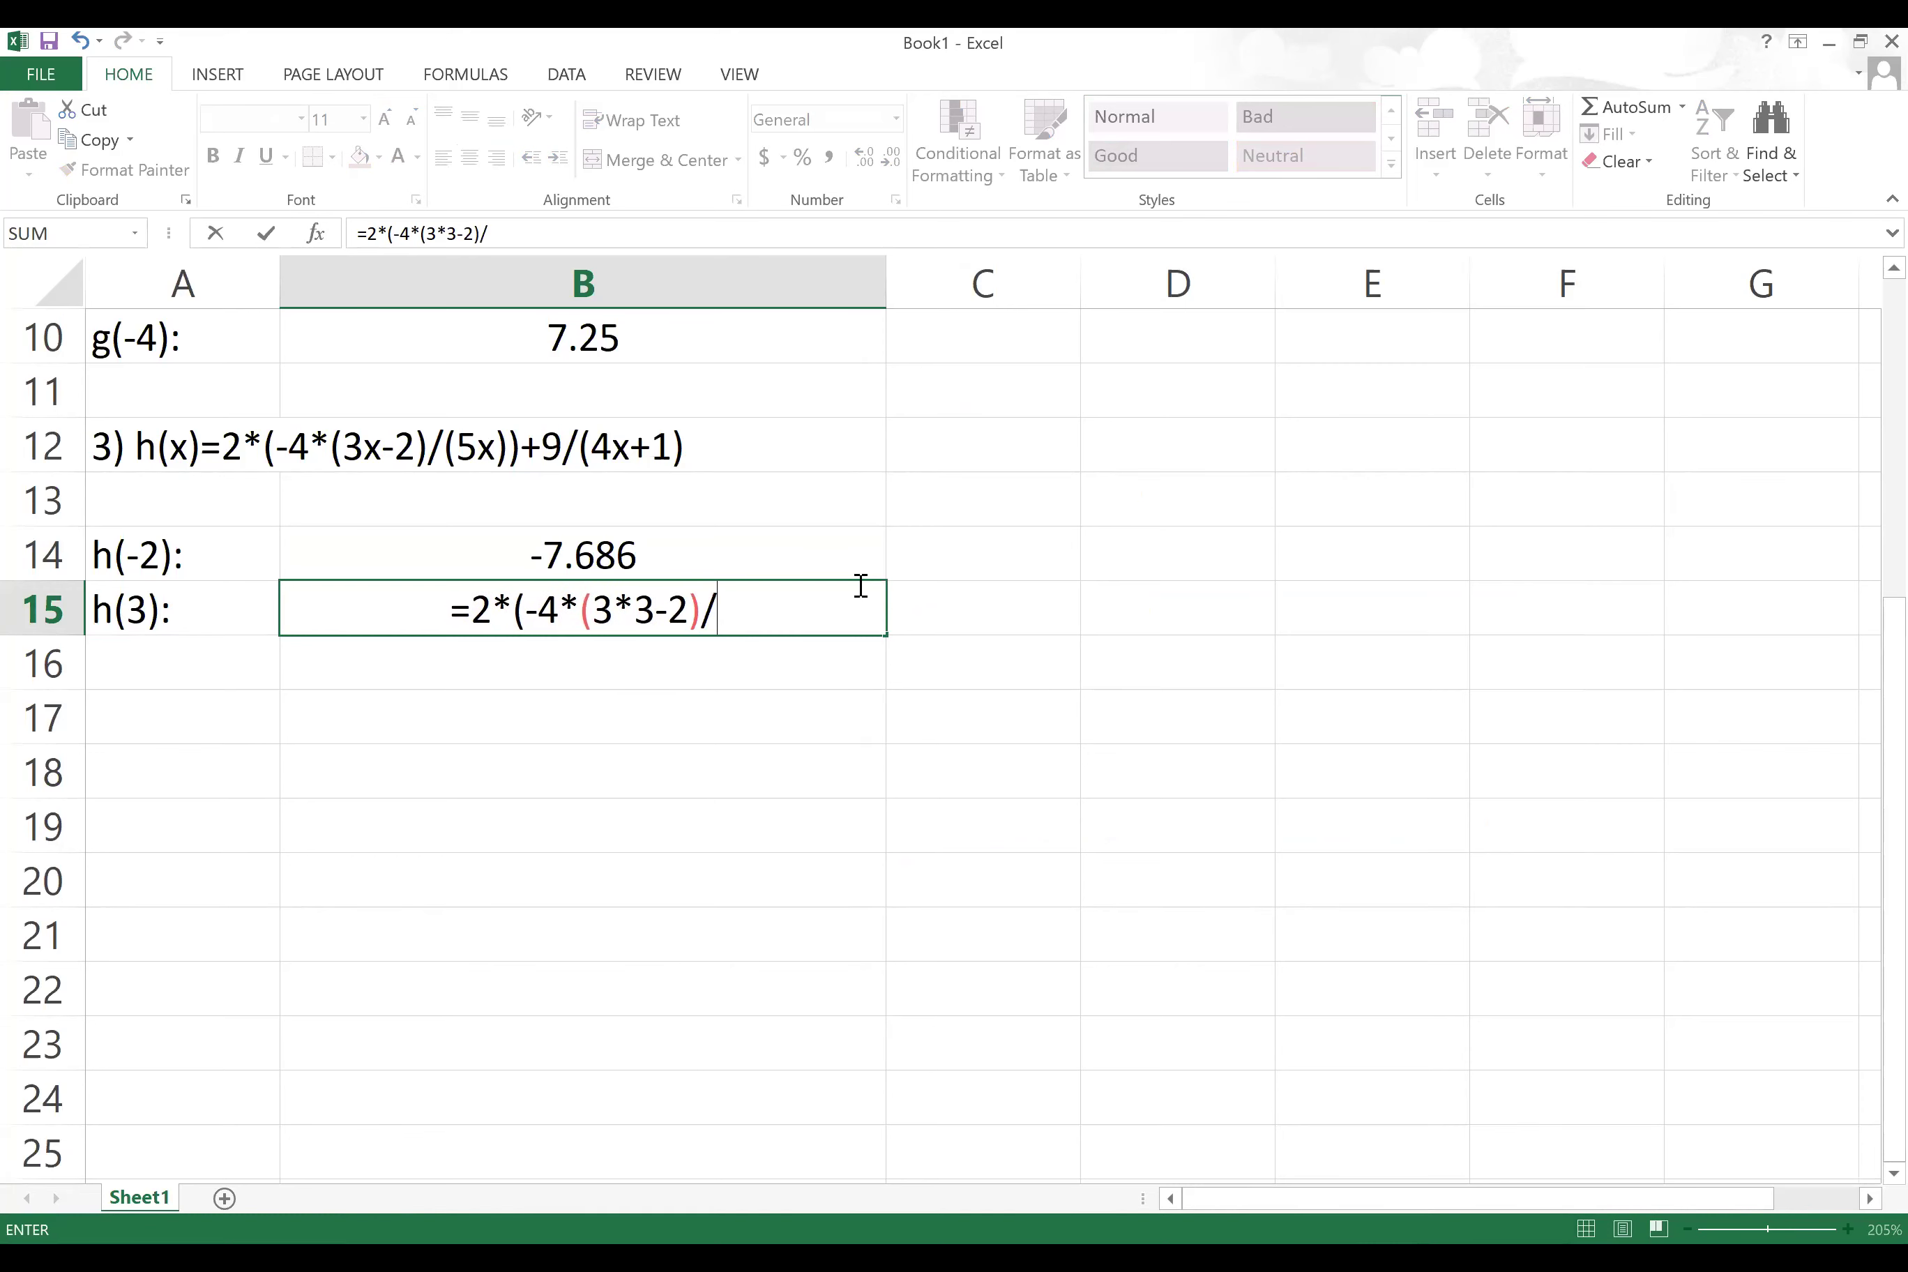
text(()
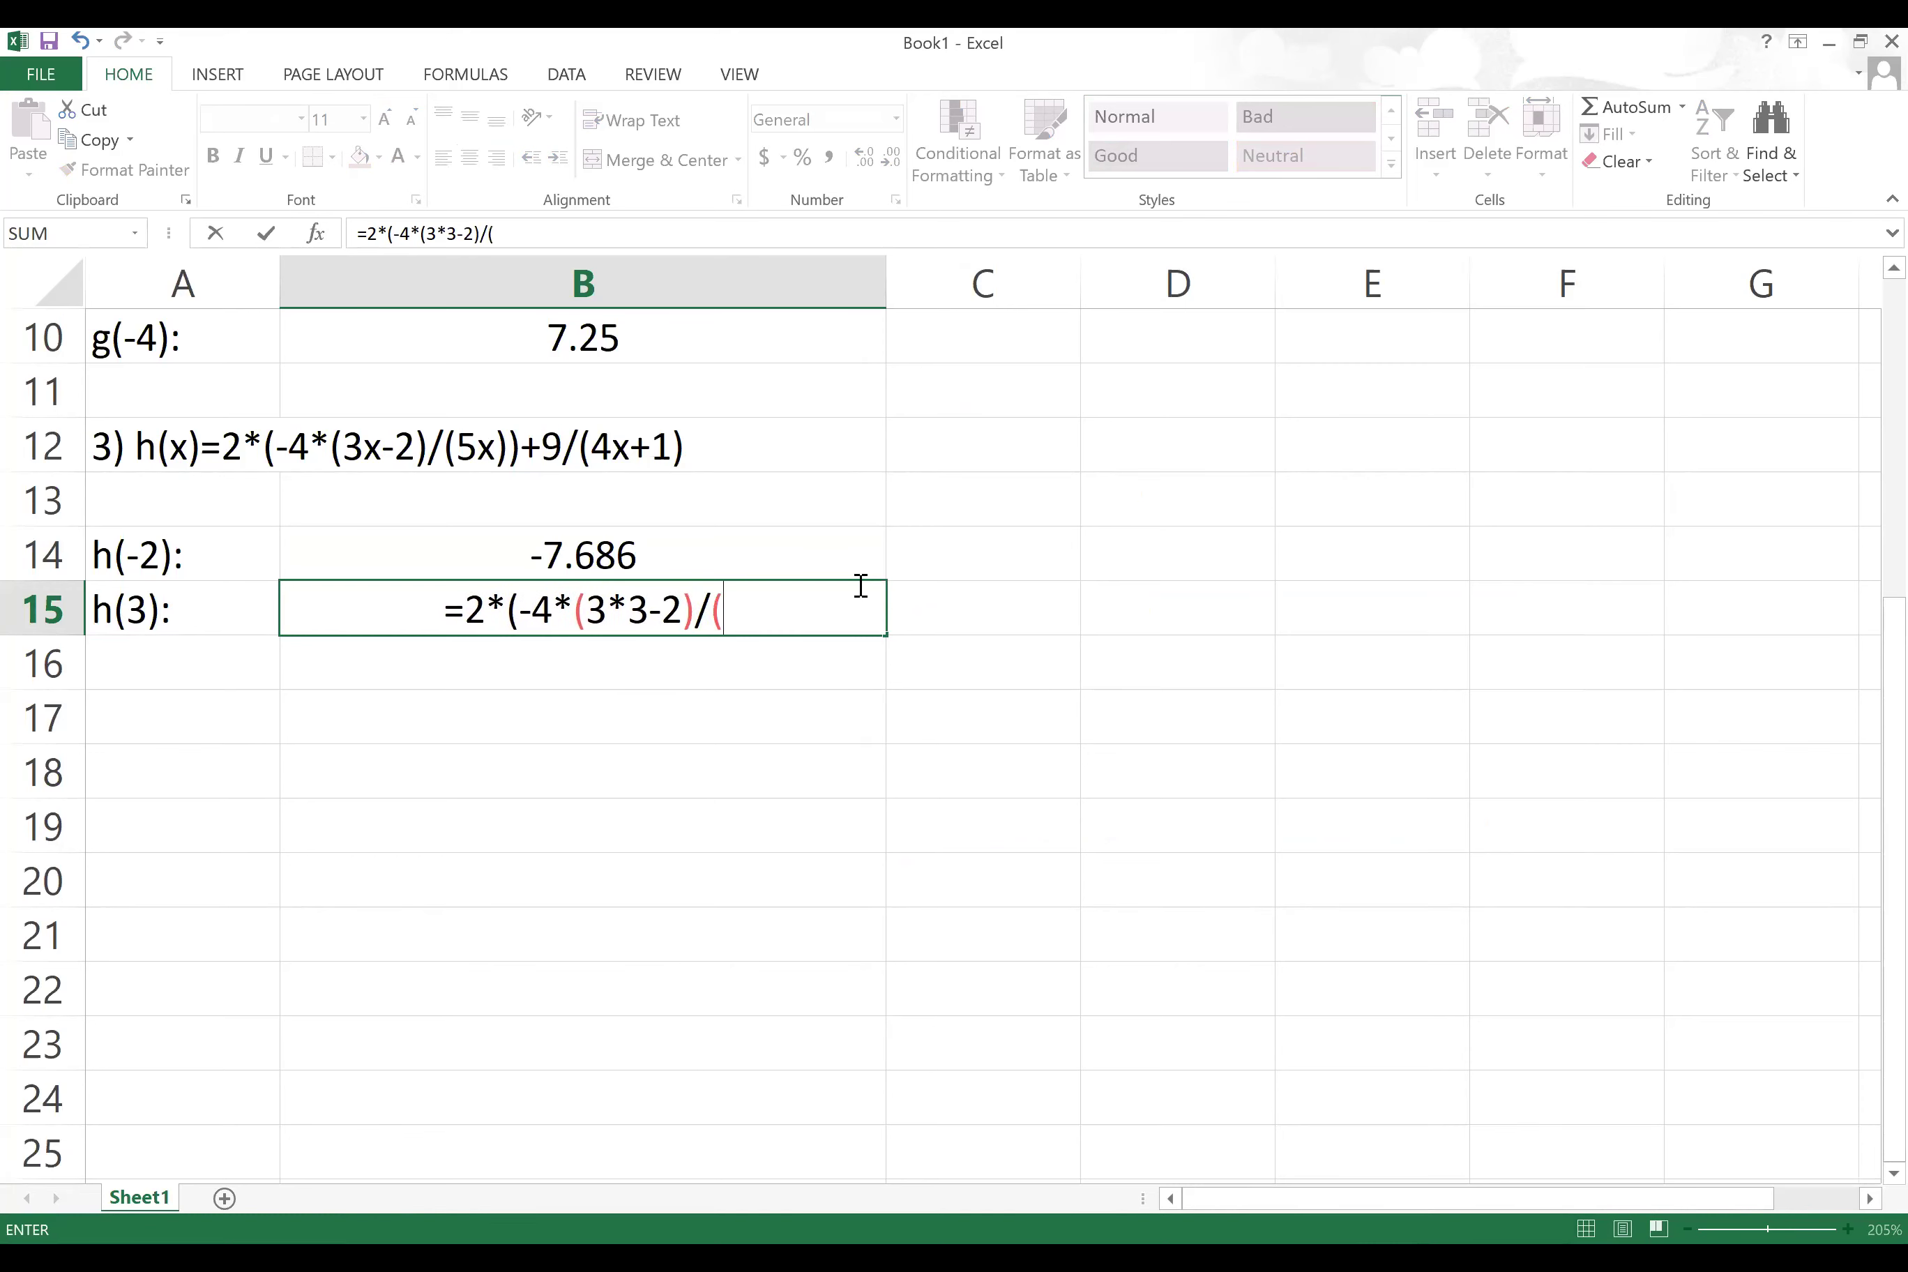
text(5*3))
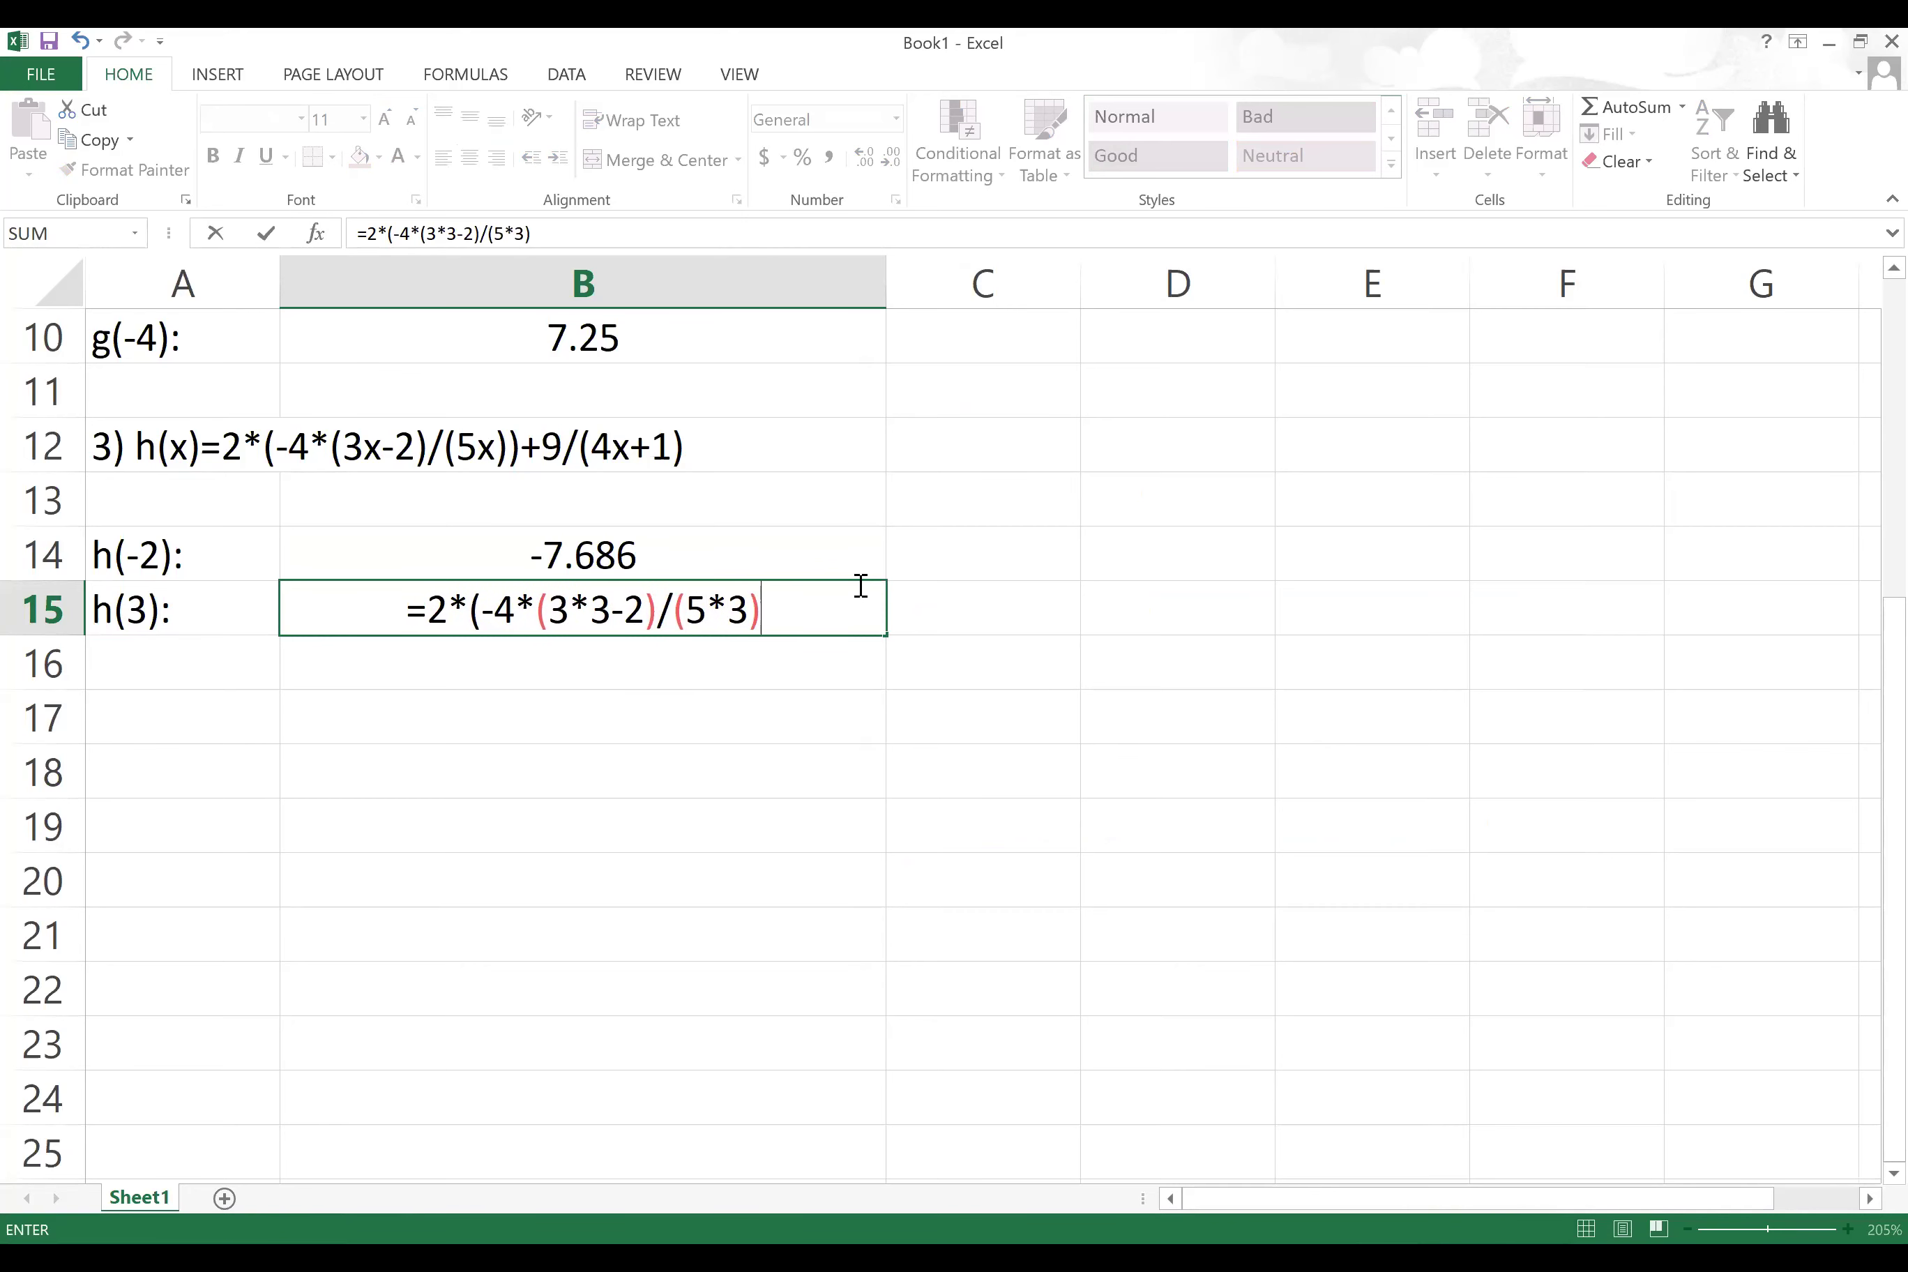
text())
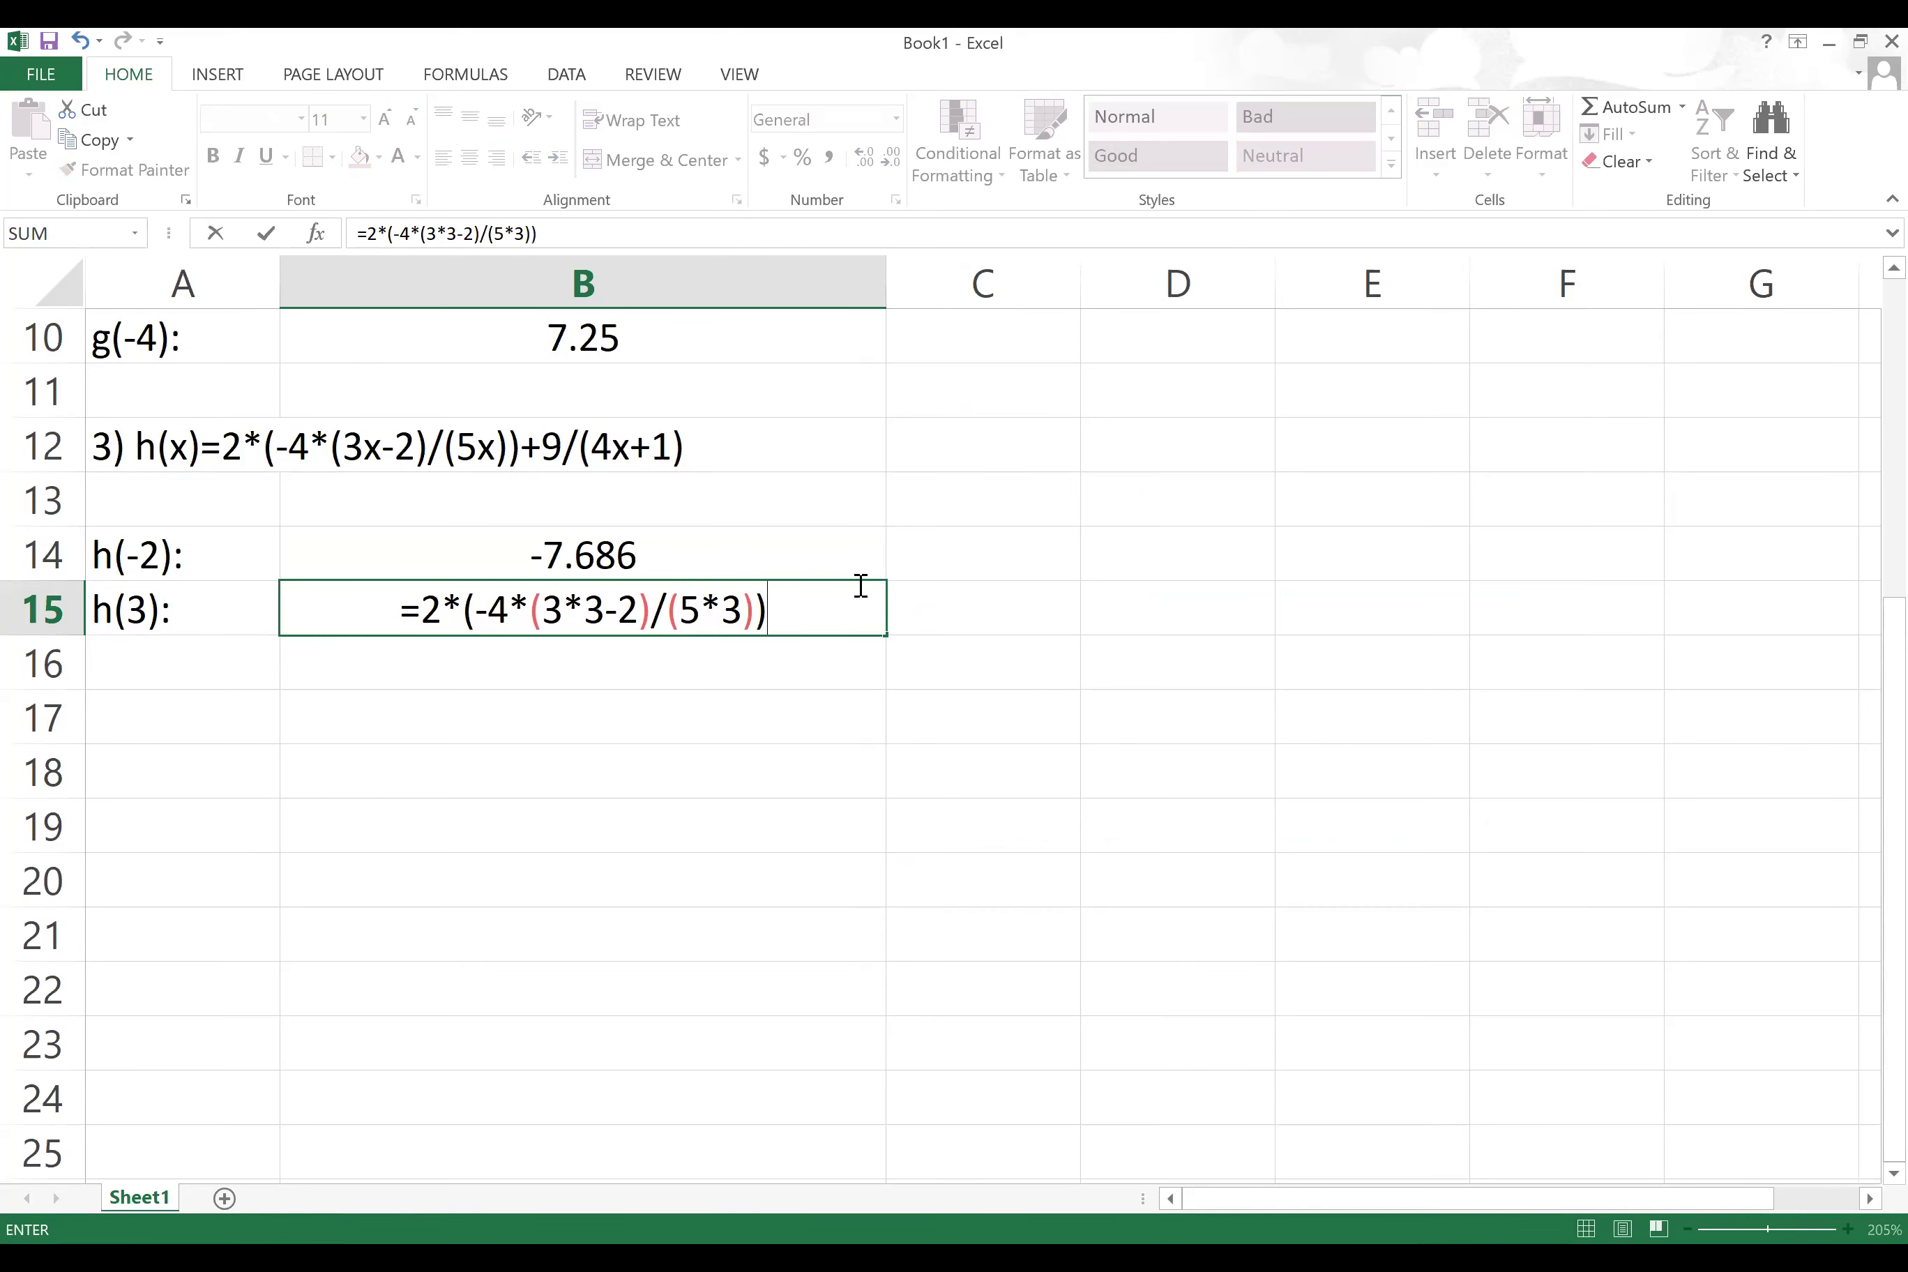
text(/)
key(BackSpace)
text(+9/)
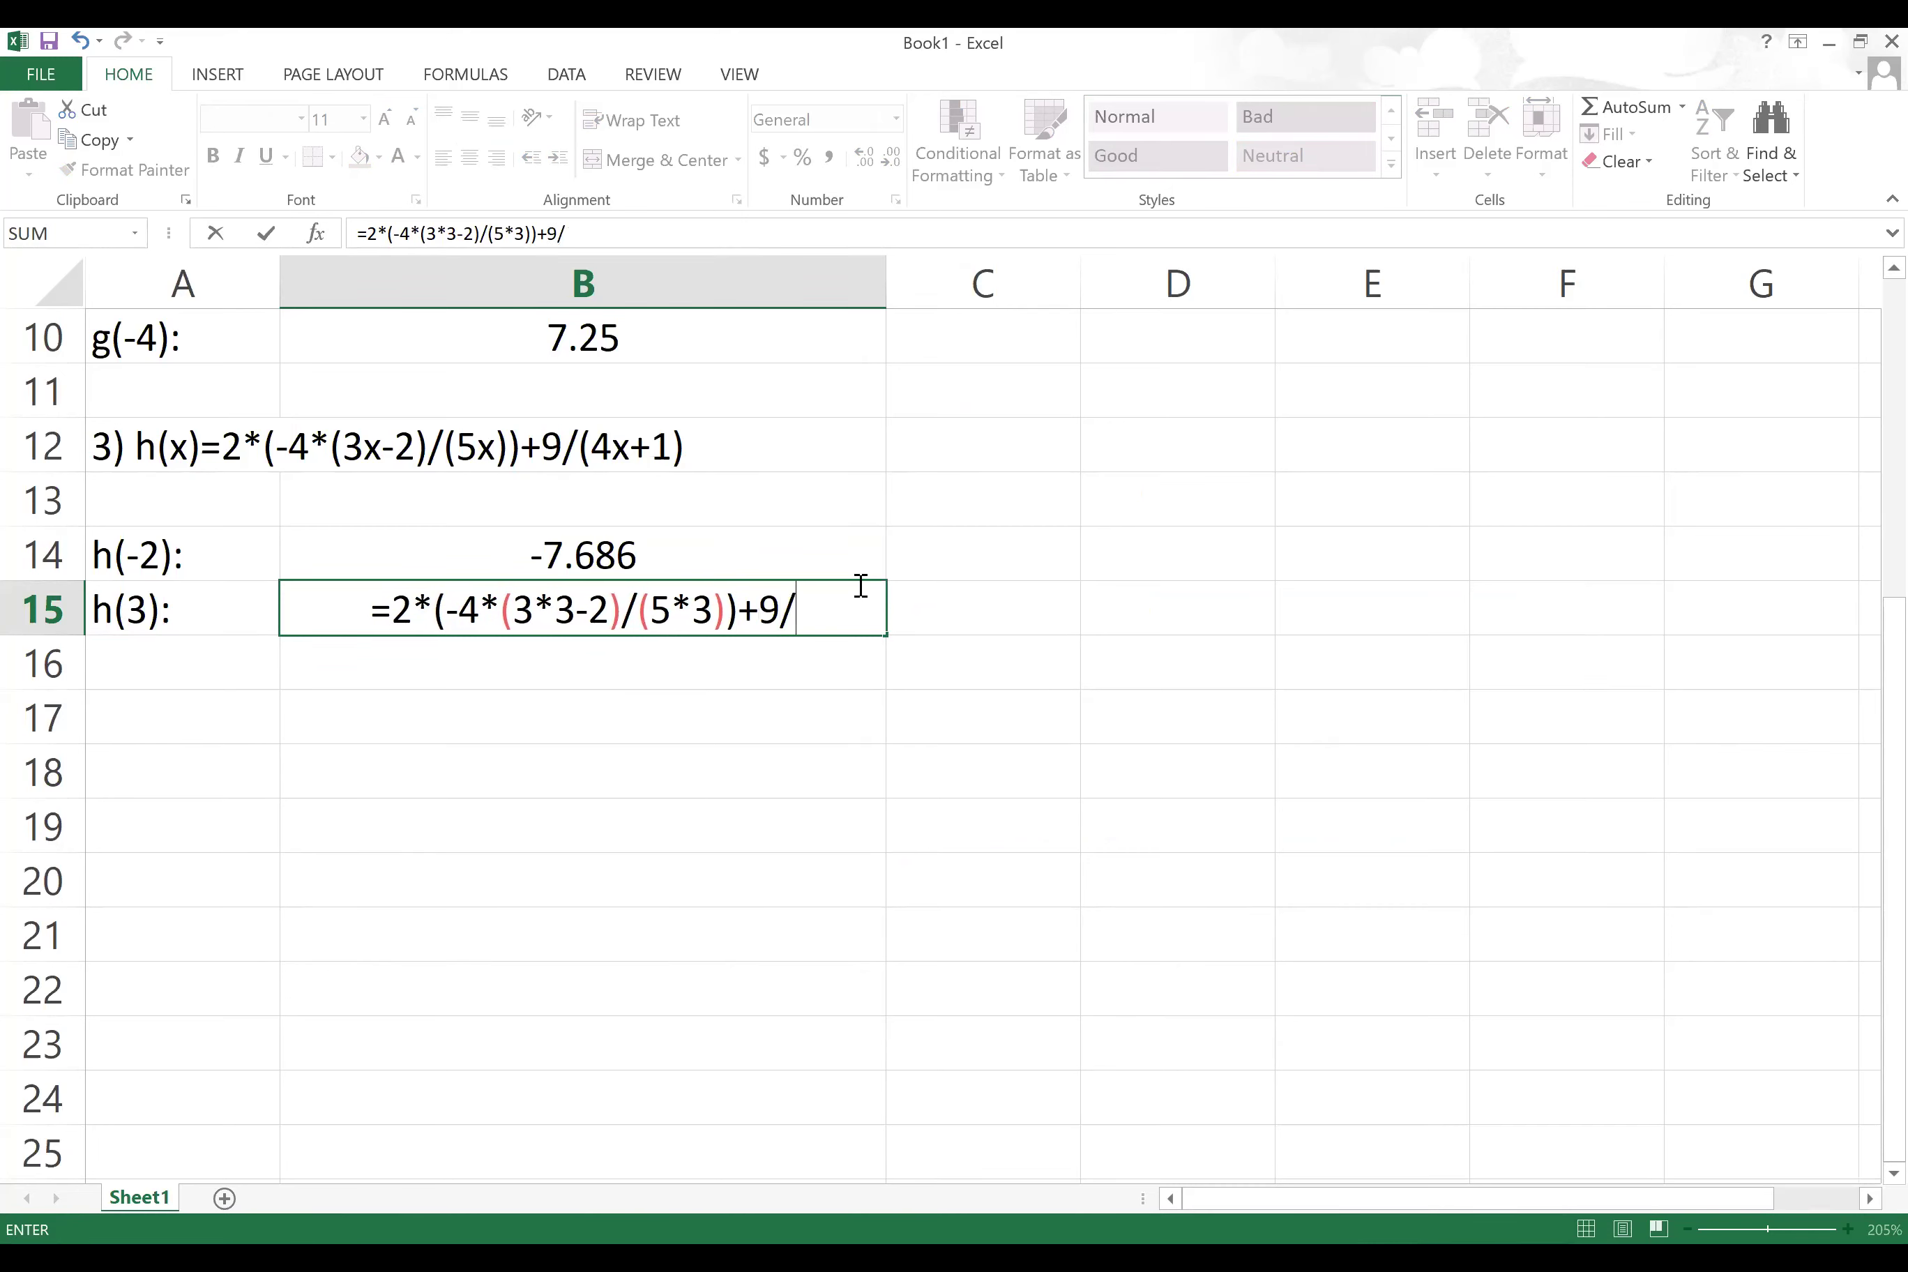
text(()
text(4*)
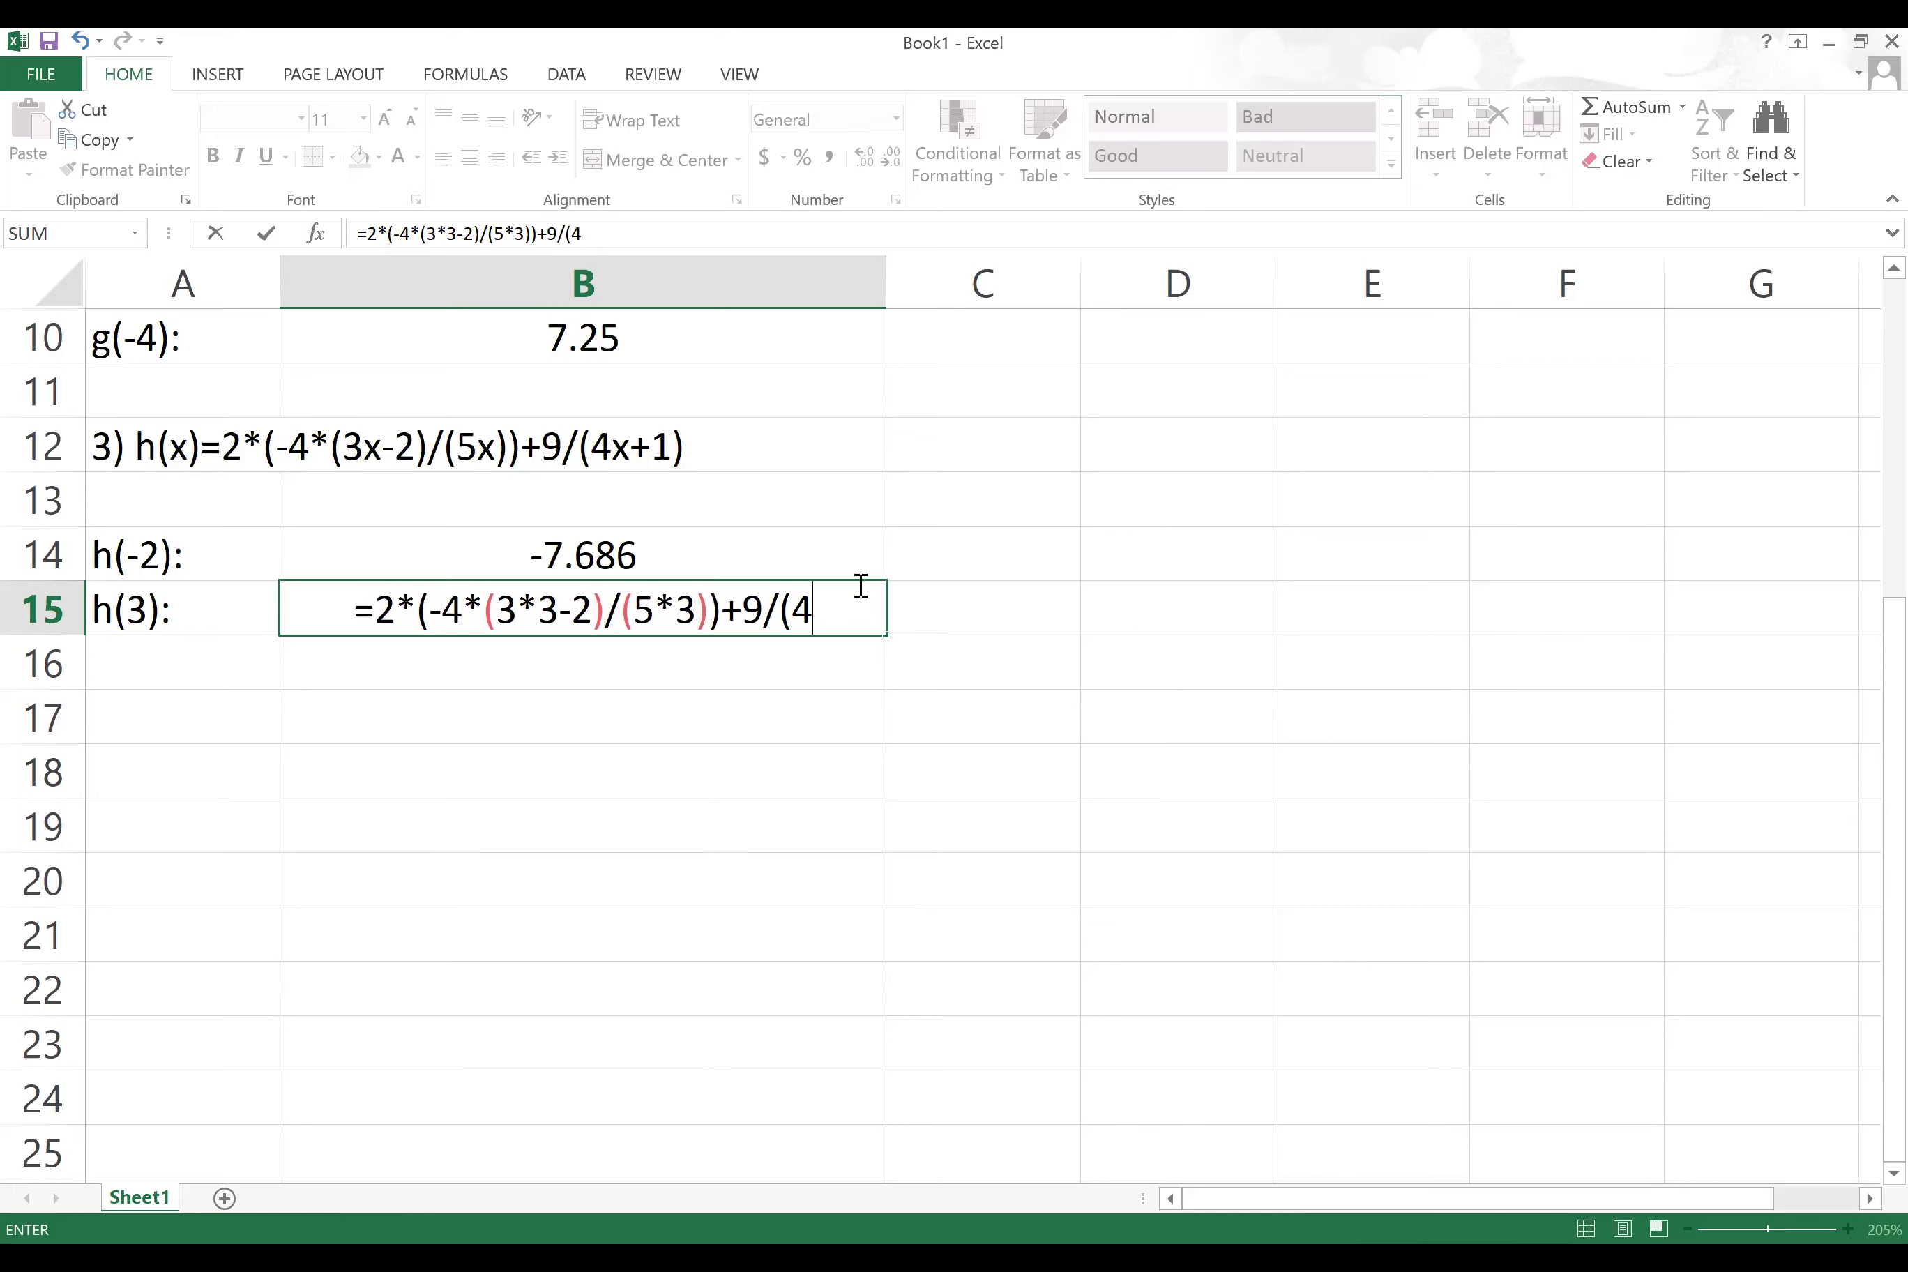
text(3)
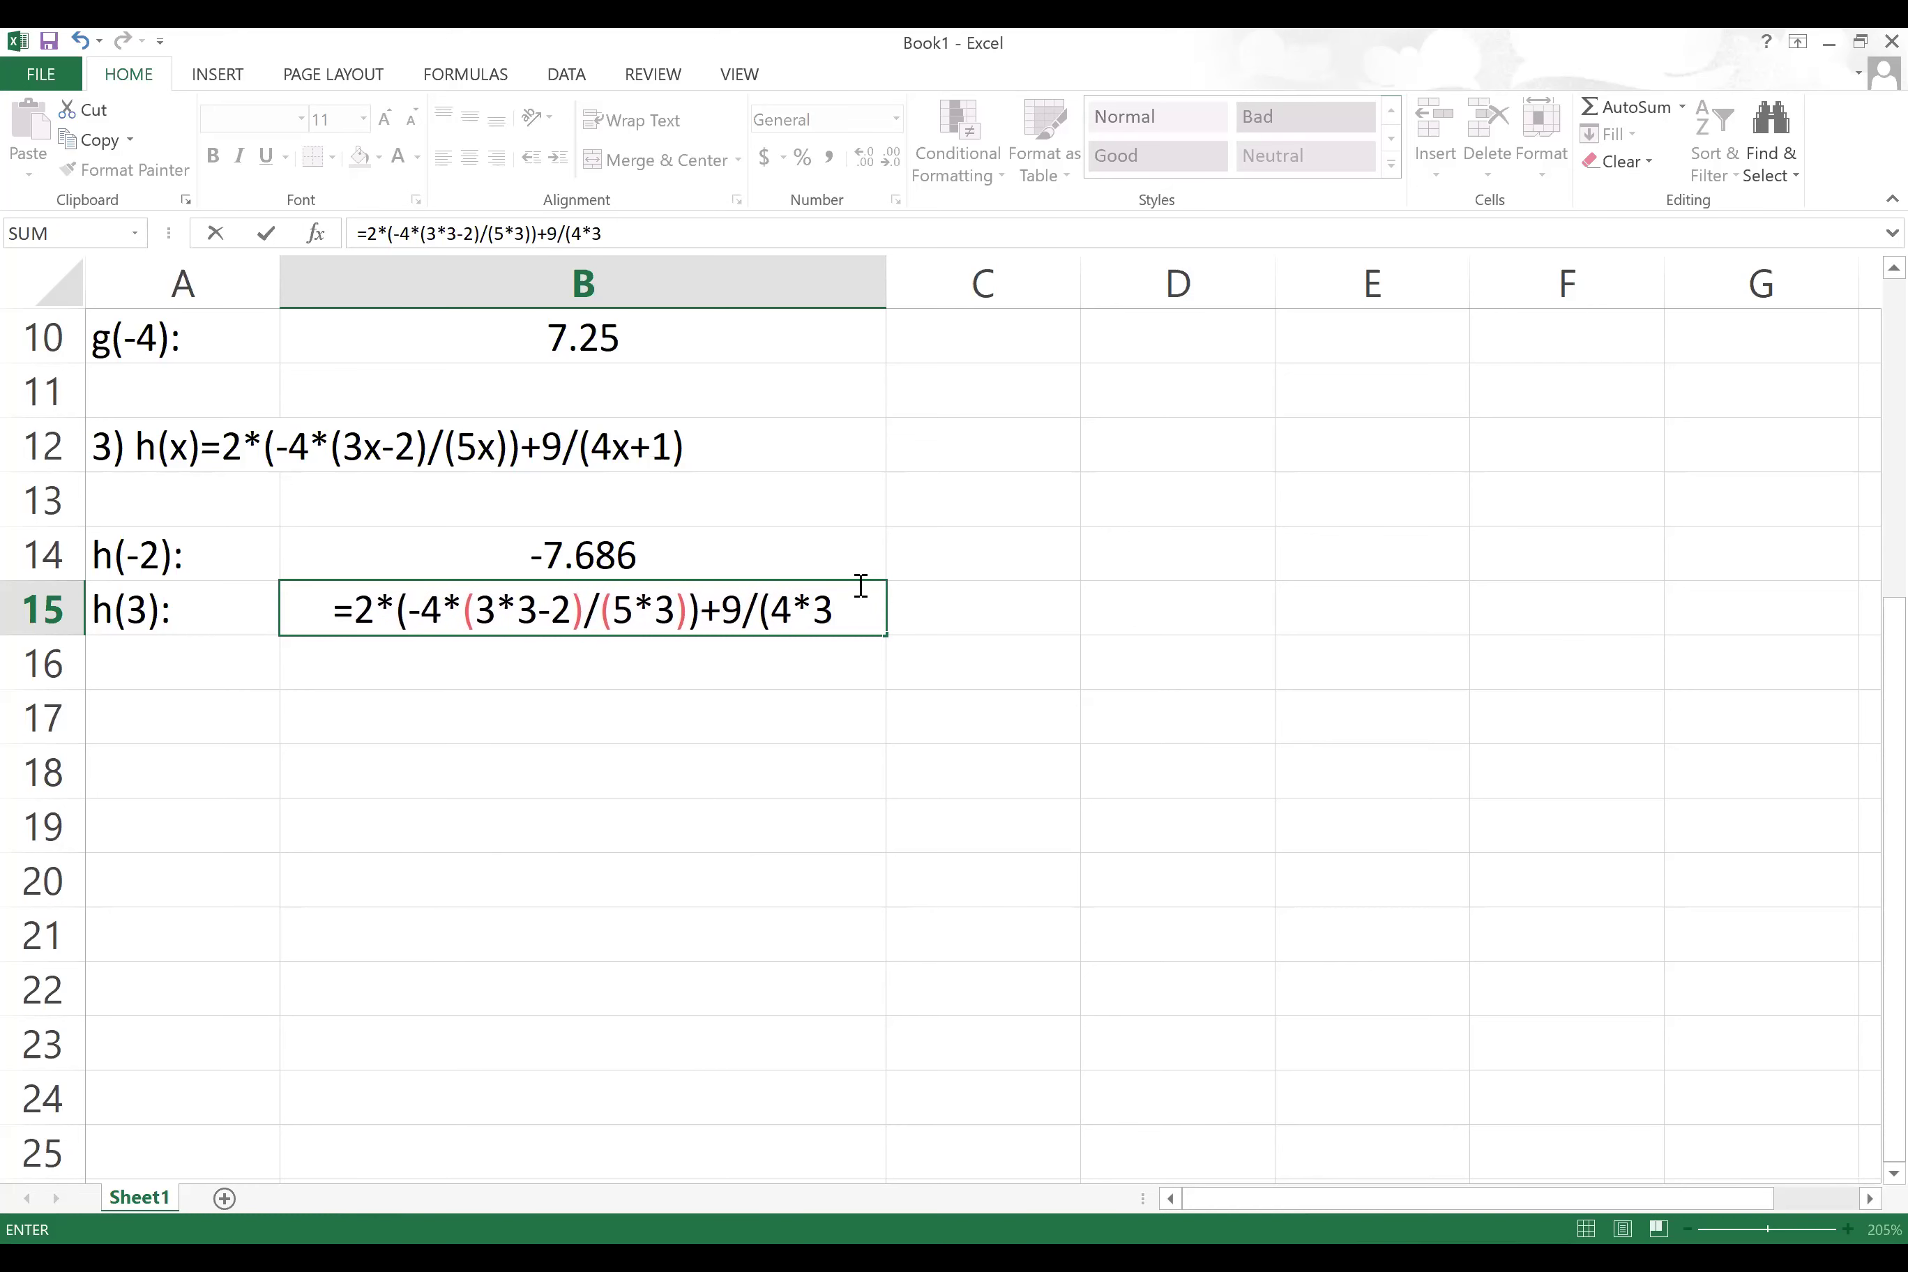
text(+1))
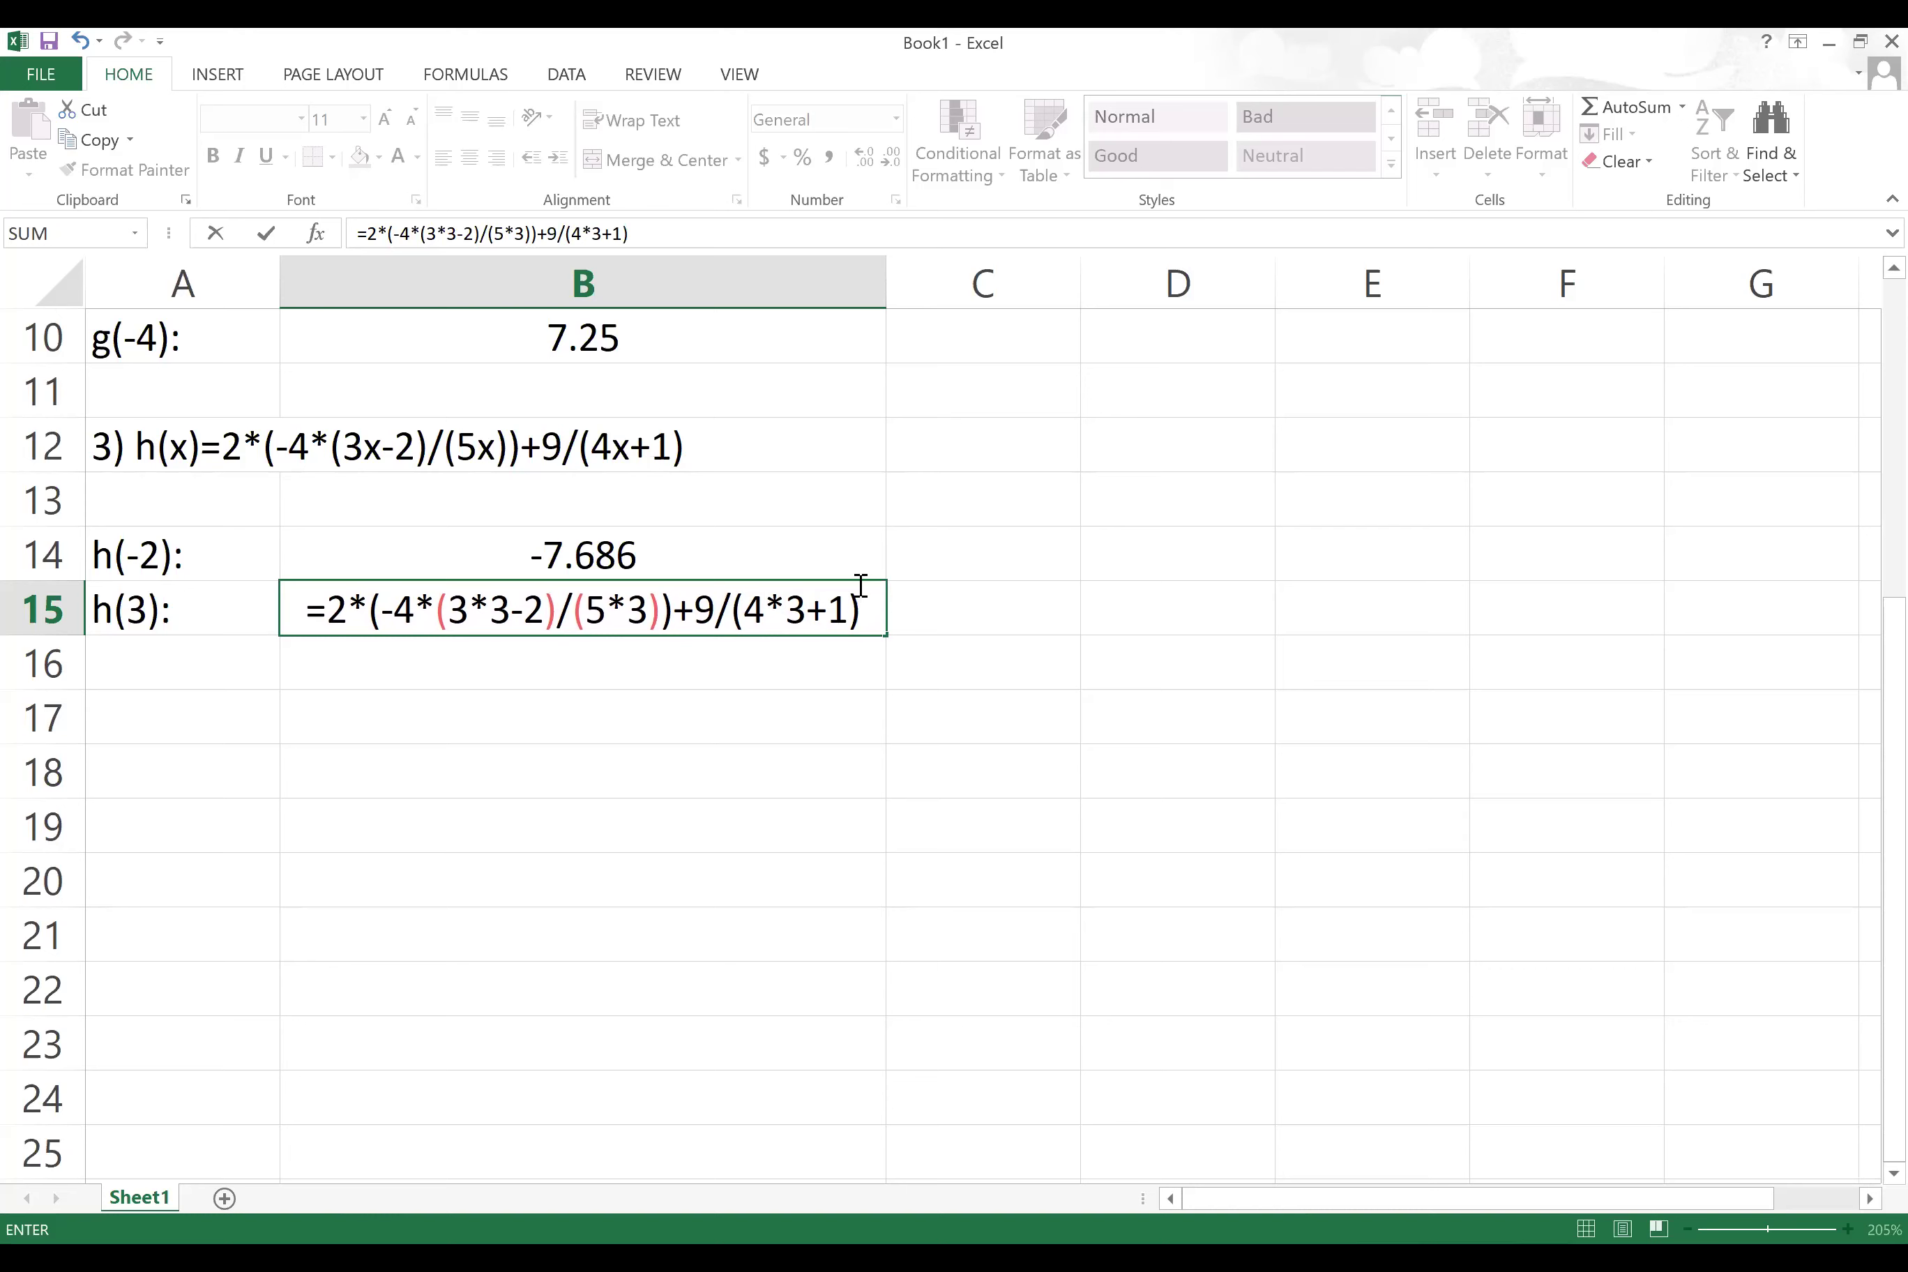
key(Return)
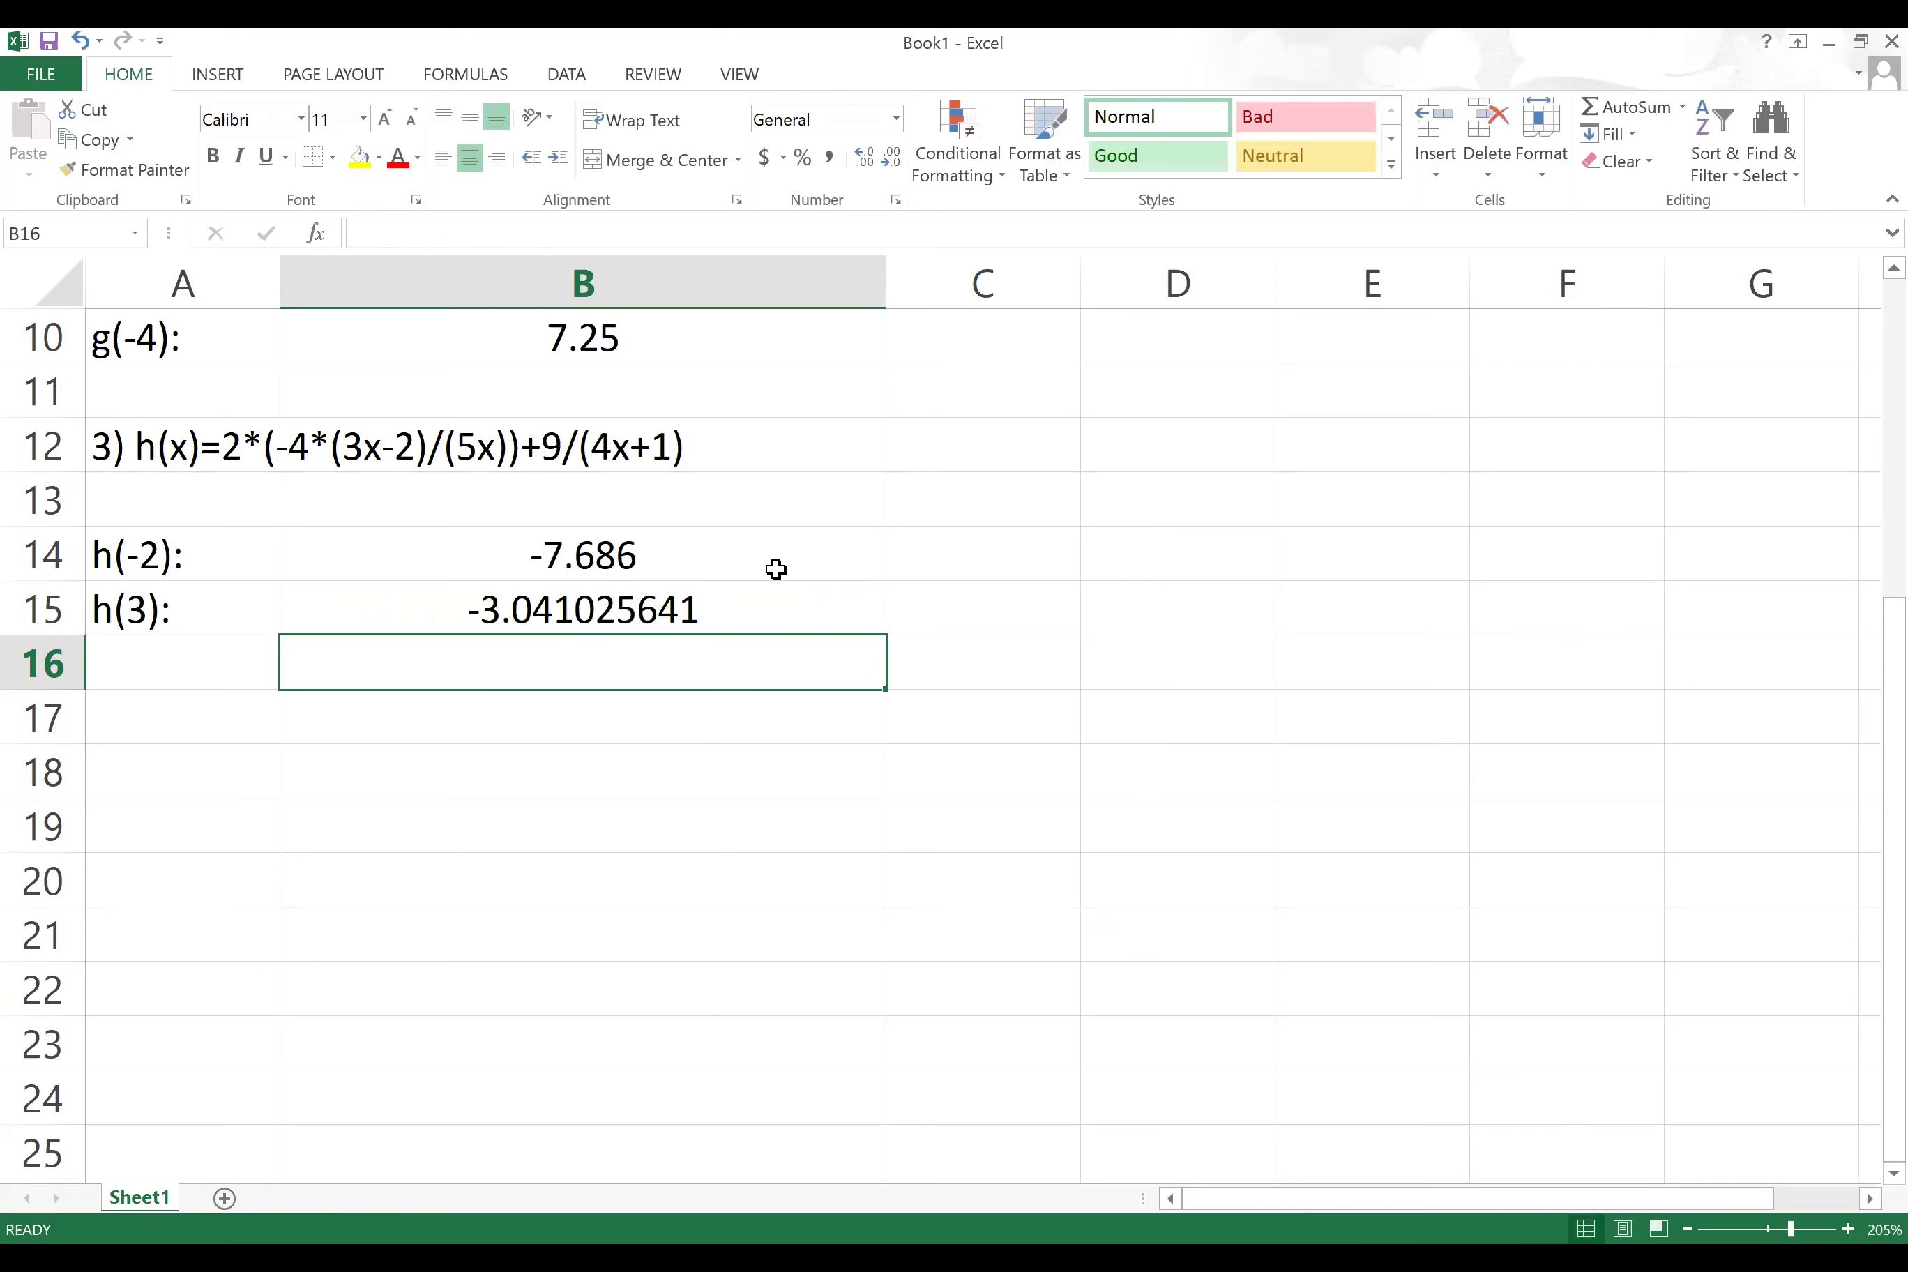
Step: Format B14:B15 as Number with 3 decimals (-7.686, -3.041) and type '4) h(x)=e^(x^2-1)' in A17
drag(754, 546, 754, 621)
click(748, 556)
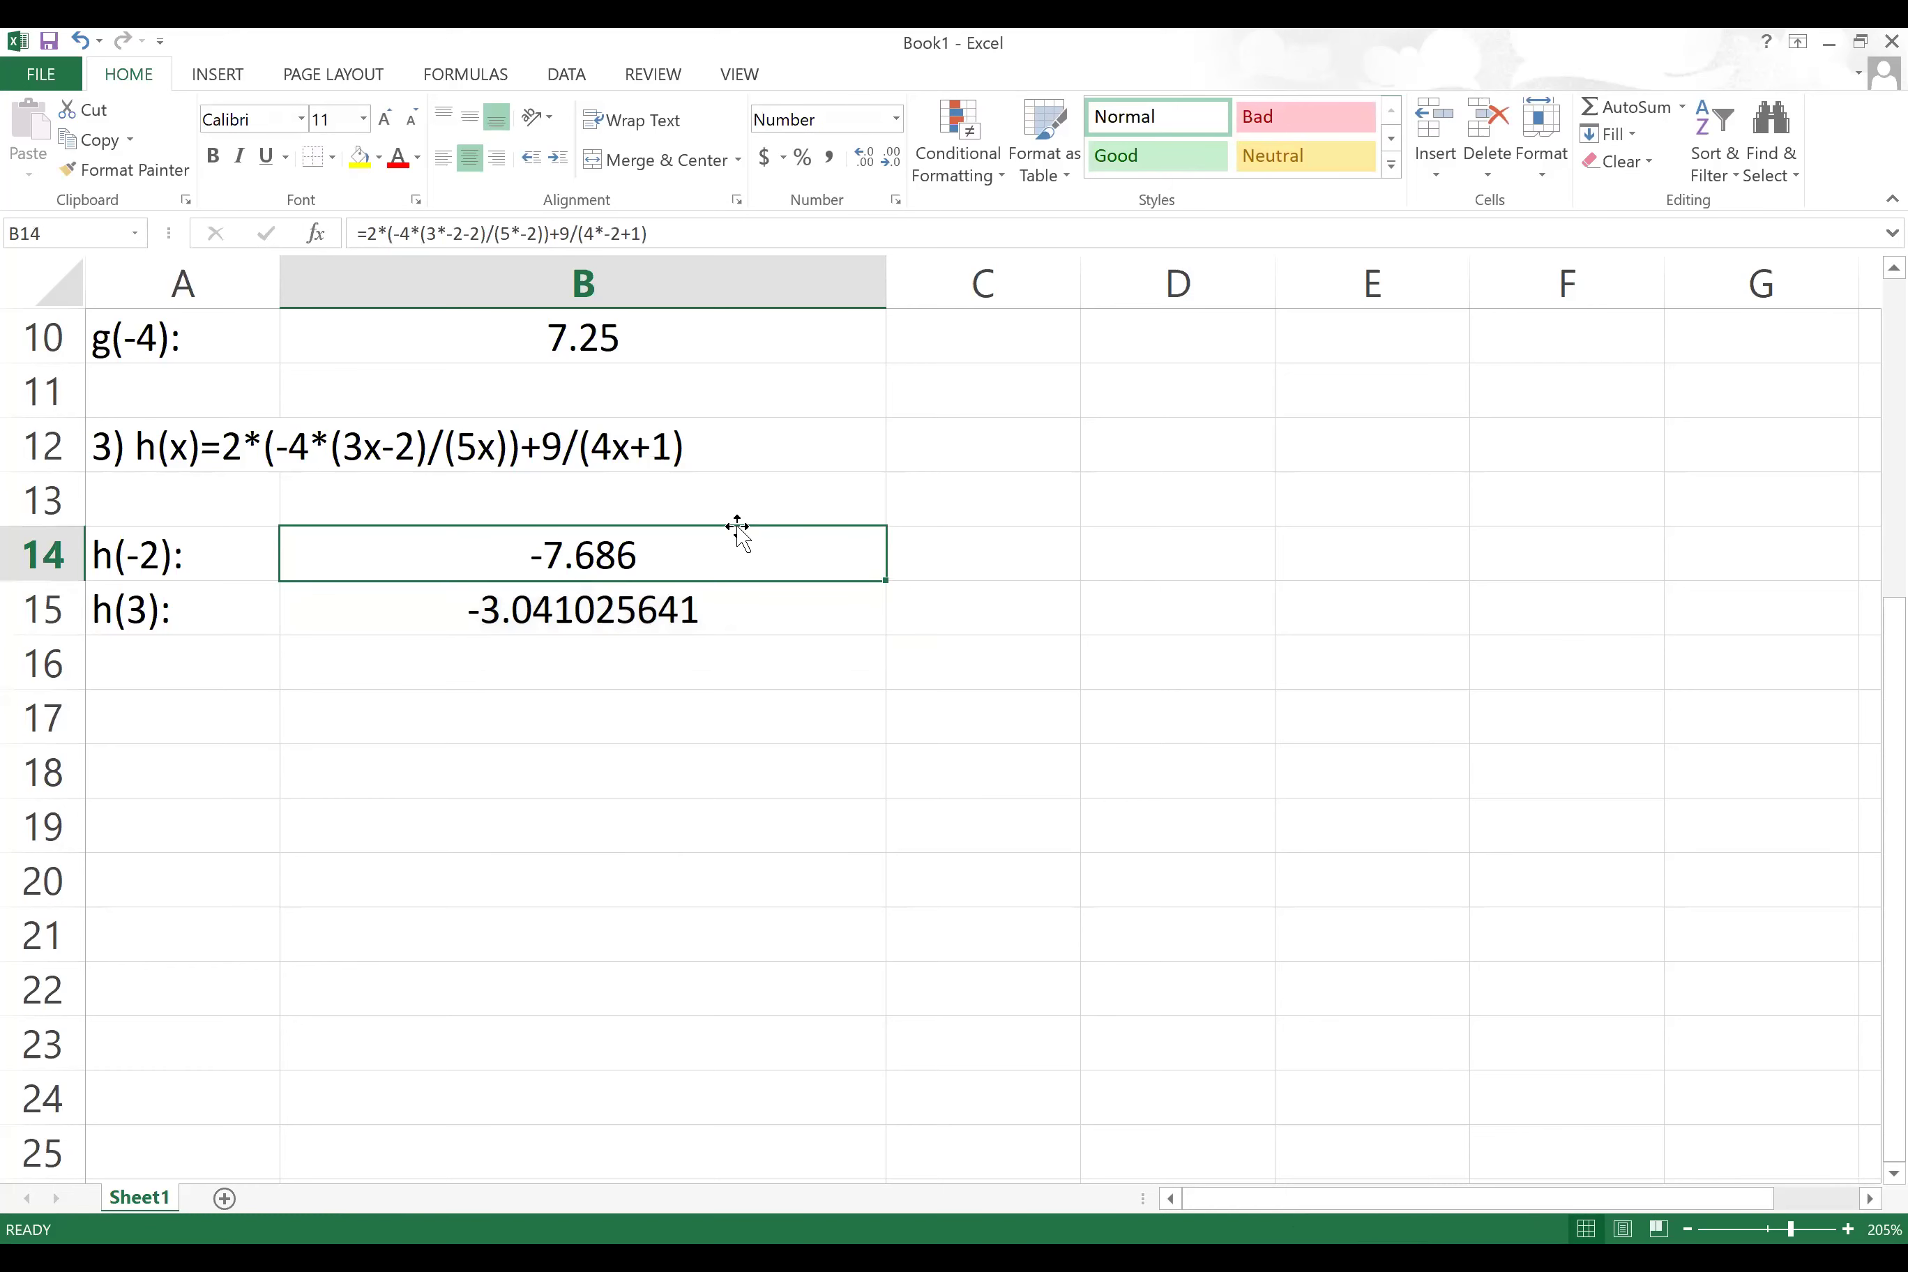
drag(746, 558, 747, 609)
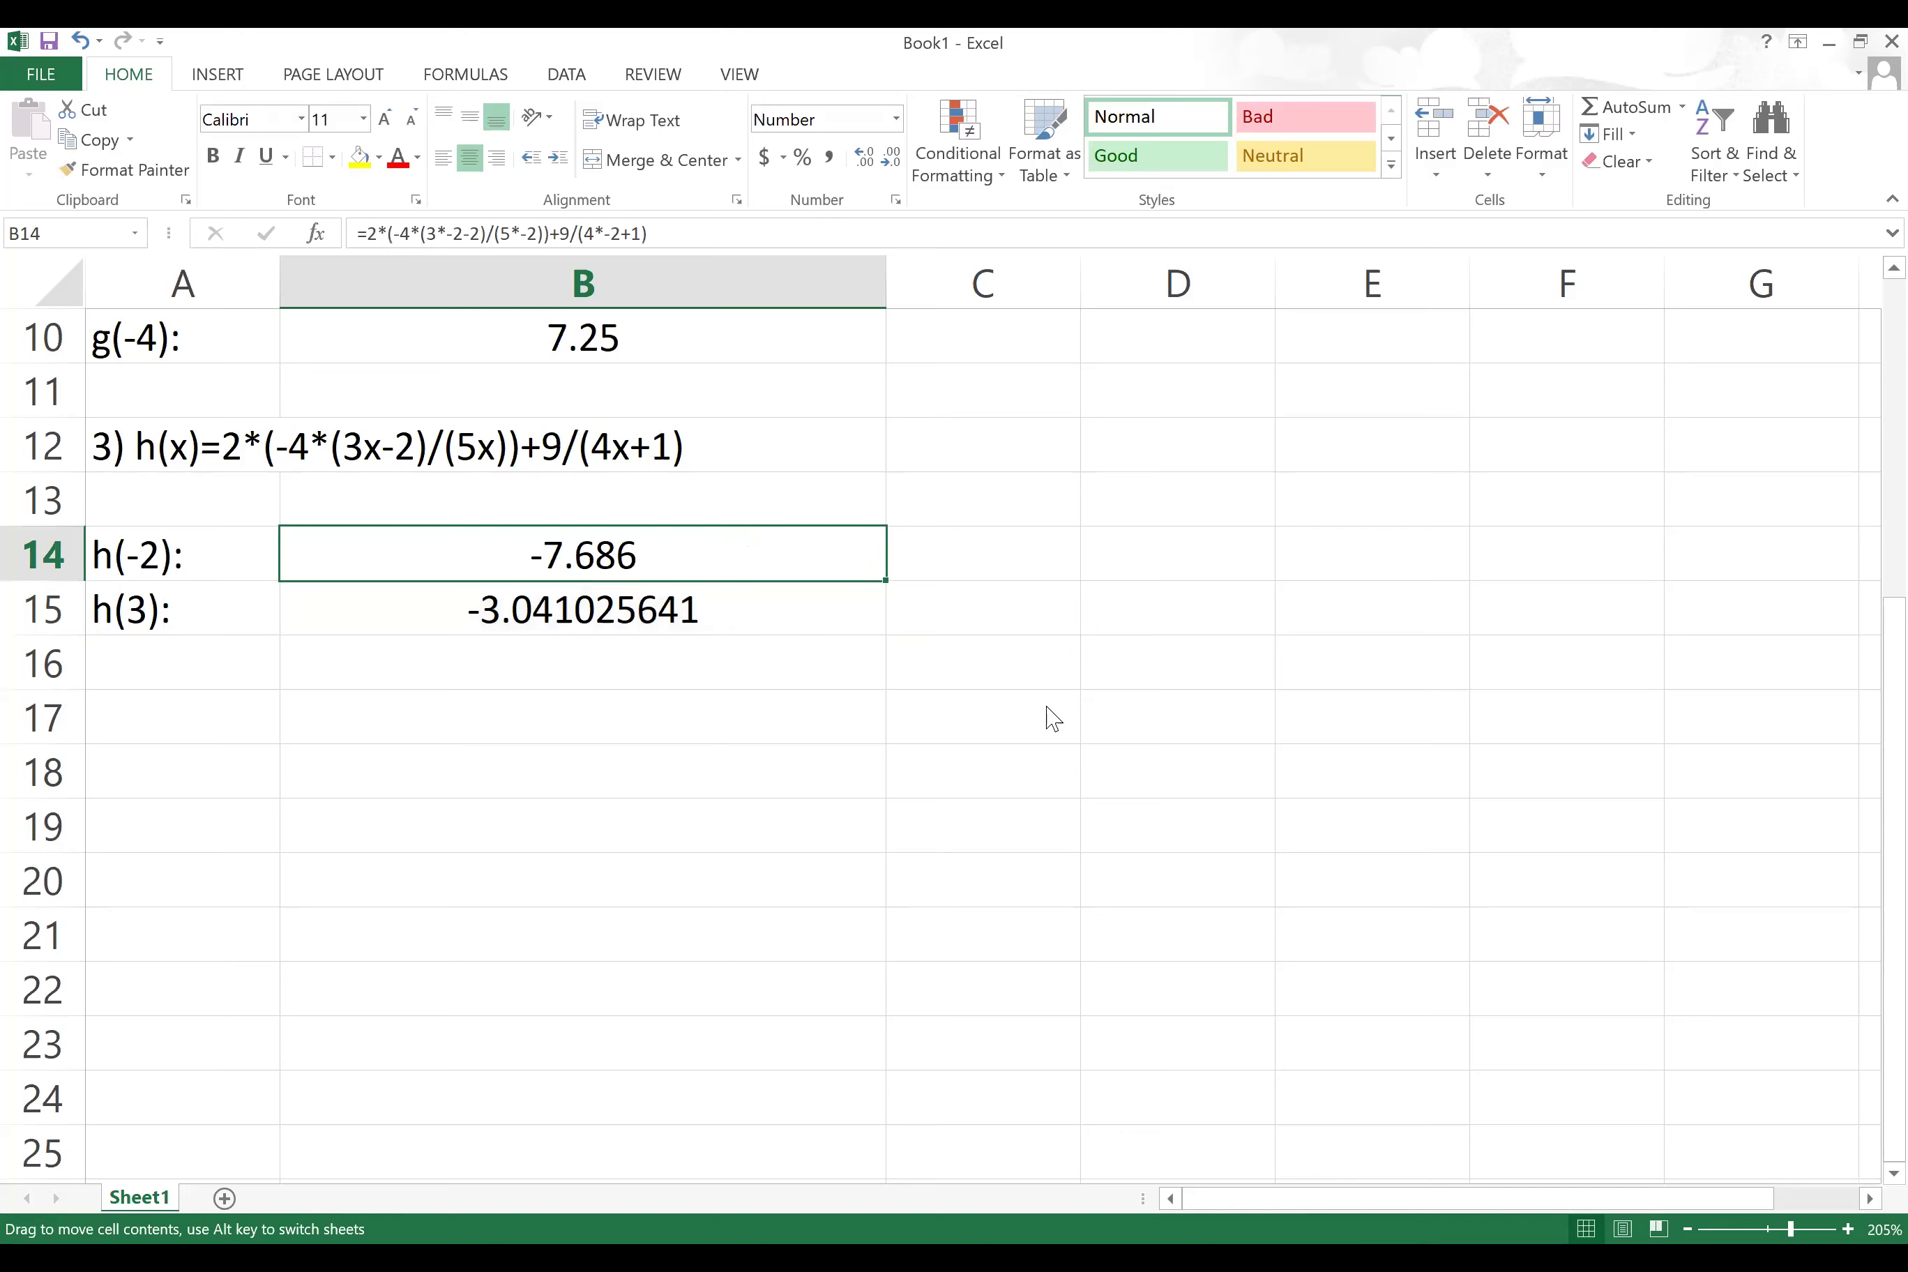
key(Escape)
shift+click(782, 623)
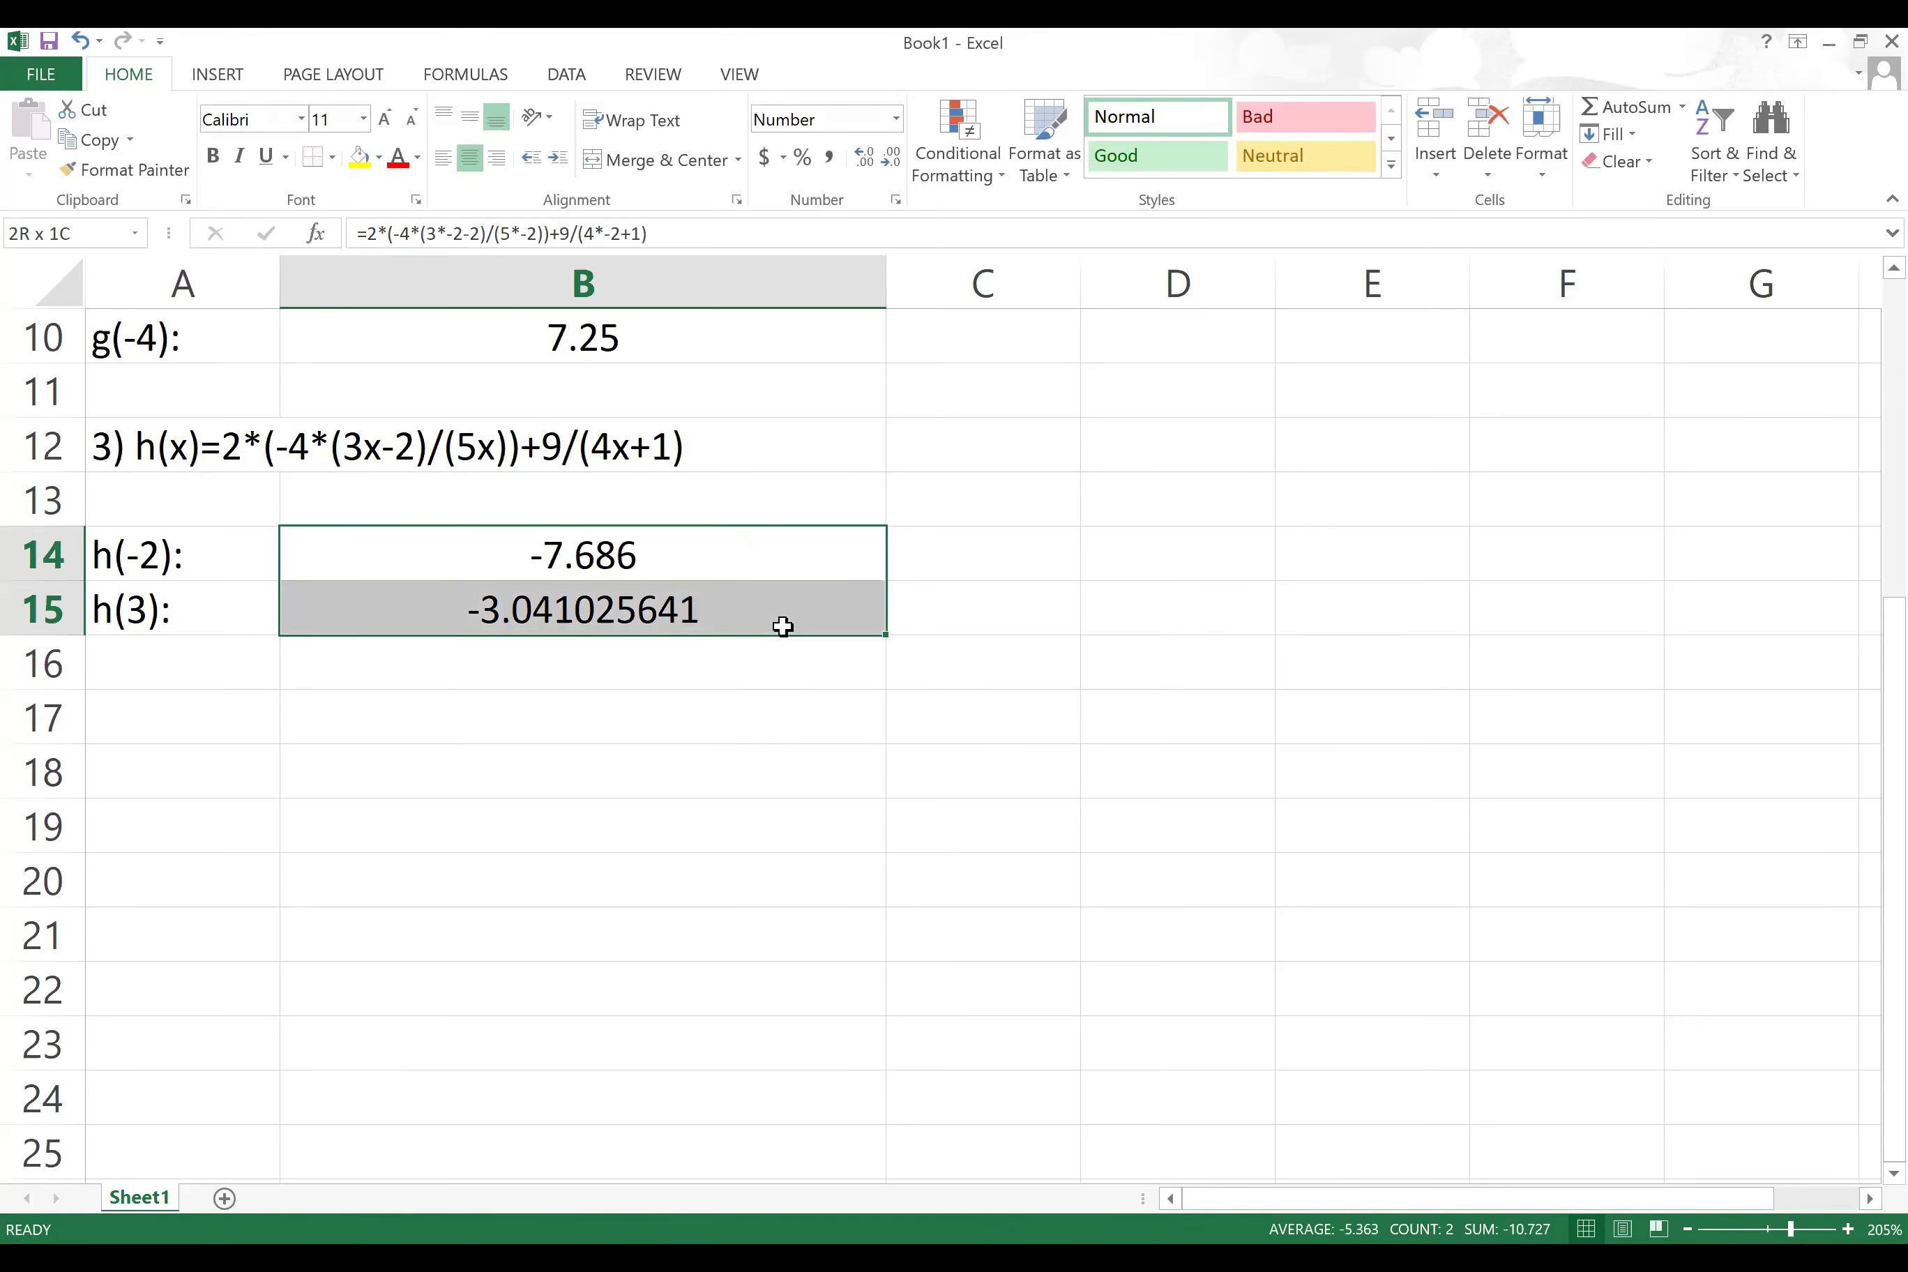
right_click(667, 561)
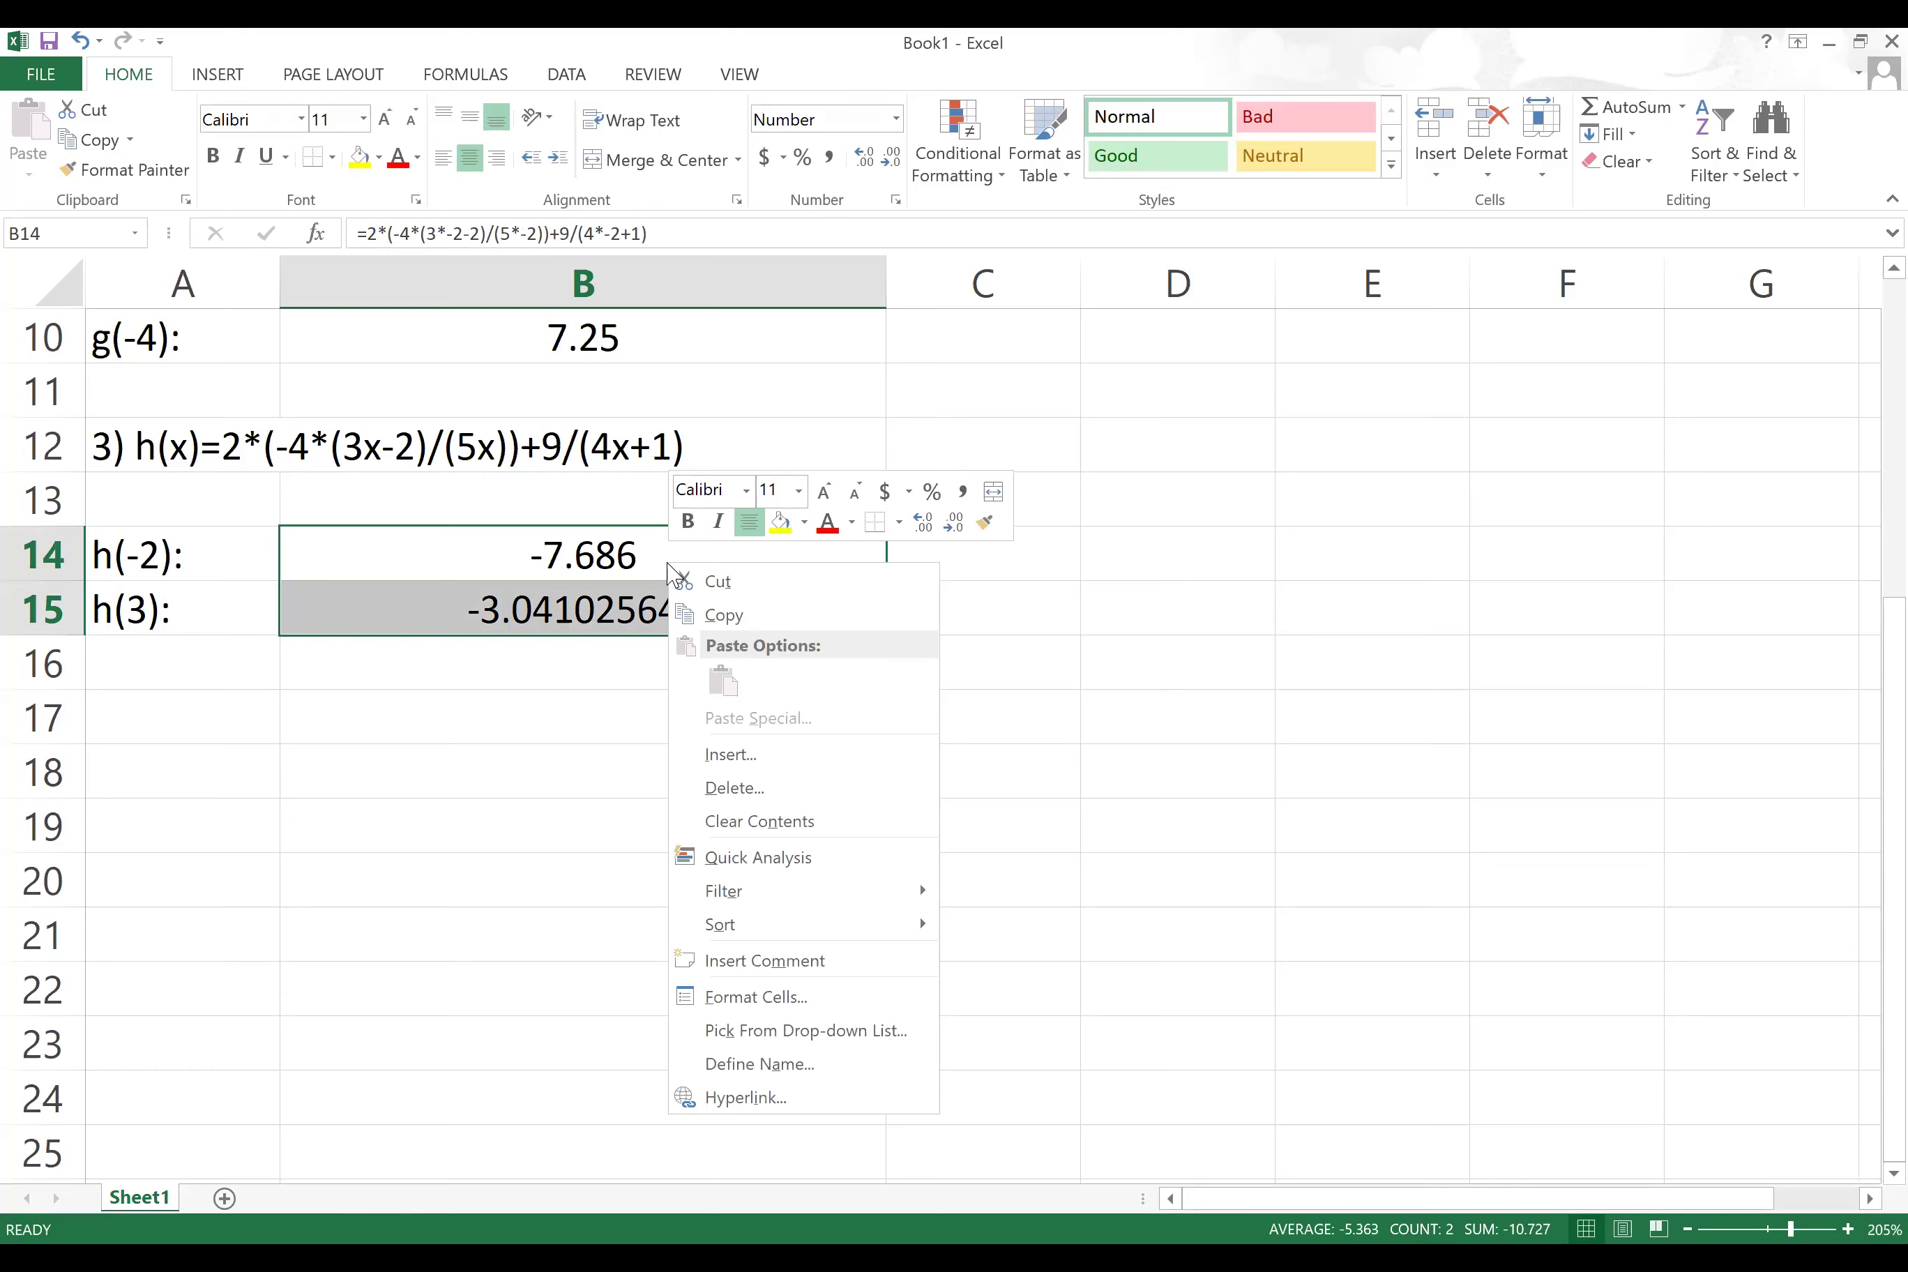
click(749, 996)
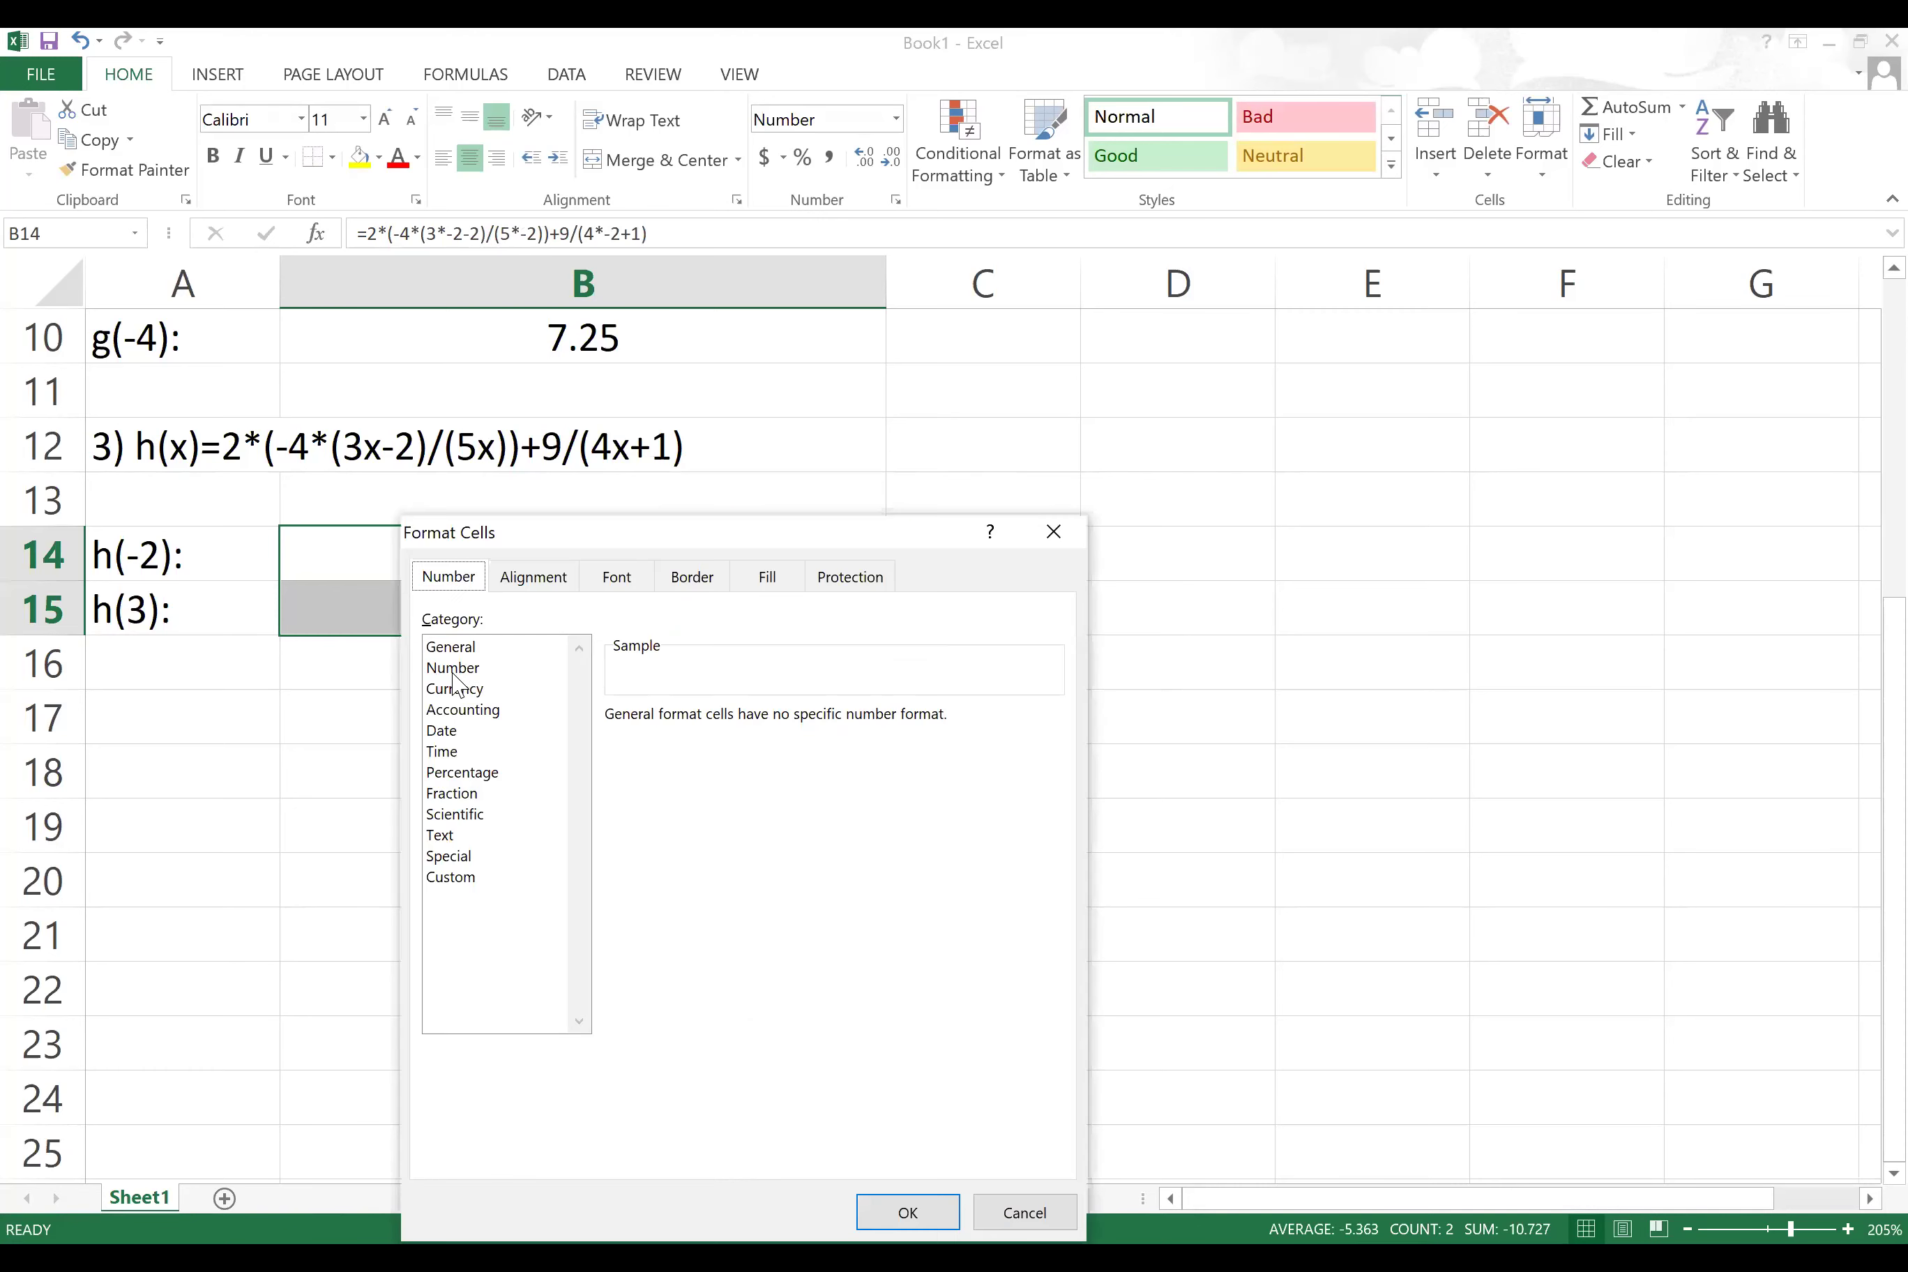
click(787, 710)
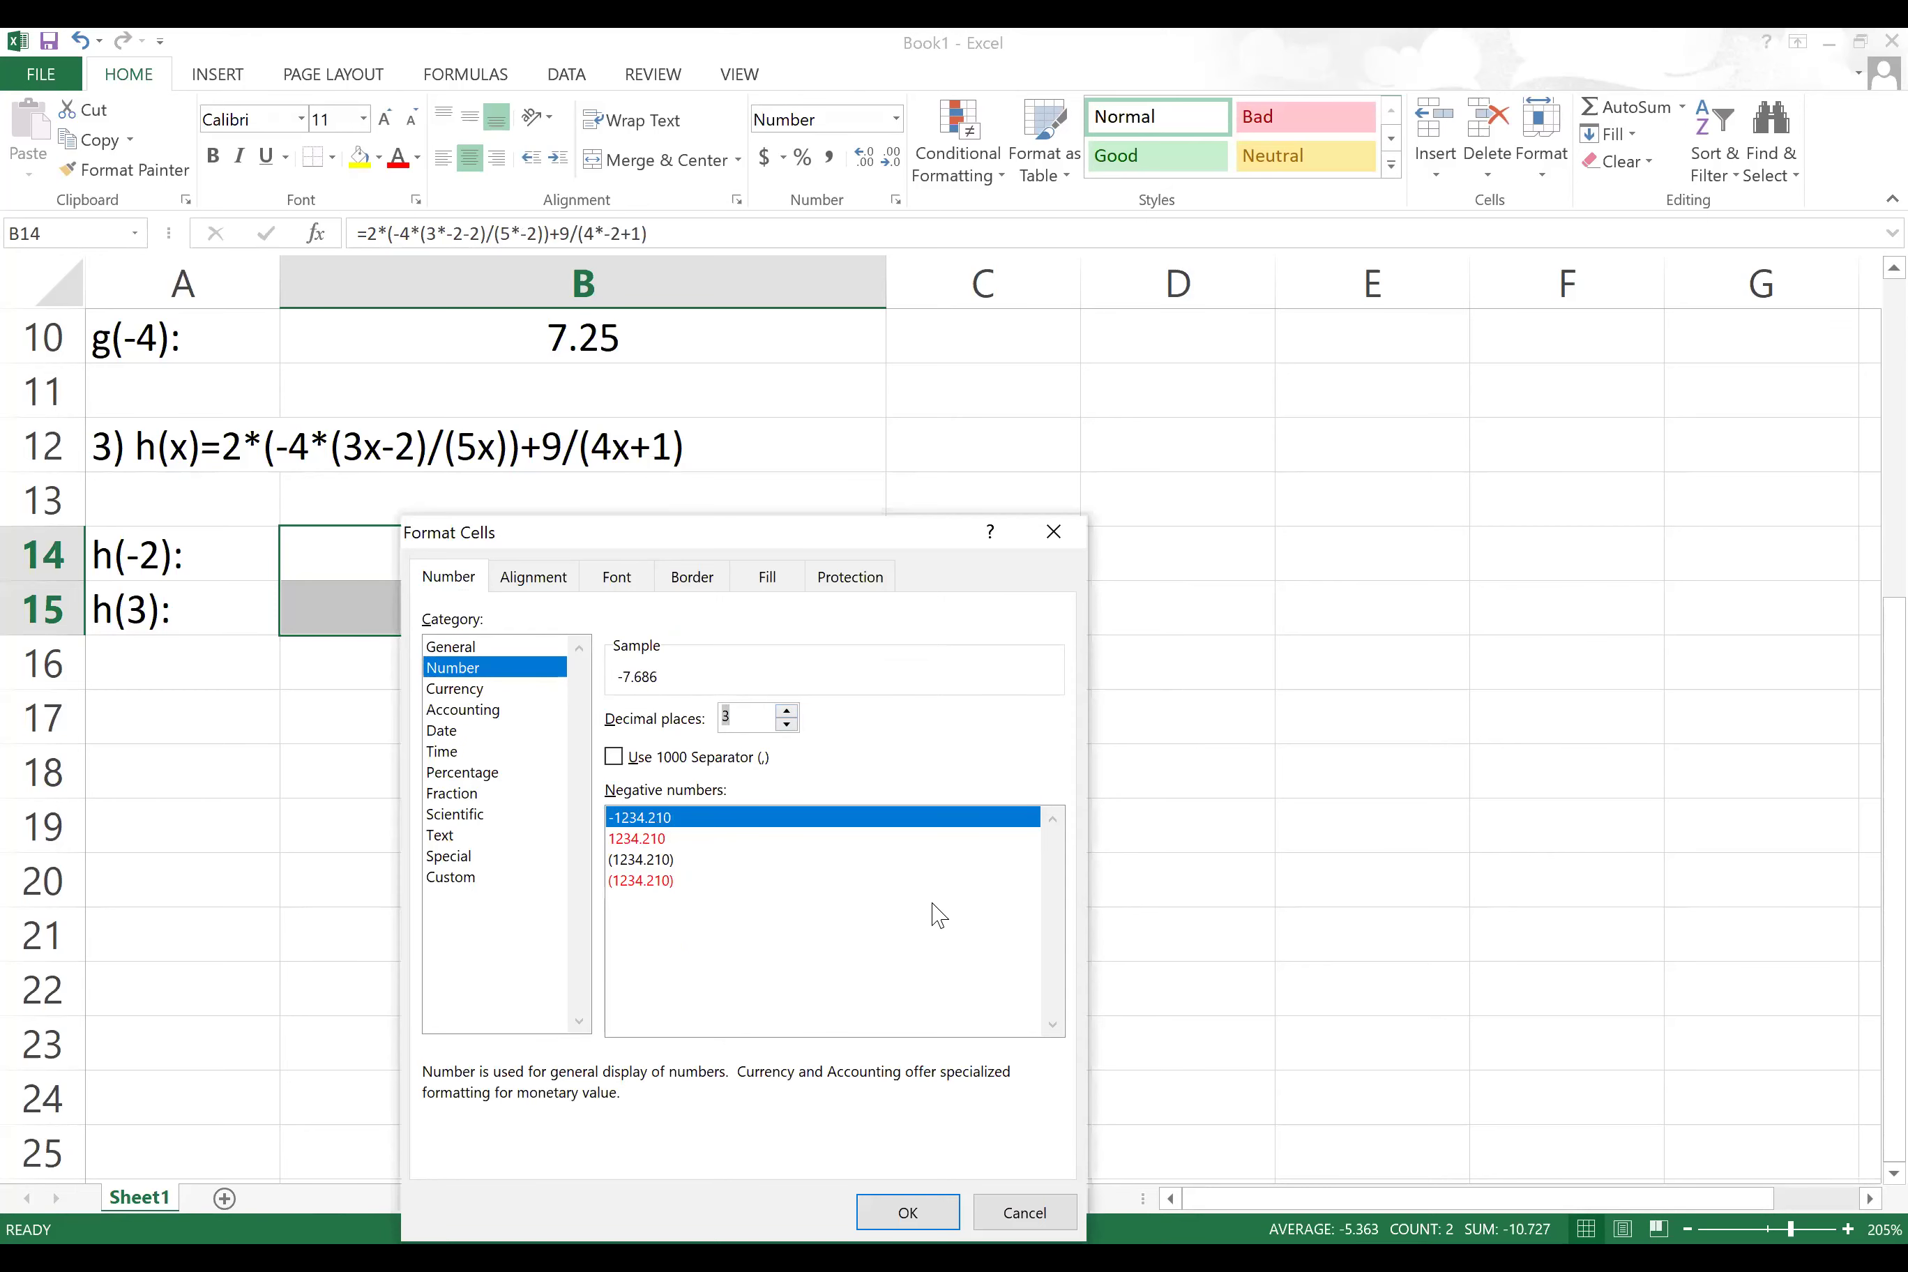
drag(921, 533, 1138, 341)
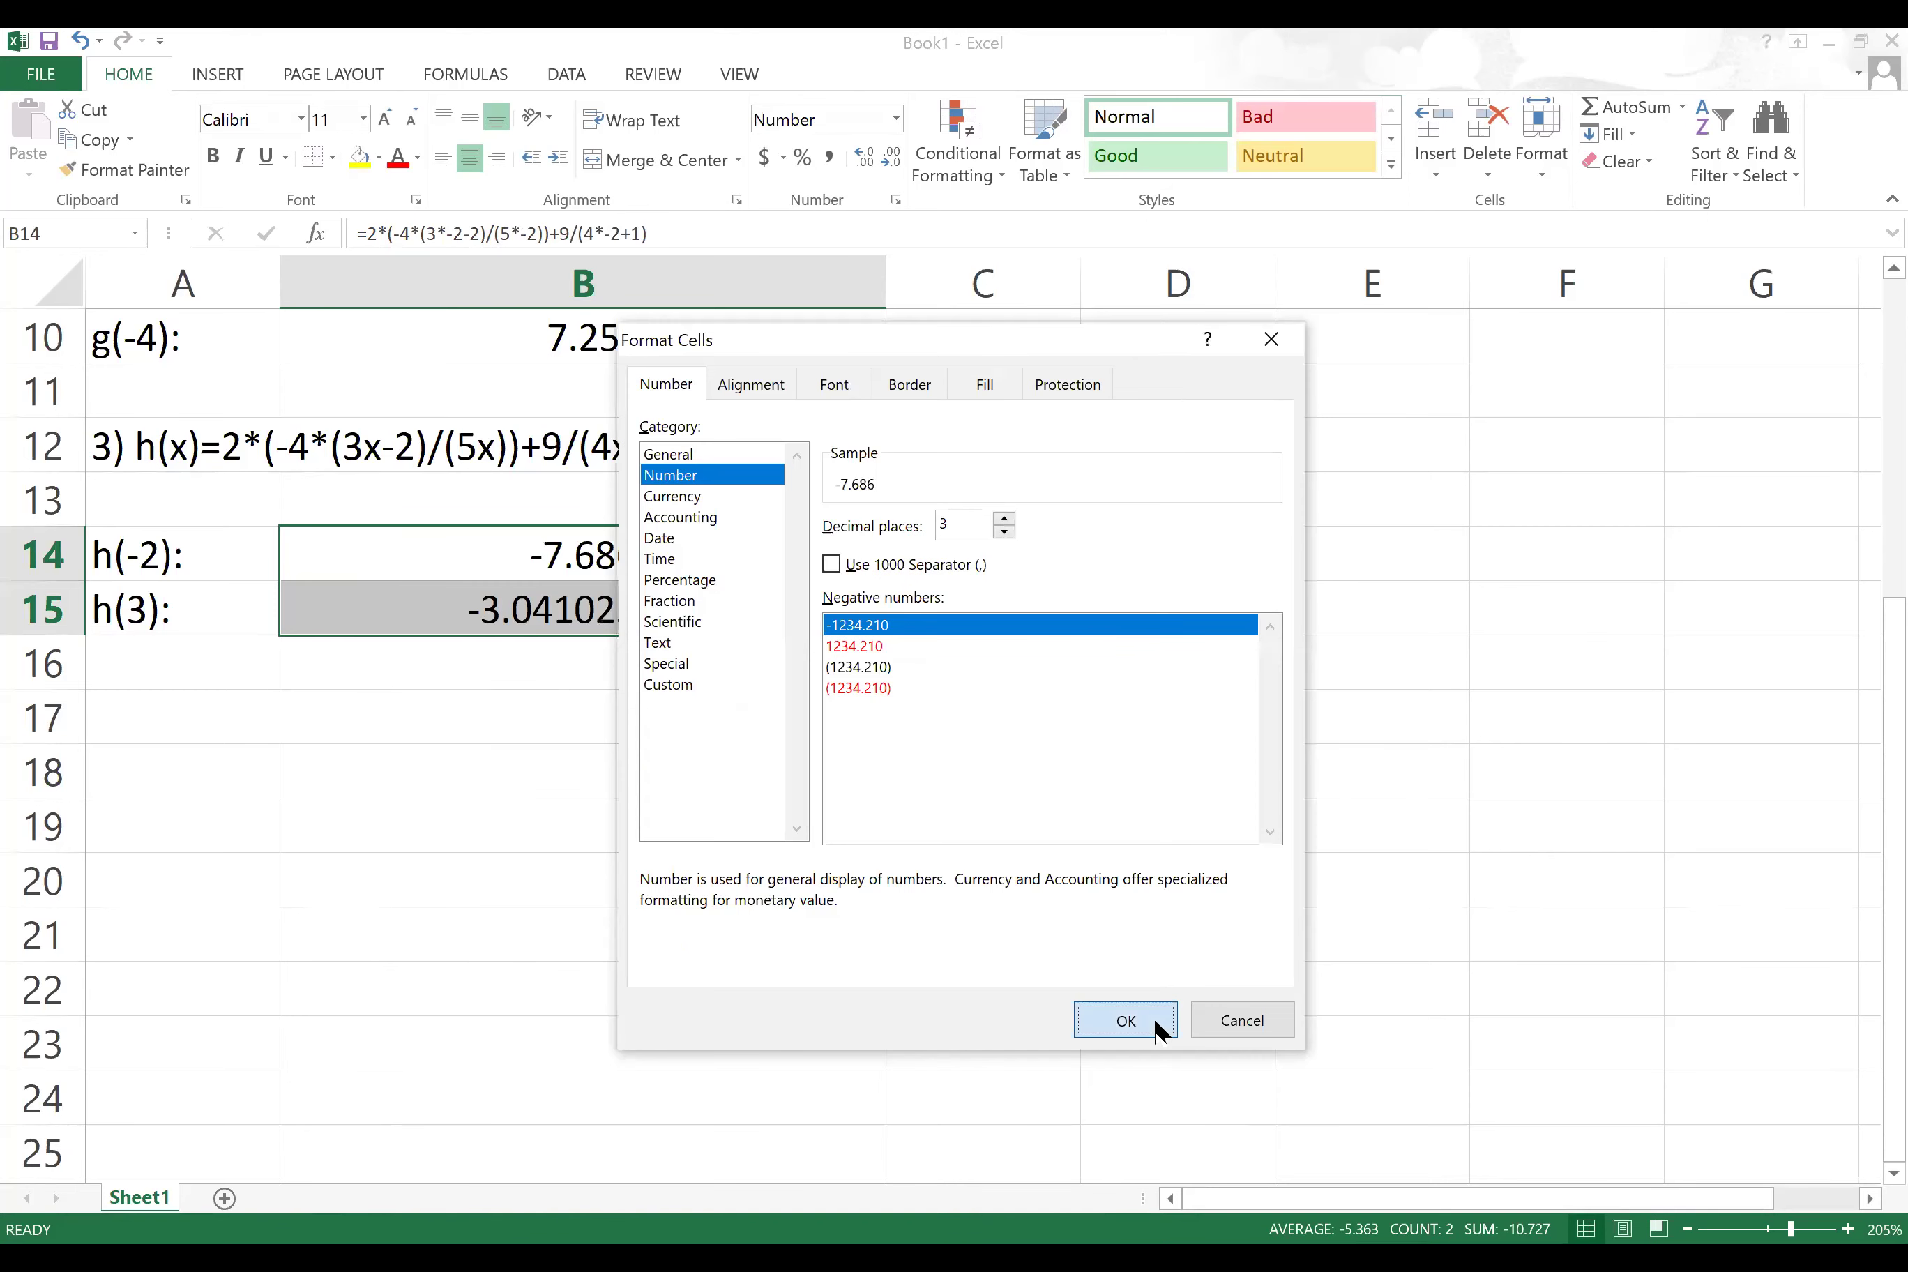
click(1126, 1020)
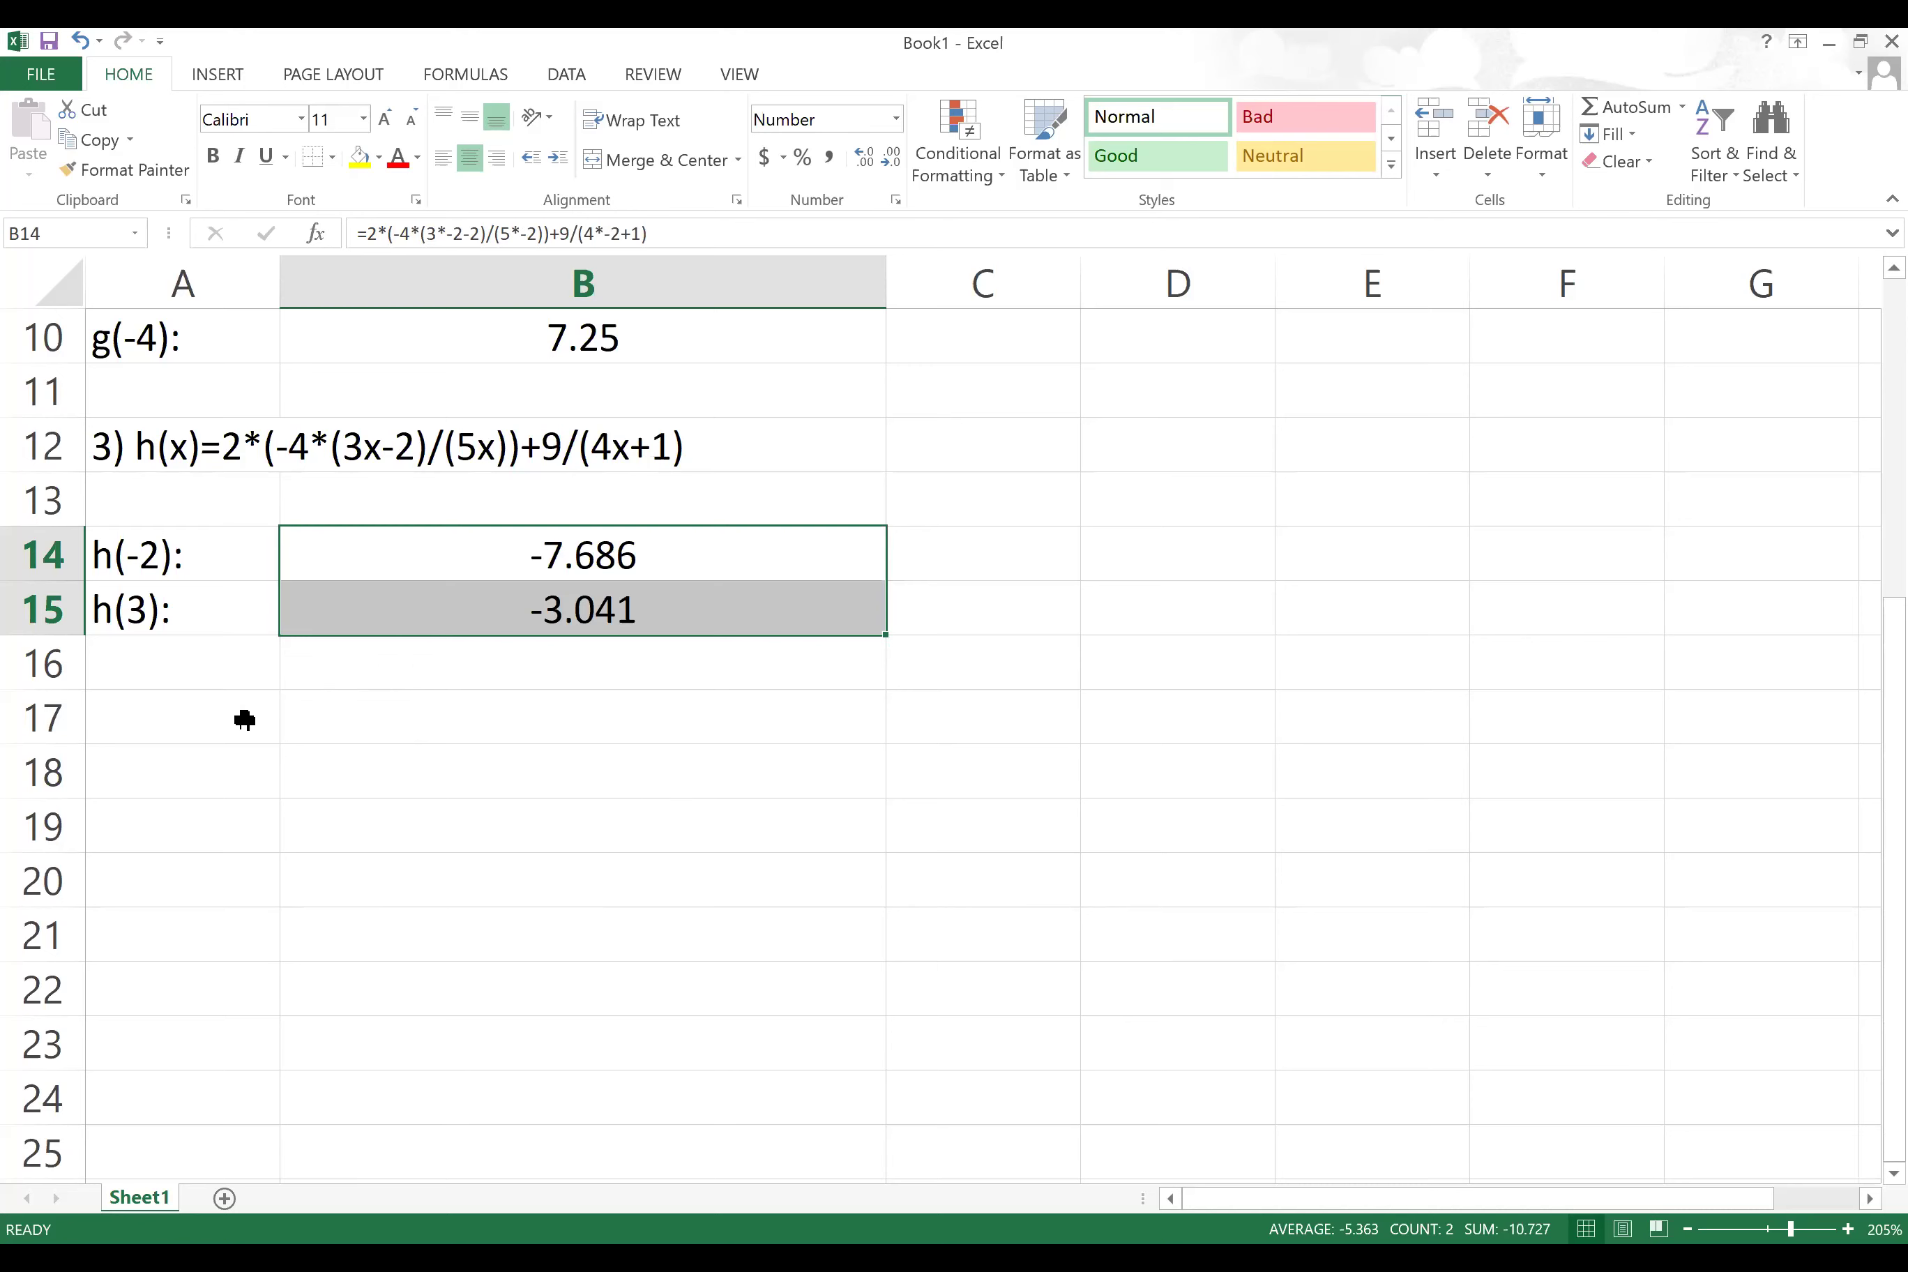
click(209, 718)
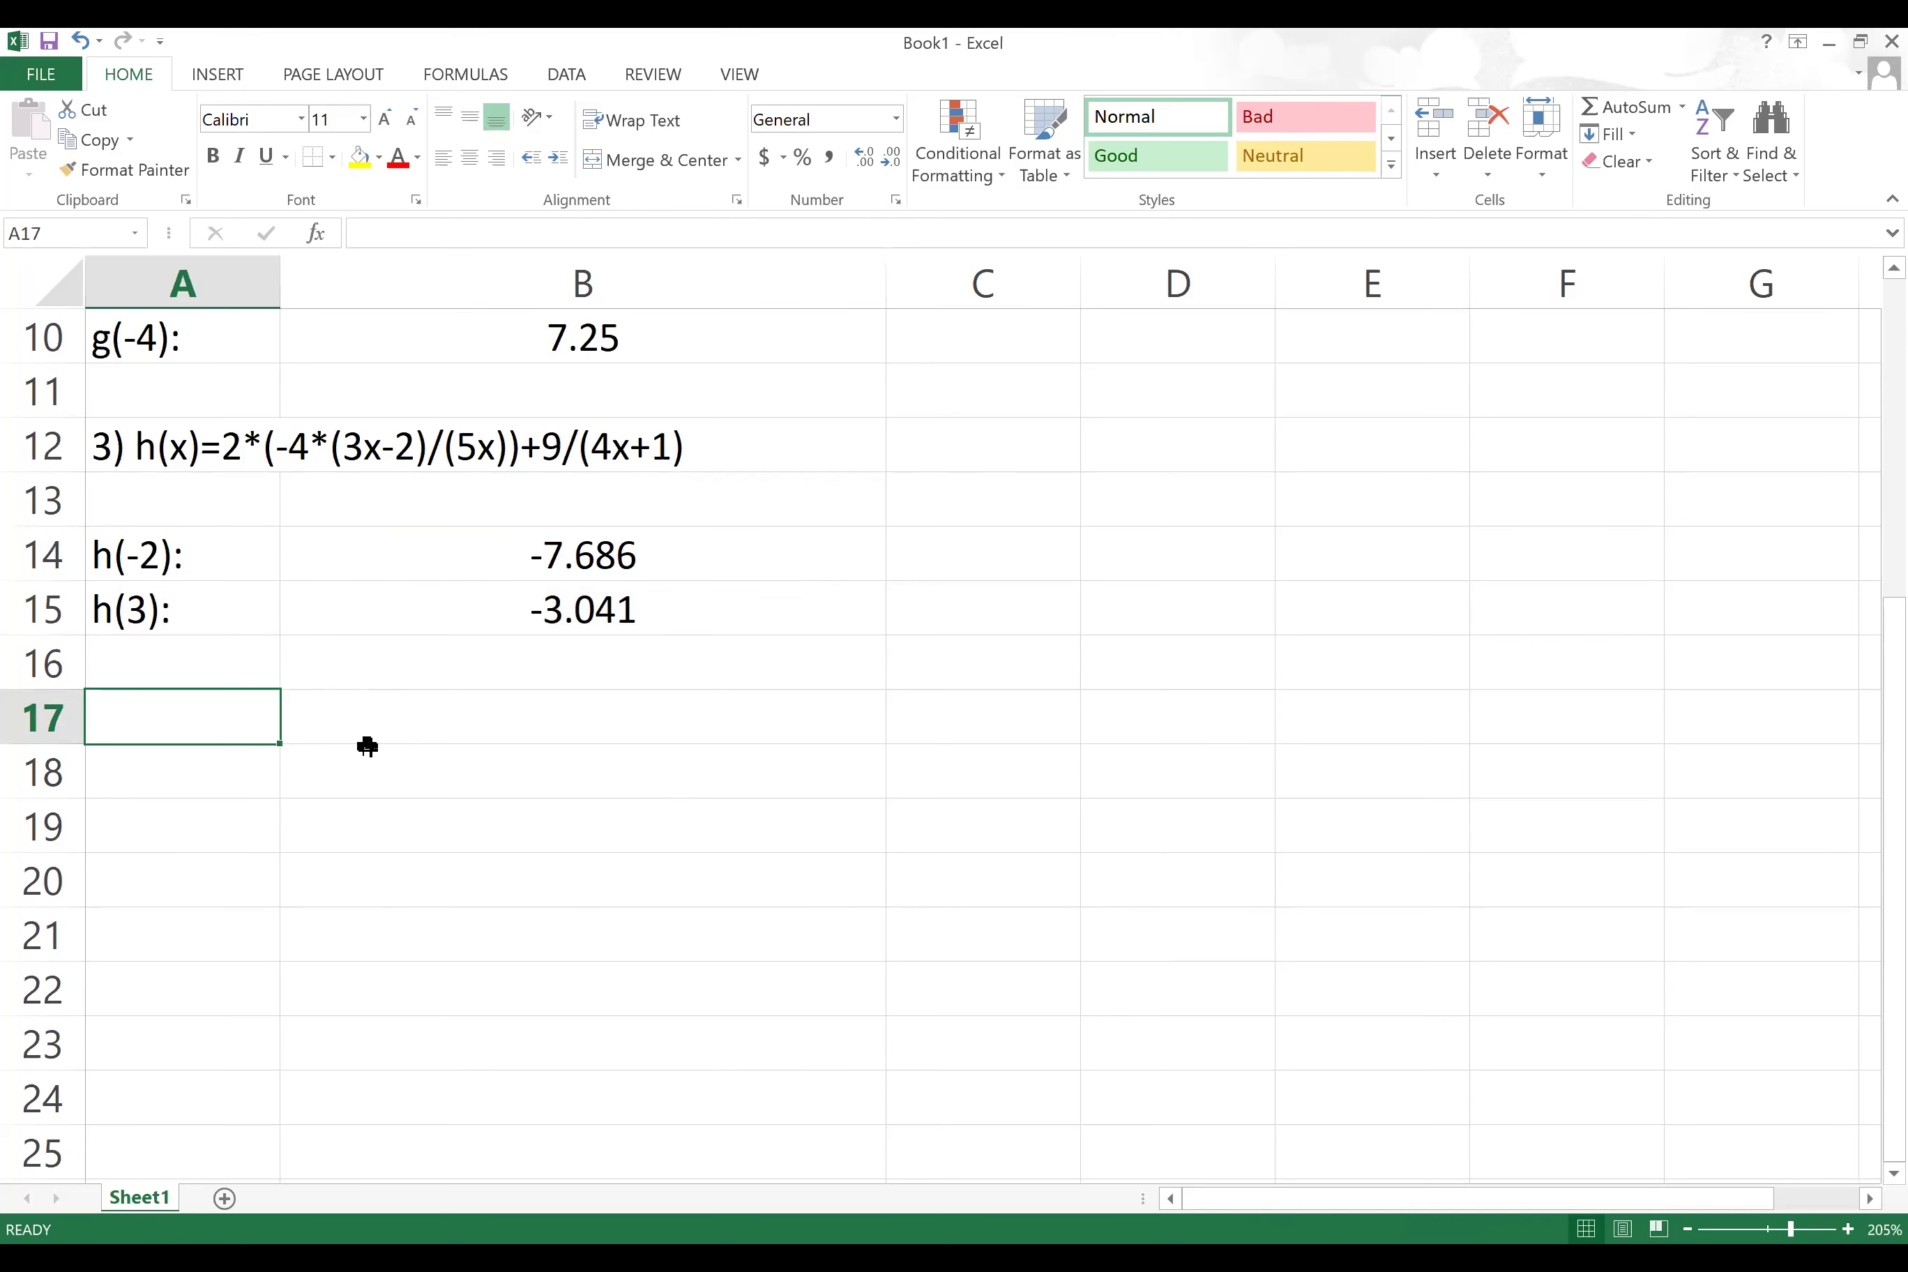
text(4) )
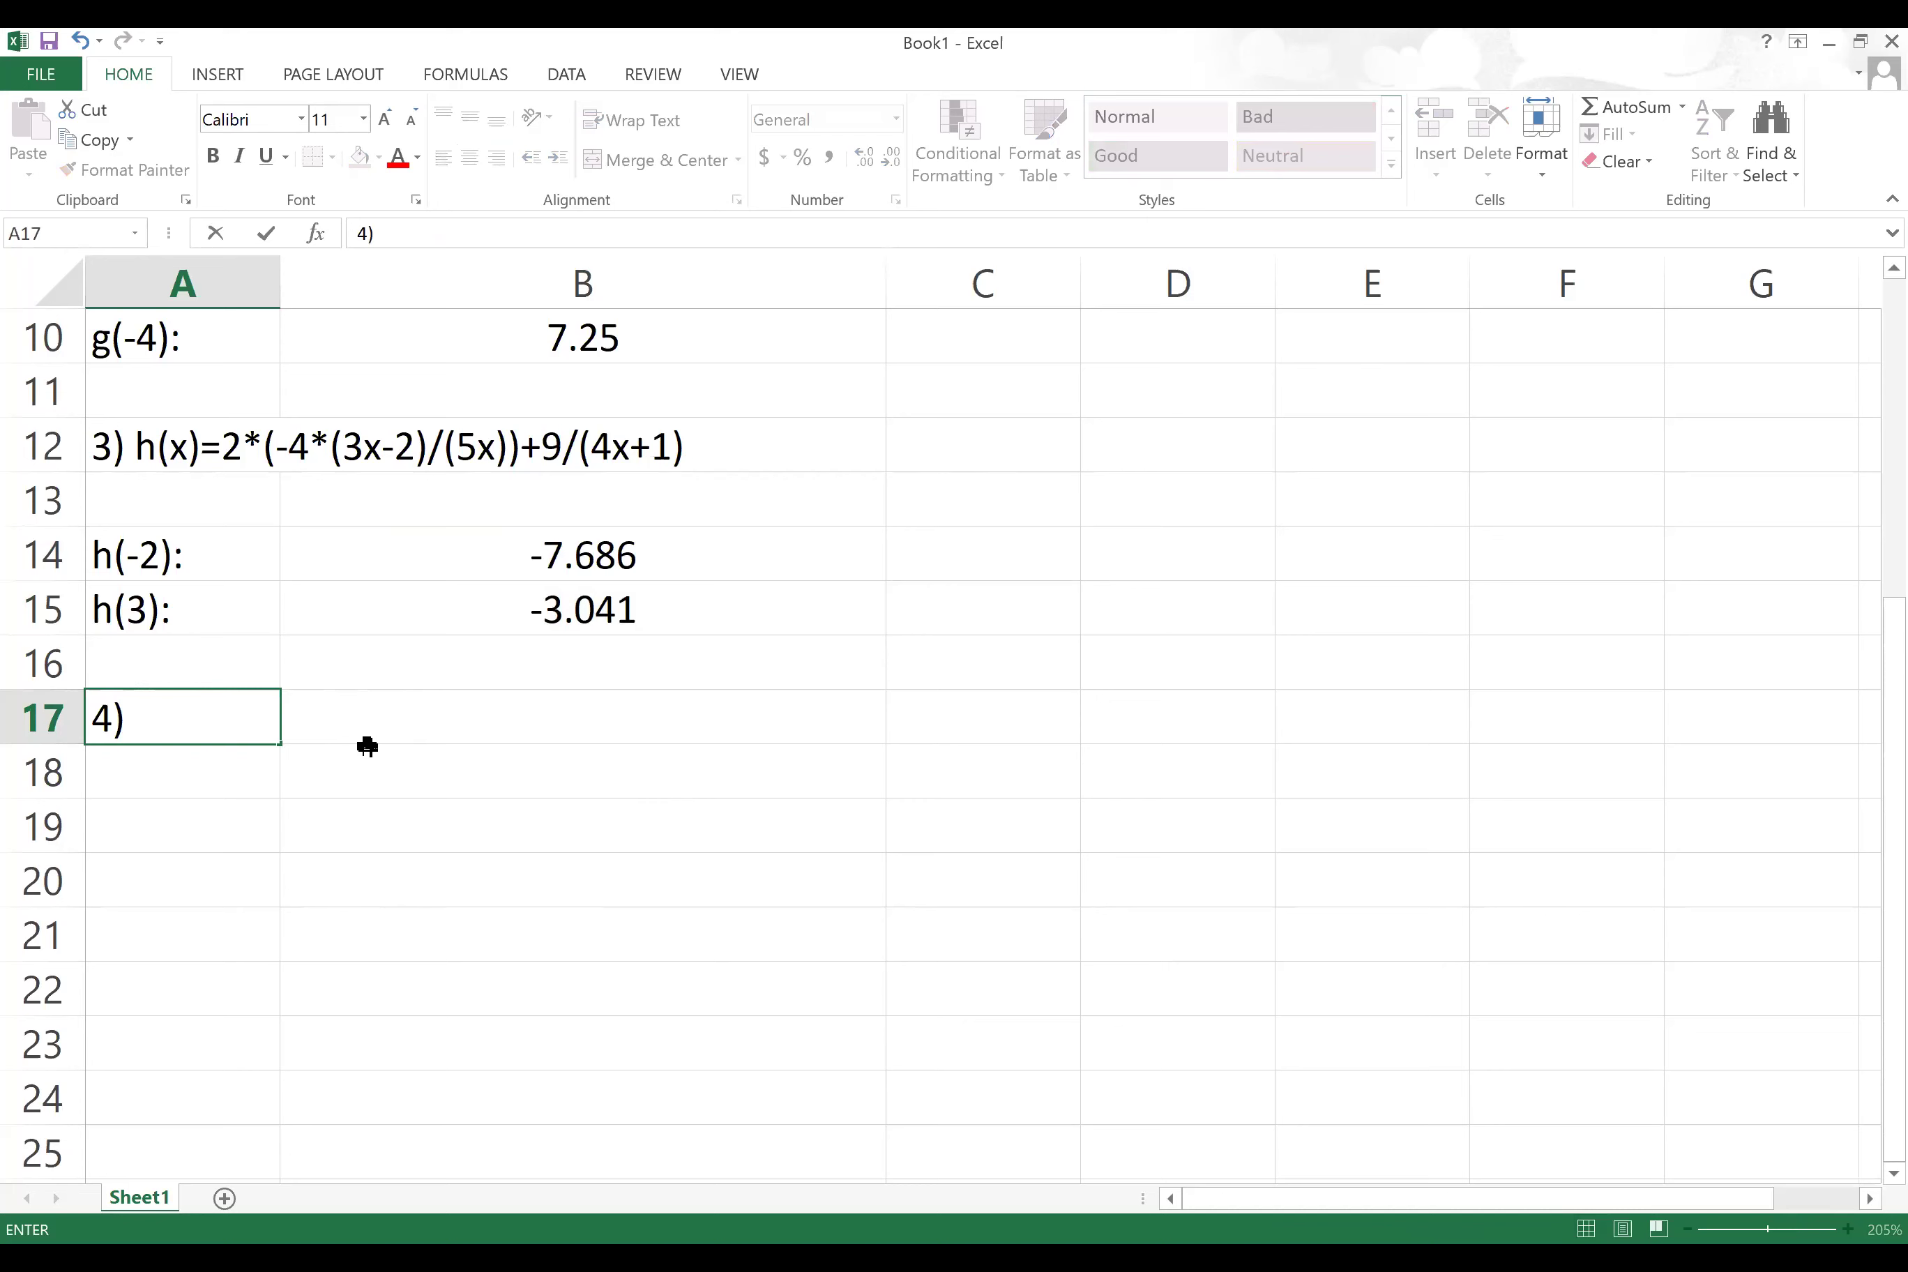
text(h(x)=e^)
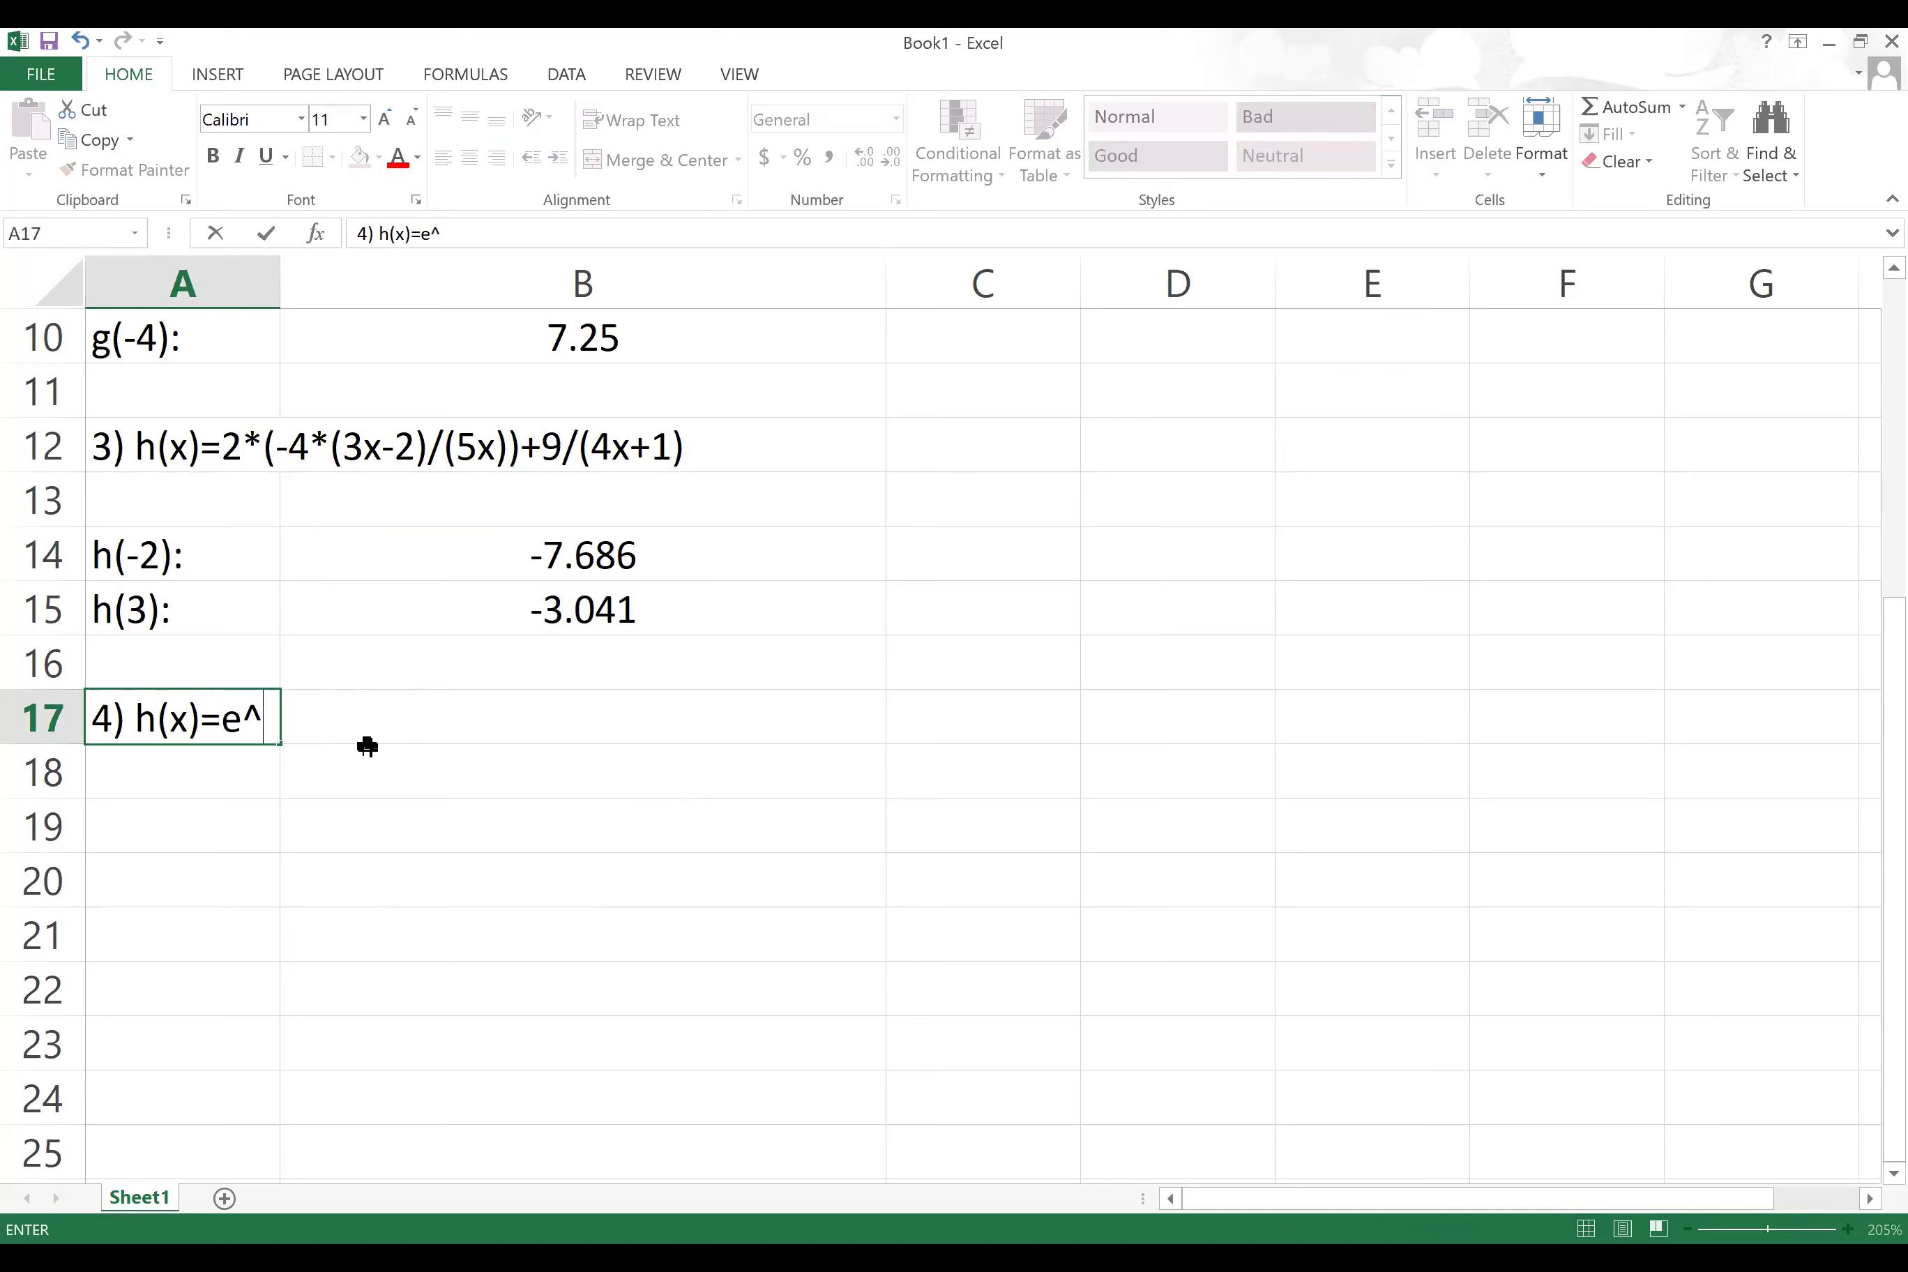
text((x^2-1))
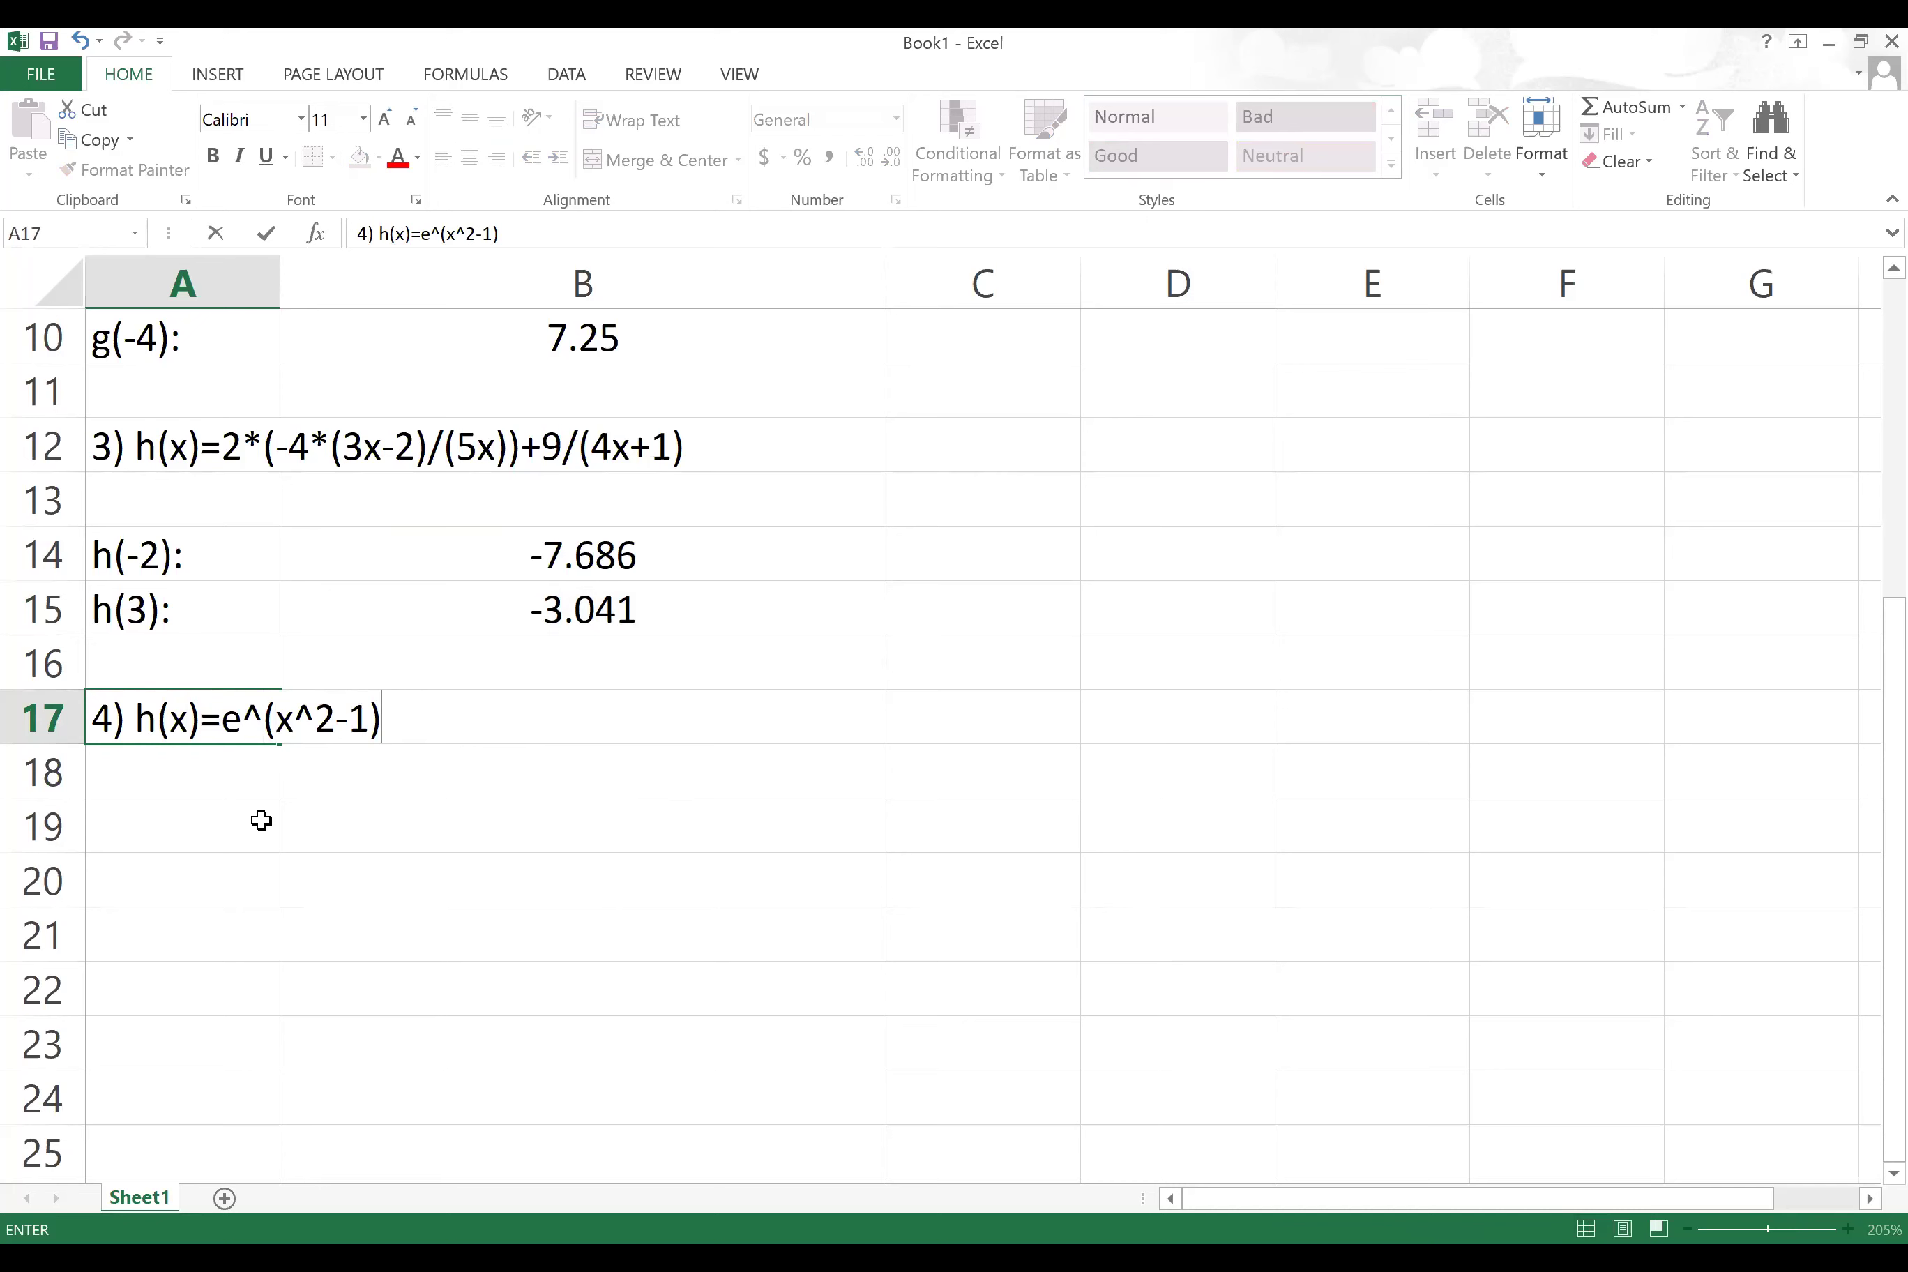
Step: Commit the '4) h(x)=e^(x^2-1)' heading in A17 and select cell D17
click(273, 827)
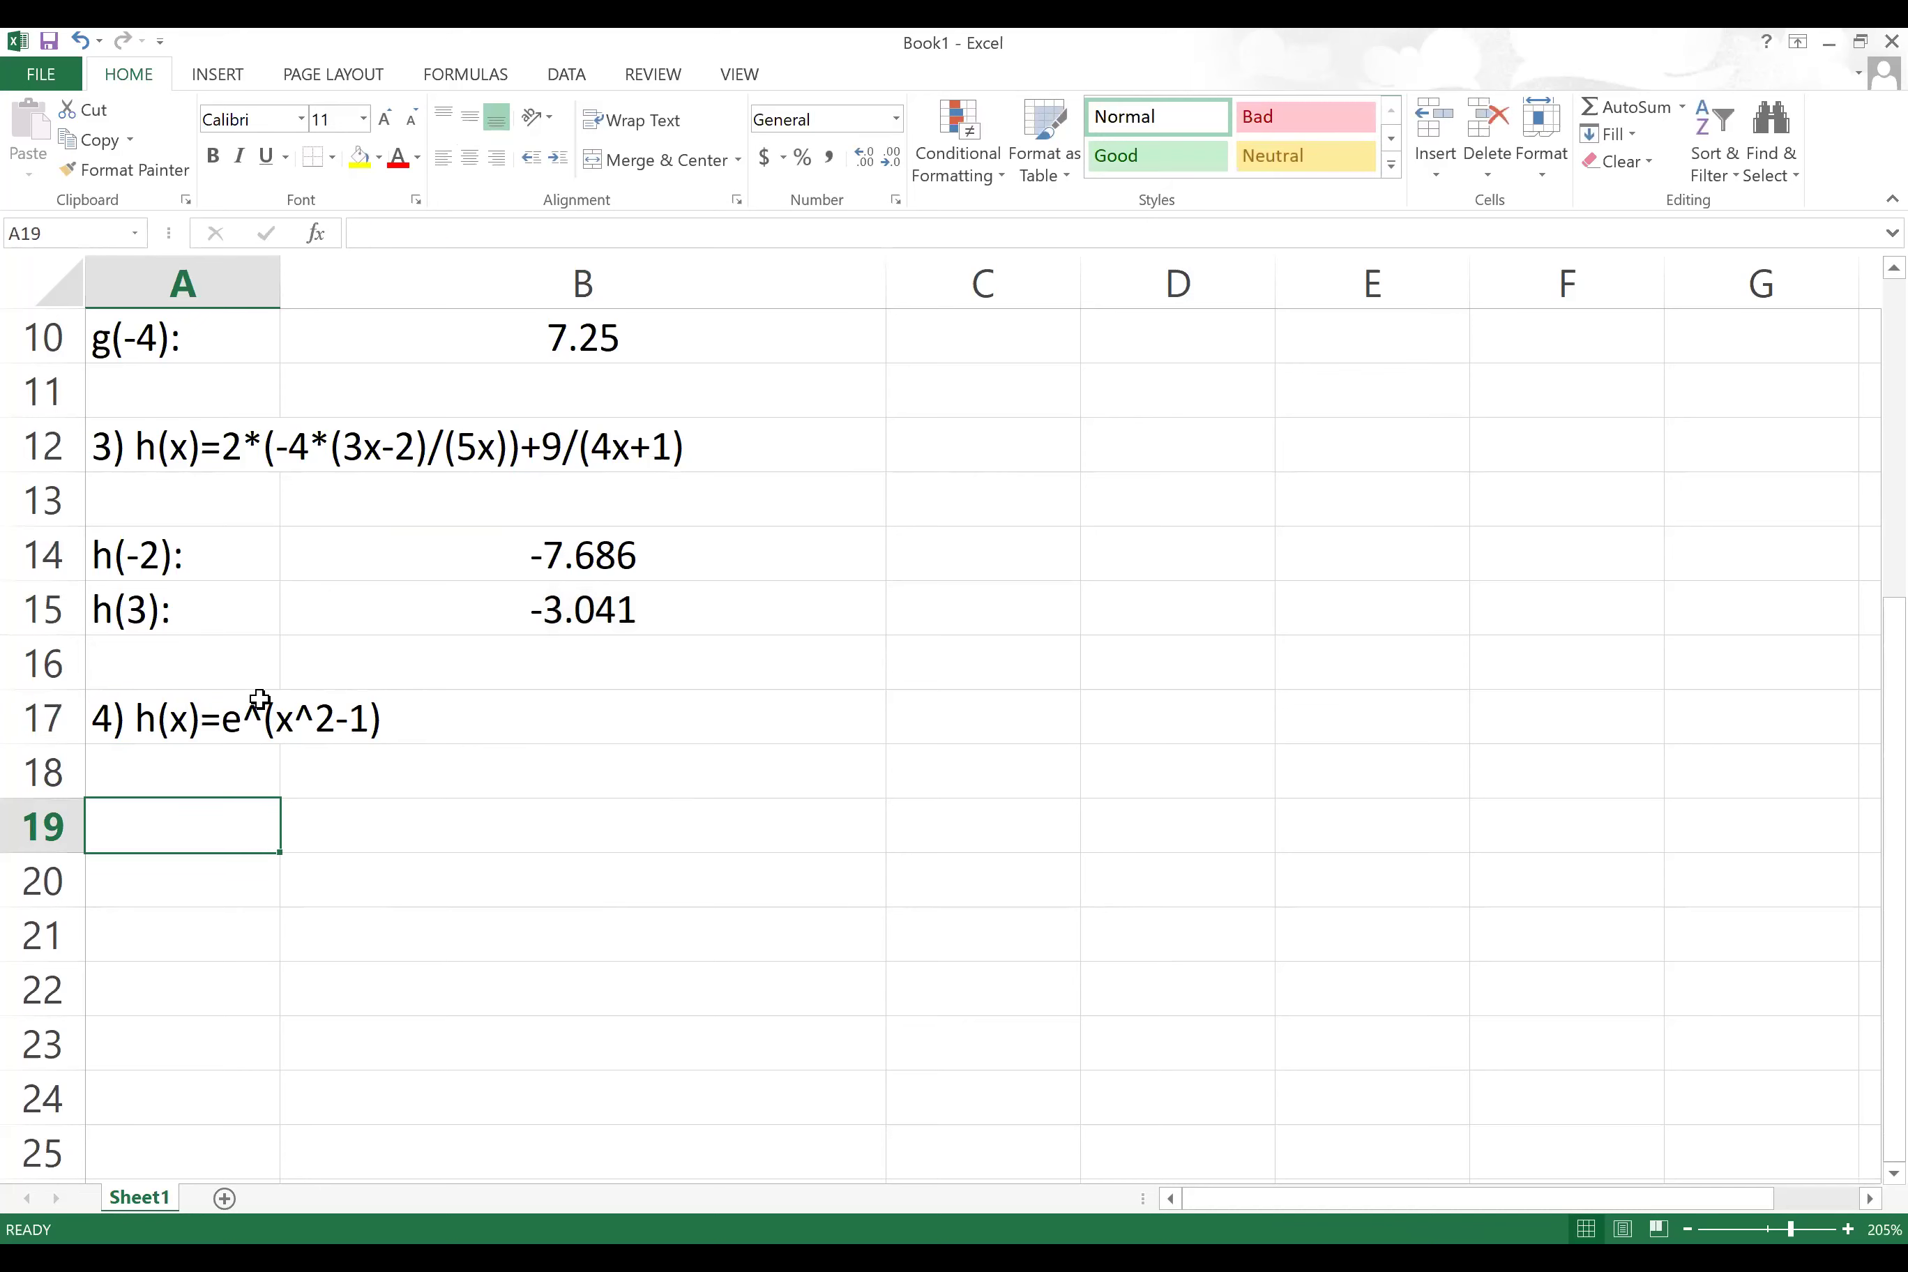
click(1163, 626)
click(1185, 669)
click(1196, 728)
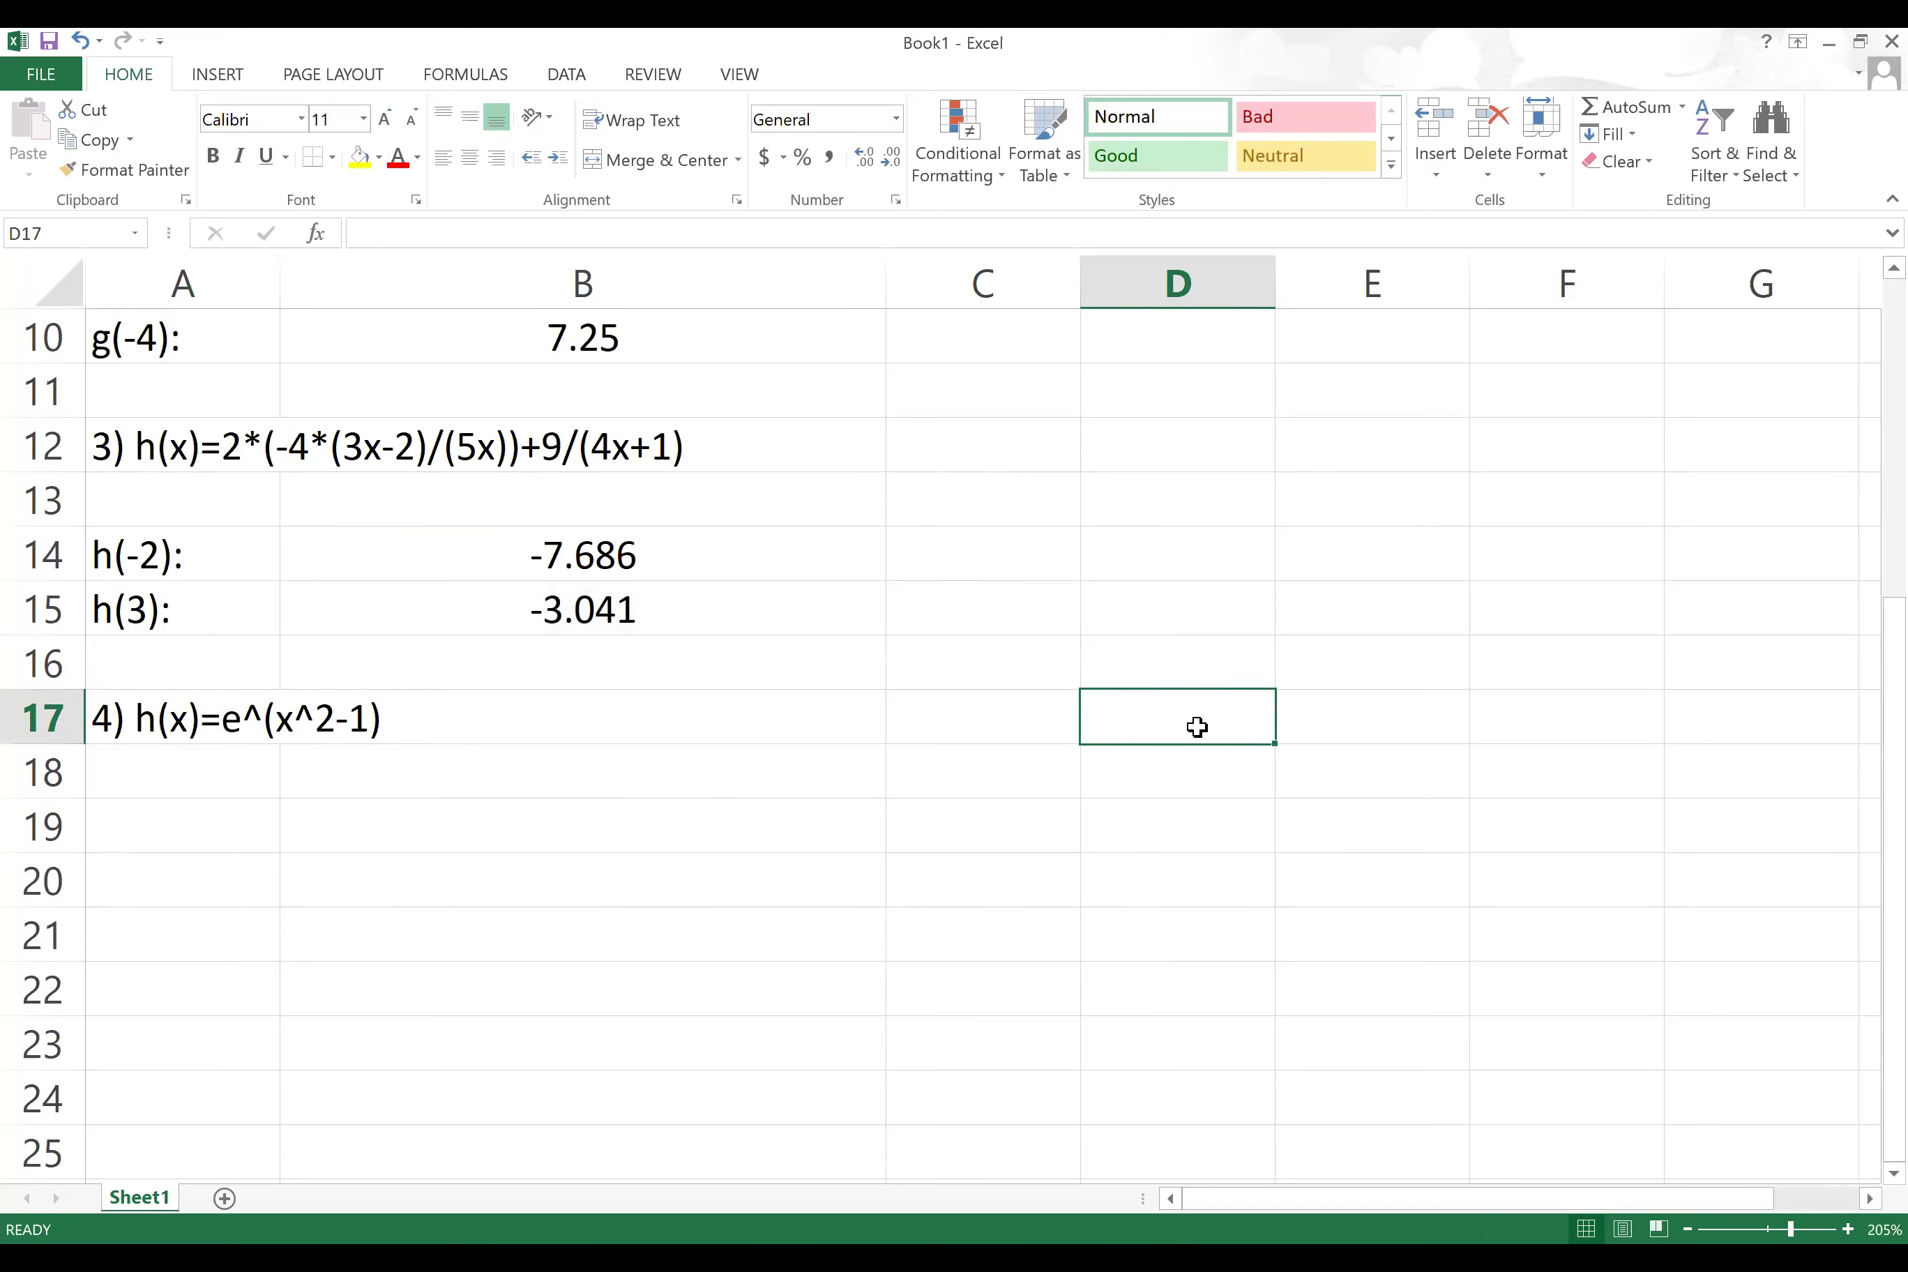
Step: Enter 'e: (Euler number)' in D17 and widen column D to fit it
text(e)
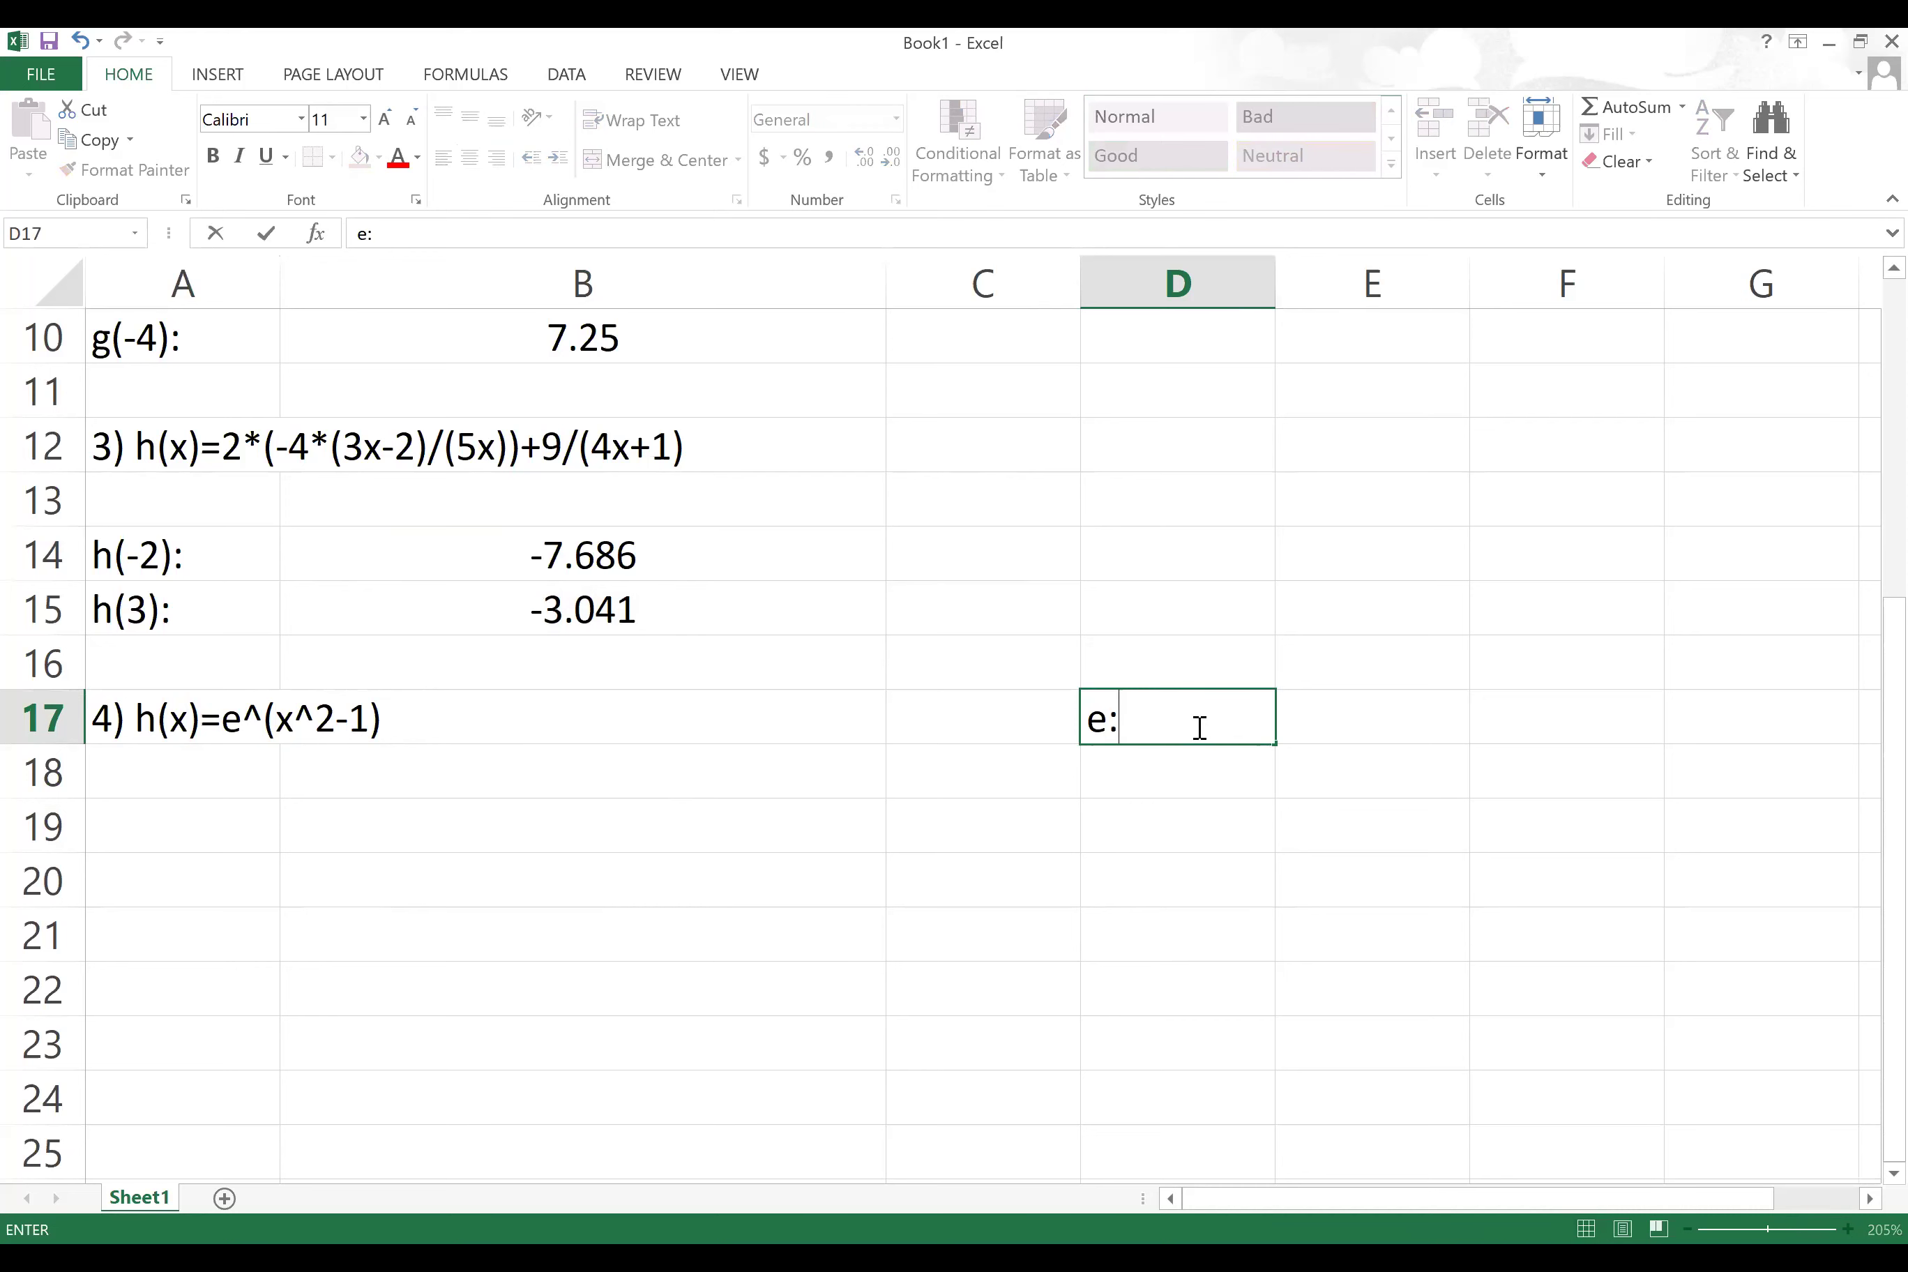
text(: (Euler numb)
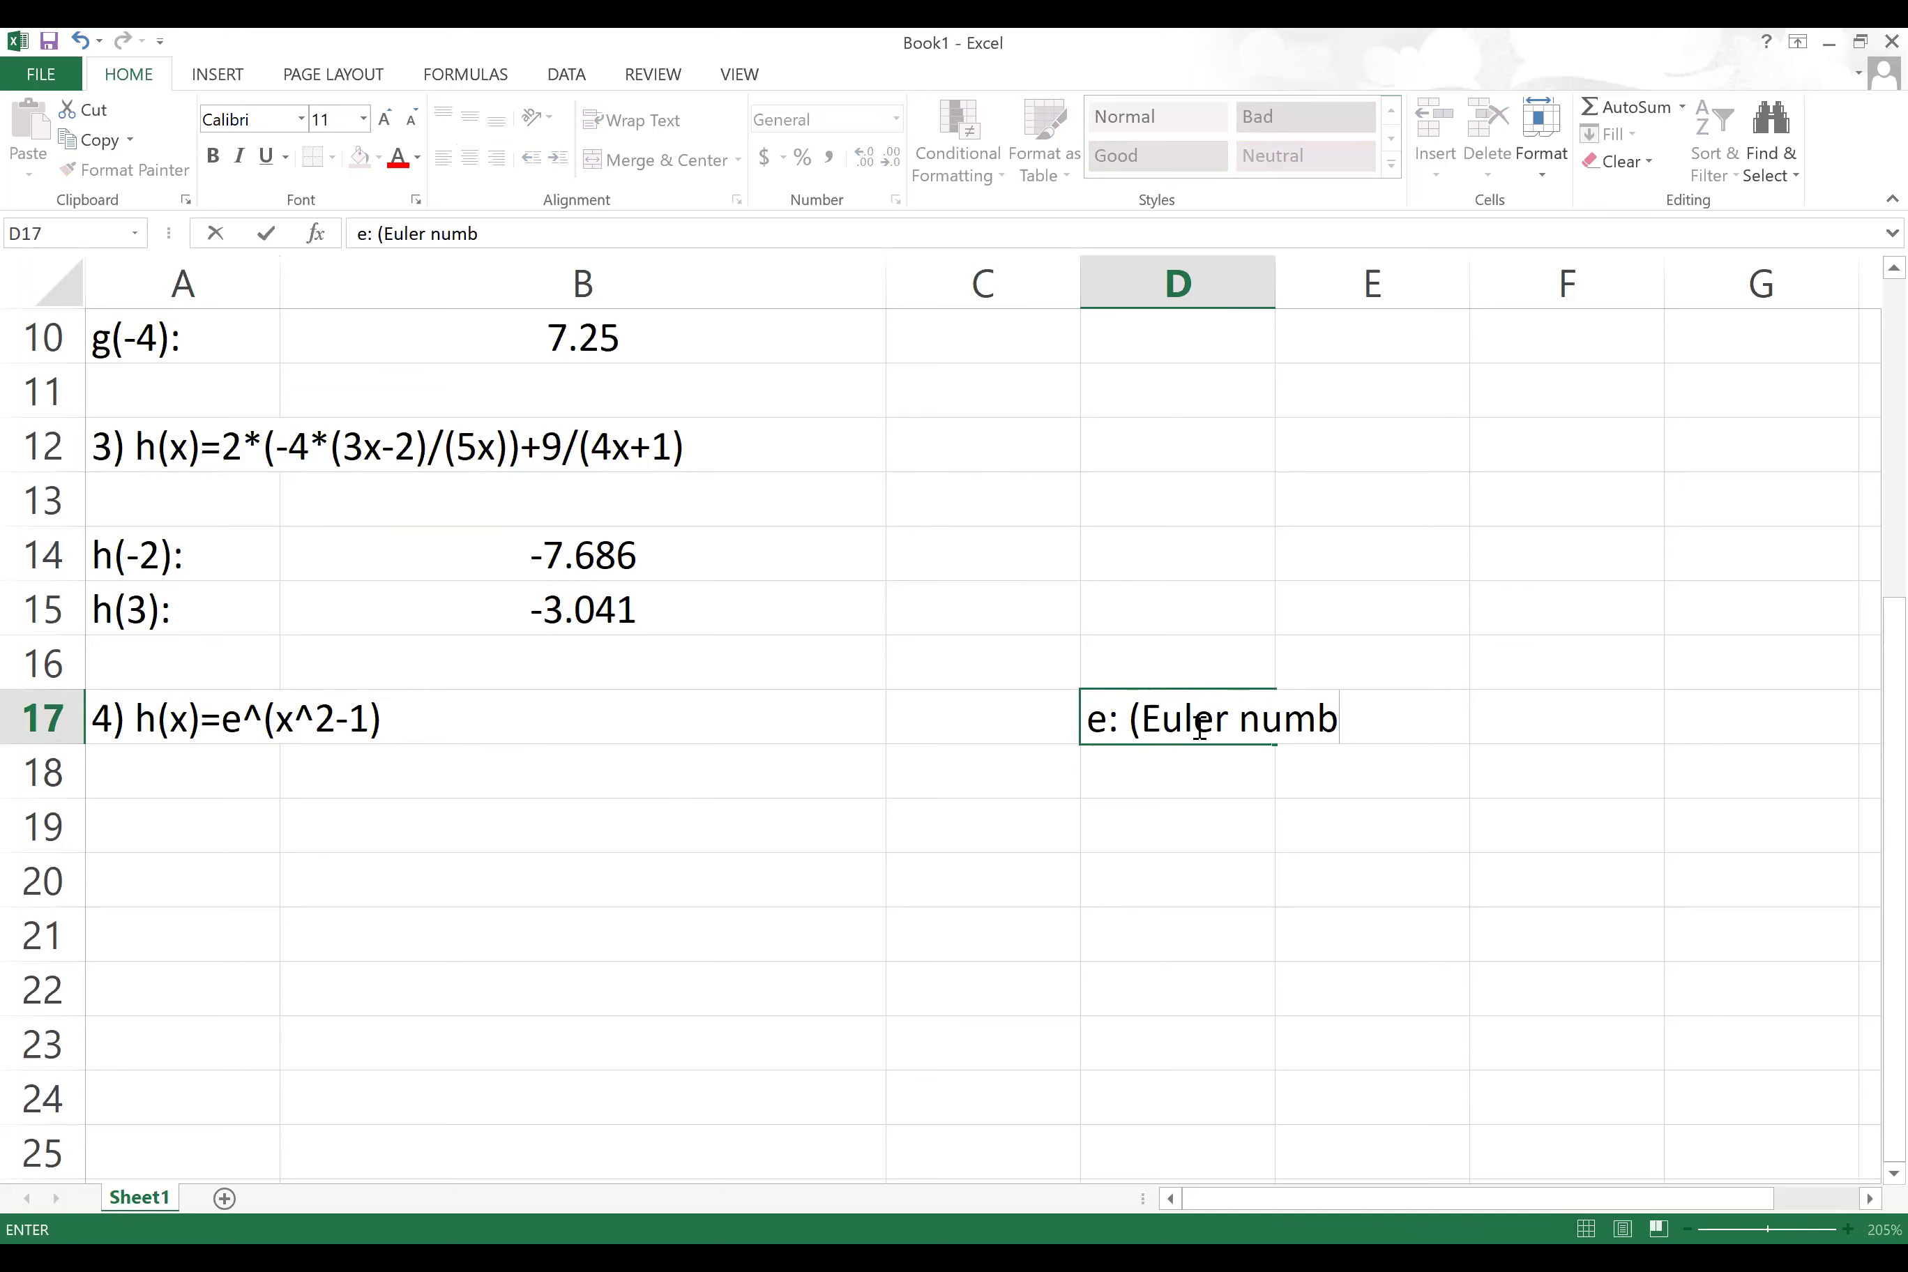
text(er))
click(1271, 283)
drag(1275, 283, 1458, 394)
Step: Enter '2.718.........' in D18 and 'Natural number' in E18
click(1249, 772)
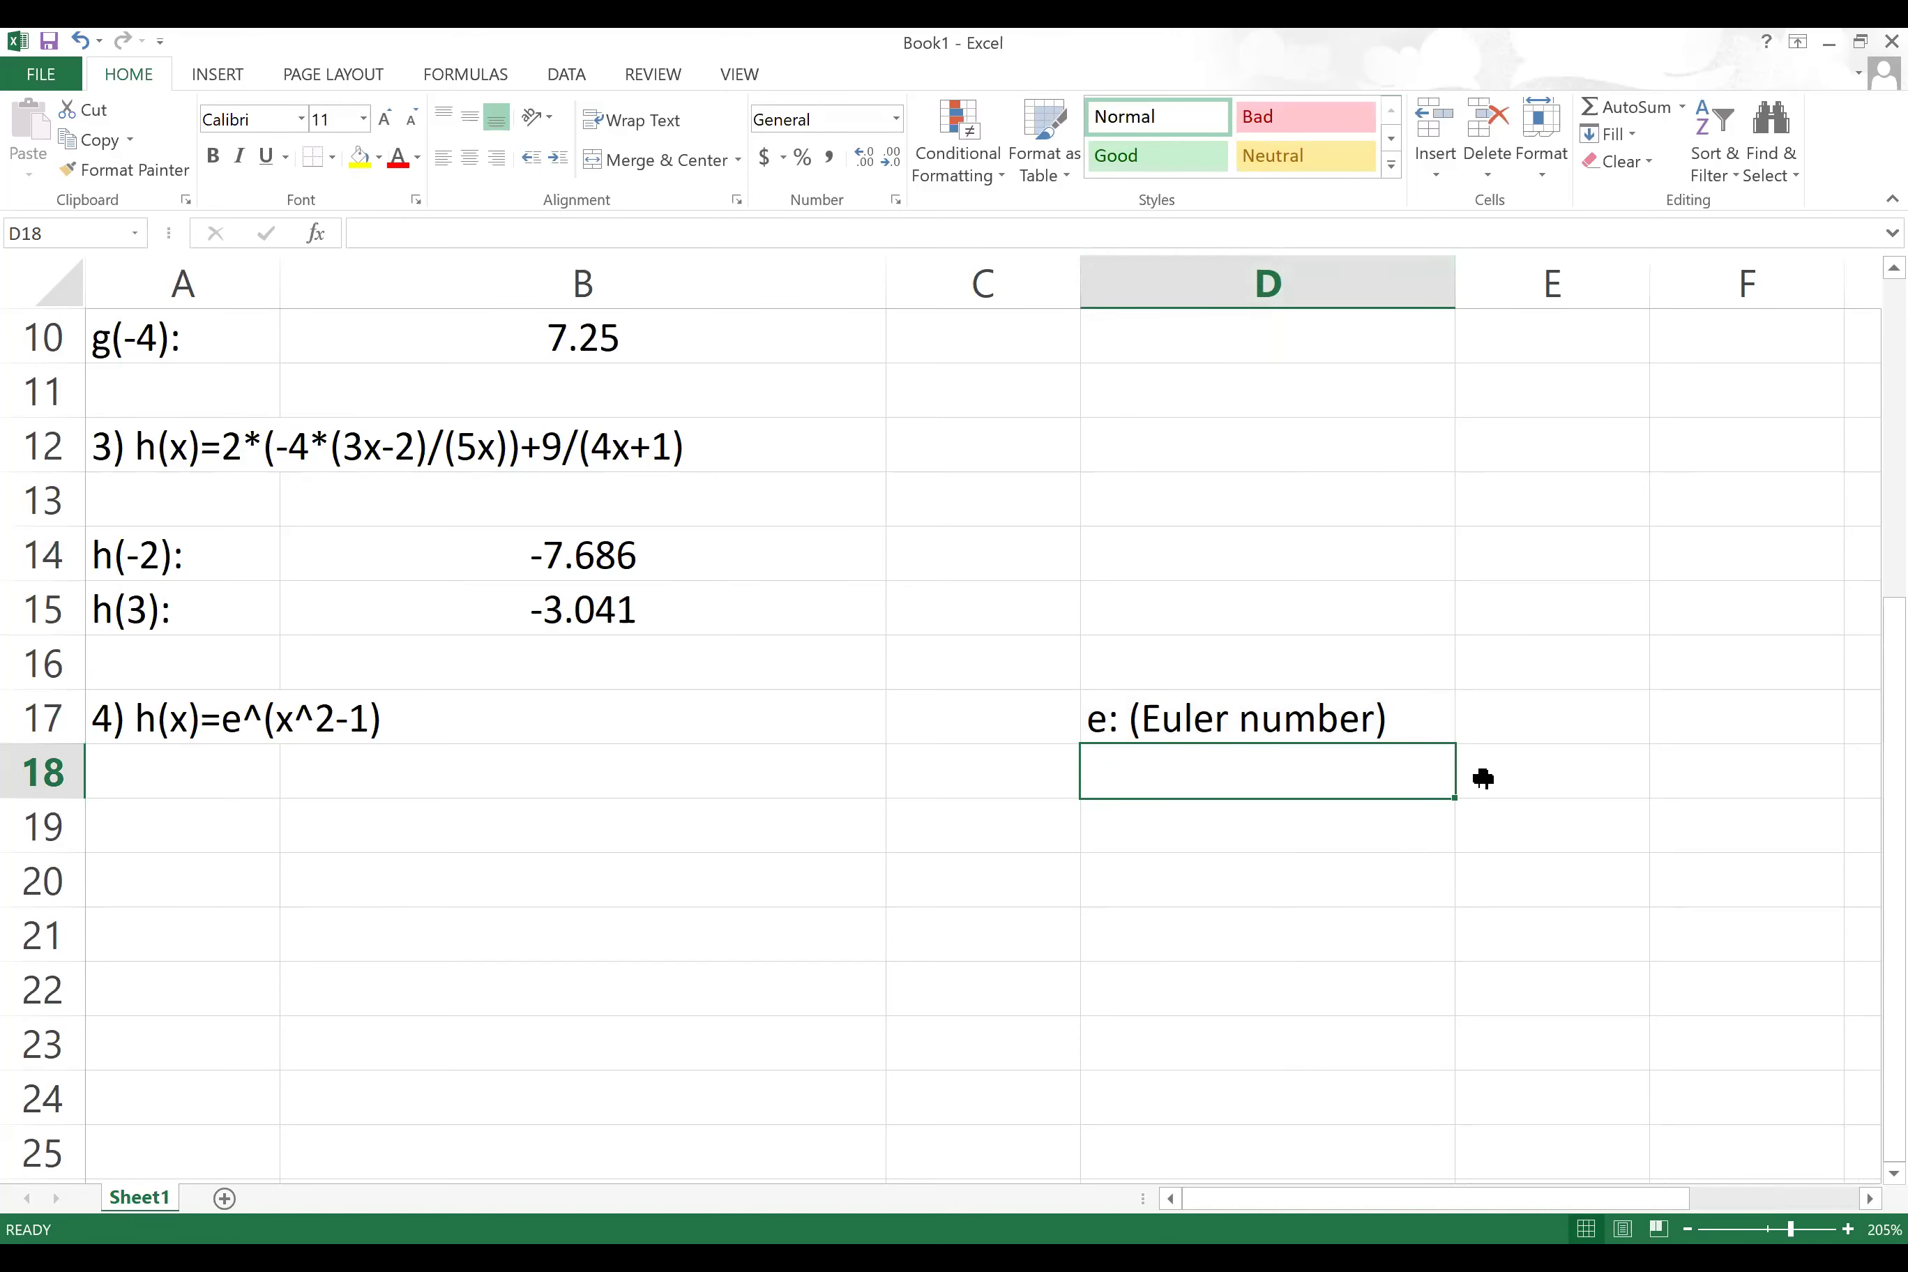
text(=)
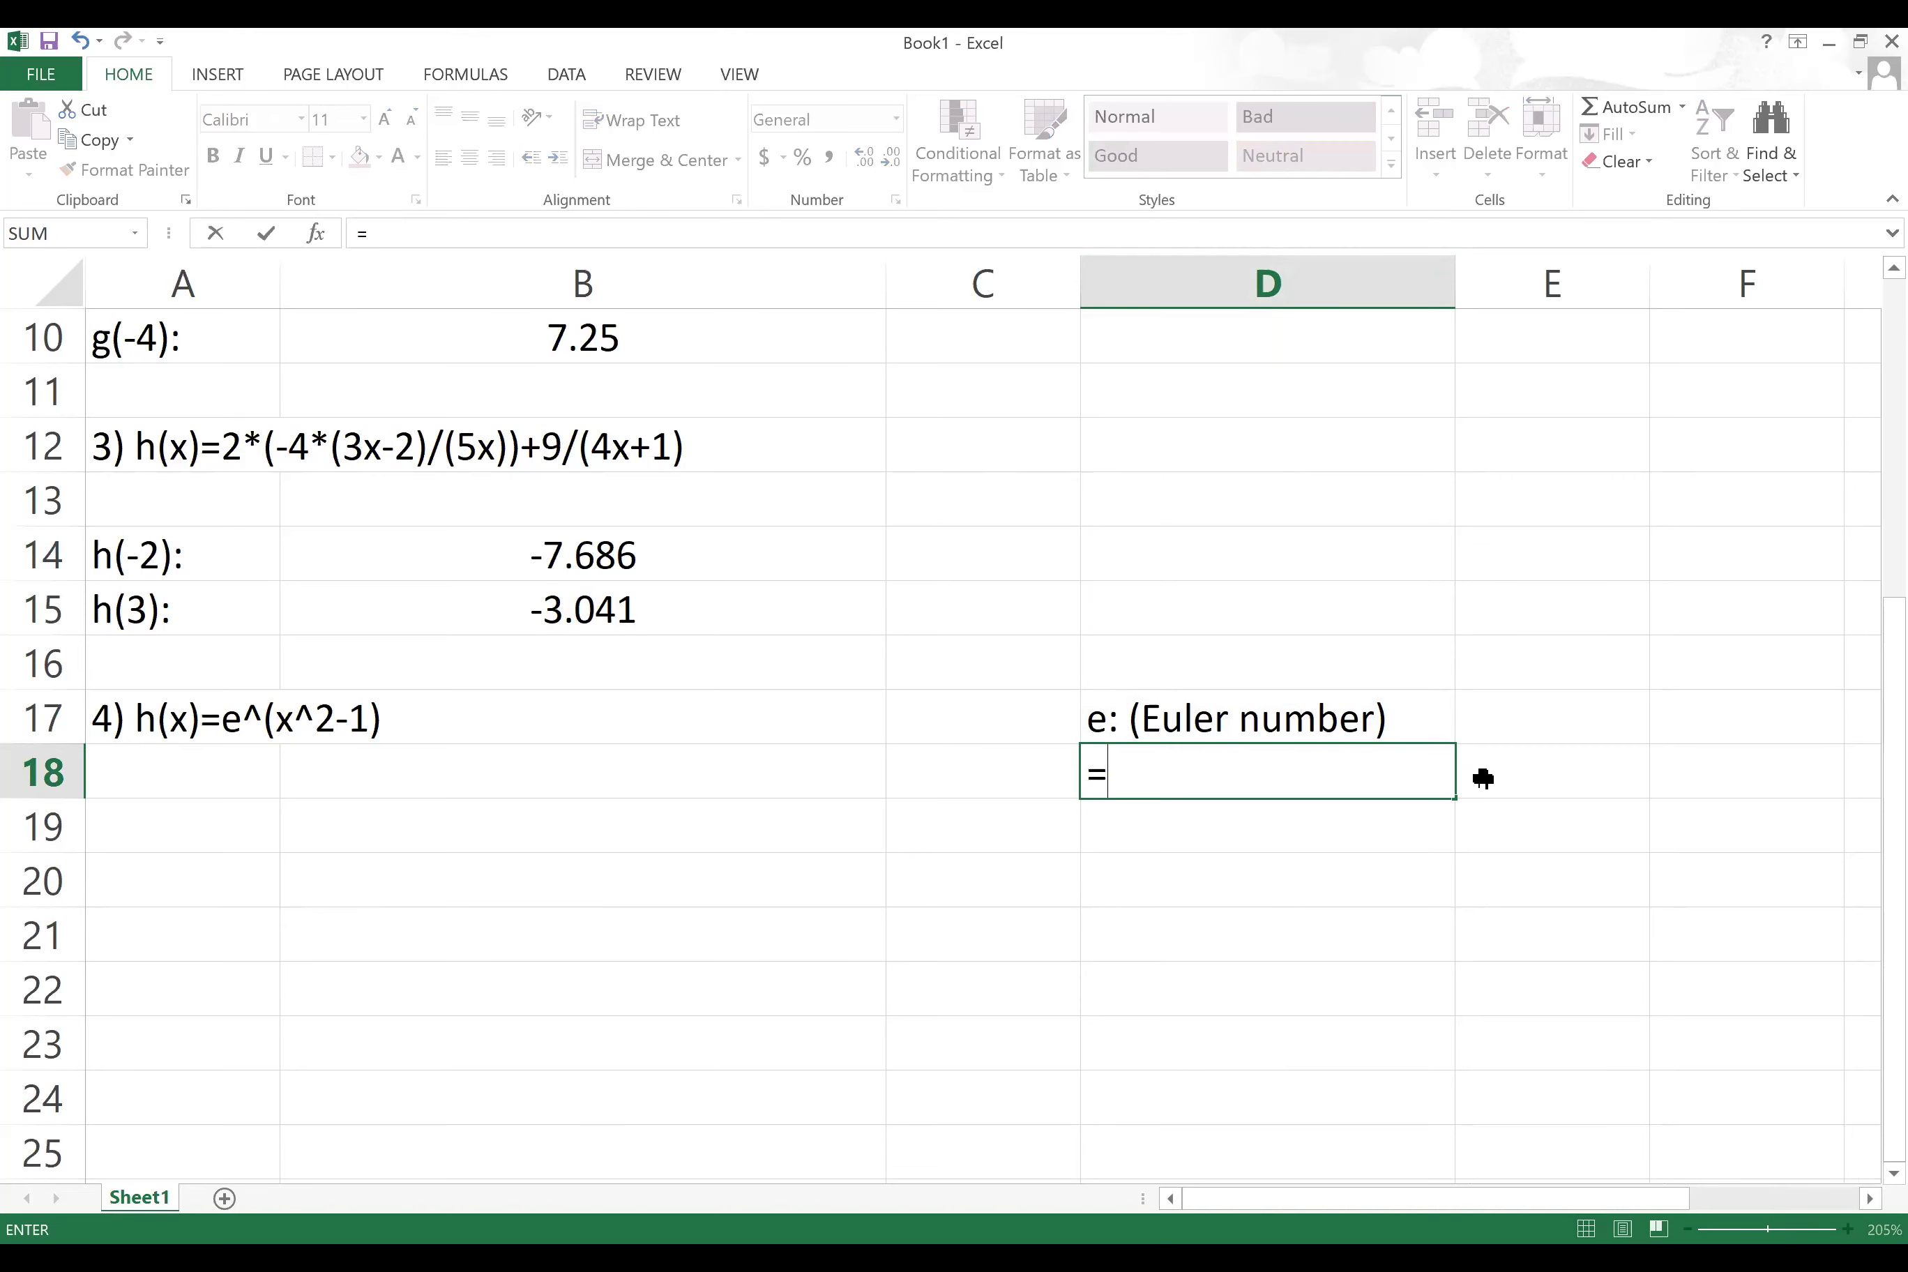
text(2.)
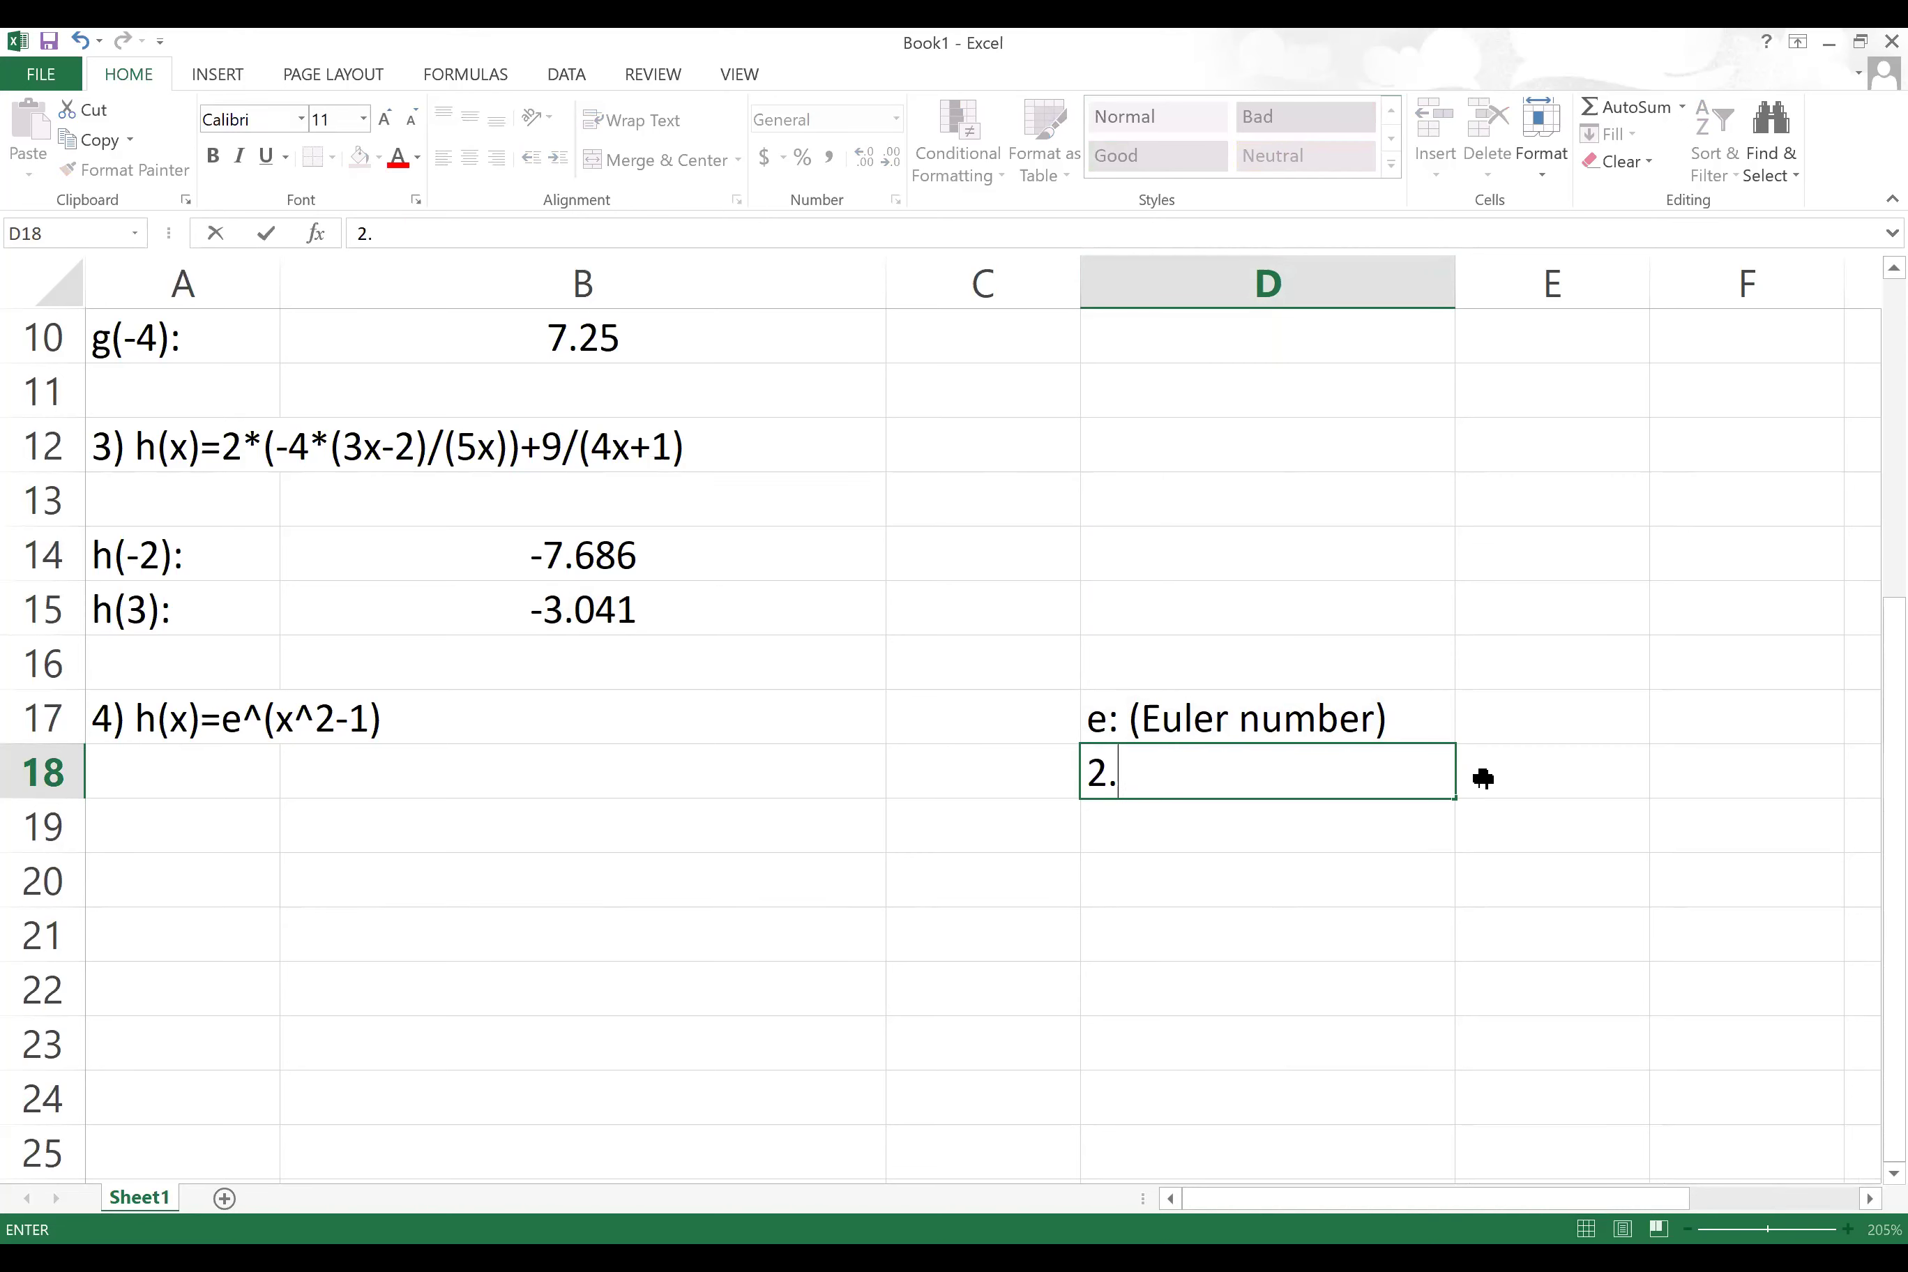
text(718..........)
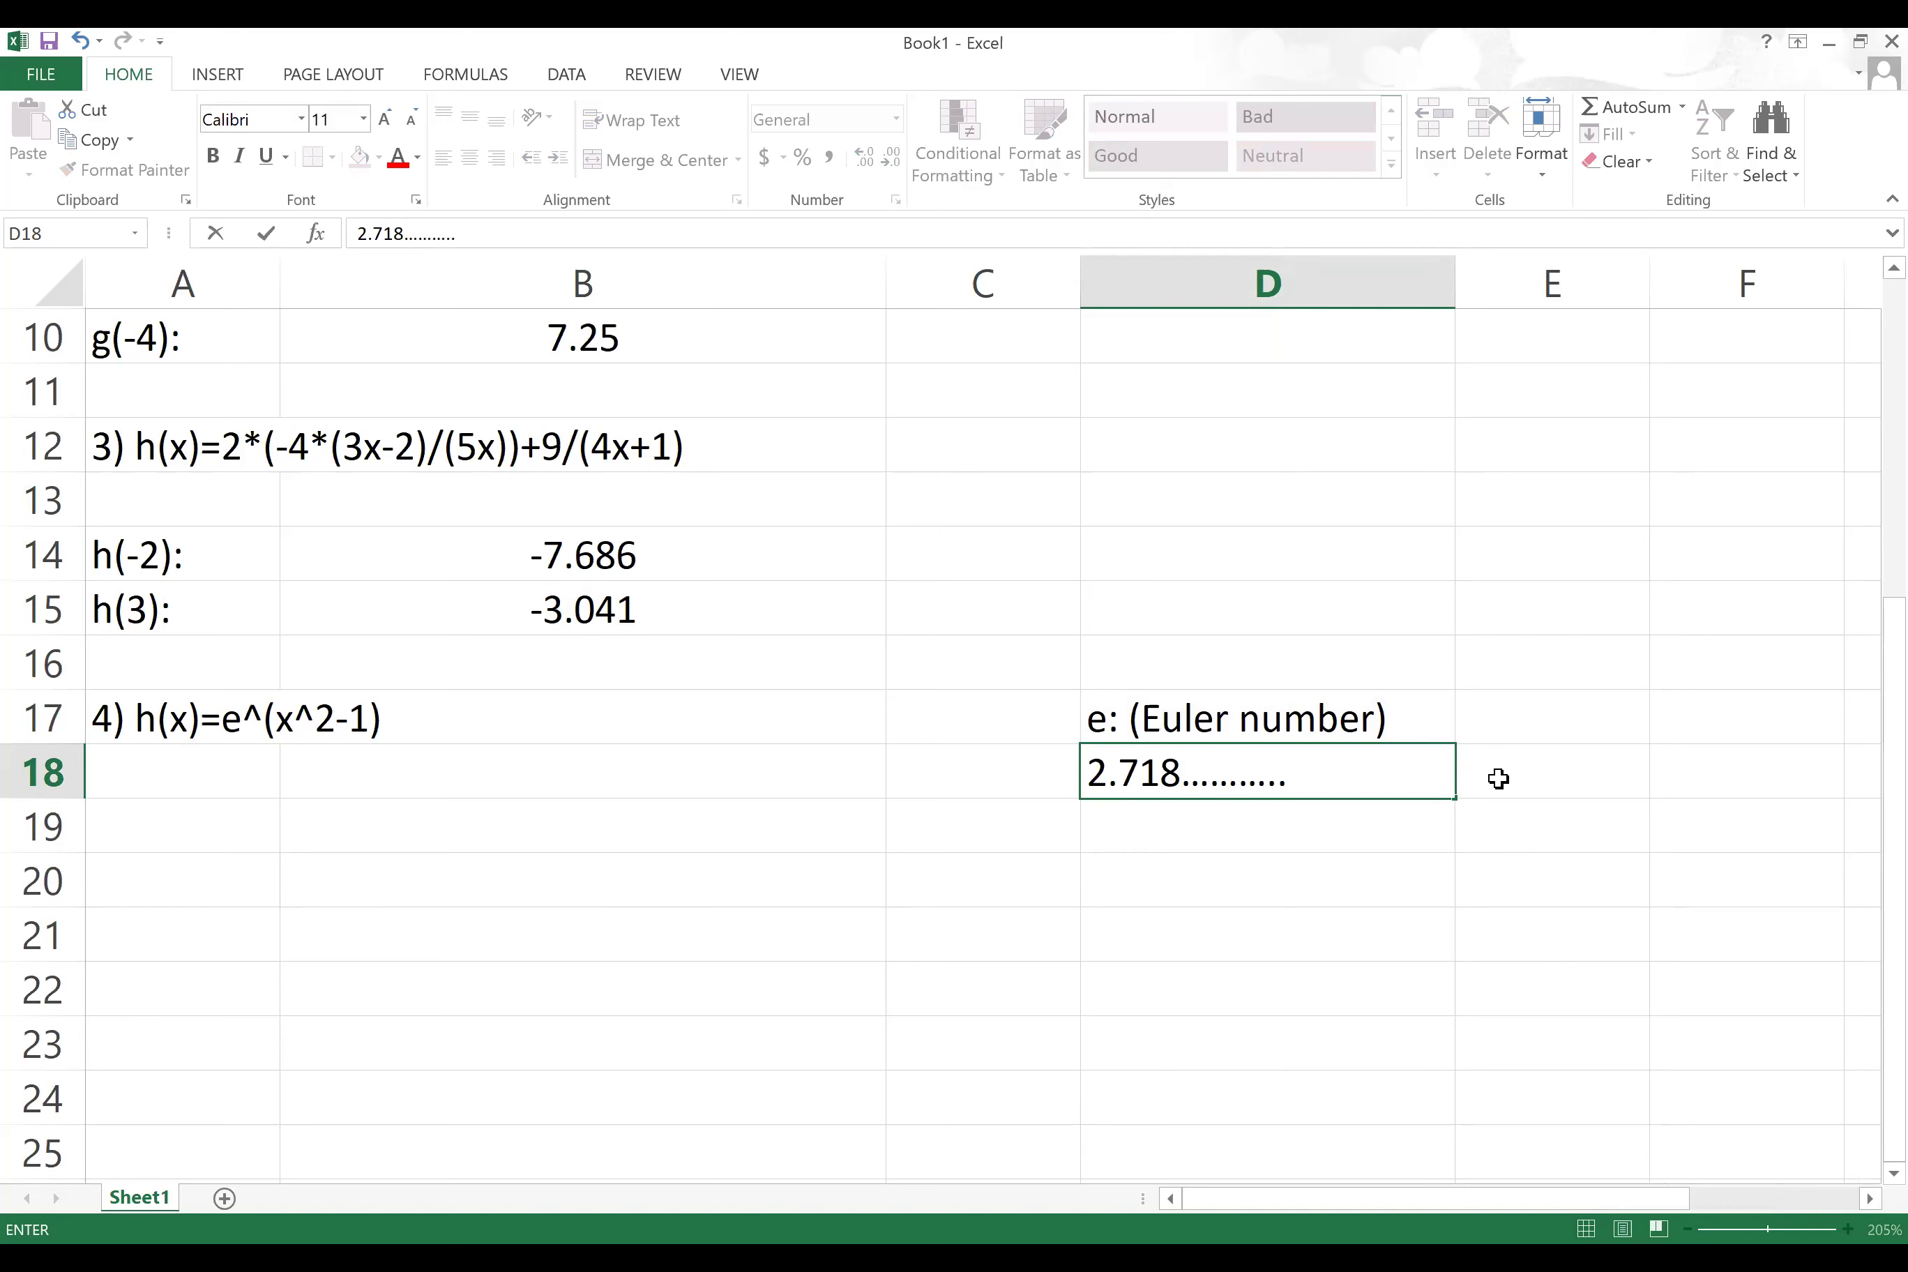
click(1499, 779)
text(Natu)
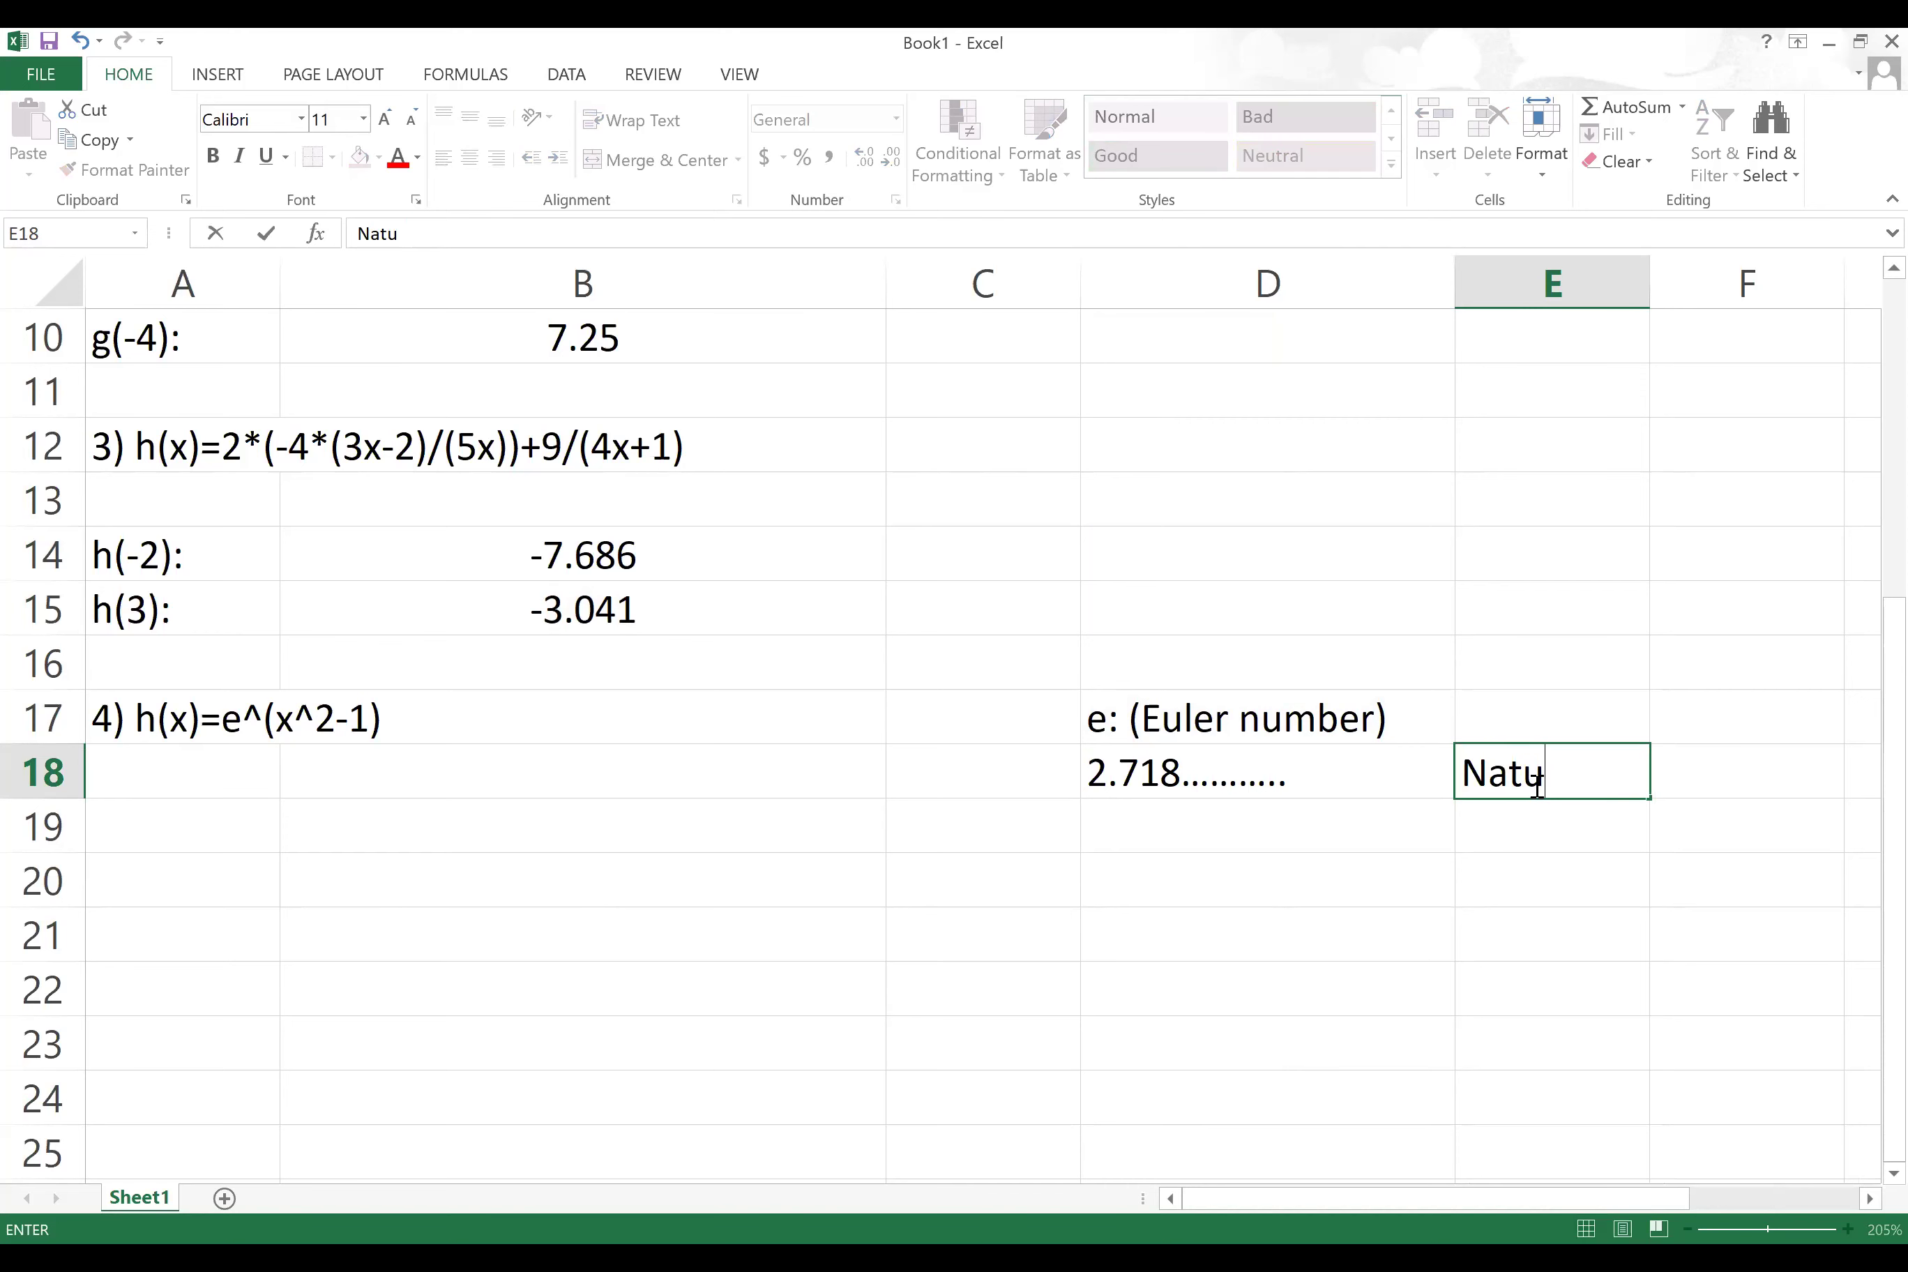
text(ral num)
key(BackSpace)
text(umber)
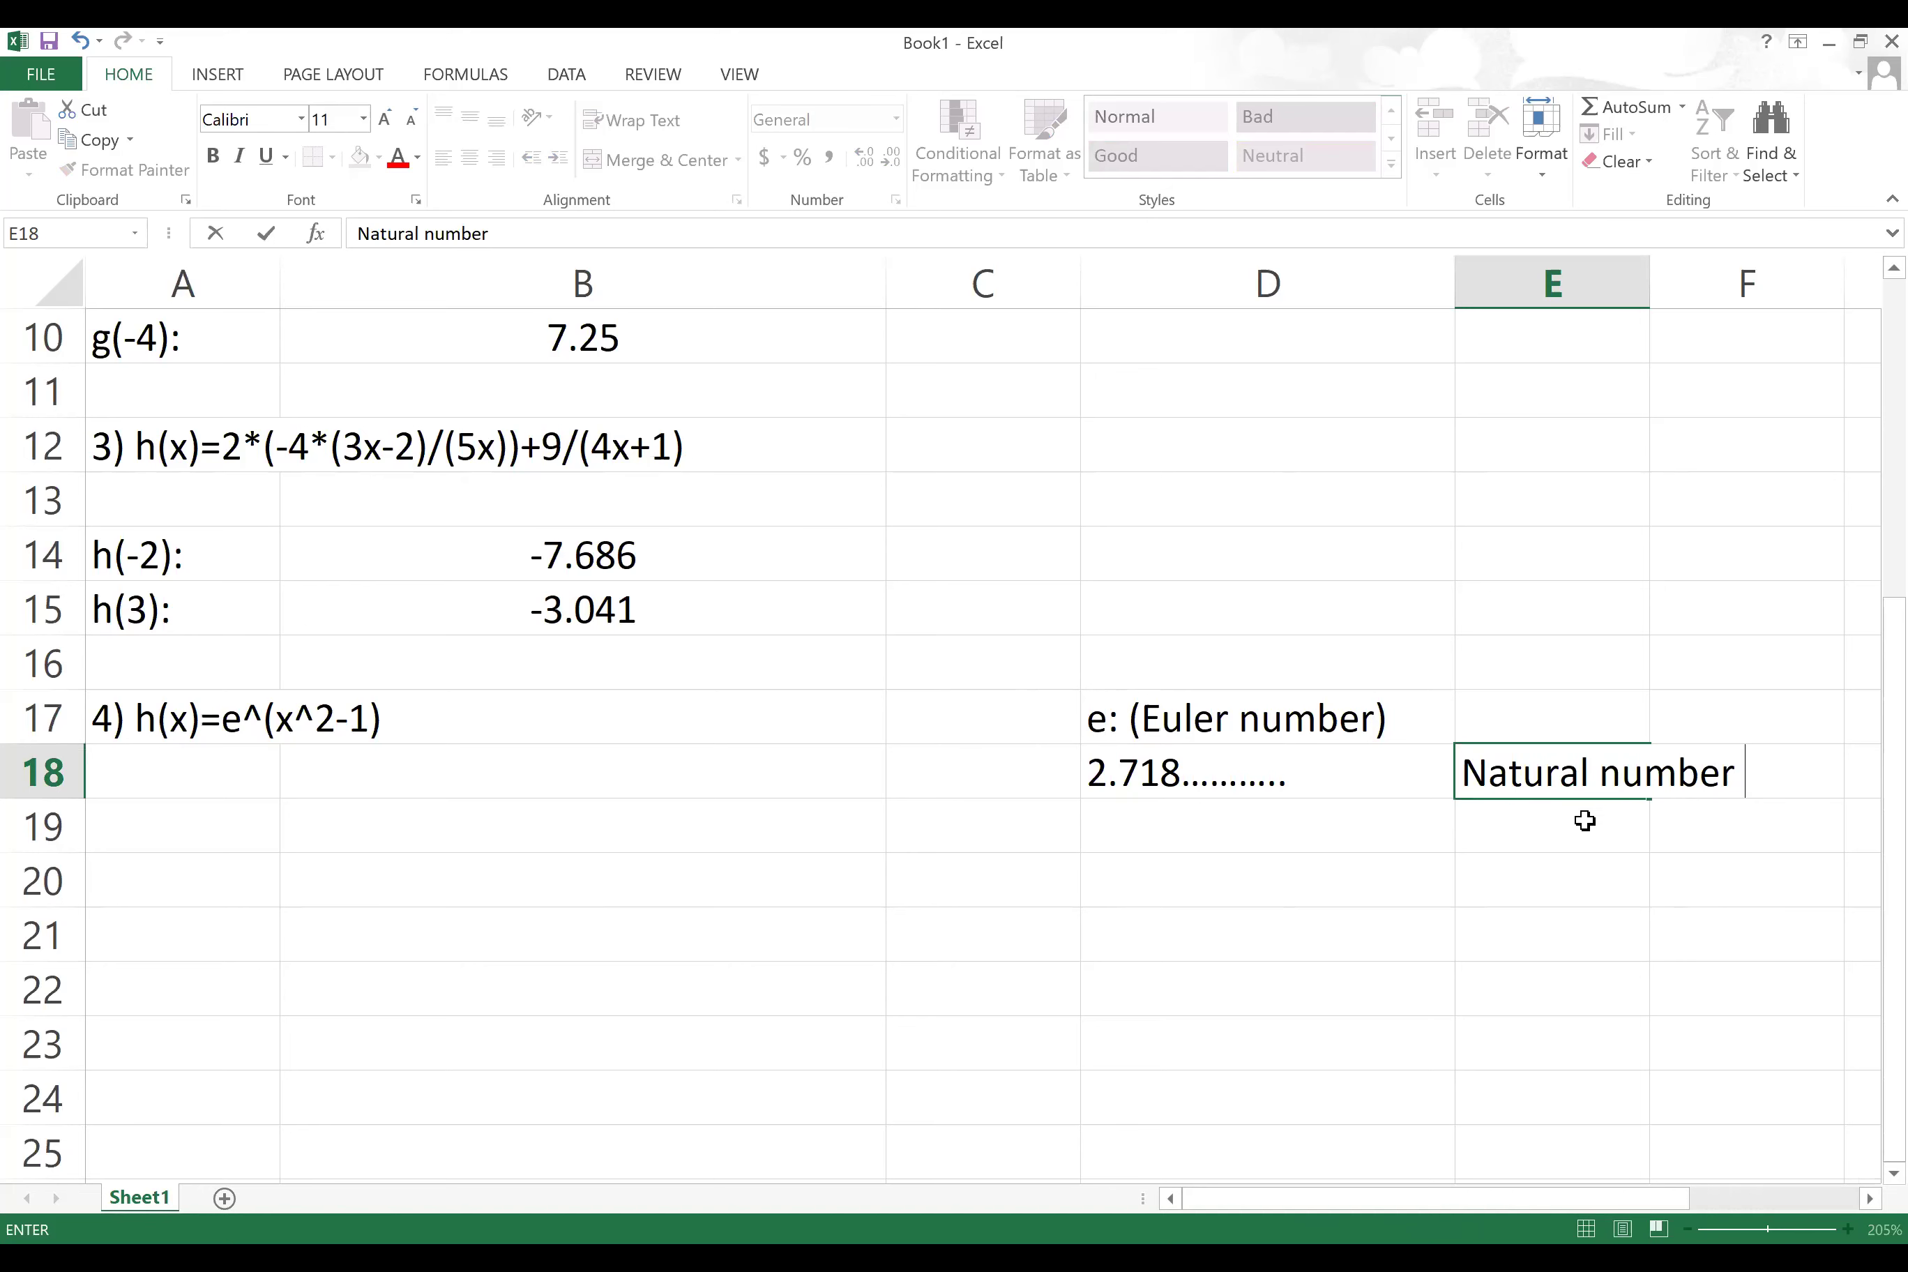
key(Return)
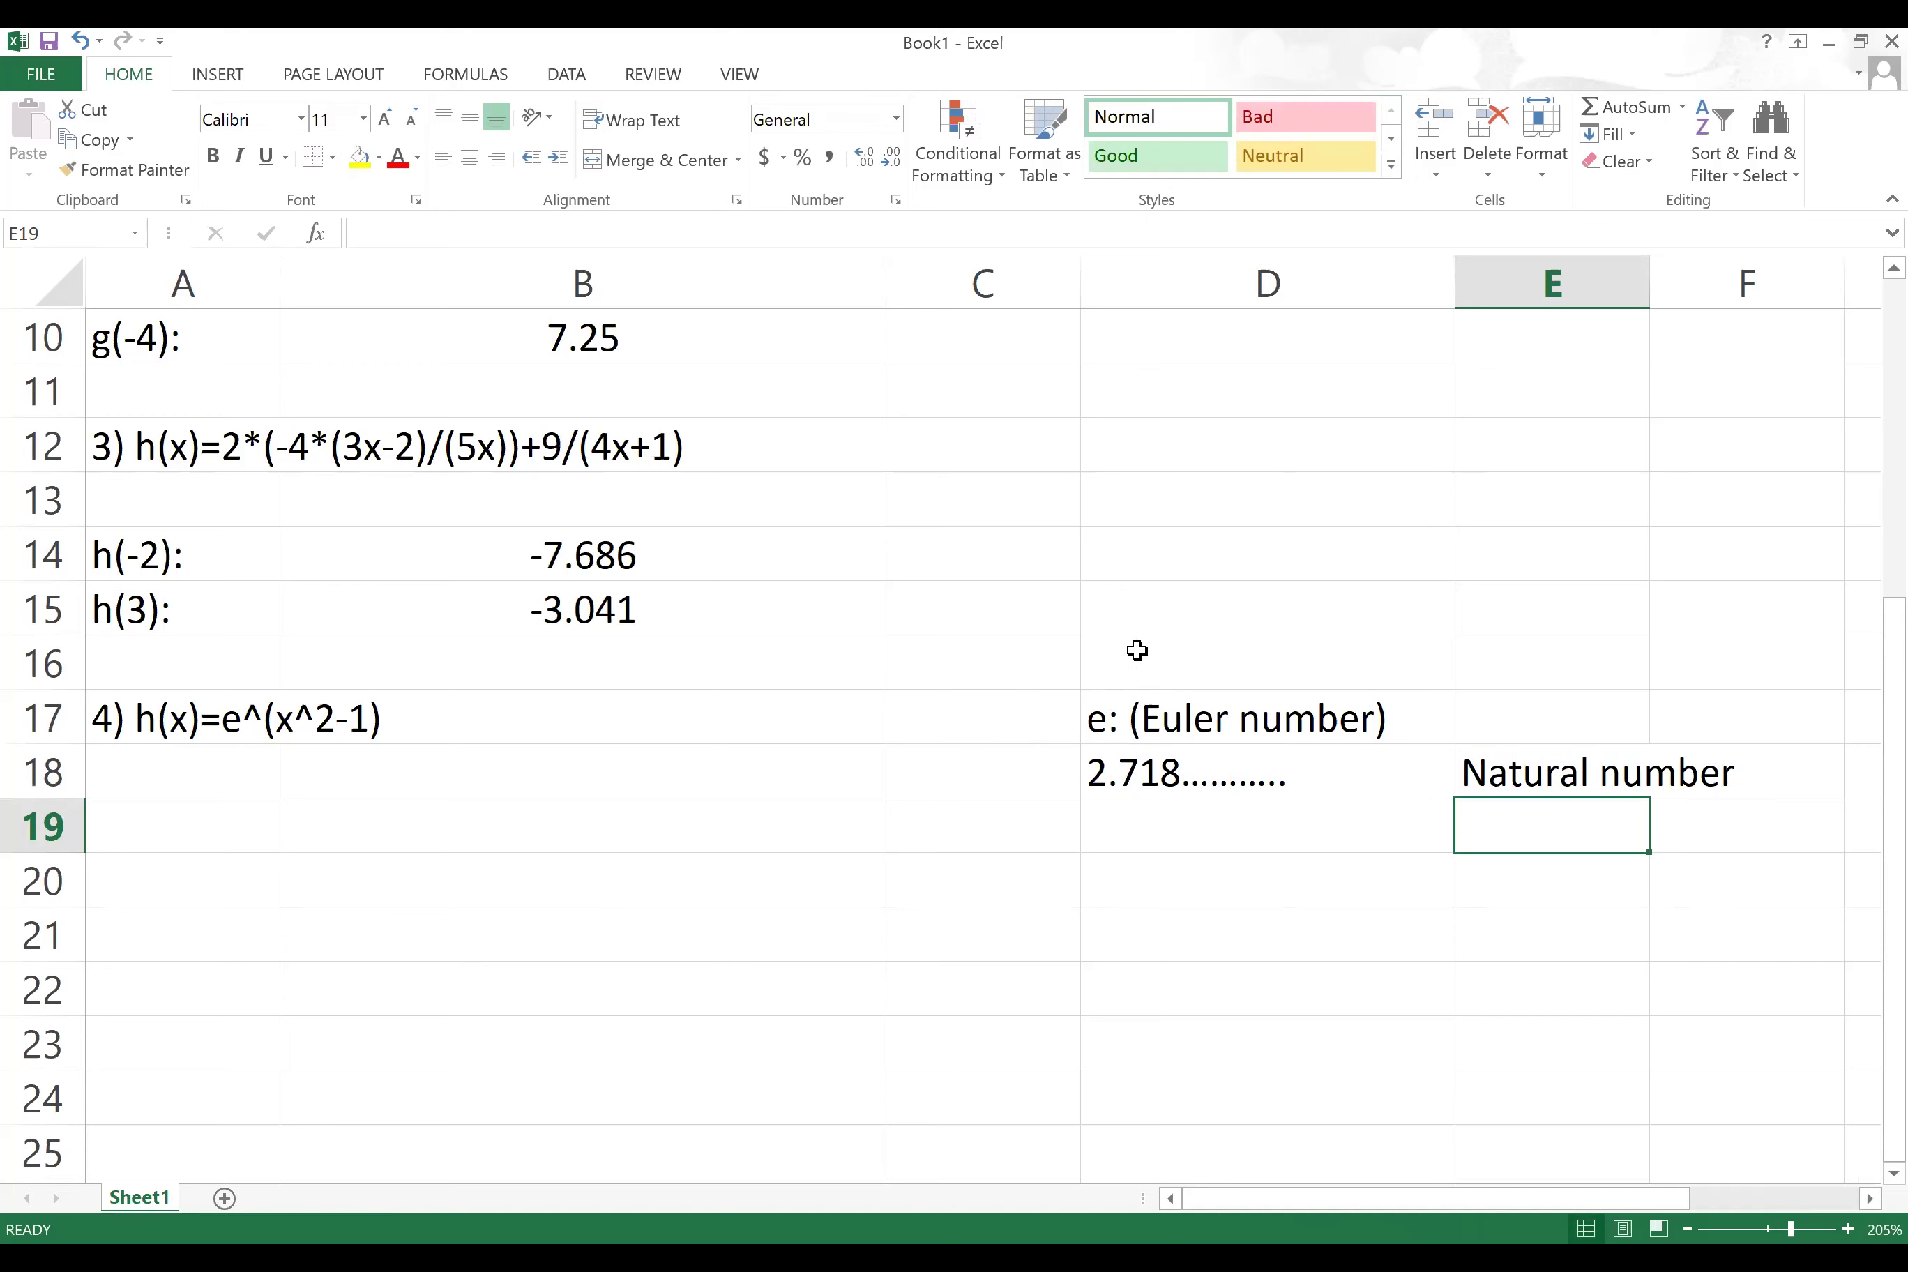
Step: Label A19 'h(2):' and enter =exp(2^2-1) in B19, giving 20.08553692
click(1153, 609)
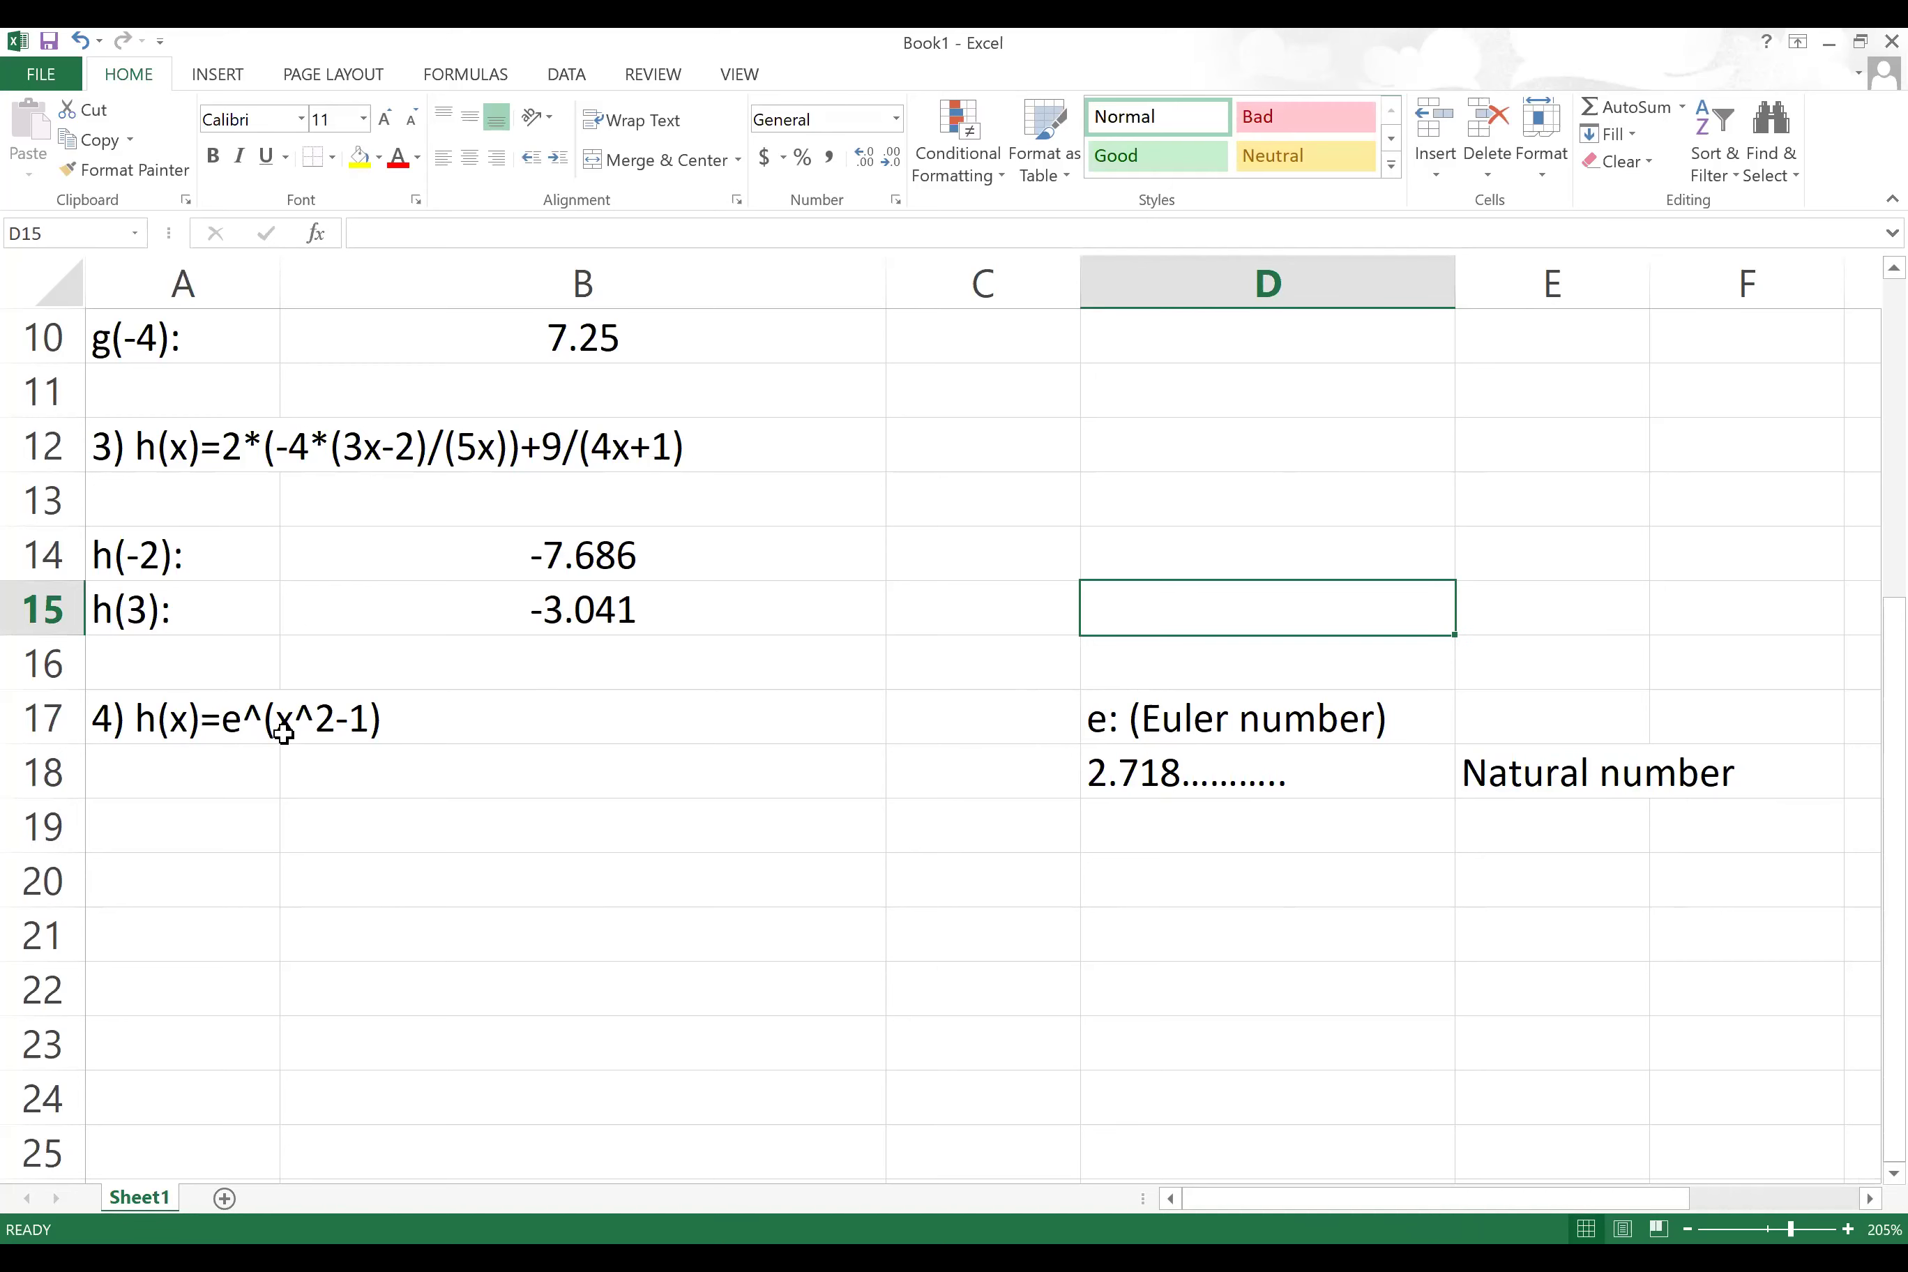
click(238, 834)
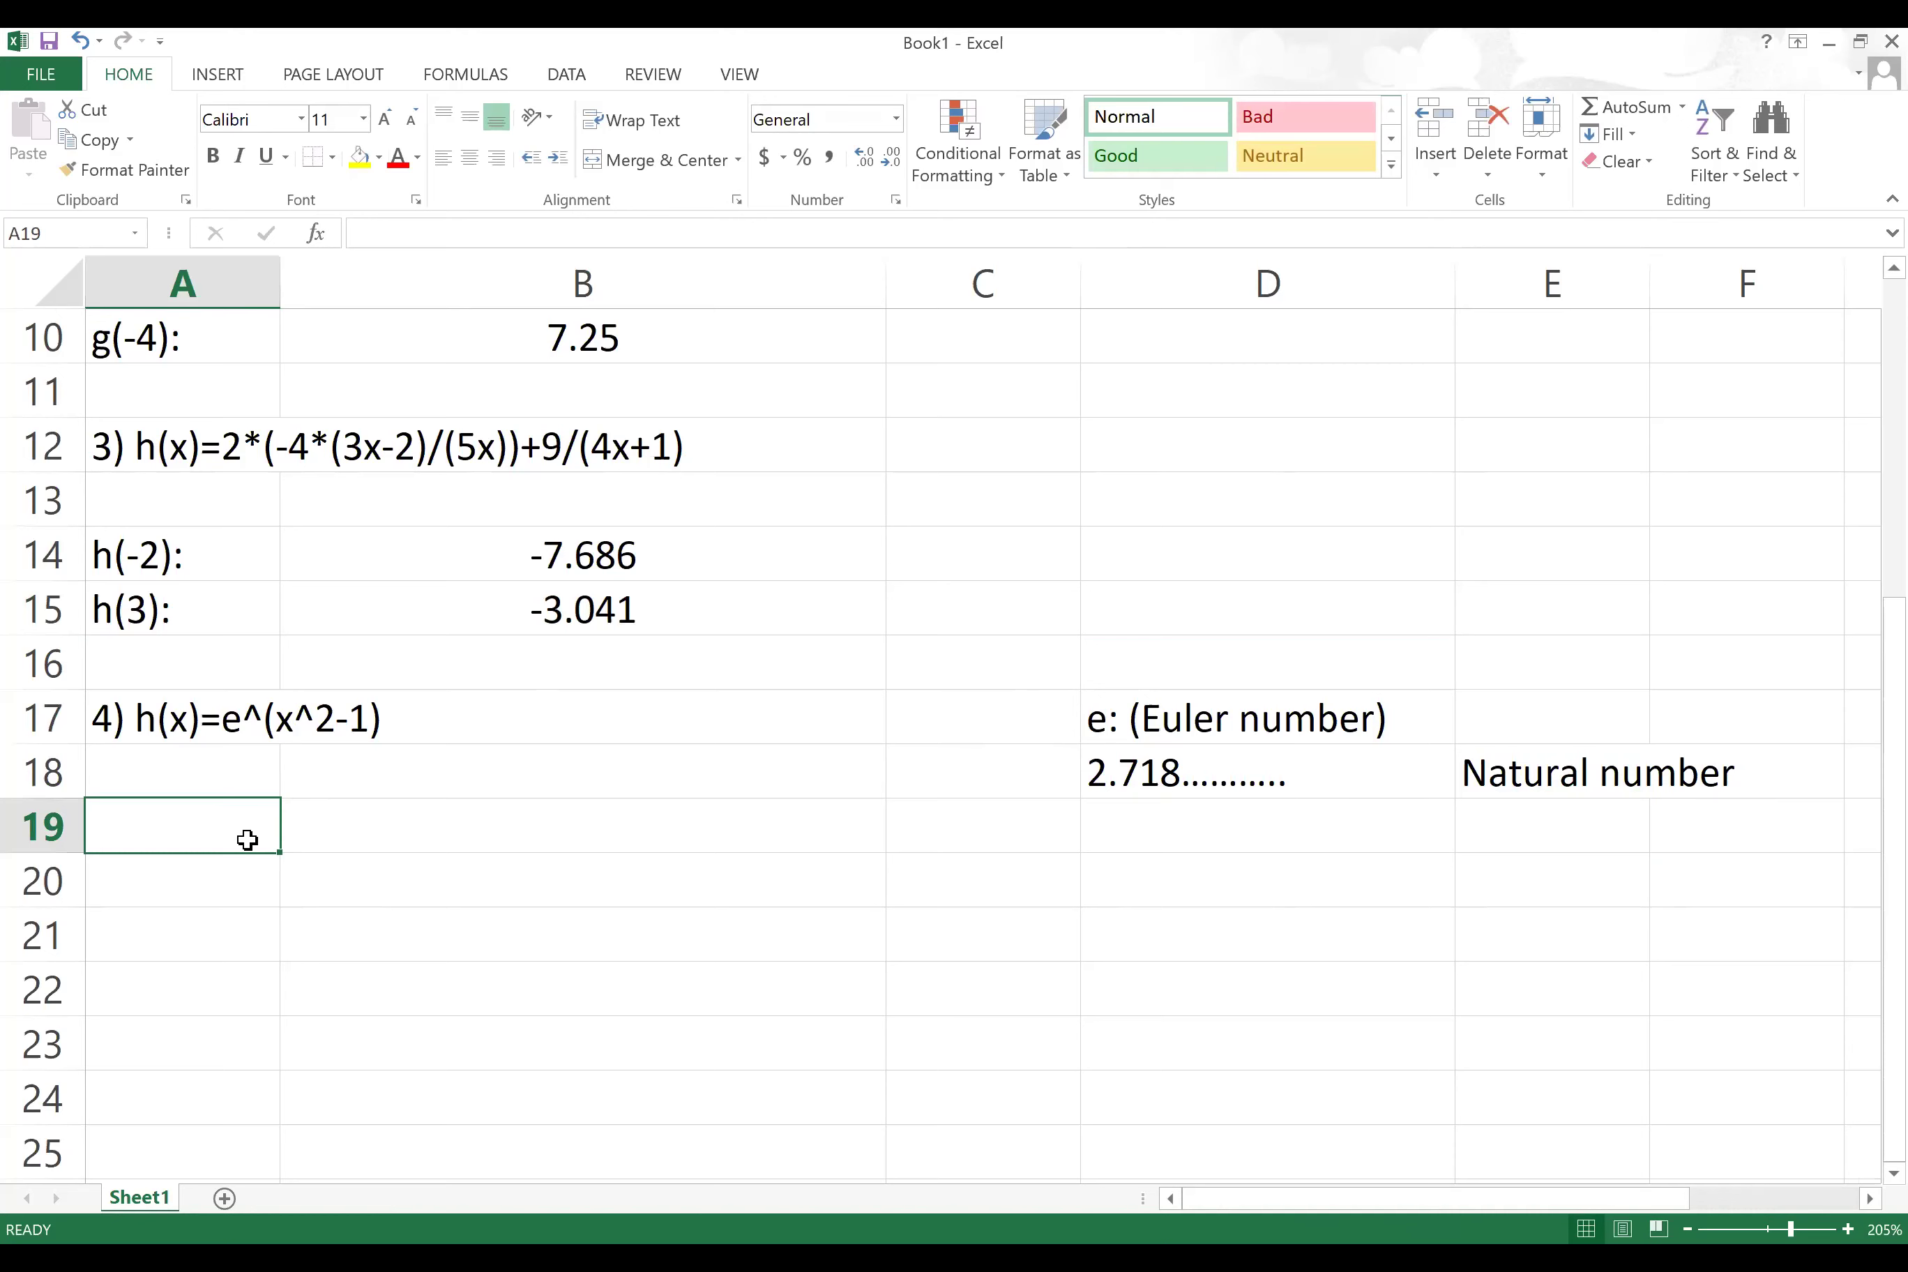
text(h(2)
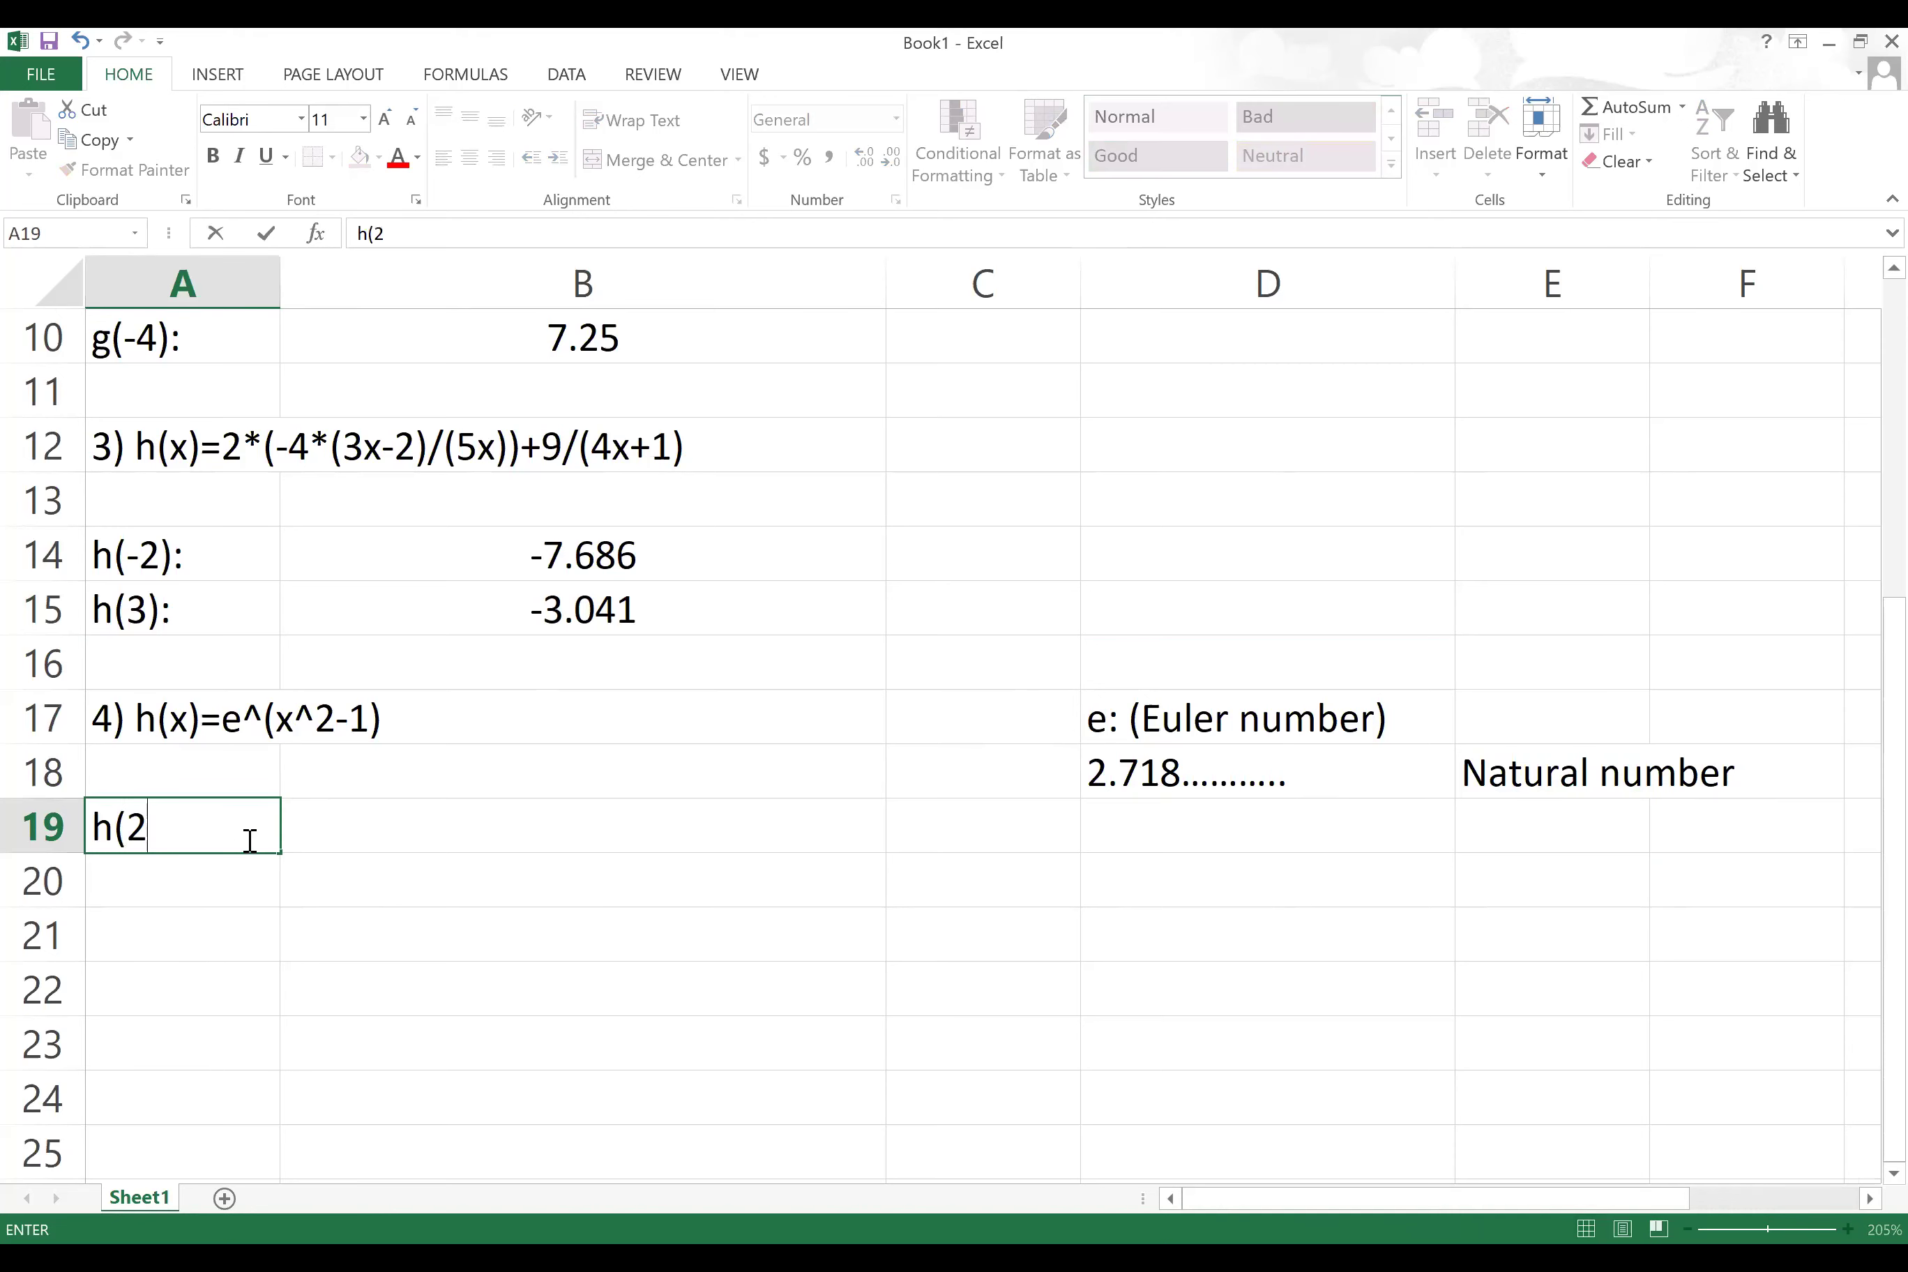
text():)
key(Tab)
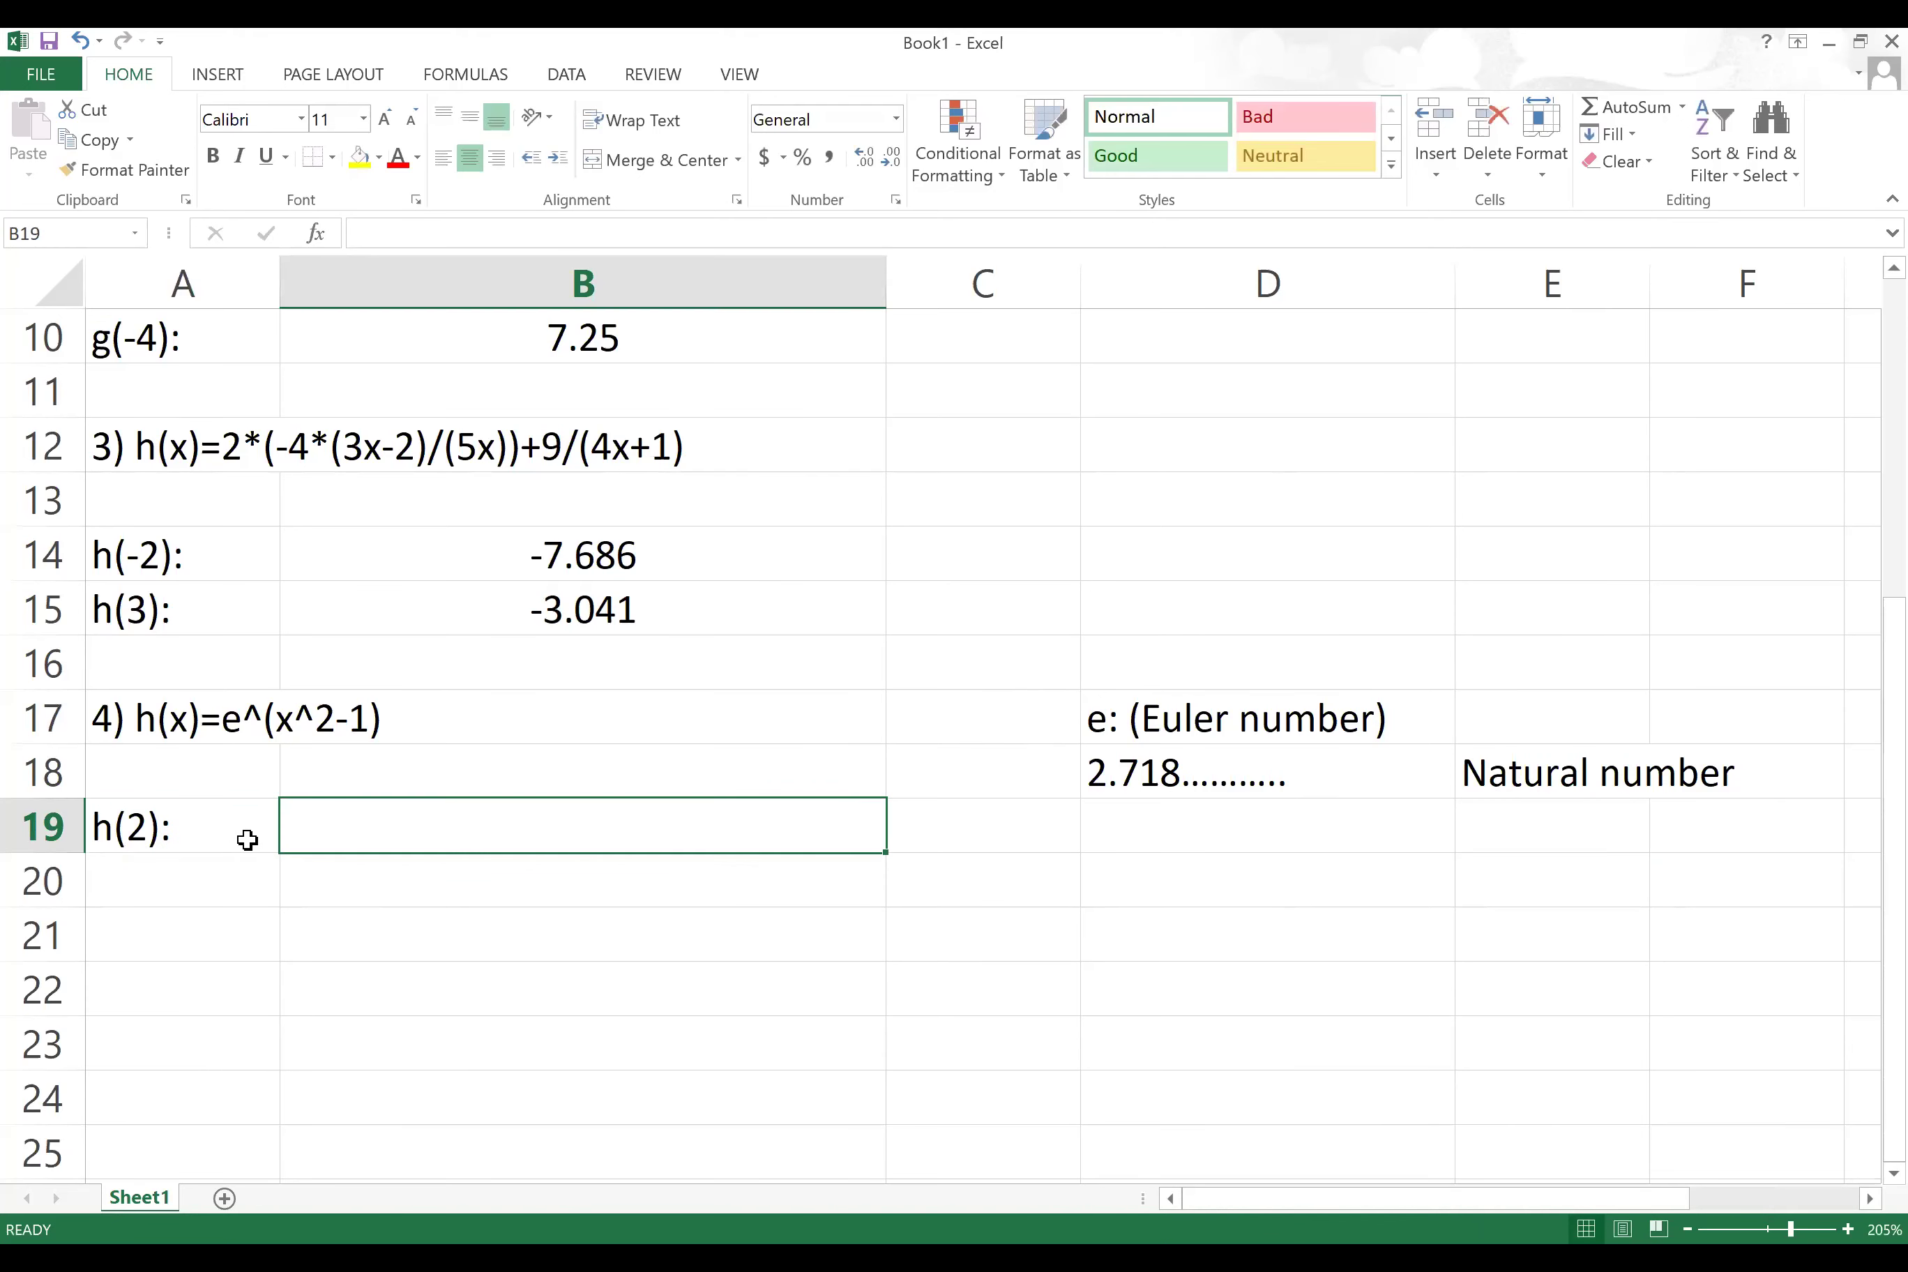
text(=)
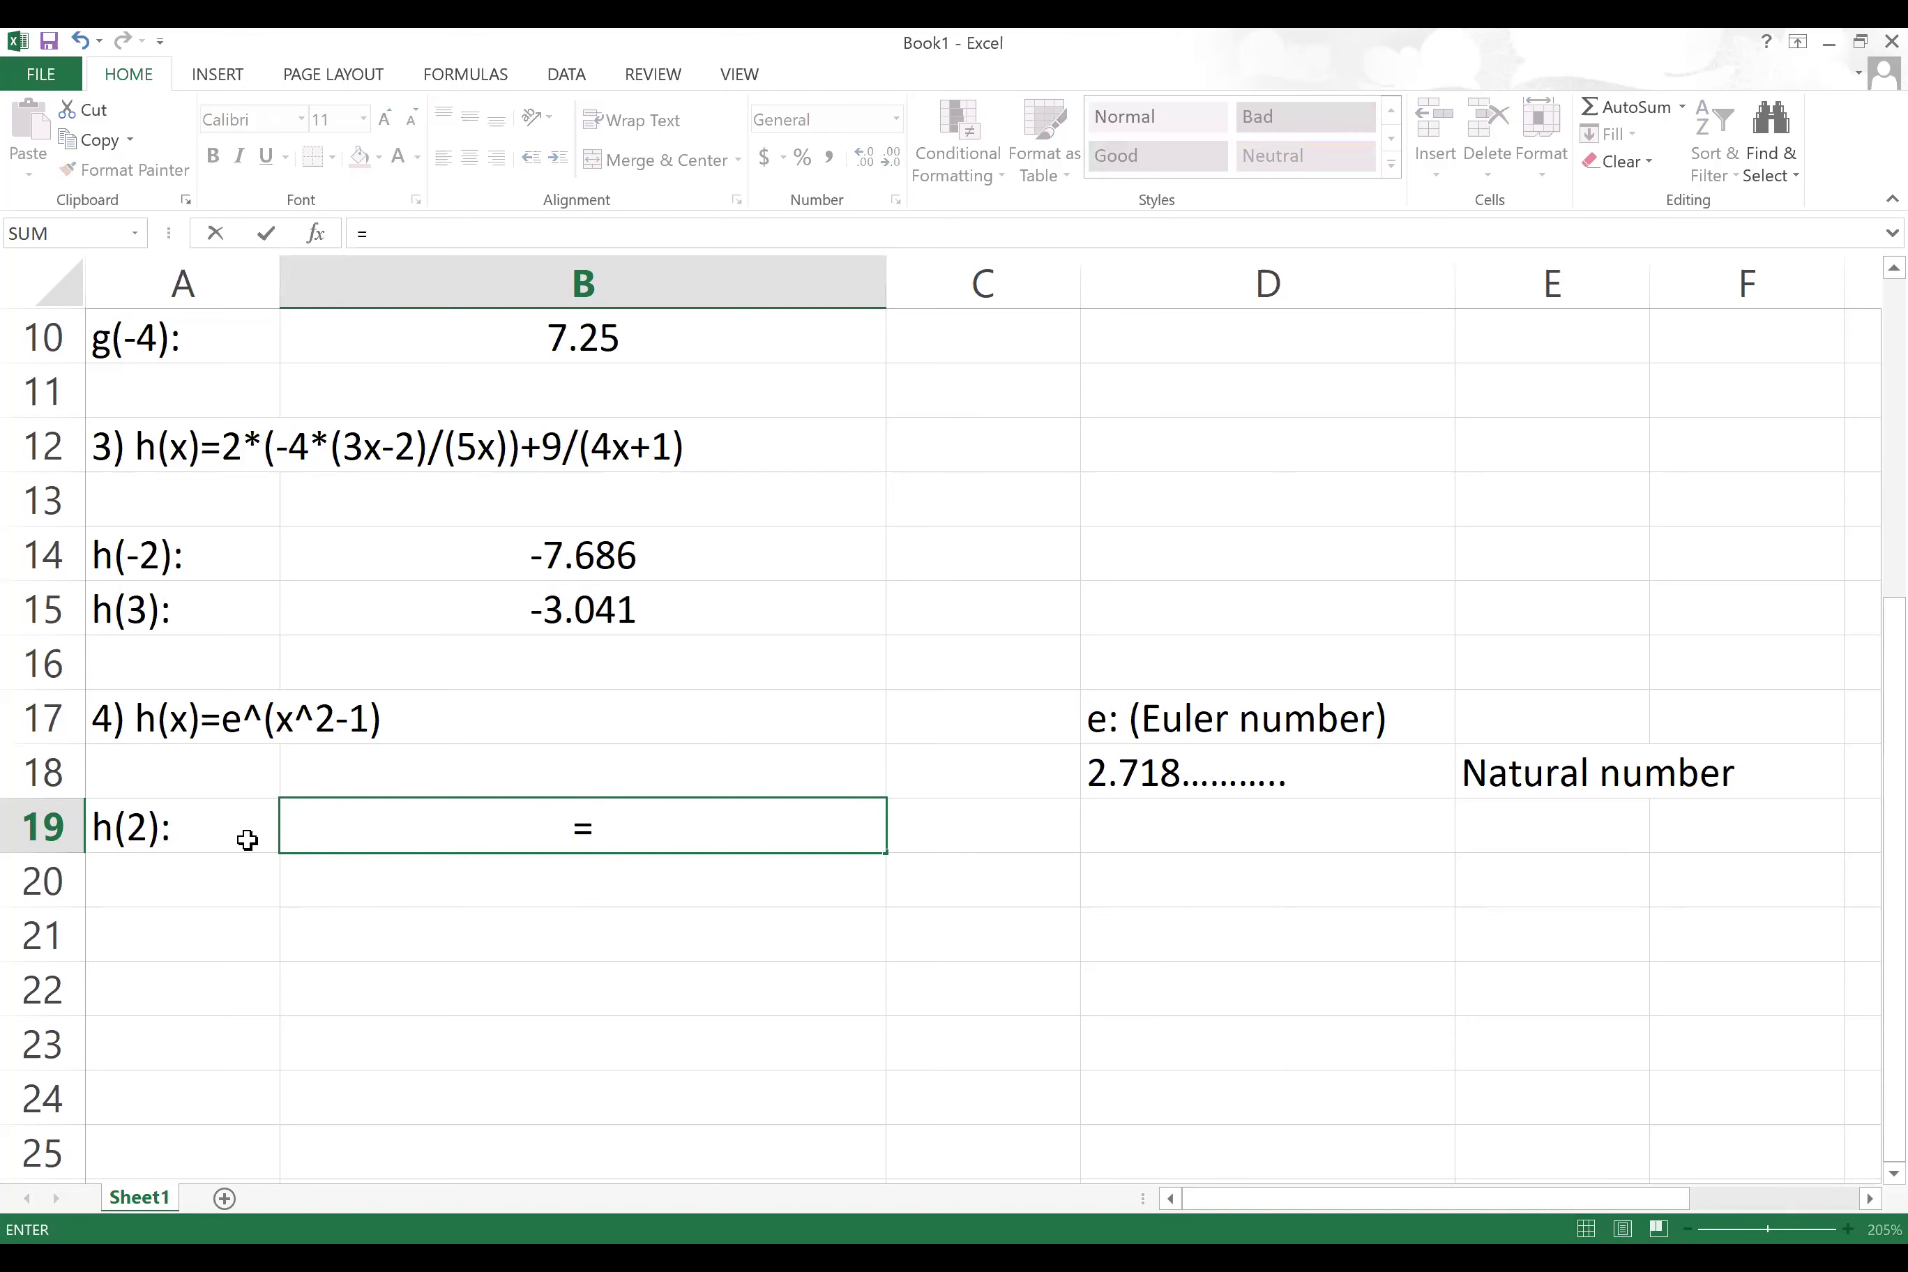
text(exp()
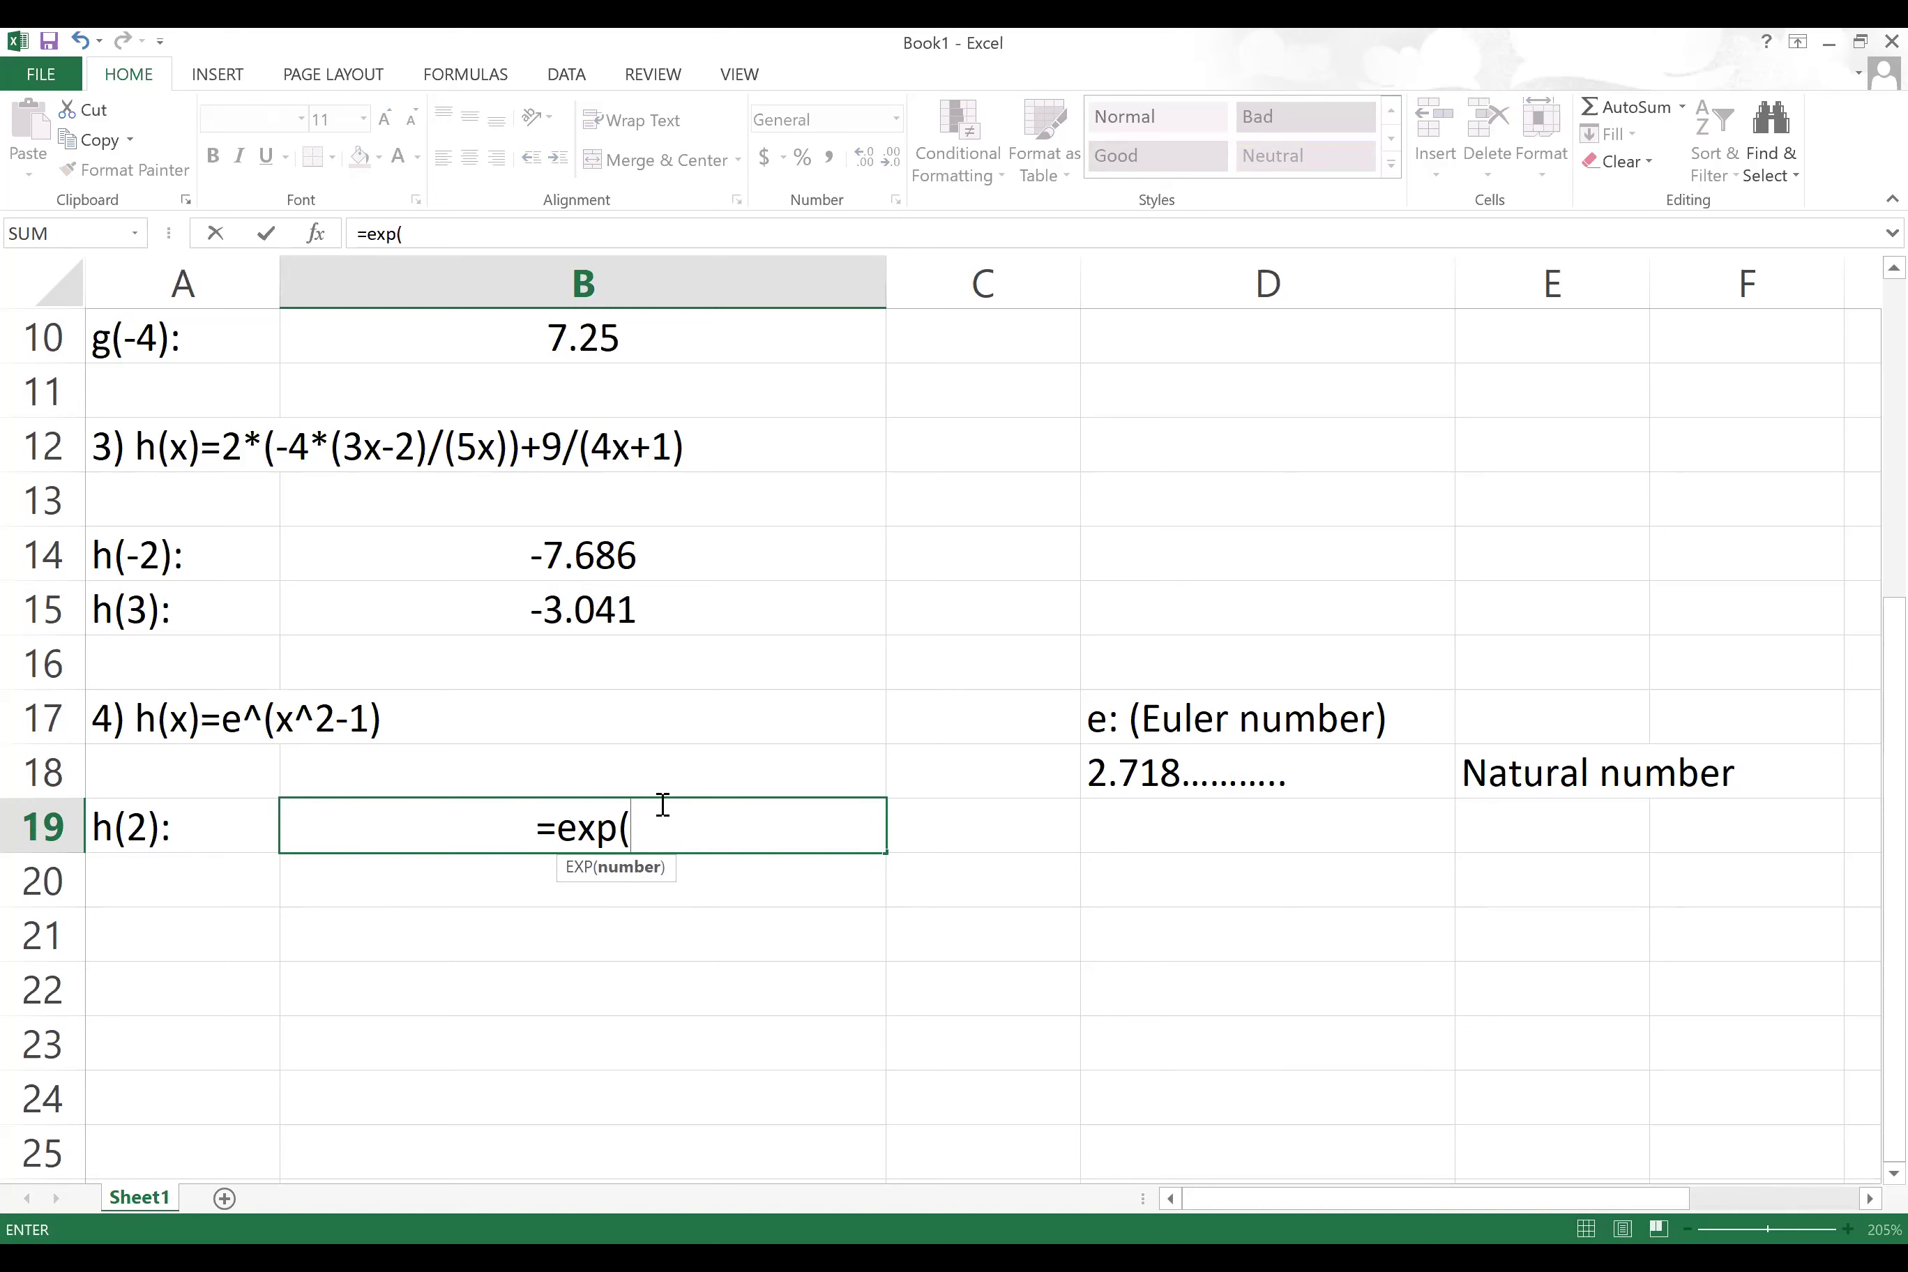
text(2^2)
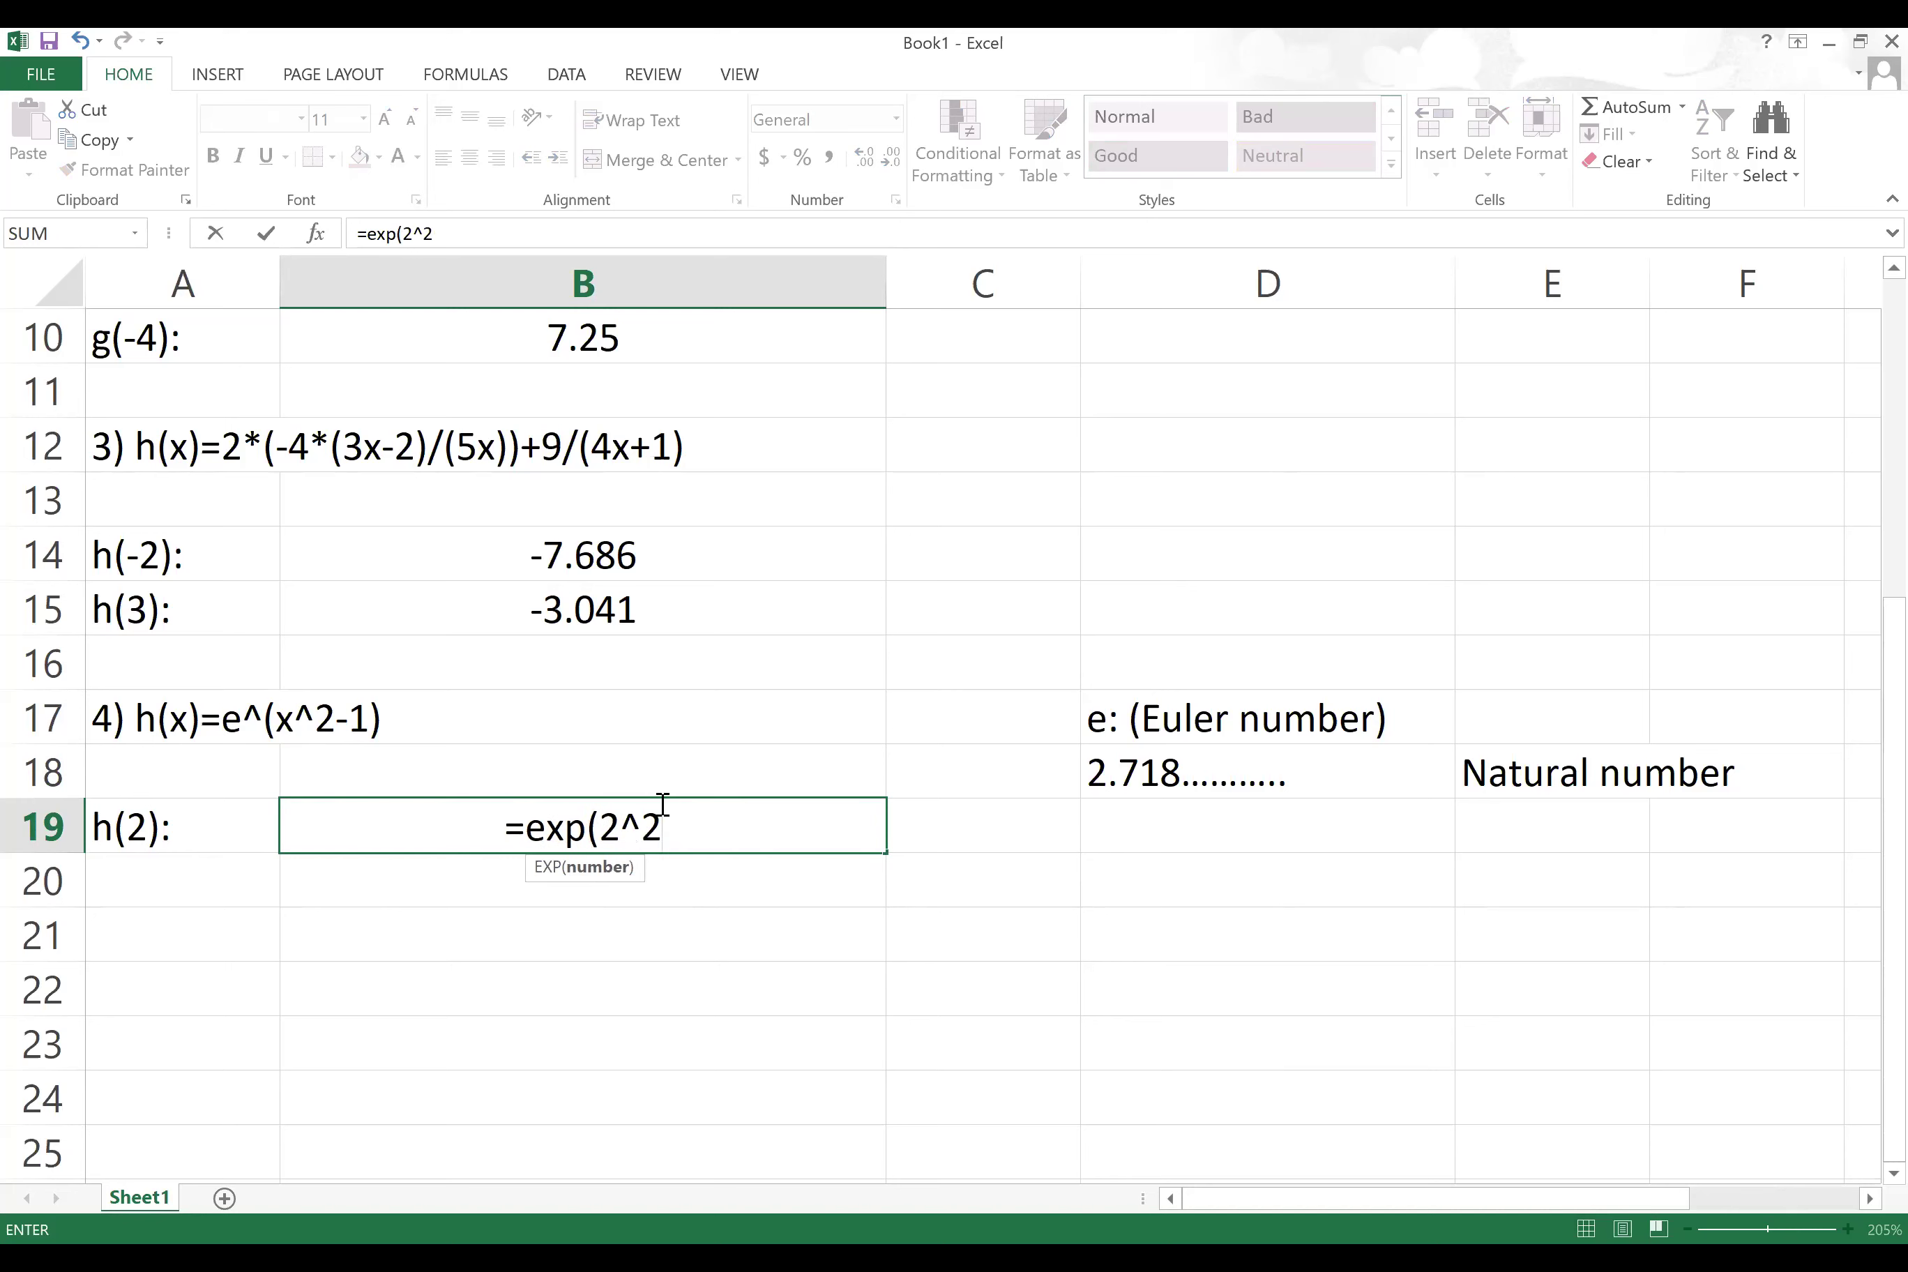
text(-1))
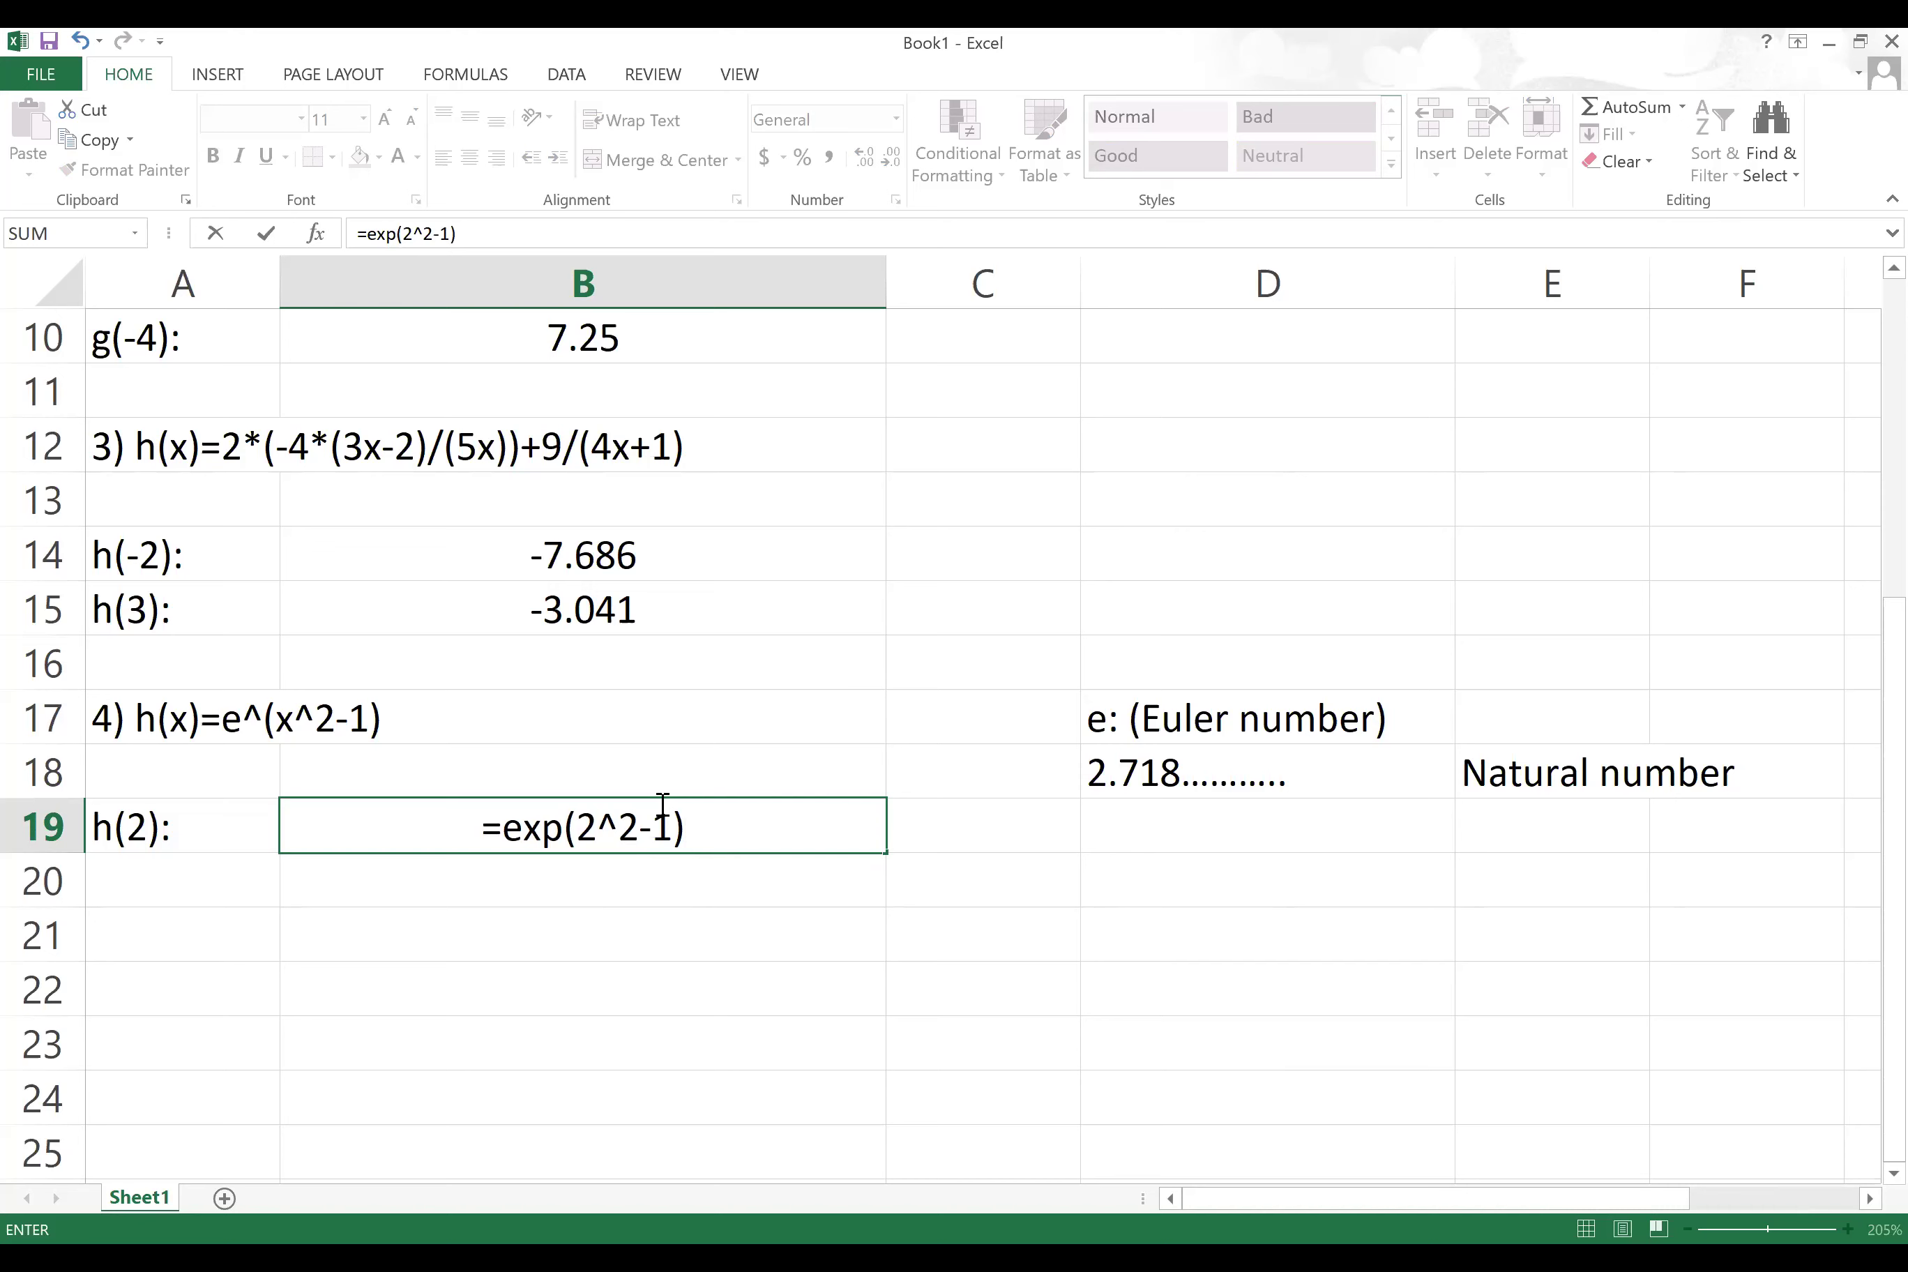
key(Return)
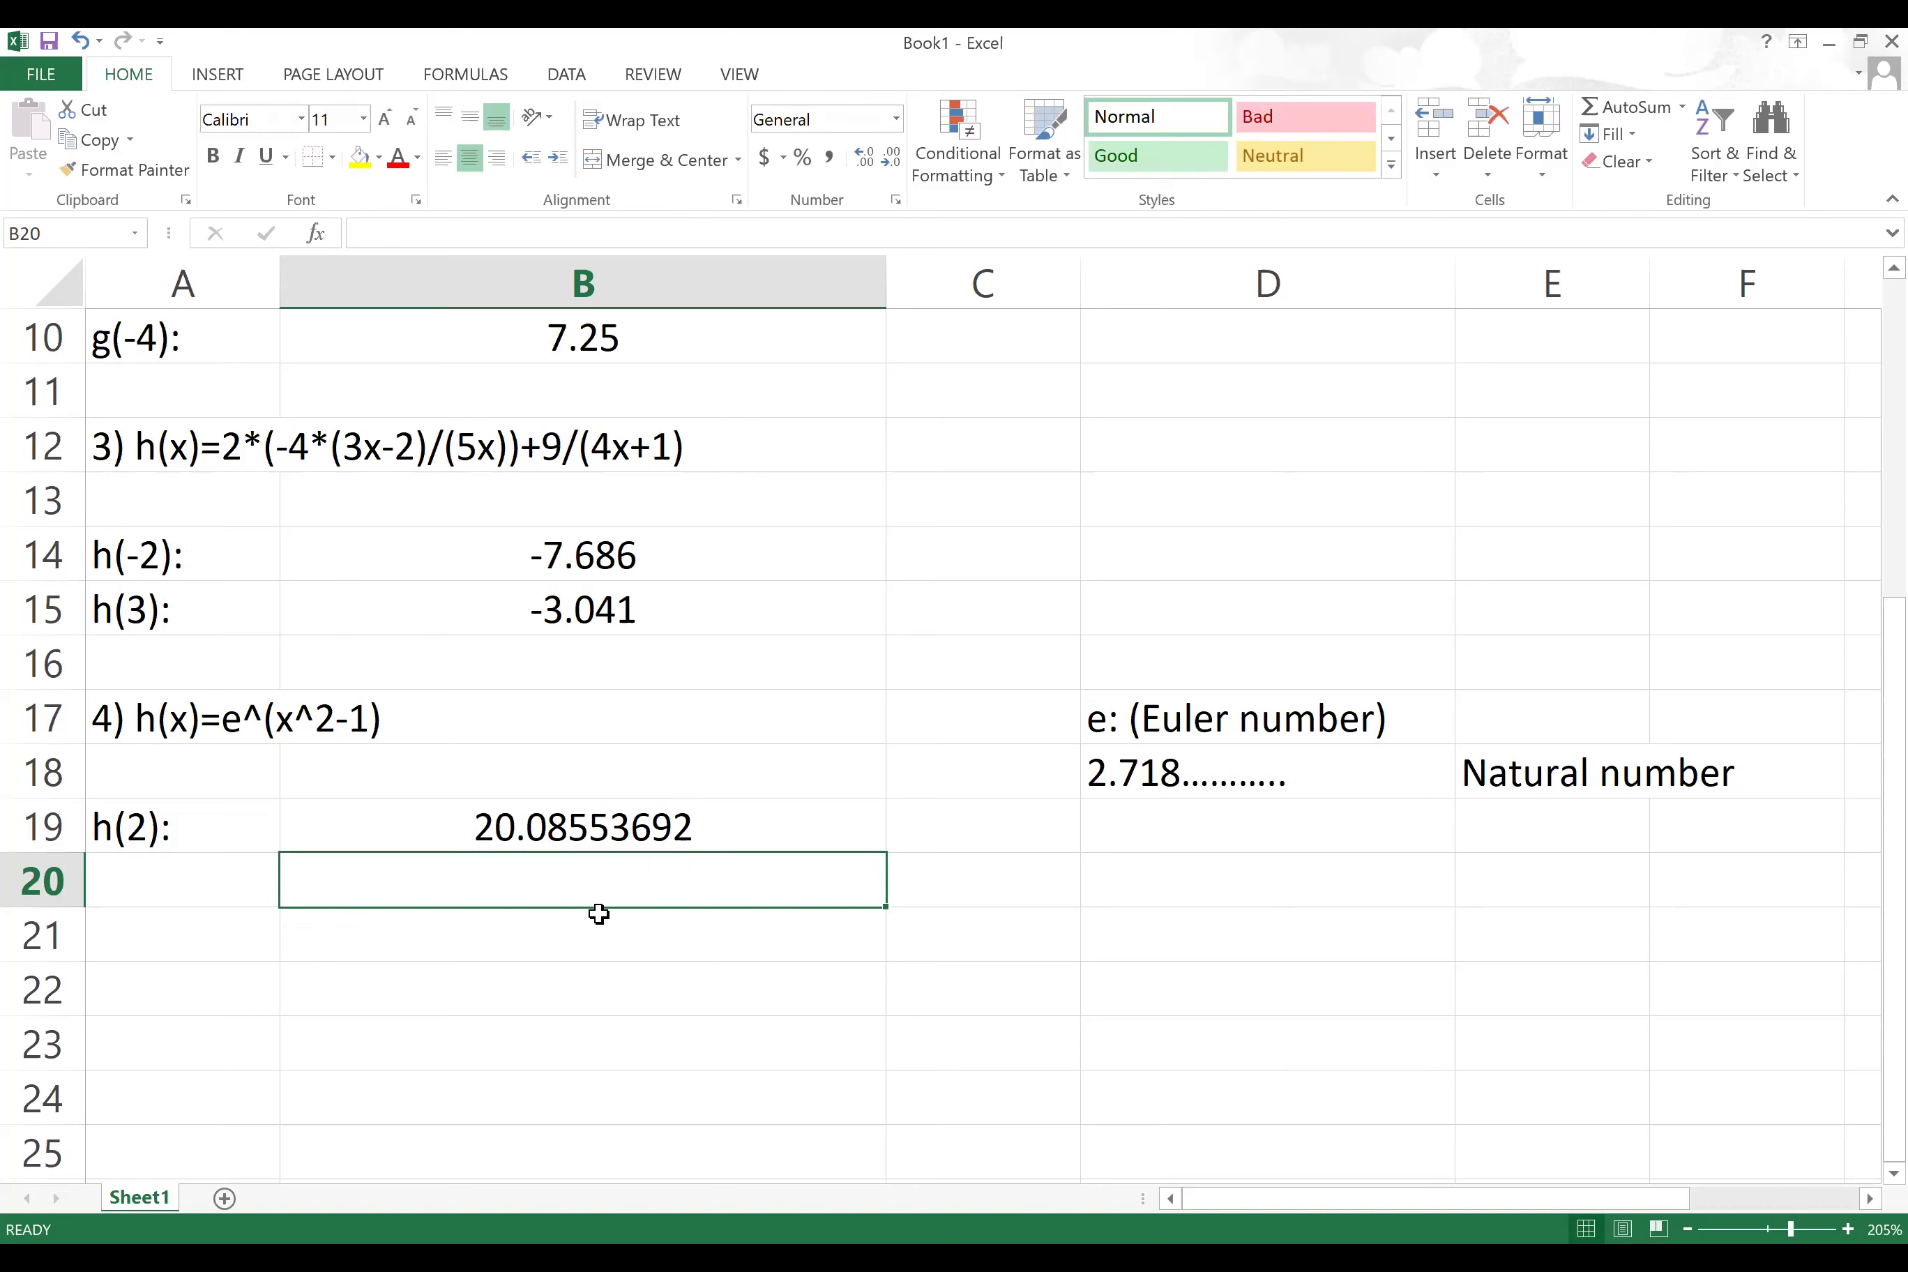
click(184, 881)
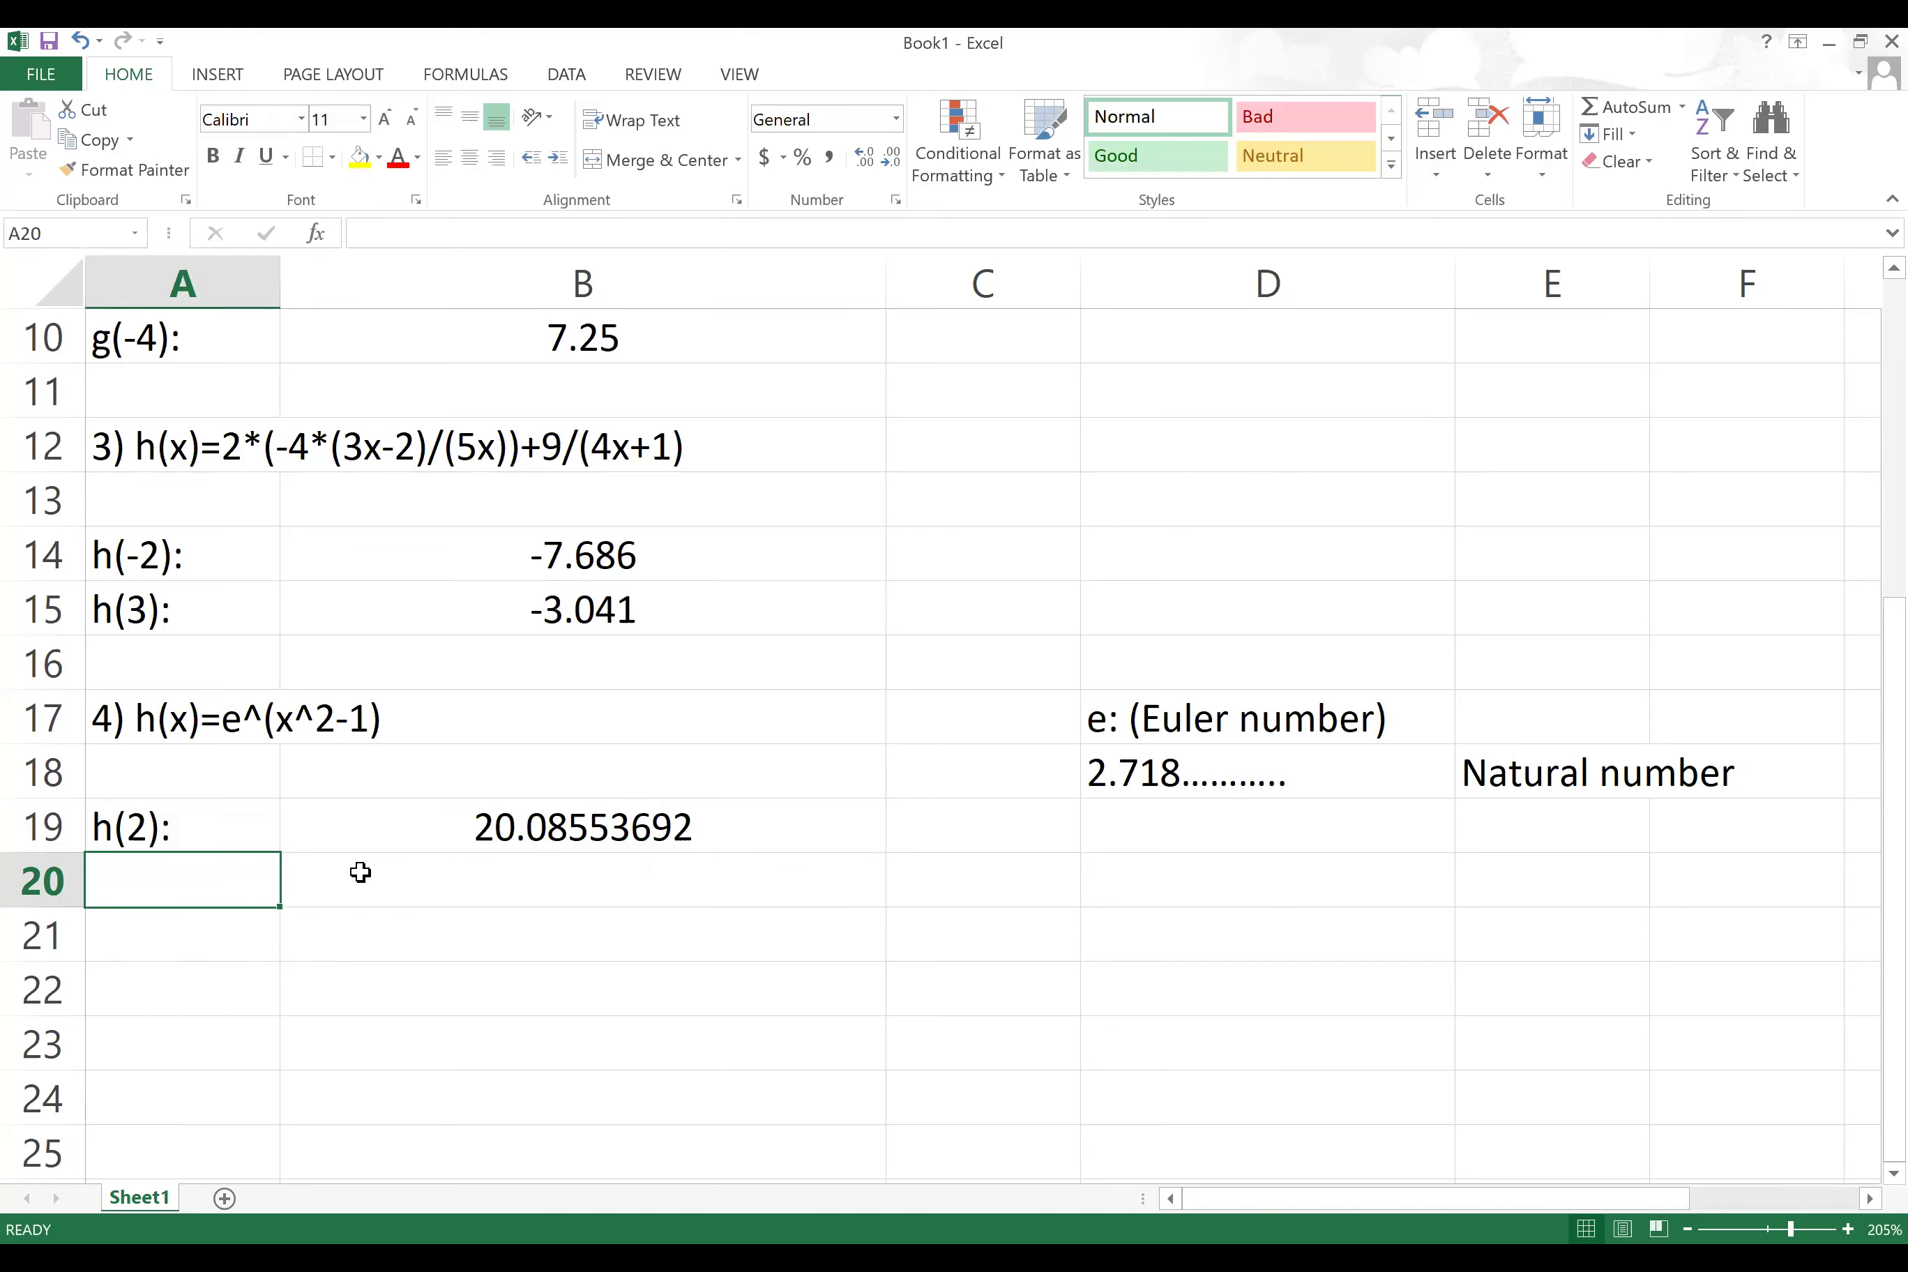
text(h(-)
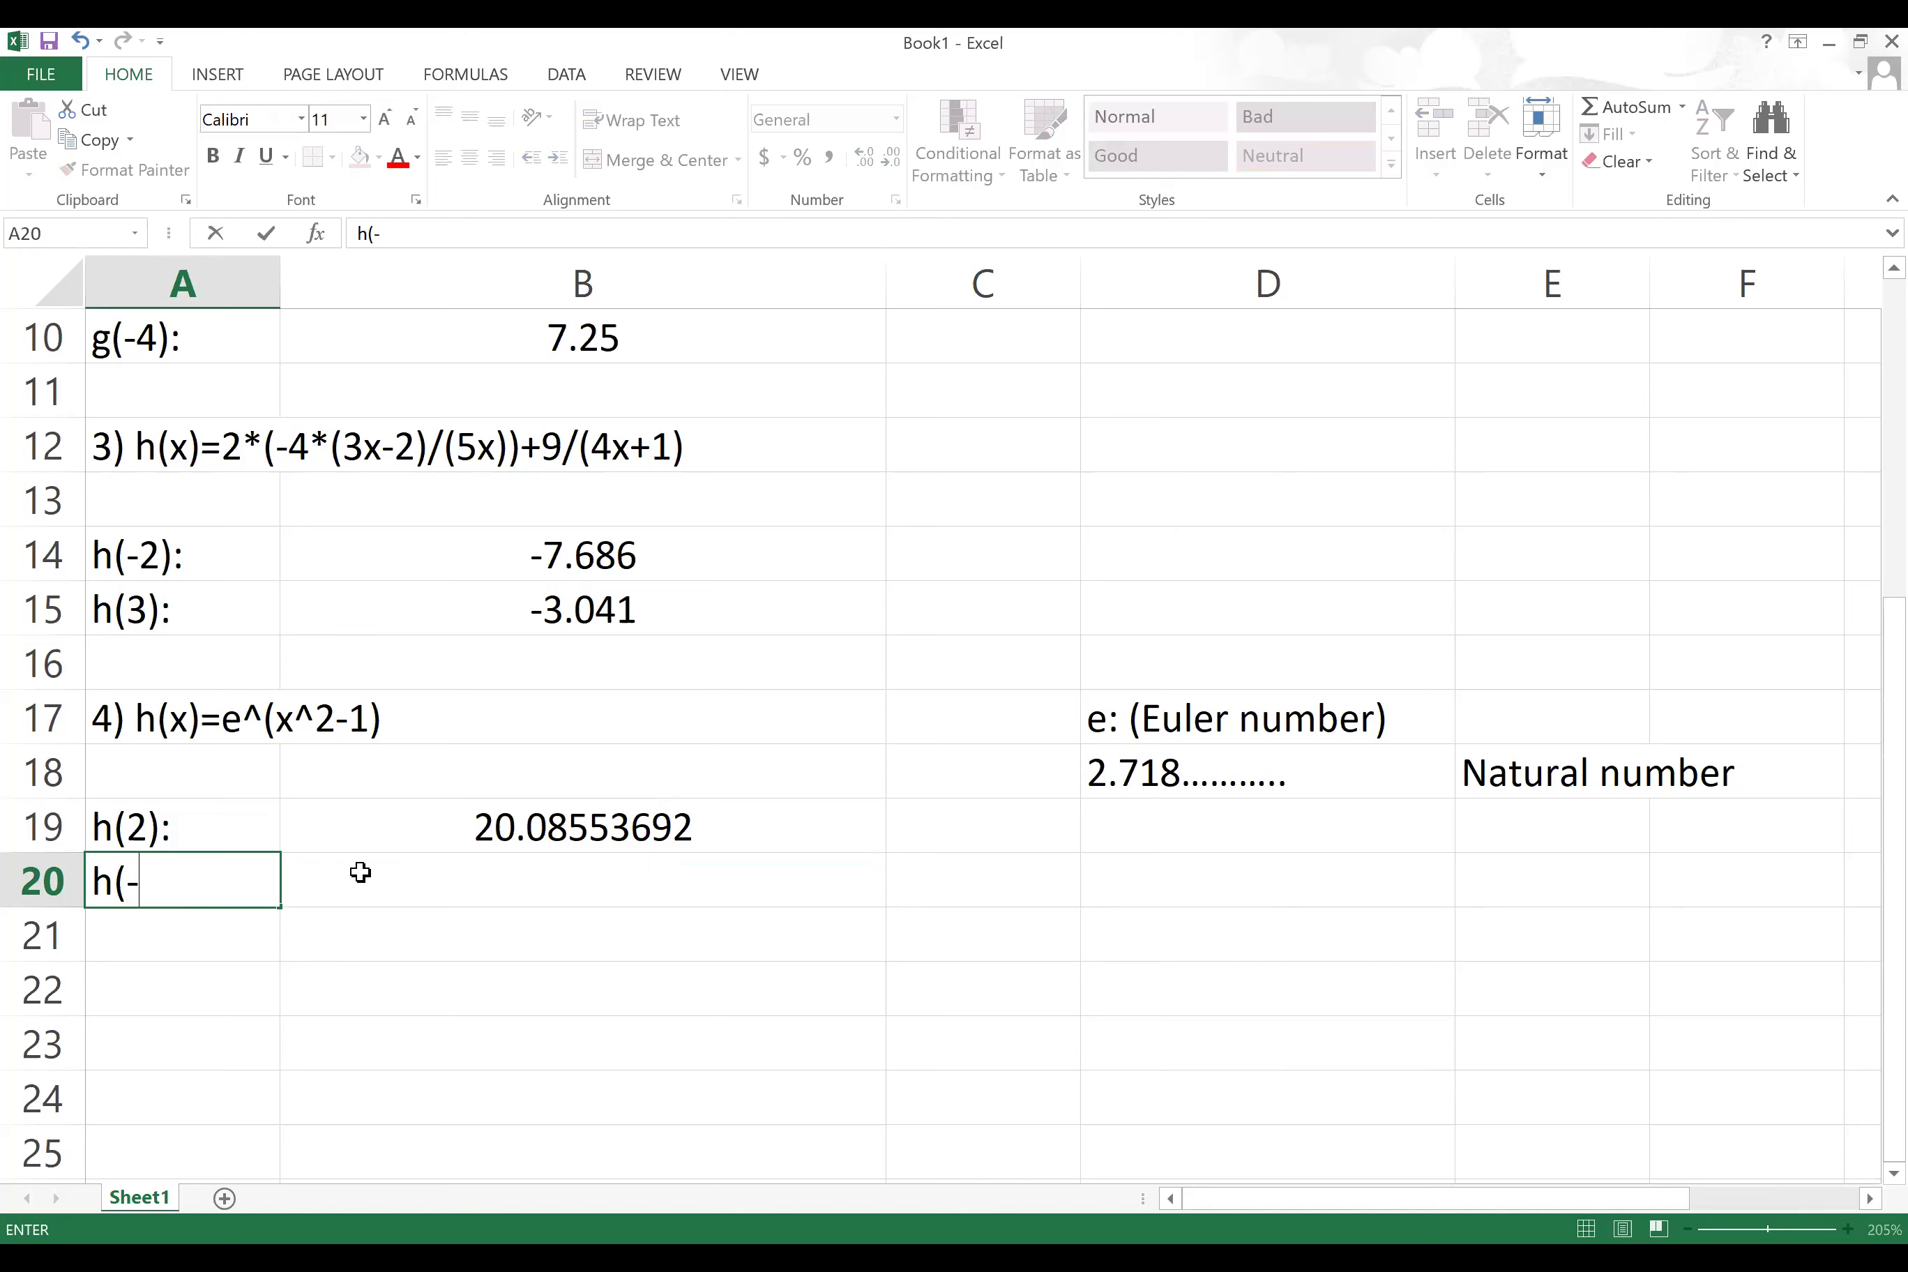
text(5):)
click(360, 873)
text(=)
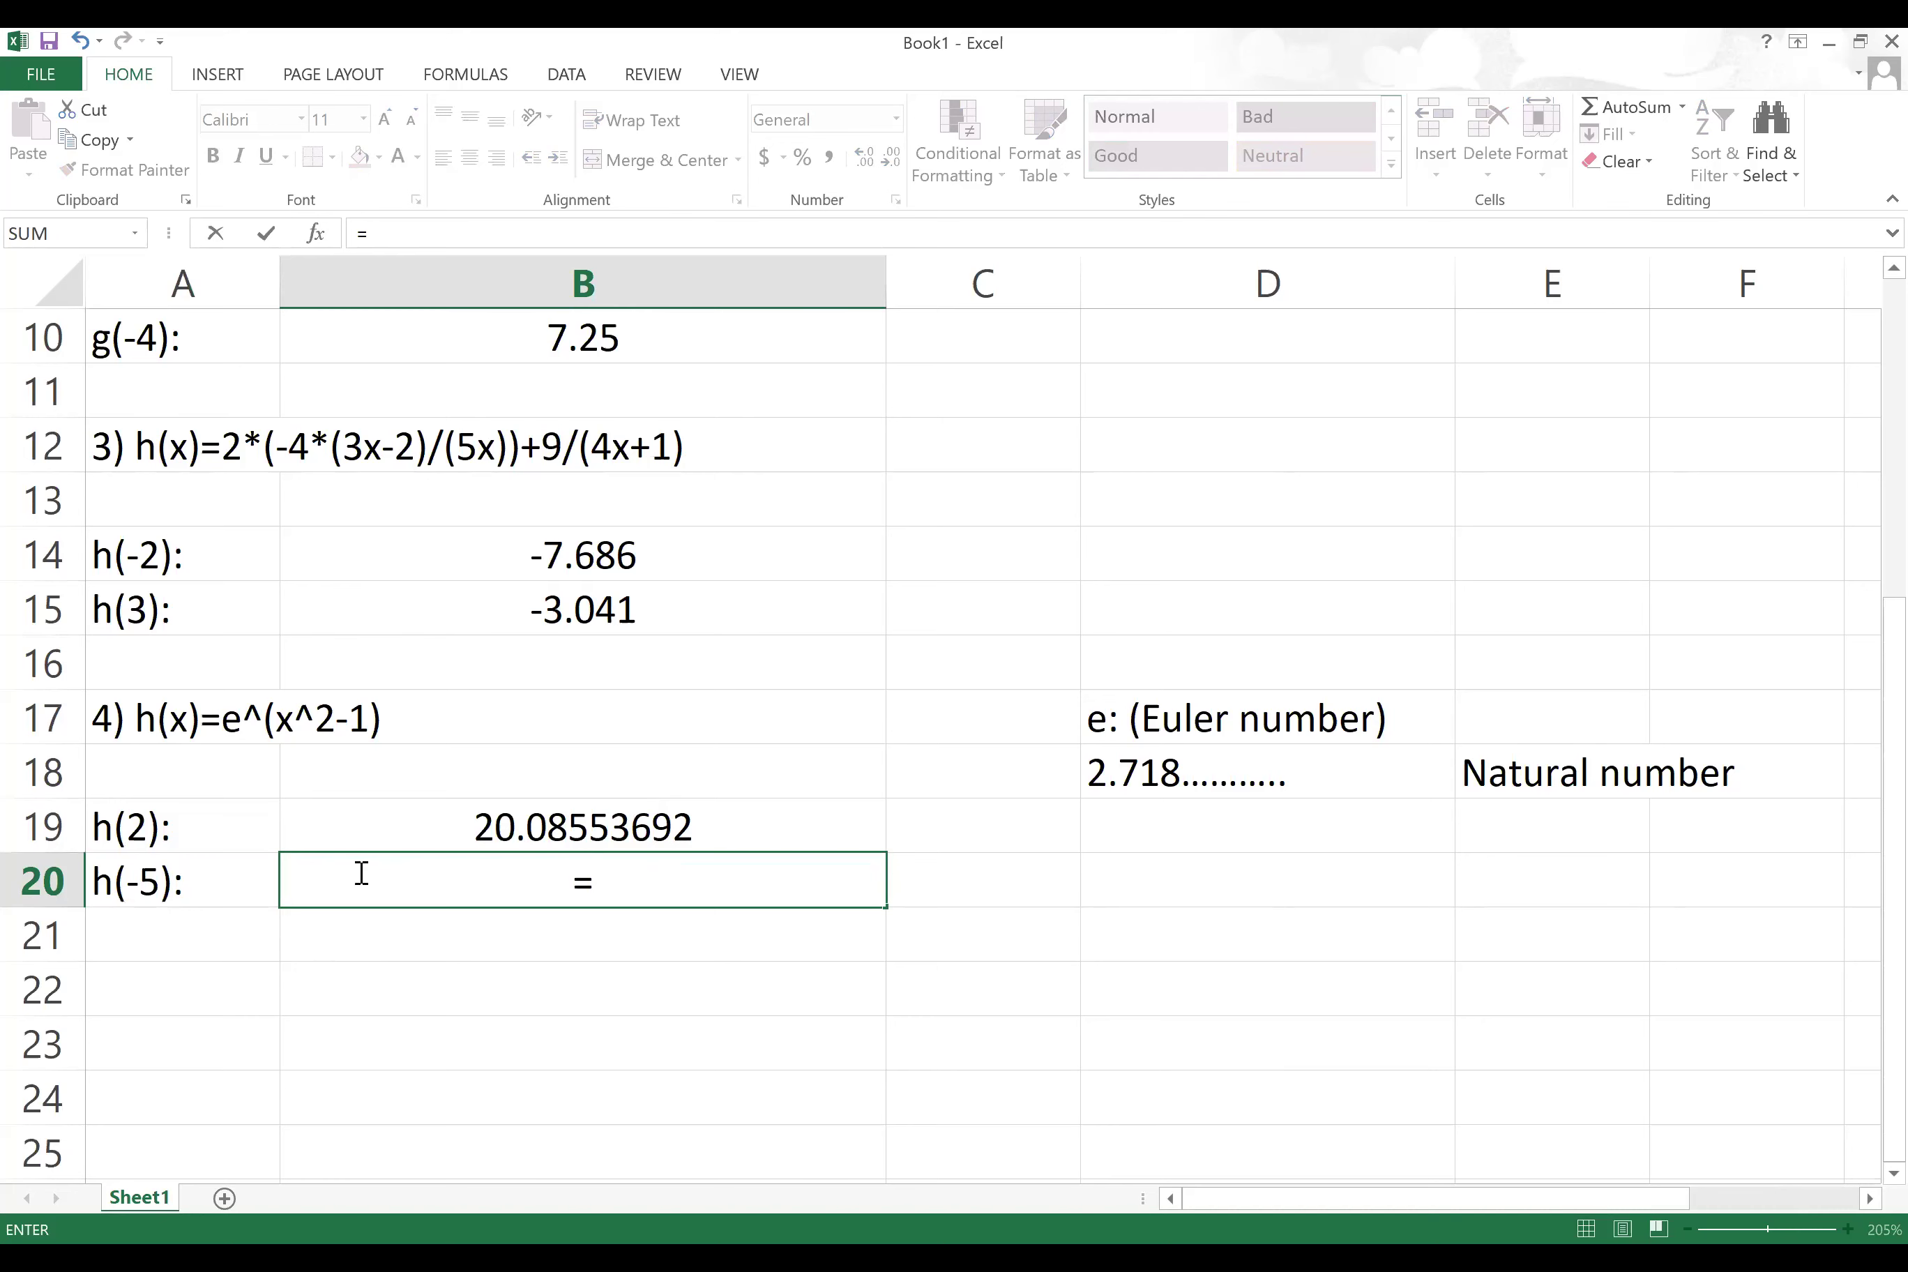
text(exp()
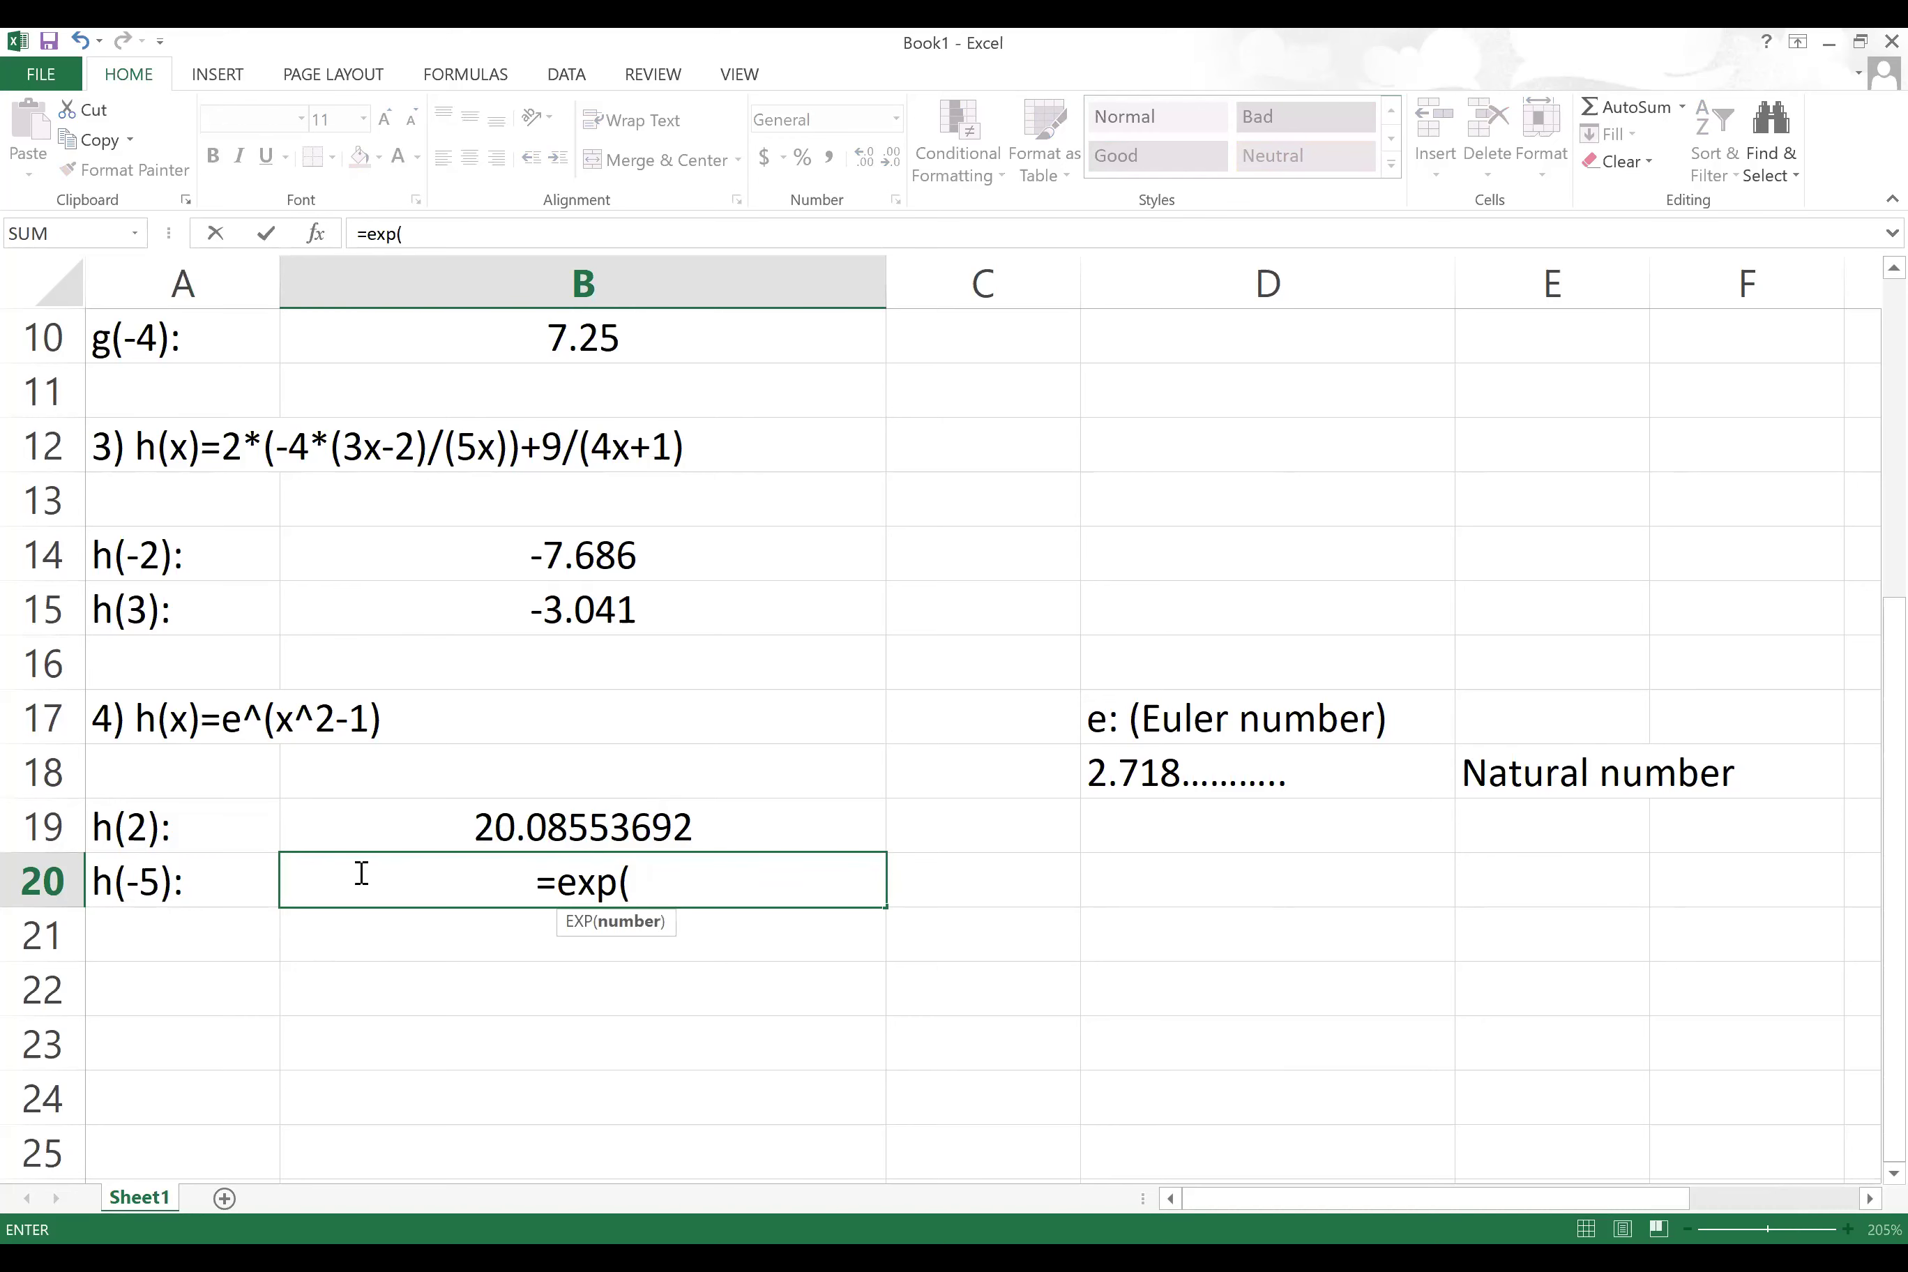
text(()
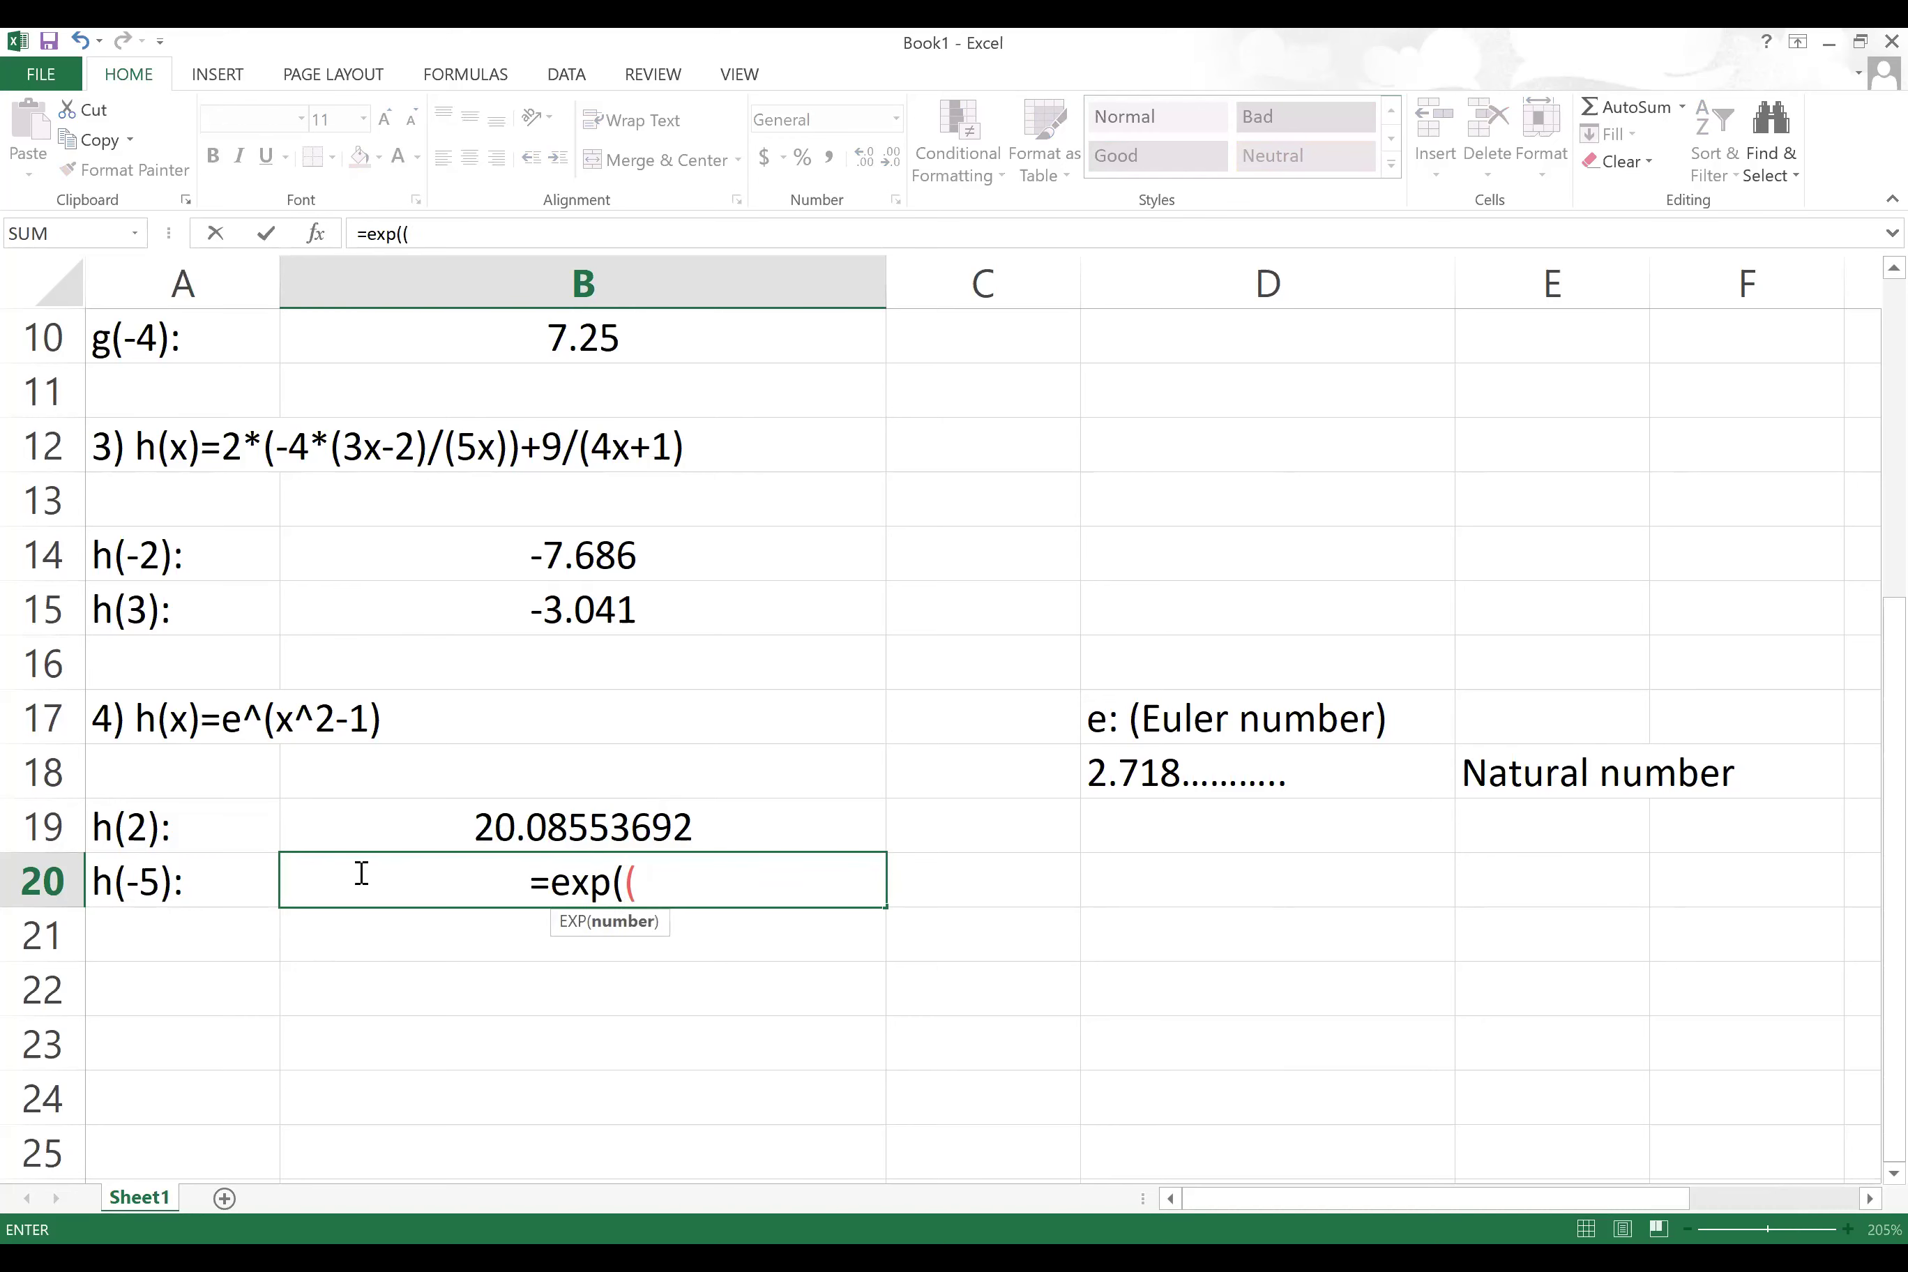
text(-5))
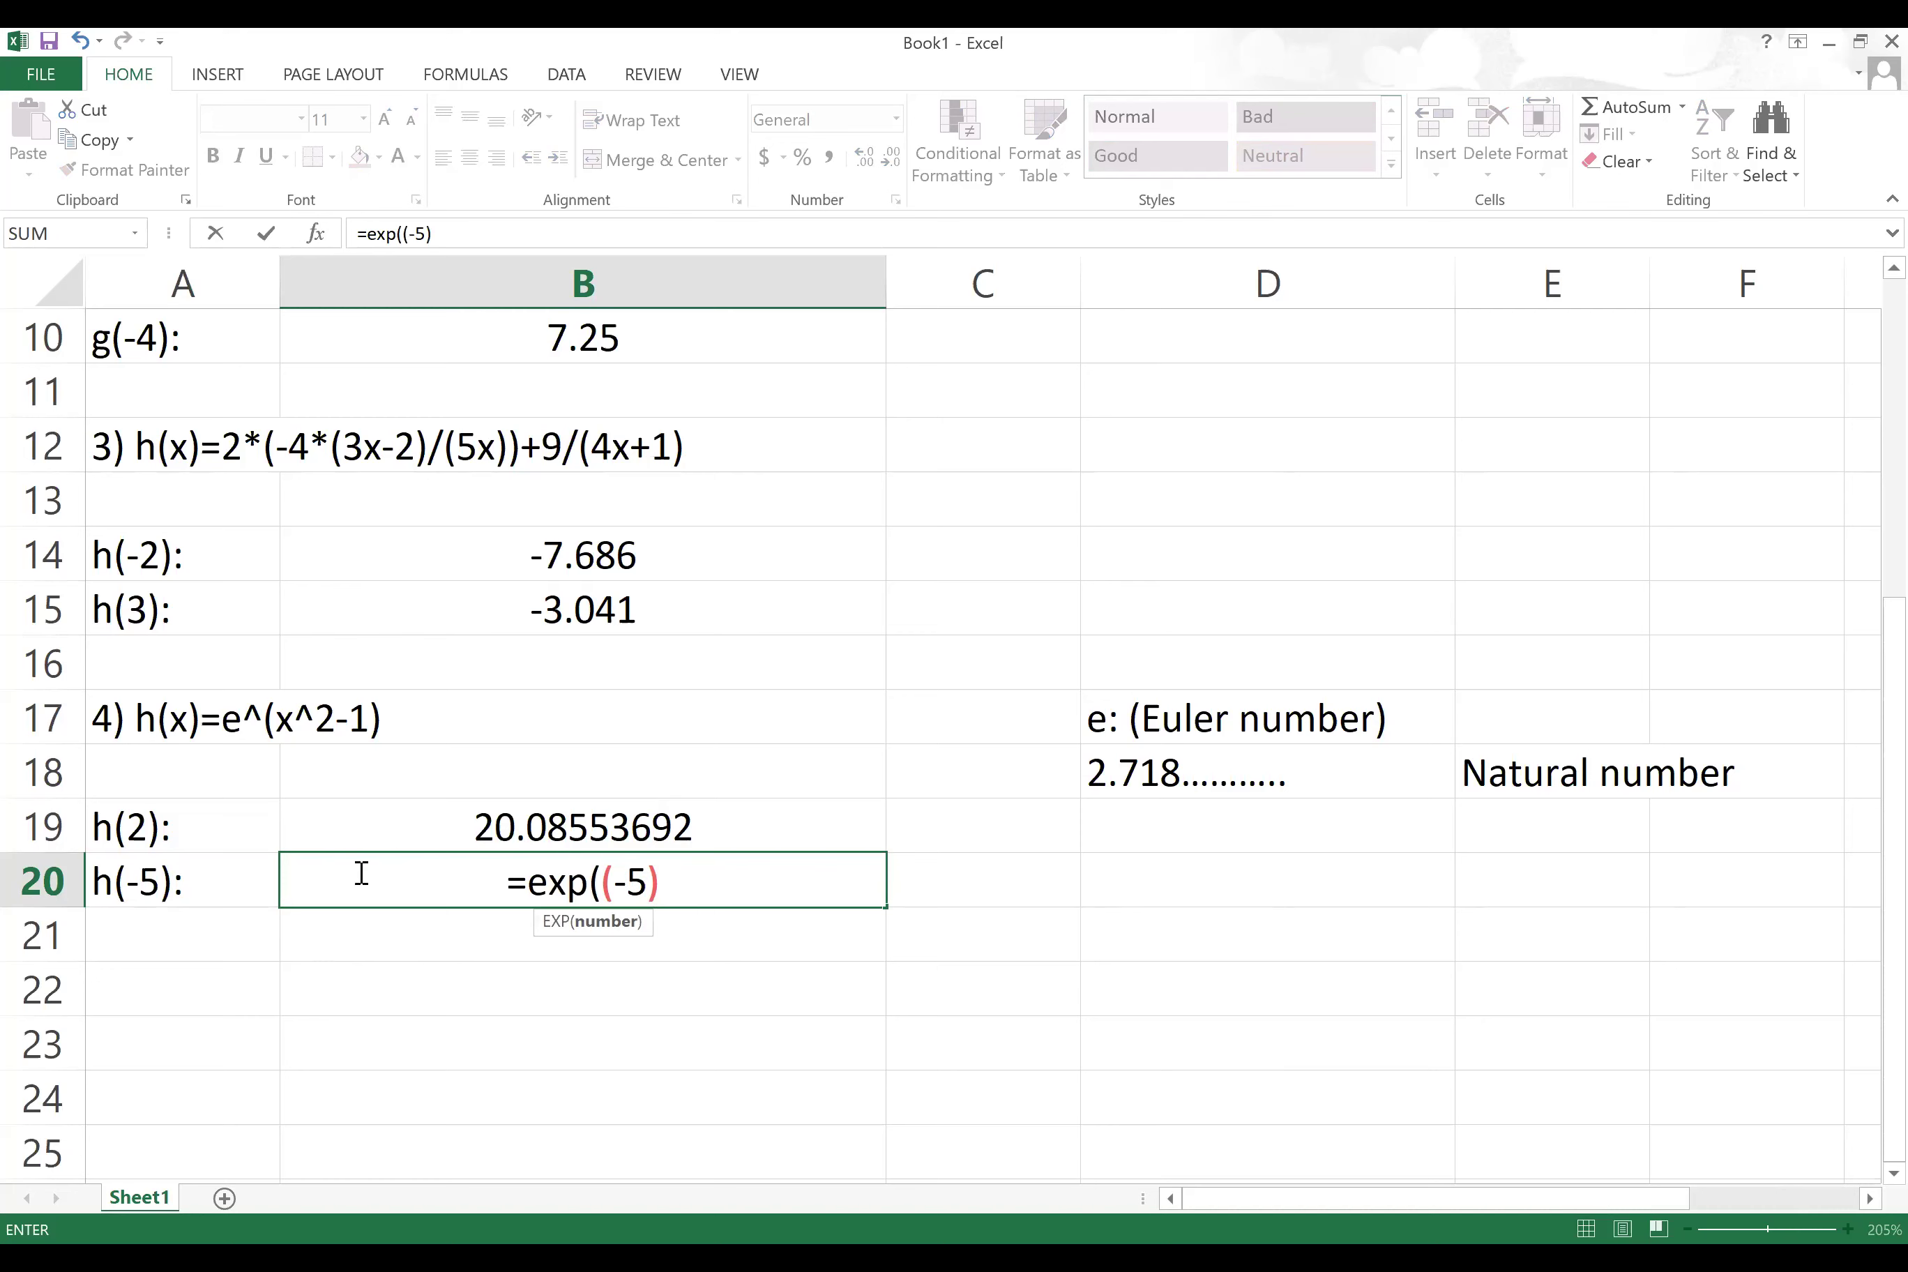
text(^2)
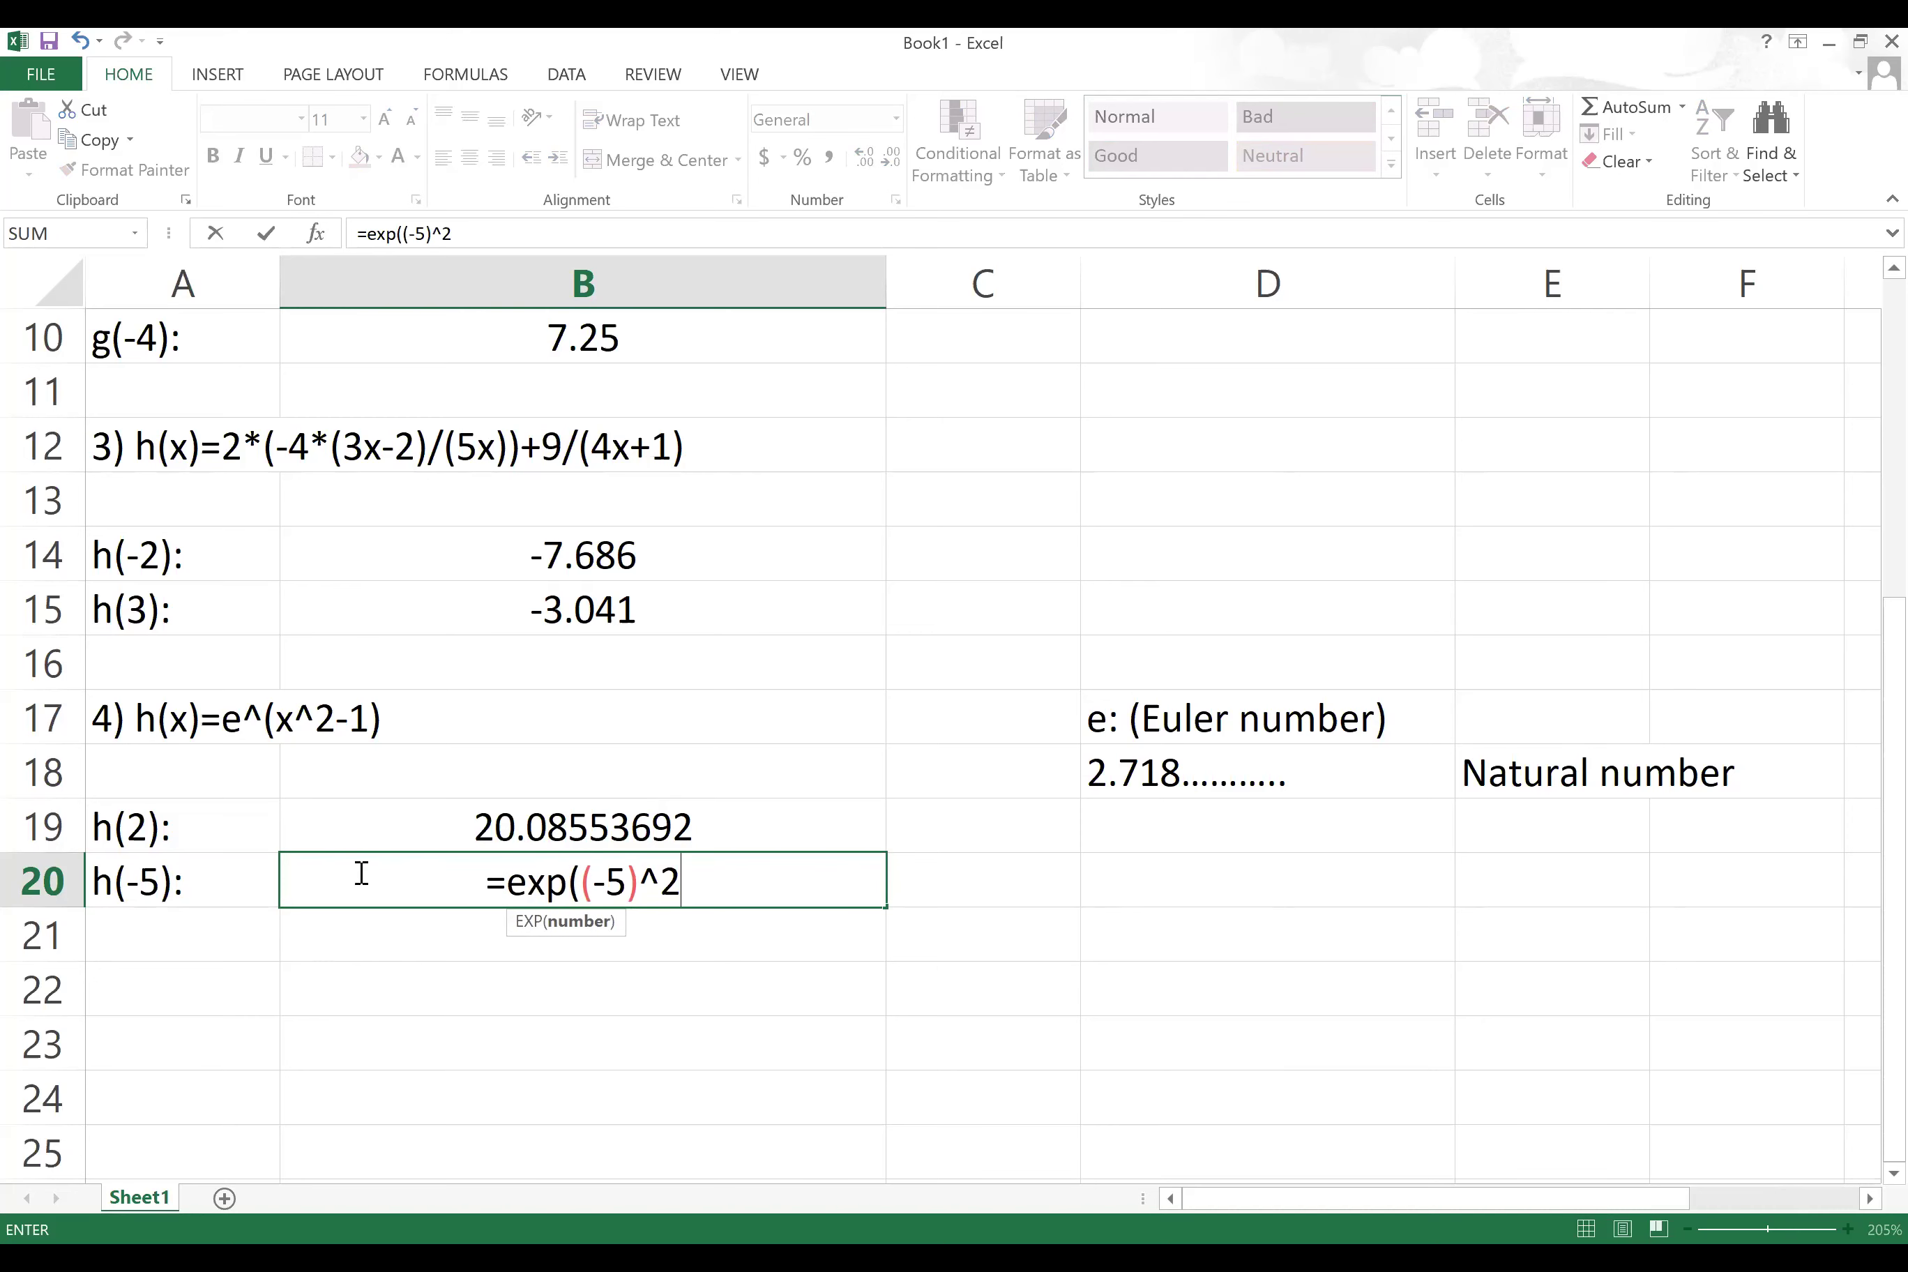
text(-1))
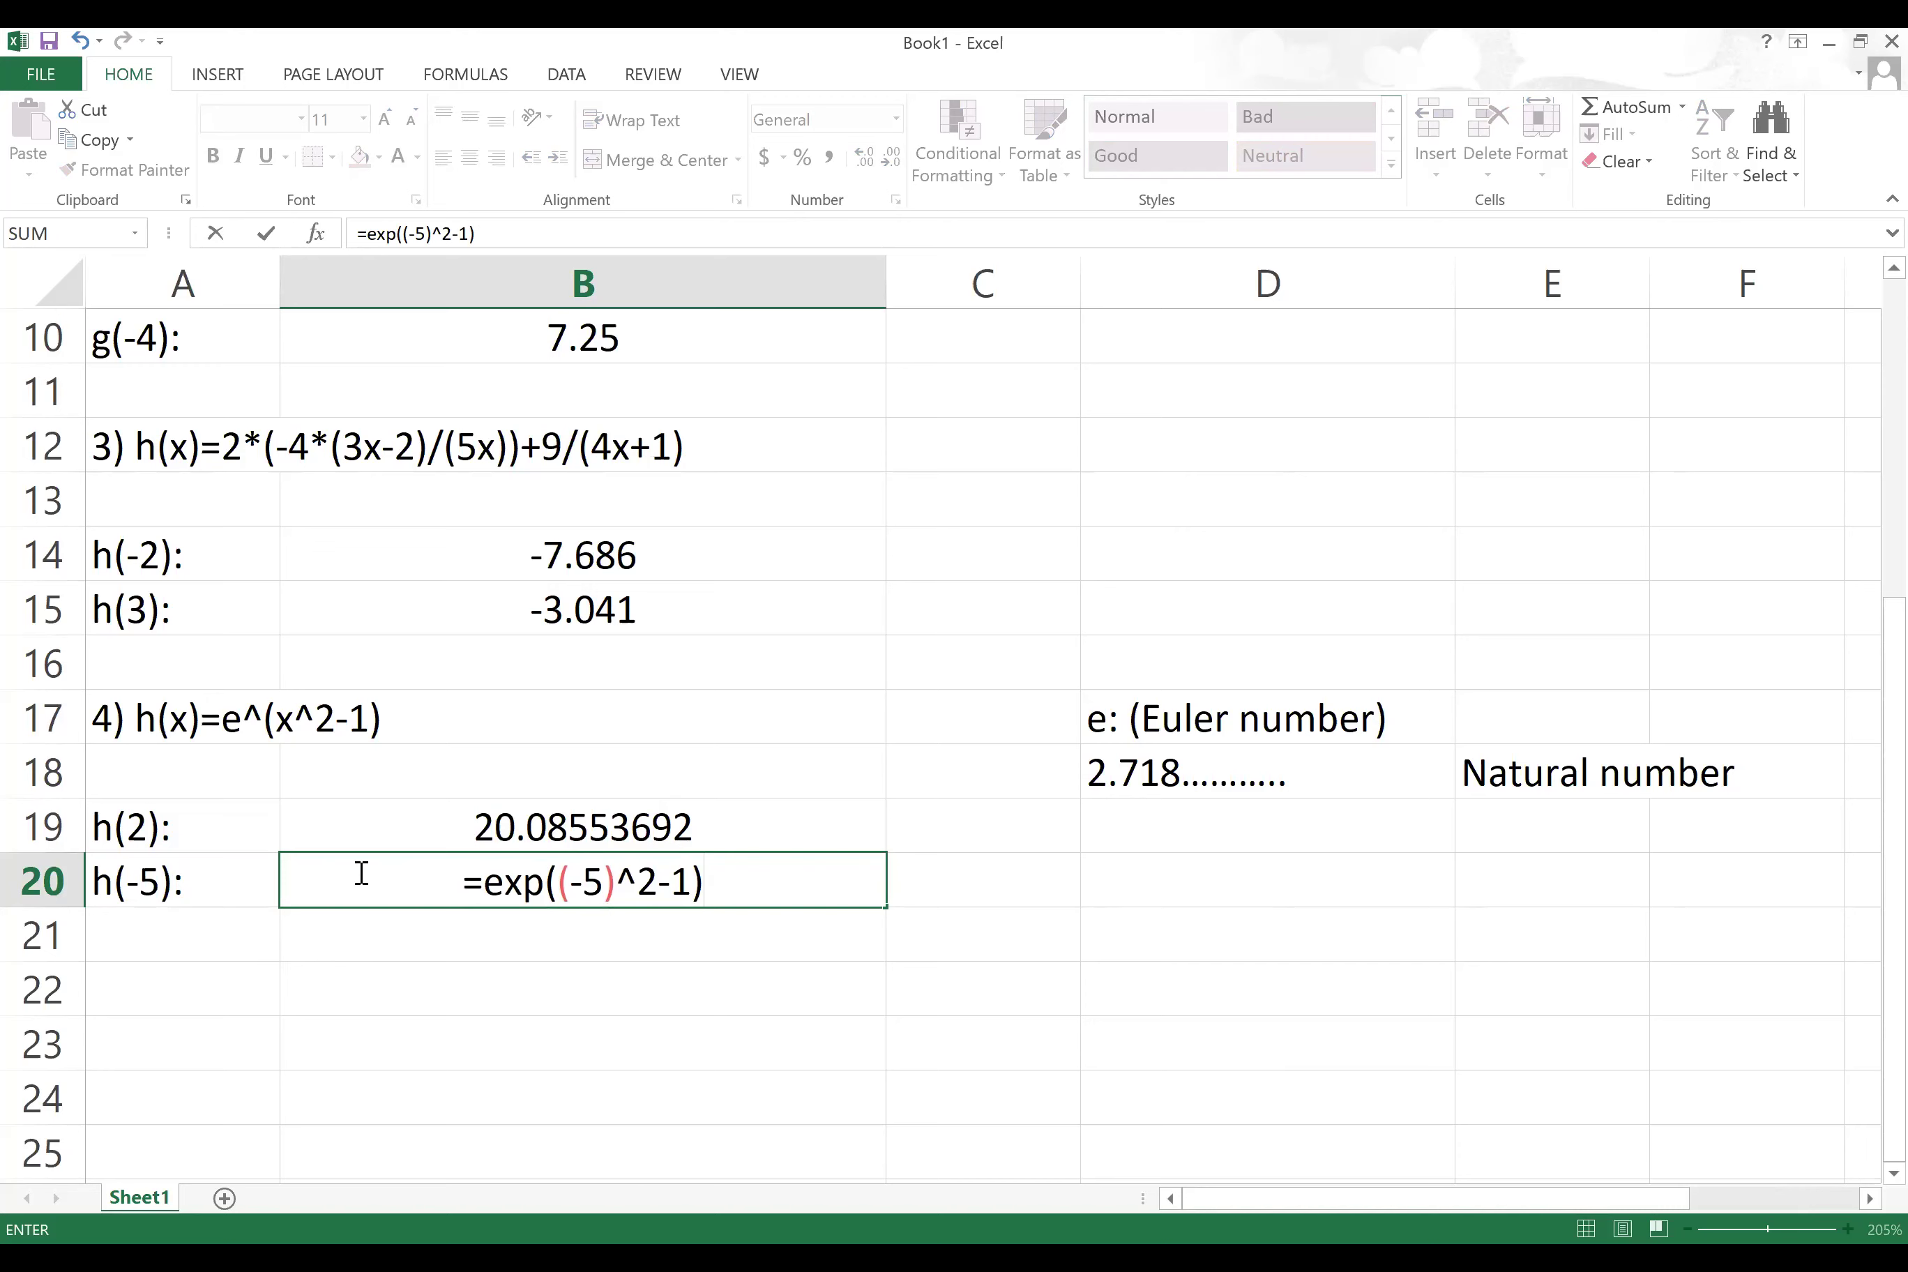
key(Return)
click(548, 891)
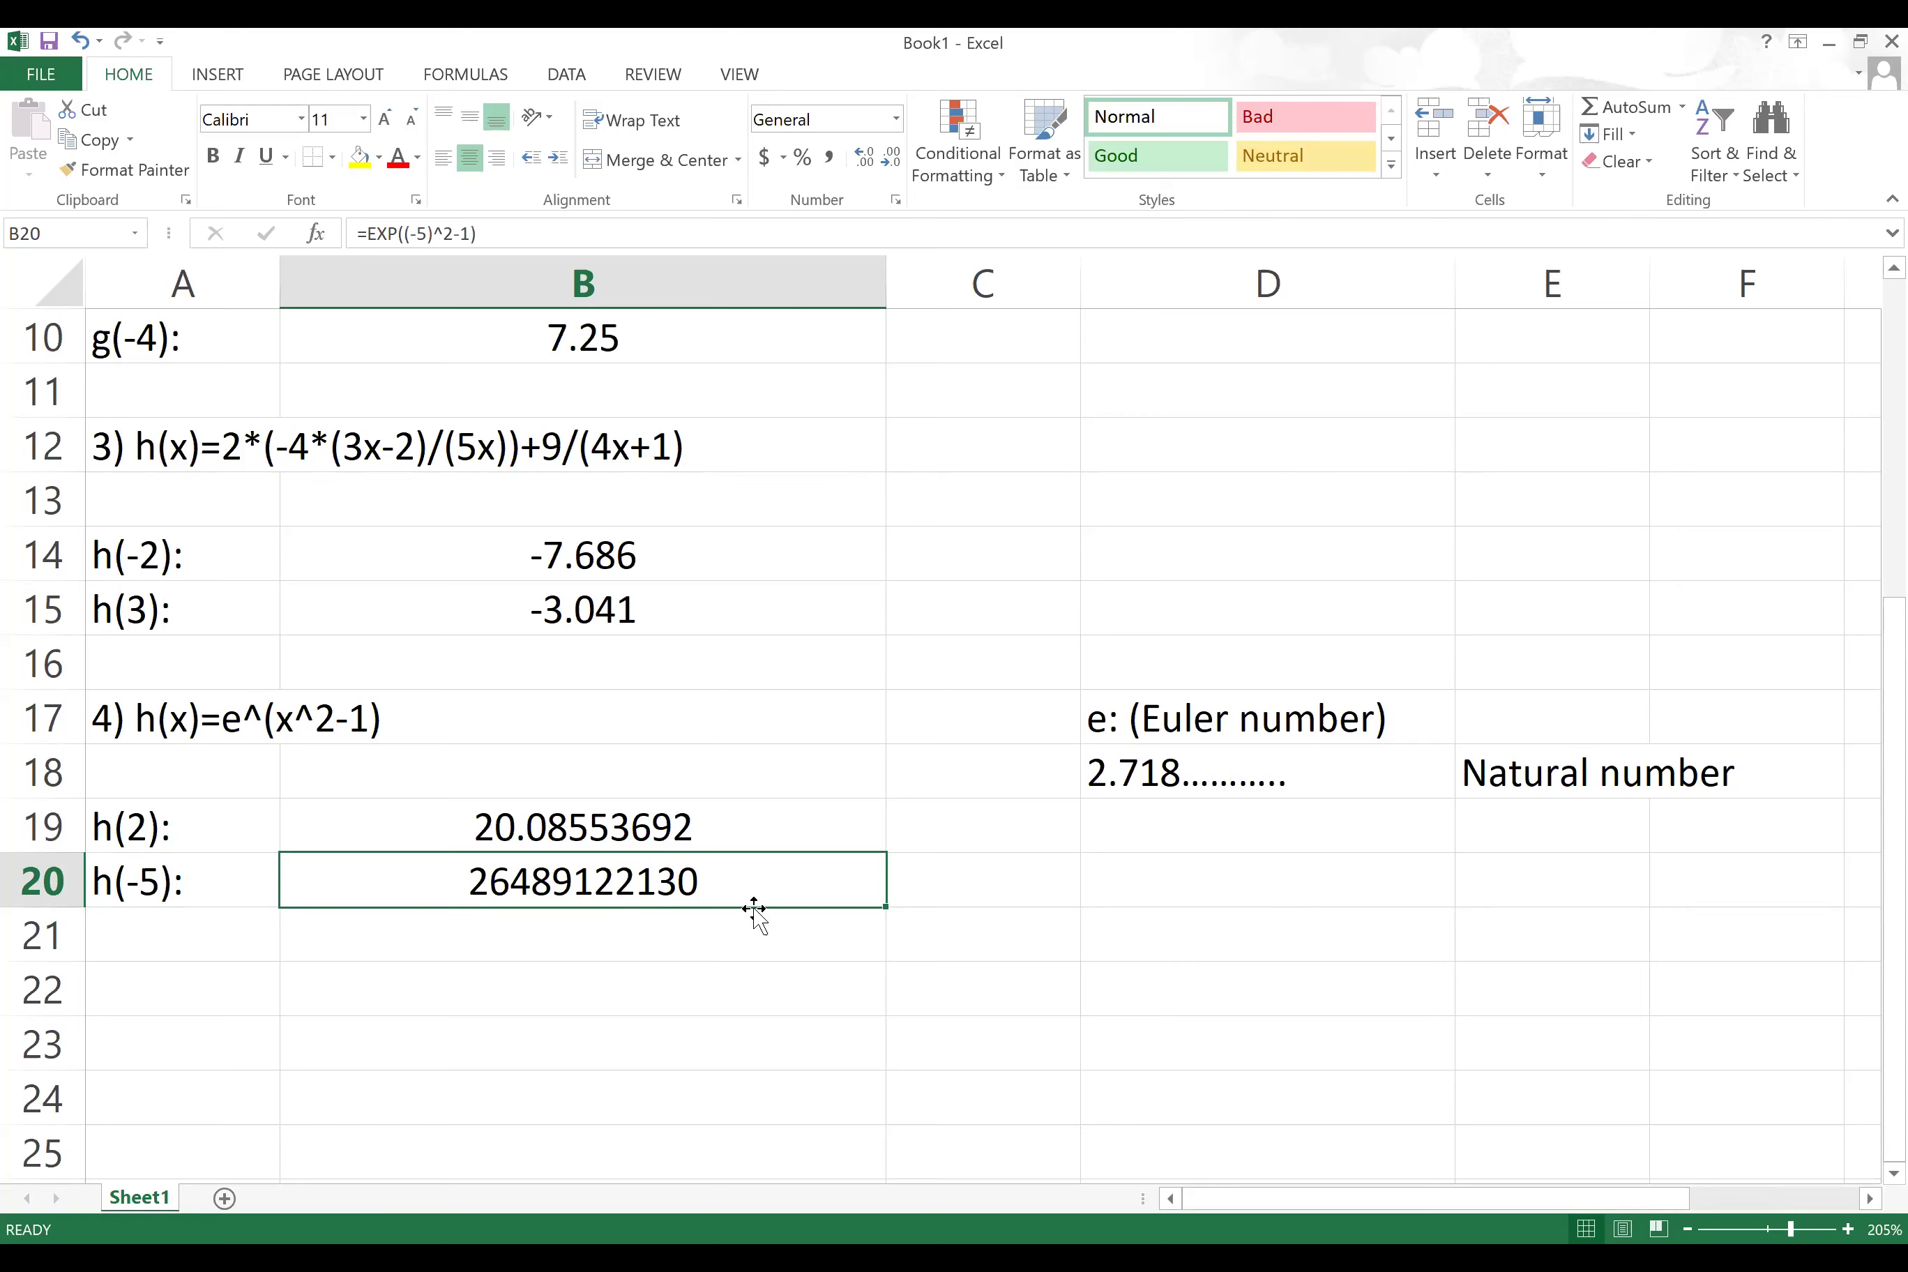
click(202, 938)
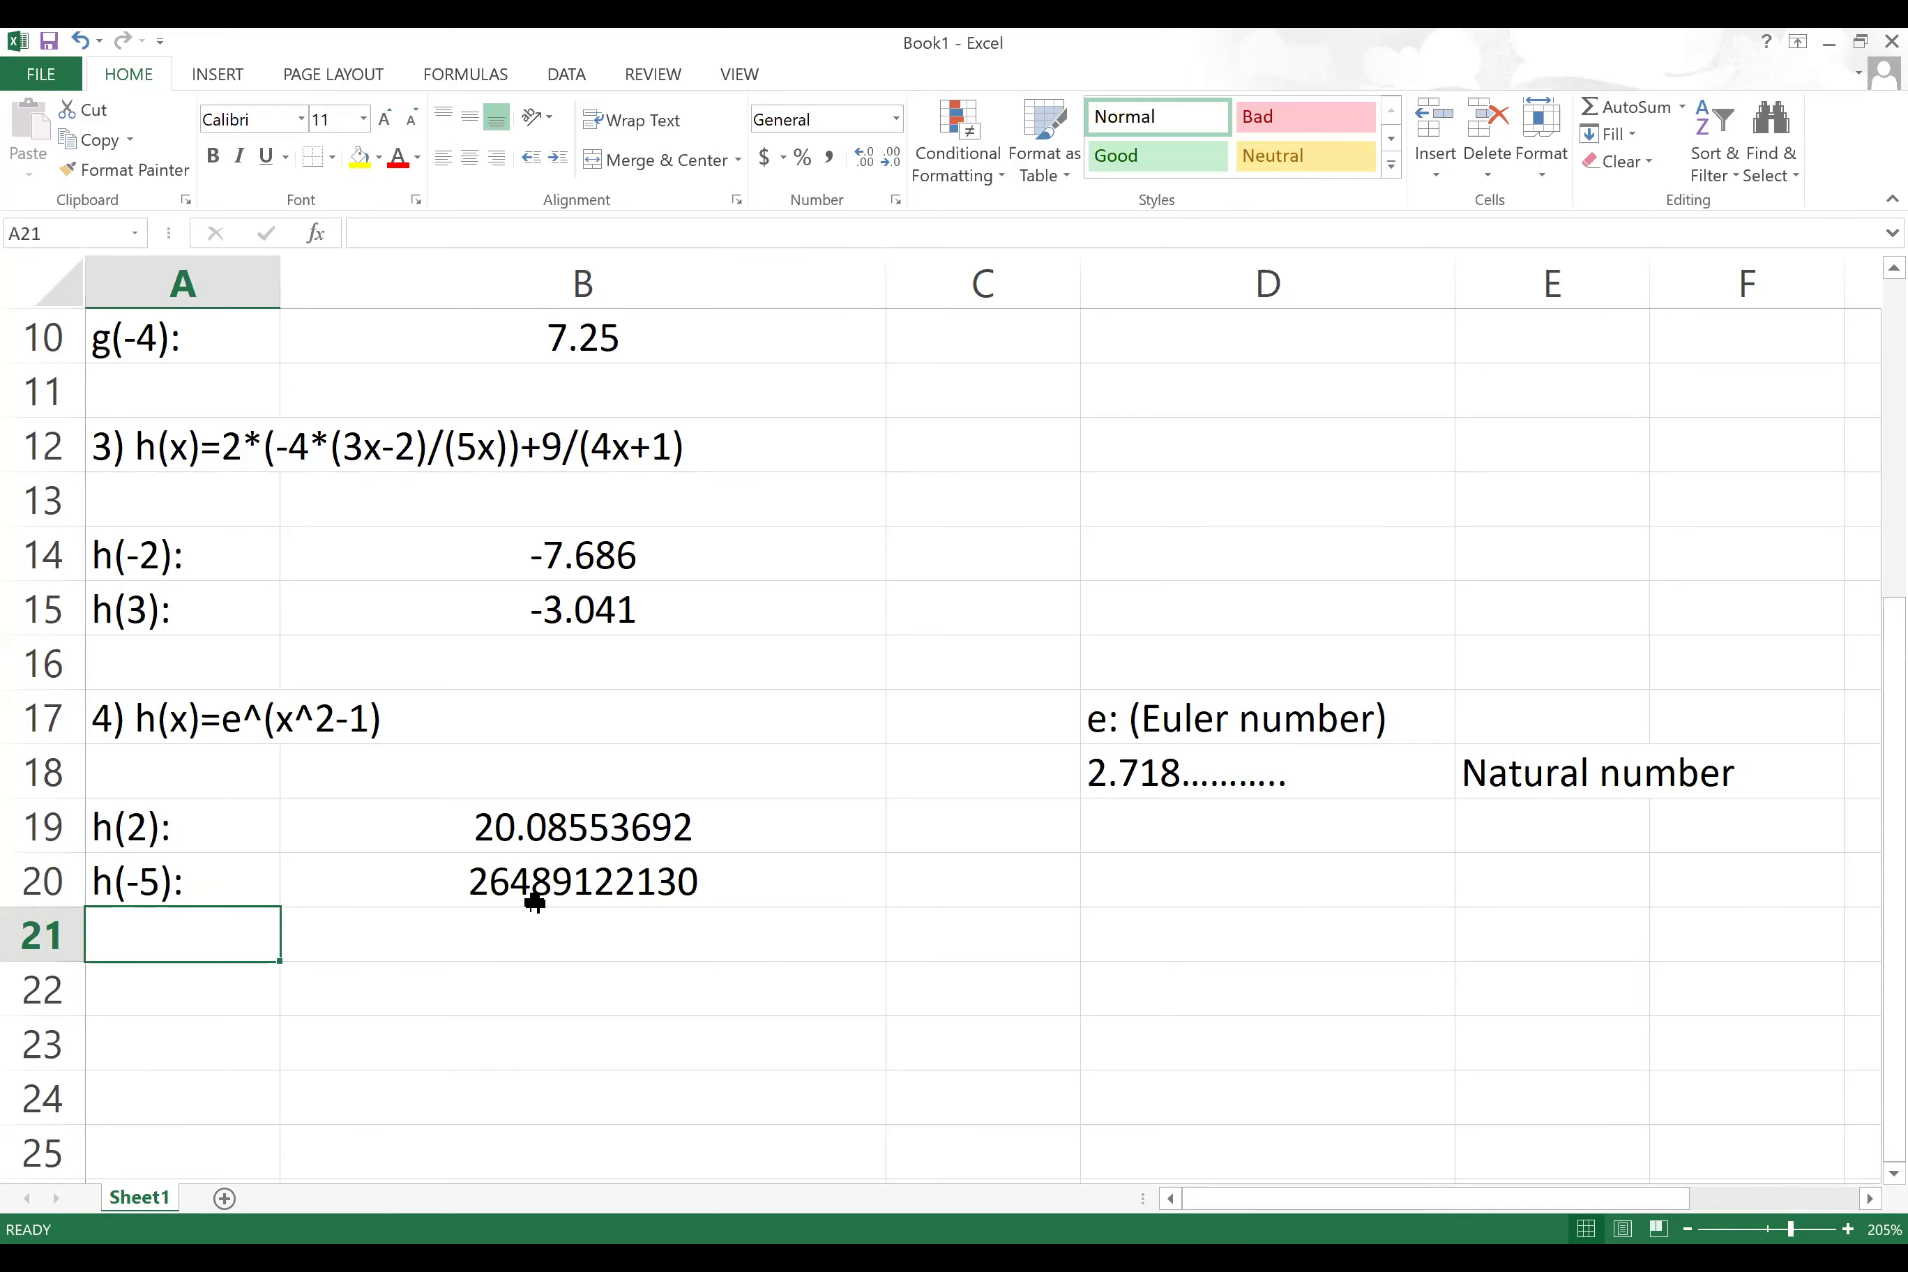
click(237, 975)
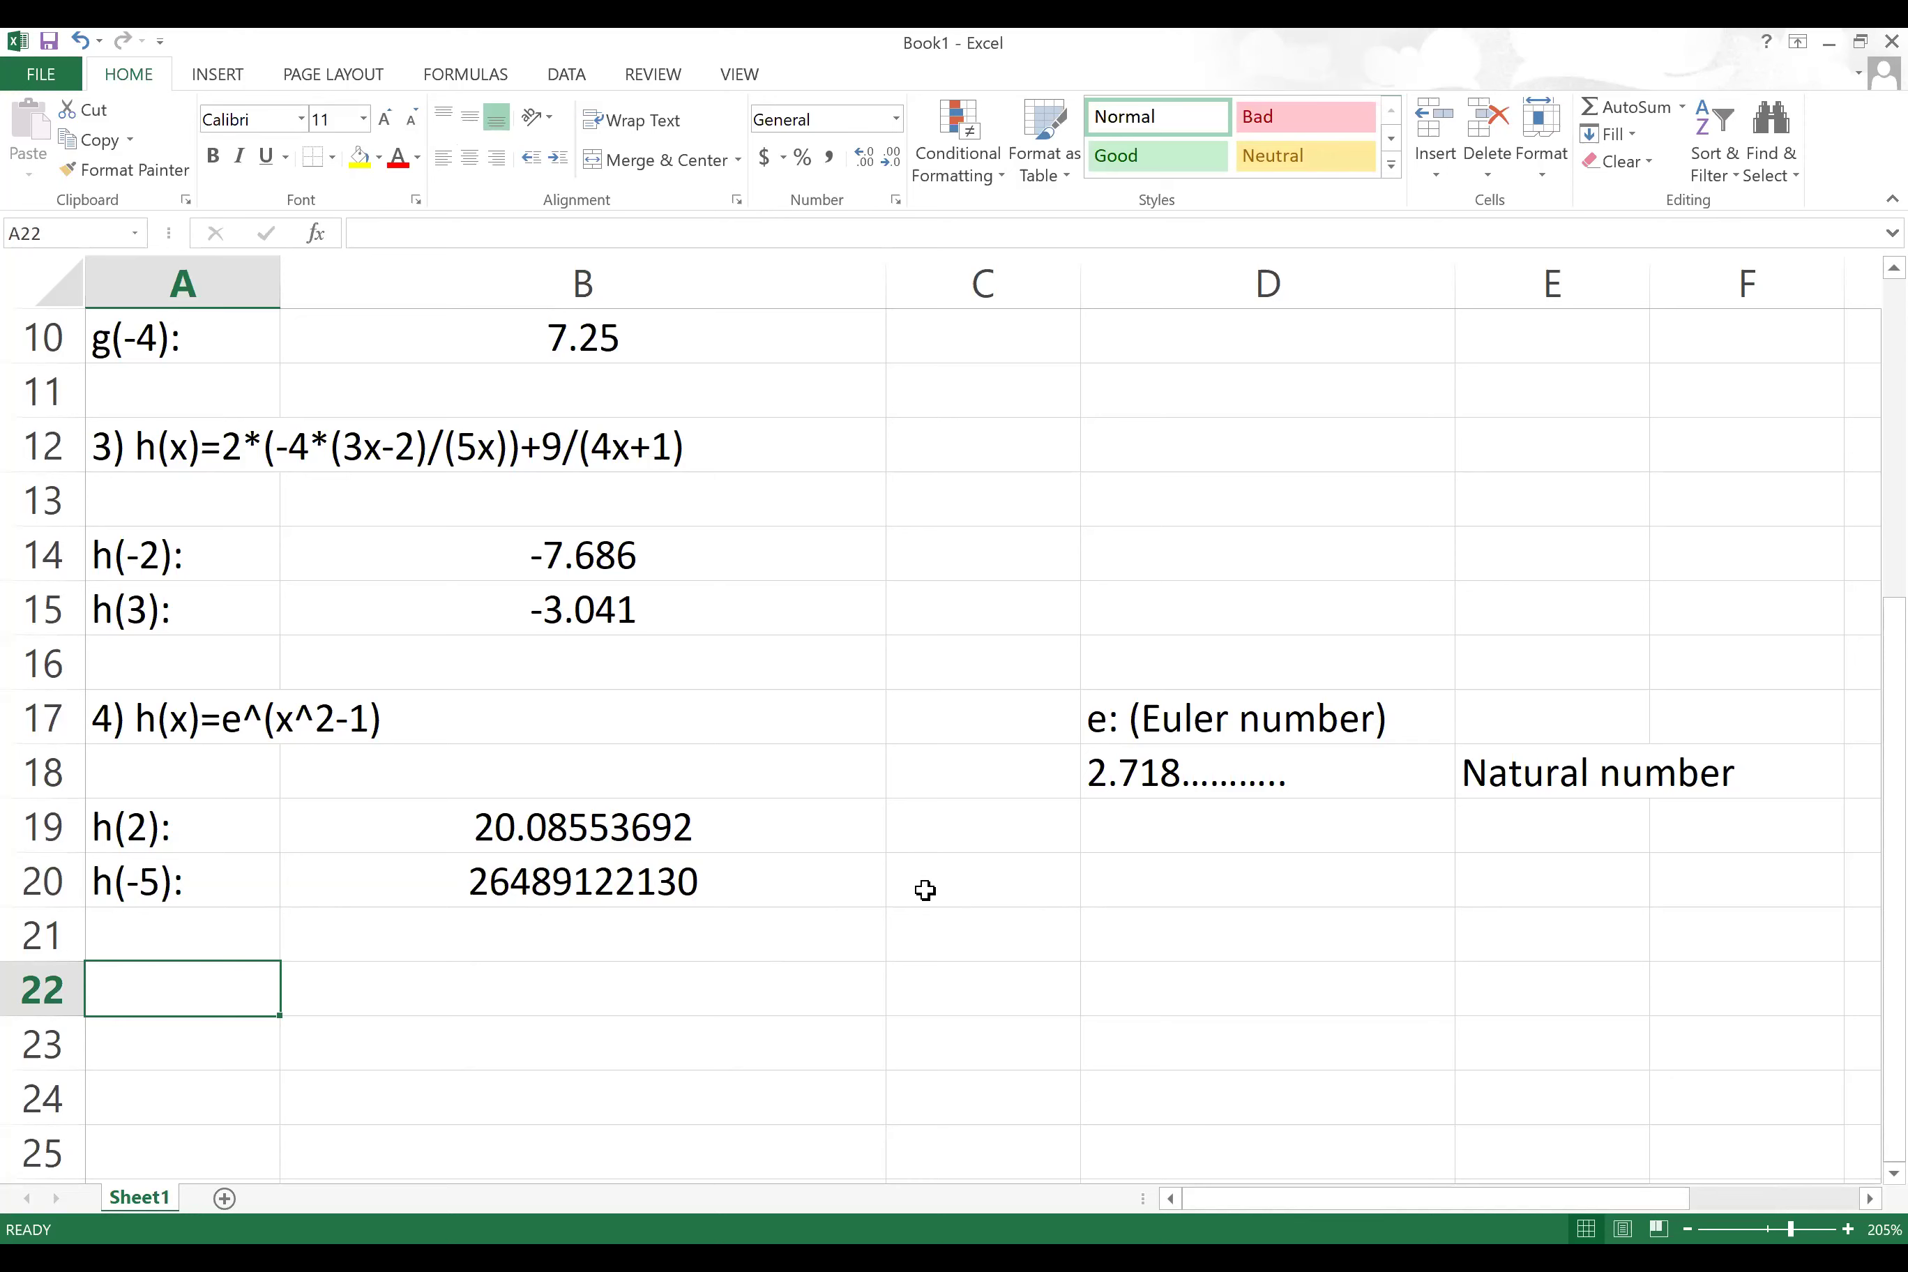
Step: Type '5) f(x)=5*x^' in A22 and reopen B20's =EXP((-5)^2-1) formula for editing
text(5) )
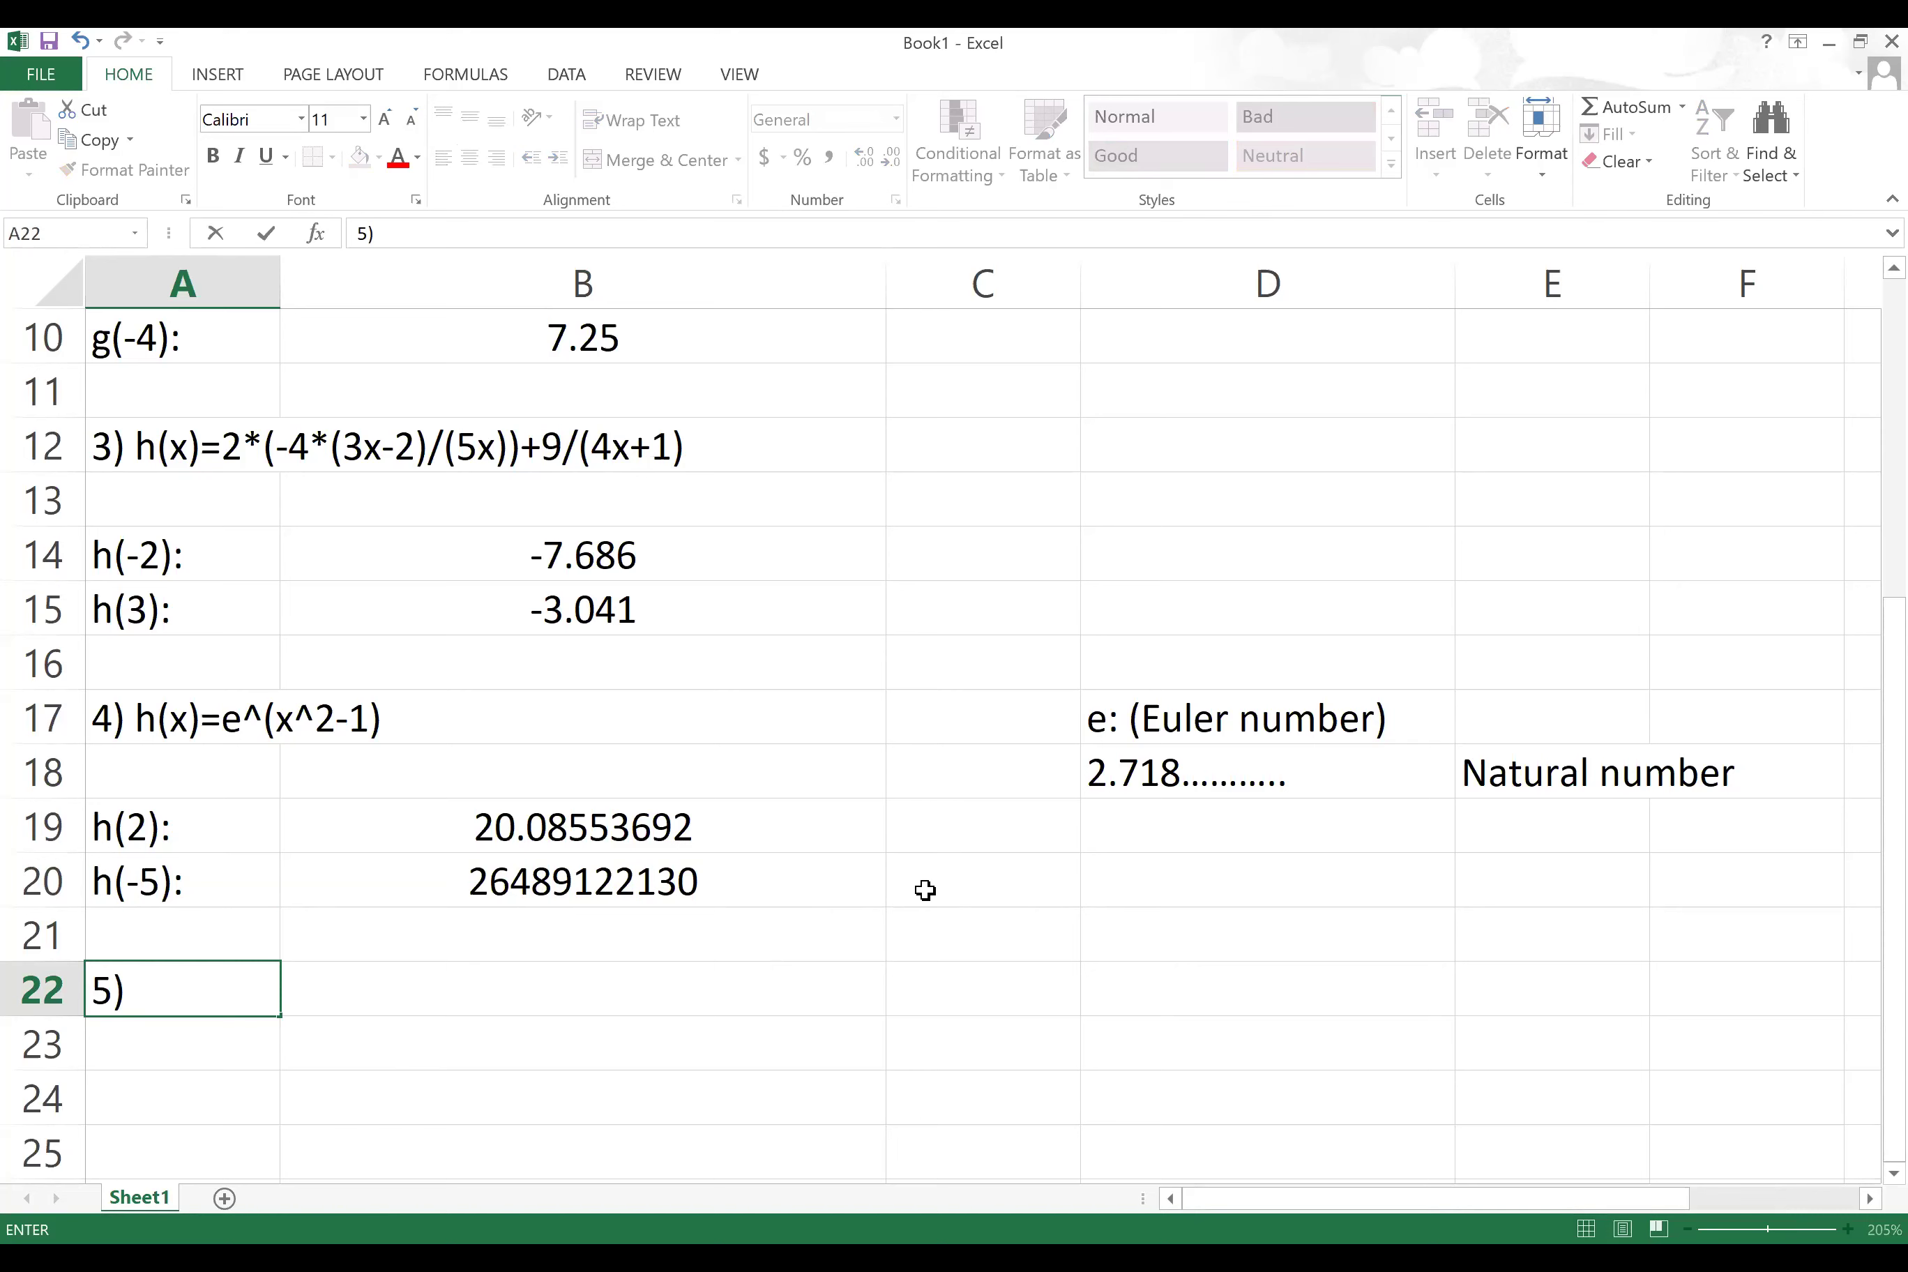
text(f(x)=5*)
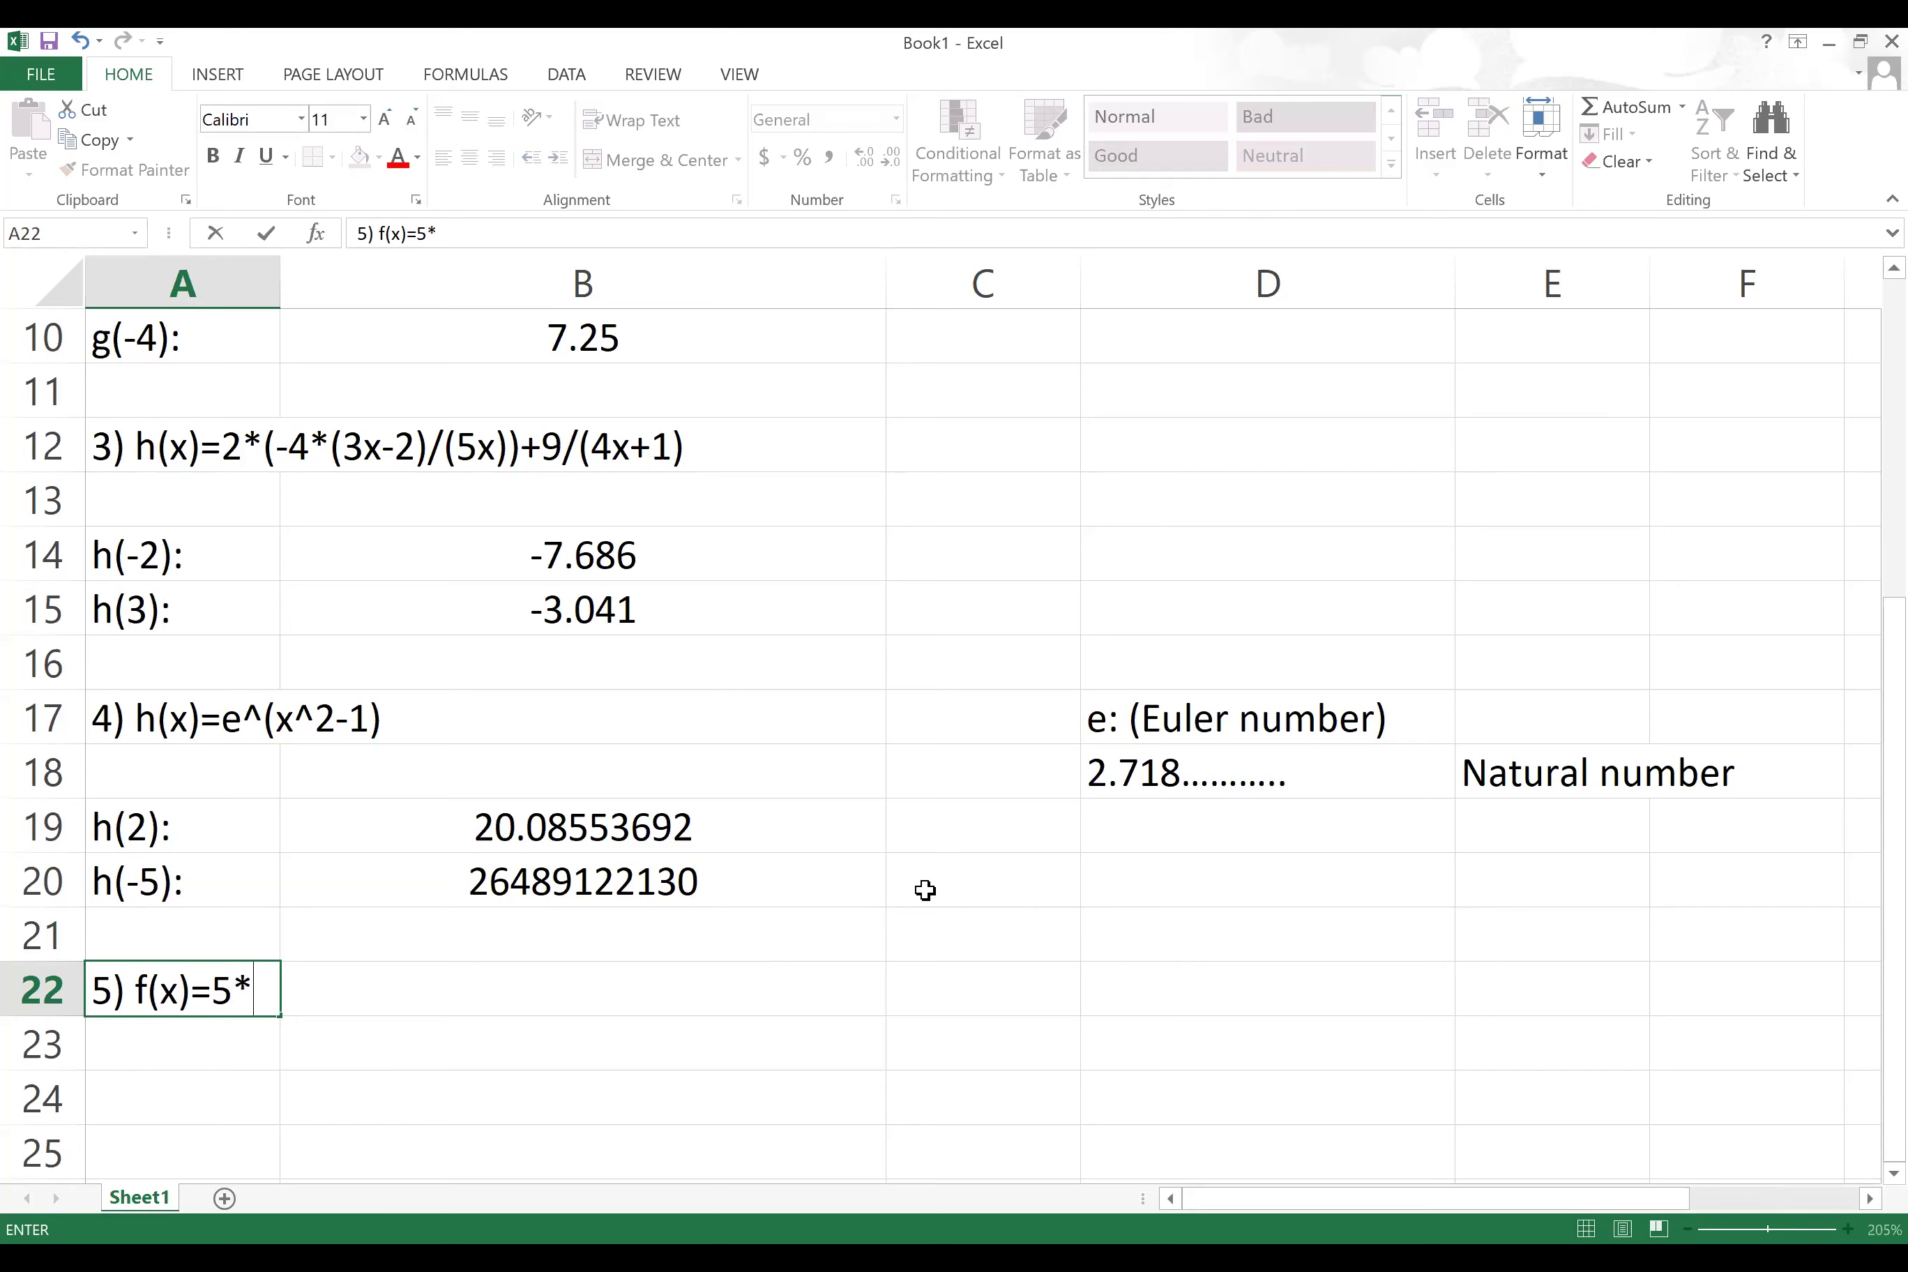
text(x^)
click(563, 883)
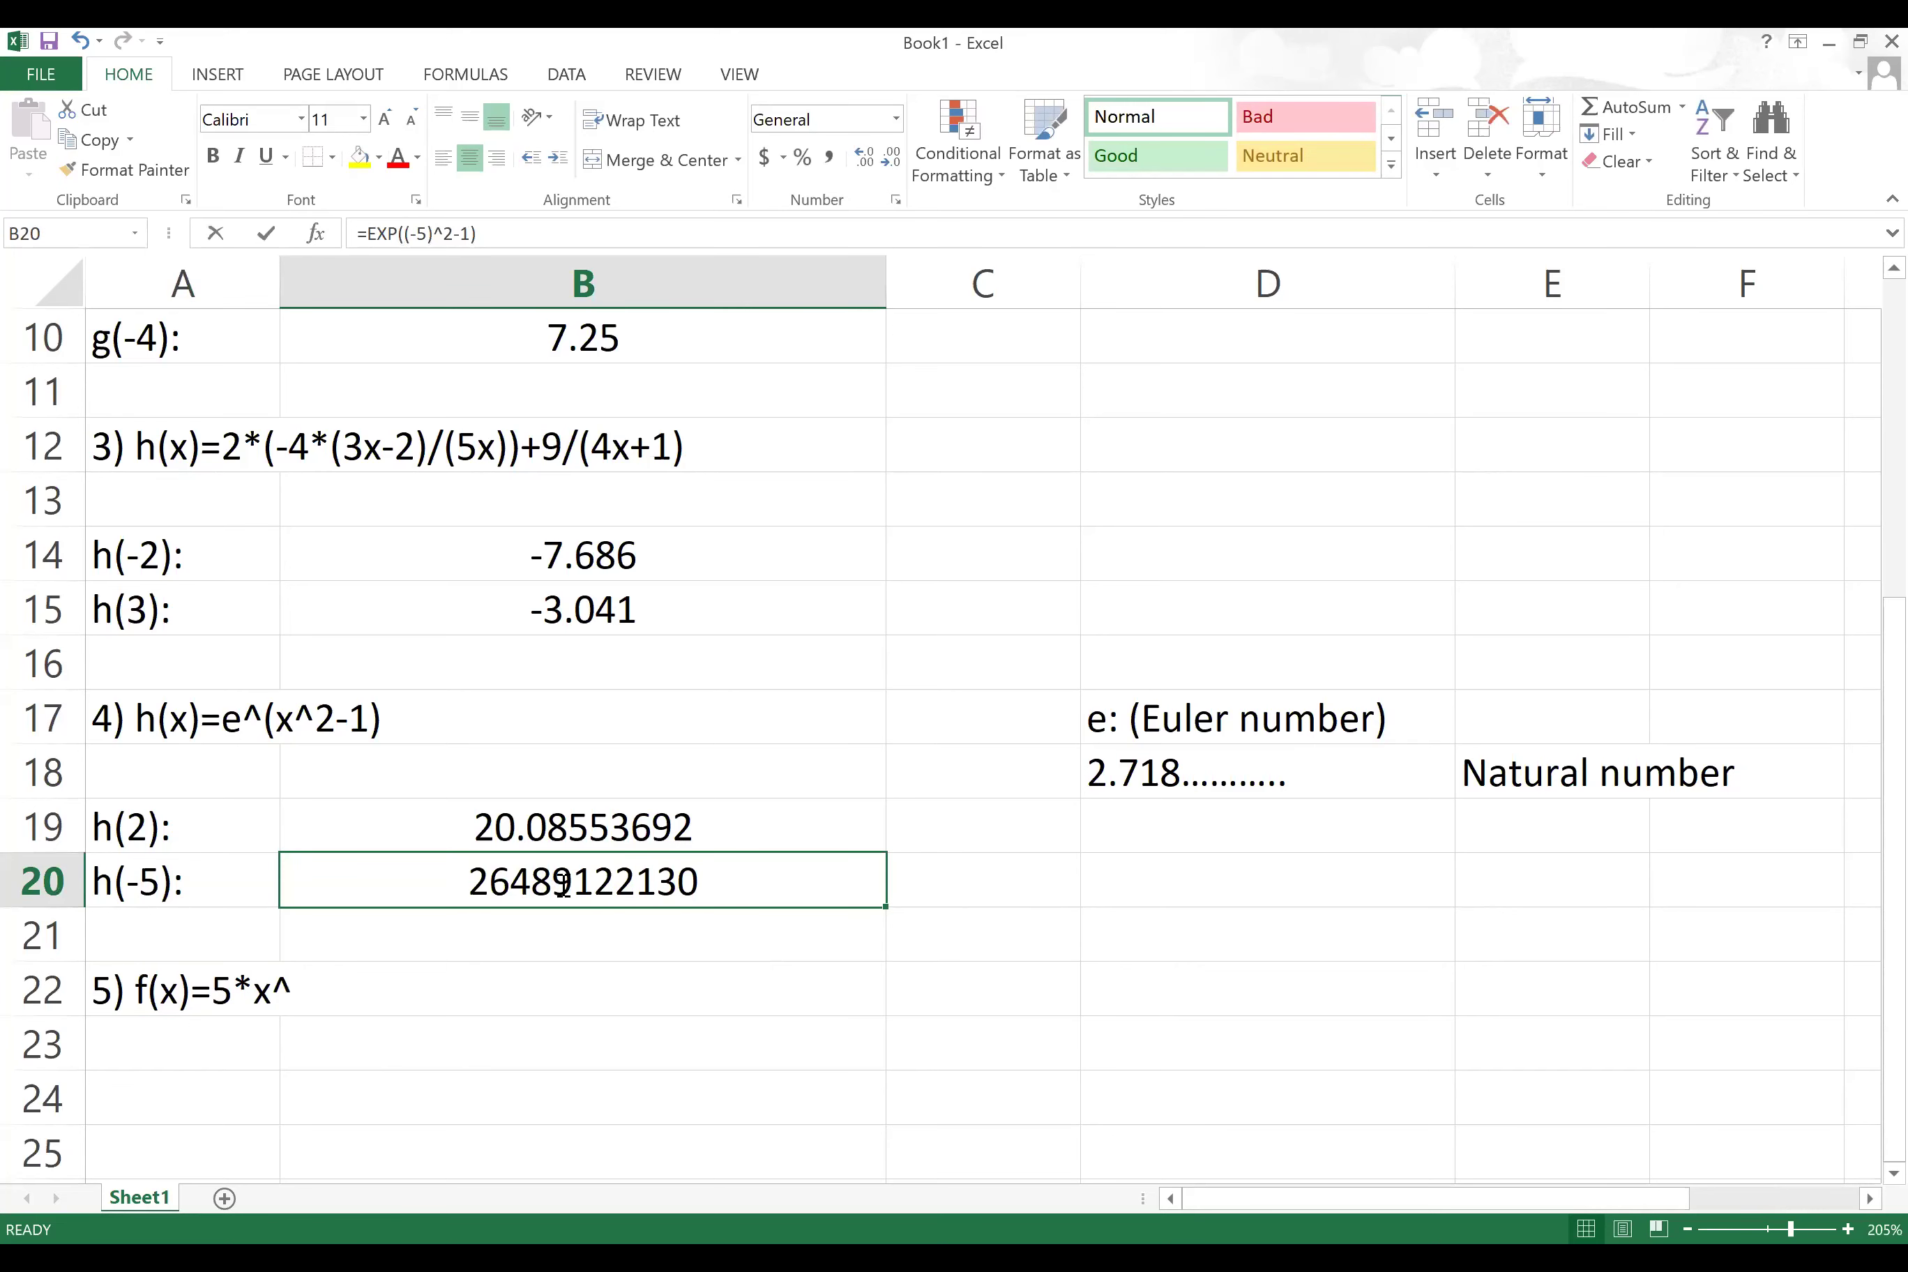
double_click(564, 883)
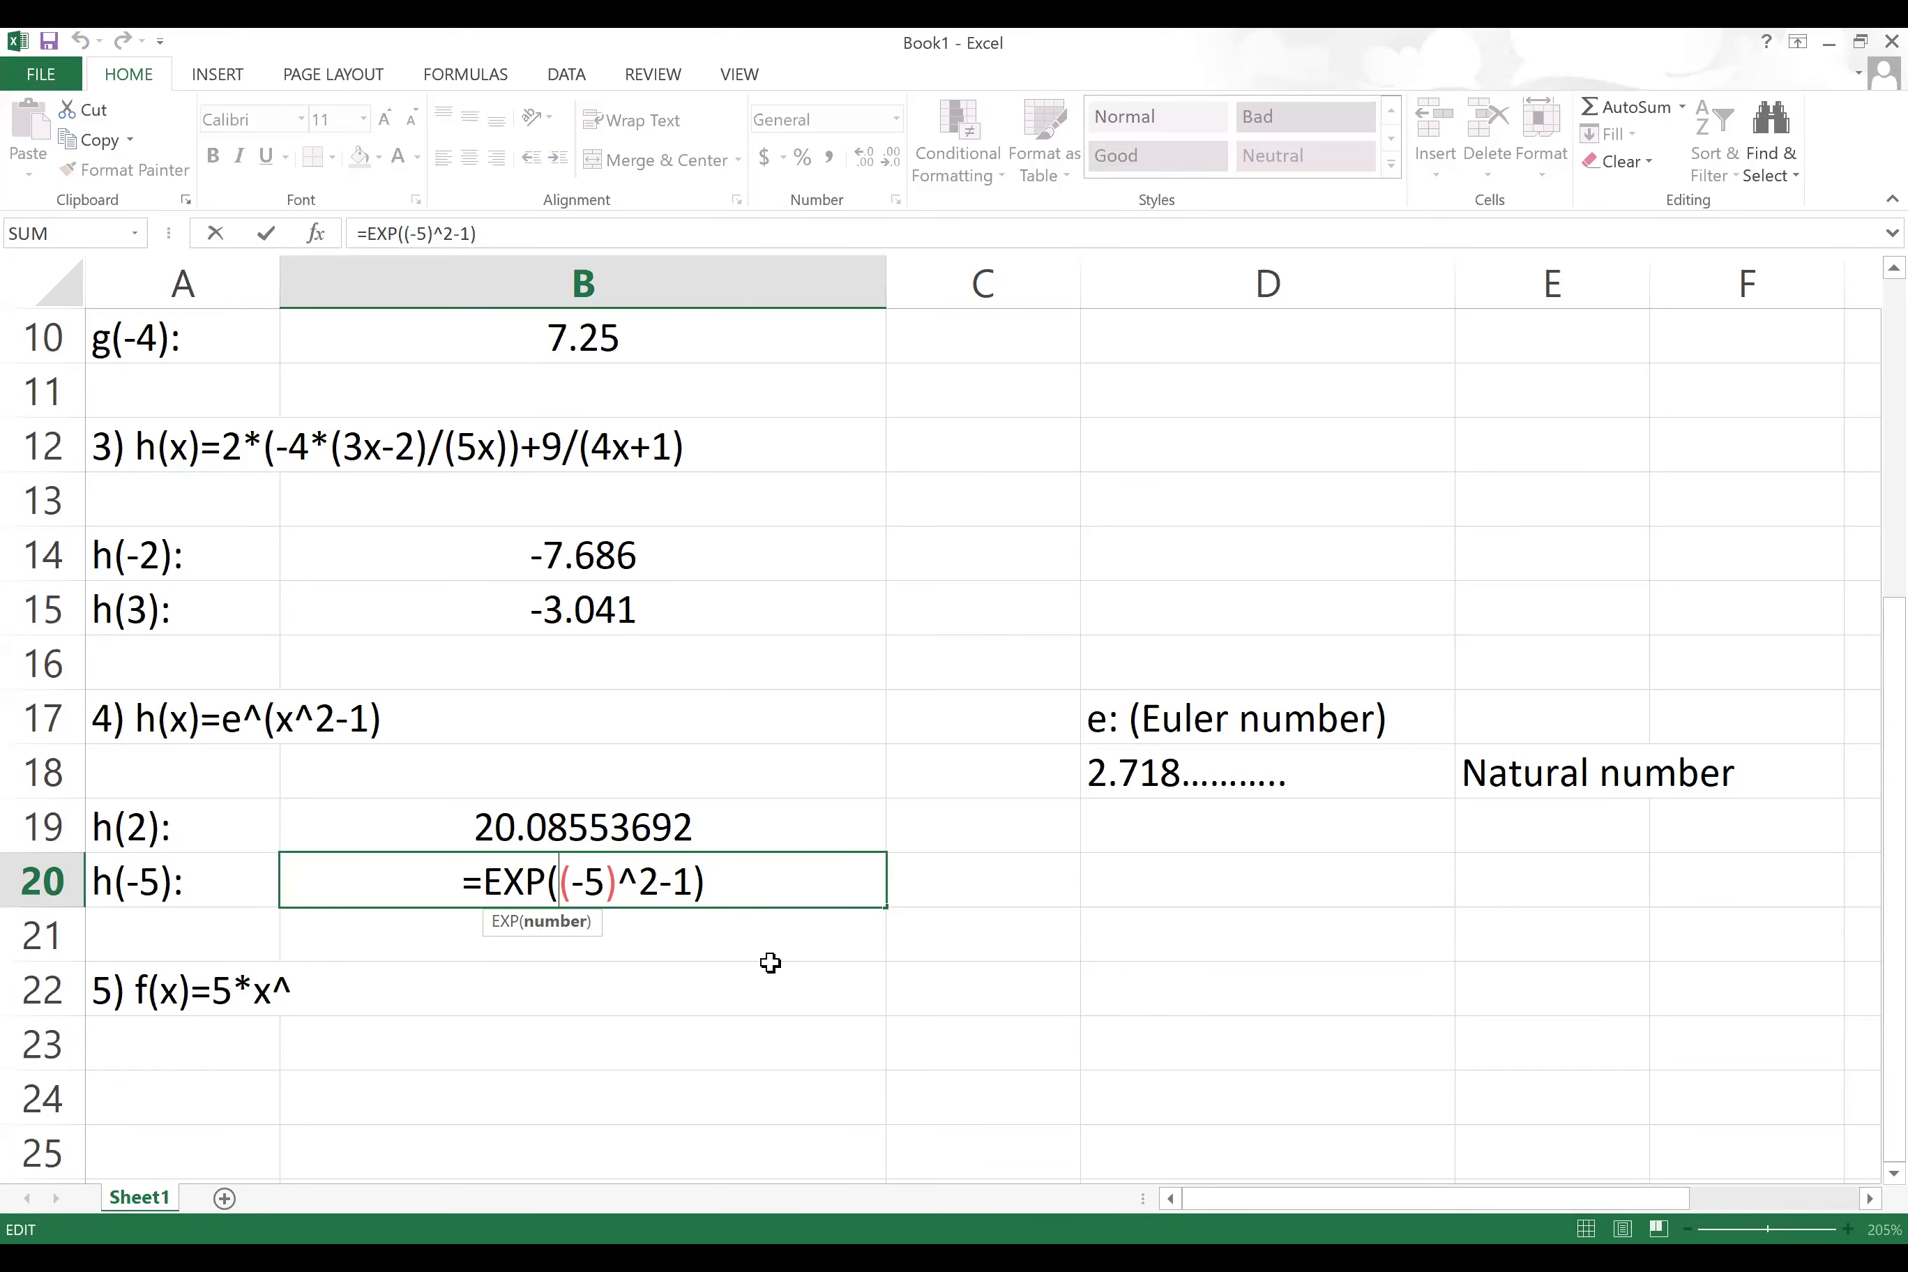
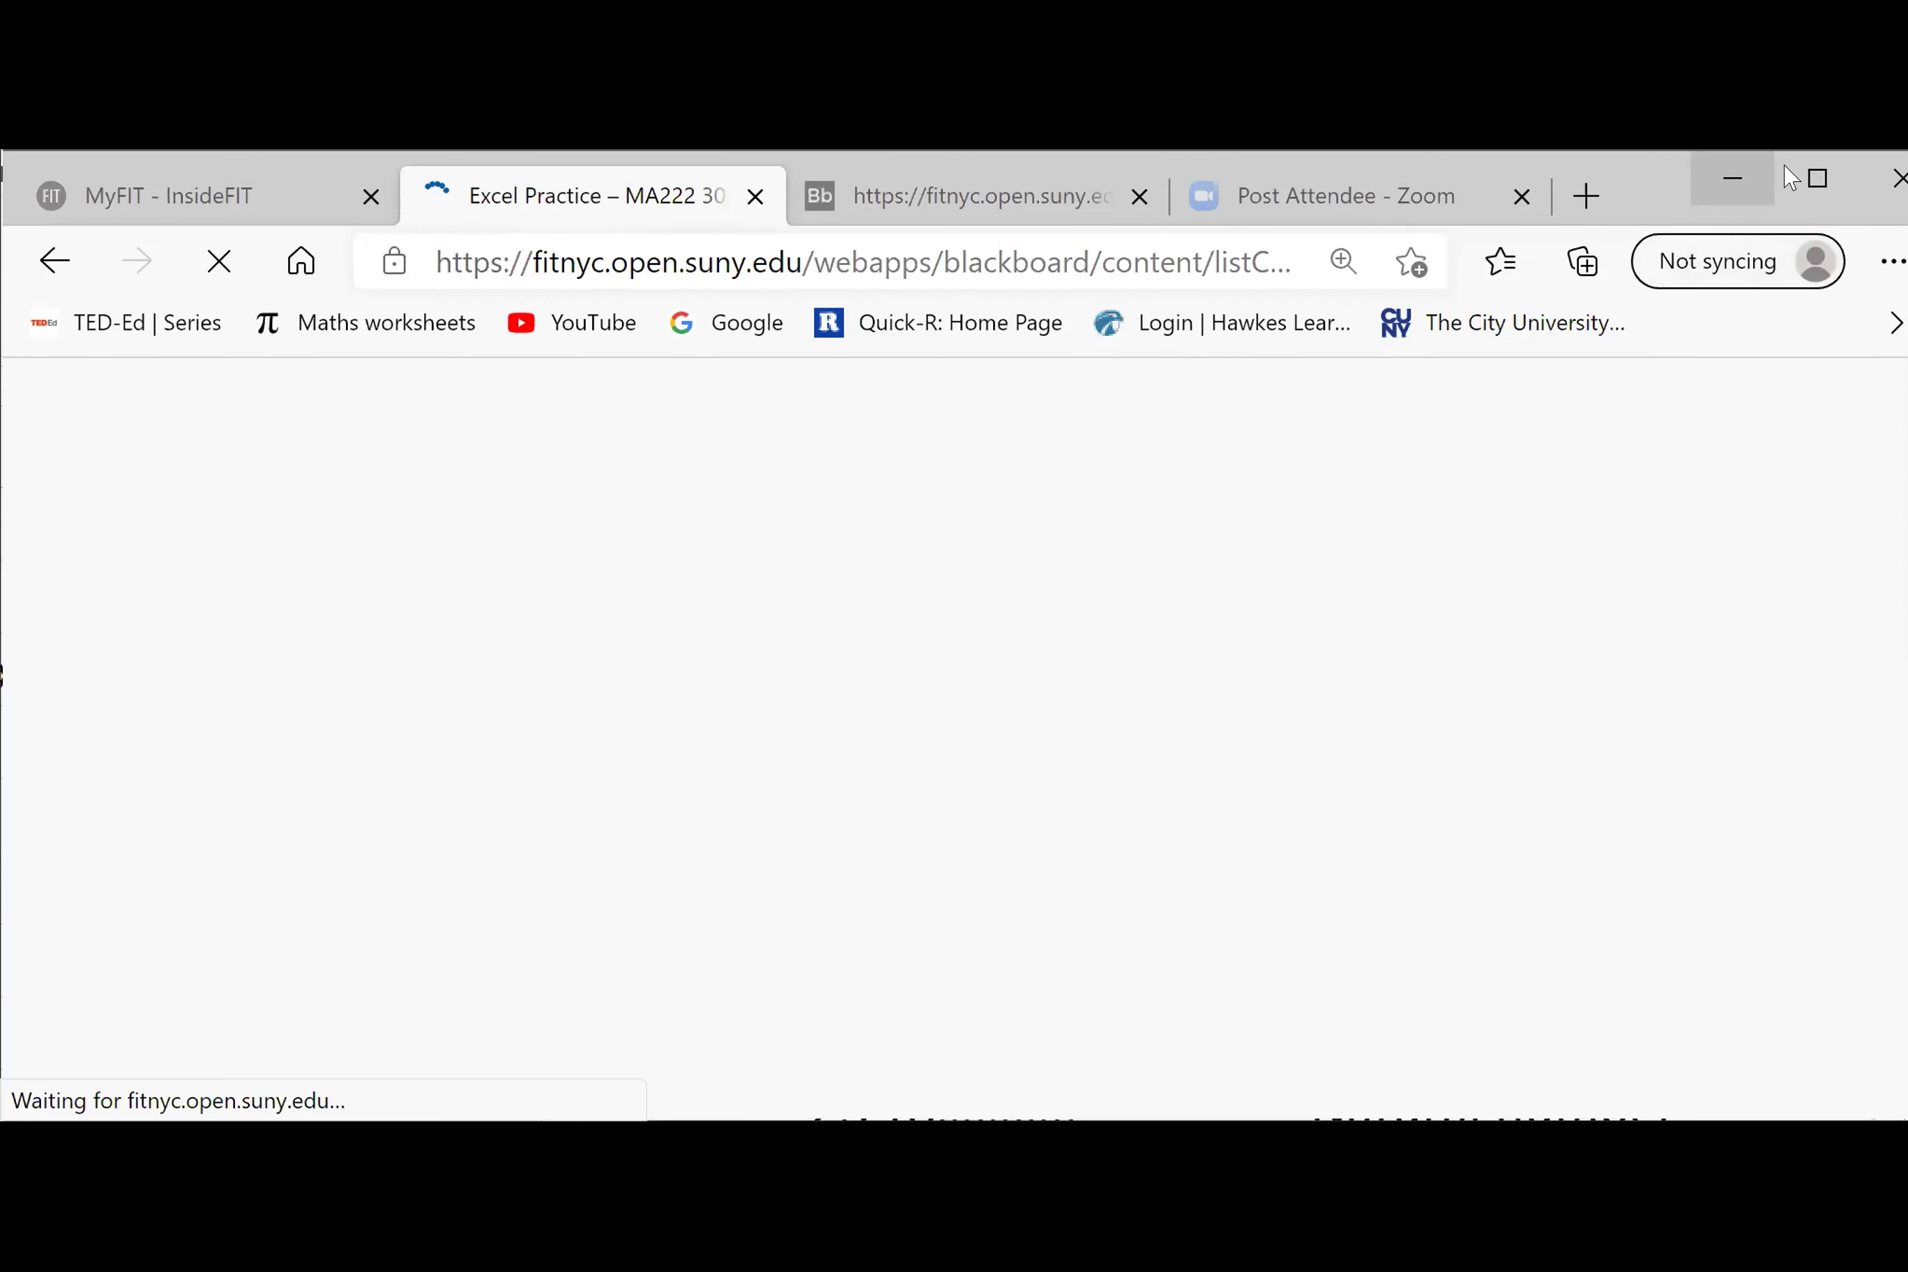
Step: Maximize Edge and open the MA222 course's Excel Project Submission page from the course menu
click(1831, 179)
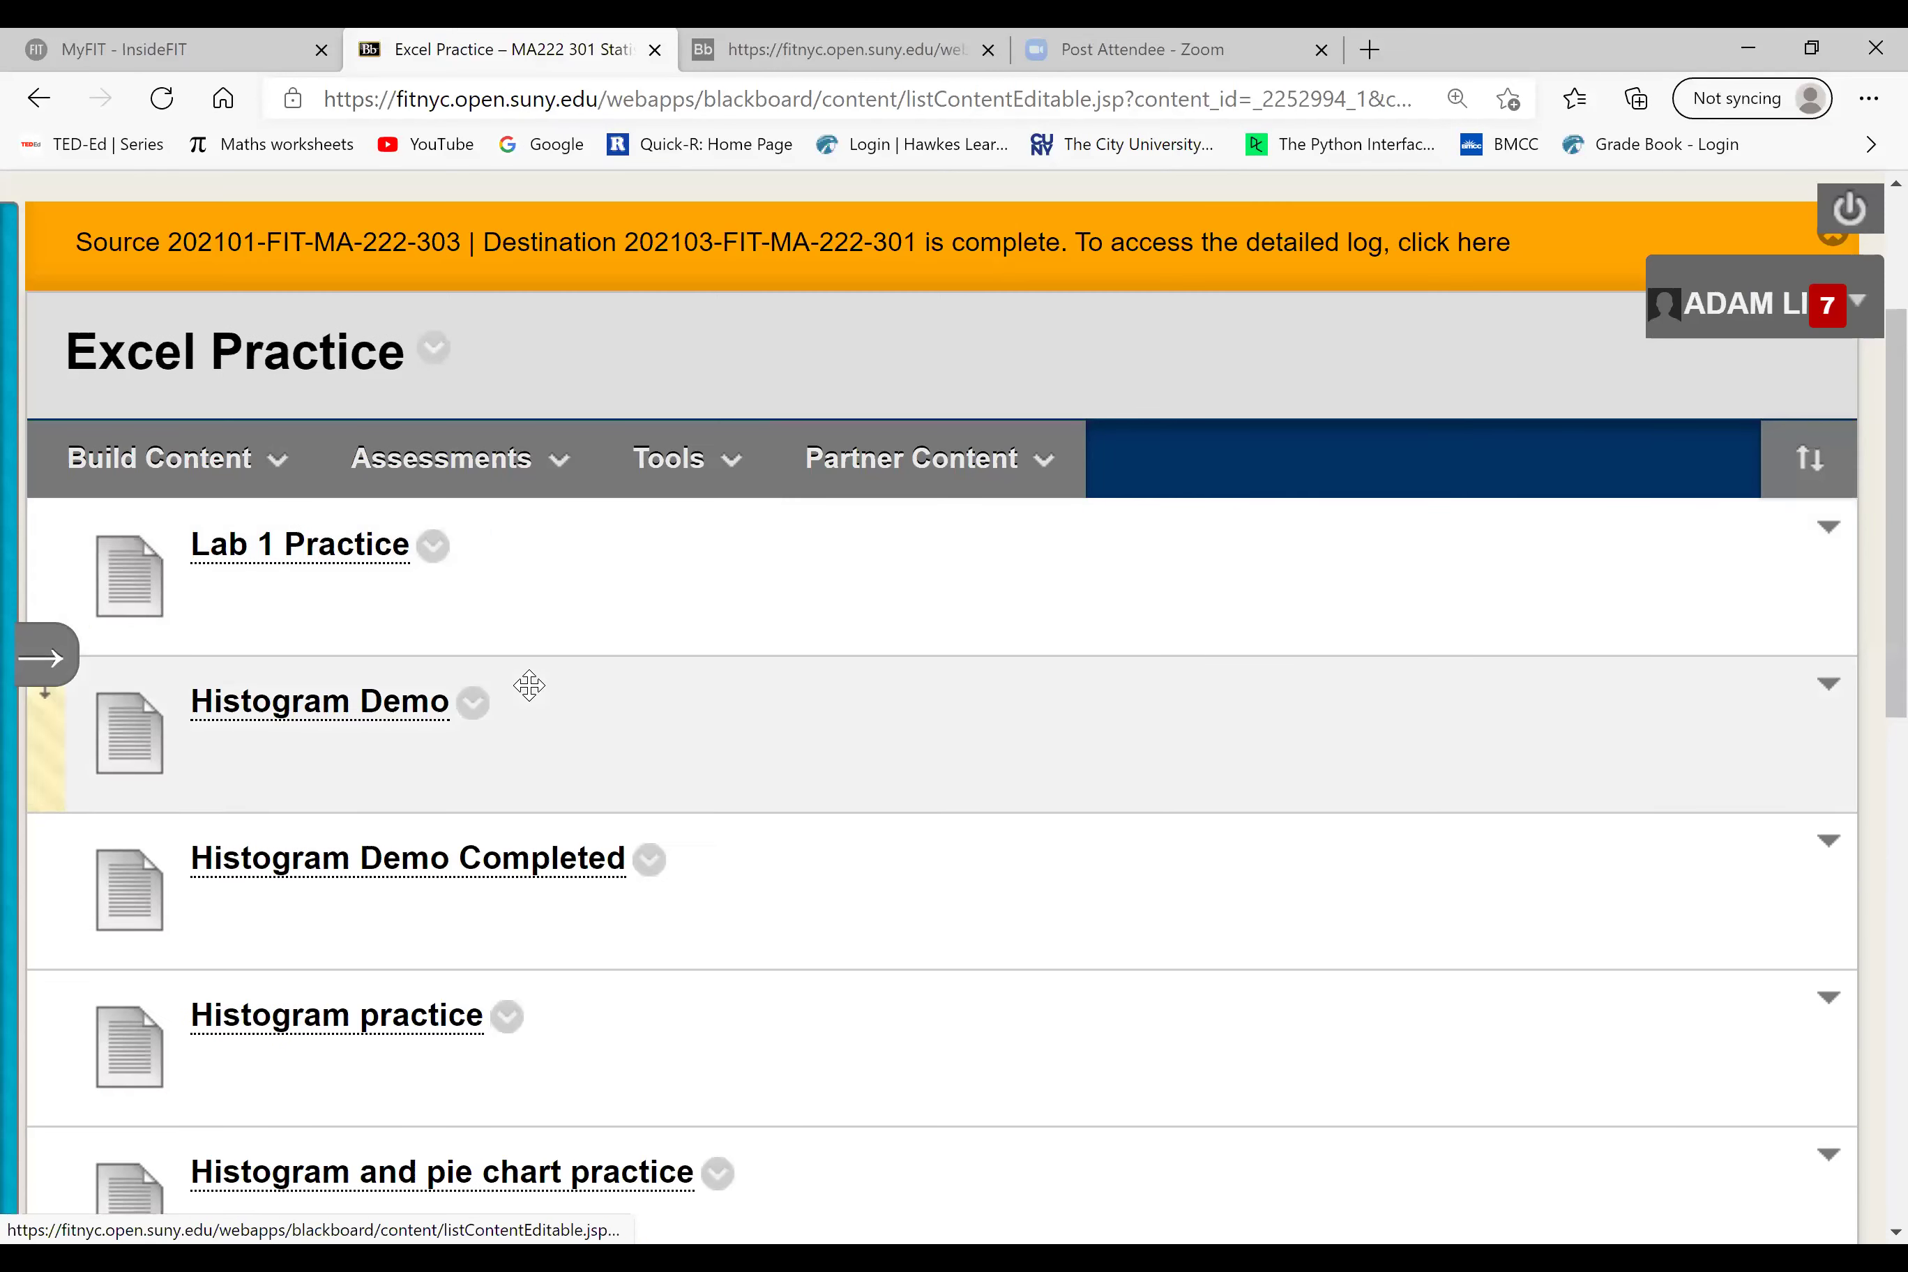
click(41, 657)
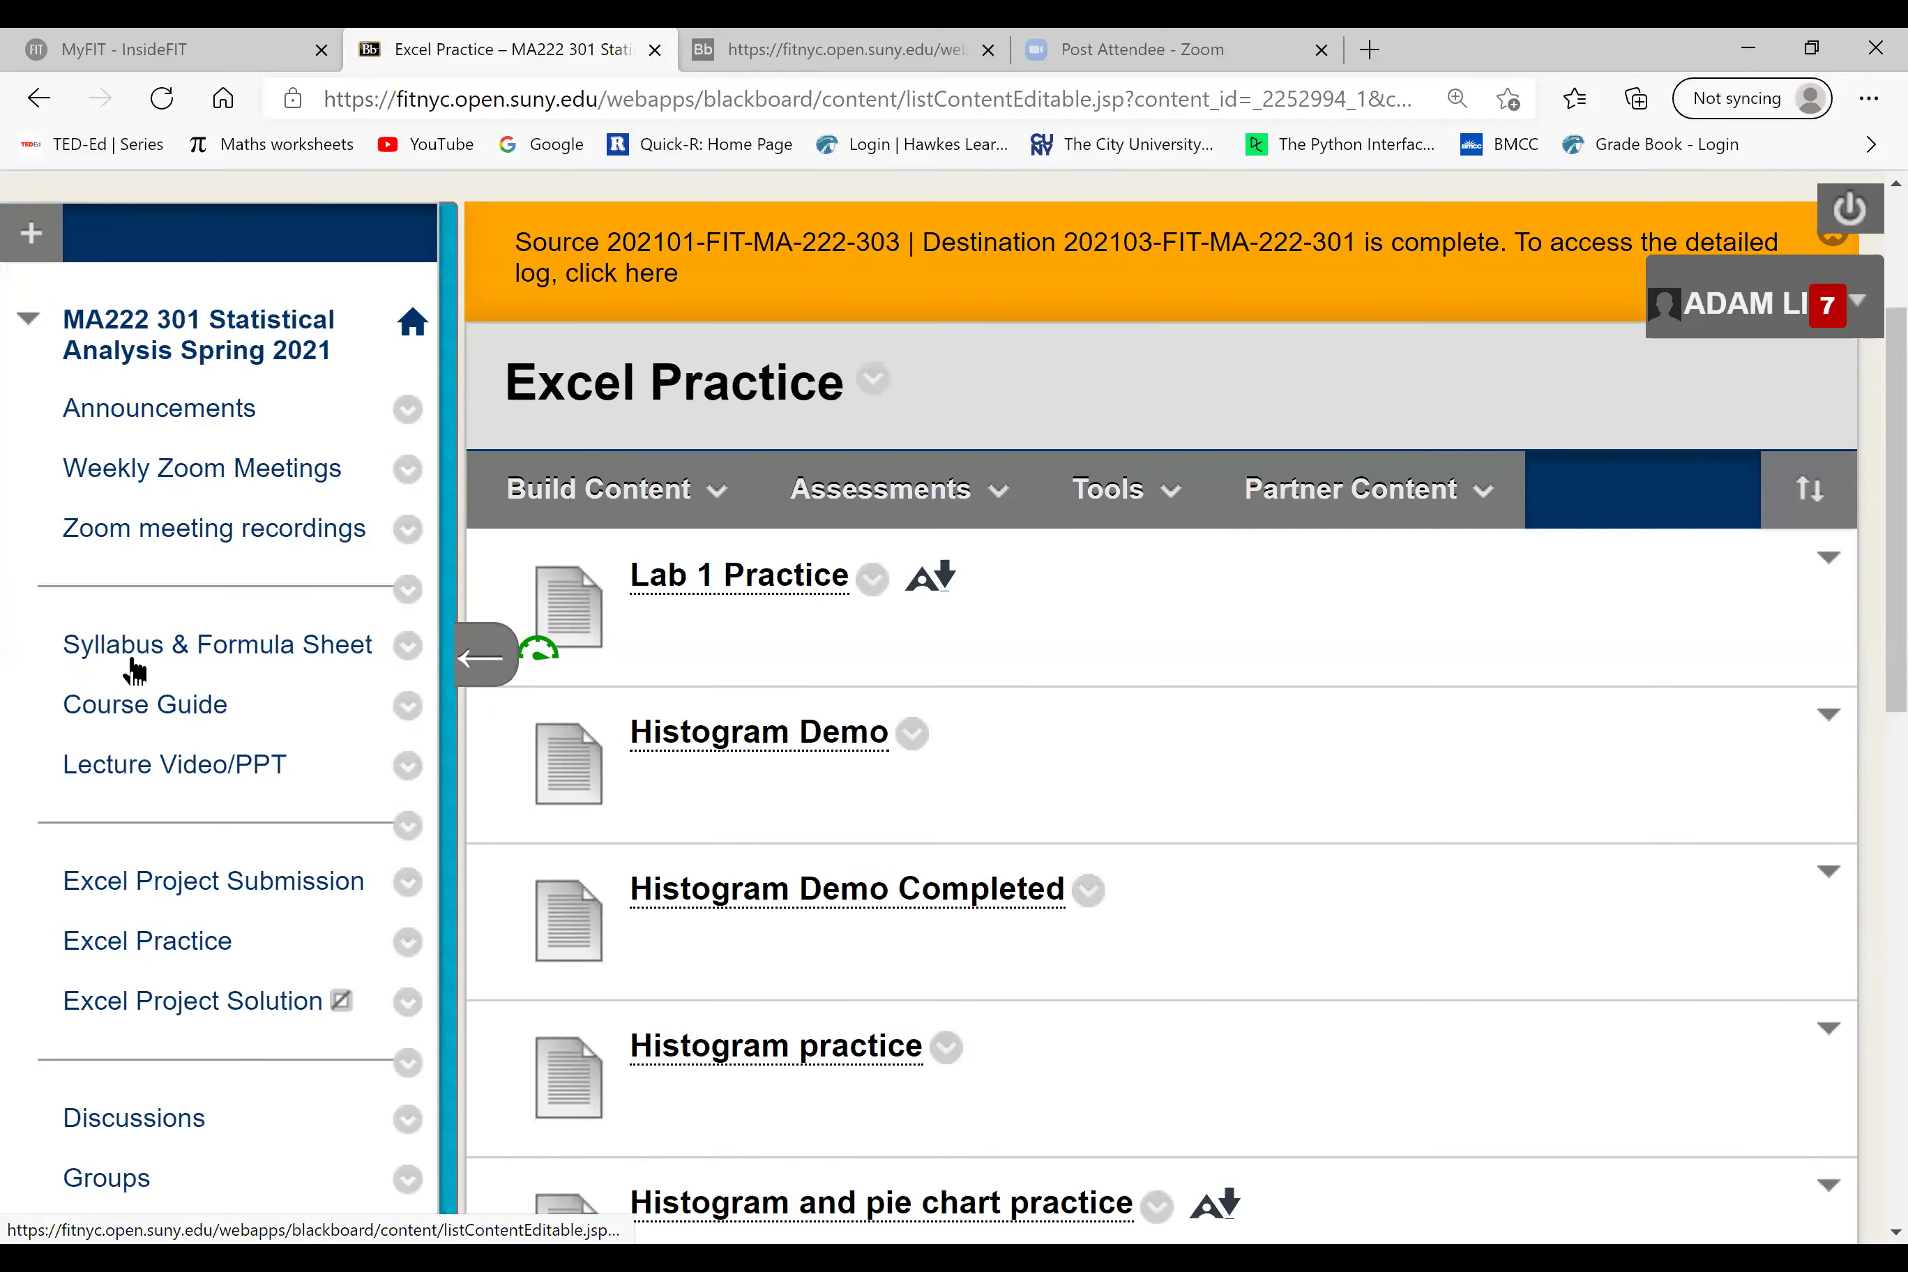
click(215, 885)
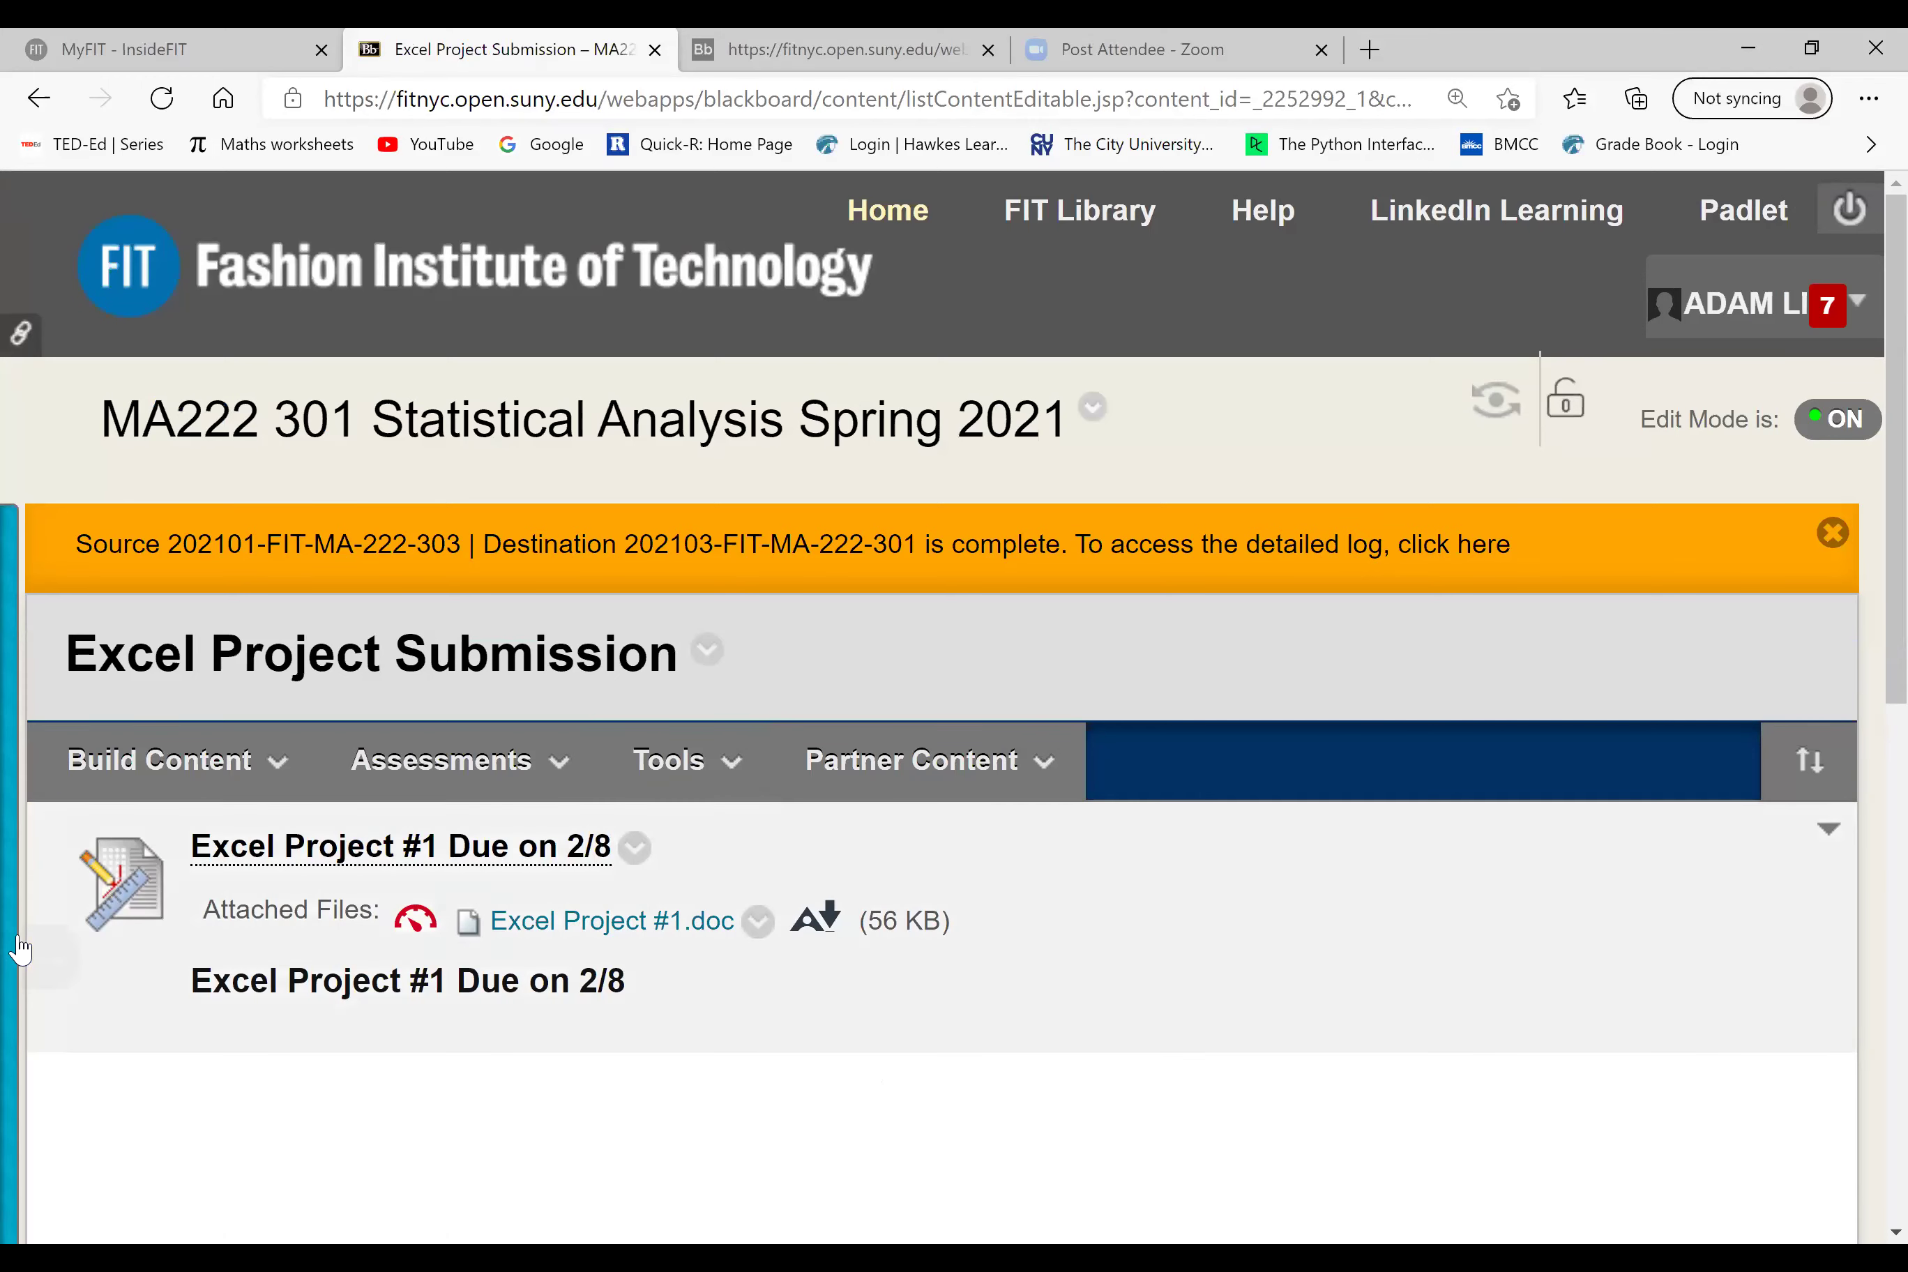
Step: Re-expand the course menu, then open and close the Build Content drop-down
click(47, 966)
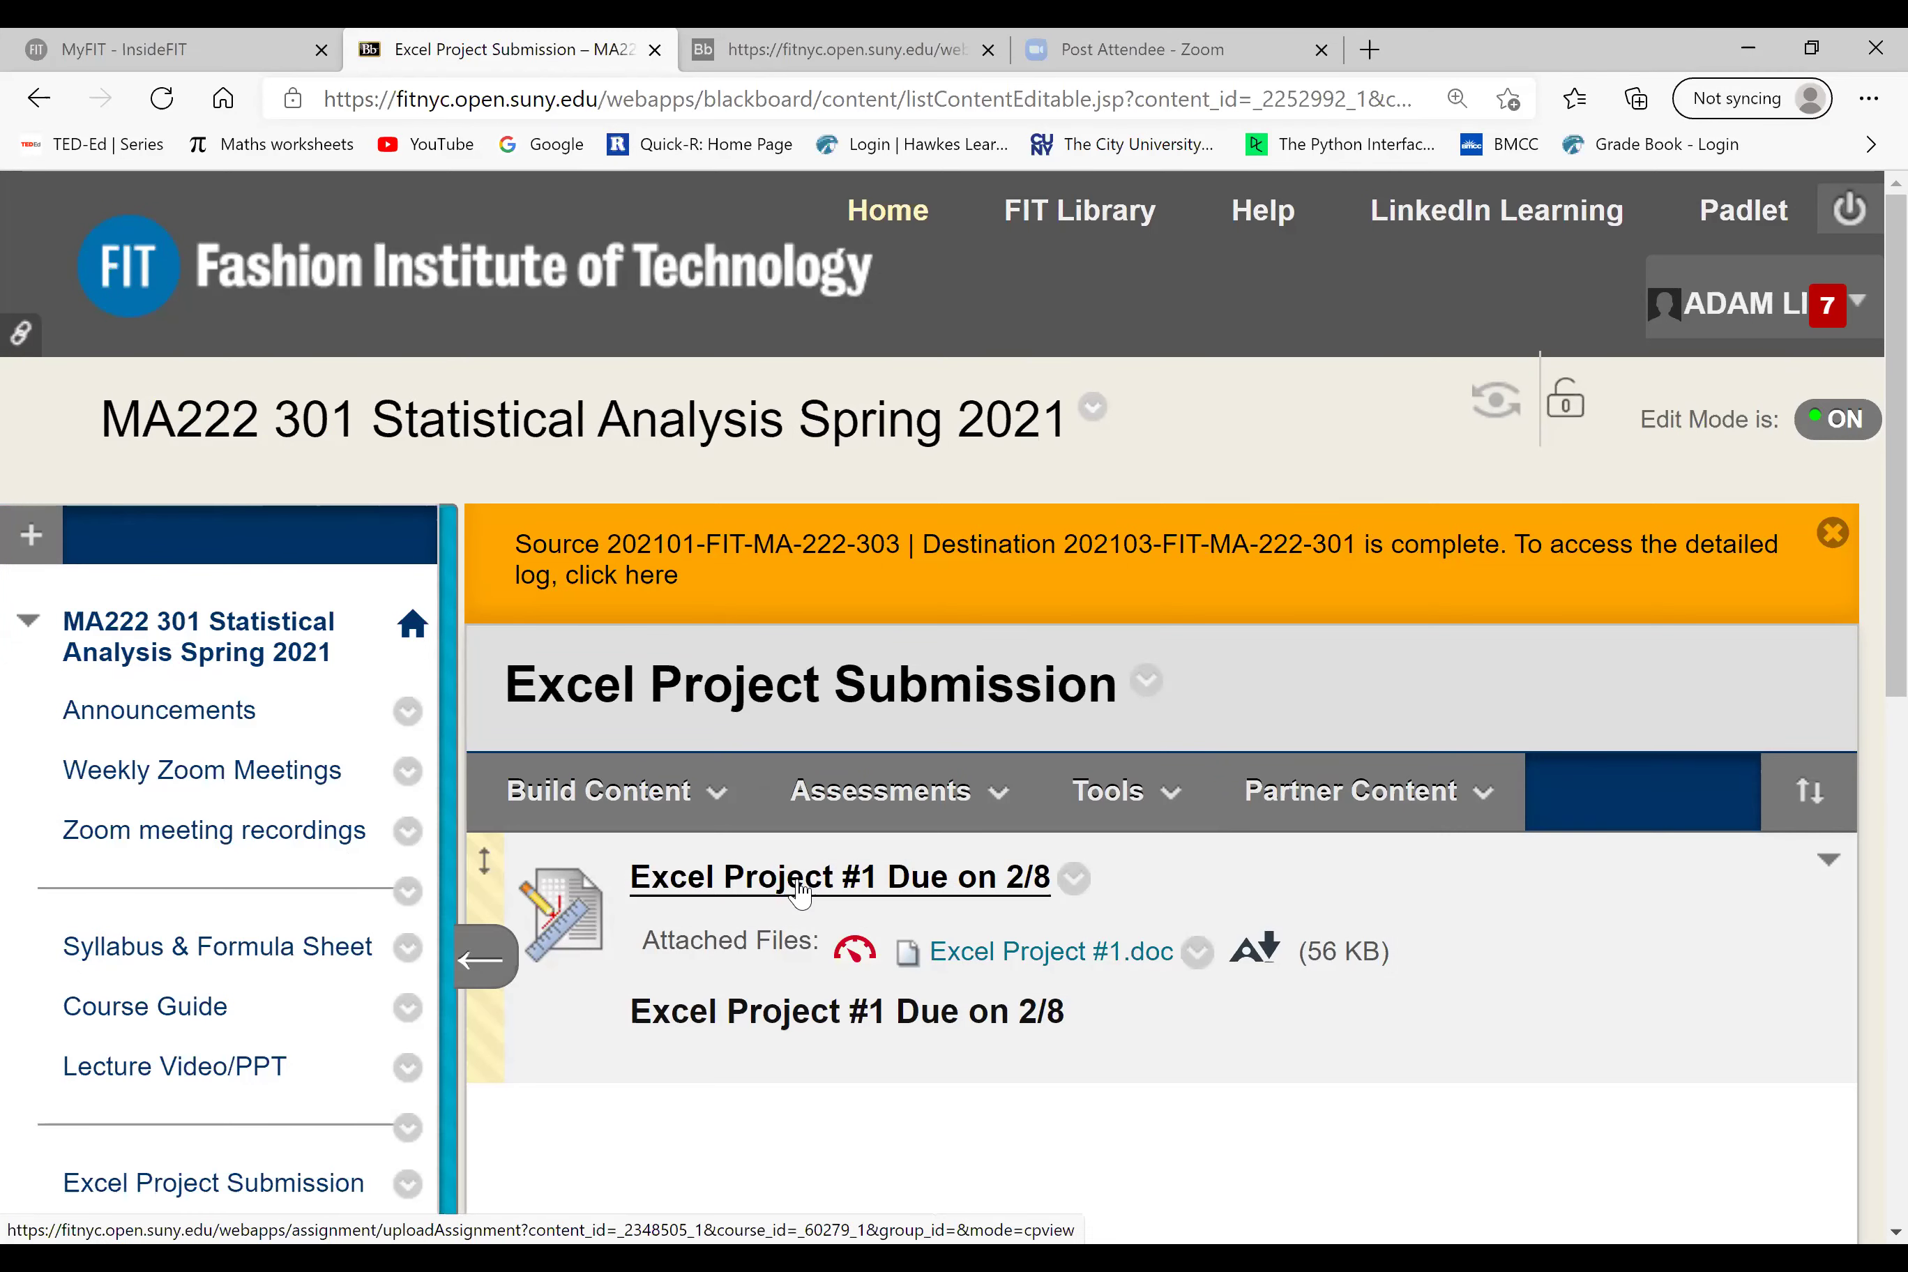
click(714, 793)
click(388, 493)
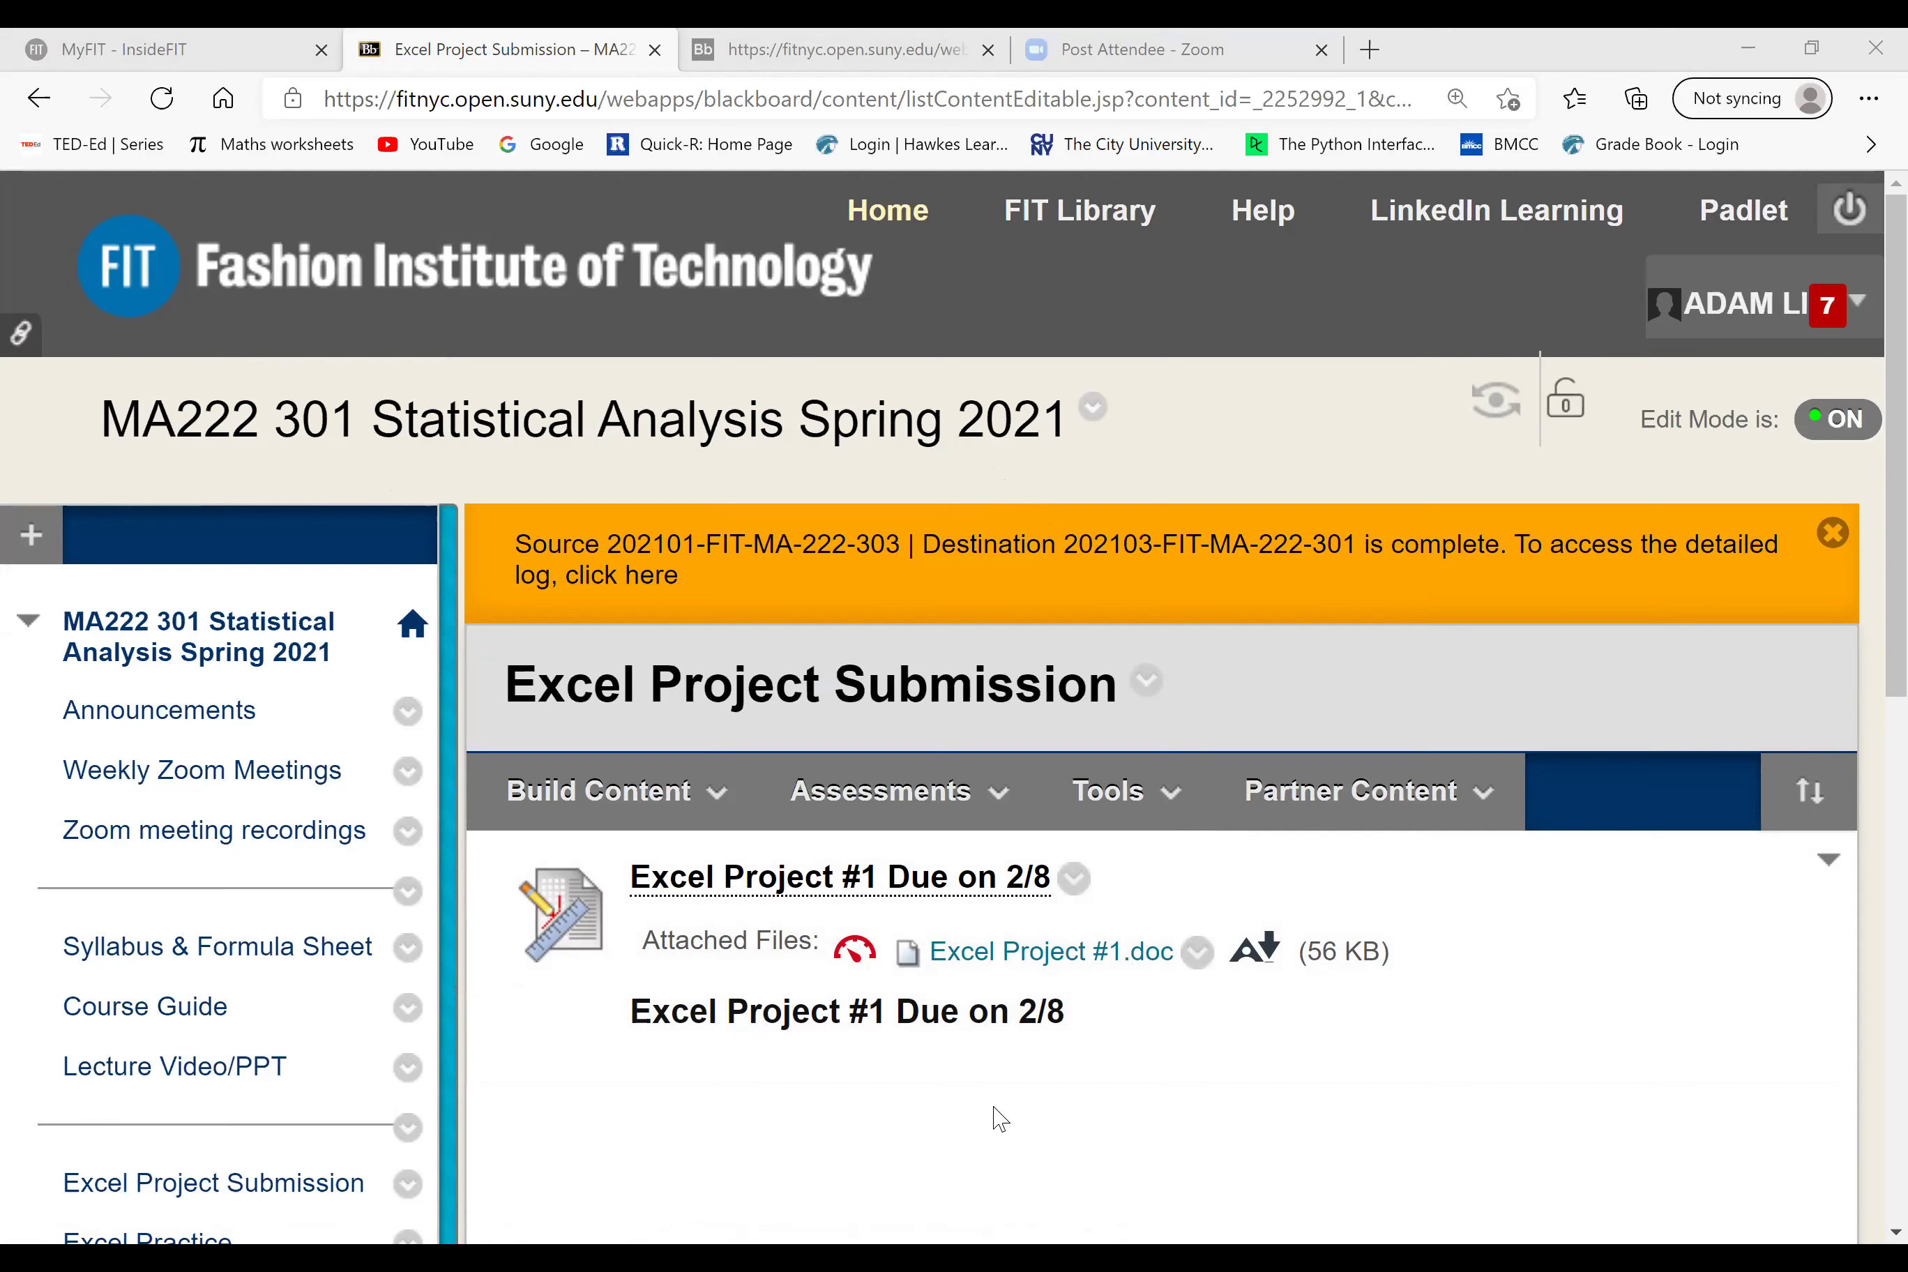
mouse_move(604, 790)
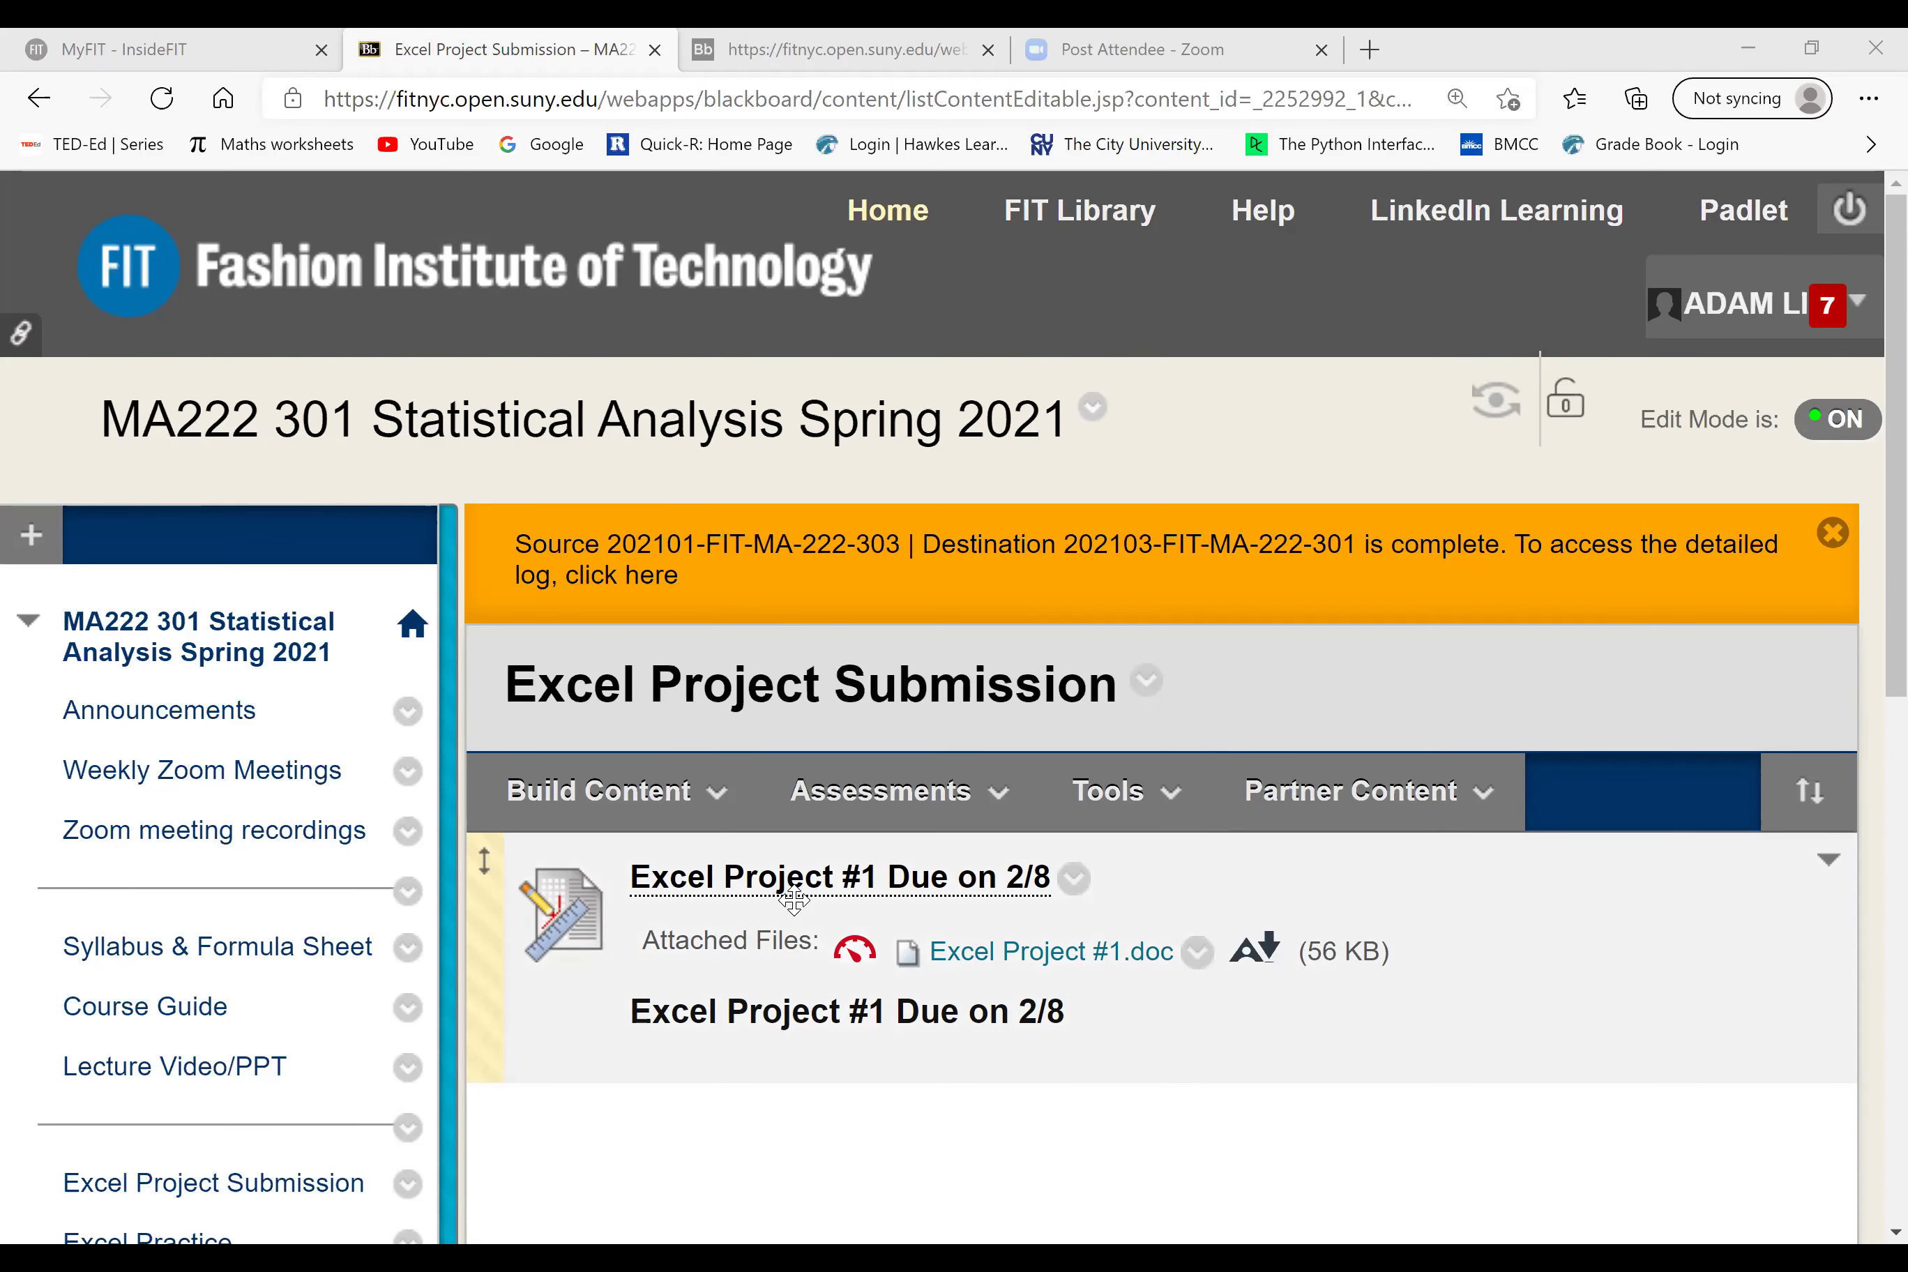
click(912, 795)
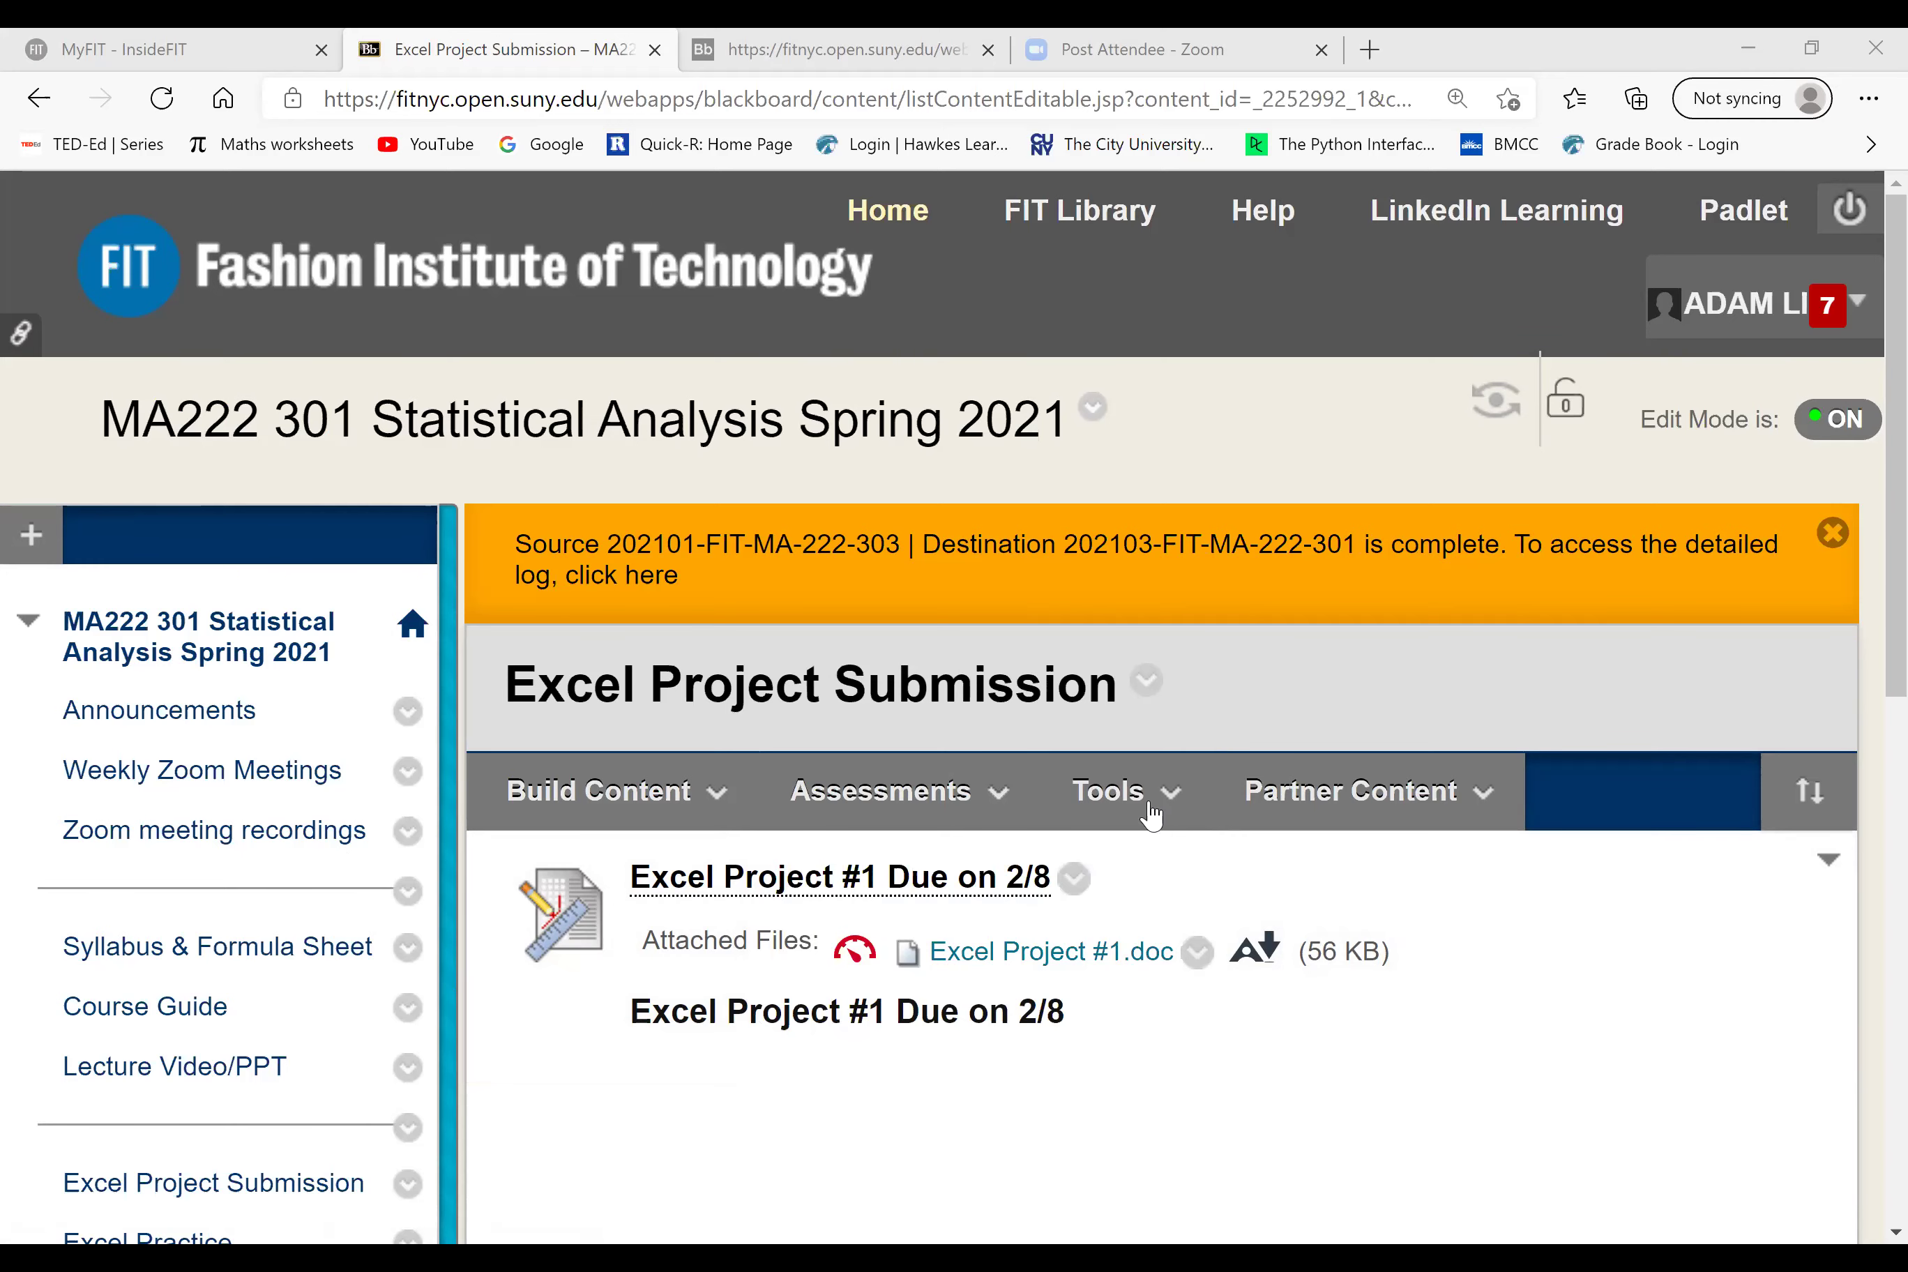
click(603, 790)
click(883, 790)
click(1406, 1026)
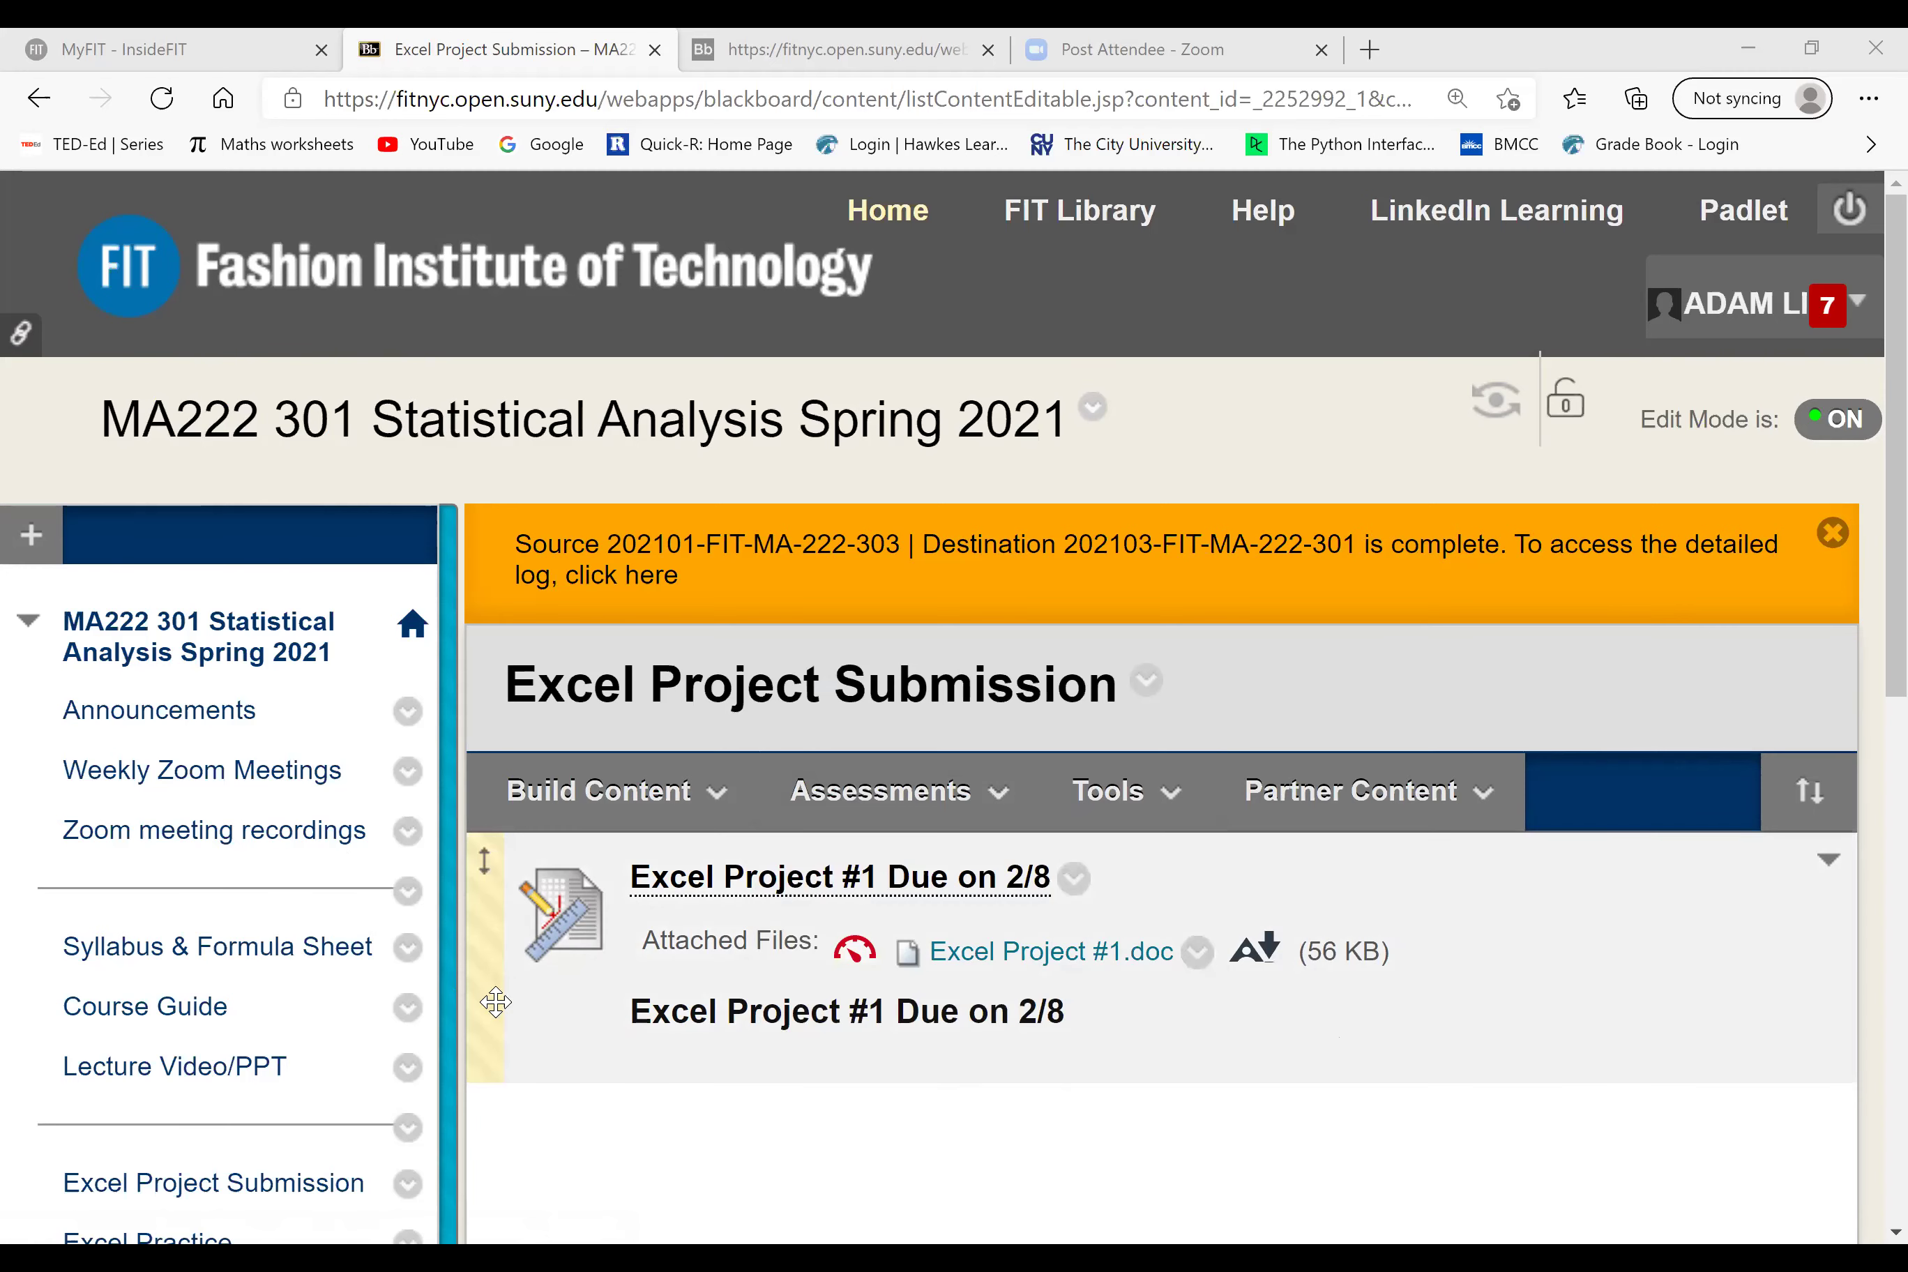
click(1355, 790)
click(971, 813)
click(1138, 792)
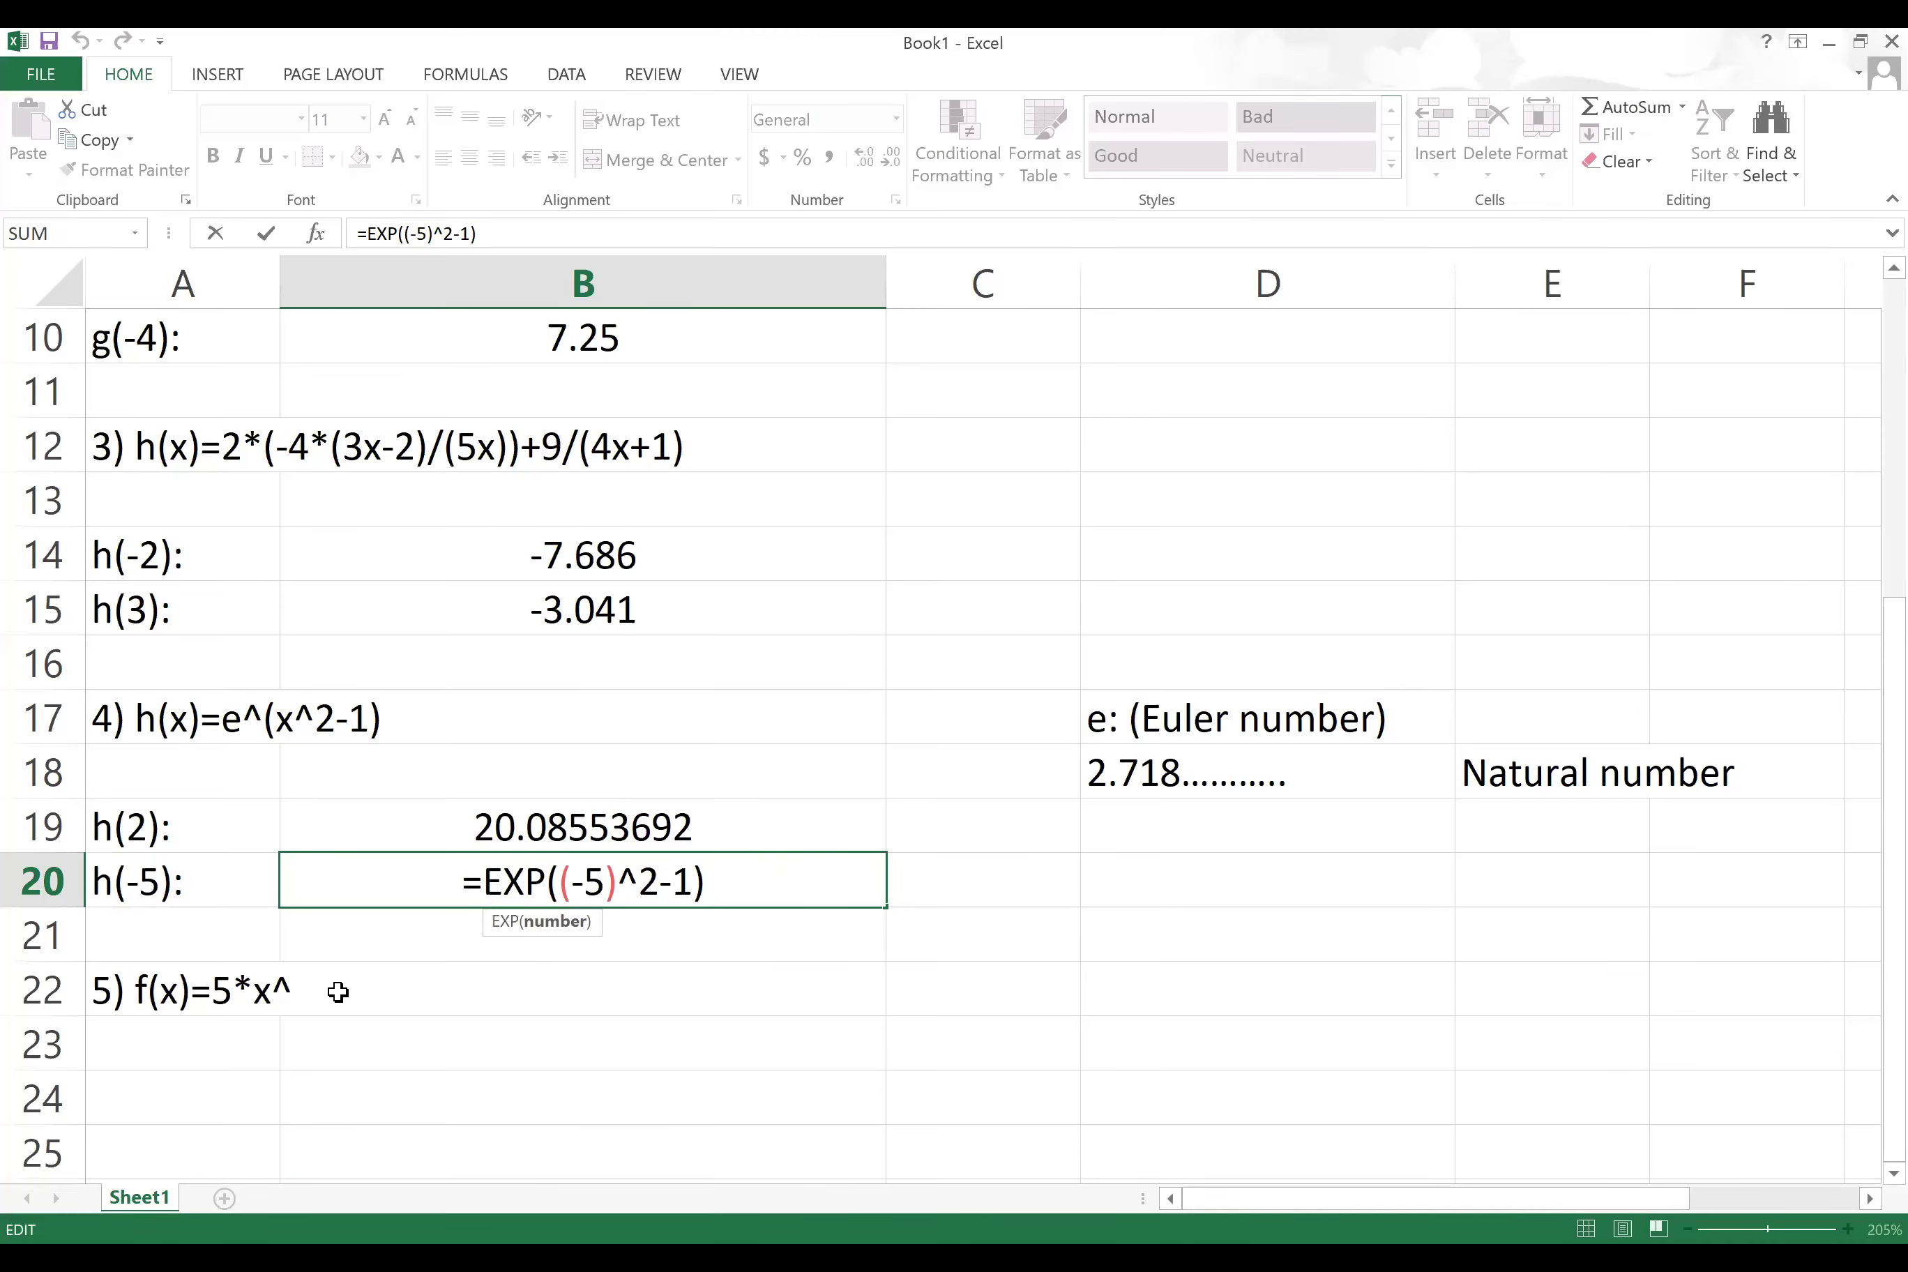
click(337, 981)
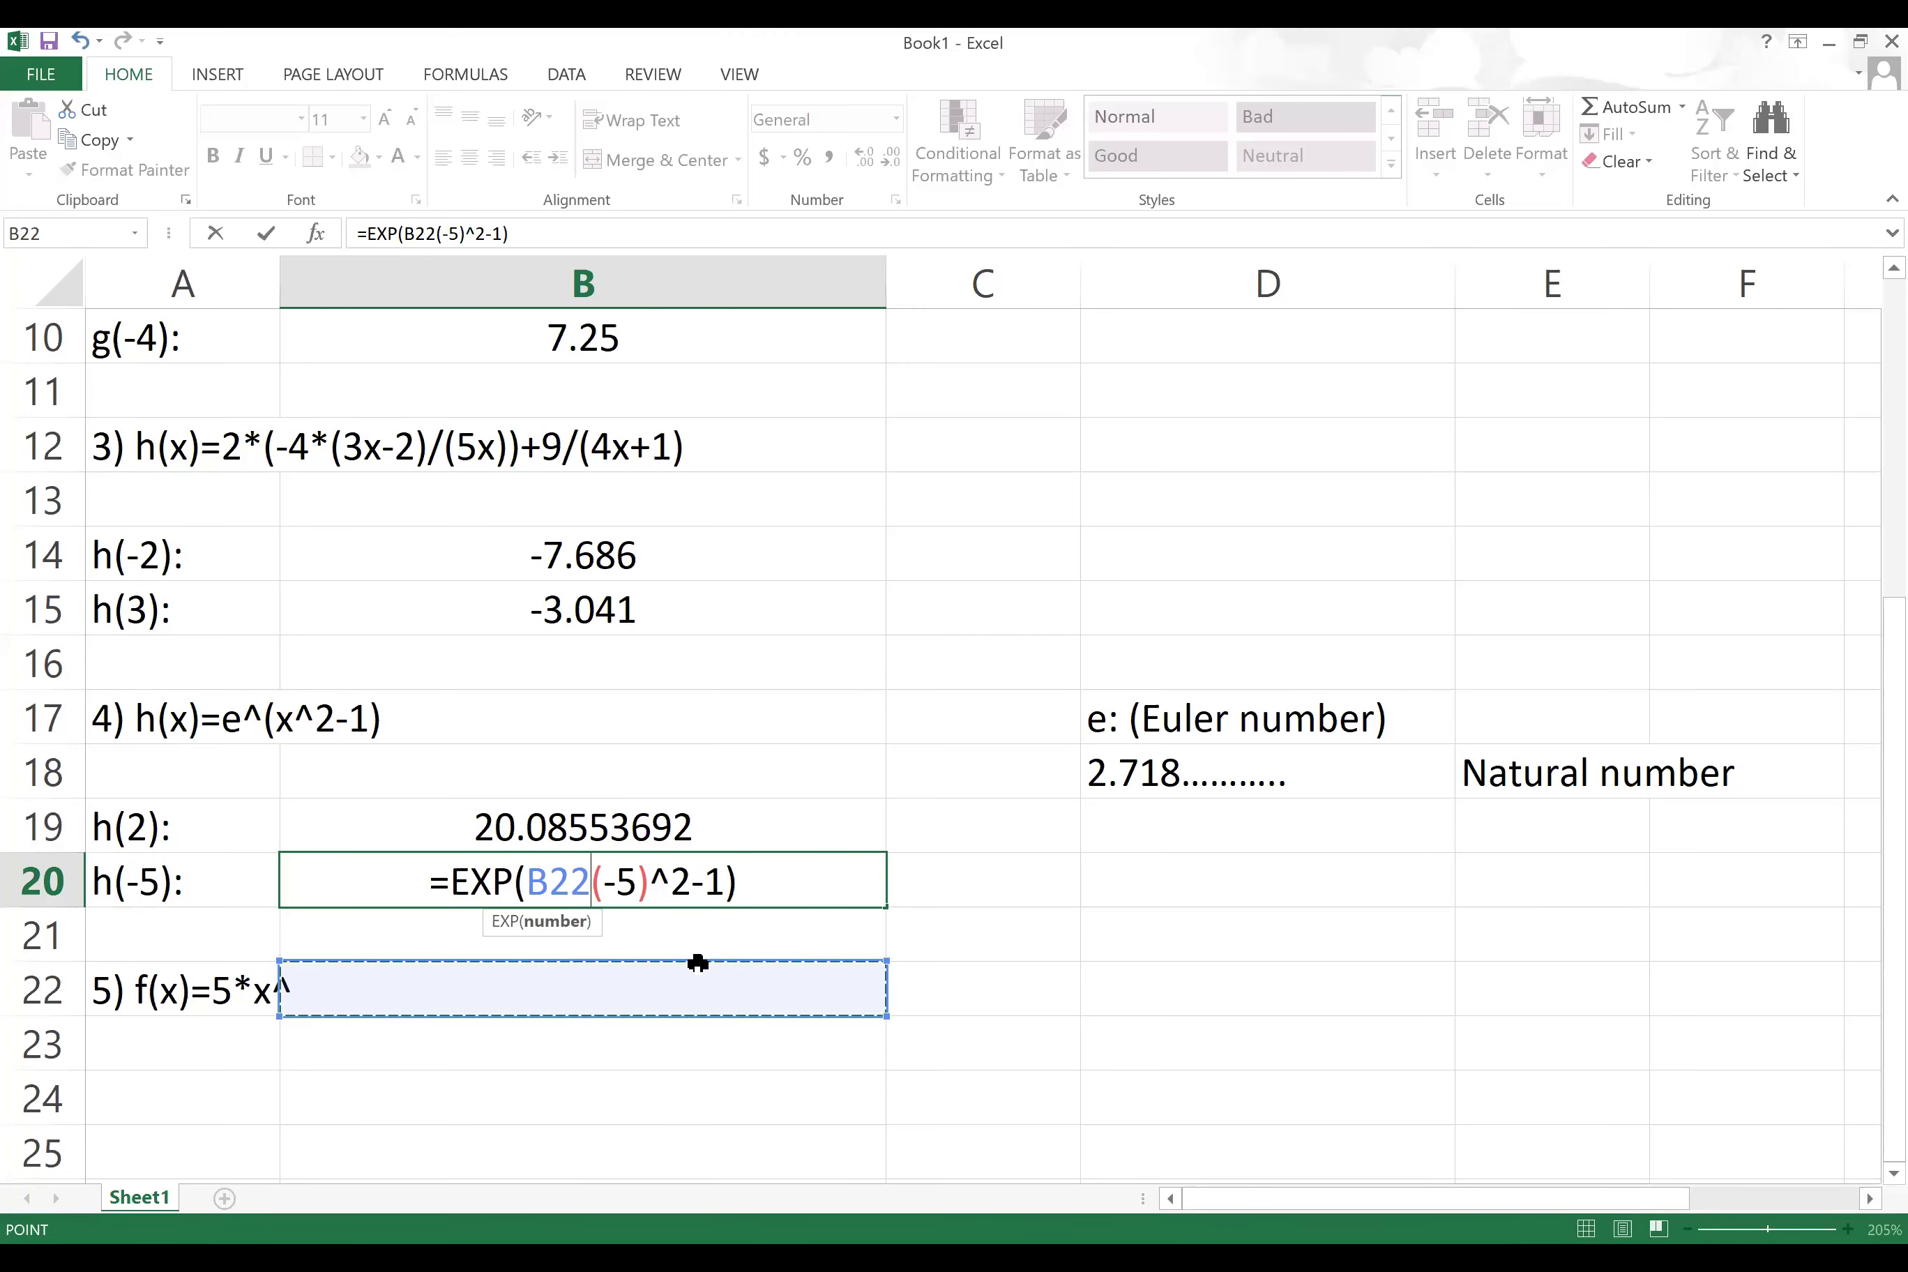
Step: Commit h(-5), correct A22 to '5) f(x)=5*x^(3x-2)', and label A23 'f(0):'
key(BackSpace)
key(BackSpace)
key(BackSpace)
key(Return)
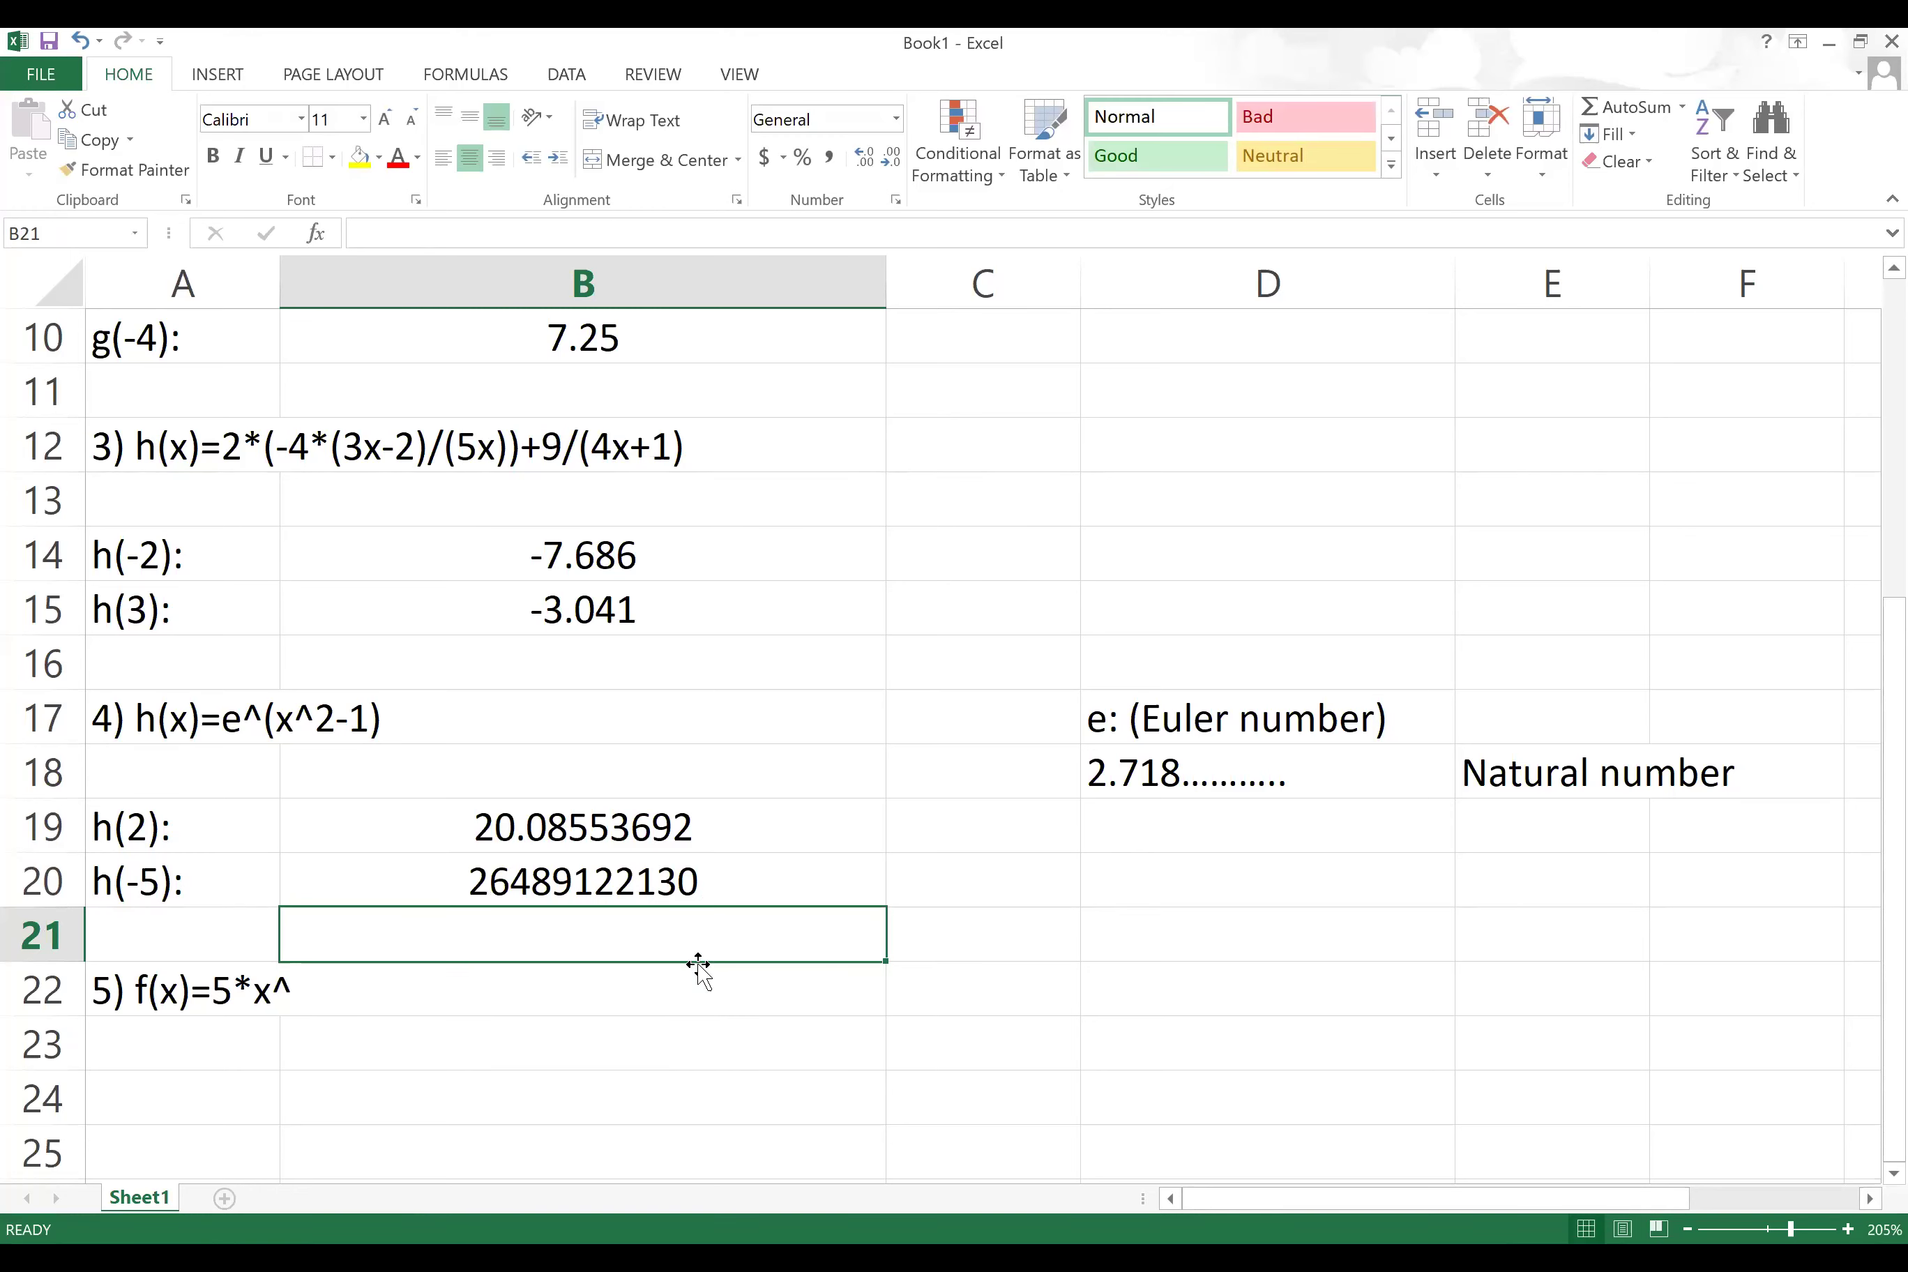
click(316, 983)
click(128, 989)
key(F2)
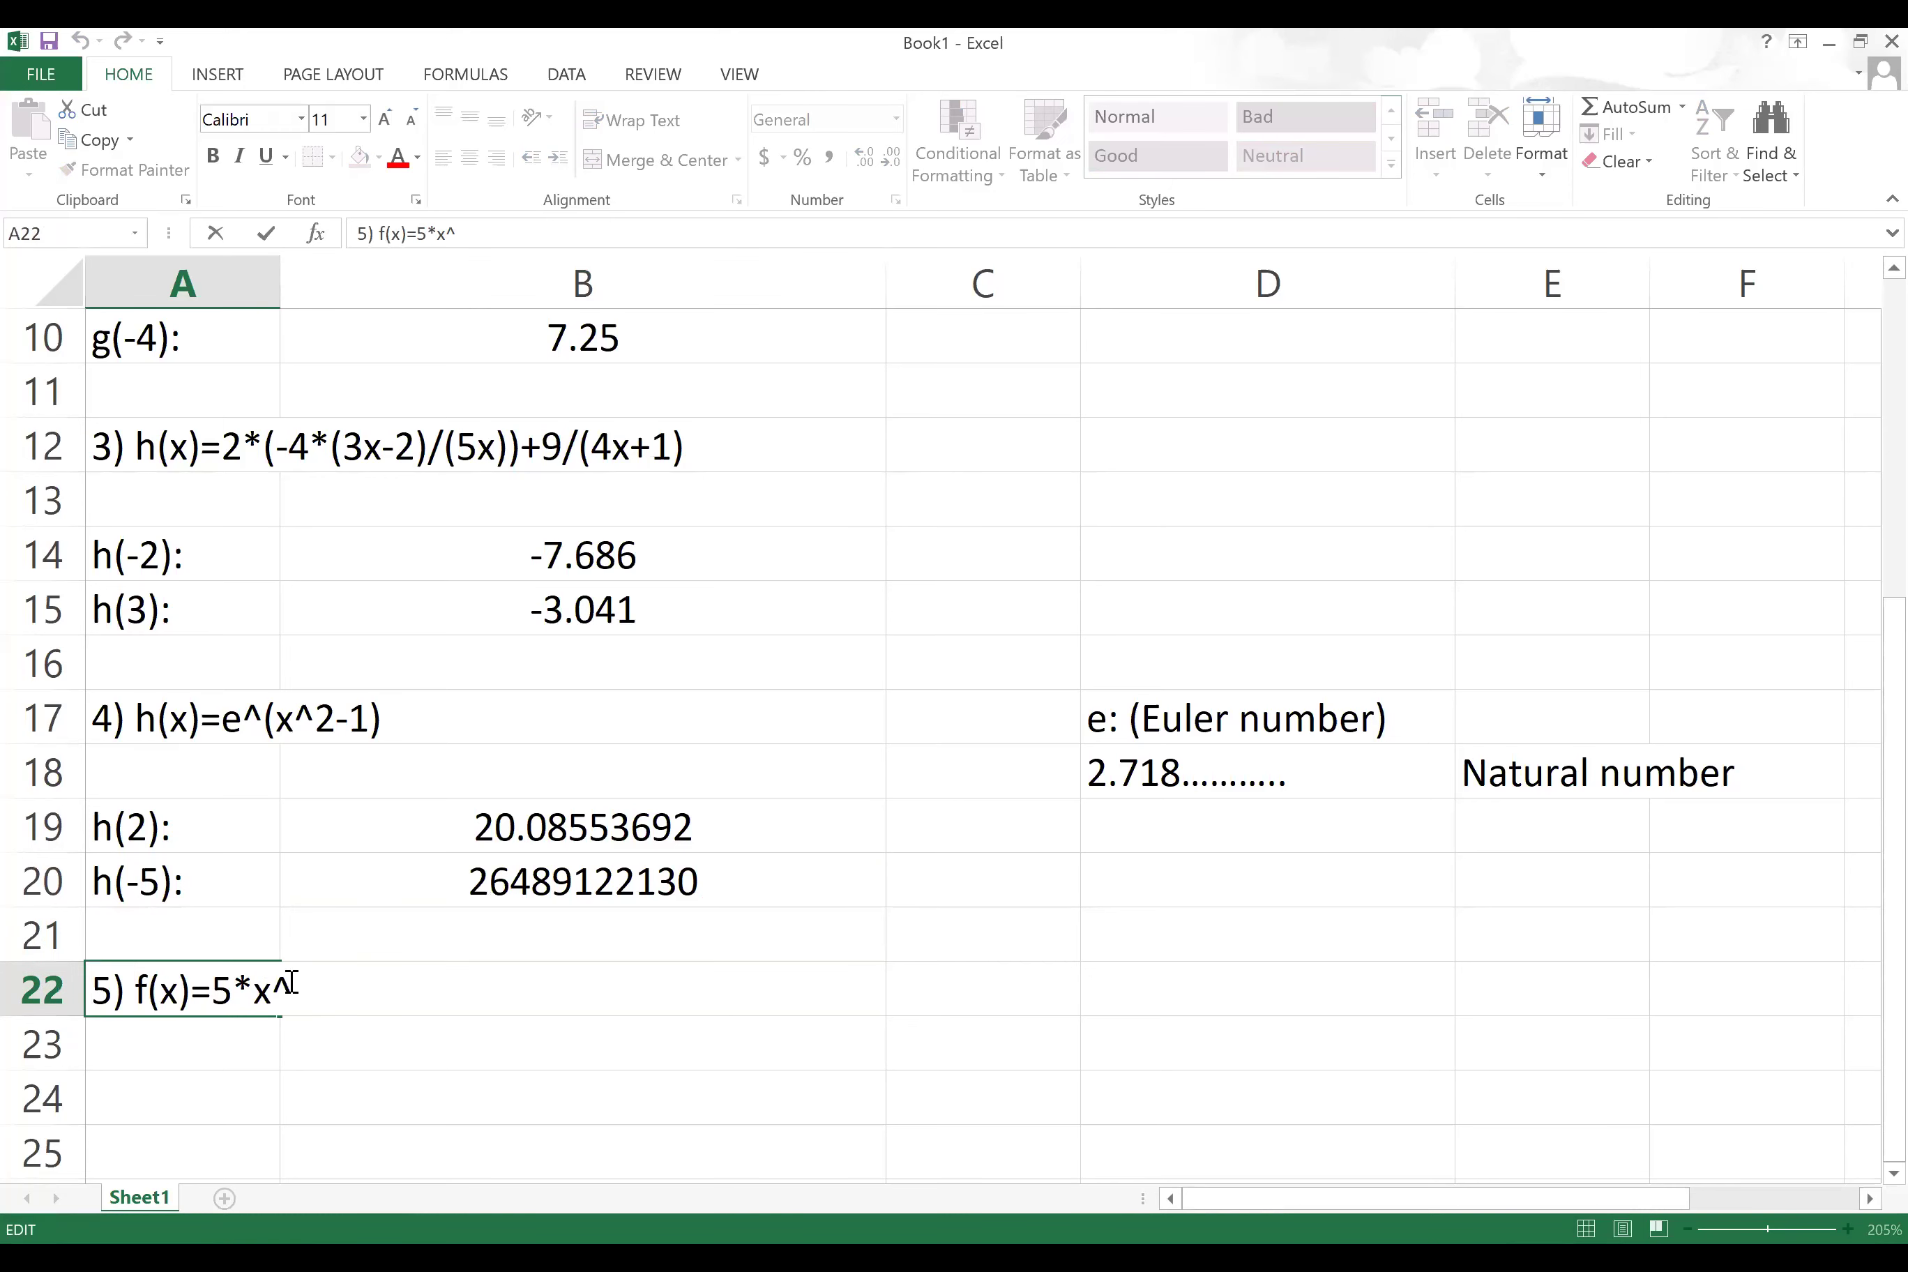
text())
key(BackSpace)
text((3x)
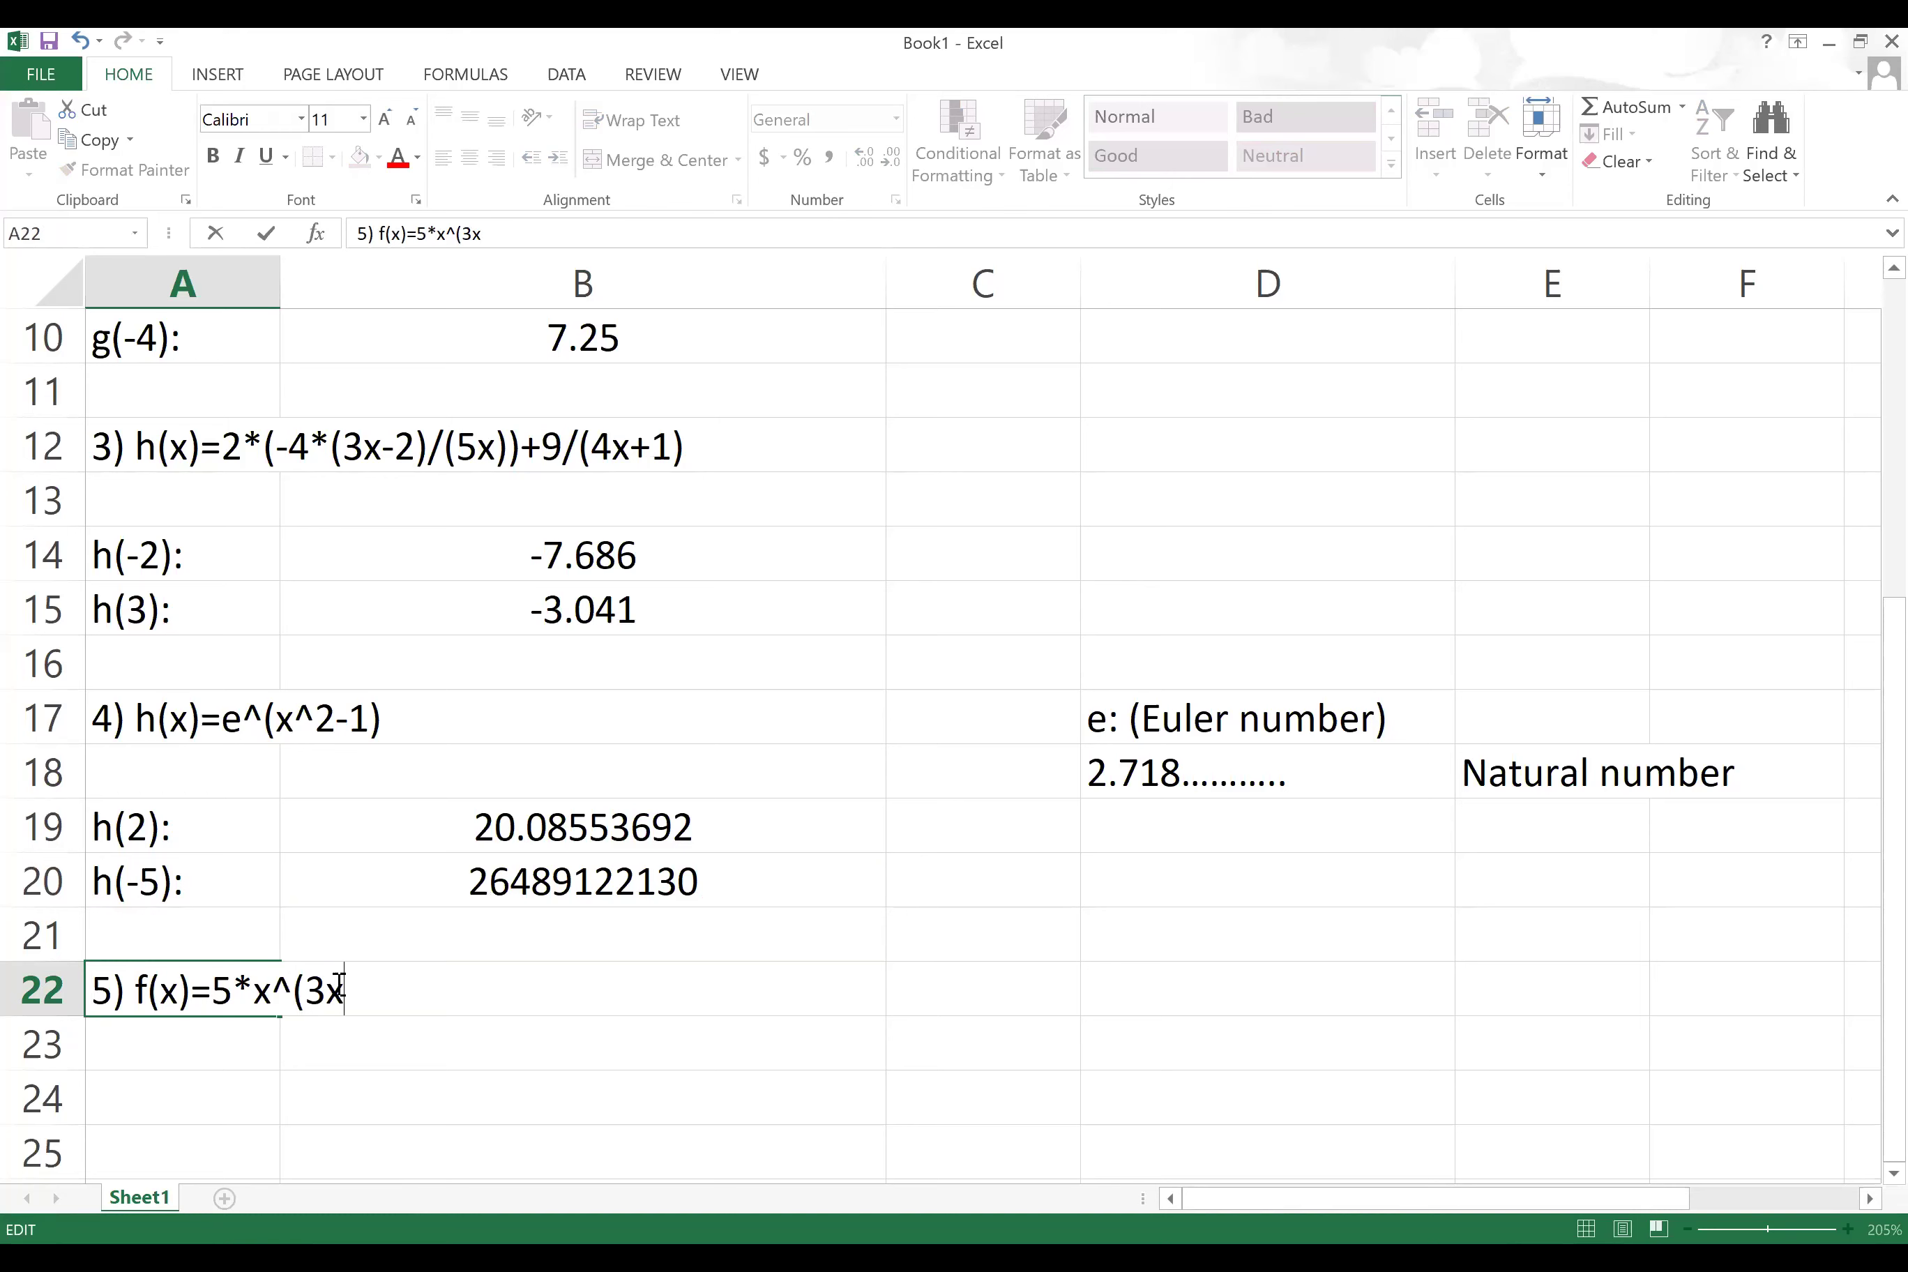
text(-2))
key(Return)
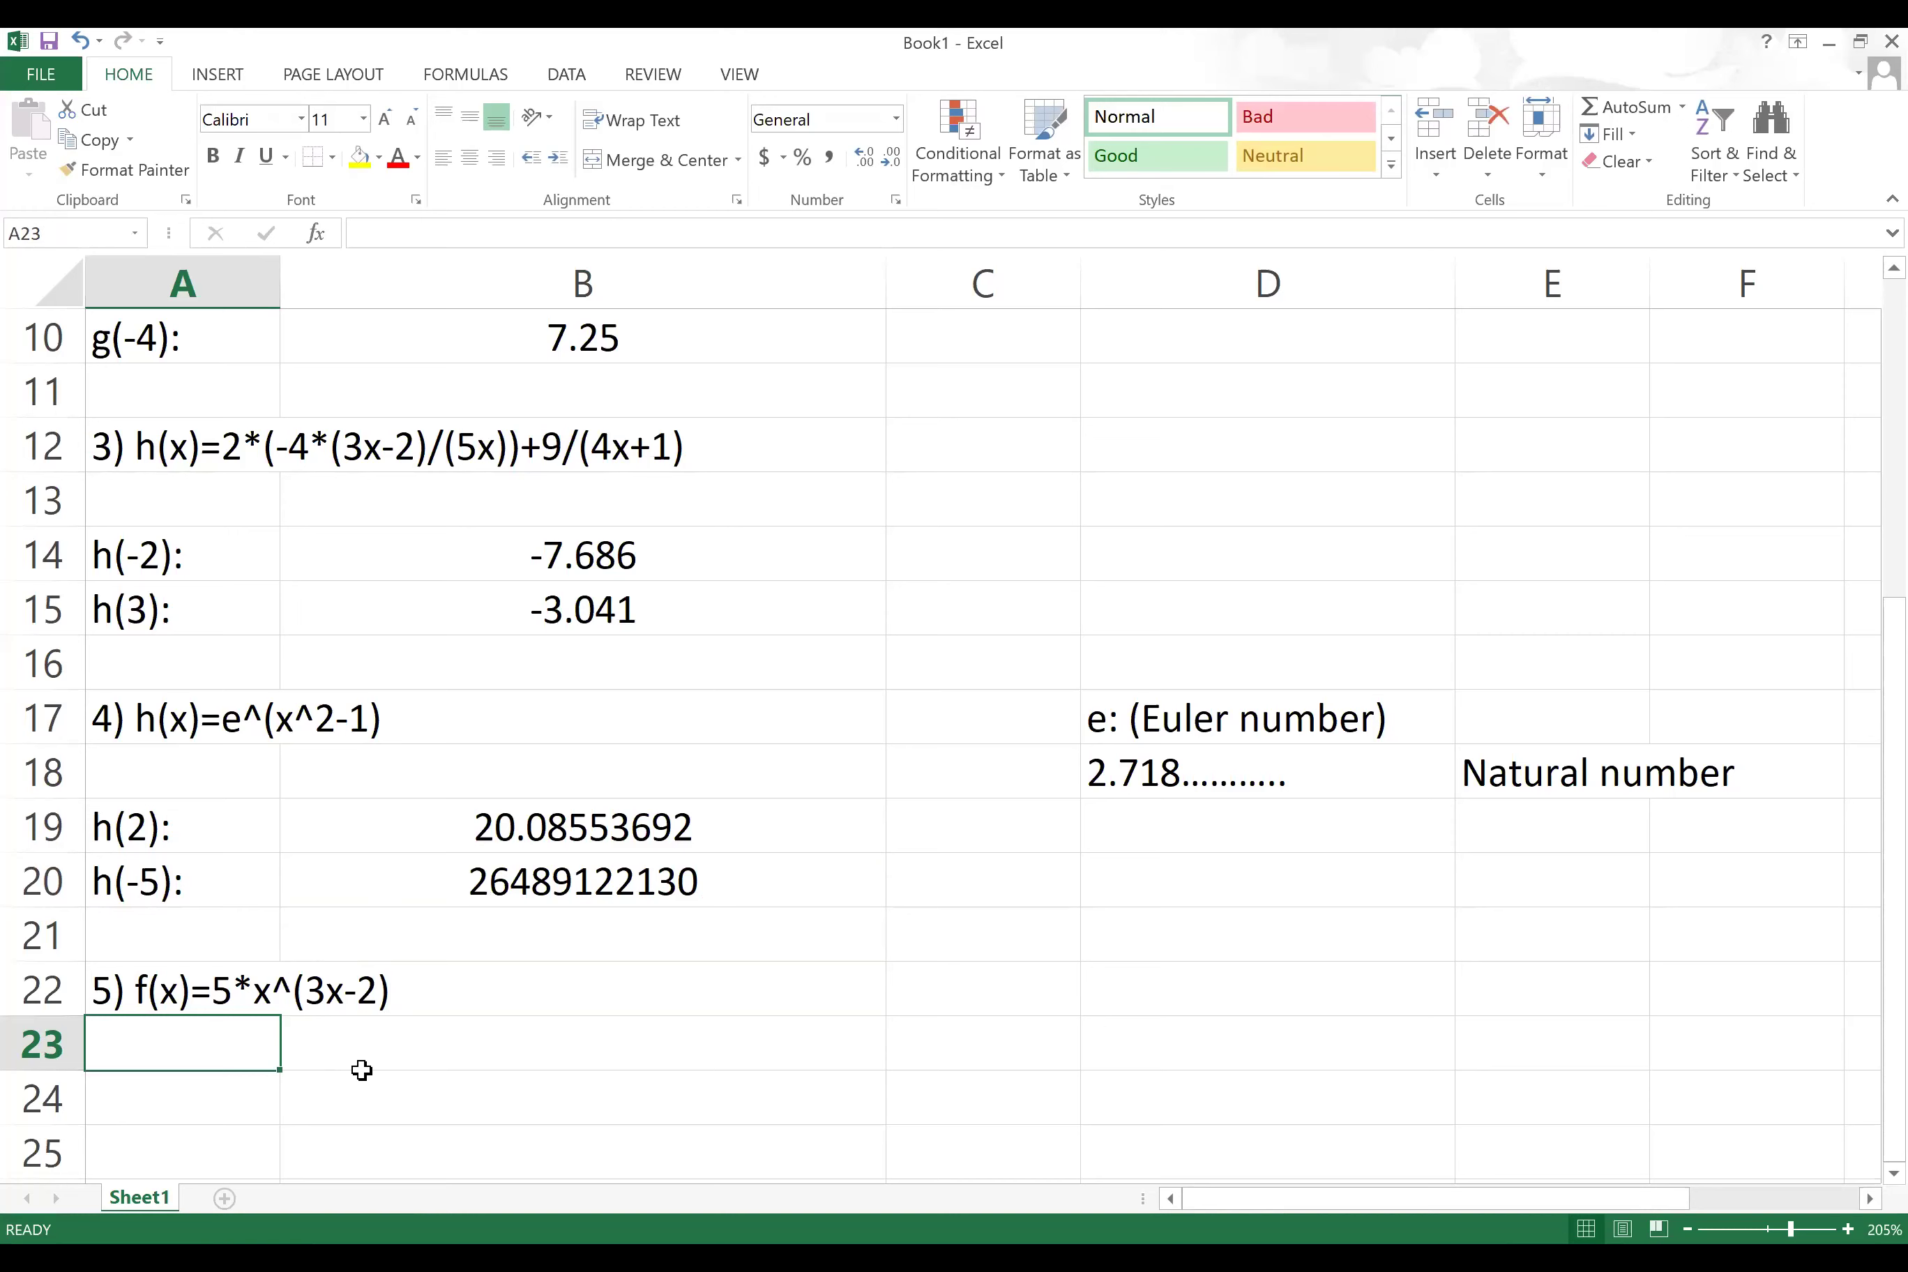
text(f)
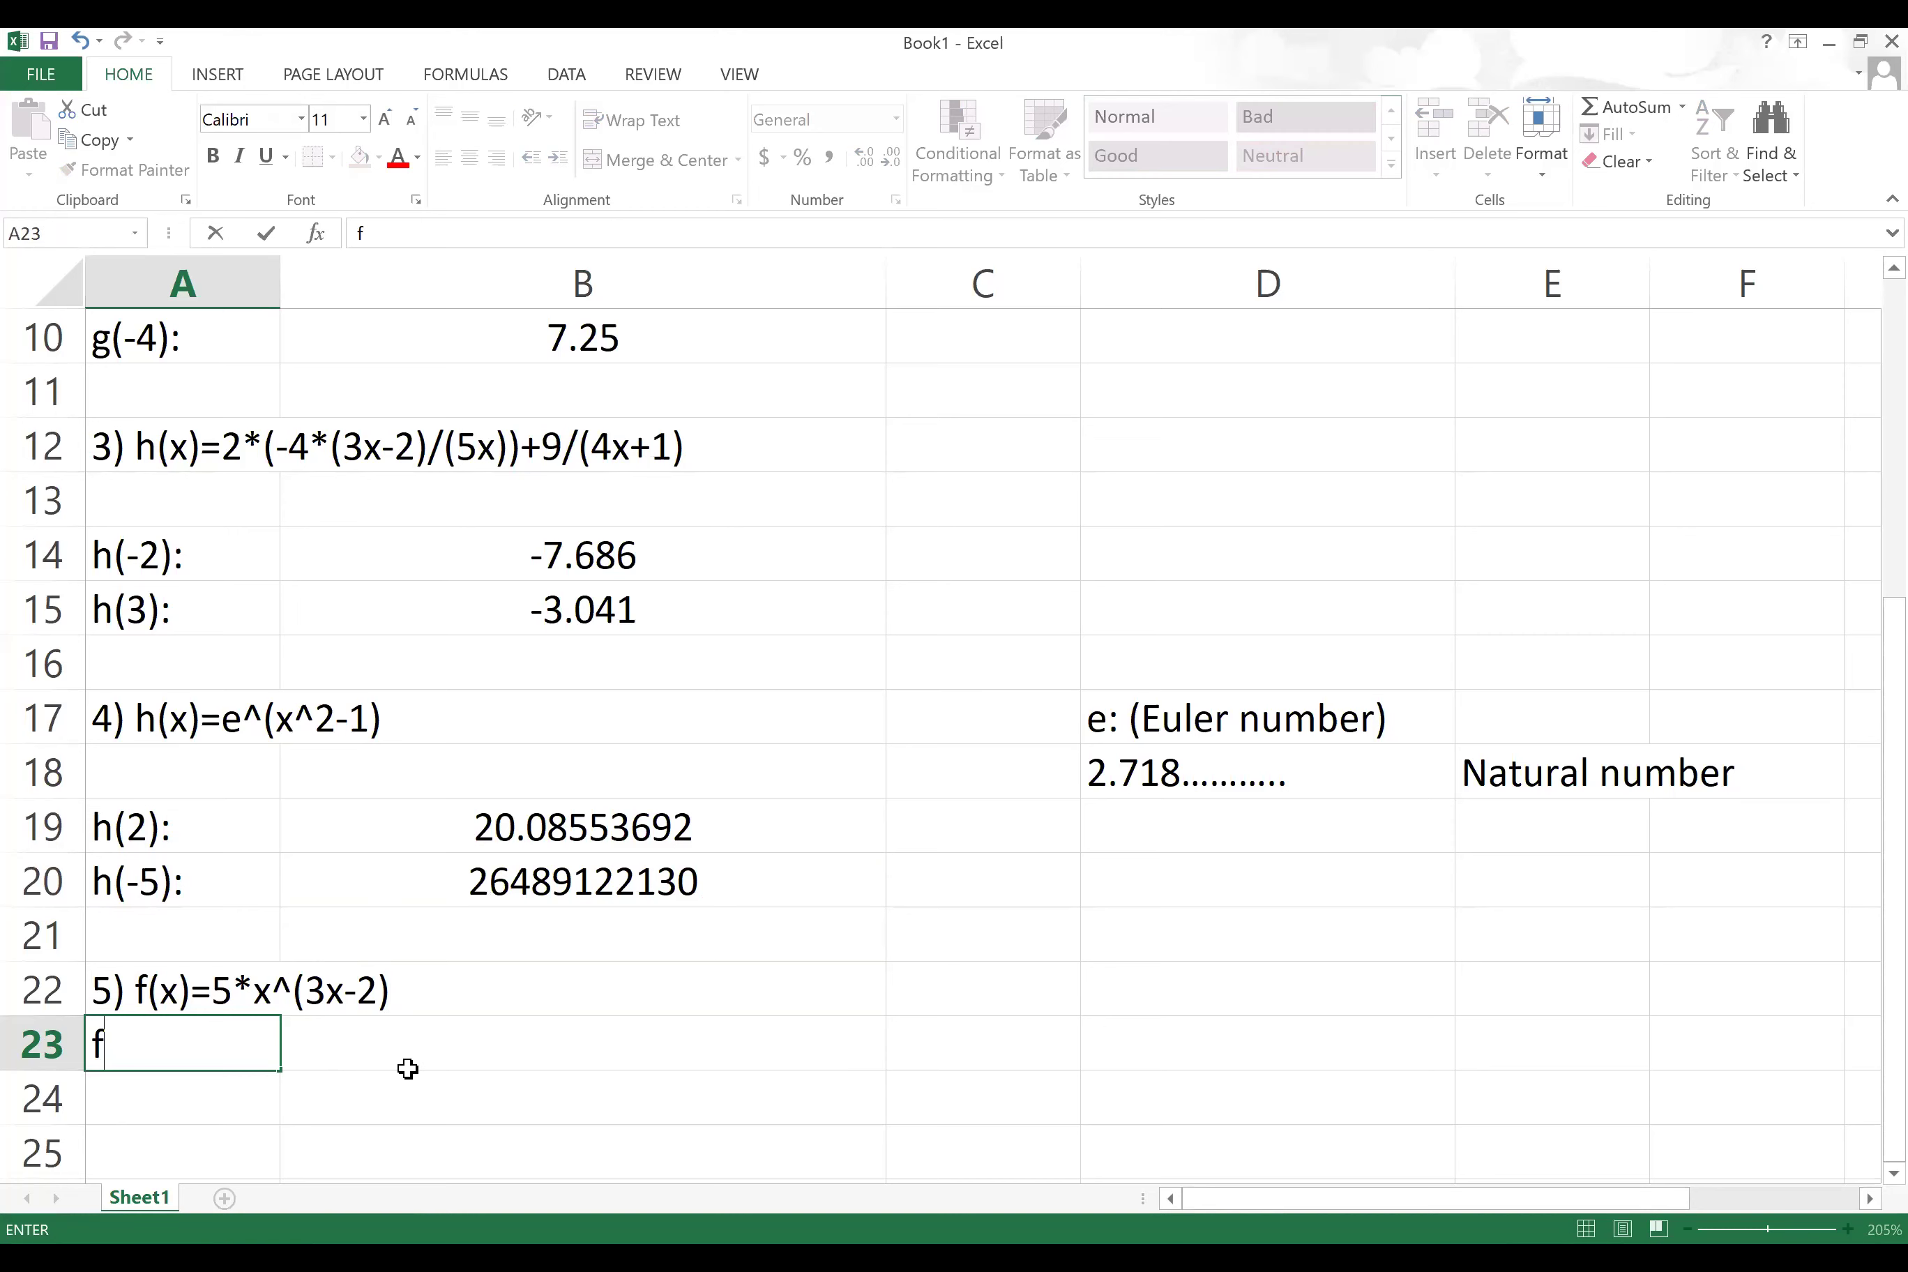
text((0):)
click(779, 1025)
Step: Enter =5*0^(3*0-2) in B23 for f(0), which returns #DIV/0!
text(=)
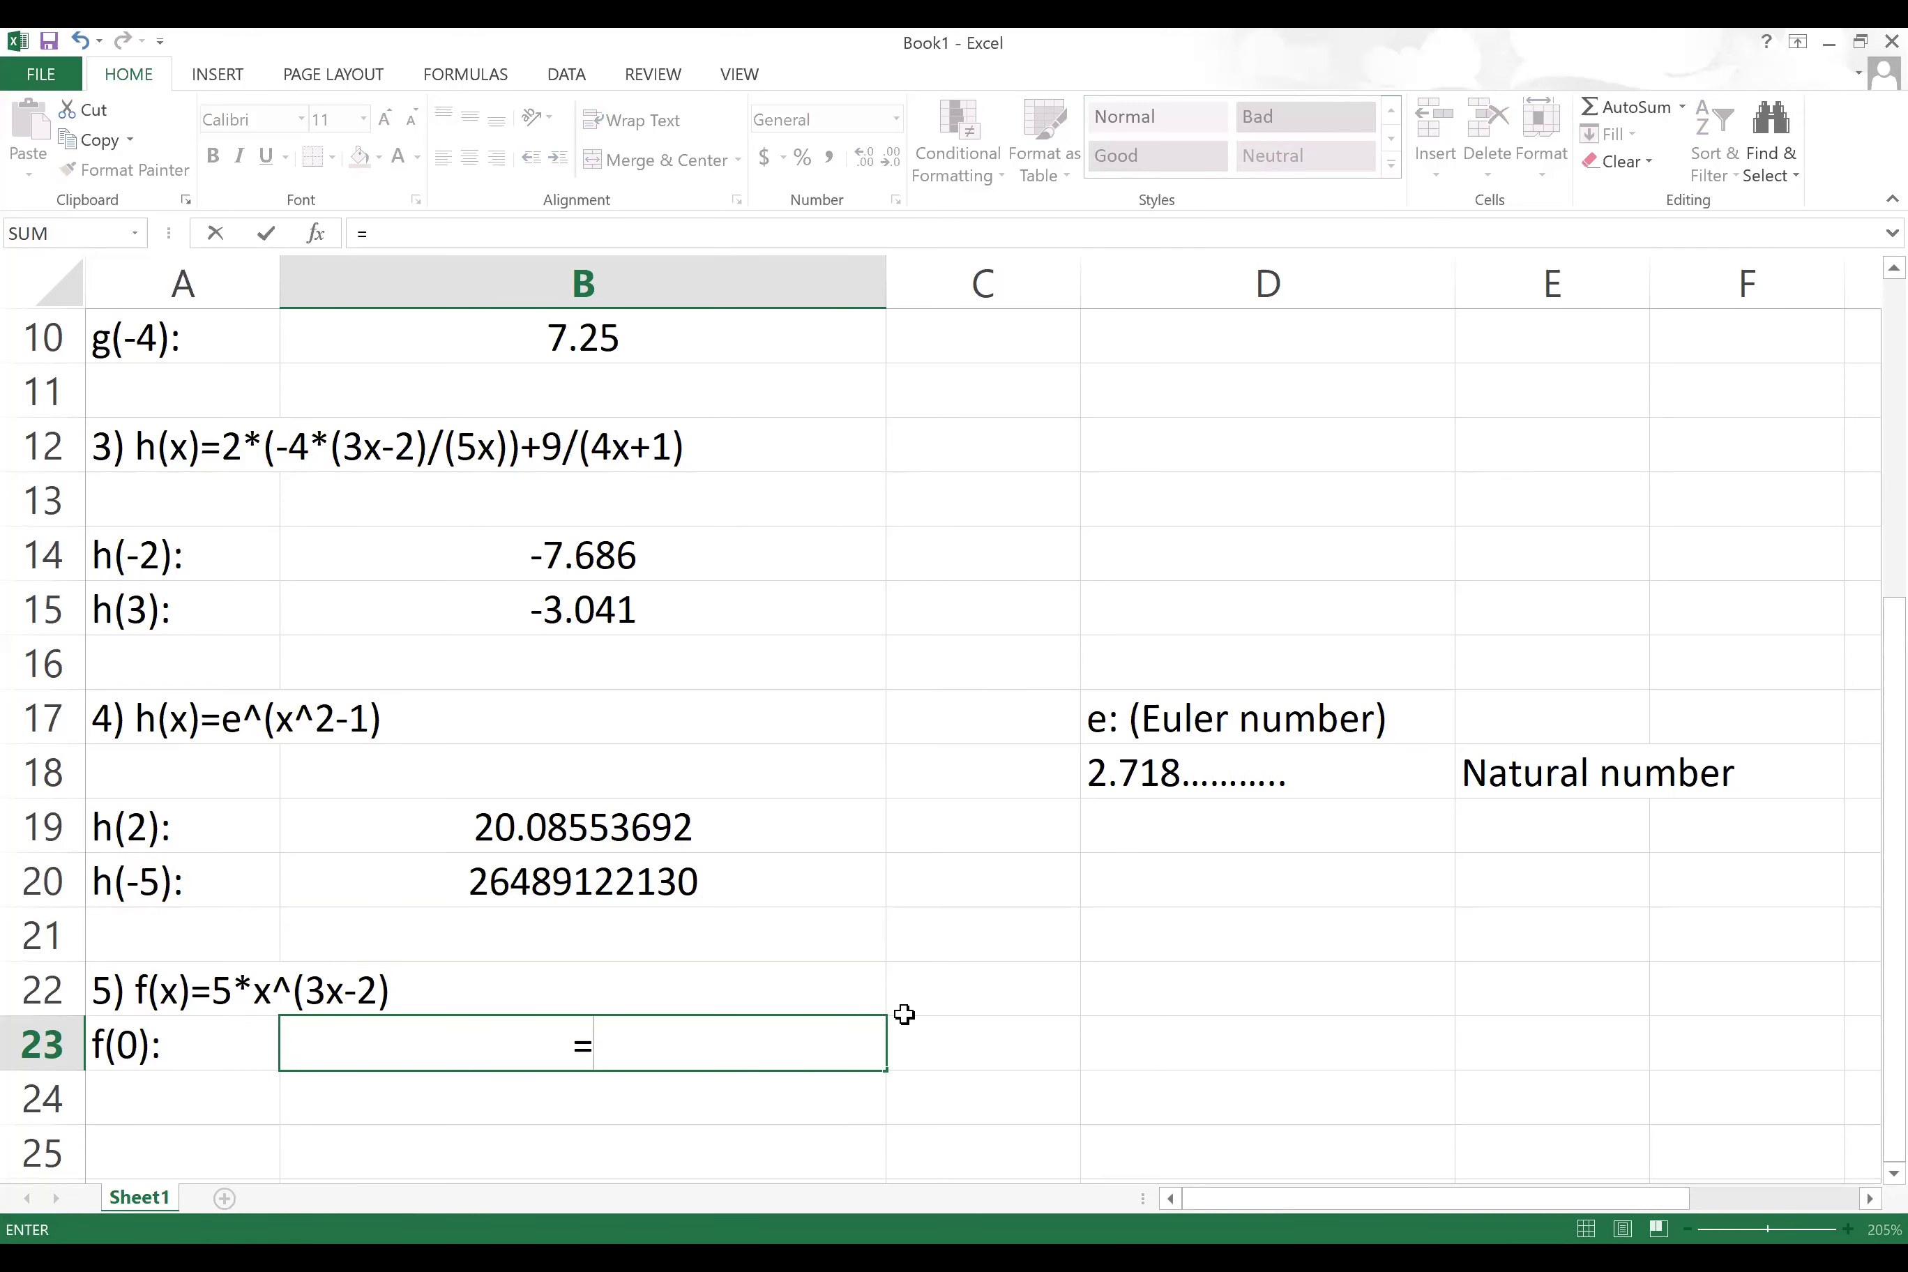
text(5*0)
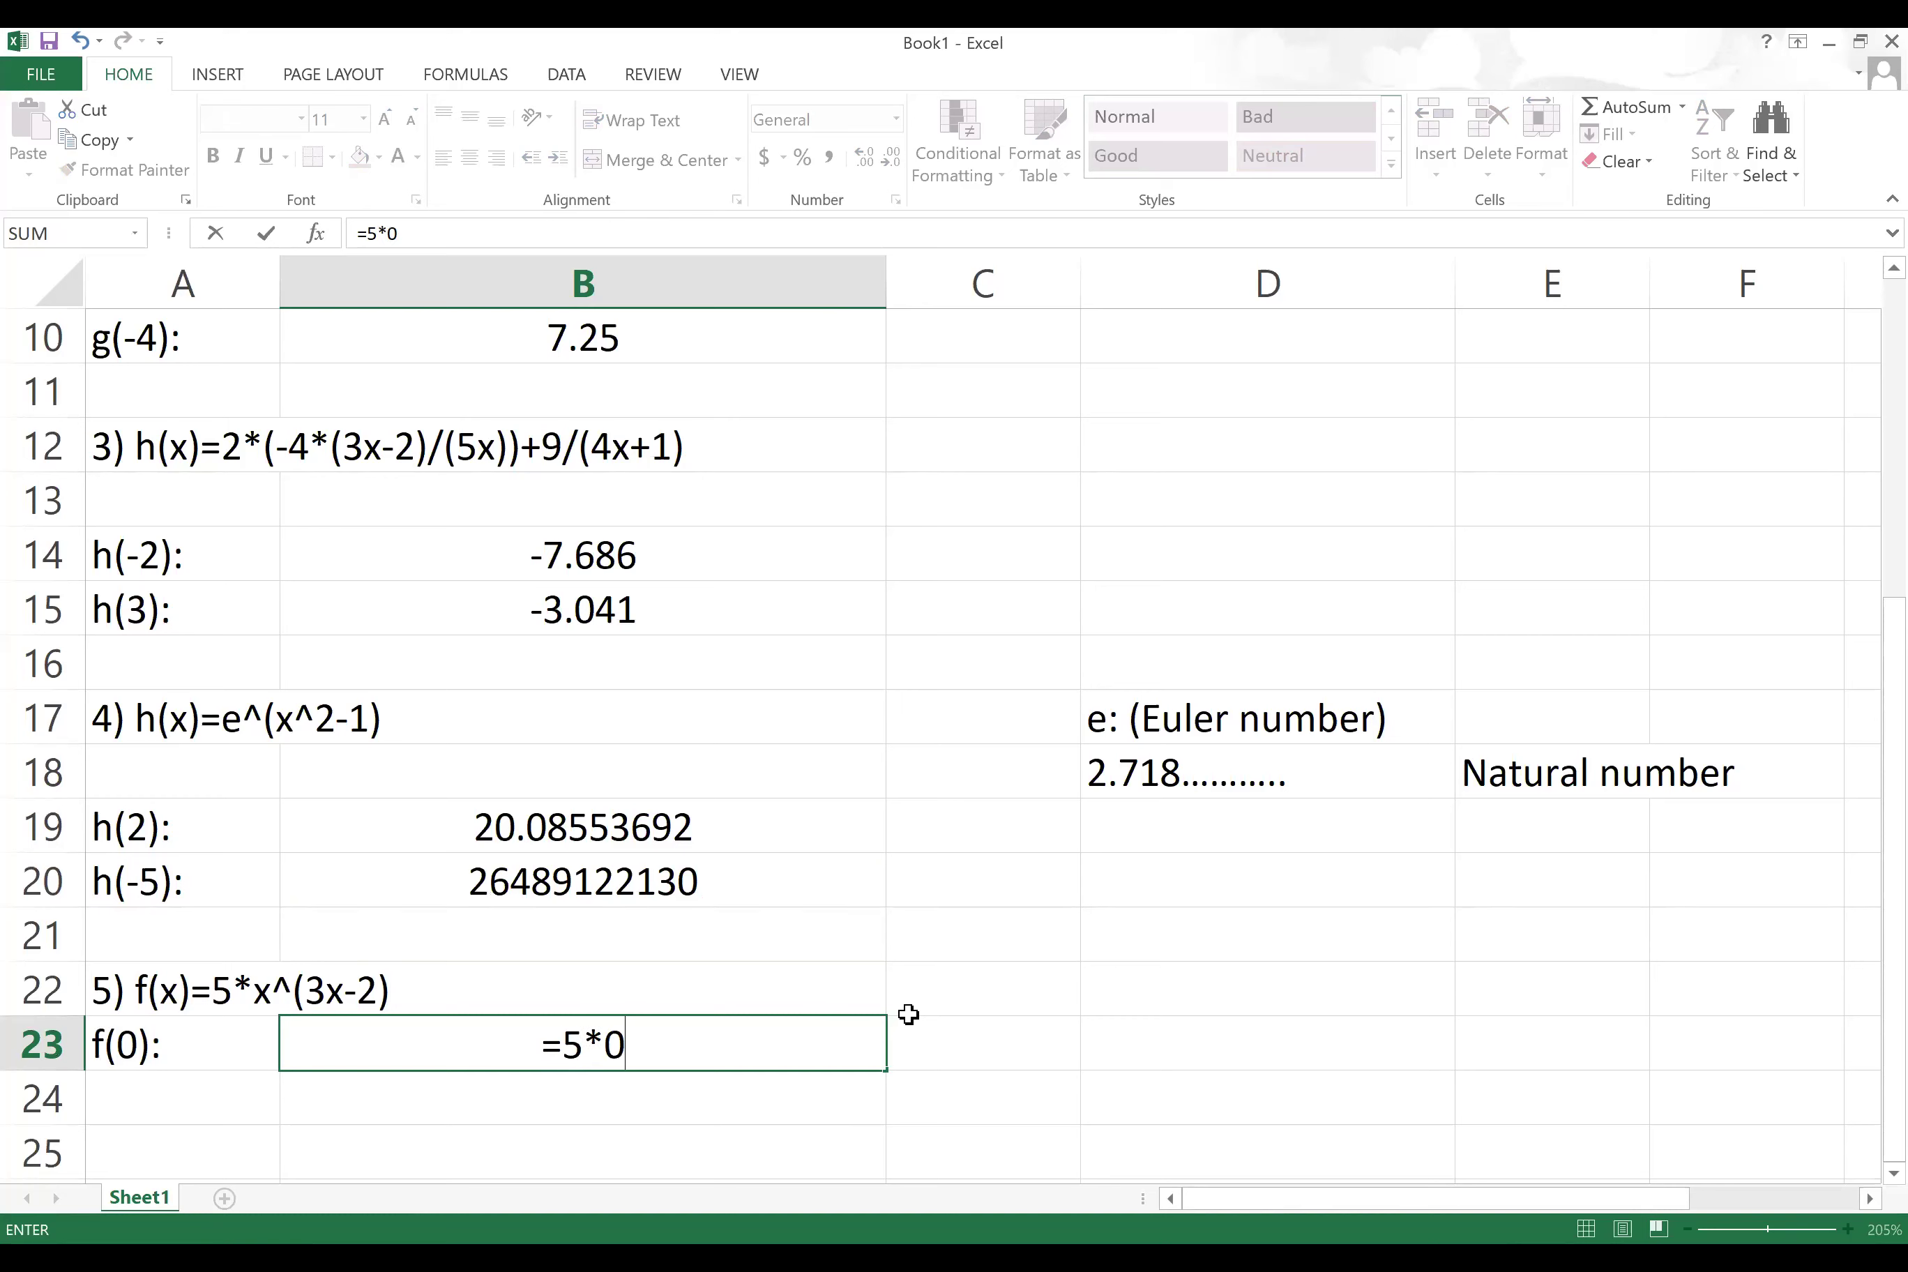
text(^(3*0-2))
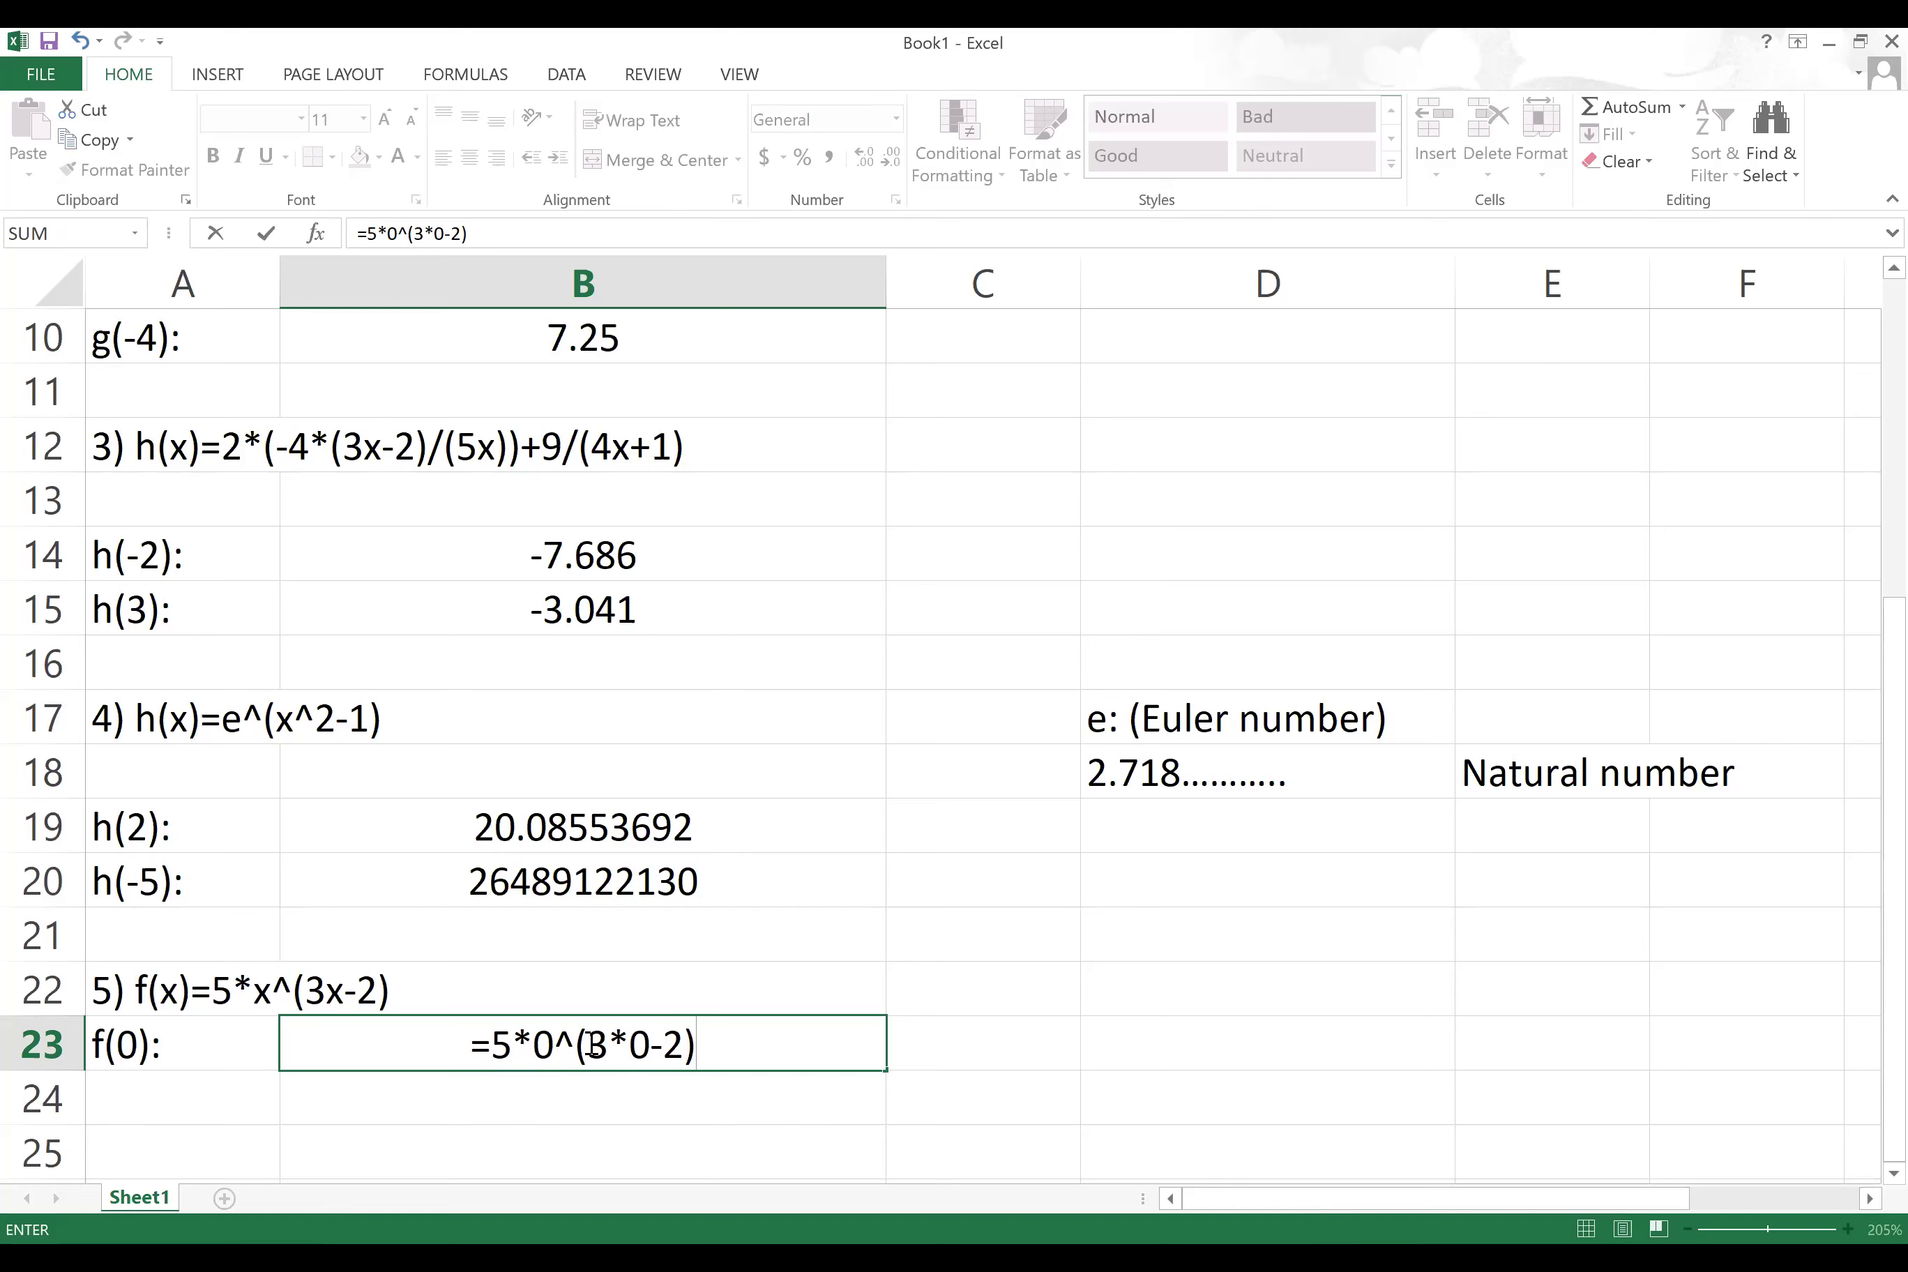
click(533, 1041)
key(BackSpace)
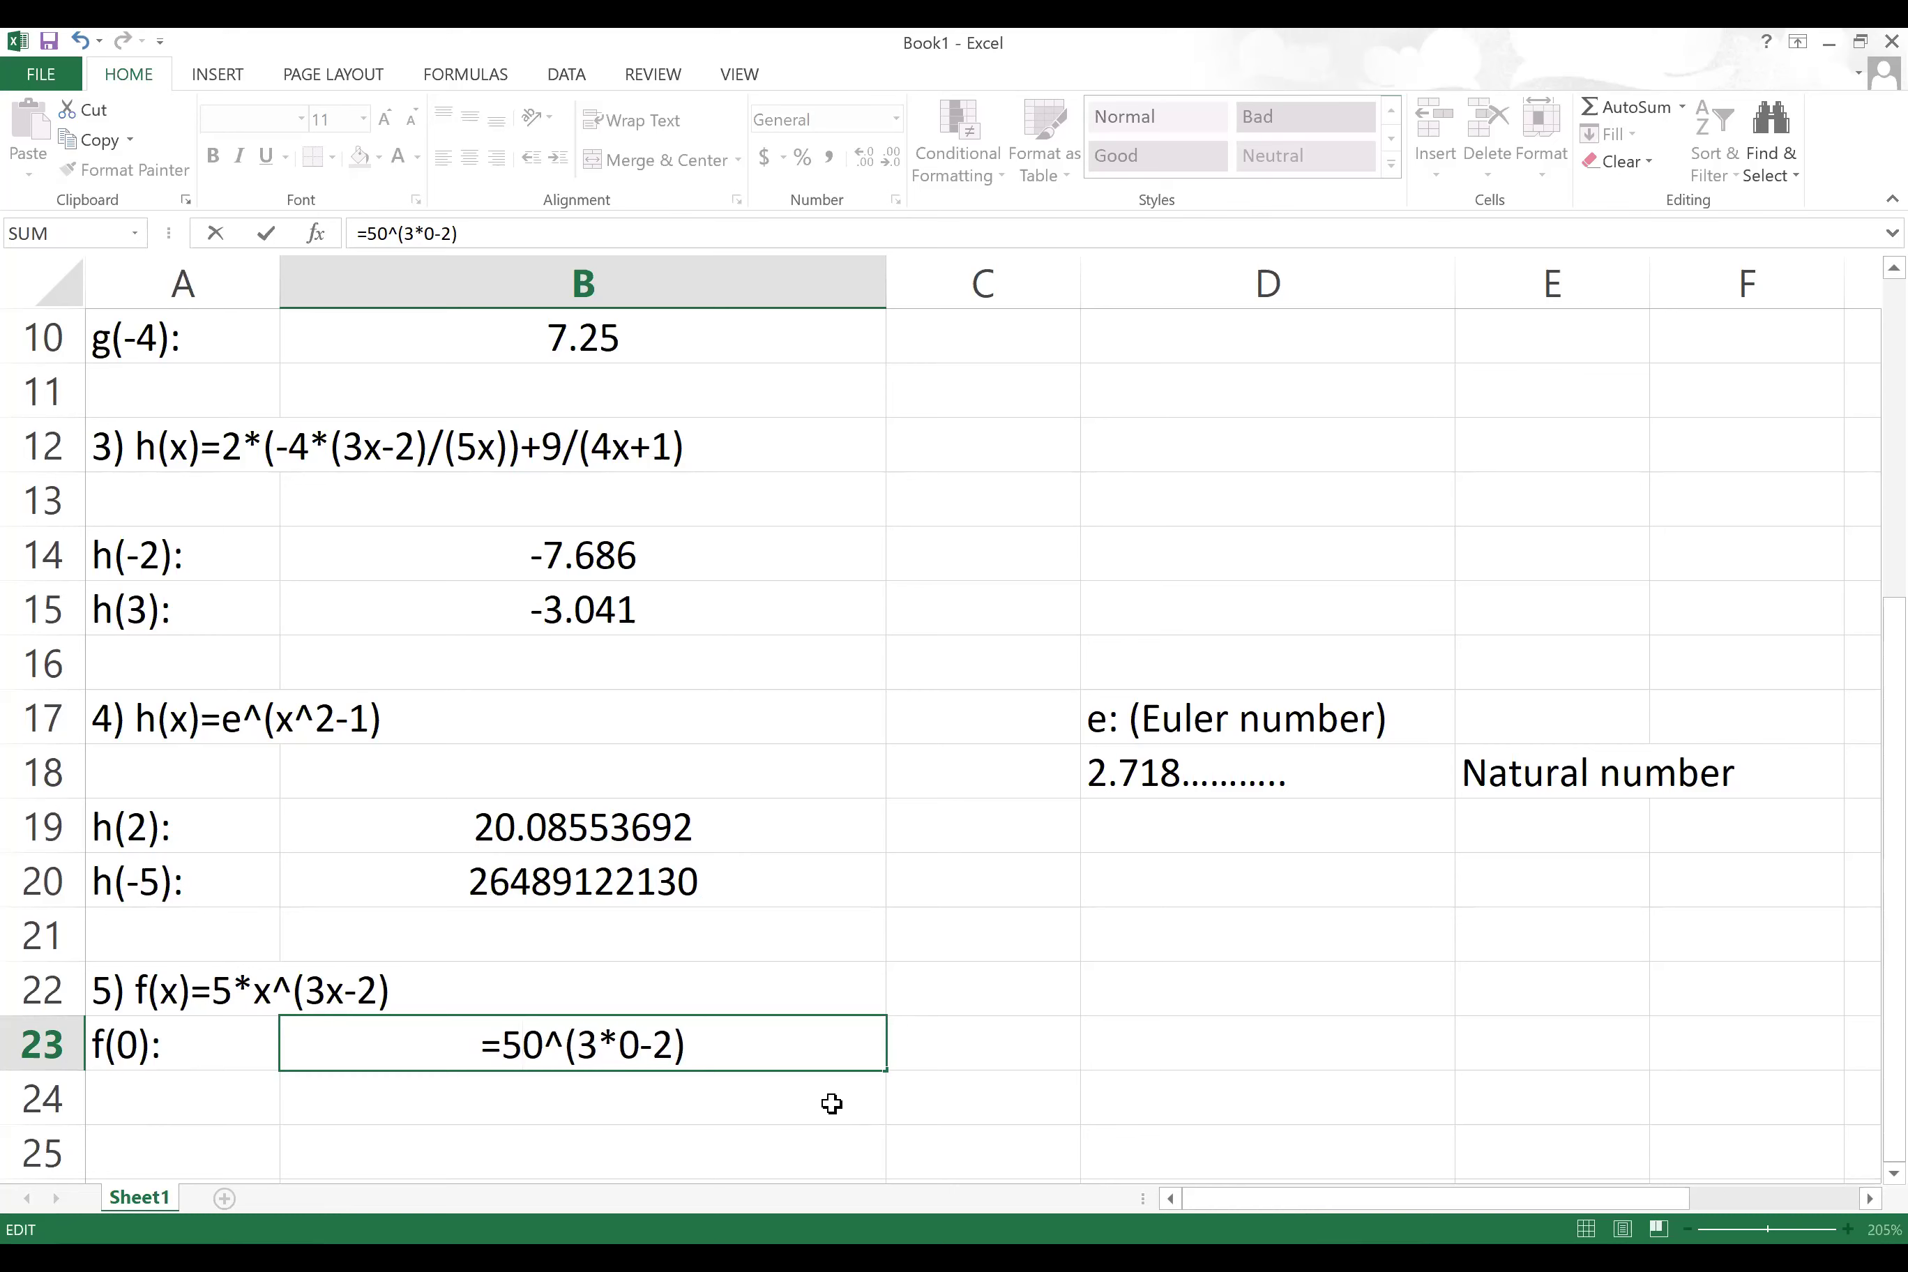
text(*)
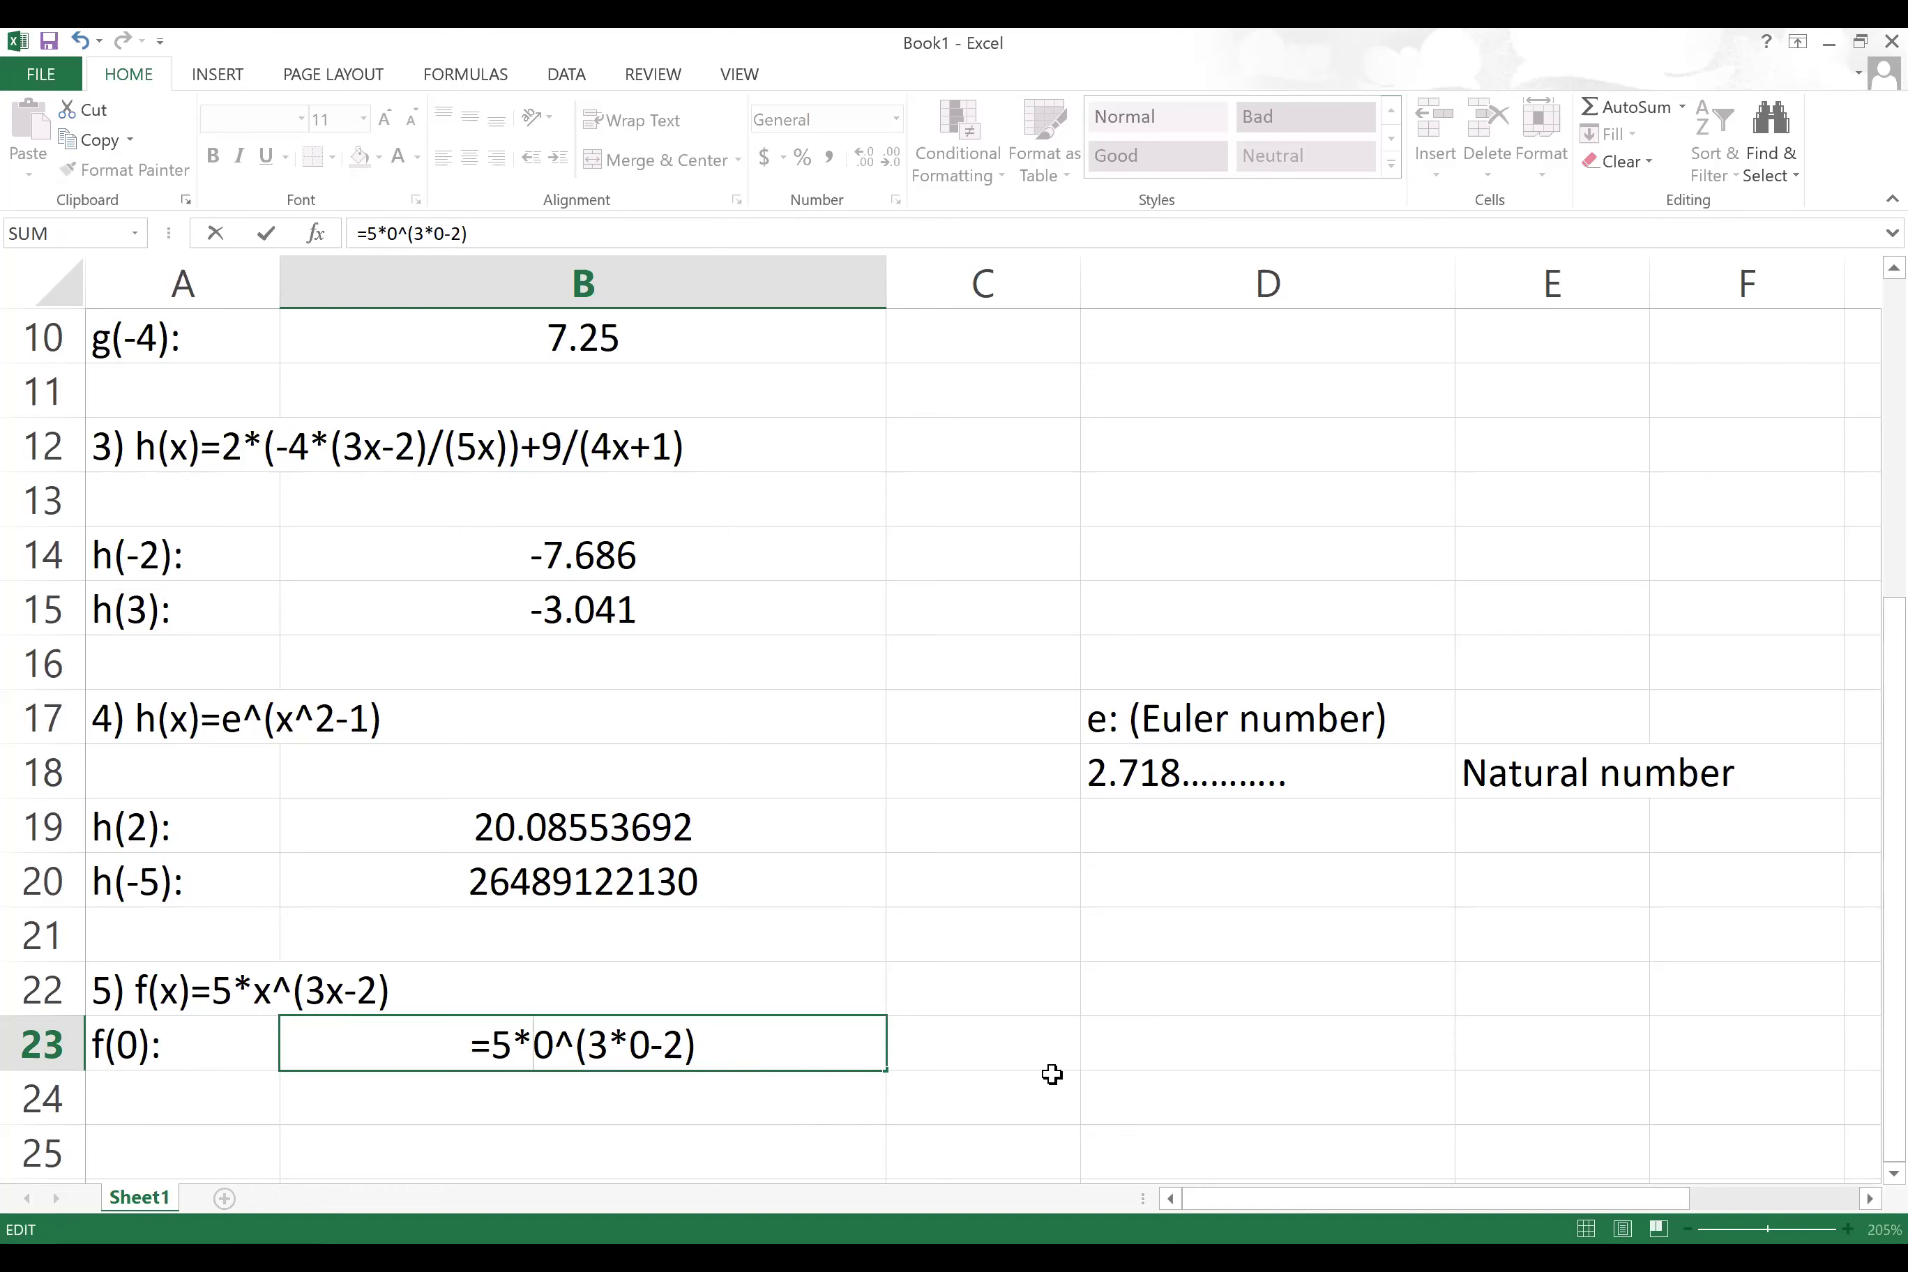
key(Return)
click(722, 1043)
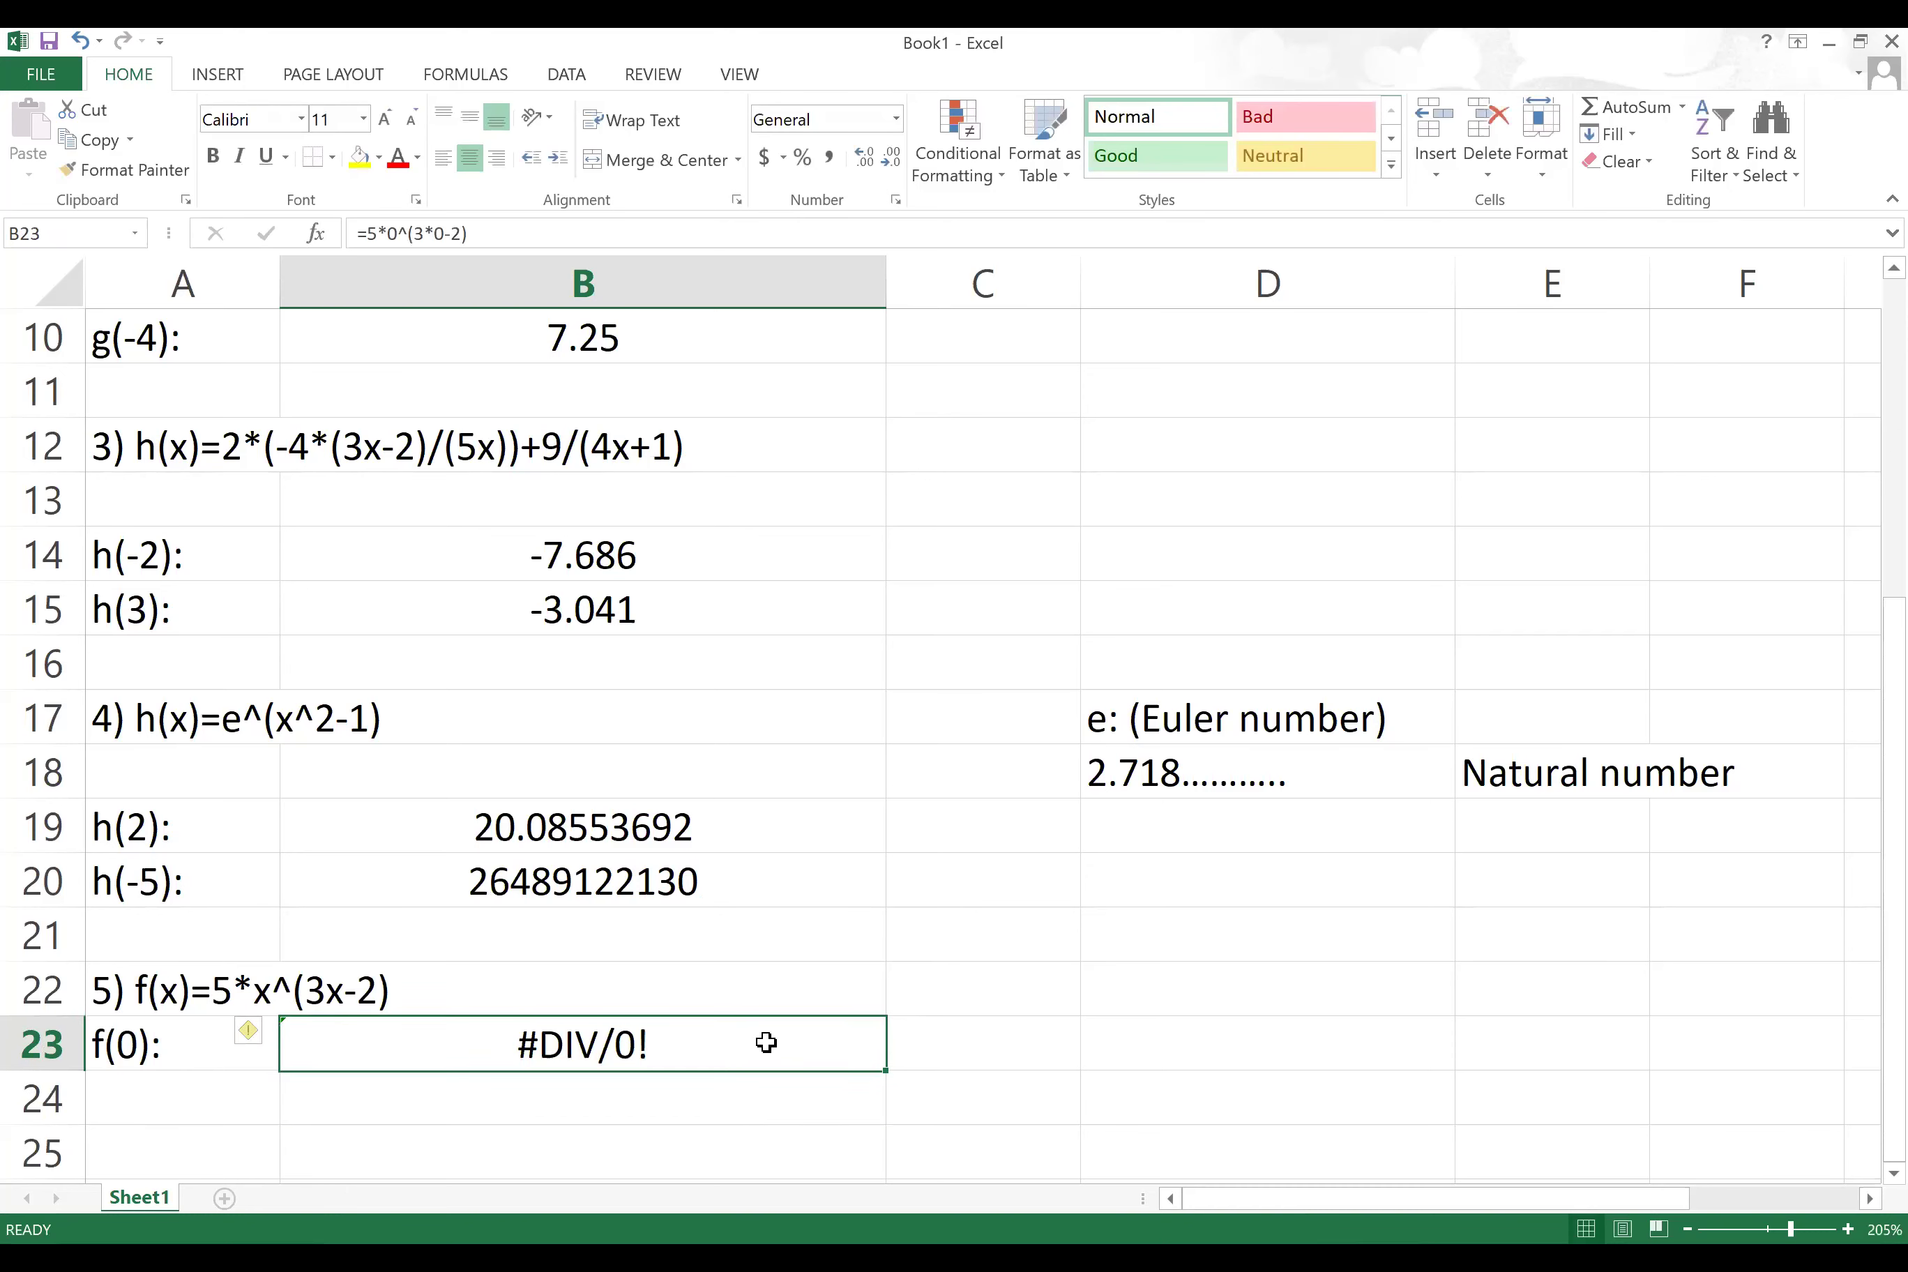
Step: Type 'Division by 0 => Undefined' in C23, then reopen the f(0) formula
click(973, 1051)
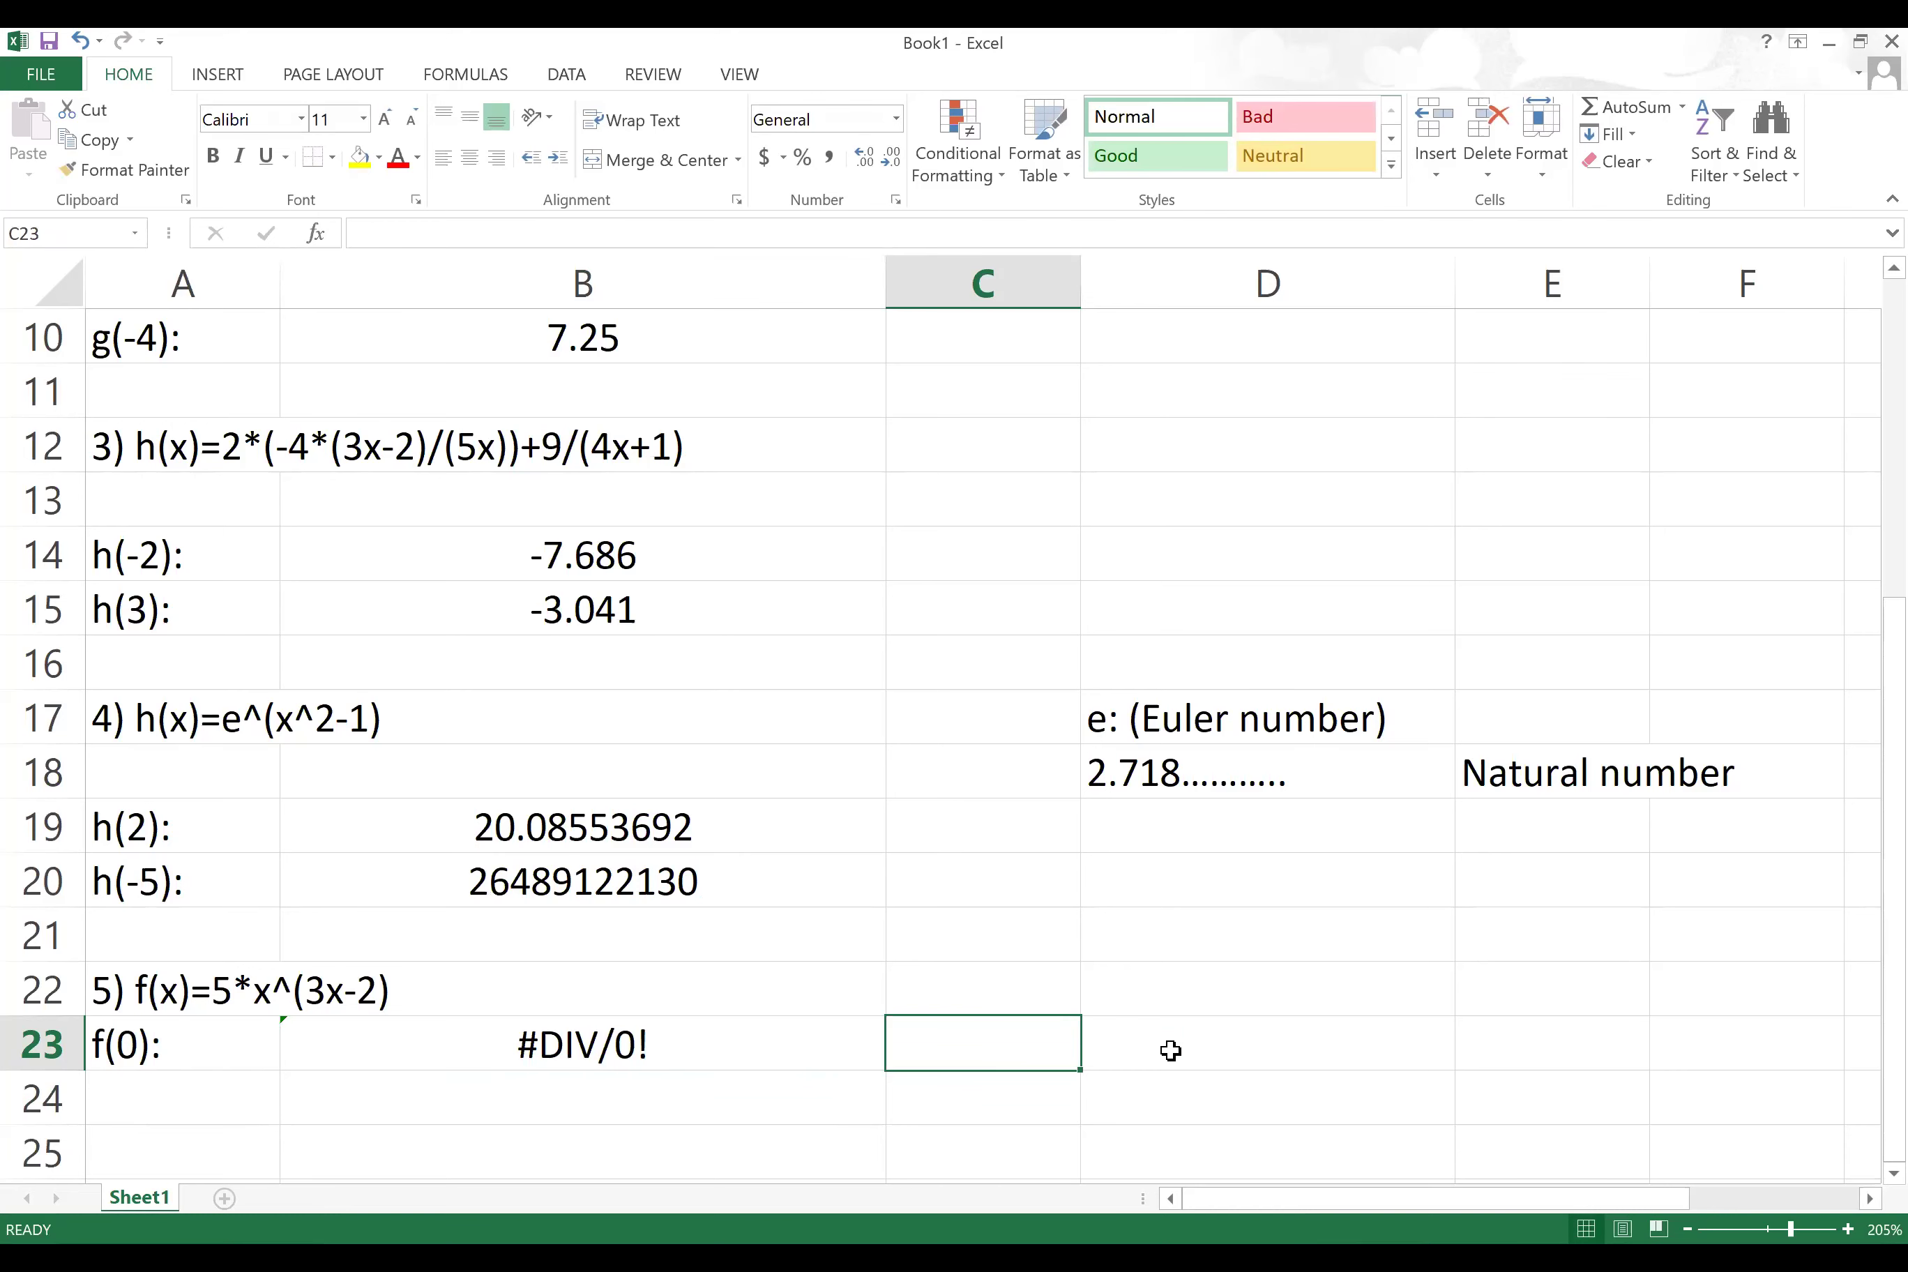
text(Dfi)
key(BackSpace)
key(BackSpace)
text(ivision by o)
key(BackSpace)
text(0 =>)
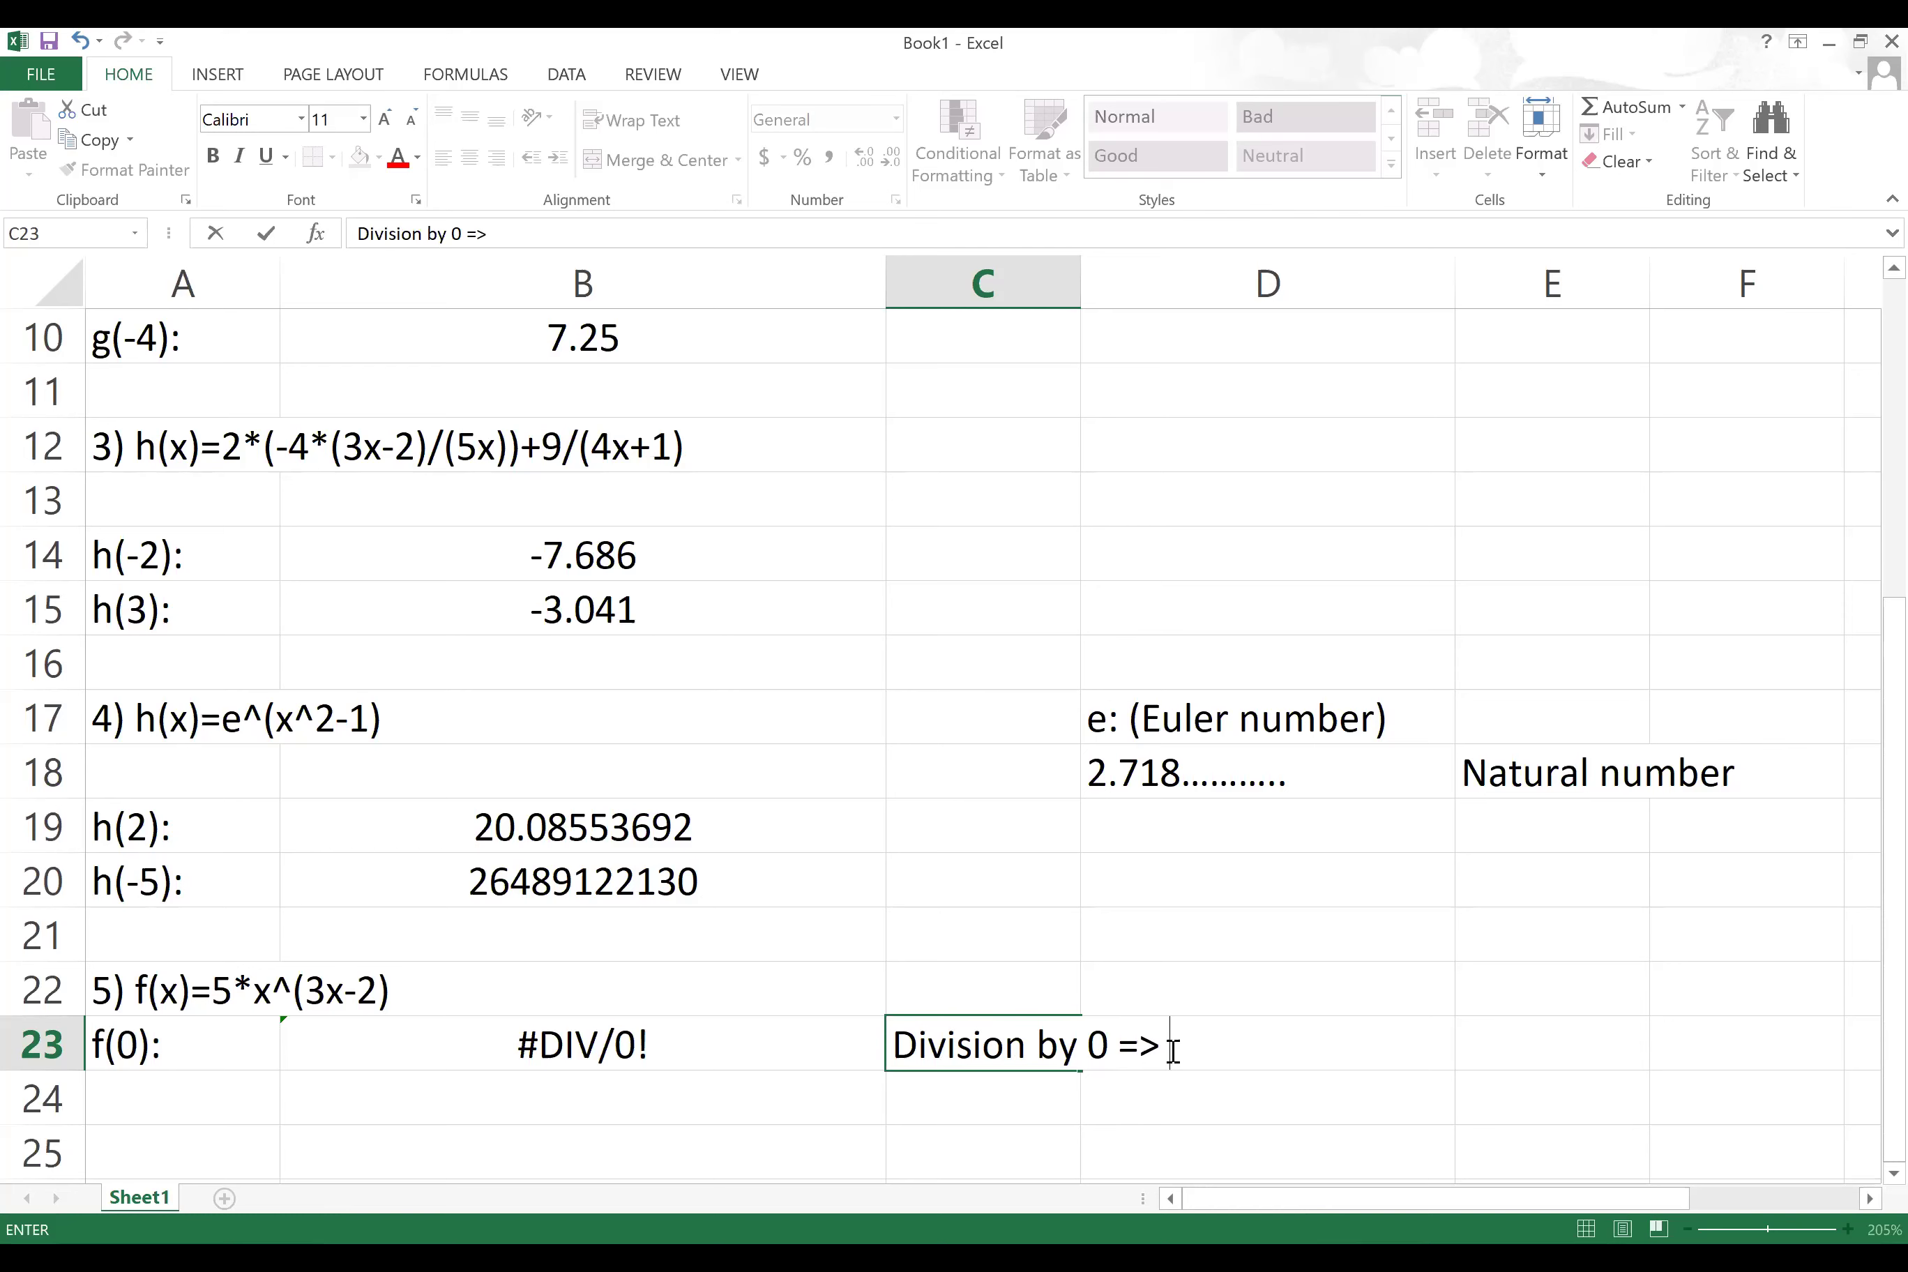
text( Undefined)
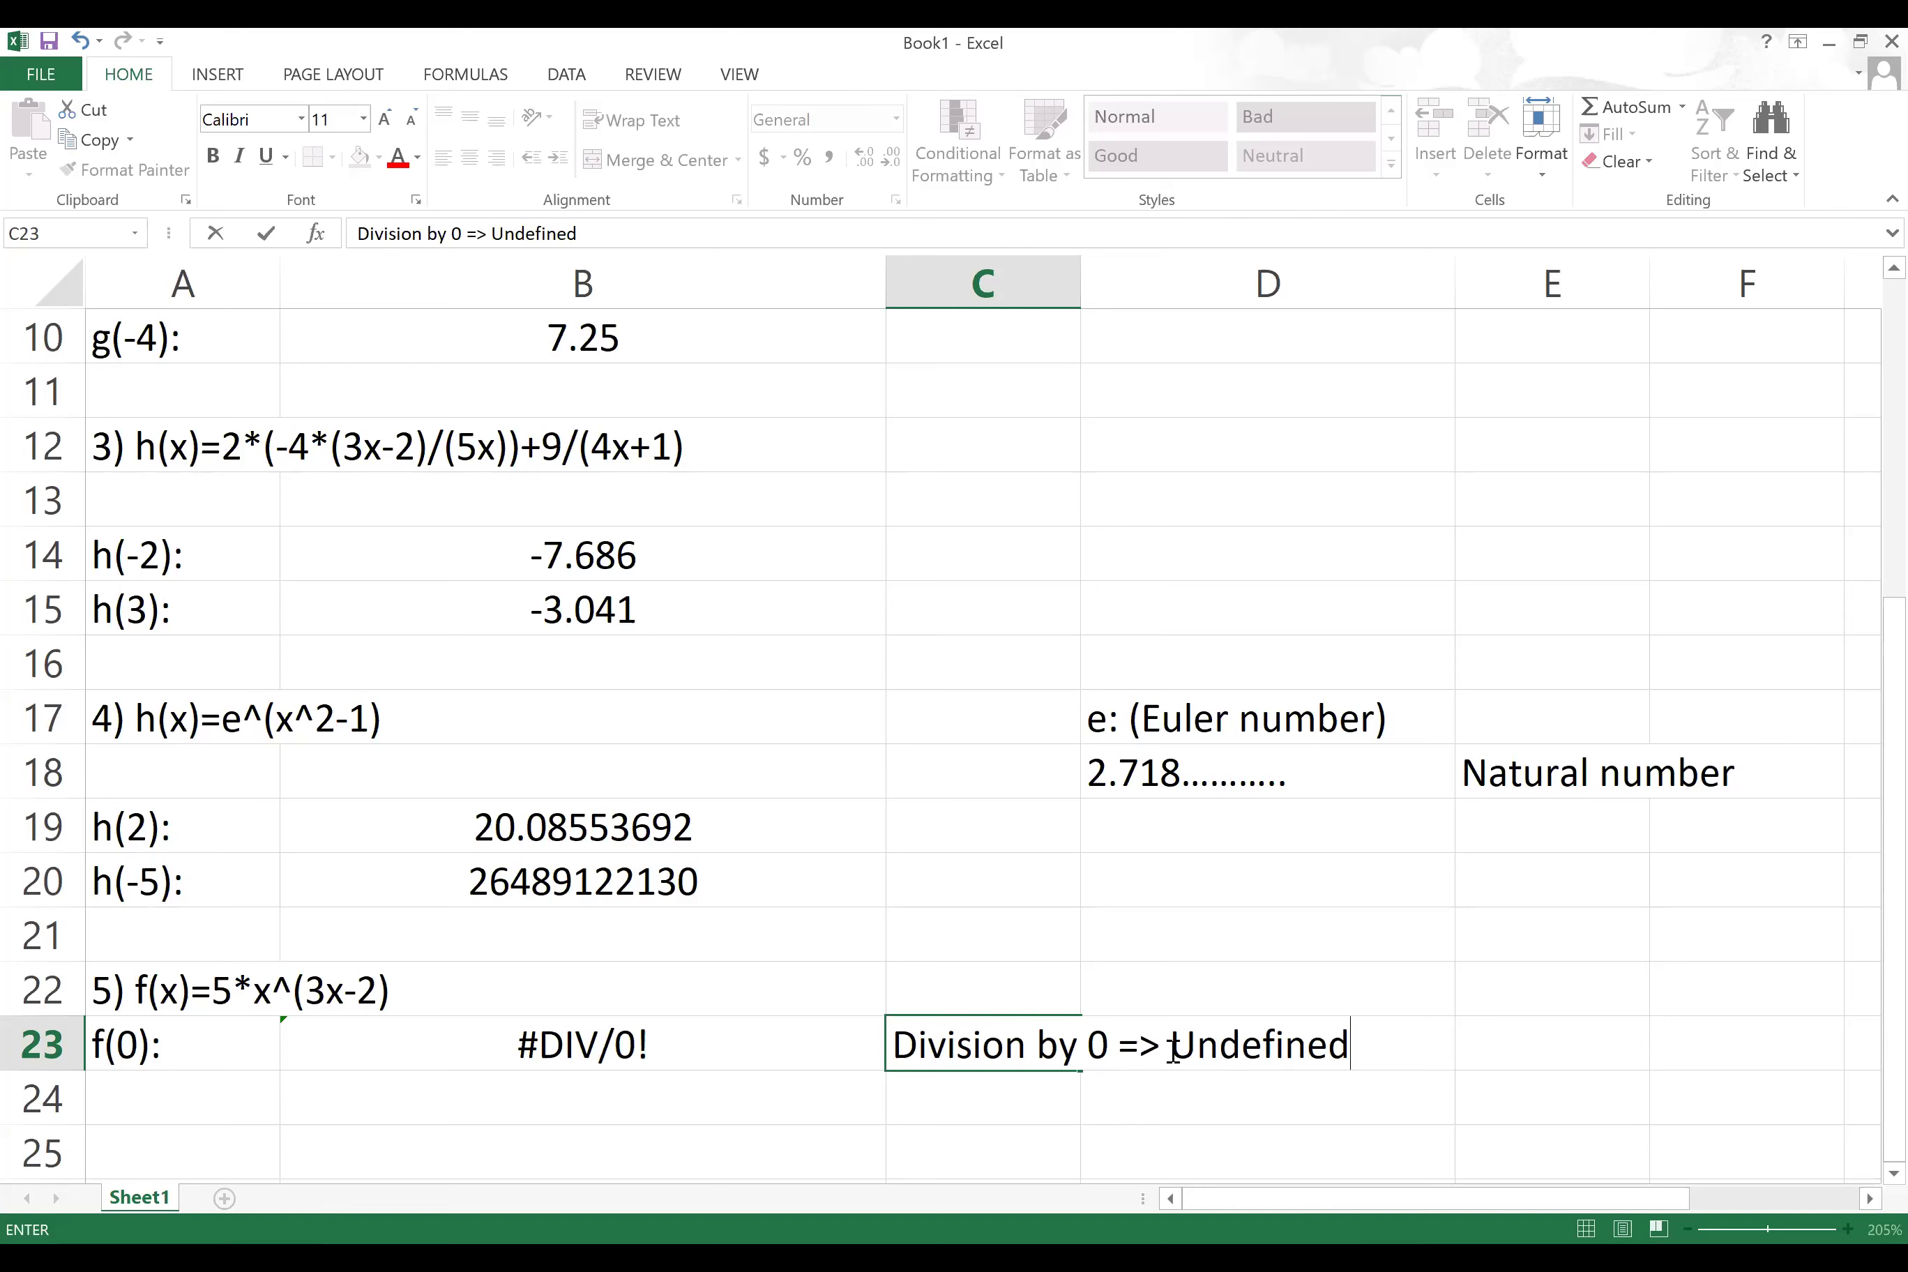
scroll(408, 960, down, 1)
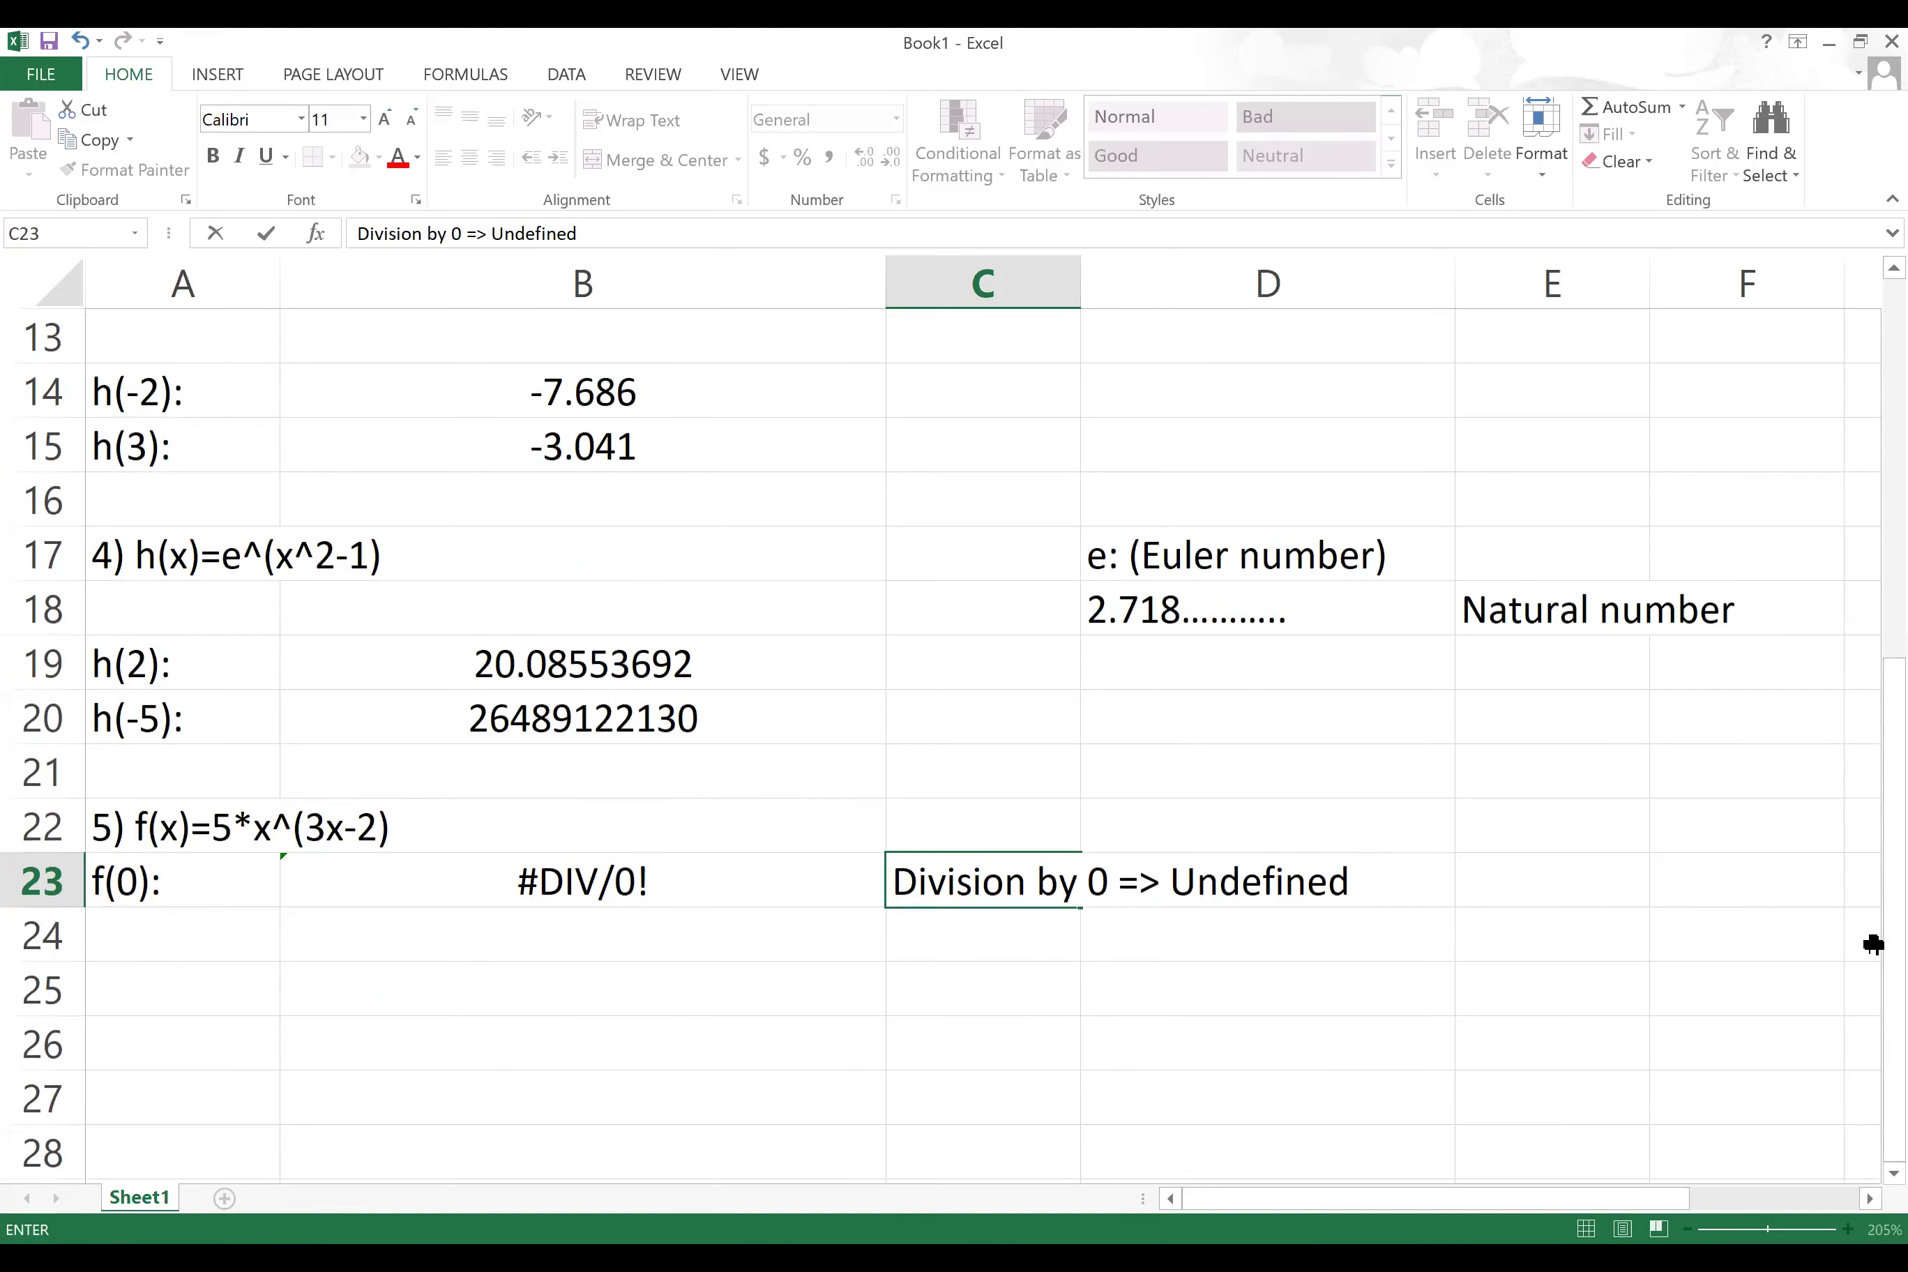
click(502, 915)
click(682, 876)
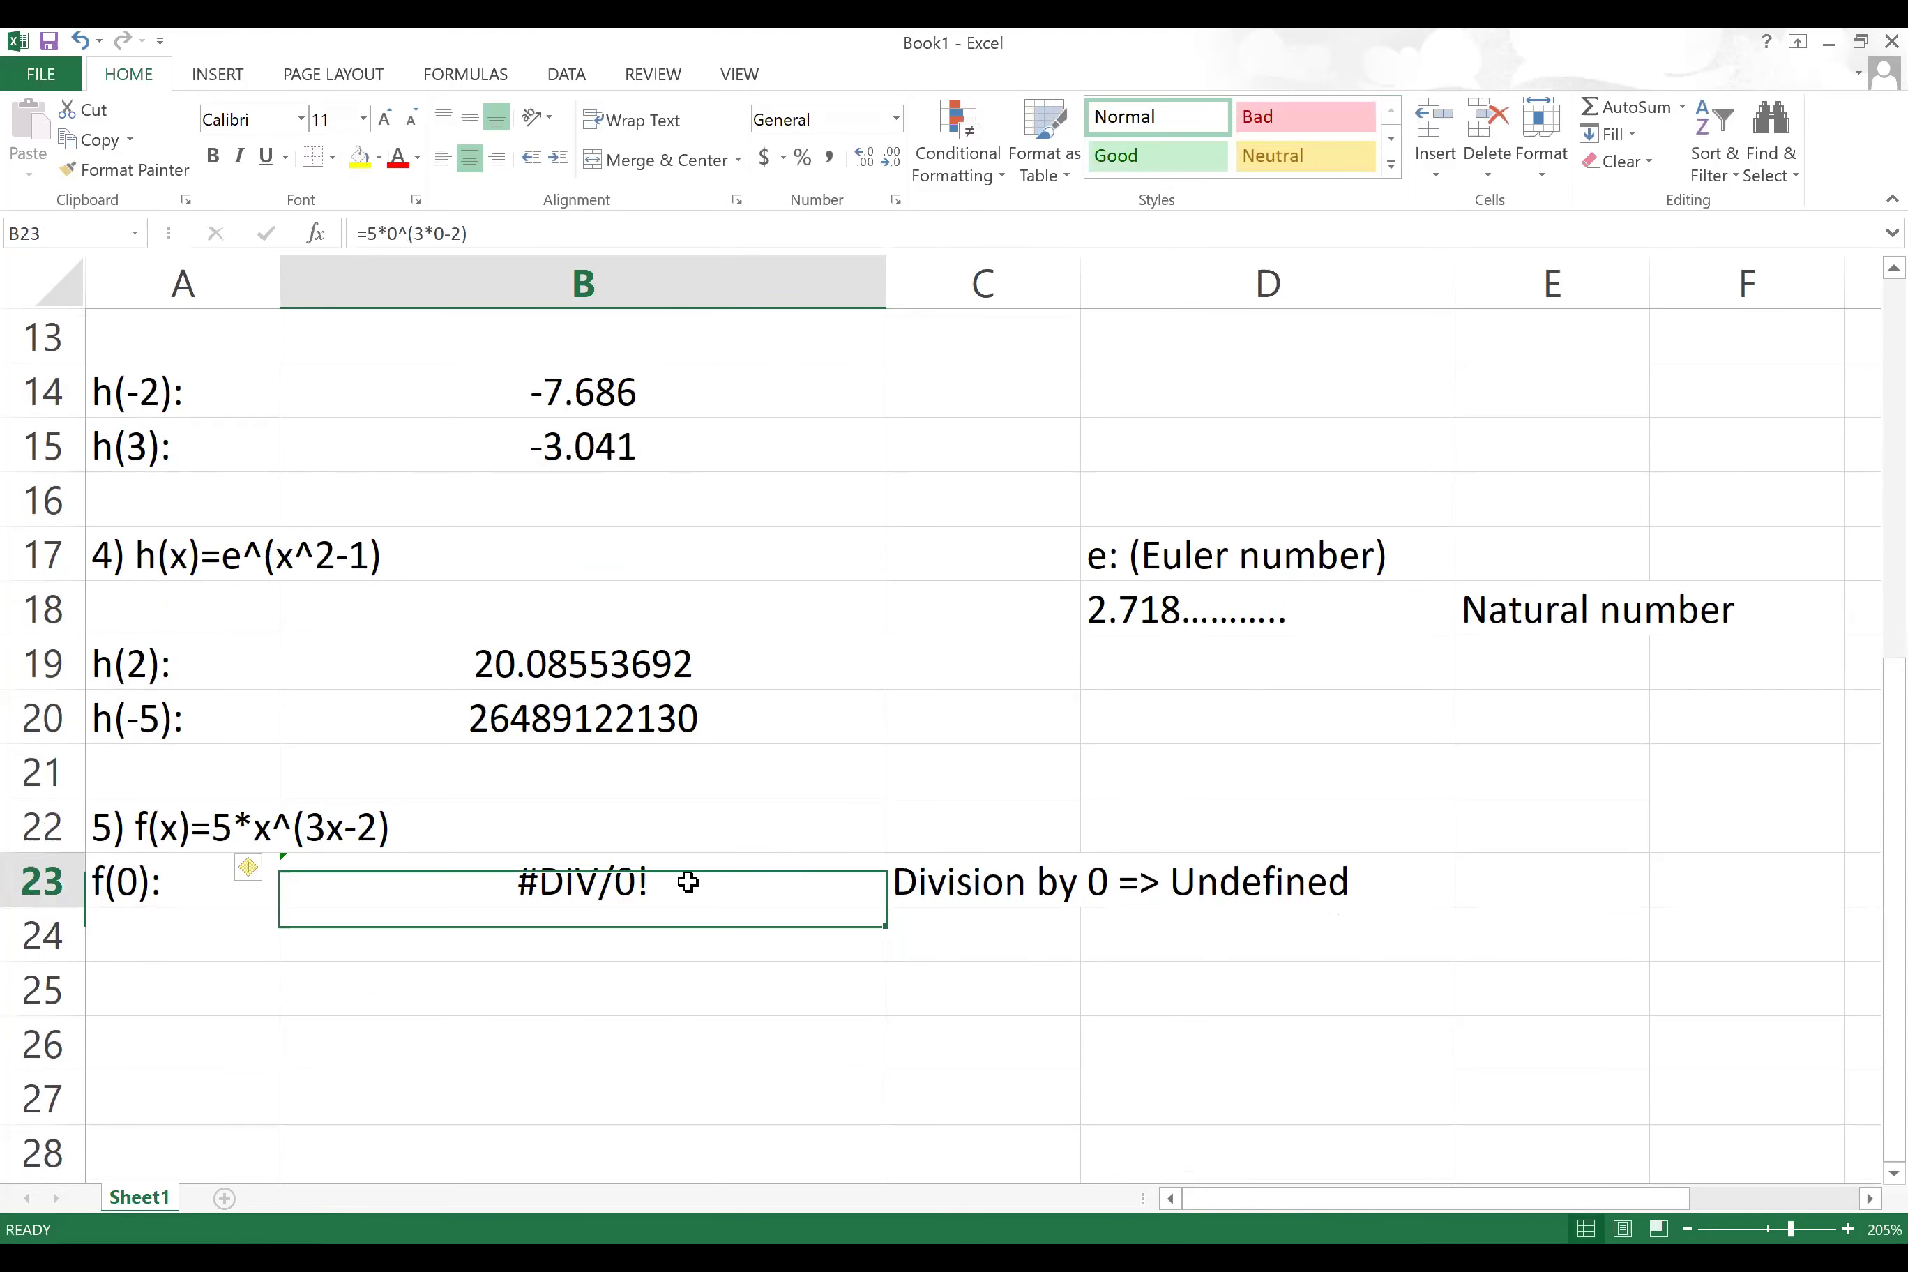
double_click(565, 881)
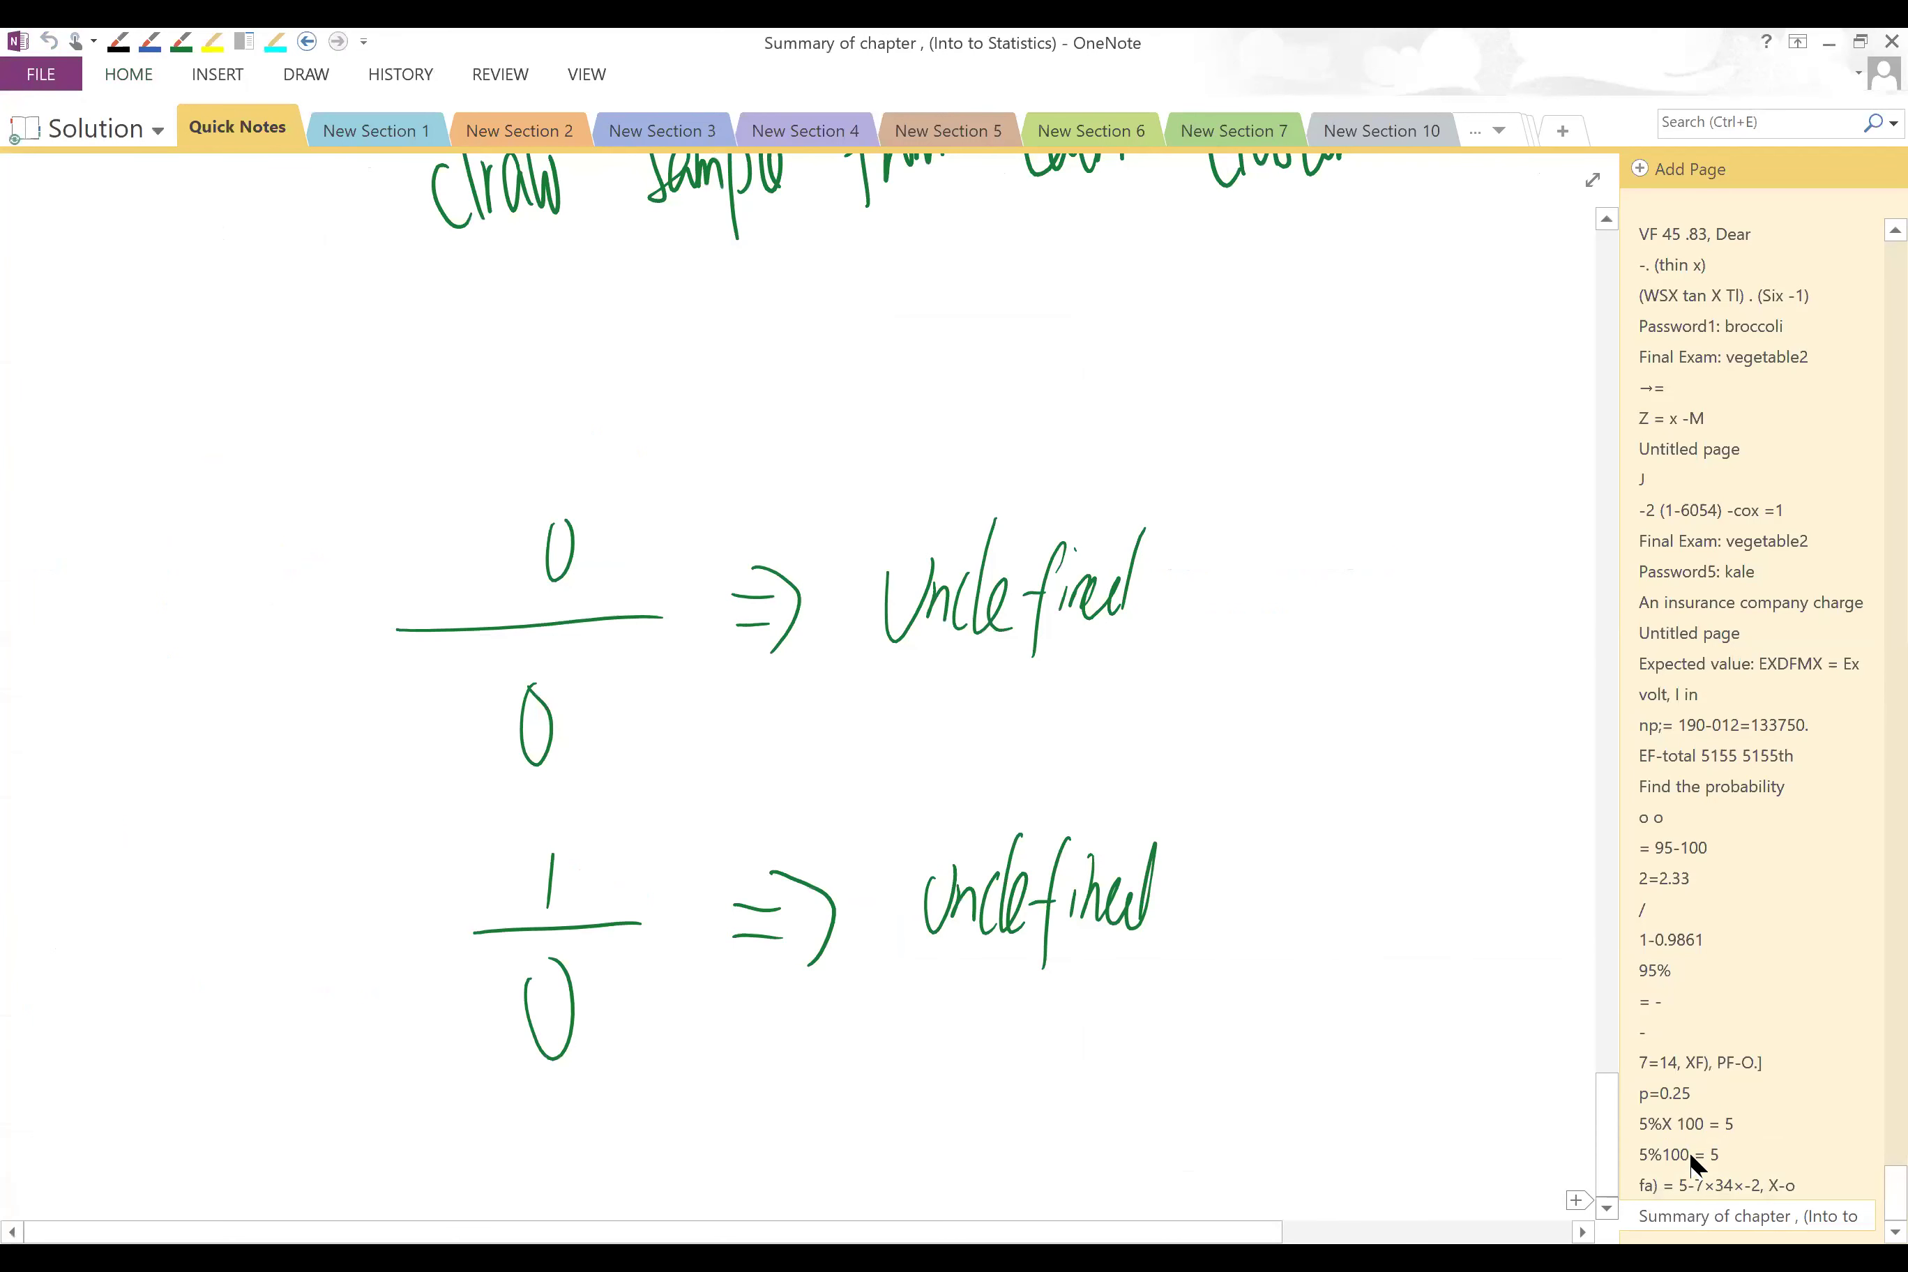
Step: Handwrite 0^-2 = 0^-2/1 = 1/0² in OneNote
scroll(1689, 1151, down, 10)
mouse_move(389, 584)
mouse_down()
mouse_move(357, 539)
mouse_move(441, 519)
mouse_up()
mouse_move(448, 497)
mouse_down()
mouse_move(458, 532)
mouse_move(604, 566)
mouse_up()
drag(564, 588, 603, 594)
mouse_move(796, 481)
mouse_down()
mouse_move(787, 551)
mouse_move(798, 476)
mouse_move(876, 474)
mouse_up()
drag(879, 452, 903, 491)
mouse_move(756, 580)
mouse_down()
mouse_move(944, 577)
mouse_move(830, 702)
mouse_up()
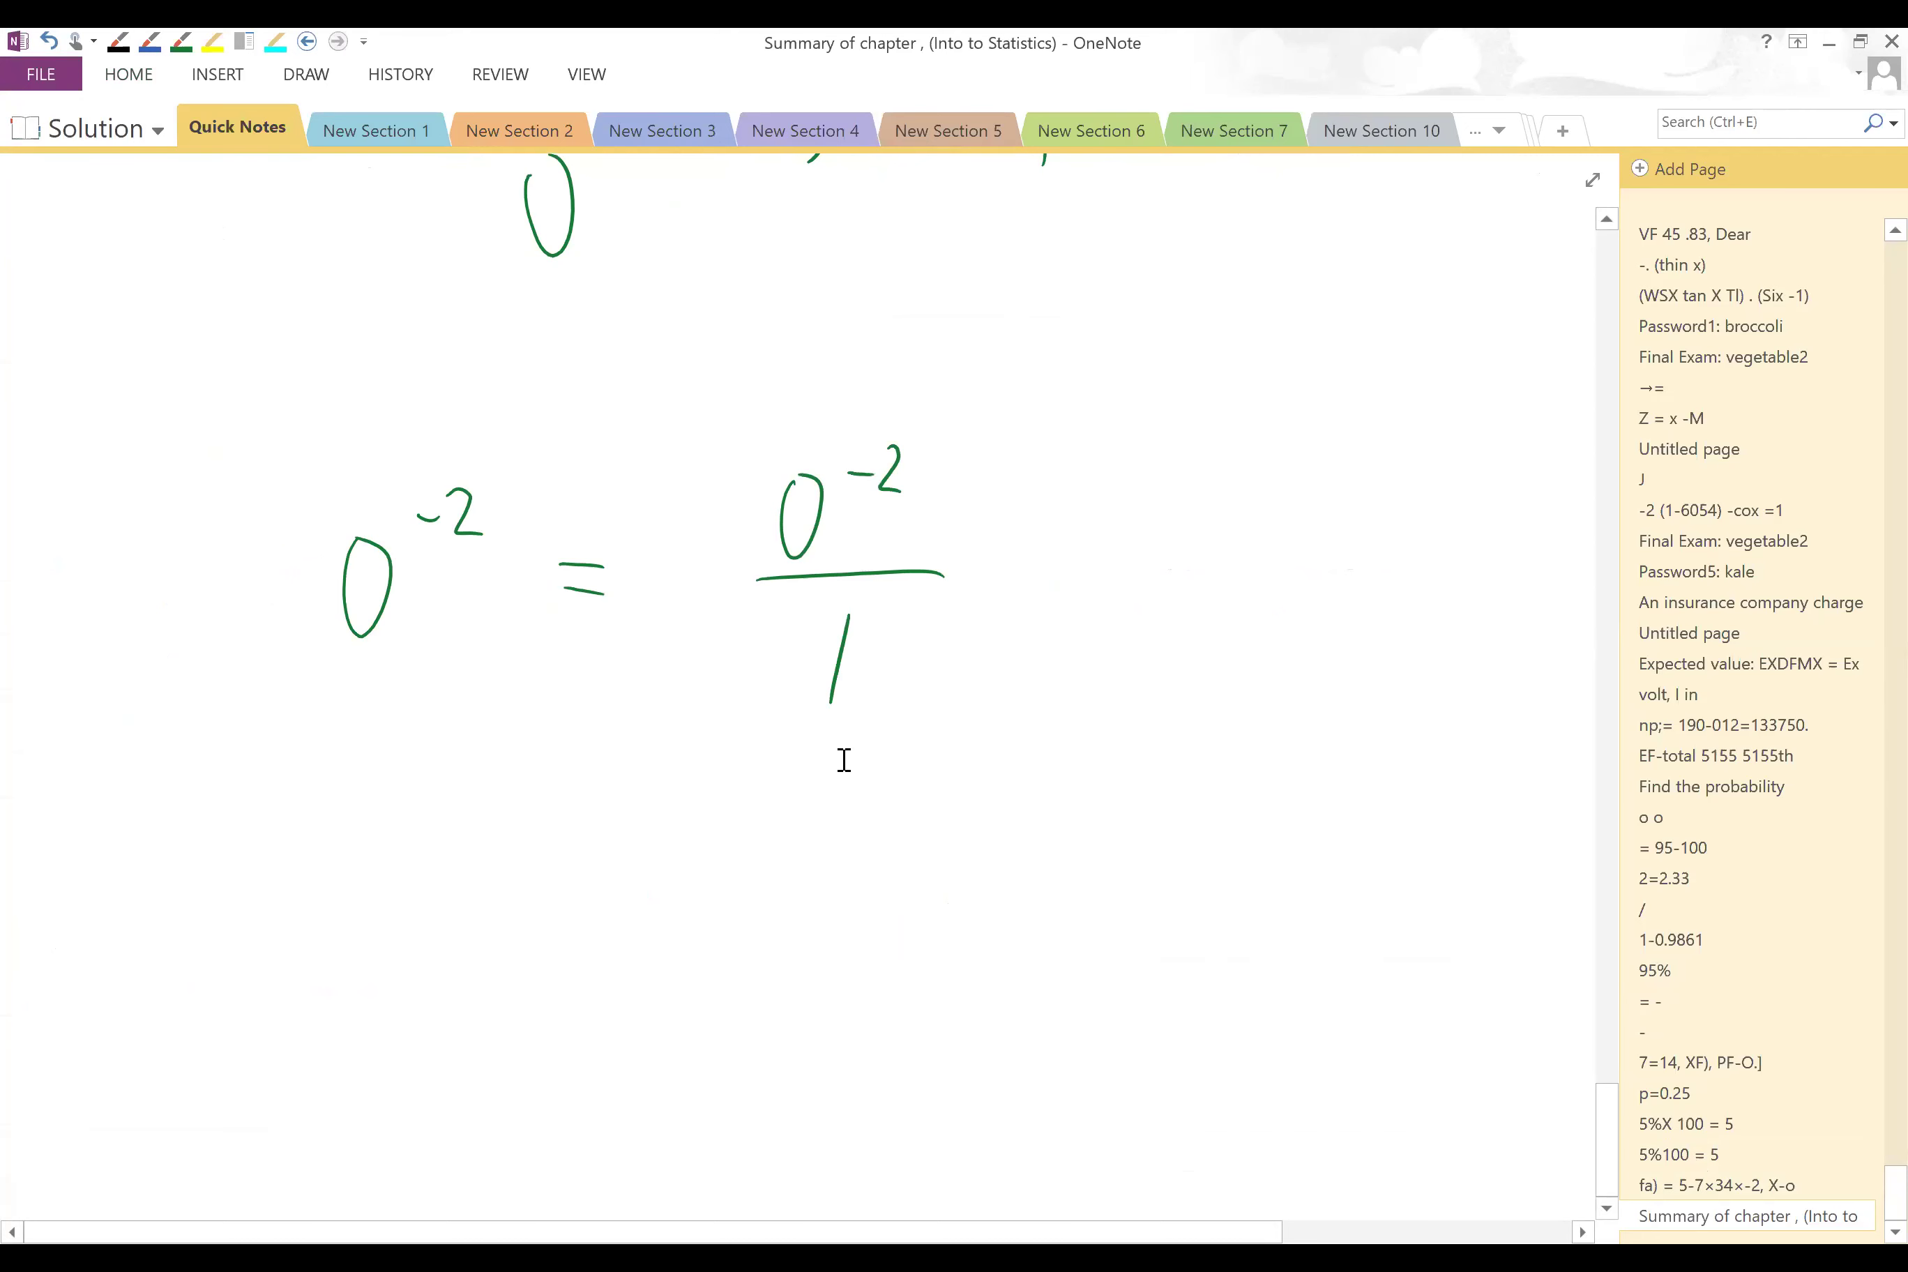
drag(1034, 561, 1065, 560)
drag(1233, 465, 1222, 535)
drag(1164, 555, 1329, 561)
drag(1219, 629, 1311, 640)
Step: Handwrite '= 1/0 => Undefined' below, then switch back to Excel
drag(1001, 840, 1026, 841)
drag(991, 881, 1007, 885)
drag(1186, 798, 1181, 839)
mouse_move(1149, 862)
mouse_down()
mouse_move(1199, 859)
mouse_move(1173, 893)
mouse_up()
mouse_move(894, 1060)
mouse_down()
mouse_move(936, 1055)
mouse_move(932, 1092)
mouse_up()
drag(917, 1027, 923, 1117)
drag(1015, 1052, 1064, 1096)
mouse_move(1062, 1105)
mouse_down()
mouse_move(1079, 1067)
mouse_move(1081, 1123)
mouse_up()
drag(1095, 1015, 1088, 1105)
drag(1088, 1100, 1110, 1118)
drag(1148, 1026, 1131, 1151)
mouse_move(1117, 1082)
mouse_down()
mouse_move(1158, 1067)
mouse_move(1156, 1099)
mouse_up()
drag(1164, 1096, 1208, 1100)
drag(1219, 1007, 1213, 1087)
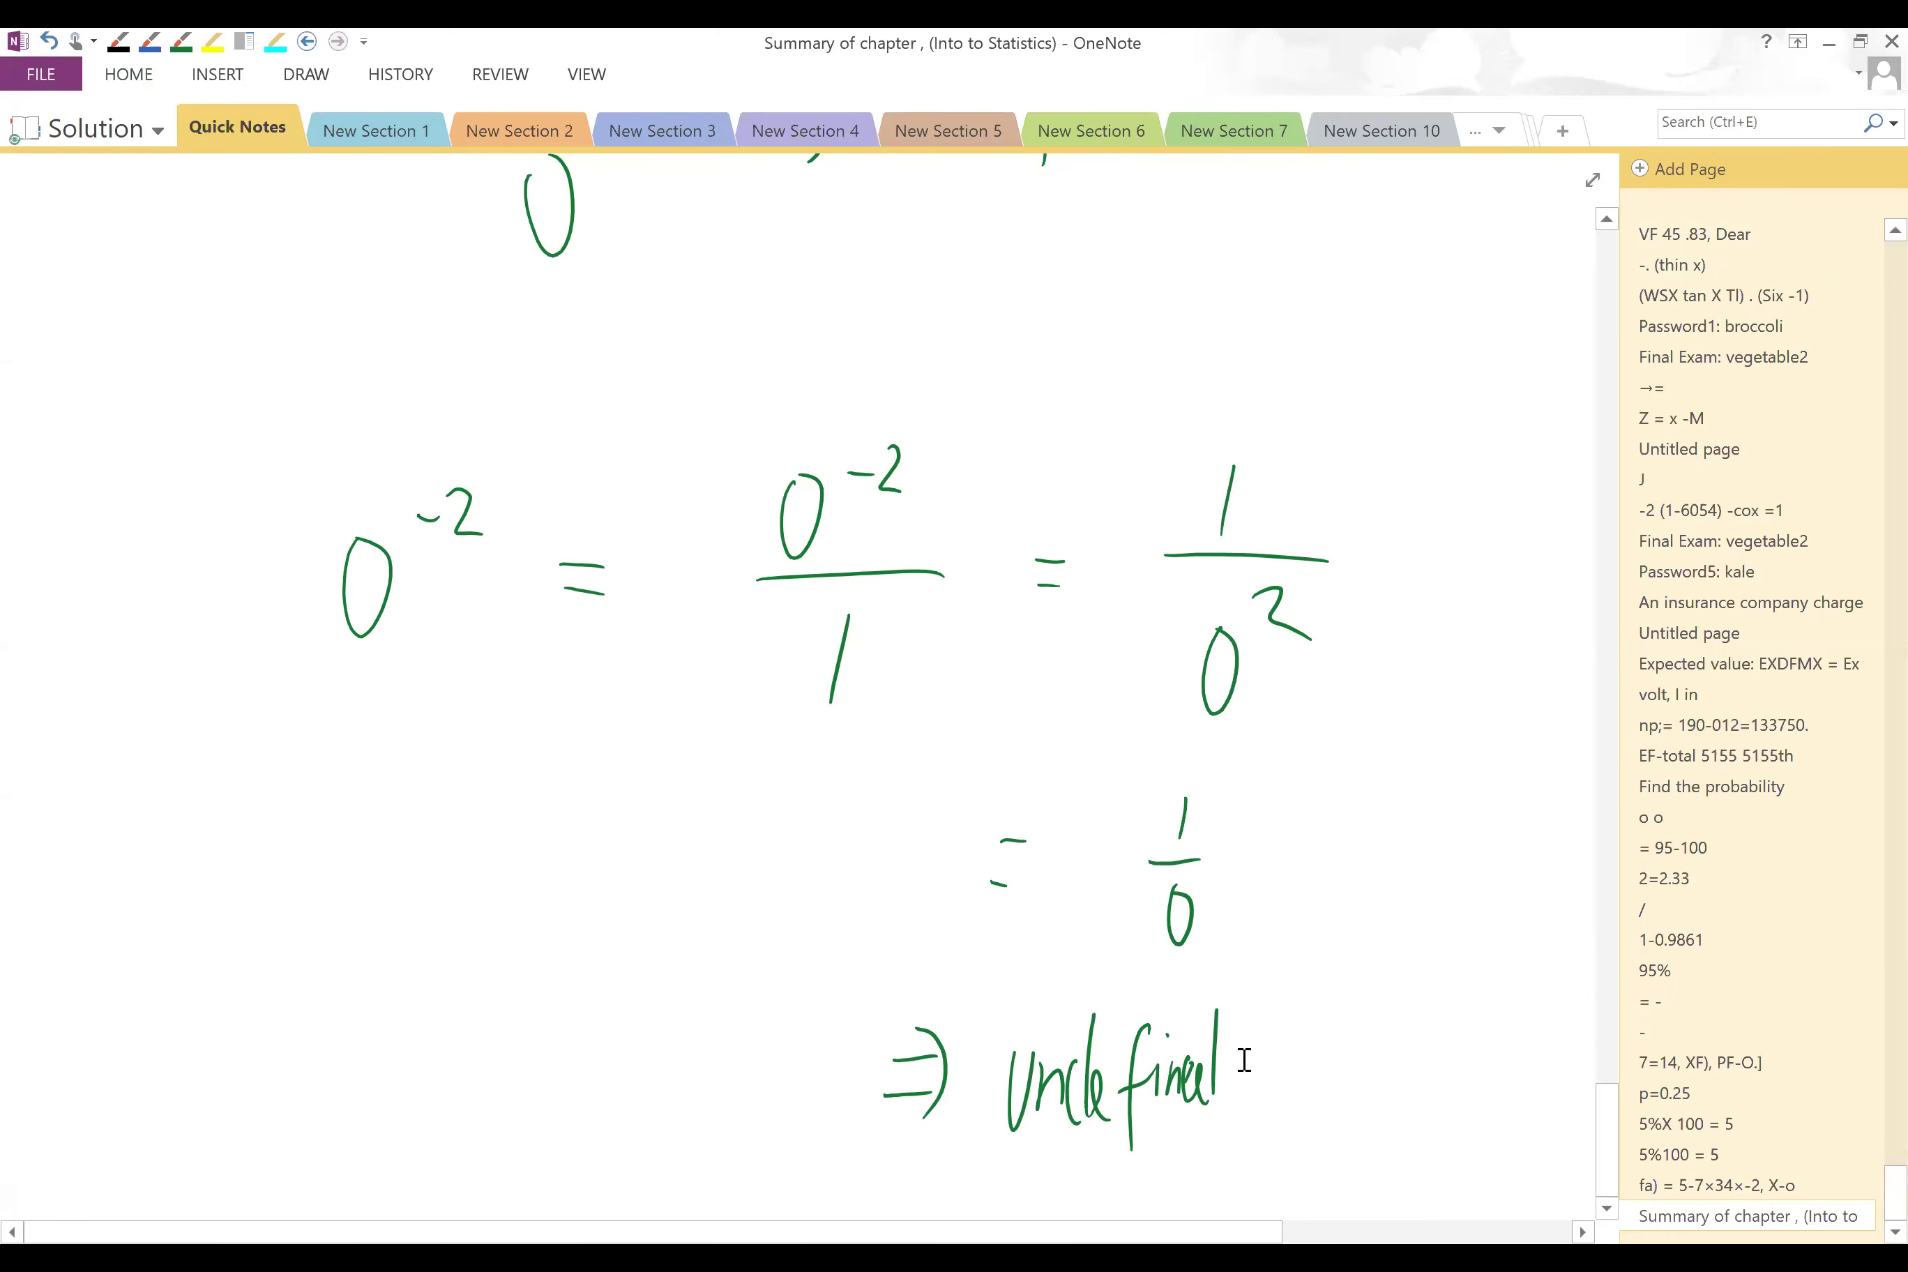
key(alt+Tab)
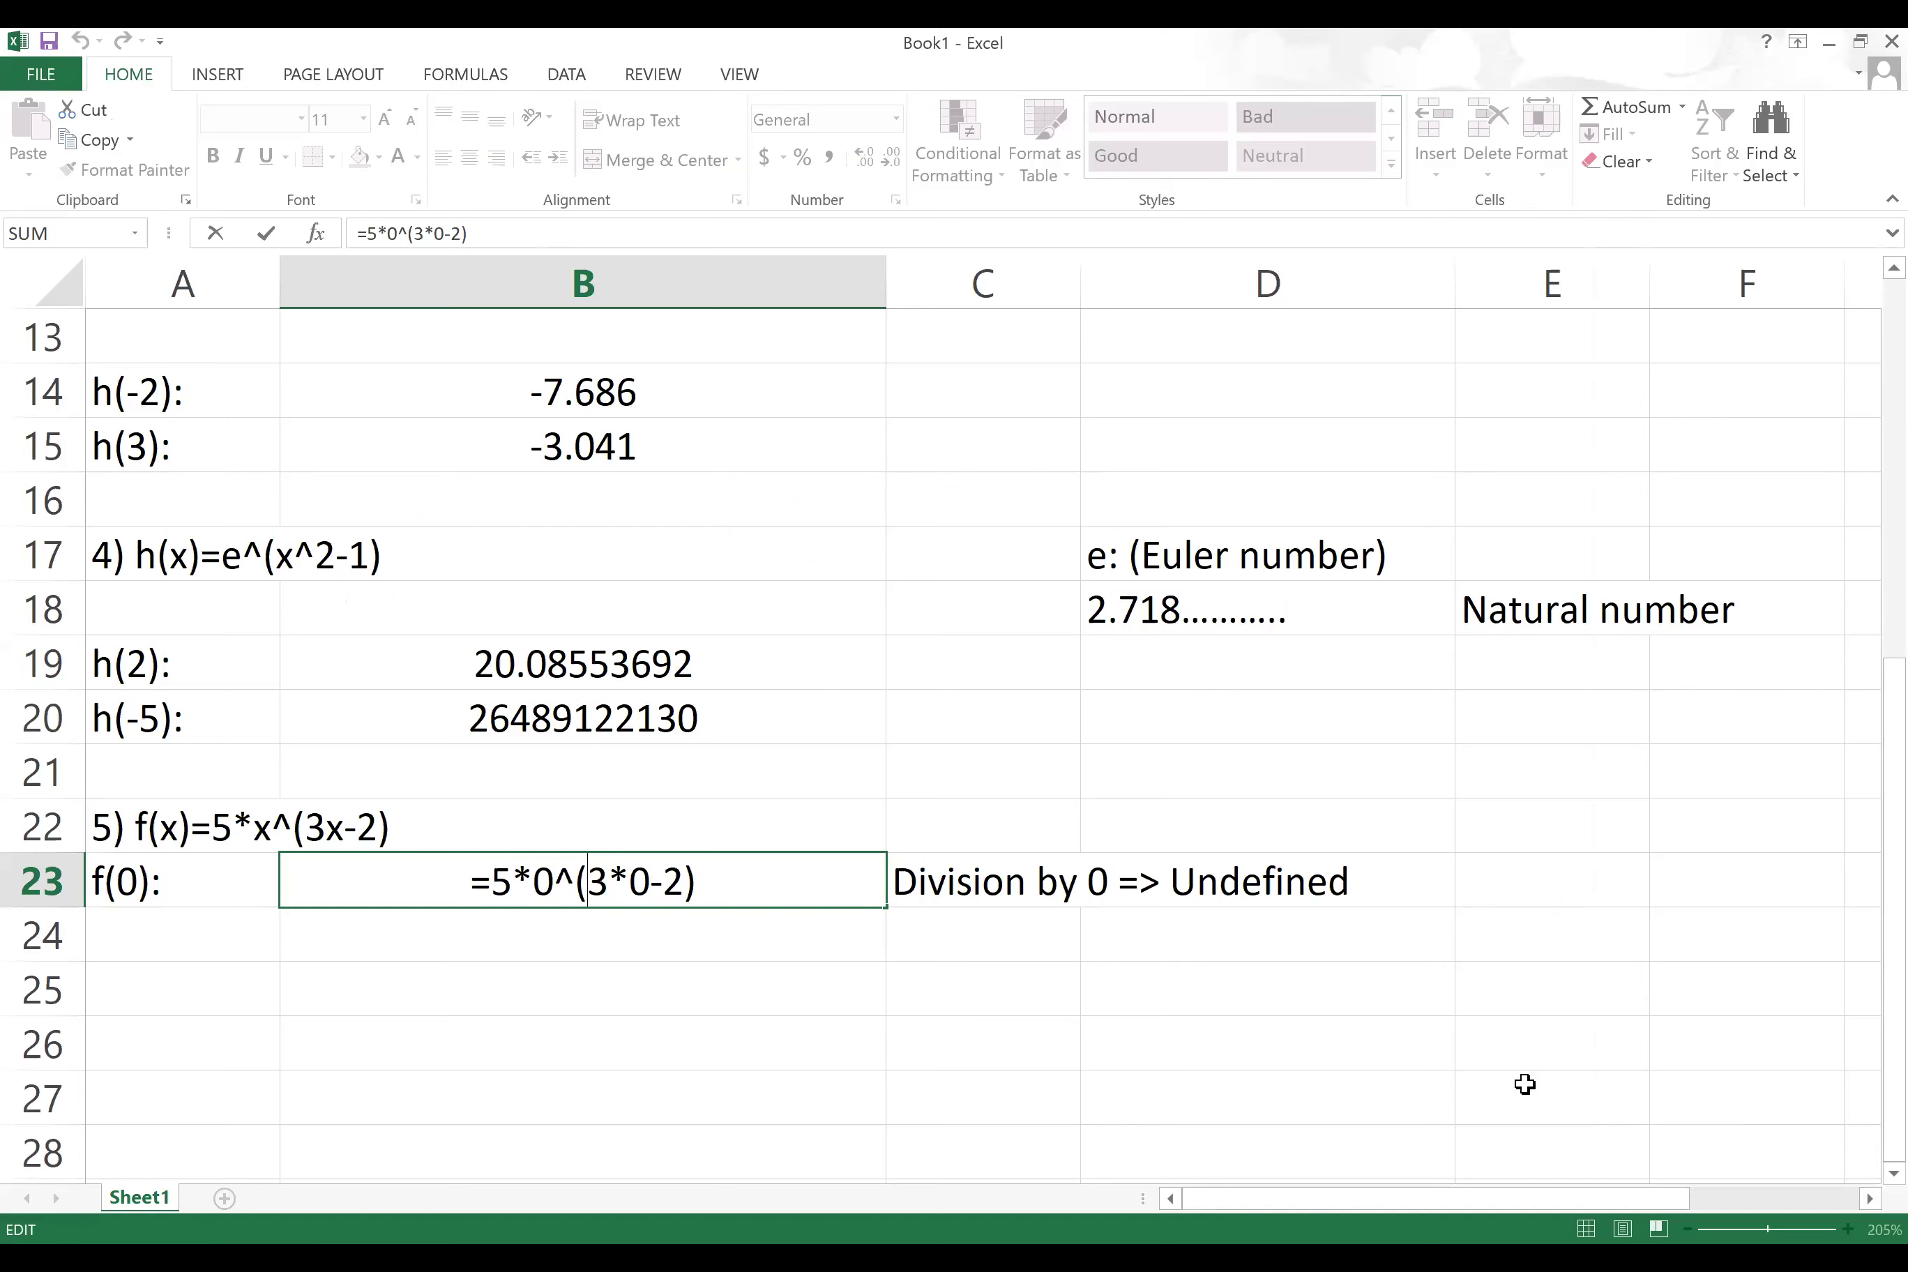
Step: Recommit f(0) and enter 'f(-1):' with =5*(-1)^(3*-1-2), giving -5
click(182, 930)
key(BackSpace)
key(BackSpace)
key(BackSpace)
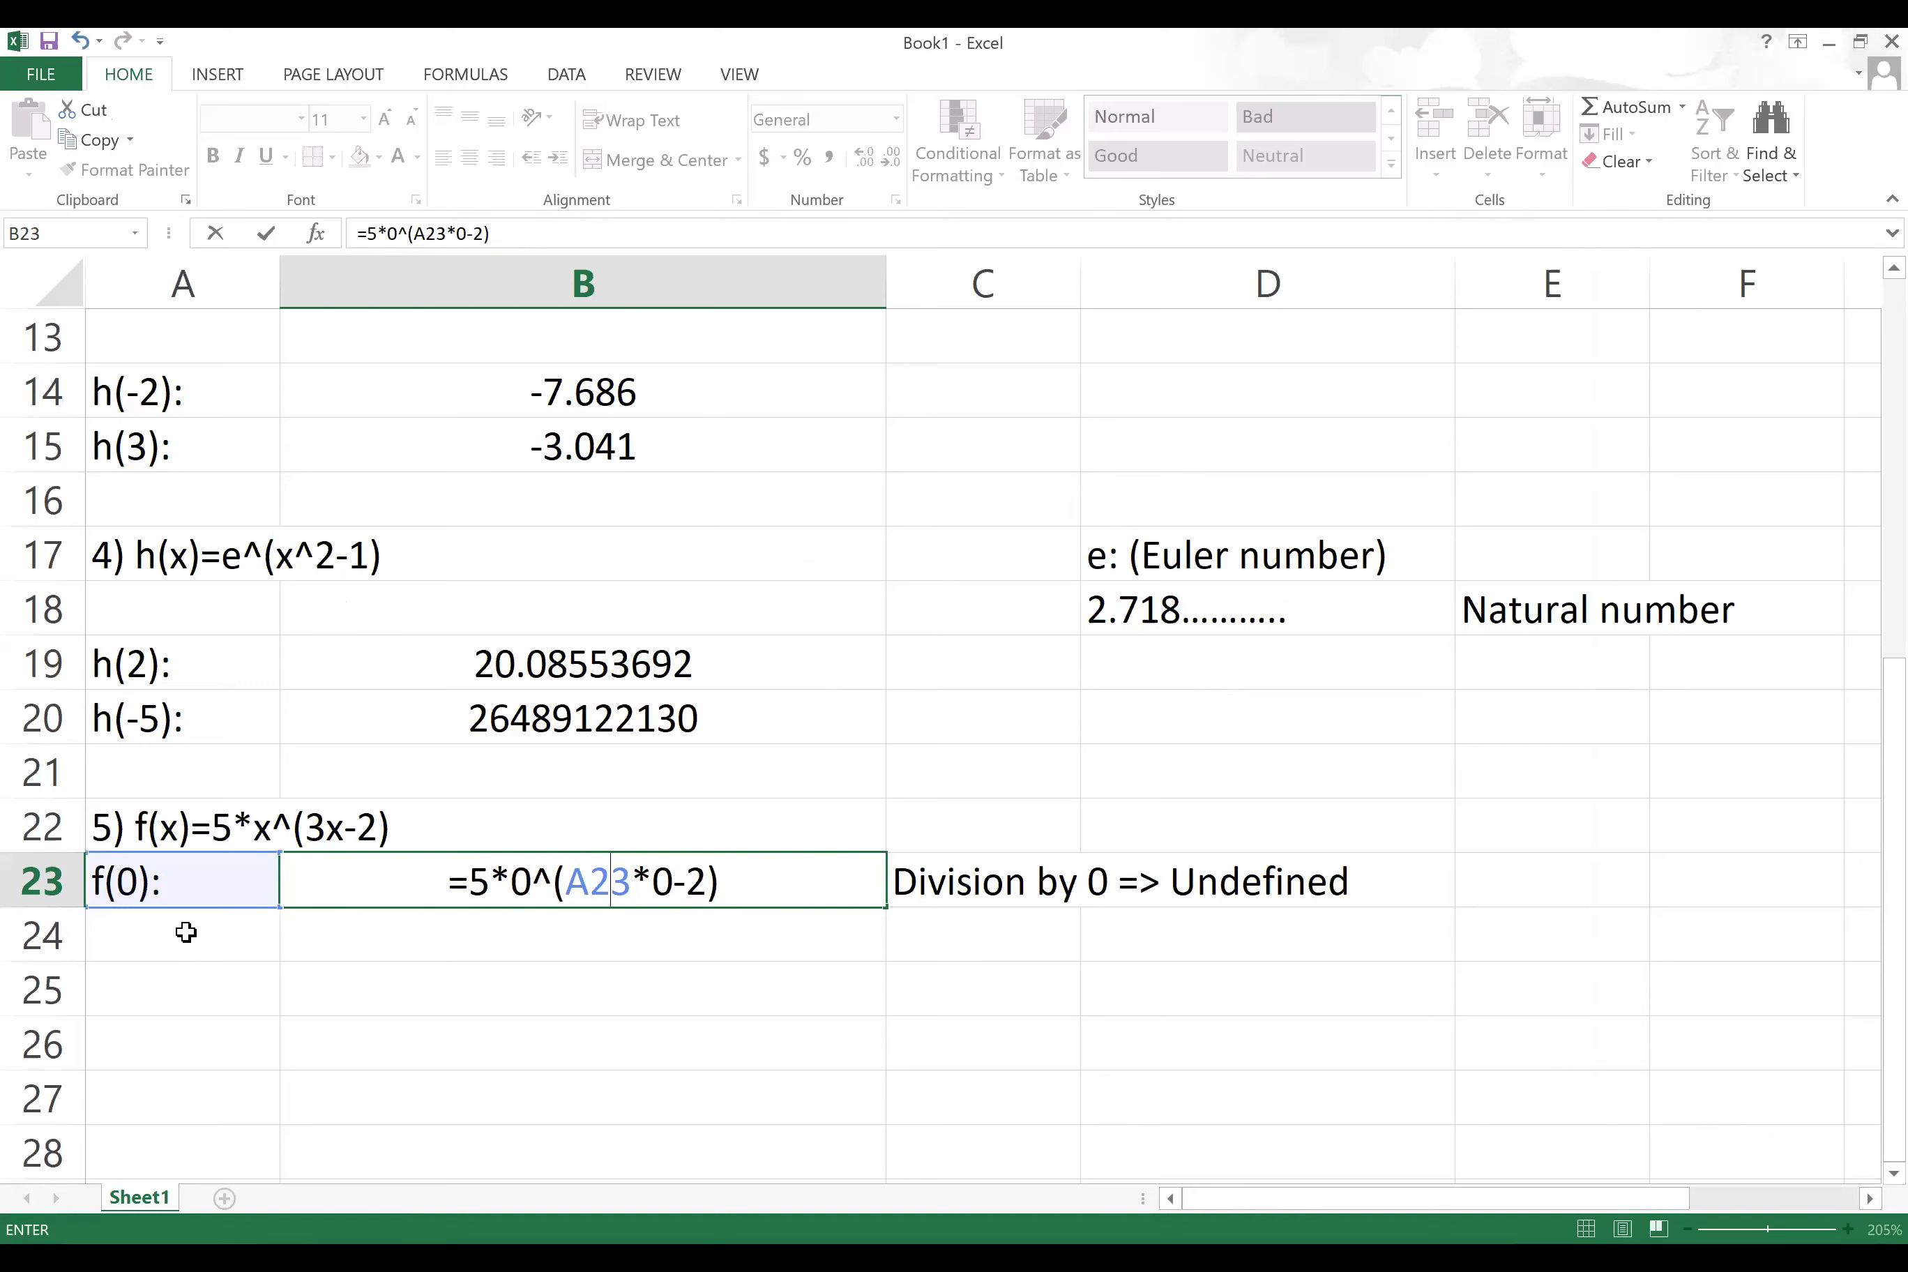
key(Return)
click(130, 946)
text(f()
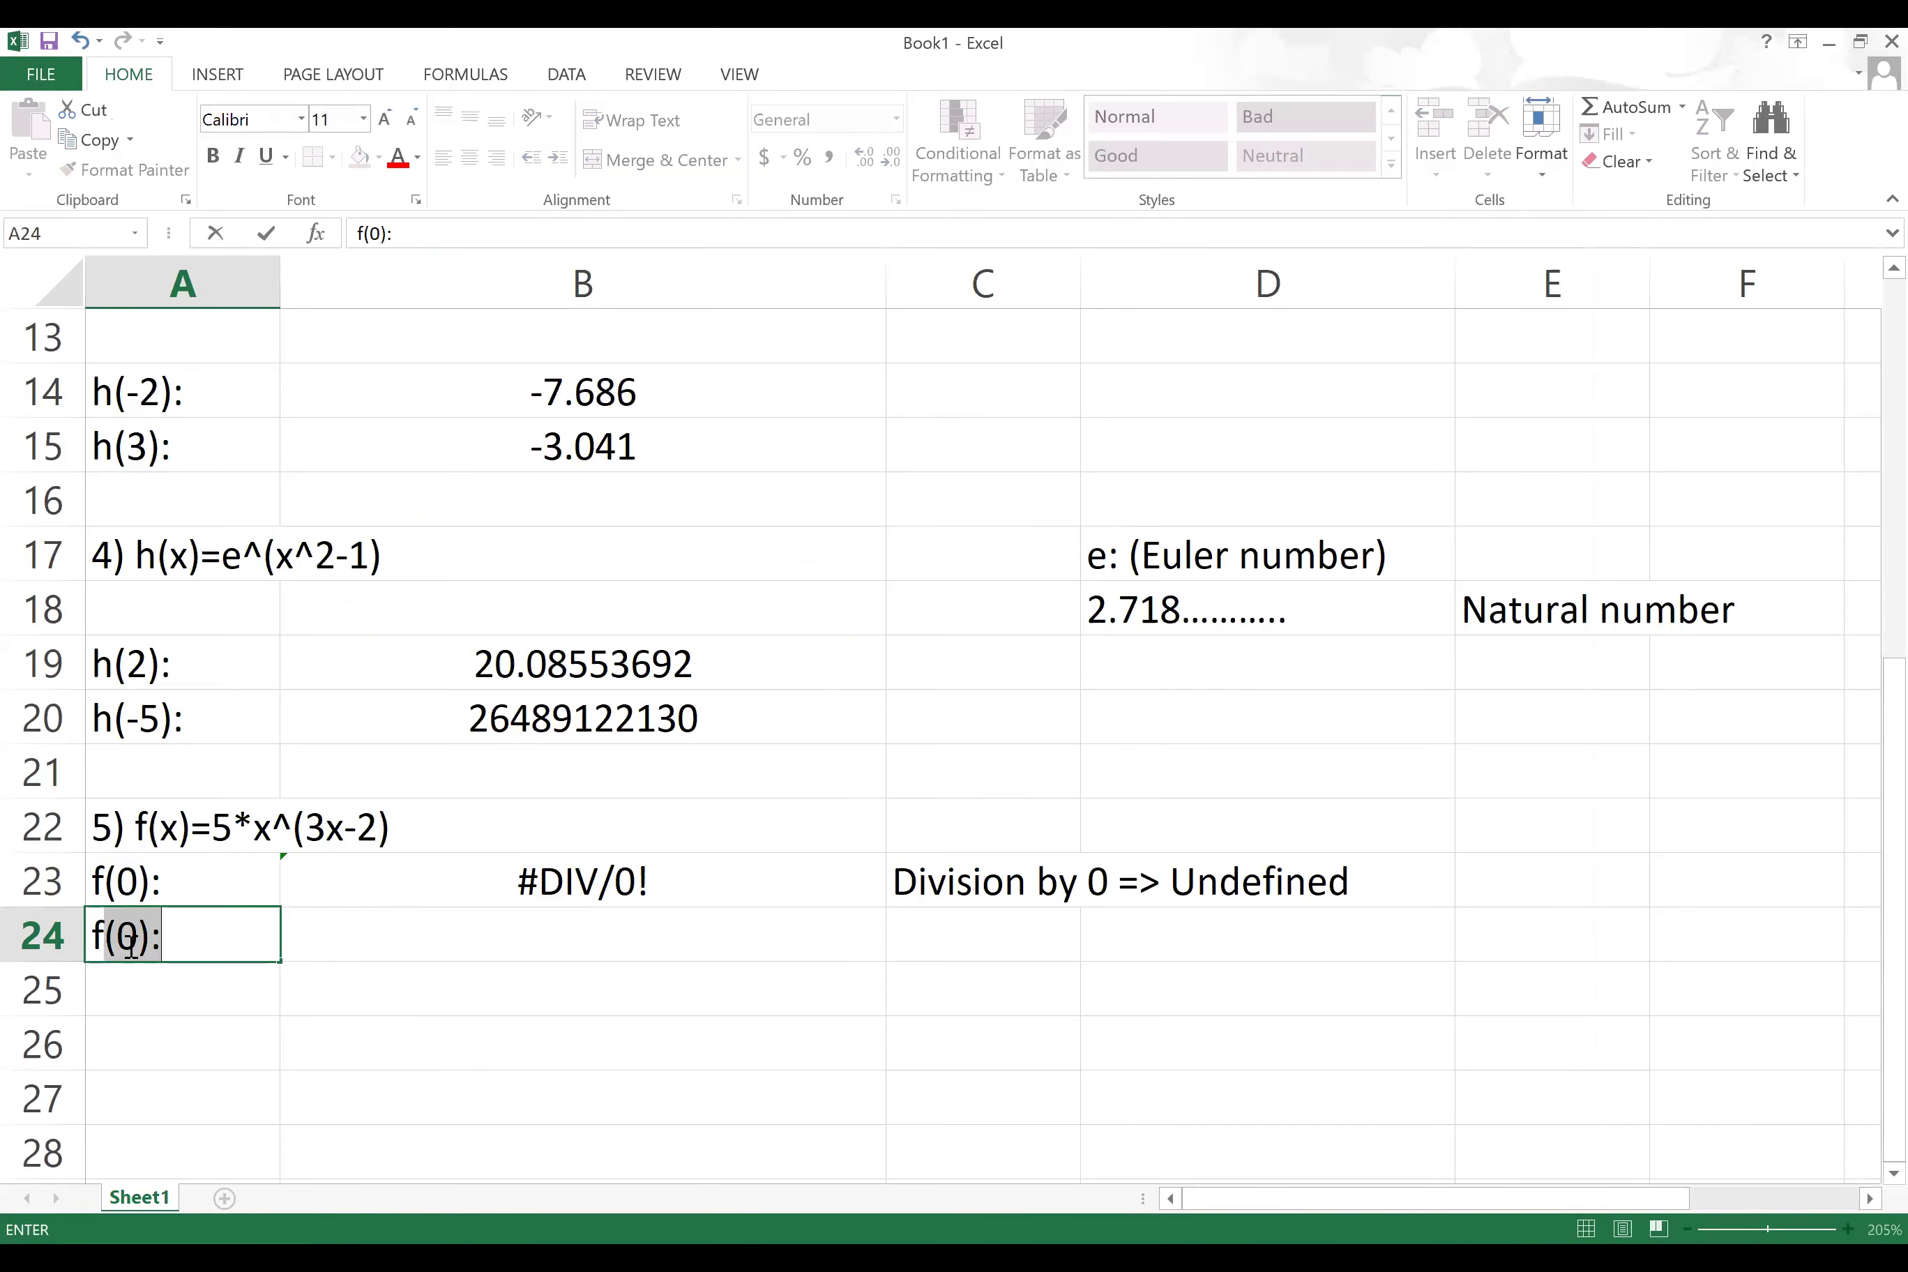
text(-1):)
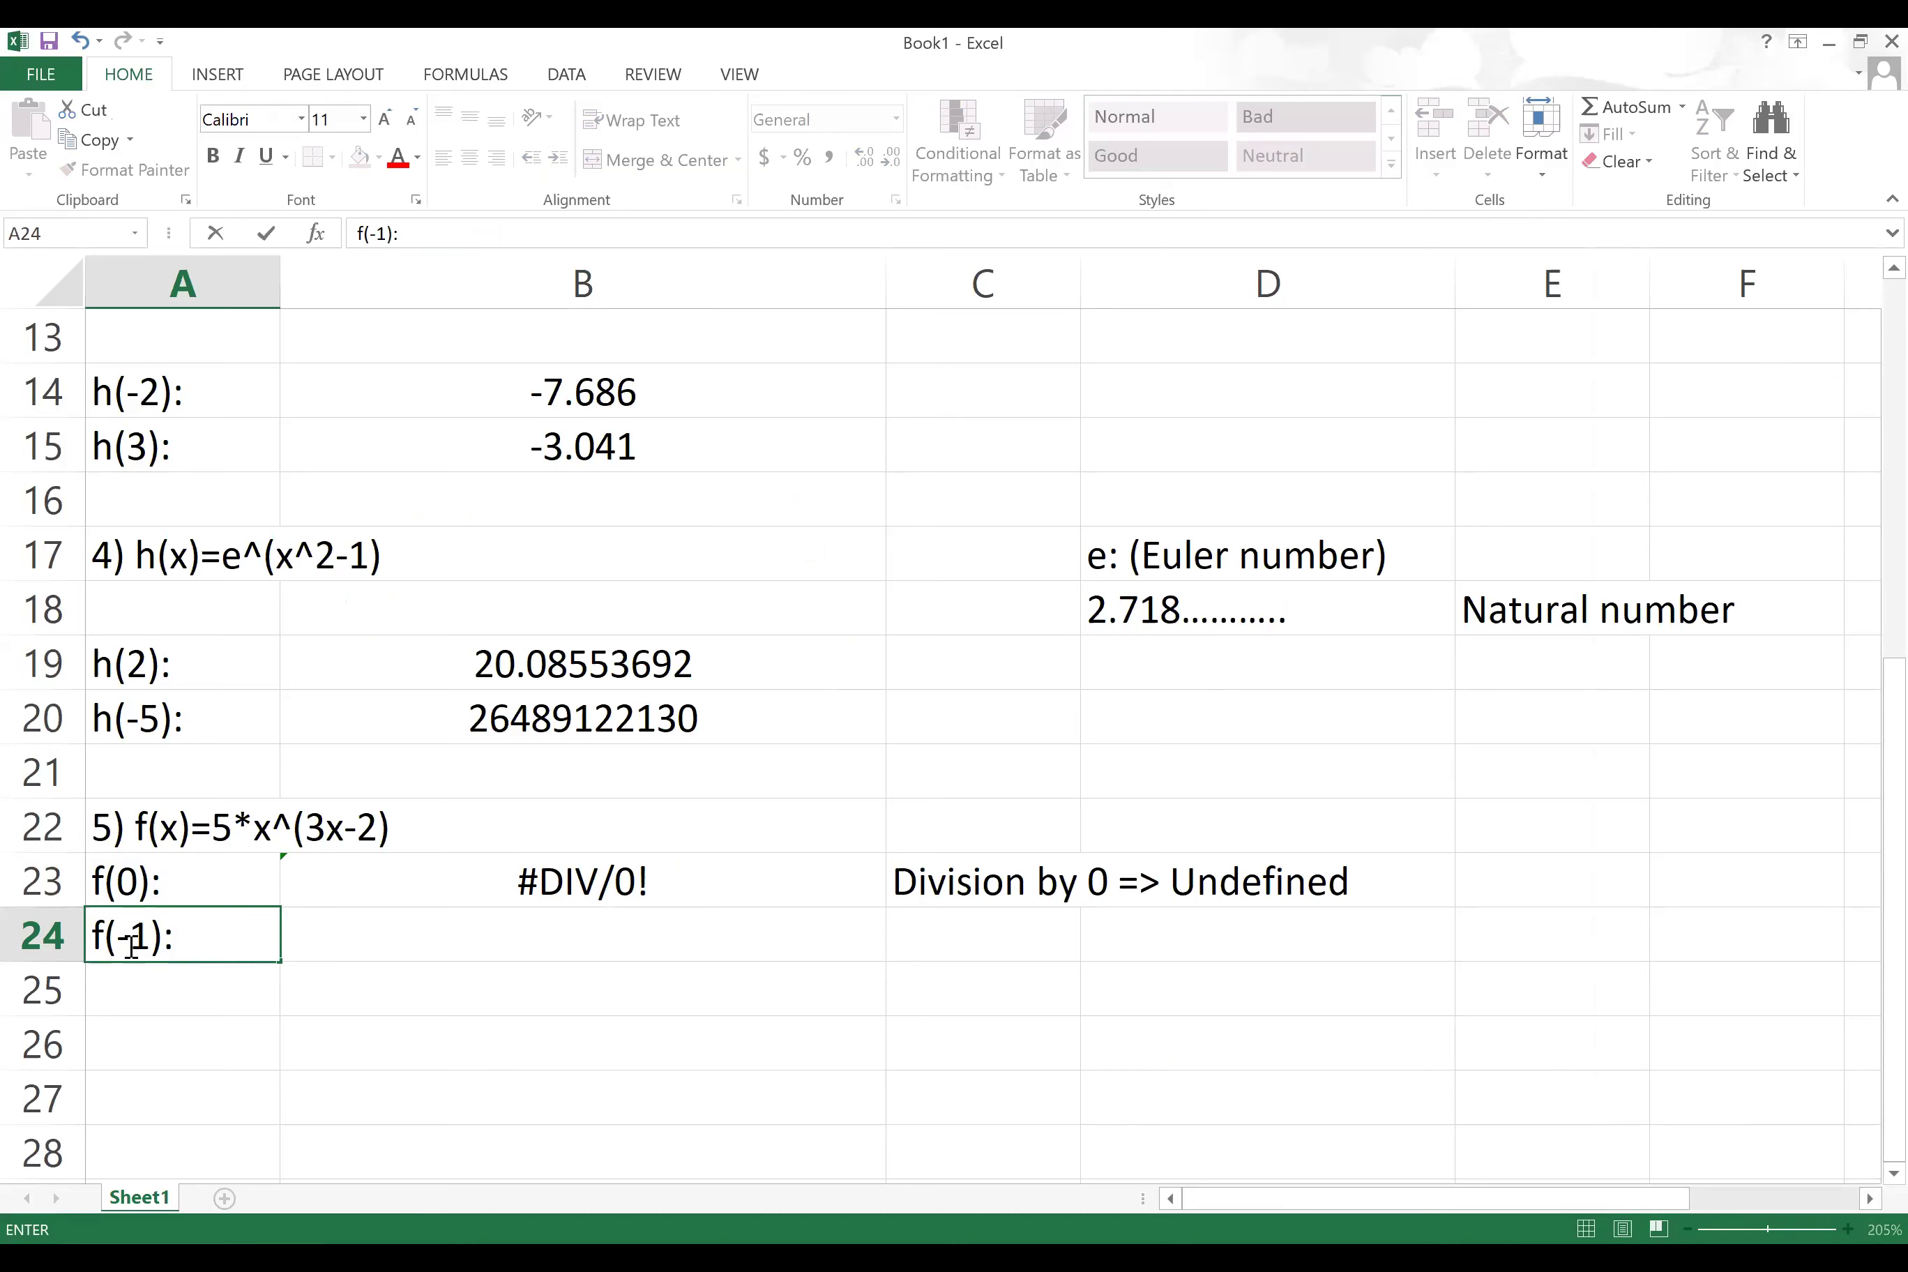
key(Tab)
text(=5*()
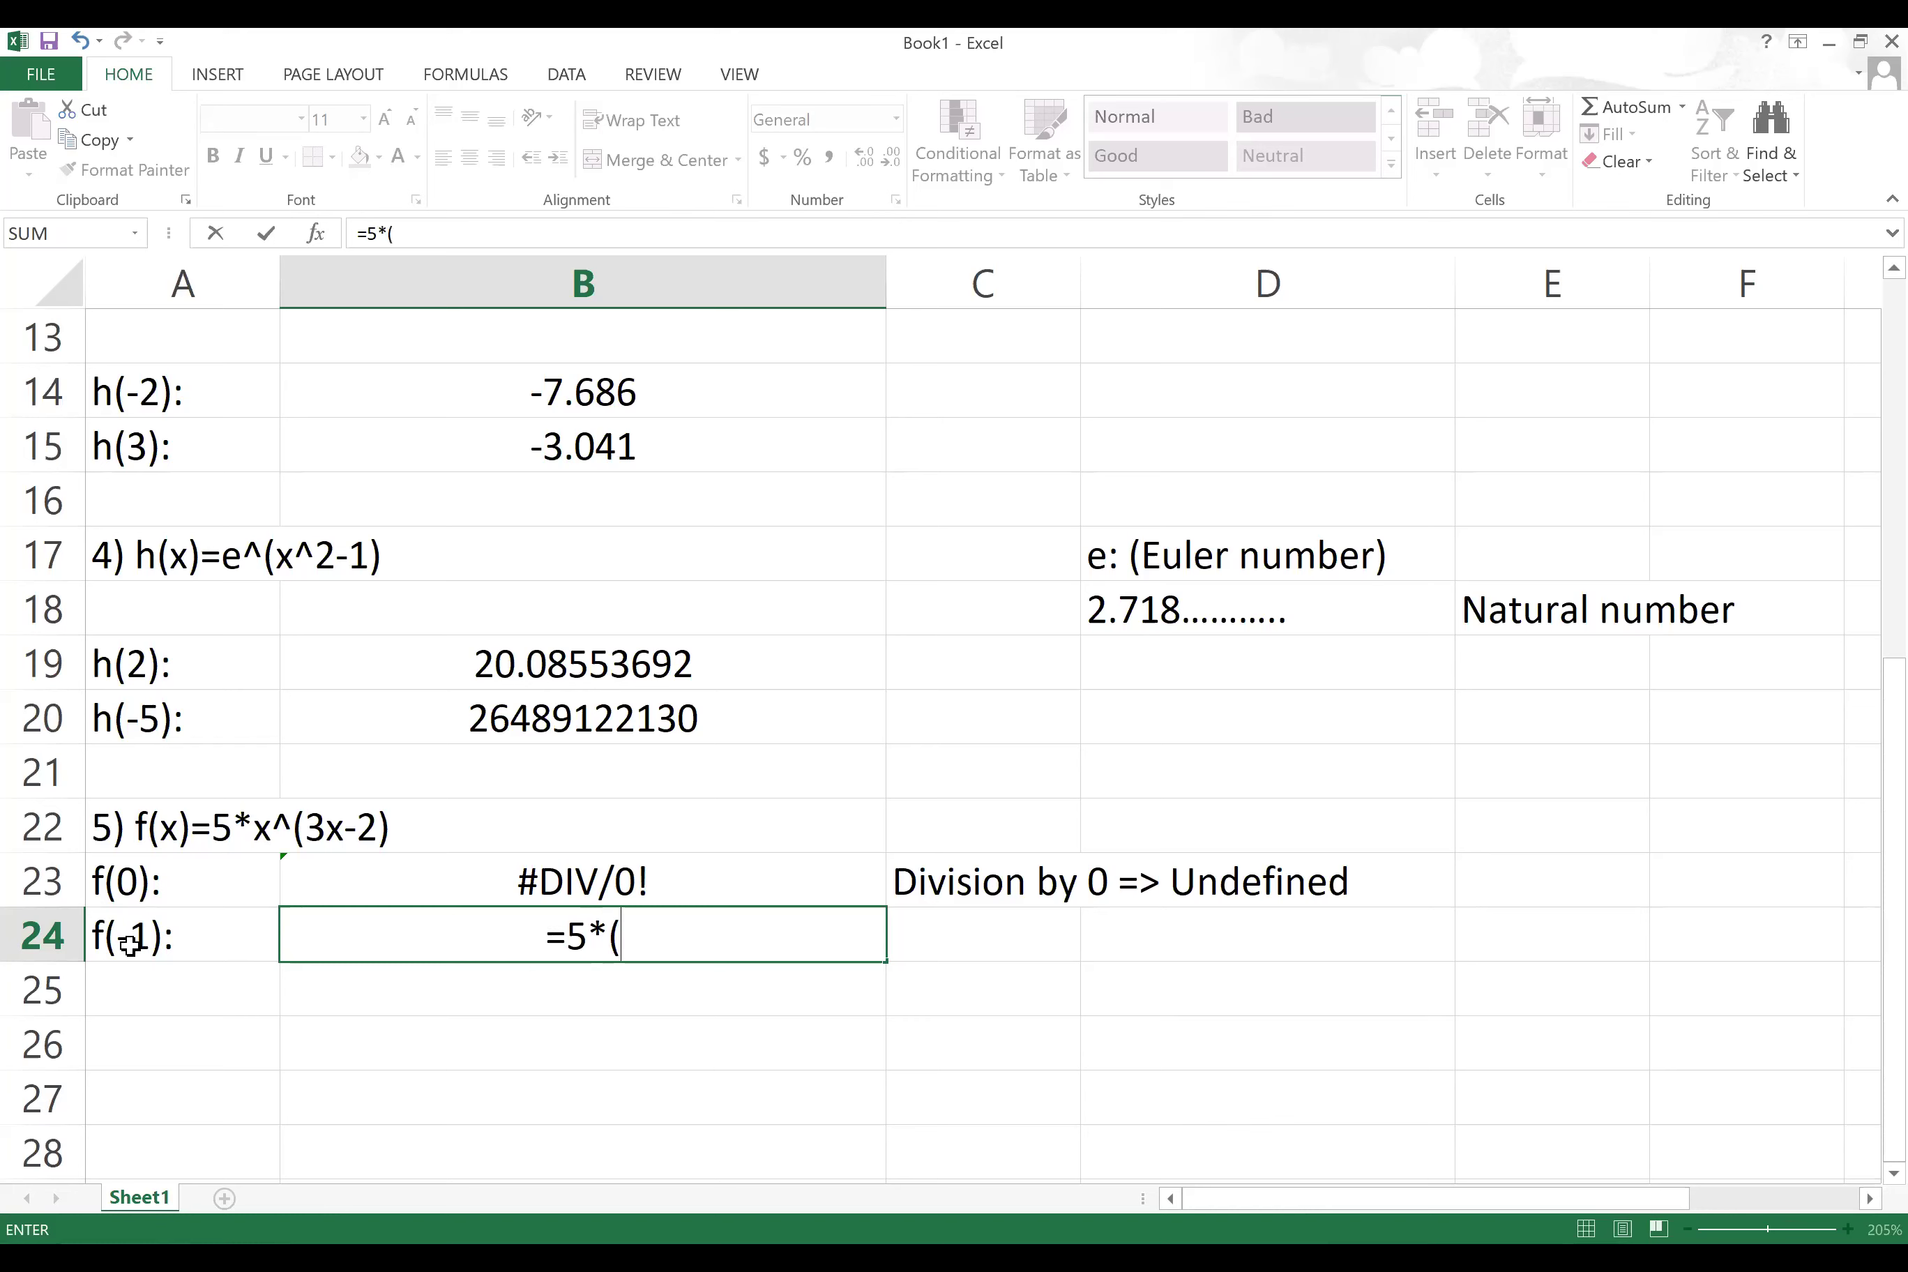
text(-1))
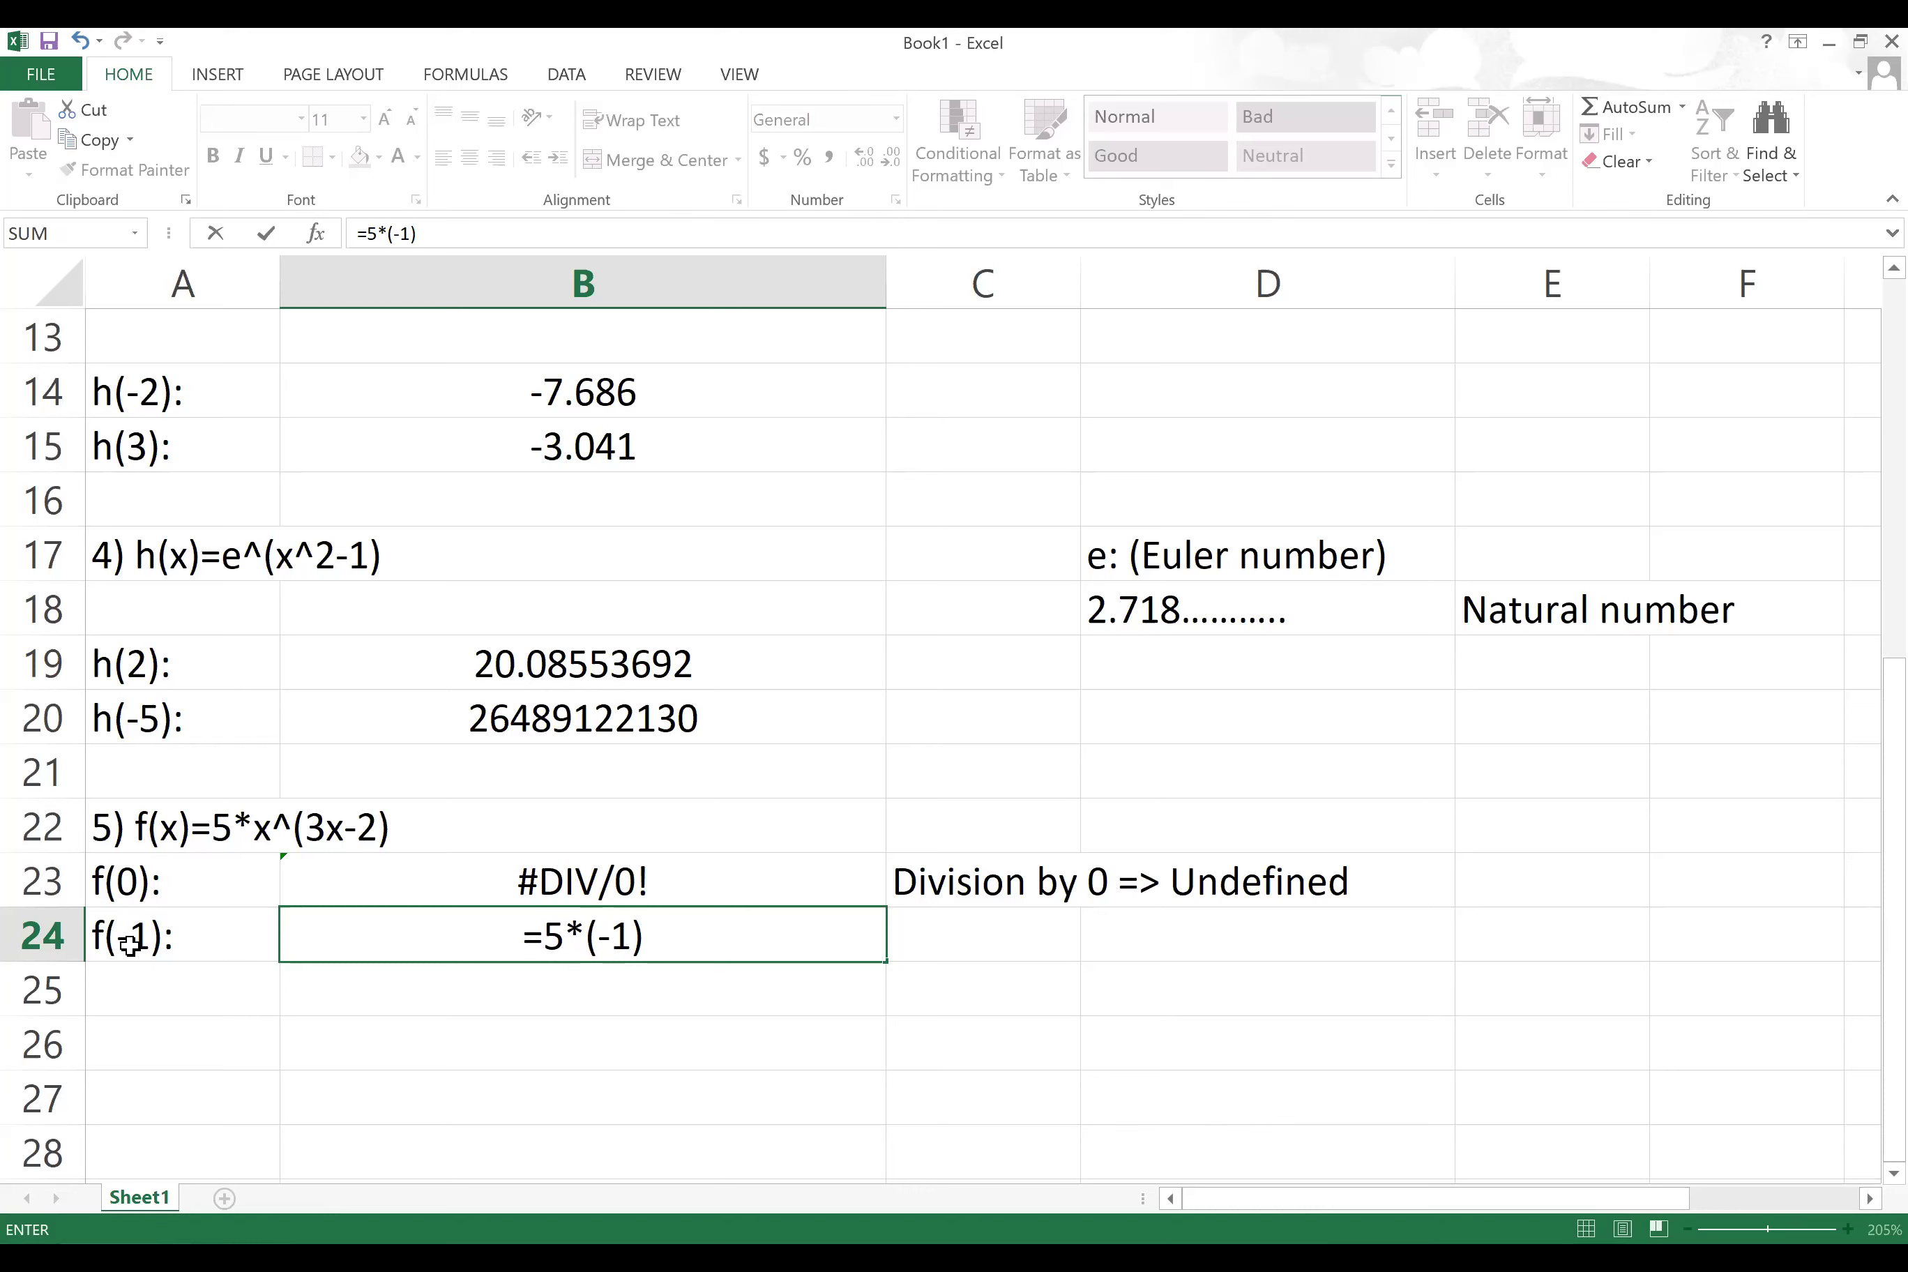
text(^9)
key(BackSpace)
text(()
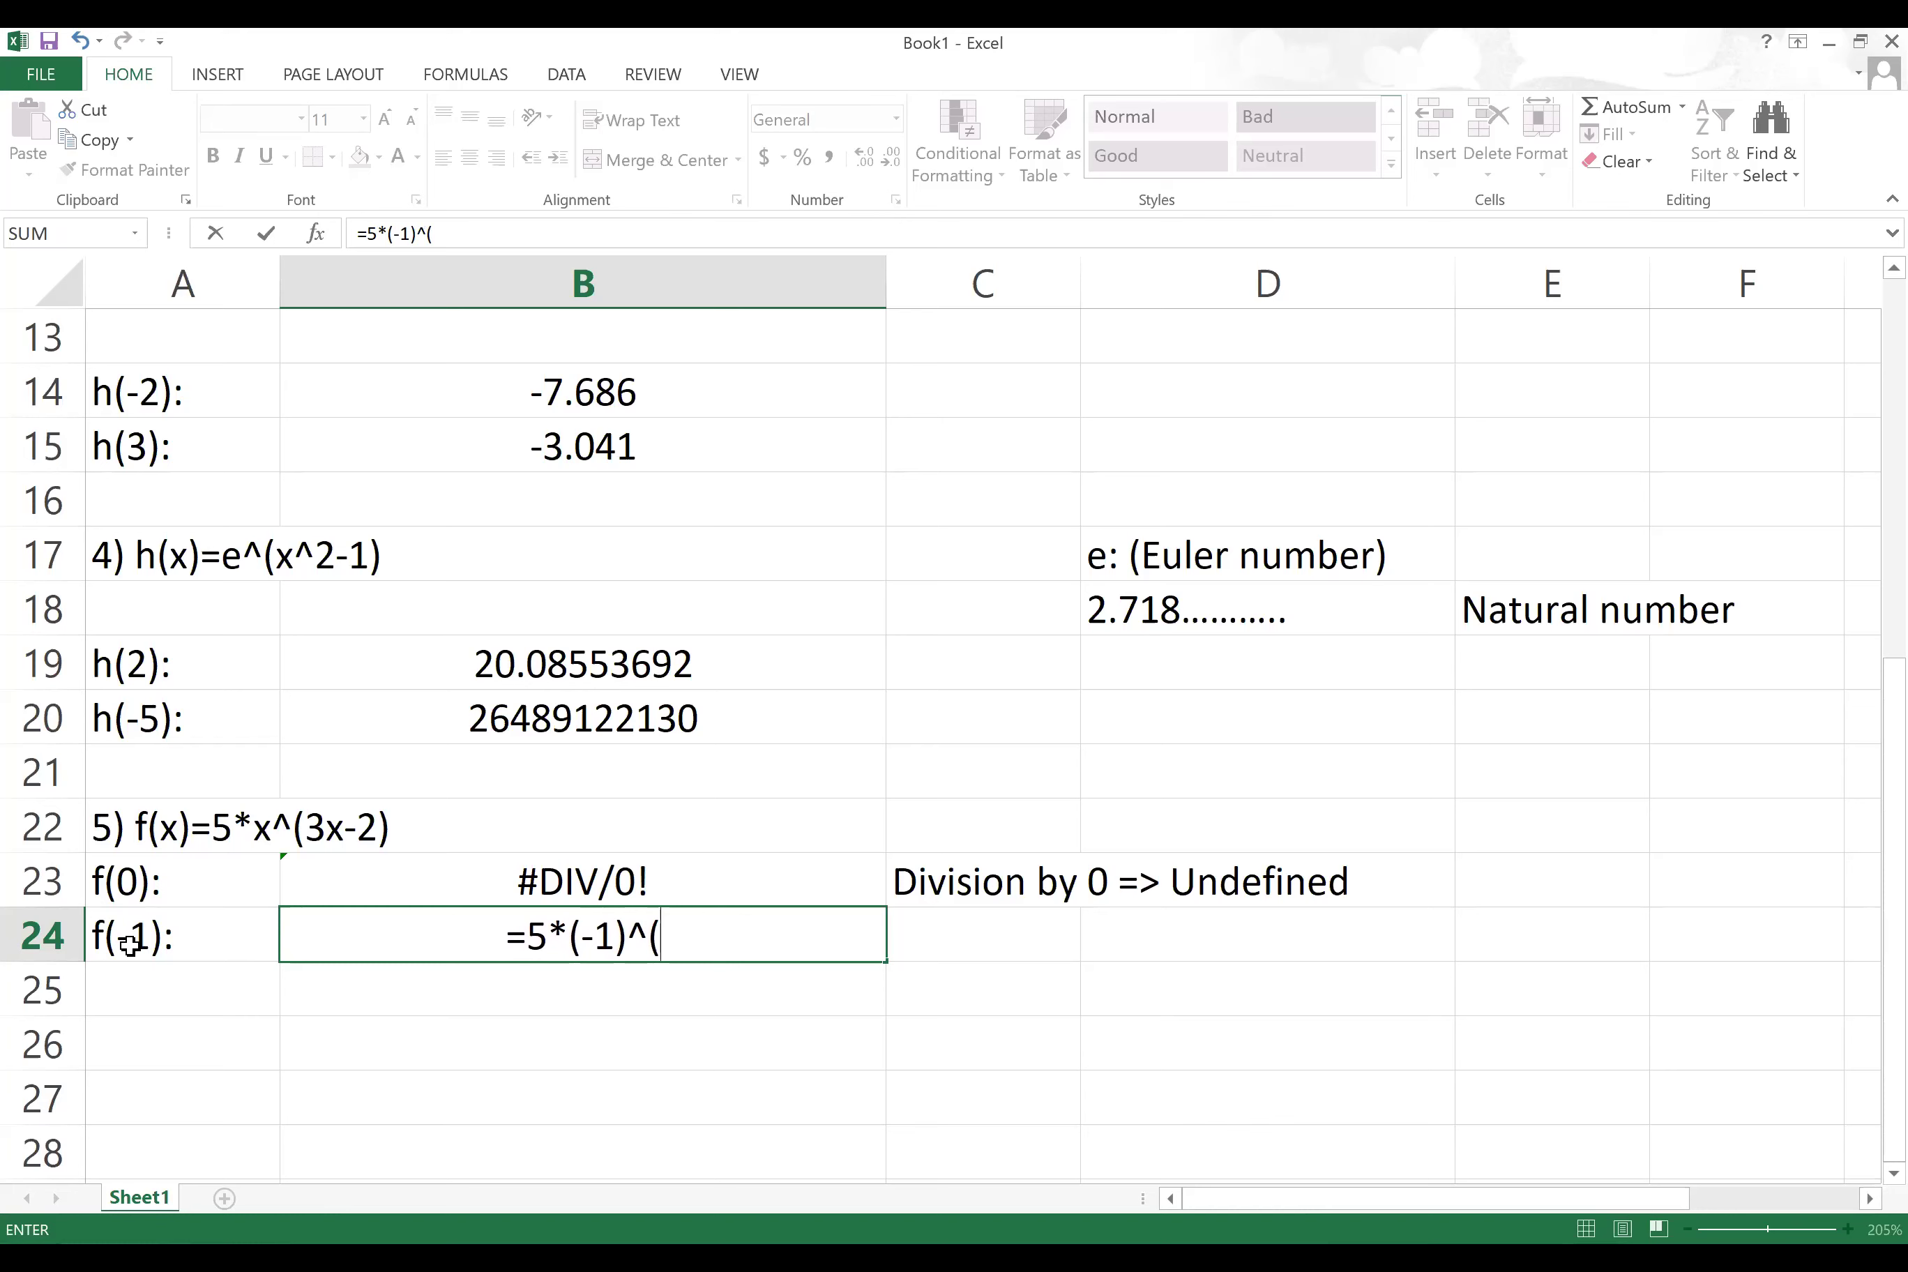
text(3*)
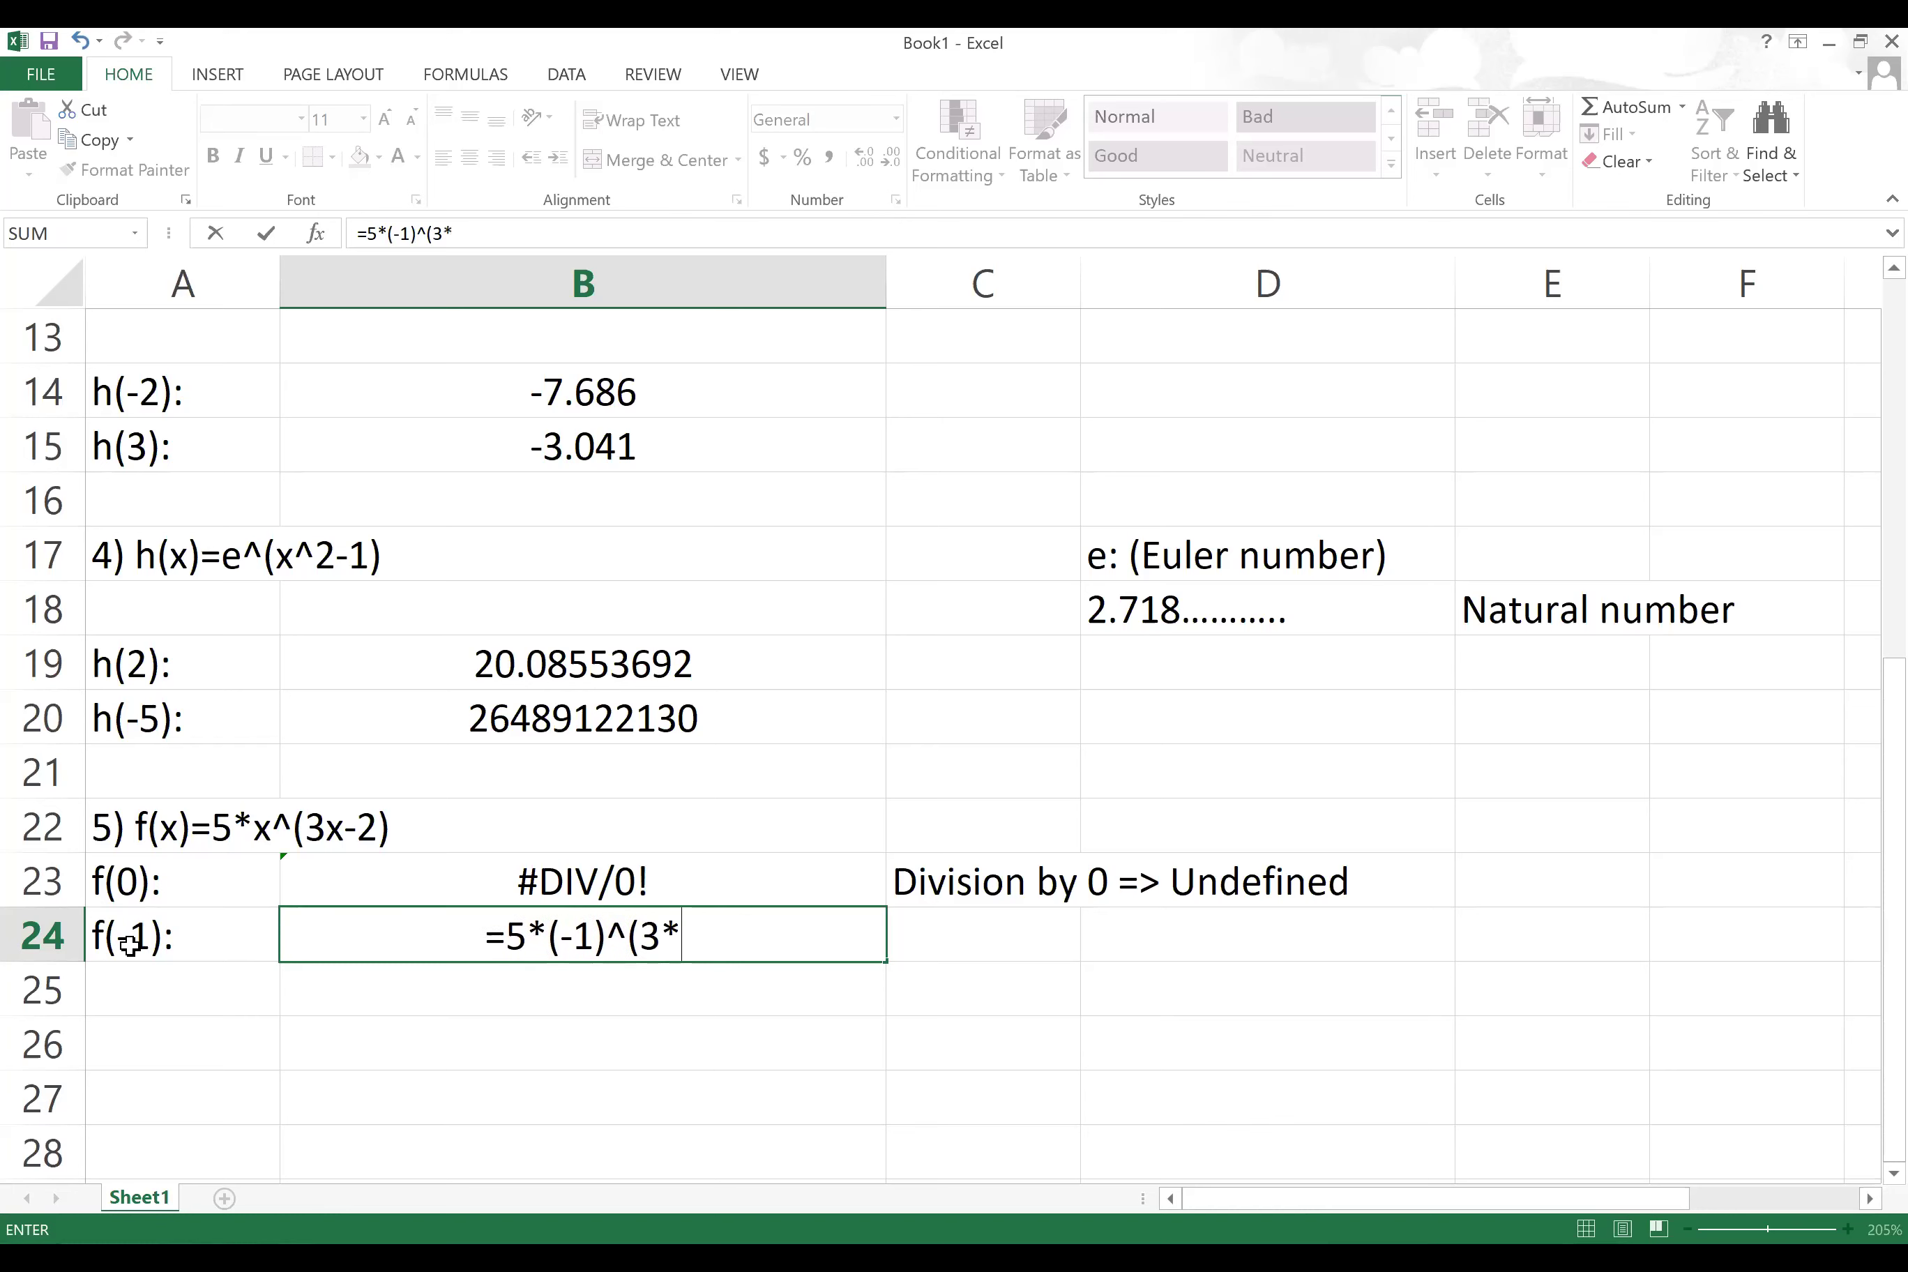
text(-1-2))
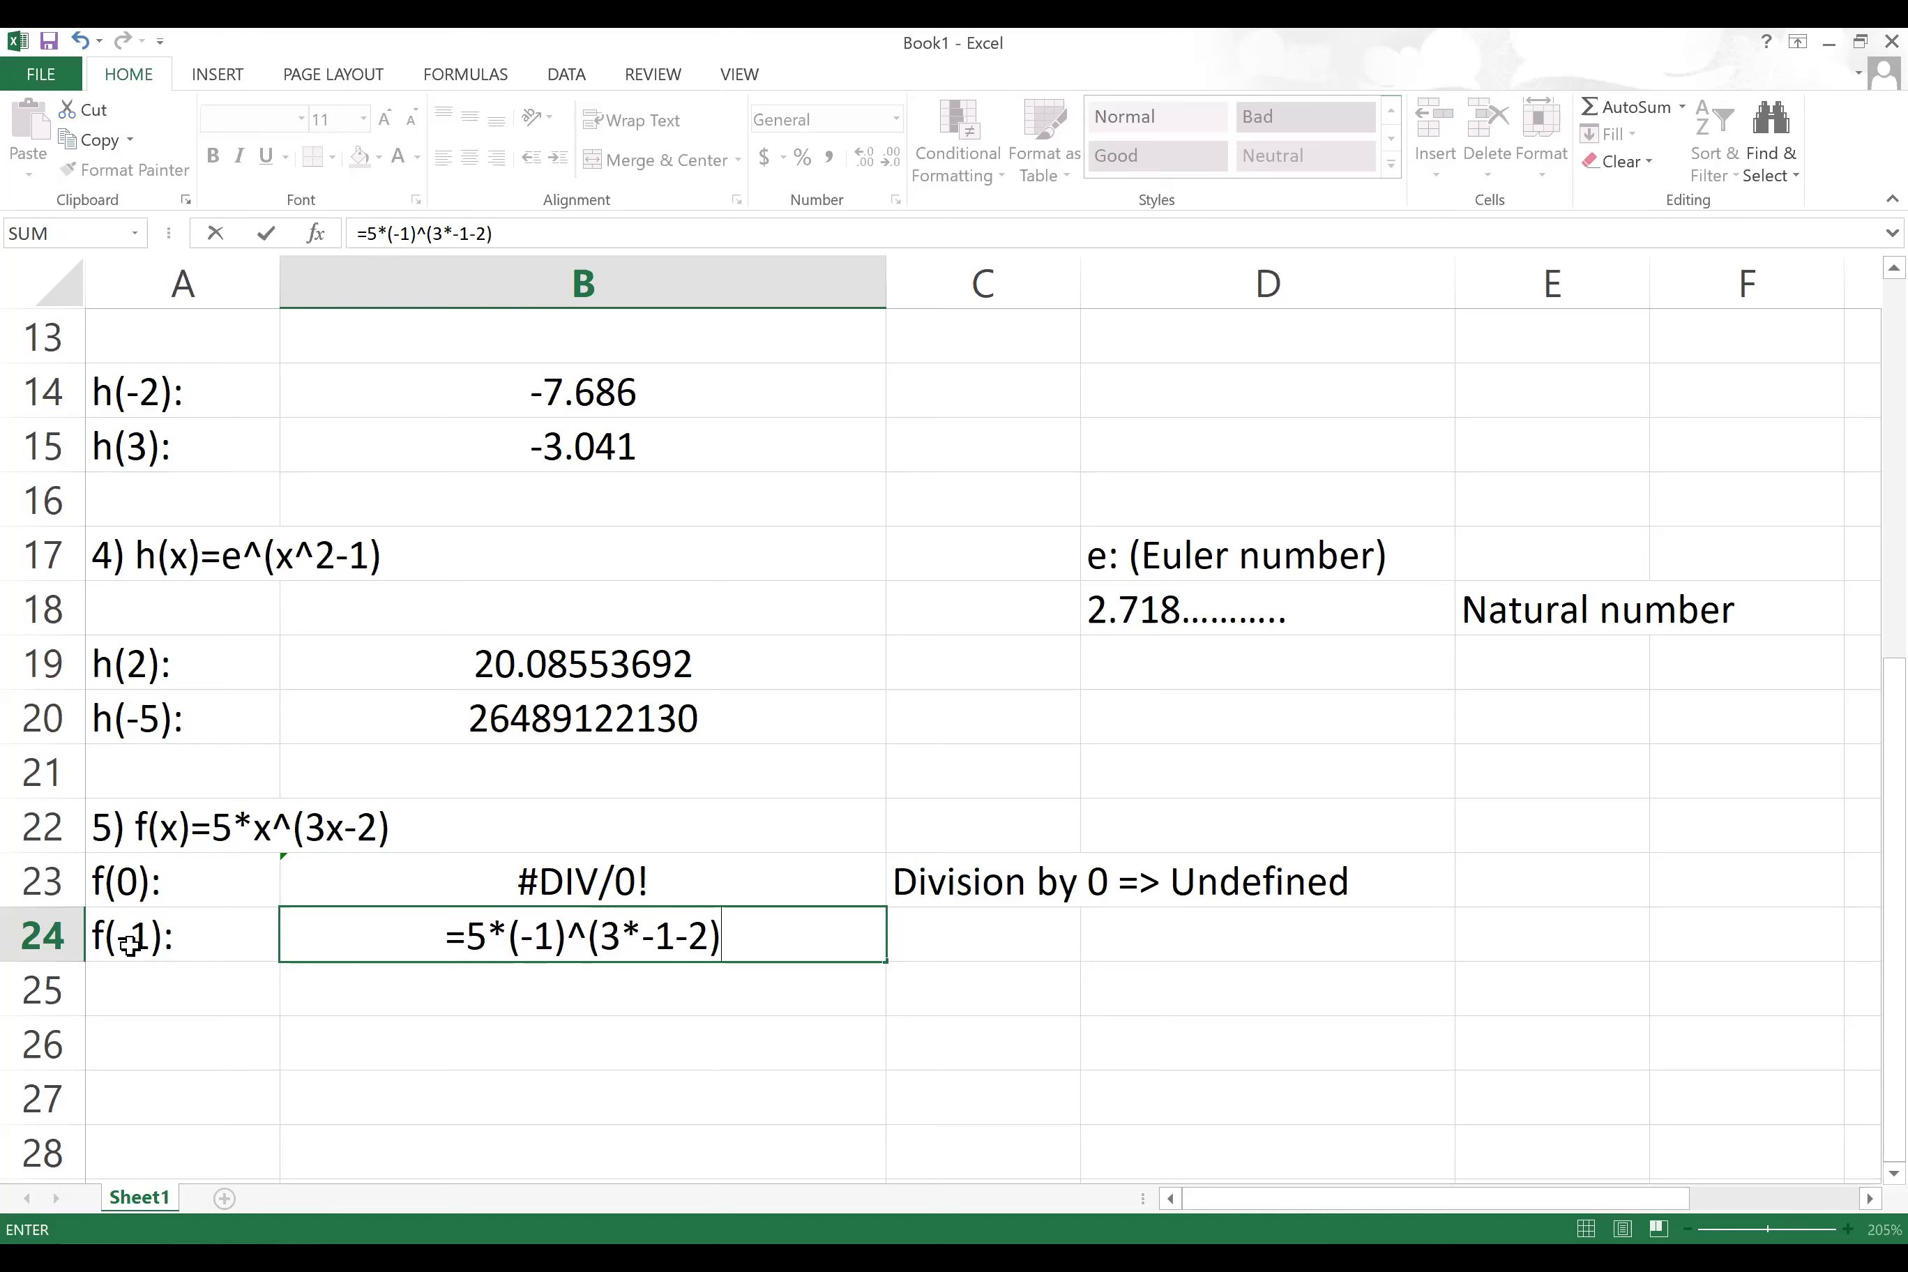
key(Return)
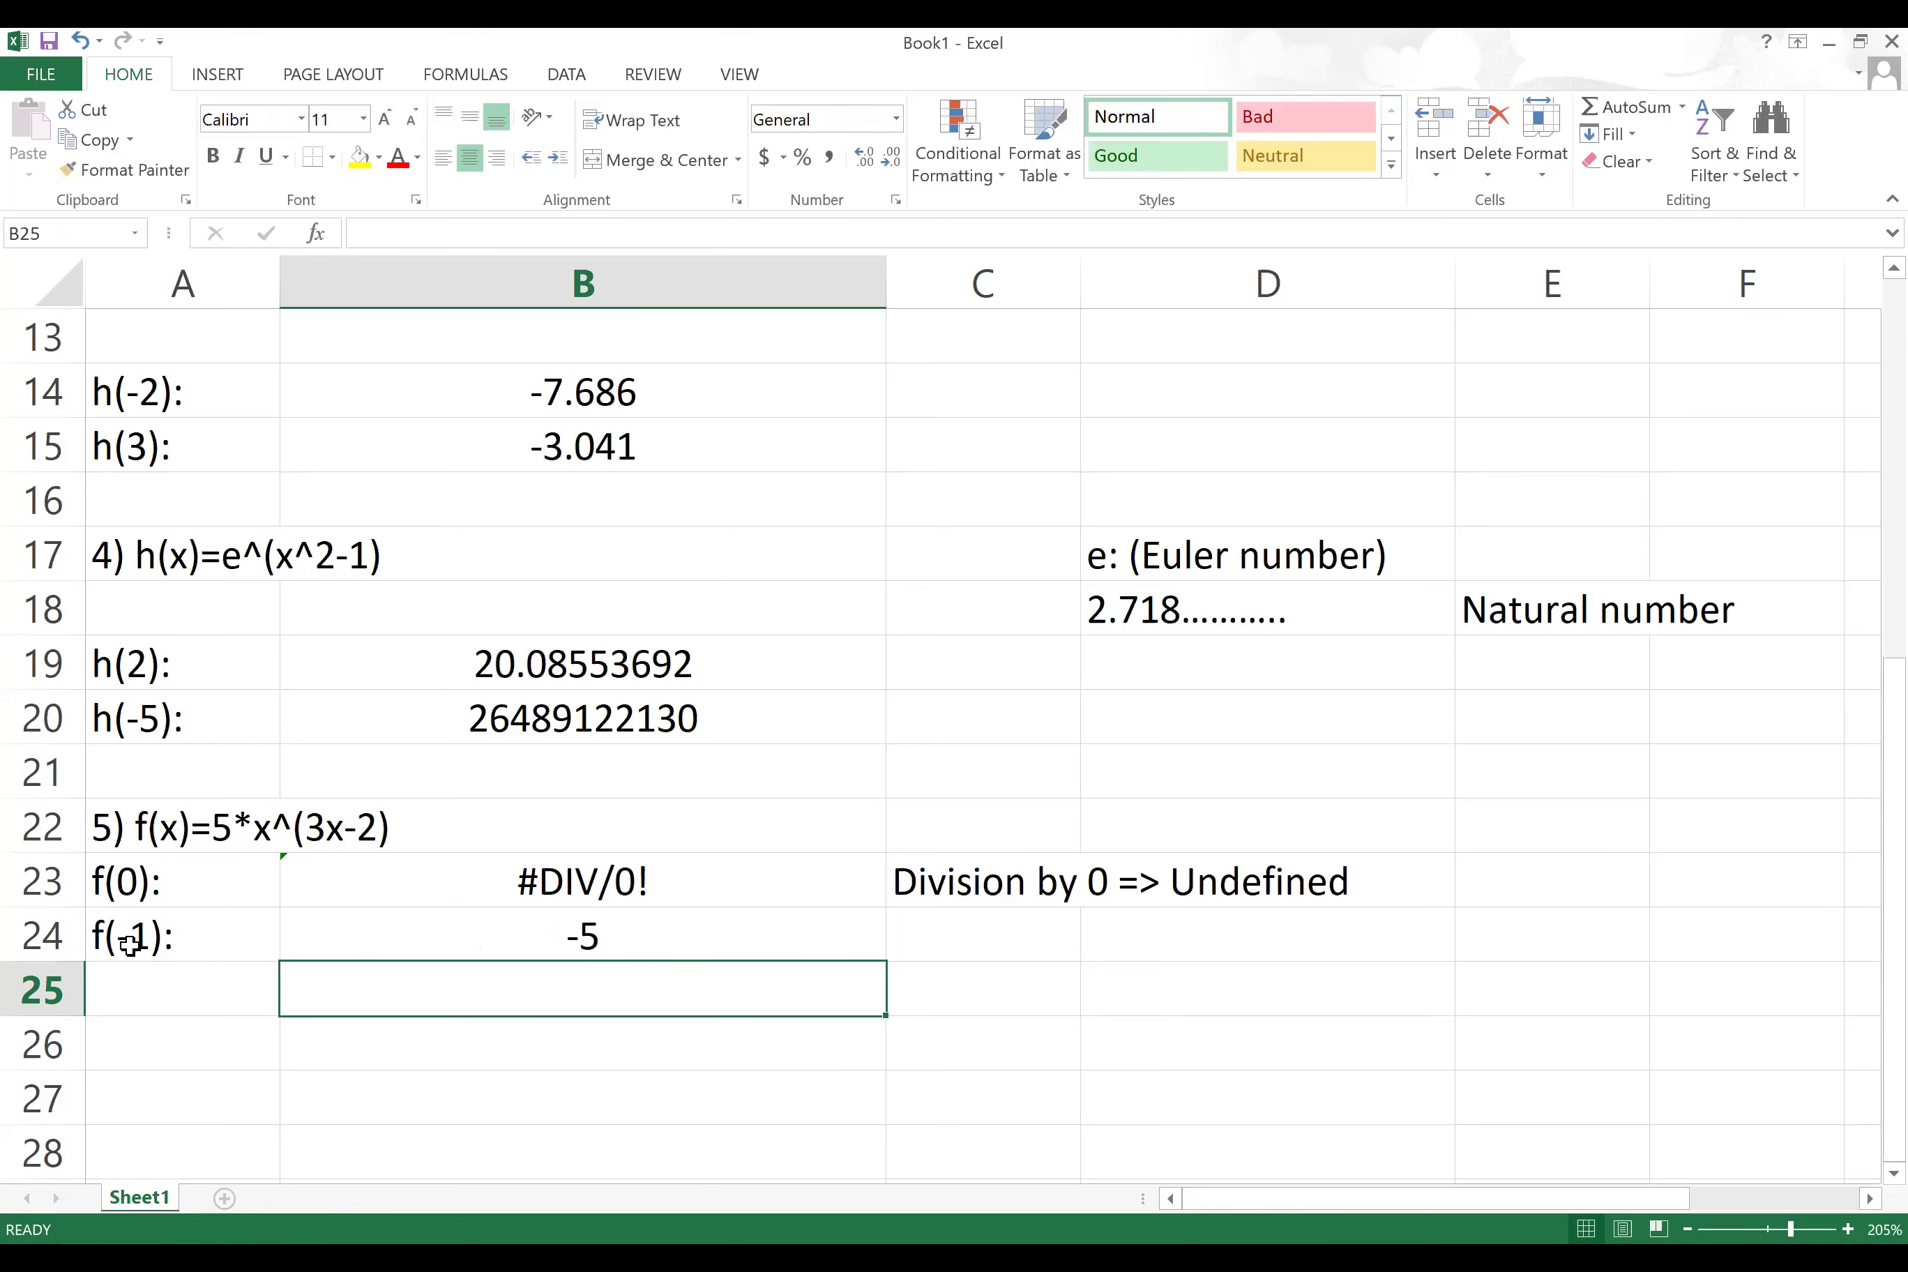
Step: Reopen the f(-1) formula to check it and recommit it unchanged
click(667, 936)
double_click(655, 936)
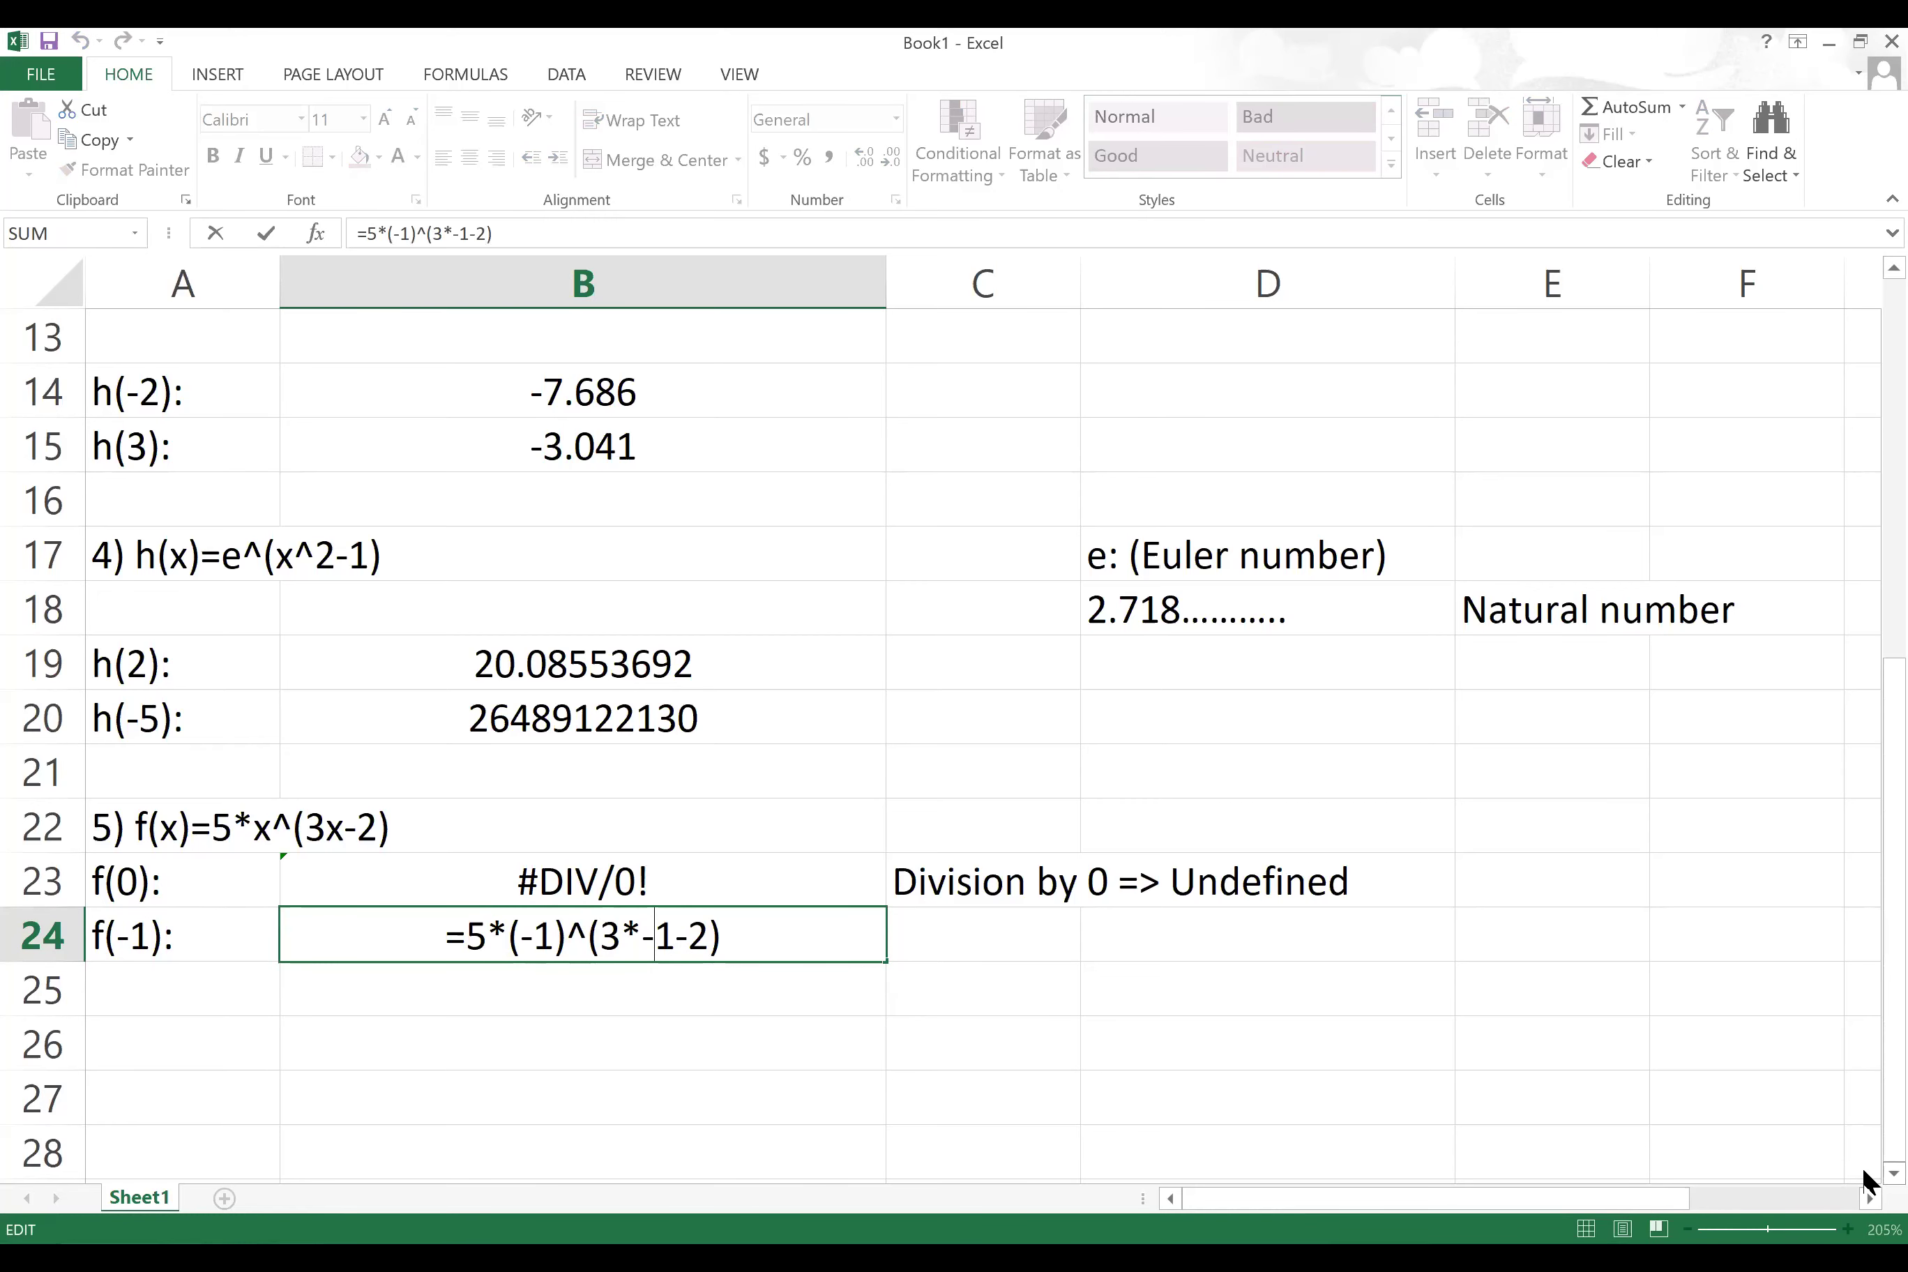
scroll(1863, 1182, down, 2)
scroll(1863, 1180, down, 1)
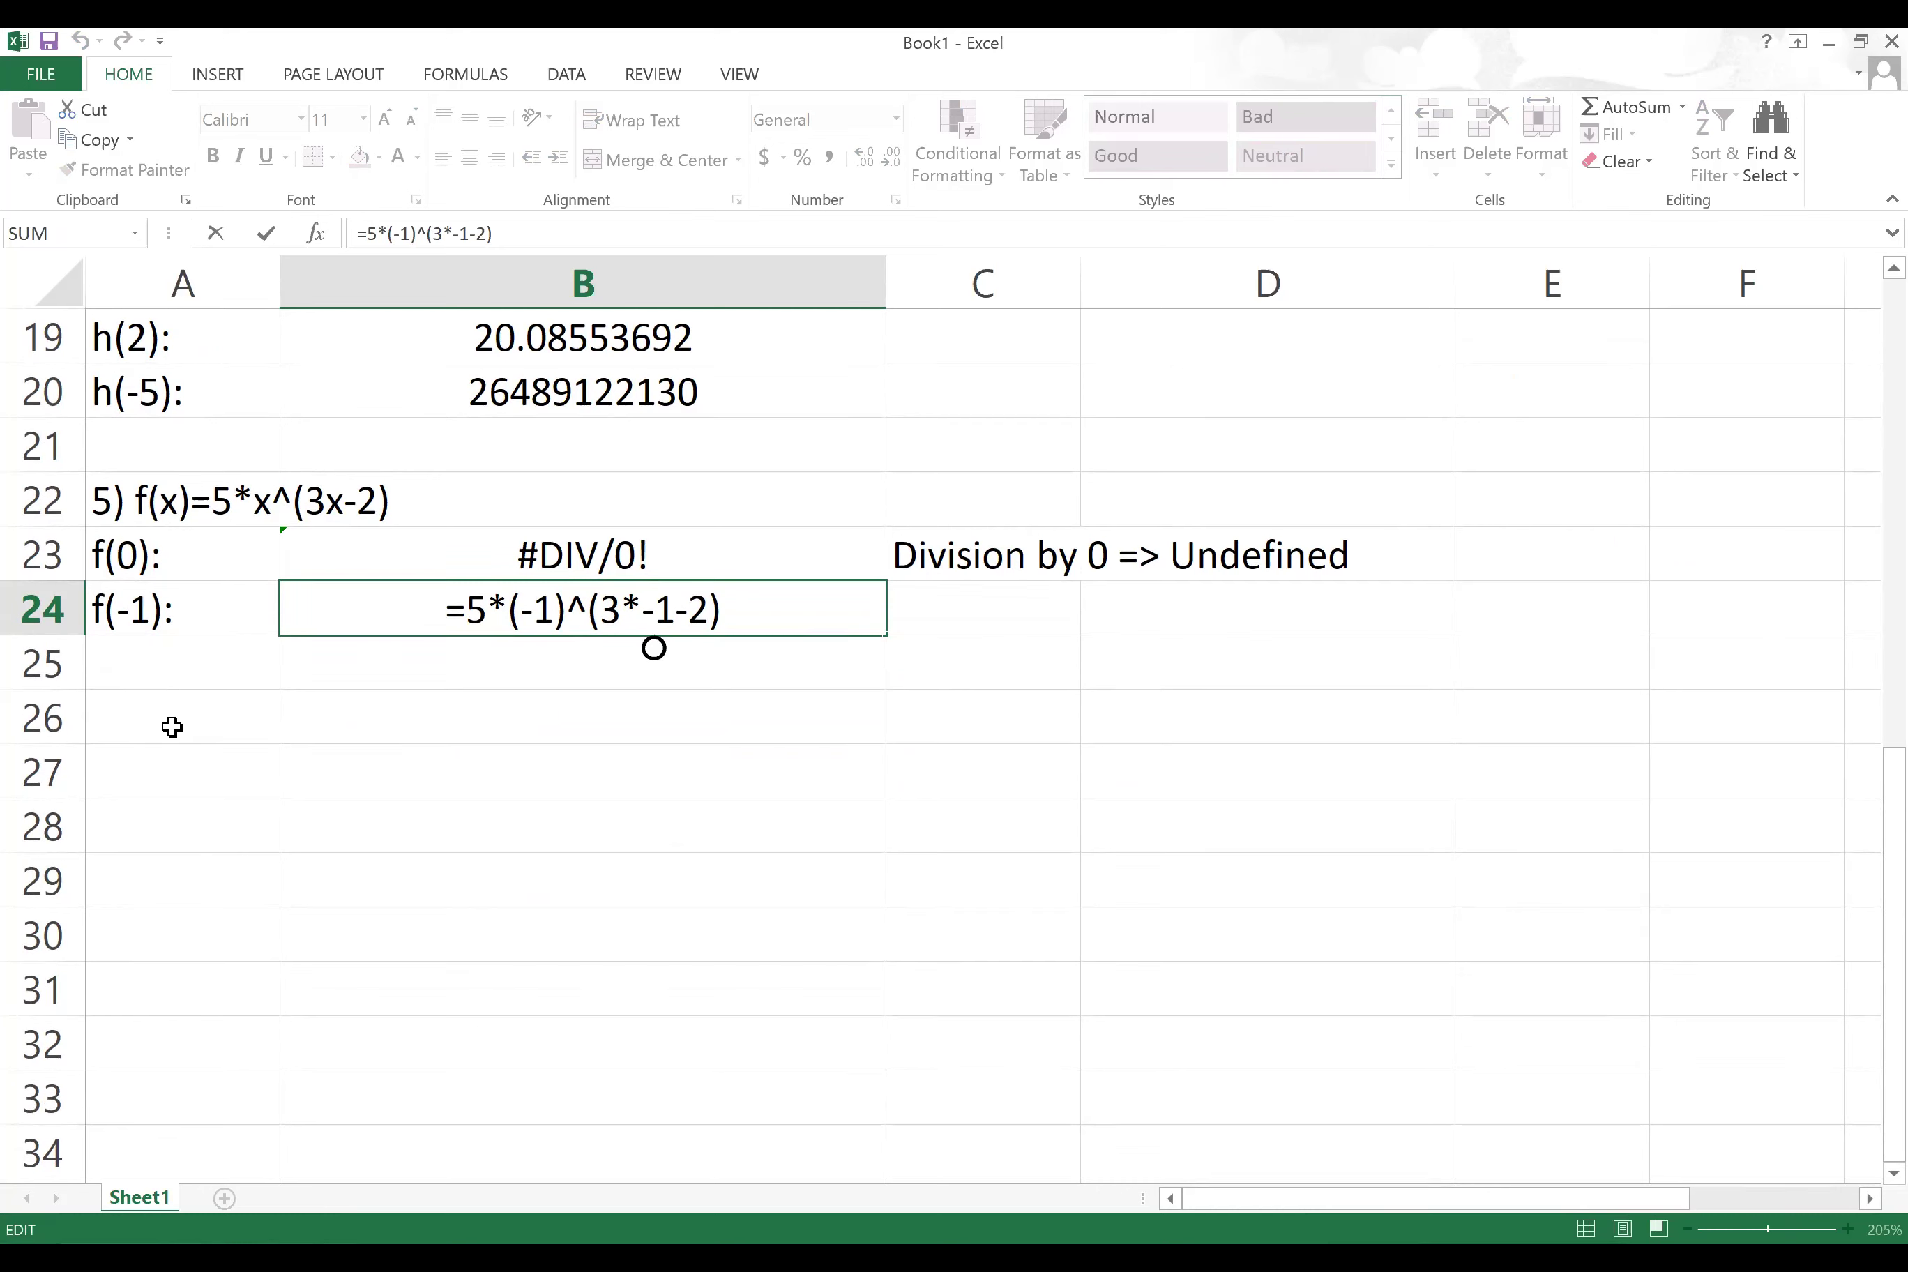
text(6)
key(BackSpace)
key(ctrl+Return)
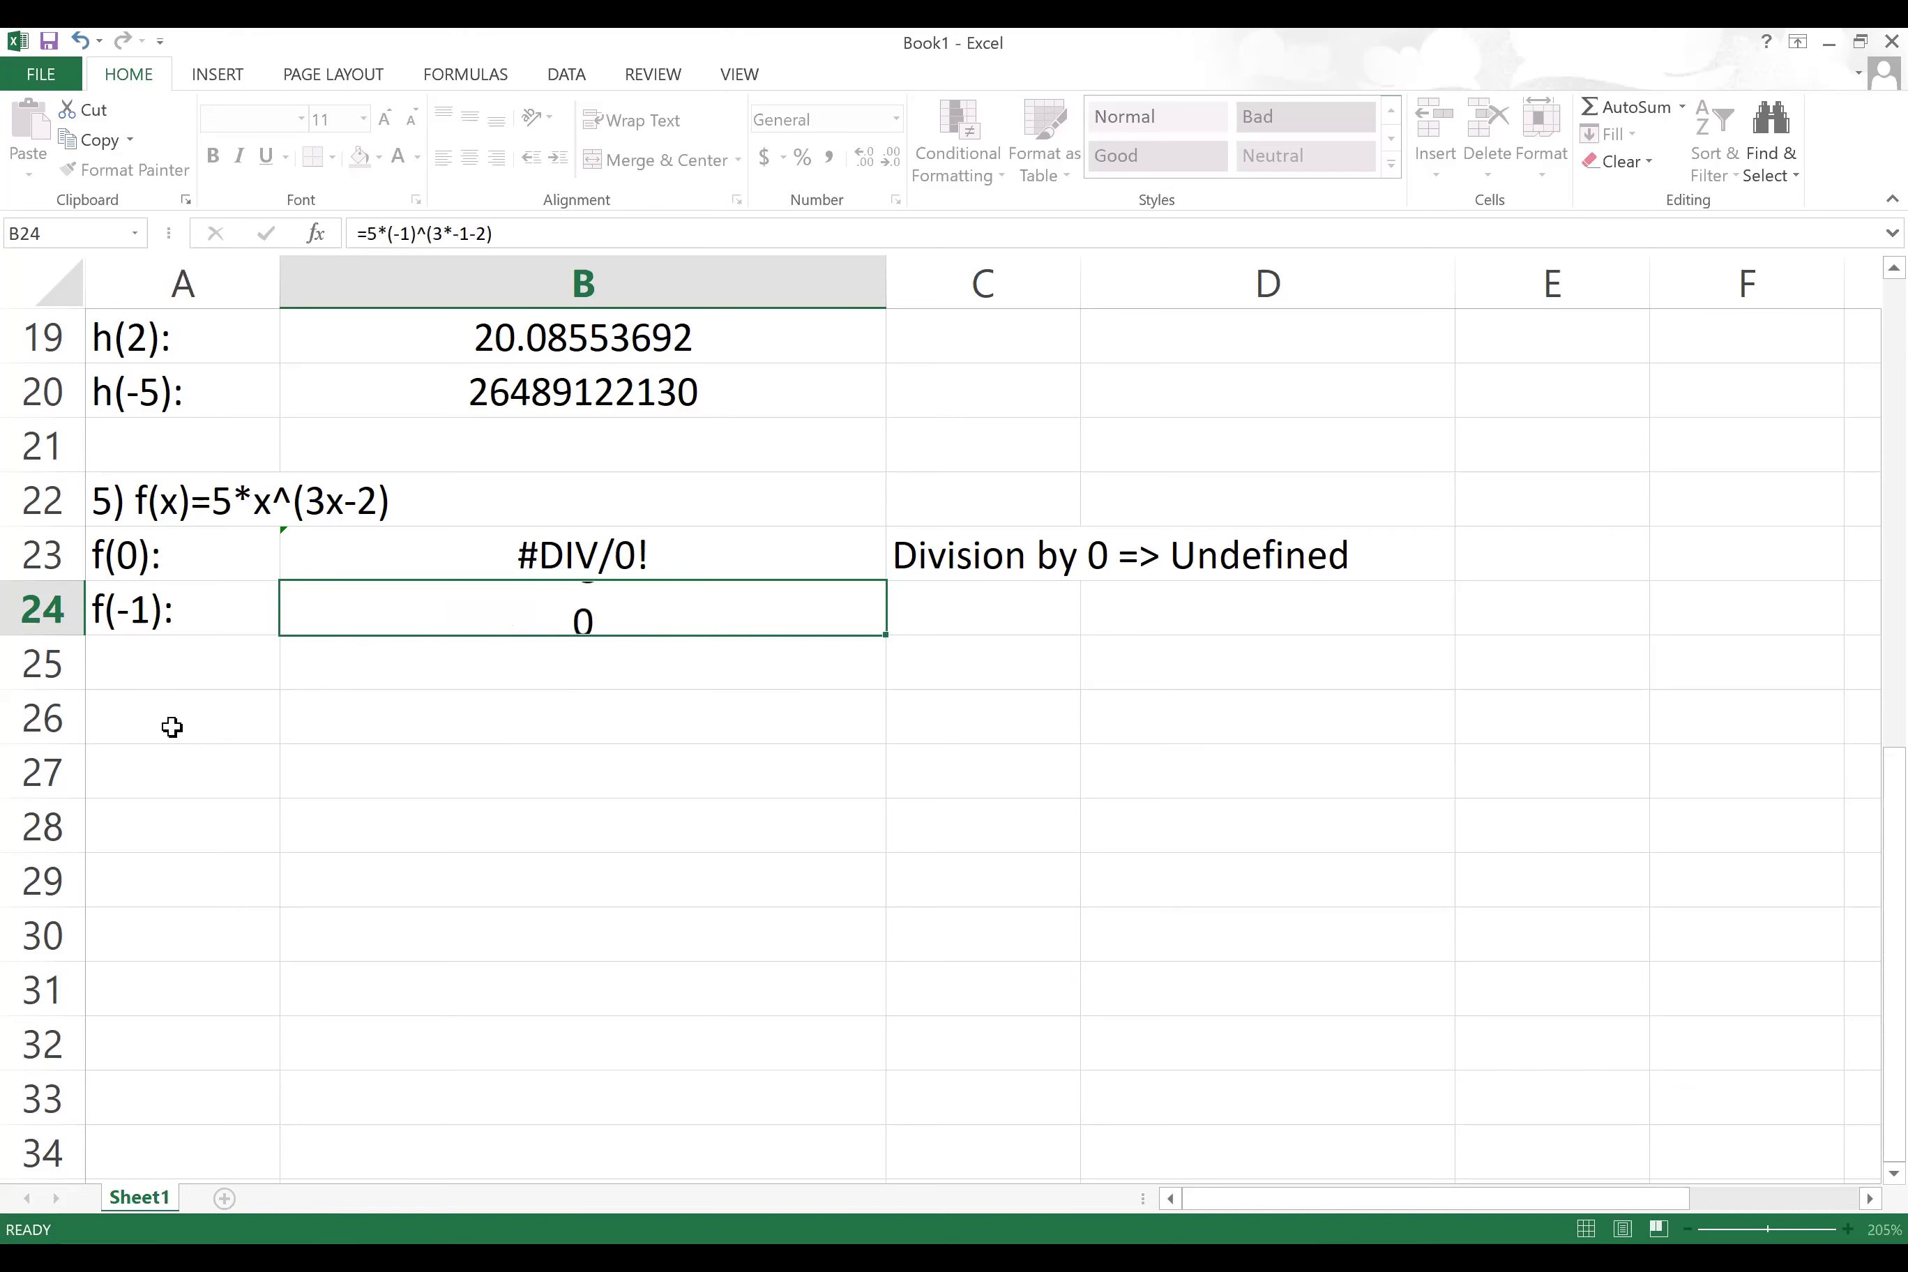
key(Return)
Step: Start problem 6's heading in A26 as '6) k(x)=9*3.26'
click(172, 726)
text(g)
key(BackSpace)
text(6) )
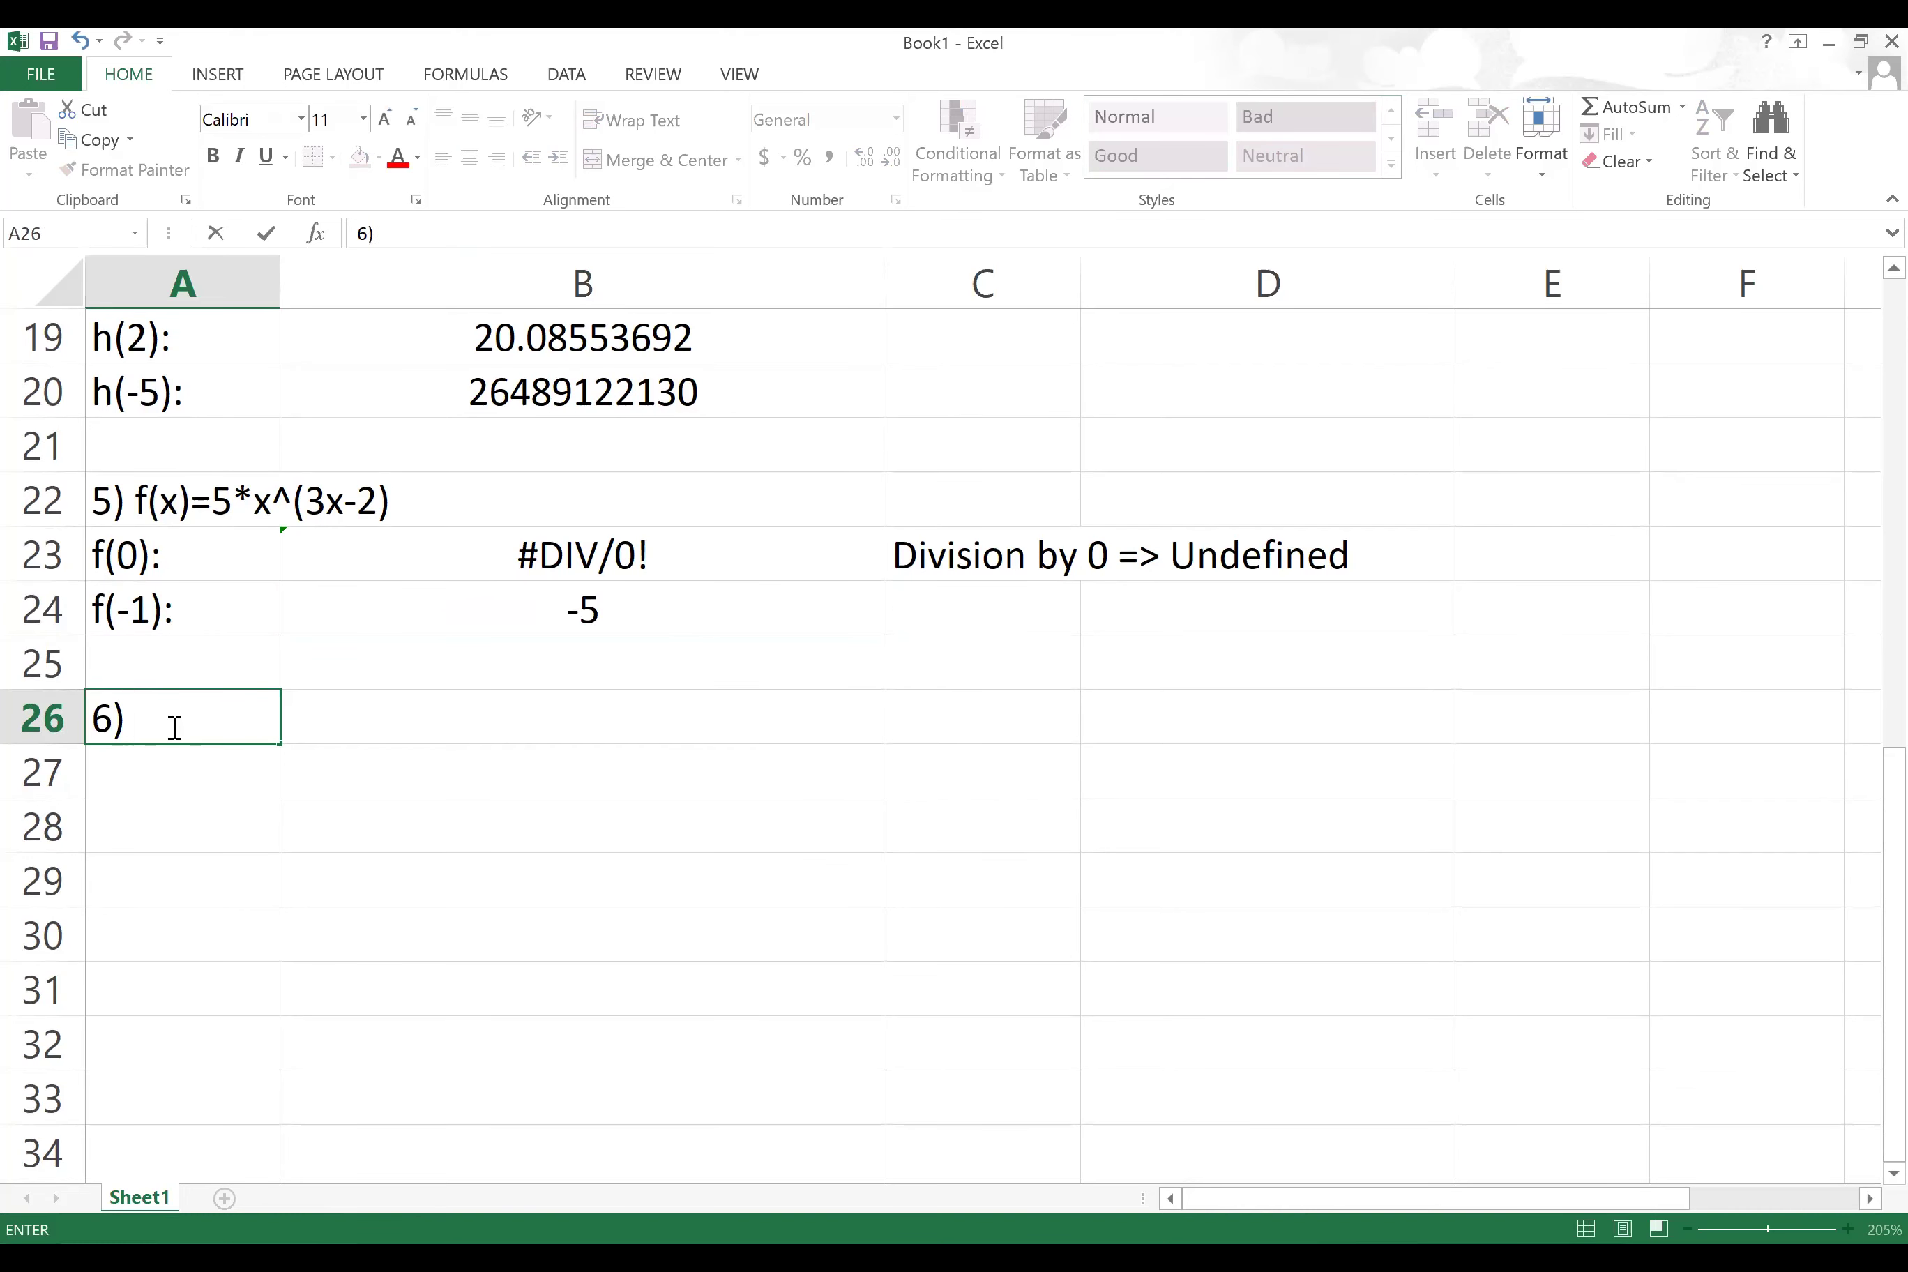
text(k(x)=9*)
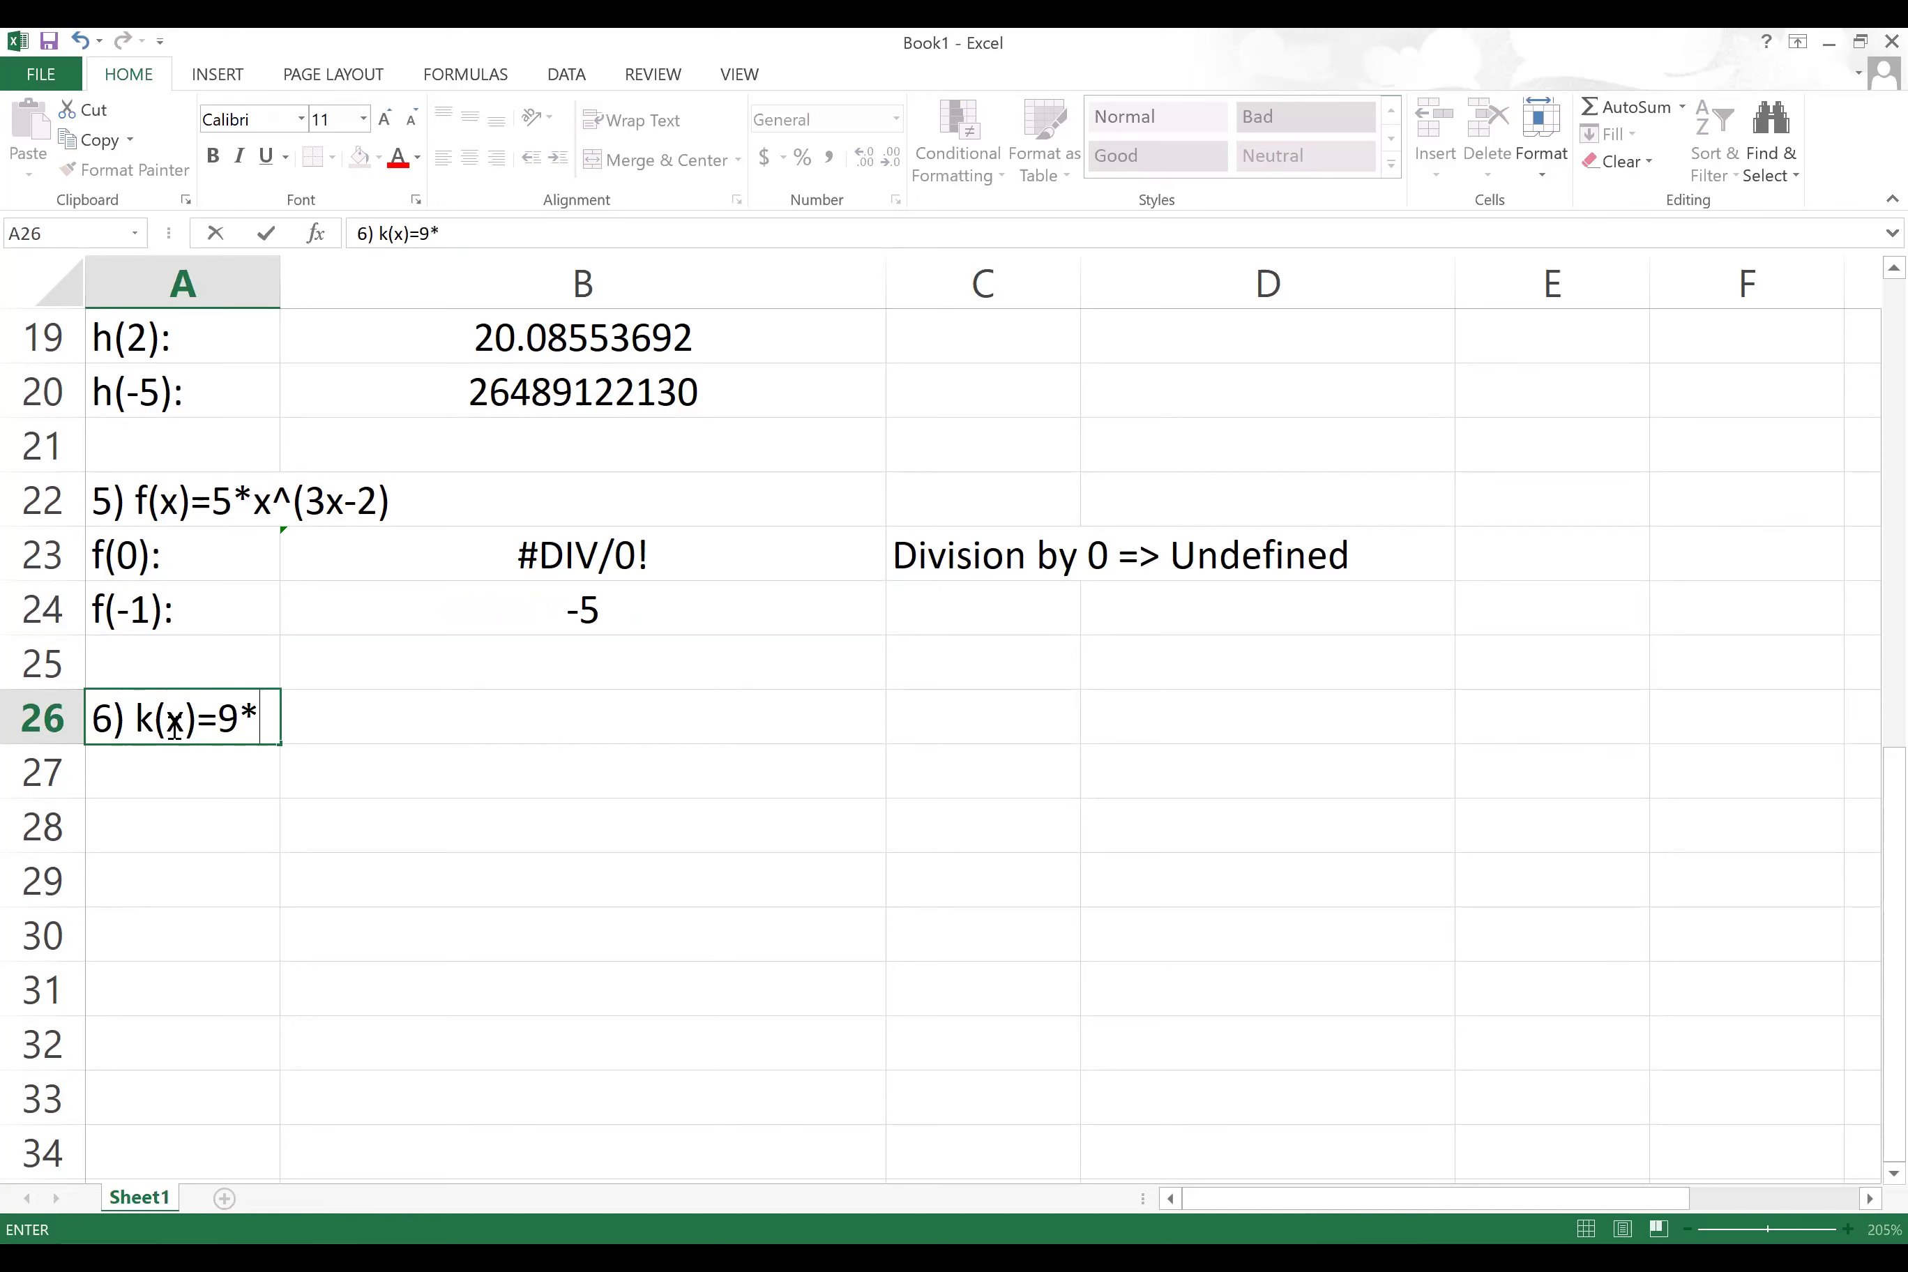
text(3.25^)
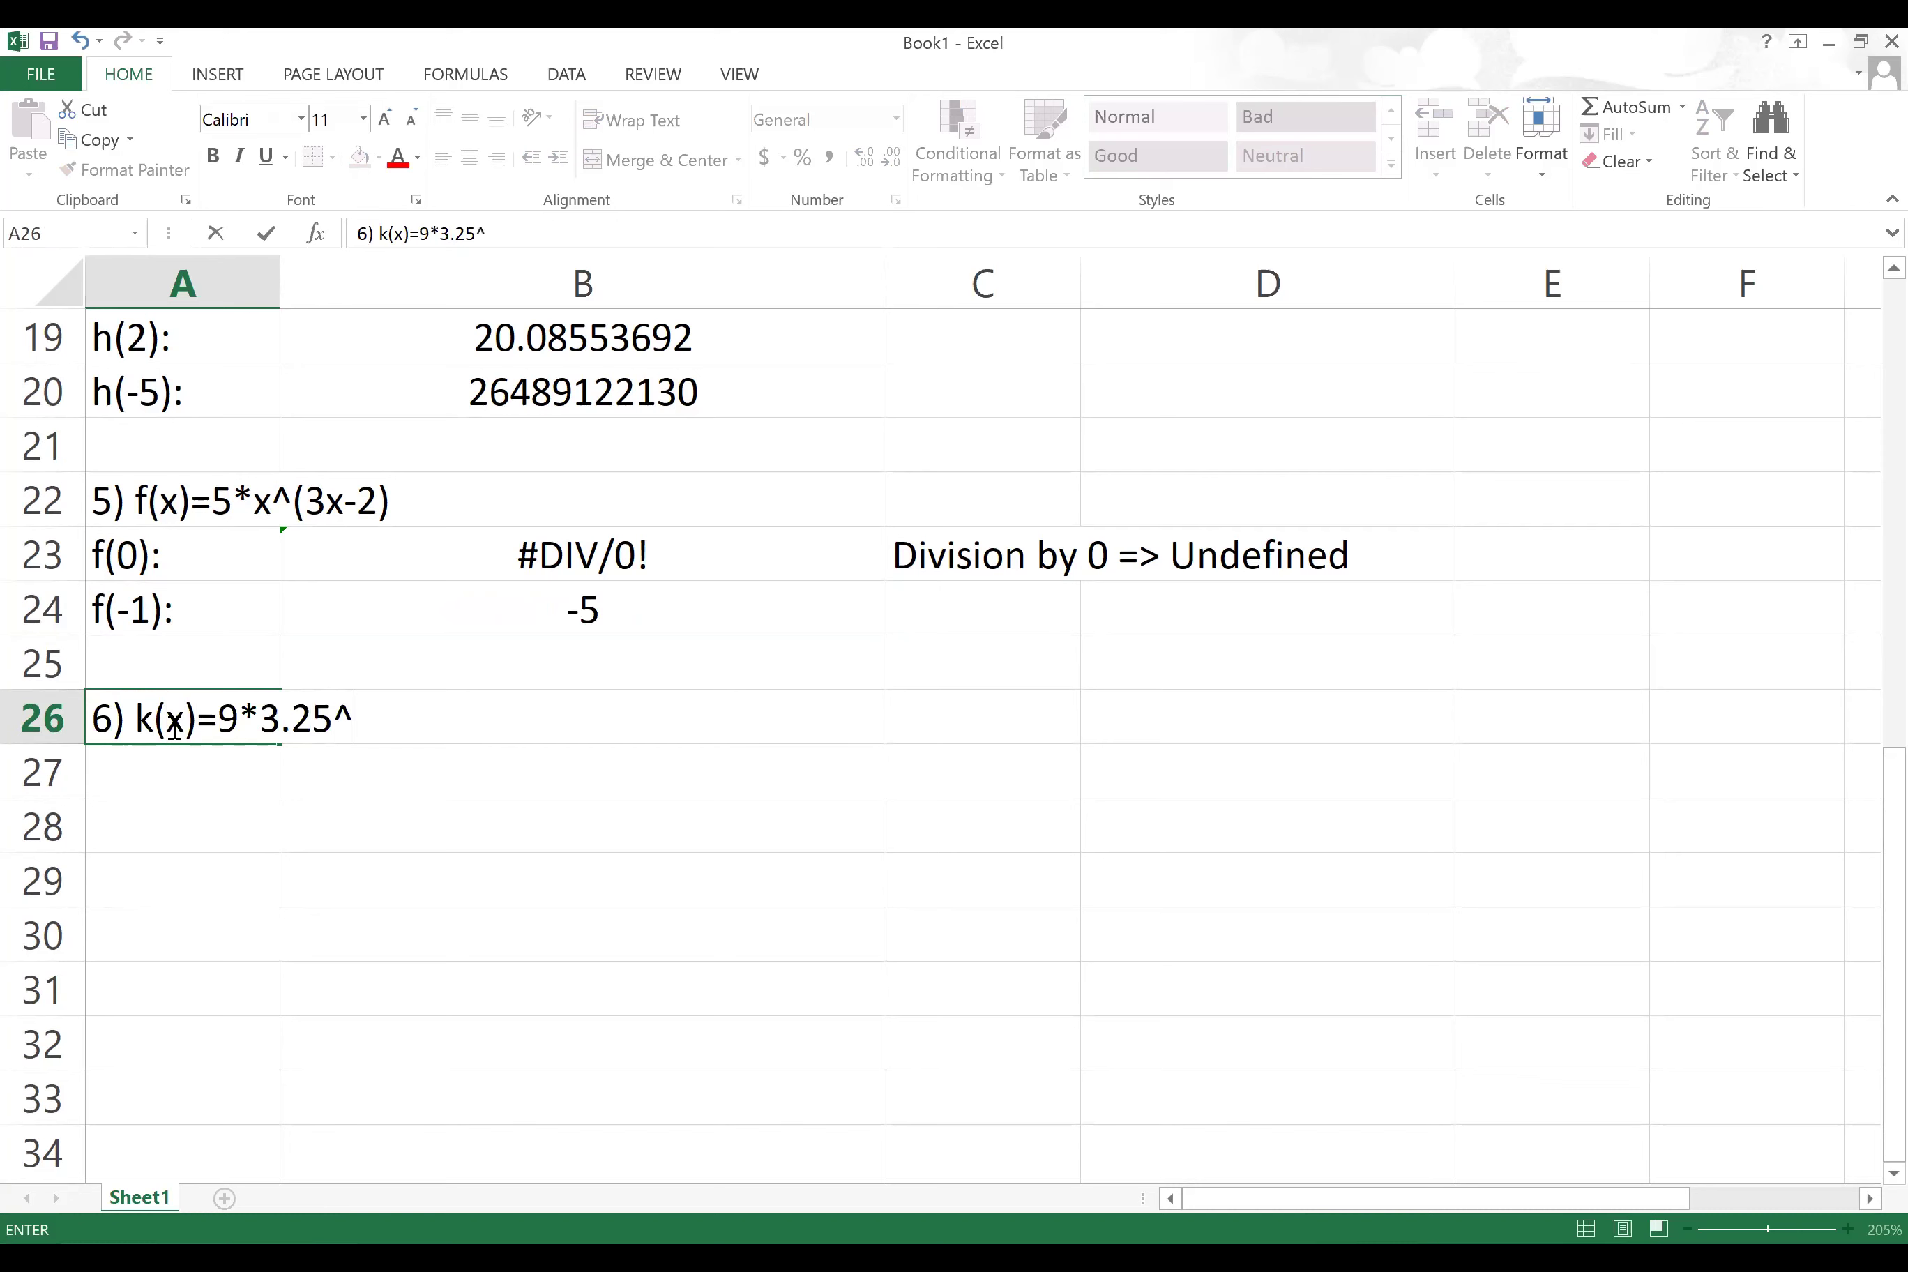
Step: Correct the heading to '6) k(x)=9*3.25^(5x-1)' and type 'k(-3):' in A27
text((5x-1))
click(209, 781)
text(k)
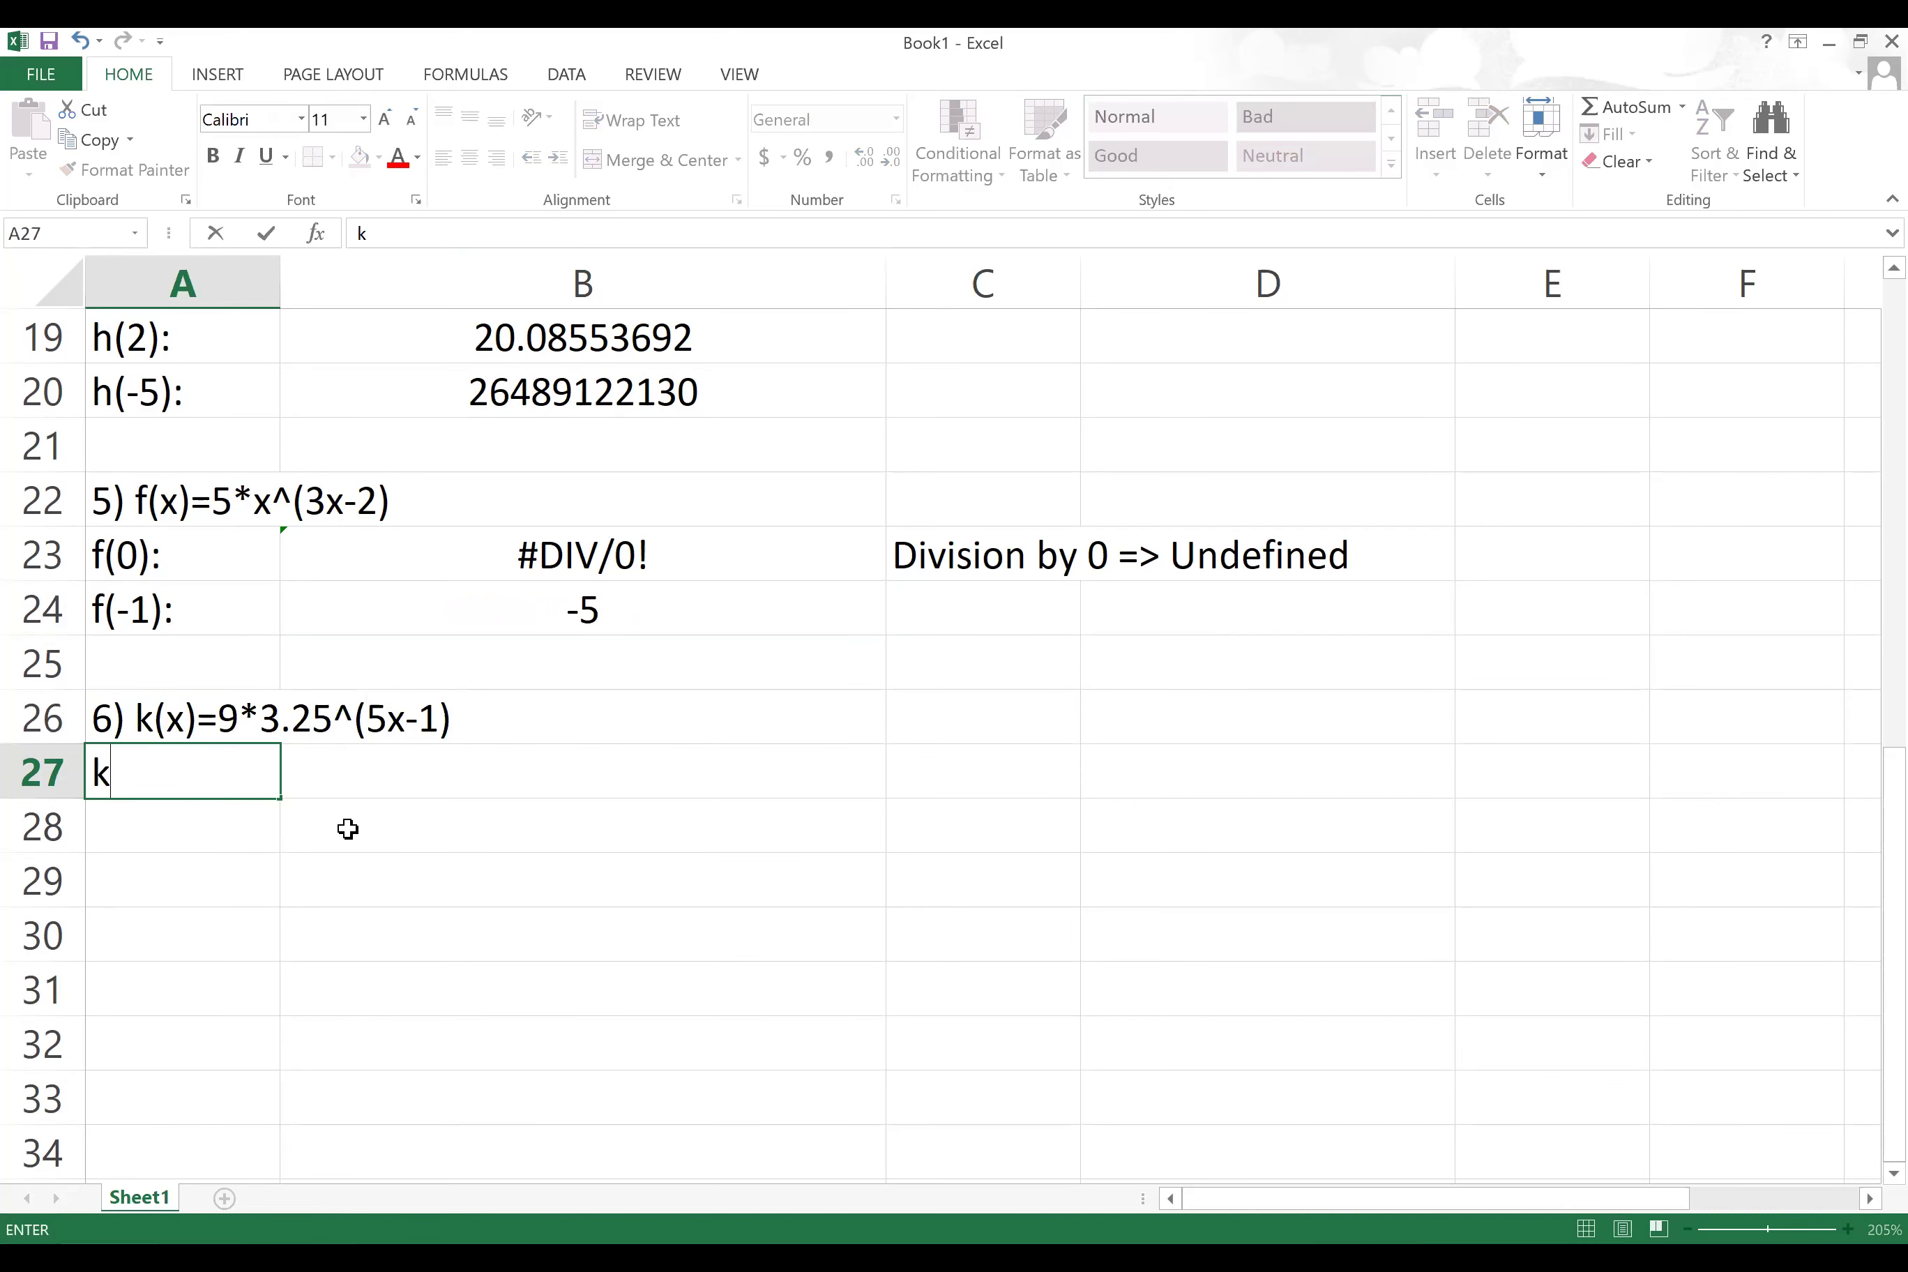
text((-3):)
Step: Enter =9*3.25^(5*-3-1) in B27, which evaluates to 5.8091E-08
click(393, 775)
text(=)
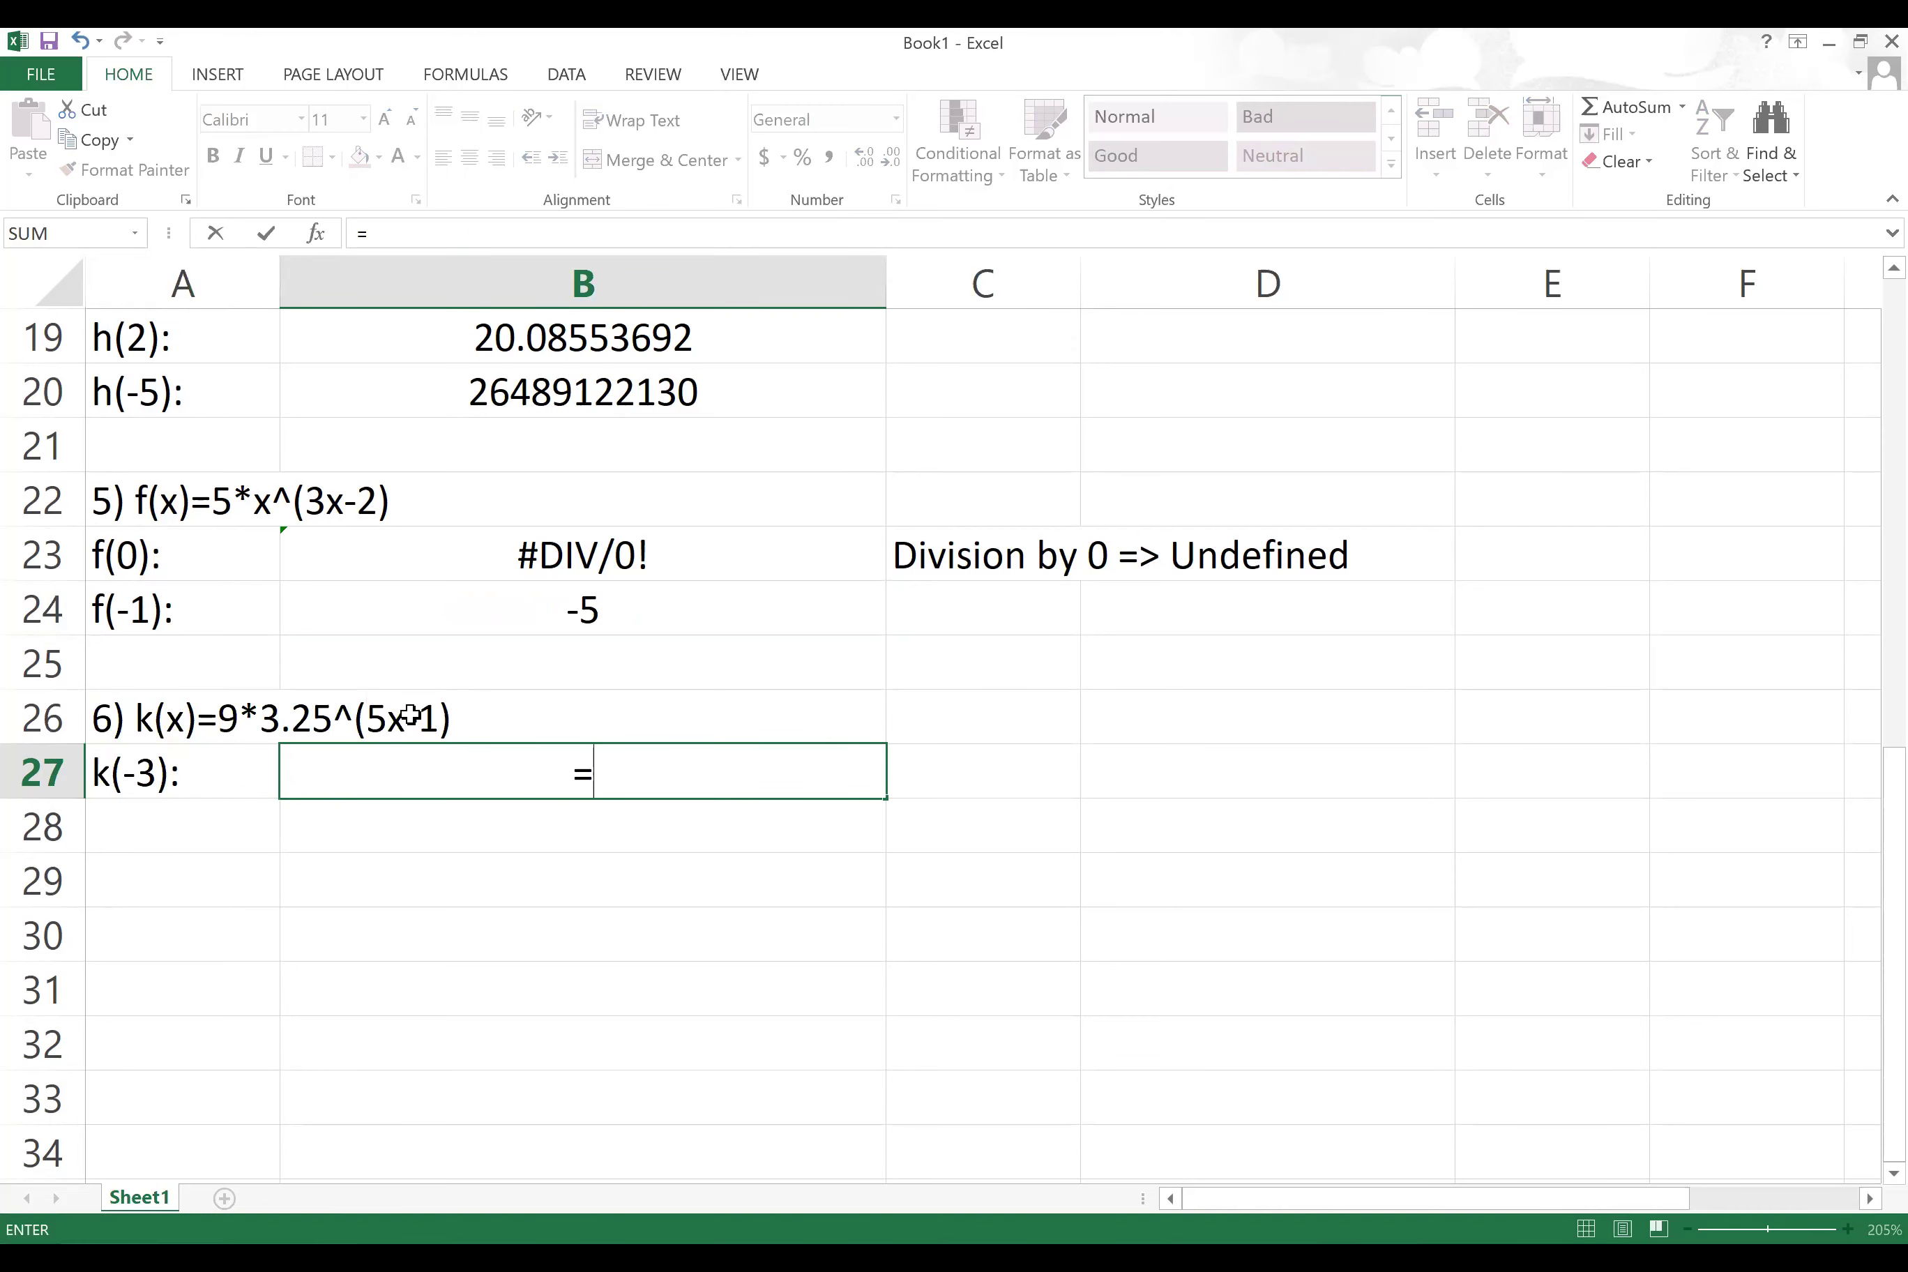
text(9*3.)
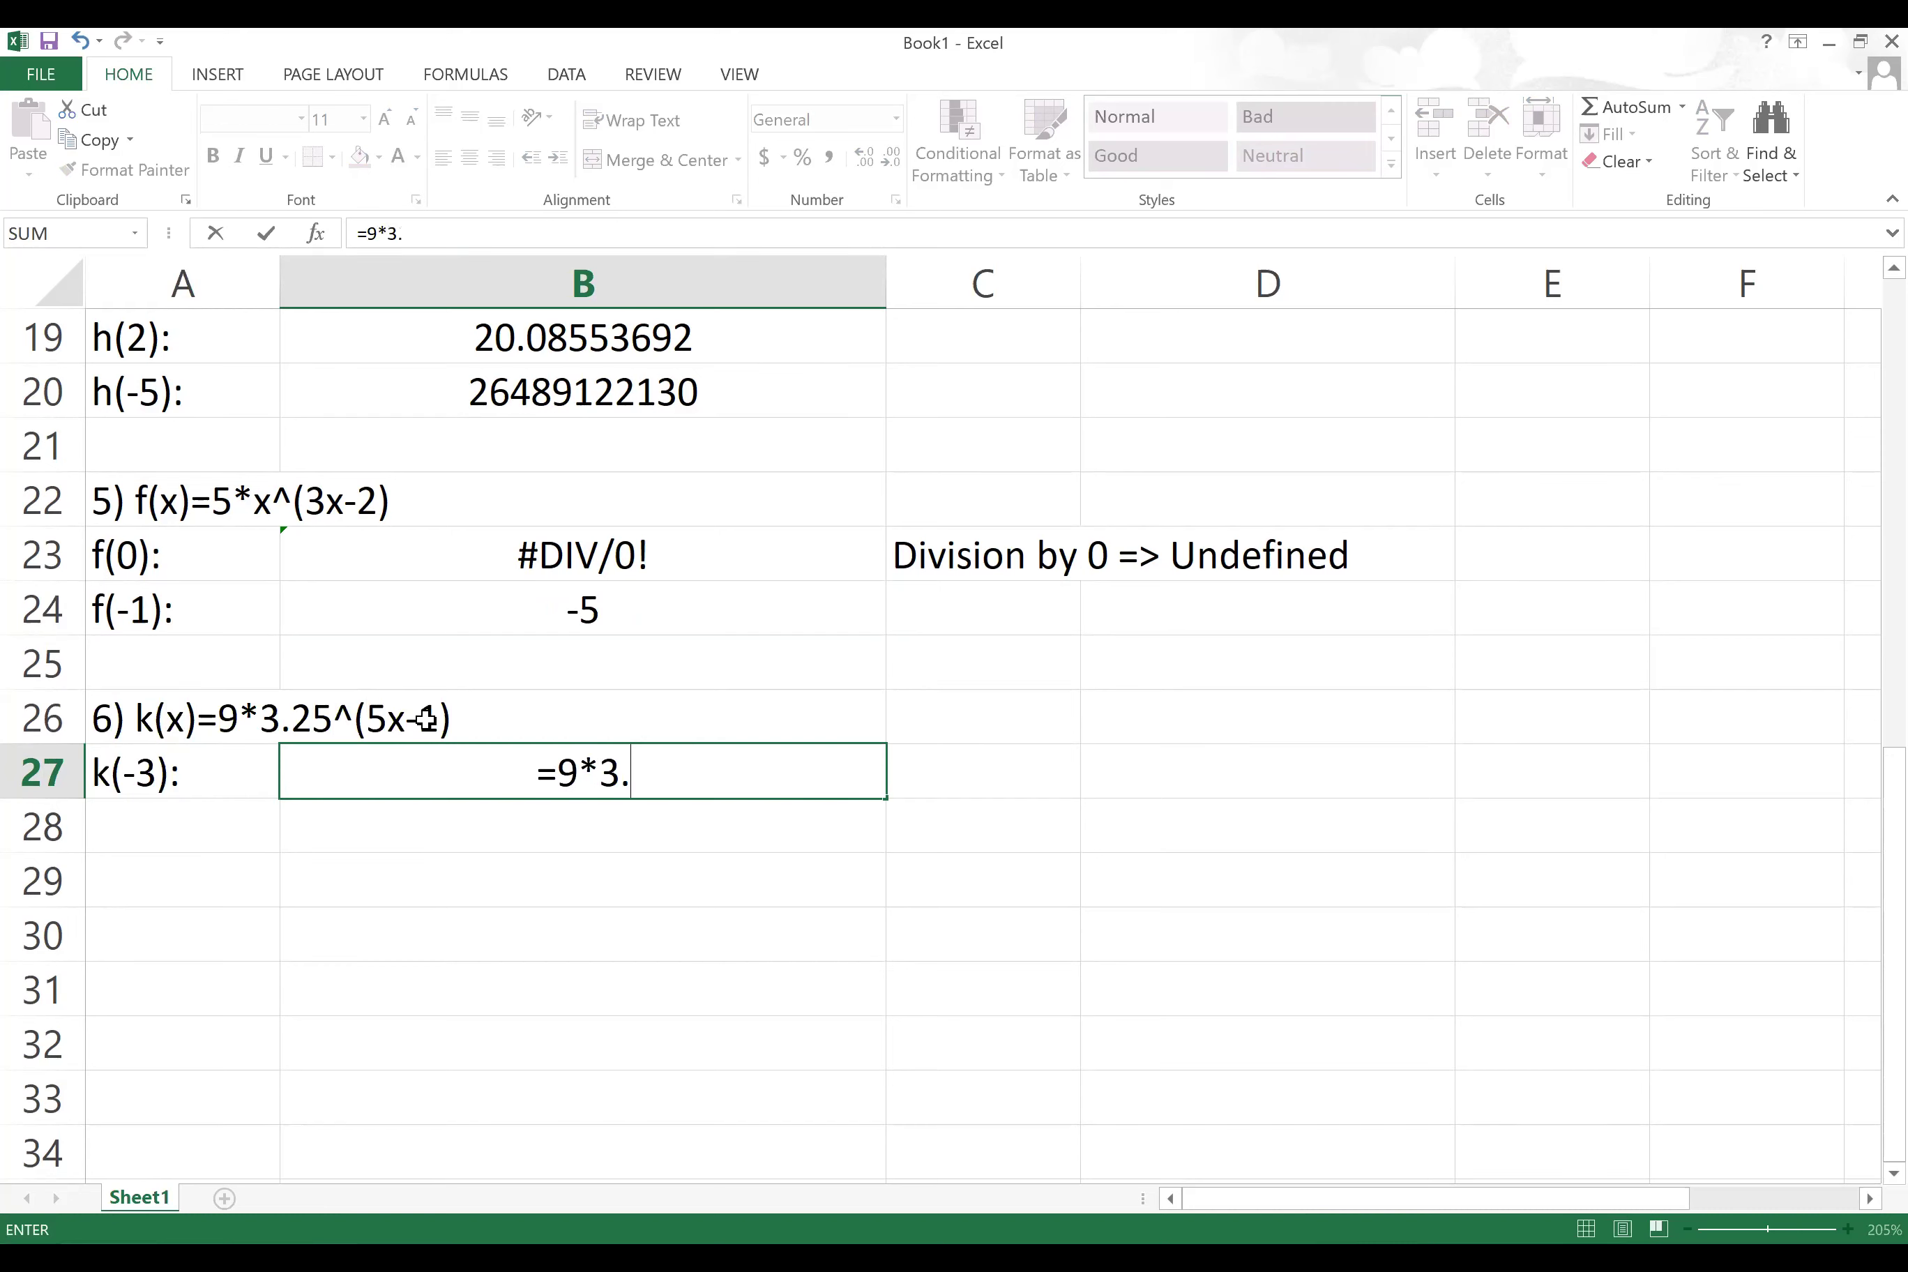
text(25^)
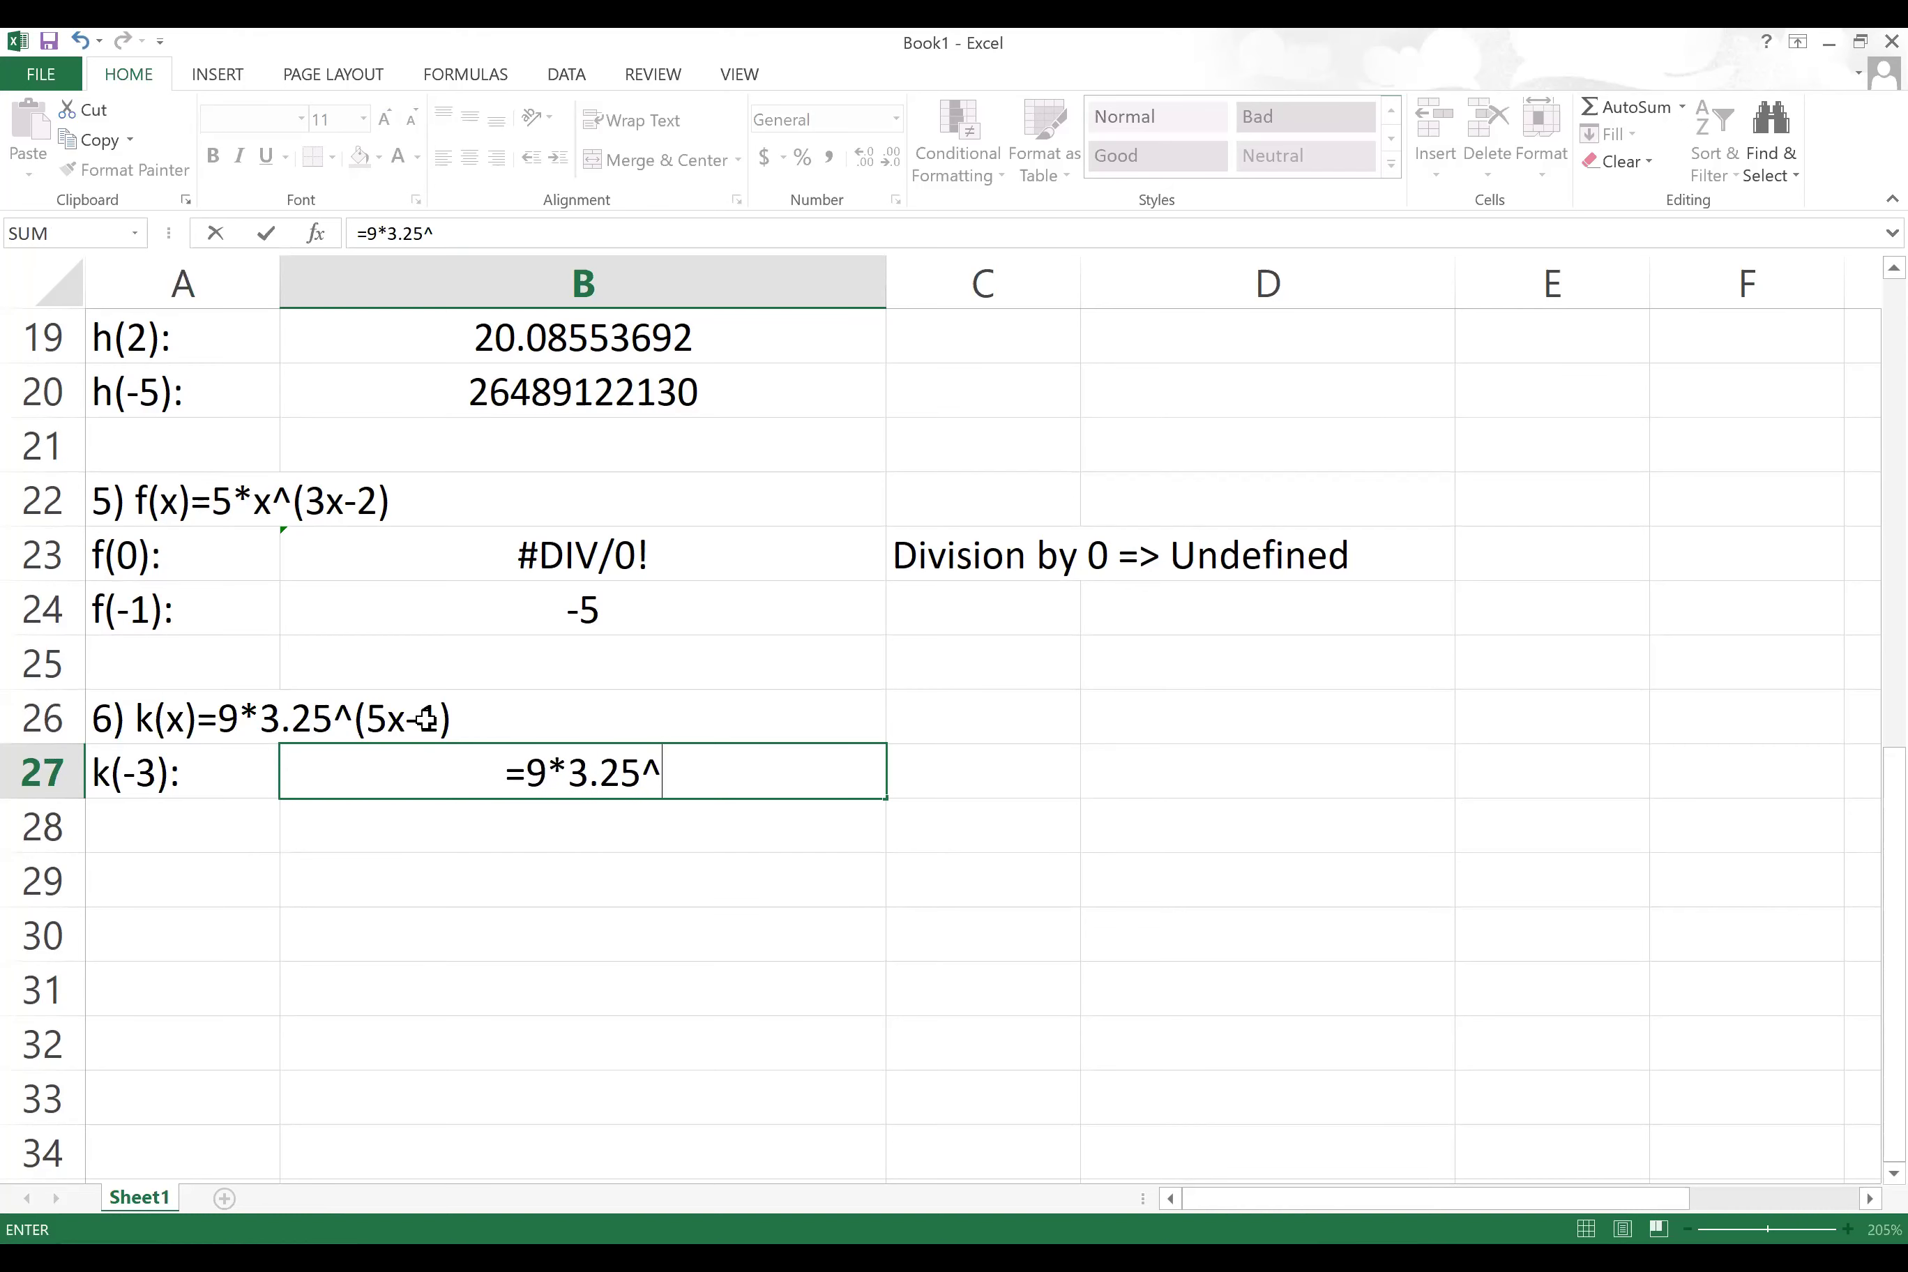
text(()
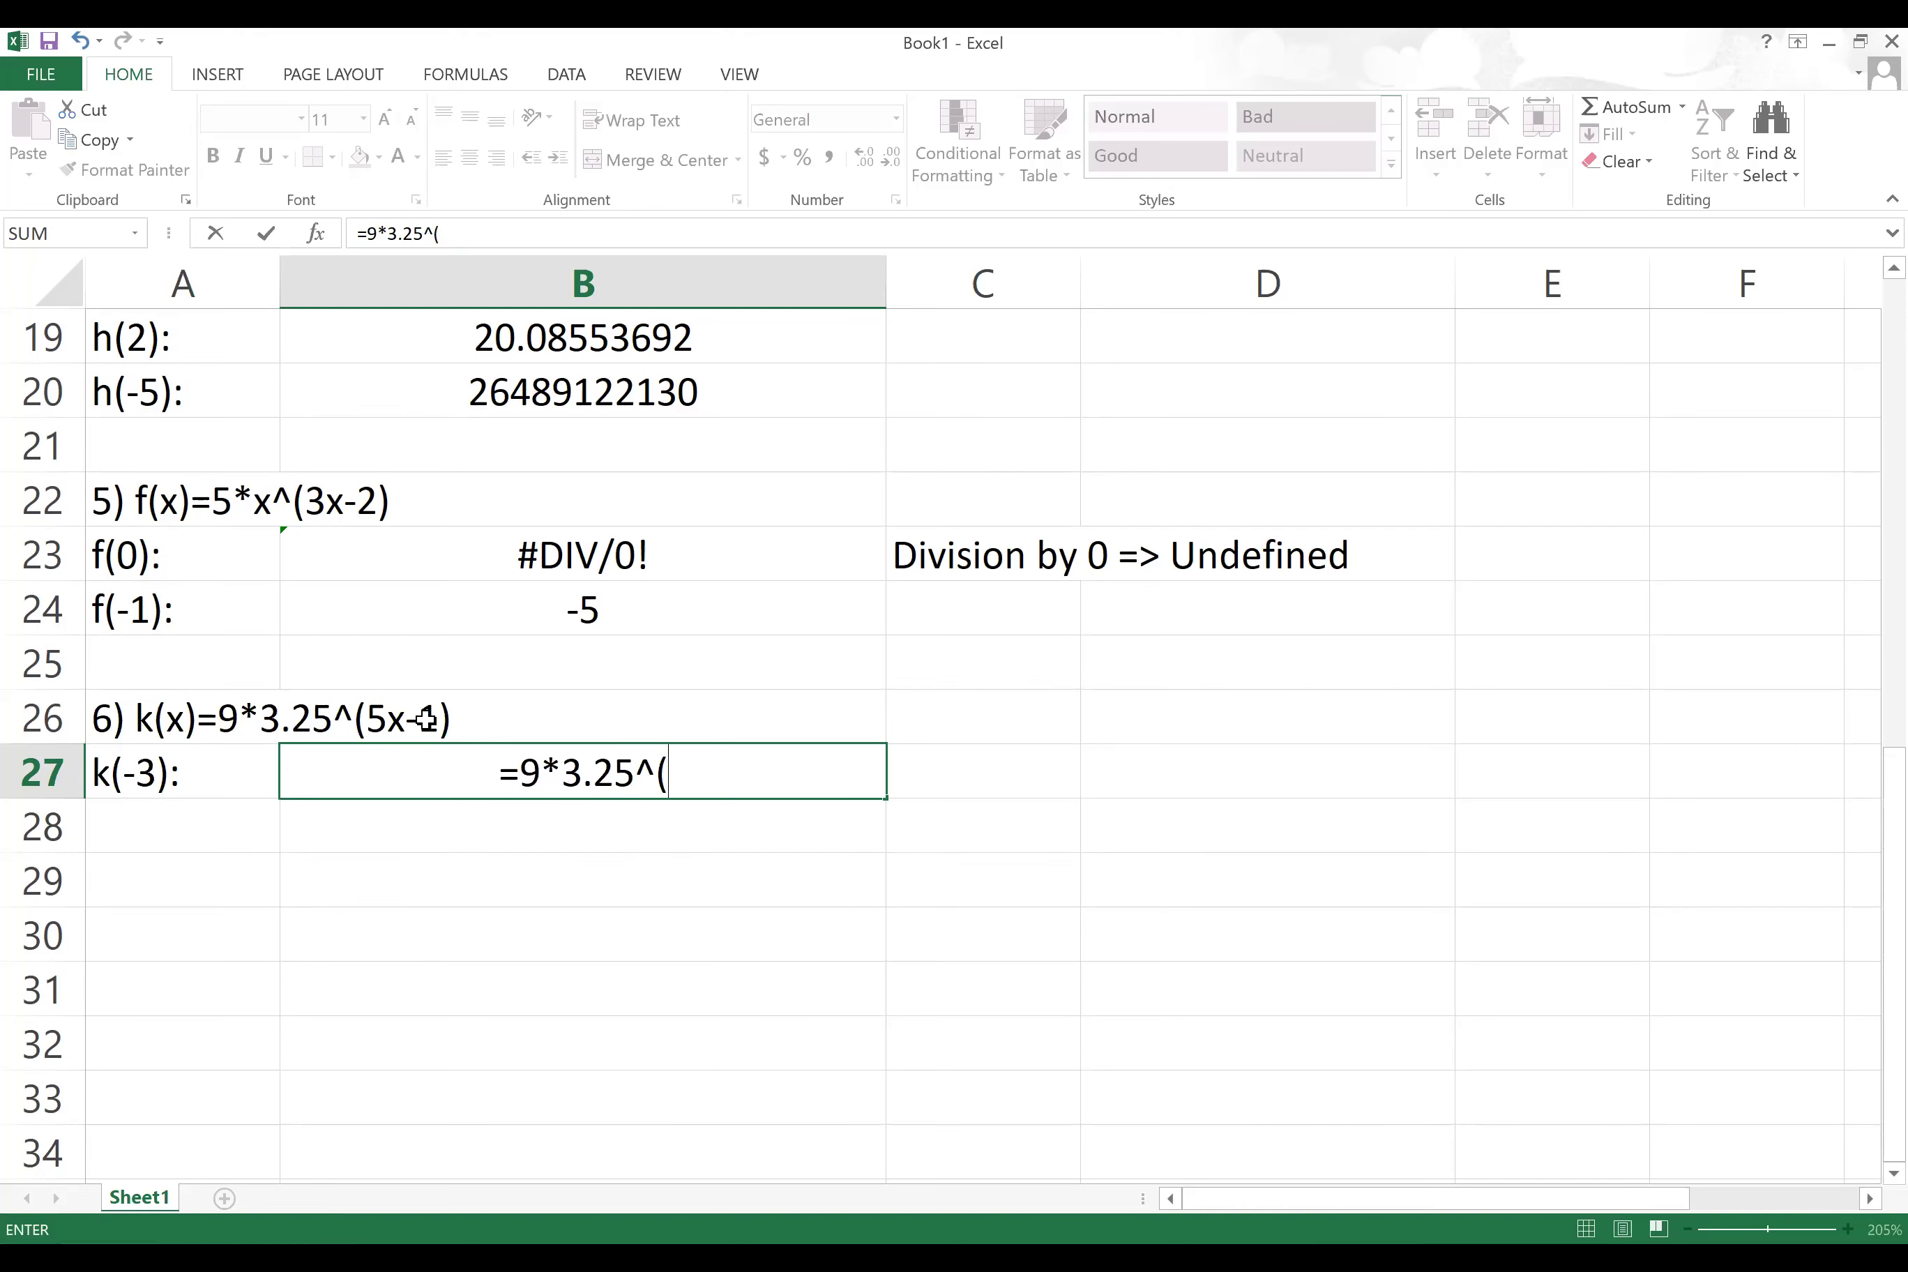
text(5*-)
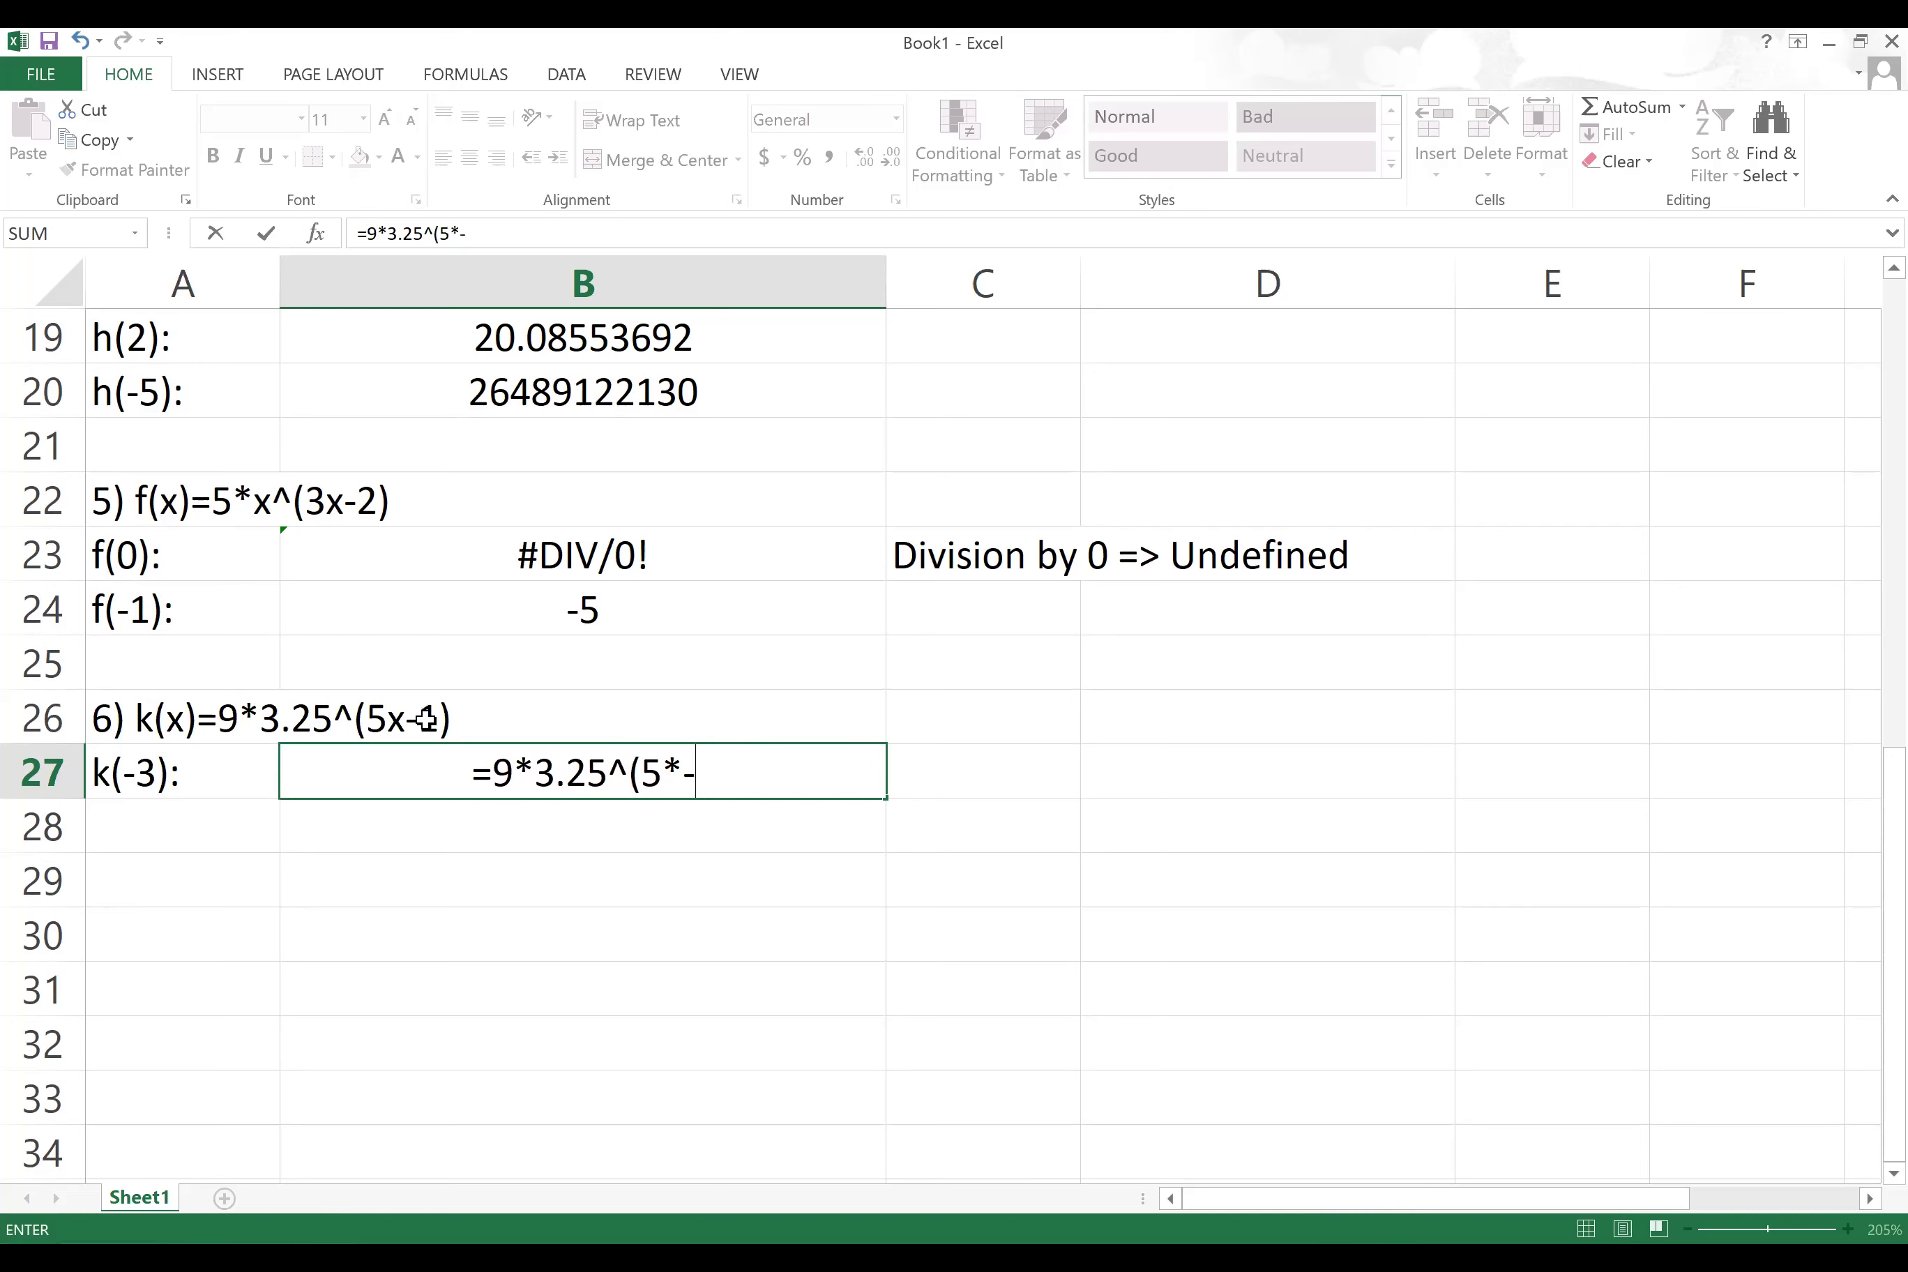
text(3)
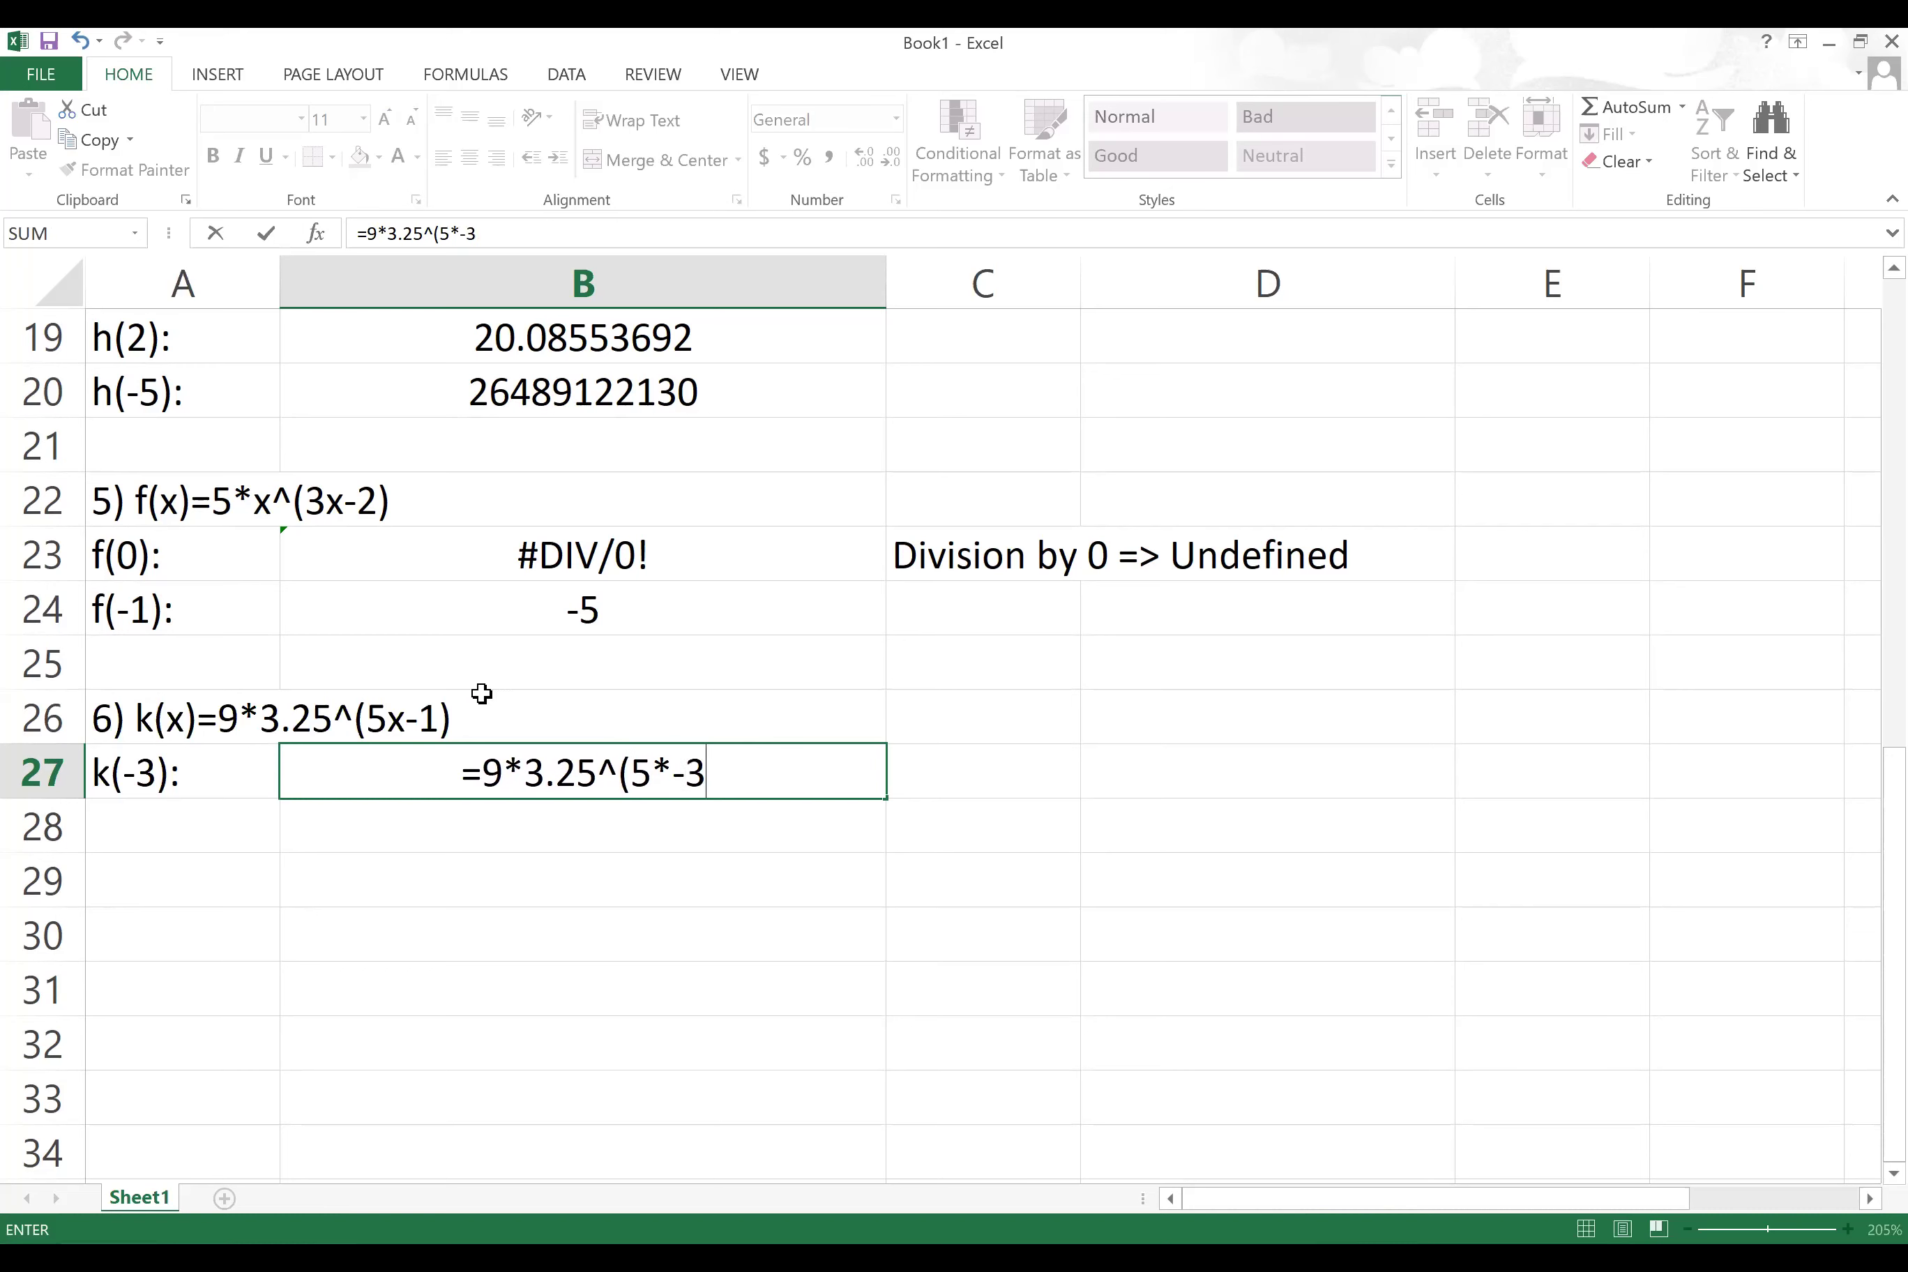
text(-1))
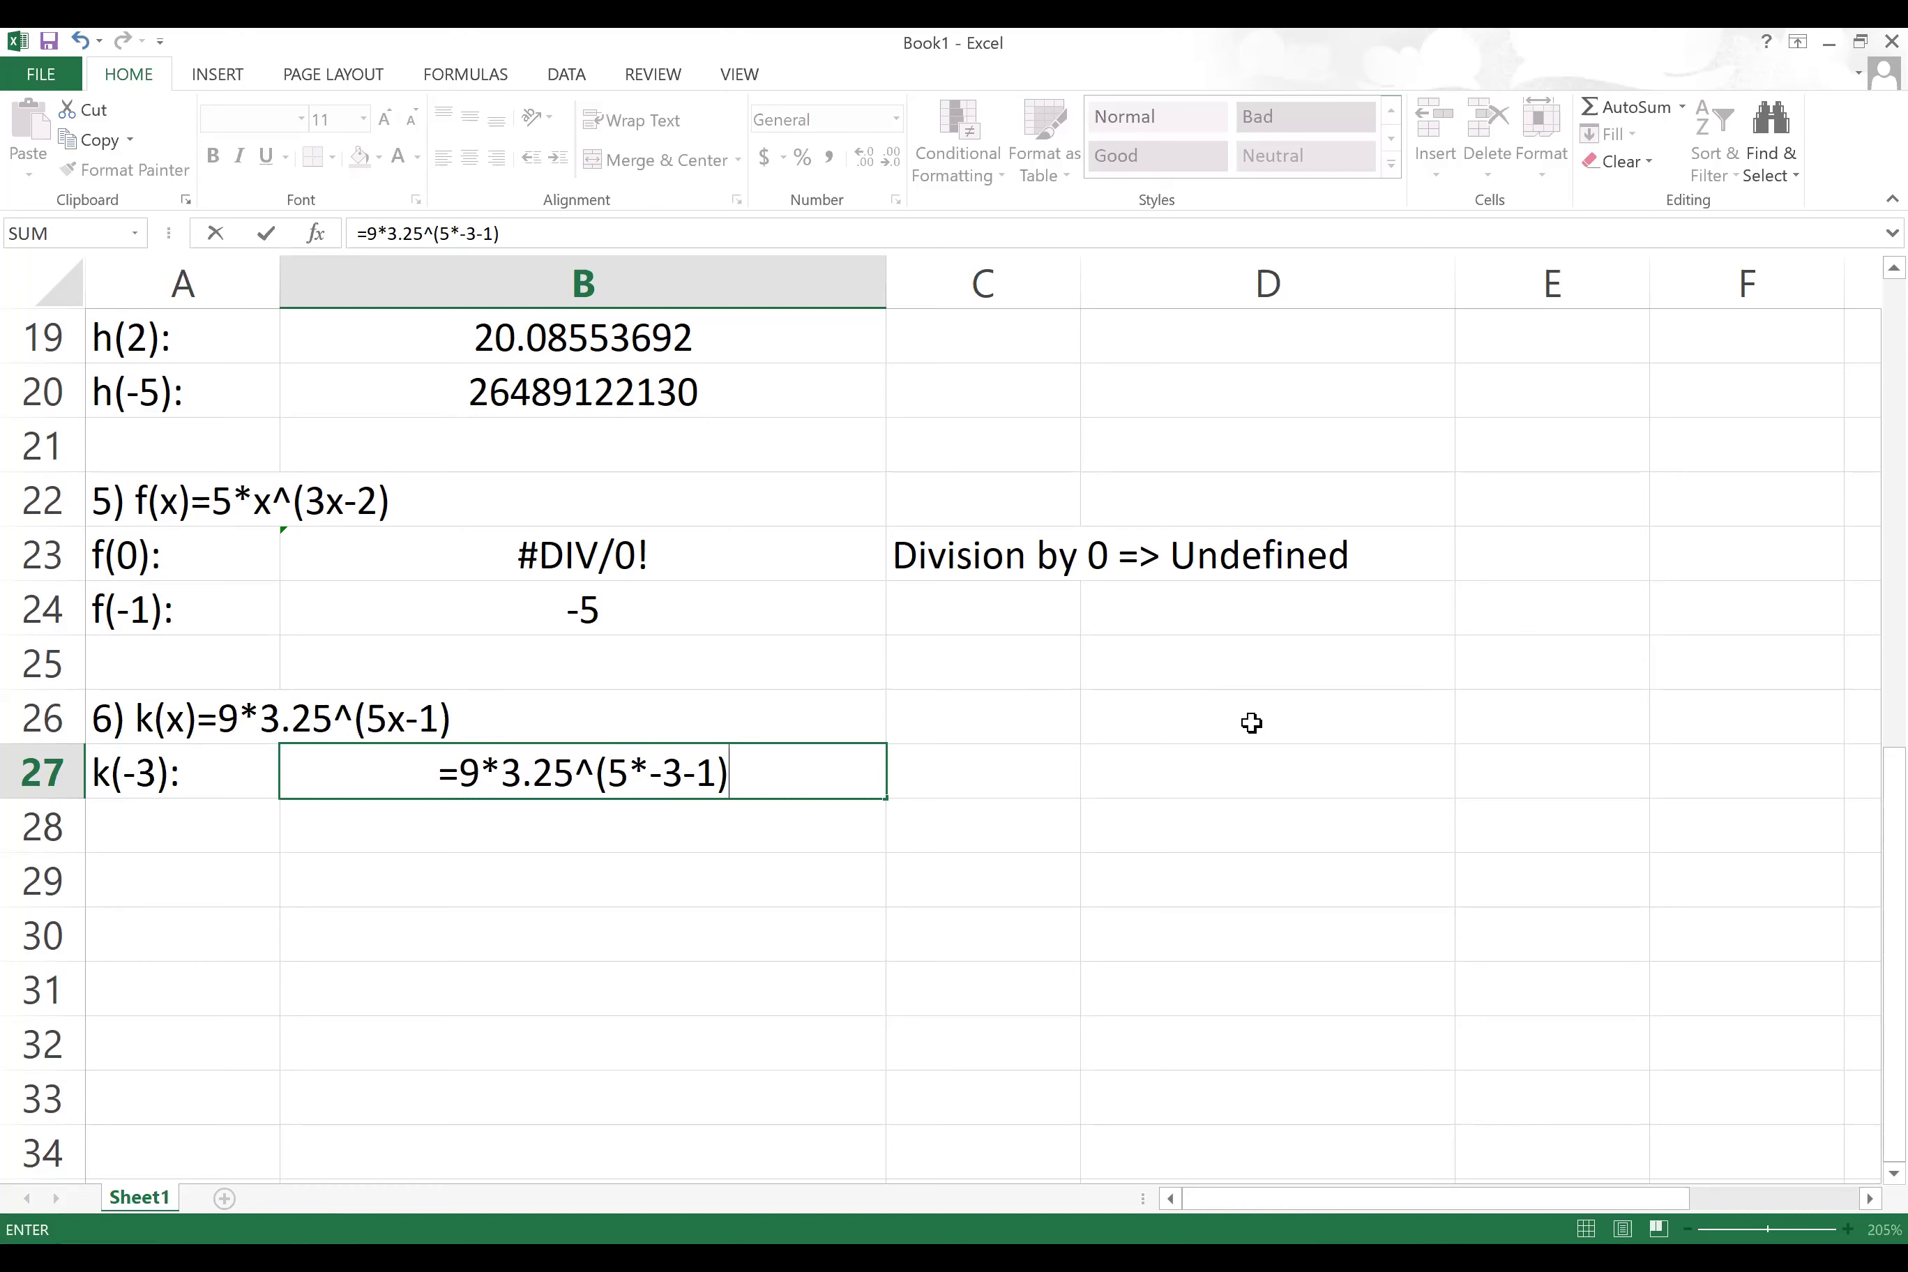
key(Return)
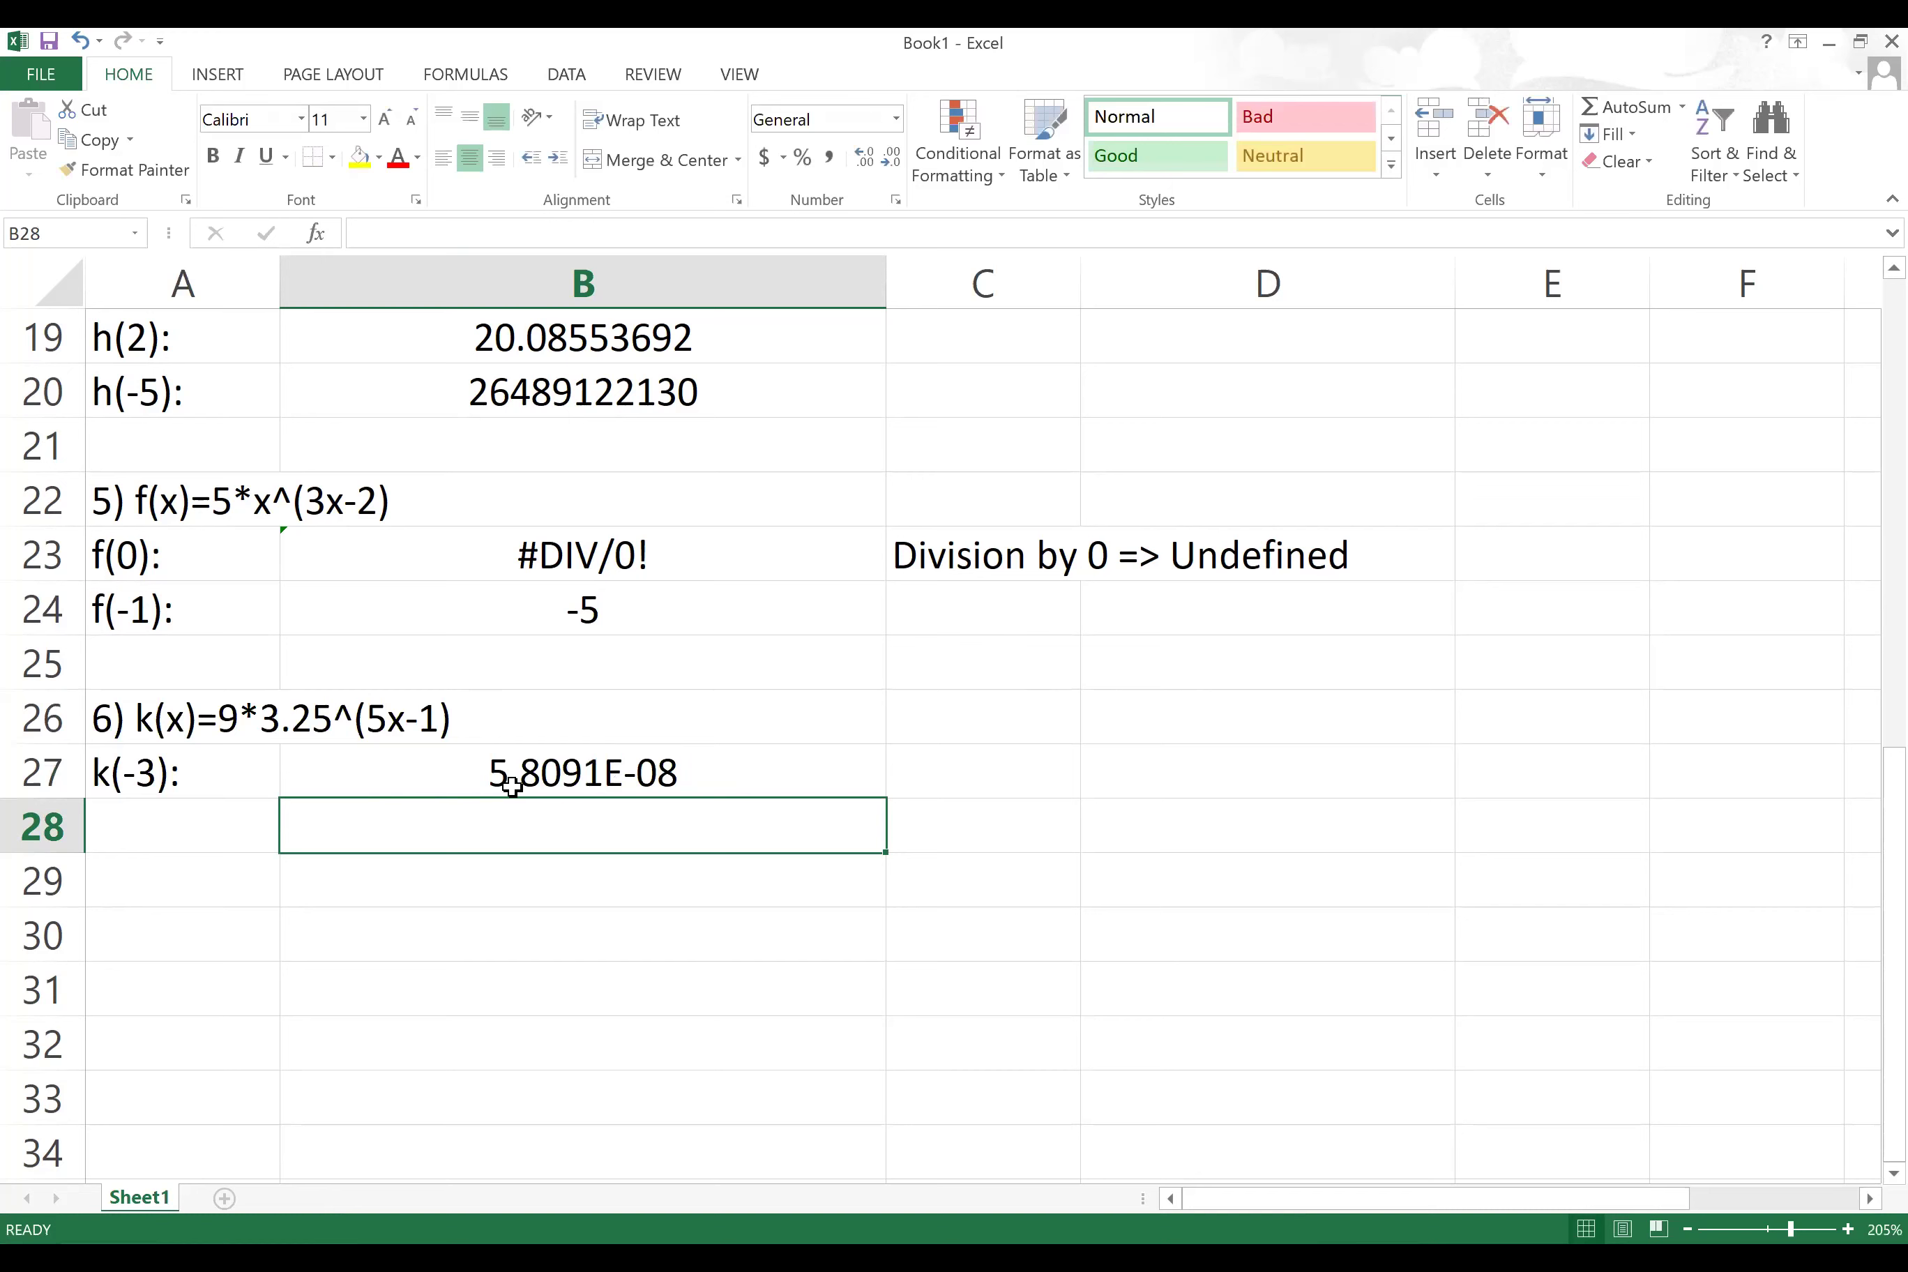
click(511, 779)
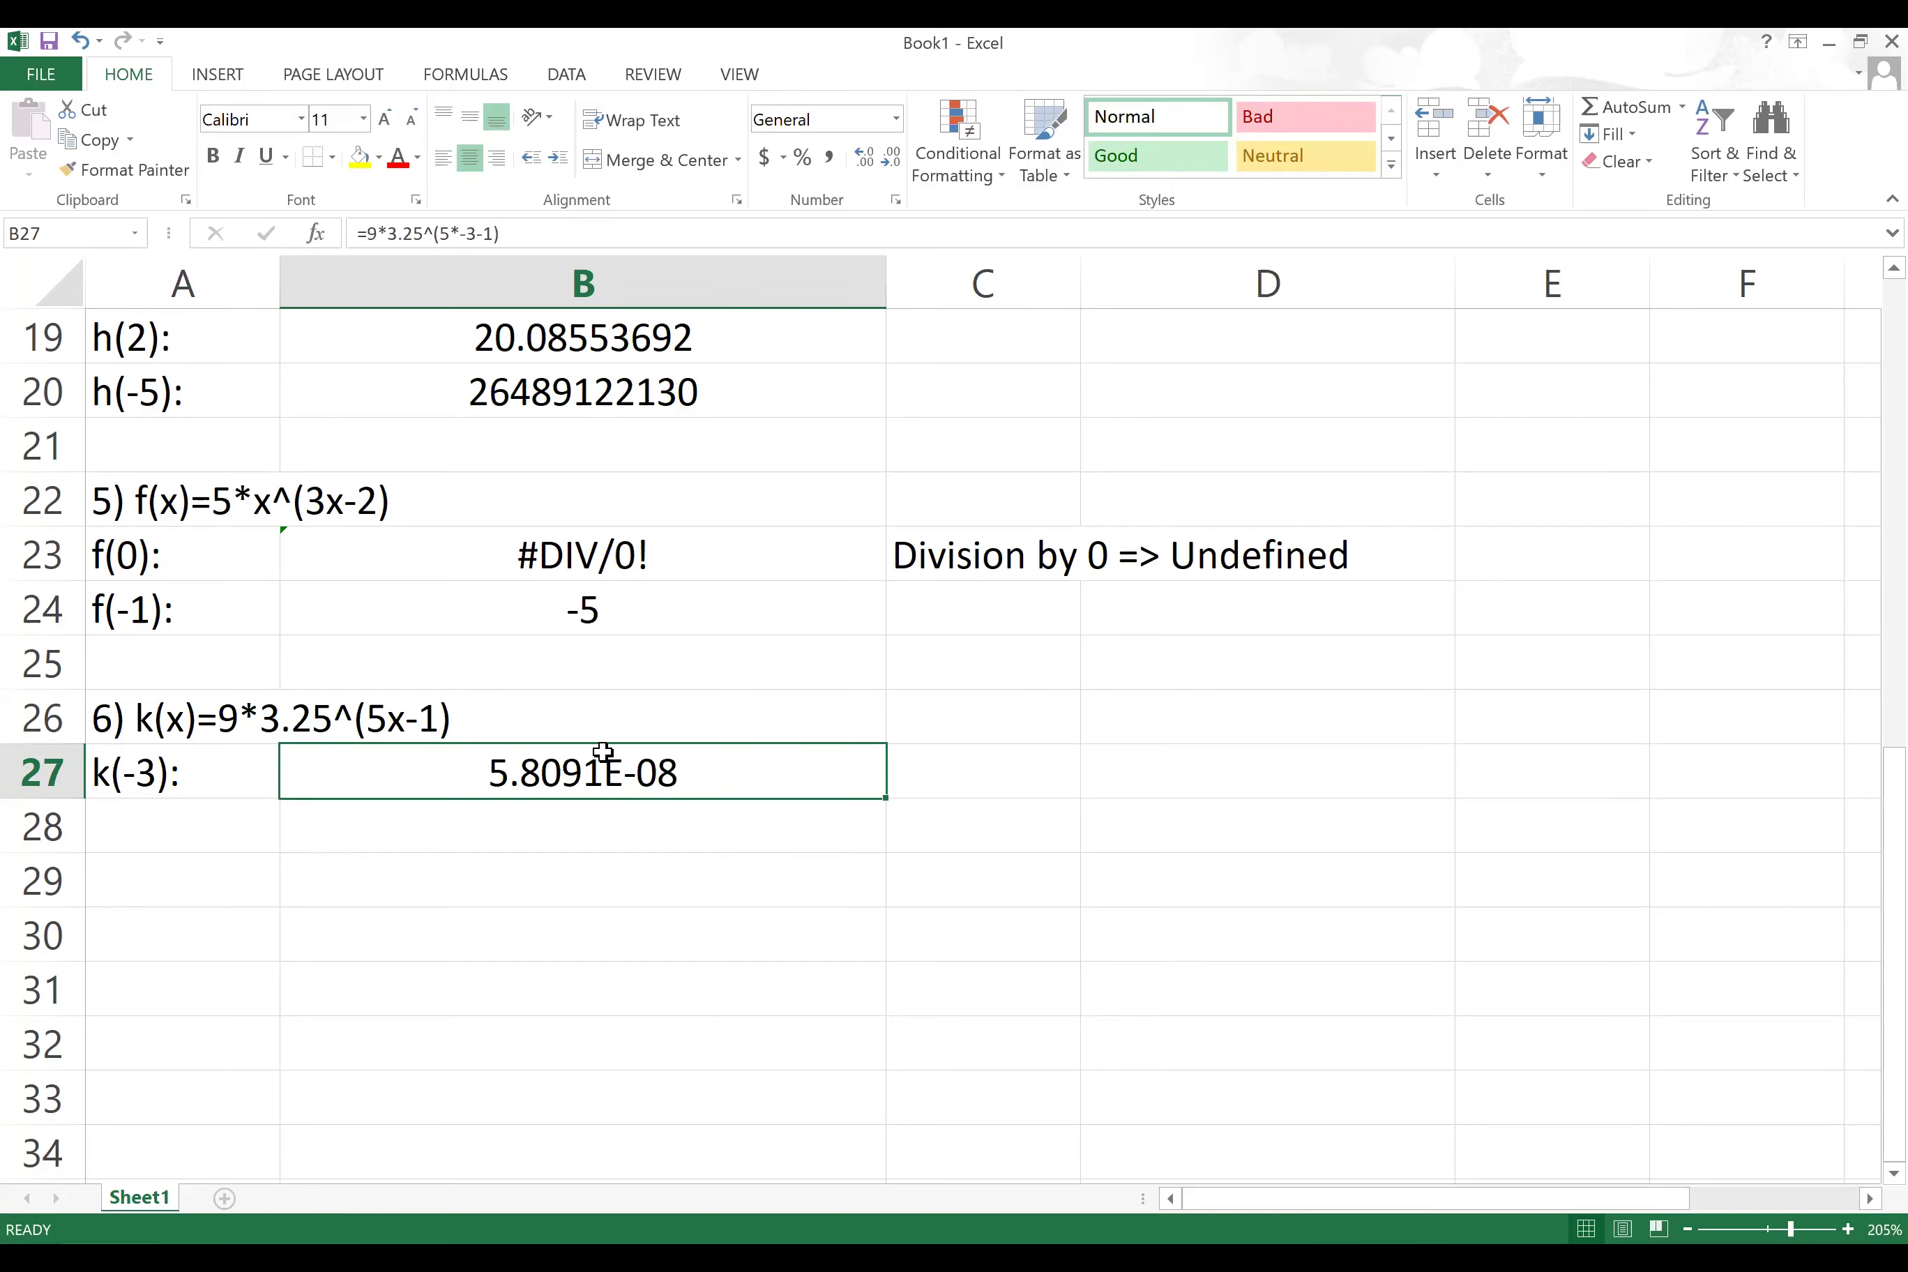
Step: Type '5.8091x10^(-8)' in D27 as the scientific-notation form of k(-3)
click(1039, 771)
click(1133, 772)
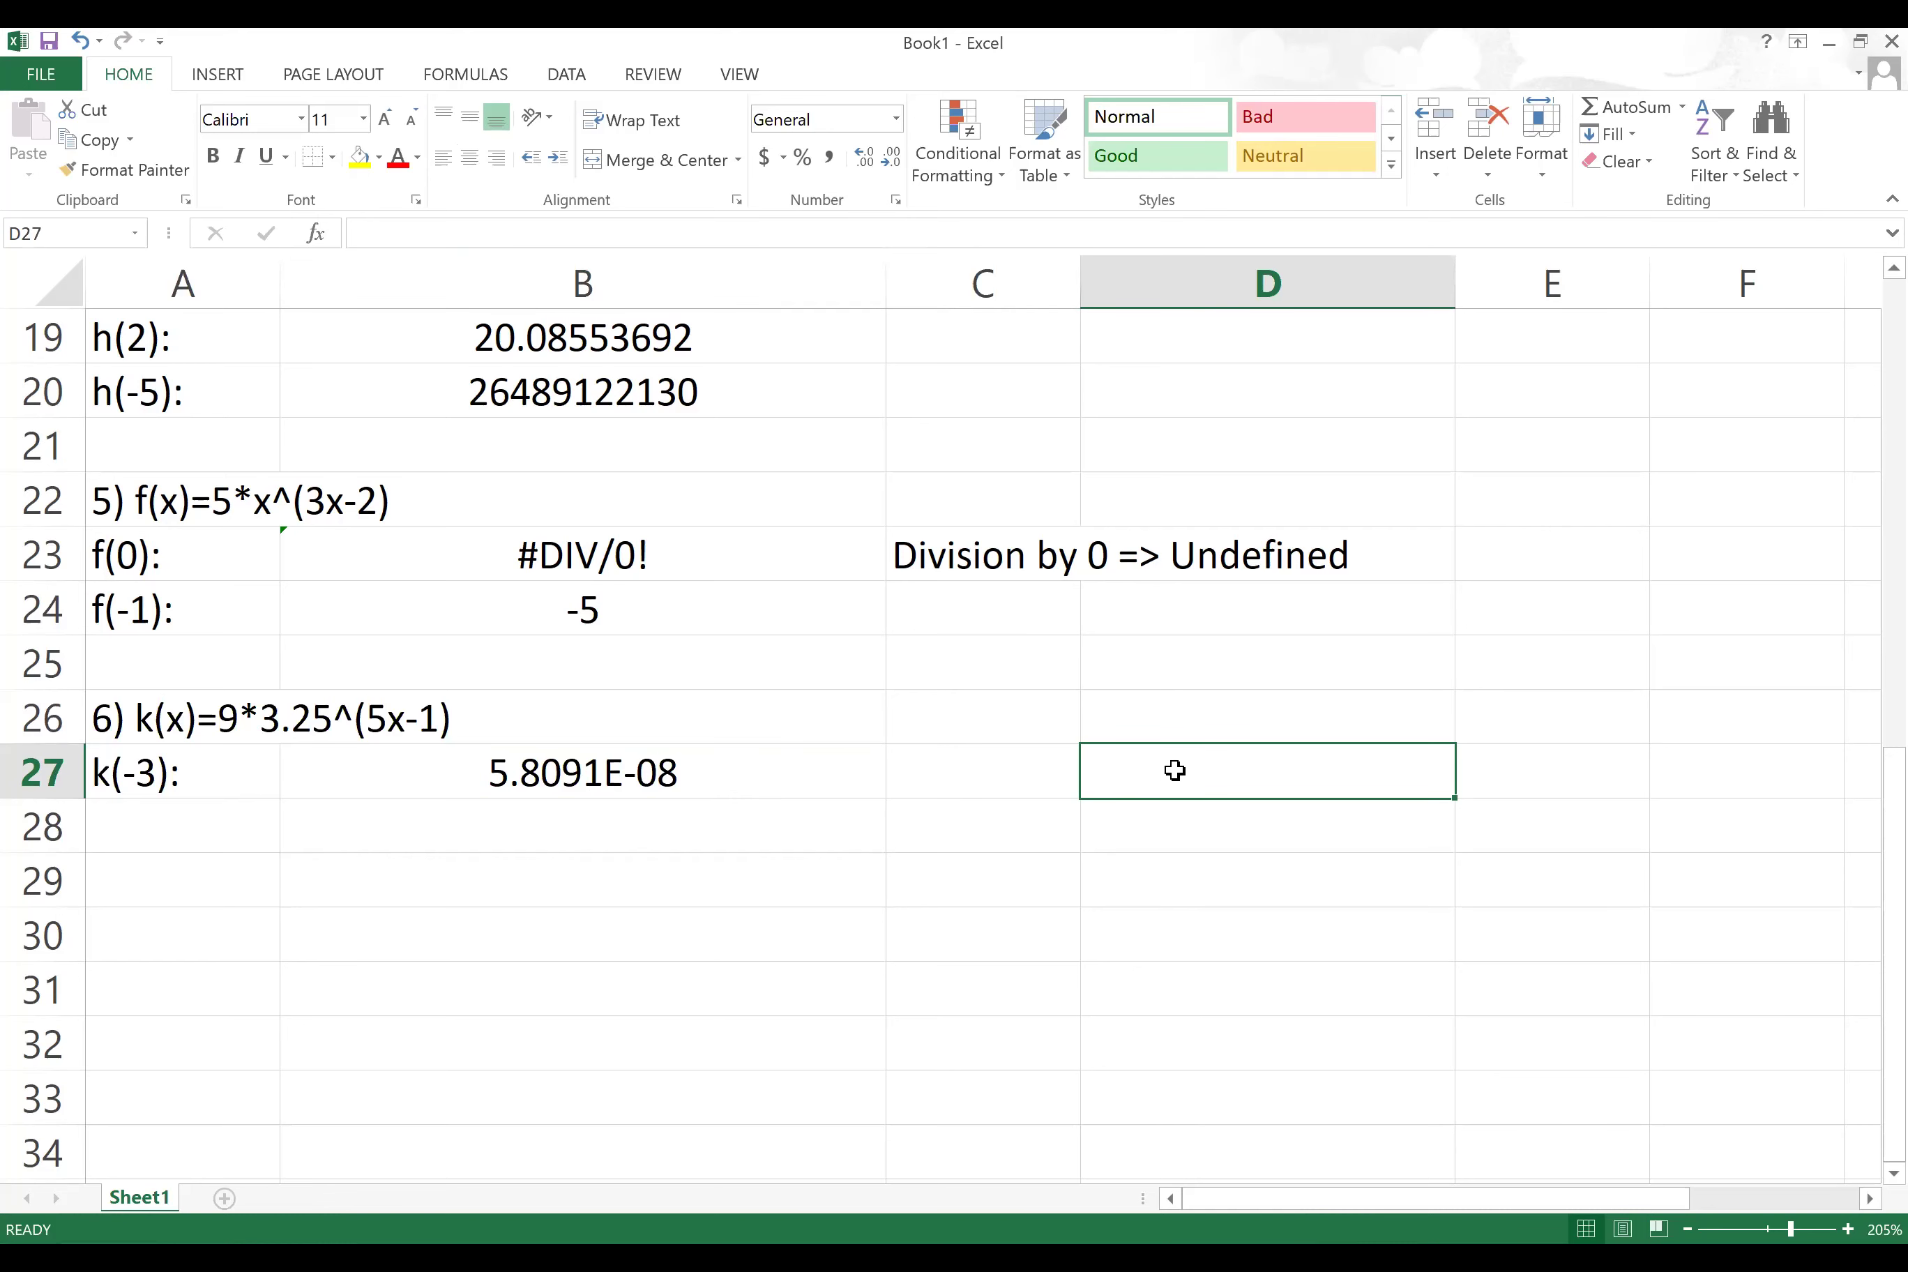
text(5.)
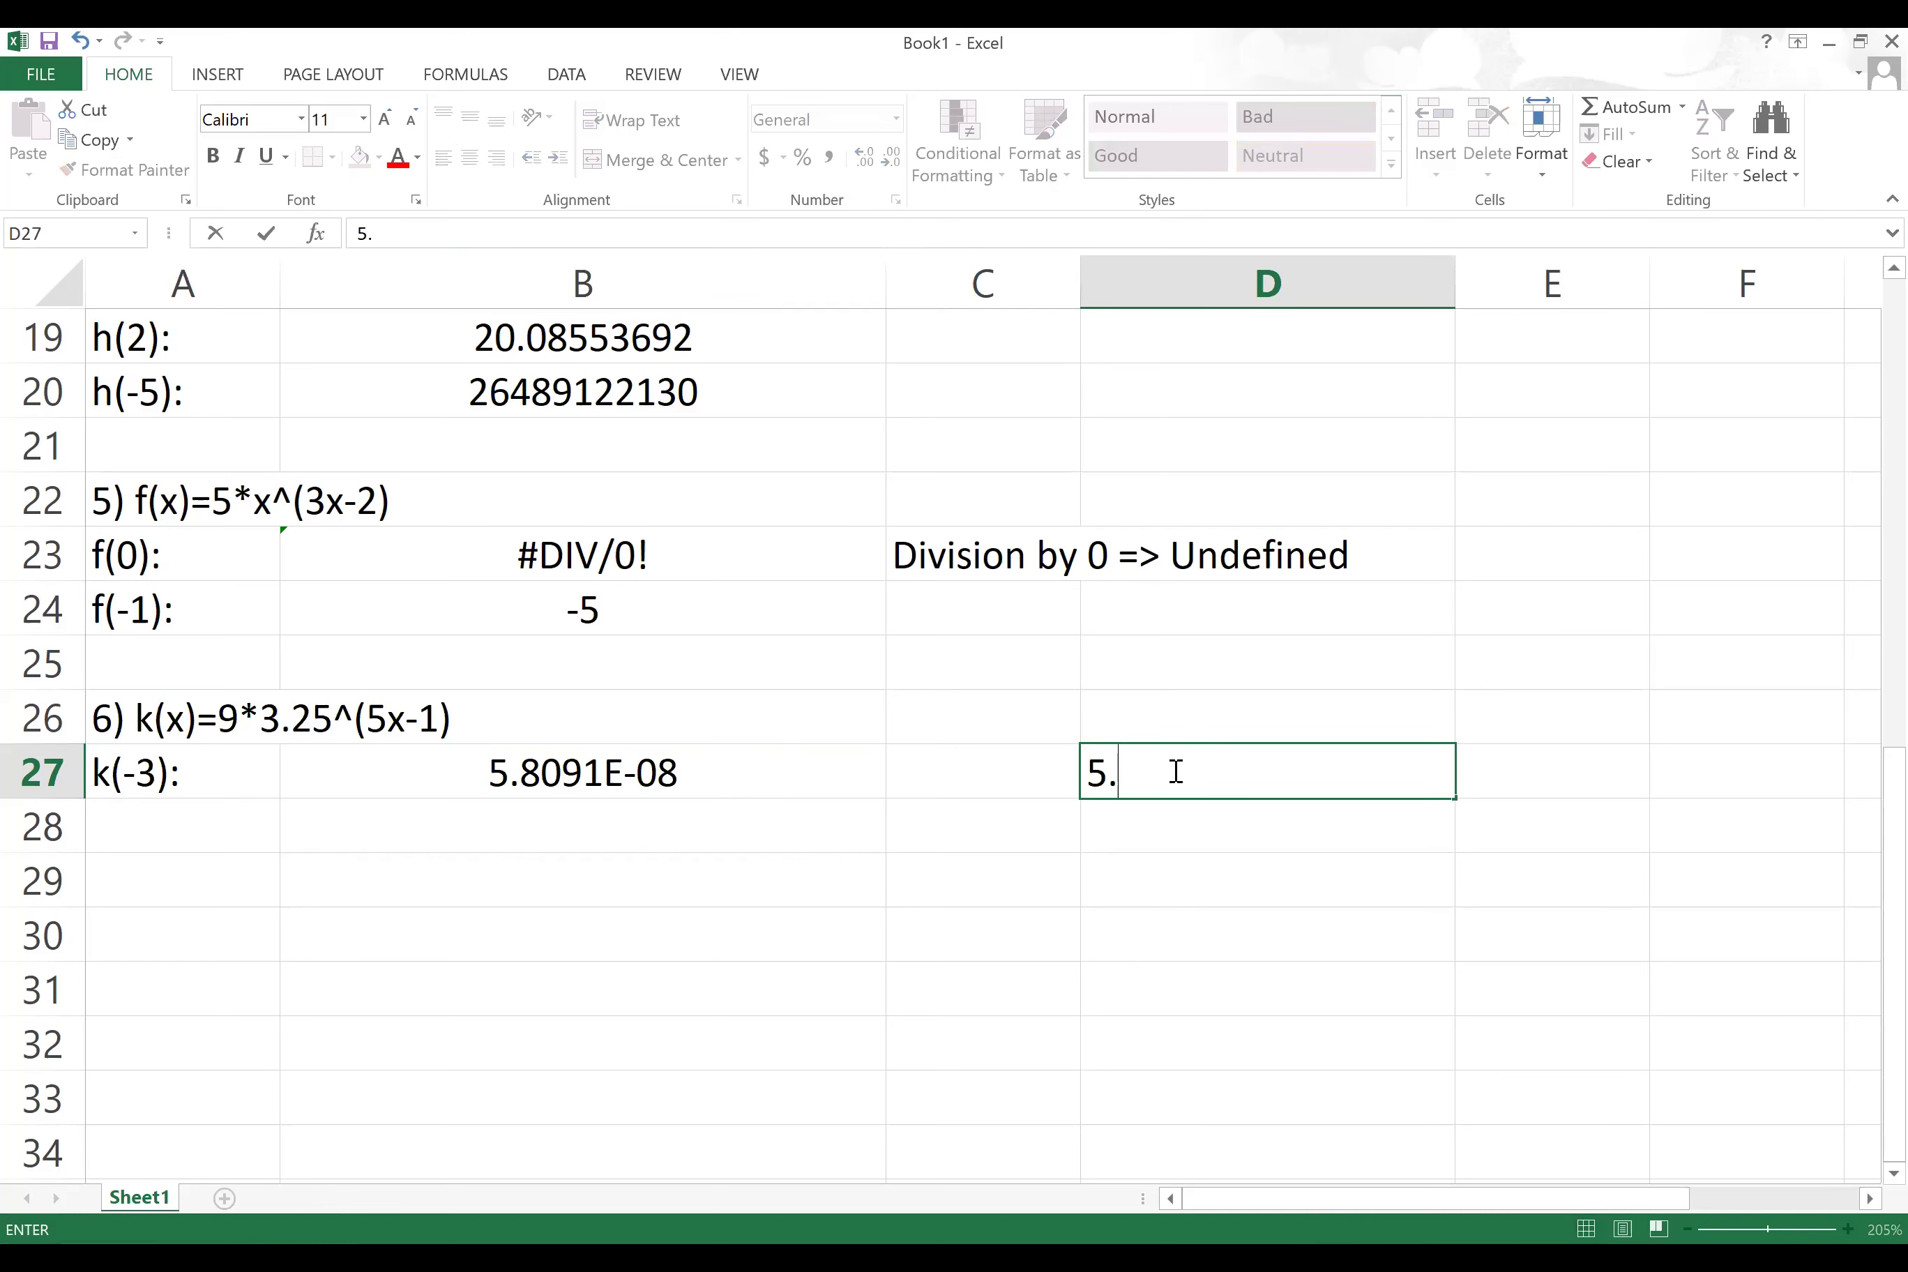
text(8091)
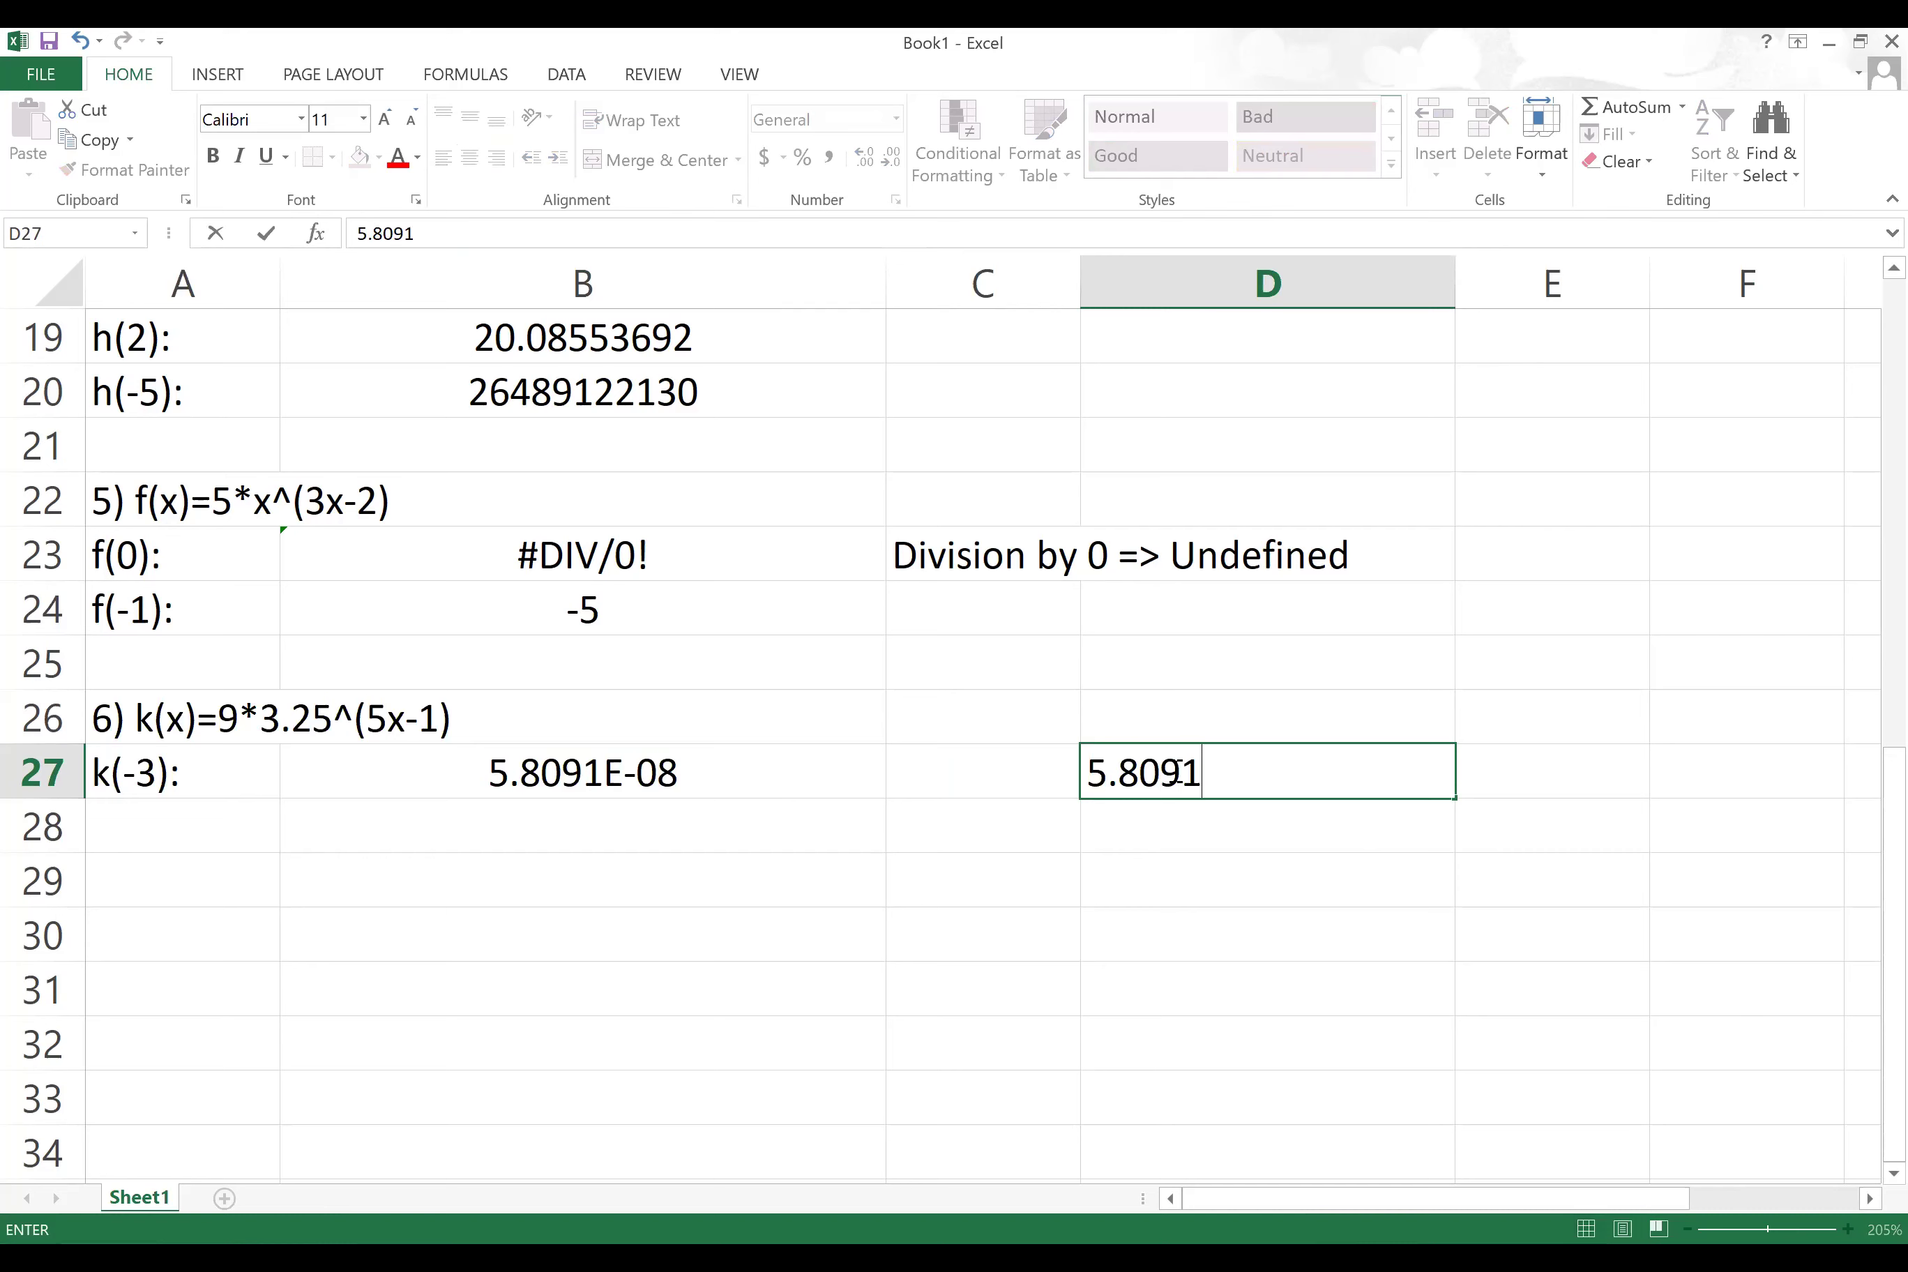
text(x10^(-8))
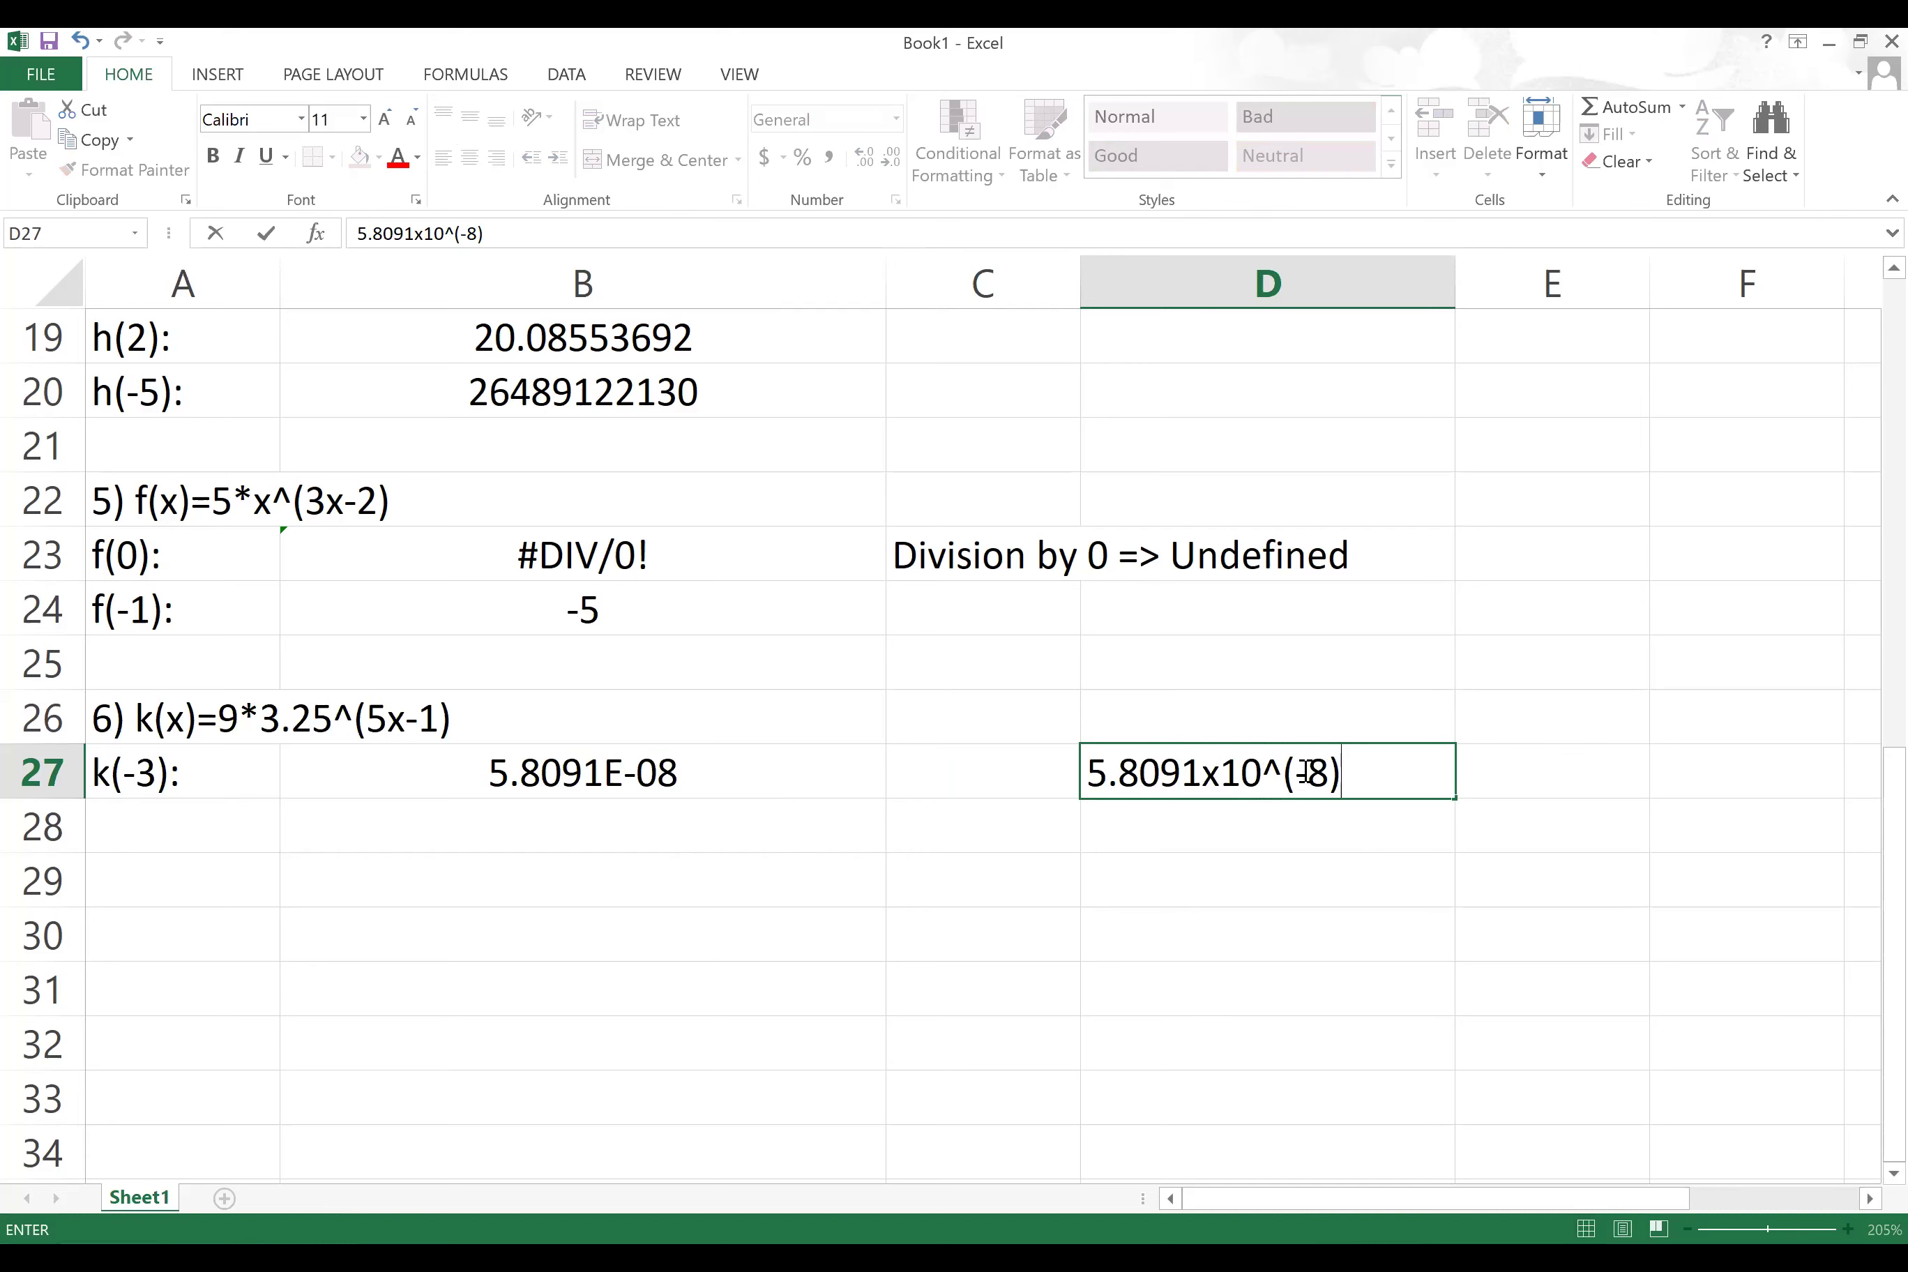
click(641, 774)
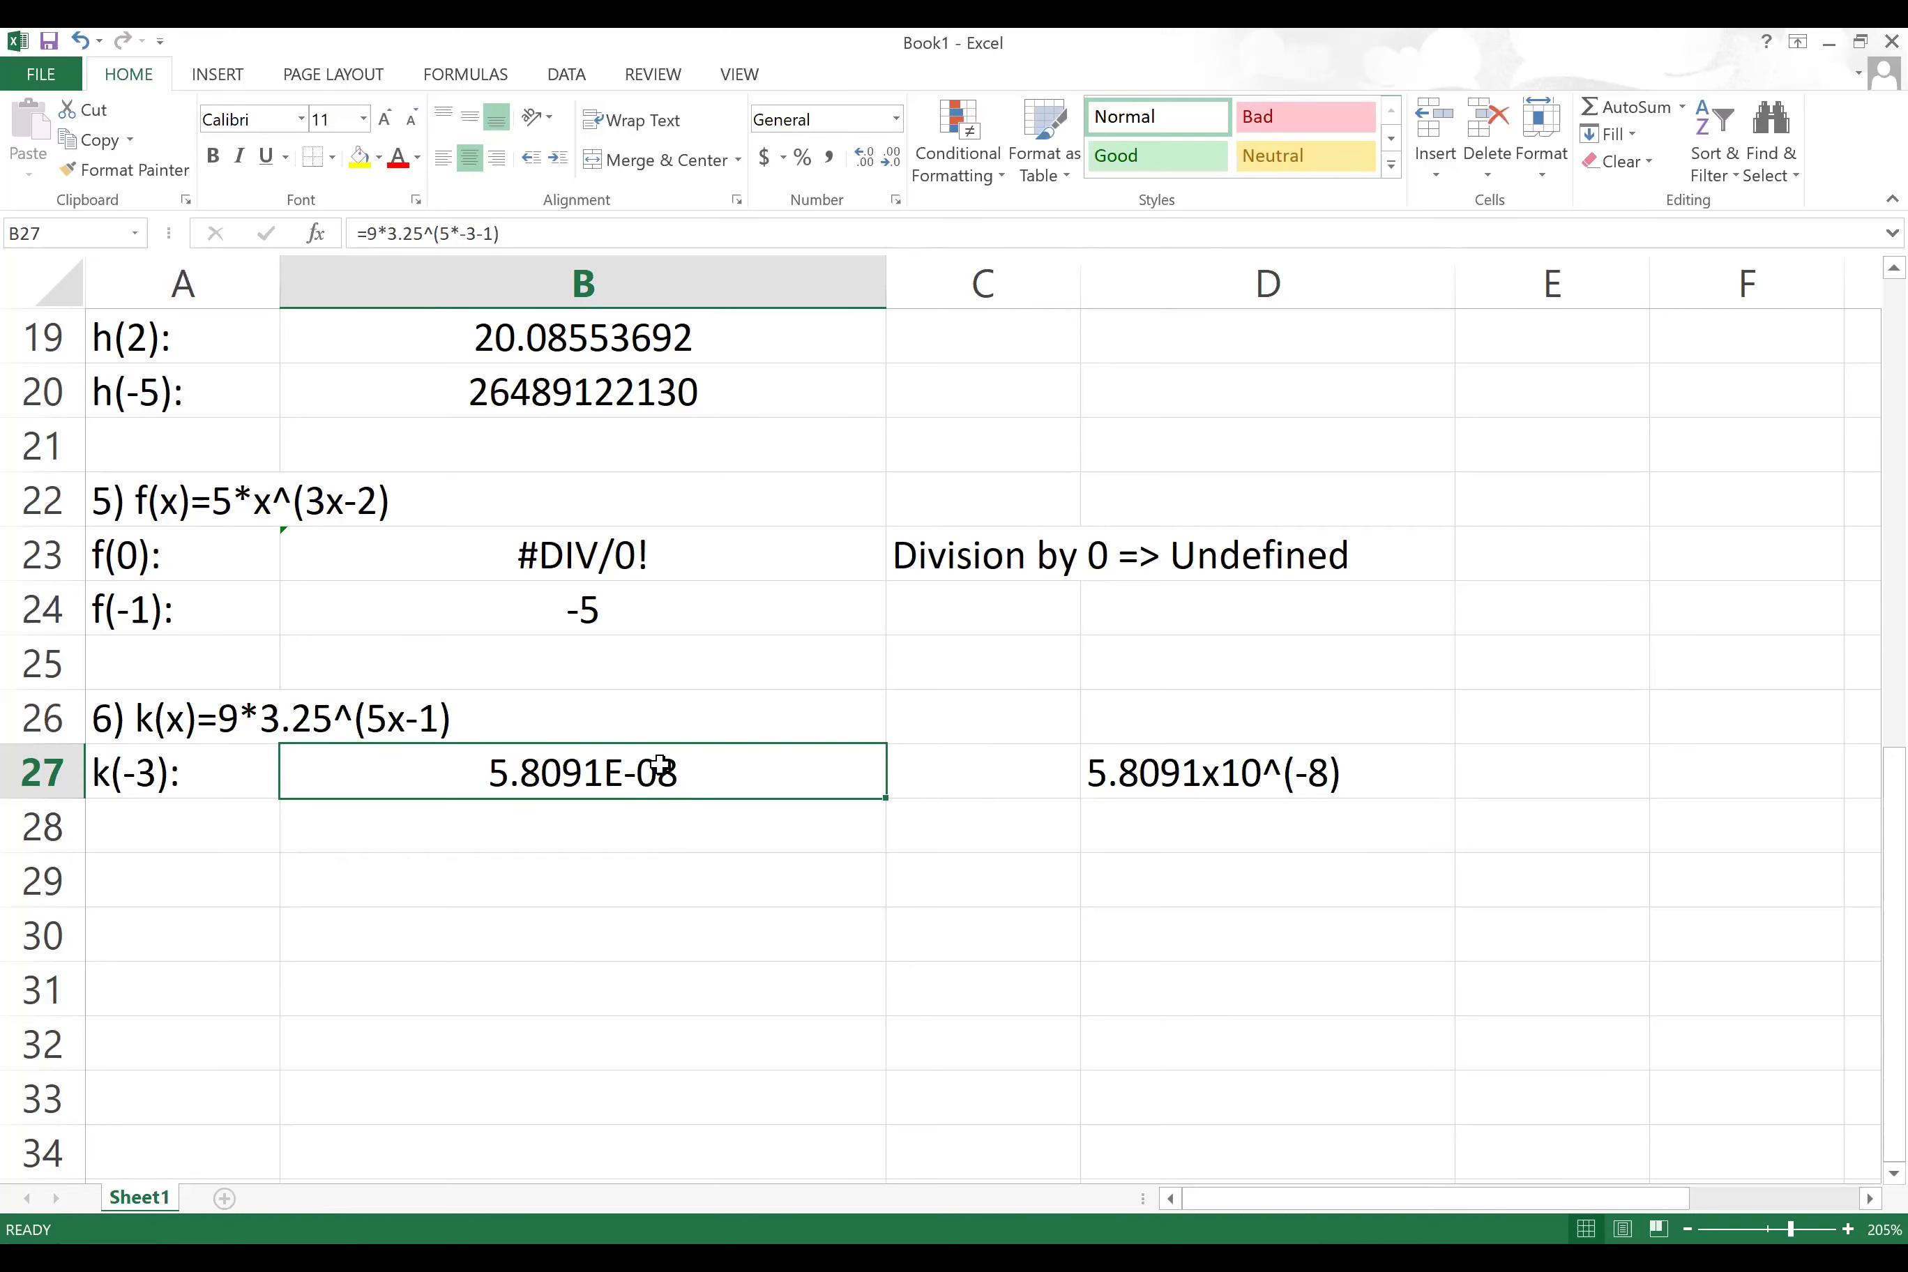
Step: Format B27 as Number with 13 decimal places so it shows 0.0000000580910
right_click(721, 749)
click(769, 655)
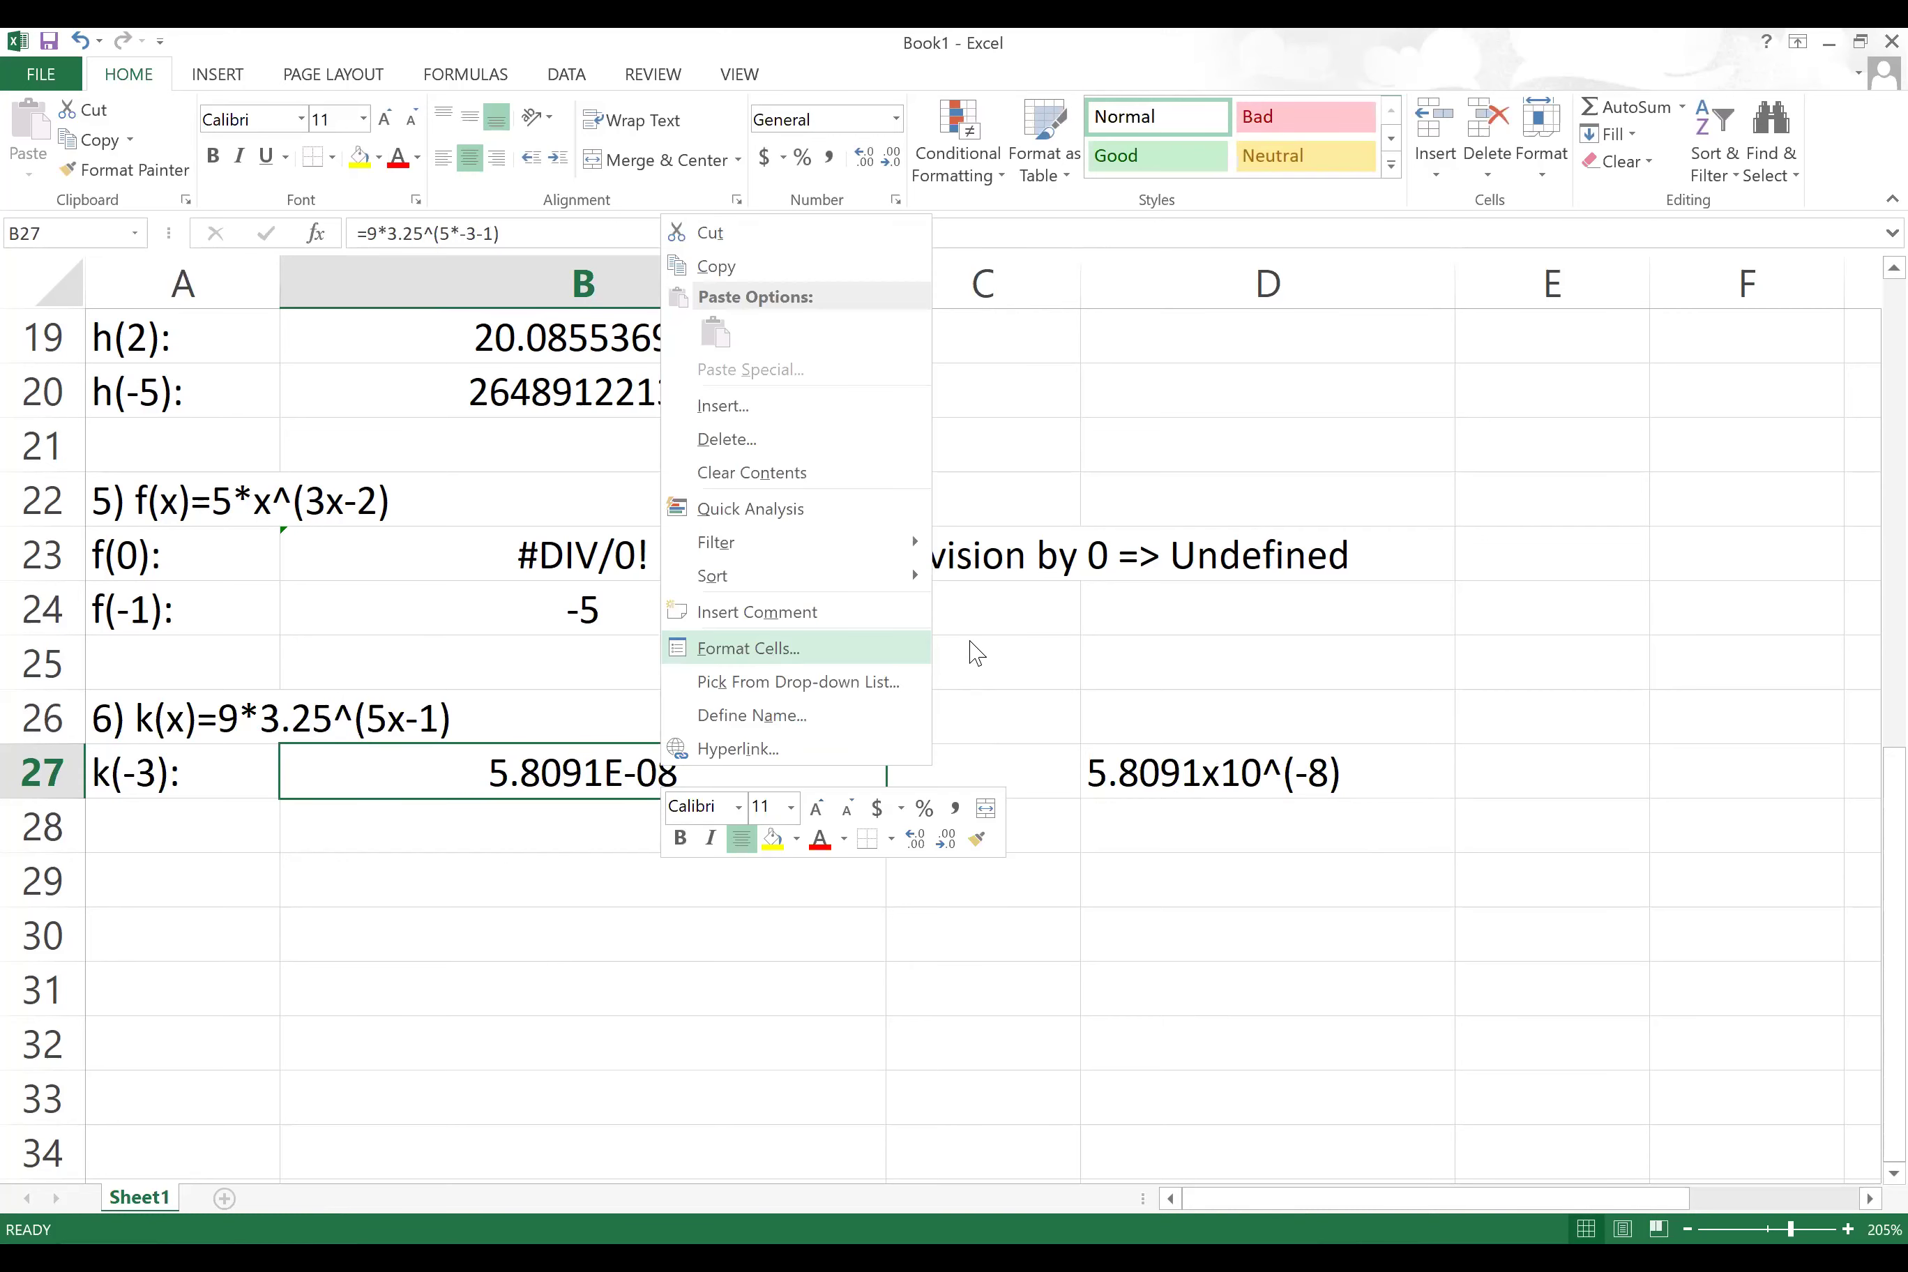
drag(733, 287, 1232, 350)
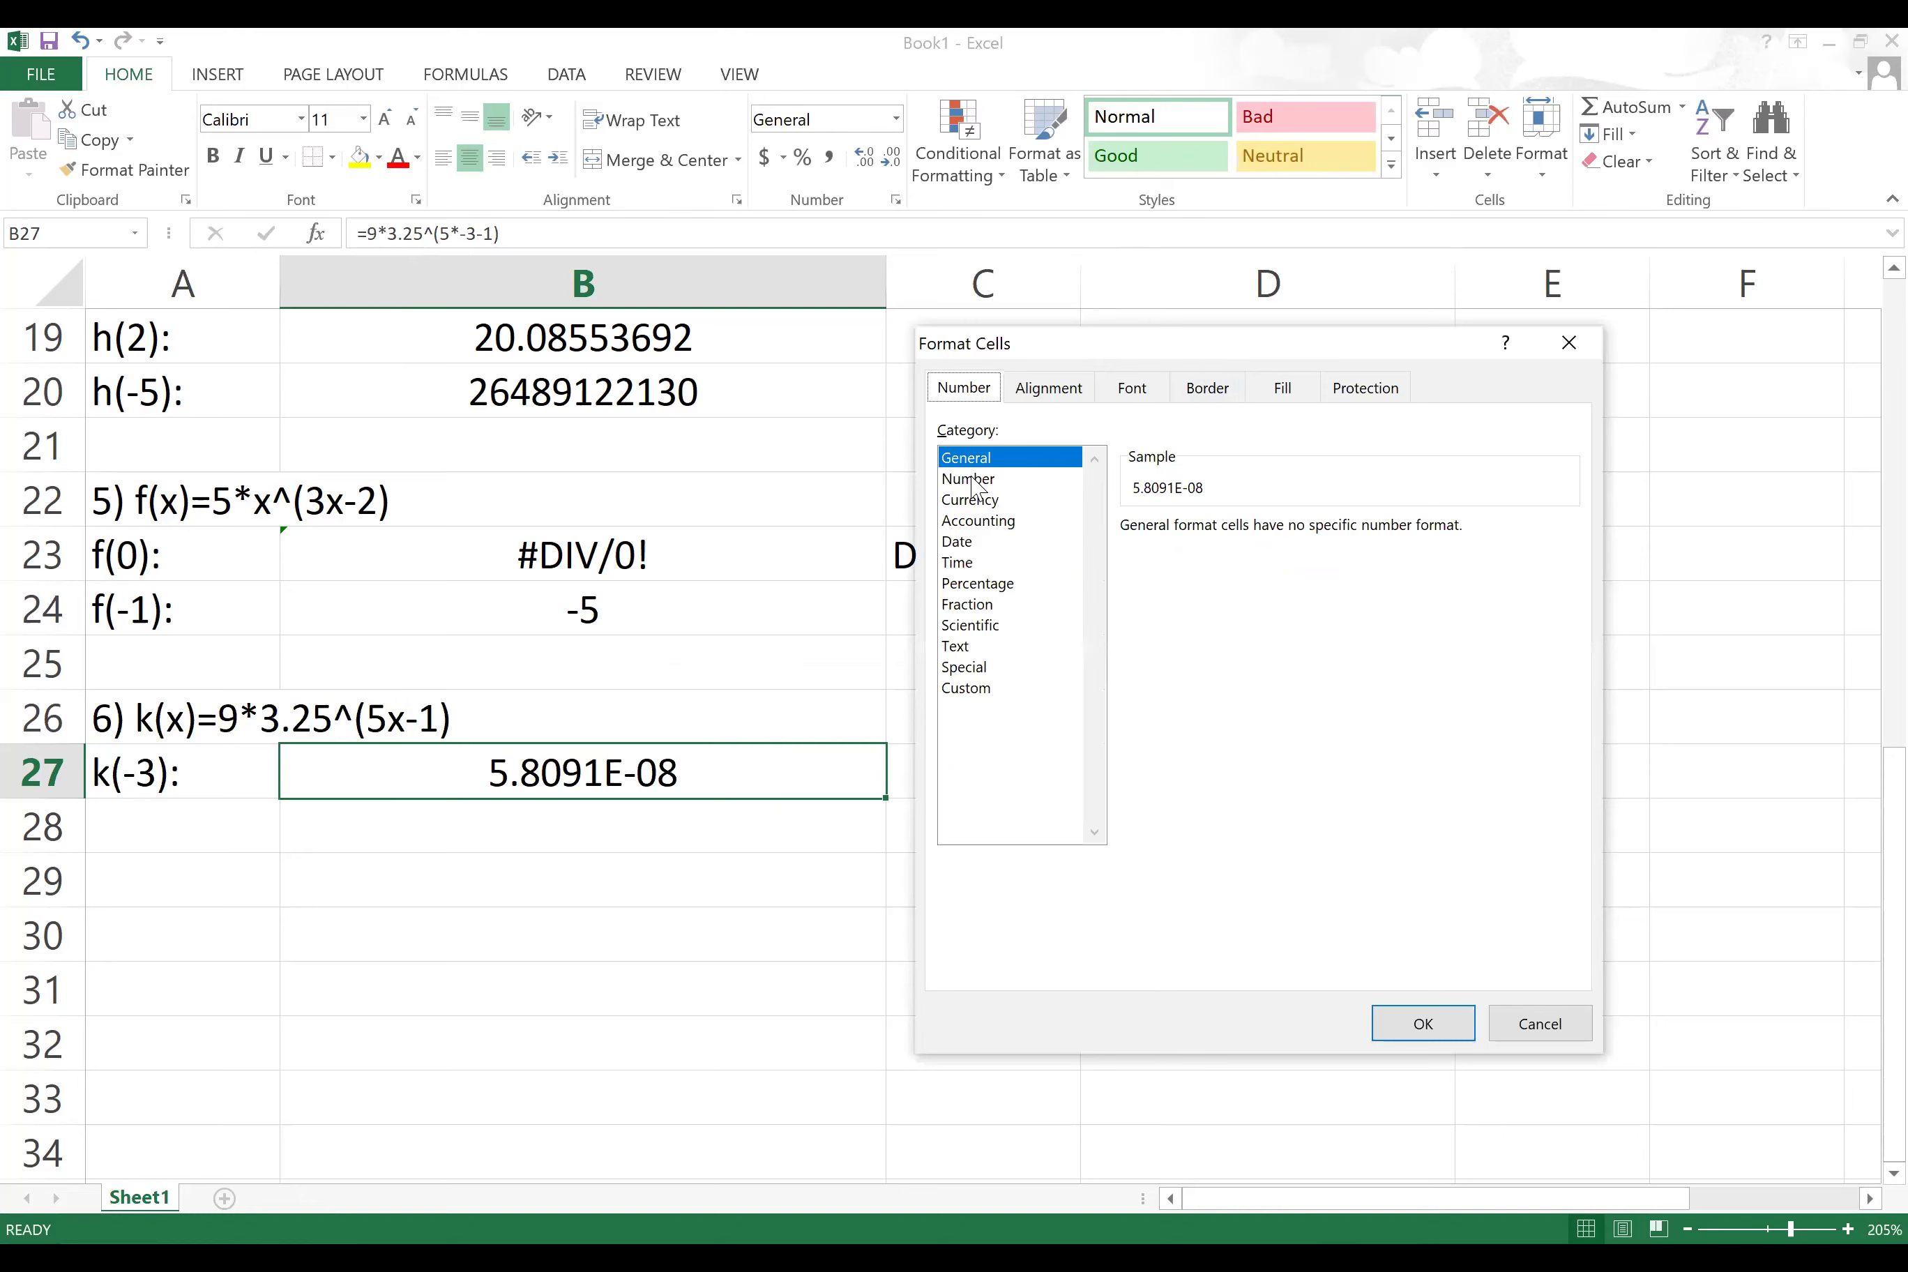
click(969, 479)
drag(1300, 525, 1302, 529)
click(1302, 525)
click(1302, 525)
click(1303, 525)
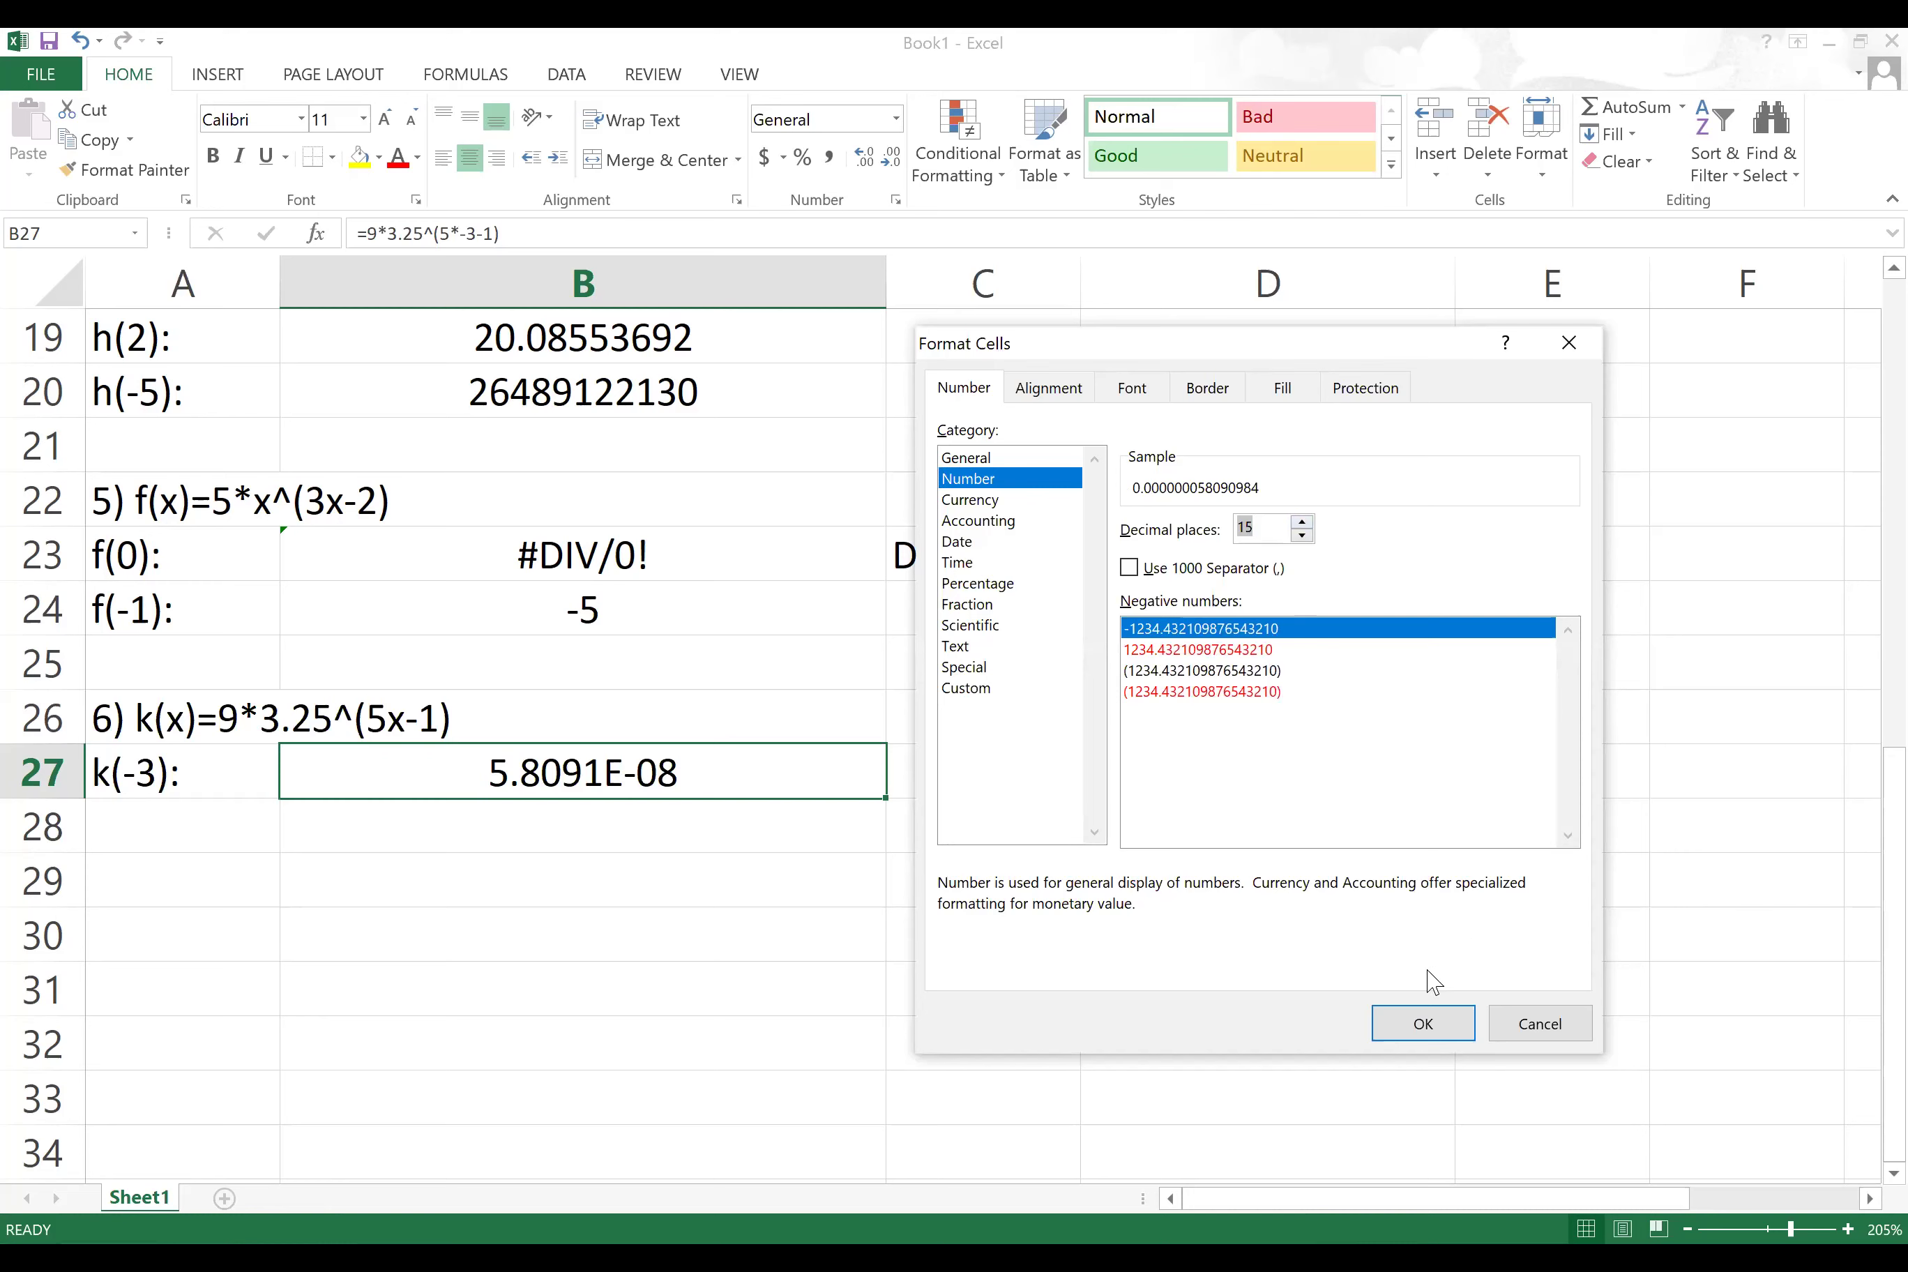
click(1302, 535)
click(1302, 535)
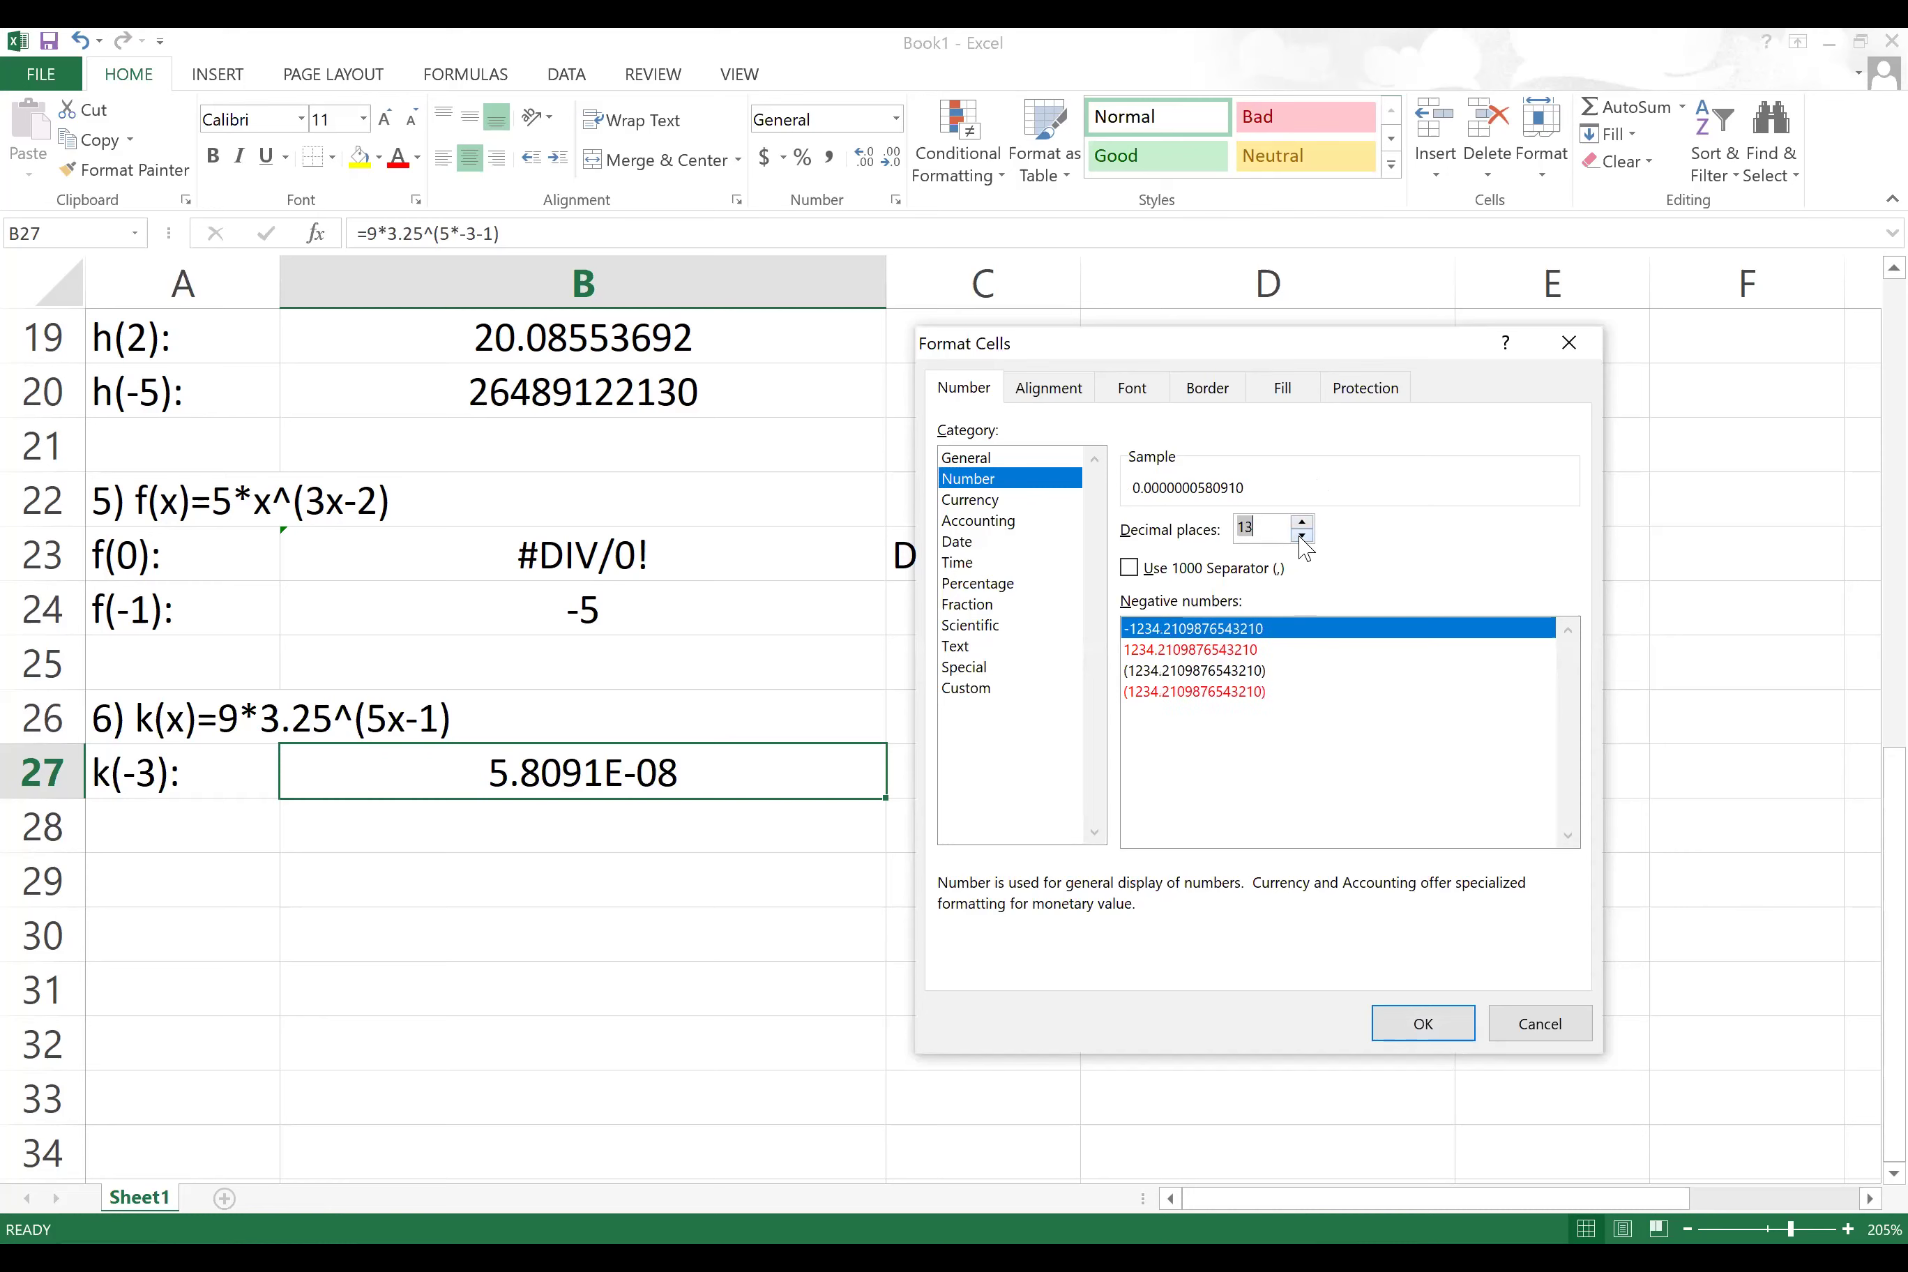
click(1423, 1023)
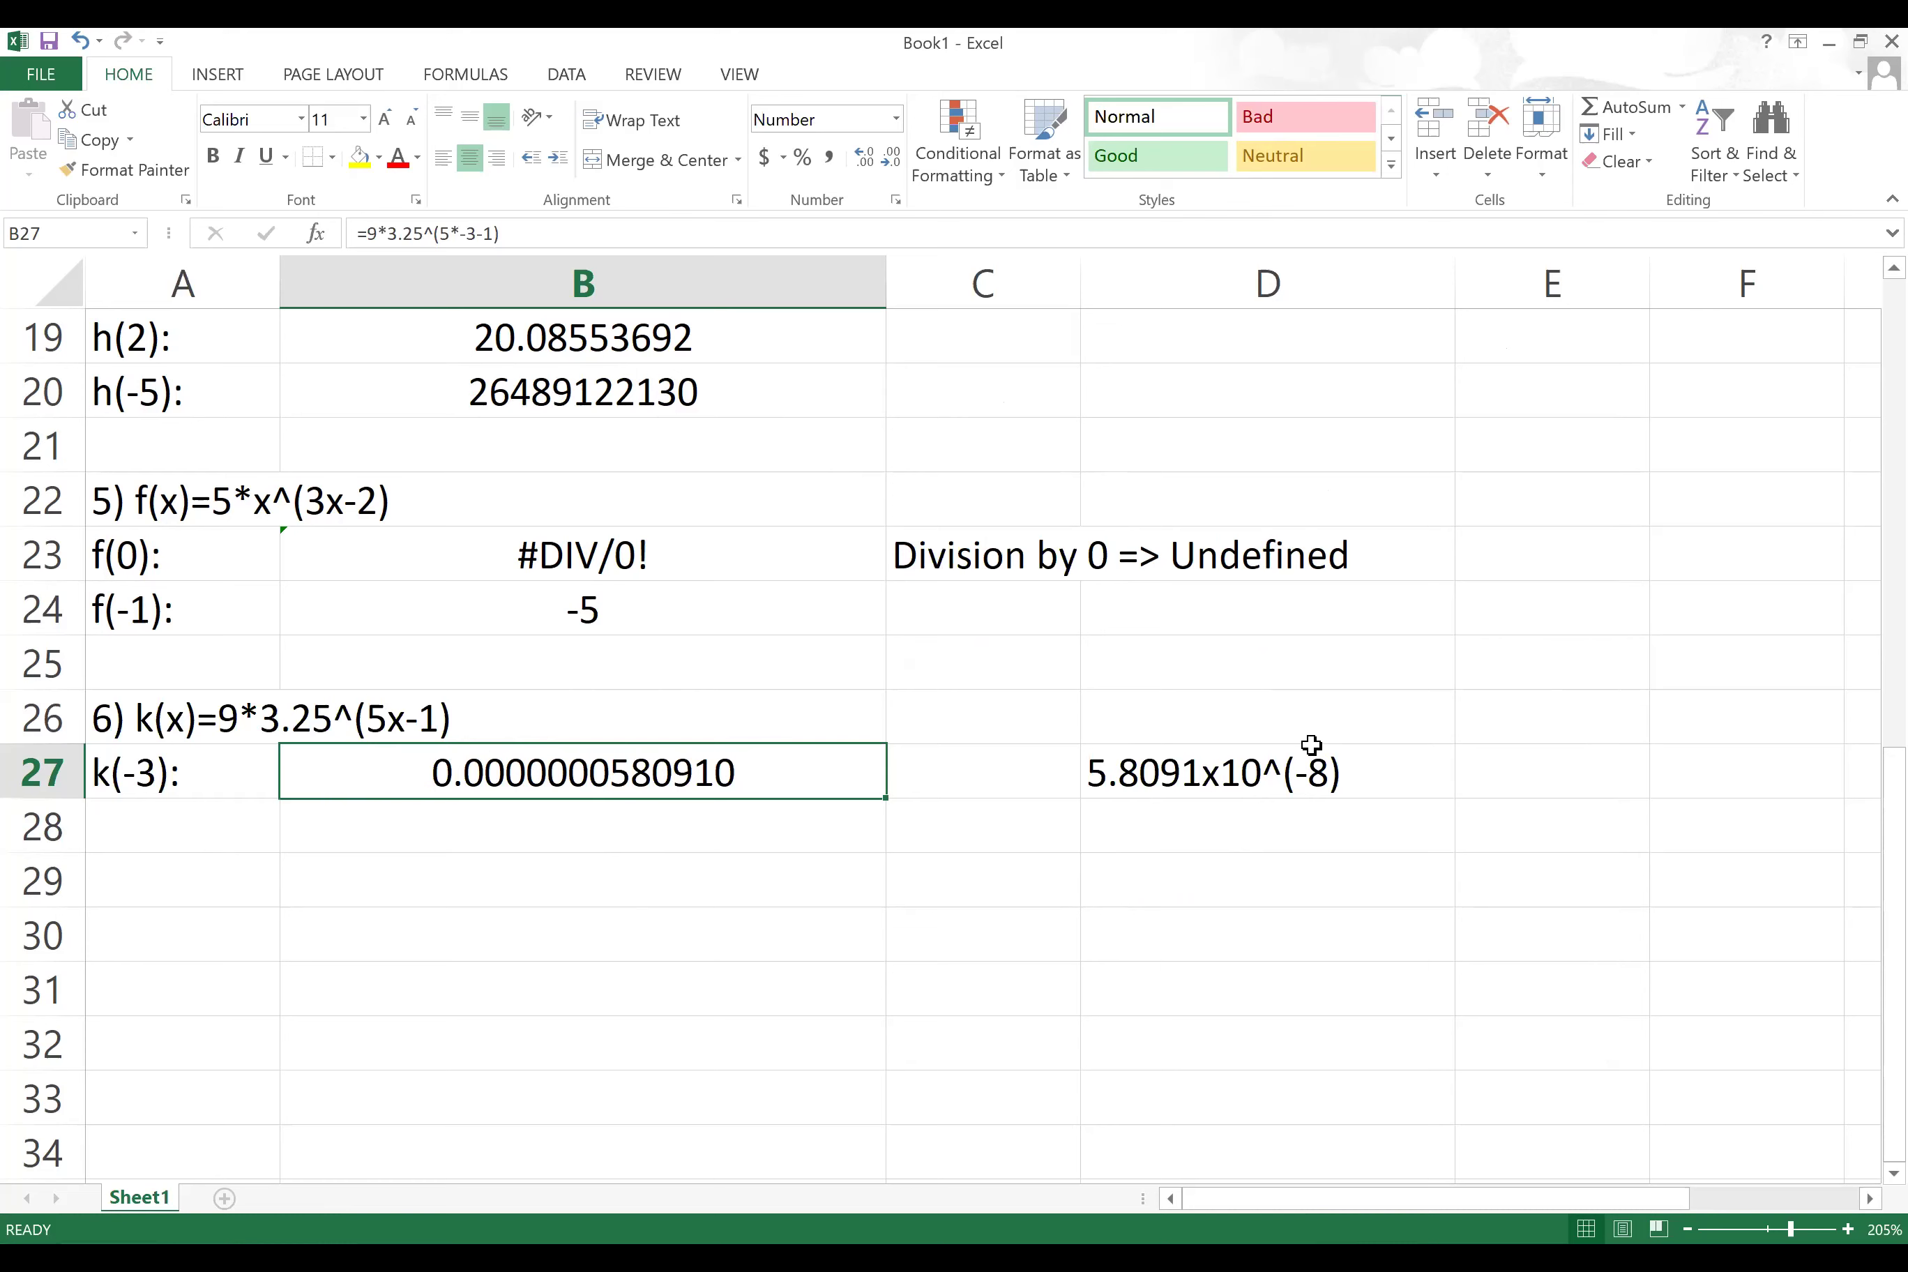
click(154, 835)
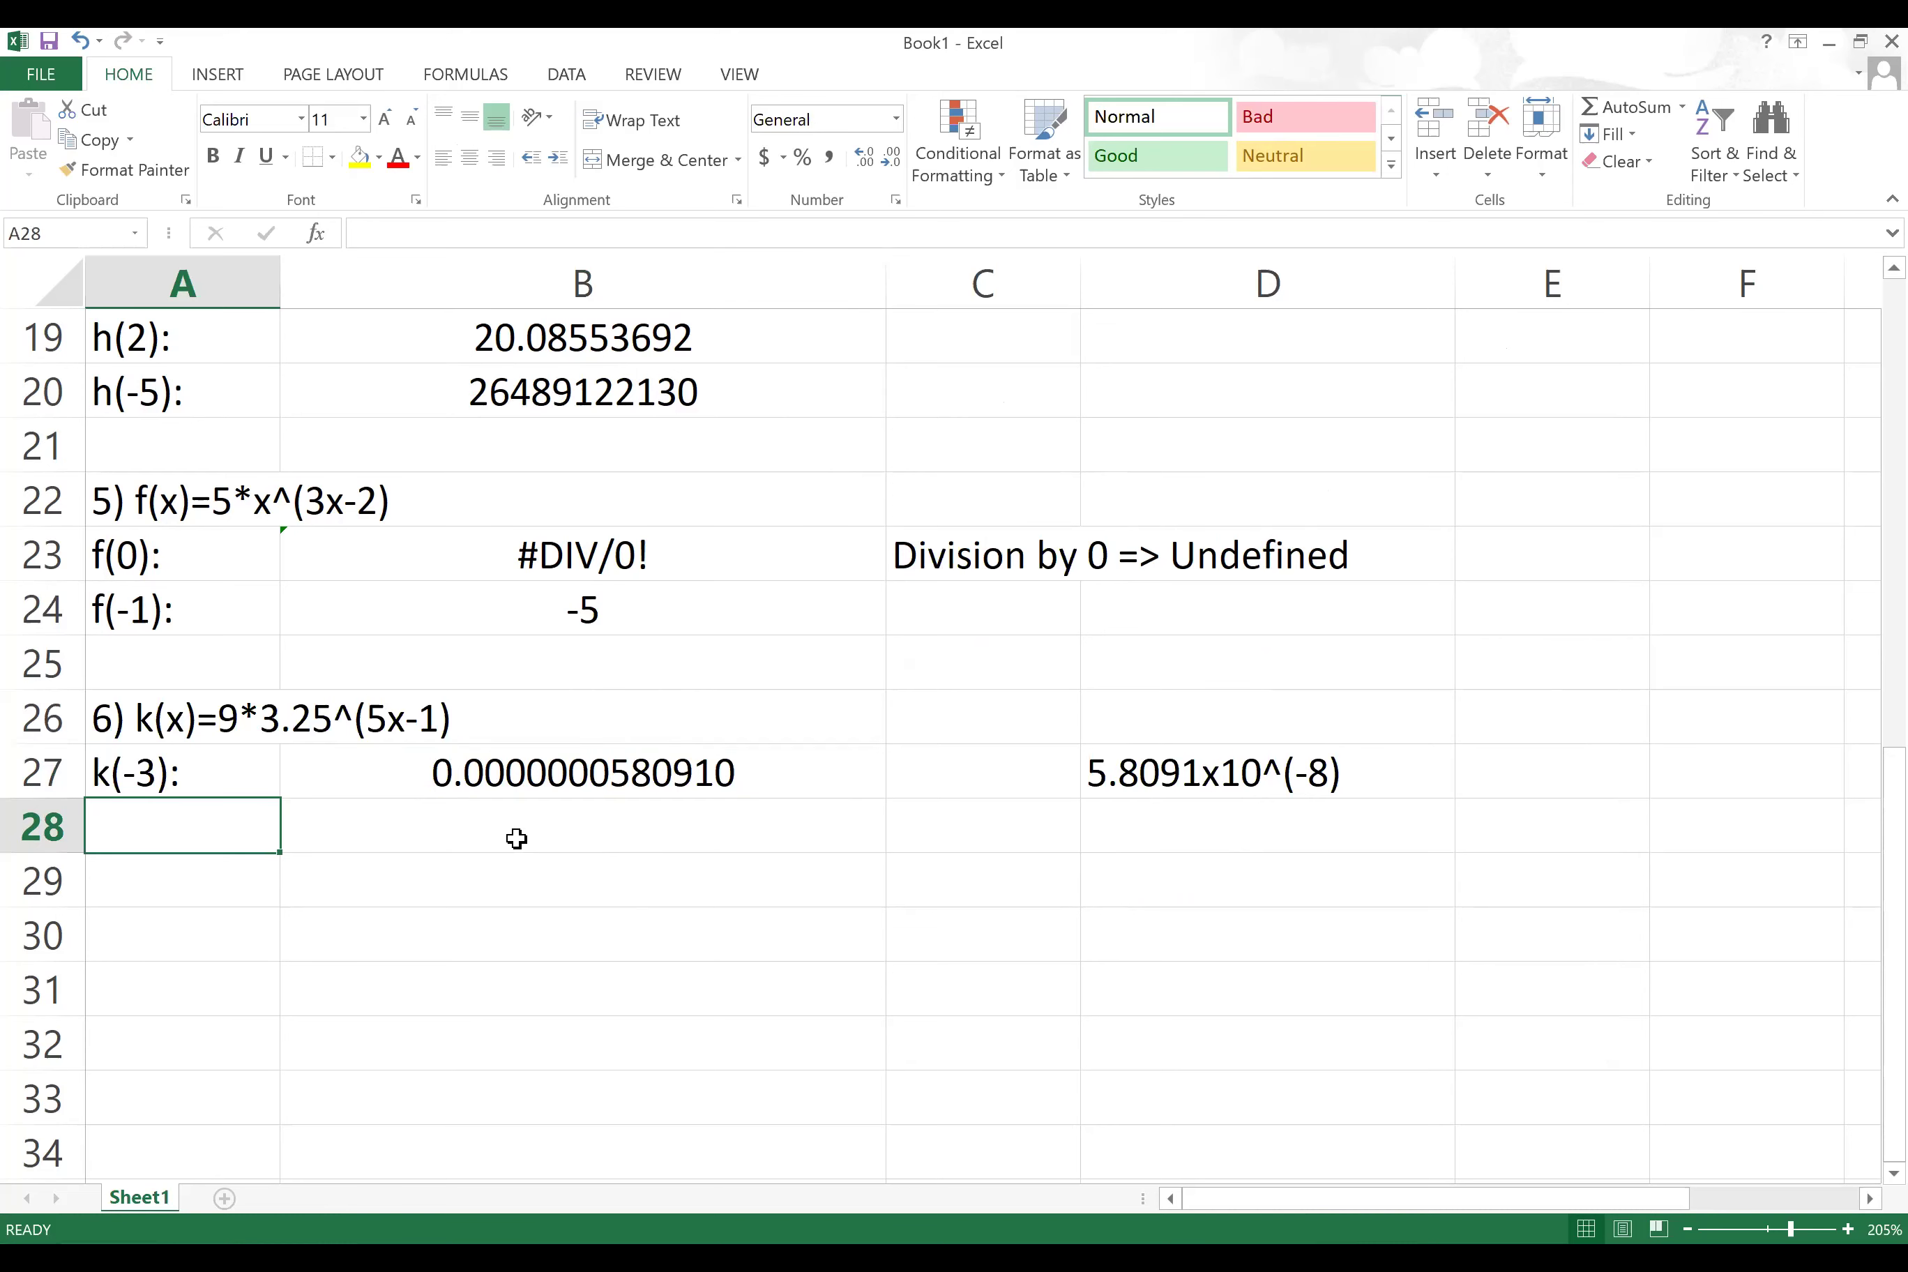
Step: Type a k(5): label, then undo it along with the earlier B27 format change
text(k()
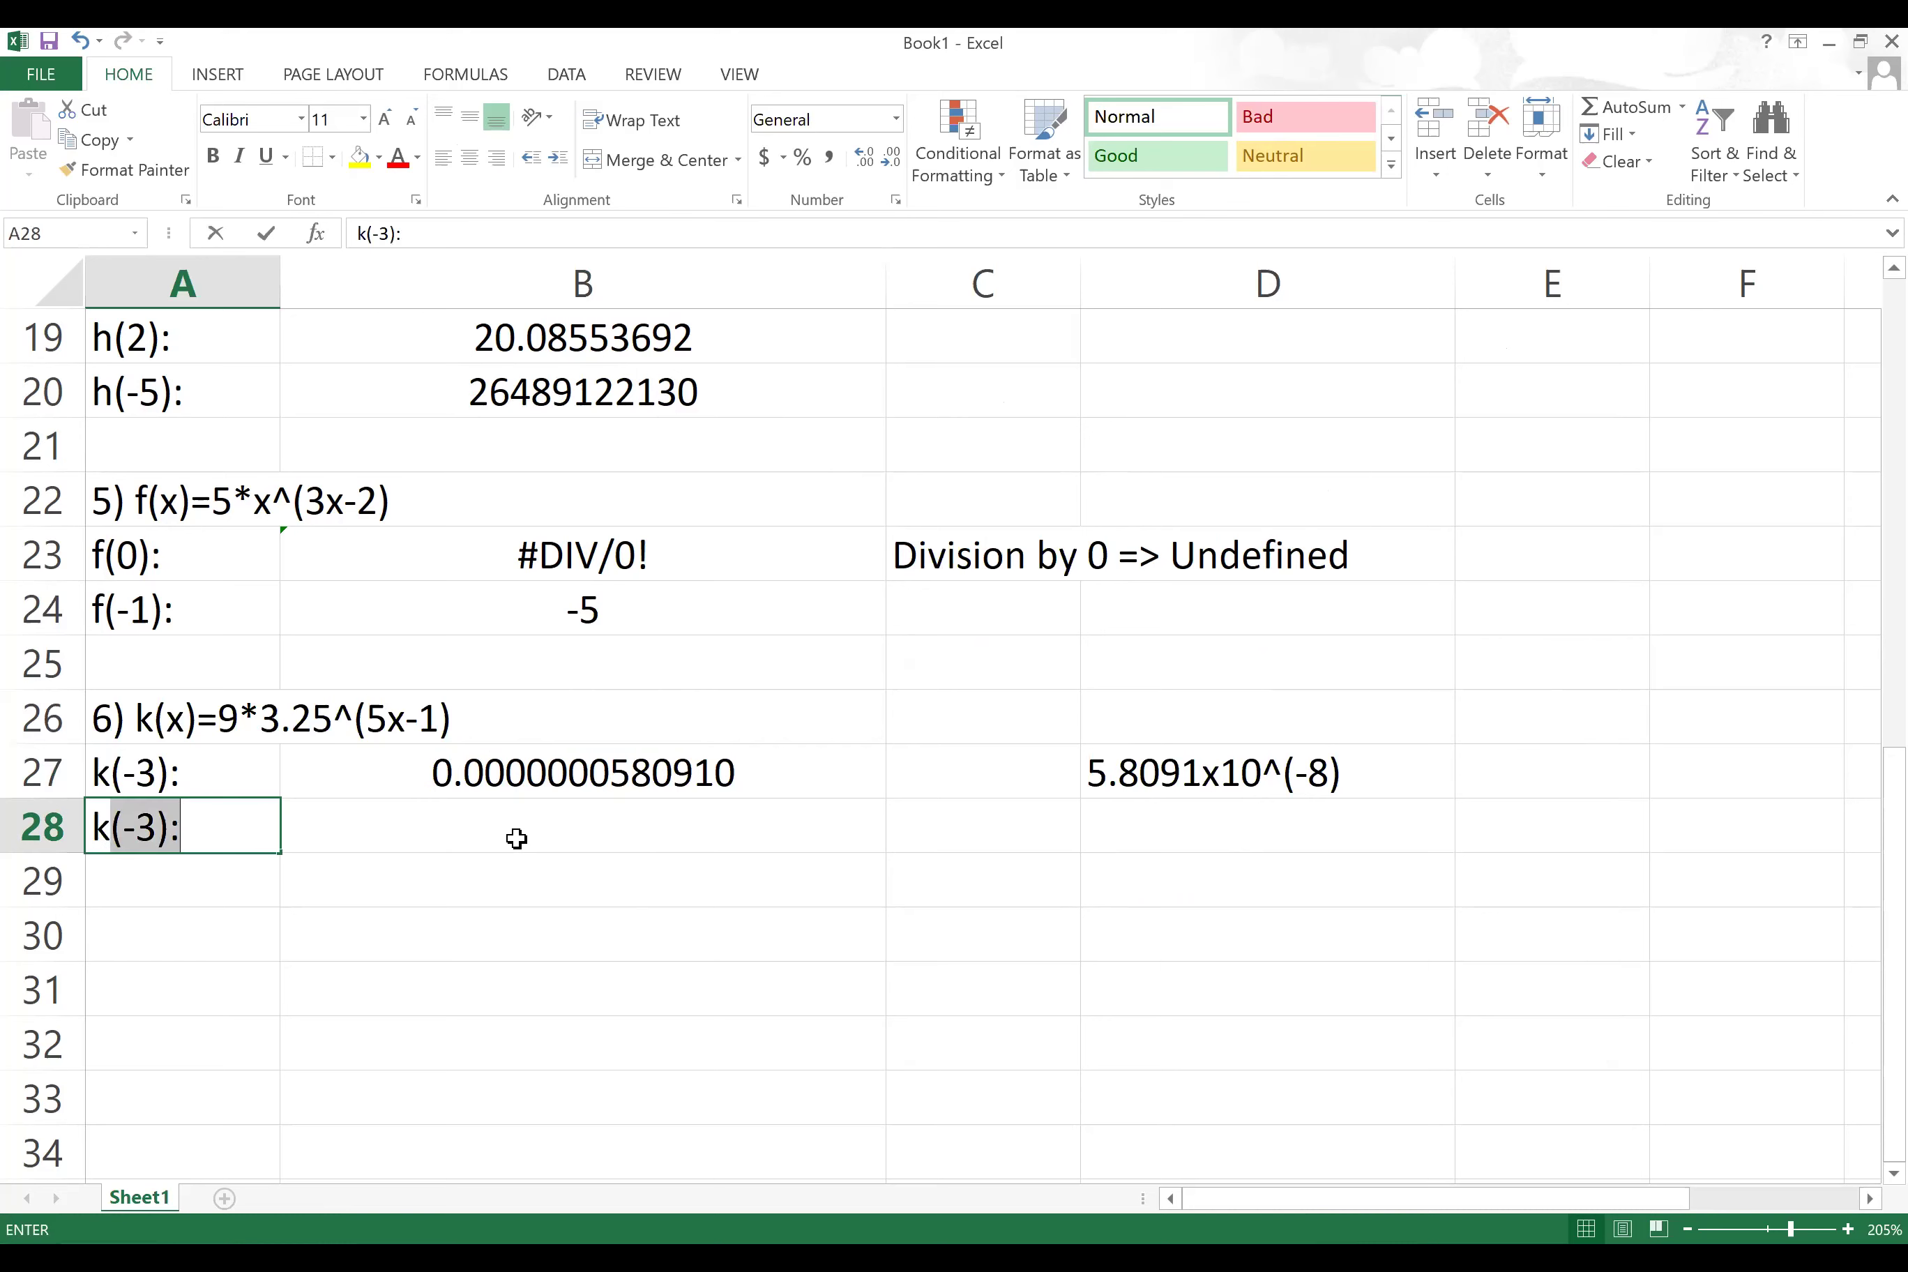
text())
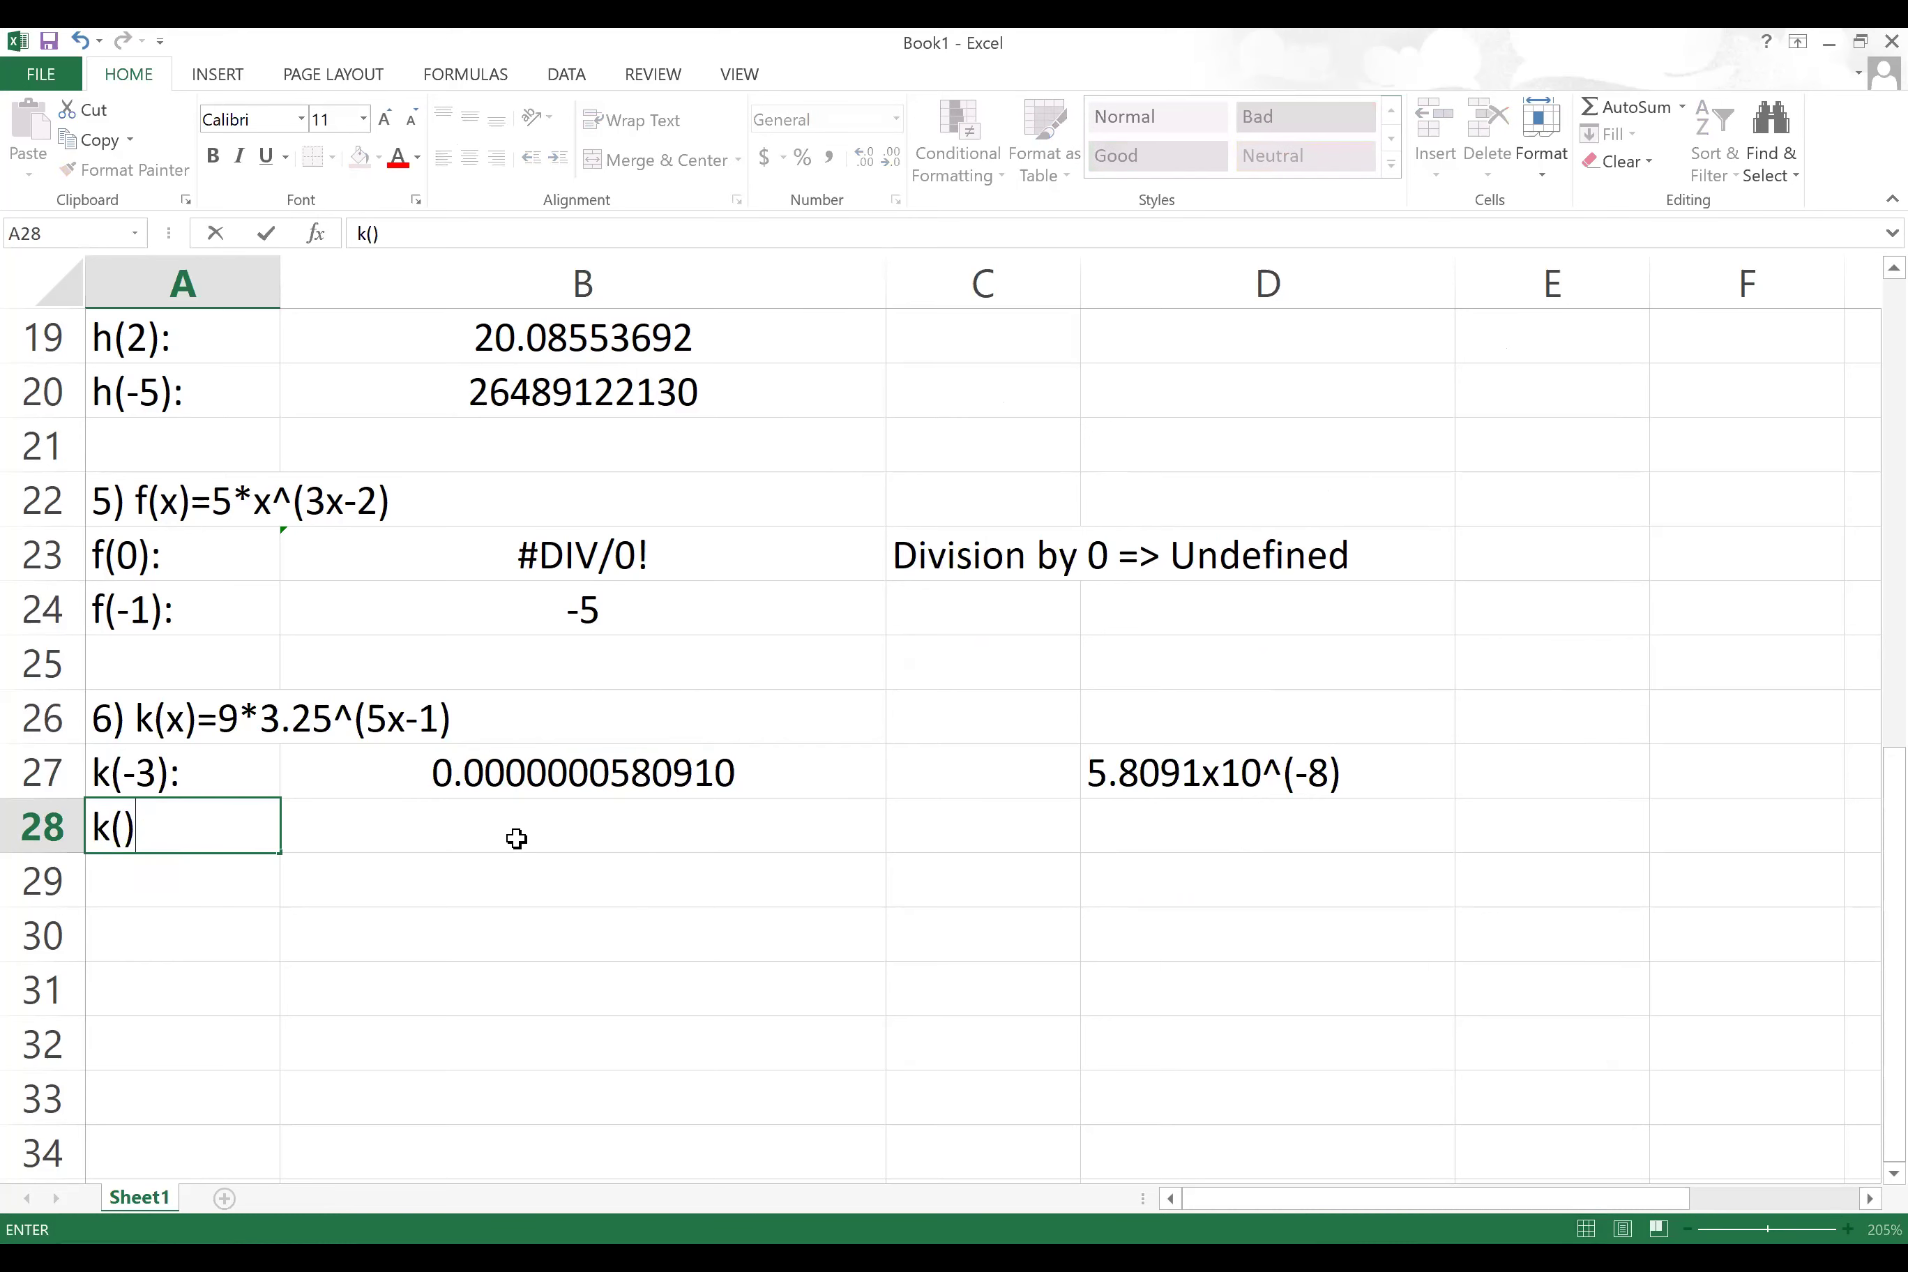
key(BackSpace)
text(5):)
click(671, 780)
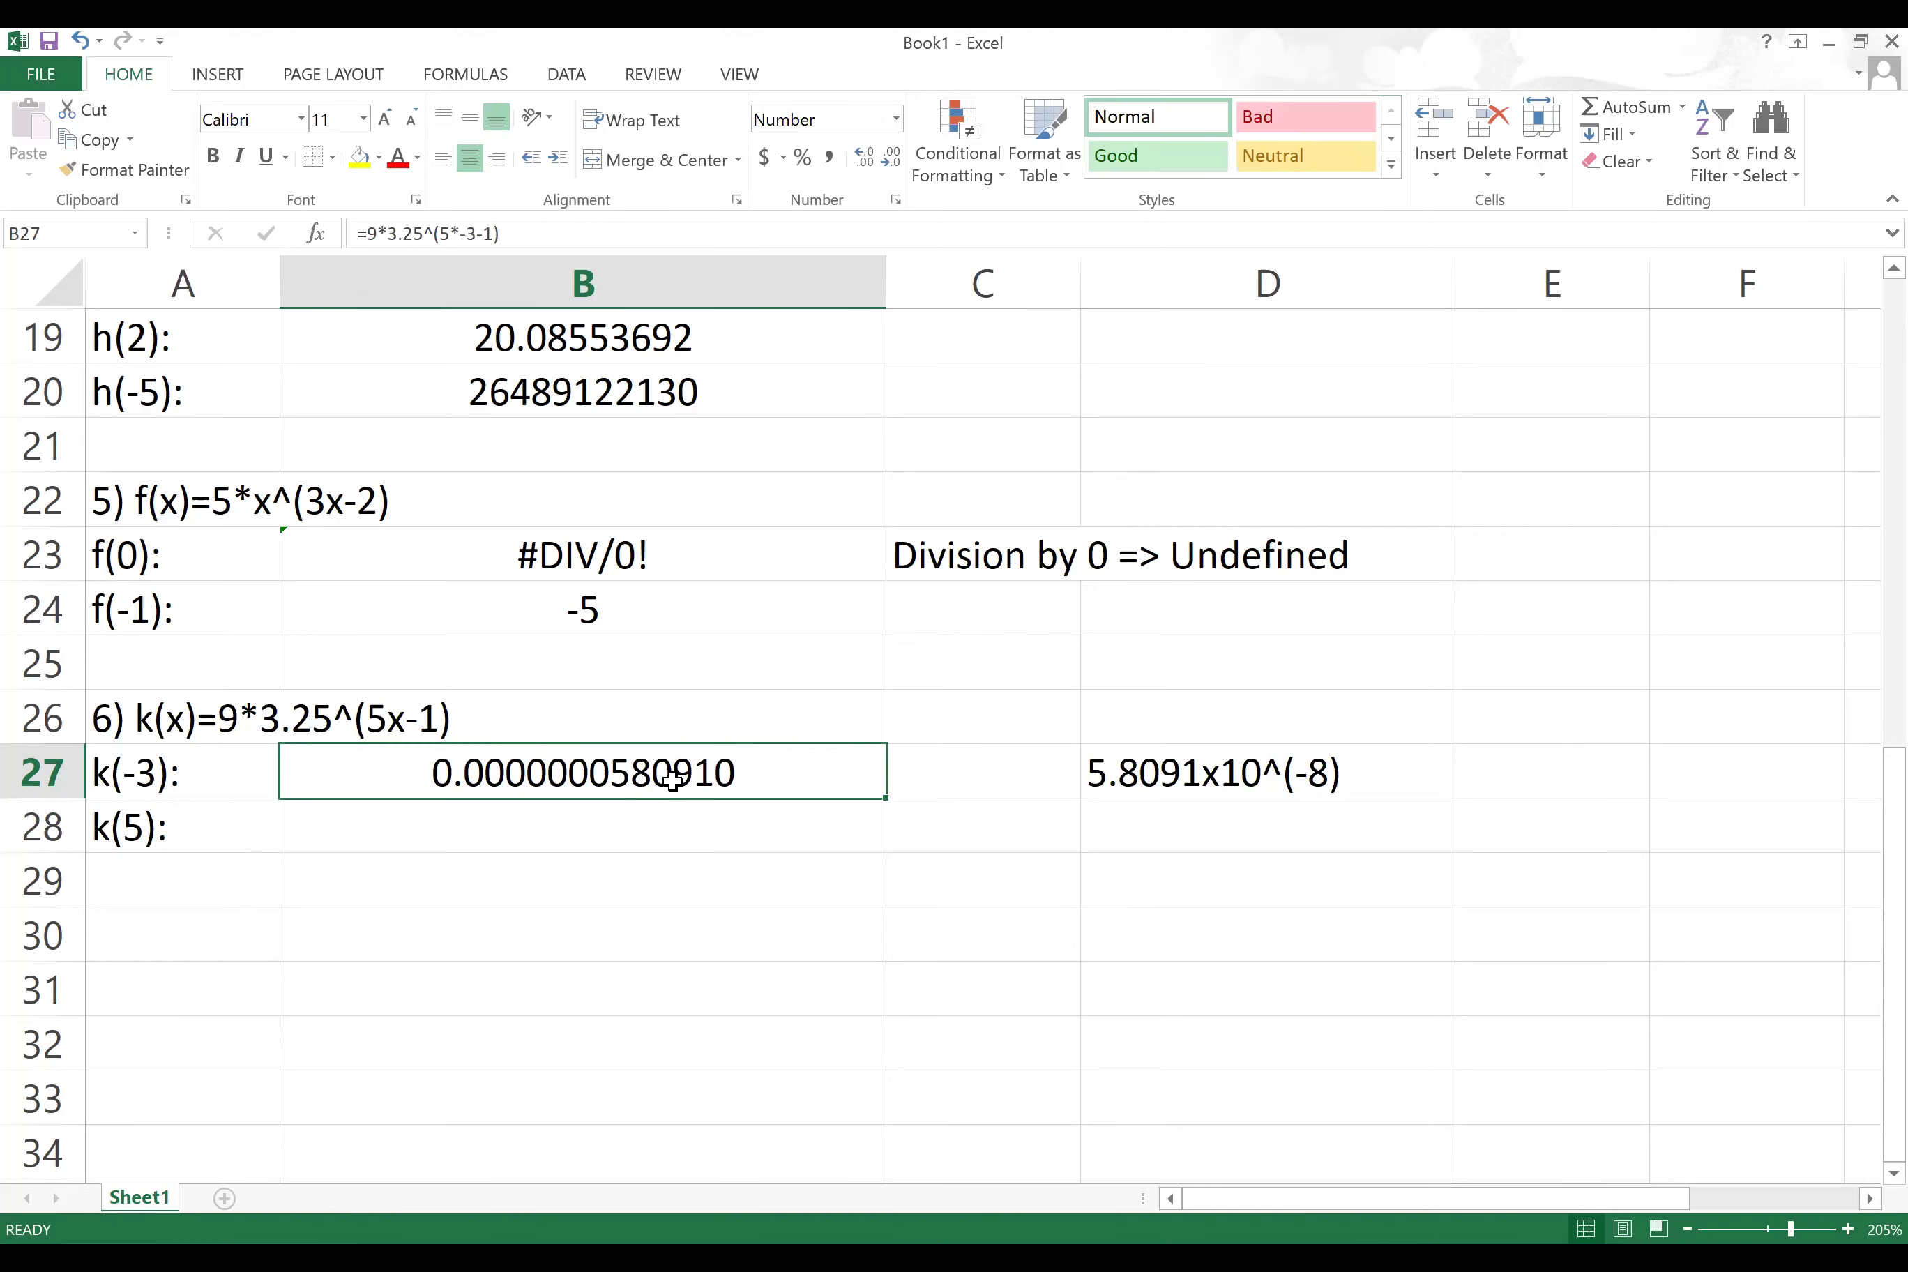
click(80, 41)
click(80, 41)
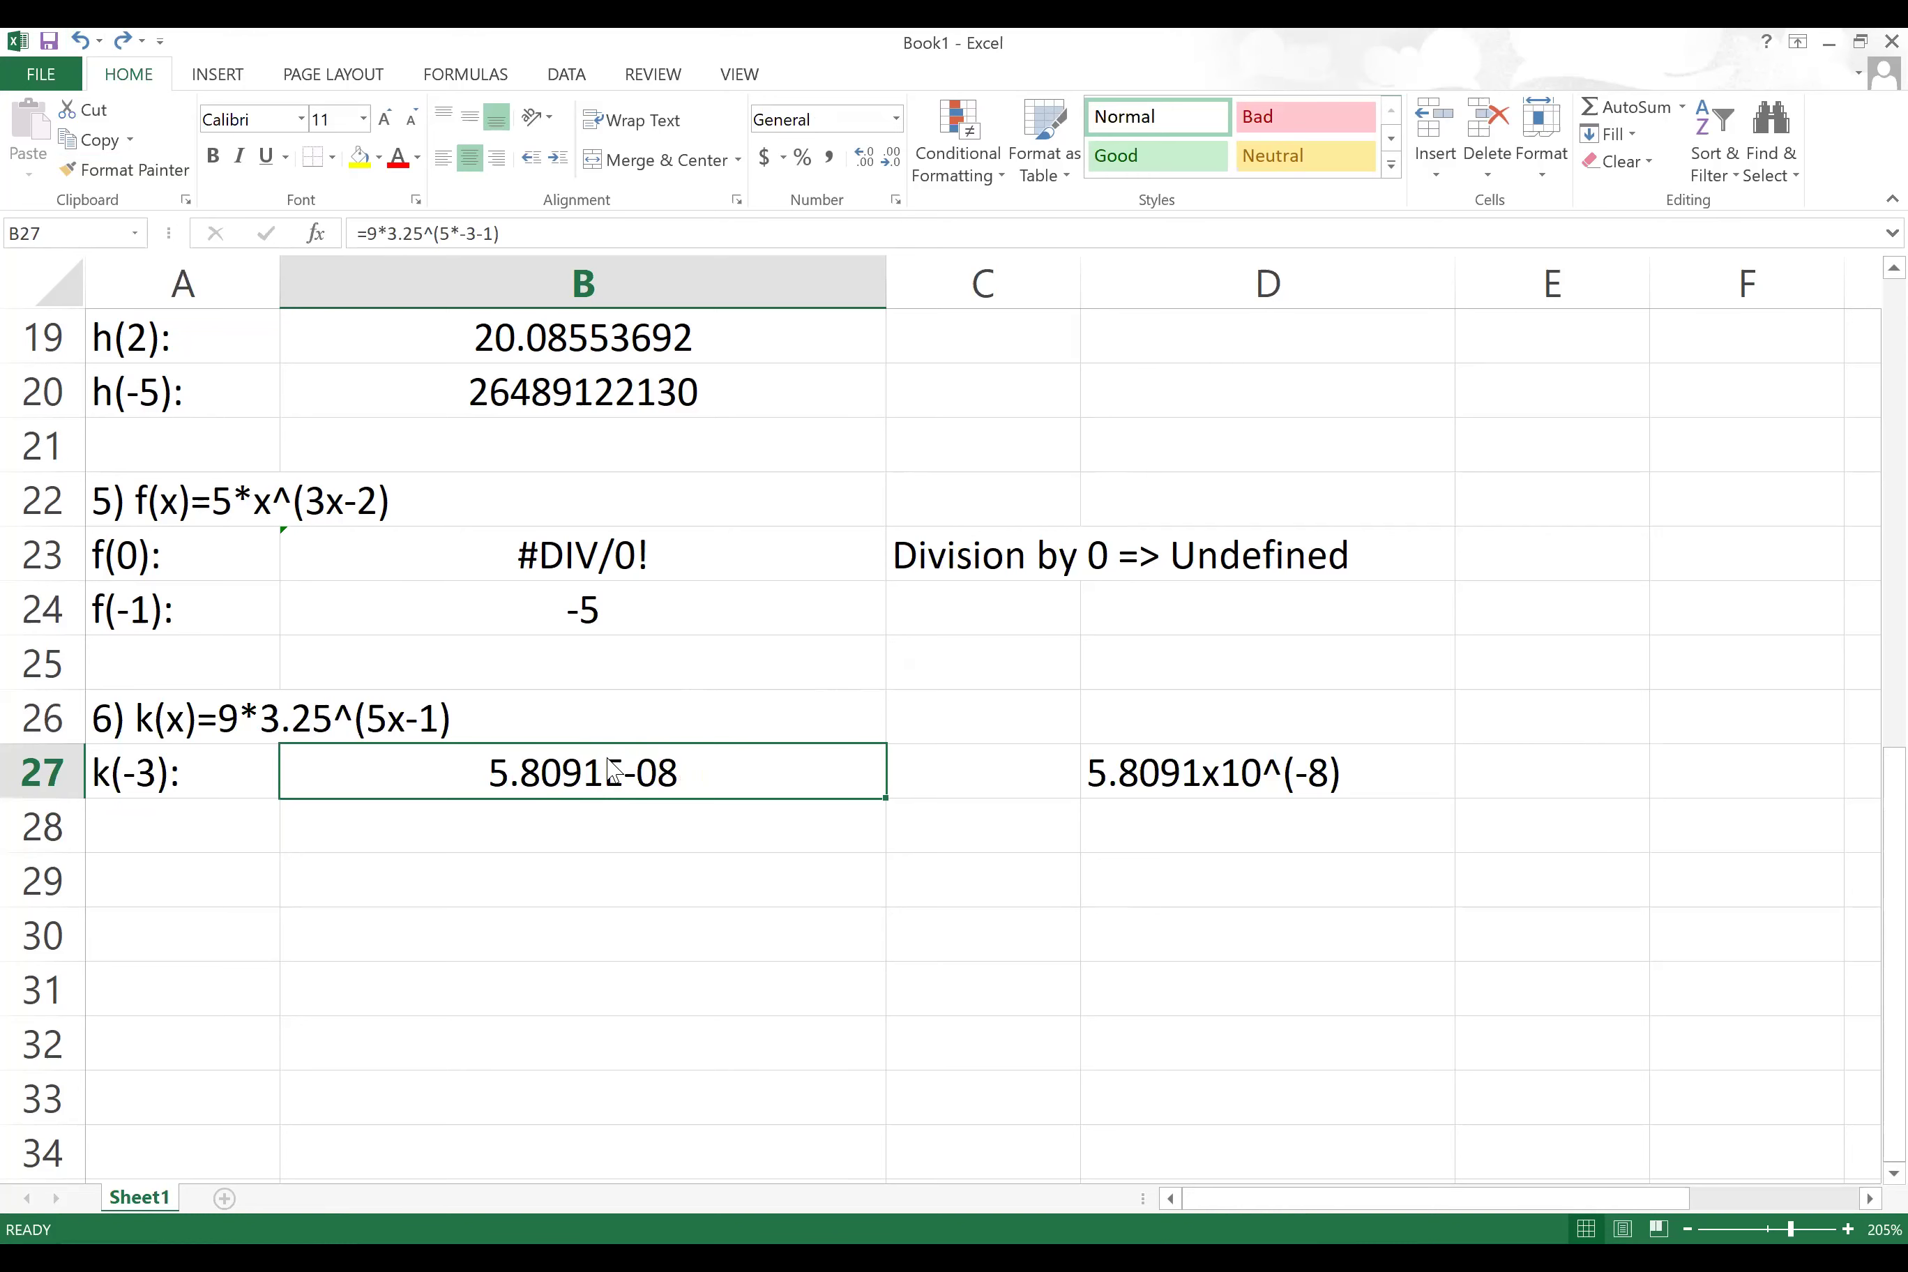
Step: Format B27 as Number with 12 decimal places, showing 0.000000058091
right_click(592, 788)
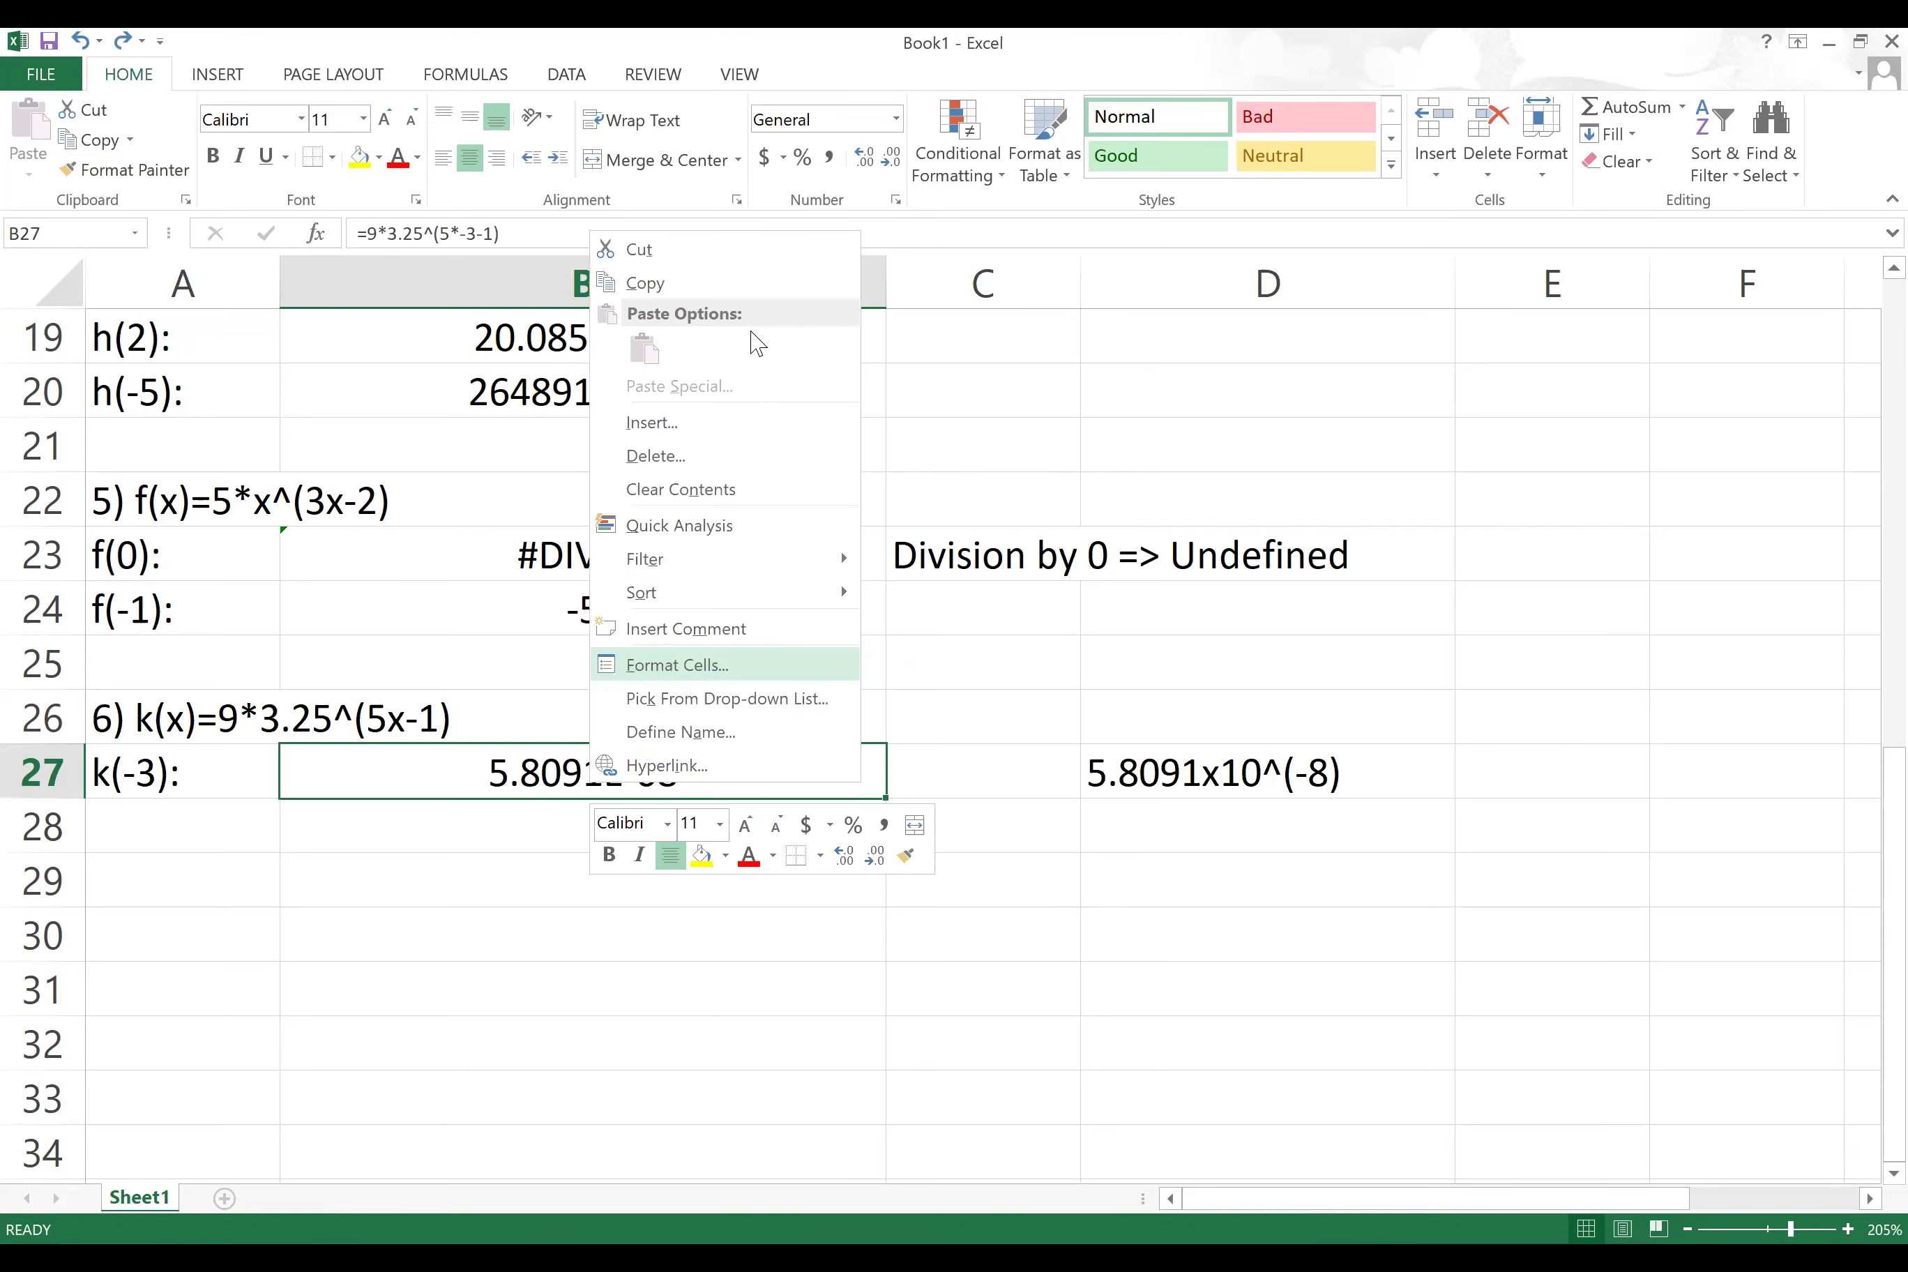
key(Return)
drag(671, 320, 1167, 309)
click(892, 435)
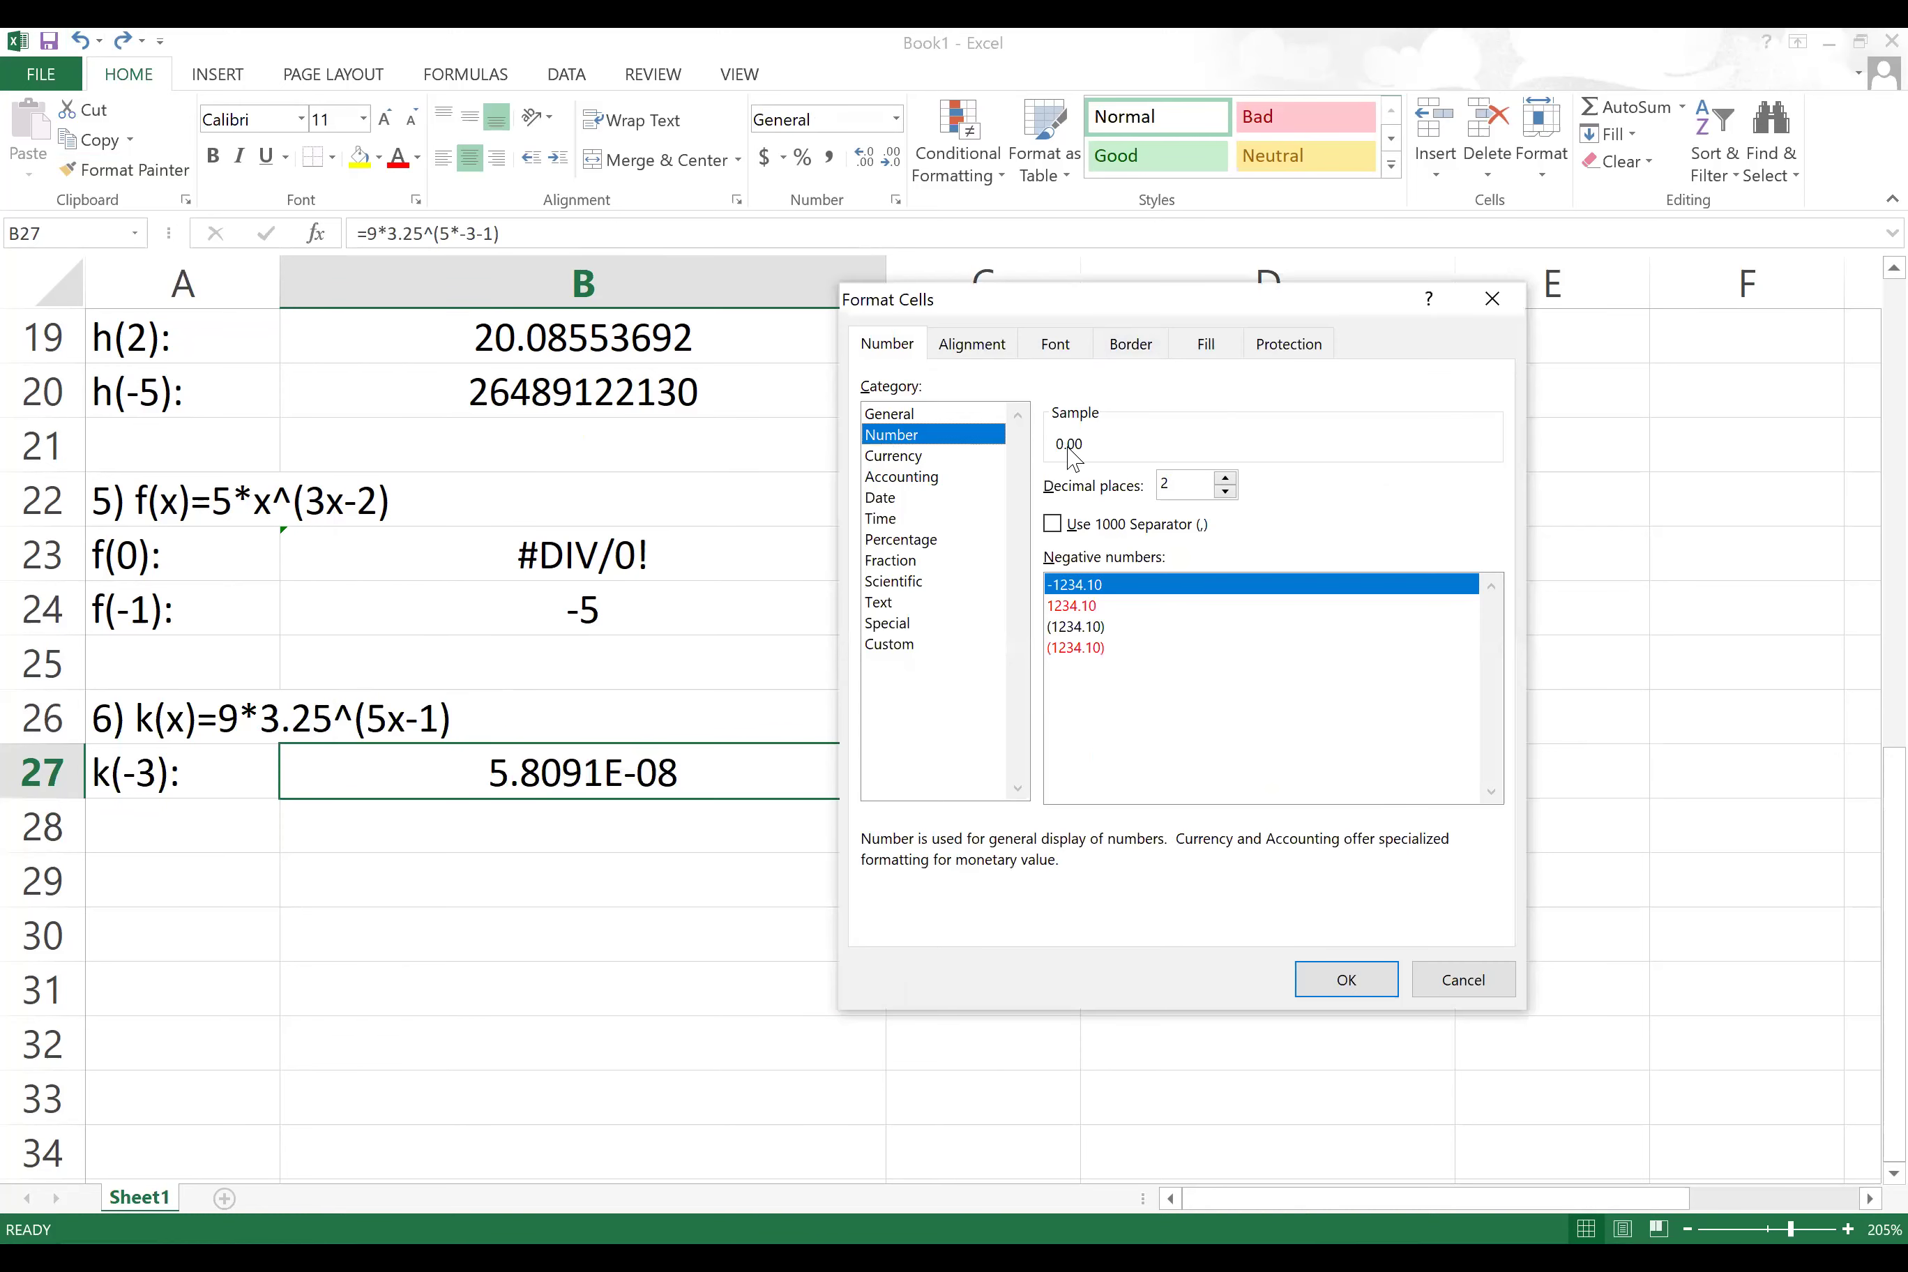
click(1226, 479)
click(1226, 478)
click(1227, 478)
click(1226, 478)
click(1227, 479)
click(1227, 478)
click(1227, 479)
click(1227, 478)
click(1227, 478)
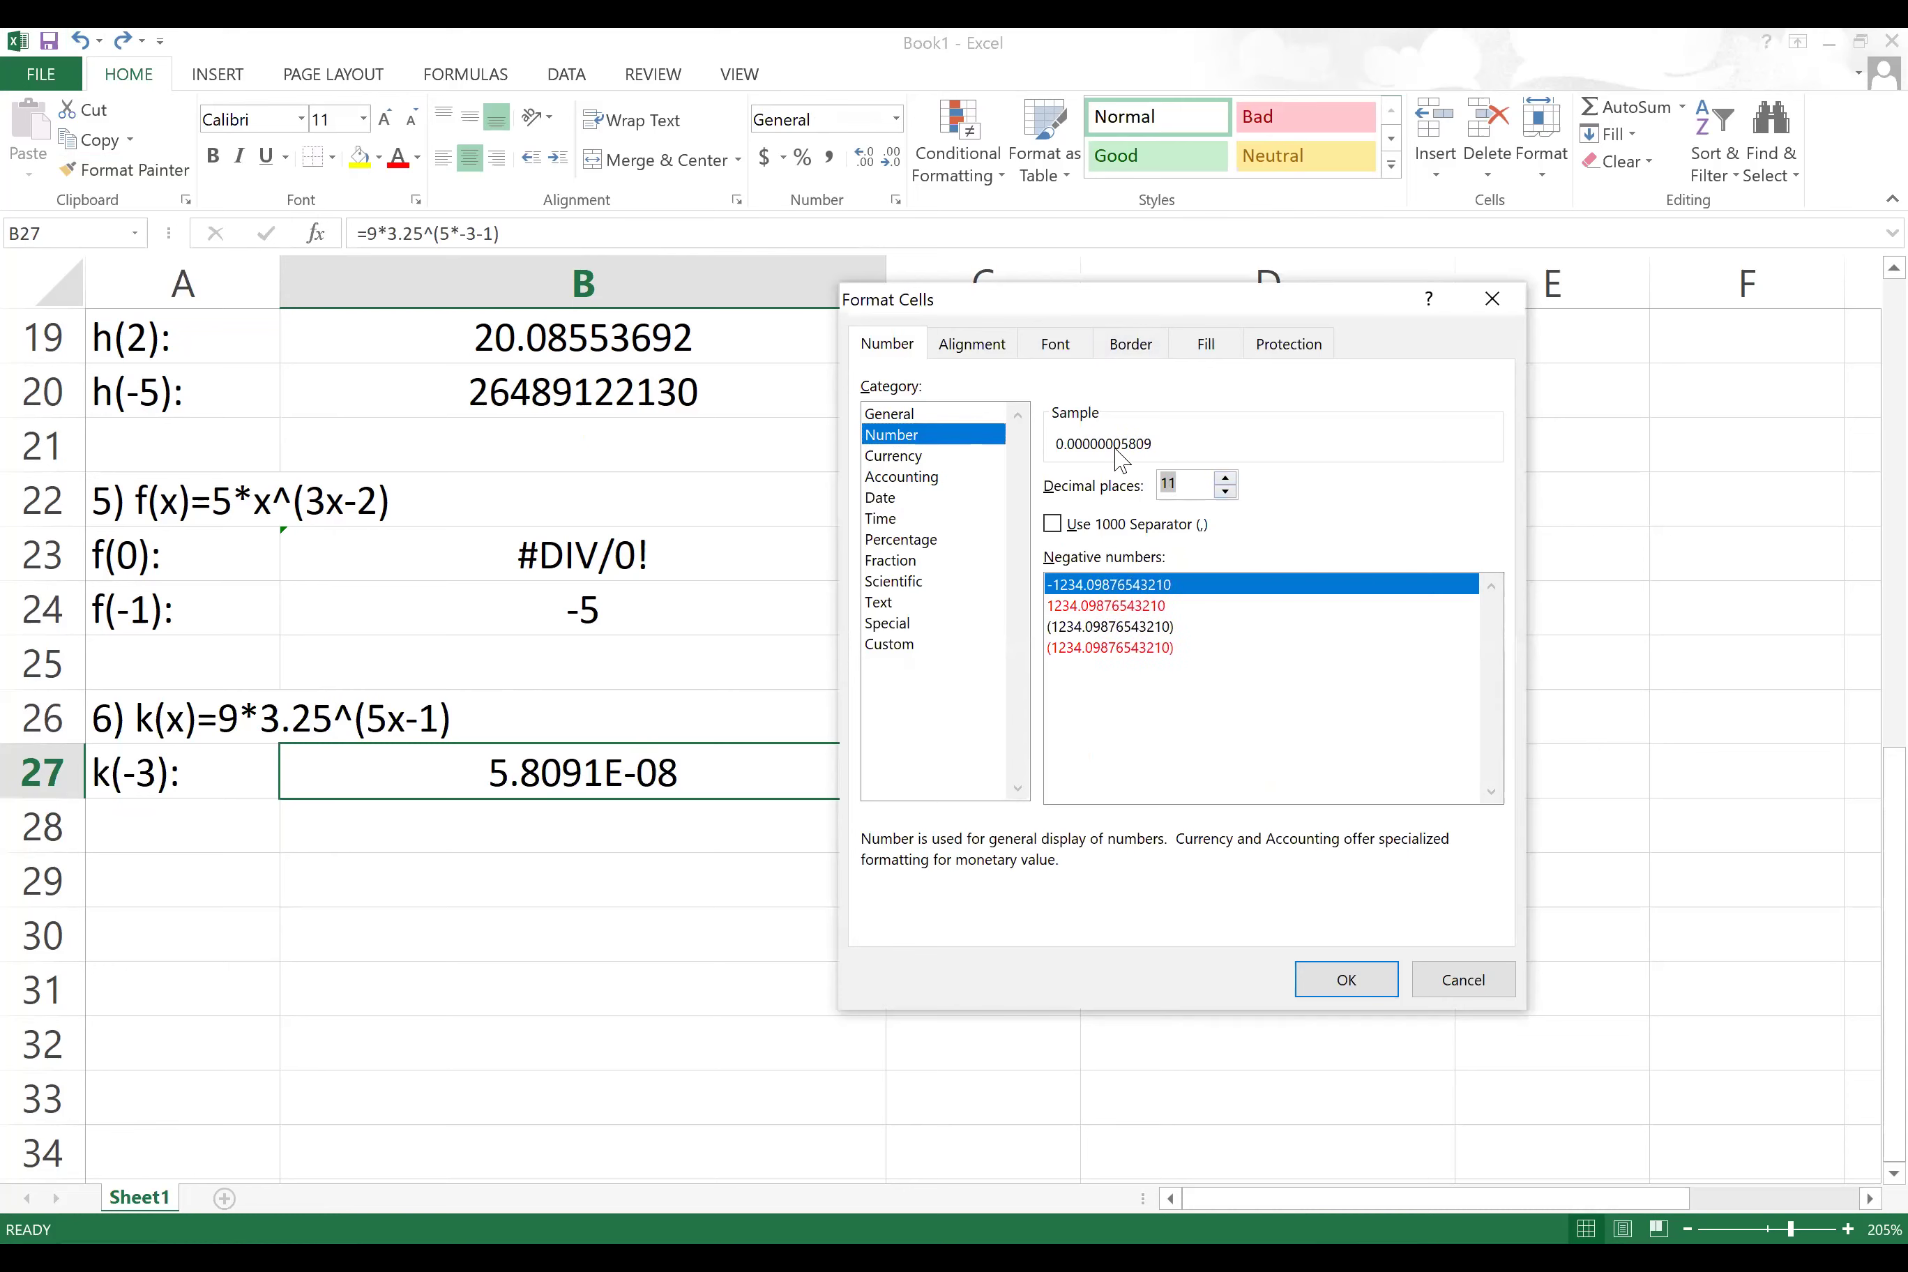
click(1226, 478)
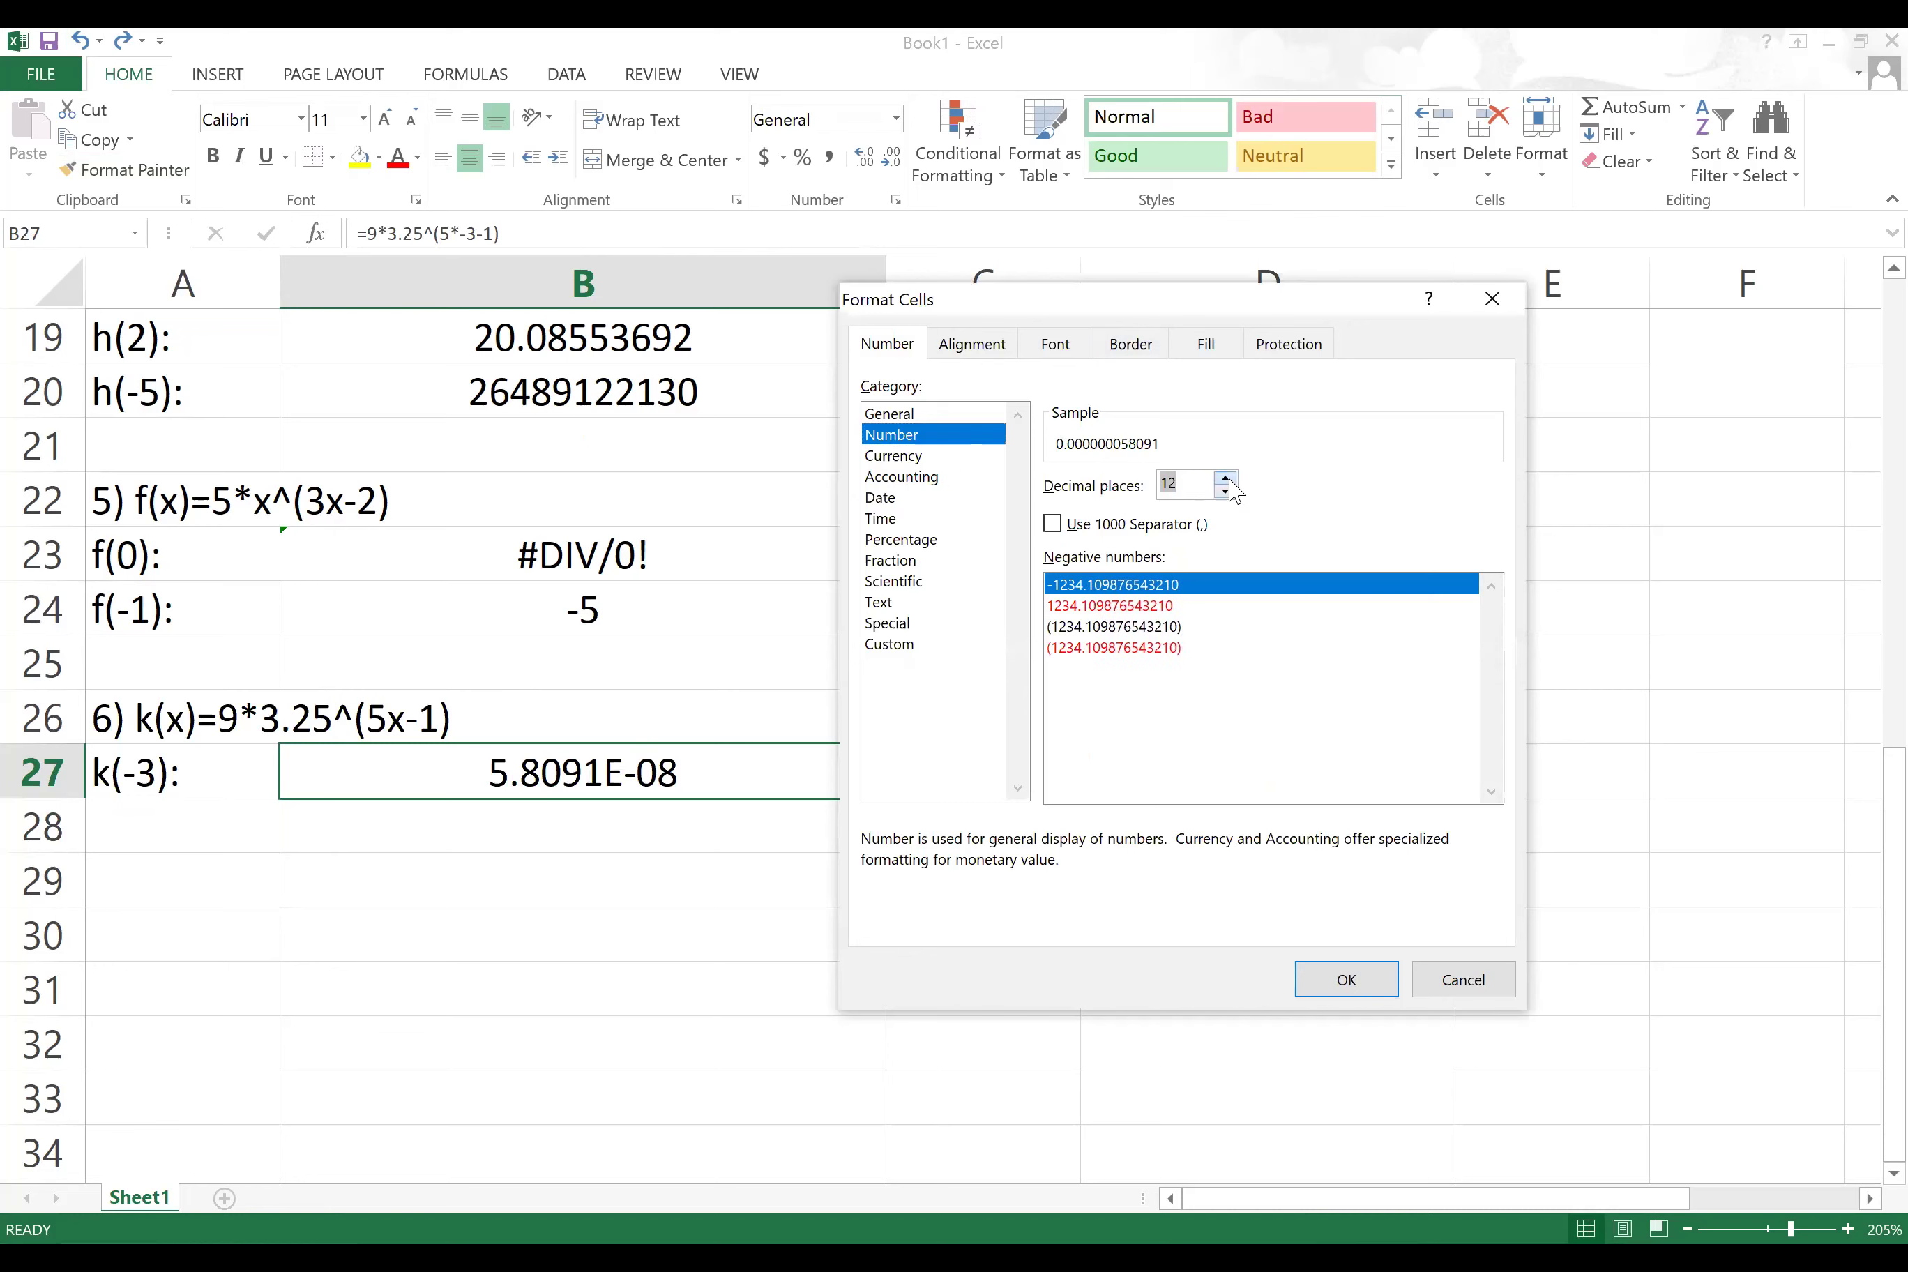
click(1346, 979)
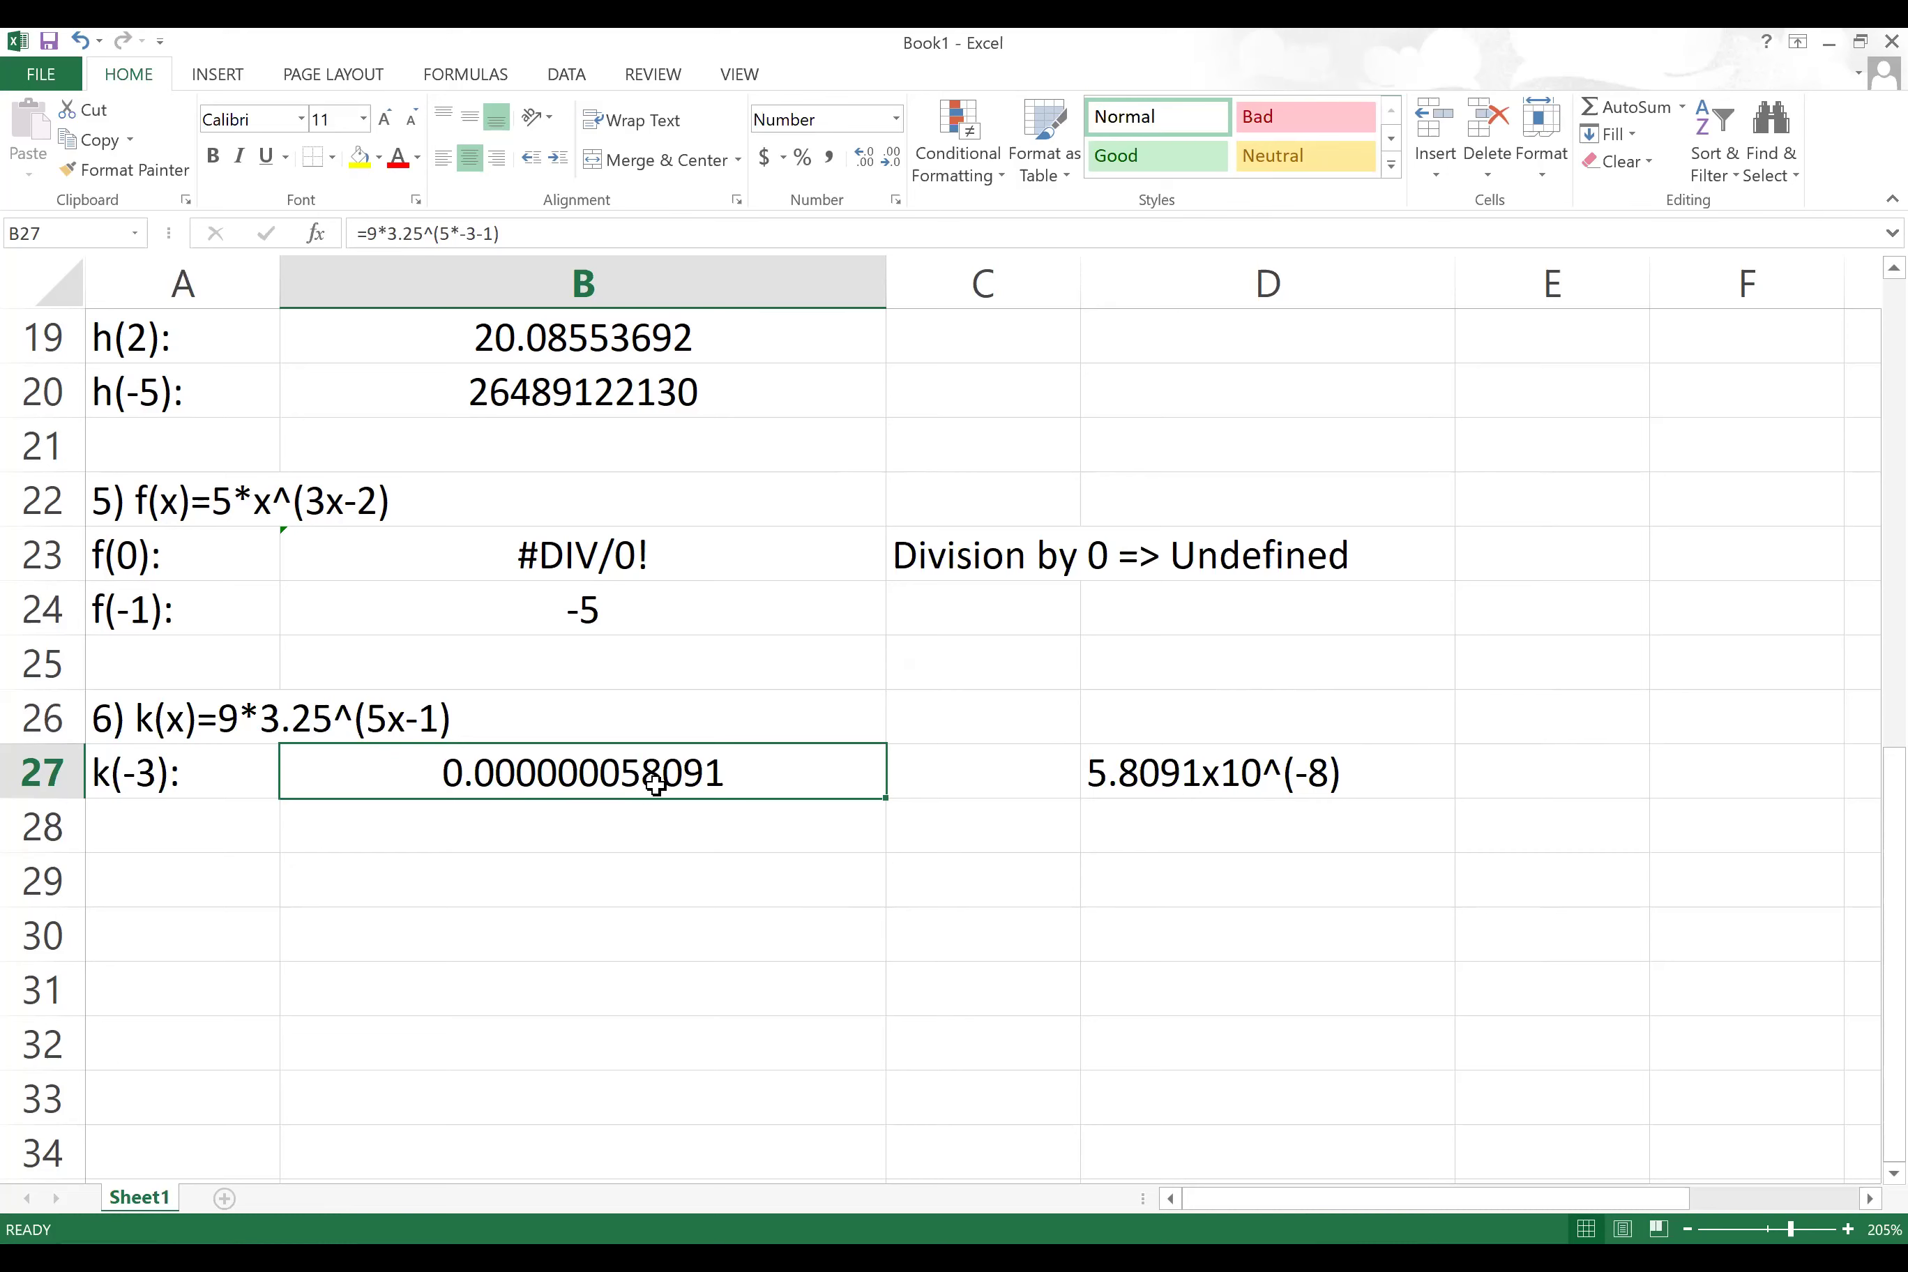
Step: Label cell A28 as k(5):
click(138, 839)
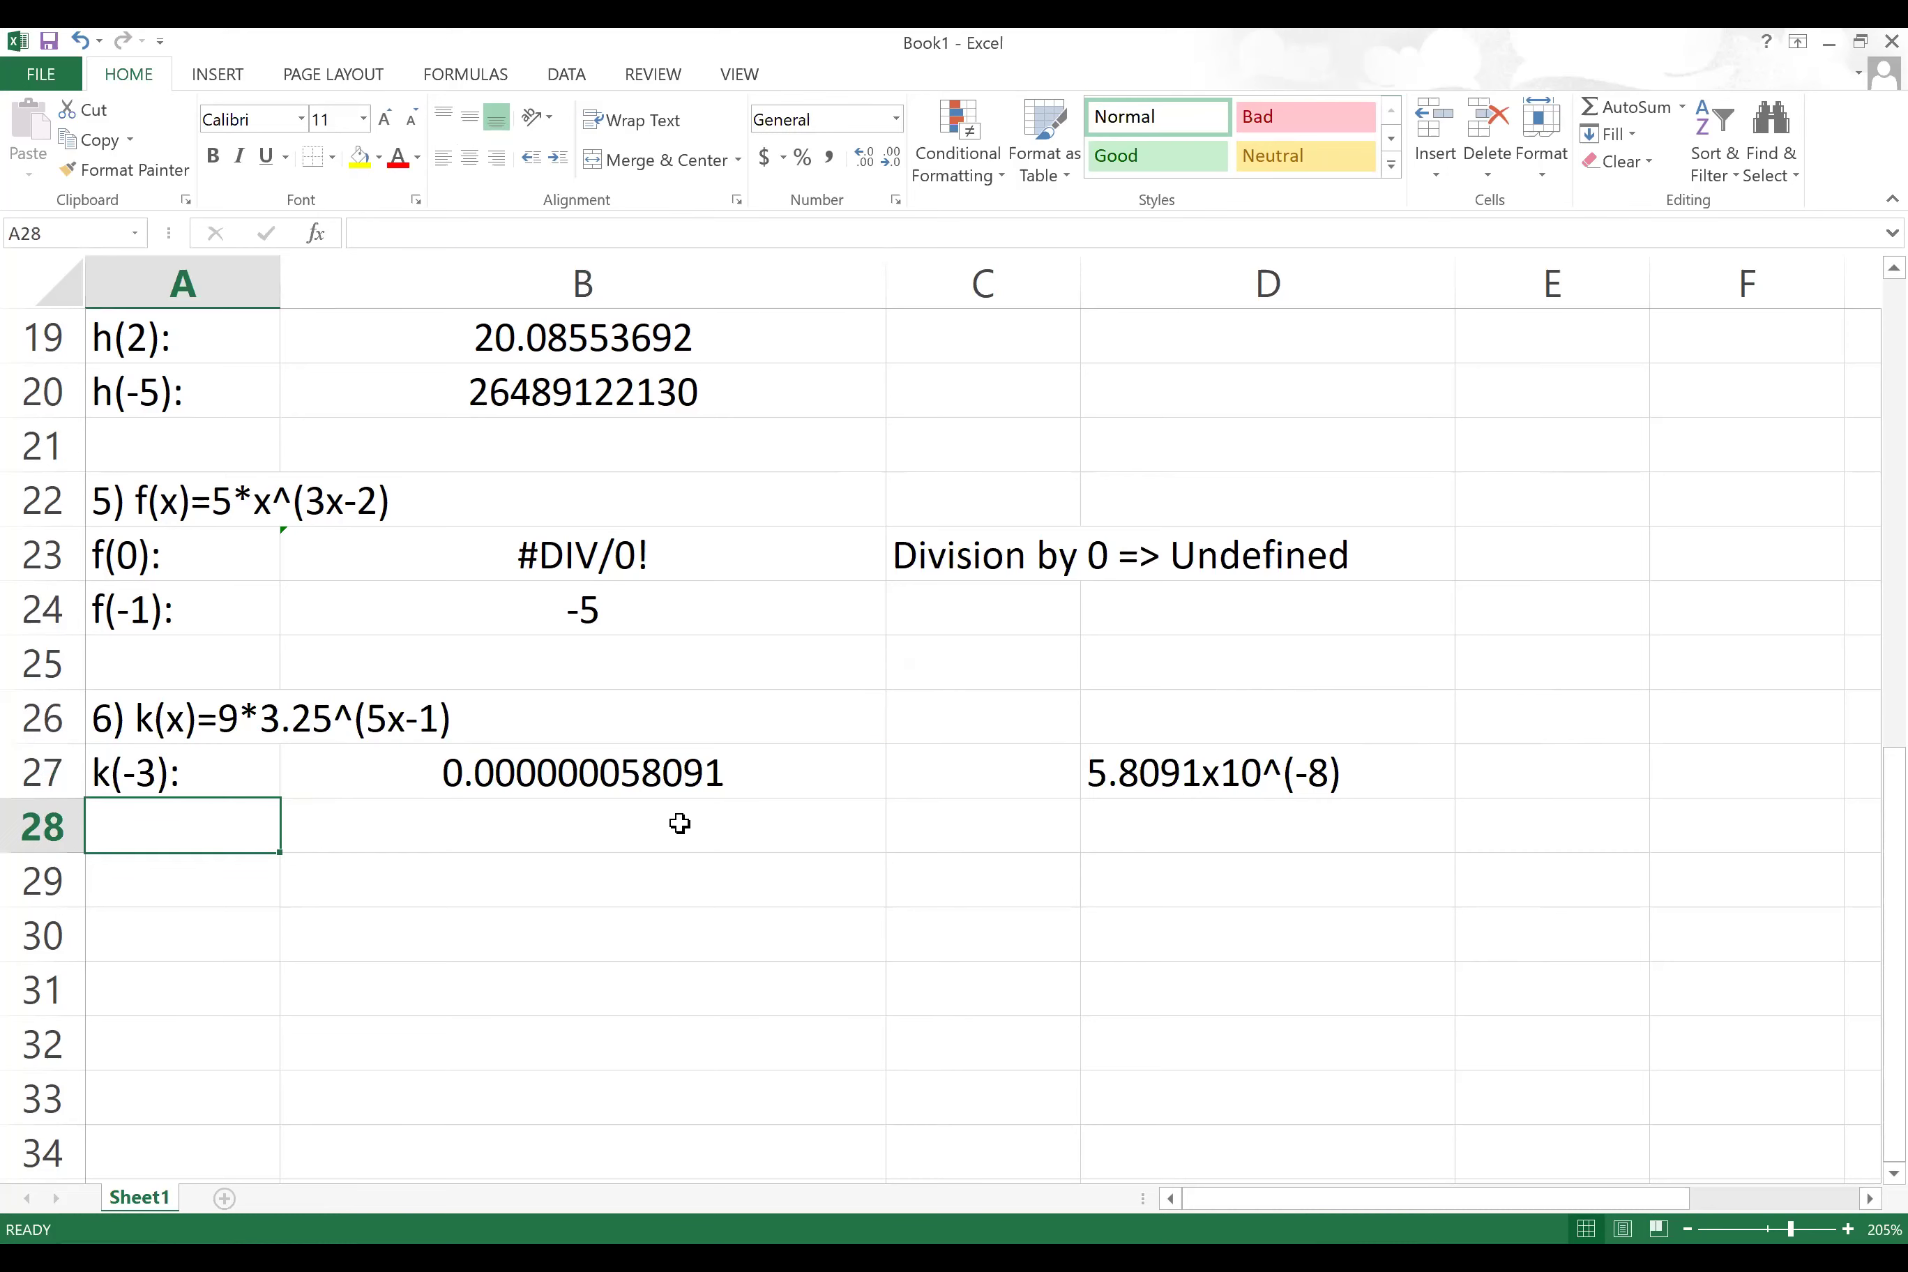
text(k)
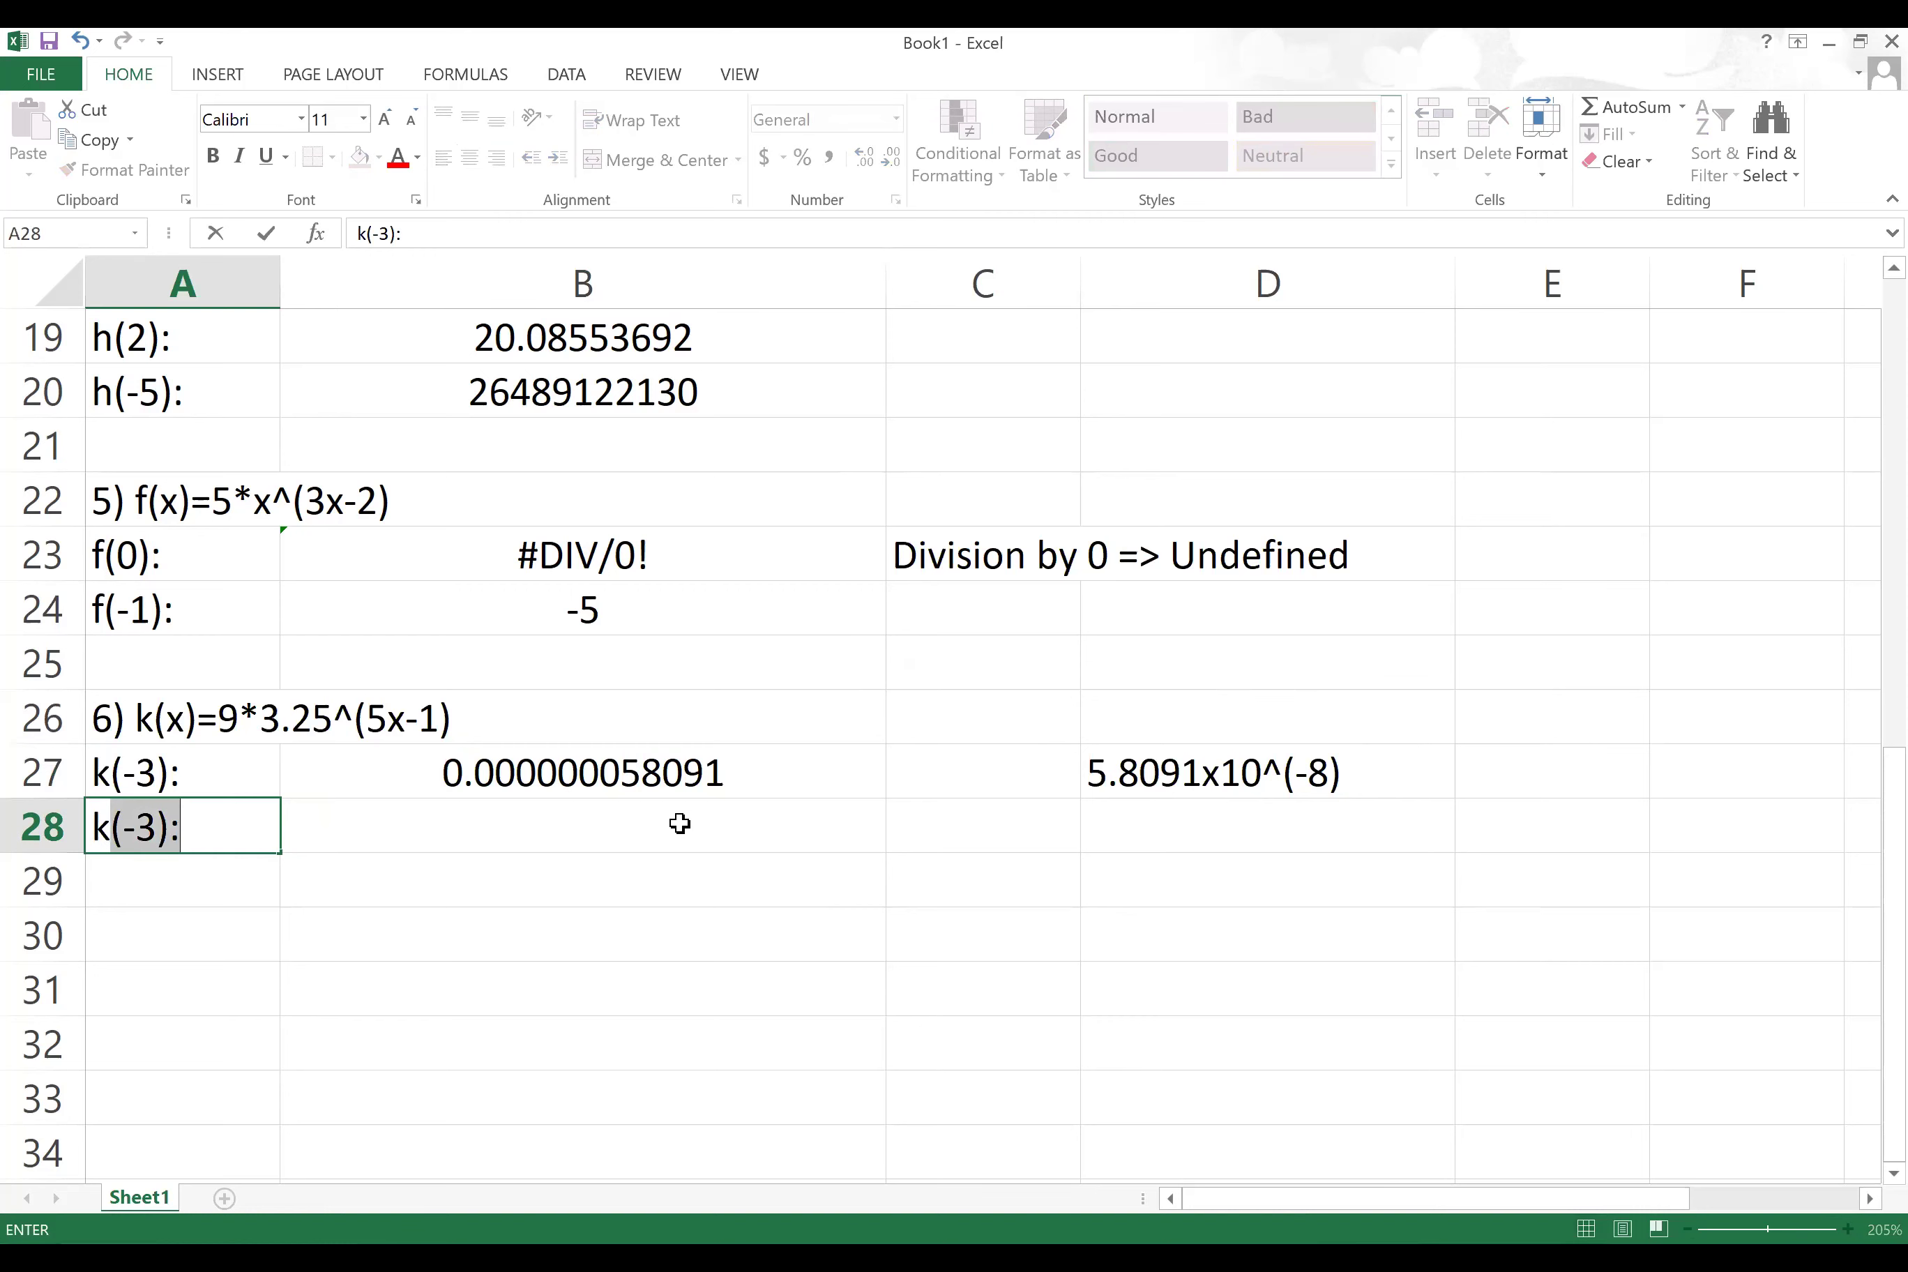
text(5)
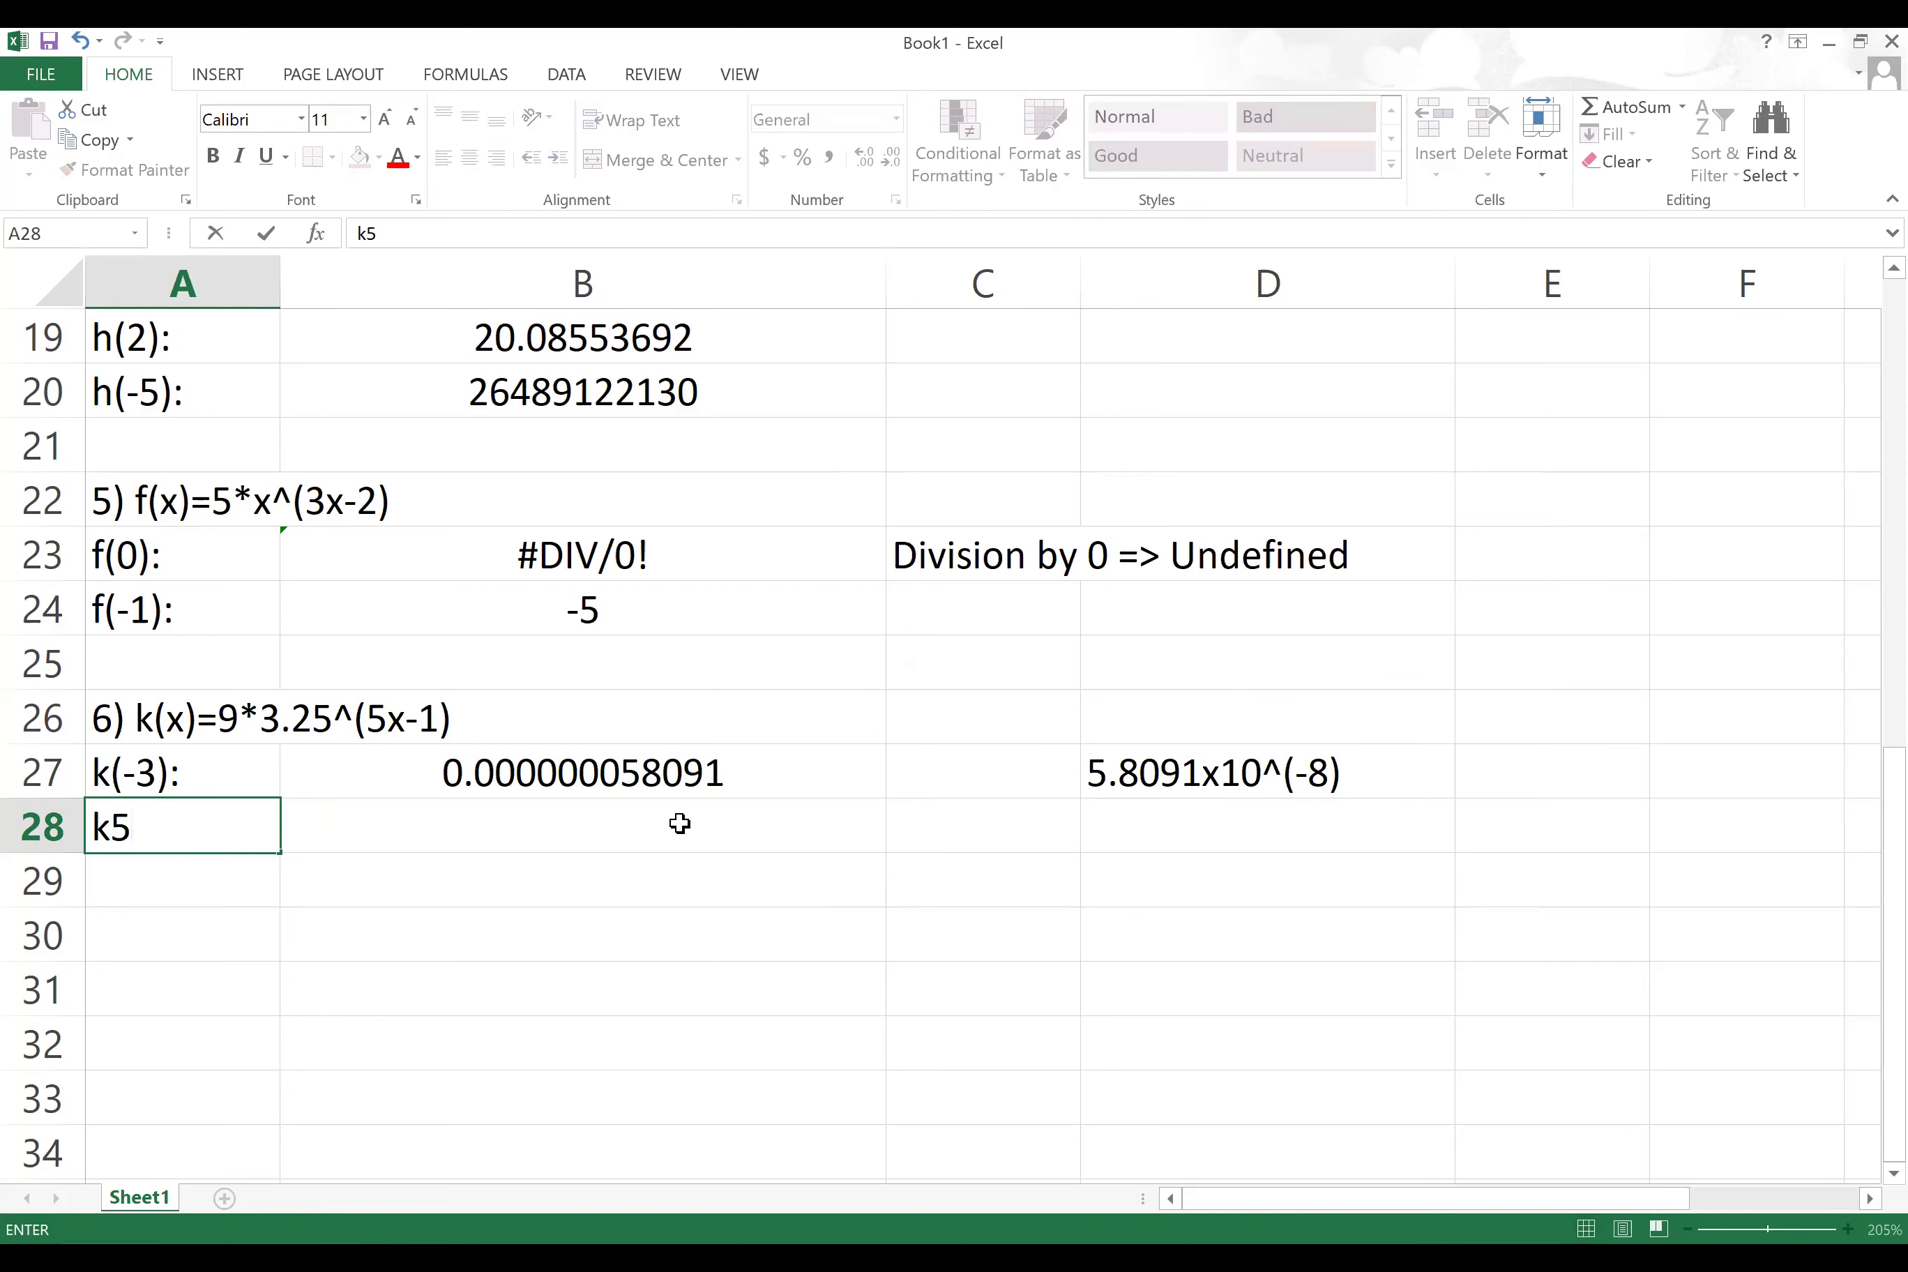
key(BackSpace)
text())
key(BackSpace)
text((5):)
Step: Enter =9*3.25^(5*5-1) in B28, giving 1.73557E+13
click(547, 823)
text(=)
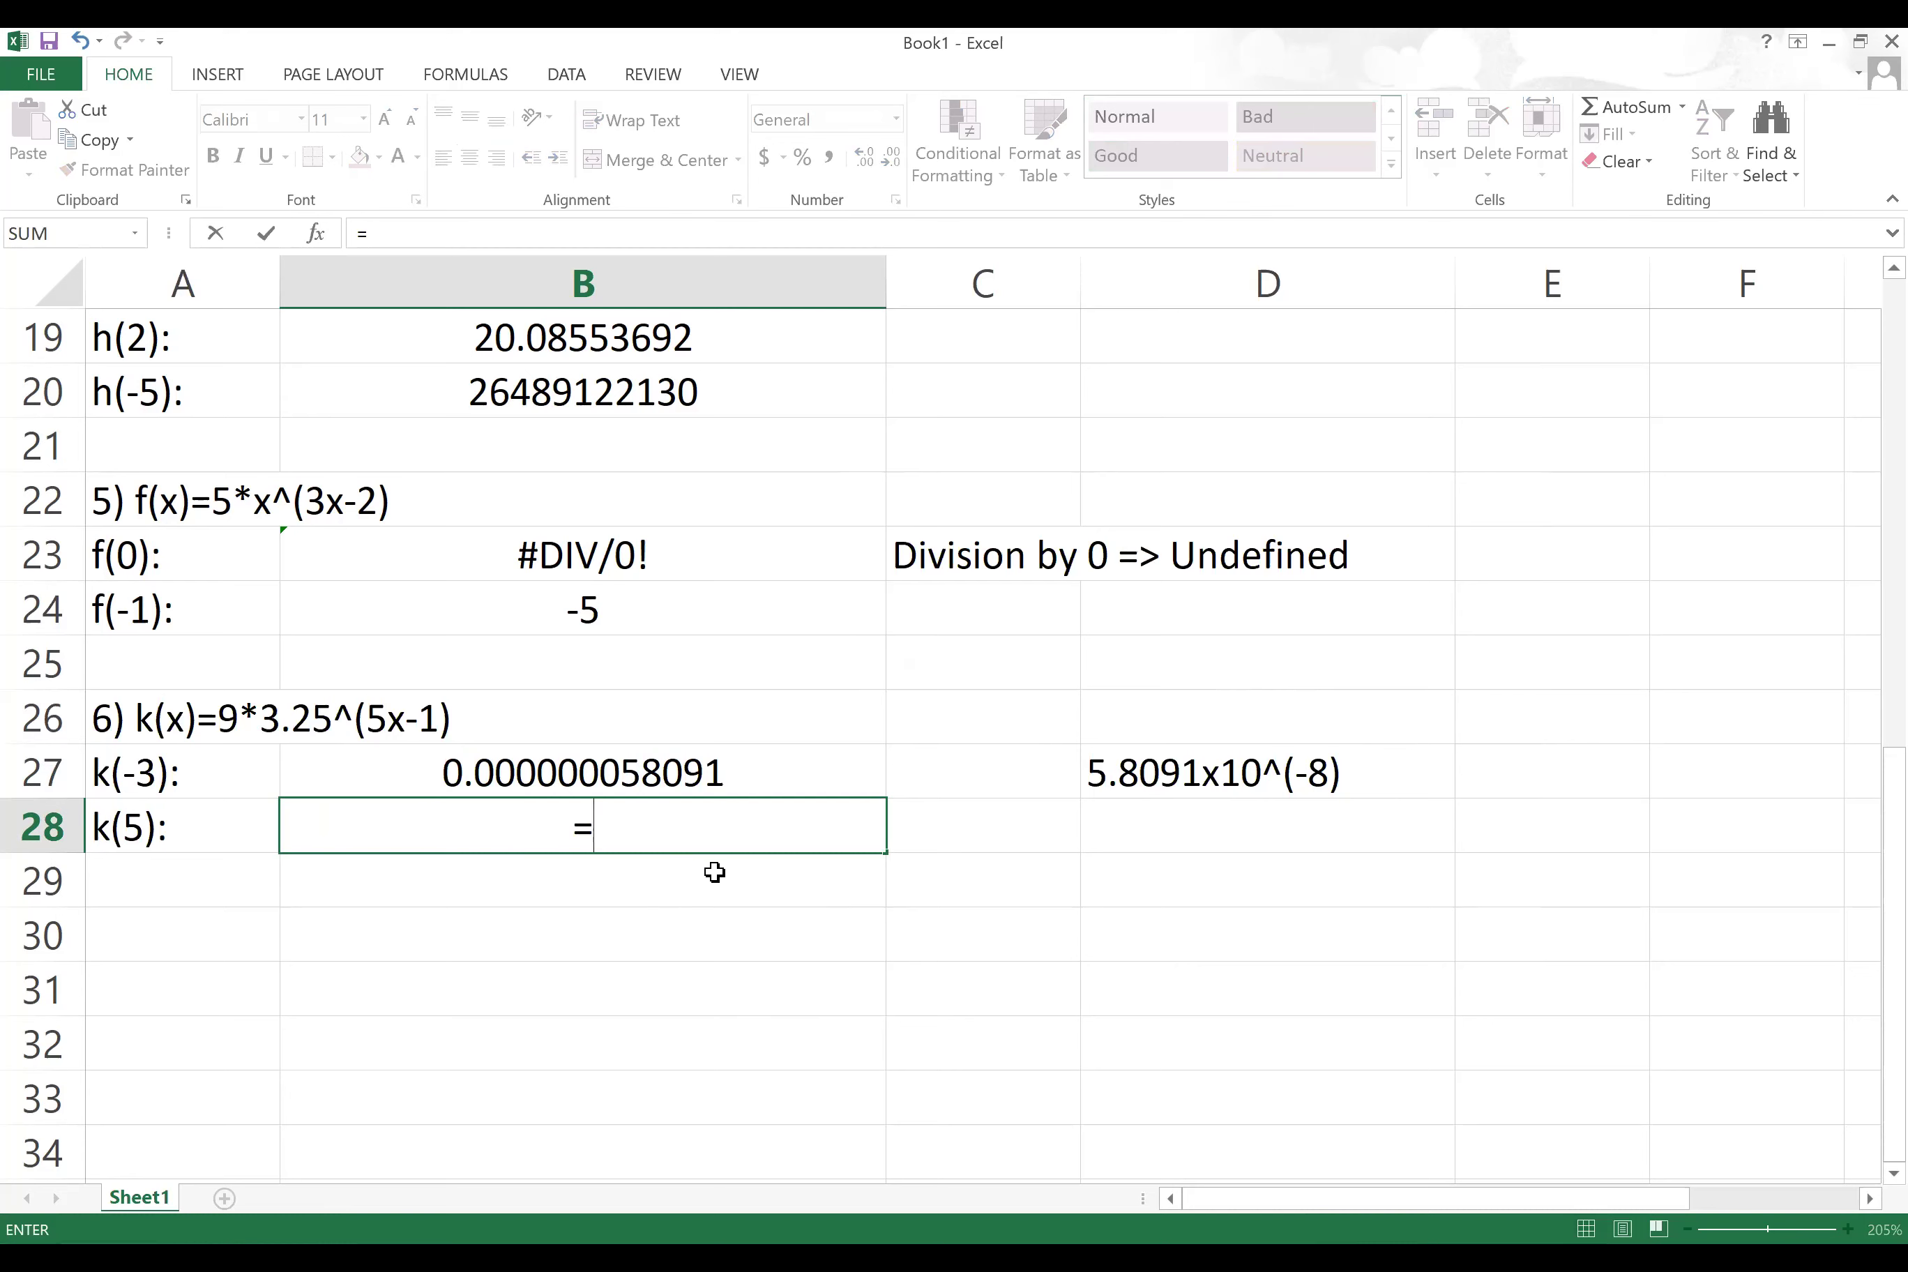
text(9*3.25)
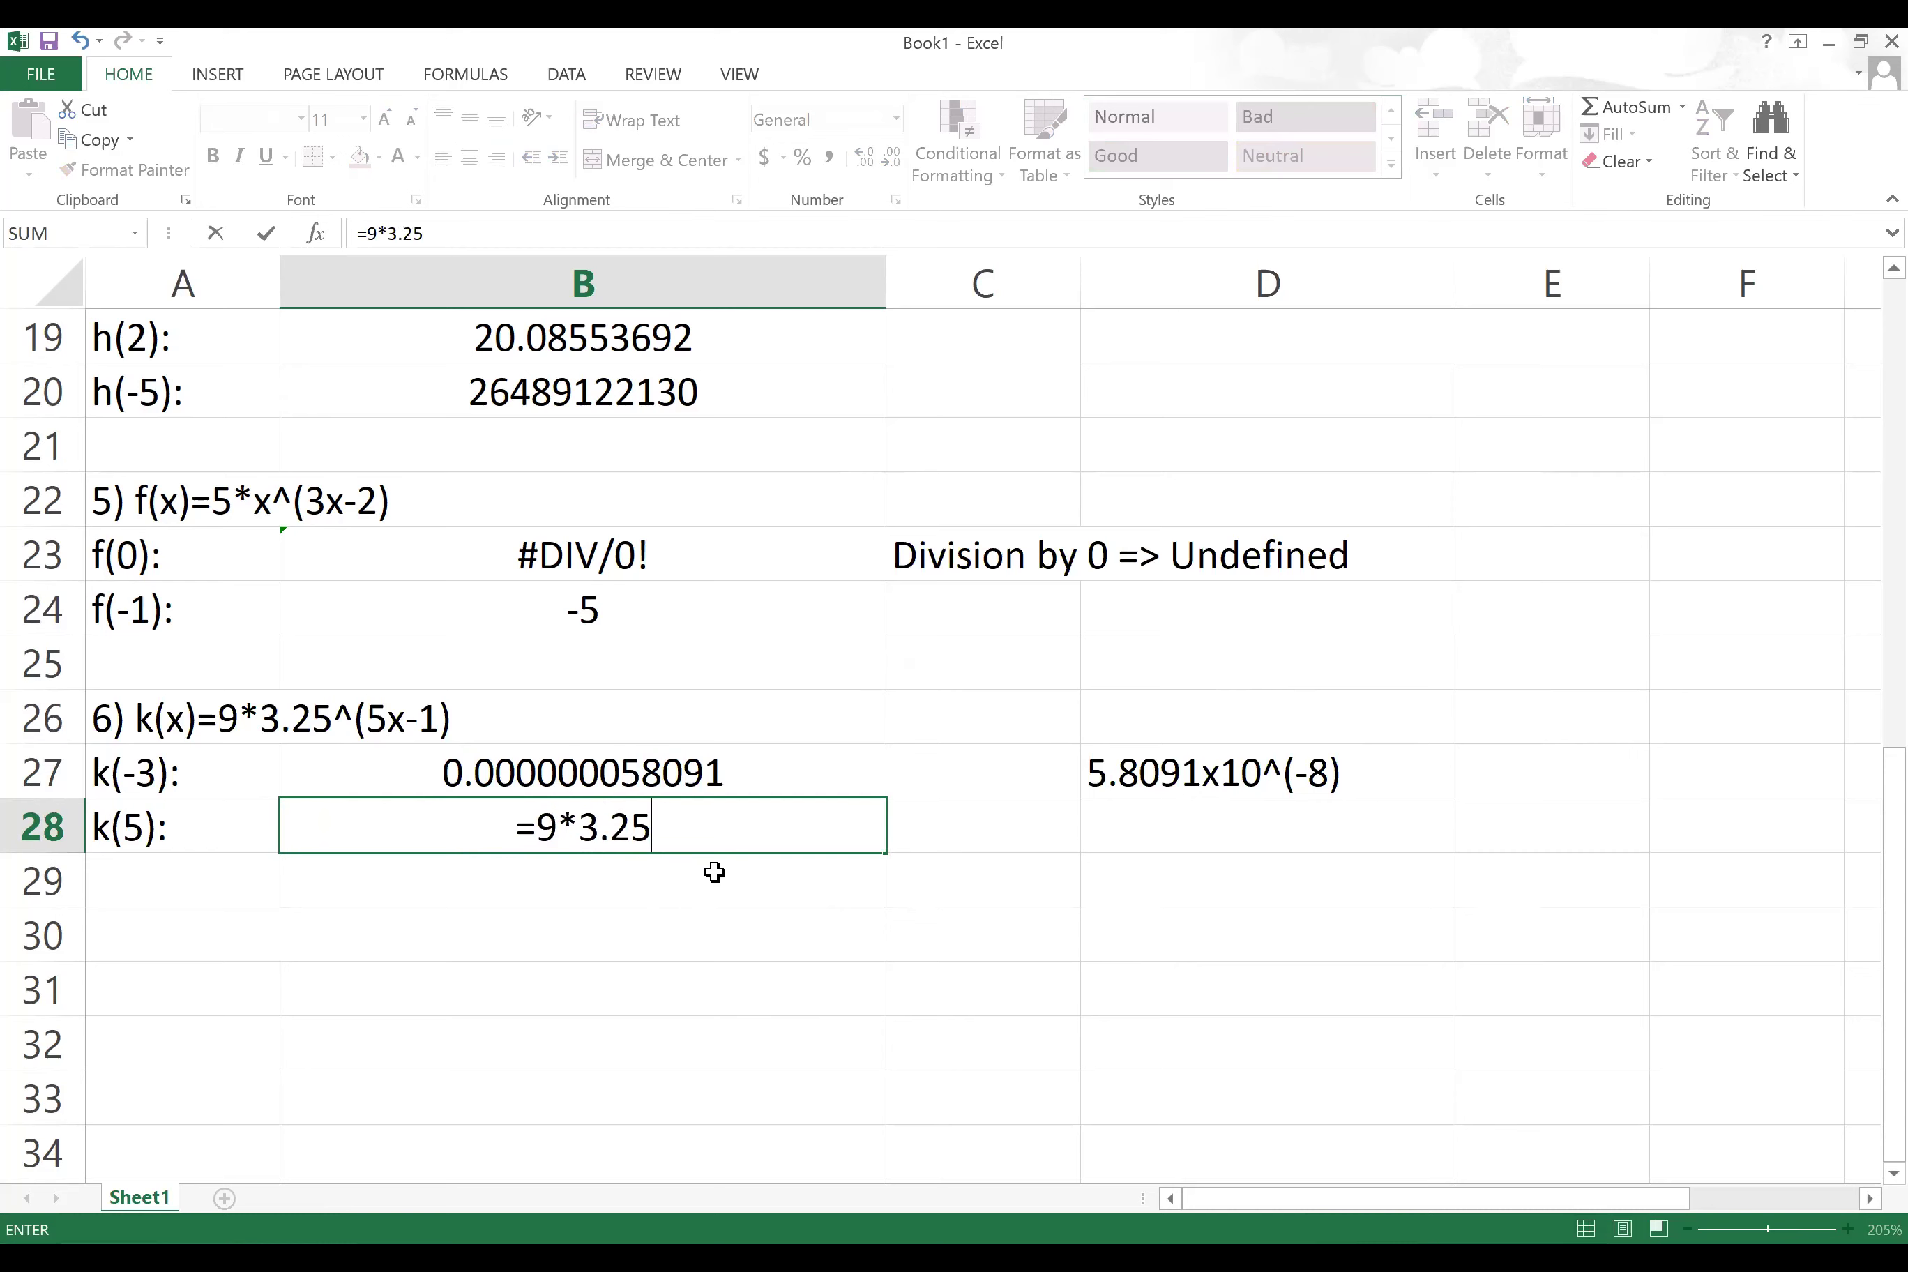
text(^()
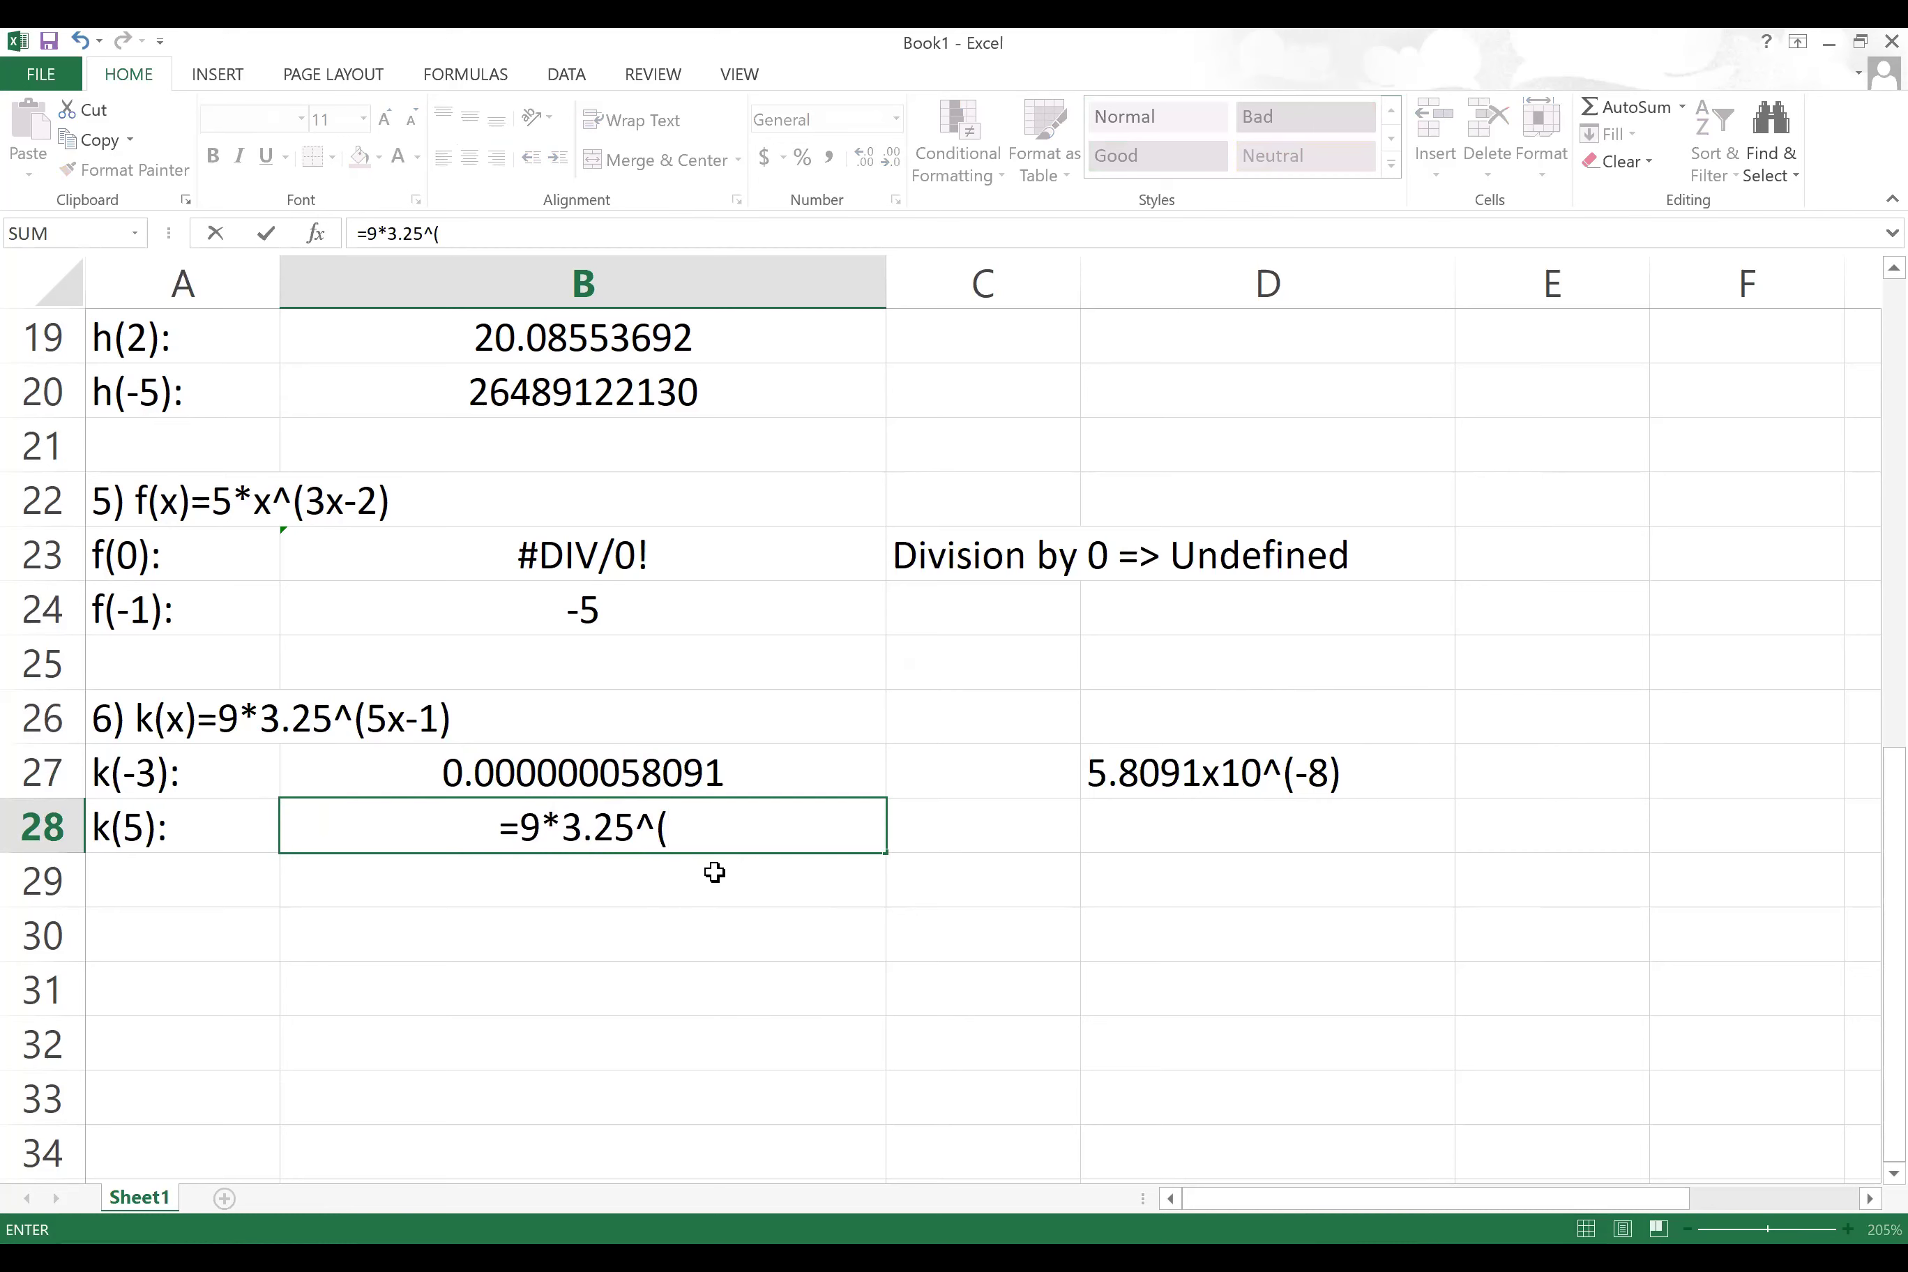
text(5*5)
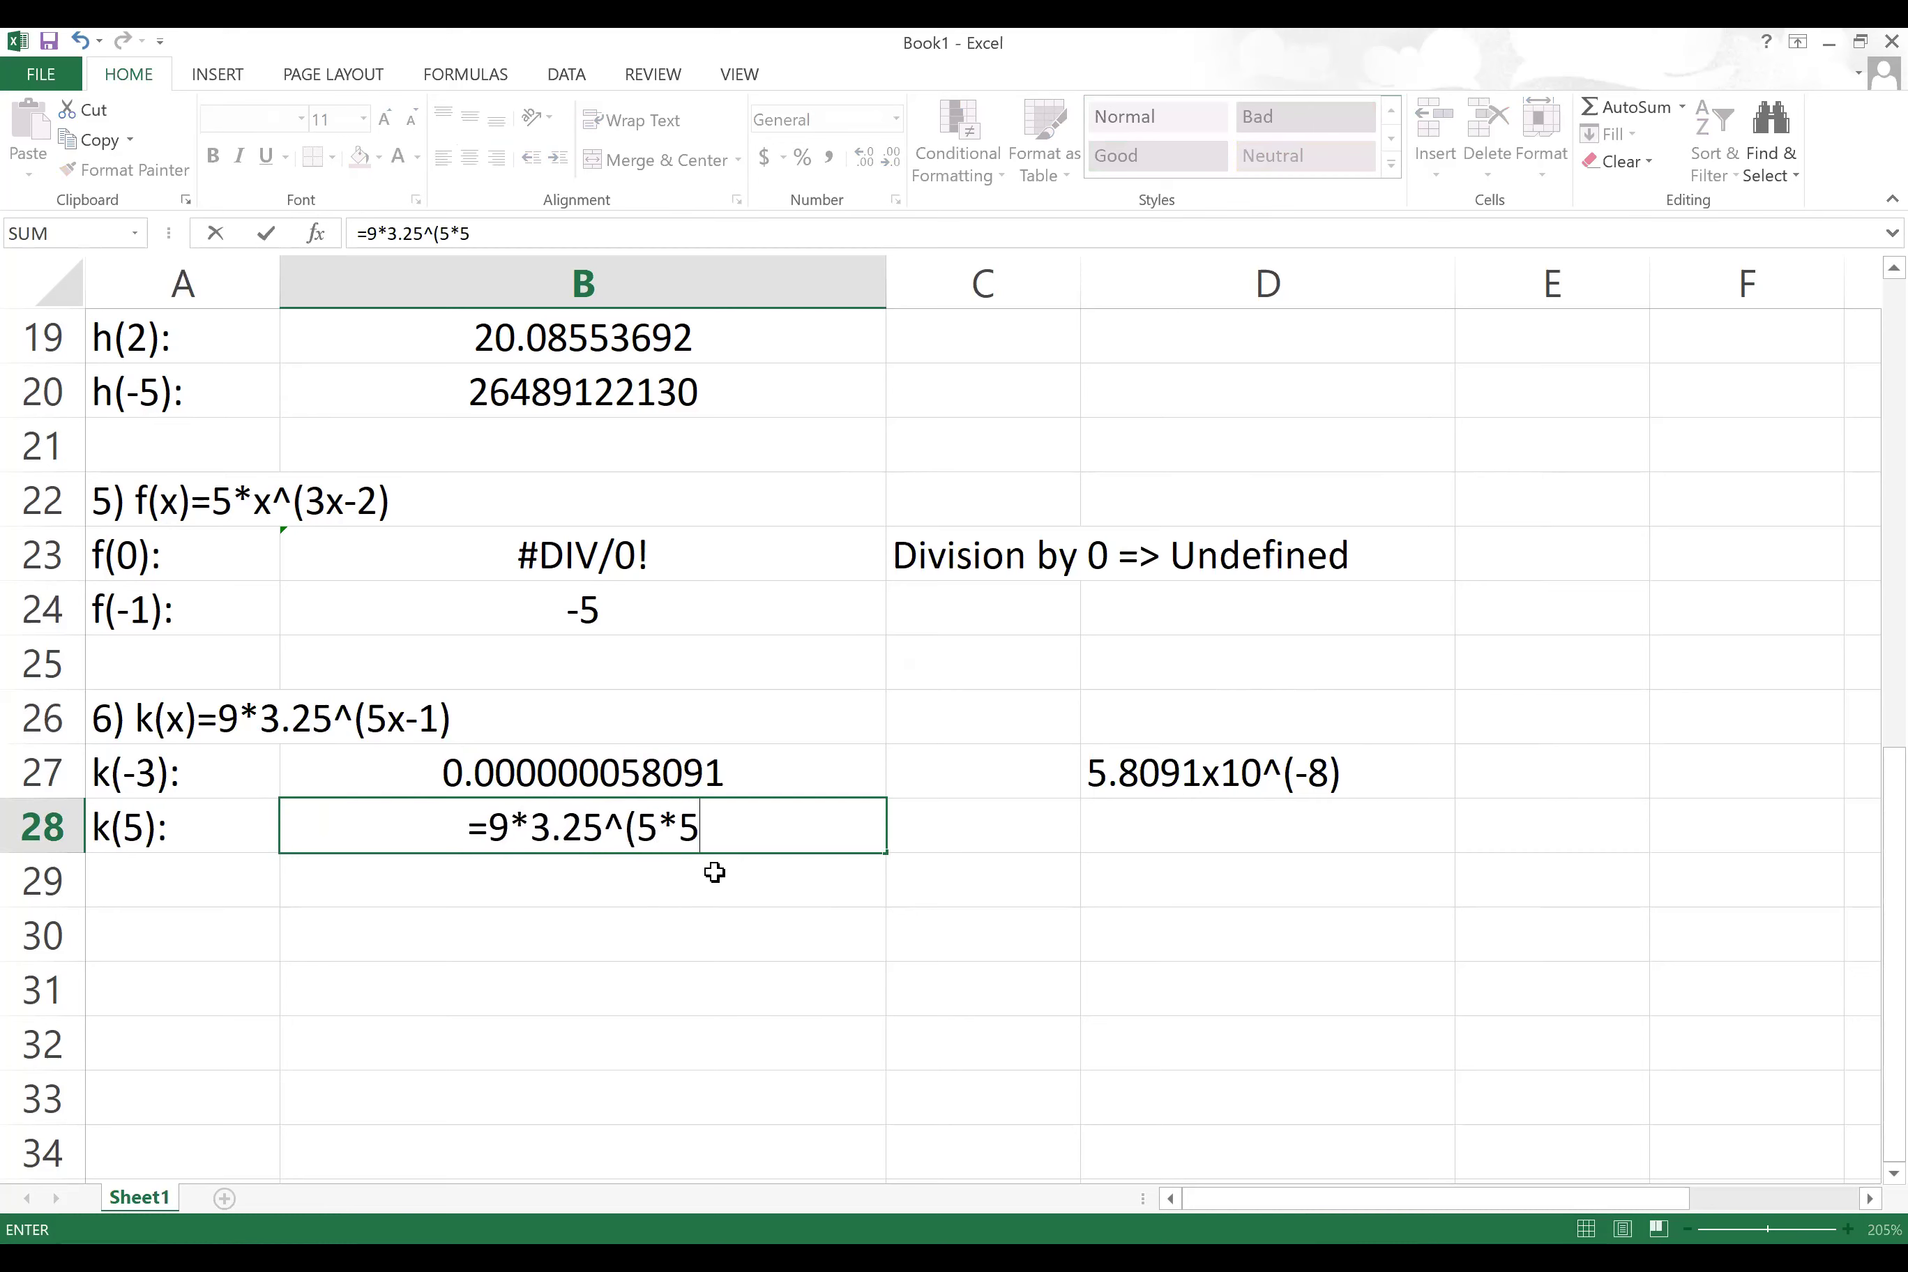
text(-1))
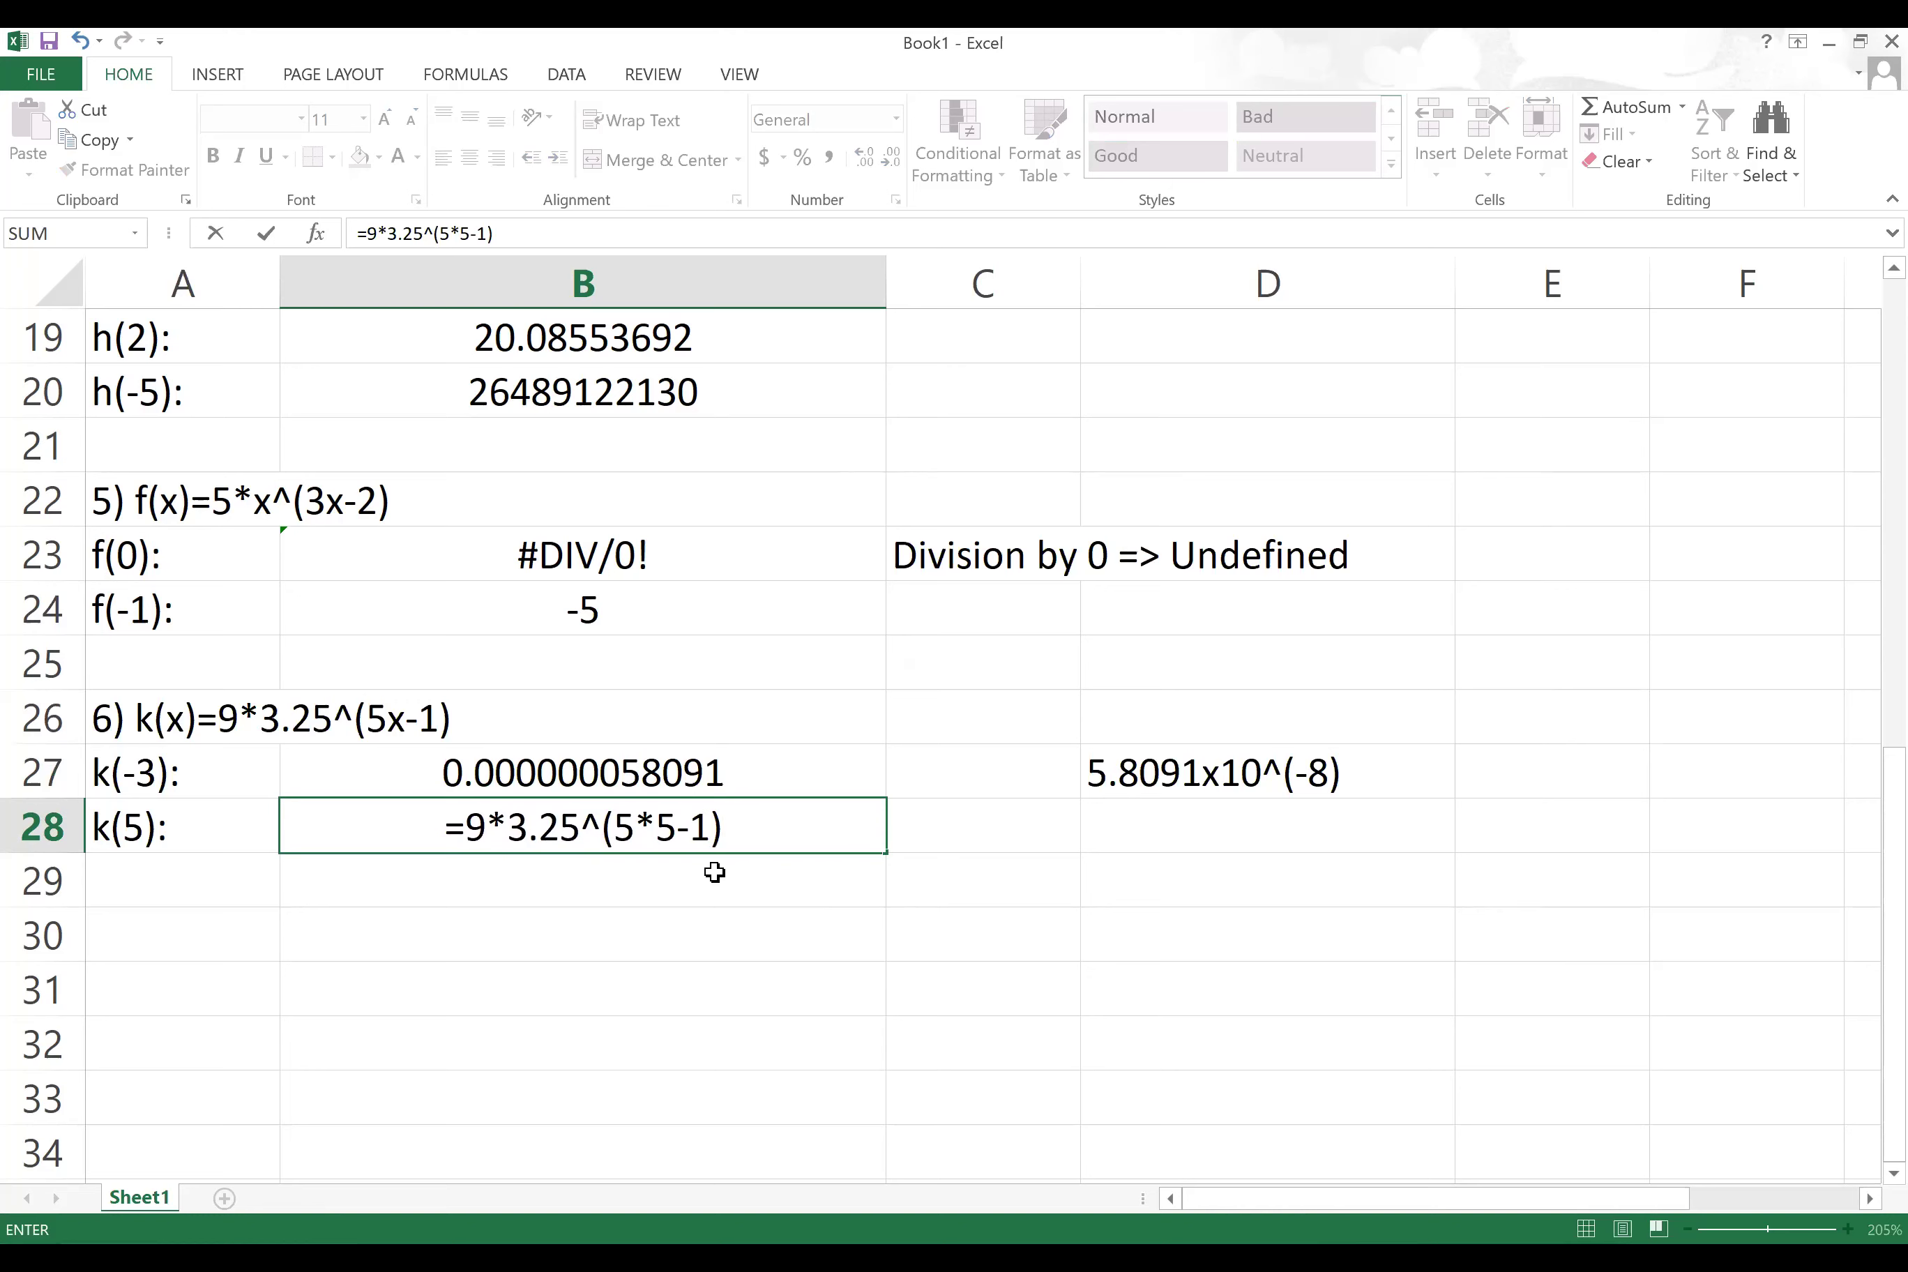
key(Return)
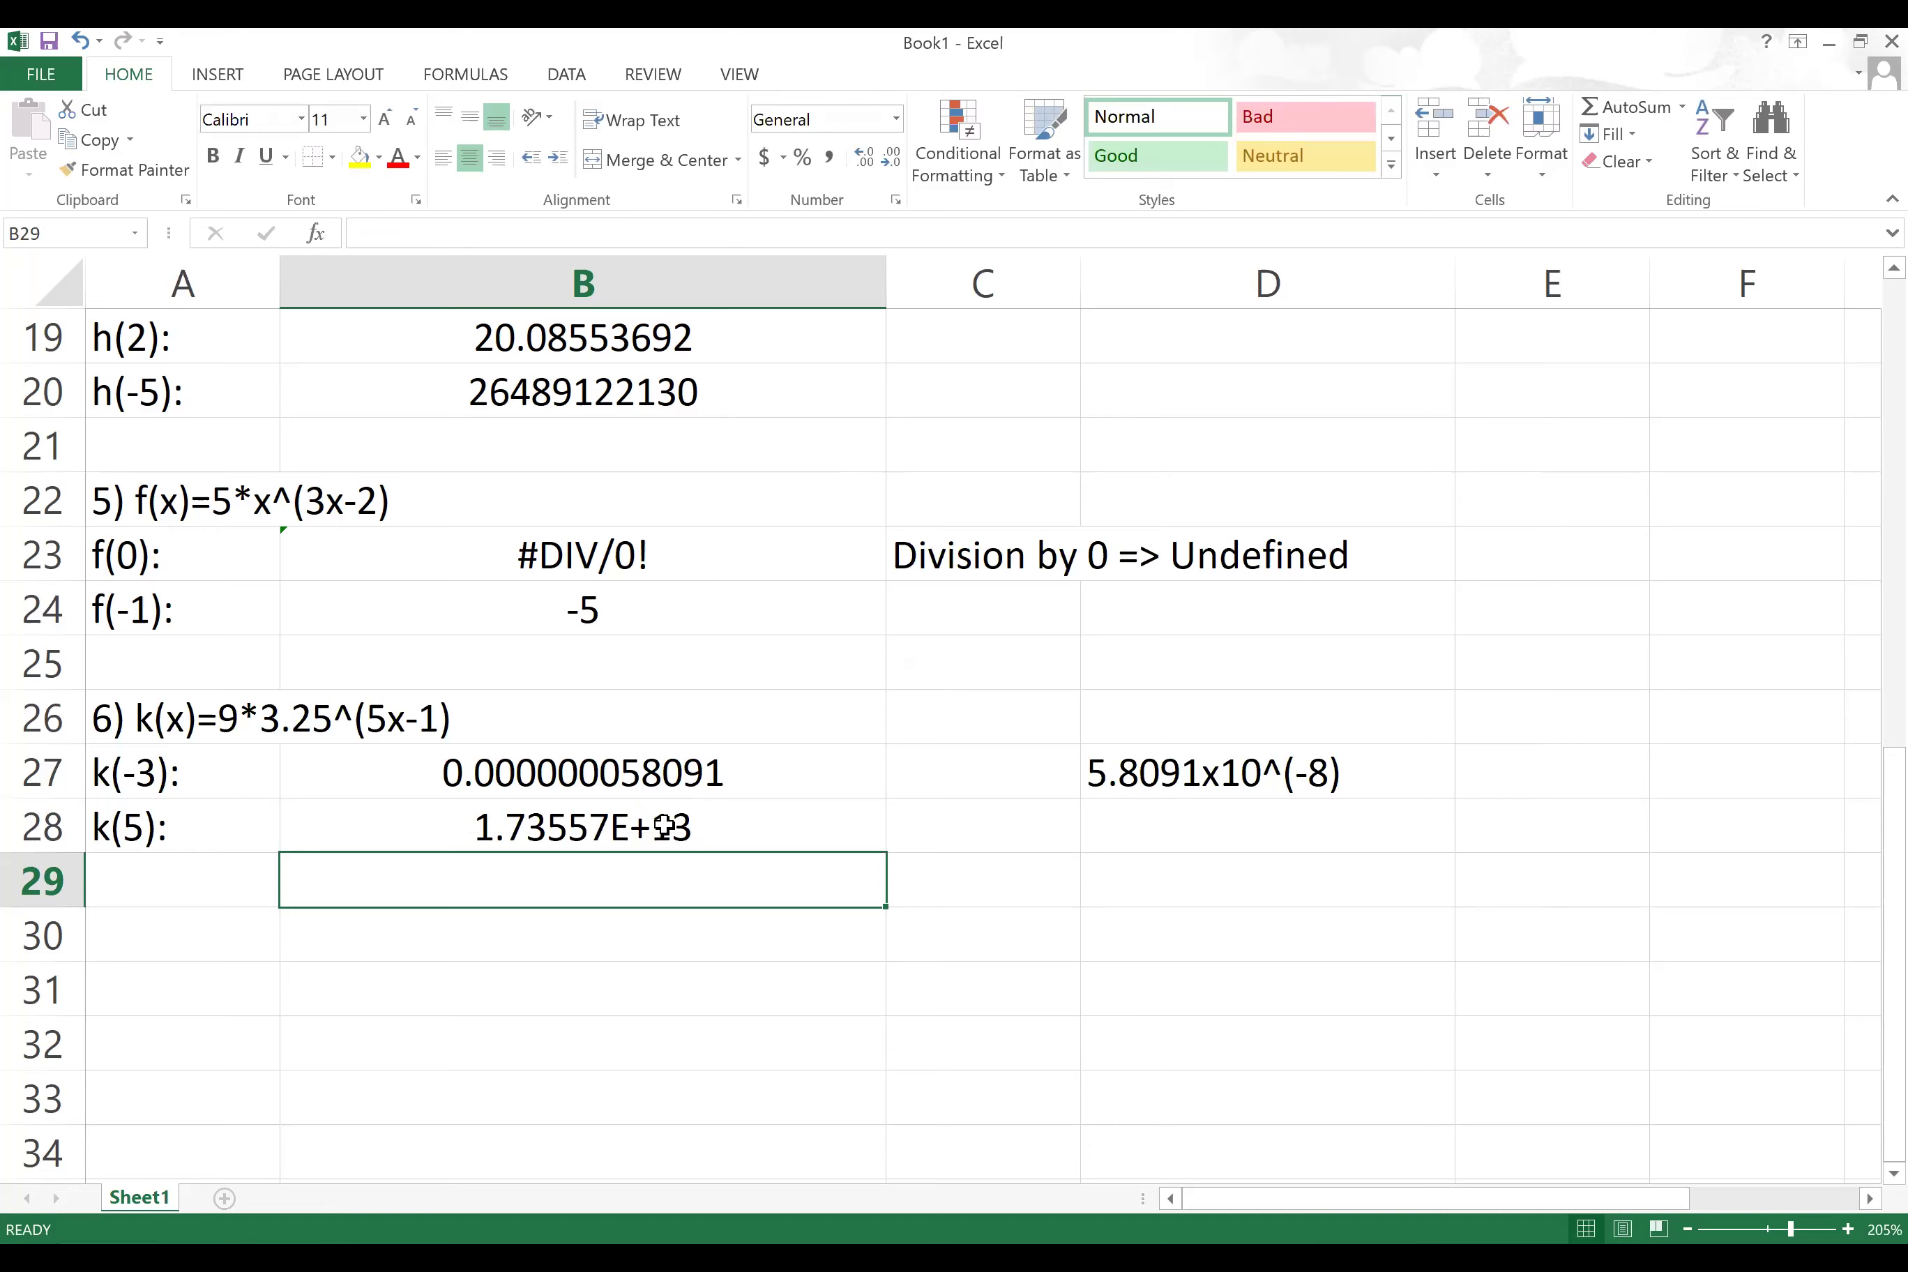
Step: Write the note 1.73557x10^13 in D28
click(1165, 832)
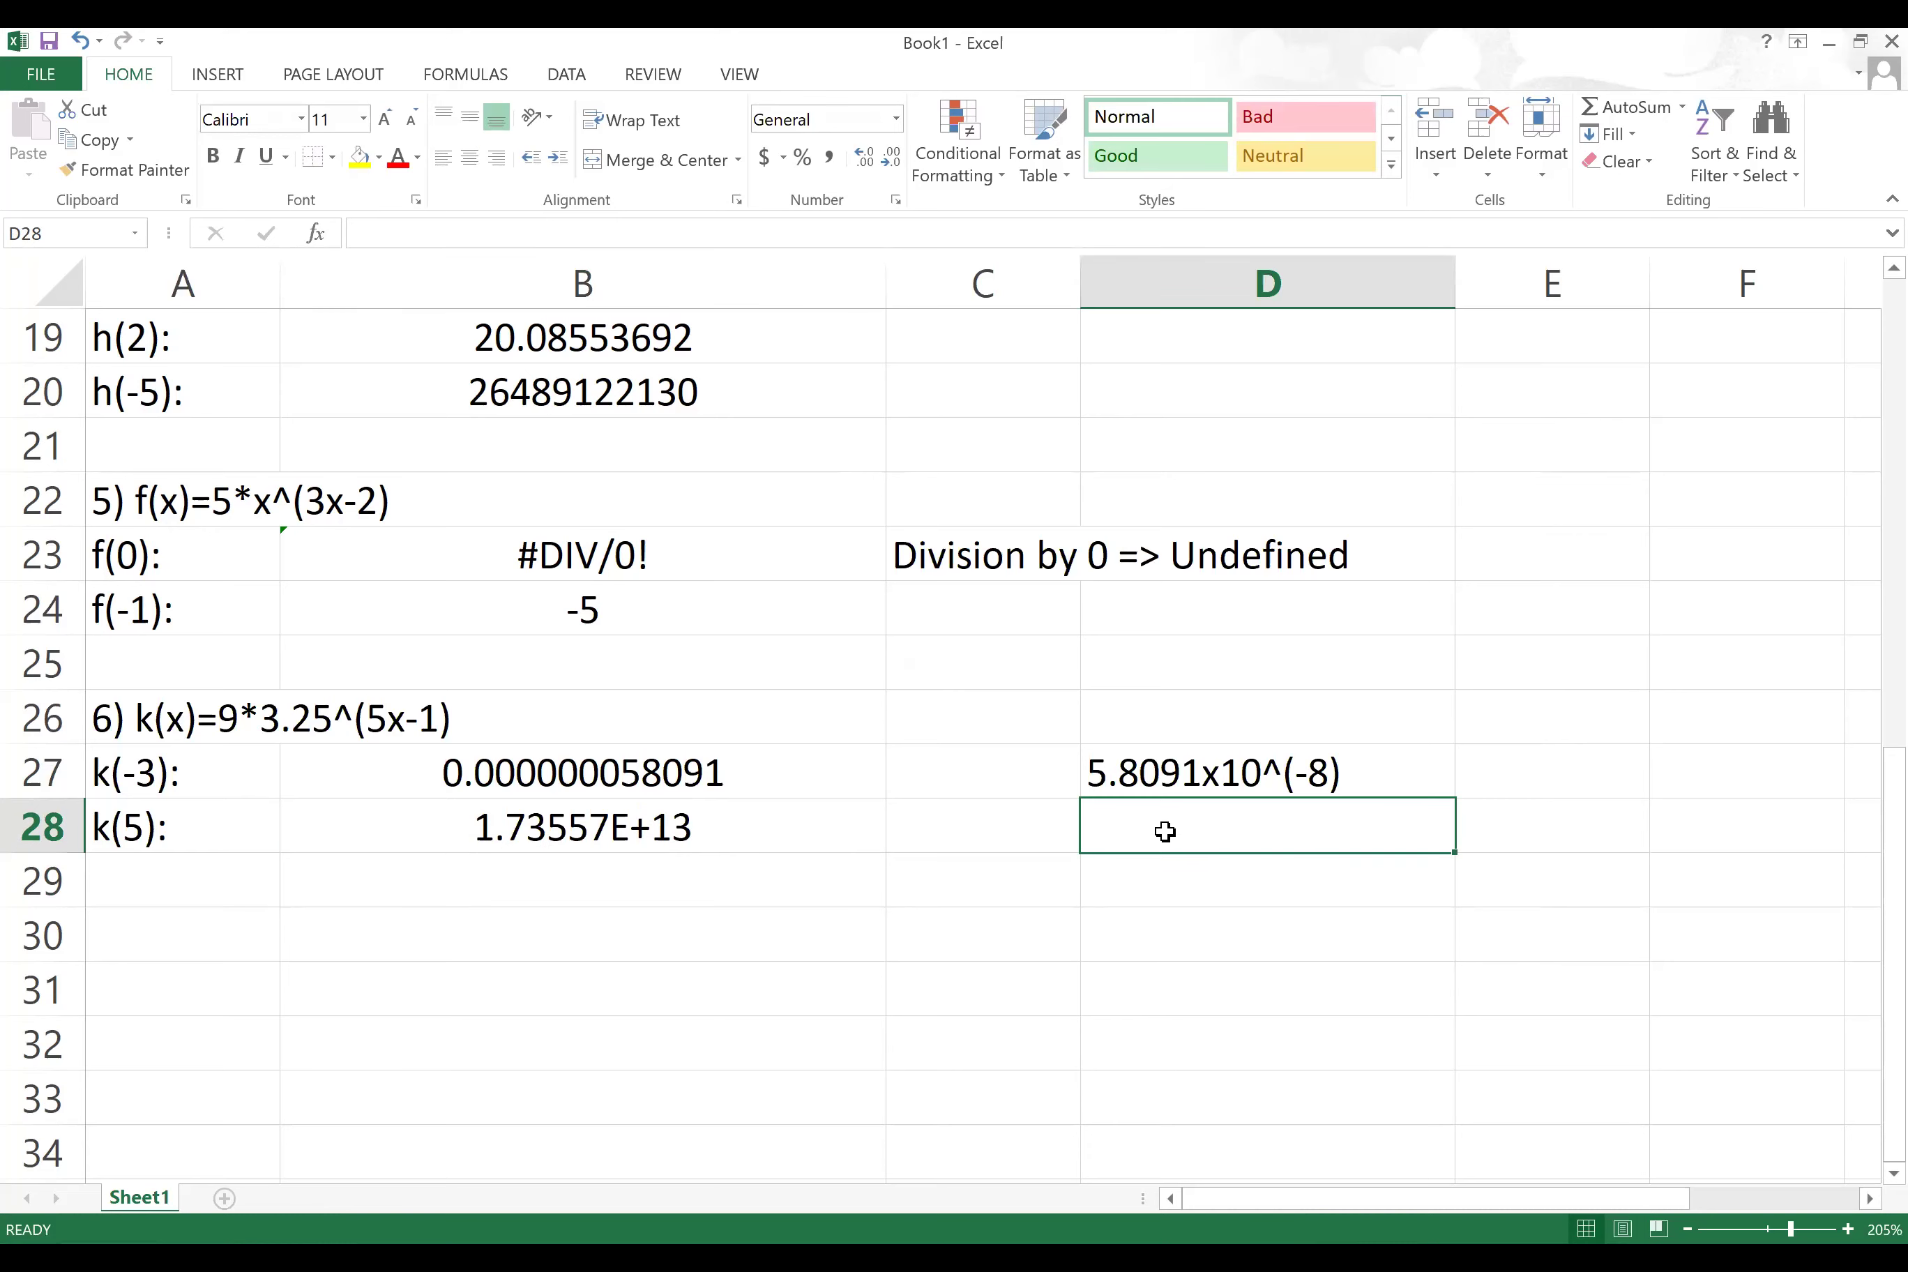
text(1.)
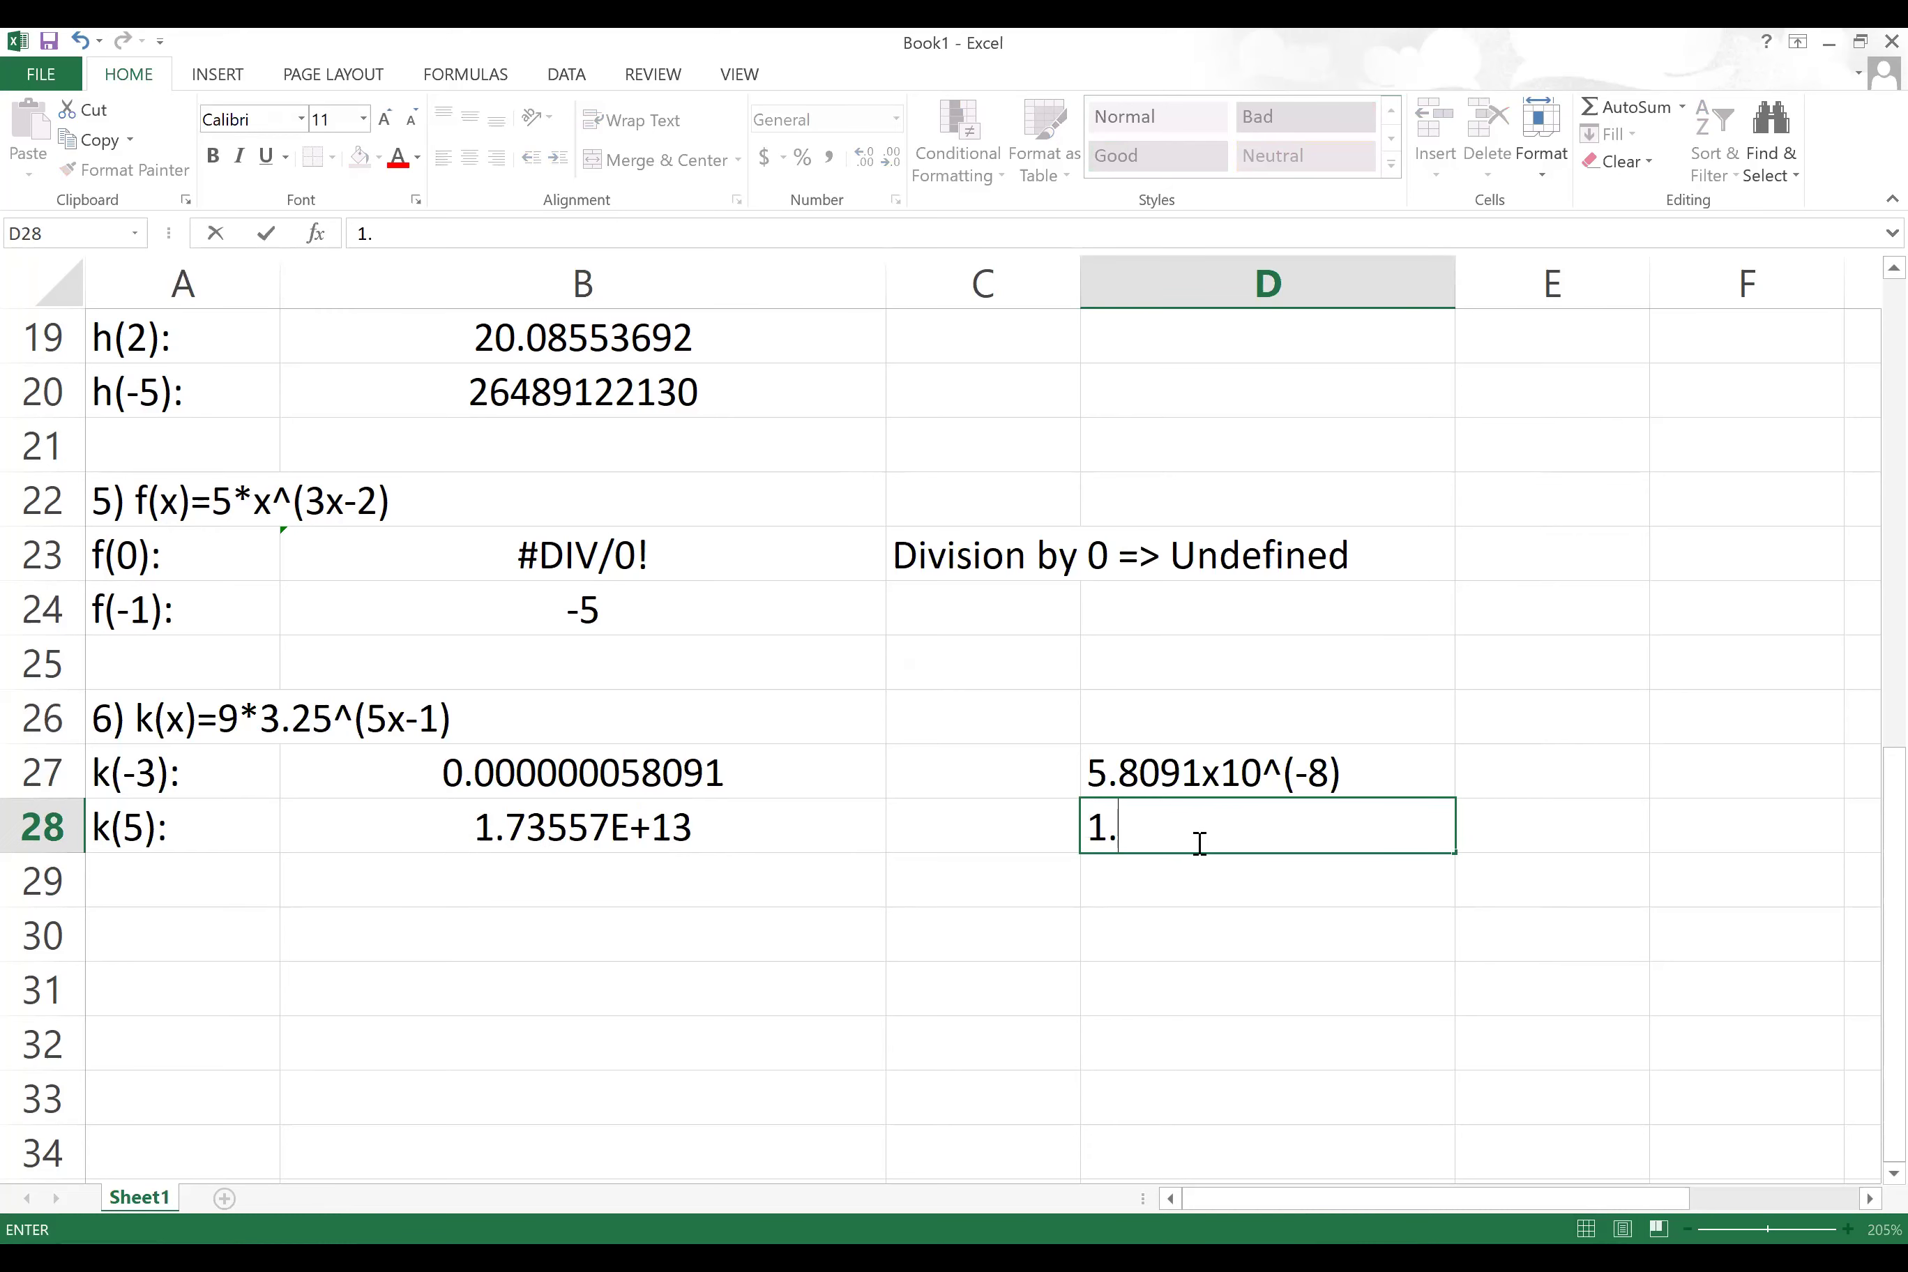
text(73557)
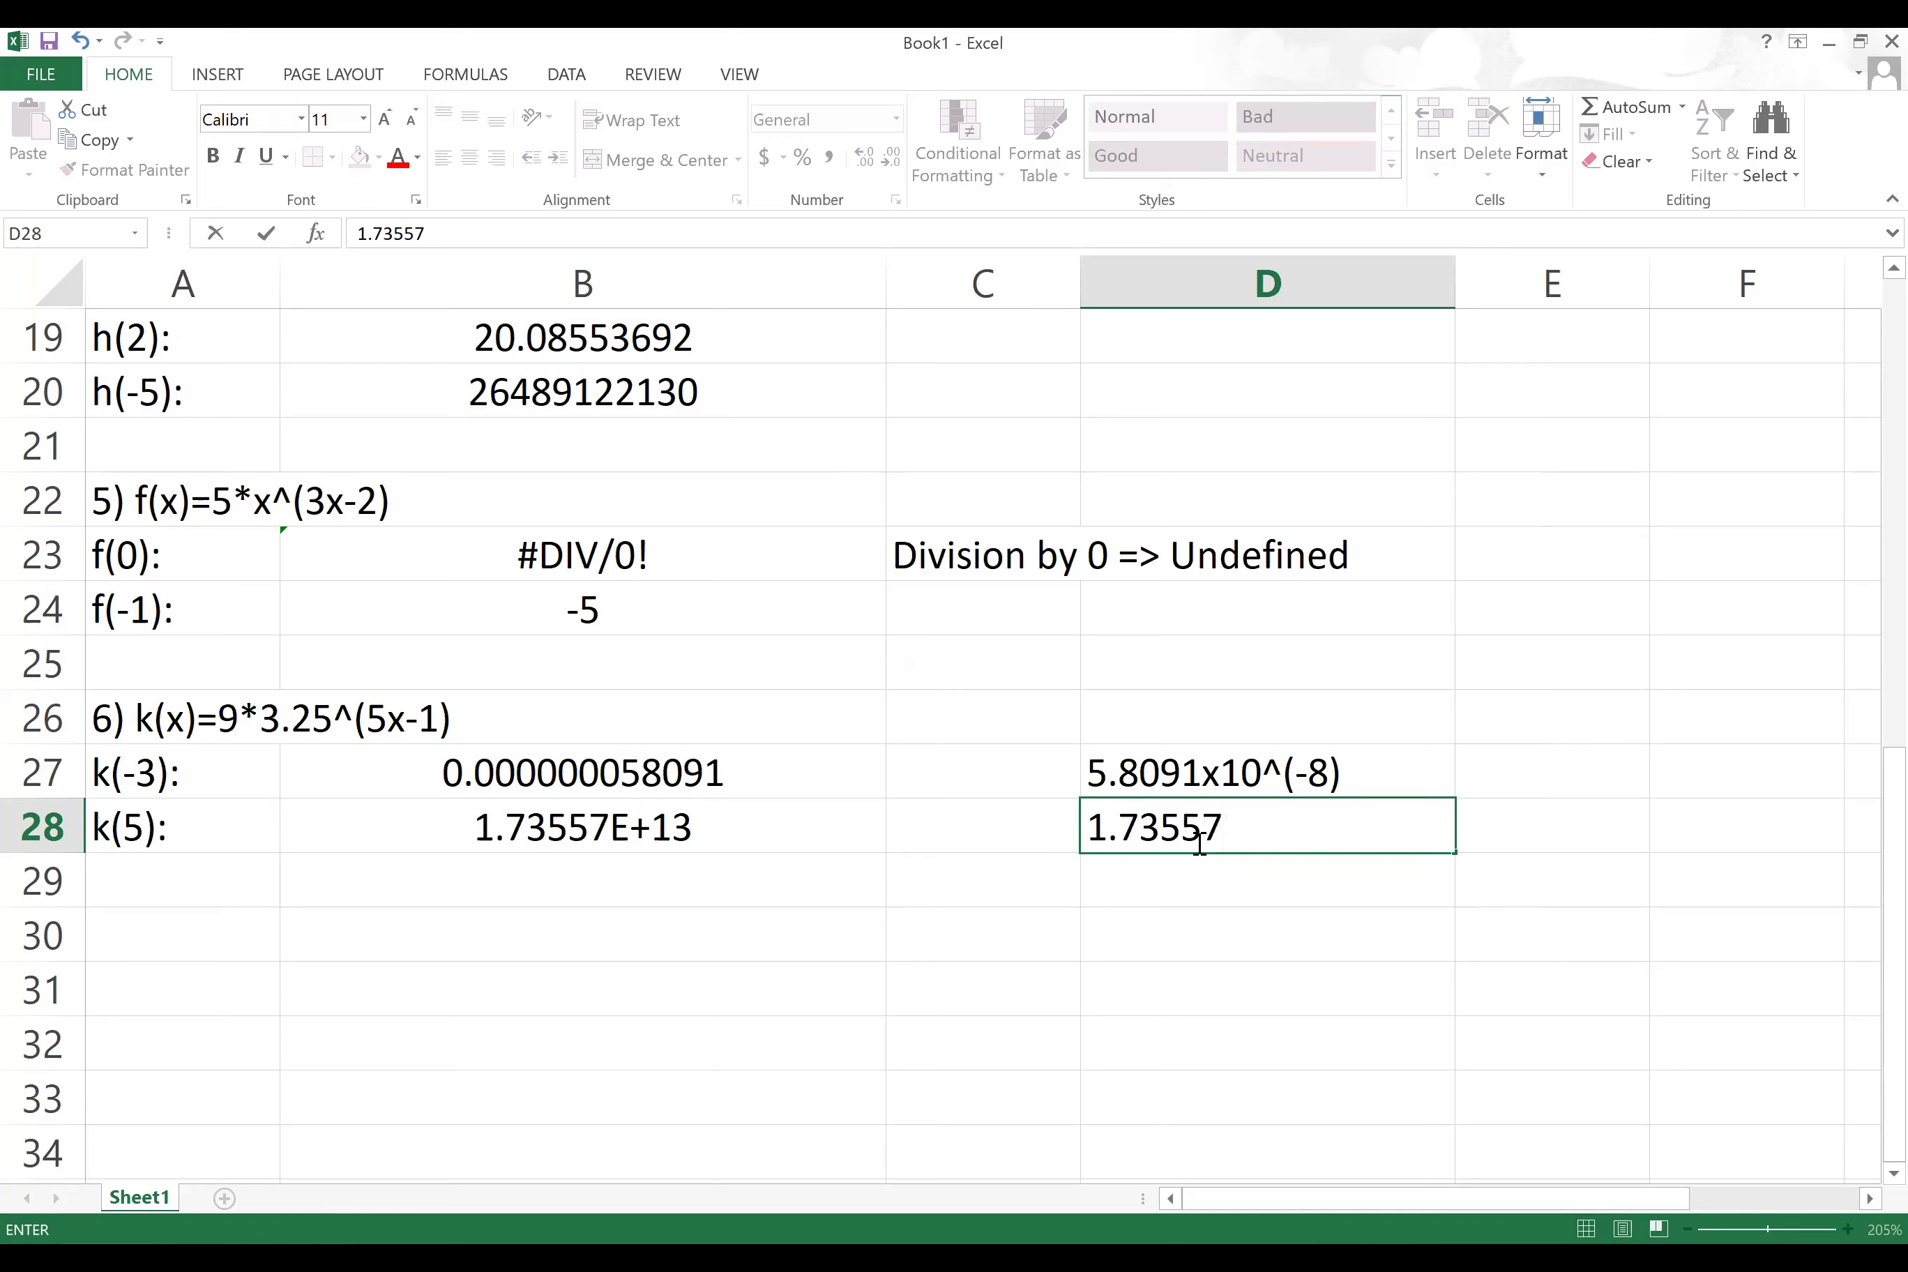
text(x10^()
key(BackSpace)
text(13)
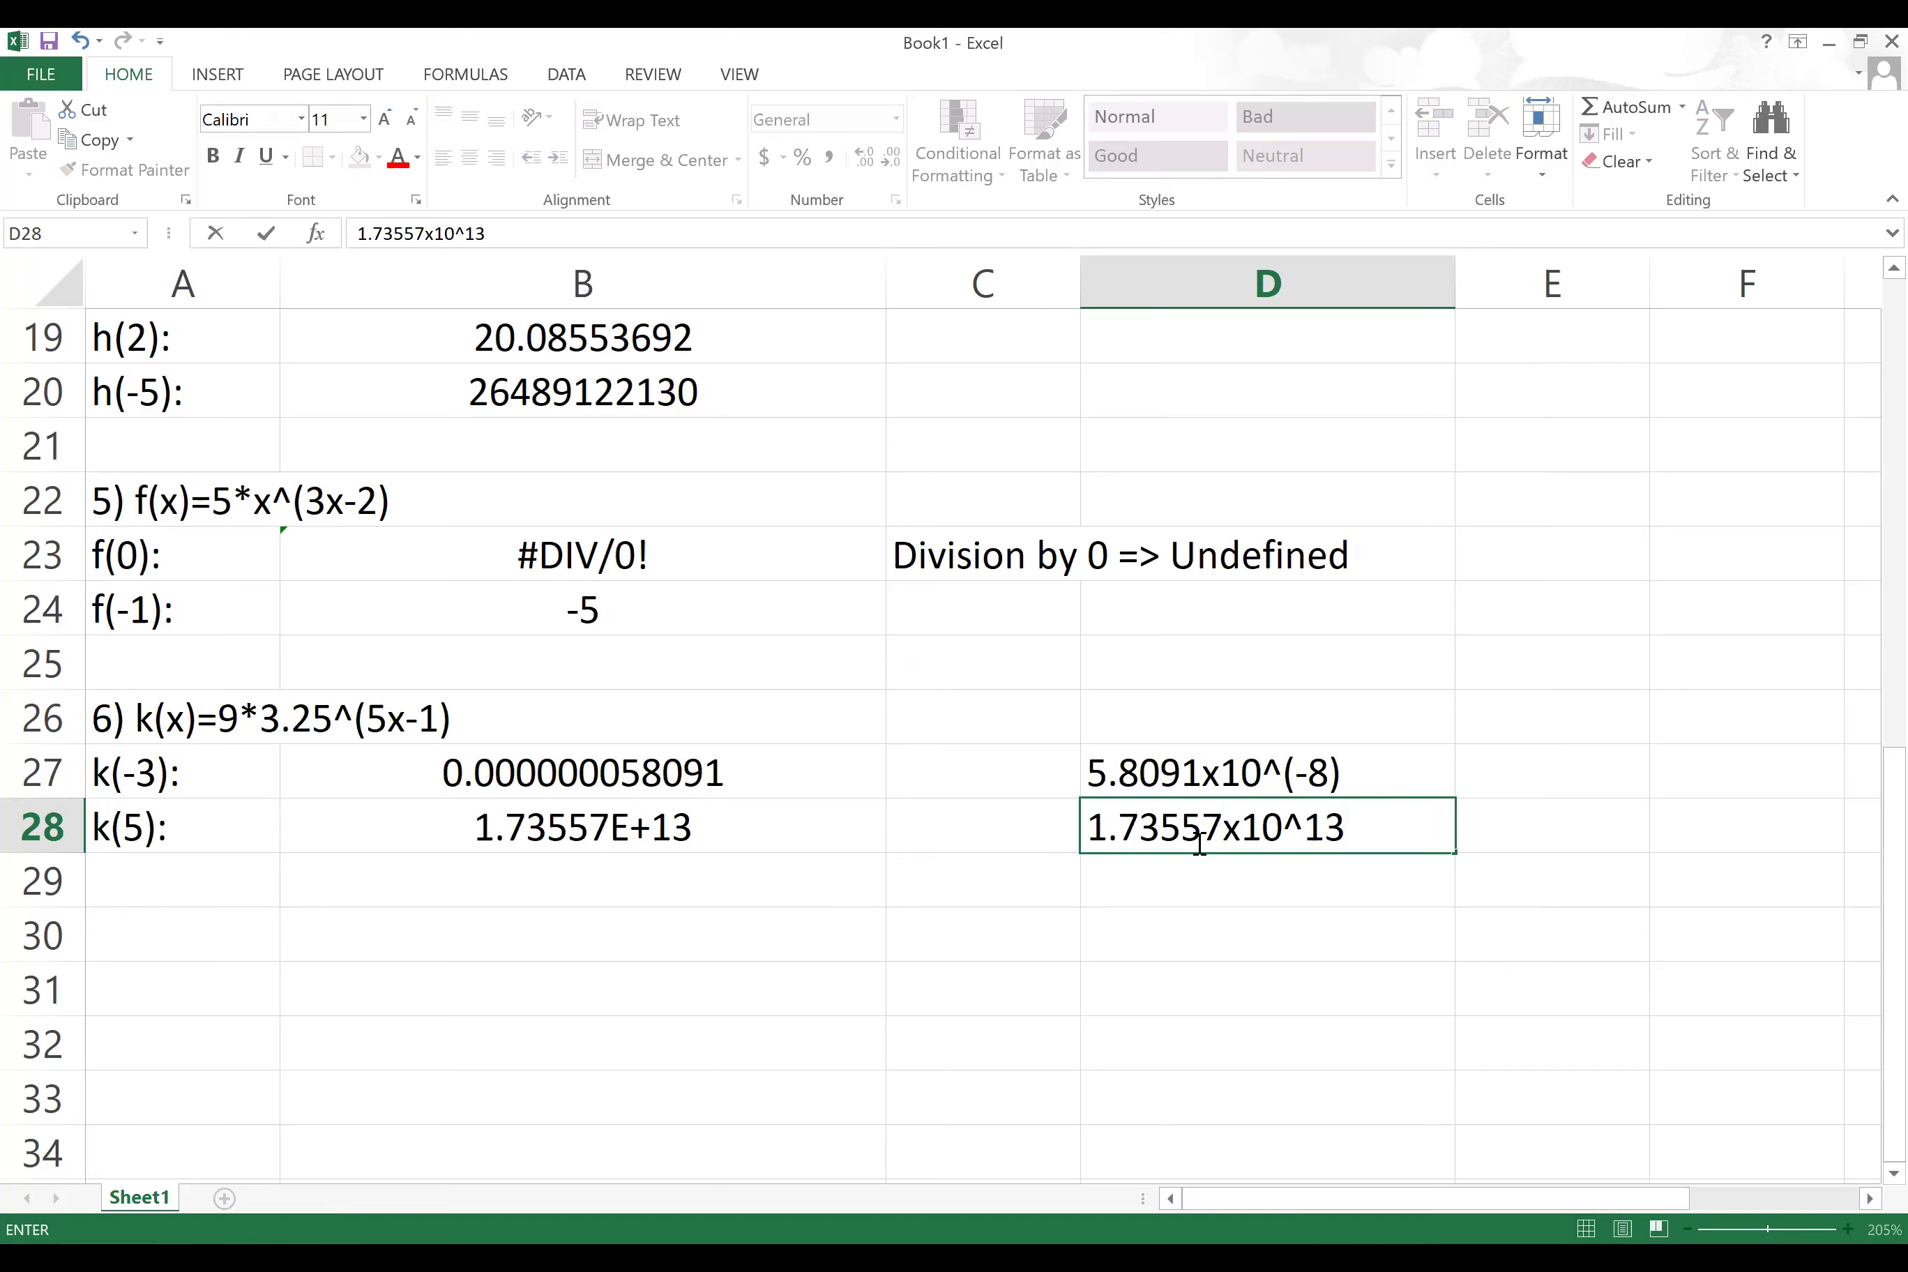
click(685, 835)
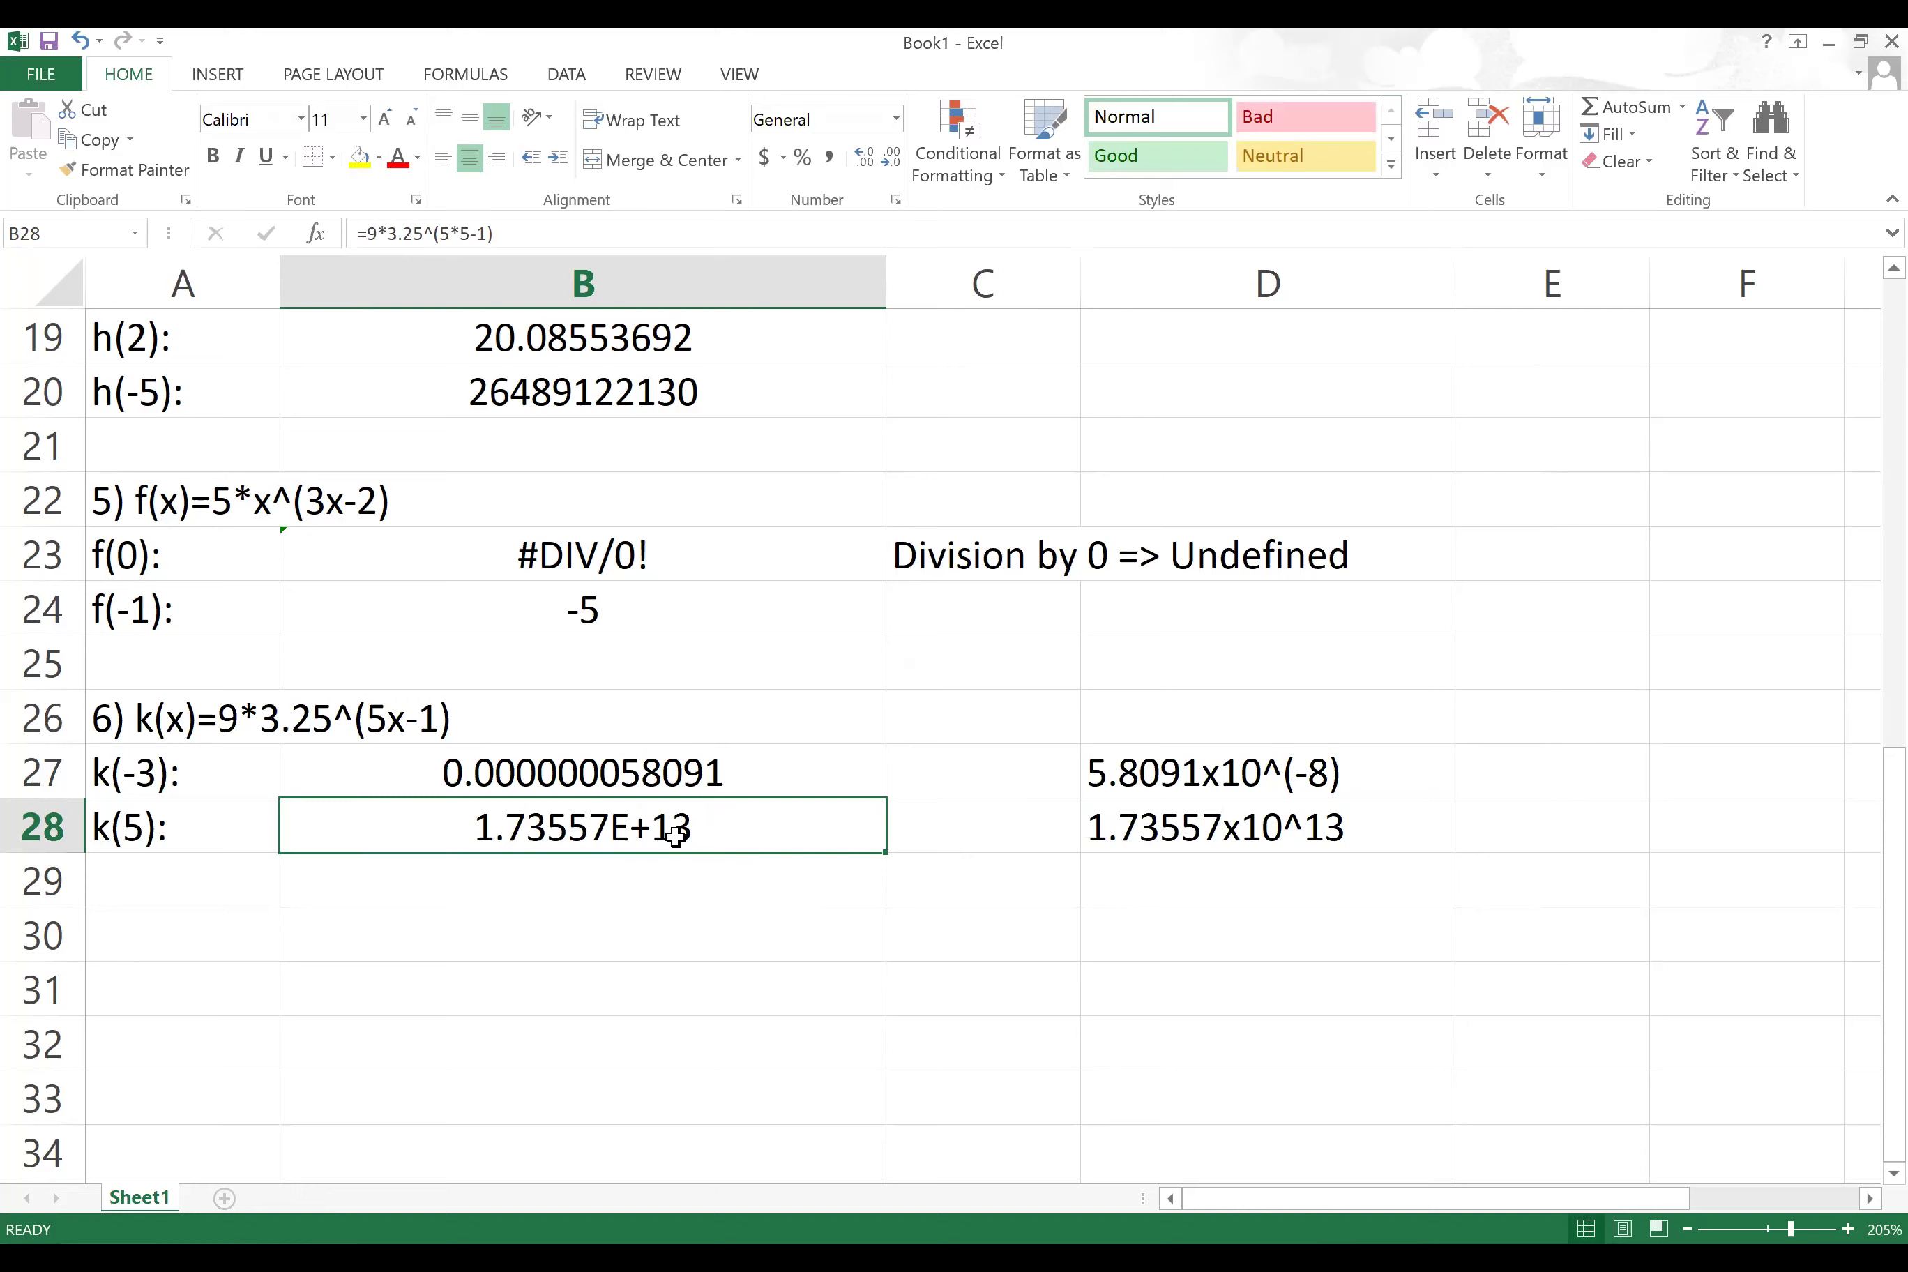
Step: Format B28 as Number with 1 decimal place, displaying 17355741495952.3
right_click(699, 824)
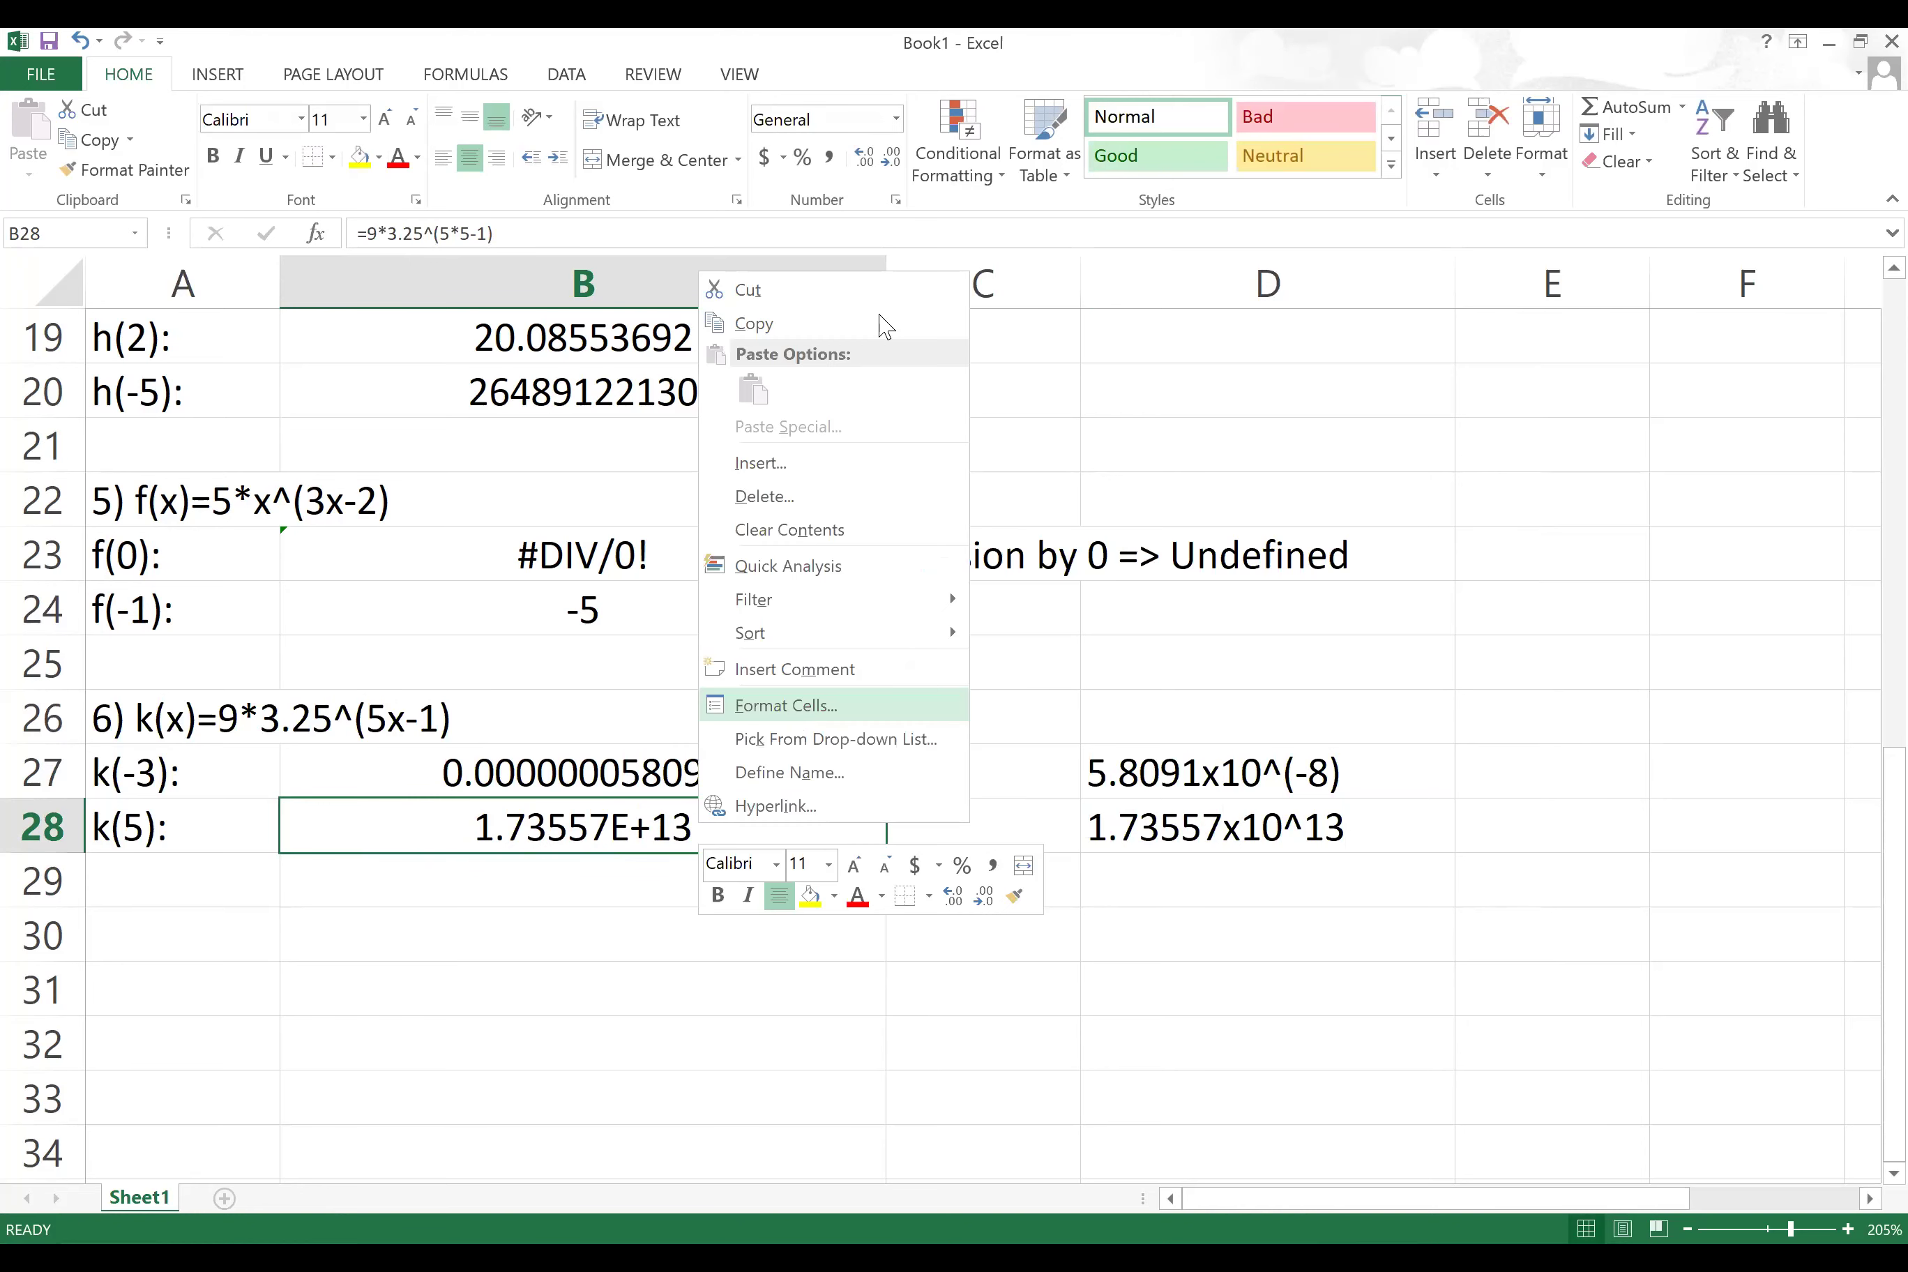
key(Return)
click(1004, 456)
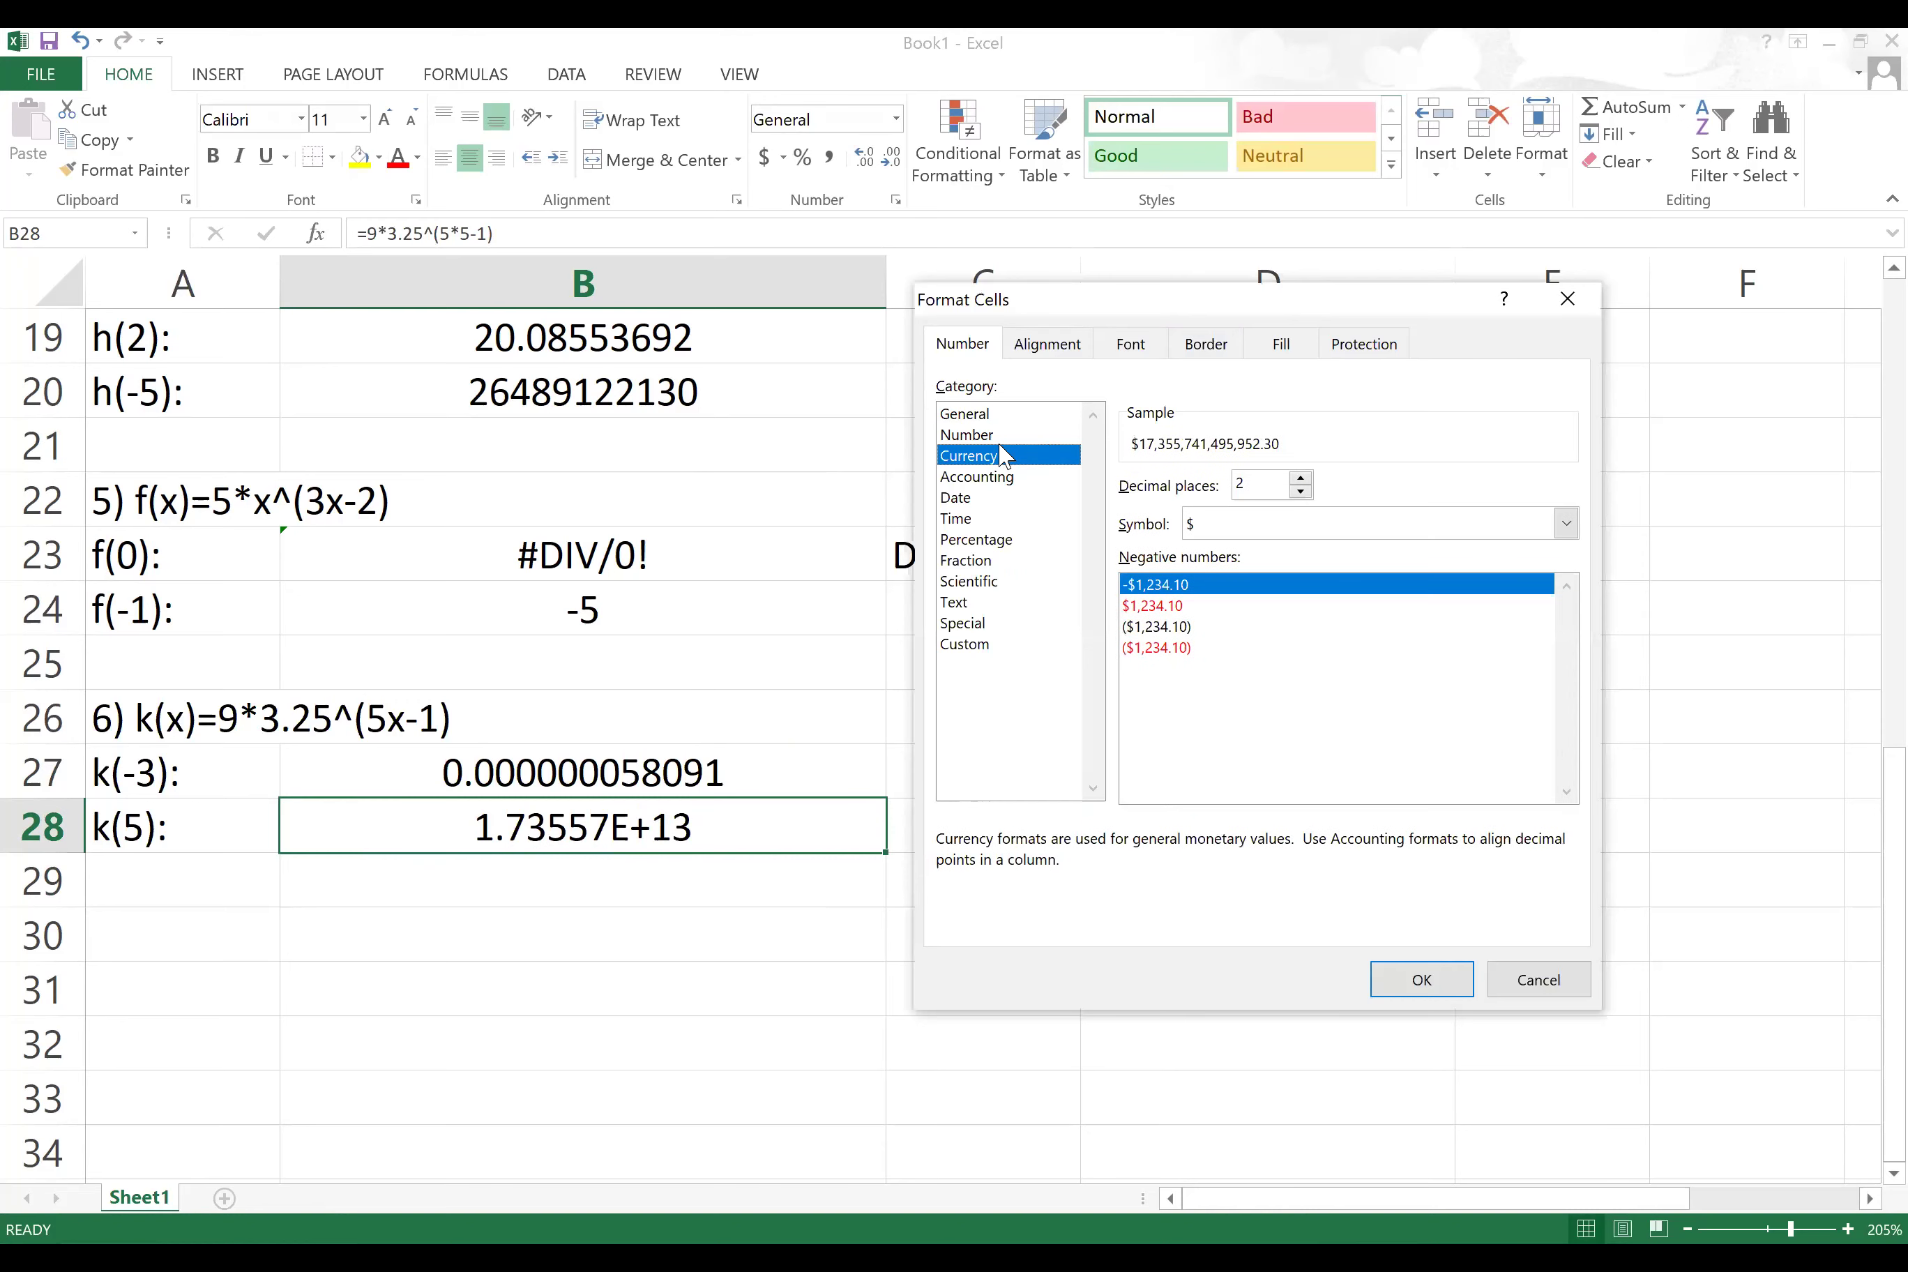
click(977, 434)
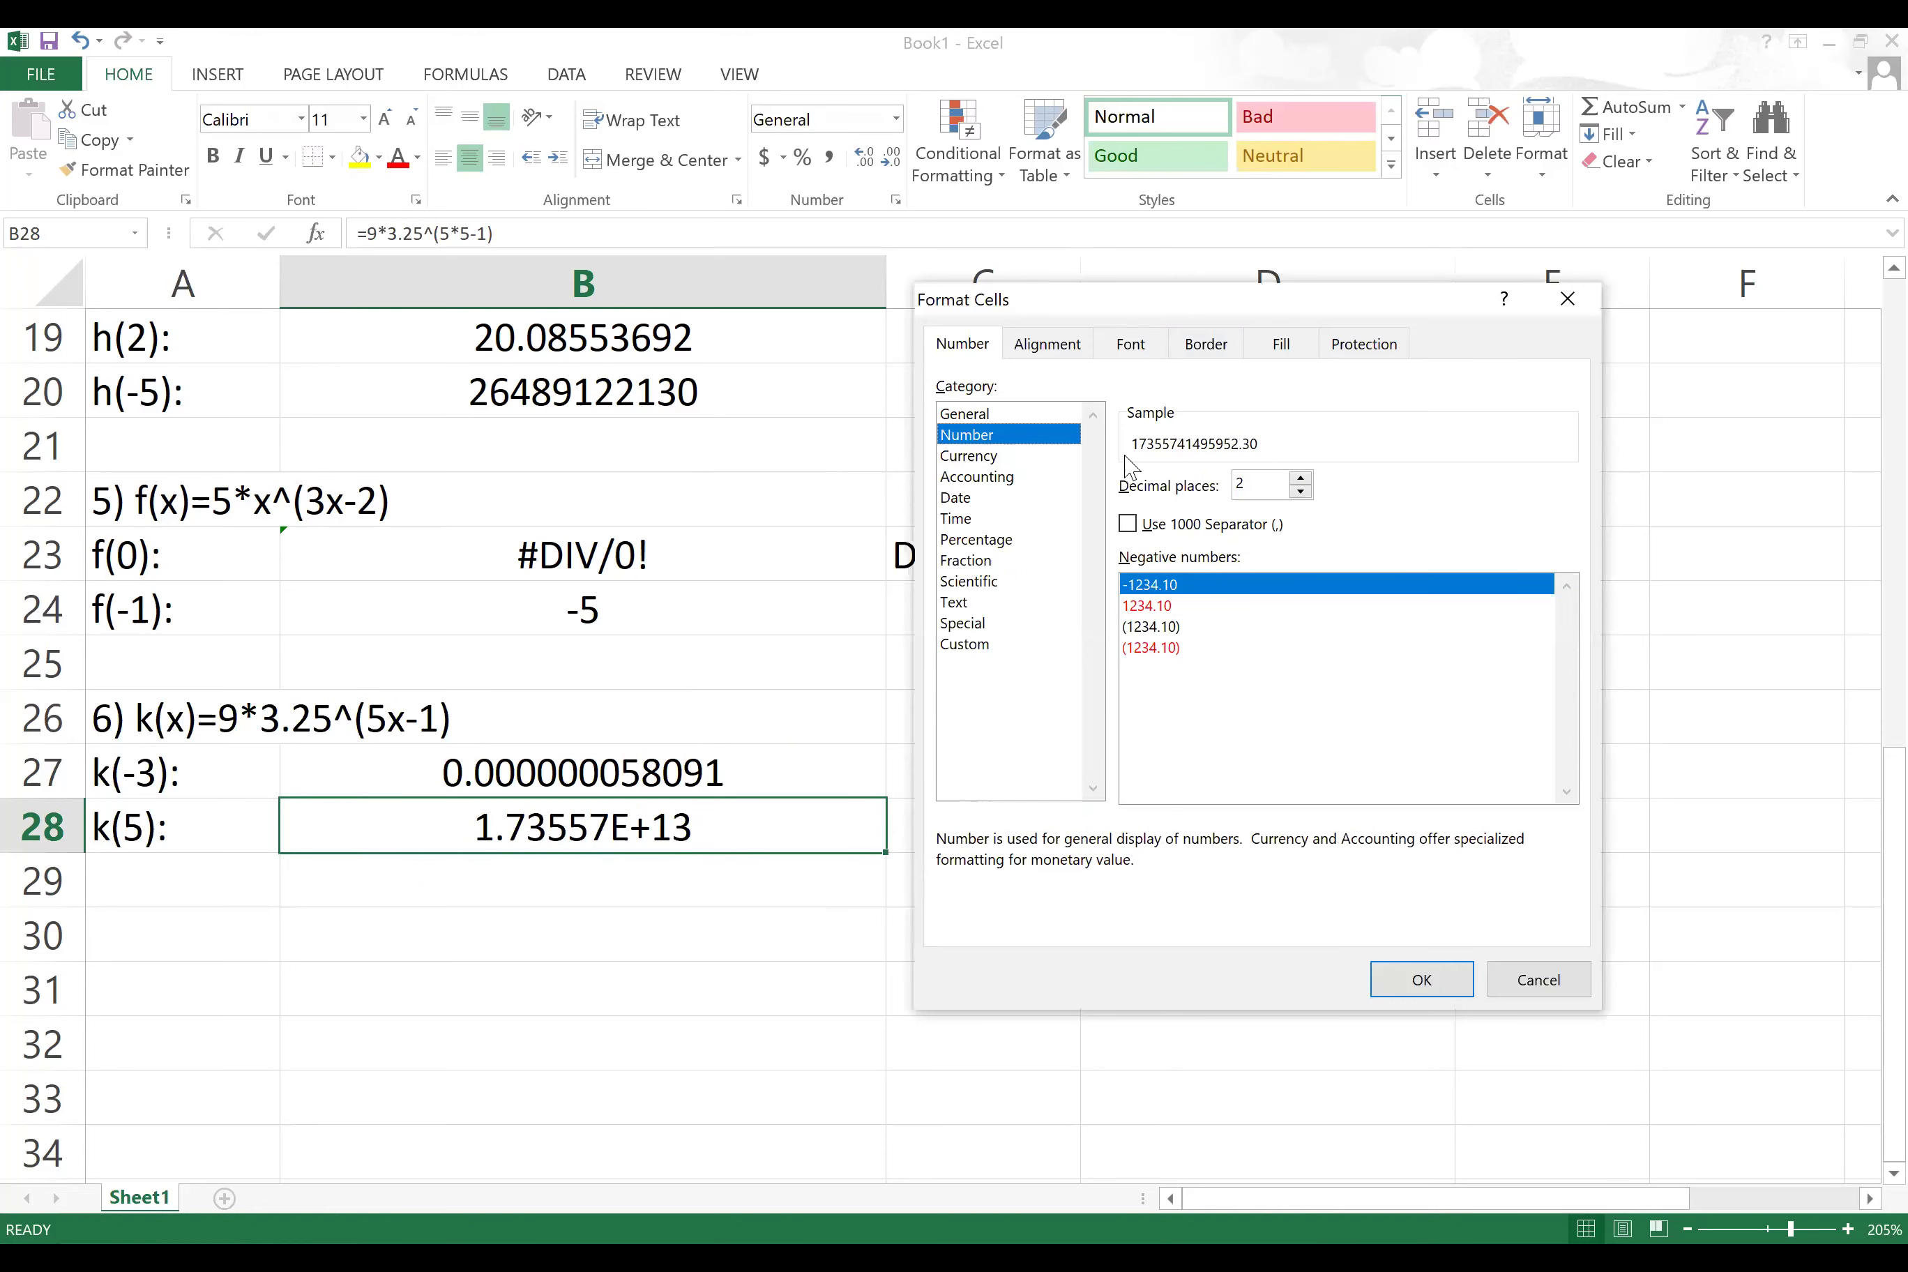
click(1306, 493)
click(1423, 980)
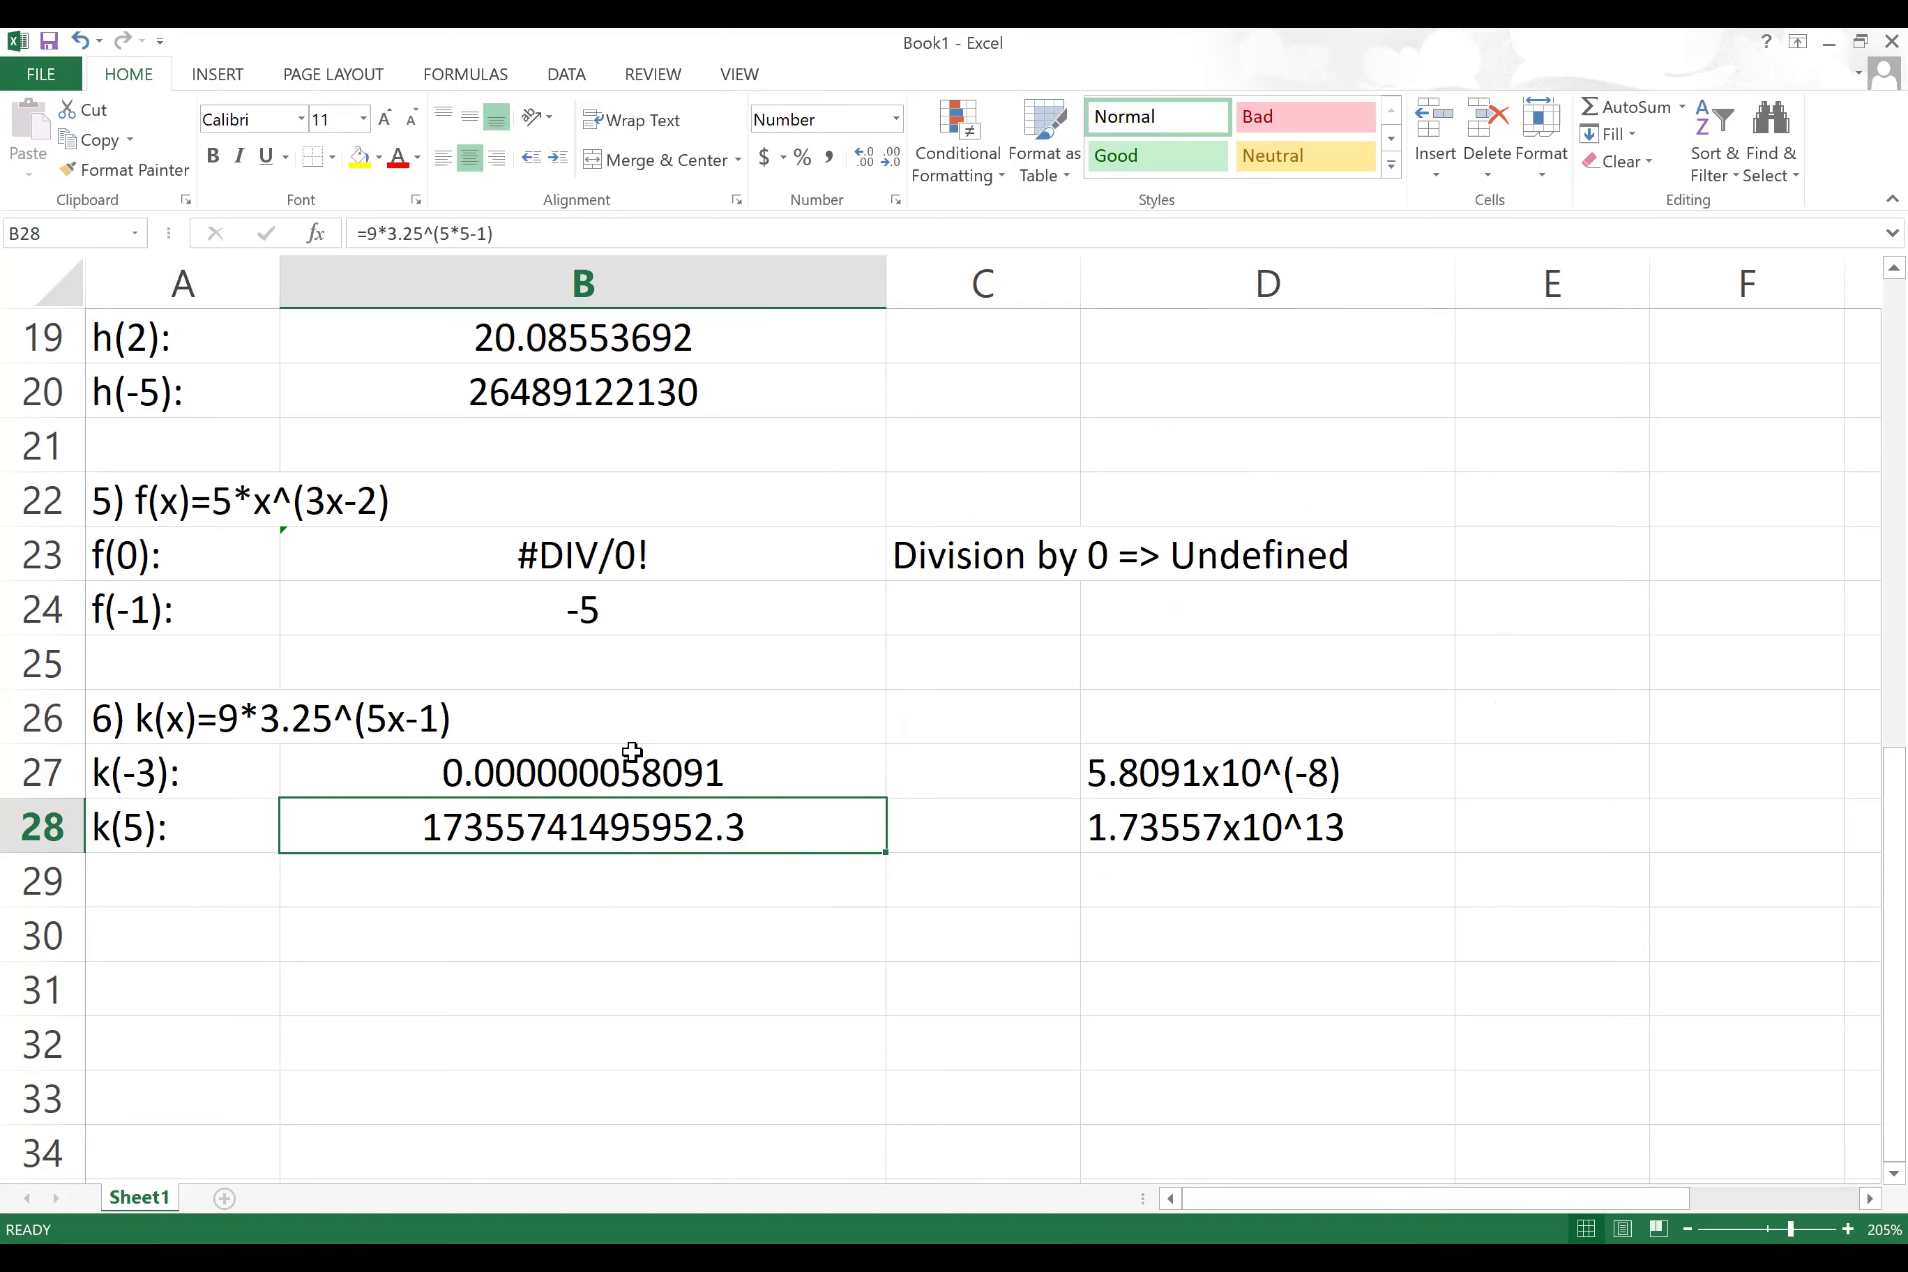
Step: Review the formulas behind the k(-3) and k(5) results
scroll(537, 767, down, 1)
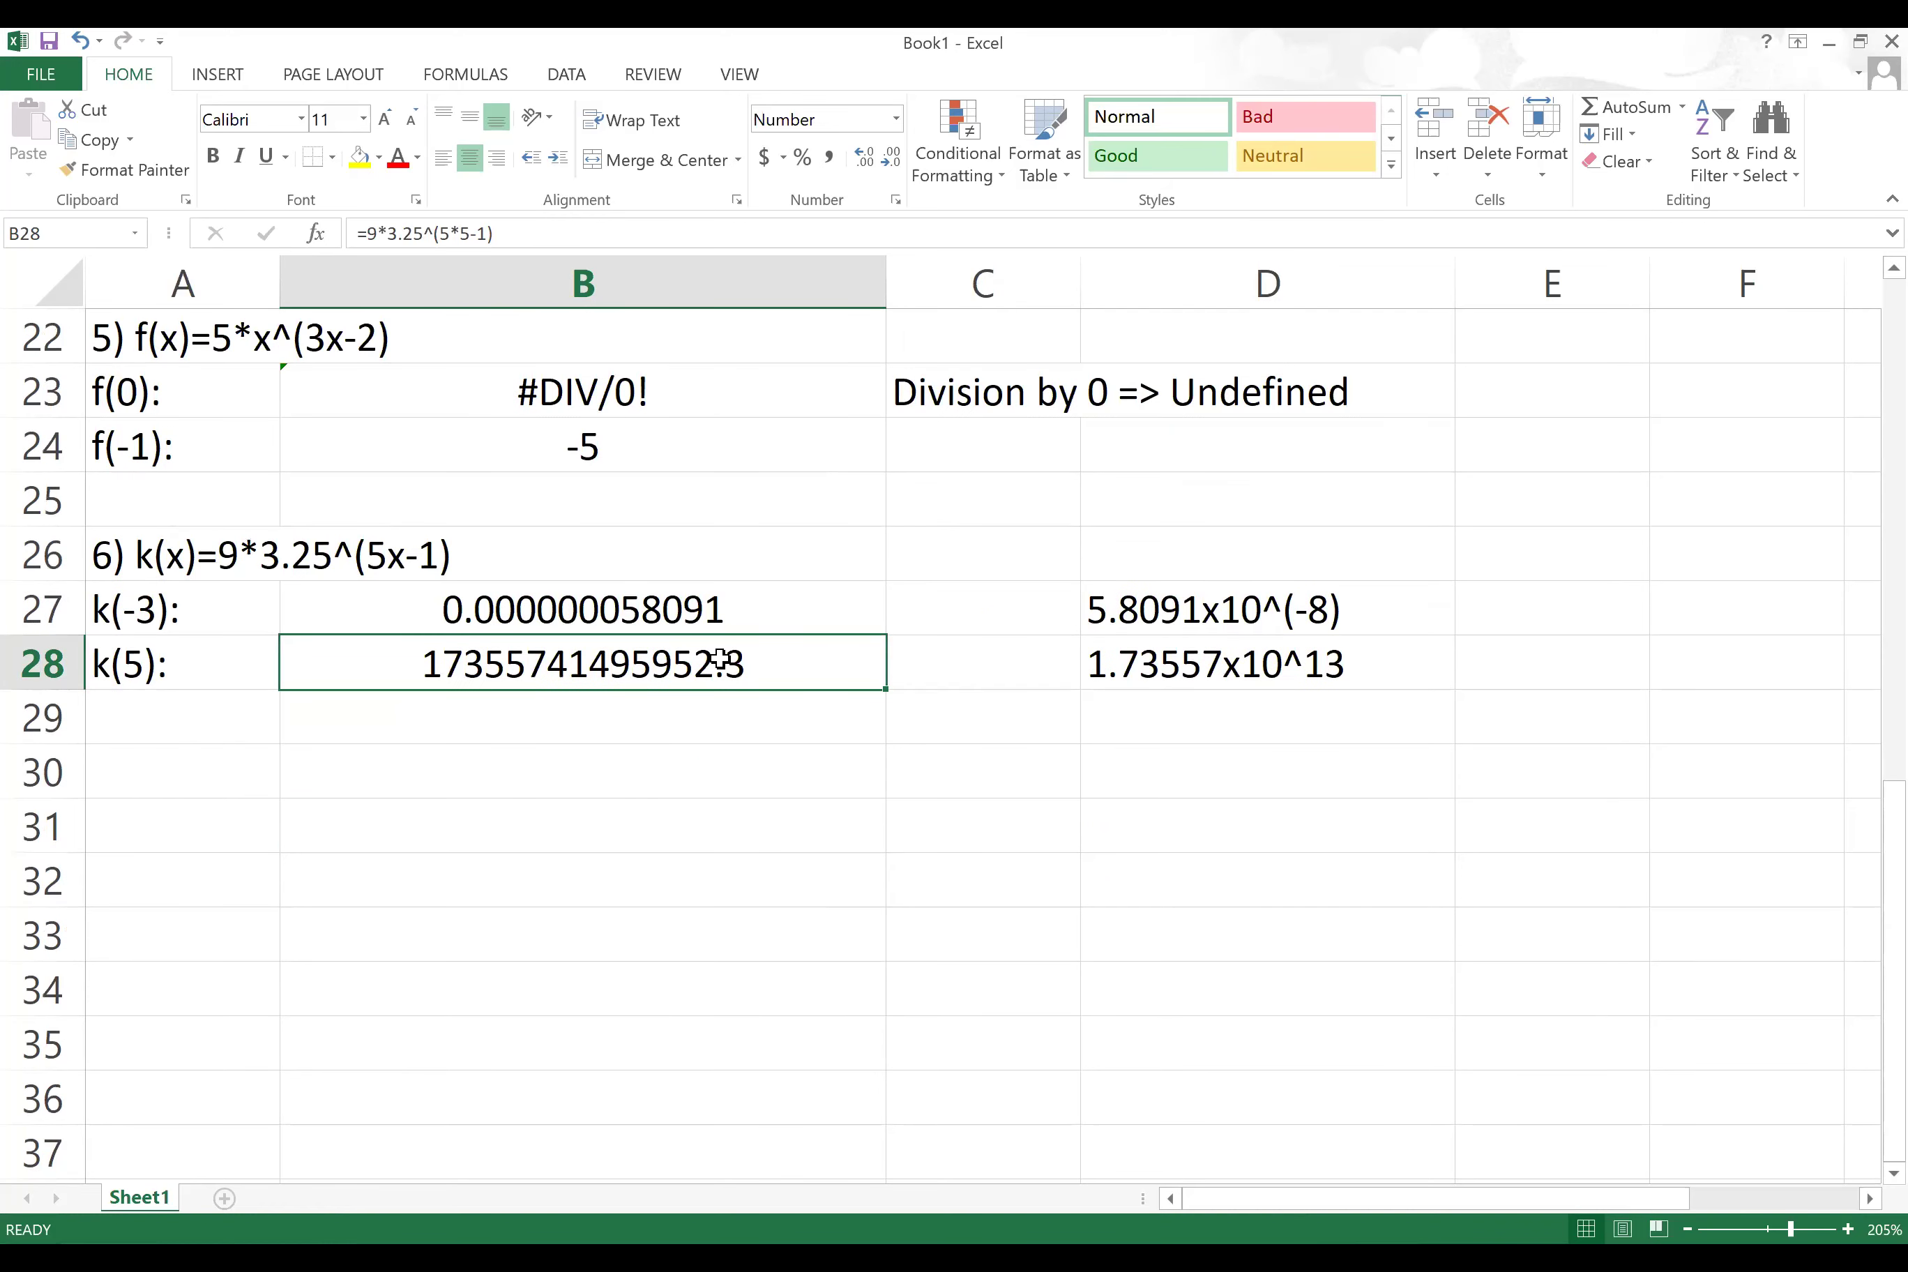
click(661, 610)
click(661, 660)
click(662, 612)
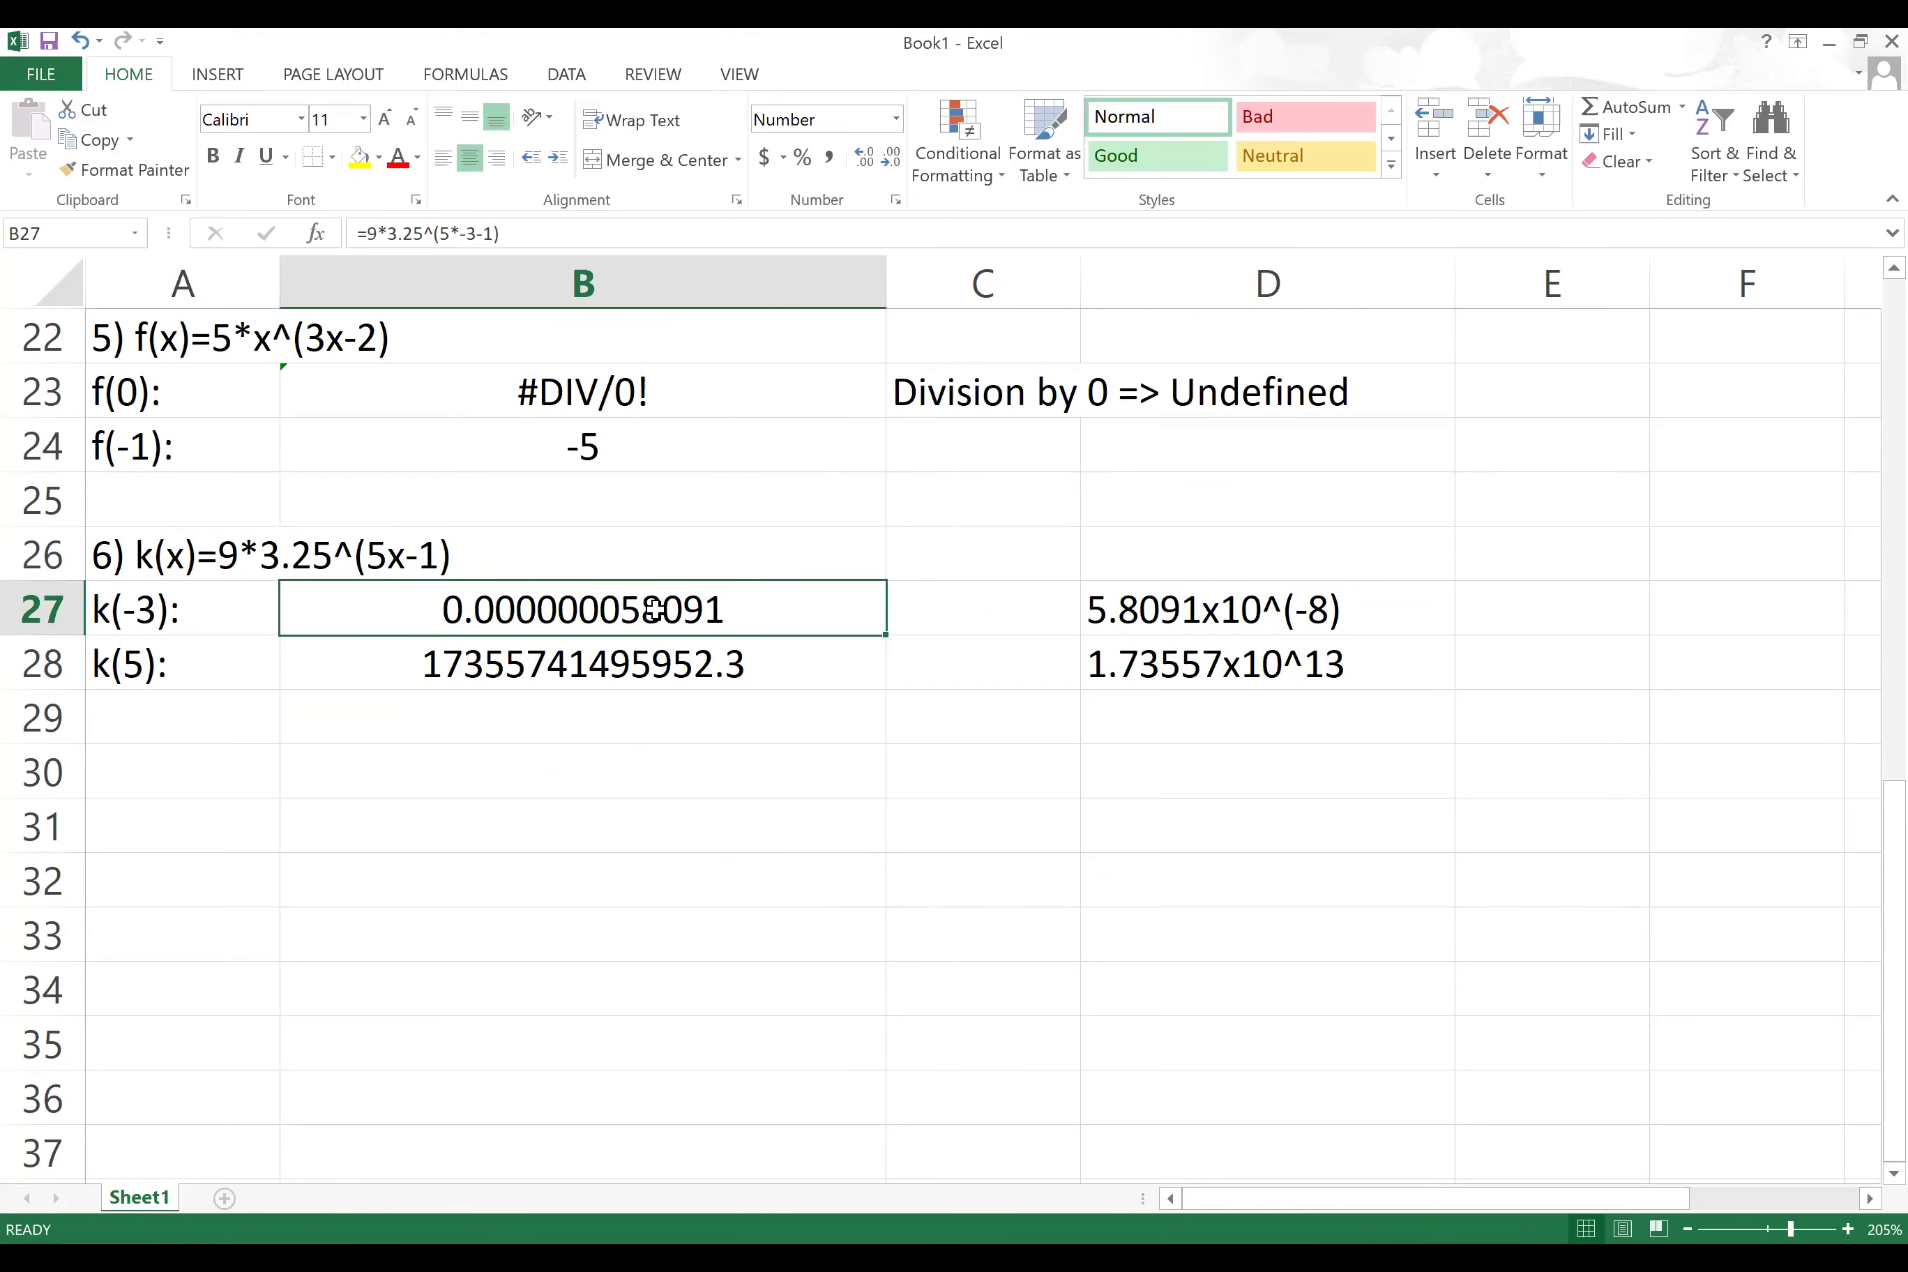
scroll(764, 653, up, 3)
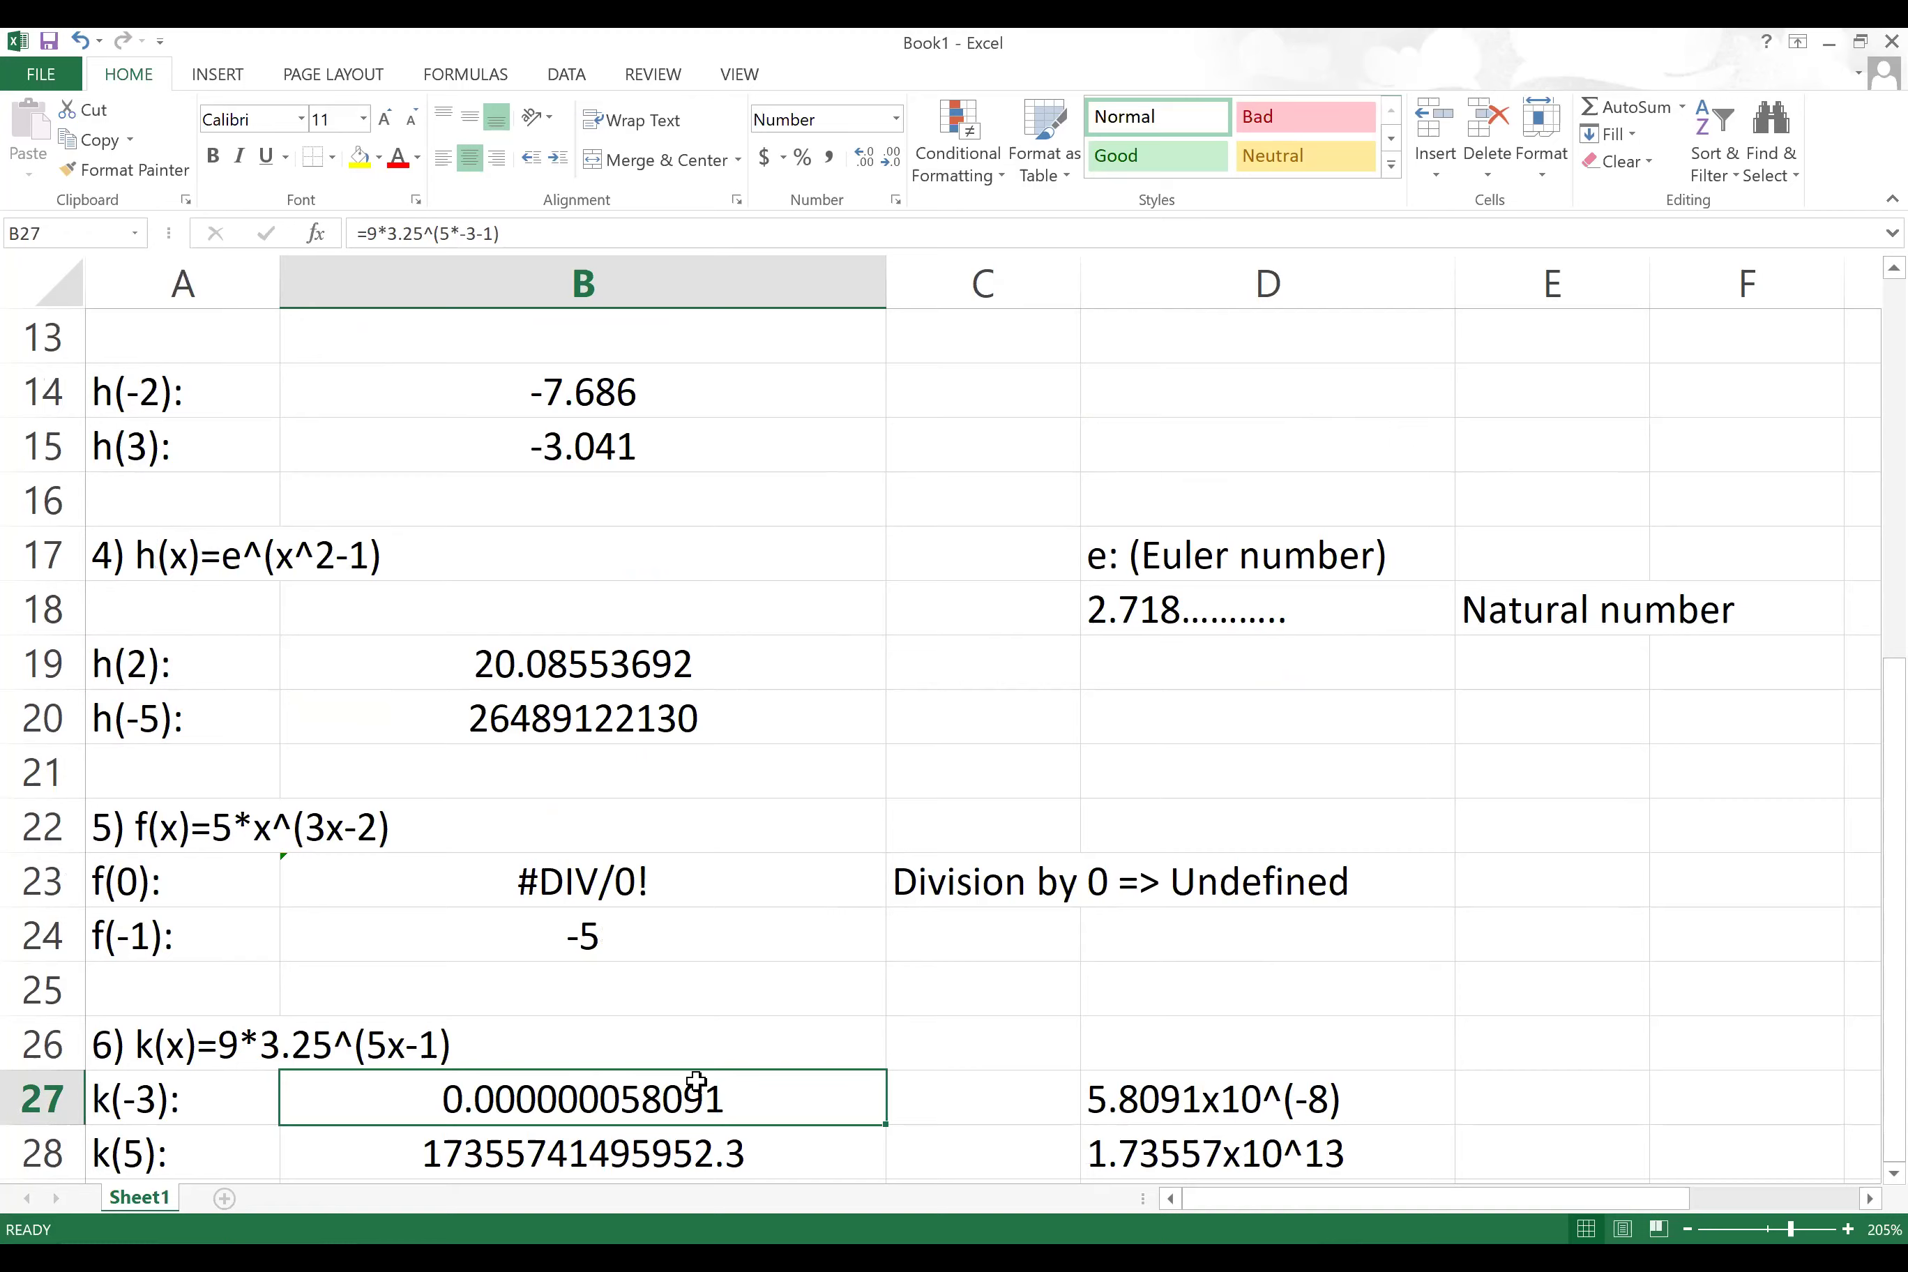
scroll(706, 903, down, 2)
scroll(750, 689, up, 2)
Step: Decrease B19's decimals so the h(2) result shows 20.086
click(657, 660)
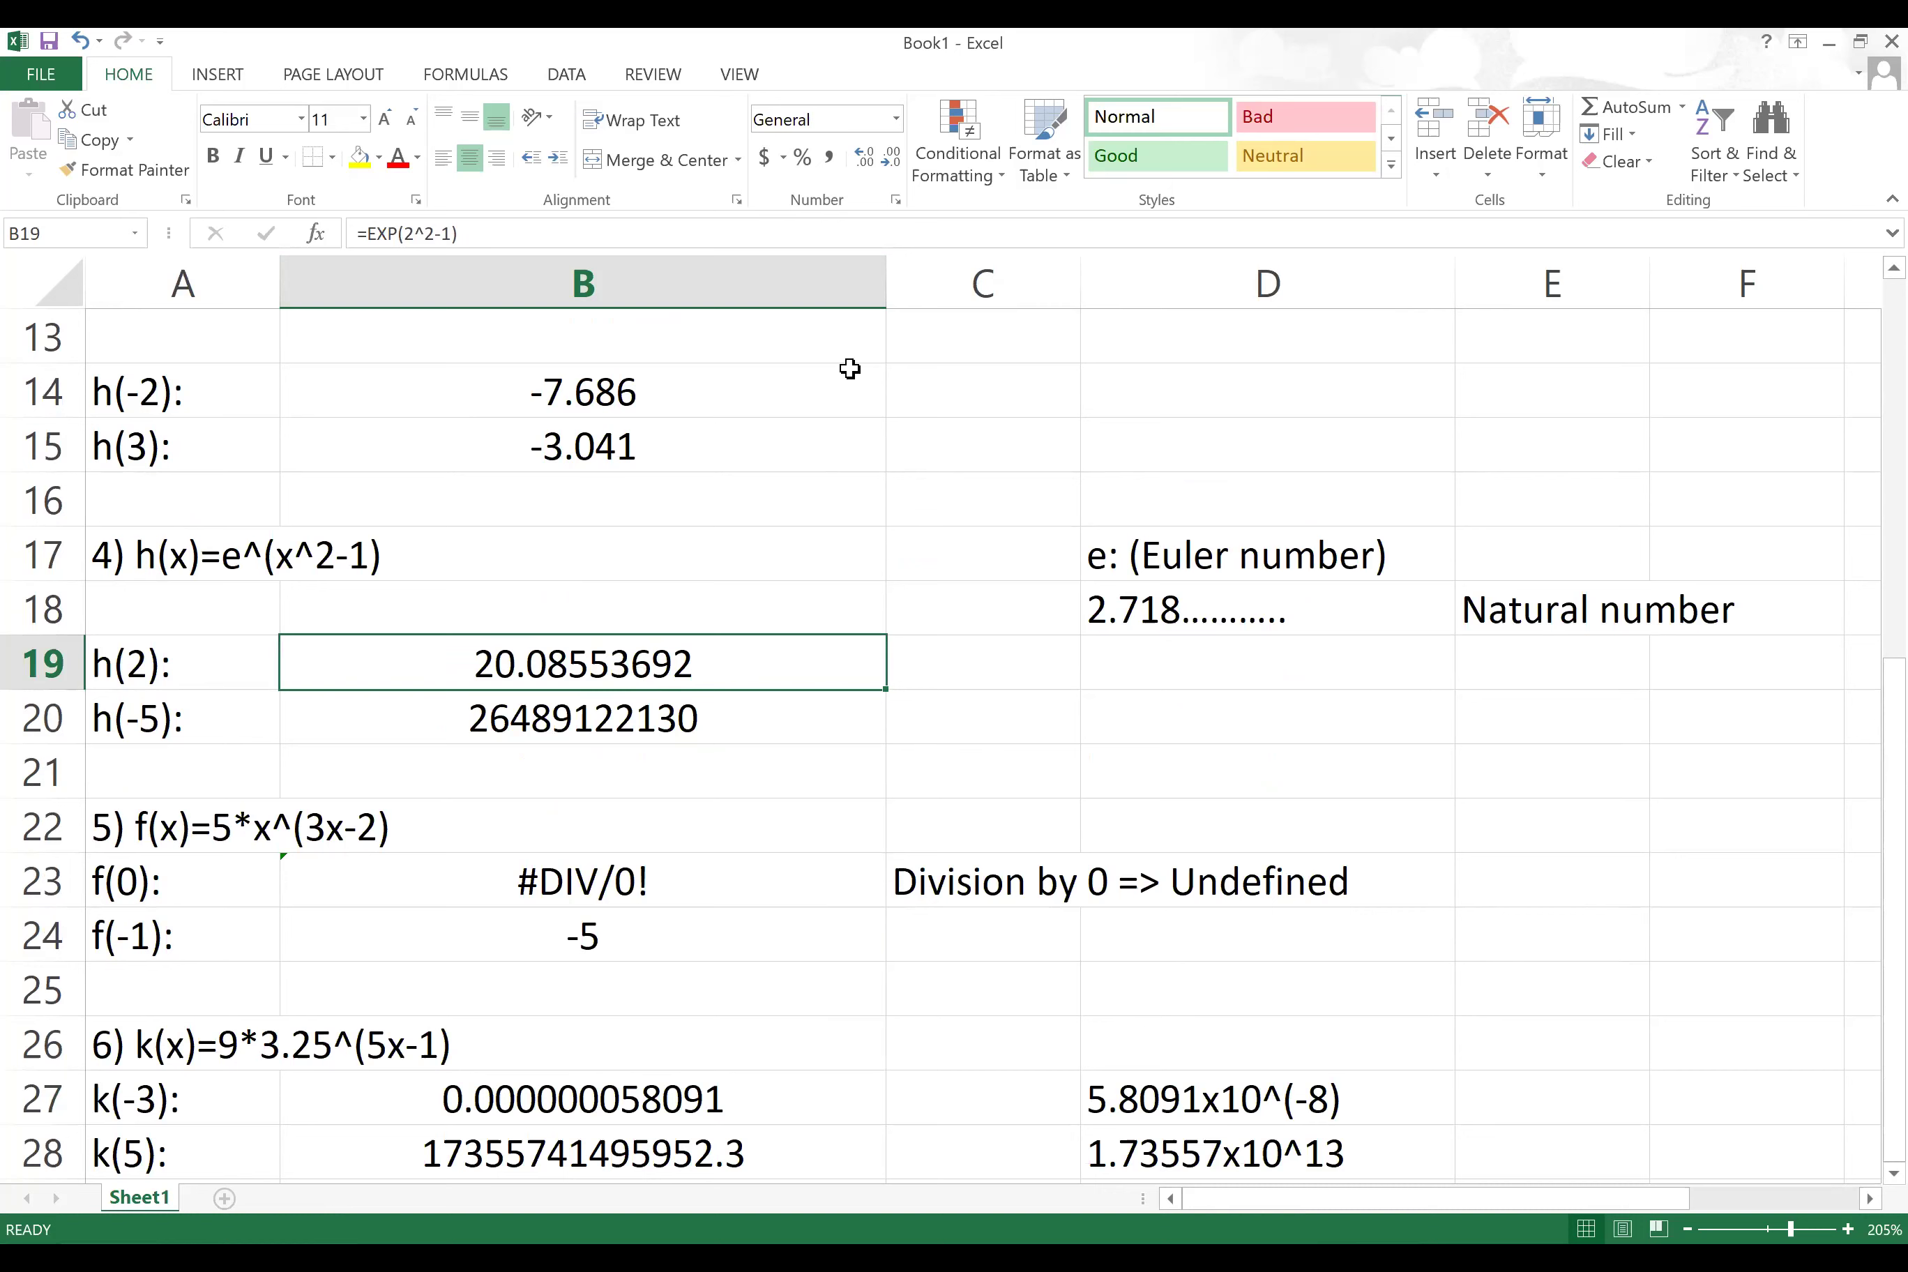
click(891, 158)
click(891, 159)
click(891, 158)
click(891, 158)
click(891, 158)
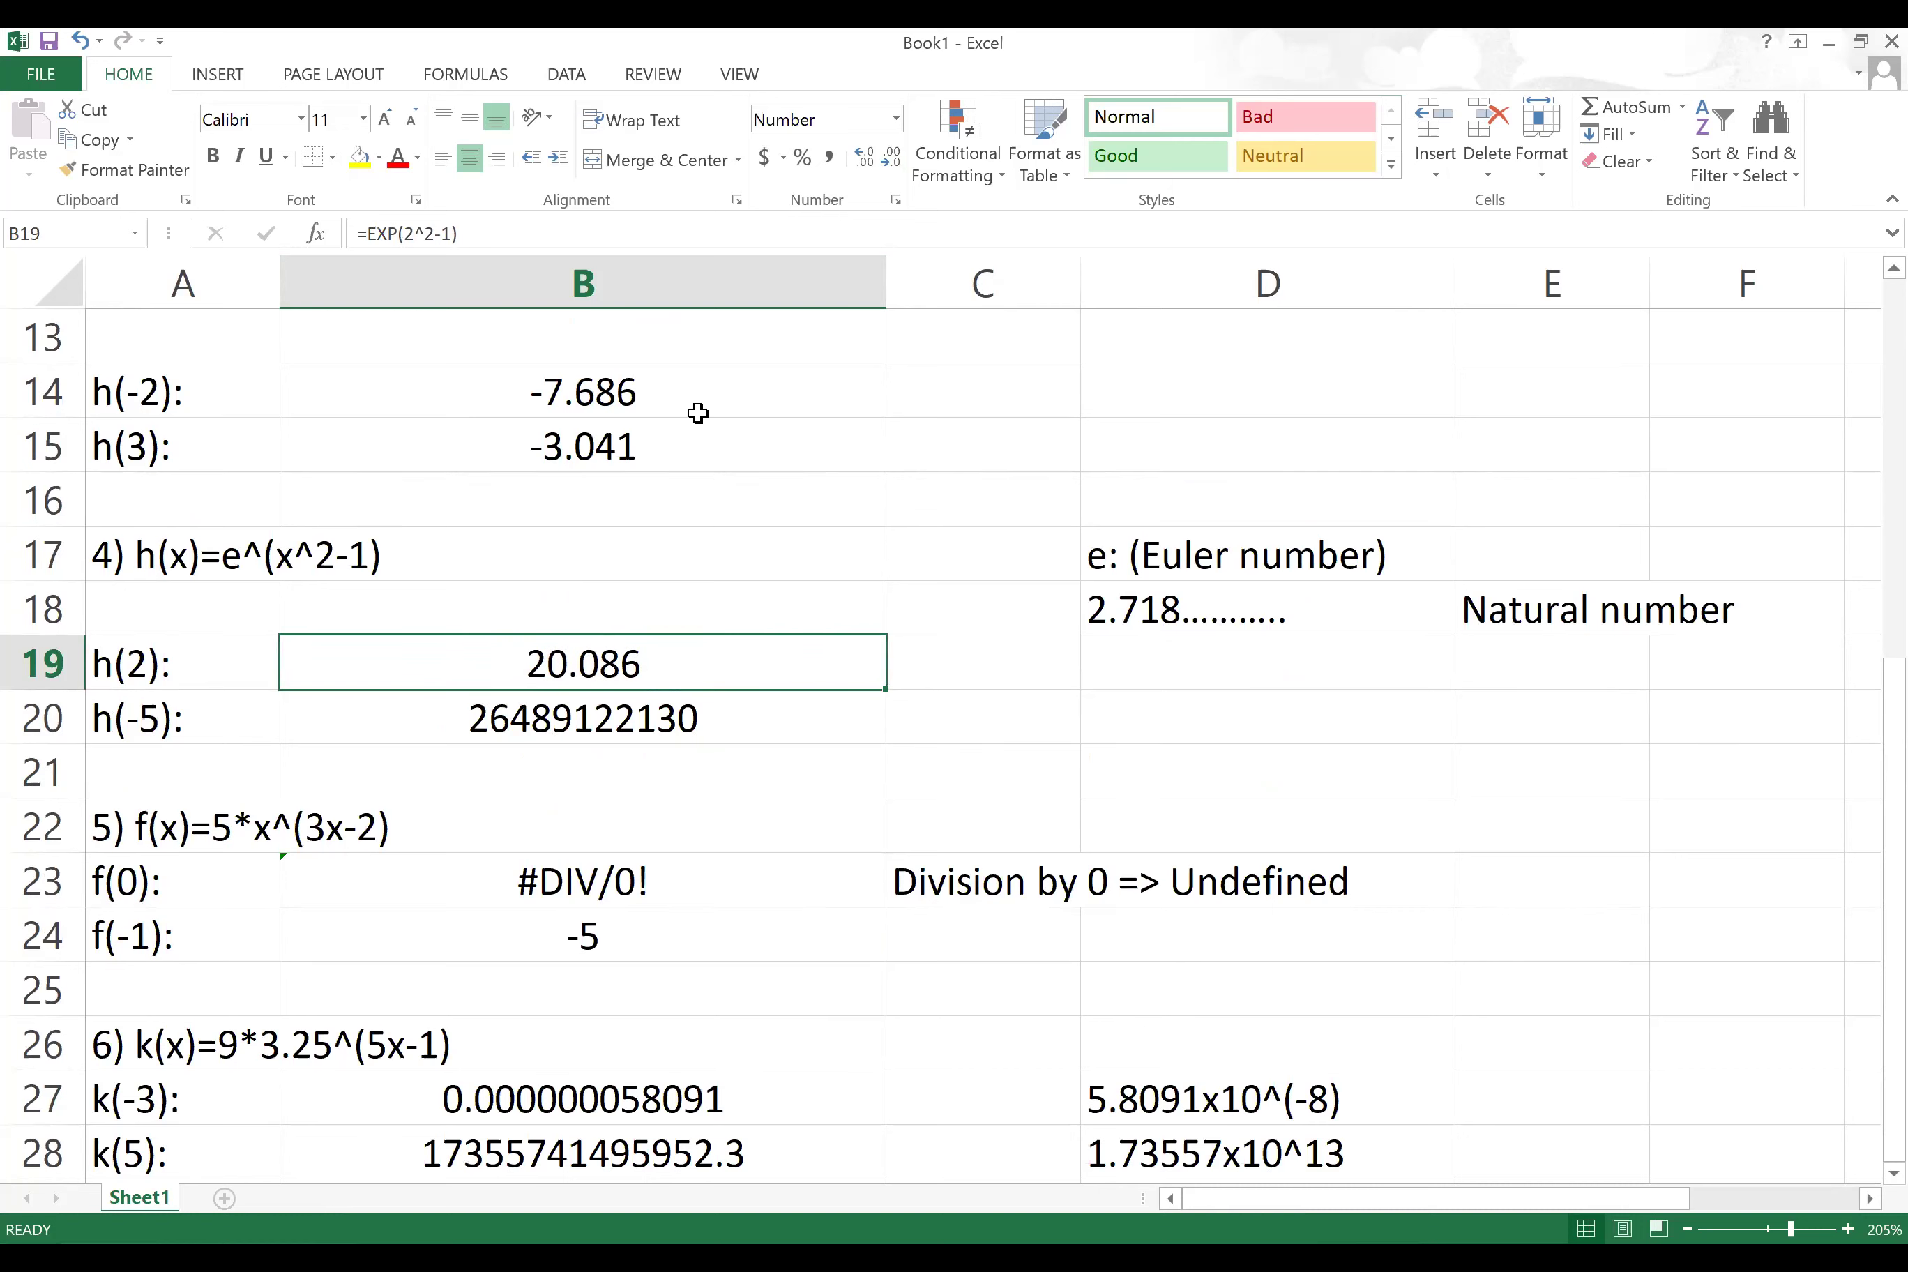
Step: Recheck the h(-5) result and the k(-3) formula in B27, leaving both unchanged
click(637, 710)
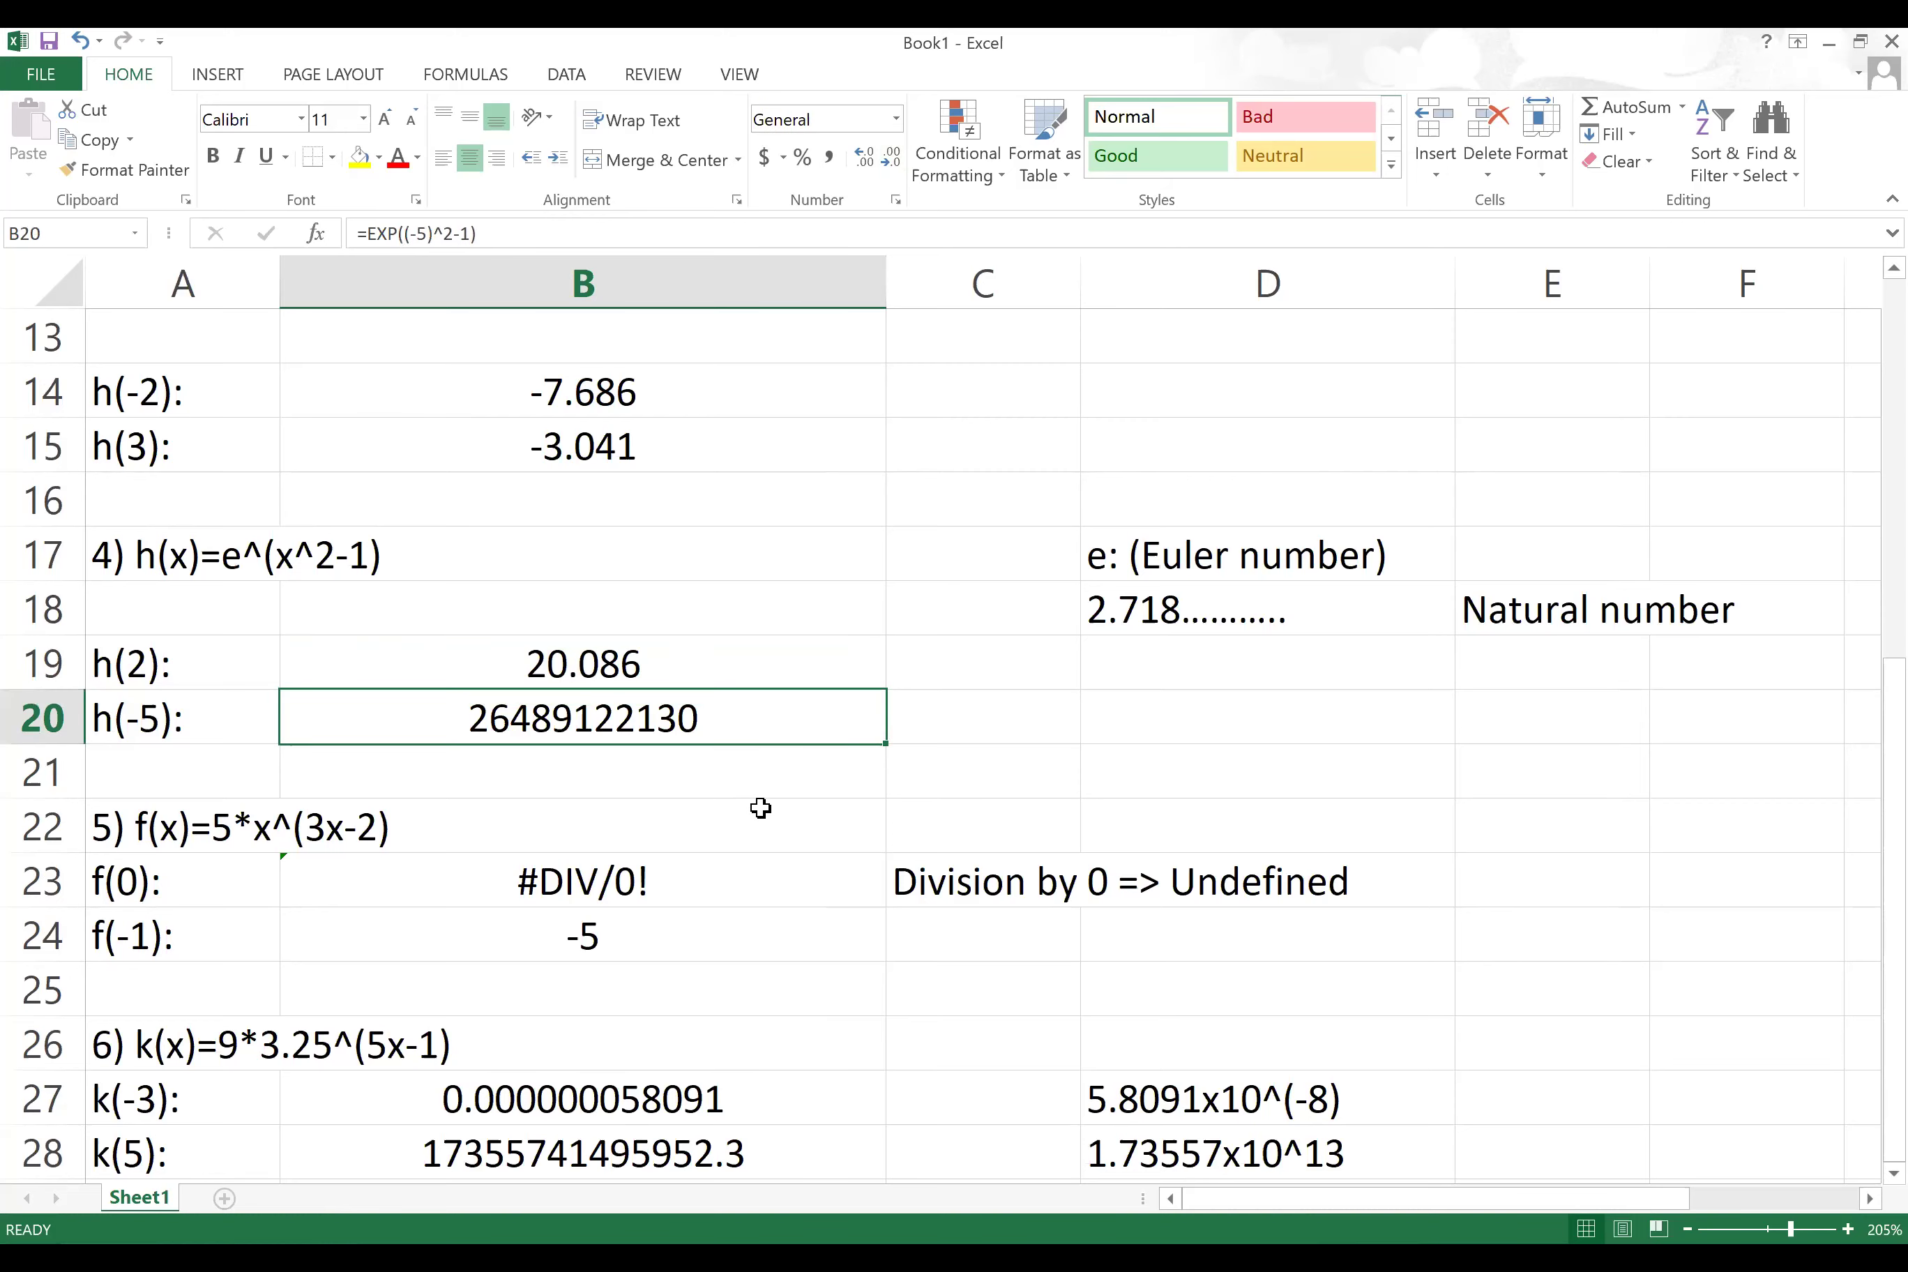
scroll(681, 907, down, 2)
scroll(639, 759, up, 1)
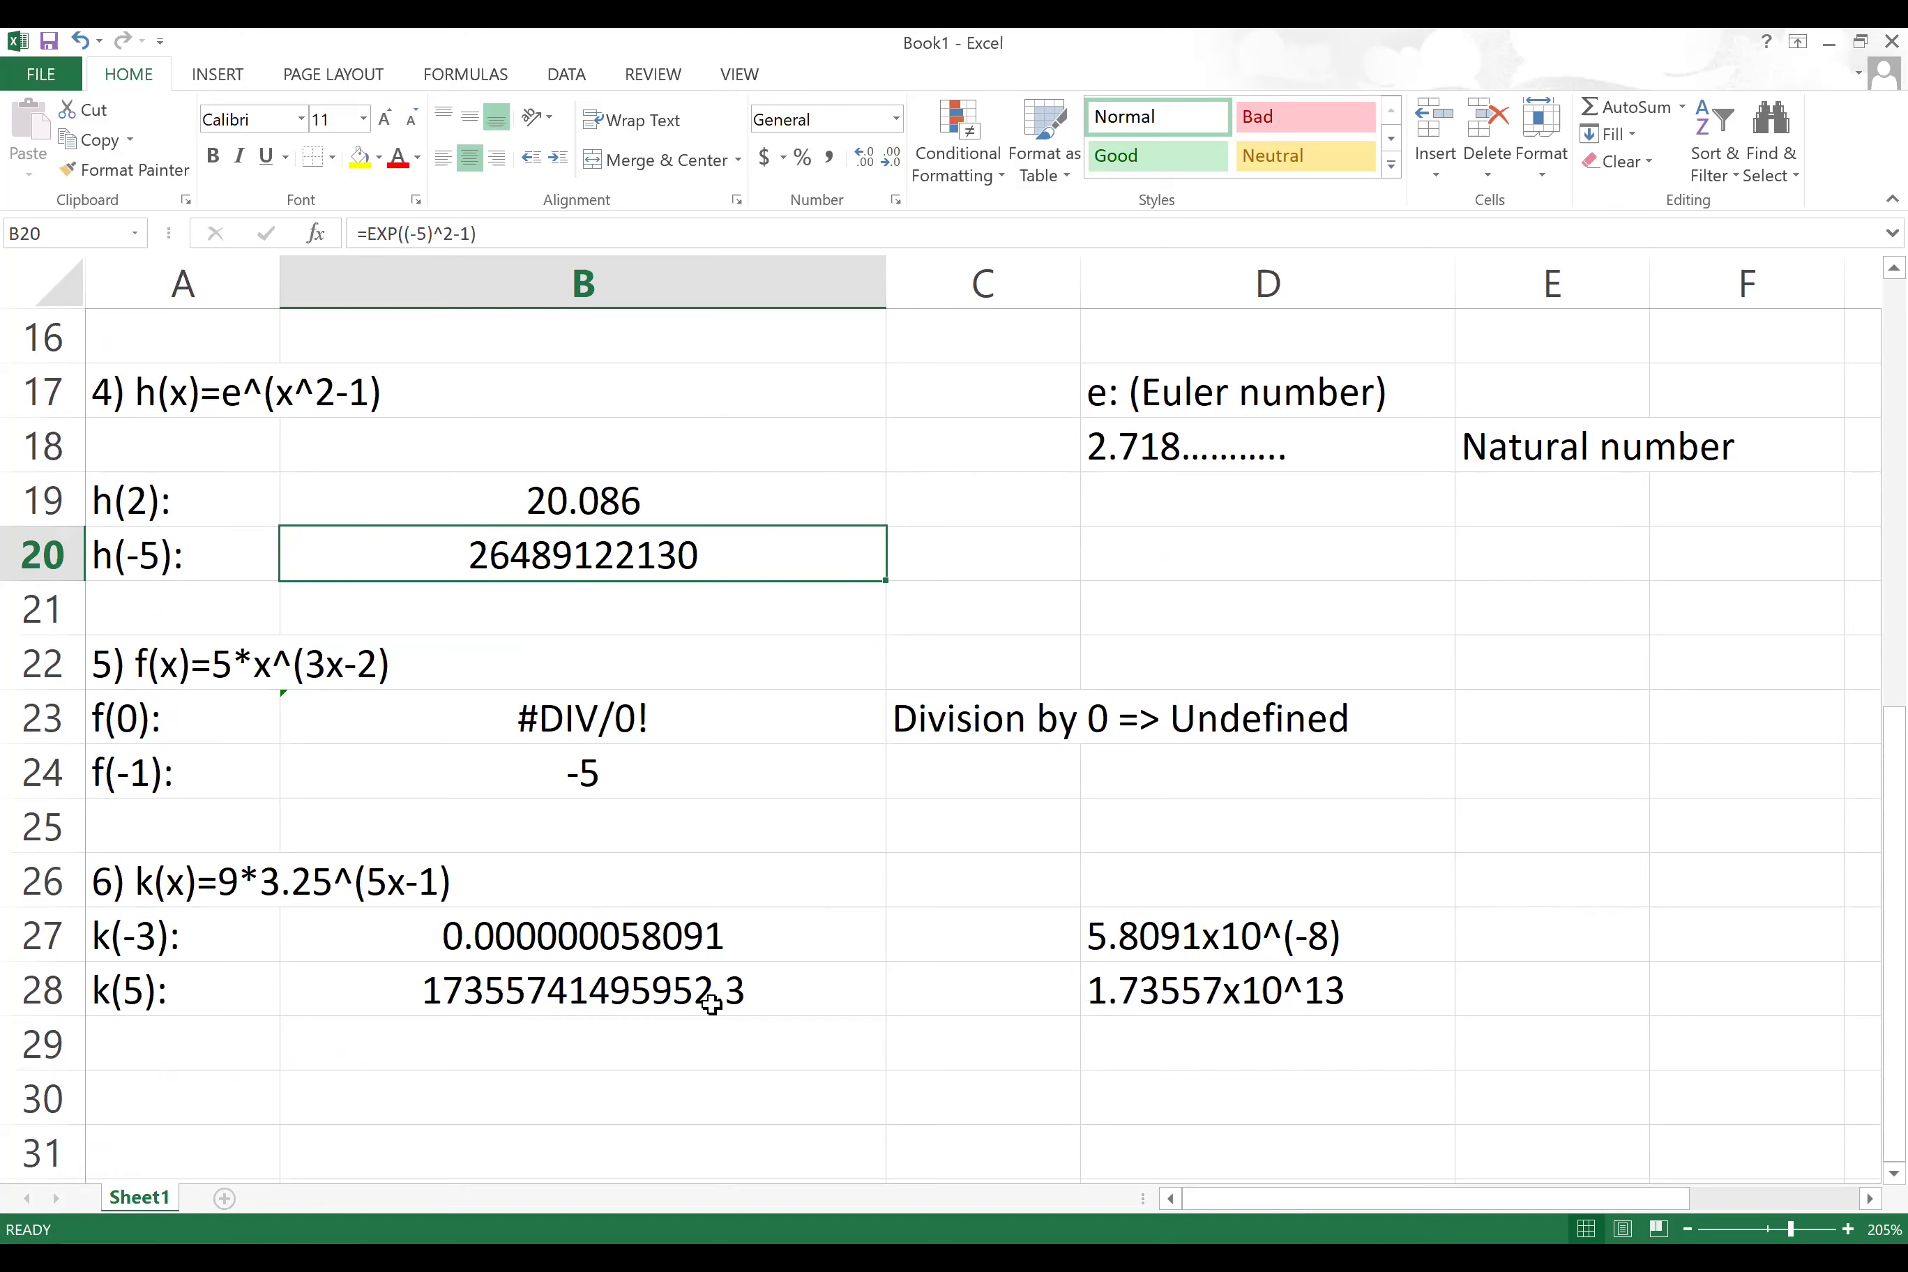
double_click(607, 936)
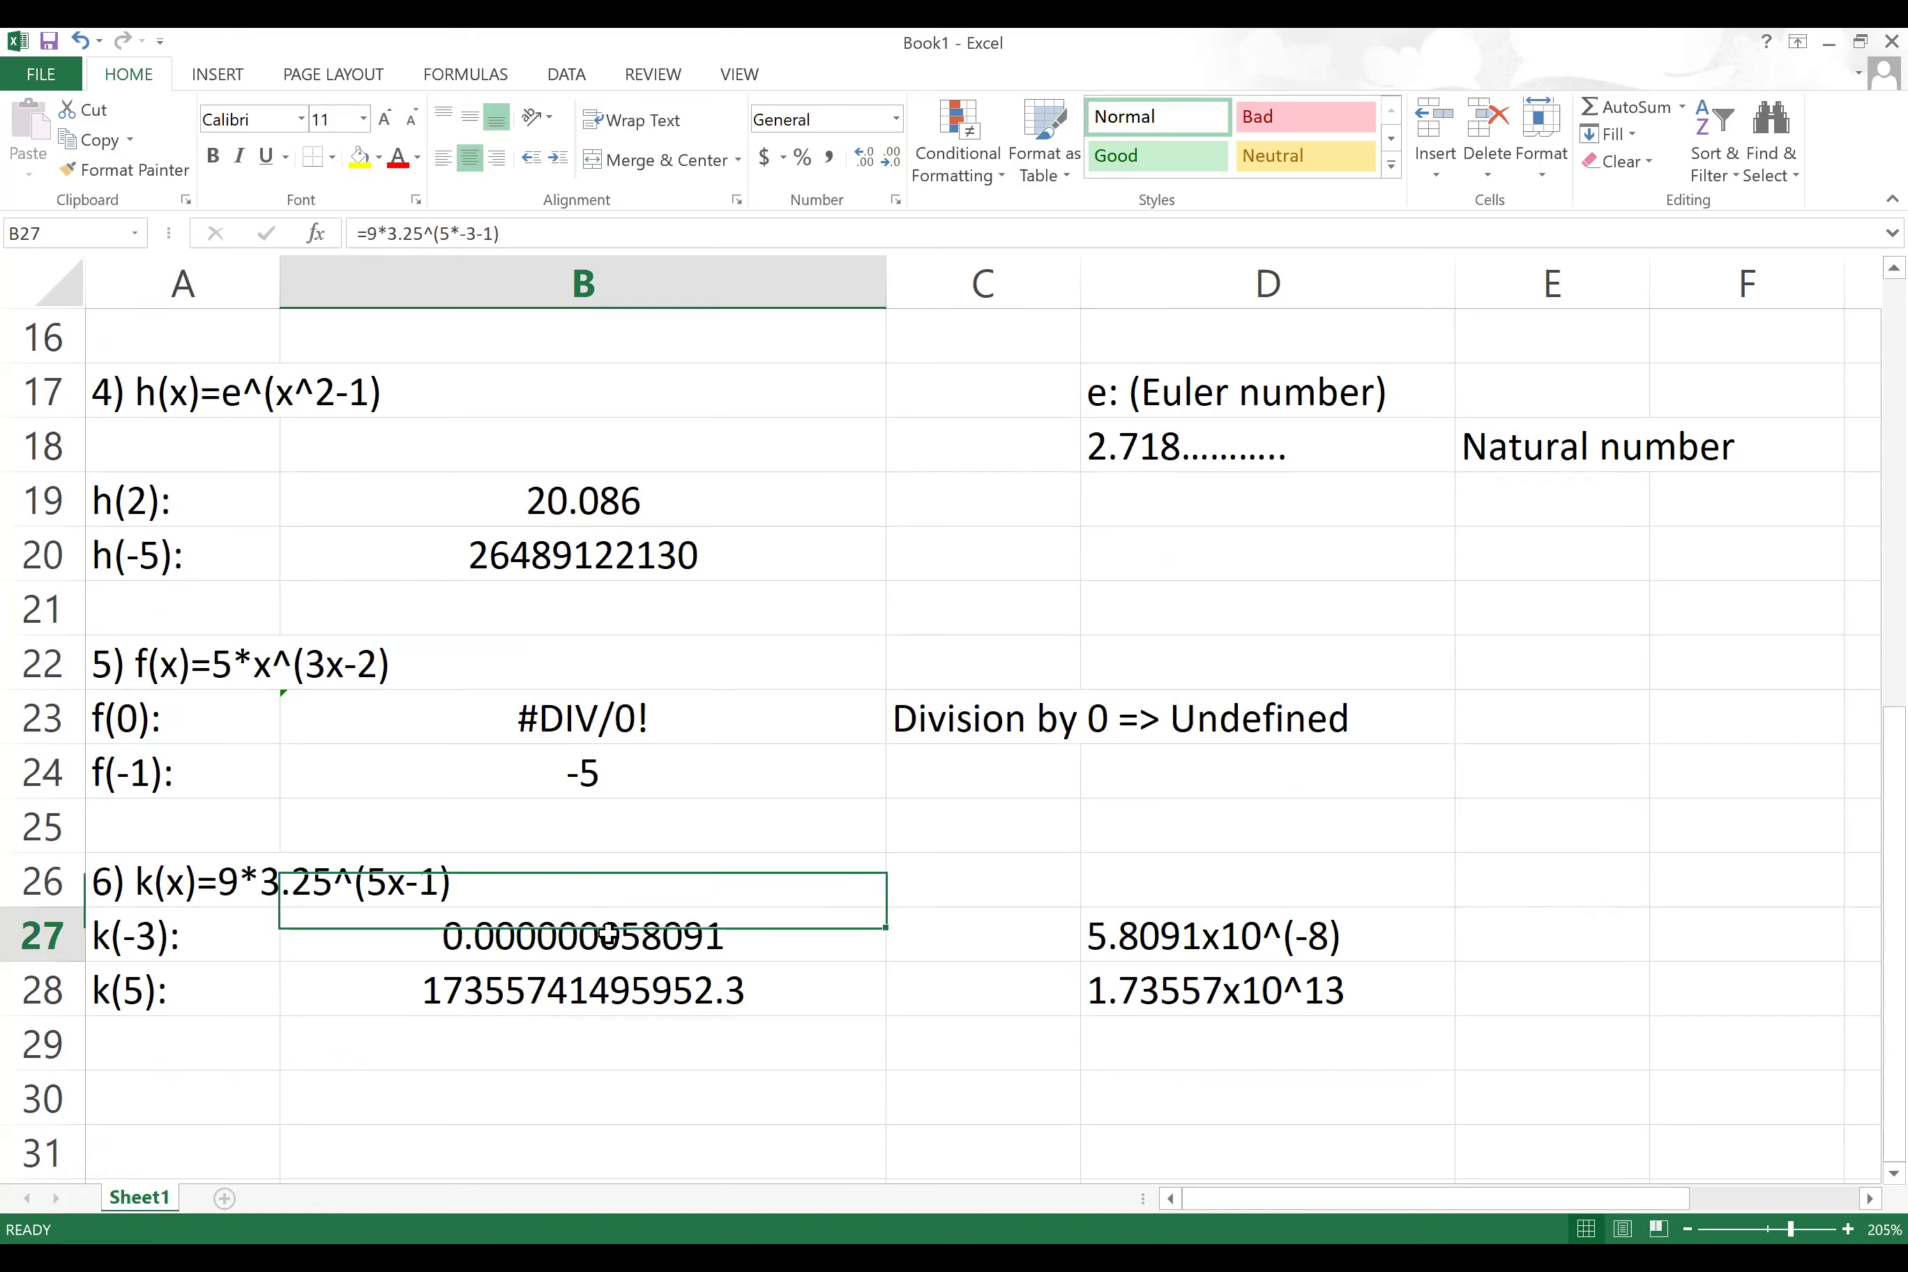
key(Return)
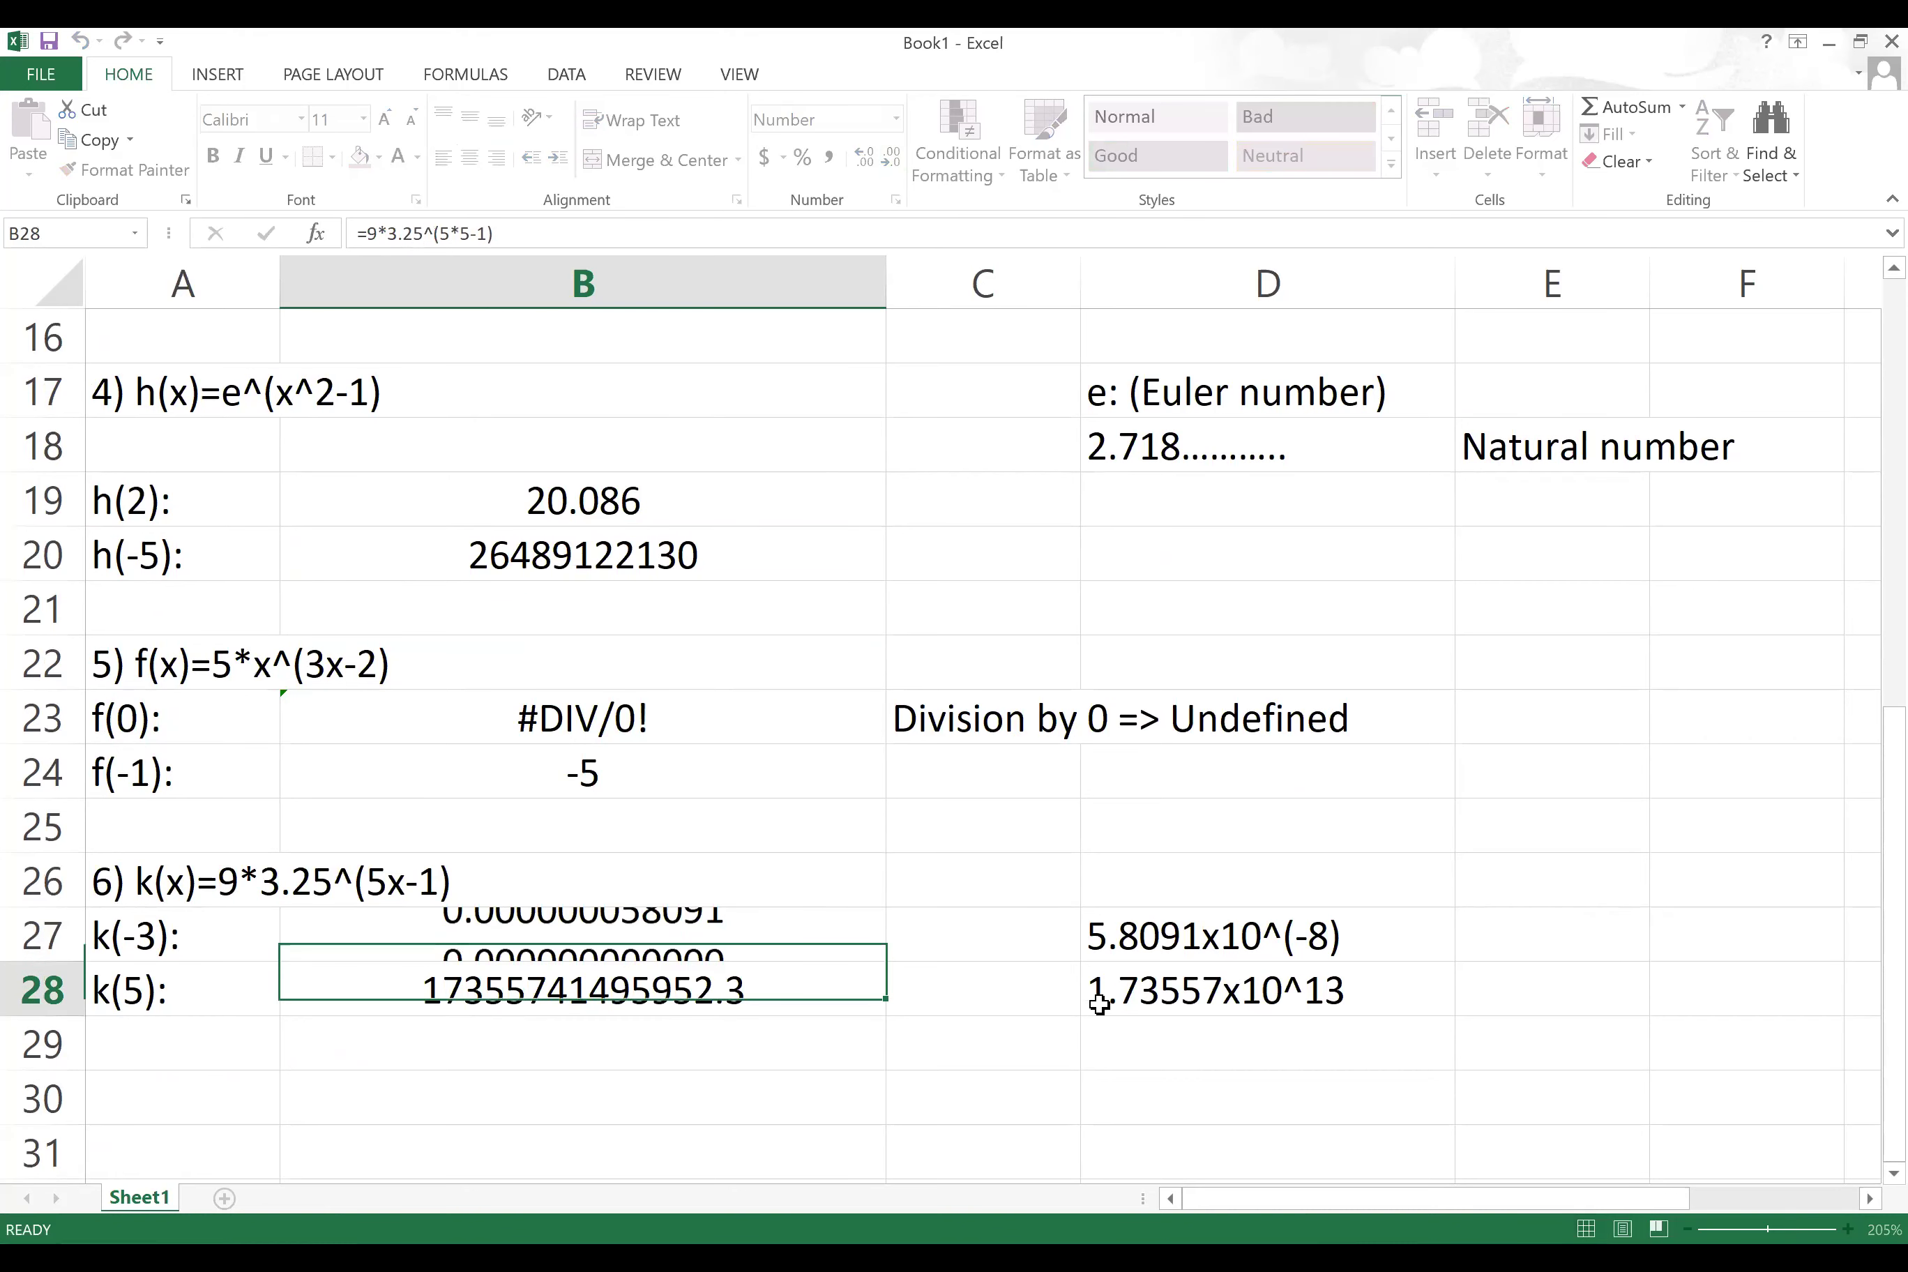
scroll(1006, 940, down, 2)
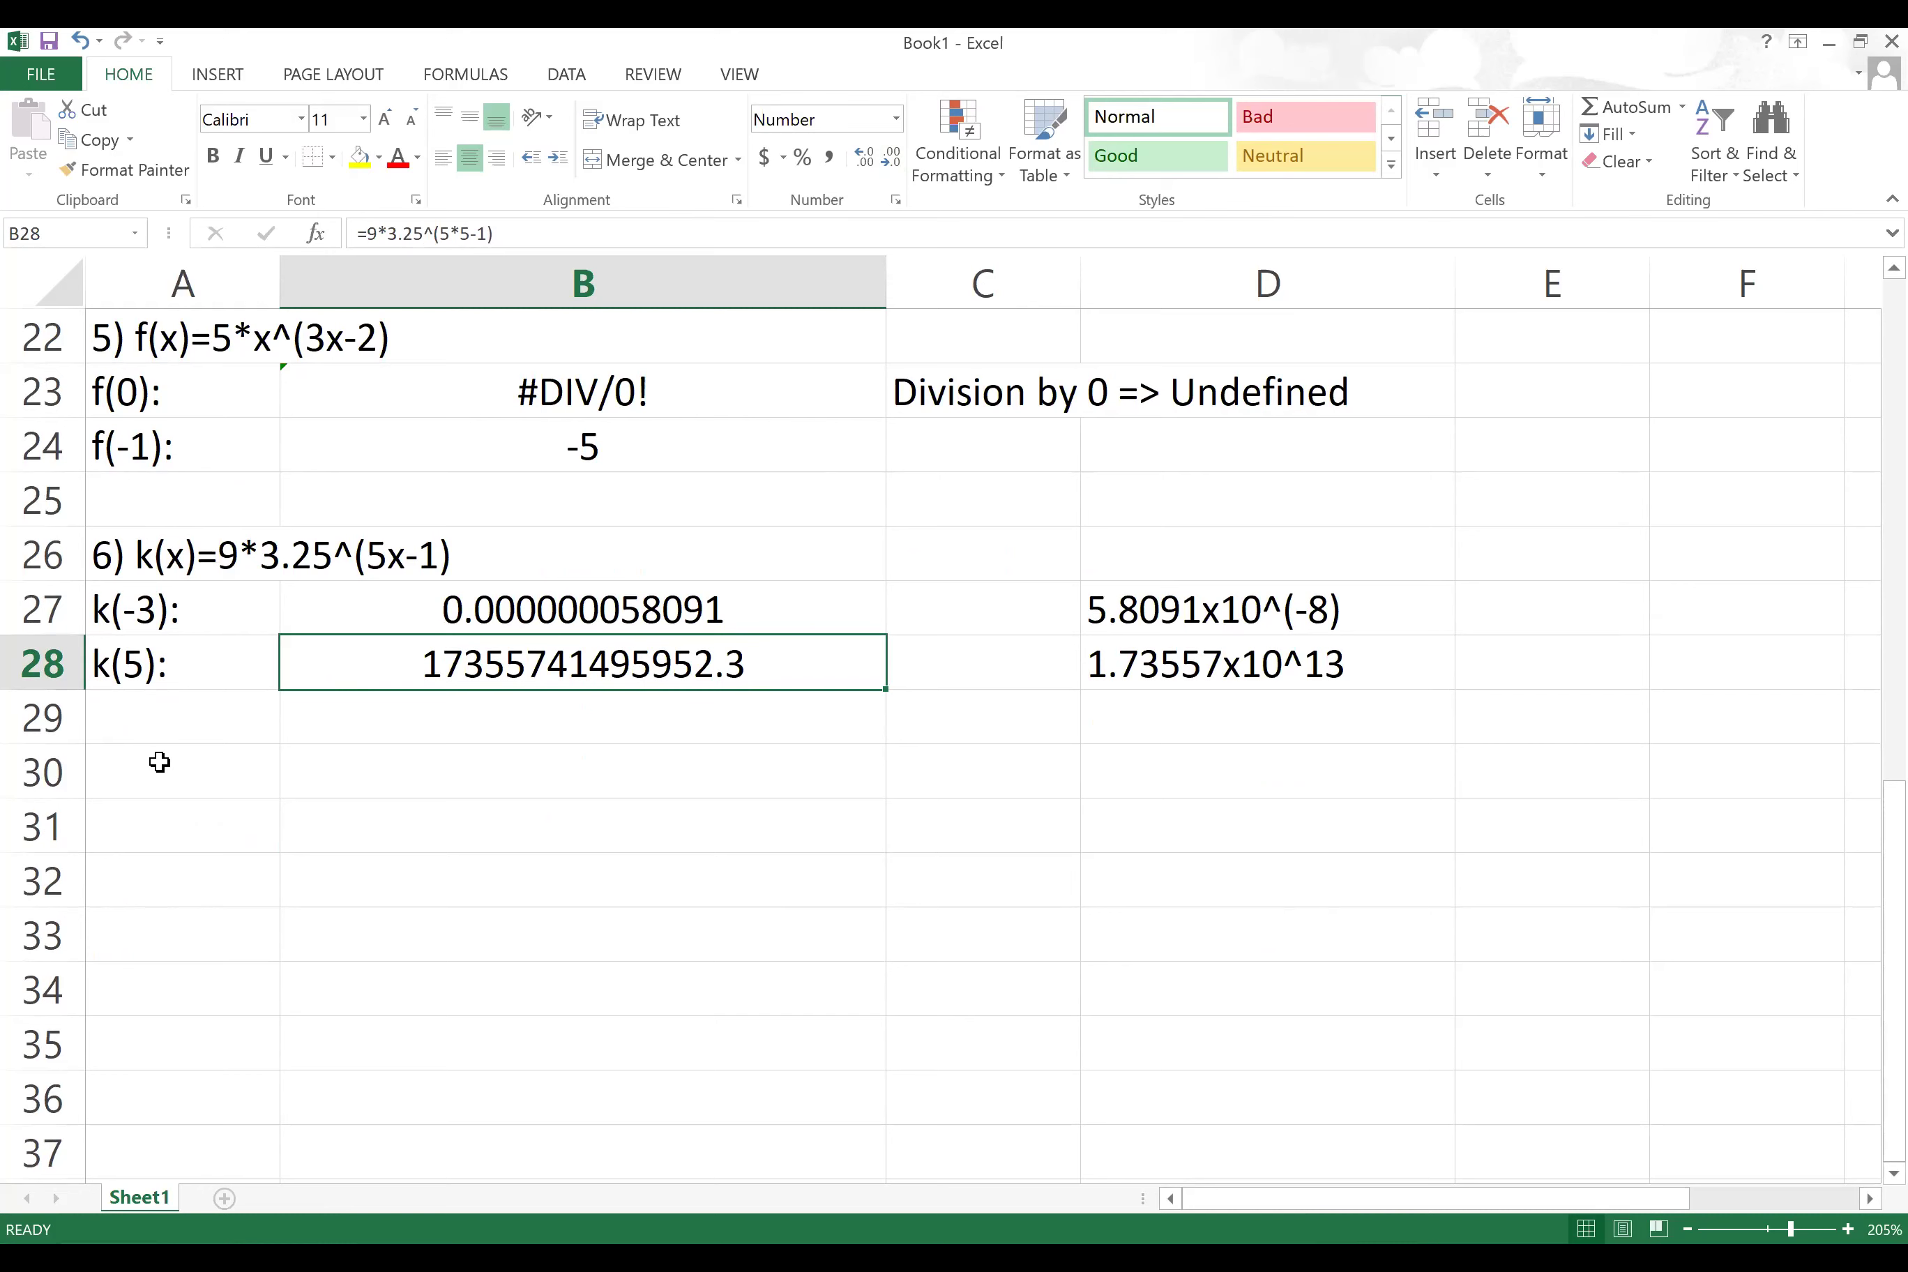
click(247, 767)
Step: Enter the heading '7) f(x)=-2.5x+25.6' in A30
text(7)
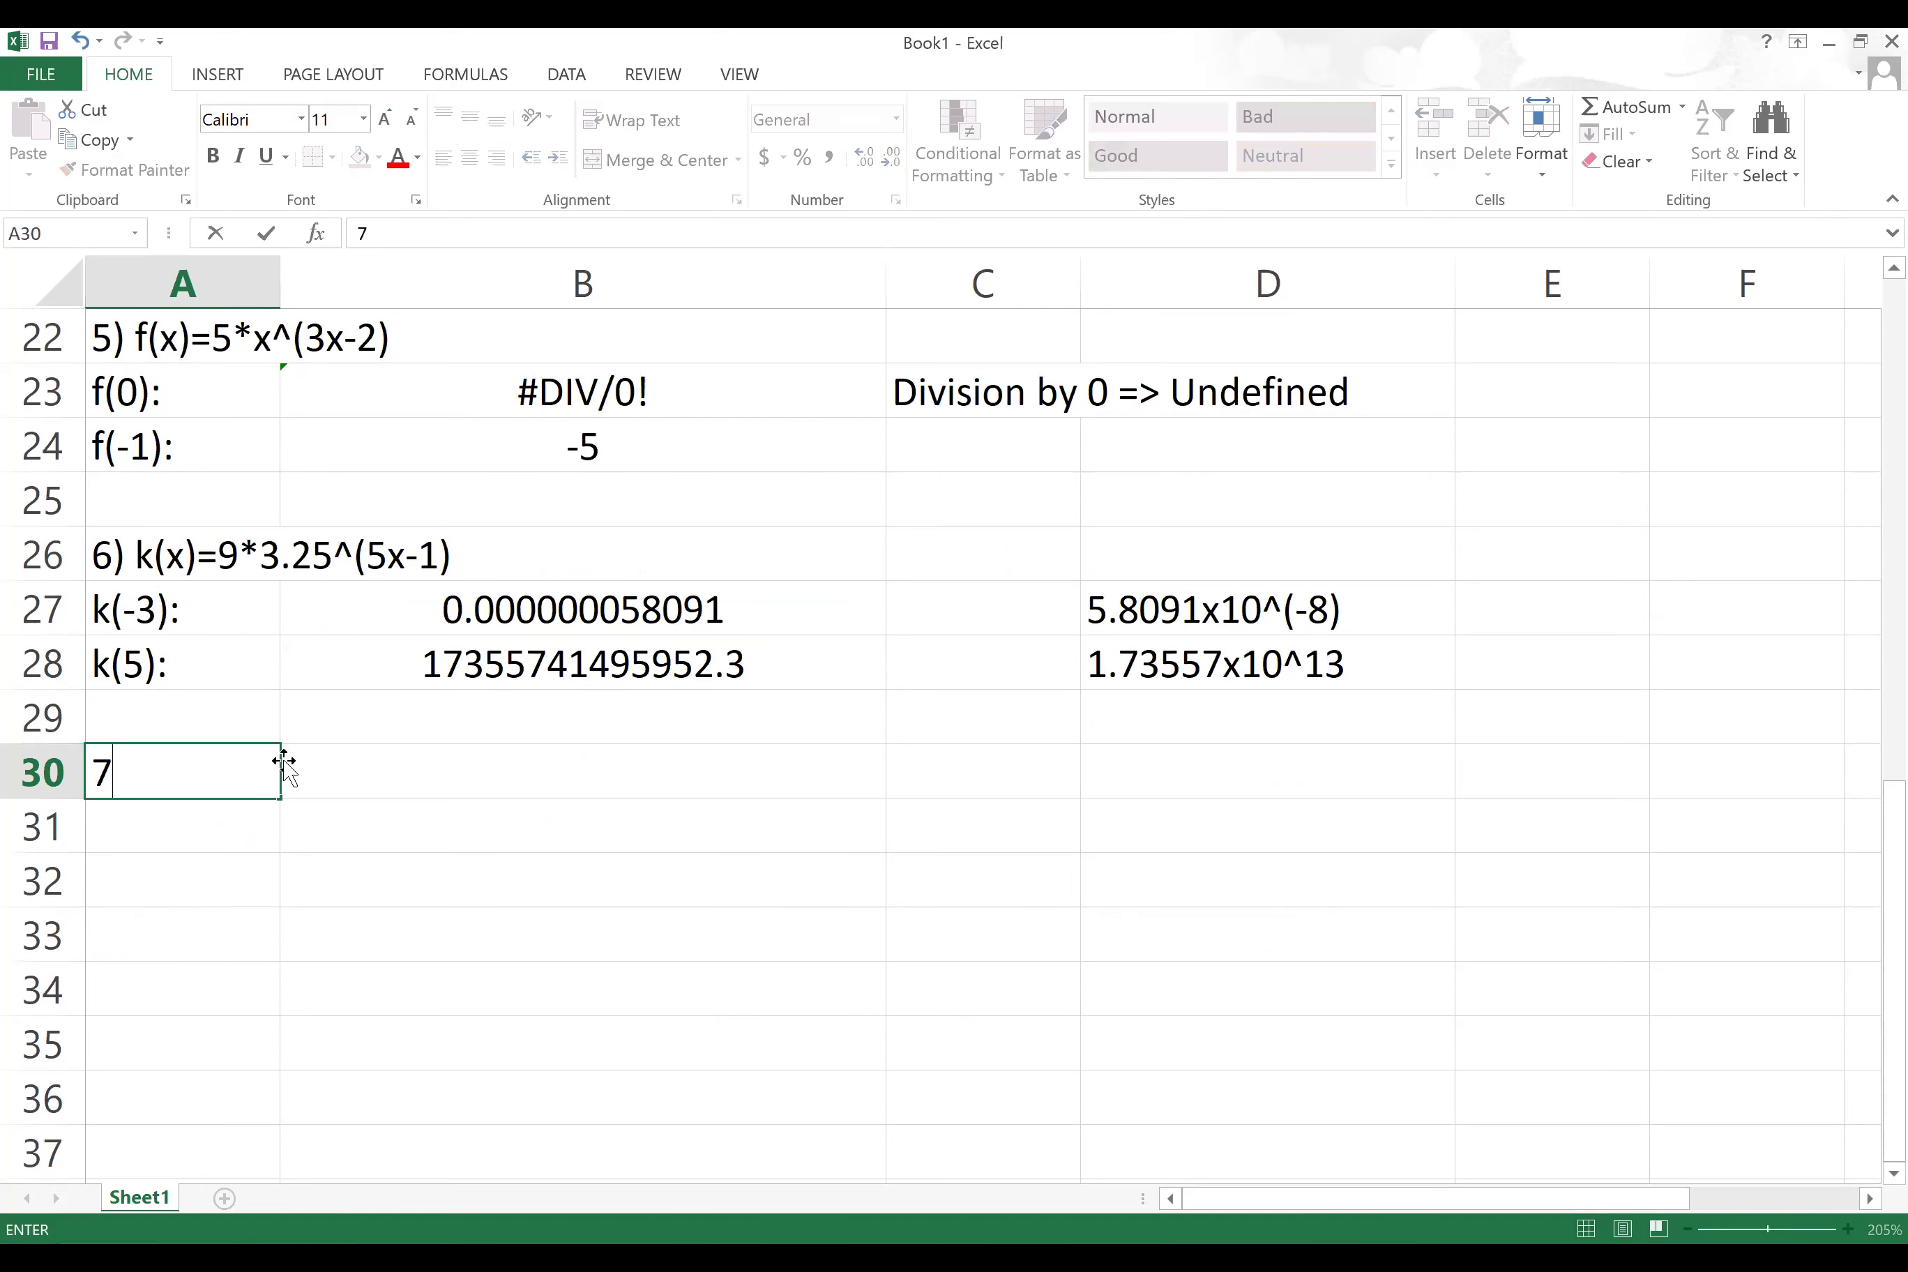
text() f(x))
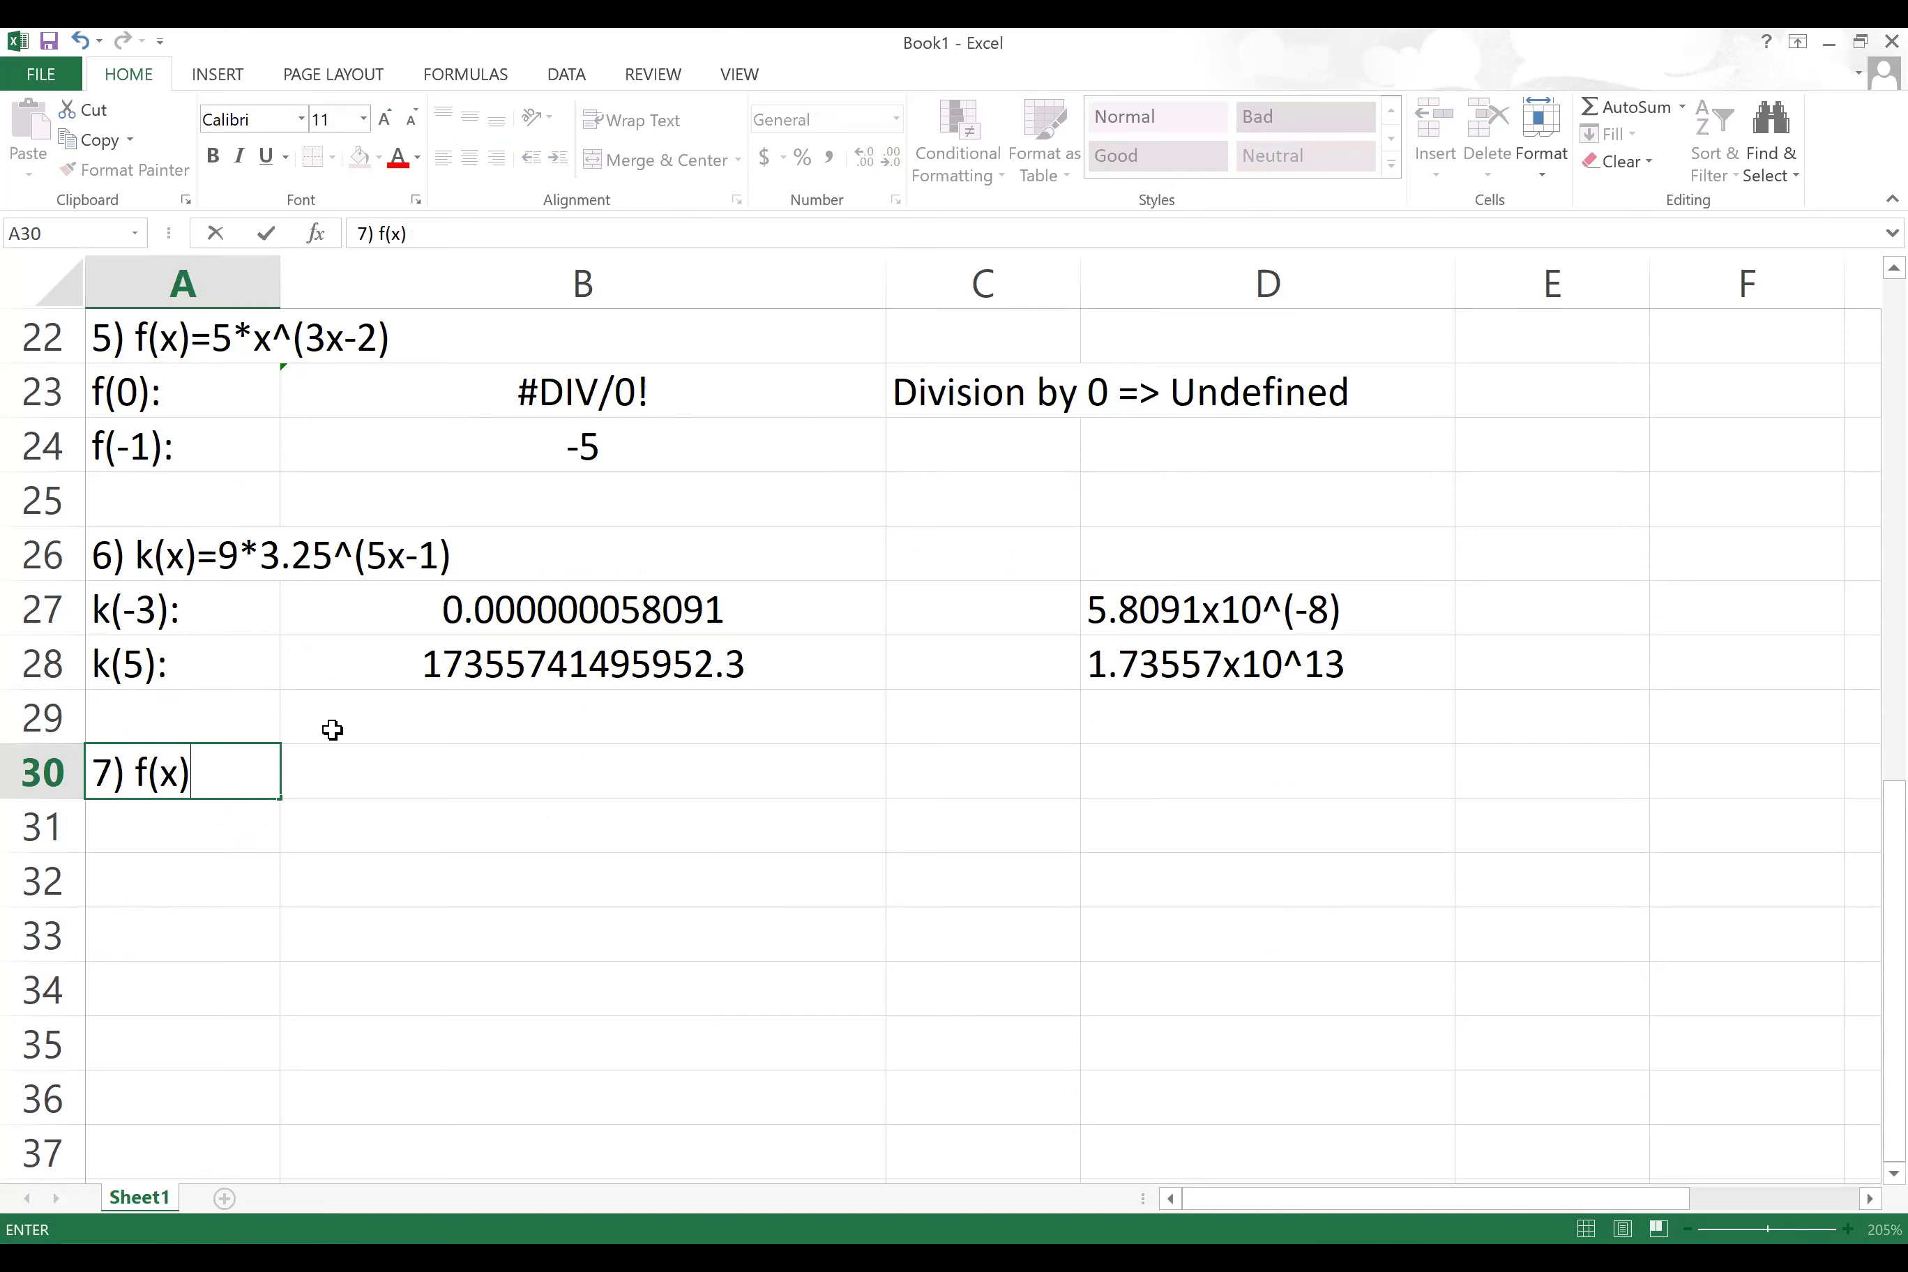
text(=-2.5x+25.6)
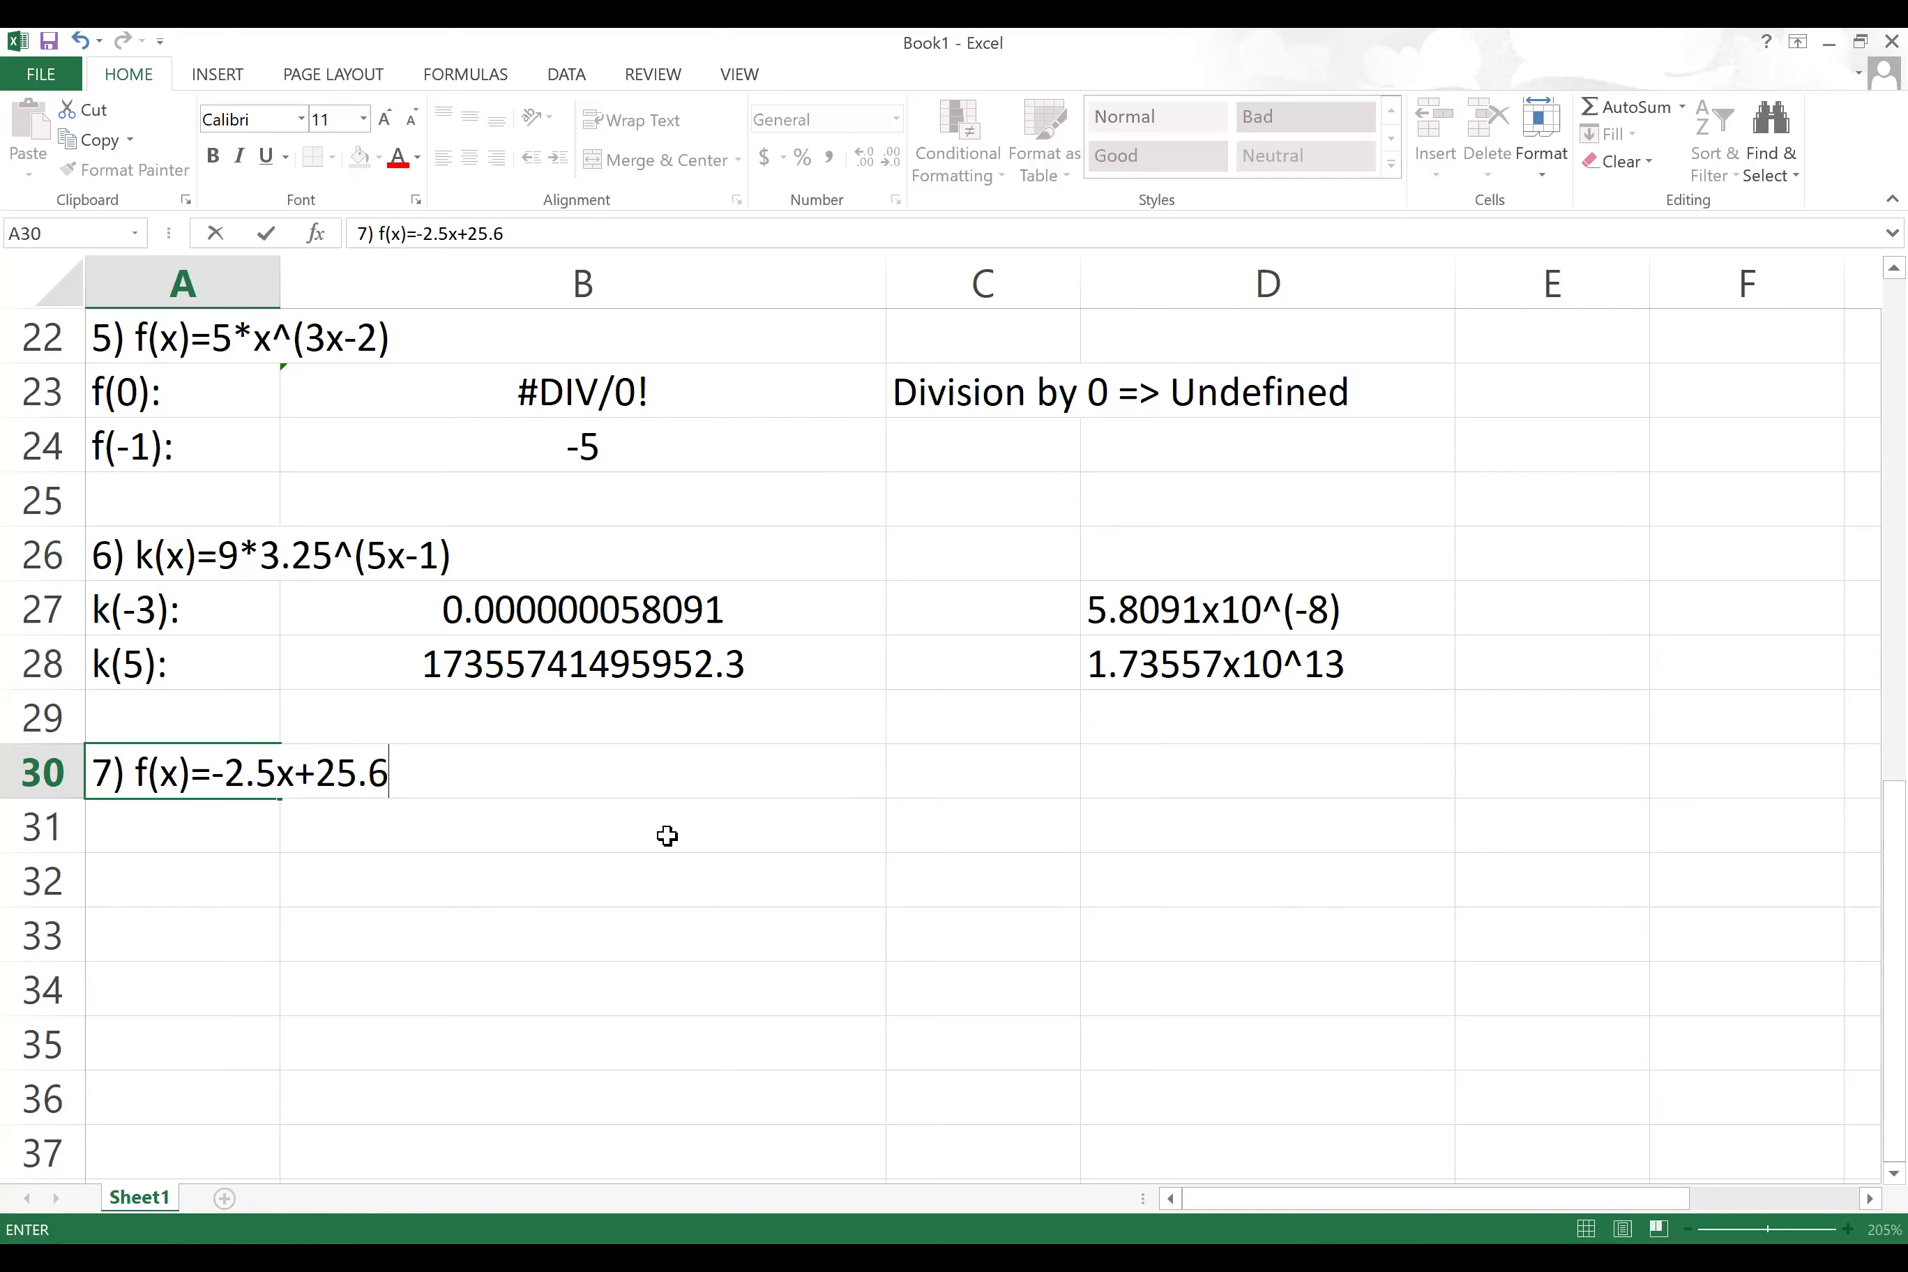
scroll(665, 835, down, 1)
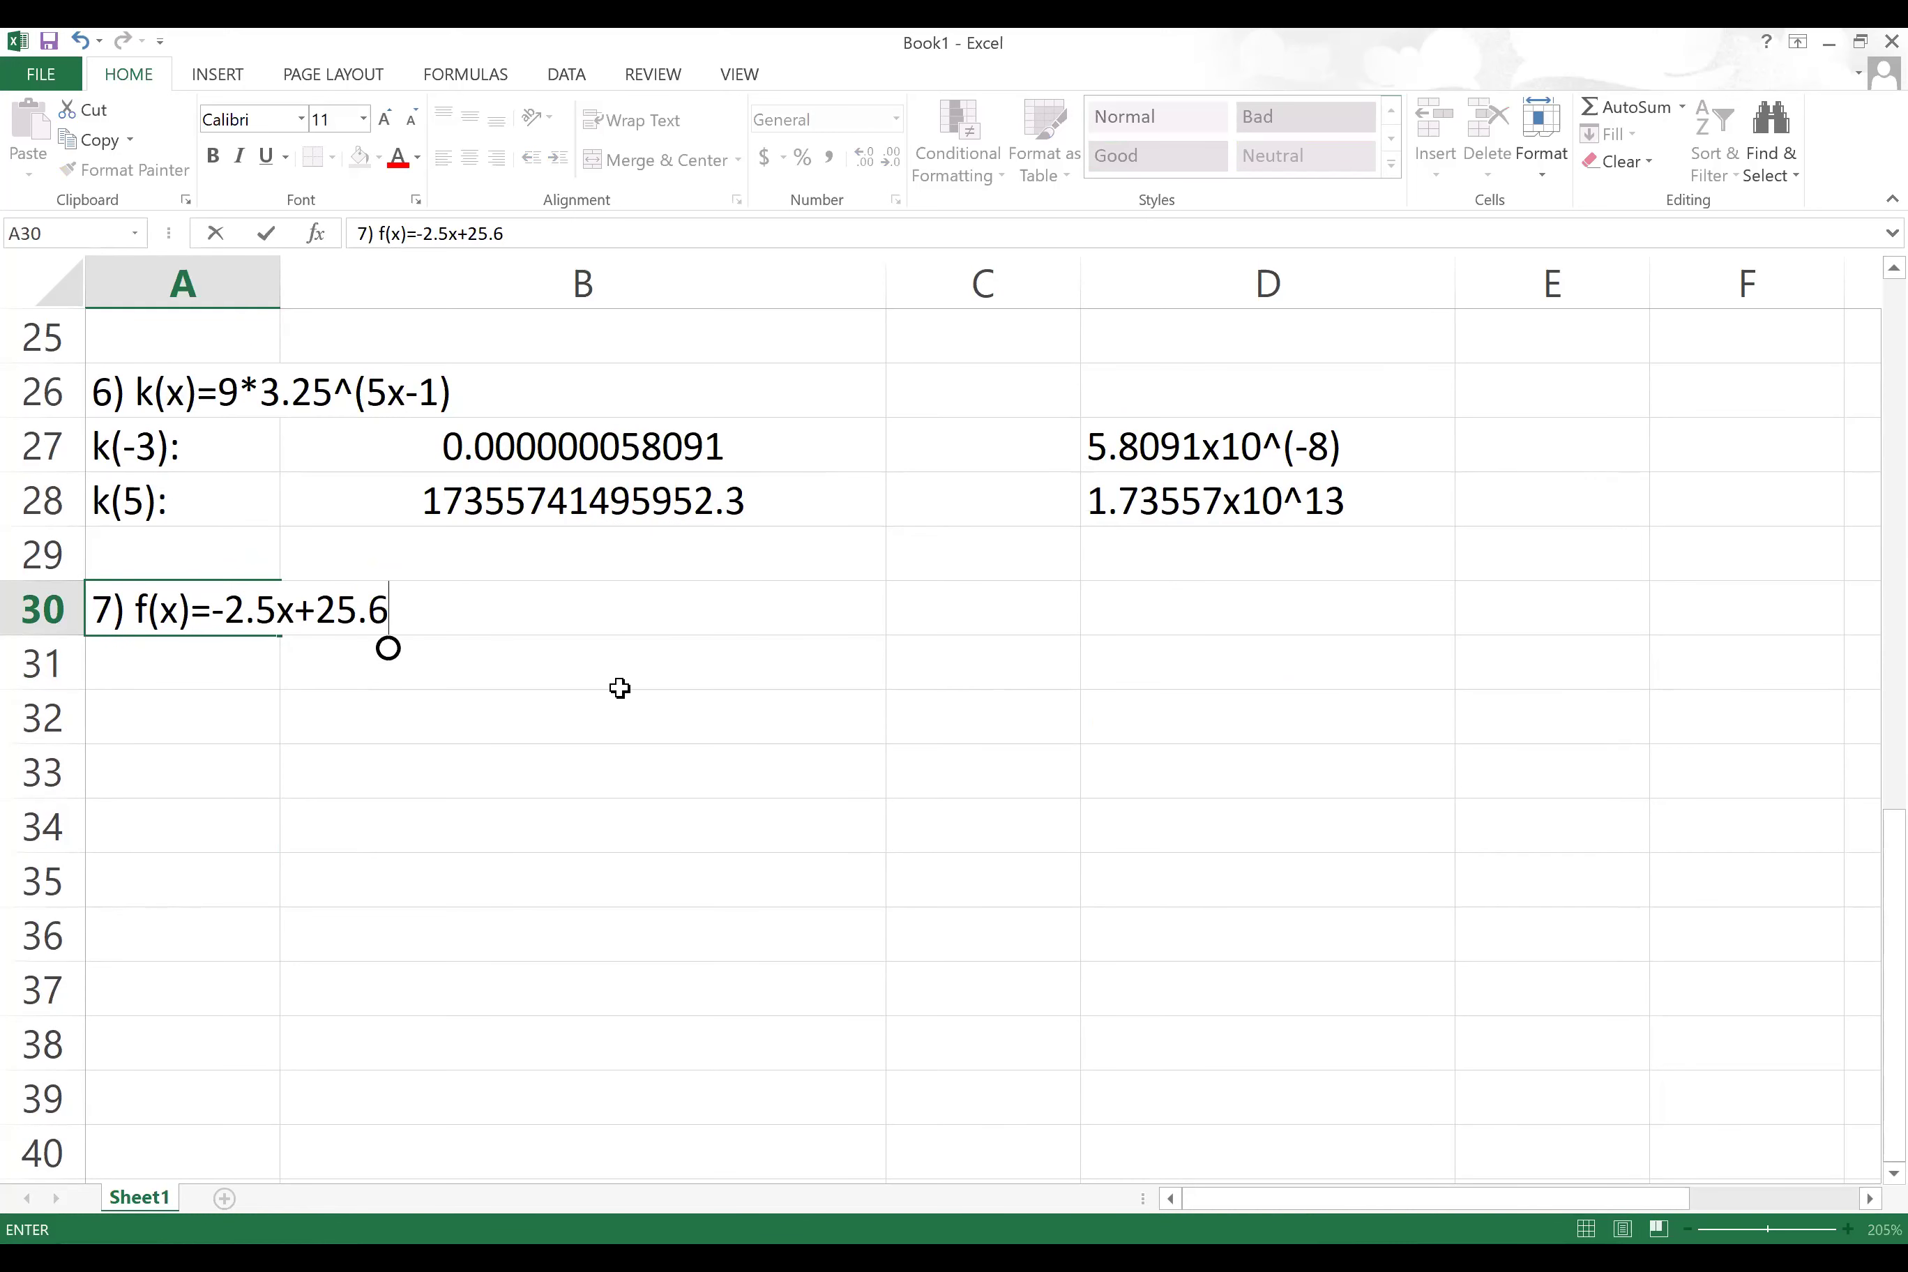
click(499, 680)
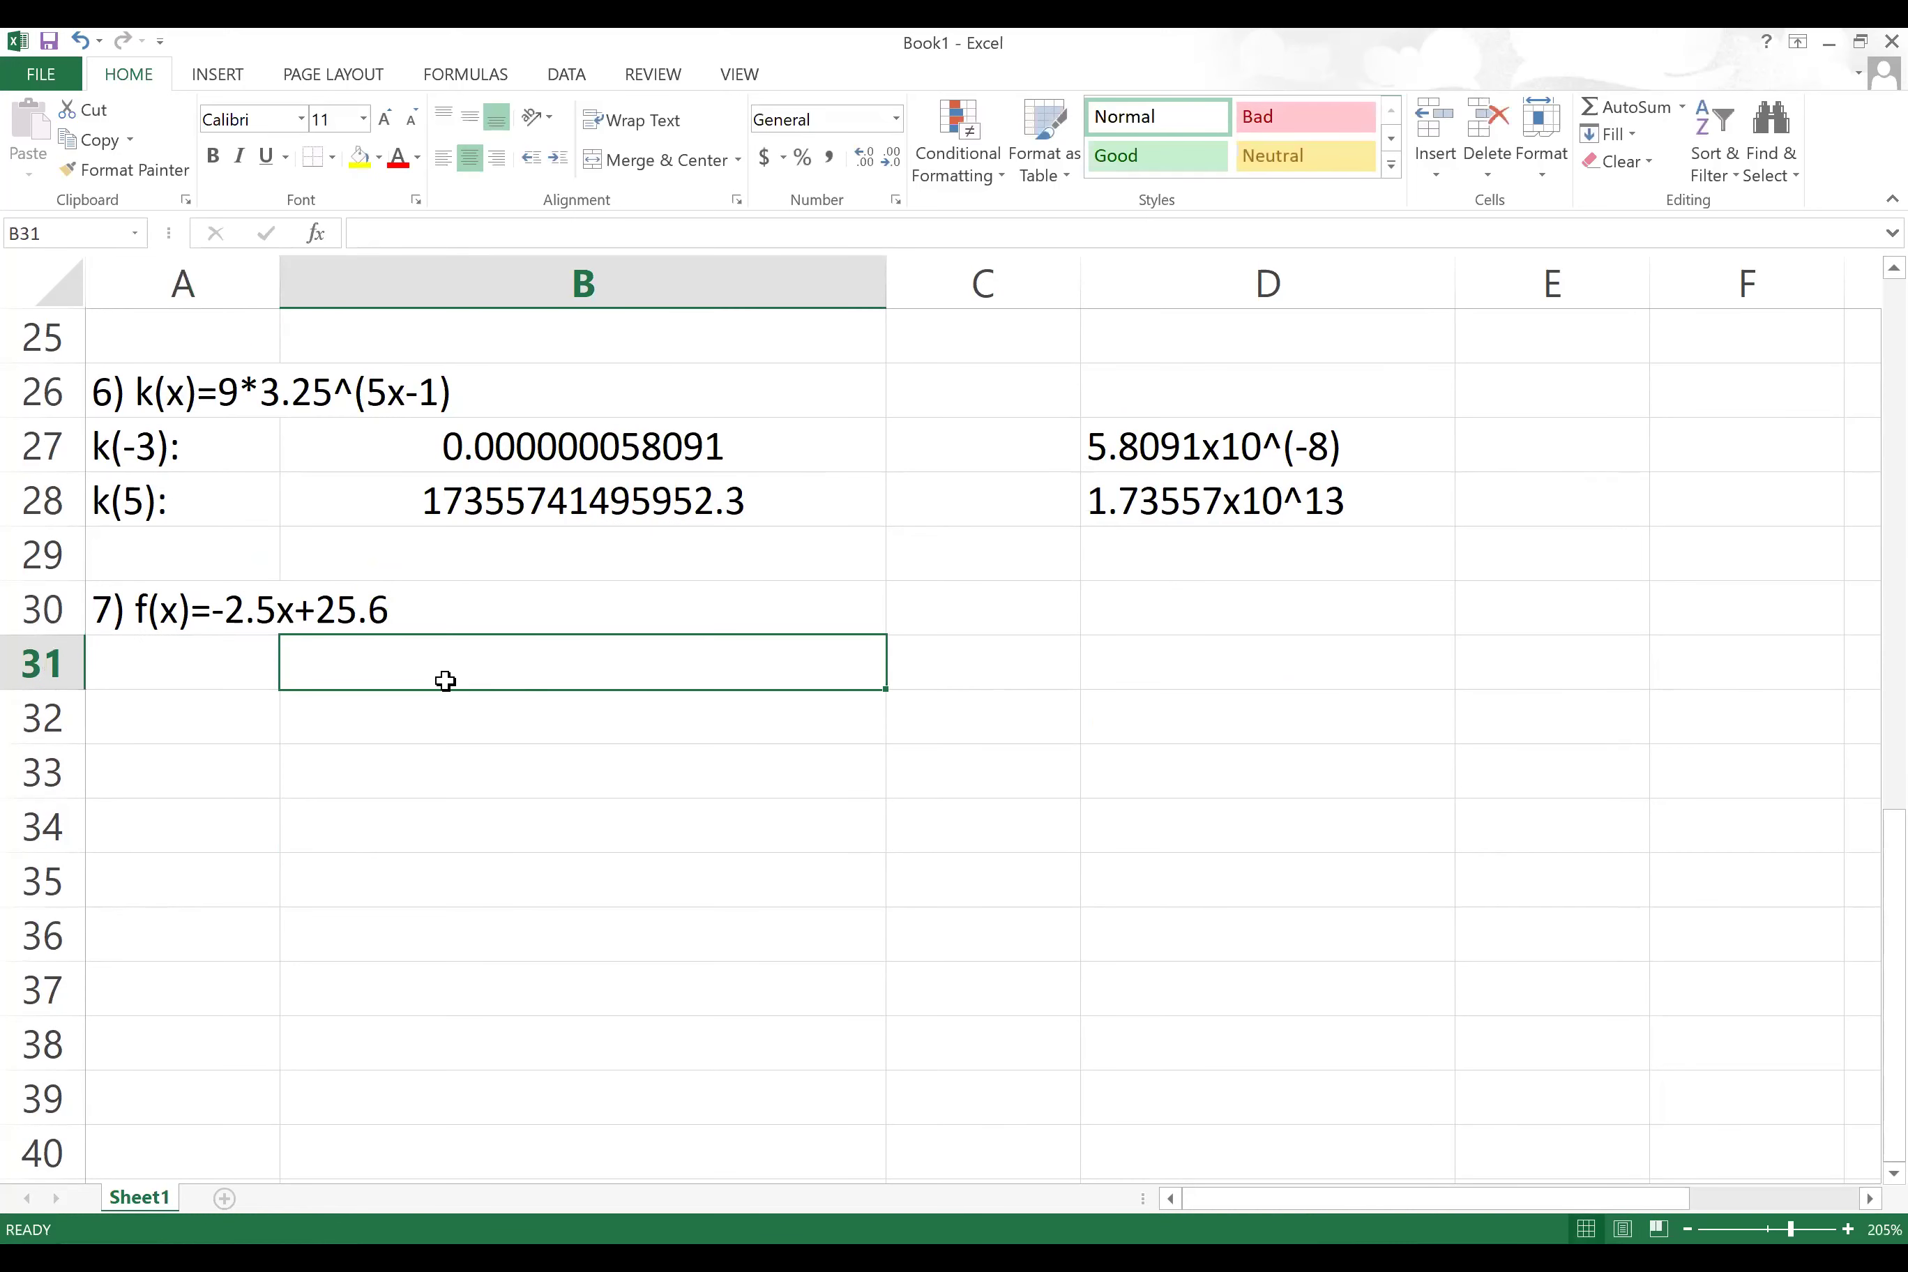
click(193, 669)
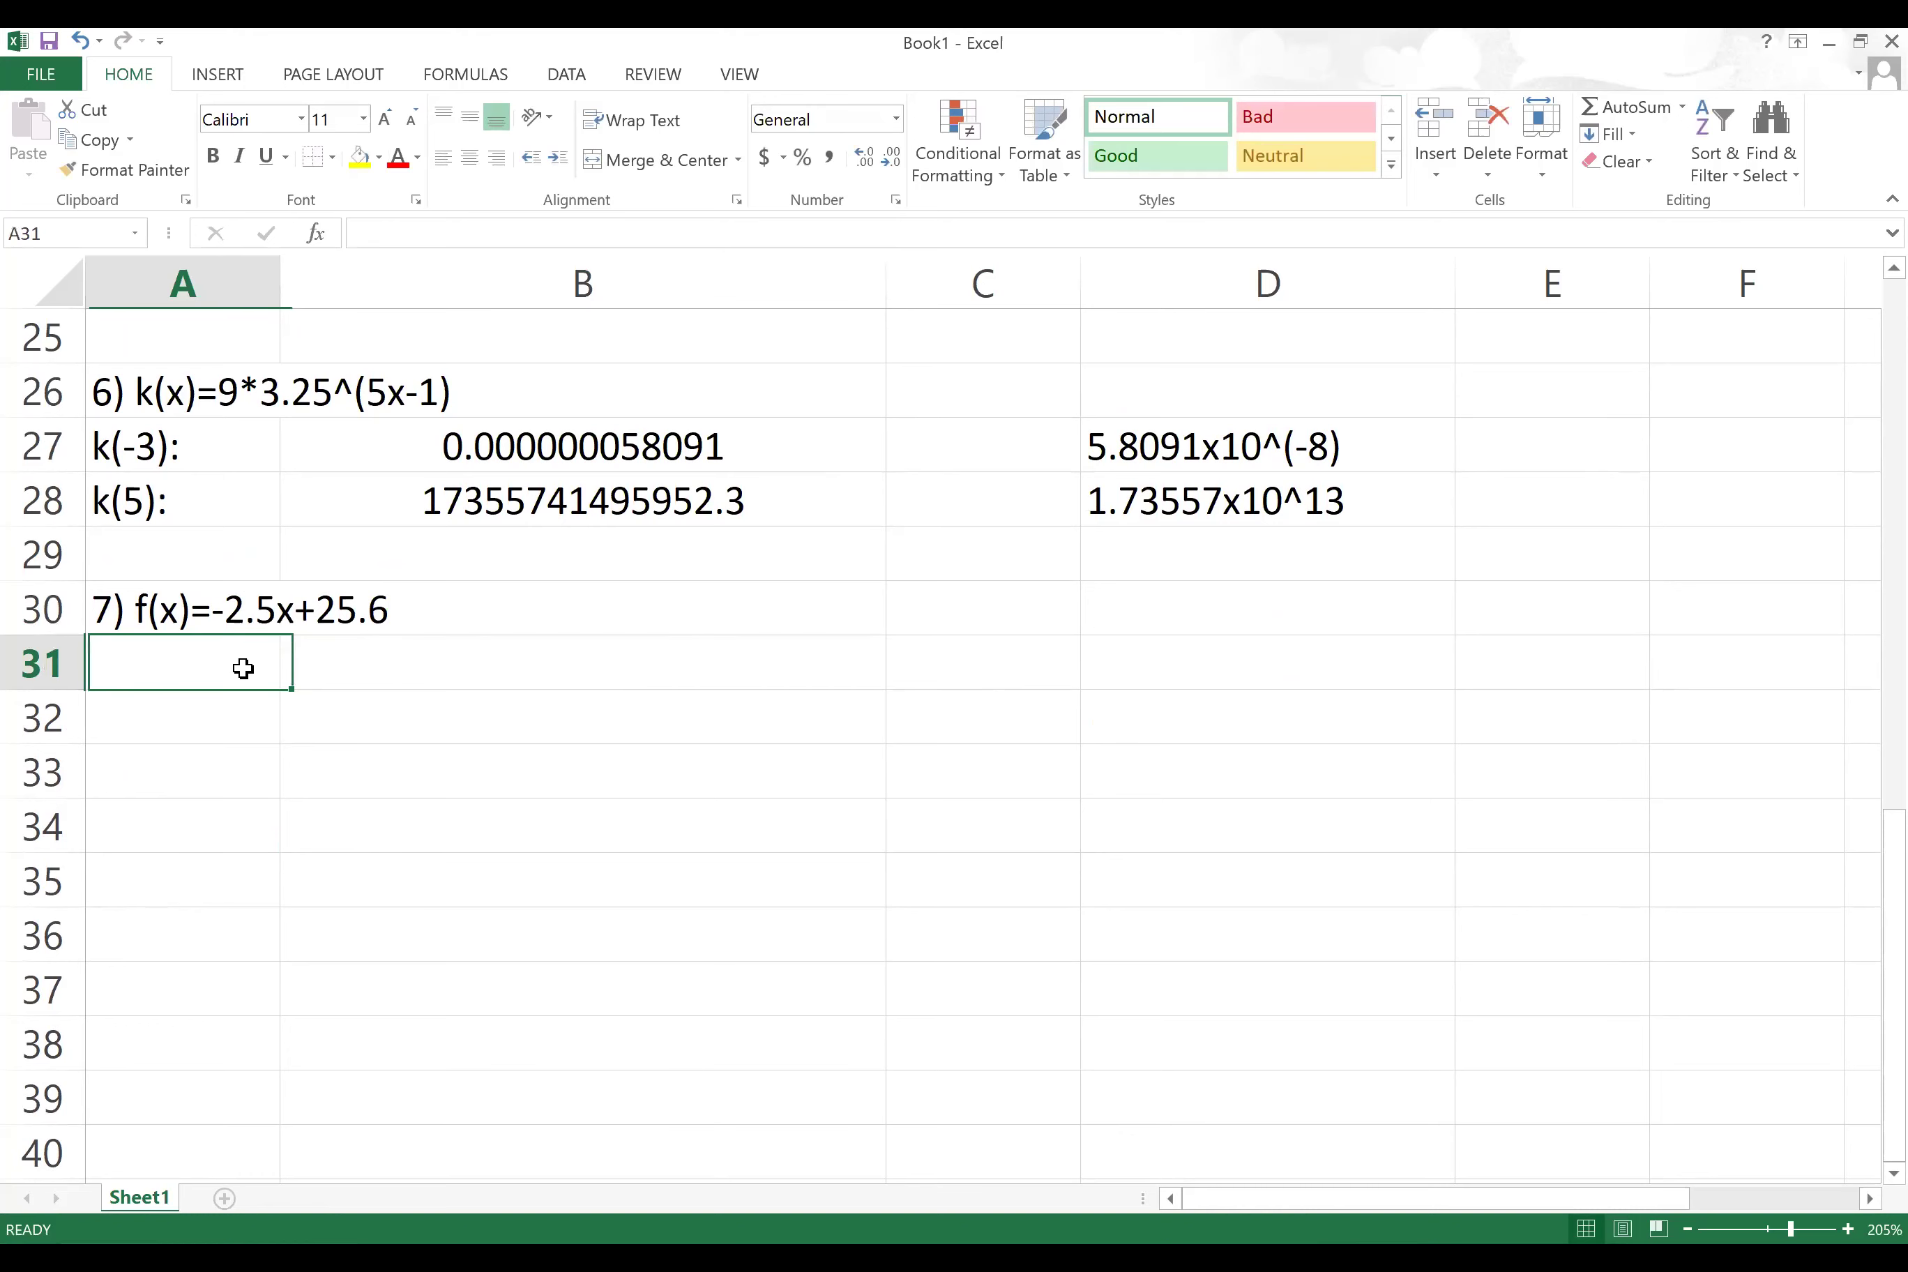
Step: Enter the column headers x in A31 and f(x) in B31
text(x)
click(439, 686)
text(f()
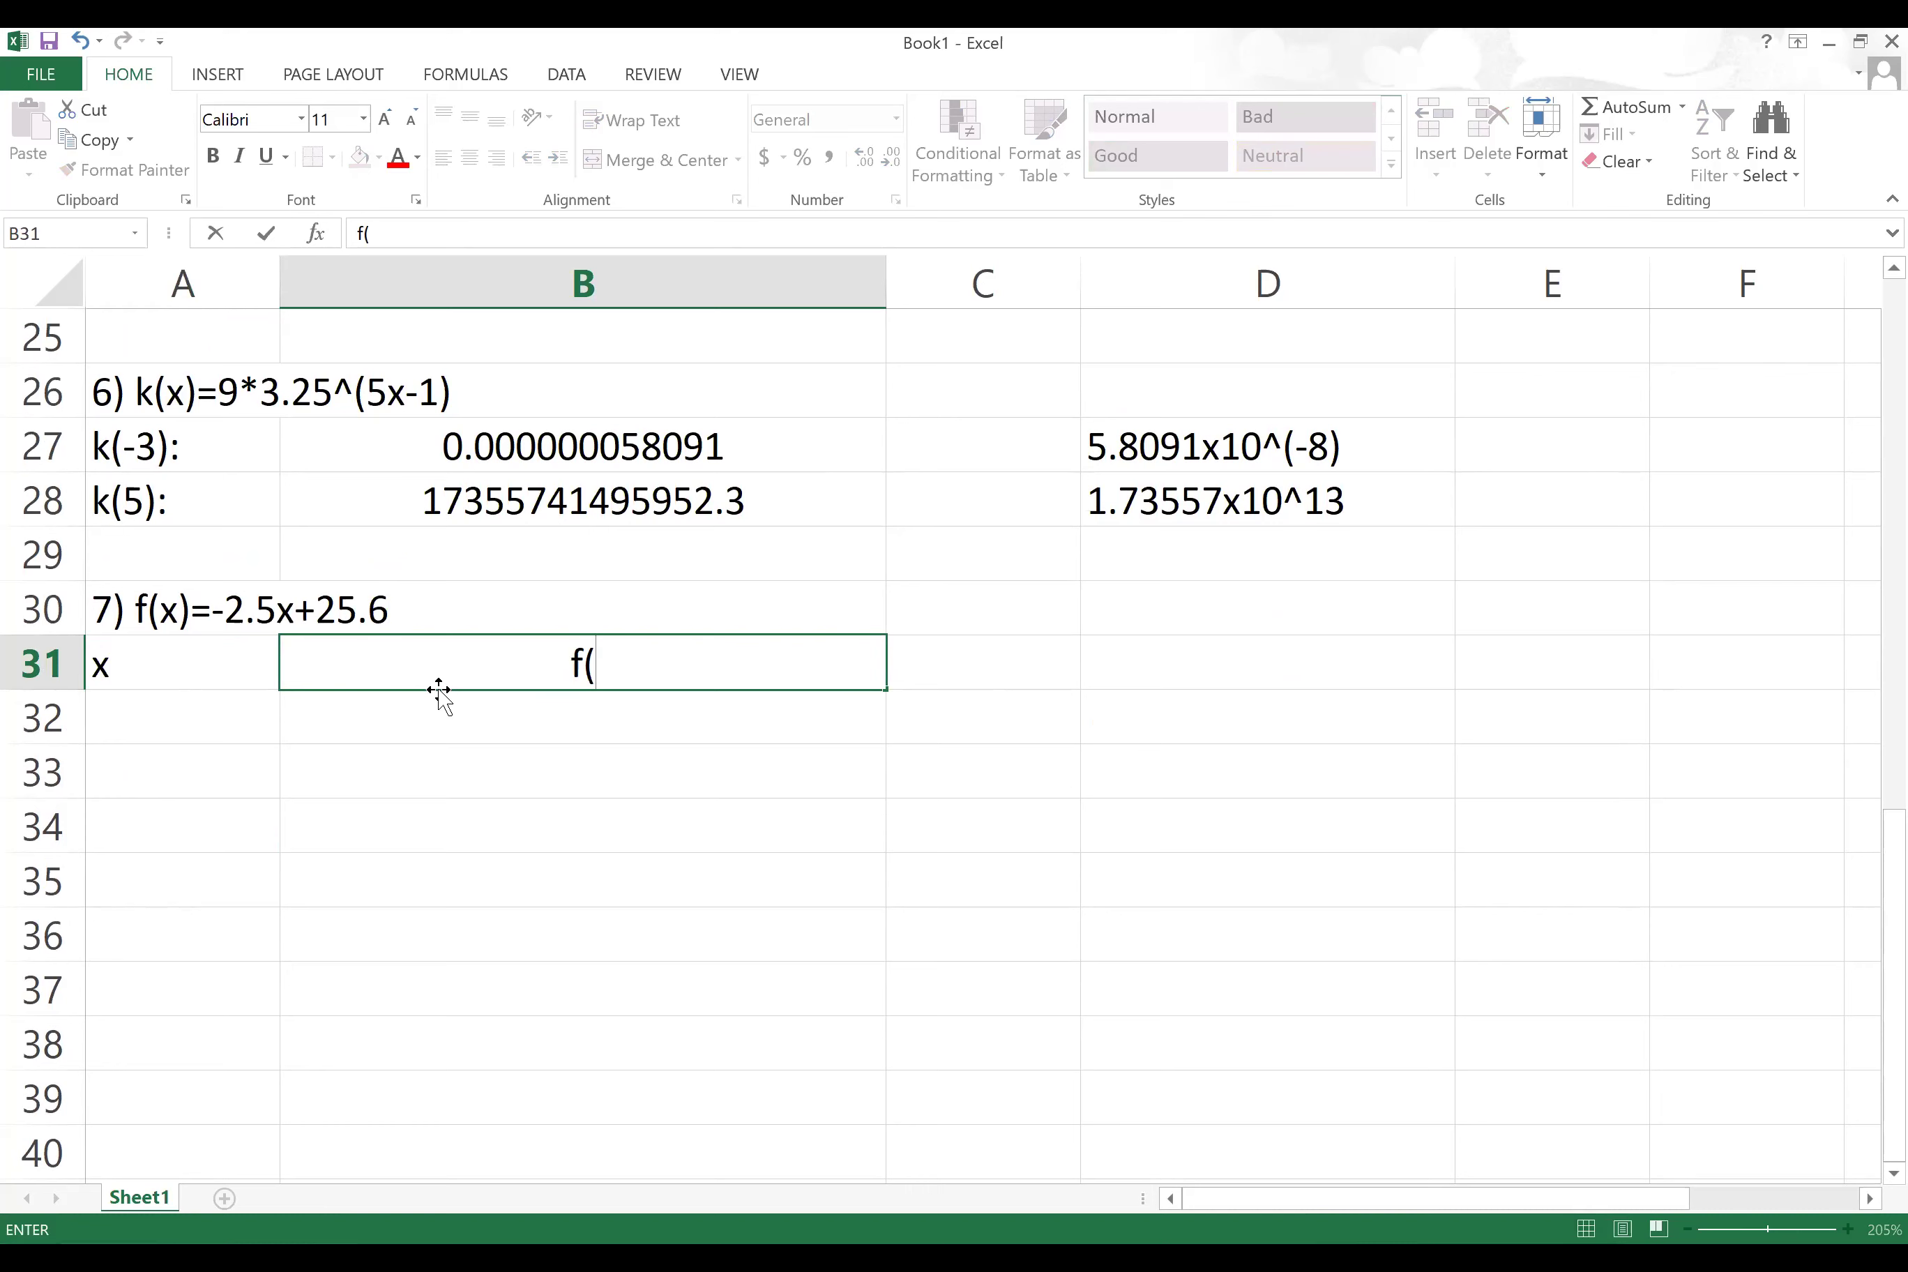
text(x))
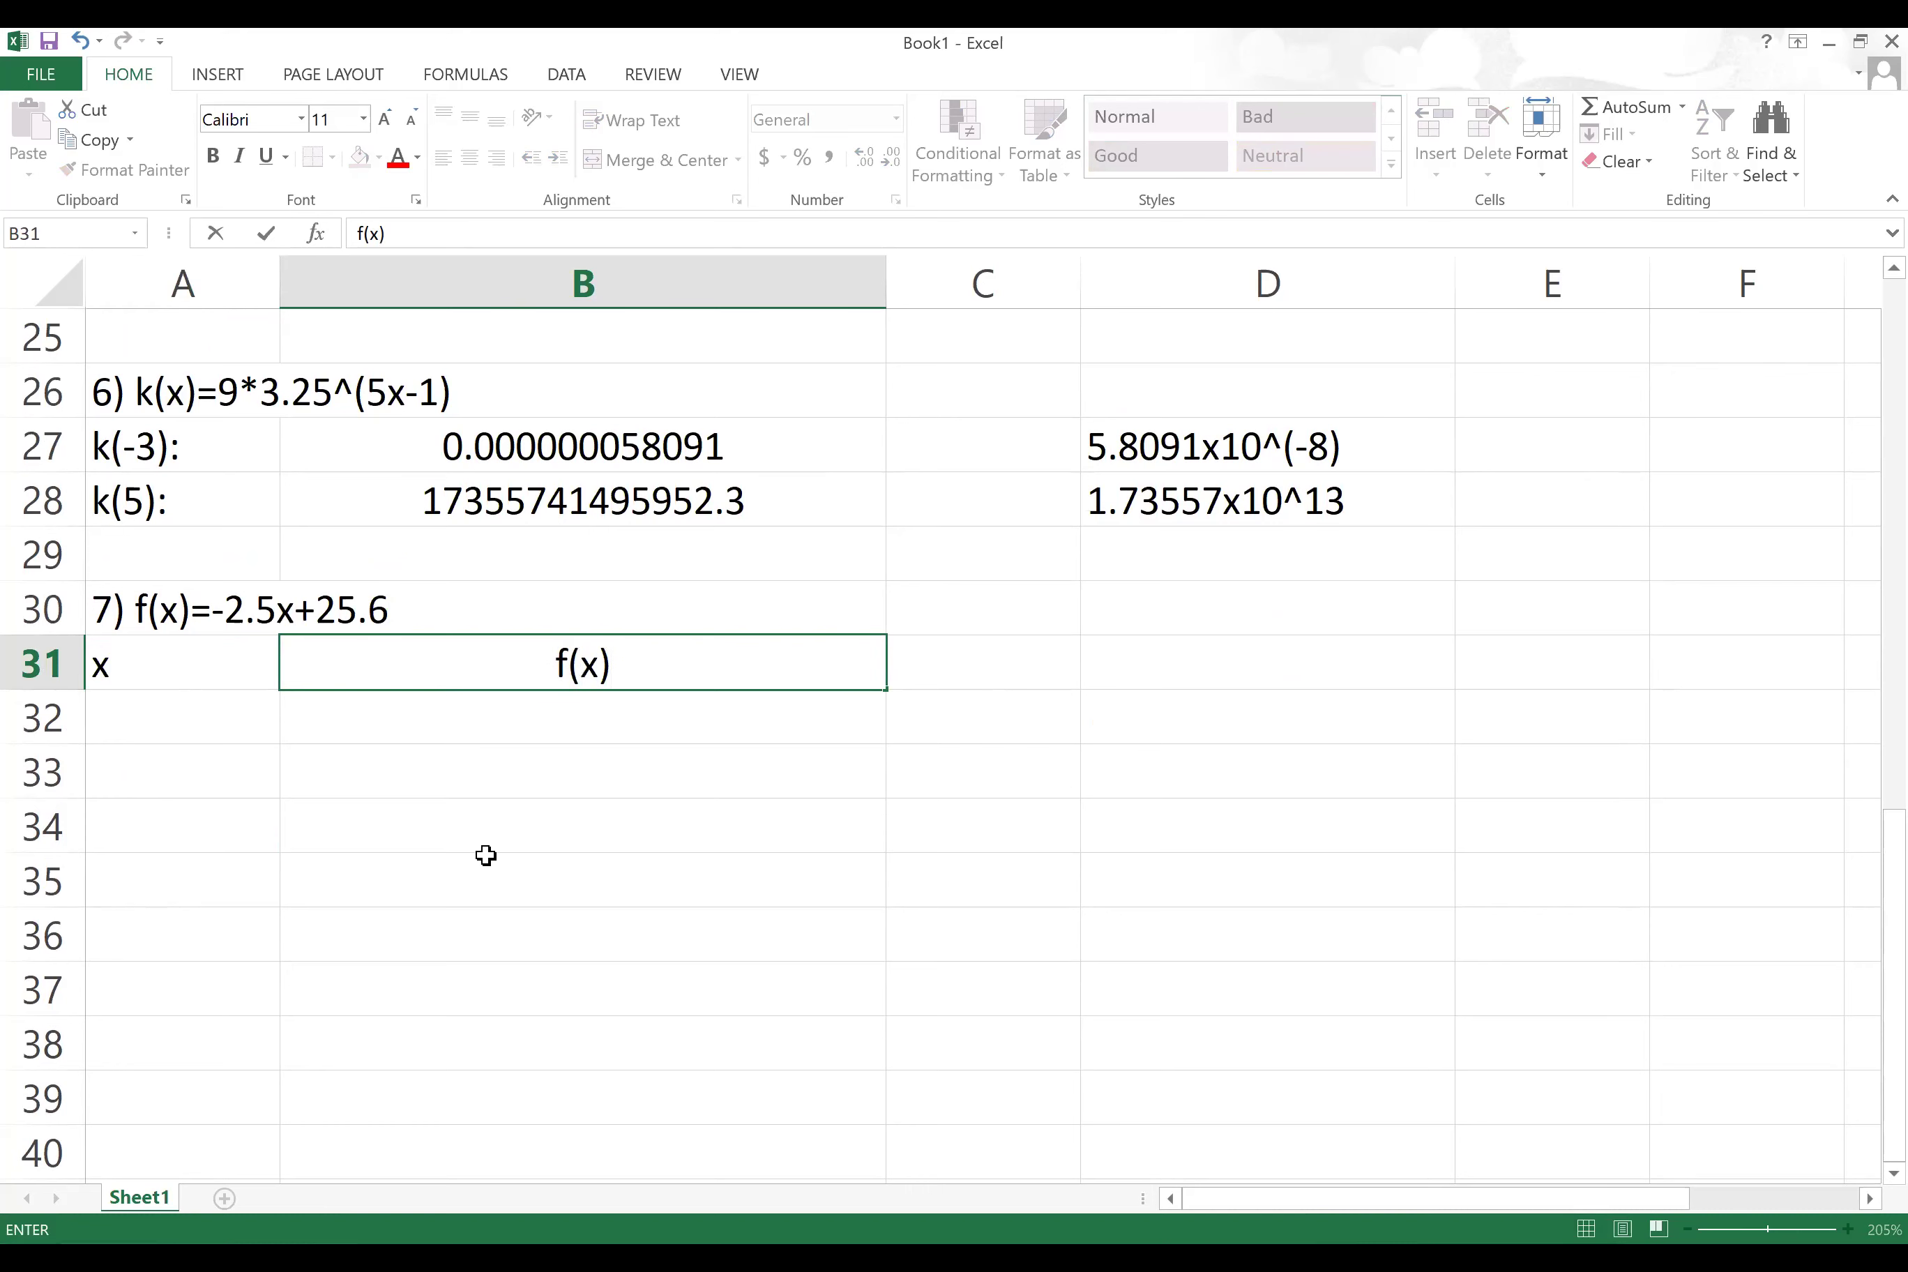
click(477, 858)
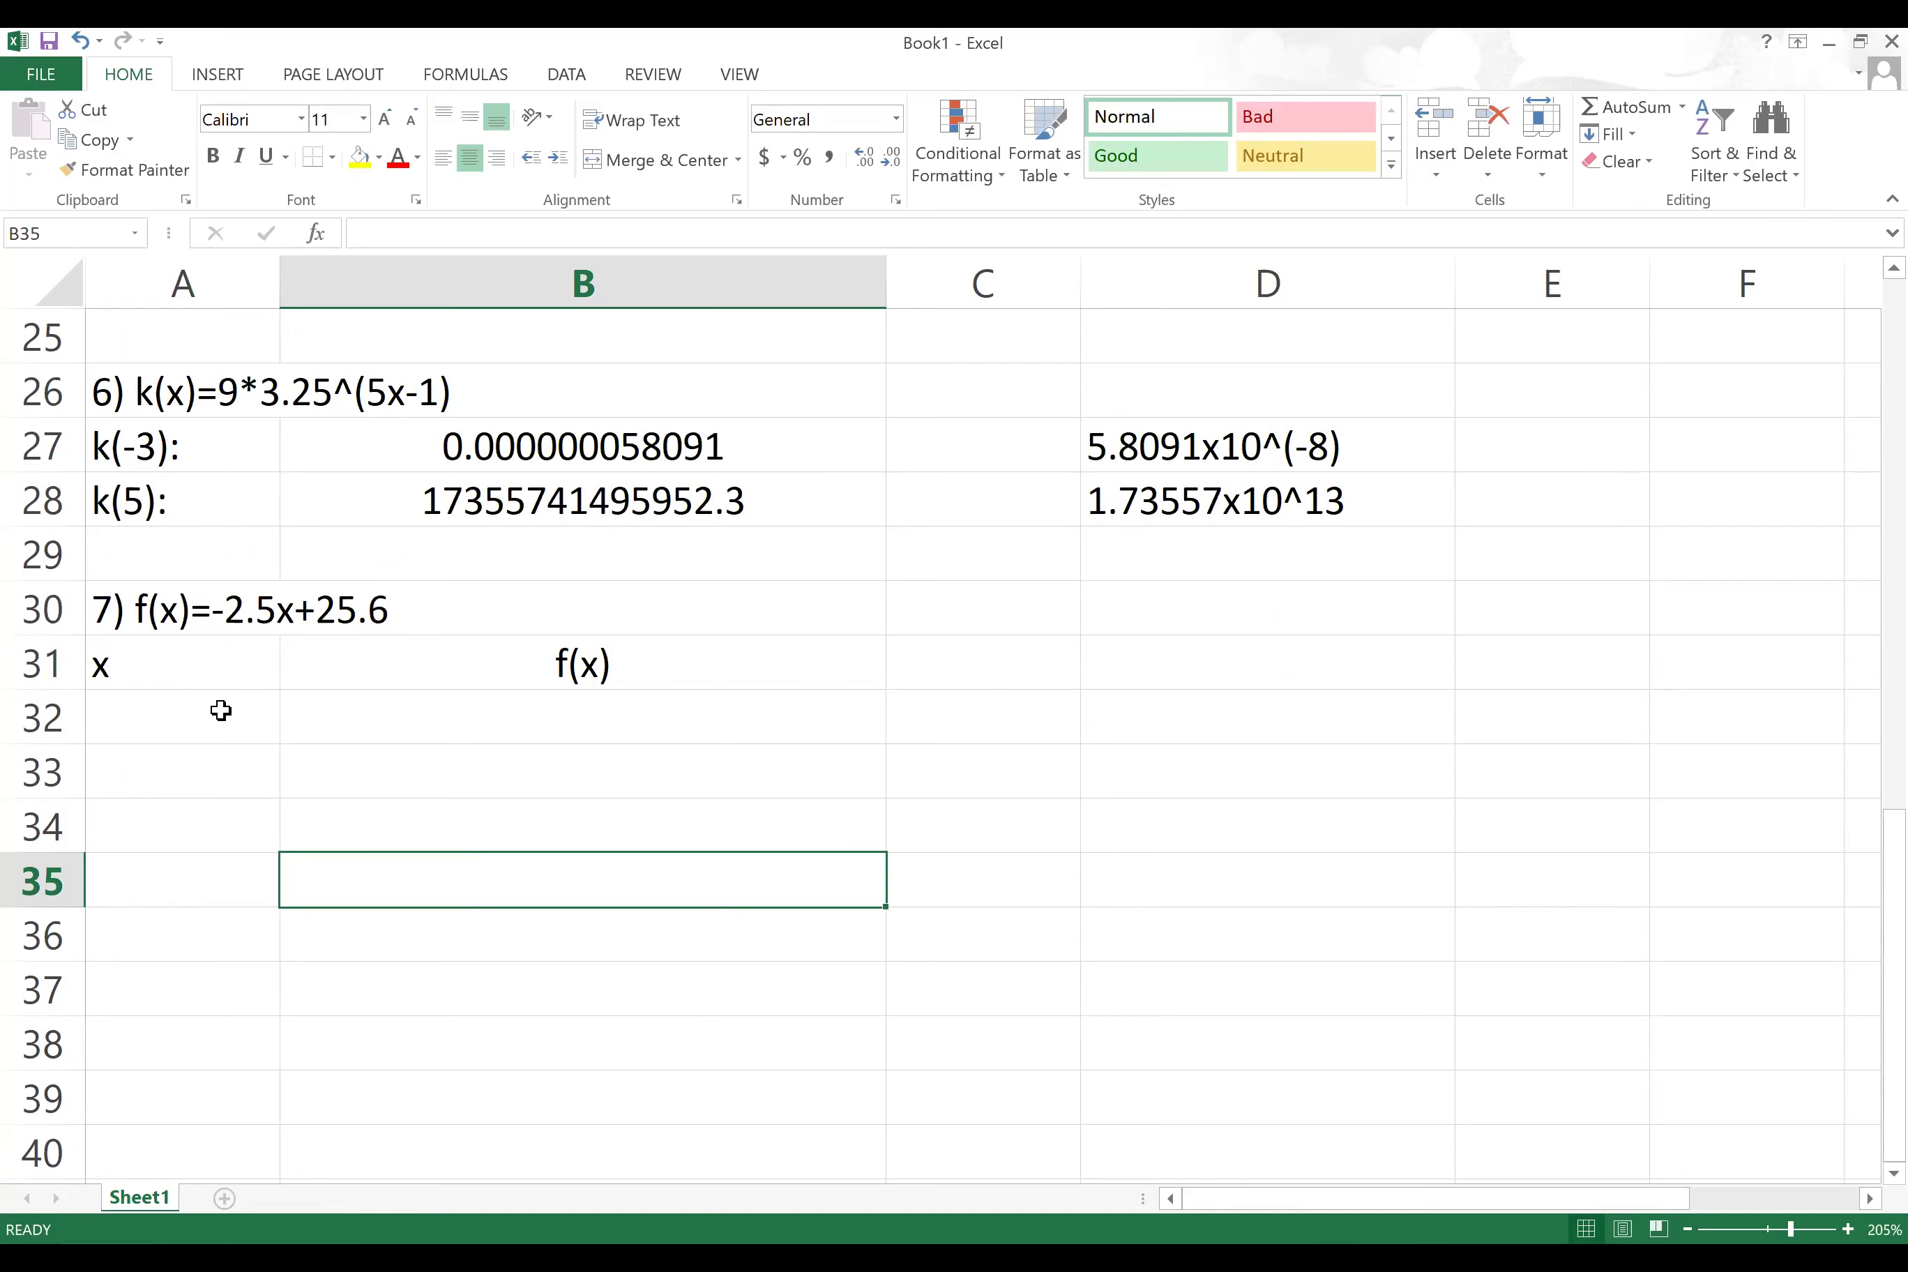
Step: Center the A31:B36 table and give it All Borders
click(138, 662)
drag(375, 691, 460, 936)
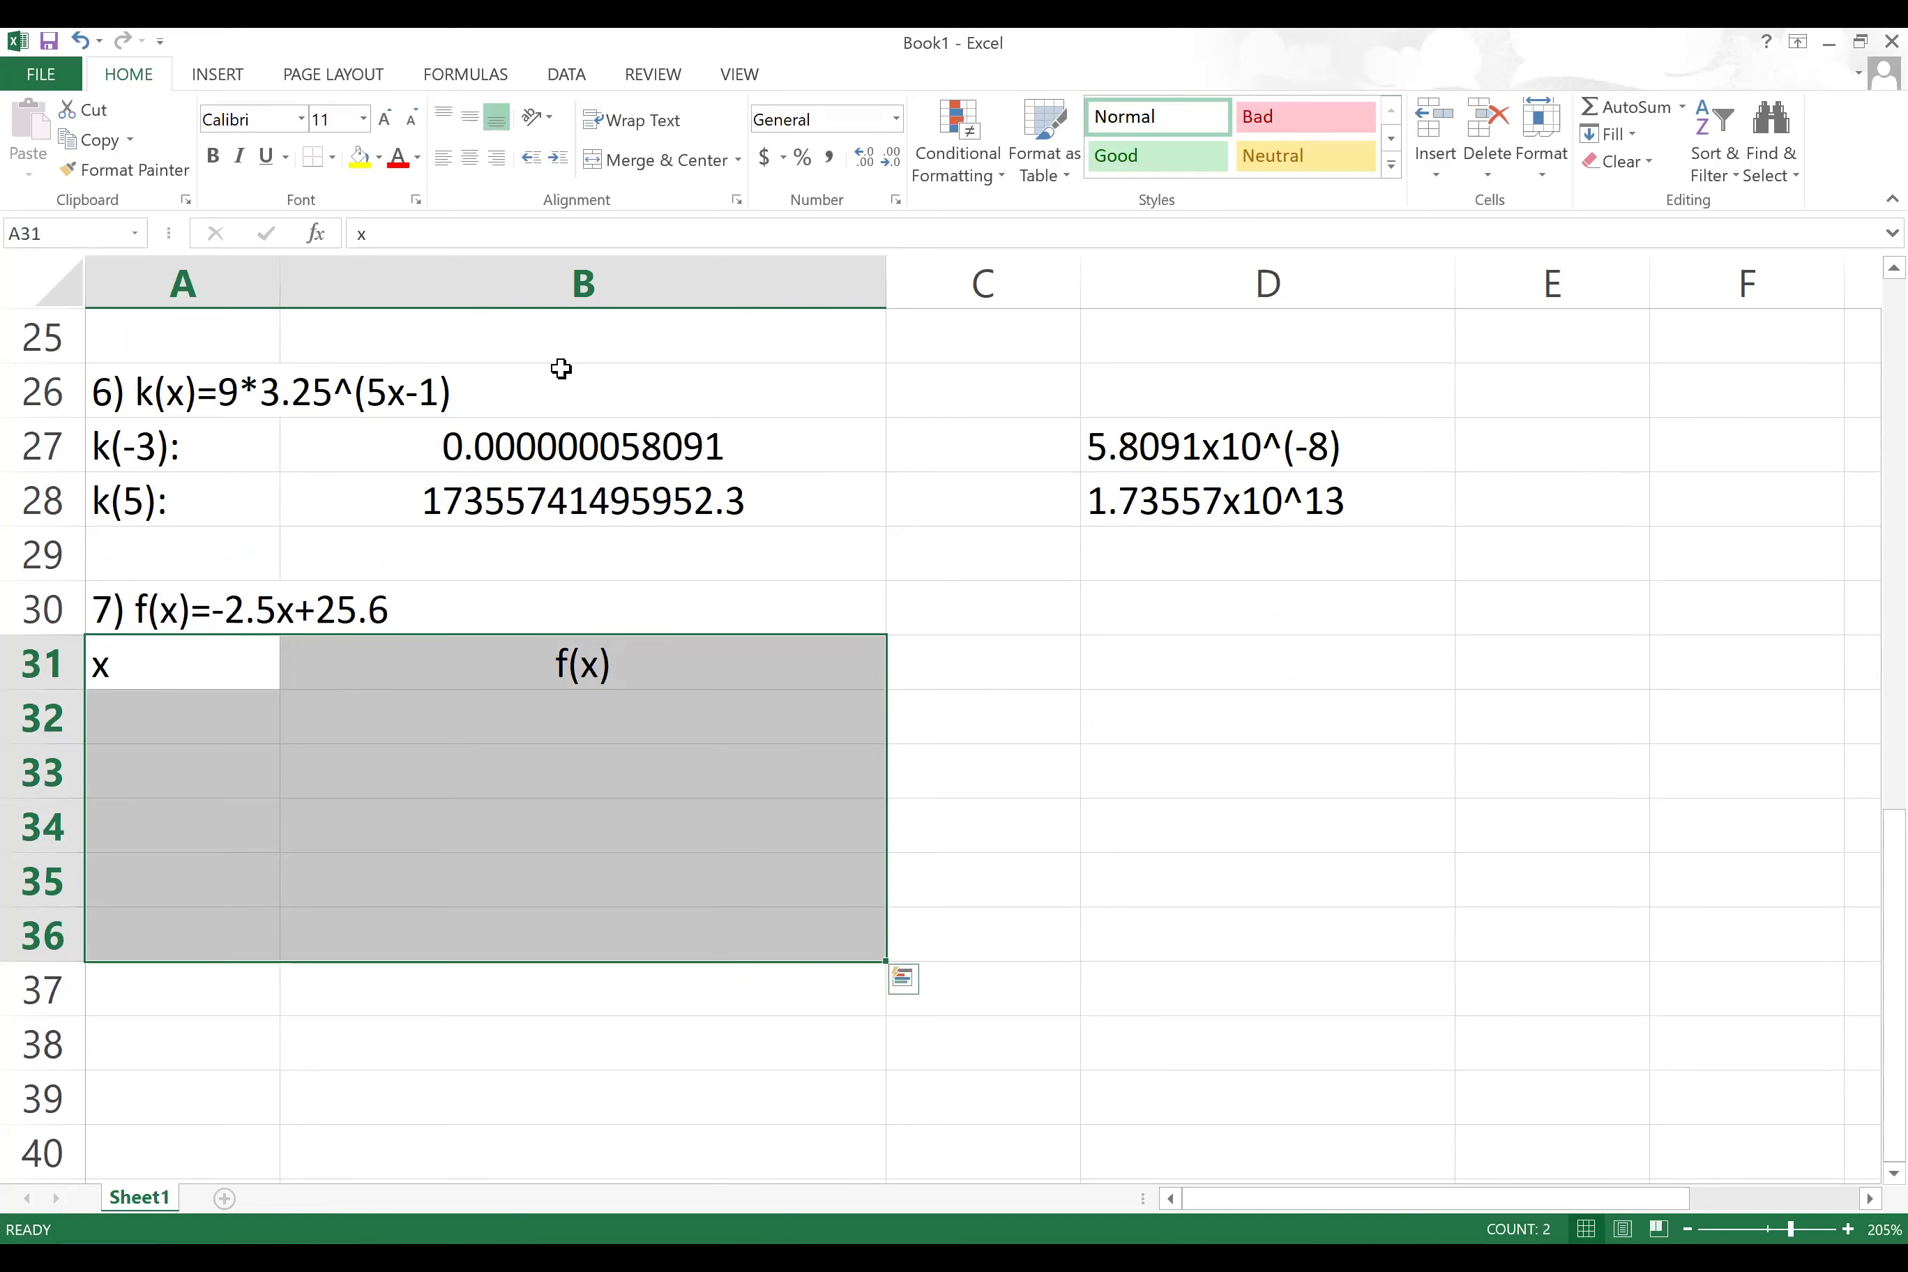
click(470, 158)
click(335, 159)
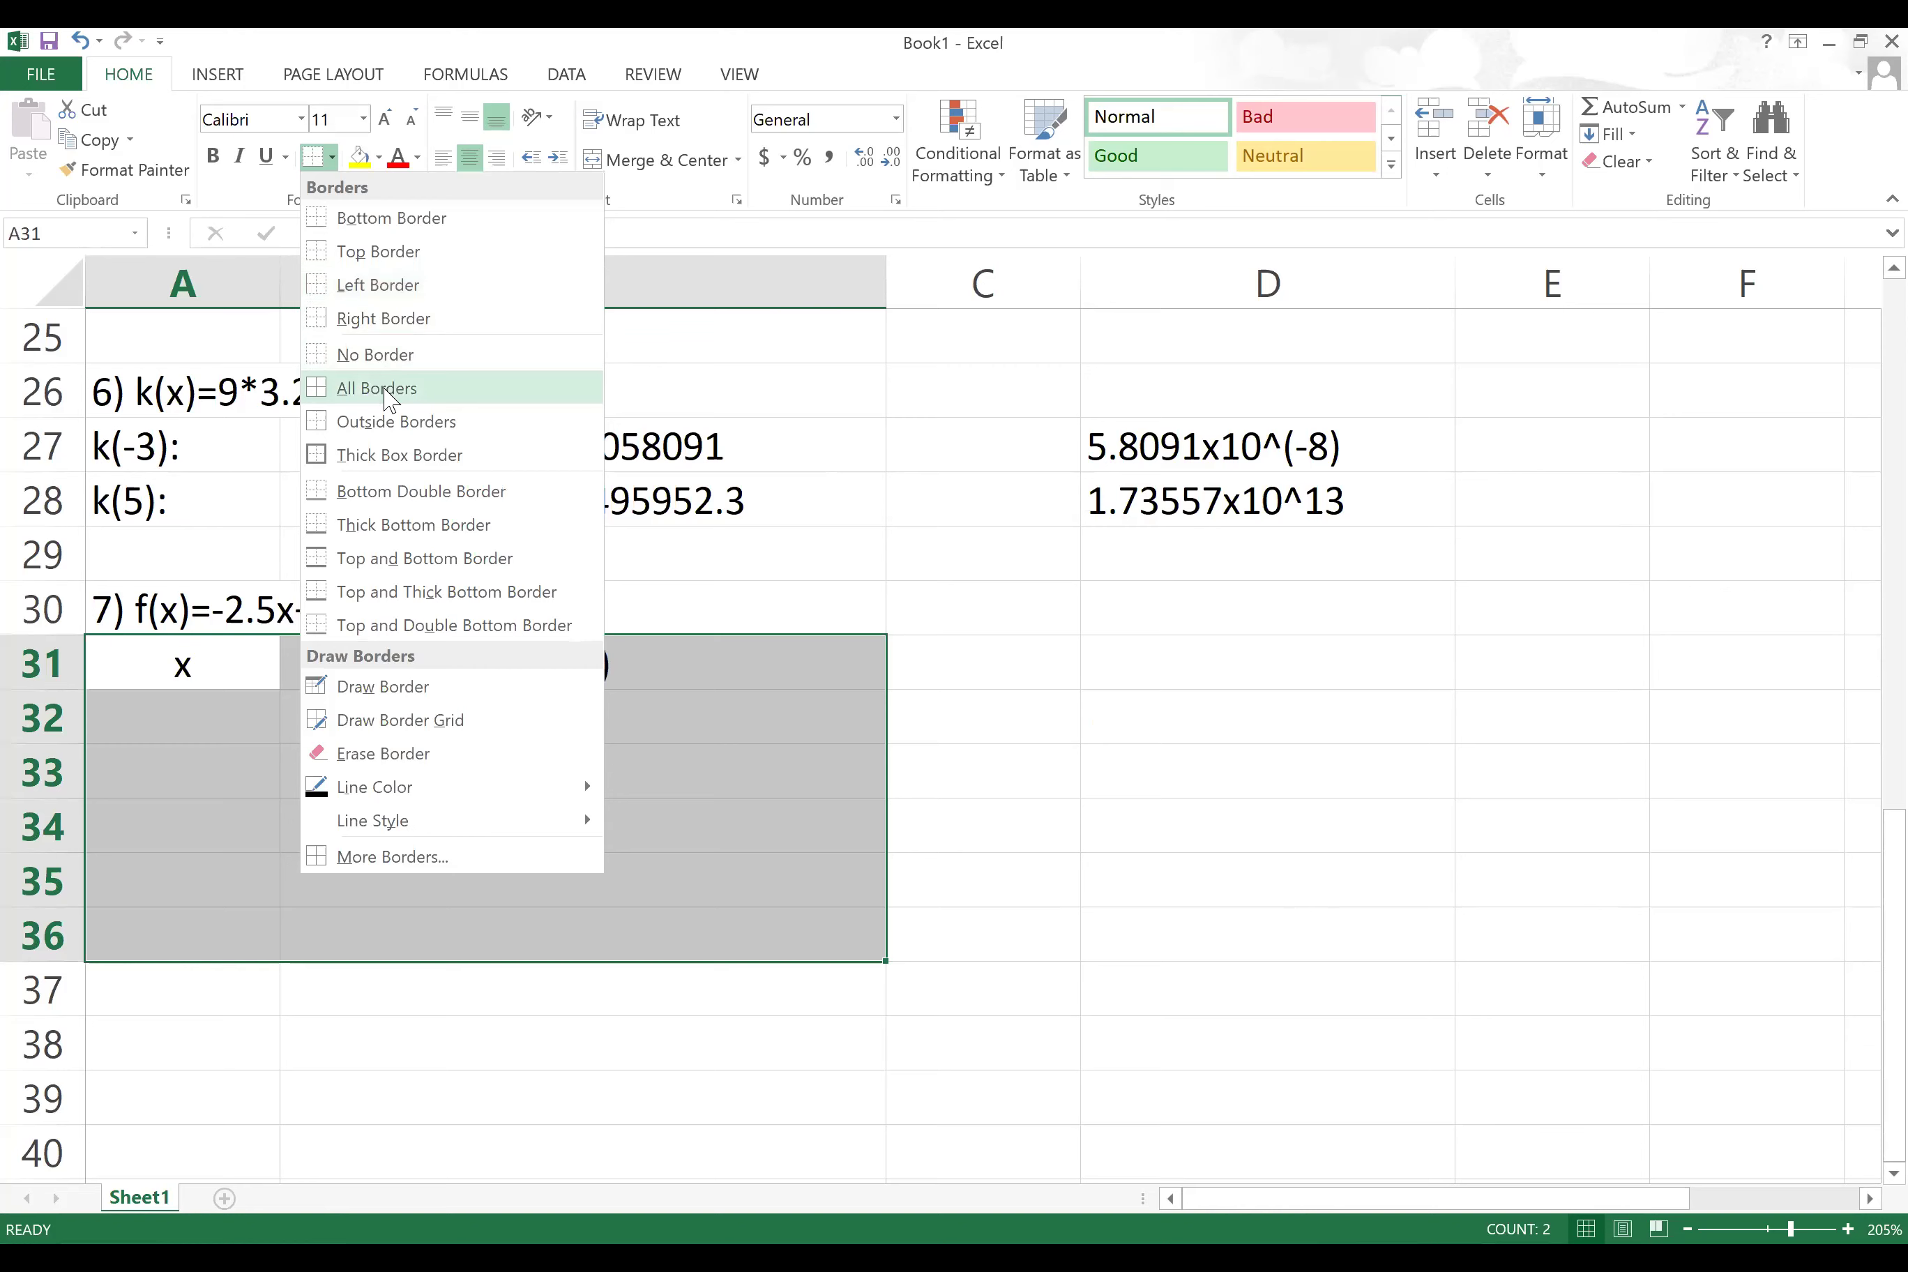
click(388, 399)
click(213, 715)
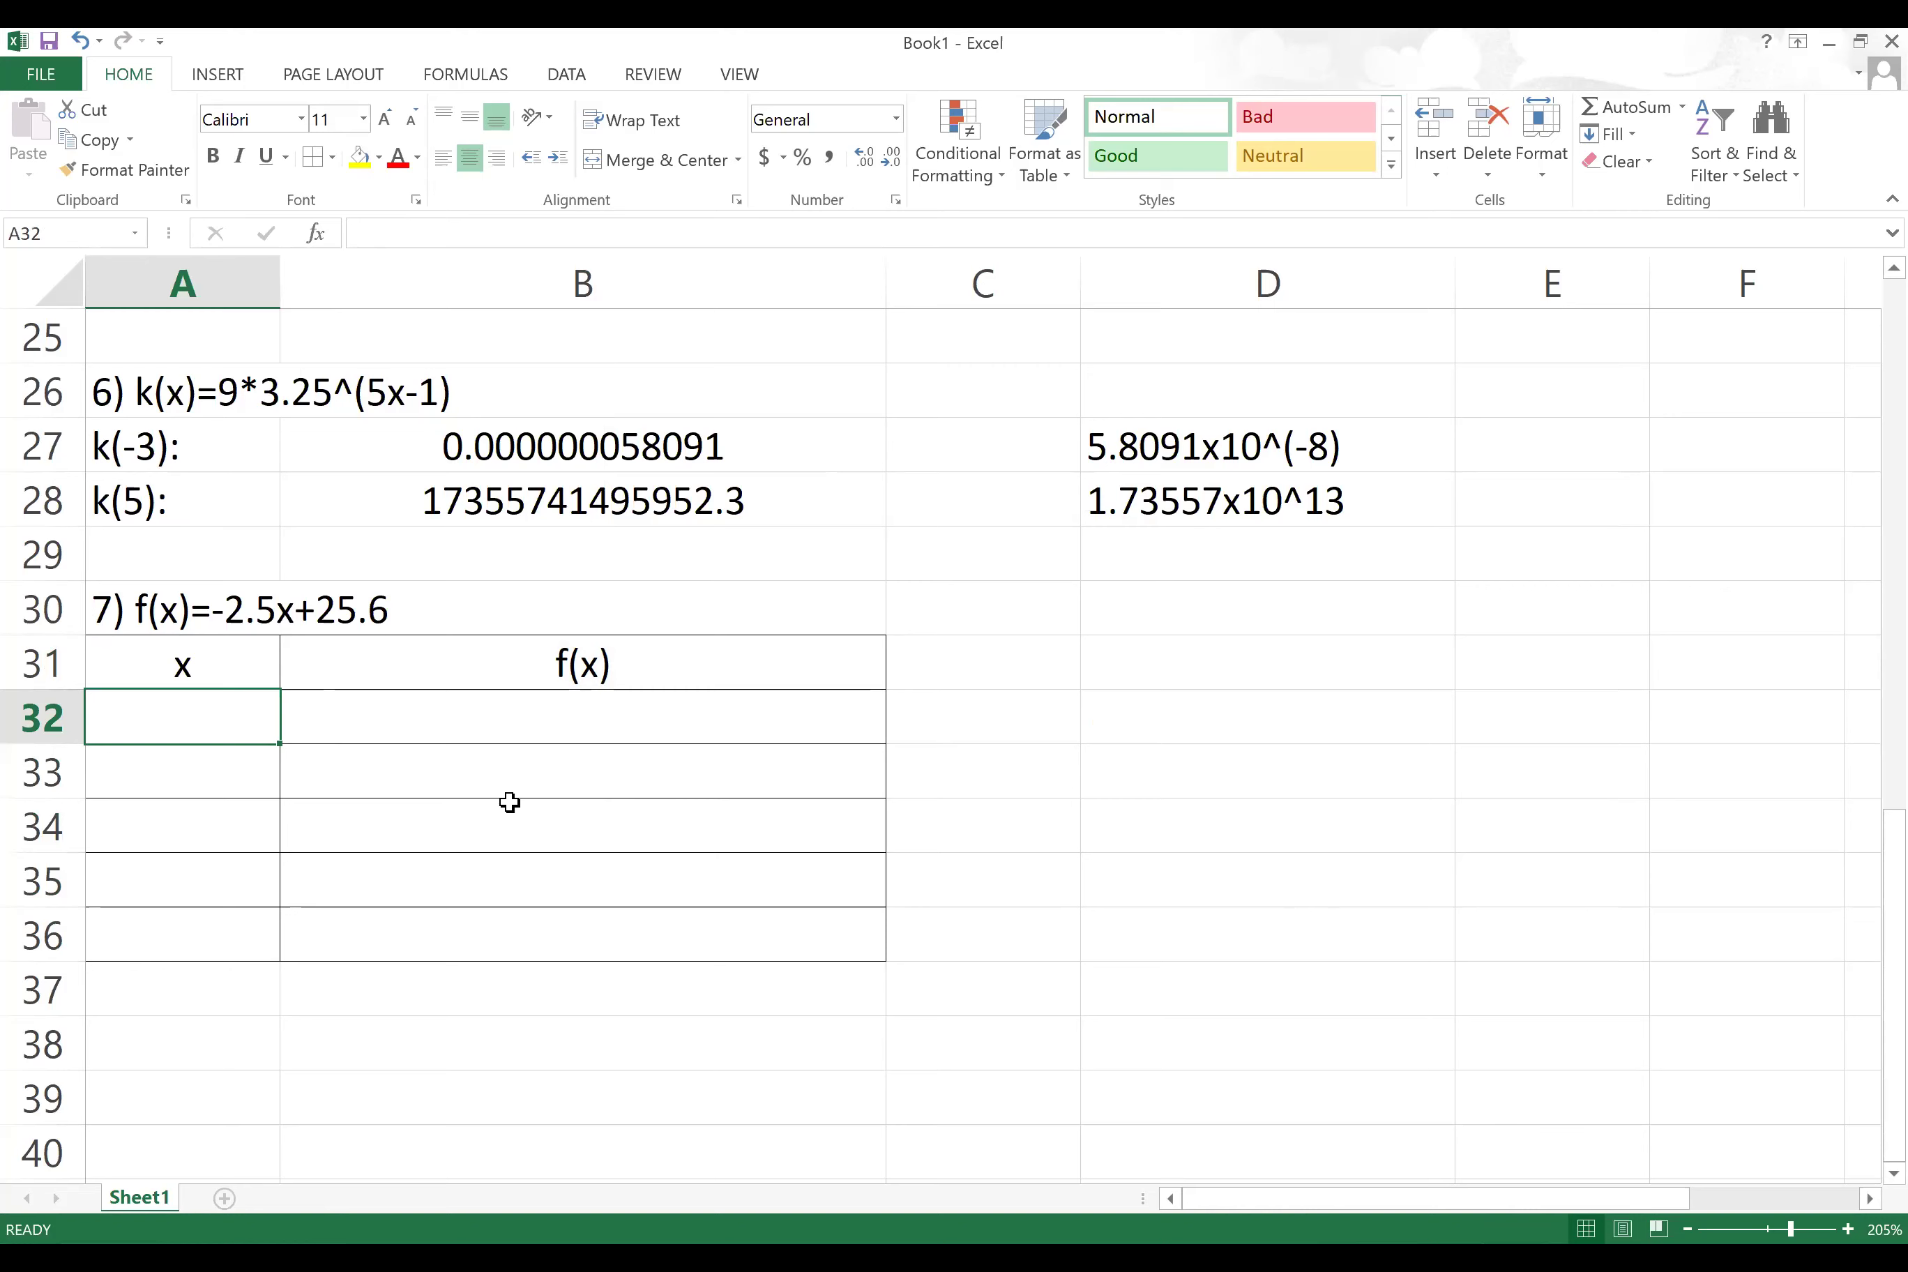
text(1)
key(Return)
text(2)
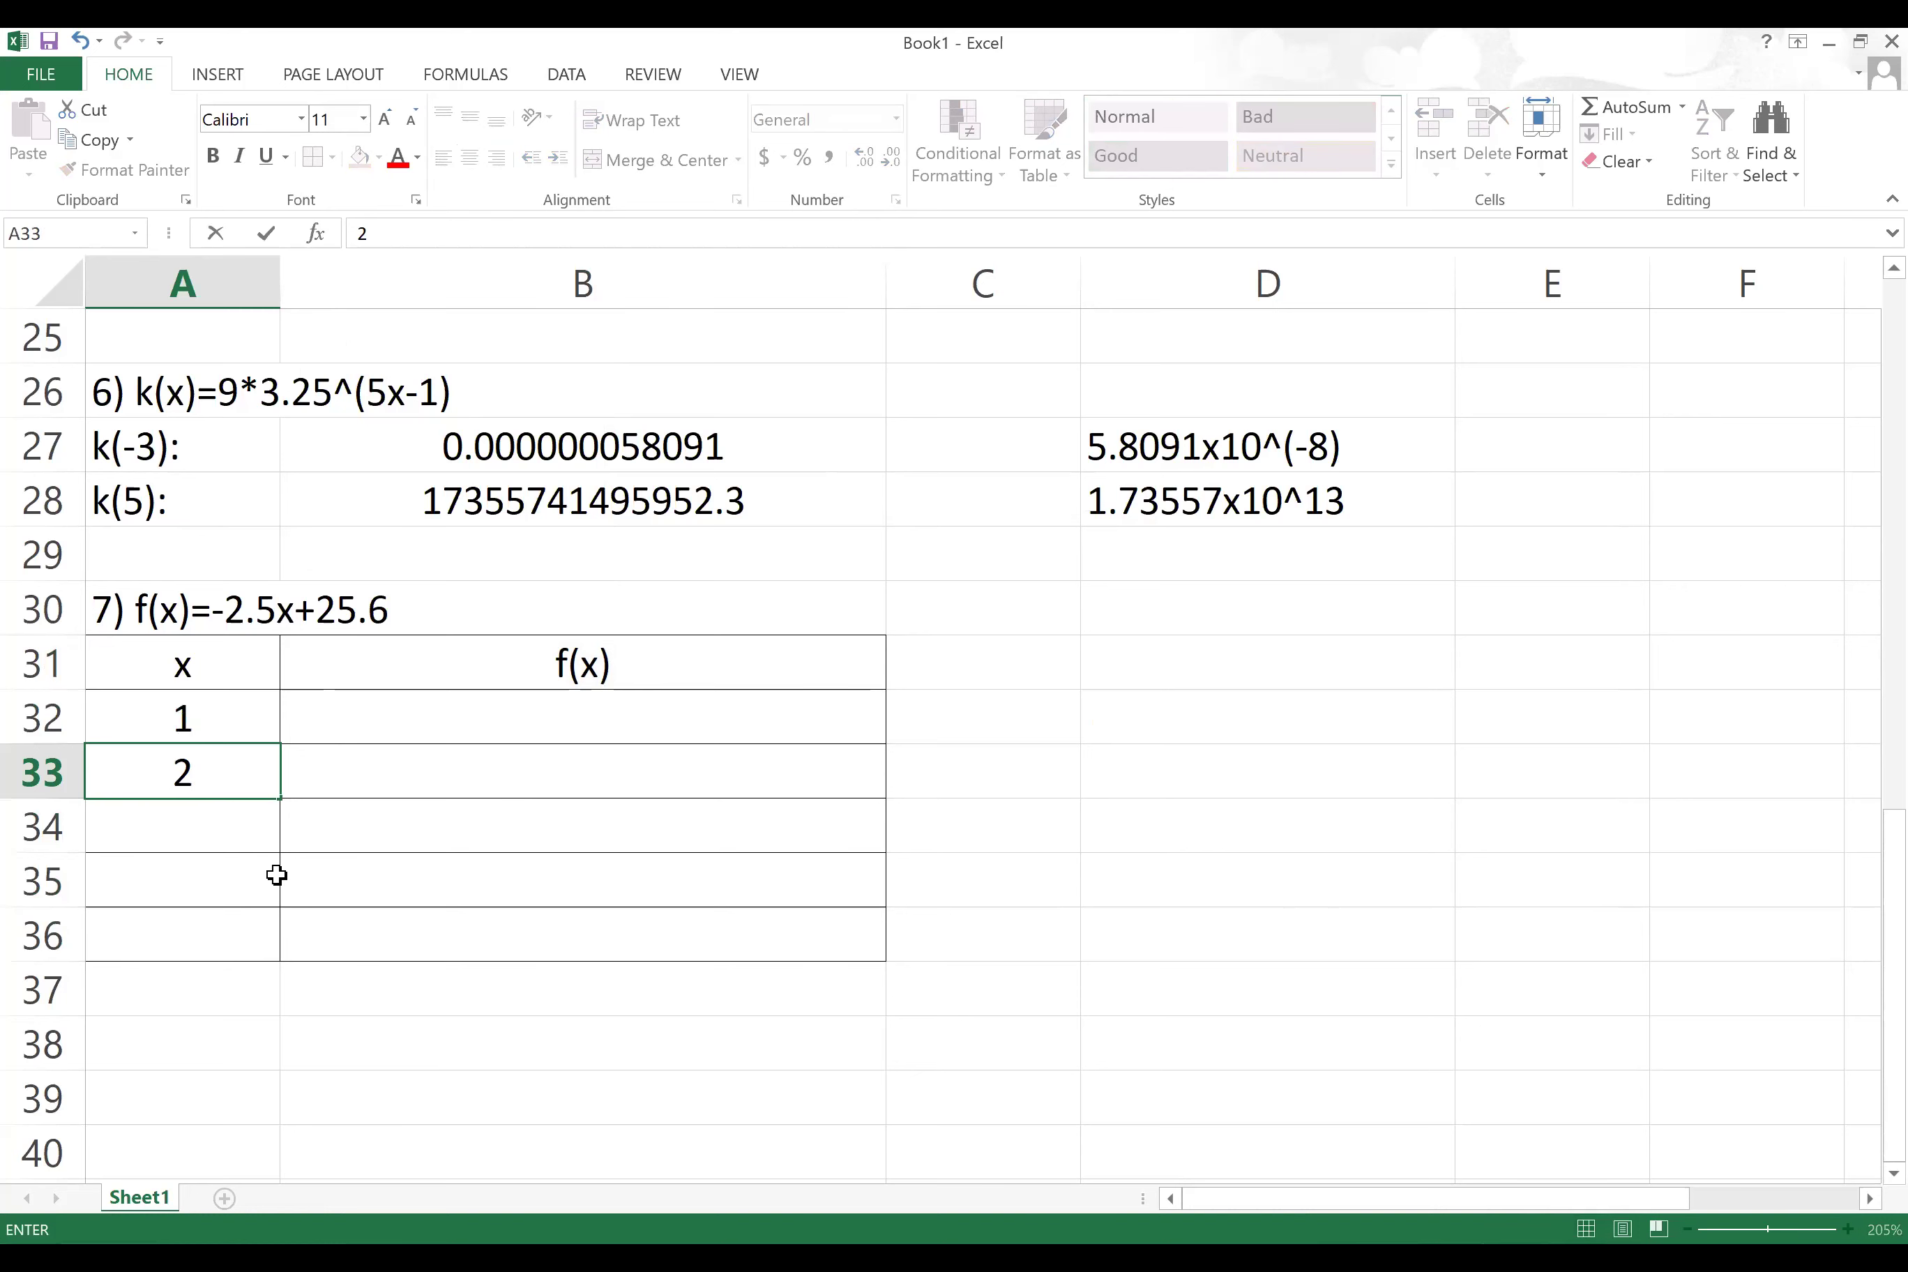
drag(247, 701, 271, 767)
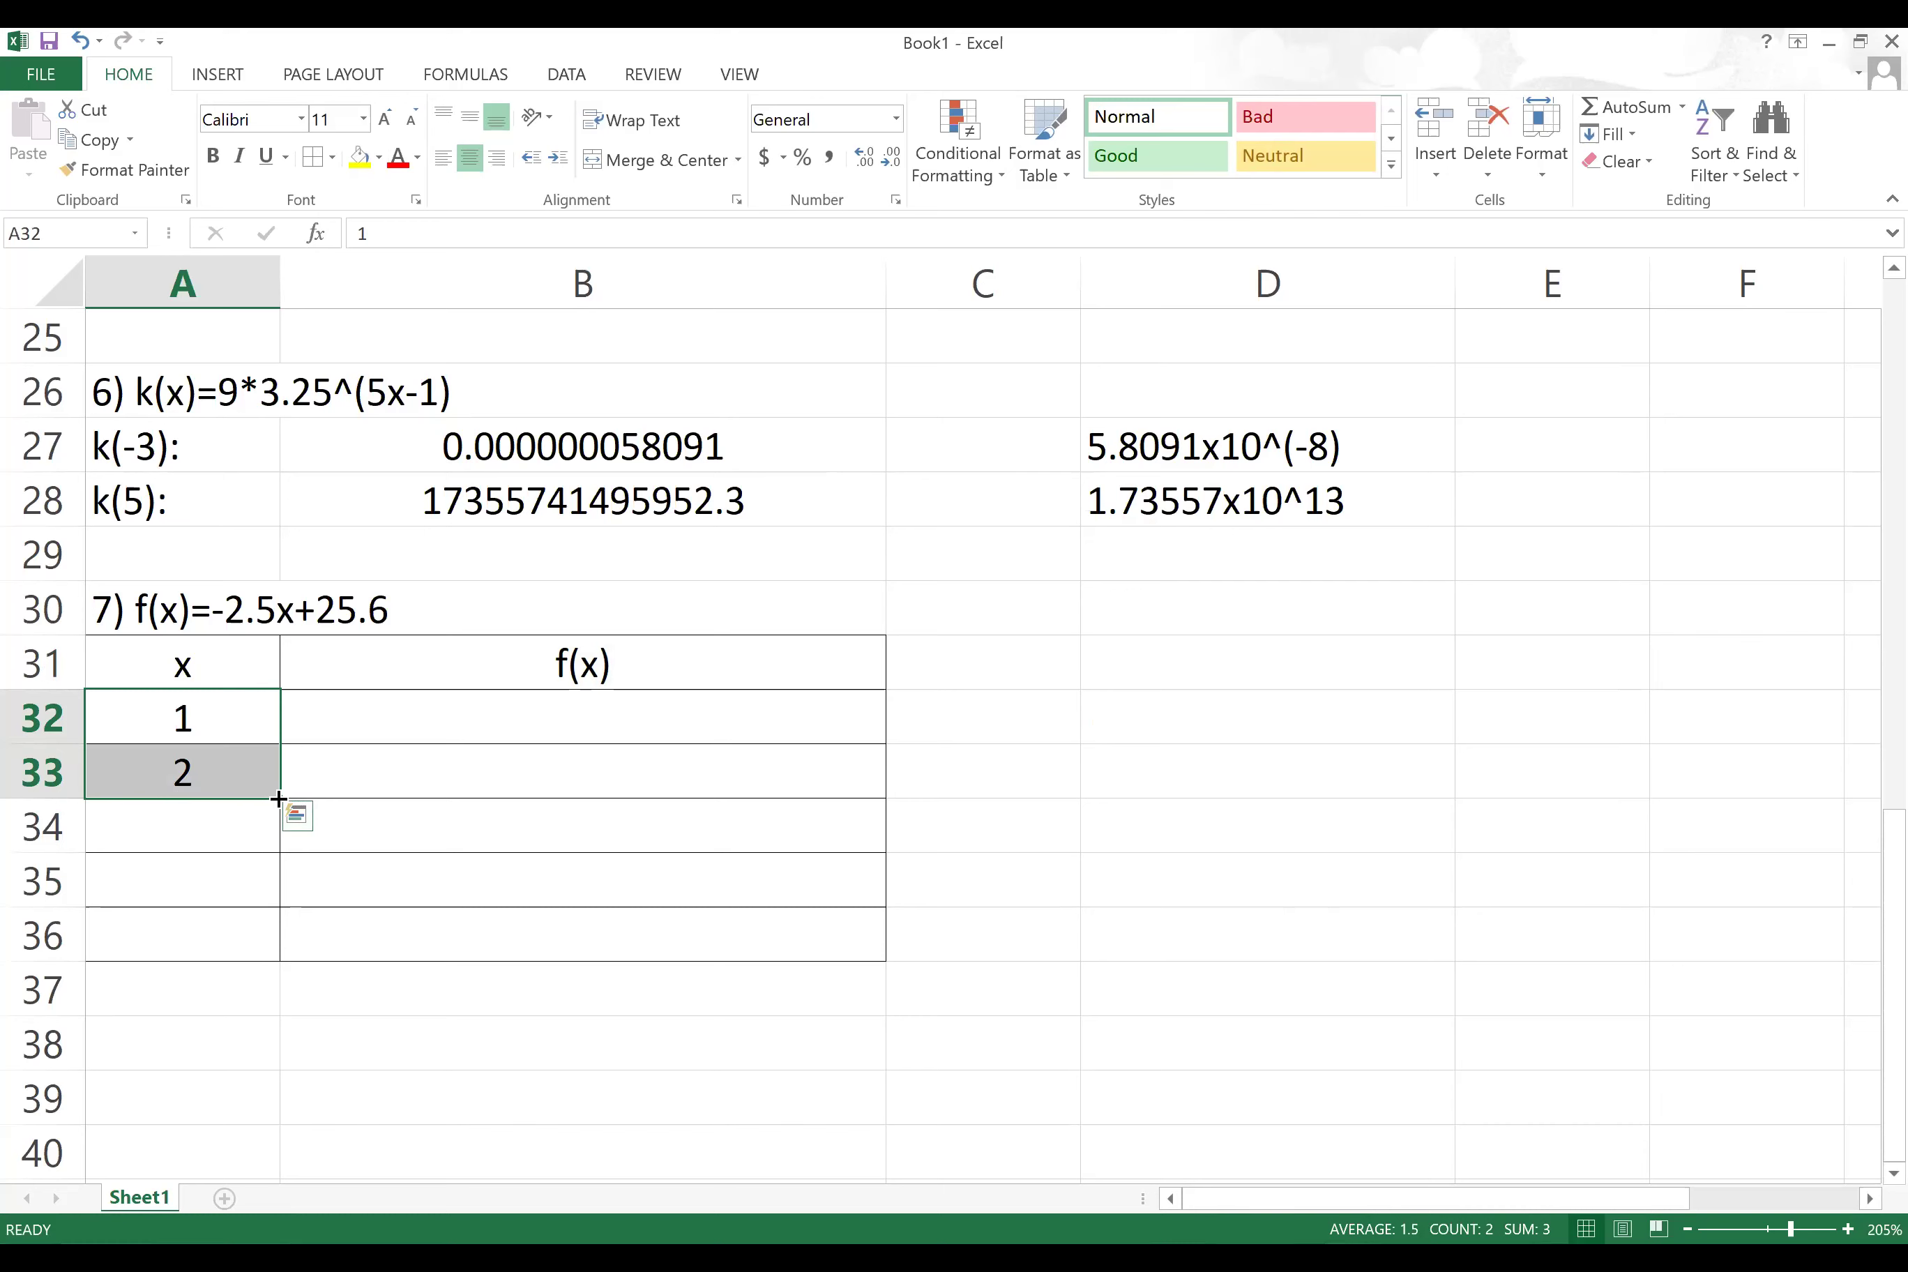
drag(279, 799, 278, 828)
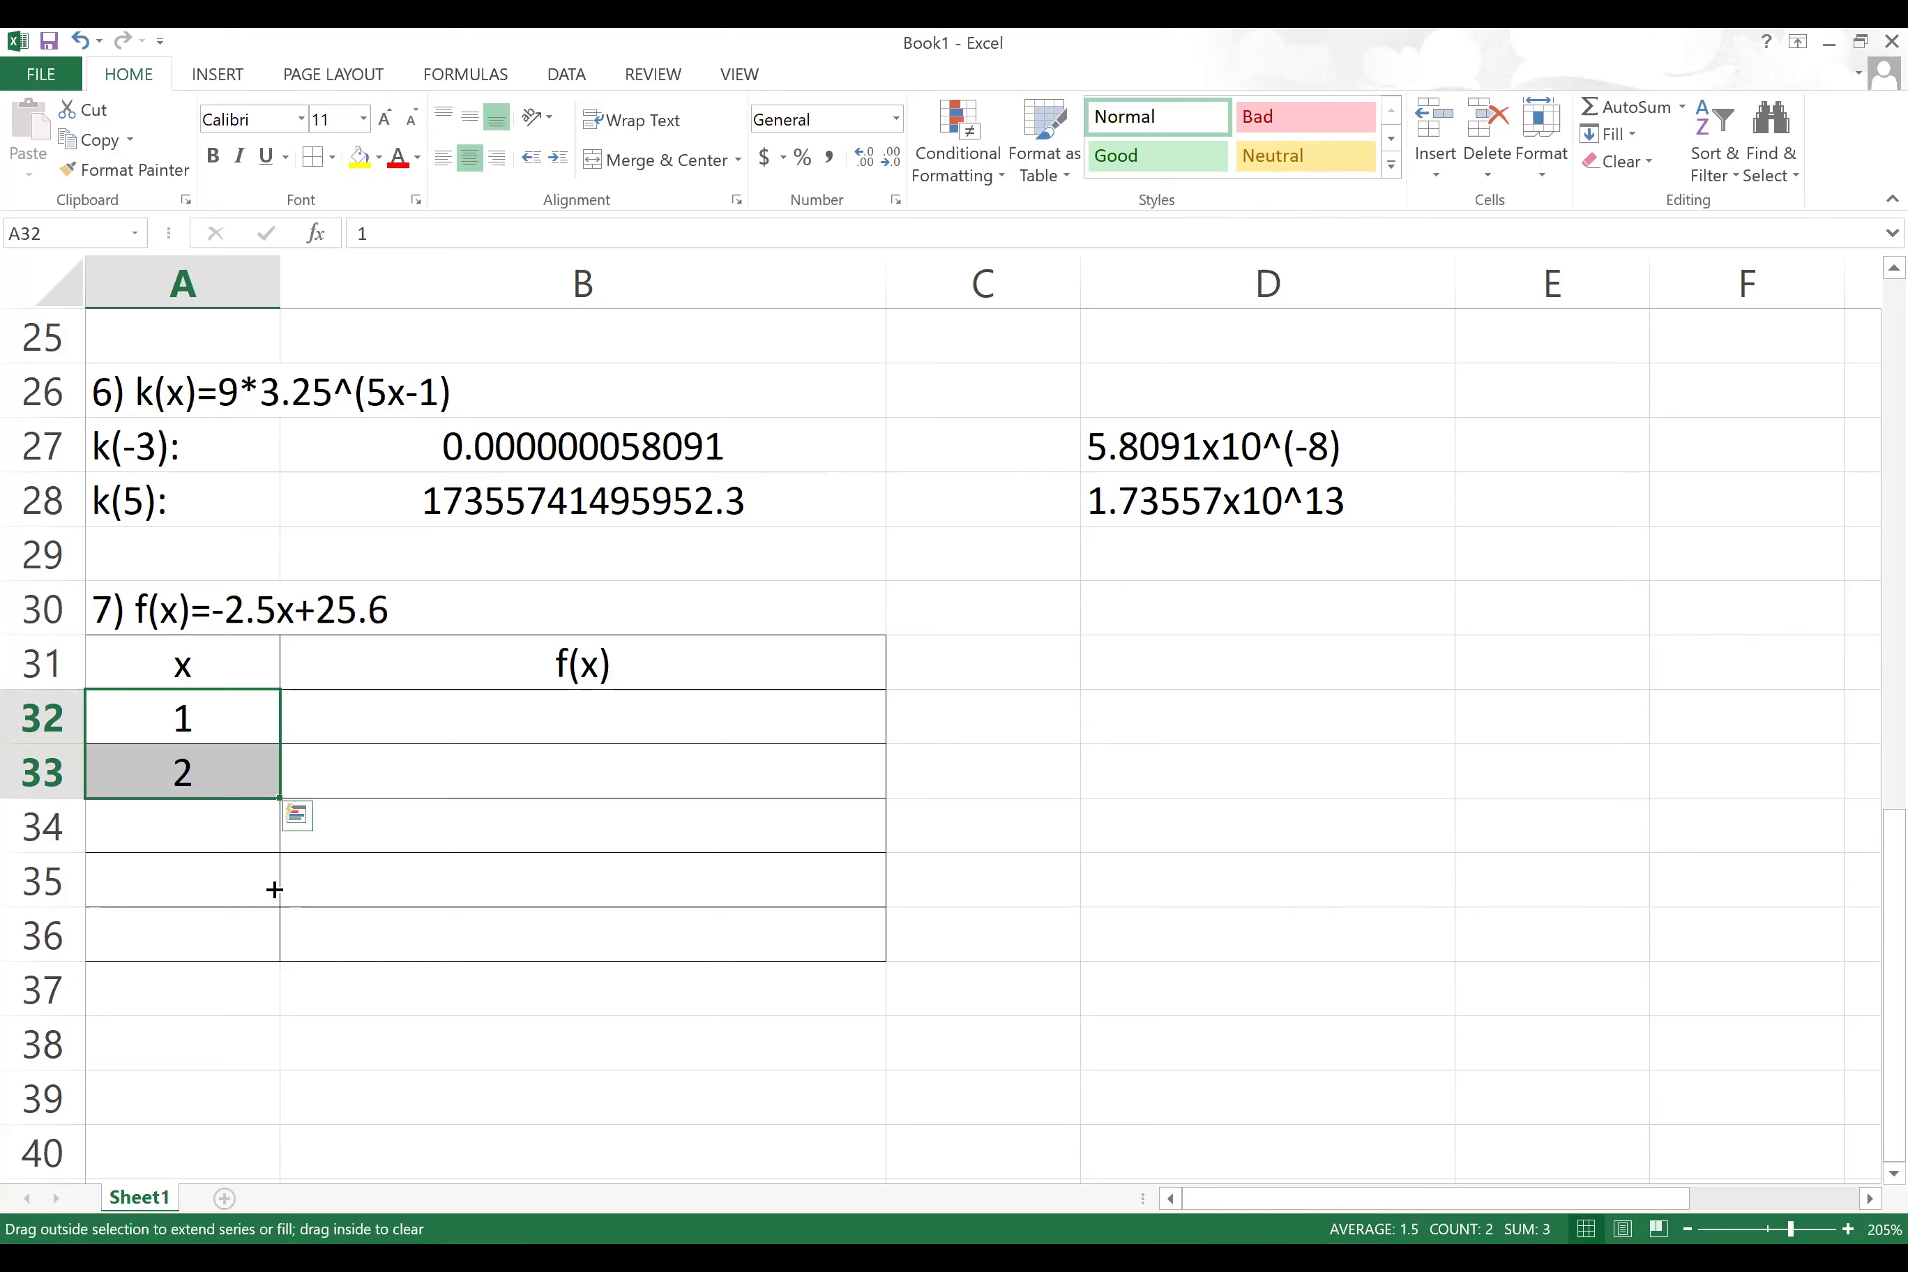
drag(269, 948, 271, 952)
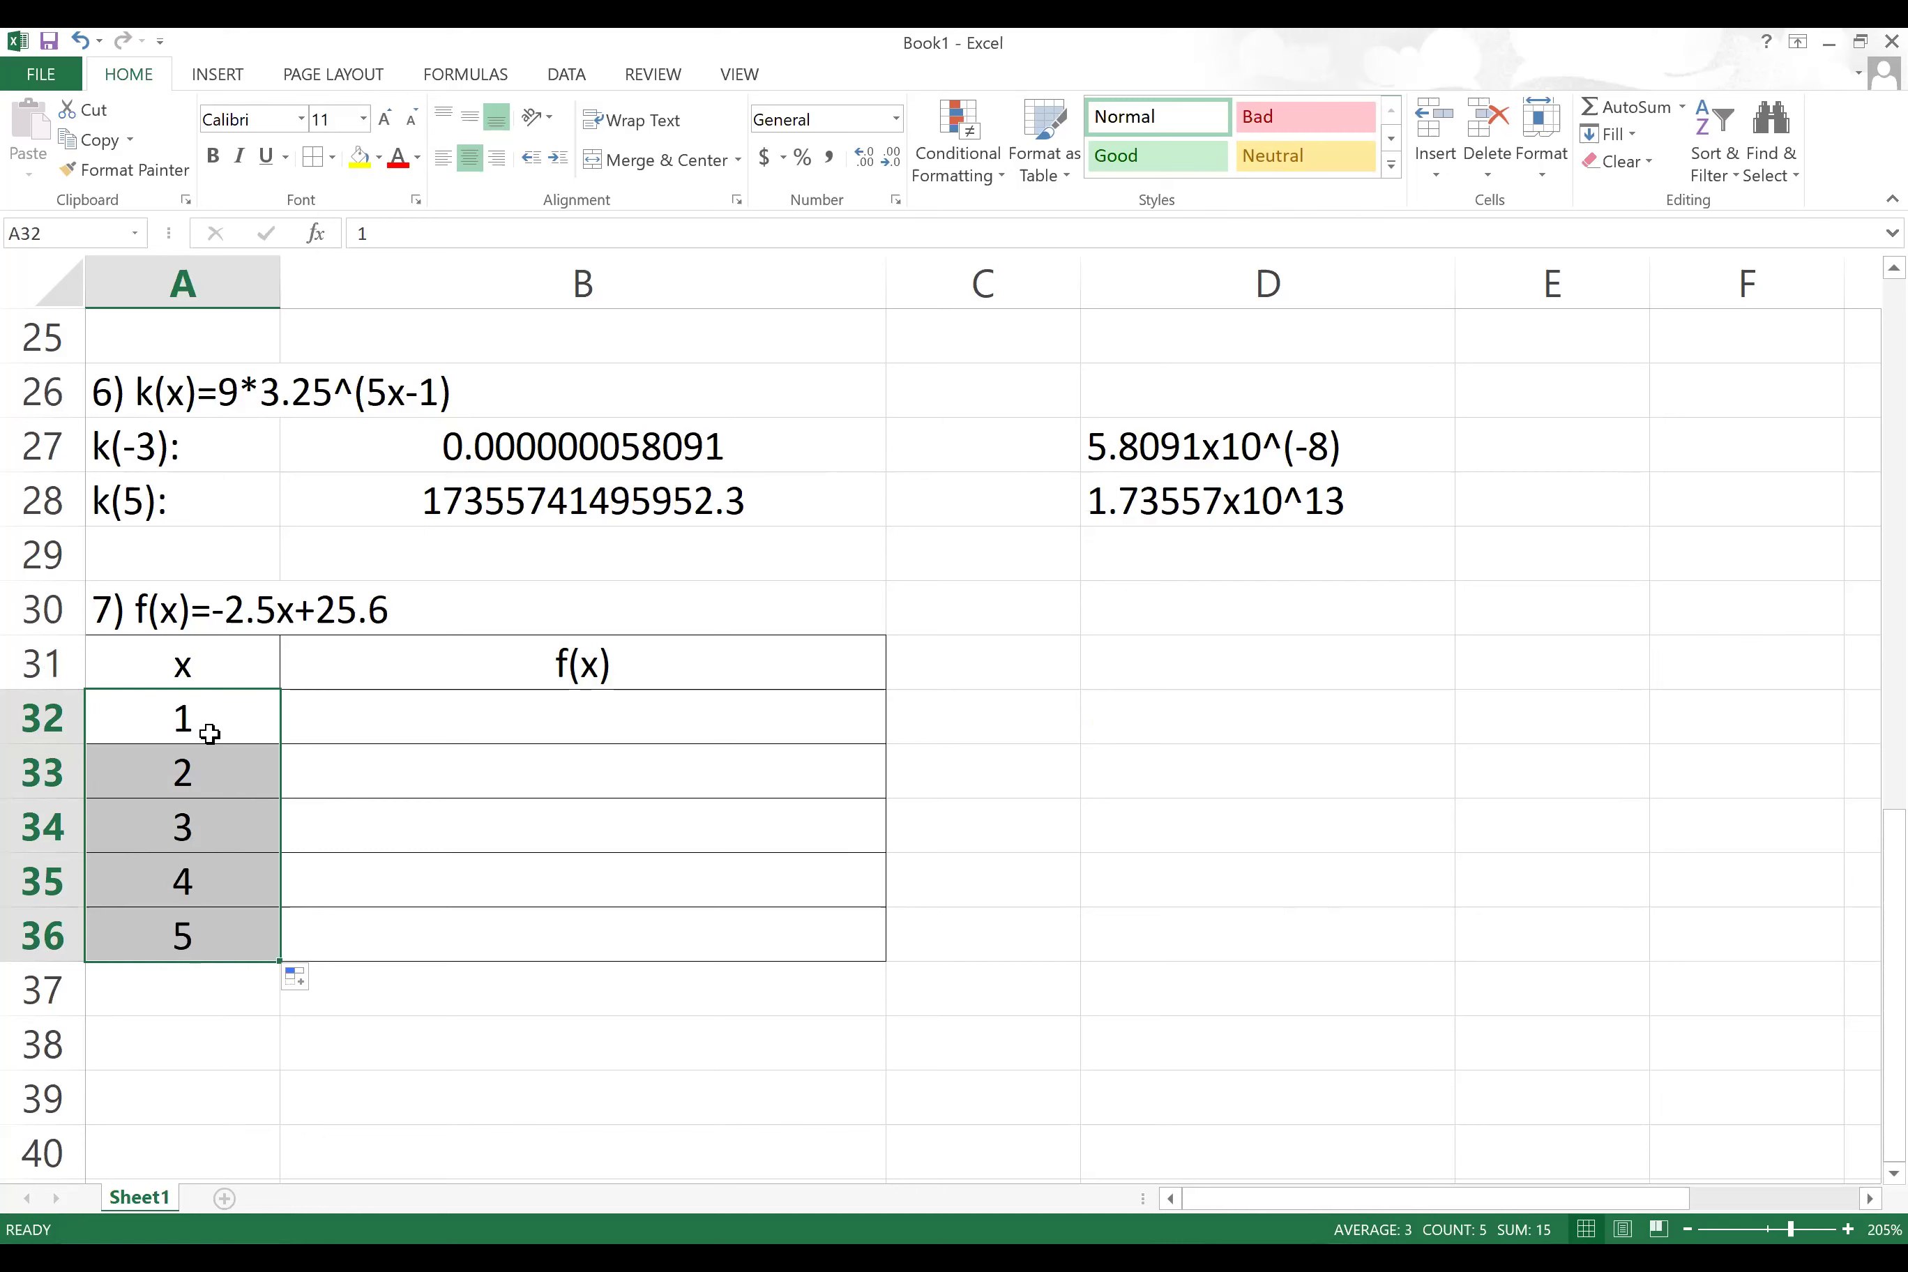
drag(220, 723, 236, 929)
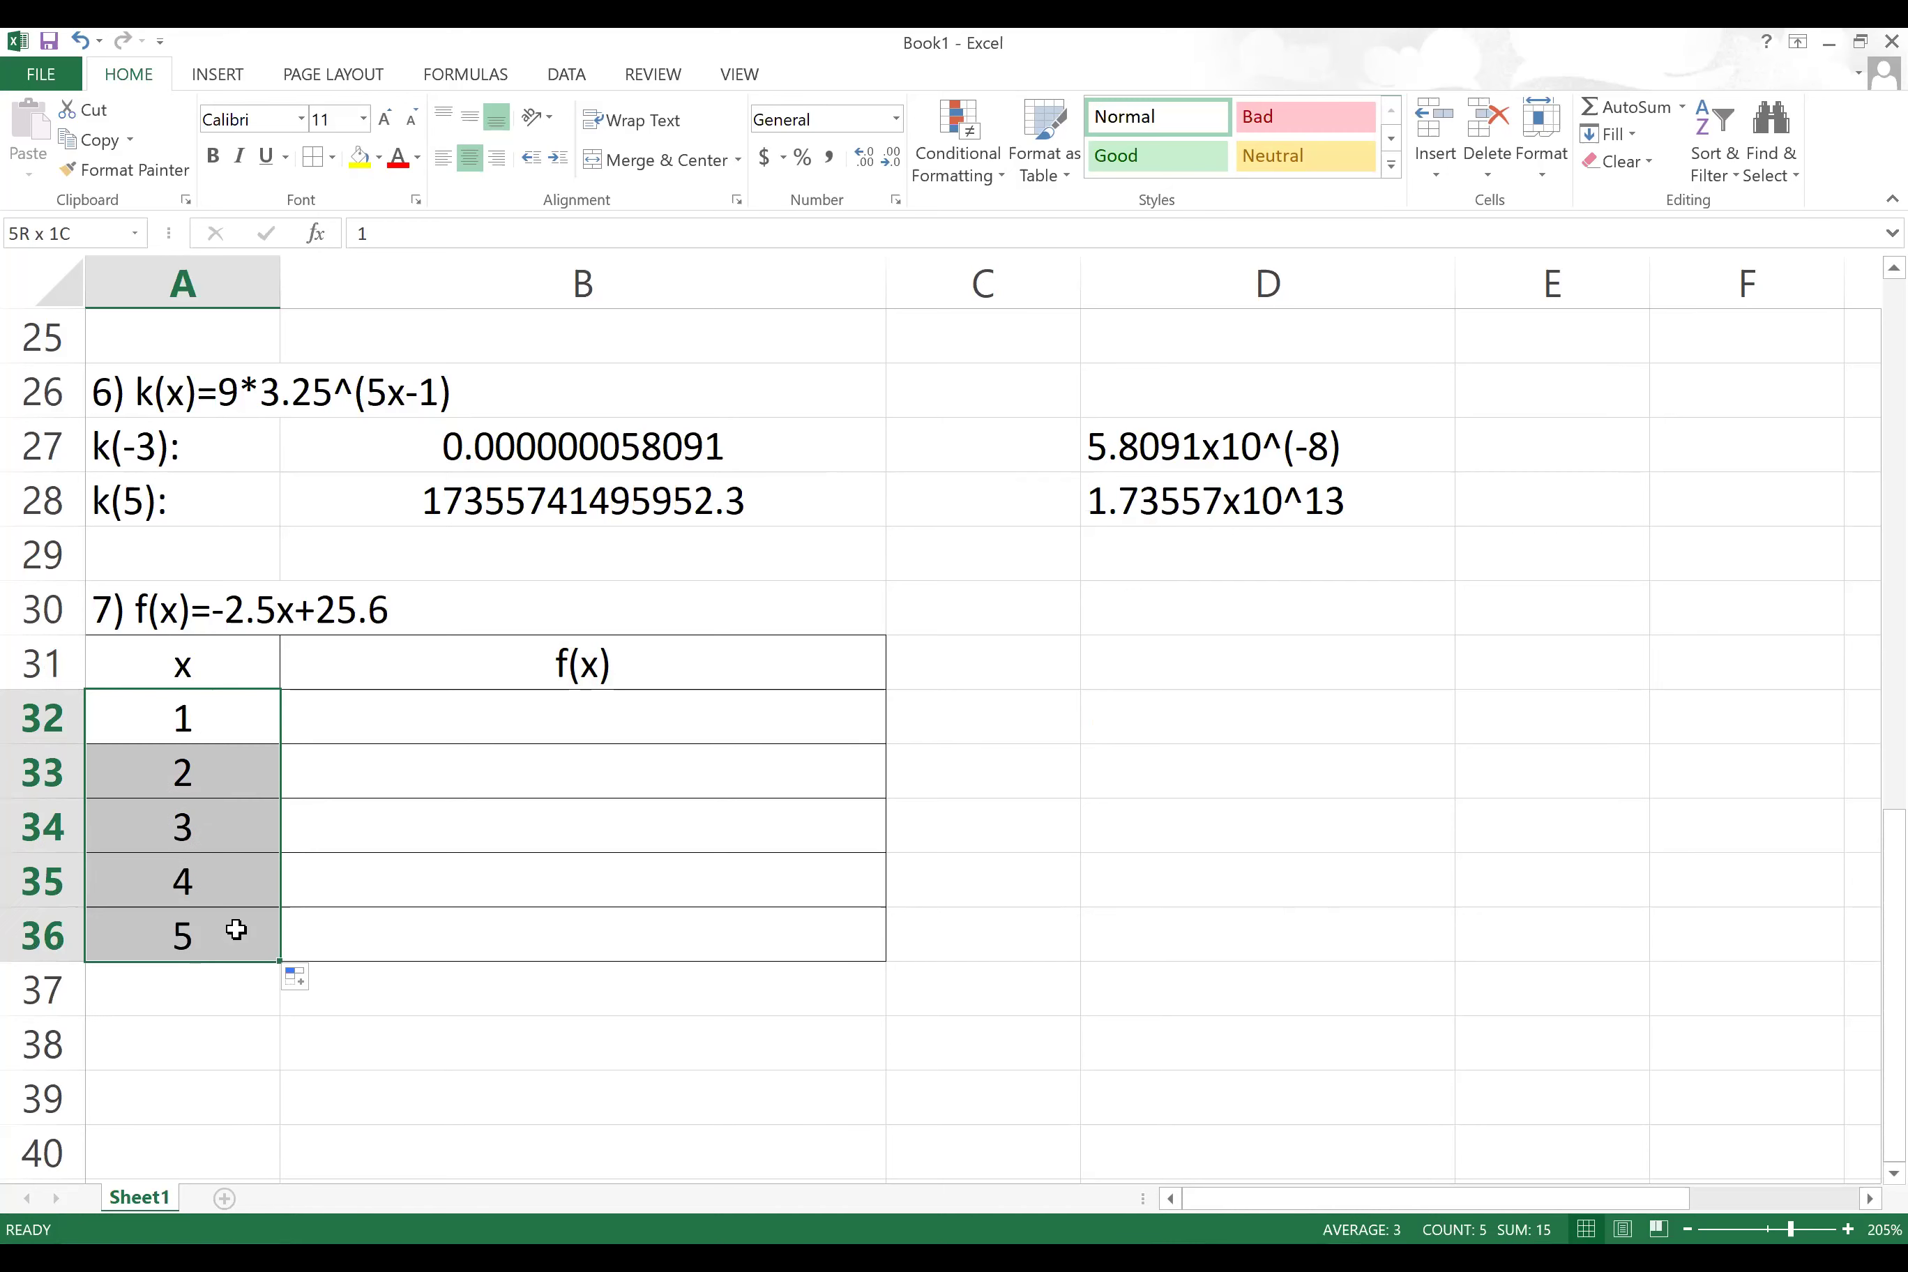
key(Delete)
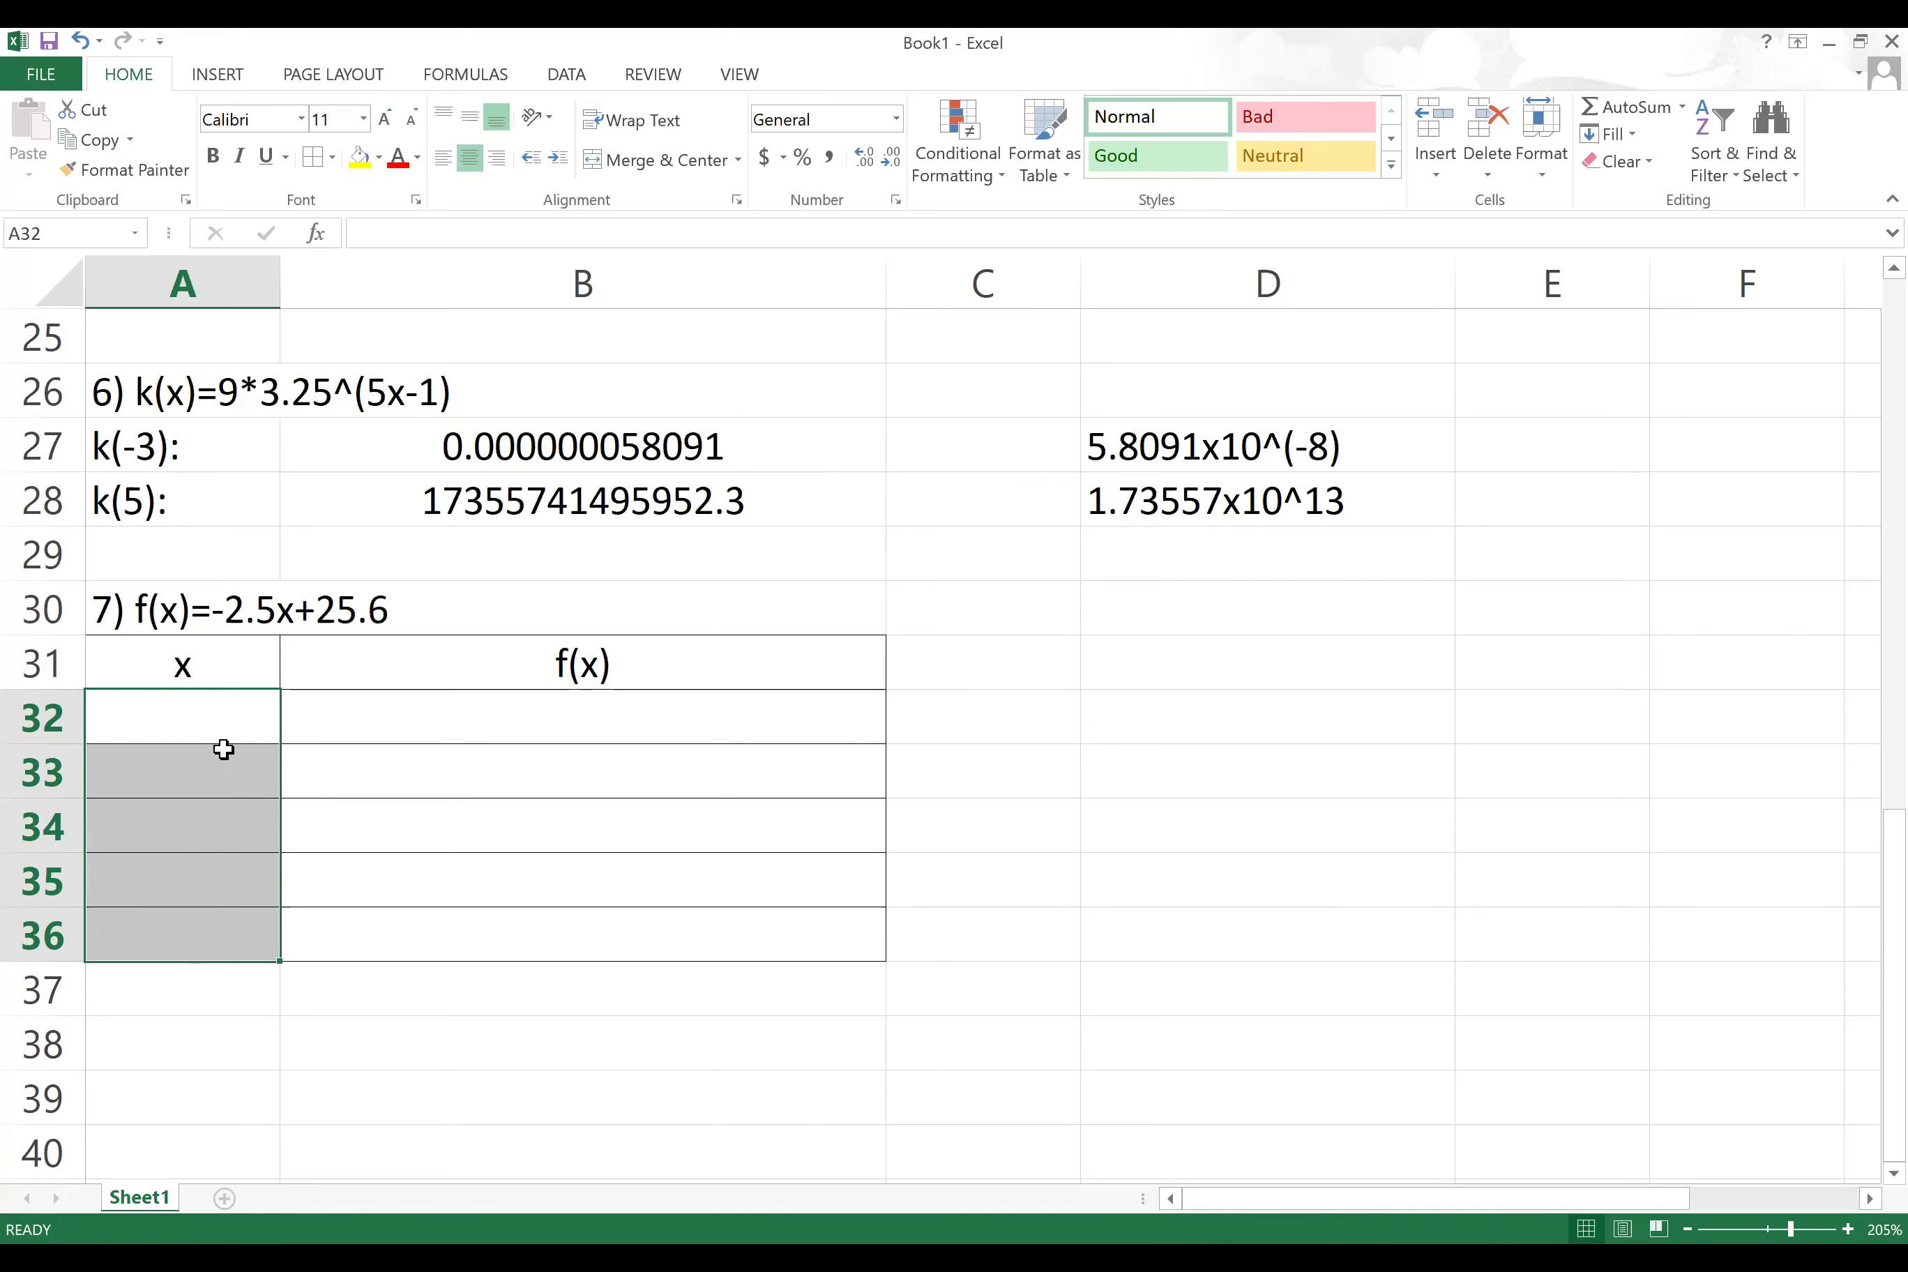
click(212, 719)
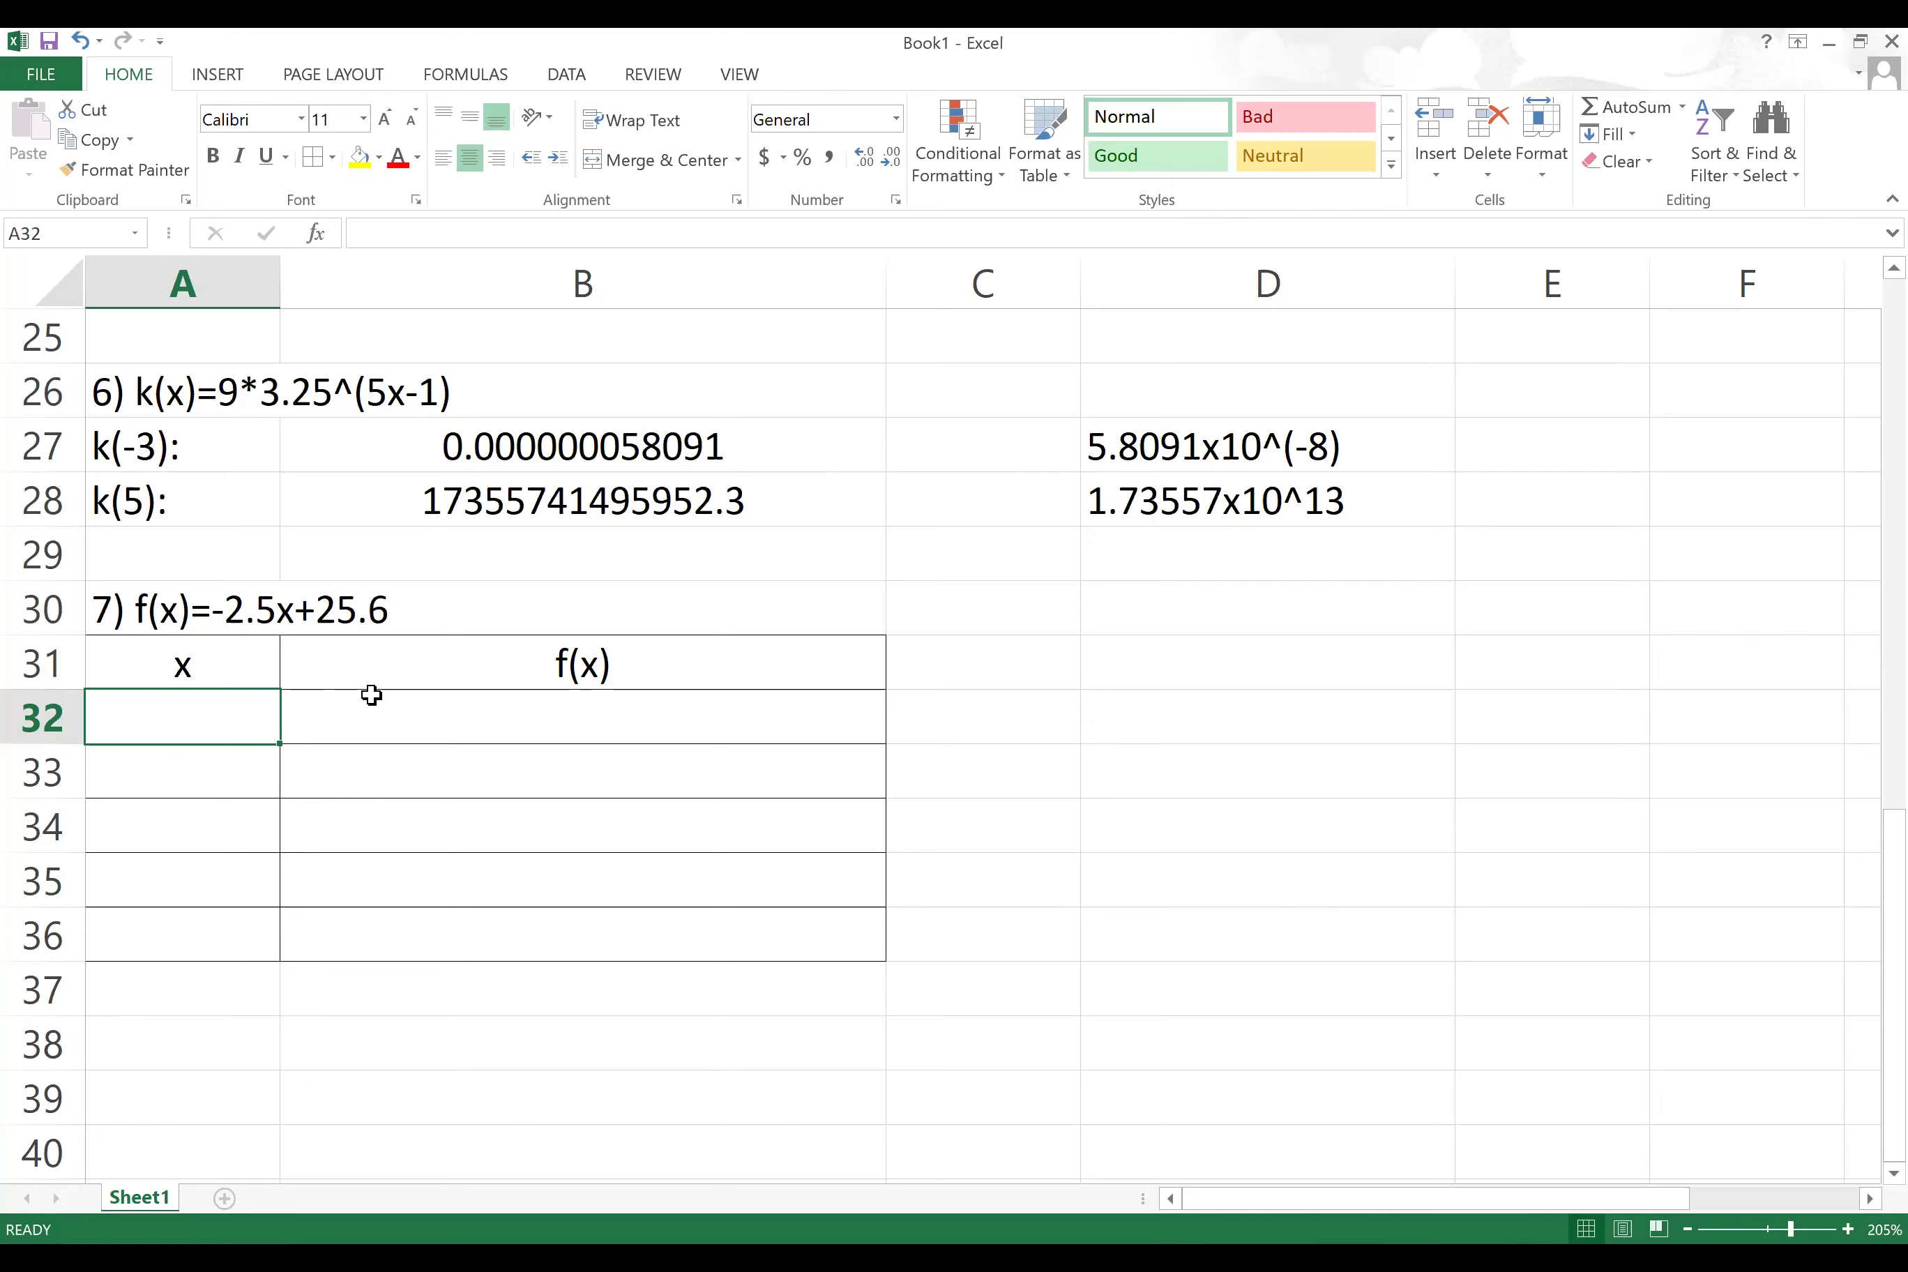
Step: Enter 0 and 5 in A32:A33 and fill the series down to 20 in A36
text(0)
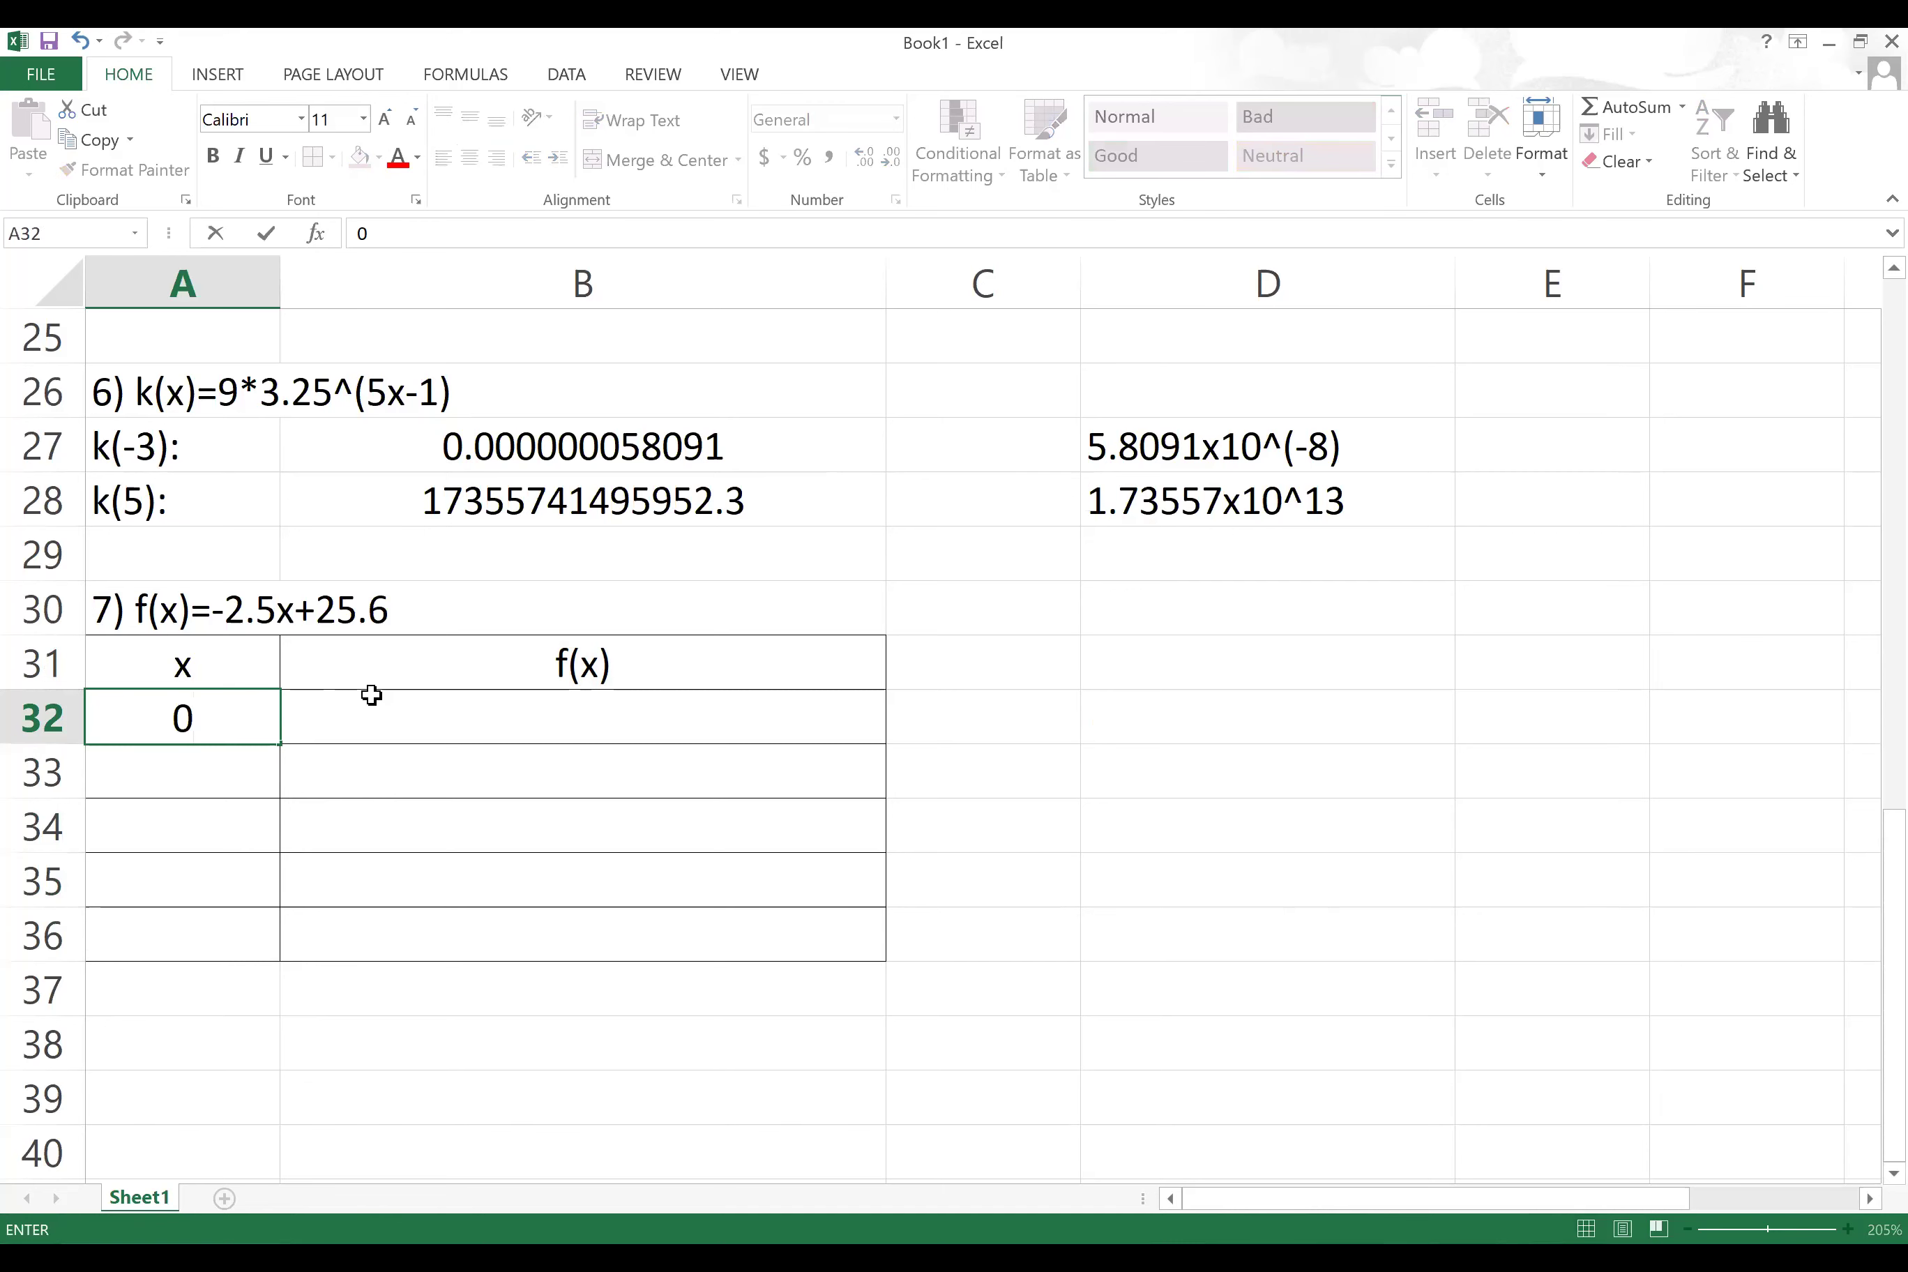
click(198, 788)
text(5)
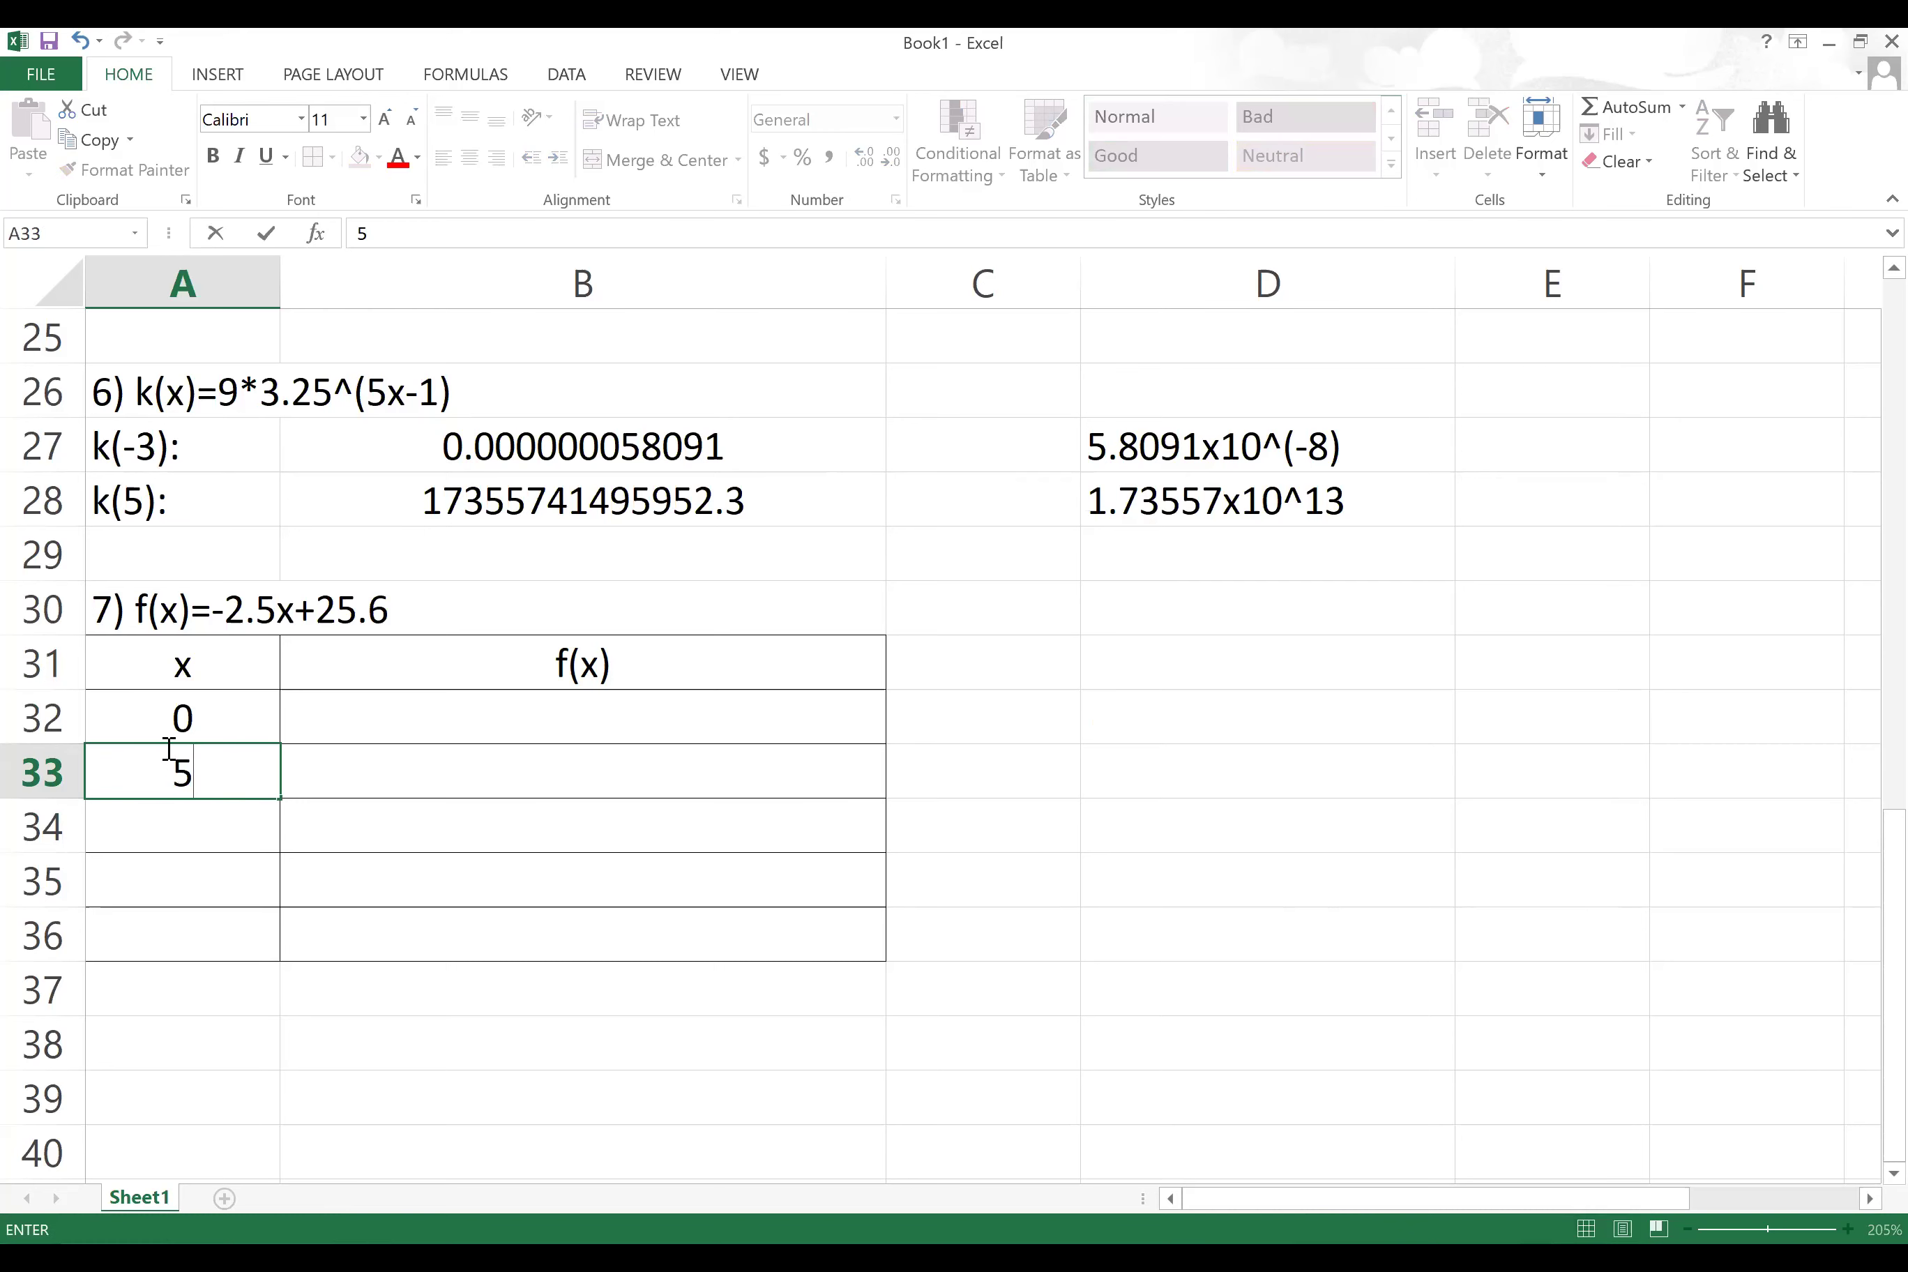
drag(247, 706, 245, 767)
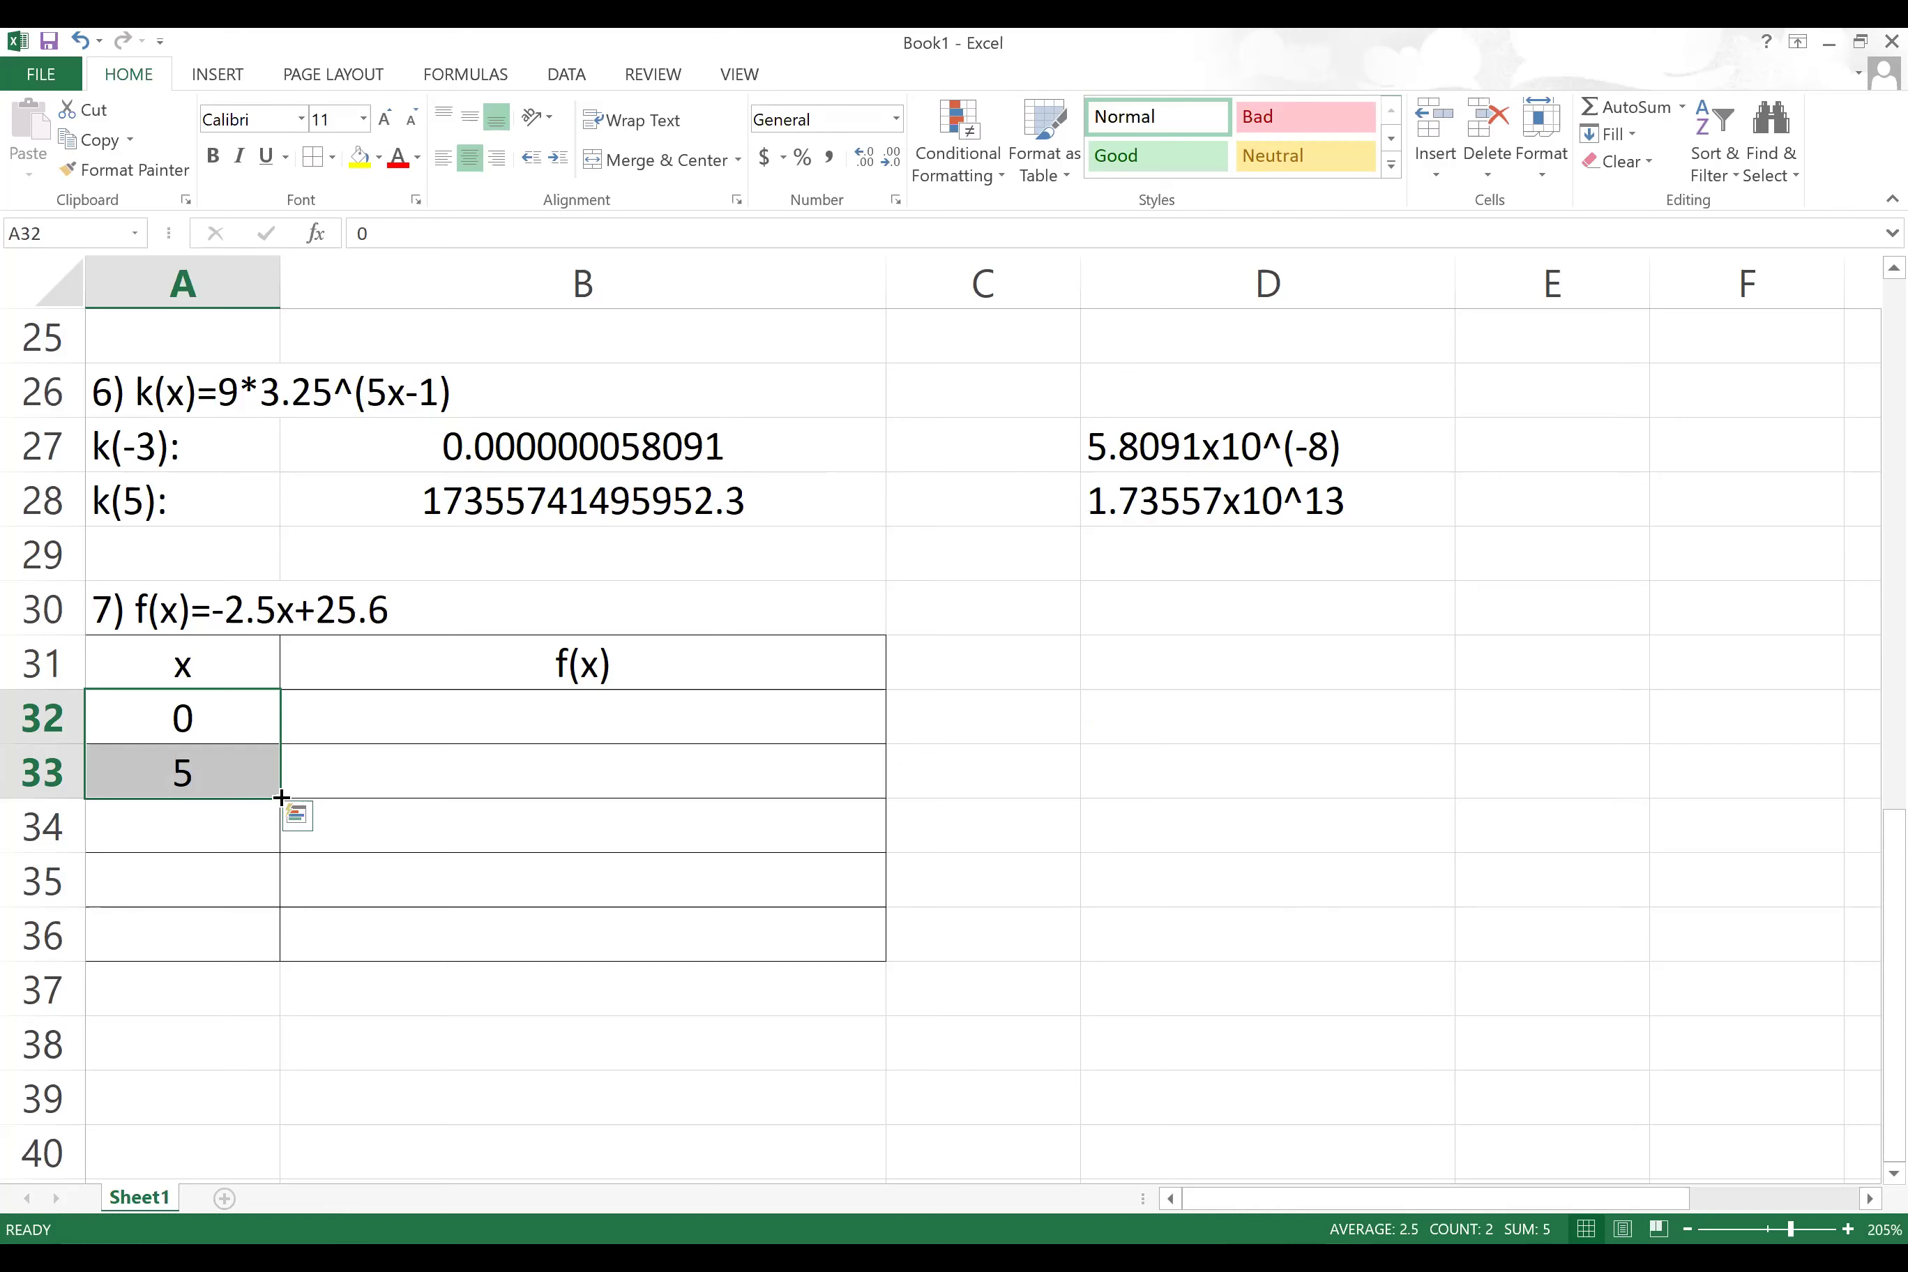
drag(281, 798, 276, 836)
drag(268, 929, 267, 929)
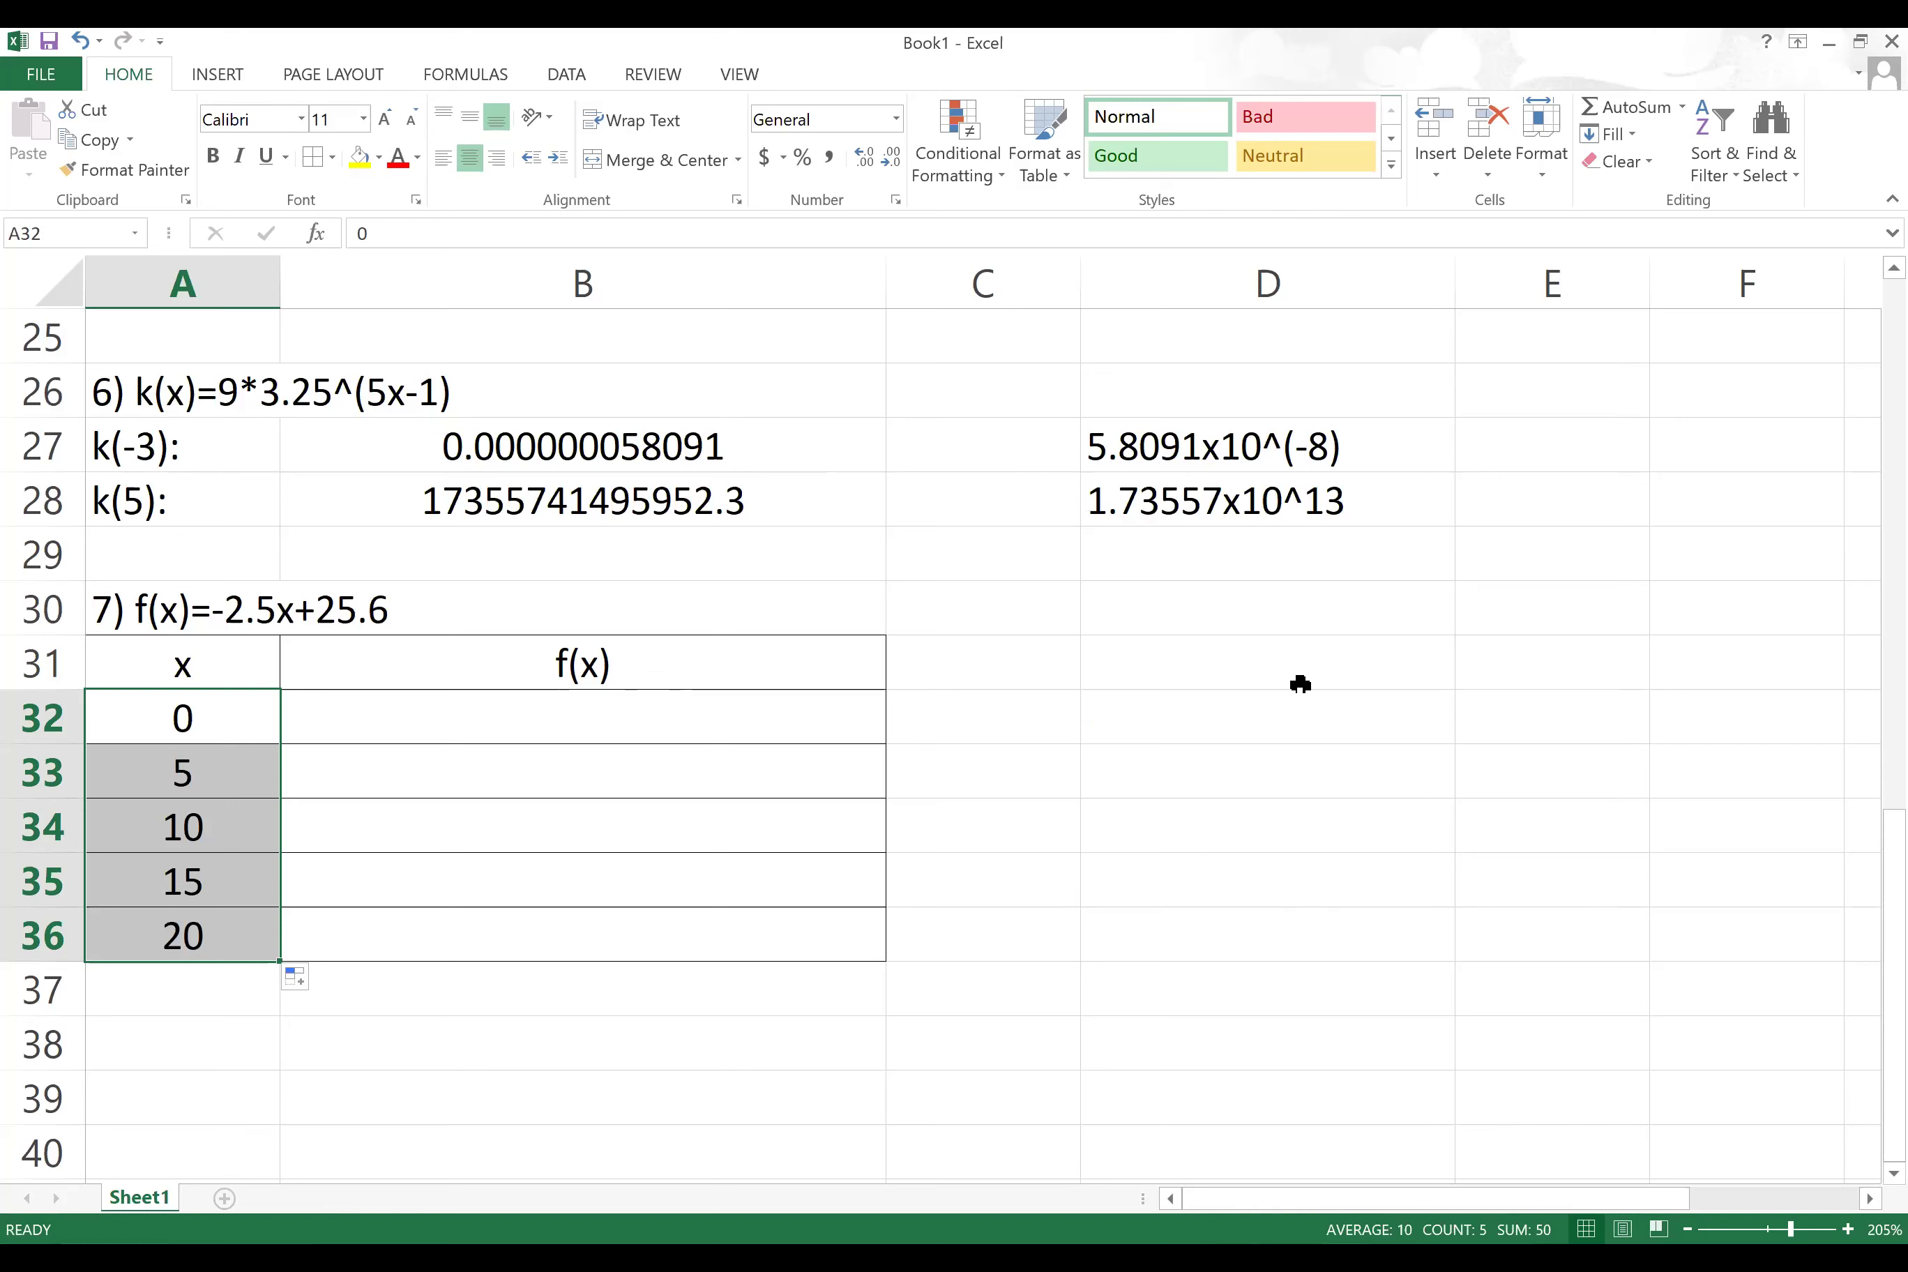
Step: Enter the label m: in C31 with slope -2.5 in D31, centered
click(1020, 651)
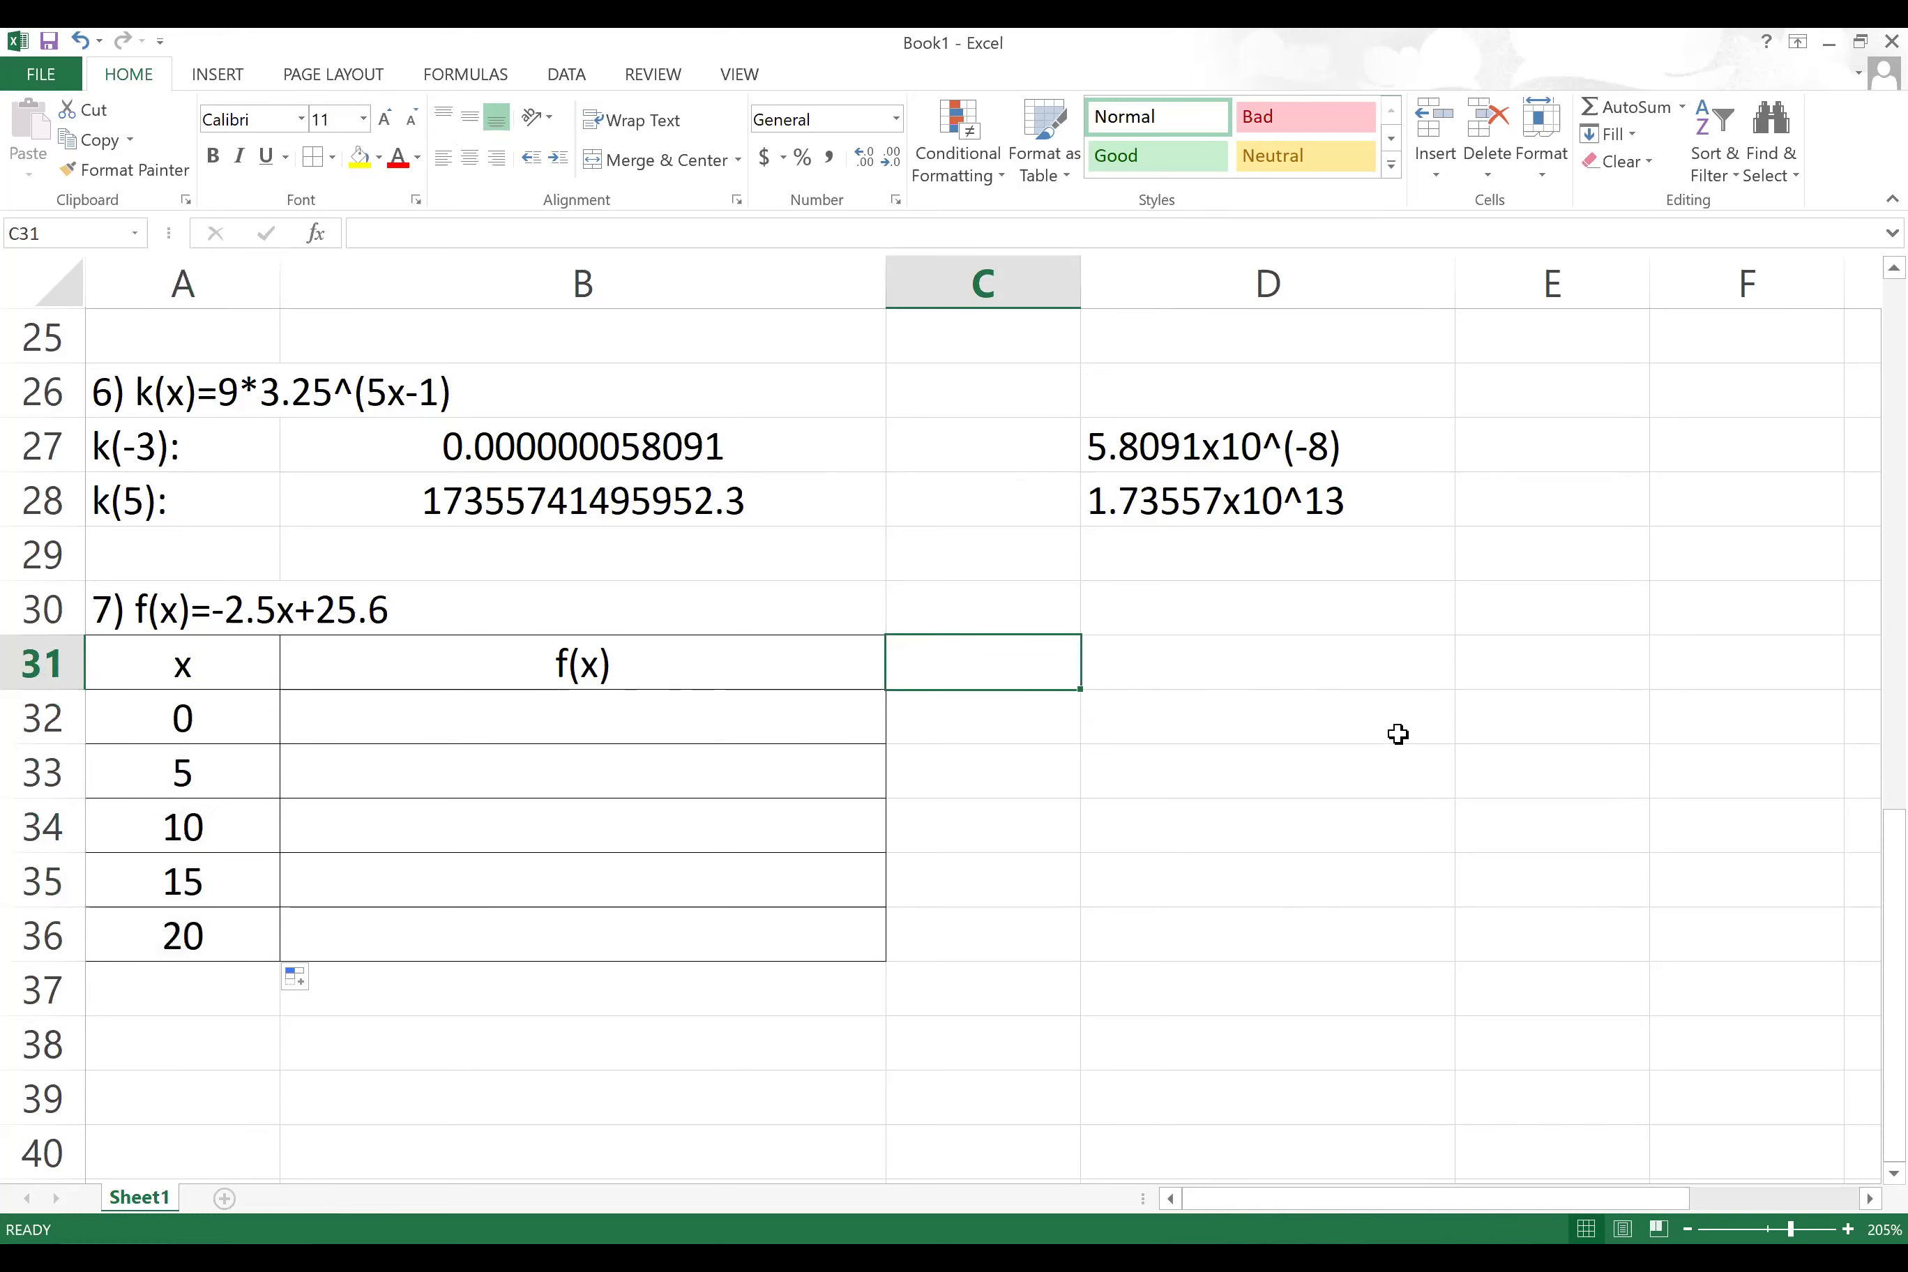
text(m:)
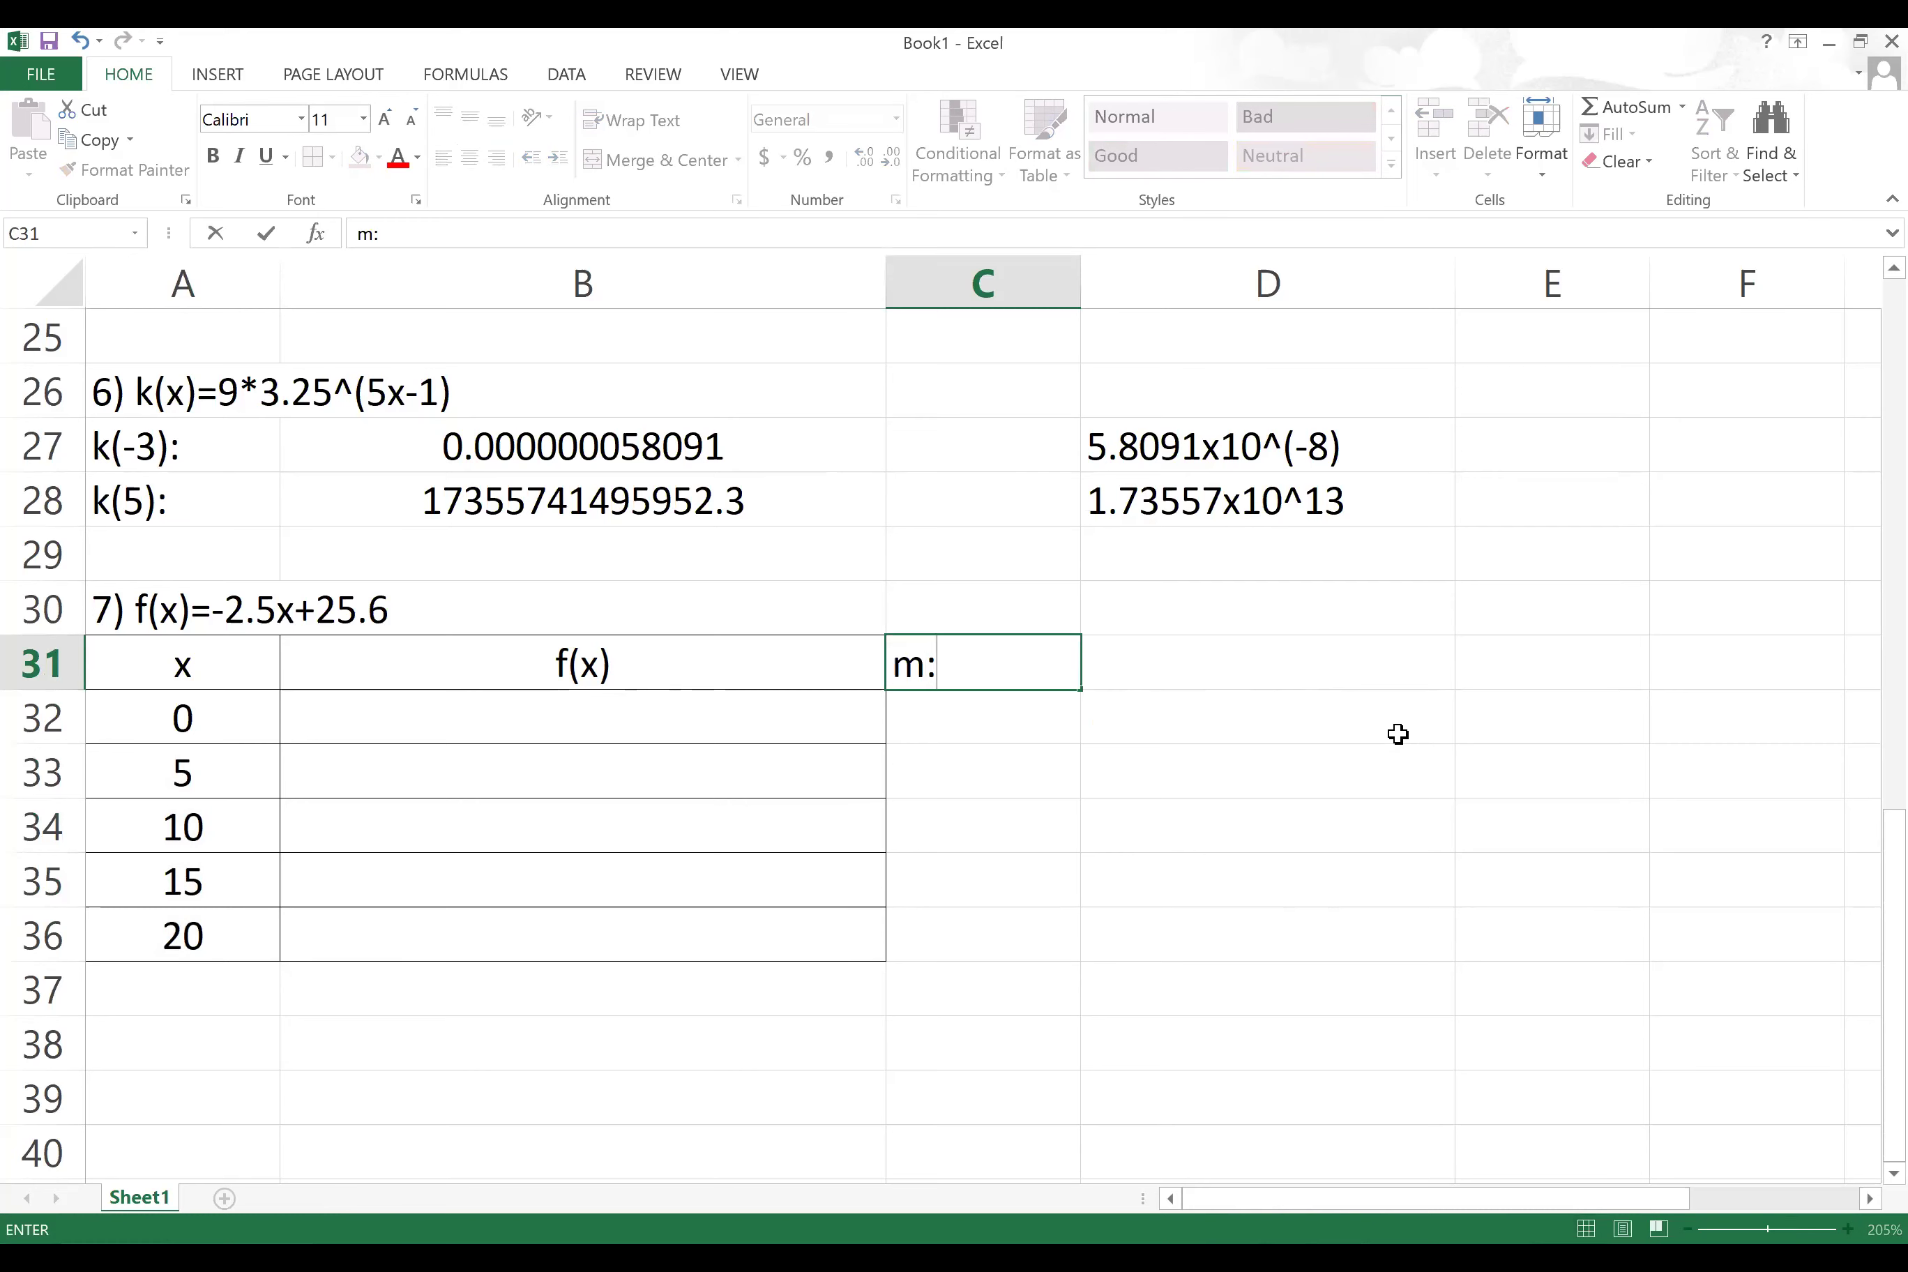
key(Tab)
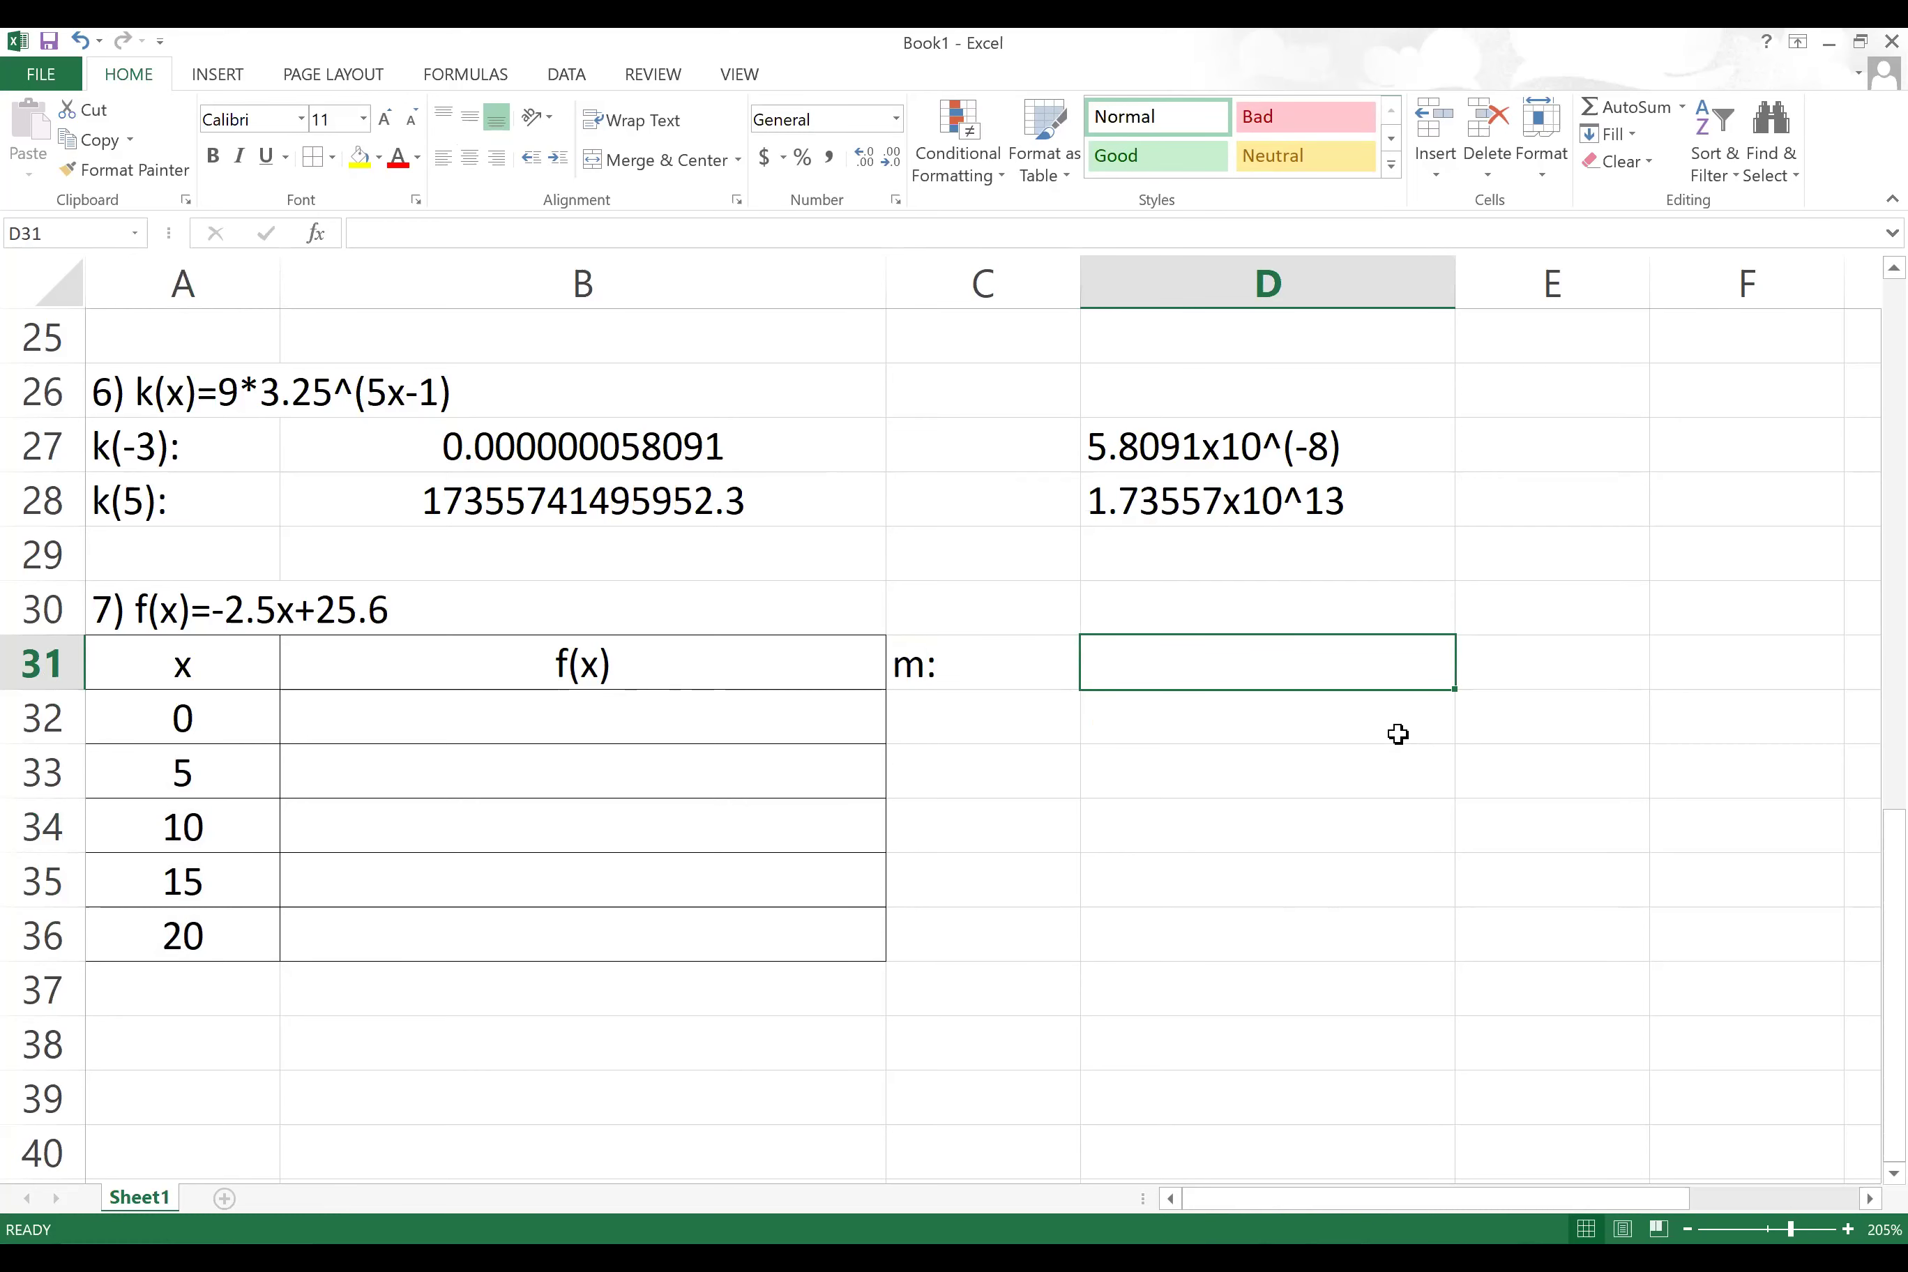
text(=)
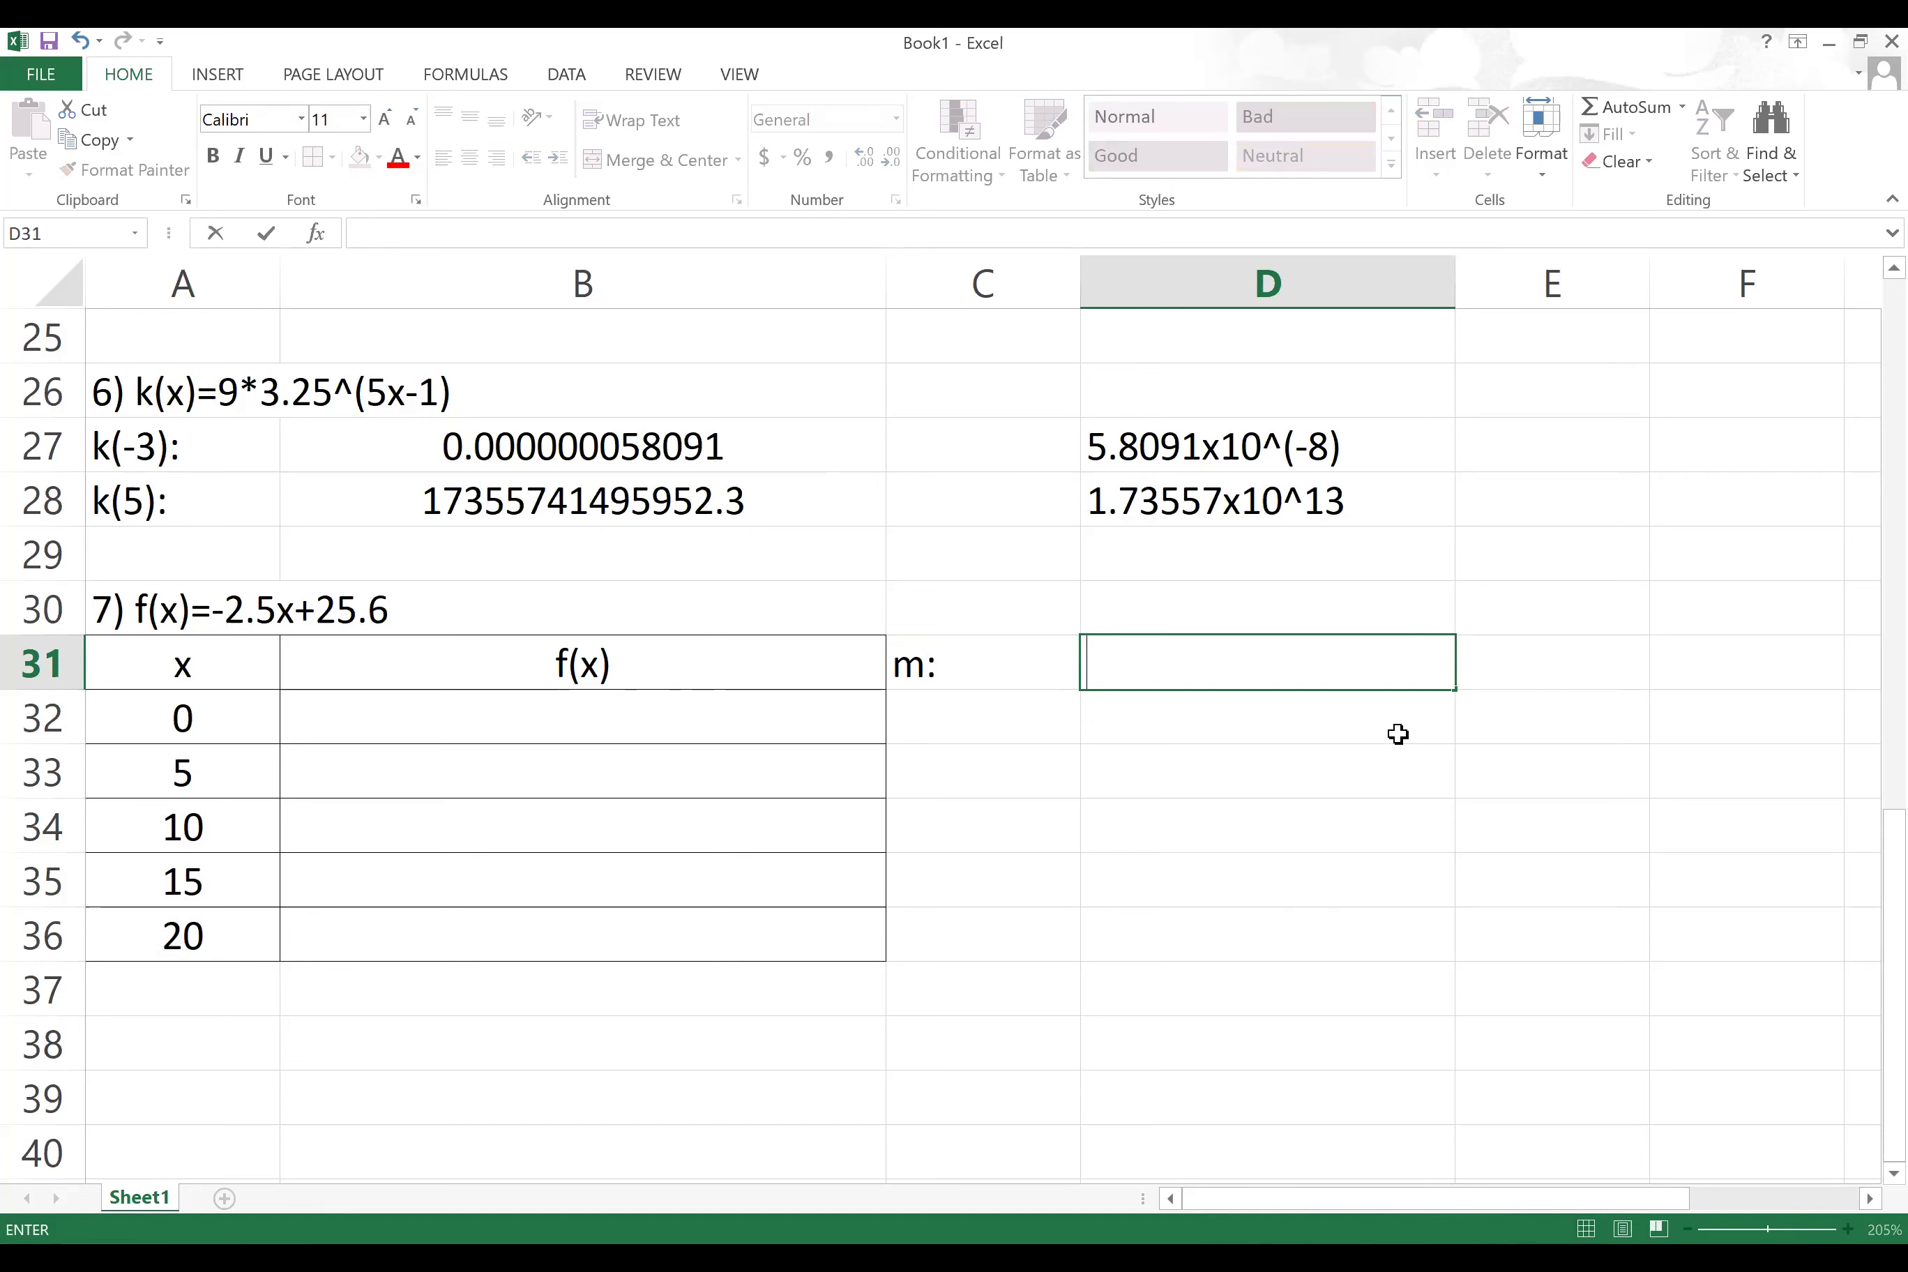
text(-2.5)
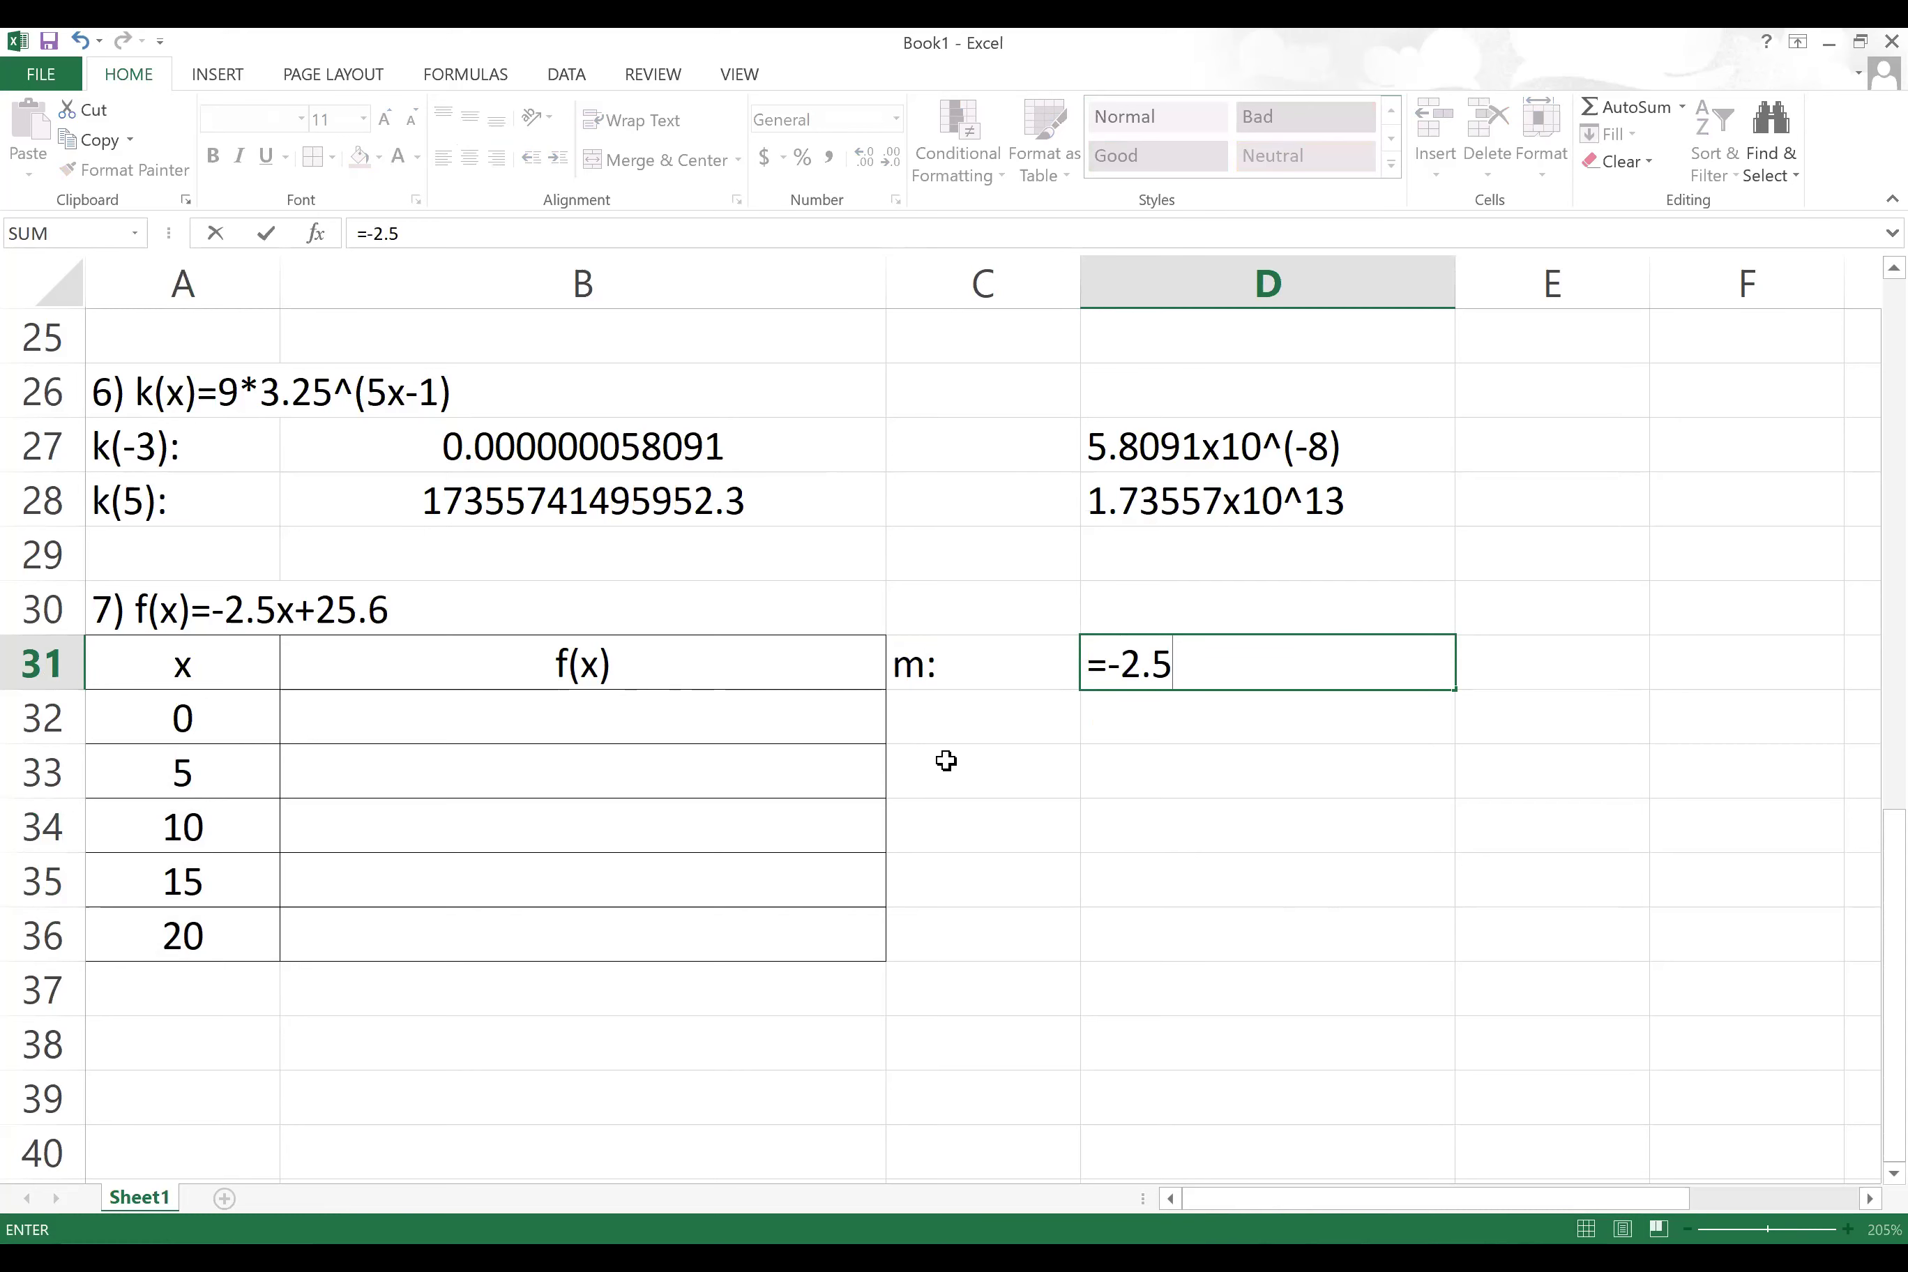
click(980, 727)
drag(993, 677, 1274, 703)
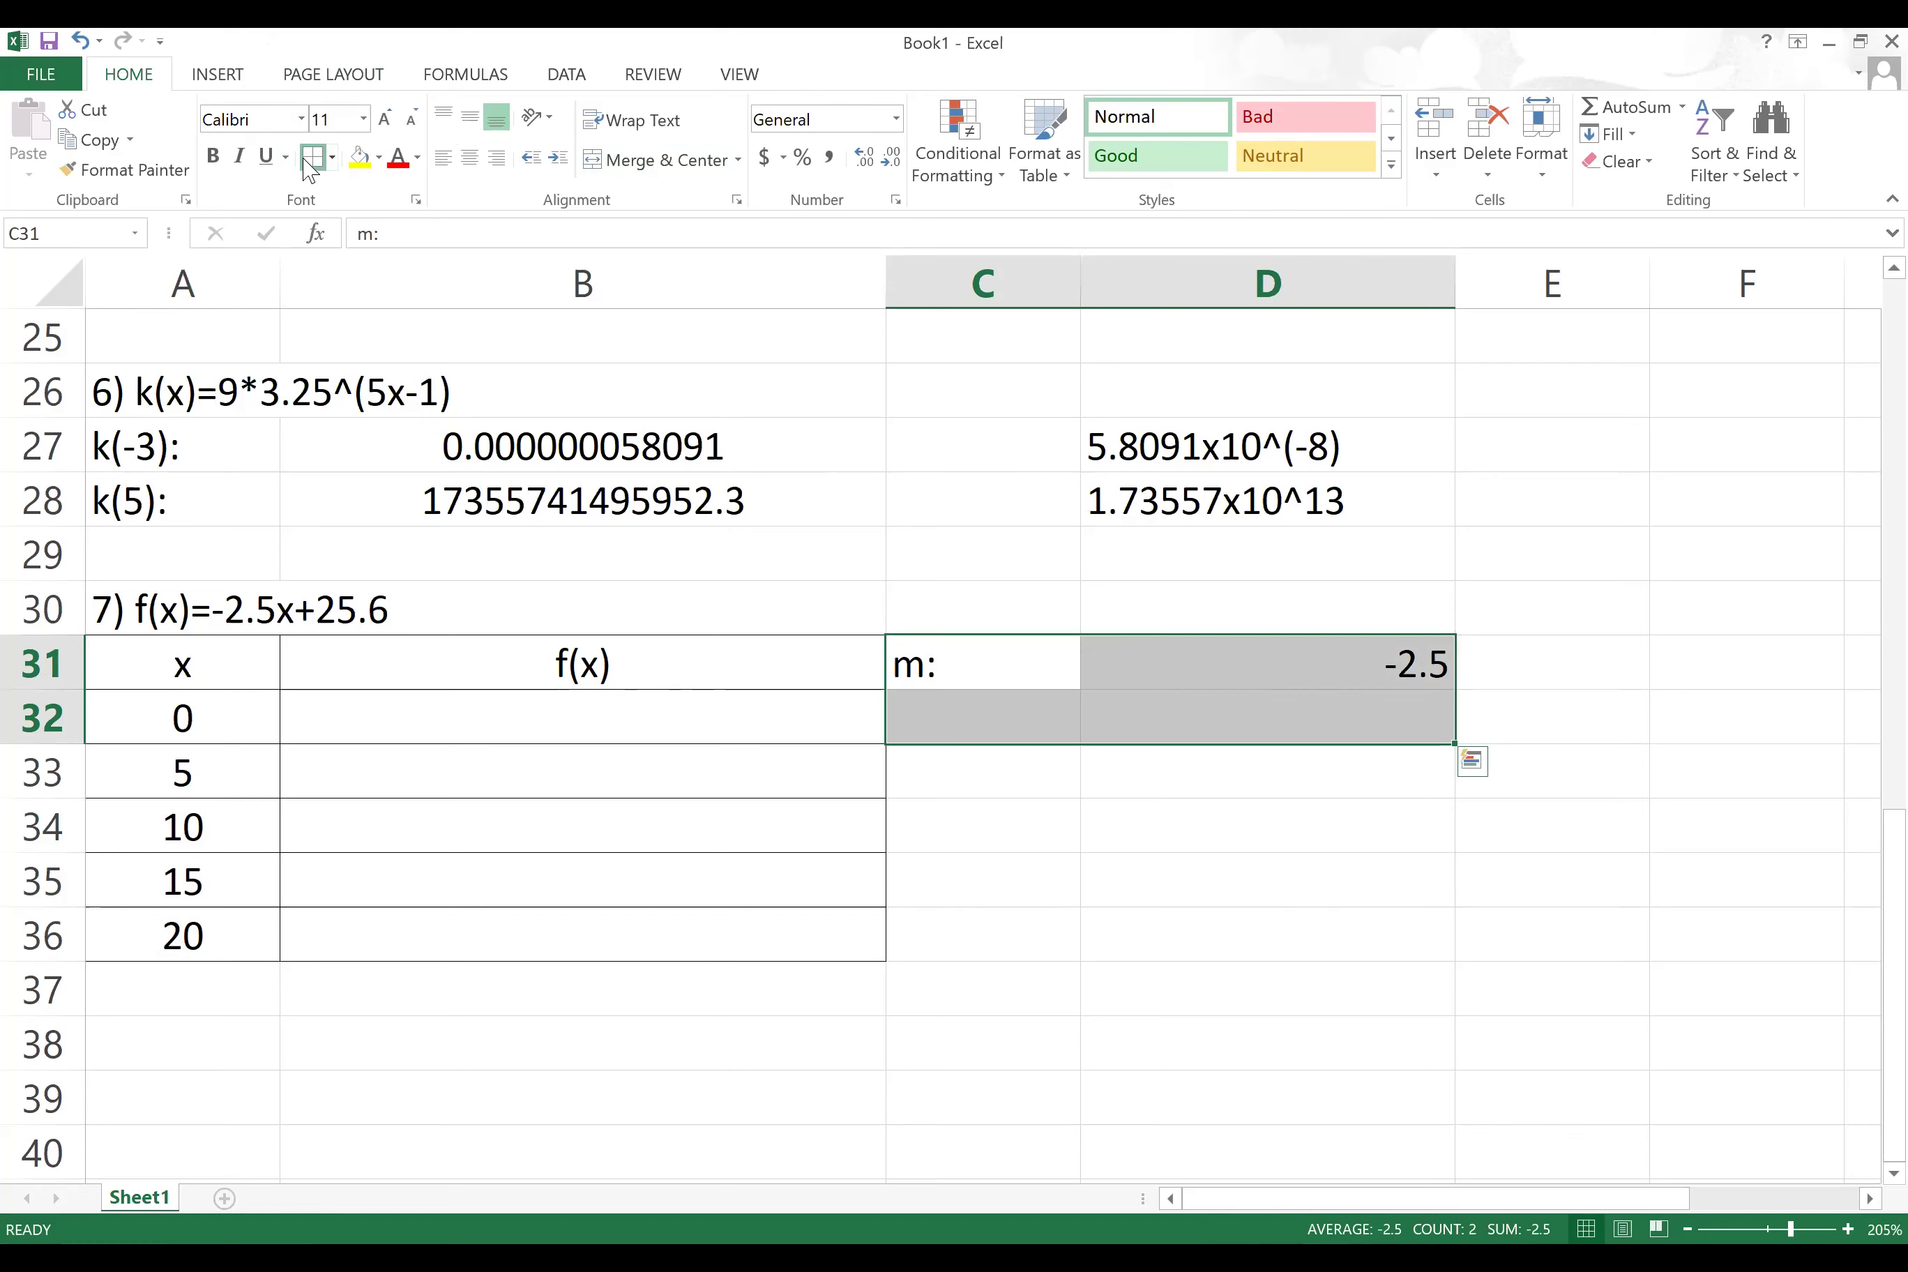
click(469, 159)
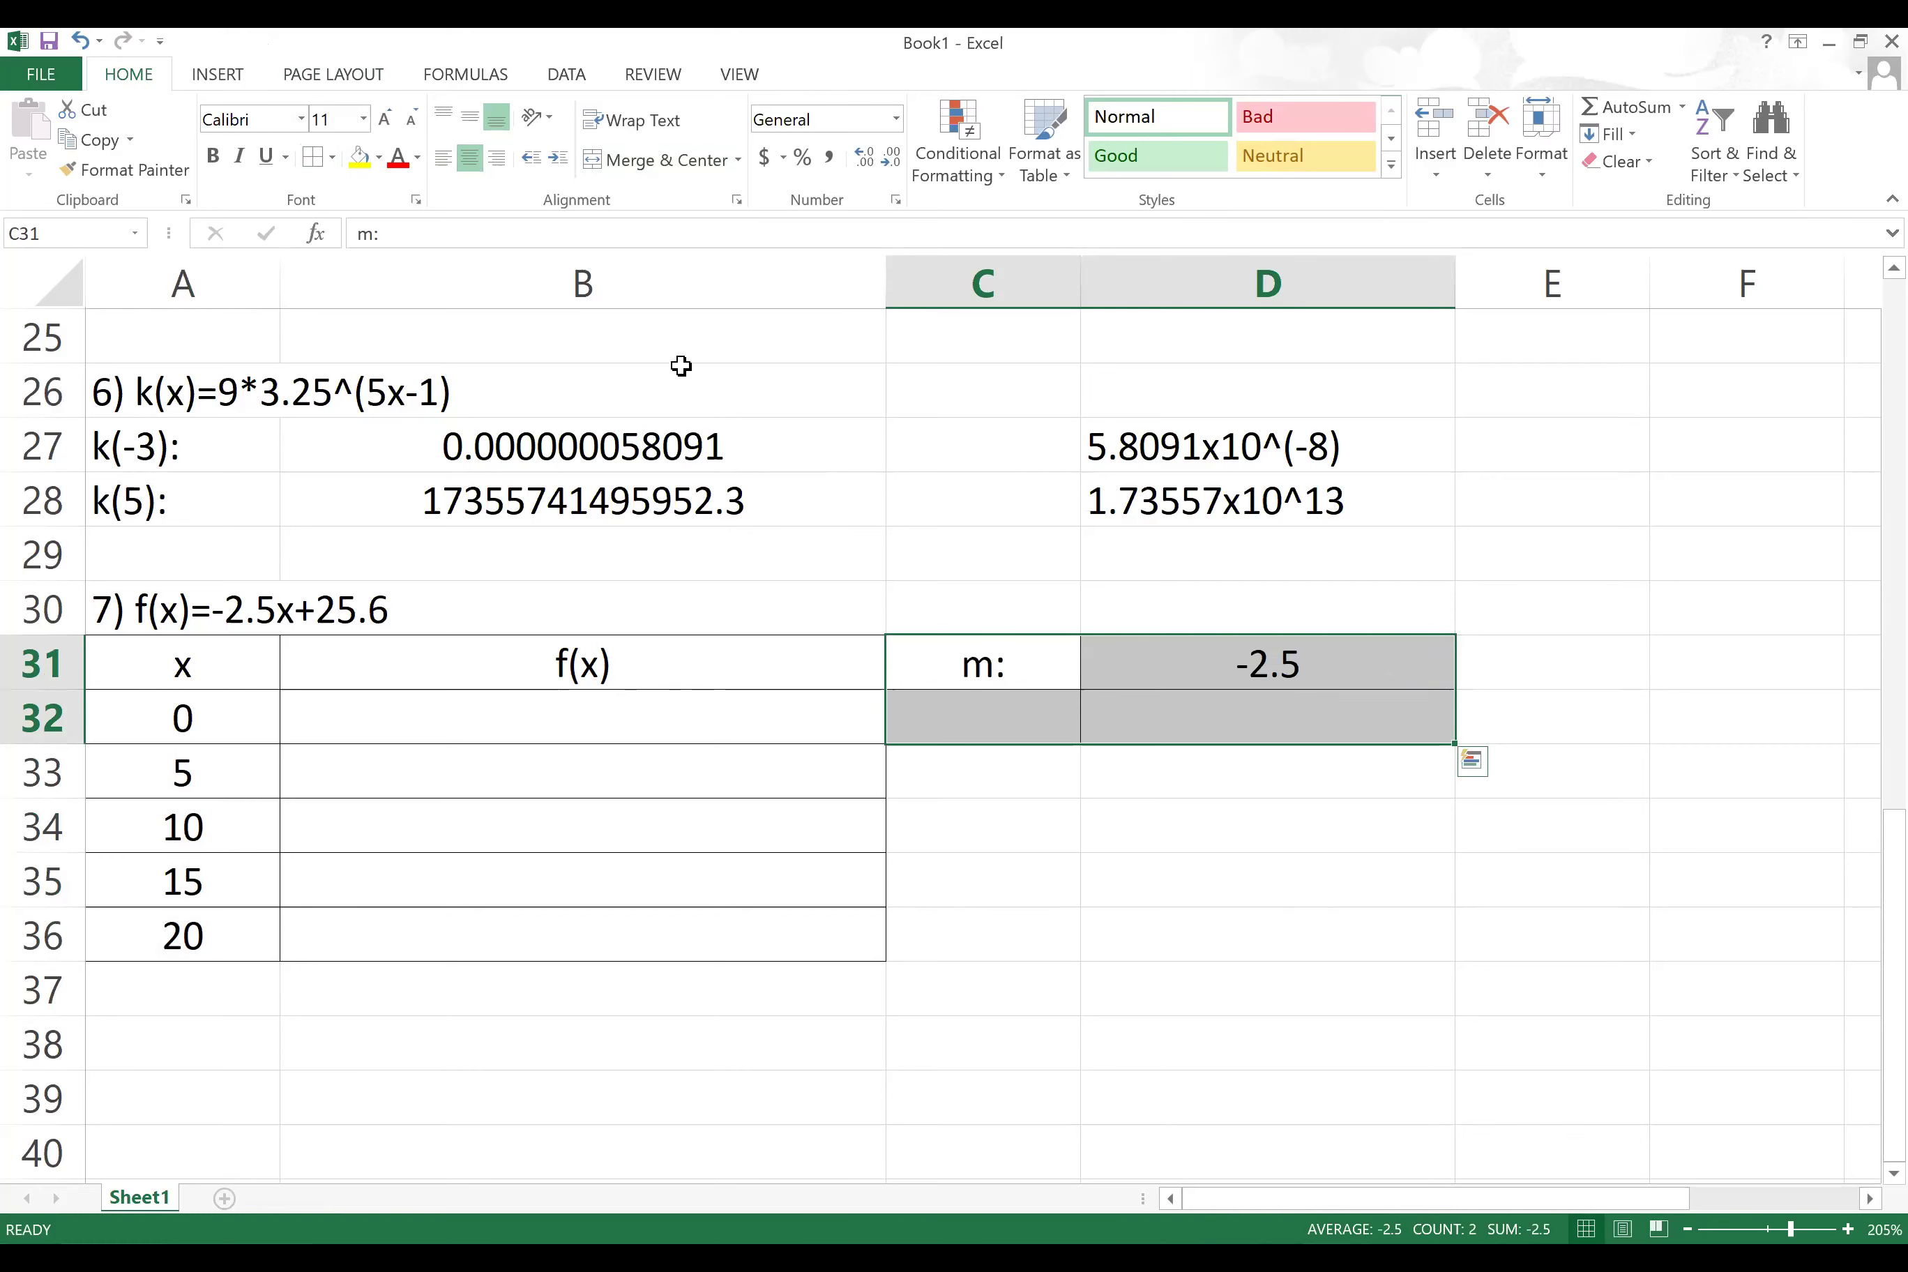
Step: Enter the label b: in C32 with intercept 25.6 in D32
click(1010, 726)
text(b:)
key(Tab)
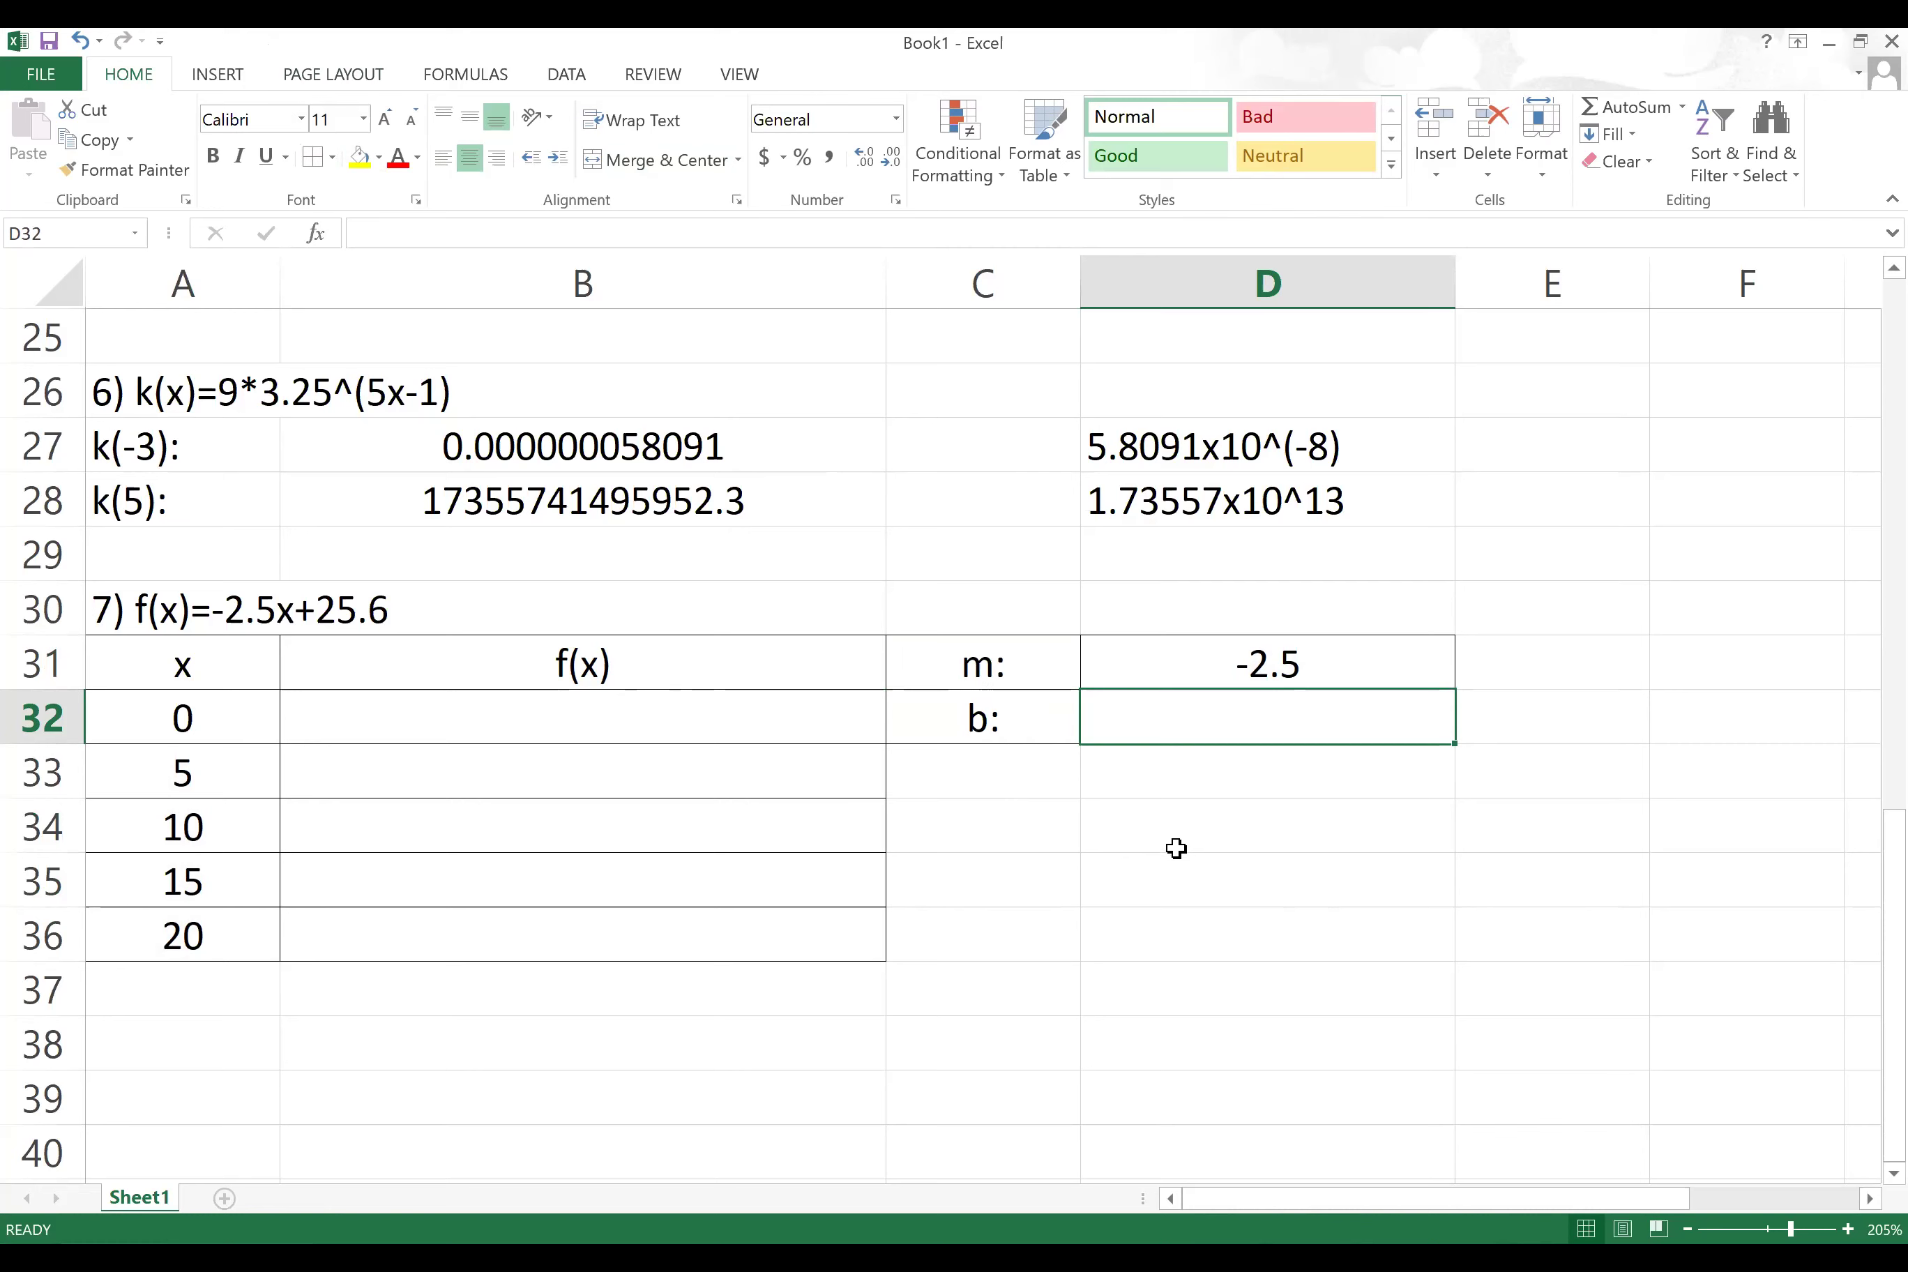
key(BackSpace)
text(52)
key(BackSpace)
key(BackSpace)
text(25)
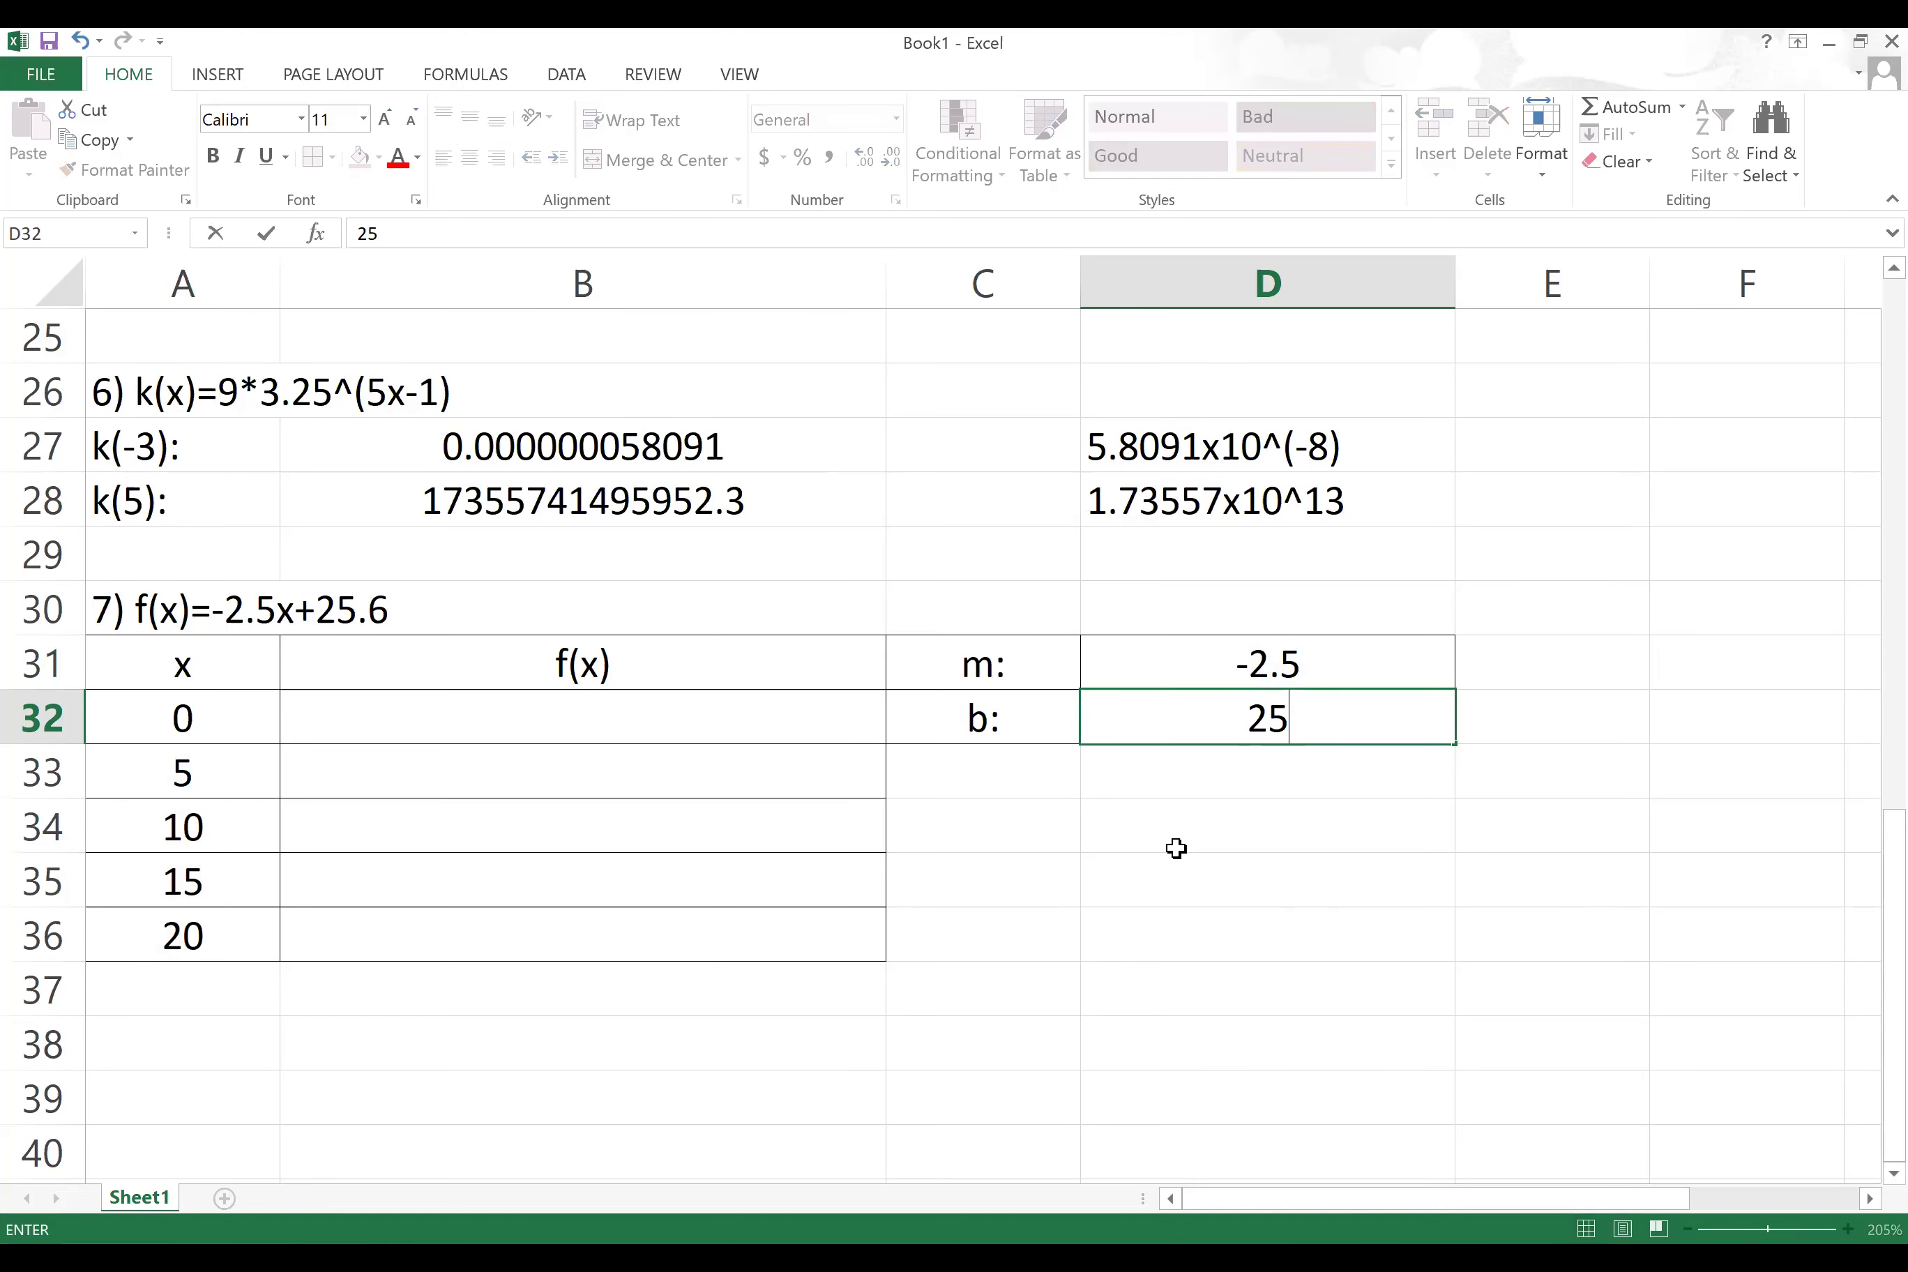
text(.6)
key(Return)
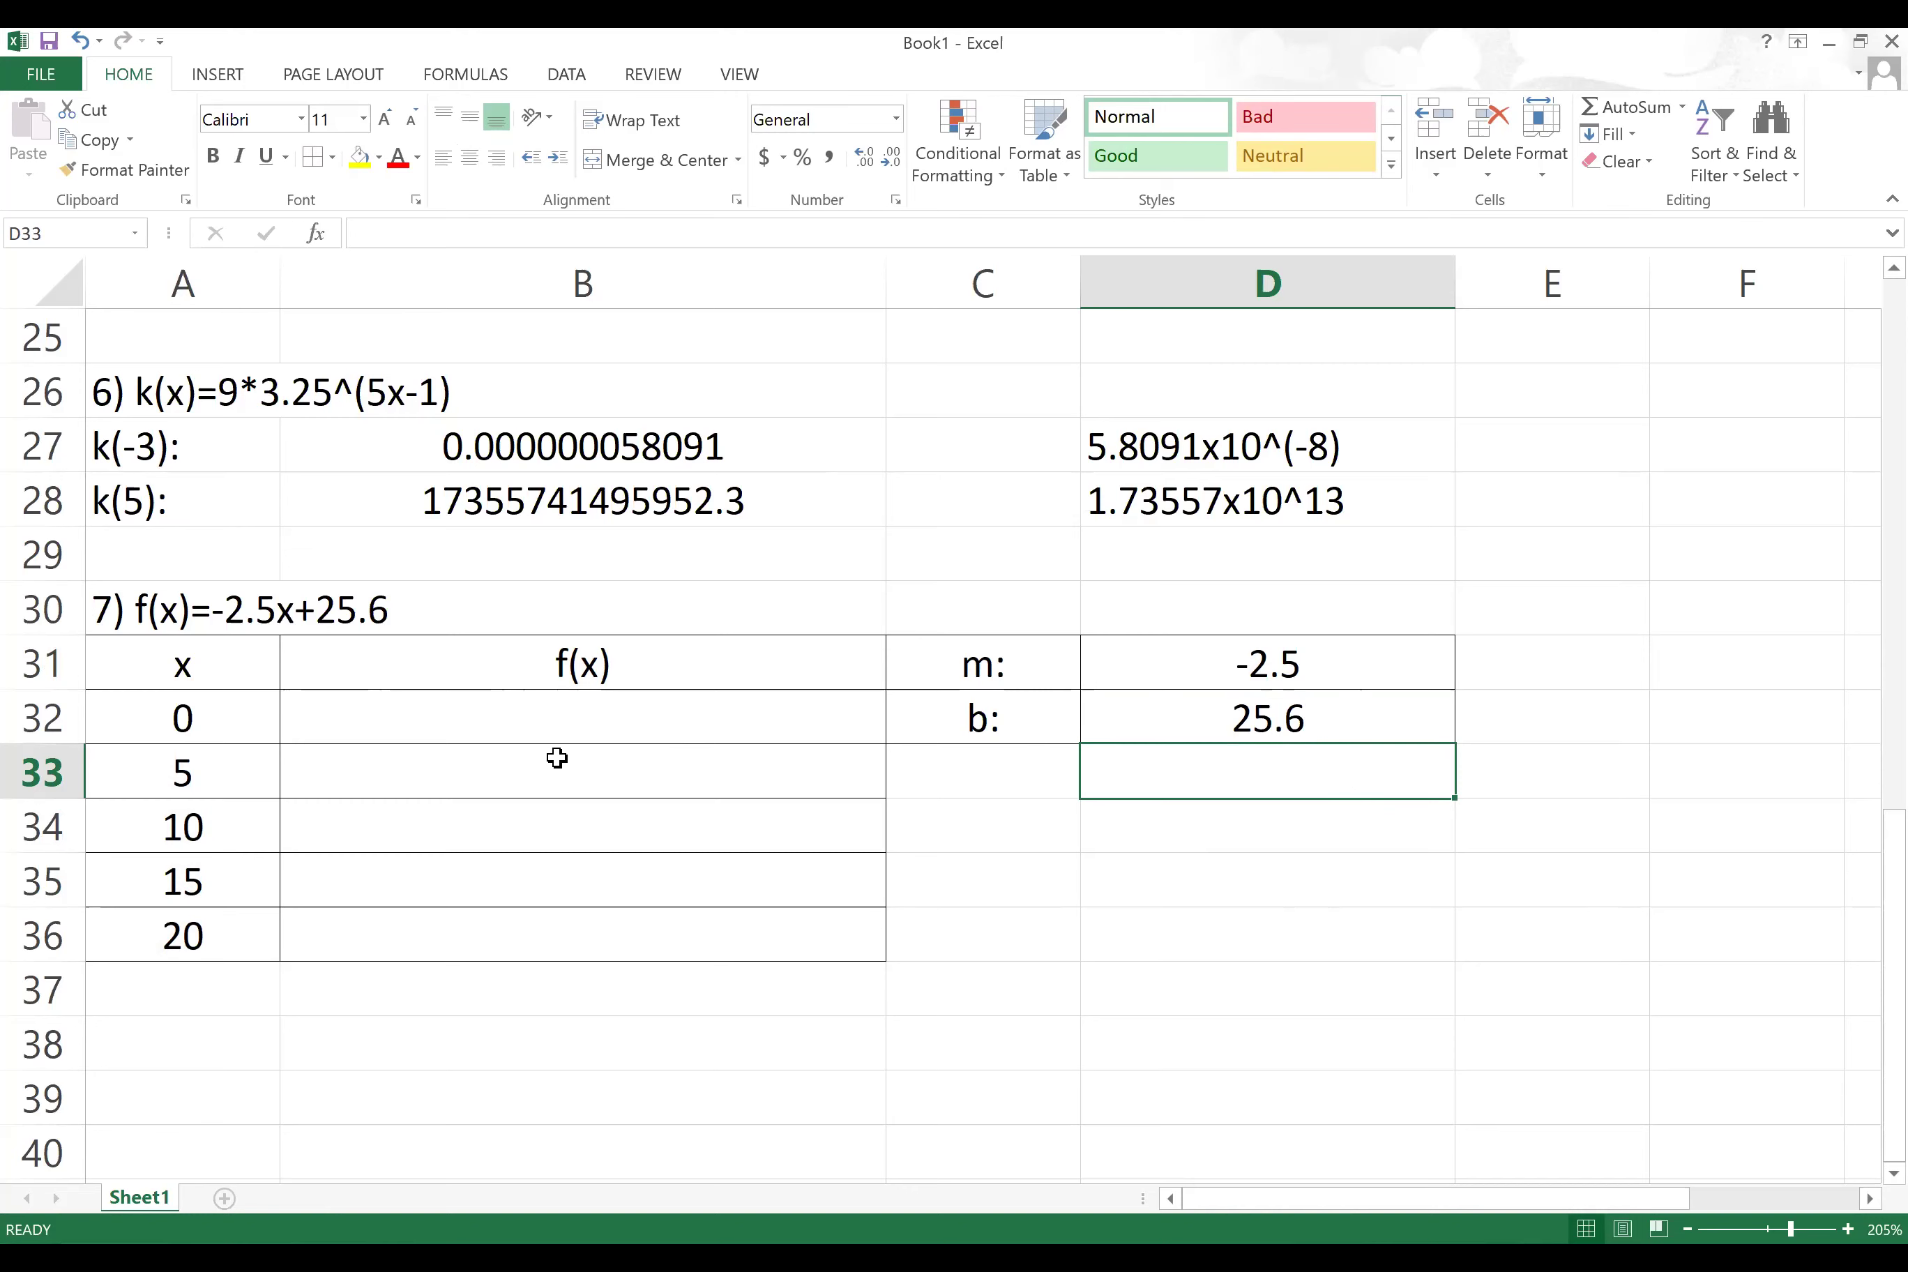
text(=)
key(Escape)
click(648, 720)
Step: Begin B32's f(x) formula as =$D$31*A32, locking the slope reference
text(=)
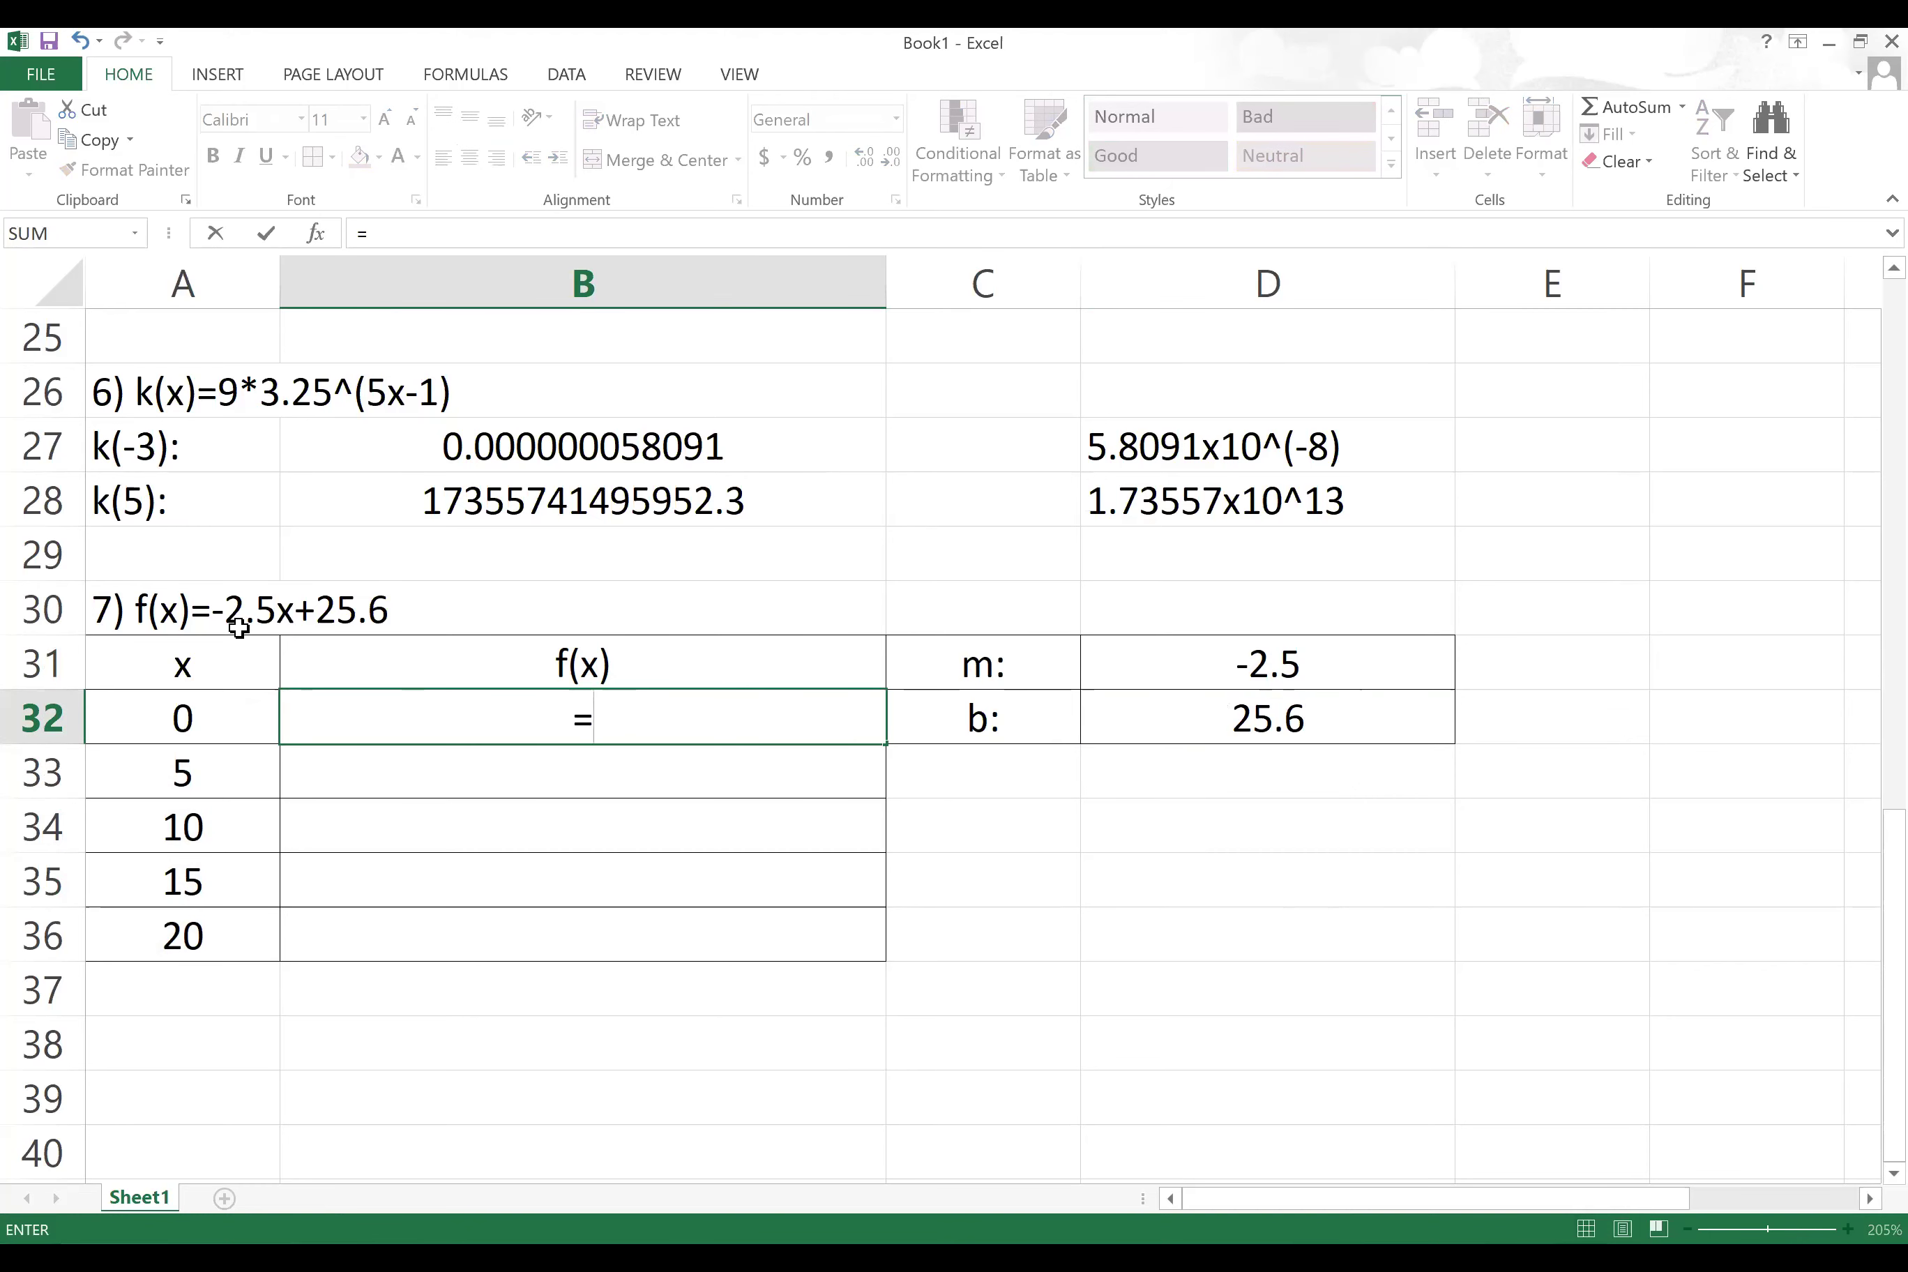
click(1293, 664)
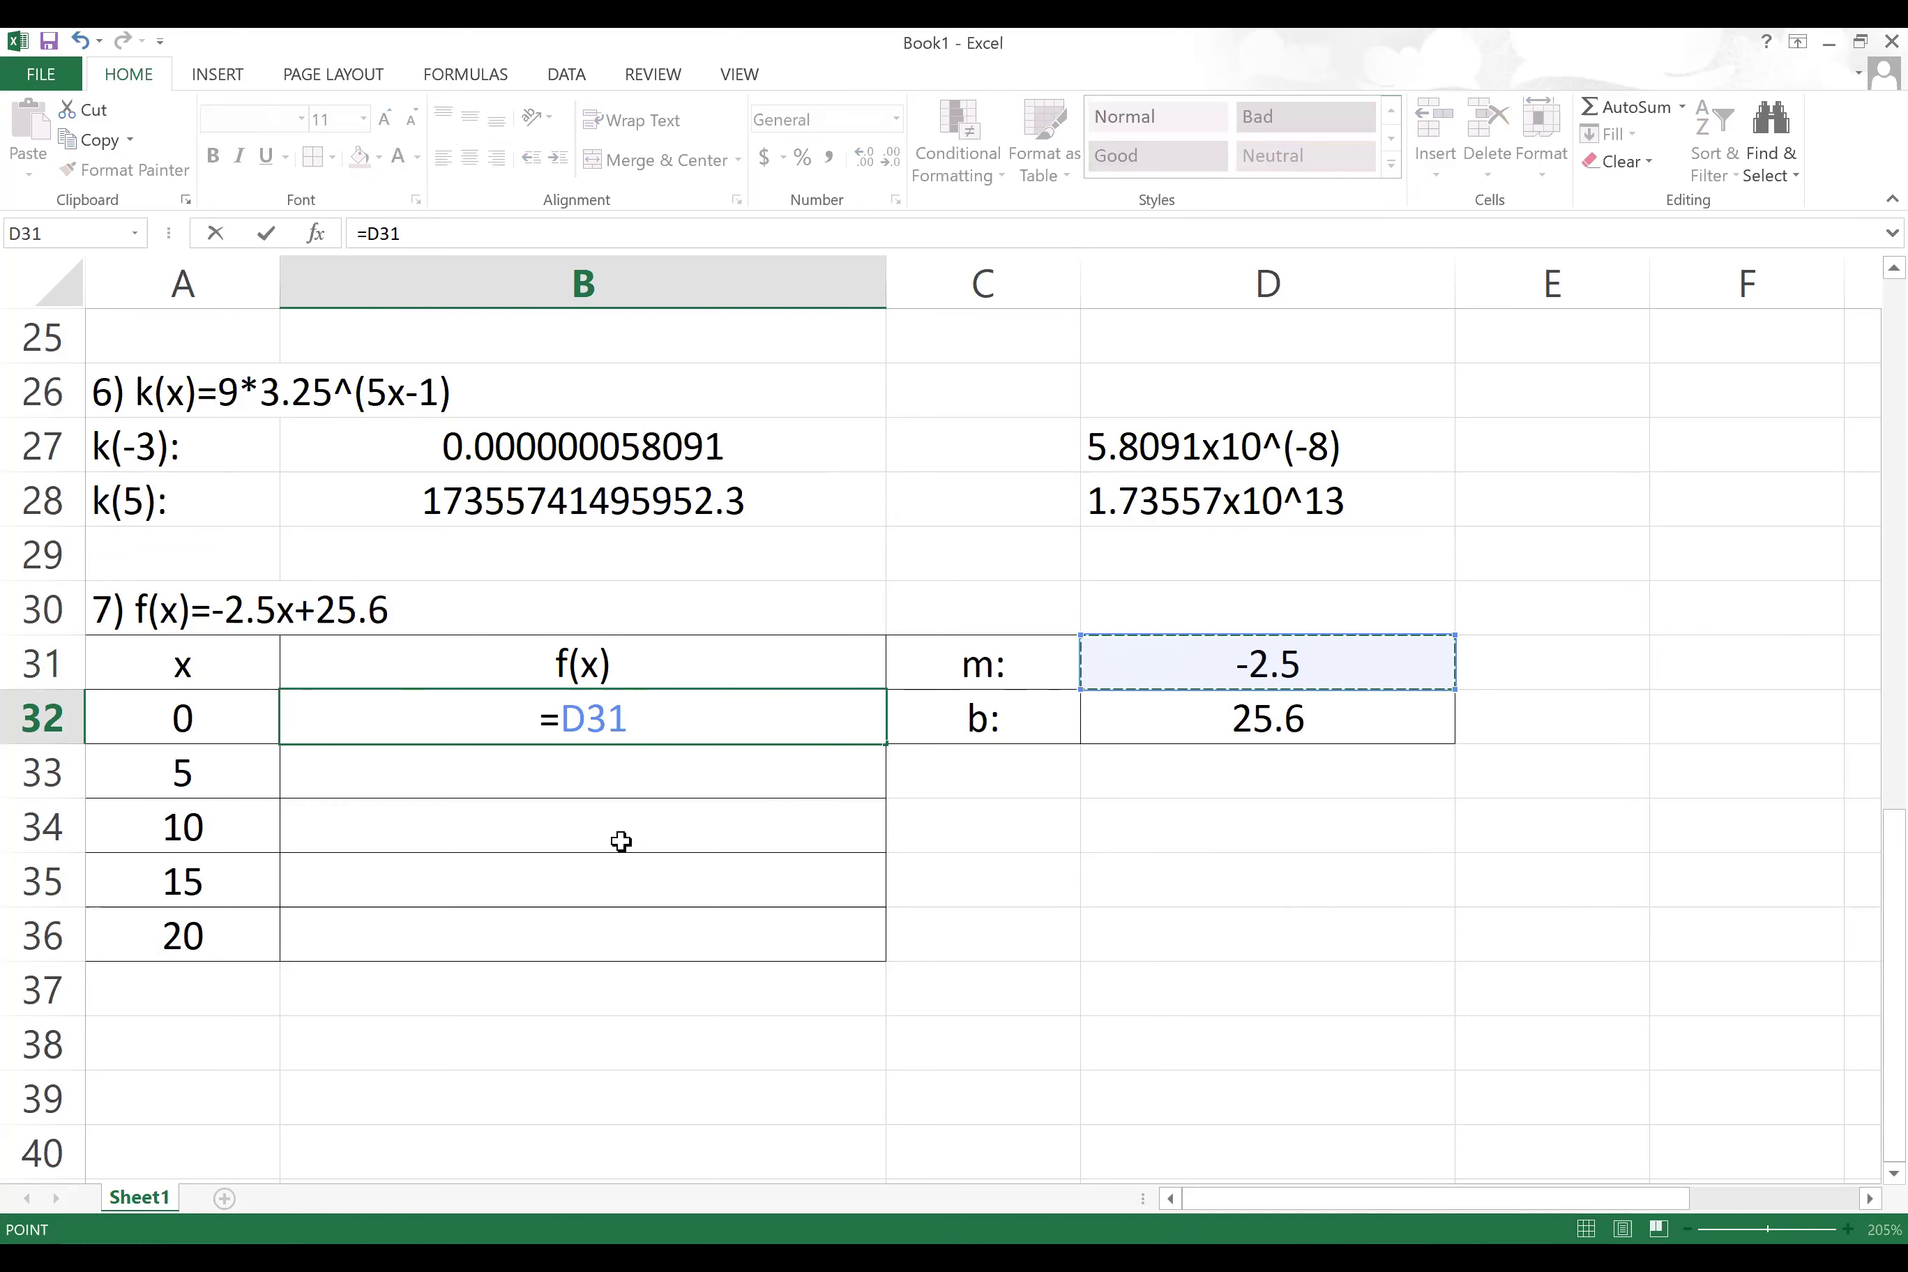
click(565, 719)
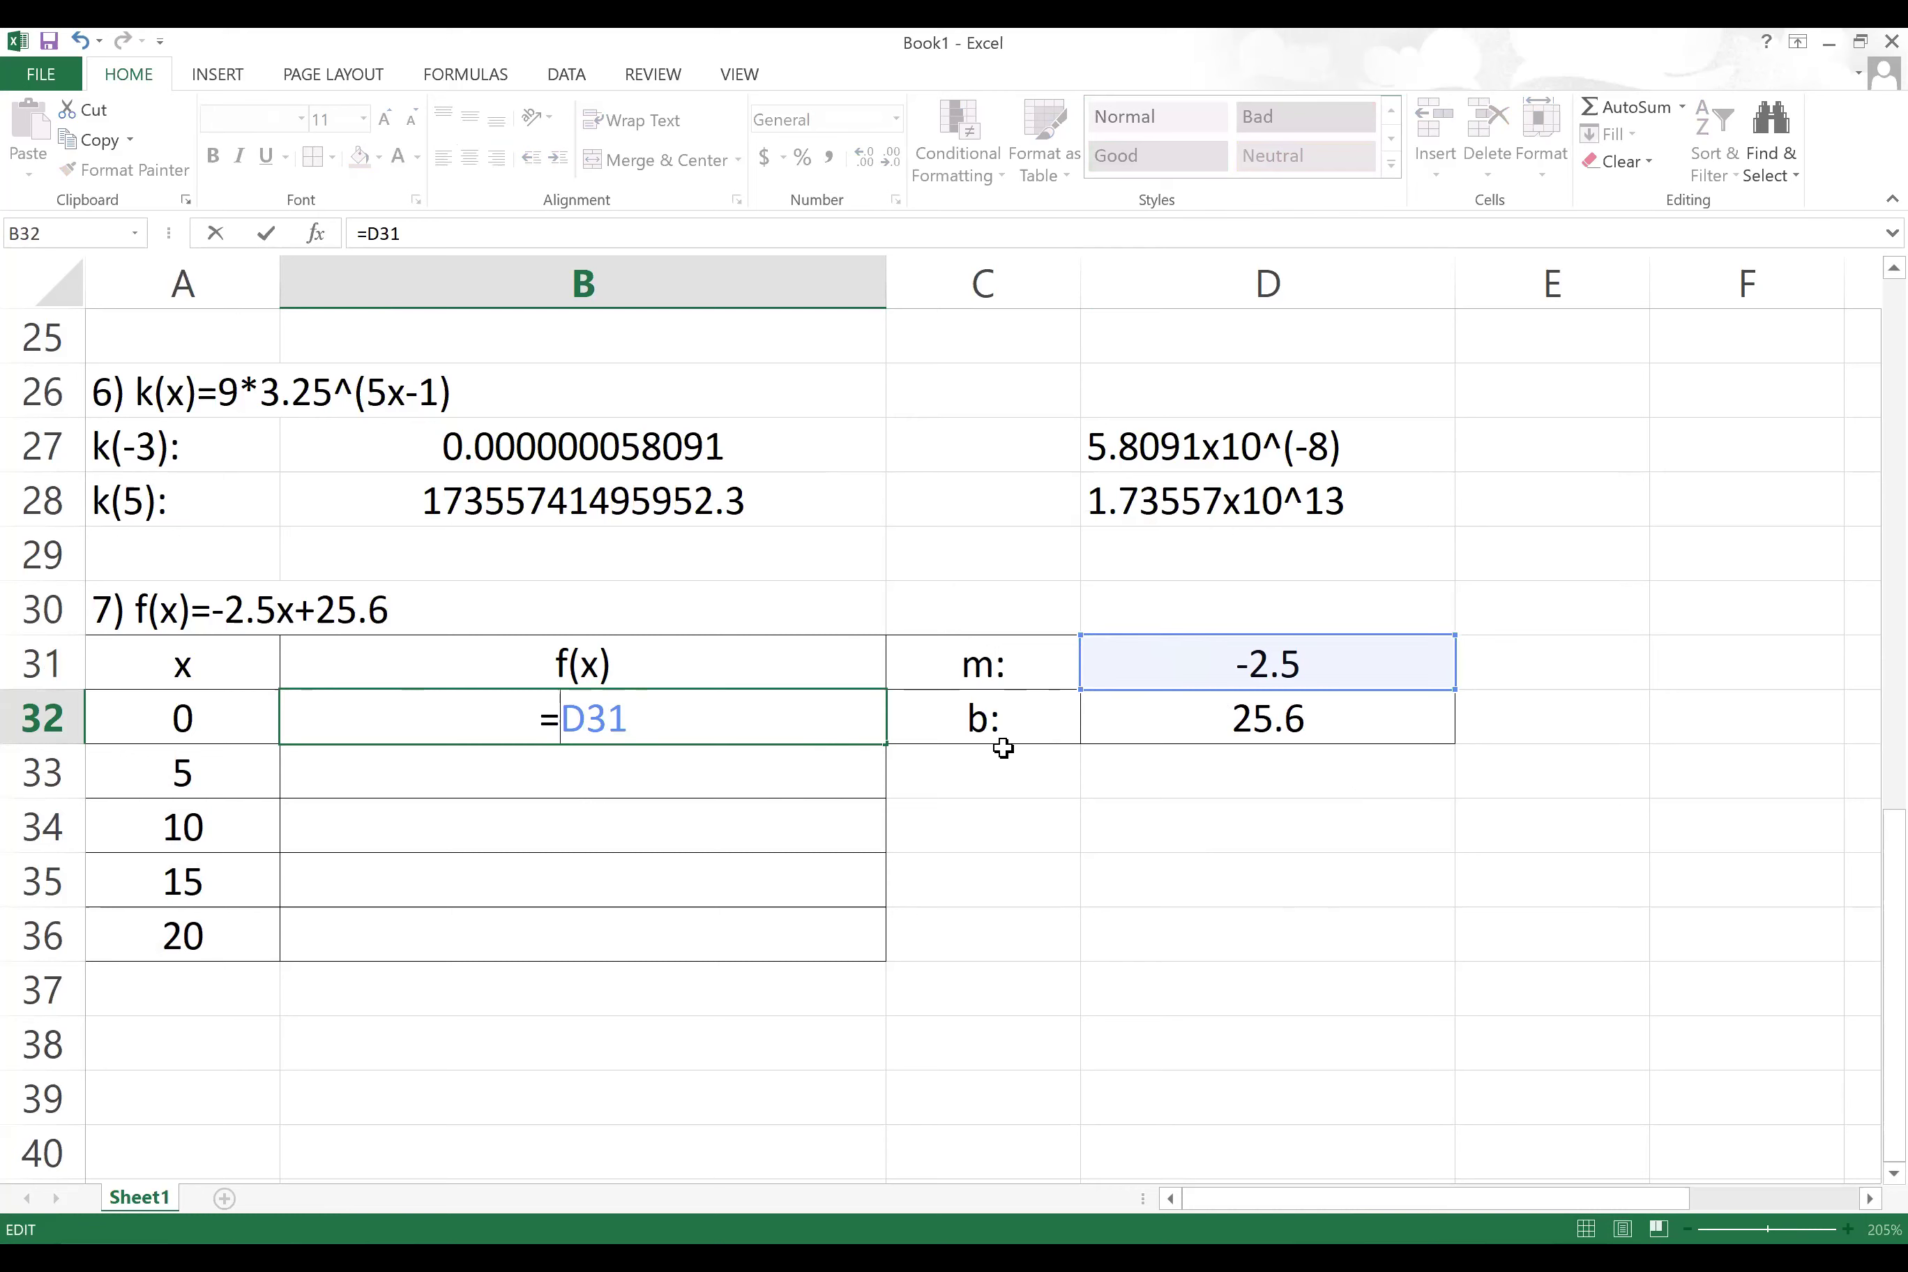
text($)
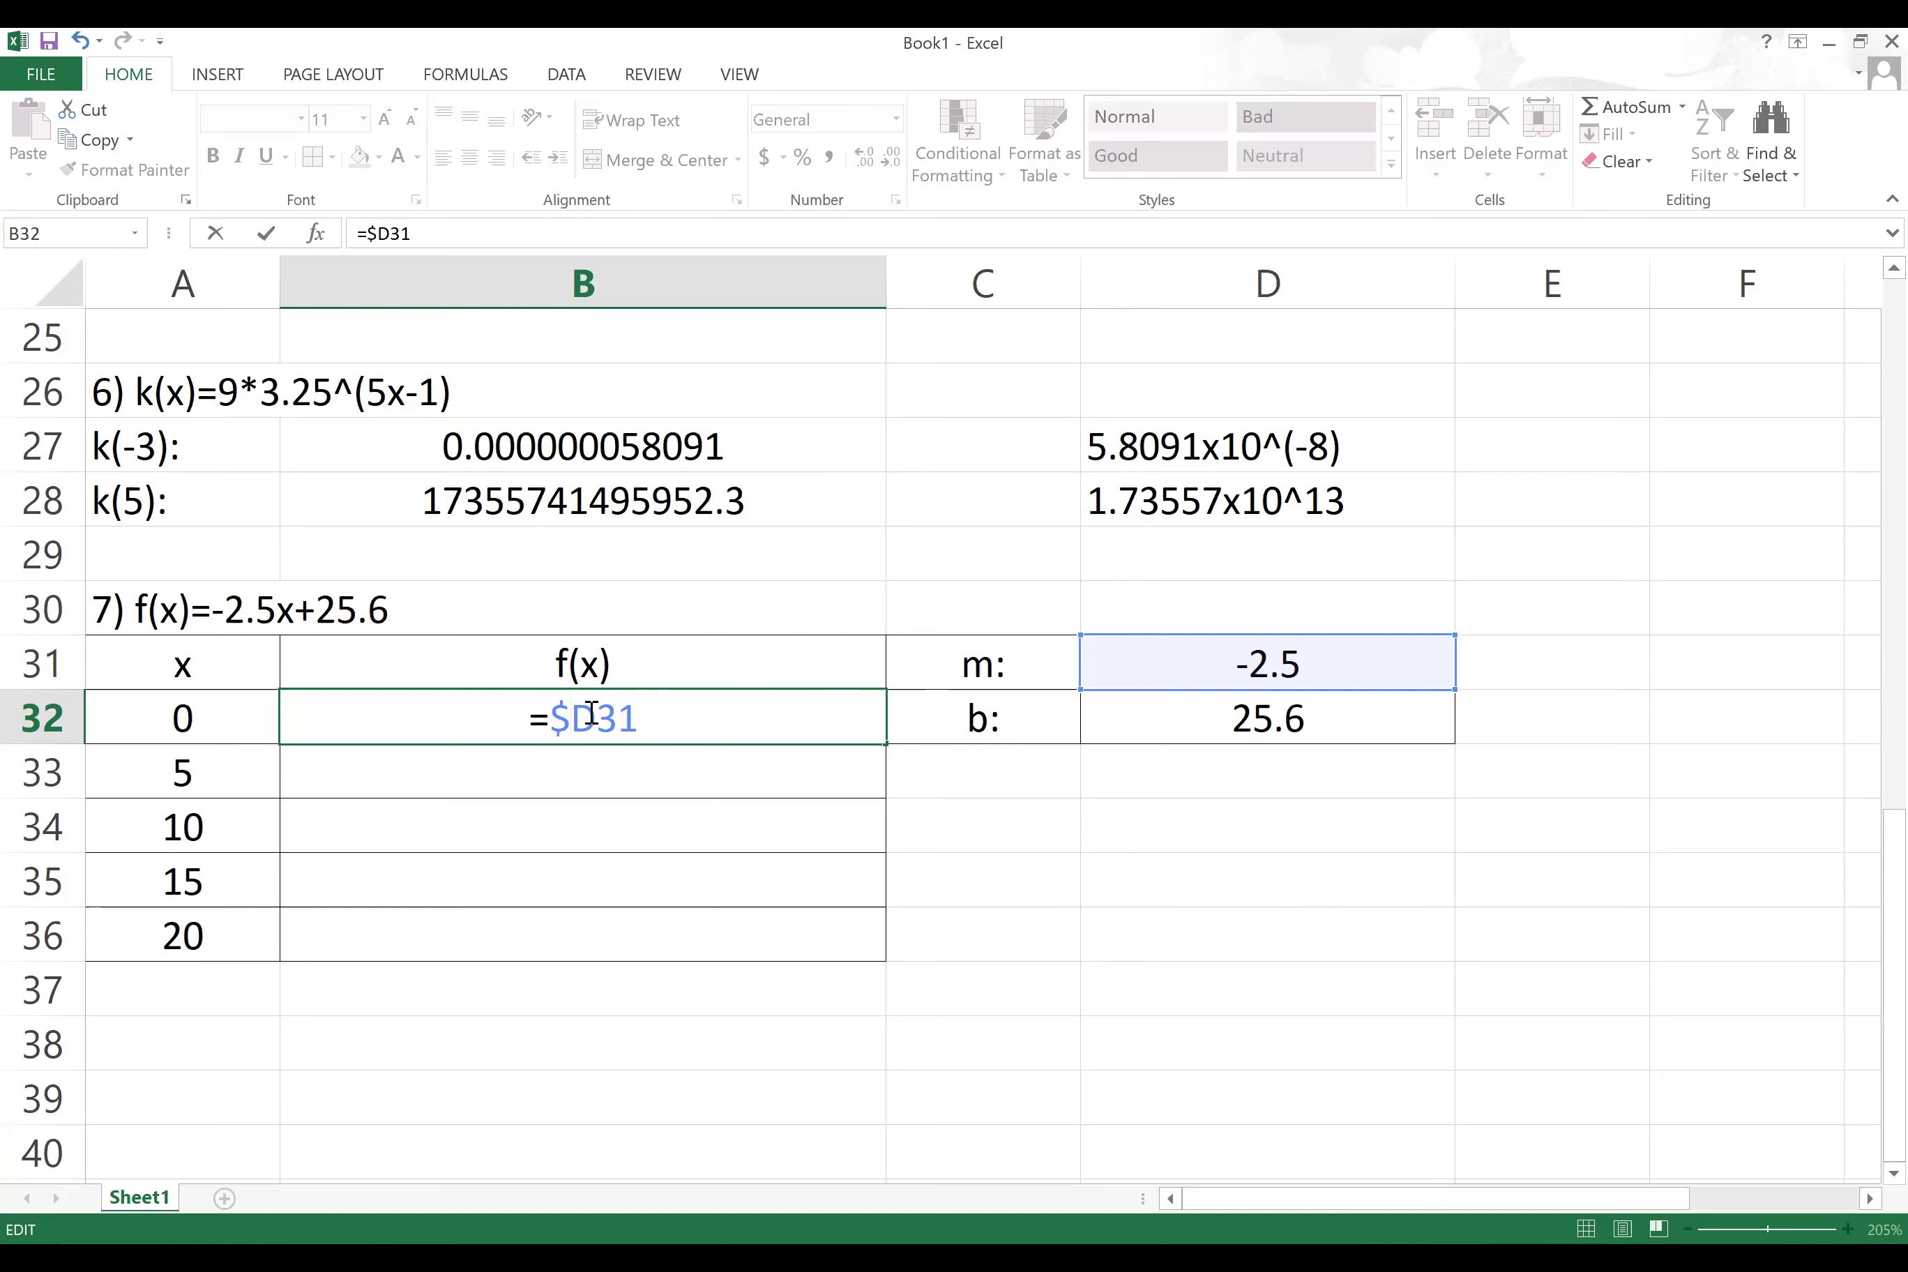
click(597, 716)
text($)
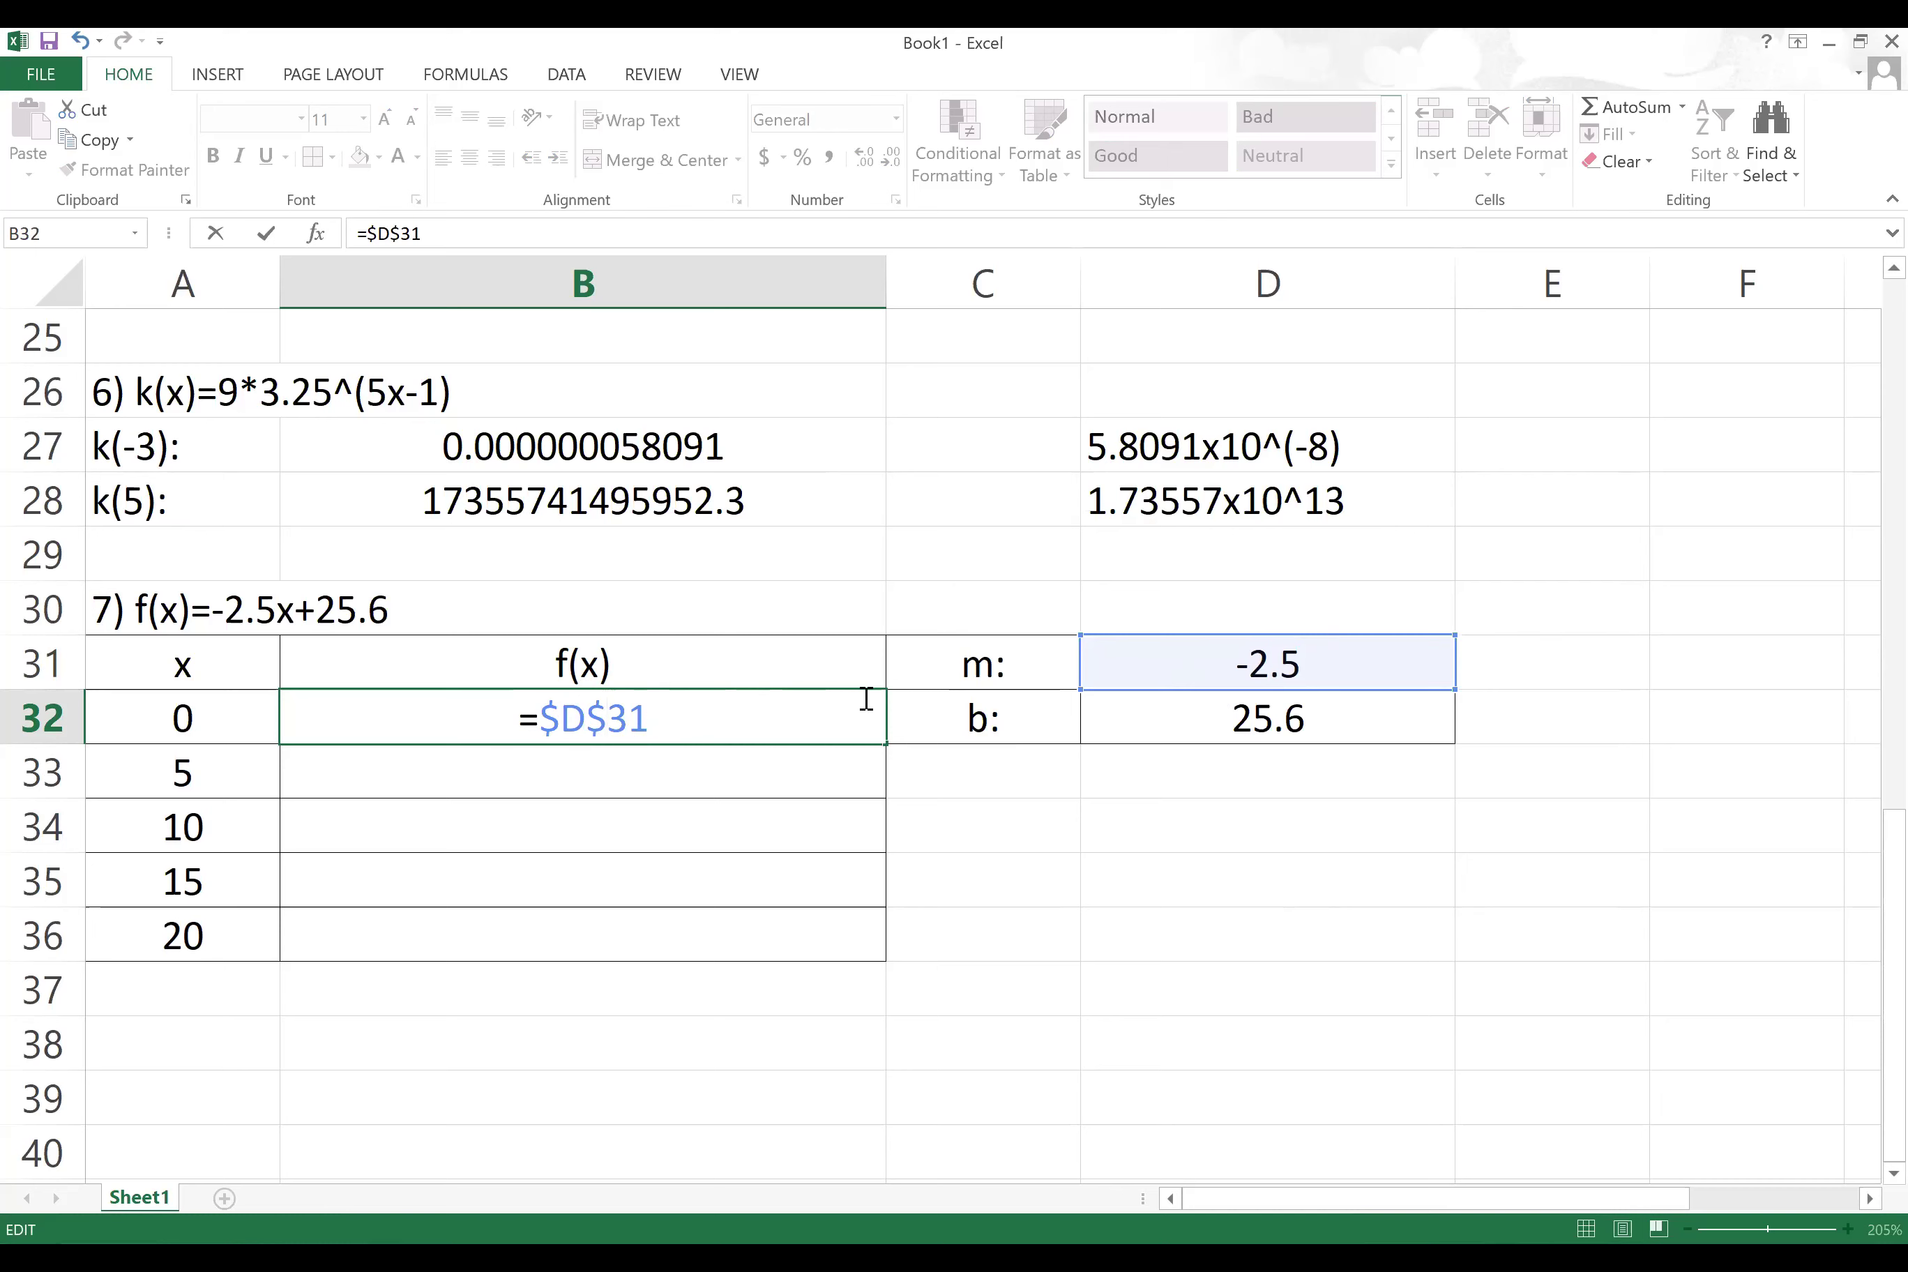
click(650, 713)
text(*)
click(235, 721)
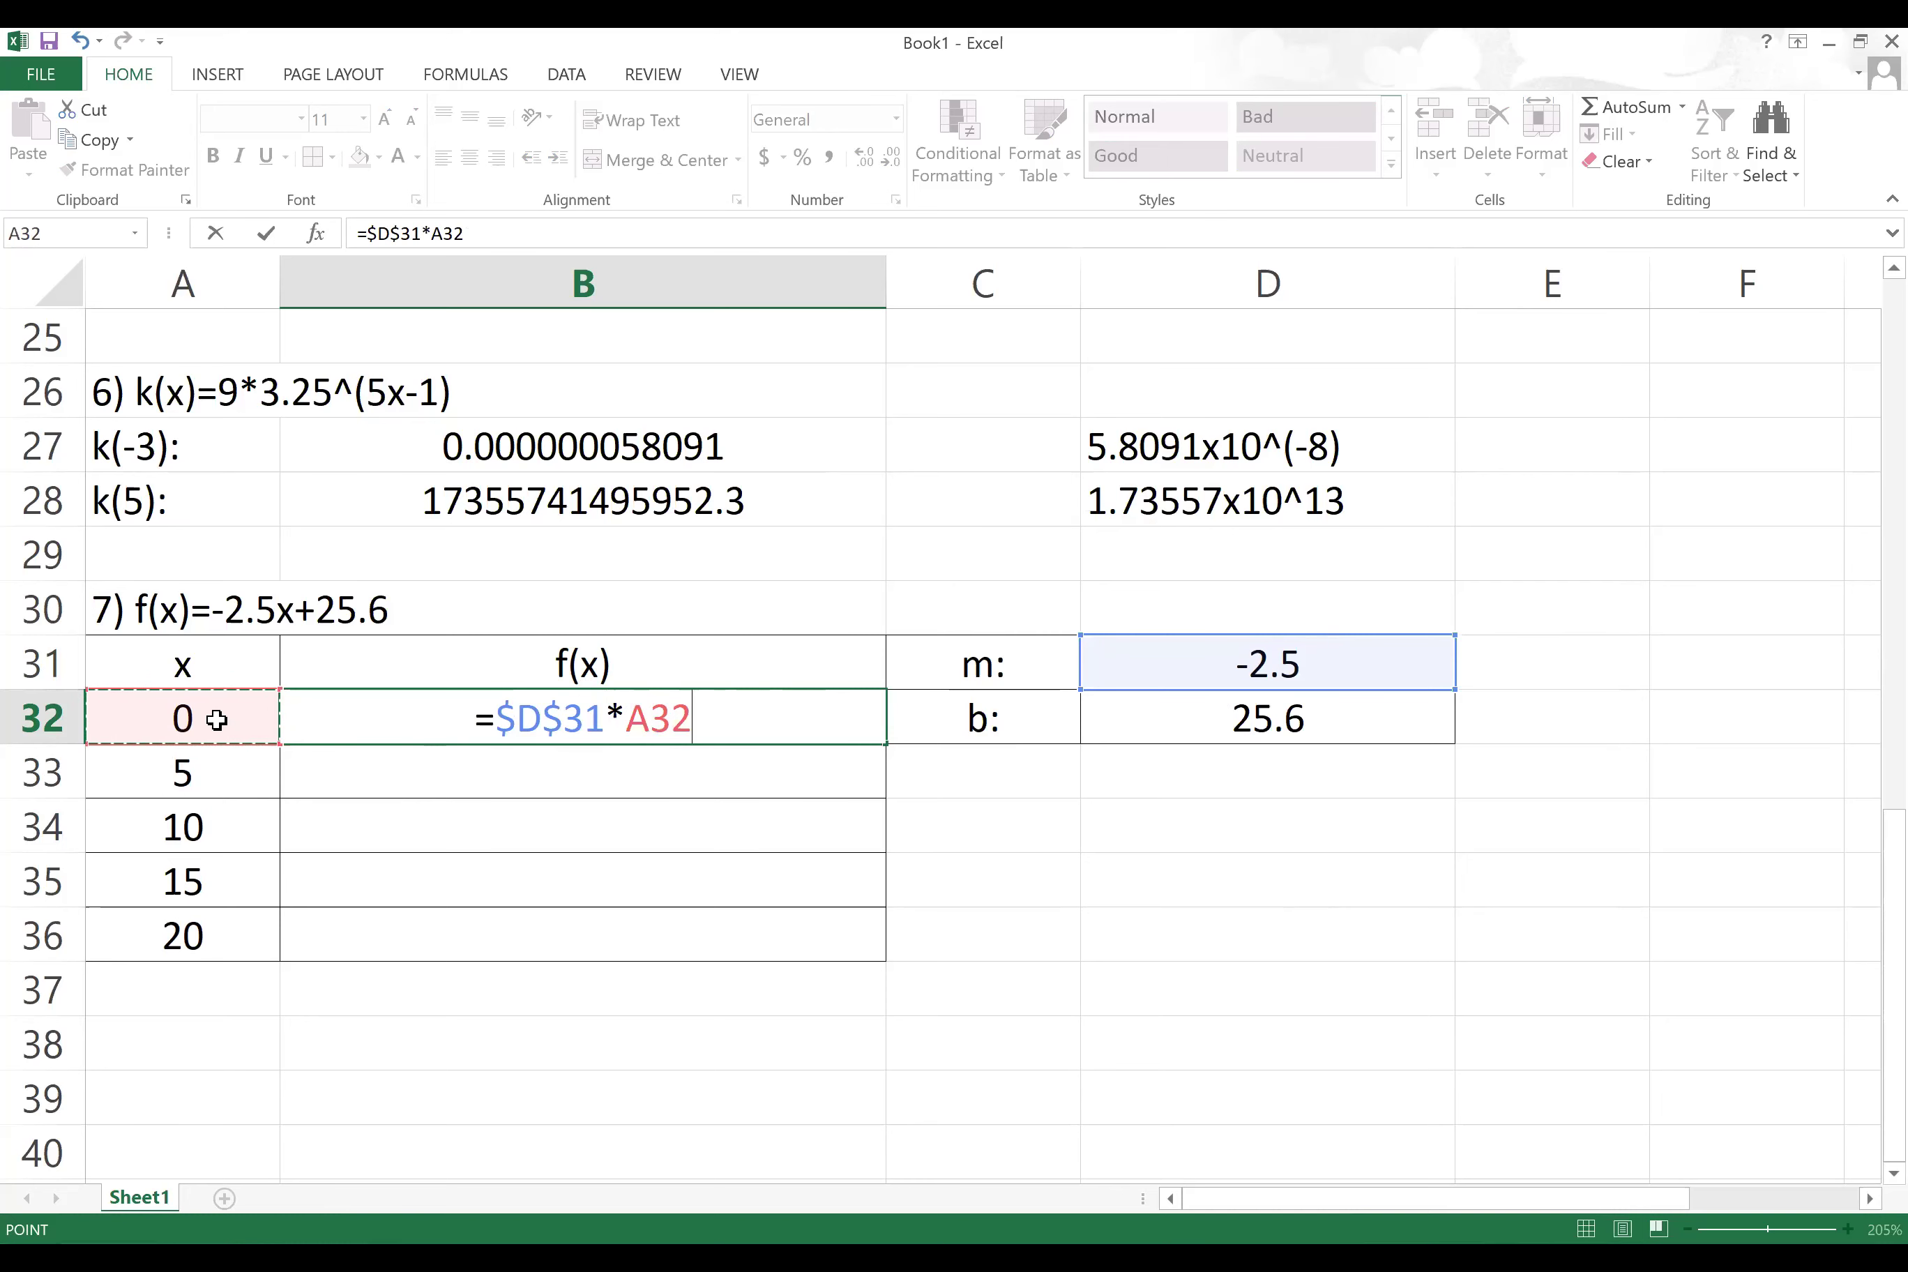
Step: Complete it with +$D$32 and fill B32:B36, giving 25.6, 13.1, 0.6, -11.9, -24.4
text(+)
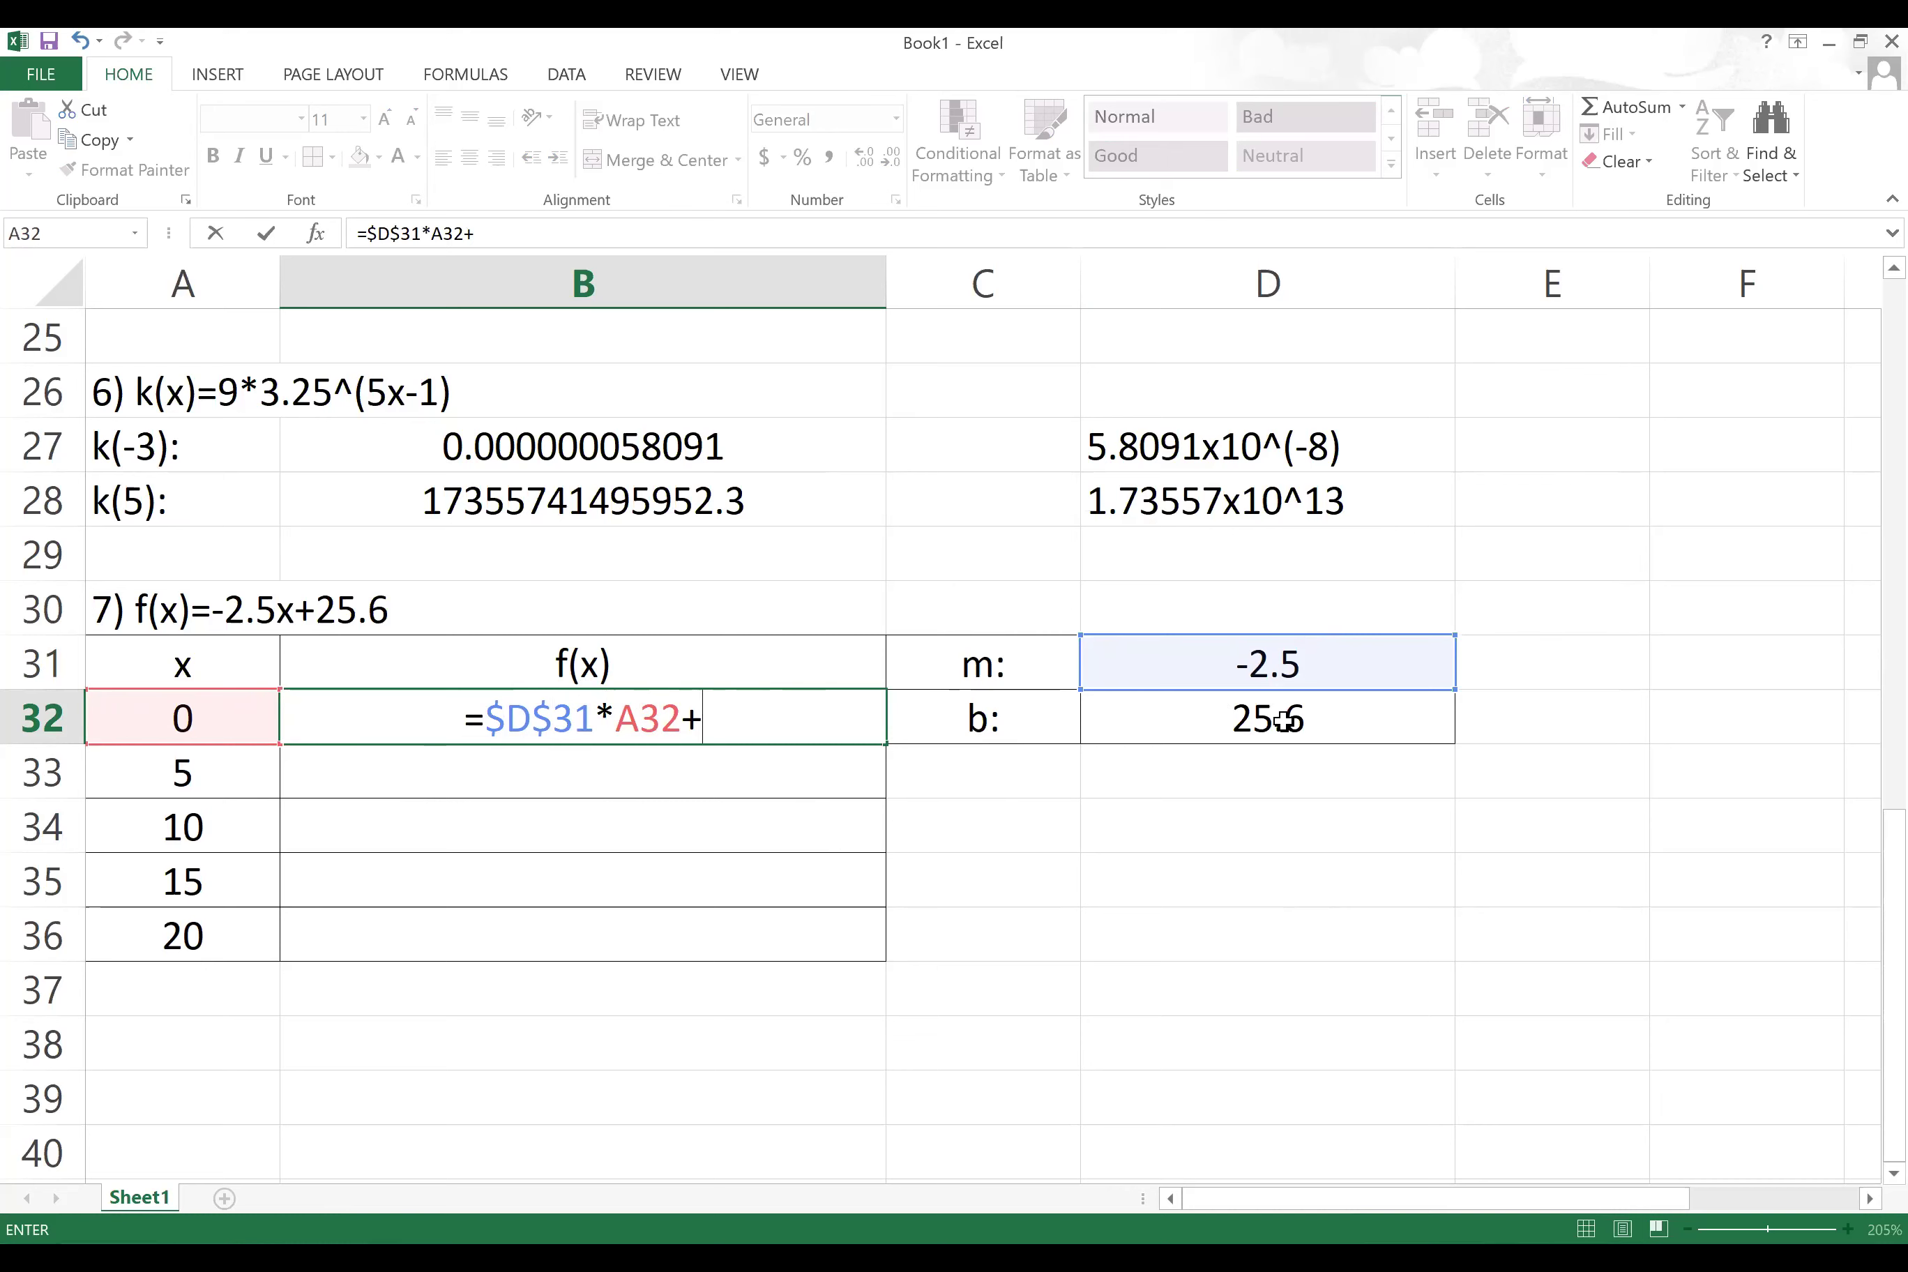
click(1284, 721)
click(669, 720)
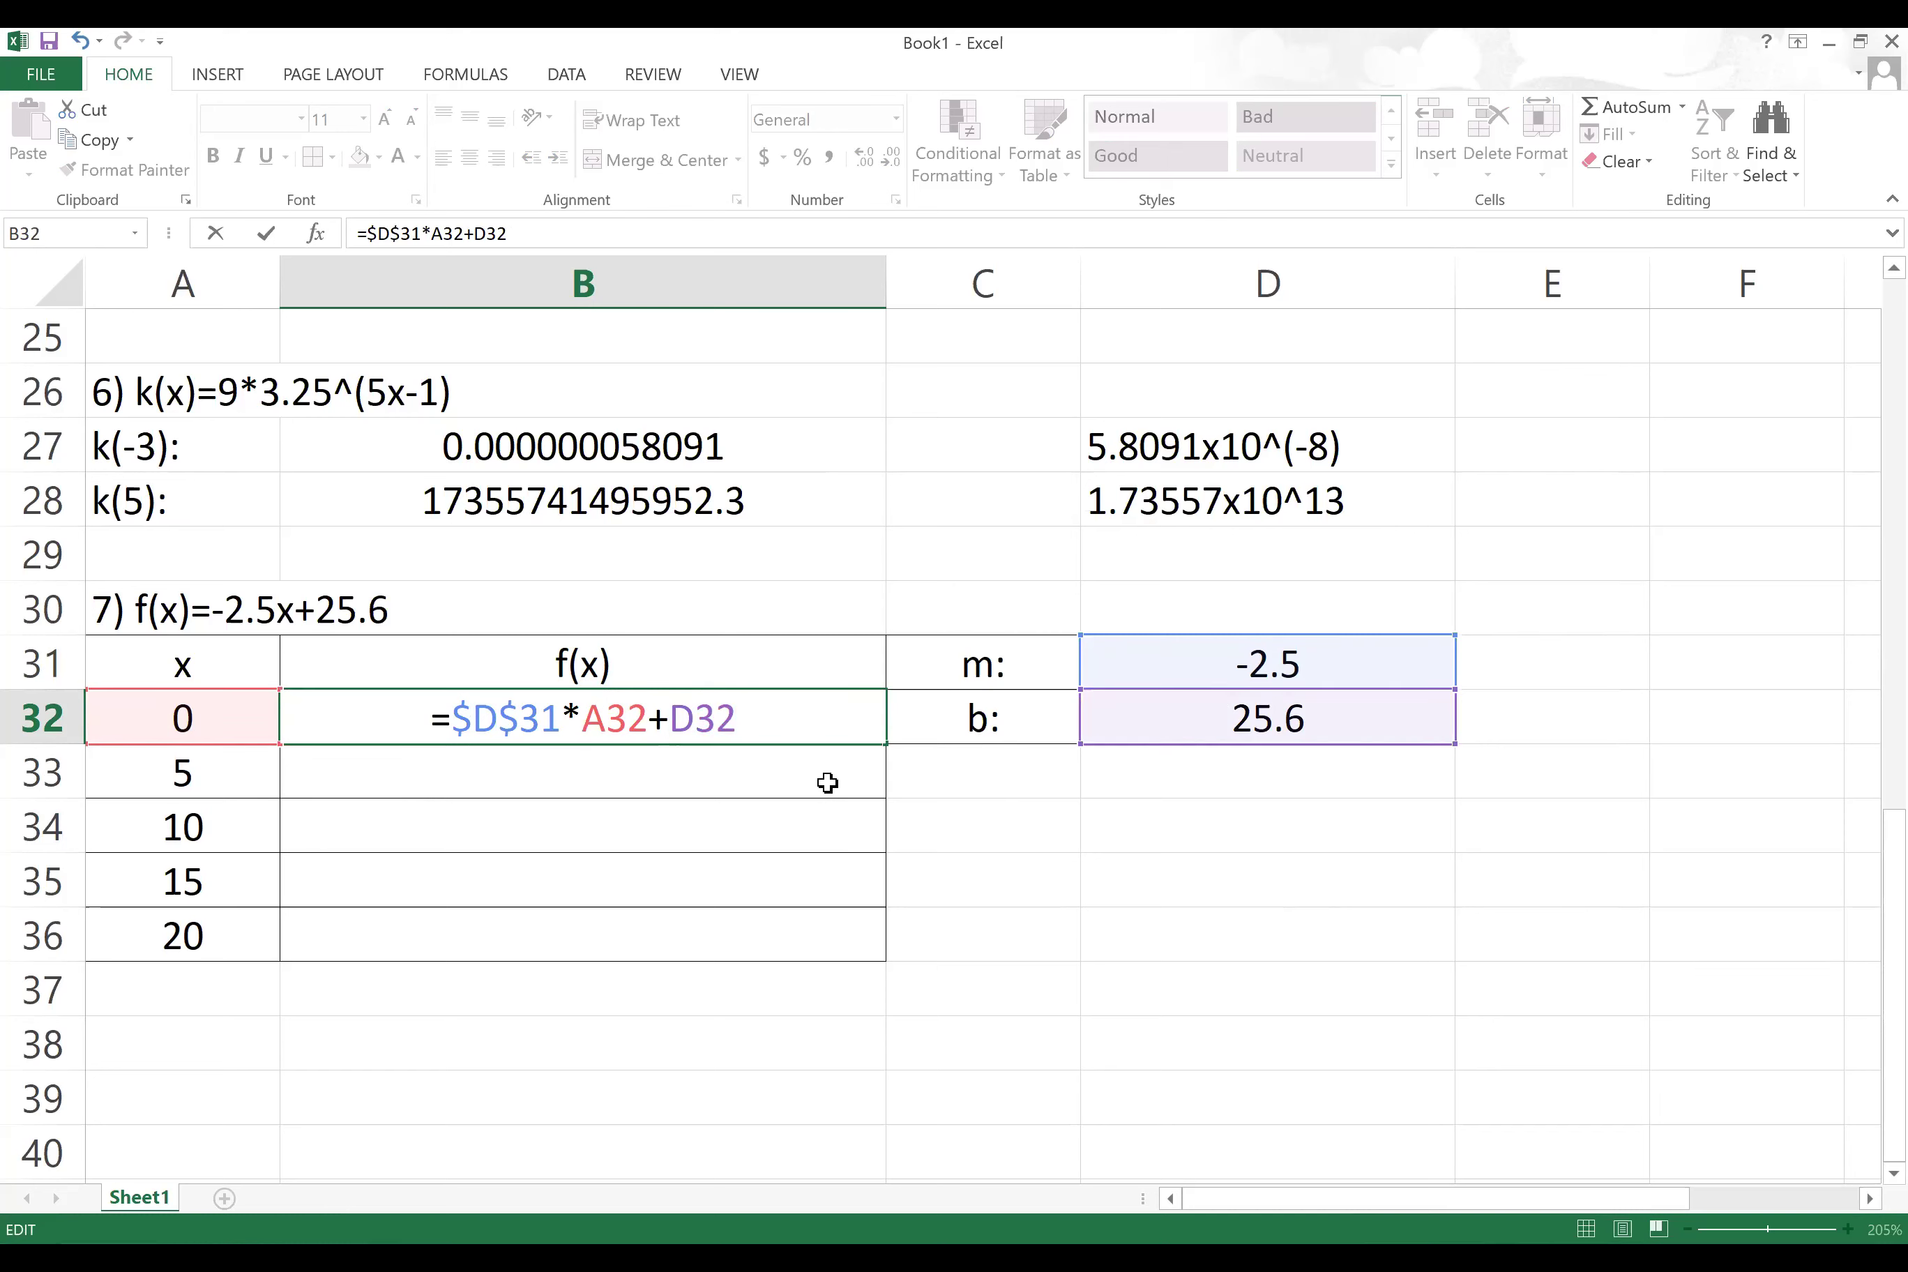
text($)
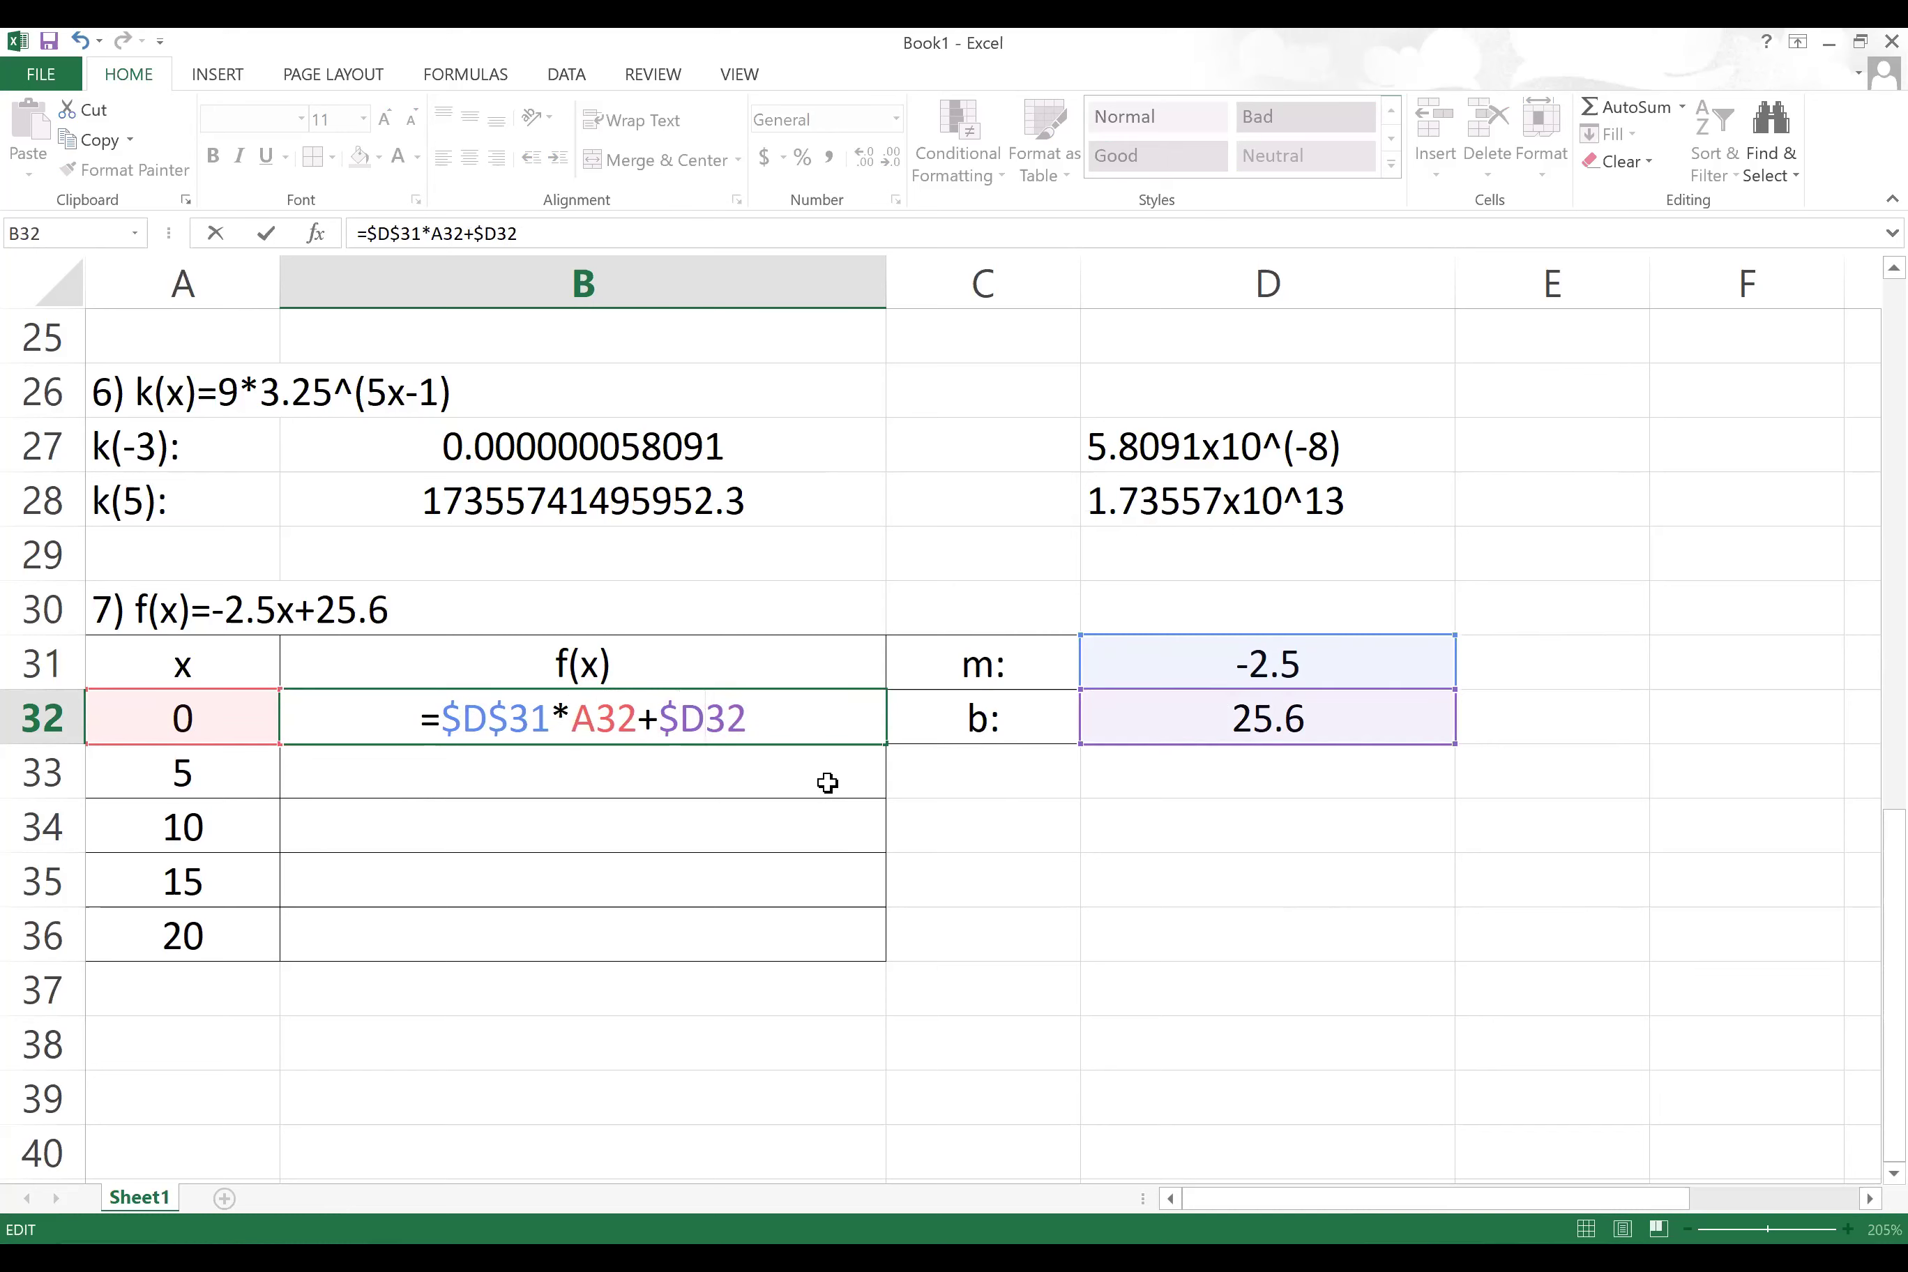
key(Right)
text(4)
key(BackSpace)
text(%)
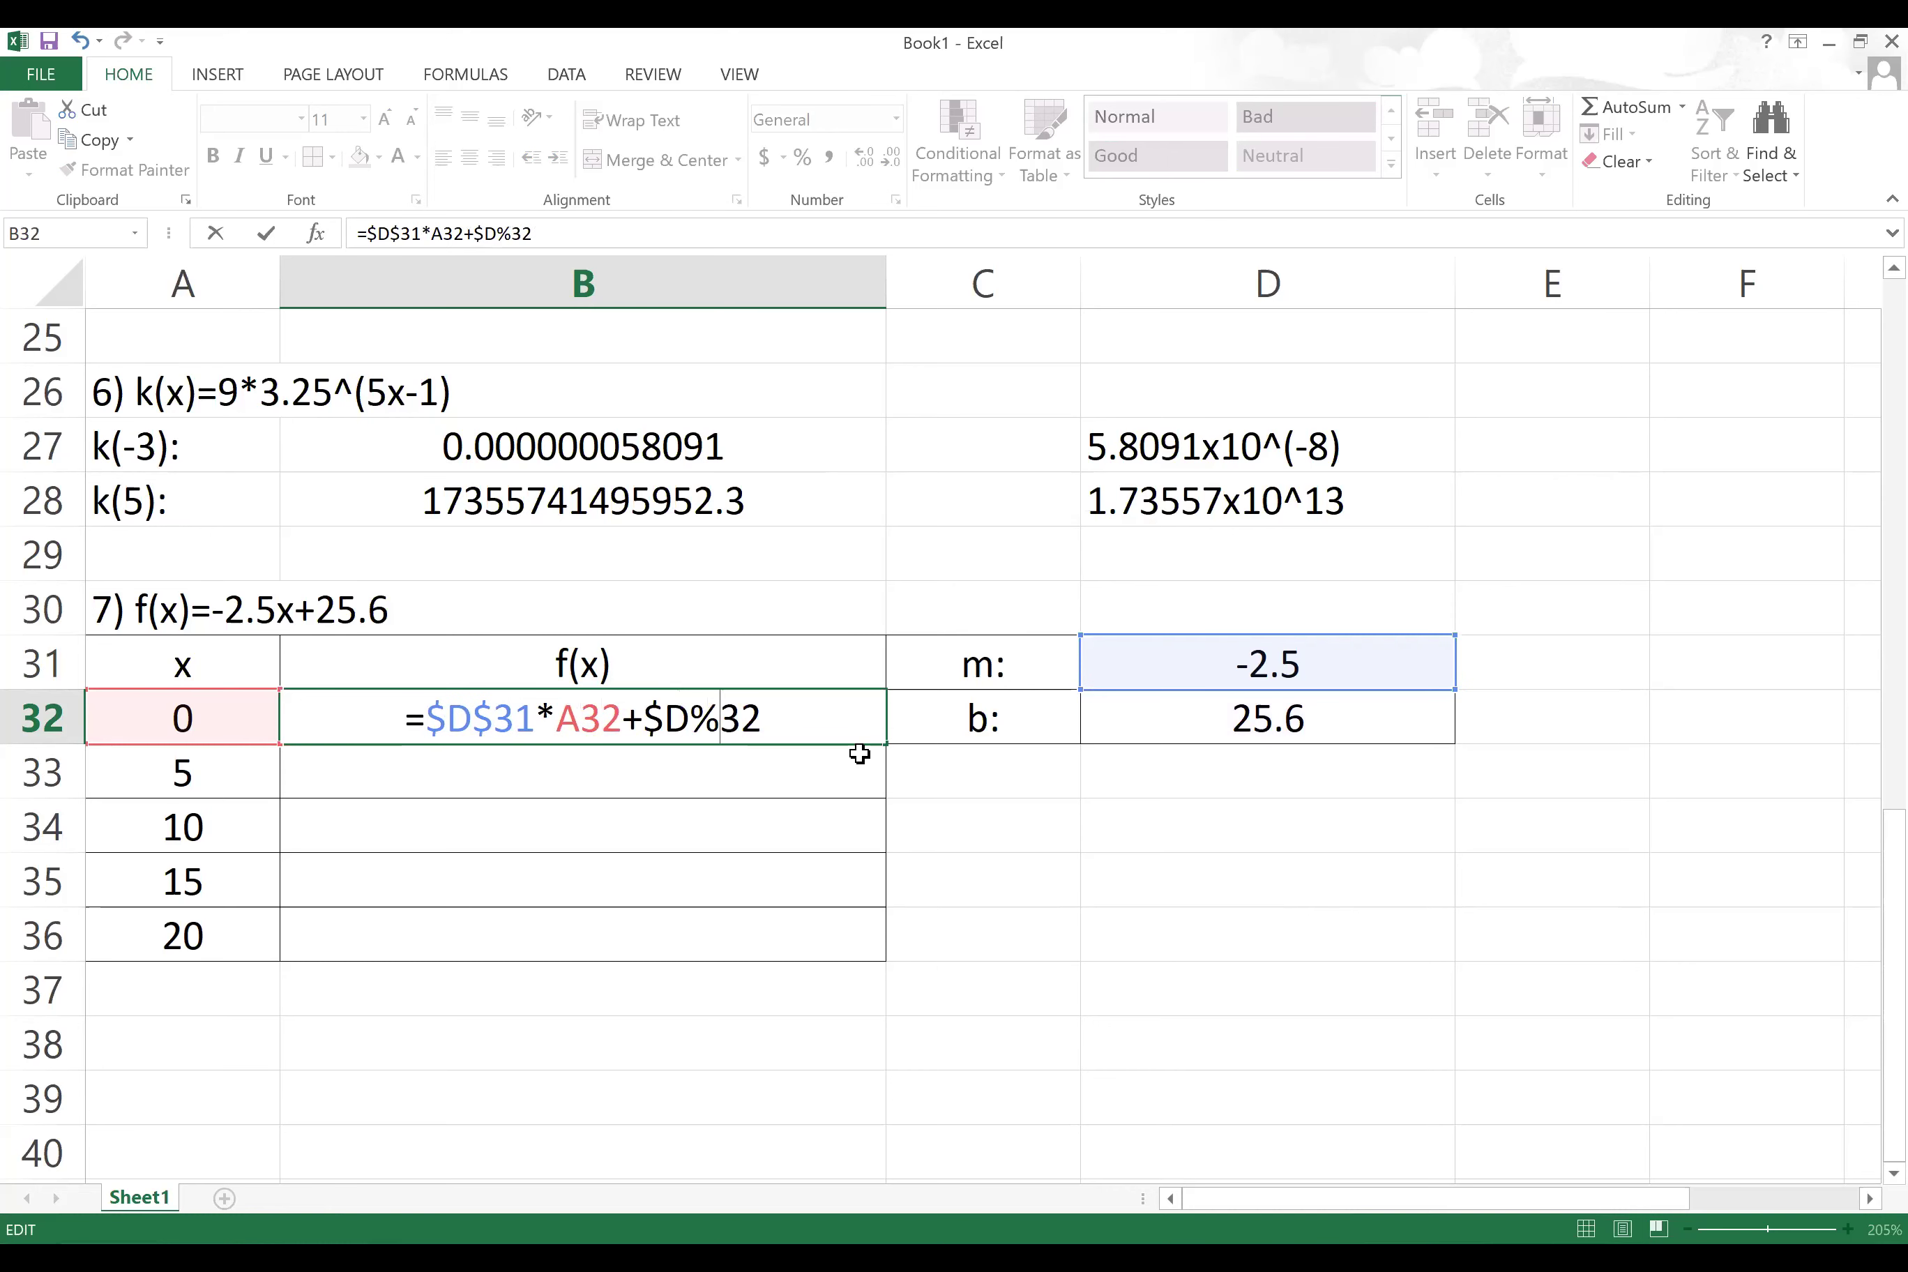
key(BackSpace)
text($)
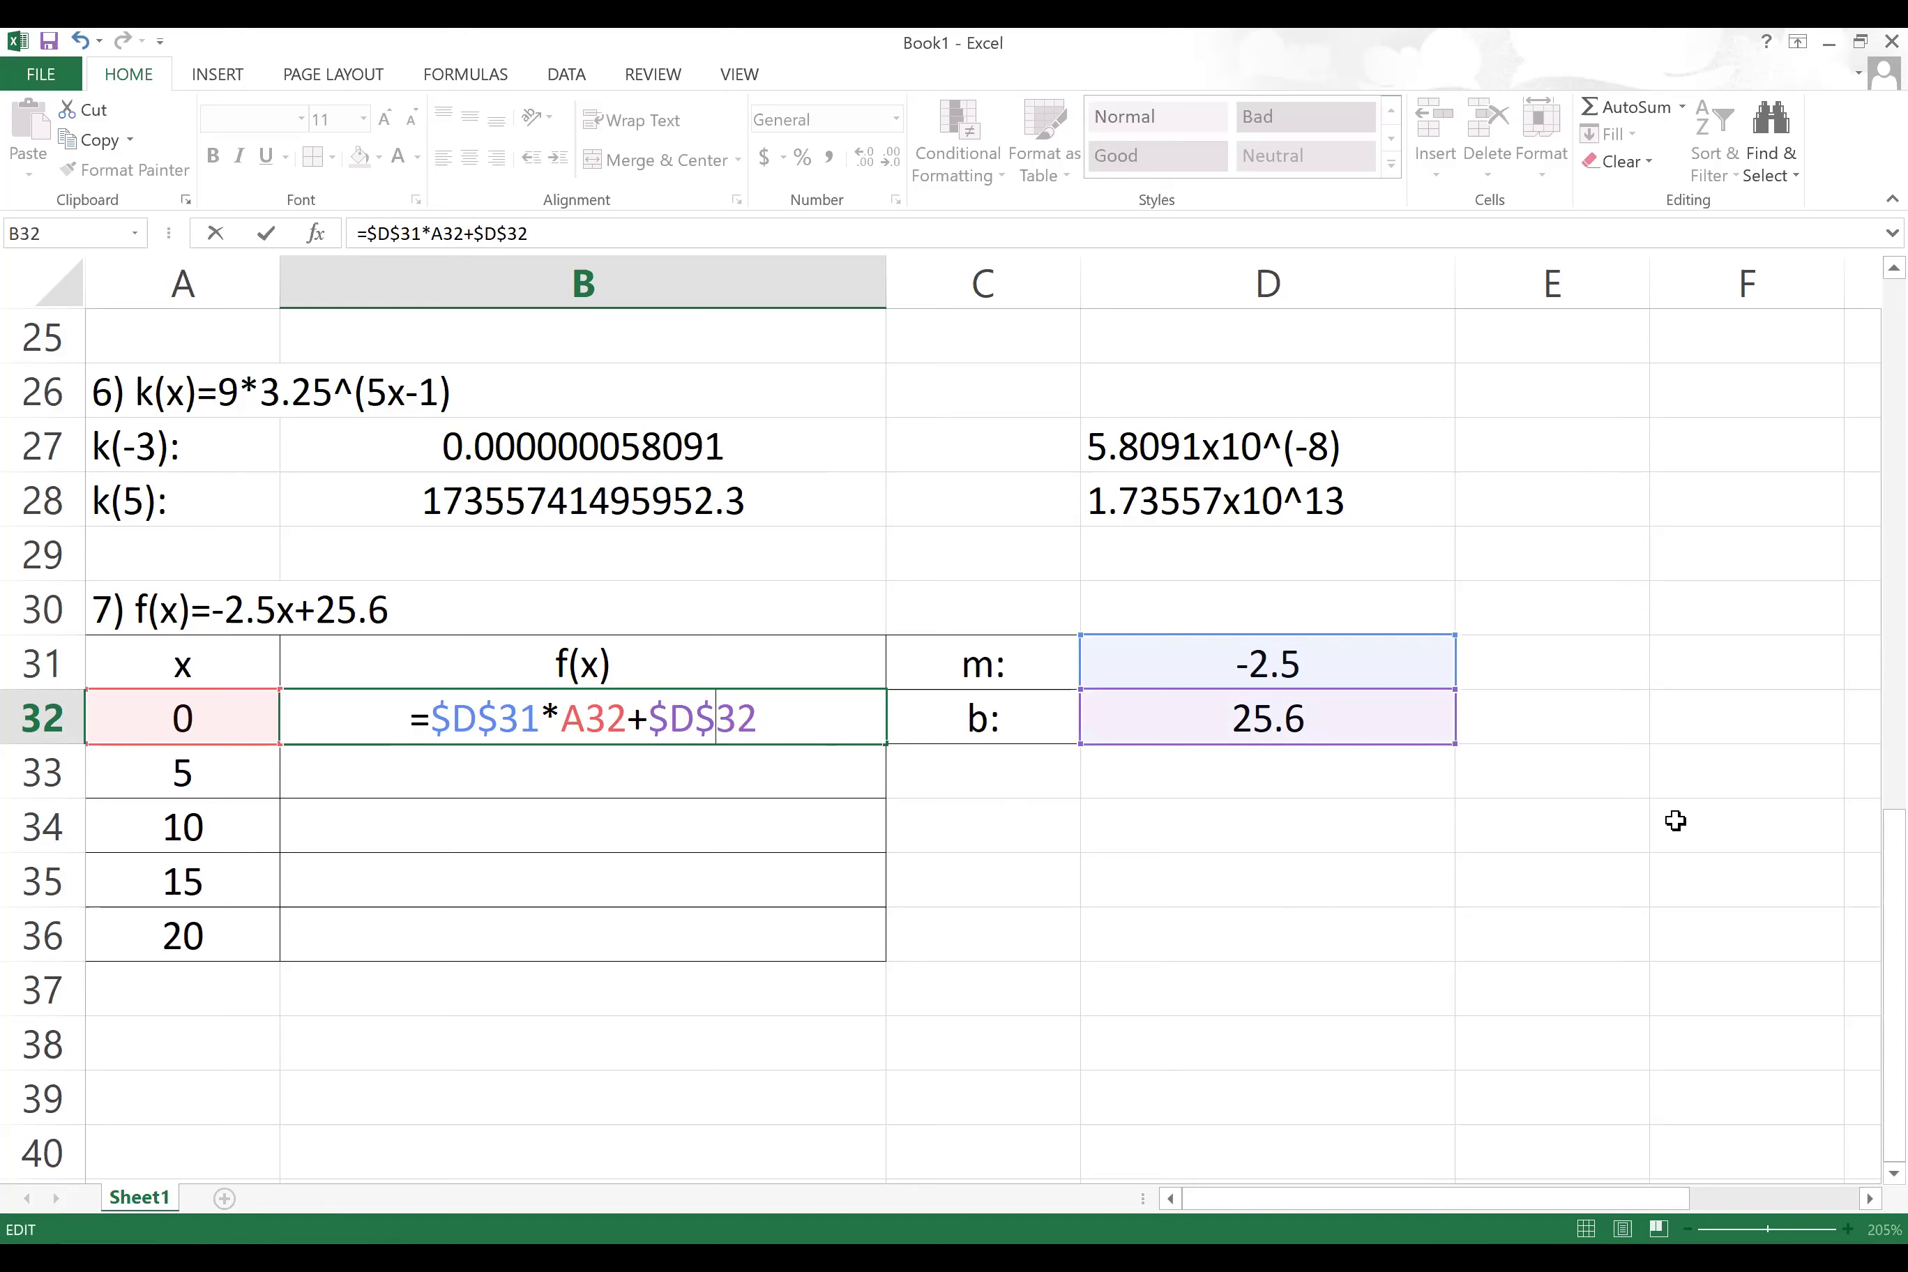
key(Return)
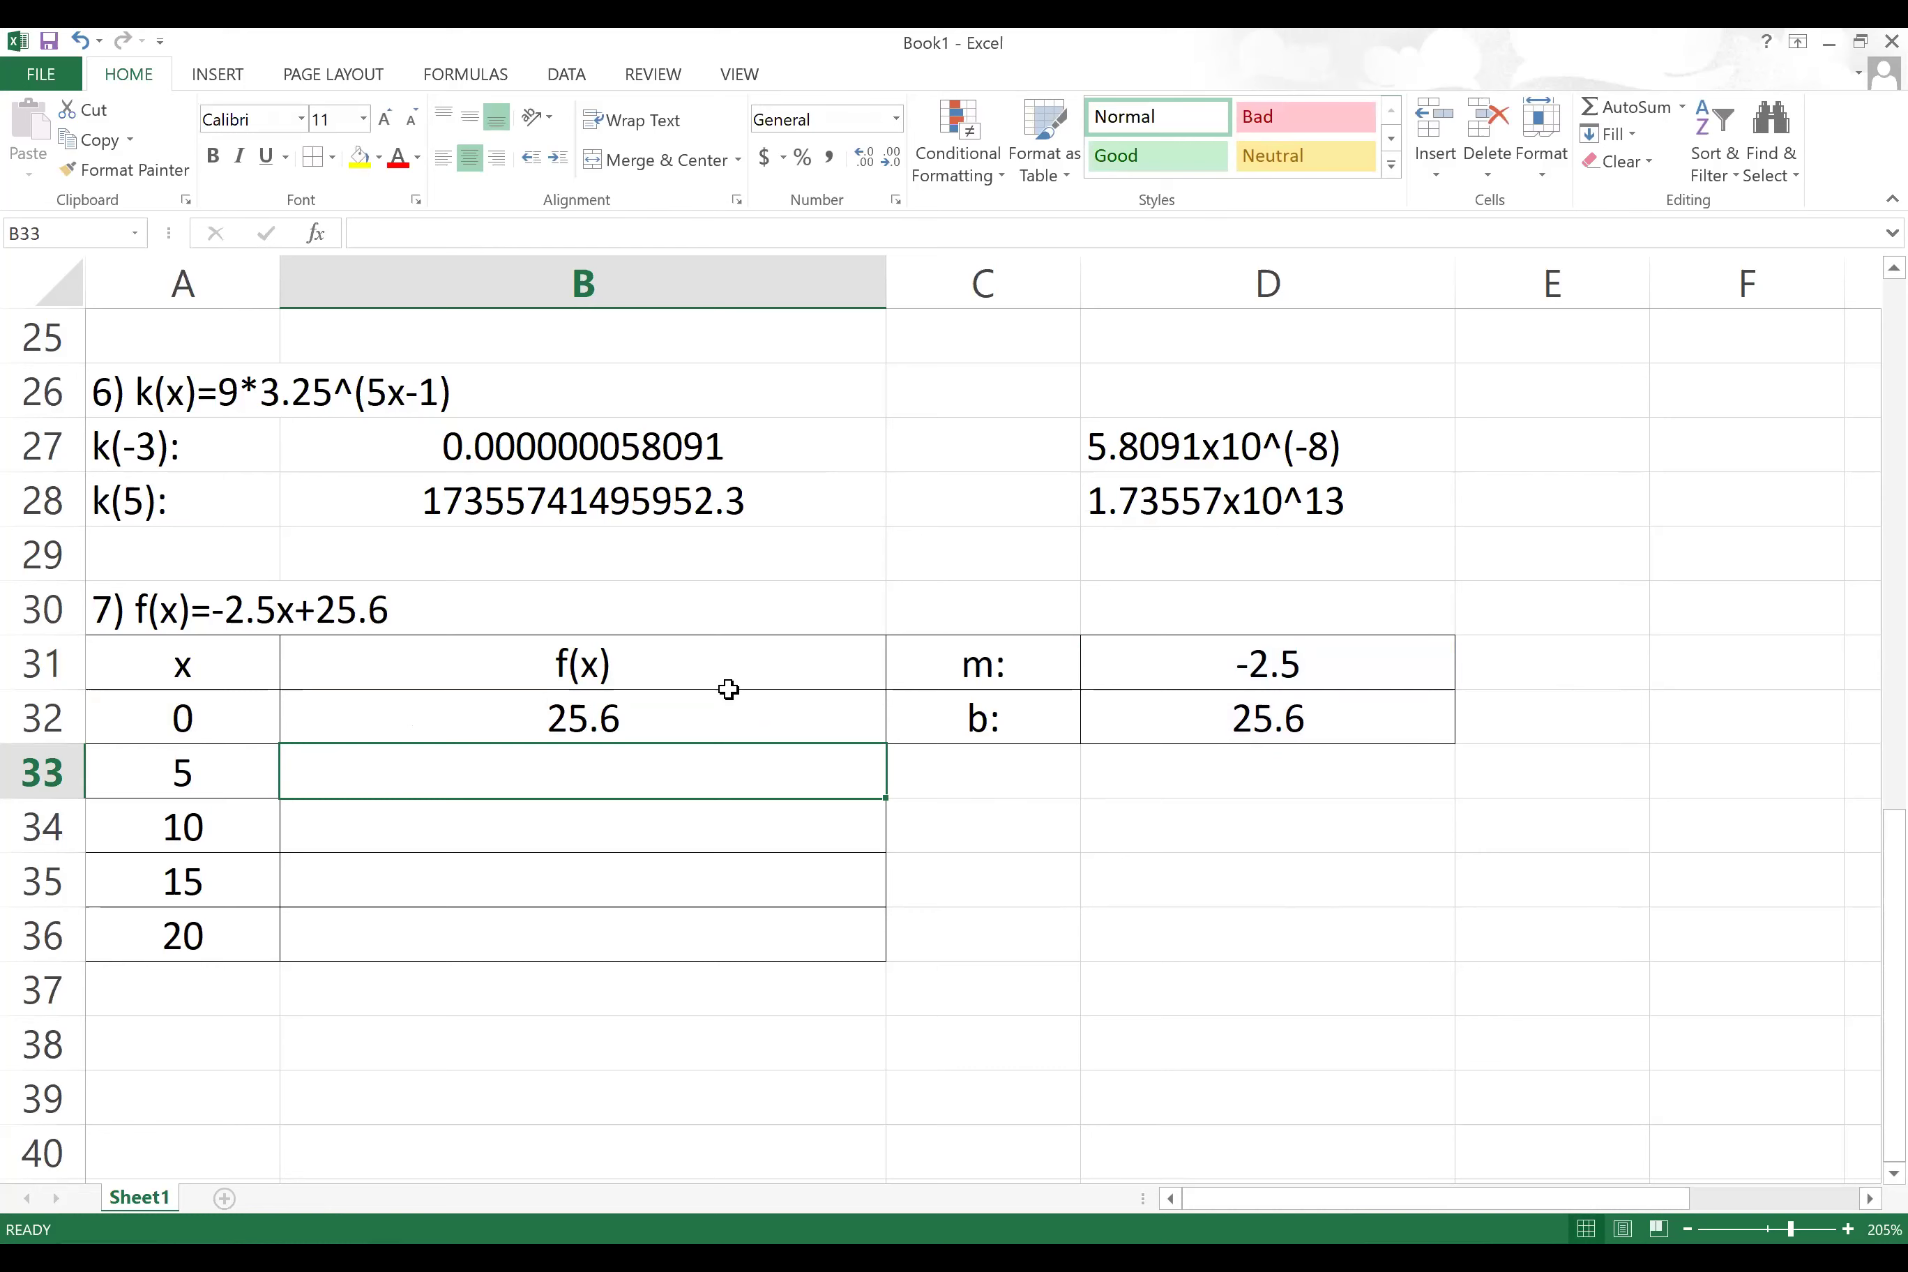
click(794, 722)
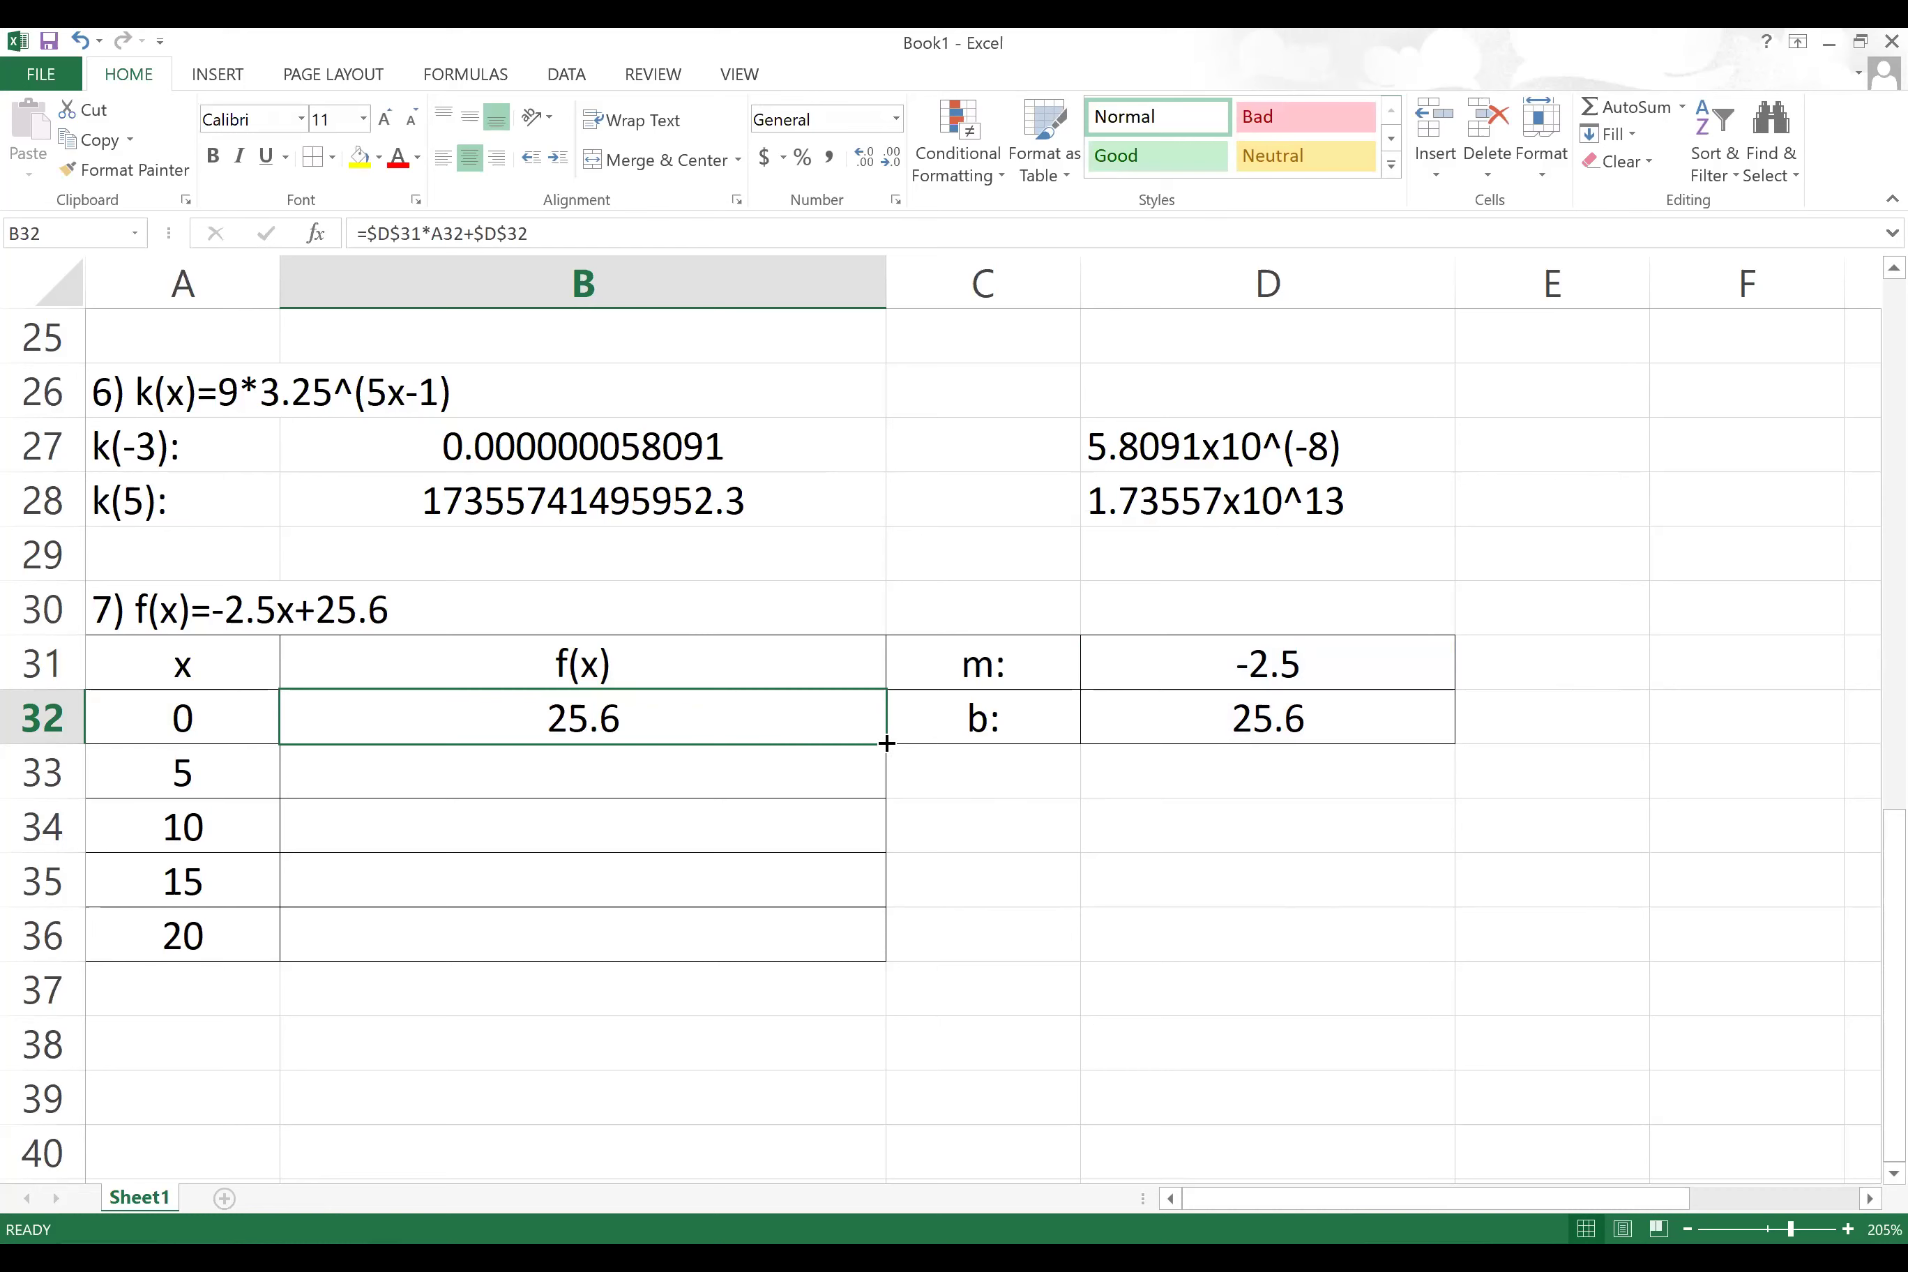
drag(887, 743, 878, 958)
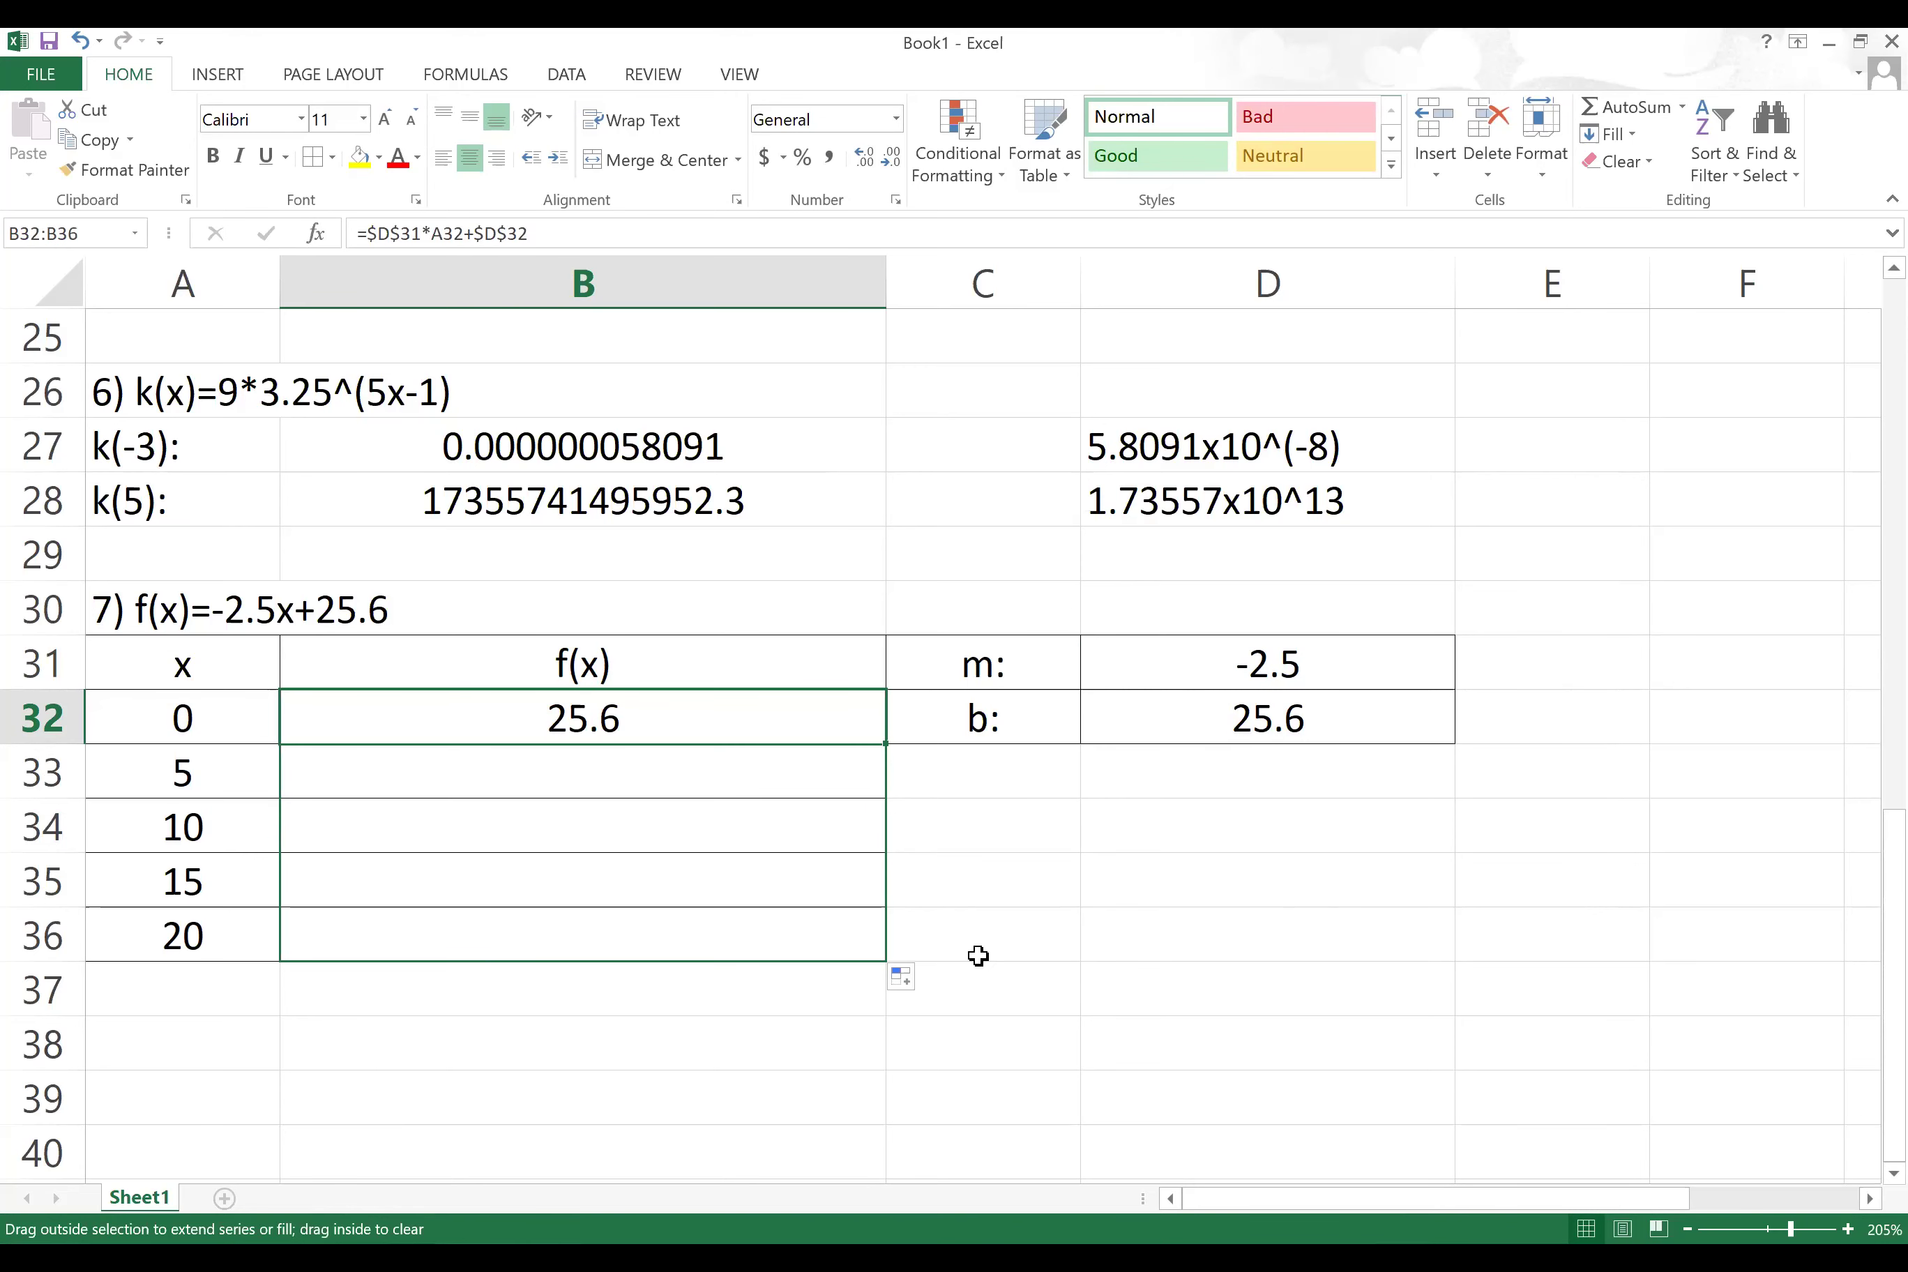
Step: Check the copied formula in B33 and leave it unchanged
double_click(677, 770)
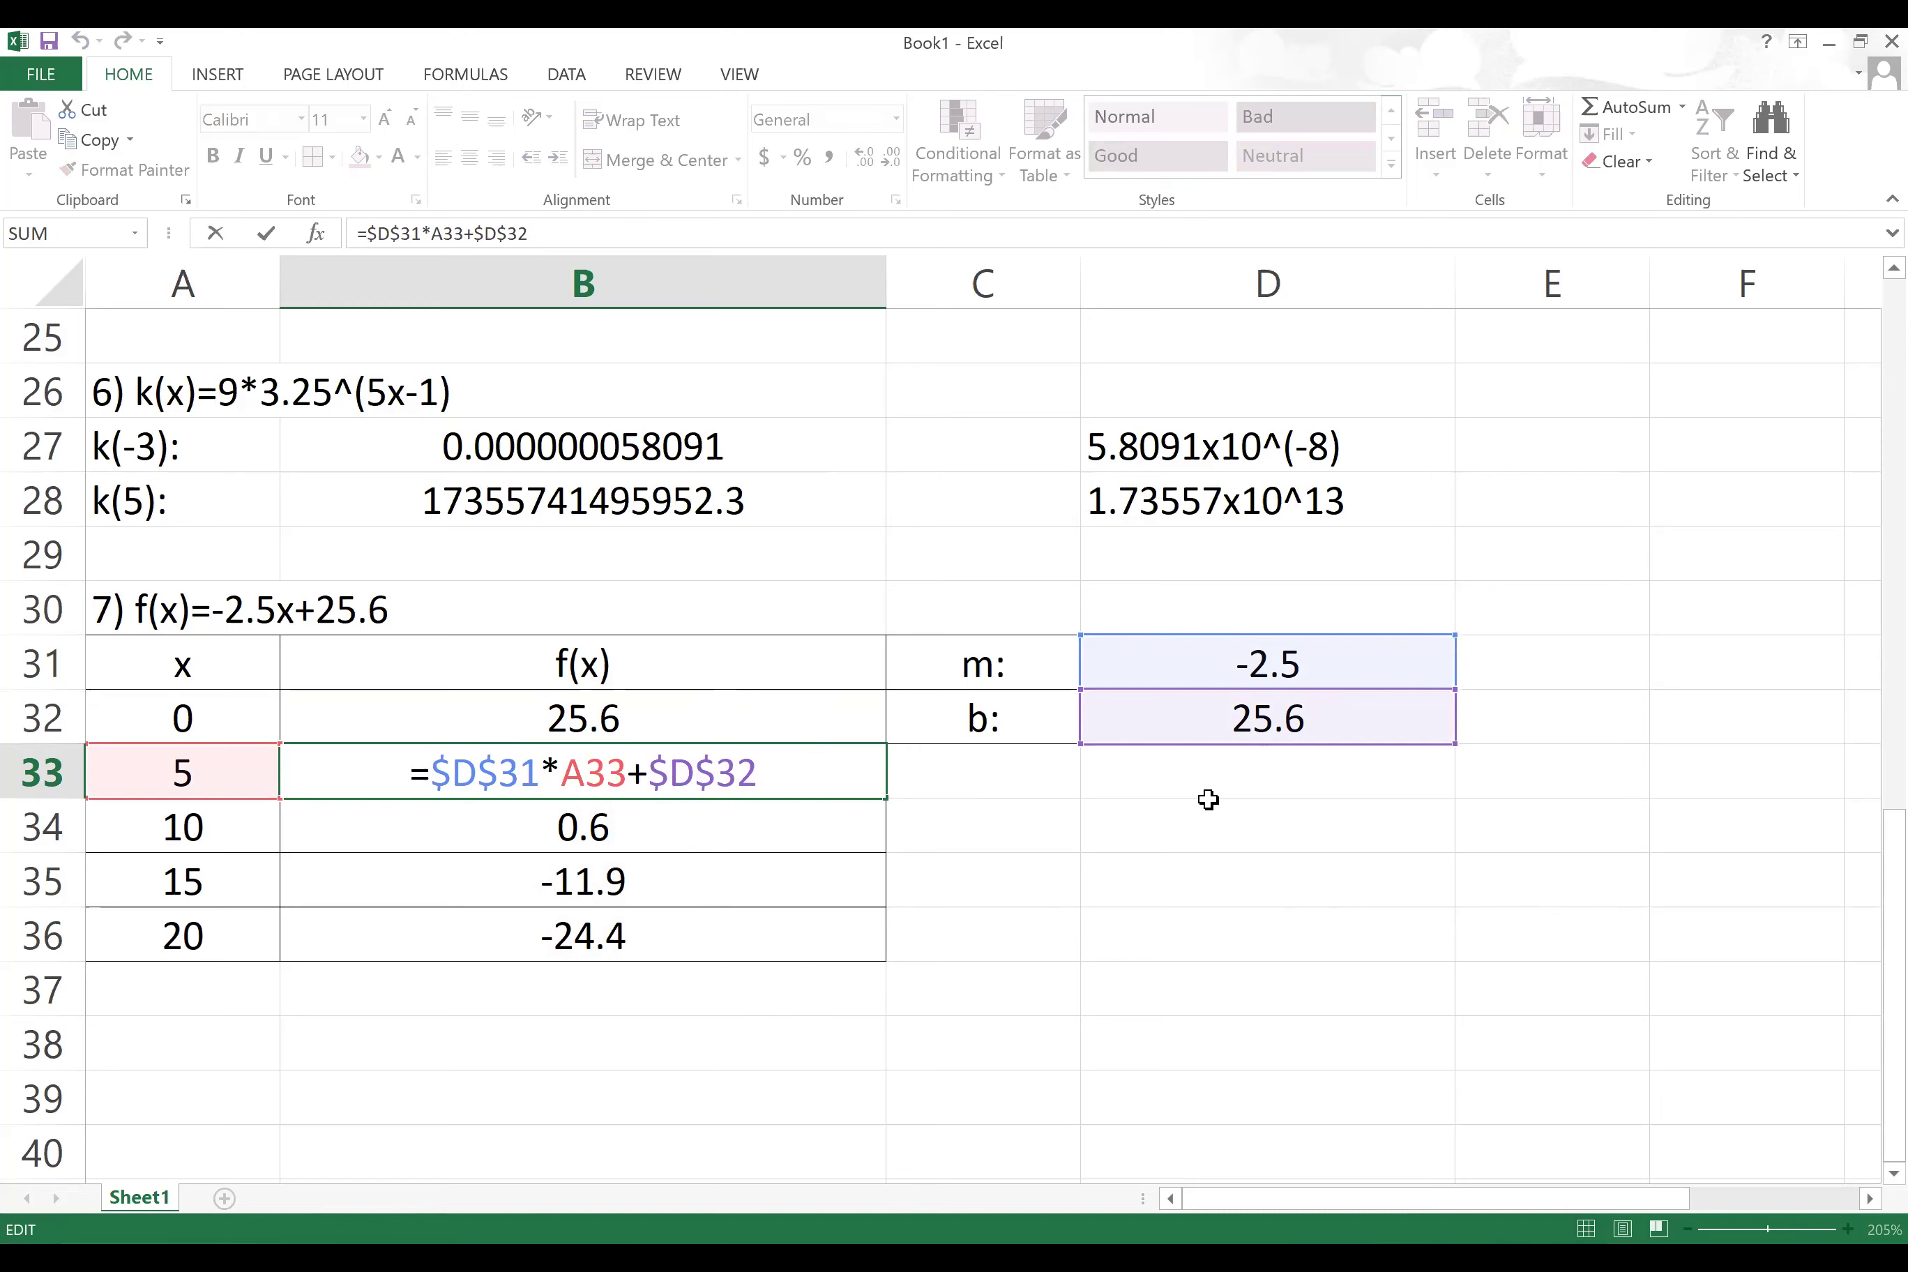
key(Return)
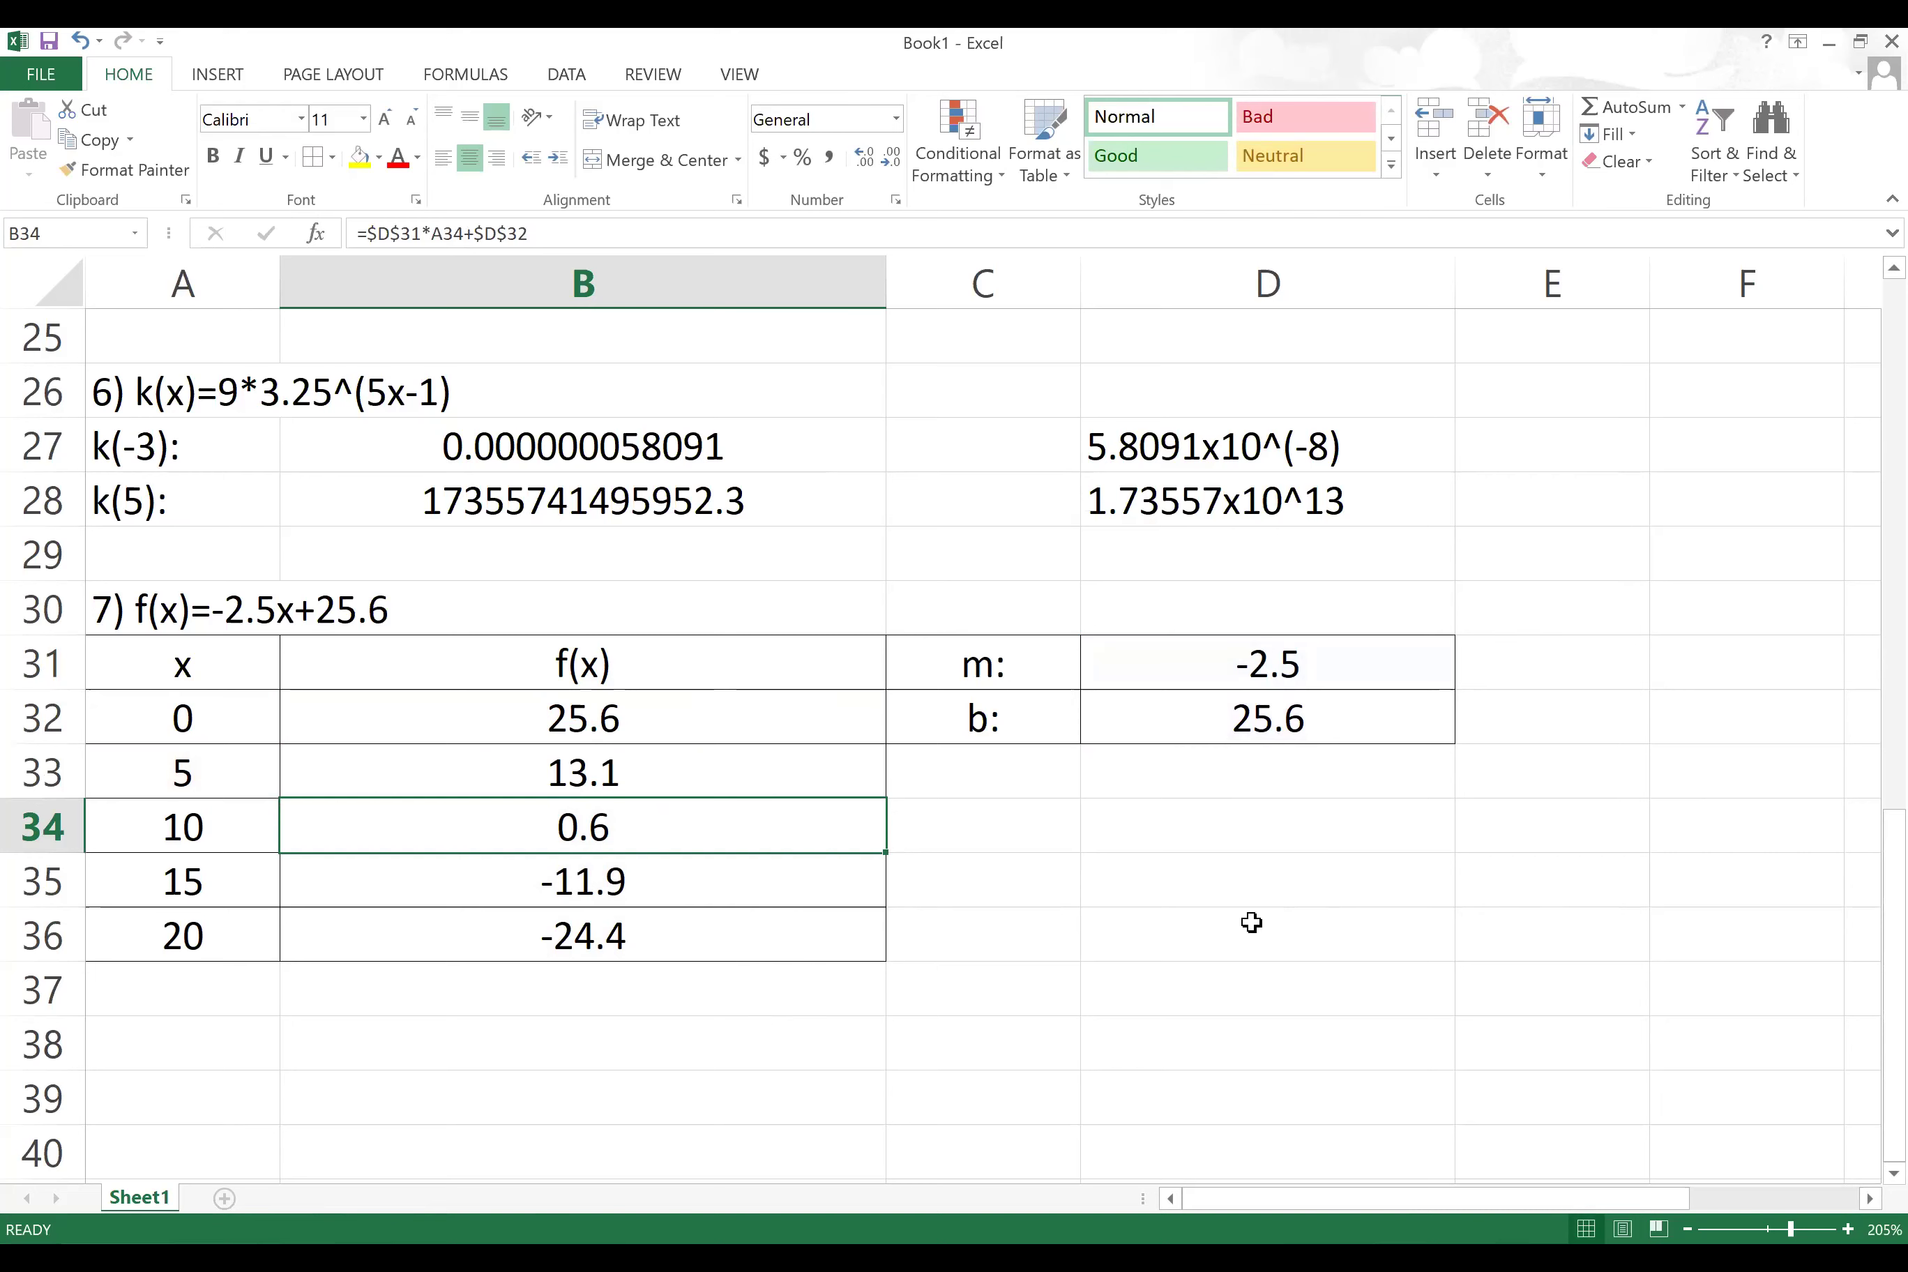
click(1605, 688)
Step: Enter the note '(Absolute reference using $)' in cell D34
click(1229, 835)
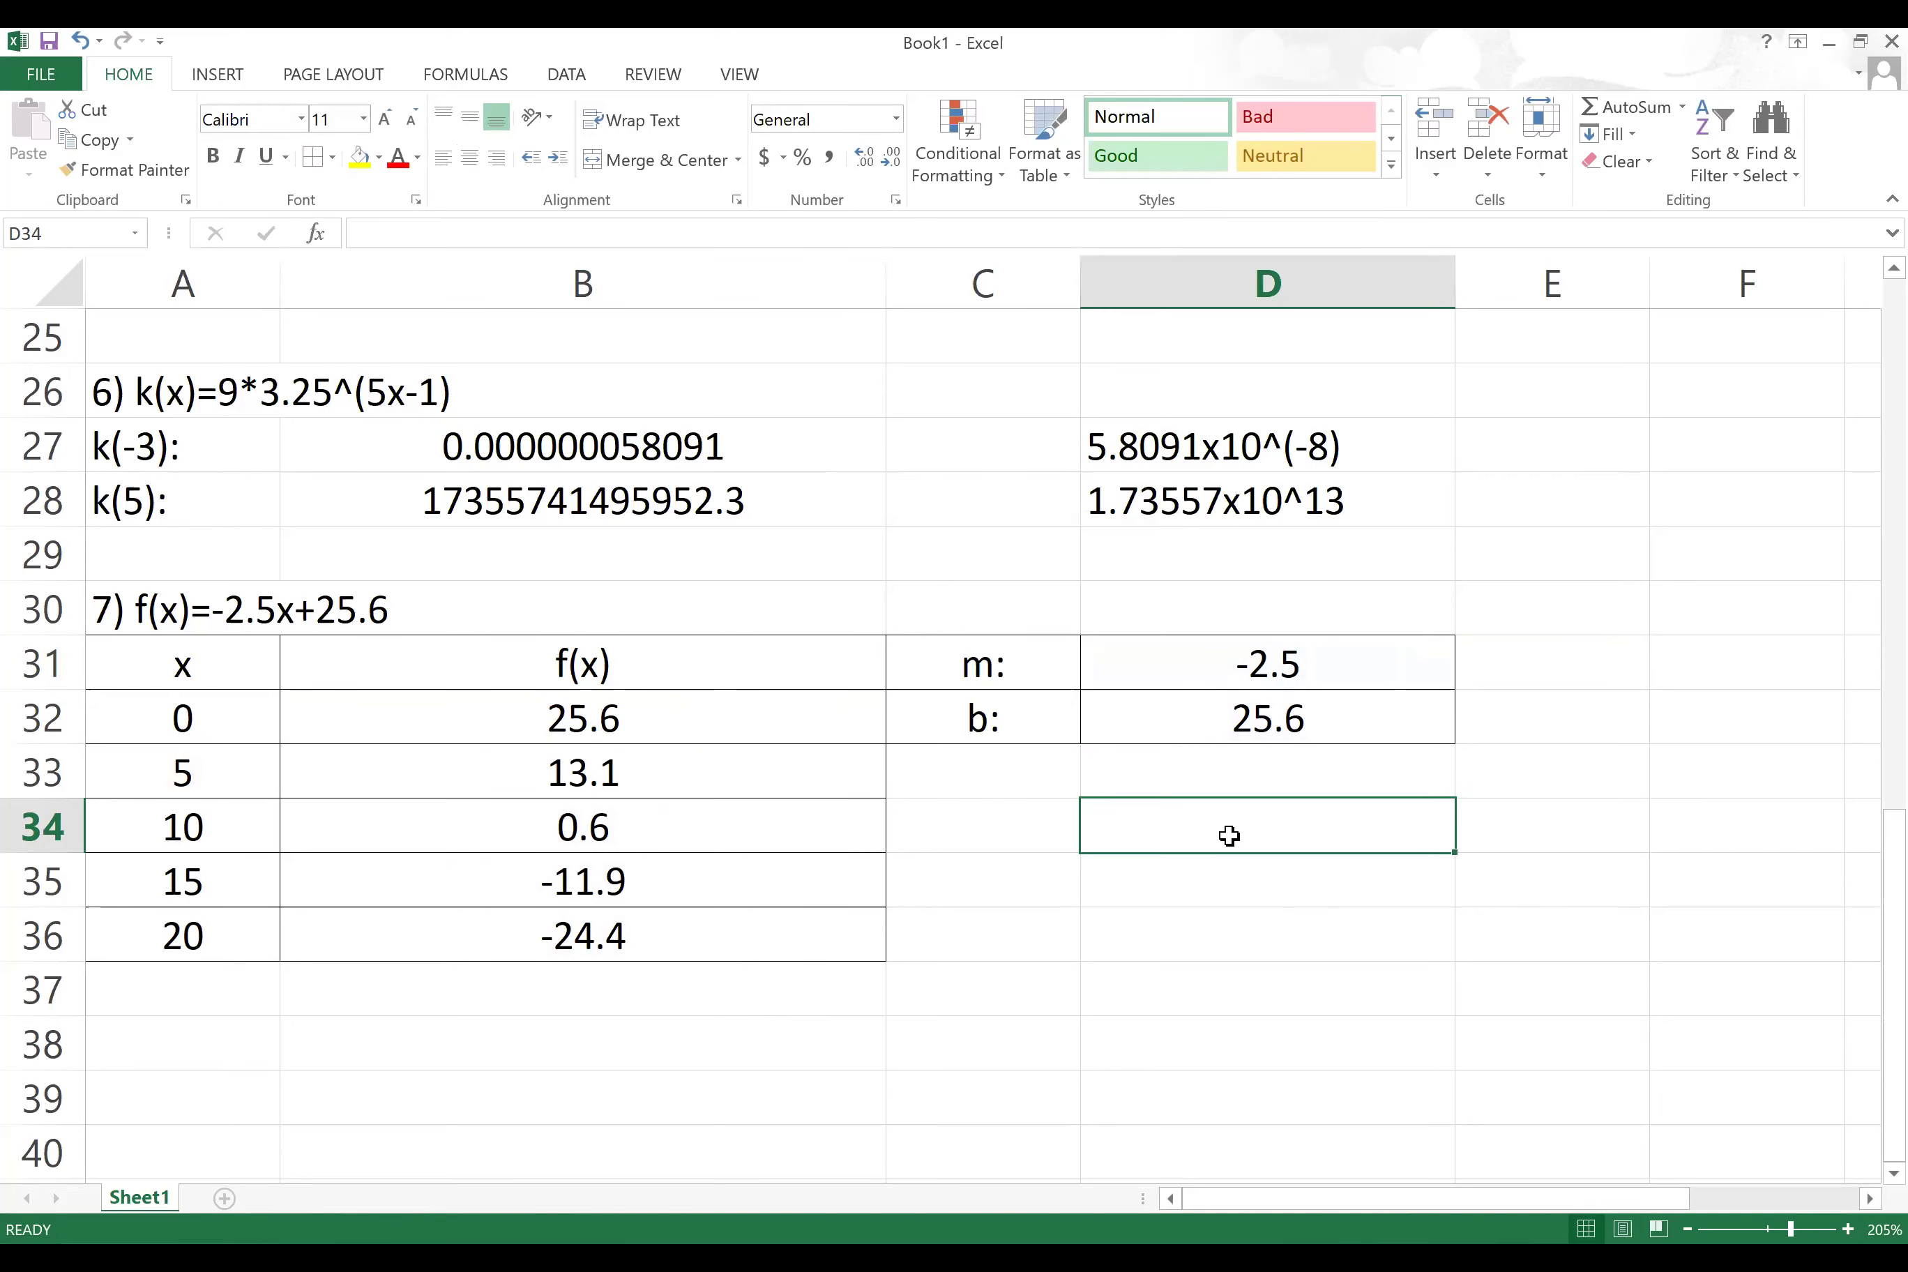
text((A)
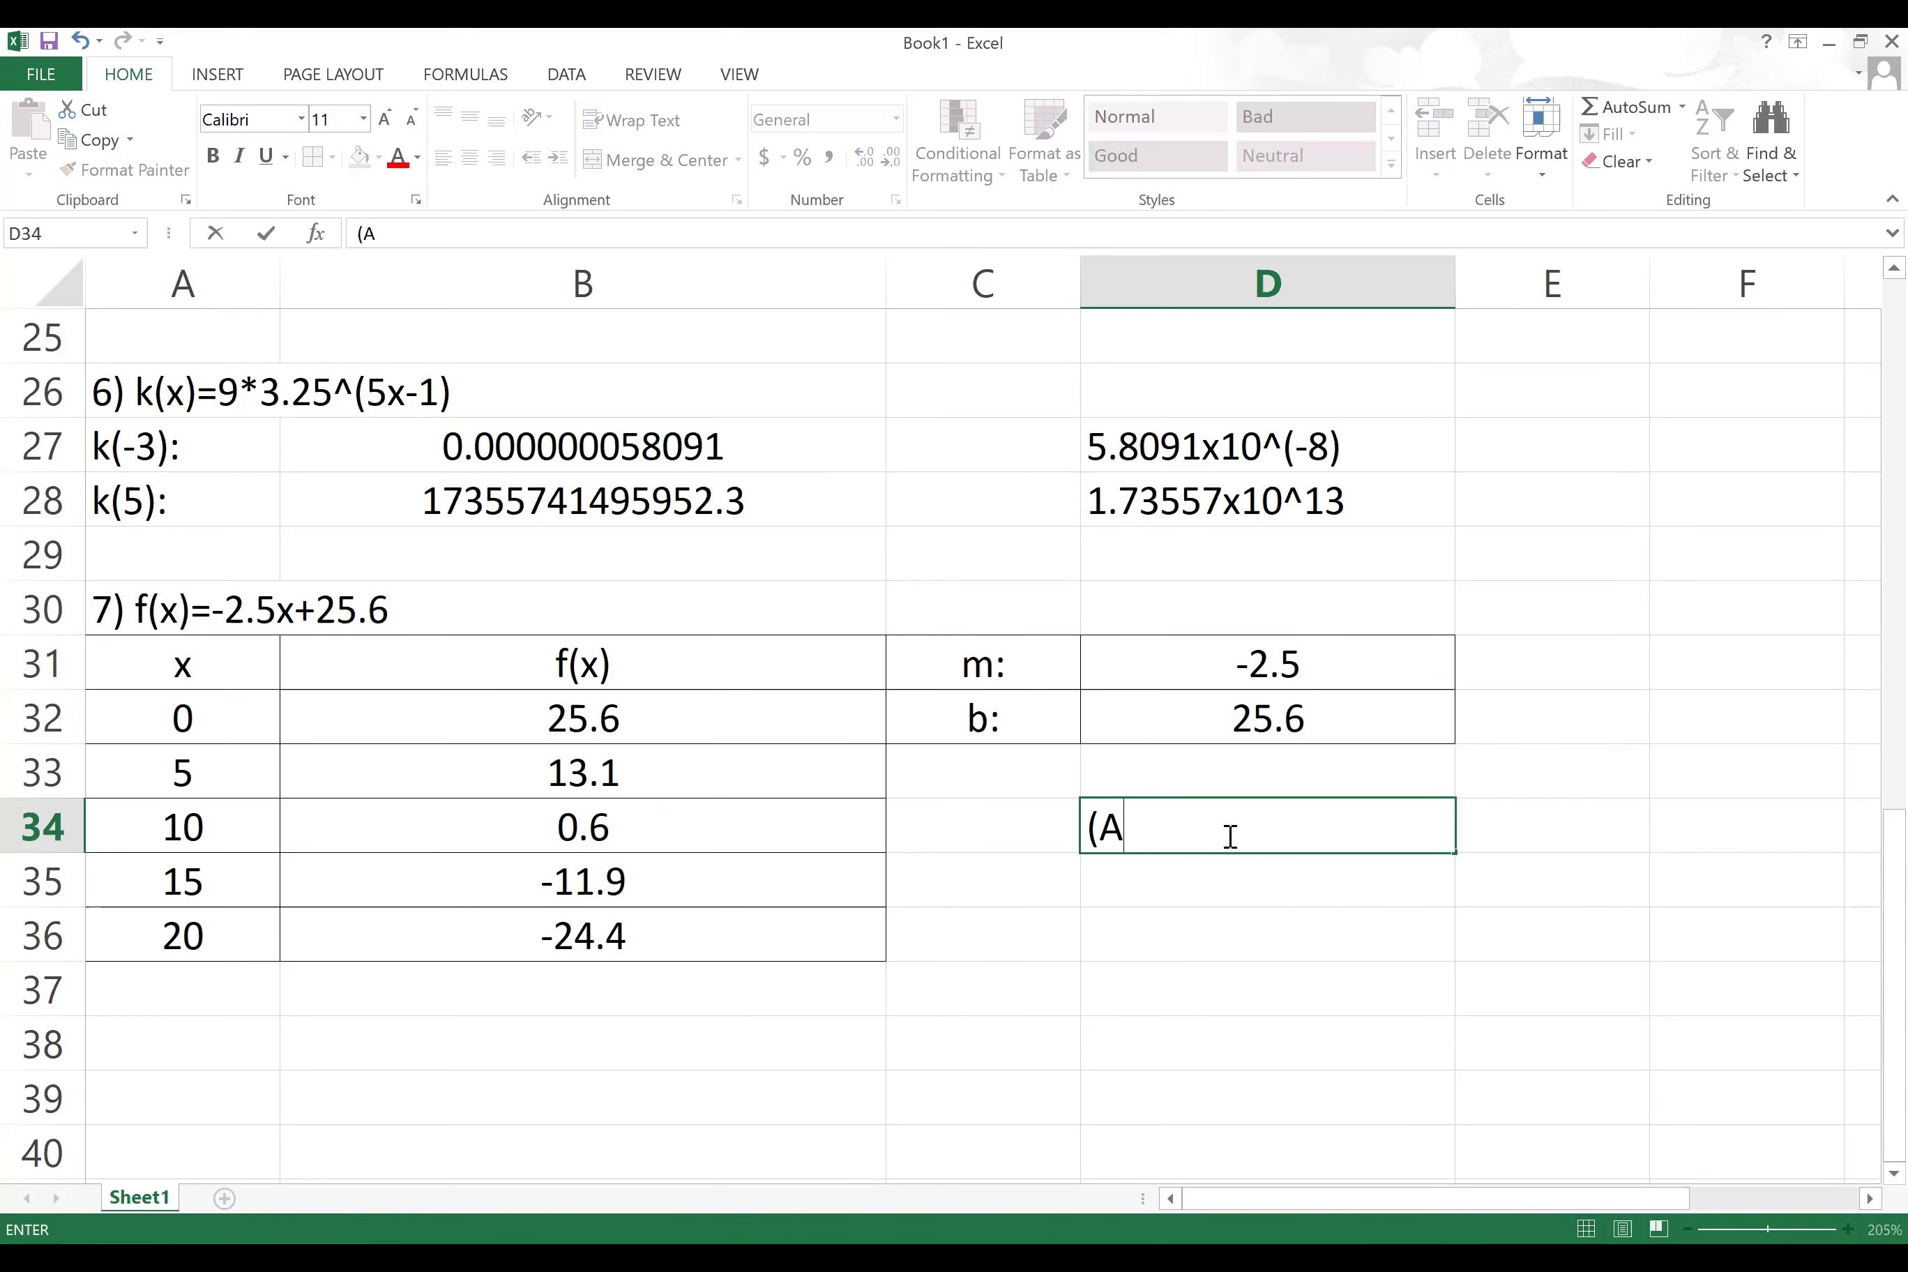
text(bsolu)
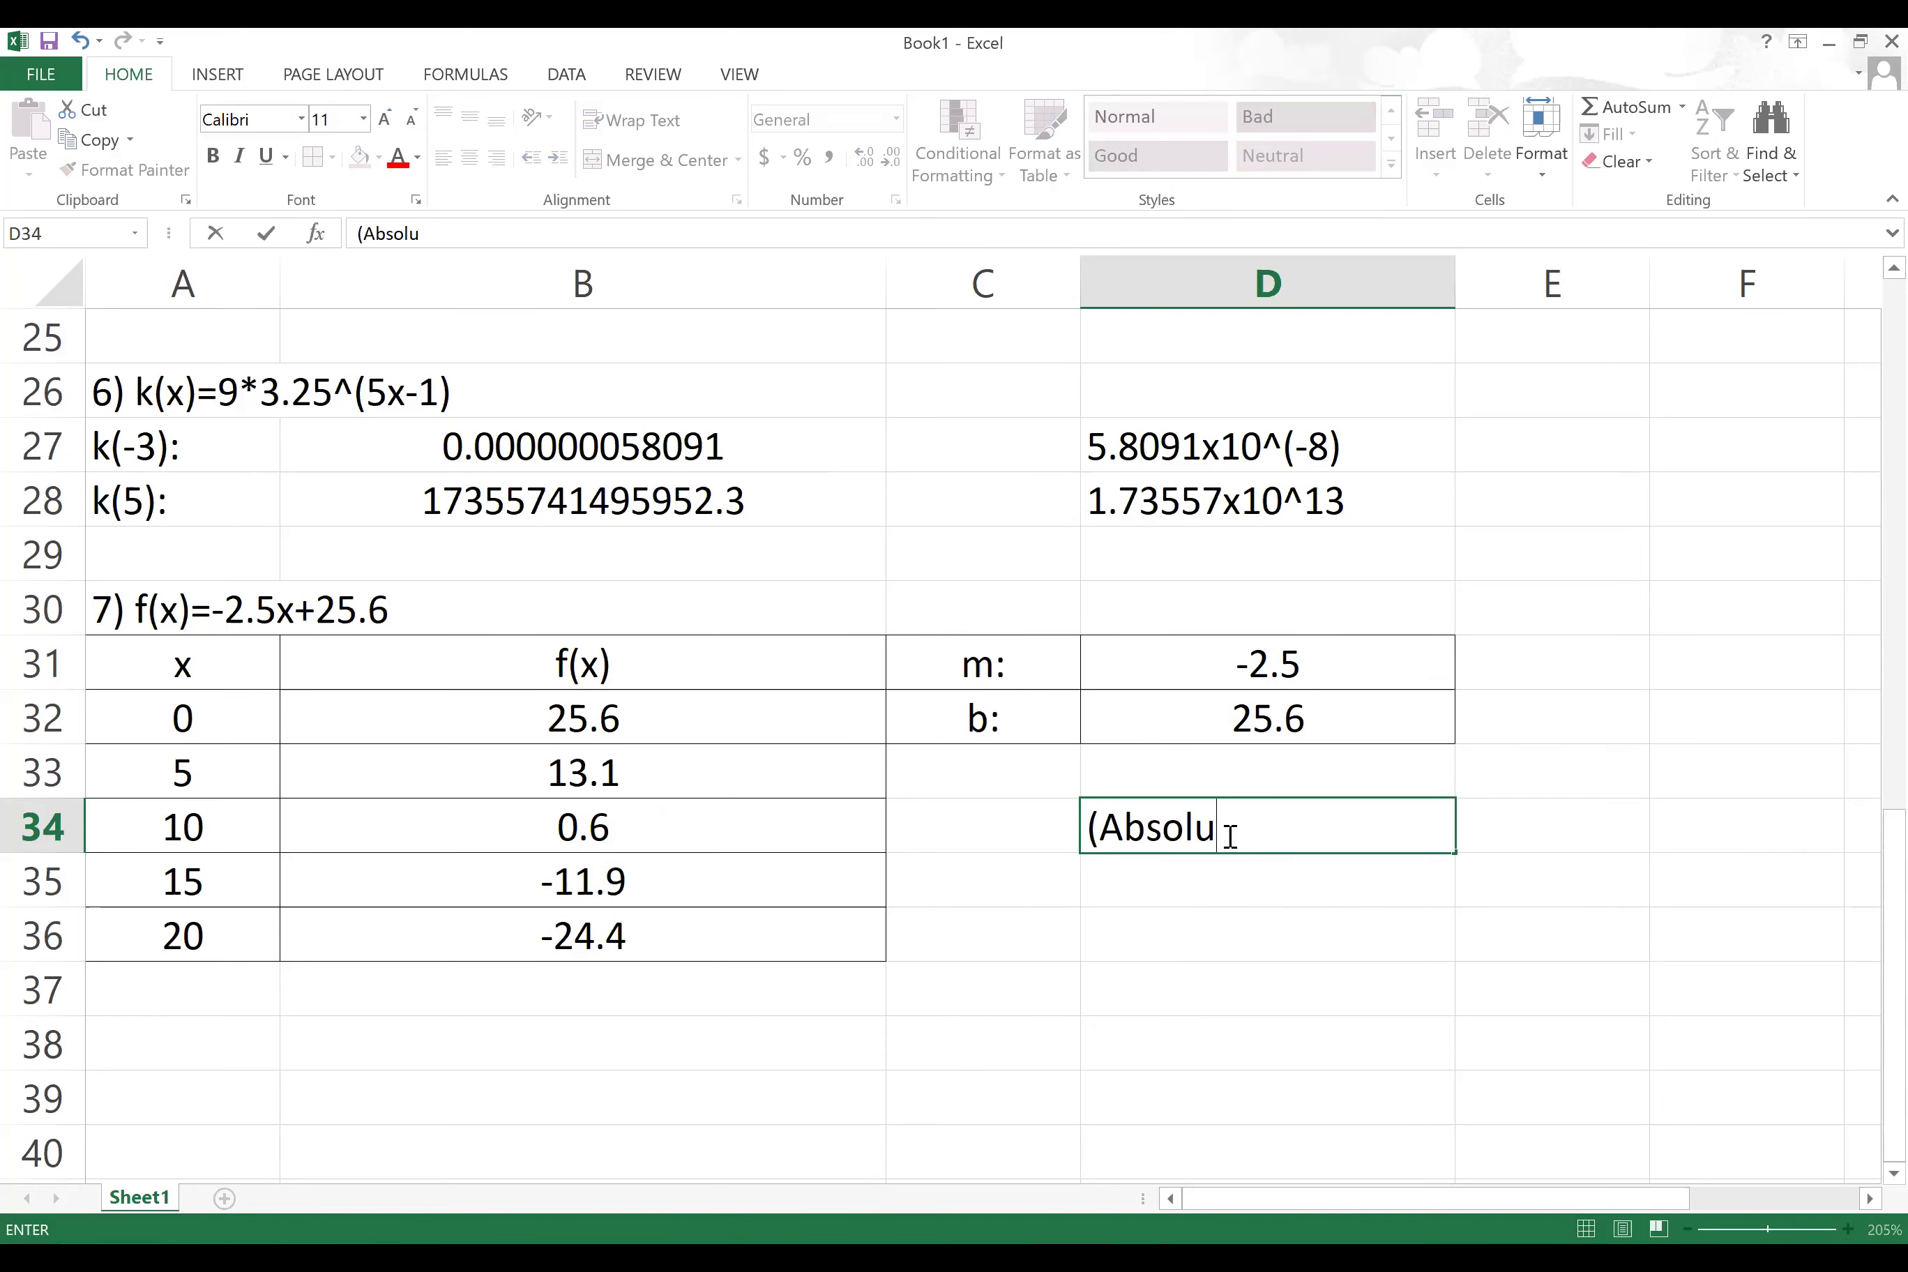
text(te red)
key(BackSpace)
text(ference)
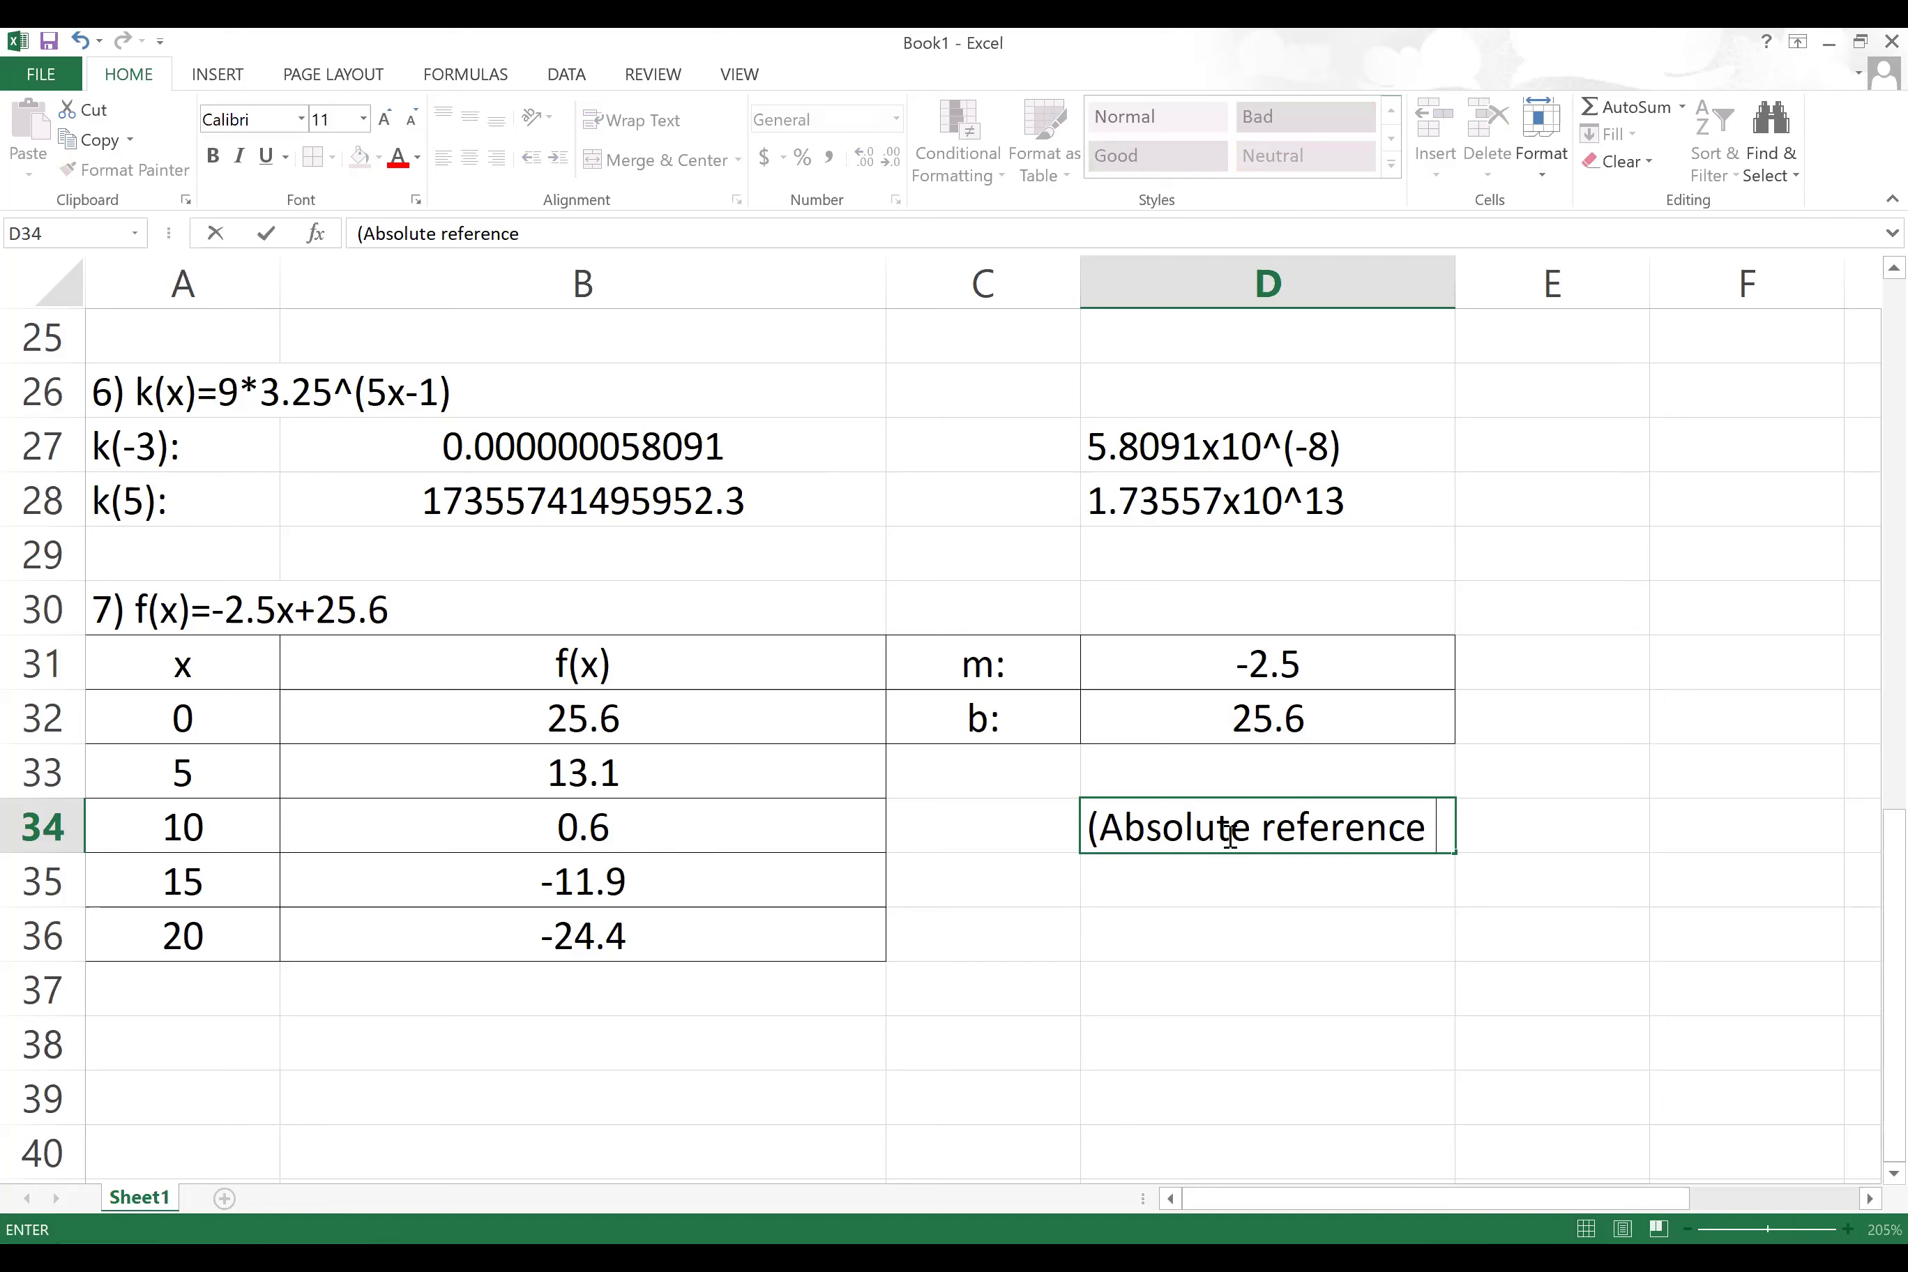
text( using $))
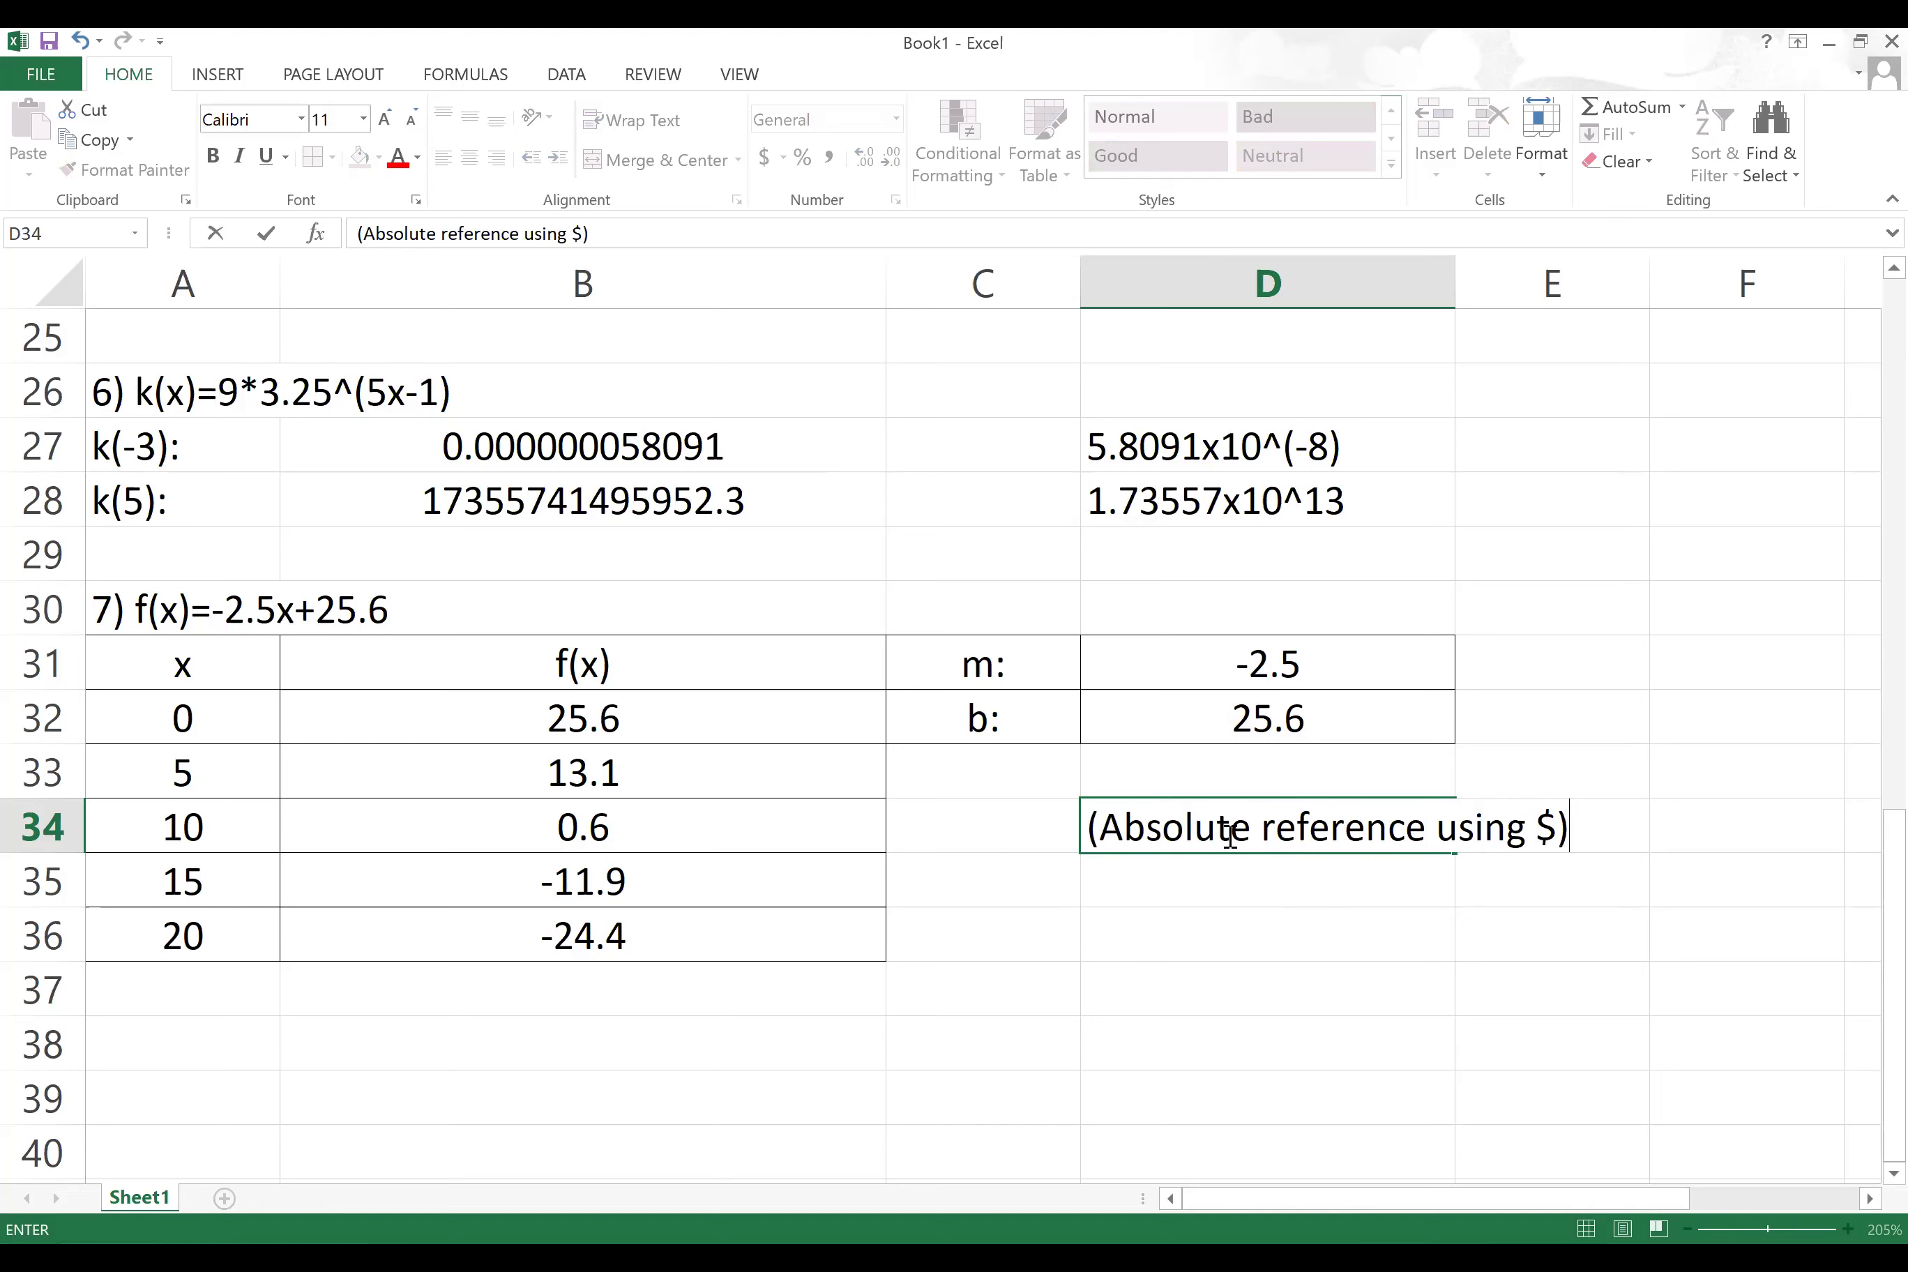
click(952, 905)
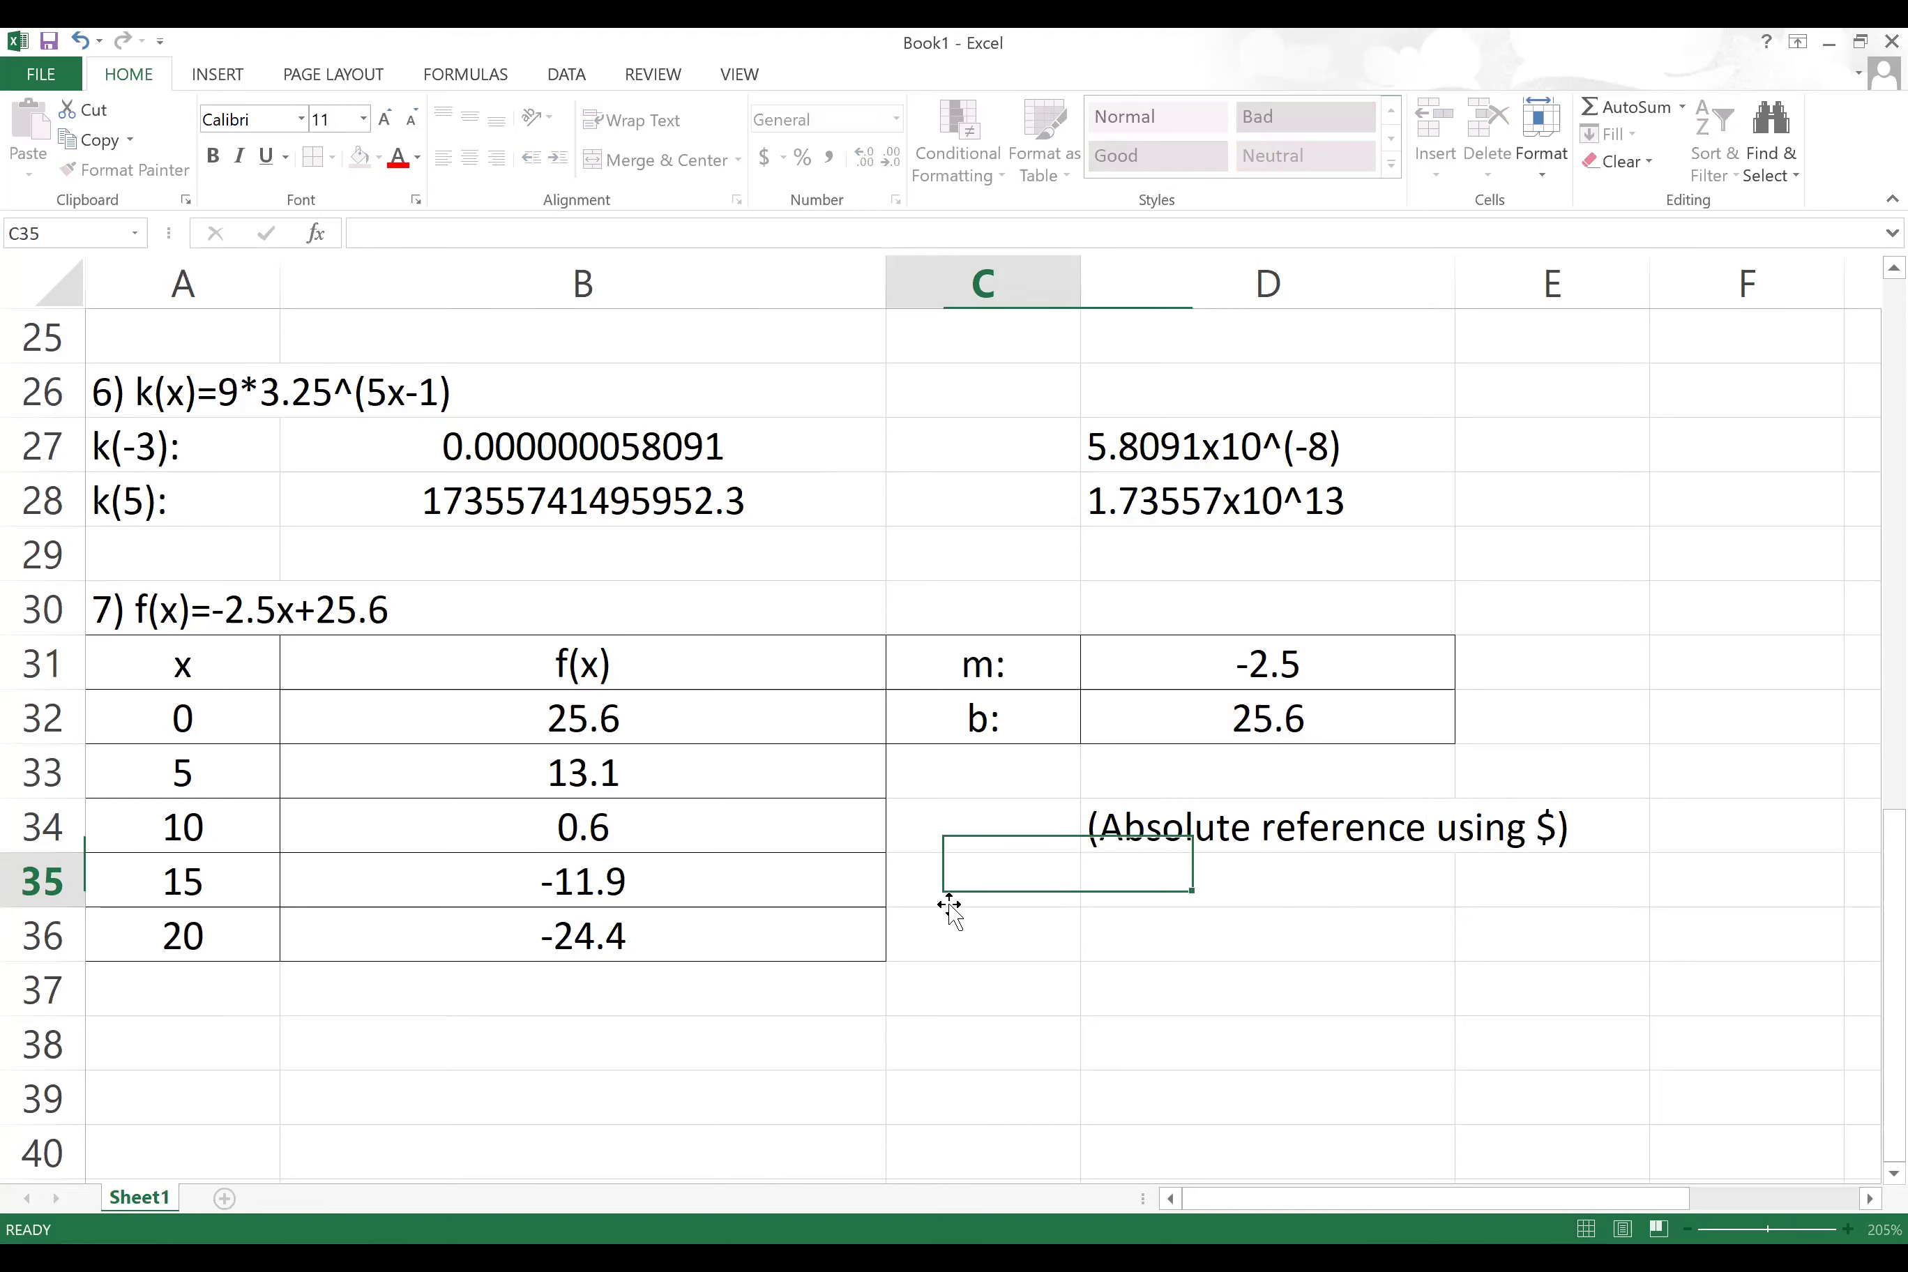
click(722, 770)
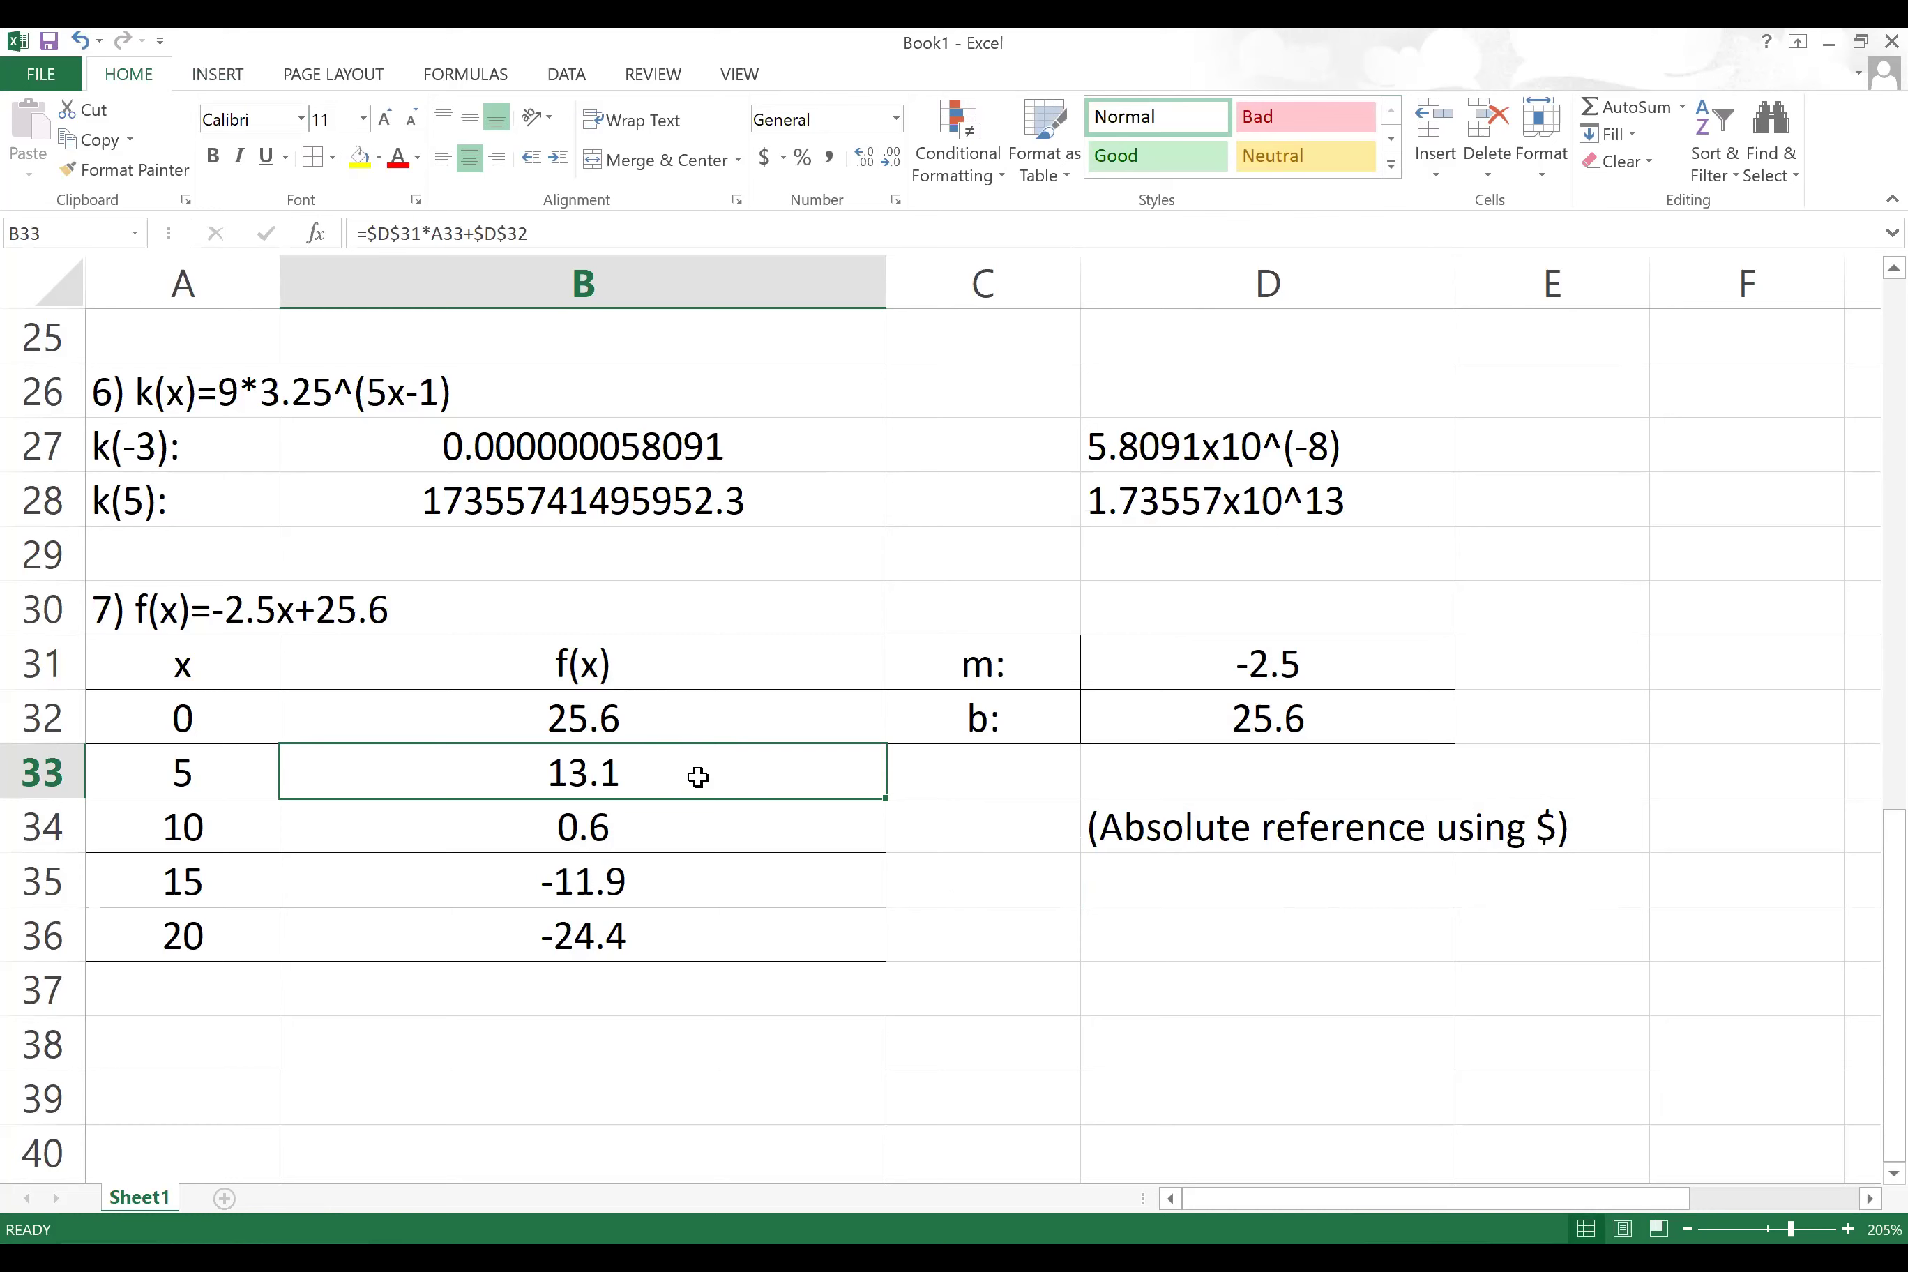
Step: Clear the old f(x) formulas from B33 through B36
drag(696, 773, 728, 946)
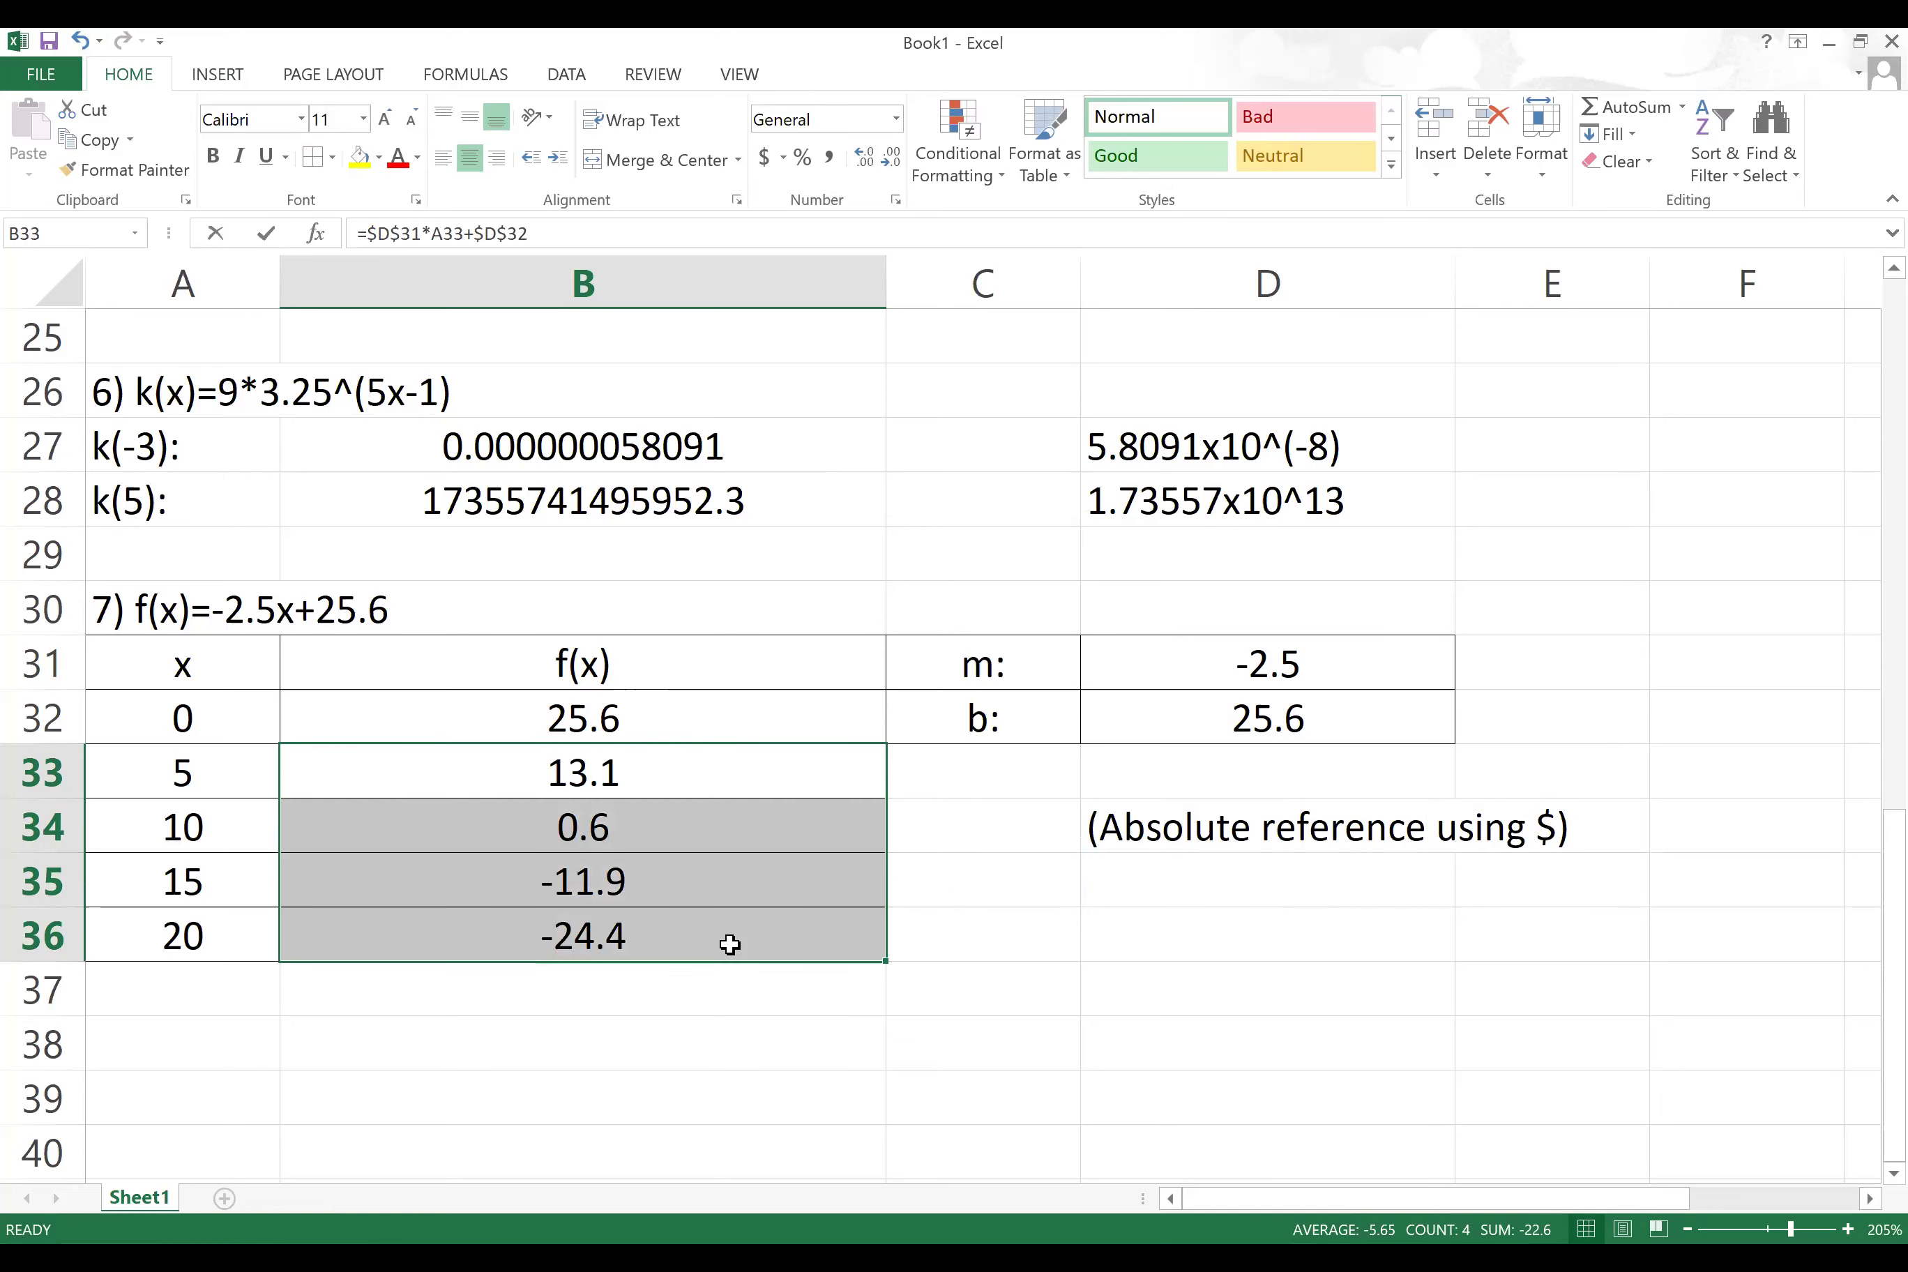
key(BackSpace)
click(733, 844)
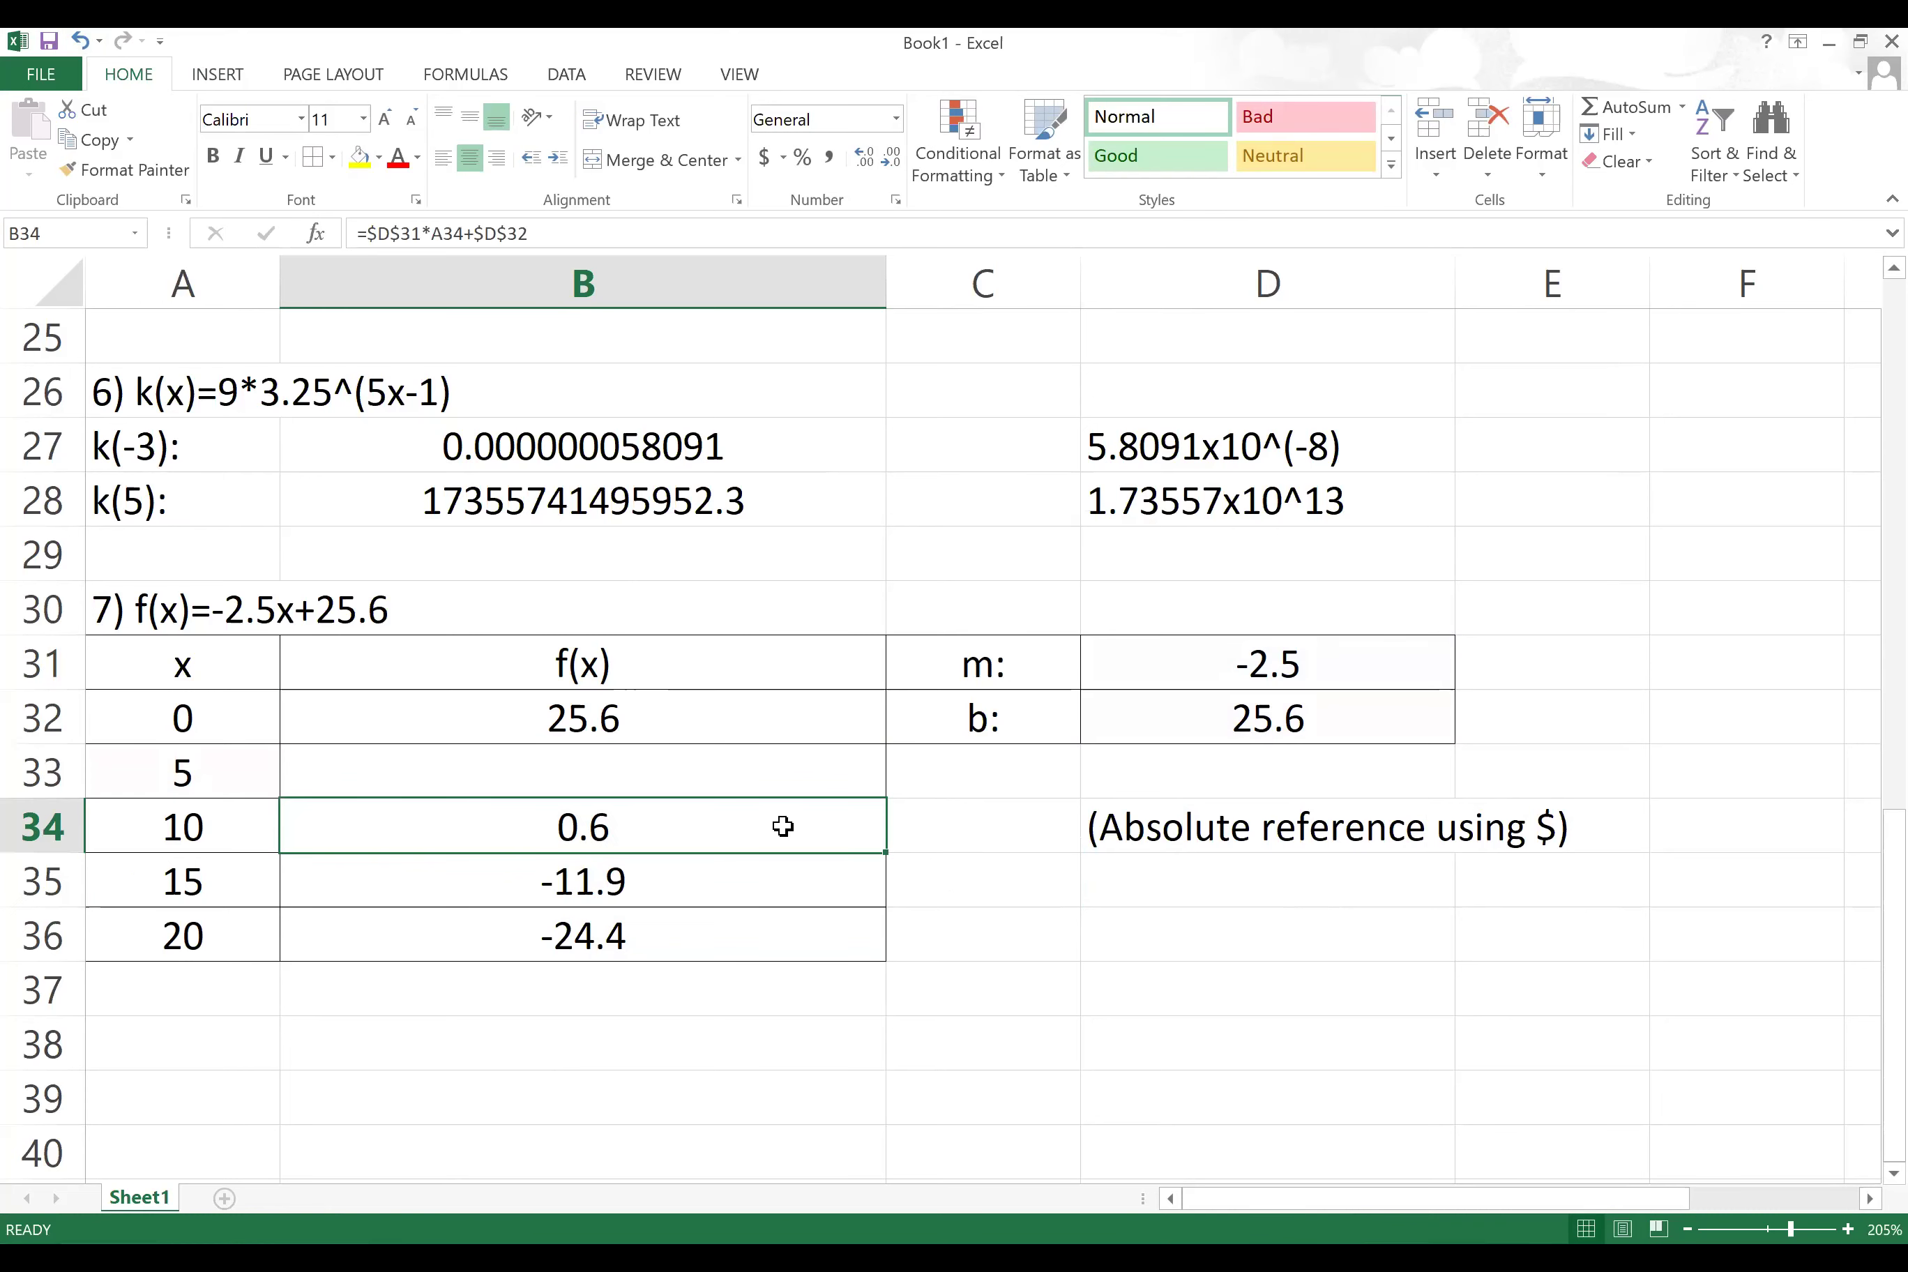
key(BackSpace)
click(765, 881)
key(BackSpace)
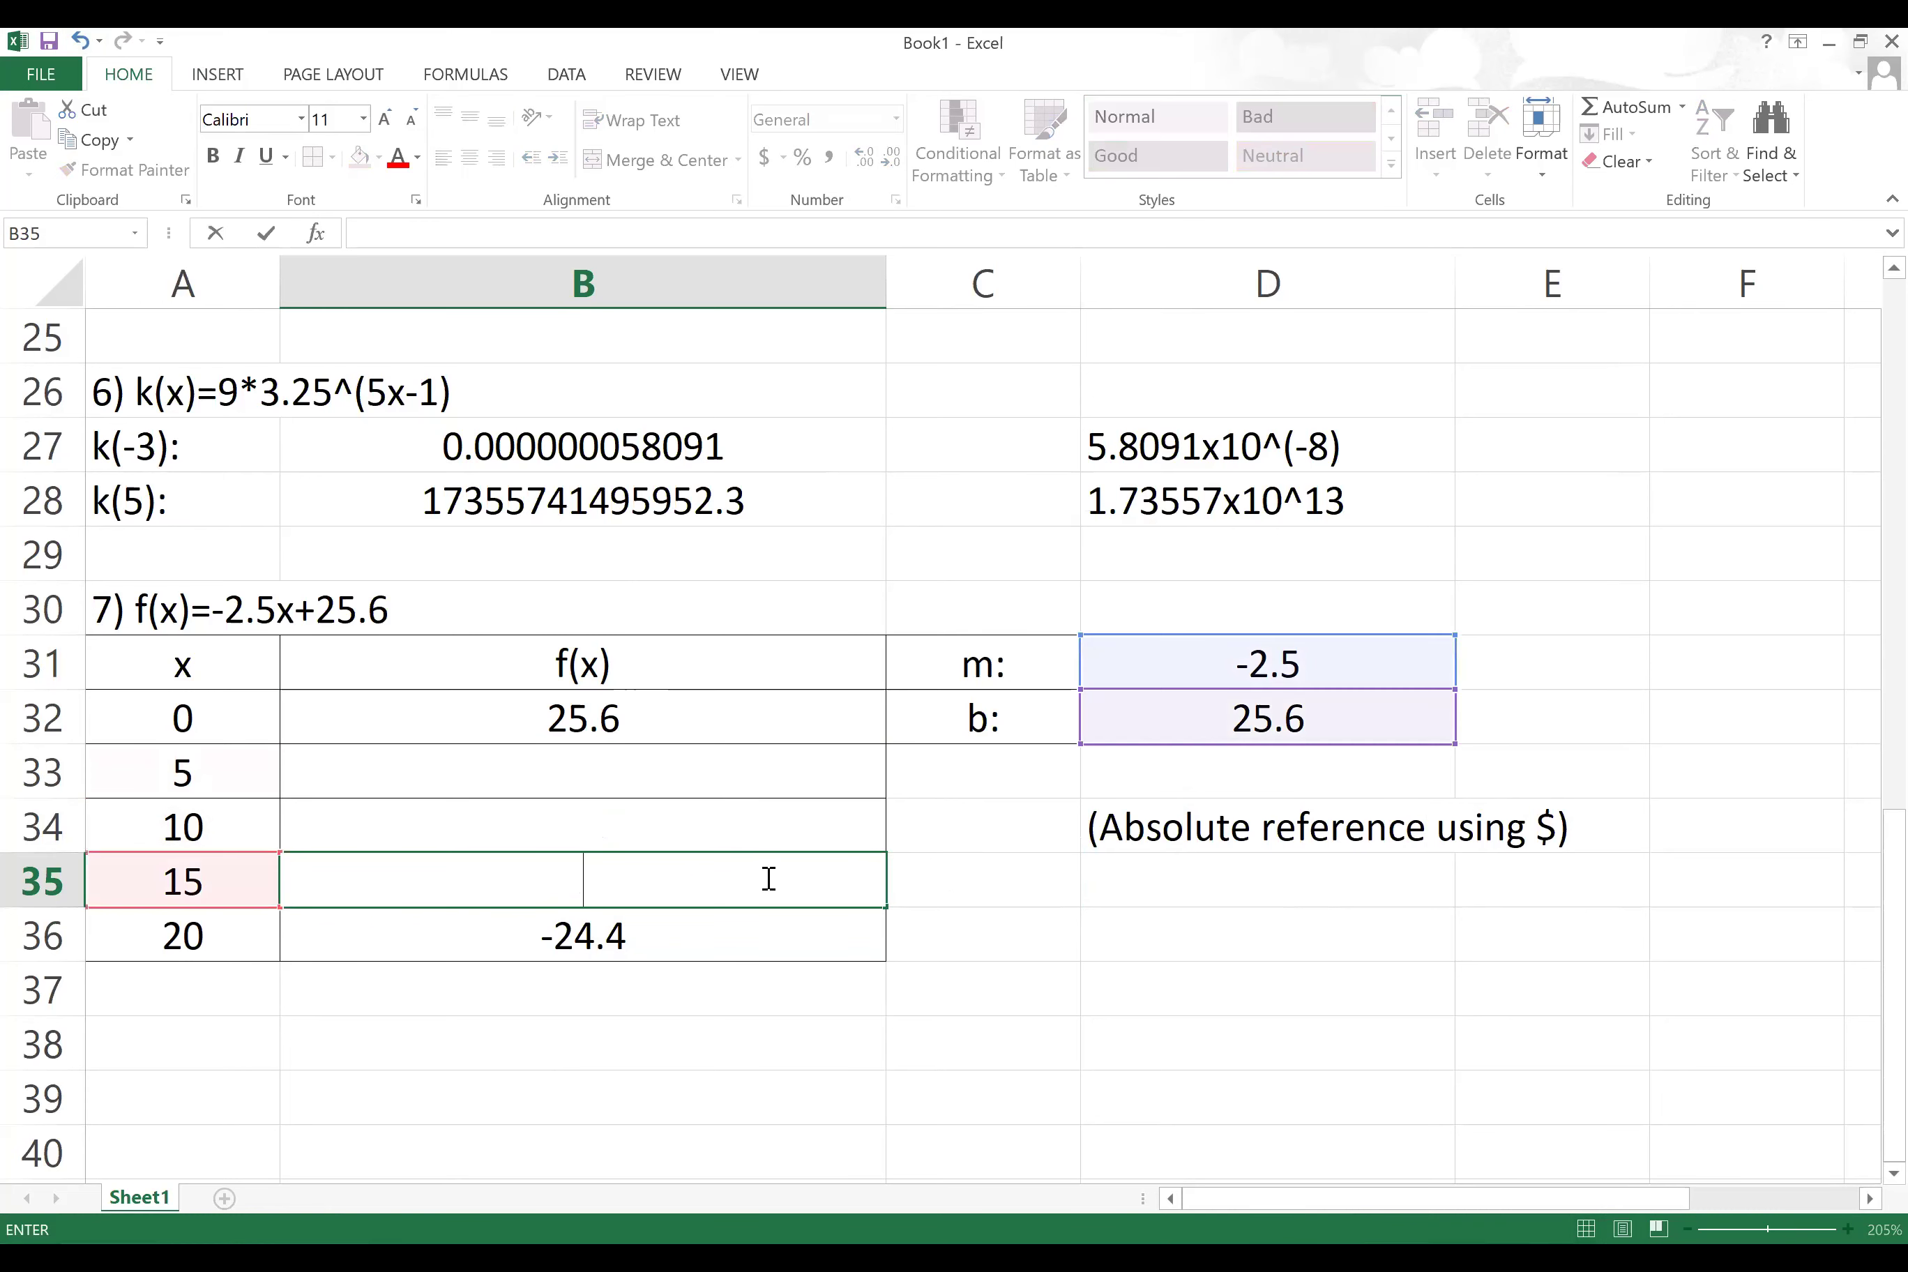
click(737, 920)
double_click(737, 920)
key(Escape)
key(BackSpace)
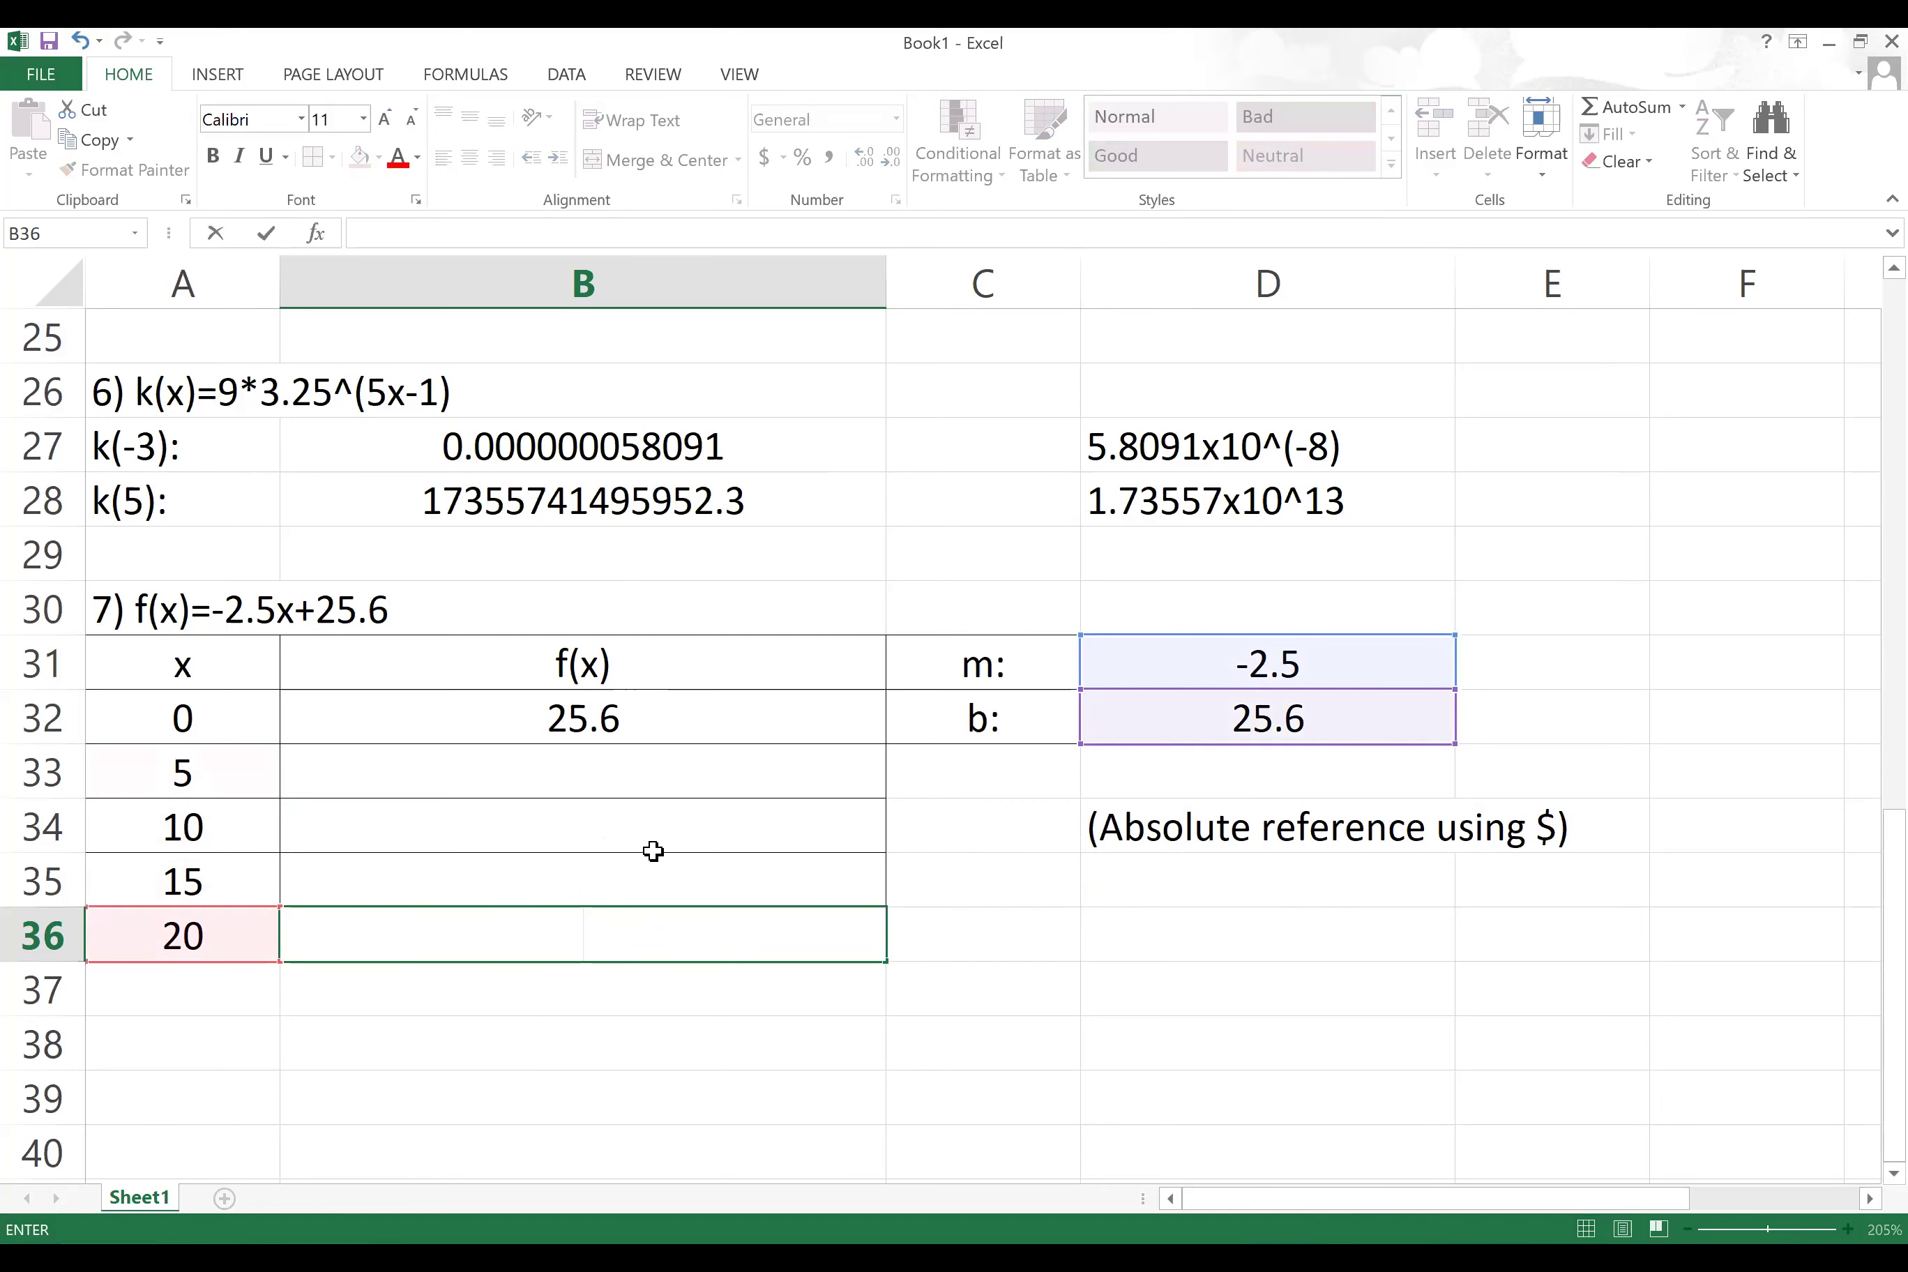
Step: Fill B32's formula =$D$31*A32+$D$32 down to B36
click(710, 720)
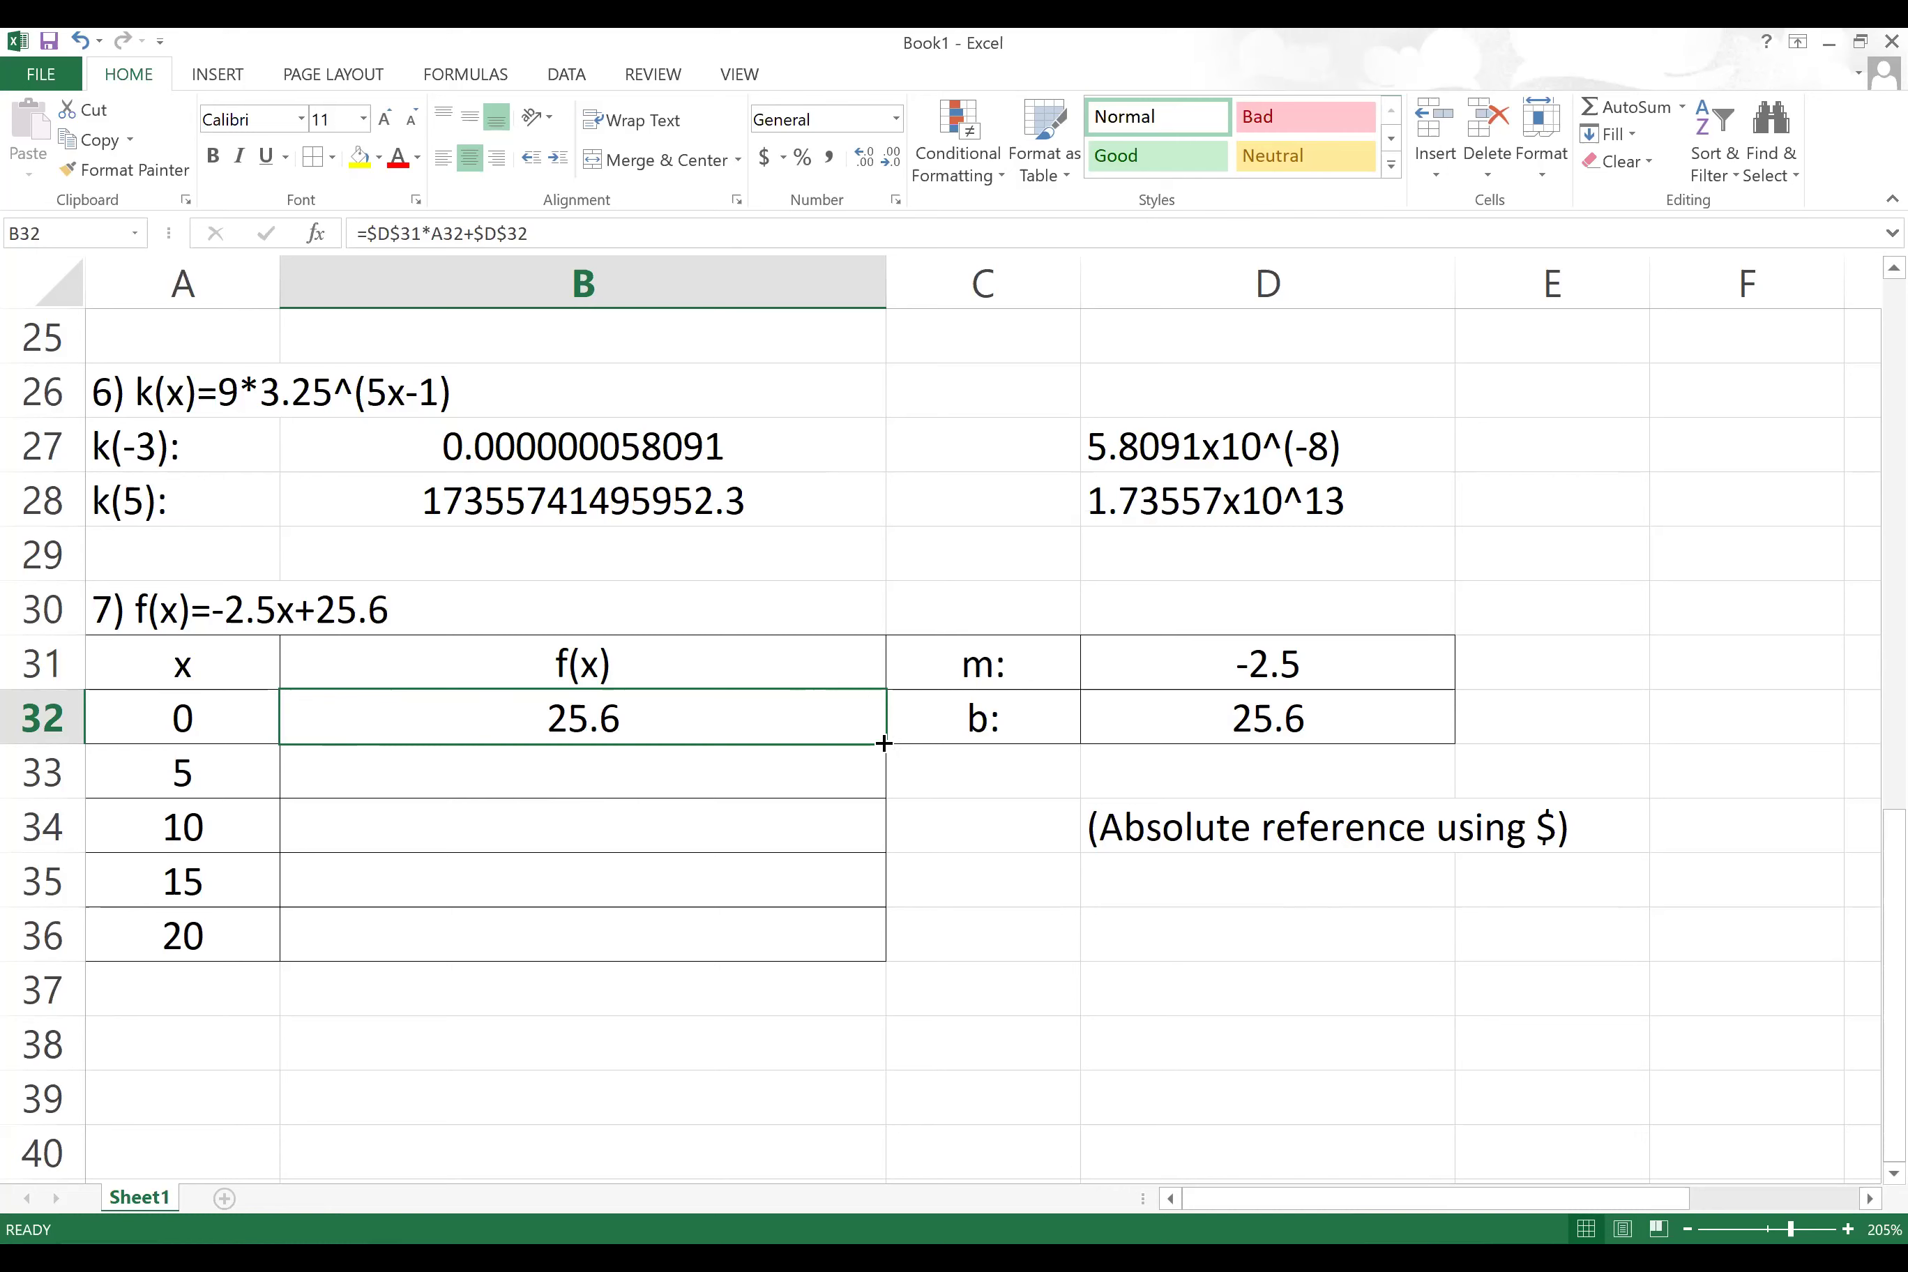
drag(883, 743, 884, 962)
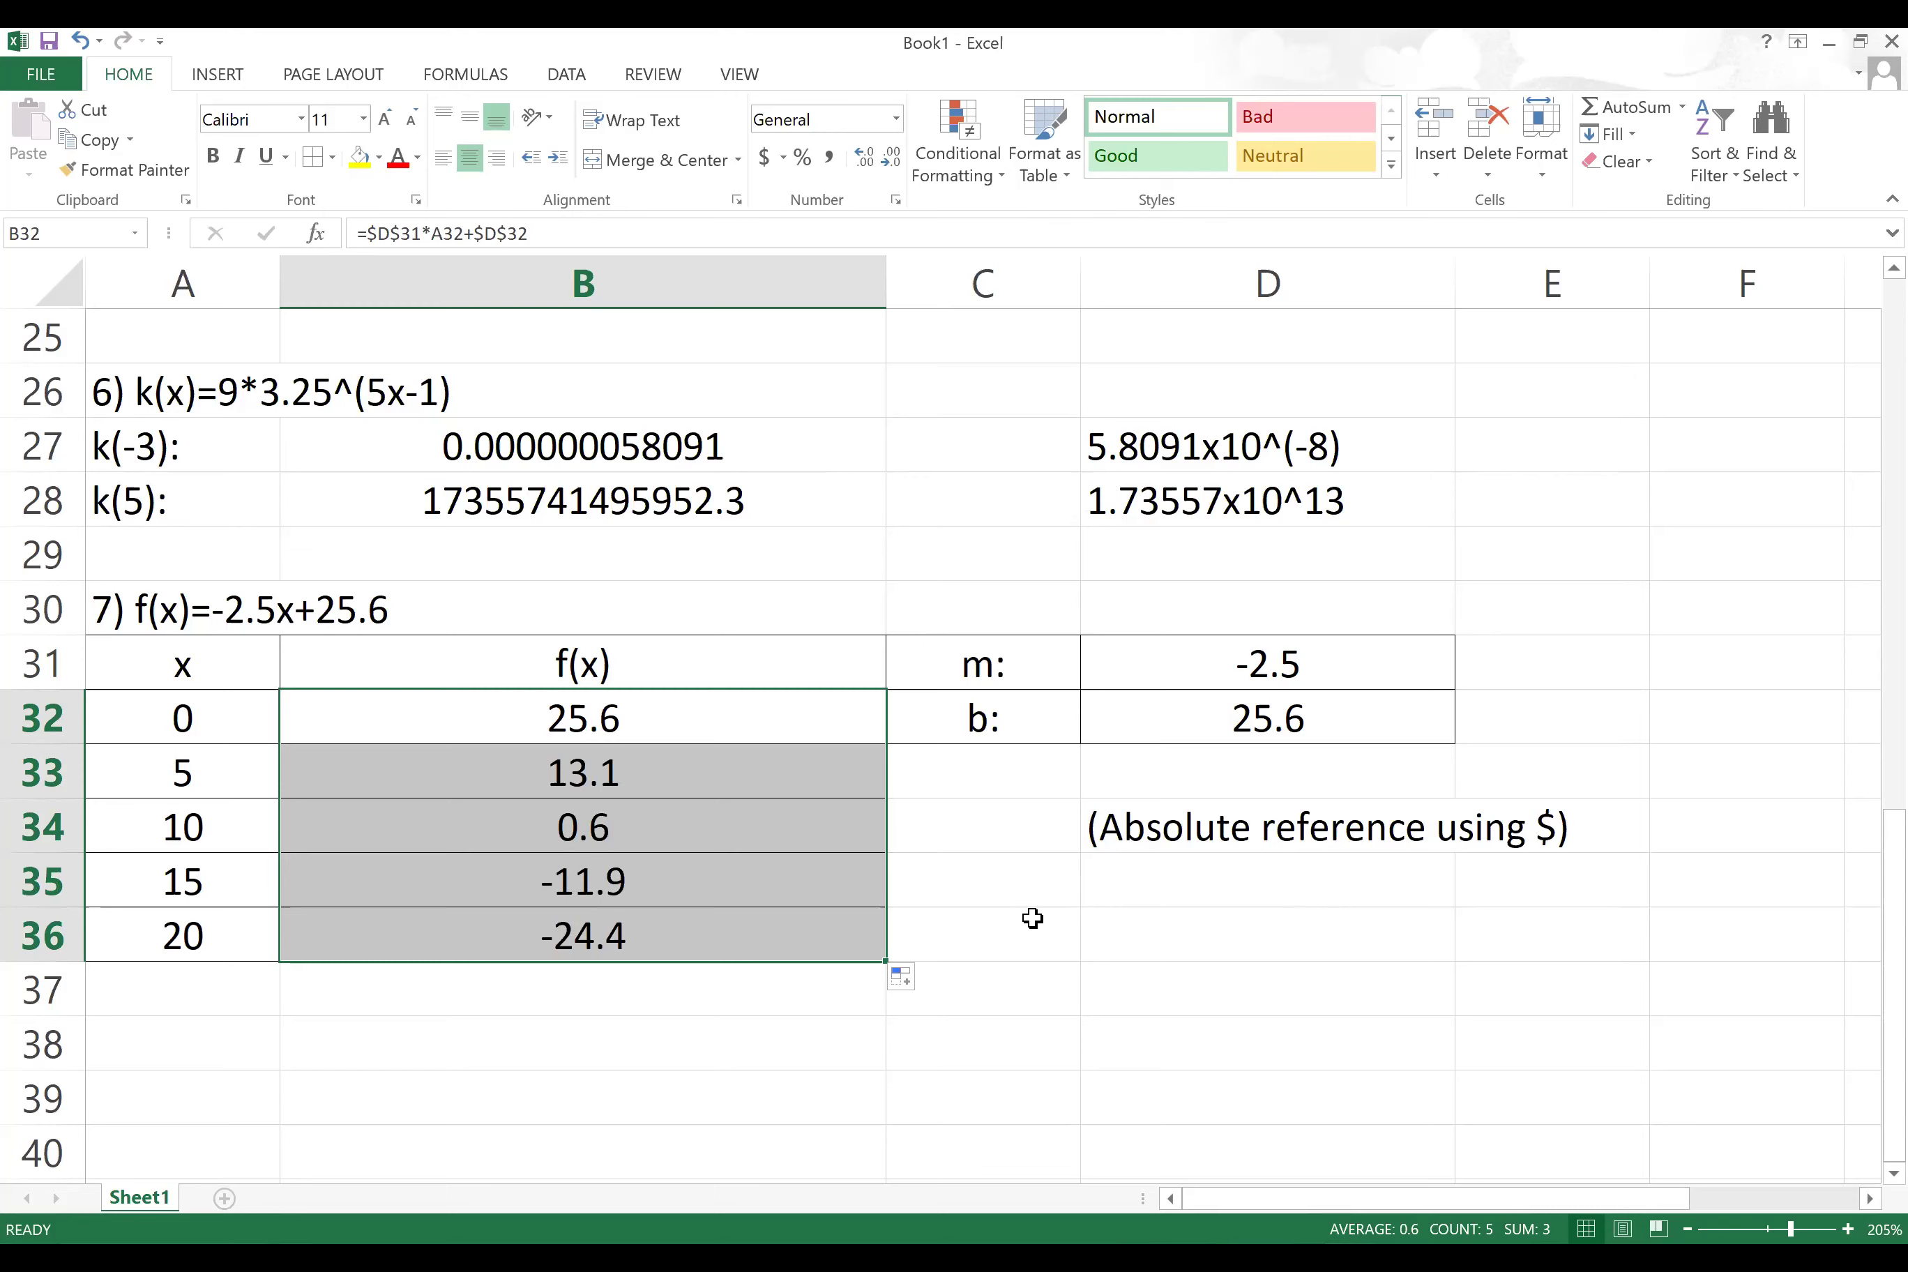
drag(243, 711, 221, 930)
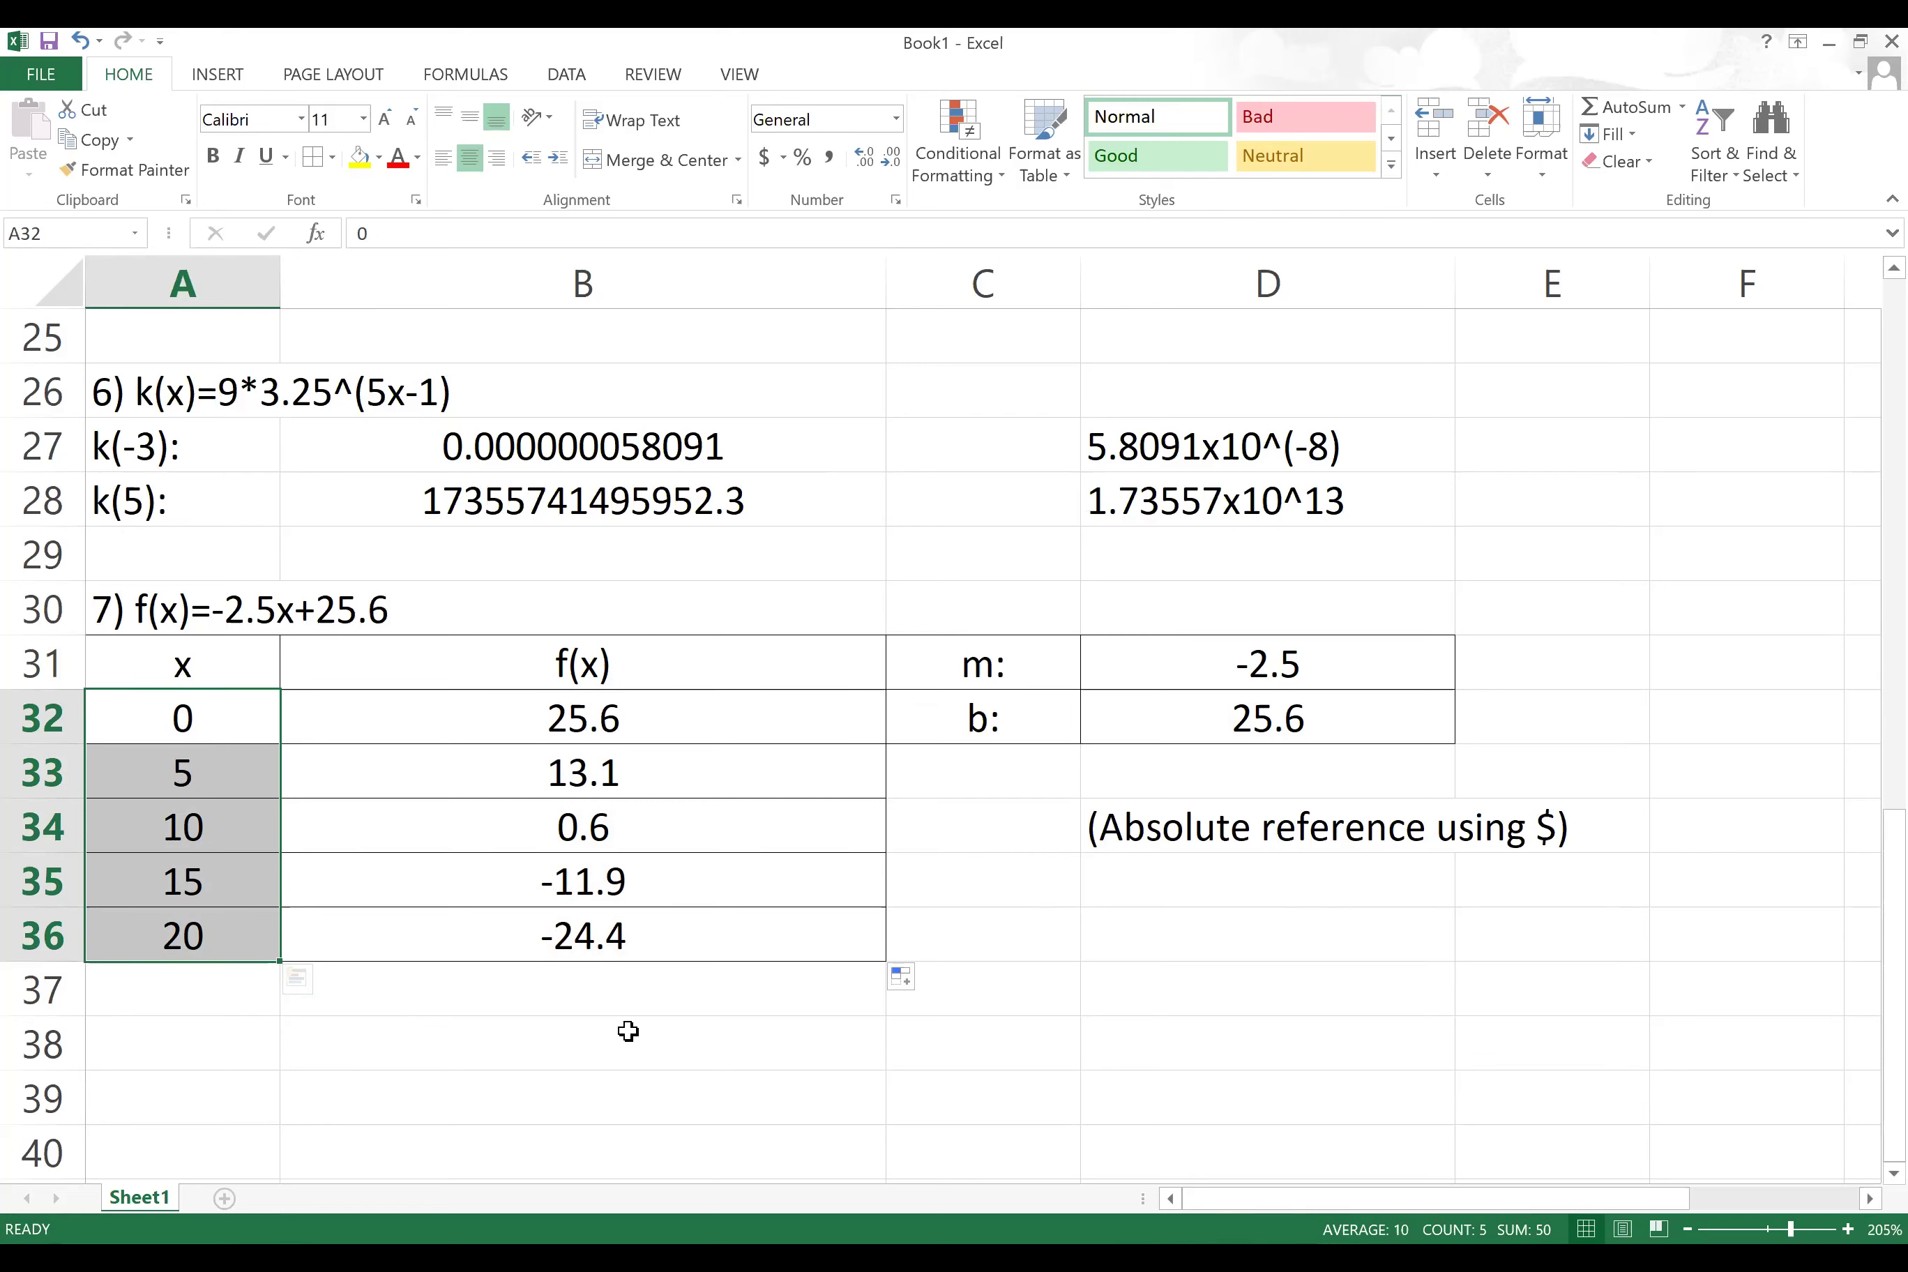
Step: Insert a Scatter with Smooth Lines and Markers chart from A32:B36 and position it
click(182, 710)
drag(327, 744, 500, 935)
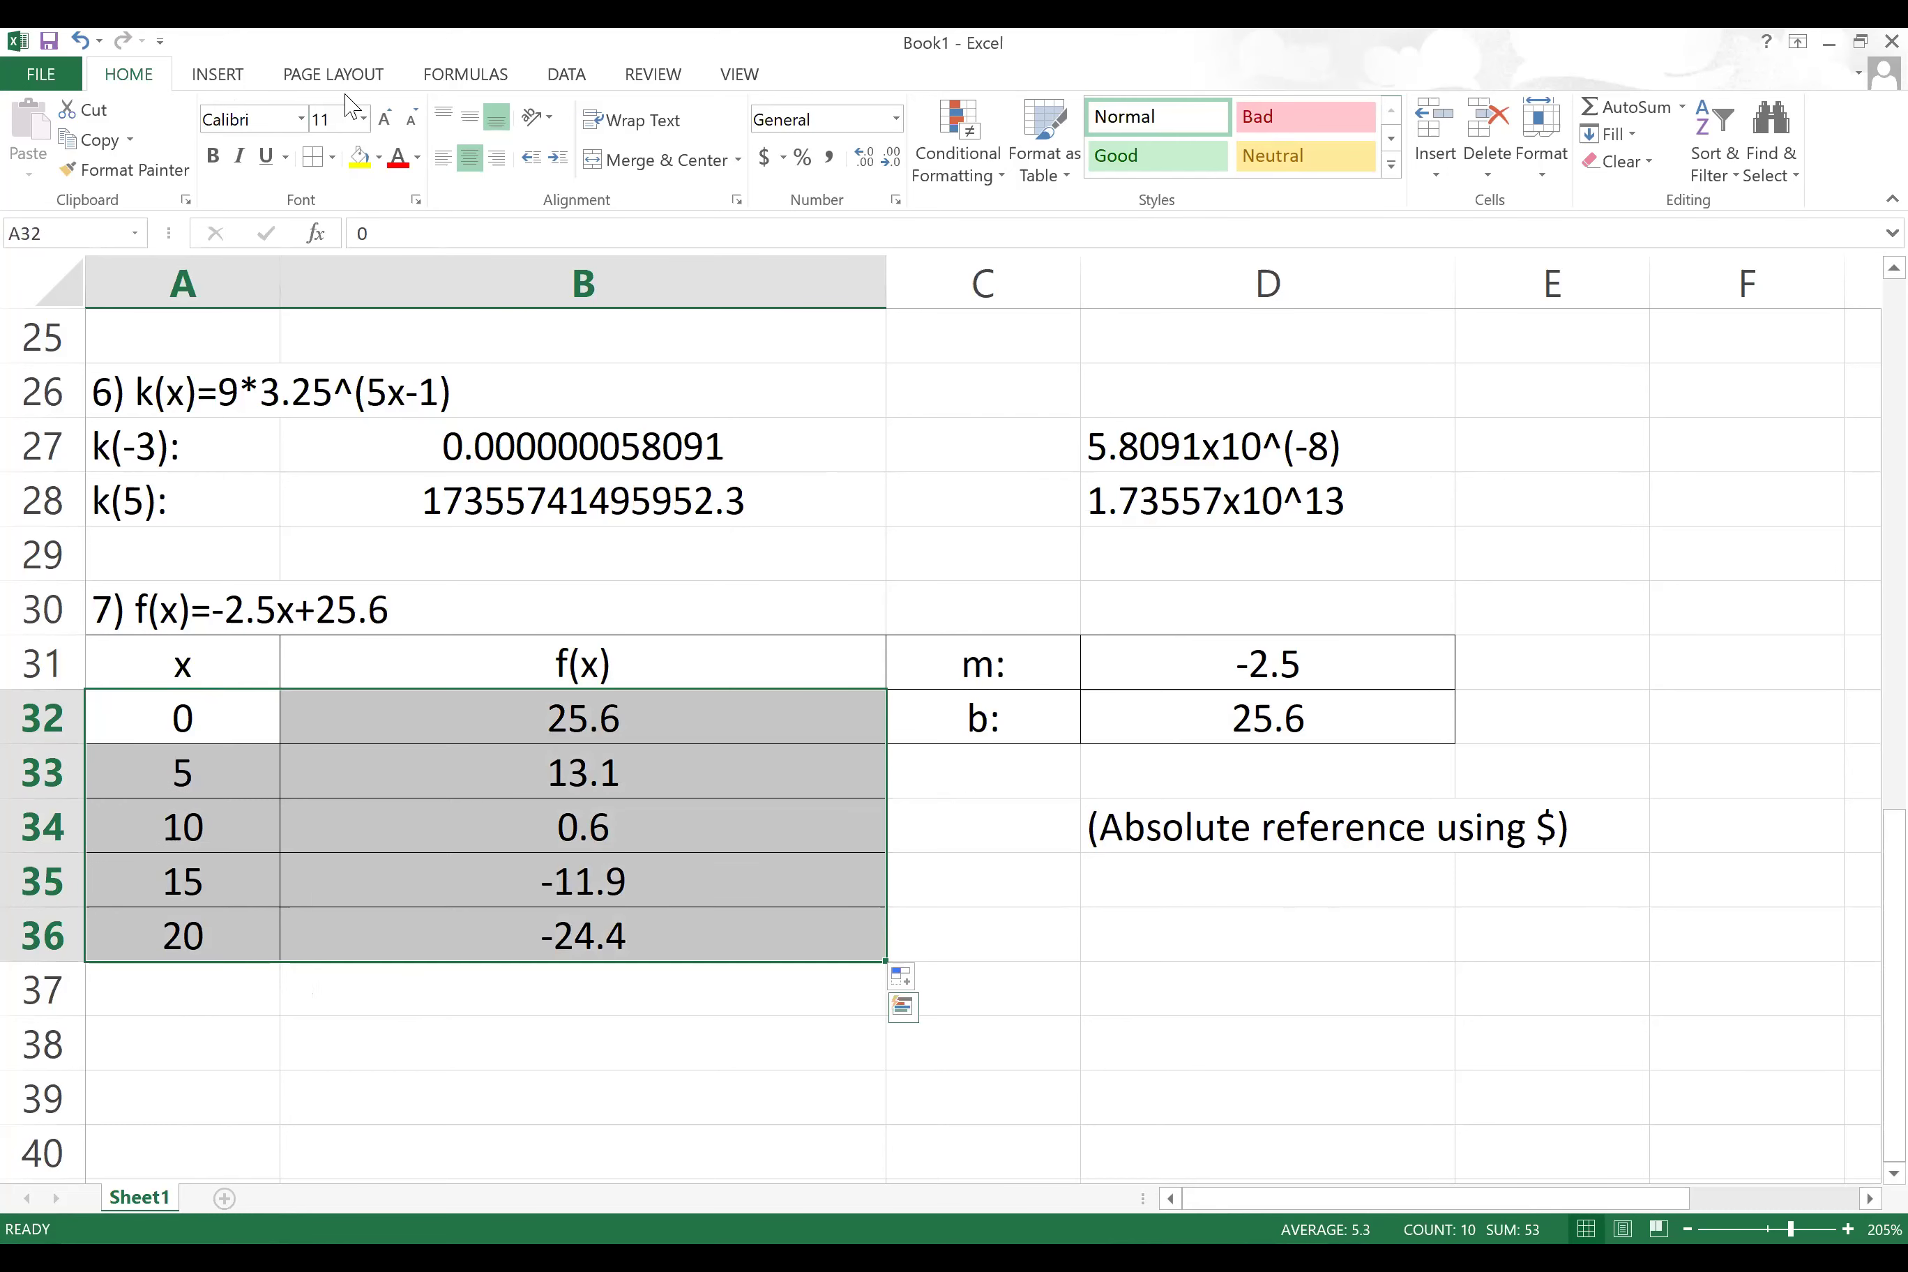
click(212, 73)
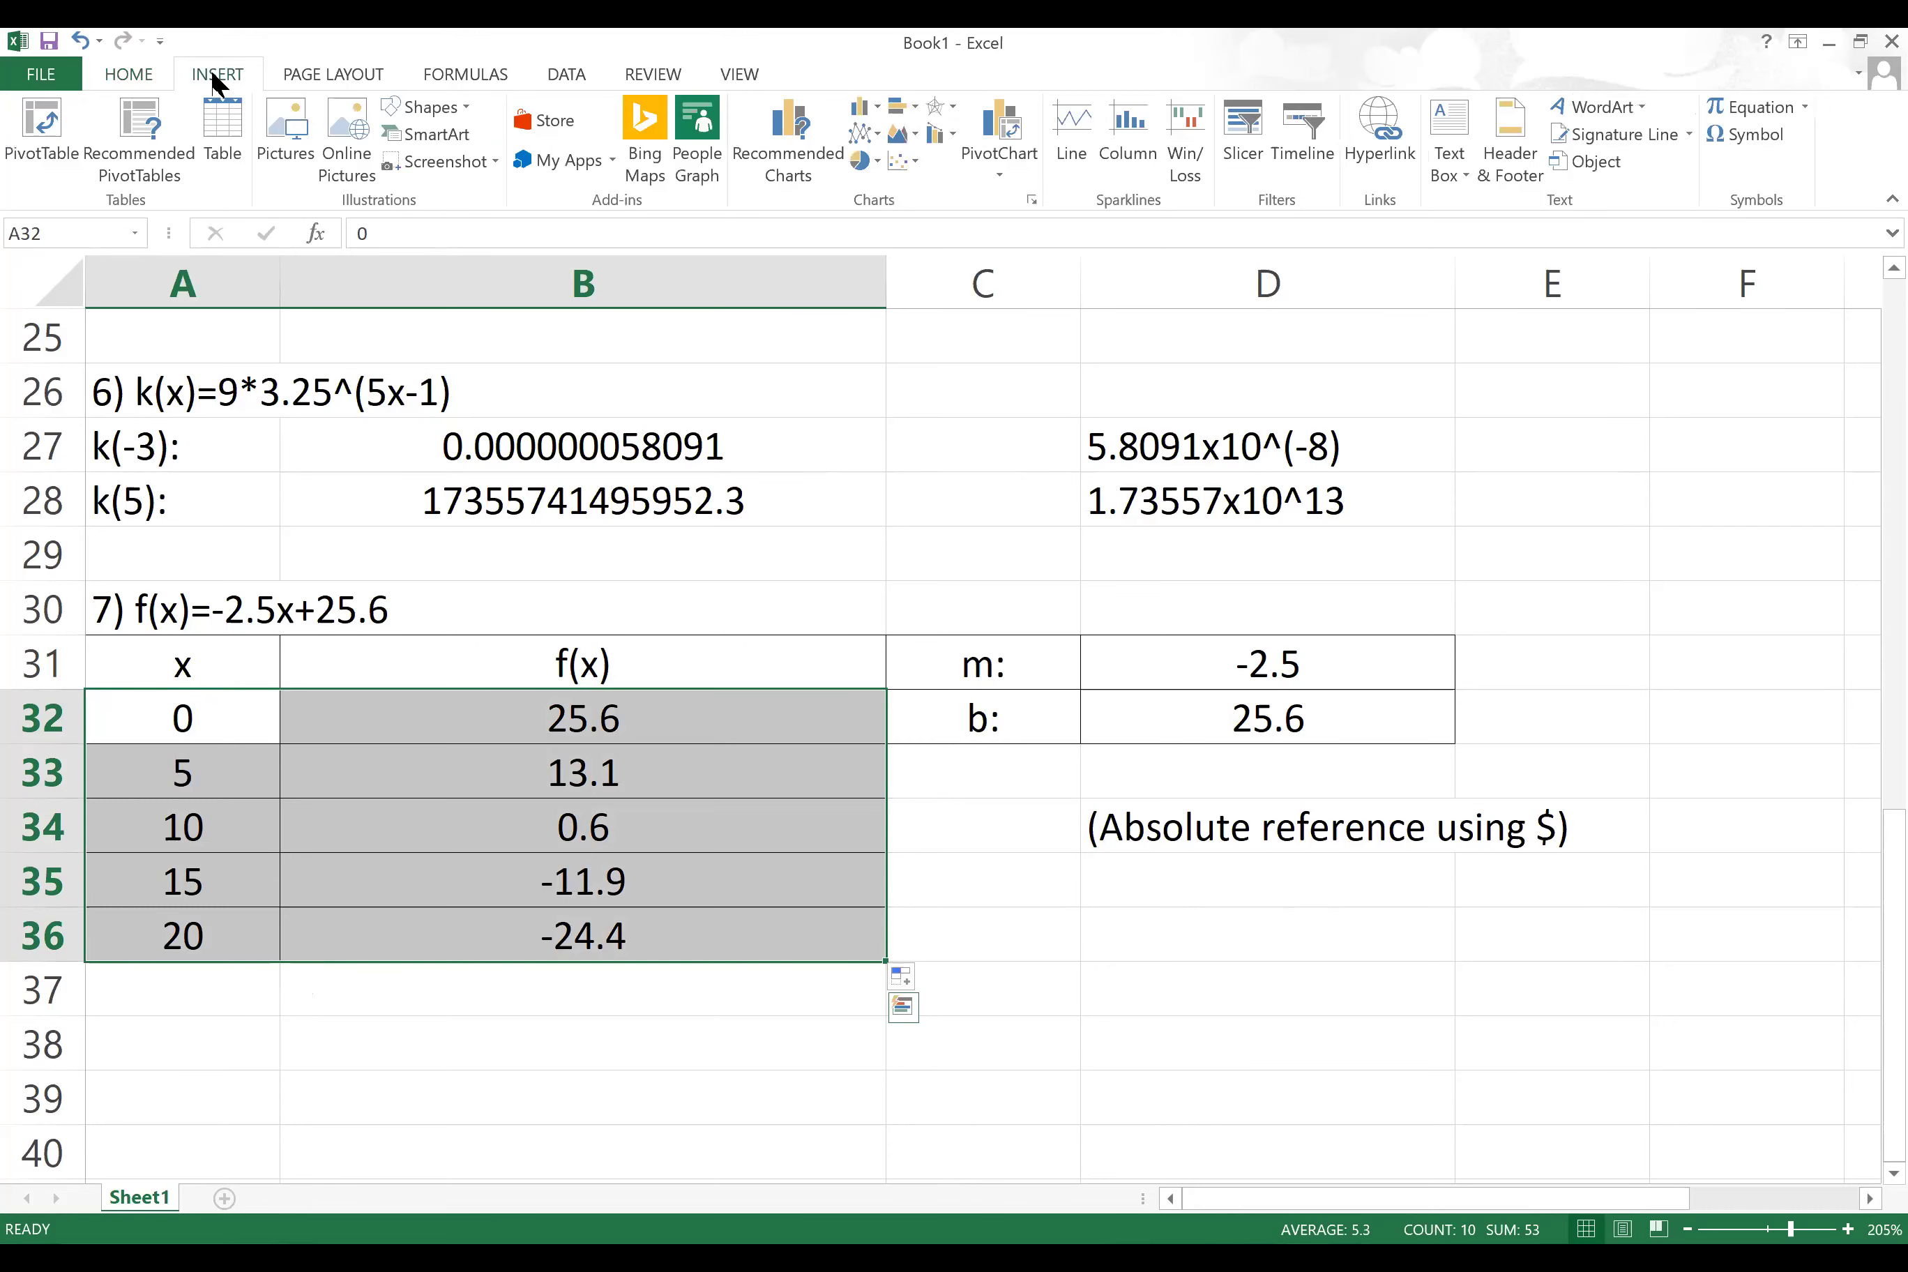
click(903, 161)
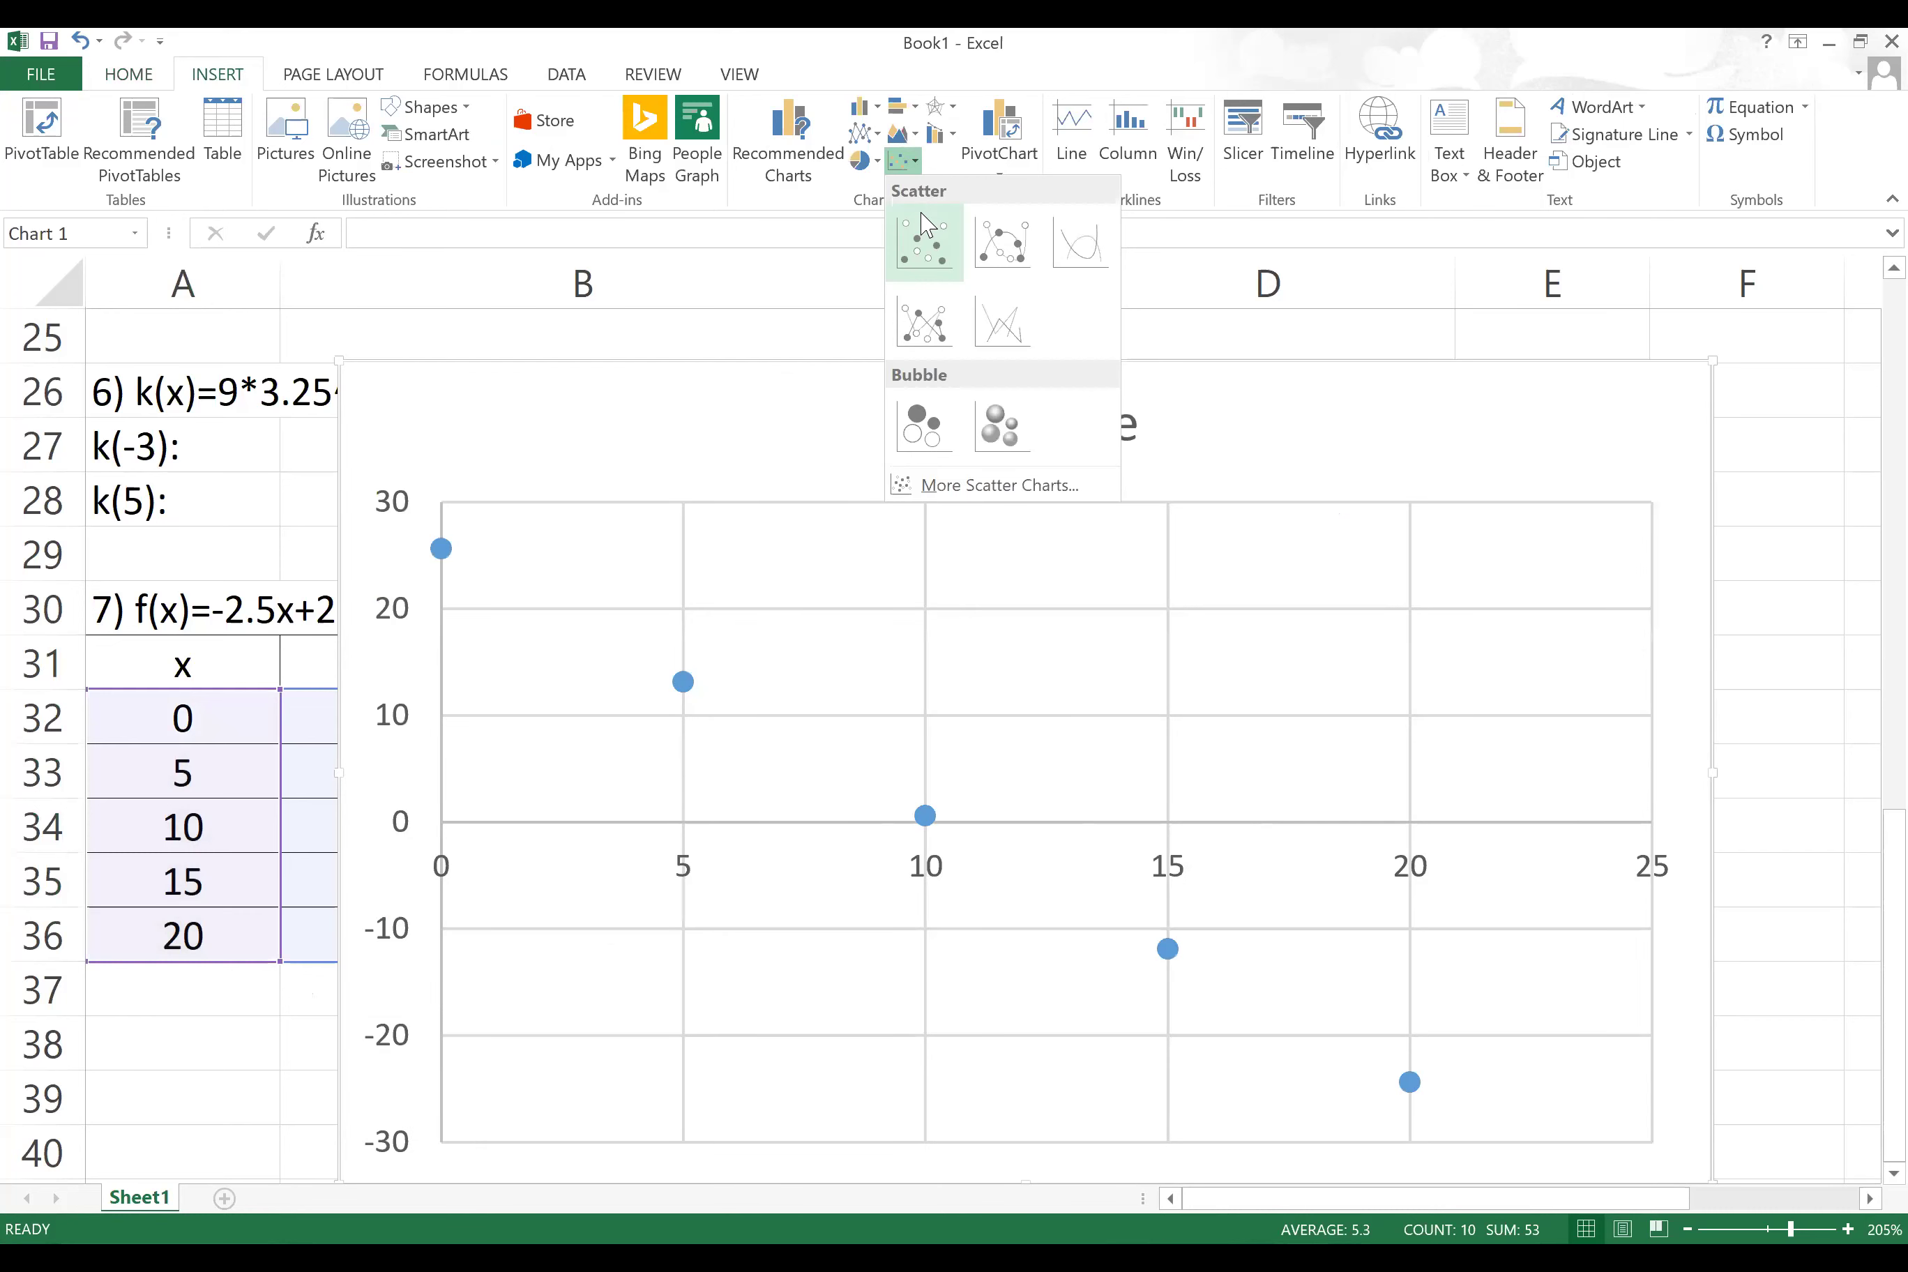
click(1015, 246)
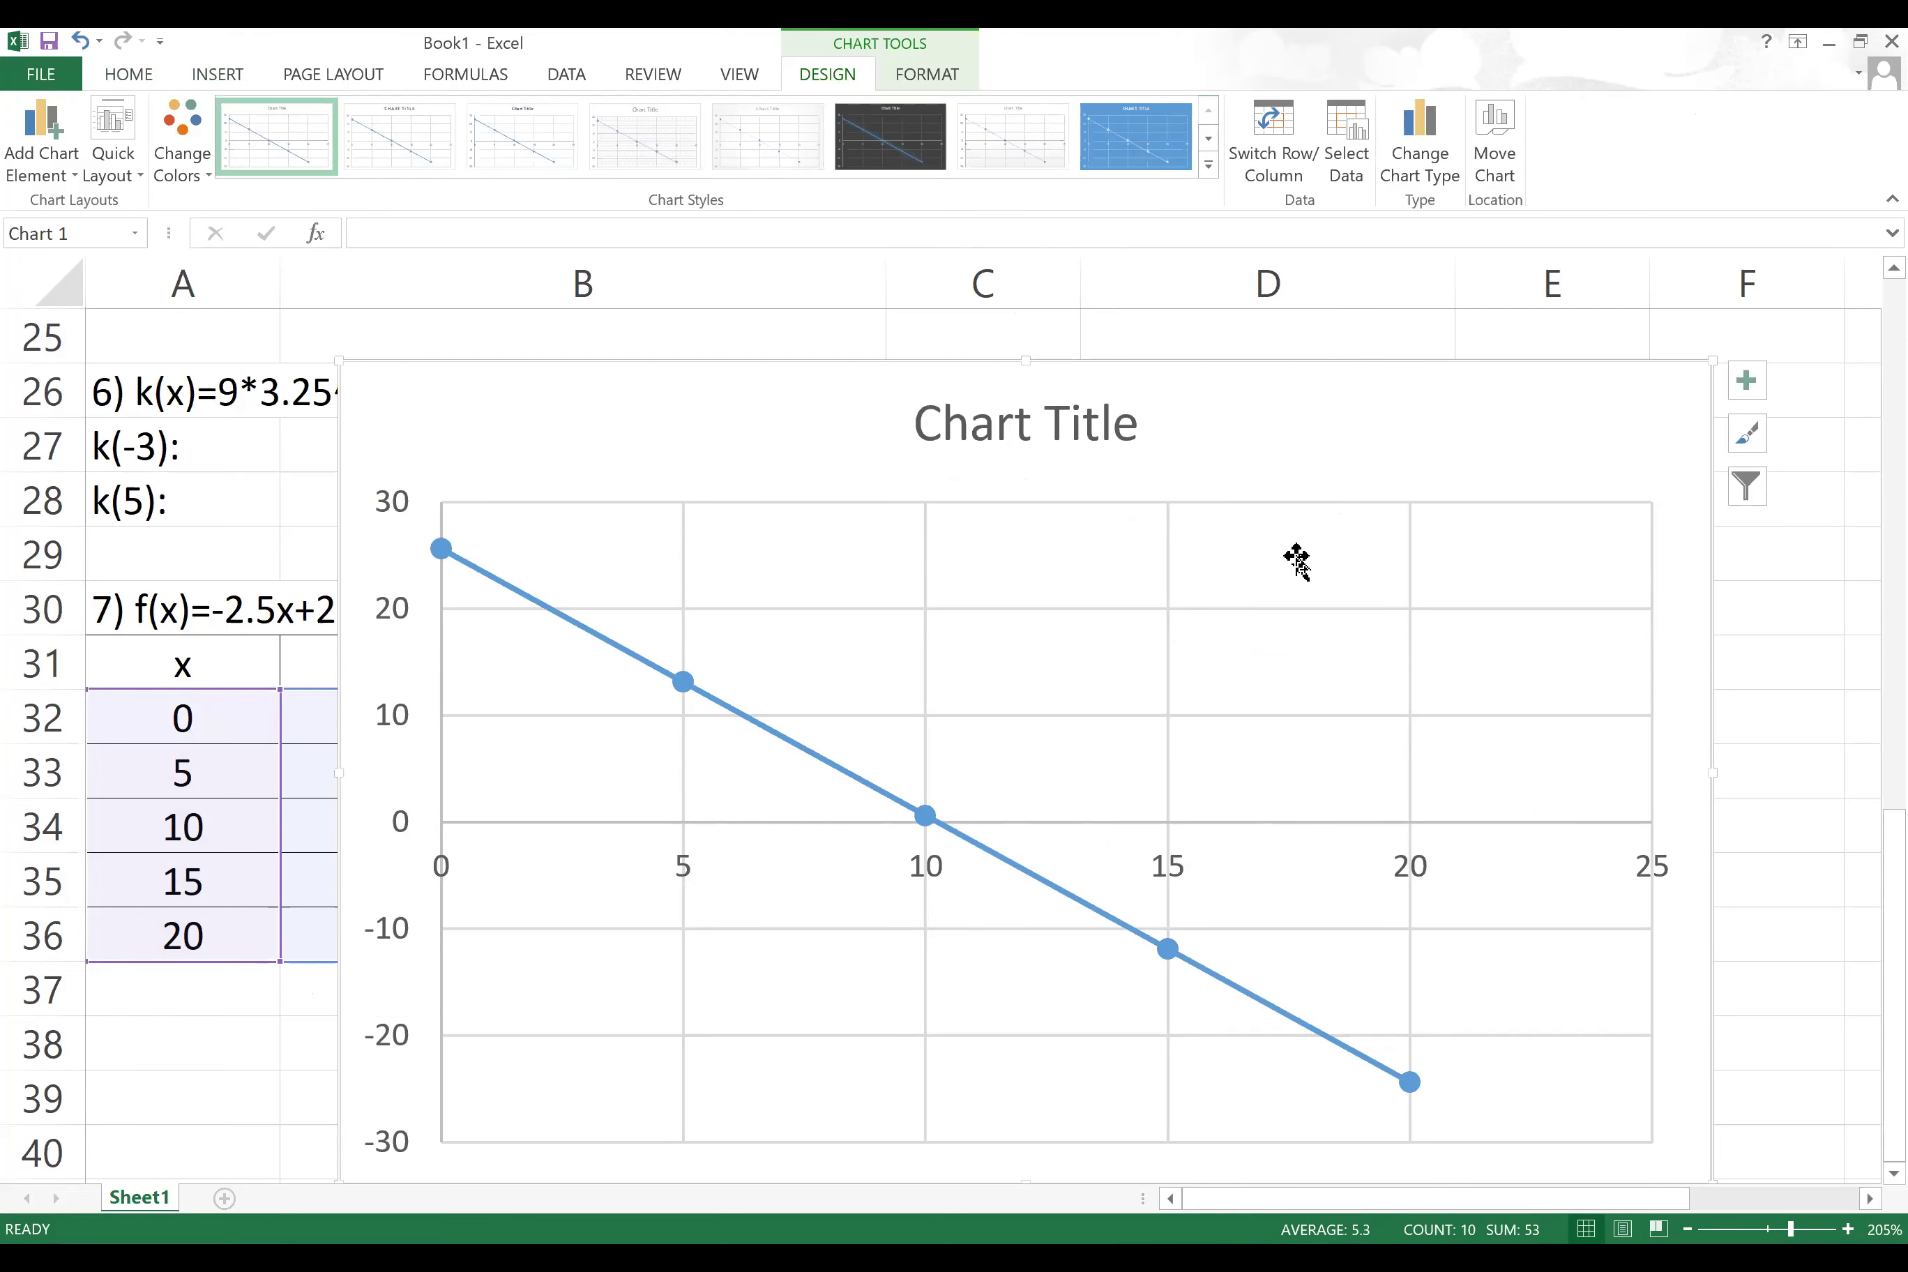
drag(720, 409, 607, 376)
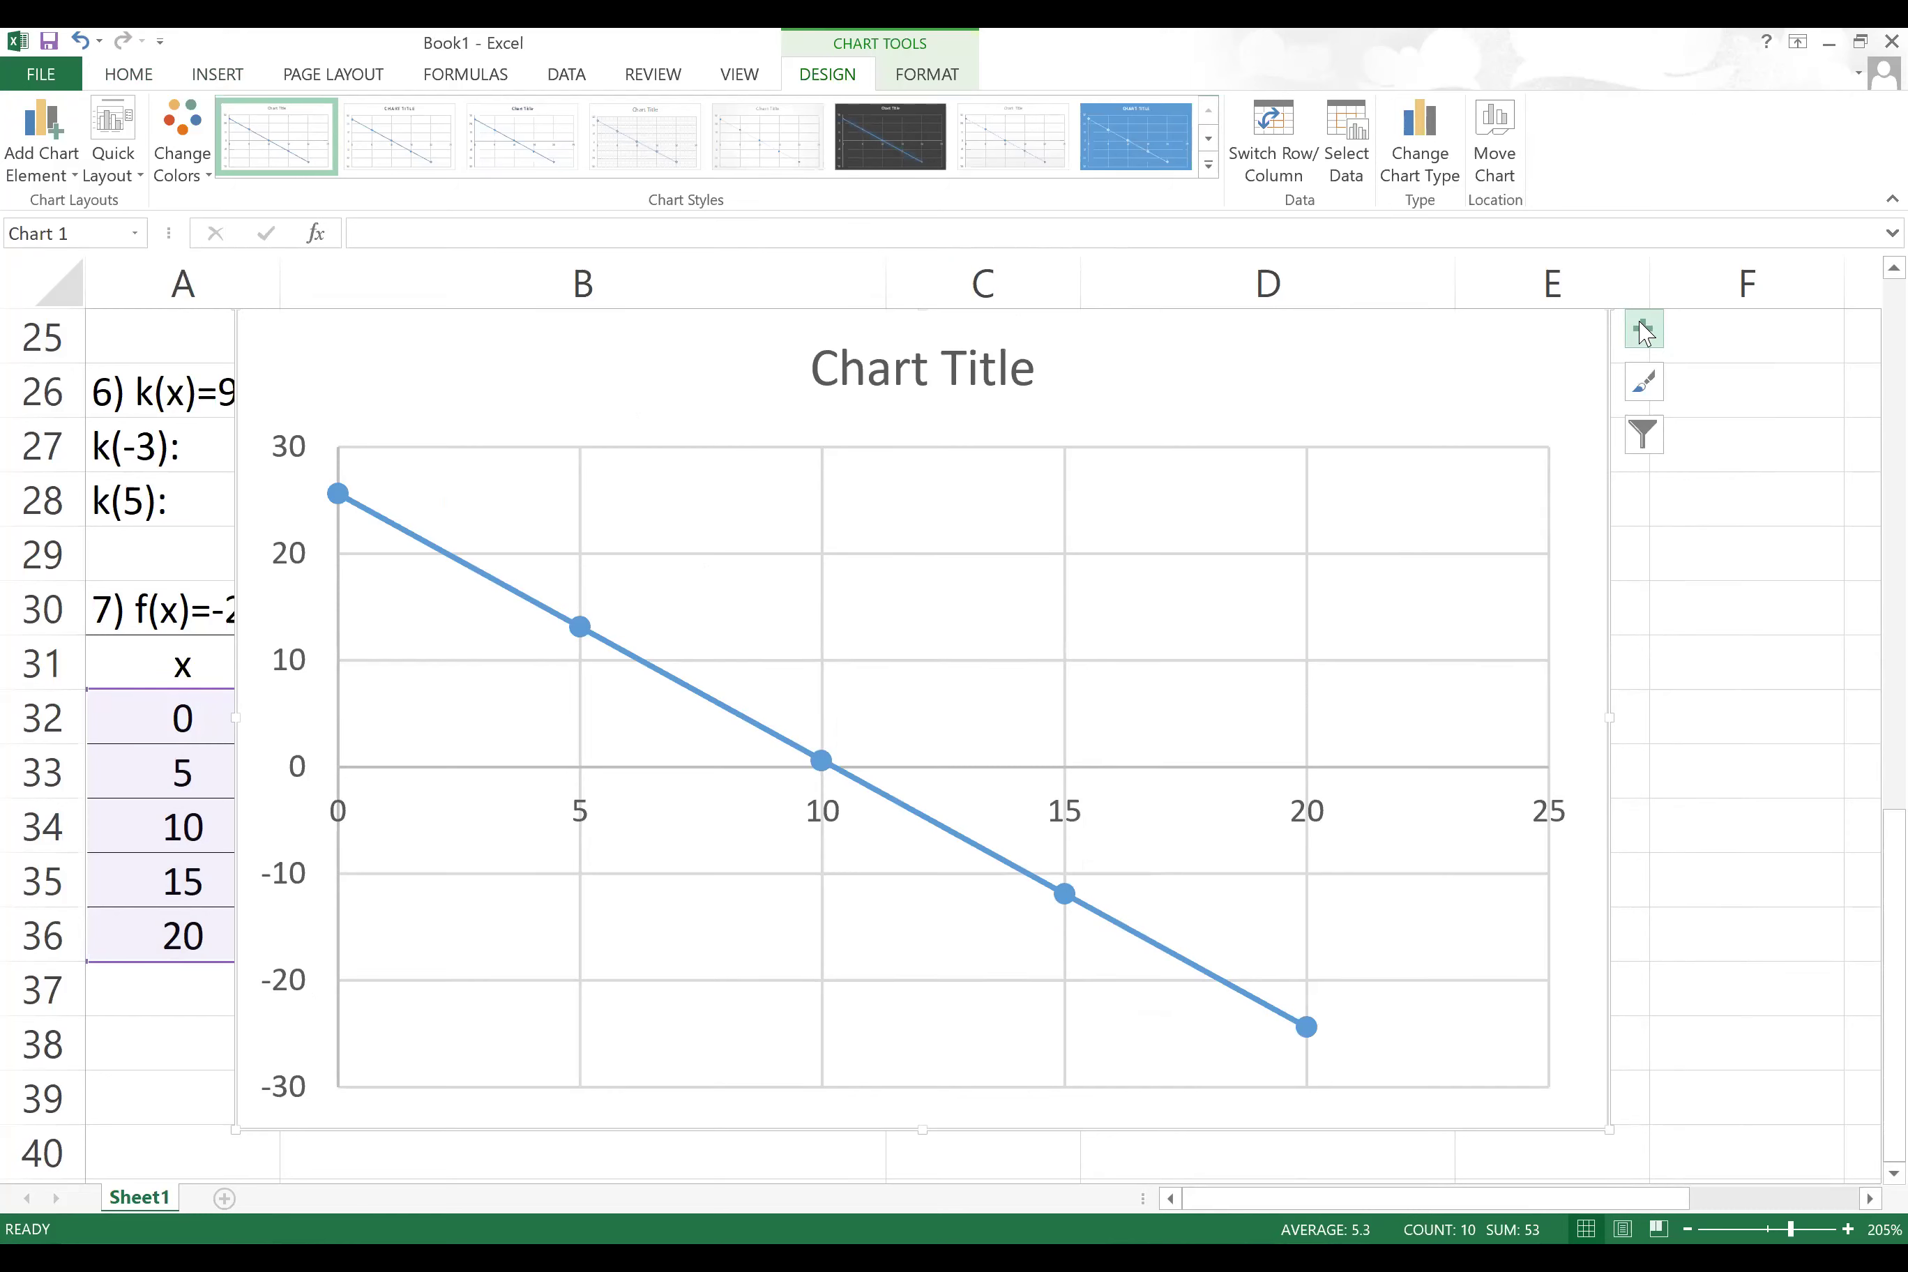
Step: Add axis titles to the chart and label the vertical axis f(x)
click(1645, 330)
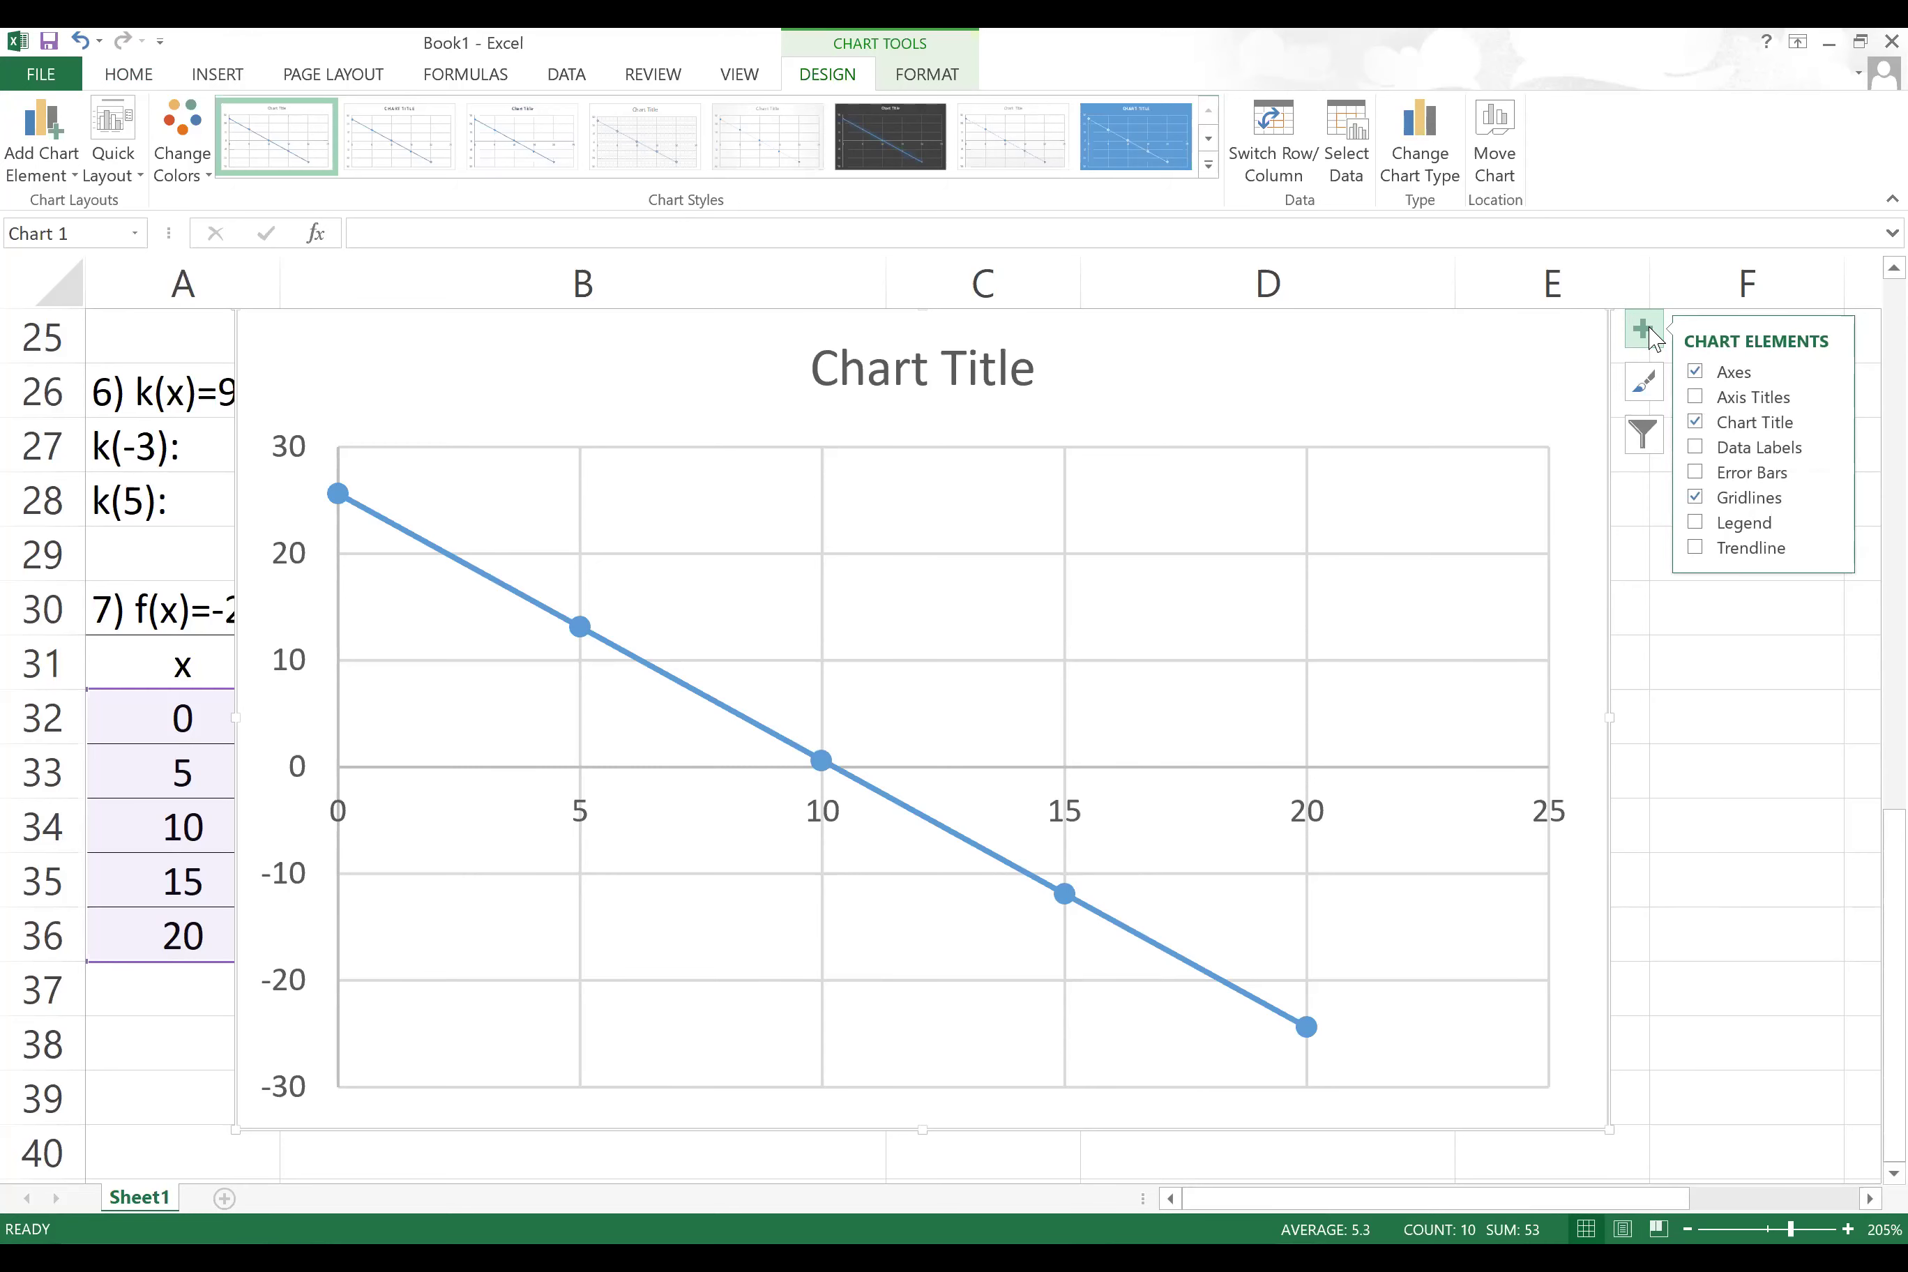
click(1695, 397)
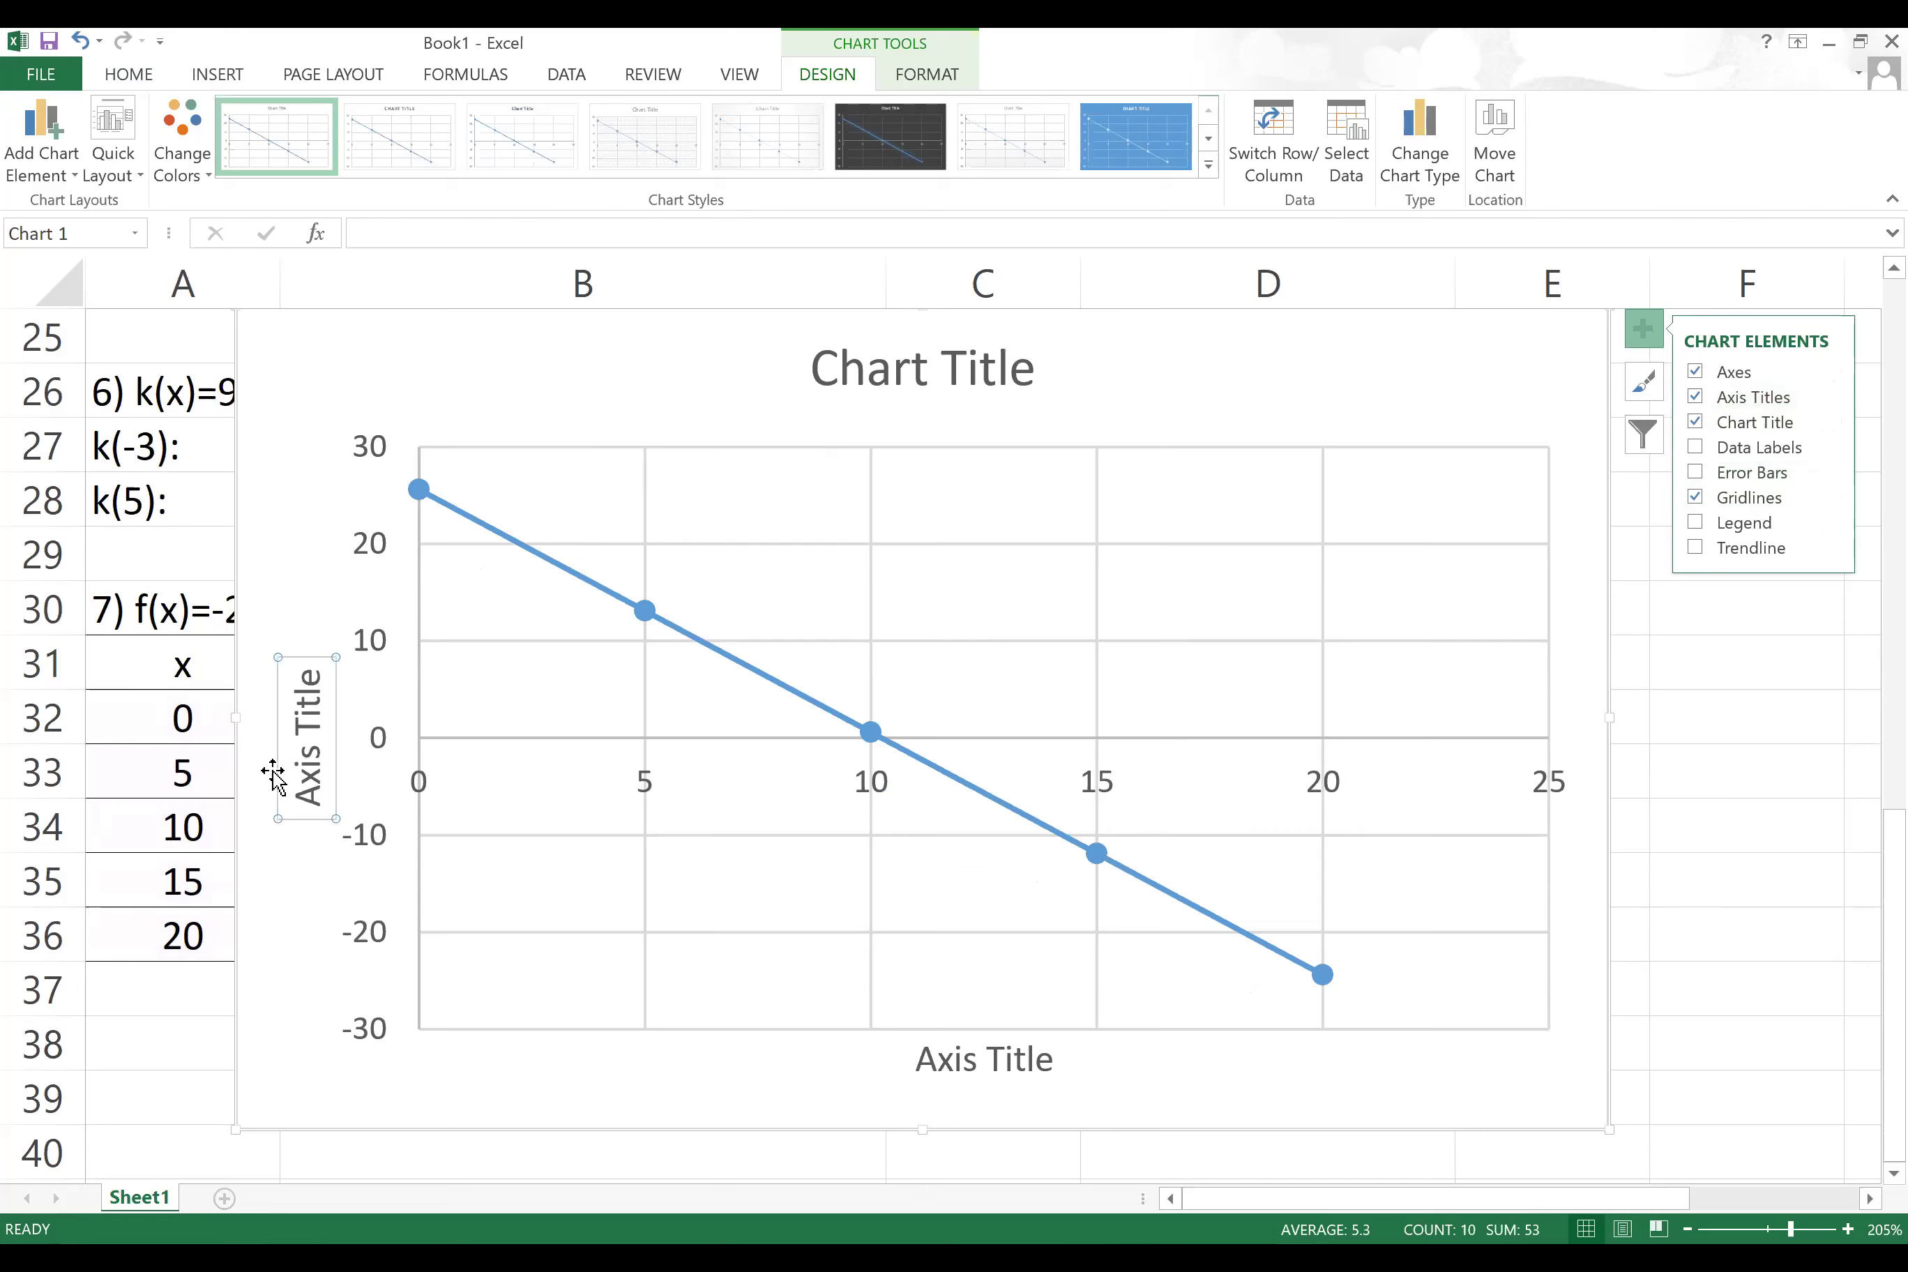
click(300, 726)
triple_click(306, 726)
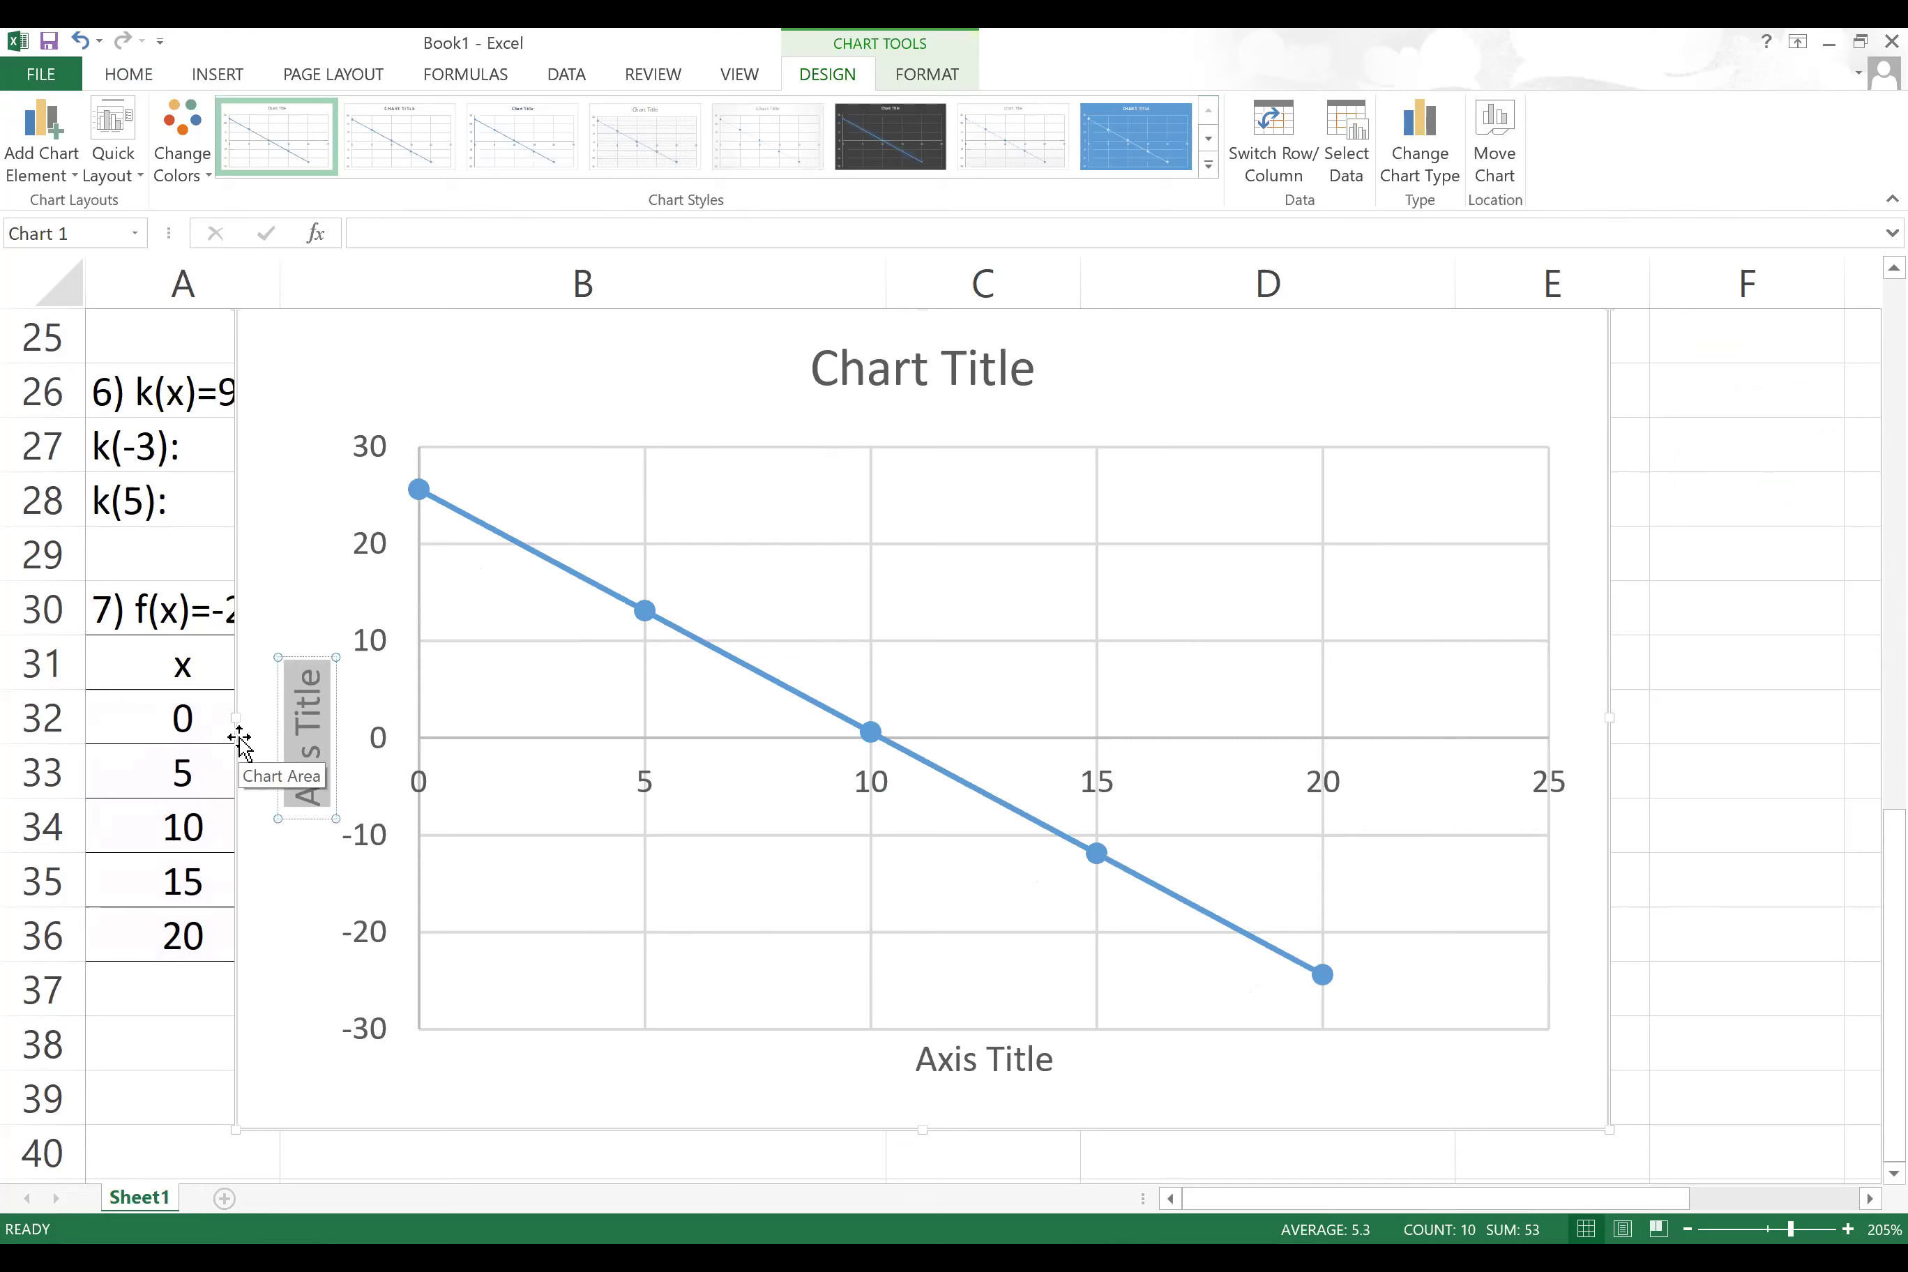
text(x)
click(425, 614)
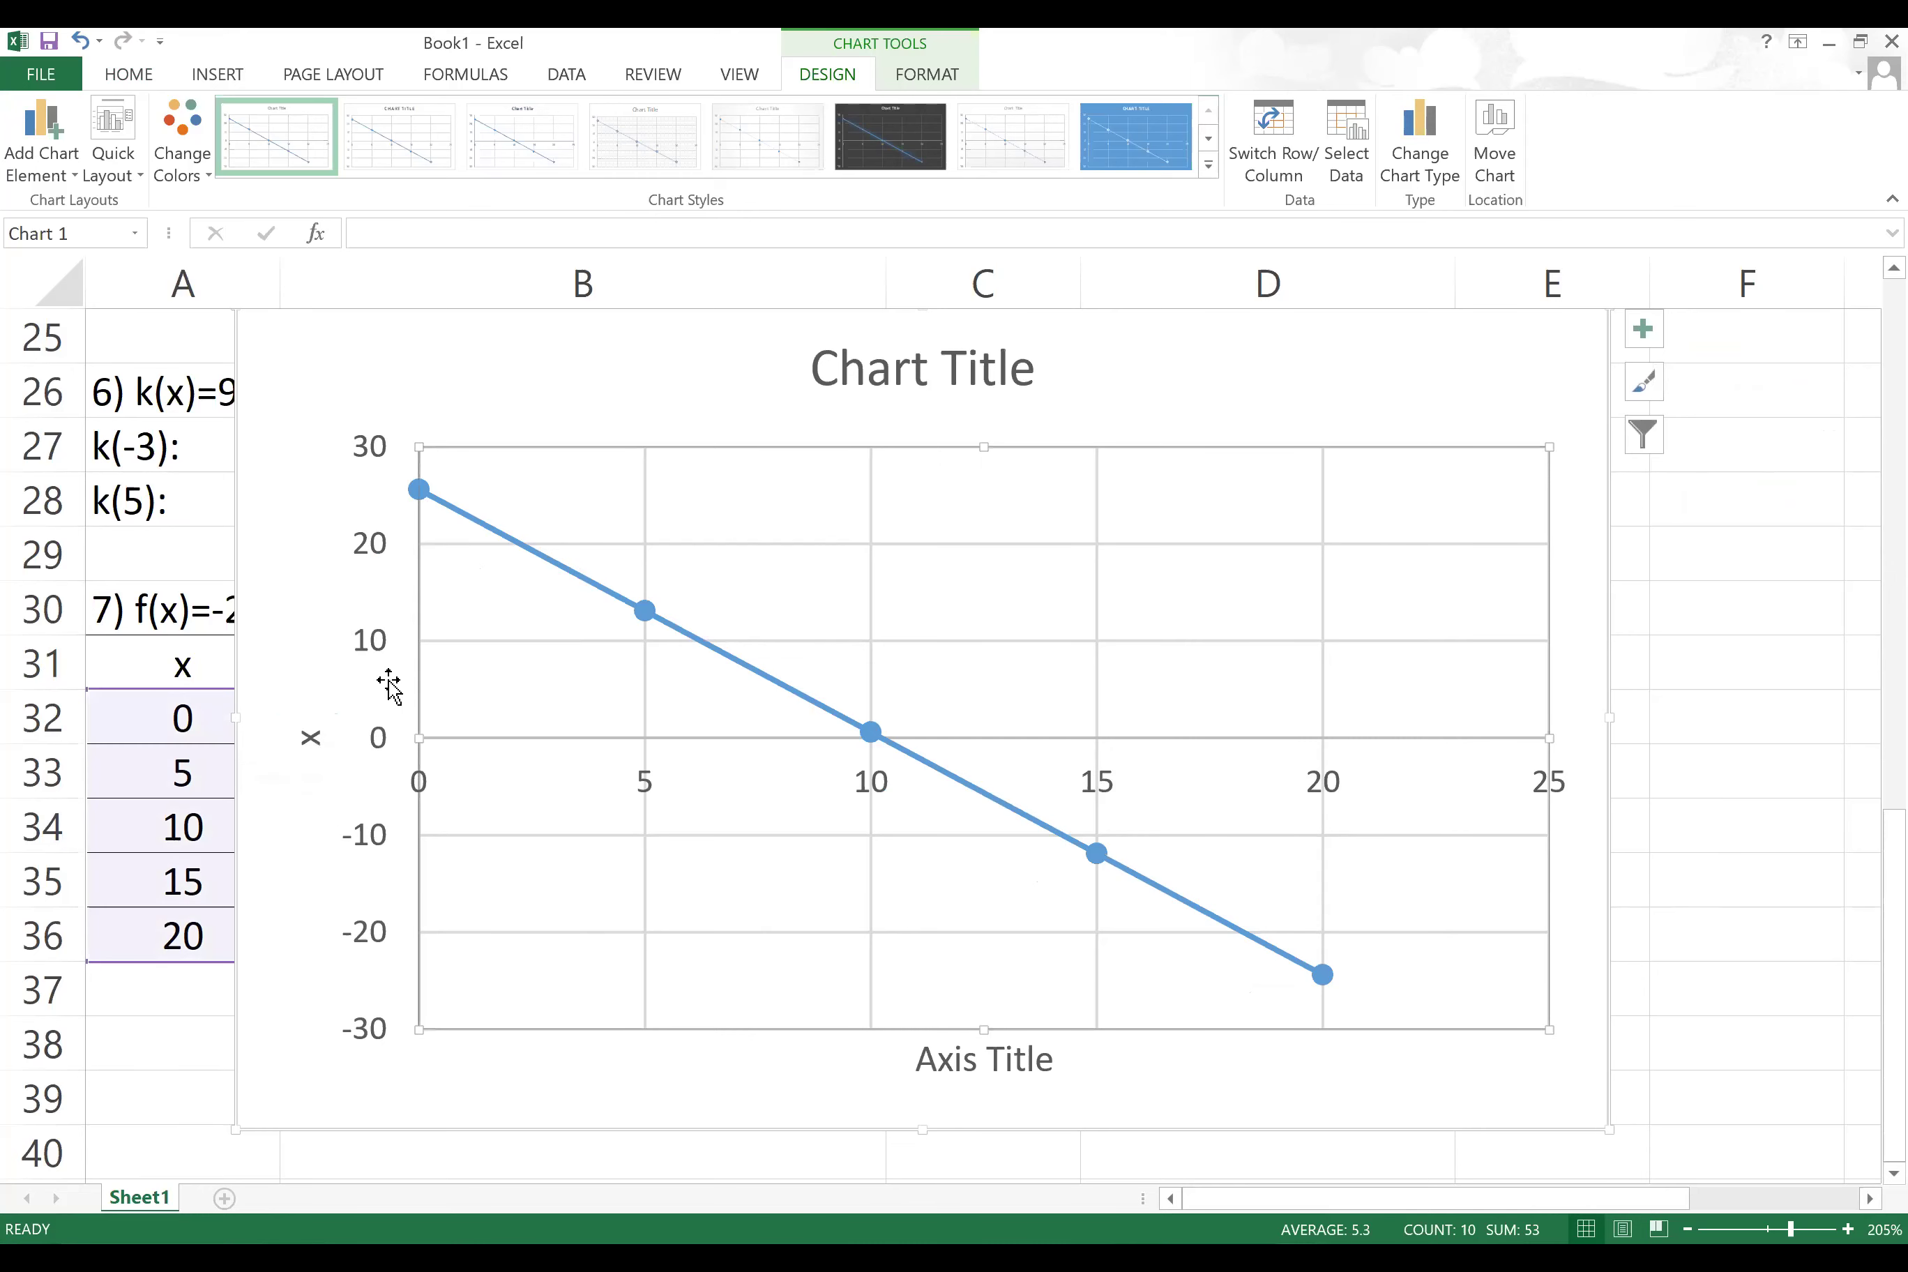
click(313, 733)
double_click(313, 733)
key(BackSpace)
text(f(x))
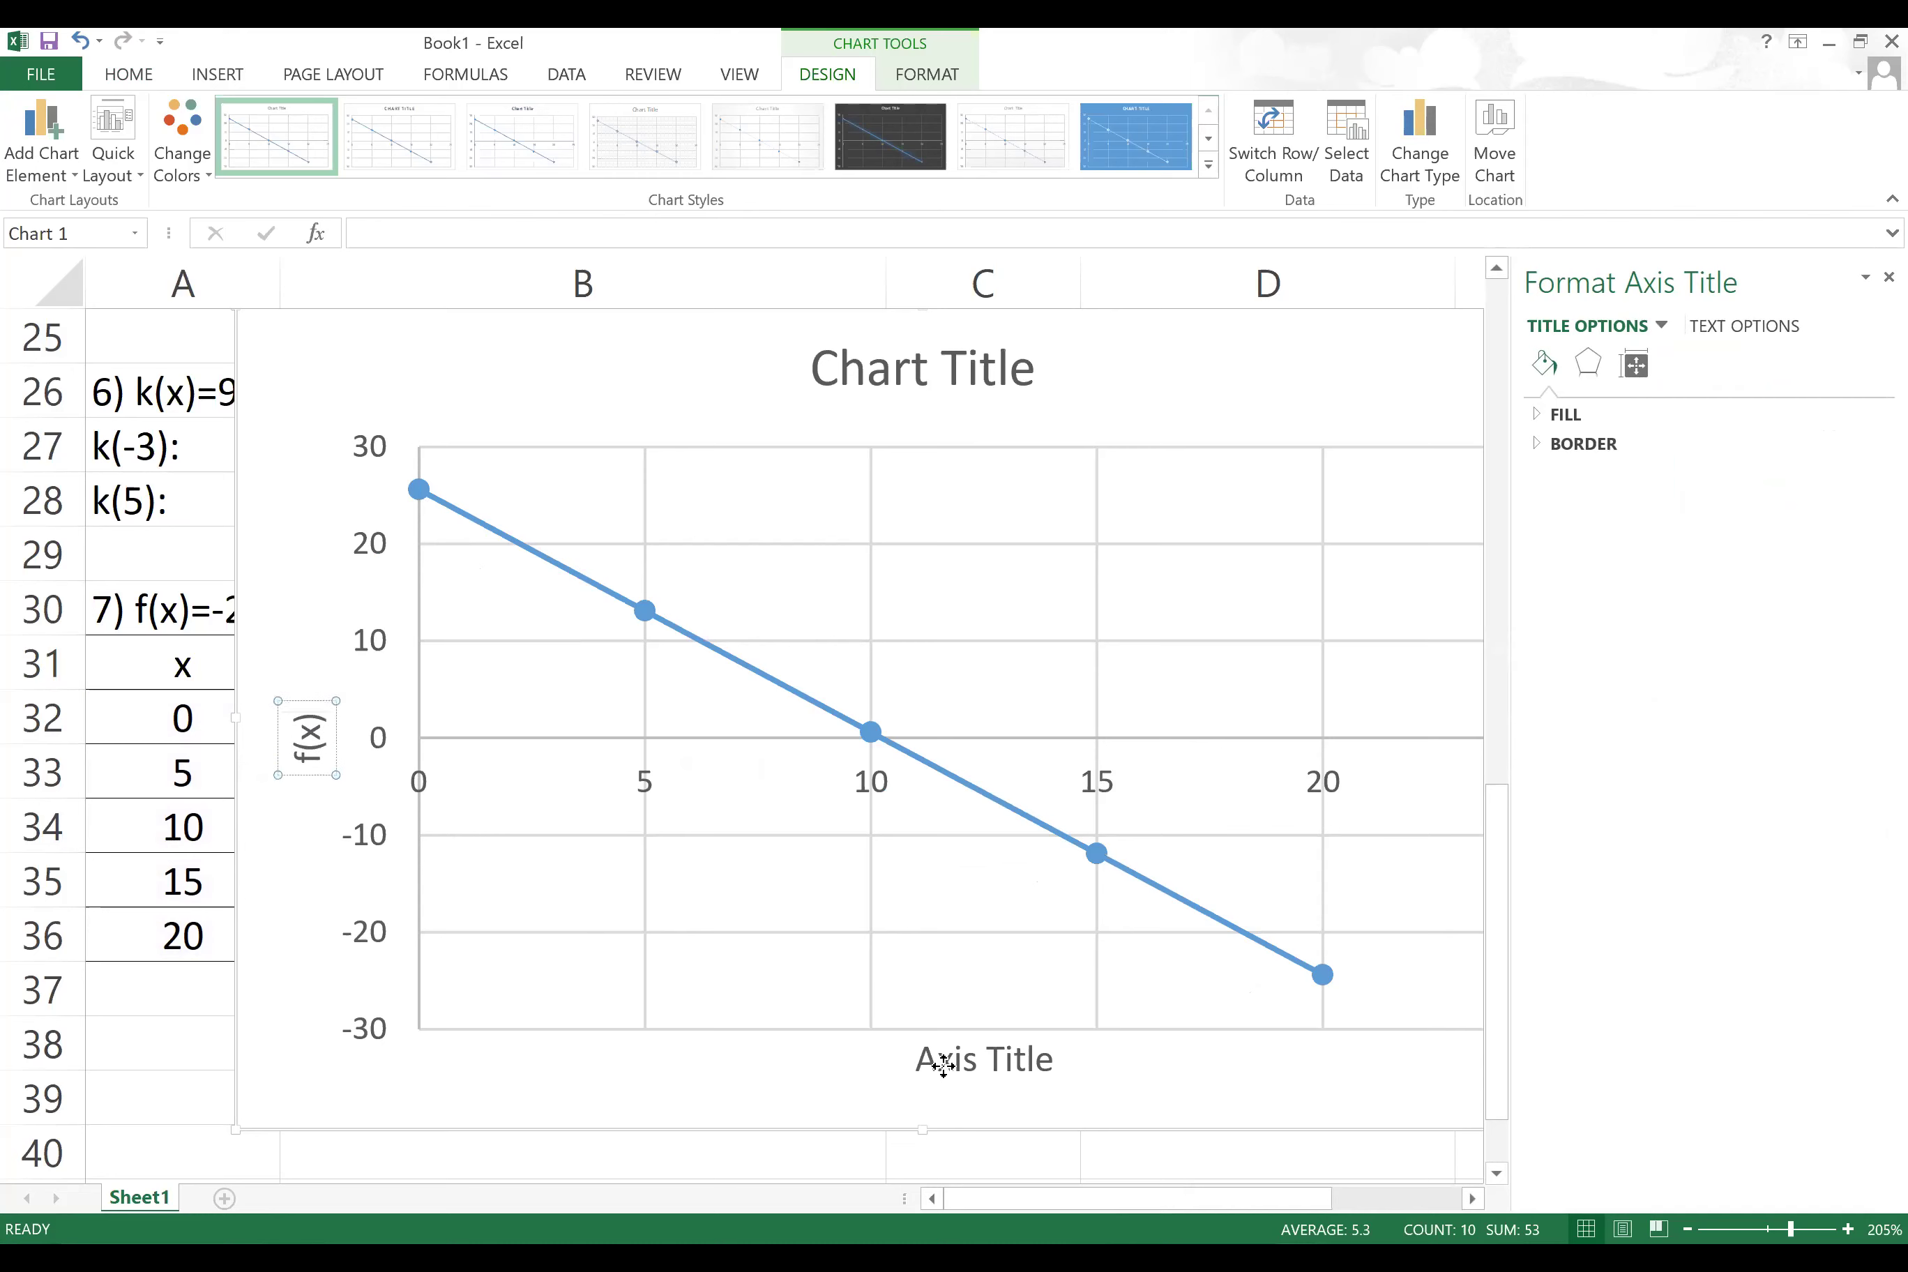
Step: Label the horizontal axis title x
click(953, 1065)
triple_click(962, 1067)
text(x)
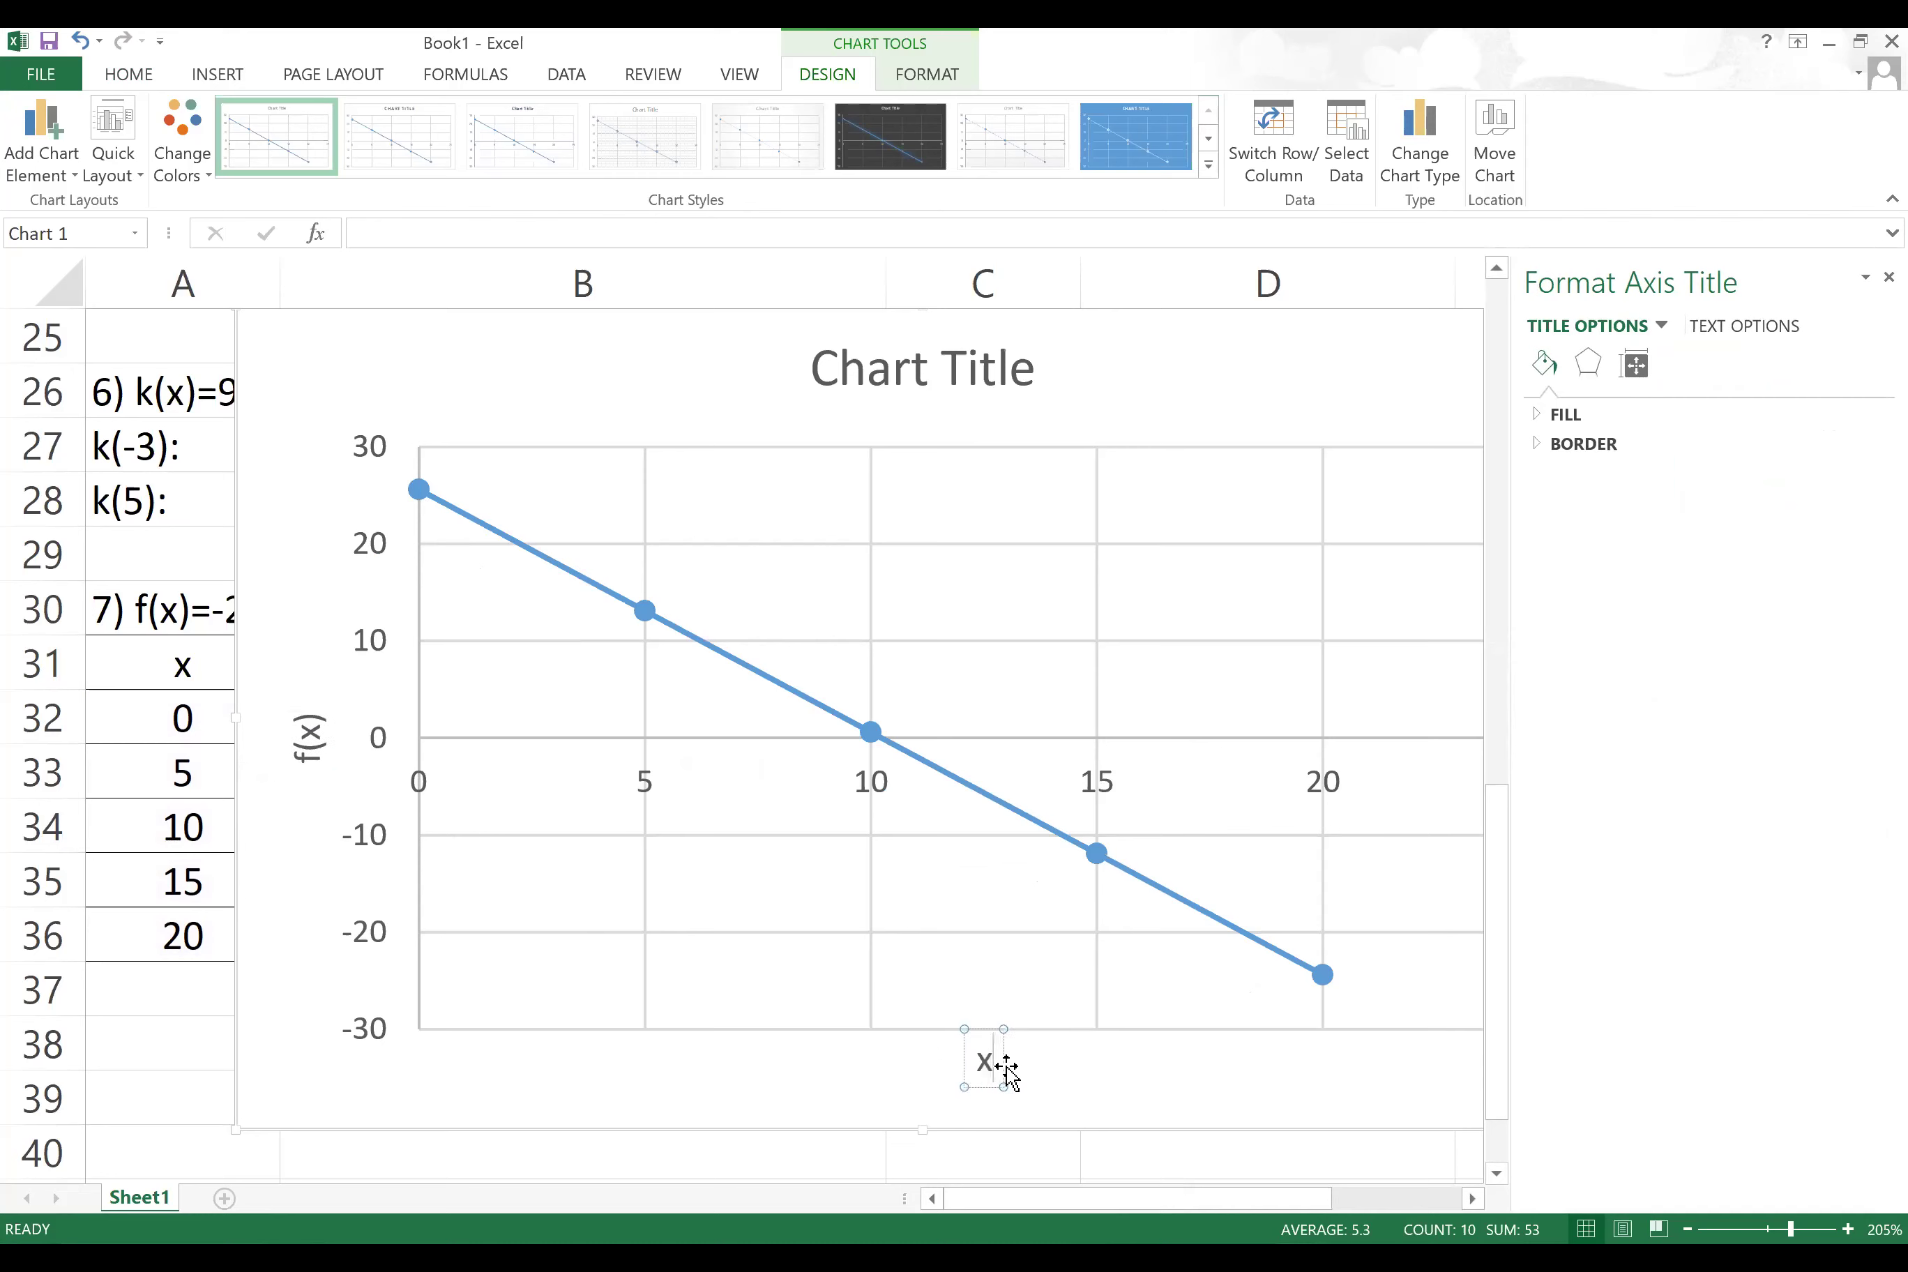
click(1154, 1082)
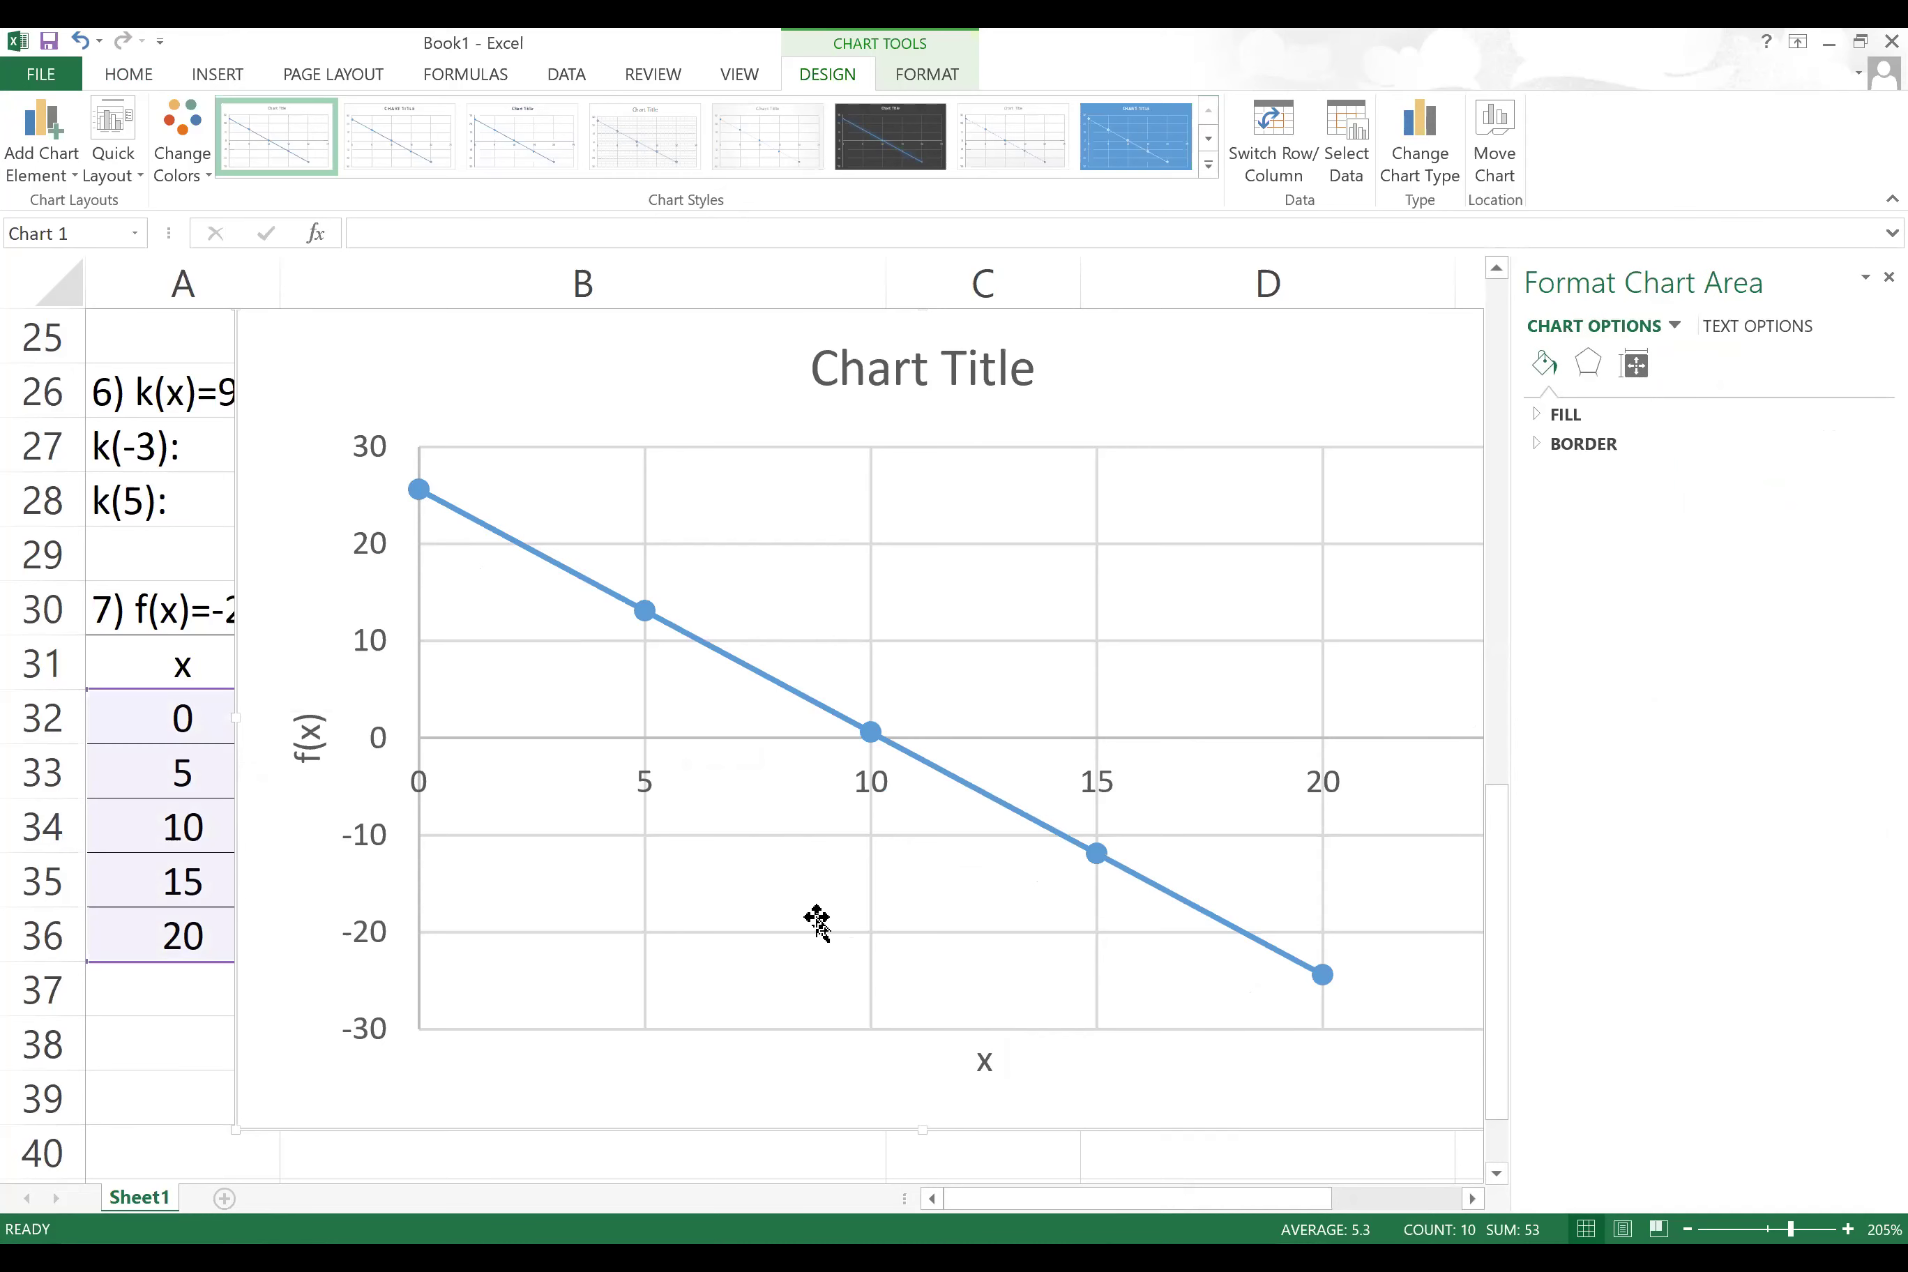
click(936, 366)
double_click(935, 364)
Step: Replace the chart title with f(x)=-2.5*x+25.6 and select the whole chart
click(939, 365)
double_click(939, 366)
triple_click(939, 365)
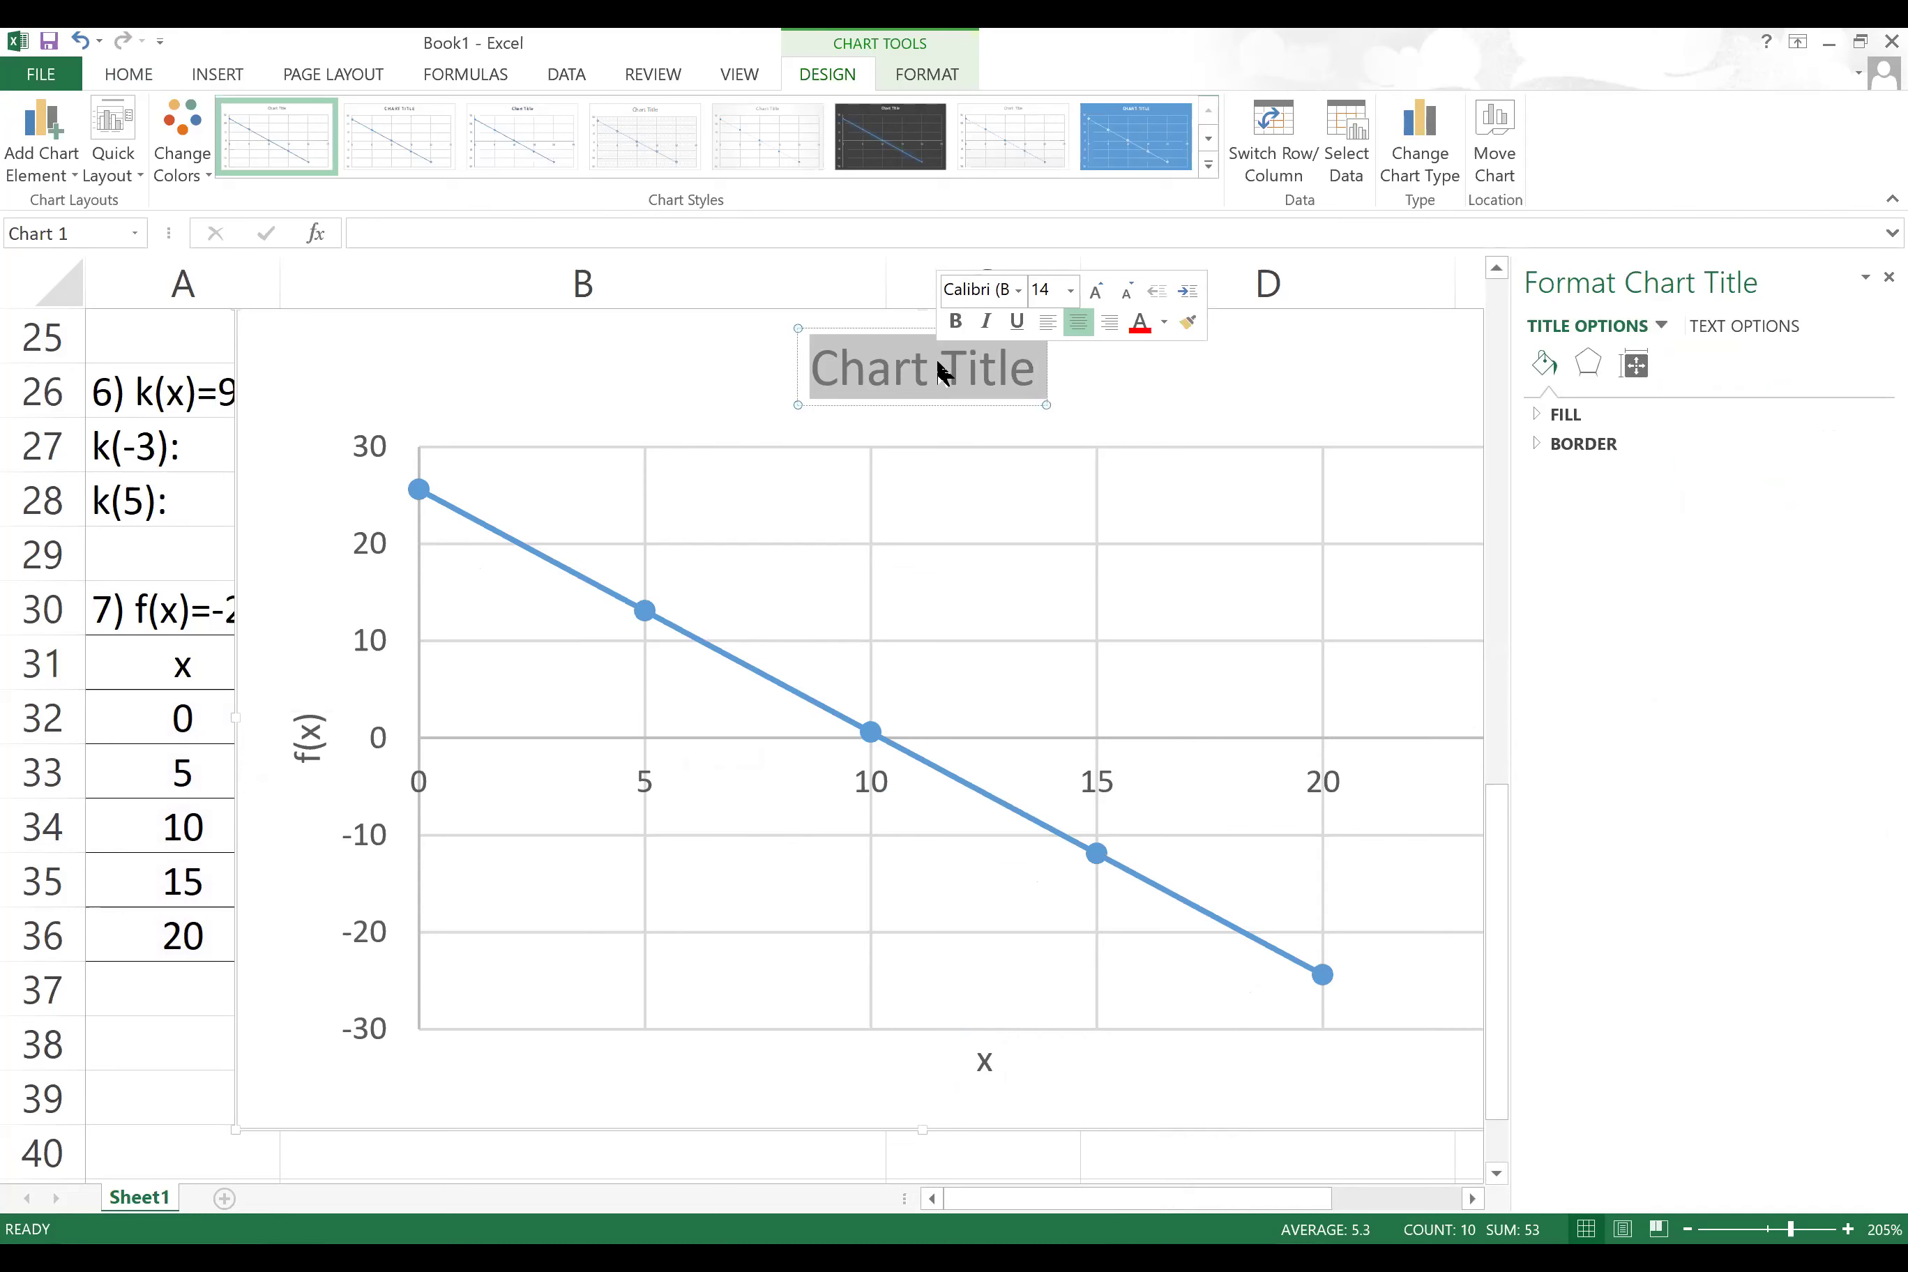
text(f(x)=-)
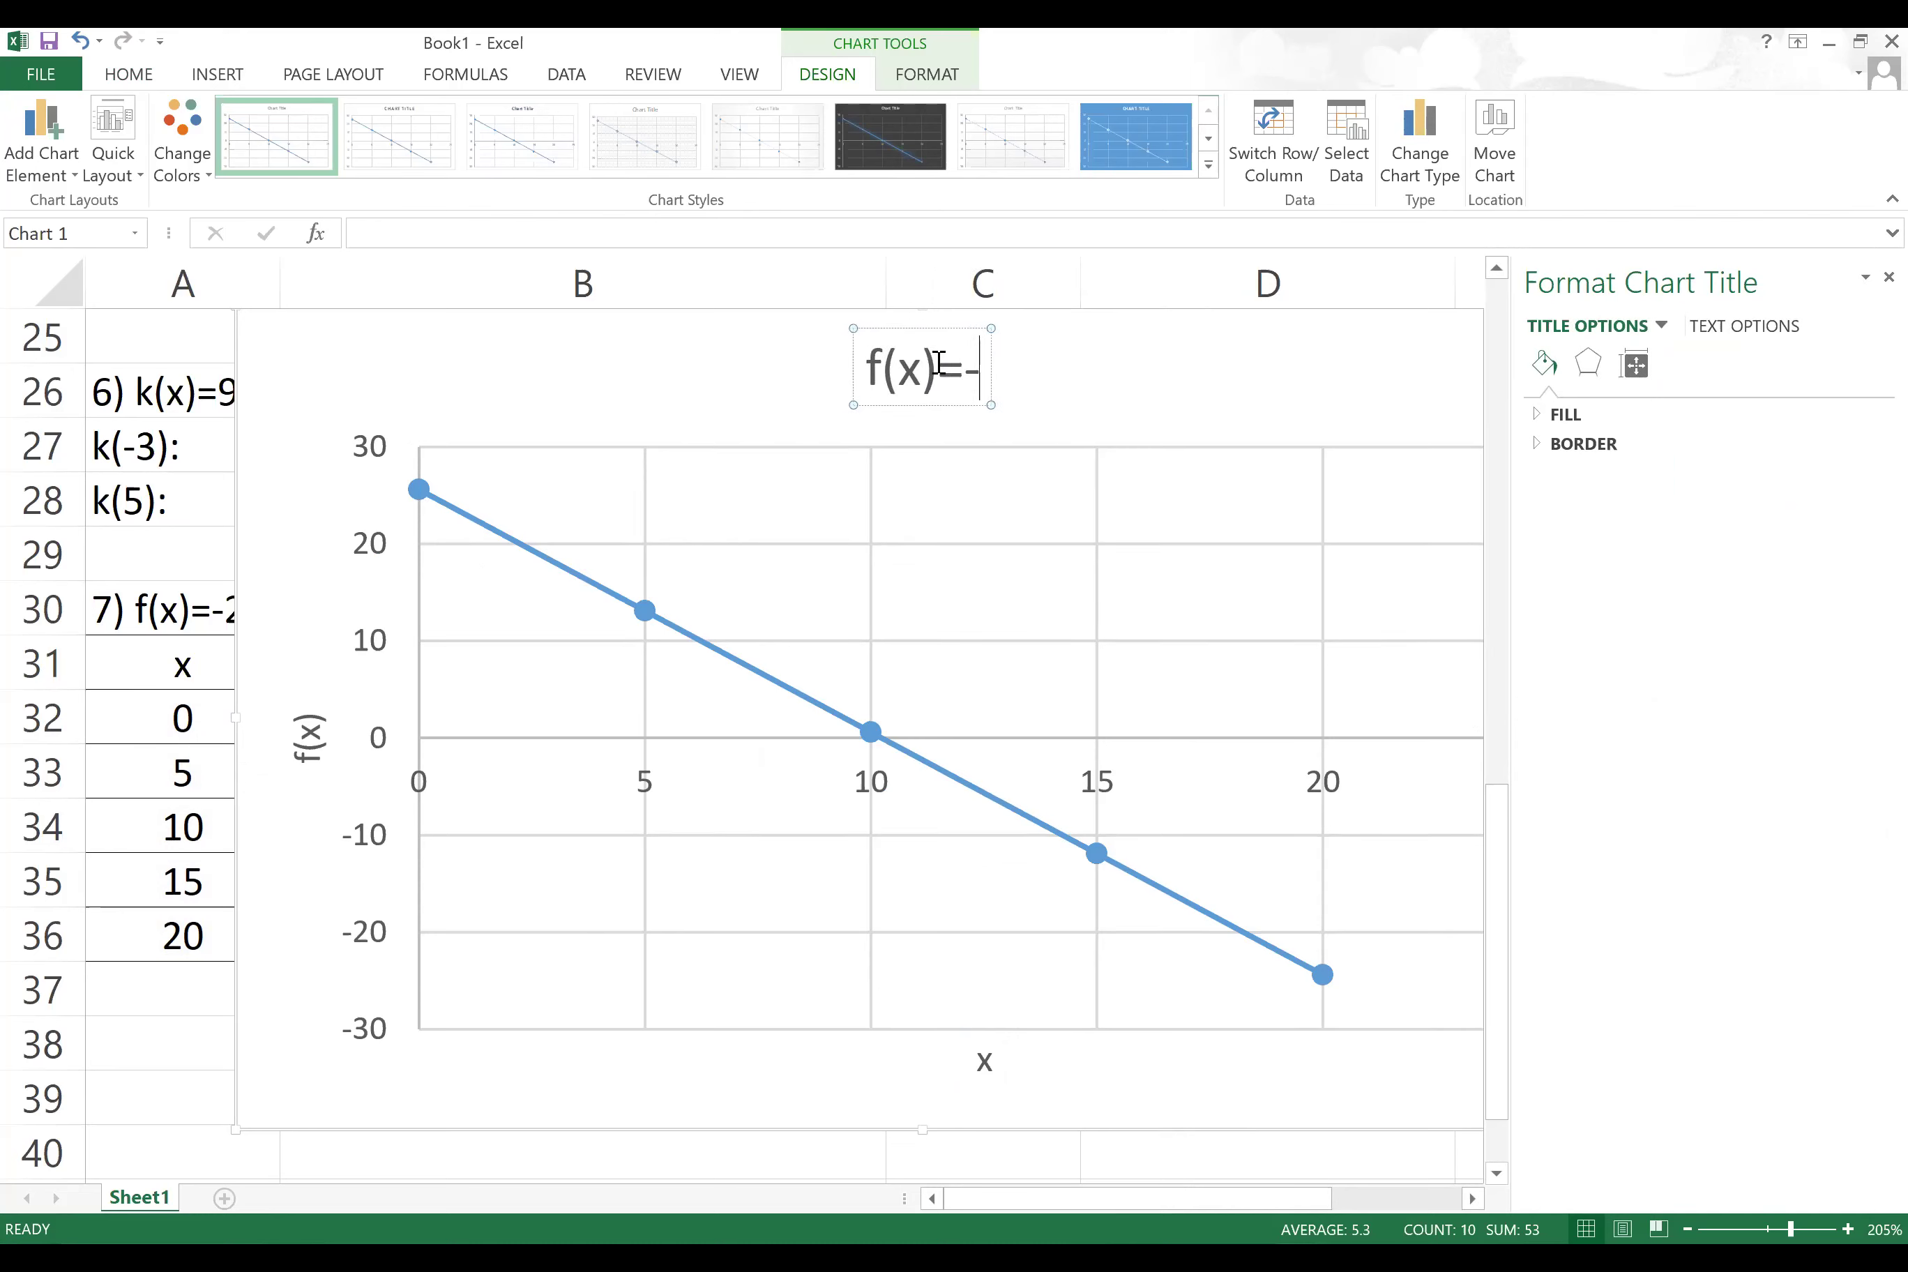
text(2.5x)
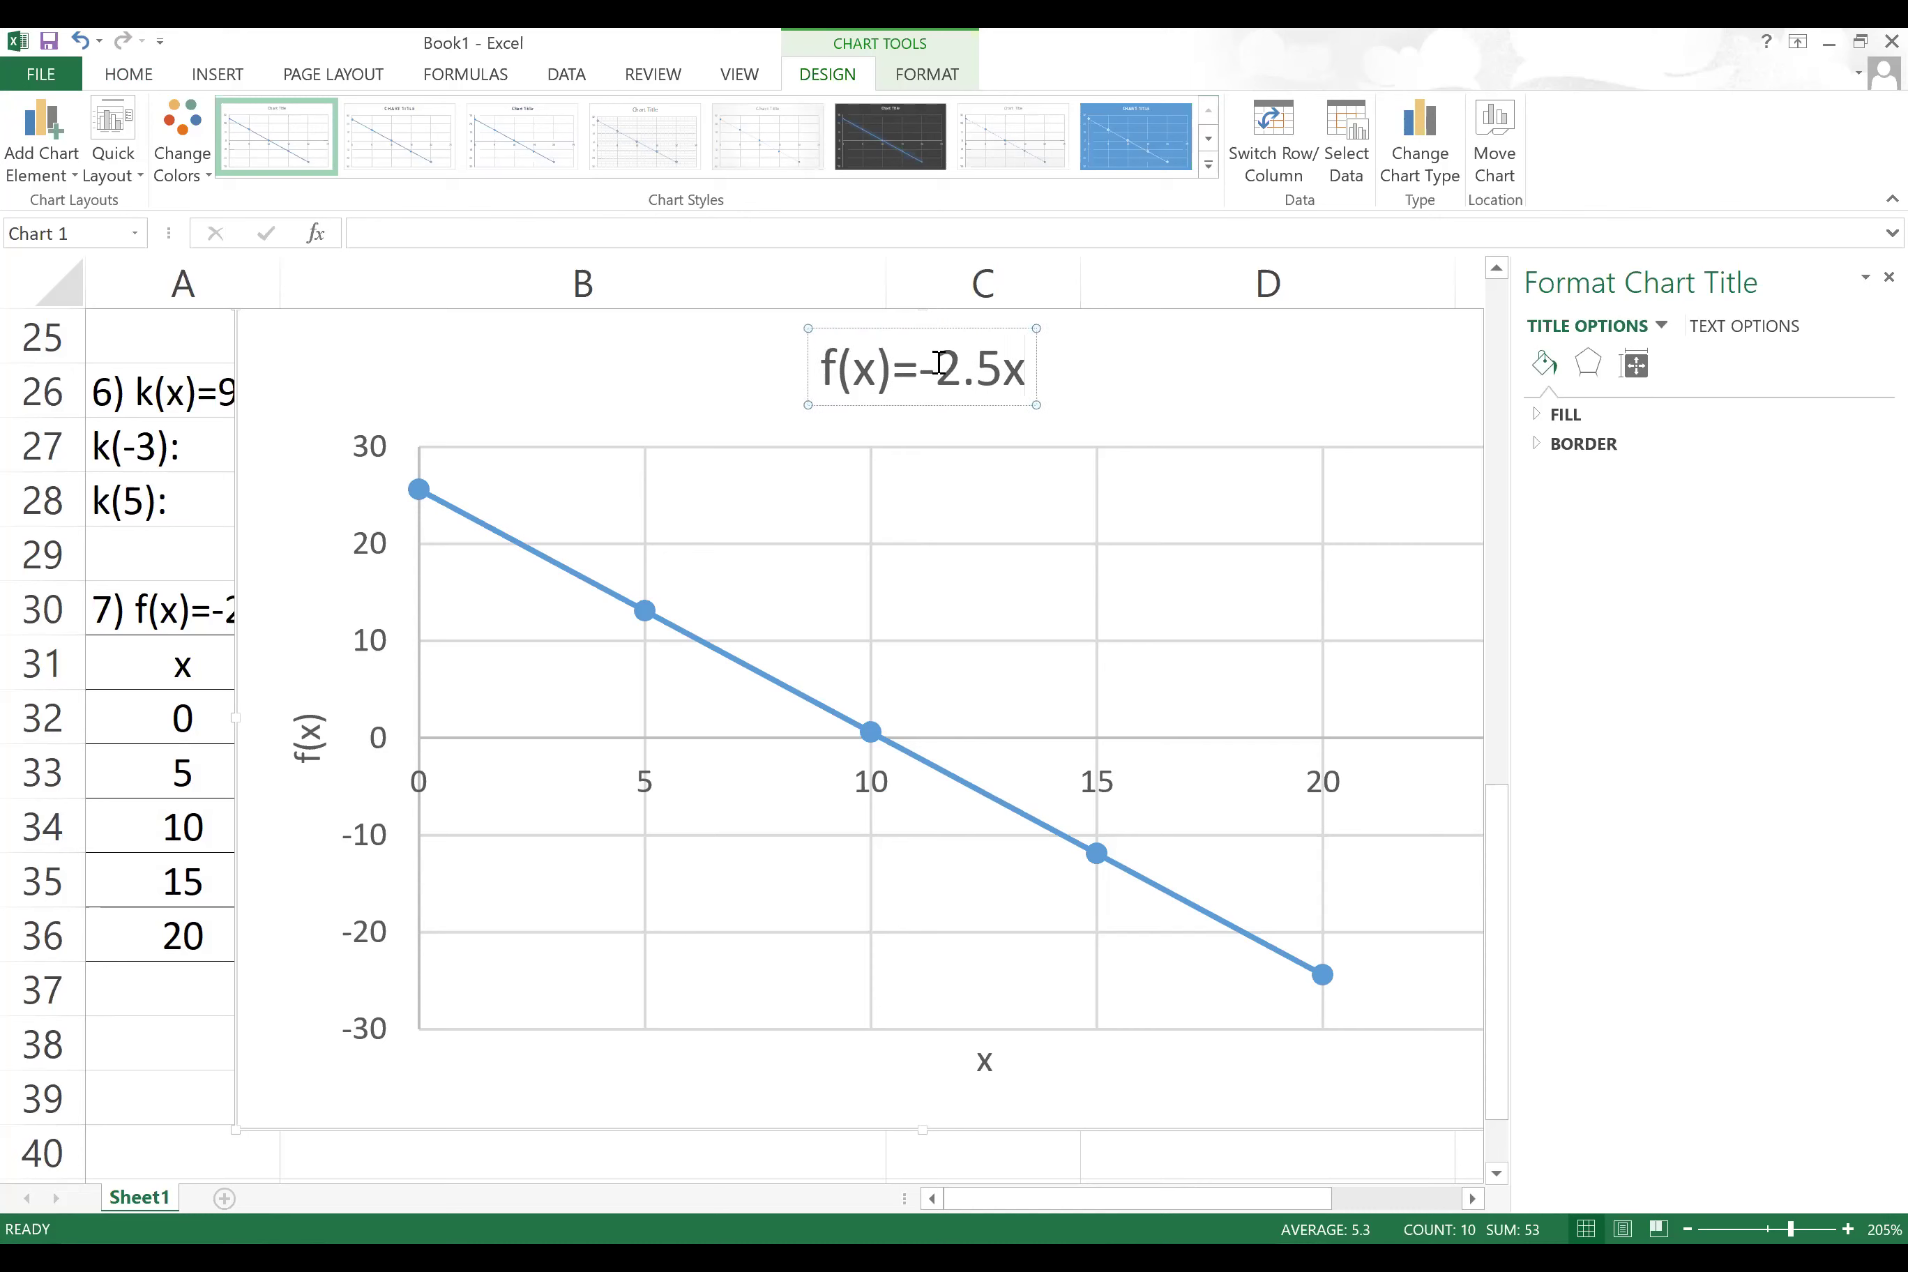
click(999, 362)
text(*)
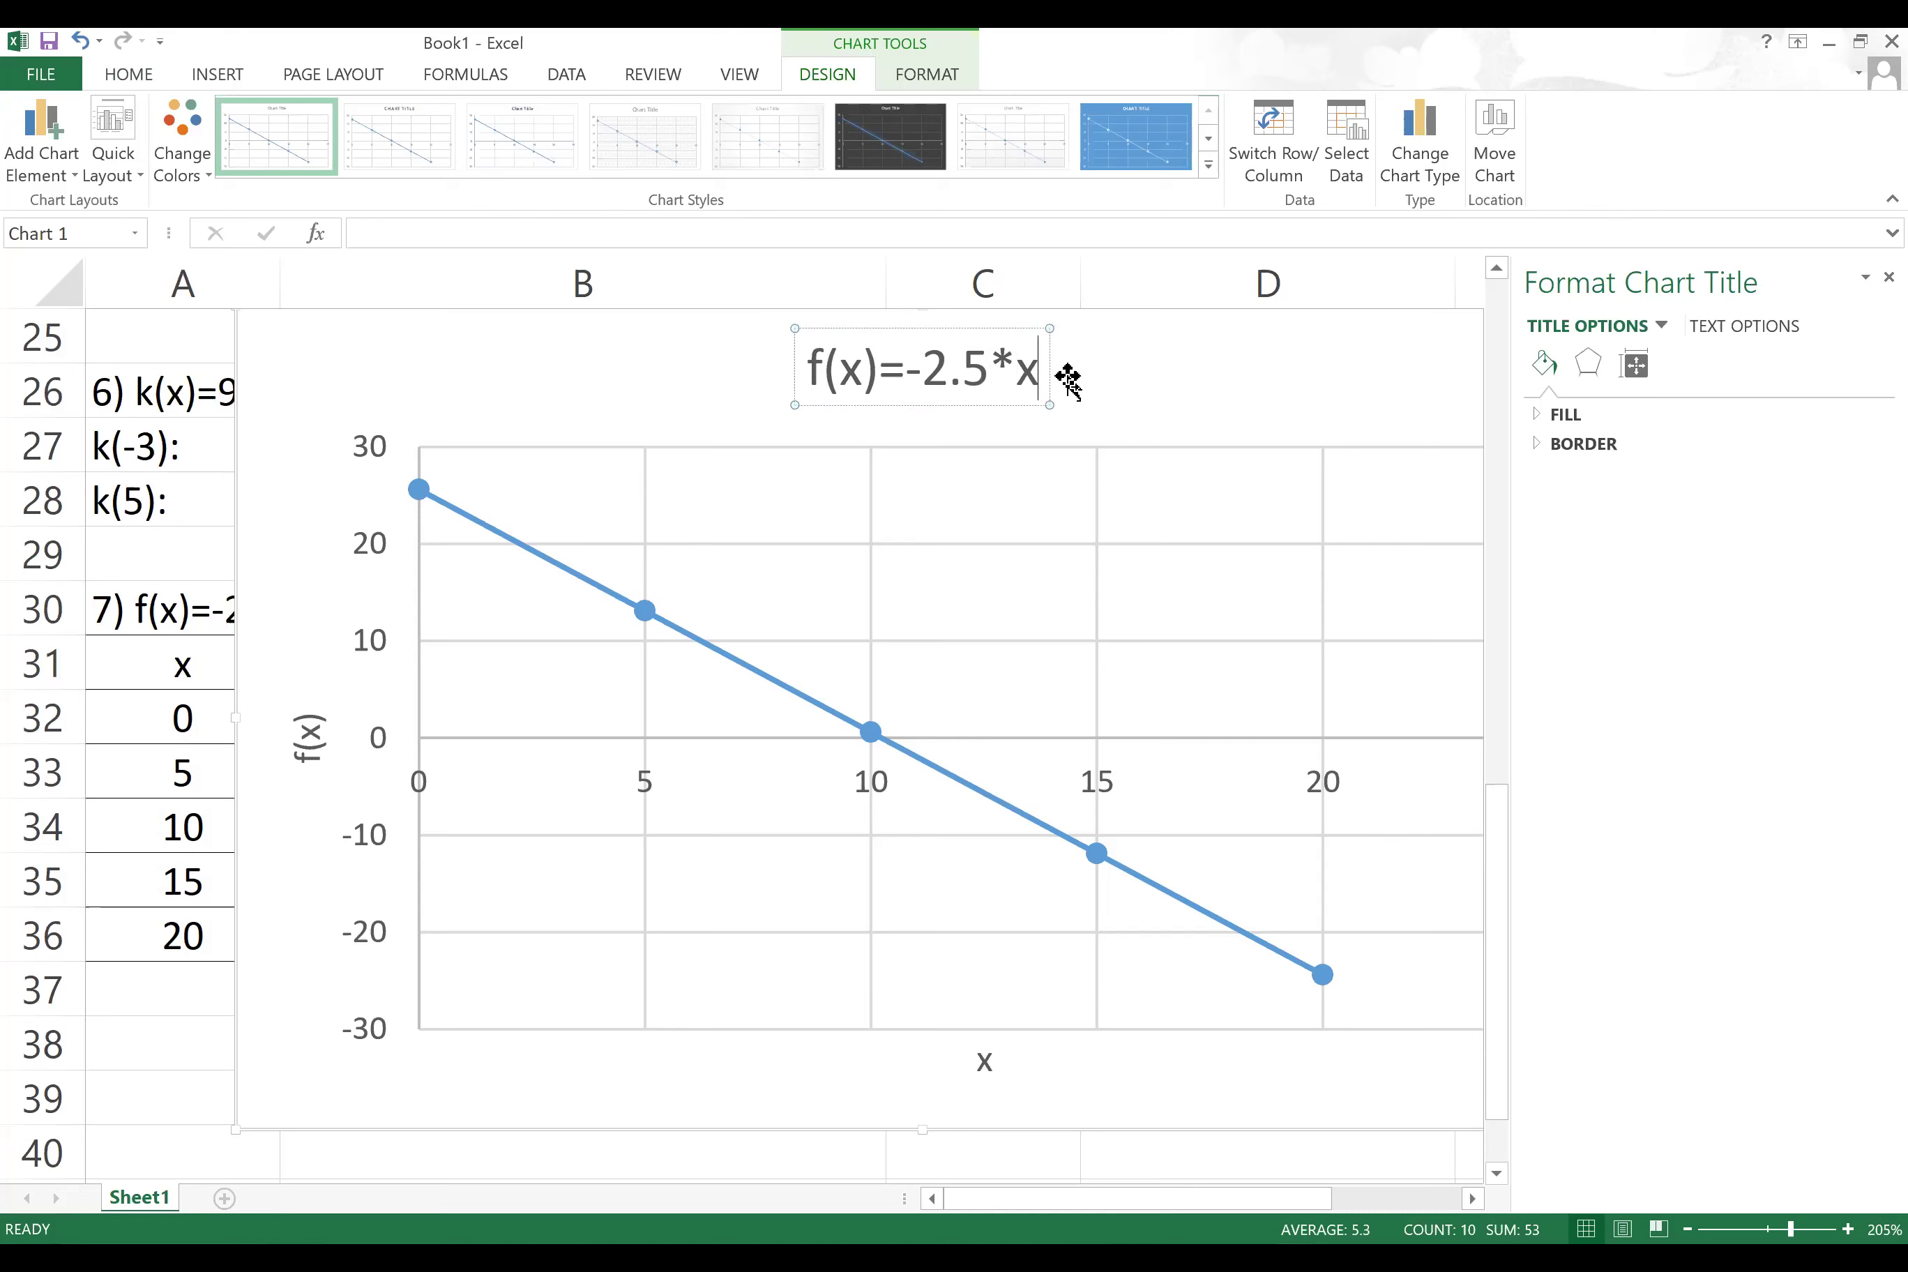
key(End)
text(+)
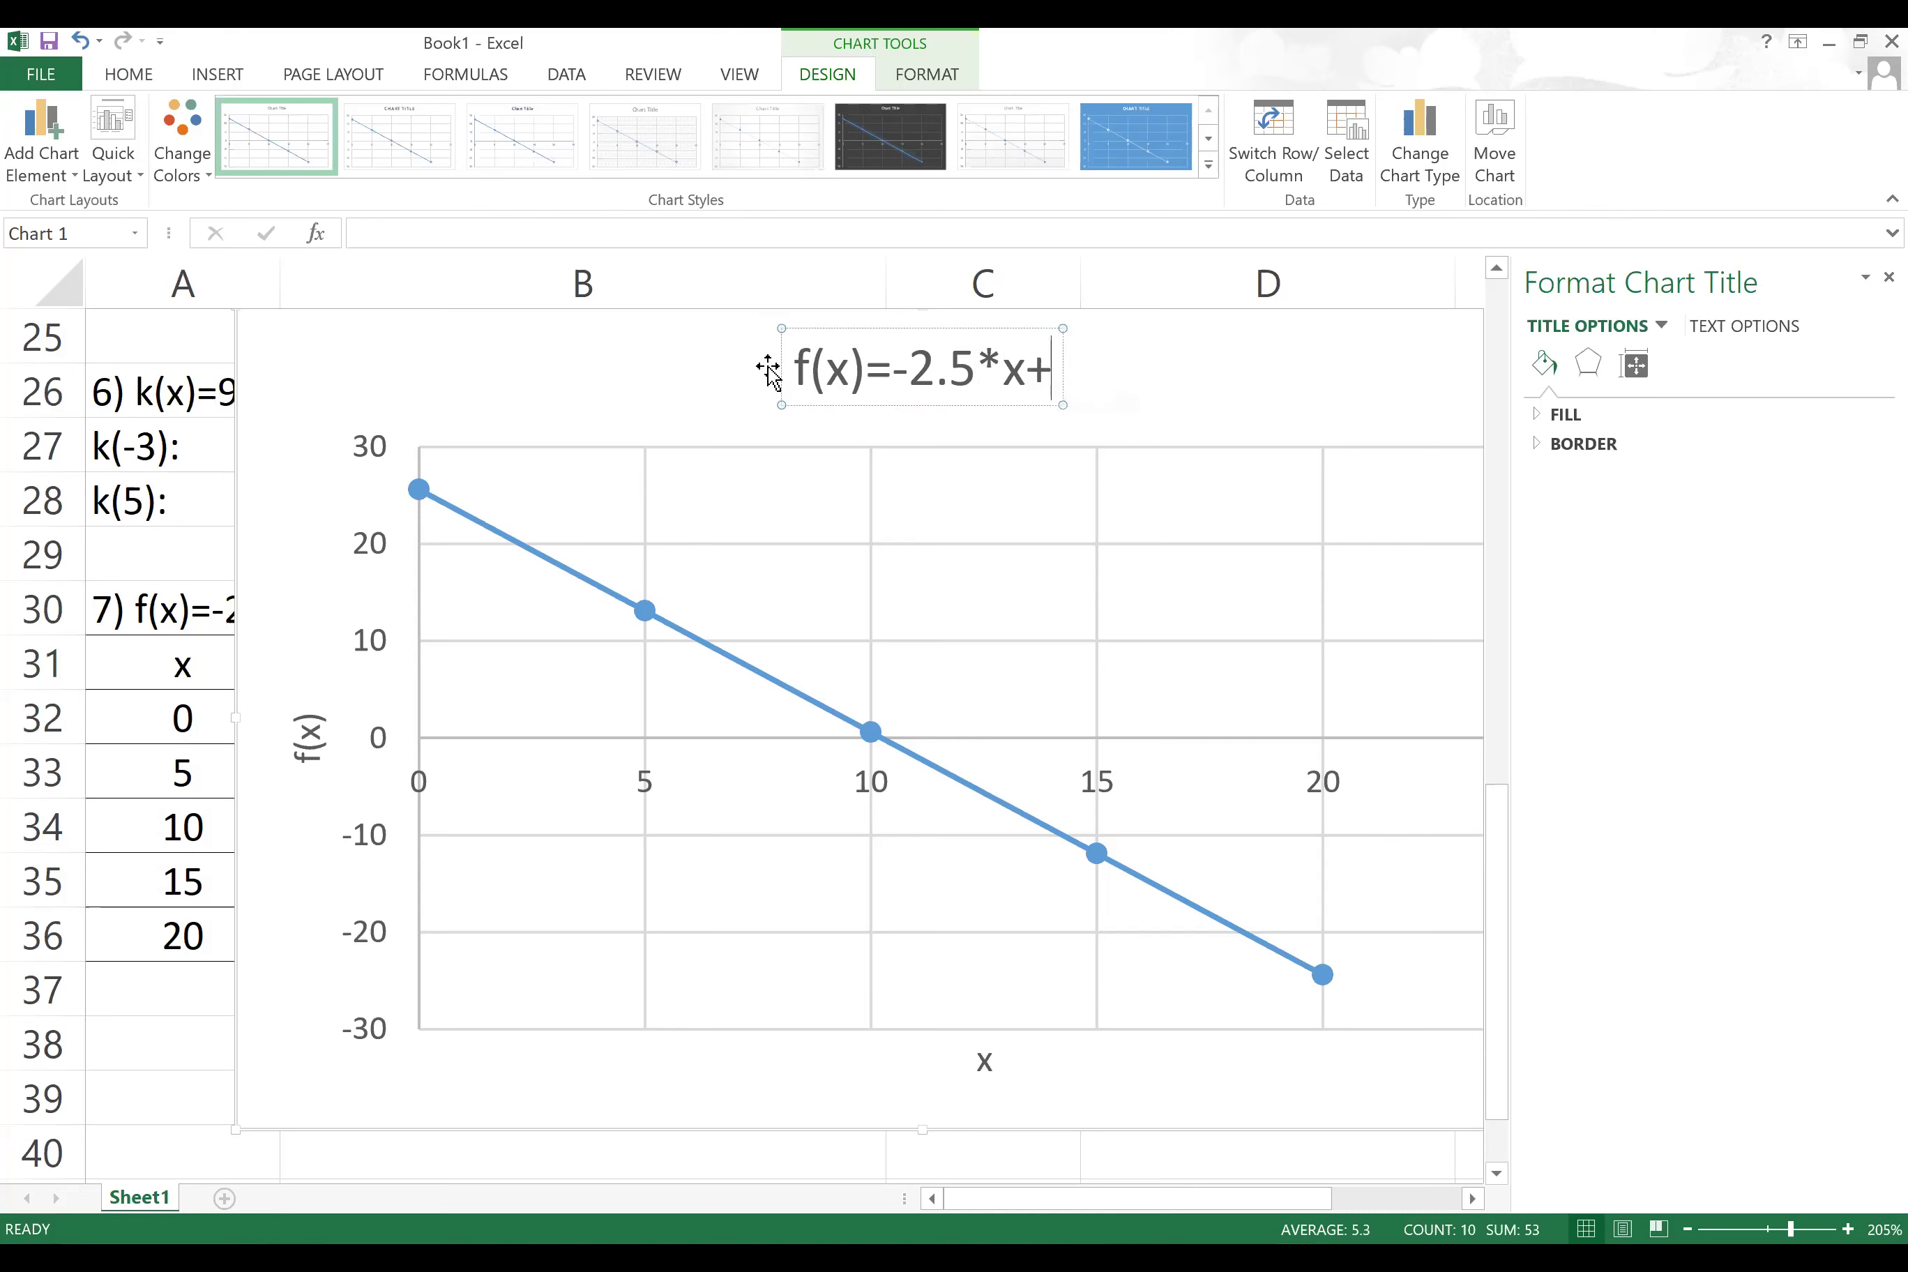
text(25)
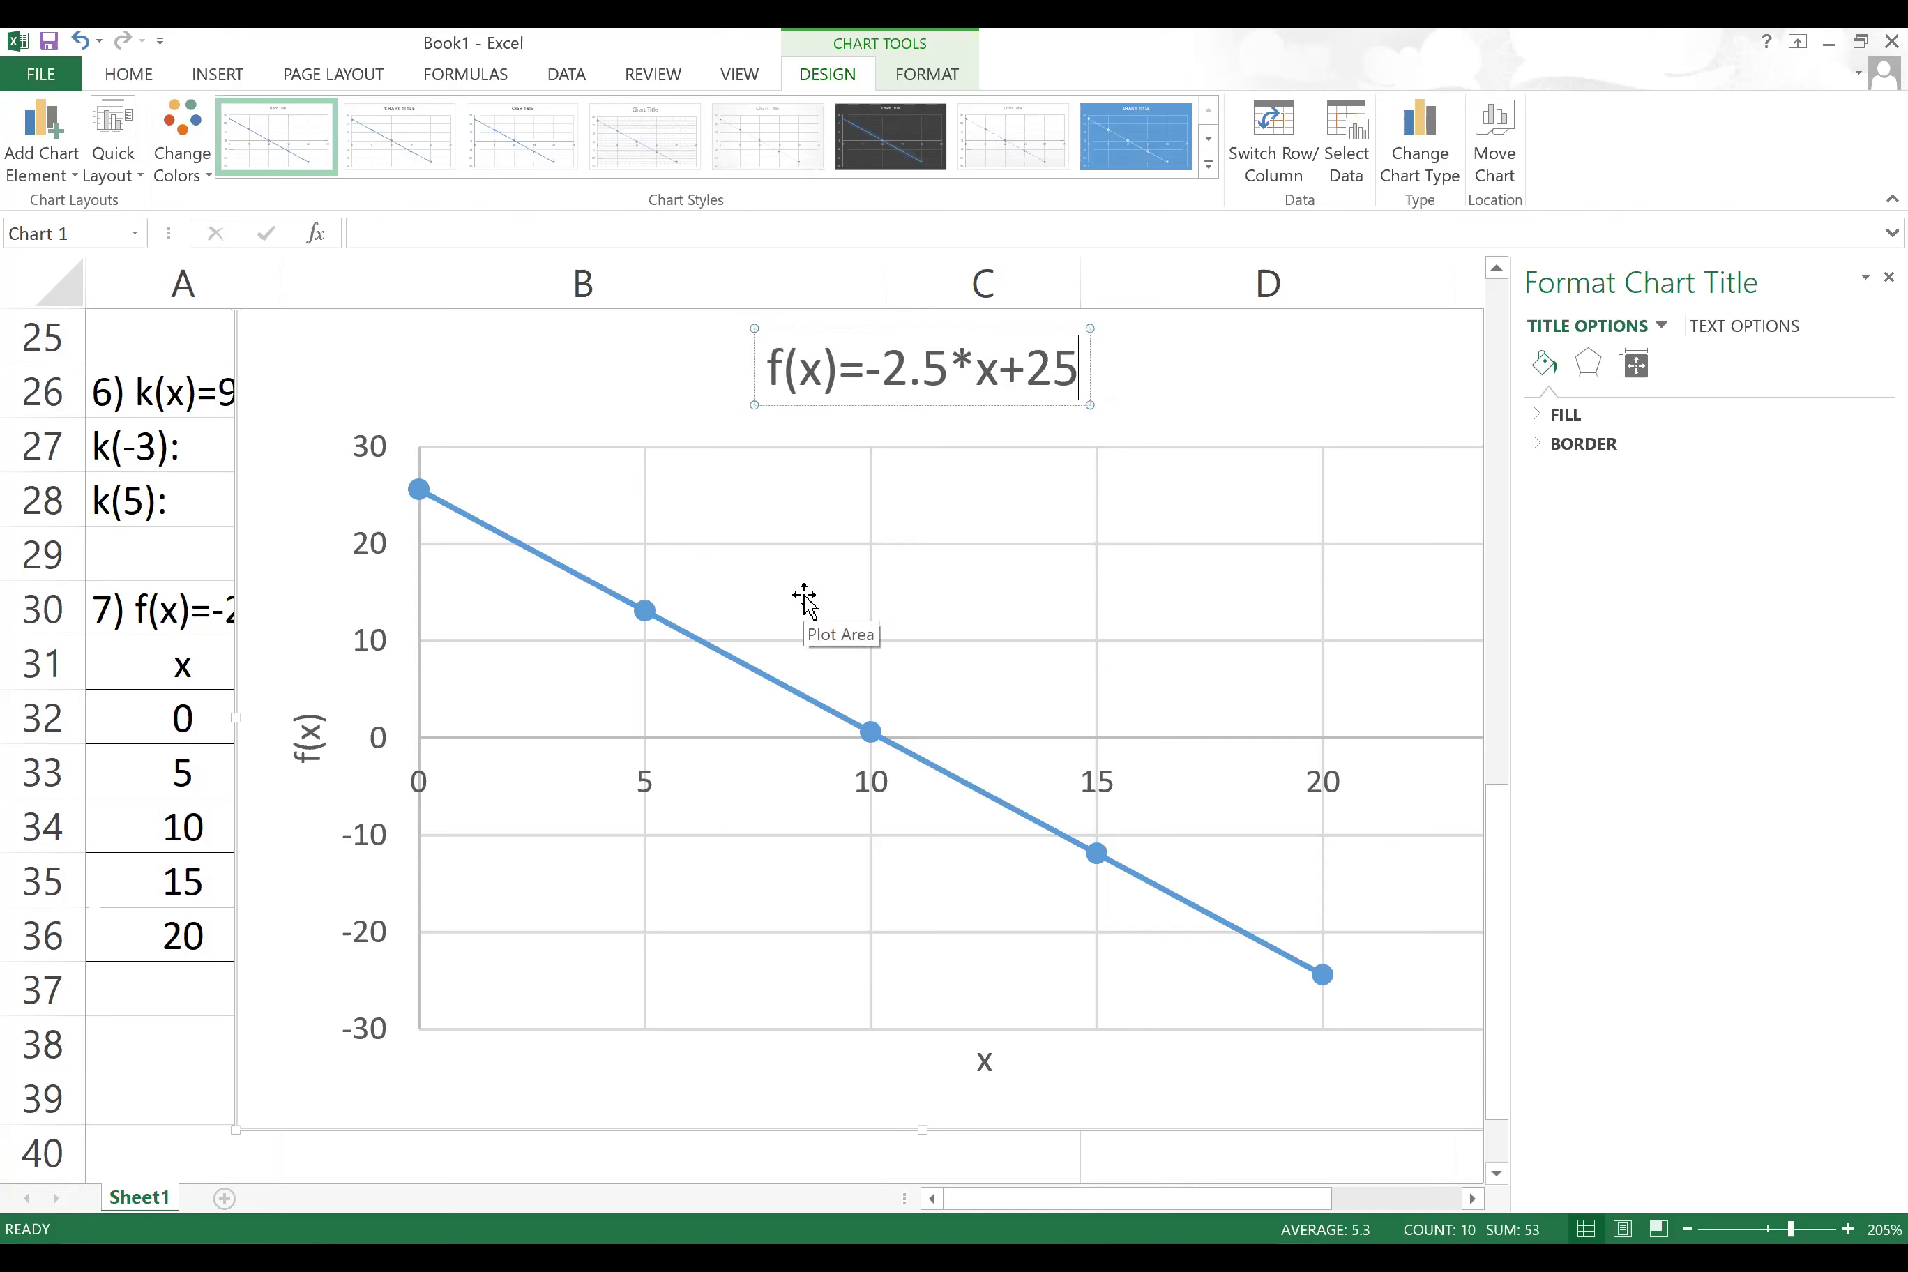
text(.6)
click(1069, 591)
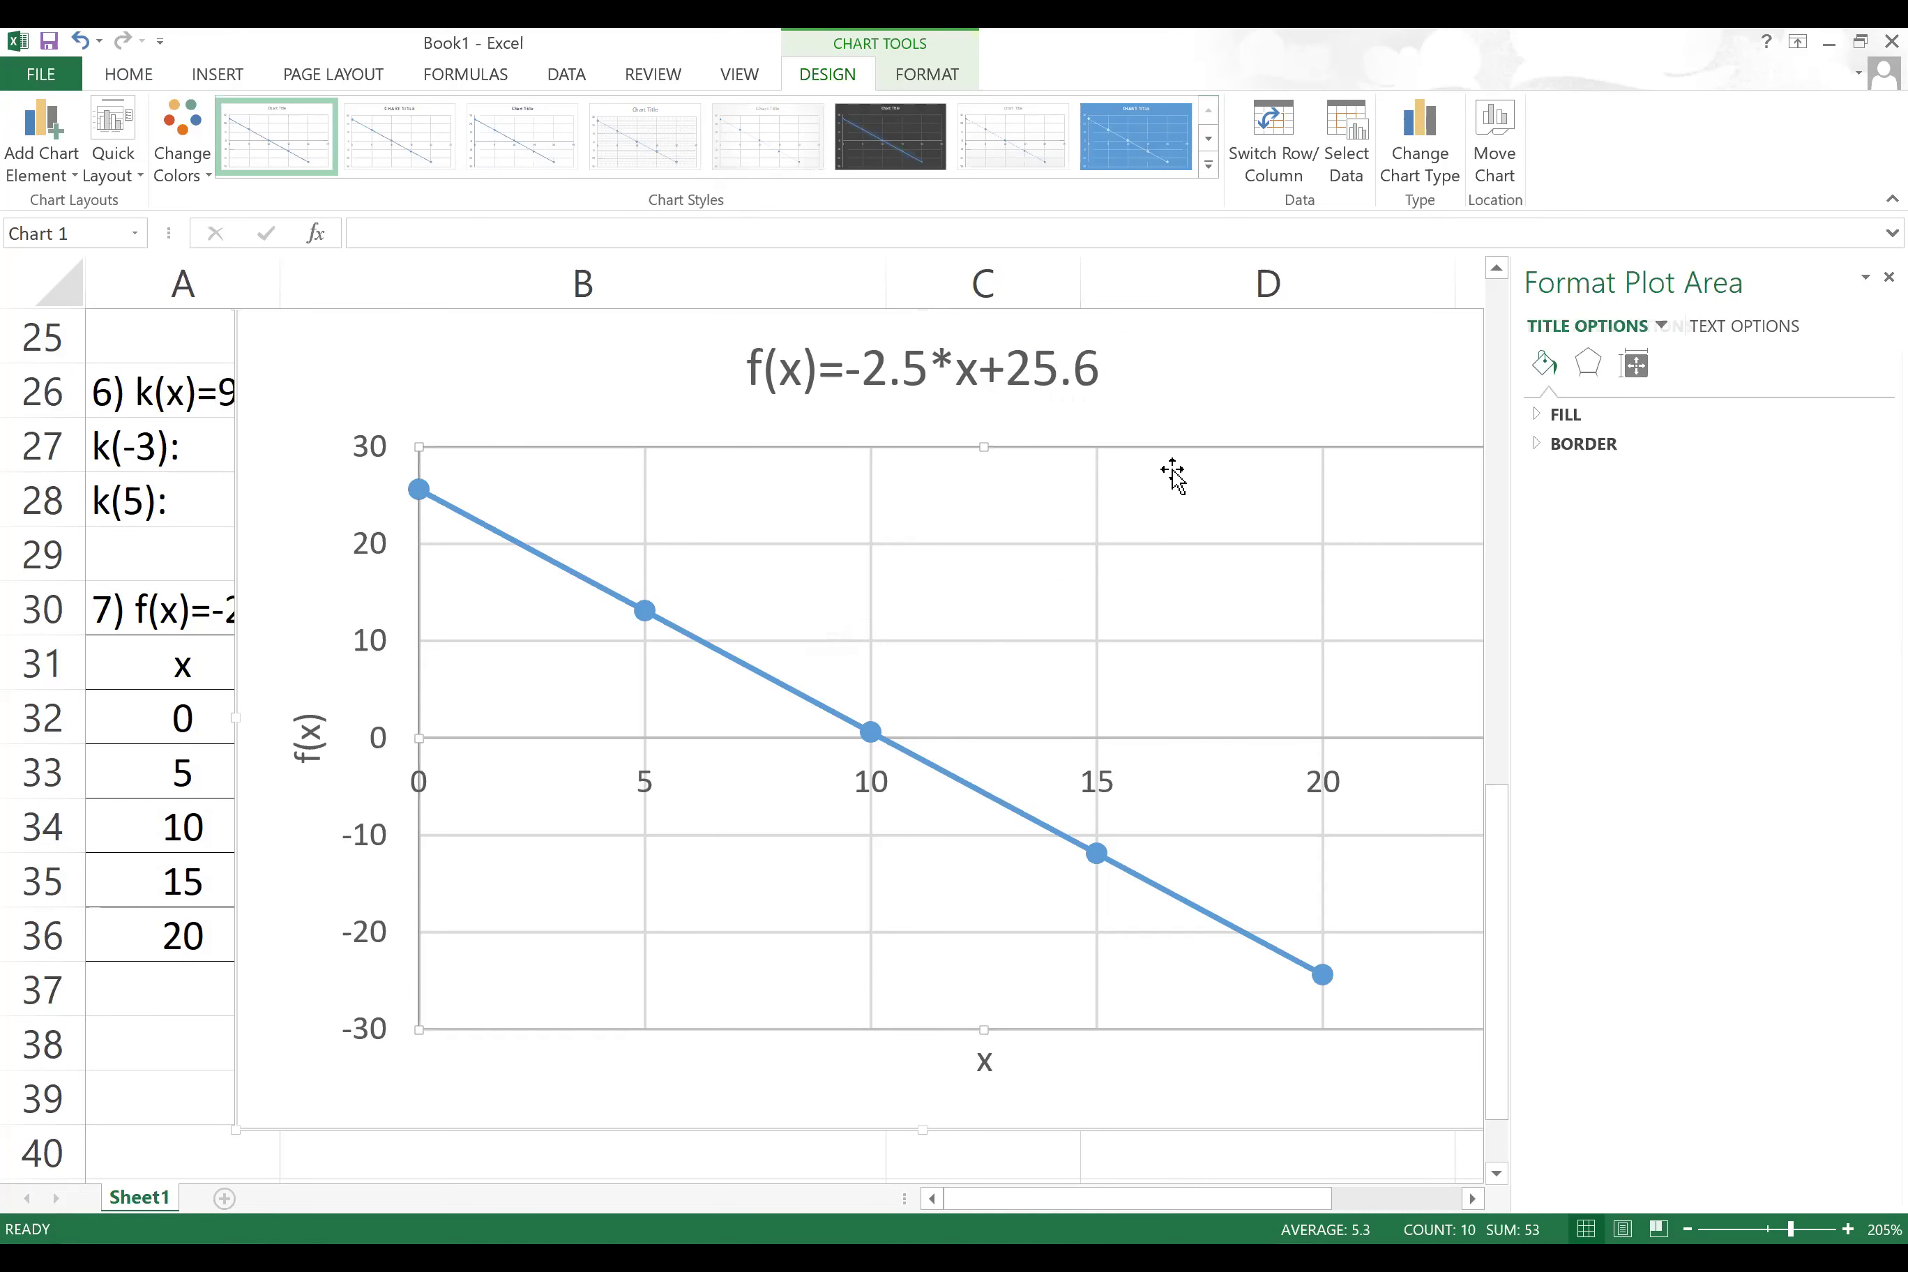
key(Escape)
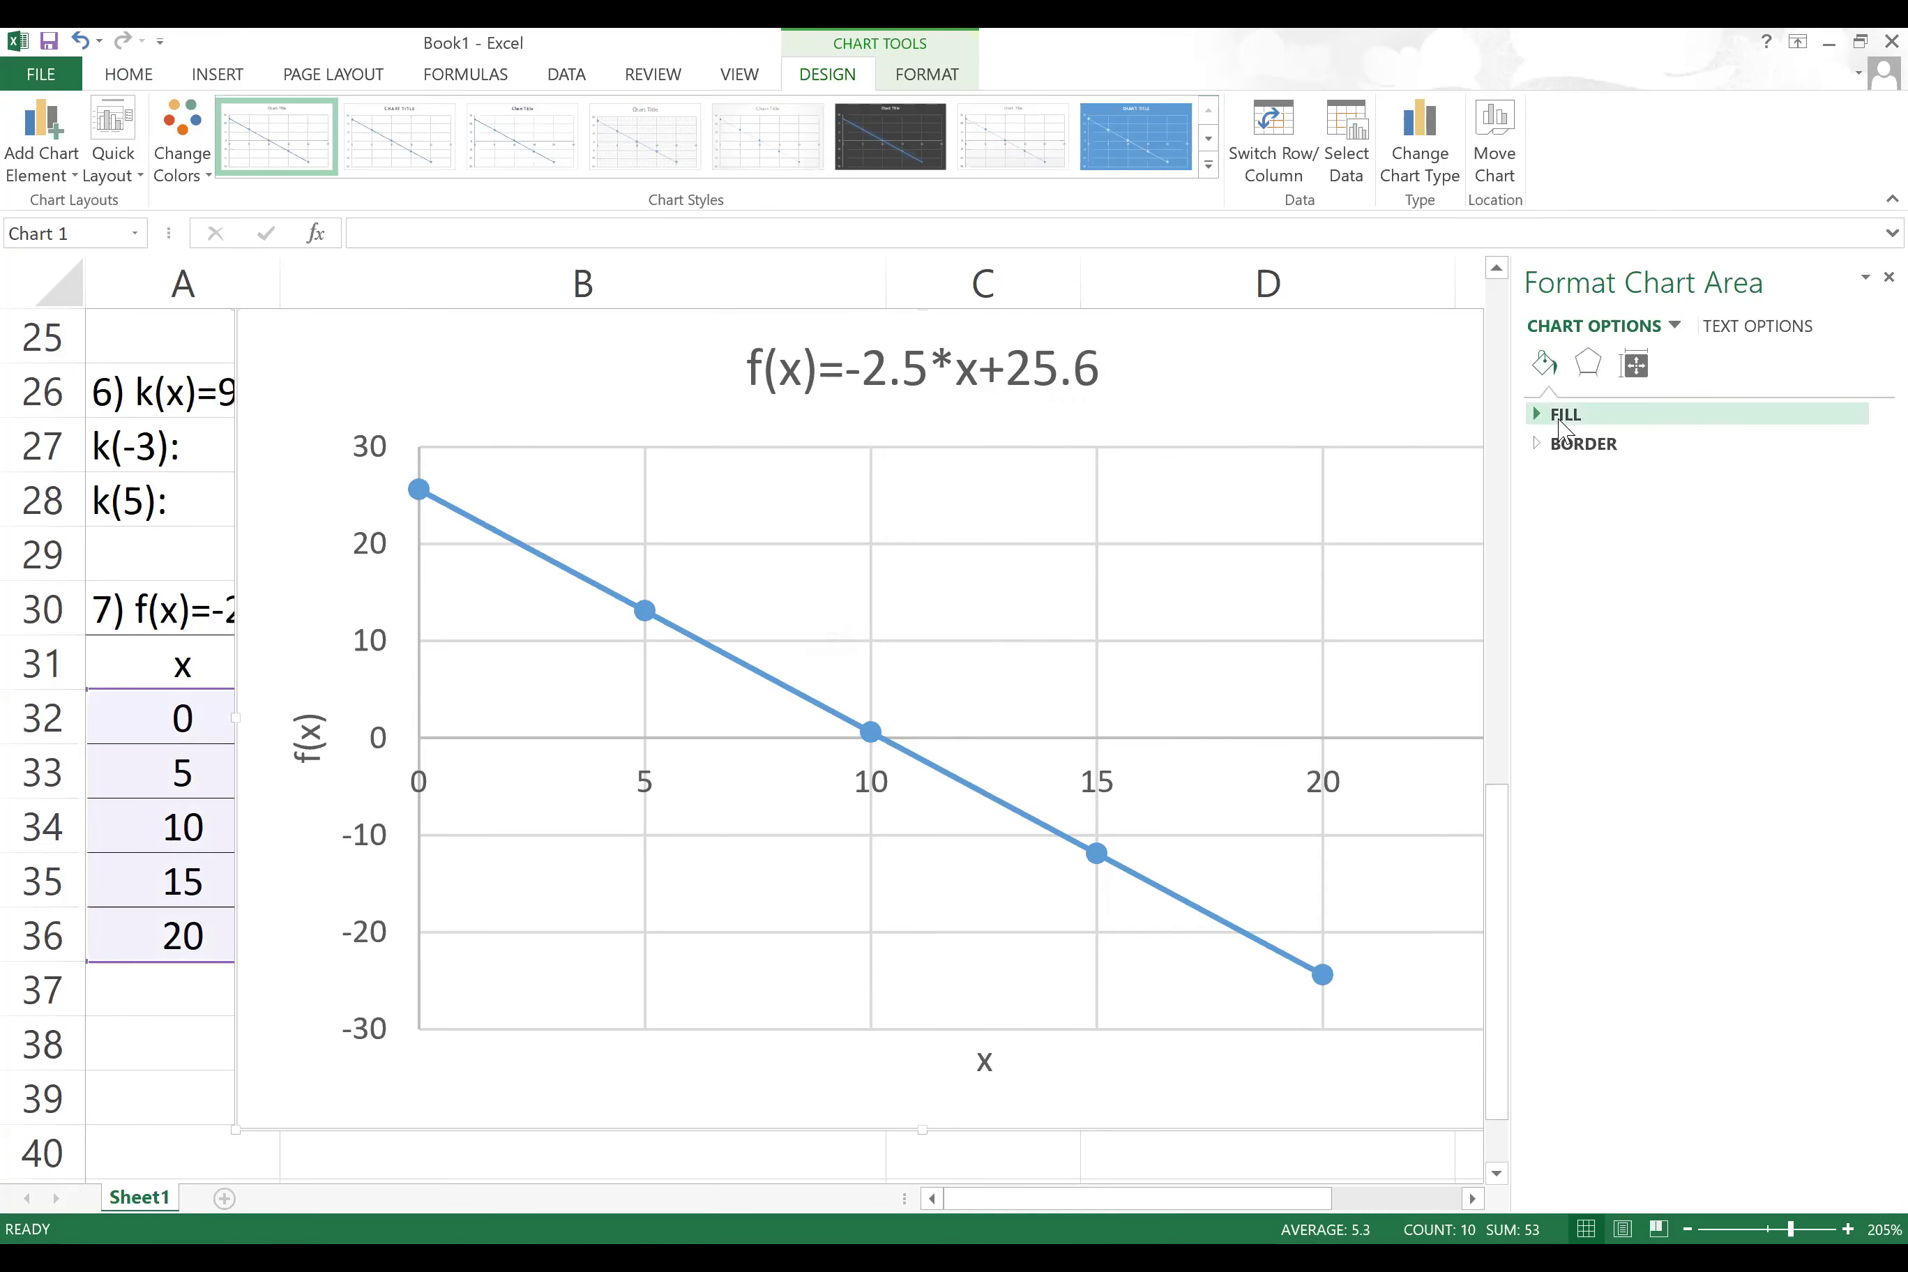
Step: Apply the dark chart style and turn off the chart's gridlines
click(1208, 167)
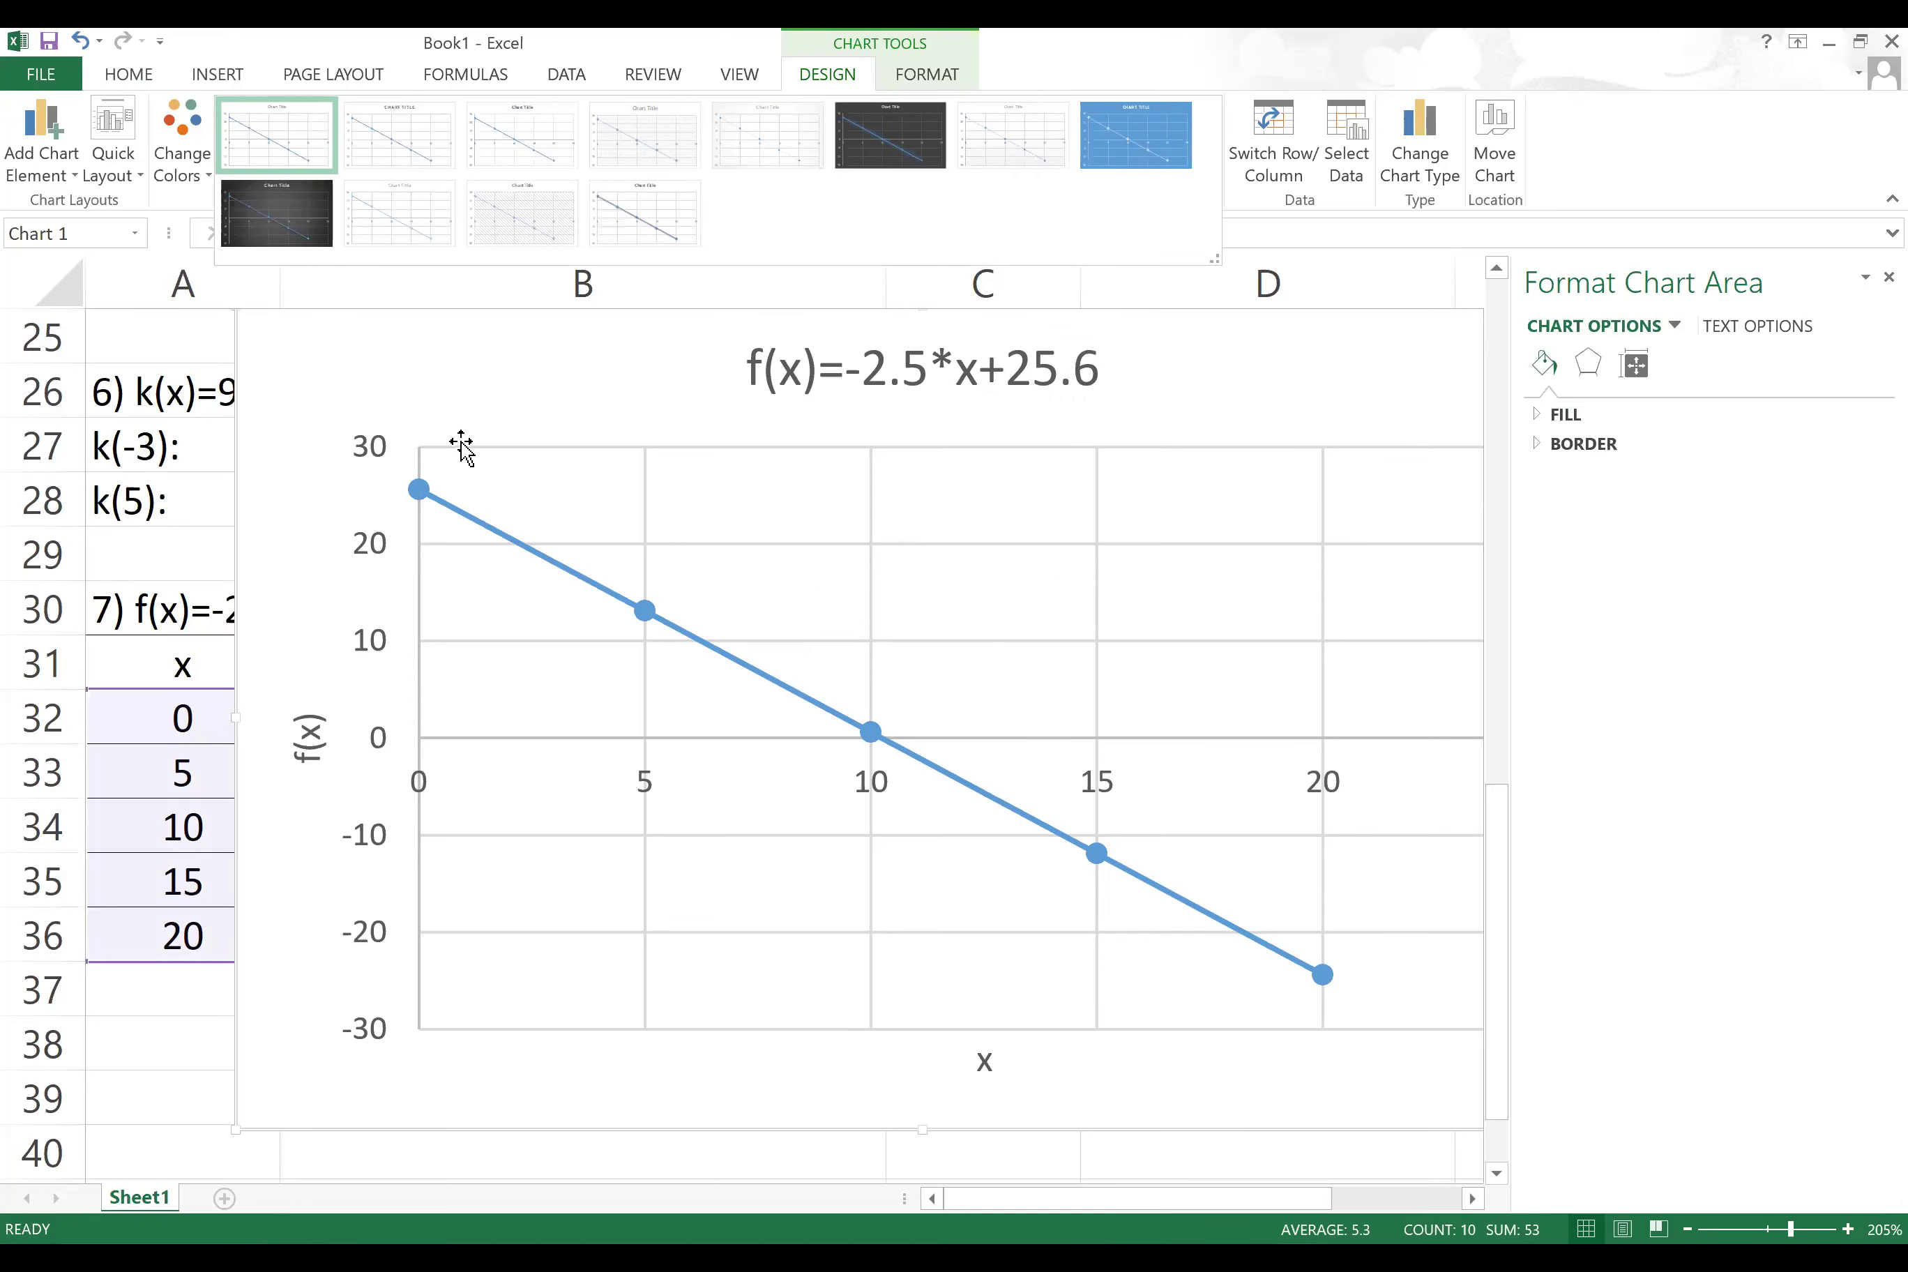
click(277, 213)
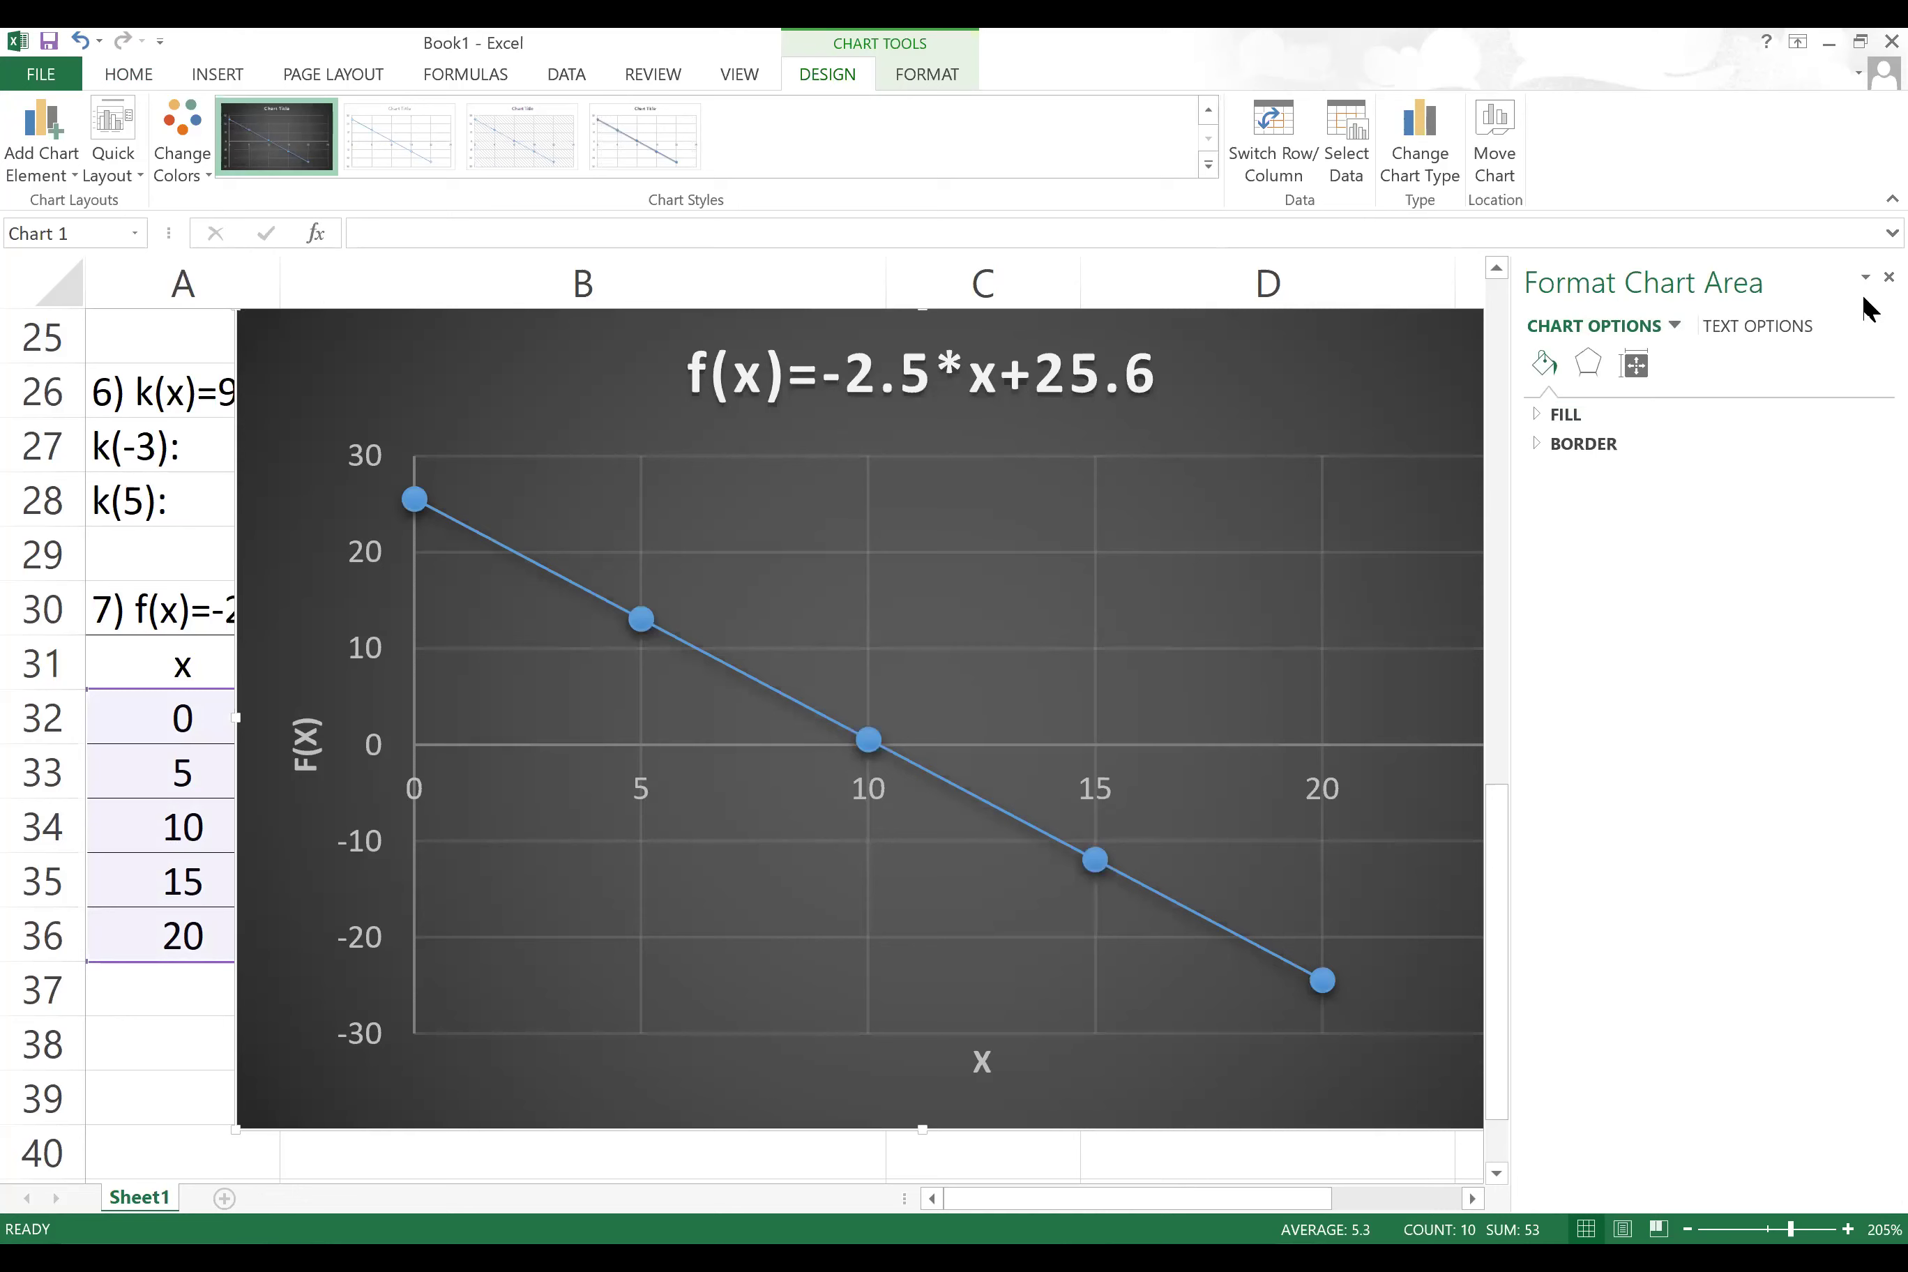
click(1889, 277)
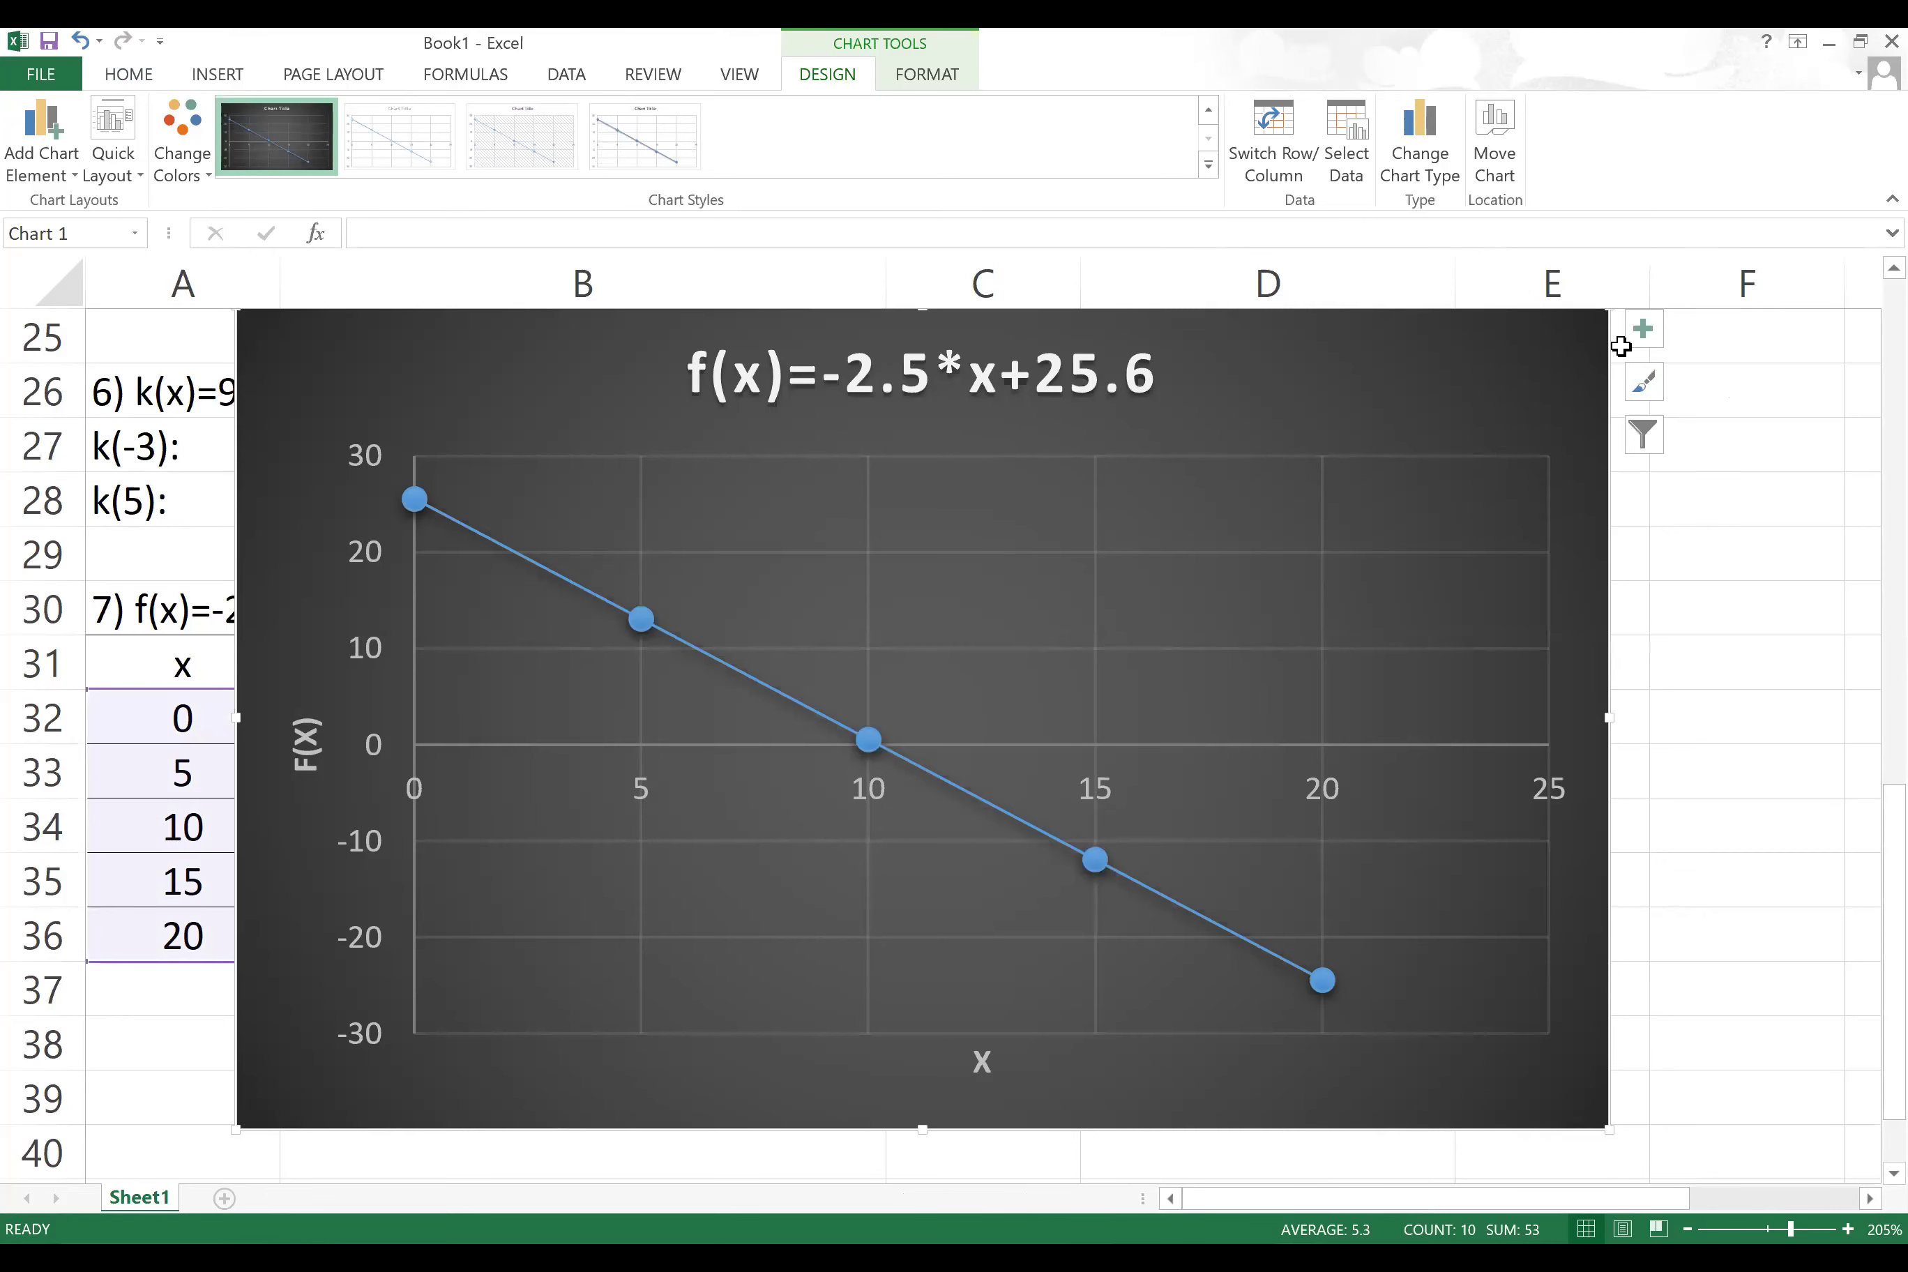
click(1650, 336)
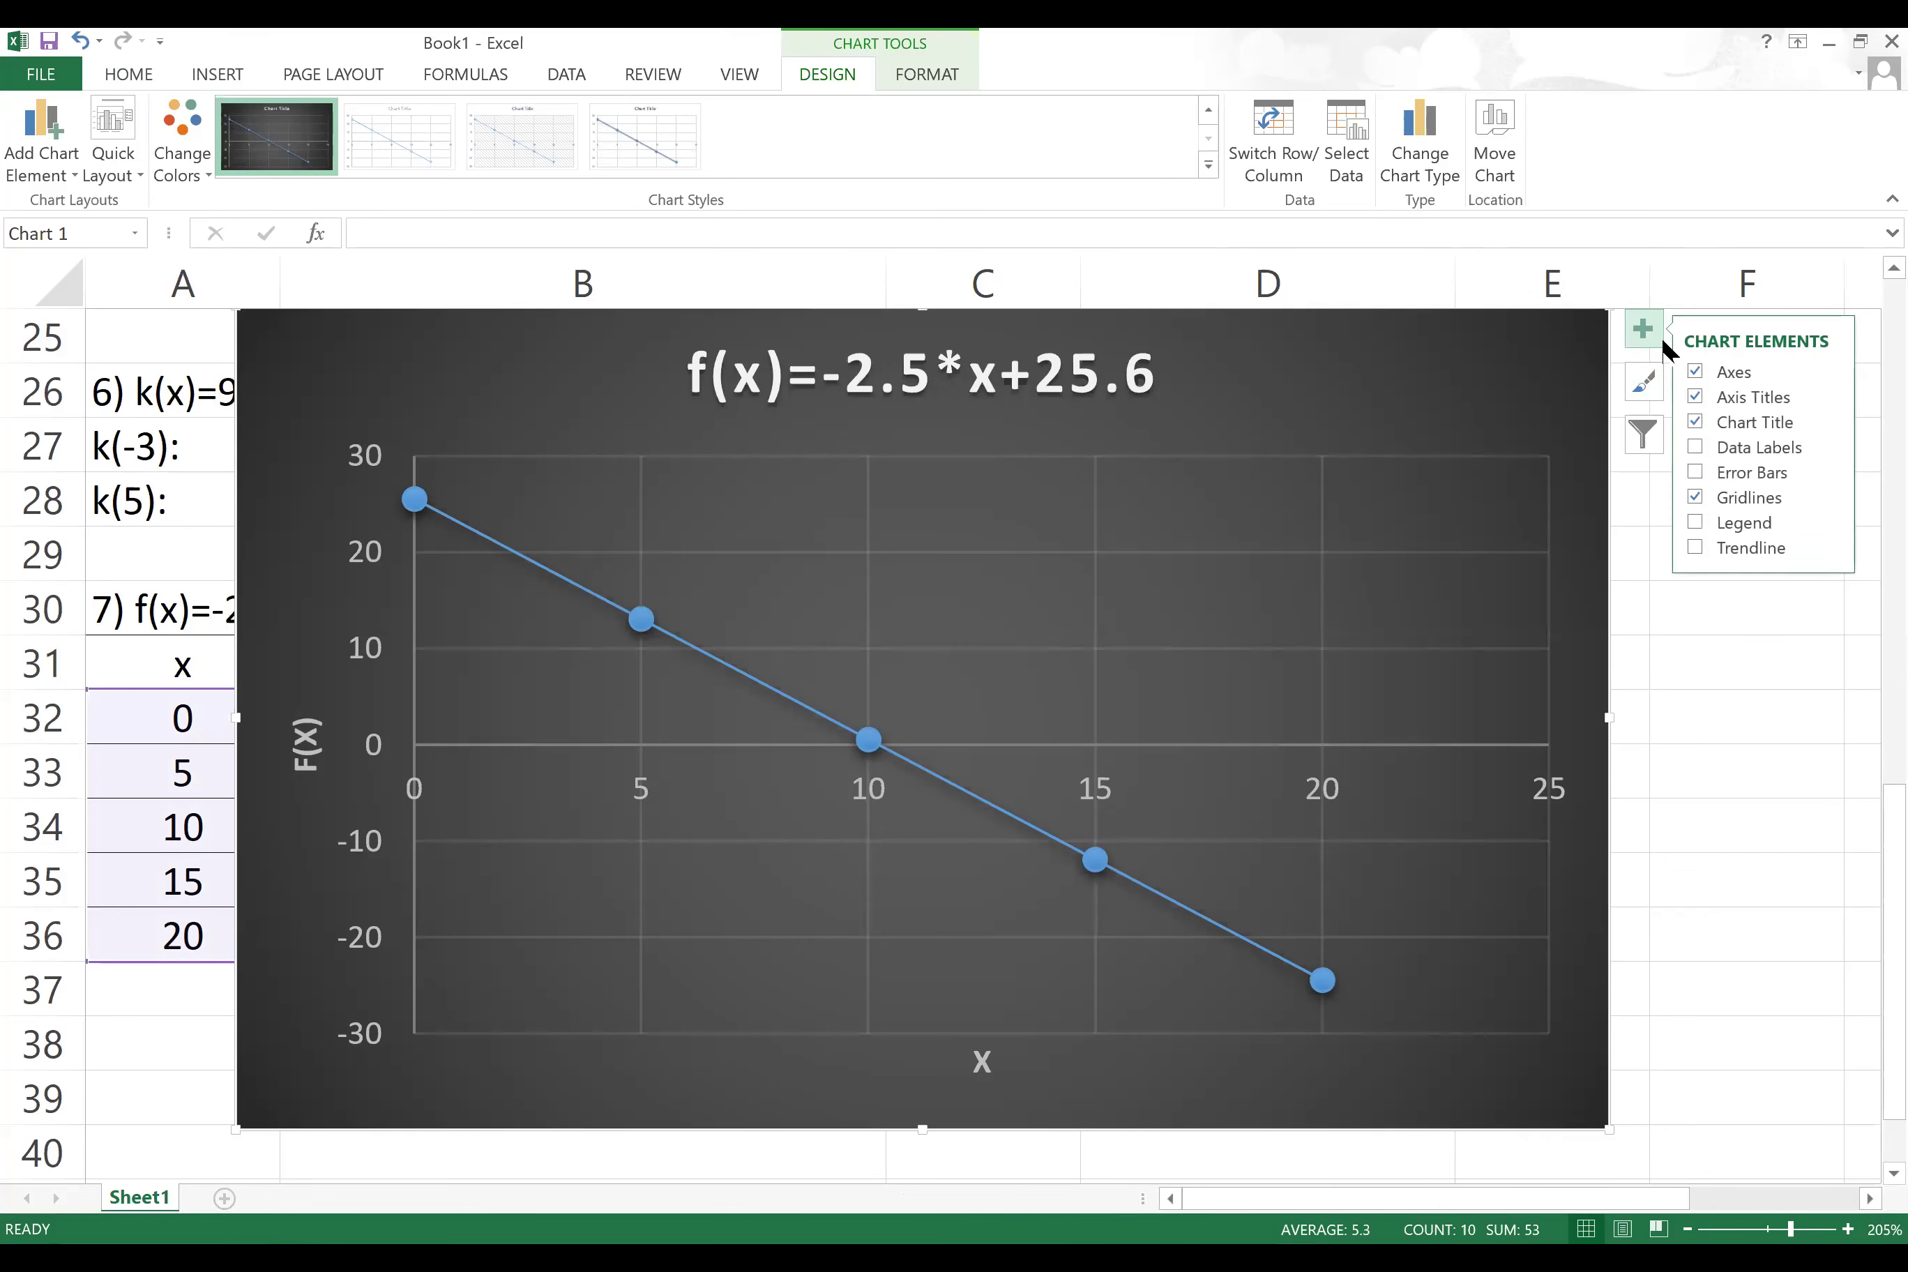
click(1695, 495)
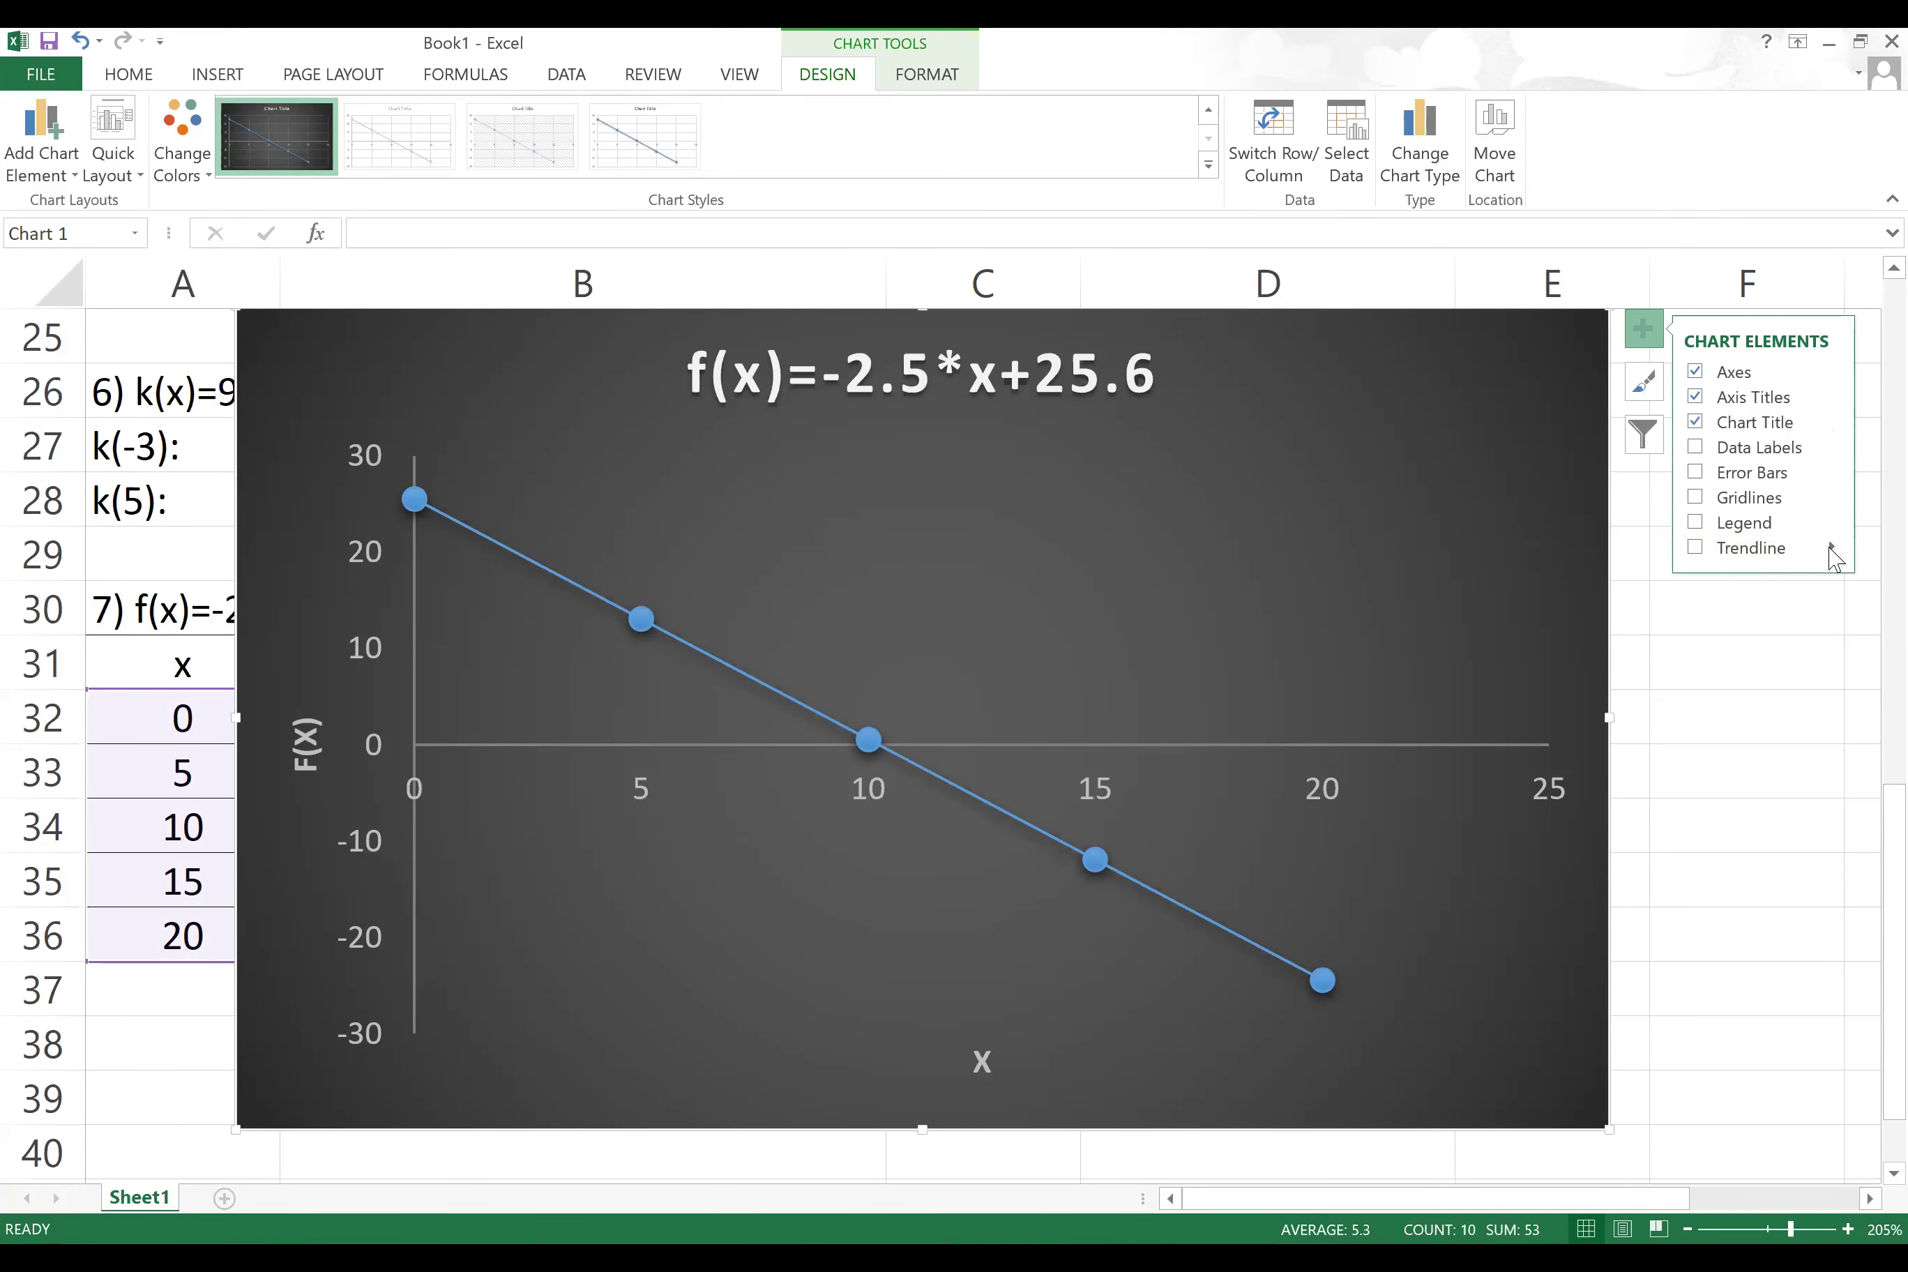
click(1831, 549)
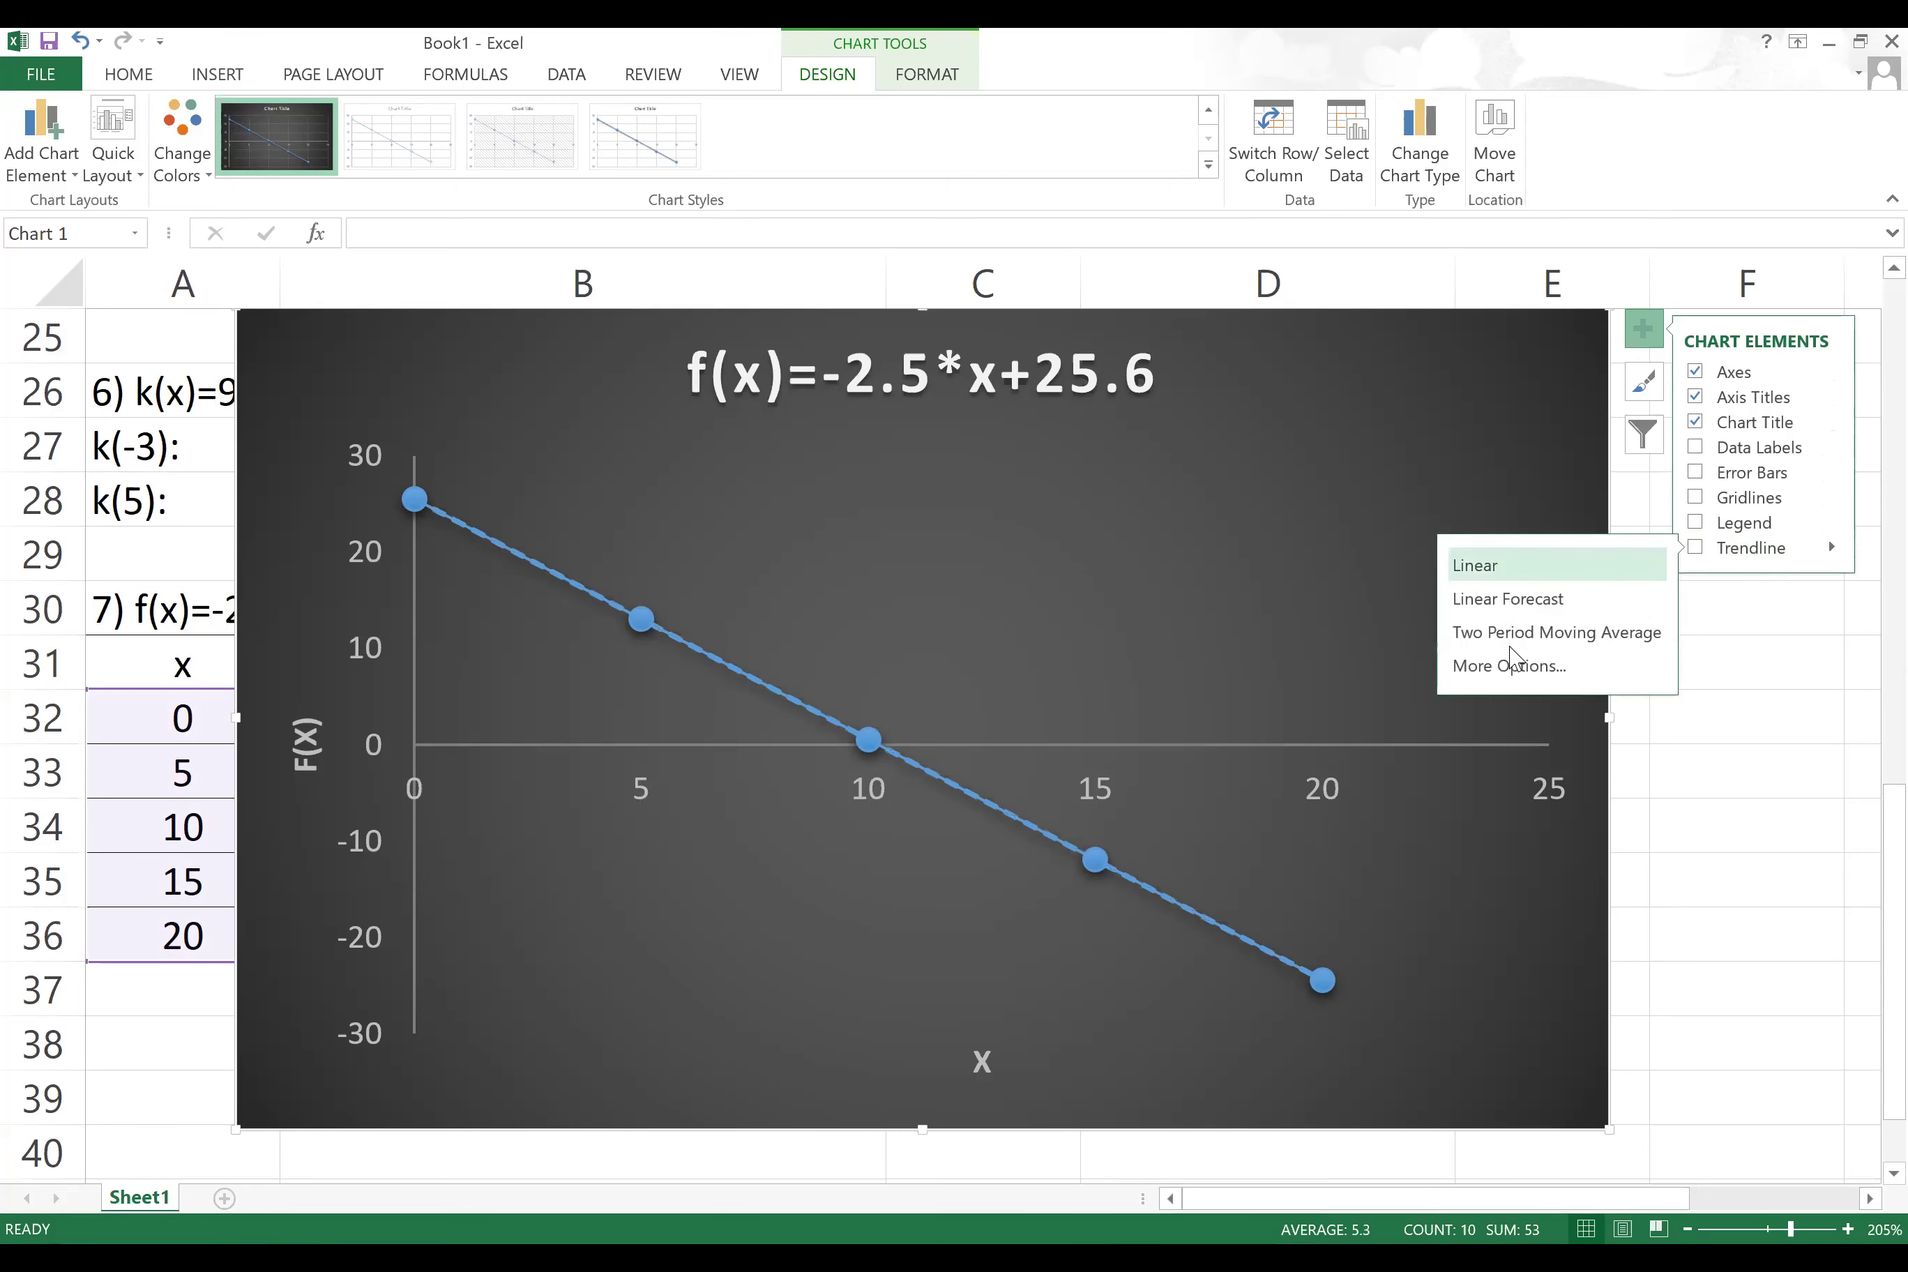
Step: Add a linear trendline showing its equation, moved to the chart's upper right
click(1515, 669)
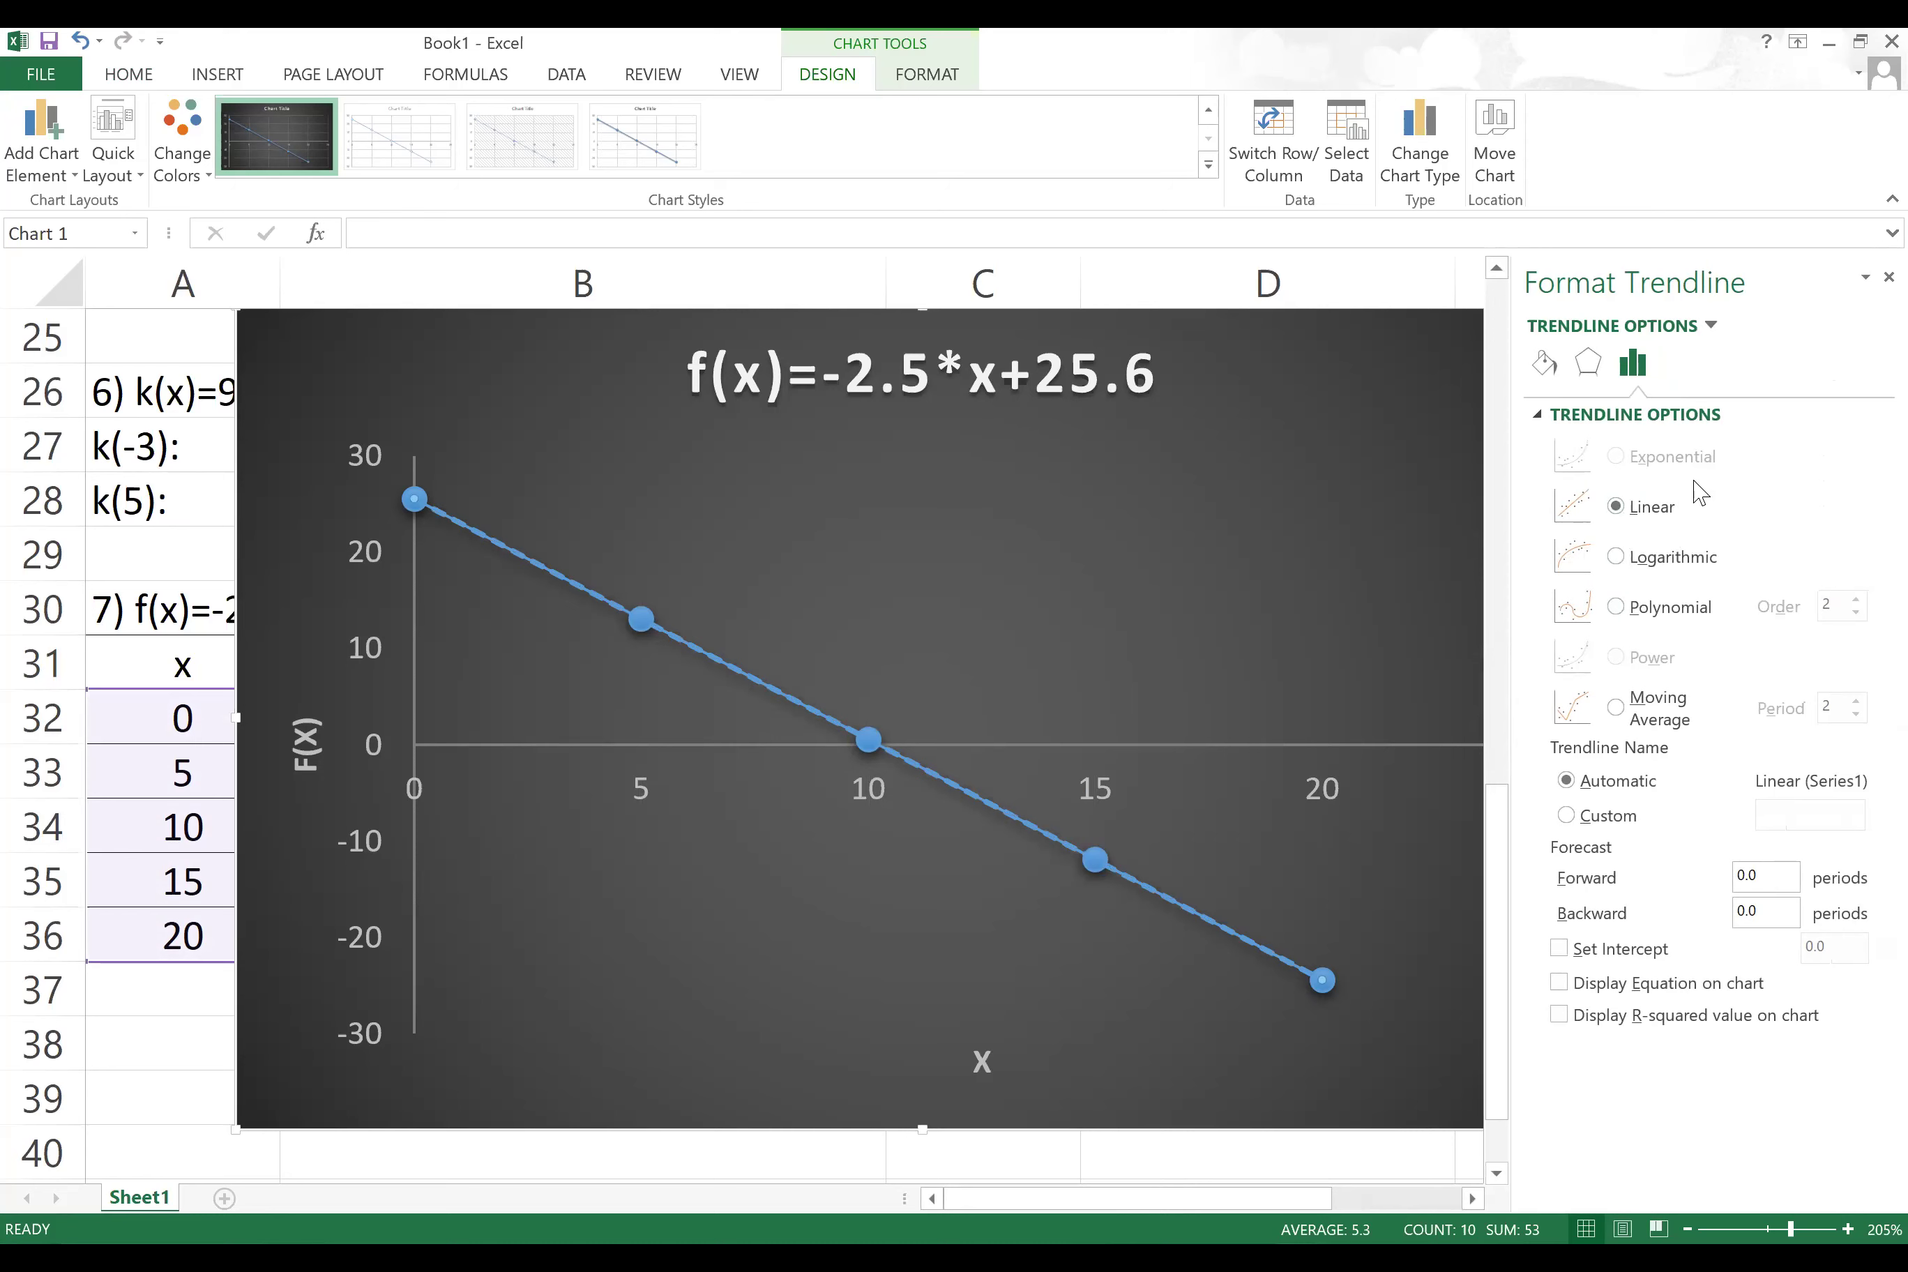
click(1559, 984)
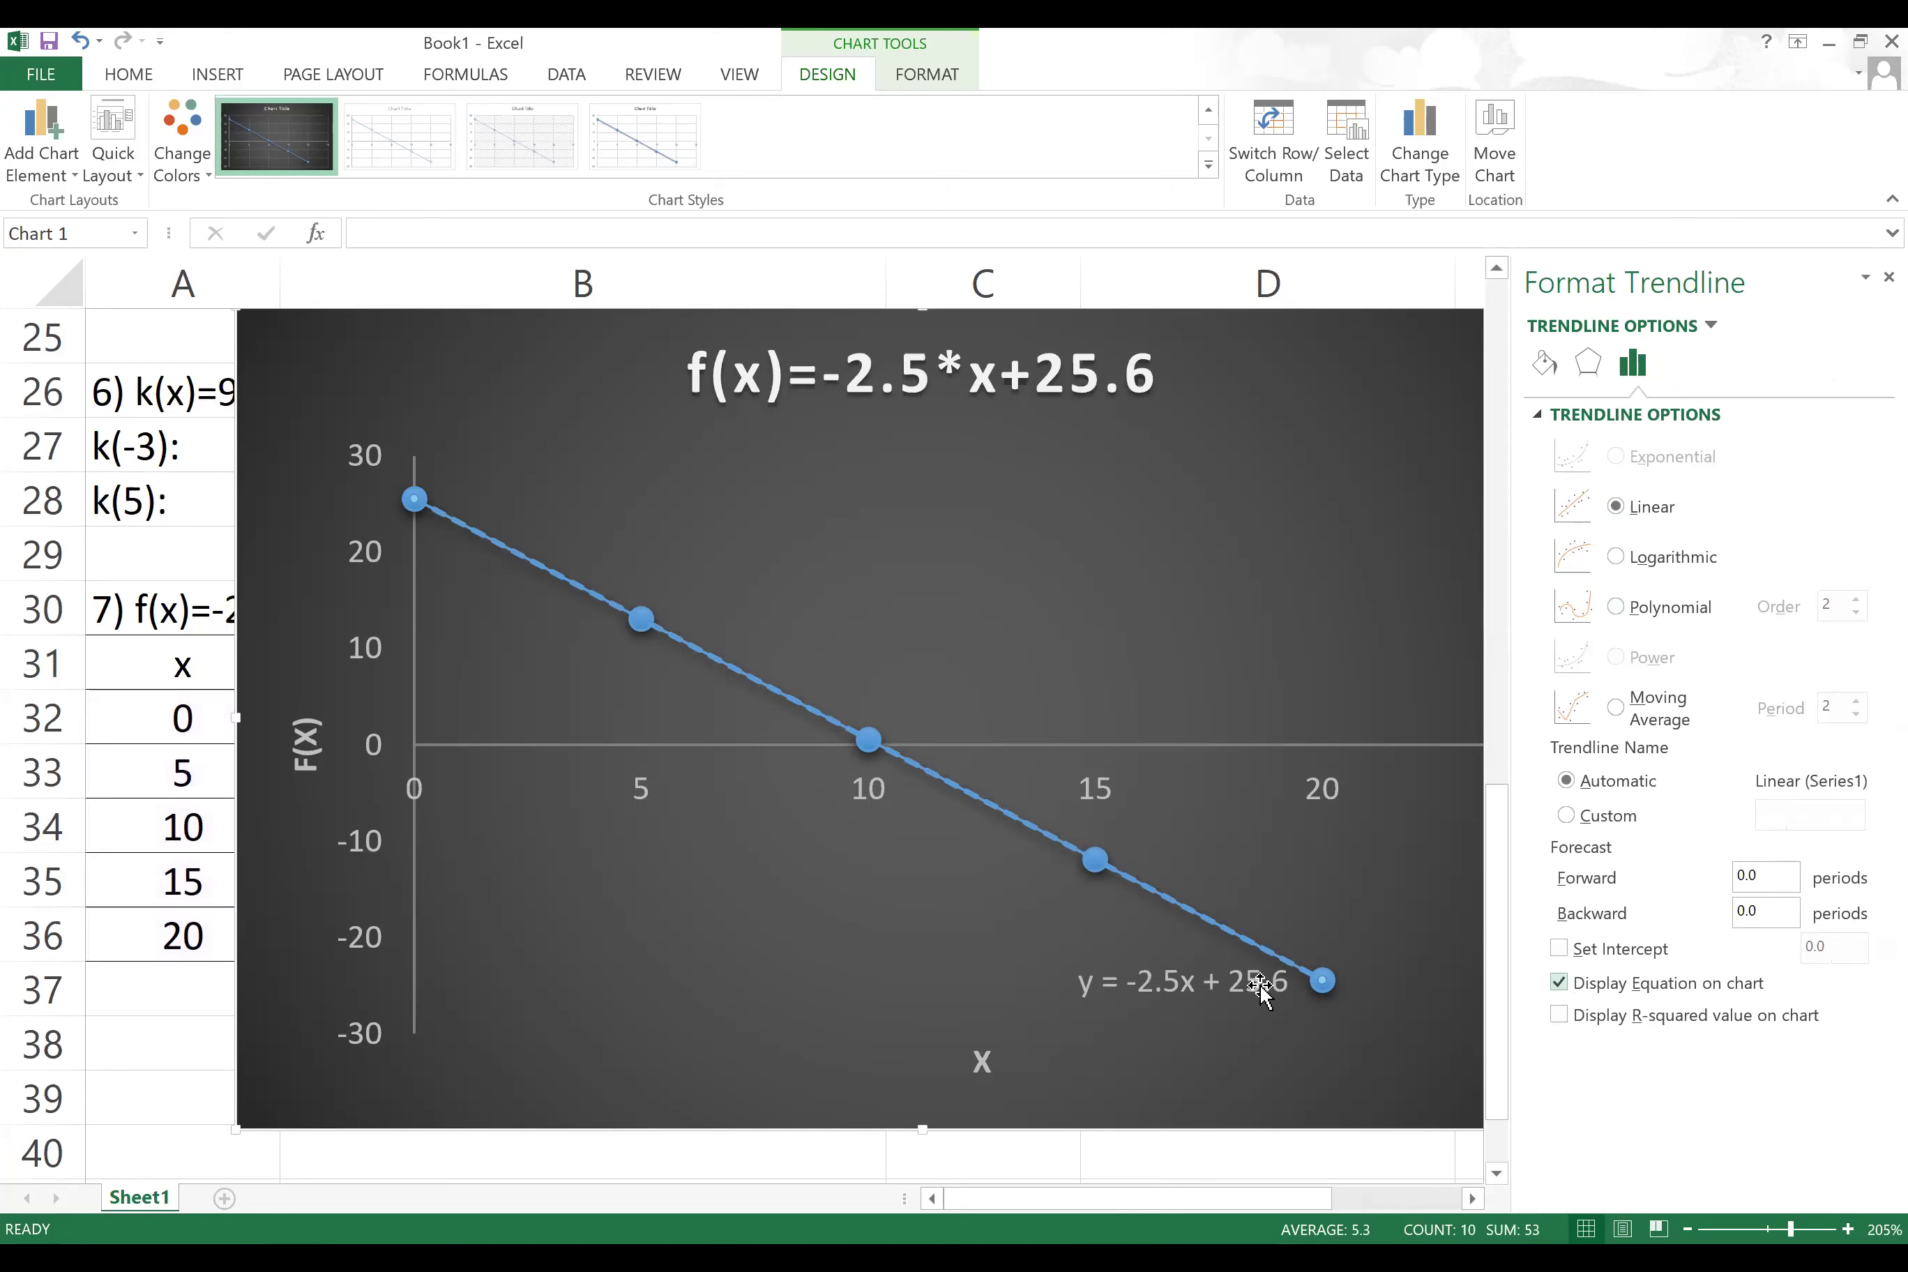
drag(1179, 984, 1314, 572)
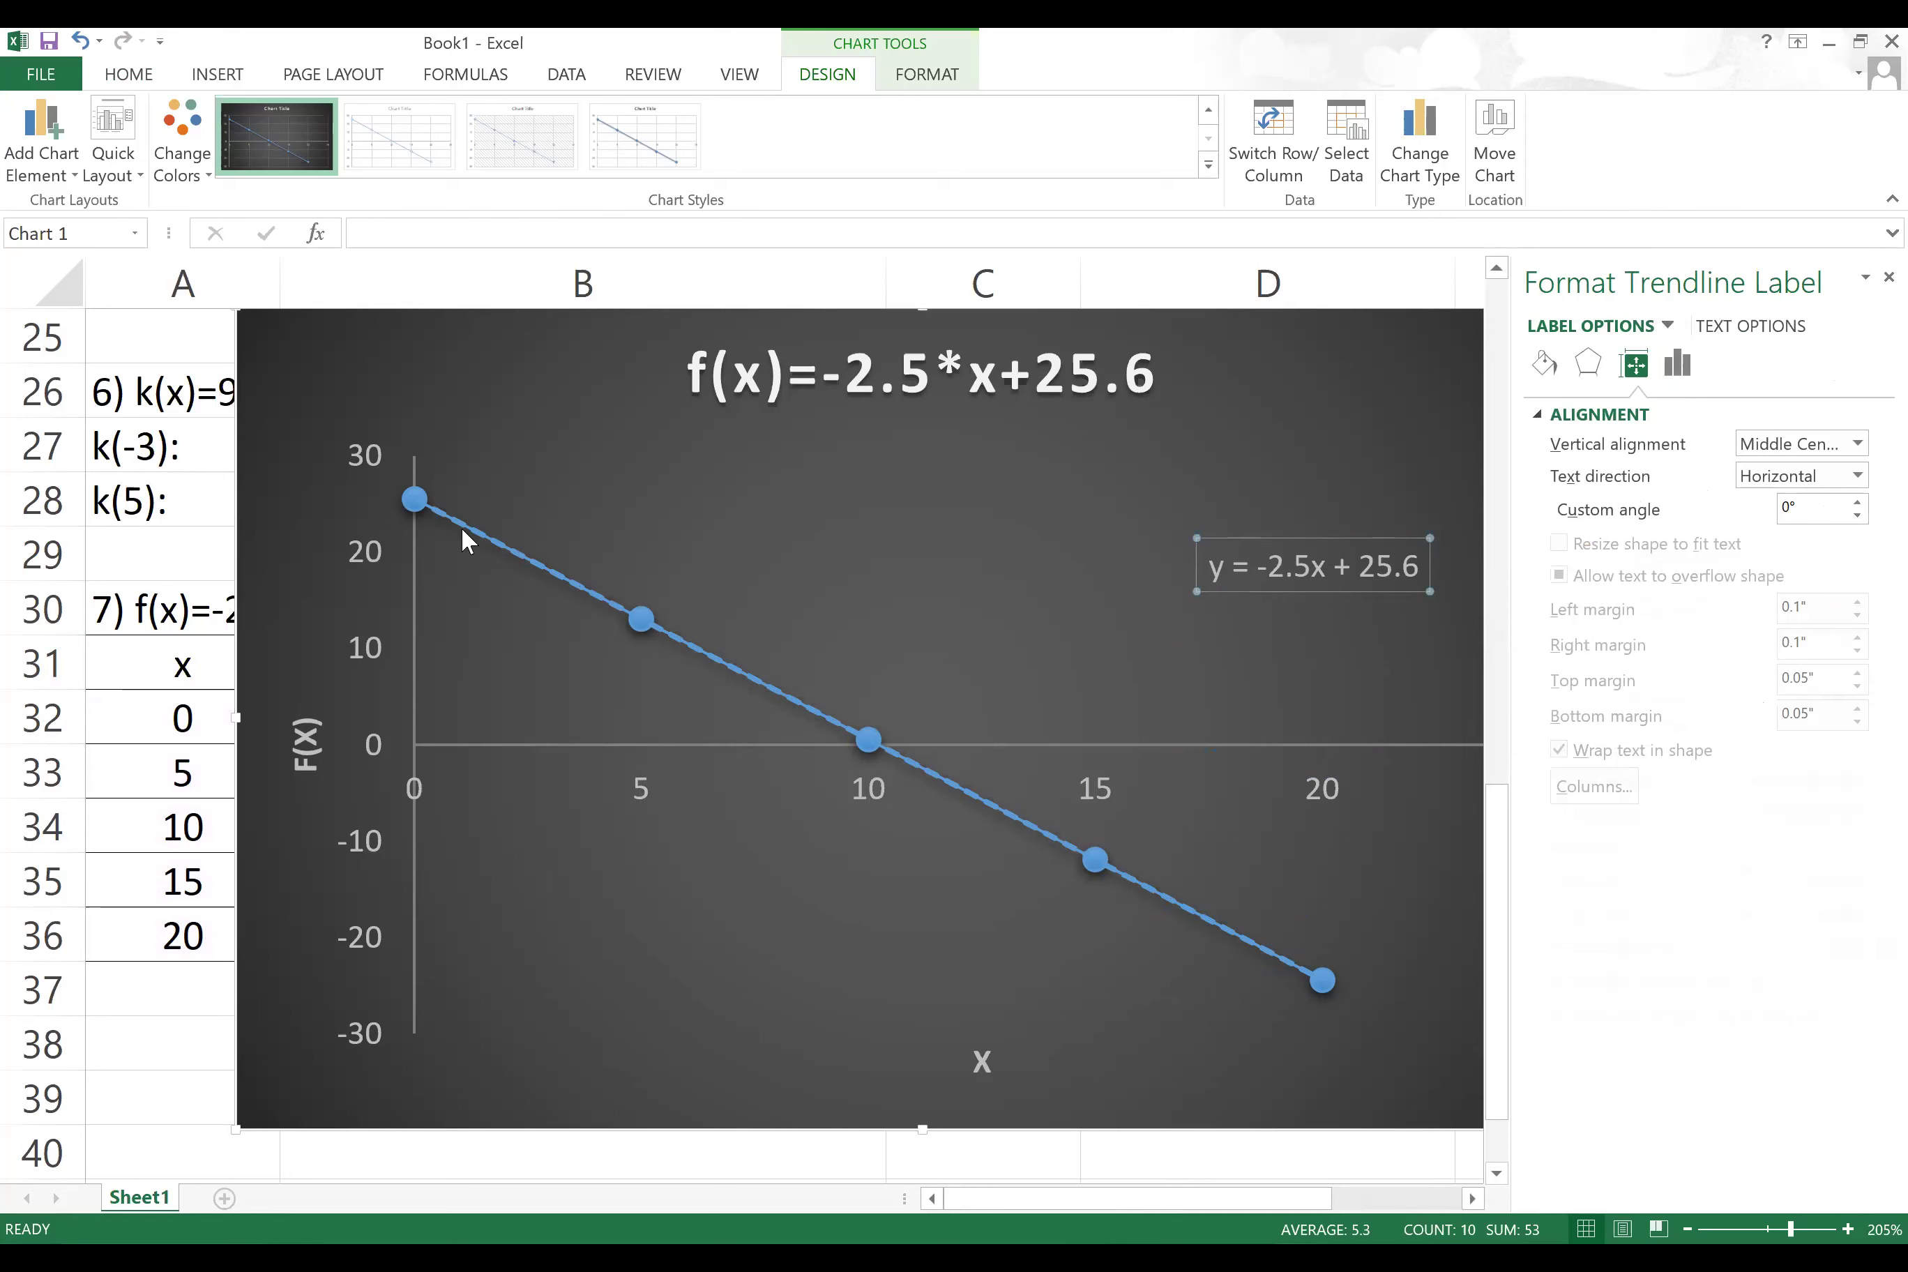
Step: Give the equation label a solid line border at 31% transparency
click(1329, 566)
click(1547, 370)
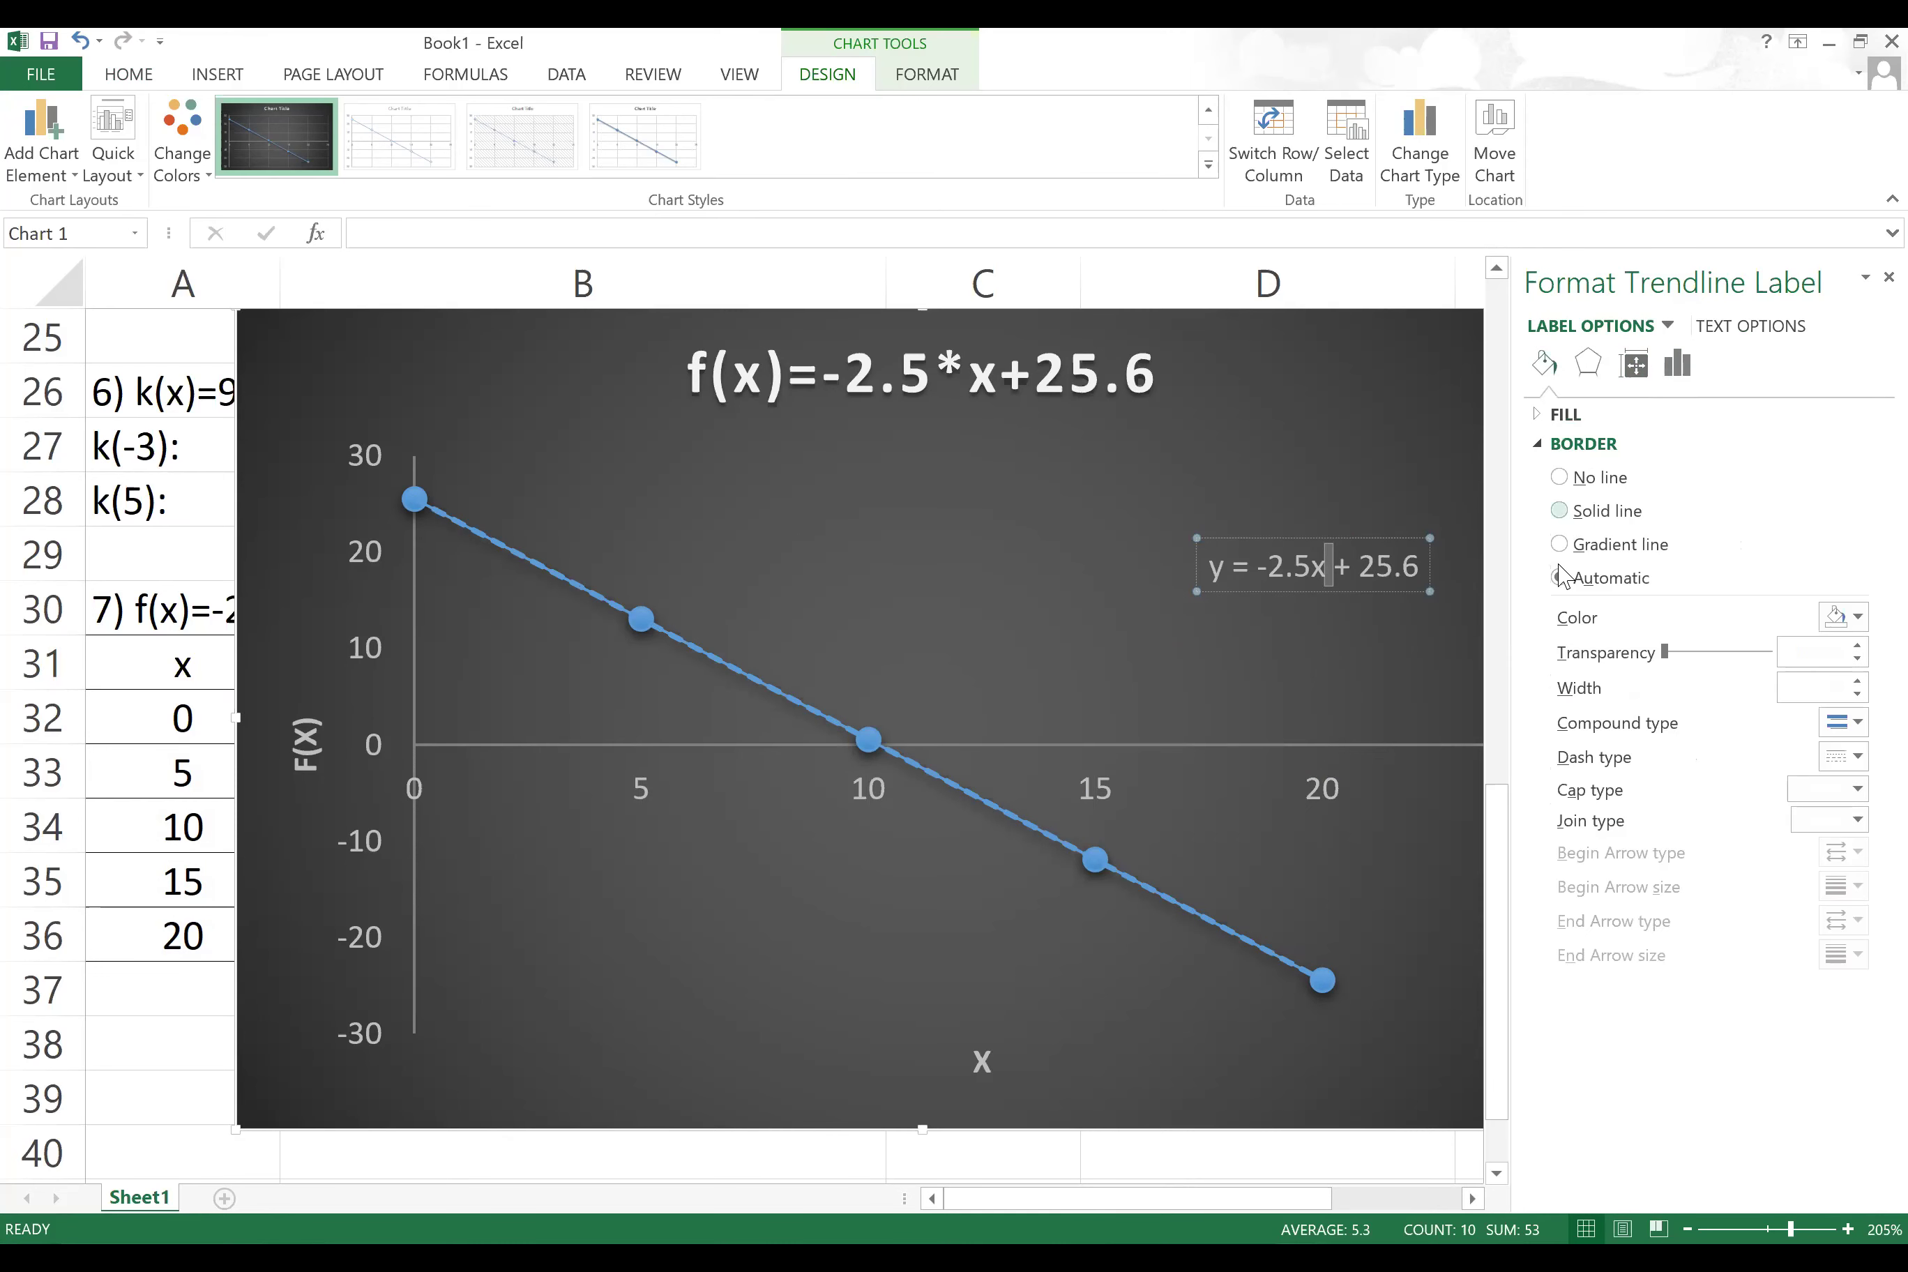
drag(1667, 653, 1696, 654)
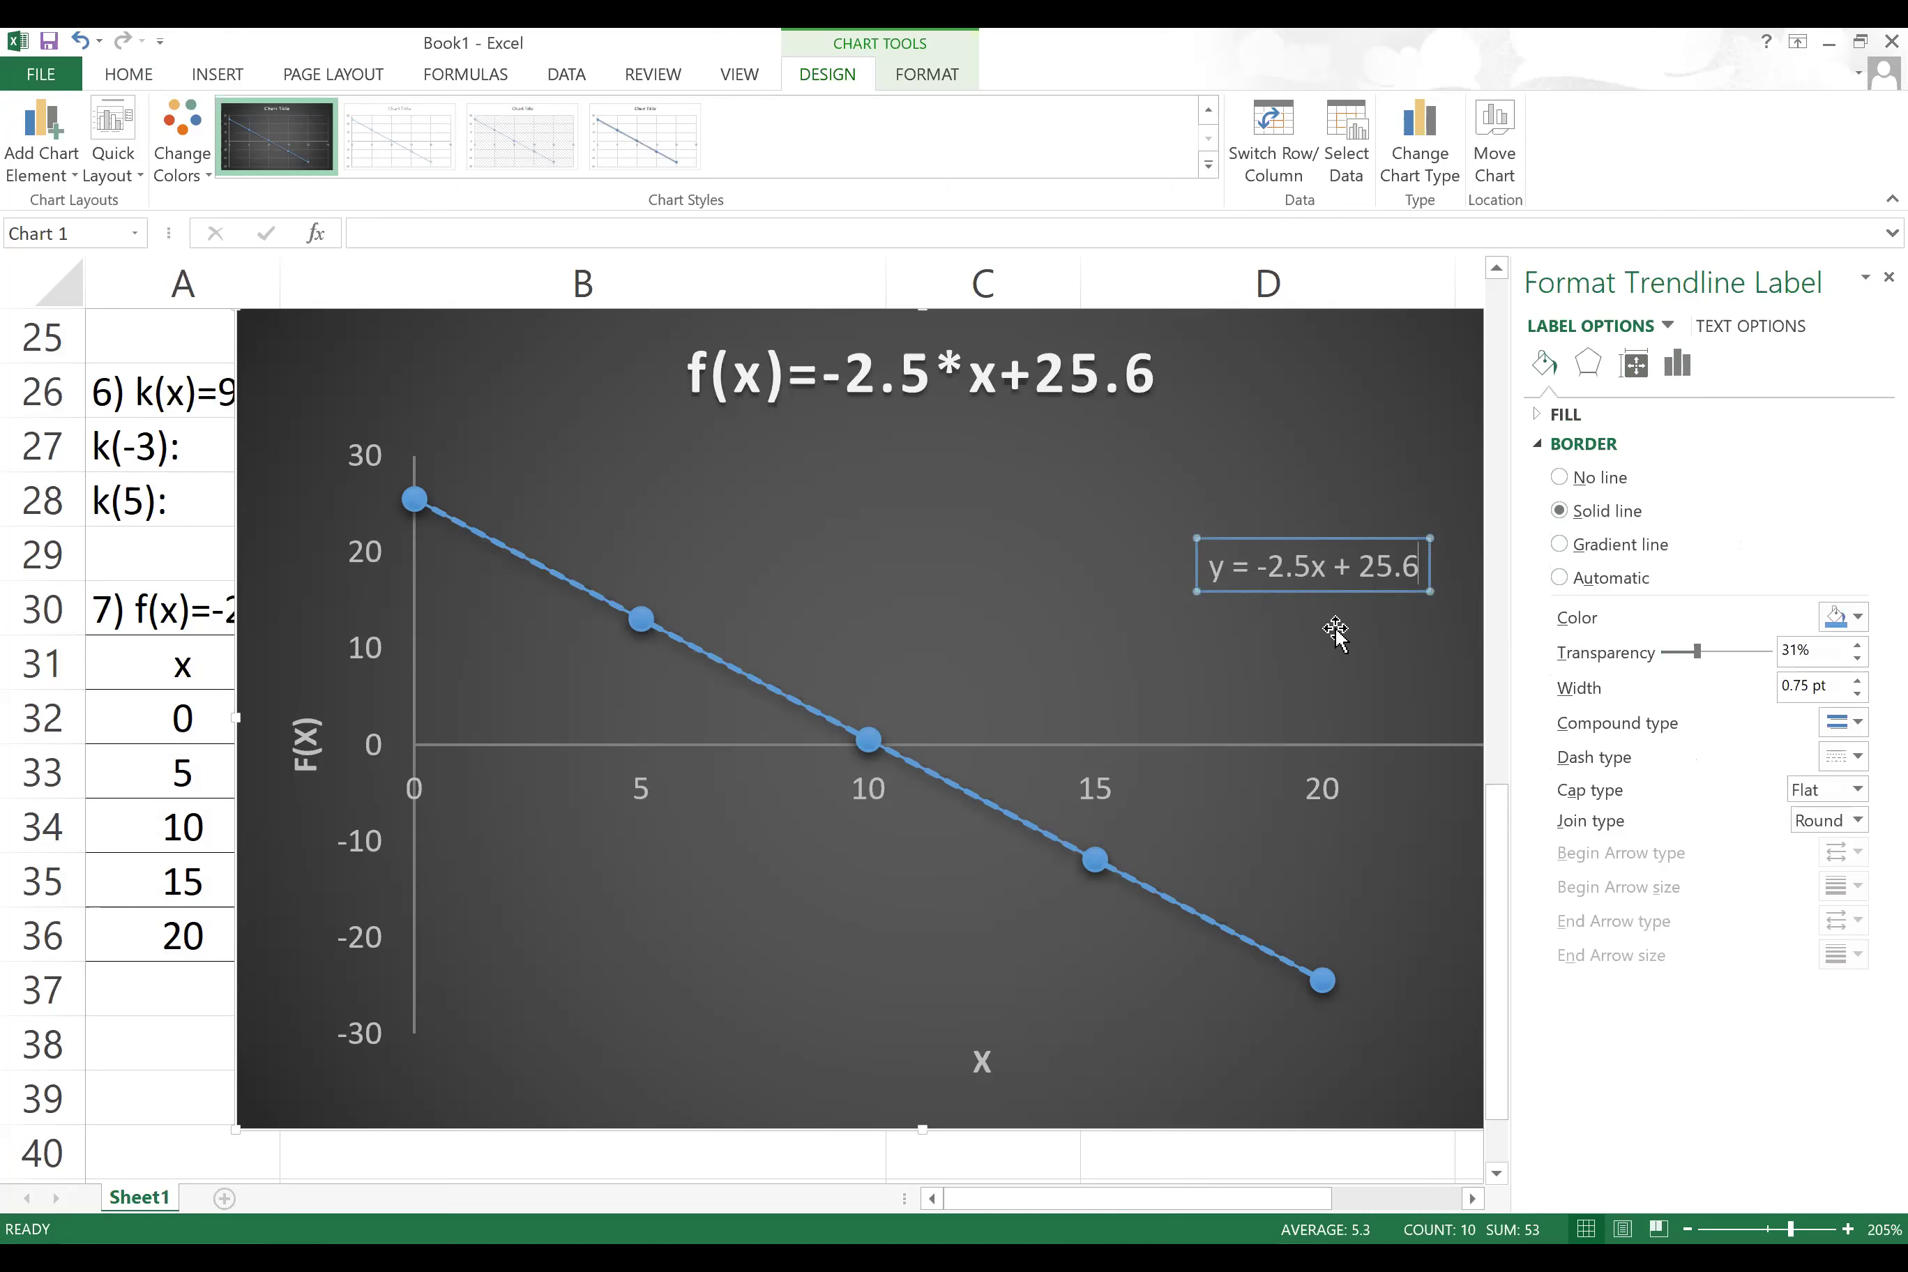
click(878, 613)
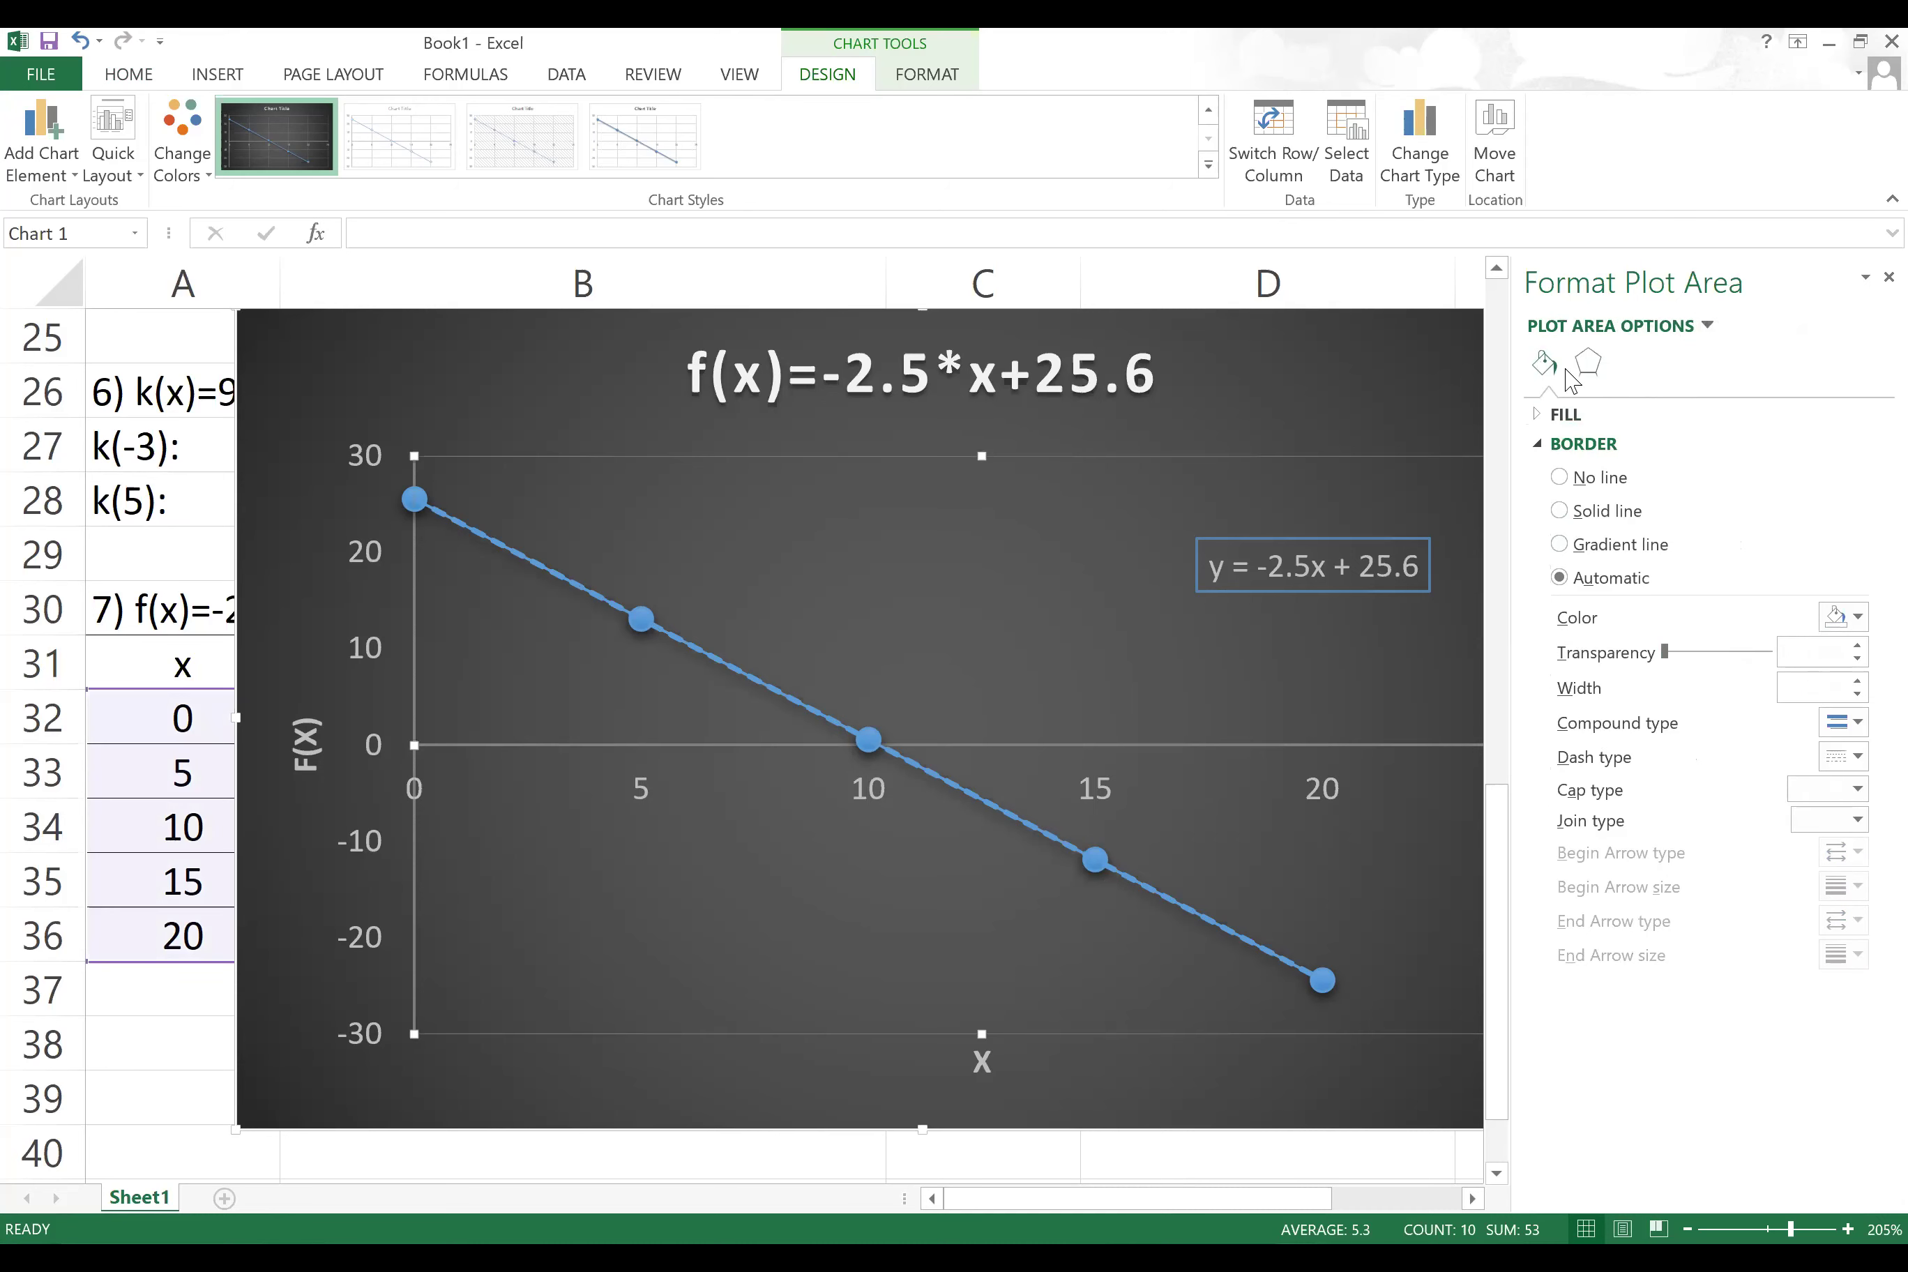
Step: Give the plot area a solid blue border
click(1566, 415)
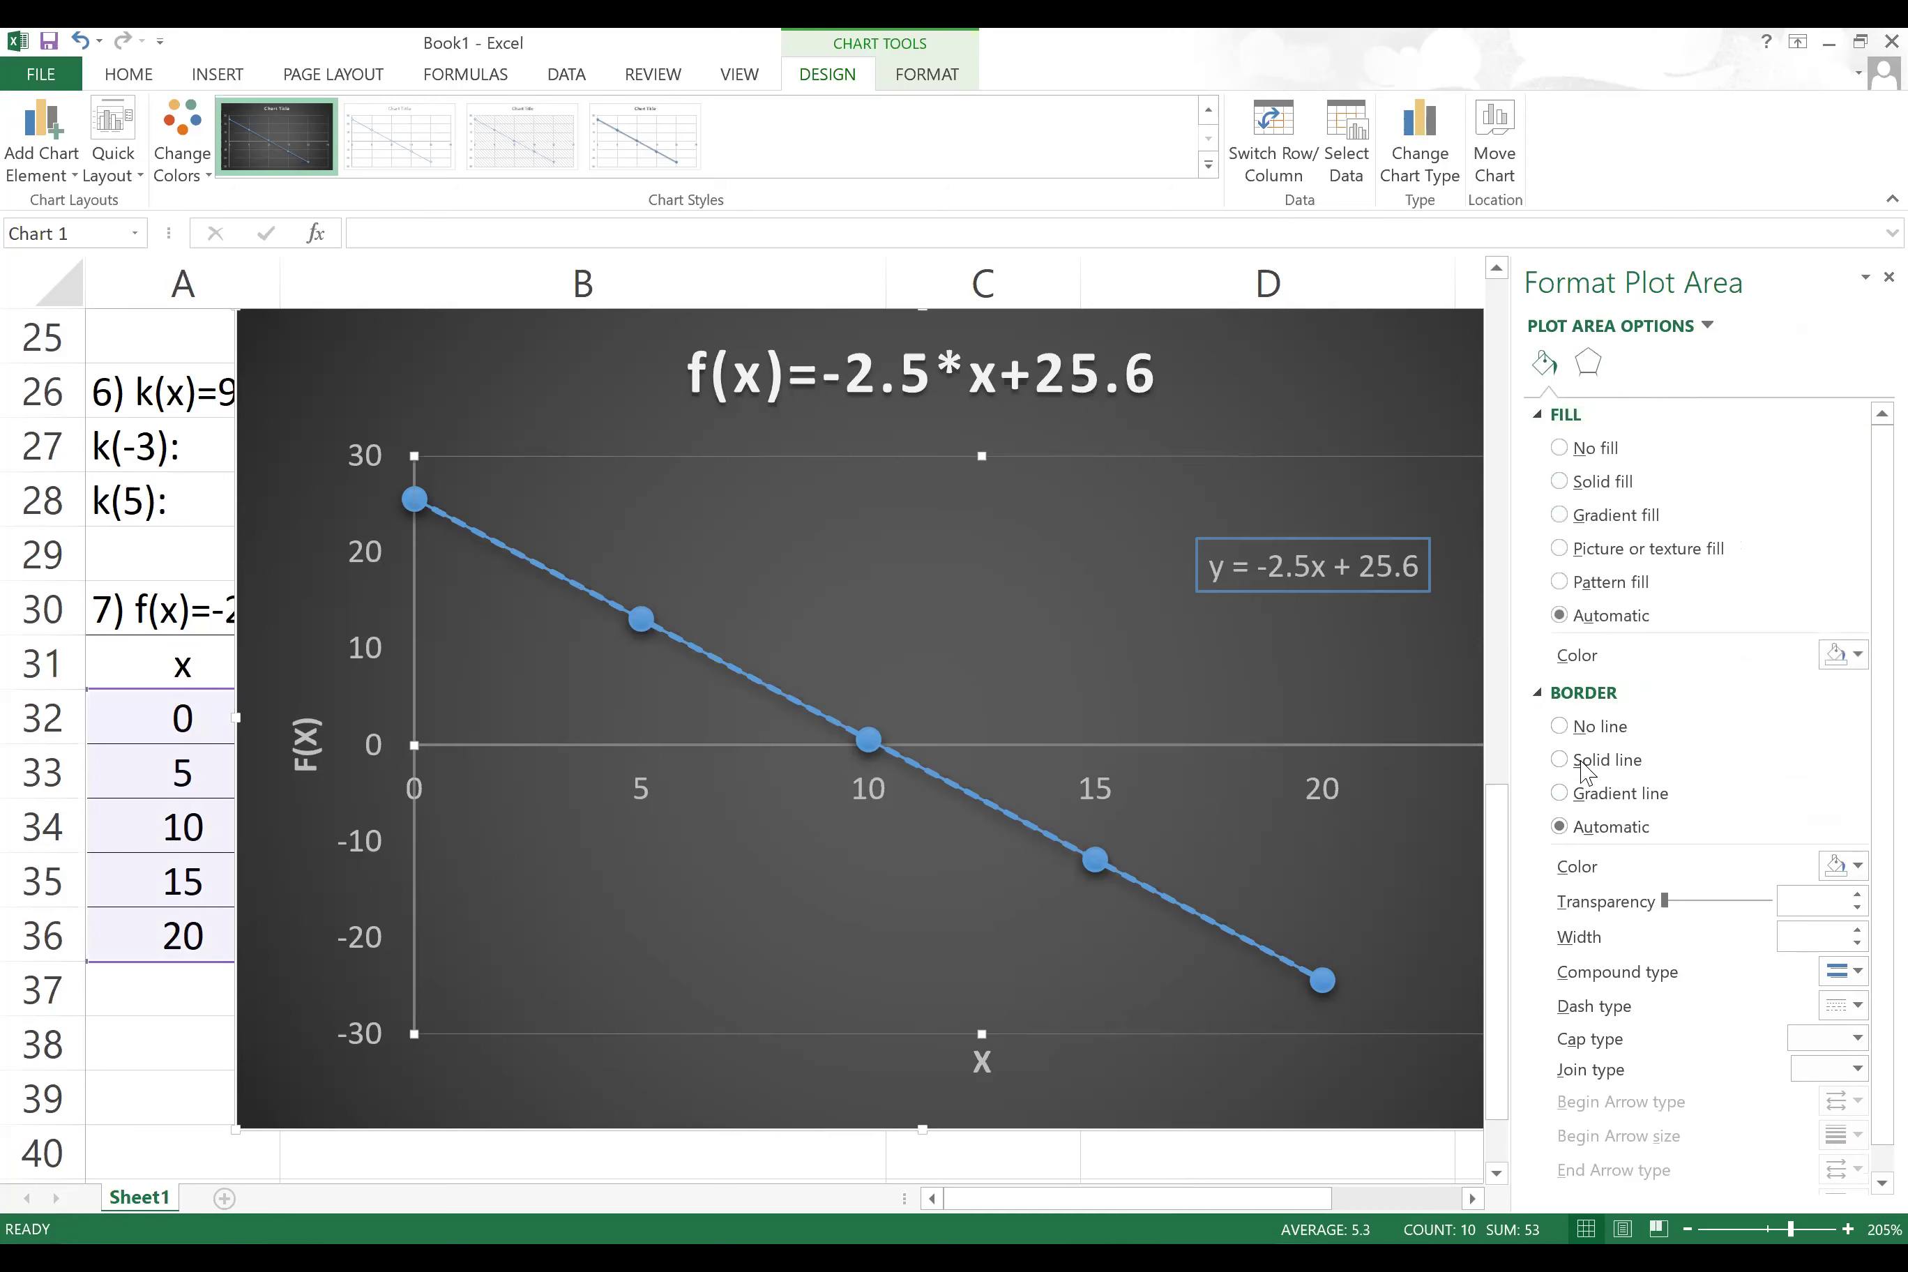
click(1558, 760)
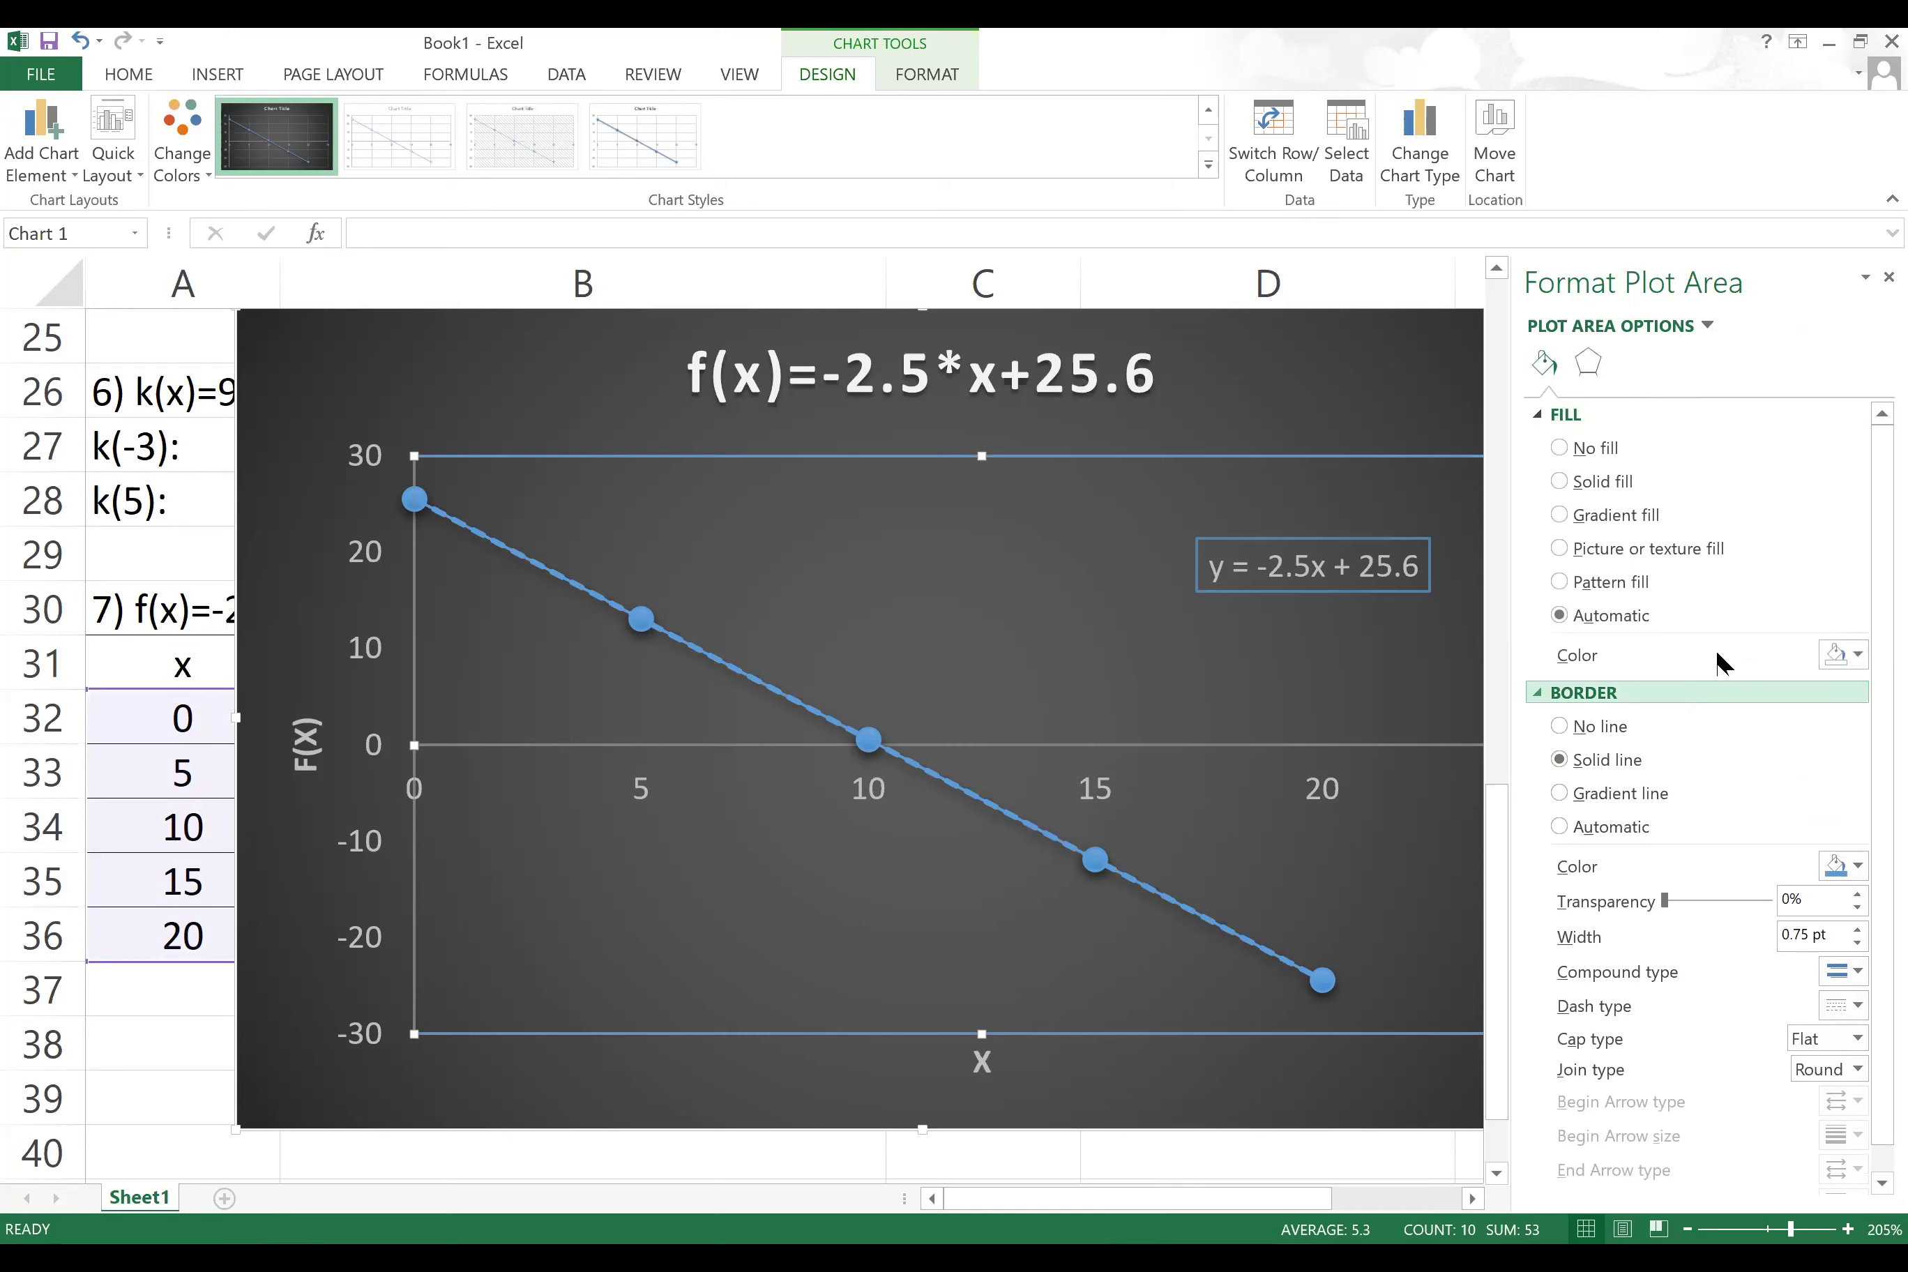
click(1889, 278)
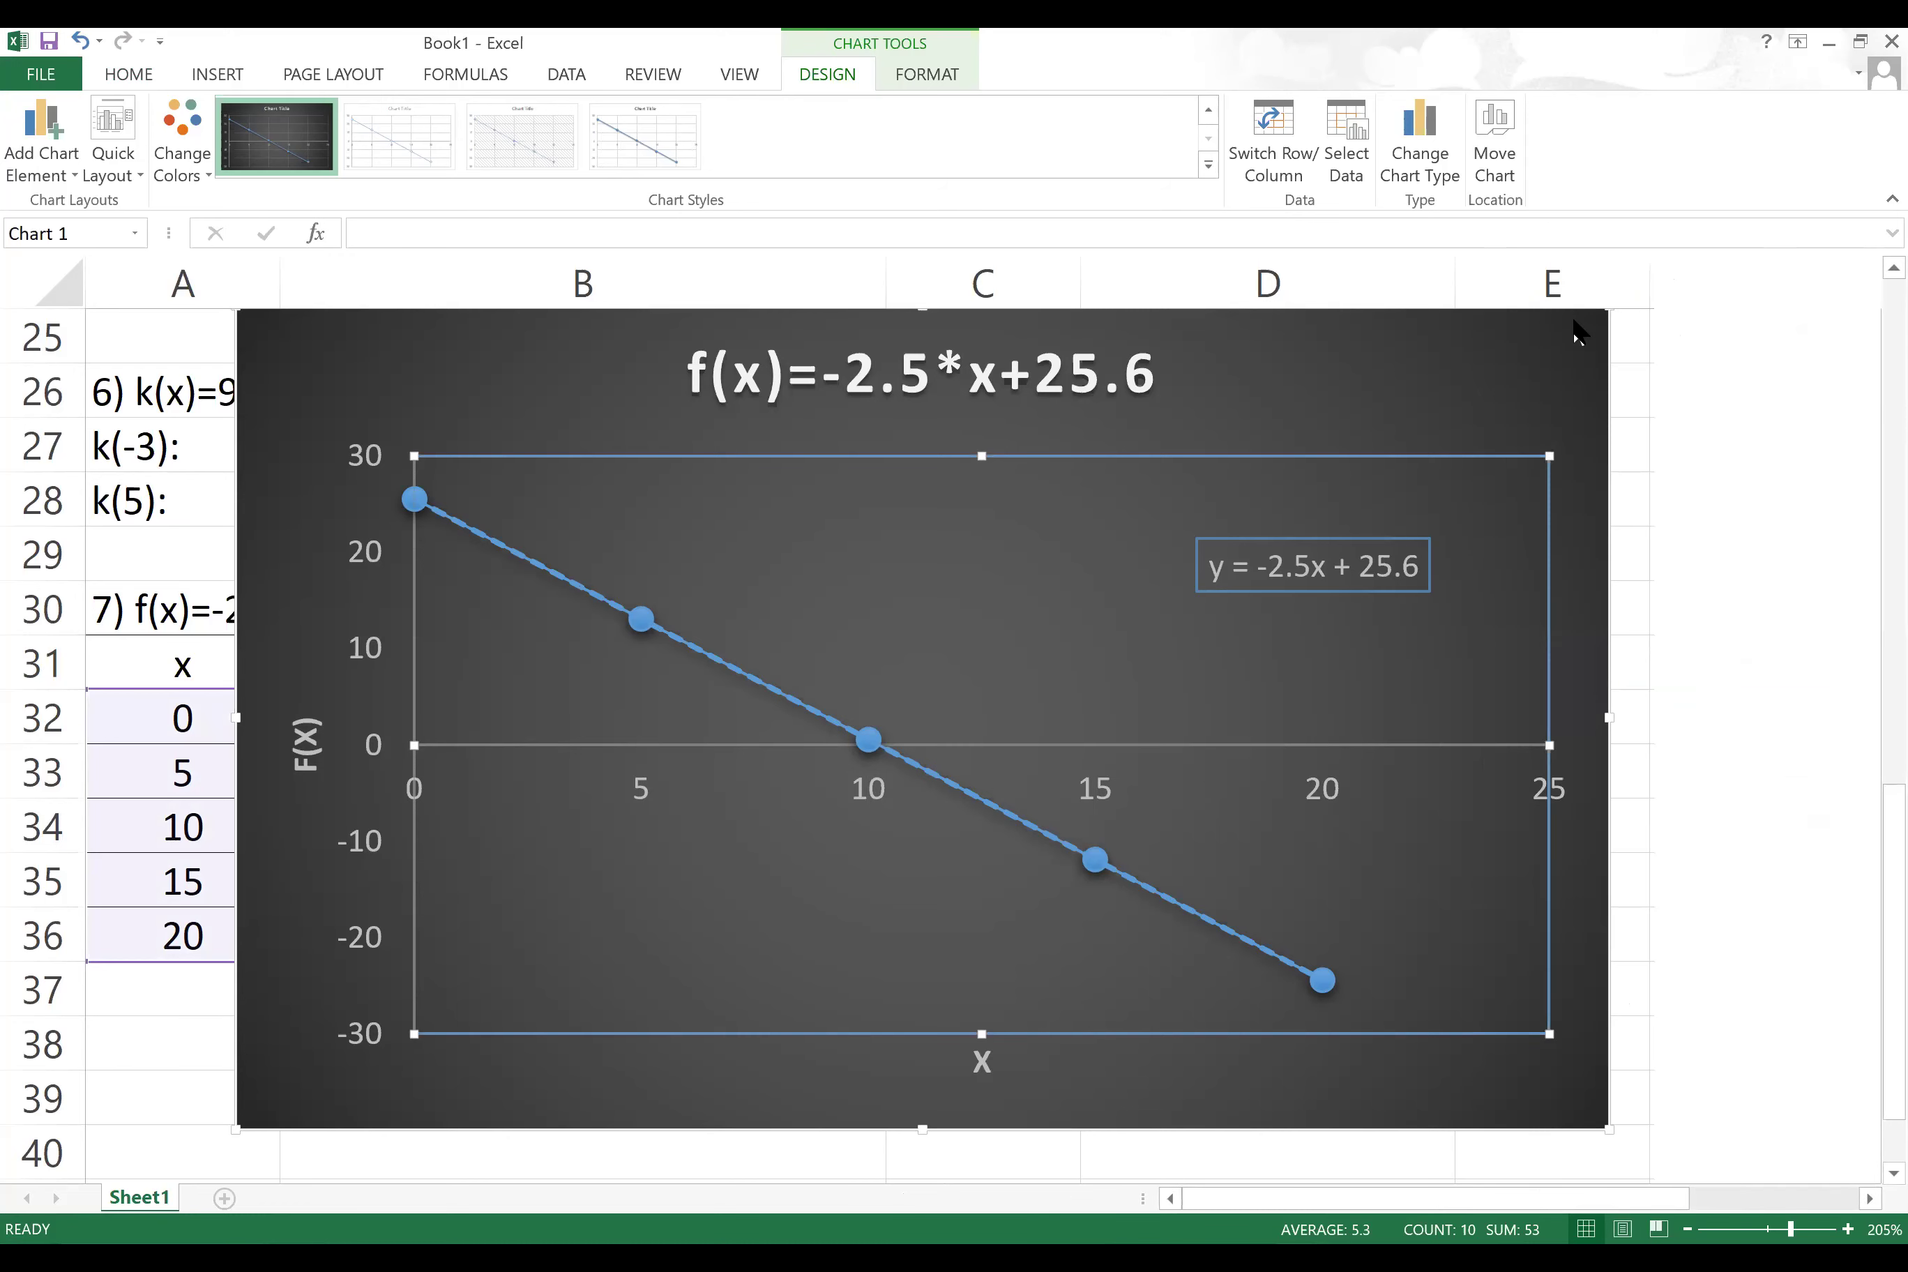
Step: Reposition the chart back over the x and f(x) table
mouse_move(402, 365)
mouse_down()
mouse_move(473, 482)
mouse_move(480, 446)
mouse_up()
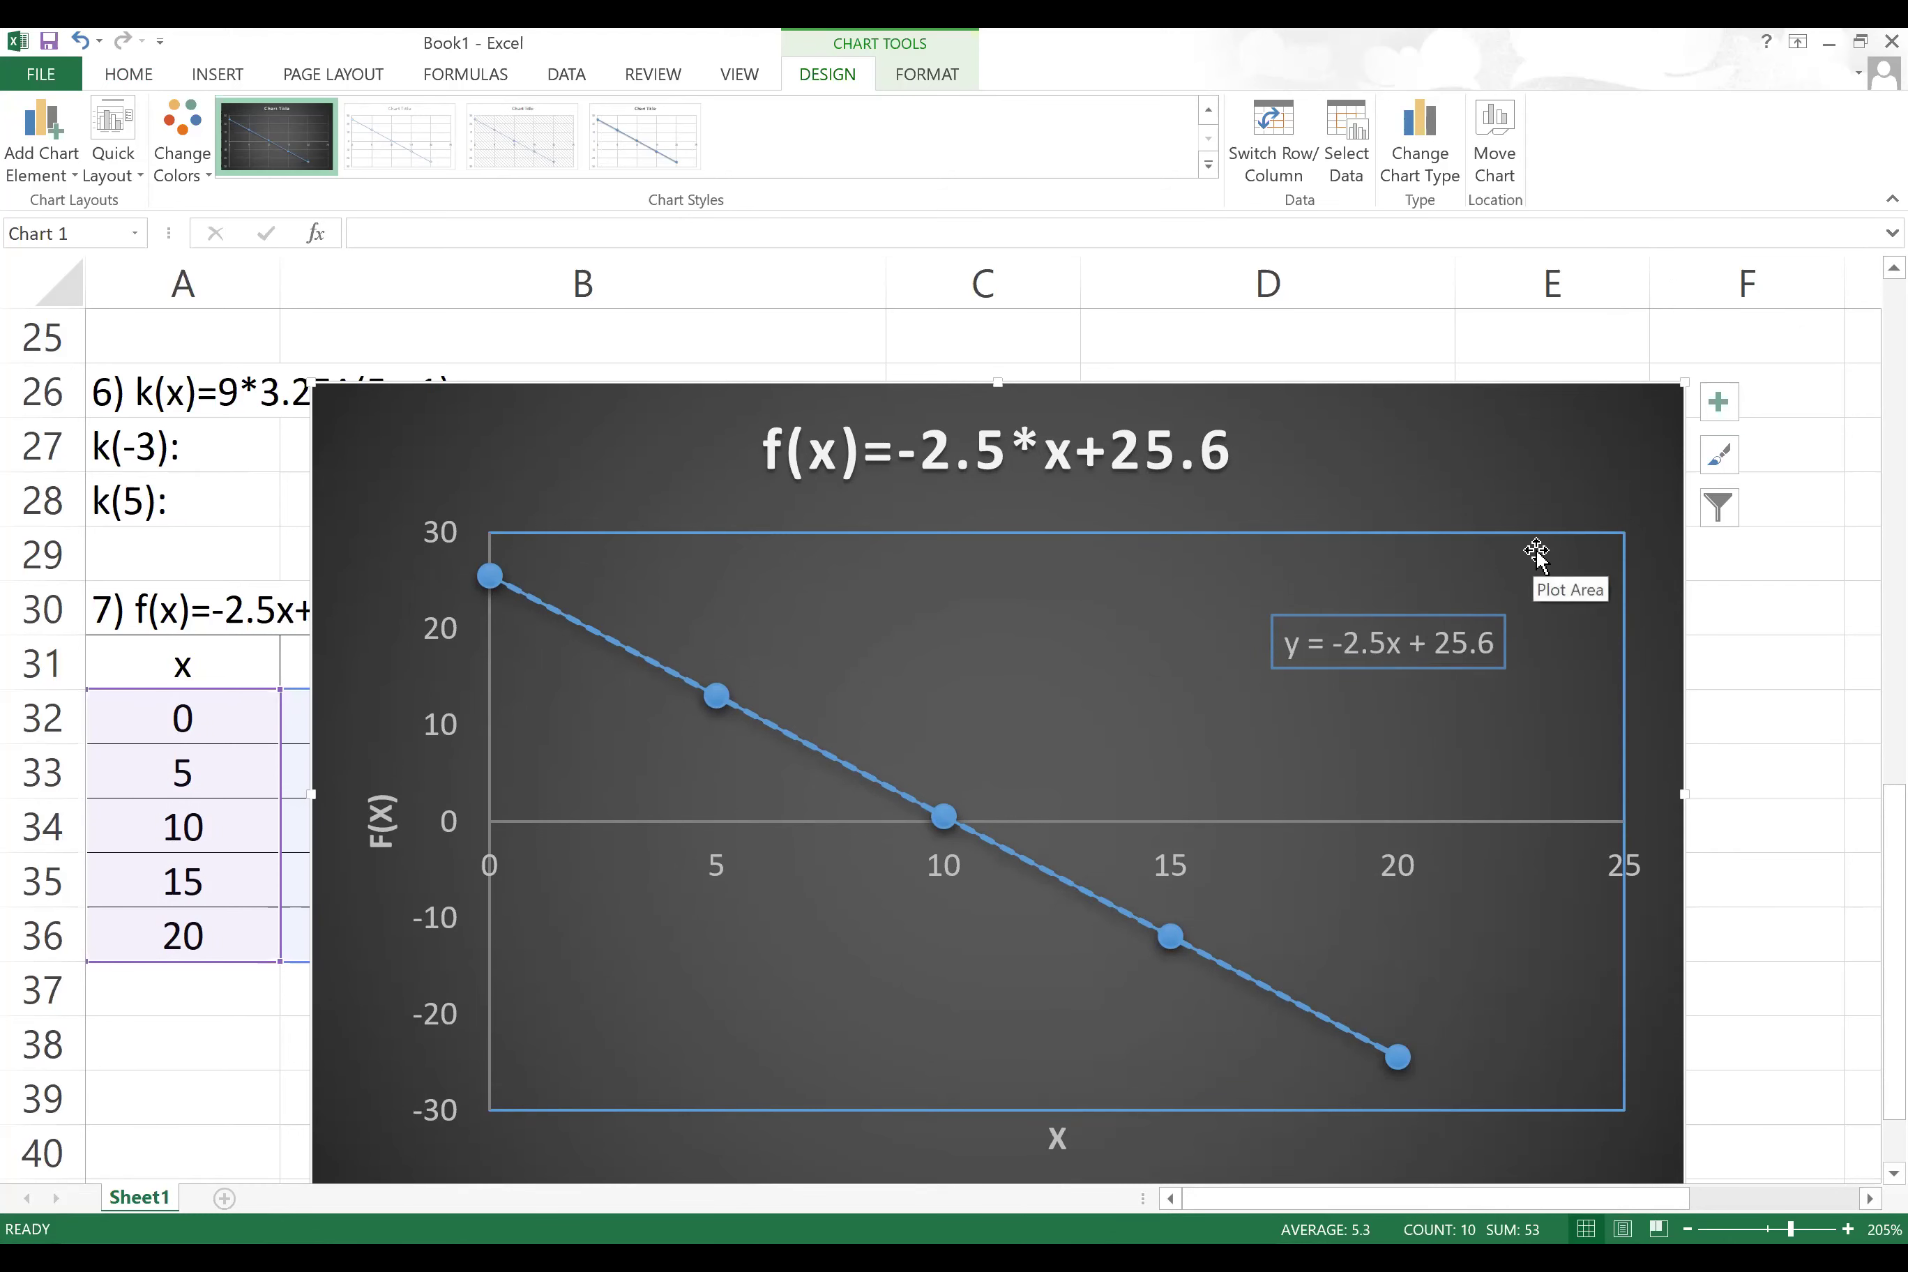
drag(1356, 426, 1423, 377)
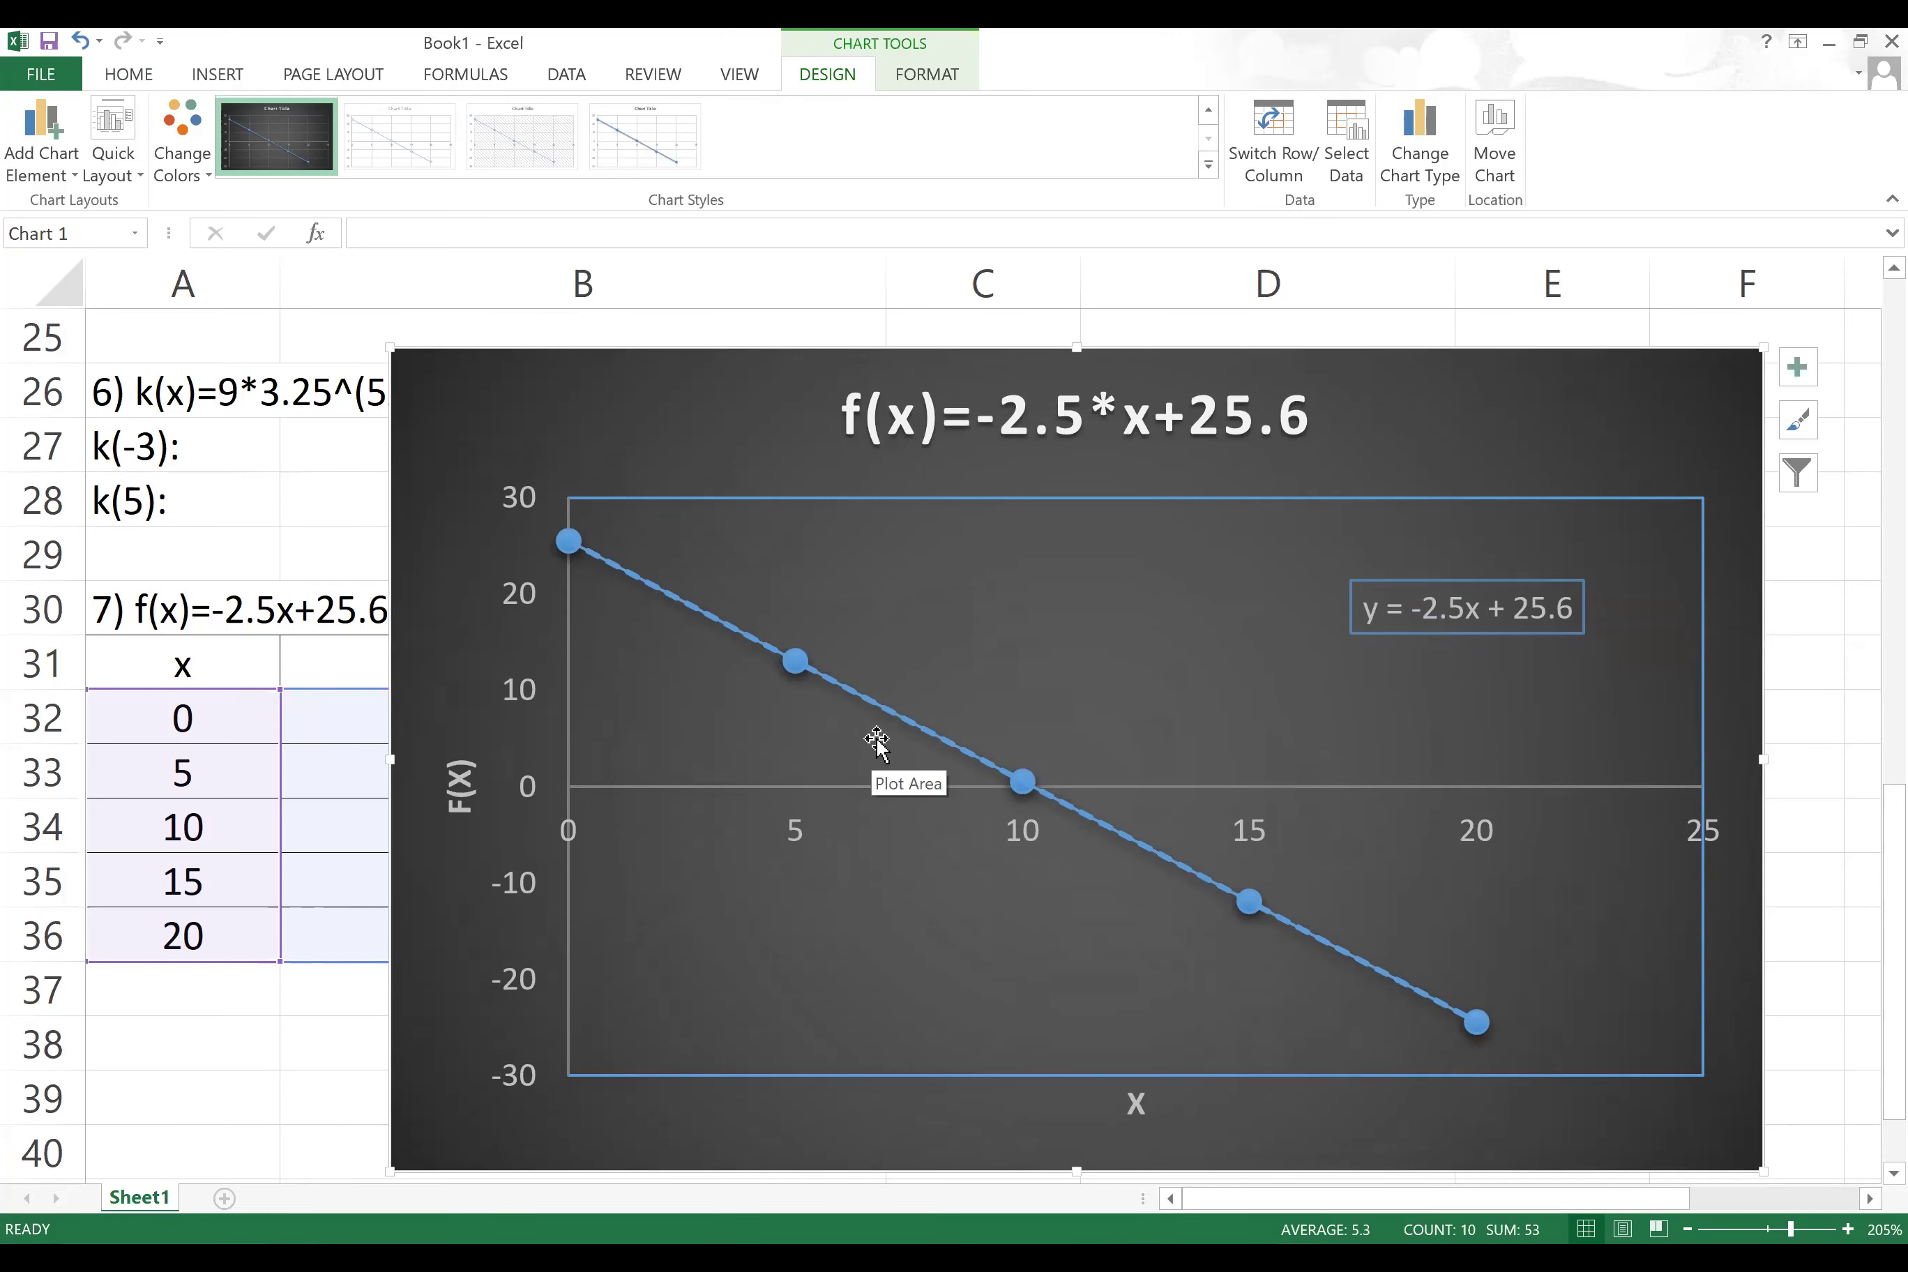
drag(722, 400, 726, 408)
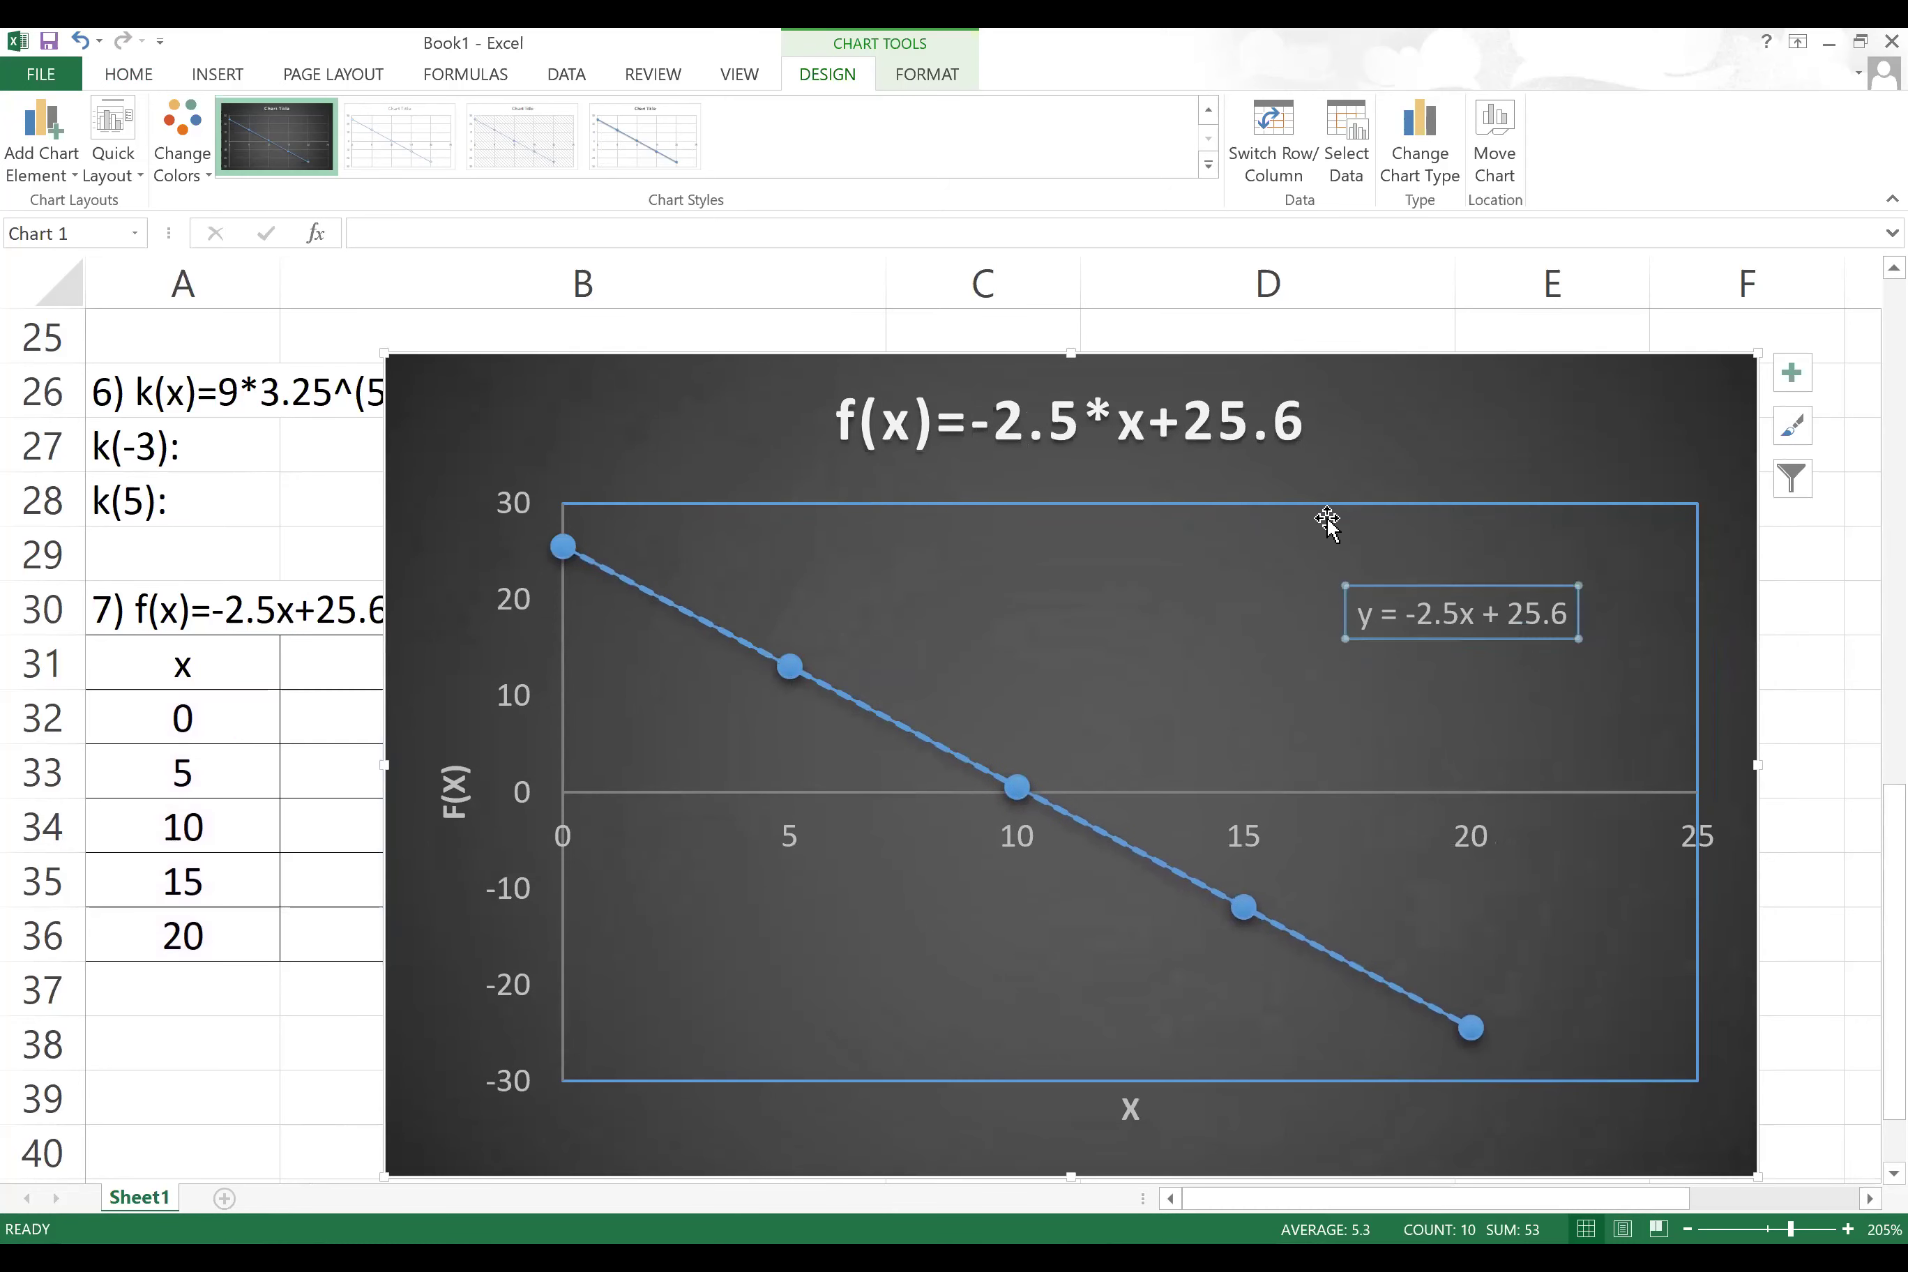
drag(1432, 422, 1236, 404)
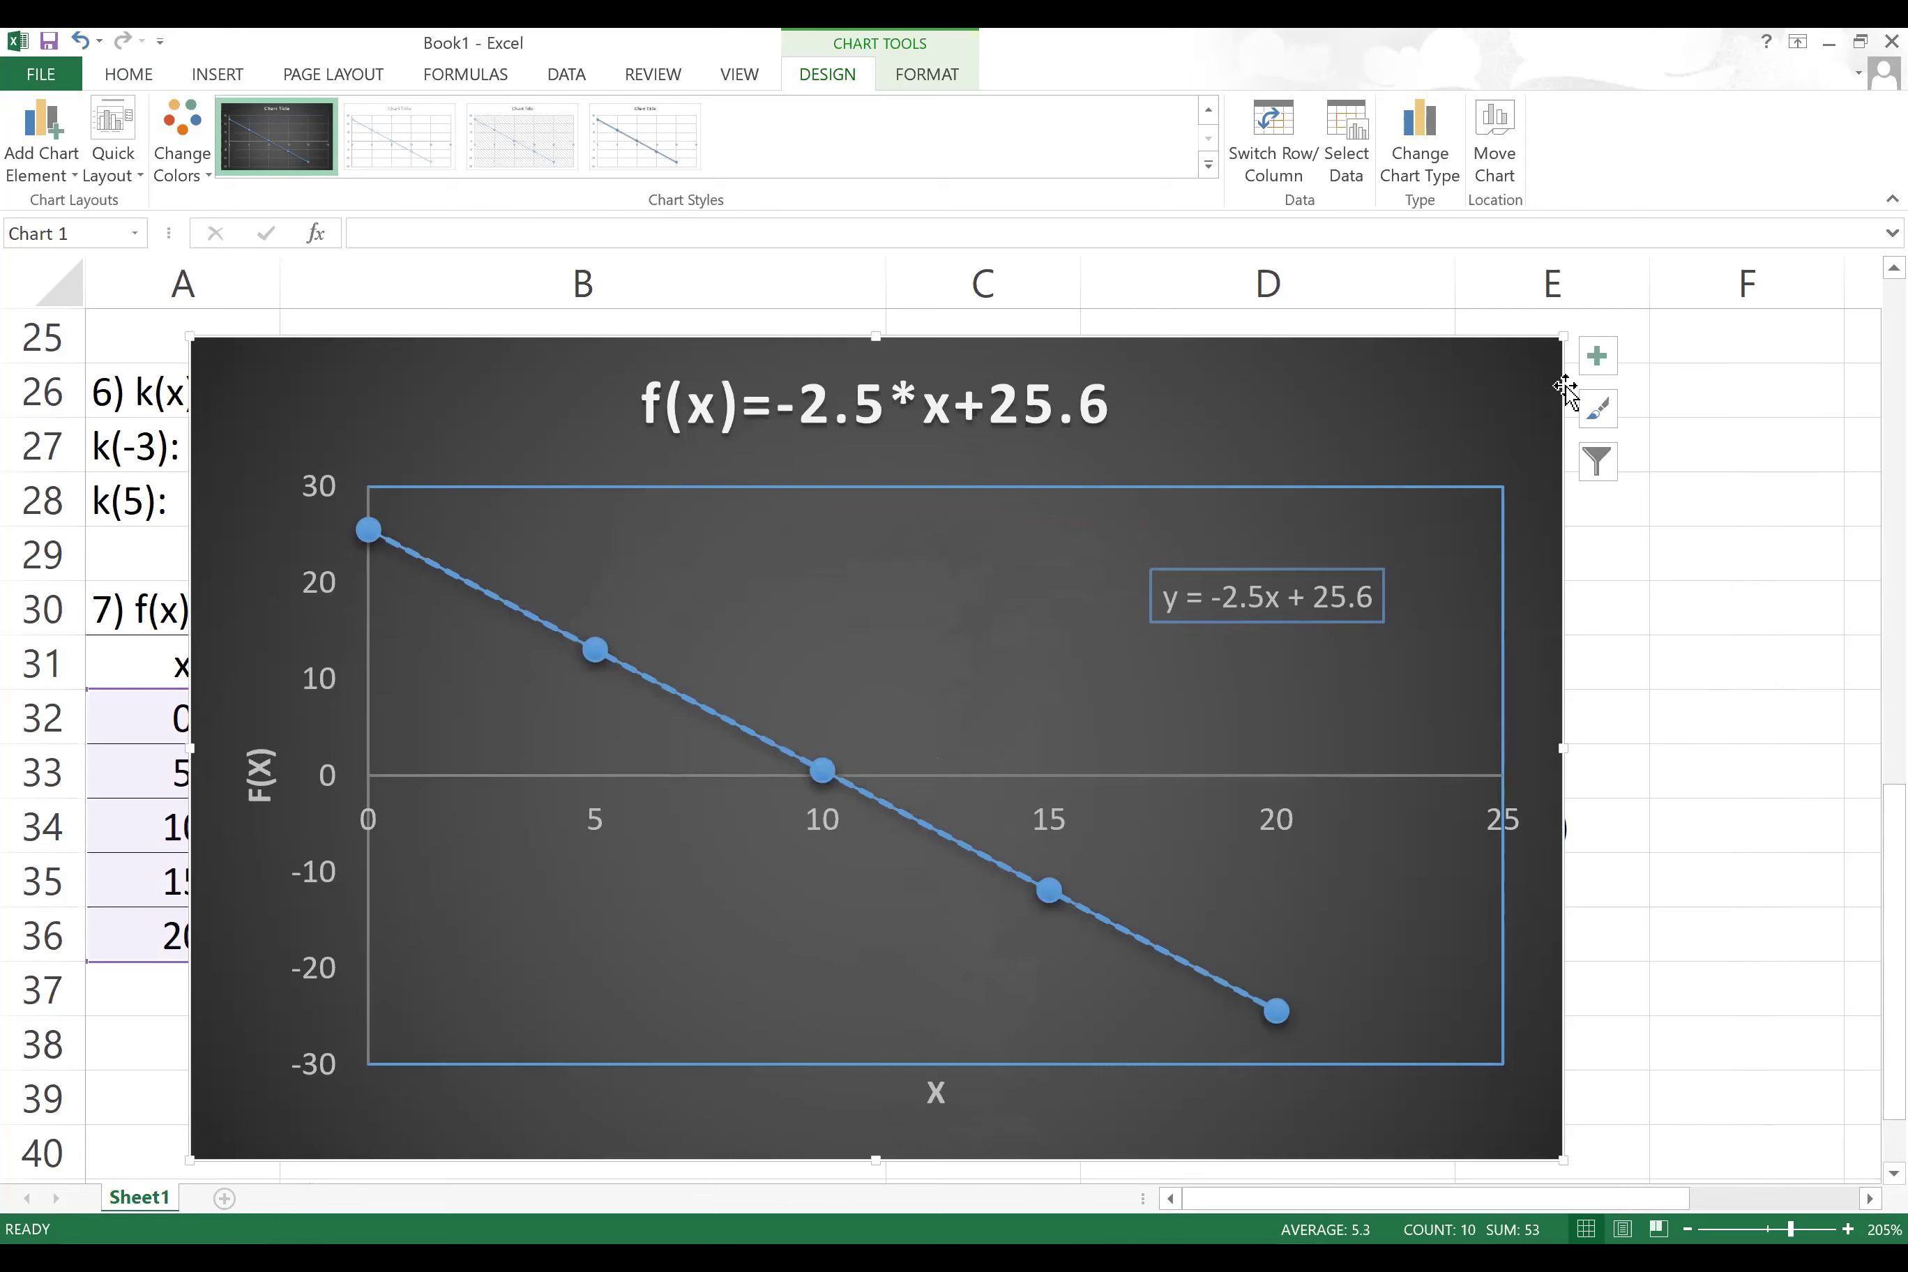
click(1598, 359)
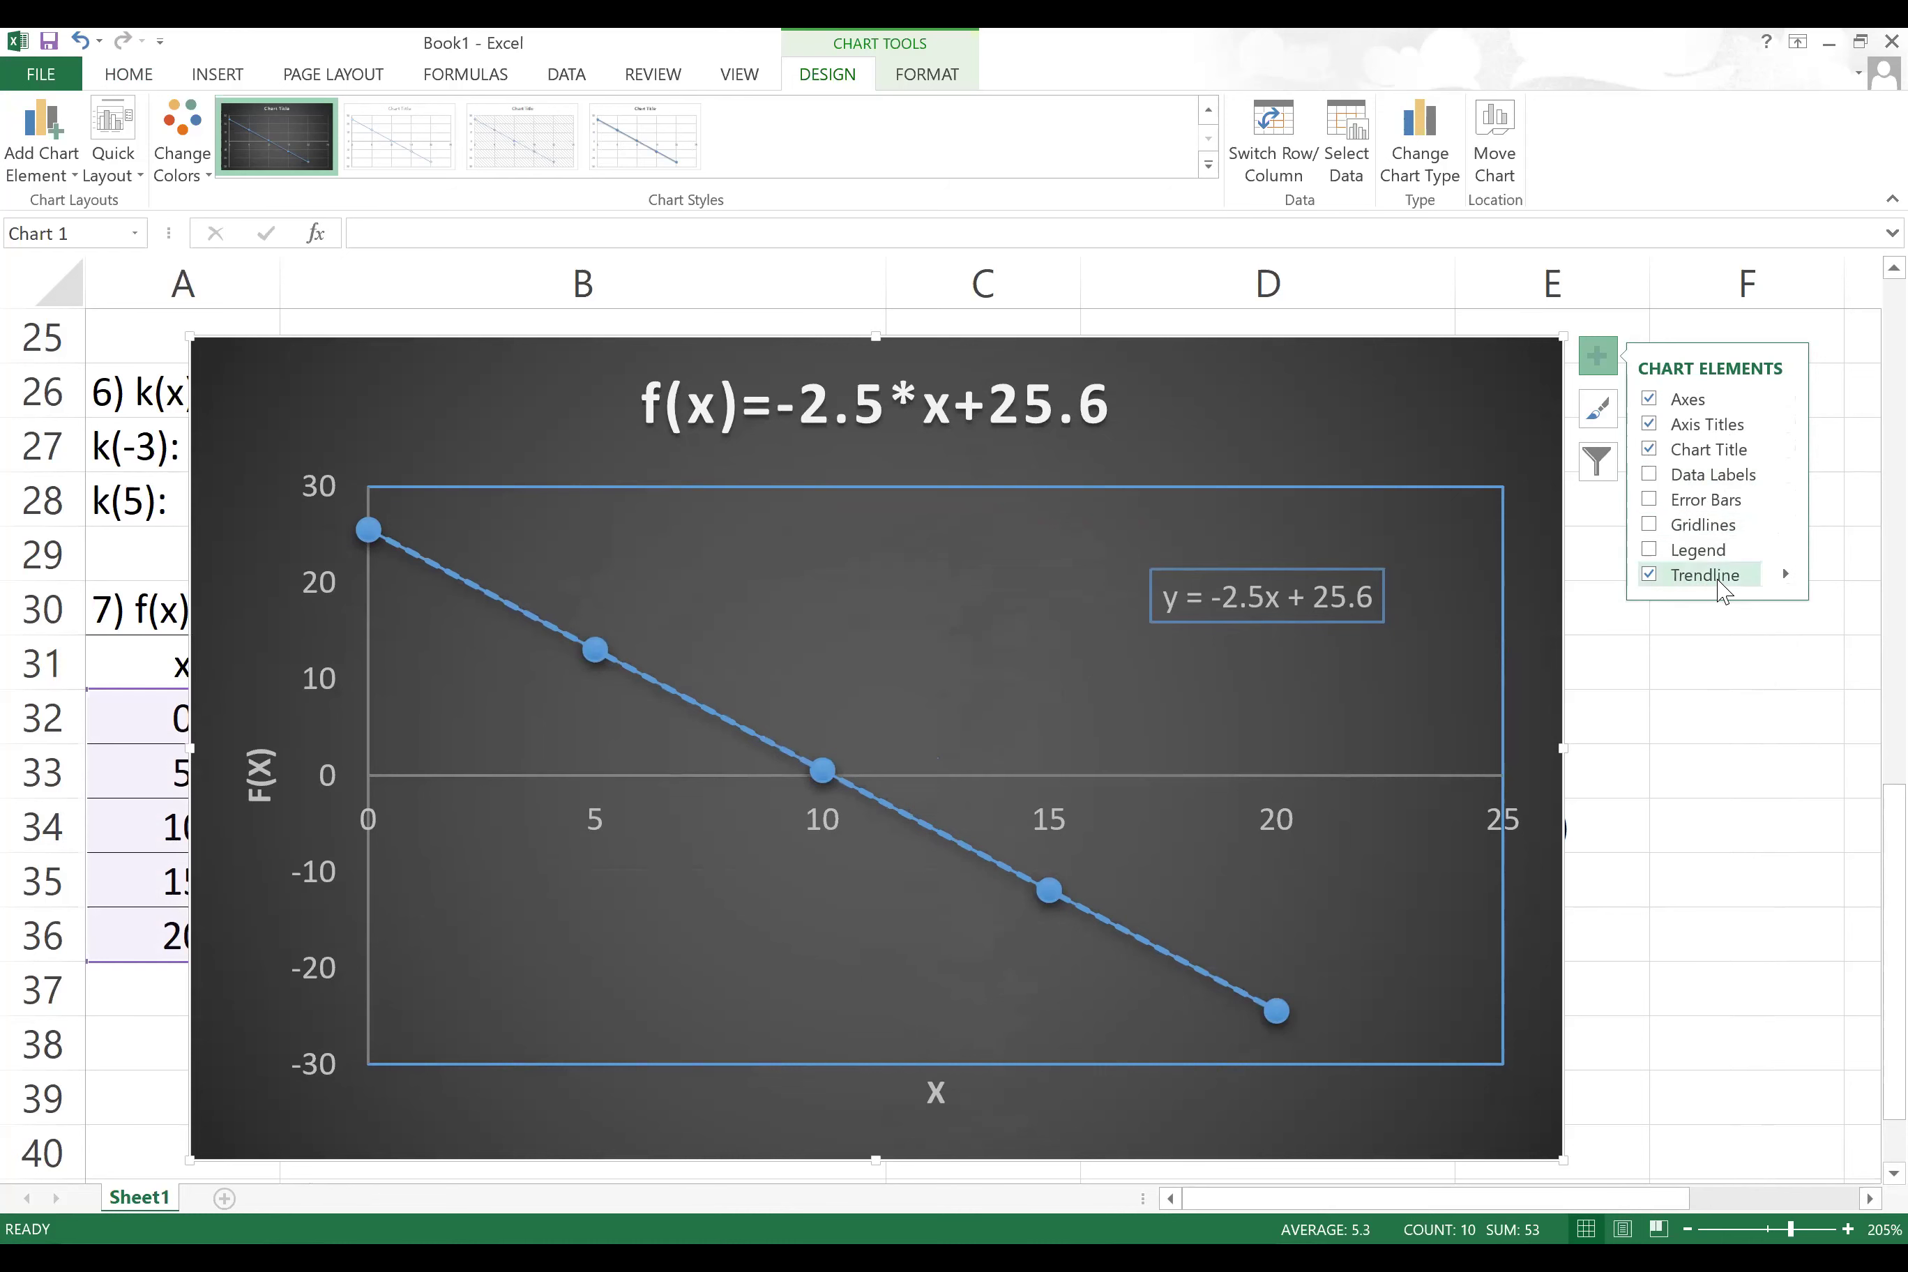
Step: Keep one y = -2.5x + 25.6 label beside the last point, deleting the extra one
click(1786, 574)
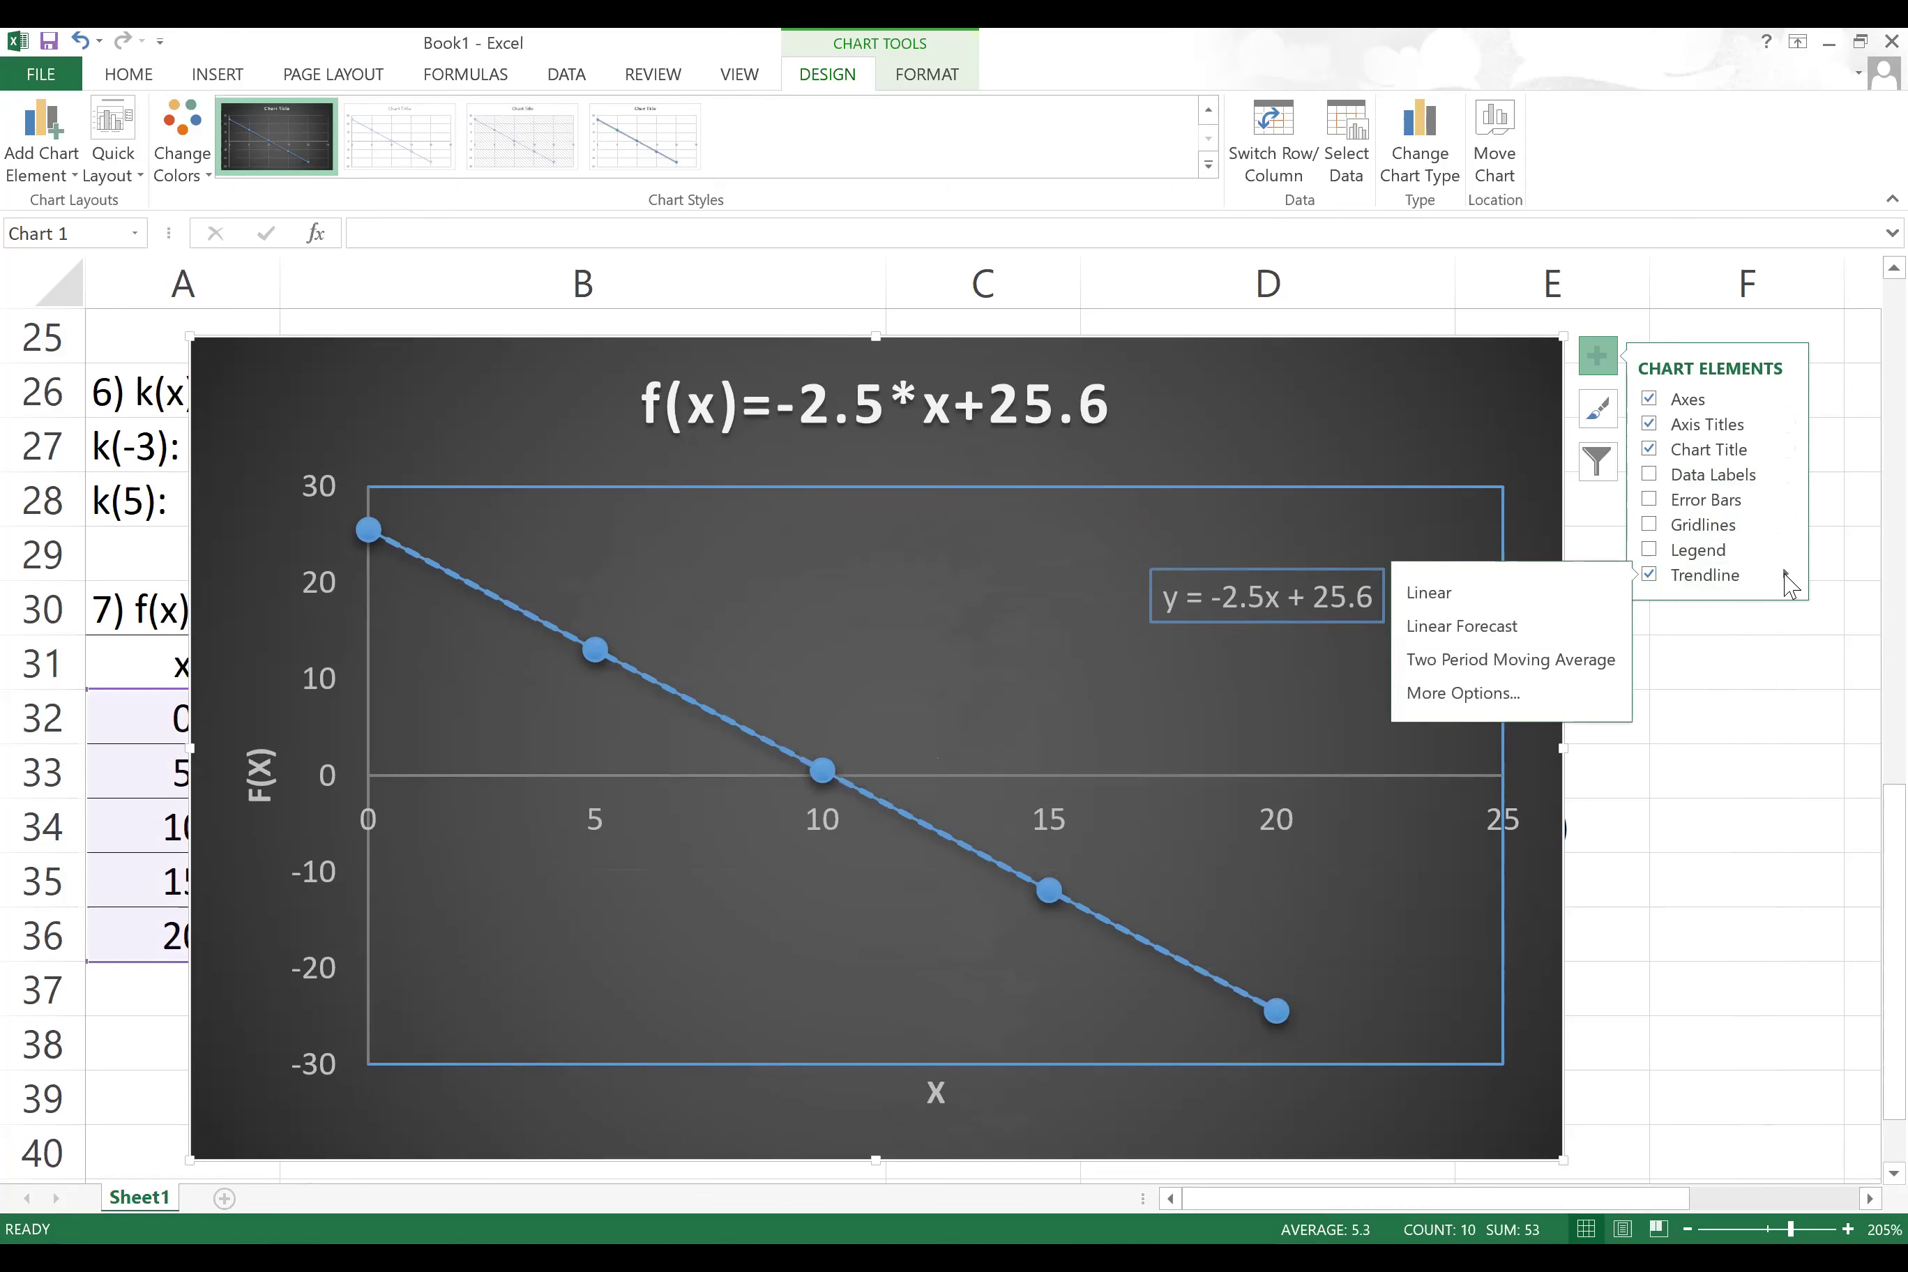
click(1464, 695)
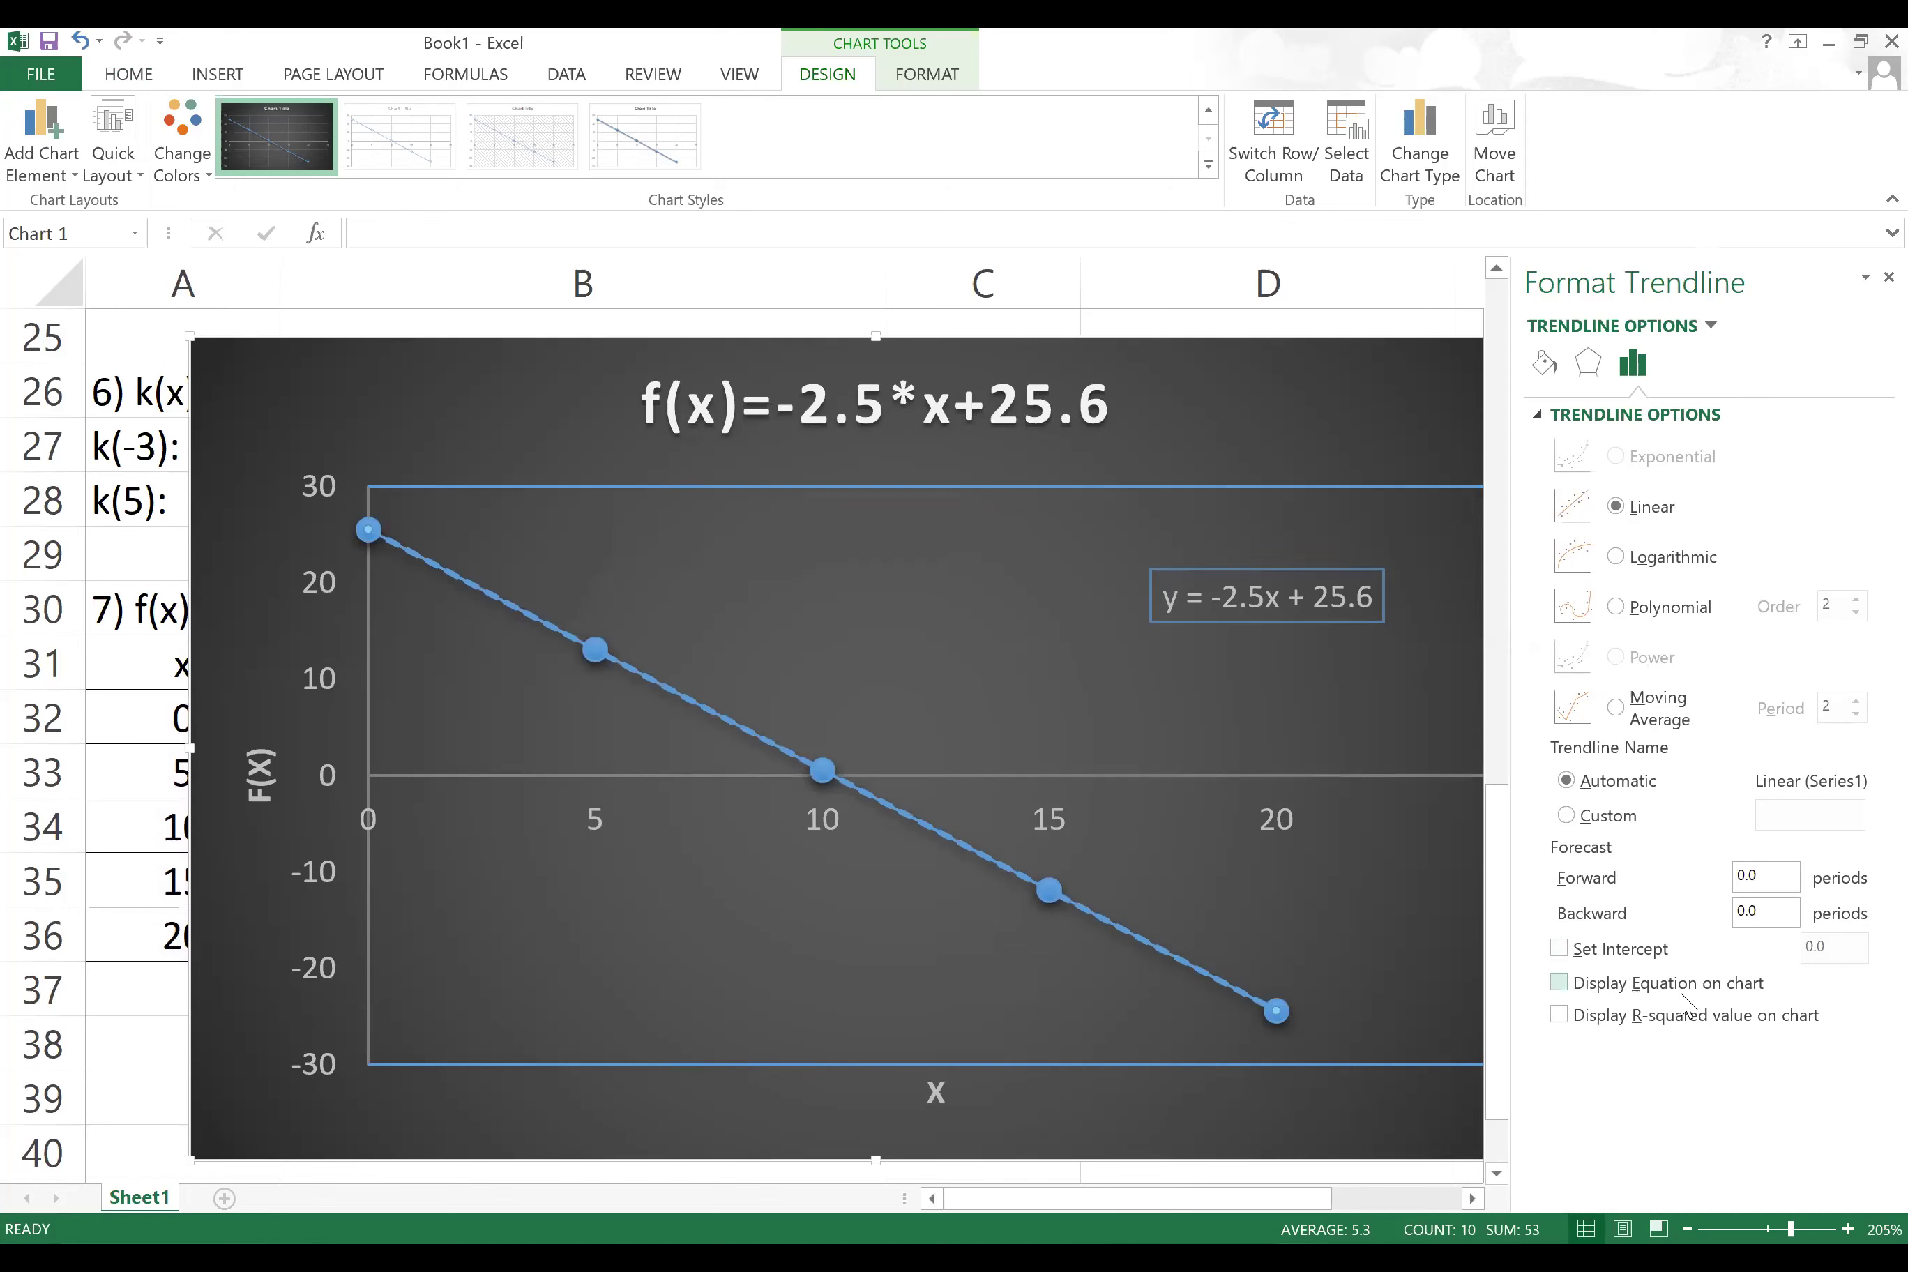
click(1560, 984)
click(1267, 591)
click(1149, 1013)
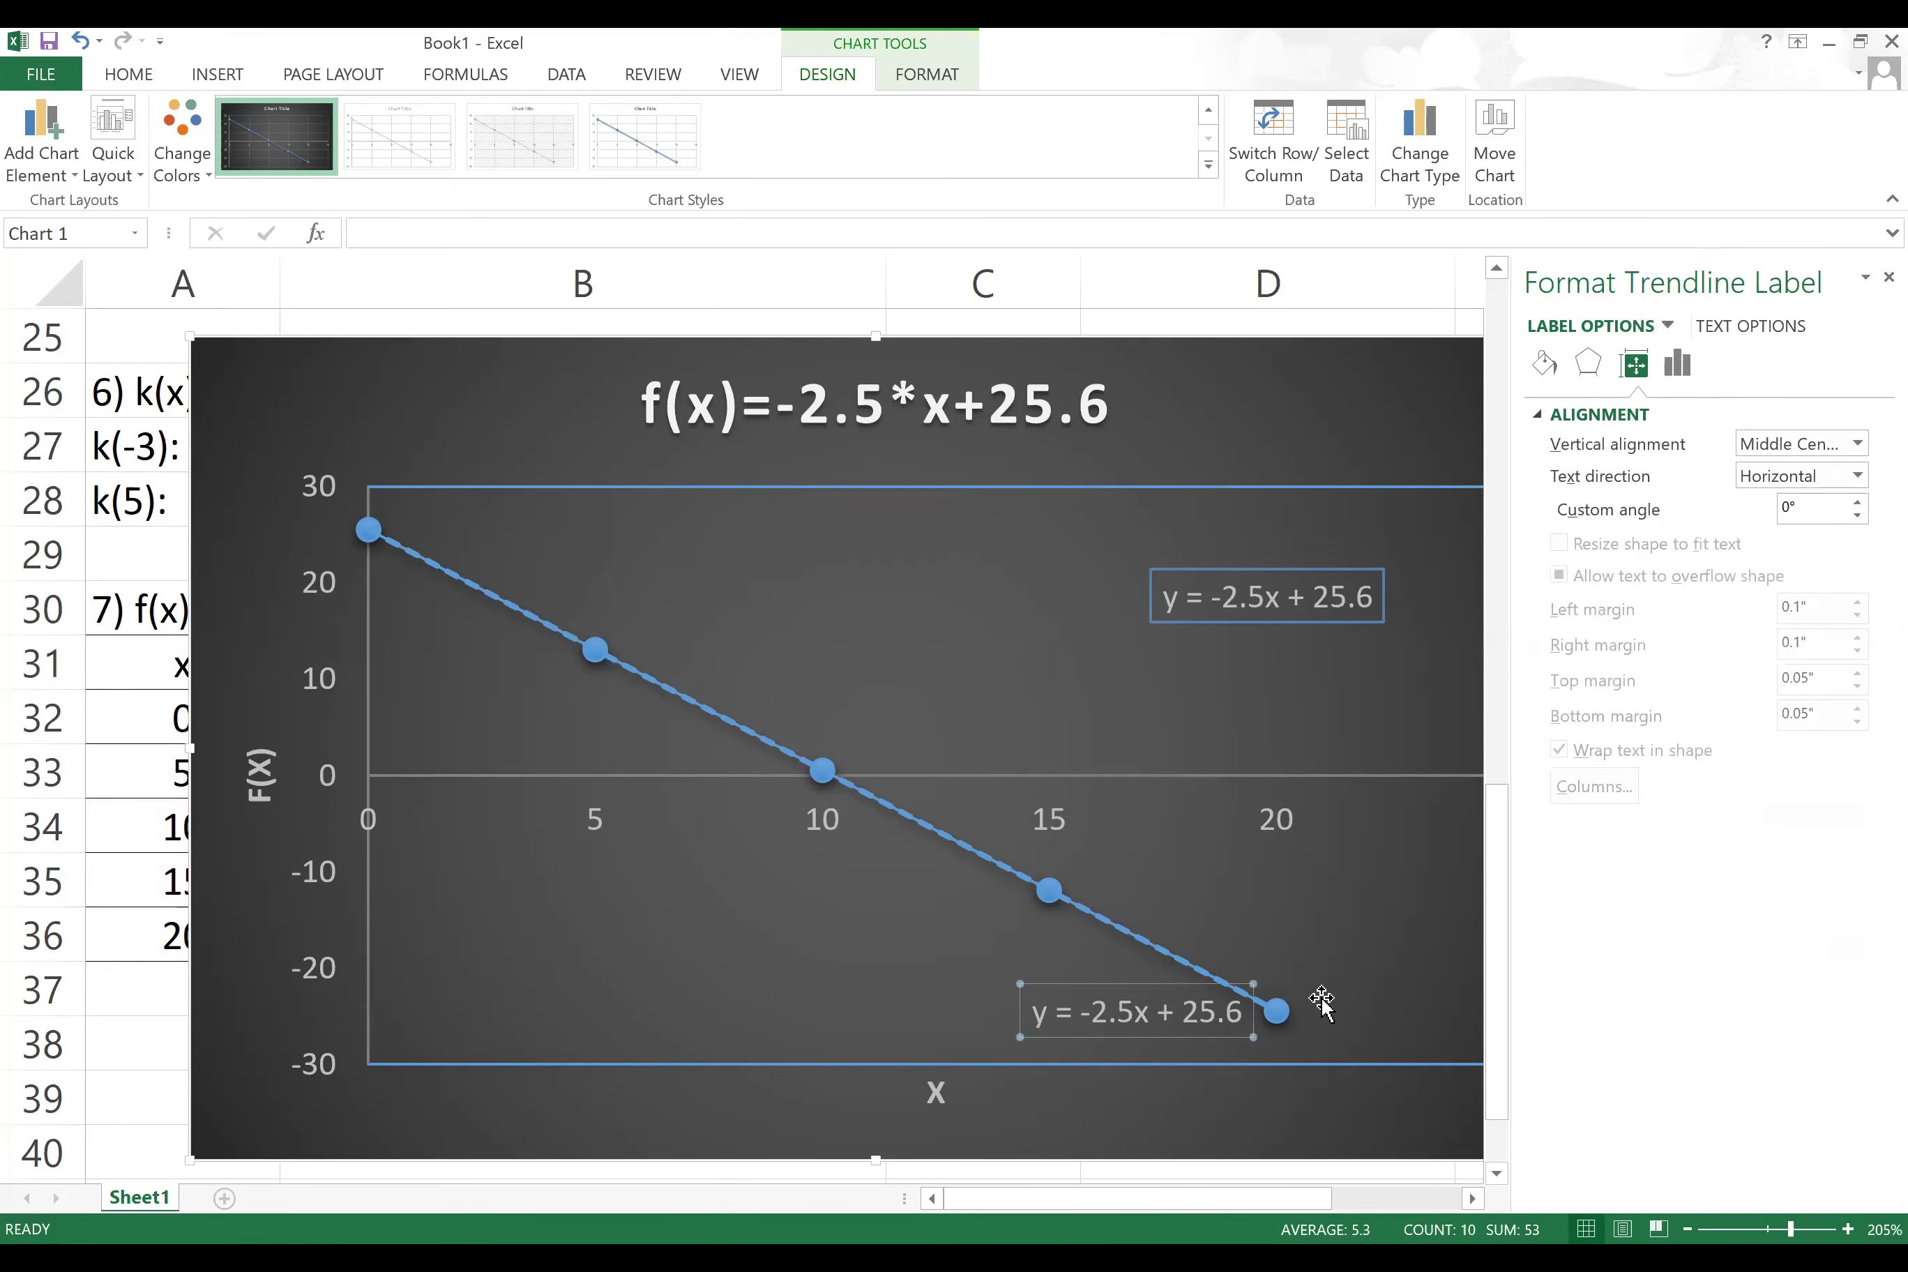
click(1327, 591)
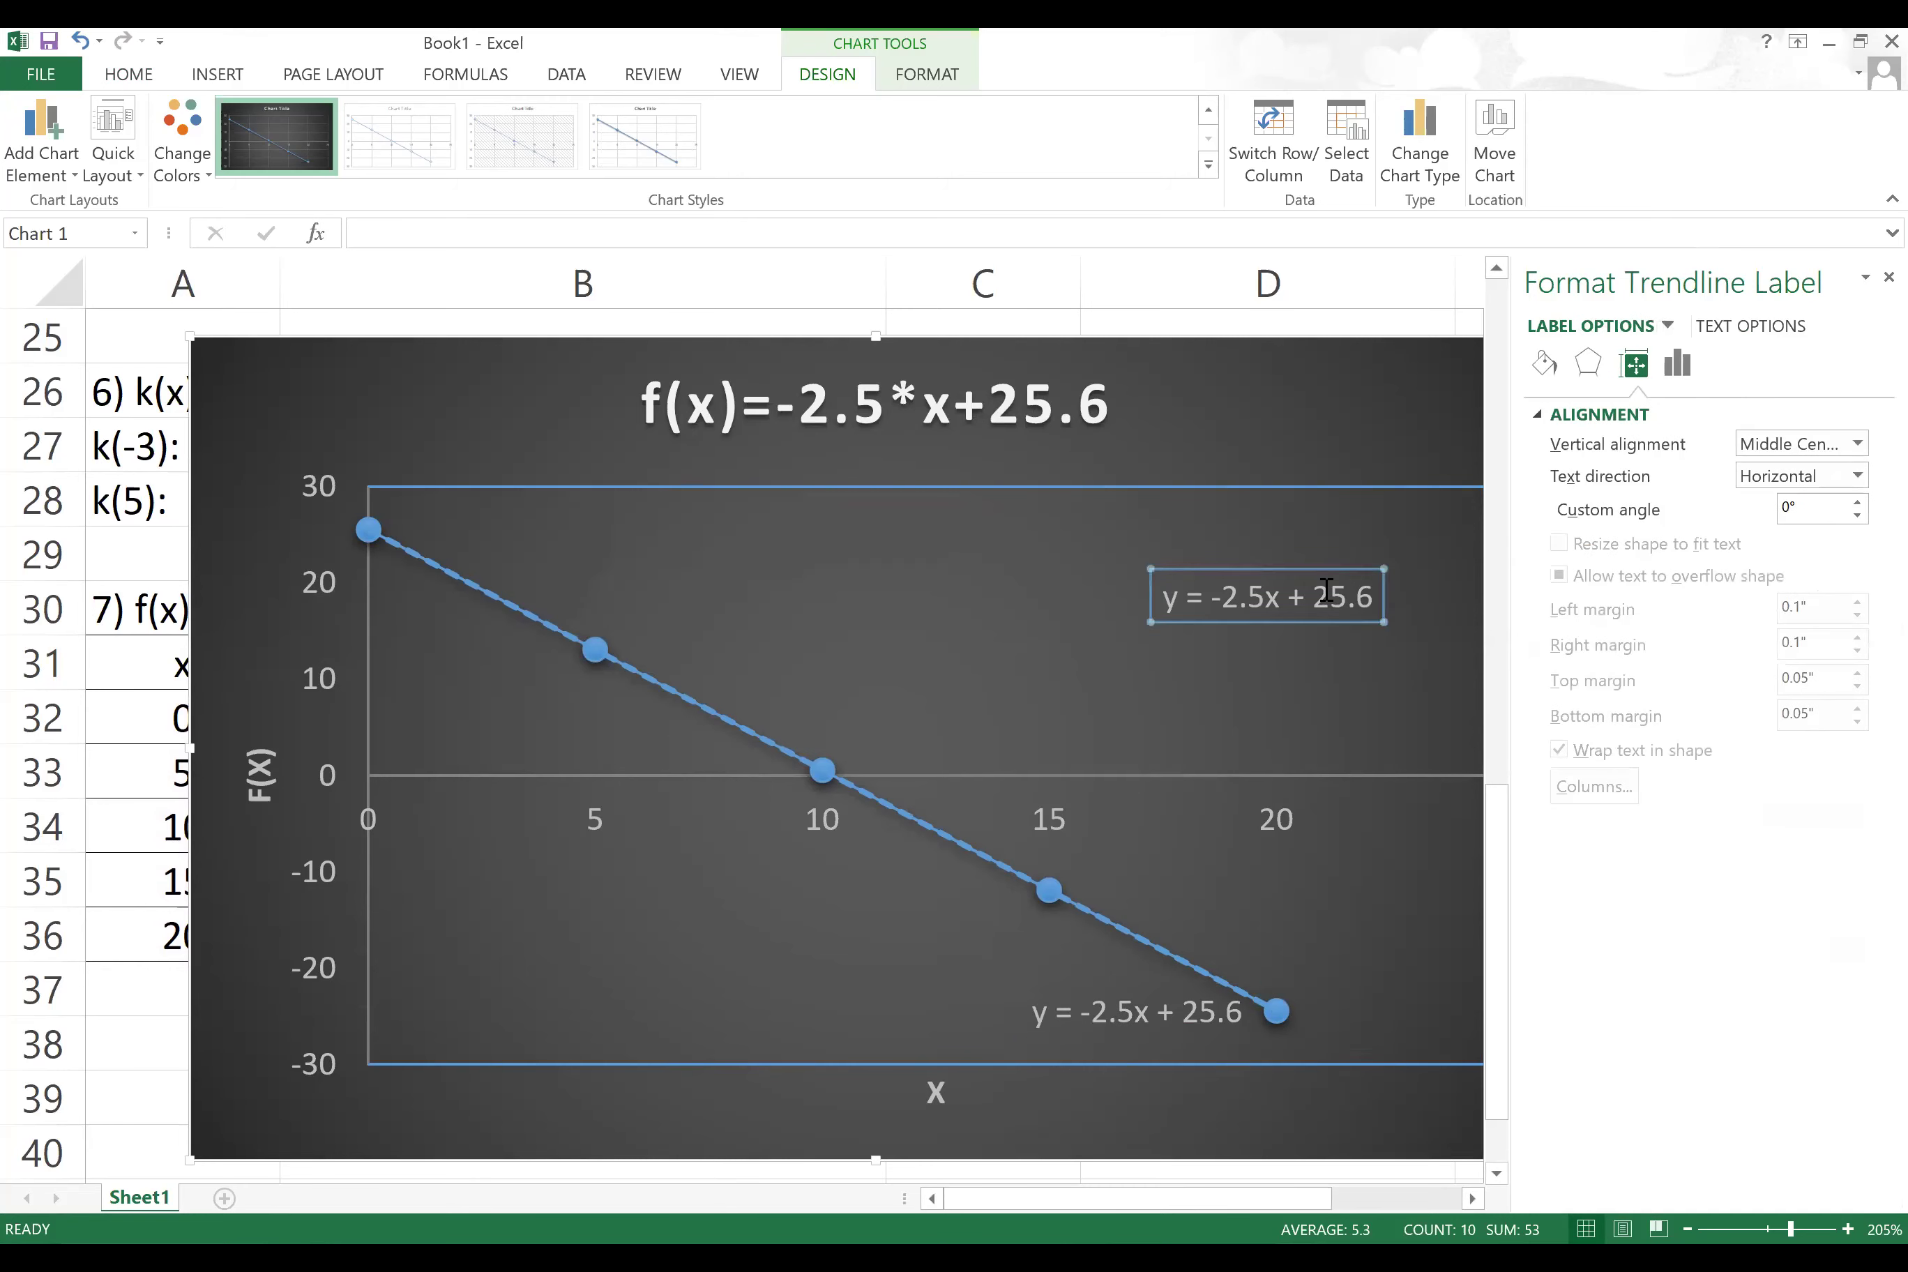
key(Delete)
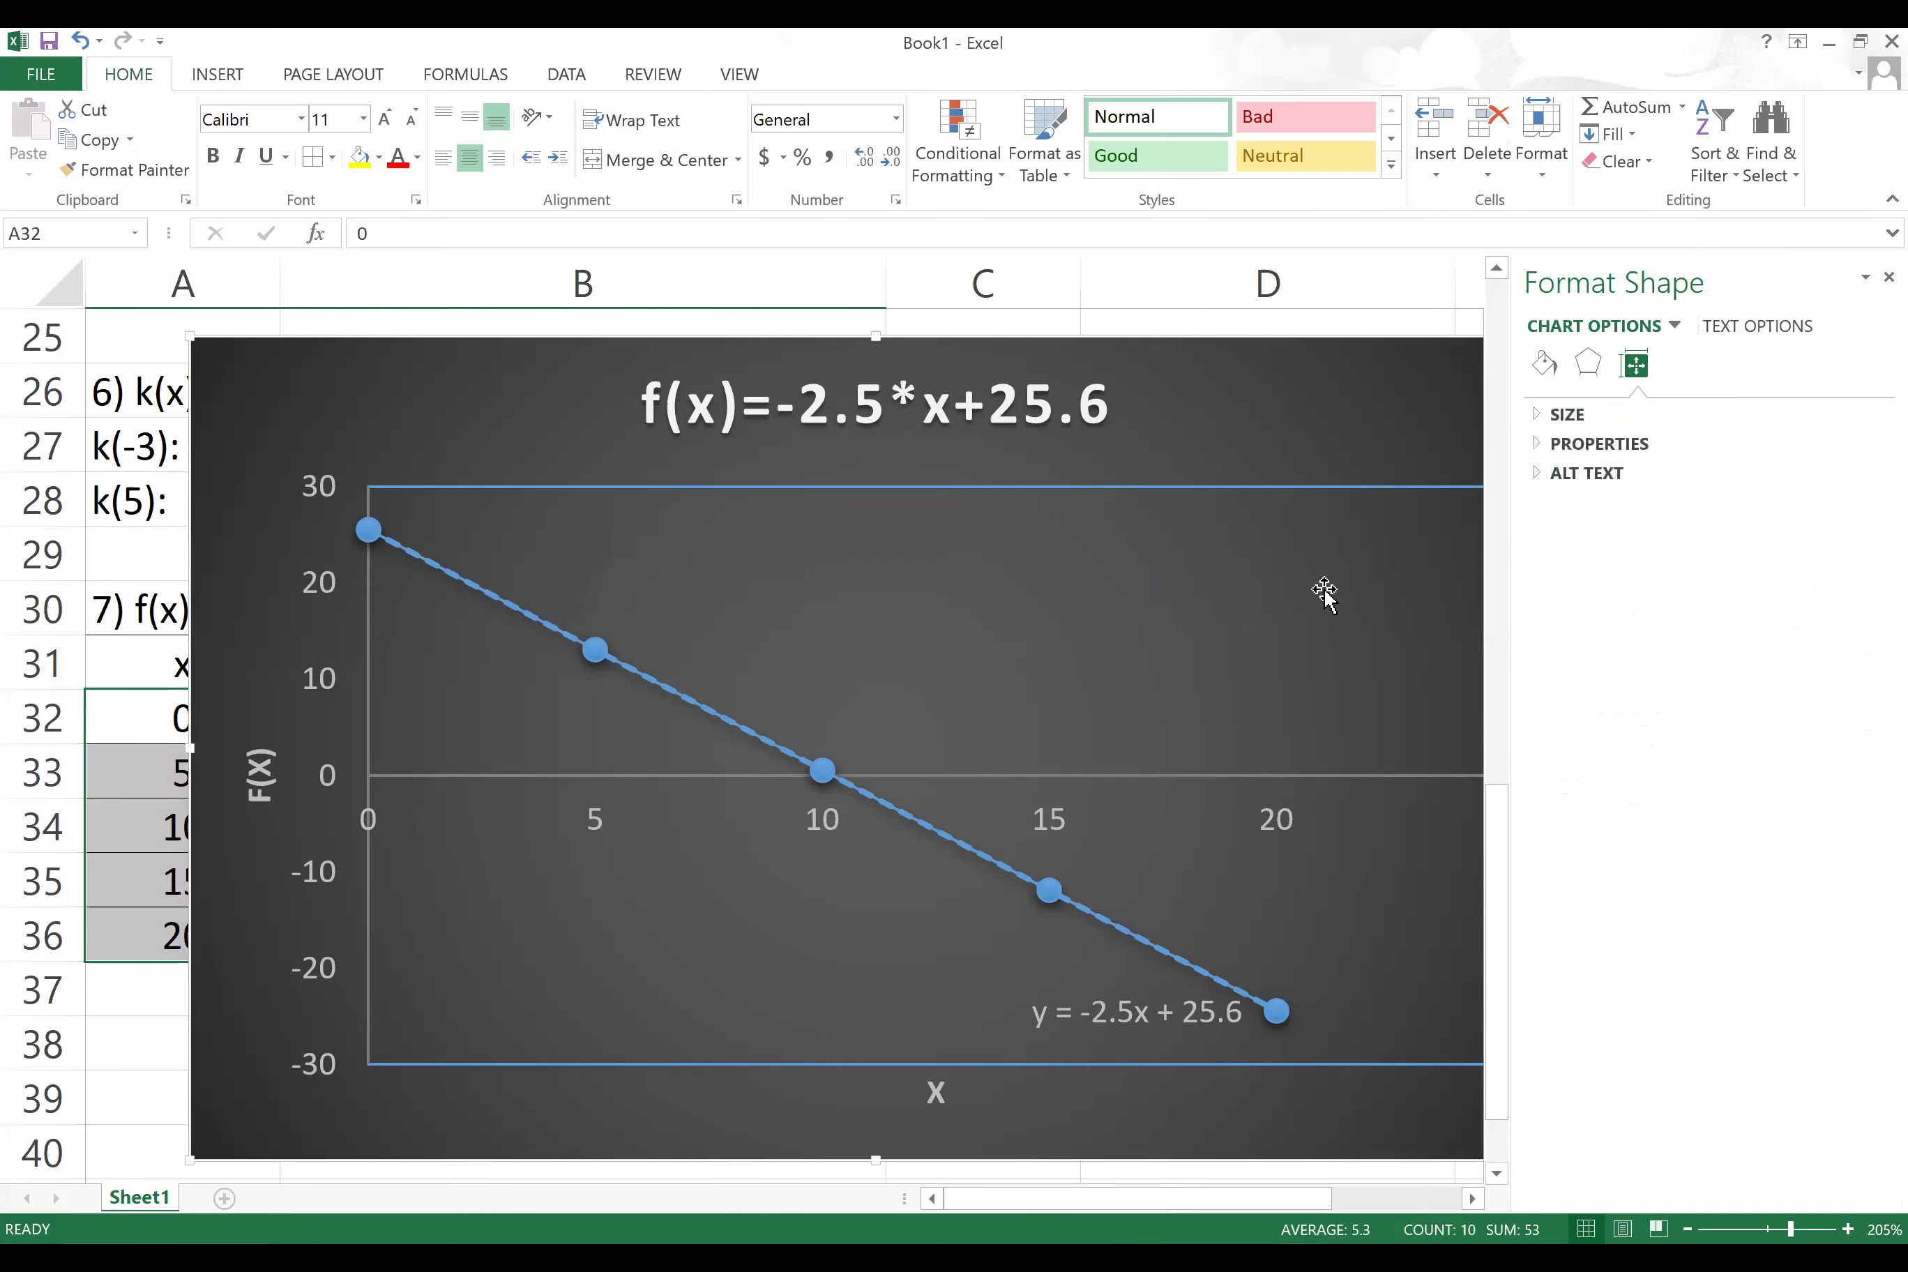
click(1074, 995)
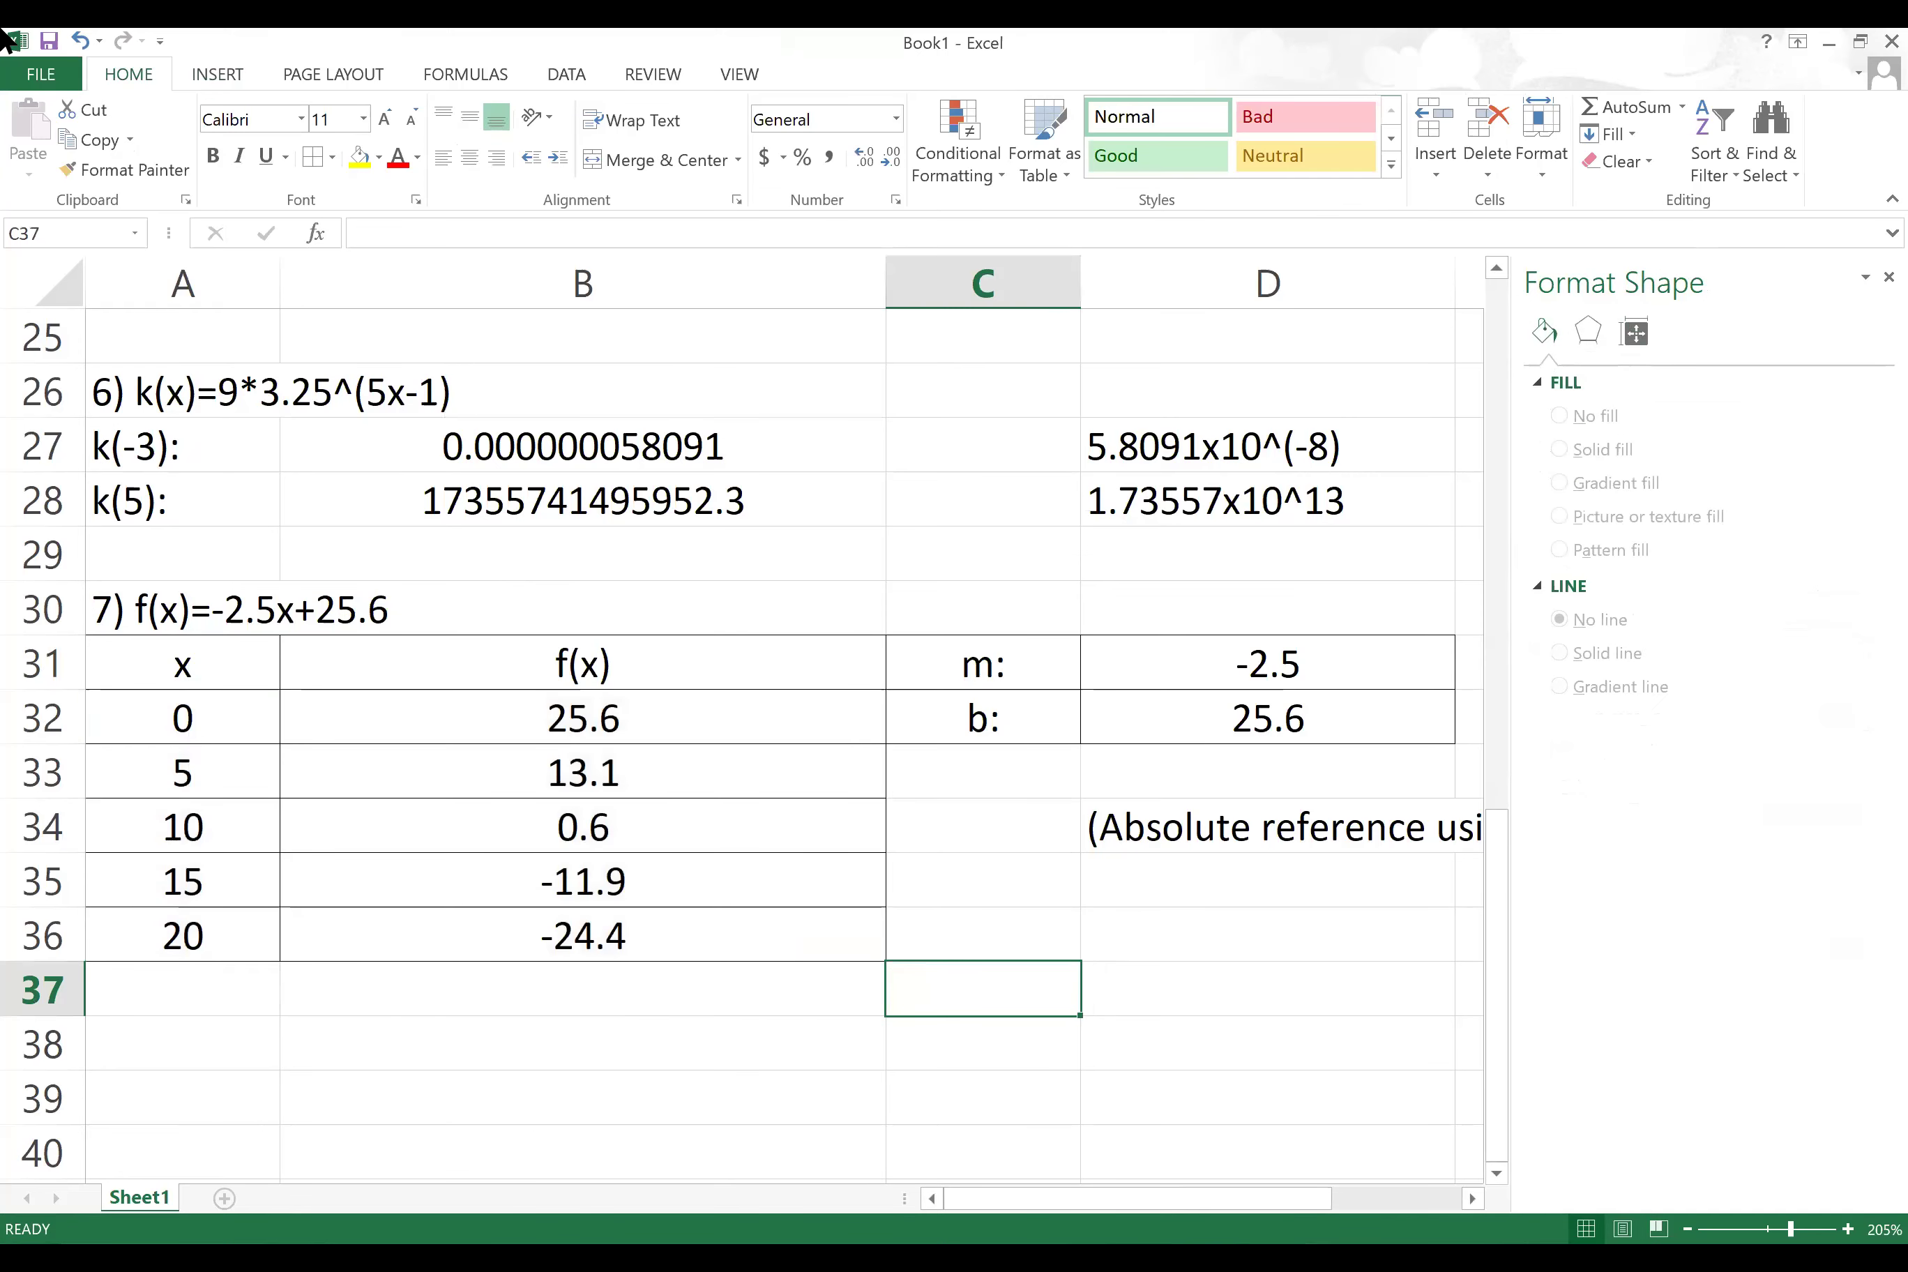
click(75, 41)
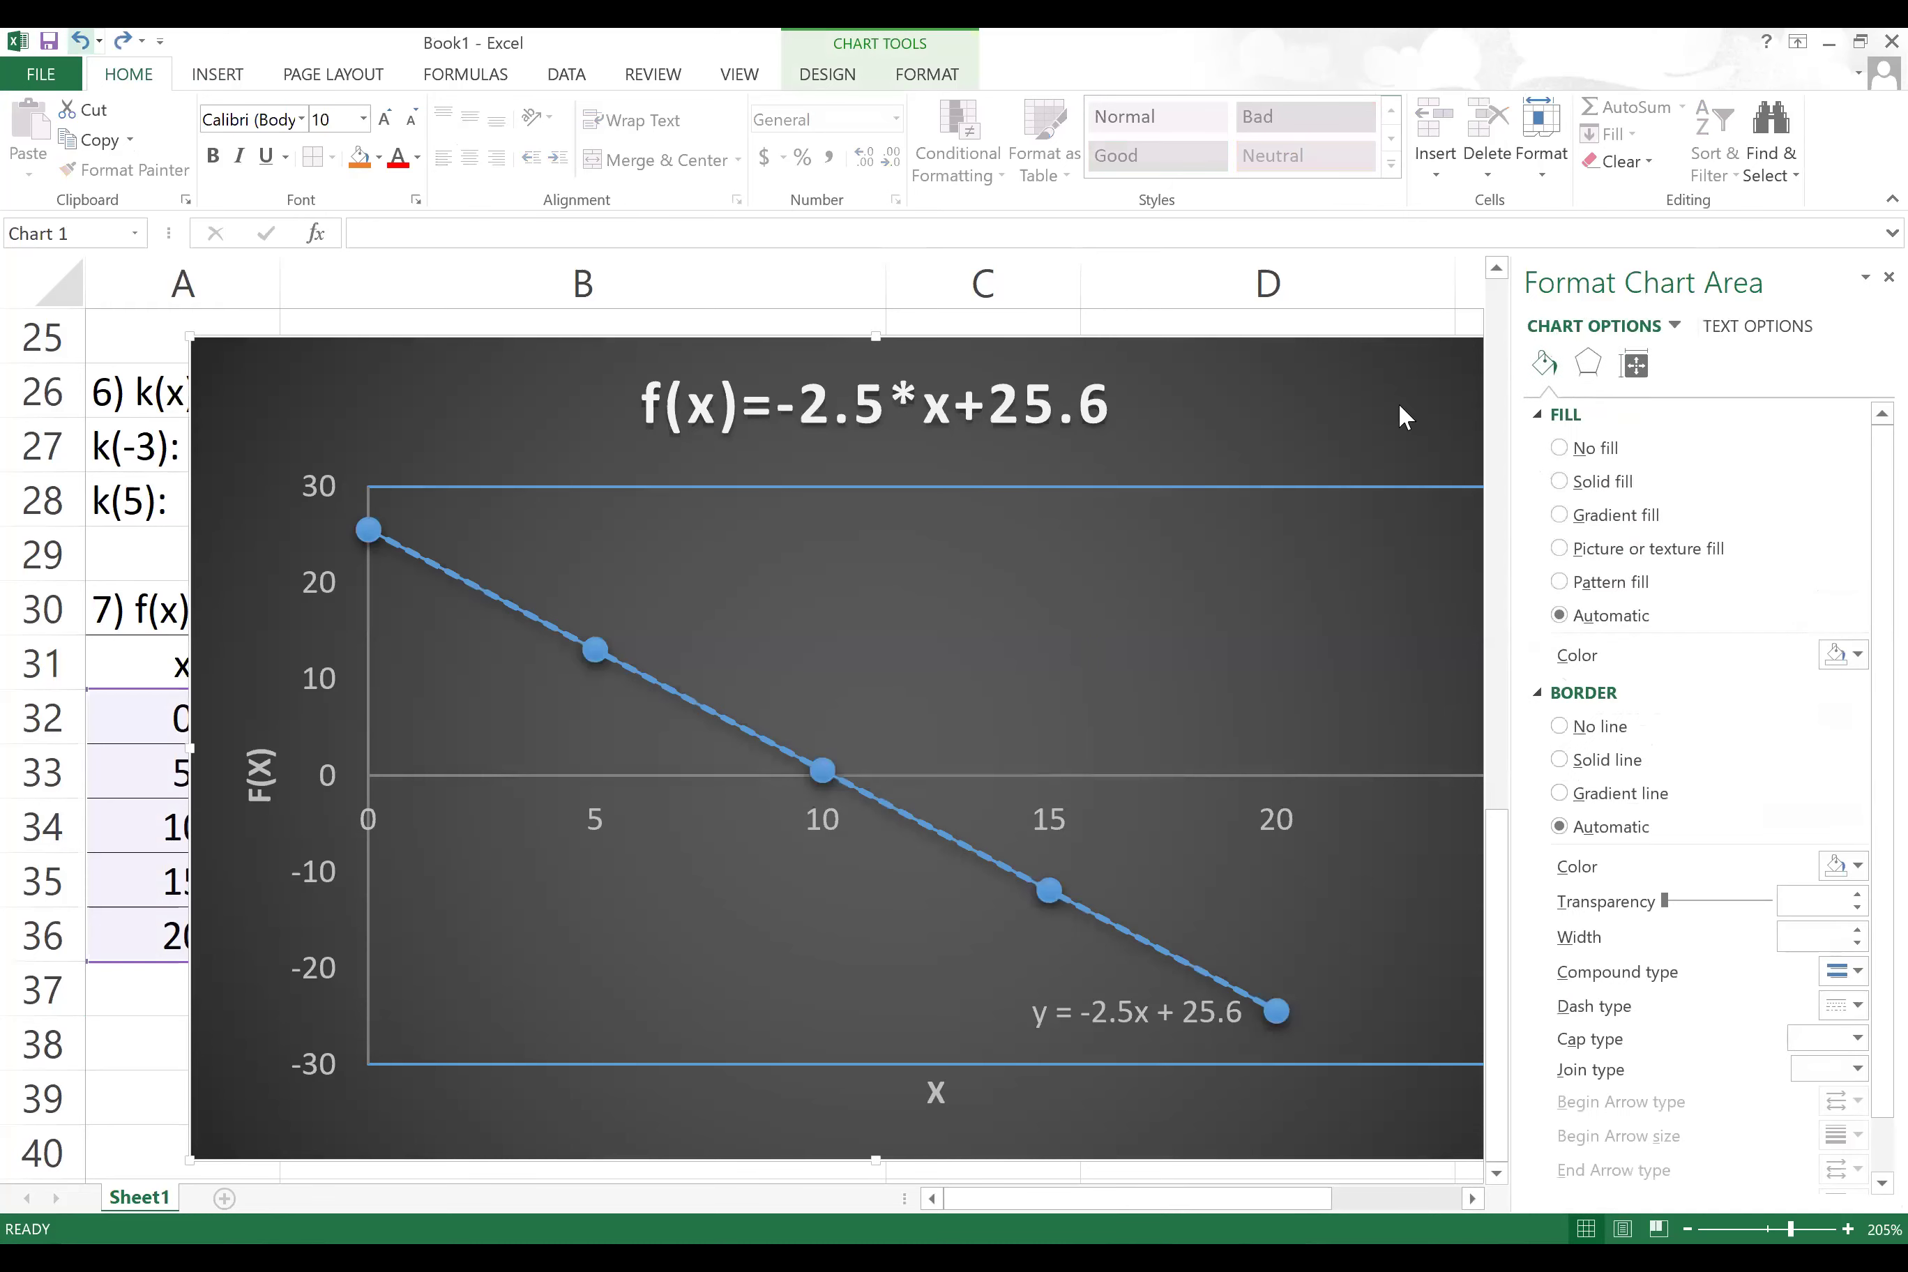
click(1889, 278)
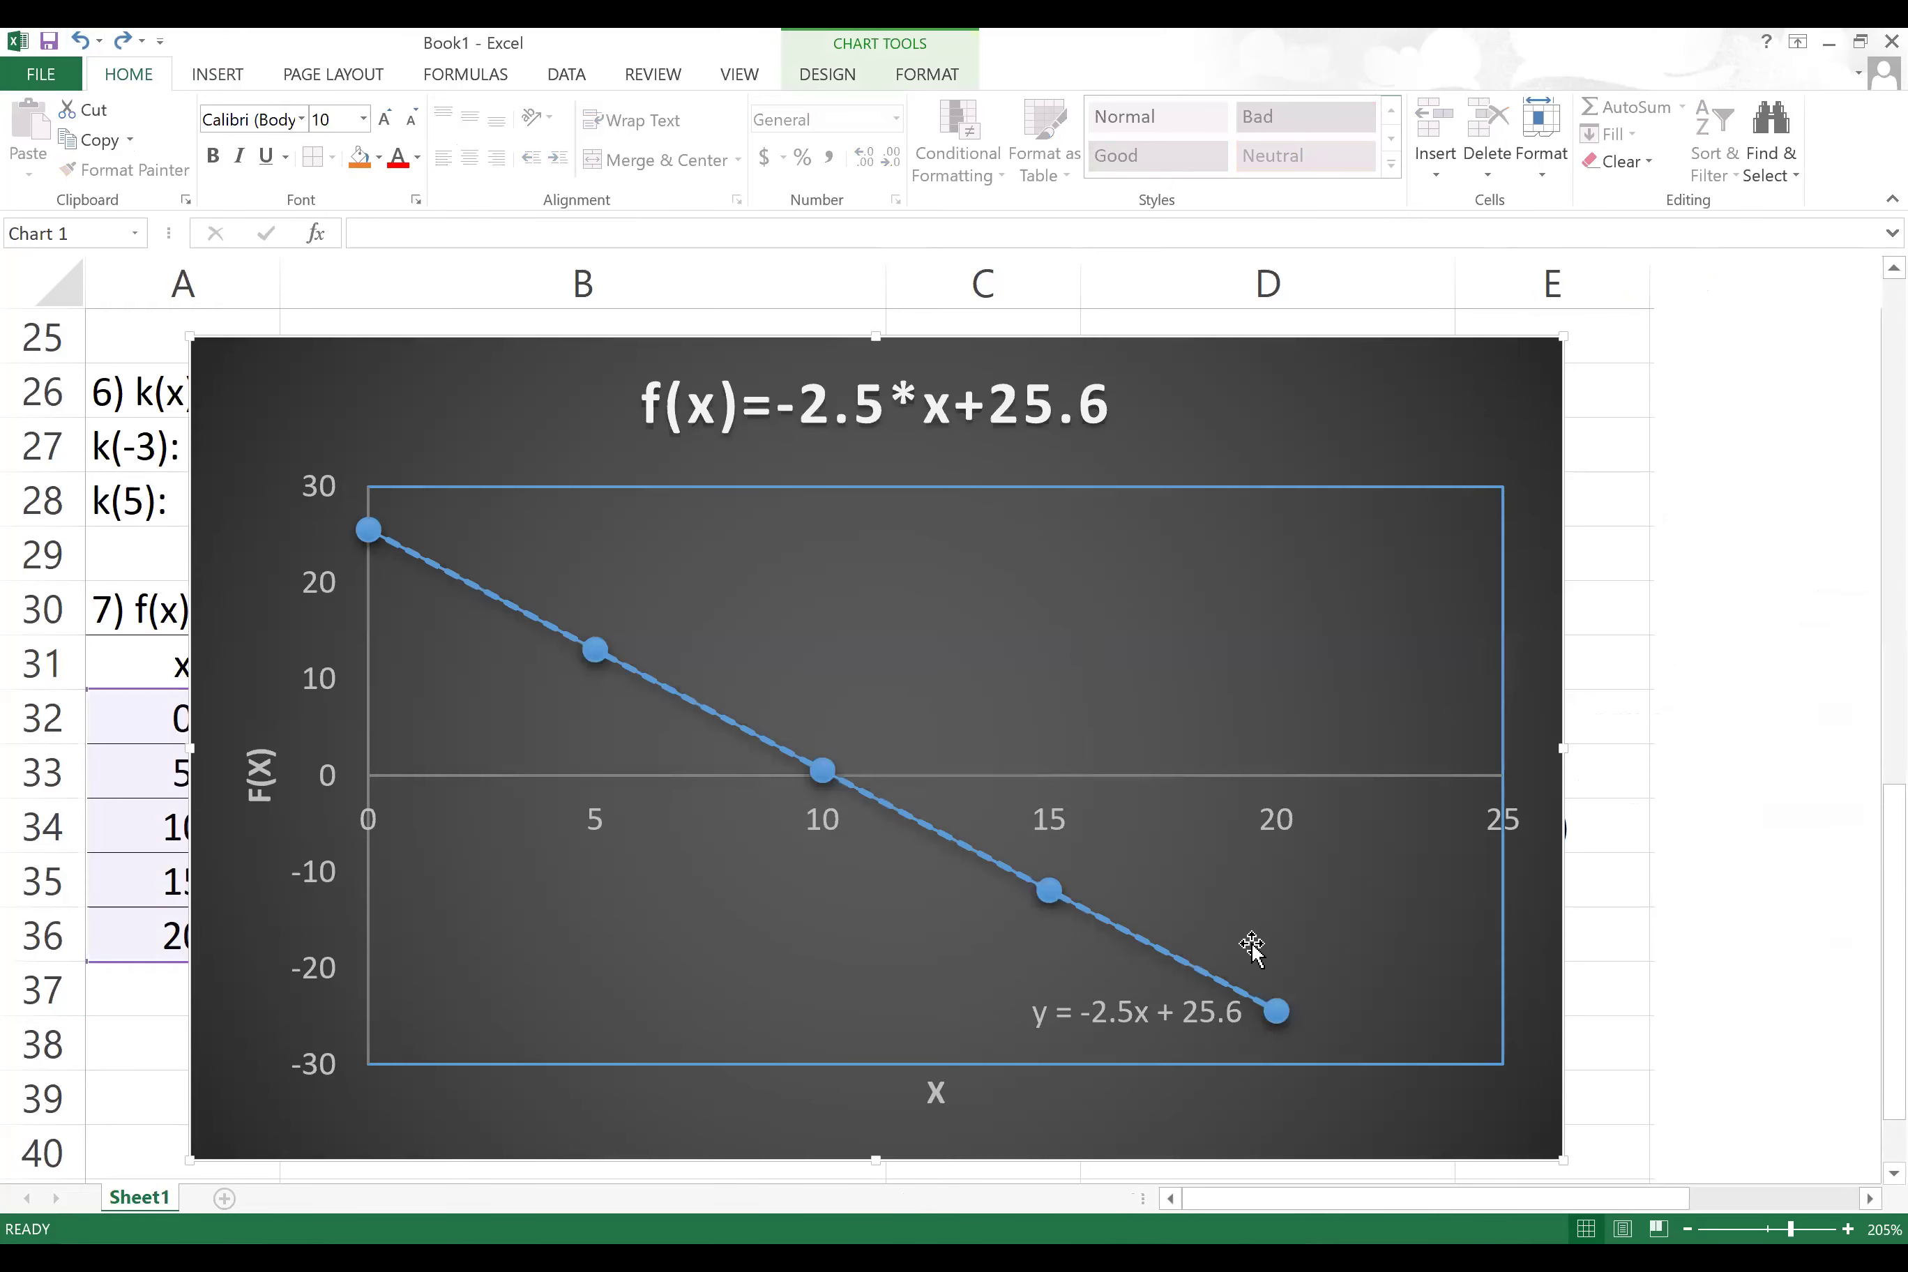
Step: Move the equation label to the top right and nudge the chart up and left
drag(1167, 1002, 1358, 435)
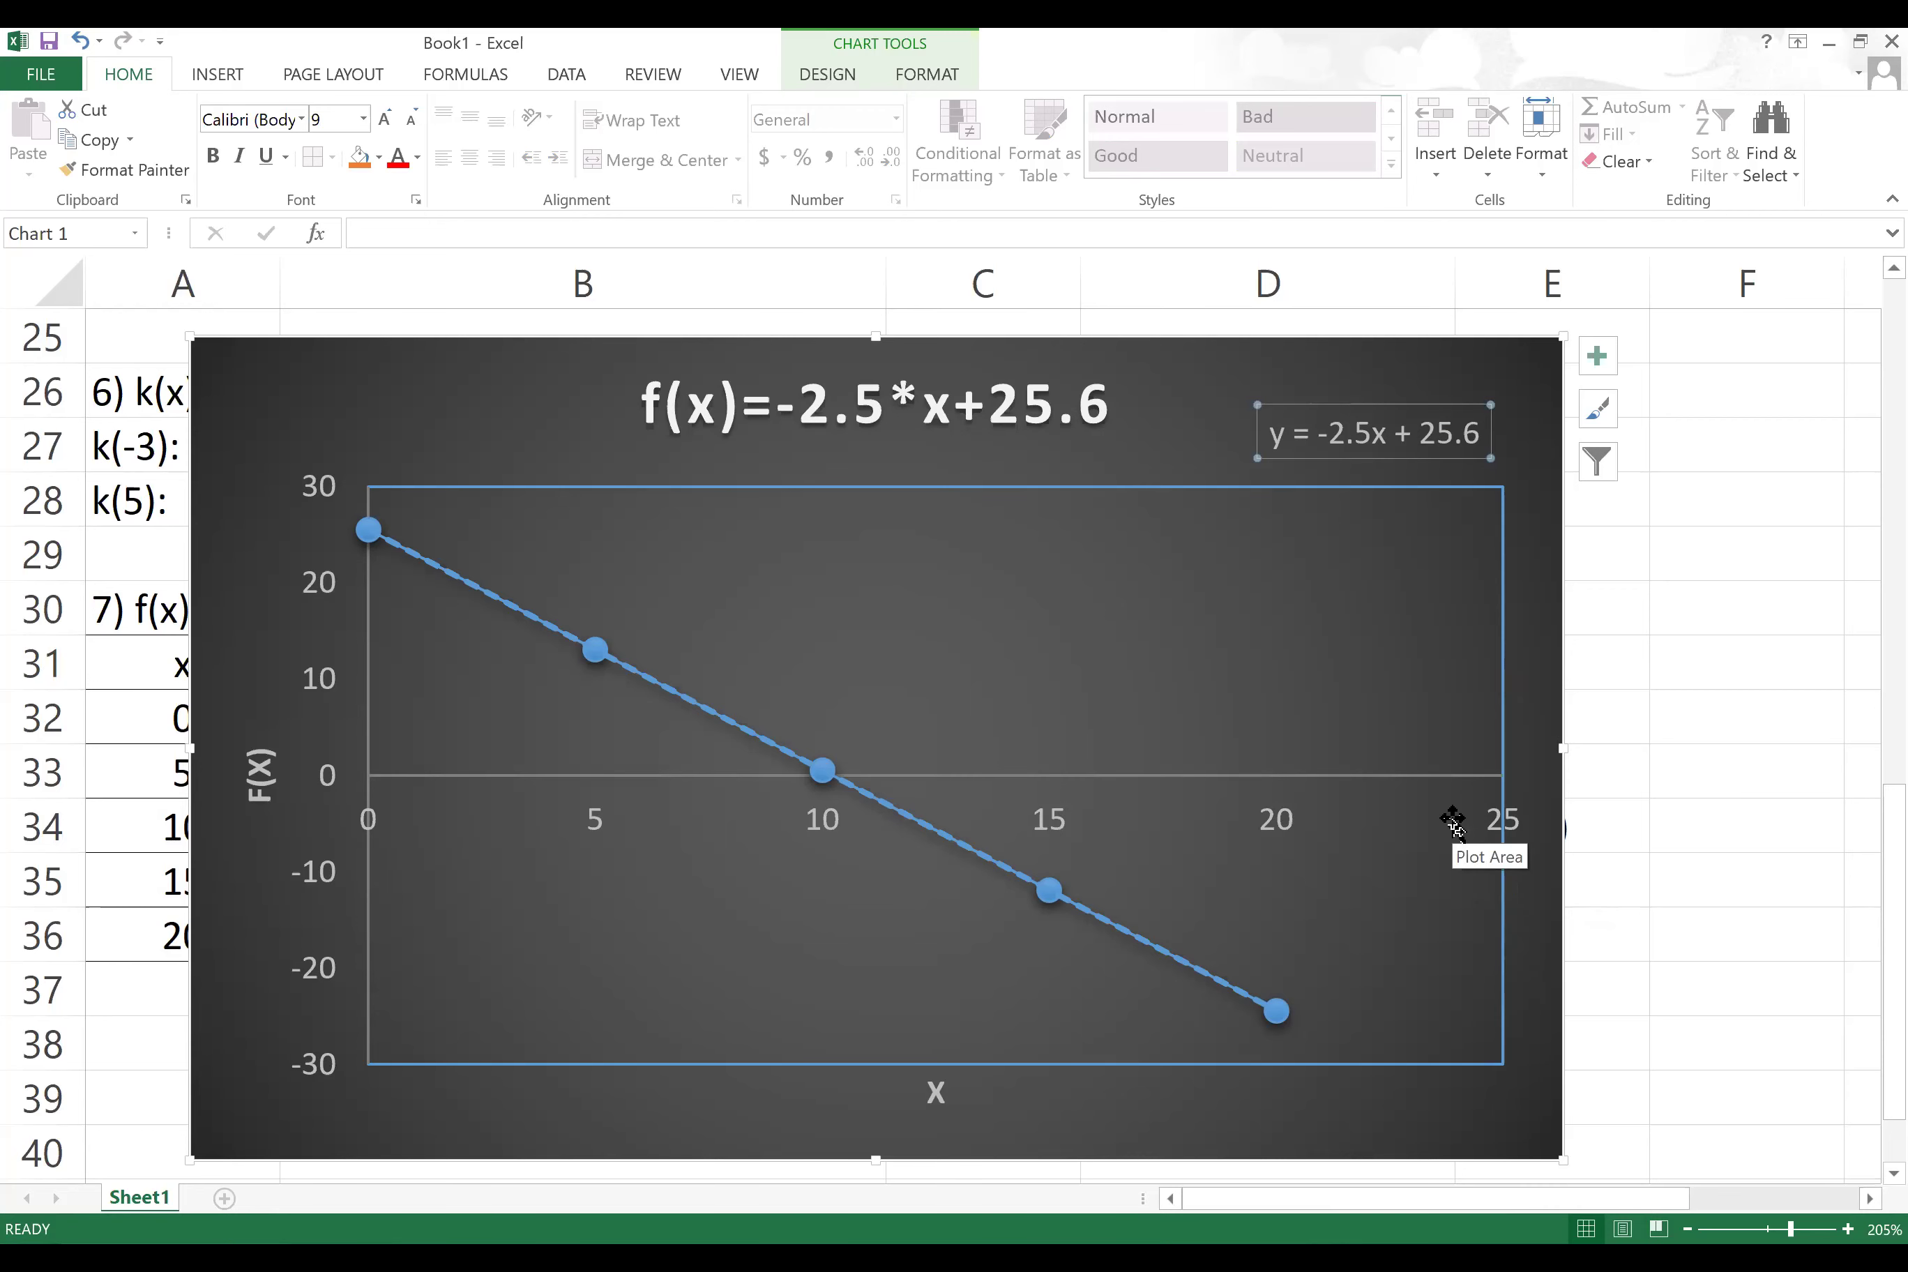
drag(625, 386, 726, 380)
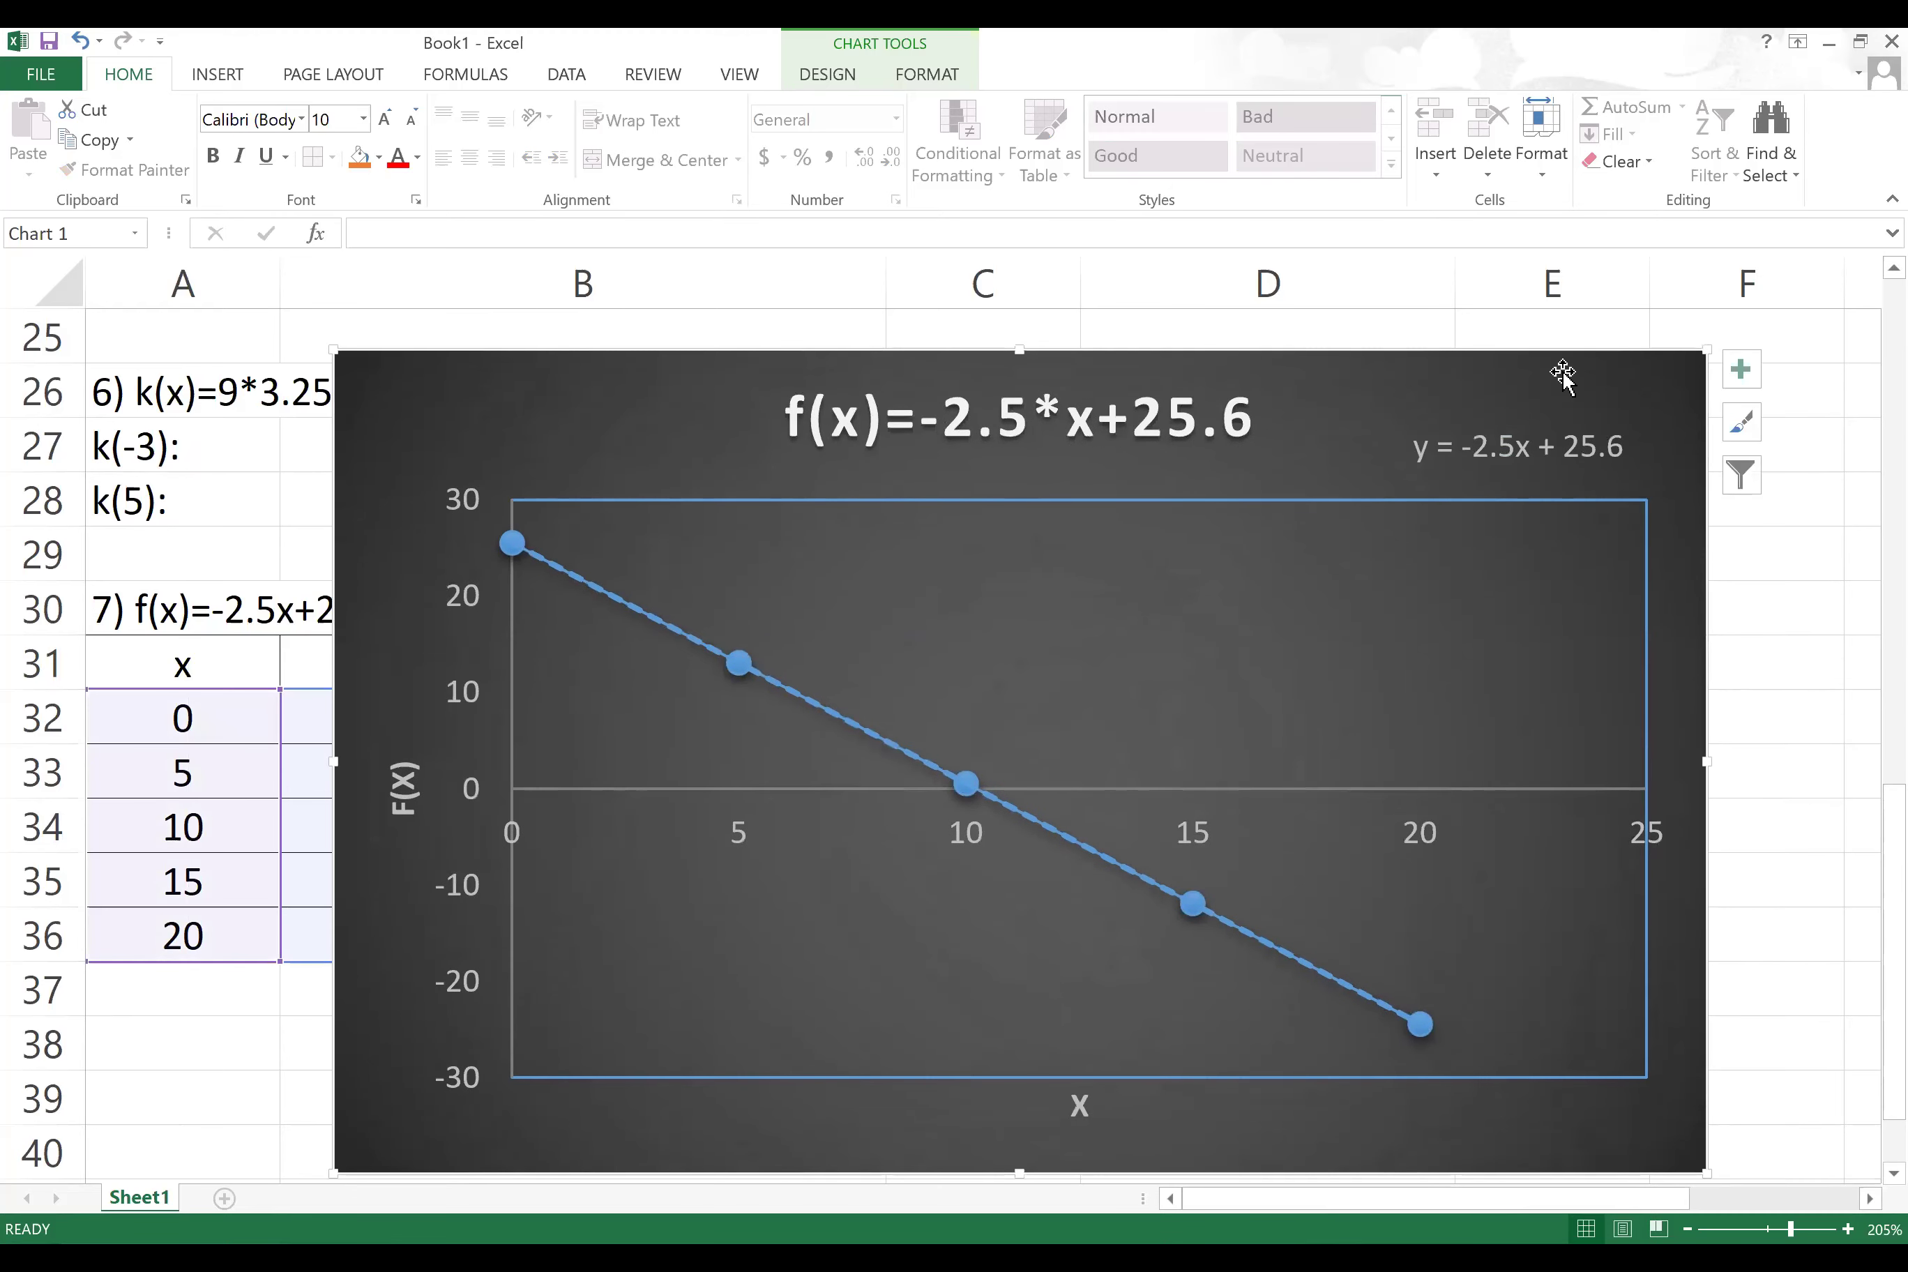
mouse_move(1496, 391)
mouse_down()
mouse_move(1819, 558)
mouse_move(1473, 426)
mouse_move(1486, 371)
mouse_up()
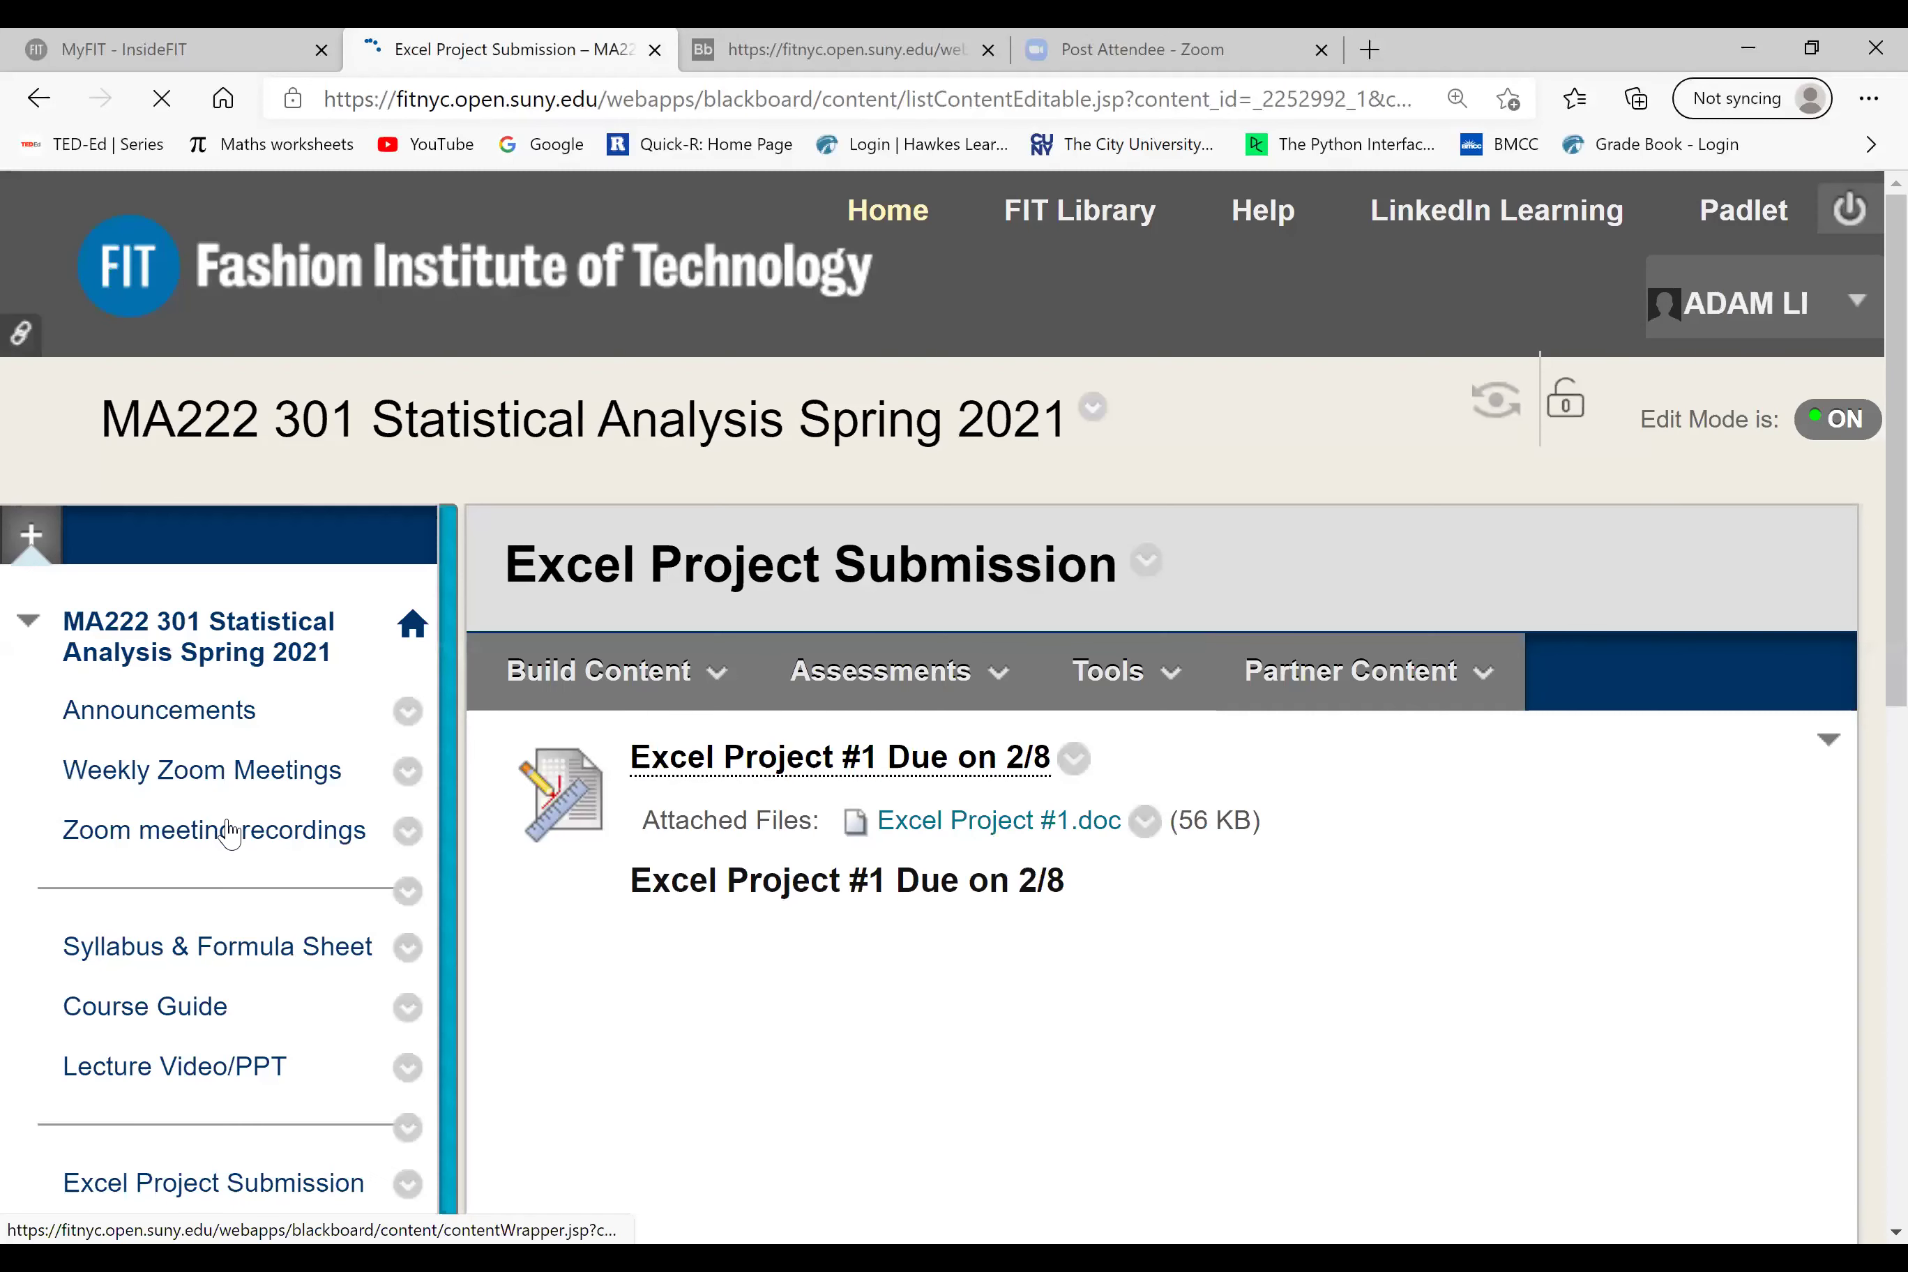
Step: Expand the course menu and go to Excel Project Submission, briefly checking the Build Content options
scroll(238, 887, down, 2)
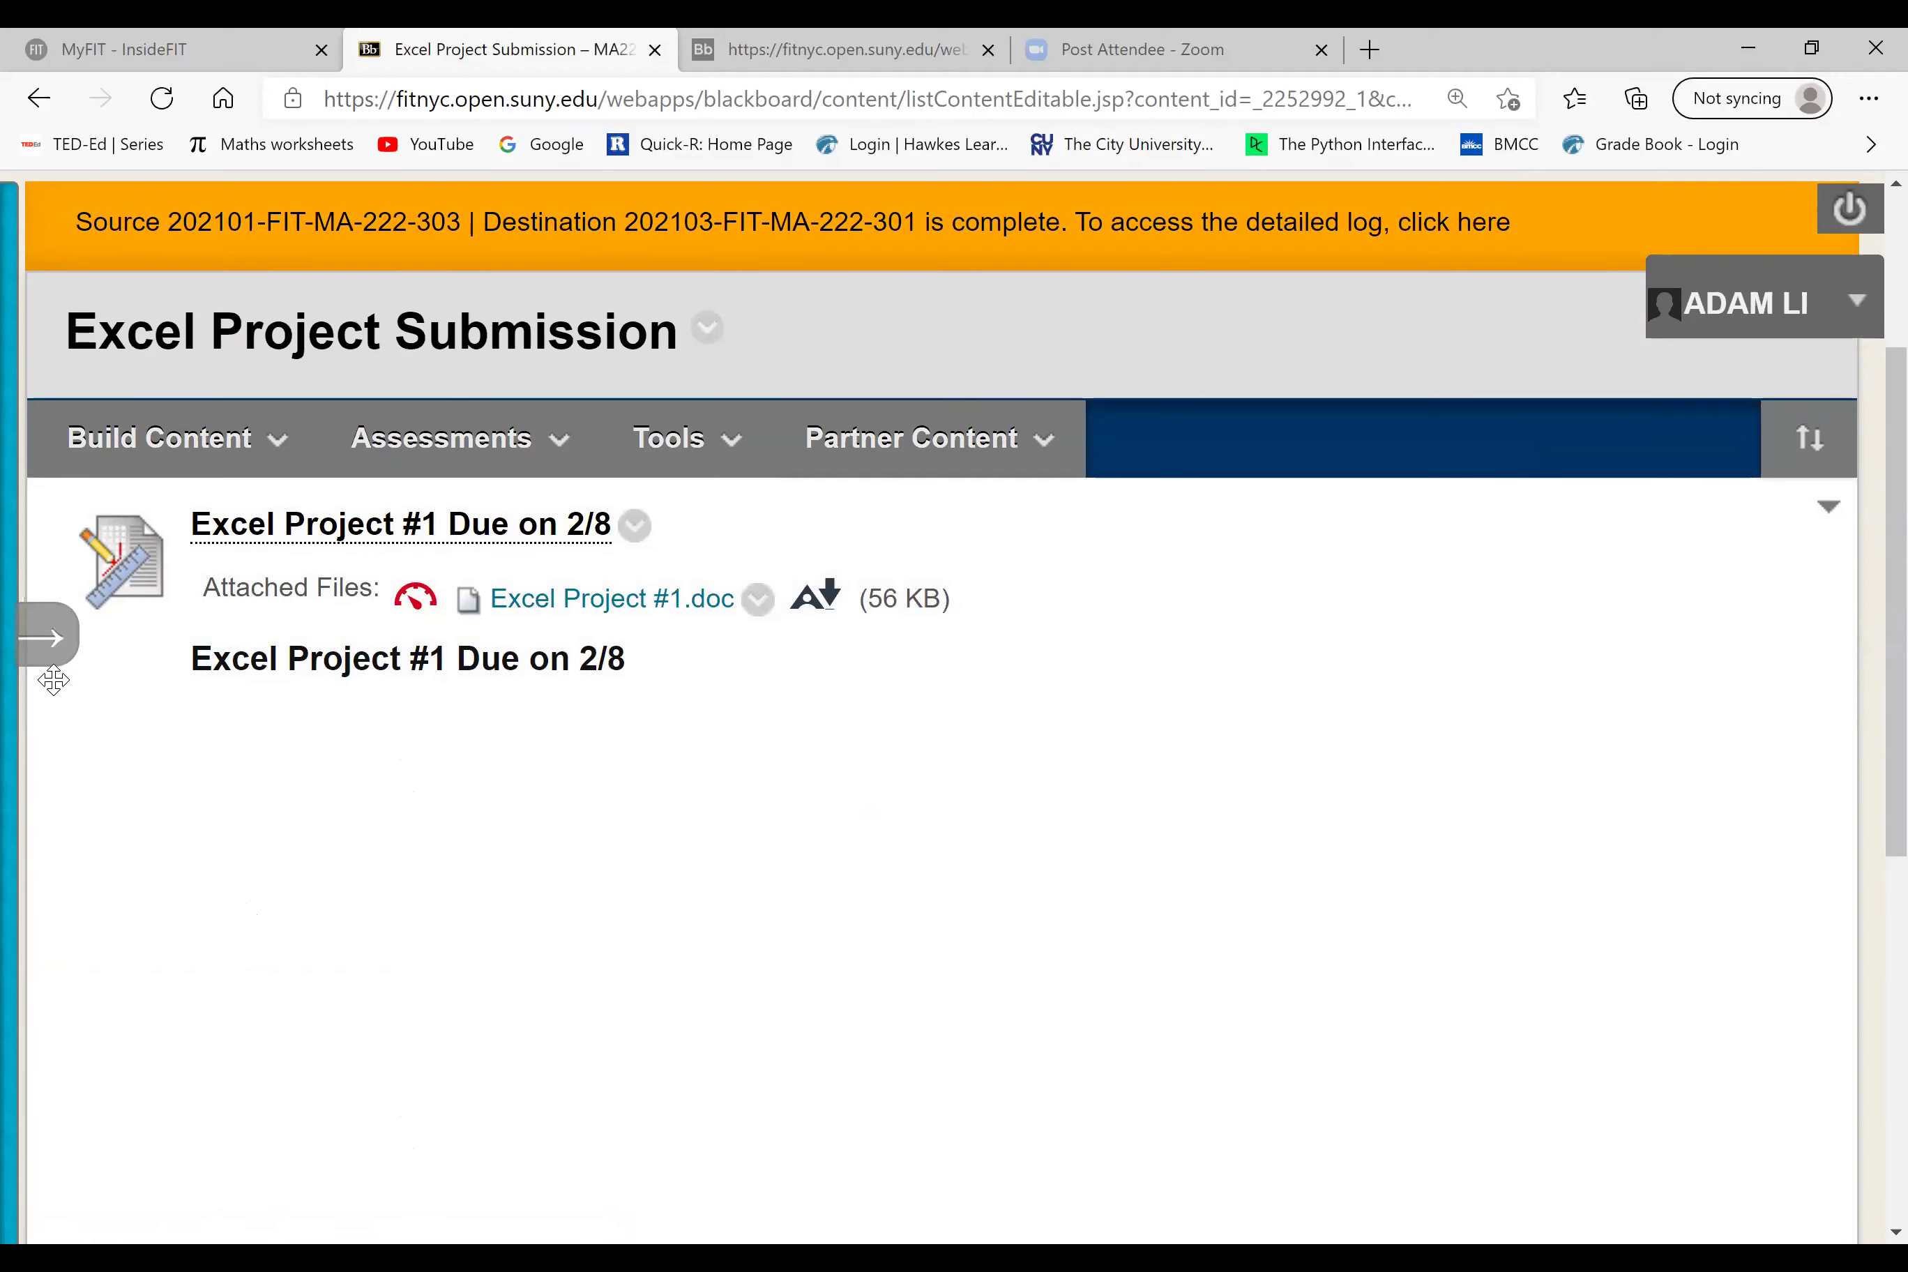
click(39, 655)
click(191, 872)
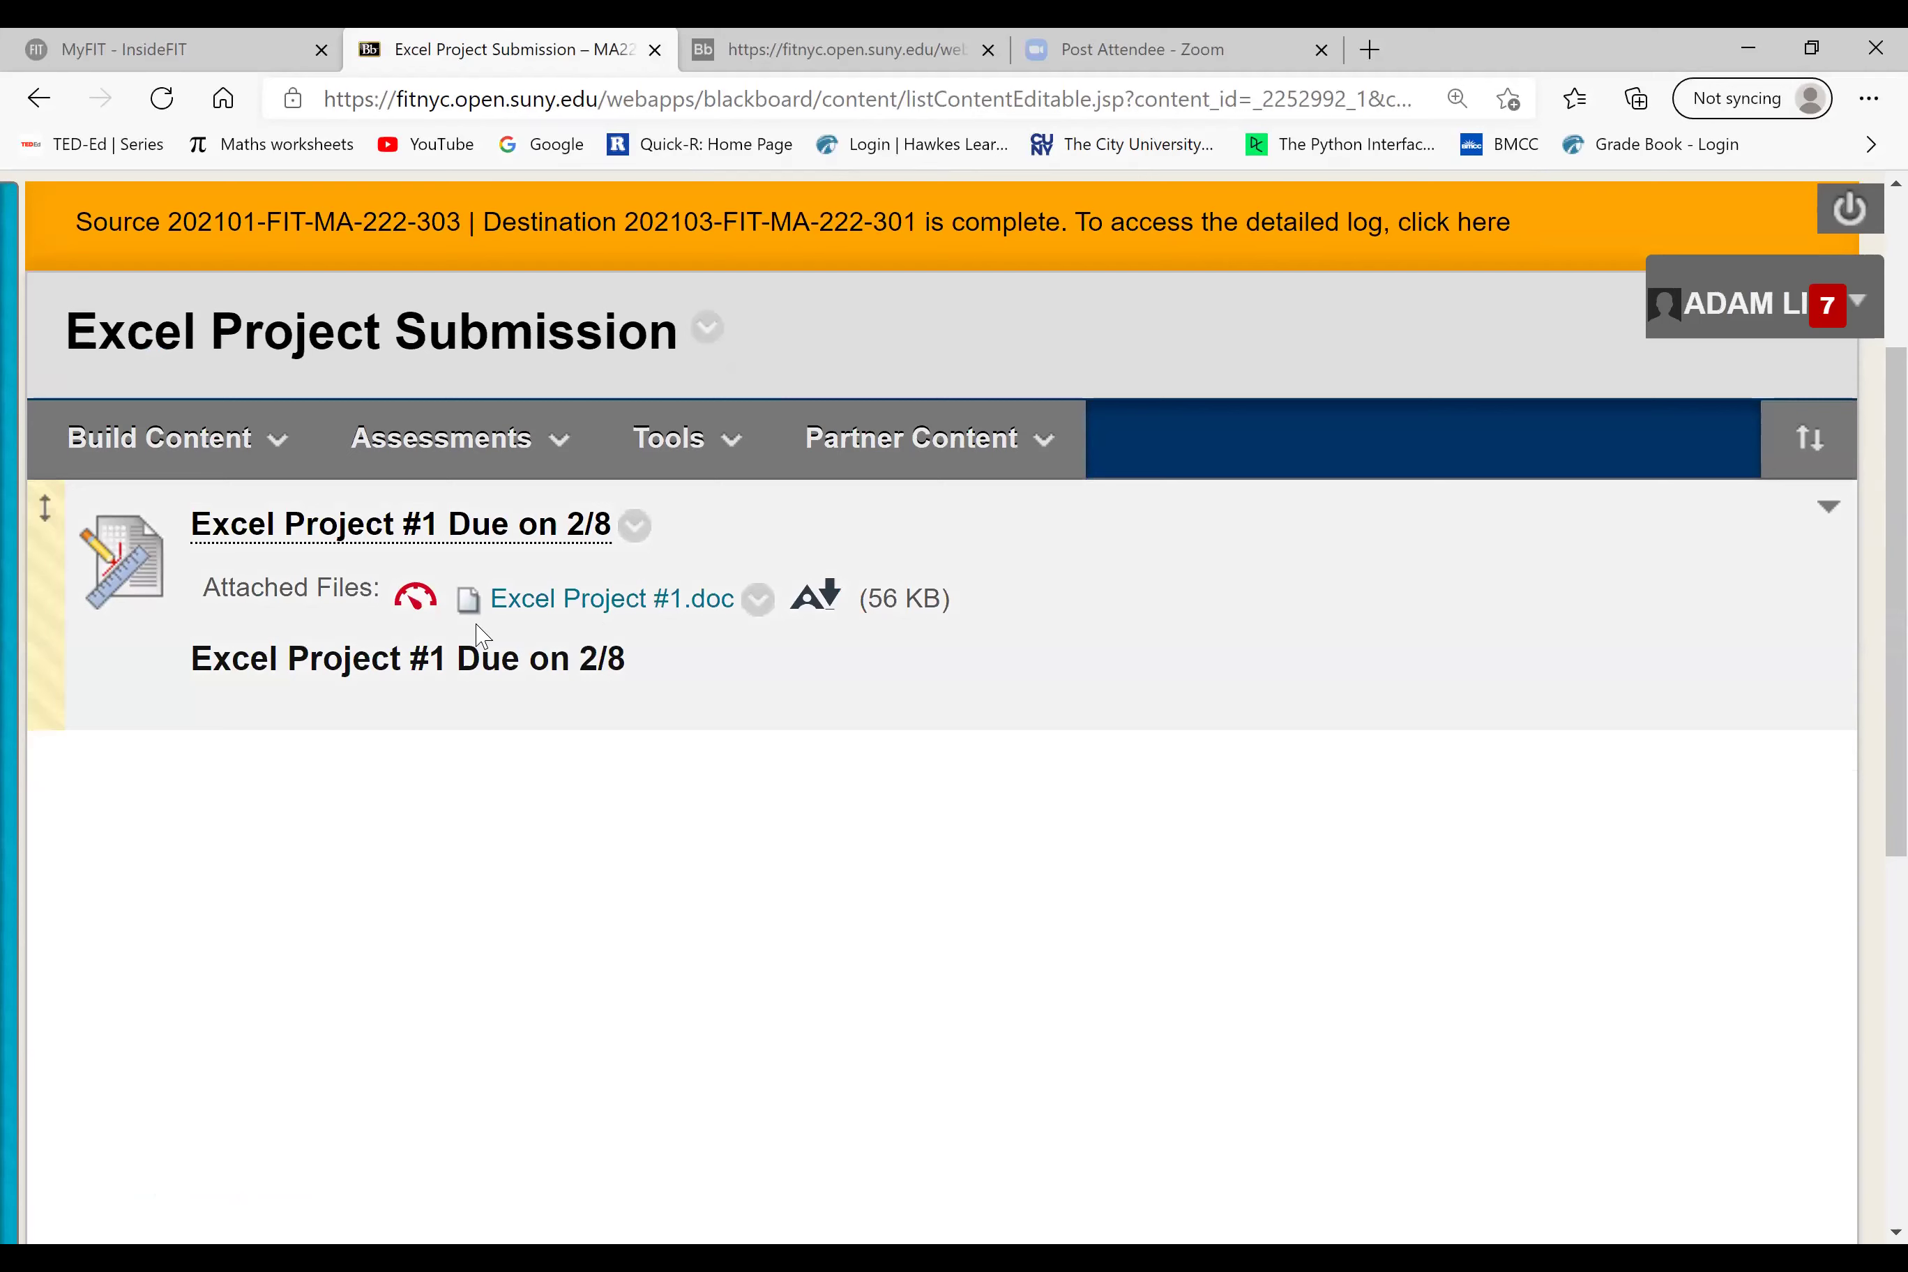
click(161, 443)
click(1593, 749)
mouse_move(720, 512)
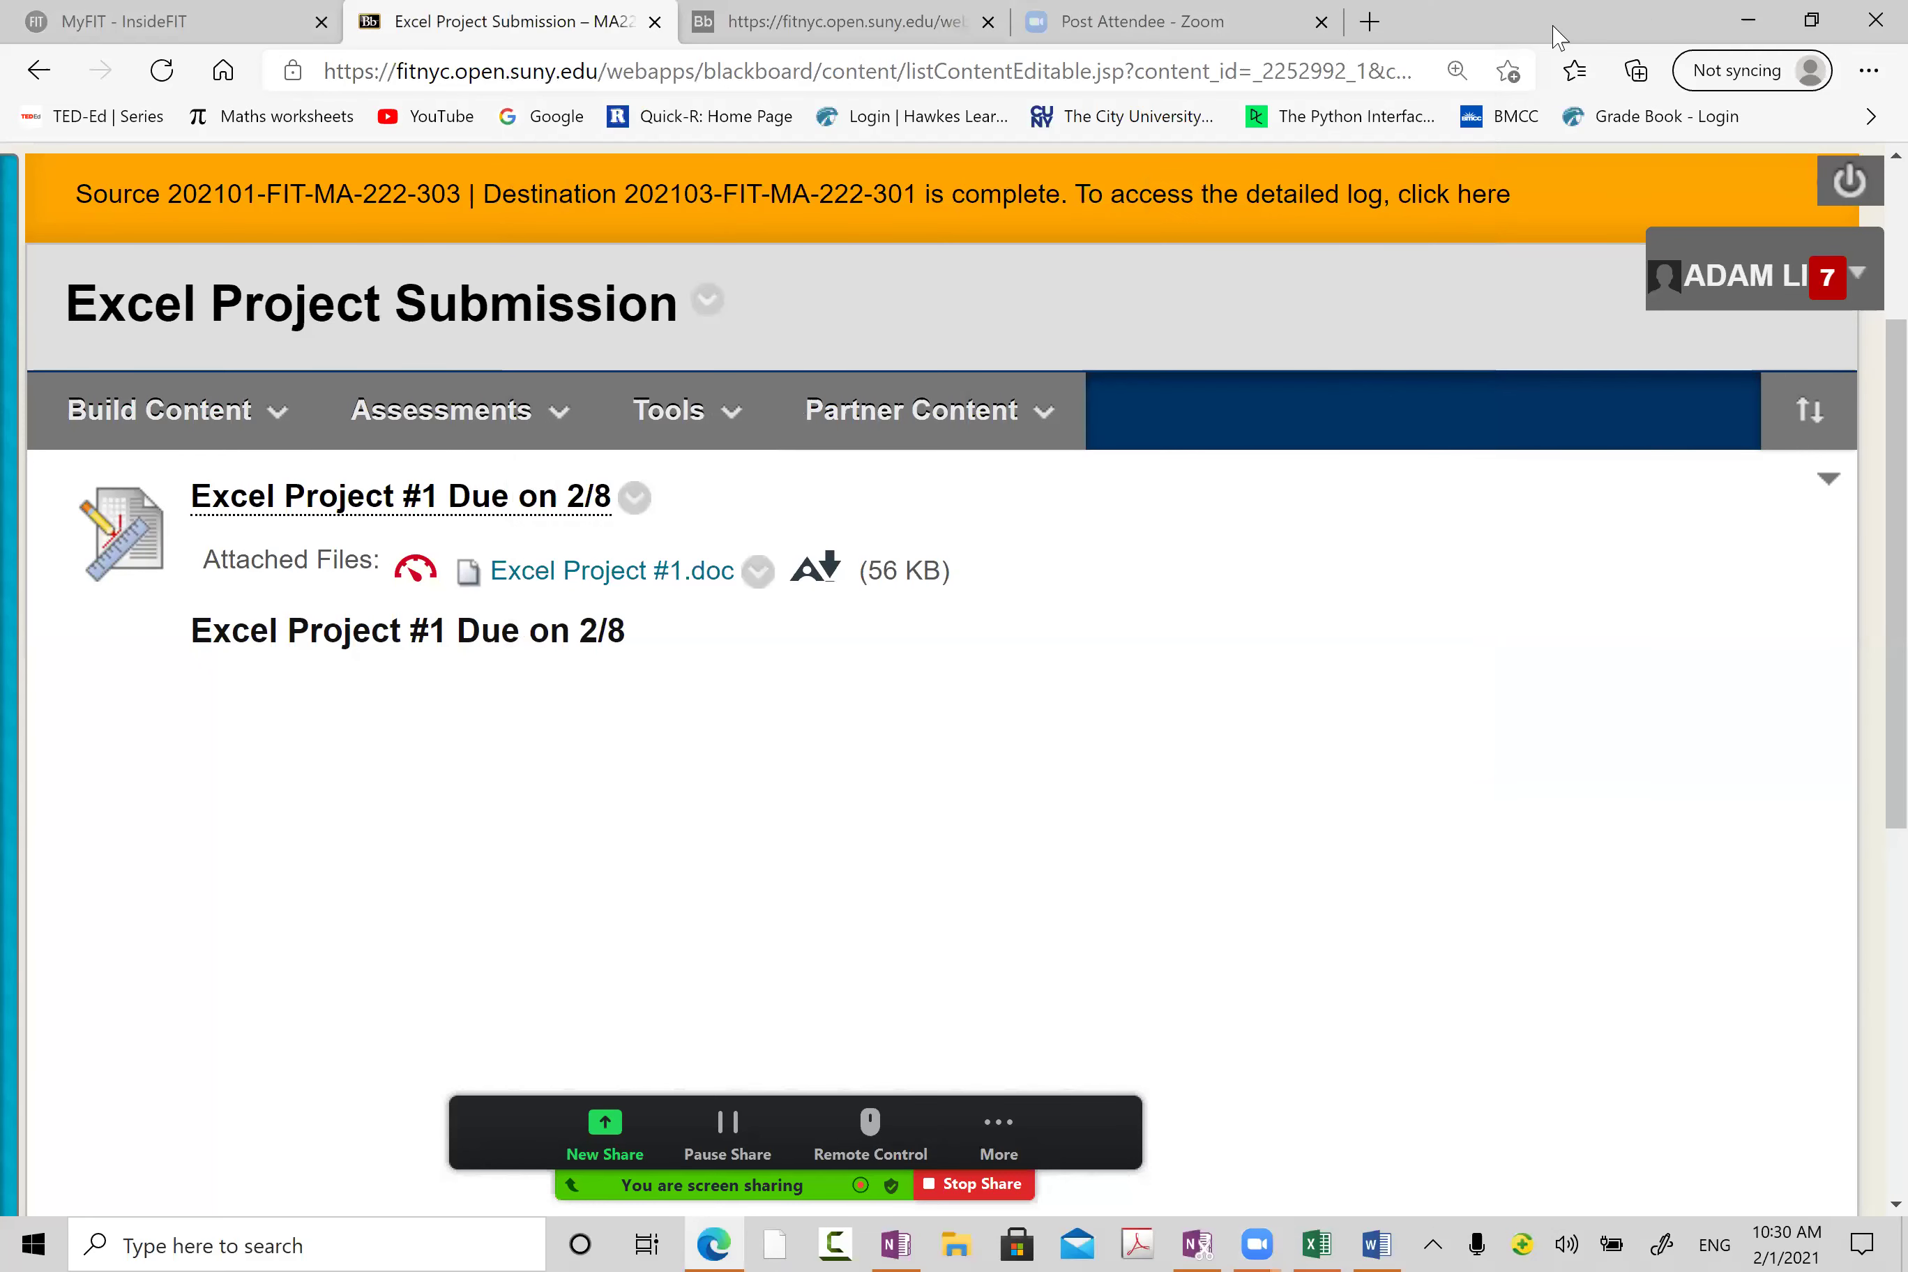
Step: Go to mathxl.com in a new Edge tab
click(1371, 25)
text(mRTHZ)
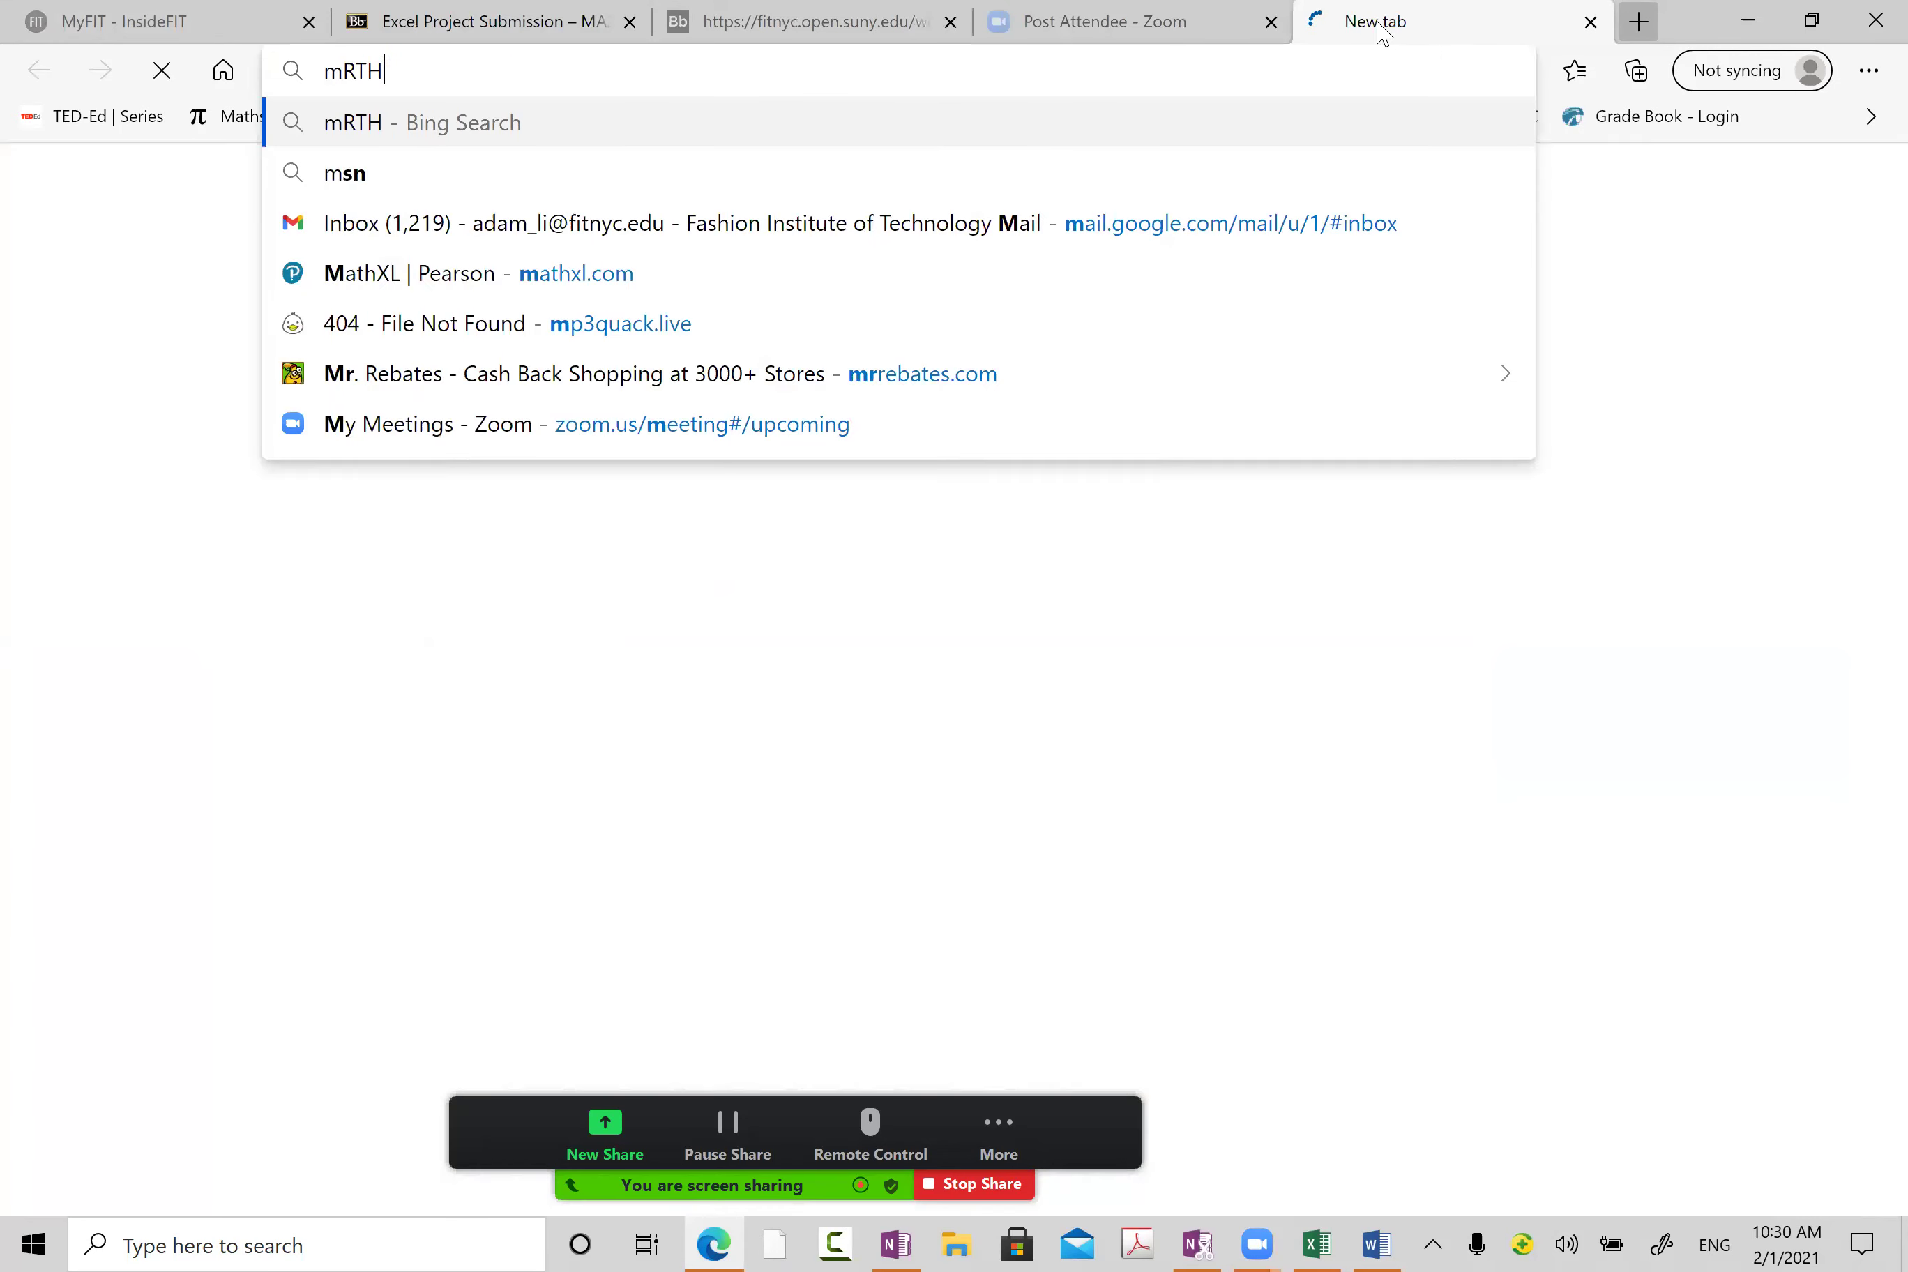
key(BackSpace)
key(BackSpace)
key(BackSpace)
key(BackSpace)
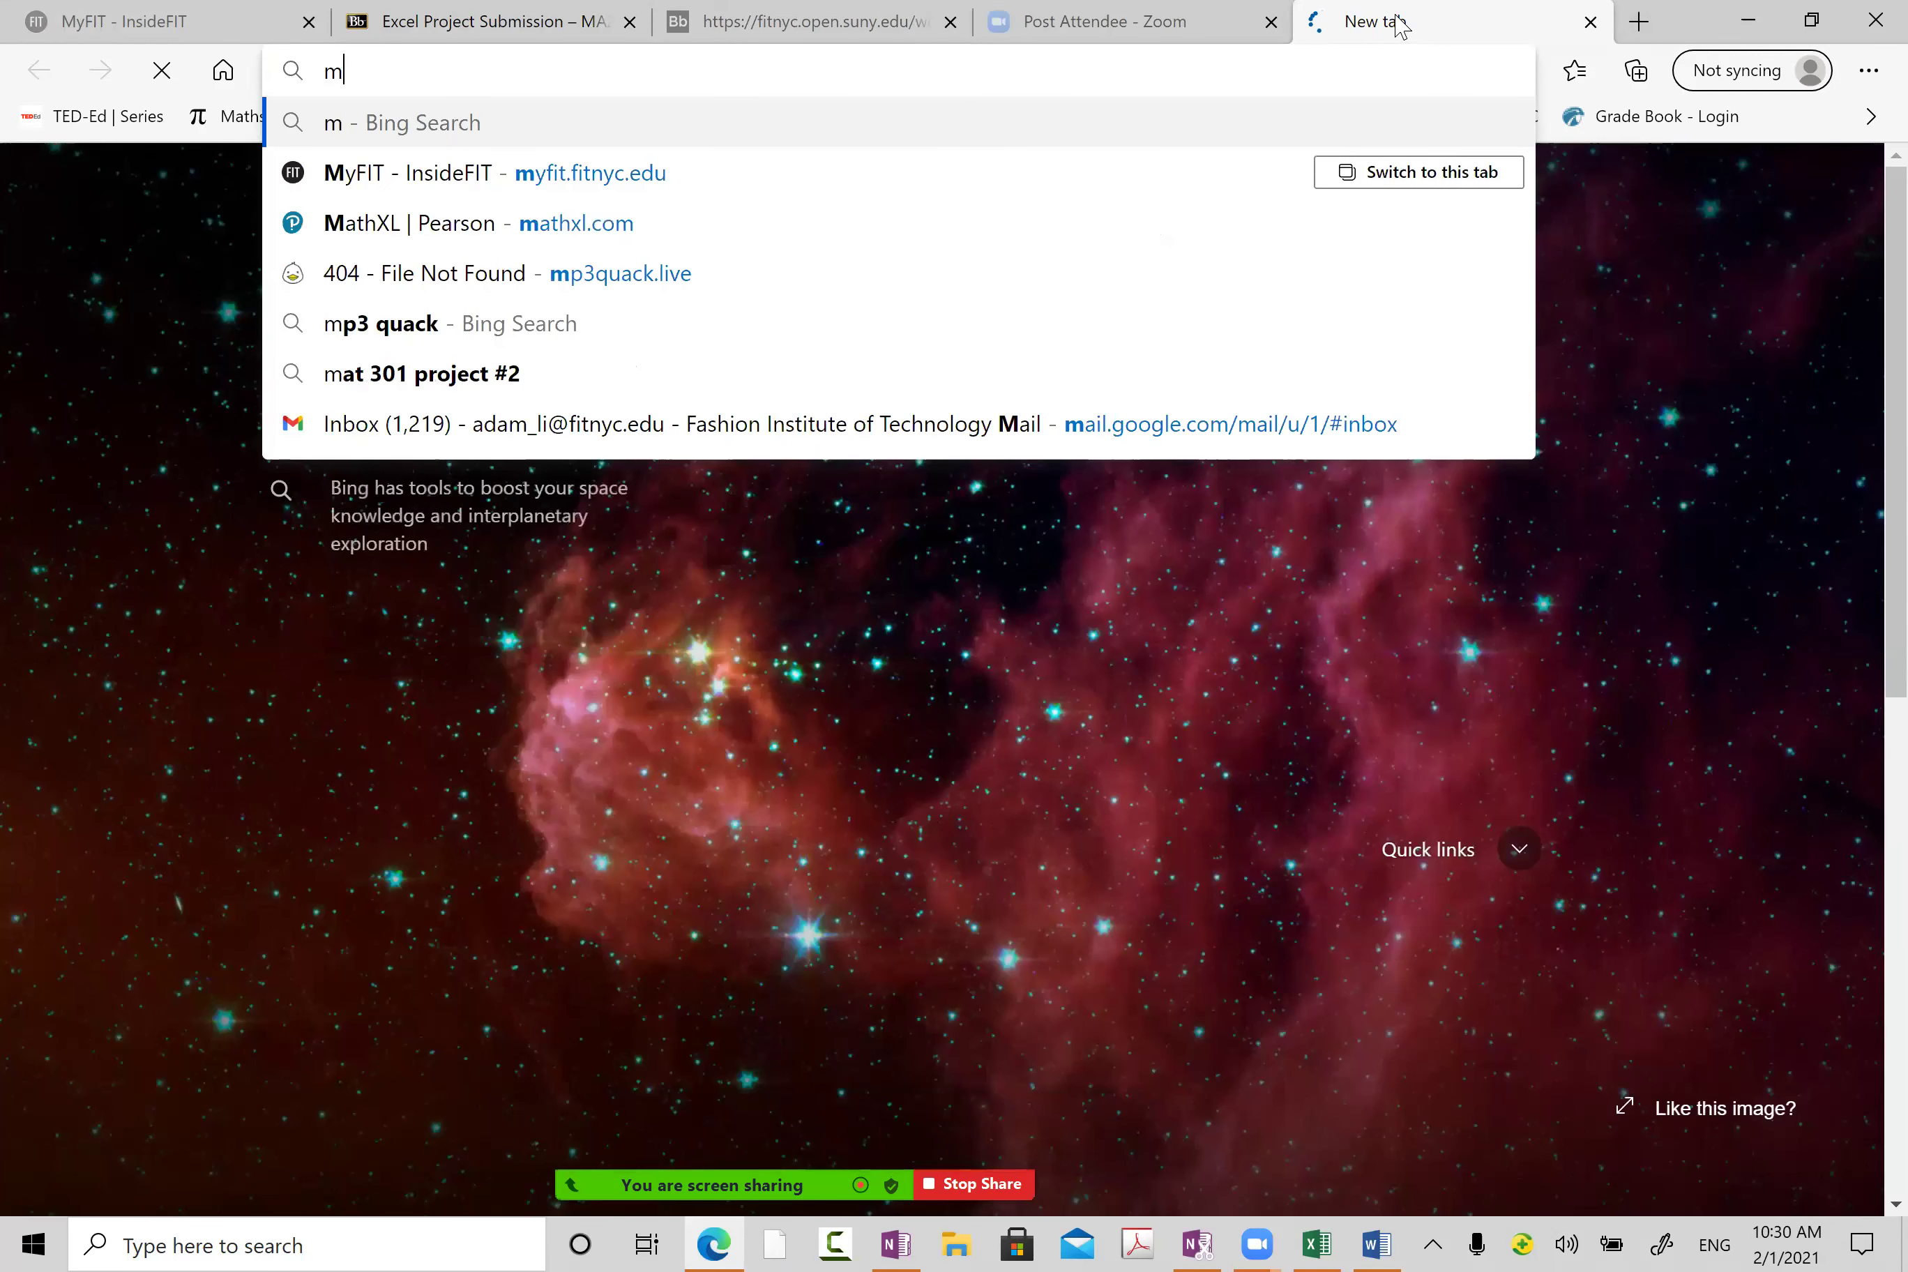
text(athxl.com)
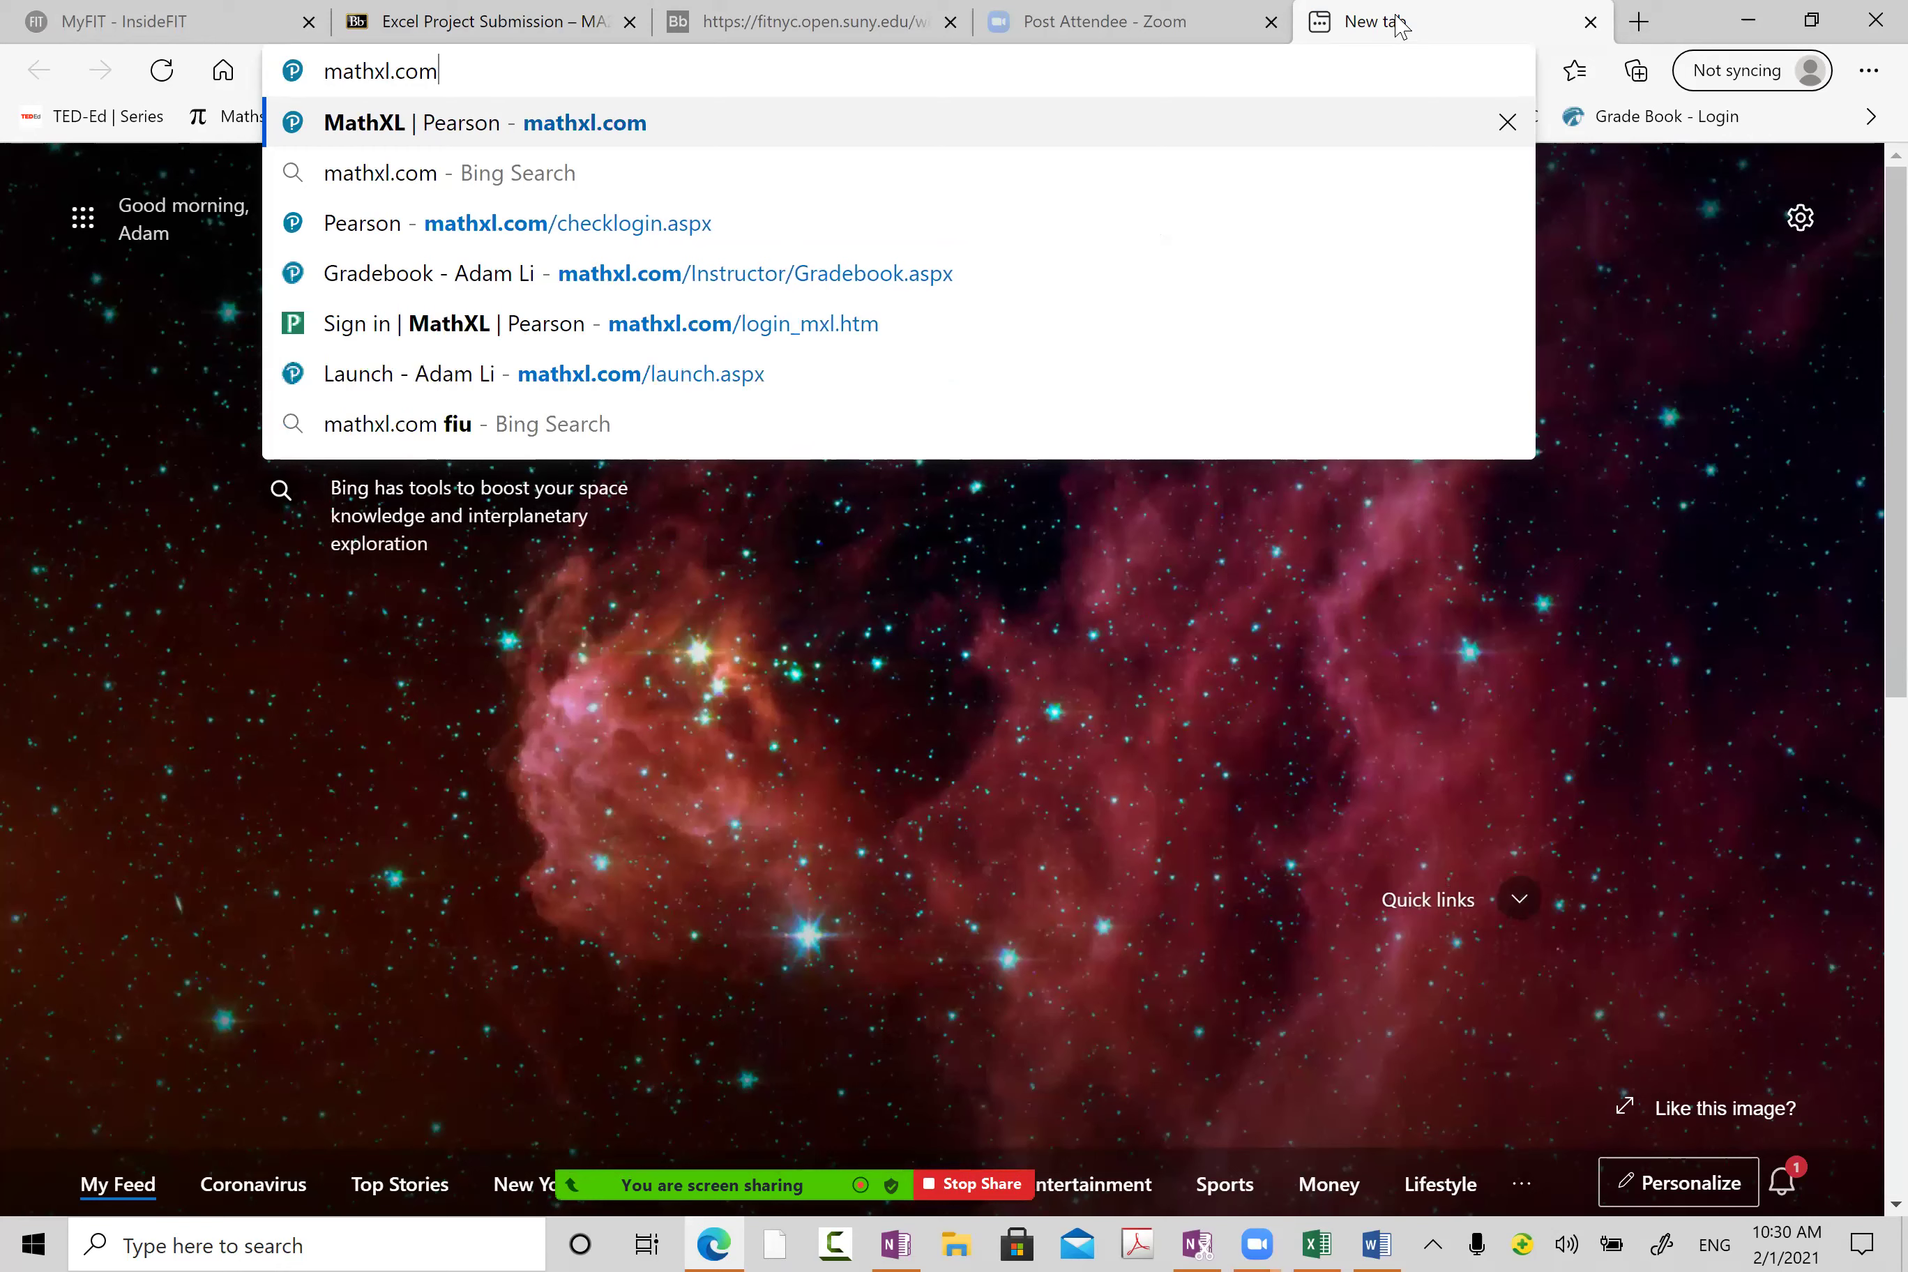
mouse_move(789, 1162)
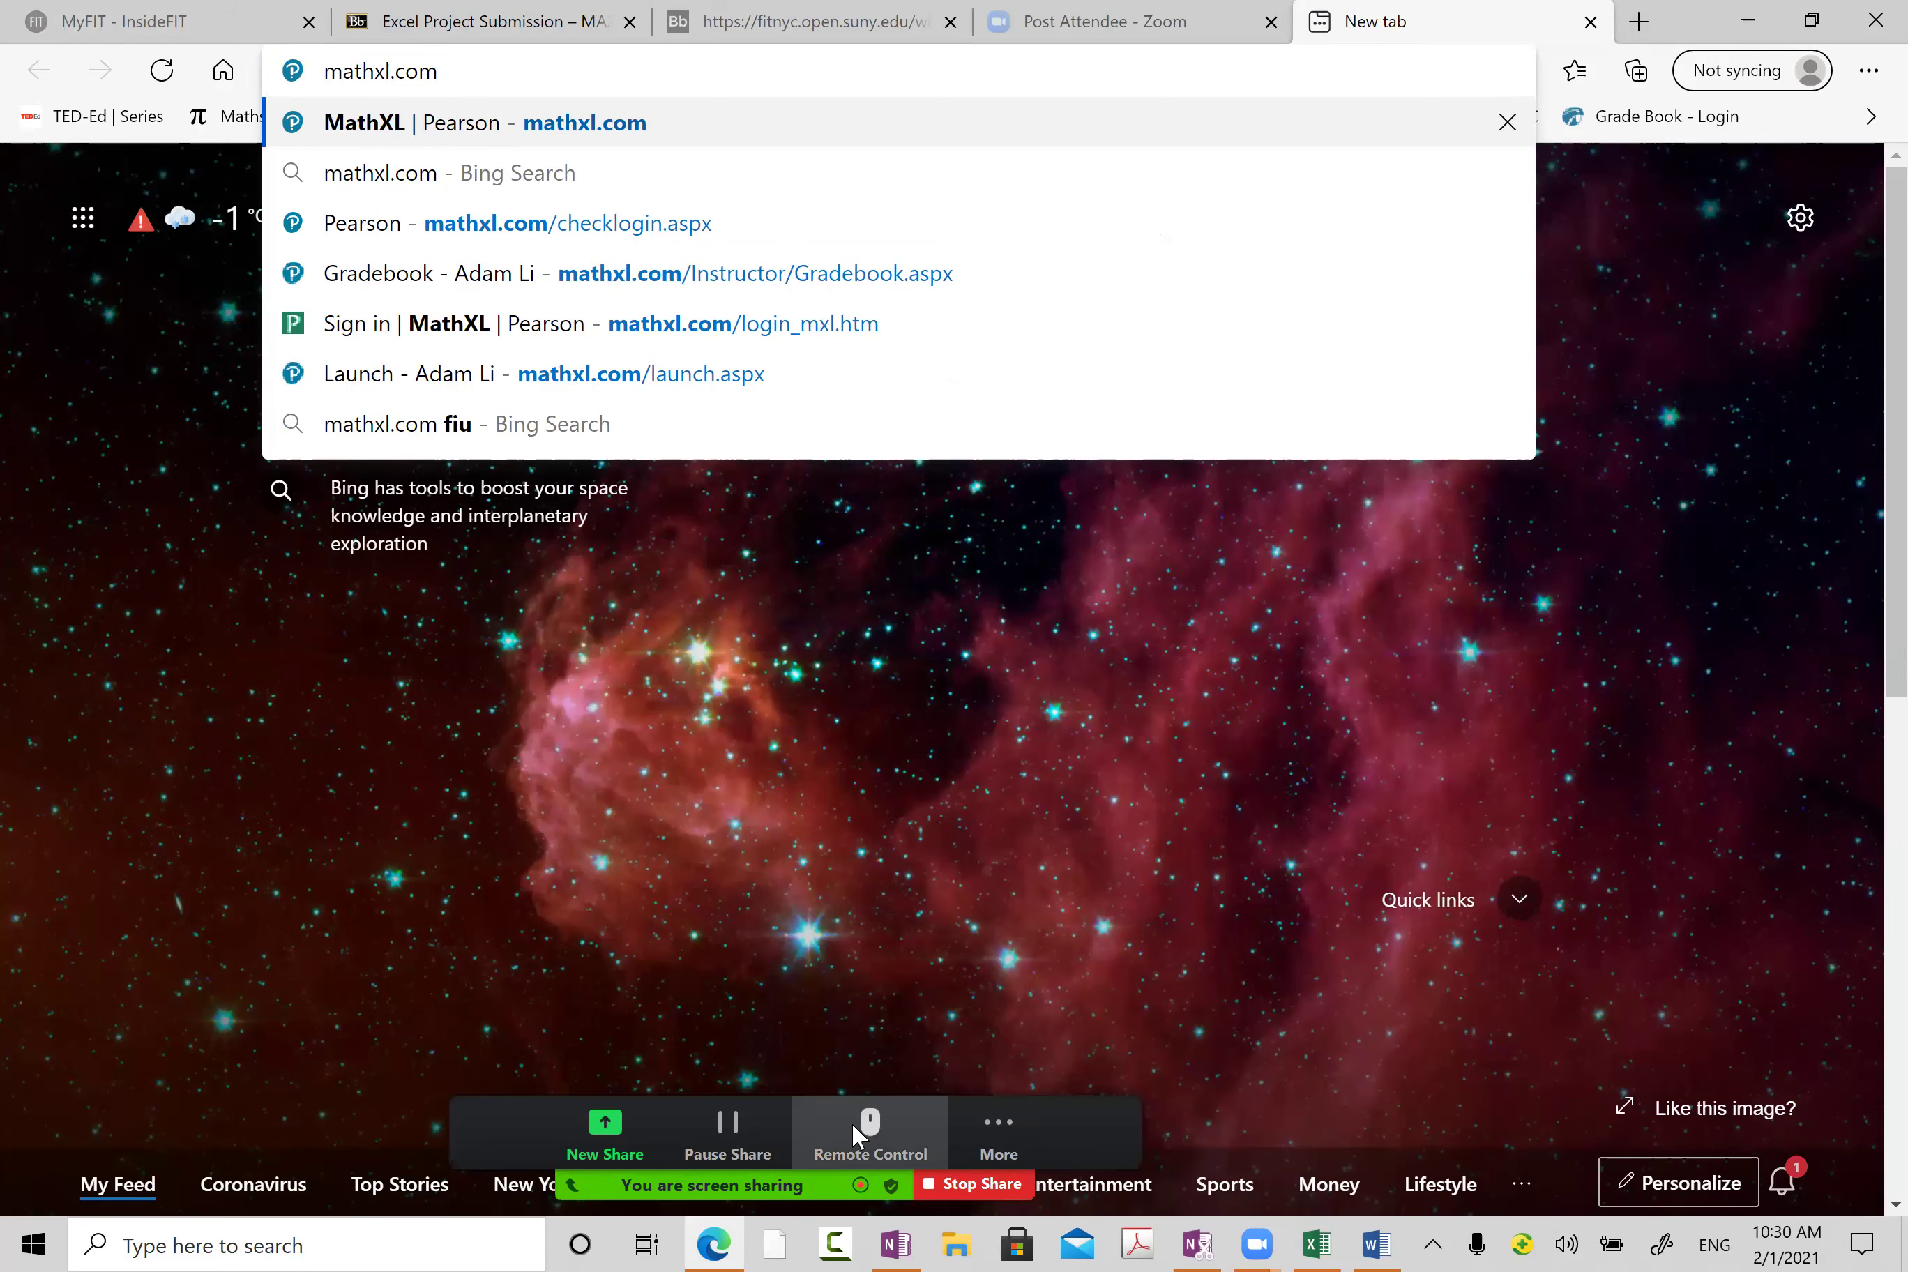
key(Return)
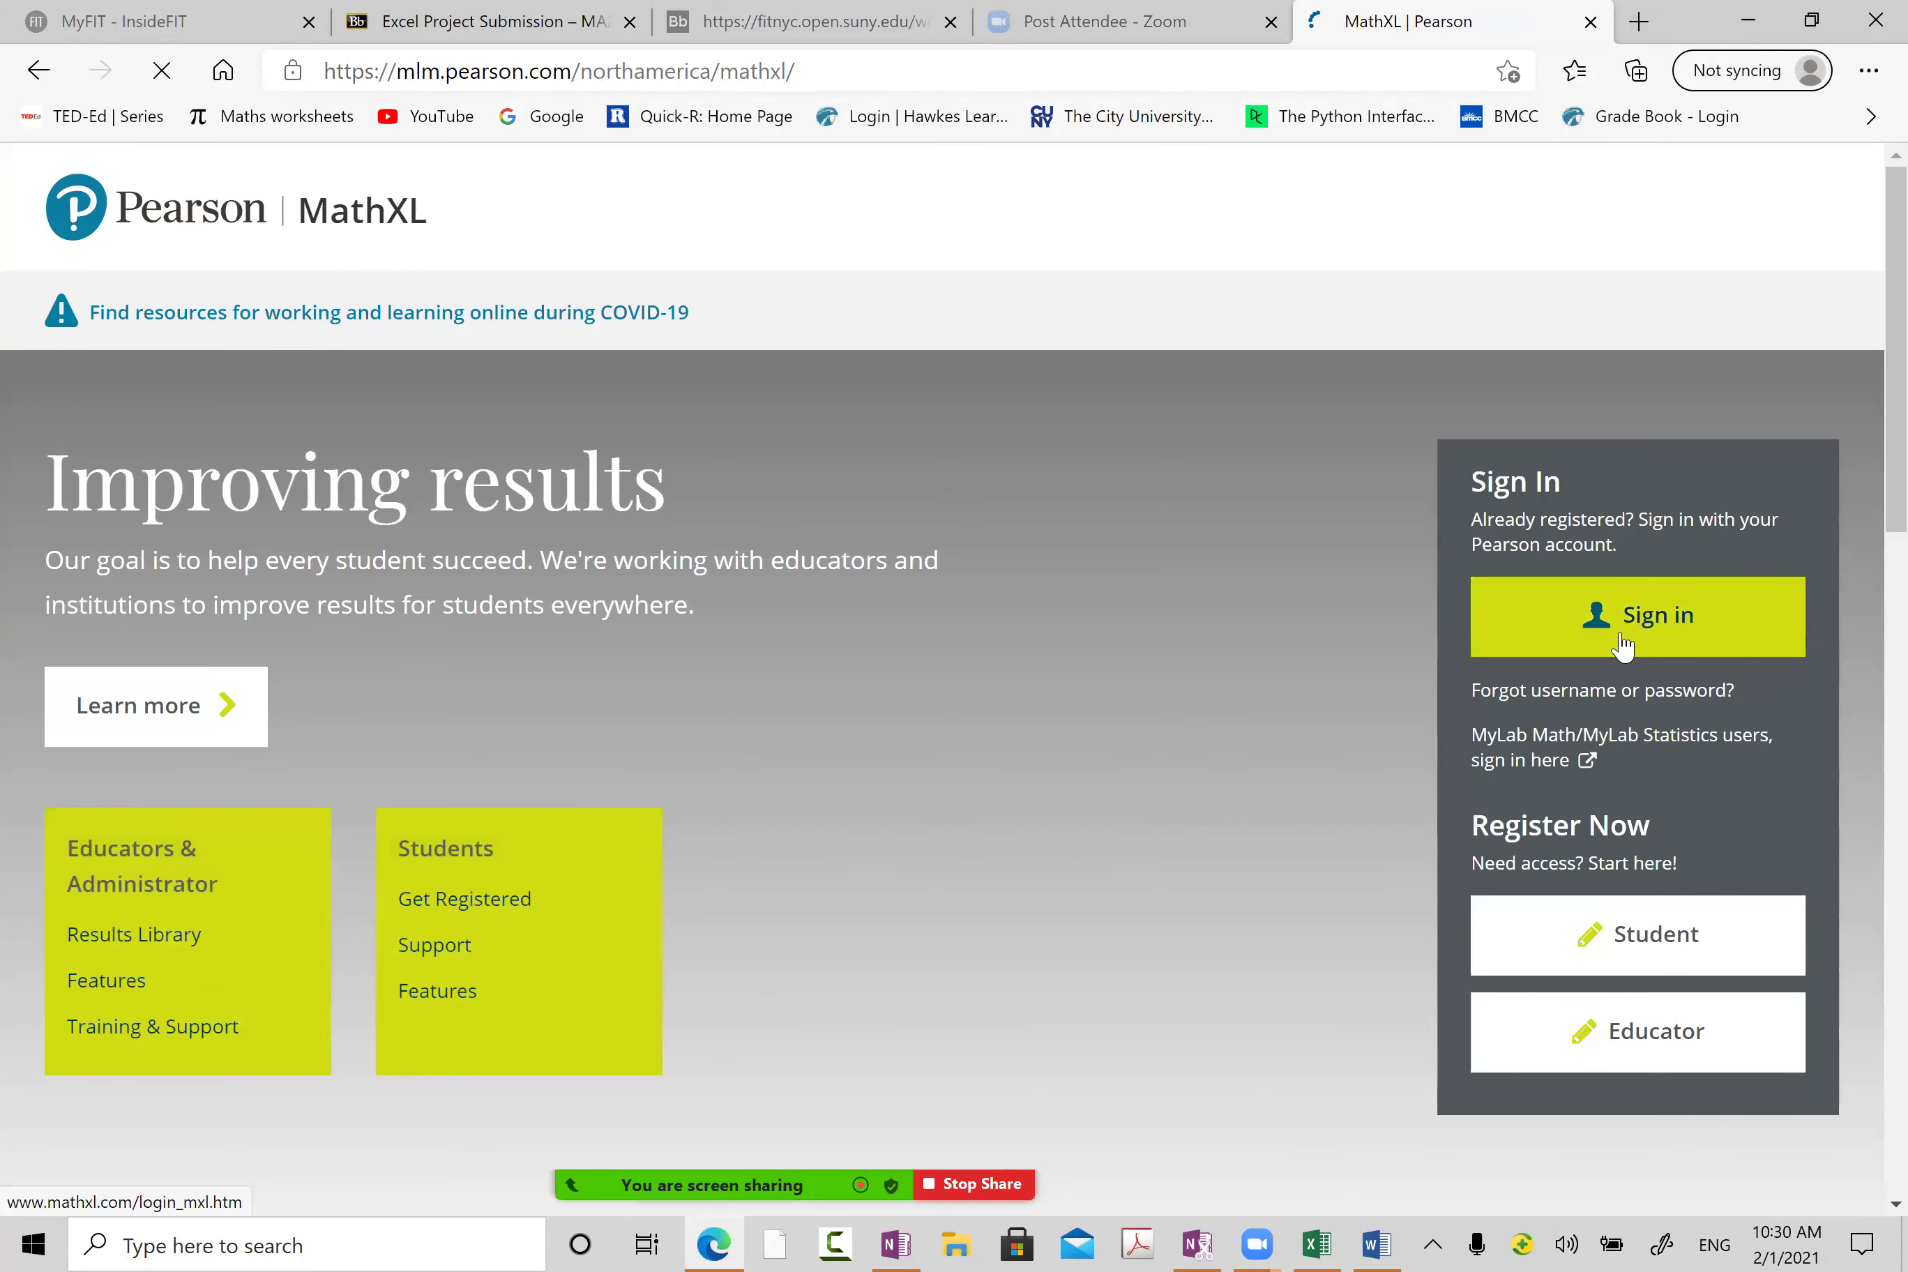
Step: Sign in with the instructor's username and password and enter the Ma 222 instructor home
click(1622, 646)
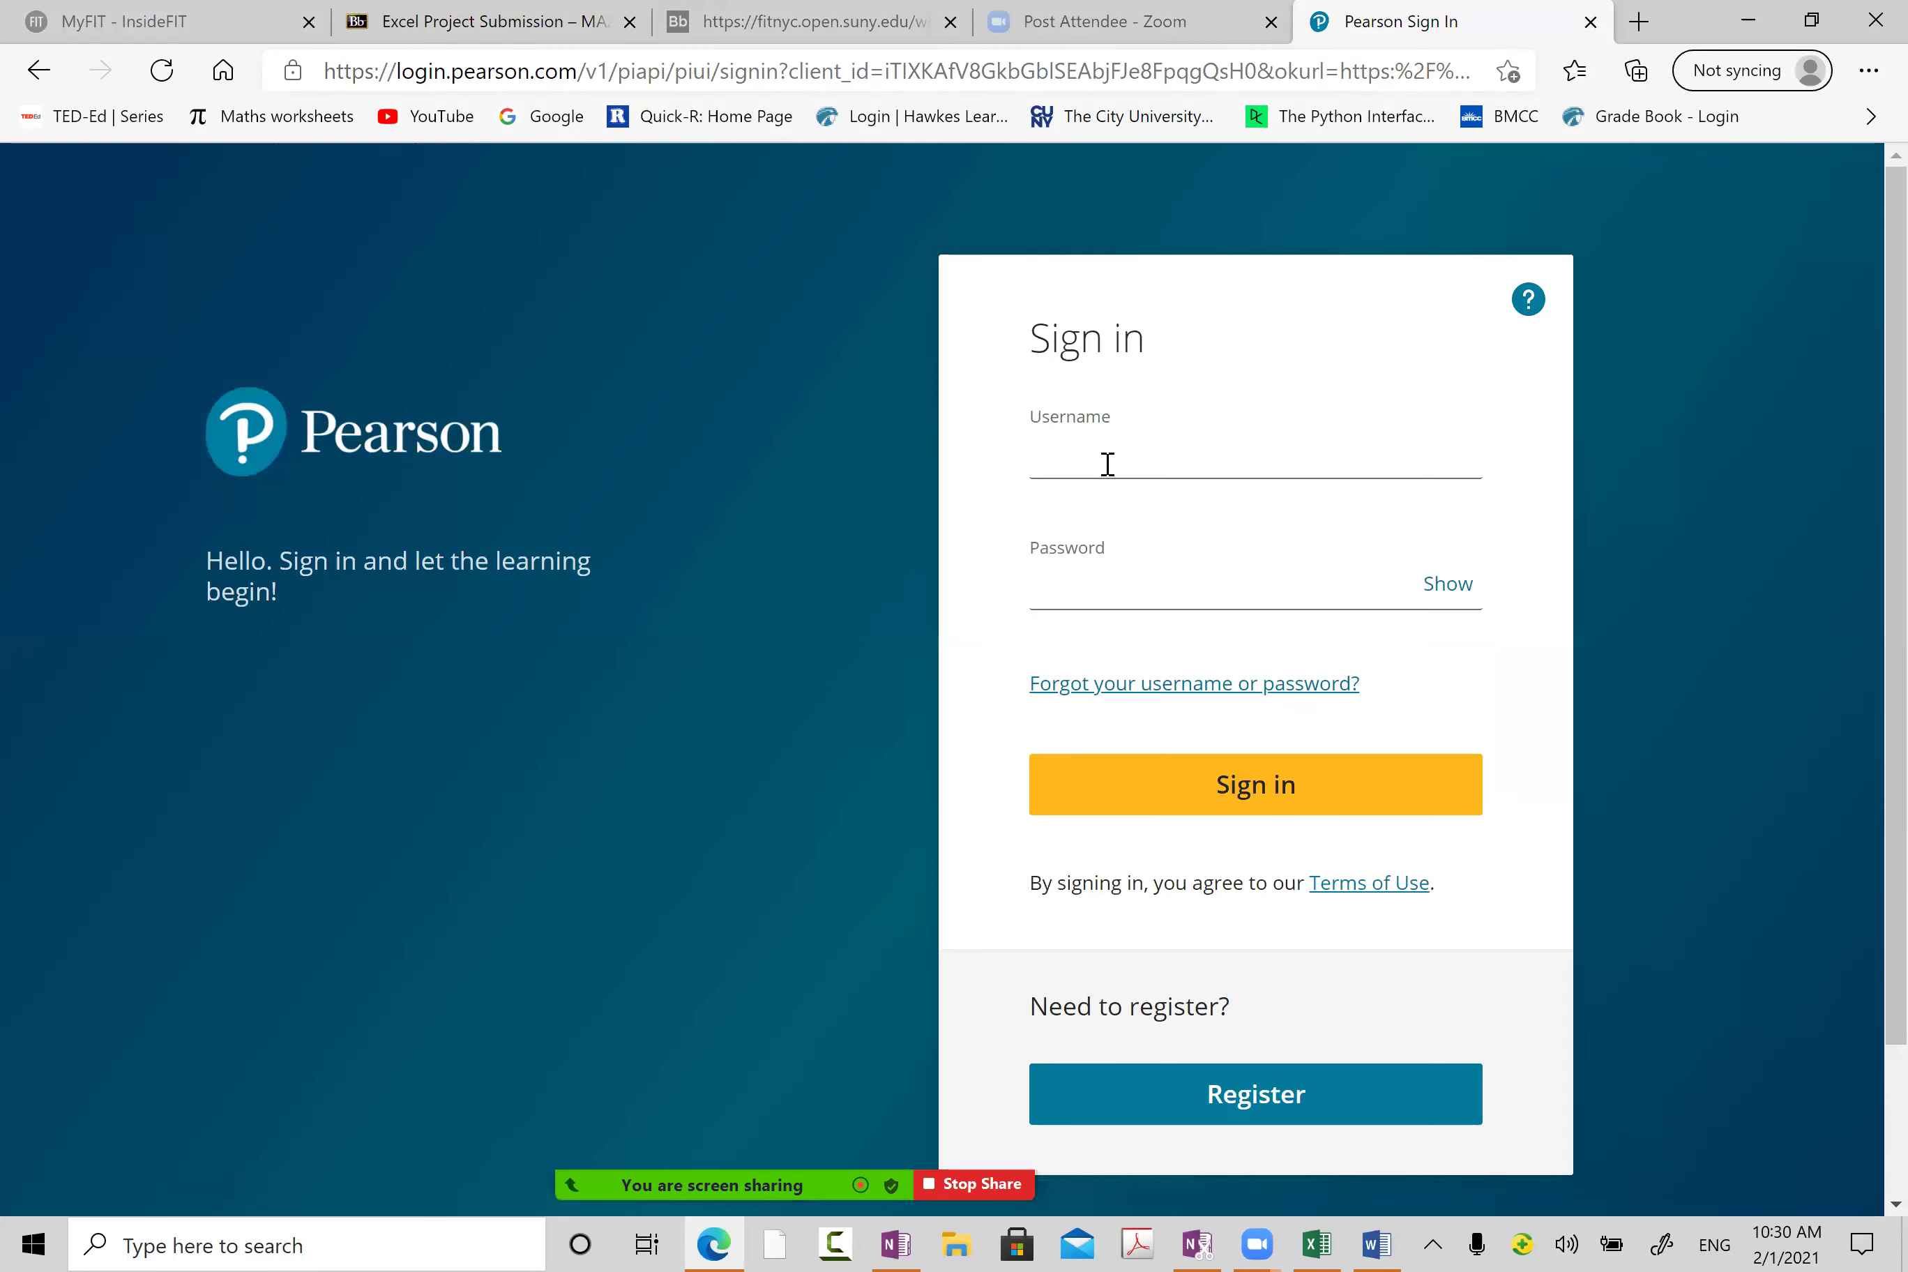
click(1117, 458)
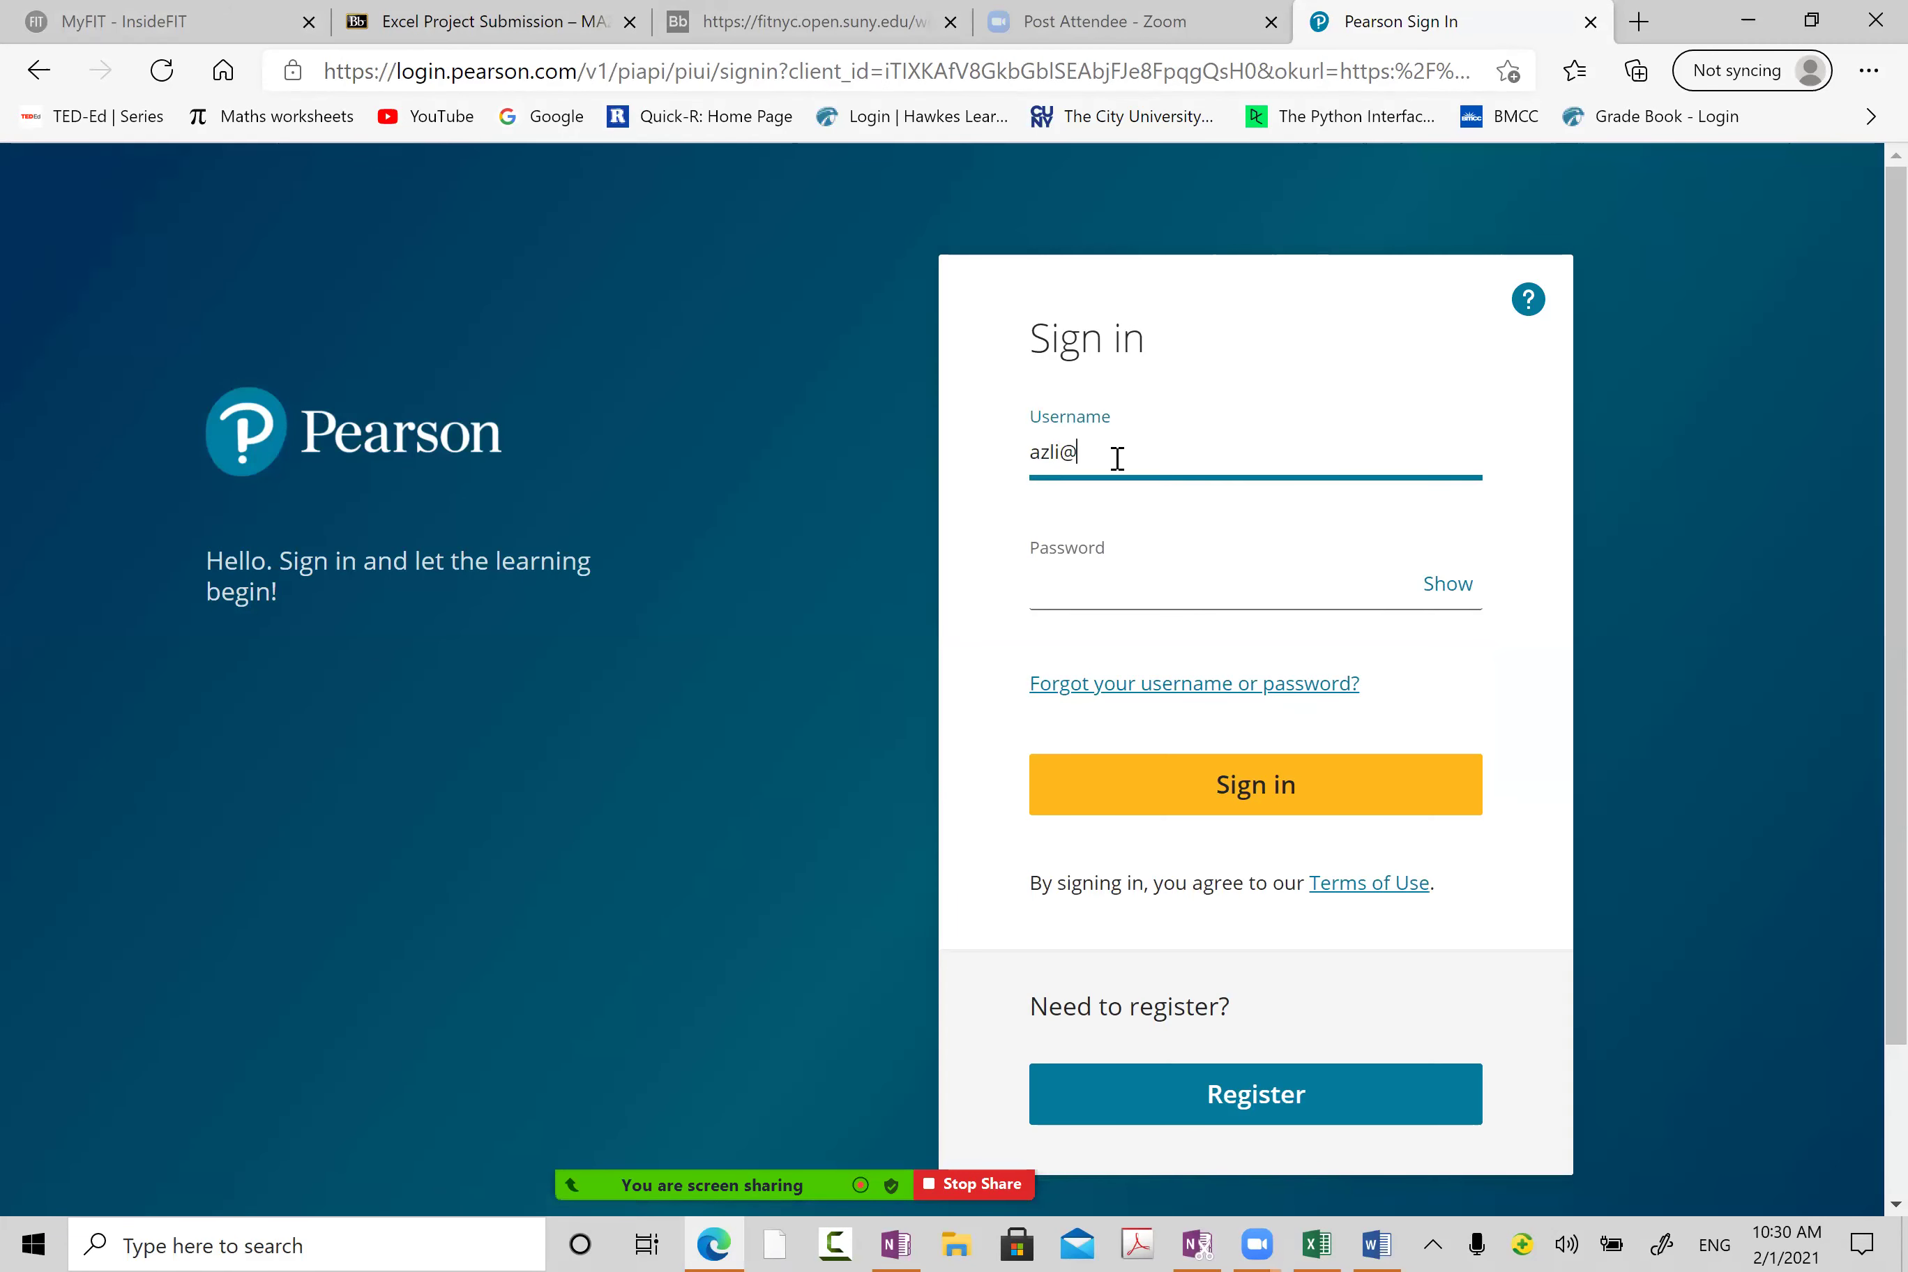
key(Tab)
text(********)
key(Return)
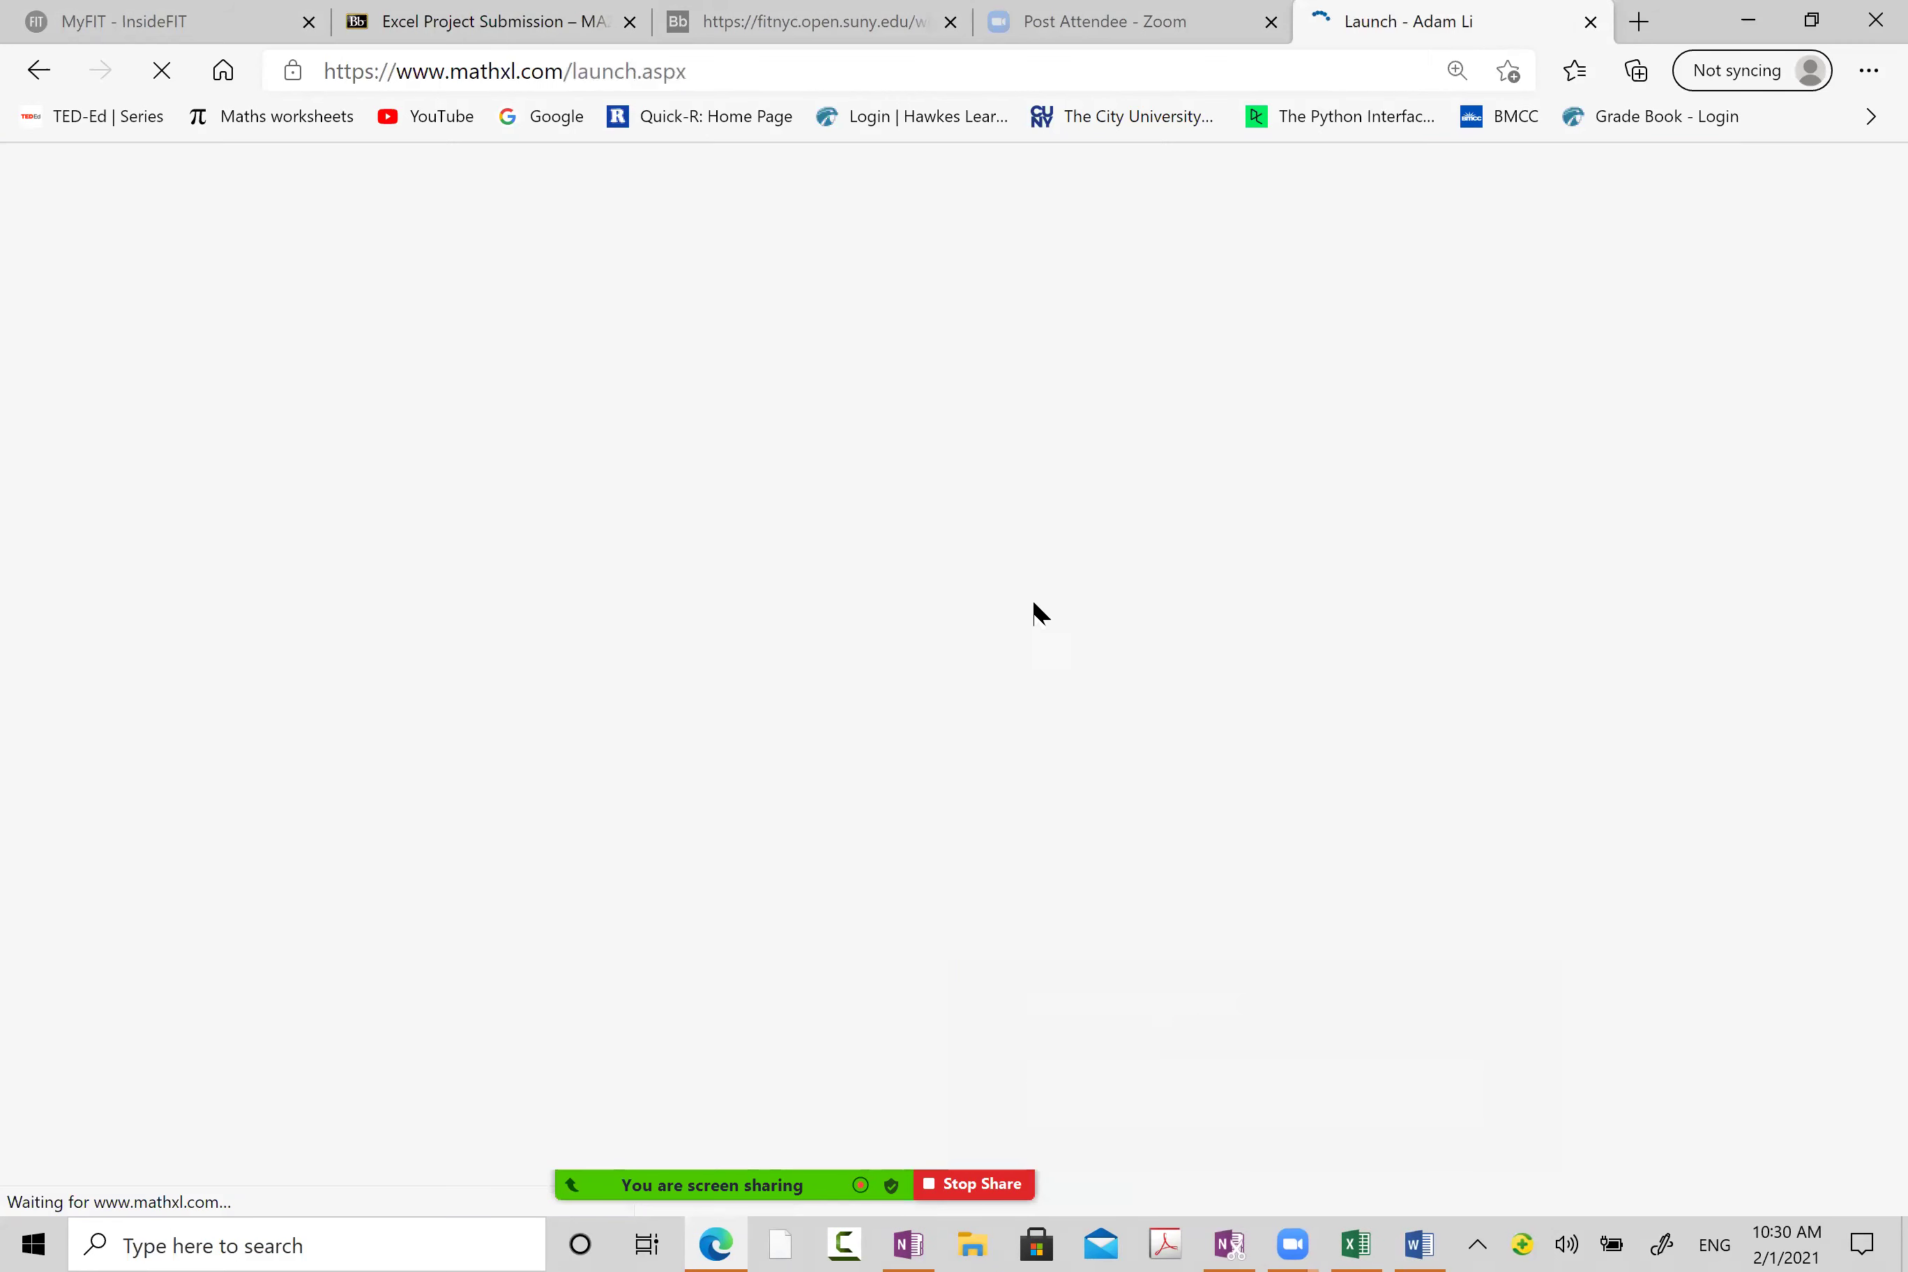
click(971, 529)
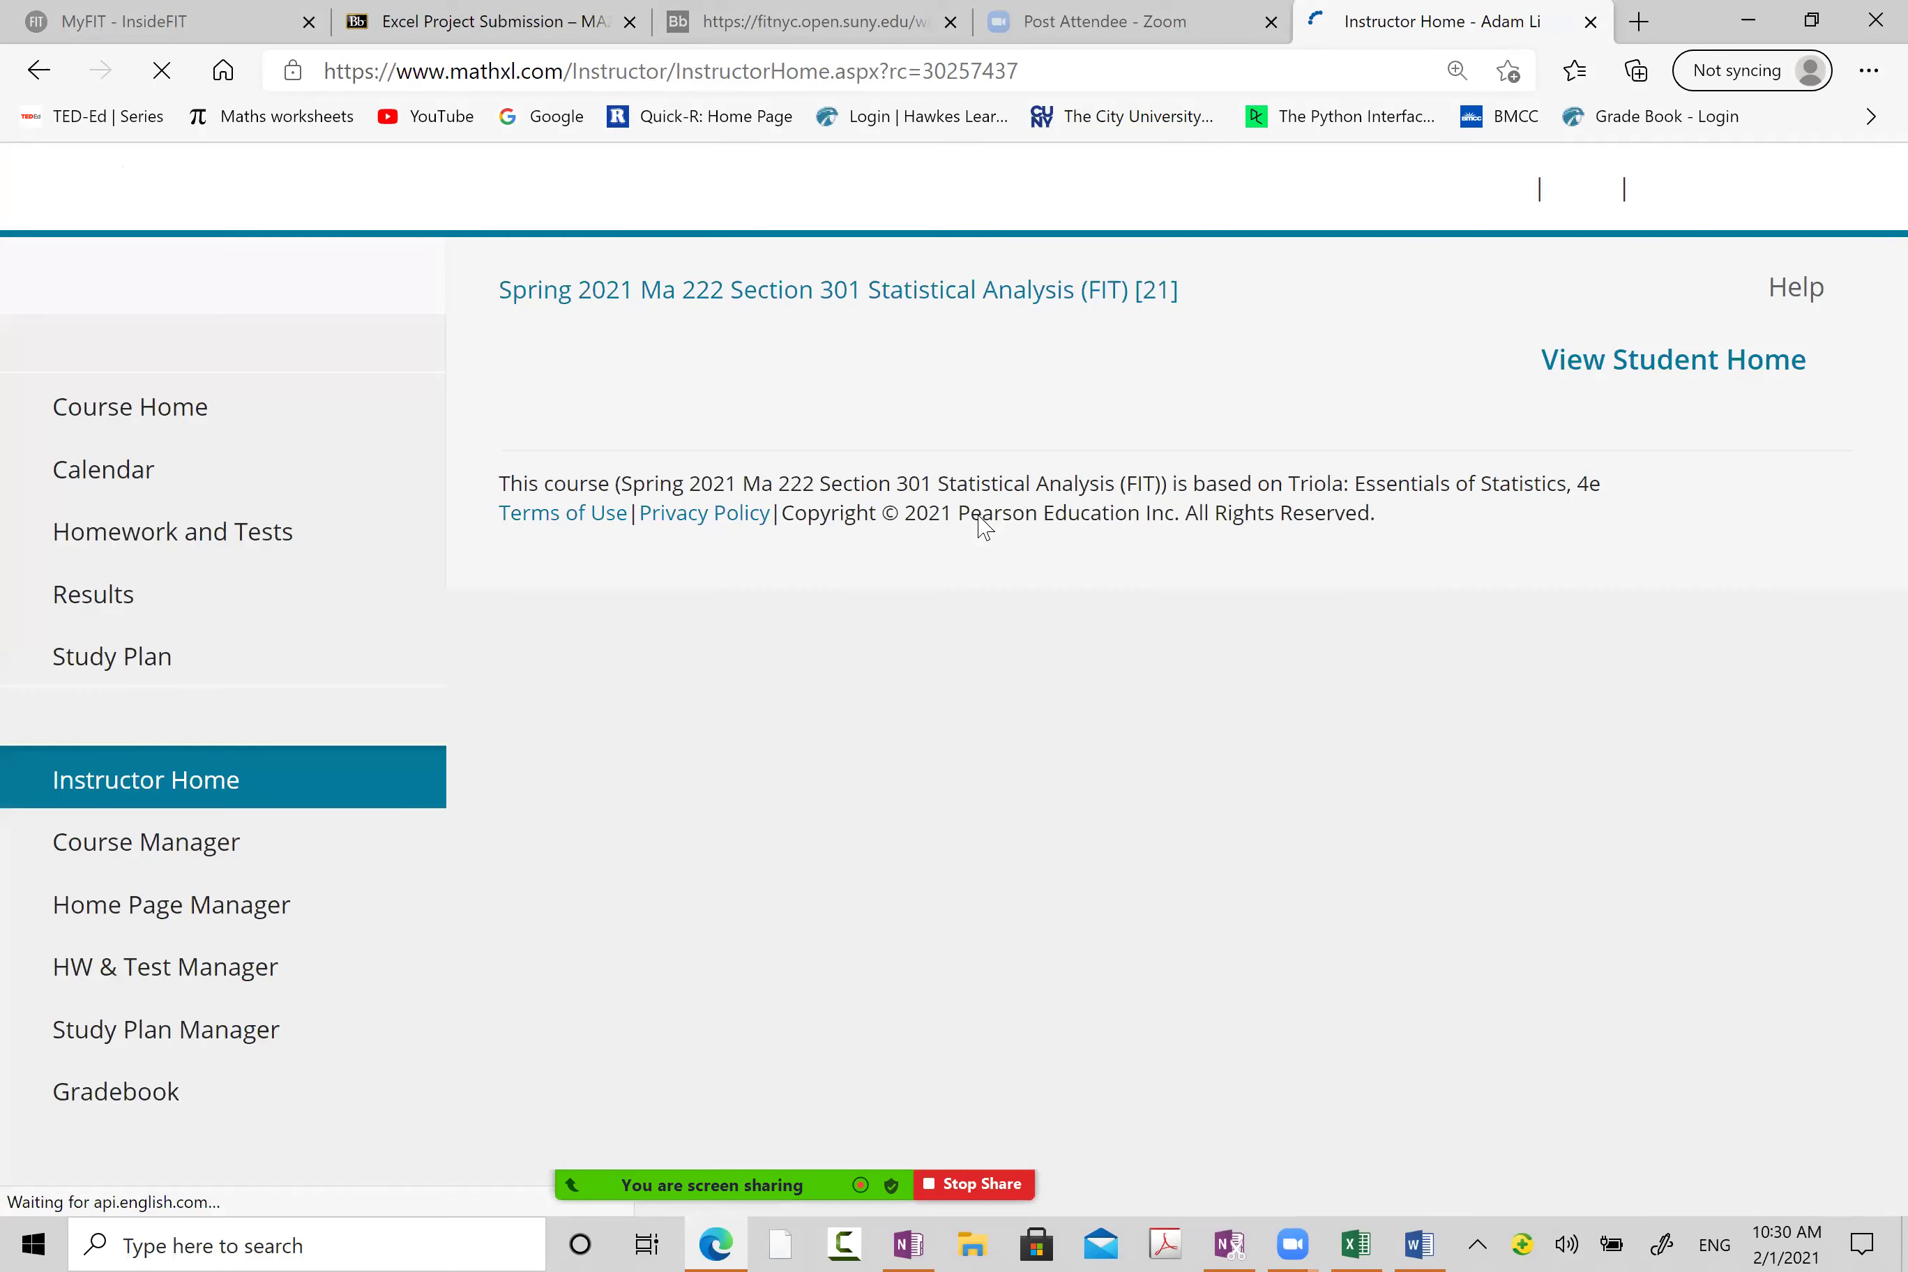
Step: From the Gradebook's Class Roster, open one student's course results and scroll through them
click(260, 1113)
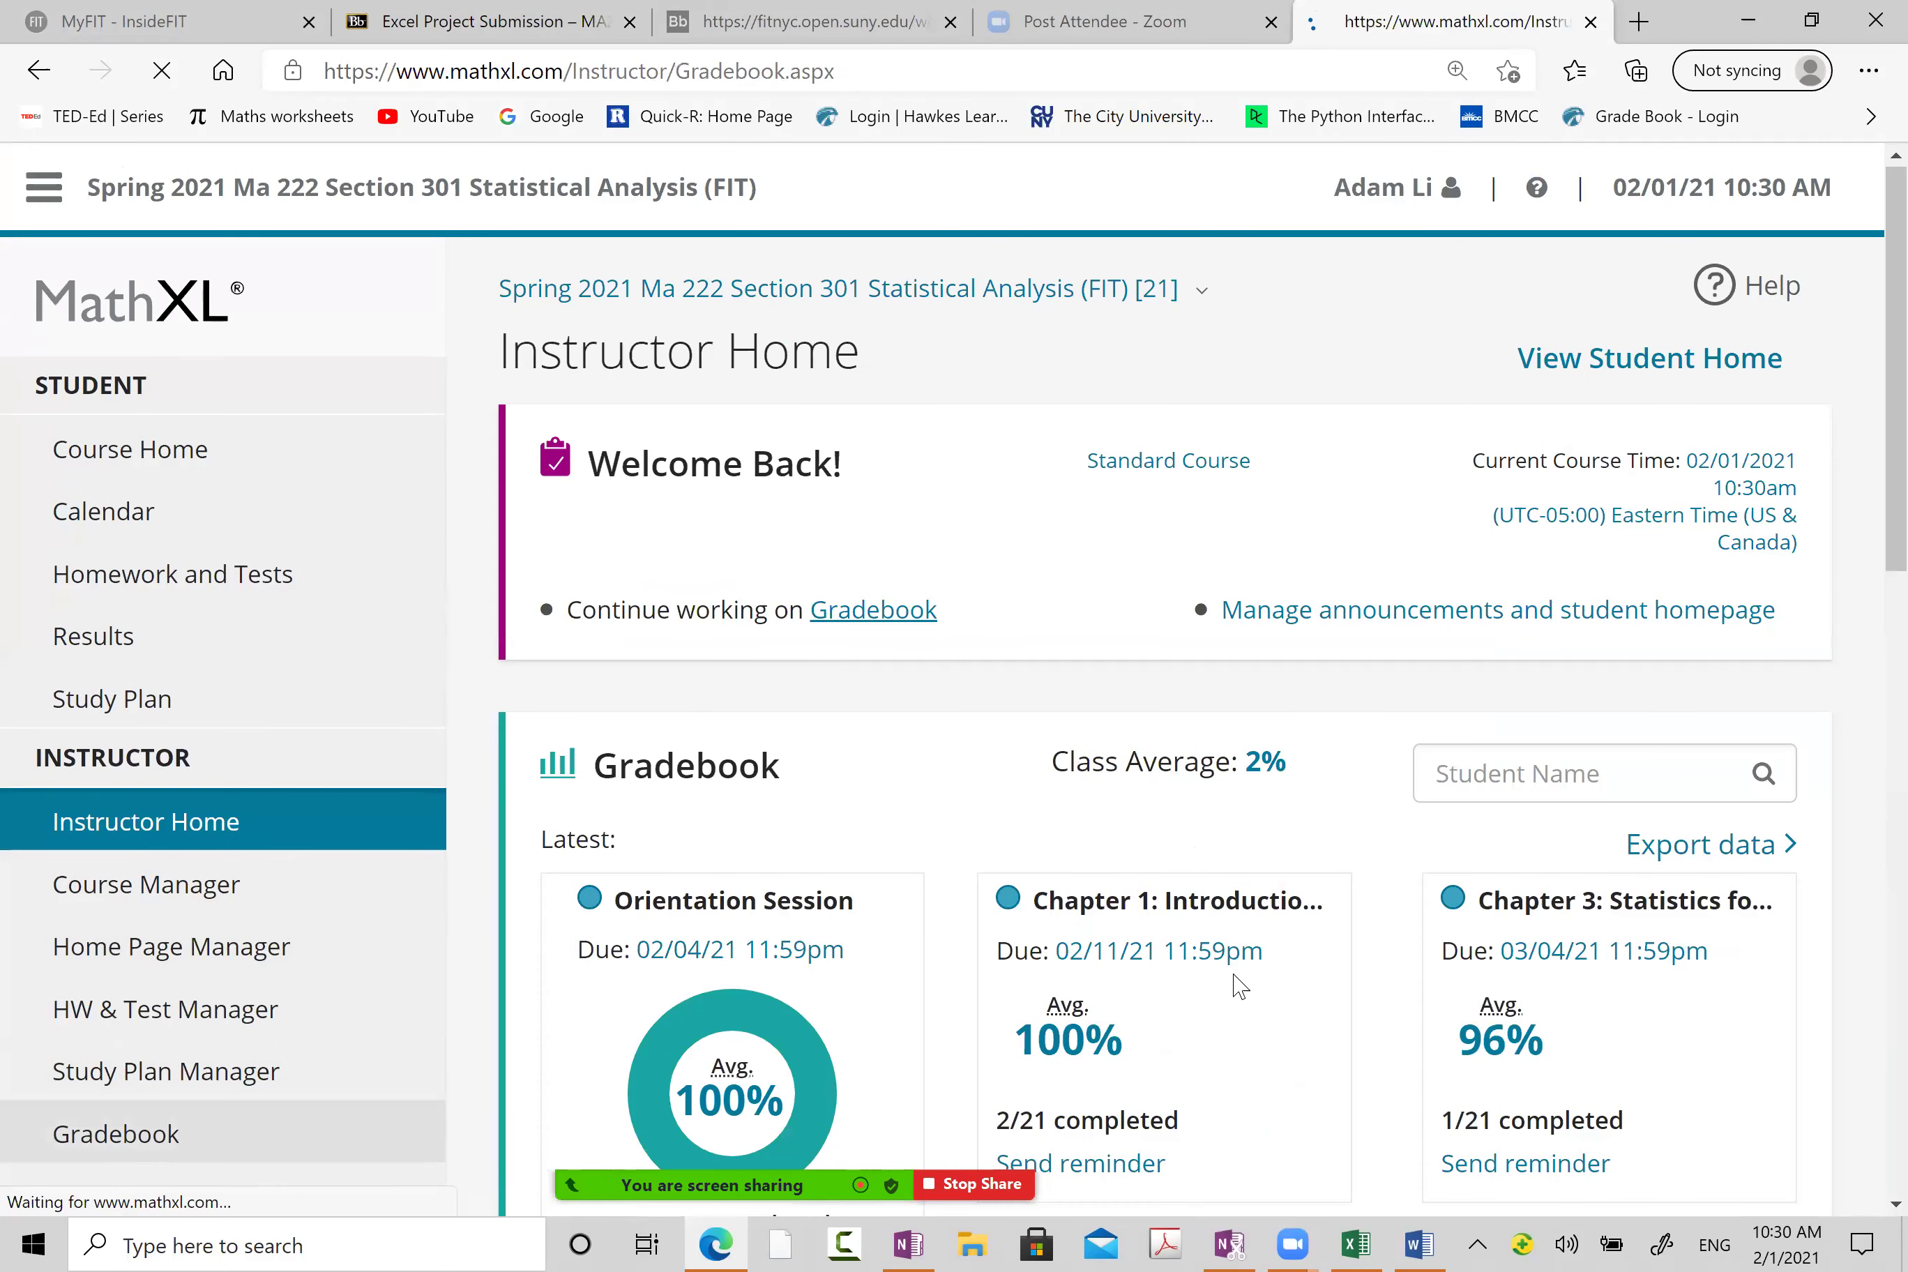
scroll(1226, 886, down, 2)
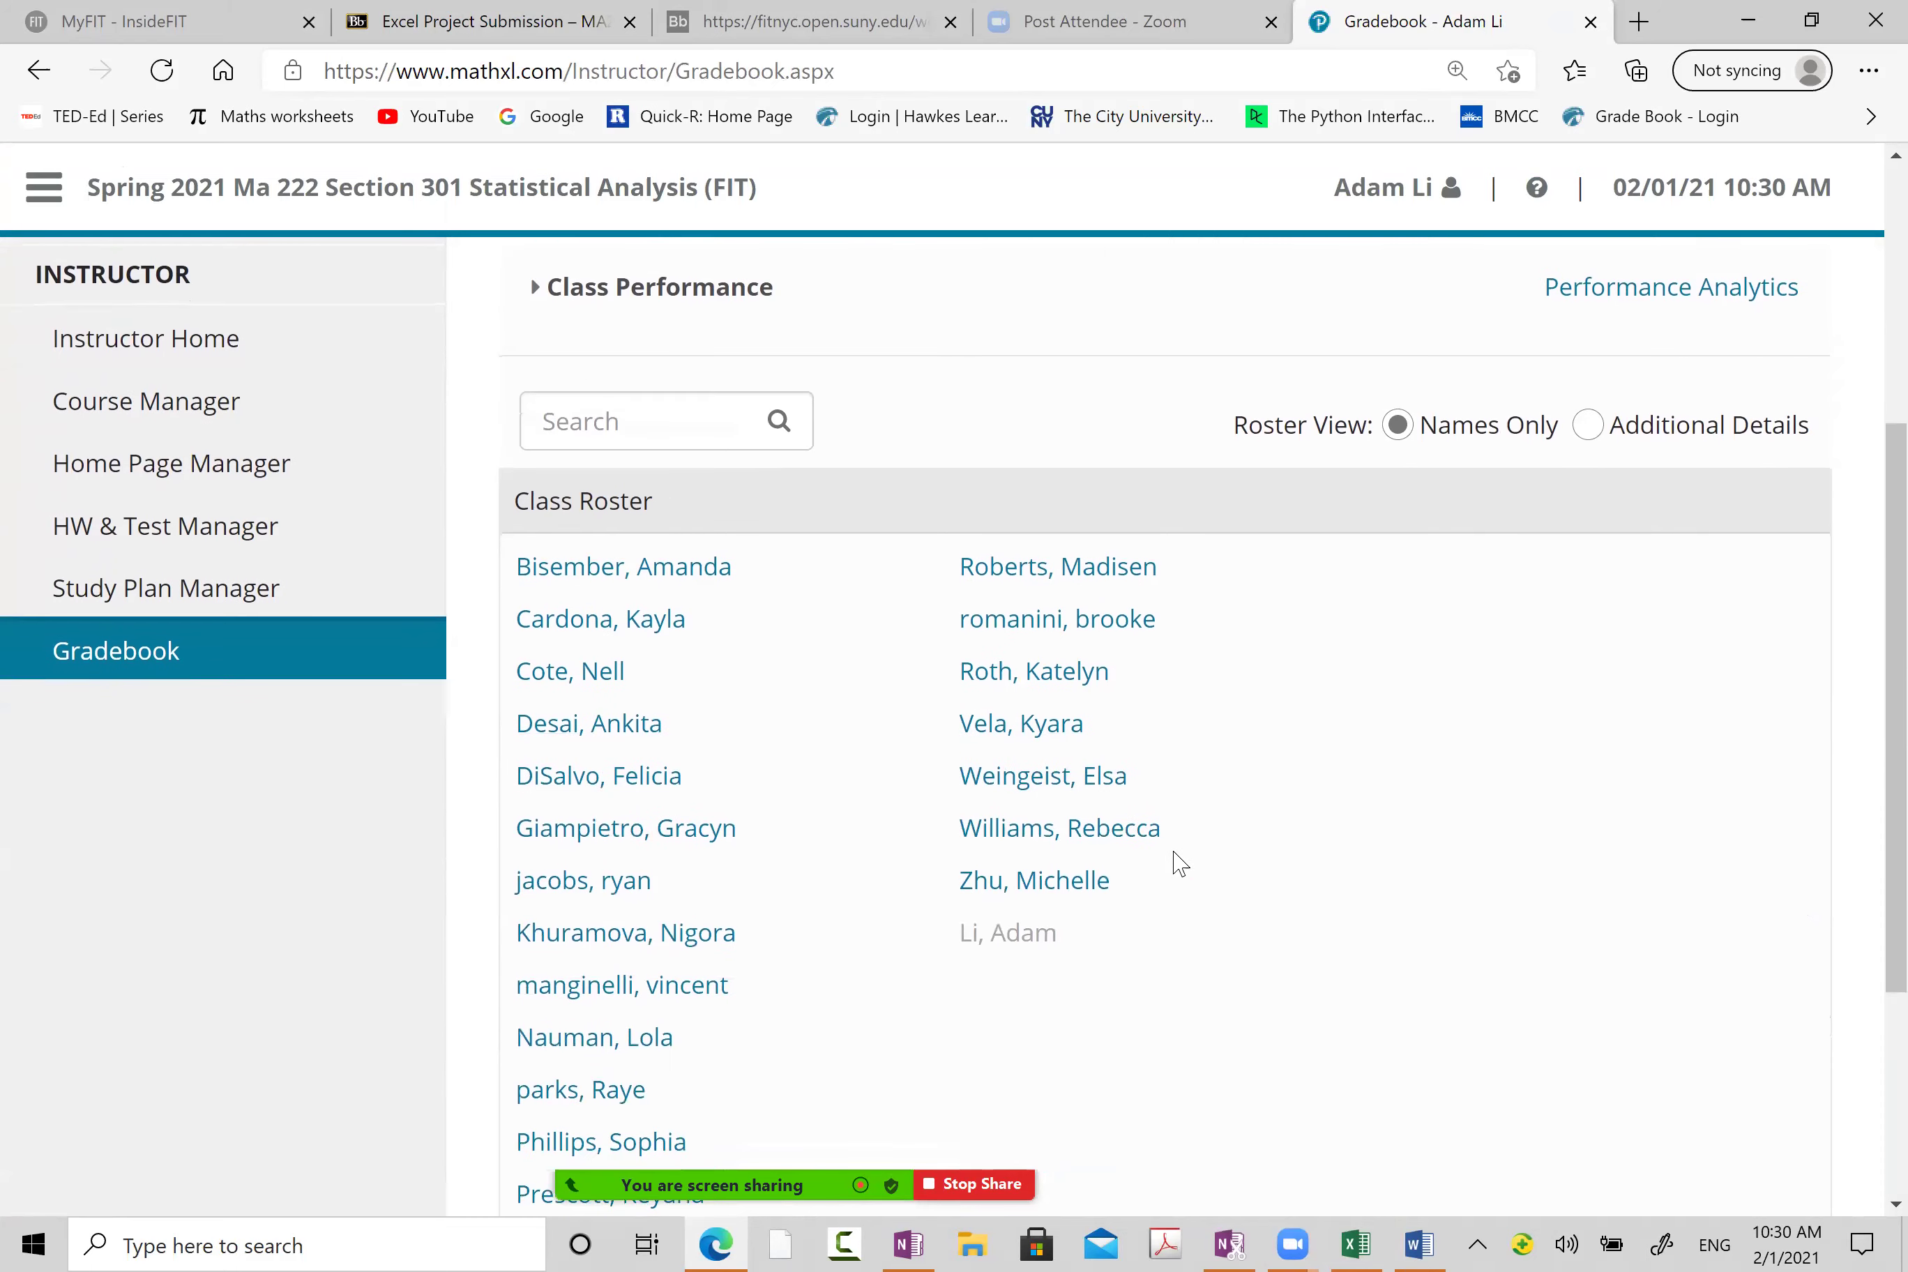
scroll(669, 885, down, 2)
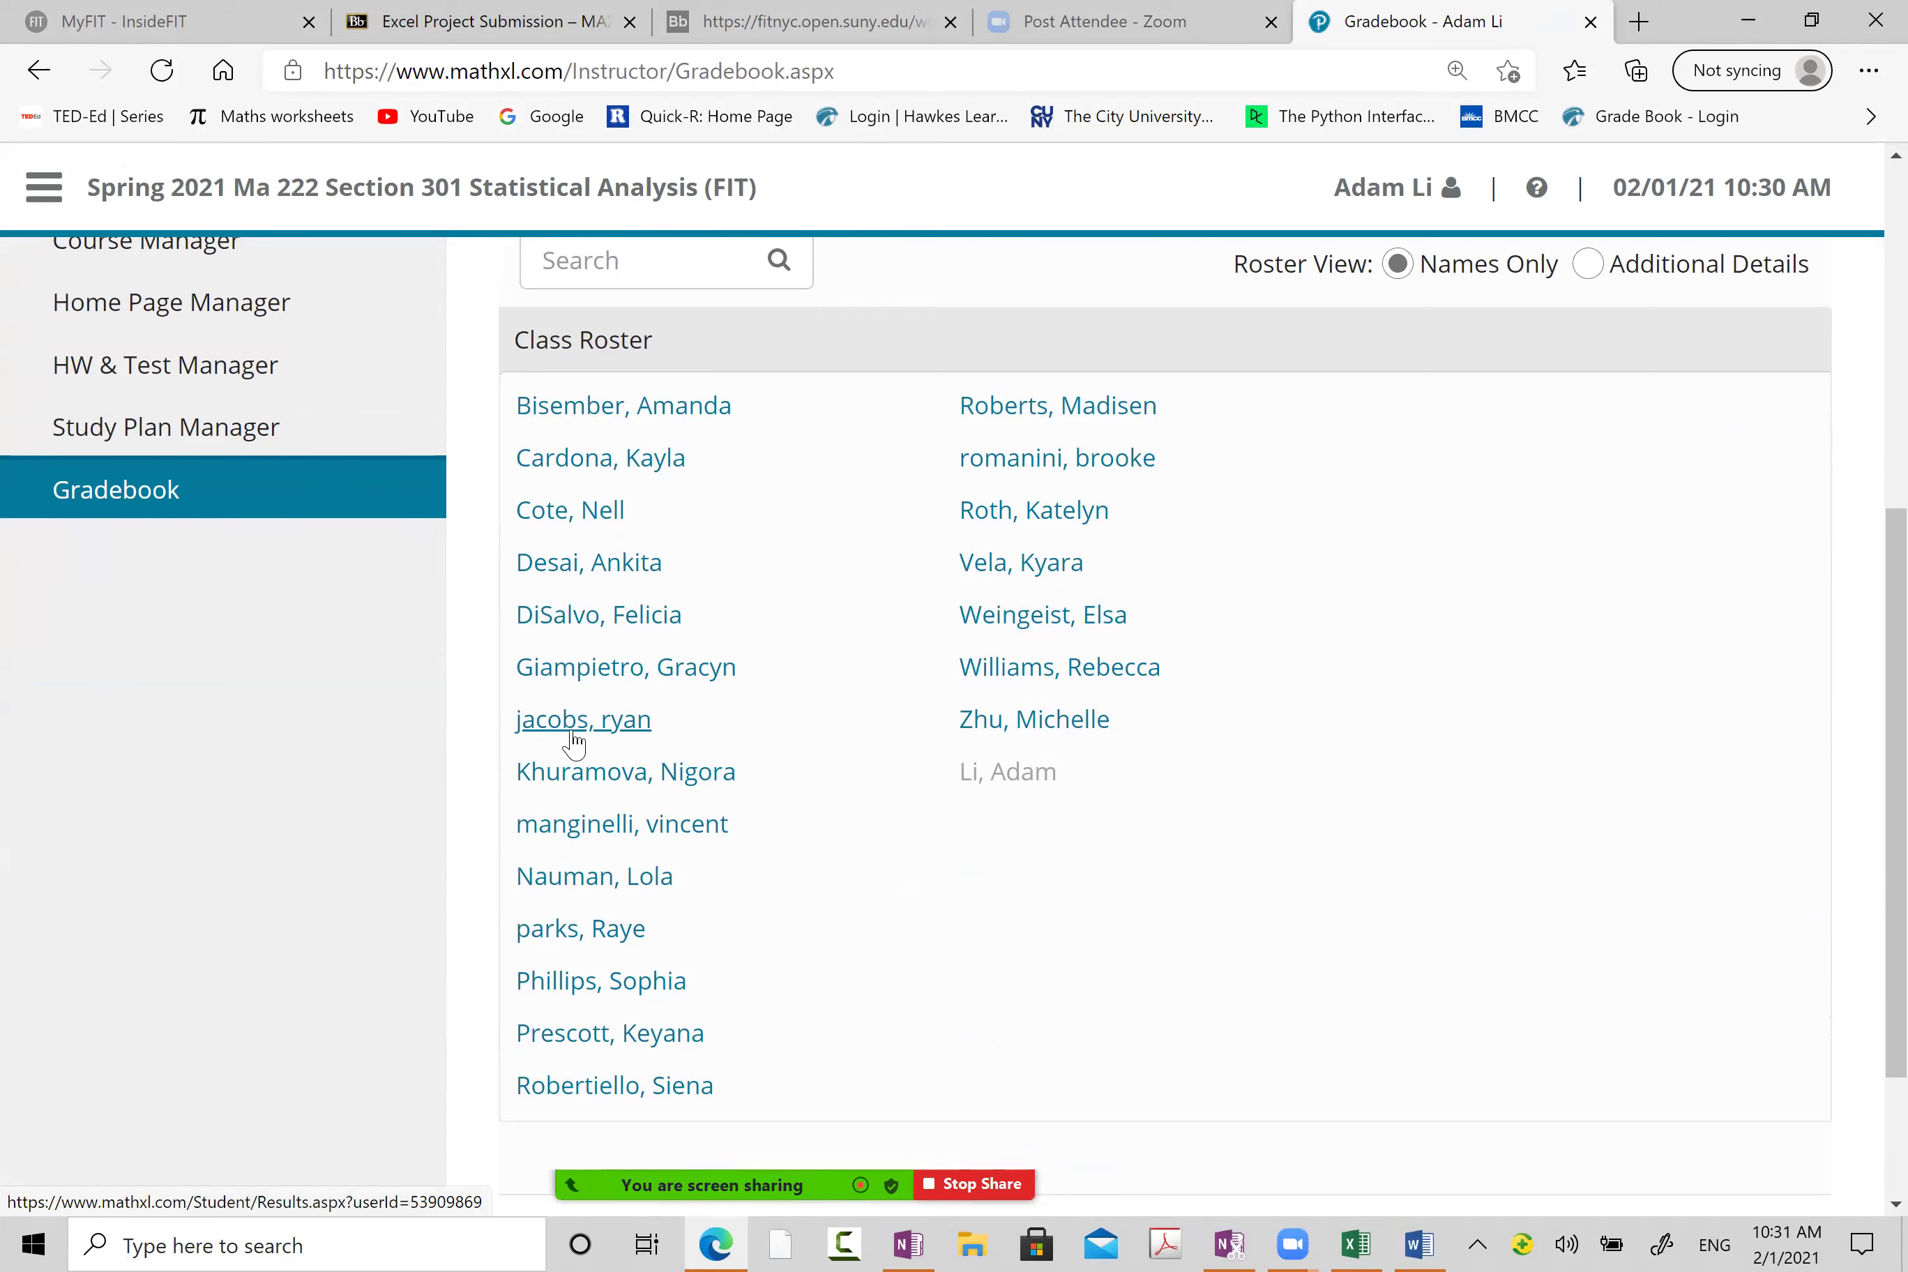
click(596, 733)
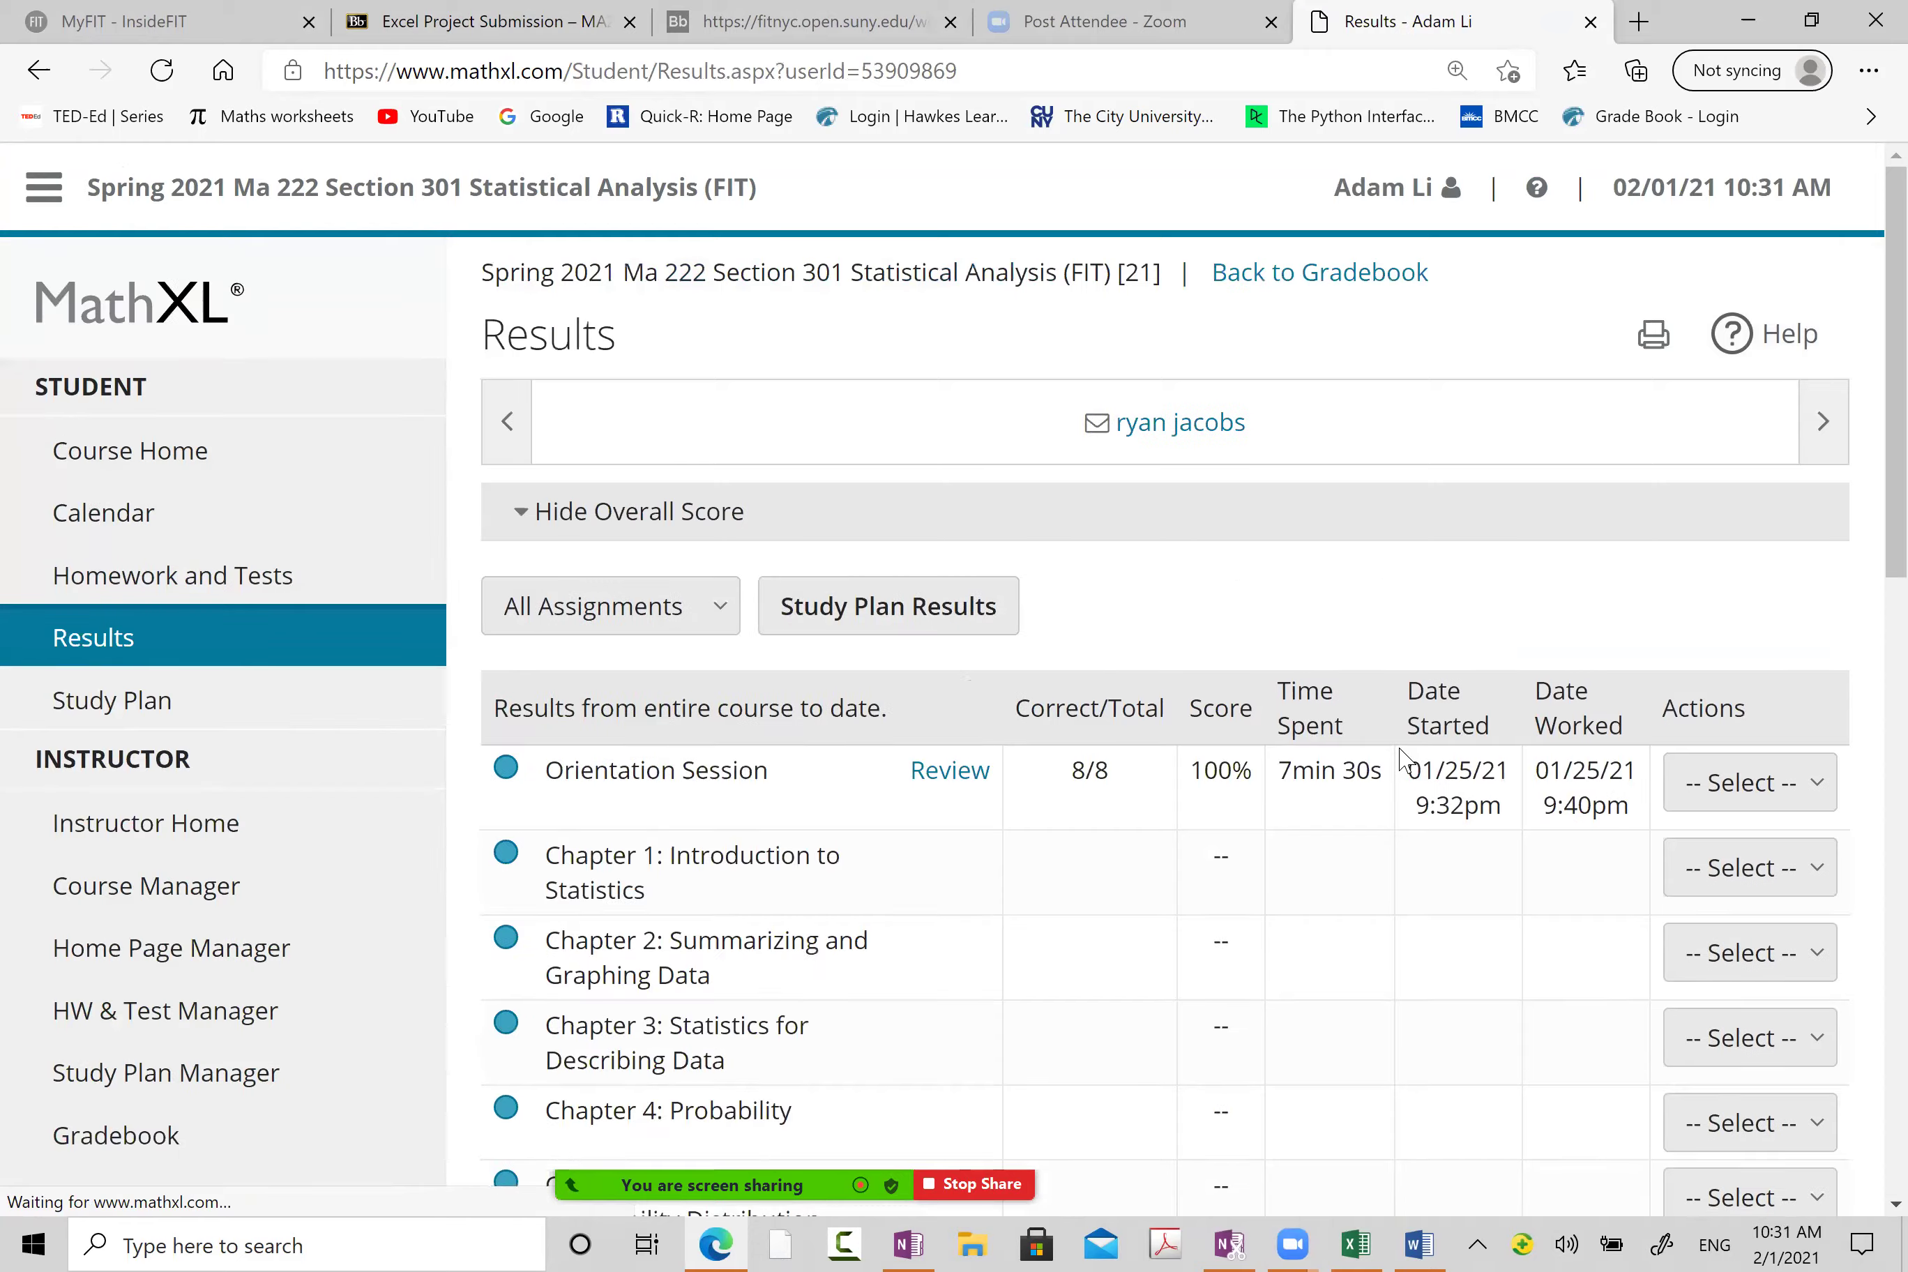
scroll(1318, 994, down, 2)
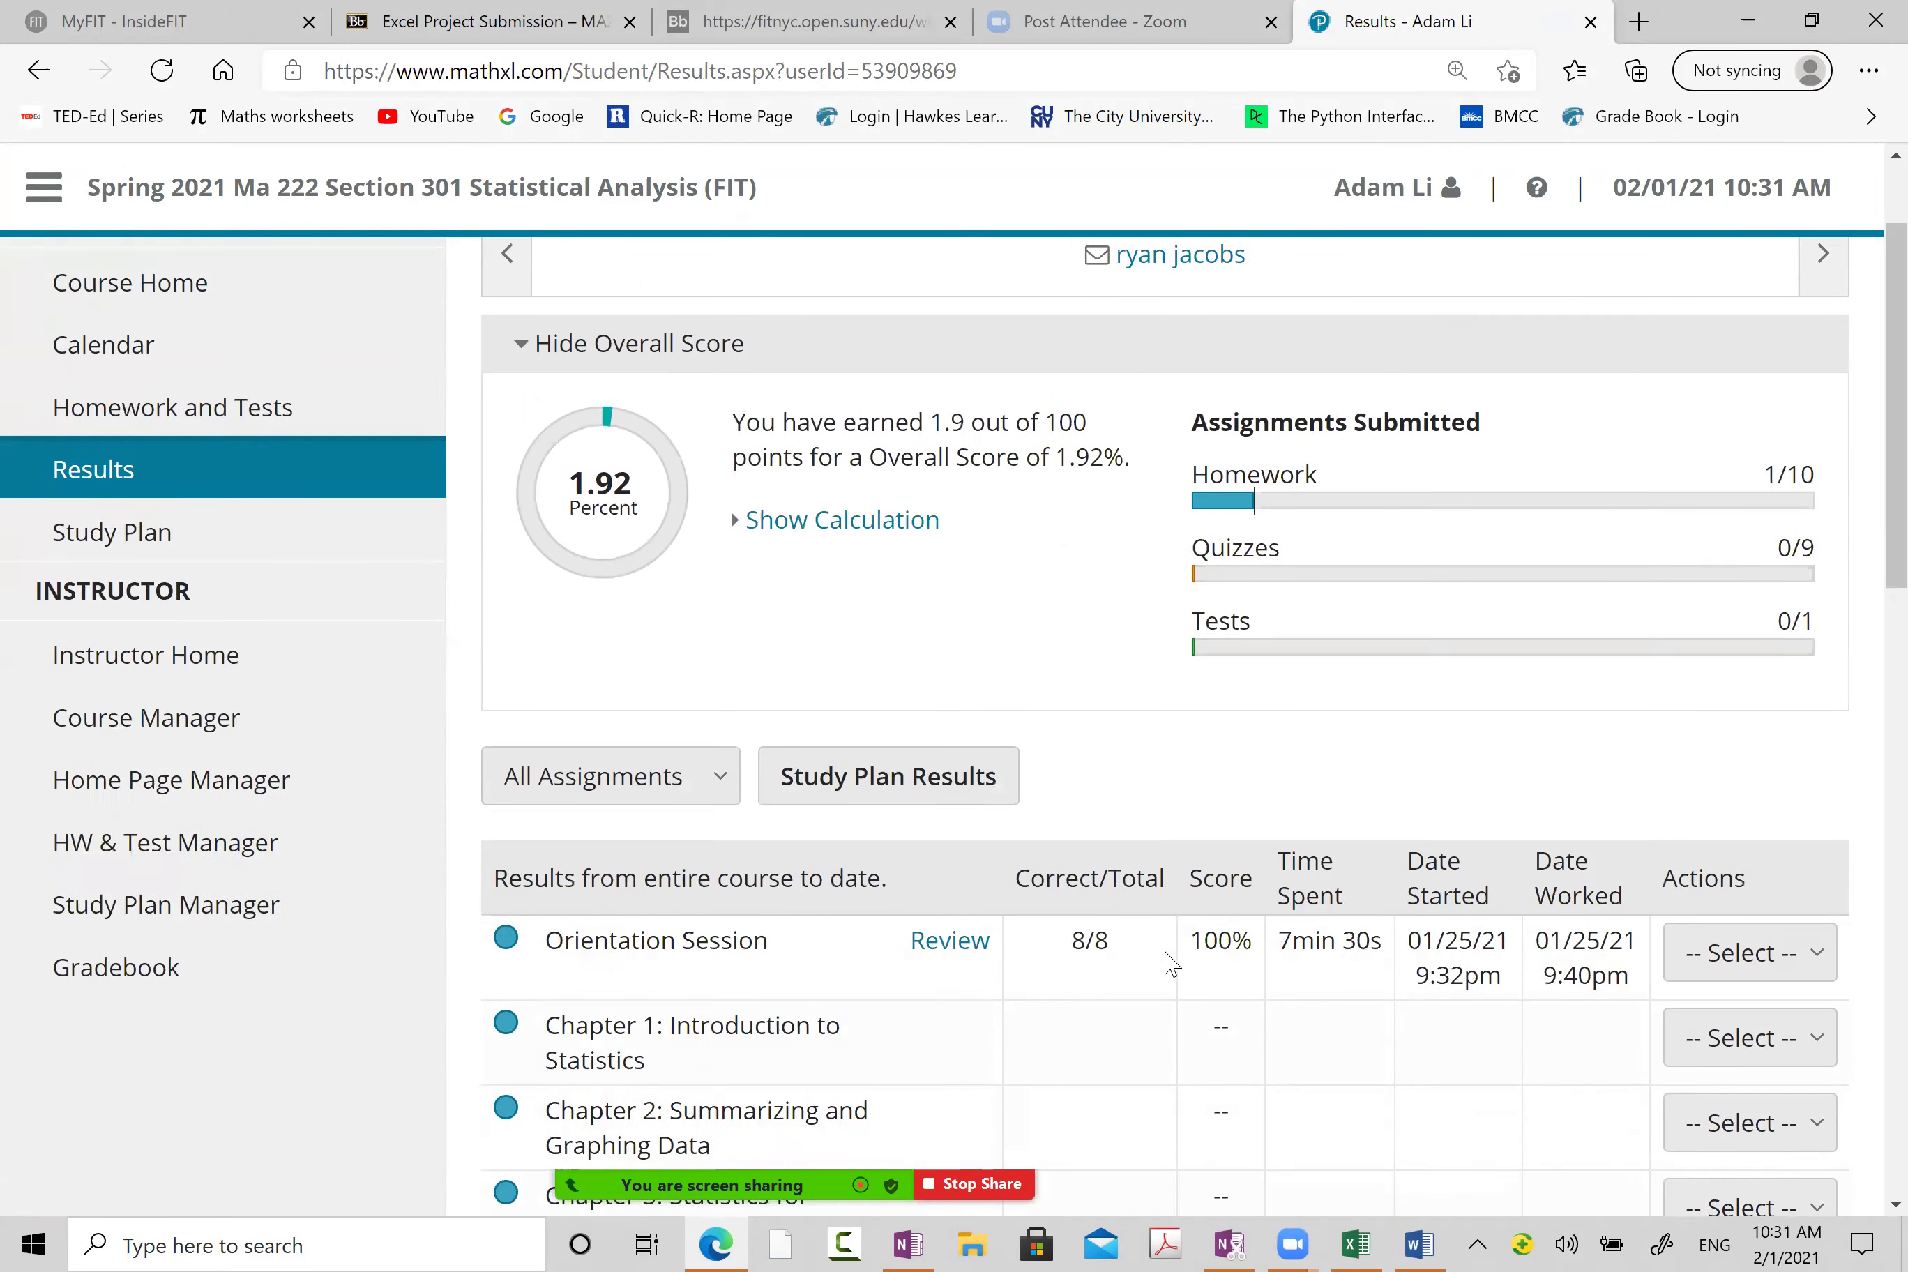
scroll(1453, 941, down, 12)
scroll(1460, 942, down, 8)
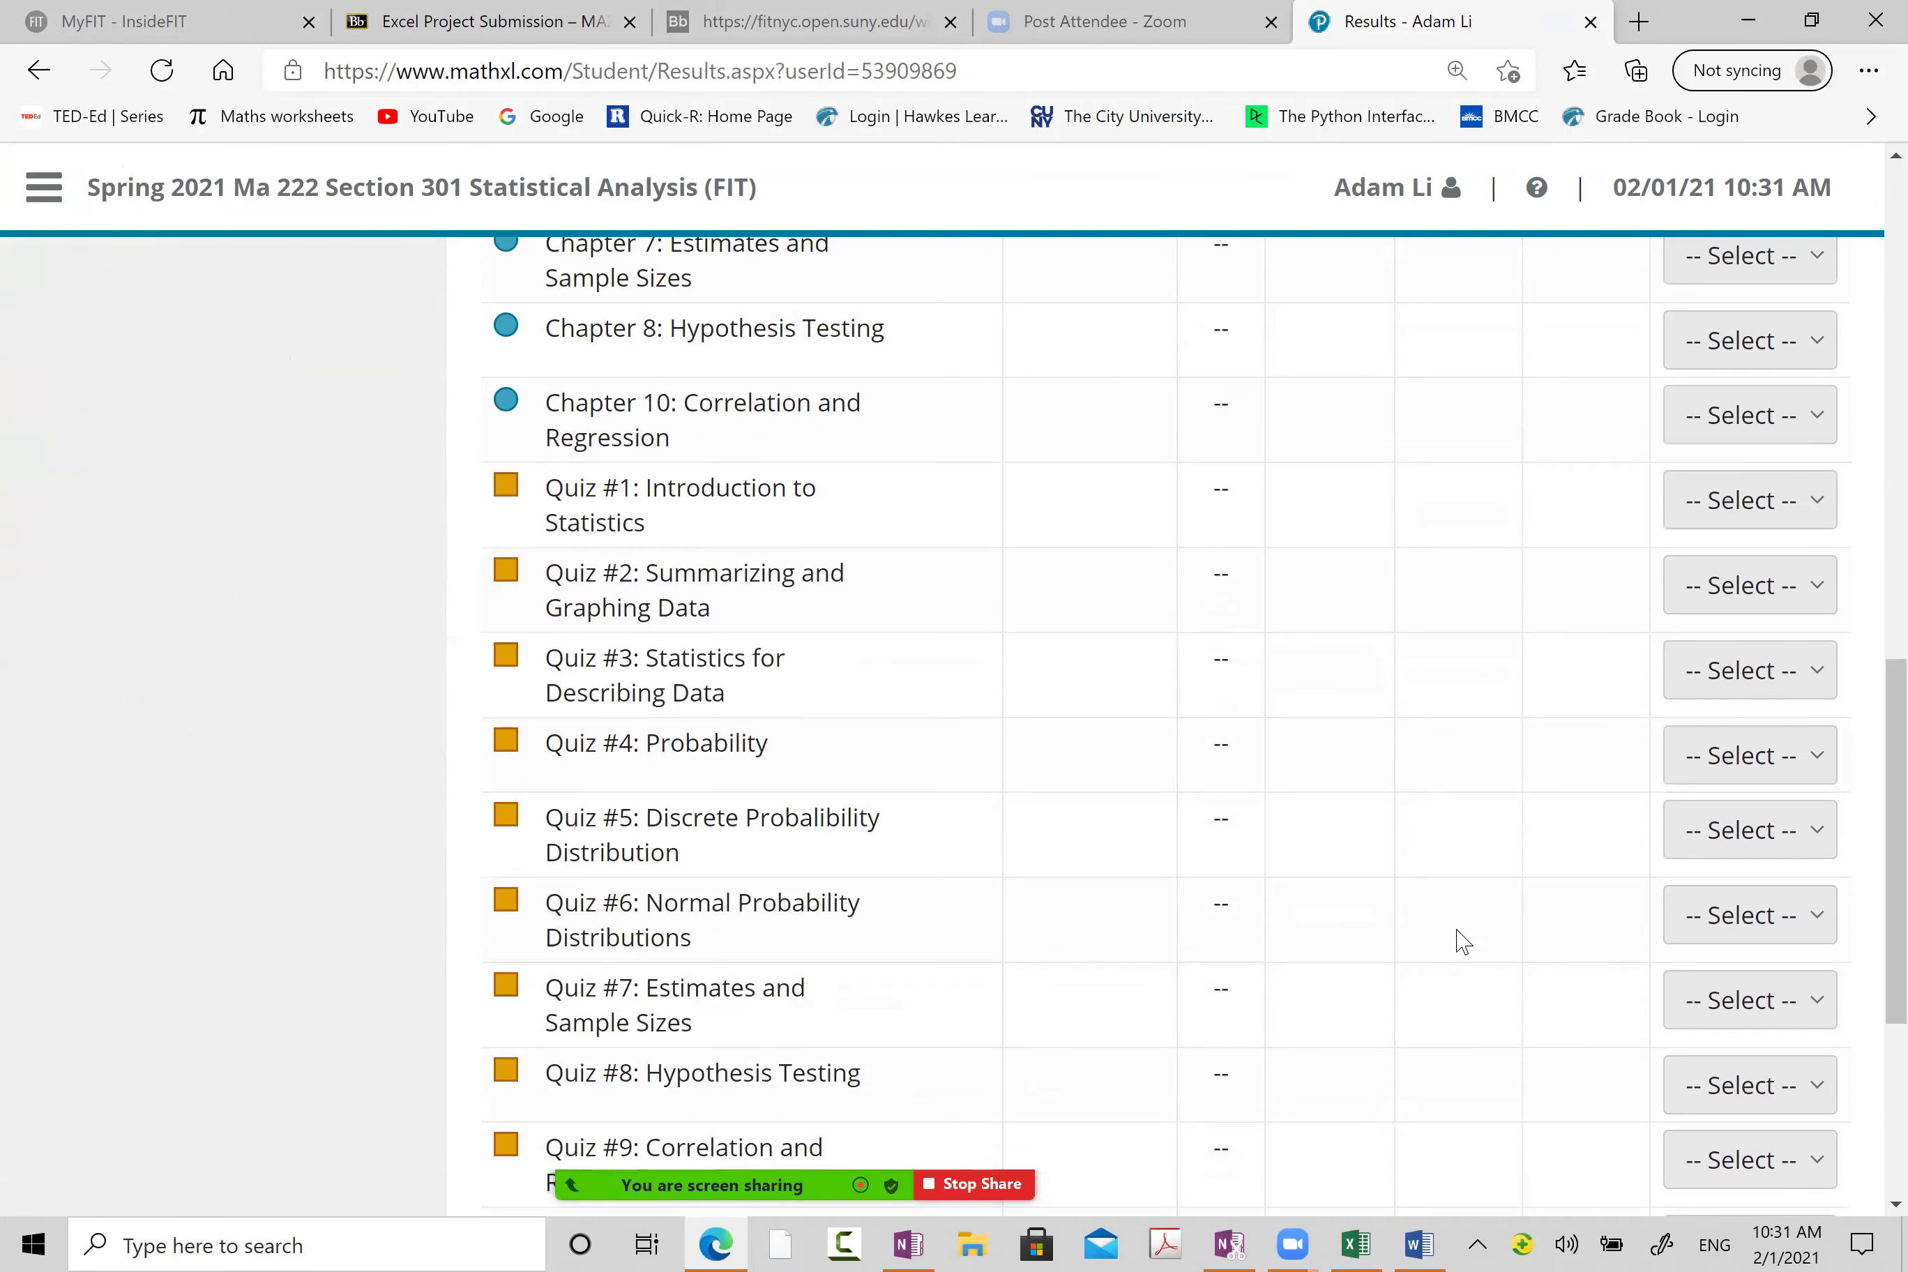
scroll(1468, 943, up, 16)
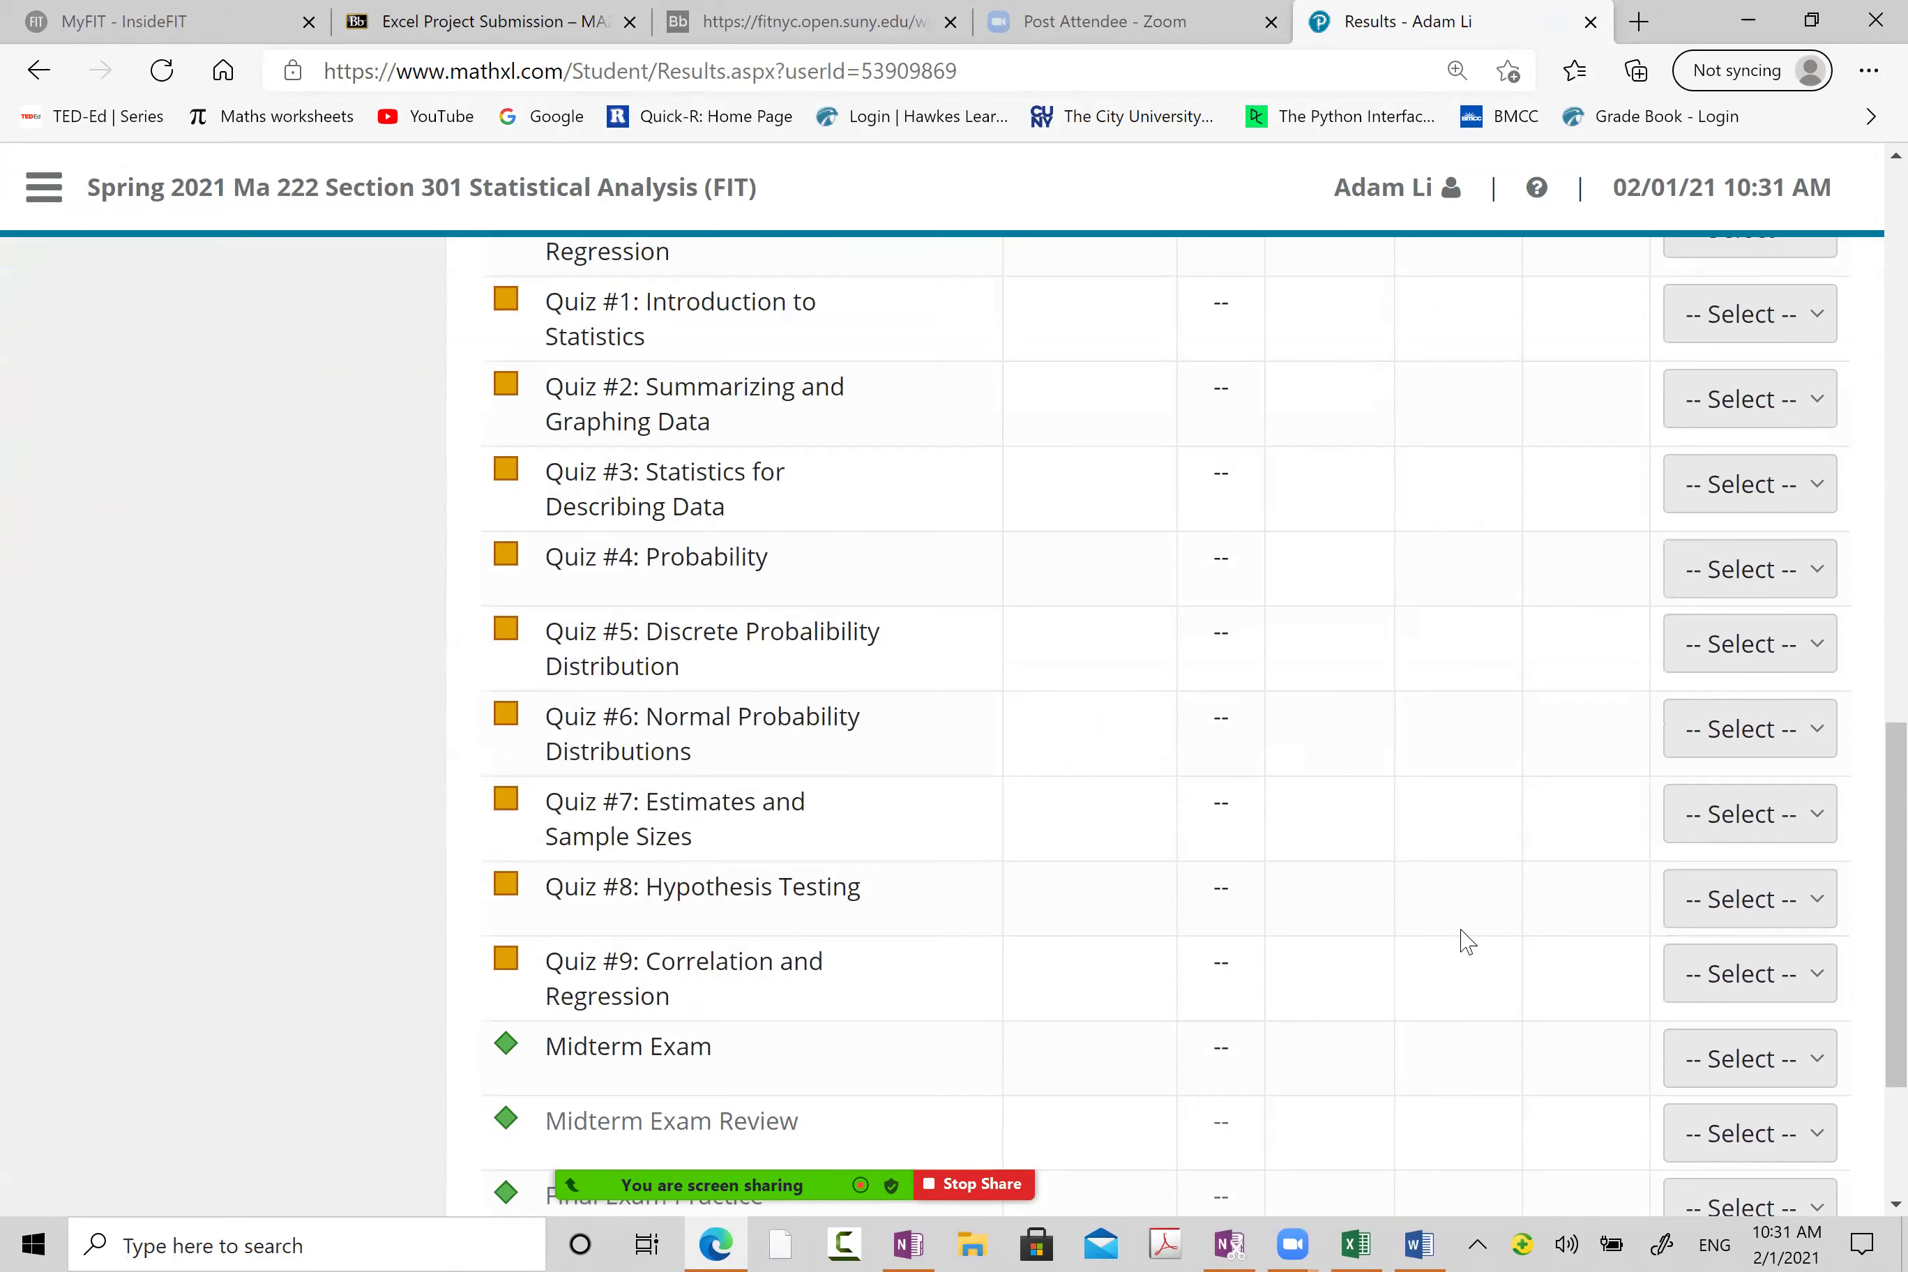
scroll(1487, 831, up, 6)
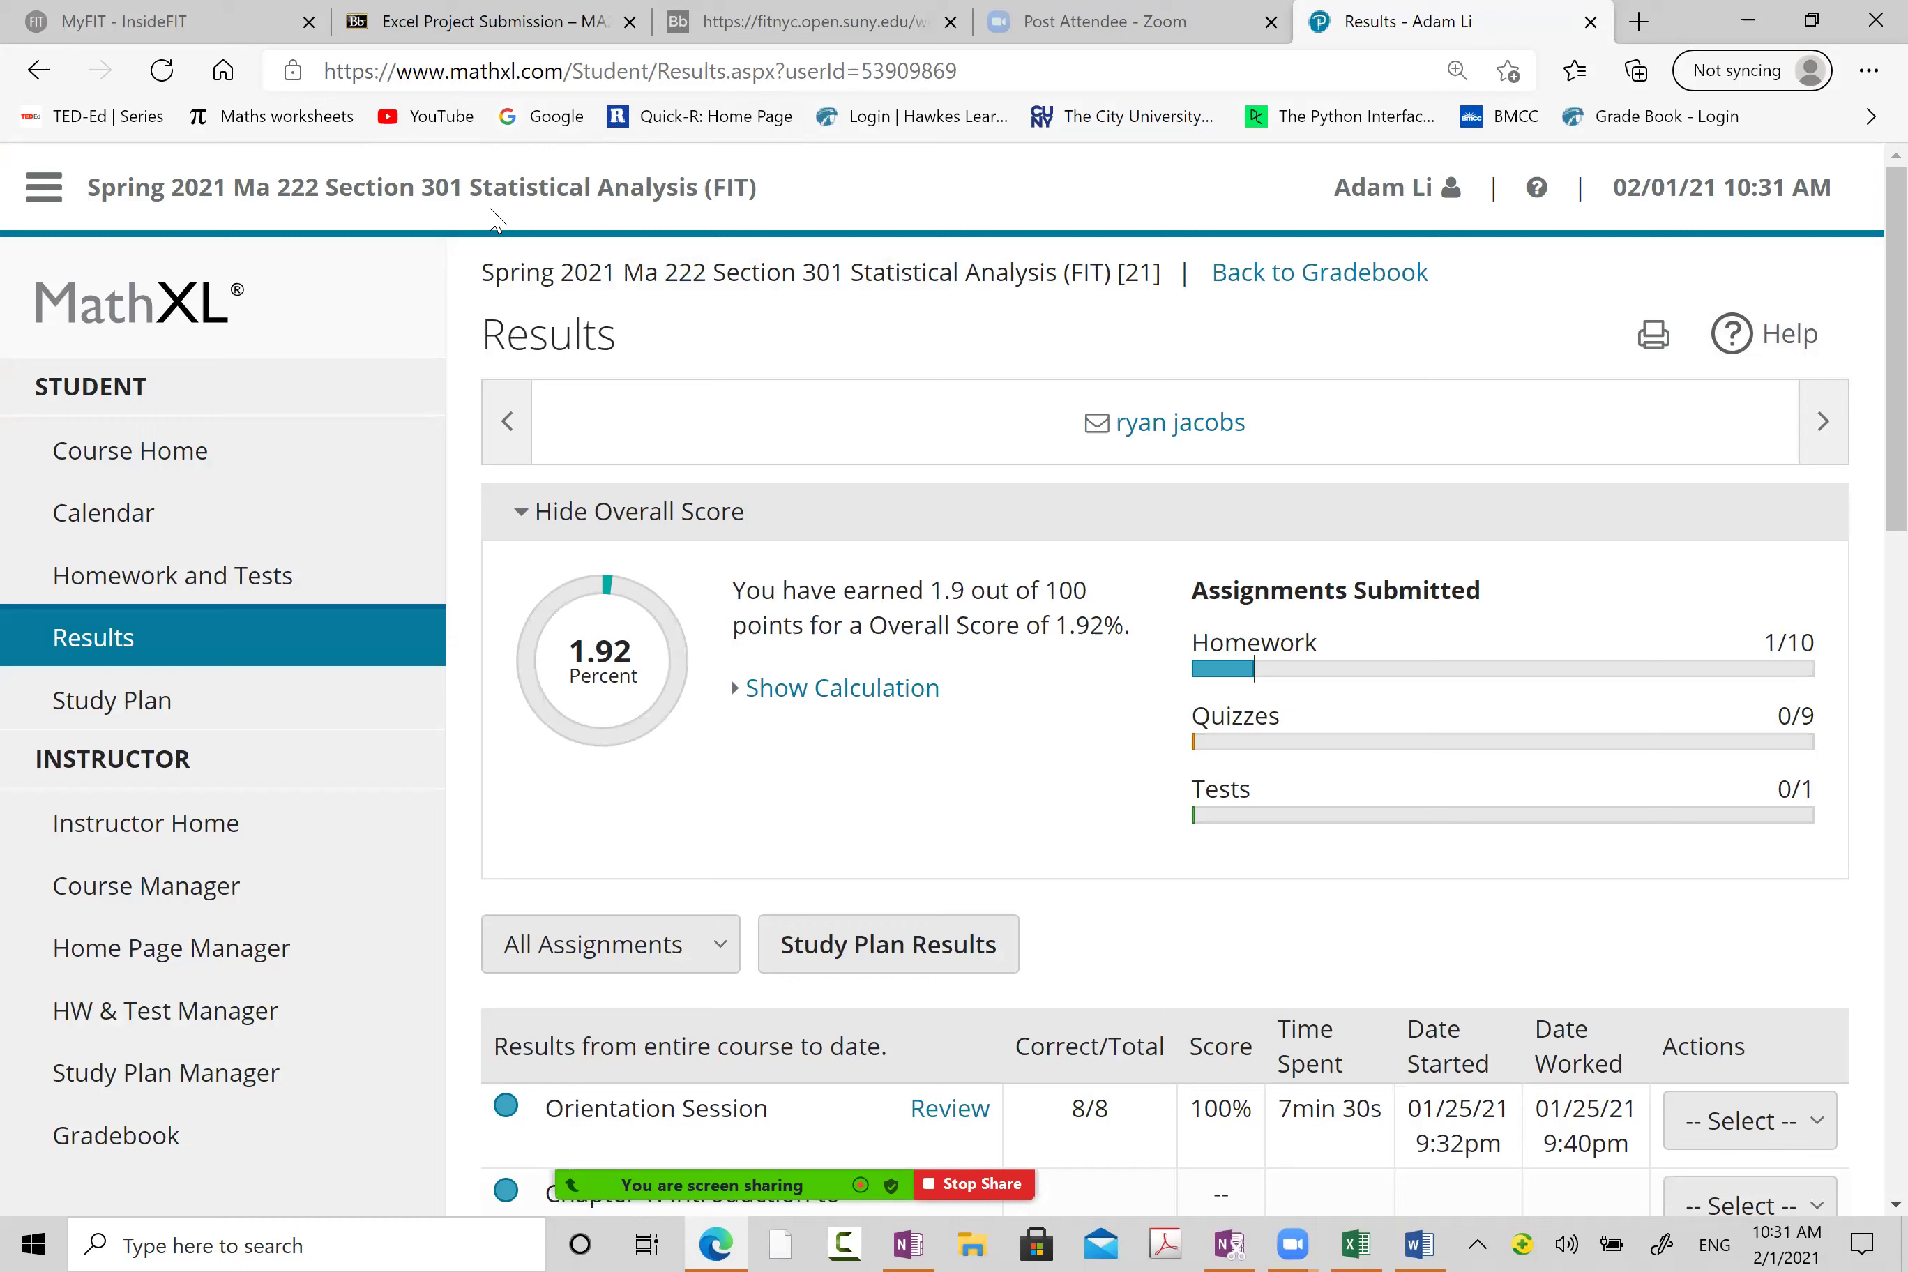
Step: Highlight mathxl.com in the address bar, then stop the Zoom screen share
drag(397, 71, 566, 78)
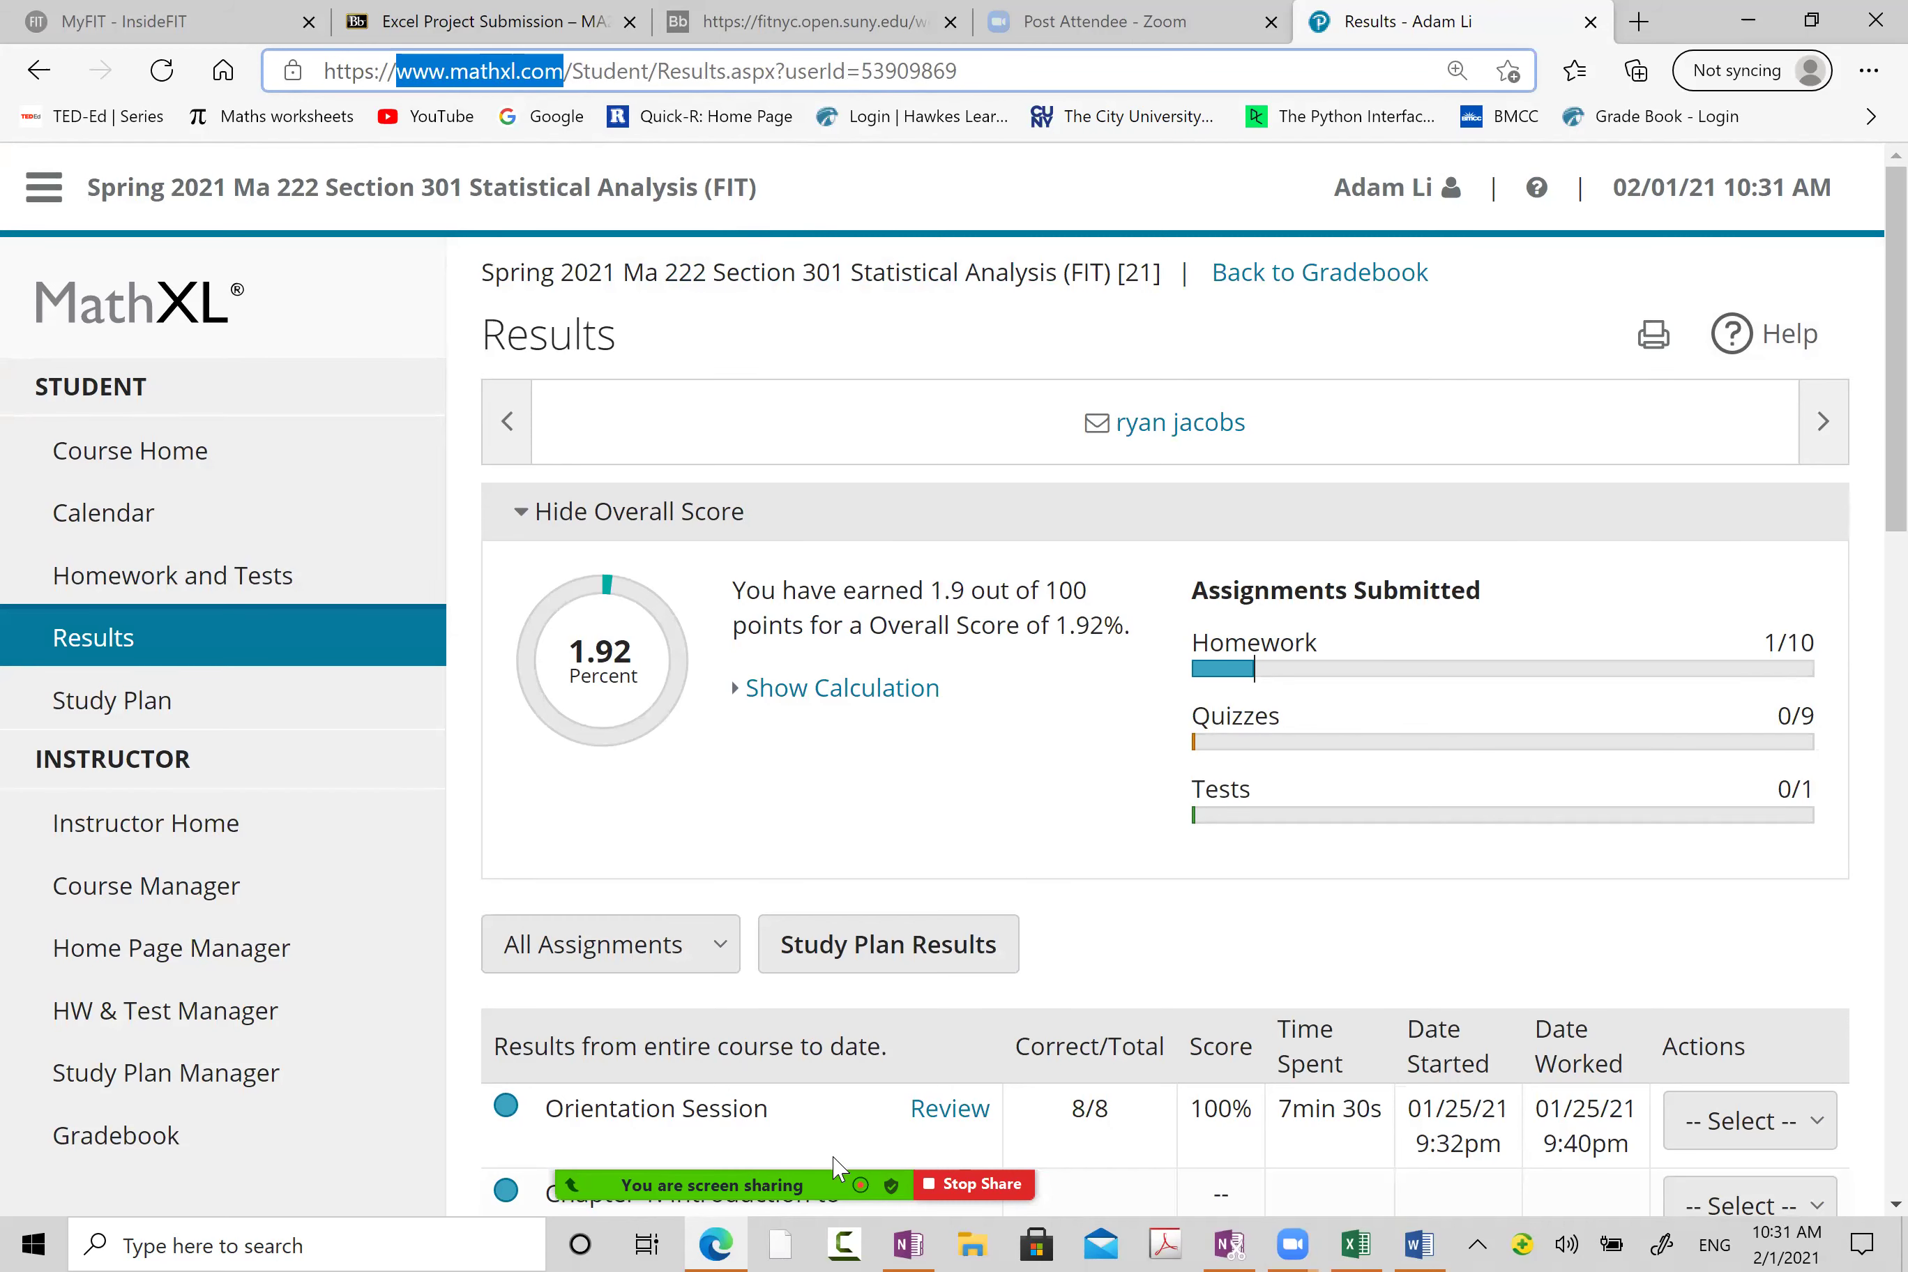
mouse_move(959, 1195)
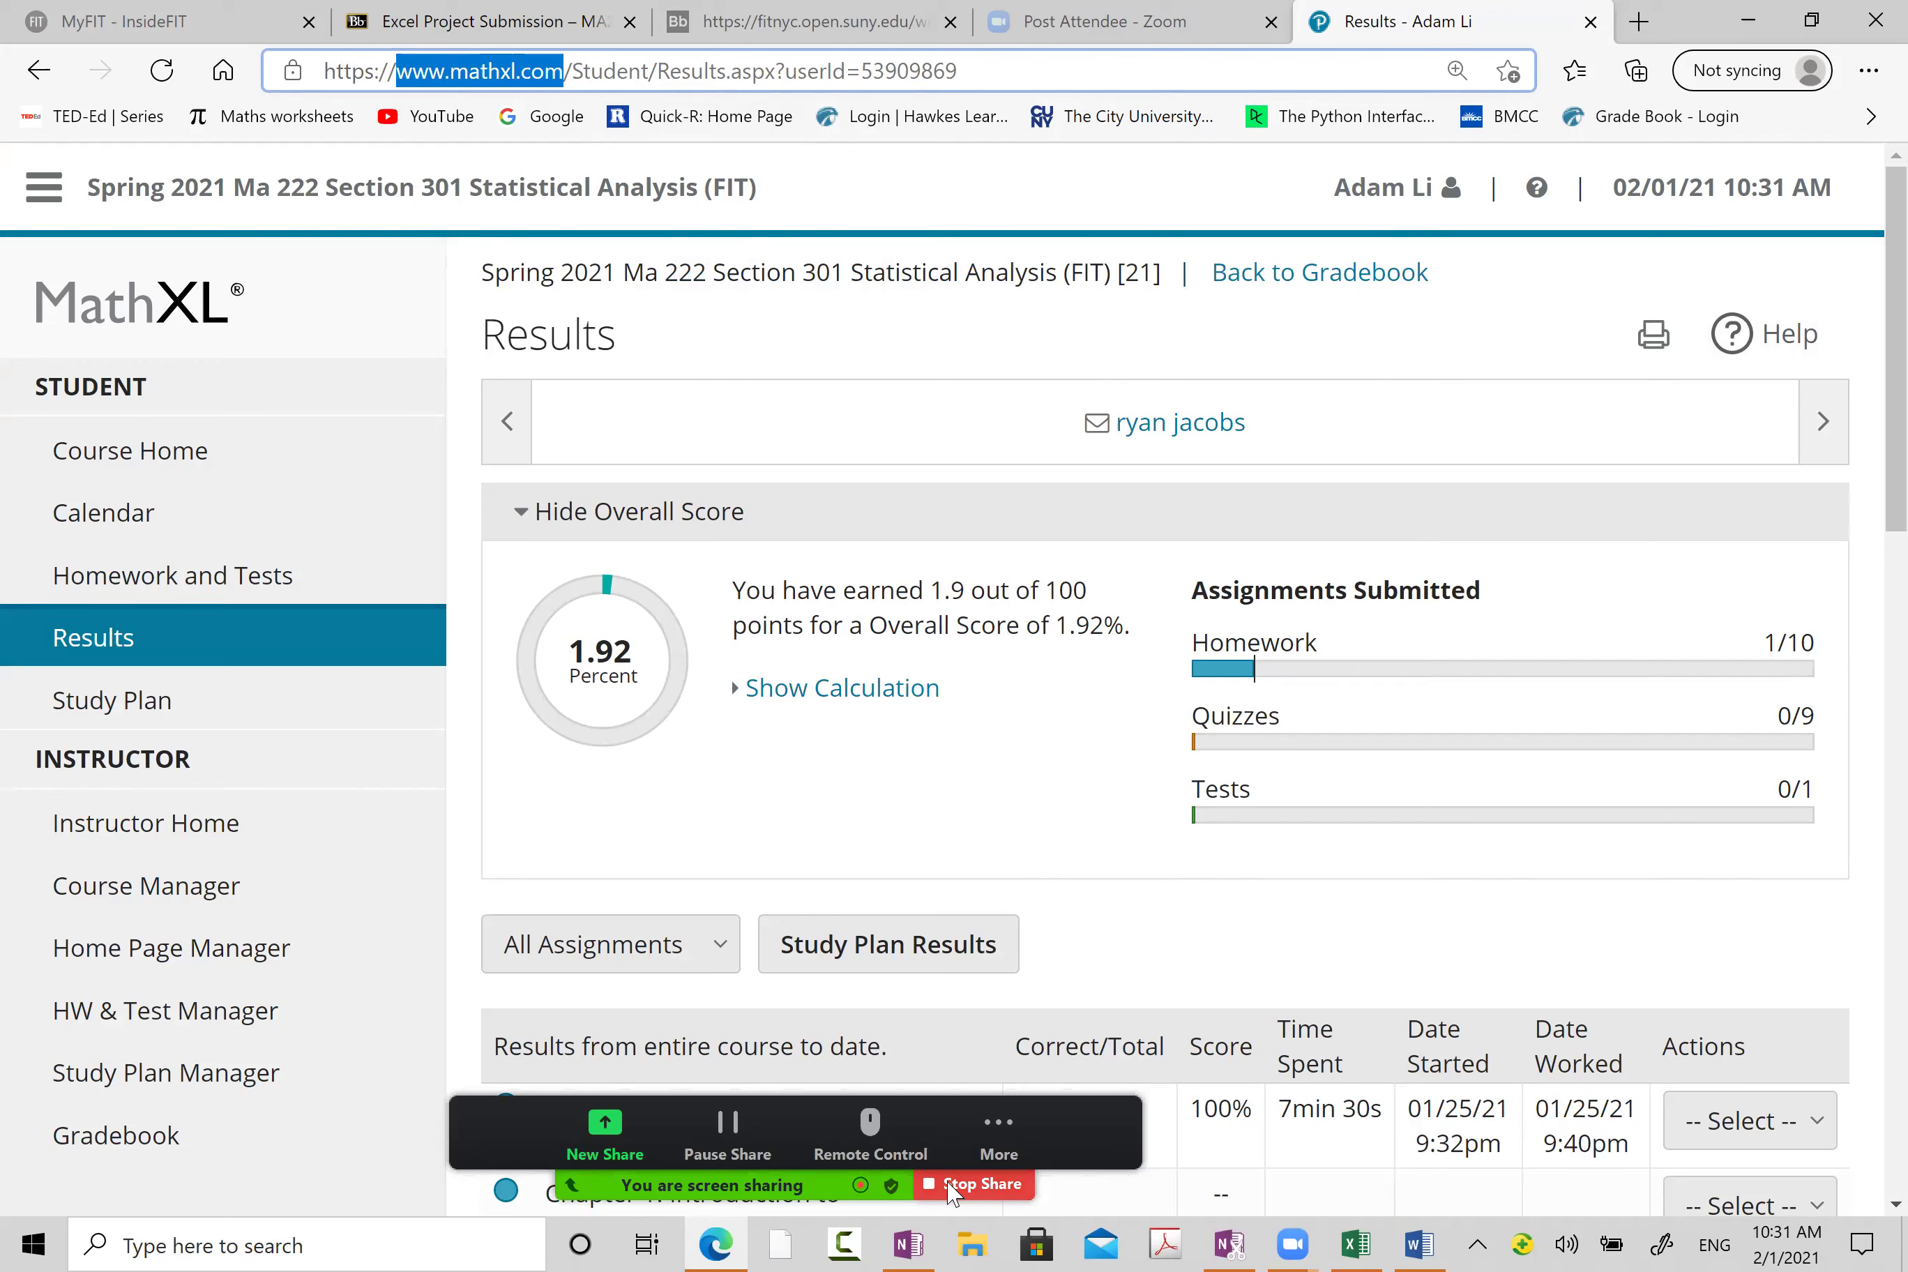
click(986, 1190)
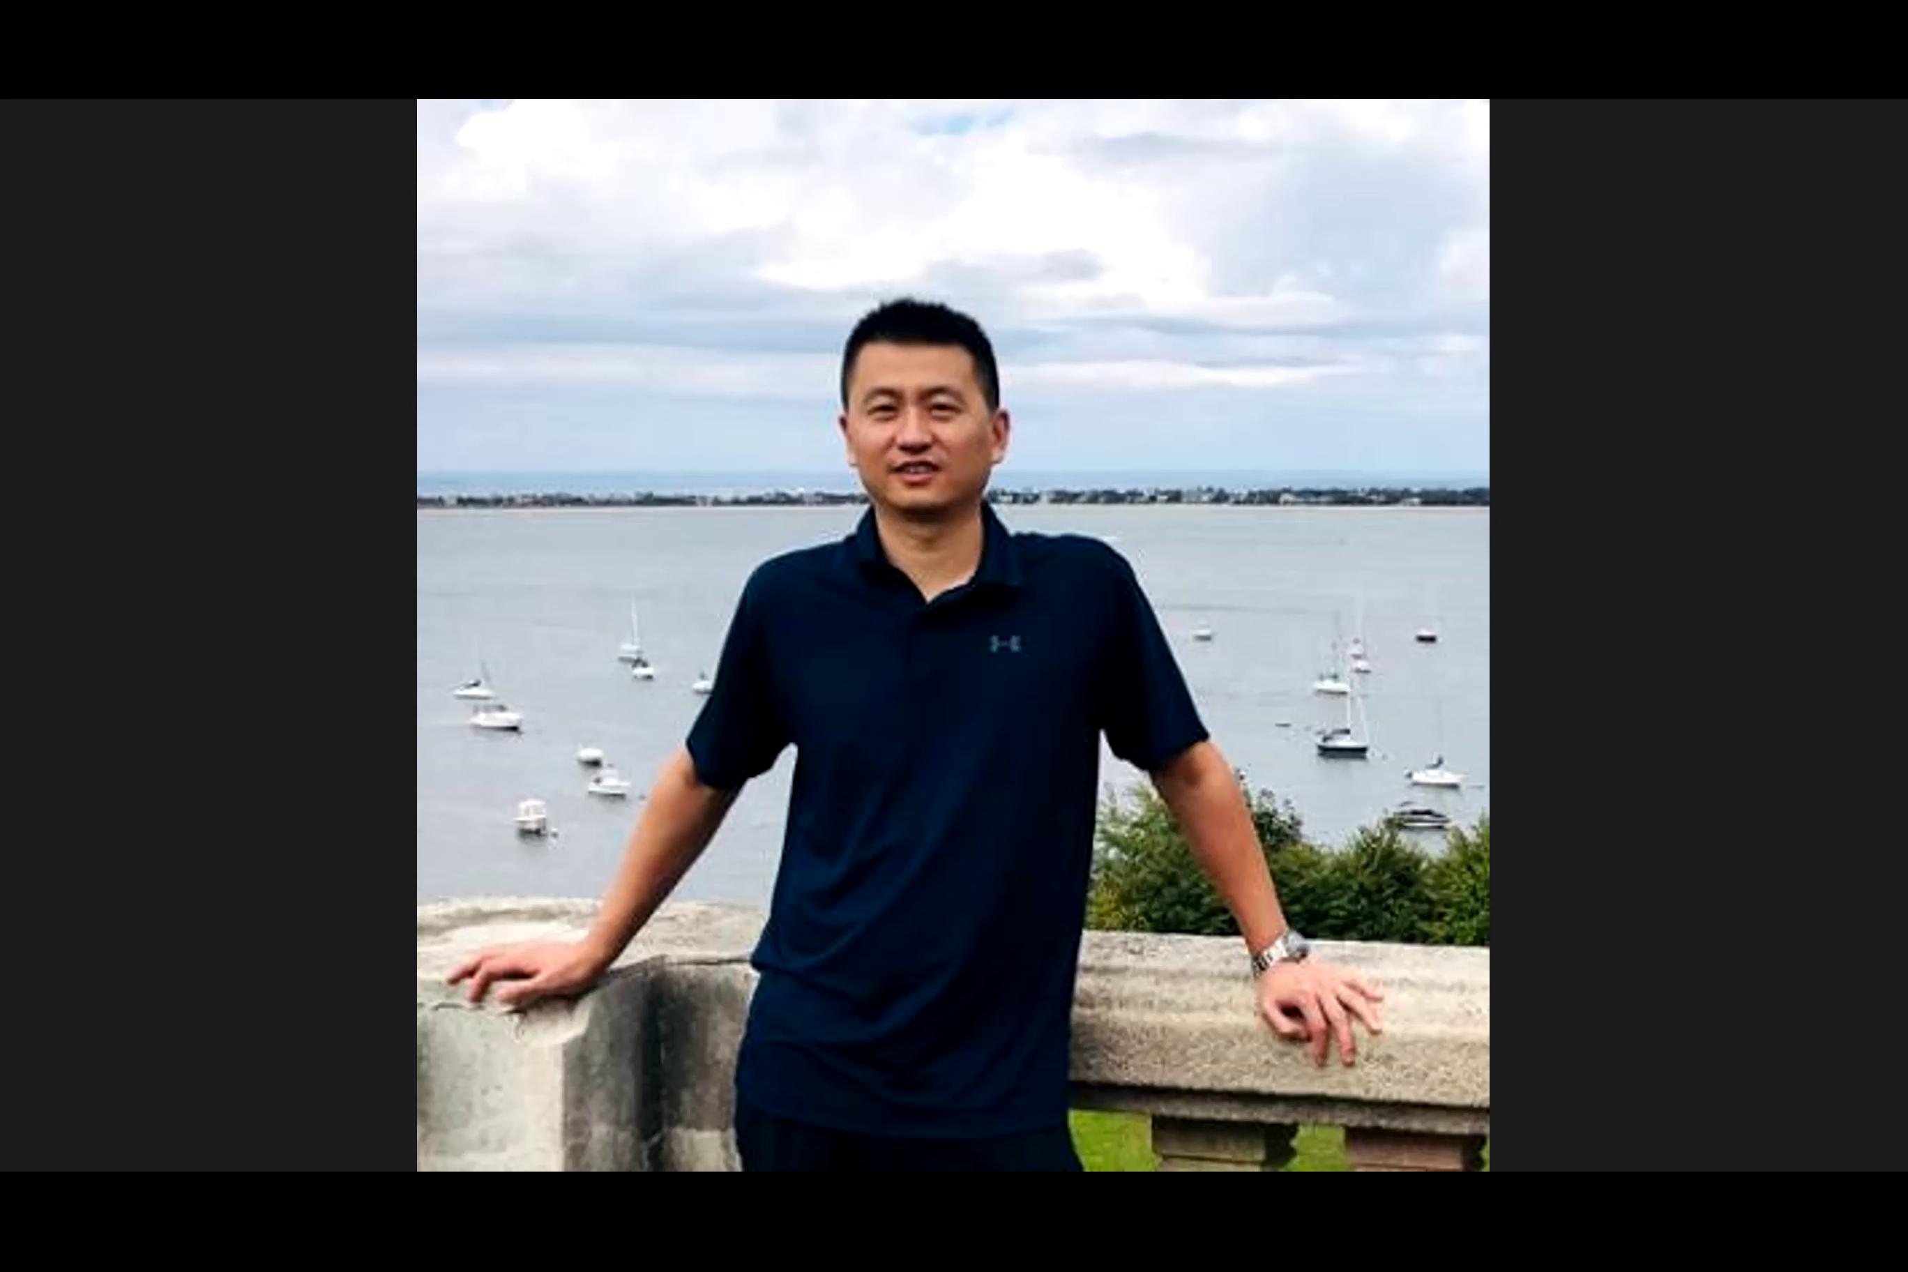